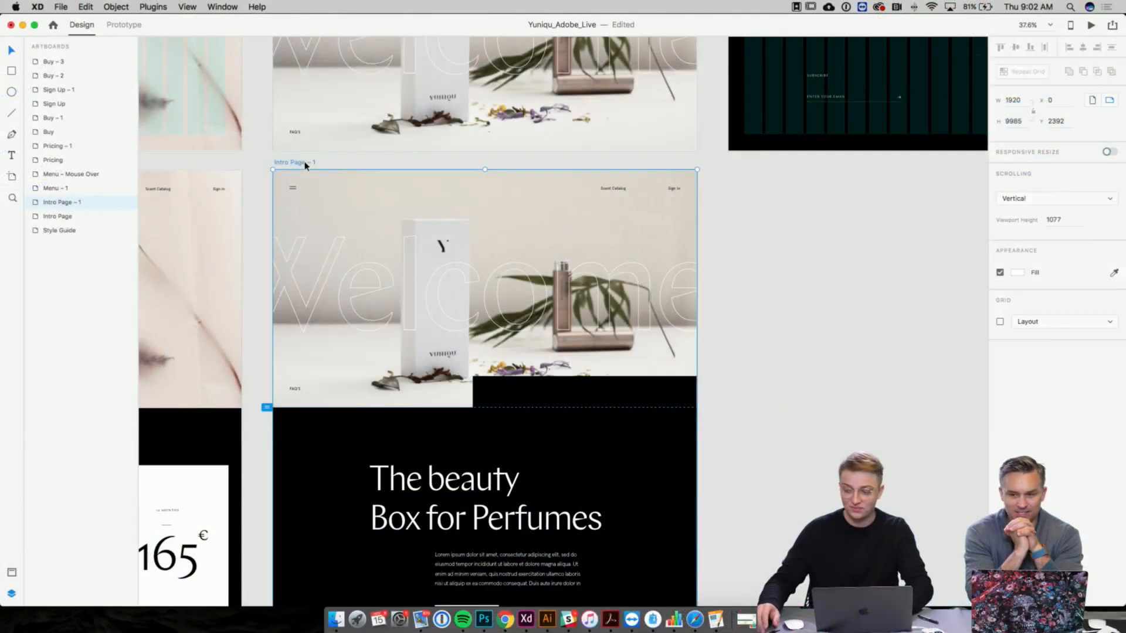
- Locate the Style Guide artboard above the page artboards, bring it fully into view and clear the artboard selection
scroll(304, 166, "up", 3)
scroll(305, 166, "left", 3)
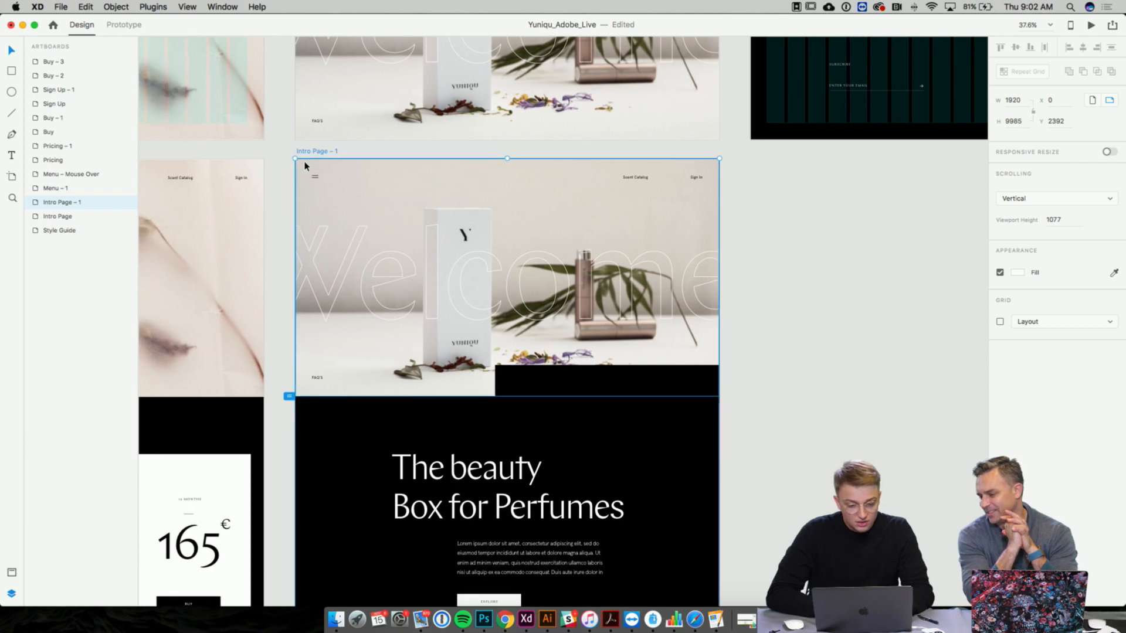
scroll(304, 166, "up", 10)
scroll(304, 166, "left", 7)
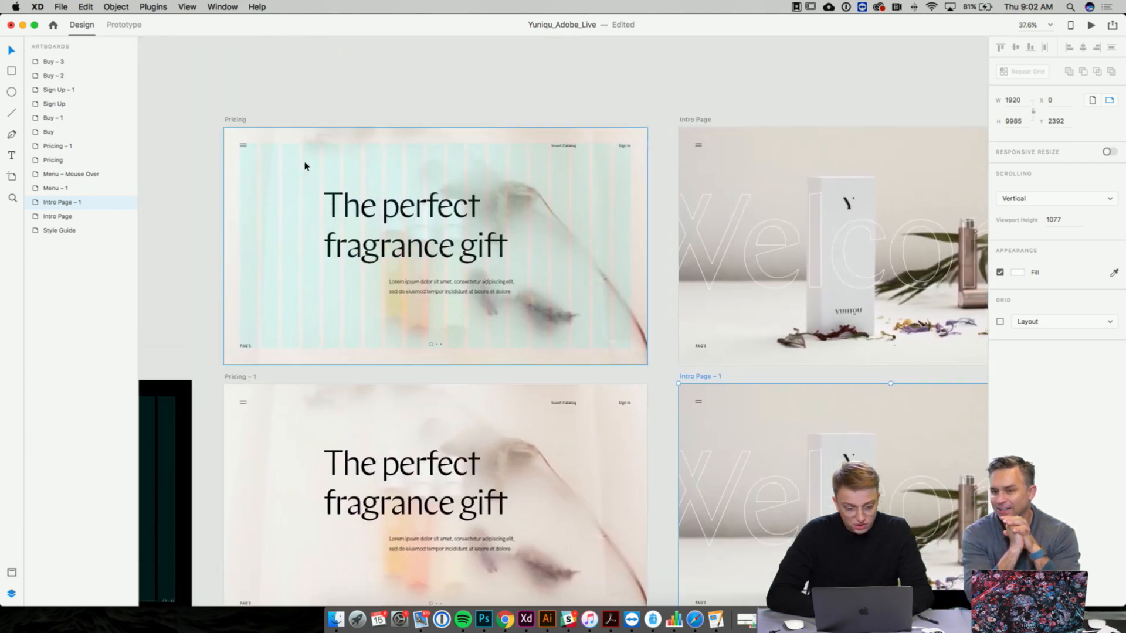
scroll(304, 166, "up", 15)
scroll(305, 166, "right", 14)
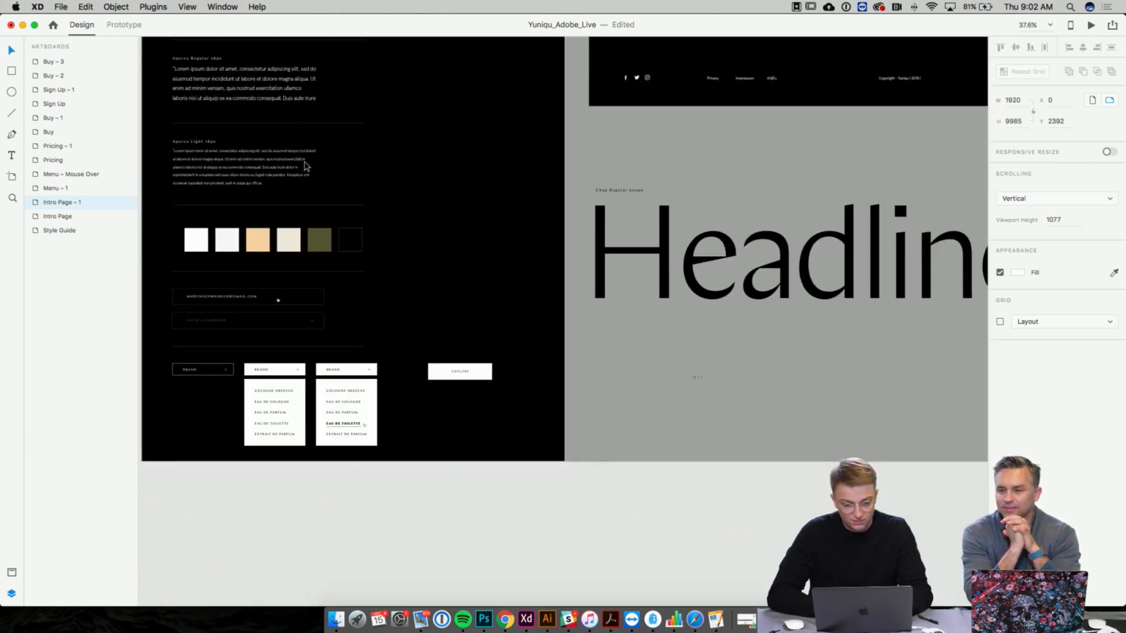
scroll(305, 166, "down", 5)
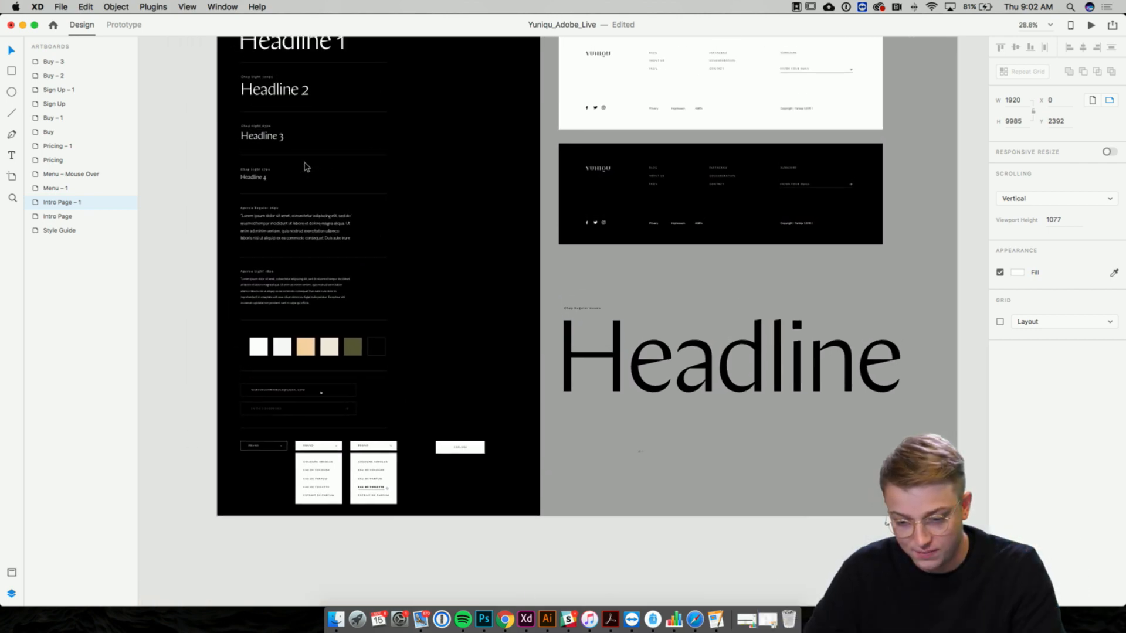
scroll(305, 166, "down", 2)
scroll(304, 166, "up", 1)
left_click(209, 116)
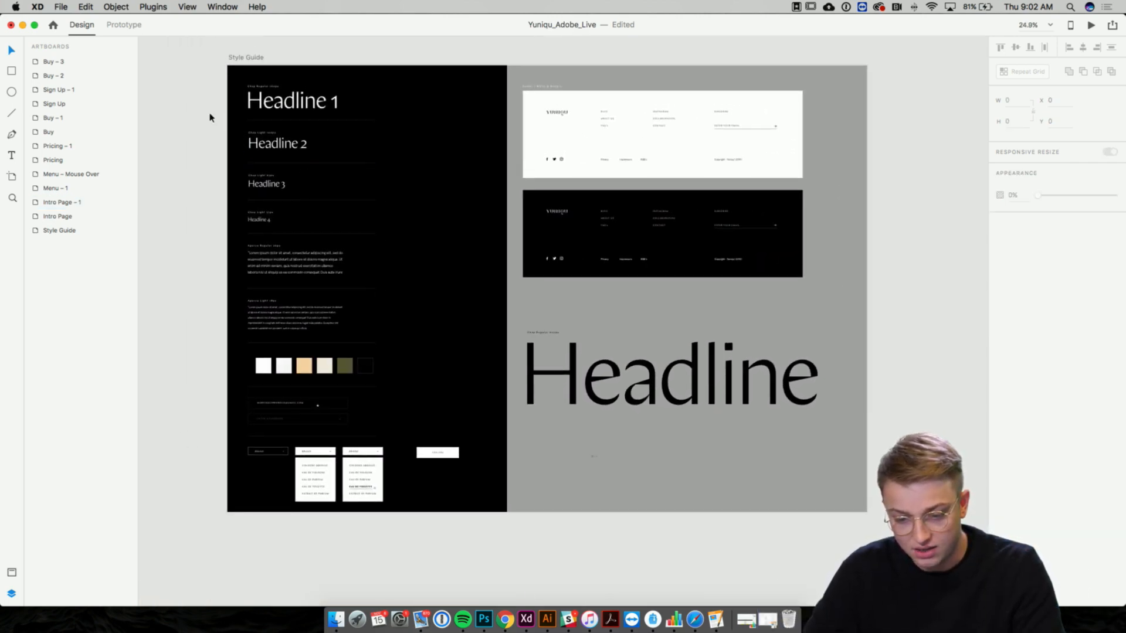
- Examine the Headline 1 to Headline 4 text styles on the Style Guide artboard up close
scroll(209, 116, "up", 2)
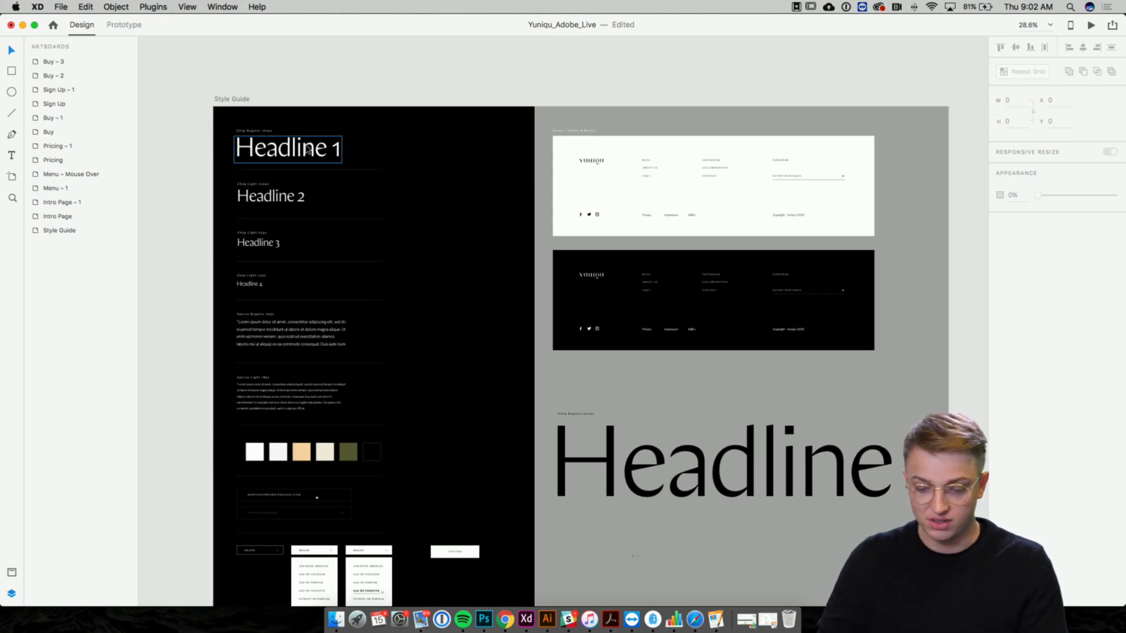
scroll(306, 150, "up", 2)
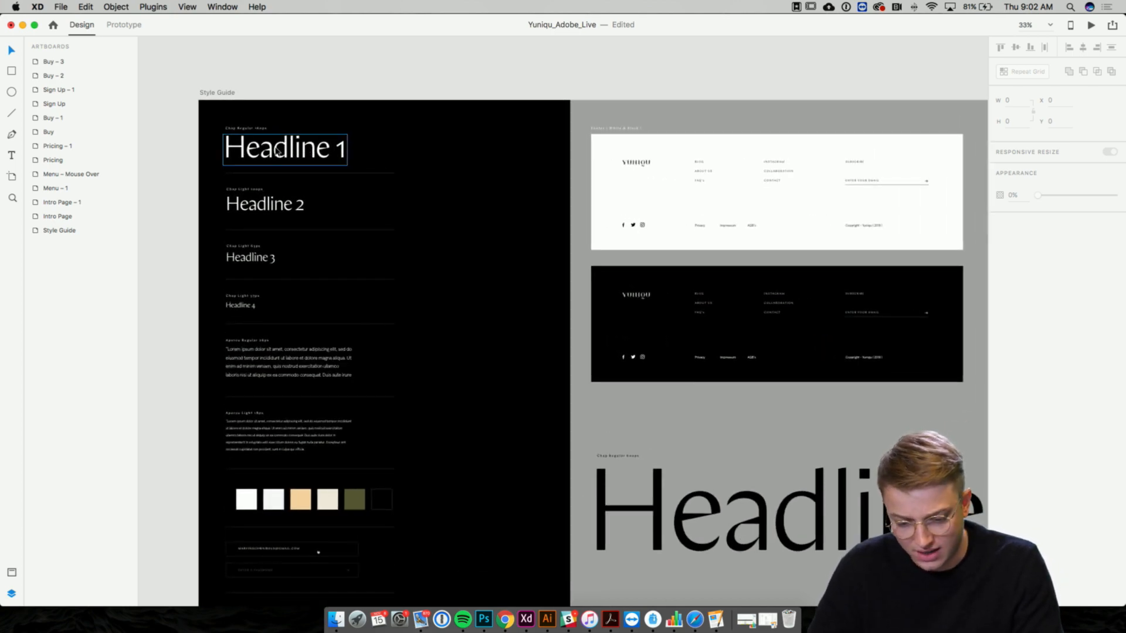
scroll(335, 193, "up", 2)
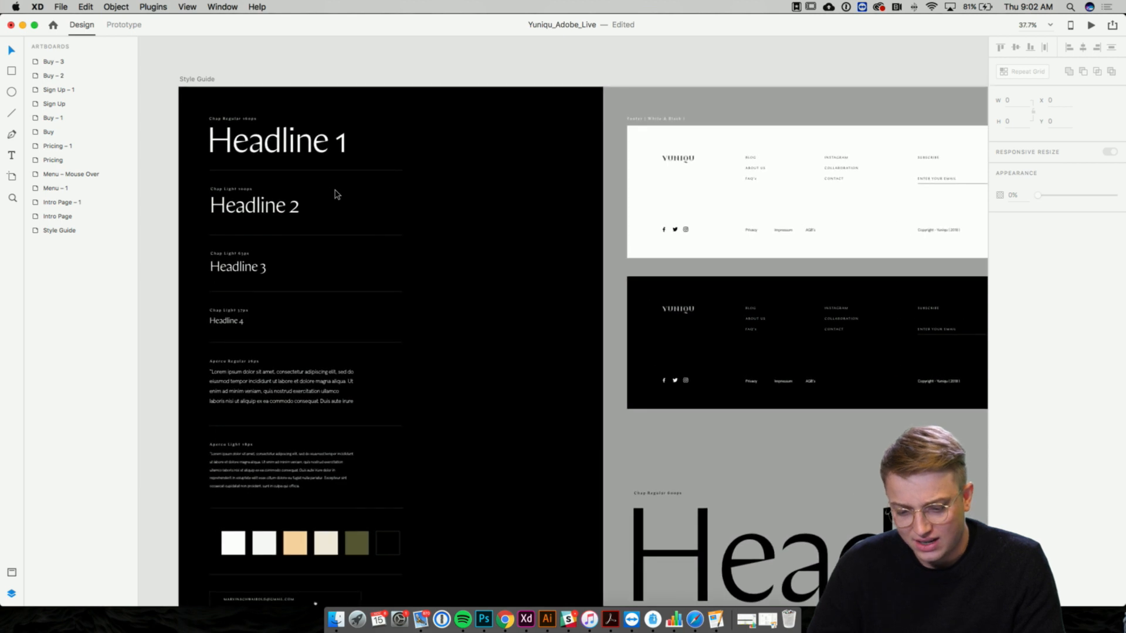
scroll(336, 194, "up", 1)
scroll(336, 193, "up", 3)
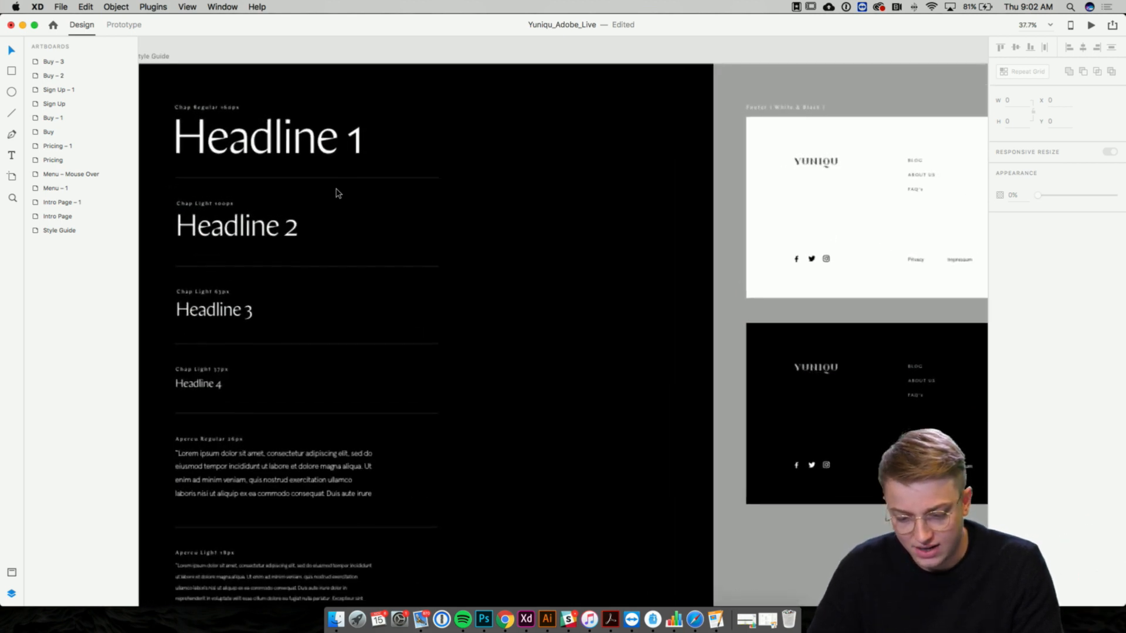
scroll(336, 193, "down", 1)
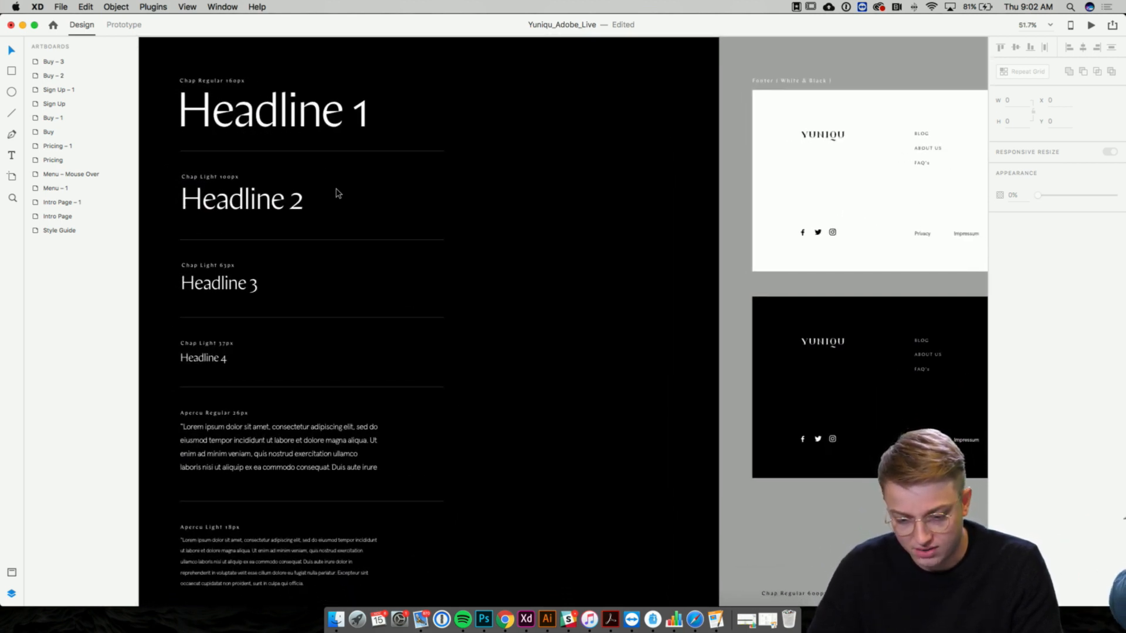
left_click(293, 130)
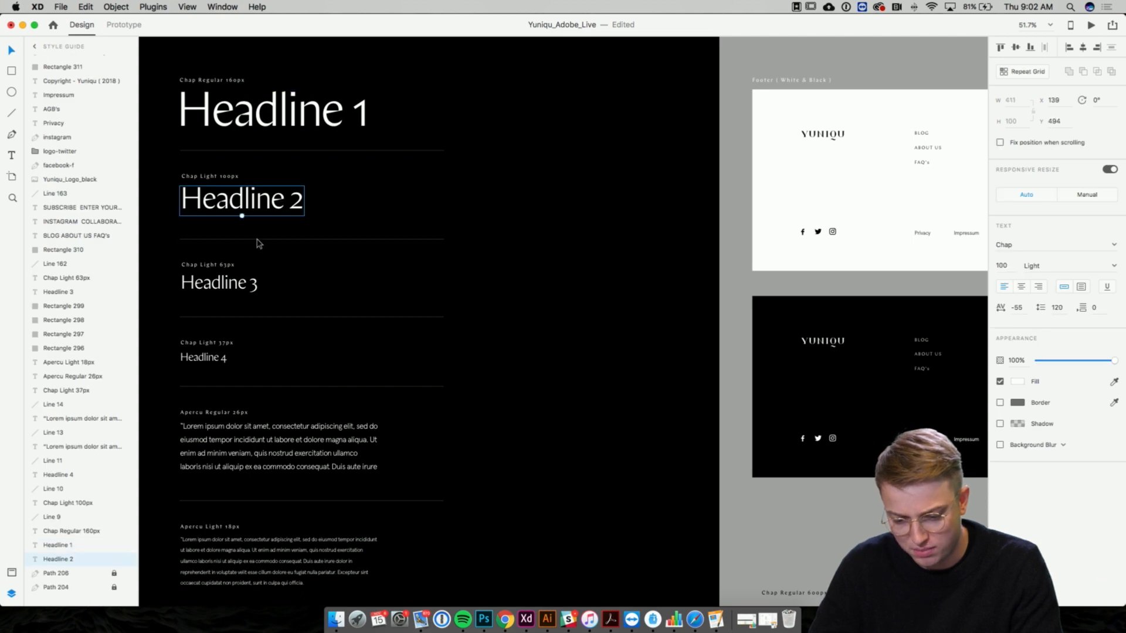
scroll(223, 359, "up", 6)
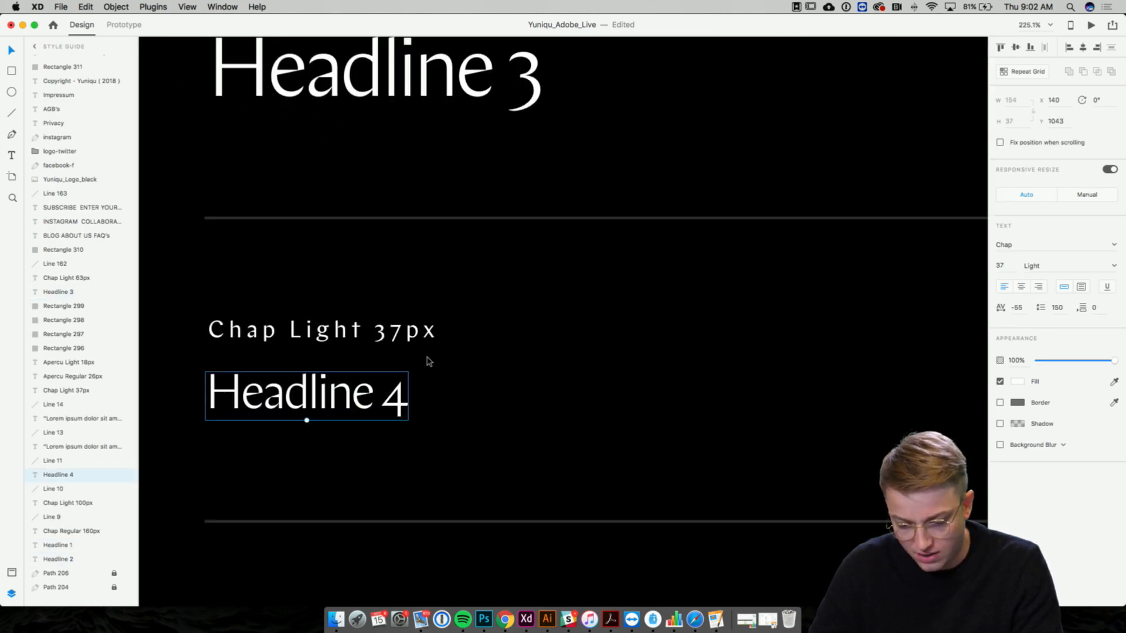
- Examine the Style Guide's Apercu body text styles, colour swatches, form fields and Brand dropdown states
scroll(427, 361, "down", 3)
scroll(428, 362, "down", 8)
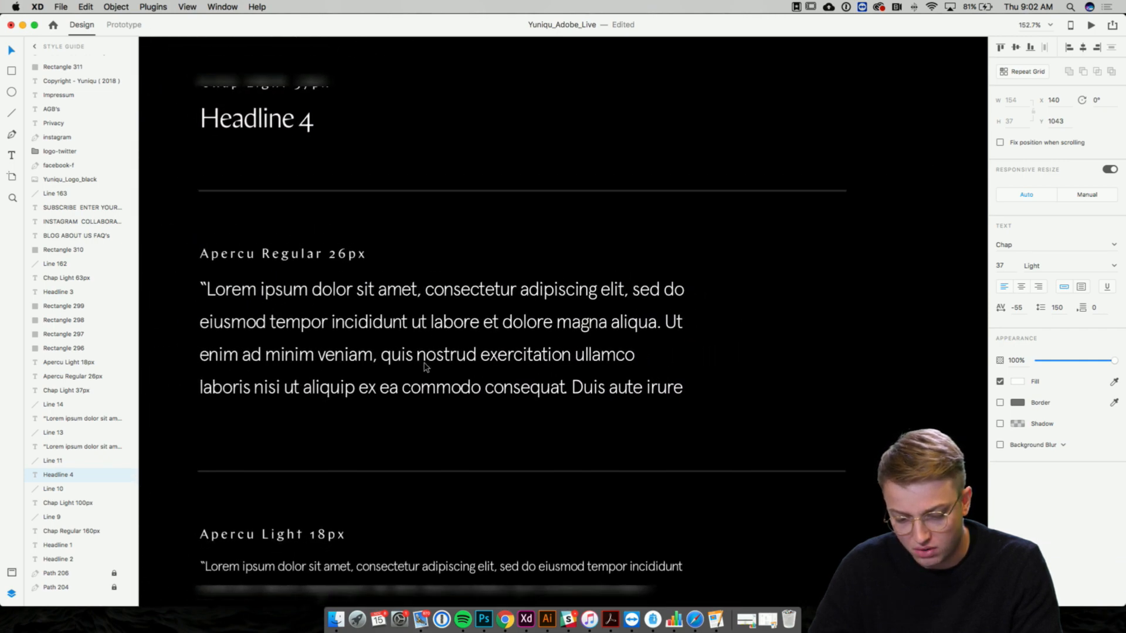
scroll(426, 367, "down", 3)
scroll(426, 367, "down", 5)
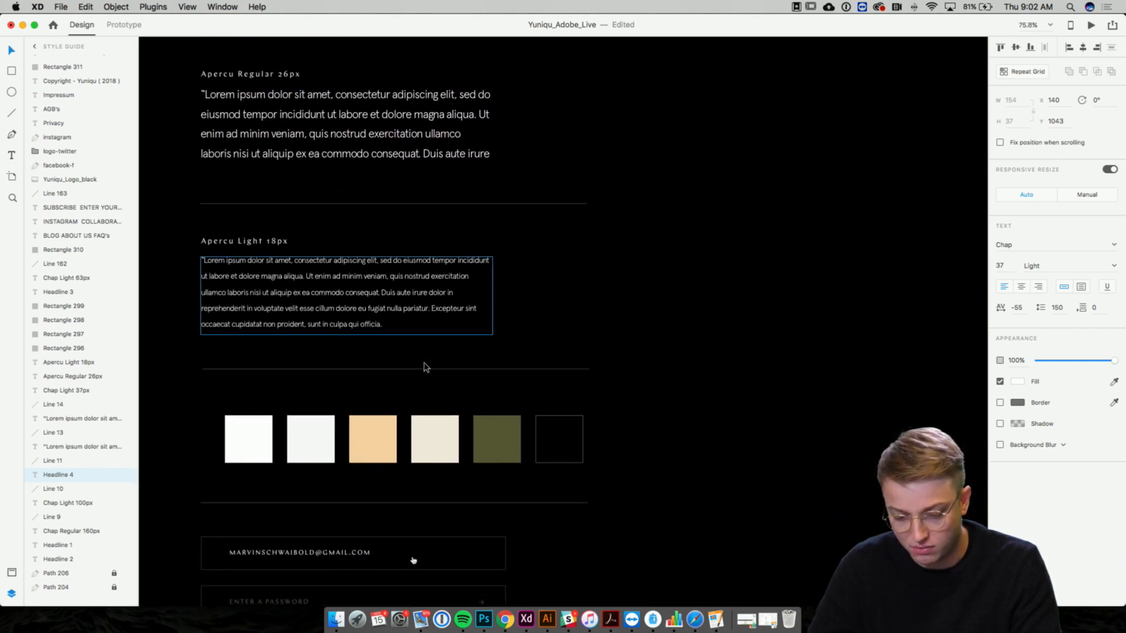
scroll(426, 367, "down", 4)
scroll(410, 329, "down", 2)
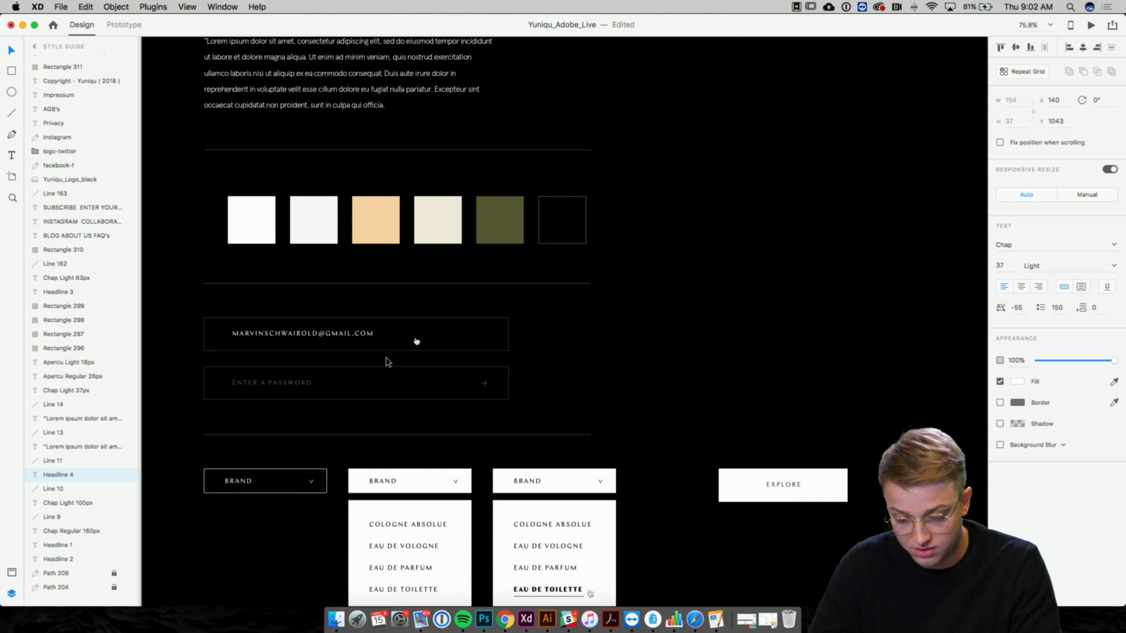
scroll(385, 359, "up", 3)
scroll(473, 338, "down", 5)
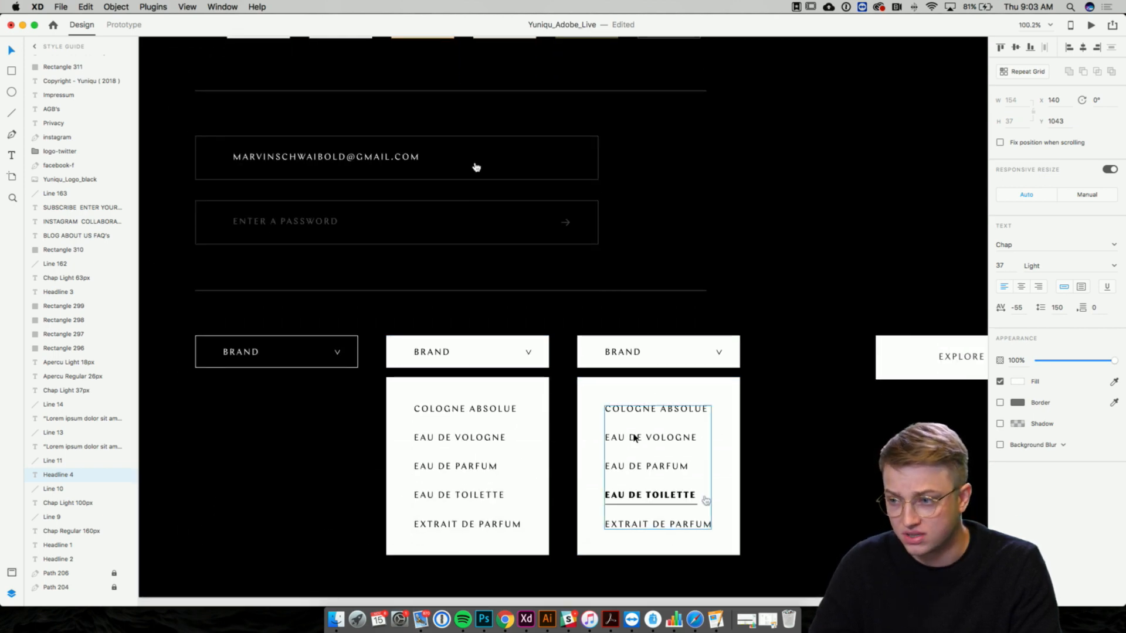
- Examine the Style Guide's white and black footer variants and the oversized Headline sample
key("super+3")
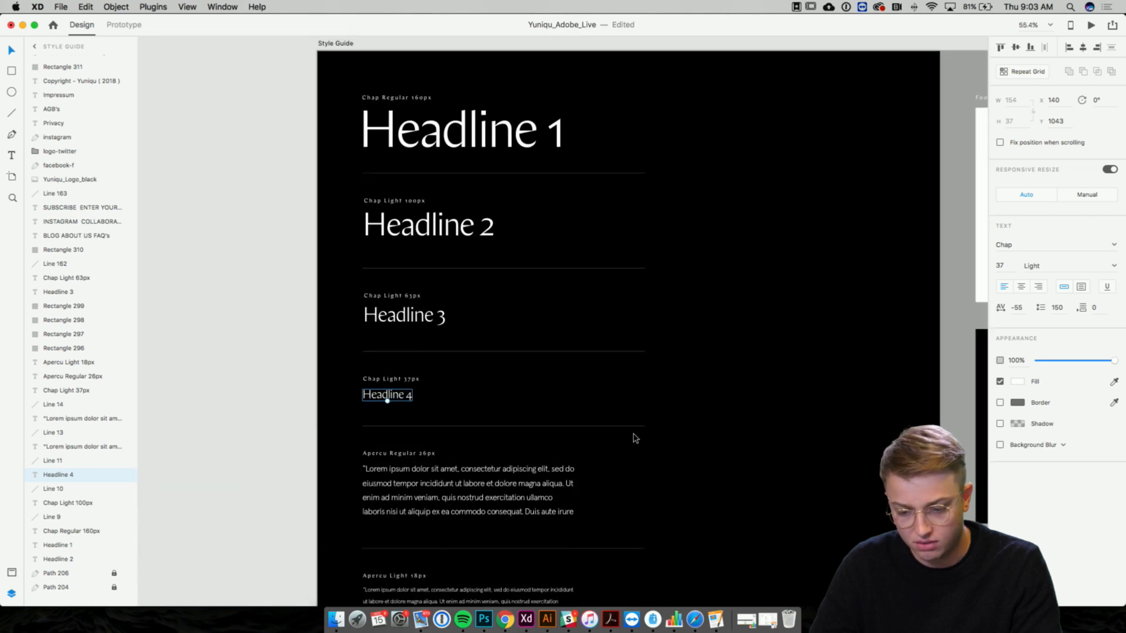
scroll(635, 438, "right", 10)
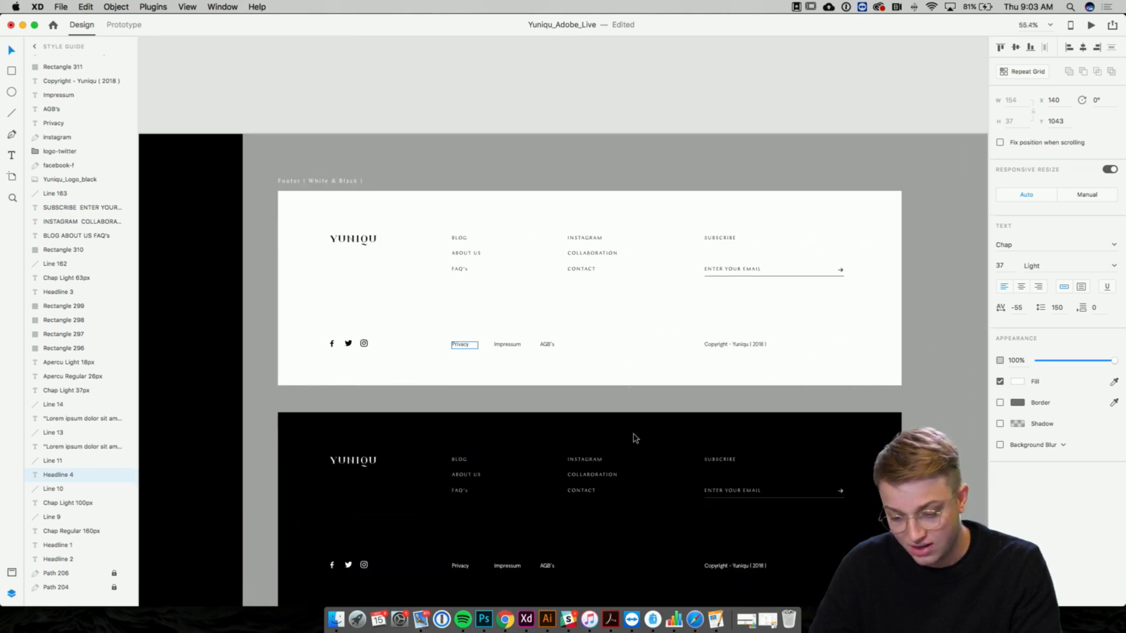
scroll(529, 253, "down", 10)
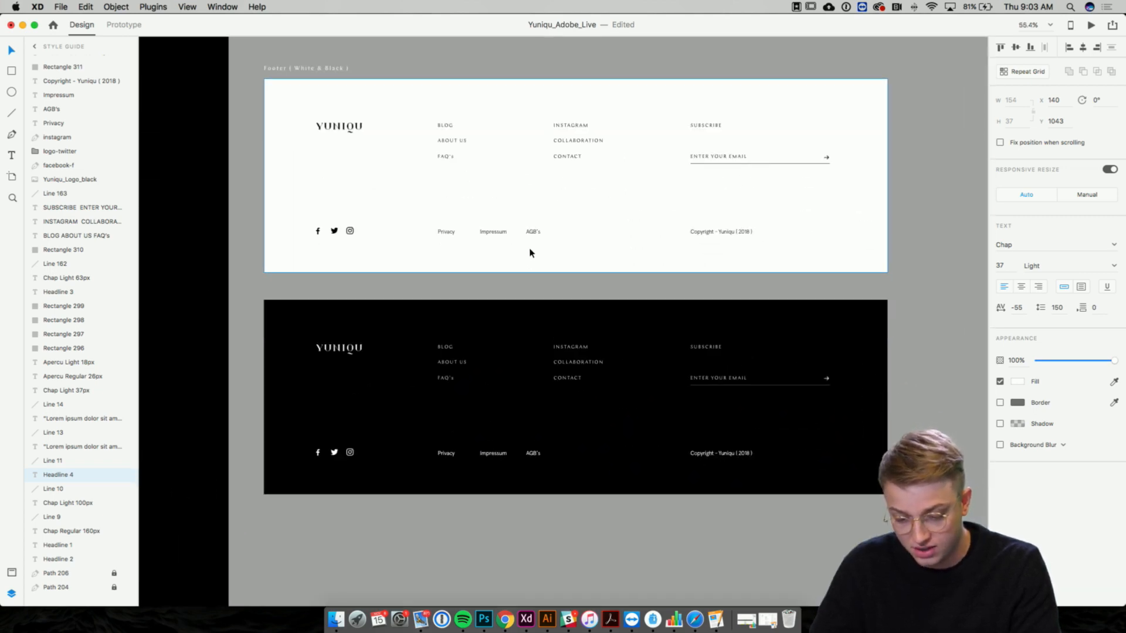
scroll(529, 253, "up", 5)
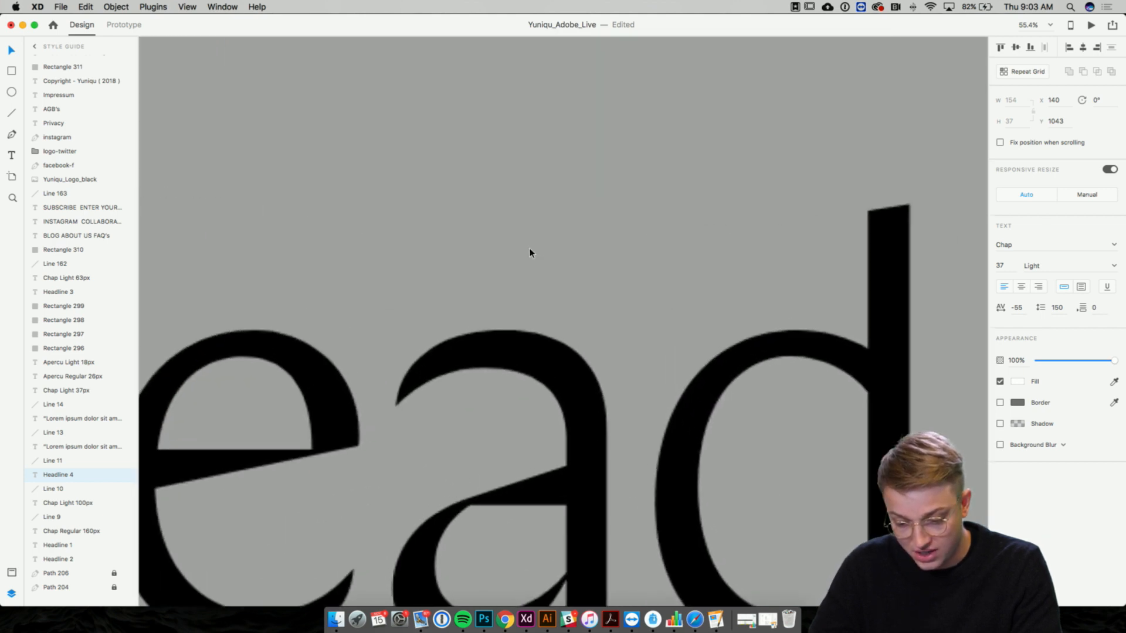
scroll(529, 253, "down", 6)
scroll(529, 252, "left", 10)
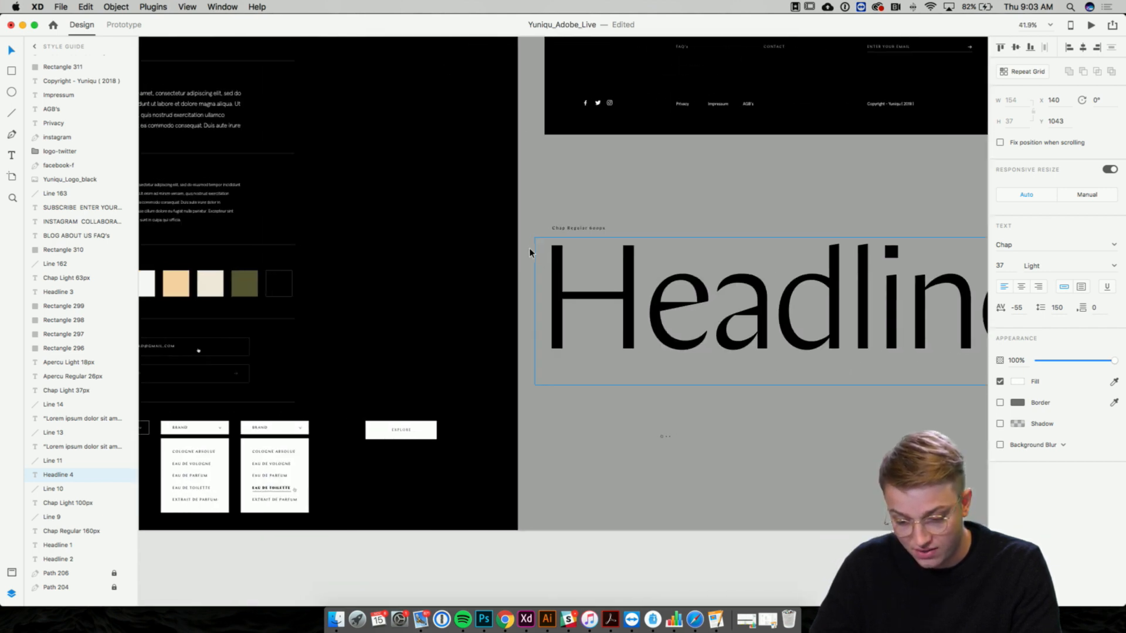
scroll(530, 253, "up", 3)
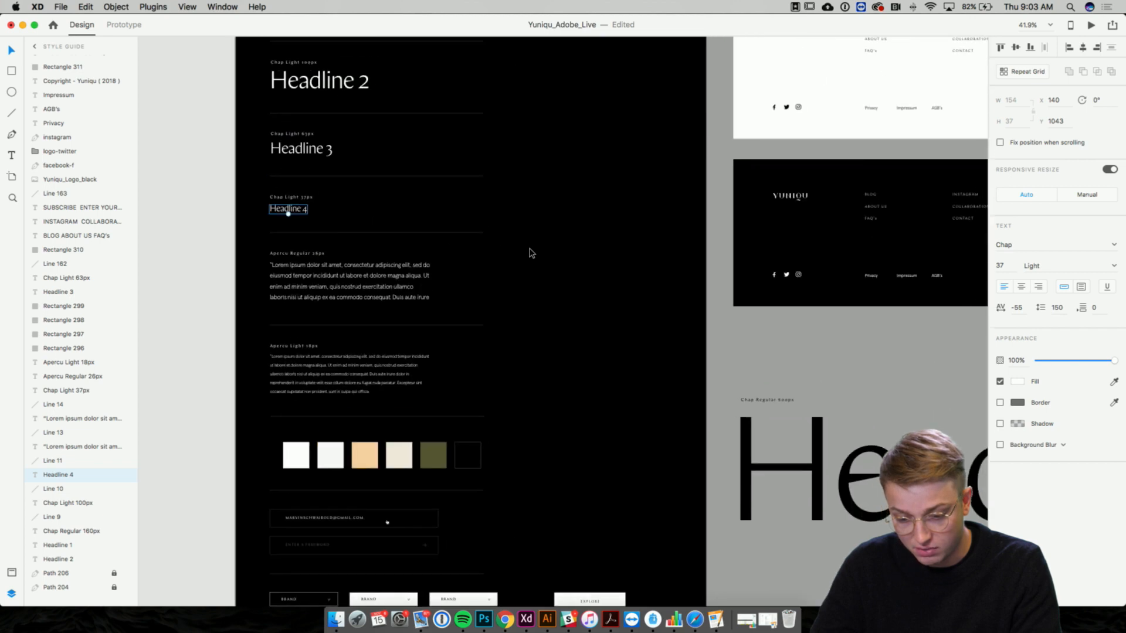
- Go from the Style Guide to the Intro Page and Intro Page – 1 artboards and examine their Welcome hero sections
left_click(530, 252)
scroll(530, 252, "up", 3)
scroll(530, 253, "right", 1)
scroll(529, 253, "down", 20)
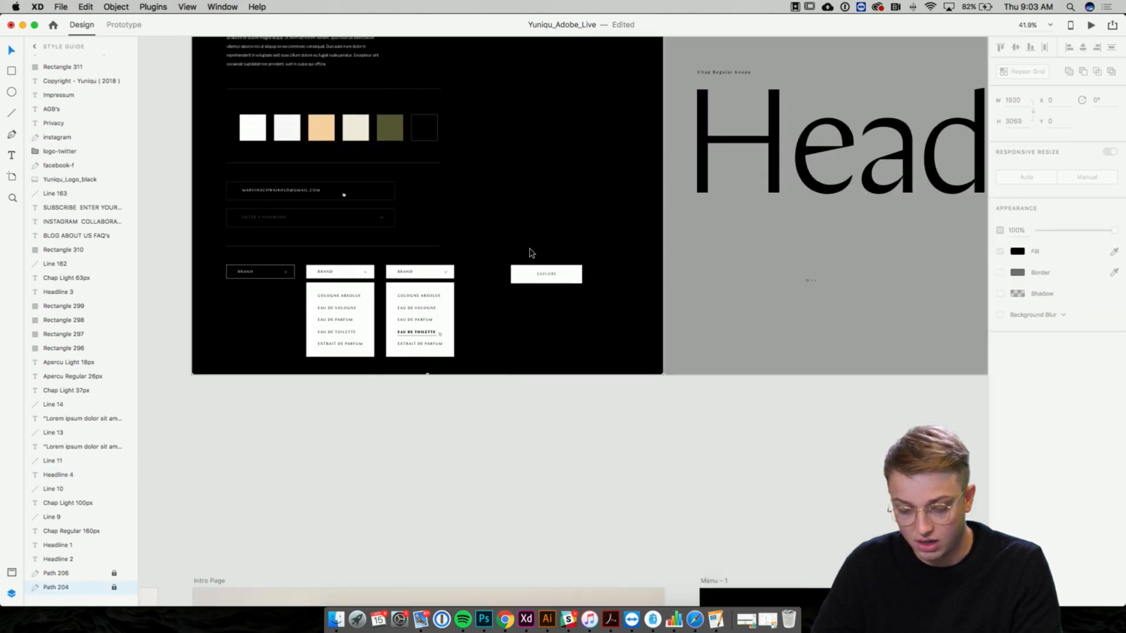
scroll(529, 253, "up", 3)
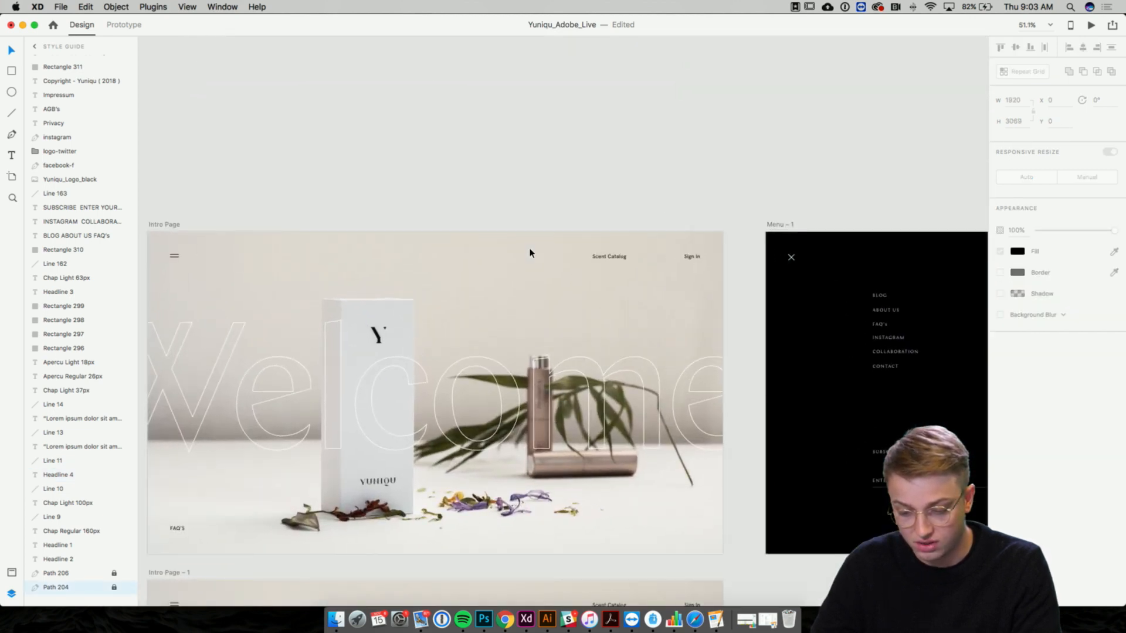
scroll(530, 253, "down", 5)
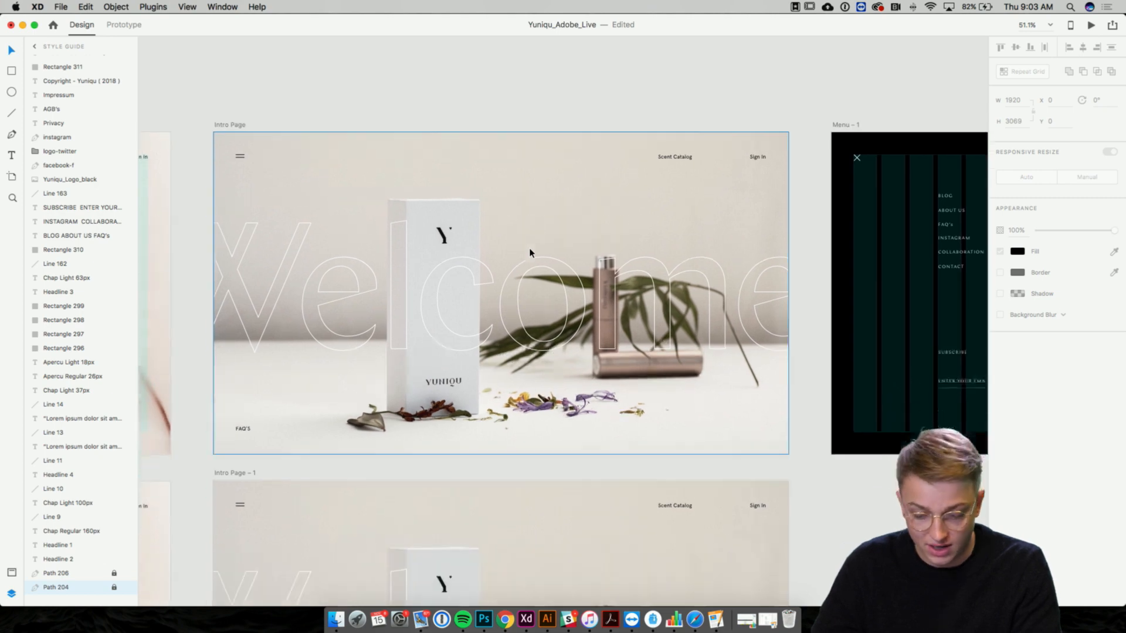
scroll(796, 497, "down", 5)
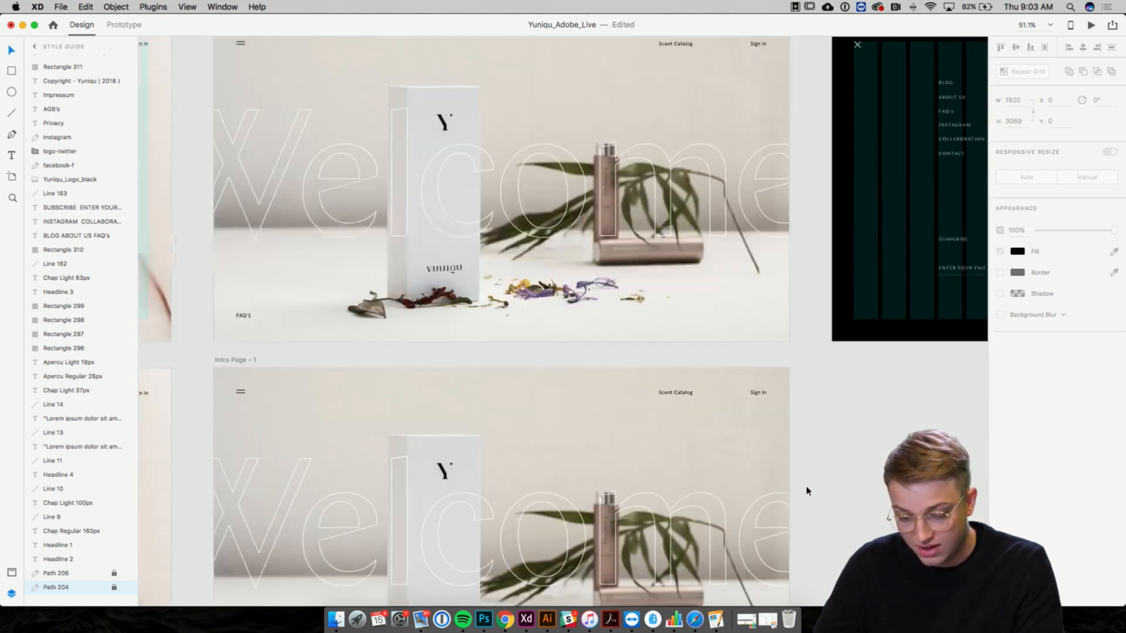
scroll(807, 491, "down", 5)
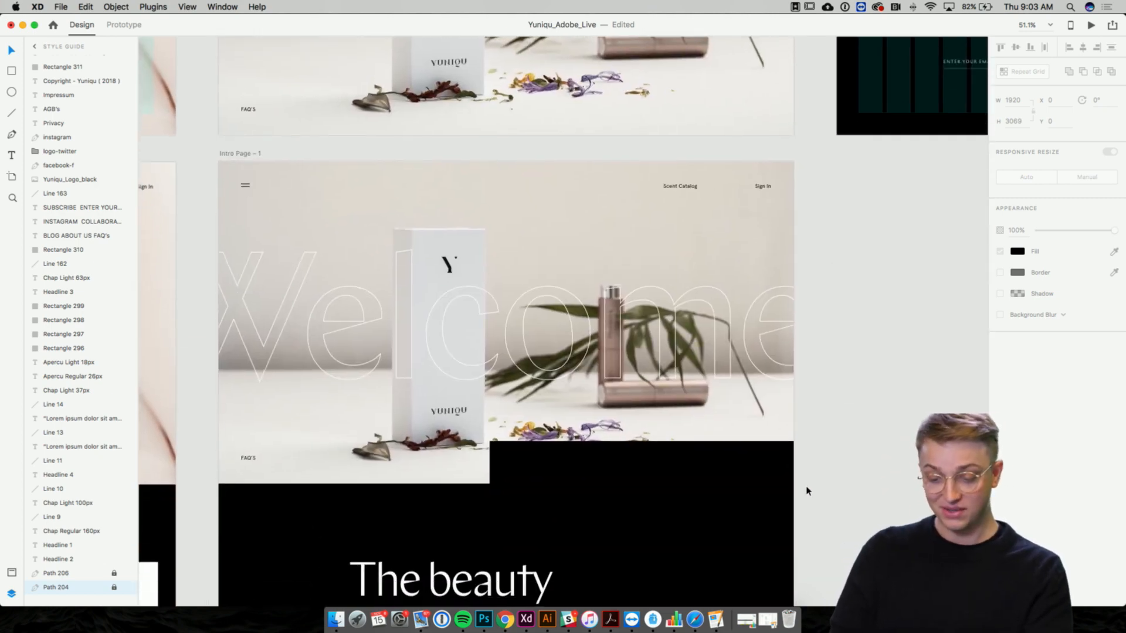
- Examine the Intro Page – 1 content sections from "The beauty Box for Perfumes" down to the footer
scroll(807, 491, "down", 15)
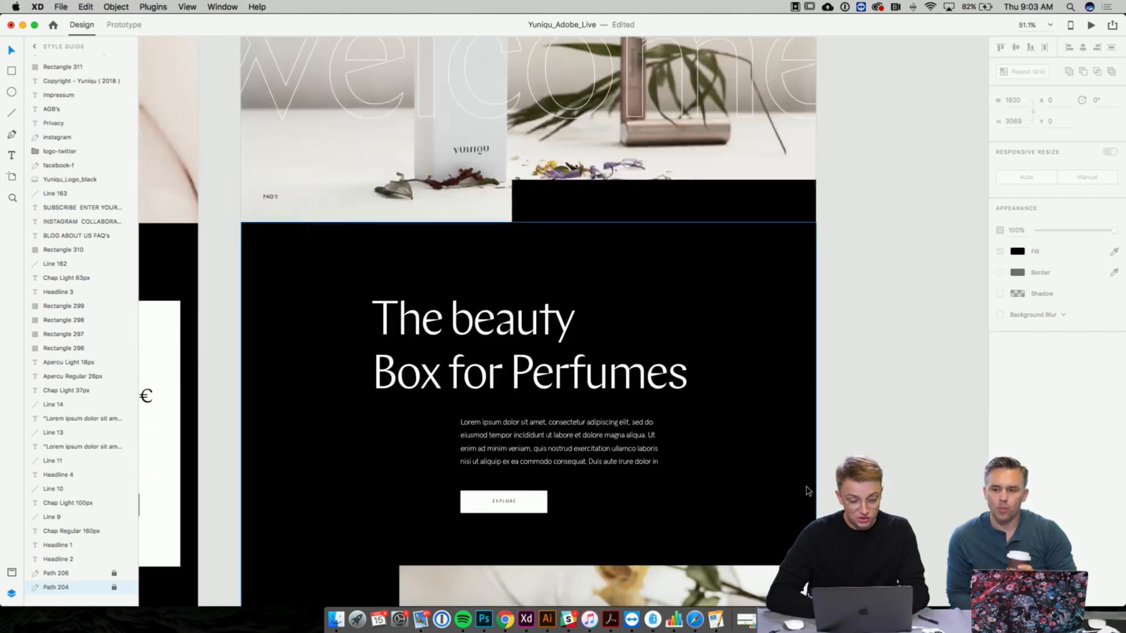
scroll(807, 491, "down", 3)
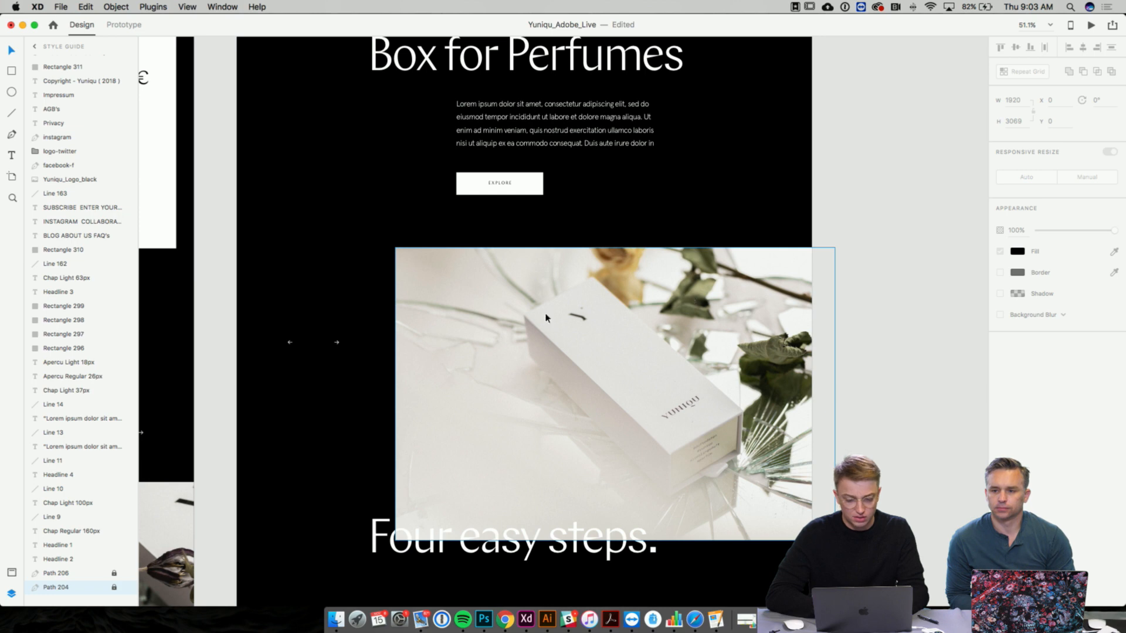
scroll(629, 353, "down", 10)
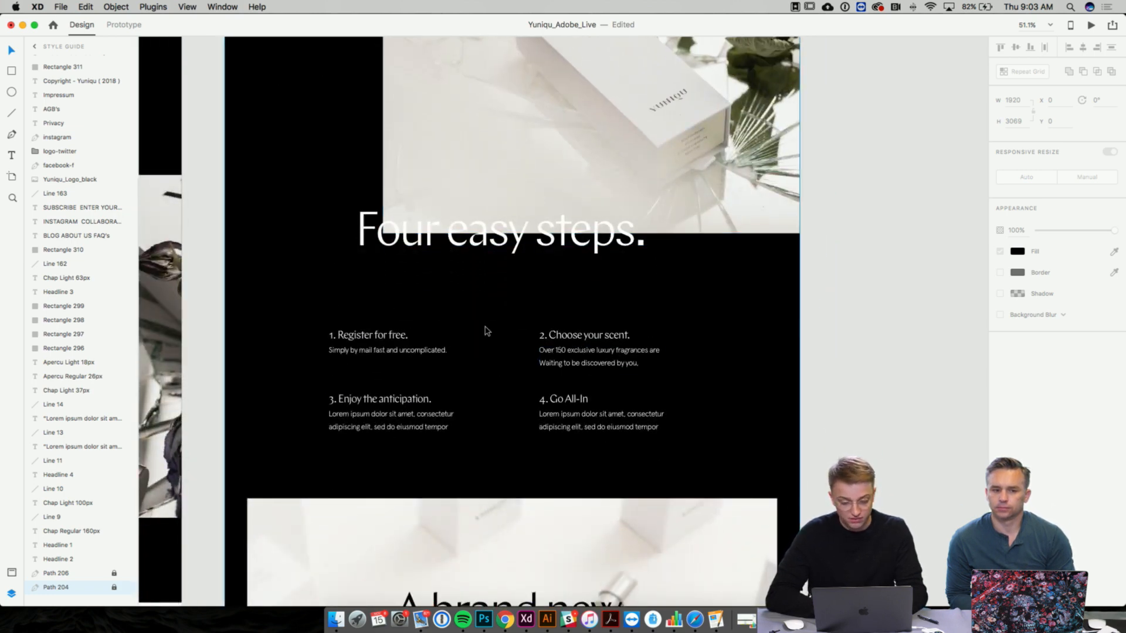
scroll(477, 332, "down", 9)
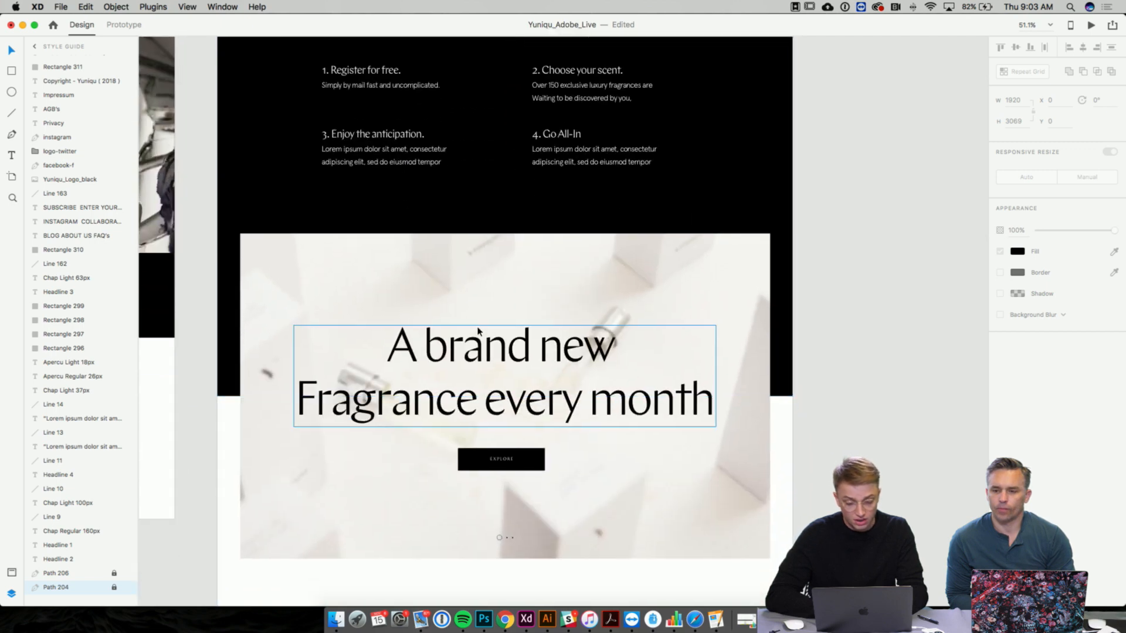
scroll(607, 308, "down", 12)
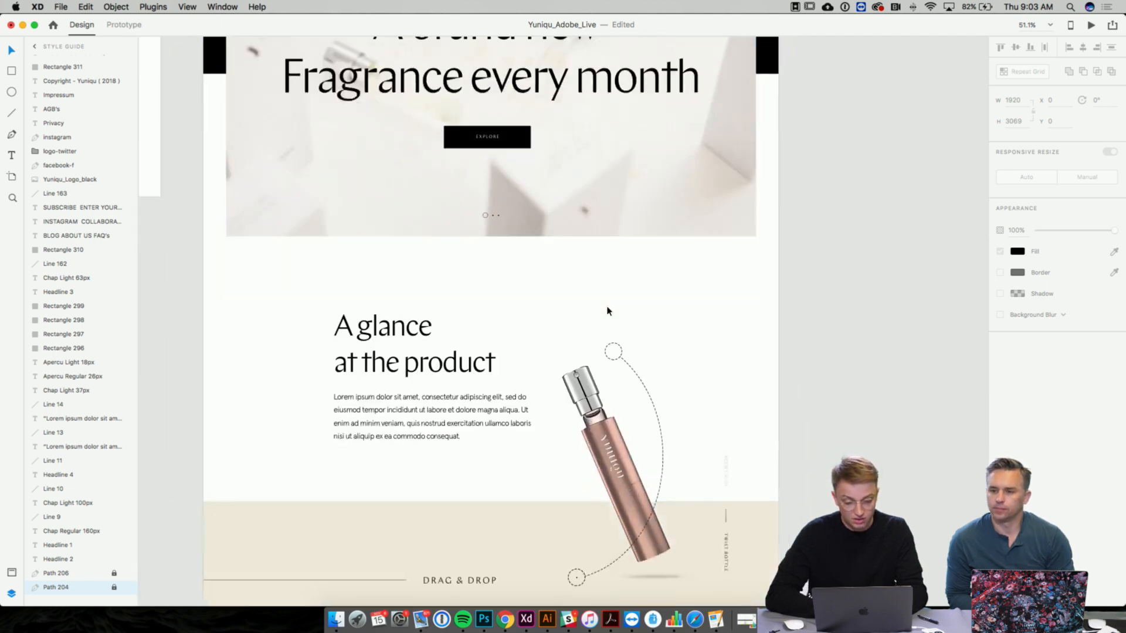
scroll(518, 411, "up", 5)
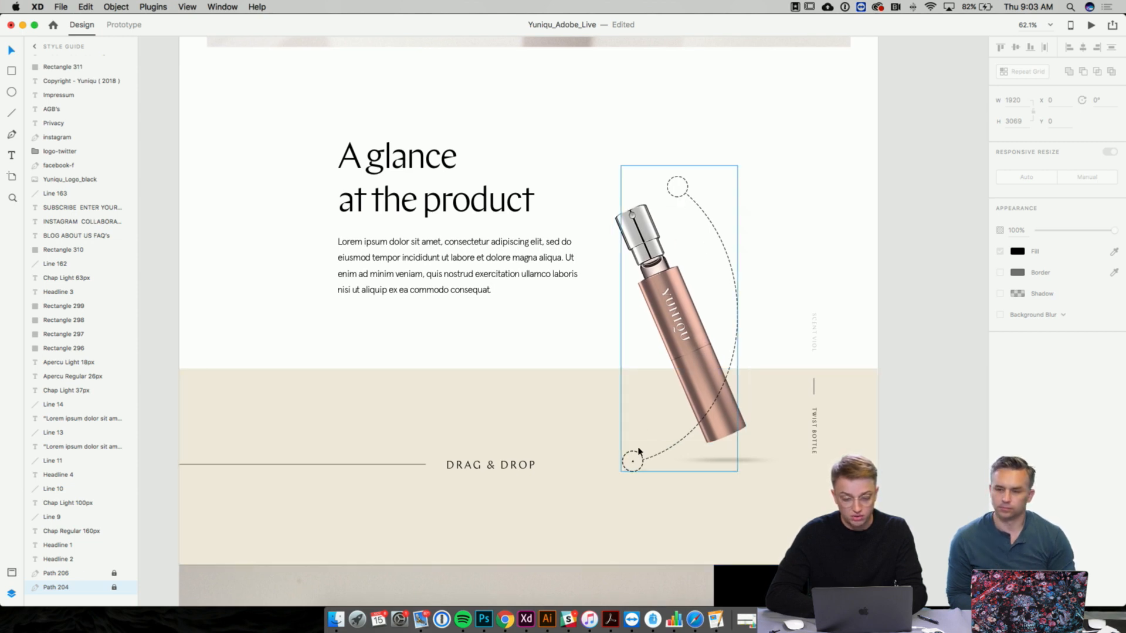
scroll(748, 271, "down", 10)
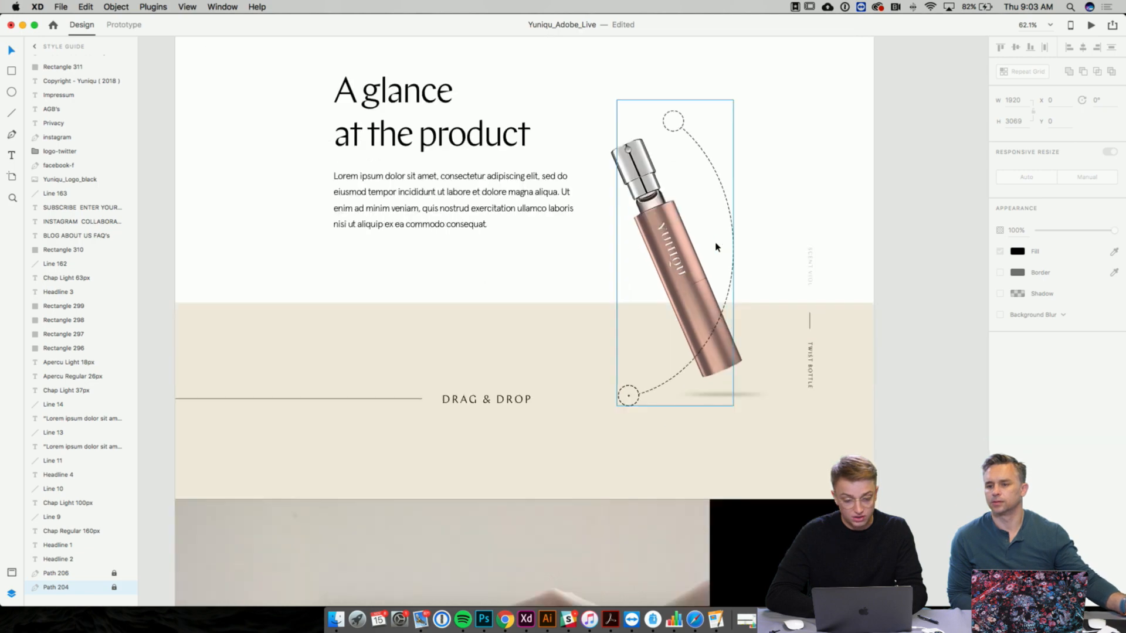
scroll(716, 247, "down", 20)
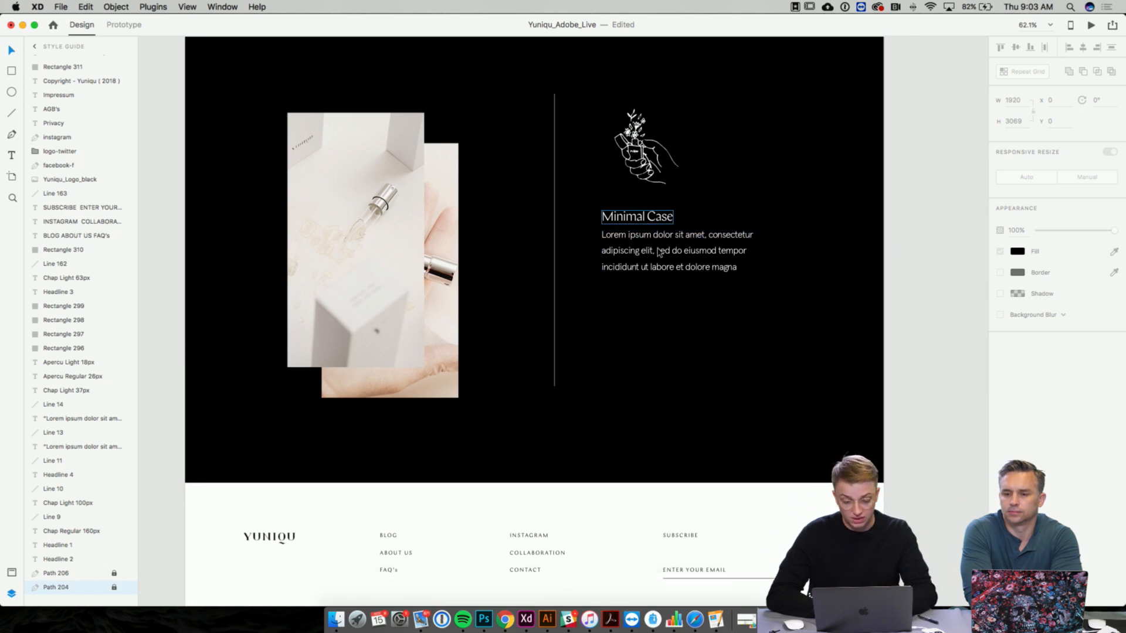
- Examine the Minimal Case section of Intro Page – 1 and select the arrow in the footer's email field
scroll(627, 369, "up", 5)
scroll(625, 380, "down", 5)
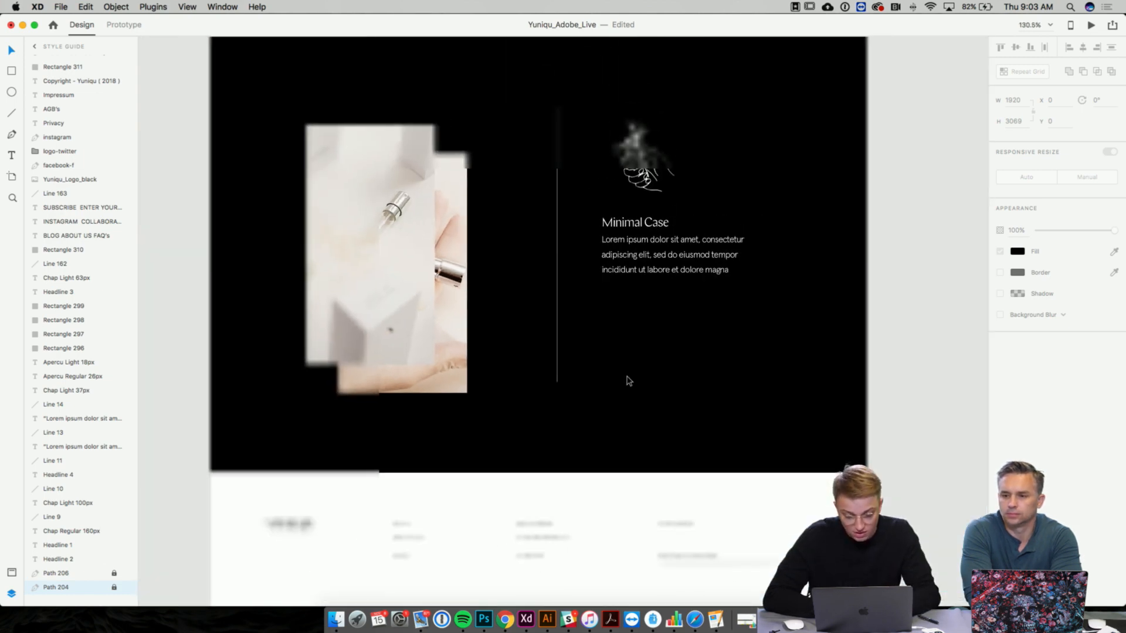
left_click(803, 554)
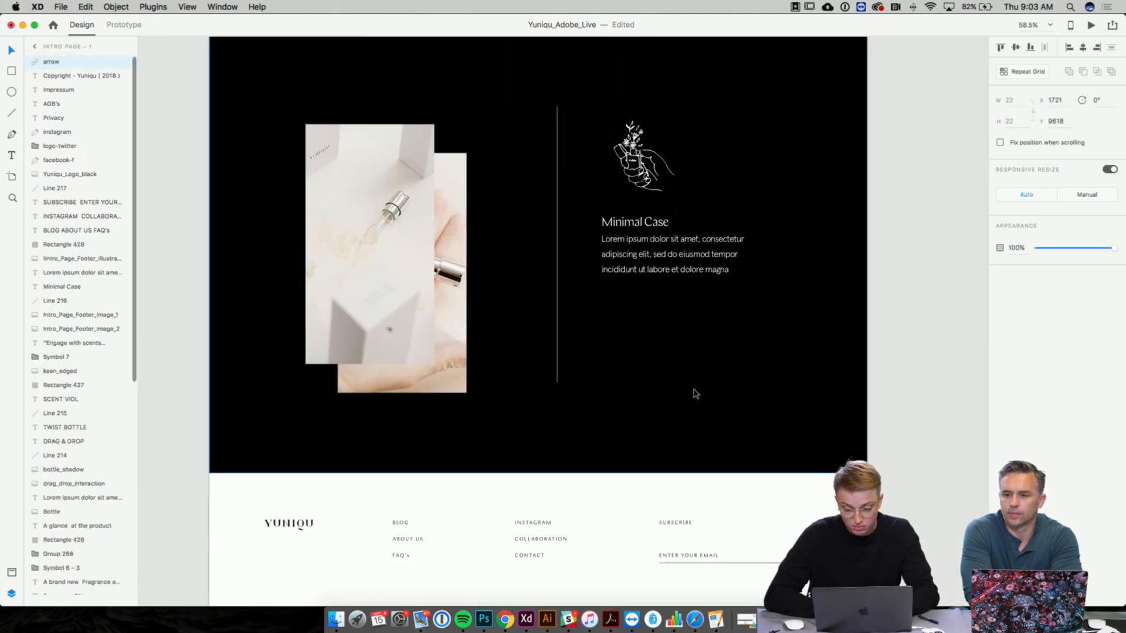
scroll(692, 380, "up", 1)
scroll(692, 382, "up", 1)
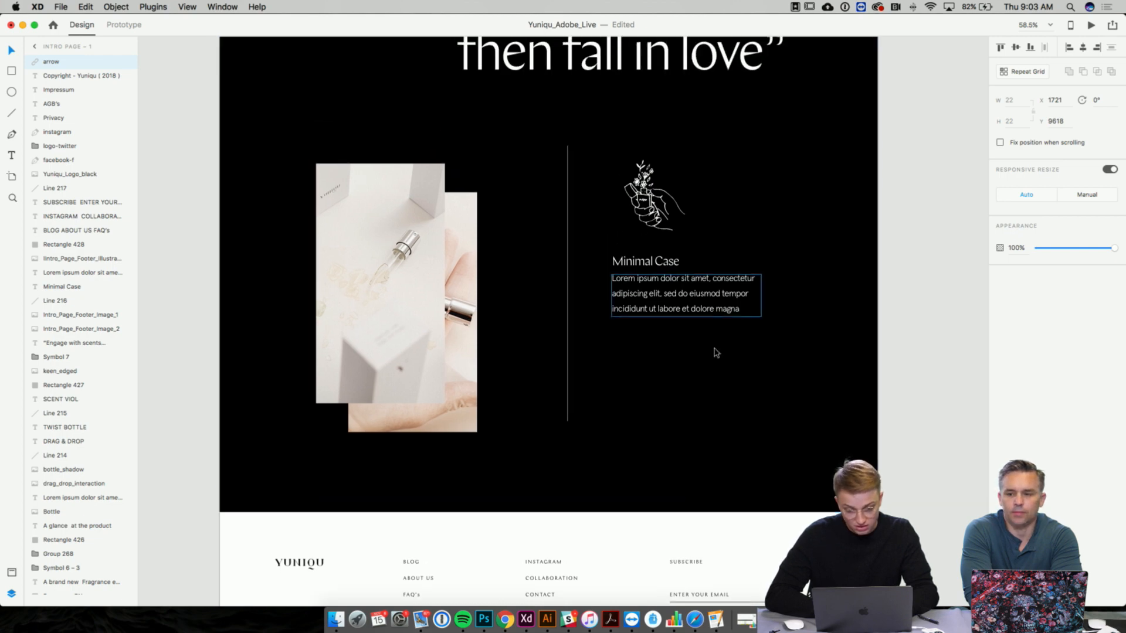
- Go from Intro Page – 1 to the Pricing – 1 artboard and examine its "The perfect fragrance gift" hero and price cards
scroll(583, 293, "up", 10)
scroll(583, 294, "down", 5)
scroll(583, 294, "up", 15)
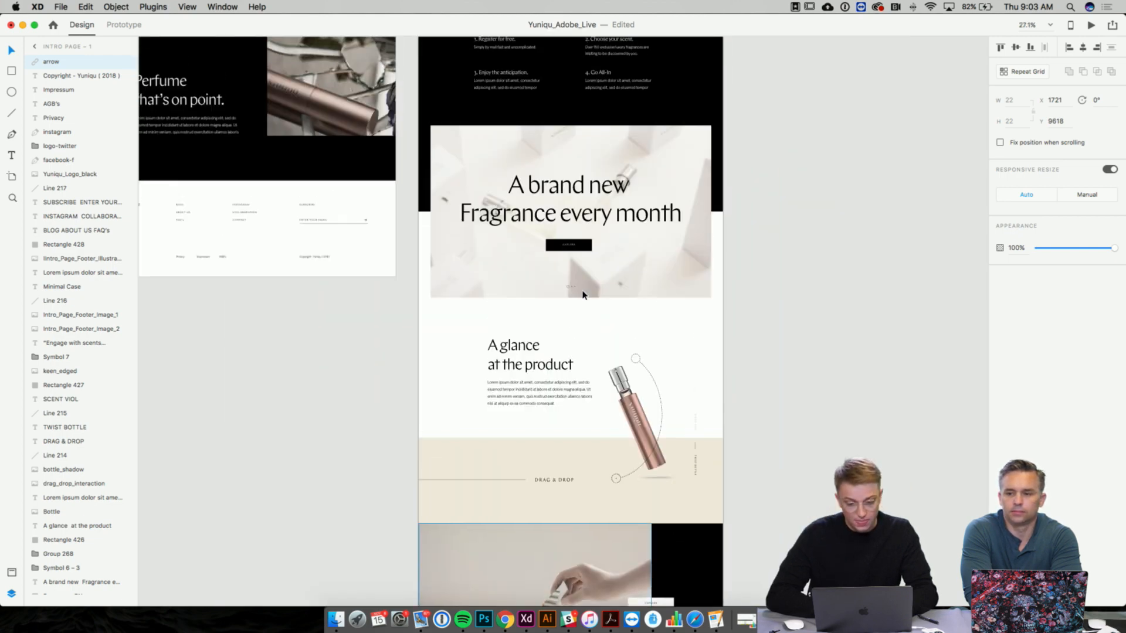
scroll(583, 294, "up", 10)
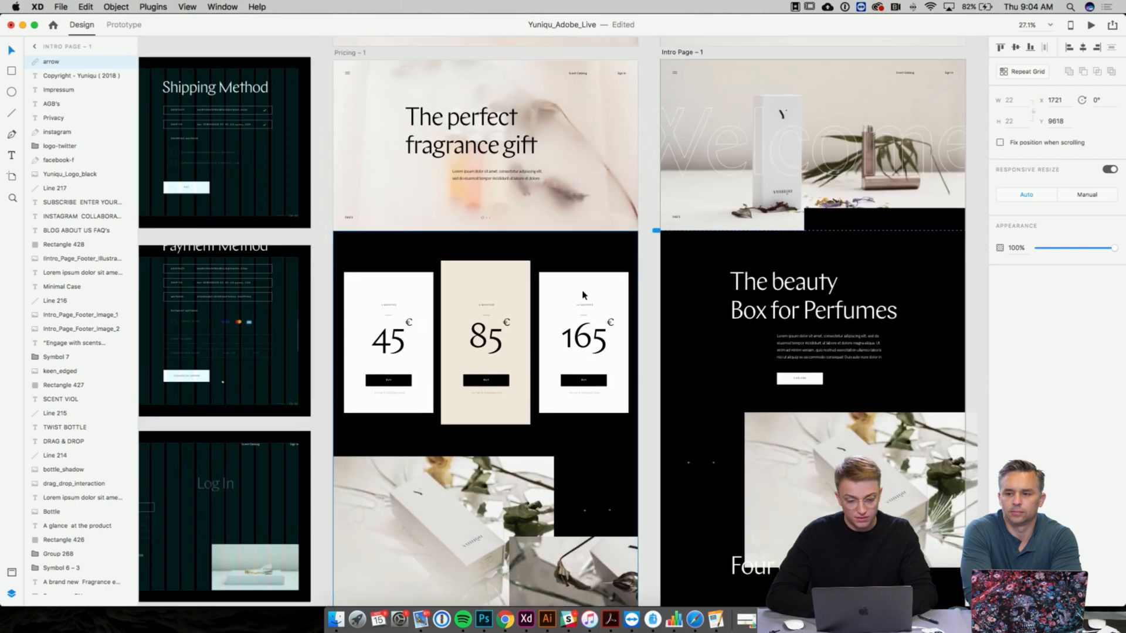
scroll(583, 293, "up", 3)
scroll(583, 294, "up", 5)
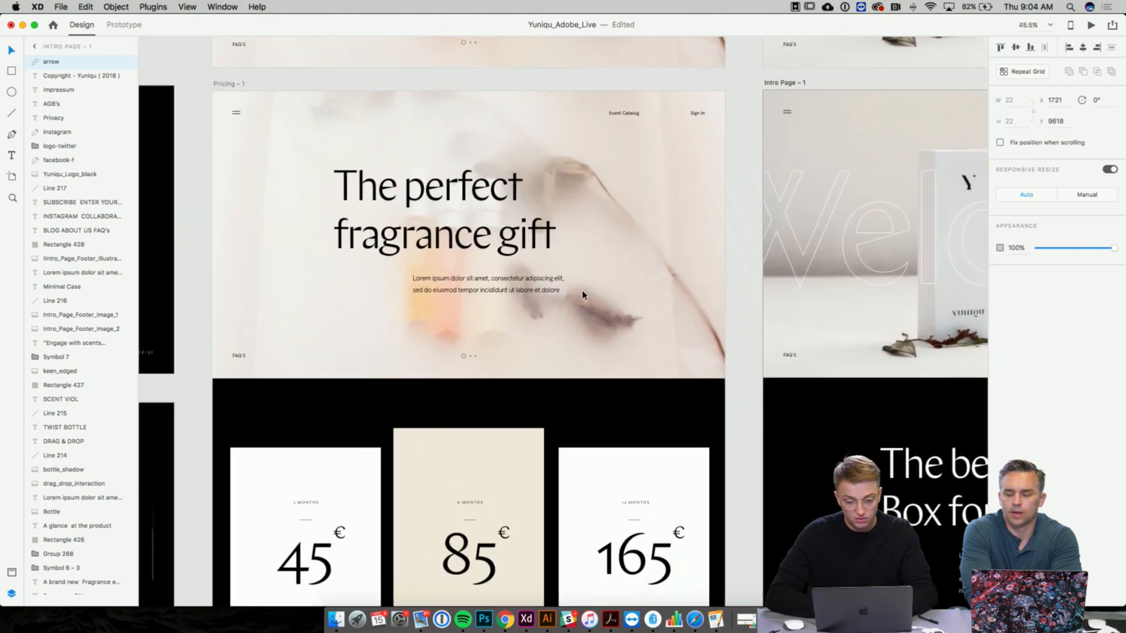
scroll(583, 294, "down", 1)
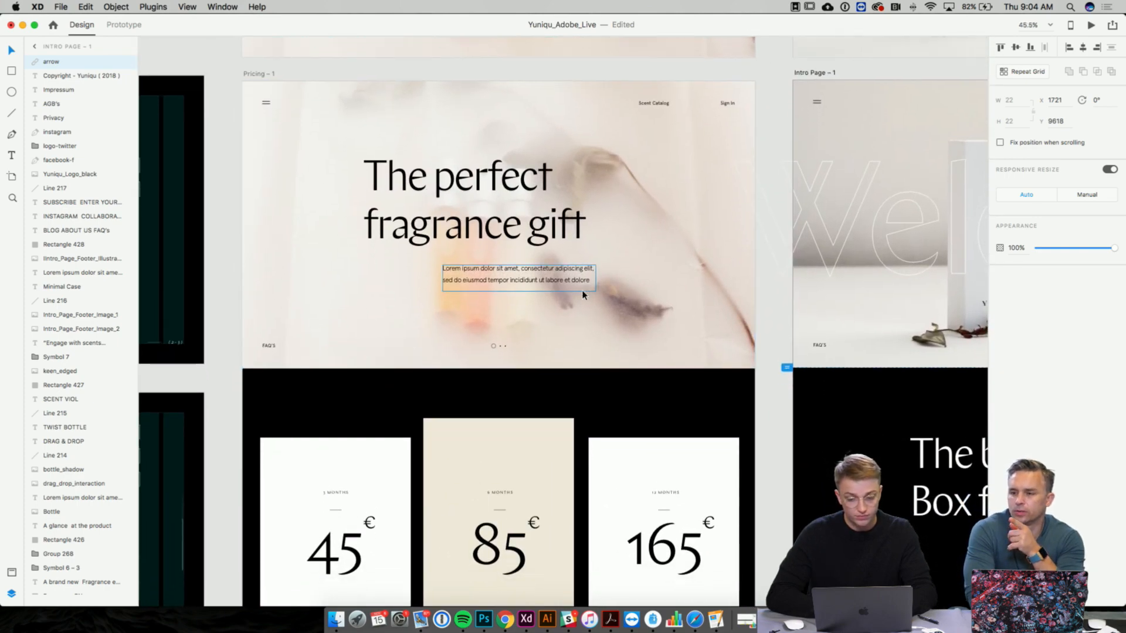
- Preview the intro page and examine it from the Welcome hero to the "Four easy steps." section
left_click(1091, 26)
scroll(730, 247, "down", 5)
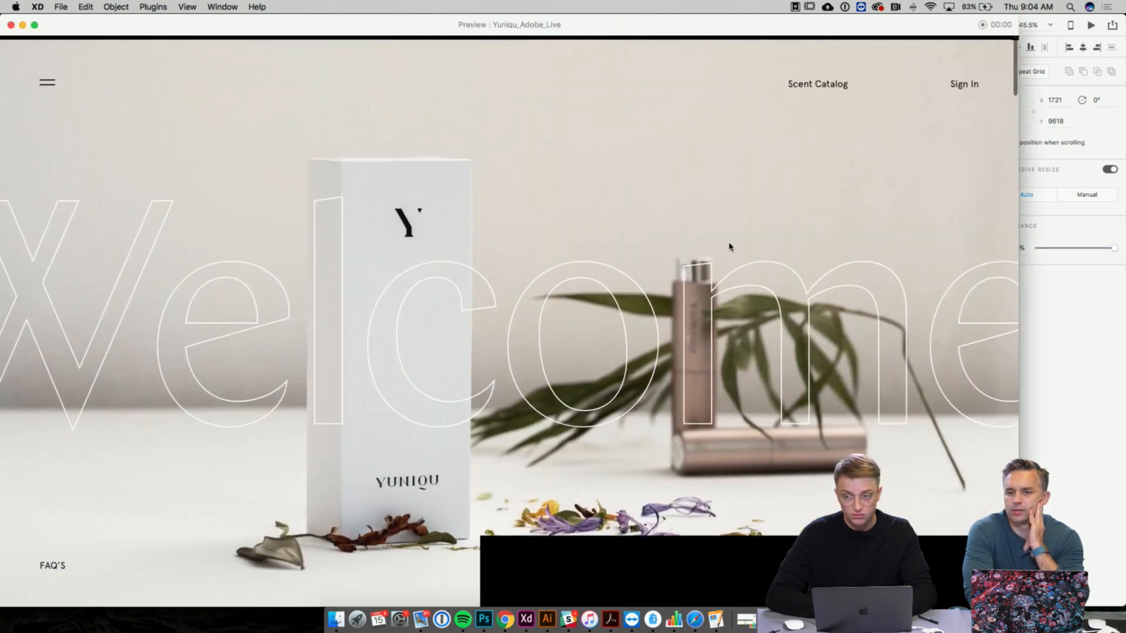
scroll(730, 247, "down", 8)
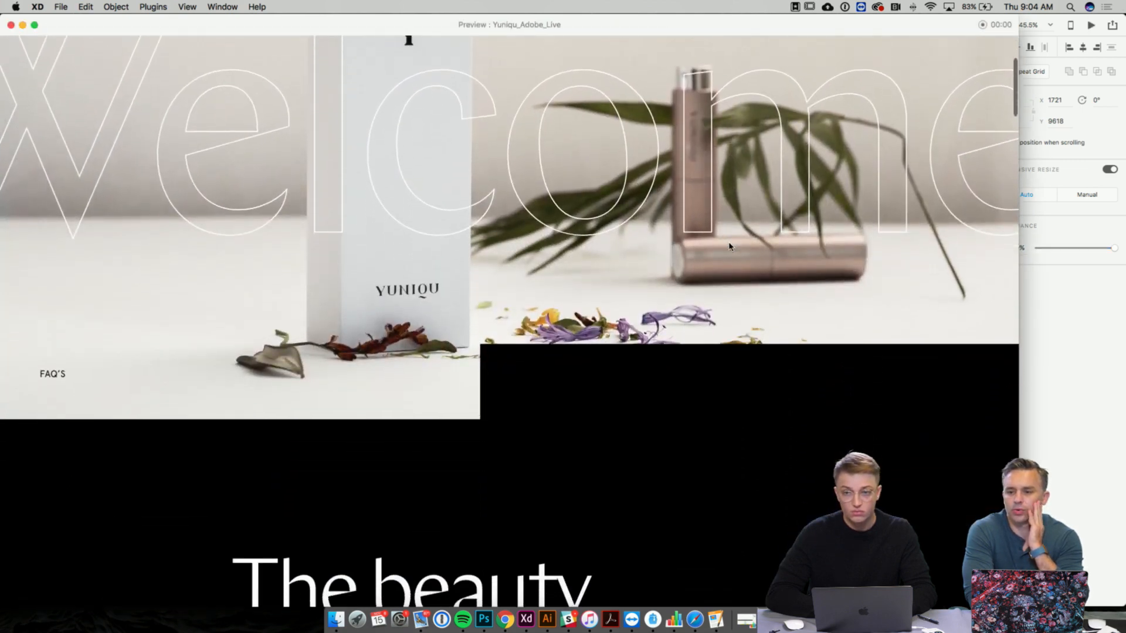
scroll(730, 247, "down", 5)
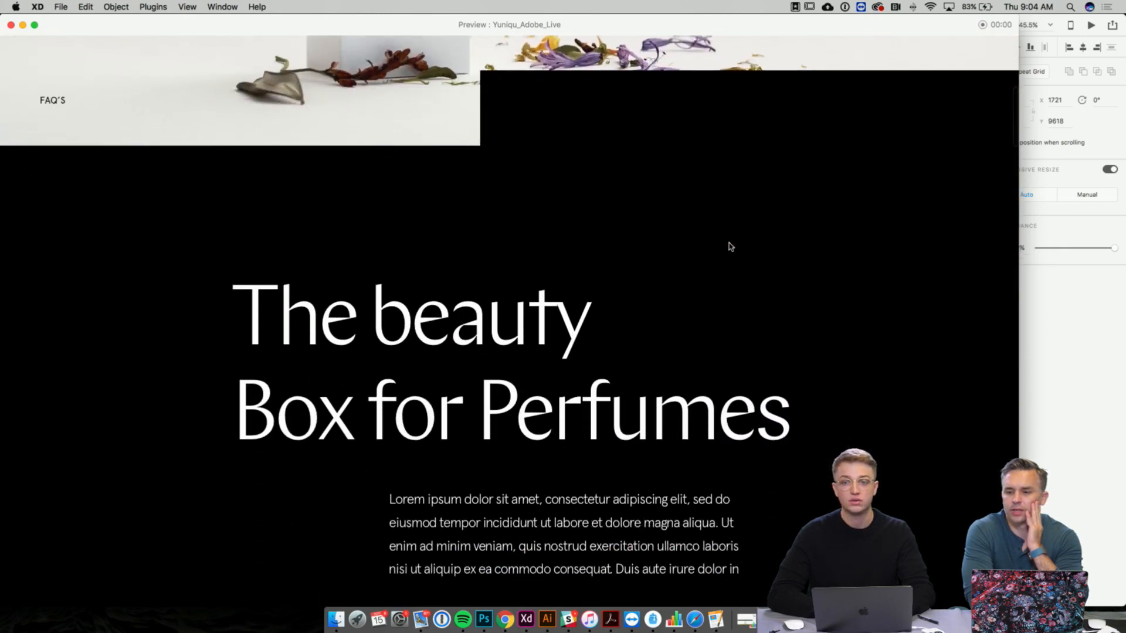
scroll(729, 244, "down", 8)
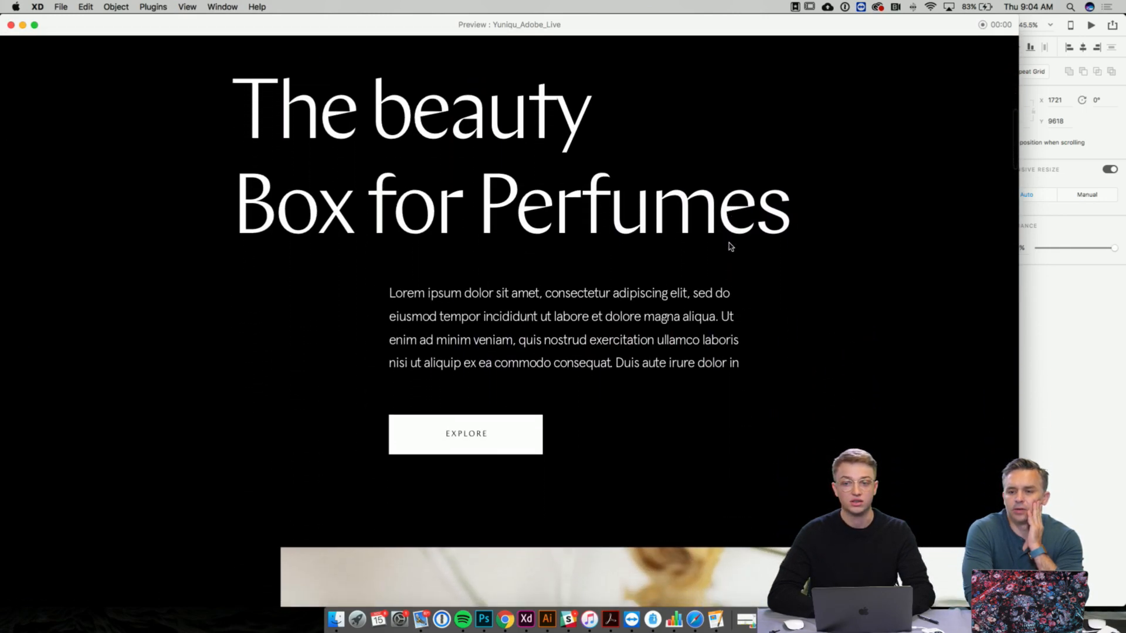
scroll(730, 247, "down", 6)
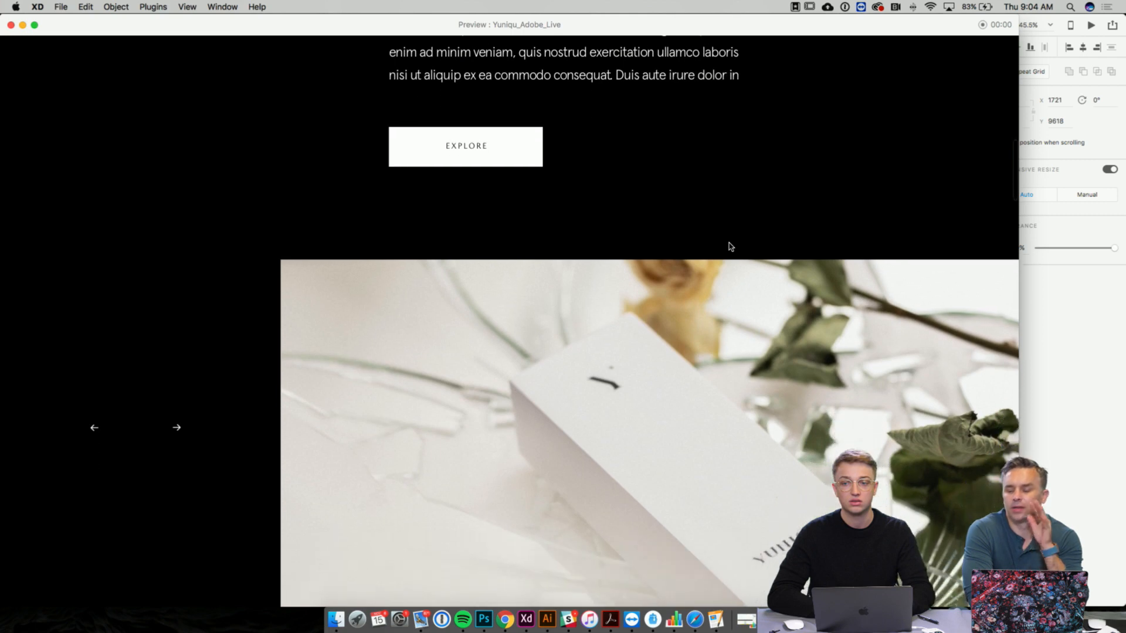
scroll(730, 246, "down", 8)
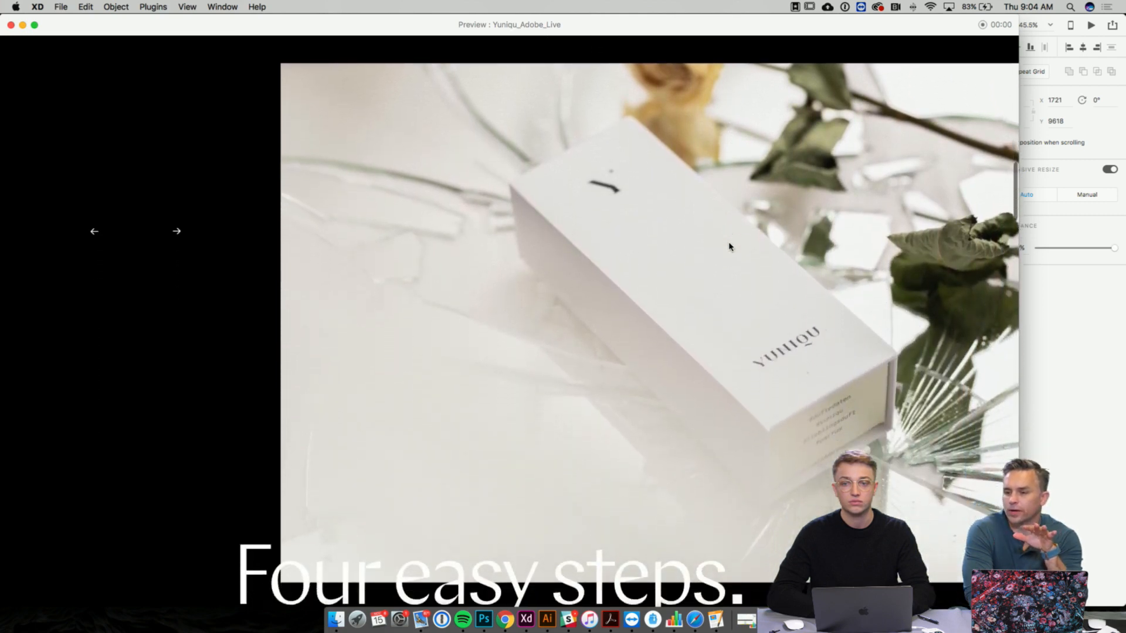
scroll(729, 246, "down", 11)
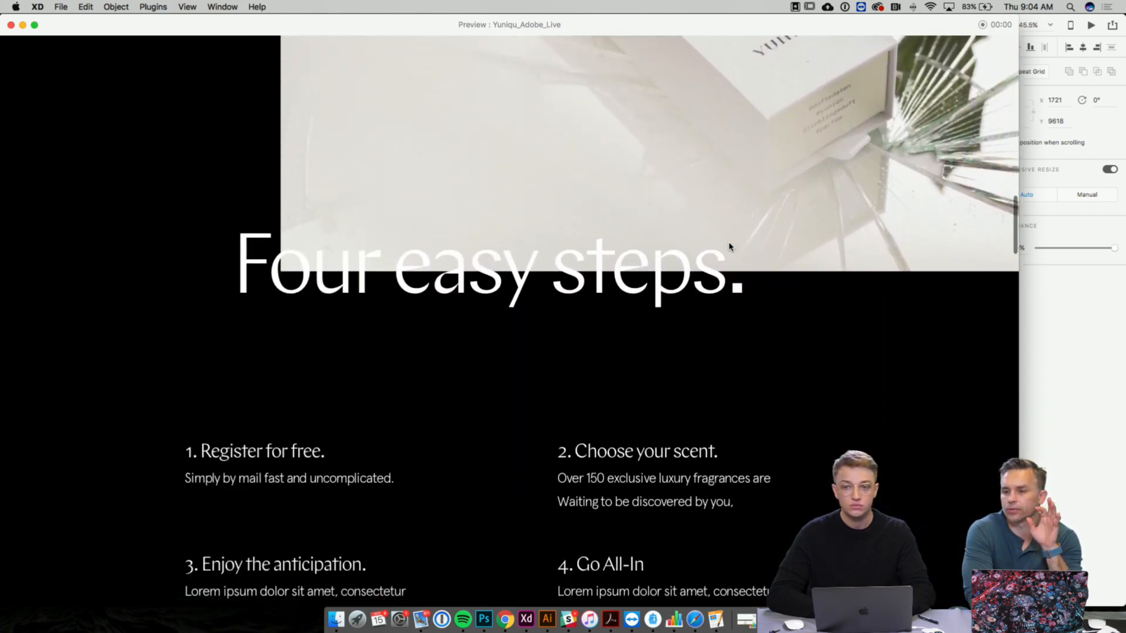
- Examine the rest of the intro page preview, from "A brand new Fragrance every month" through "A glance at the product" to the footer
scroll(729, 247, "down", 20)
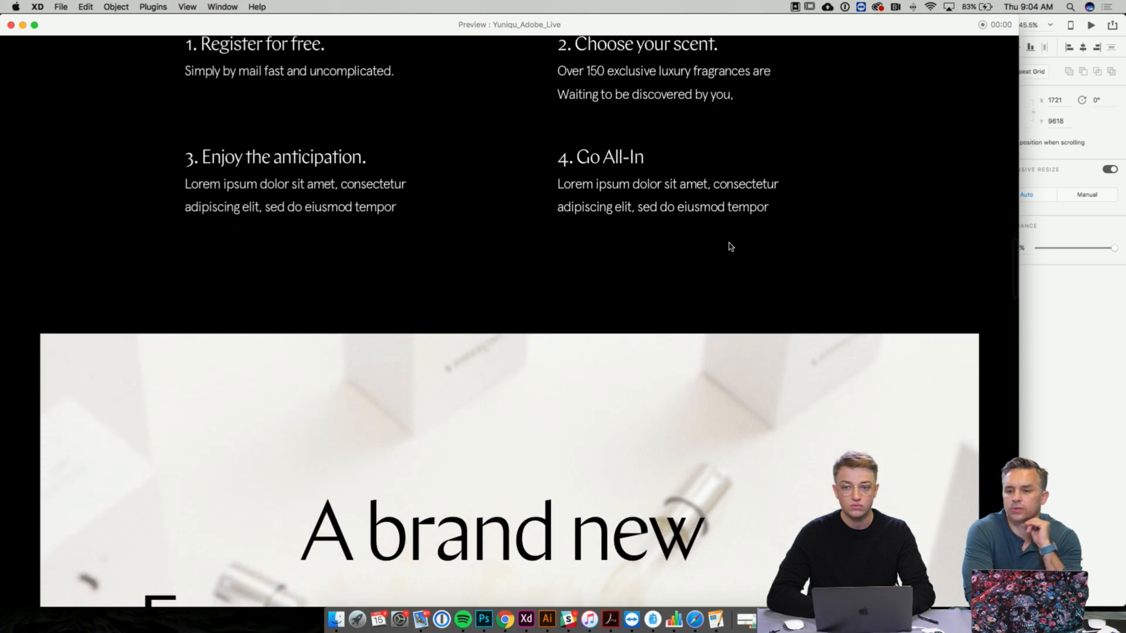
scroll(729, 246, "down", 7)
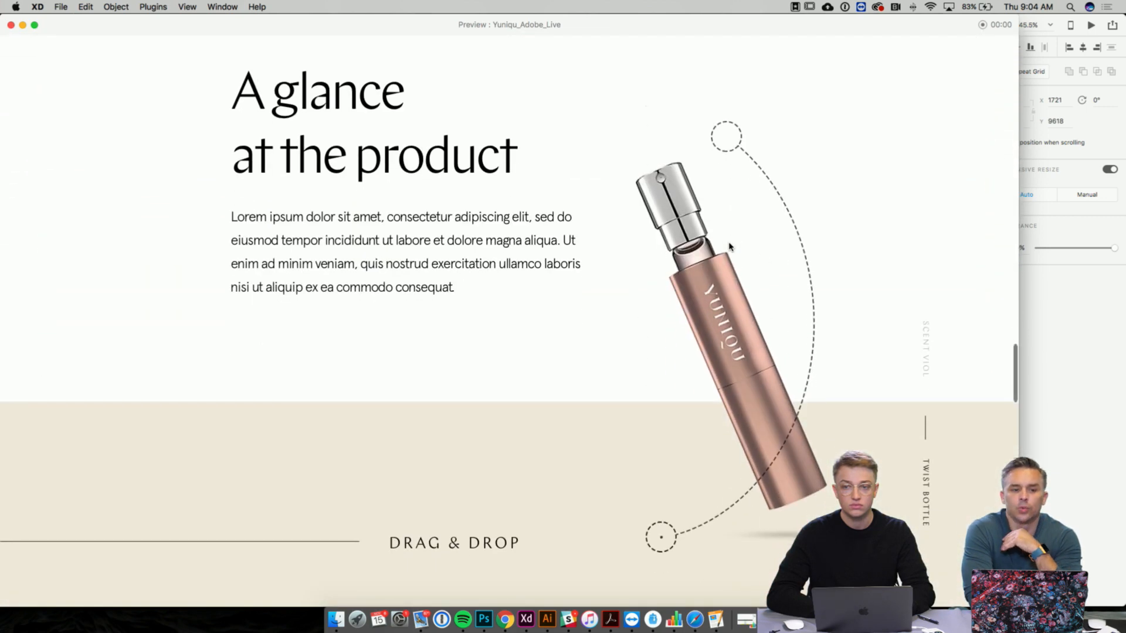
scroll(729, 246, "down", 3)
scroll(730, 246, "down", 16)
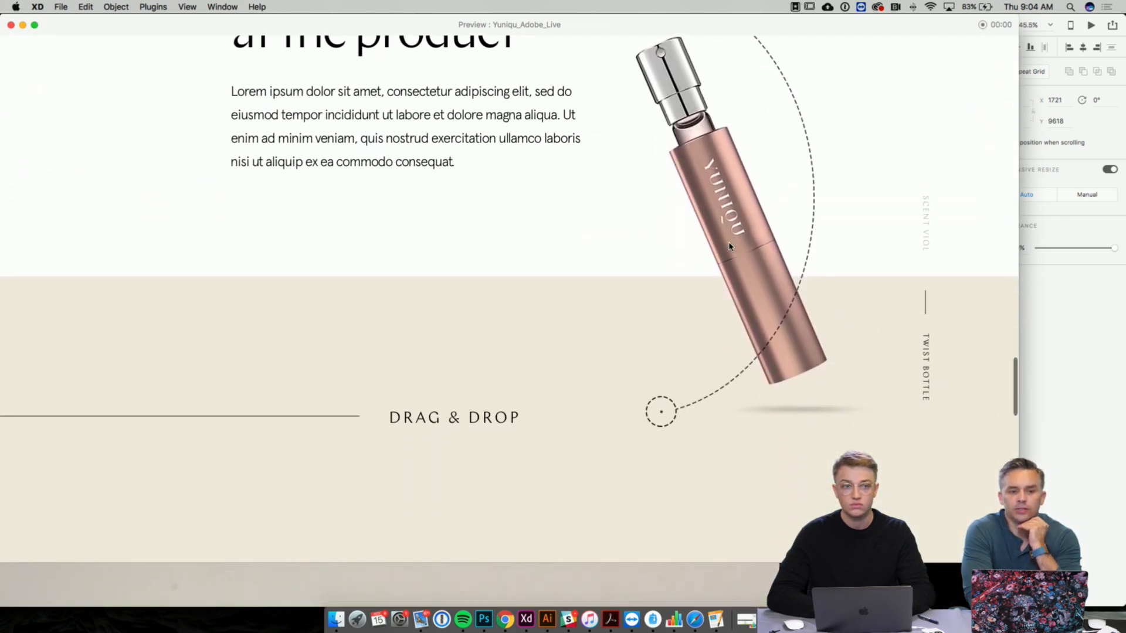
scroll(731, 246, "down", 20)
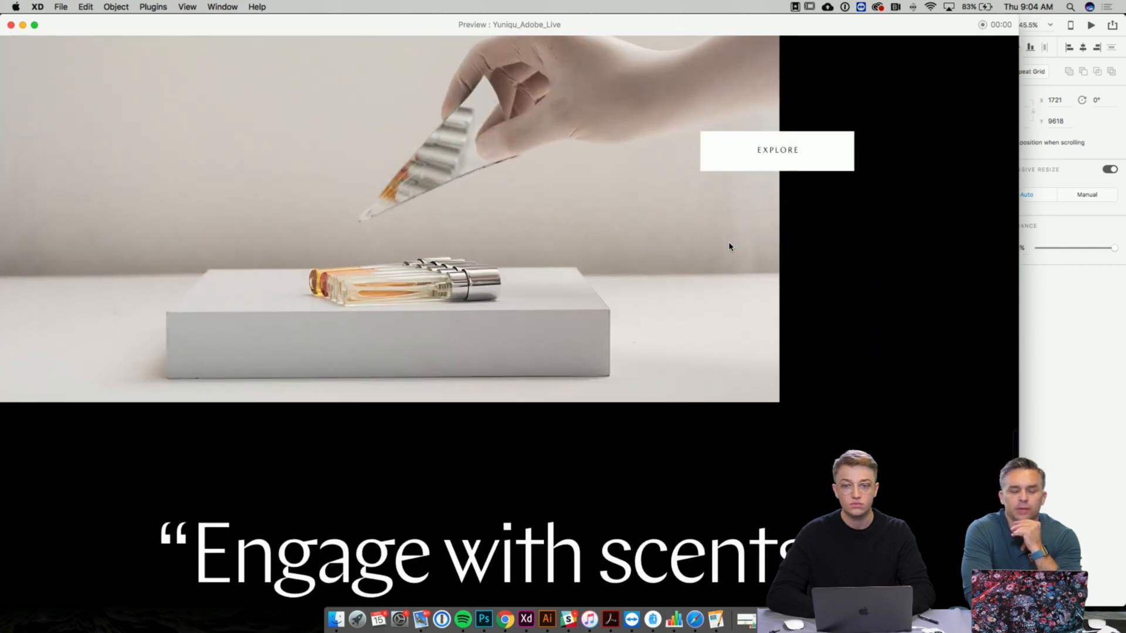
scroll(730, 246, "down", 10)
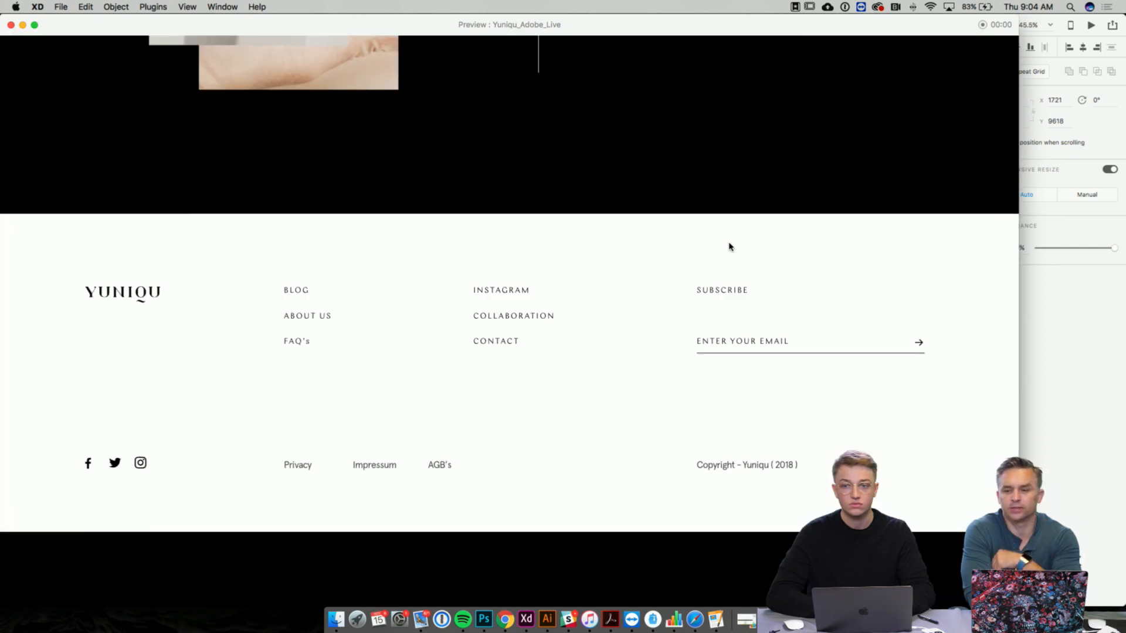
- Switch the preview to the pricing page and examine it from the hero through the price cards to "Perfume that's on point."
key("Home")
scroll(730, 246, "down", 5)
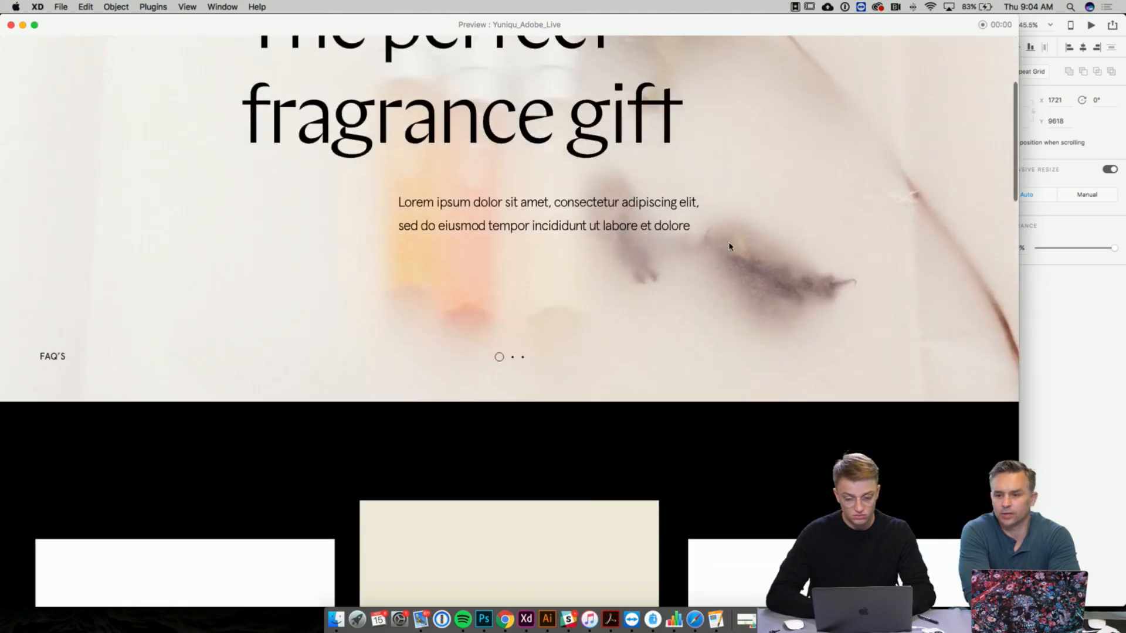
scroll(730, 246, "down", 5)
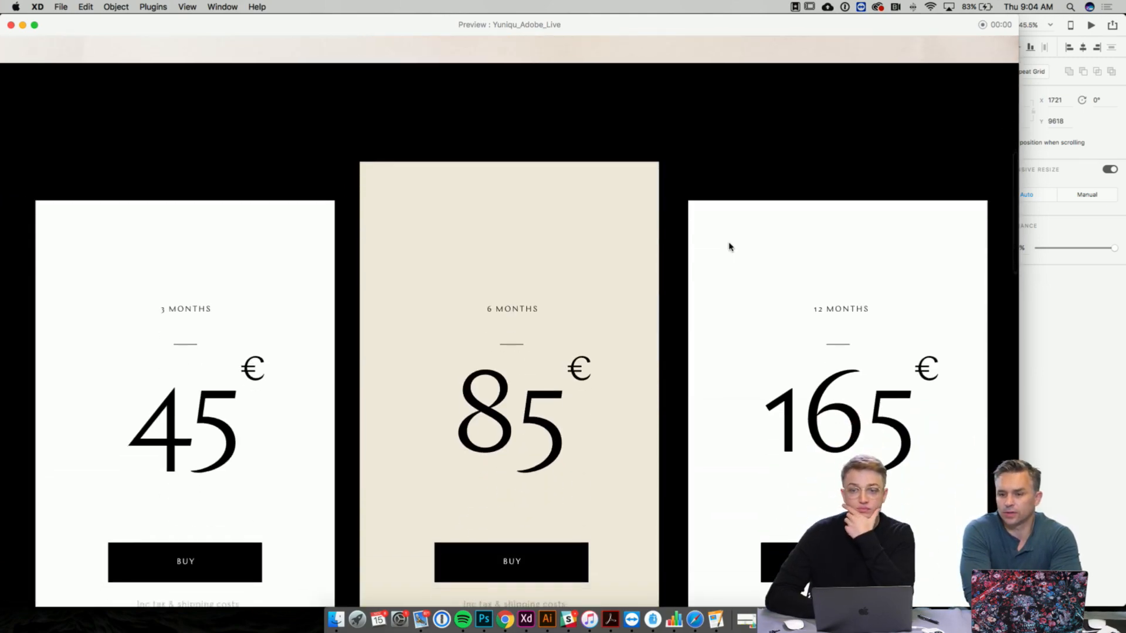
scroll(730, 246, "down", 2)
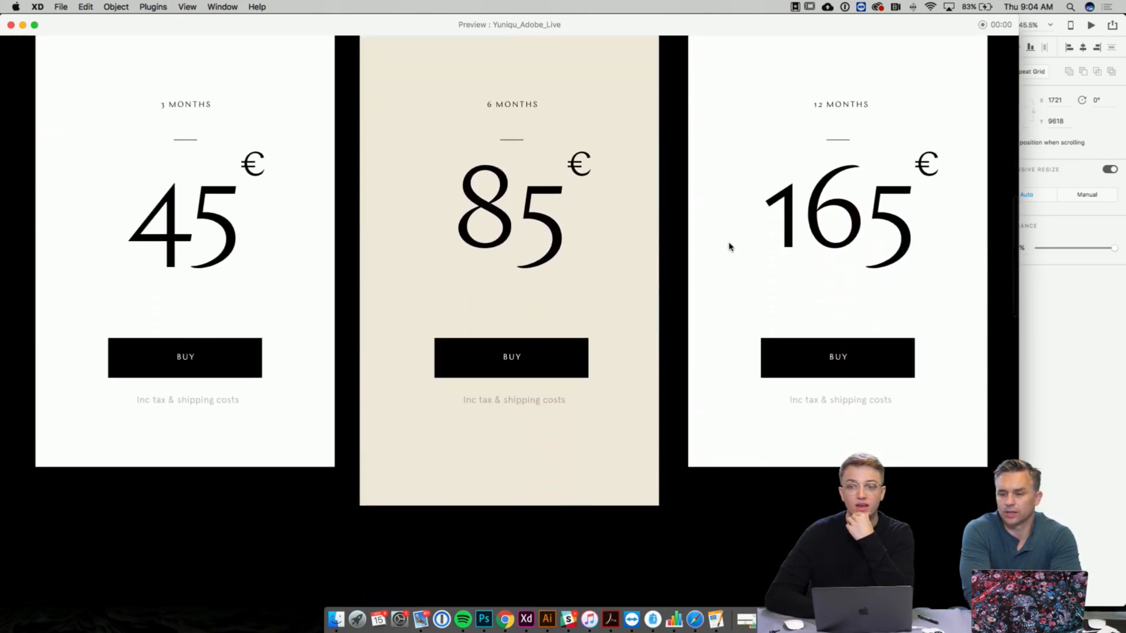
scroll(730, 246, "down", 10)
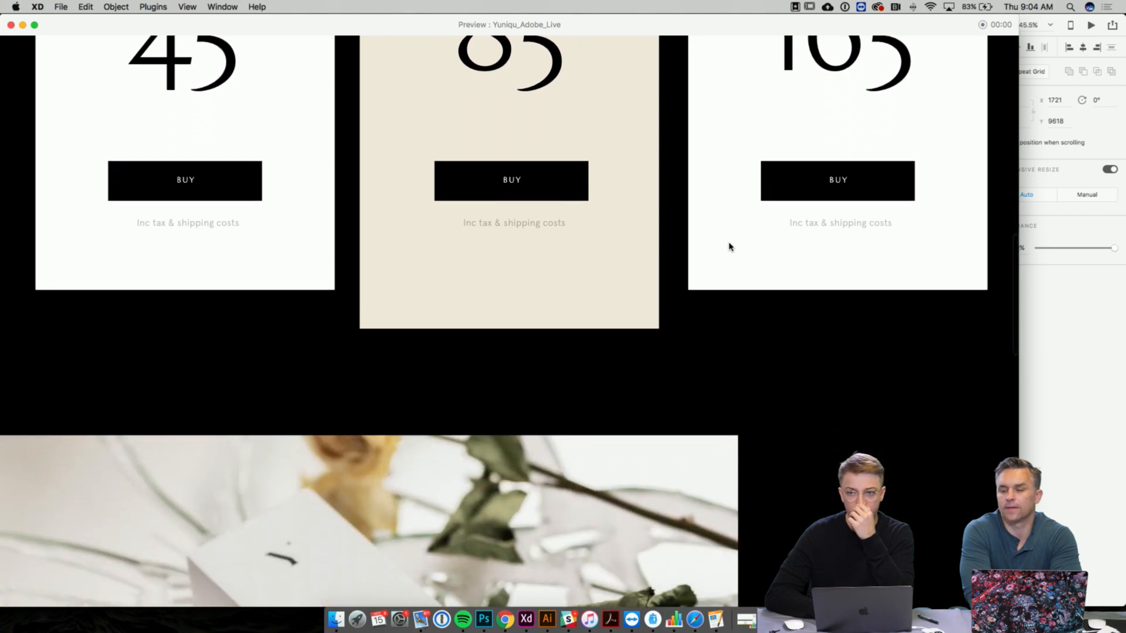
scroll(730, 247, "down", 10)
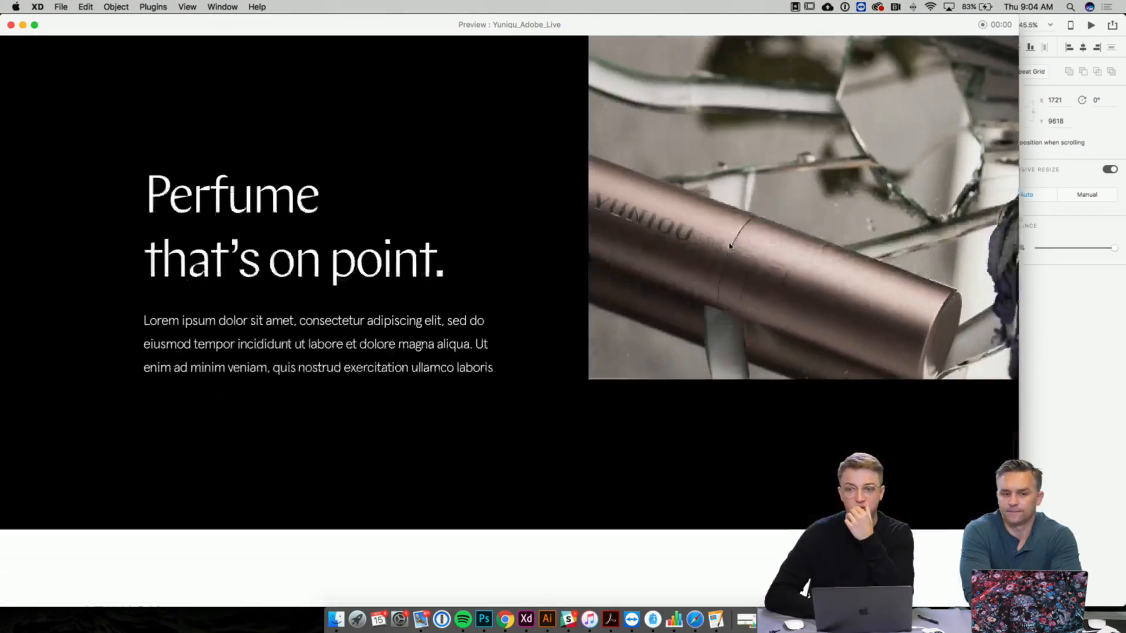
- Return to the 3, 6 and 12 months price cards in the pricing page preview and examine them
scroll(729, 246, "up", 4)
scroll(730, 246, "up", 10)
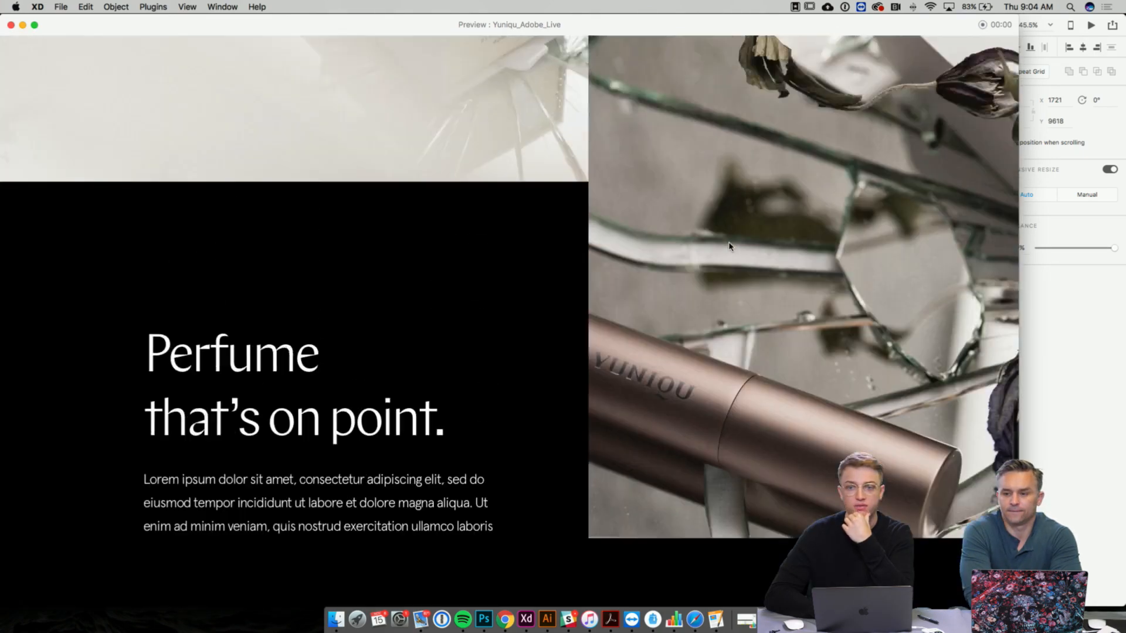
scroll(730, 246, "up", 3)
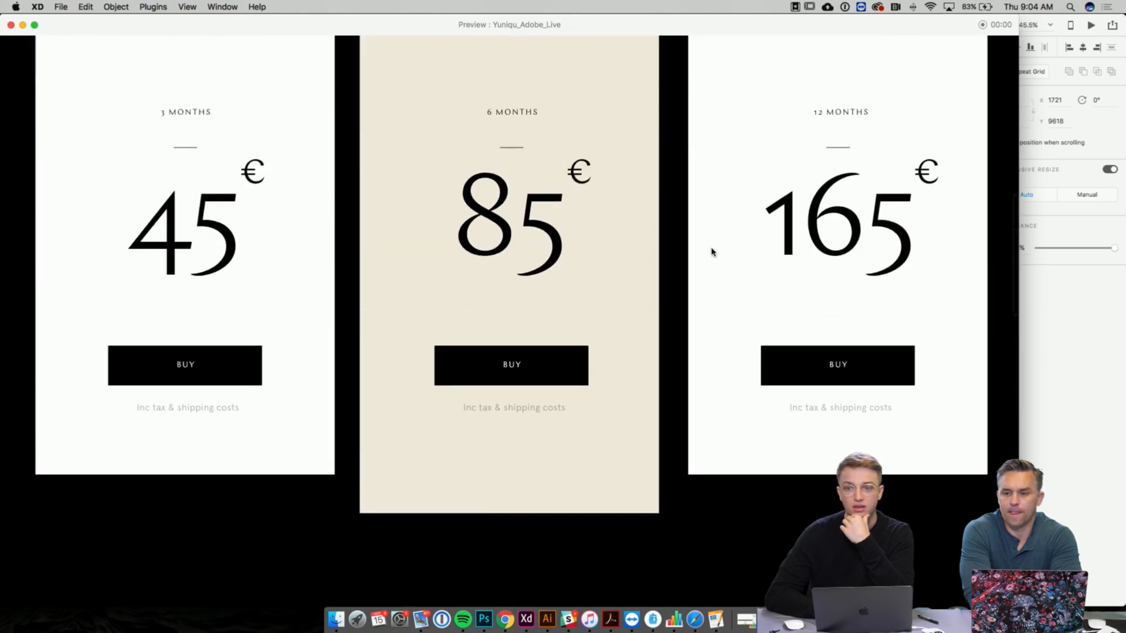
scroll(528, 200, "up", 2)
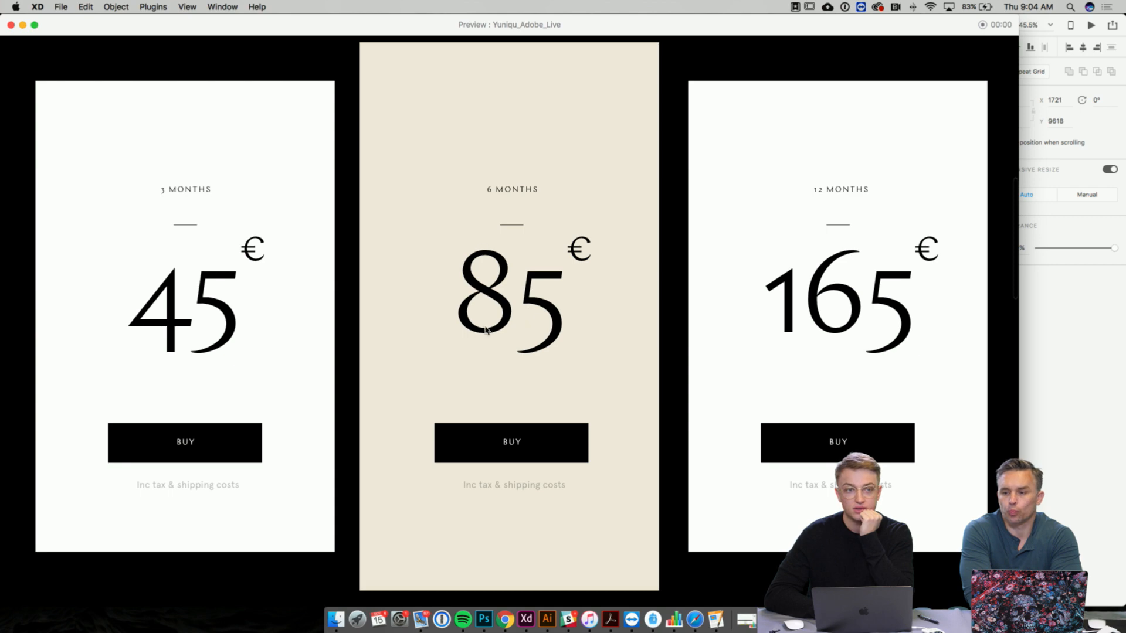
- Open the 6 months offer's checkout in the preview and compare its Customer Info and Payment Method screens
left_click(523, 352)
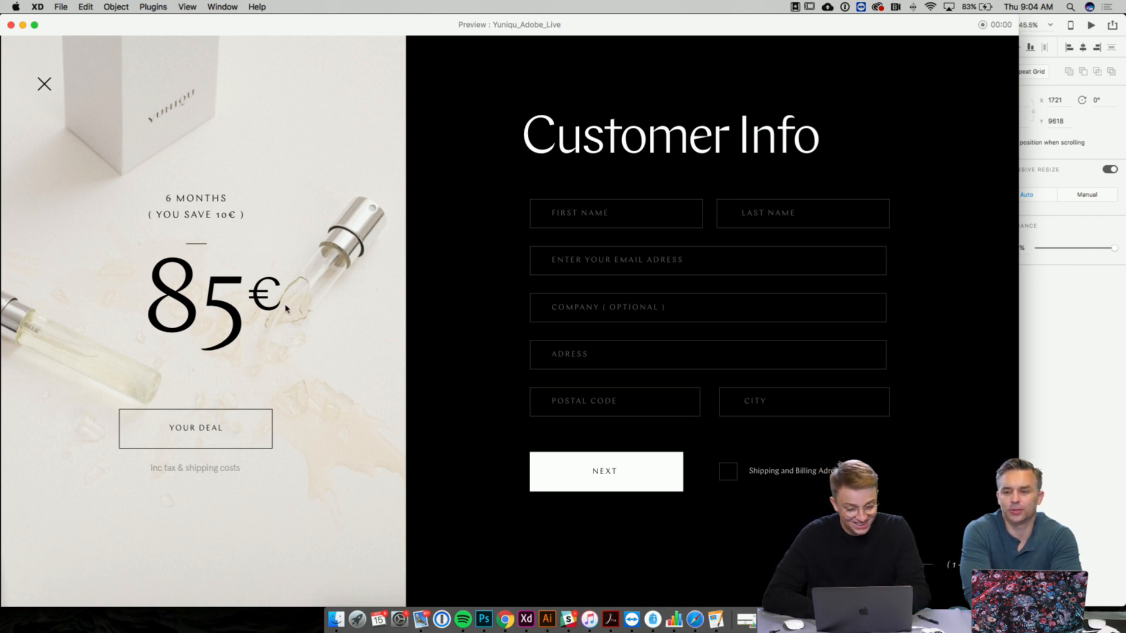
key("Right")
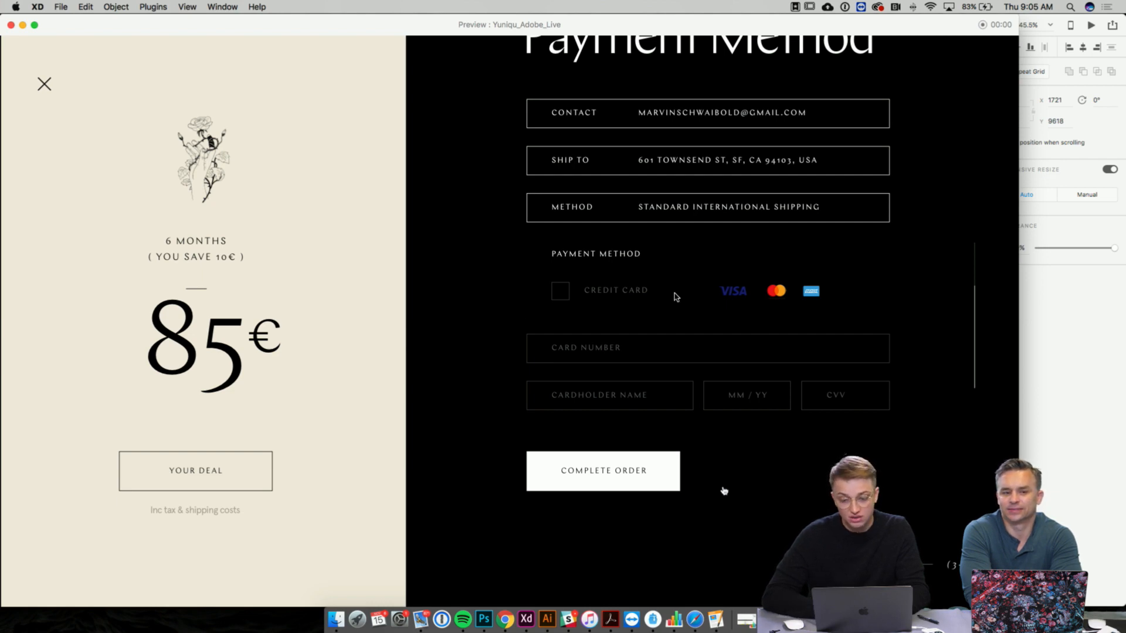
key("Right")
key("Left")
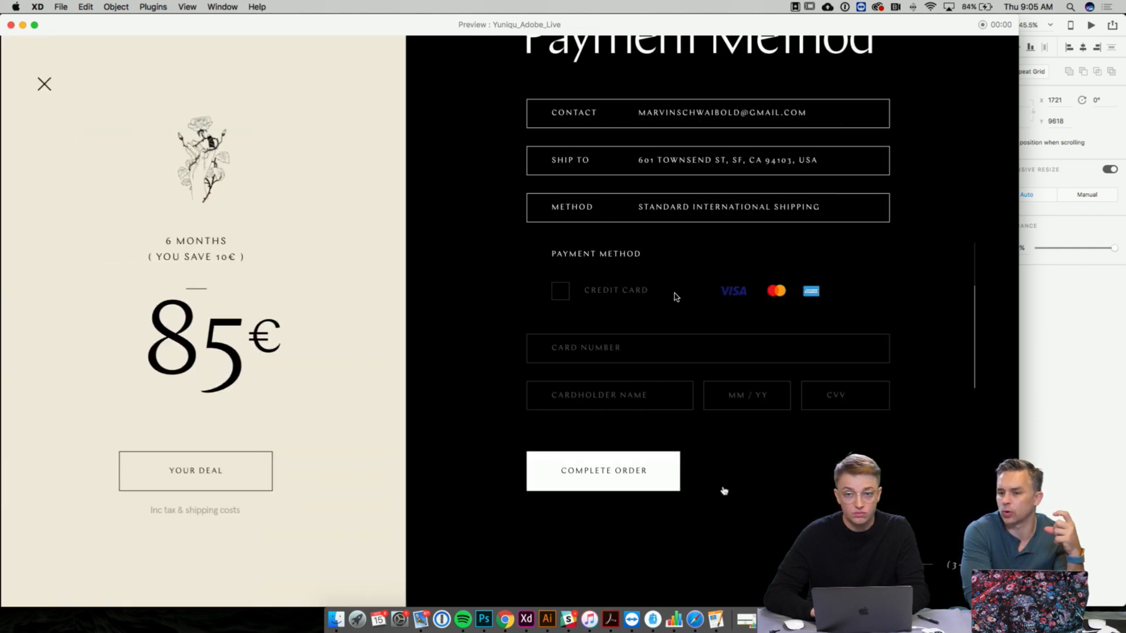
key("Left")
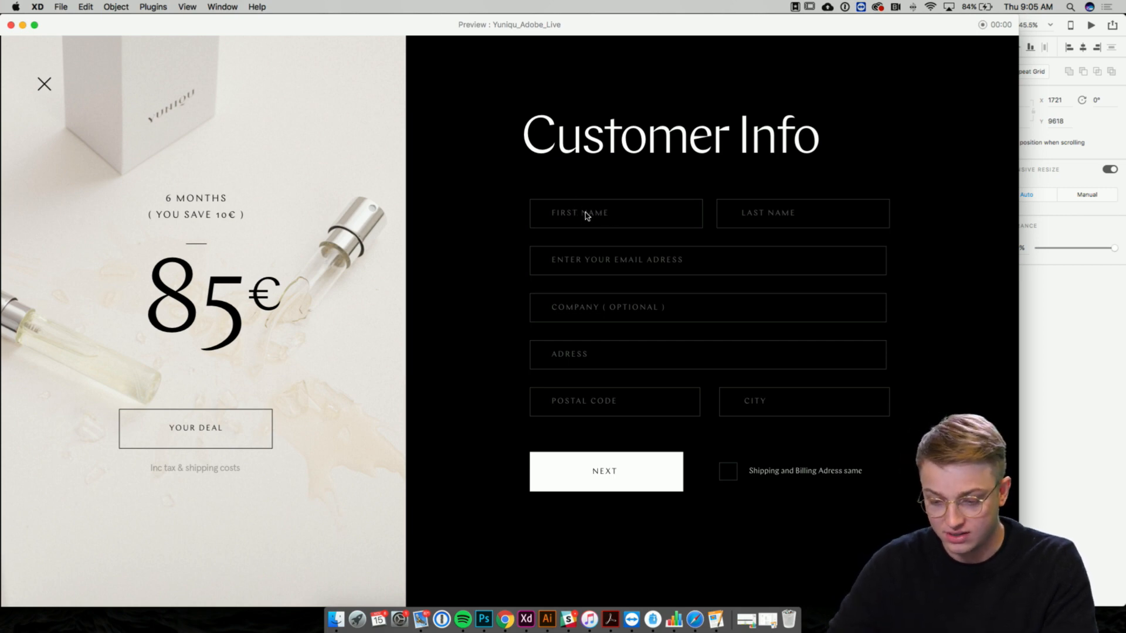
key("Right")
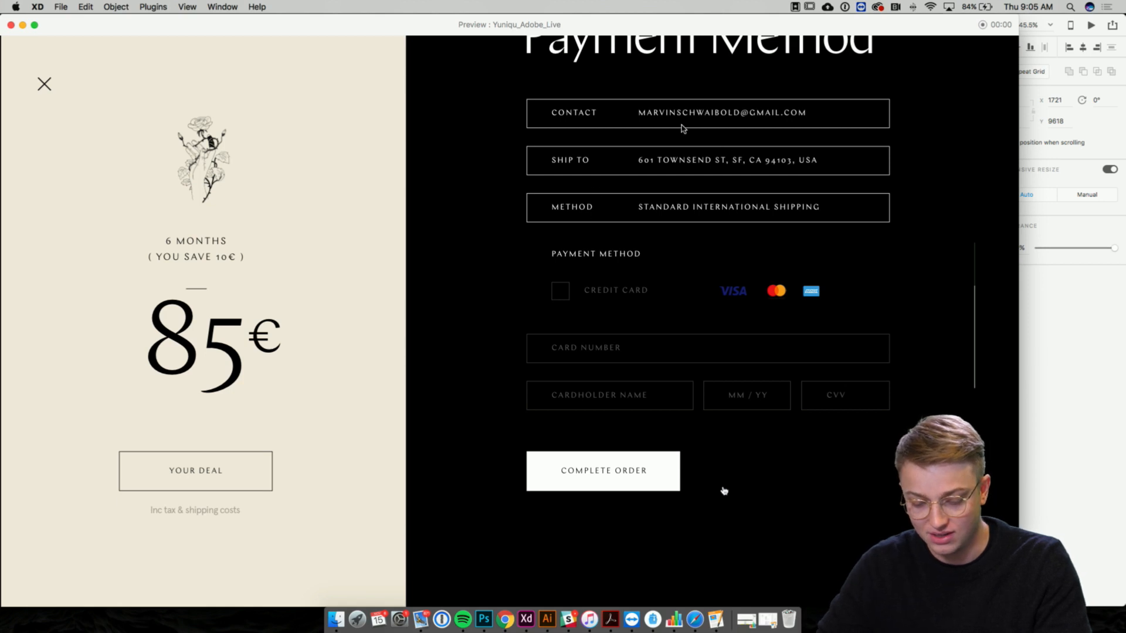
- Advance the preview through the Log In and Style Guide screens to the pricing page's hero
left_click(796, 117)
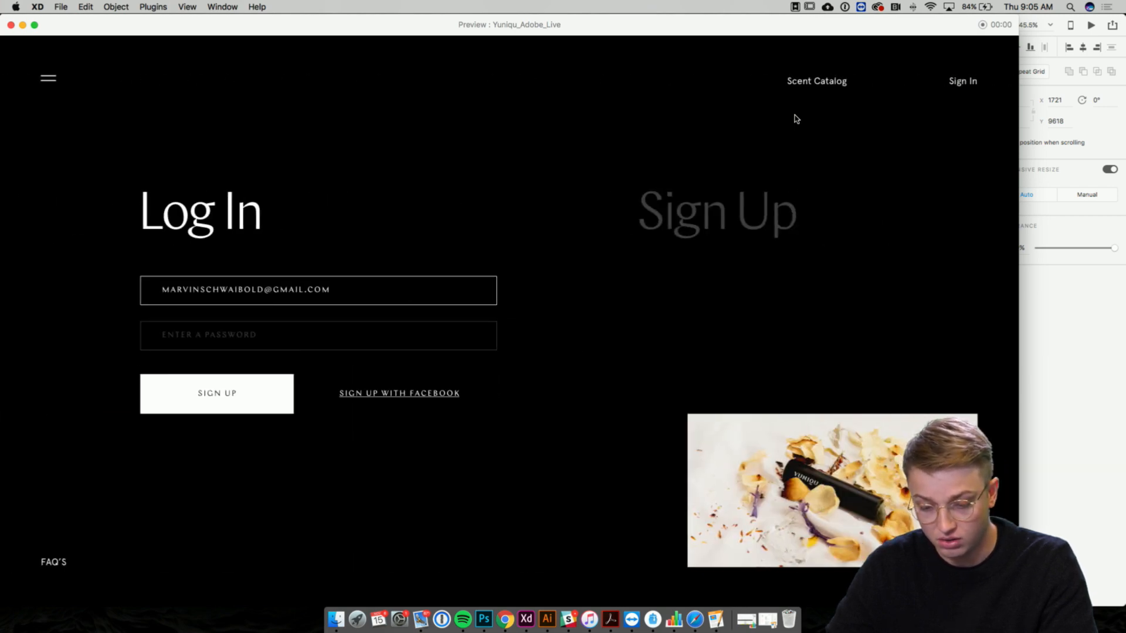
key("Right")
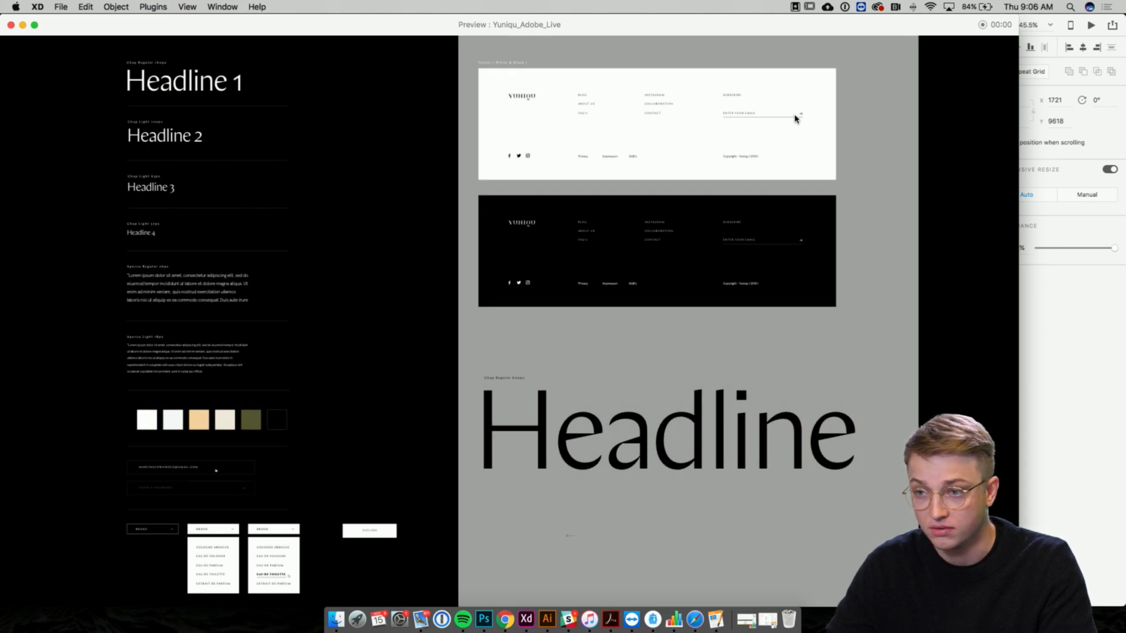
key("Right")
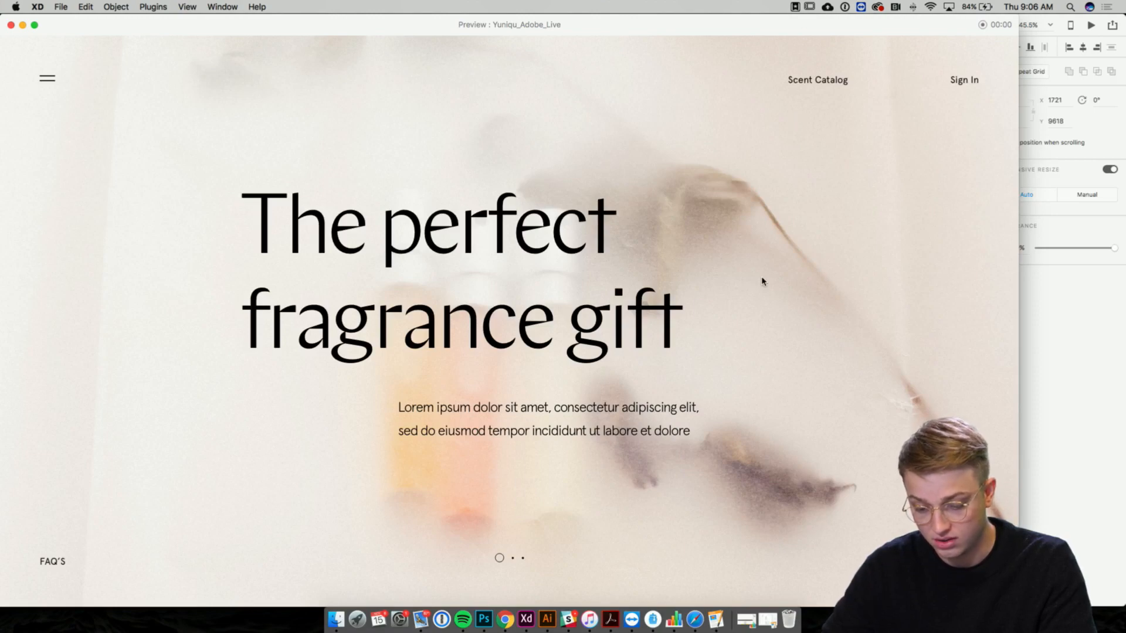
- Advance the preview through the Welcome hero to the menu screen and check the menu's highlighted Catalog state
key("Right")
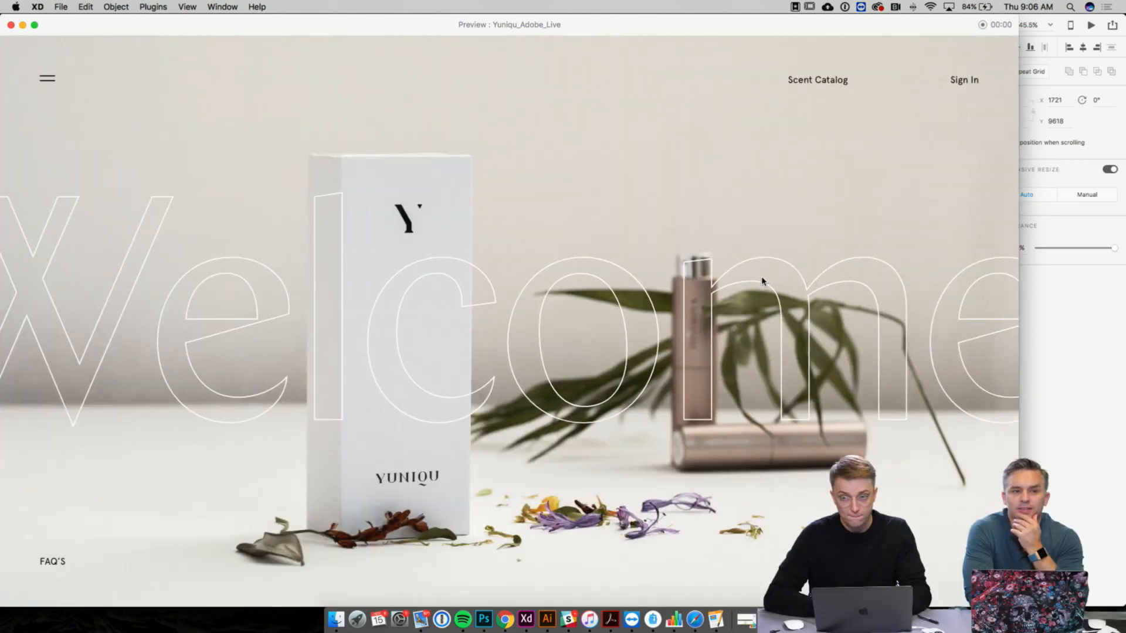
key("Right")
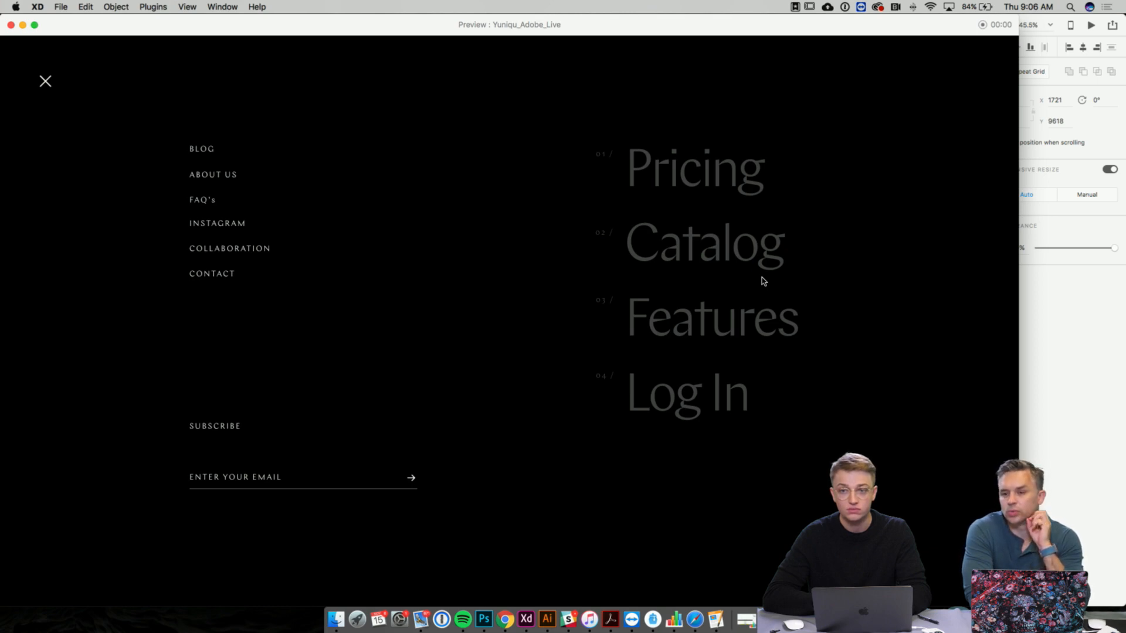
left_click(764, 282)
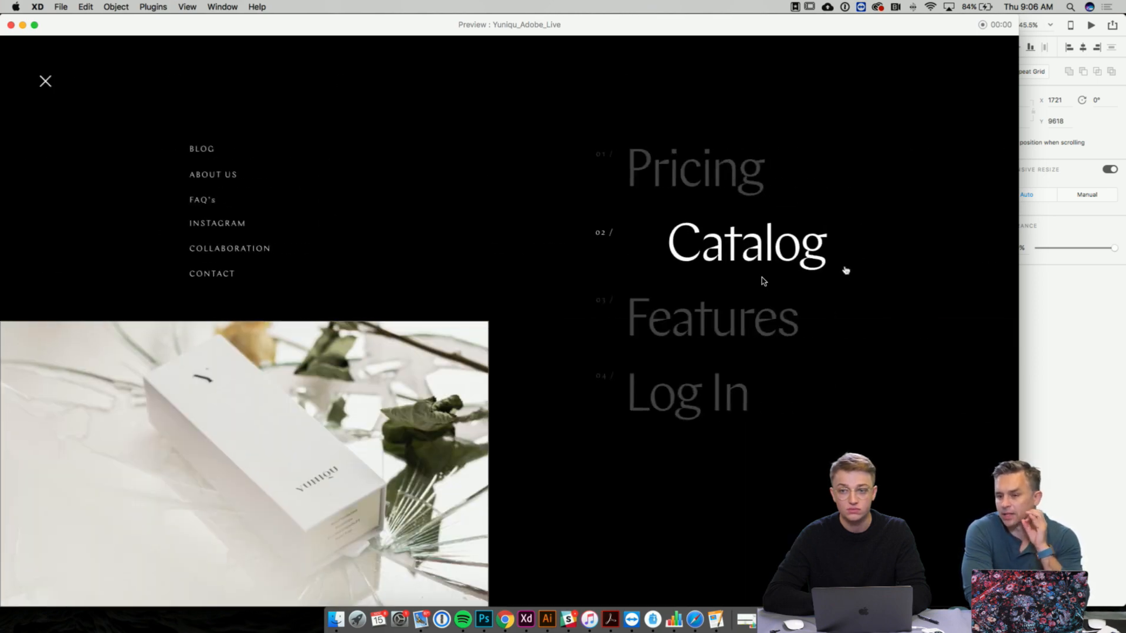
left_click(764, 282)
left_click(763, 282)
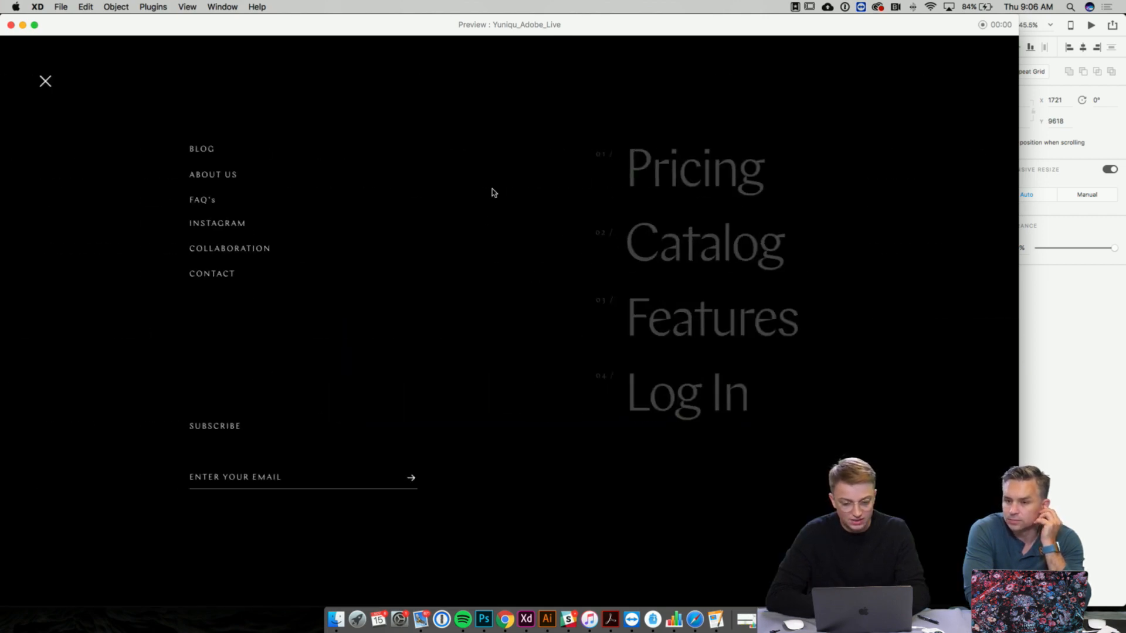
- Close the preview and duplicate the Intro Page – 1 artboard
left_click(11, 24)
scroll(522, 290, "down", 5)
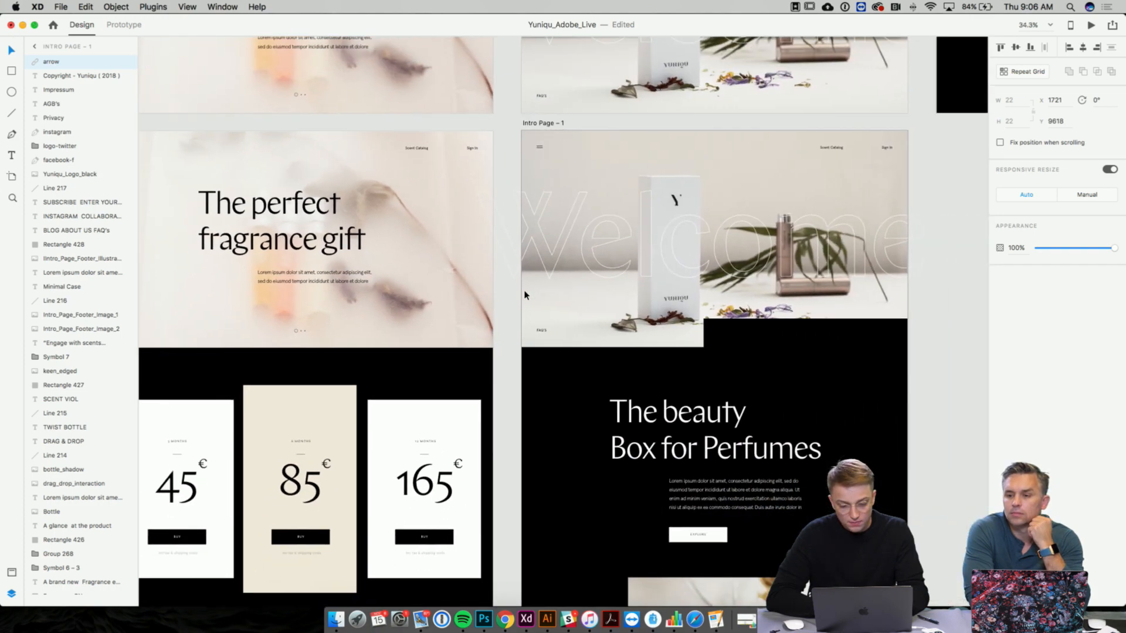
scroll(525, 295, "right", 5)
left_click(329, 157)
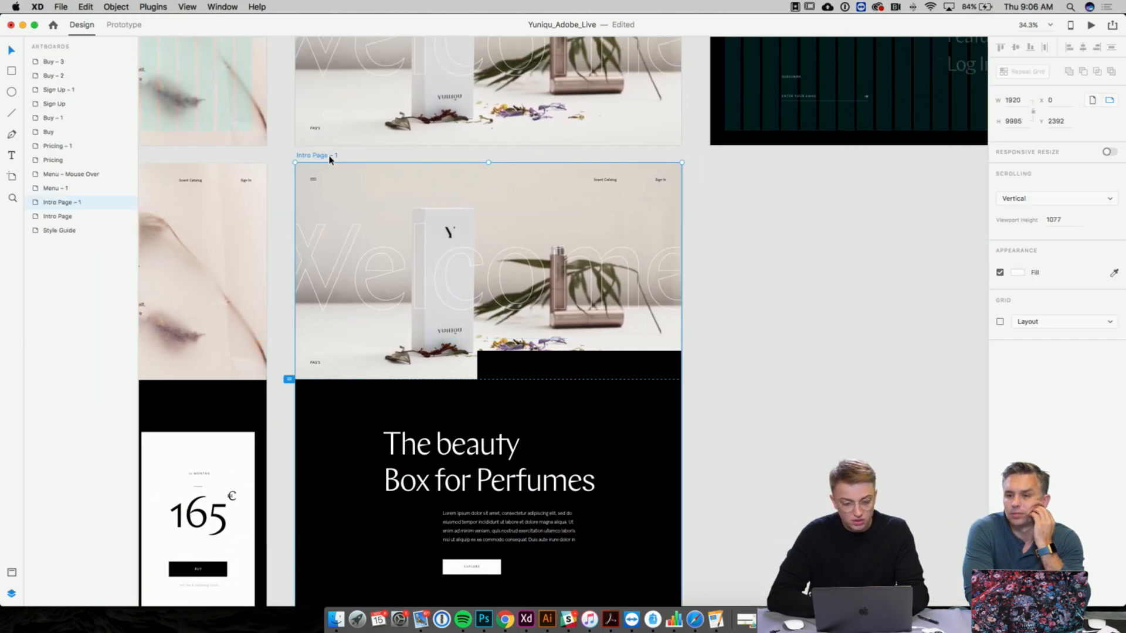
scroll(557, 264, "down", 15)
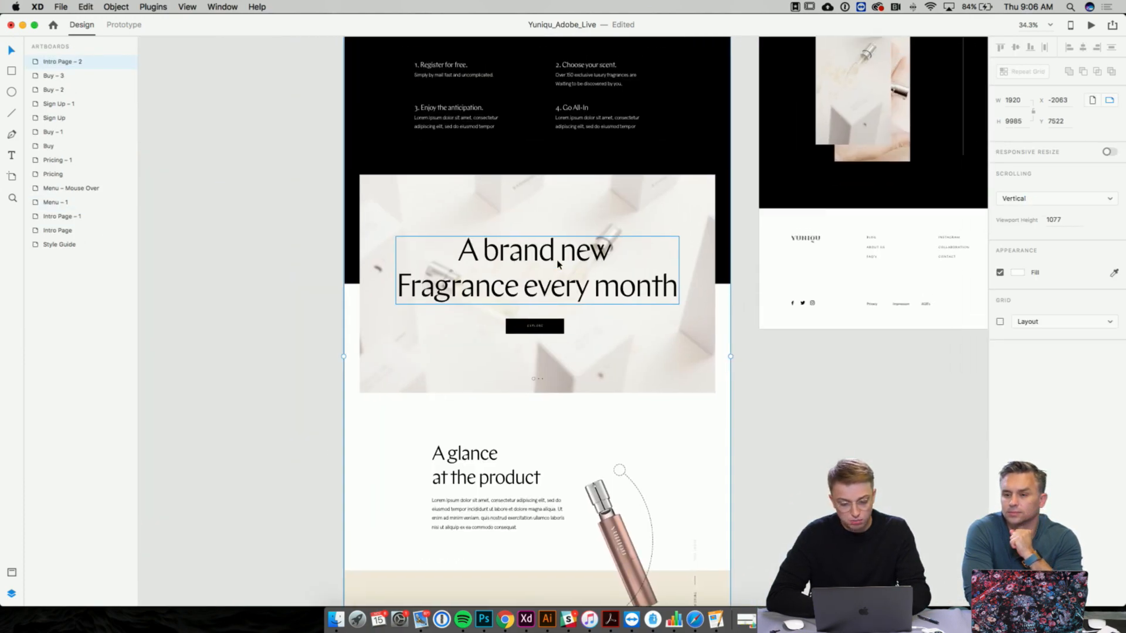
scroll(557, 264, "left", 5)
scroll(558, 265, "up", 15)
scroll(557, 265, "right", 5)
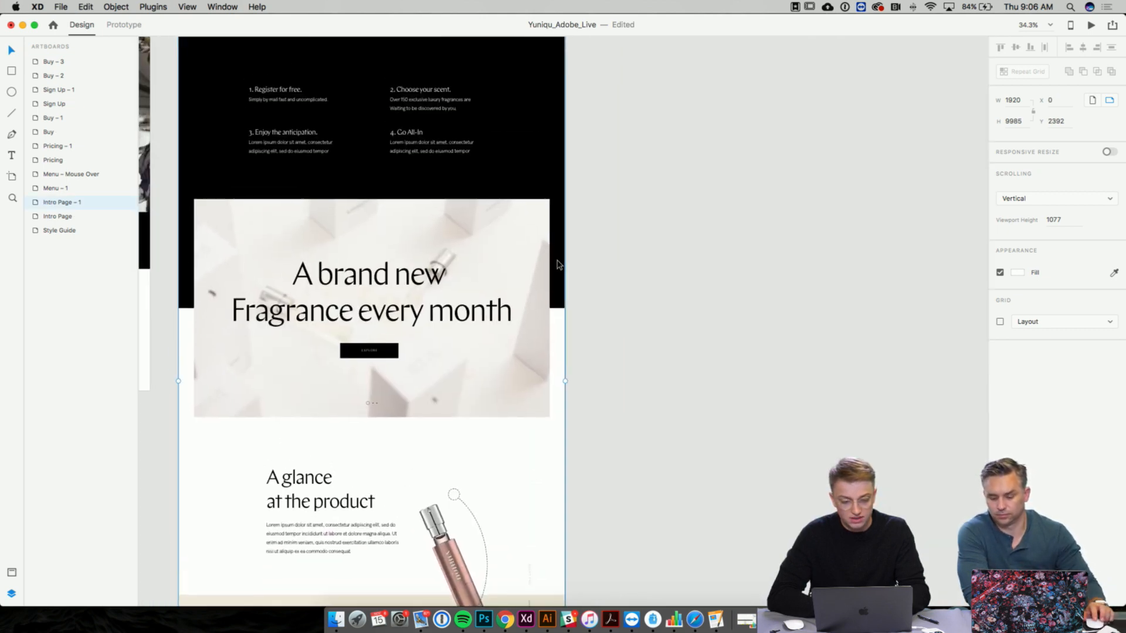
scroll(557, 264, "up", 10)
scroll(558, 264, "left", 2)
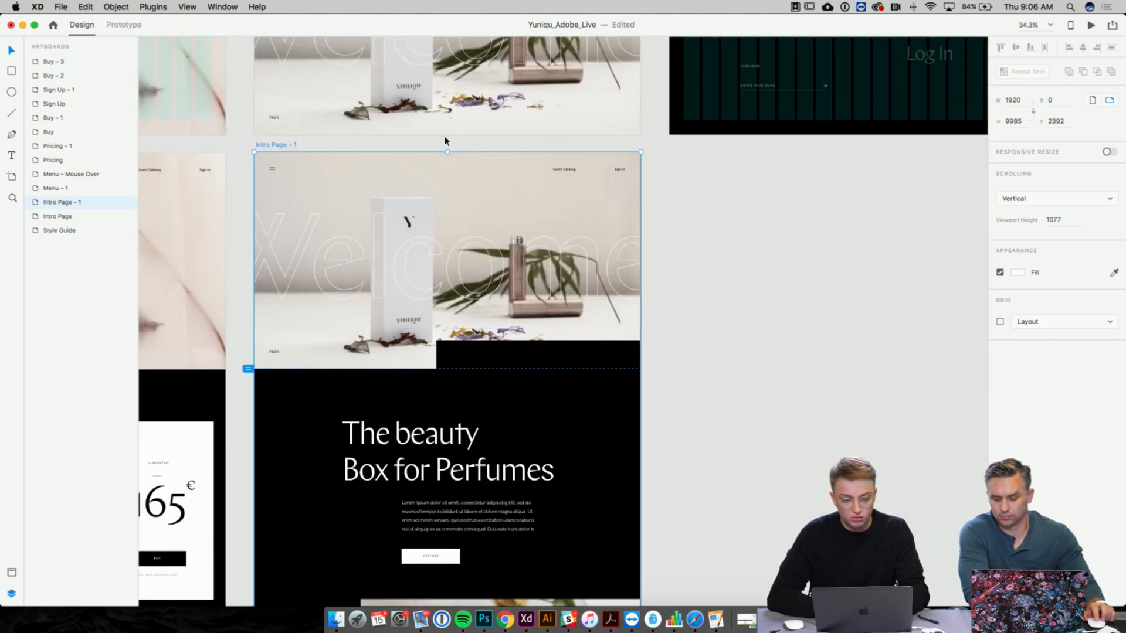
key("super+v")
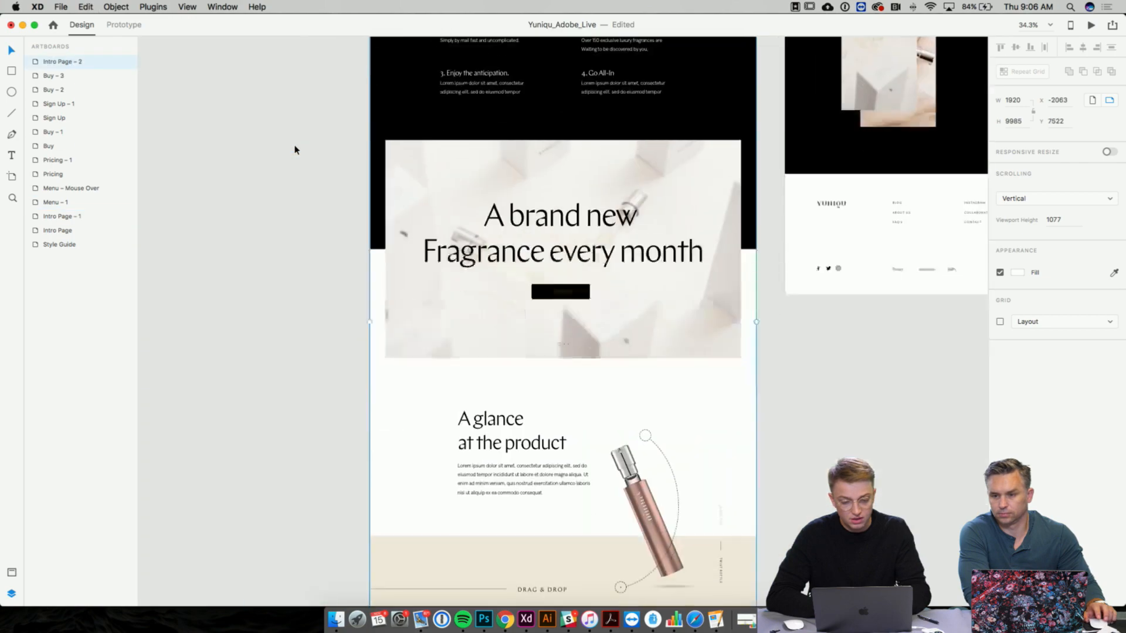
- Place the copied intro page artboard beside the original, below the menu artboard, at X 2063, Y 2374
scroll(295, 149, "down", 5)
scroll(294, 149, "up", 5)
scroll(294, 149, "right", 2)
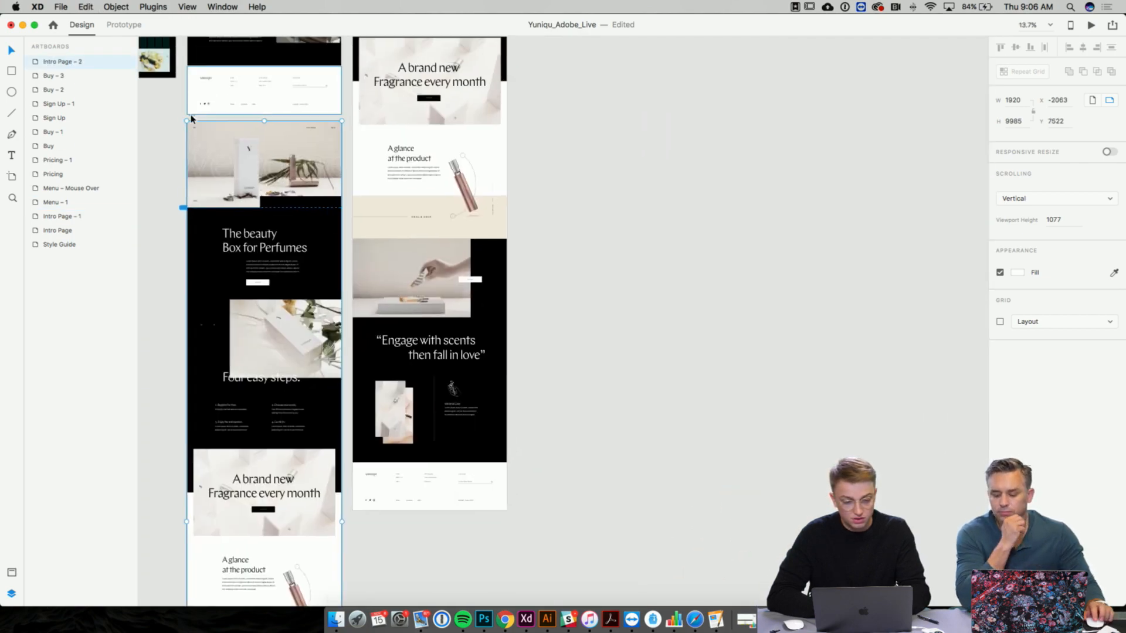
left_click_drag(213, 125, 533, 103)
scroll(533, 108, "up", 3)
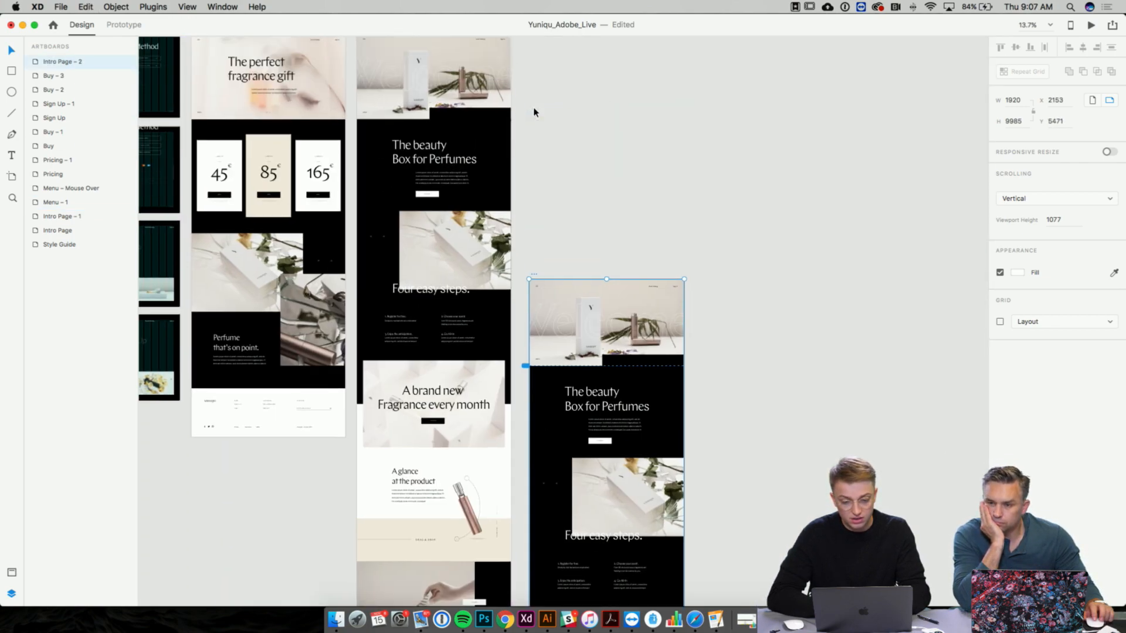
left_click_drag(534, 274, 522, 151)
- Examine the three price cards on the Pricing – 1 artboard alongside the neighbouring intro page artboards
scroll(301, 263, "left", 5)
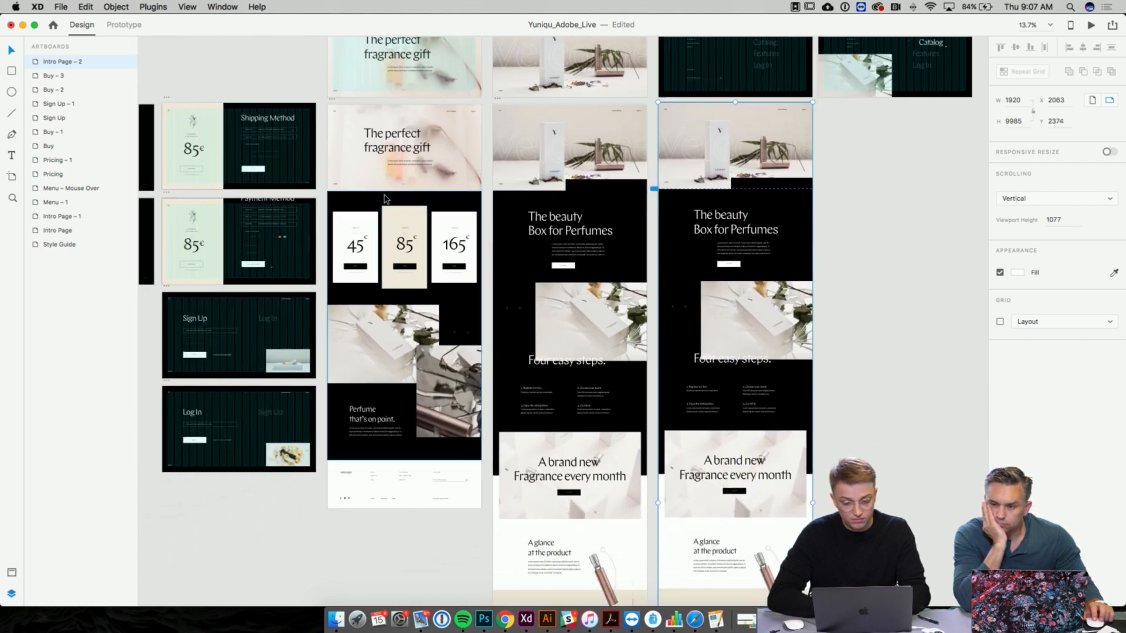
scroll(396, 229, "up", 5)
scroll(397, 229, "up", 1)
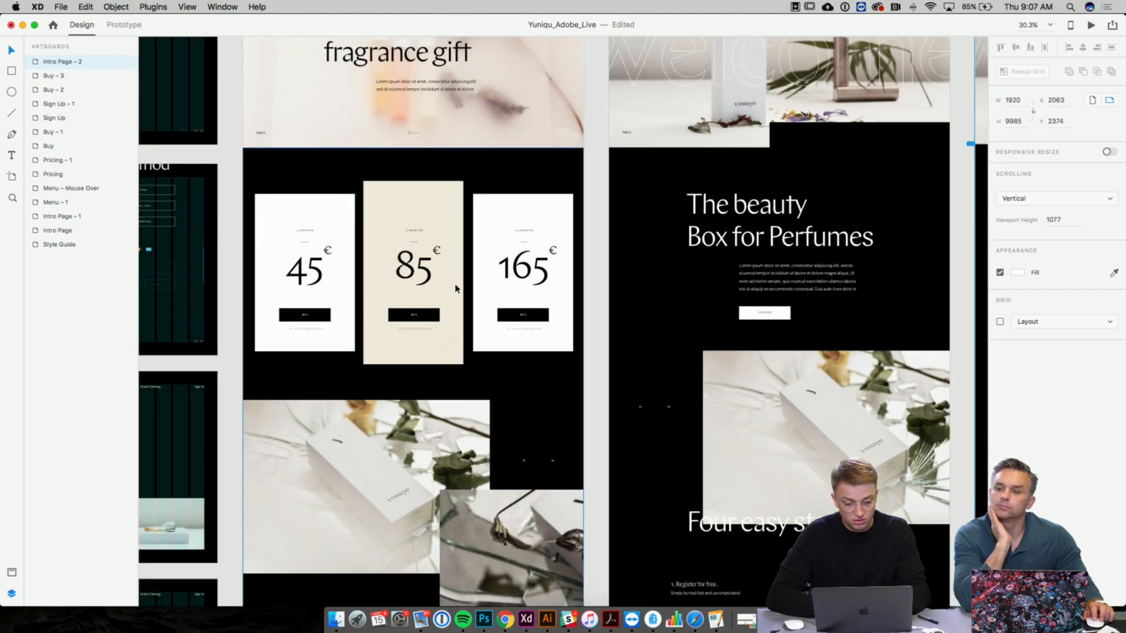
scroll(435, 297, "down", 1)
scroll(435, 297, "left", 1)
scroll(435, 296, "up", 2)
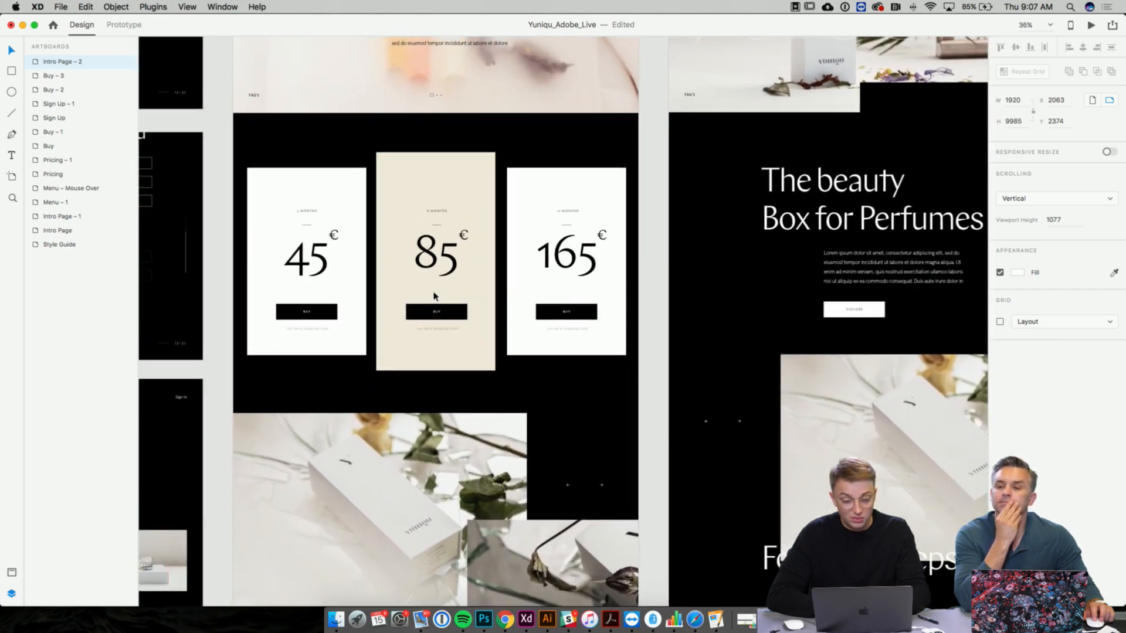
scroll(435, 296, "right", 6)
scroll(465, 301, "down", 5)
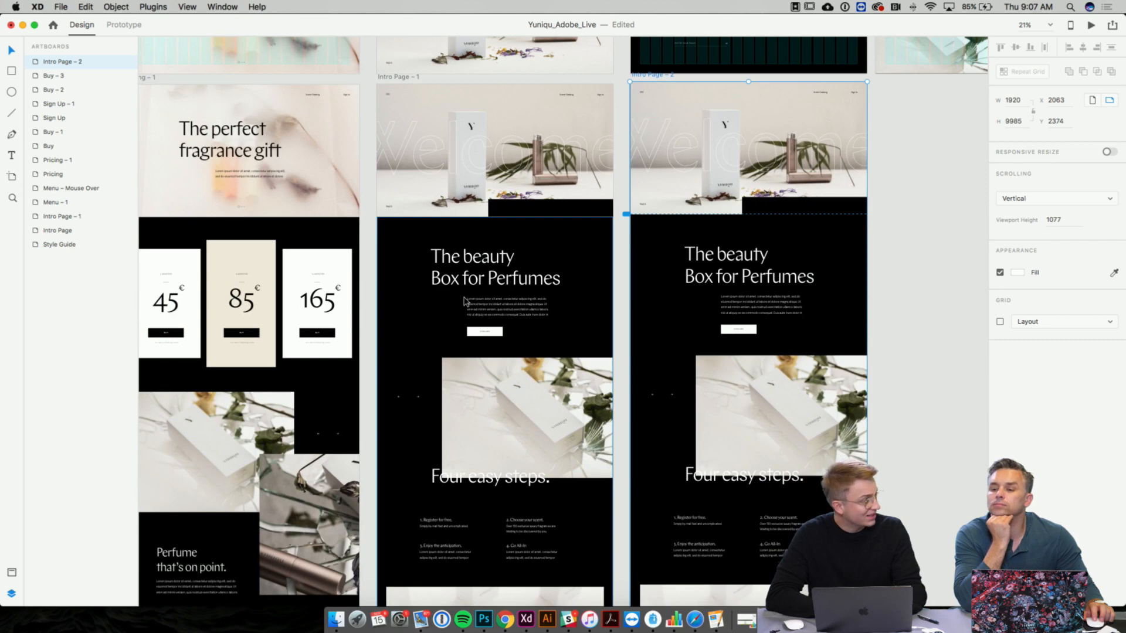
- Delete the outlined Welcome lettering from the hero of the Intro Page – 2 artboard
scroll(463, 301, "up", 5)
scroll(463, 301, "right", 5)
scroll(463, 302, "up", 3)
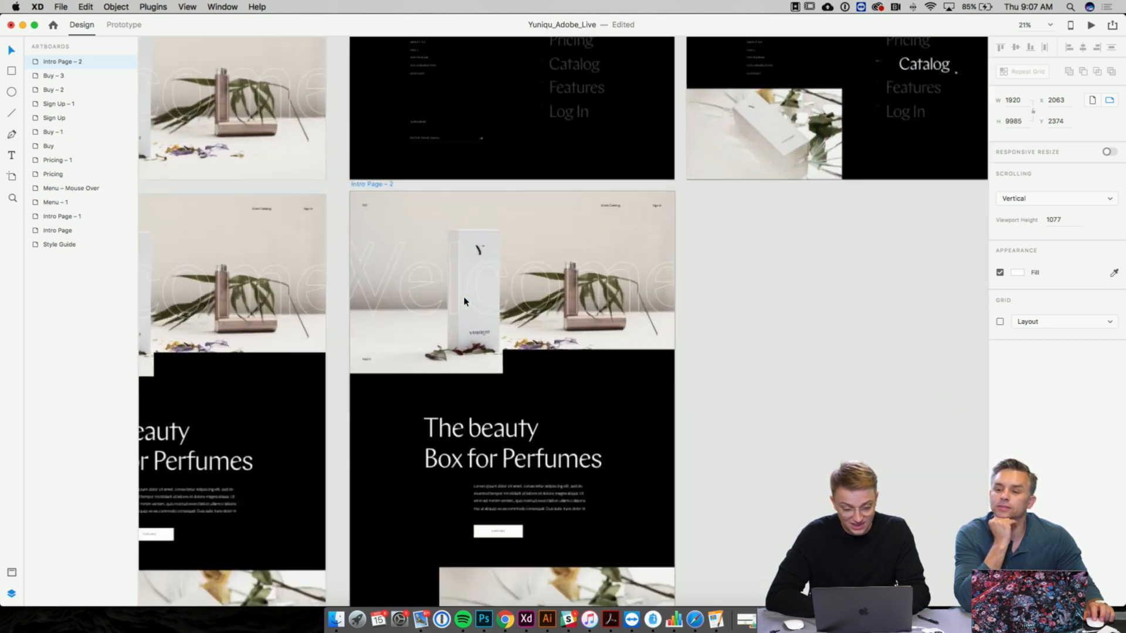
scroll(464, 301, "up", 3)
scroll(502, 286, "left", 1)
scroll(502, 286, "down", 1)
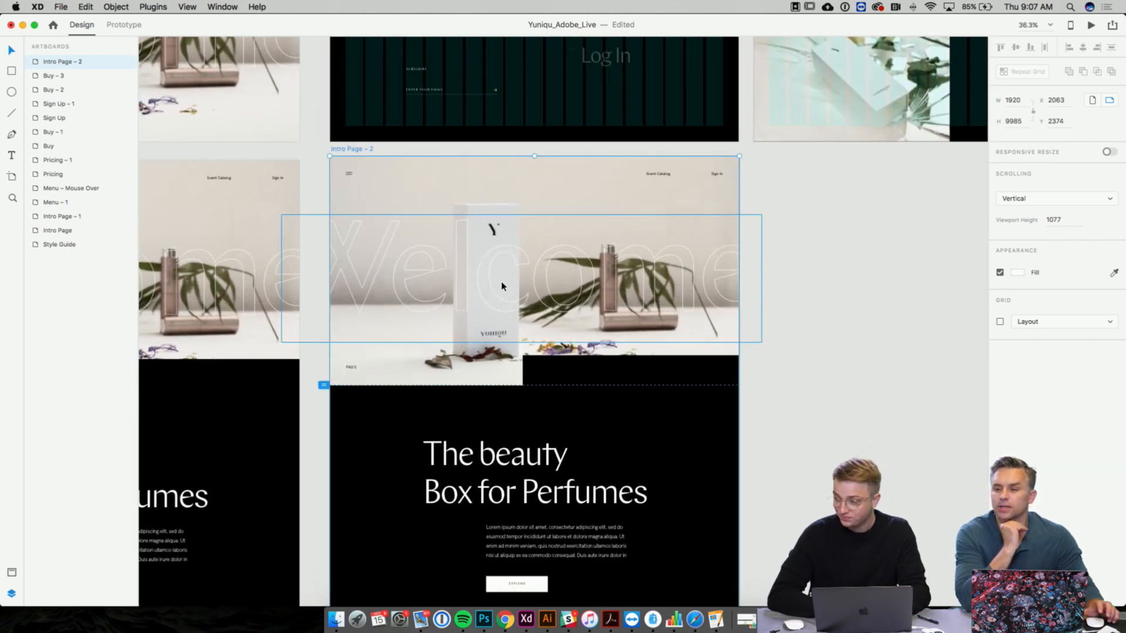
left_click(501, 286)
key("Delete")
- Copy the heading "The perfect fragrance gift" and its paragraph from Pricing – 1 onto the Intro Page – 2 hero
scroll(501, 286, "left", 5)
scroll(501, 286, "up", 1)
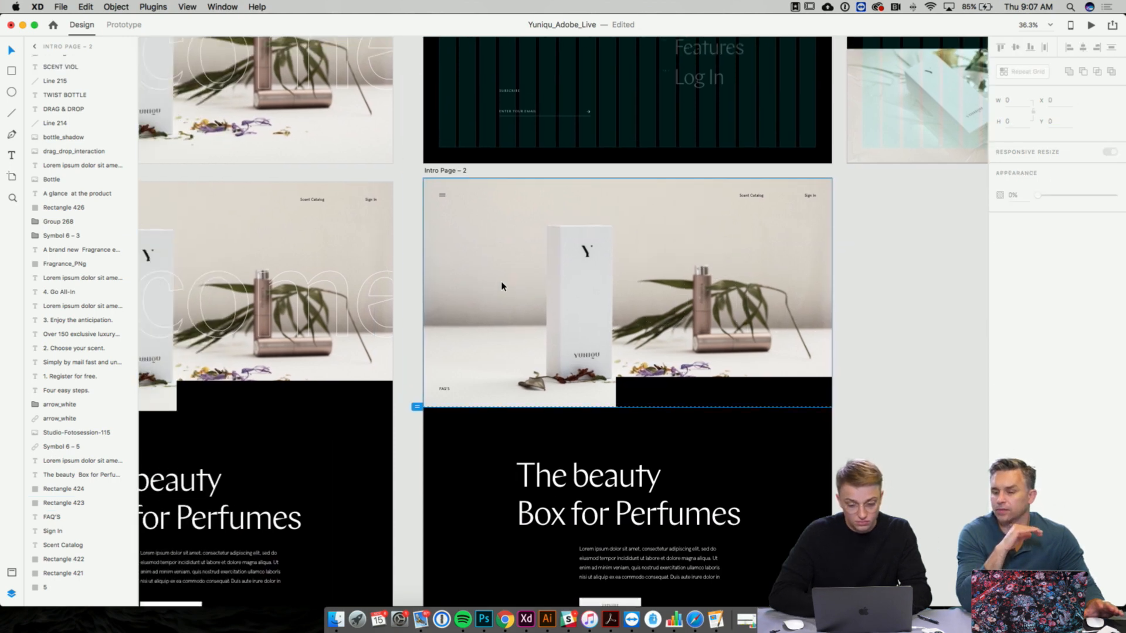
scroll(501, 286, "left", 10)
left_click(407, 312)
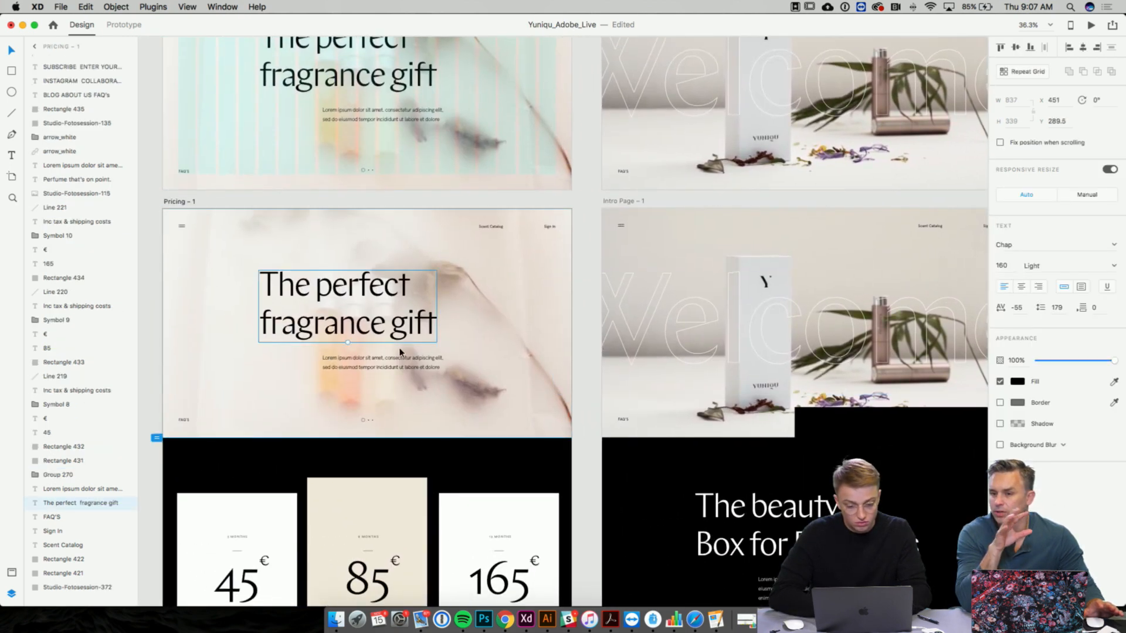
left_click(401, 360, "shift")
scroll(401, 360, "right", 5)
key("super+c")
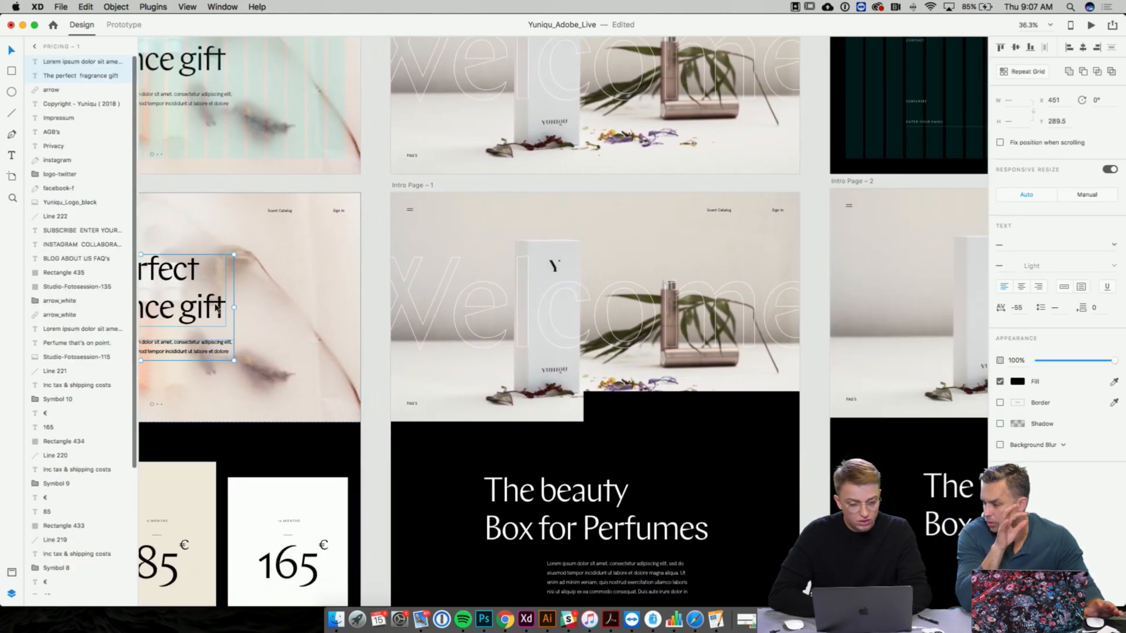
left_click_drag(217, 308, 945, 294)
scroll(560, 294, "right", 8)
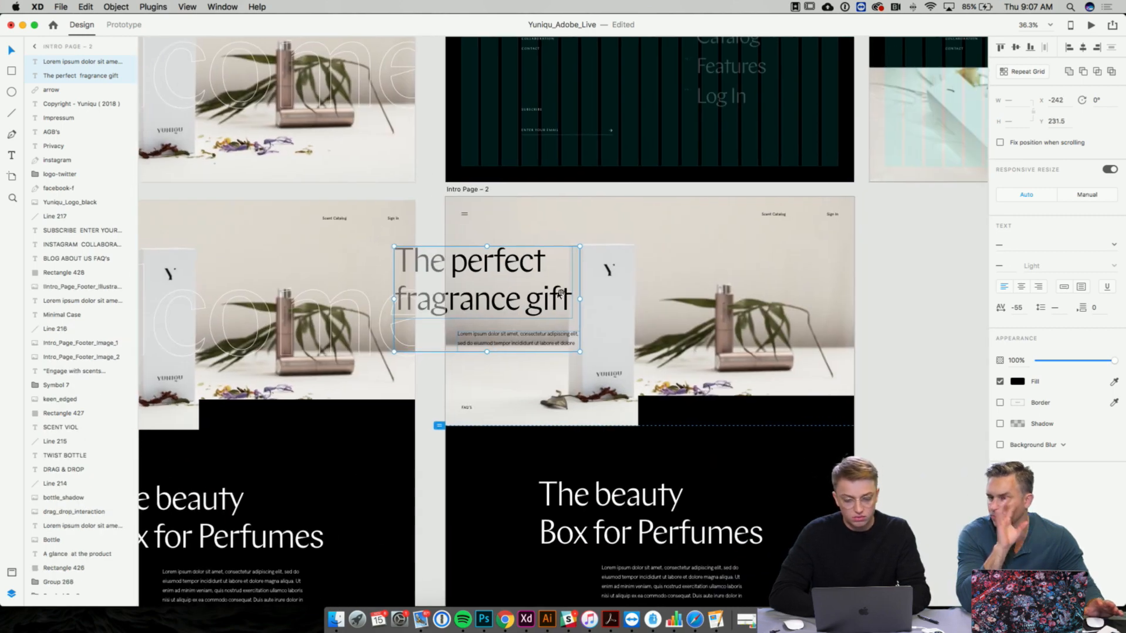
left_click_drag(541, 299, 692, 312)
- Delete the black block overlapping the lower right of the Intro Page – 2 hero image
left_click(689, 411)
key("Delete")
scroll(689, 414, "right", 1)
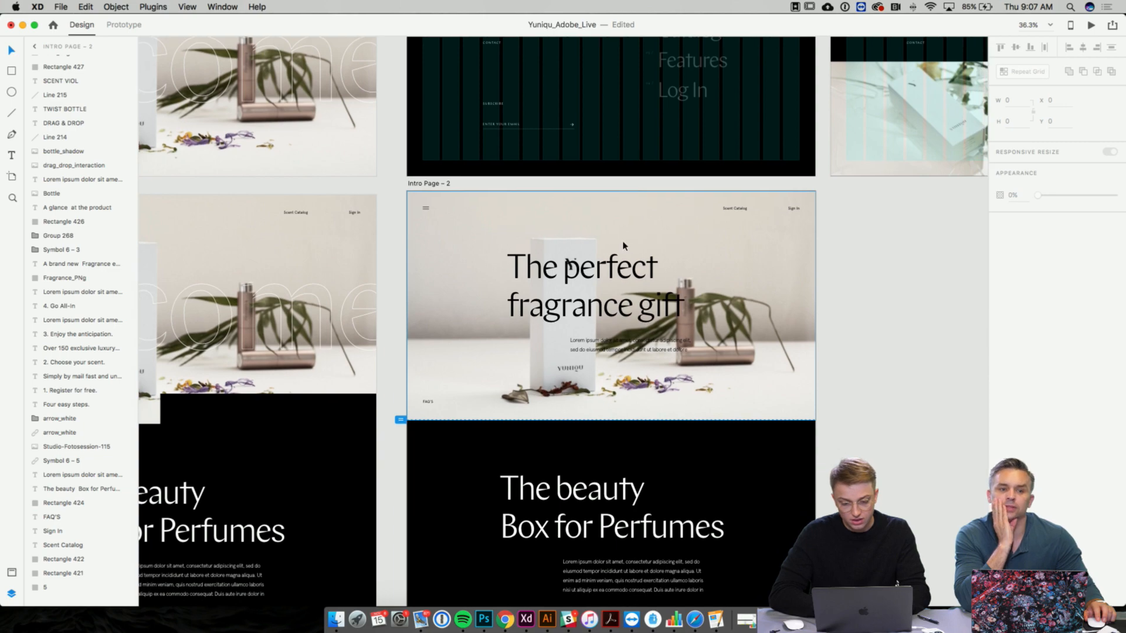
- Move the hero heading and its paragraph down together to Y 347.5
left_click(619, 273)
left_click(517, 229)
left_click(571, 262)
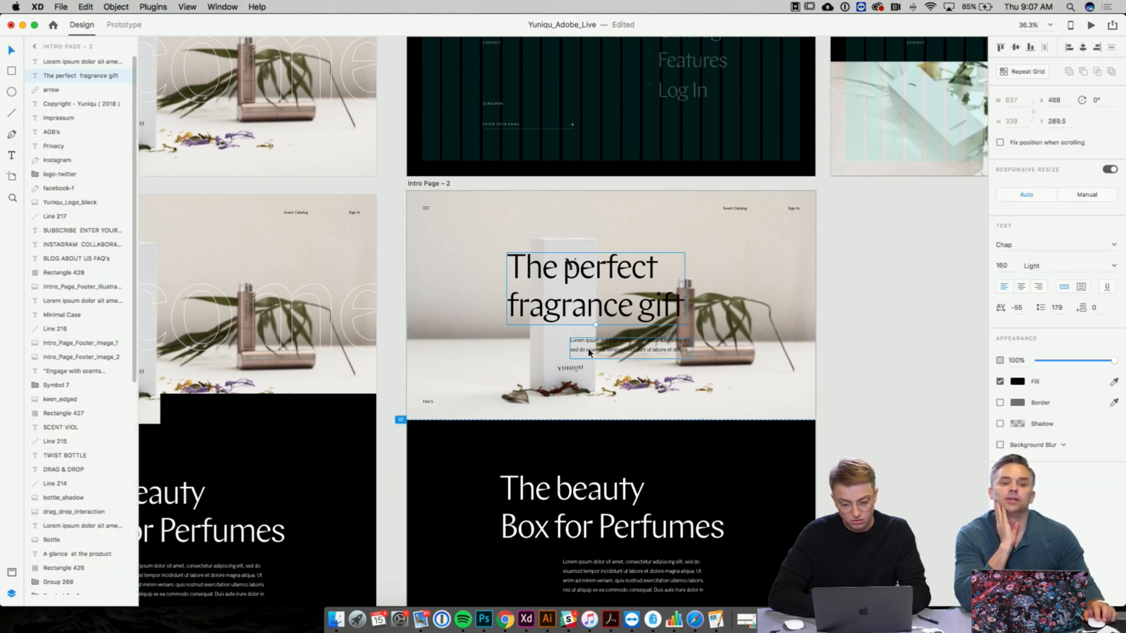
left_click(588, 350, "shift")
left_click_drag(588, 353, 589, 358)
- Replace the Intro Page – 2 hero background with 2.png from the Bearbeitet folder
key("ctrl+Up")
left_click(410, 174)
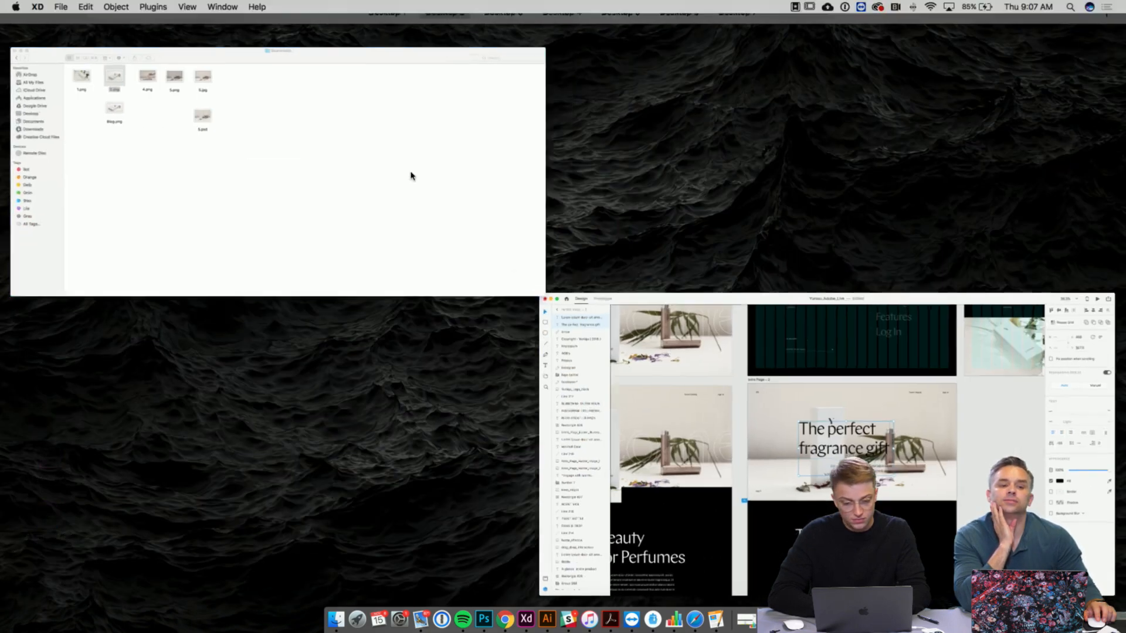
left_click_drag(451, 105, 654, 447)
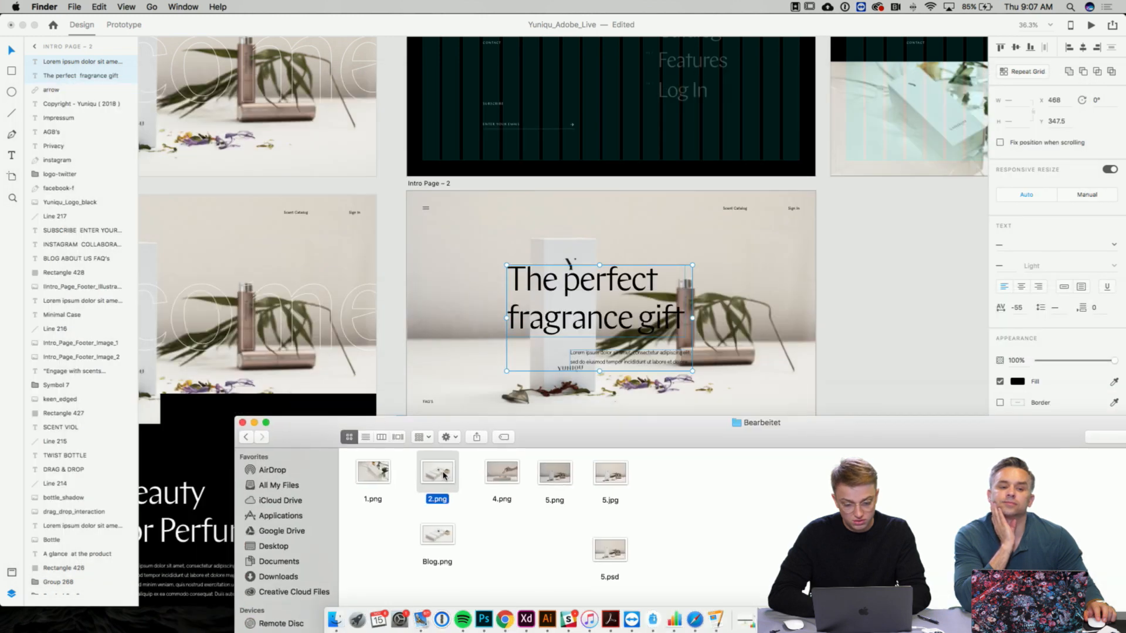
left_click_drag(443, 476, 458, 255)
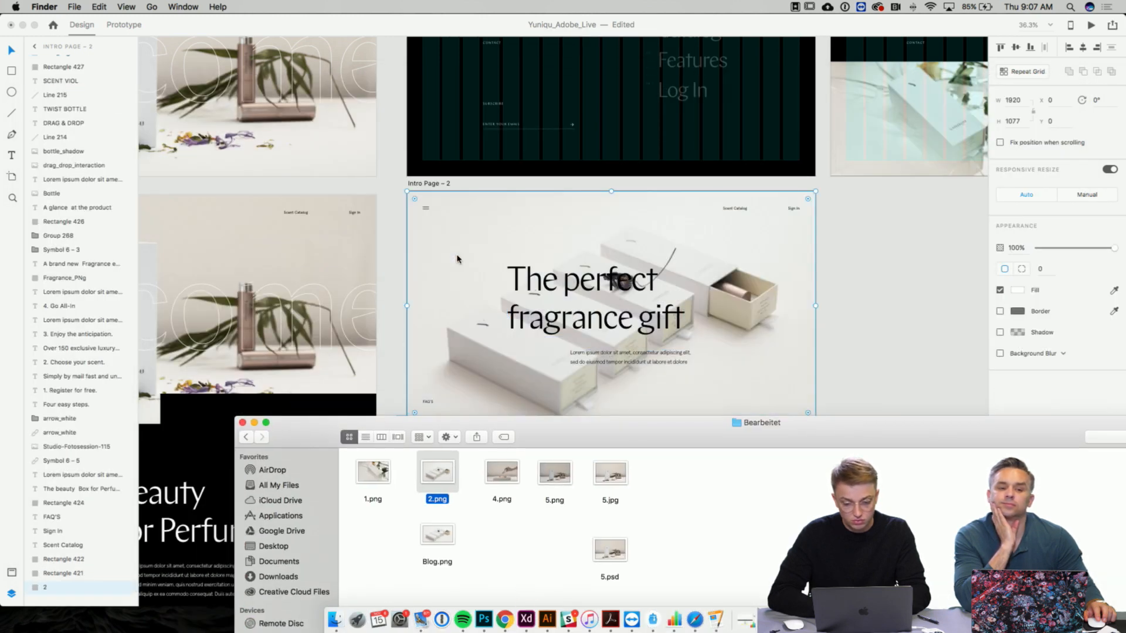
- Enlarge the new box image within the hero frame and shift it slightly upward
left_click(748, 298)
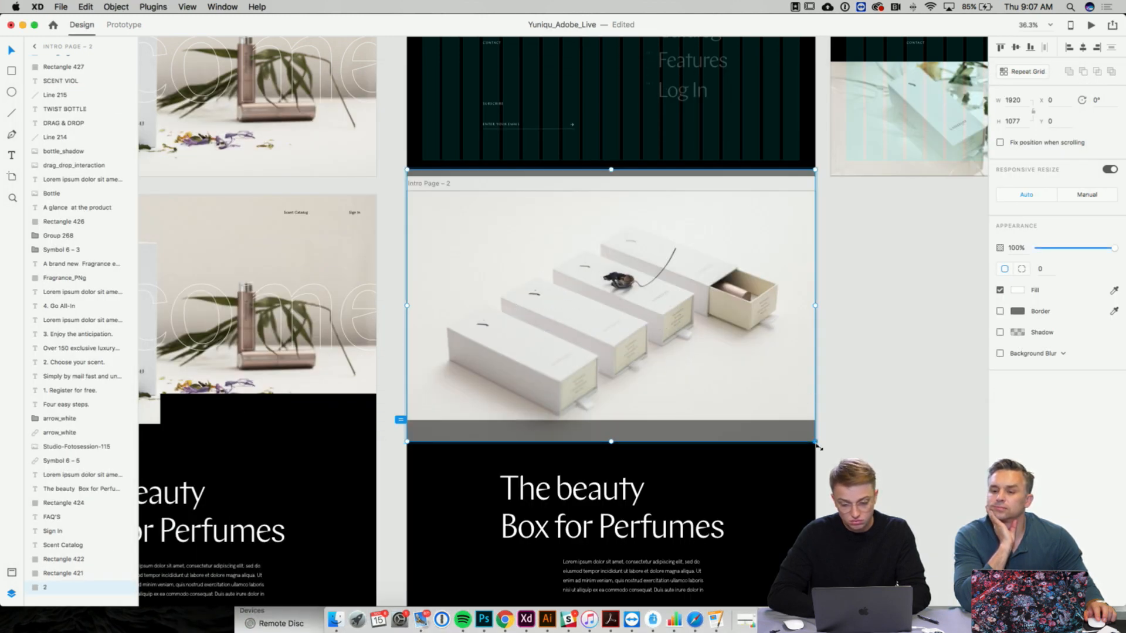
left_click_drag(819, 447, 843, 461)
left_click_drag(796, 362, 796, 350)
left_click(861, 344)
- Move the hero heading and its paragraph together slightly left and up over the box image
scroll(651, 322, "up", 5)
left_click(608, 260)
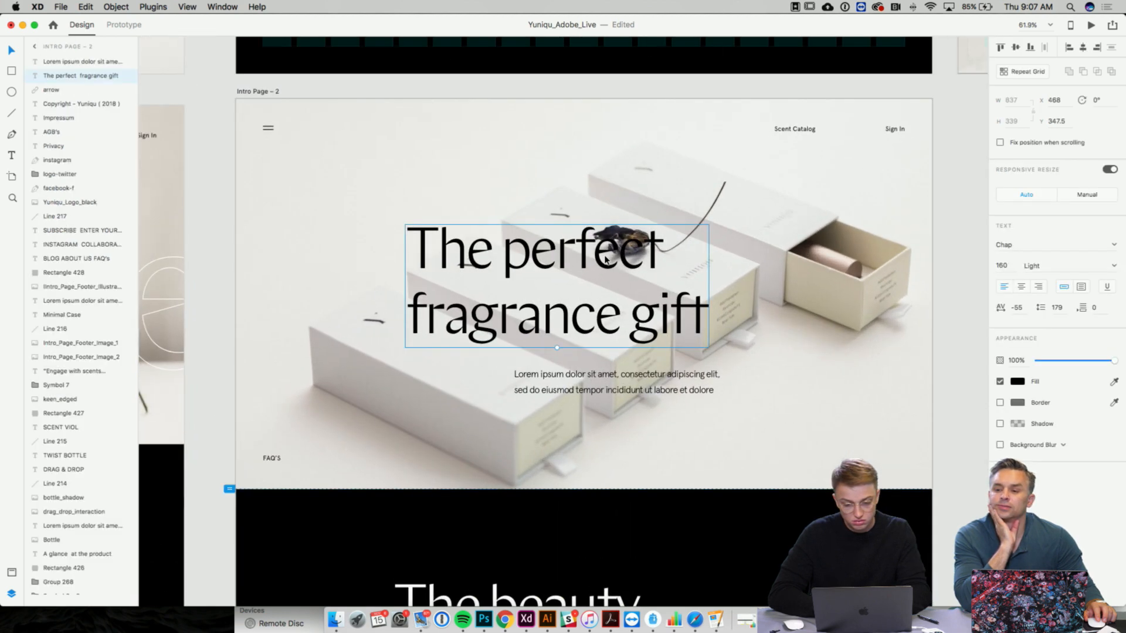
left_click(610, 379, "shift")
left_click_drag(611, 379, 586, 375)
- Scale the box image inside the hero frame down to the artboard's width
double_click(757, 317)
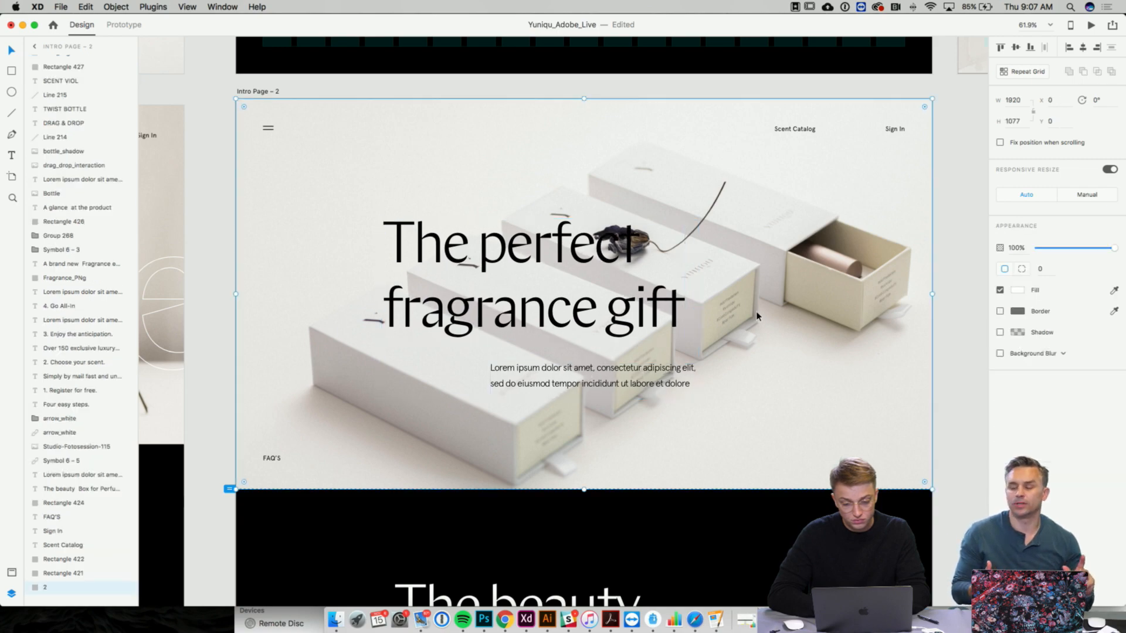
scroll(756, 316, "down", 5)
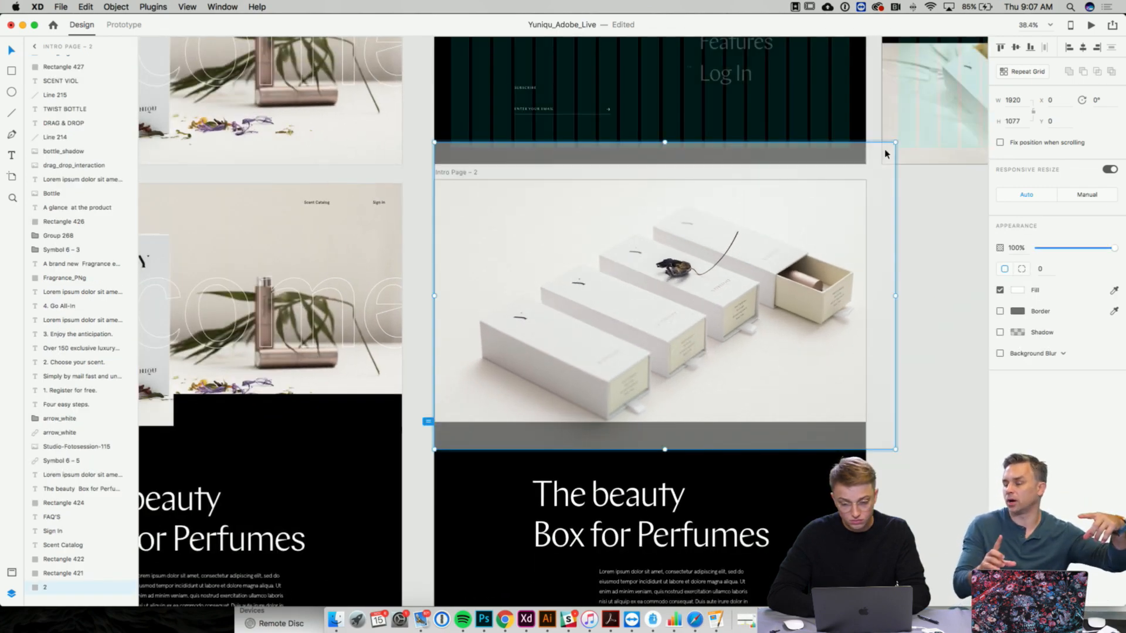
left_click_drag(893, 143, 870, 164)
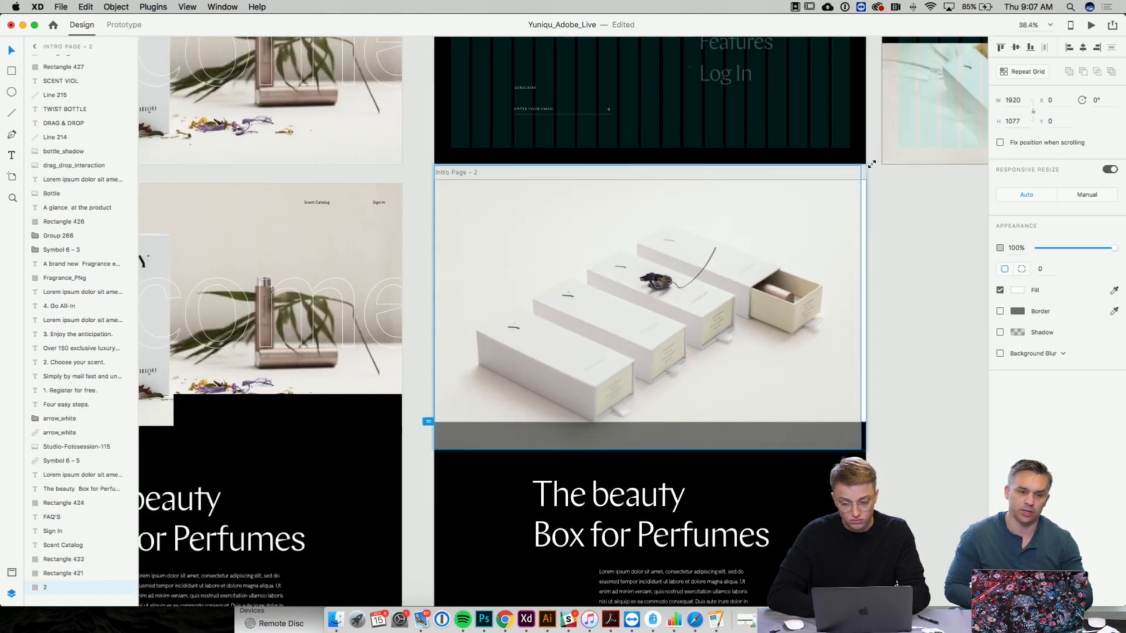
key("Escape")
scroll(874, 164, "up", 2)
scroll(744, 251, "up", 3)
double_click(674, 297)
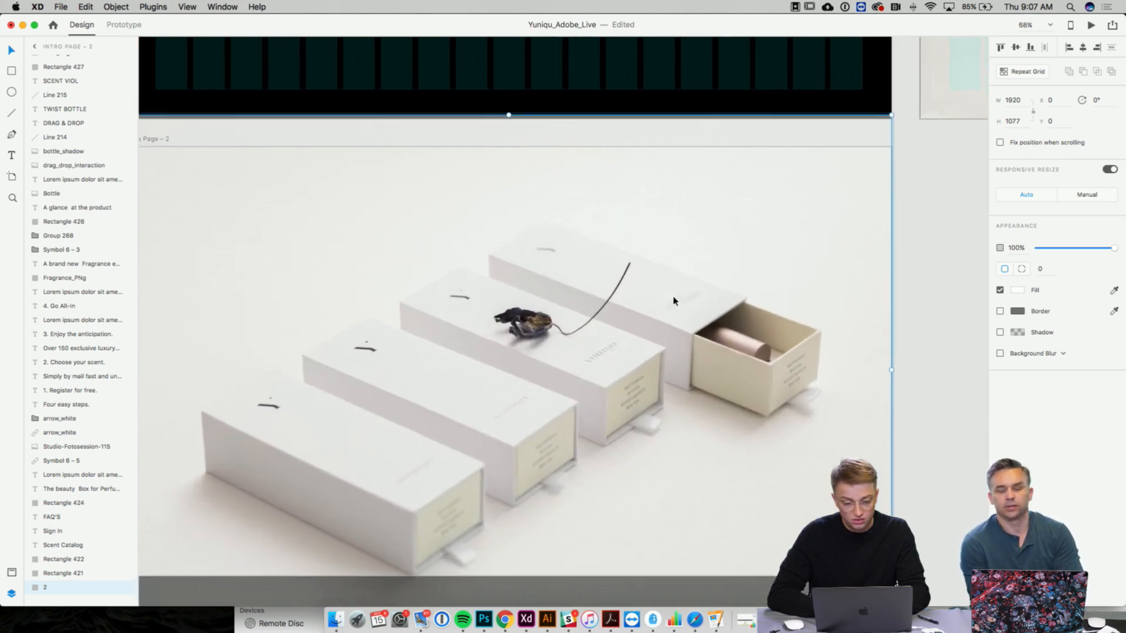
key("Escape")
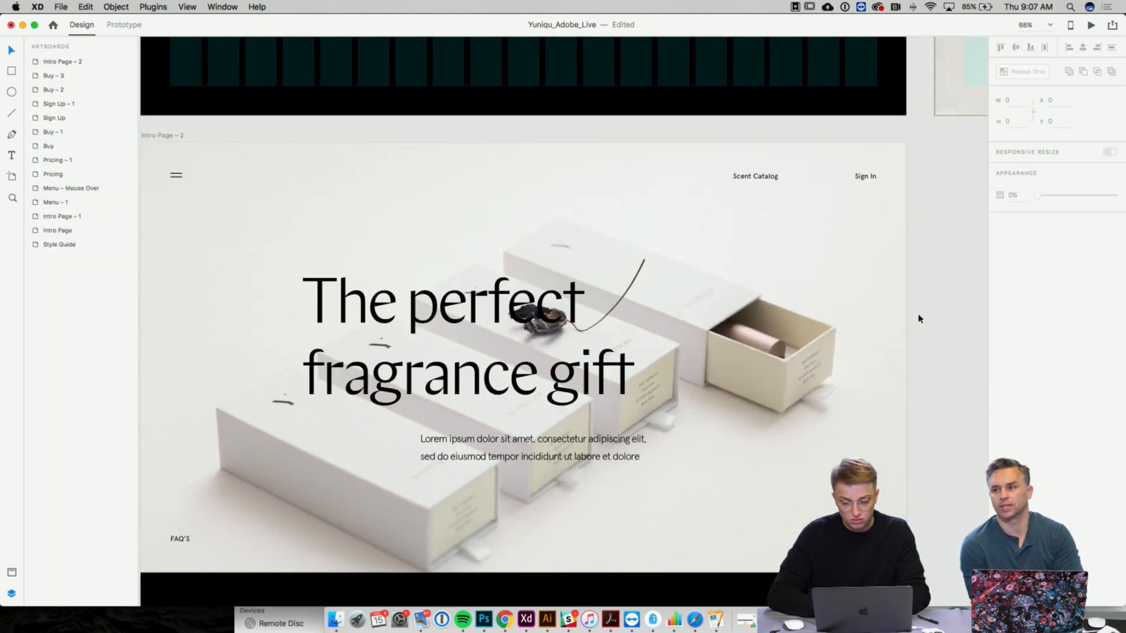
- Nudge the box image upward within the Intro Page – 2 hero frame in repeated large increments
double_click(835, 351)
key("shift+Up")
key("shift+Up")
key("shift+Up")
key("shift+Up")
key("shift+Up")
key("shift+Up")
key("shift+Up")
key("shift+Up")
key("shift+Up")
key("shift+Up")
key("shift+Up")
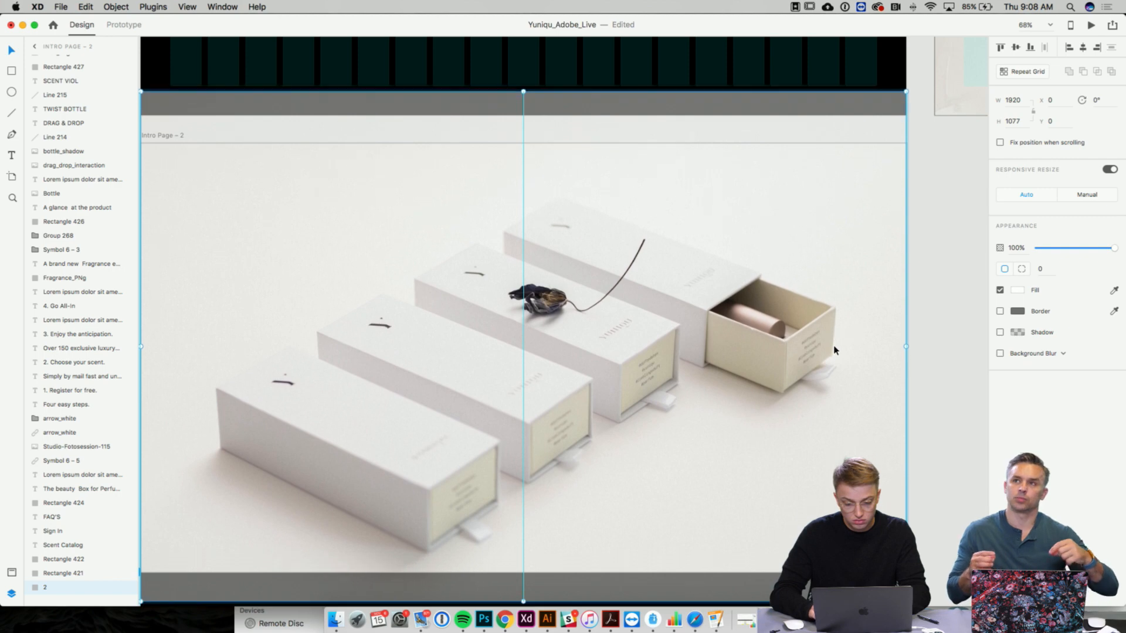
- Nudge the box image further up within the hero frame until it covers the frame's lower edge, and finish editing the image
key("Up")
key("Up")
key("Up")
key("Up")
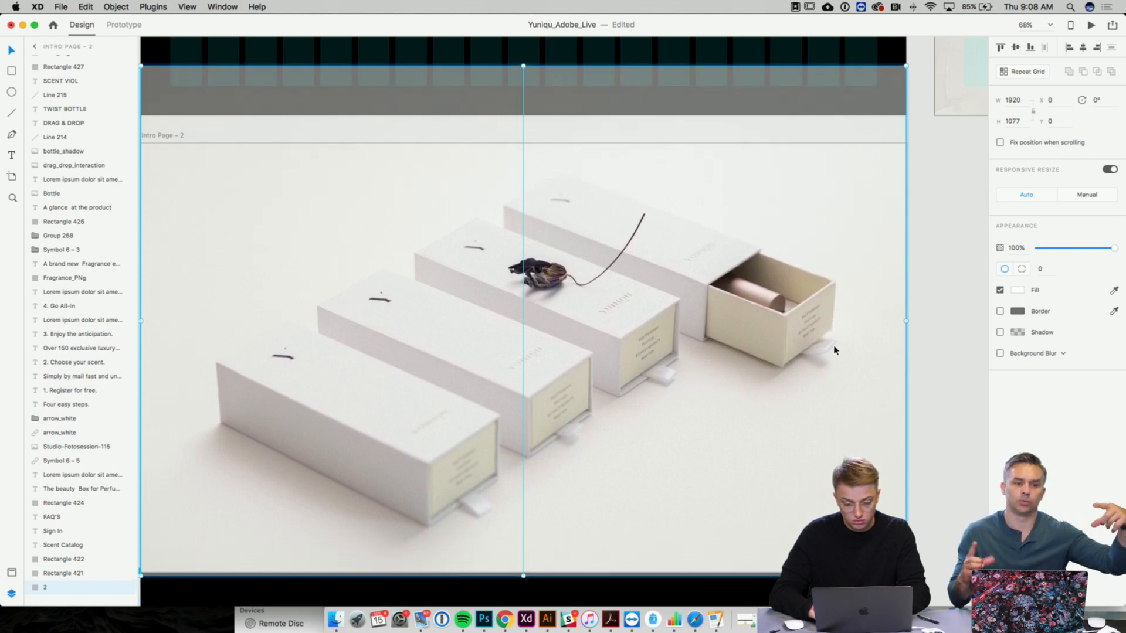
key("Escape")
- Move the hero heading "The perfect fragrance gift" and its paragraph together 21 px down
scroll(677, 378, "left", 2)
left_click(611, 356)
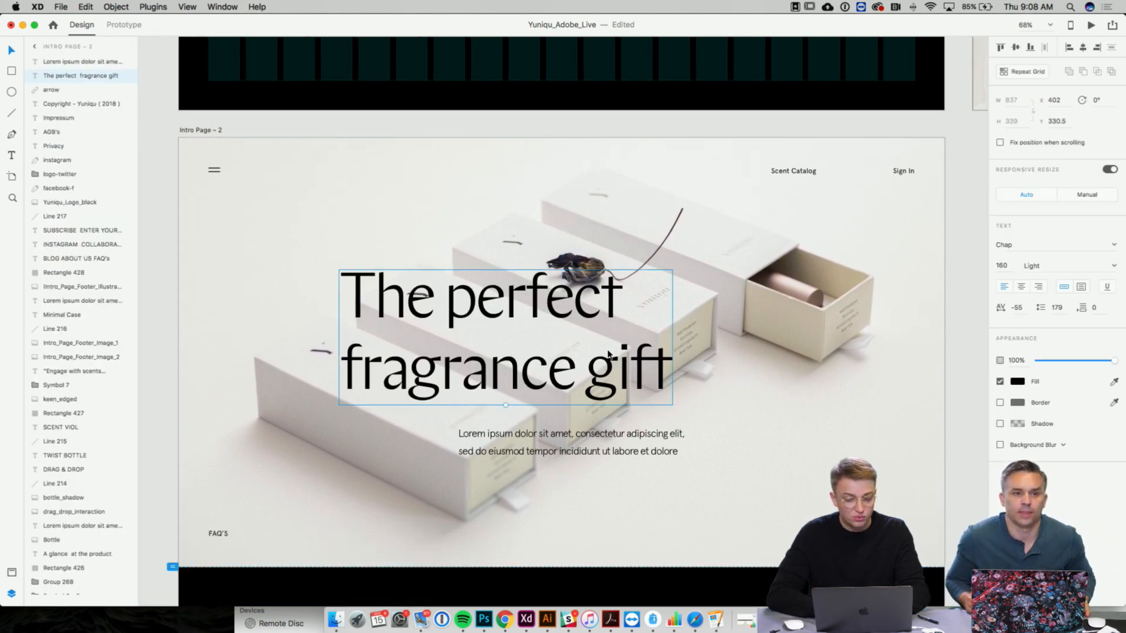
left_click(593, 432, "shift")
key("shift+Down")
key("shift+Down")
key("Down")
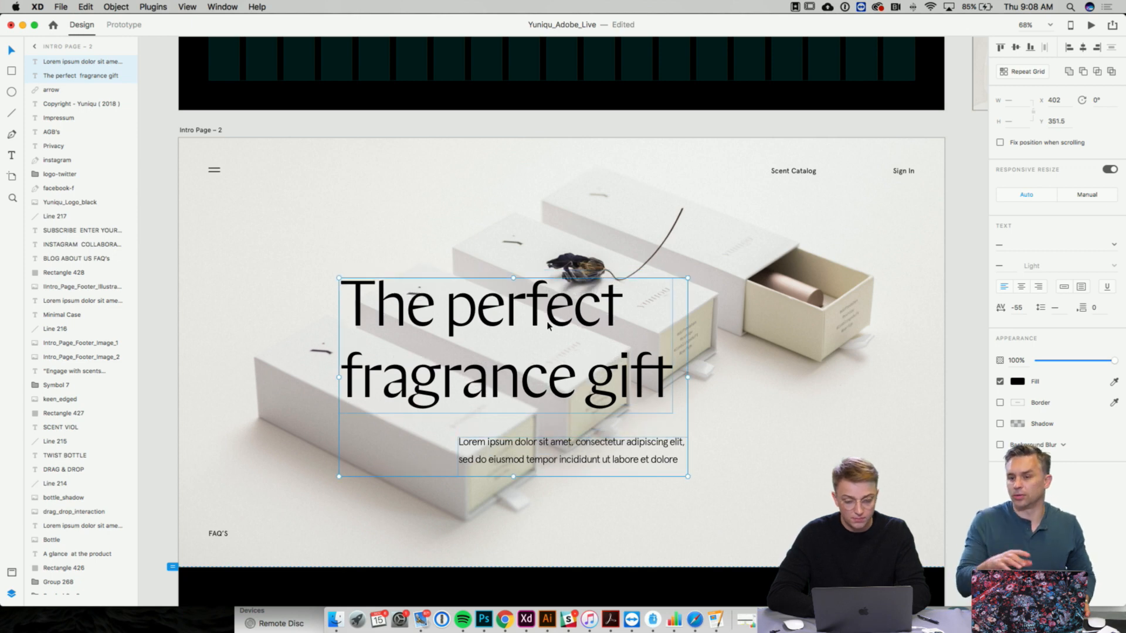
- Replace the hero heading text with "A perfume is a message", broken into two lines after "perfume"
double_click(547, 320)
type("A per")
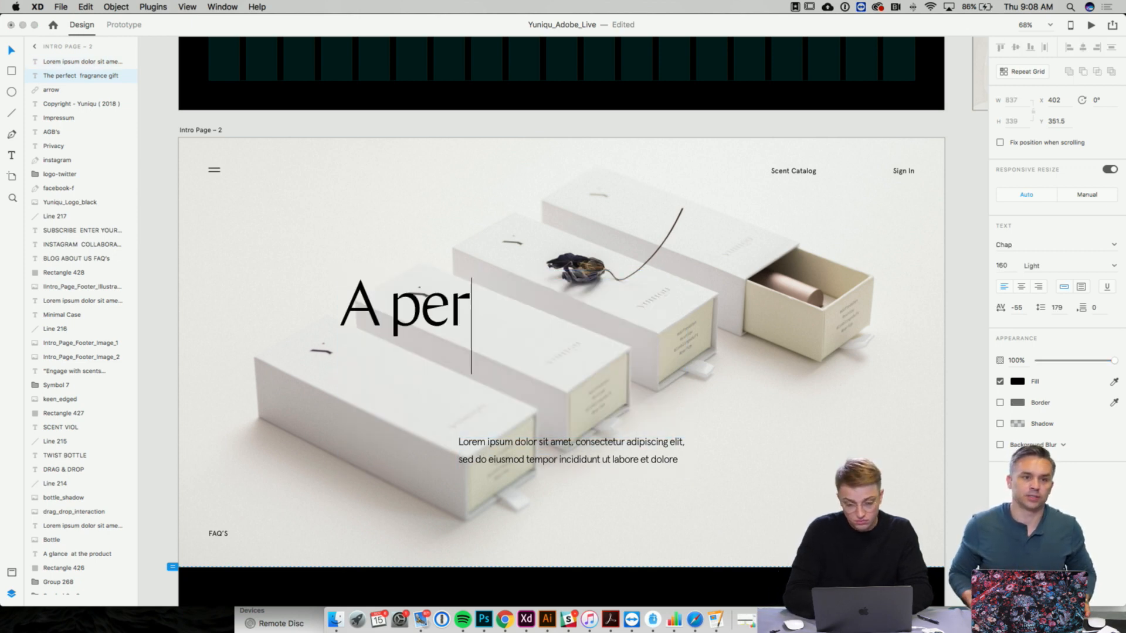
type("fumeI")
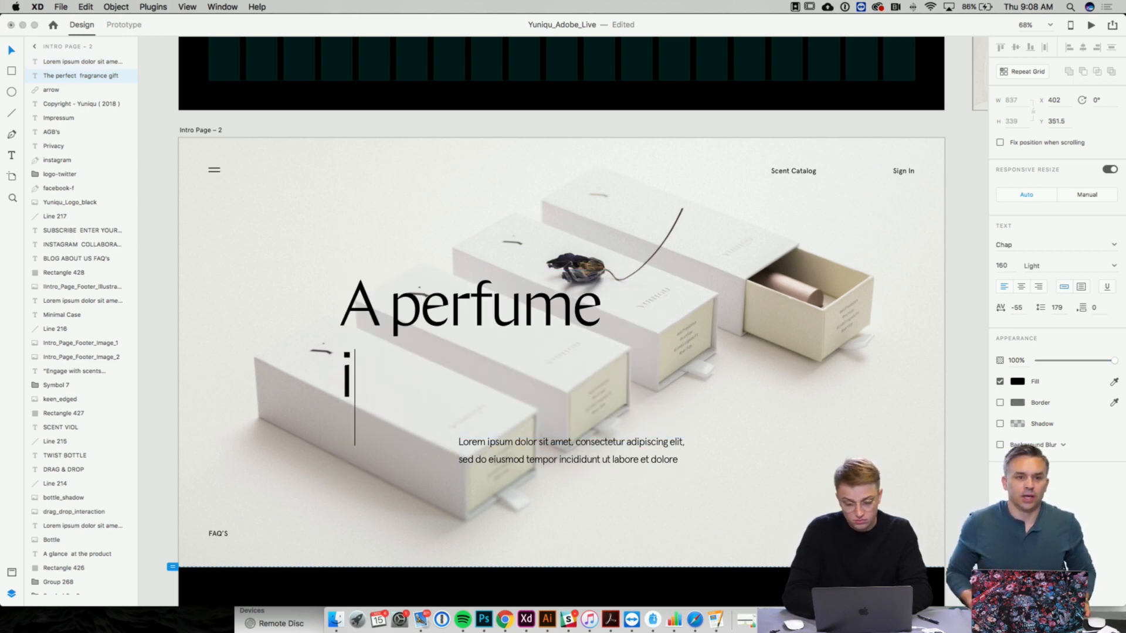
type("s am")
key("BackSpace")
key("BackSpace")
key("BackSpace")
key("BackSpace")
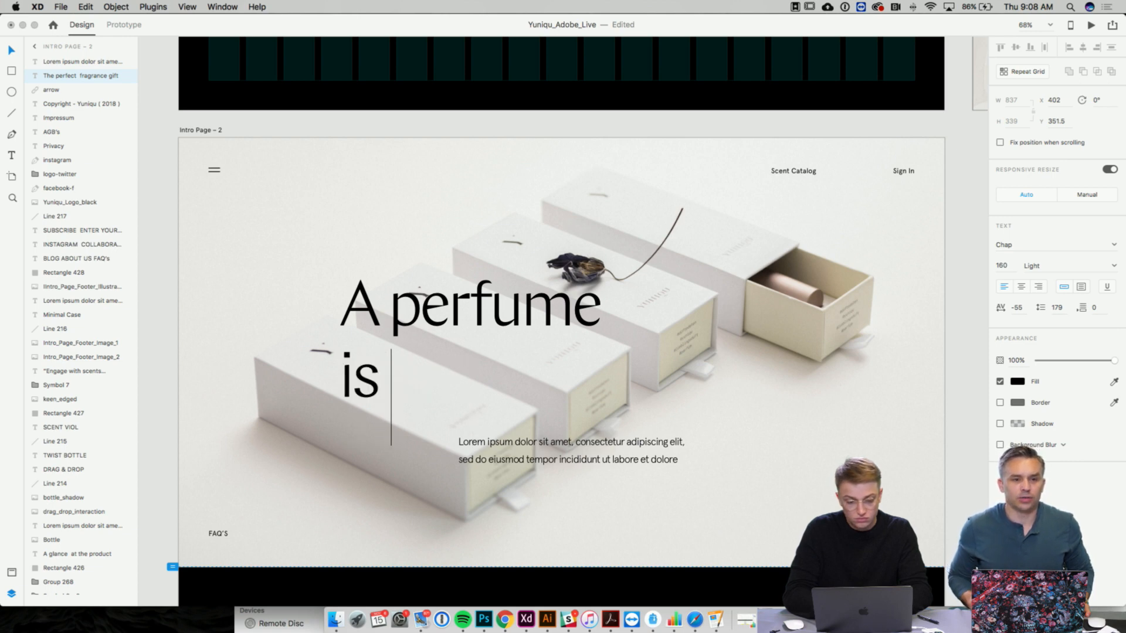
type("s a message")
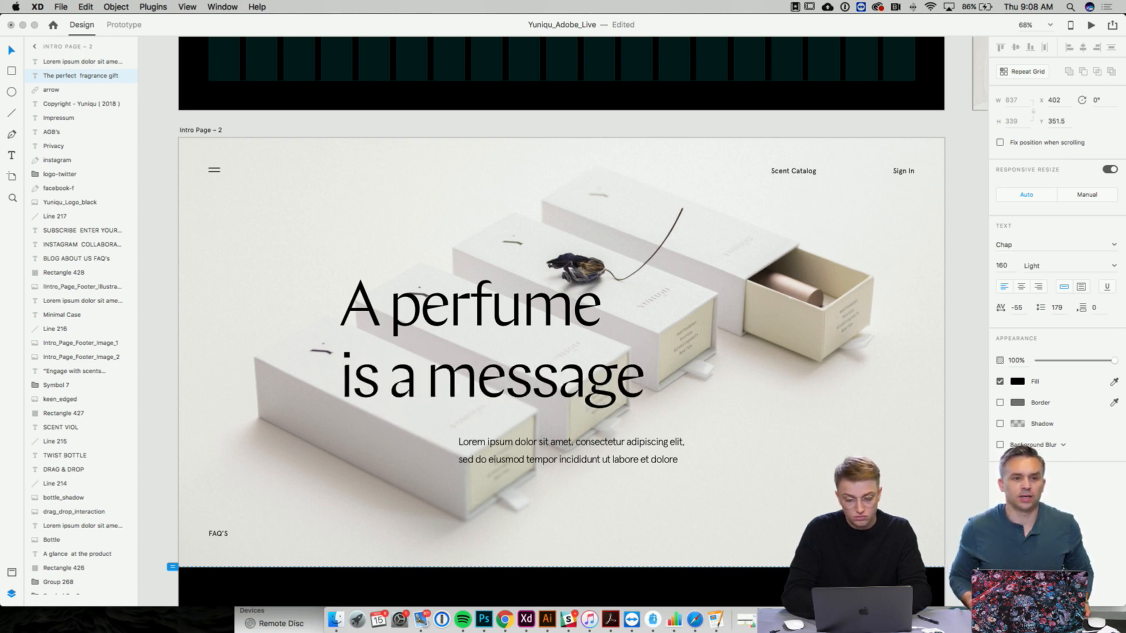
key("Escape")
left_click(732, 404)
- Delete the heading "The beauty Box for Perfumes" from the black section below the hero
scroll(732, 405, "down", 1)
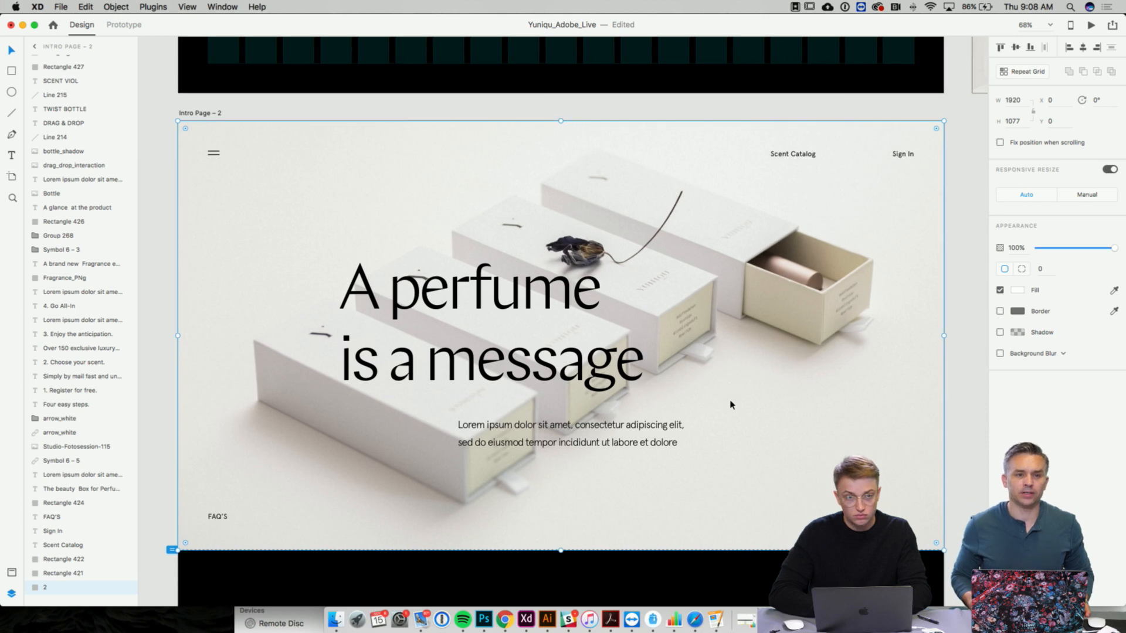
scroll(732, 404, "down", 3)
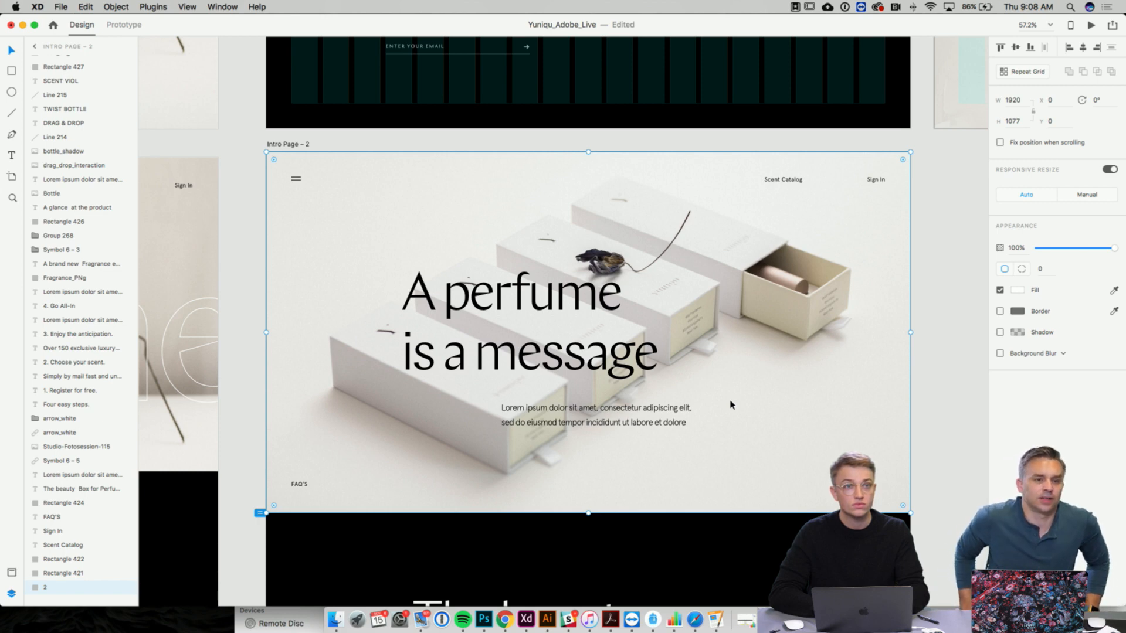
scroll(731, 404, "down", 5)
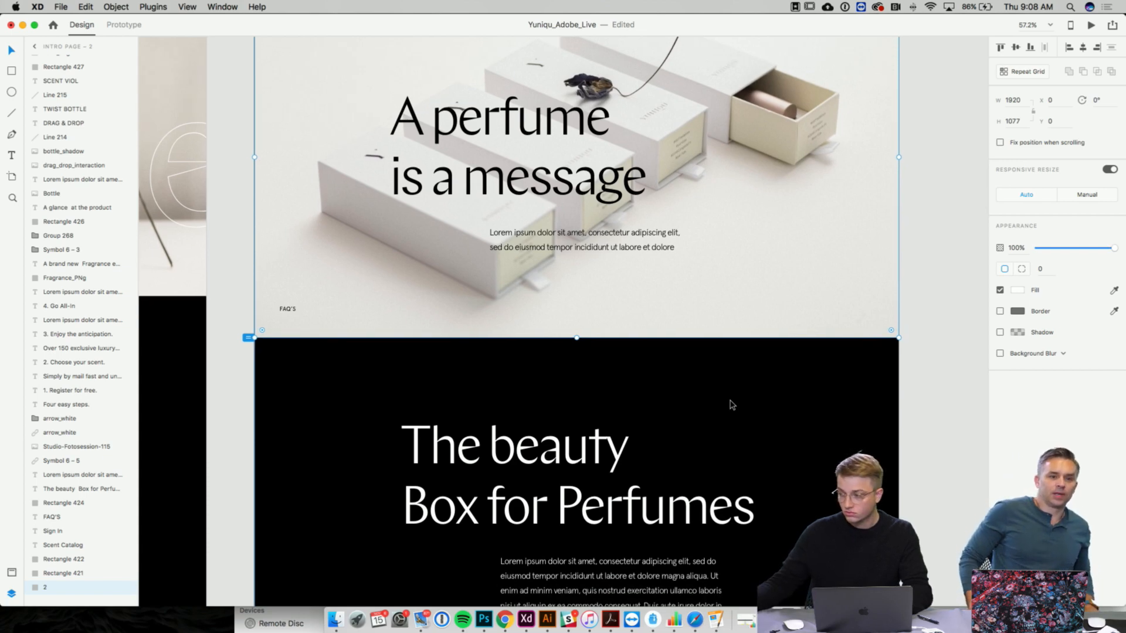
scroll(733, 406, "down", 2)
left_click(551, 385)
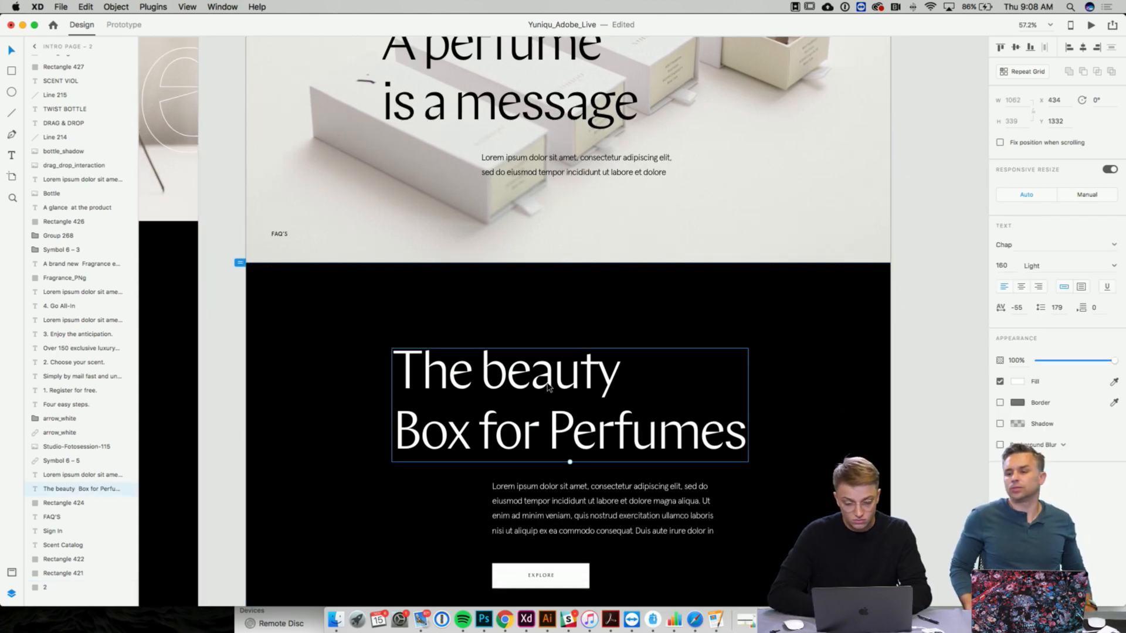
left_click(540, 494, "shift")
left_click(540, 582, "shift")
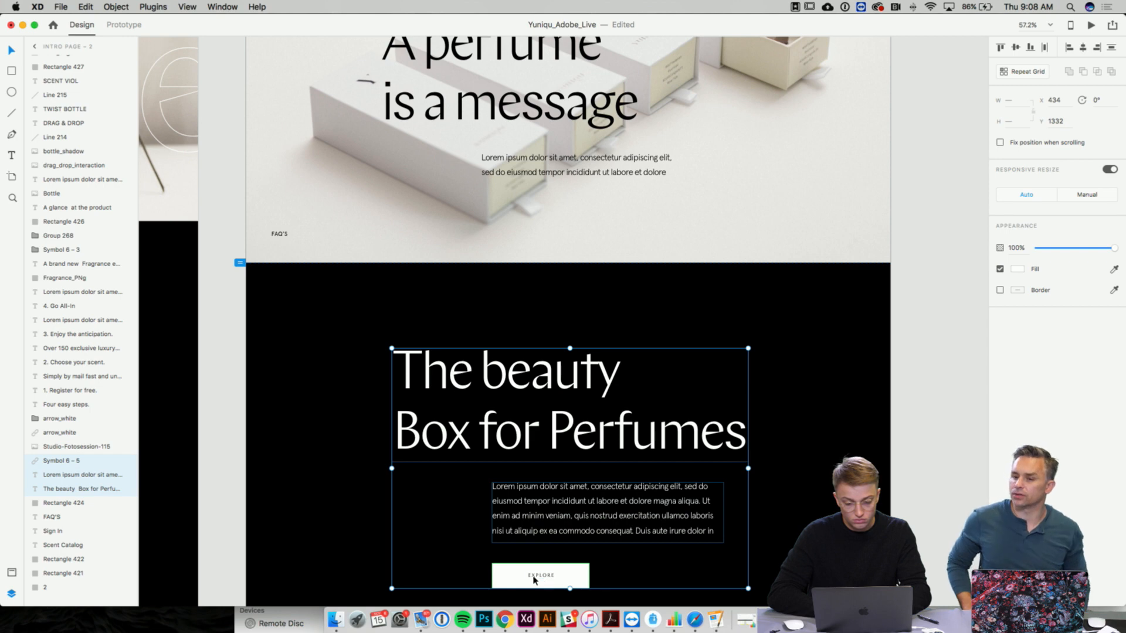
left_click(378, 495)
left_click(436, 415)
key("Delete")
- Duplicate the hero heading into the black section above the paragraph and set the copy's fill to white #FFFFFF
scroll(475, 227, "up", 3)
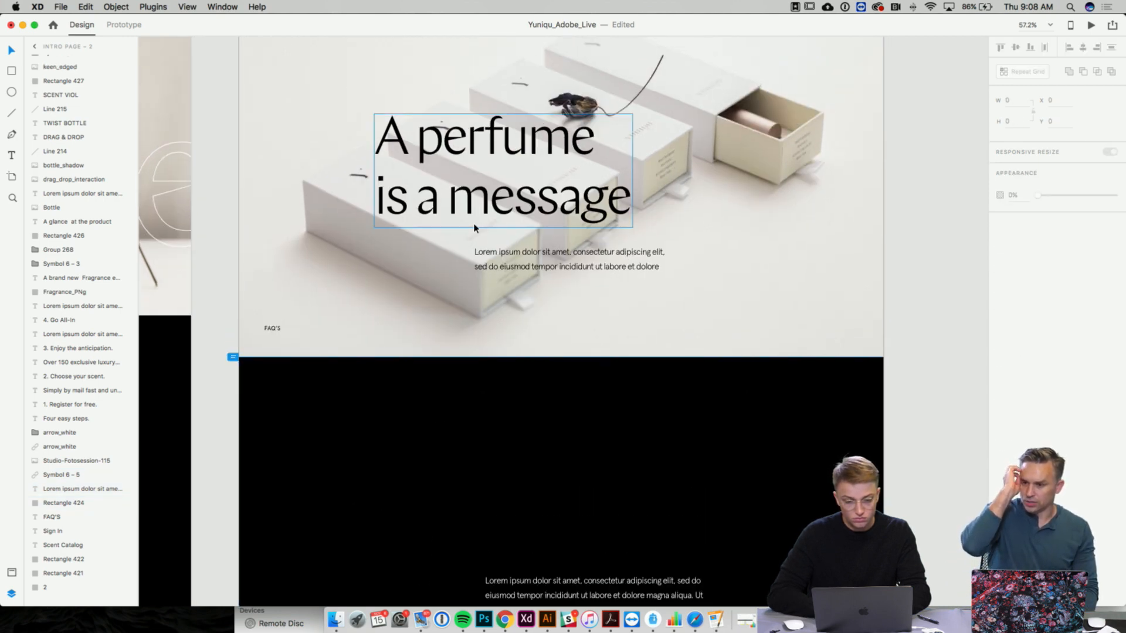
left_click(475, 228)
scroll(497, 403, "down", 3)
key("super+d")
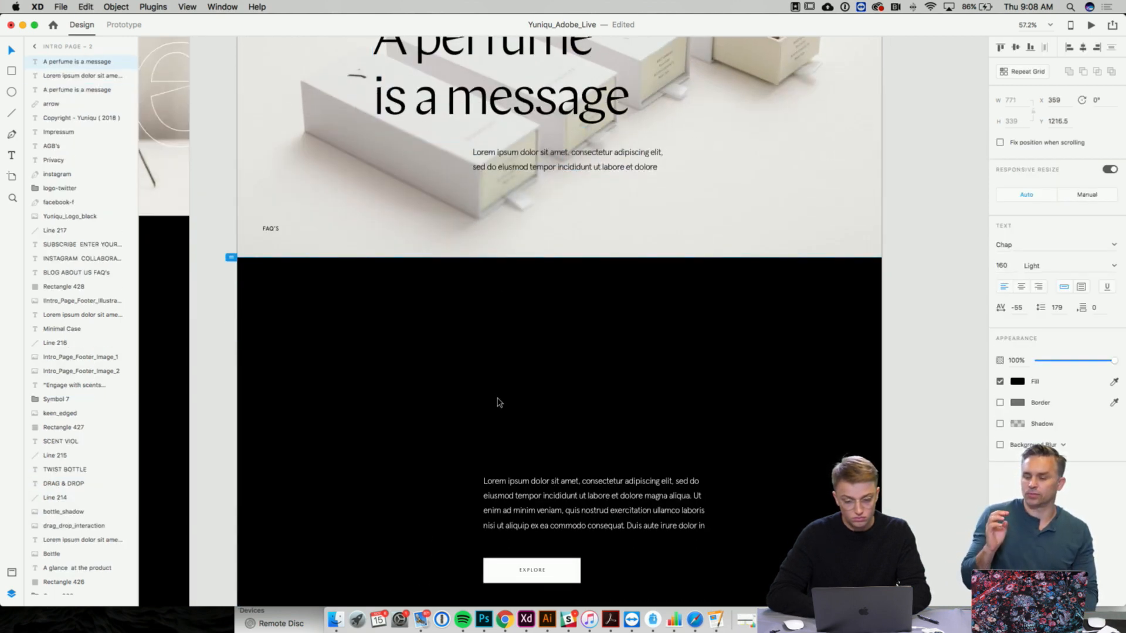
left_click_drag(497, 403, 509, 424)
left_click(1016, 382)
left_click_drag(925, 362, 849, 286)
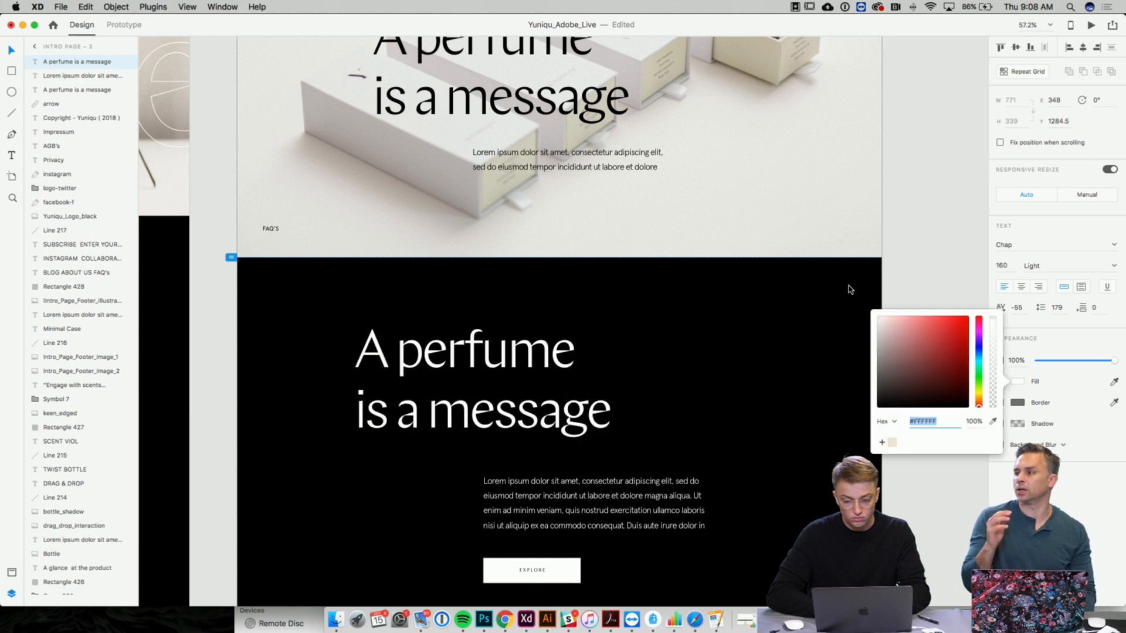
left_click(677, 393)
left_click_drag(508, 380, 508, 388)
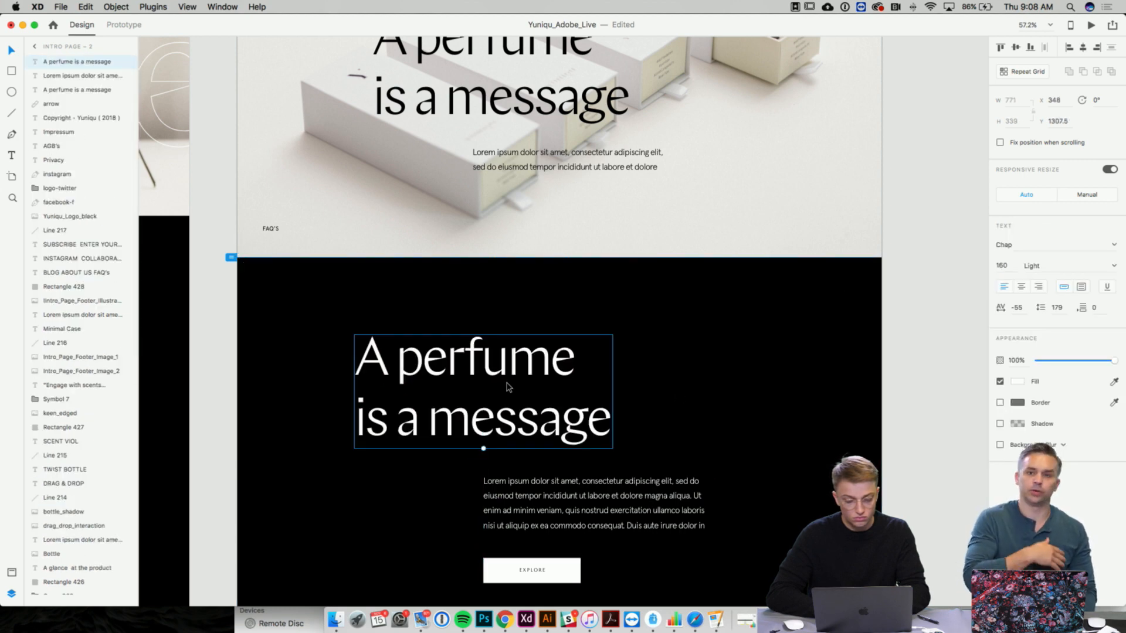
- Move the black section's paragraph and Explore button to the left so both line up under the heading's left edge
left_click_drag(538, 497, 414, 486)
left_click(524, 569)
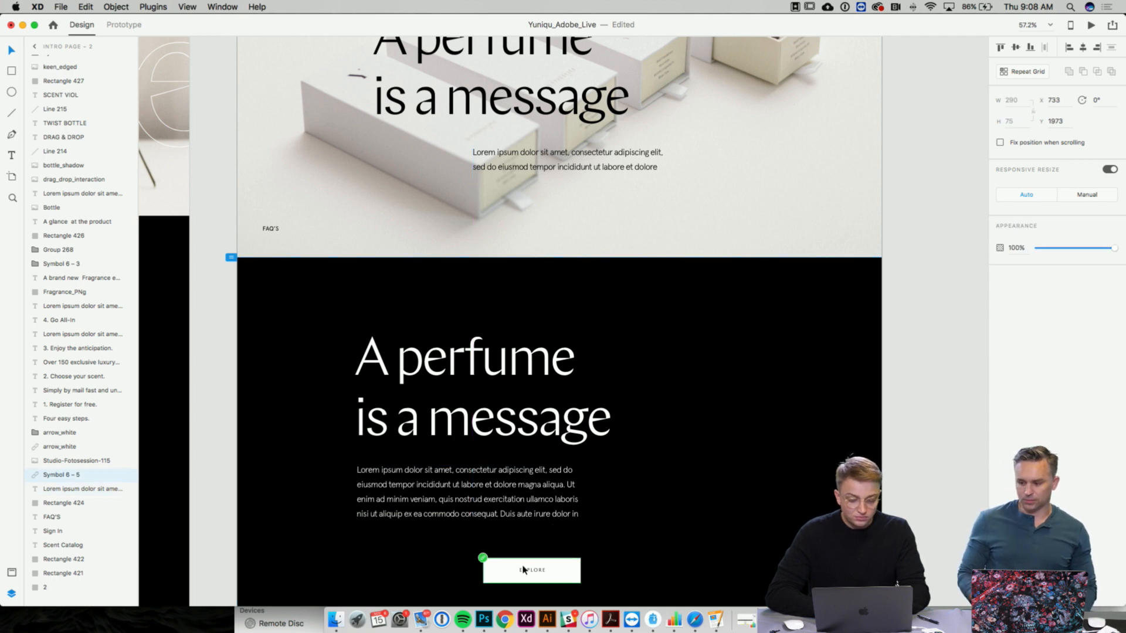
left_click_drag(533, 574, 409, 558)
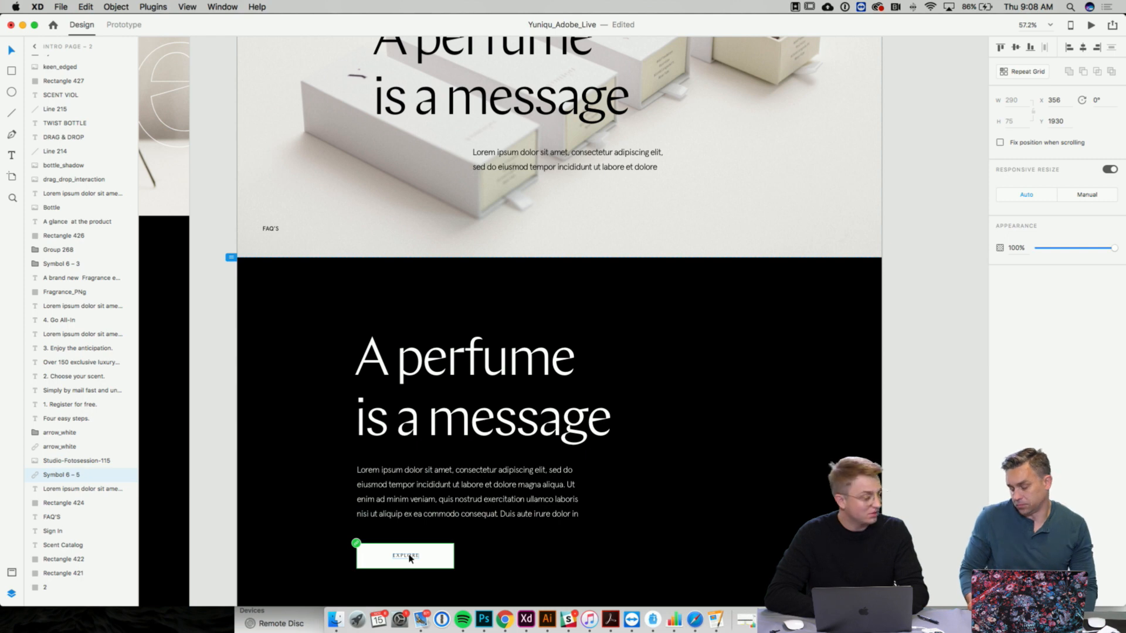
- Move the black section's heading, paragraph and Explore button together left and down, to X 248 and Y 1392.5
left_click(422, 517, "shift")
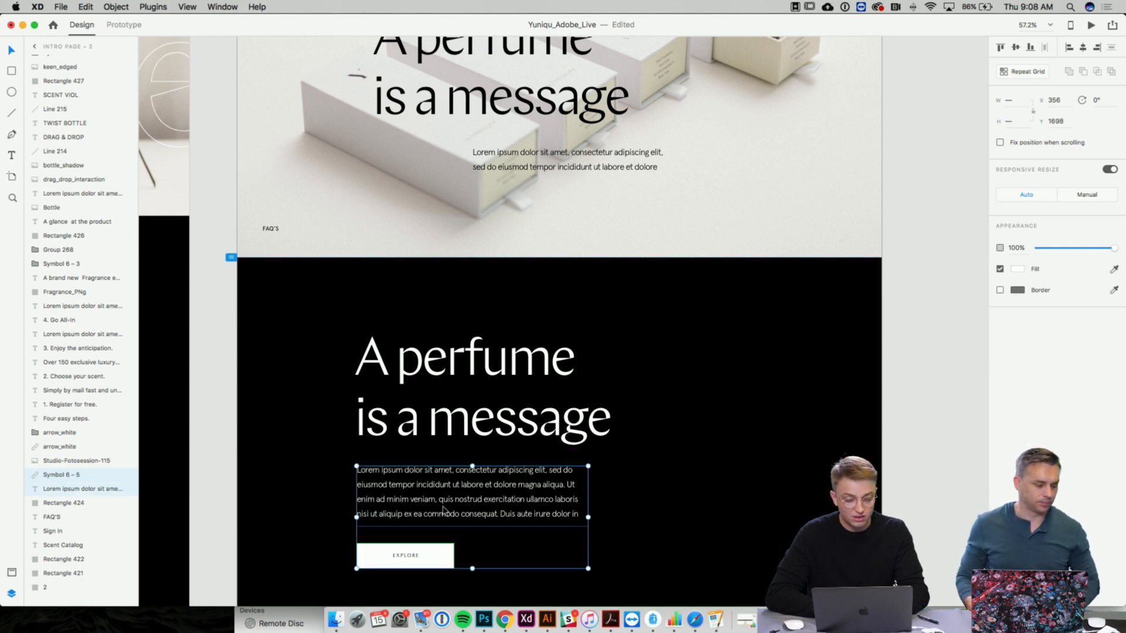
left_click(476, 393, "shift")
left_click_drag(475, 393, 441, 422)
- Delete the photo below the Explore button in the black section together with its two slider arrows
scroll(451, 388, "down", 5)
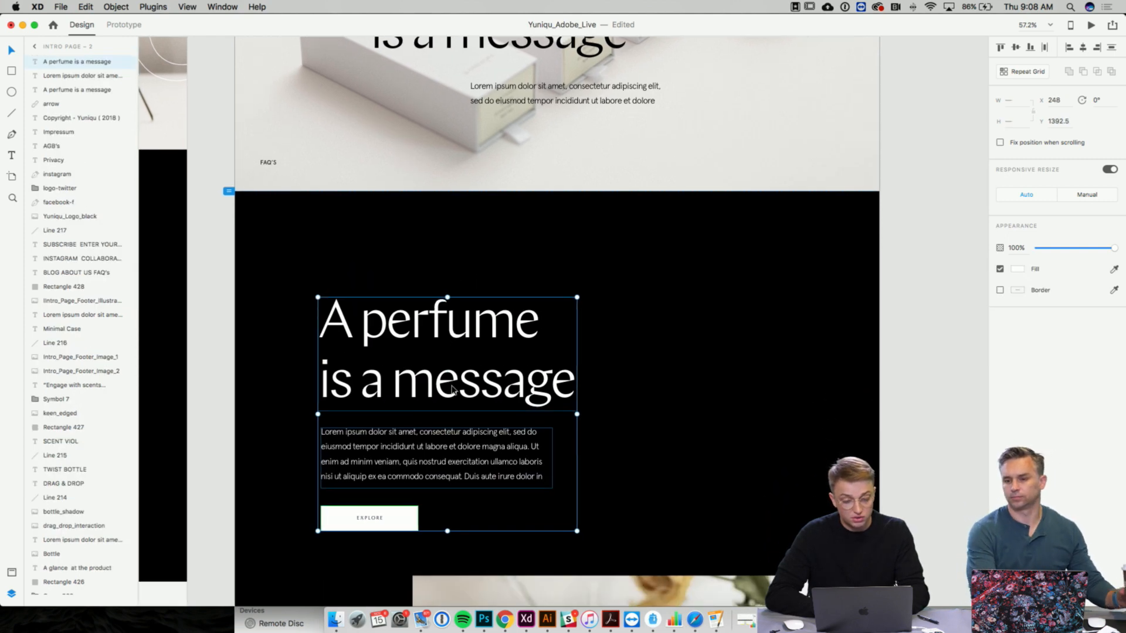
scroll(719, 419, "down", 5)
left_click(697, 456)
key("Delete")
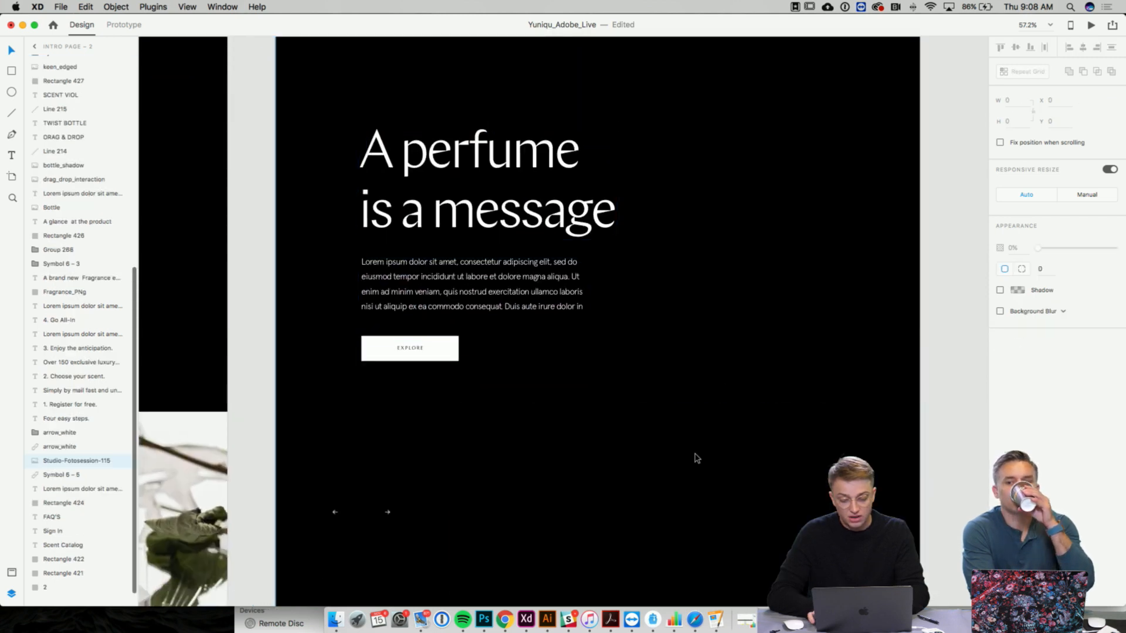
left_click(386, 512)
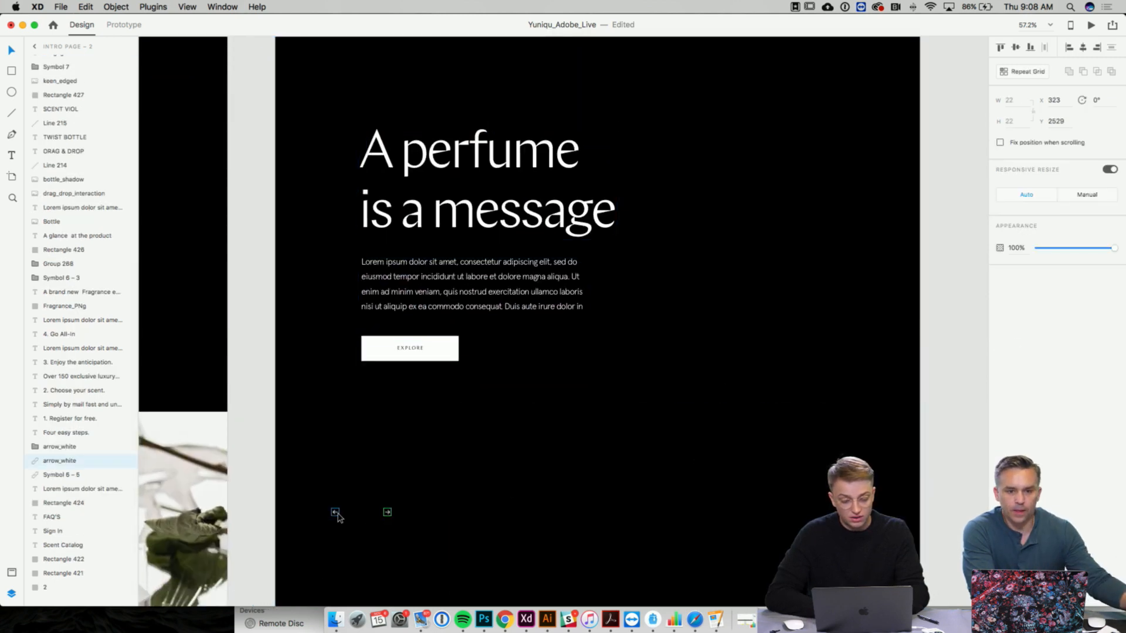
left_click(335, 513, "shift")
key("Delete")
- Apply the Chap — 100pt character style to the black section's heading
scroll(530, 408, "up", 3)
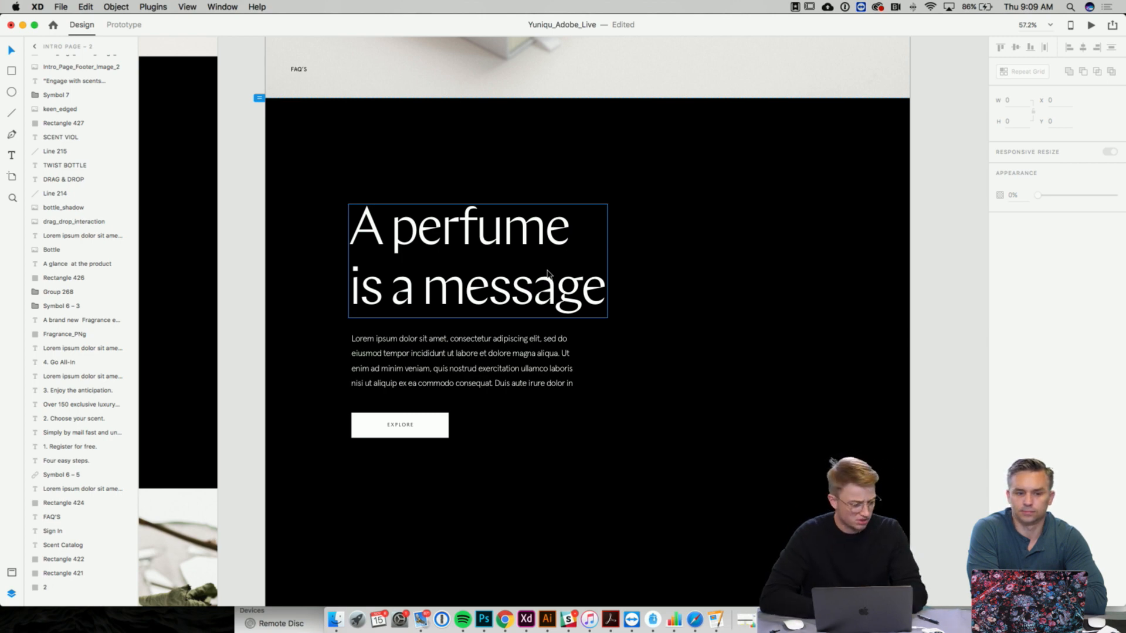
scroll(662, 379, "up", 2)
left_click(556, 332)
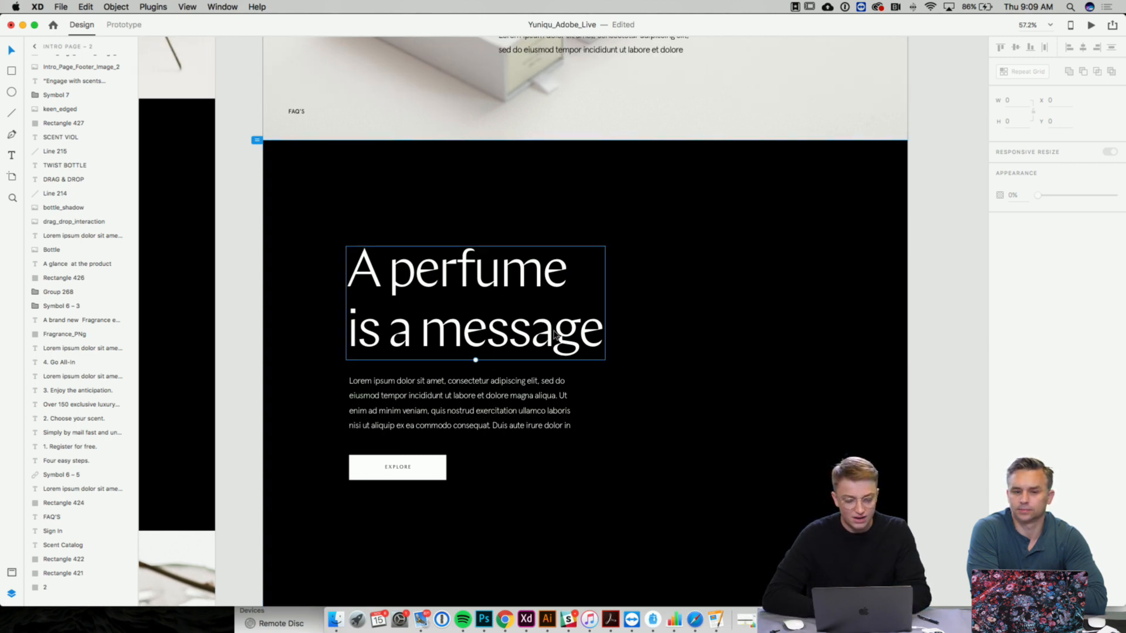
left_click(13, 573)
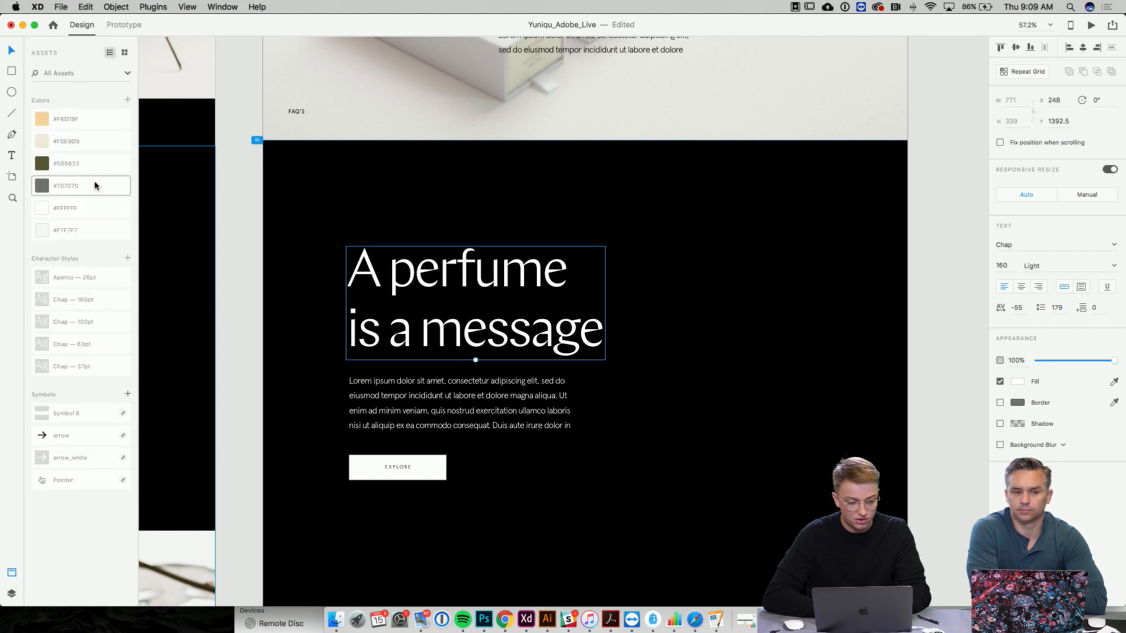
left_click(100, 326)
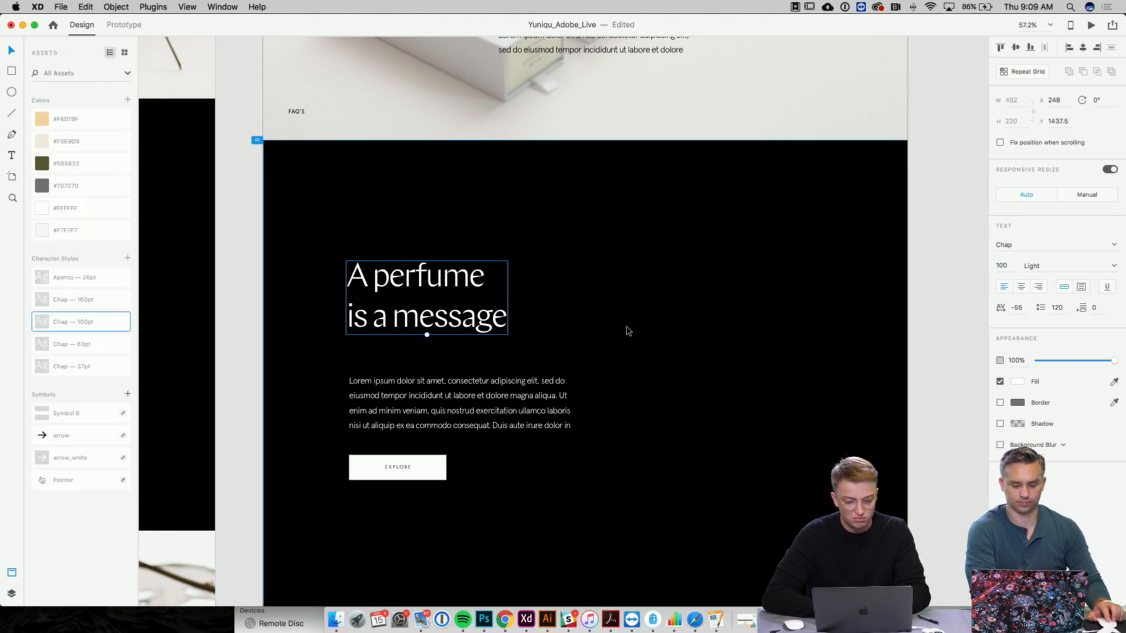
- Move the paragraph up close beneath the smaller heading, then shorten its text box to three lines and narrow it slightly
left_click(497, 387)
left_click_drag(497, 391, 494, 364)
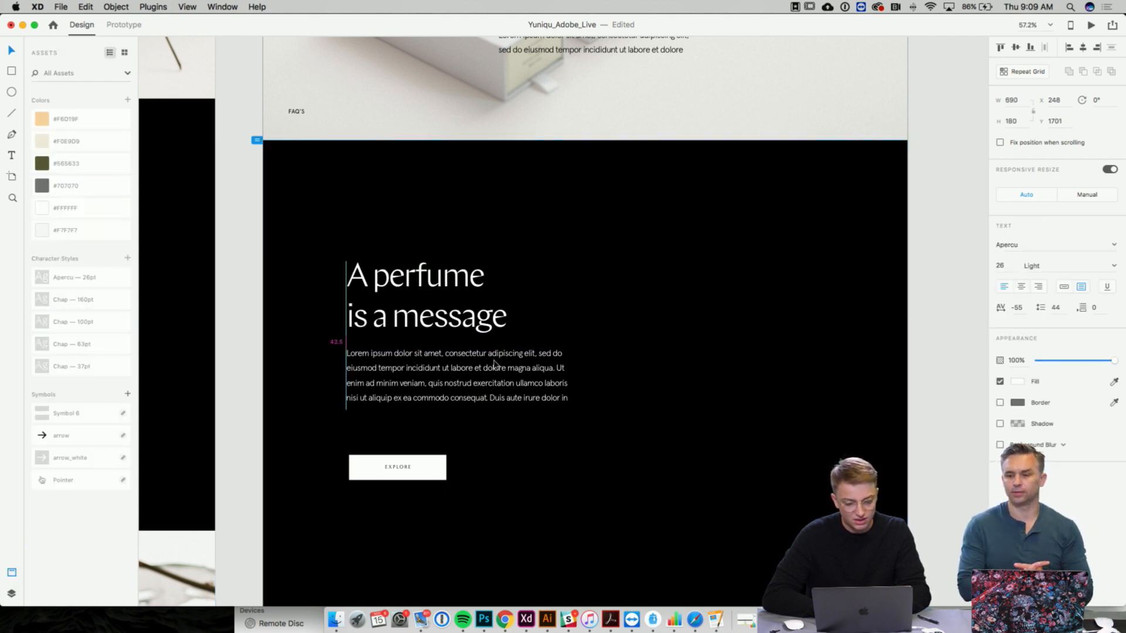
left_click_drag(462, 411, 461, 398)
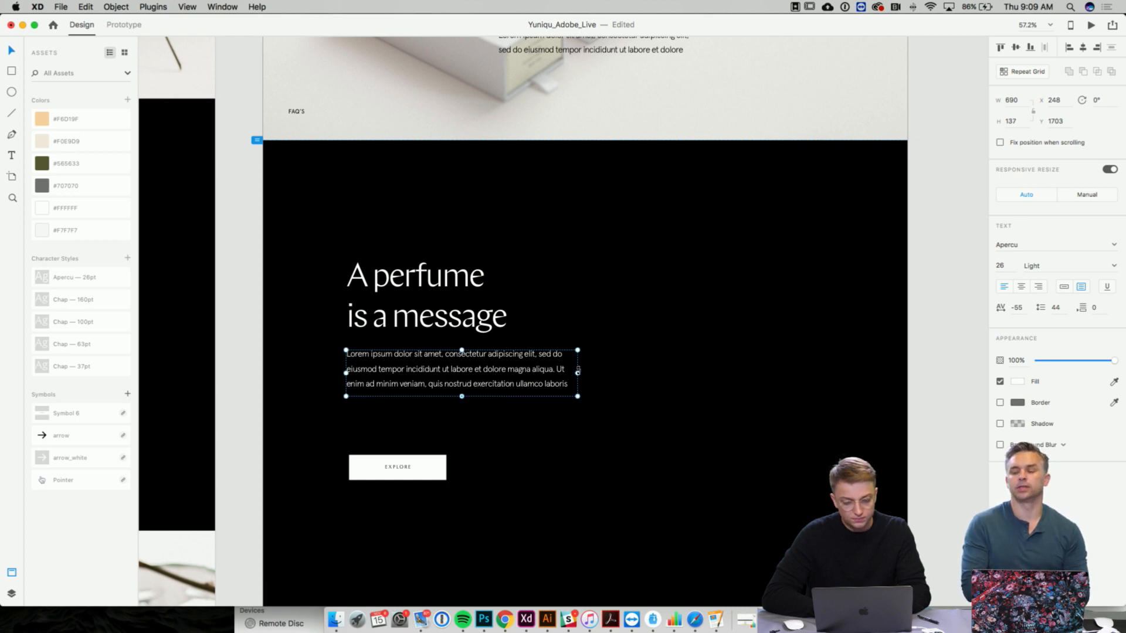
left_click_drag(564, 372, 552, 374)
- Move the Explore button up beneath the paragraph and align it with the text's left edge at X 248, Y 1886
left_click(434, 470)
key("Escape")
left_click(399, 491)
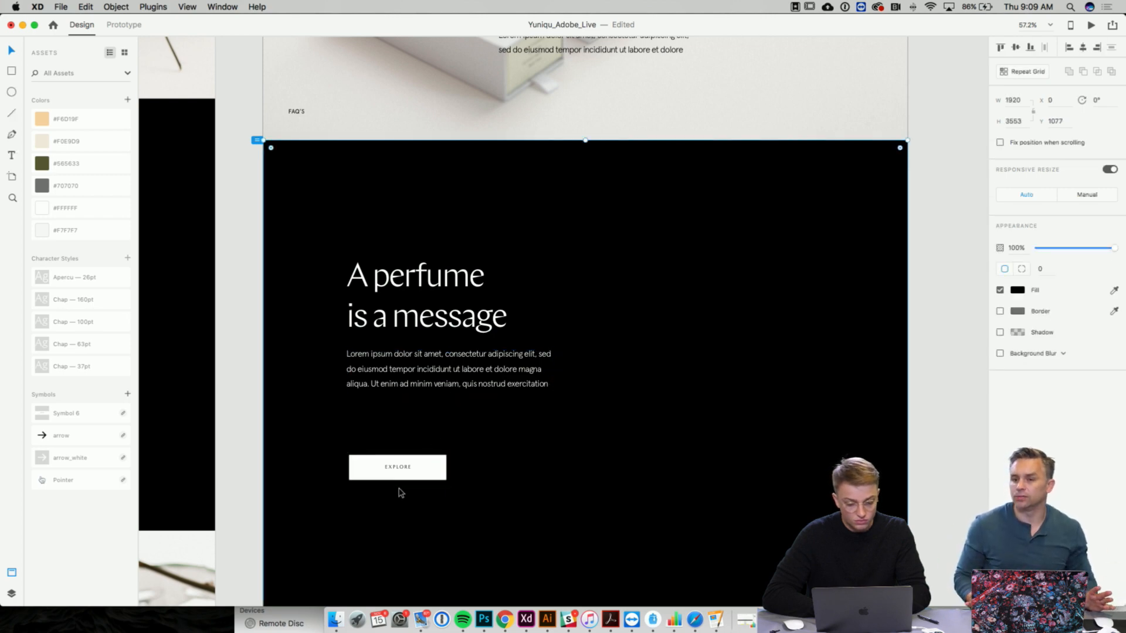
left_click_drag(403, 477, 403, 427)
- Rename the Intro Page – 2 artboard as Blog Page and turn on its layout grid
scroll(490, 435, "up", 2)
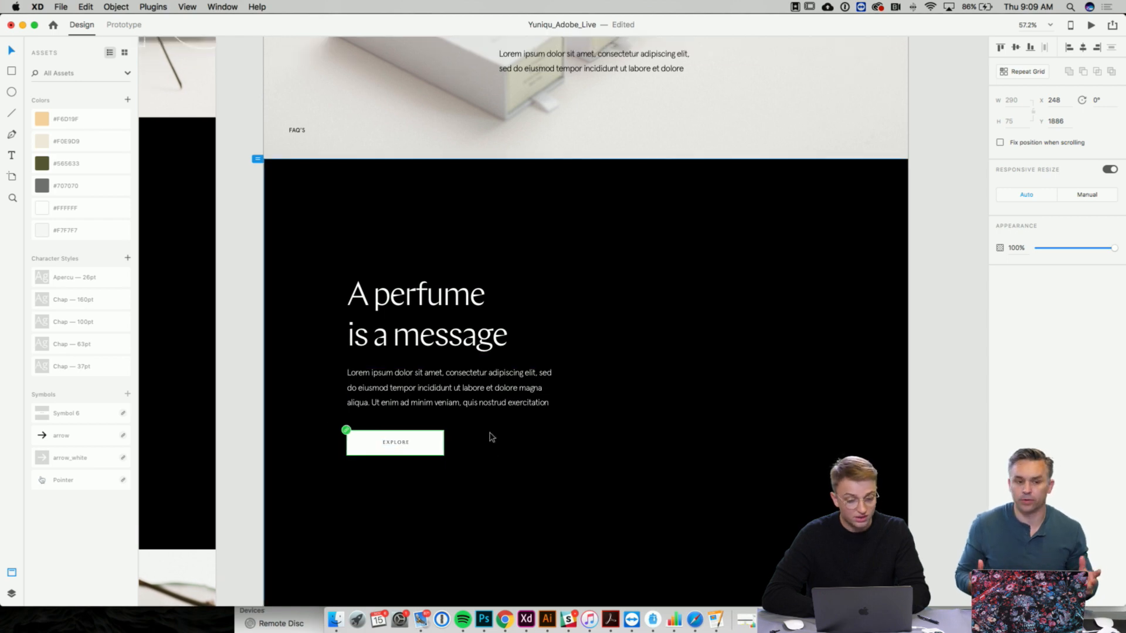
scroll(511, 430, "right", 2)
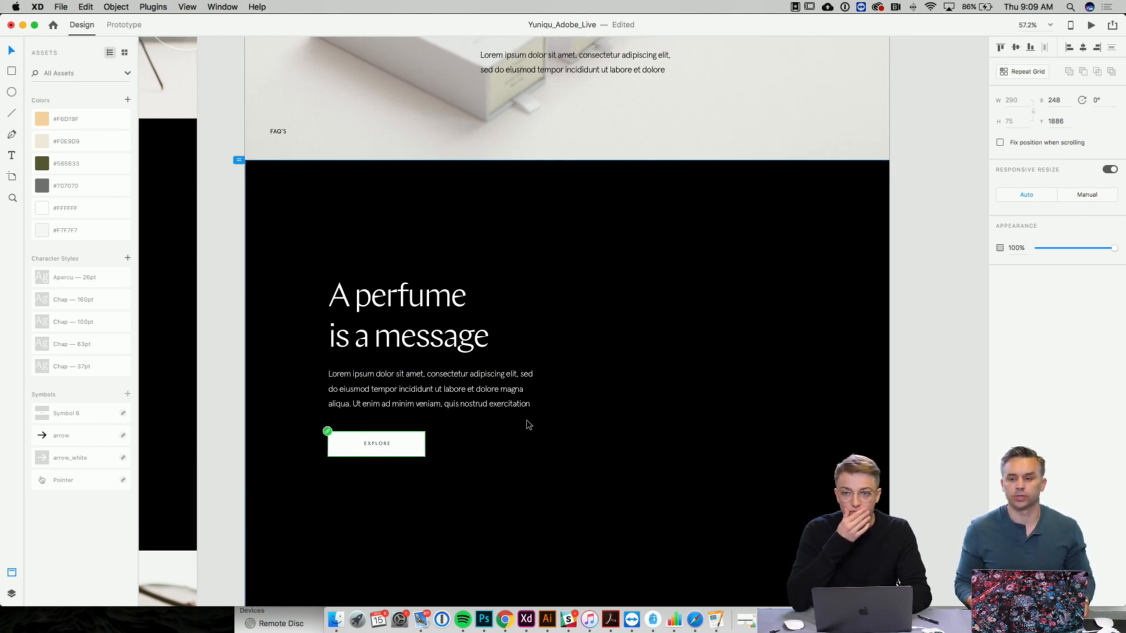
scroll(525, 425, "up", 6)
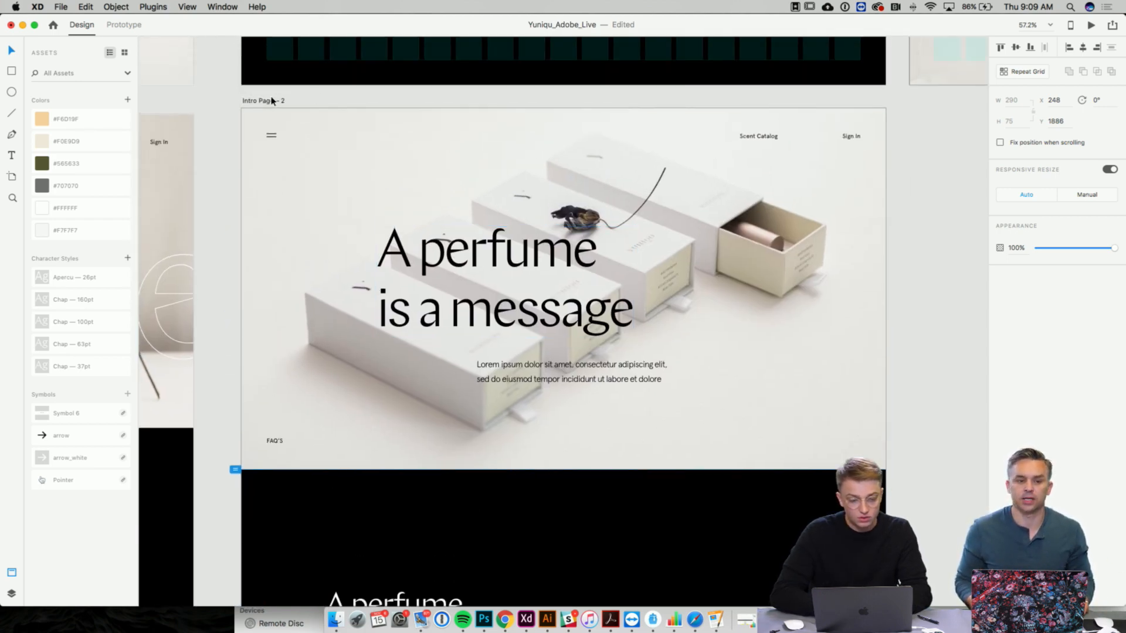
left_click(272, 100)
double_click(271, 100)
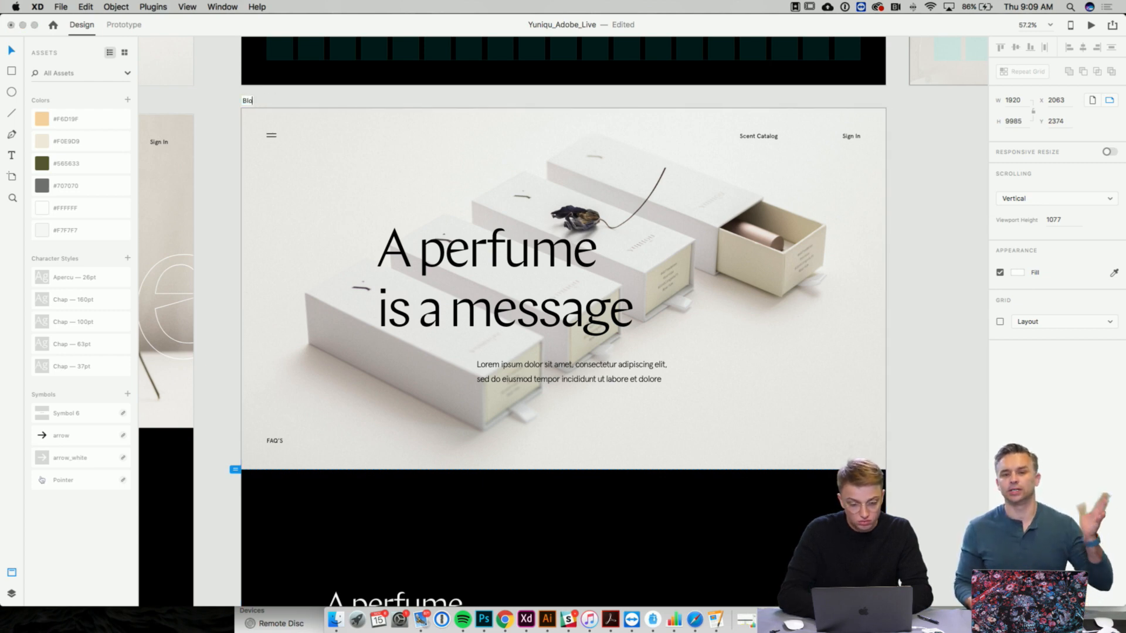
type("Blog Page")
key("Return")
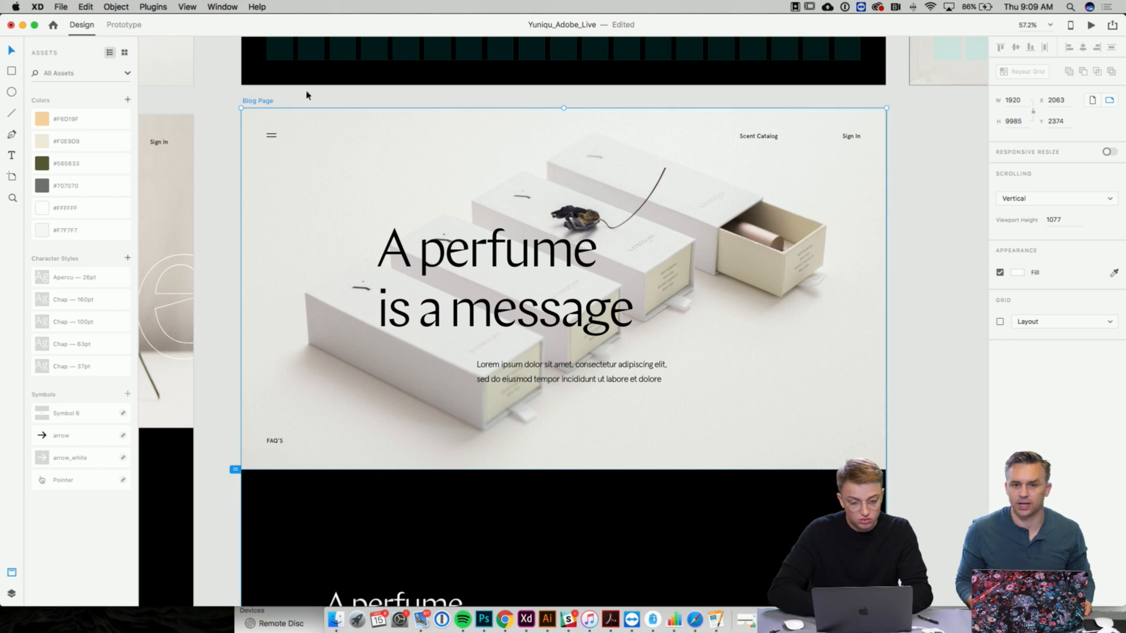
left_click(1000, 322)
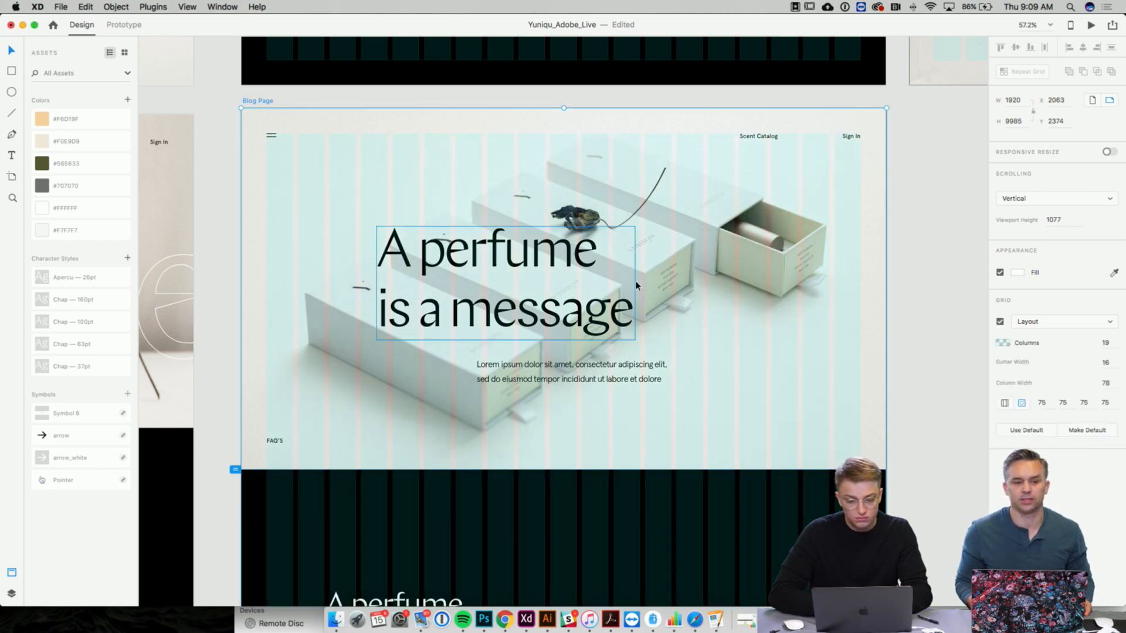
- Replace the black section's heading text with "Scent of the month" on two lines
scroll(635, 293, "down", 10)
scroll(636, 305, "down", 3)
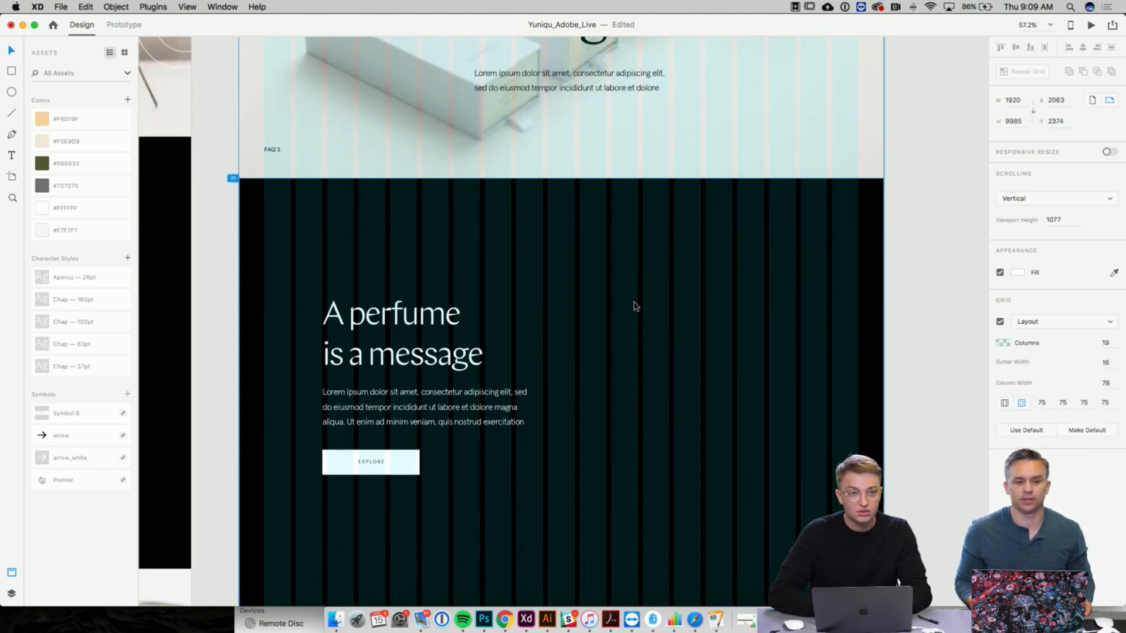
scroll(637, 307, "down", 1)
double_click(435, 295)
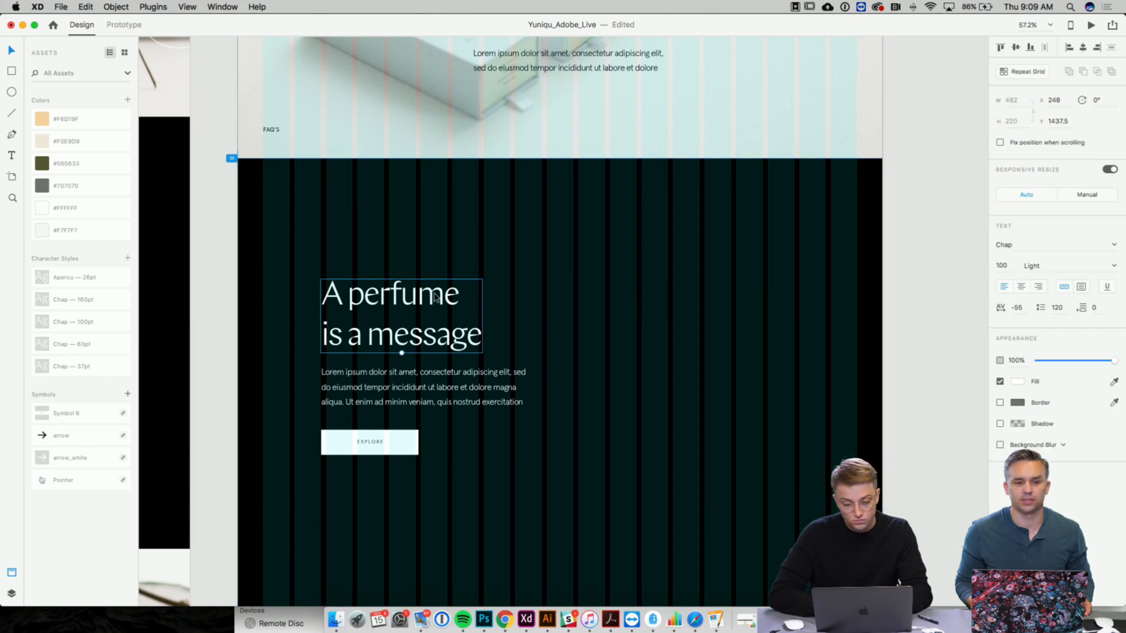
key("BackSpace")
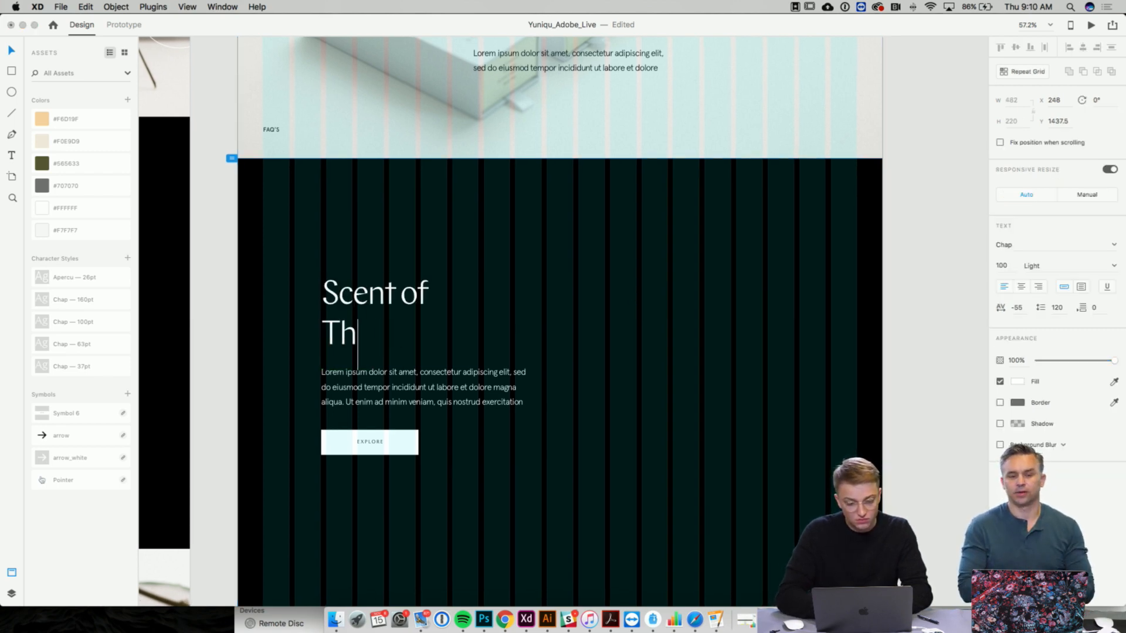
type("e momt")
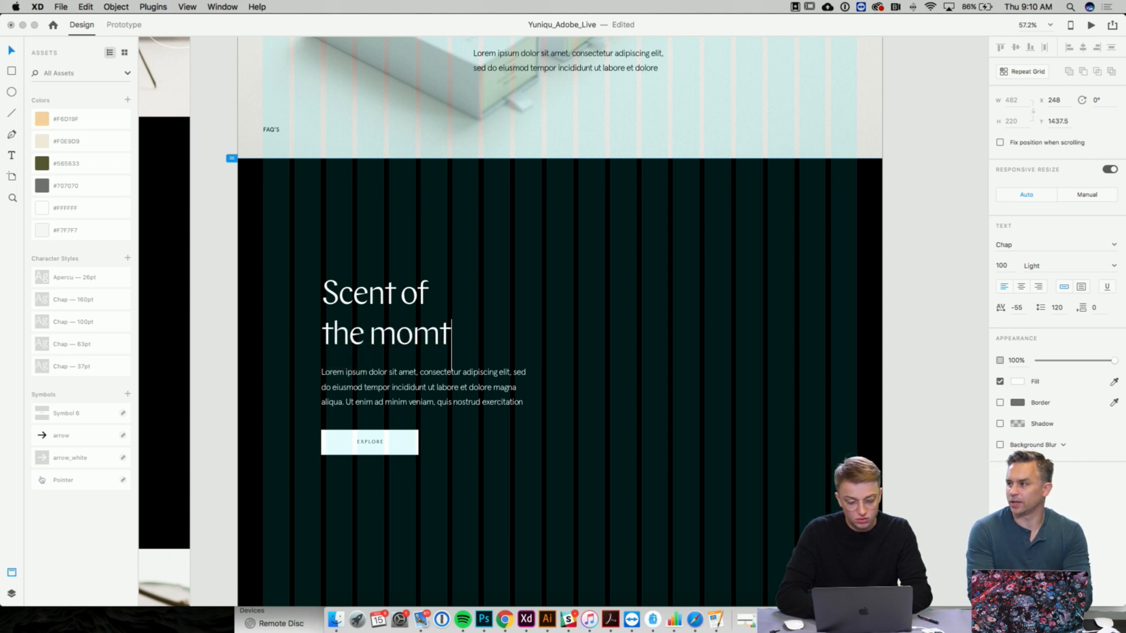
key("BackSpace")
key("BackSpace")
type("n")
scroll(533, 317, "down", 2)
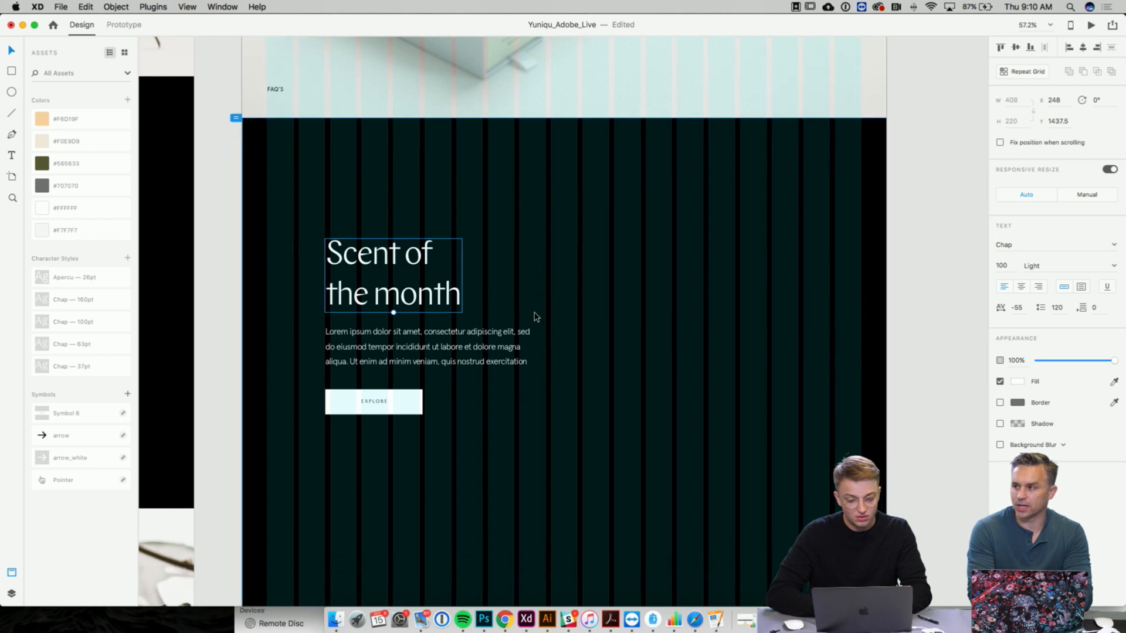
- Delete the word "sed" from the first line of the paragraph beneath the heading
left_click(549, 354)
left_click(509, 344)
double_click(538, 344)
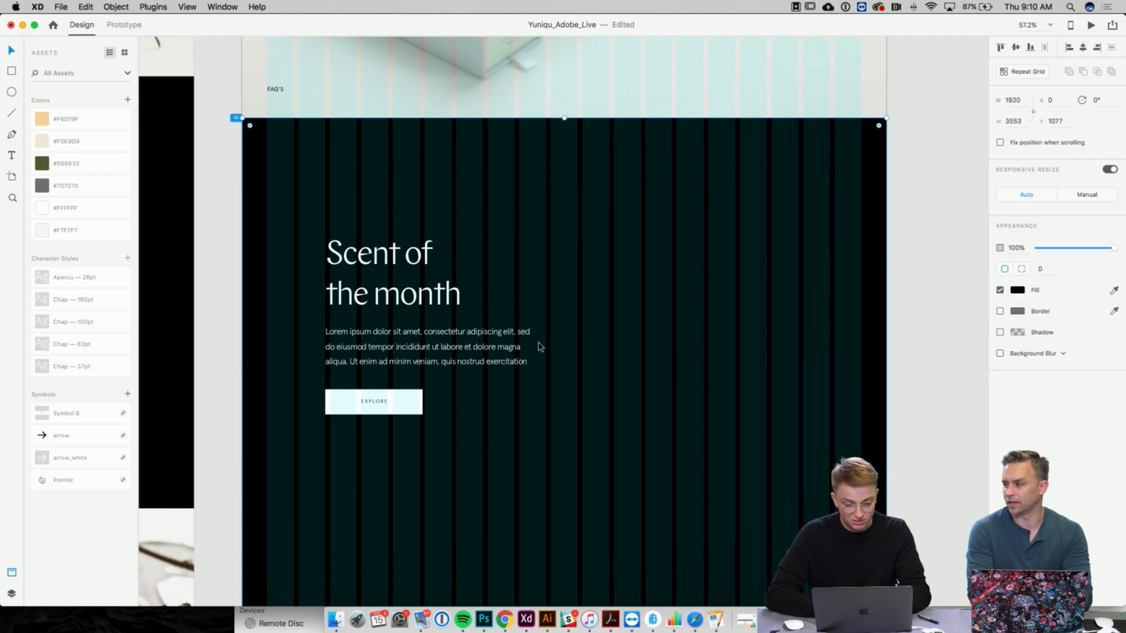
double_click(526, 338)
left_click(525, 333)
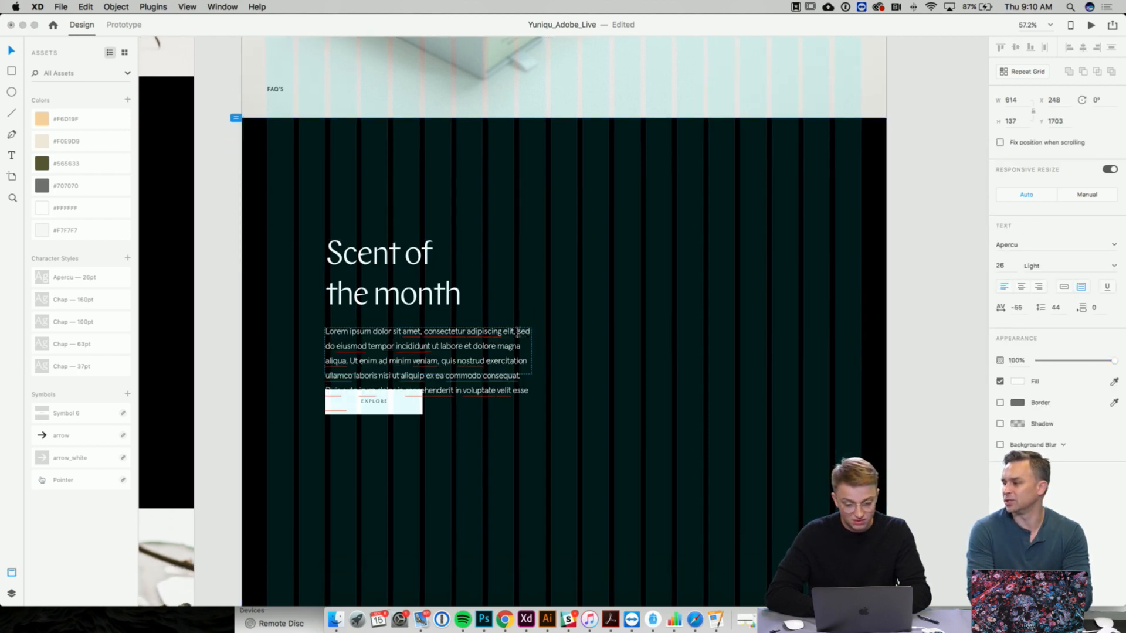
key("BackSpace")
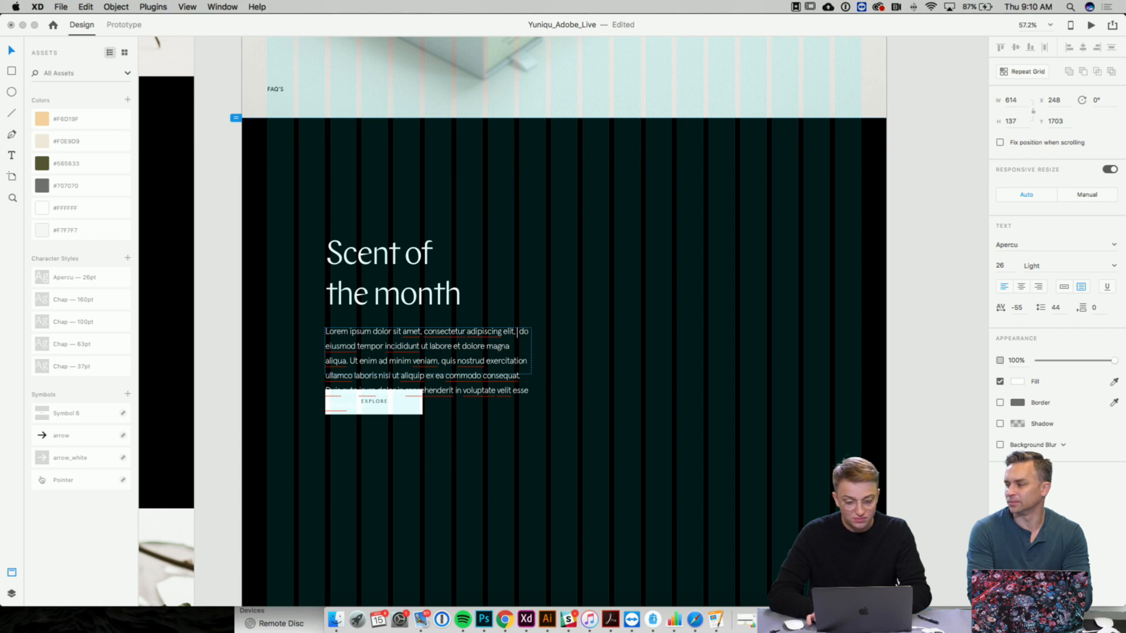
key("Escape")
scroll(589, 325, "down", 2)
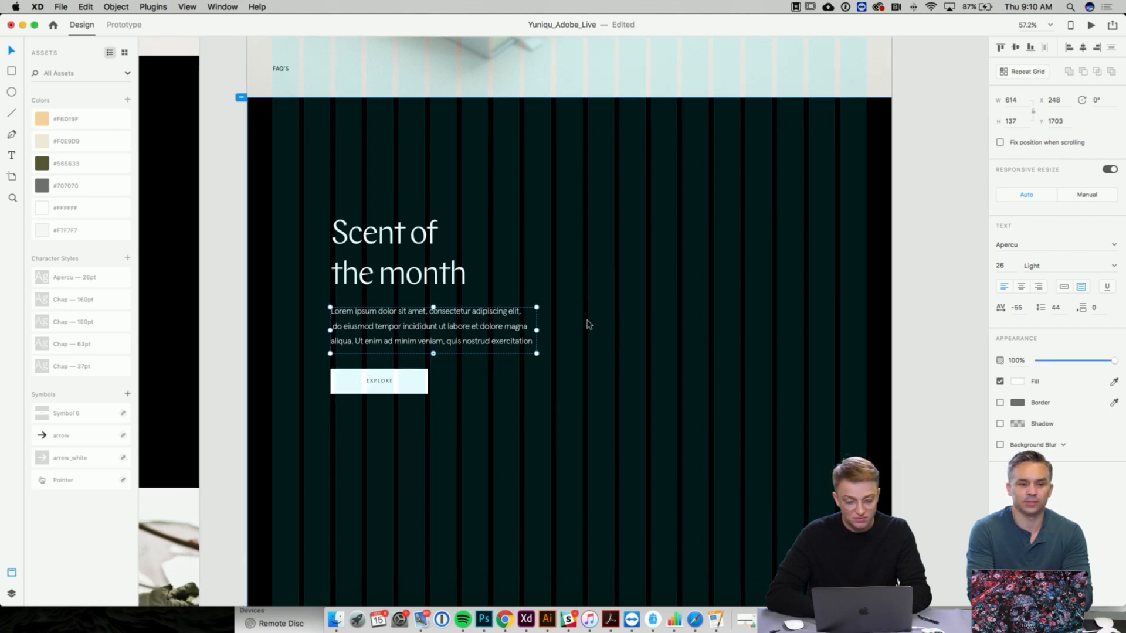
- Draw a white placeholder rectangle about 617 by 843 beside the text and move it to X 1056, Y 1307
left_click(446, 384)
scroll(528, 244, "up", 1)
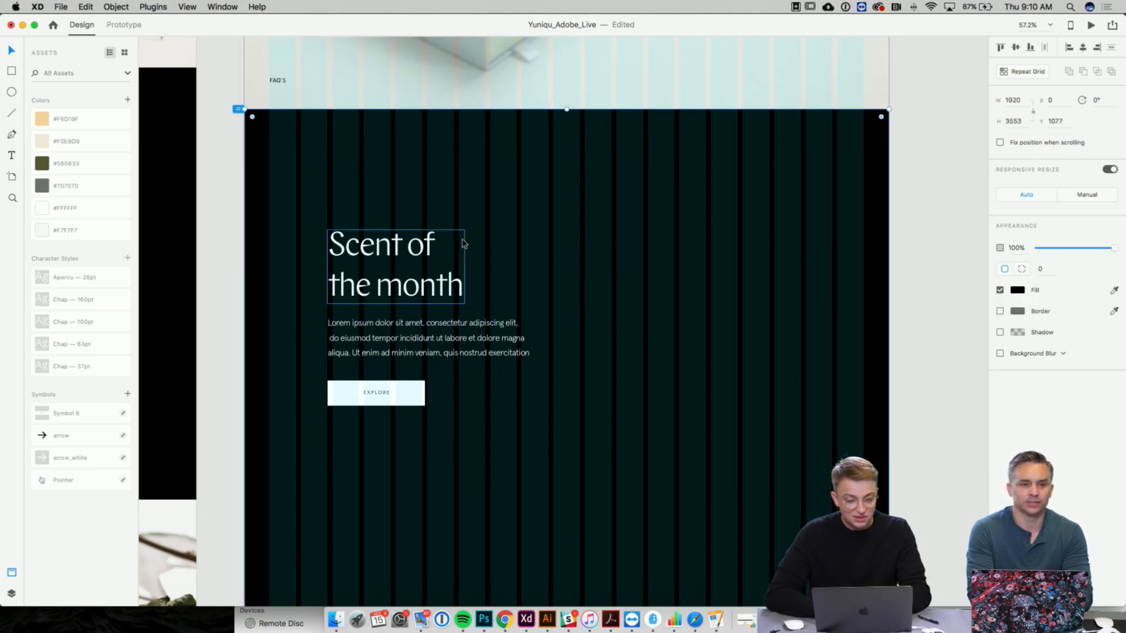
scroll(462, 243, "left", 1)
scroll(464, 242, "up", 2)
scroll(463, 243, "left", 1)
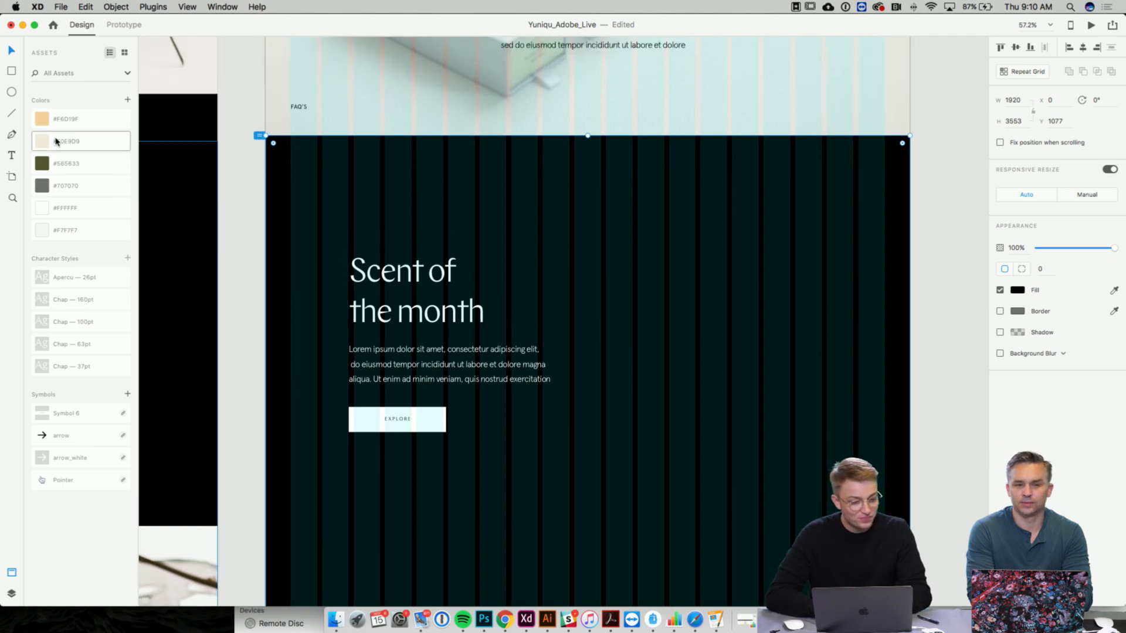
left_click(11, 72)
left_click_drag(614, 235, 822, 519)
scroll(718, 298, "right", 1)
scroll(718, 297, "up", 1)
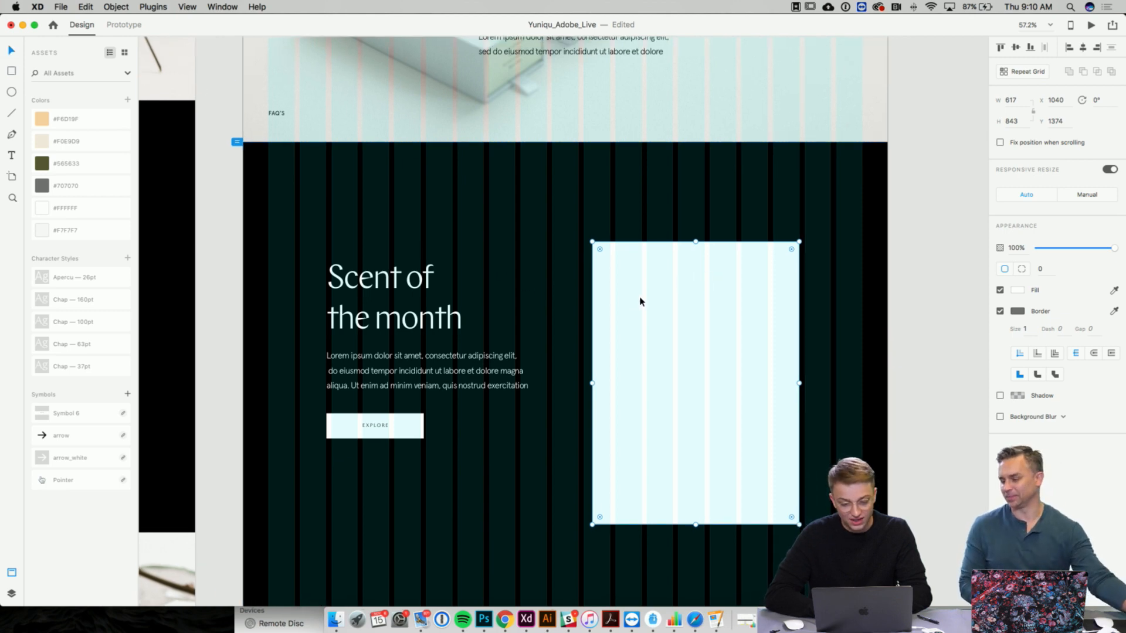
left_click_drag(642, 302, 651, 280)
- Switch to Finder, open the Blog_Page folder inside Assets, and reposition its window so the artboard stays reachable
key("ctrl+Up")
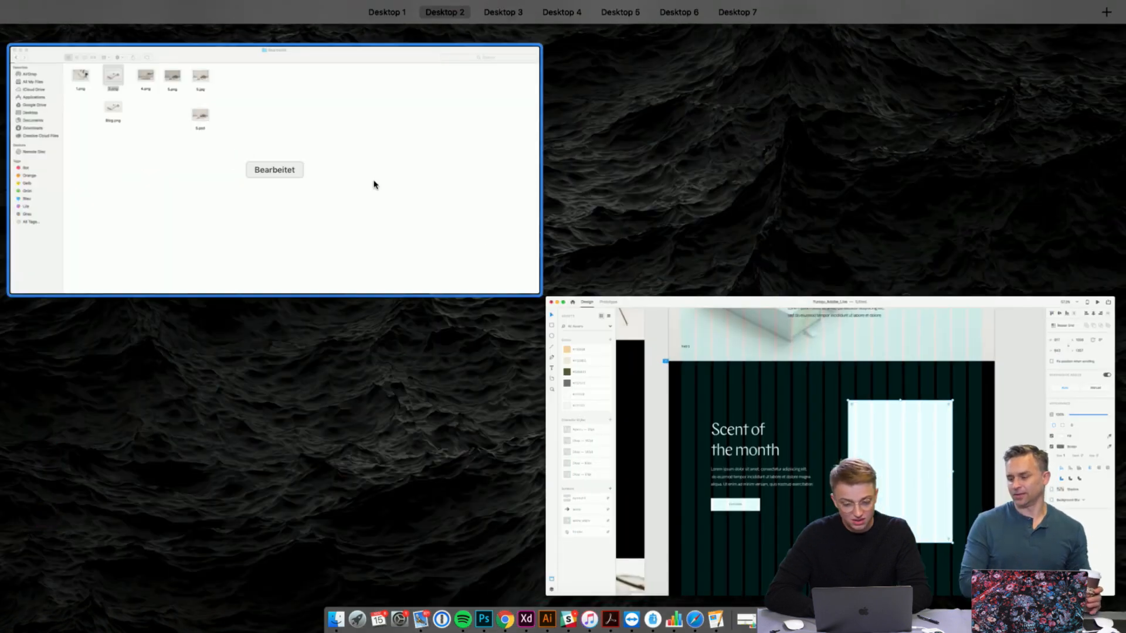
left_click(375, 184)
left_click(246, 438)
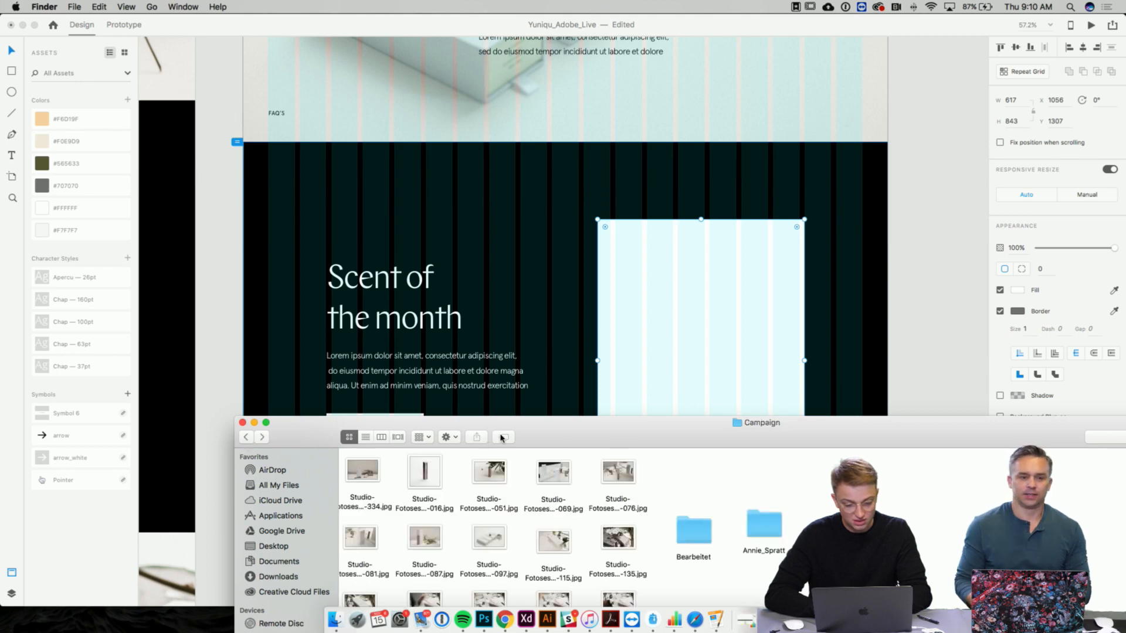
left_click_drag(548, 425, 399, 189)
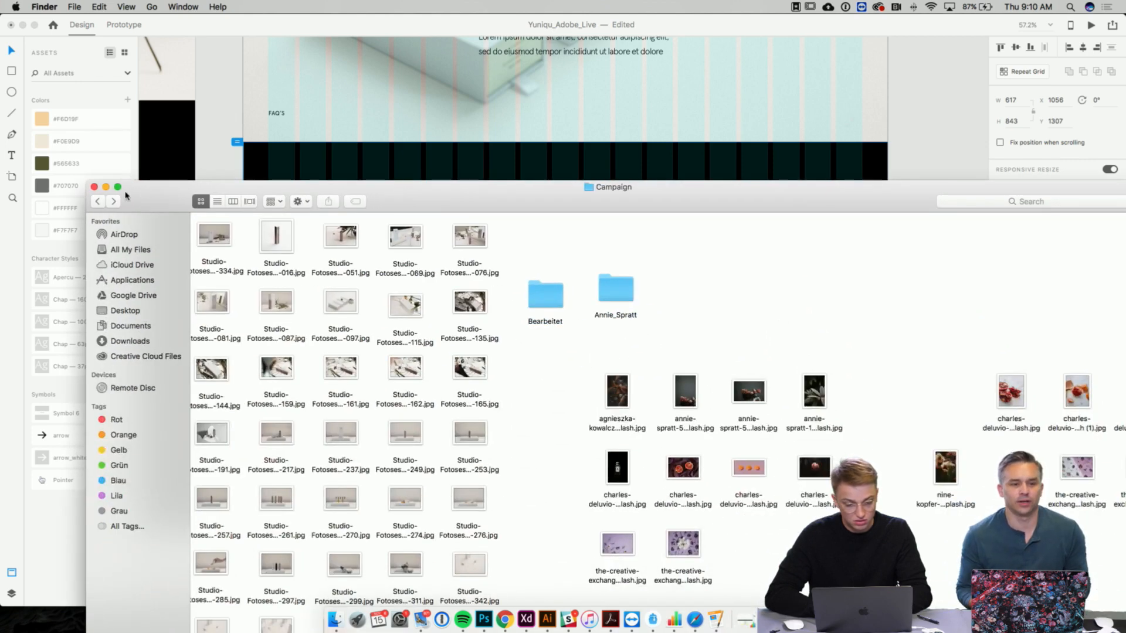
left_click(103, 203)
double_click(257, 261)
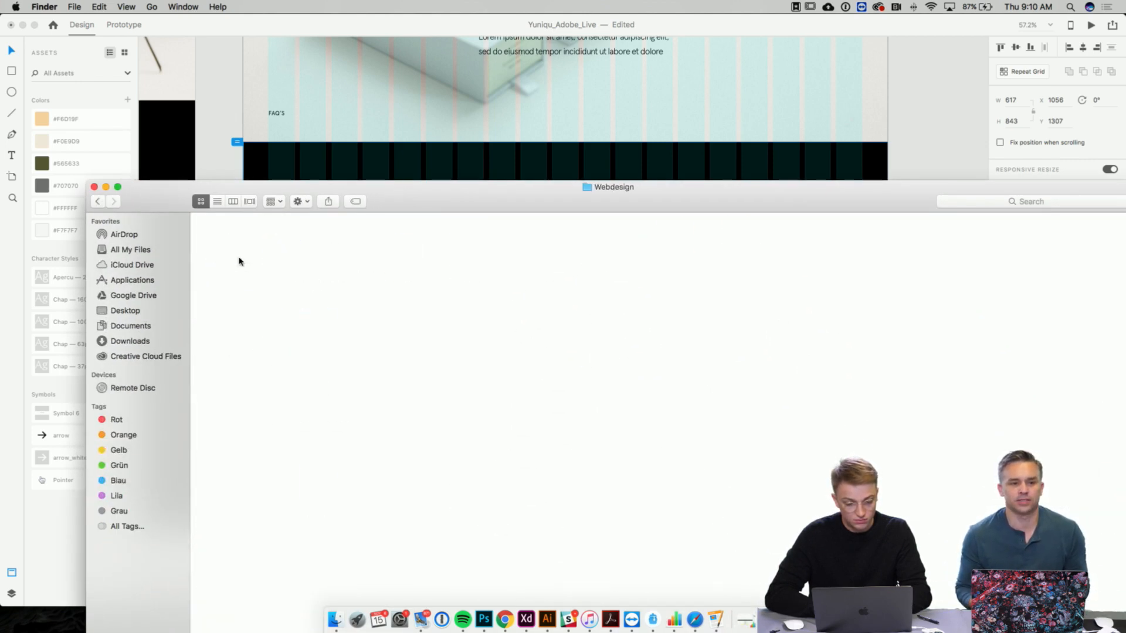
double_click(404, 257)
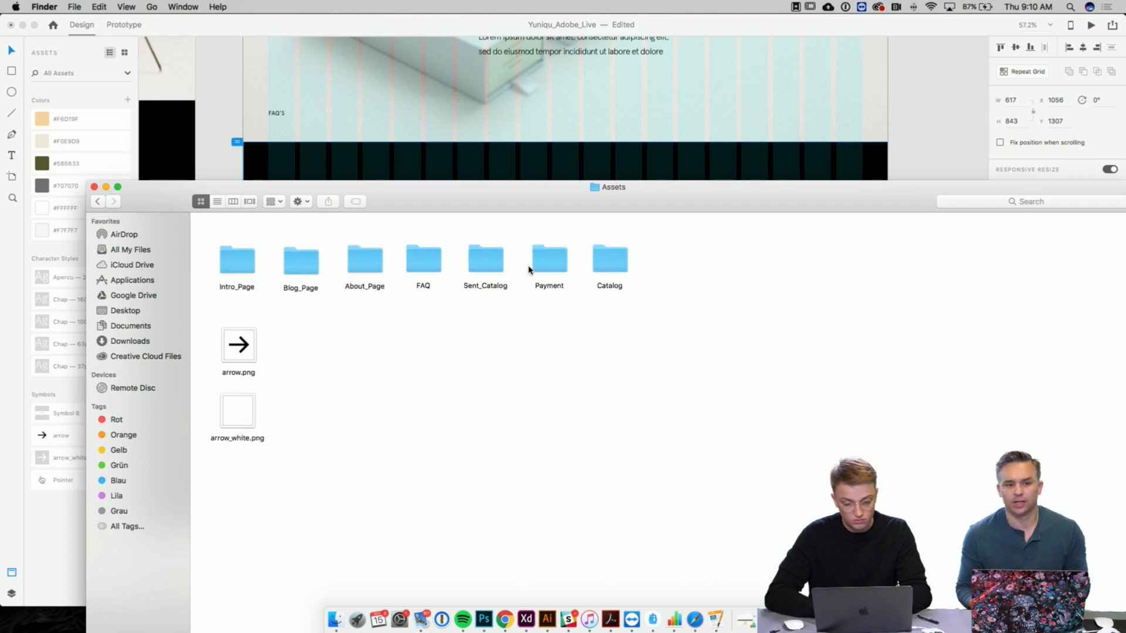
double_click(299, 260)
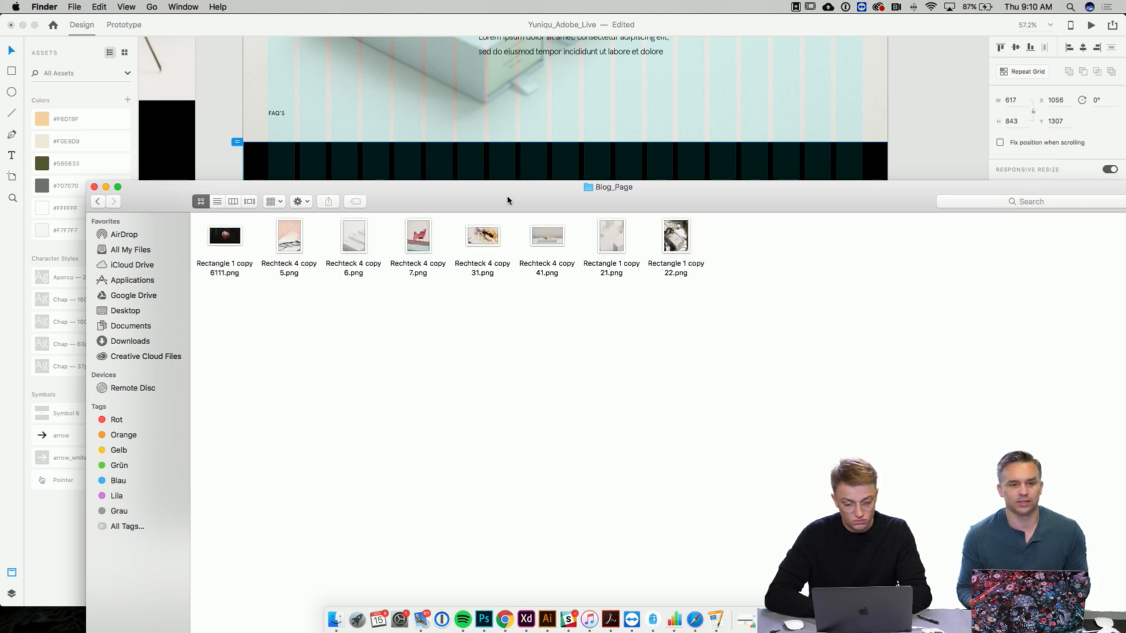
left_click_drag(505, 201, 510, 302)
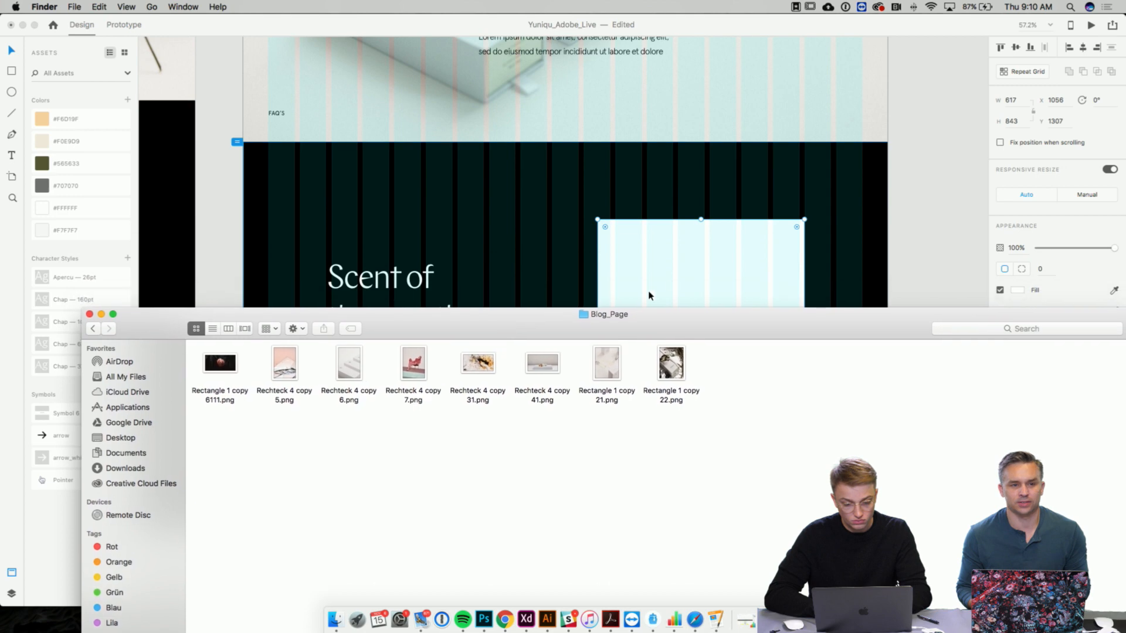
- Delete the white placeholder rectangle and return to the Blog_Page folder in Finder
left_click(674, 284)
key("Delete")
key("ctrl+Up")
left_click(675, 257)
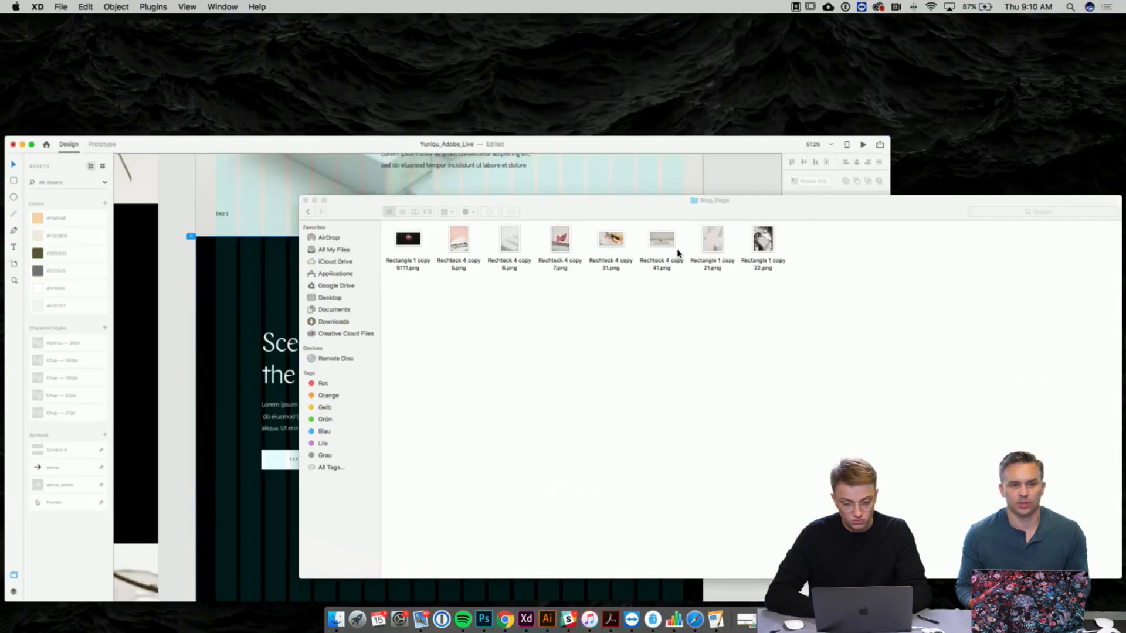
- Try placing Rectangle 1 copy 22.png directly on the black section, then undo it
left_click_drag(671, 364, 665, 282)
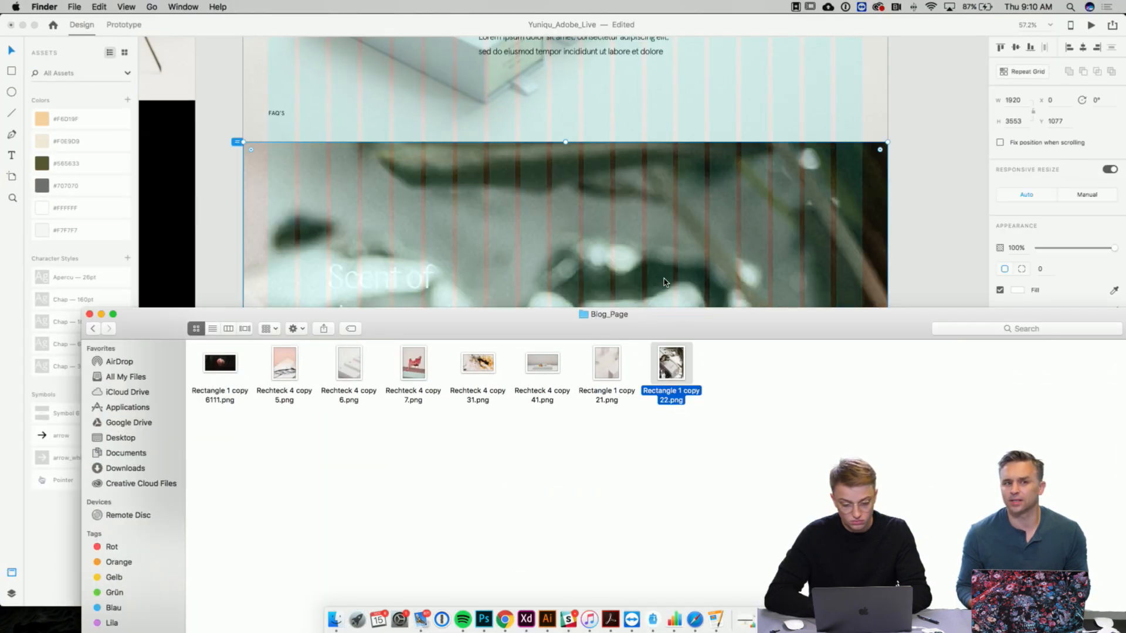
left_click(669, 280)
key("super+z")
- Import Rectangle 1 copy 22.png onto the empty pasteboard and move it beside the section's text at X 1054, Y 1371
key("ctrl+Up")
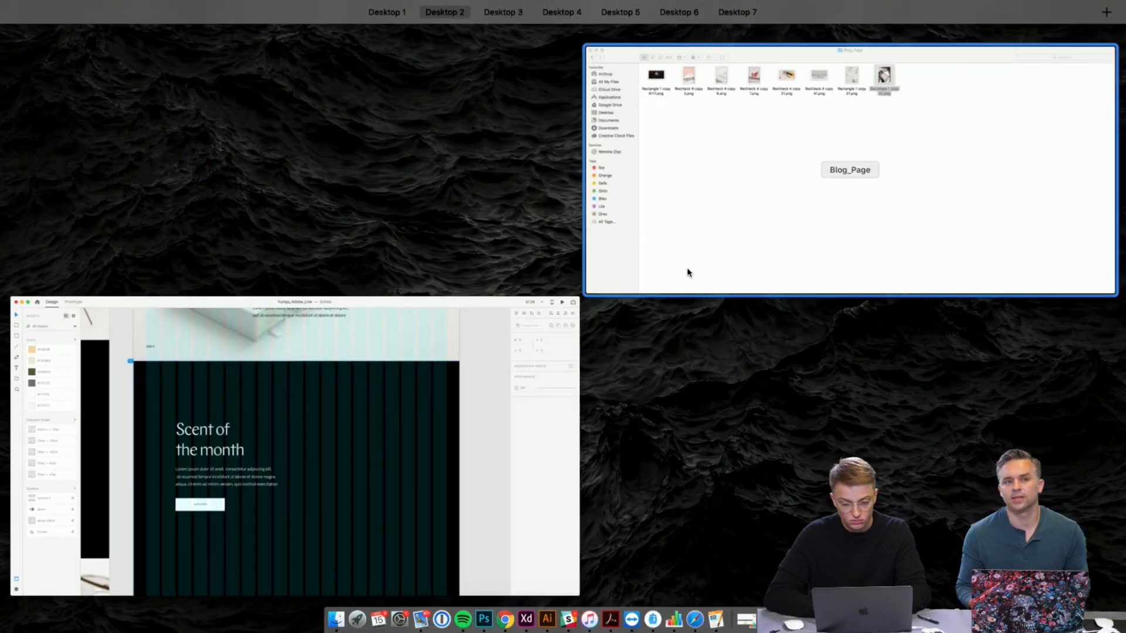
left_click(686, 272)
left_click_drag(678, 349, 922, 263)
left_click(613, 250)
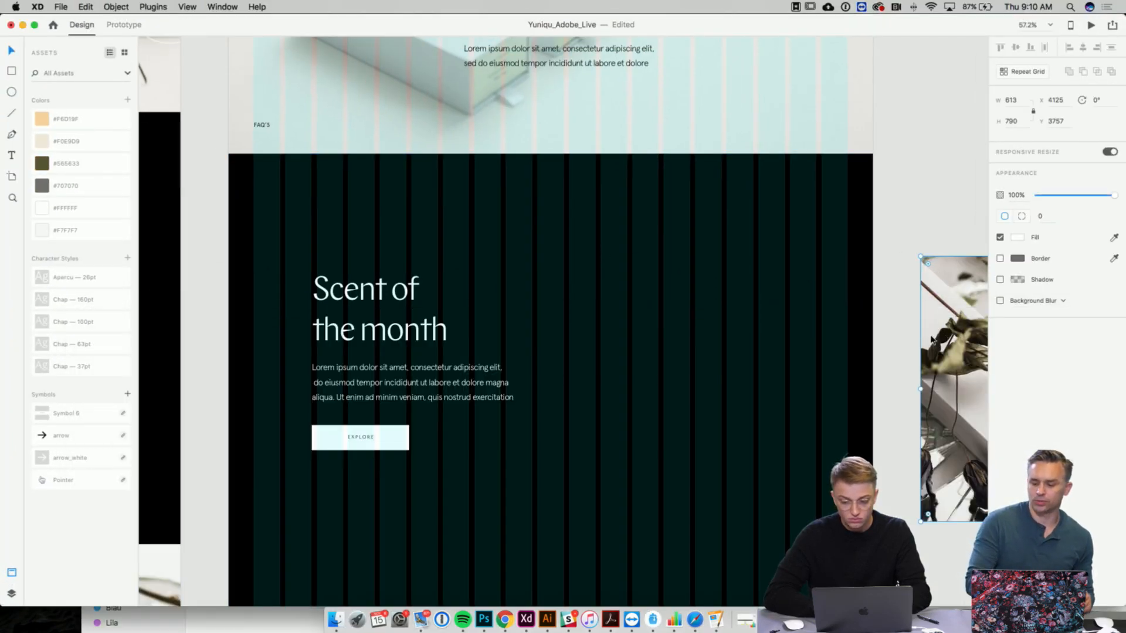
left_click_drag(932, 339, 608, 335)
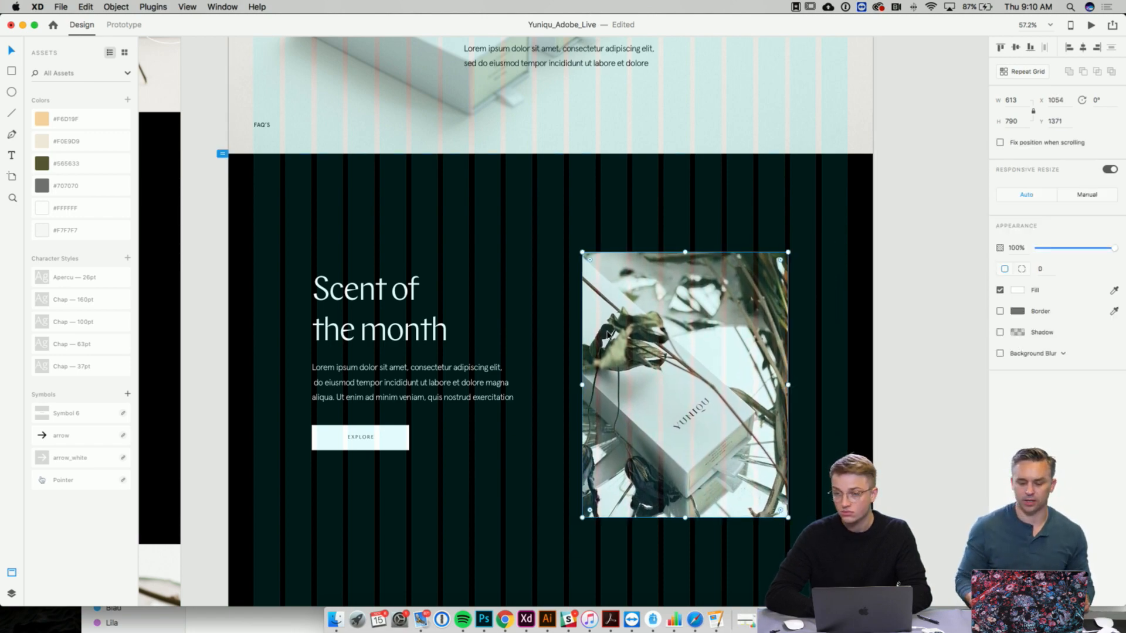
- Import Rechteck 4 copy 41.png from the Blog_Page folder and move it over the portrait image's lower half at X 908, Y 1690
scroll(609, 335, "down", 3)
key("ctrl+Up")
left_click(676, 269)
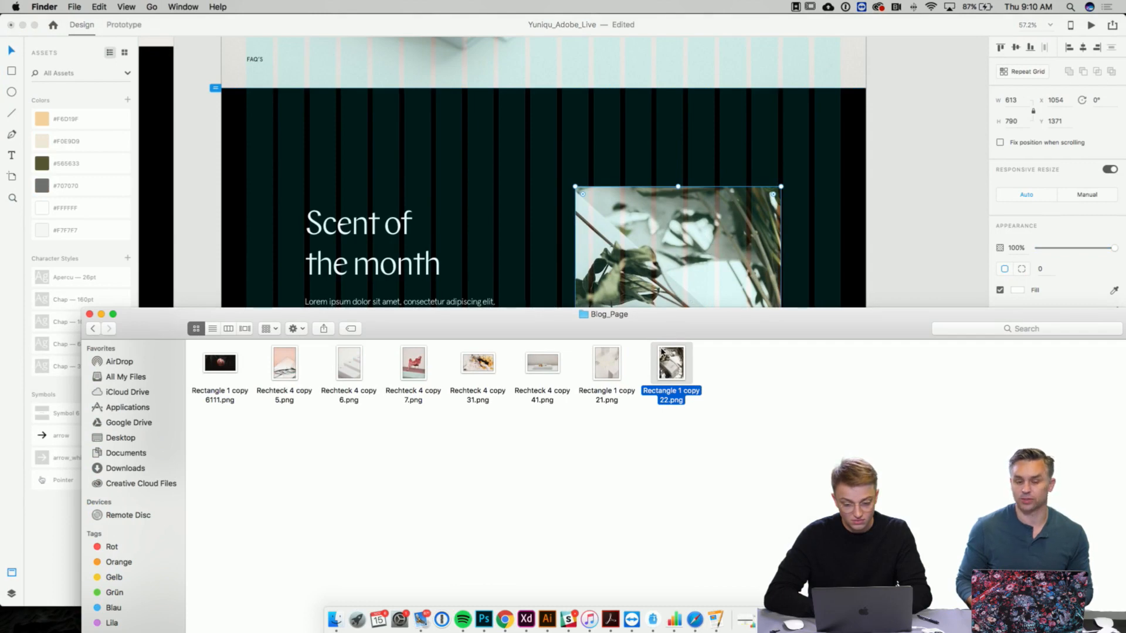
left_click(562, 371)
left_click(544, 369)
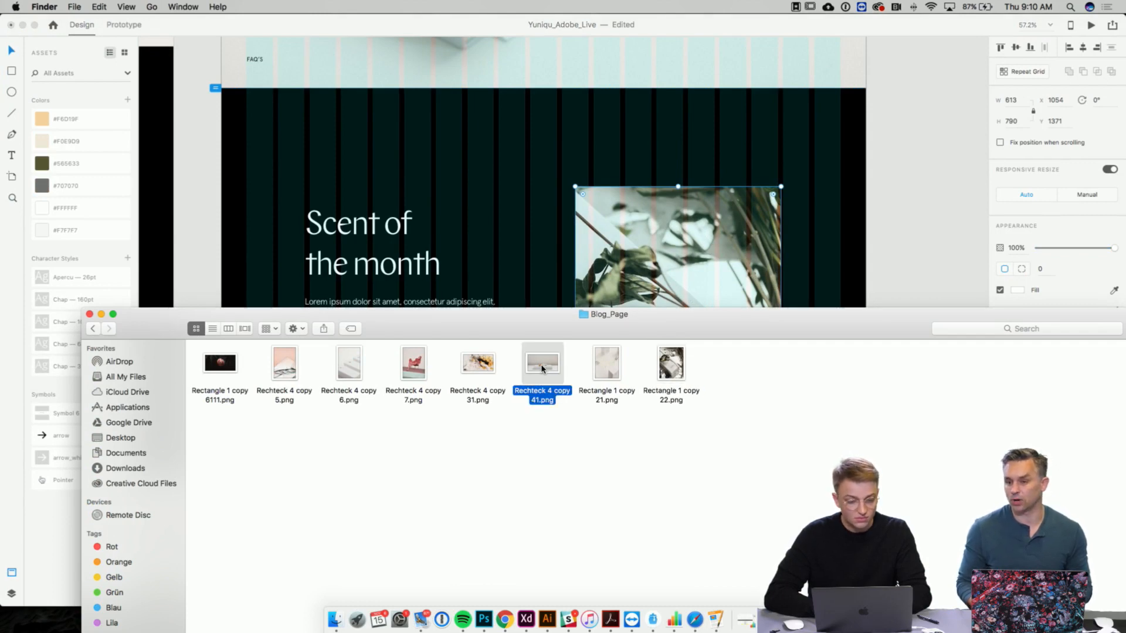
left_click_drag(543, 368, 915, 261)
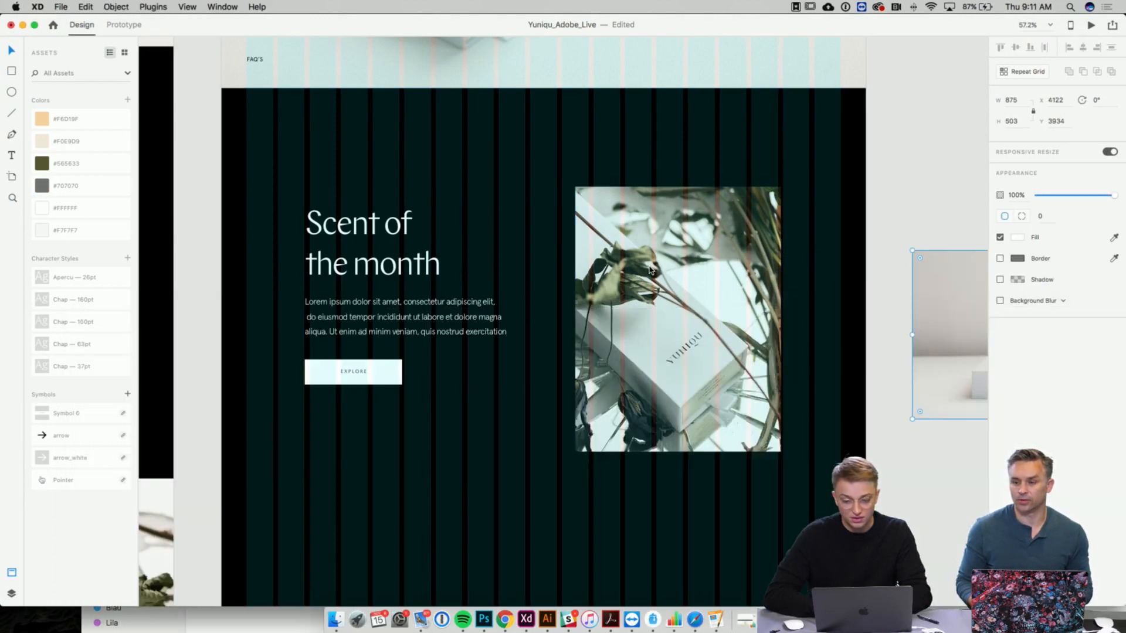
left_click_drag(951, 339, 582, 384)
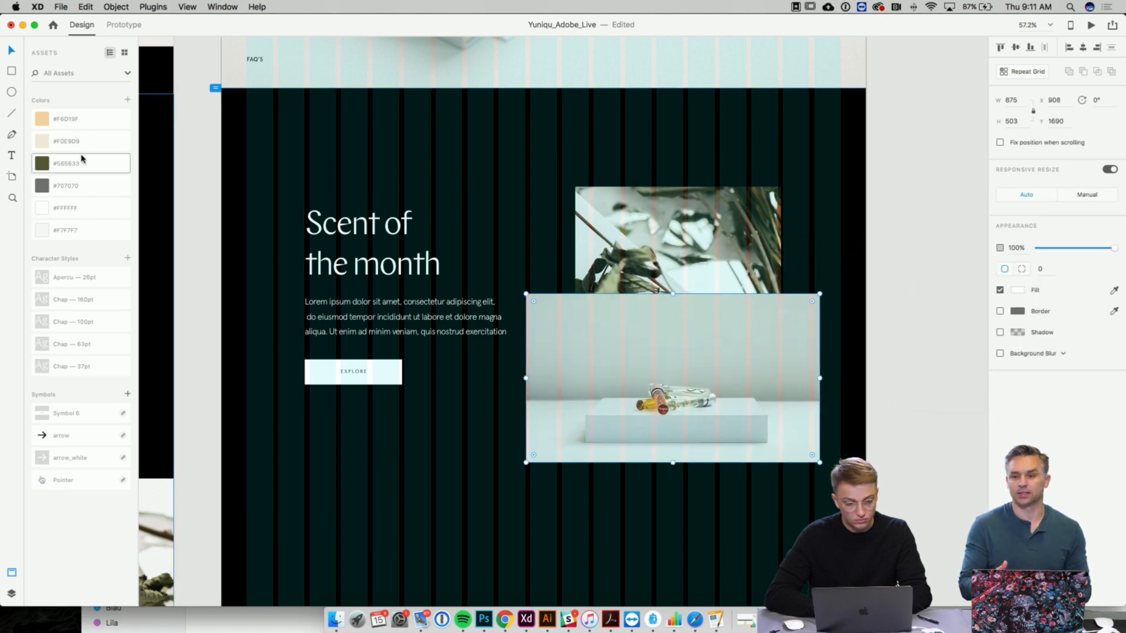
- Put the landscape image behind the portrait image and move both together to X 947, Y 1354
left_click(12, 594)
left_click_drag(69, 91, 69, 90)
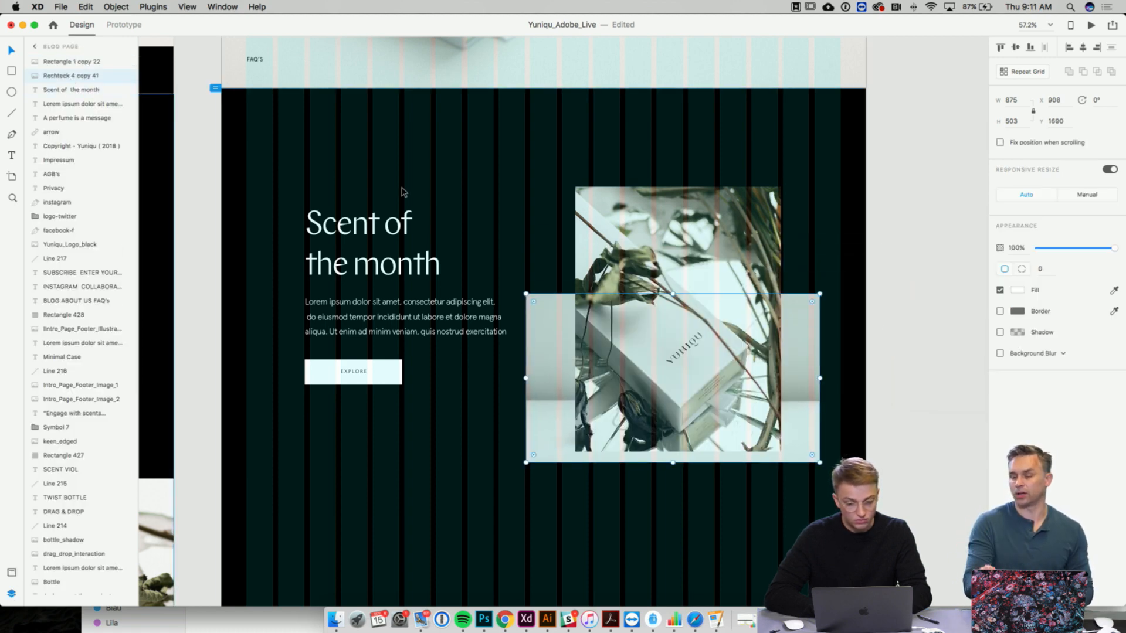
left_click_drag(807, 367, 812, 371)
left_click(734, 354, "shift")
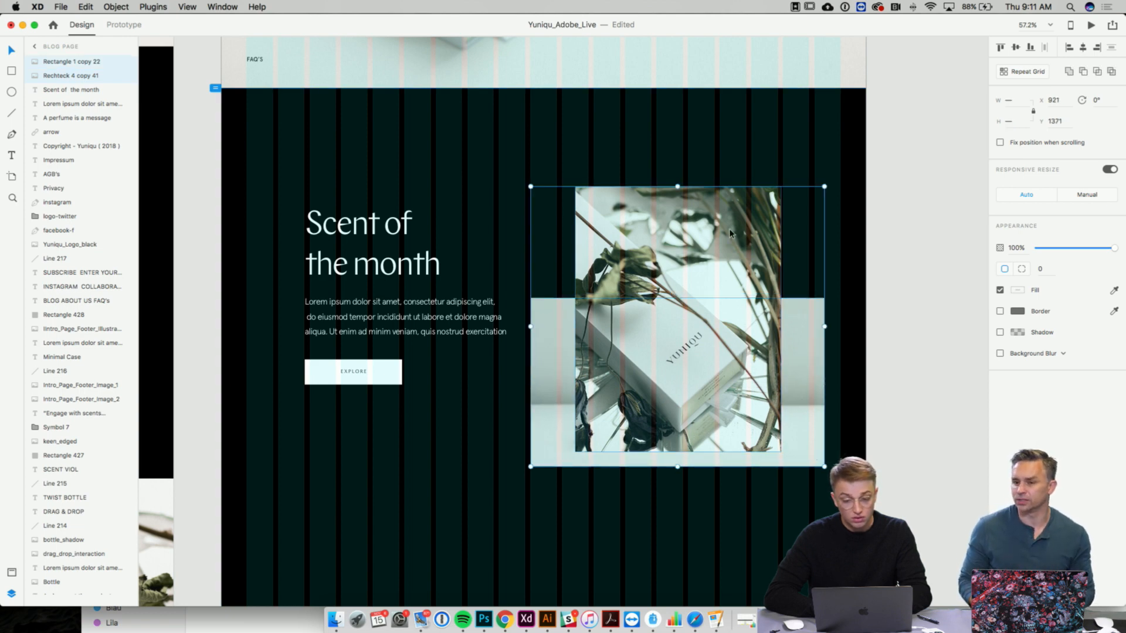
left_click_drag(730, 227, 738, 223)
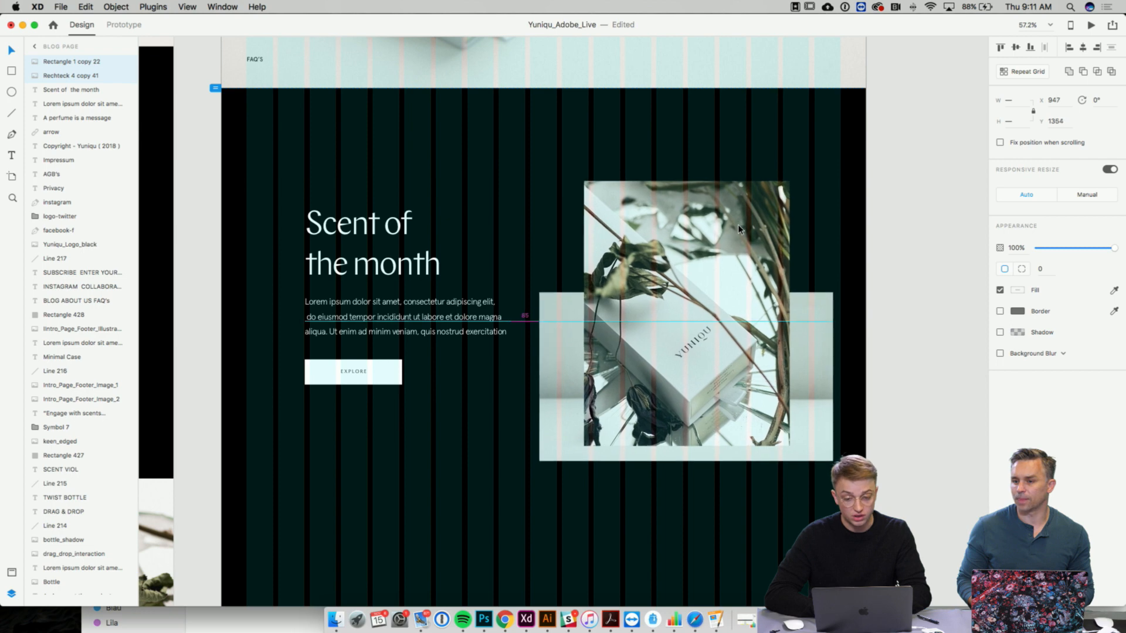
- Move the Scent of the month heading, its paragraph and the Explore button down slightly together
scroll(738, 224, "up", 2)
scroll(738, 224, "left", 2)
scroll(739, 229, "up", 1)
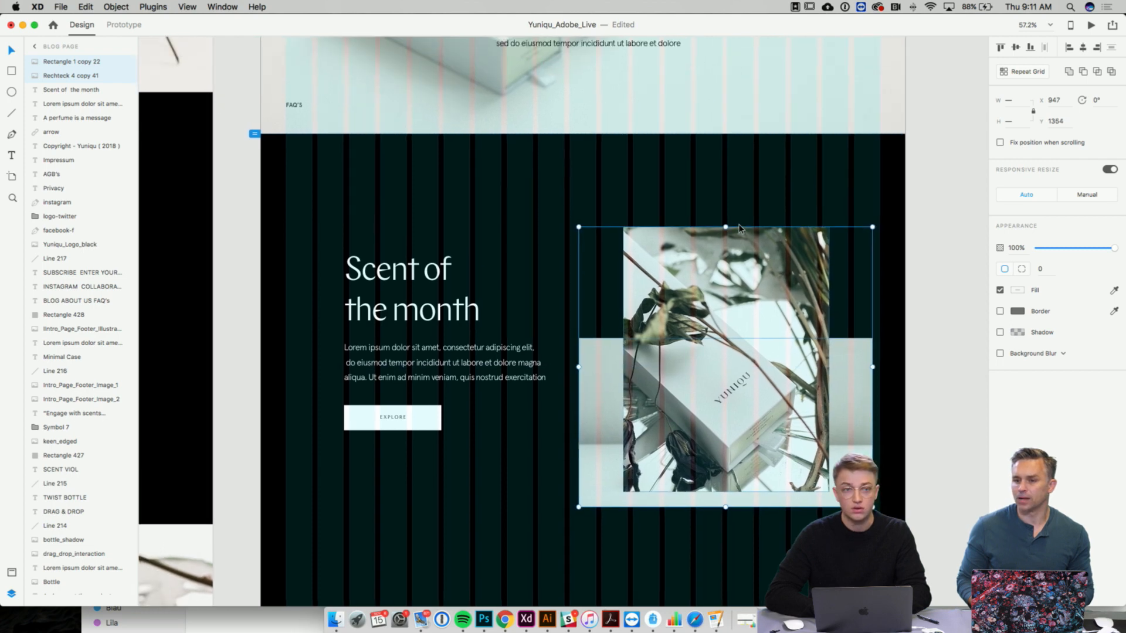
left_click(452, 276)
left_click(449, 356, "shift")
left_click(426, 416, "shift")
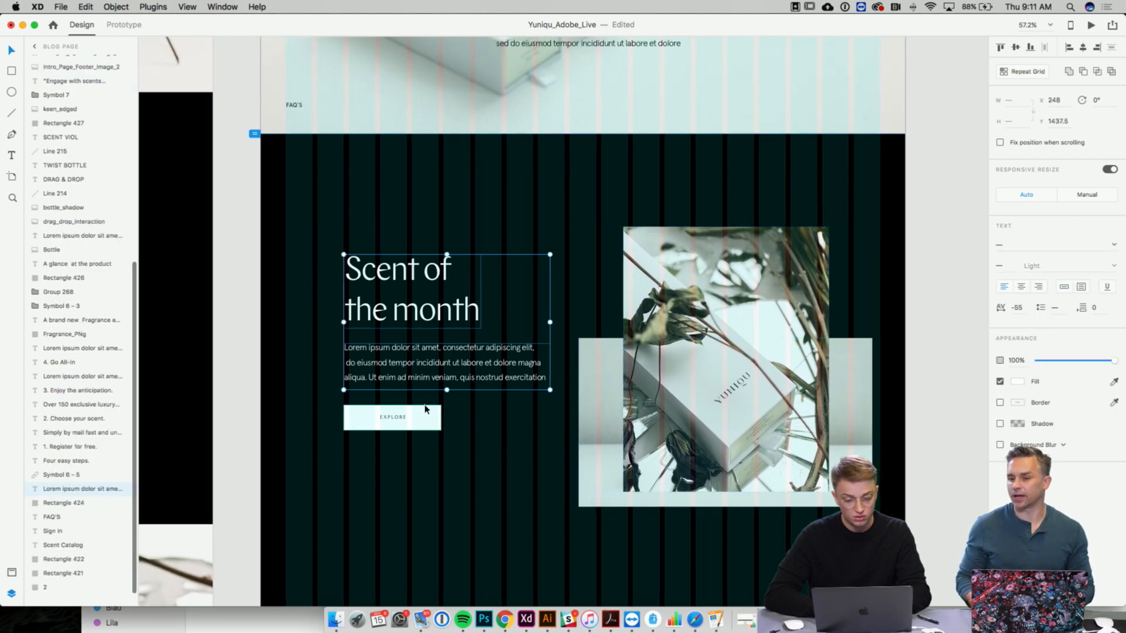
left_click_drag(434, 373, 432, 391)
- Move the two overlapping images up together to Y 1336, keeping them at X 947
left_click(635, 388)
left_click(616, 391, "shift")
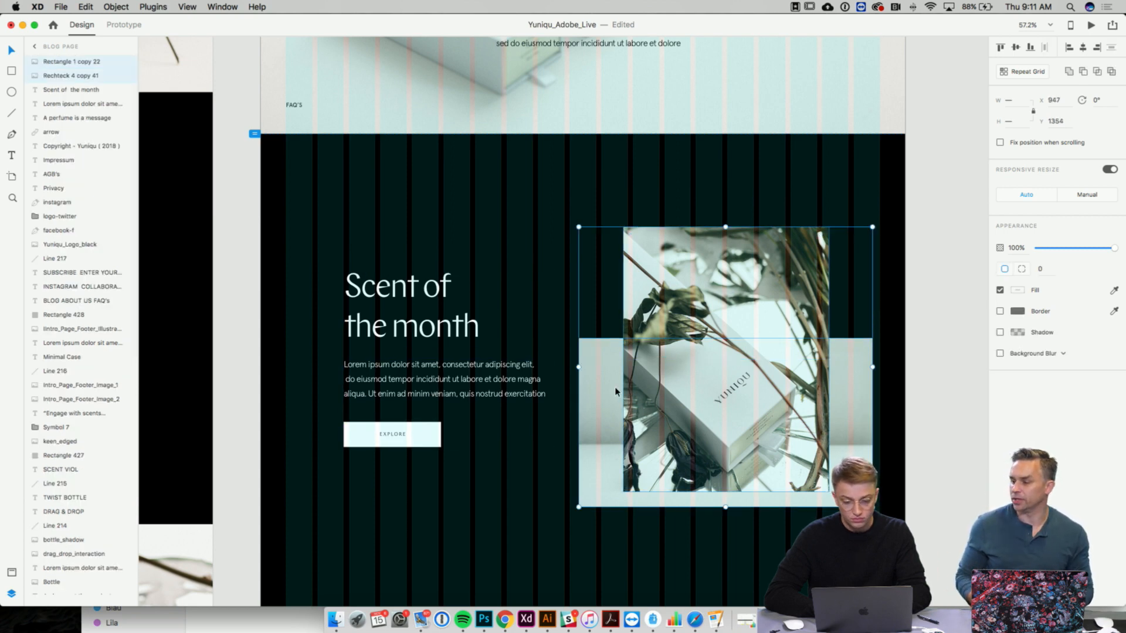
left_click_drag(615, 392, 632, 393)
scroll(616, 383, "right", 1)
scroll(615, 383, "up", 1)
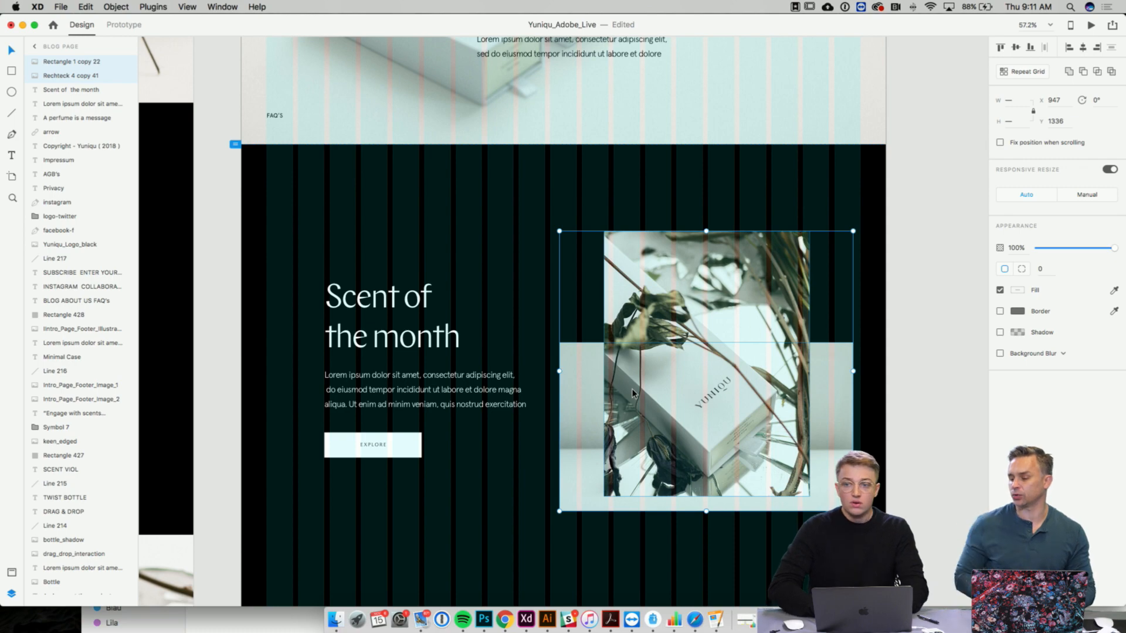
- Compare the blog page's Scent of the month section with the neighbouring page artboards, ending back at the section
scroll(632, 392, "down", 5)
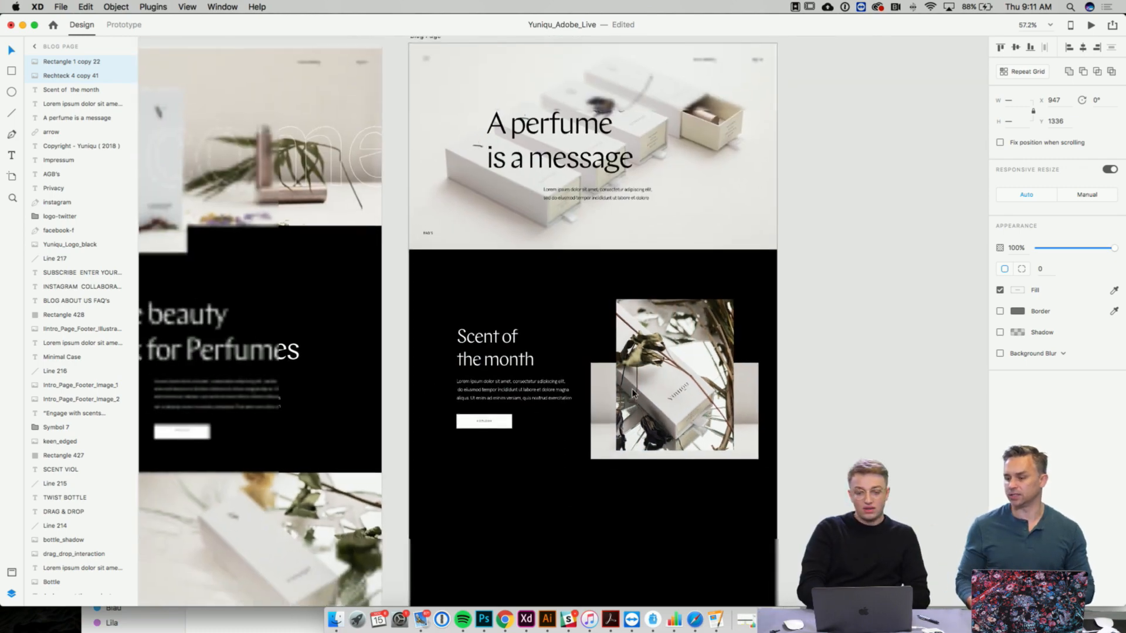
scroll(633, 392, "down", 3)
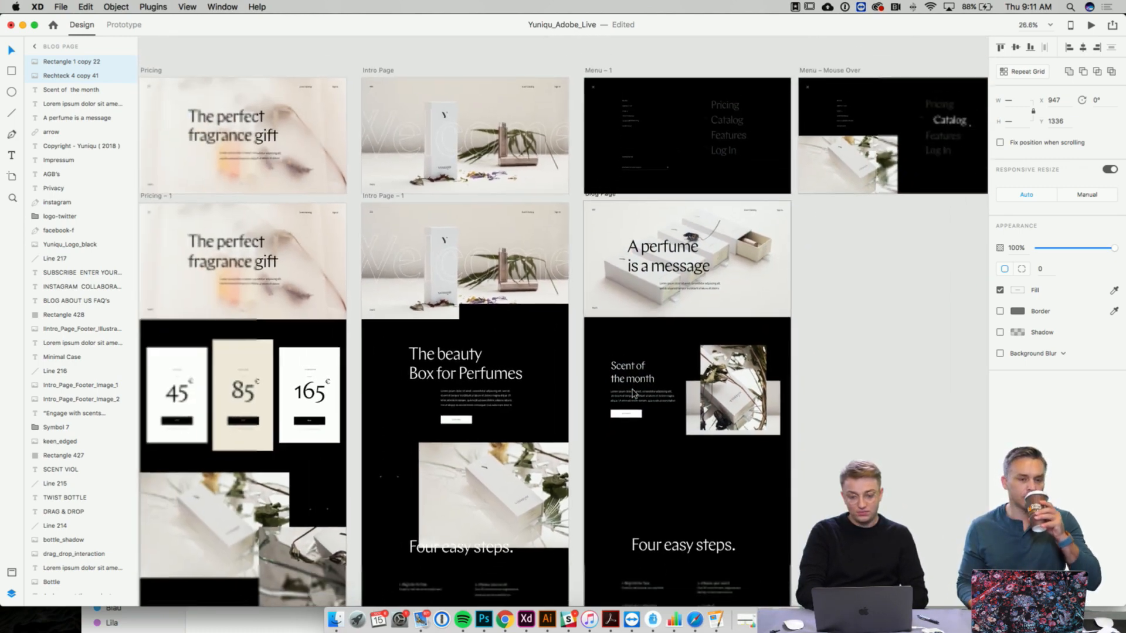
scroll(632, 392, "down", 5)
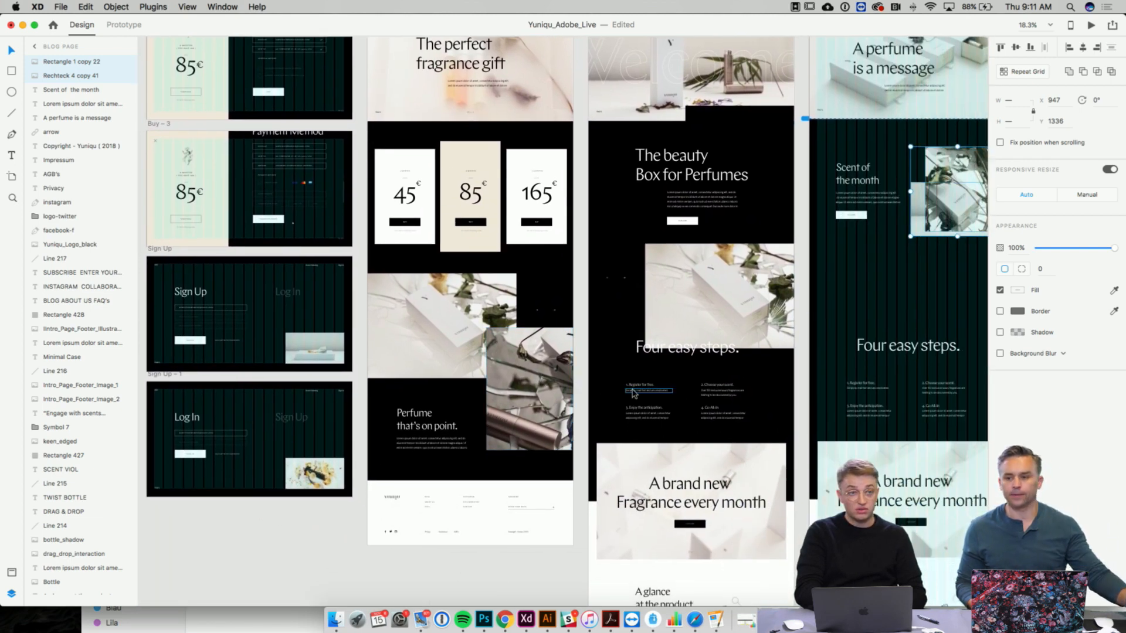
scroll(632, 391, "right", 2)
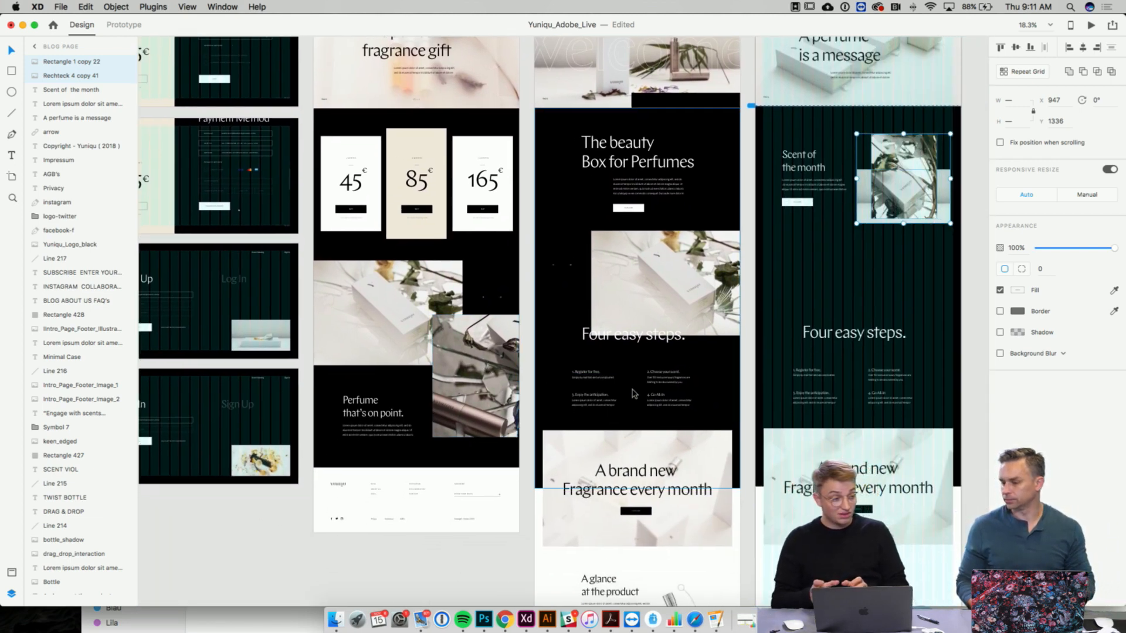
scroll(633, 392, "up", 5)
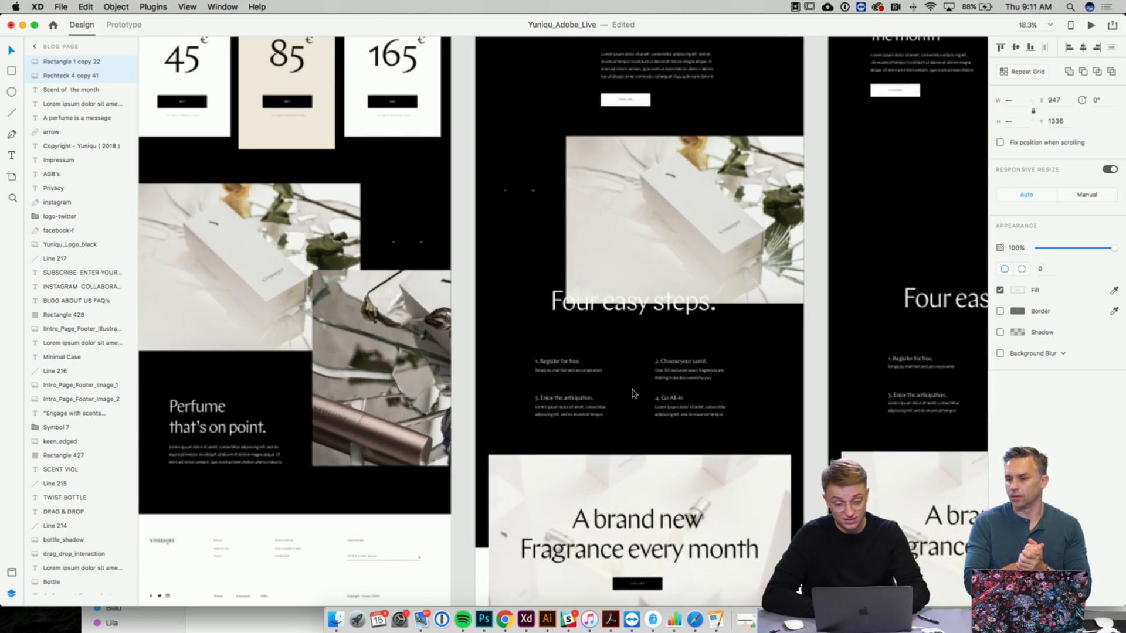
scroll(633, 393, "up", 4)
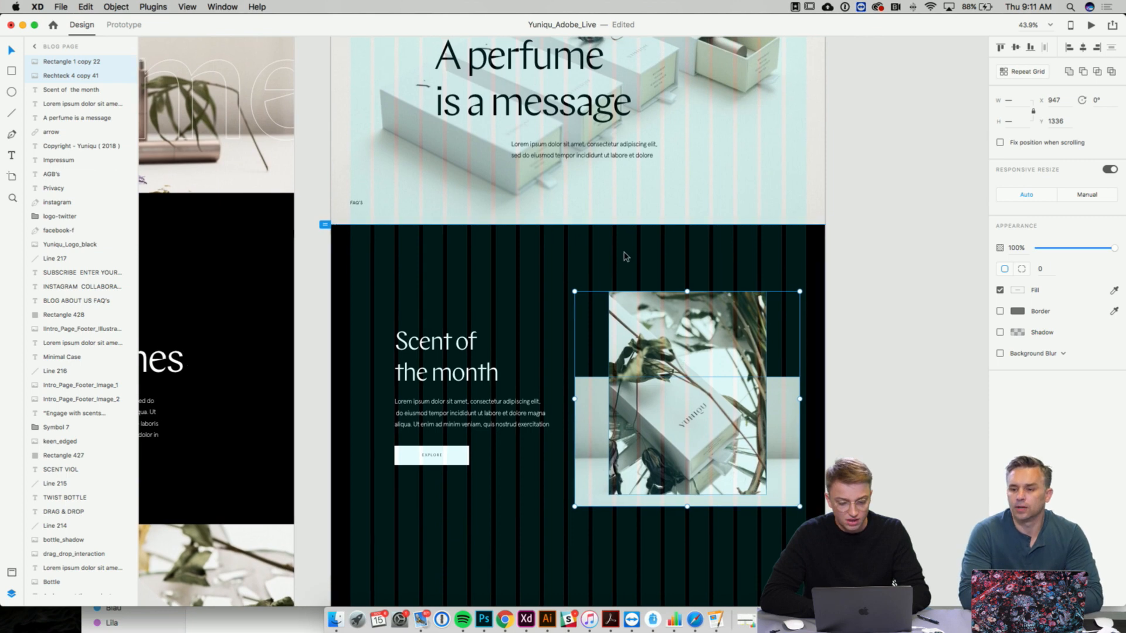
left_click(626, 254)
scroll(625, 256, "up", 3)
scroll(625, 255, "down", 1)
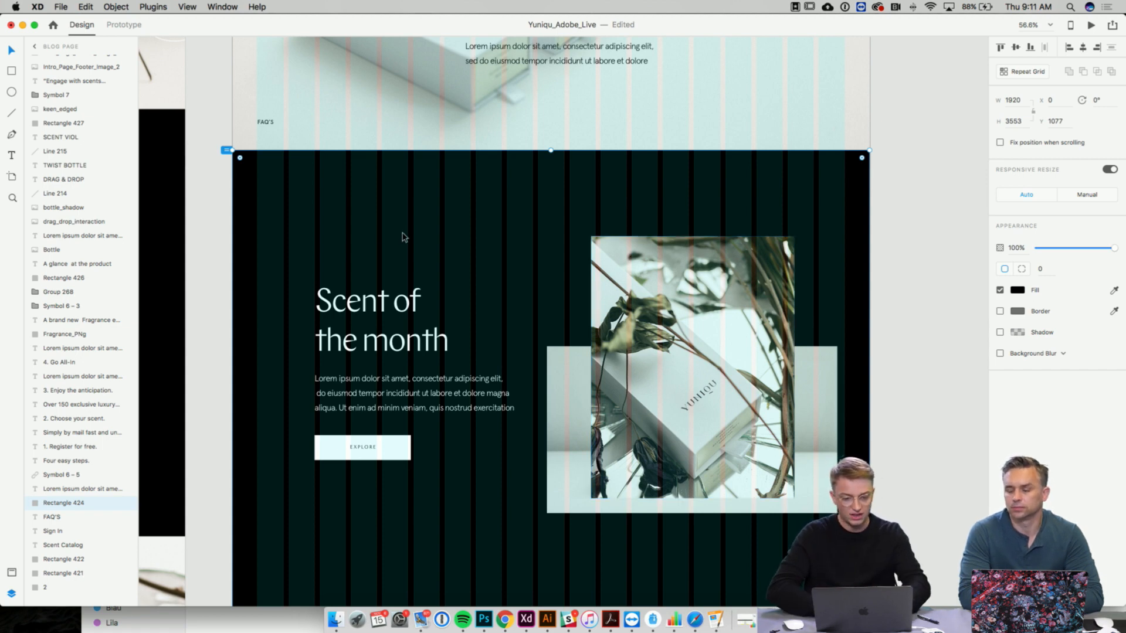
left_click(380, 302)
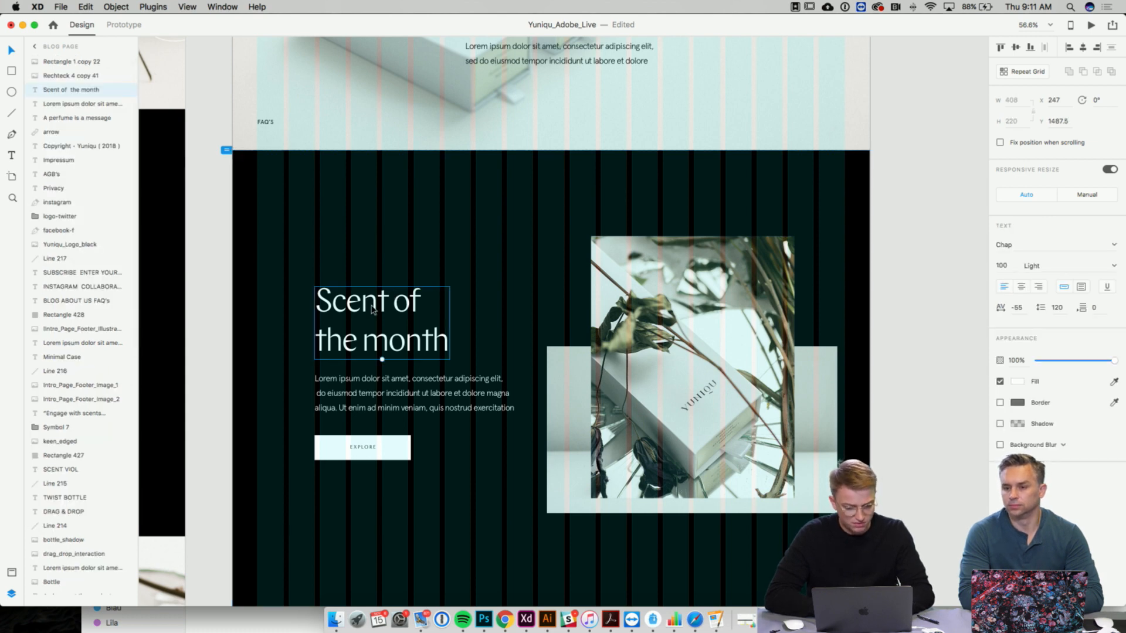
left_click(448, 392)
left_click(428, 333)
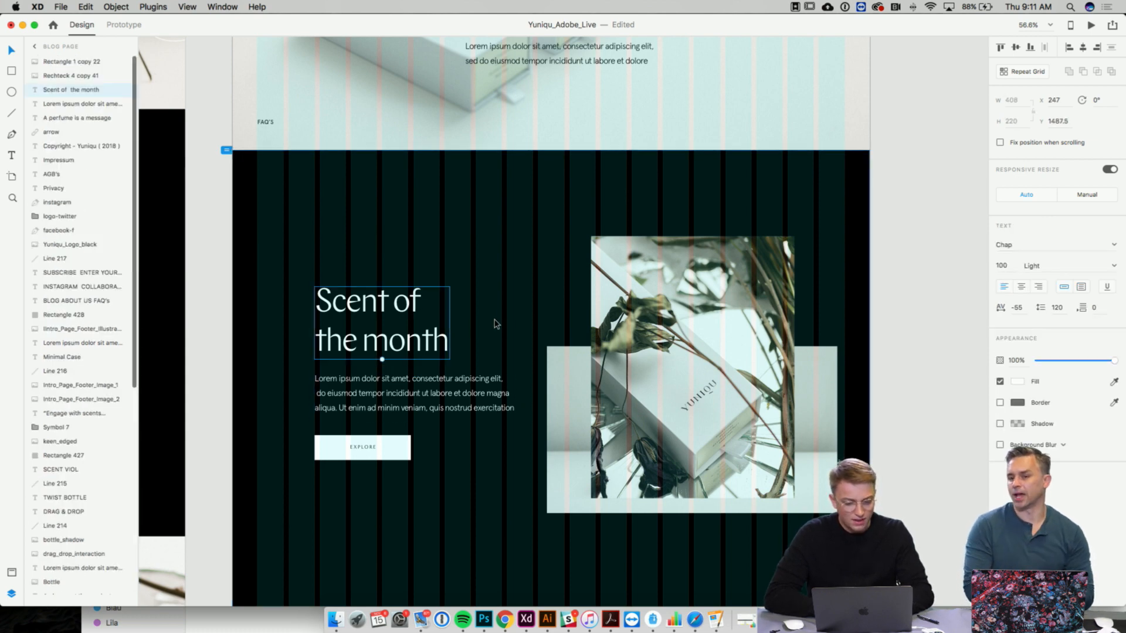
left_click(497, 325)
- Shift the landscape image slightly left to X 938, keeping it behind the portrait image
left_click(571, 397)
key("super+shift+bracketright")
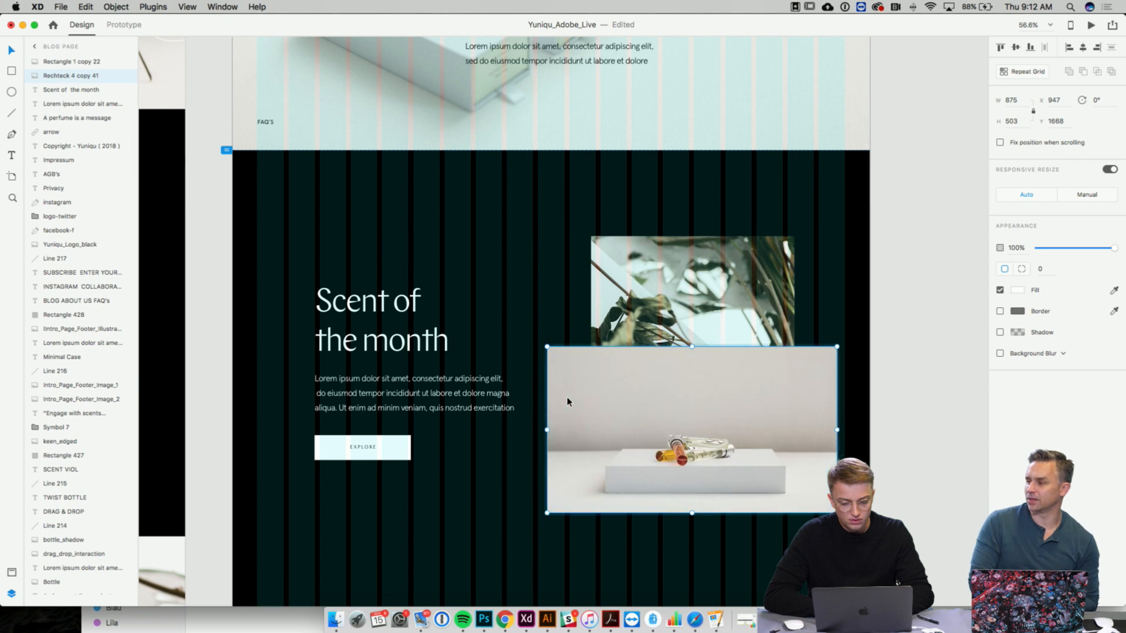
left_click(542, 329)
left_click_drag(565, 396, 562, 397)
- Move the portrait and landscape images together to X 960, Y 1322
left_click(655, 328)
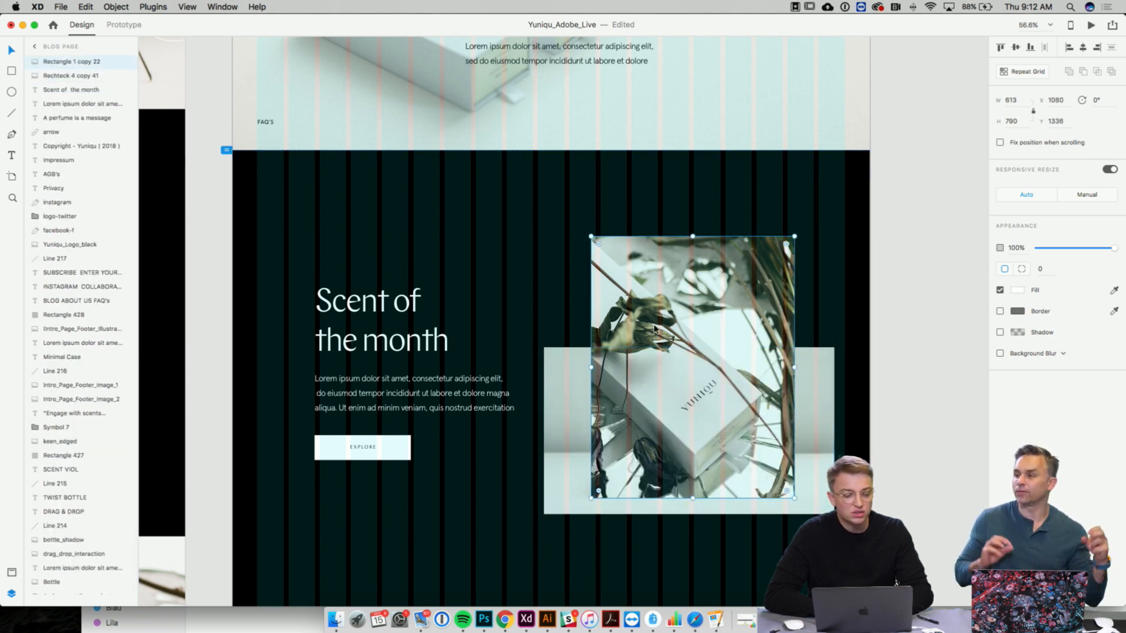
left_click(579, 384, "shift")
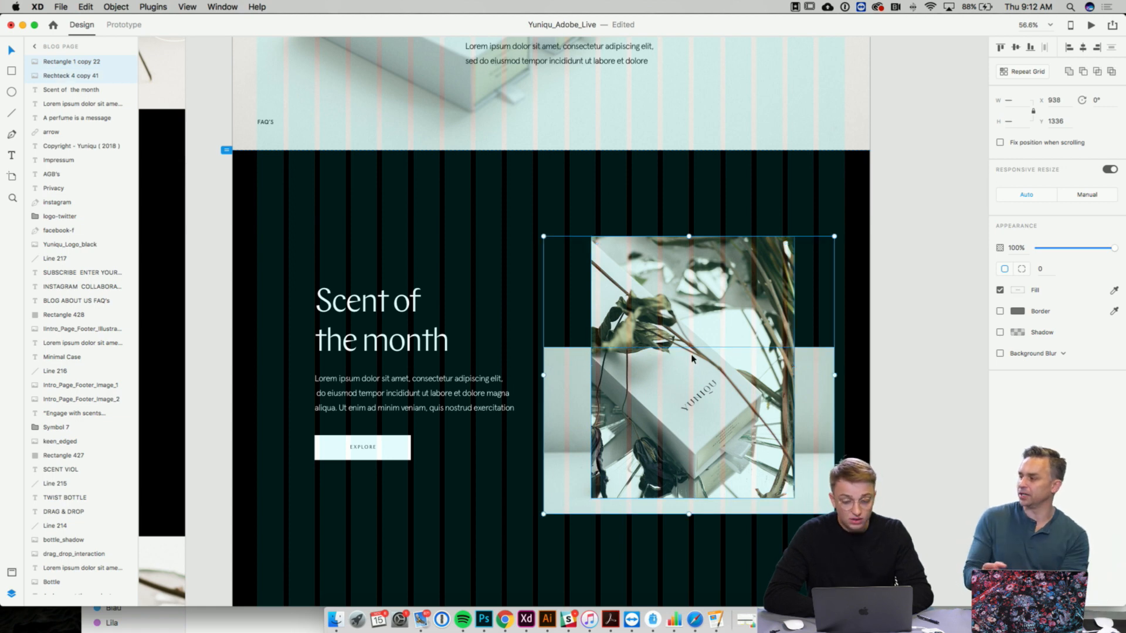
left_click_drag(692, 359, 698, 358)
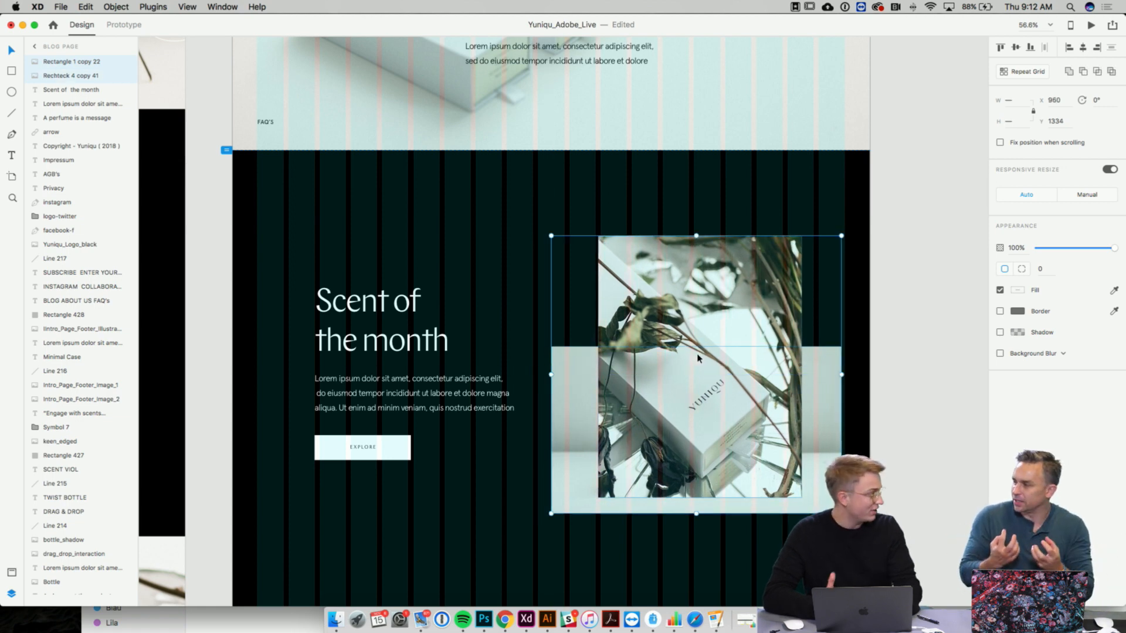
left_click_drag(732, 284, 731, 284)
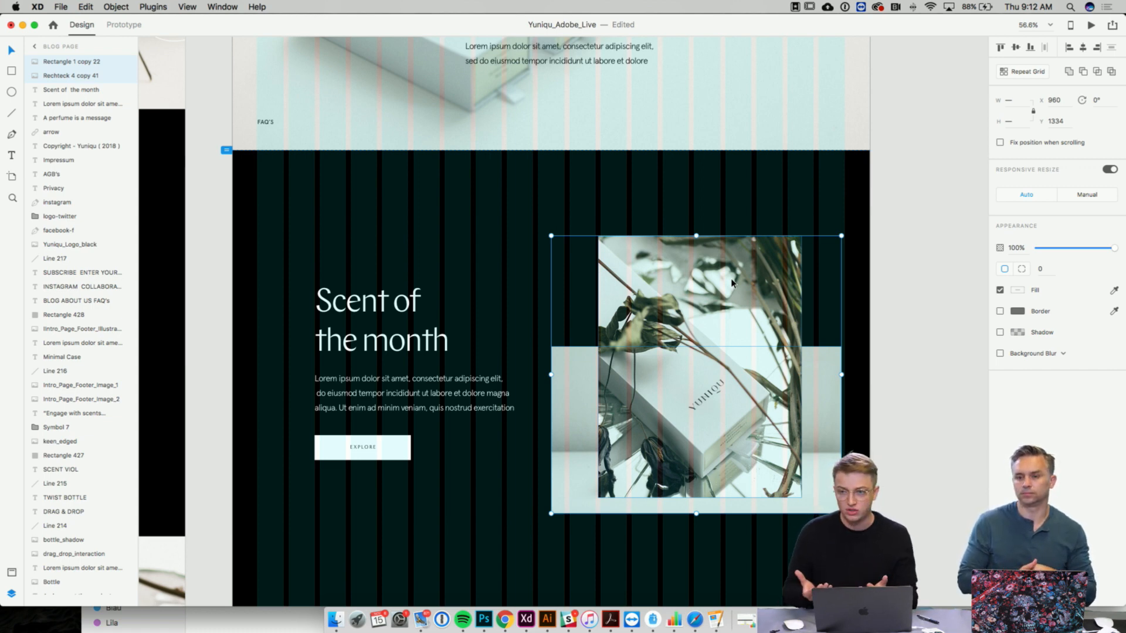
left_click(657, 189)
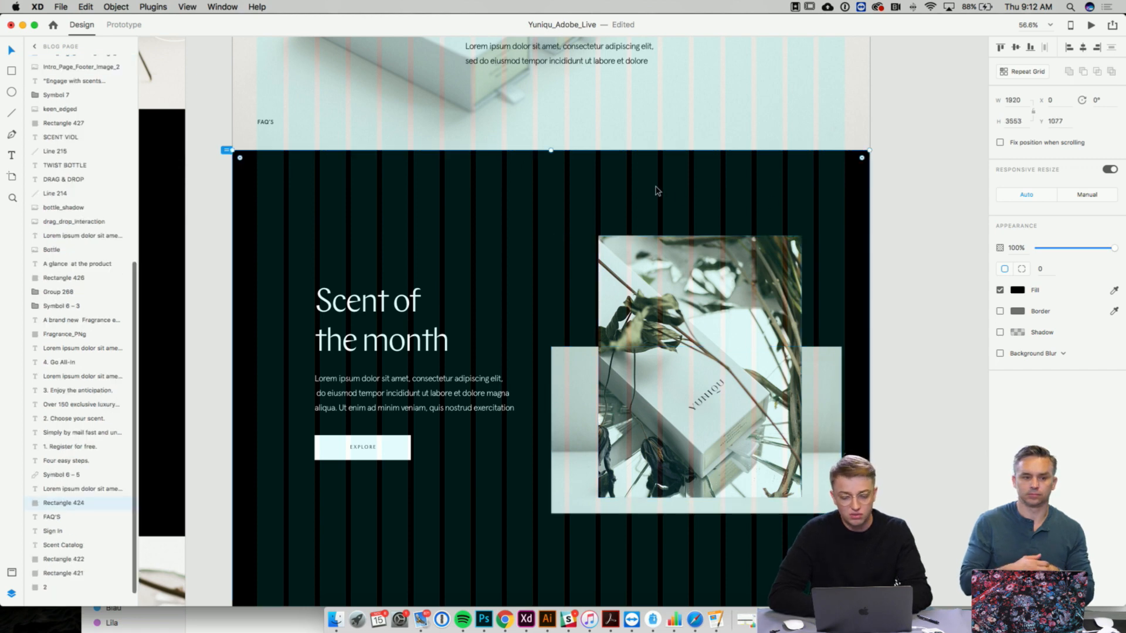
left_click(600, 350)
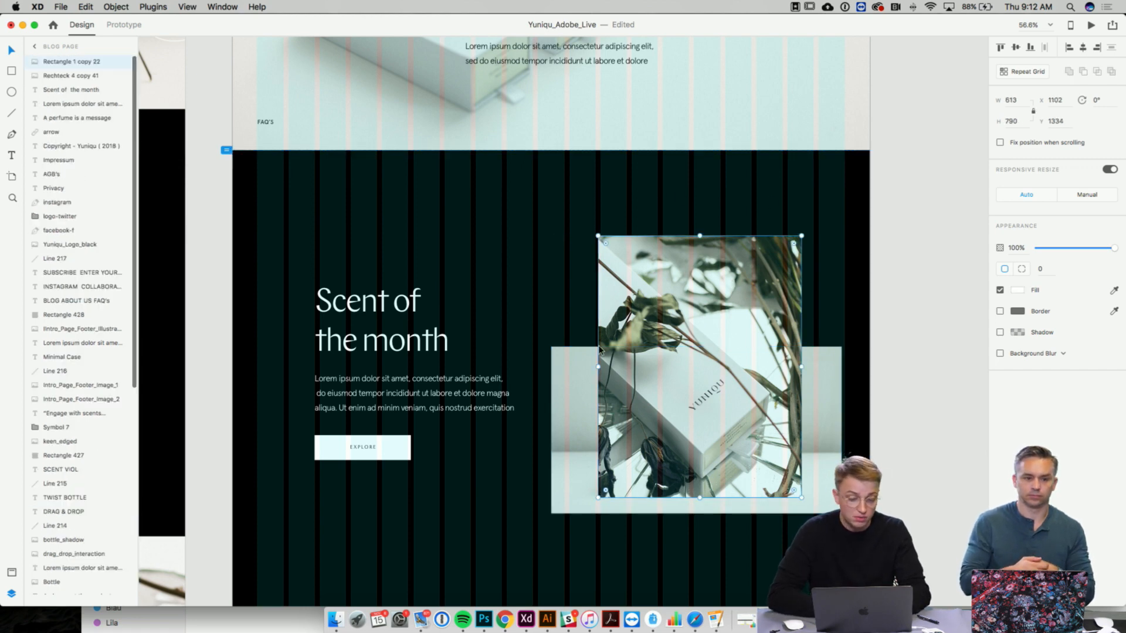
left_click(584, 377, "shift")
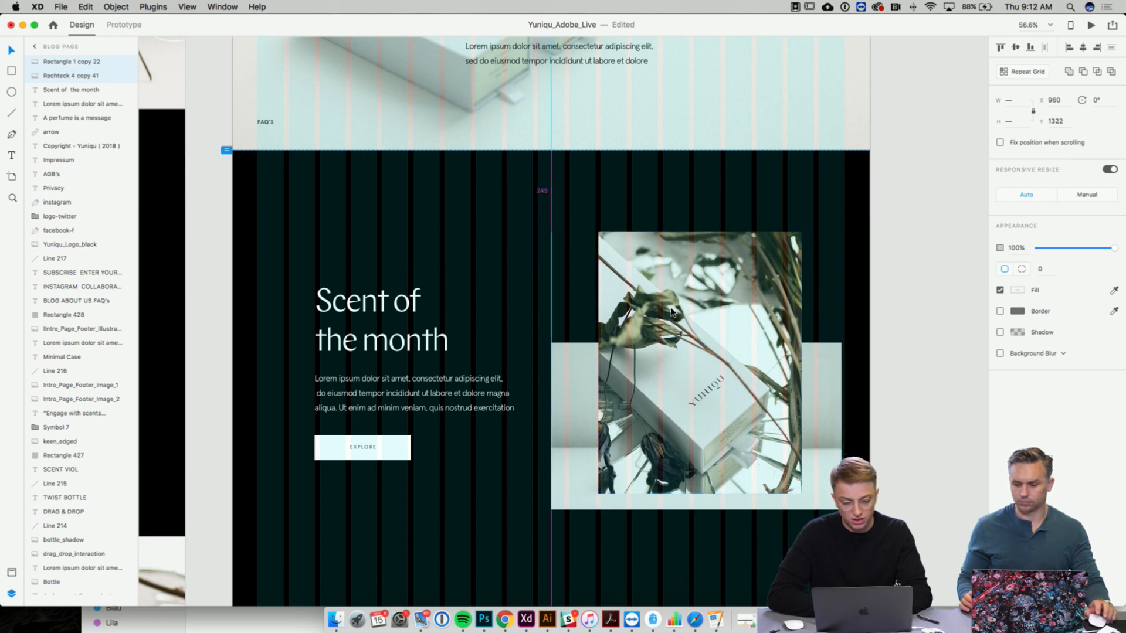
- Change the Explore button's label under the Scent of the month paragraph to READ MORE
left_click(432, 448)
scroll(432, 448, "up", 6)
scroll(434, 449, "up", 6)
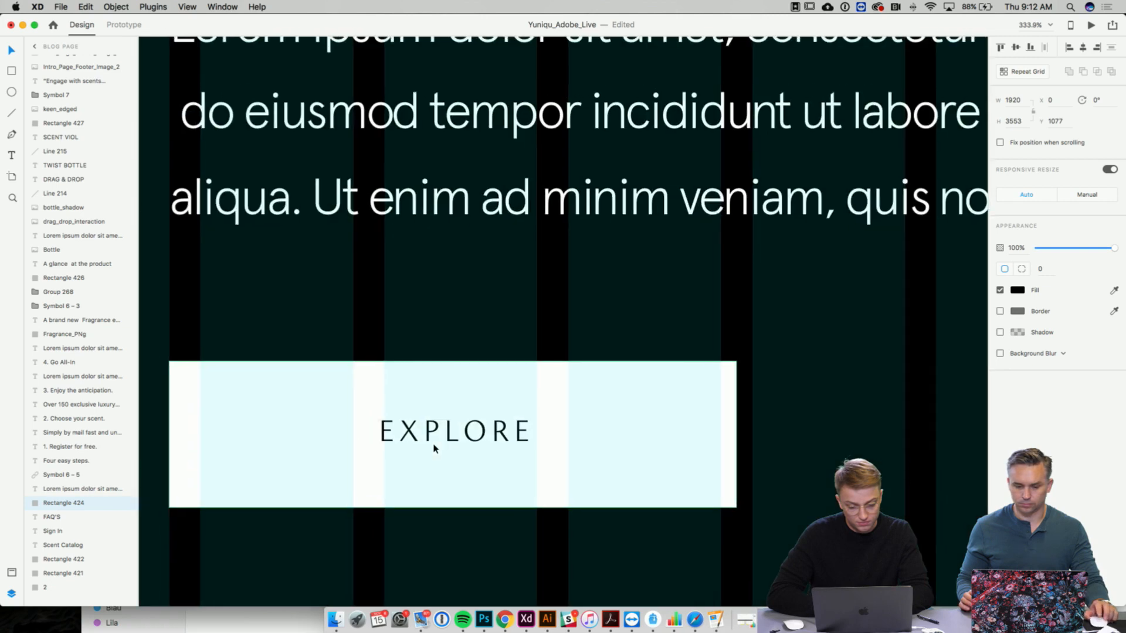
double_click(467, 428)
double_click(467, 428)
type("READ M")
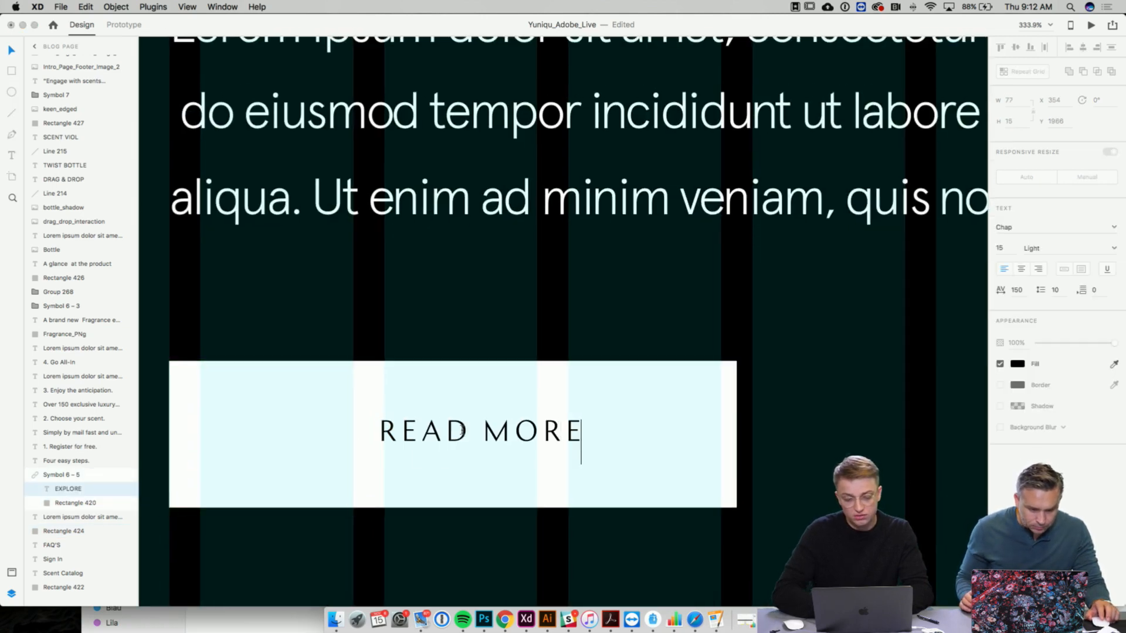
type("ORE")
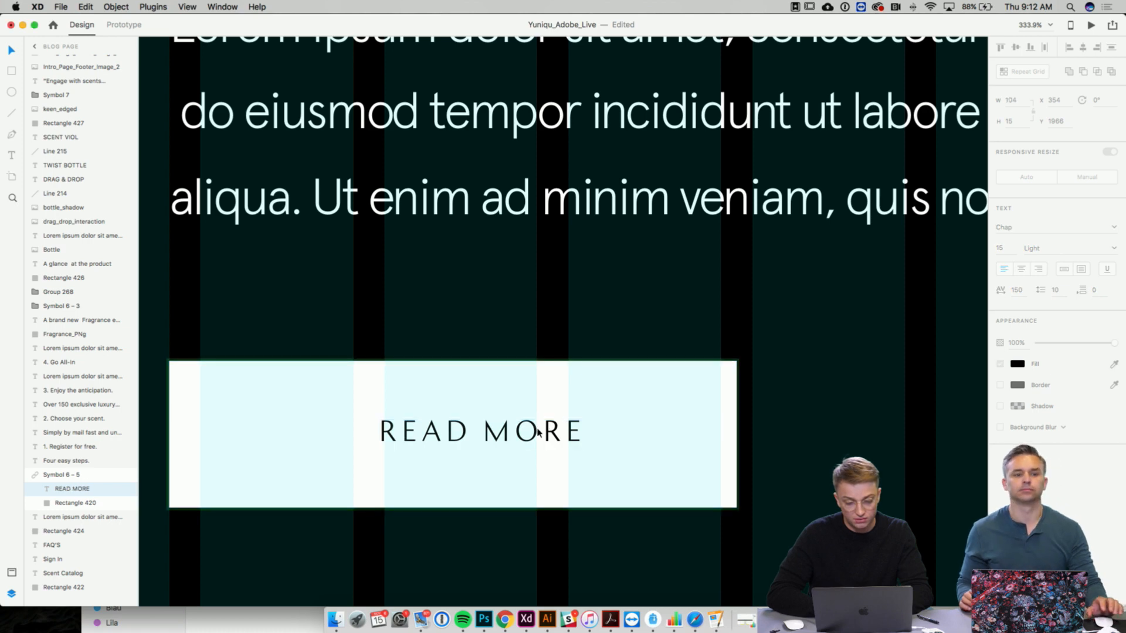
- Try to select the READ MORE label together with its background rectangle inside the button symbol
left_click(534, 417)
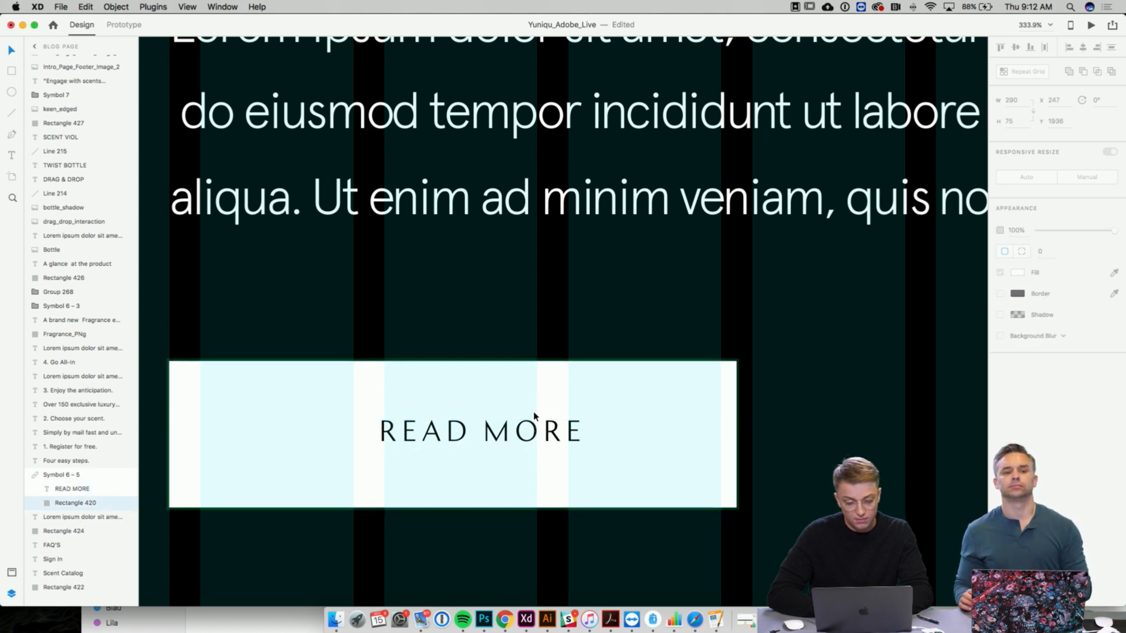
left_click(503, 441)
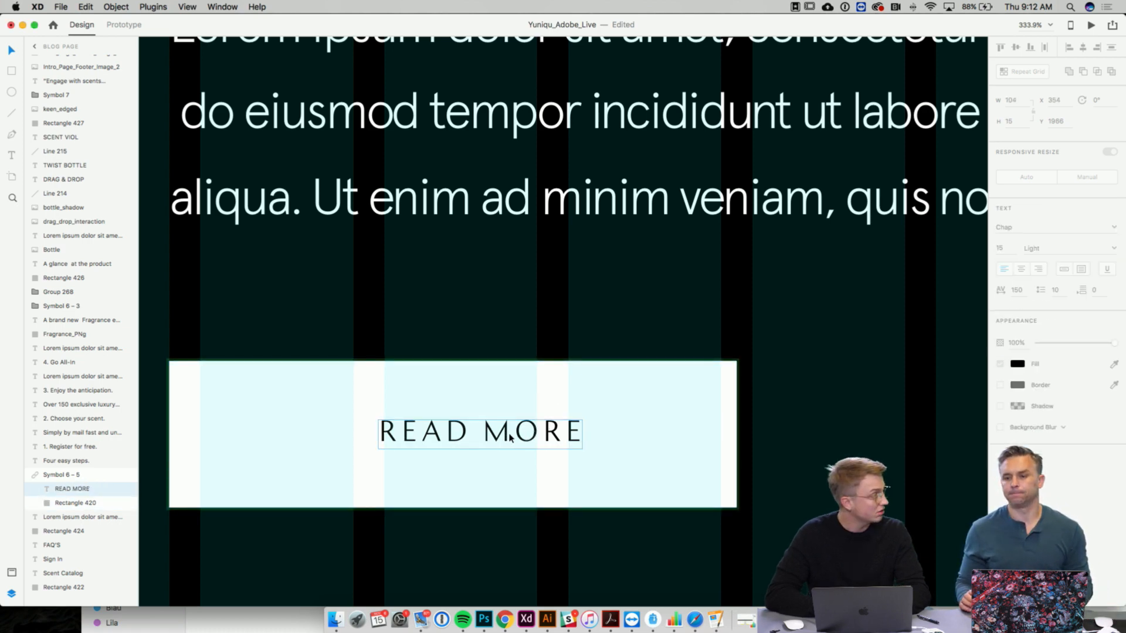
double_click(504, 437)
left_click(515, 431)
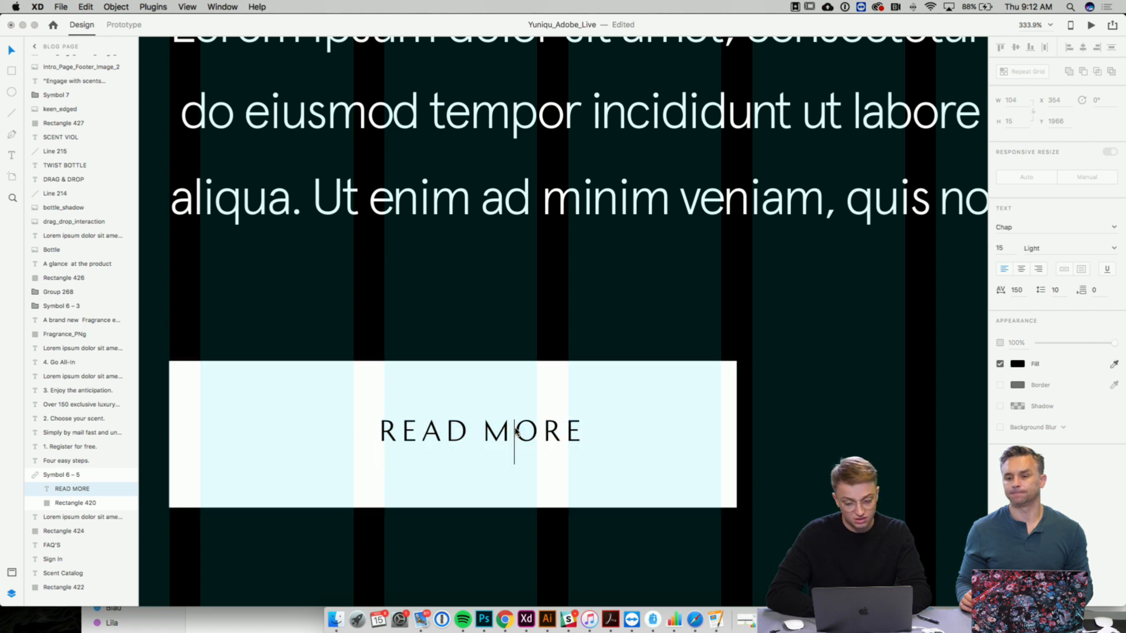
key("Escape")
left_click(504, 405, "shift")
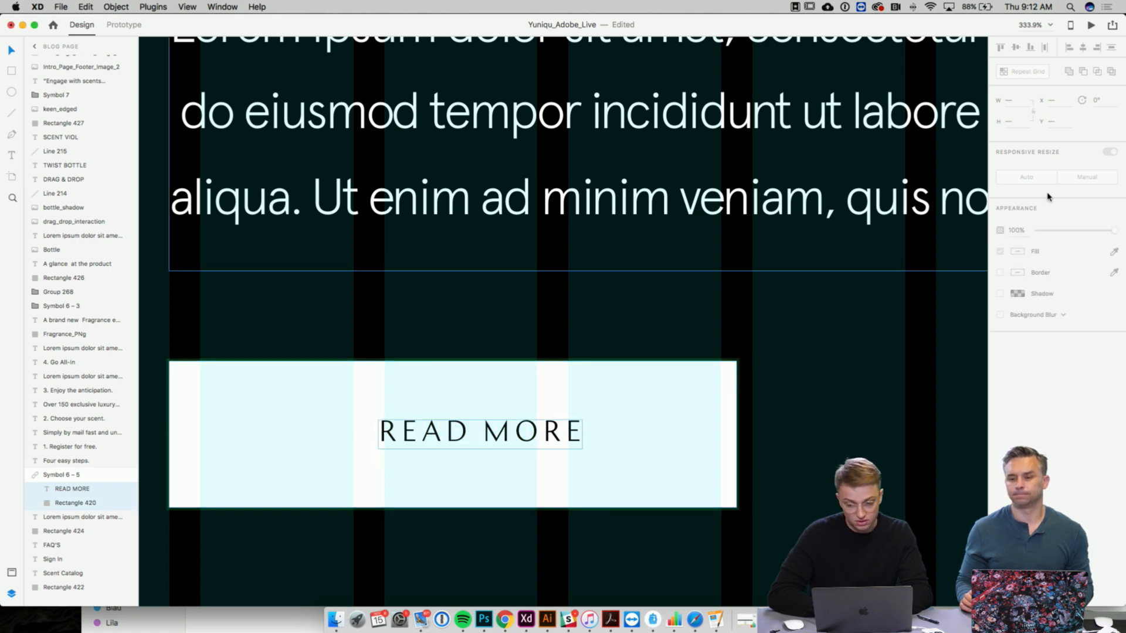
- Unlink the READ MORE button from its symbol
left_click(543, 441)
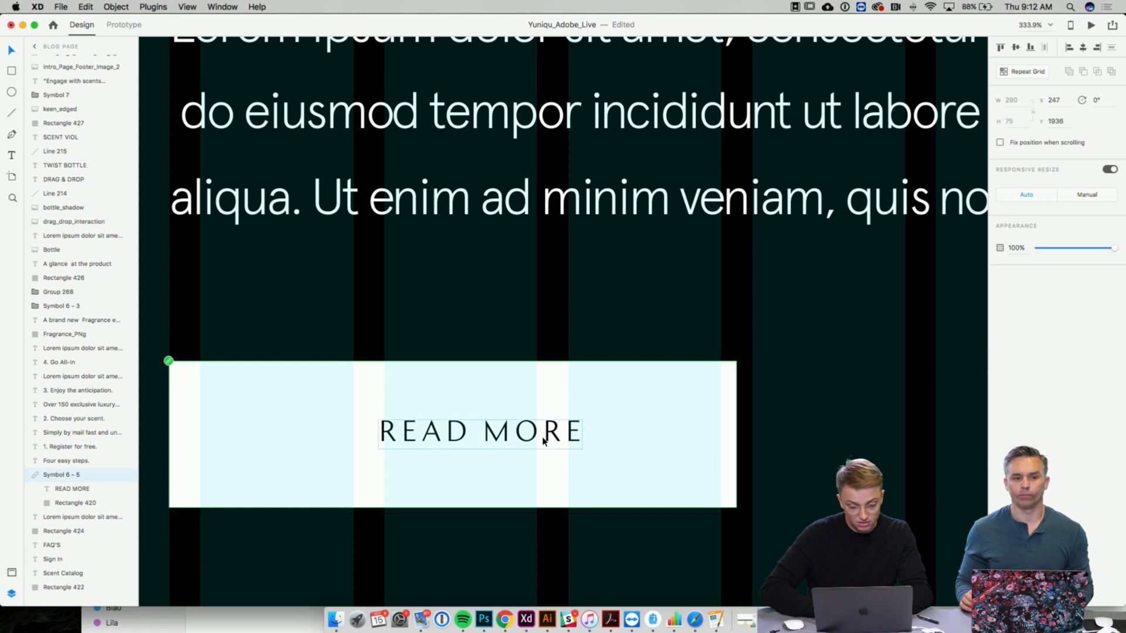
right_click(543, 441)
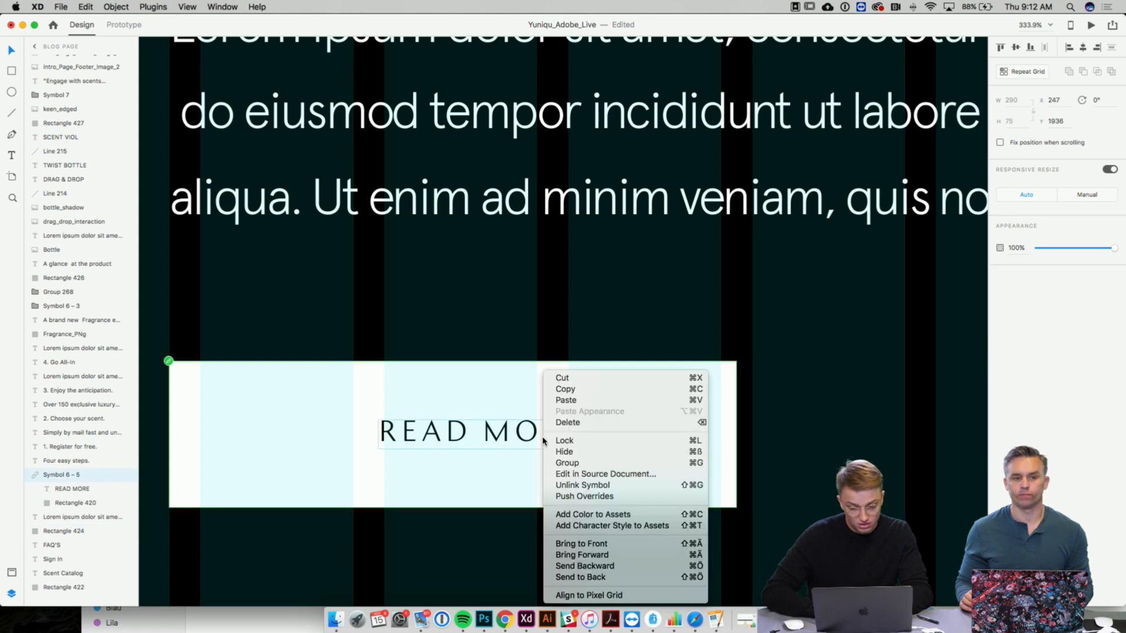
left_click(588, 487)
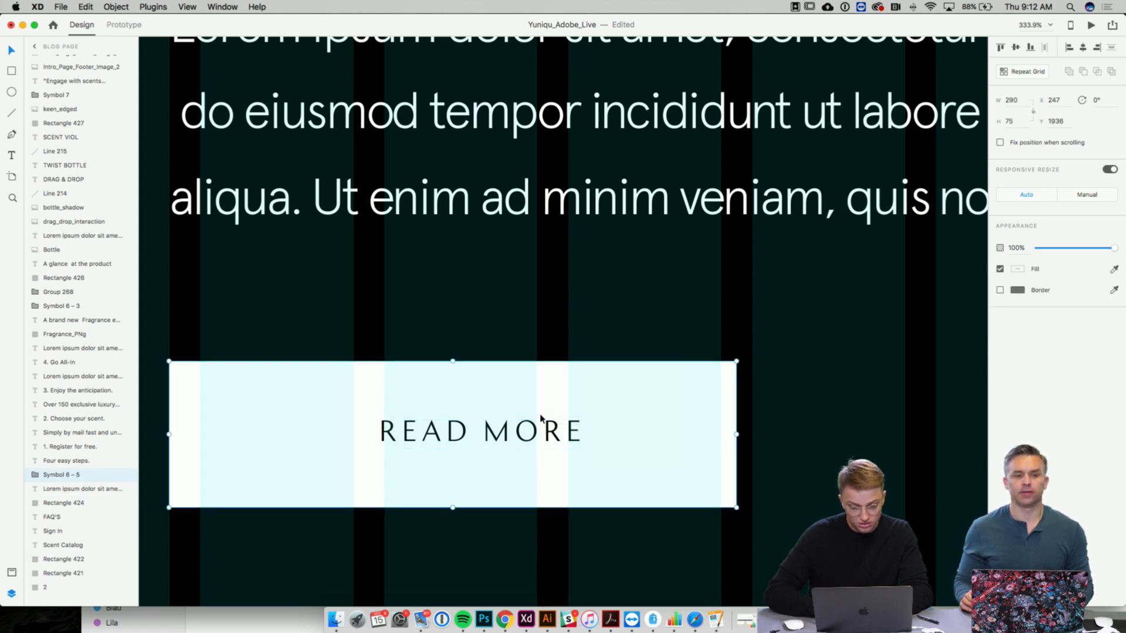
- Centre the READ MORE label horizontally within the button at X 341, keeping it at Y 1966
left_click(527, 445)
mouse_move(526, 445)
left_mouse_down()
mouse_move(498, 438)
mouse_move(509, 437)
left_mouse_up()
key("super+z")
double_click(521, 446)
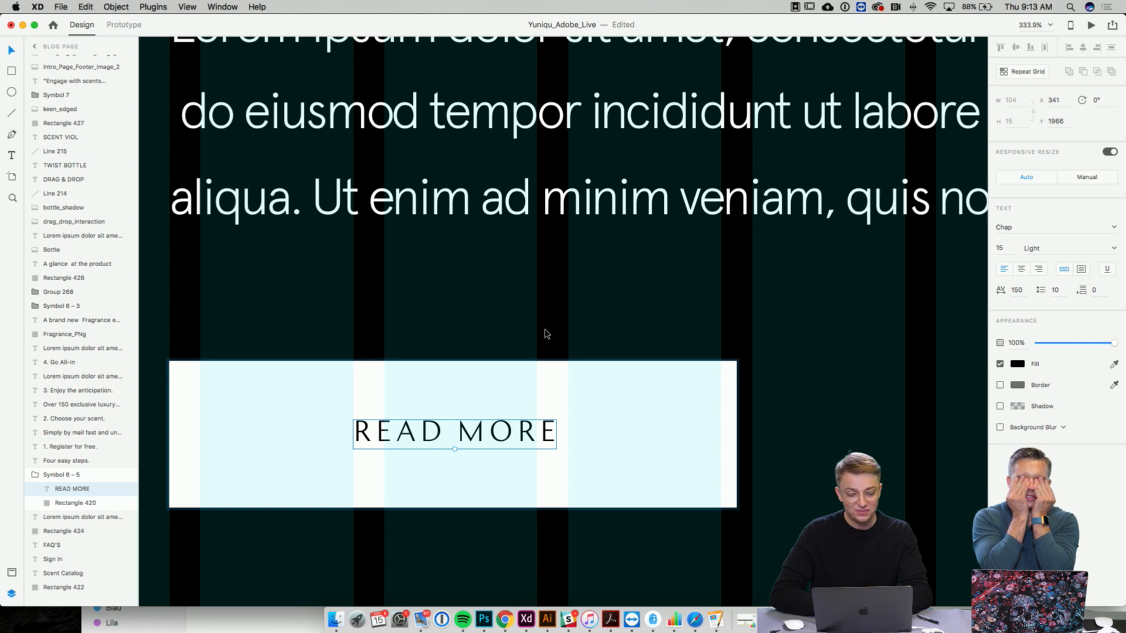
key("Escape")
- Lock the black background rectangle, Rectangle 424, behind the Scent of the month section
scroll(556, 366, "down", 5)
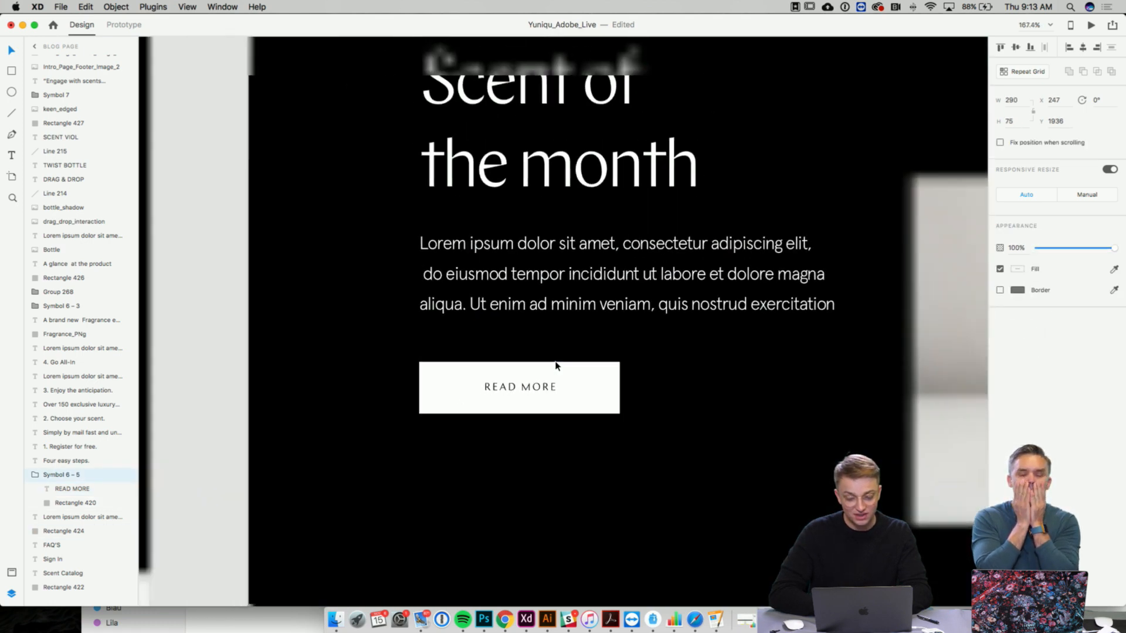
scroll(556, 366, "down", 5)
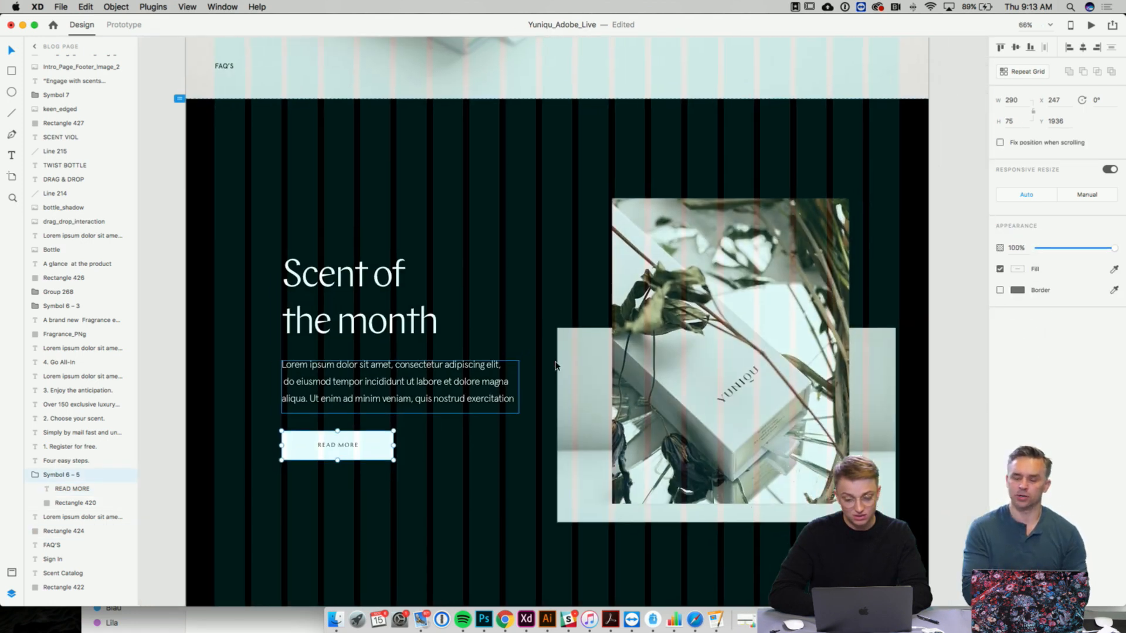
scroll(556, 366, "down", 3)
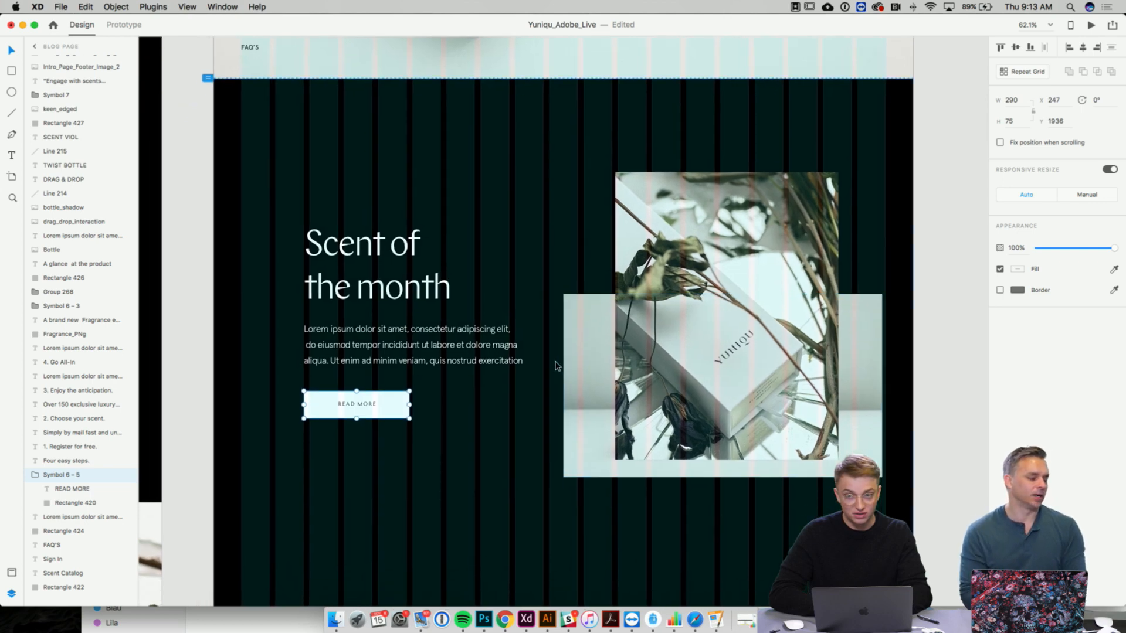
scroll(556, 366, "down", 3)
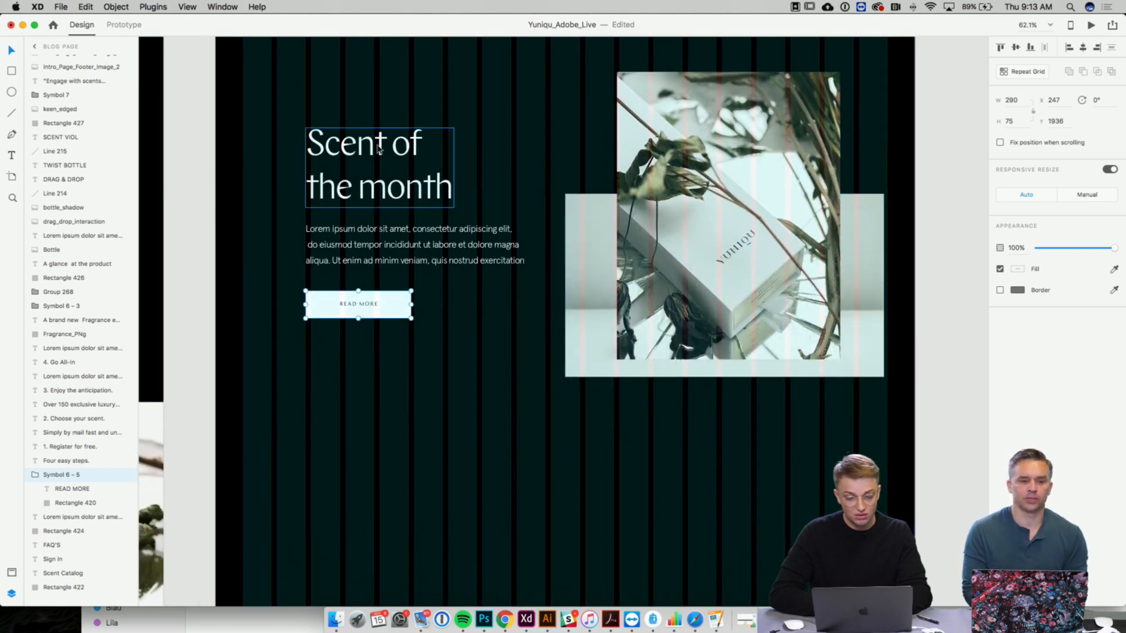
left_click(296, 126)
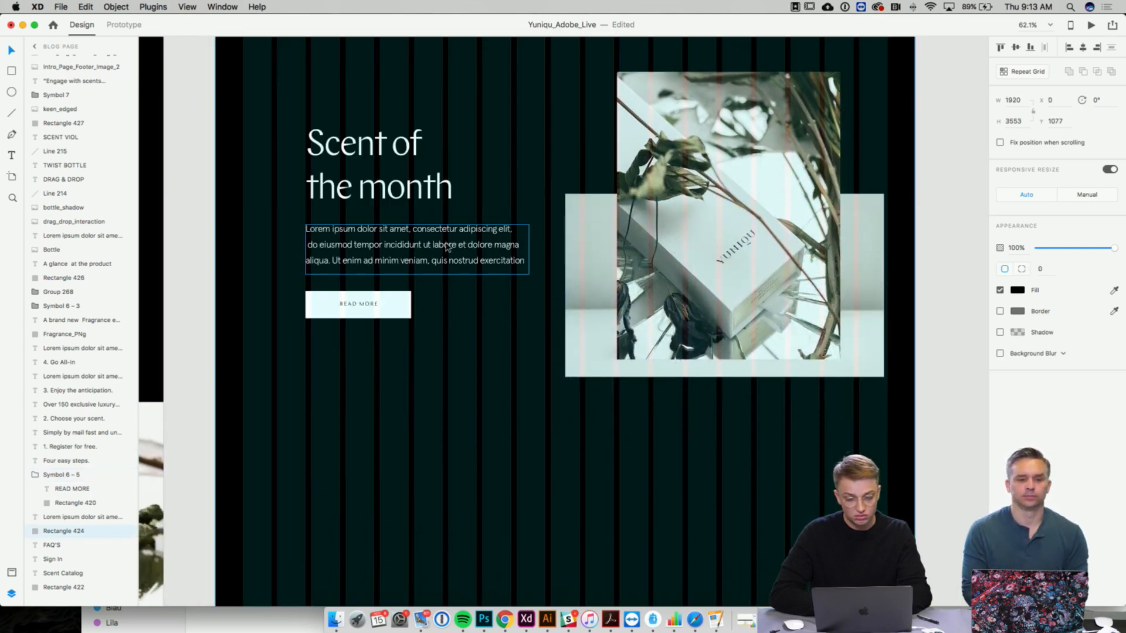
left_click(114, 533)
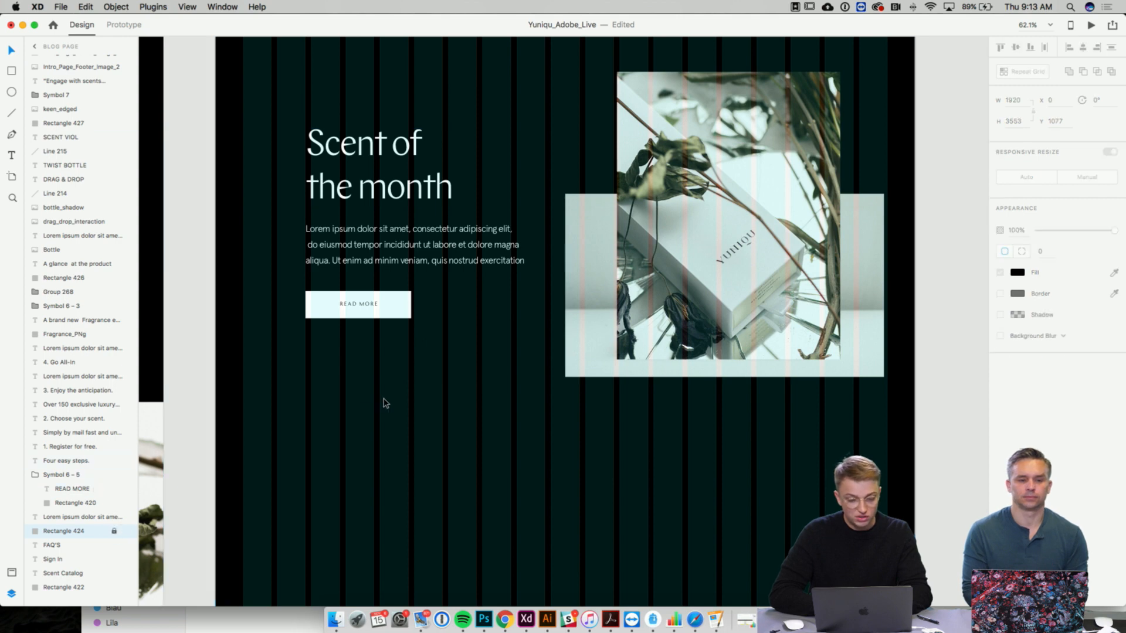
- Duplicate the Scent of the month heading, paragraph and READ MORE button into the right-hand columns below the product images
scroll(382, 402, "up", 3)
left_click_drag(281, 227, 414, 433)
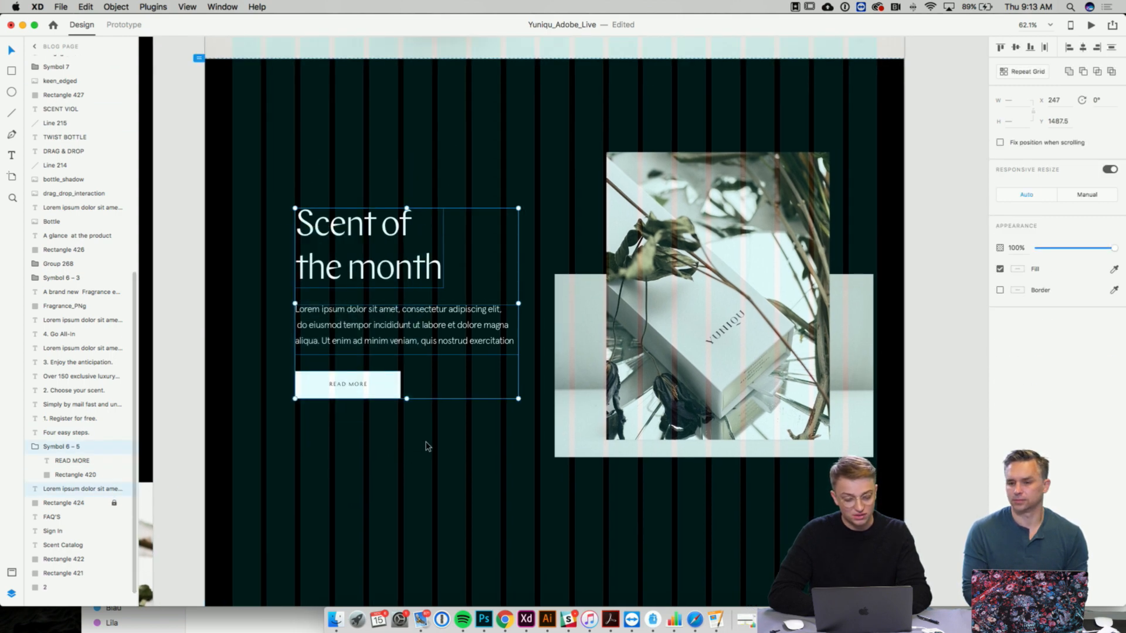
scroll(618, 518, "down", 3)
left_click_drag(584, 502, 645, 522)
scroll(645, 522, "down", 5)
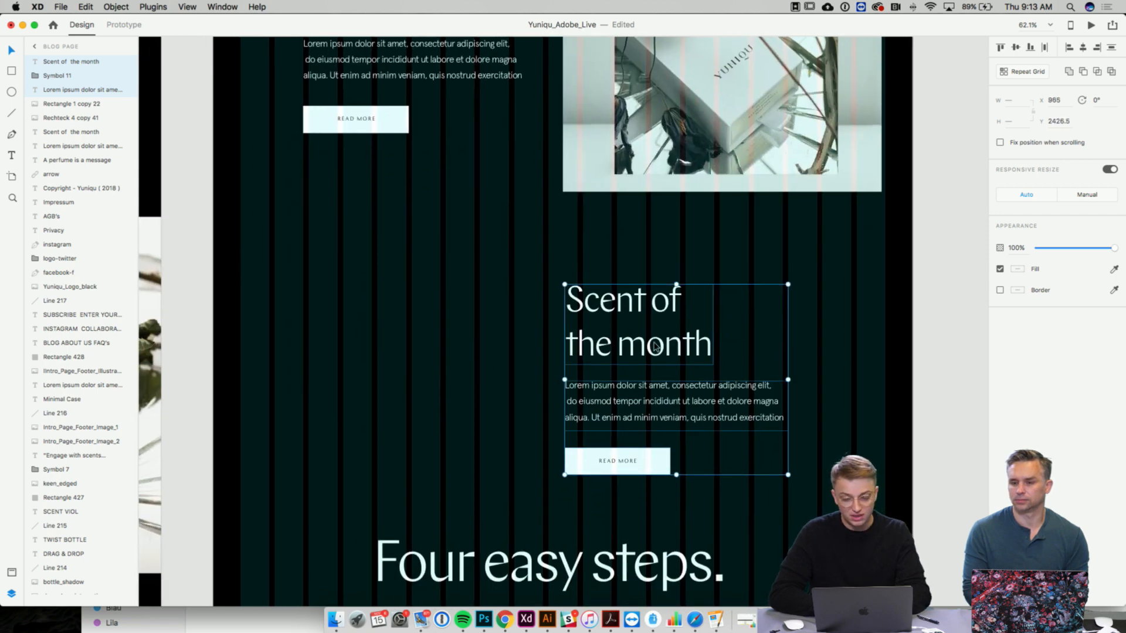
left_click_drag(656, 346, 689, 347)
scroll(689, 347, "down", 4)
- Delete the "Four easy steps." heading and the four numbered step texts beneath it
left_click(622, 343)
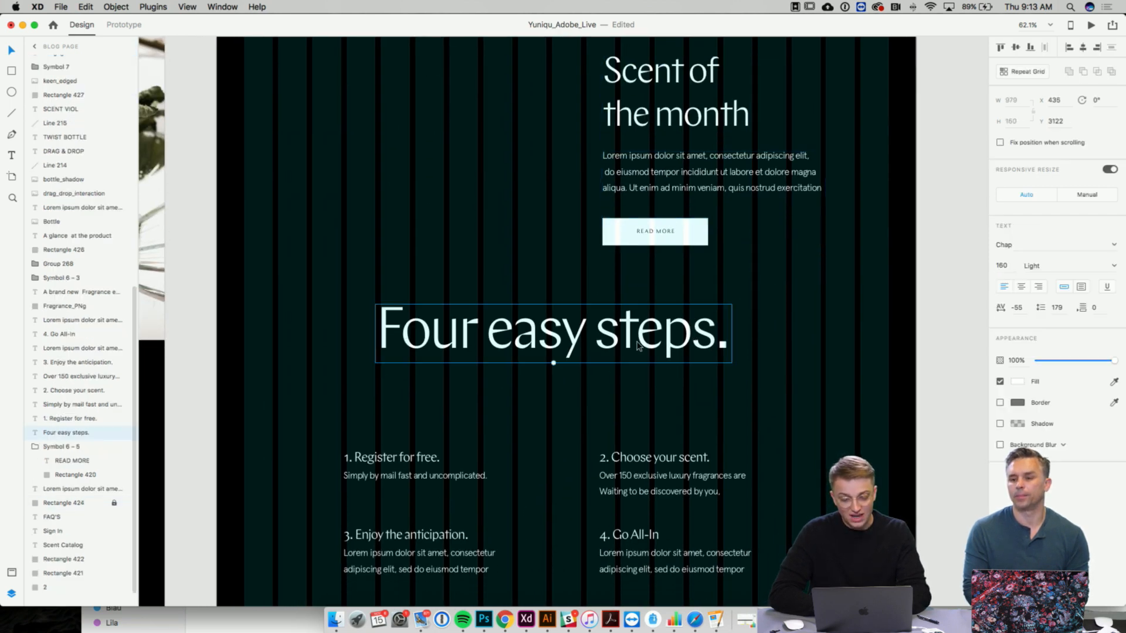
key("BackSpace")
scroll(327, 340, "down", 2)
left_click_drag(318, 330, 726, 507)
key("BackSpace")
scroll(725, 506, "up", 2)
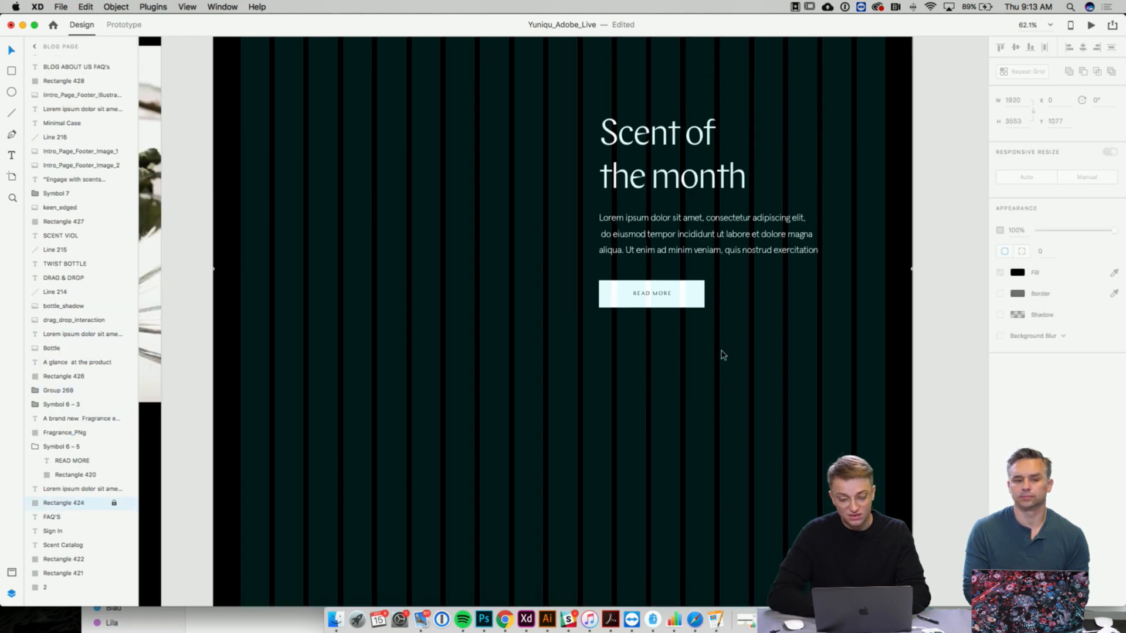
- Reposition the duplicated Scent of the month text block on the column grid at X 1102, Y 2561.5
left_click_drag(721, 351, 644, 182)
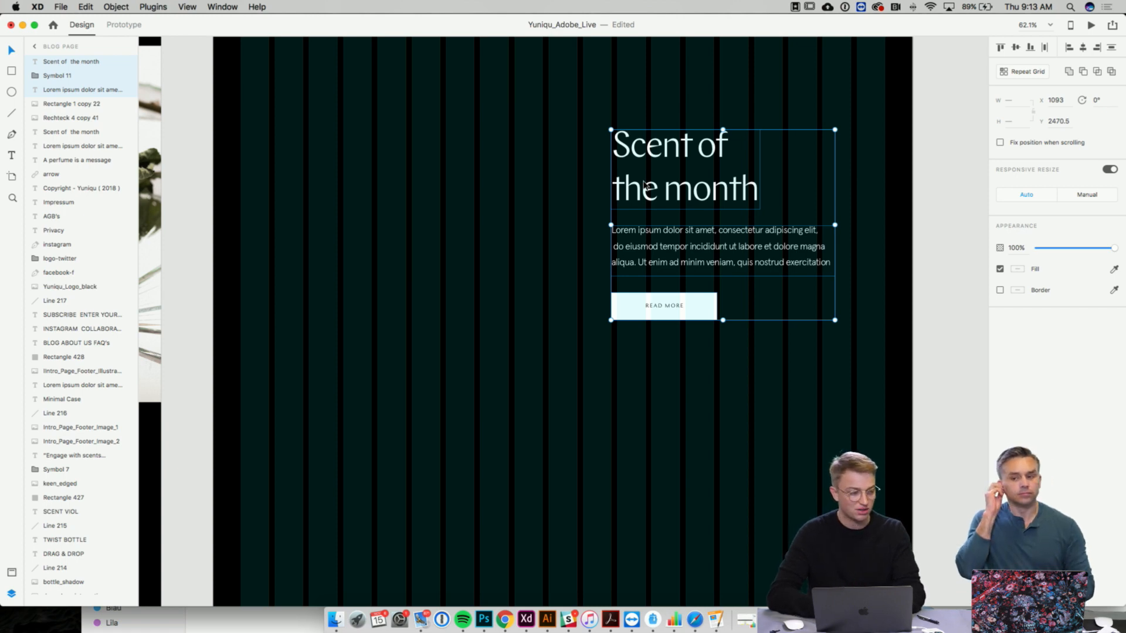
scroll(644, 184, "up", 3)
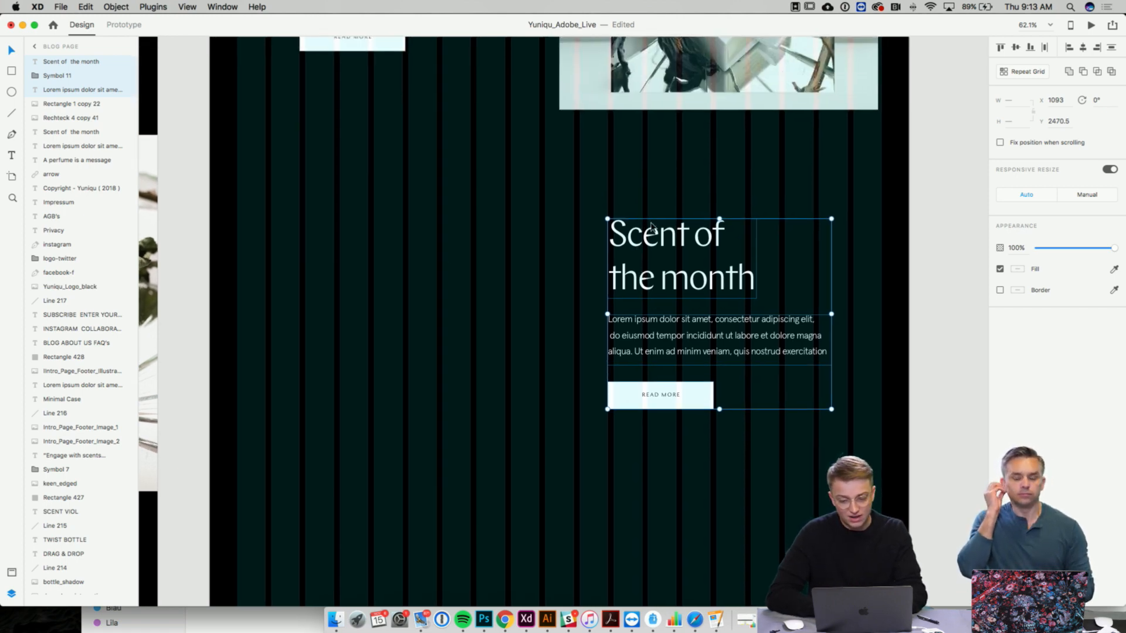
key("Escape")
left_click_drag(653, 251, 657, 256)
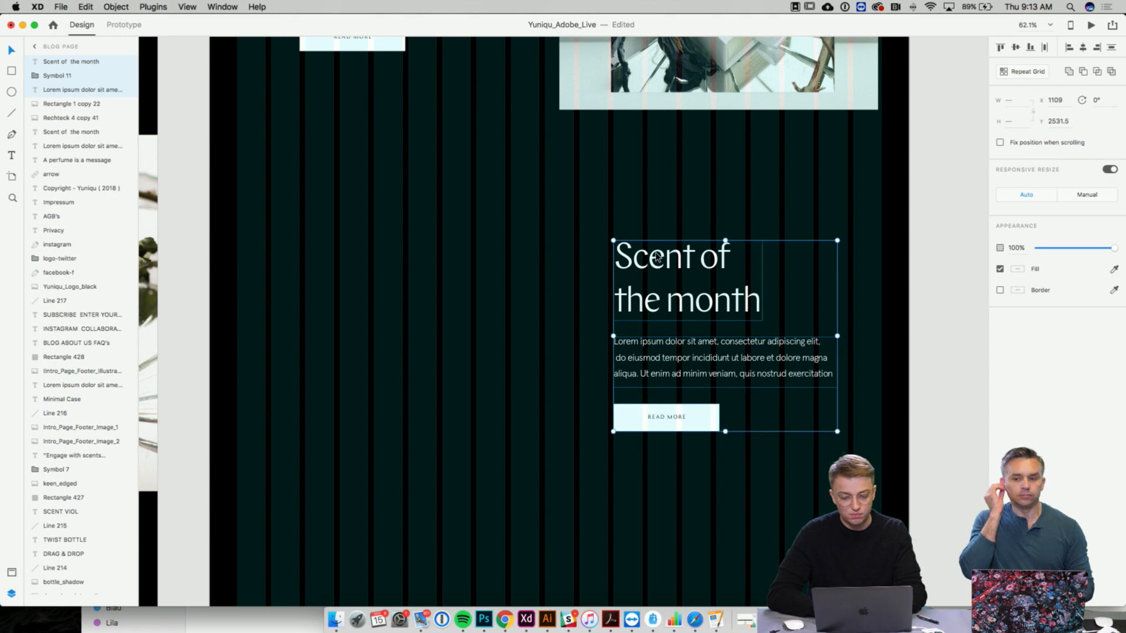
key("Left")
key("Left")
key("Left")
key("shift+Down")
key("shift+Down")
key("shift+Down")
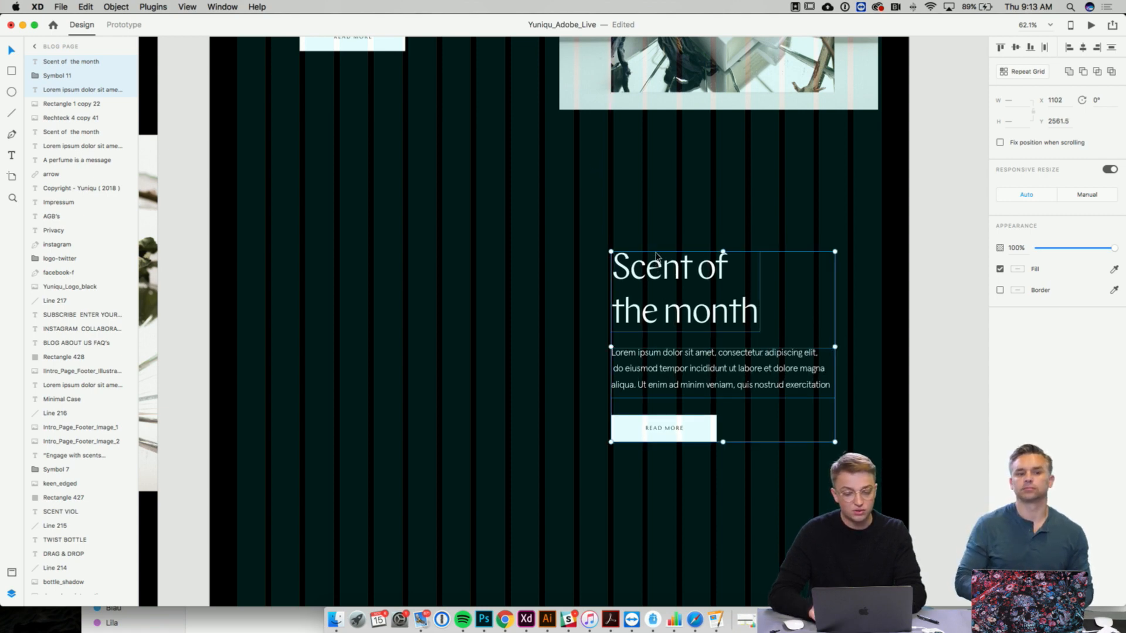
- Duplicate the two overlapping product images and place the copy beside the second text block at X 75, Y 2342
scroll(657, 256, "up", 3)
left_click(584, 180)
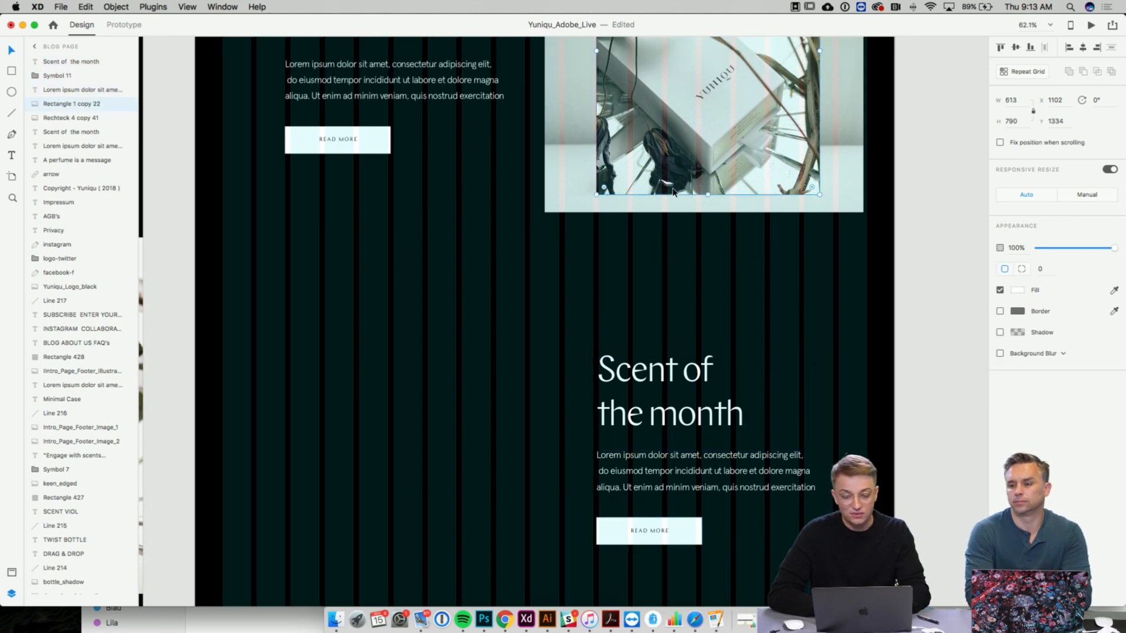
key("super+d")
left_click_drag(583, 180, 335, 524)
scroll(335, 522, "down", 5)
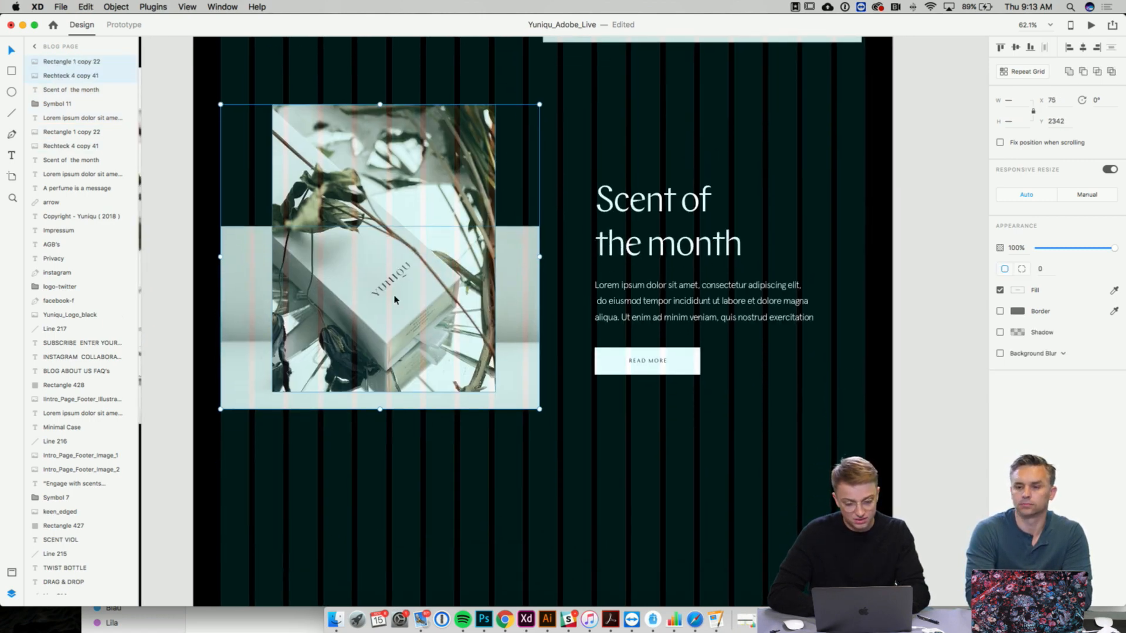
- Lower the copied product images and the second text block, placing the text at X 1093, Y 2659.5
left_click_drag(394, 294, 394, 342)
left_click_drag(623, 166, 726, 395)
left_click_drag(672, 312, 668, 349)
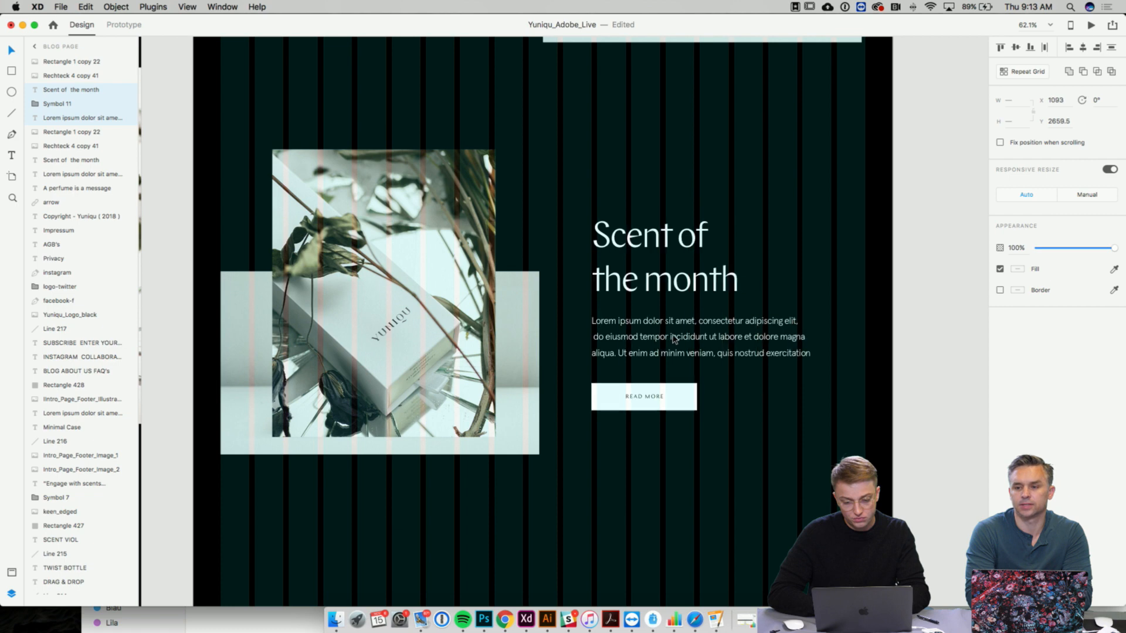
- Replace the second block's heading with "The real scent", breaking the line after "The"
double_click(671, 286)
type("Th")
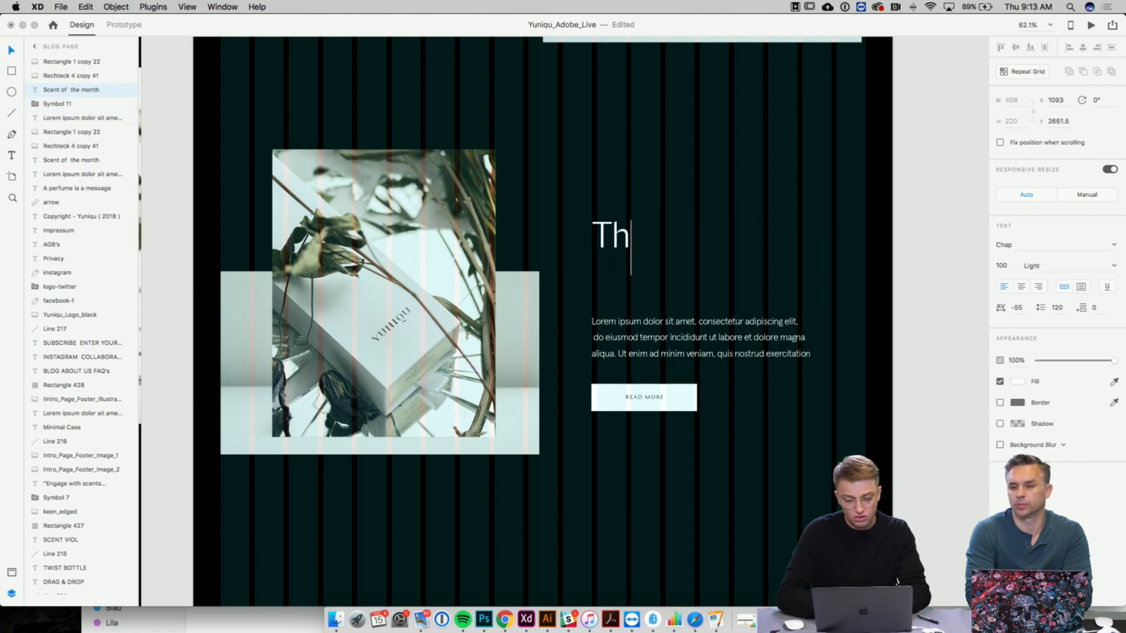
type("e real scent")
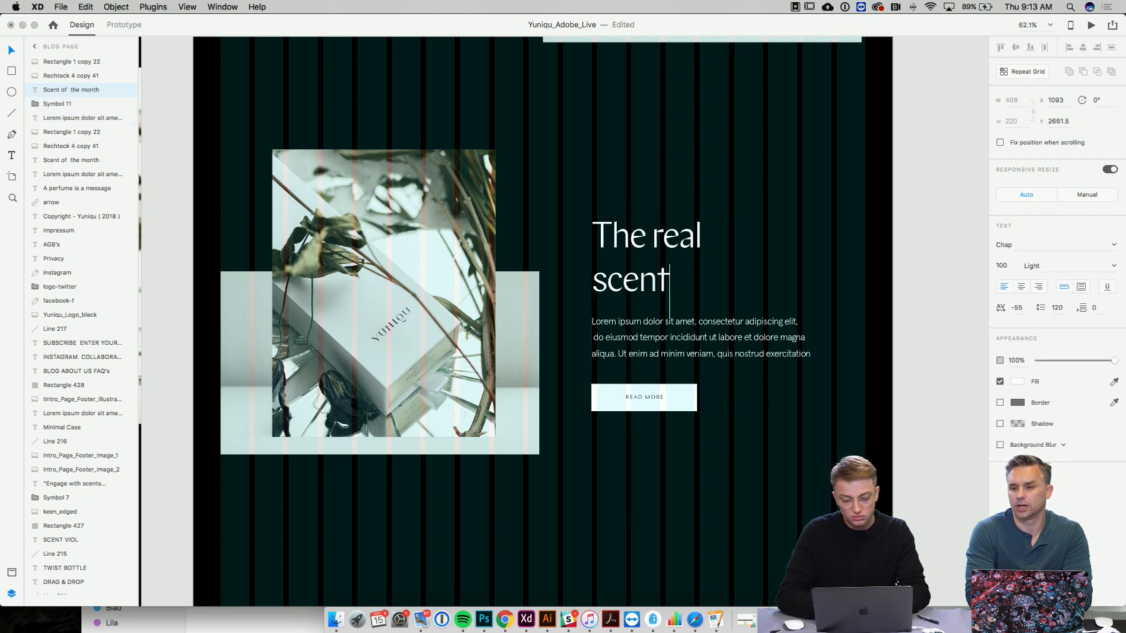
key("Escape")
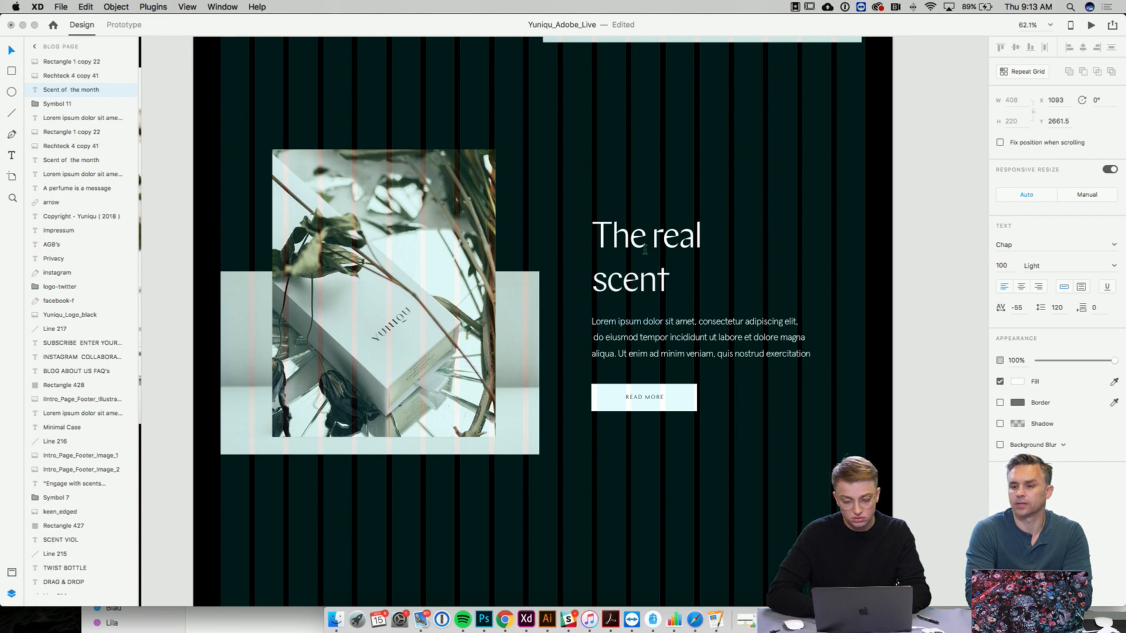
key("Return")
key("BackSpace")
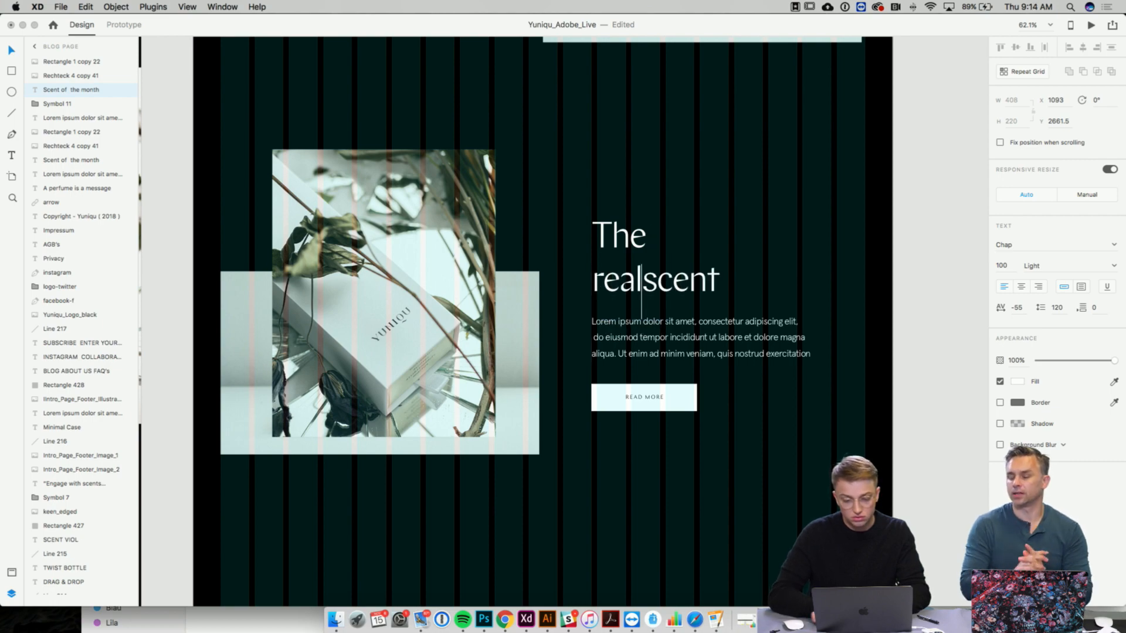
- Compare the Blog Page hero with the heroes of the Intro Page – 1 and Pricing – 1 artboards
scroll(721, 179, "up", 15)
scroll(721, 179, "up", 10)
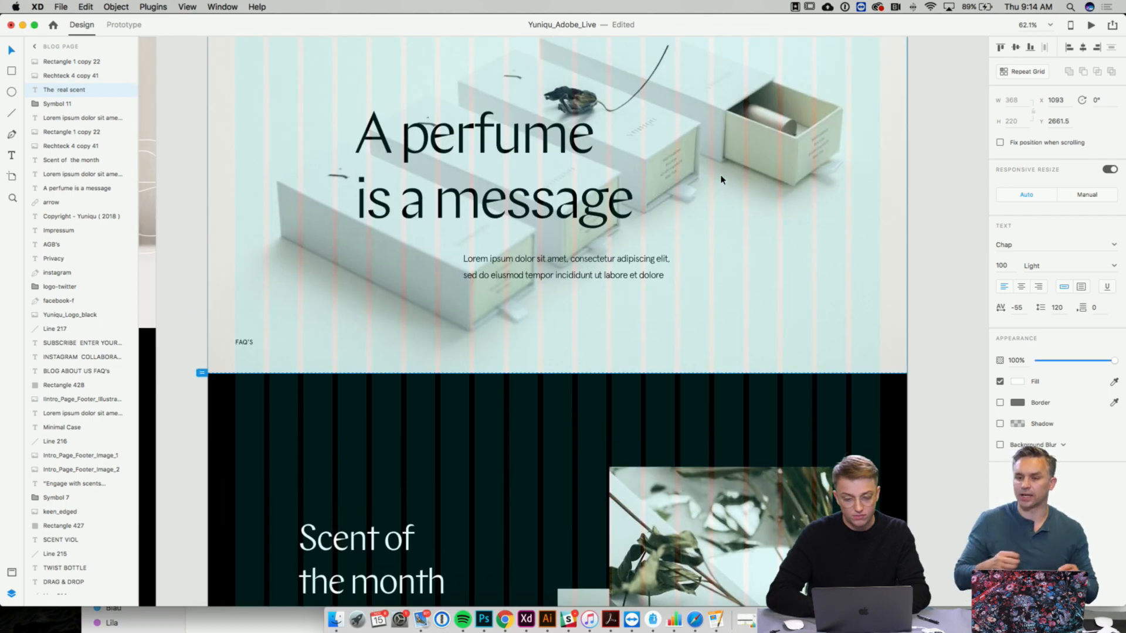
scroll(722, 179, "left", 10)
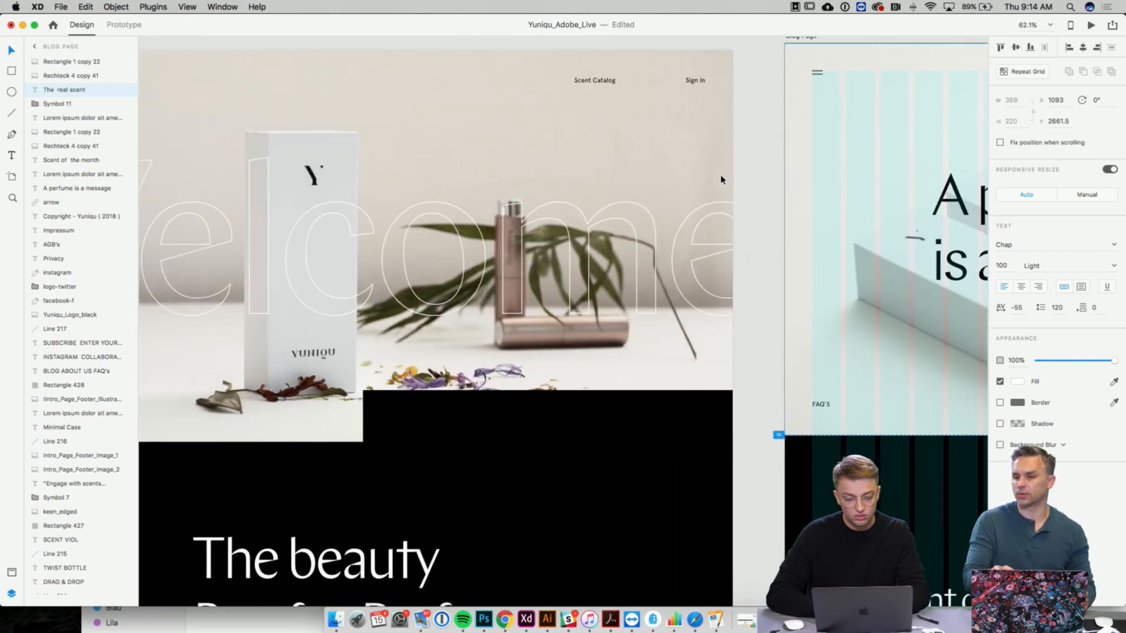
scroll(722, 179, "right", 5)
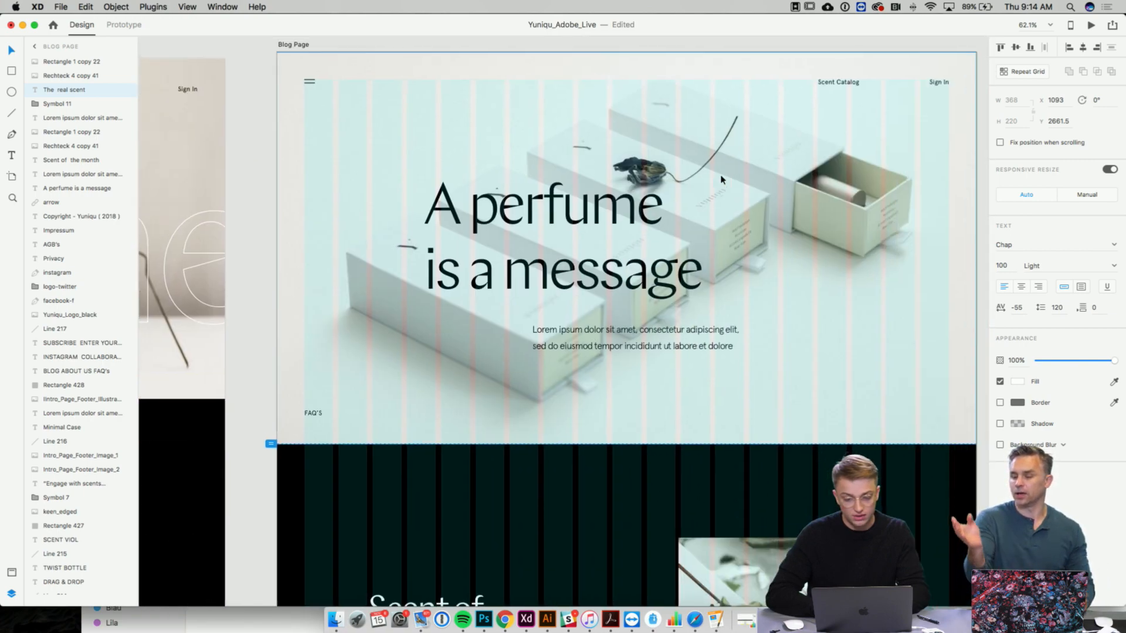
scroll(721, 178, "left", 15)
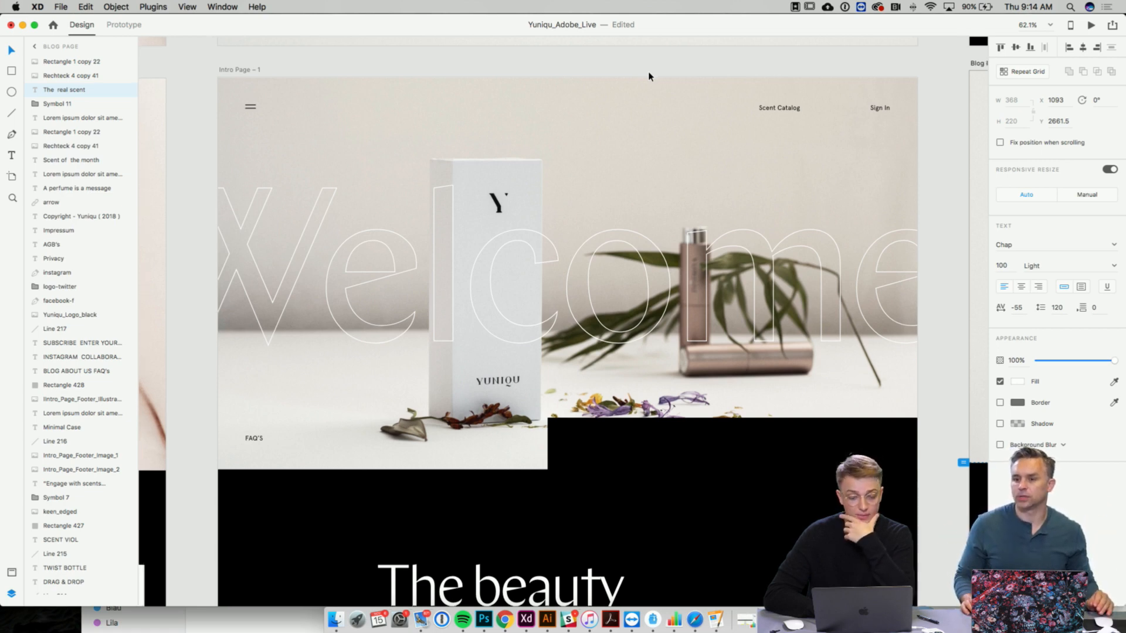
scroll(649, 76, "left", 15)
scroll(649, 77, "down", 1)
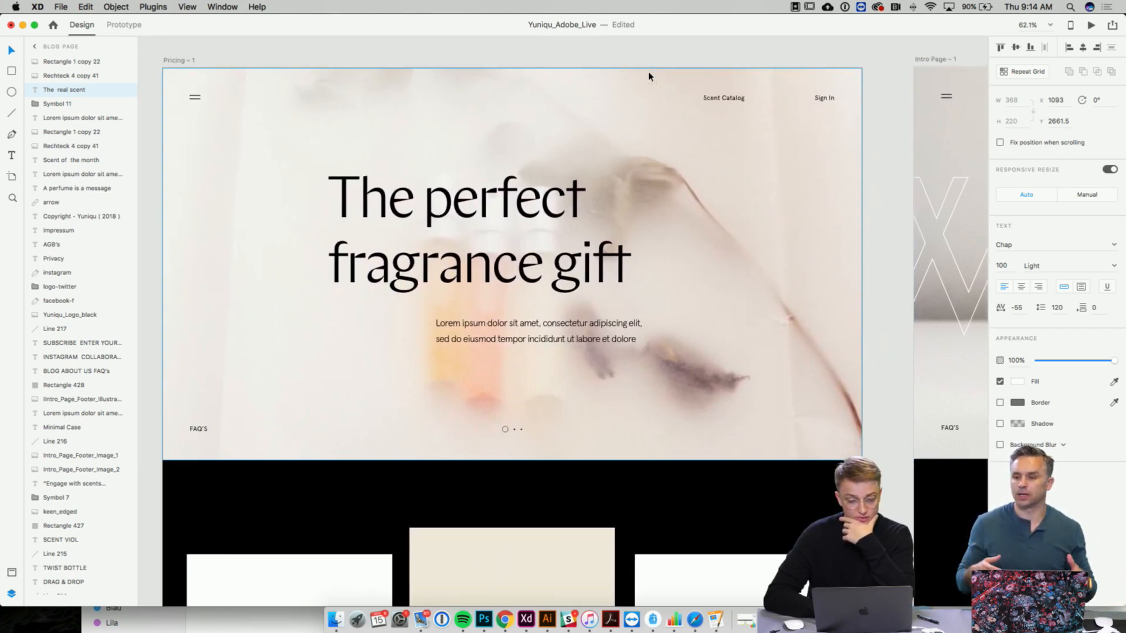
scroll(648, 76, "right", 15)
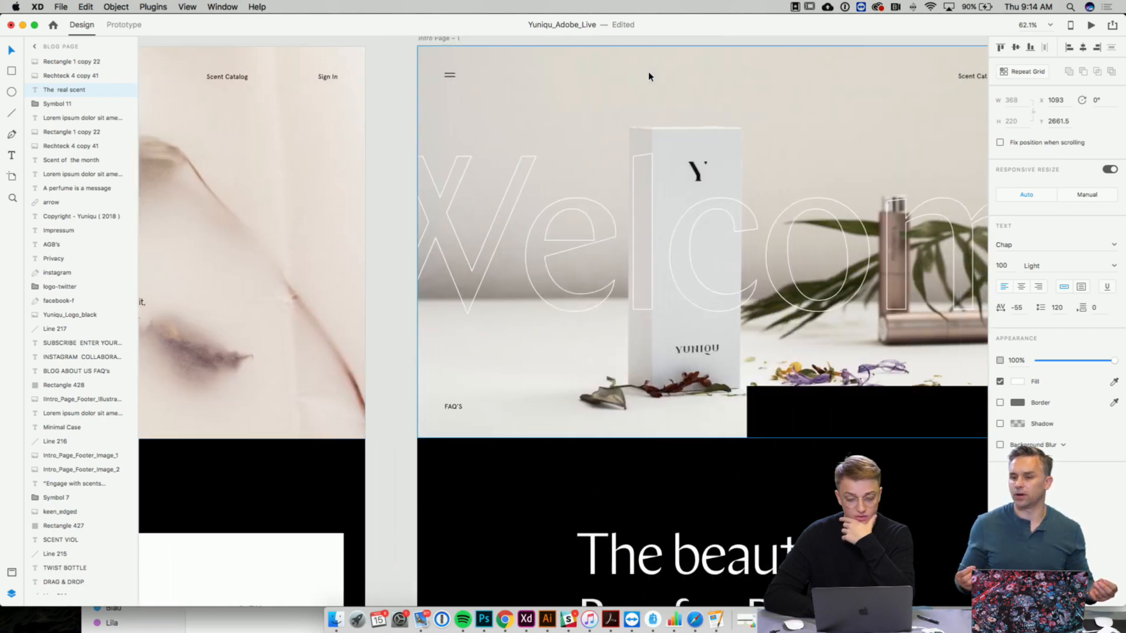
scroll(648, 77, "right", 15)
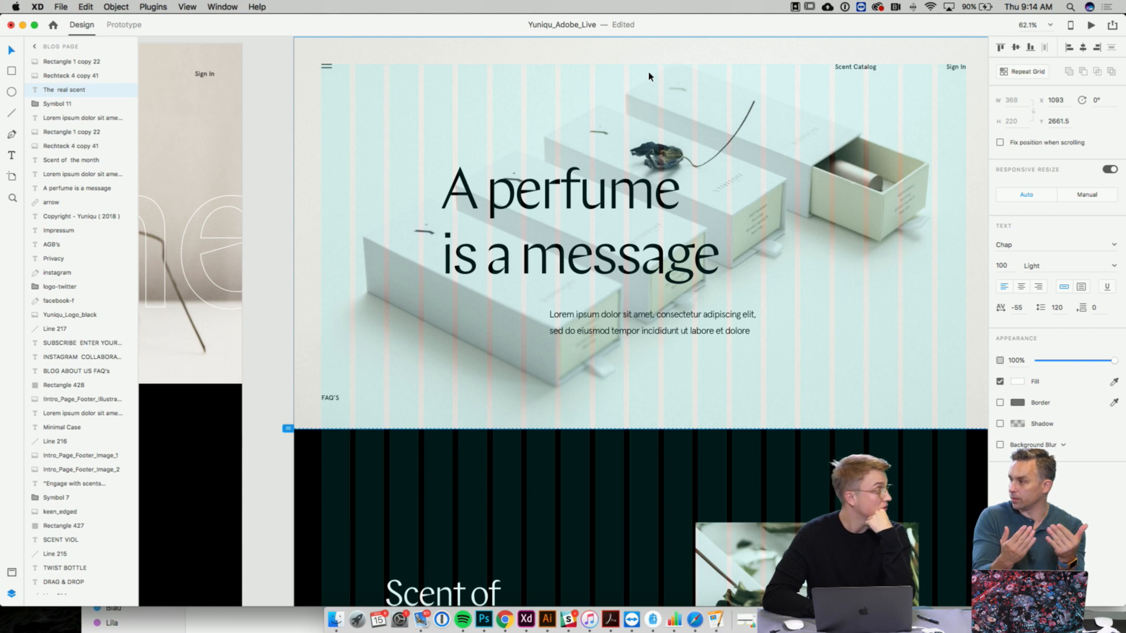
scroll(649, 76, "right", 5)
scroll(649, 76, "up", 3)
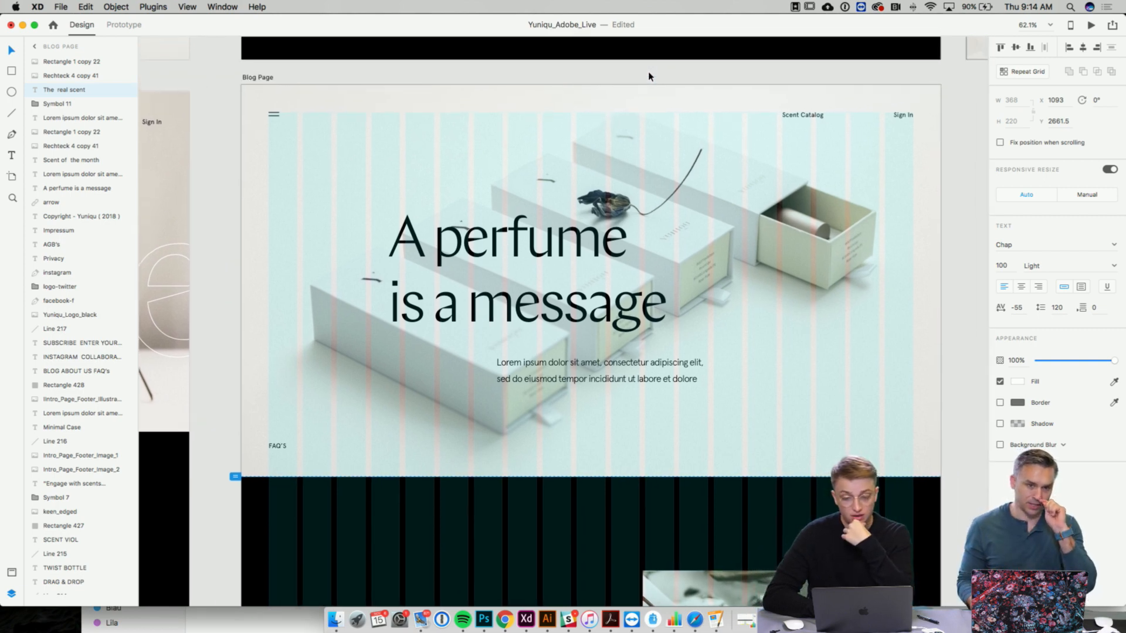
- Deselect the heading and review the Blog Page hero together with the first Scent of the month section
left_click(673, 71)
scroll(673, 72, "right", 2)
scroll(673, 72, "up", 2)
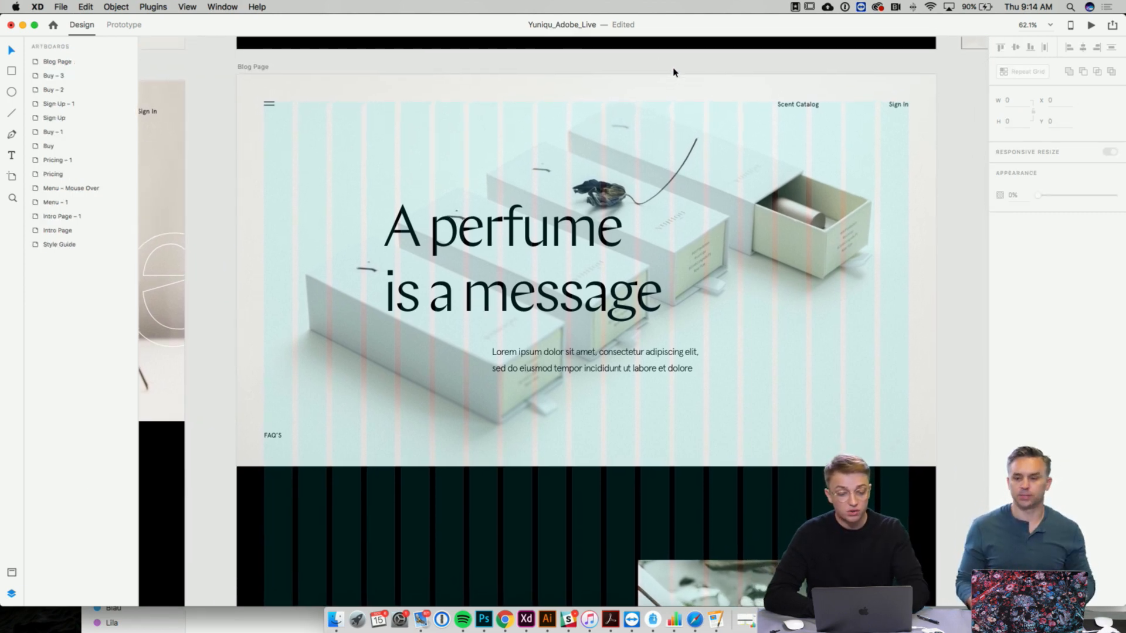
scroll(610, 175, "right", 3)
scroll(610, 175, "up", 2)
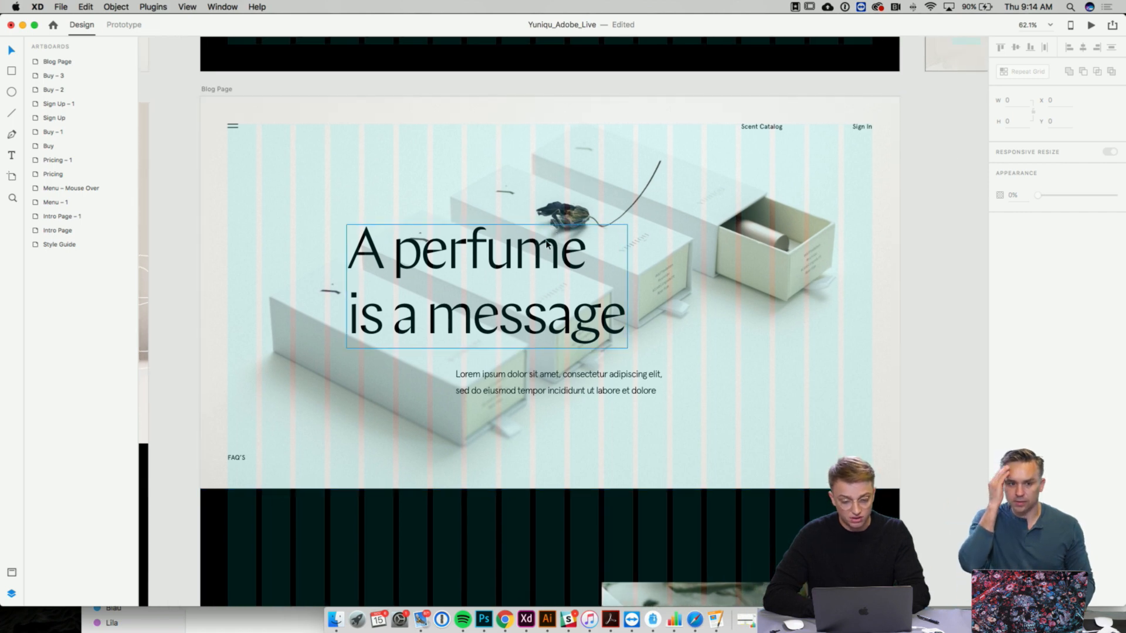
scroll(522, 372, "down", 10)
scroll(522, 372, "left", 2)
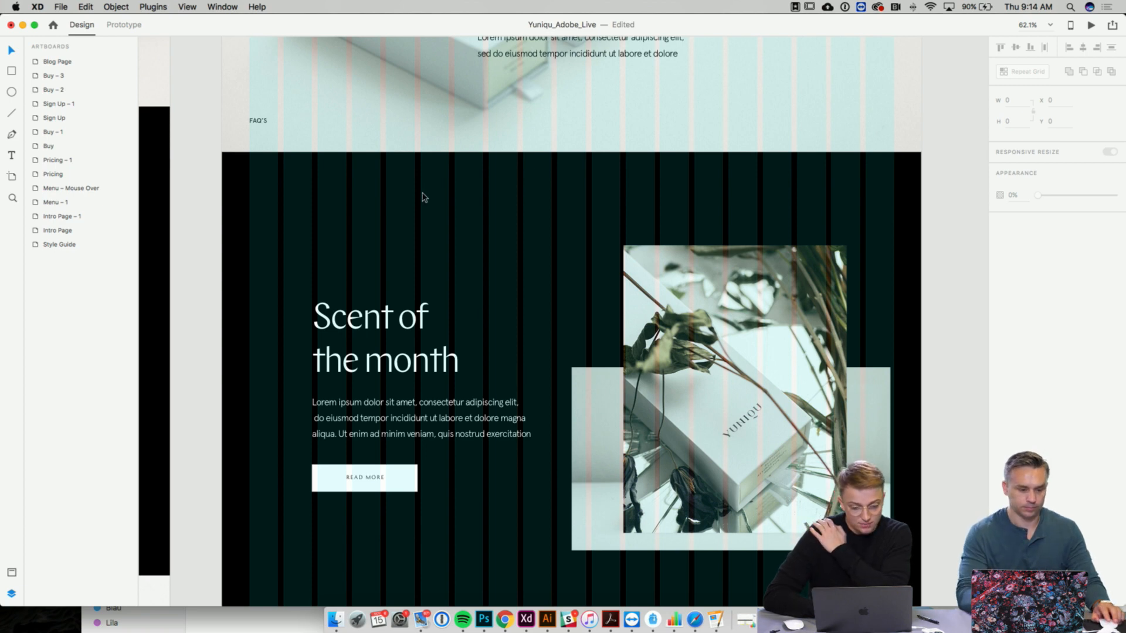
scroll(417, 184, "up", 8)
scroll(417, 183, "right", 1)
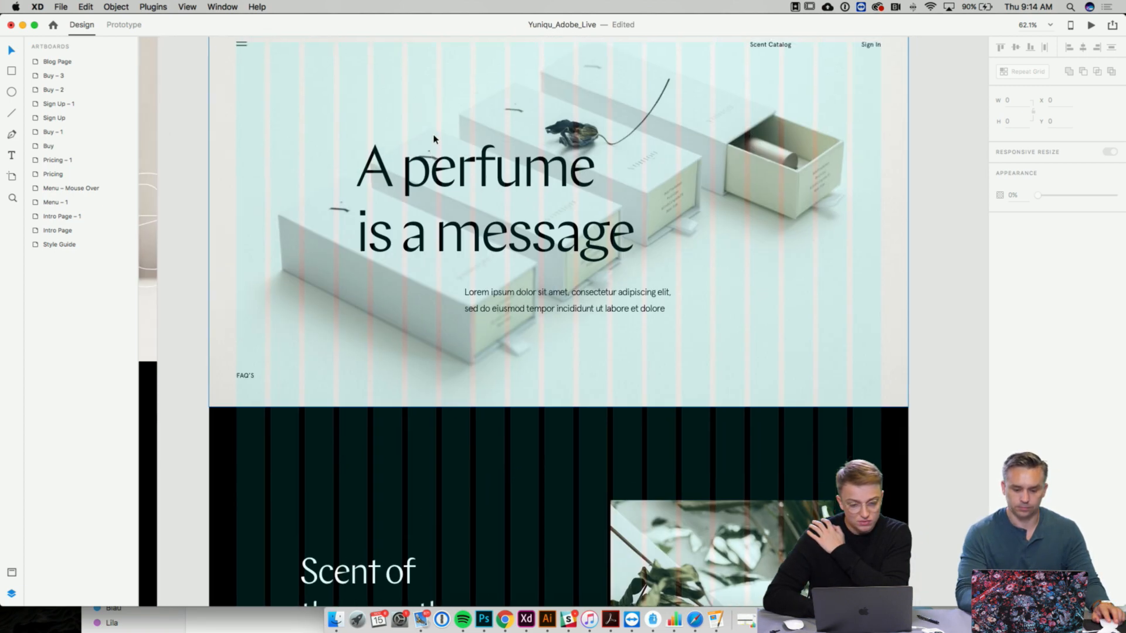
scroll(469, 195, "down", 3)
scroll(467, 192, "up", 5)
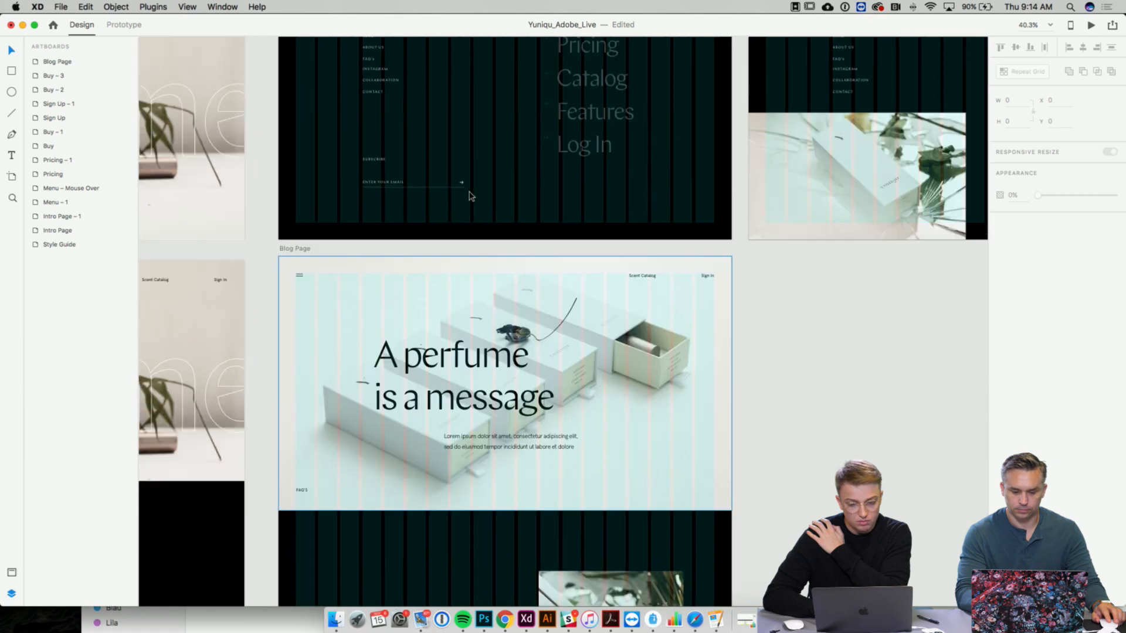
- Examine the Intro Page artboards beside the Blog Page and inspect the outlined Welcome text's settings
scroll(495, 156, "left", 6)
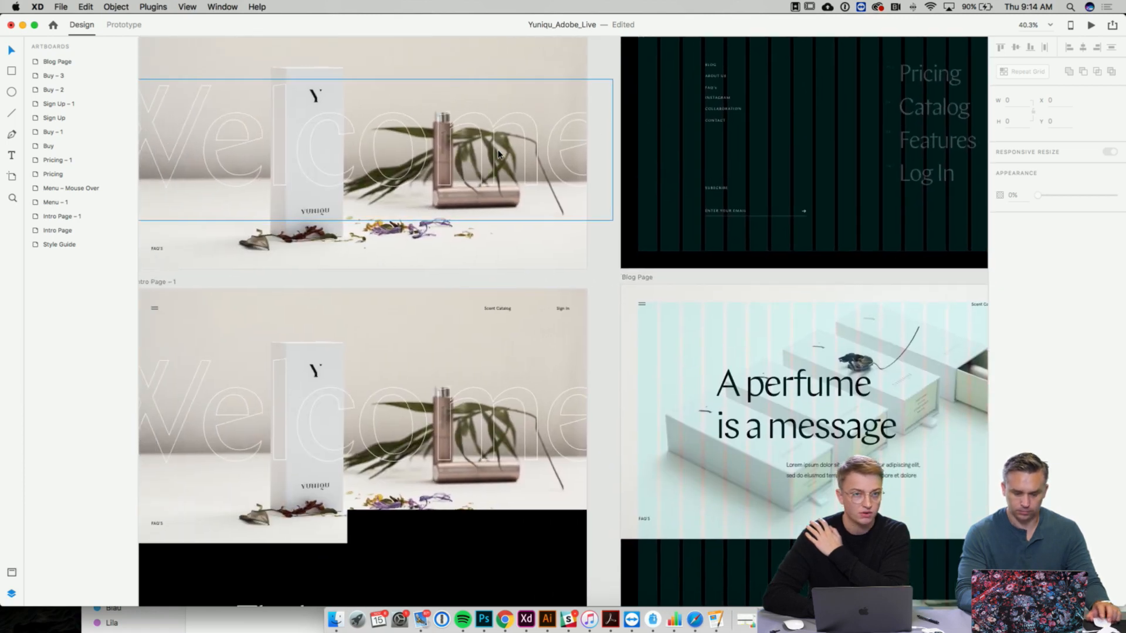
scroll(498, 153, "left", 1)
scroll(497, 153, "up", 1)
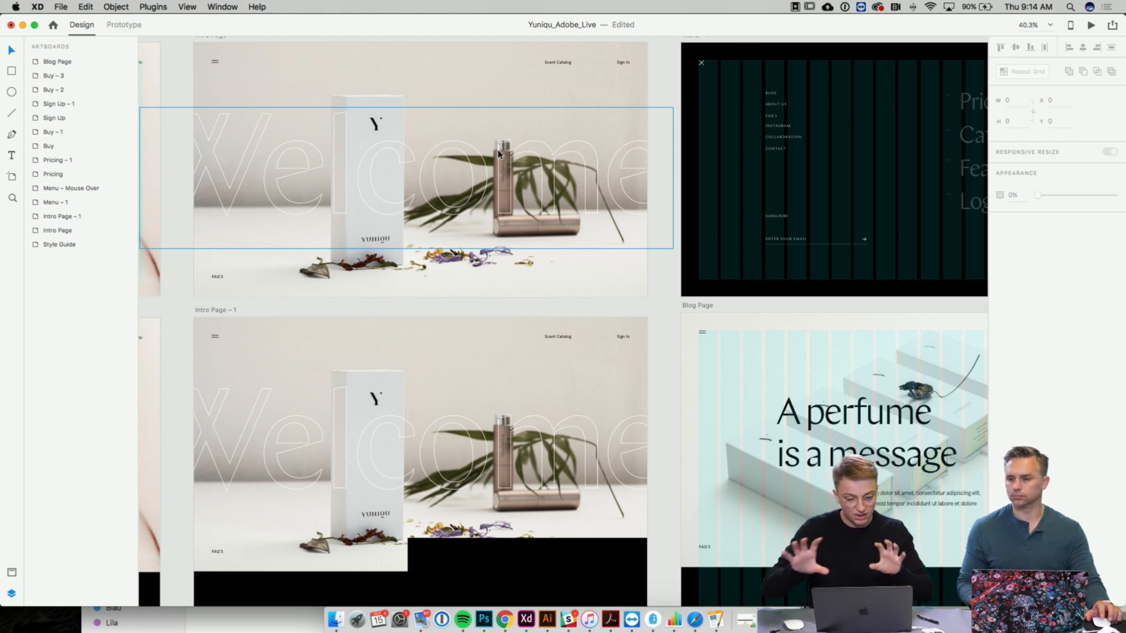
scroll(497, 150, "down", 1)
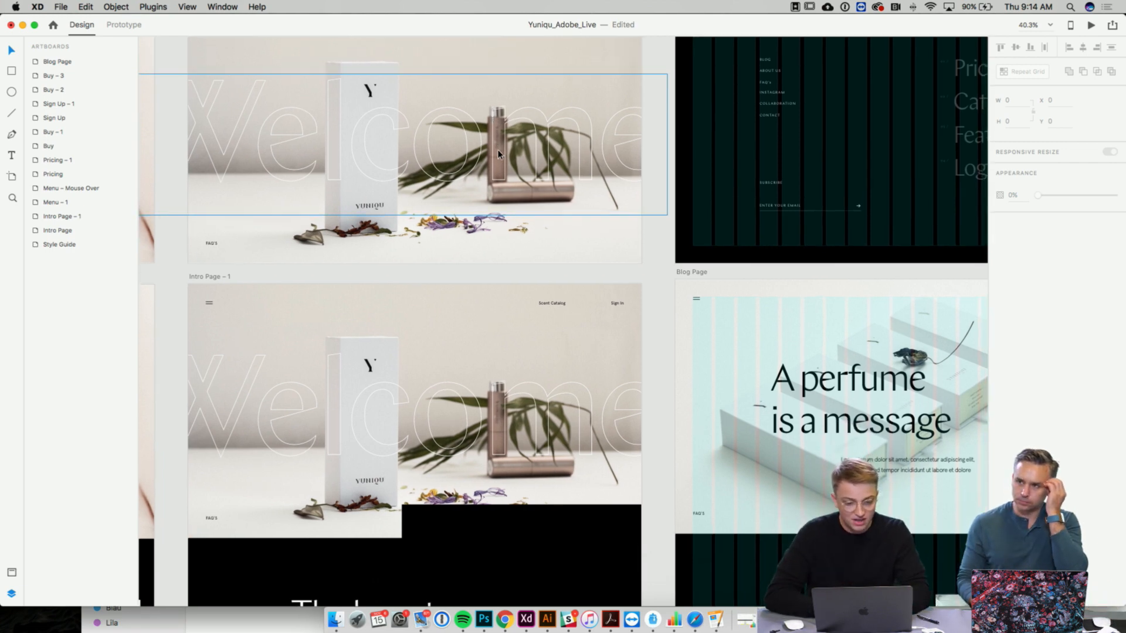
scroll(498, 150, "up", 1)
scroll(498, 150, "left", 1)
scroll(489, 59, "left", 2)
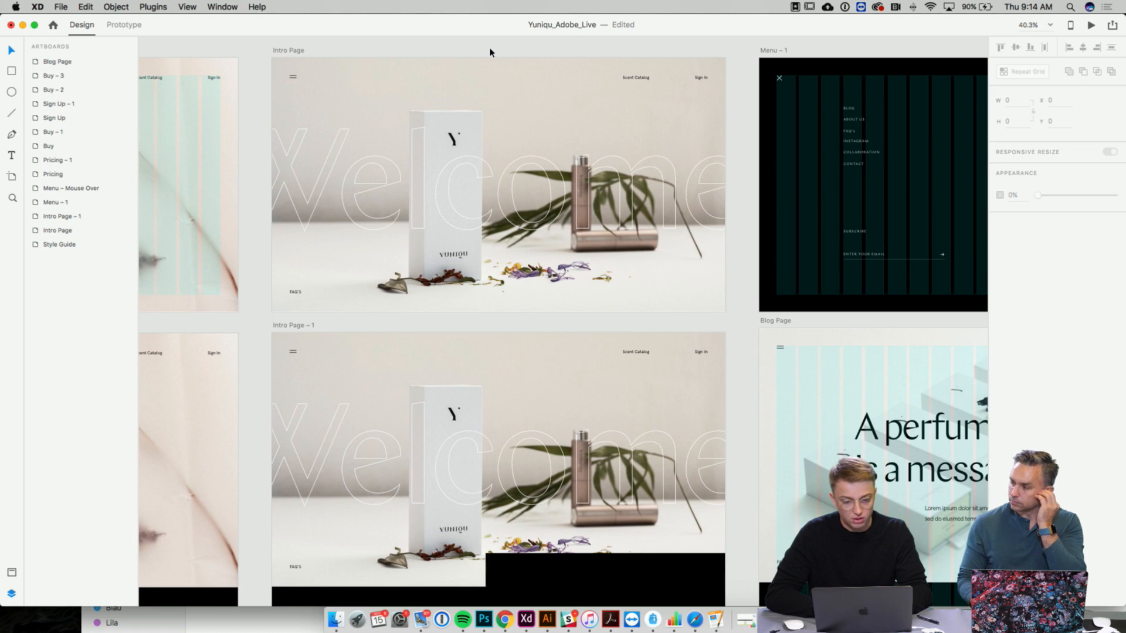
left_click(471, 200)
mouse_move(519, 197)
left_mouse_down()
mouse_move(521, 185)
mouse_move(518, 199)
left_mouse_up()
scroll(744, 395, "right", 5)
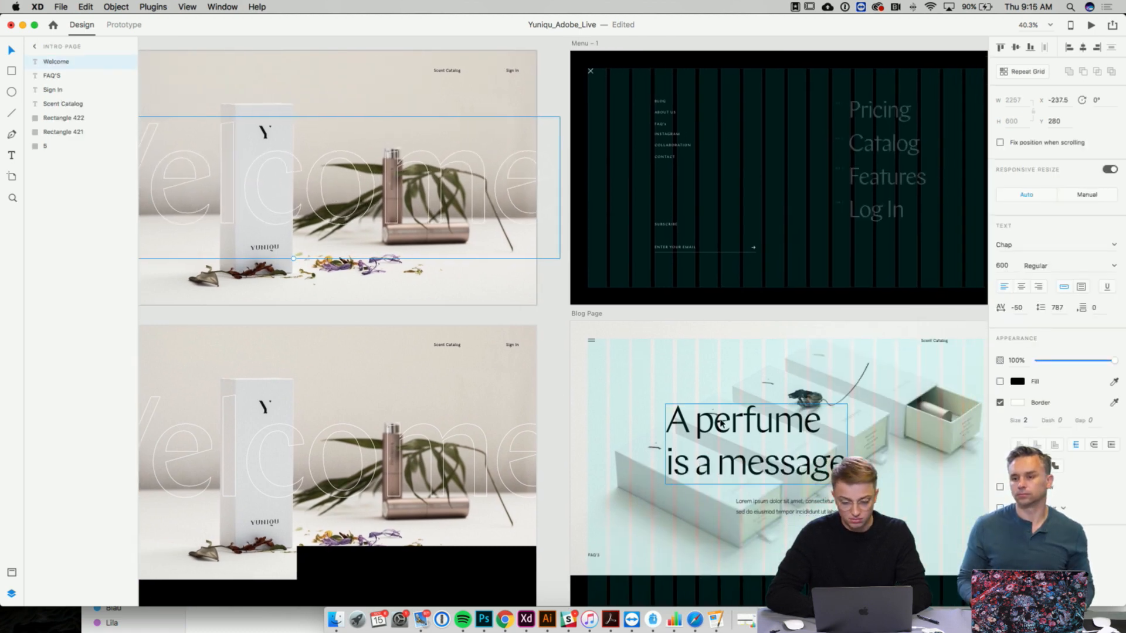
- Inspect the text settings of the "A perfume is a message" and "The beauty Box for Perfumes" headings
left_click(721, 423)
scroll(722, 424, "right", 2)
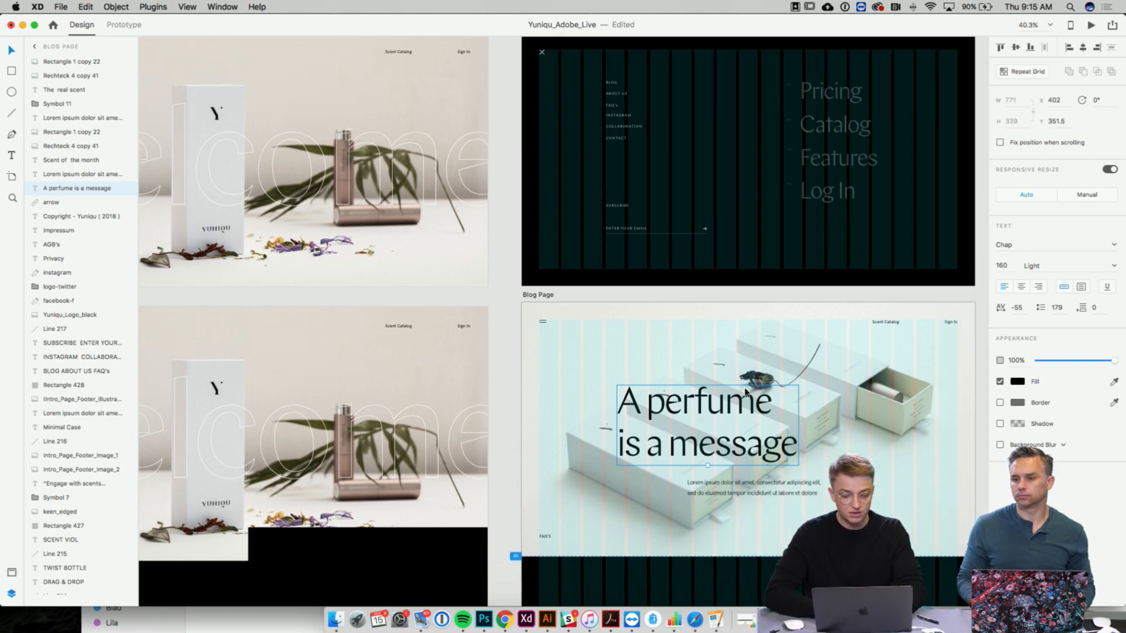
scroll(728, 352, "down", 6)
left_click(385, 449)
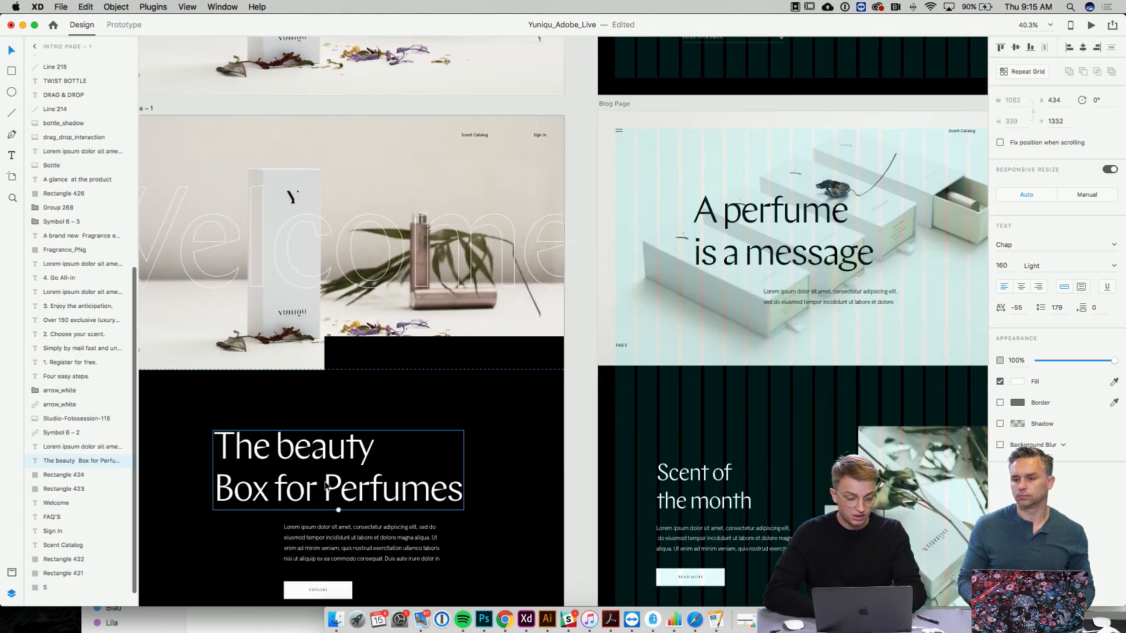
- Inspect the text settings of the large Pricing, Catalog, Features and Log In links on the Menu – 1 artboard
scroll(326, 485, "right", 5)
scroll(325, 486, "up", 3)
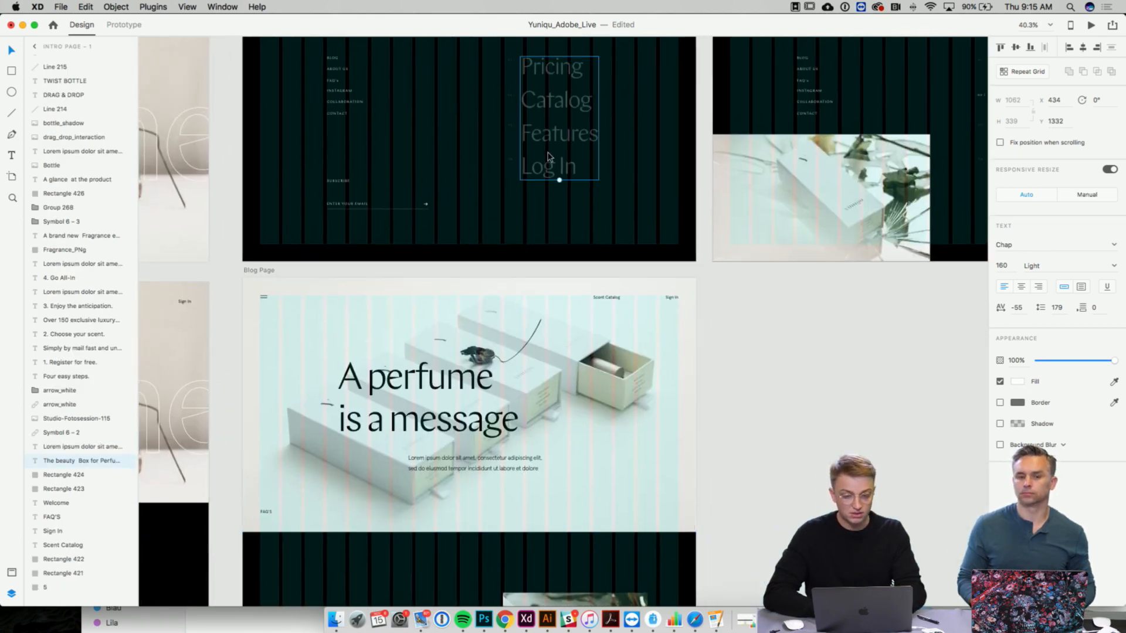
double_click(560, 161)
scroll(551, 164, "down", 2)
scroll(549, 157, "down", 2)
scroll(548, 156, "left", 1)
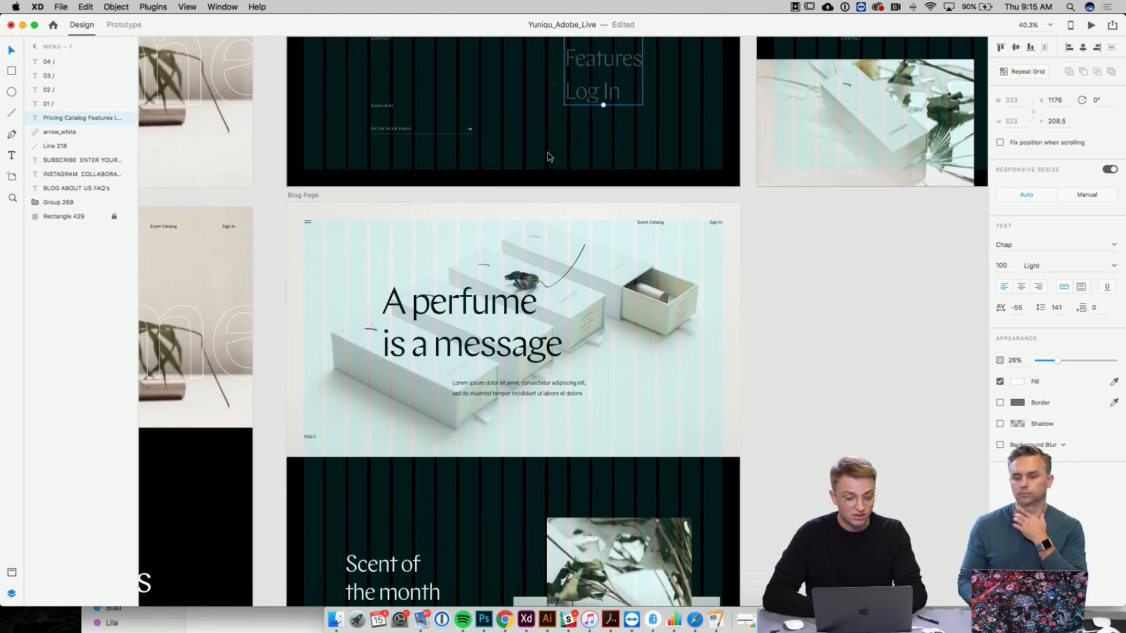
- Show the document assets, try the Apercu — 26pt character style on the large menu links, and undo it
left_click(11, 572)
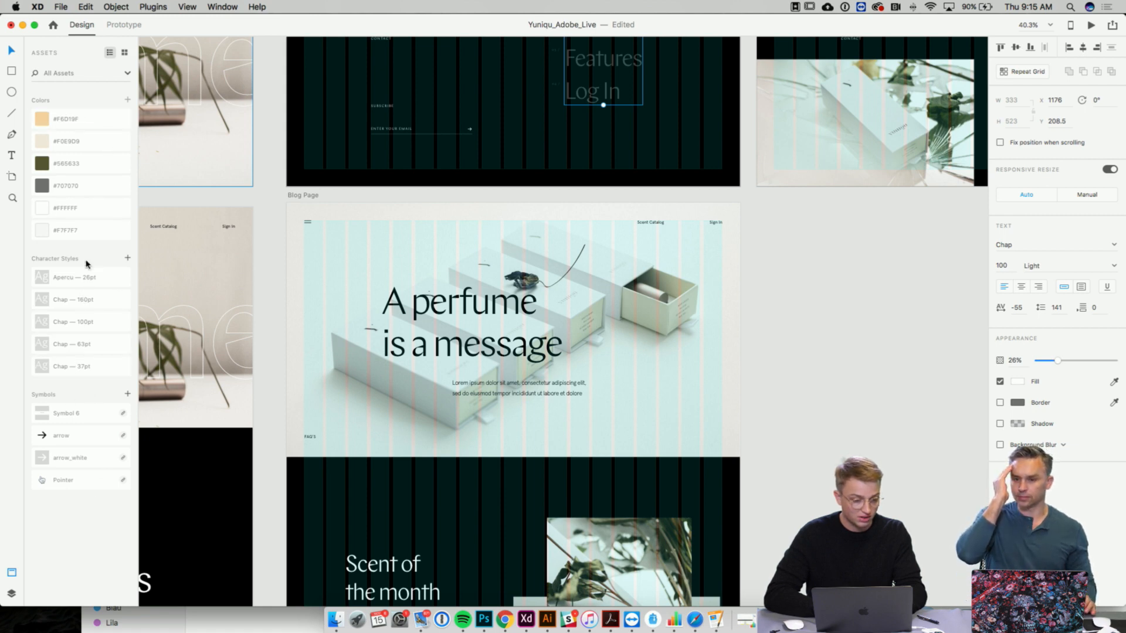
left_click(93, 281)
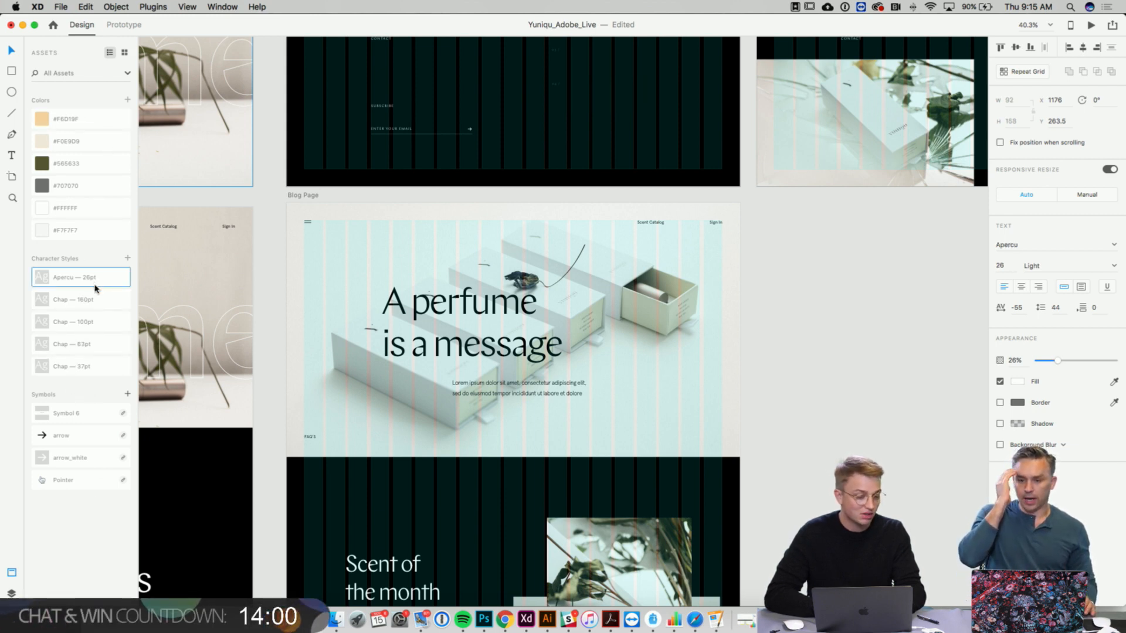
key("super+z")
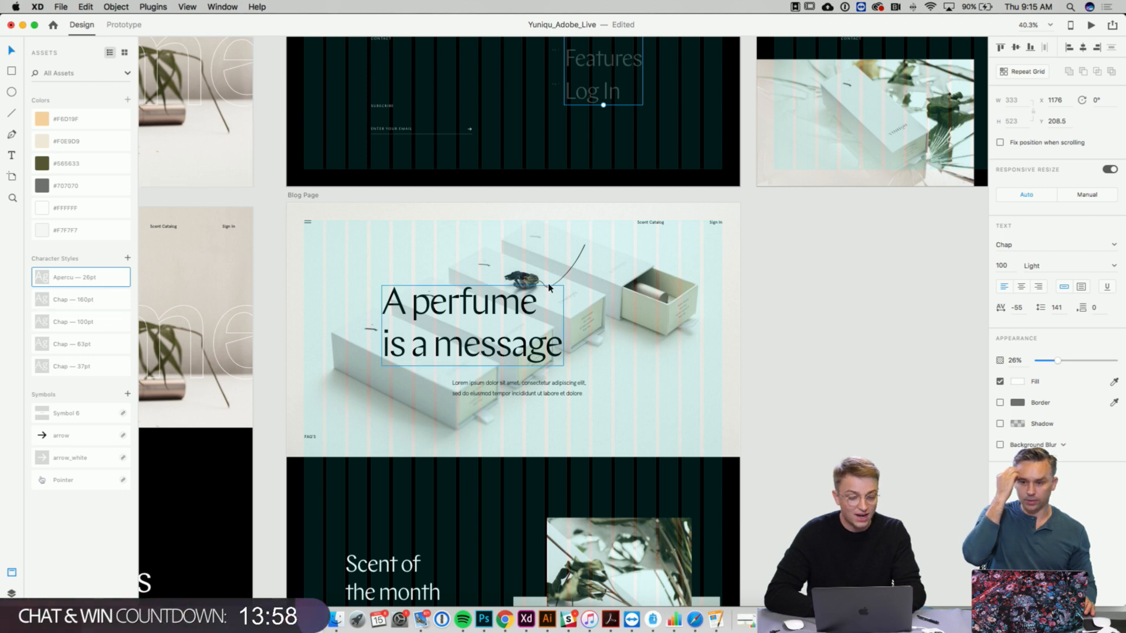
- Fill the back and front image frames beside "The real scent" with Rechteck 4 copy 31.png and Rectangle 1 copy 21.png from the Blog_Page folder
left_click(608, 294)
scroll(609, 295, "down", 10)
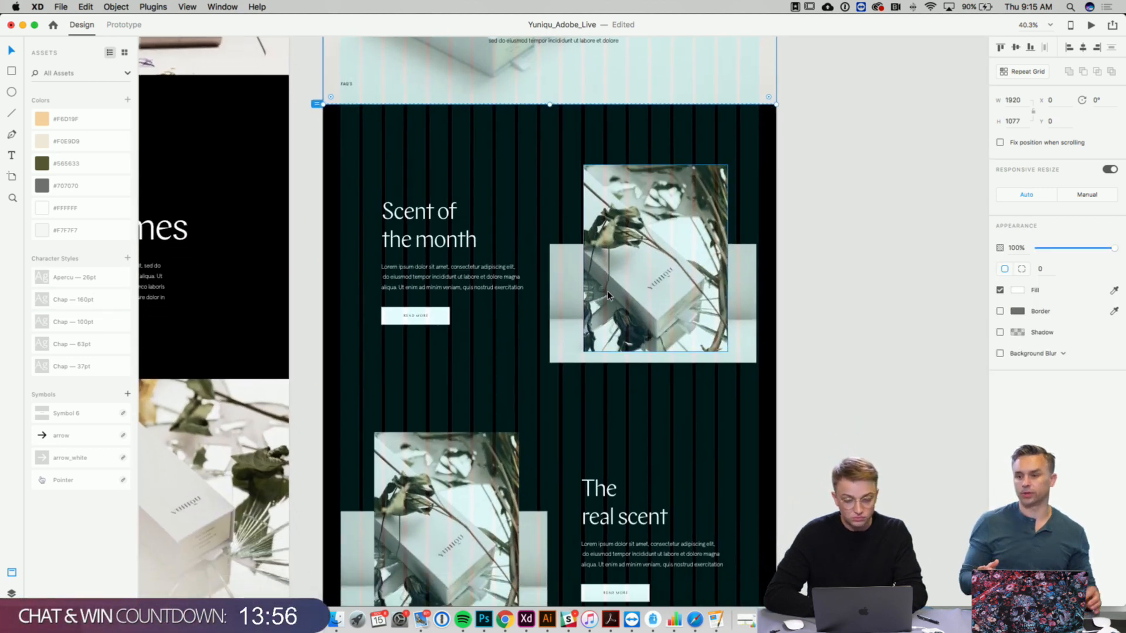
scroll(608, 295, "down", 4)
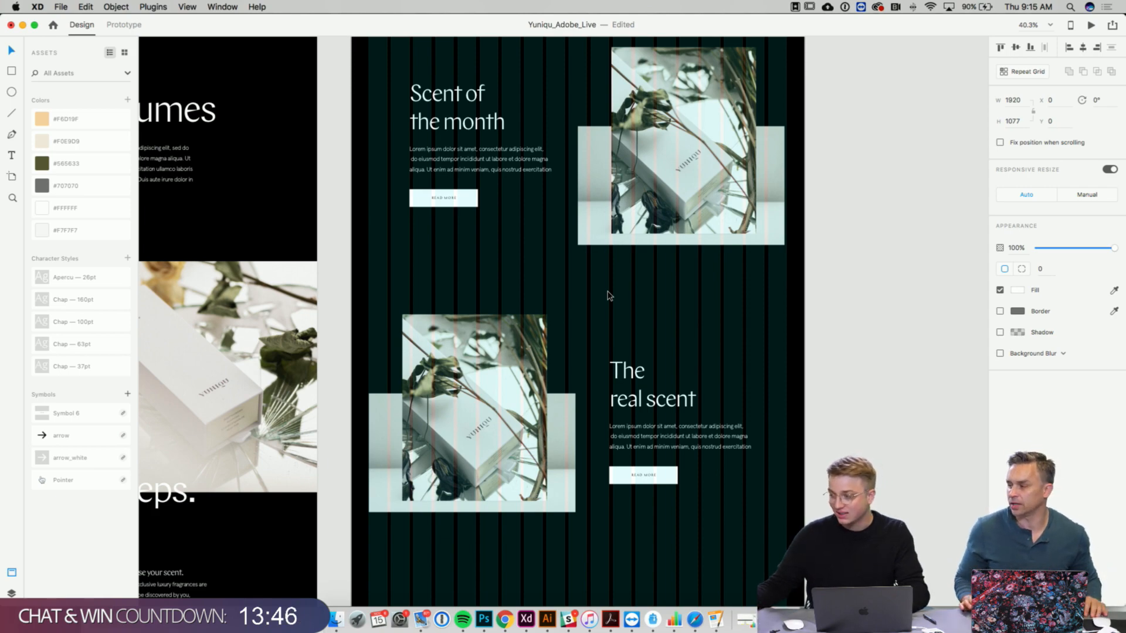
scroll(608, 361, "down", 2)
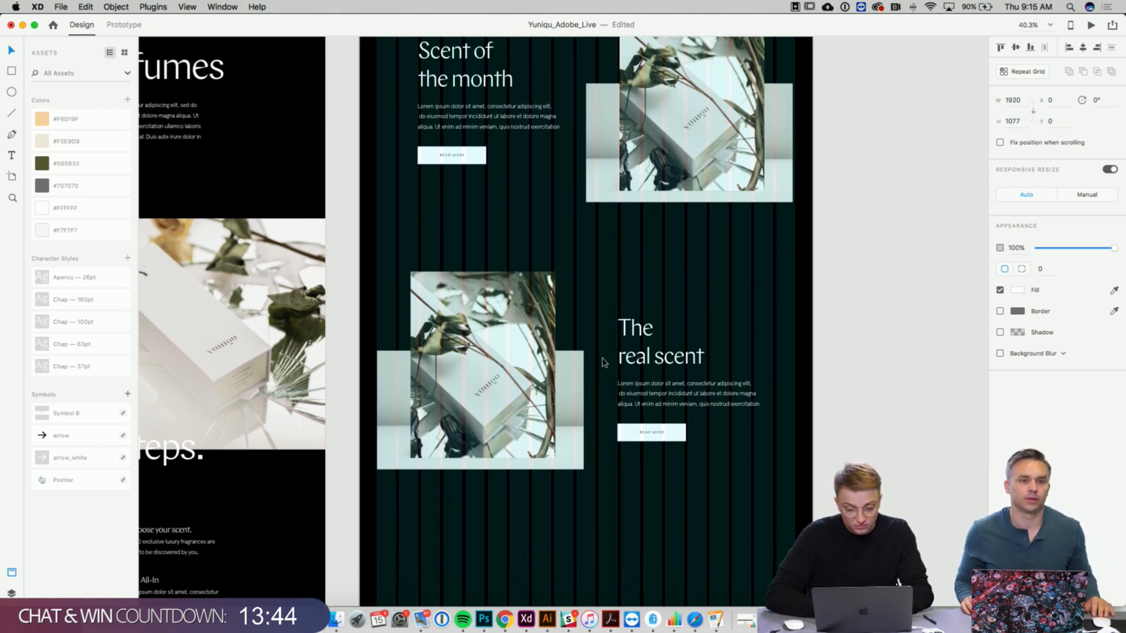
key("ctrl+Up")
left_click(707, 223)
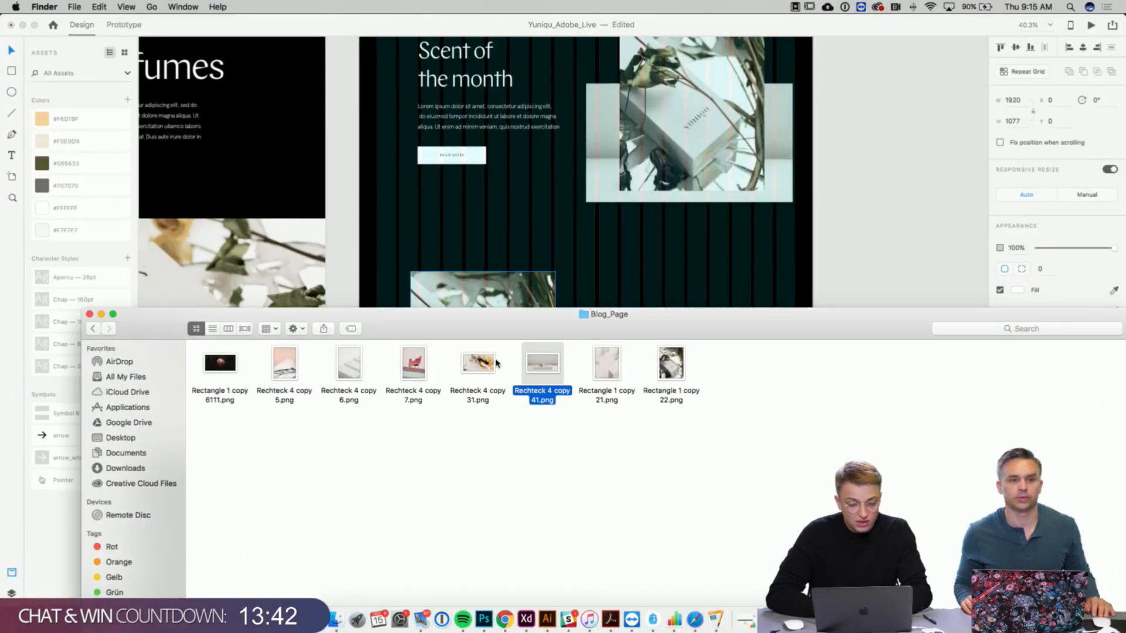
left_click_drag(517, 333, 515, 494)
left_click(480, 536)
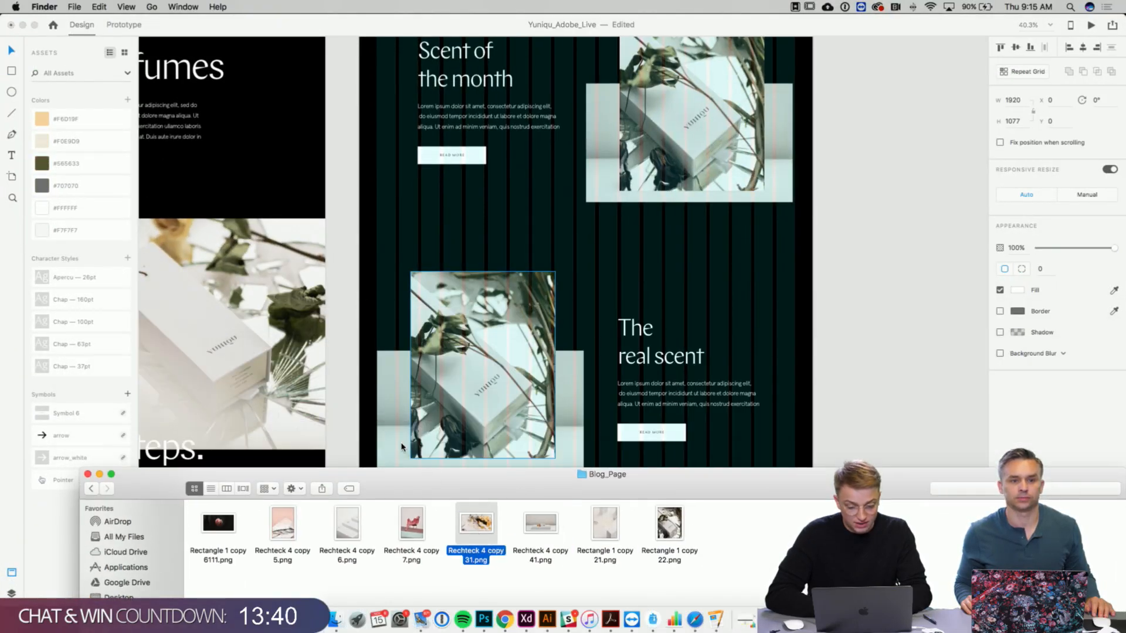
left_click_drag(481, 532, 397, 449)
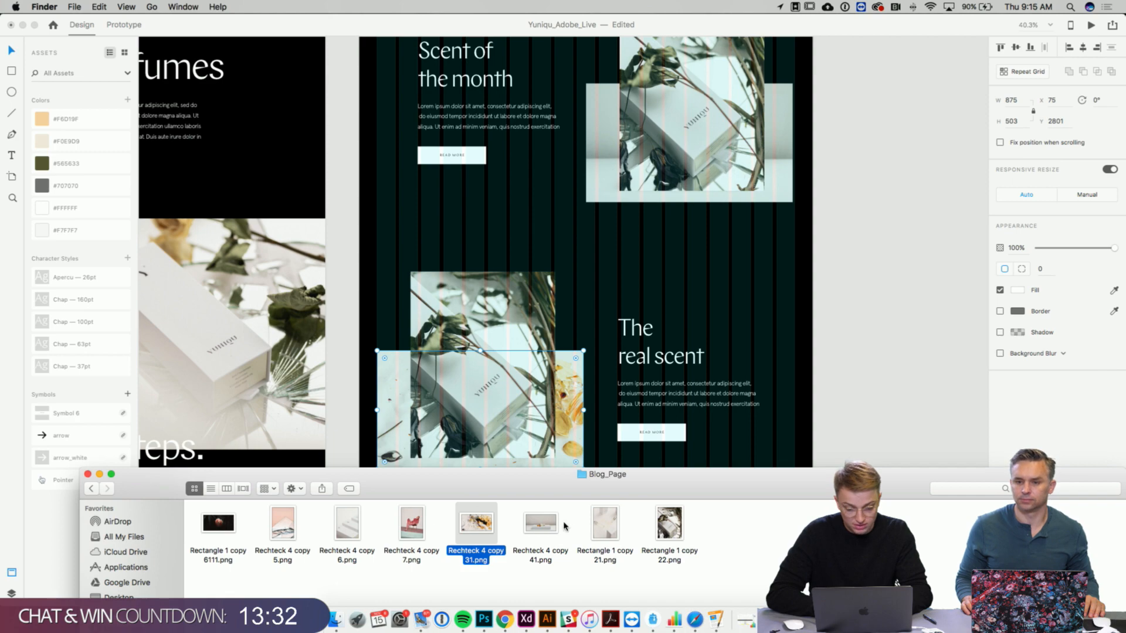
left_click(604, 528)
left_click_drag(604, 524, 494, 352)
- Examine the headline and body text styles on the Style Guide artboard
scroll(628, 276, "up", 2)
scroll(628, 277, "up", 15)
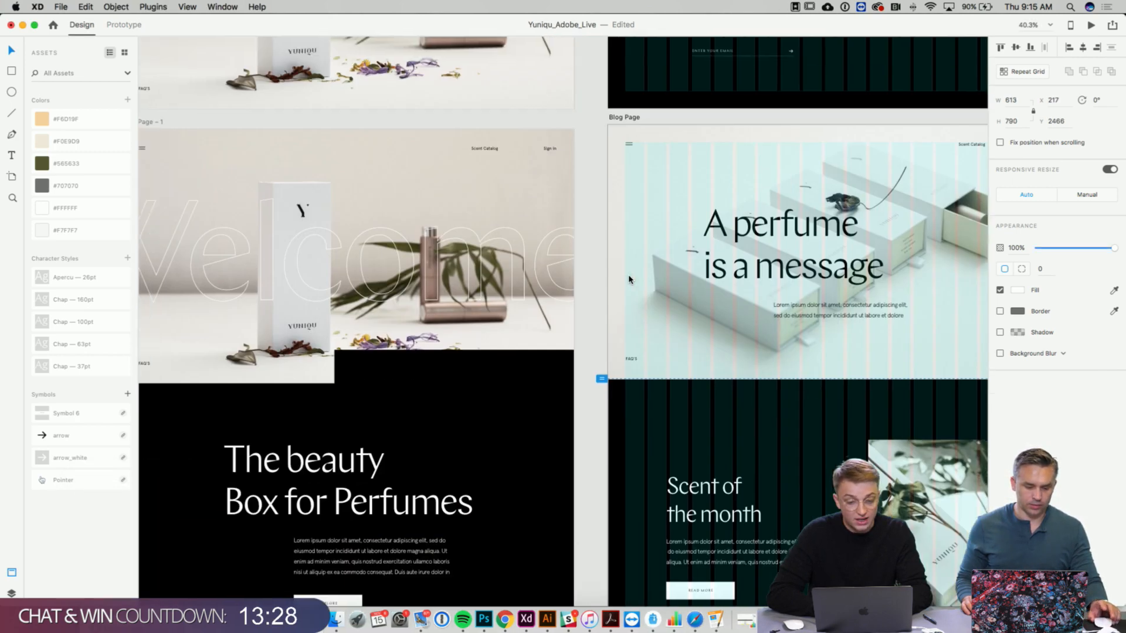
scroll(629, 277, "left", 6)
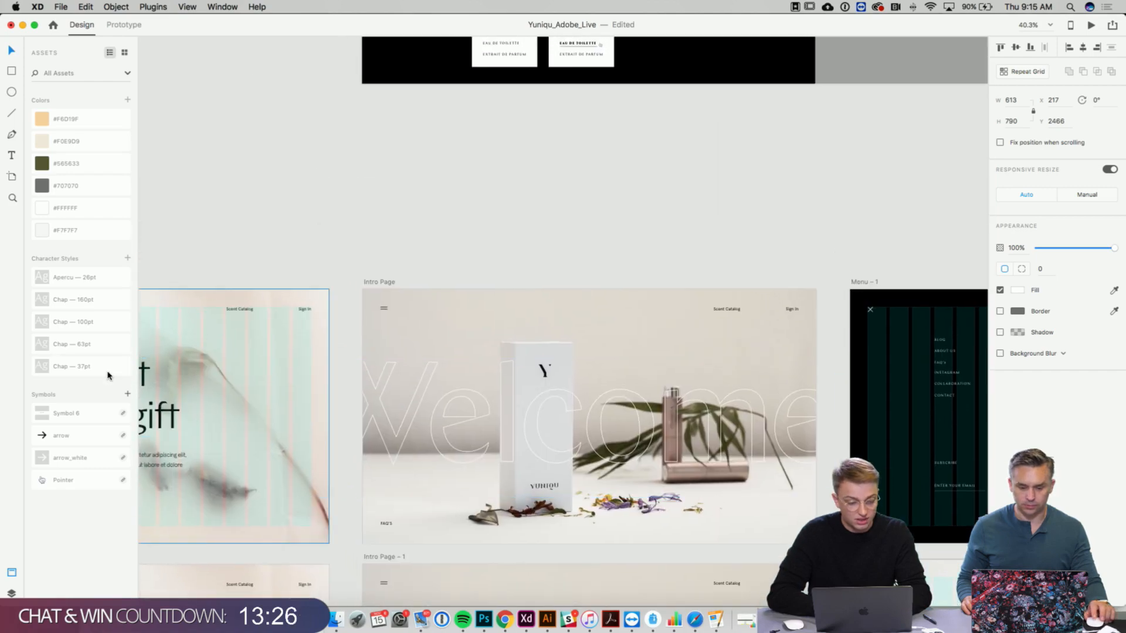
scroll(455, 207, "up", 10)
scroll(456, 206, "right", 2)
scroll(456, 207, "up", 5)
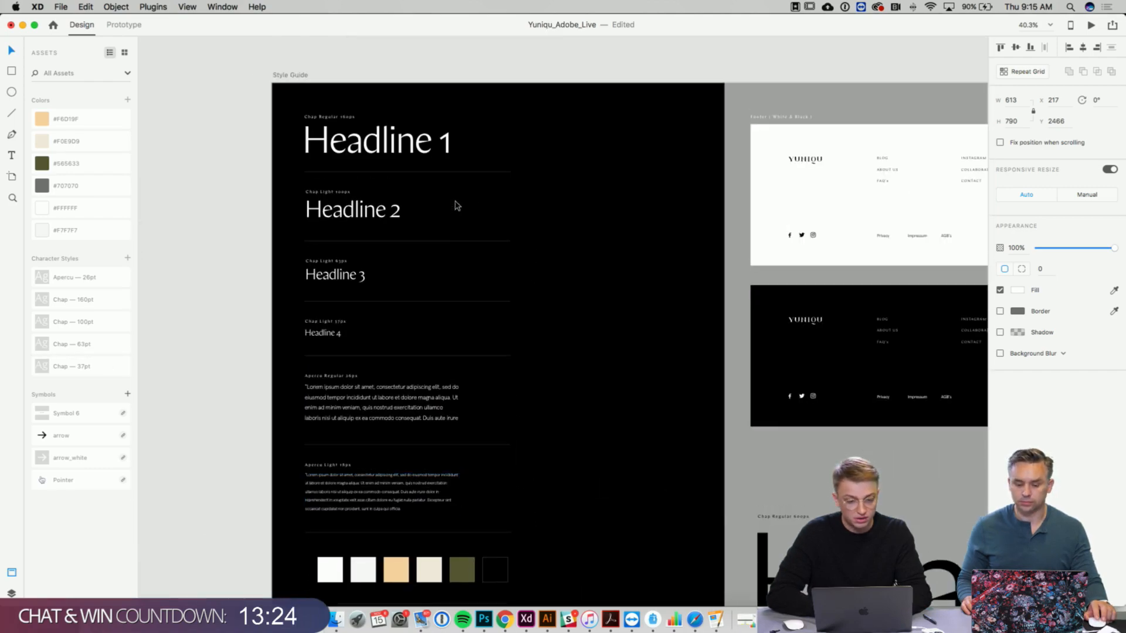
scroll(455, 207, "up", 3)
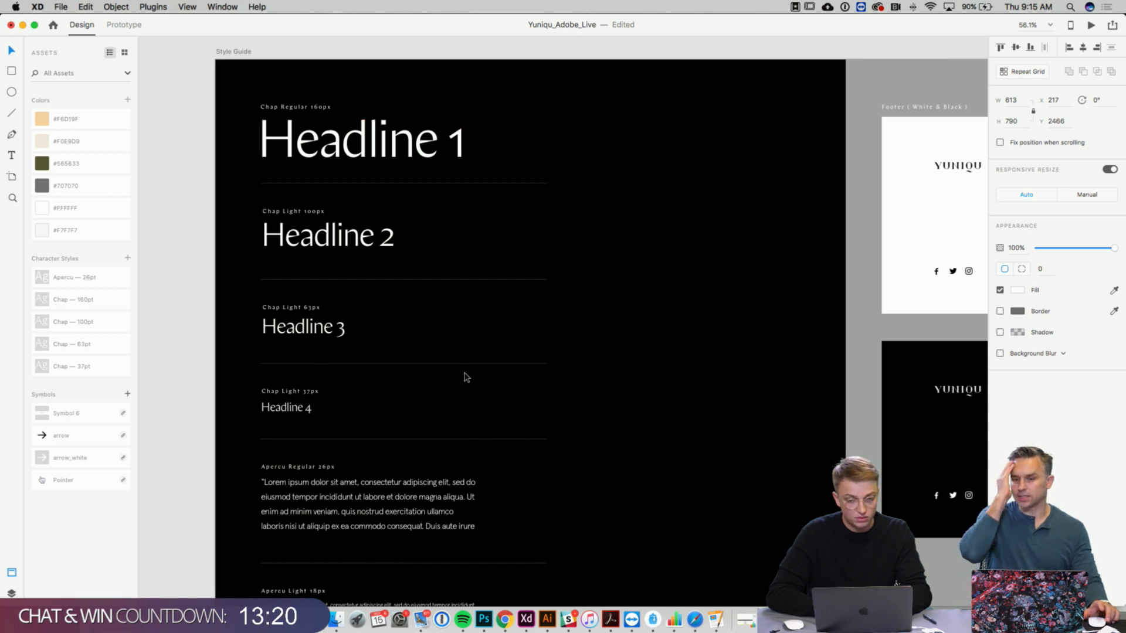
scroll(466, 377, "right", 1)
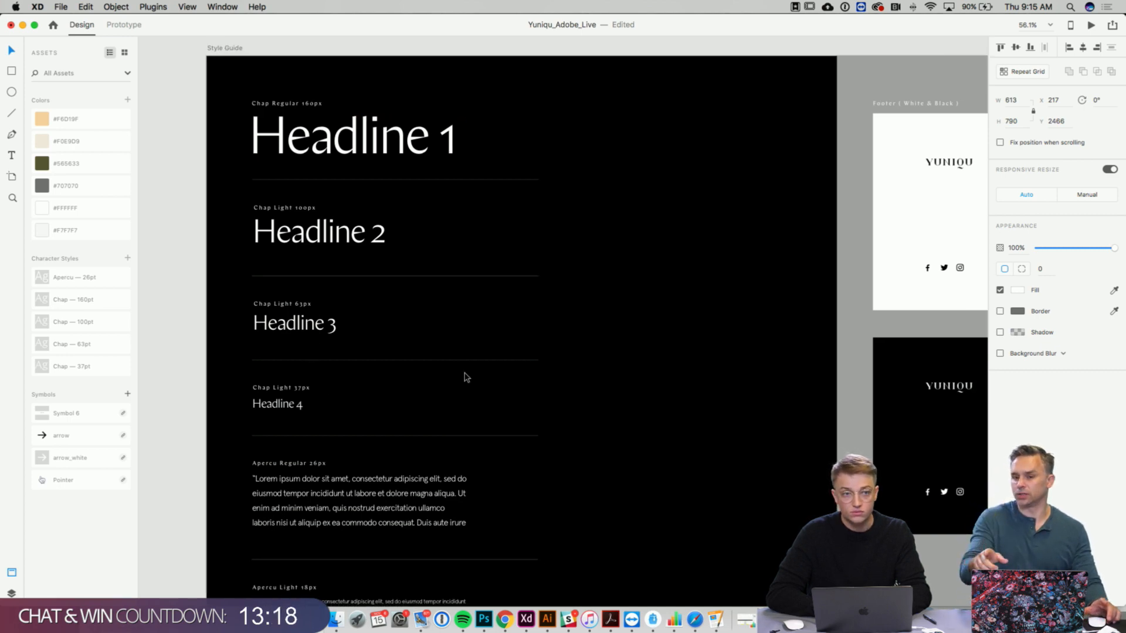
scroll(466, 377, "down", 2)
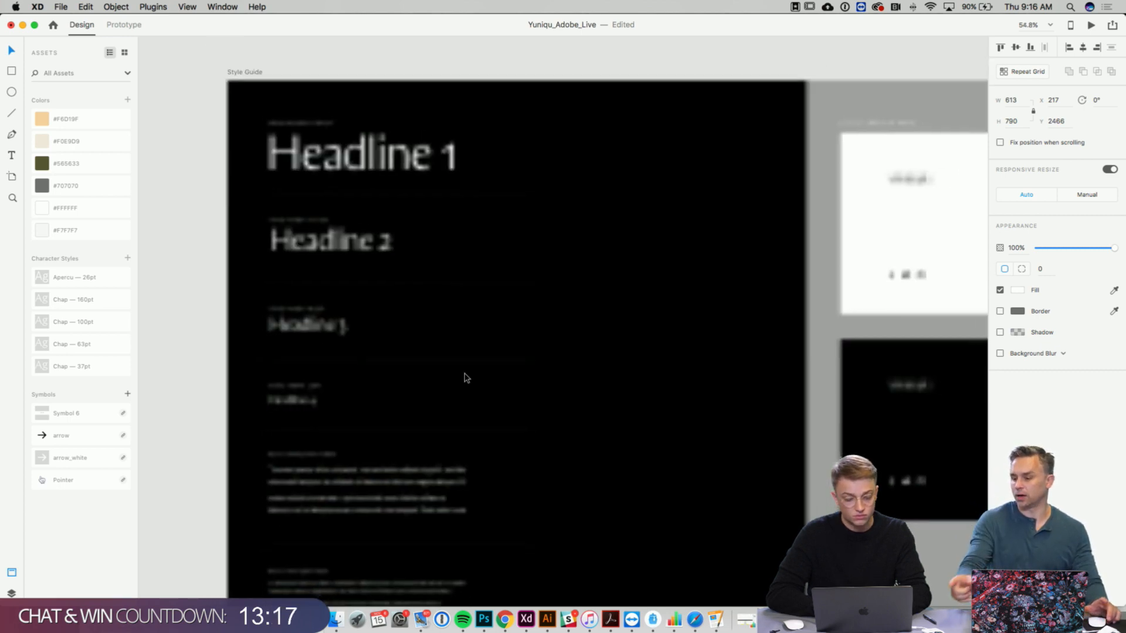
- Highlight the text using the Chap — 63pt character style on the canvas and return to the Blog Page's real scent section
right_click(86, 346)
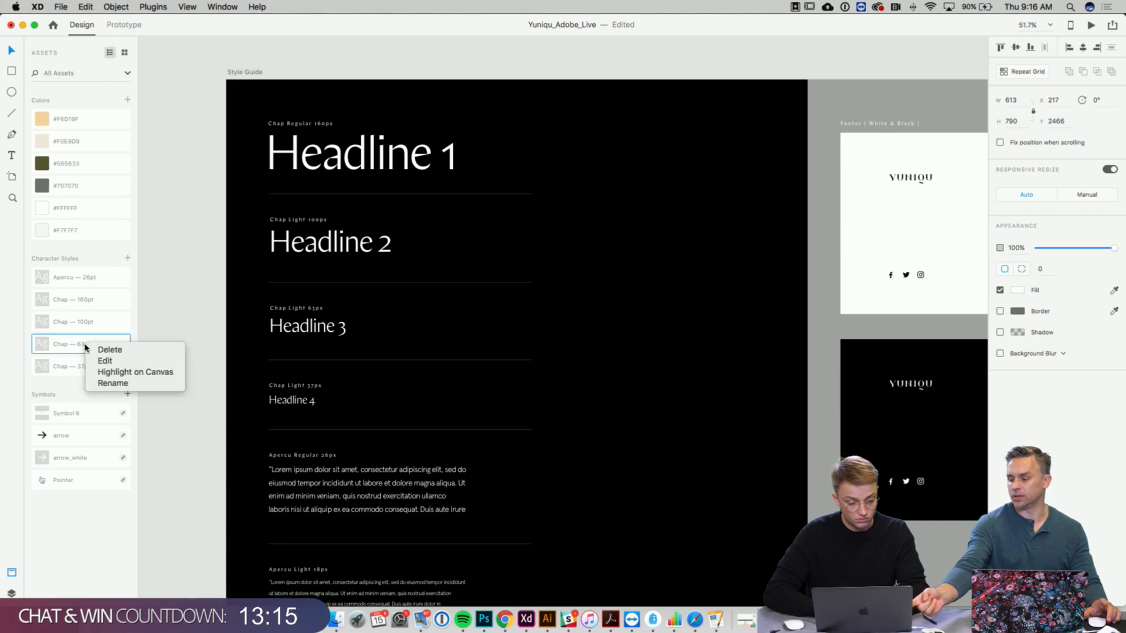
left_click(138, 376)
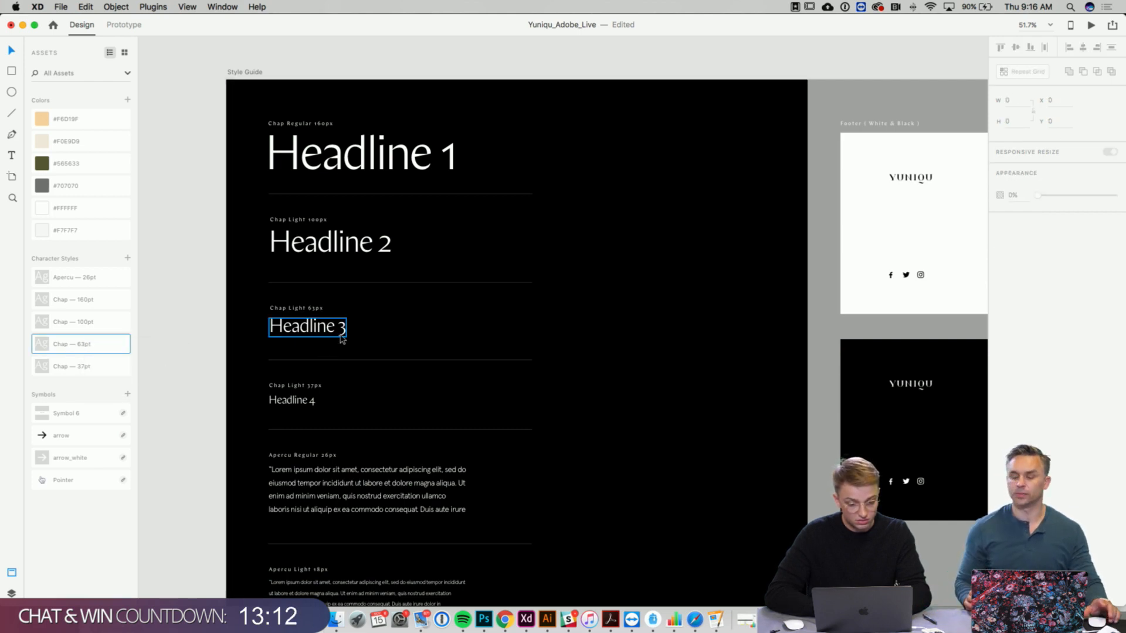
scroll(338, 332, "down", 15)
scroll(342, 339, "down", 3)
scroll(341, 339, "right", 6)
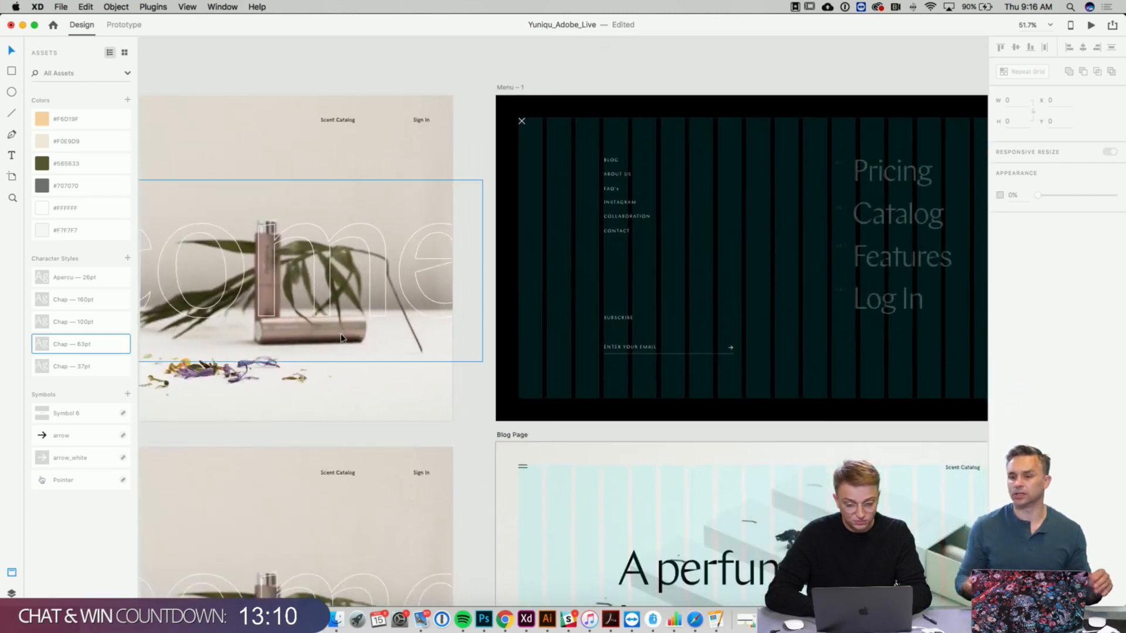
left_click(632, 201)
scroll(632, 200, "down", 5)
scroll(631, 200, "down", 10)
scroll(632, 200, "left", 1)
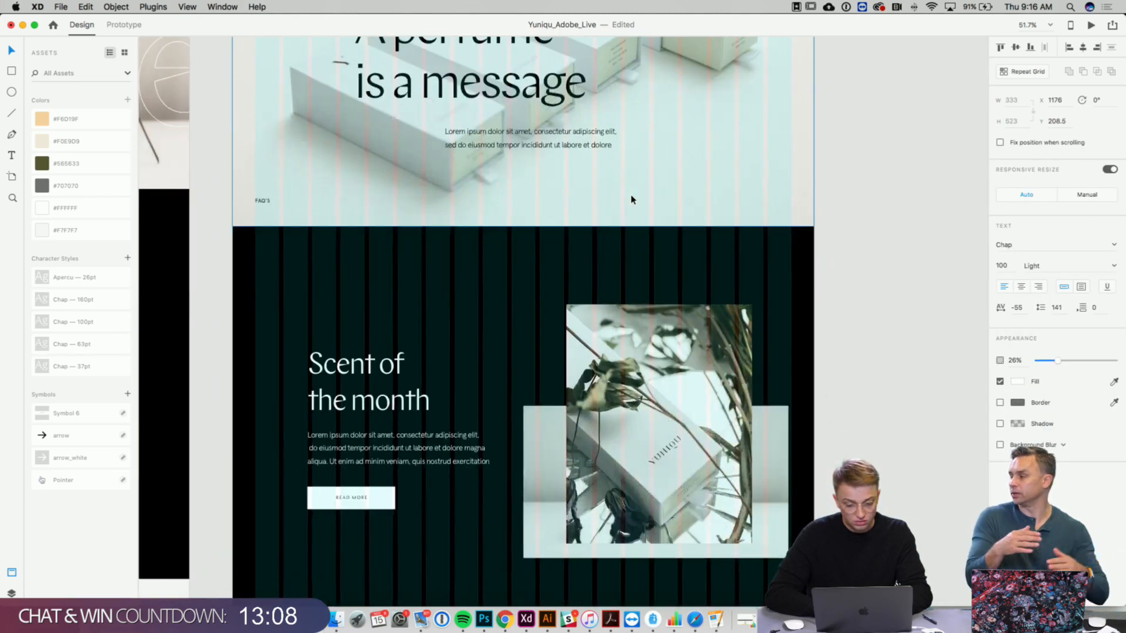
scroll(631, 200, "down", 2)
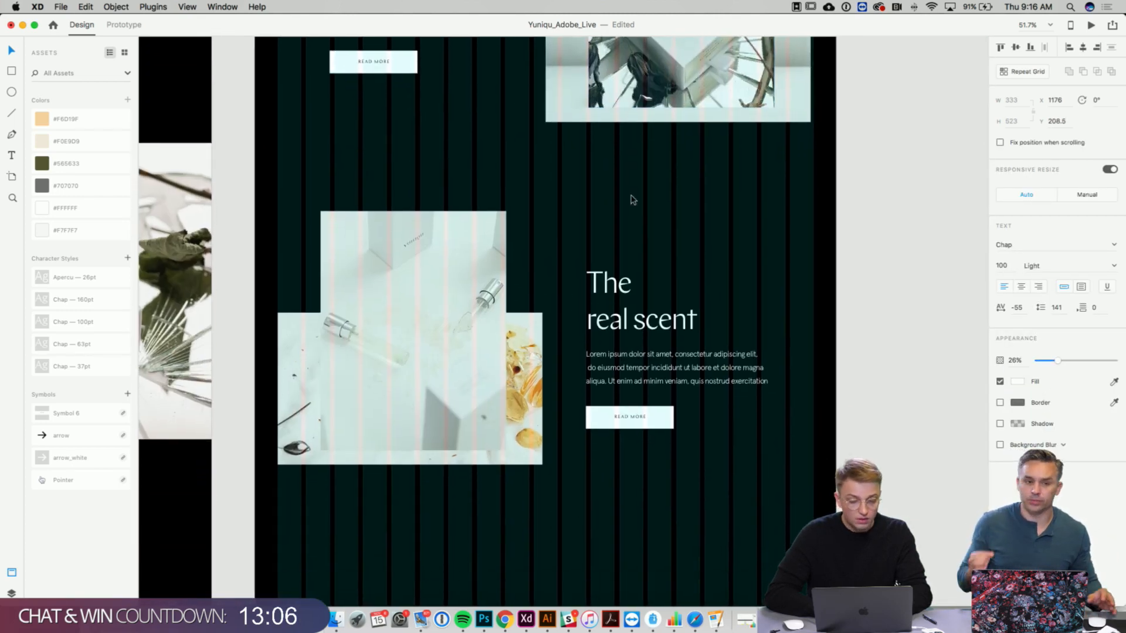
- Try shifting the wide back image of the real scent section slightly, and restore its position
left_click(529, 347)
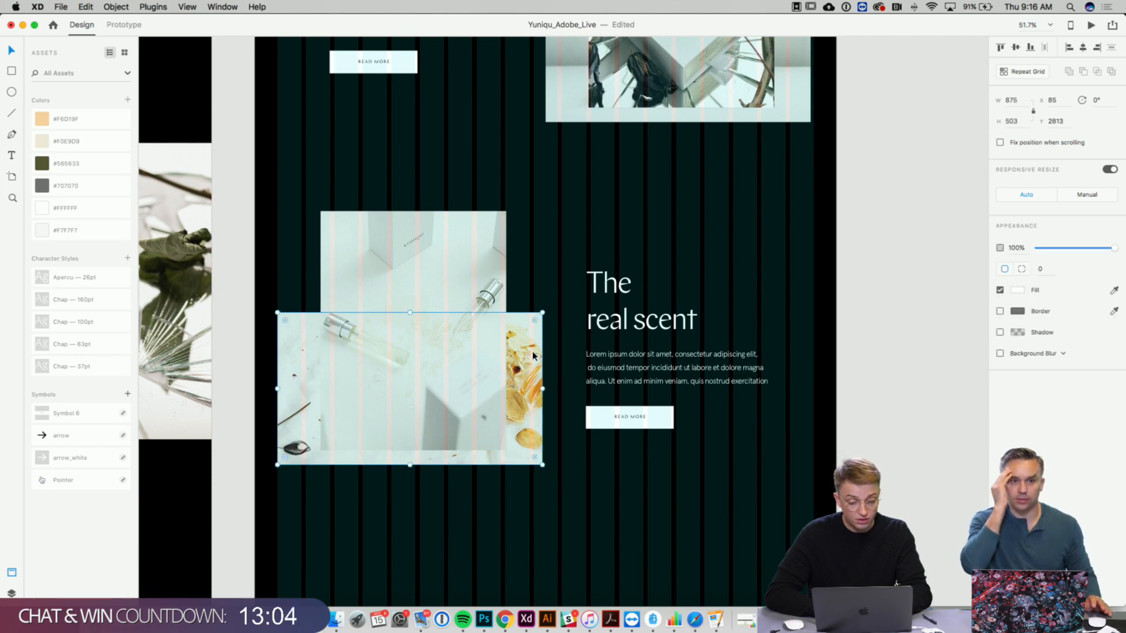
left_click_drag(534, 356, 536, 359)
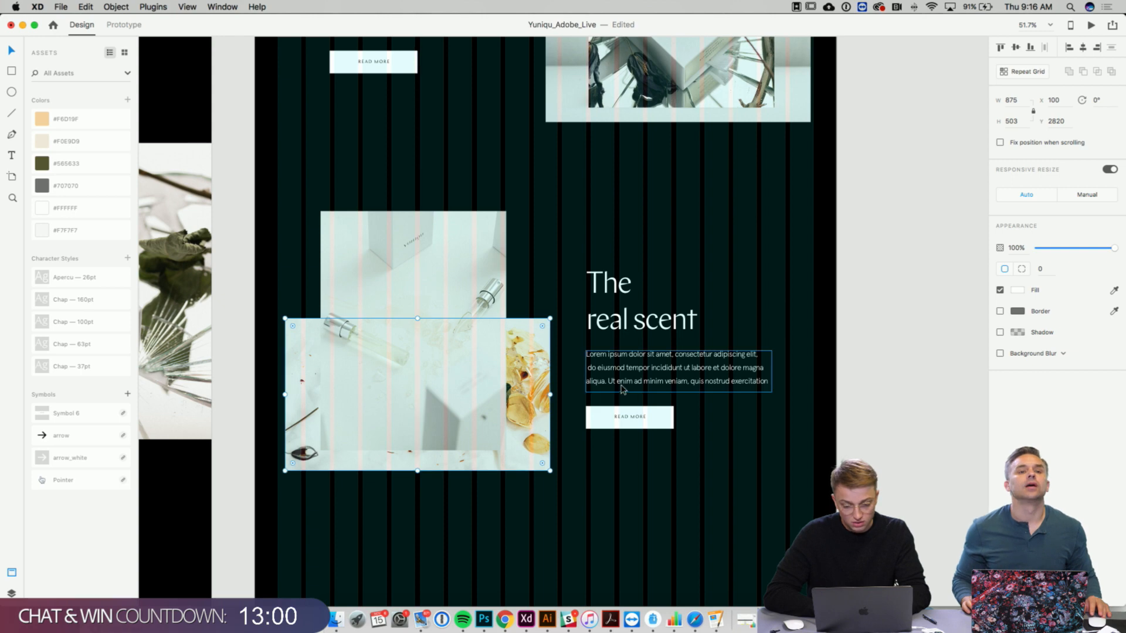
left_click(578, 413)
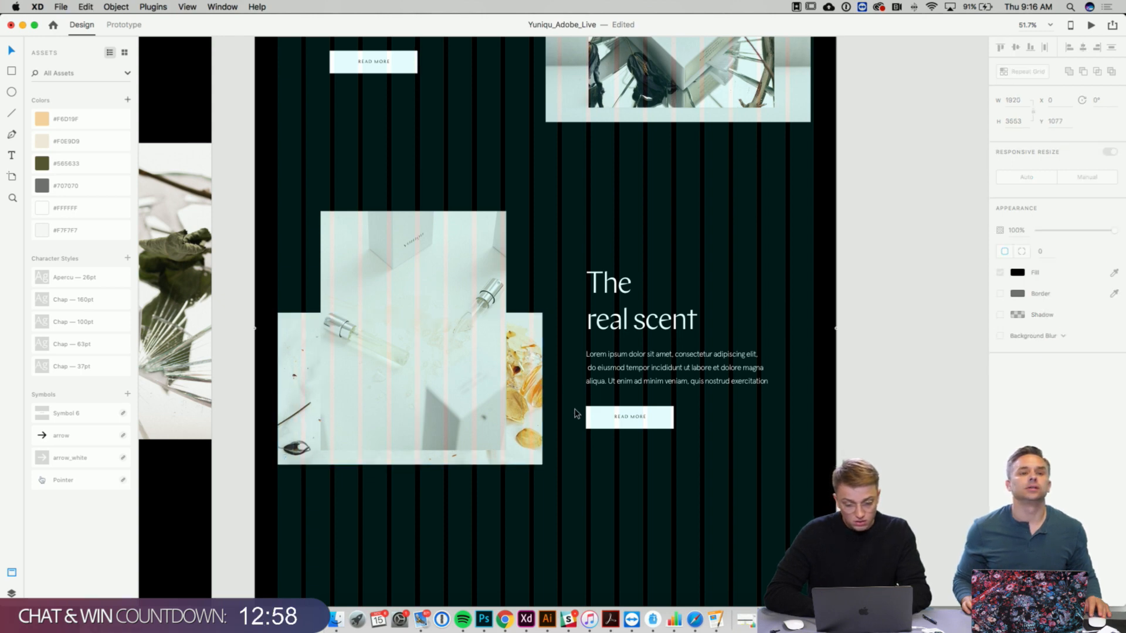
- Duplicate the READ MORE label out of the real scent button and place the copy below the section at X 895, Y 3442
scroll(575, 415, "down", 2)
scroll(577, 412, "down", 4)
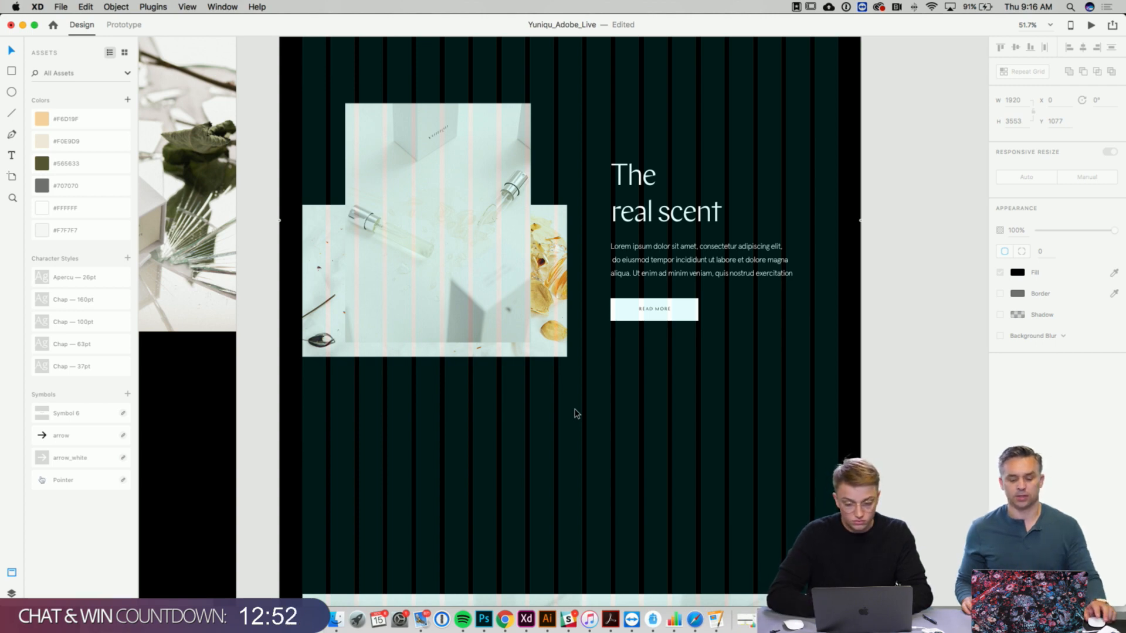
scroll(577, 413, "down", 1)
left_click(663, 285)
double_click(667, 287)
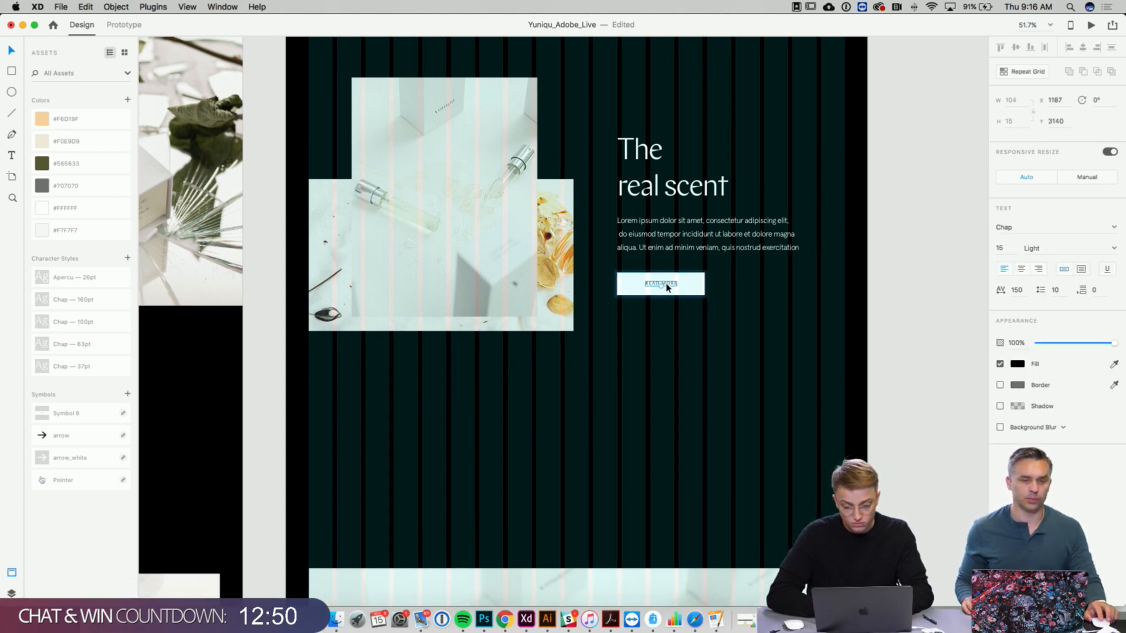
left_click_drag(666, 287, 578, 379)
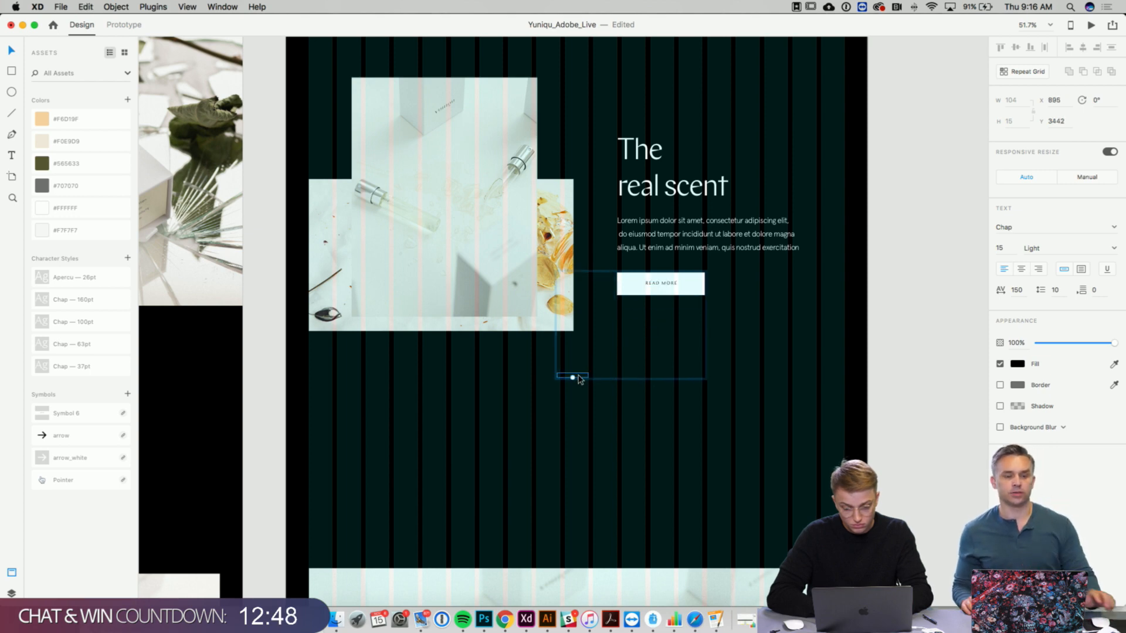
- Change the copied label's text to LOAD MORE and set its fill to white, #FFFFFF
double_click(579, 379)
key("BackSpace")
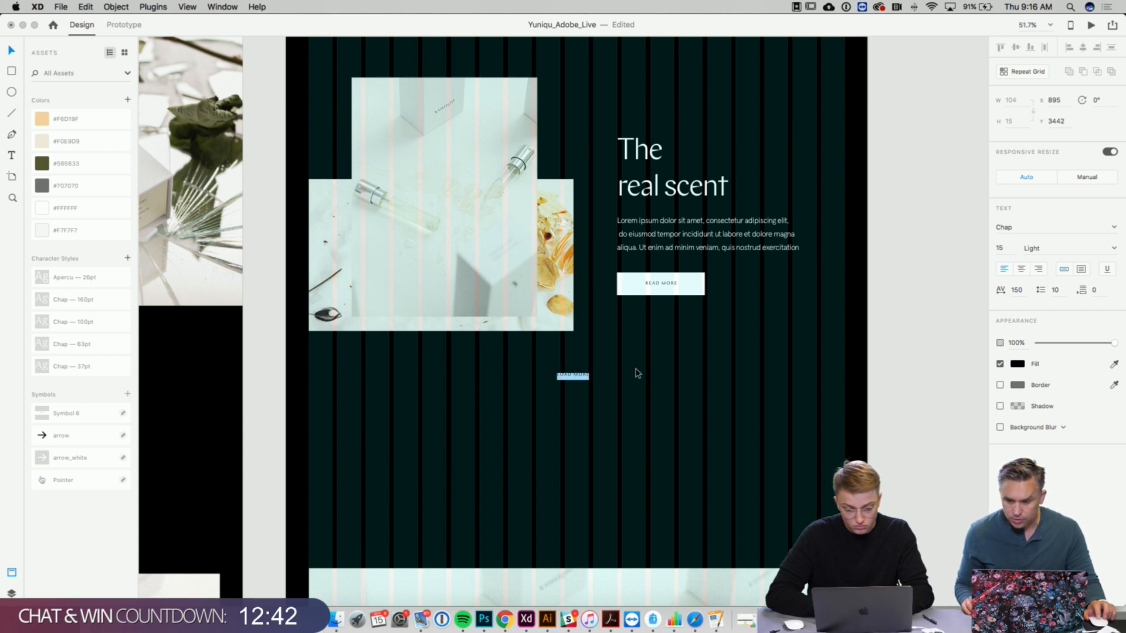
left_click(1018, 366)
left_click_drag(943, 368, 847, 255)
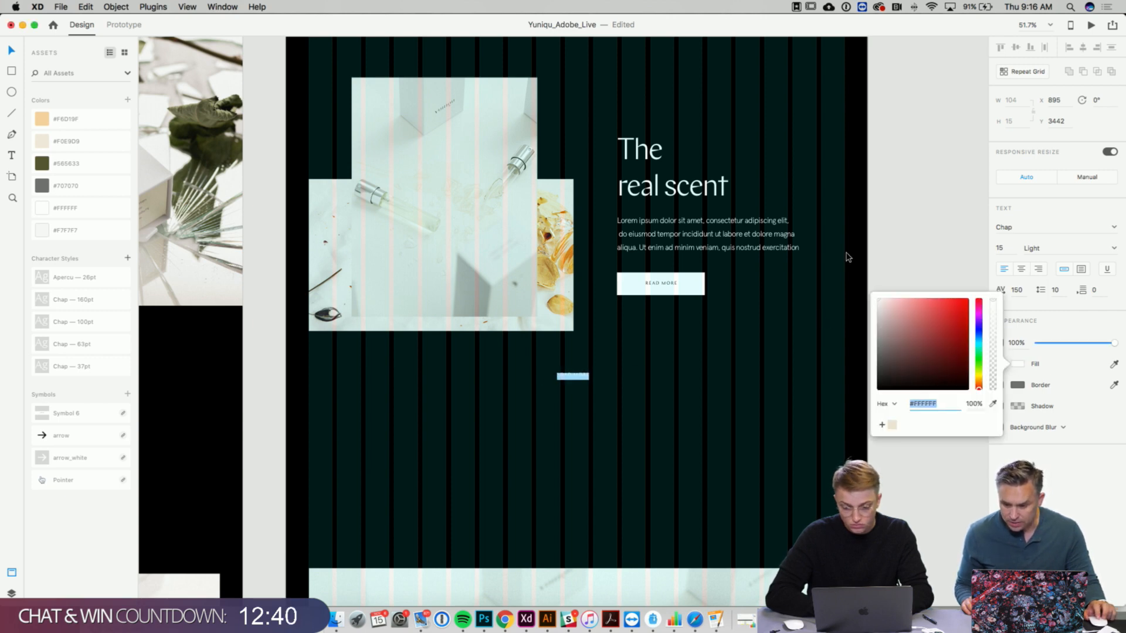
- Underline the LOAD MORE label's text and finish editing it
left_click(633, 384)
double_click(580, 379)
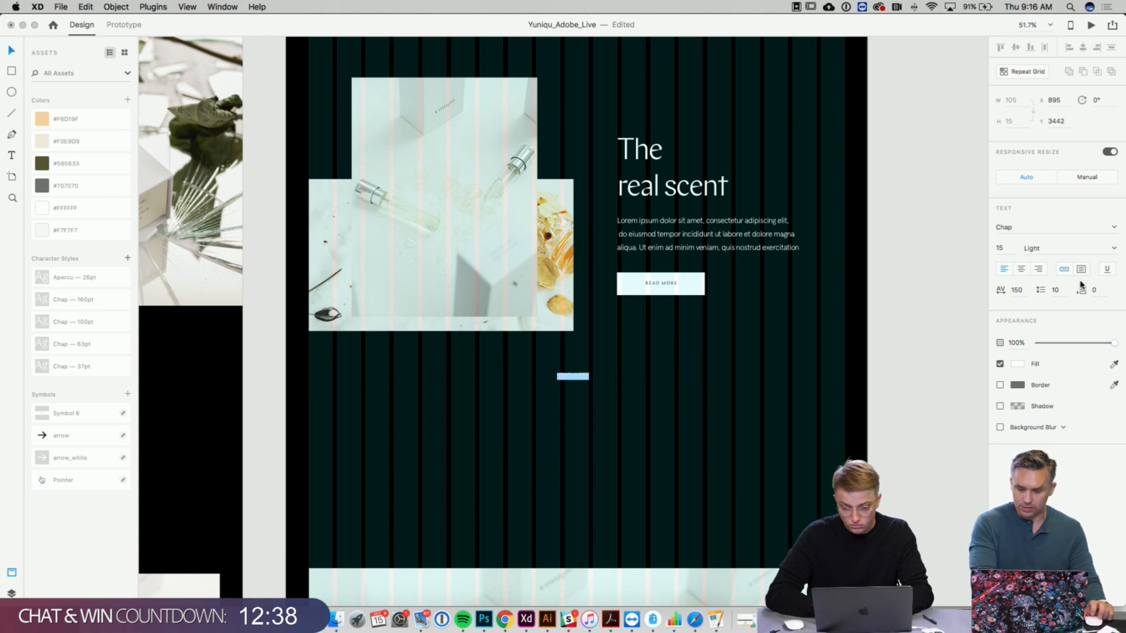
double_click(584, 375)
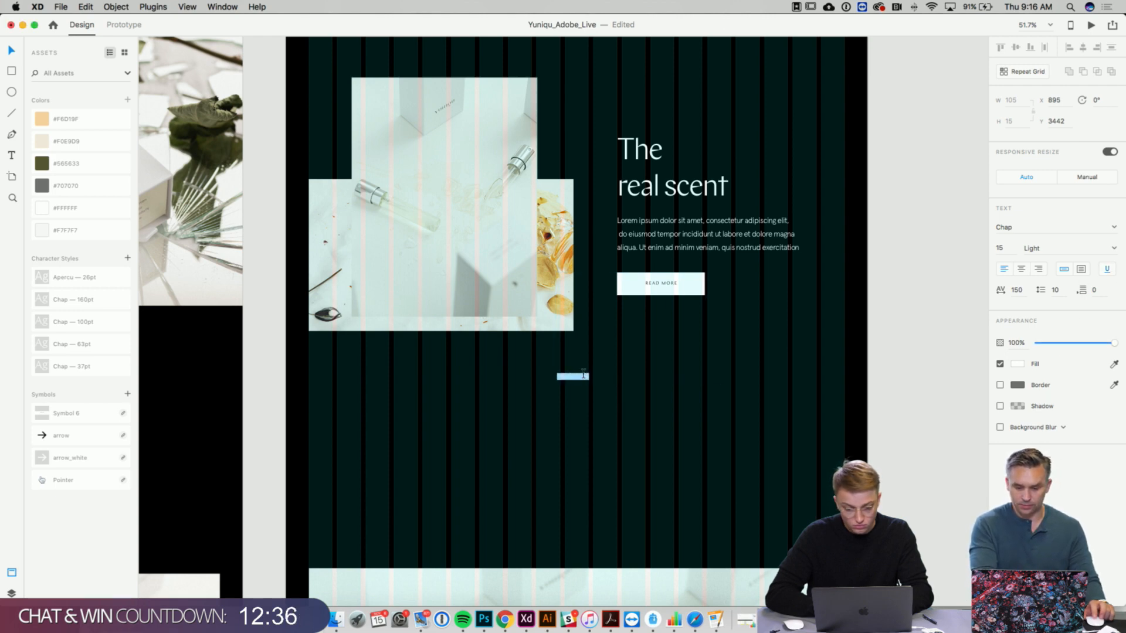
key("Escape")
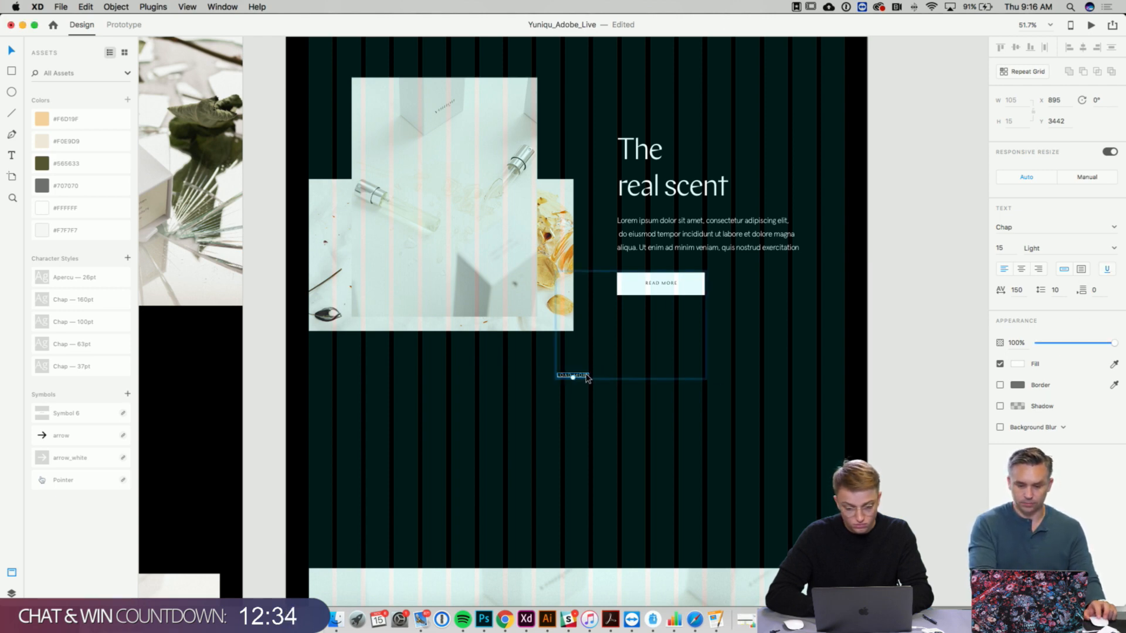
right_click(587, 378)
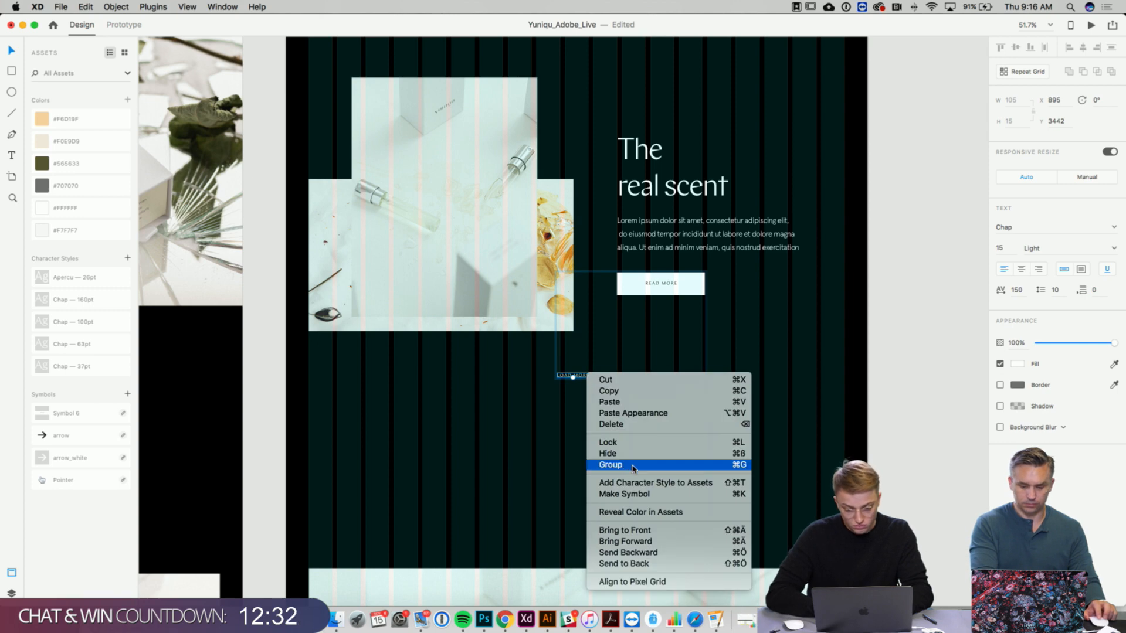
left_click(540, 399)
right_click(659, 284)
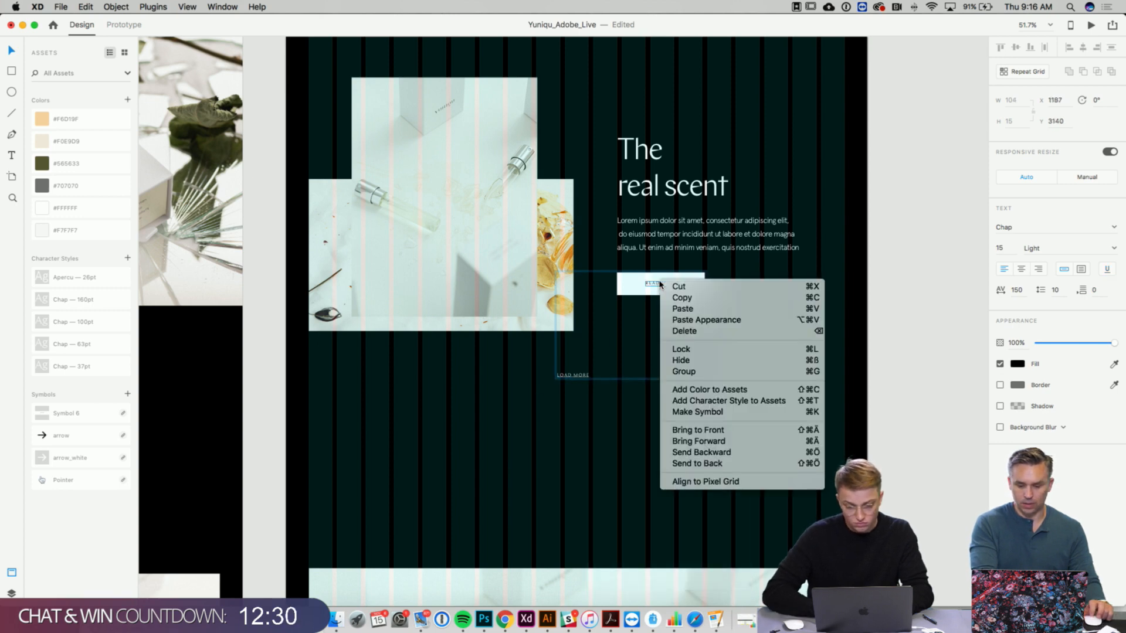
left_click(643, 287)
right_click(633, 287)
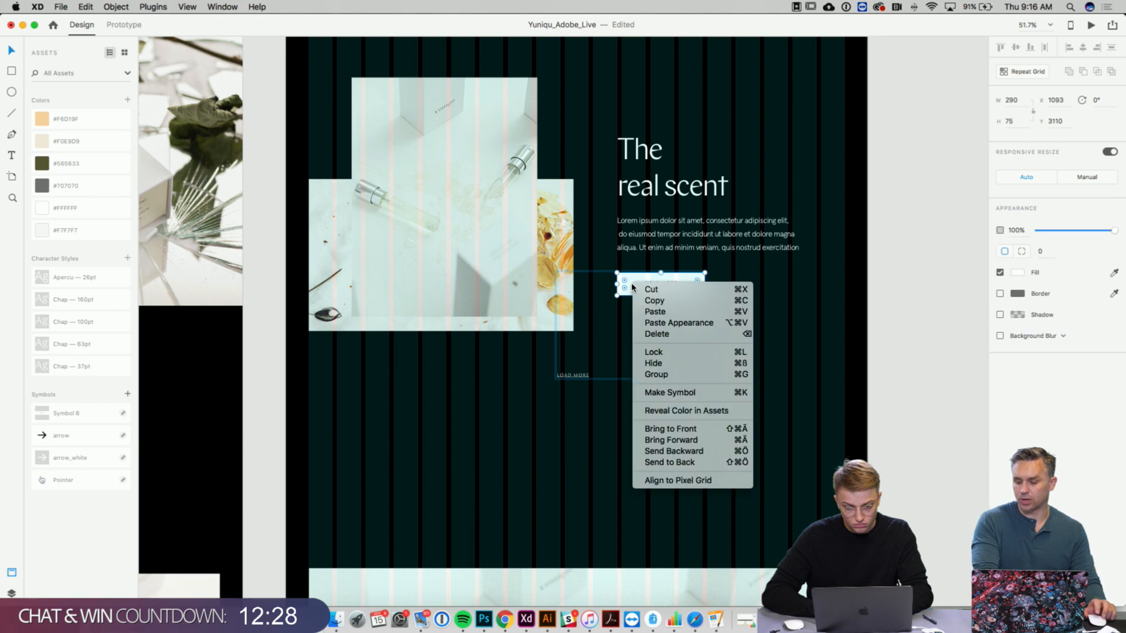
left_click(645, 301)
left_click(573, 376)
left_click(593, 384)
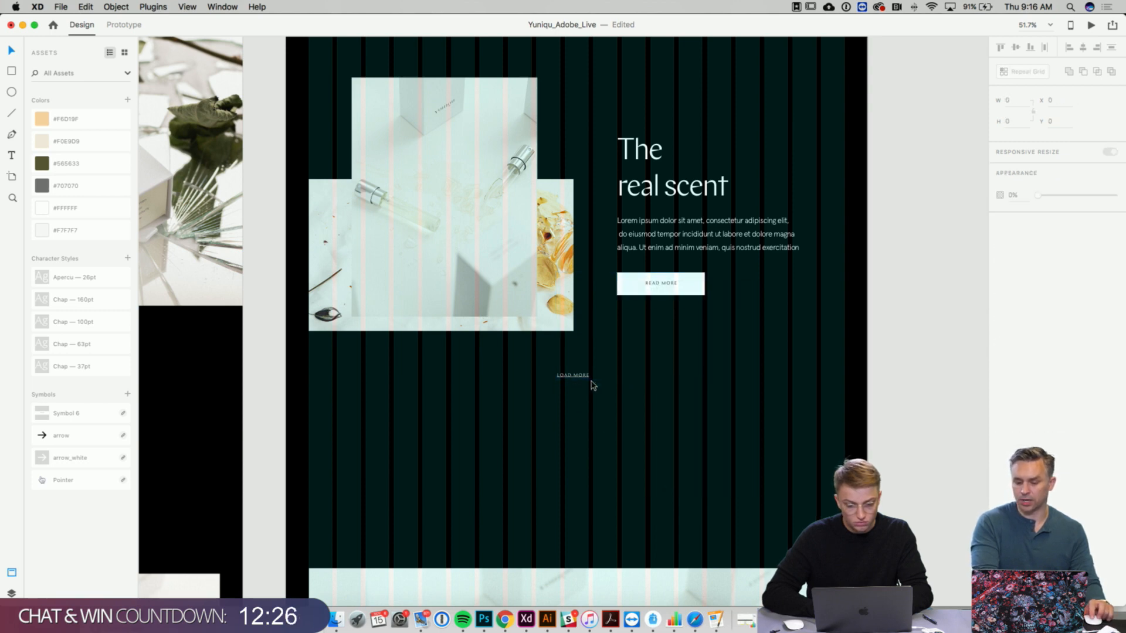
- Move the LOAD MORE label slightly down to X 855, Y 3477 beneath the real scent section
double_click(578, 377)
left_click_drag(574, 377, 570, 391)
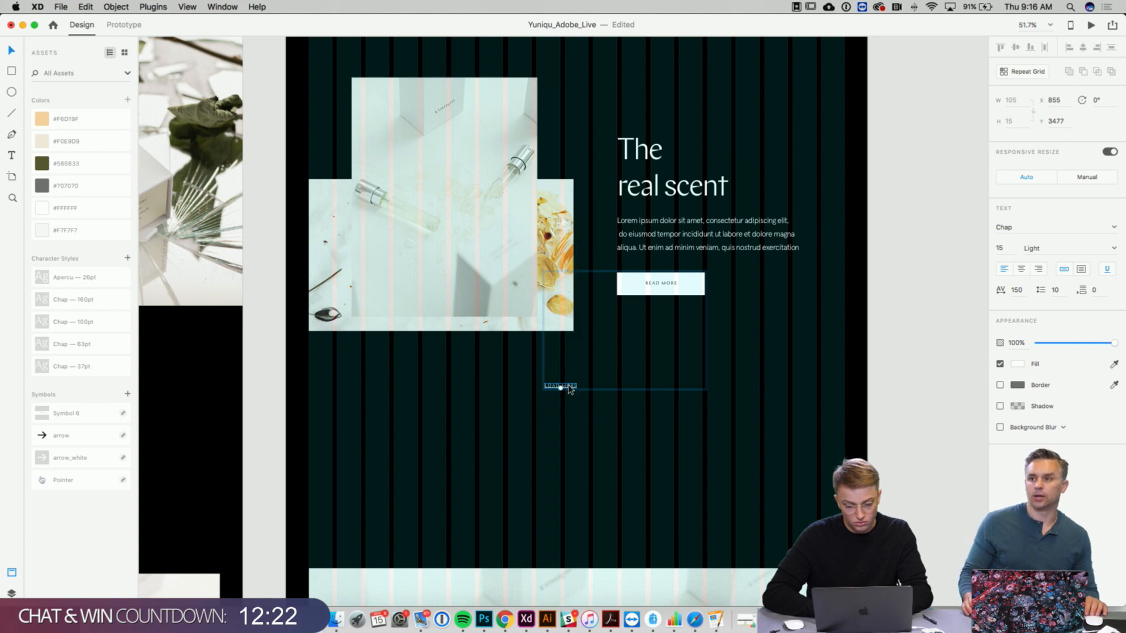
left_click(597, 456)
scroll(598, 457, "up", 3)
scroll(598, 456, "right", 2)
scroll(597, 456, "left", 2)
scroll(597, 455, "up", 1)
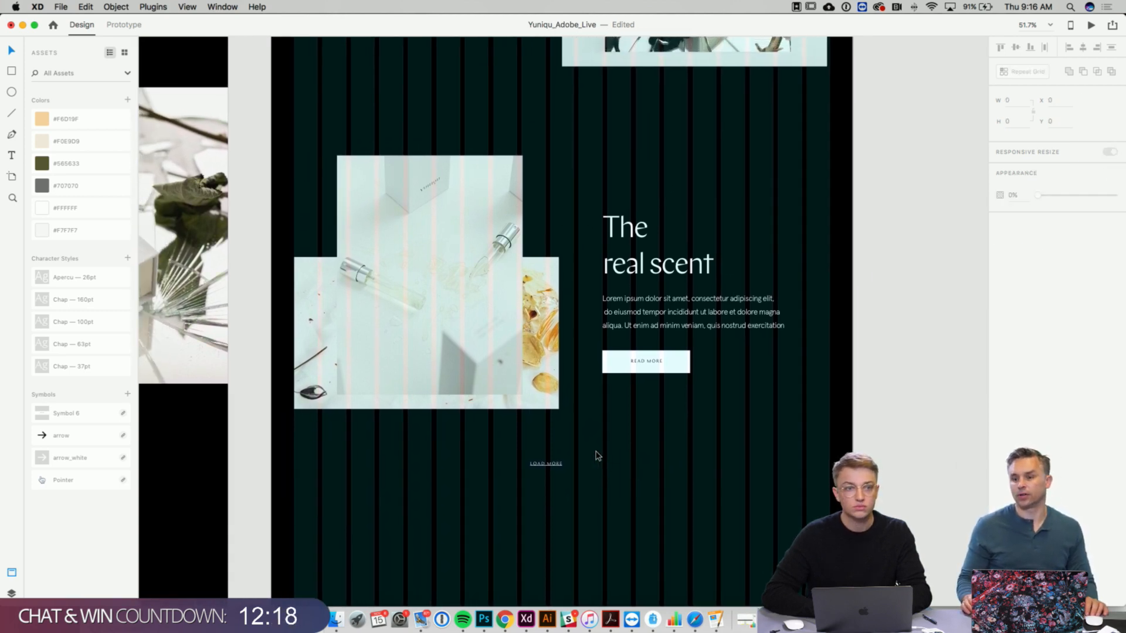
- Delete the brand new fragrance banner, including its heading, EXPLORE button, slider dots and background image
scroll(597, 455, "down", 10)
left_click(628, 387)
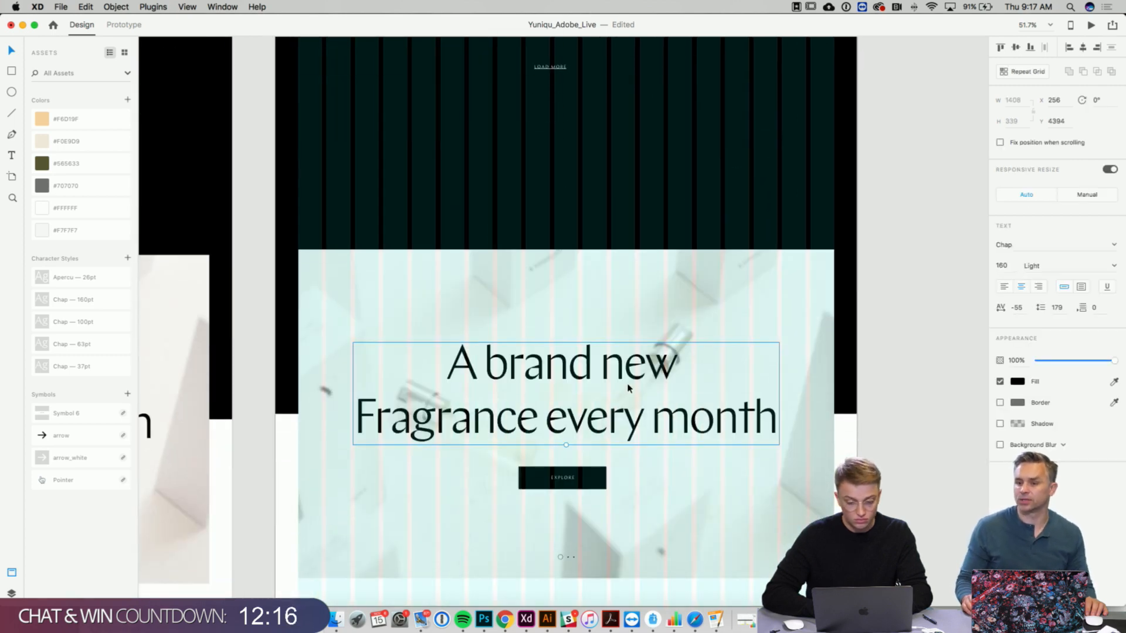
key("Delete")
left_click(571, 480)
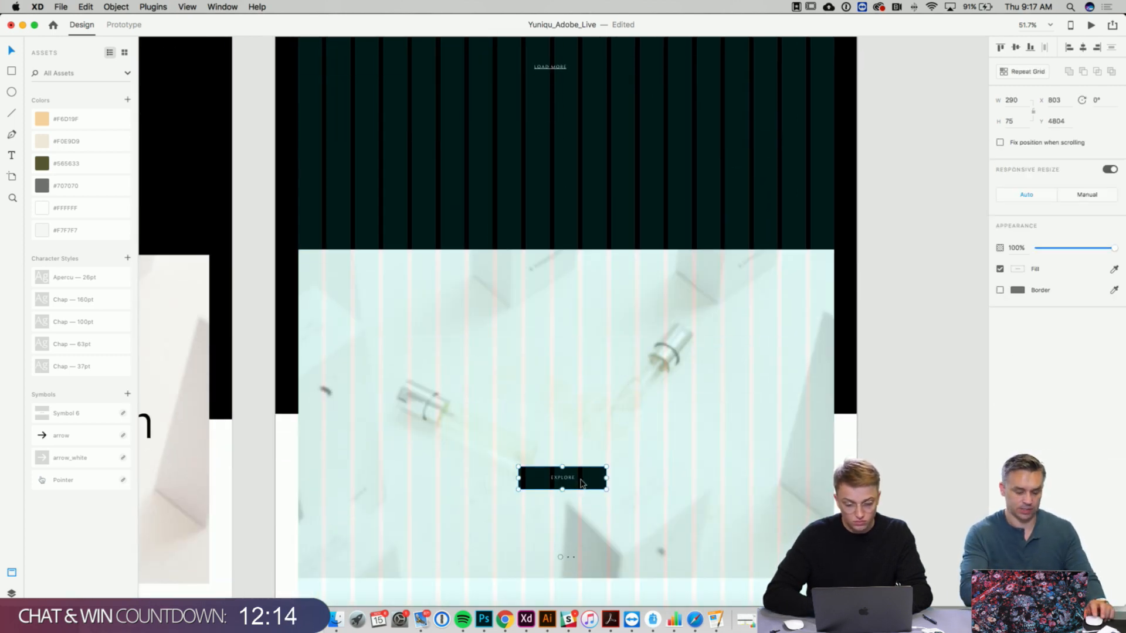
key("Delete")
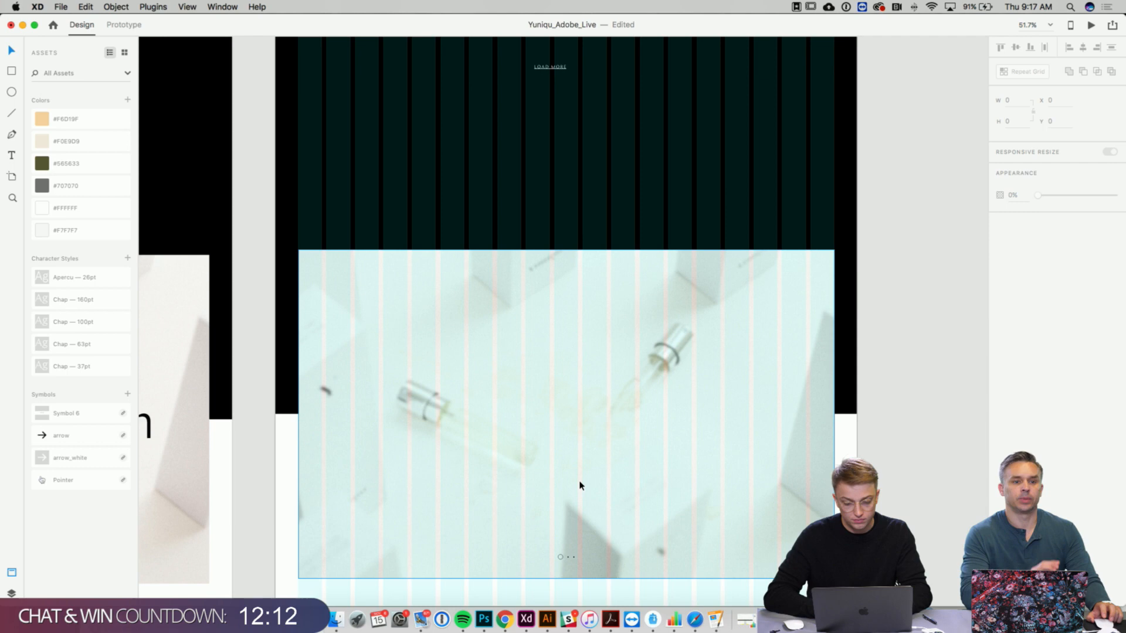
left_click(567, 552)
key("Delete")
- Import the dark grapefruit image Rectangle 1 copy 6111.png from the Blog_Page folder and place it below LOAD MORE at X 85, Y 3613
scroll(572, 543, "up", 3)
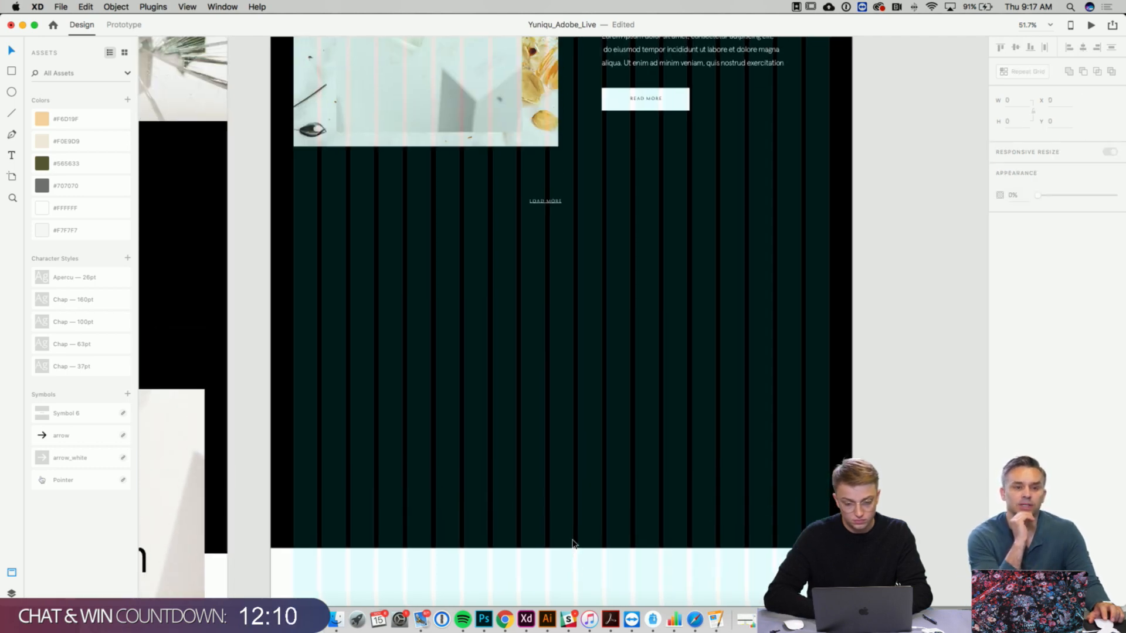
scroll(574, 402, "up", 1)
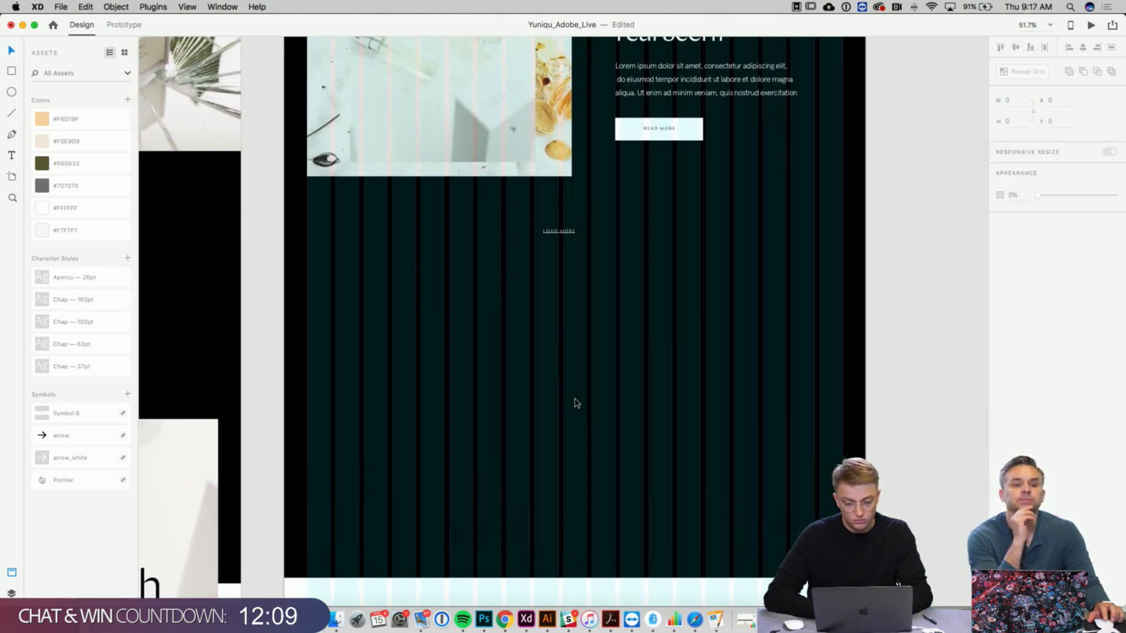
left_click(573, 238)
left_click(599, 368)
scroll(597, 352, "left", 1)
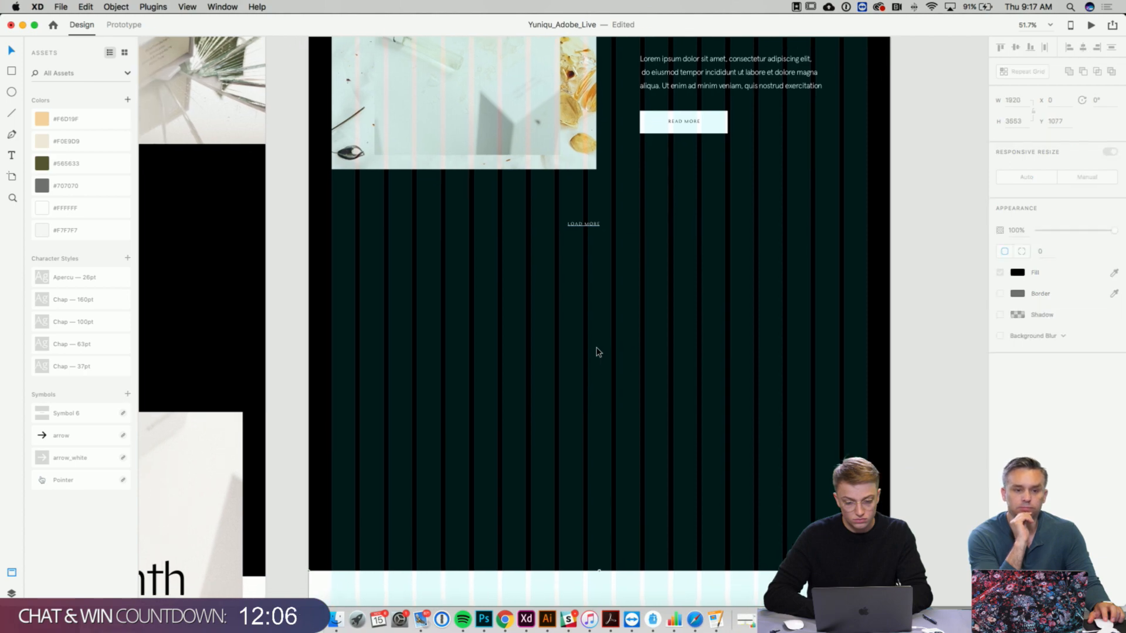
key("ctrl+Up")
left_click(674, 194)
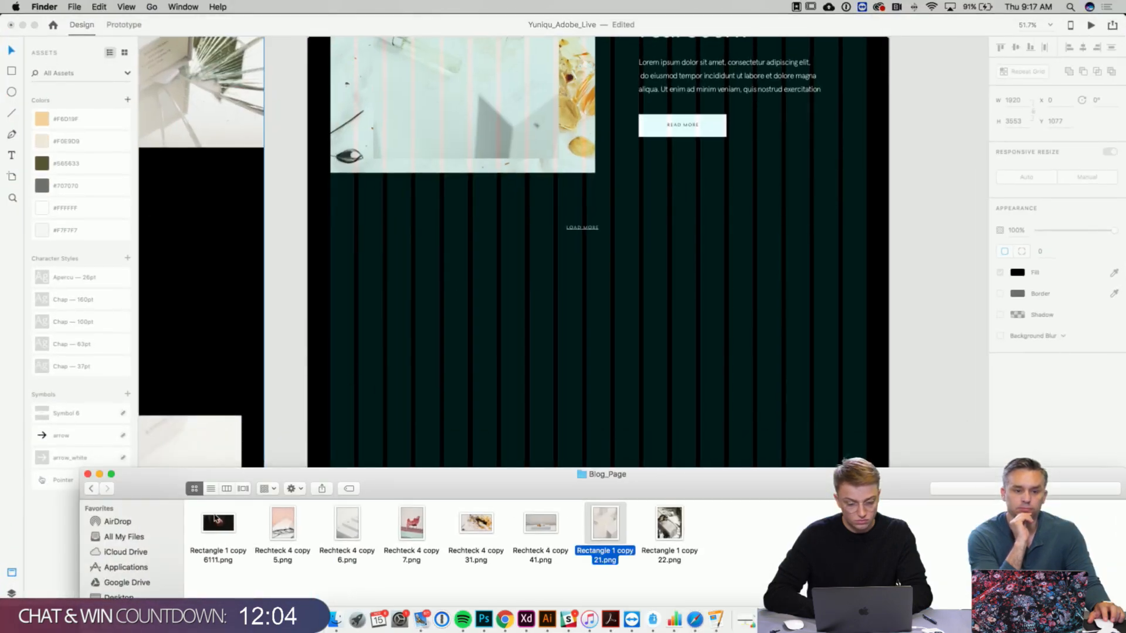
left_click_drag(218, 523, 522, 359)
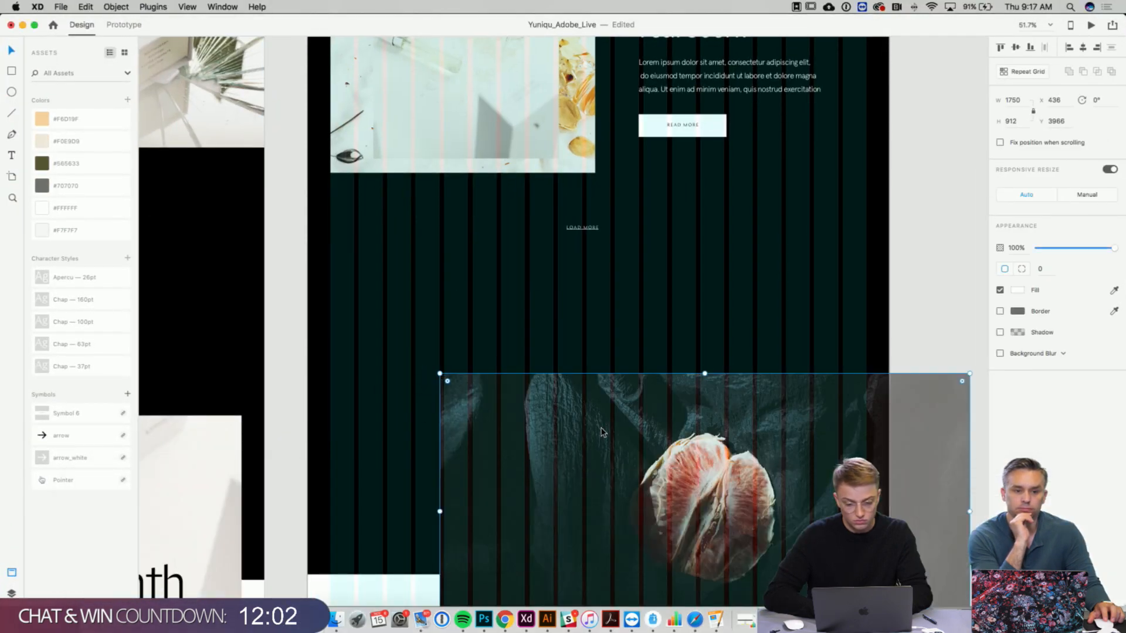
left_click_drag(600, 431, 496, 325)
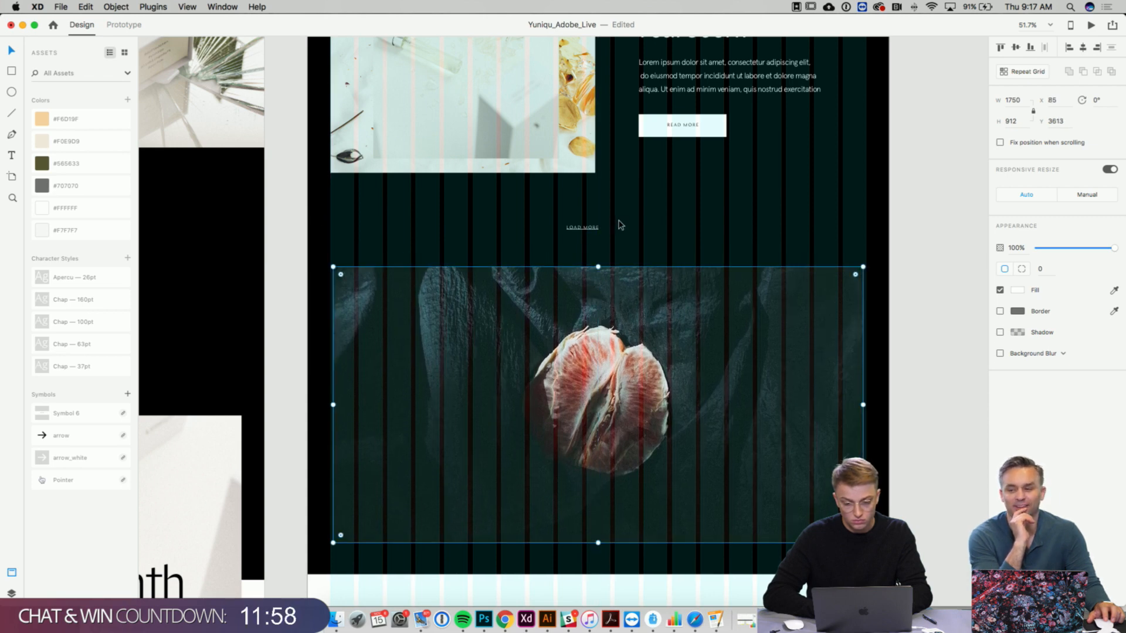
- Move the LOAD MORE label above the grapefruit image to X 894, Y 3473
left_click(584, 229)
left_click_drag(586, 229, 606, 232)
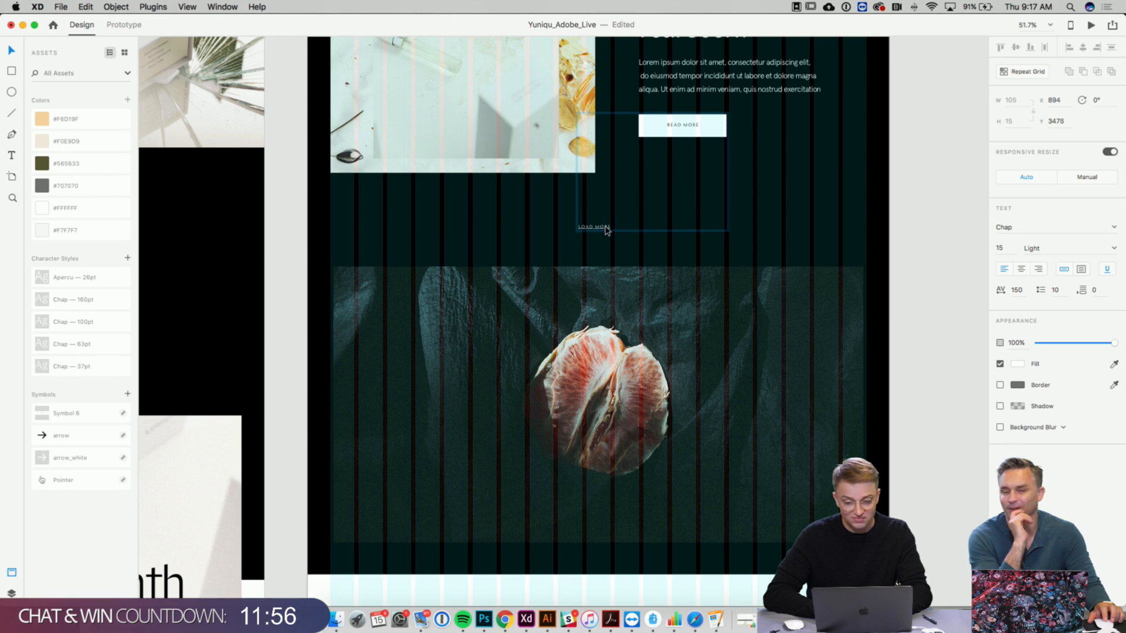
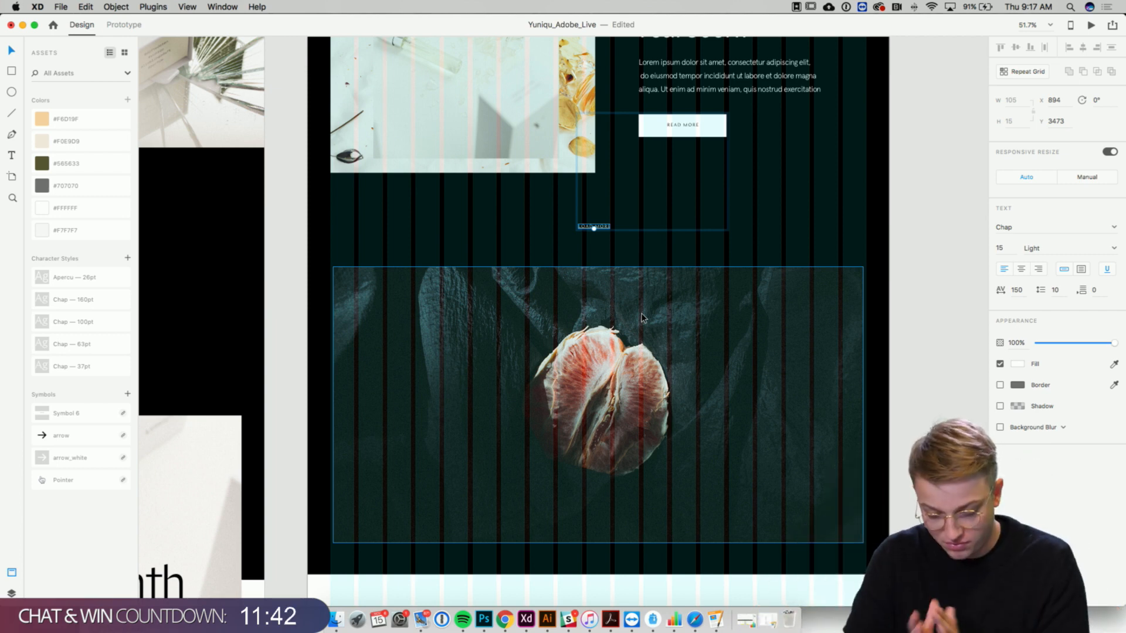
left_click(666, 245)
- Duplicate the real scent section's heading and place the copy over the grapefruit image at X 592, Y 3898.5
scroll(632, 247, "up", 2)
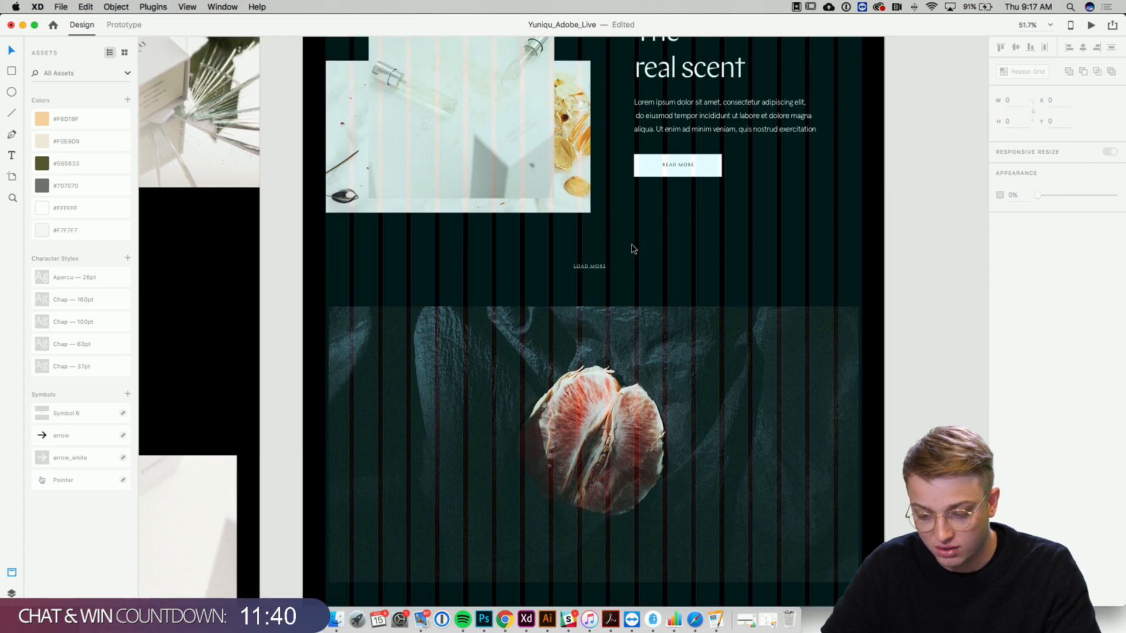
scroll(634, 359, "down", 1)
scroll(634, 359, "down", 2)
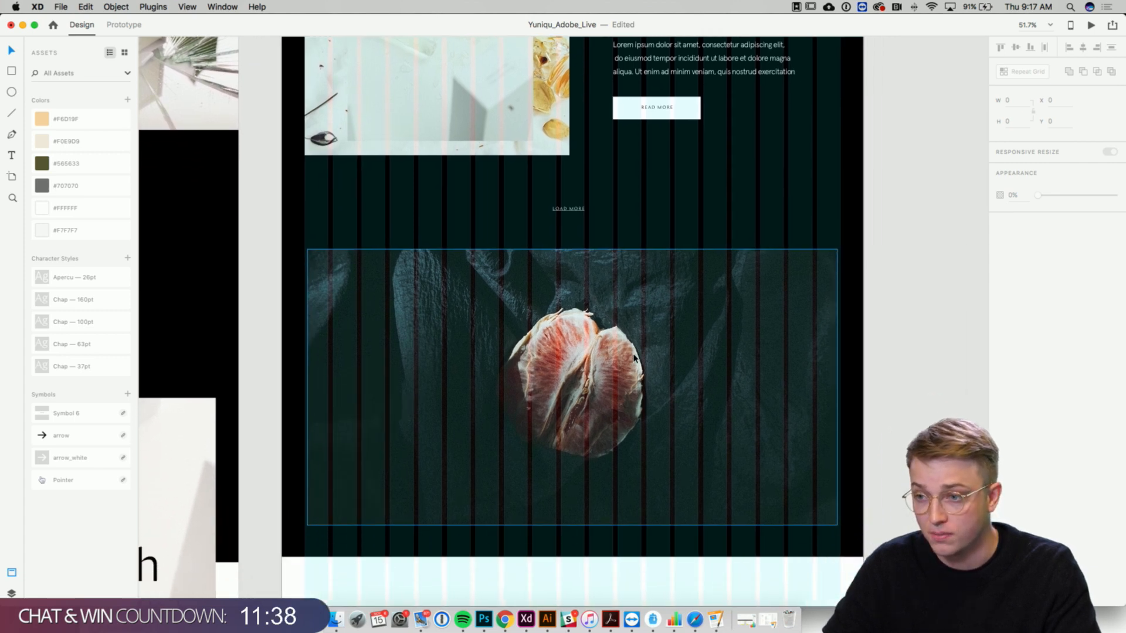
scroll(633, 359, "down", 1)
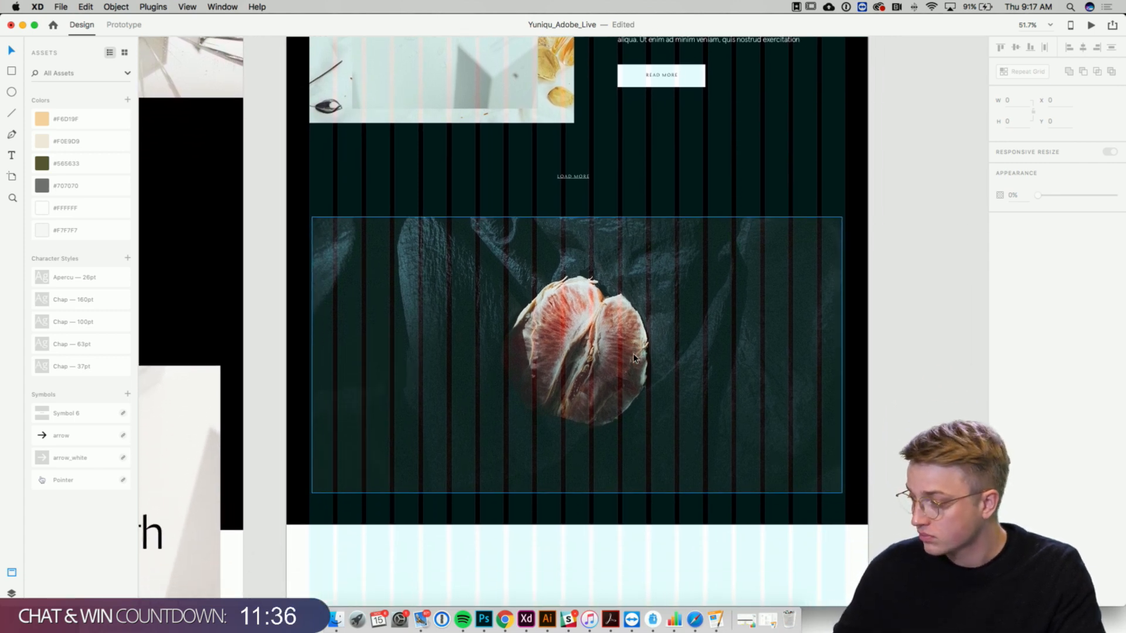
scroll(633, 359, "up", 10)
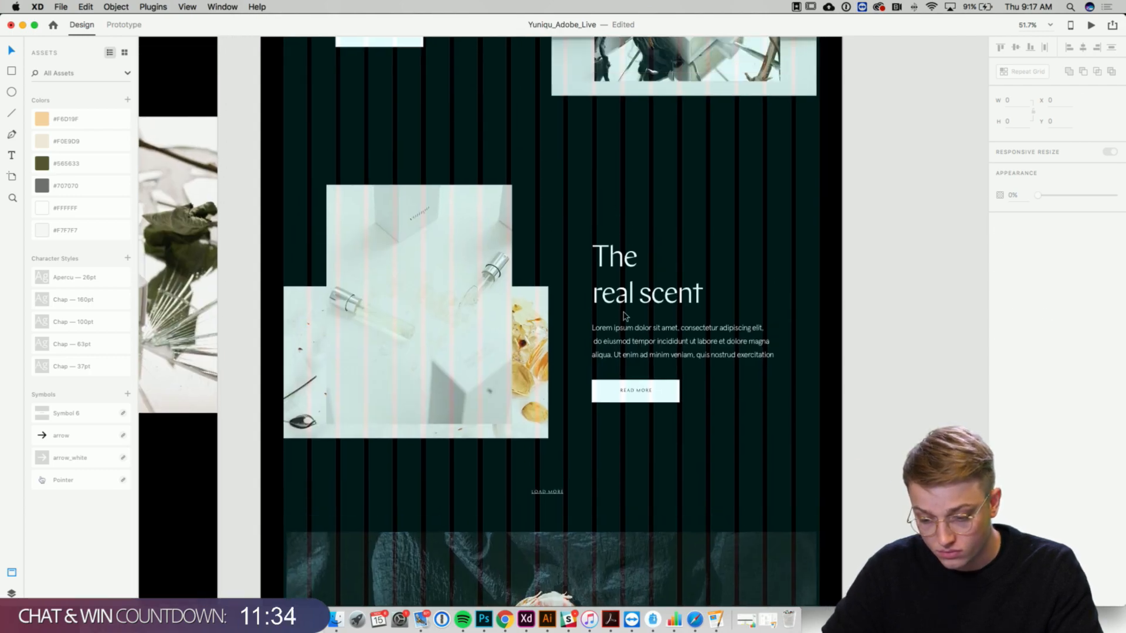
left_click(635, 303)
left_click_drag(635, 303, 531, 373)
- Replace the copied heading's text with "Sign up for our Newsletter"
double_click(540, 367)
type("SII")
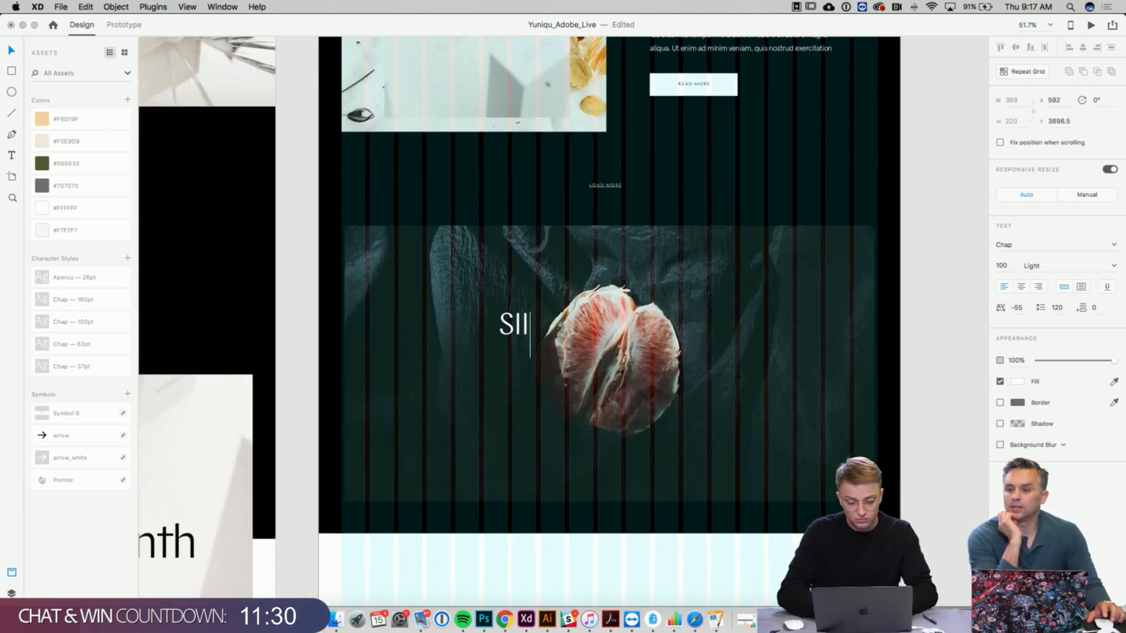
key("BackSpace")
key("BackSpace")
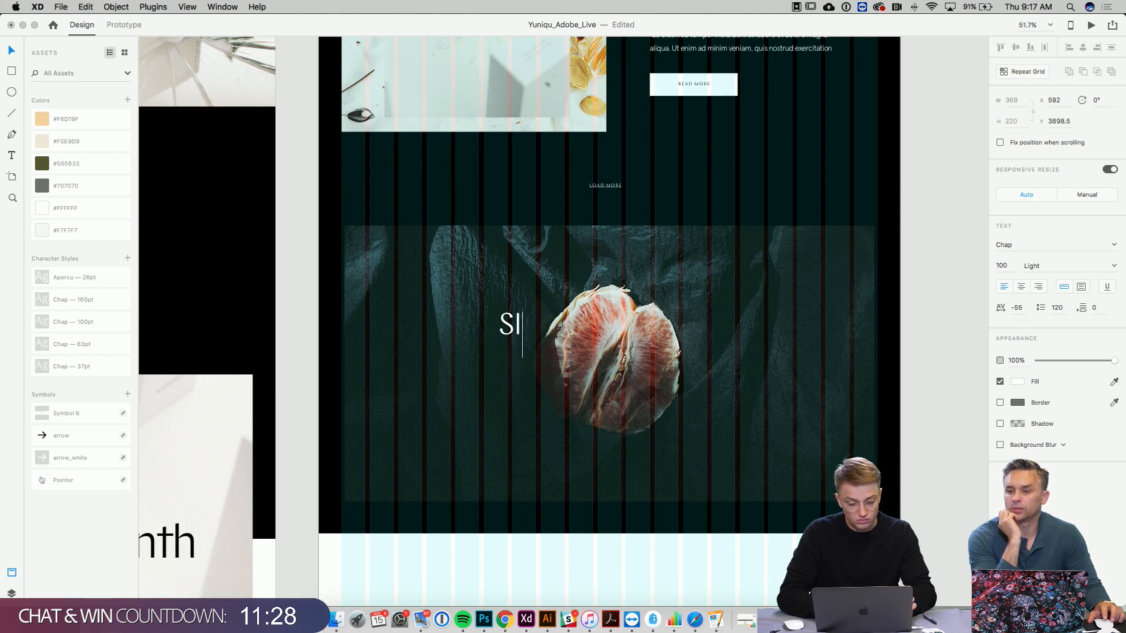
key("BackSpace")
type("ign up fo")
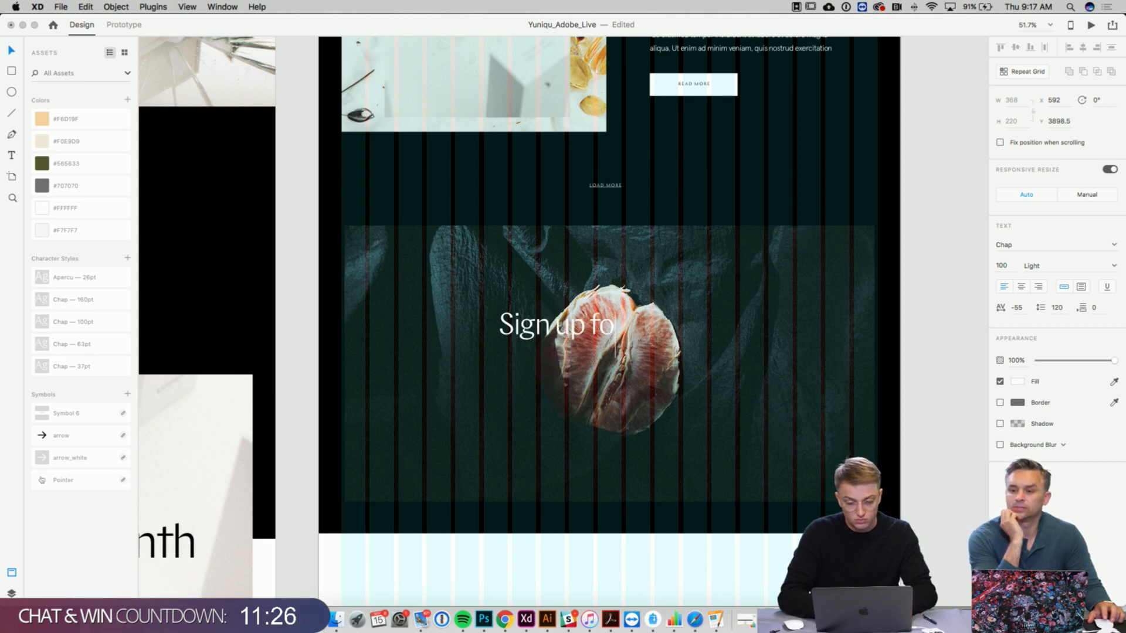
type("r our Newsletter")
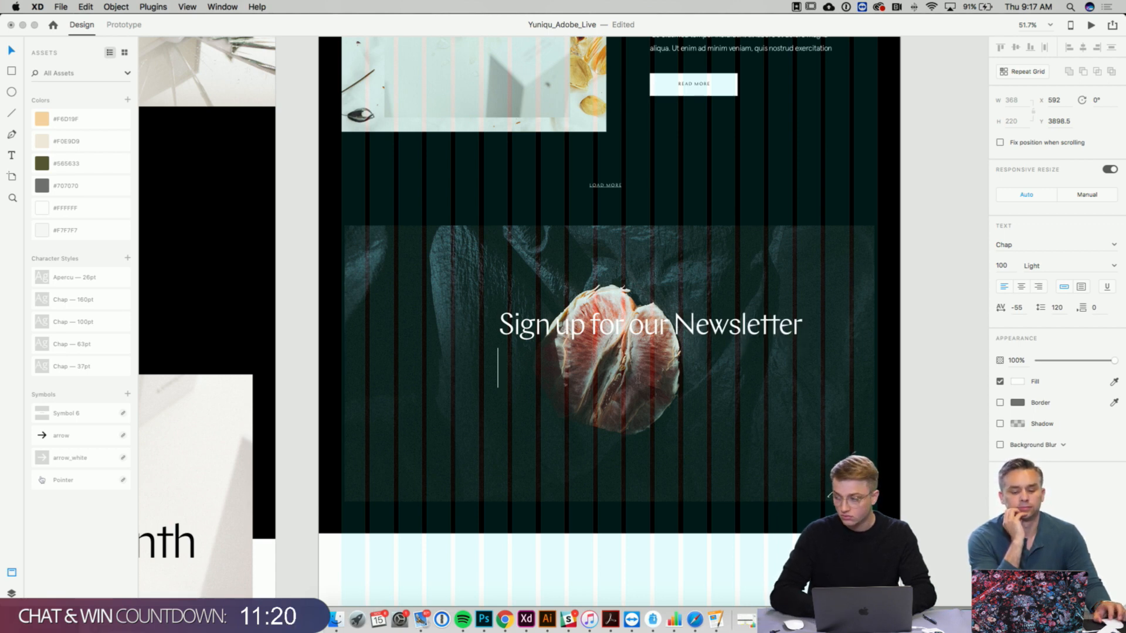
- Add a second line to the newsletter heading reading "and receive gifts & special deals"
type("and")
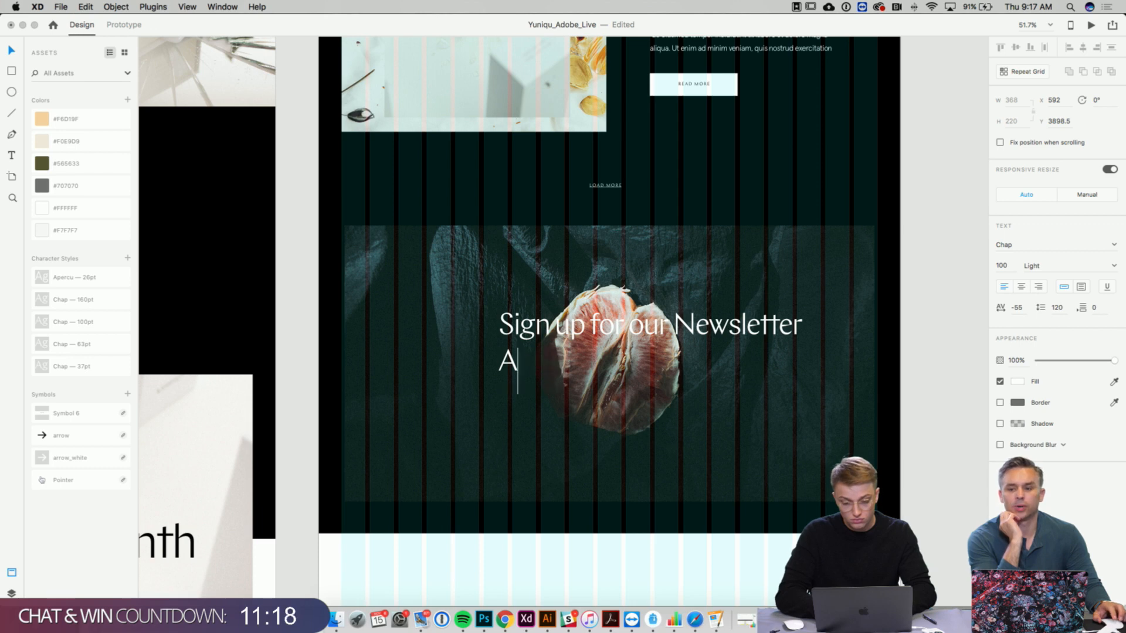
key("BackSpace")
type("and")
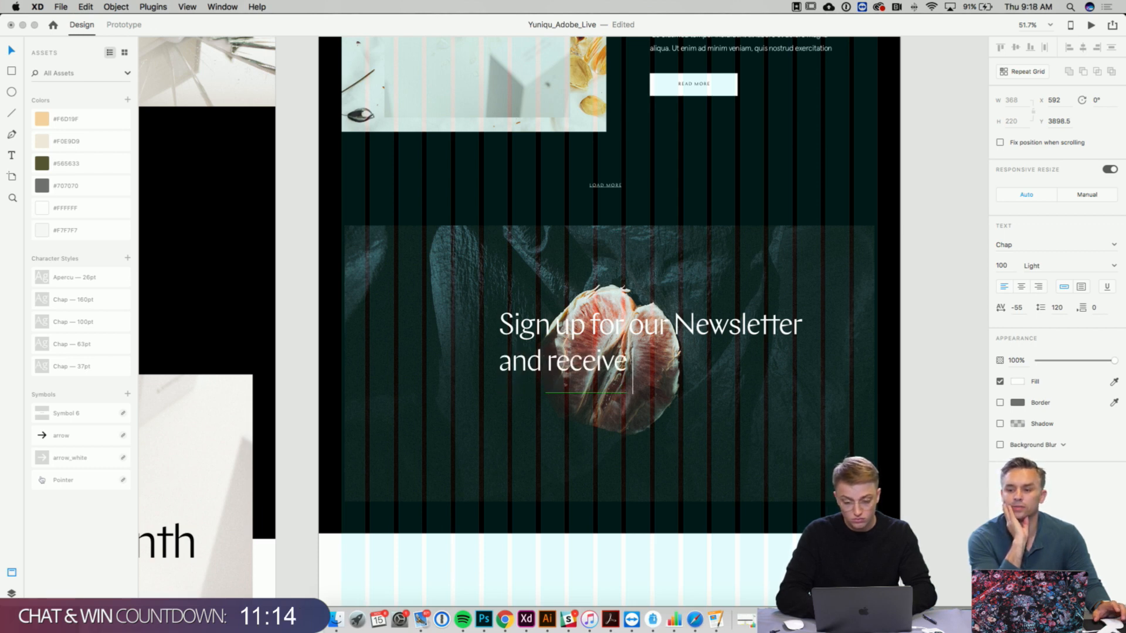
type("receive")
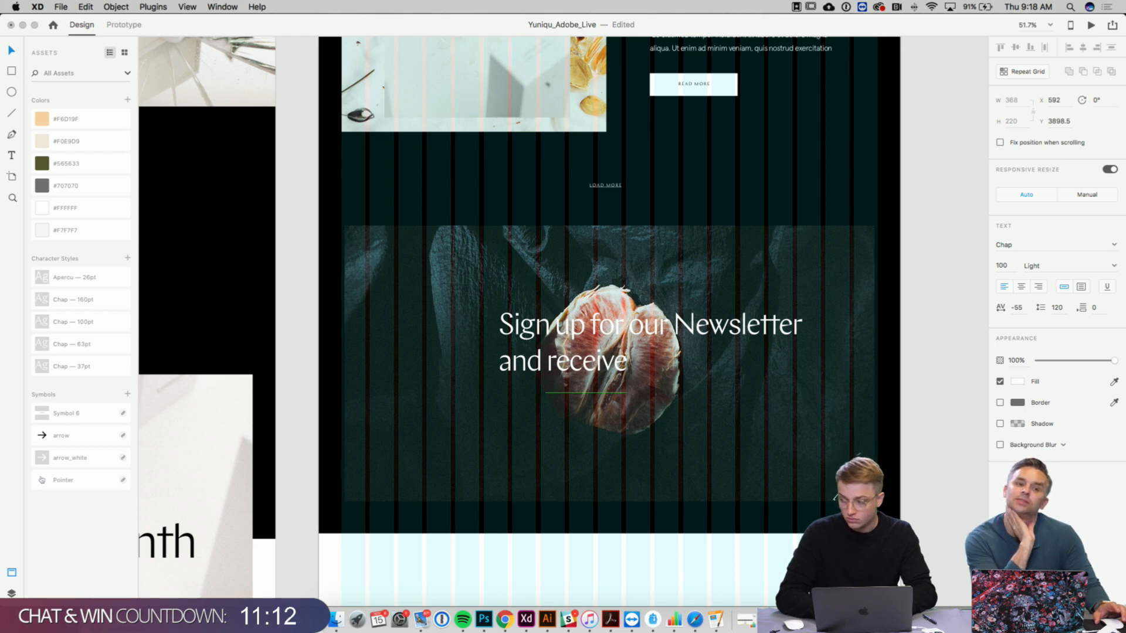
type(" gift")
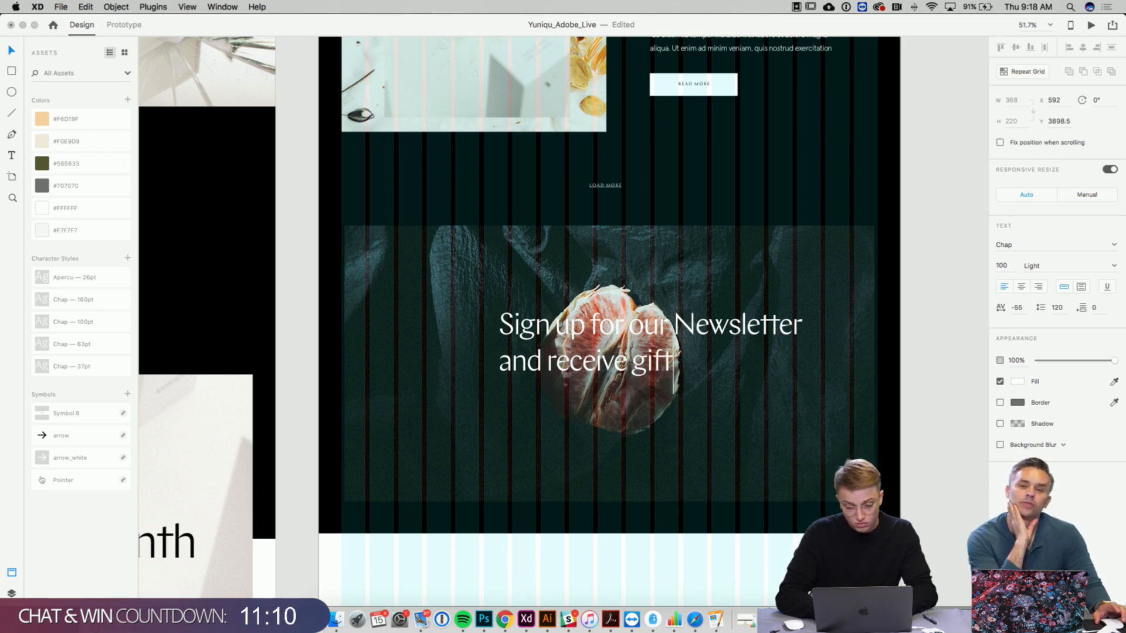
type("s ")
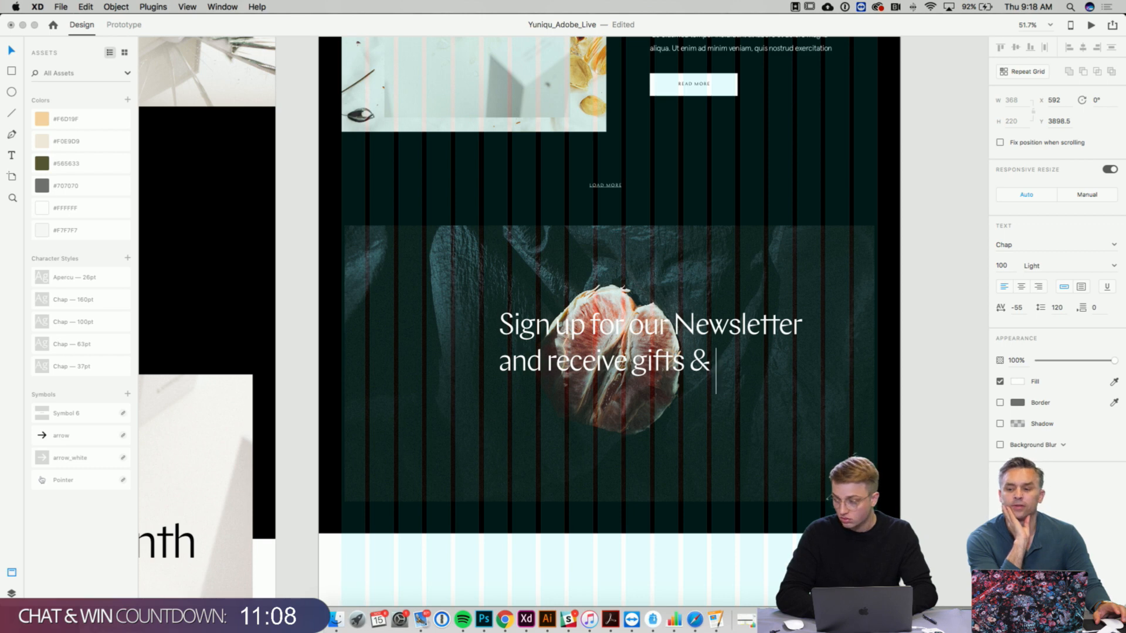
type("& special deals")
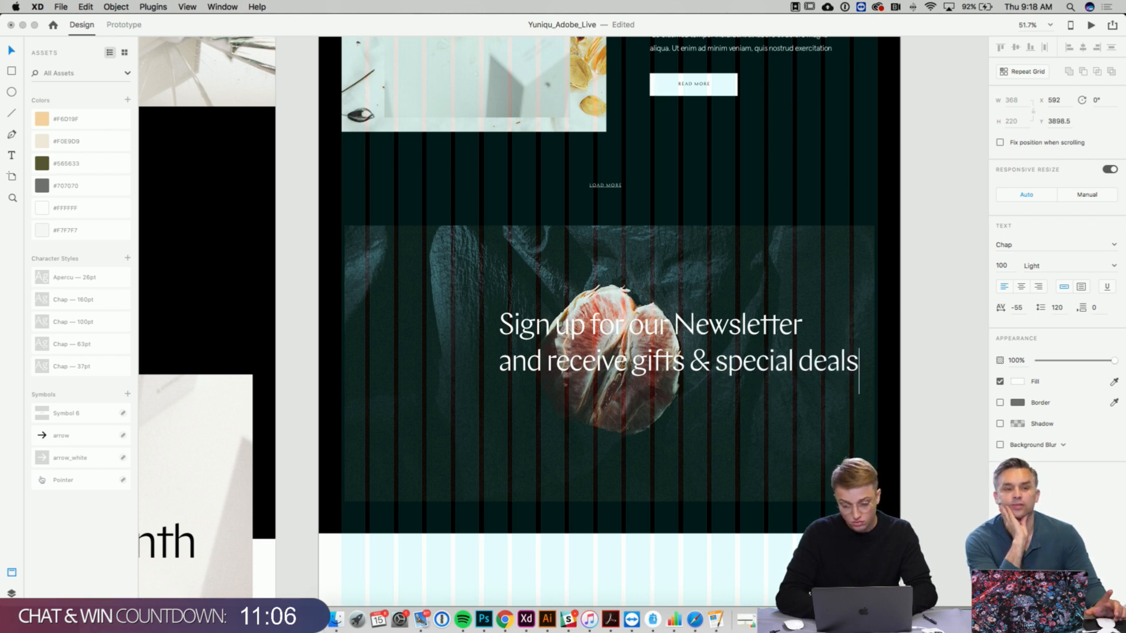
- Center-align the newsletter heading's text and move it to the middle of the grapefruit image
key("super+a")
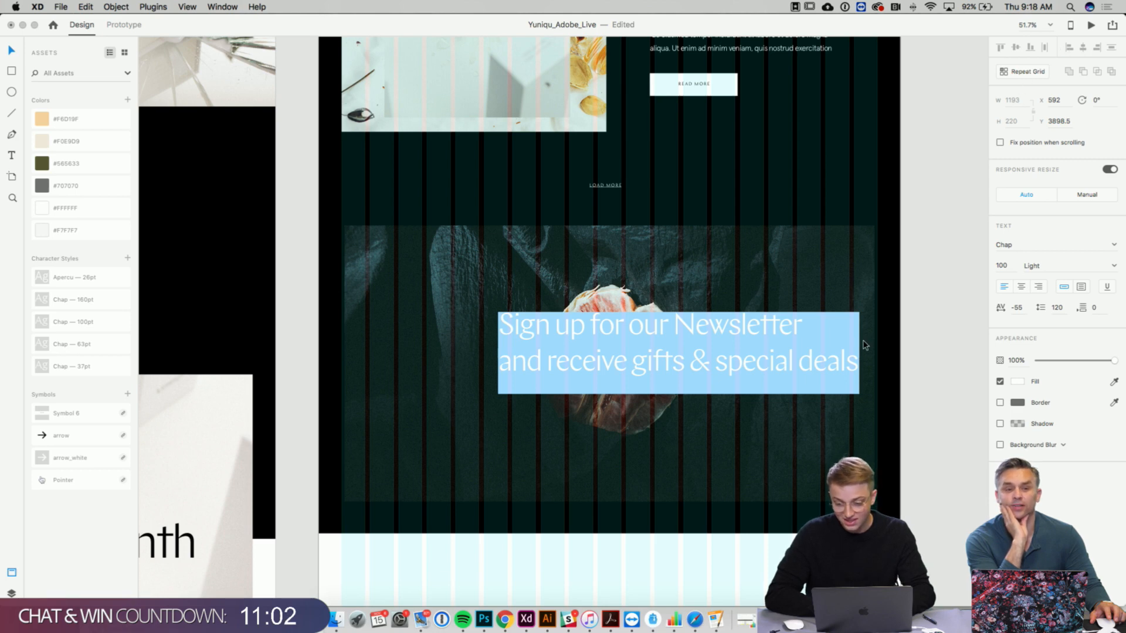
left_click(1021, 286)
left_click(736, 344)
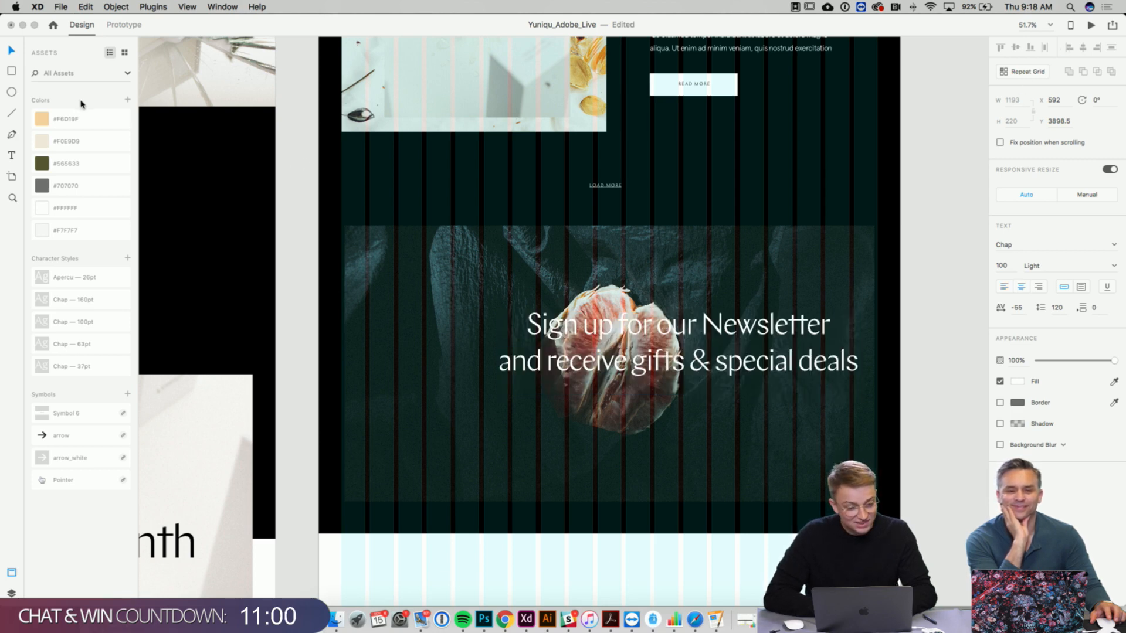
left_click(11, 51)
left_click_drag(591, 330, 522, 348)
left_click(558, 264)
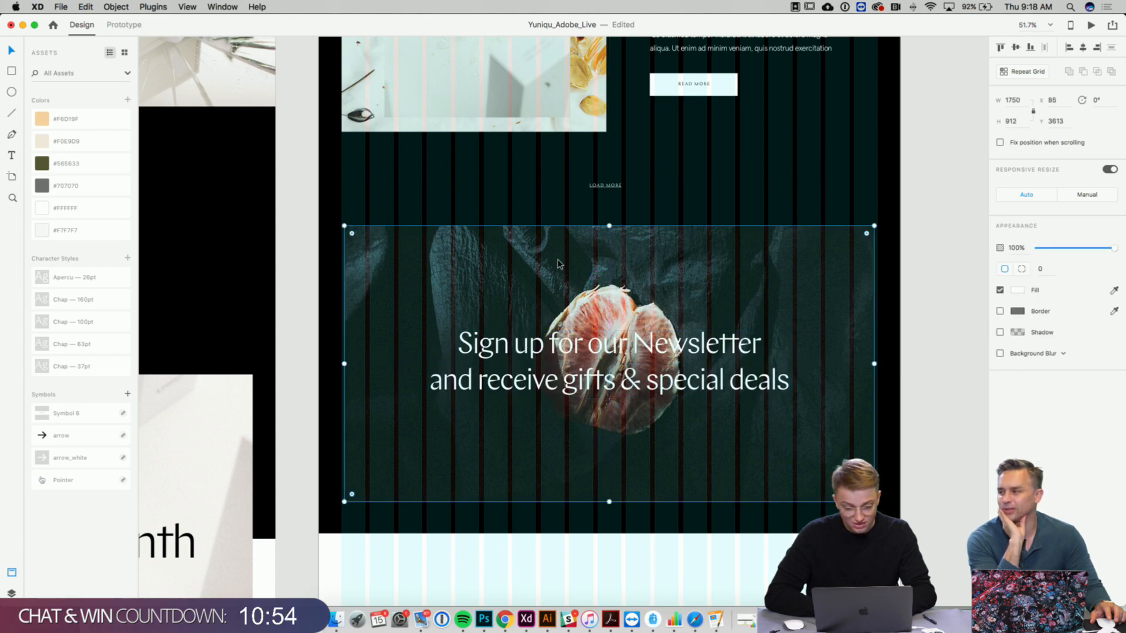
scroll(558, 264, "down", 3)
scroll(847, 247, "down", 1)
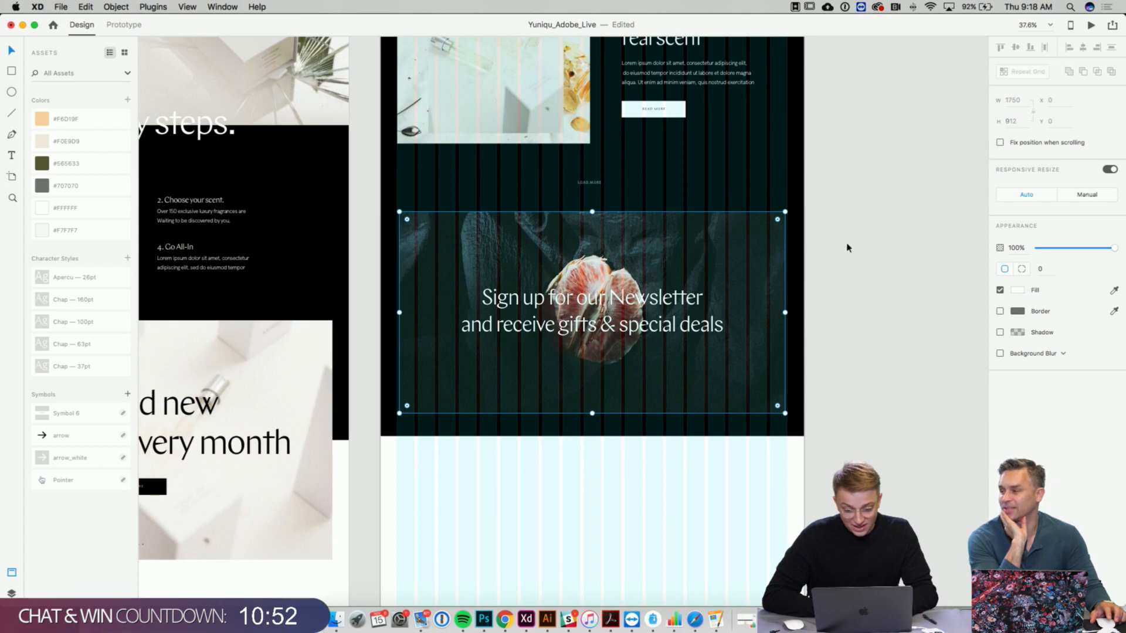
- Turn off the layout grid on the Blog Page artboard
left_click(847, 247)
scroll(754, 276, "up", 2)
scroll(755, 276, "up", 10)
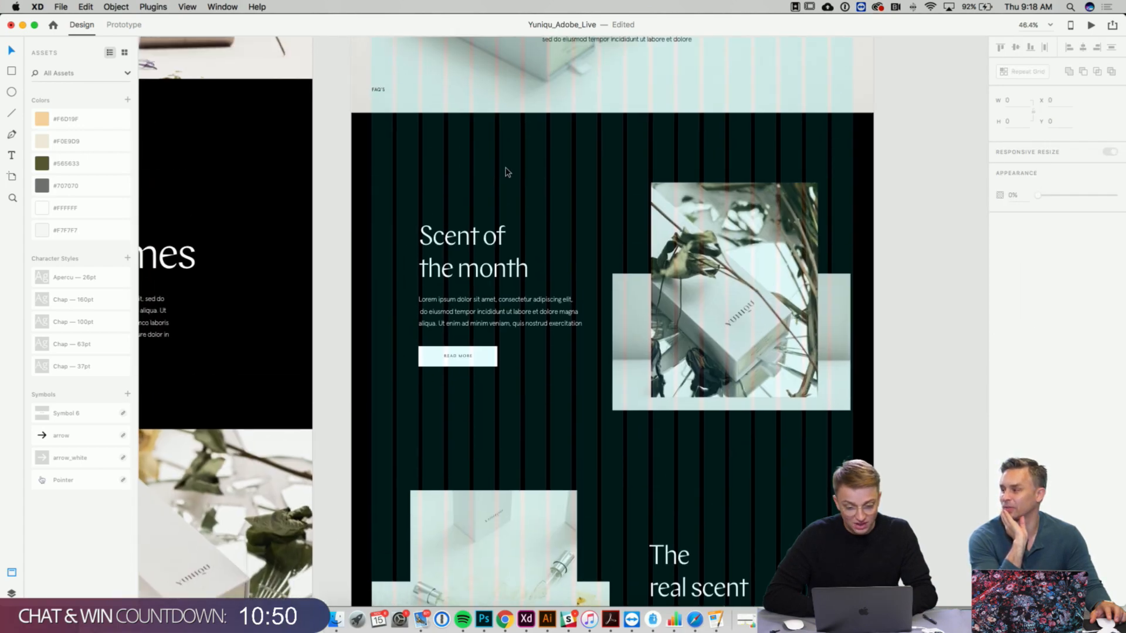
scroll(431, 117, "up", 5)
left_click(346, 65)
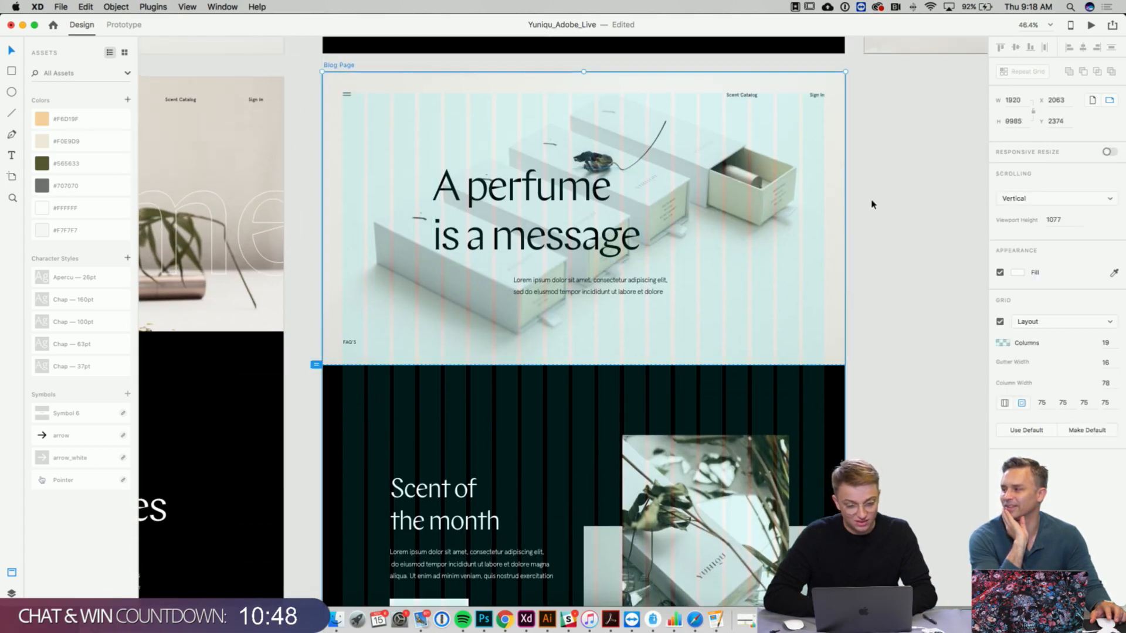
left_click(1000, 322)
left_click(901, 311)
- Review the blog page without its grid, from the hero image down to the newsletter banner
scroll(900, 311, "up", 3)
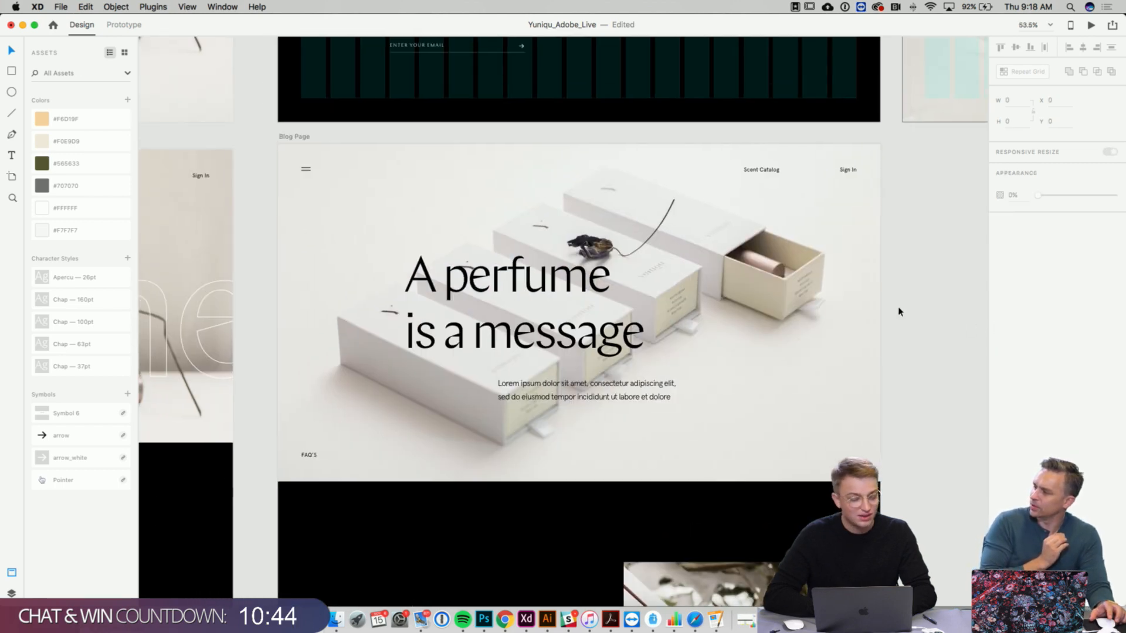
scroll(900, 312, "up", 3)
scroll(900, 312, "down", 10)
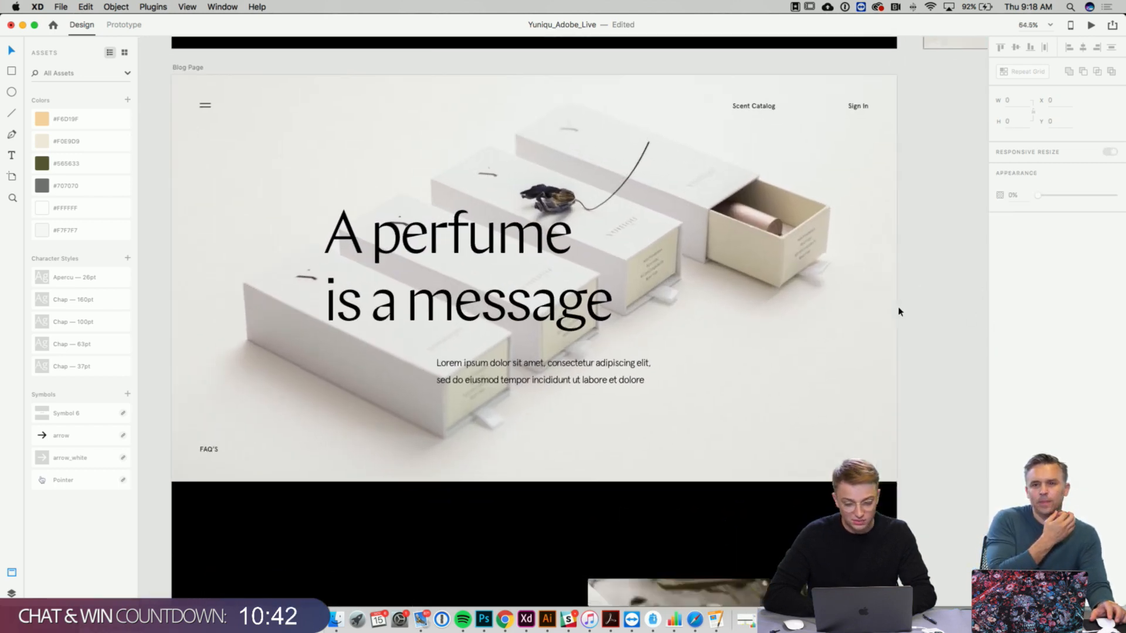
scroll(897, 317, "down", 15)
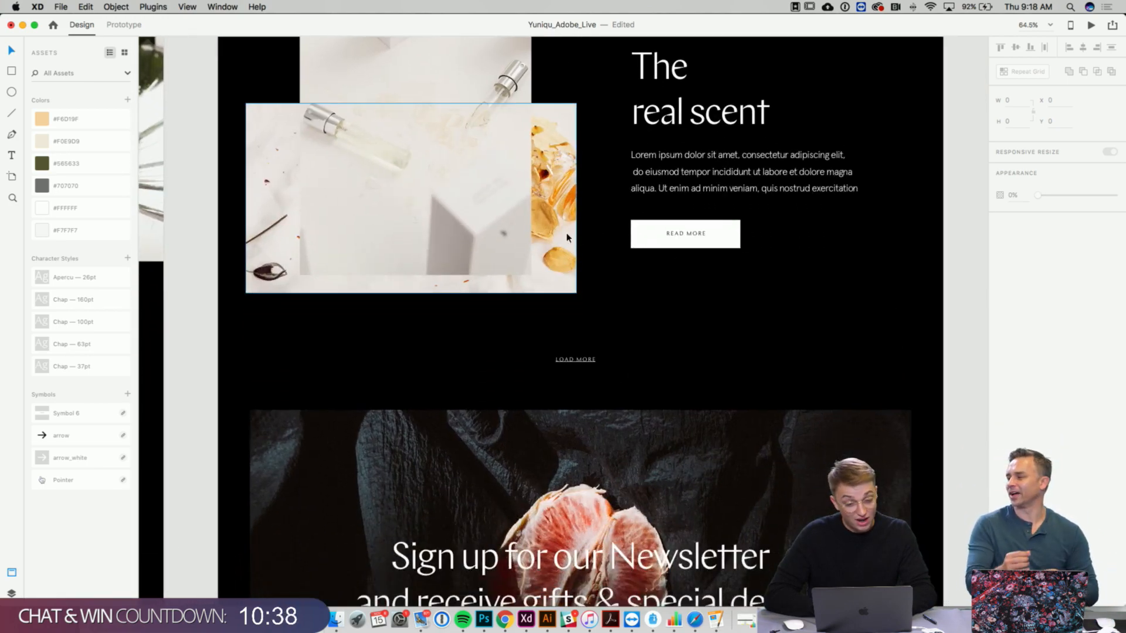
left_click(568, 237)
left_click(667, 293)
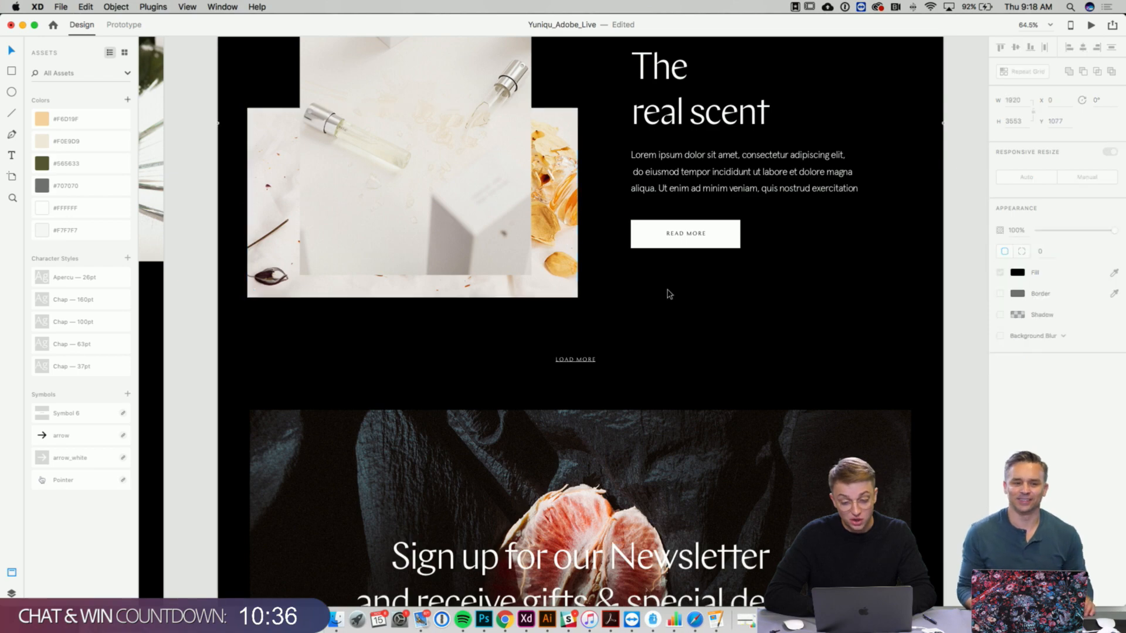
scroll(668, 293, "down", 4)
scroll(668, 293, "down", 6)
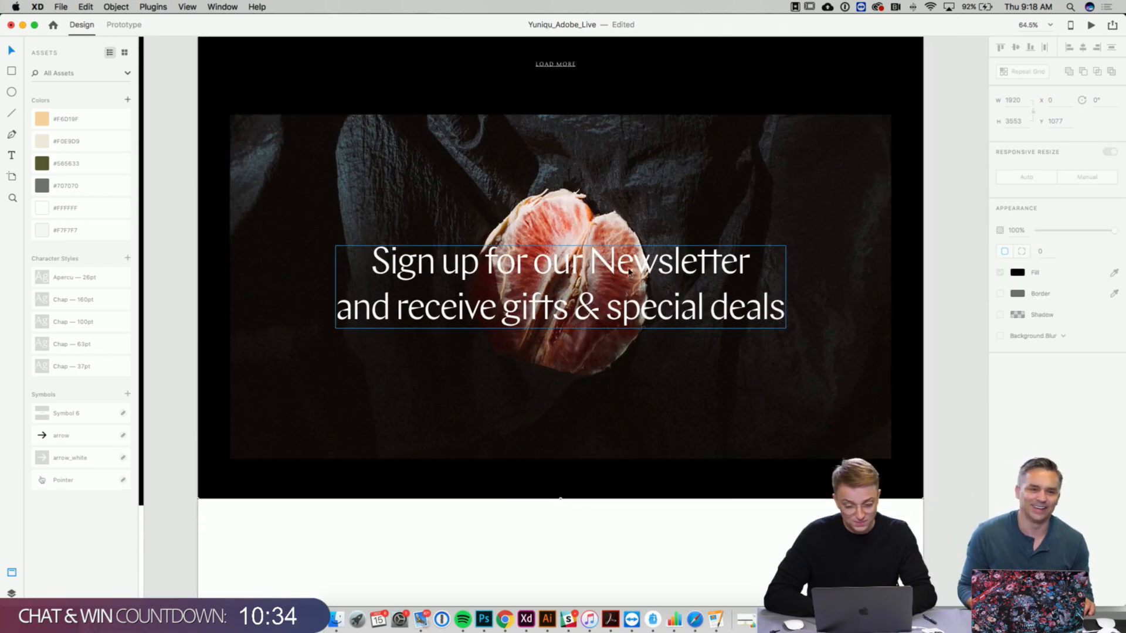
- Nudge the newsletter heading so it is horizontally centered on the grapefruit image
left_click(622, 276)
left_click_drag(625, 268, 627, 268)
scroll(617, 306, "down", 1)
left_click(452, 367)
- Unlock the black background rectangle behind the blog sections and extend its bottom edge to a height of 4269
scroll(452, 367, "down", 4)
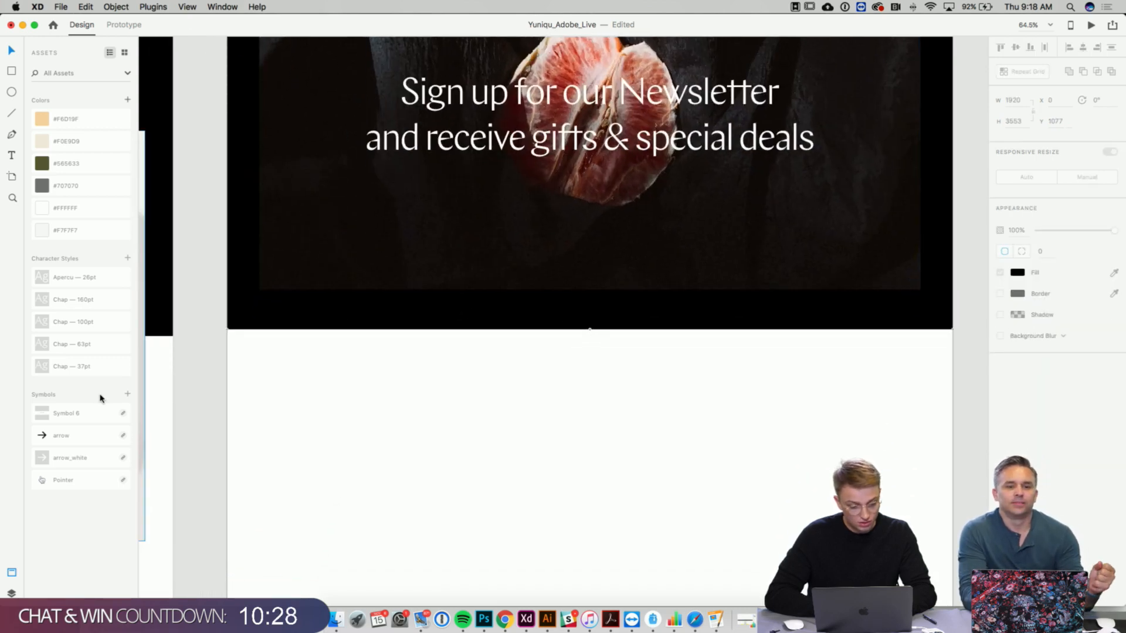
left_click(12, 592)
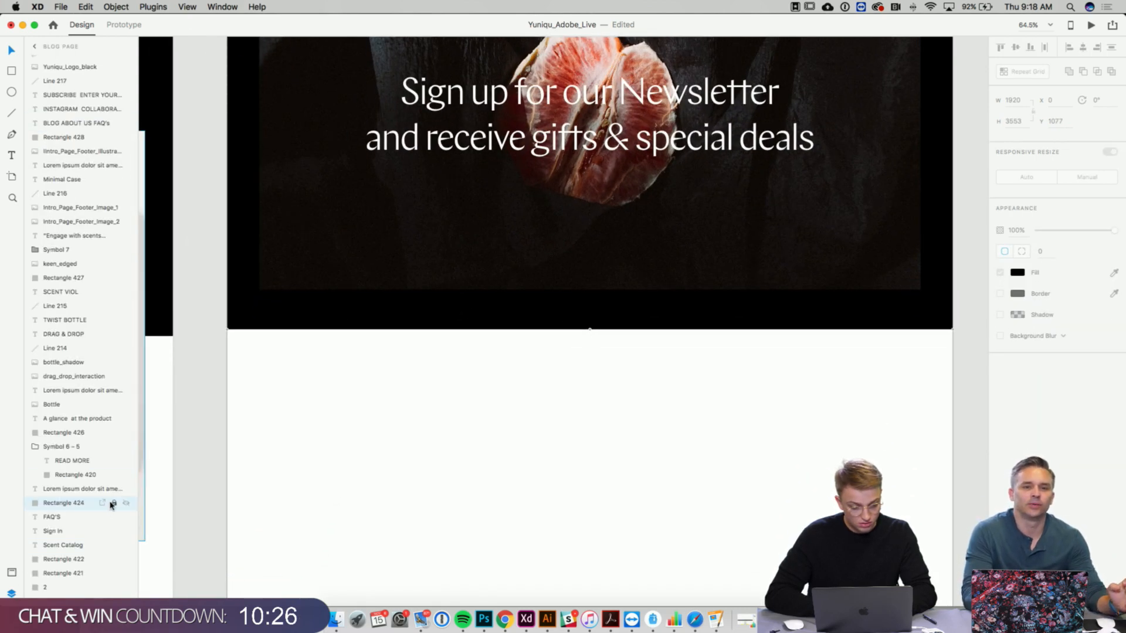
left_click(114, 504)
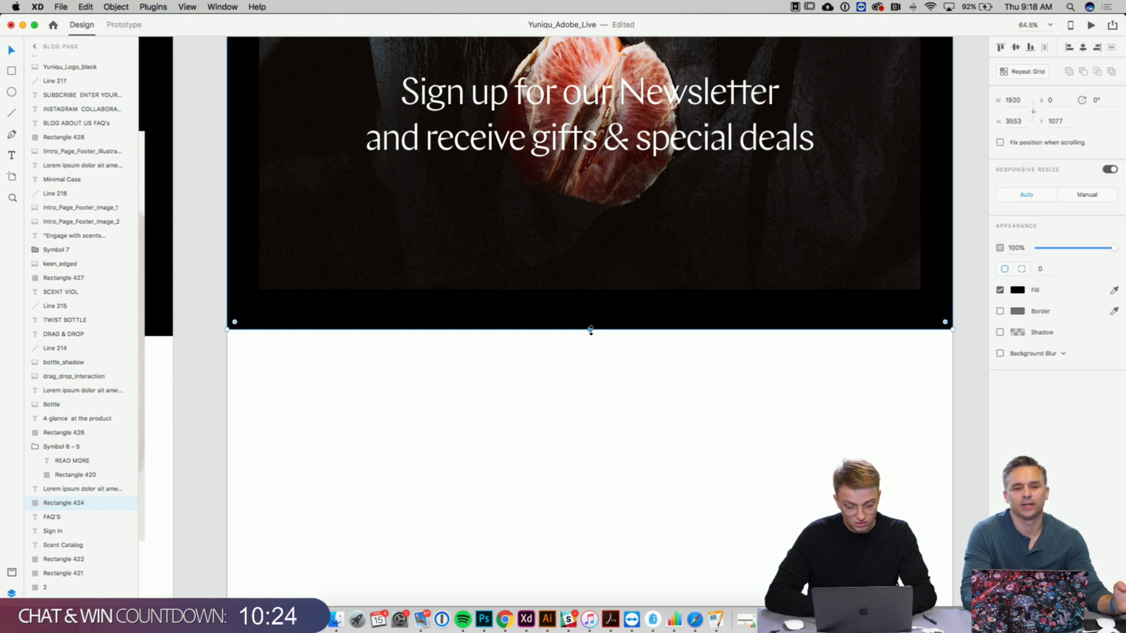
left_click_drag(591, 330, 590, 601)
scroll(655, 340, "up", 4)
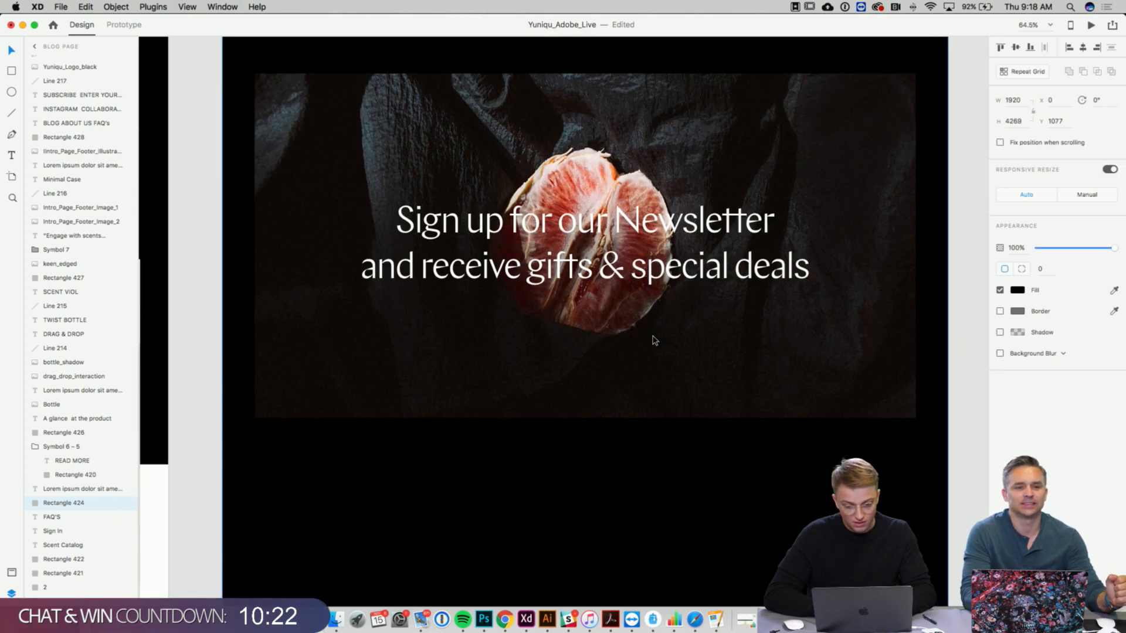
scroll(655, 340, "up", 4)
left_click(732, 214)
scroll(732, 214, "down", 1)
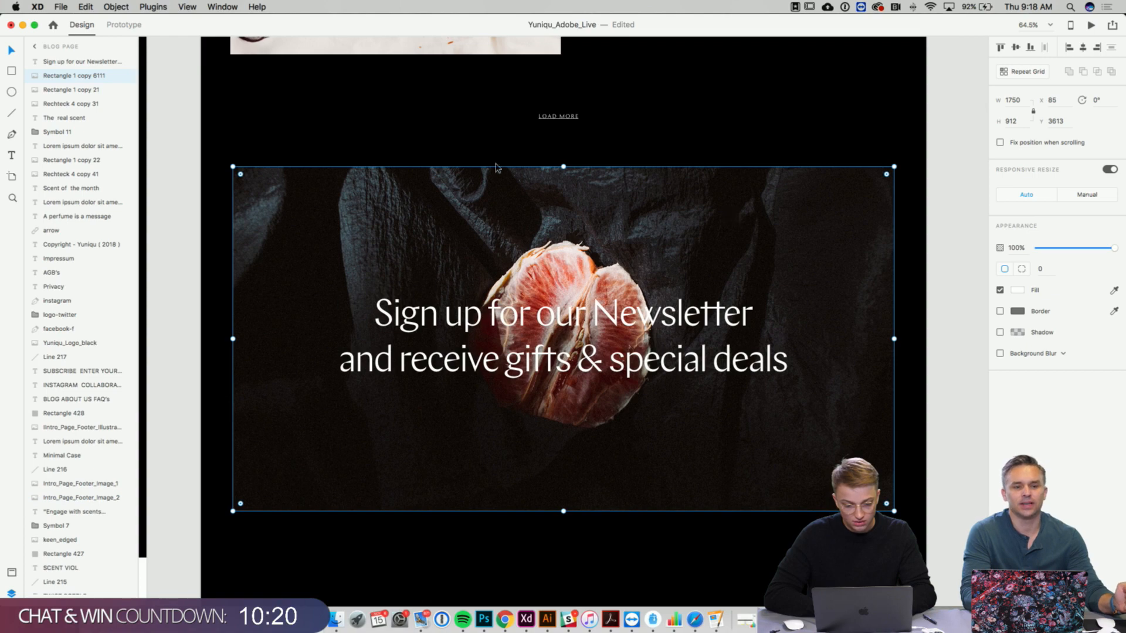
- Duplicate the e-mail field's outline and its text on the Sign Up artboard
scroll(586, 336, "down", 8)
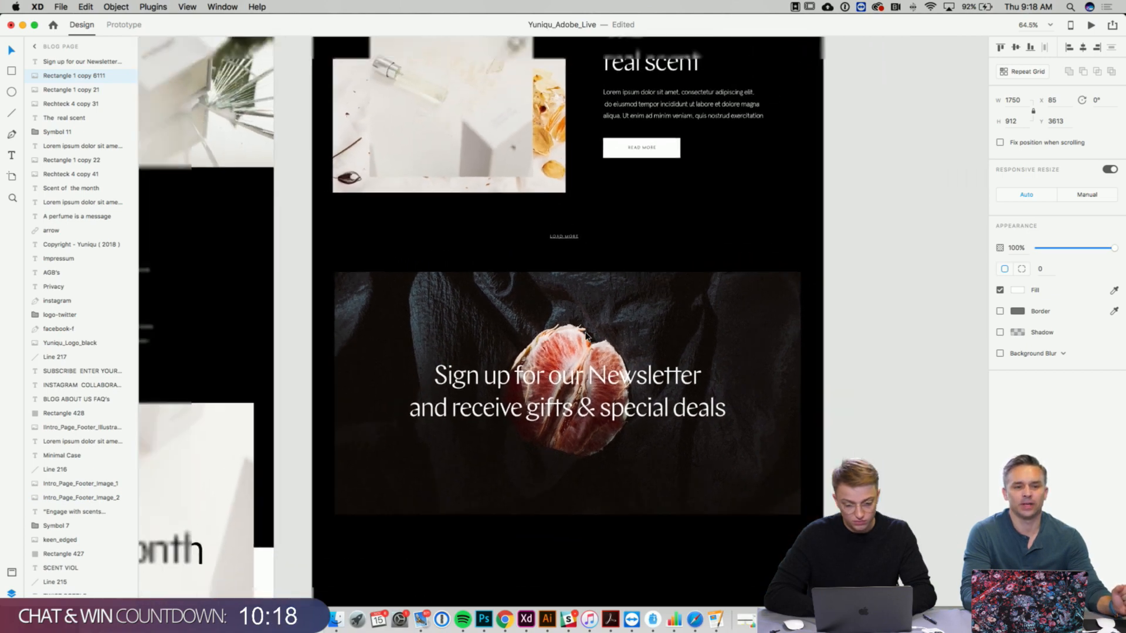
scroll(585, 335, "left", 10)
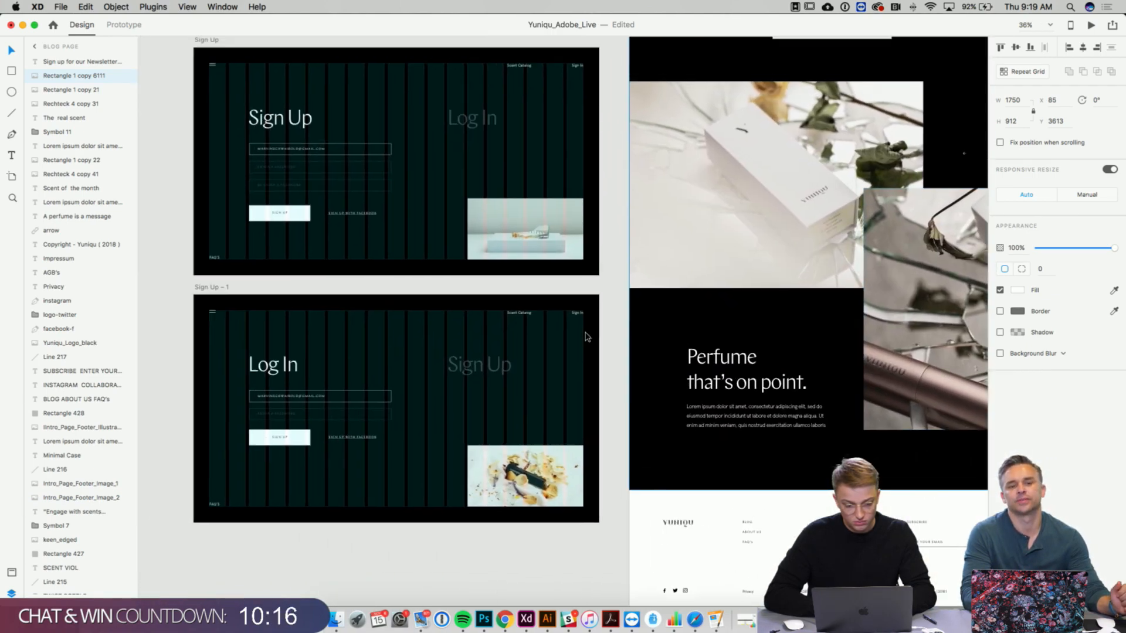
left_click(351, 156)
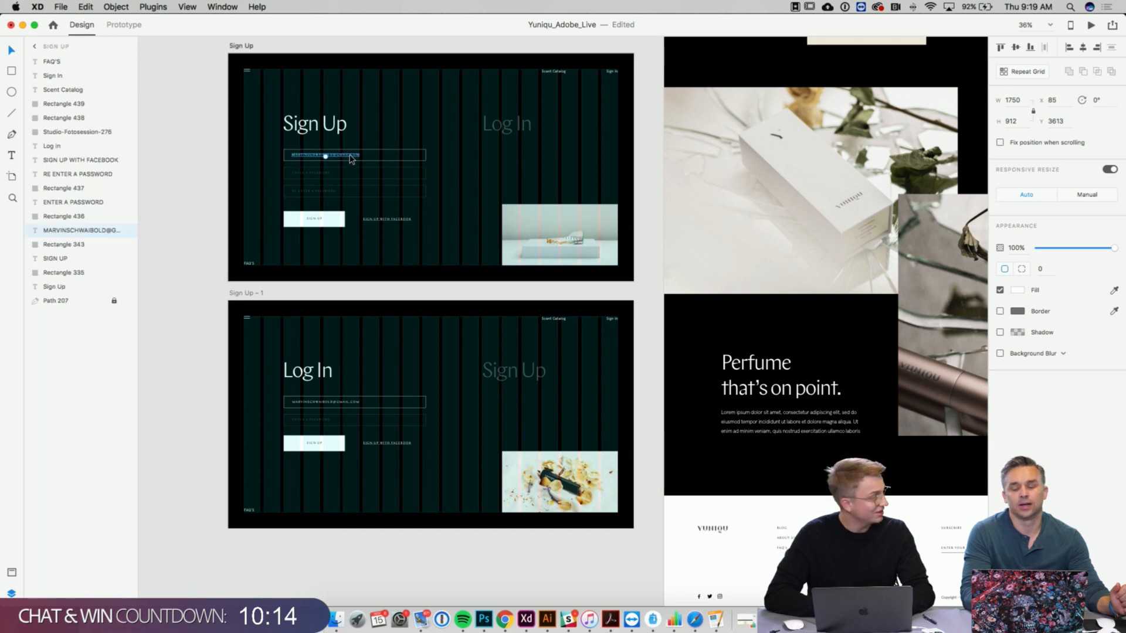
left_click(366, 160, "shift")
key("super+d")
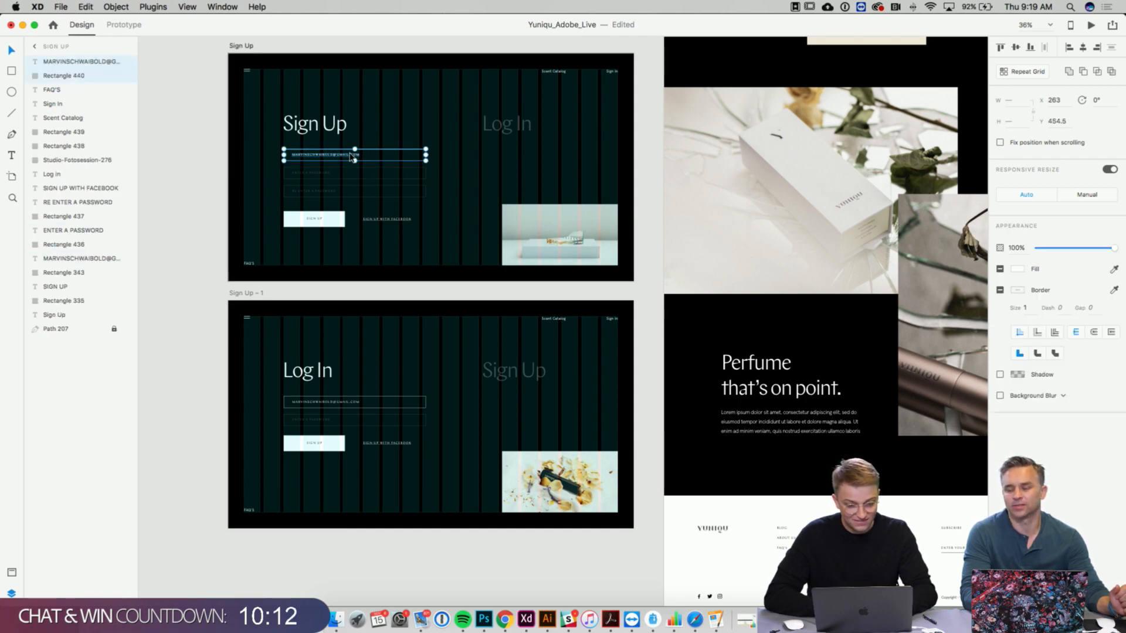
- Move the duplicated e-mail field onto the blog page's grapefruit banner, below the newsletter heading at X 600, Y 4225.5
left_click_drag(351, 154, 486, 207)
scroll(486, 207, "right", 9)
scroll(486, 207, "down", 4)
key("ctrl+Right")
key("ctrl+Left")
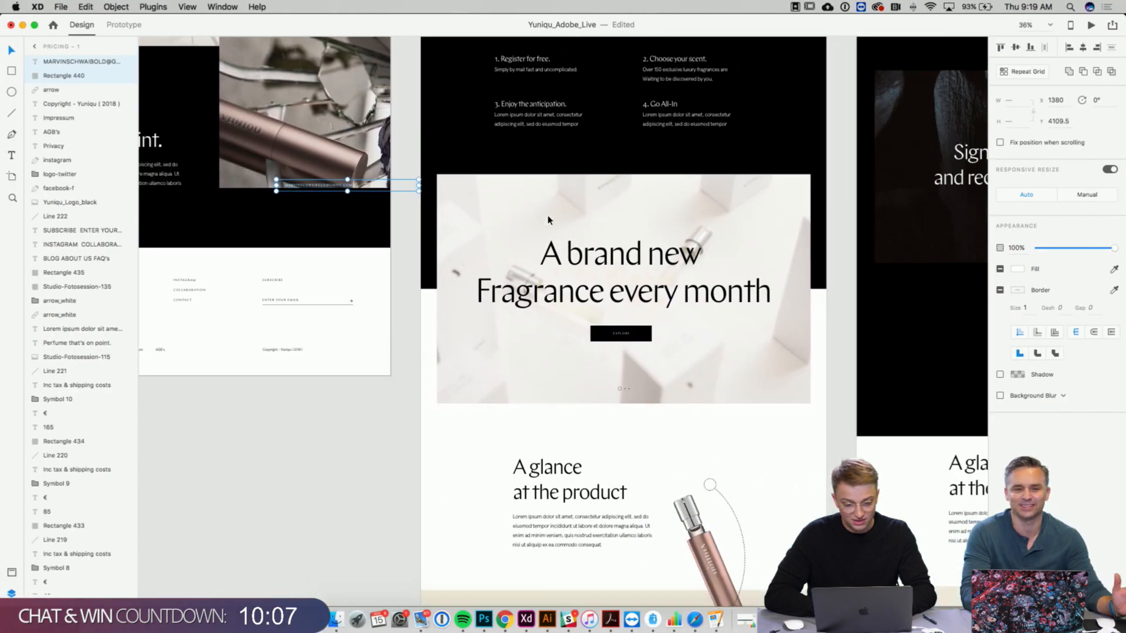
scroll(487, 211, "right", 4)
scroll(487, 211, "down", 1)
left_click_drag(308, 183, 716, 300)
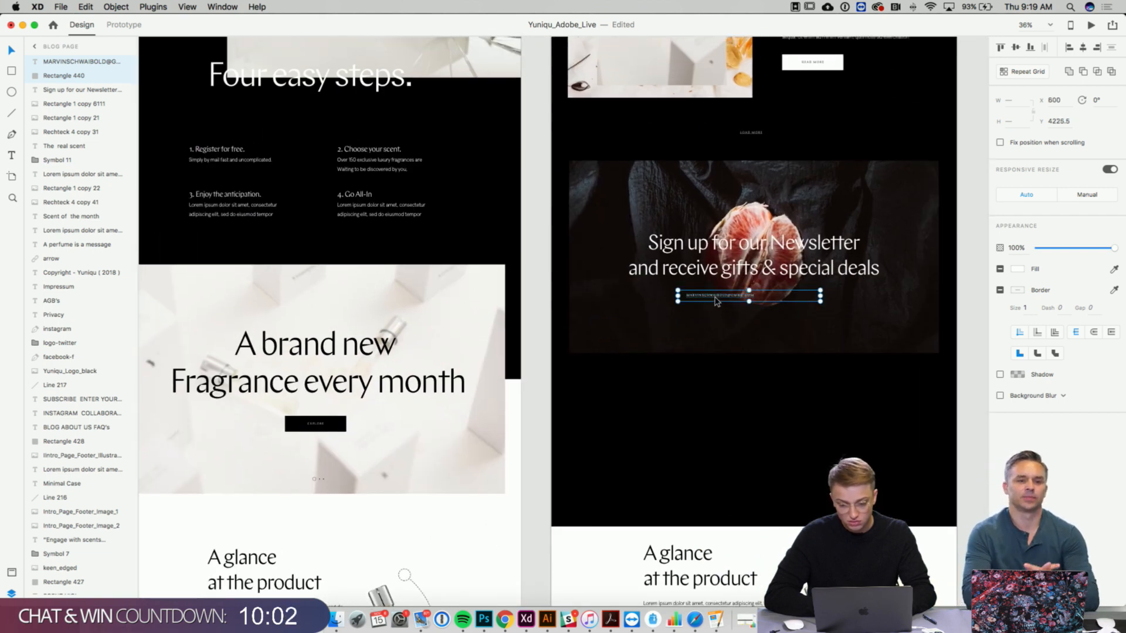
- Move the newsletter heading straight up to leave more space above the e-mail field
scroll(715, 300, "up", 3)
scroll(715, 301, "right", 3)
scroll(715, 301, "up", 1)
left_click_drag(619, 305, 619, 284)
- Replace the copied e-mail field's text with "ENTER YOUR EMAIL HERE"
double_click(599, 350)
key("super+a")
type("ENTE")
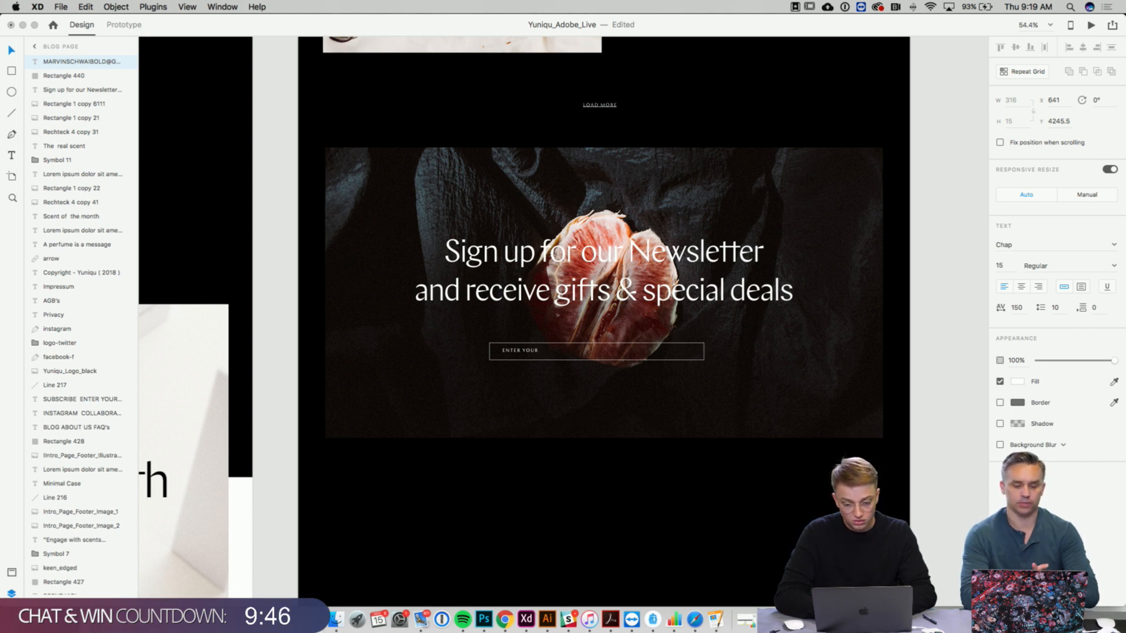
type("EMAIL")
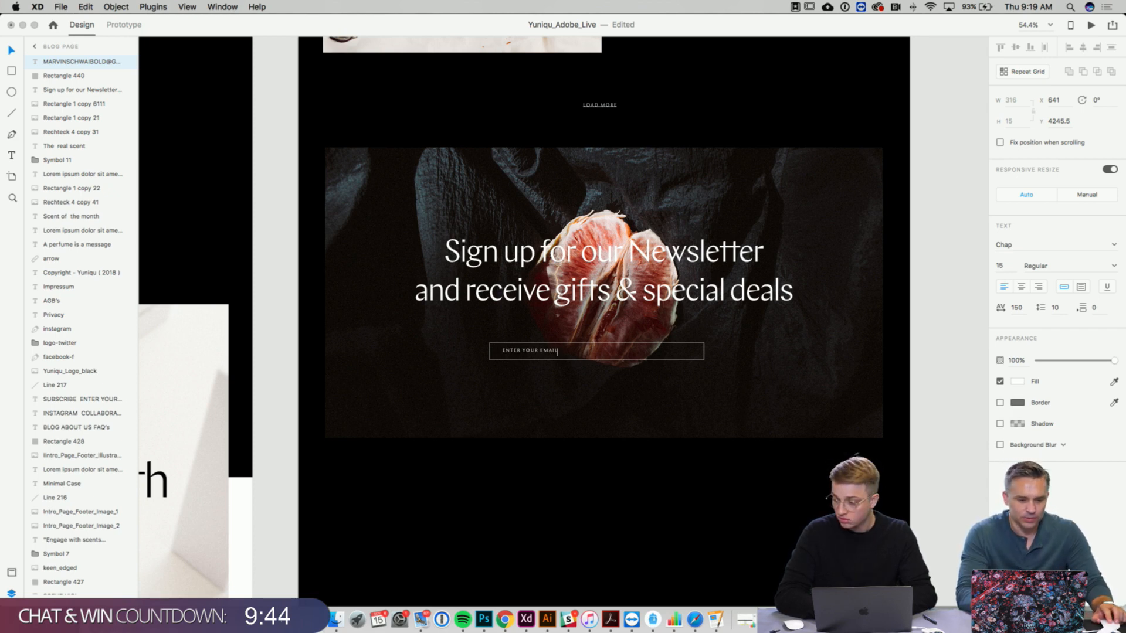
type(" HER")
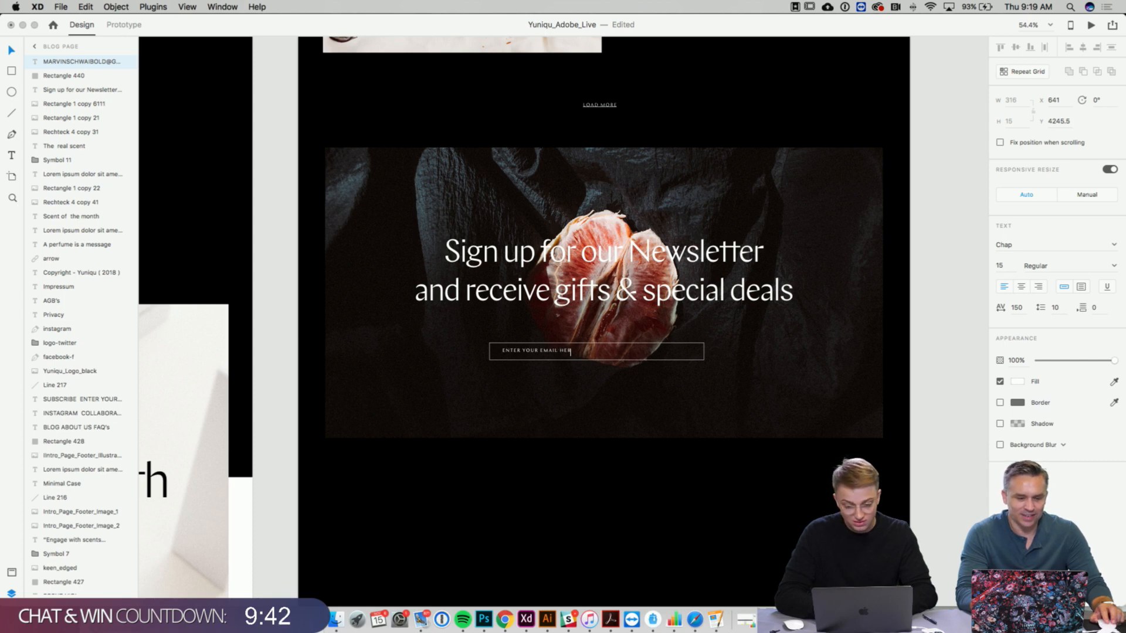
type("E")
- Move the e-mail field's outline and text together to X 623, Y 4176.5, centered under the newsletter heading
left_click(536, 350)
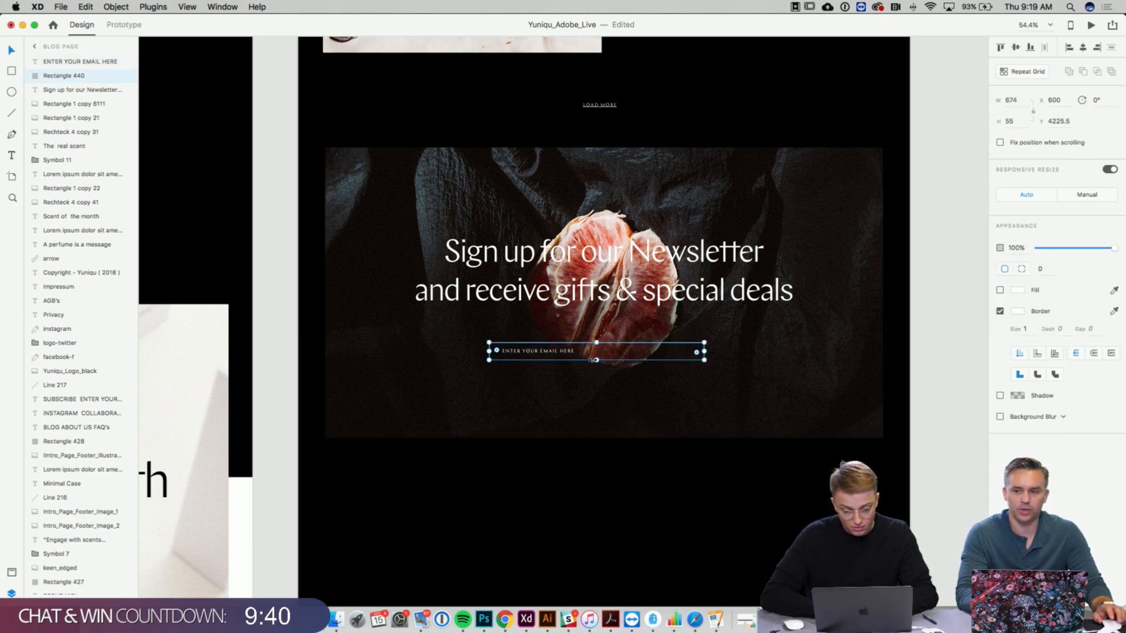
left_click(563, 353, "shift")
left_click_drag(562, 353, 570, 338)
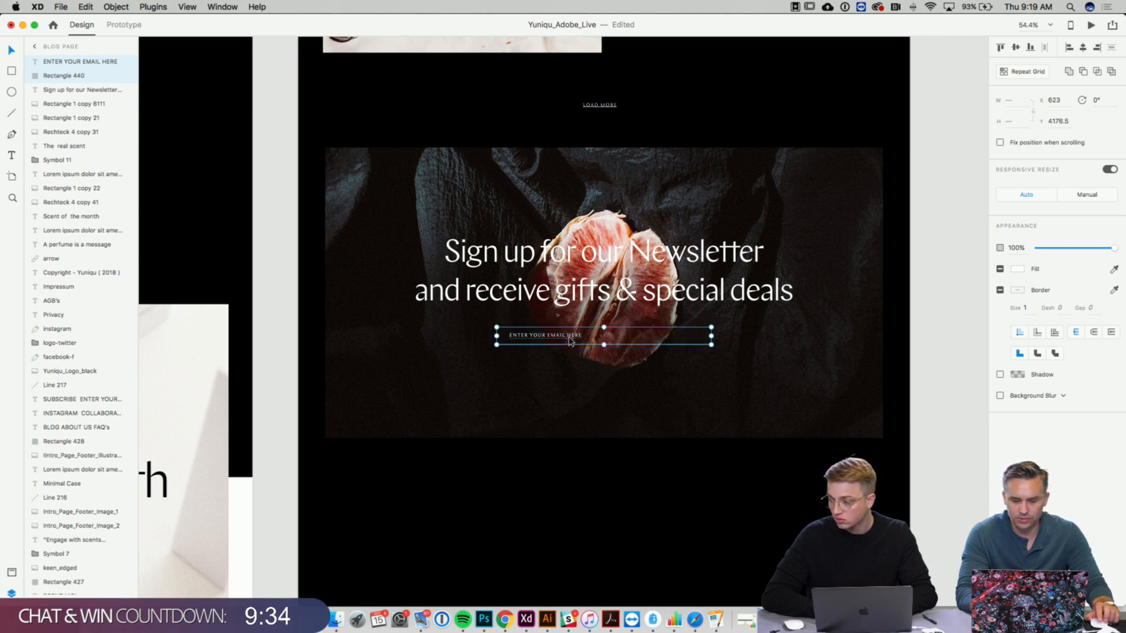
- Shorten the black background rectangle to a height of 3000 so it ends halfway behind the newsletter banner
left_click(856, 117)
scroll(833, 264, "down", 5)
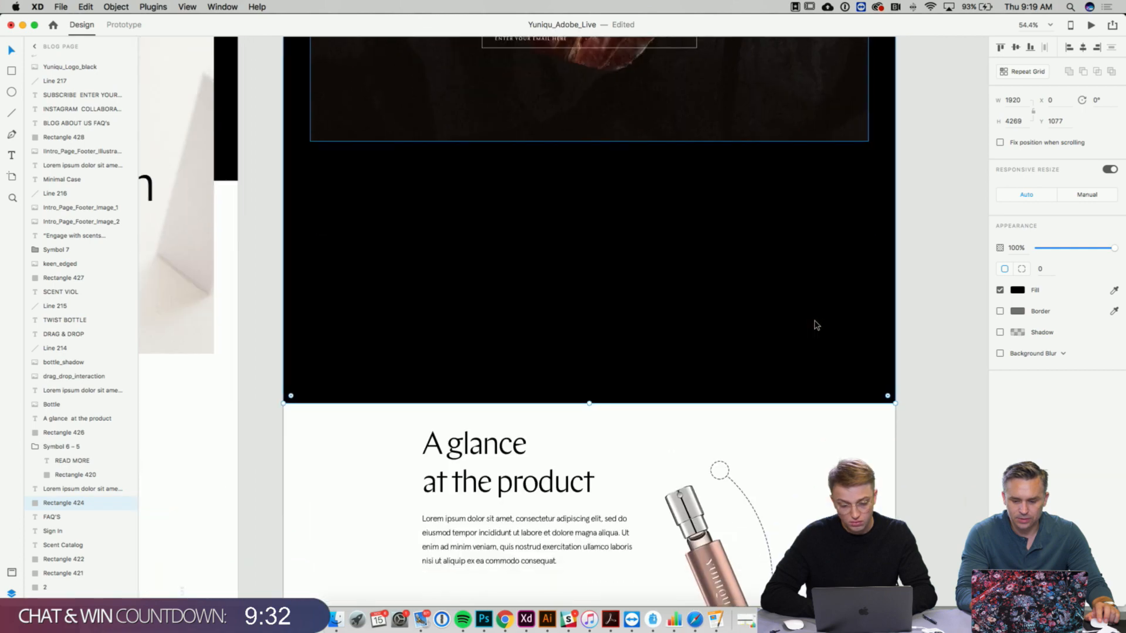
scroll(708, 353, "up", 5)
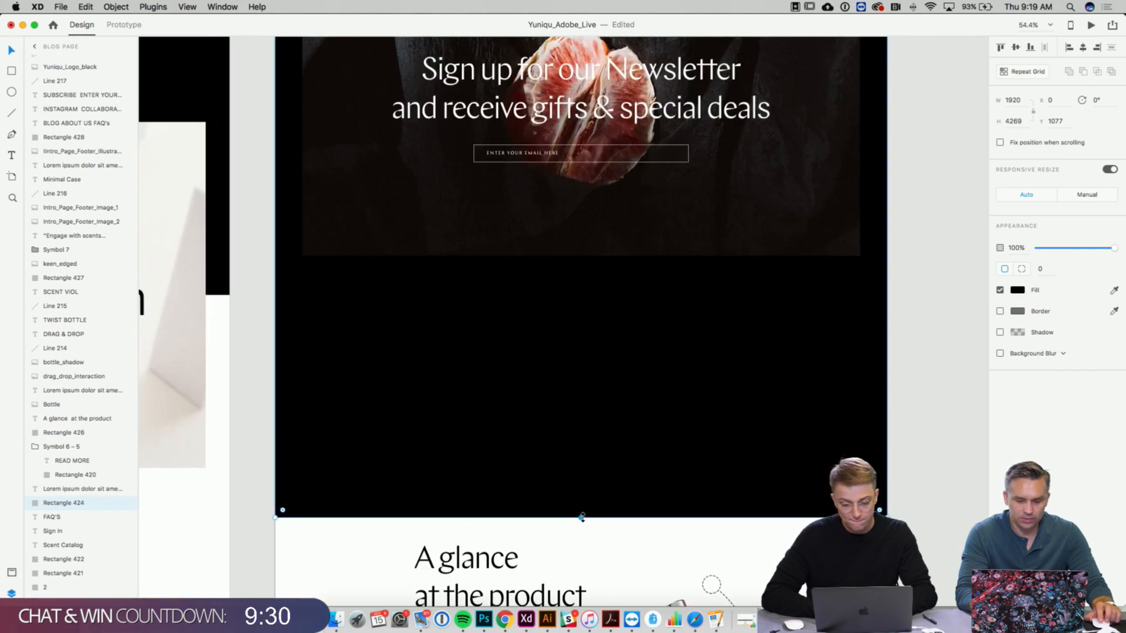
left_click_drag(582, 517, 580, 99)
scroll(569, 265, "up", 5)
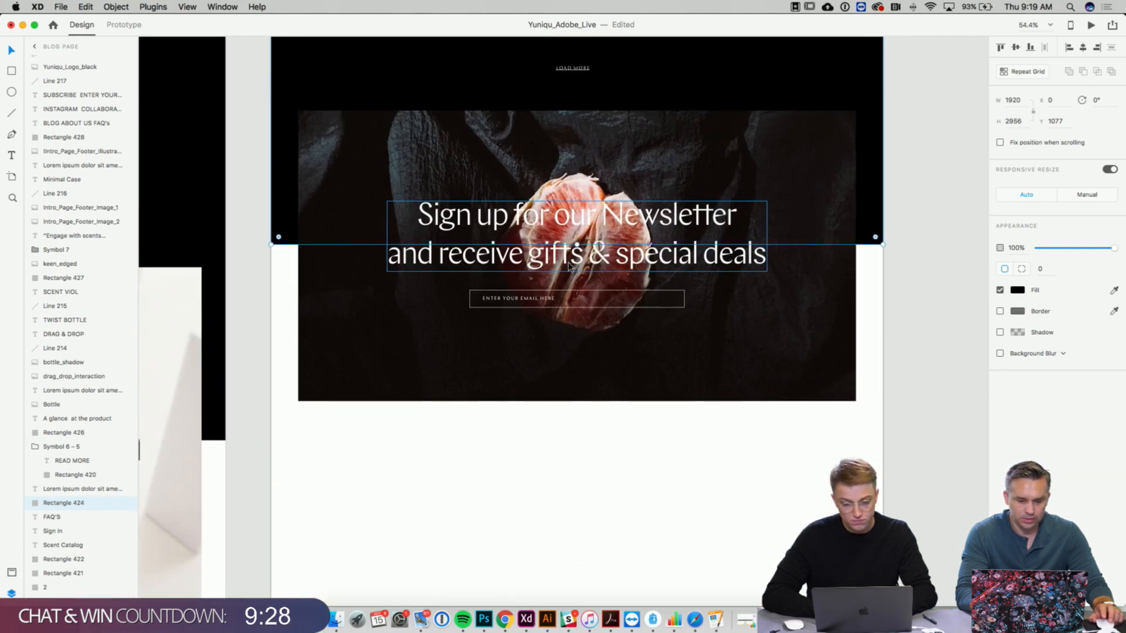
left_click_drag(577, 244, 577, 257)
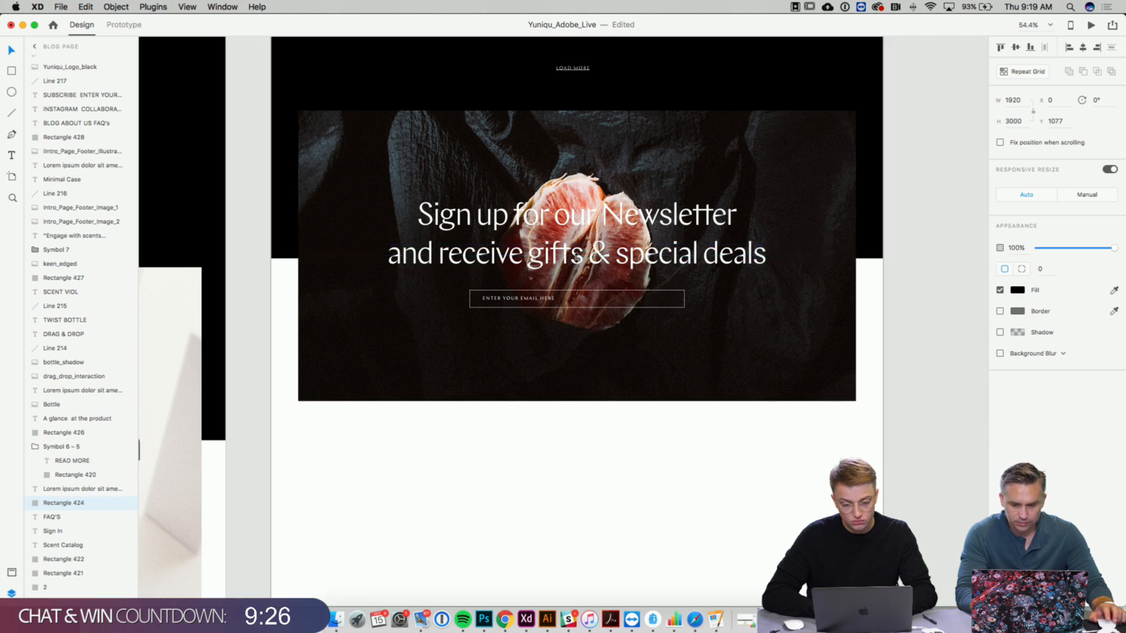
left_click(641, 515)
- Duplicate the white arrow beside the black footer's e-mail line in the style guide
scroll(639, 514, "right", 2)
scroll(639, 514, "up", 1)
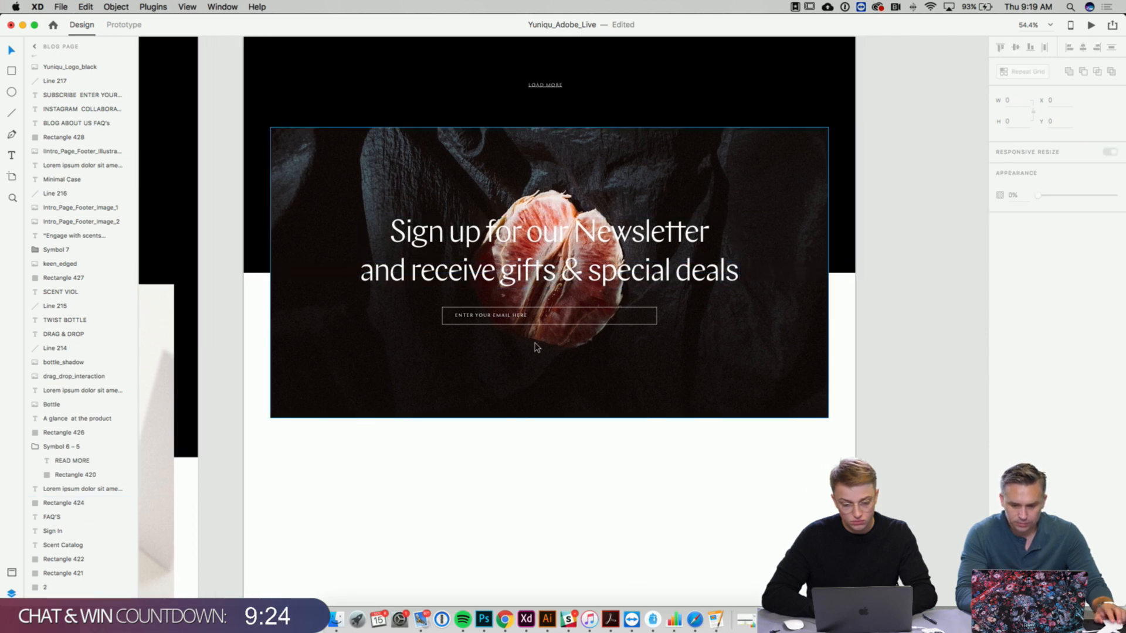
scroll(593, 322, "up", 3)
scroll(594, 321, "up", 3)
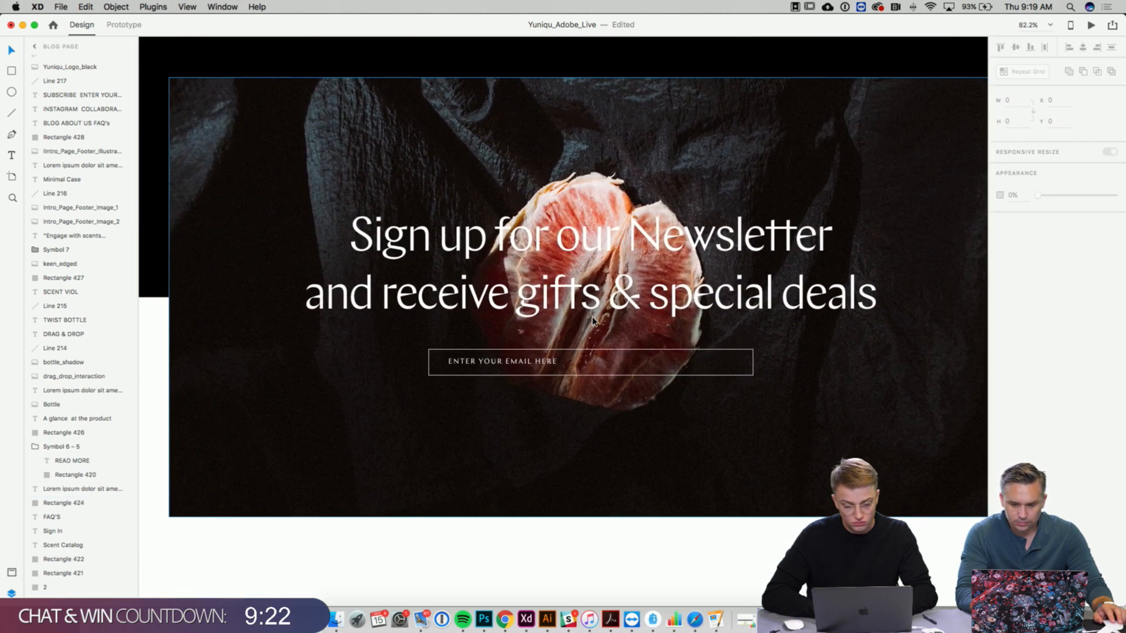
scroll(594, 322, "down", 5)
scroll(593, 321, "up", 10)
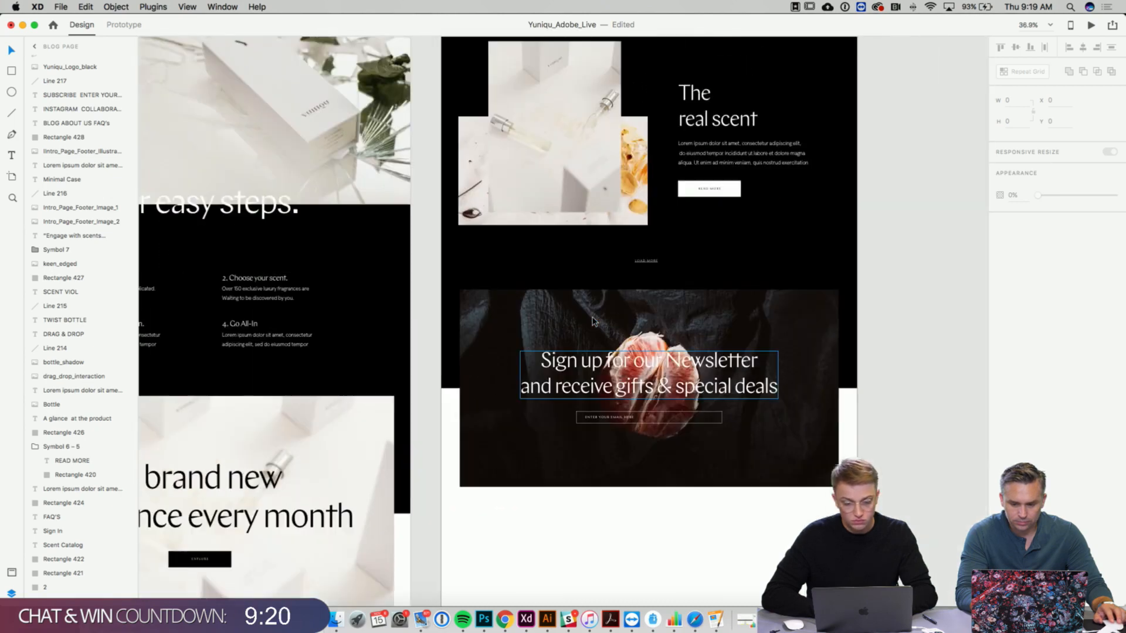
scroll(594, 322, "up", 10)
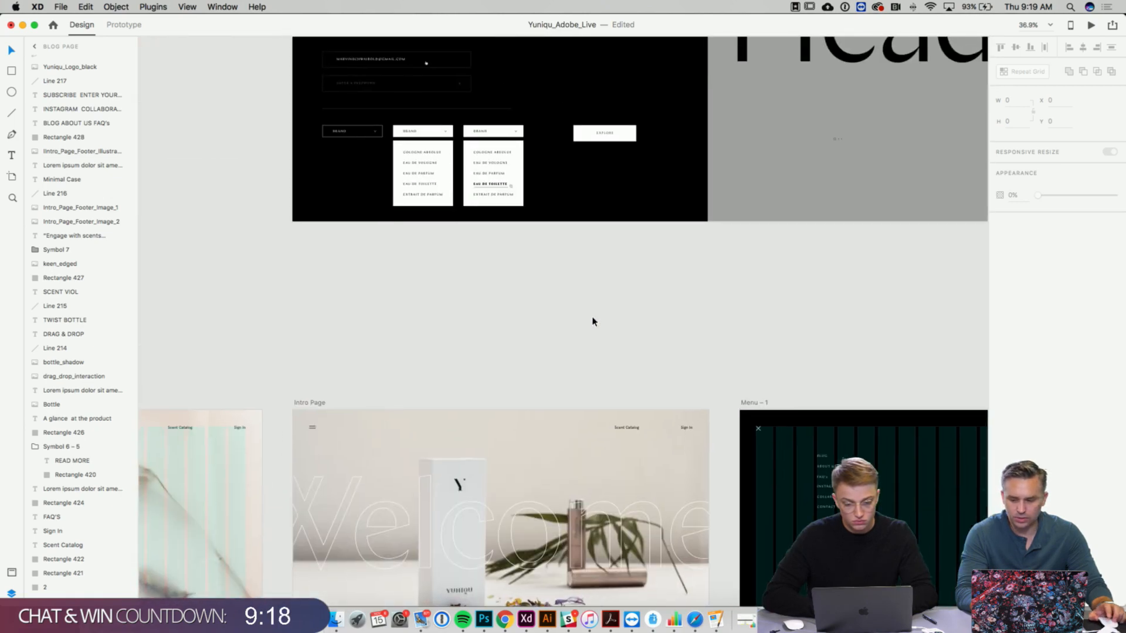
scroll(446, 248, "up", 10)
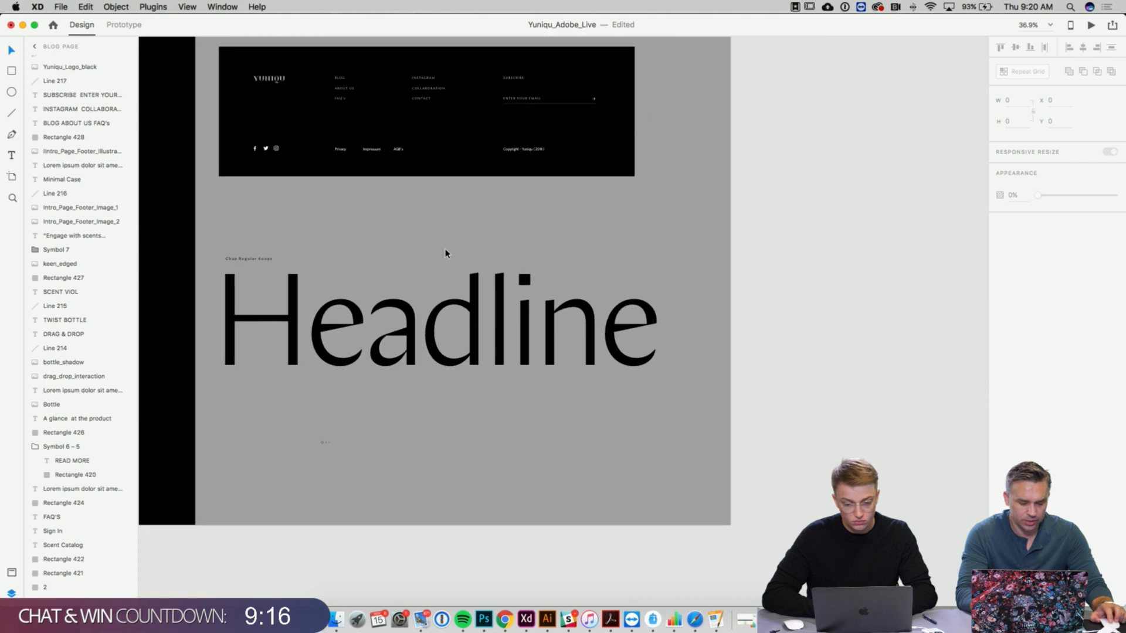
scroll(446, 248, "up", 8)
left_click(581, 264)
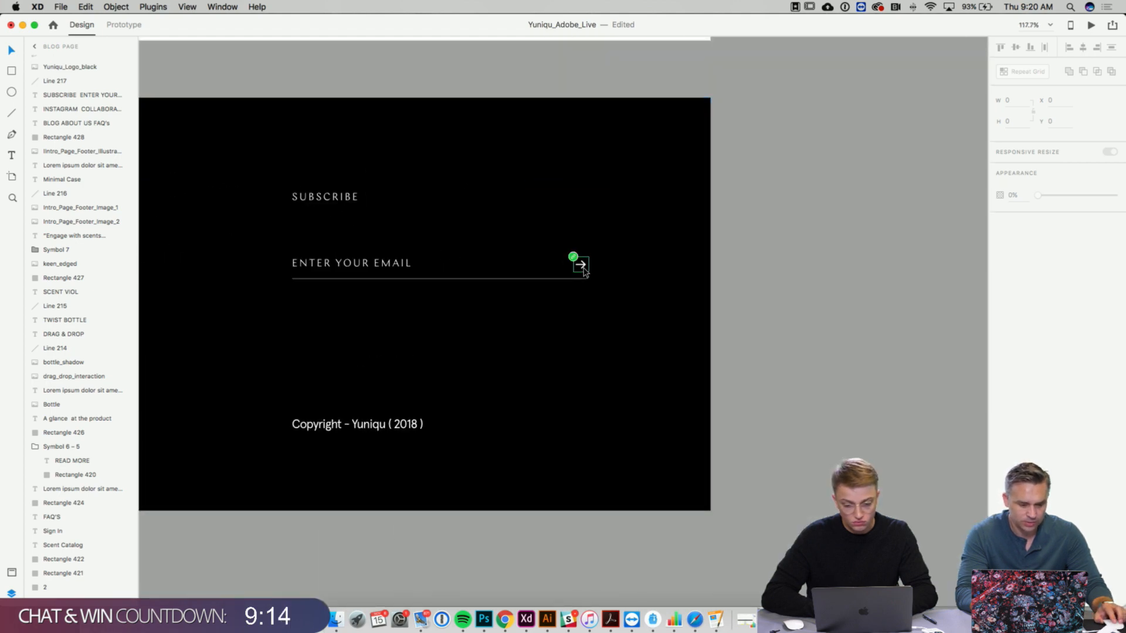
- Move the white arrow copy into the right end of the newsletter banner's e-mail field at X 1235, Y 4193
left_click_drag(580, 264, 567, 340)
scroll(589, 323, "down", 20)
scroll(587, 323, "down", 10)
scroll(587, 317, "left", 20)
scroll(587, 314, "down", 5)
scroll(586, 307, "left", 5)
scroll(586, 306, "down", 15)
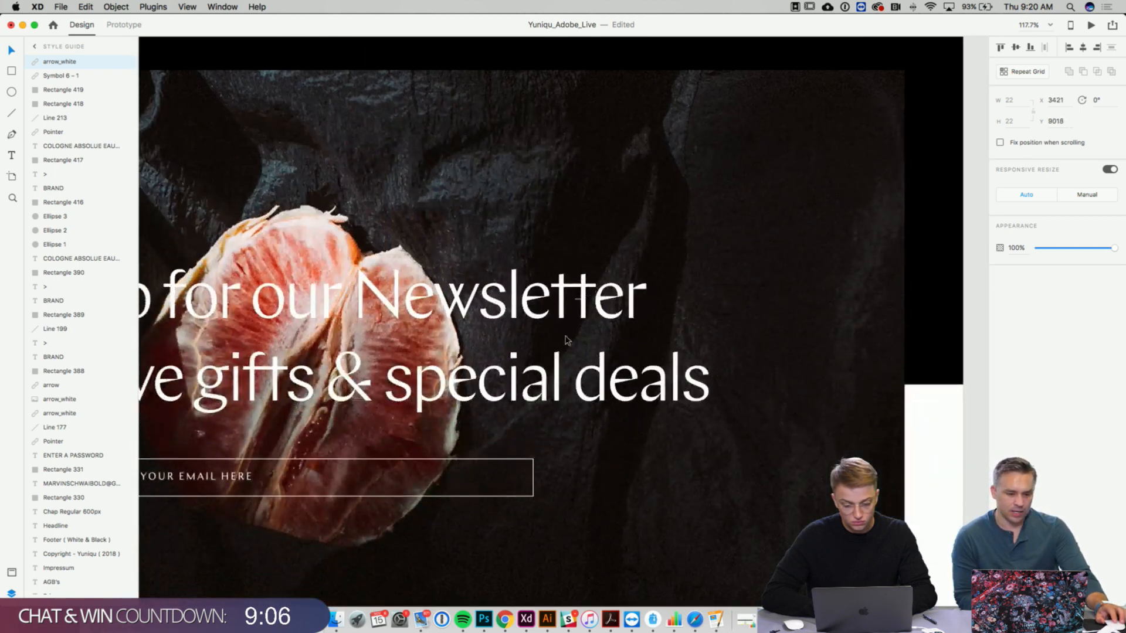
left_click_drag(502, 476, 501, 481)
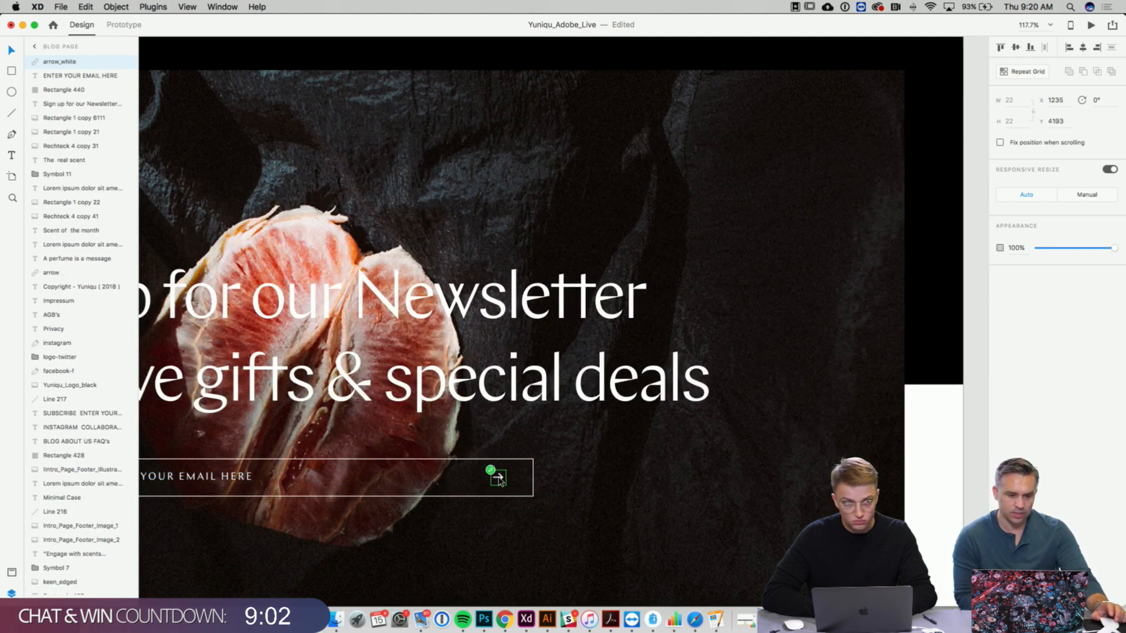
- Nudge the Load More link so it sits horizontally centered on the page above the newsletter banner
scroll(500, 481, "left", 5)
scroll(500, 480, "left", 1)
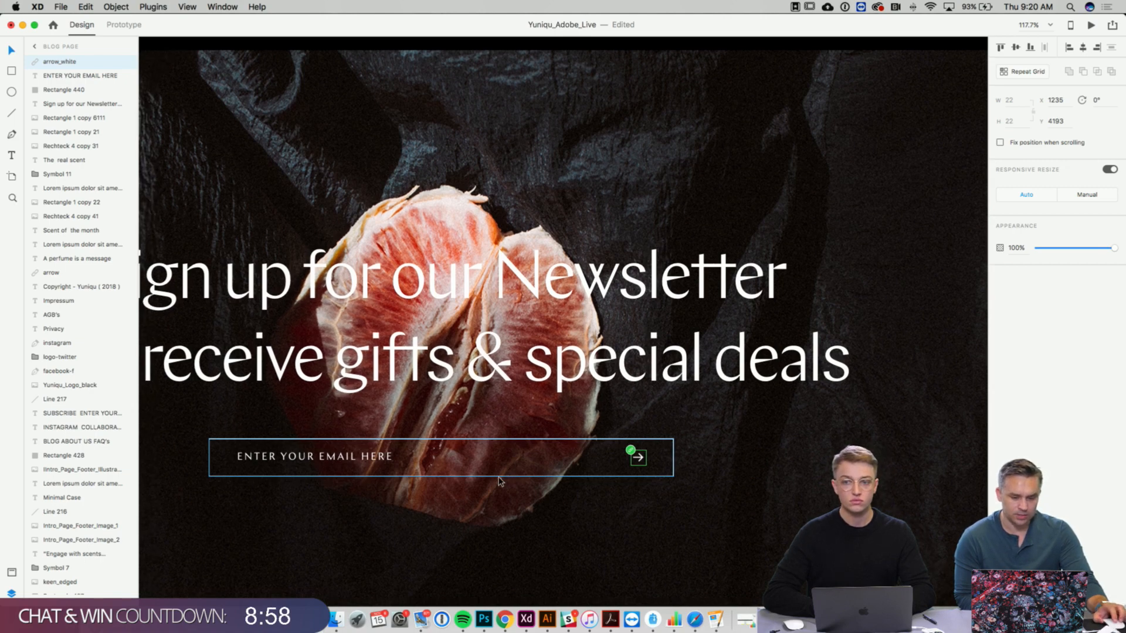
scroll(501, 481, "left", 3)
scroll(500, 481, "down", 5)
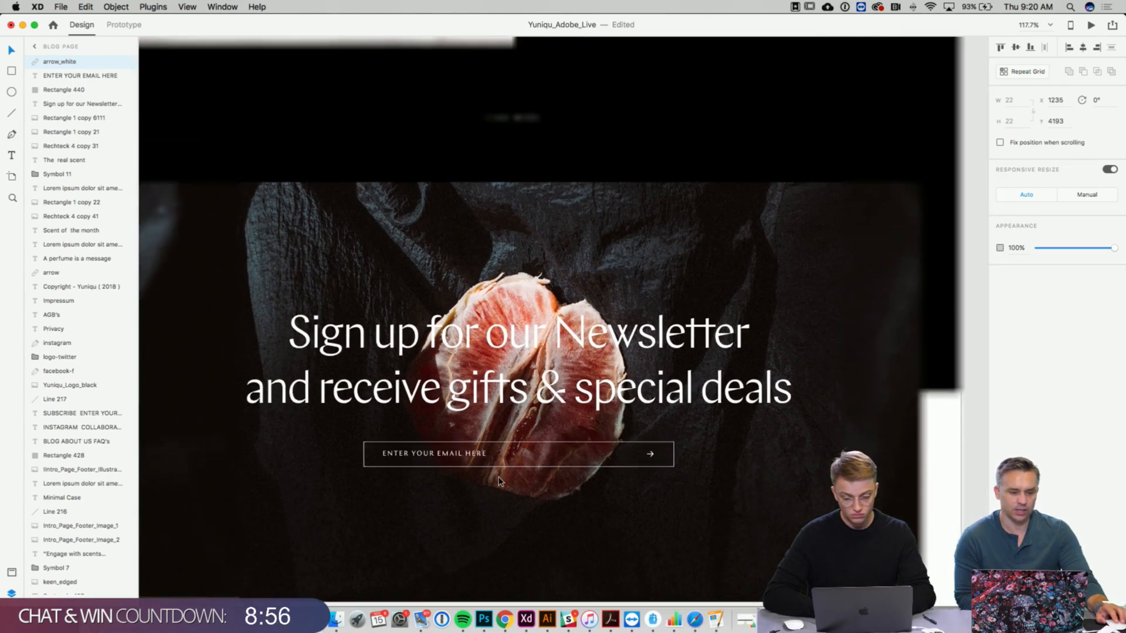
scroll(500, 480, "down", 3)
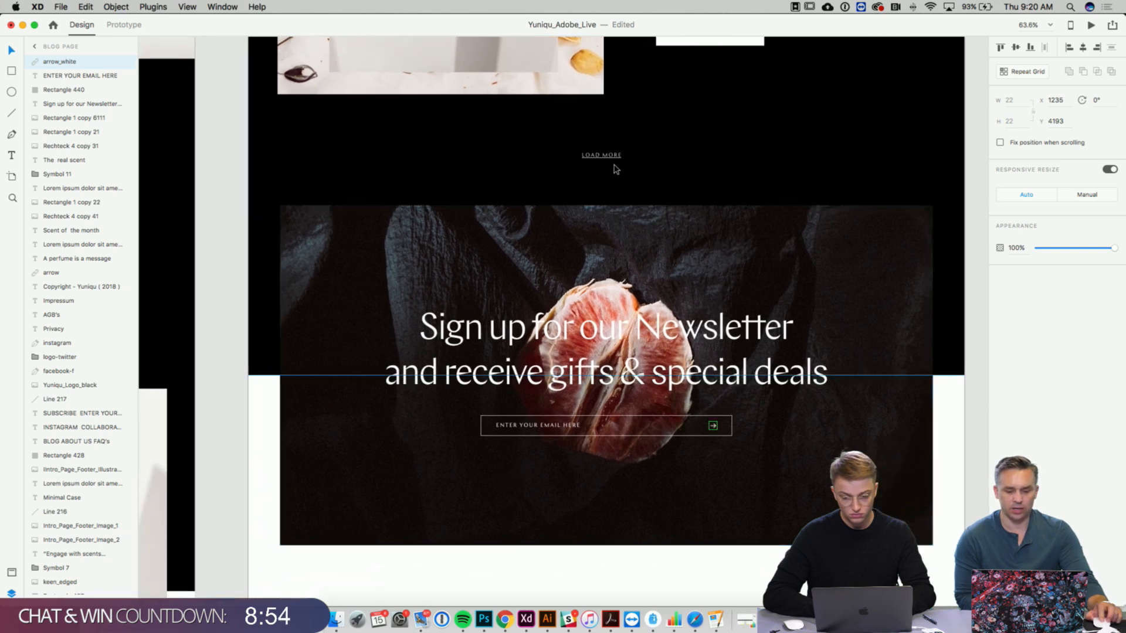
double_click(615, 161)
left_click_drag(616, 159, 621, 164)
left_click(536, 165)
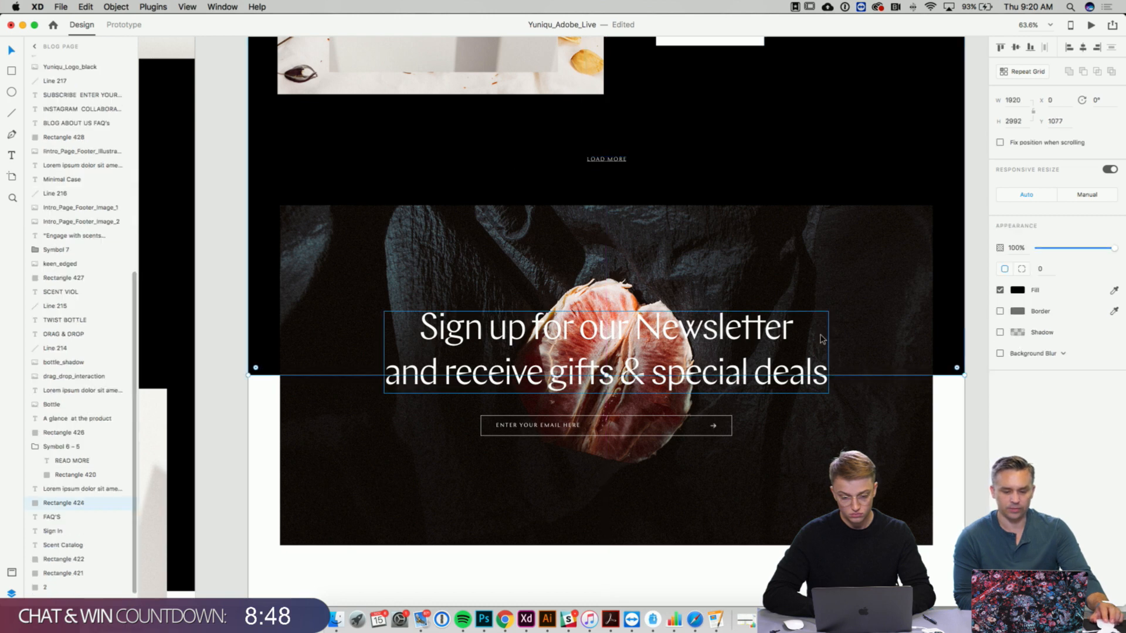
scroll(820, 339, "down", 5)
left_click(813, 464)
scroll(812, 464, "down", 1)
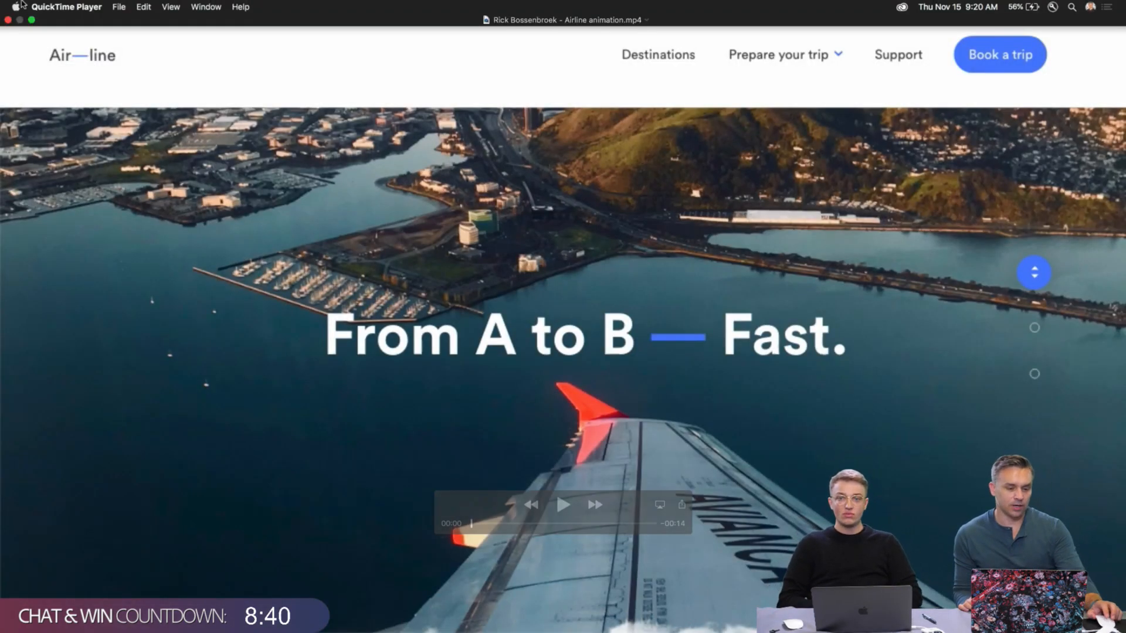
- Switch to QuickTime Player, move the playback controls out of the way and play the Airline animation video
left_click(32, 21)
mouse_move(506, 2)
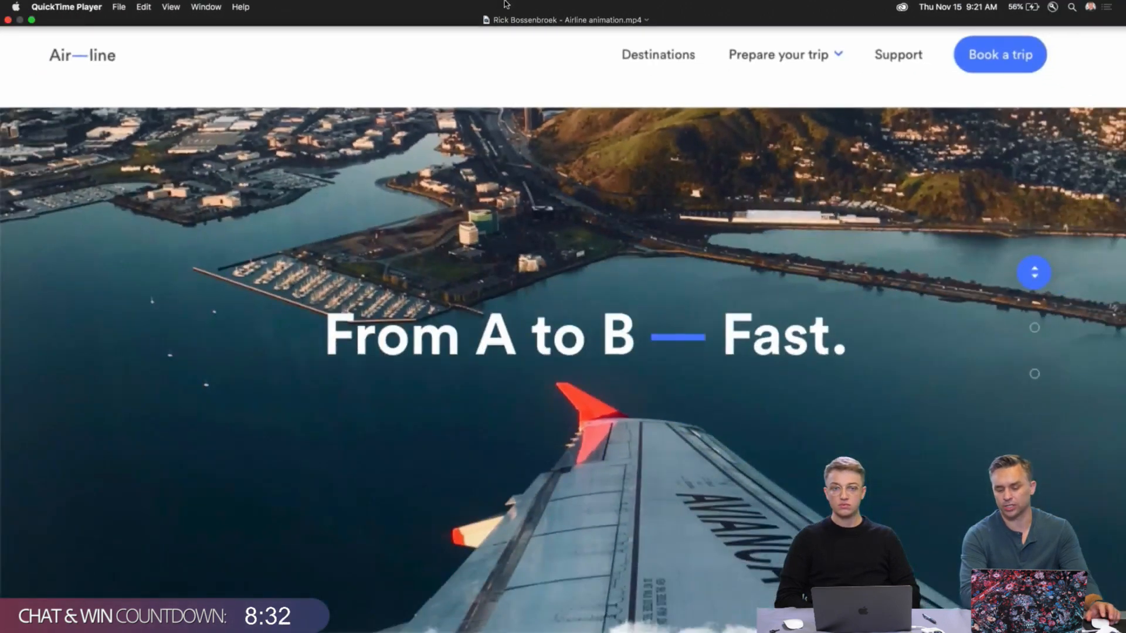
left_click_drag(478, 508, 55, 593)
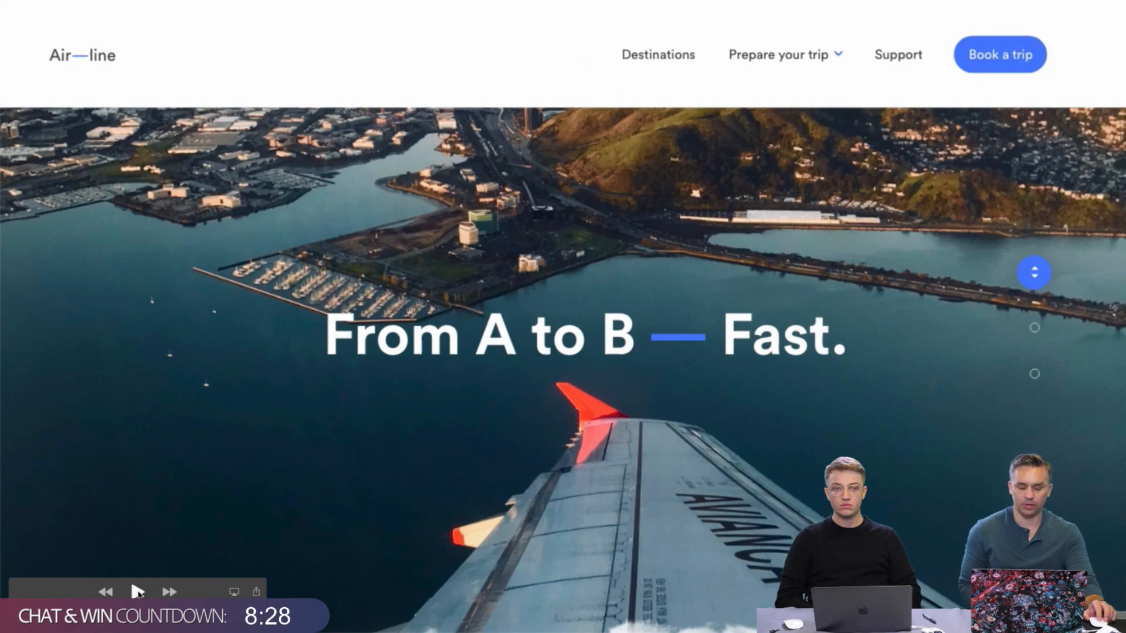
left_click(135, 590)
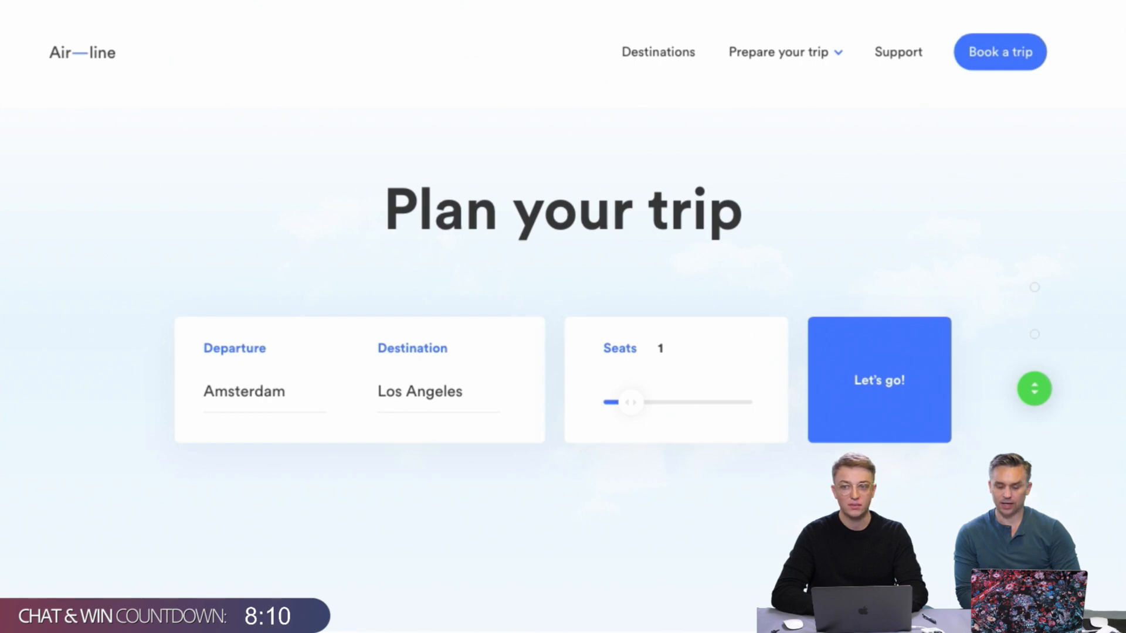
mouse_move(392, 492)
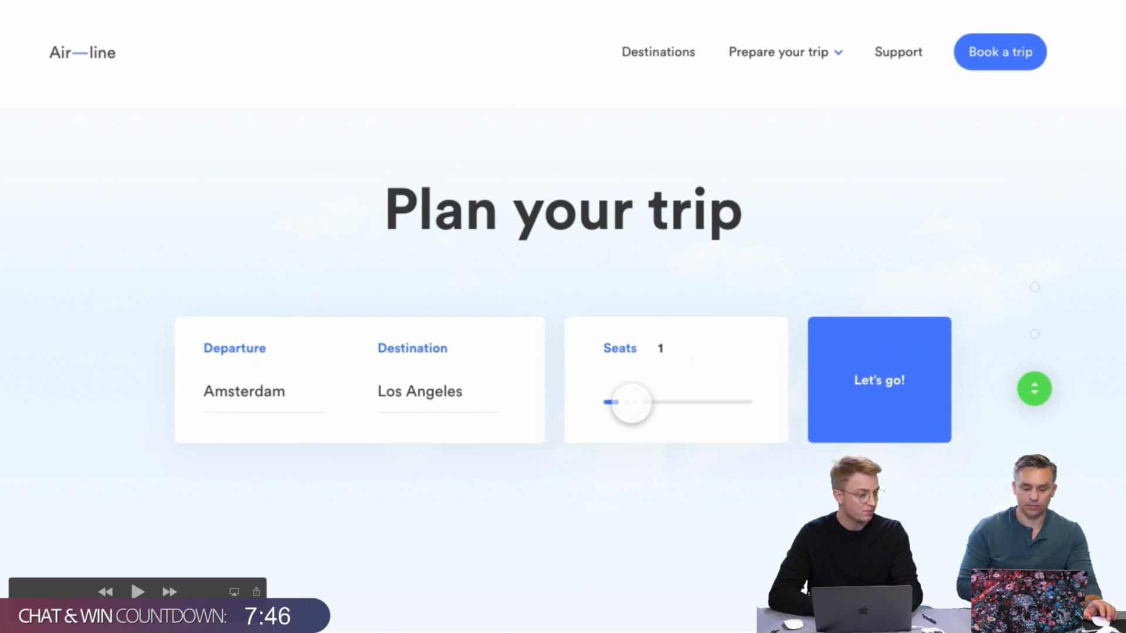
left_click_drag(147, 611, 42, 611)
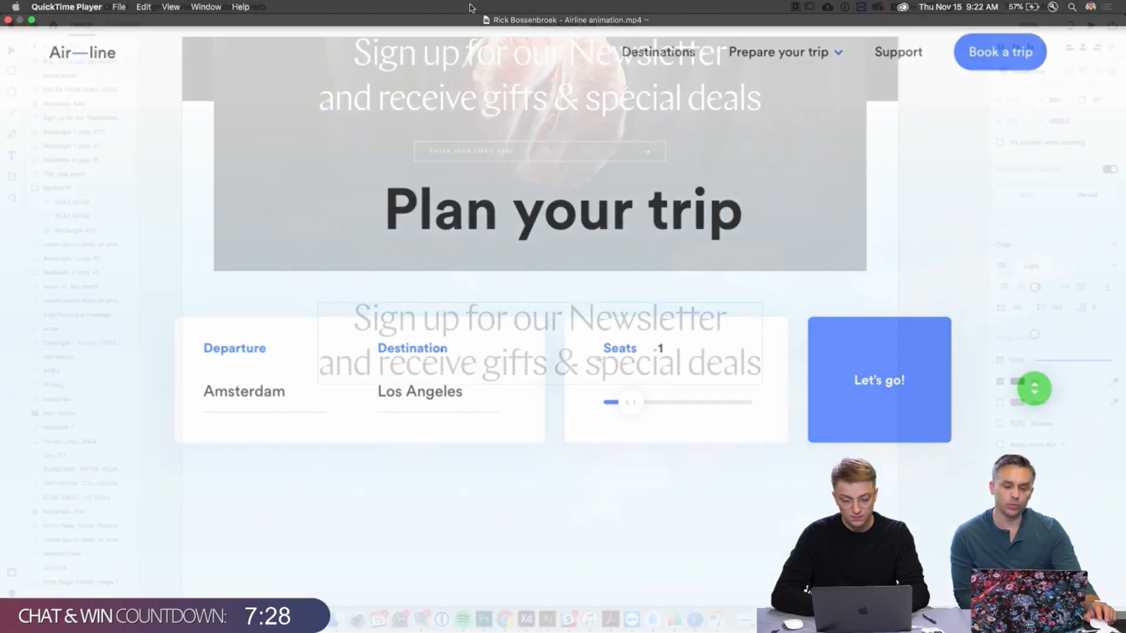
- Replace the black heading copy below the newsletter banner with "More Articles" and lower it to Y 4664.5
key("super+a")
type("More Articles")
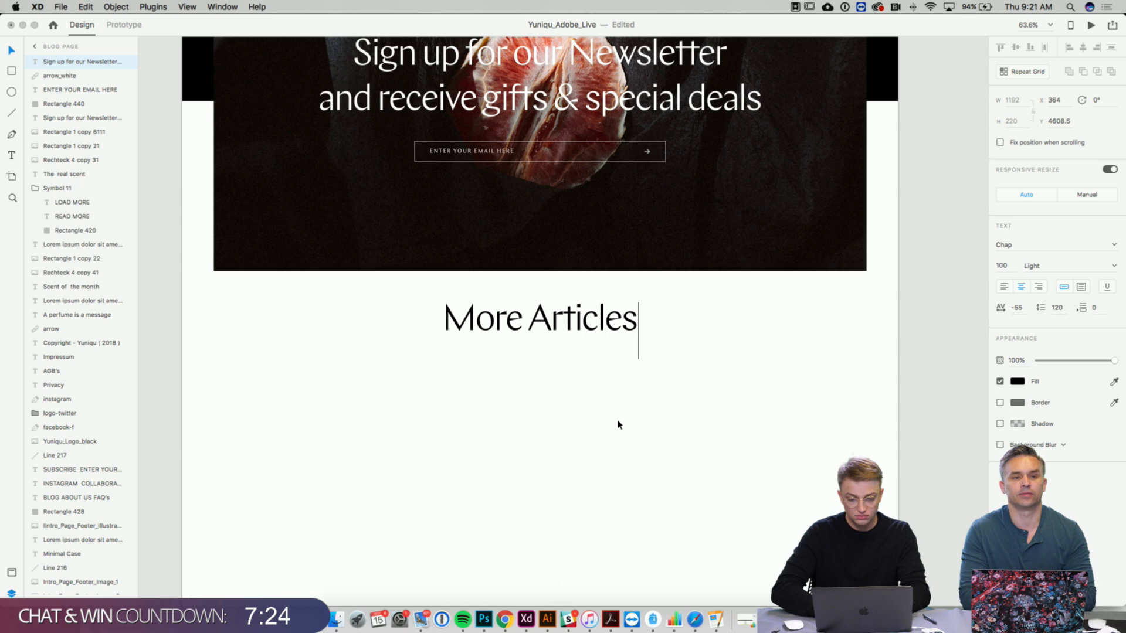
key("Escape")
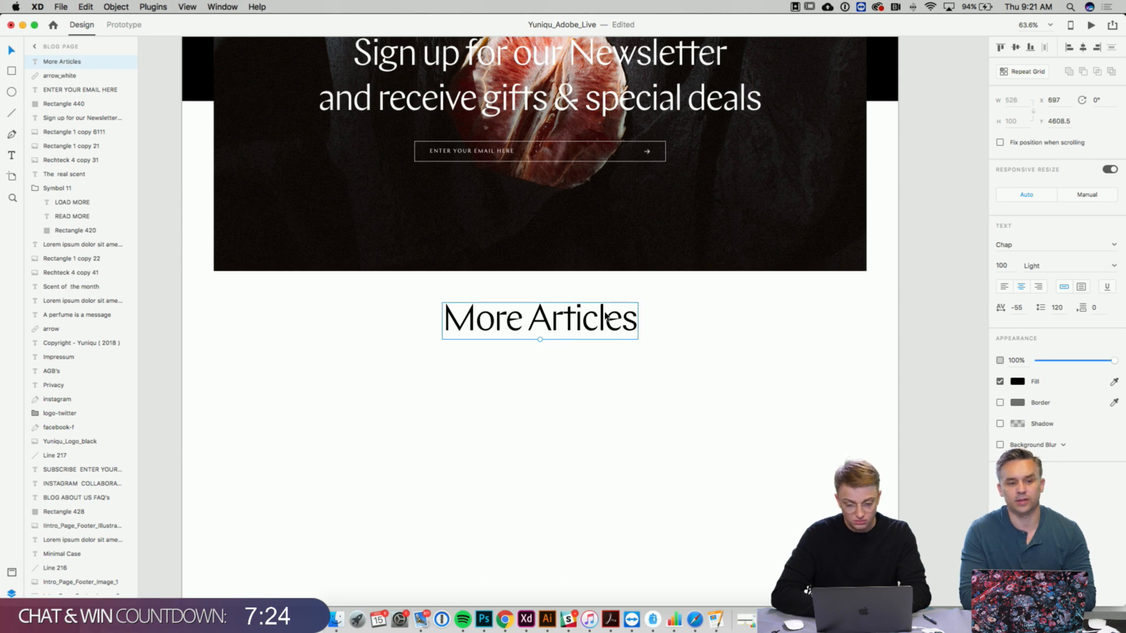
left_click_drag(607, 318, 607, 340)
scroll(607, 340, "down", 3)
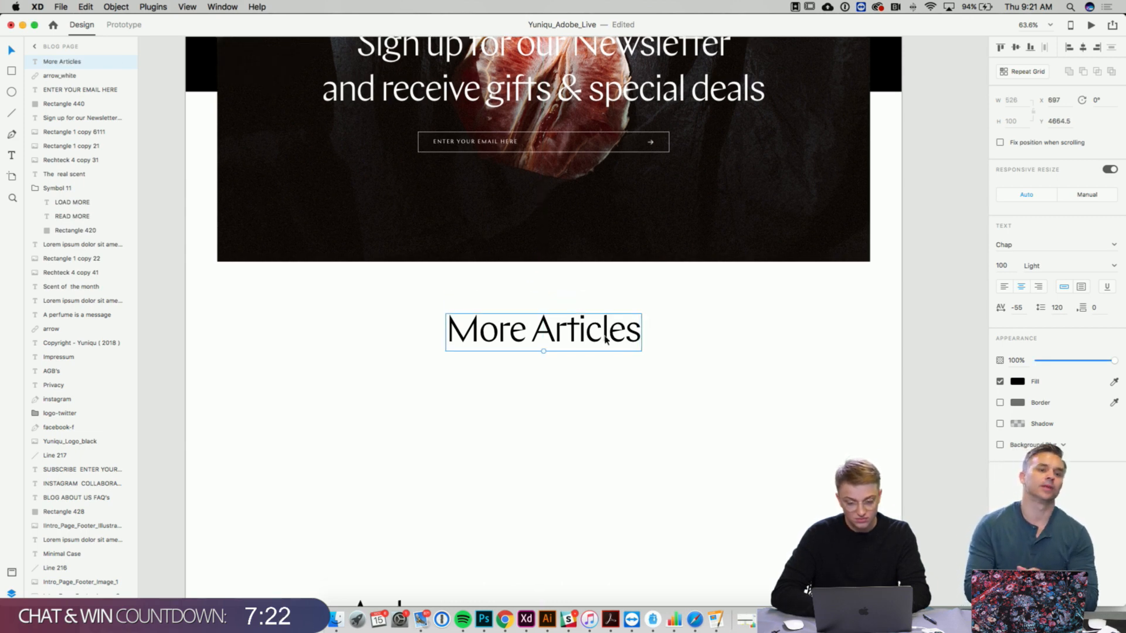
- Delete the old "A glance at the product" section, its Drag & Drop band and the hand image section below it
scroll(481, 527, "down", 10)
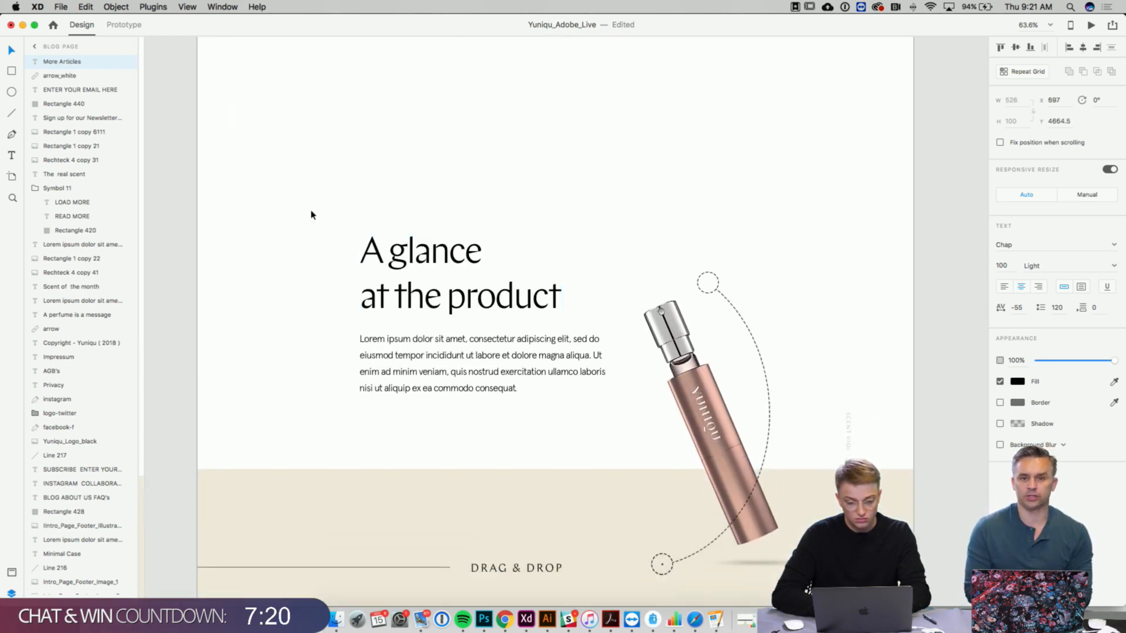
left_click_drag(311, 213, 873, 563)
key("Delete")
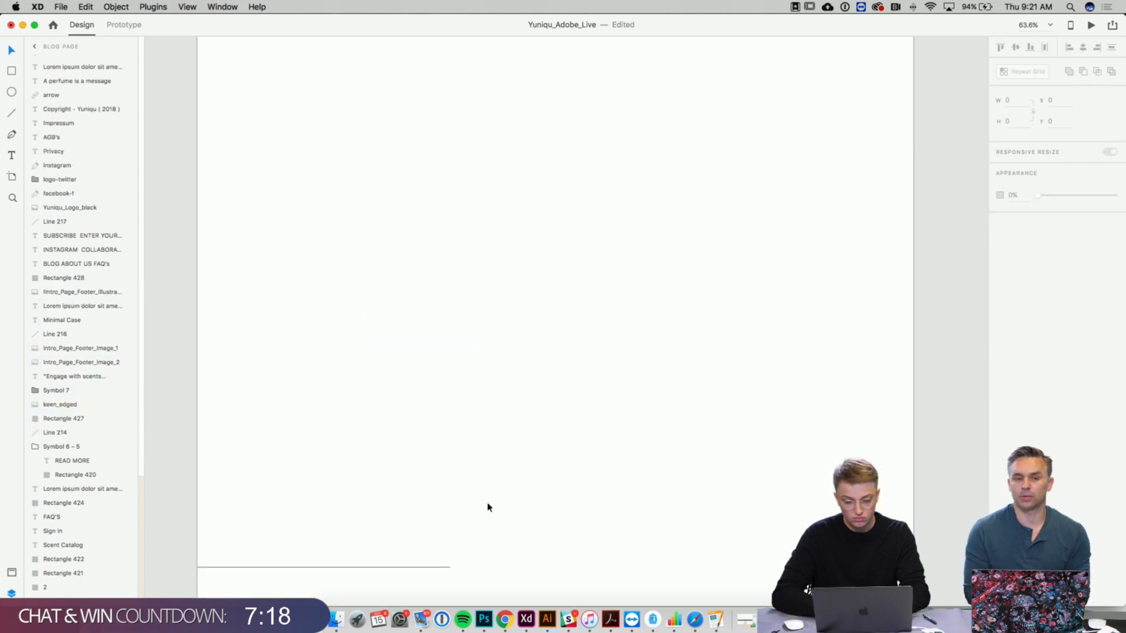
scroll(488, 505, "down", 5)
left_click_drag(326, 320, 773, 566)
key("Delete")
- Delete the leftover Explore button, scents quote, divider line and two perfume images above the blog page's footer
scroll(774, 564, "down", 8)
scroll(774, 564, "down", 6)
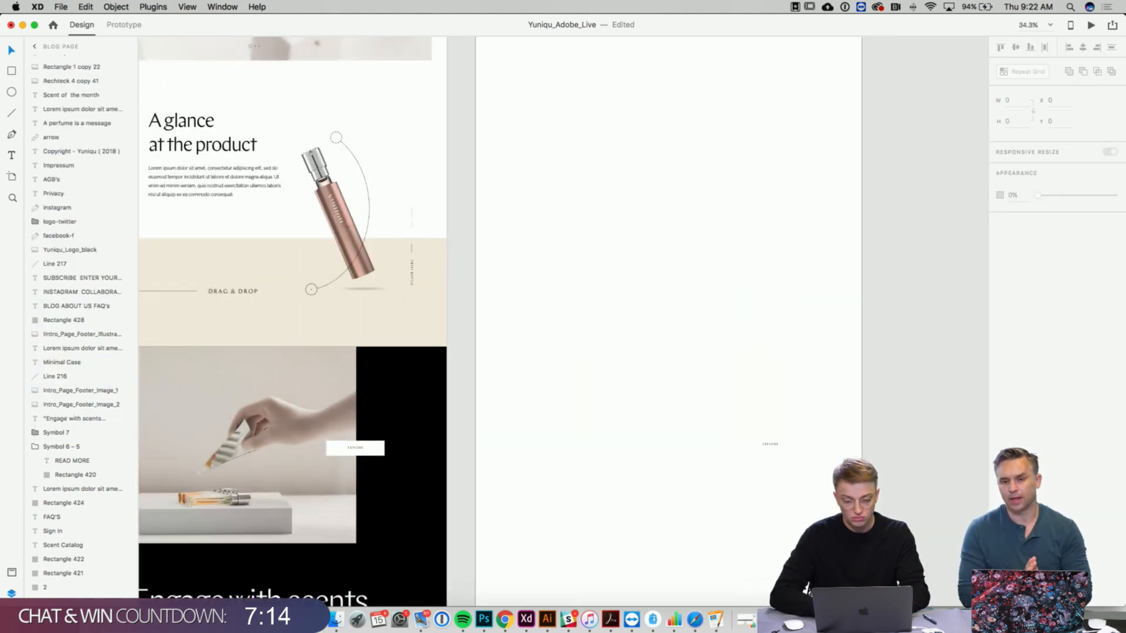
scroll(774, 564, "down", 3)
left_click_drag(483, 321, 780, 600)
scroll(604, 353, "down", 5)
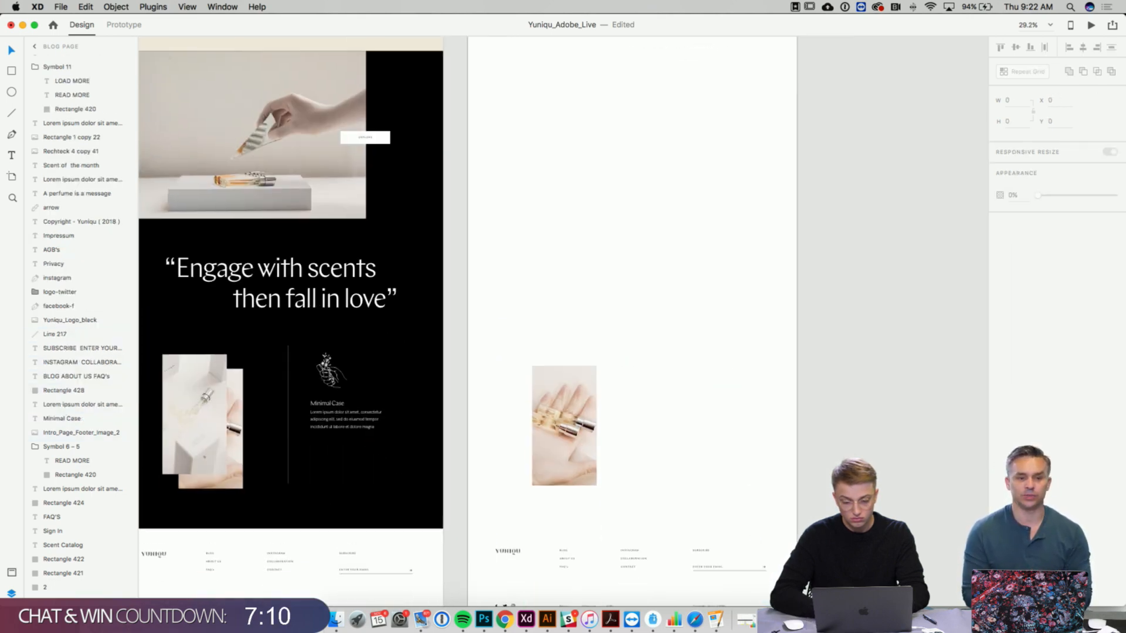
left_click(575, 392)
key("Delete")
- Move the whole footer up the blog page, leaving an empty area for articles below the More Articles heading
scroll(575, 388, "down", 5)
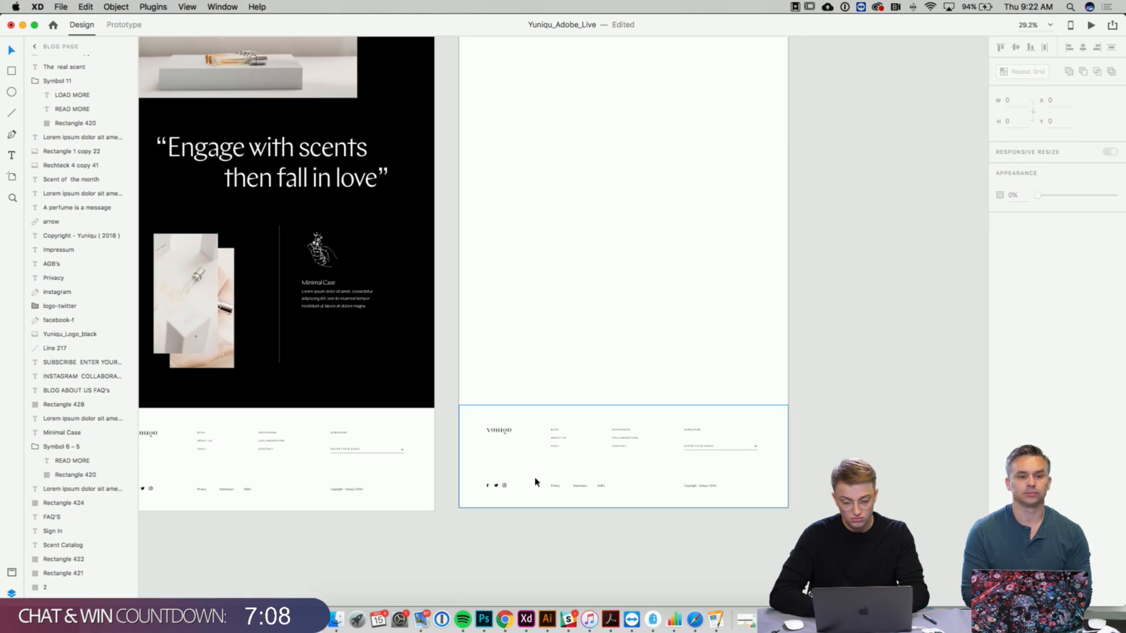
left_click(535, 477)
left_click_drag(491, 395, 787, 503)
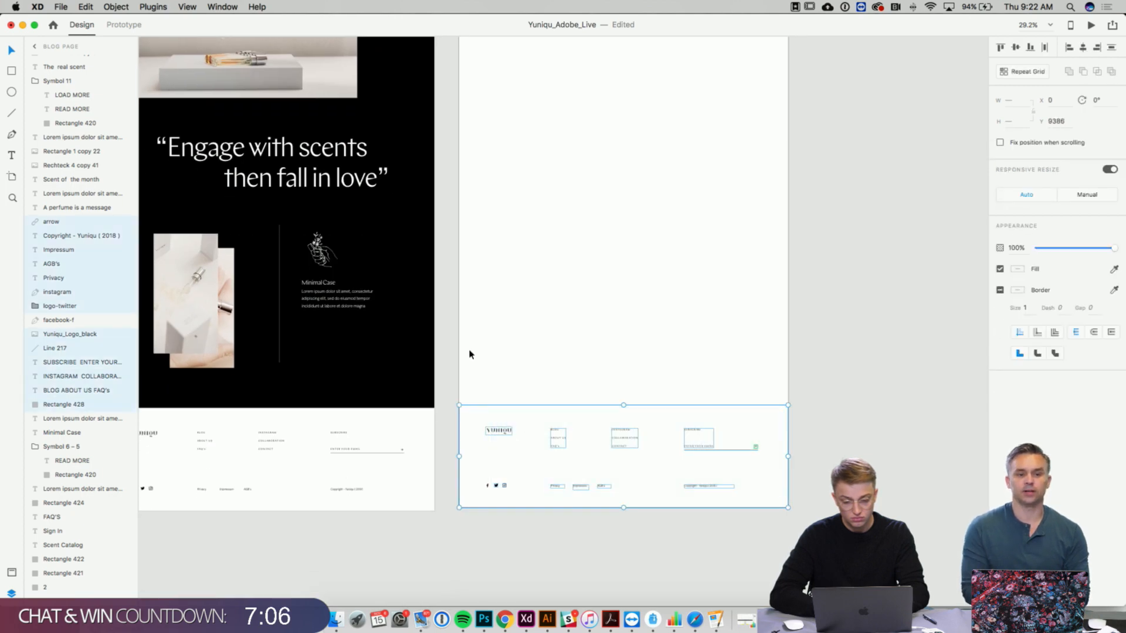
left_click_drag(479, 392, 769, 502)
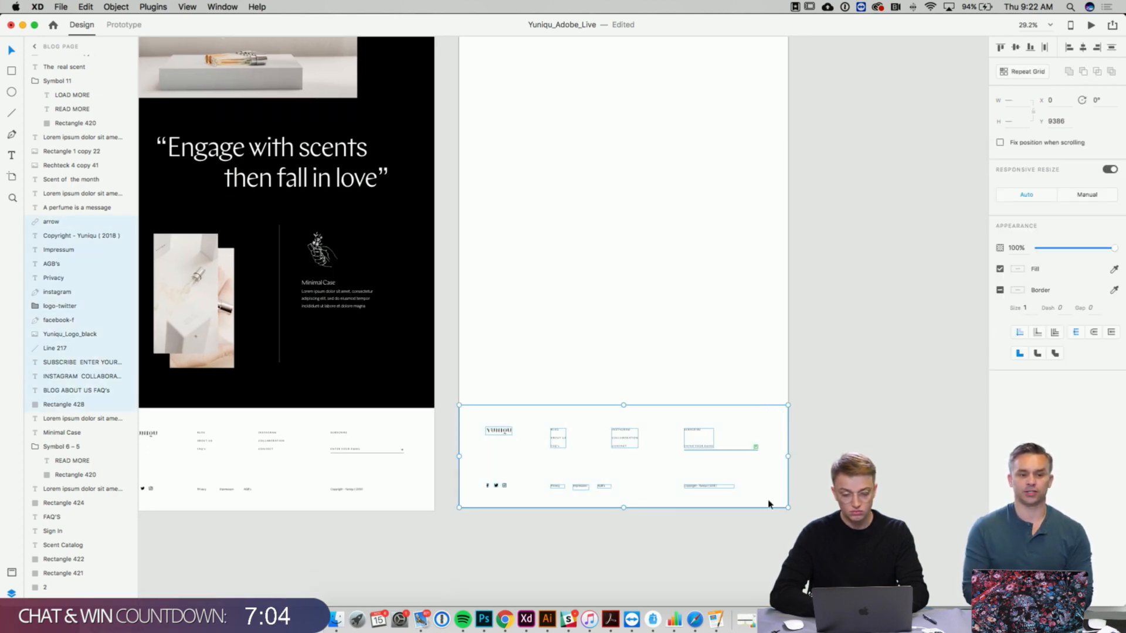
left_click_drag(630, 434, 639, 262)
scroll(631, 415, "up", 3)
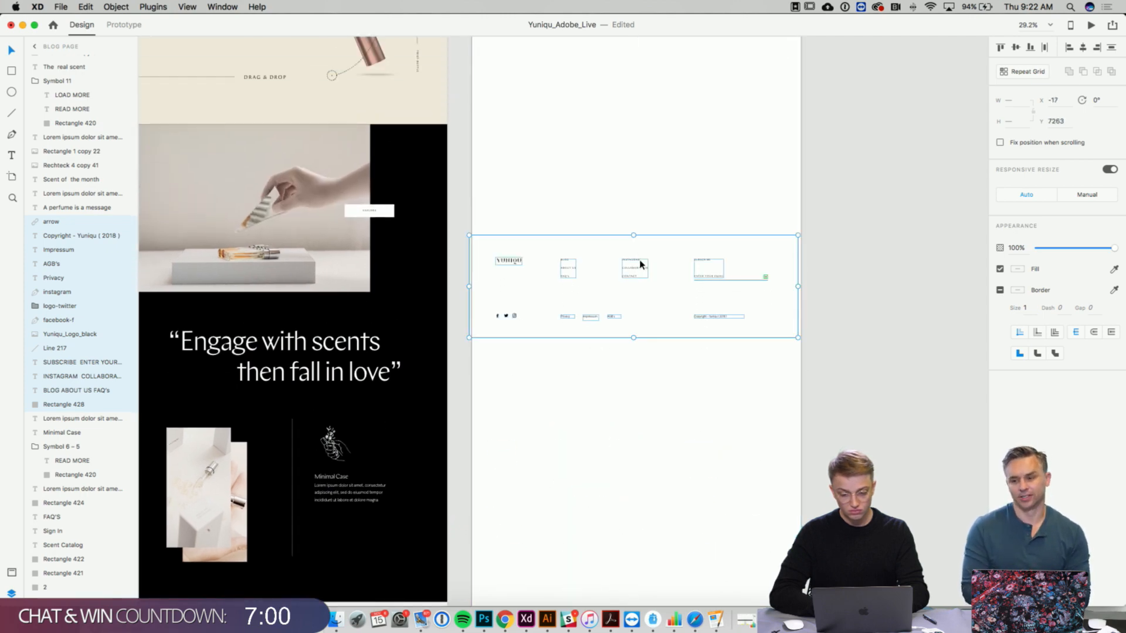
scroll(638, 262, "up", 3)
left_click_drag(500, 404, 503, 260)
scroll(527, 174, "up", 5)
left_click(573, 282)
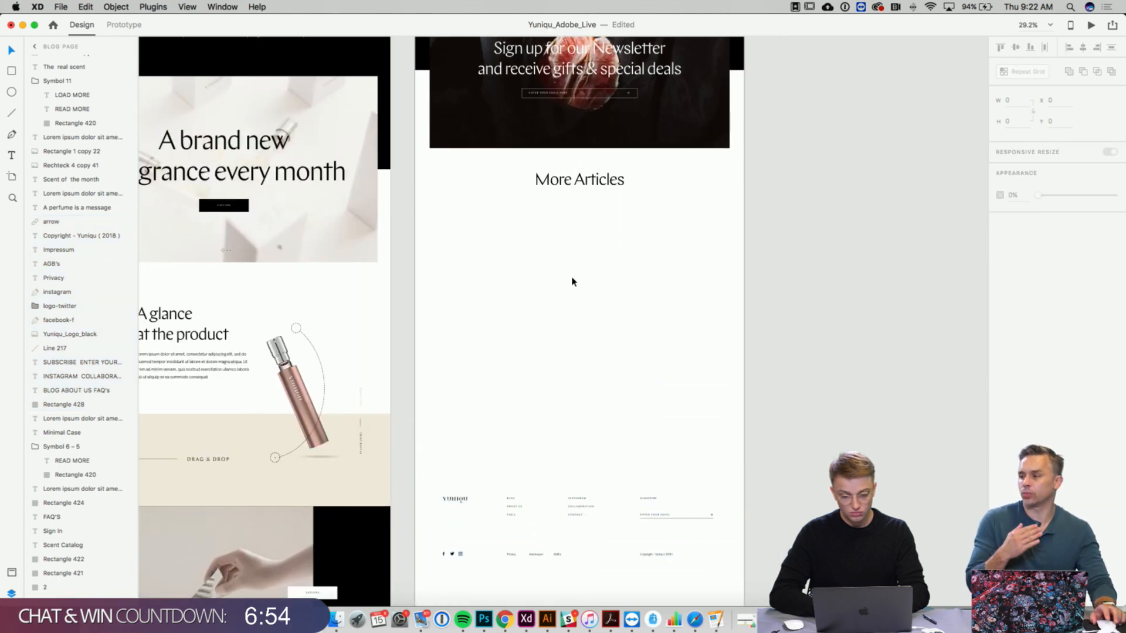
- Import Rechteck 4 copy 5.png, copy 6.png and copy 7.png from the Blog_Page folder below the More Articles heading
scroll(573, 282, "up", 5)
scroll(573, 283, "up", 2)
key("ctrl+Up")
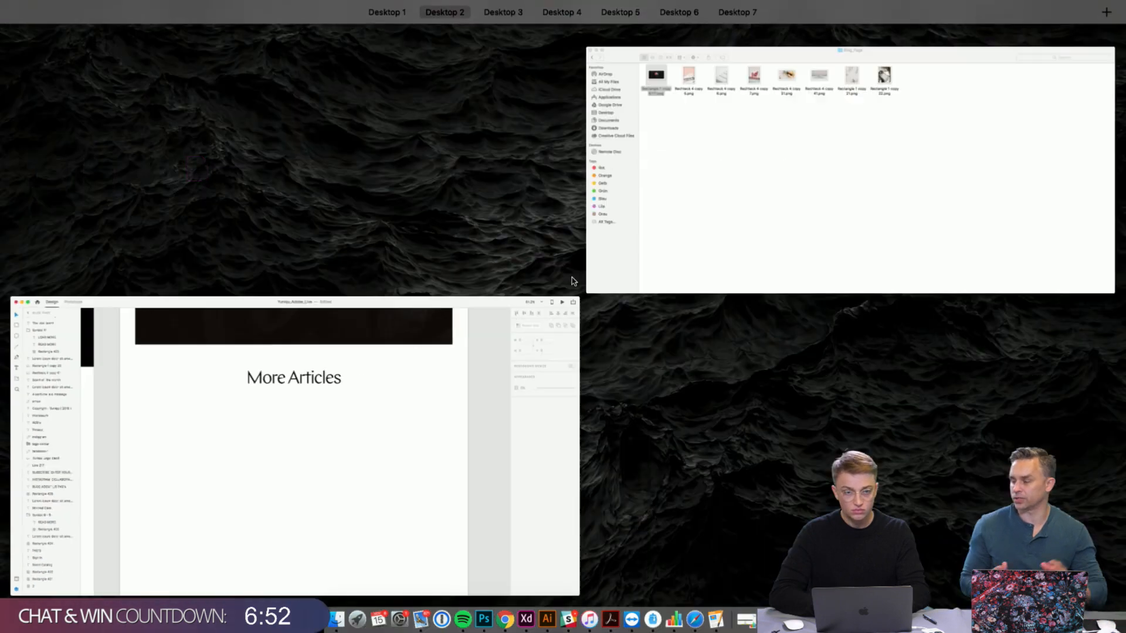
left_click(669, 233)
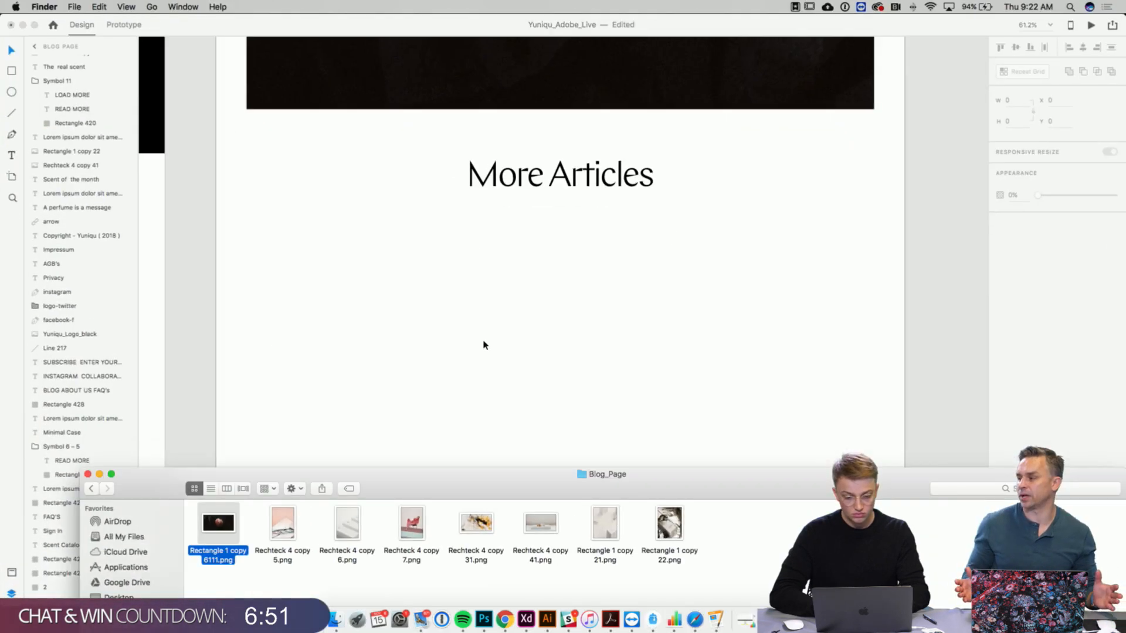
left_click(276, 570)
left_click_drag(276, 578, 457, 422)
- Place the pink image at X 161, Y 5053 and align the white boxes image beside it in a row
left_click(688, 464, "shift")
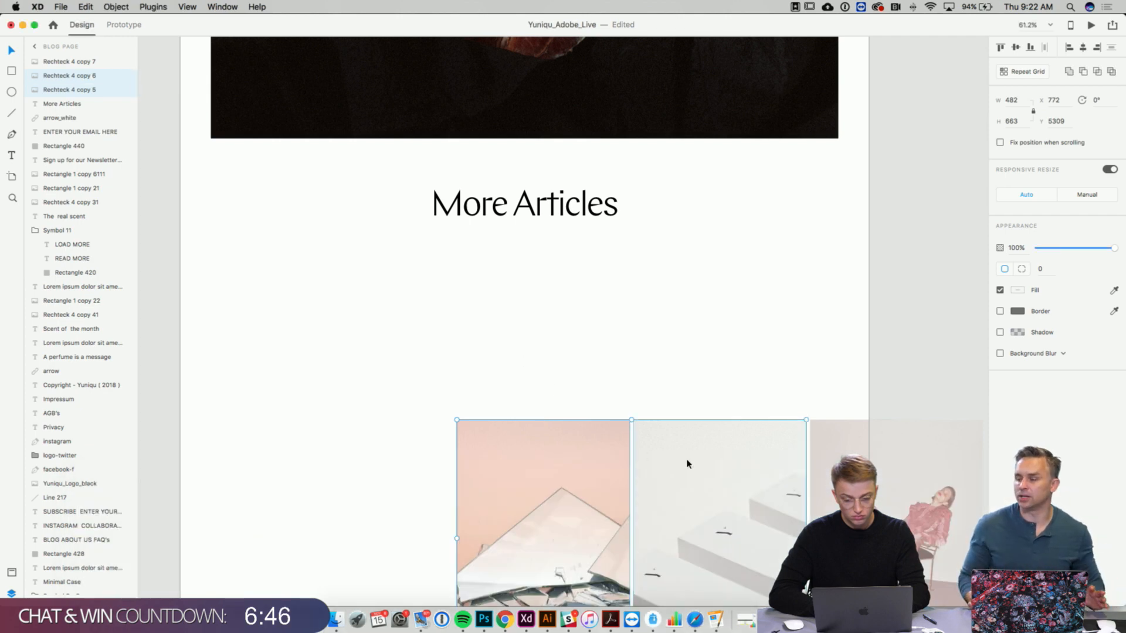
left_click(605, 361)
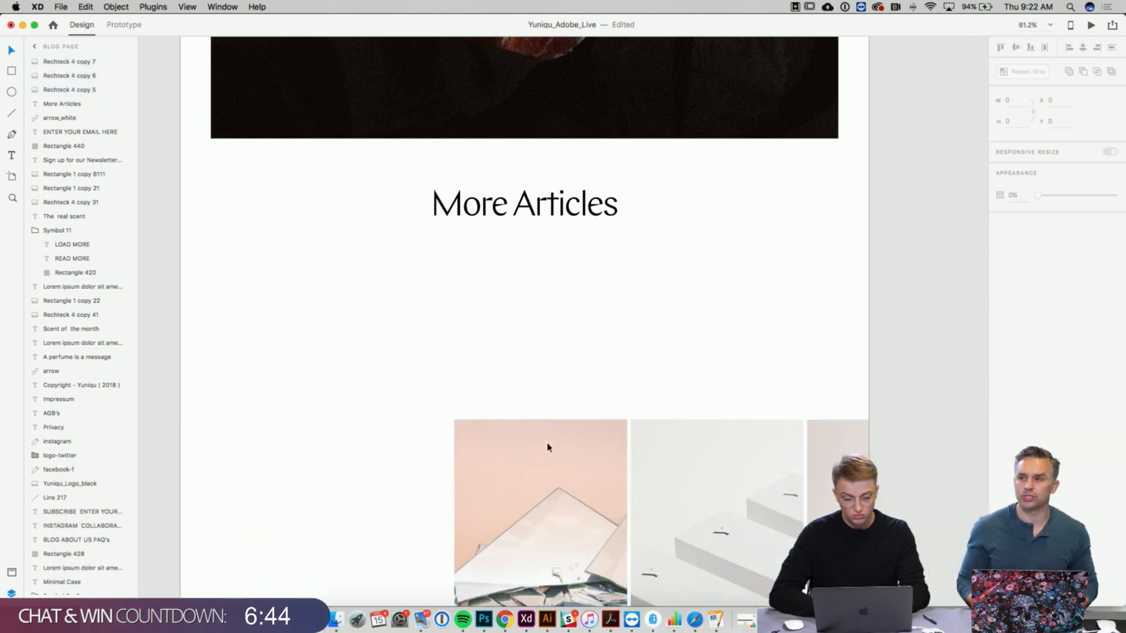
left_click_drag(549, 448, 312, 395)
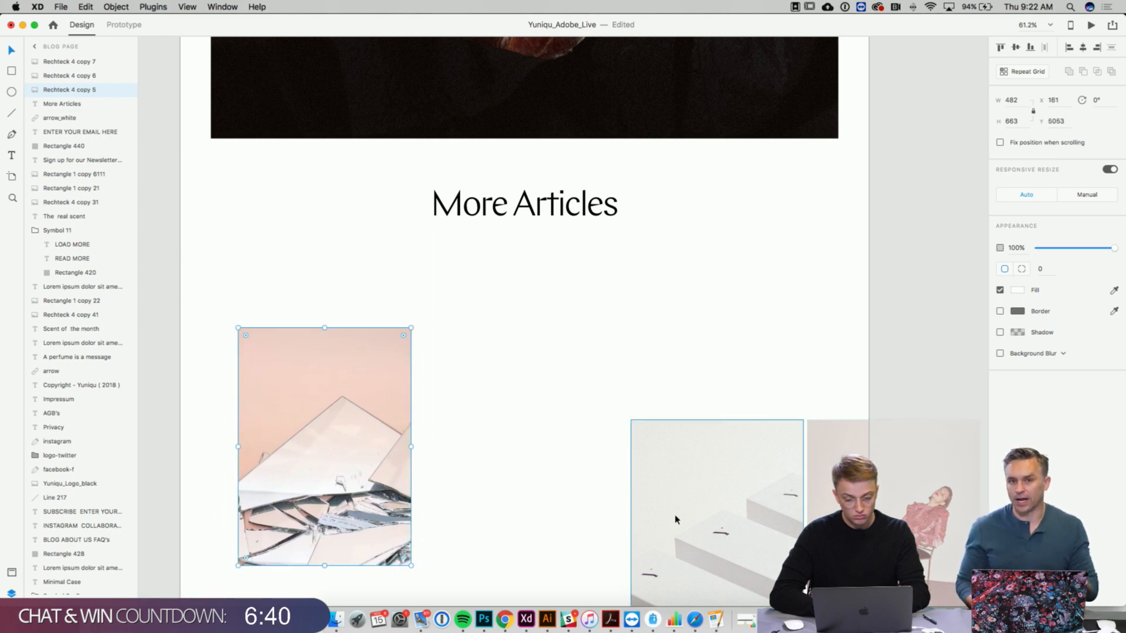
left_click_drag(674, 516, 483, 427)
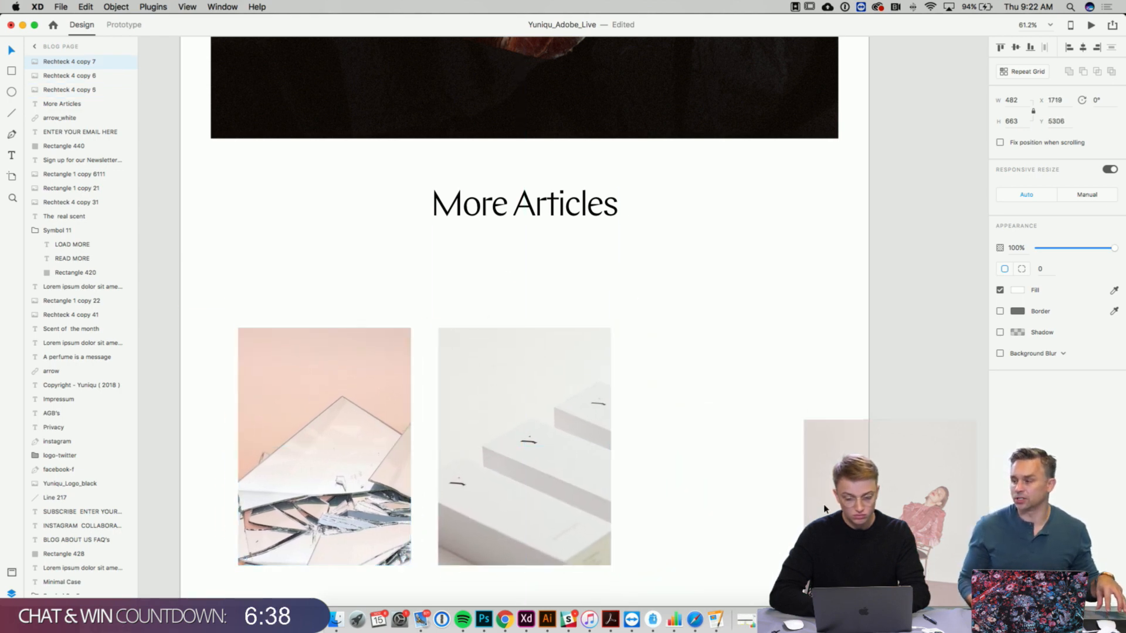
- Place the third article image level with the other two in the row, at X 1277 and Y 5053
left_click_drag(861, 522, 693, 430)
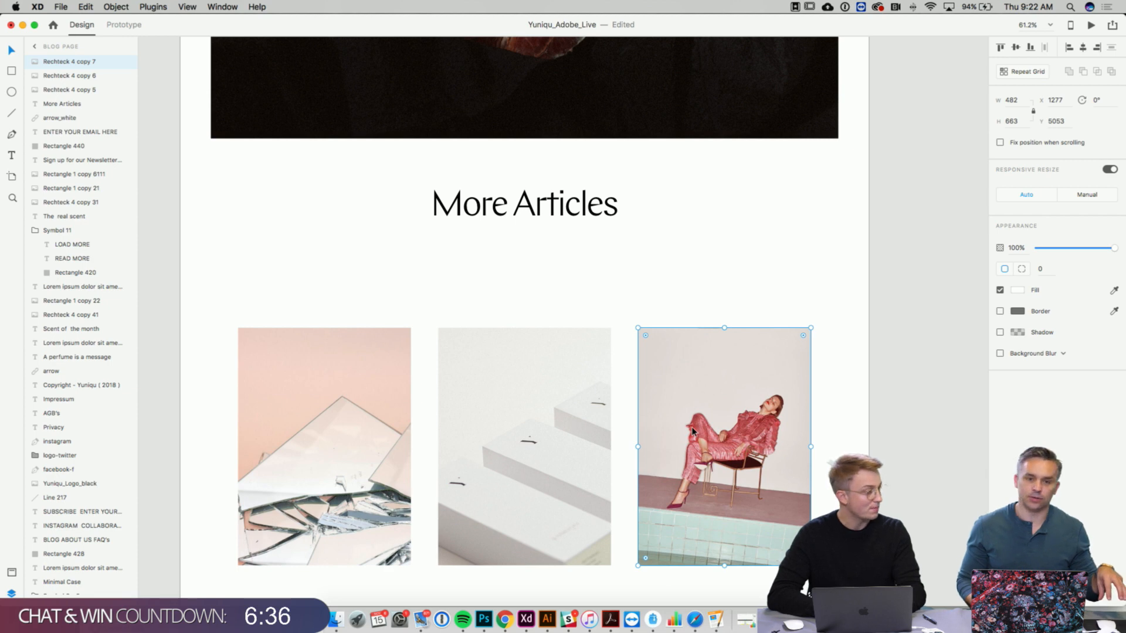
scroll(693, 431, "down", 2)
left_click(564, 391)
- Move the three article images up together, closer to the More Articles heading, and nudge the heading slightly down
left_click(408, 397)
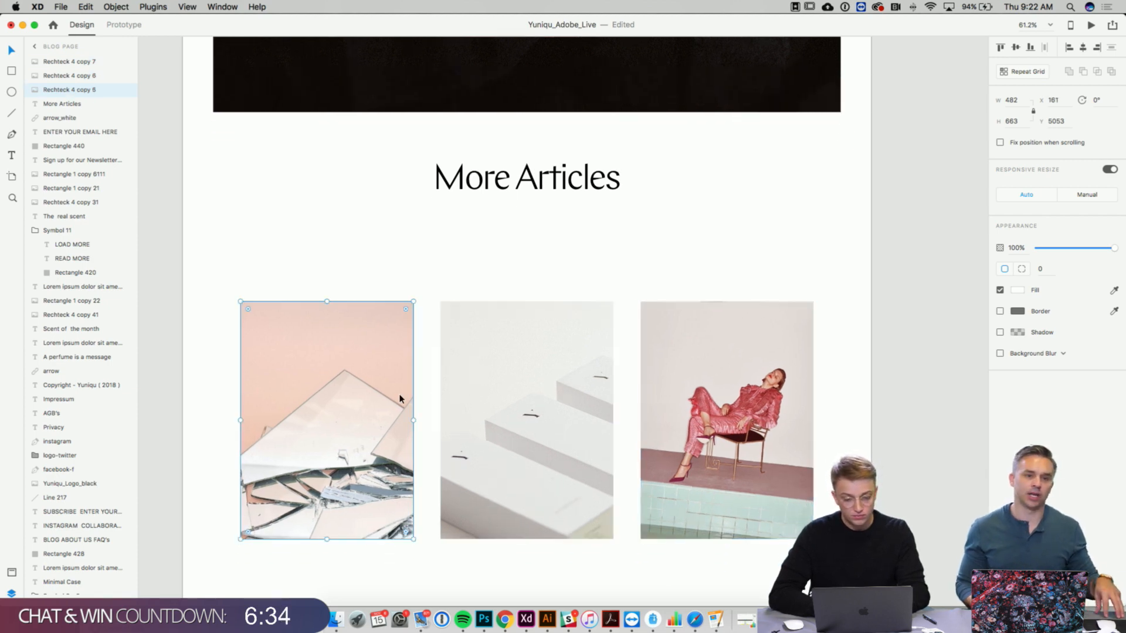
left_click(522, 405, "shift")
left_click(712, 412, "shift")
left_click_drag(712, 411, 710, 382)
left_click_drag(608, 182, 607, 190)
left_click(693, 201)
- Shorten the Blog Page artboard from its lower edge to a height of about 9792
scroll(693, 201, "down", 2)
scroll(693, 201, "left", 2)
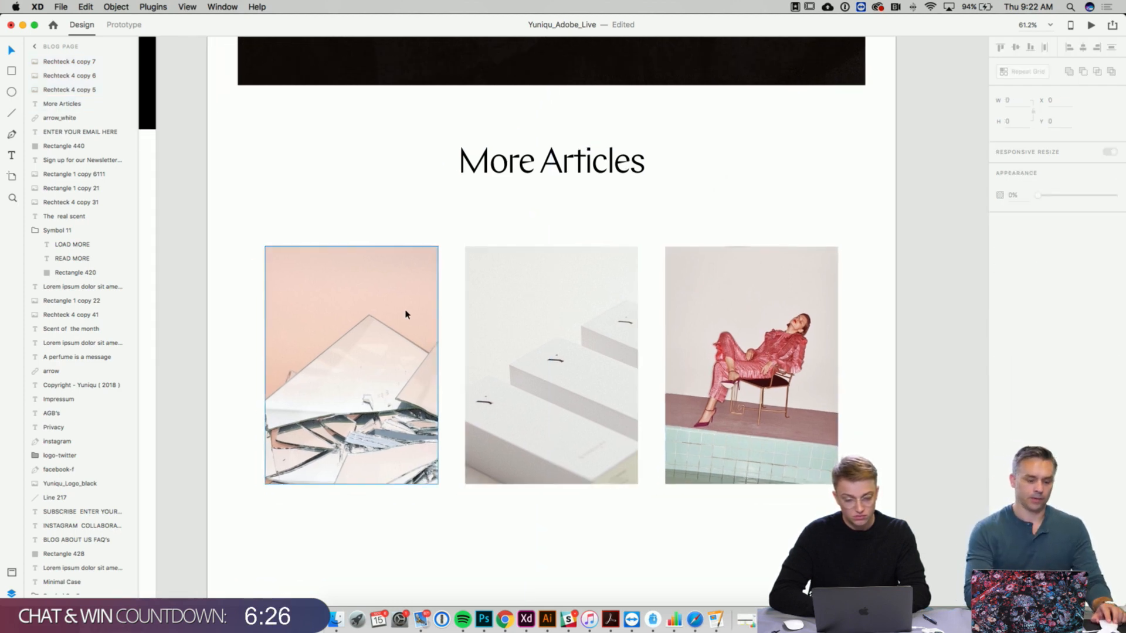
scroll(565, 322, "down", 2)
scroll(565, 322, "right", 1)
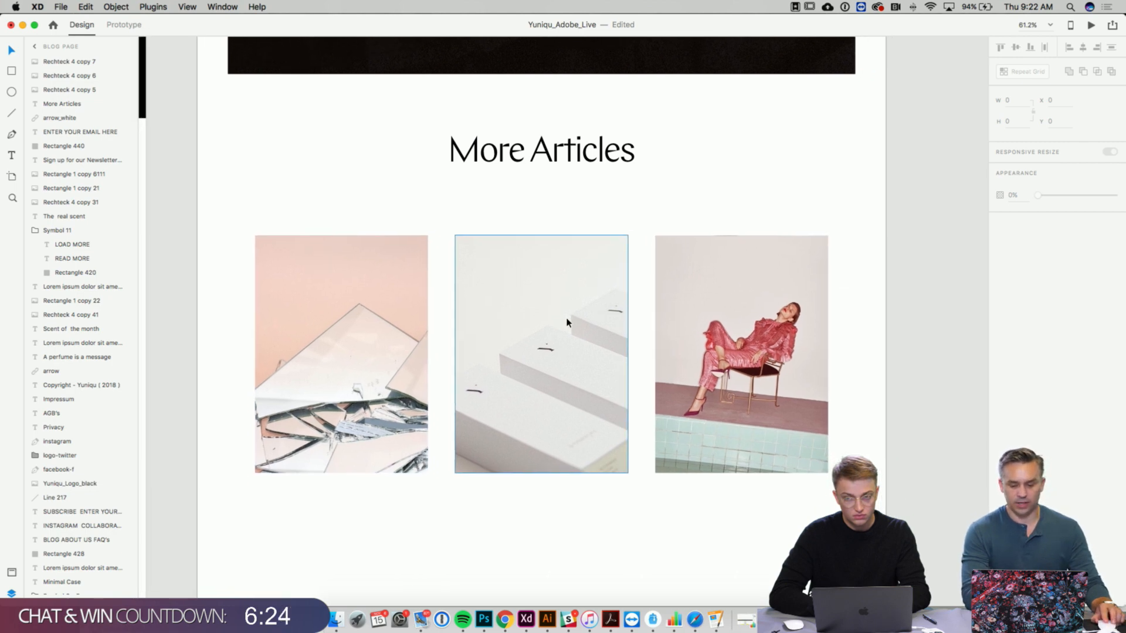
scroll(567, 322, "down", 2)
scroll(566, 322, "left", 2)
scroll(565, 320, "down", 10)
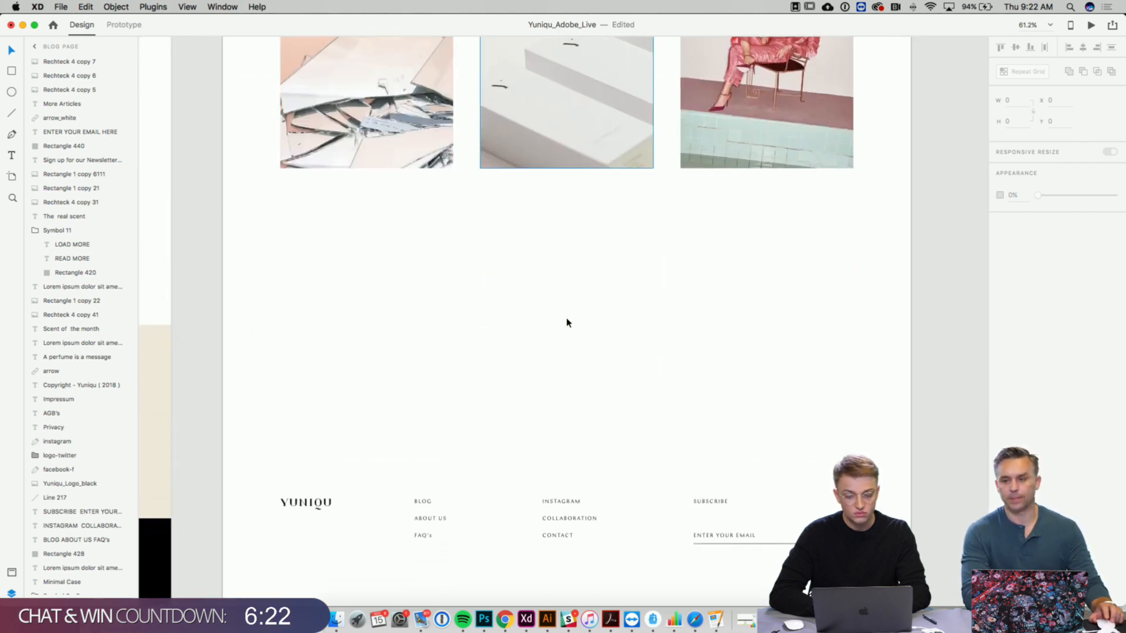
left_click(428, 371)
scroll(485, 296, "down", 15)
scroll(486, 296, "right", 1)
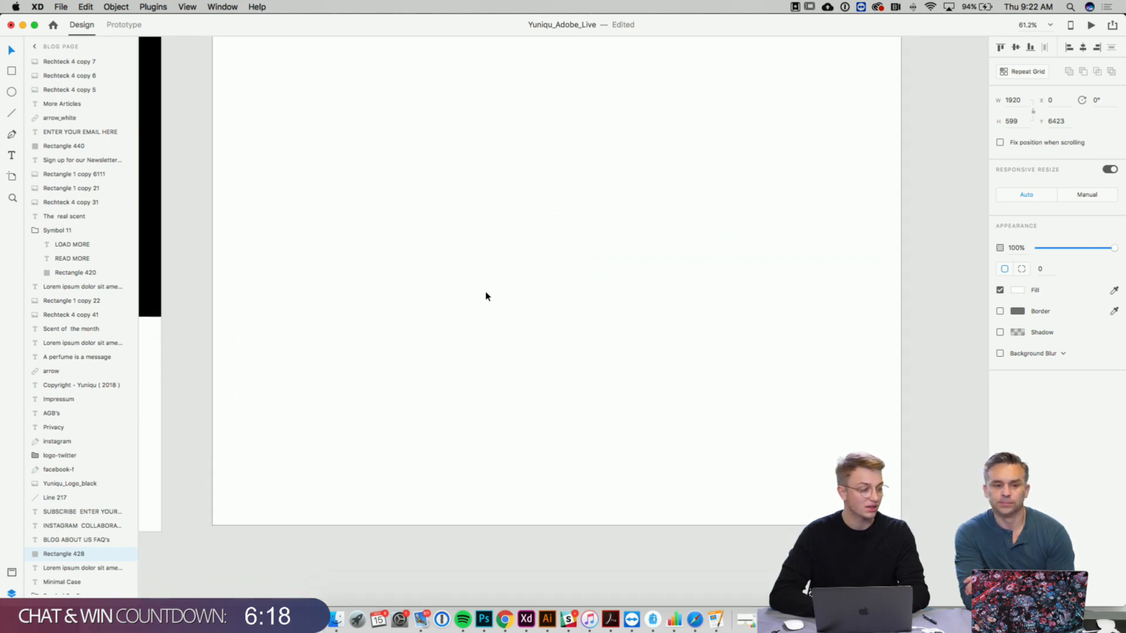
scroll(485, 296, "down", 4)
scroll(486, 296, "left", 1)
scroll(485, 297, "down", 1)
scroll(485, 296, "right", 1)
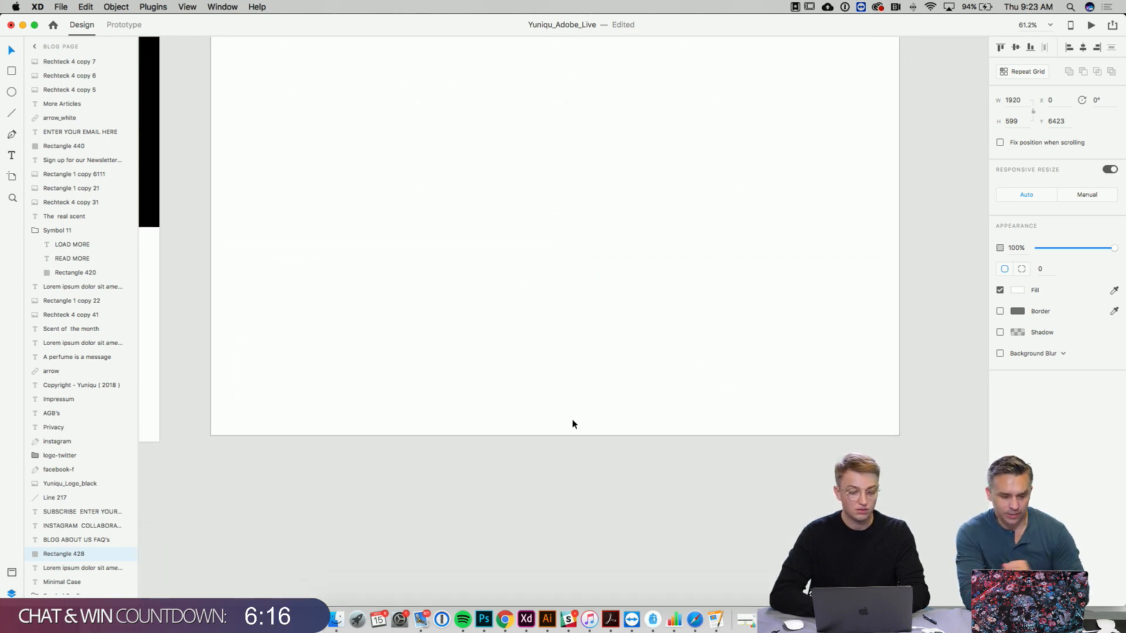
left_click(564, 440)
left_click(530, 438)
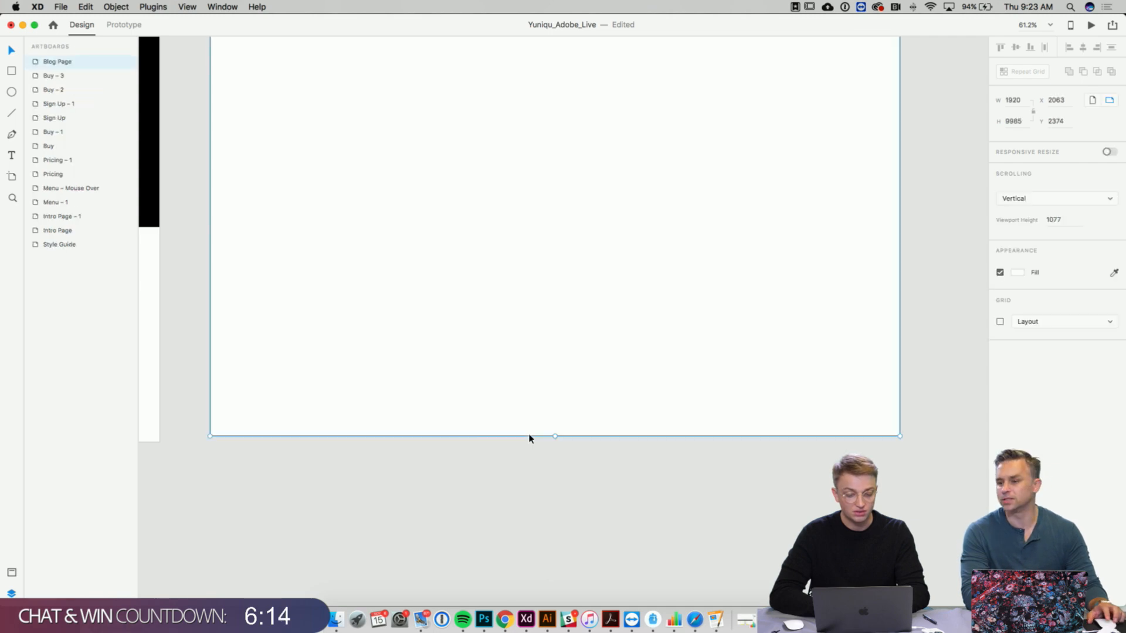
left_click_drag(555, 437, 555, 368)
key("ctrl+Up")
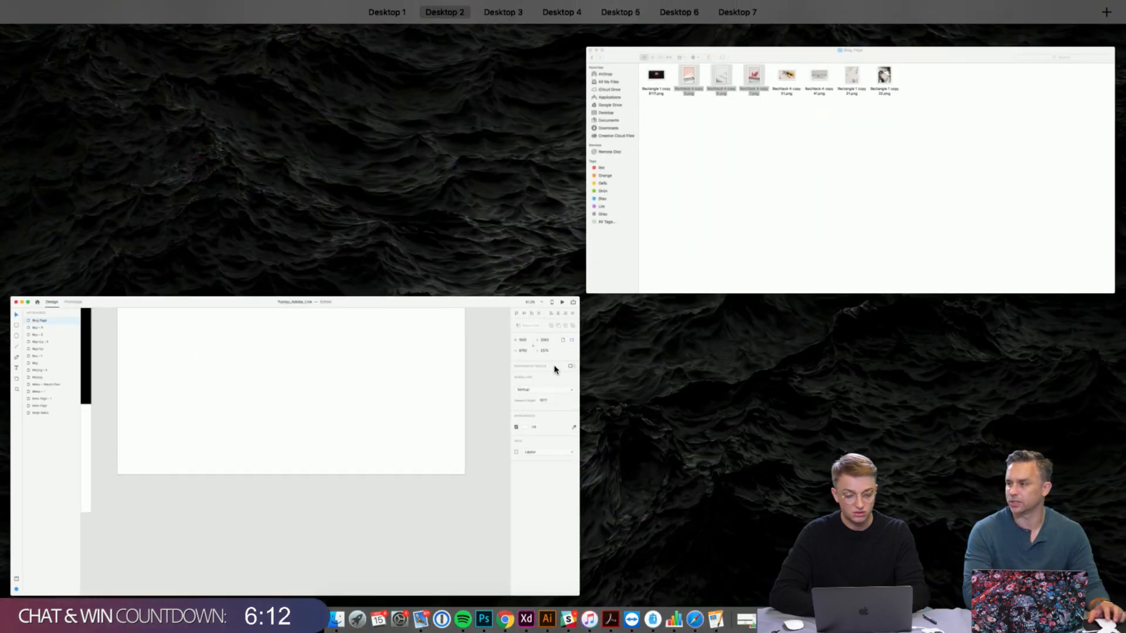
left_click(428, 406)
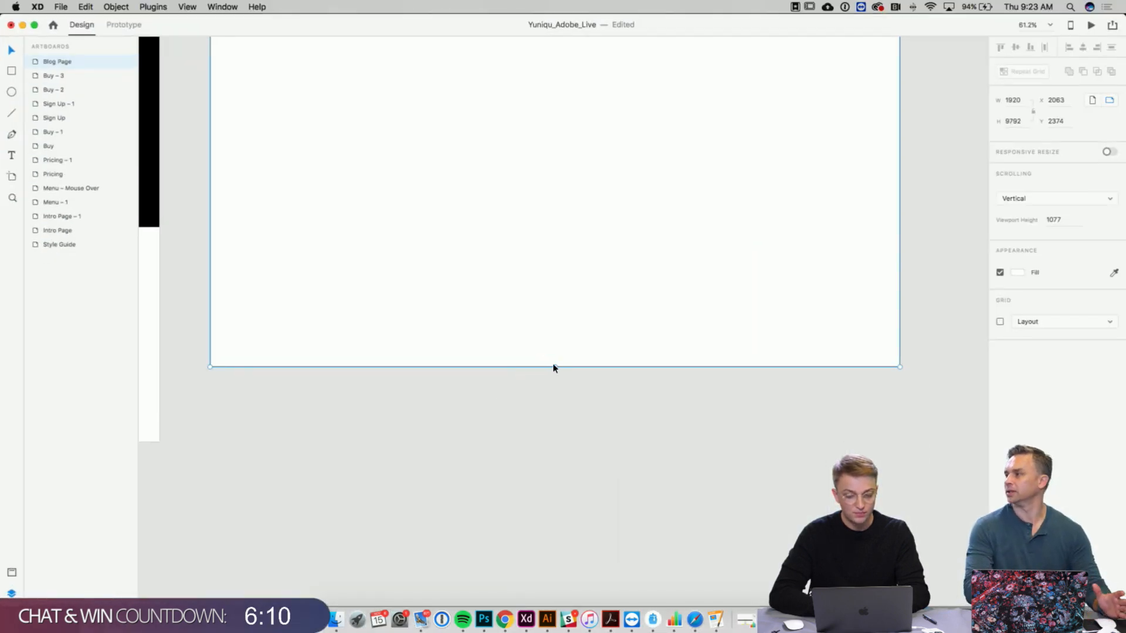
- Shorten the Blog Page artboard further to a height of about 8202
left_click_drag(555, 365, 531, 147)
scroll(530, 146, "up", 5)
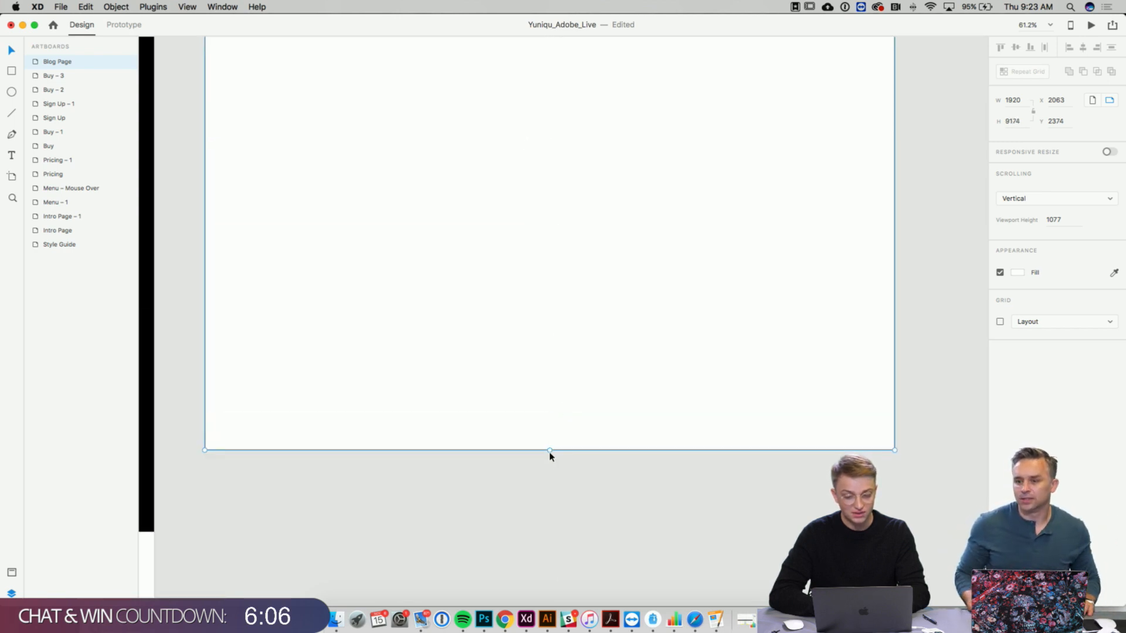
left_click_drag(550, 450, 551, 100)
scroll(551, 101, "up", 5)
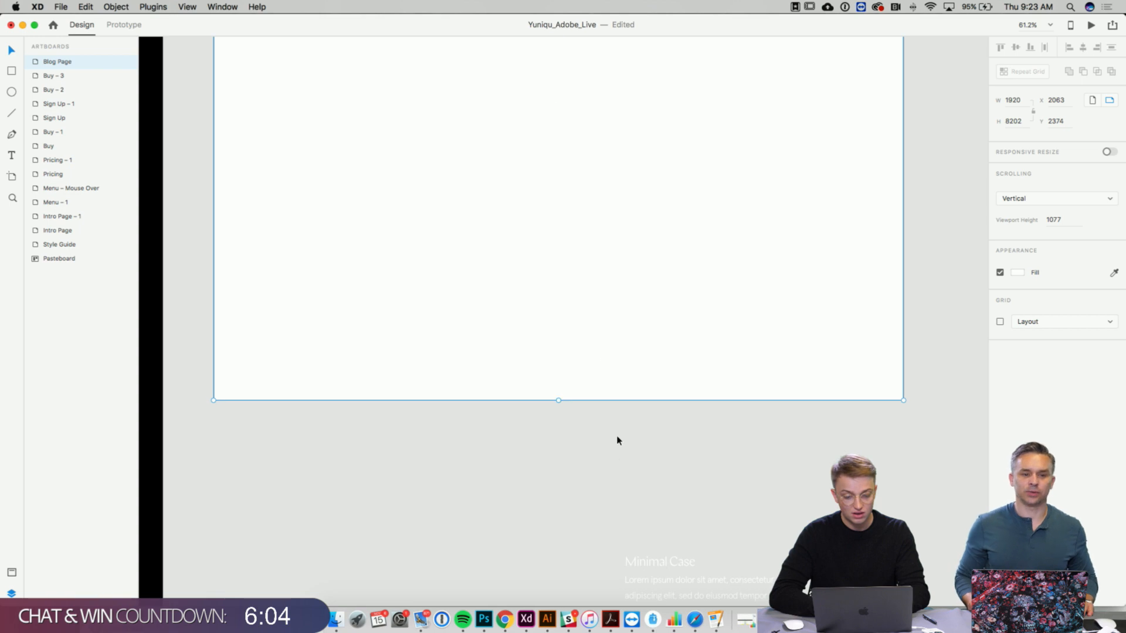
- Delete the stray Minimal Case text below the Blog Page artboard and shorten the artboard to a height of about 7066, just under the footer
left_click(653, 580)
key("Delete")
scroll(657, 571, "down", 3)
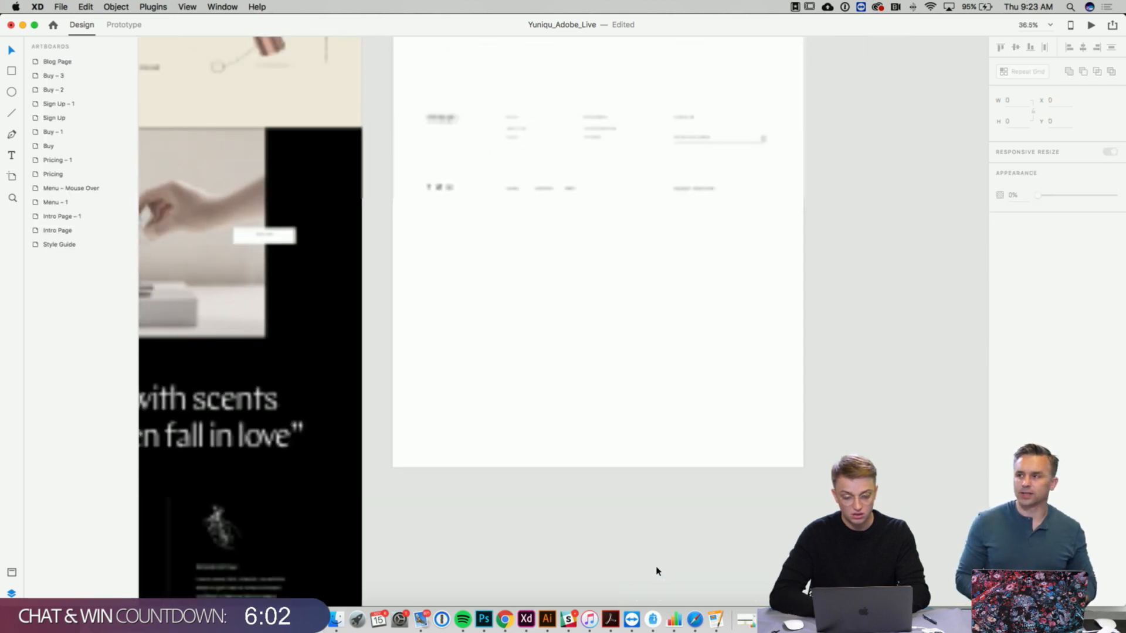
left_click(654, 458)
left_click(621, 468)
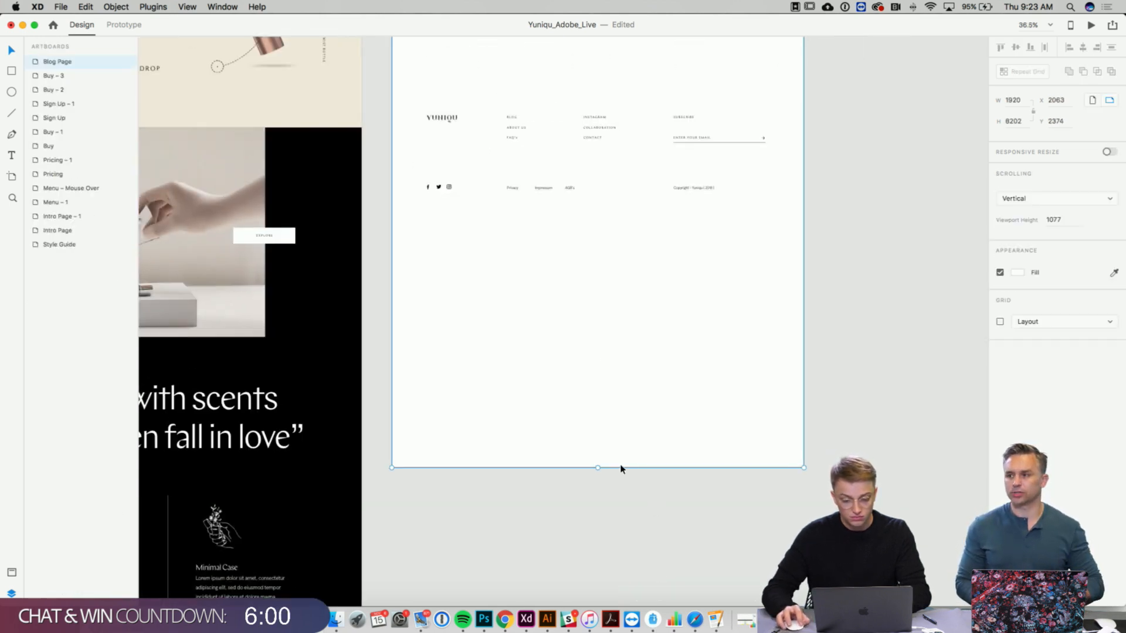
left_click_drag(598, 467, 606, 224)
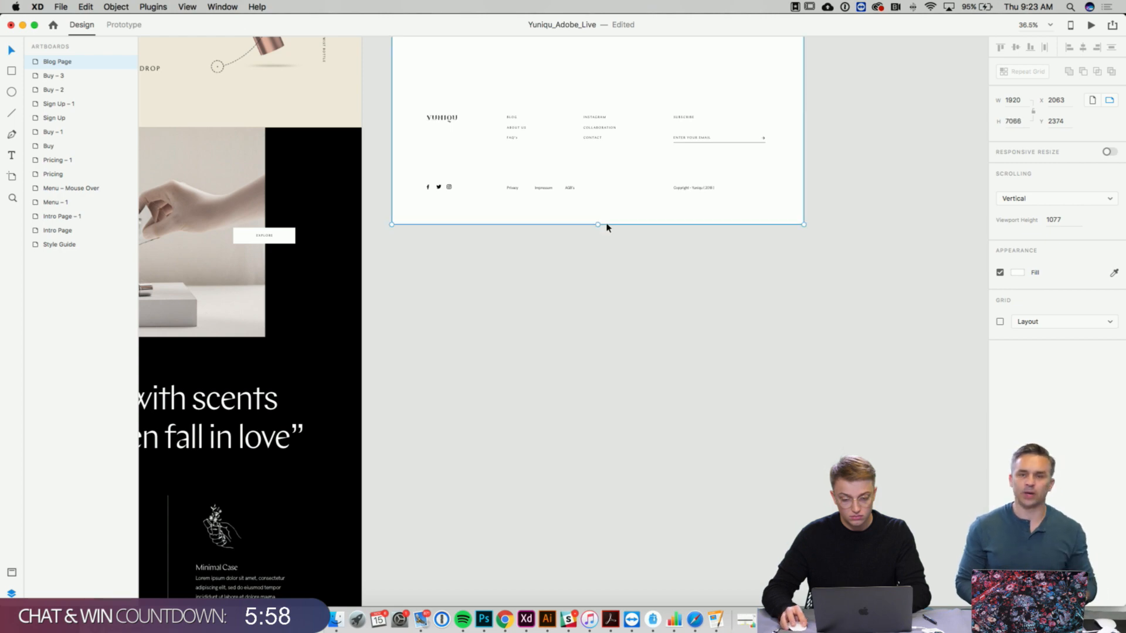
- Move all footer elements and their background rectangle down together to Y 6467, flush with the artboard's lower edge
scroll(607, 227, "up", 3)
scroll(607, 228, "up", 2)
left_click(540, 302)
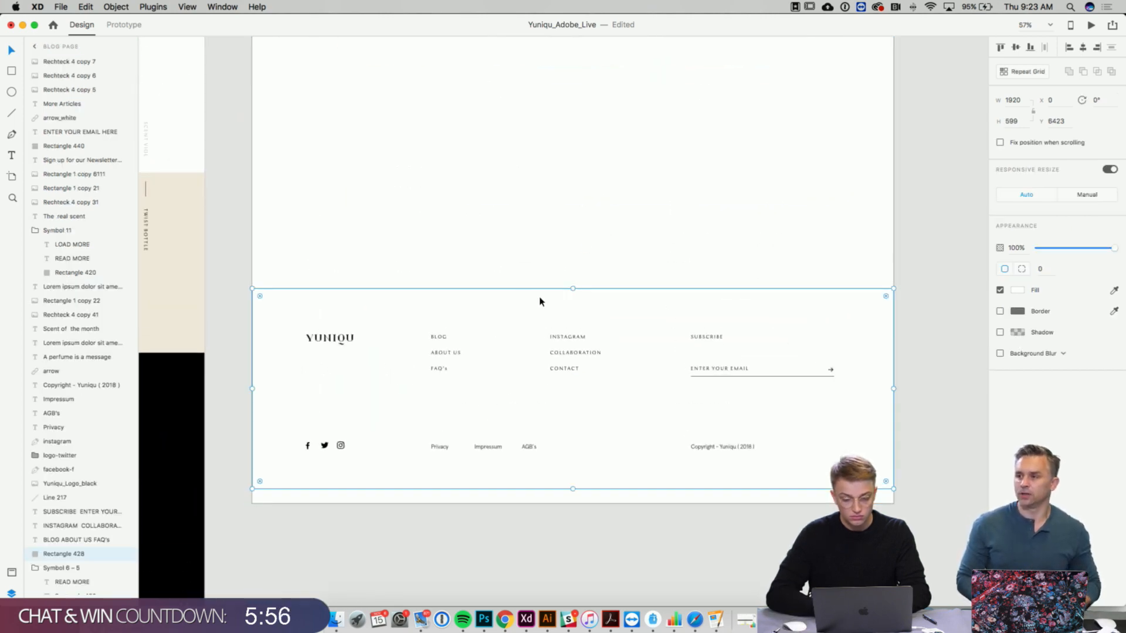
left_click_drag(301, 268, 836, 472)
key("shift+Down")
key("shift+Down")
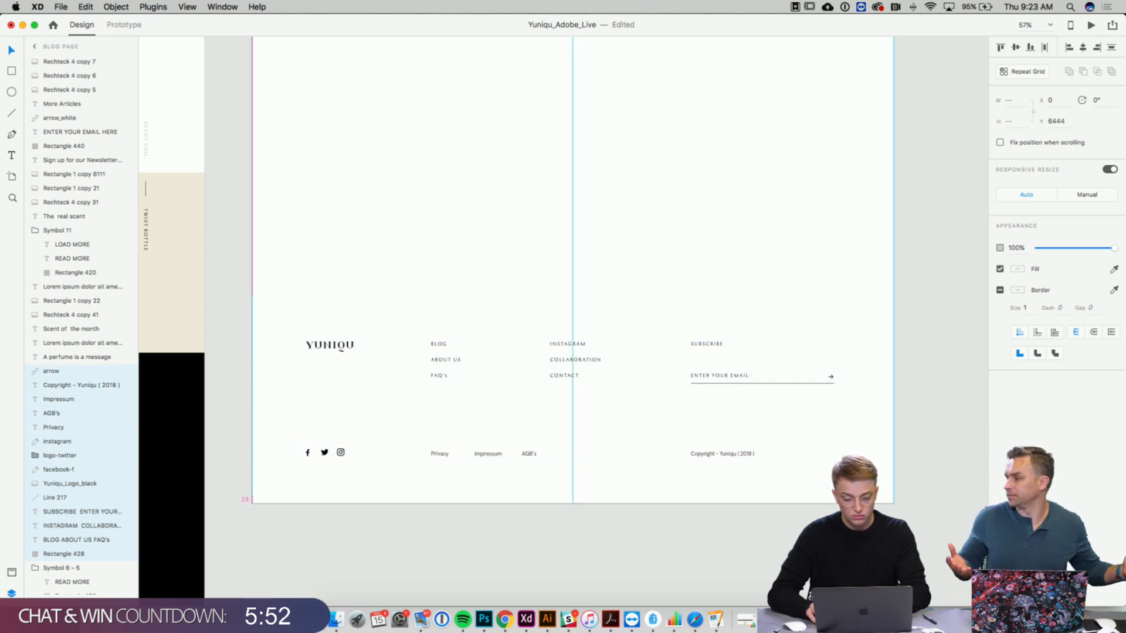
key("Down")
key("Down")
key("Down")
key("Down")
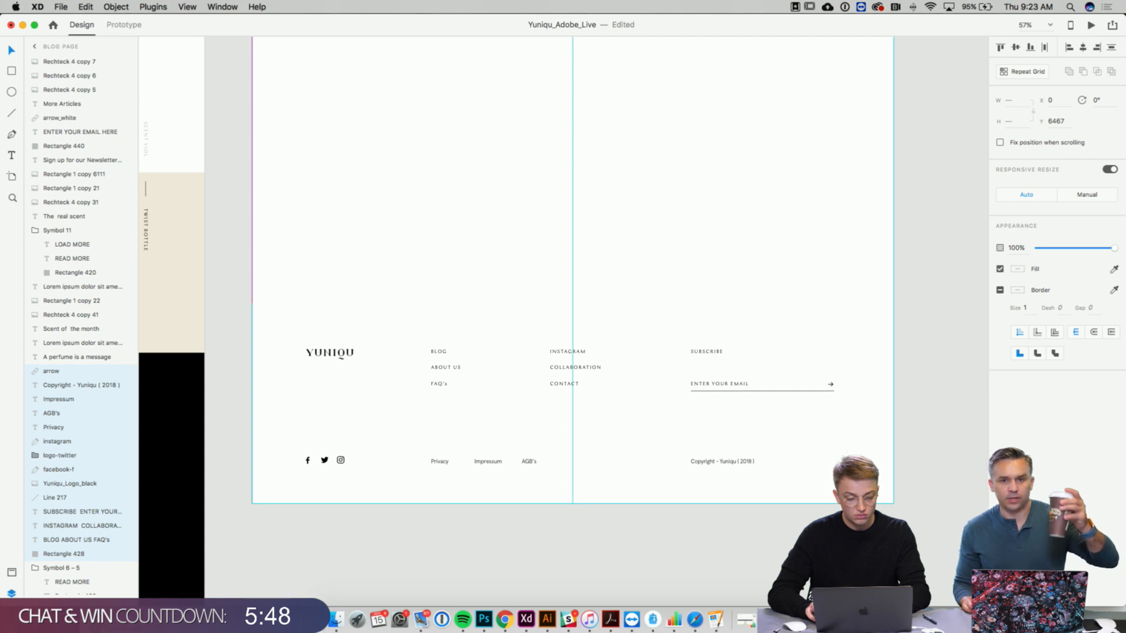
left_click(777, 209)
- Review the More Articles section's heading, image row and spacing above the footer
scroll(777, 209, "up", 5)
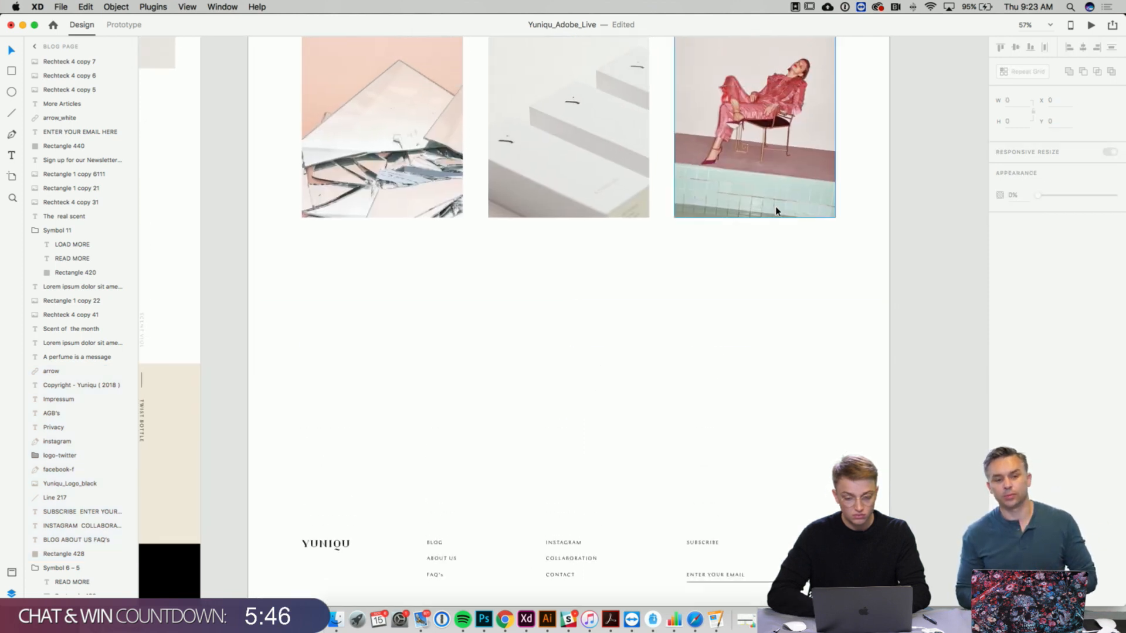
scroll(776, 210, "up", 3)
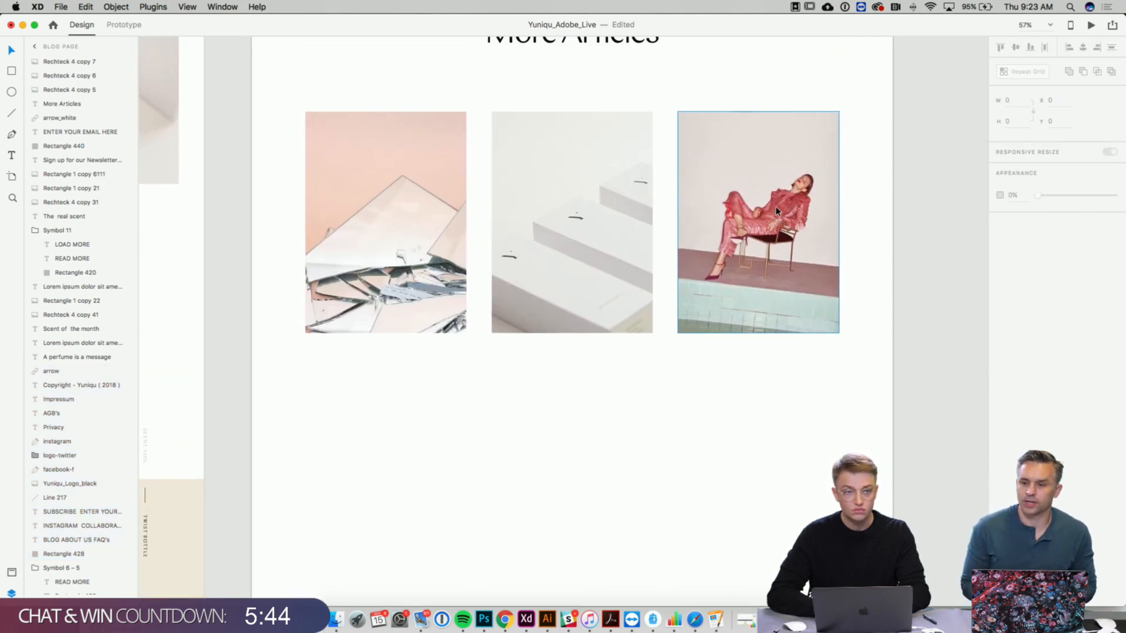
scroll(776, 206, "up", 5)
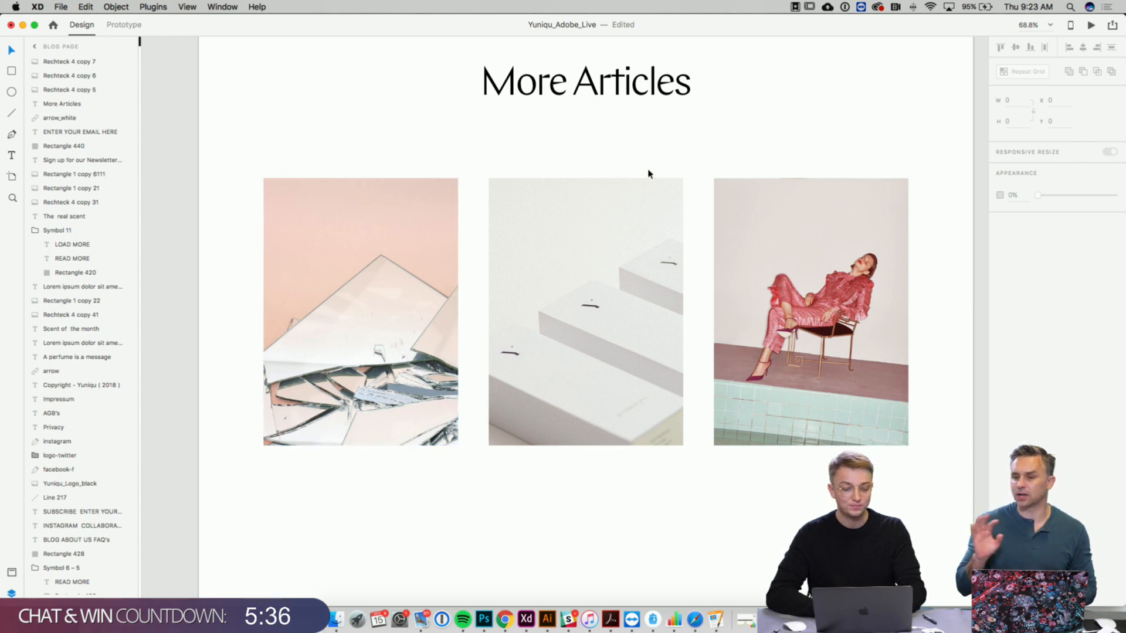
scroll(648, 173, "up", 1)
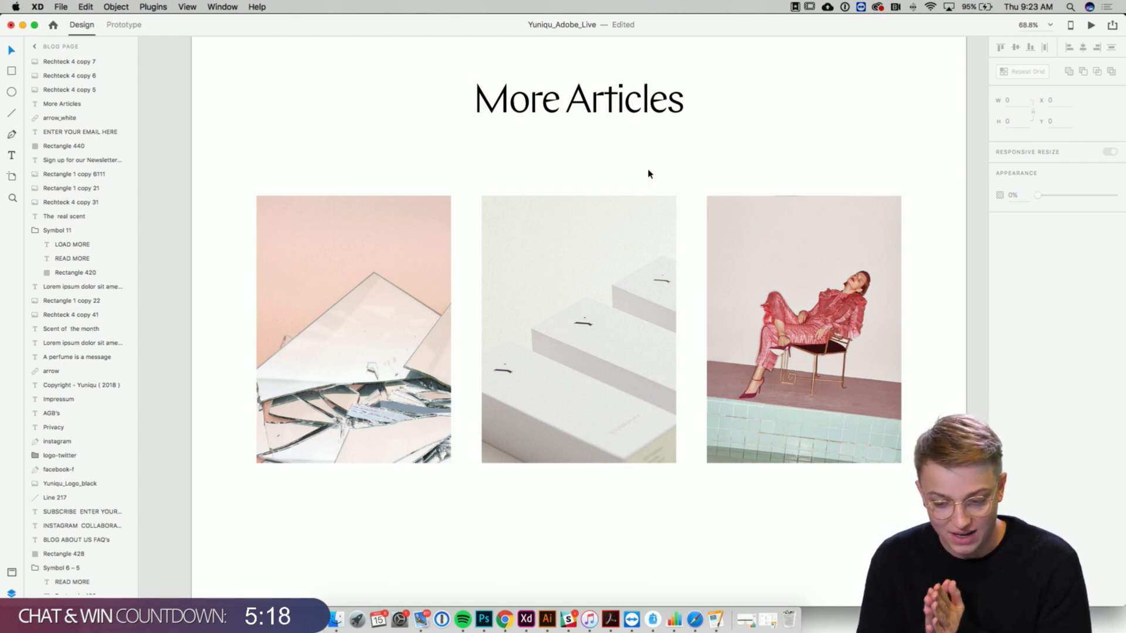
scroll(650, 174, "up", 2)
scroll(649, 174, "down", 3)
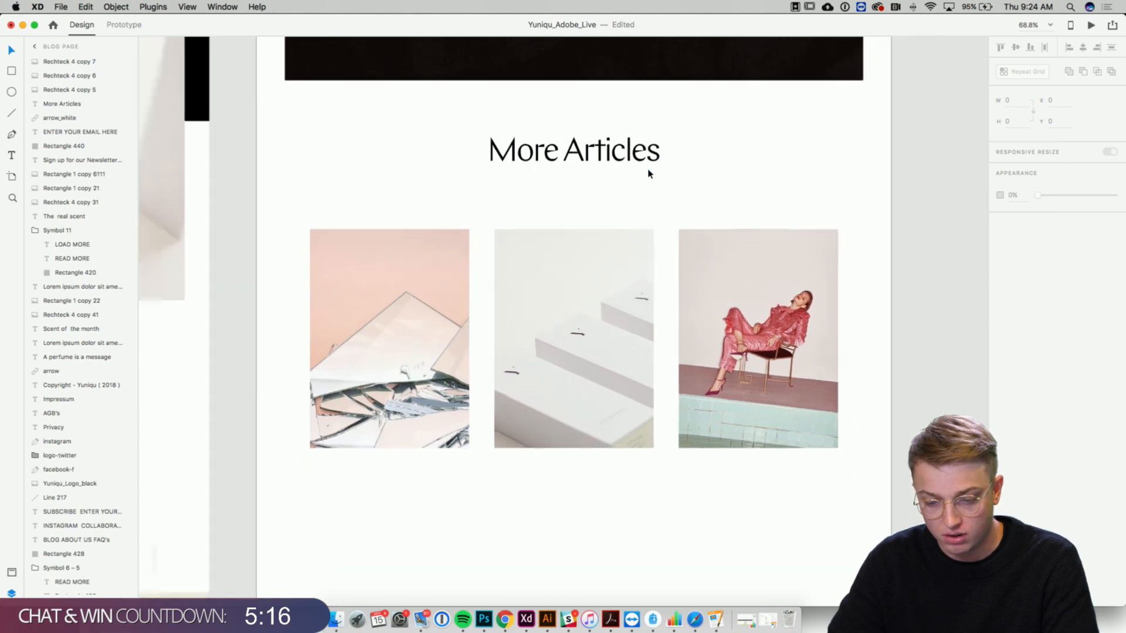
- Examine the neighbouring artboards, especially the product photos and black background below the price cards
scroll(649, 174, "up", 7)
scroll(649, 174, "up", 3)
scroll(650, 174, "left", 20)
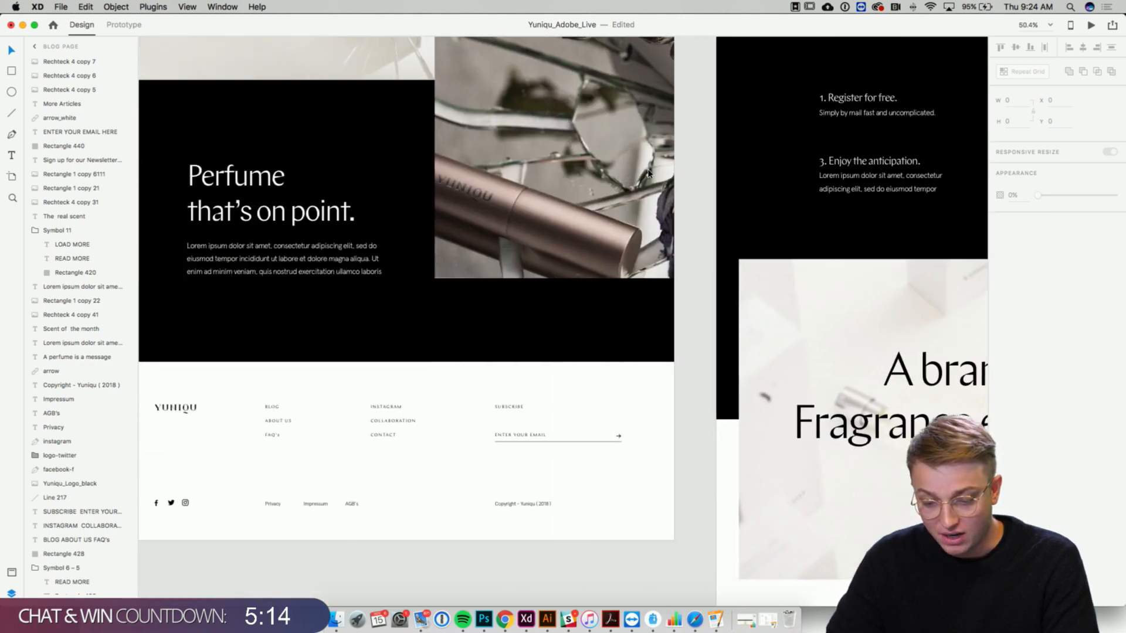
scroll(650, 174, "up", 3)
scroll(649, 174, "down", 4)
scroll(649, 174, "up", 4)
scroll(649, 174, "left", 3)
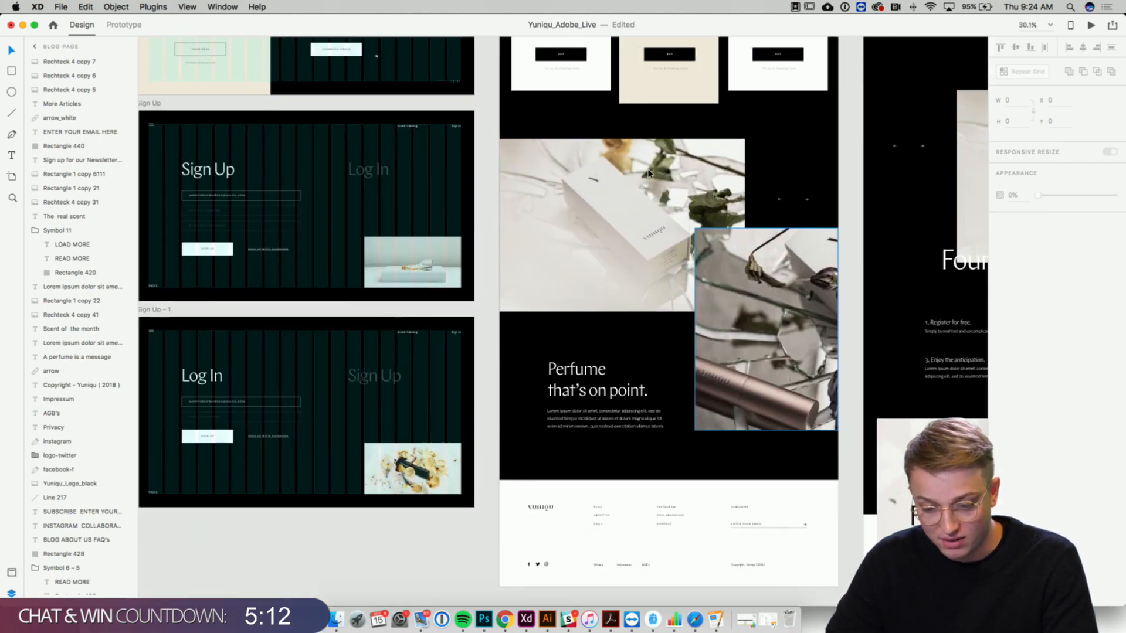
scroll(650, 174, "up", 1)
scroll(628, 352, "up", 1)
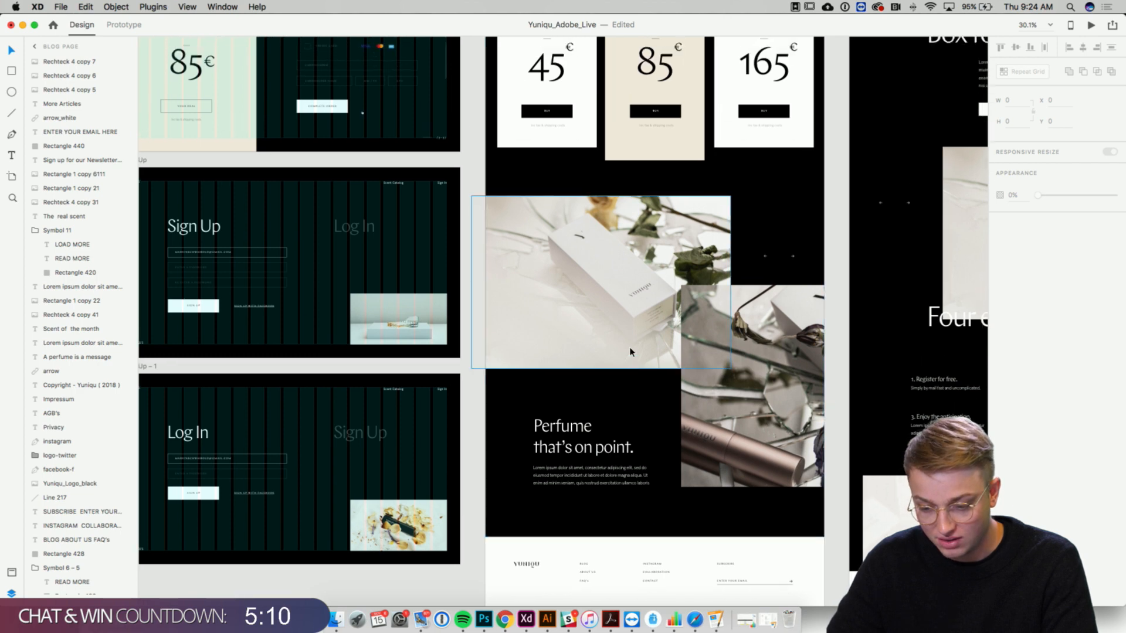
scroll(683, 130, "up", 5)
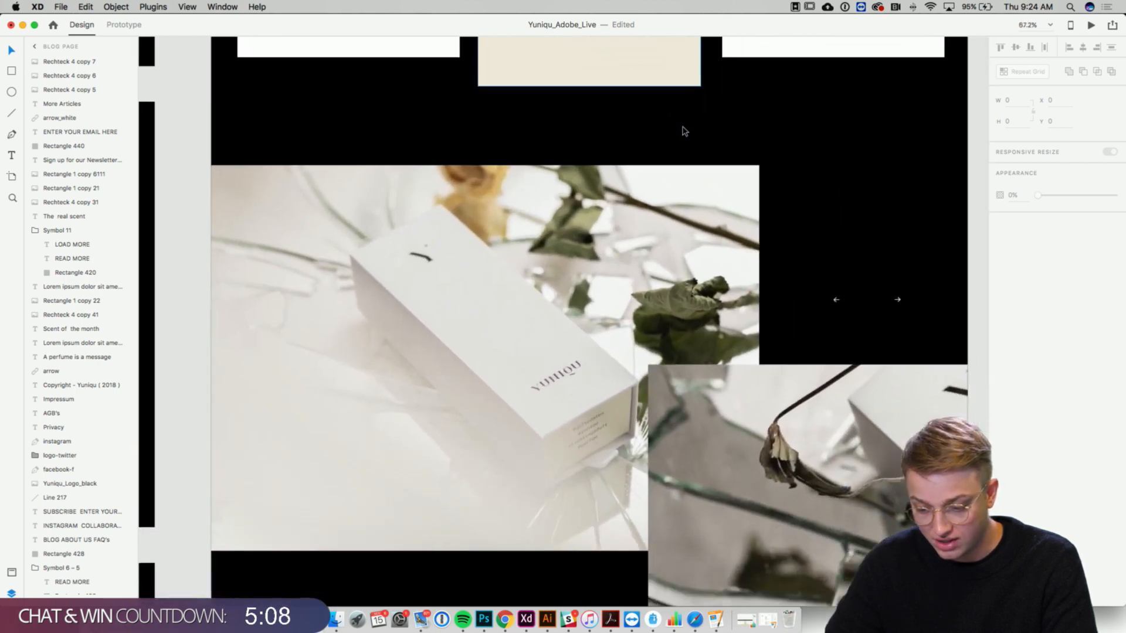
scroll(656, 297, "up", 4)
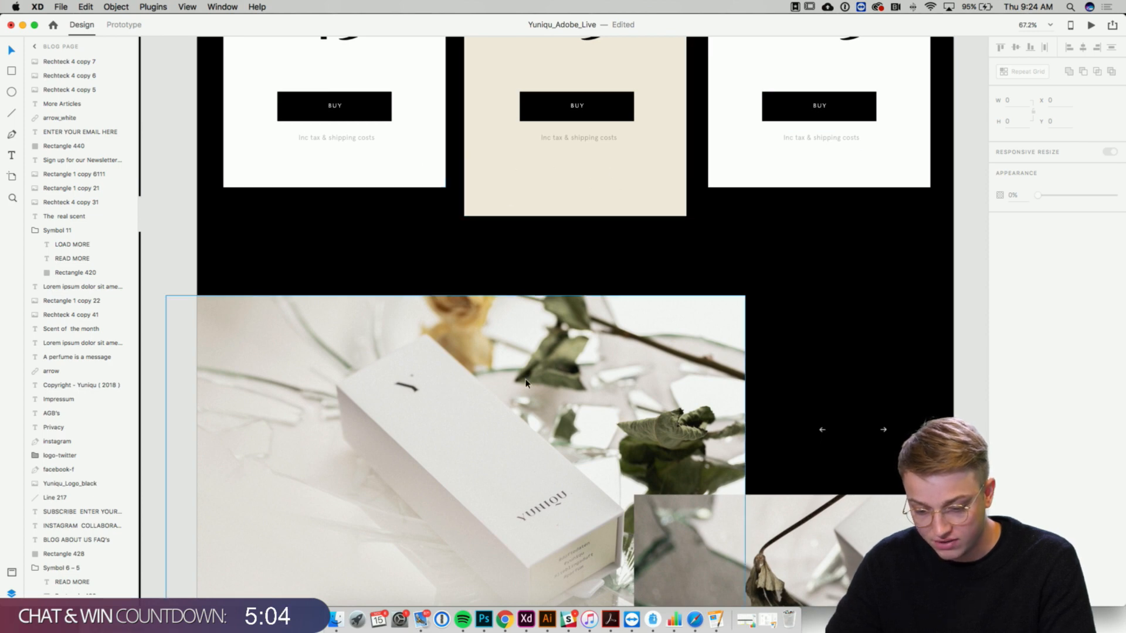
scroll(587, 362, "down", 2)
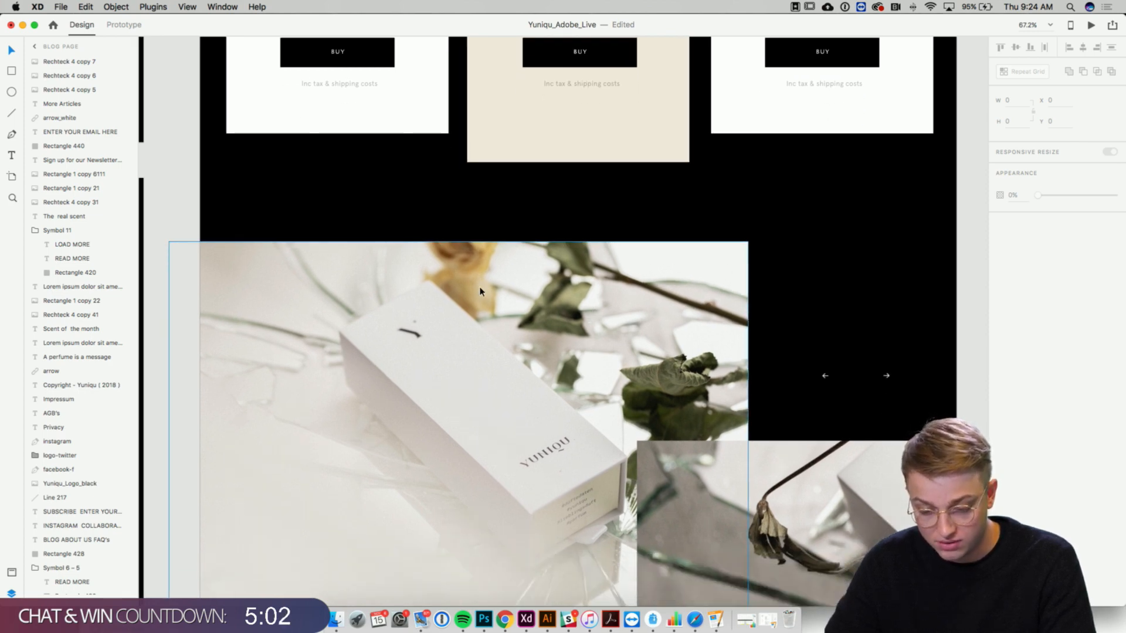
scroll(480, 291, "up", 10)
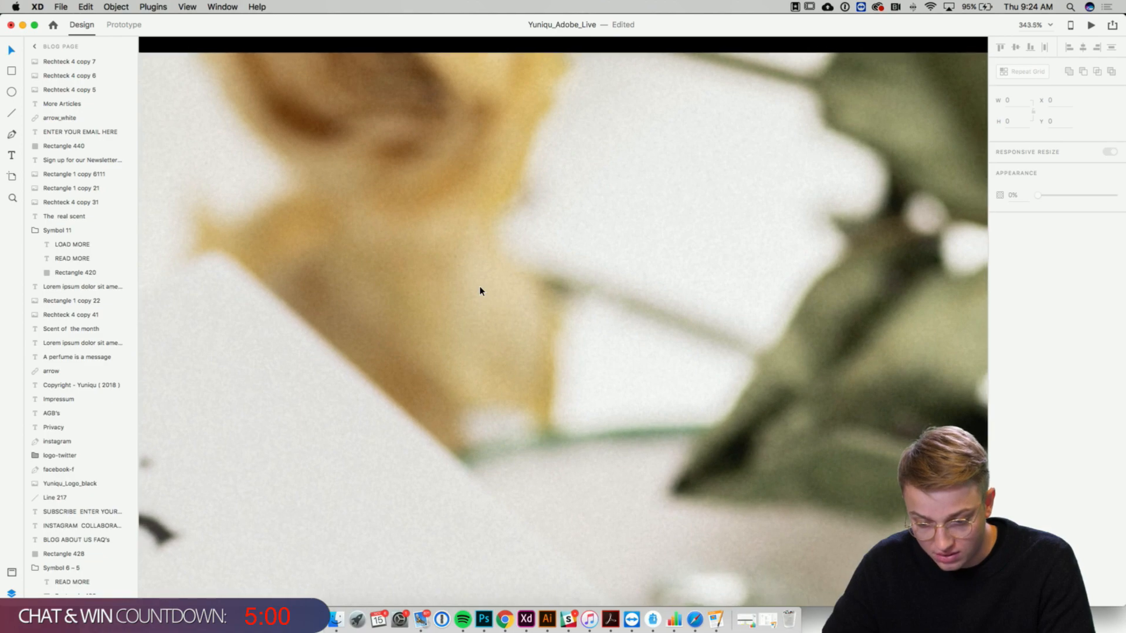
scroll(445, 389, "down", 3)
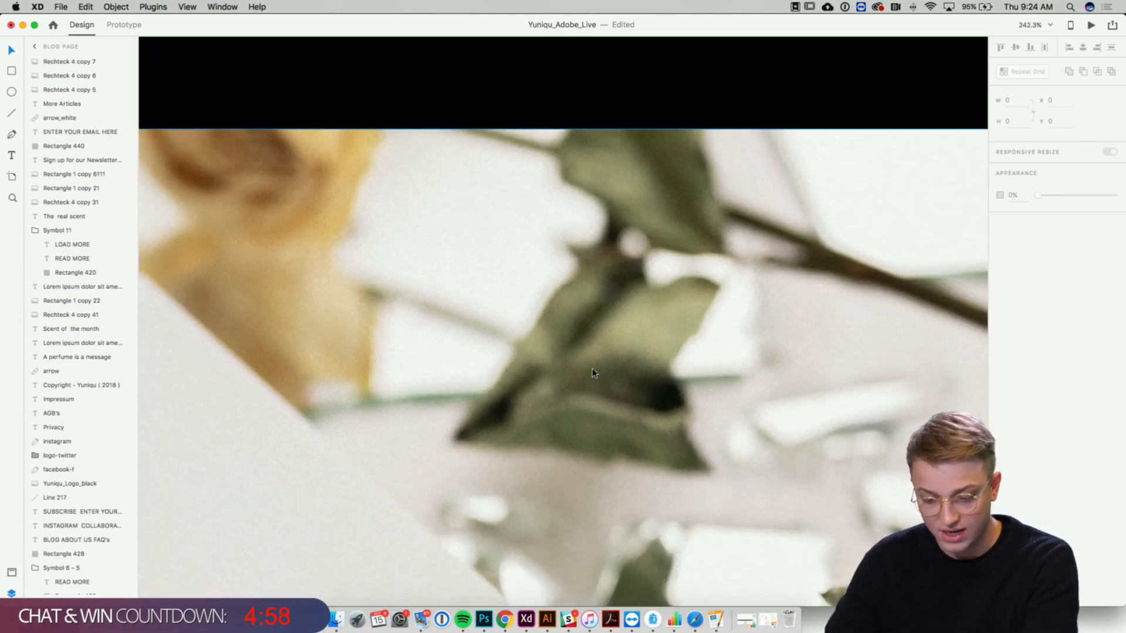
scroll(592, 371, "down", 2)
scroll(494, 397, "down", 5)
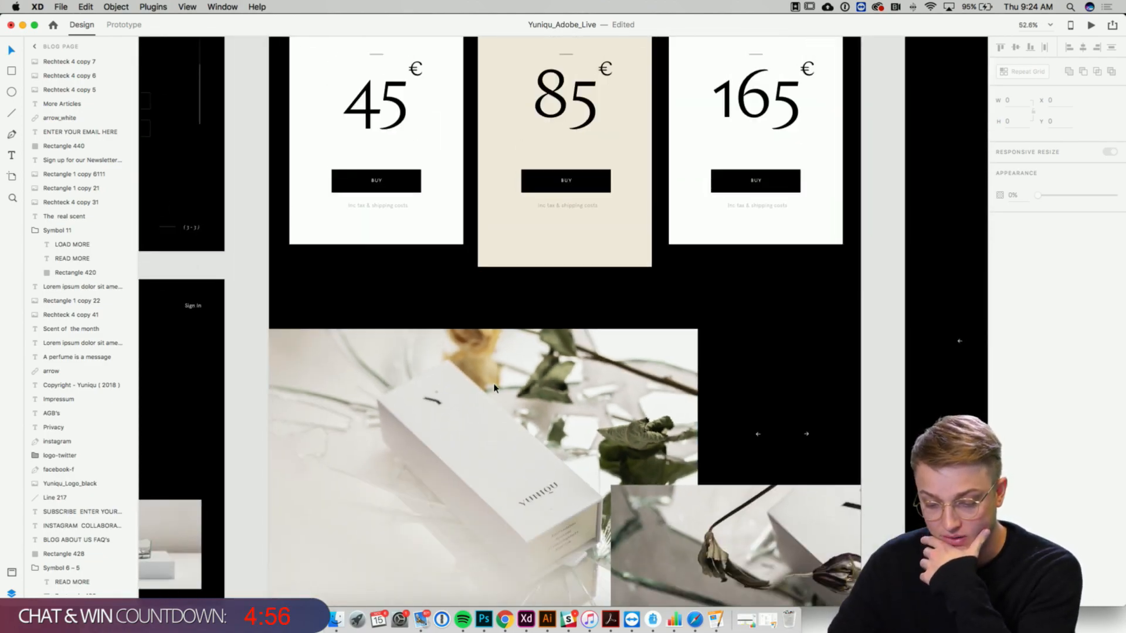
- Examine the style guide's colour swatches and compare them with the Scent of the month and The real scent sections
scroll(556, 370, "up", 5)
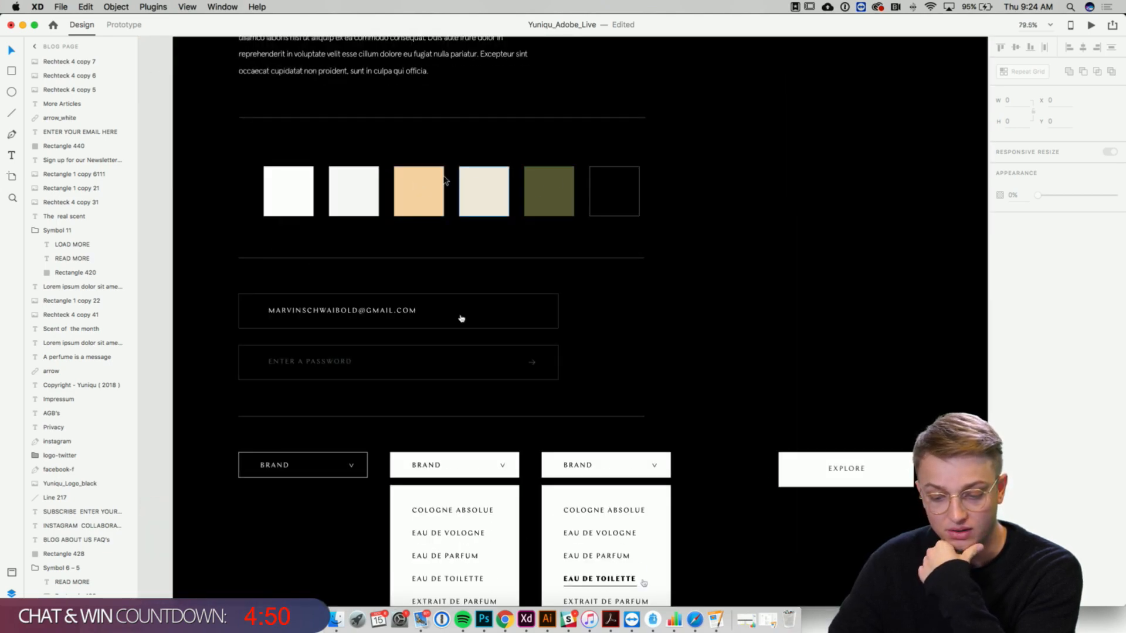
scroll(543, 196, "down", 3)
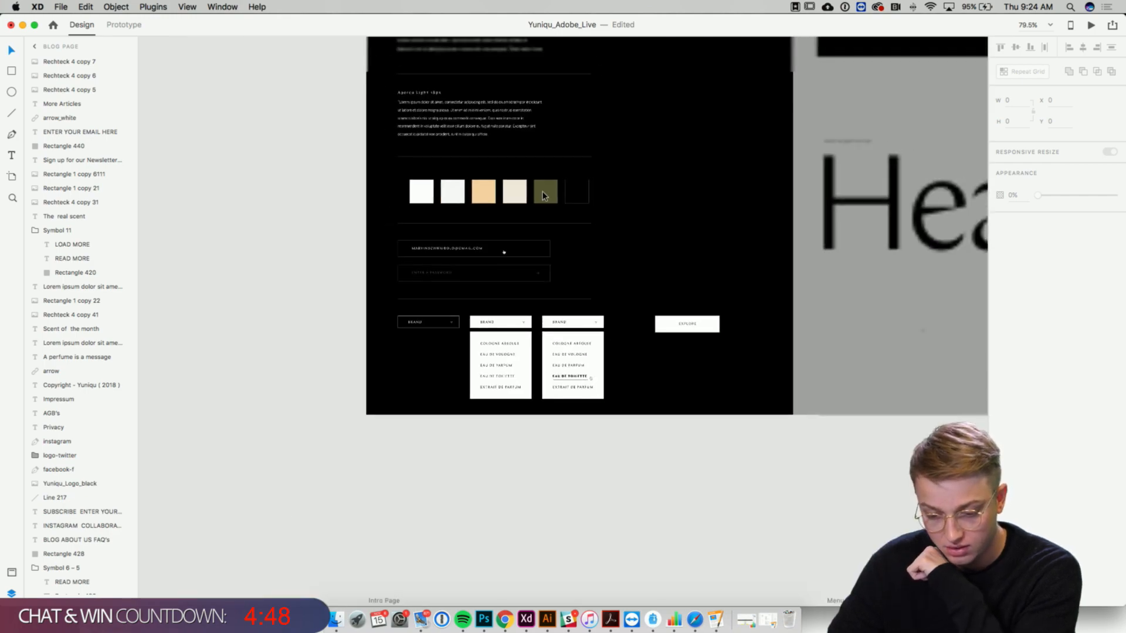
scroll(543, 197, "down", 12)
scroll(543, 197, "right", 4)
scroll(543, 197, "down", 10)
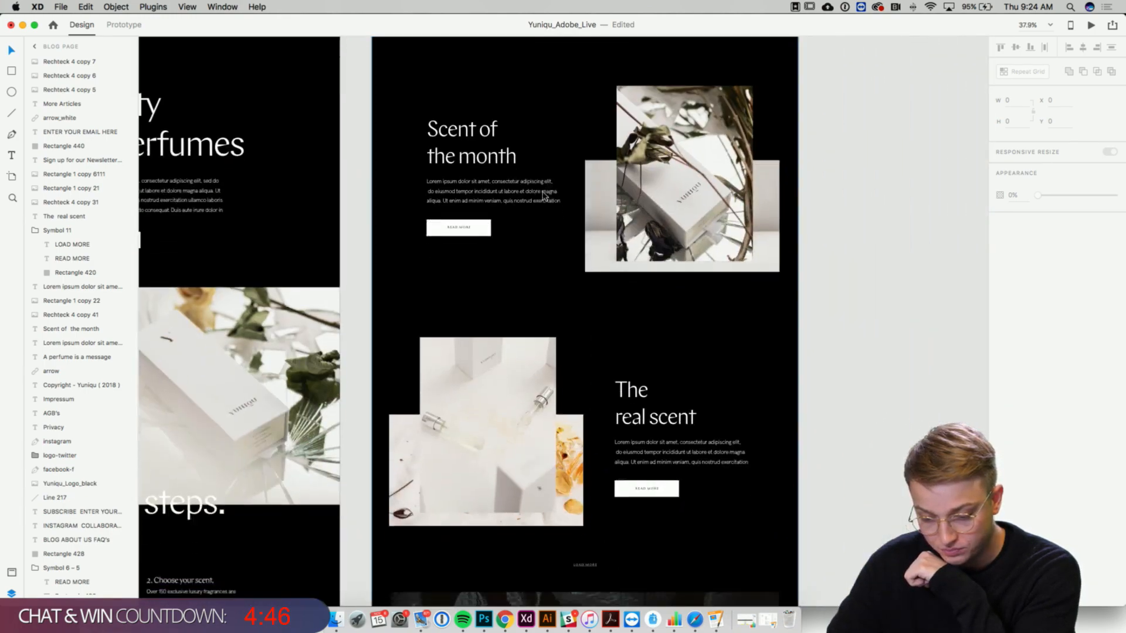
- Examine the Scent of the month and The real scent sections, comparing their layered product photos and text blocks
scroll(543, 197, "up", 3)
scroll(543, 196, "up", 3)
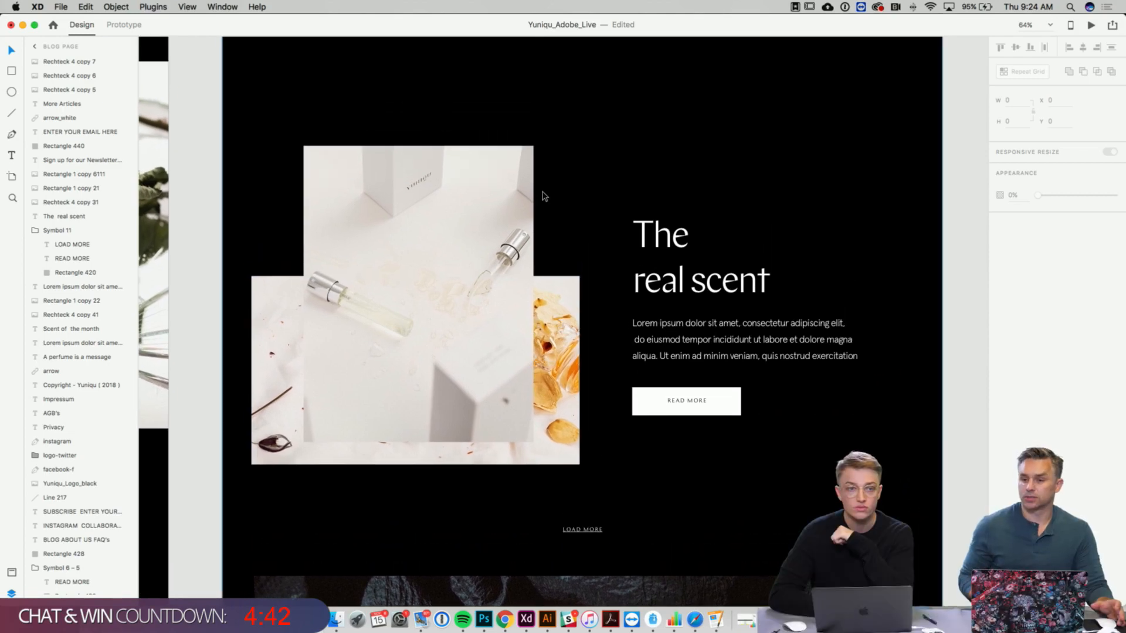
scroll(543, 196, "up", 2)
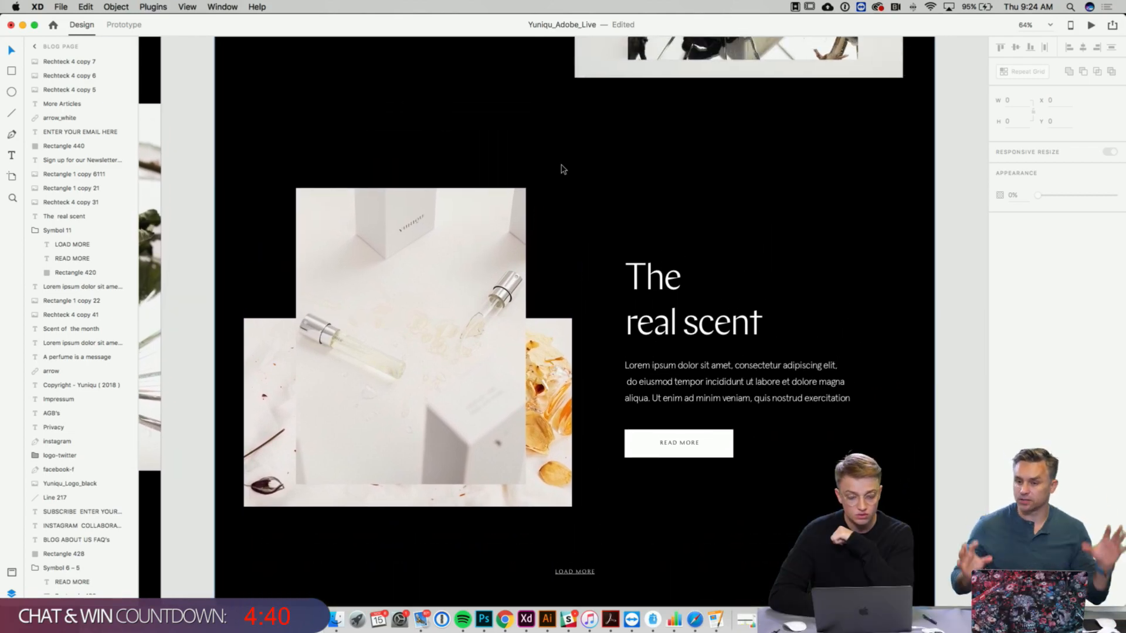
scroll(561, 169, "down", 2)
scroll(562, 169, "up", 2)
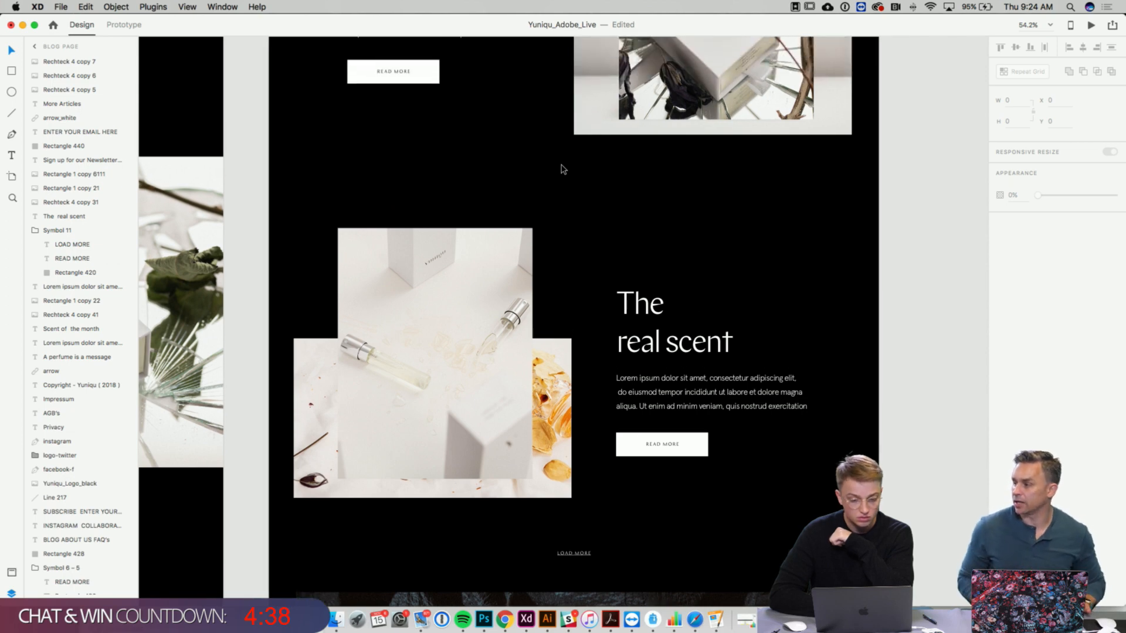
scroll(561, 169, "up", 6)
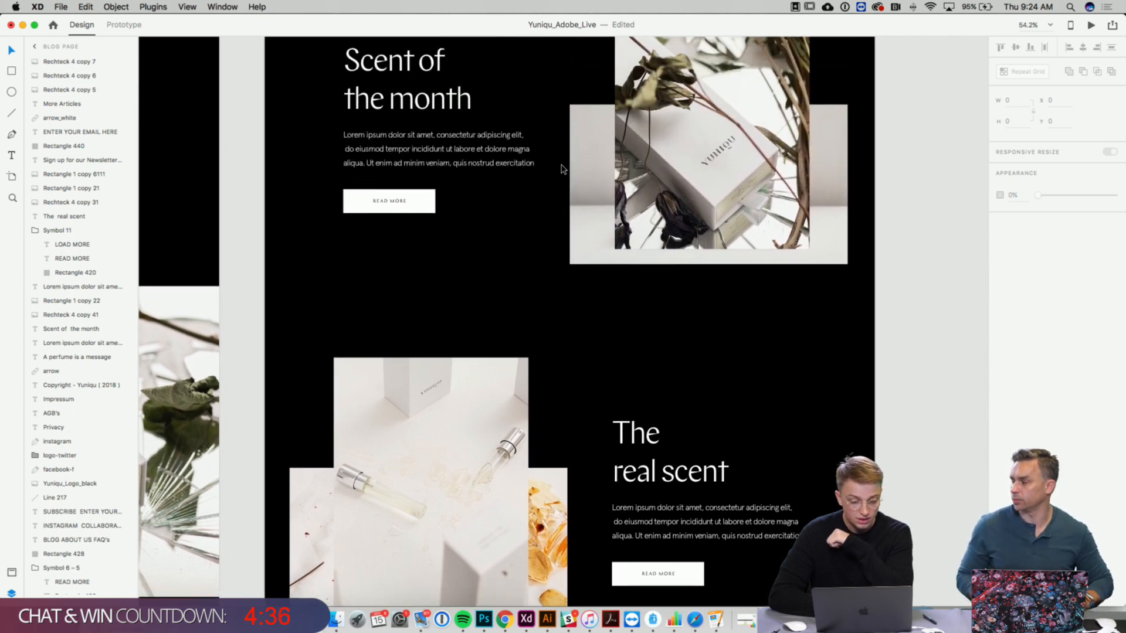
scroll(561, 169, "down", 3)
scroll(561, 169, "up", 5)
scroll(561, 169, "right", 3)
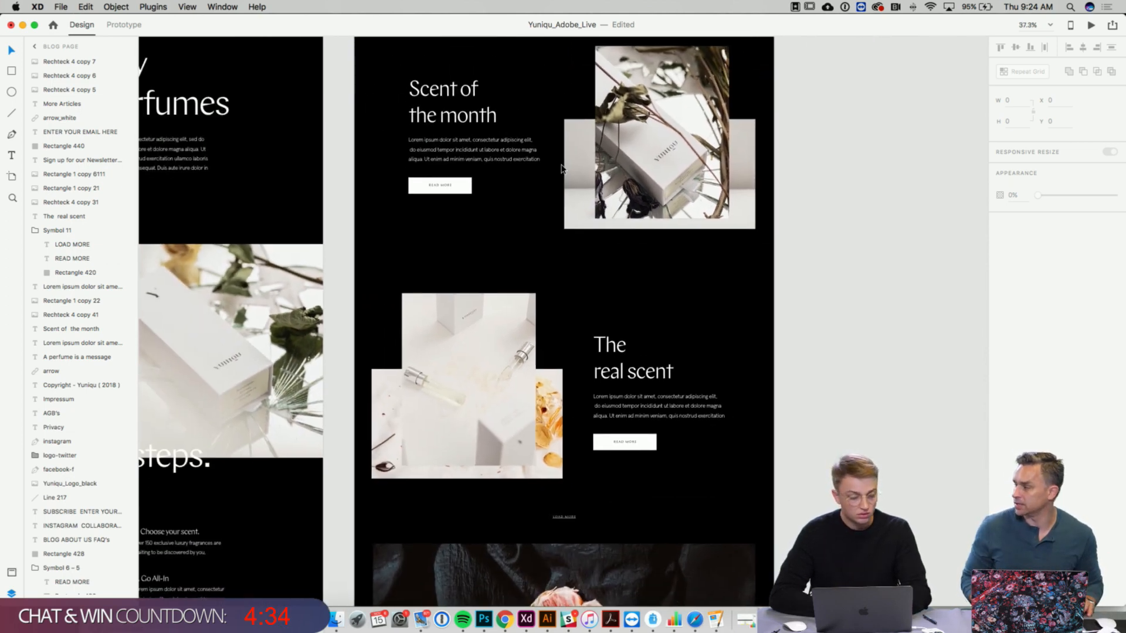
- Copy the front perfume-box photo from the Scent of the month section onto the empty pasteboard beside the artboard
left_click(627, 170)
scroll(626, 169, "right", 6)
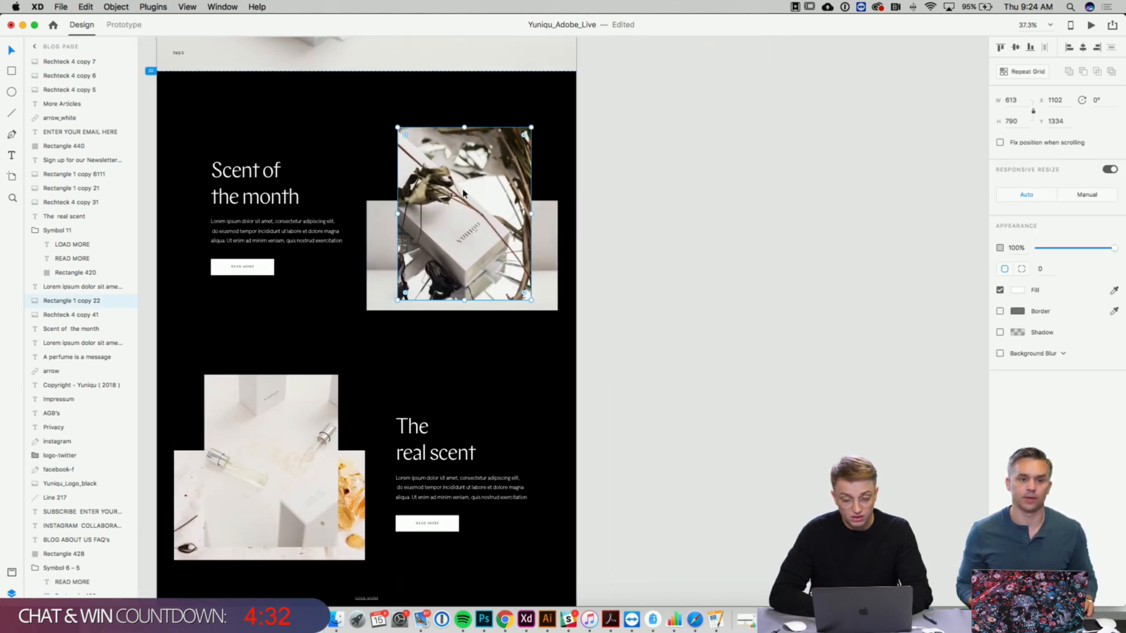
left_click_drag(459, 196, 775, 201)
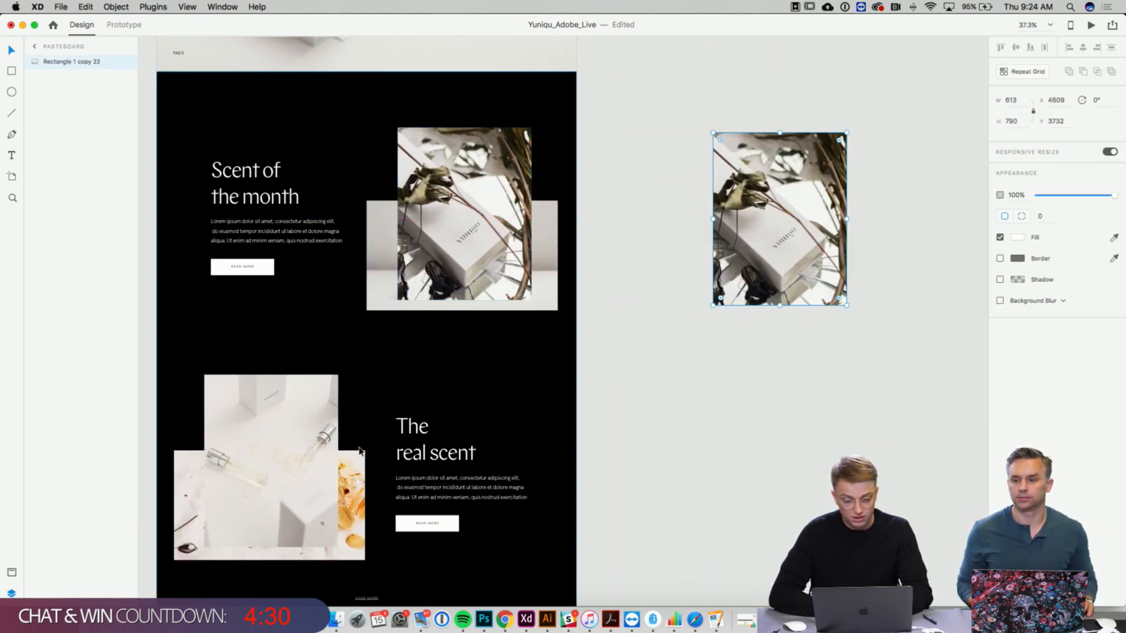
- Duplicate the front perfume-vial photo in The real scent section in place
left_click(313, 456)
key("super+c")
key("super+v")
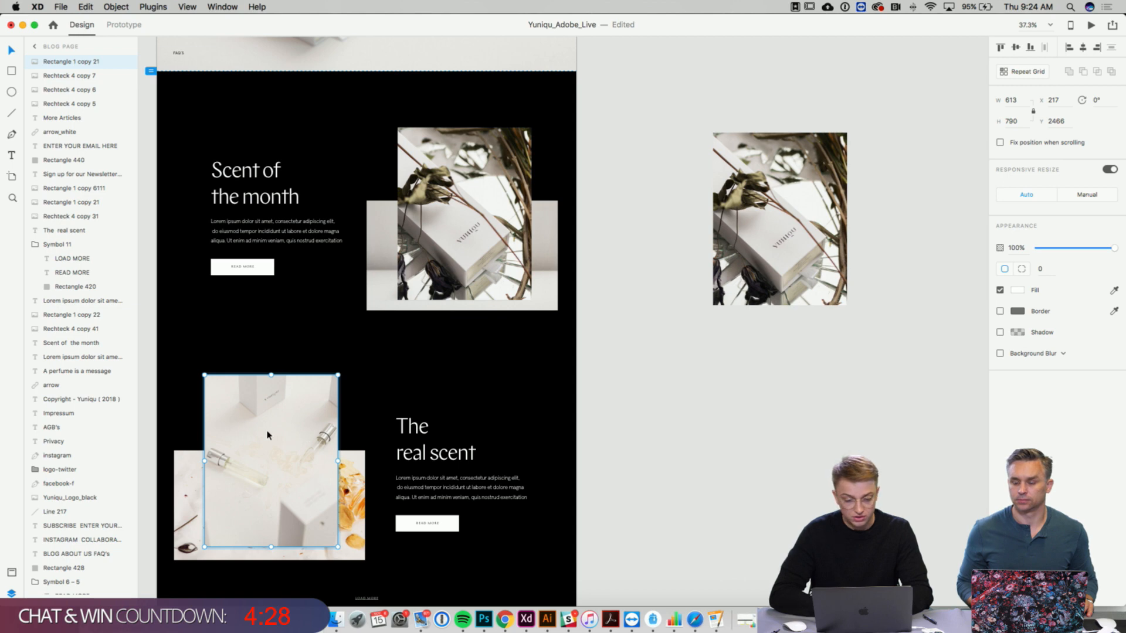
left_click_drag(267, 435, 924, 193)
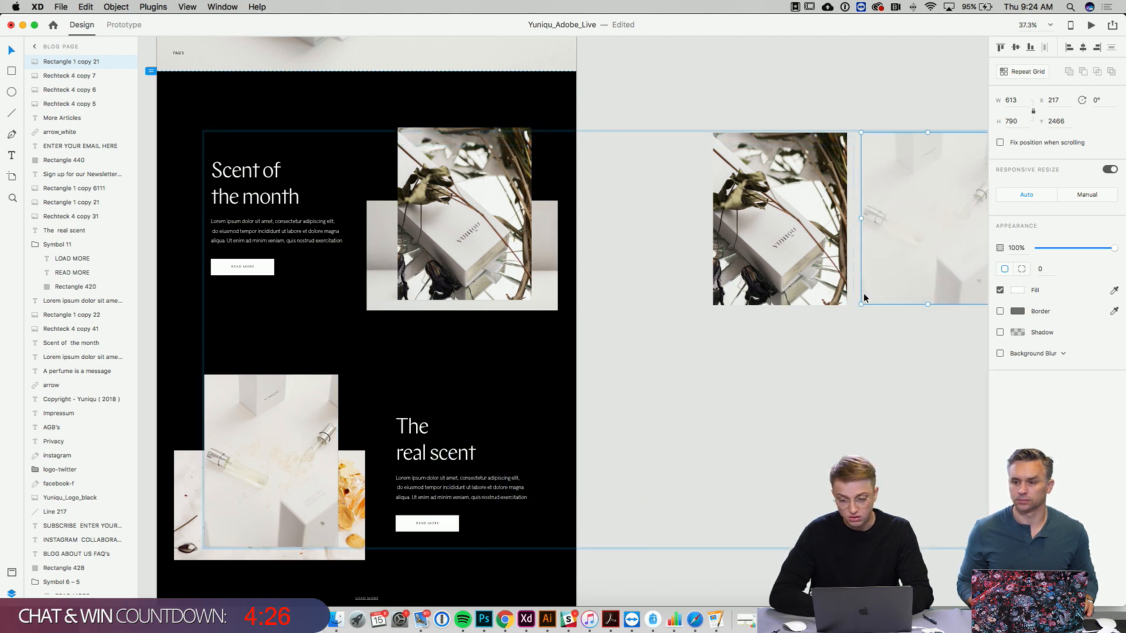
scroll(837, 347, "right", 5)
key("super+z")
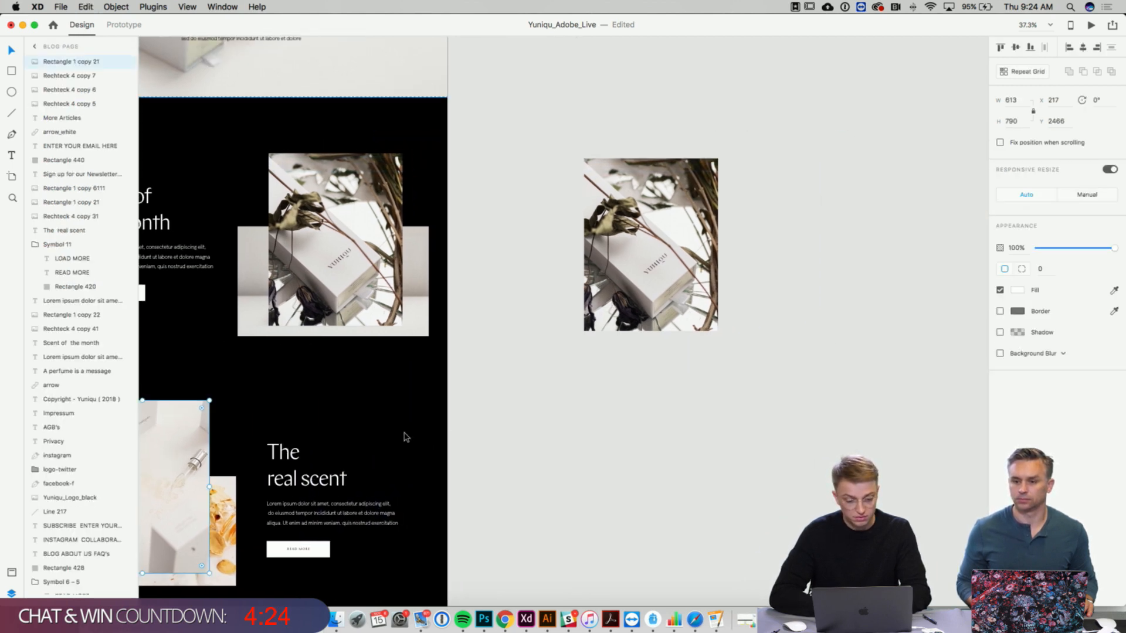
- Move the duplicated vial photo onto the pasteboard beside the box photo, level with it at X 5308, Y 3732
left_click_drag(177, 438, 845, 222)
scroll(842, 200, "up", 3)
left_click_drag(779, 257, 777, 251)
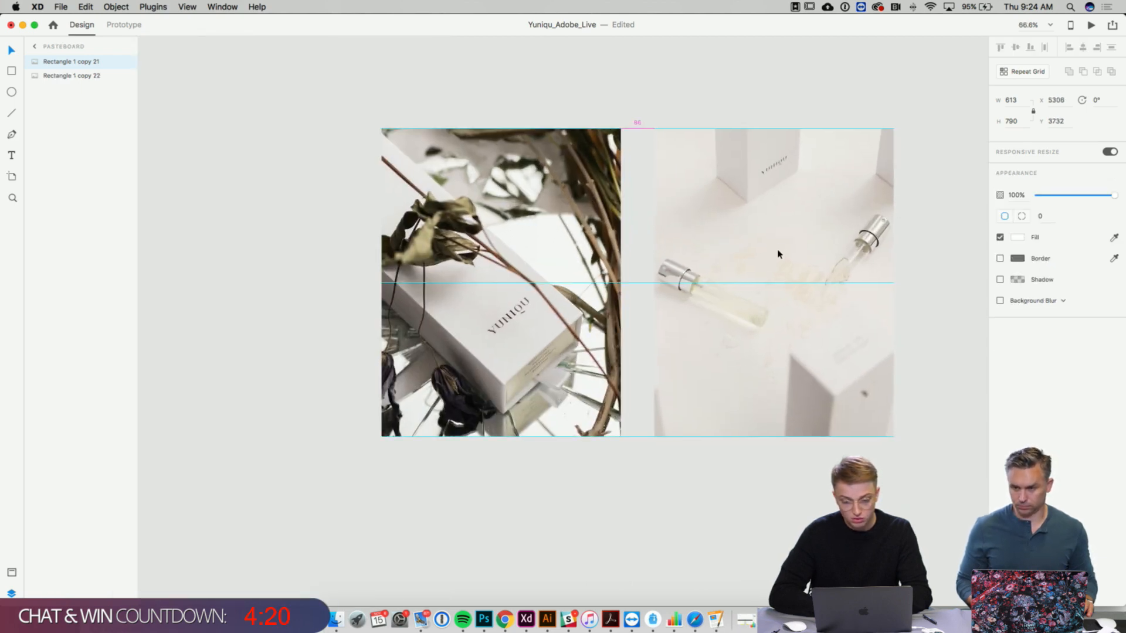
scroll(777, 251, "down", 2)
scroll(586, 223, "right", 1)
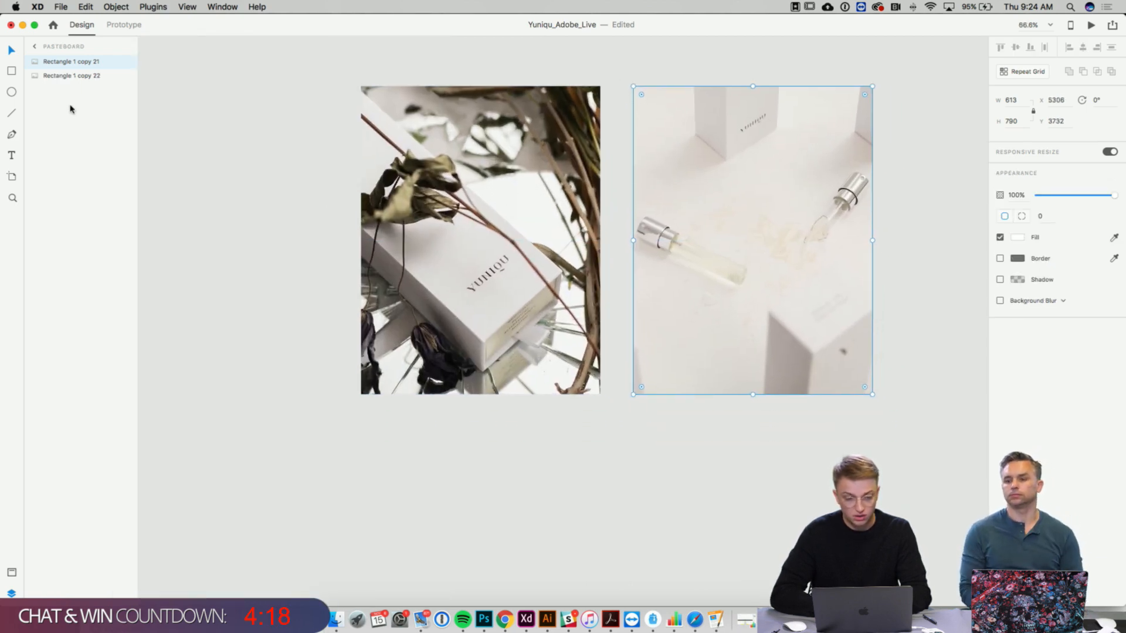
- Draw a borderless 228 × 228 square below the box photo and fill it with olive #91825B sampled from that photo
left_click_drag(392, 455, 478, 540)
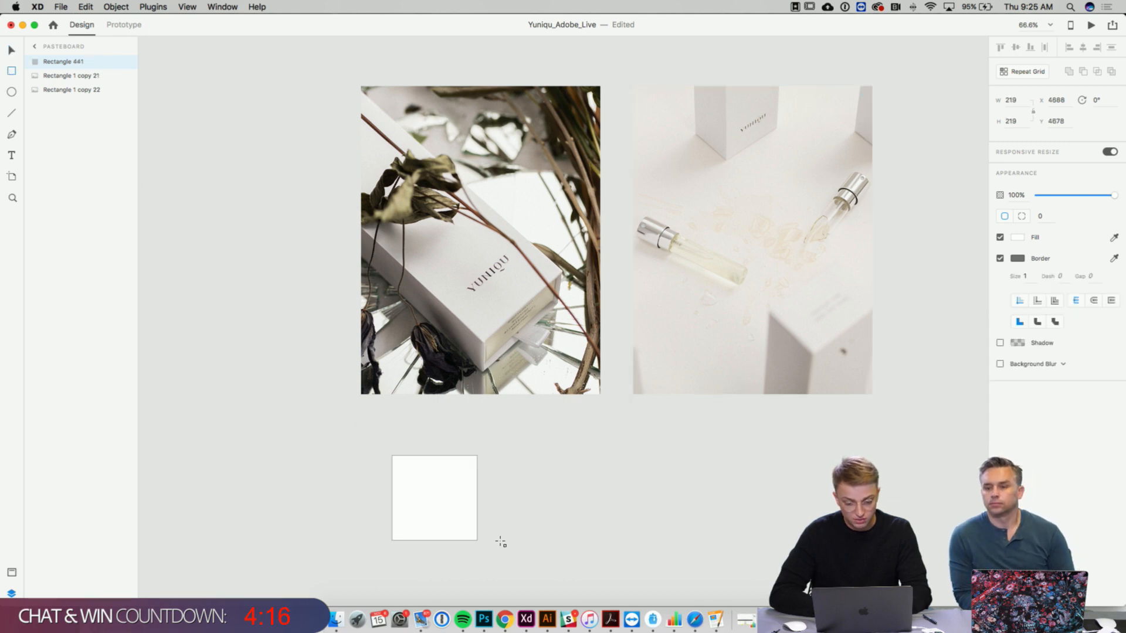
left_click(1000, 259)
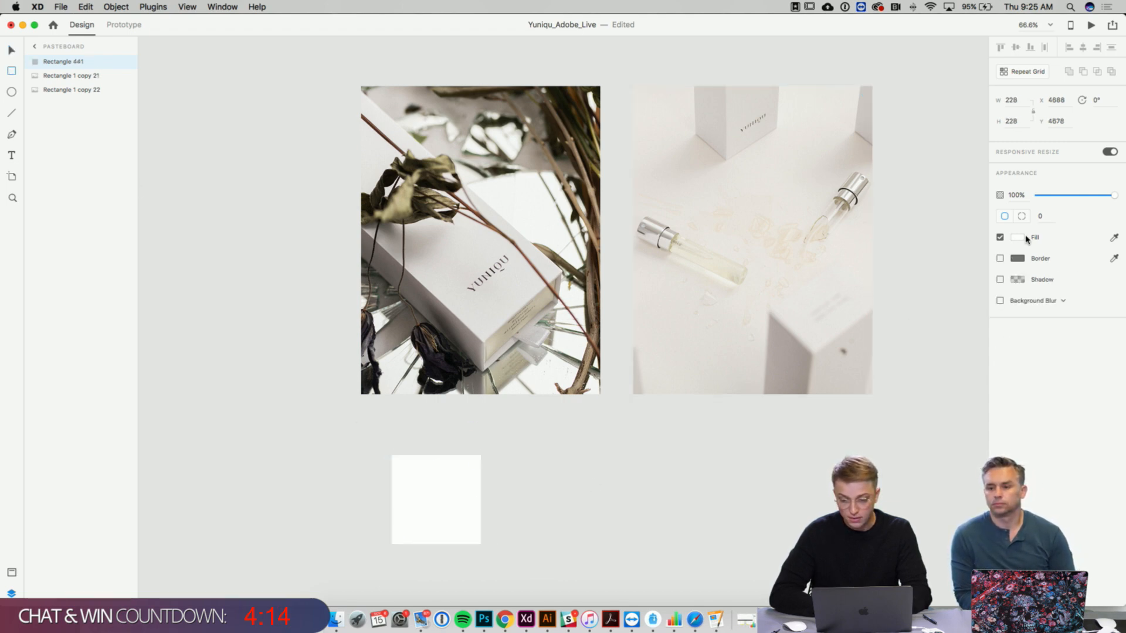
left_click(1018, 238)
left_click(993, 284)
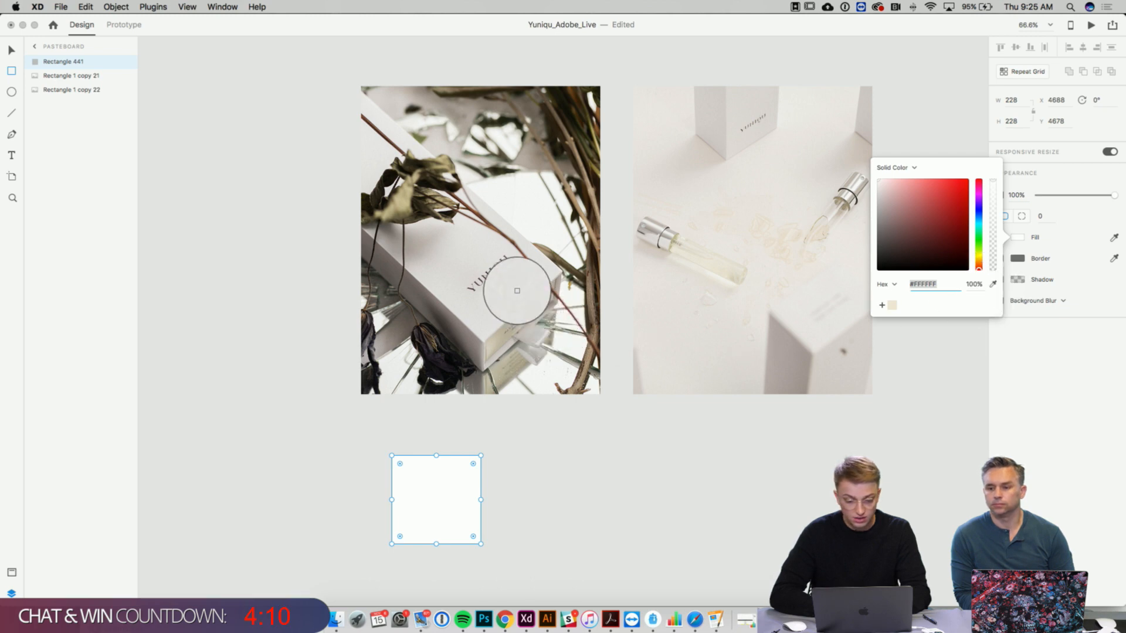
left_click(444, 166)
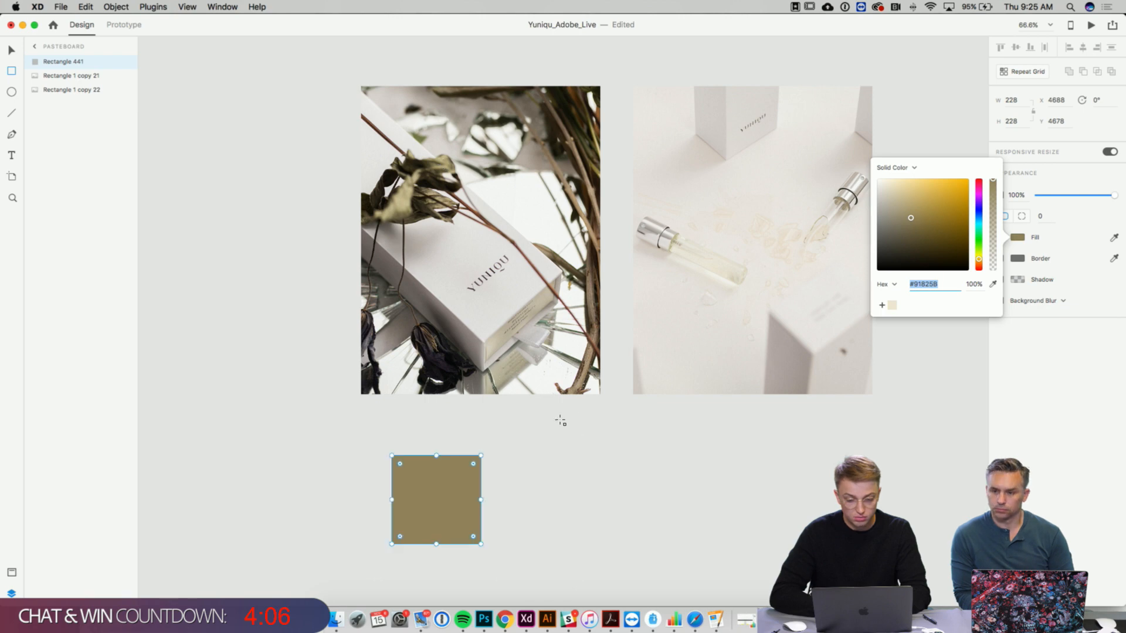
left_click(13, 51)
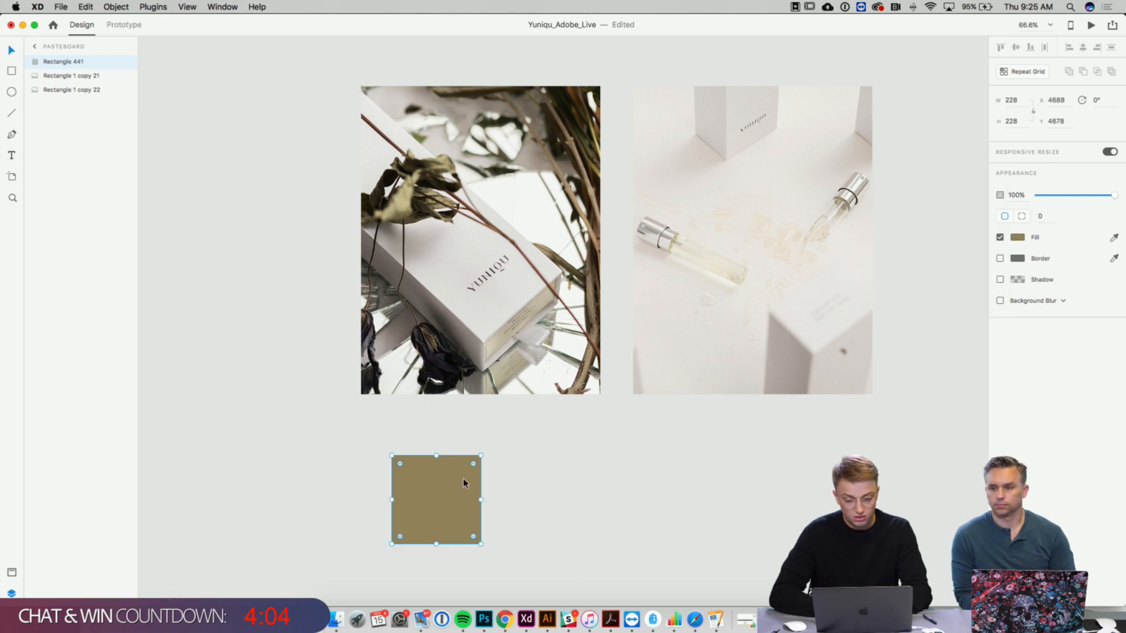
- Duplicate the olive square beside it at X 4958 and fill the copy with brown #988164 sampled from the box photo
left_click_drag(463, 483, 567, 478)
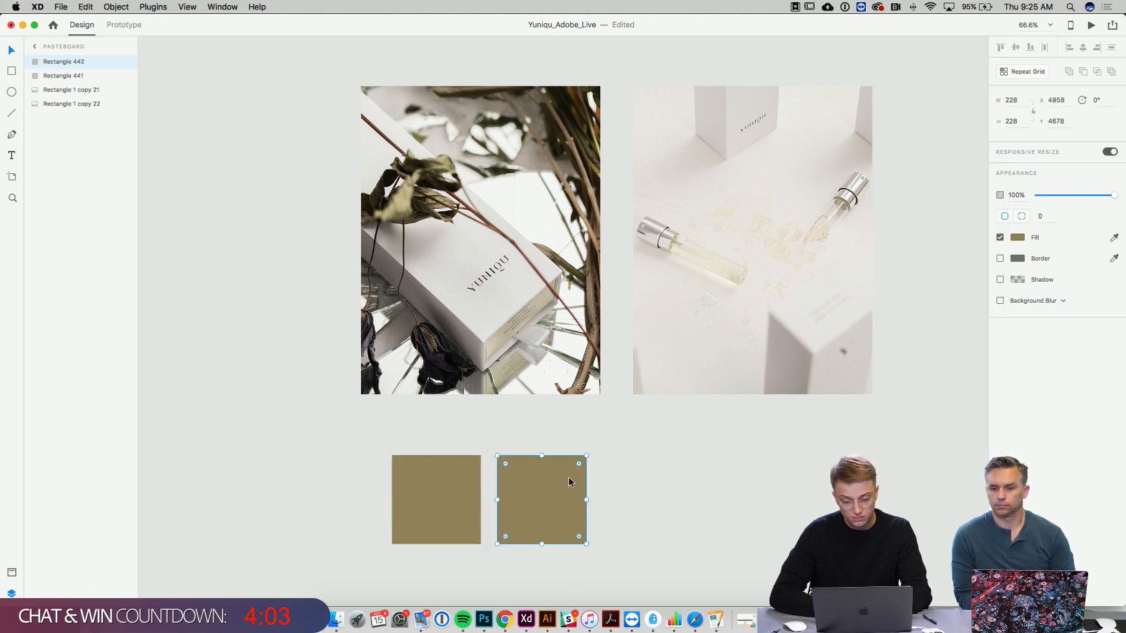
left_click(1018, 239)
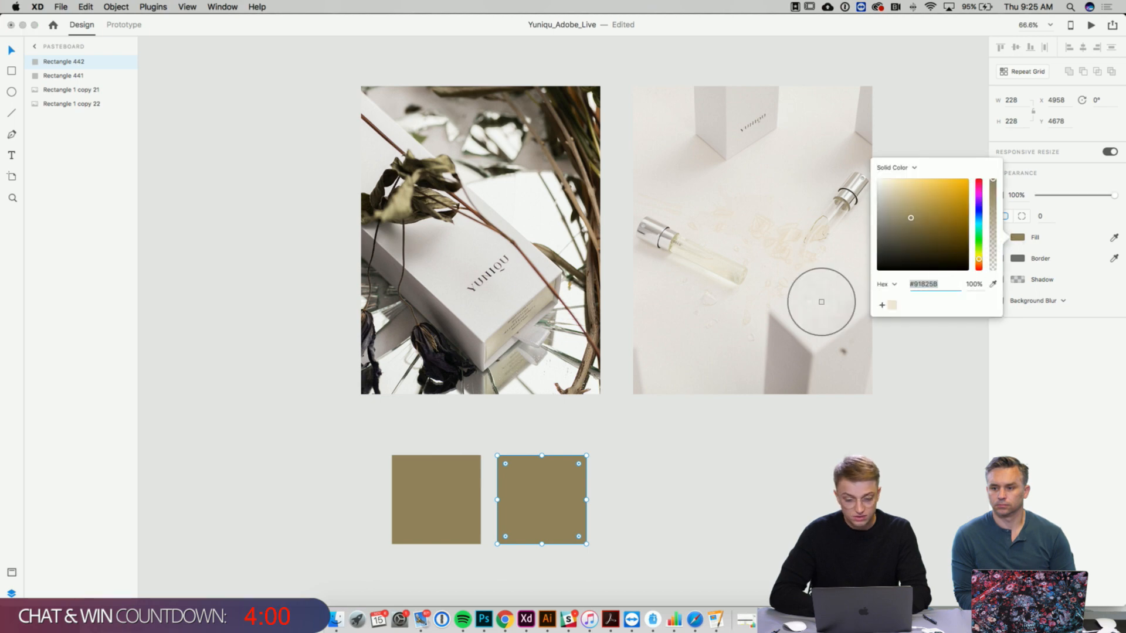
left_click(501, 304)
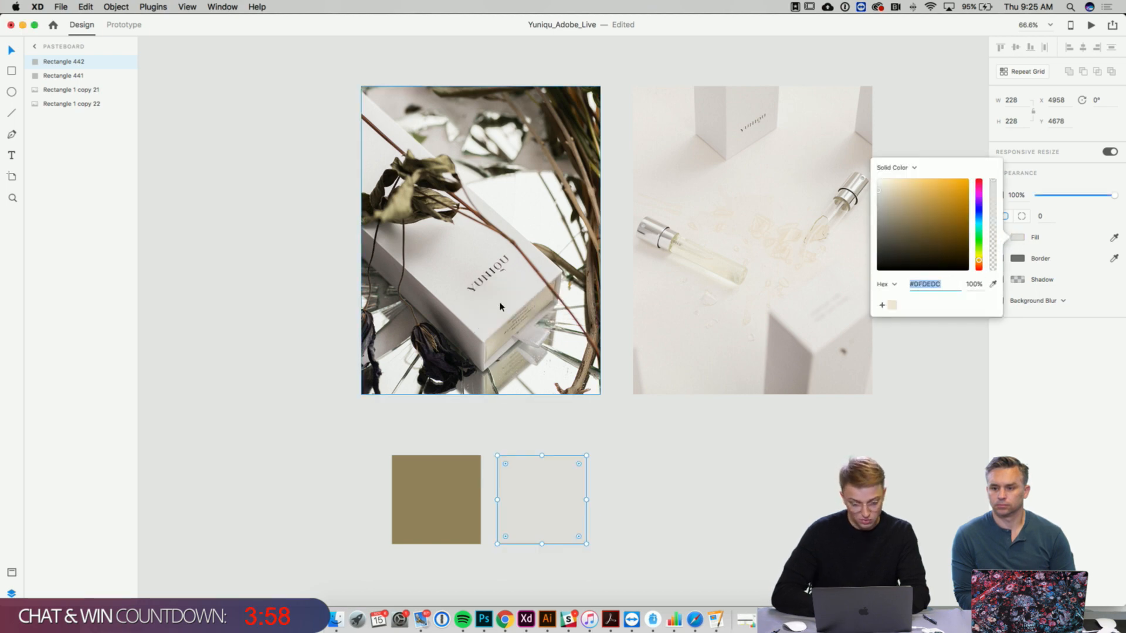
left_click(993, 285)
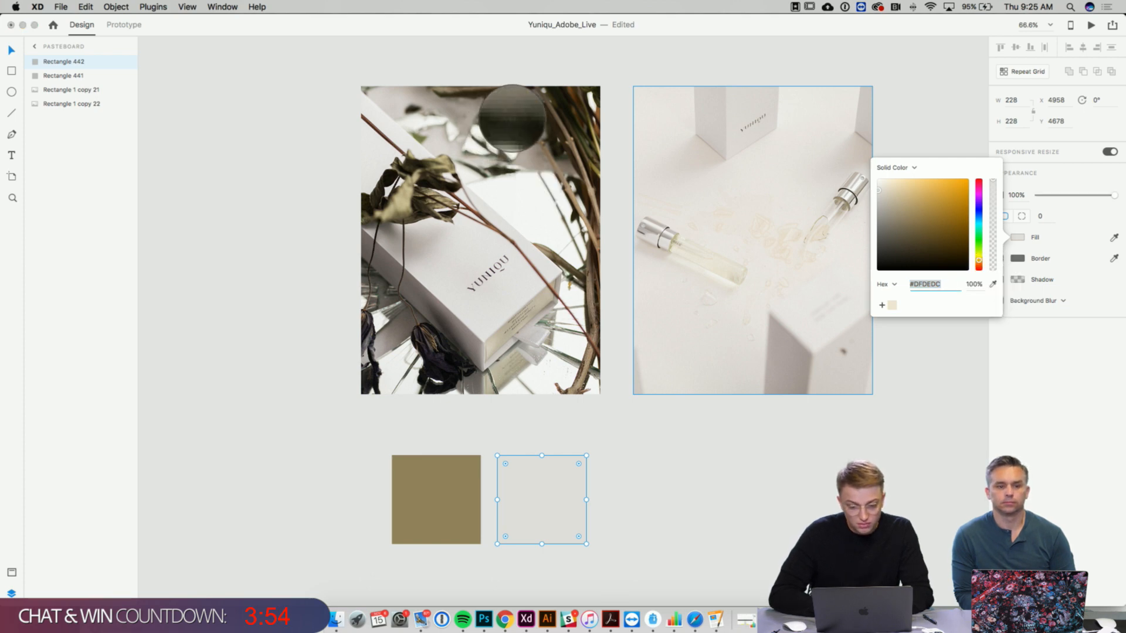
left_click(562, 180)
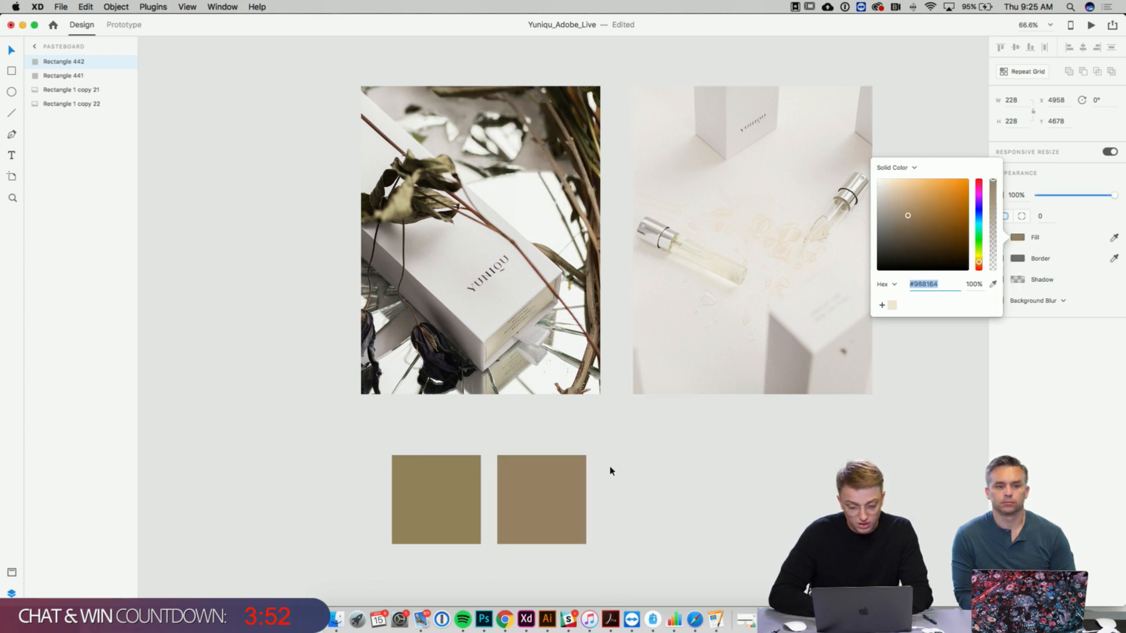
left_click(610, 469)
- Duplicate the brown square beside it at X 5228 and fill the copy with a cream tone sampled from the vial photo
left_click(564, 485)
double_click(561, 485)
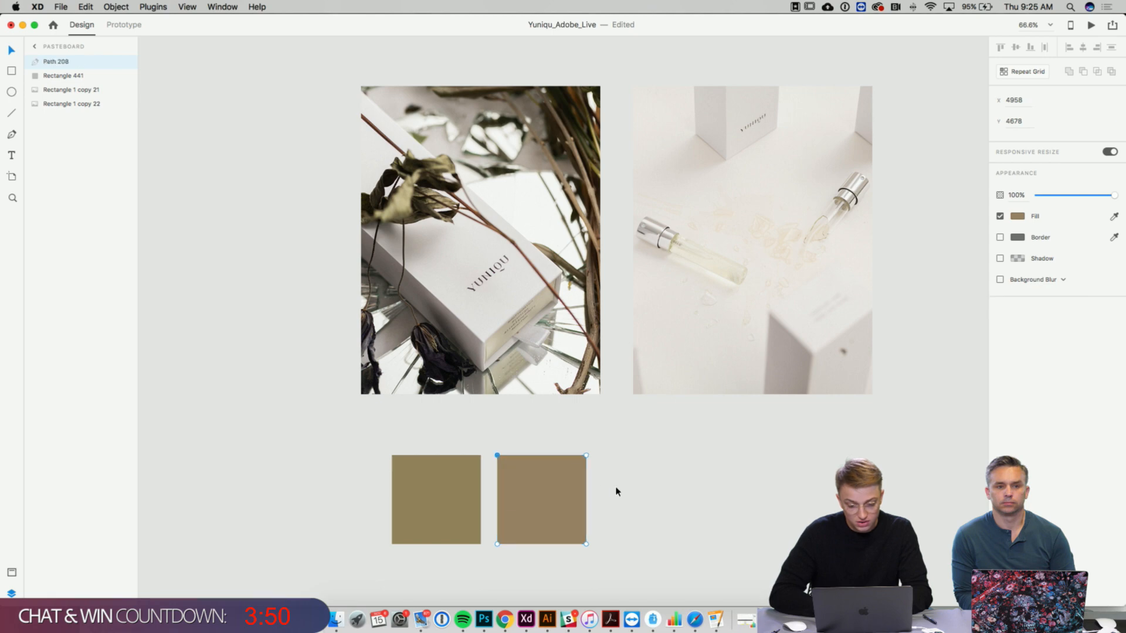
scroll(617, 491, "right", 3)
key("Escape")
scroll(621, 490, "right", 1)
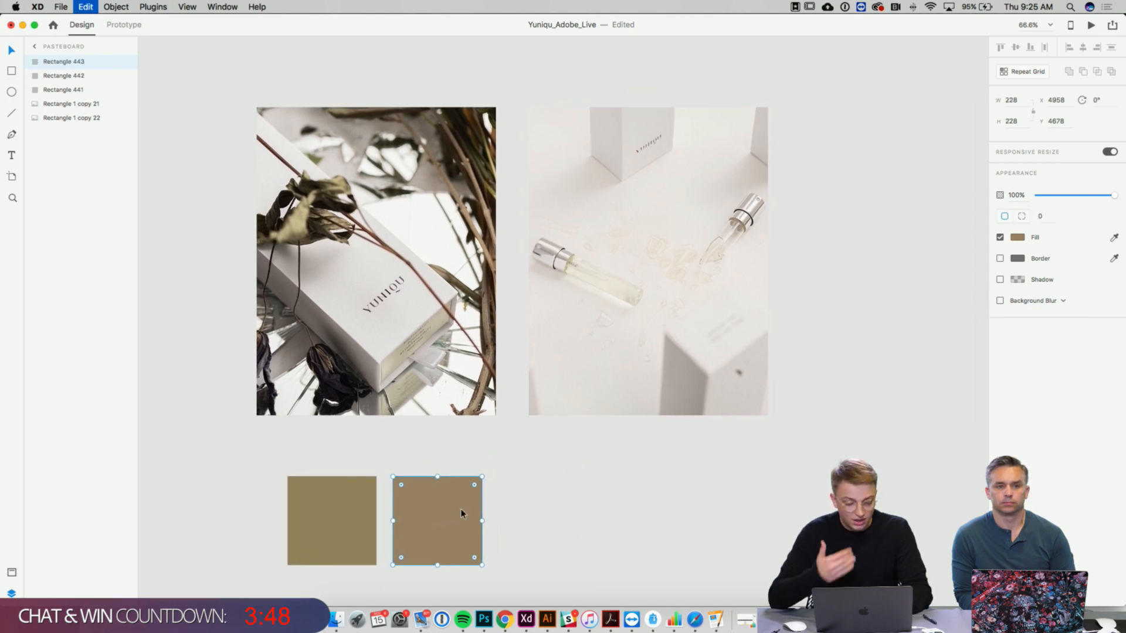
left_click_drag(461, 514, 568, 509)
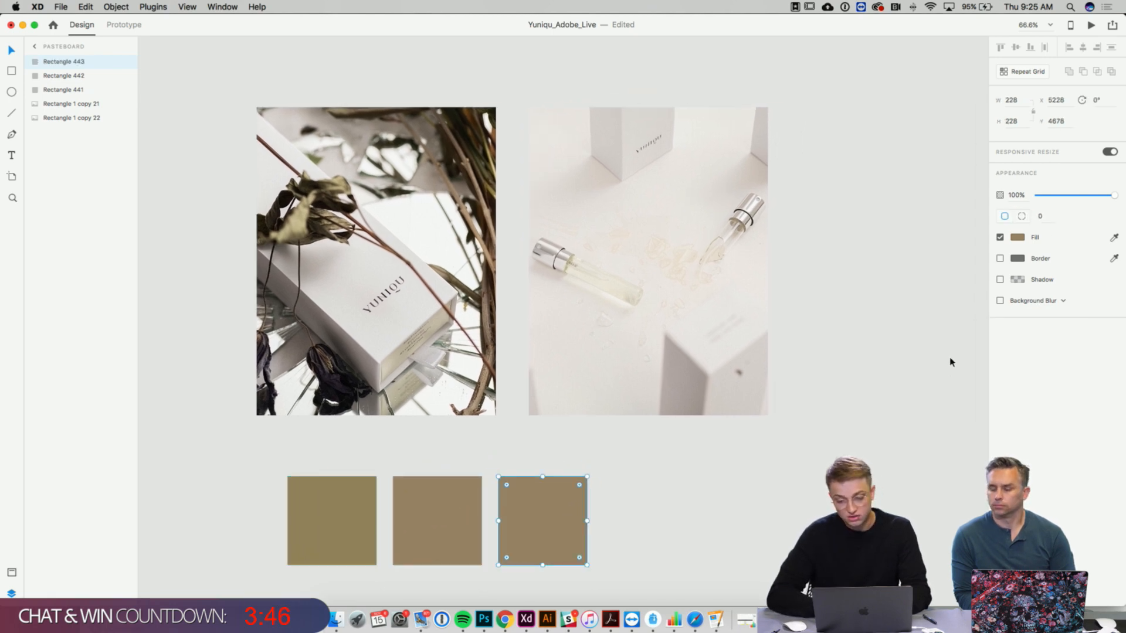
left_click(1017, 239)
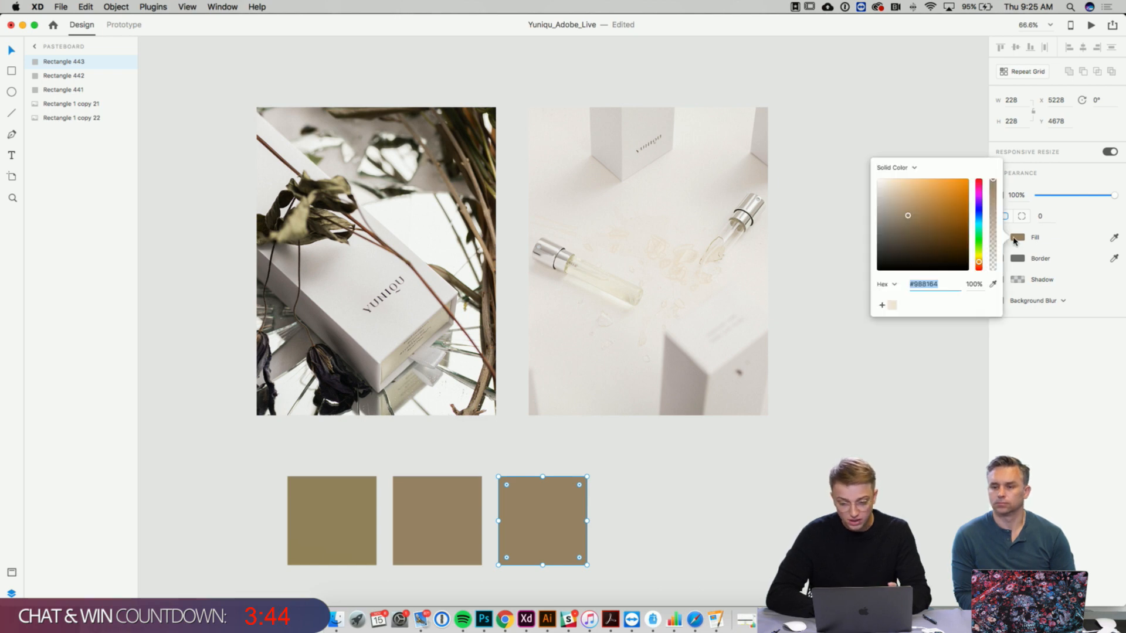
left_click(994, 286)
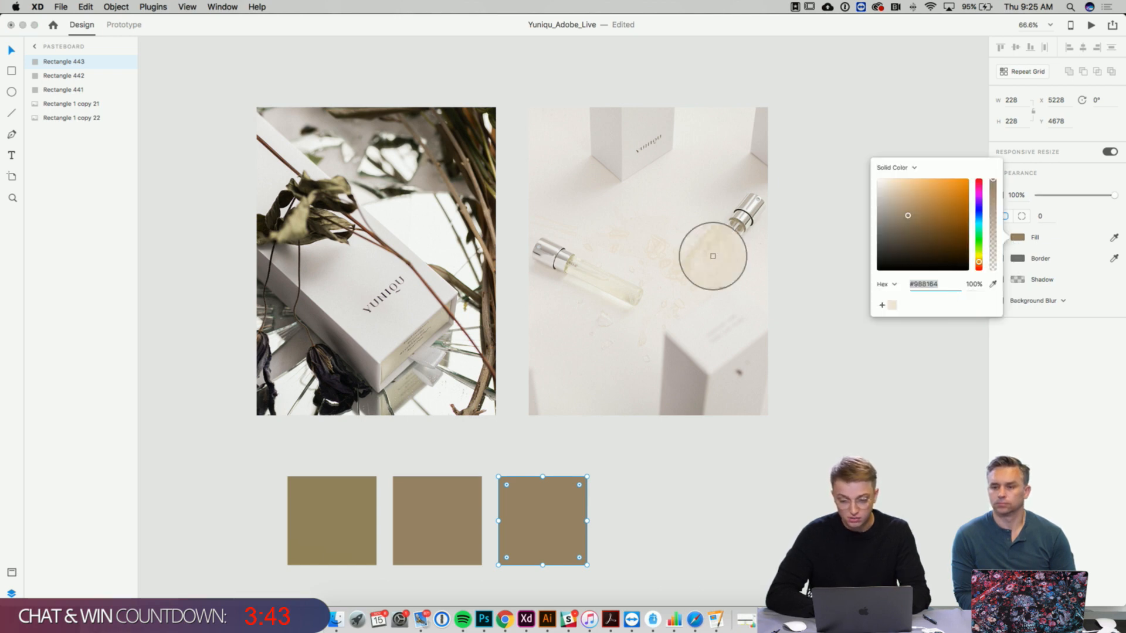
left_click(665, 256)
left_click(635, 515)
scroll(616, 509, "down", 2)
left_click(563, 476)
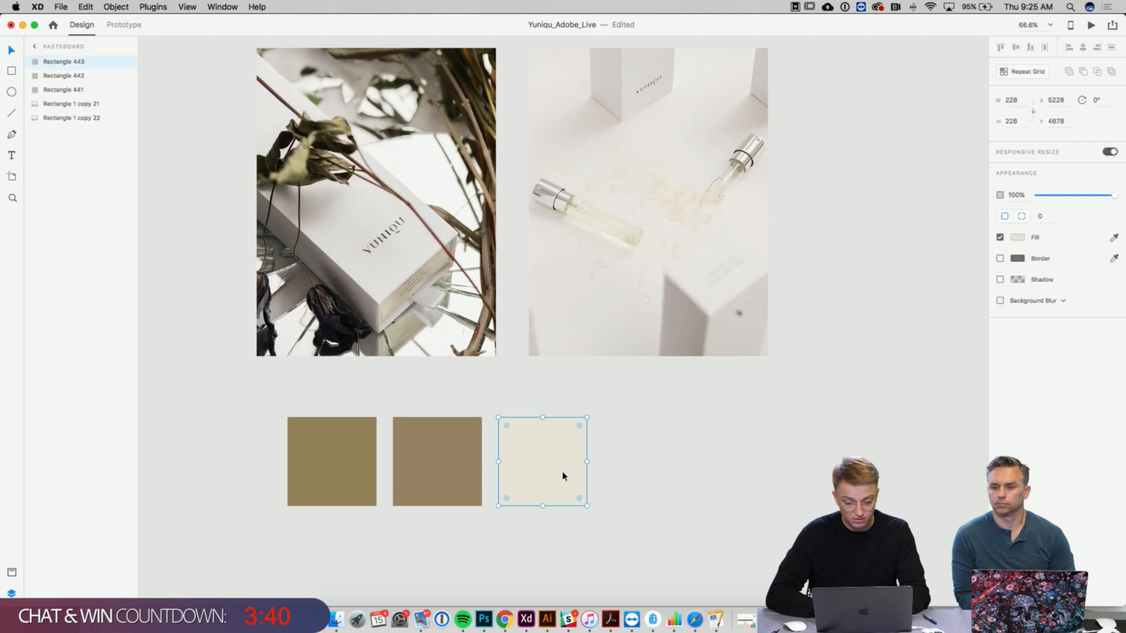
double_click(563, 476)
left_click_drag(564, 472, 624, 327)
key("Escape")
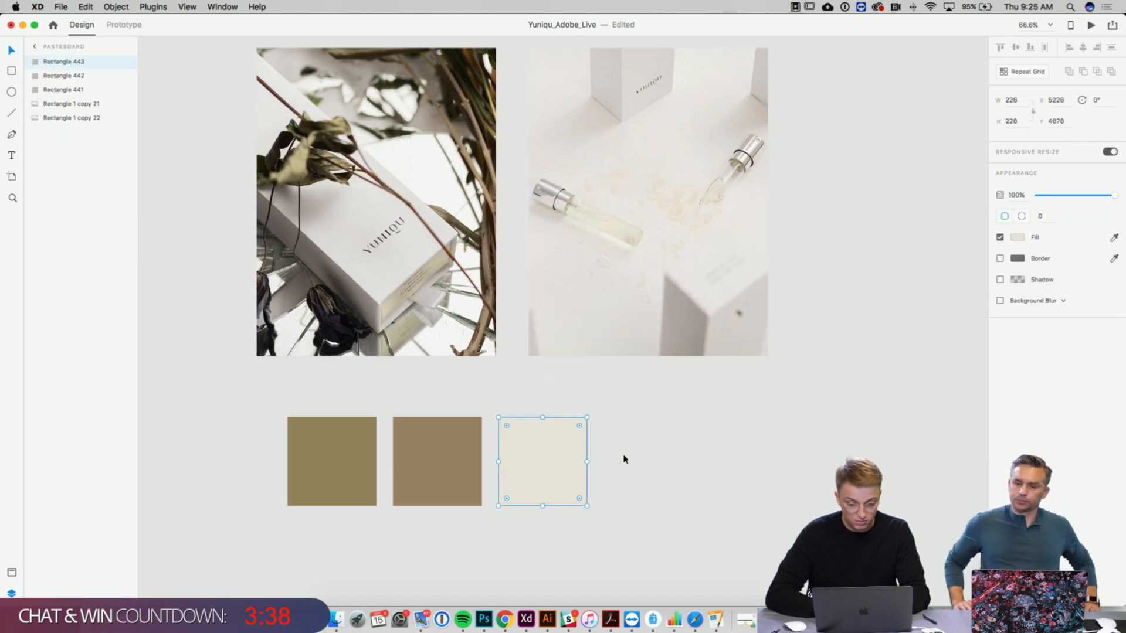
- Move the cream and olive squares so they overlap on the lower part of the vial photo, and delete the brown square
left_click_drag(556, 455, 600, 340)
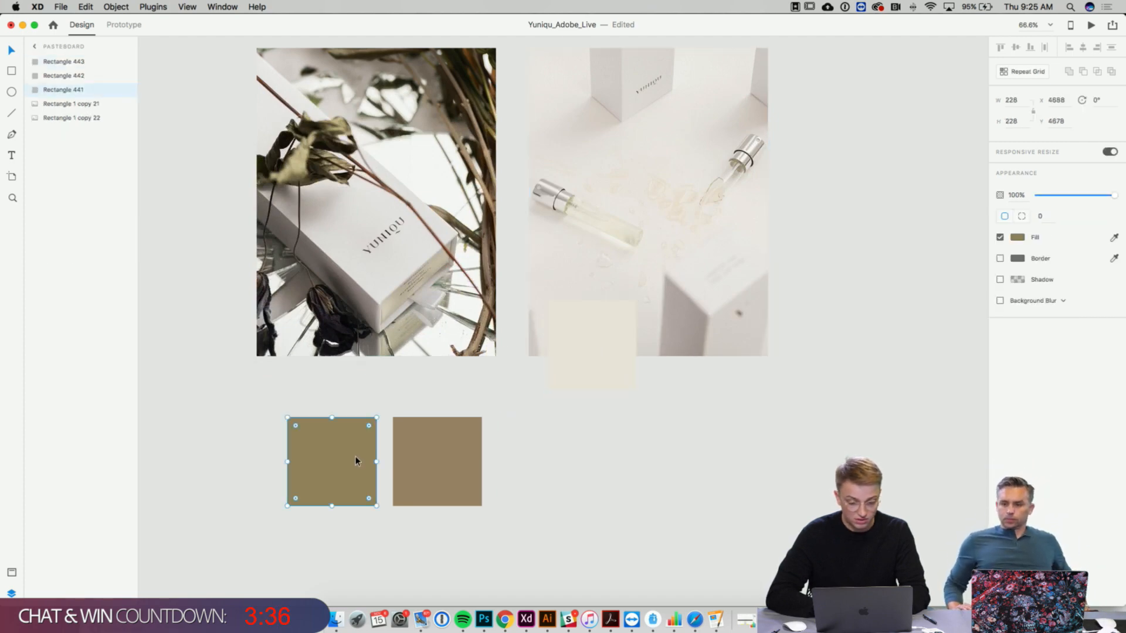
left_click_drag(355, 461, 654, 318)
left_click(448, 423)
key("Delete")
scroll(448, 433, "up", 4)
scroll(448, 433, "right", 3)
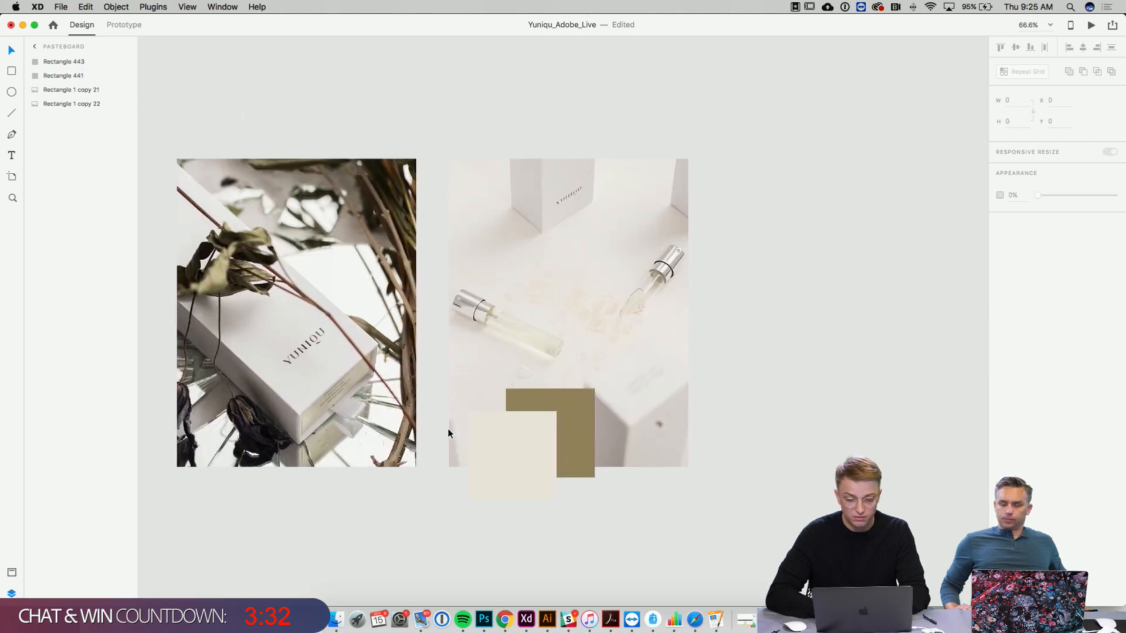
- Move the overlapping cream and olive squares together up to the middle of the vial photo, at X 5434, Y 3992
left_click(527, 434)
left_click(575, 407, "shift")
left_click_drag(575, 407, 605, 279)
scroll(606, 279, "up", 5)
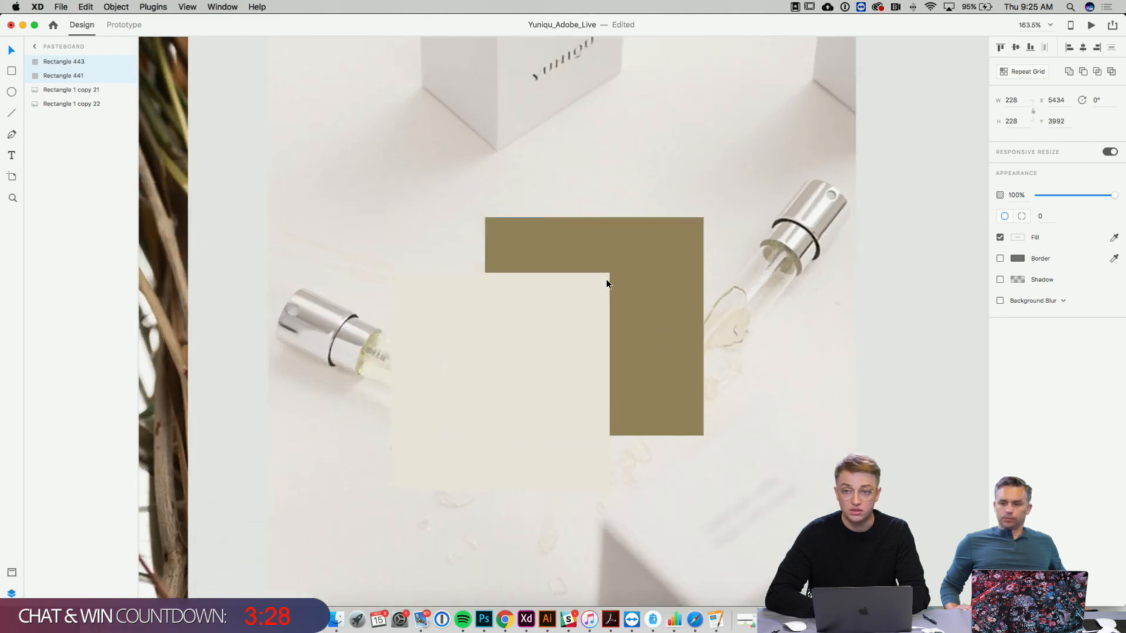
scroll(606, 284, "down", 5)
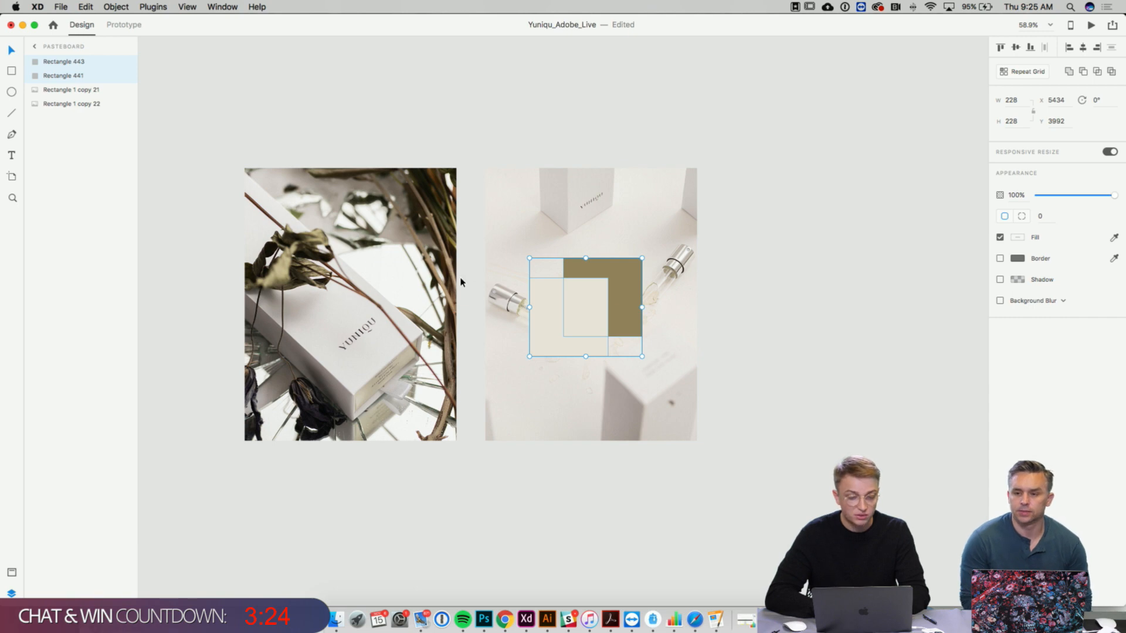
- Delete the two product photos together with the cream and olive squares from the pasteboard
scroll(450, 284, "left", 3)
scroll(439, 286, "up", 2)
left_click(440, 287)
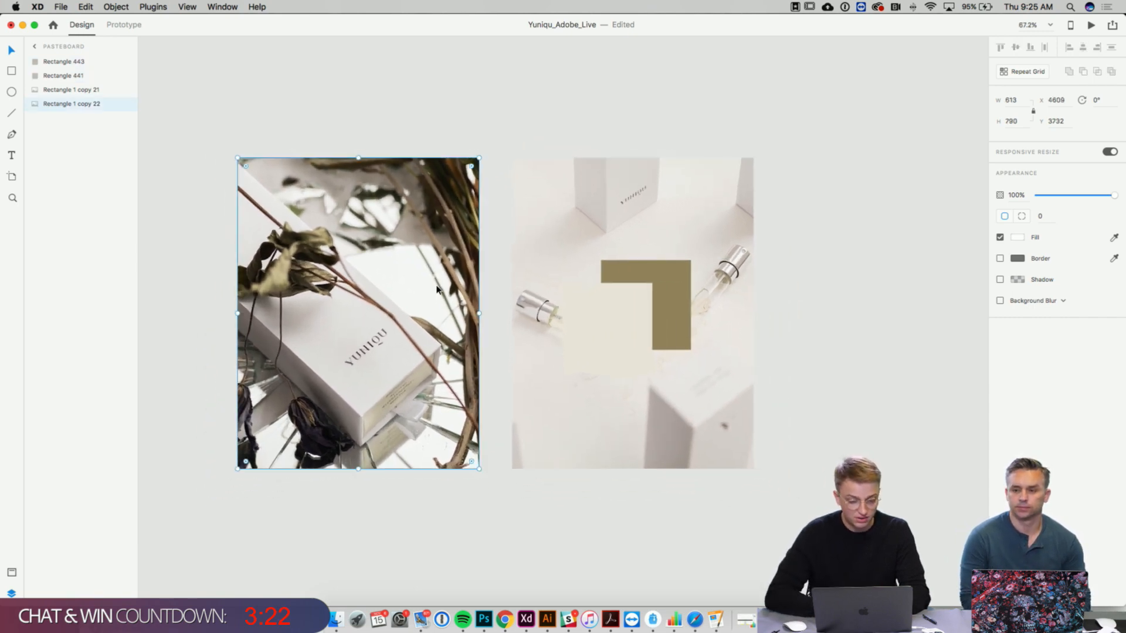
left_click(575, 303, "shift")
left_click(667, 272, "shift")
left_click(708, 220, "shift")
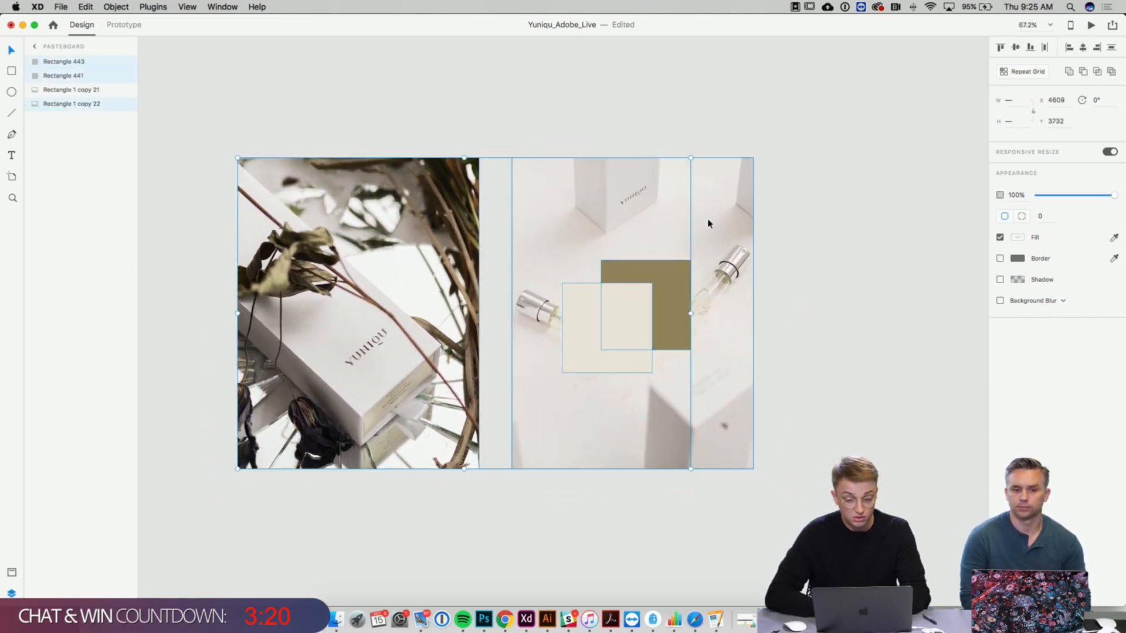
key("Delete")
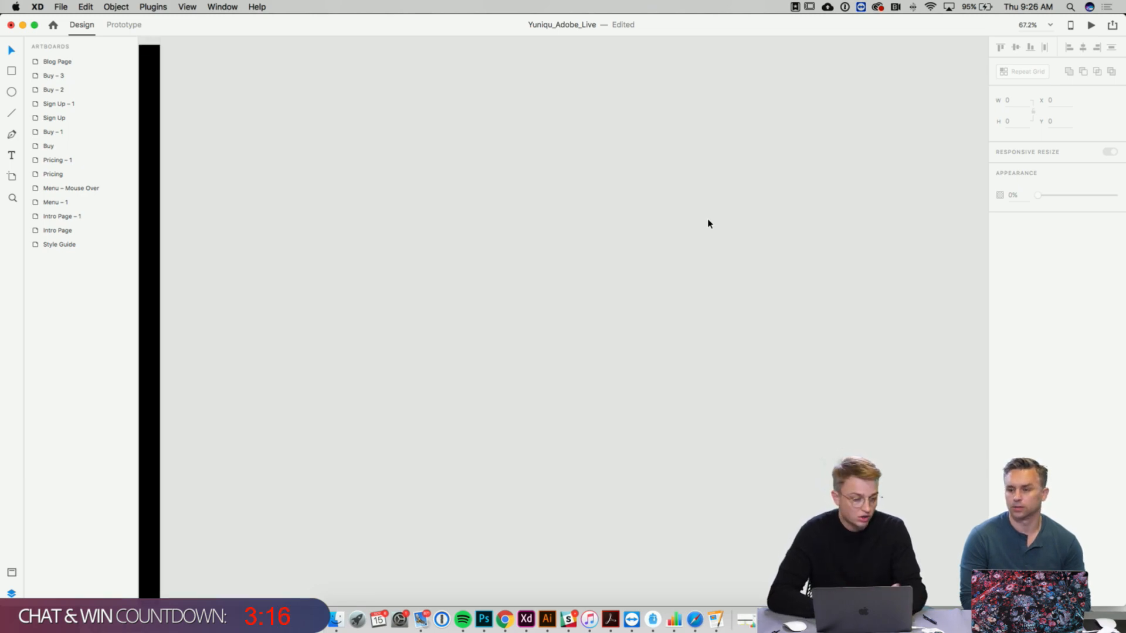
- Review the Blog Page sections, from the header through the scent features and newsletter sign-up to More Articles
key("super+minus")
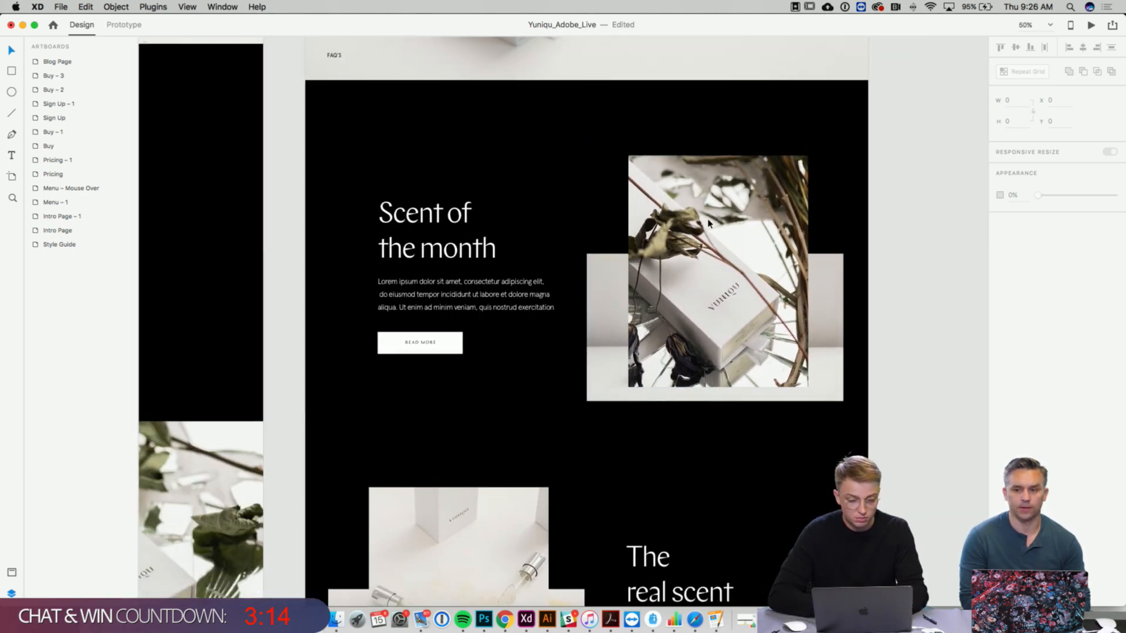
scroll(710, 252, "right", 2)
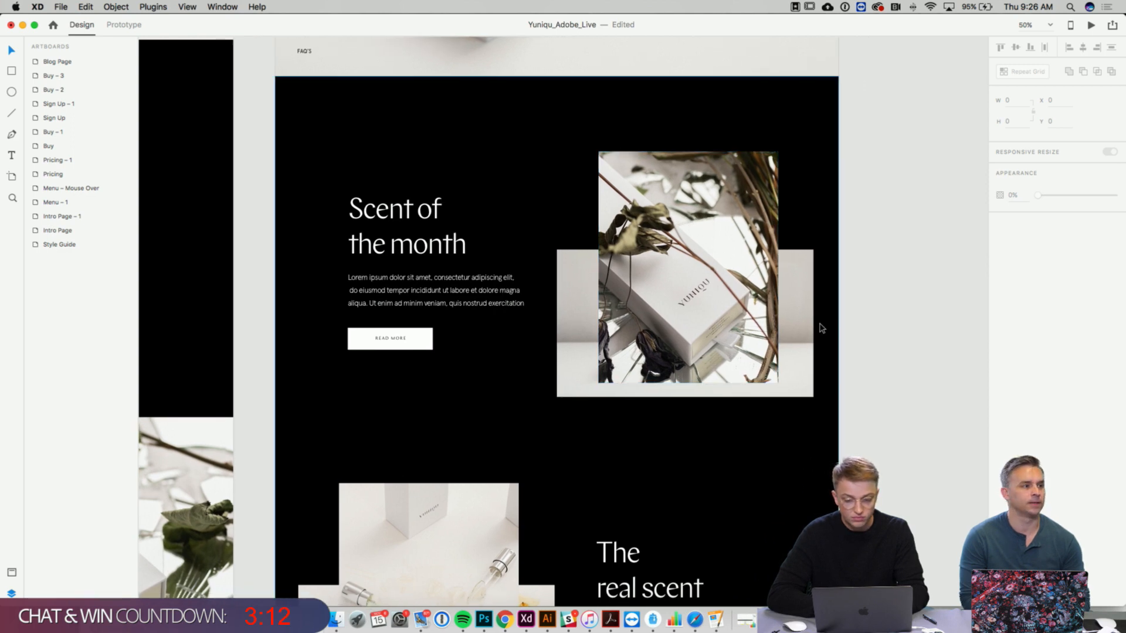
scroll(849, 329, "down", 10)
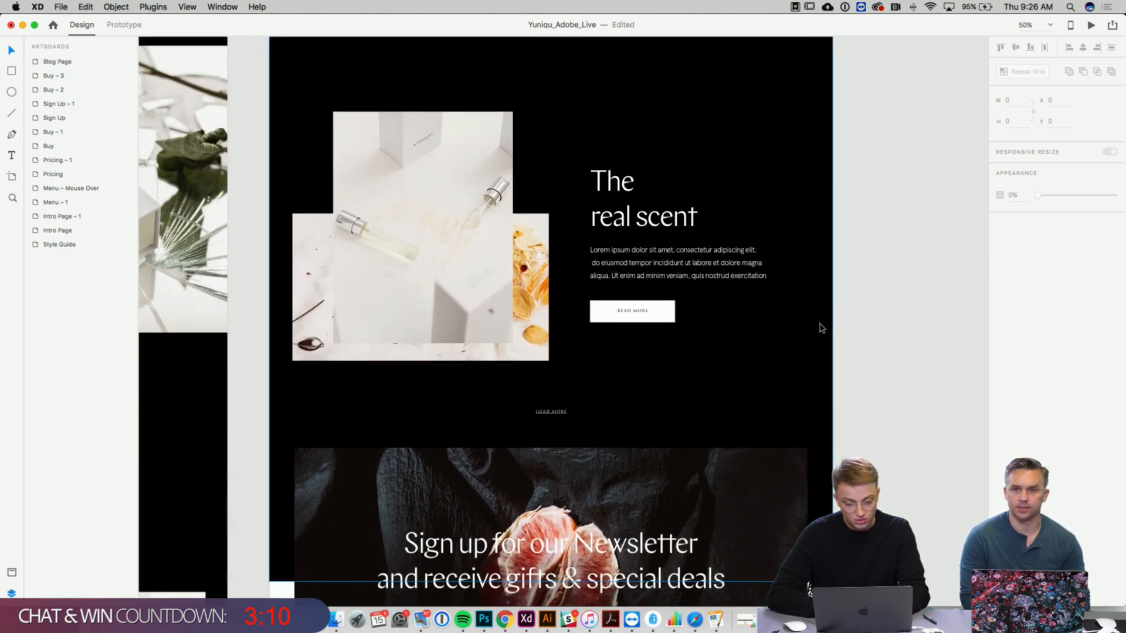
scroll(822, 328, "up", 3)
scroll(822, 328, "up", 2)
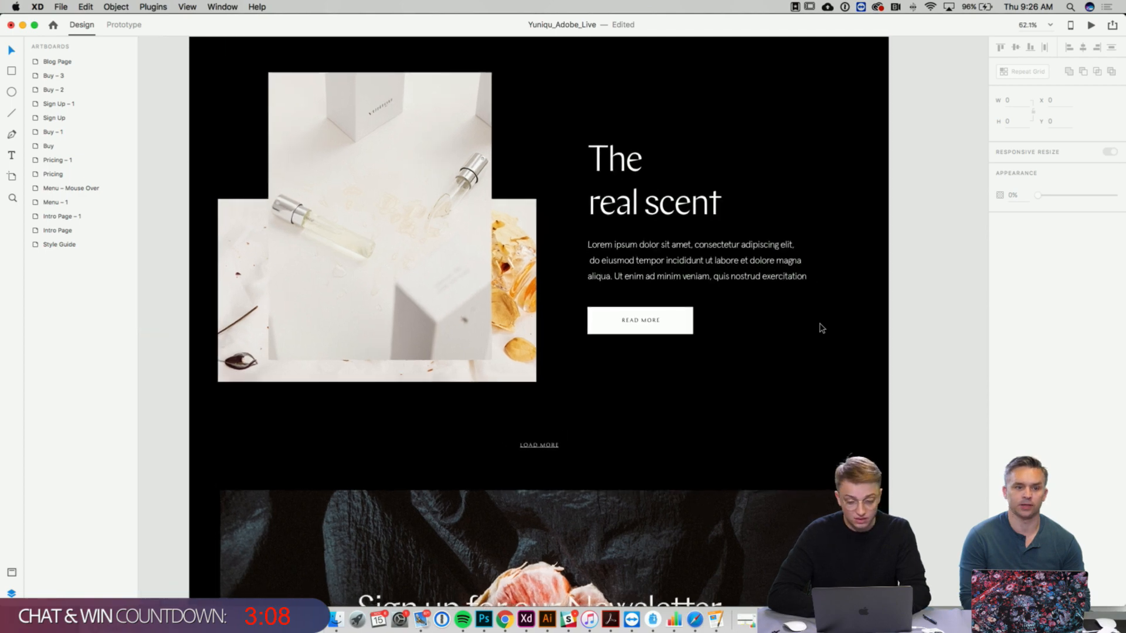
scroll(836, 273, "up", 20)
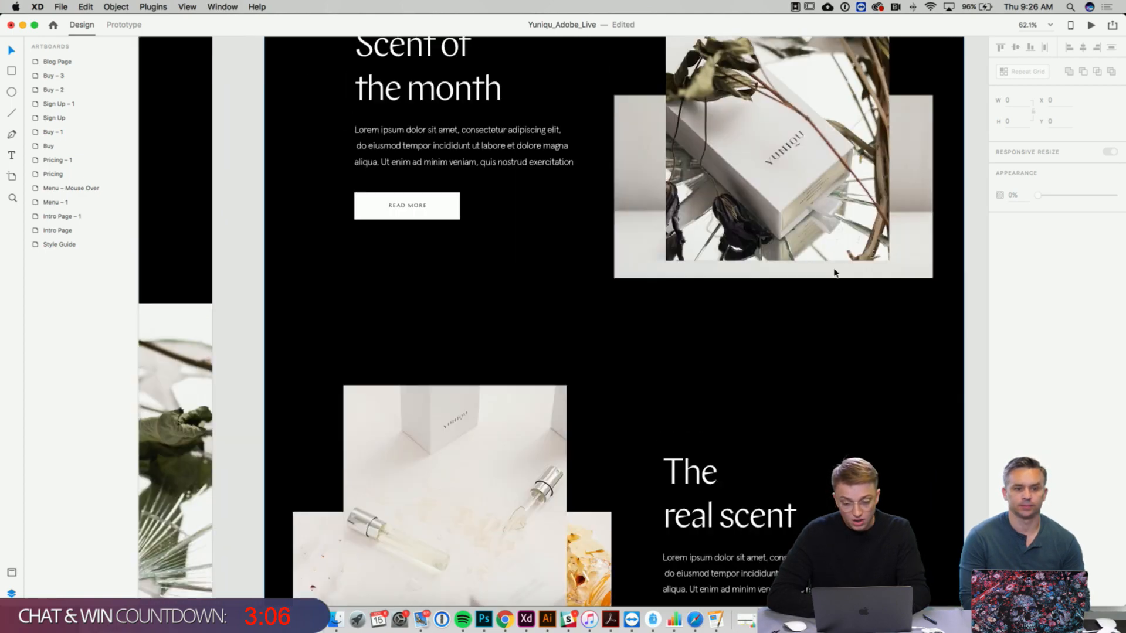
scroll(835, 272, "down", 2)
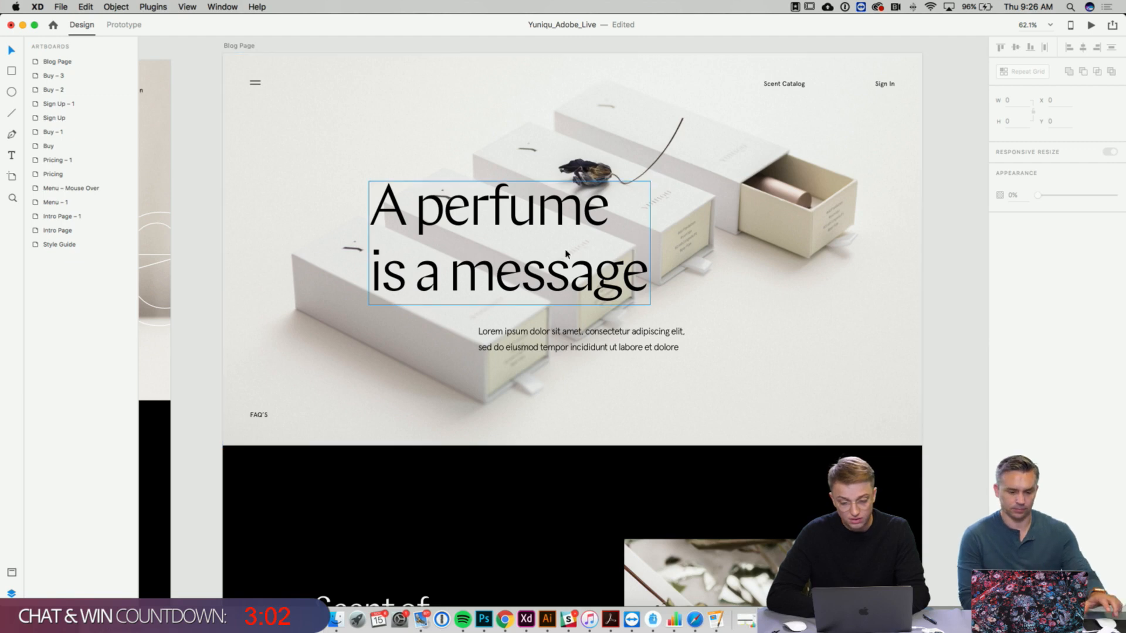
scroll(733, 273, "down", 10)
scroll(732, 273, "down", 2)
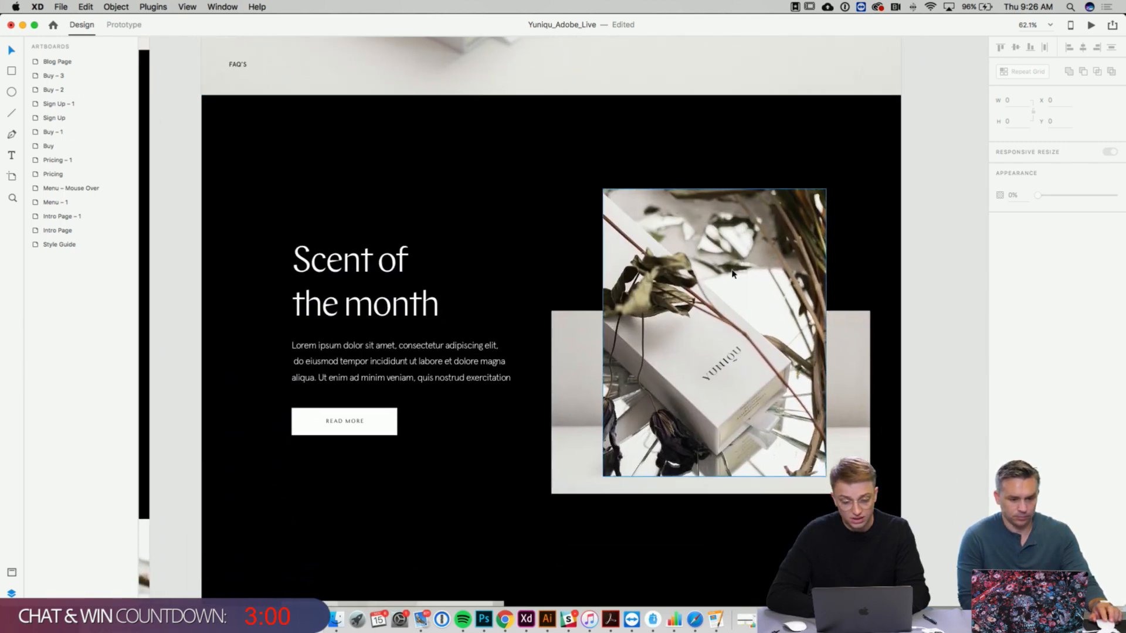
scroll(533, 377, "down", 8)
scroll(533, 377, "down", 3)
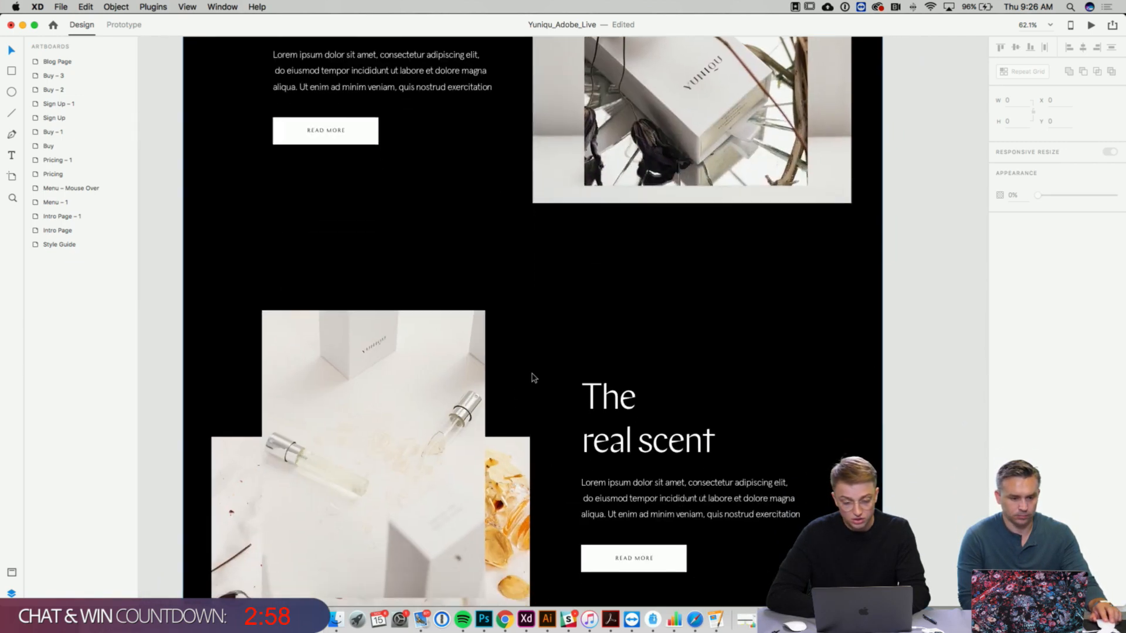
scroll(587, 362, "down", 11)
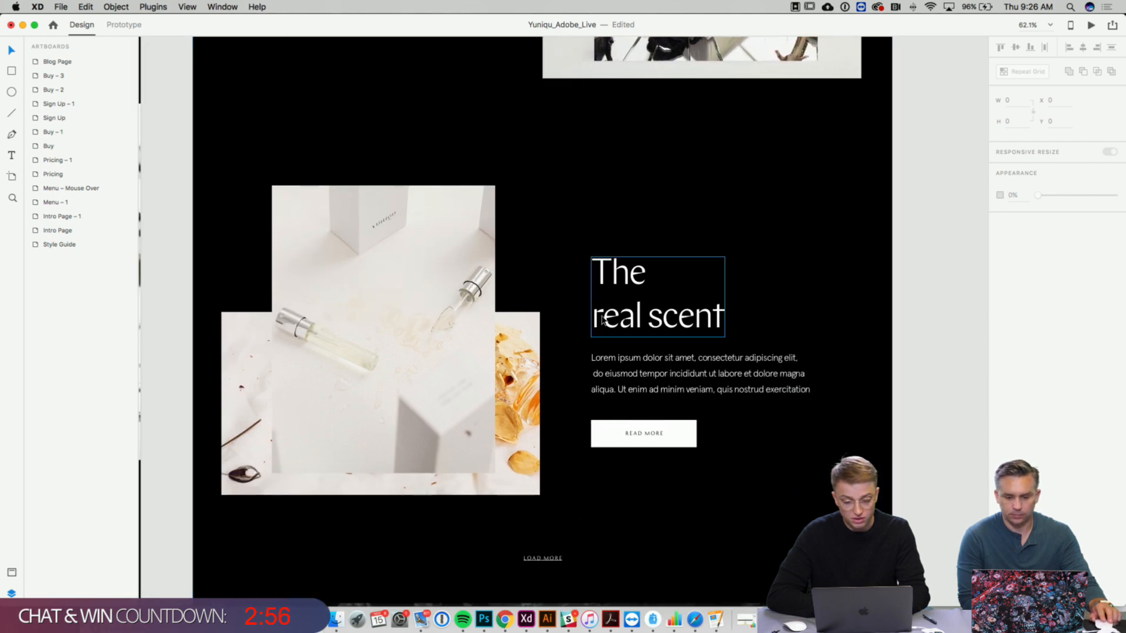
scroll(604, 321, "down", 5)
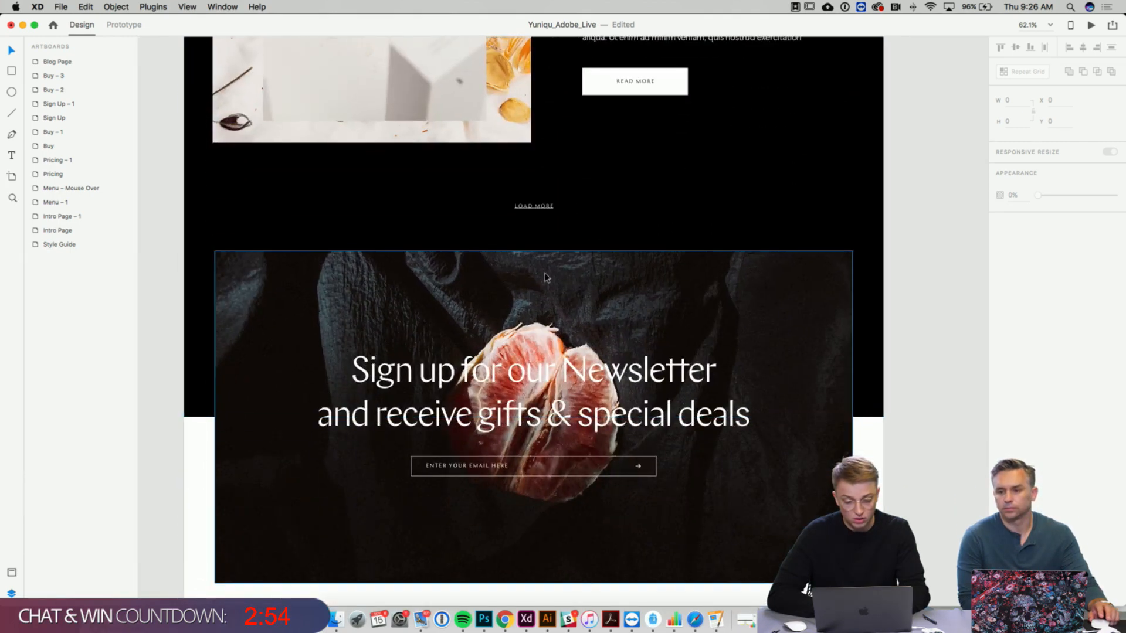
scroll(386, 444, "down", 2)
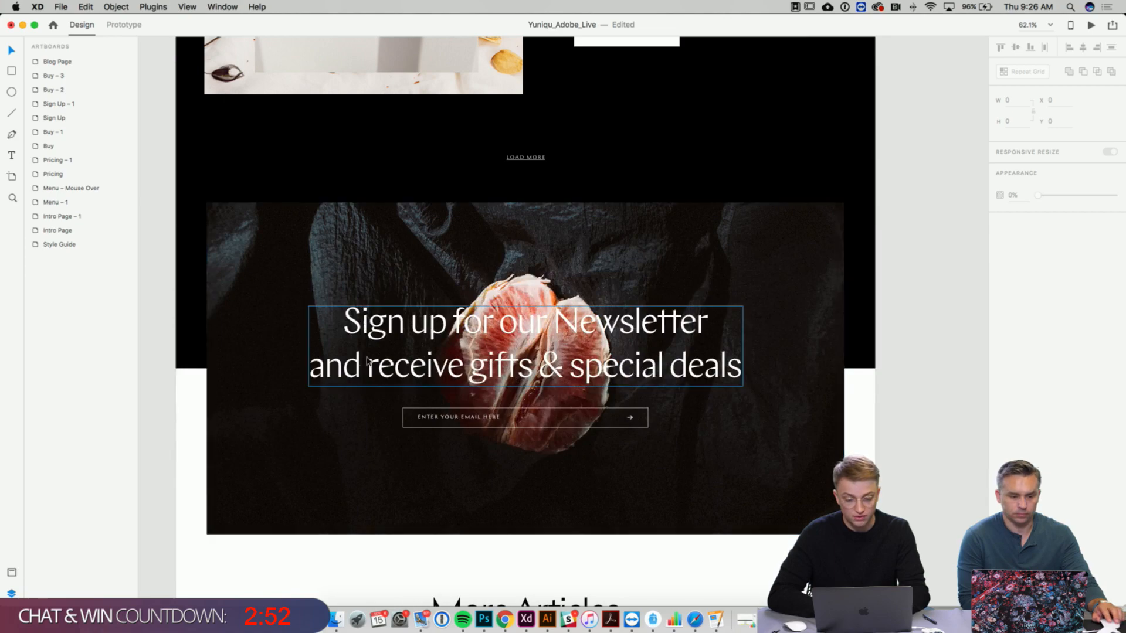
scroll(368, 360, "down", 1)
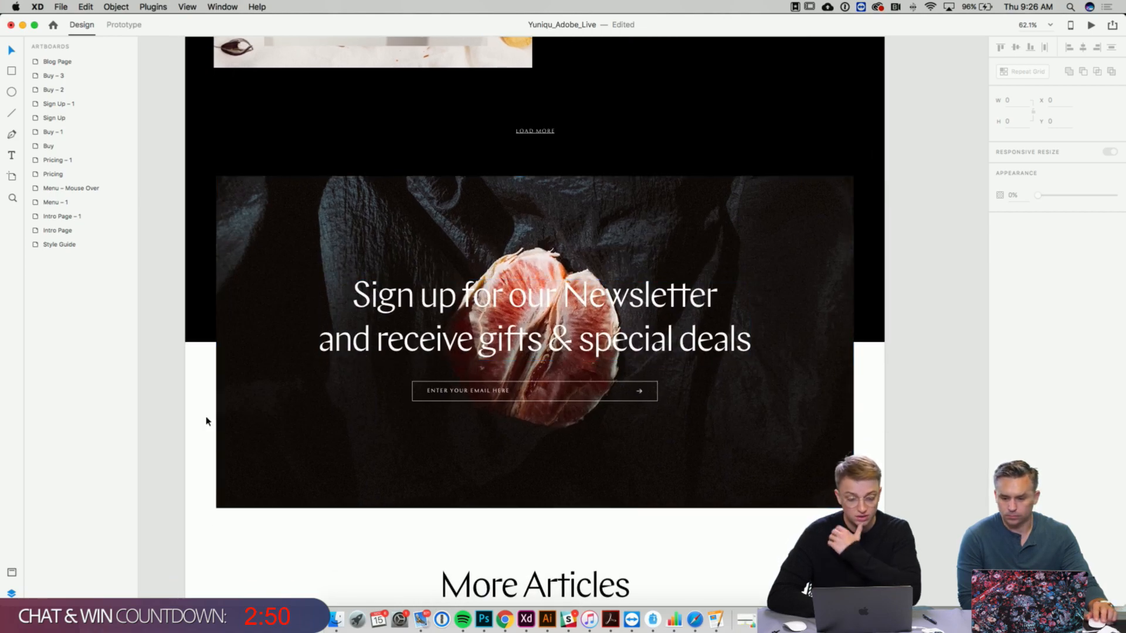
scroll(206, 421, "down", 12)
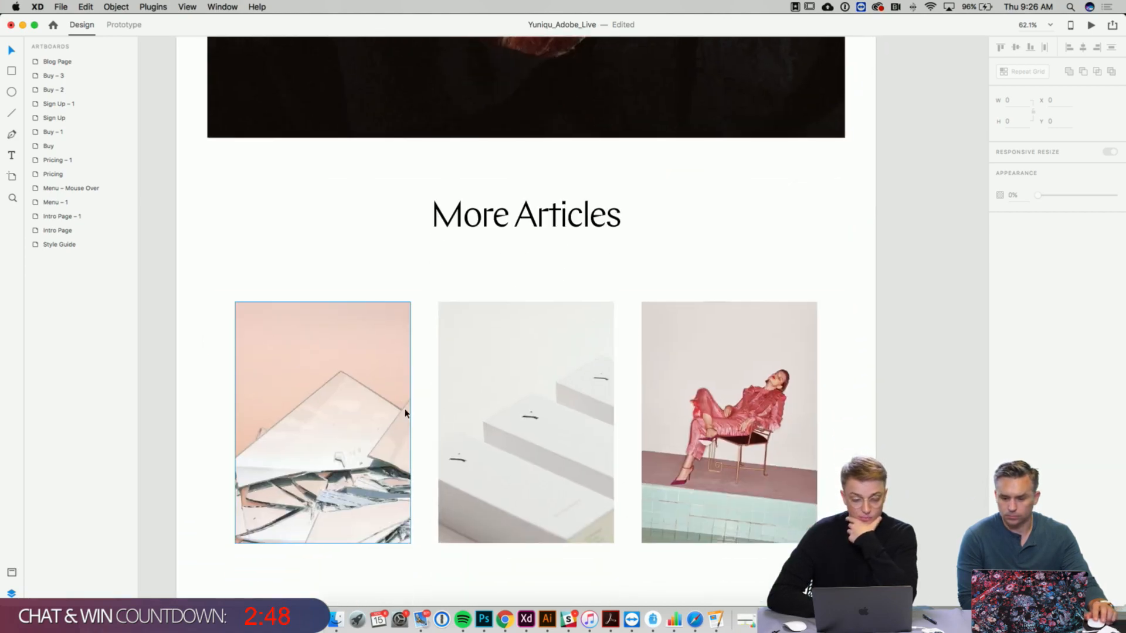
scroll(533, 433, "up", 12)
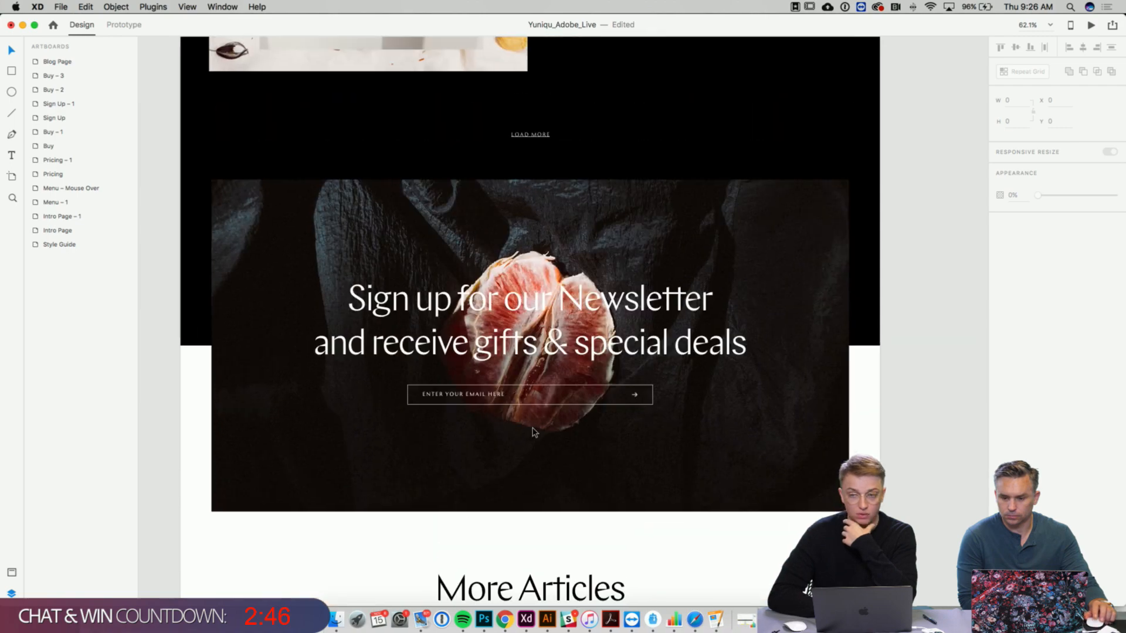
scroll(533, 433, "up", 10)
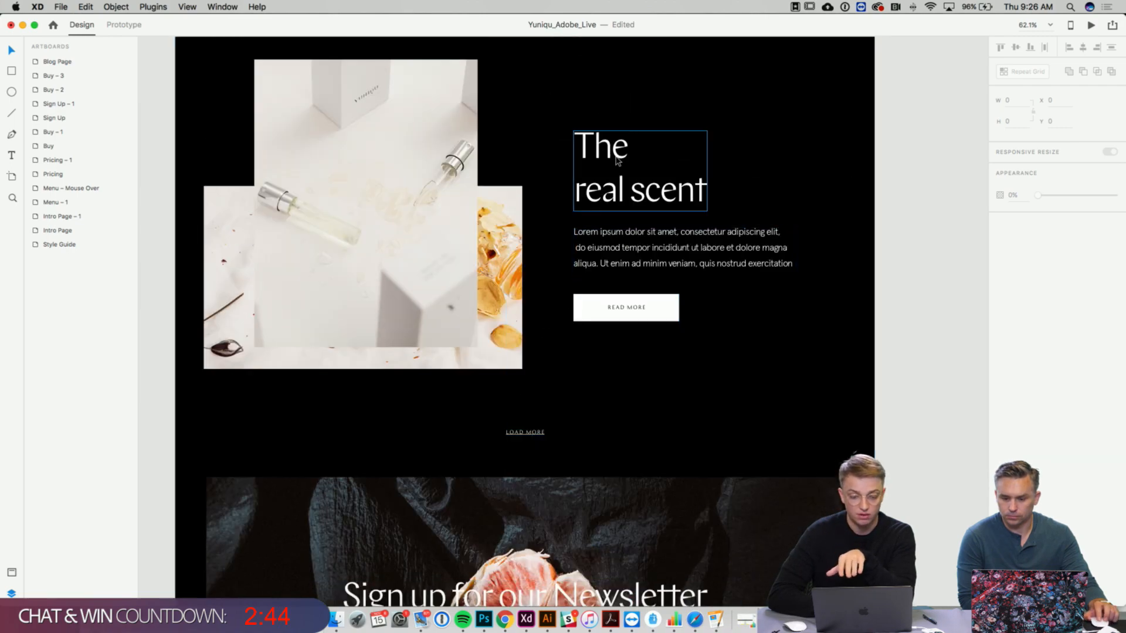
scroll(617, 162, "up", 1)
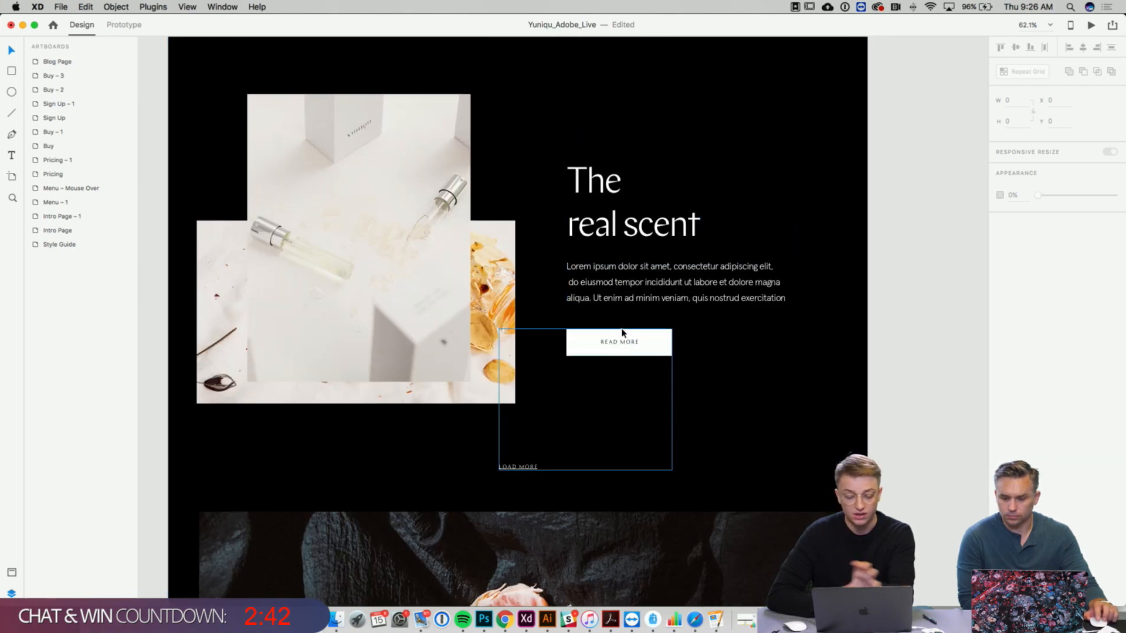
scroll(686, 146, "down", 2)
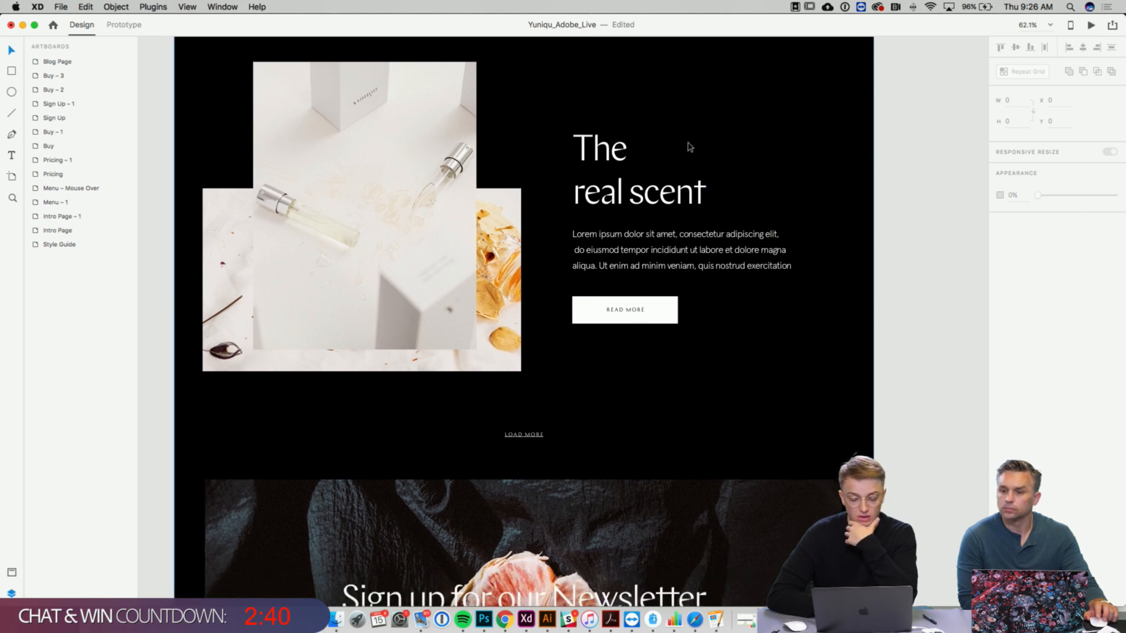
- Duplicate the middle photo of the More Articles row in place
scroll(689, 146, "down", 15)
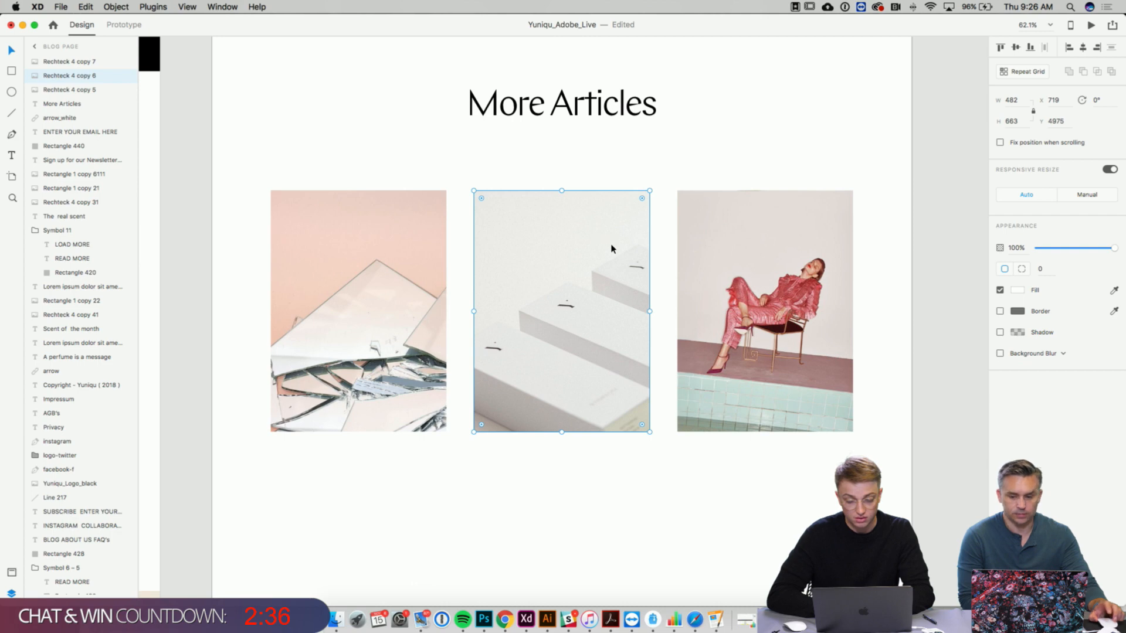
key("super+d")
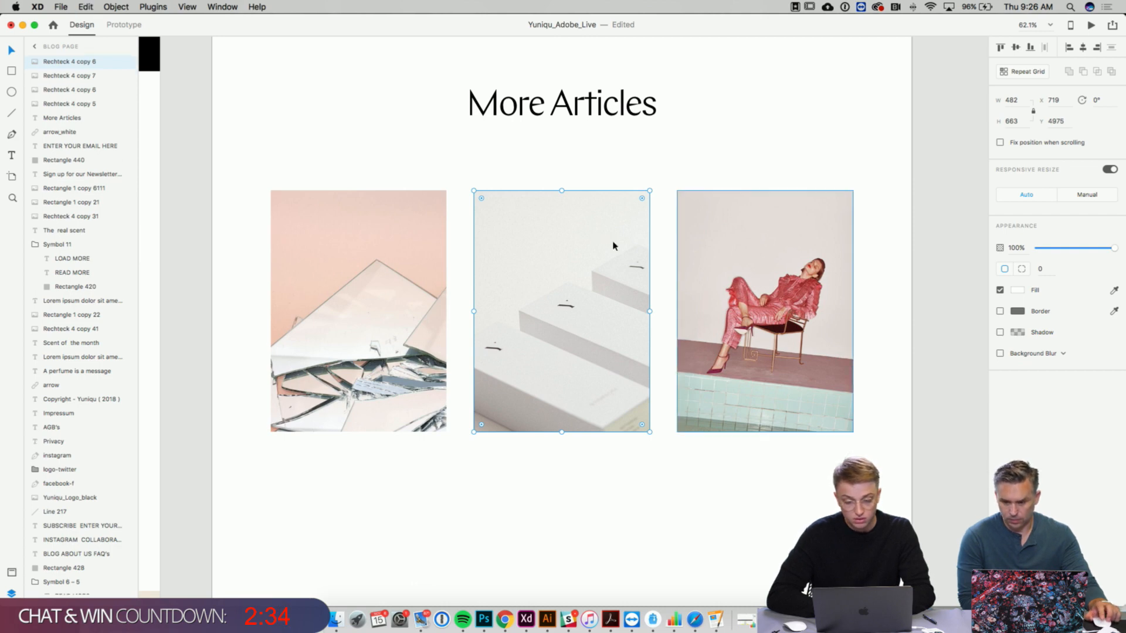
double_click(81, 63)
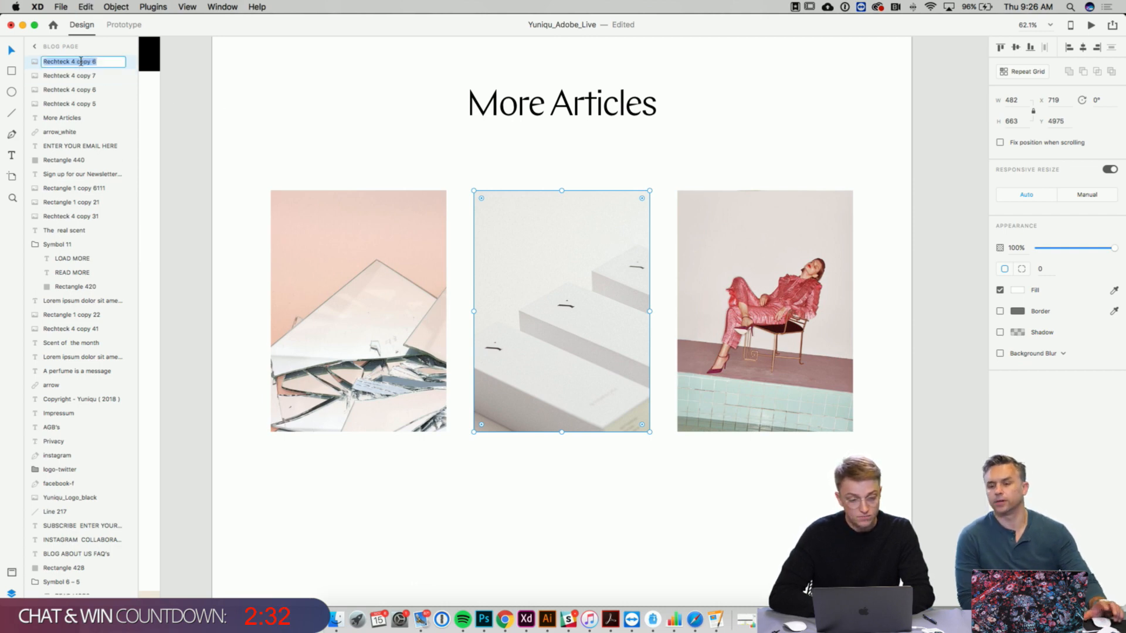
left_click(36, 65)
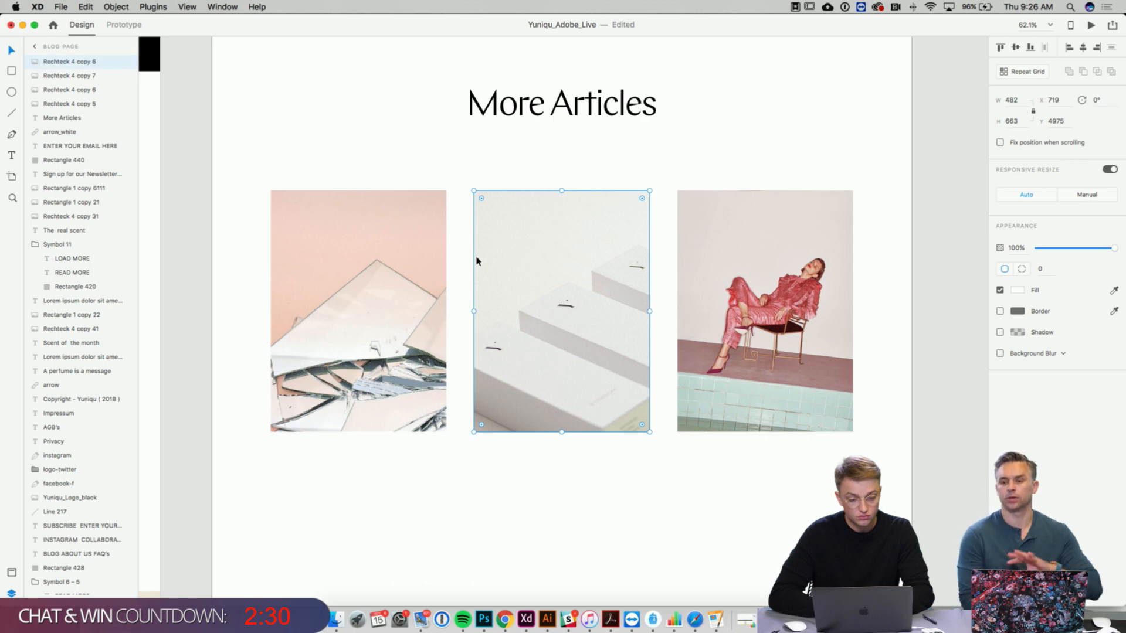
double_click(73, 62)
key("BackSpace")
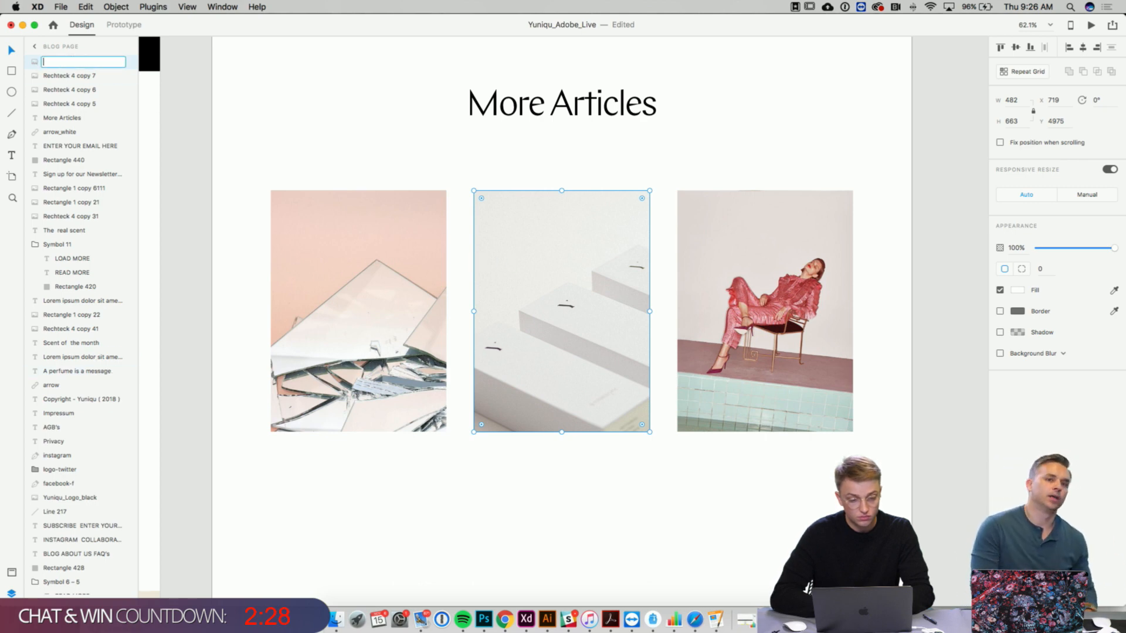
key("Escape")
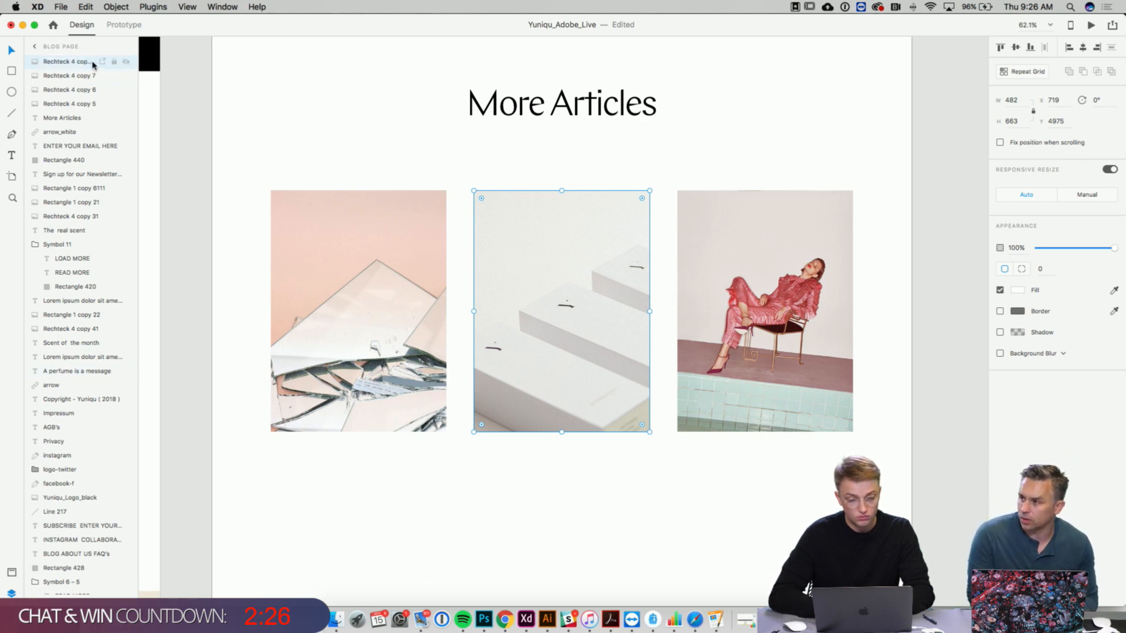
- Turn the duplicated middle photo into a dark overlay with a black #000000 fill and 49% opacity
left_click(1018, 289)
left_click_drag(960, 300, 799, 390)
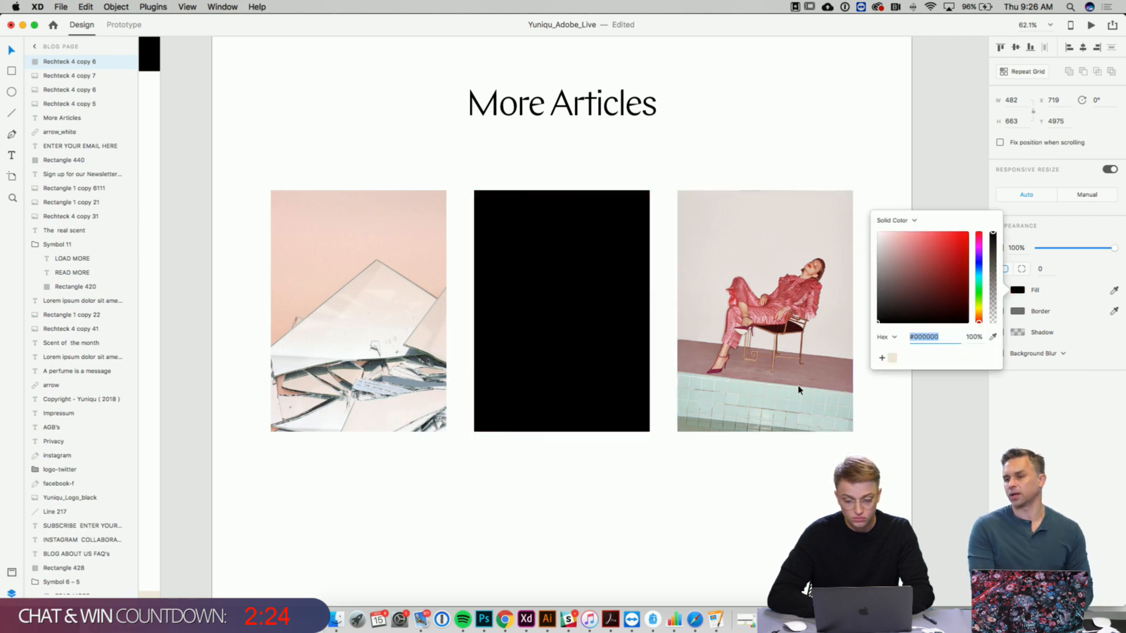
left_click(800, 390)
left_click_drag(1105, 252, 1075, 254)
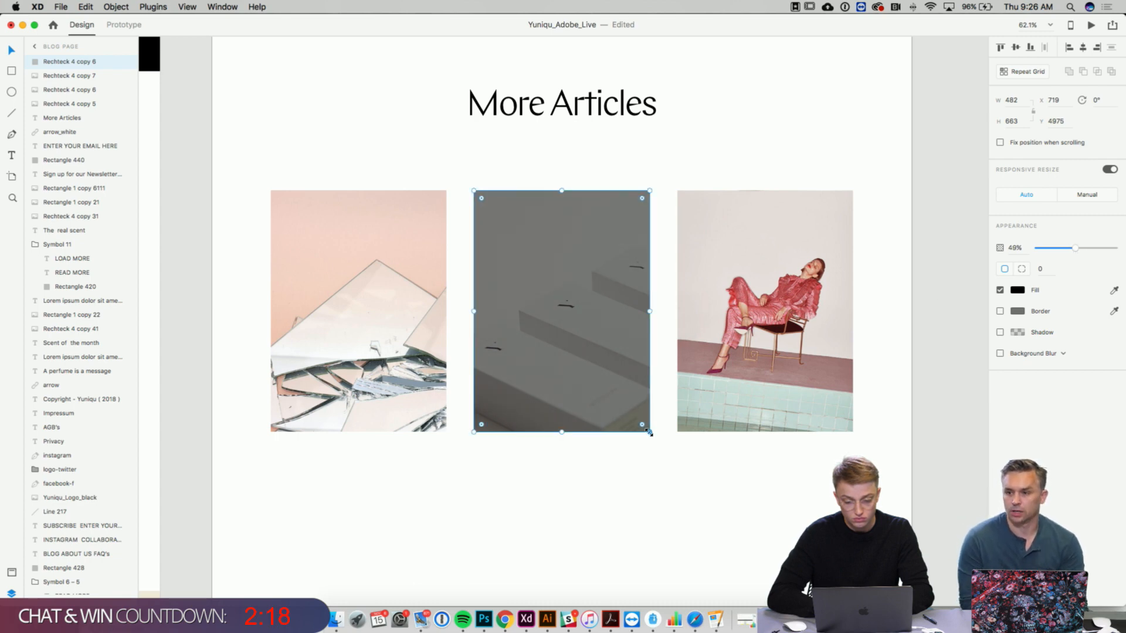
- Try to shrink the dark overlay inward from its lower-right corner, and undo the resizing
left_click_drag(649, 432, 625, 410)
key("super+z")
key("super+z")
key("super+z")
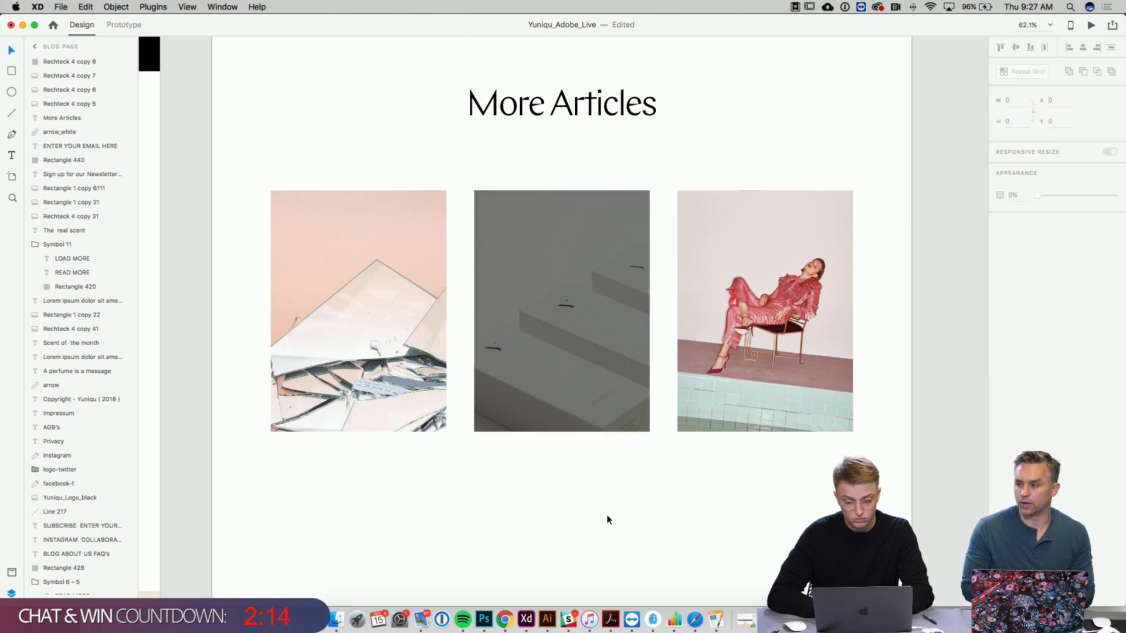
- Copy the hand pointer from the Style Guide's e-mail field onto the middle article's dark overlay, at X 1096, Y 5456
scroll(581, 368, "down", 2)
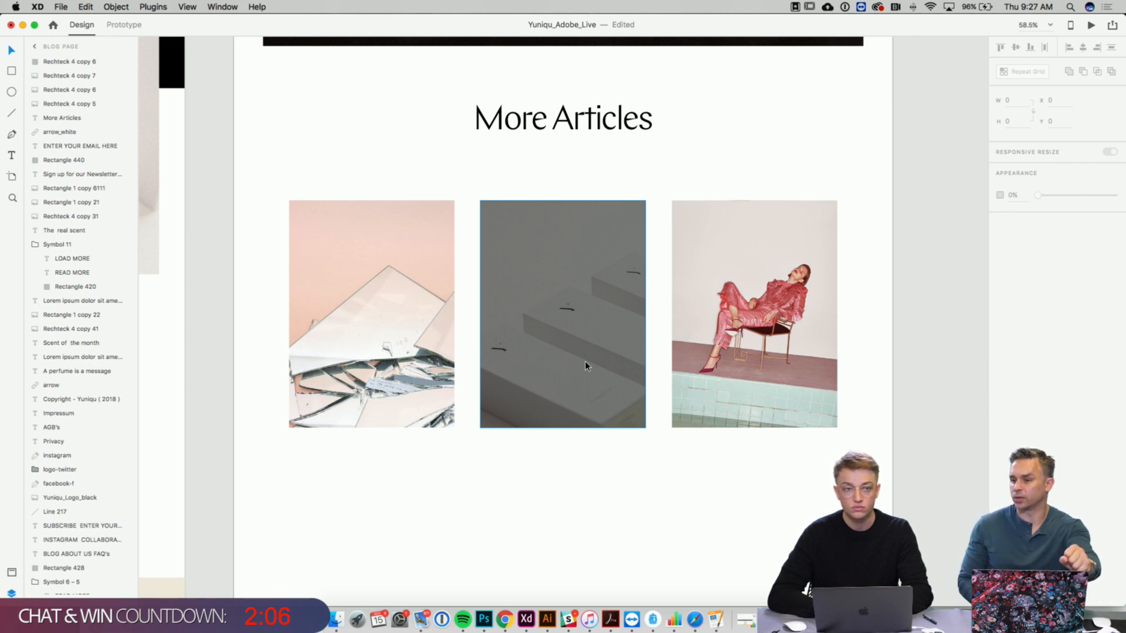
scroll(585, 362, "left", 6)
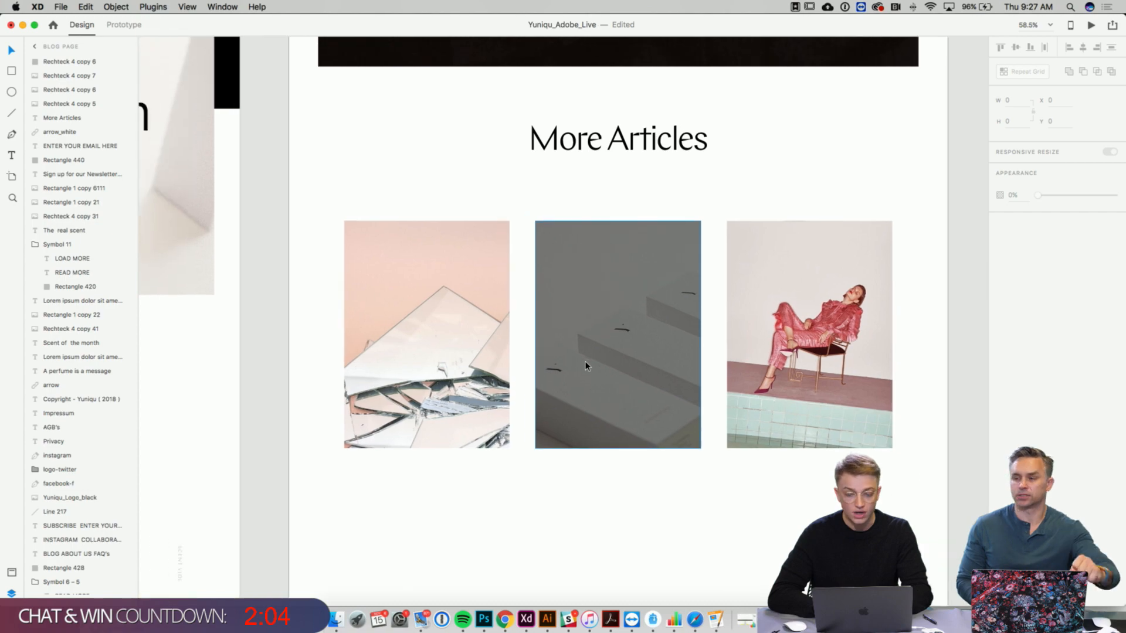
scroll(585, 361, "down", 5)
scroll(585, 362, "up", 9)
scroll(586, 366, "up", 12)
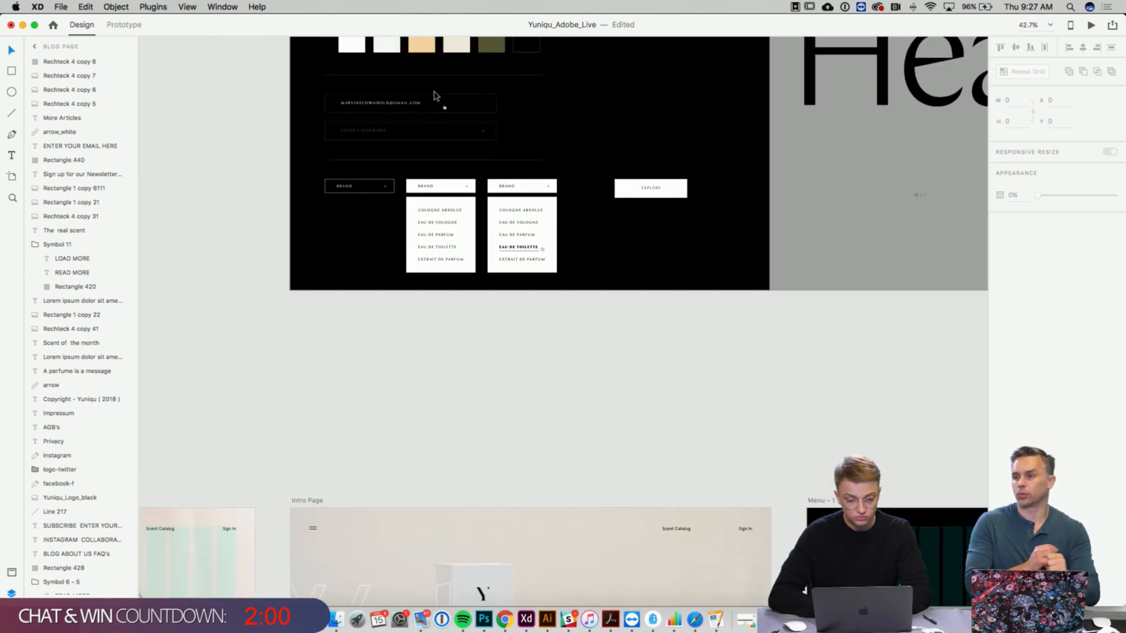
left_click_drag(444, 108, 538, 341)
scroll(470, 133, "down", 20)
scroll(470, 134, "right", 7)
scroll(502, 237, "down", 15)
scroll(567, 424, "up", 5)
left_click_drag(566, 424, 567, 430)
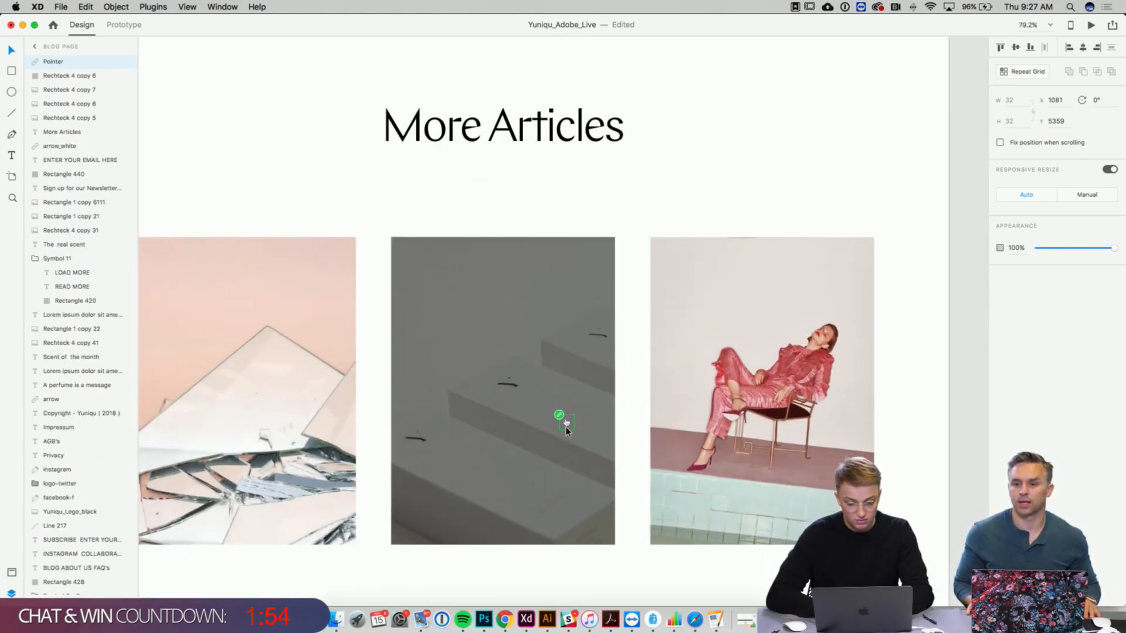
left_click_drag(573, 472, 574, 472)
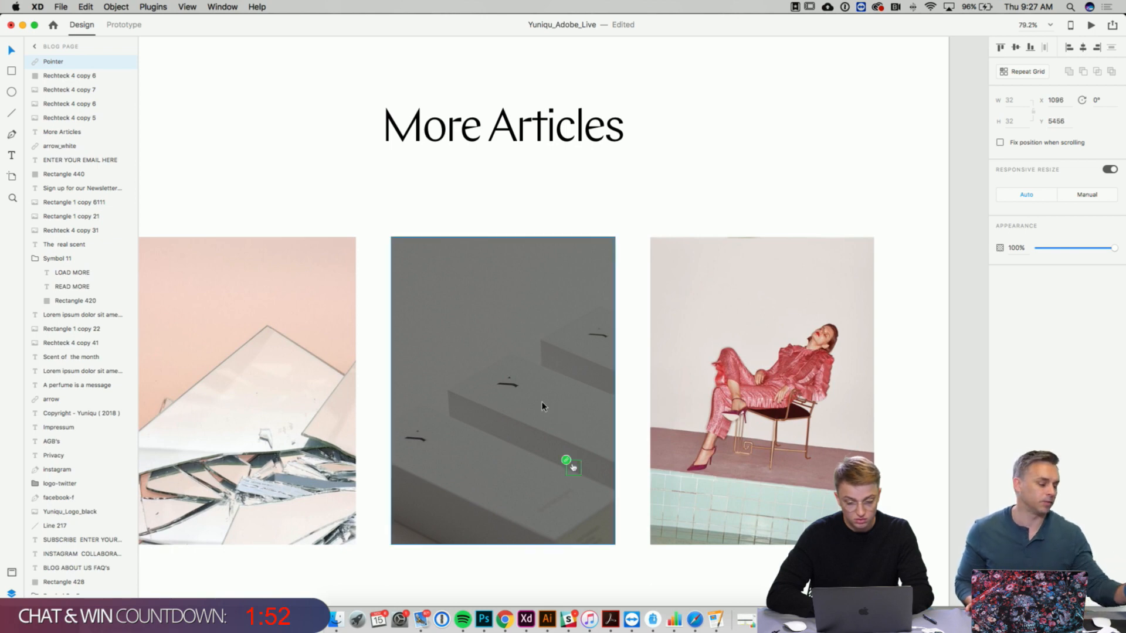
scroll(542, 402, "up", 2)
scroll(542, 402, "left", 2)
scroll(541, 404, "up", 10)
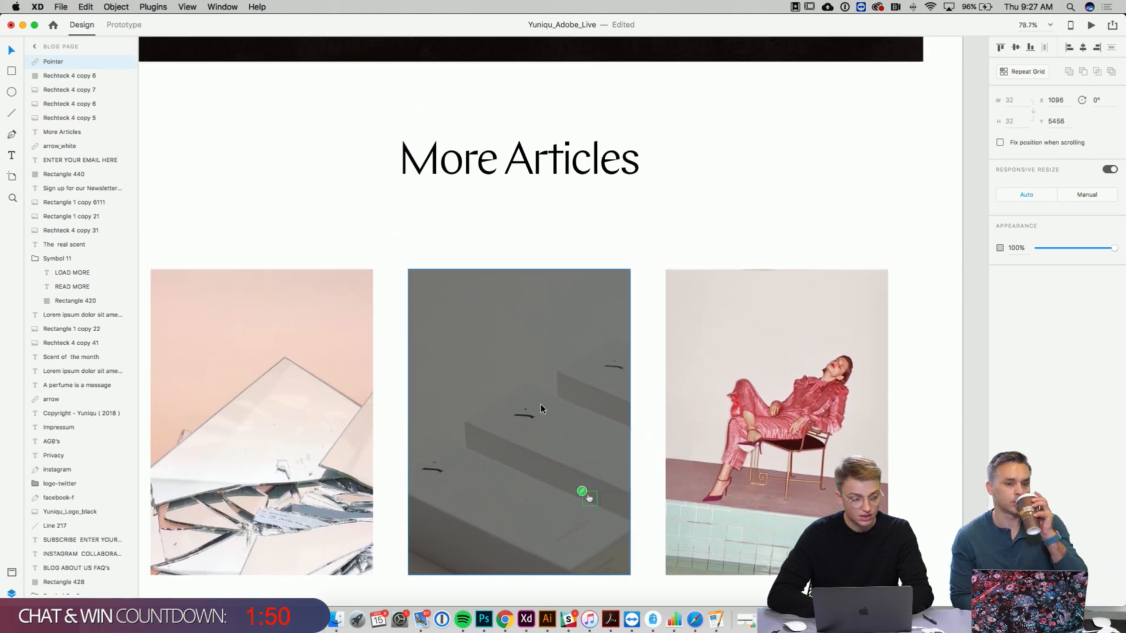
- Copy the "A glance at the product" heading from the Intro Page onto the middle More Articles overlay, at X 740, Y 5147
scroll(541, 403, "down", 3)
scroll(540, 137, "up", 5)
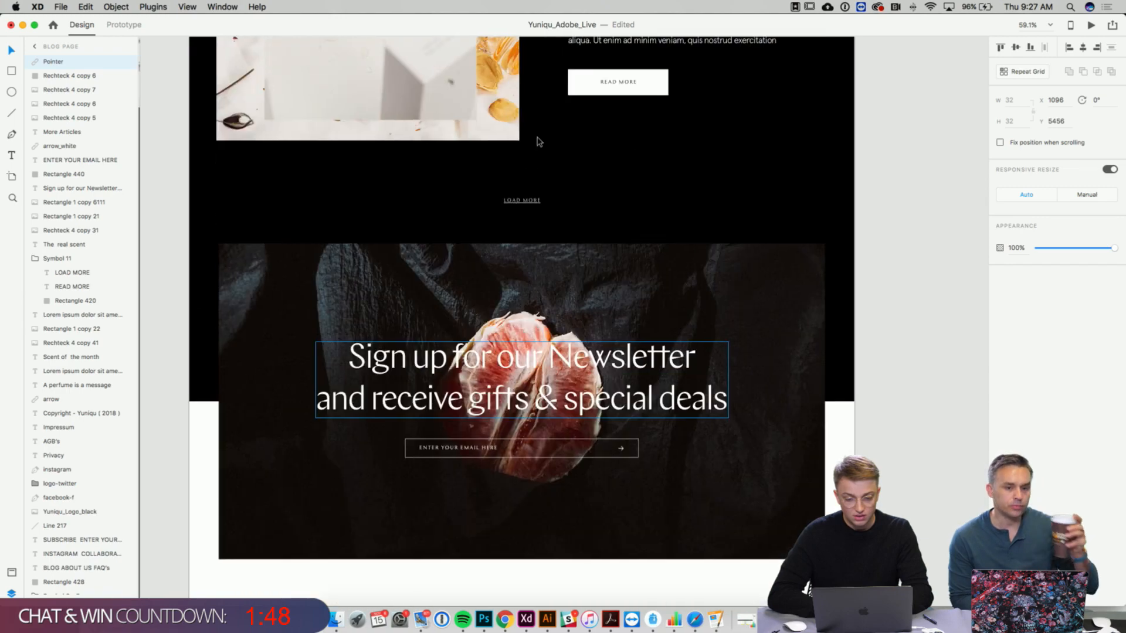
scroll(535, 132, "down", 3)
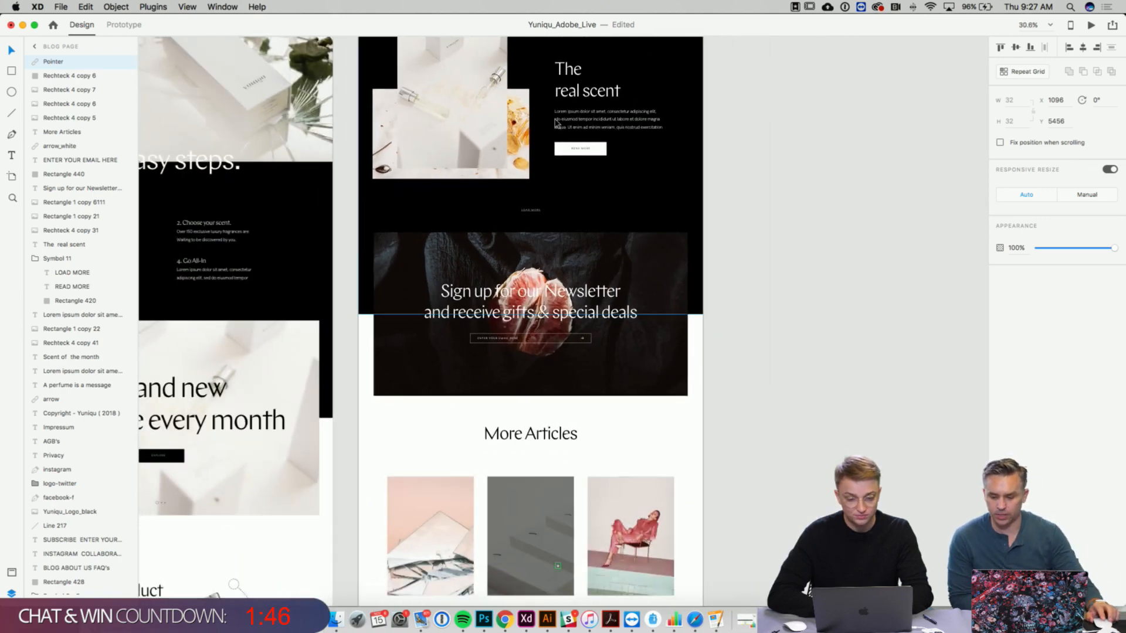
scroll(597, 98, "left", 3)
scroll(597, 98, "down", 2)
scroll(597, 98, "down", 5)
scroll(597, 98, "left", 1)
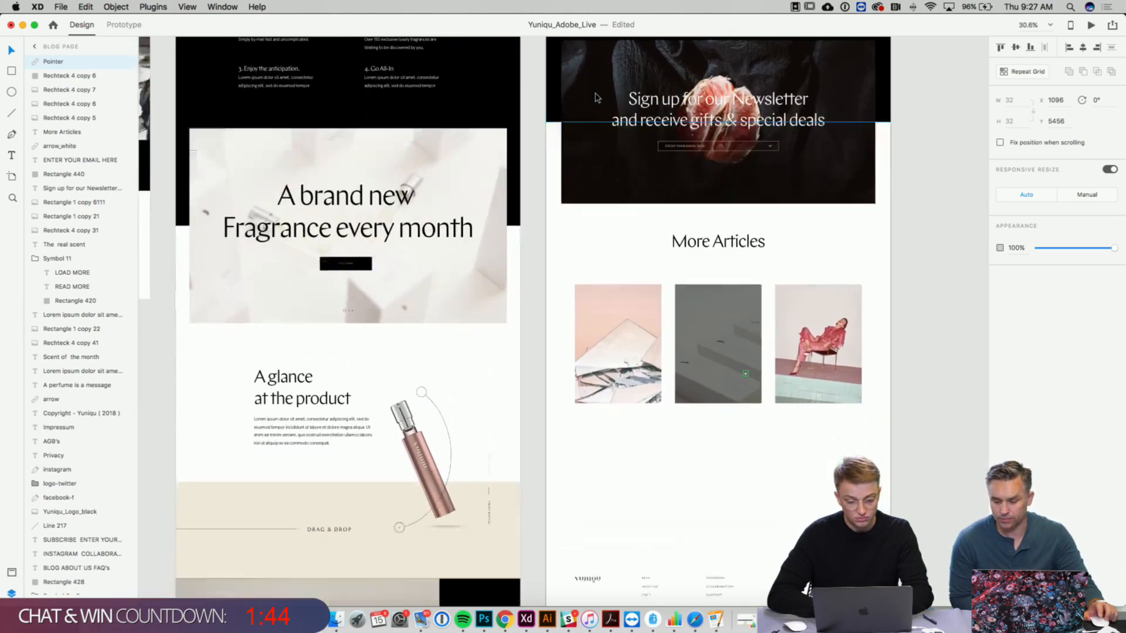
left_click(354, 302)
key("cmd+c")
key("cmd+v")
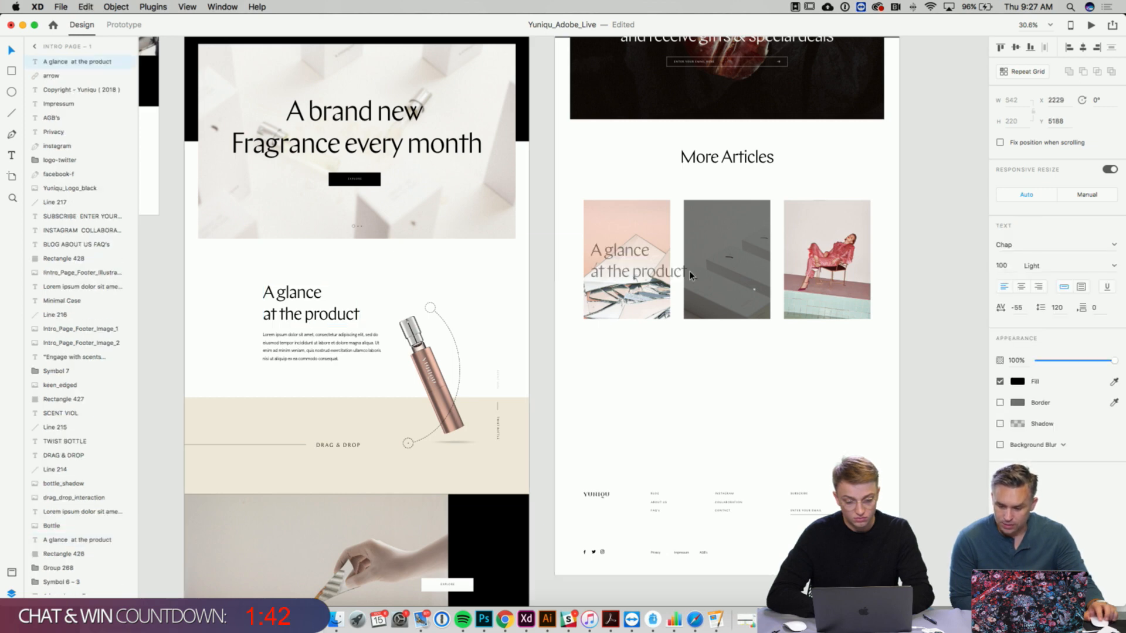
left_click_drag(663, 261, 765, 260)
scroll(765, 260, "up", 3)
scroll(765, 259, "up", 2)
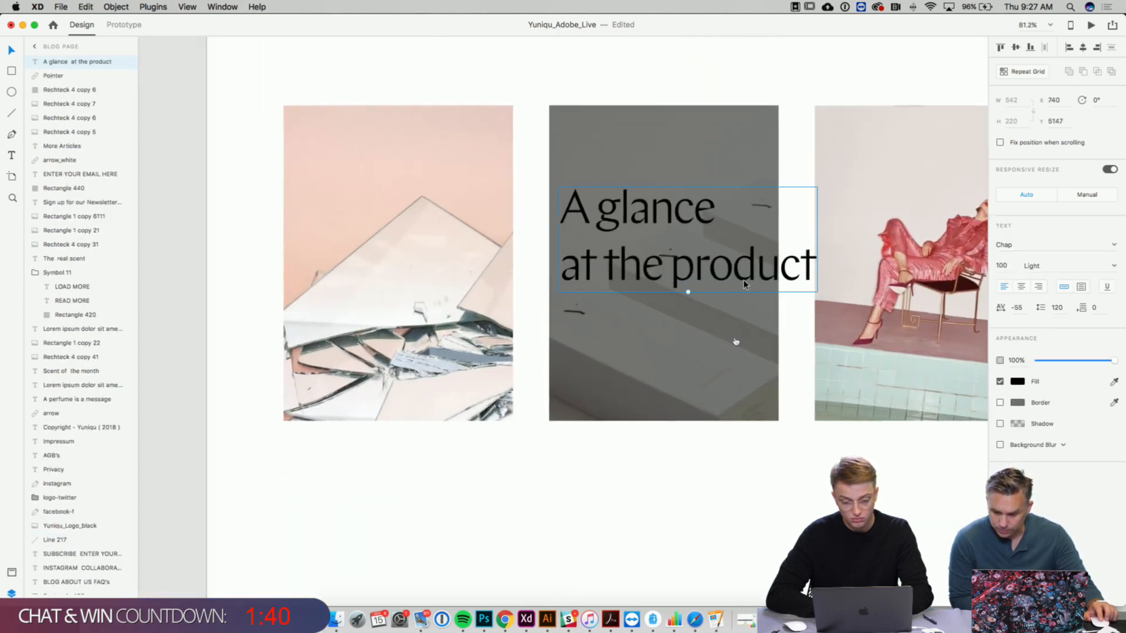
- Apply the Chap — 37pt character style to the copied heading and rewrite it as "Ready for the fragrant?" on two lines
left_click(9, 571)
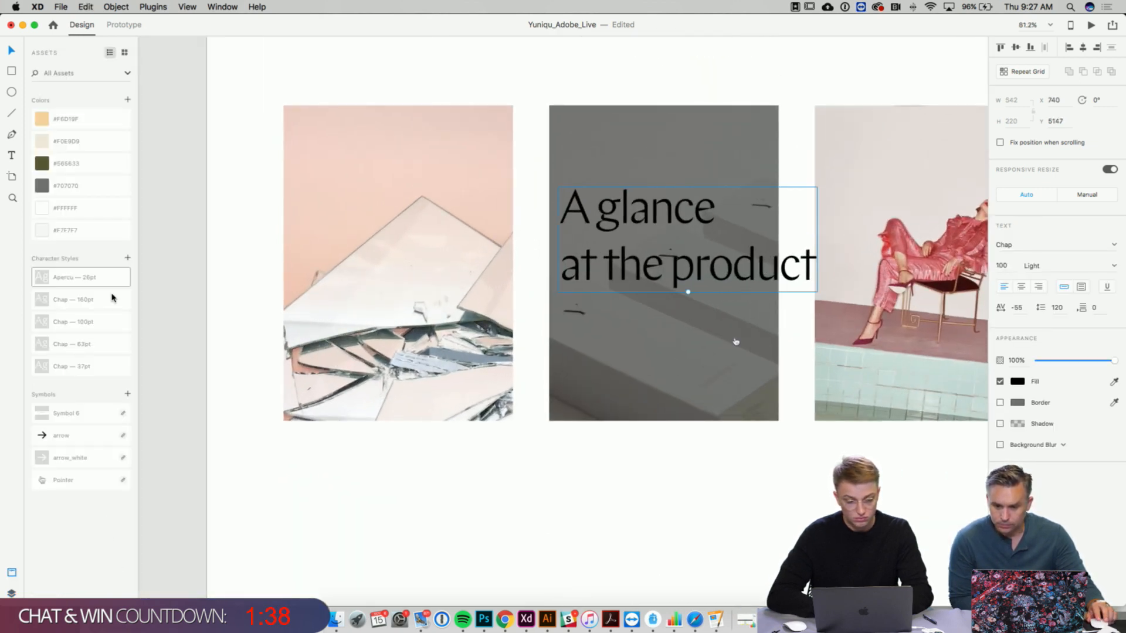
left_click(97, 366)
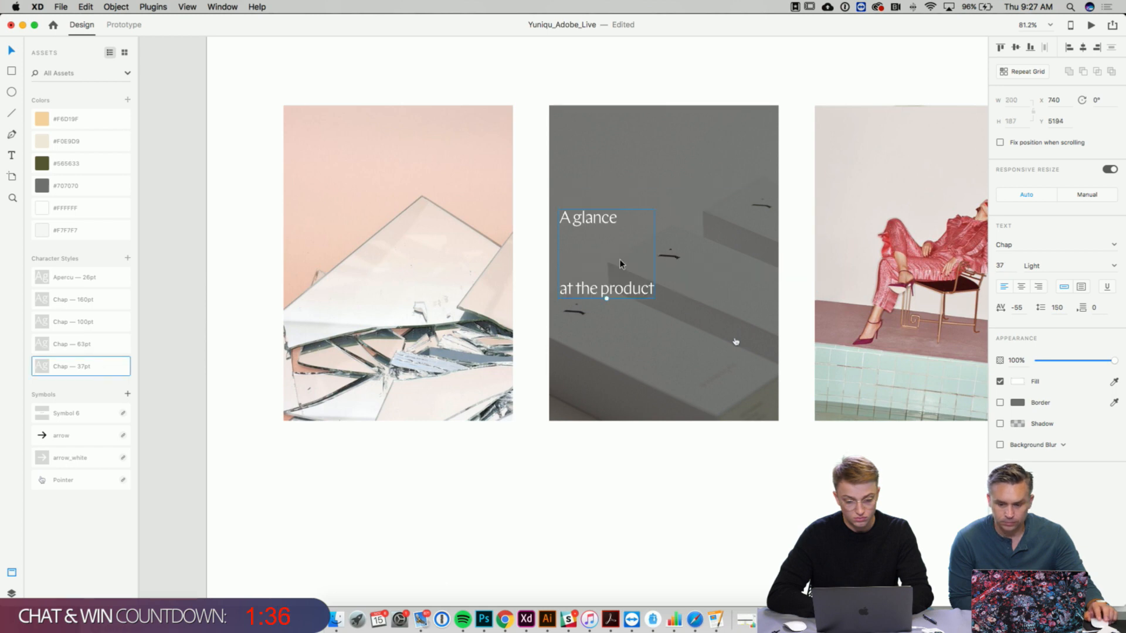
double_click(633, 291)
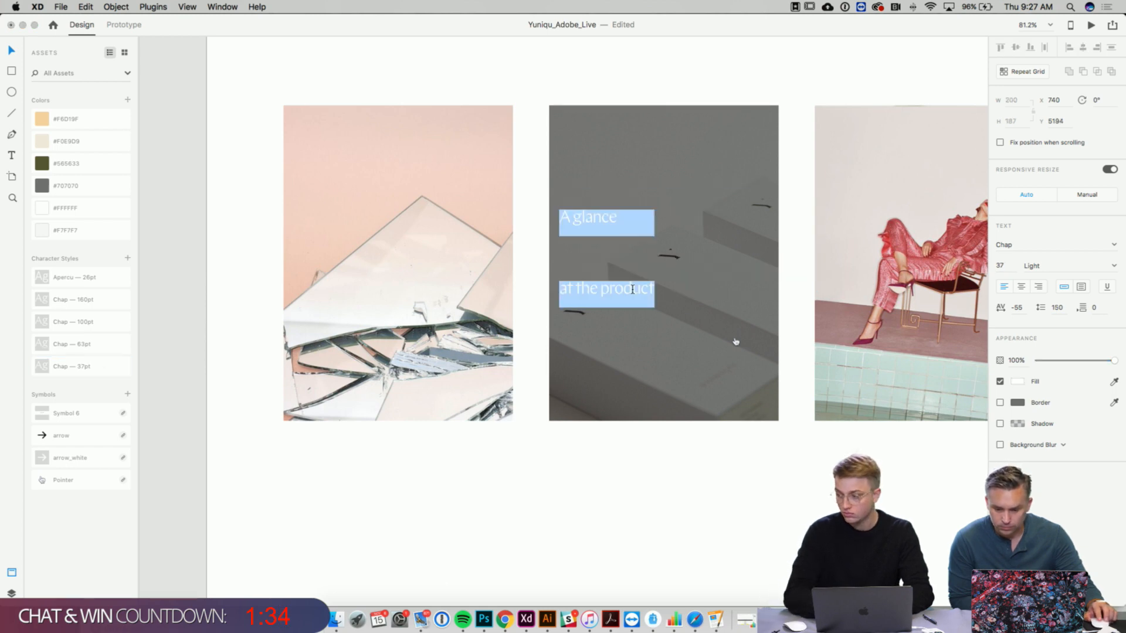
type("Ready for")
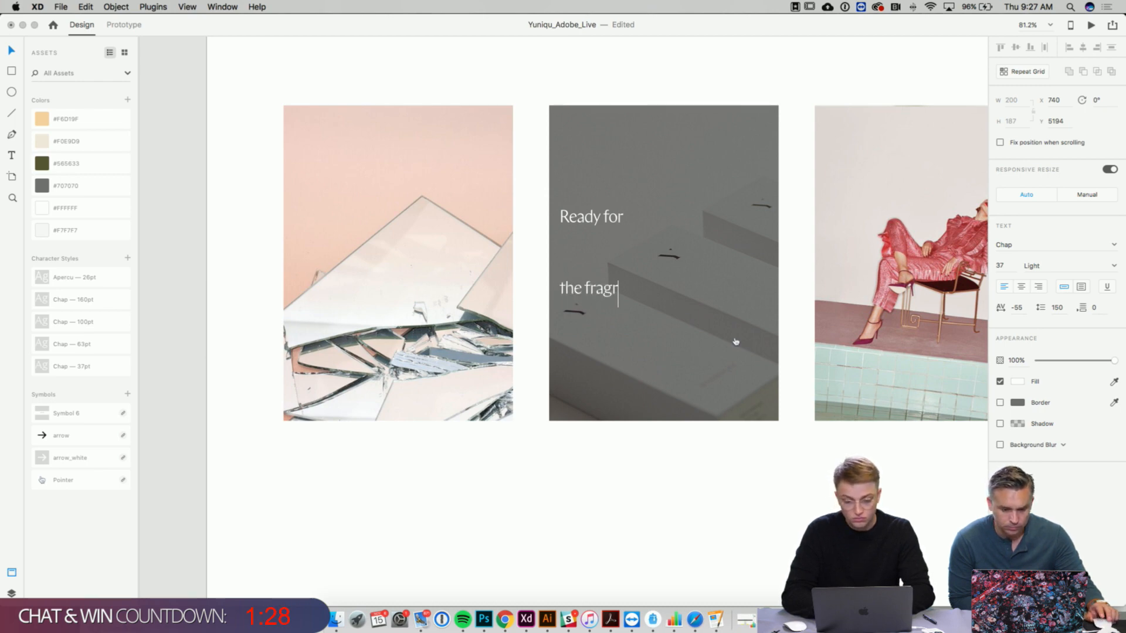
- Center-align the "Ready for the fragrant?" headline, tighten its line spacing to 100 and enlarge its type
key("super+a")
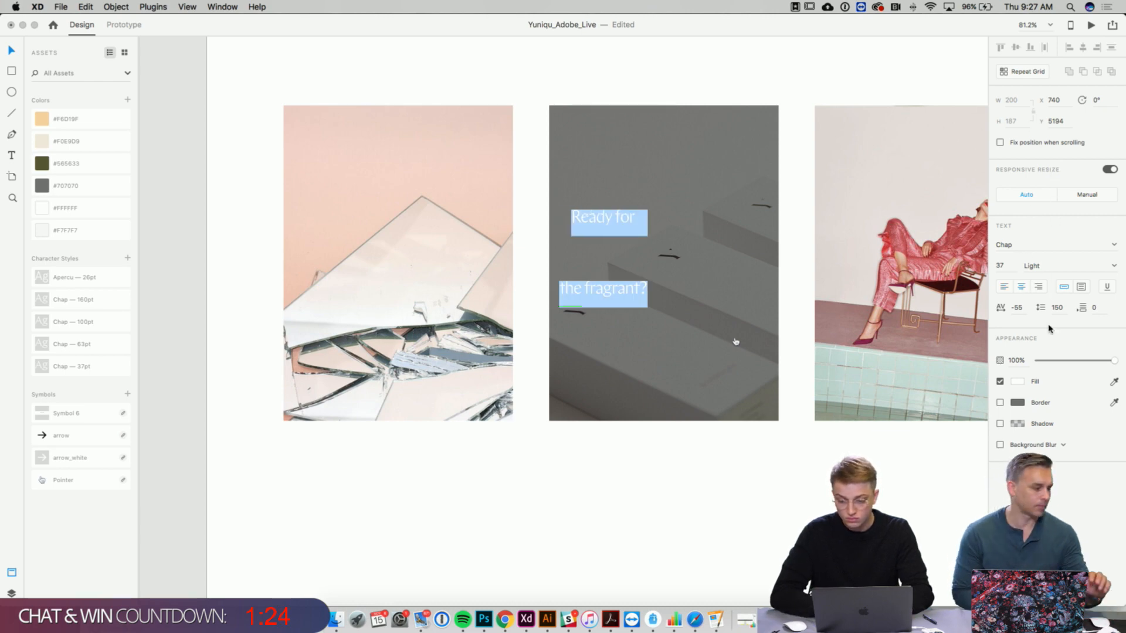
key("shift+Down")
key("shift+Down")
key("shift+Down")
key("shift+Down")
key("shift+Down")
key("shift+Down")
key("shift+Down")
key("shift+Down")
key("shift+Down")
key("shift+Down")
key("shift+Down")
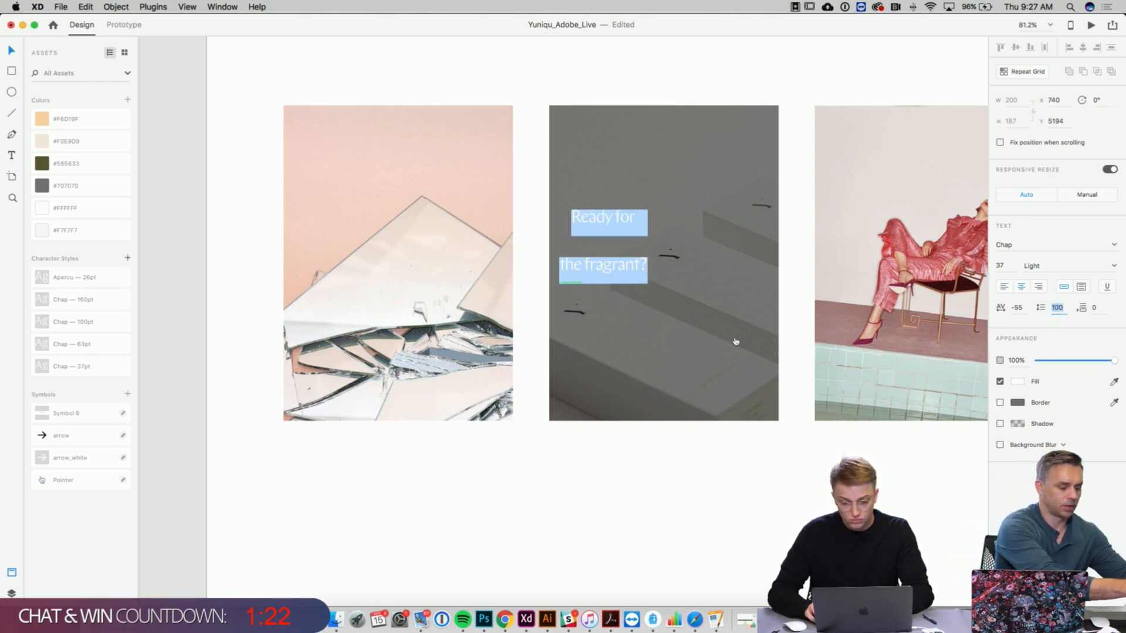
key("Up")
key("Up")
key("Up")
key("Up")
key("Up")
key("Up")
key("Up")
key("Up")
key("Up")
key("Up")
key("Up")
key("Up")
key("Up")
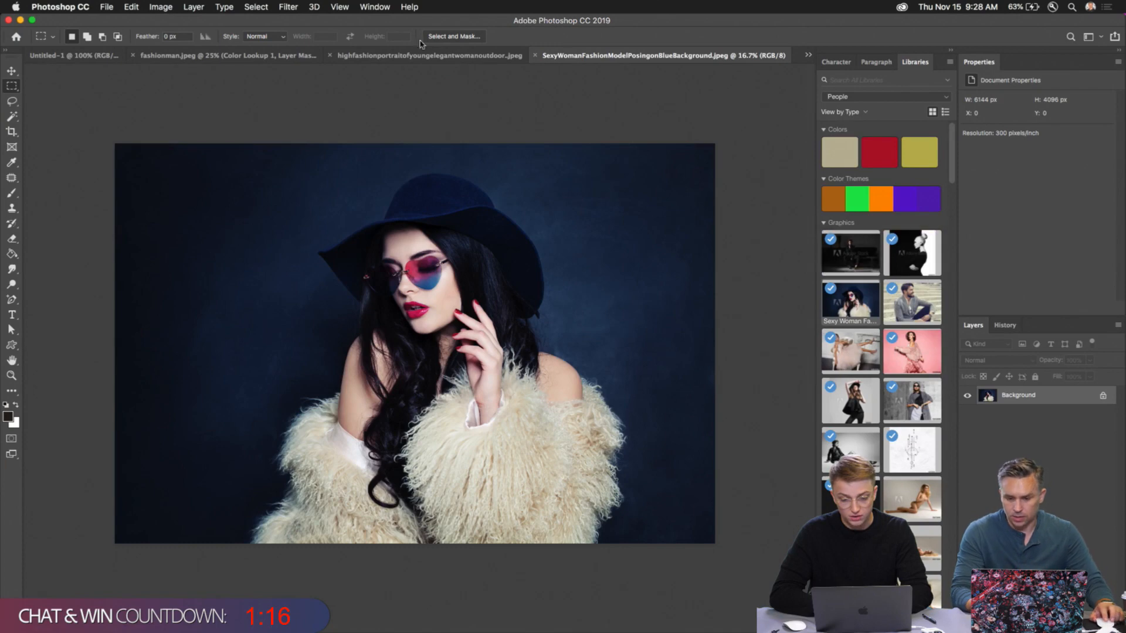
- Switch to Photoshop and delete the Color Lookup 1 adjustment layer, including its mask, from fashionman.jpeg
left_click(434, 55)
left_click(265, 56)
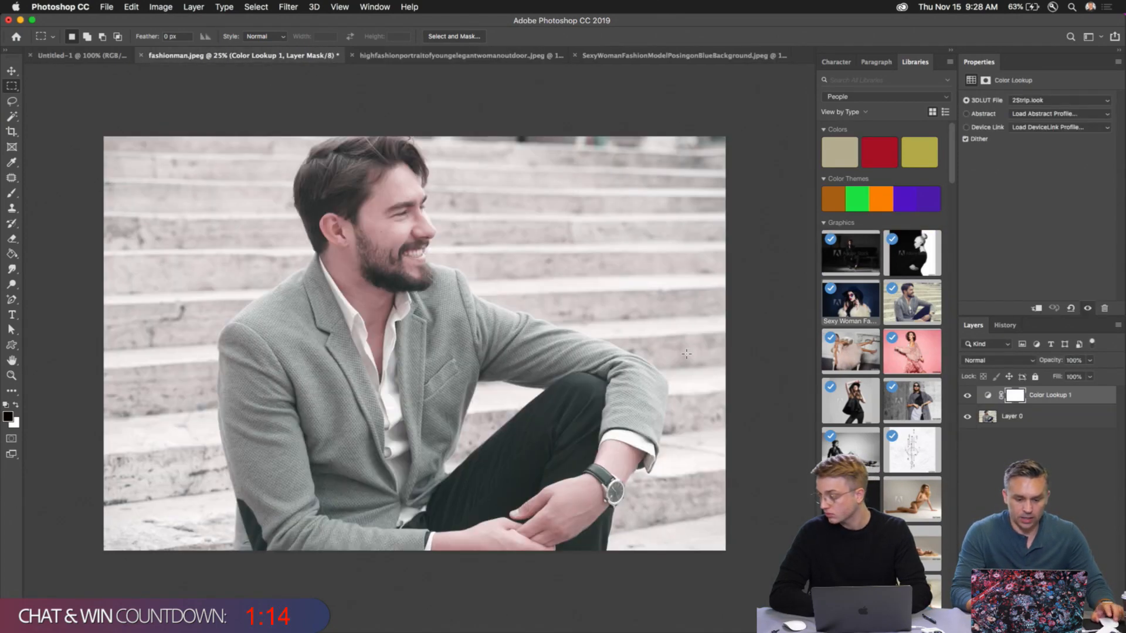
key("Delete")
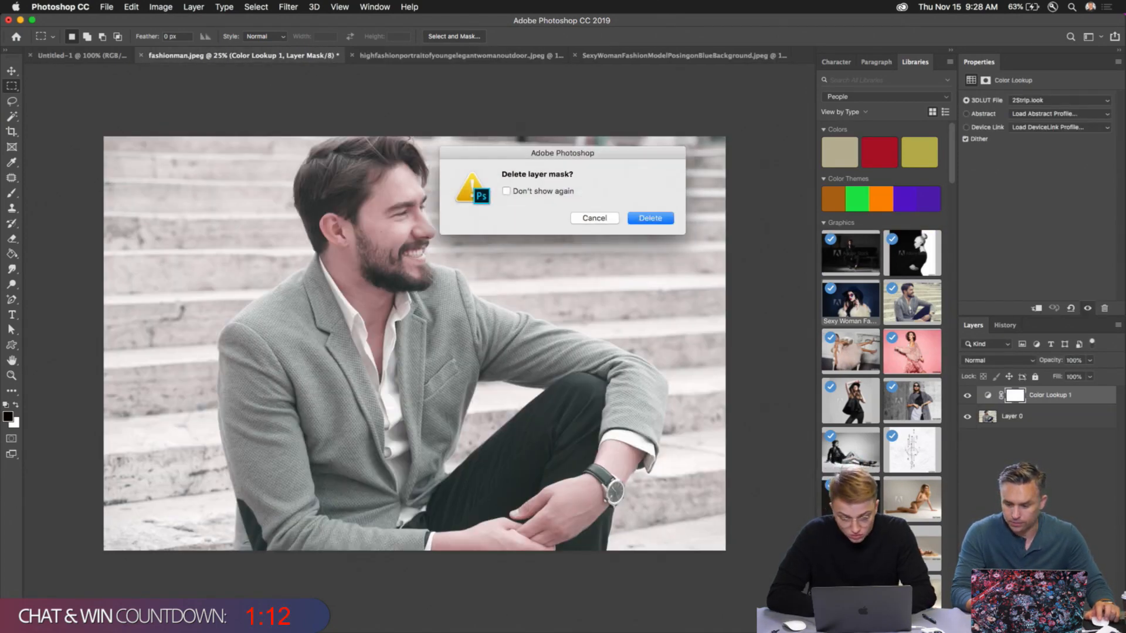
key("Return")
key("Delete")
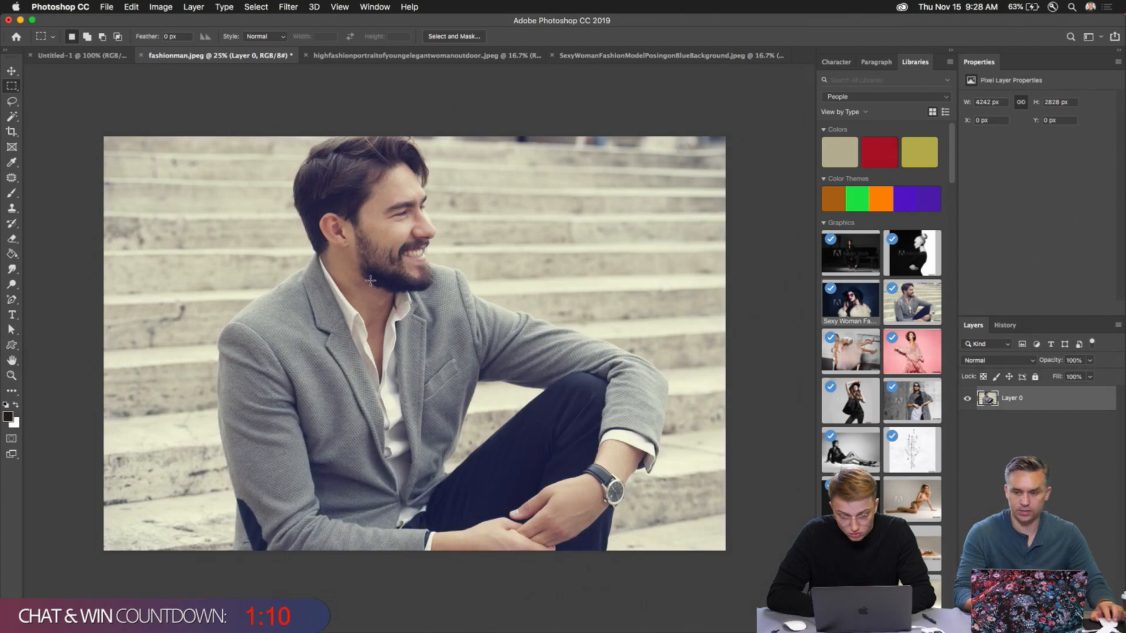
- Add a new Color Lookup adjustment layer above the fashionman.jpeg photo and float its properties over the canvas
key("super+equal")
scroll(386, 331, "up", 1)
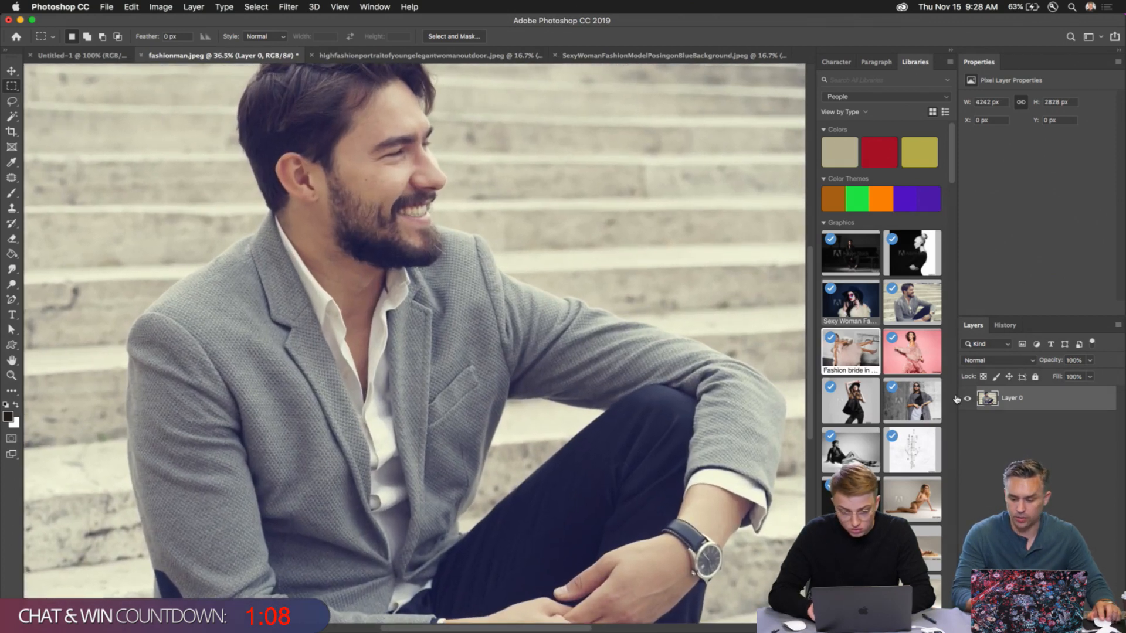
left_click(1038, 626)
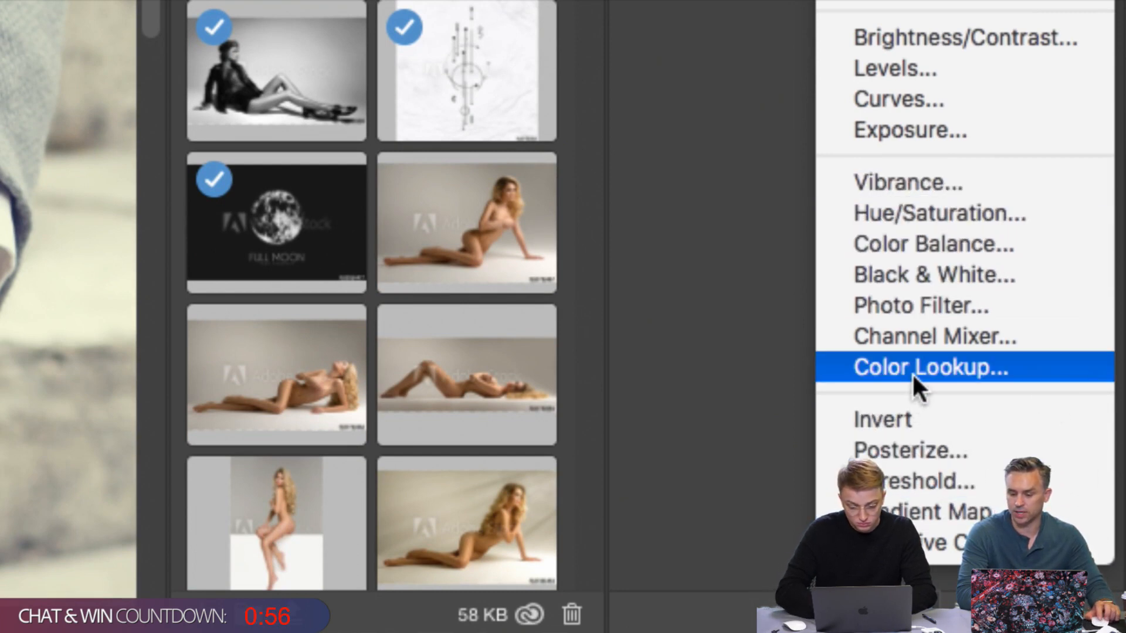
left_click(1015, 368)
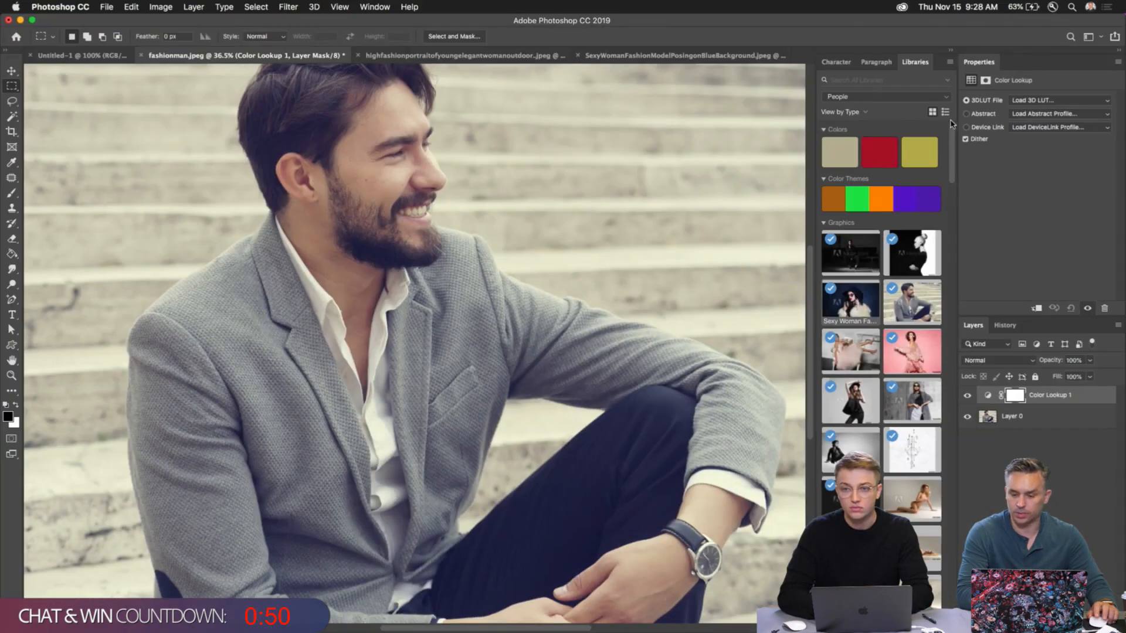
left_click_drag(972, 68, 640, 138)
- Try the 2Strip.look, Bleach Bypass.look and Crisp_Winter.look 3DLUT files on the photo, comparing the last one with the original
left_click(708, 167)
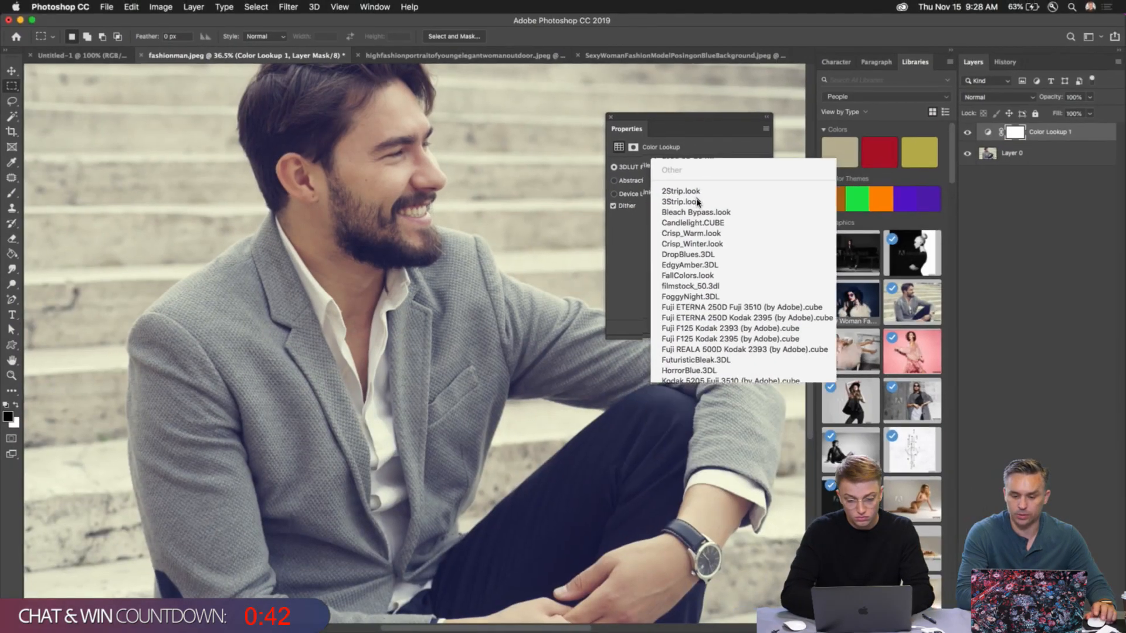
left_click(719, 187)
left_click(686, 168)
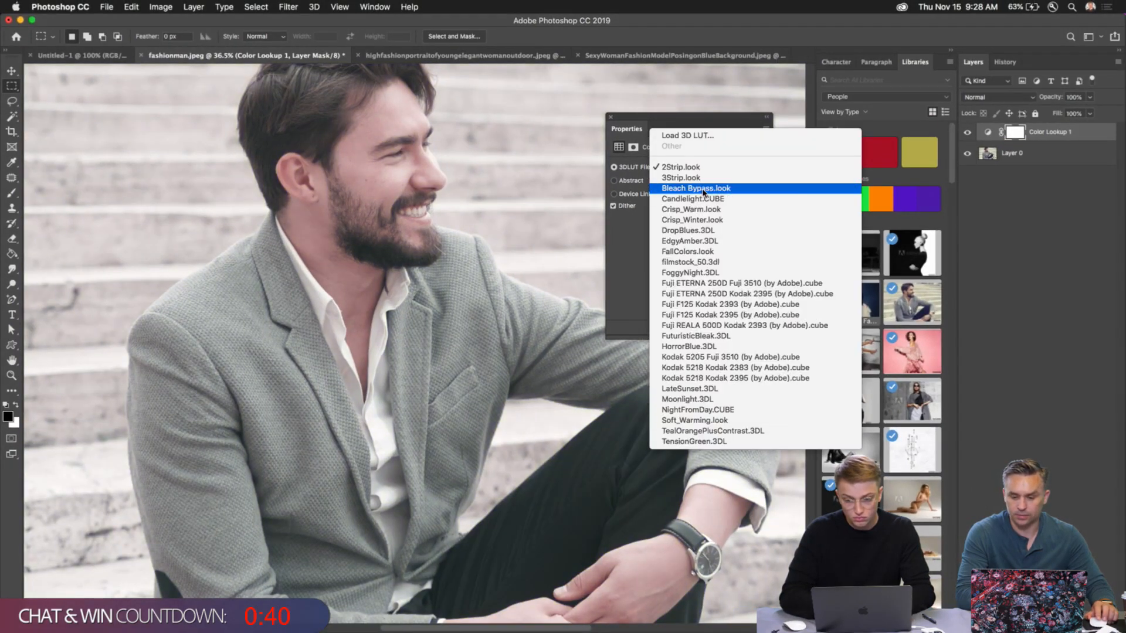
left_click(695, 186)
left_click(704, 168)
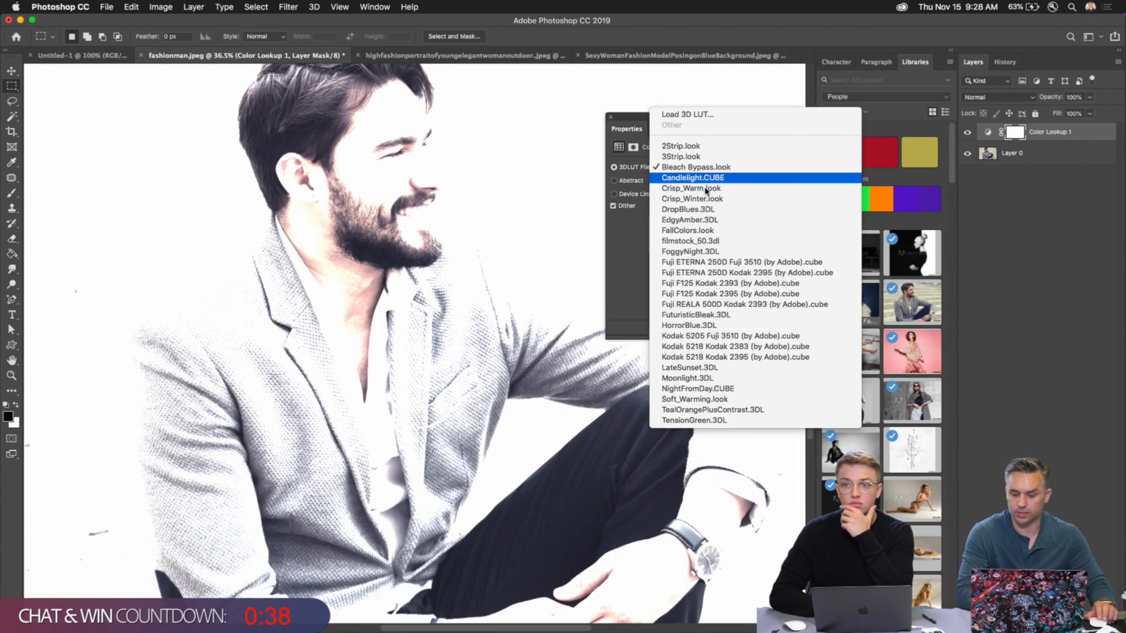
left_click(709, 200)
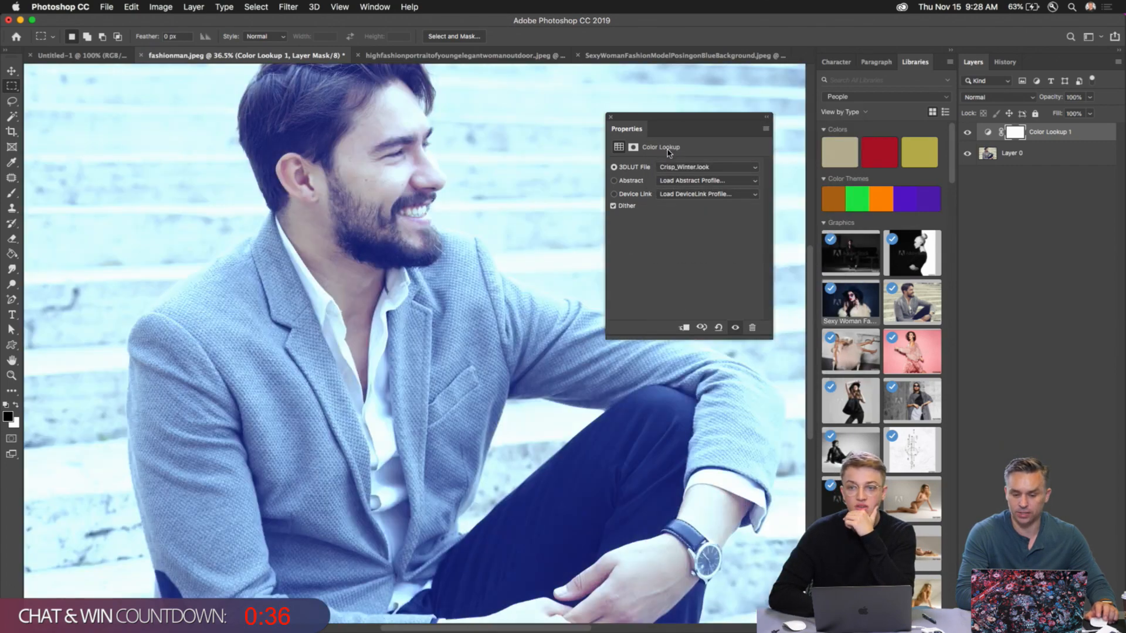
left_click(967, 134)
left_click(968, 134)
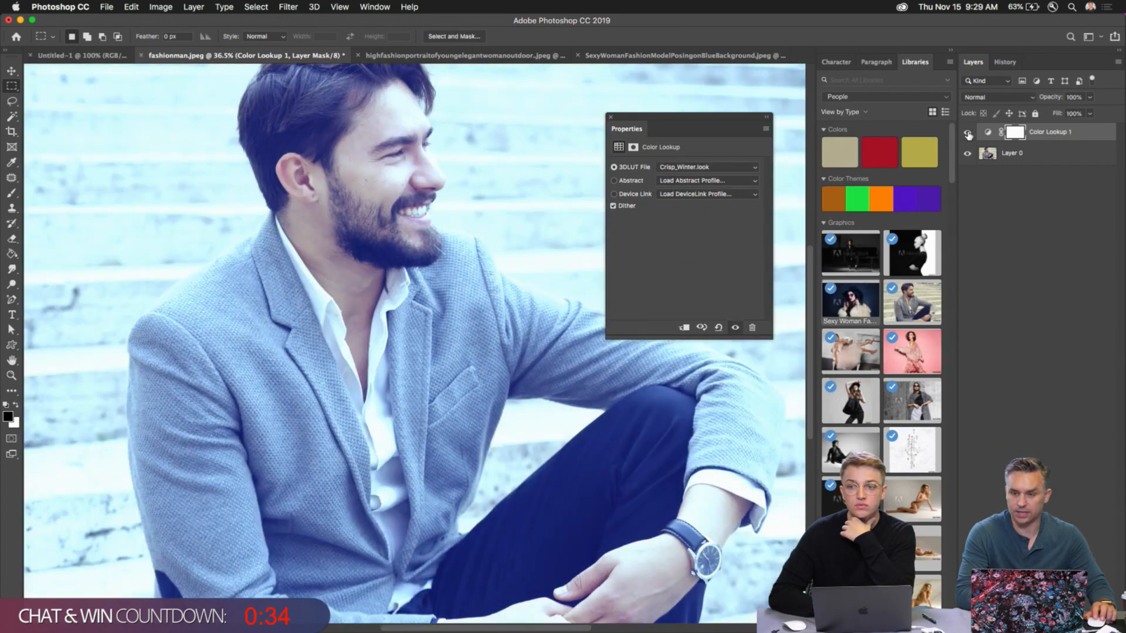
- Set the 3DLUT file to Fuji ETERNA 250D Fuji 3510 (by Adobe).cube and compare the photo with and without the adjustment
left_click(674, 167)
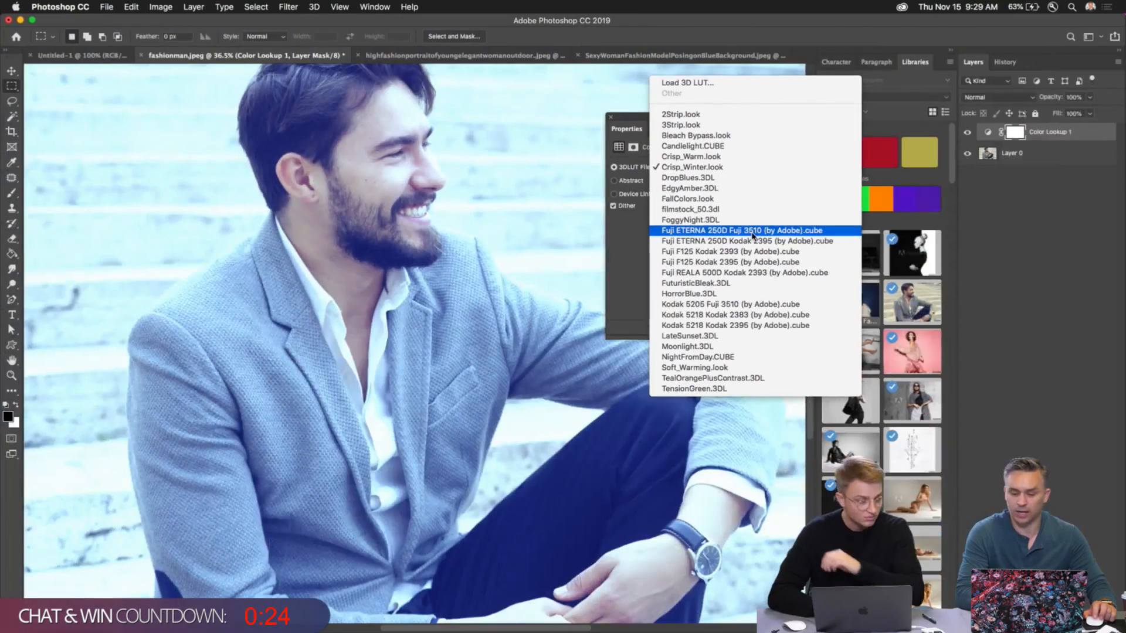
left_click(867, 227)
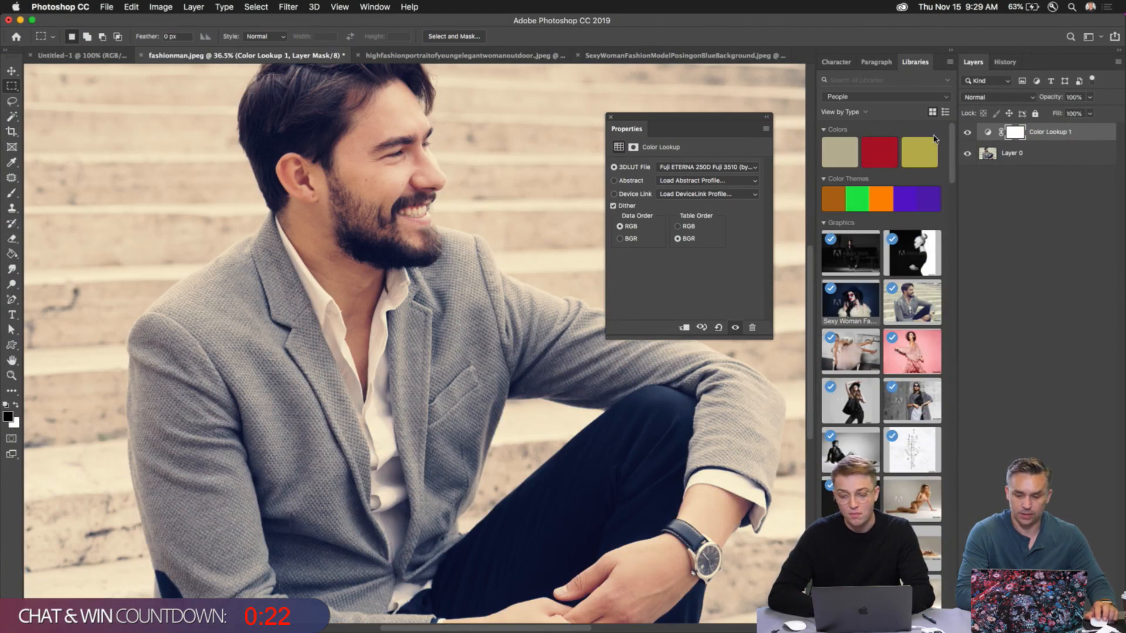
left_click(967, 134)
left_click(968, 134)
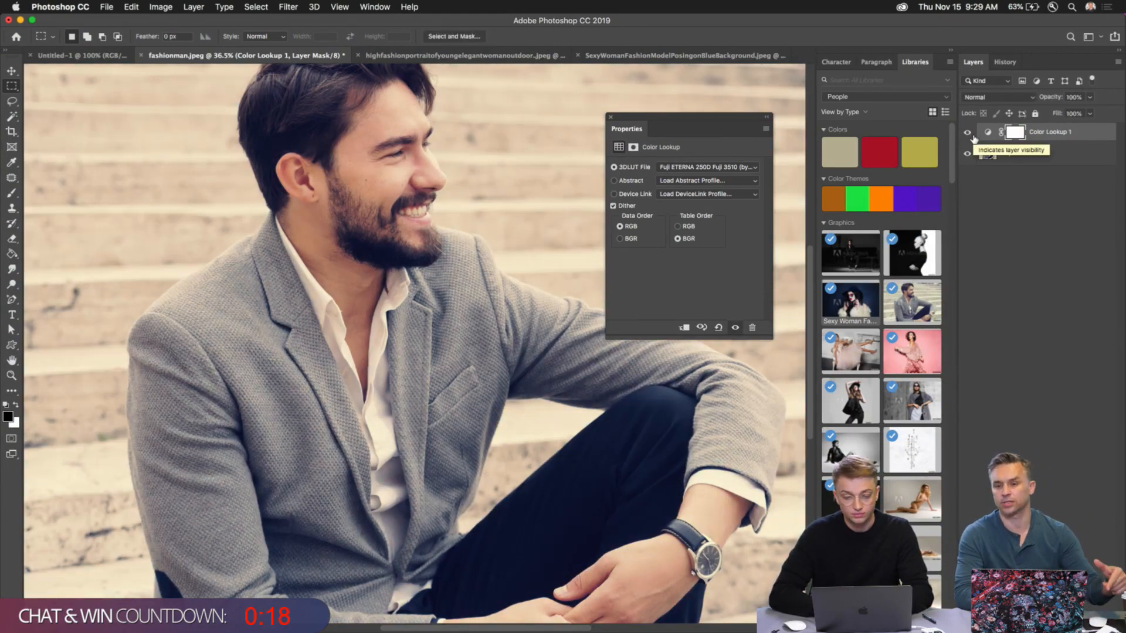
- Locate the Color Lookup Tables export option without exporting anything
left_click(106, 7)
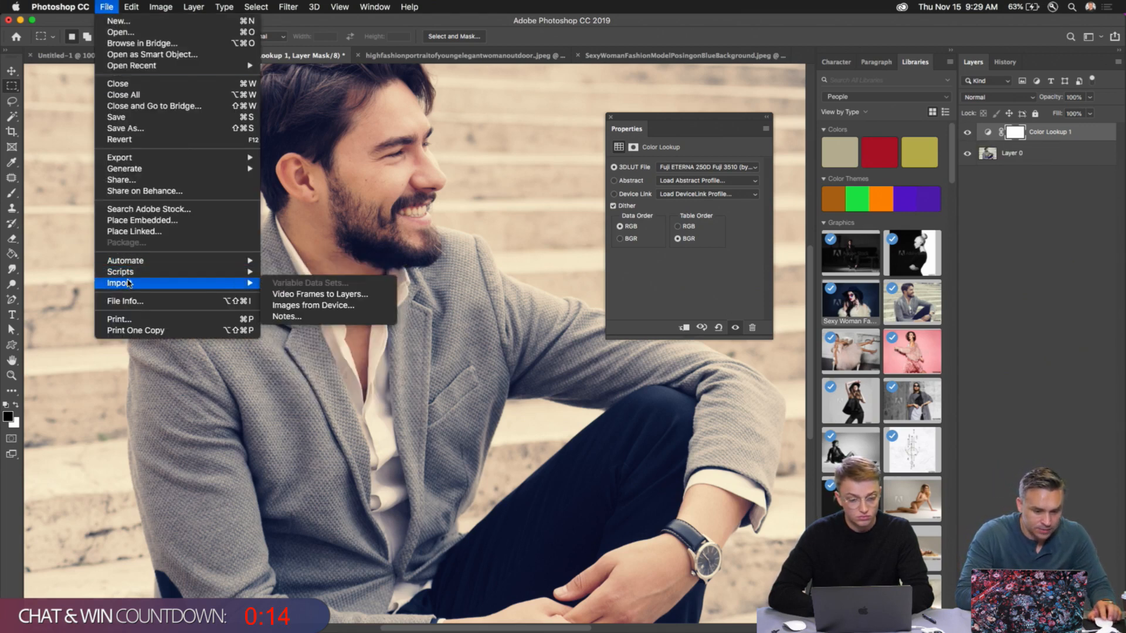
mouse_move(123, 161)
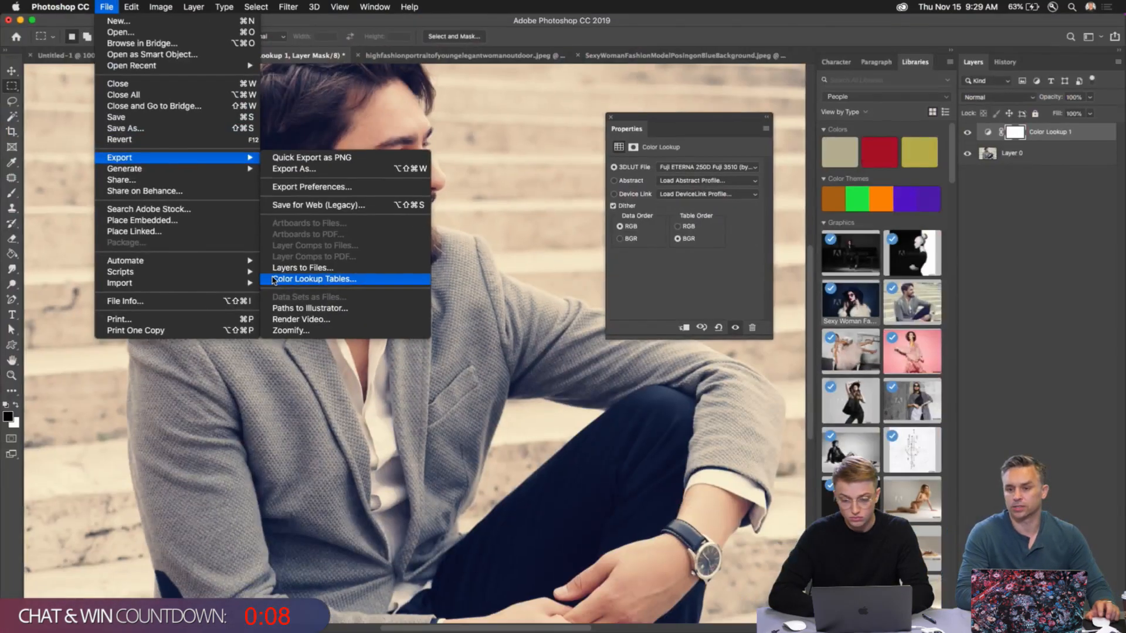
key("Escape")
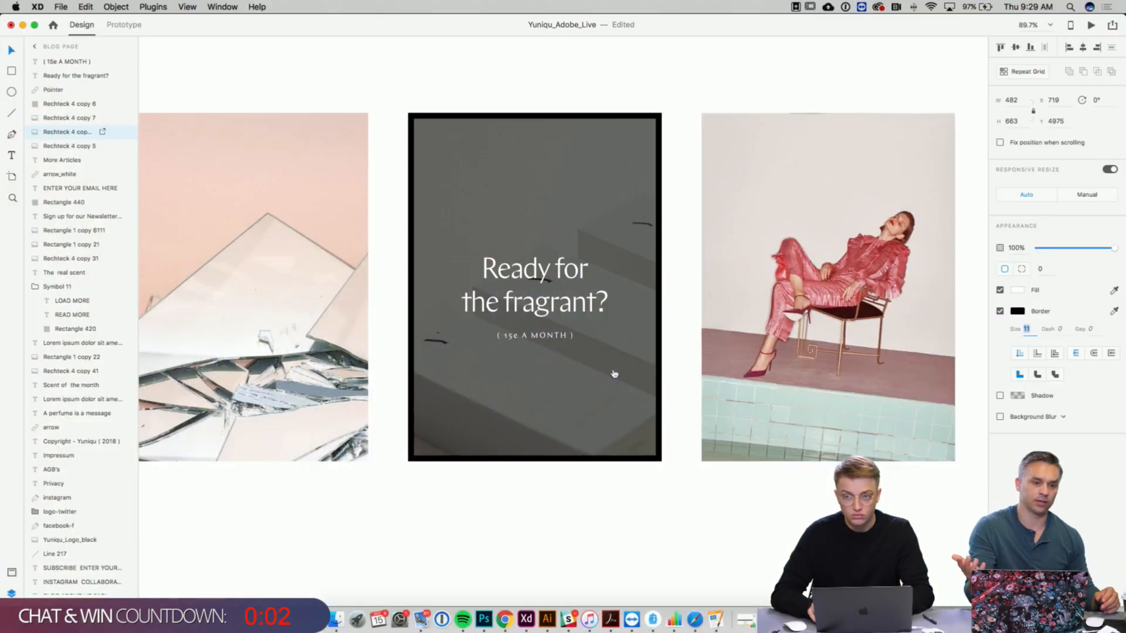
- Switch back to Adobe XD and align the middle article photo's black border as a center stroke on its edge
left_click(615, 374)
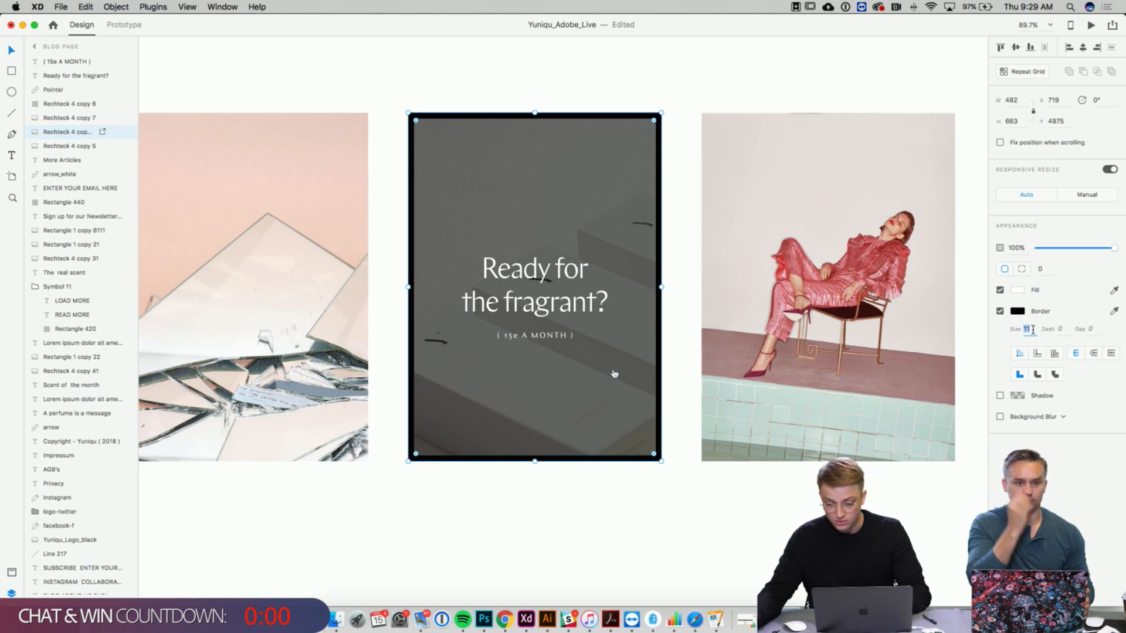
left_click(1055, 354)
left_click(681, 79)
scroll(681, 79, "left", 1)
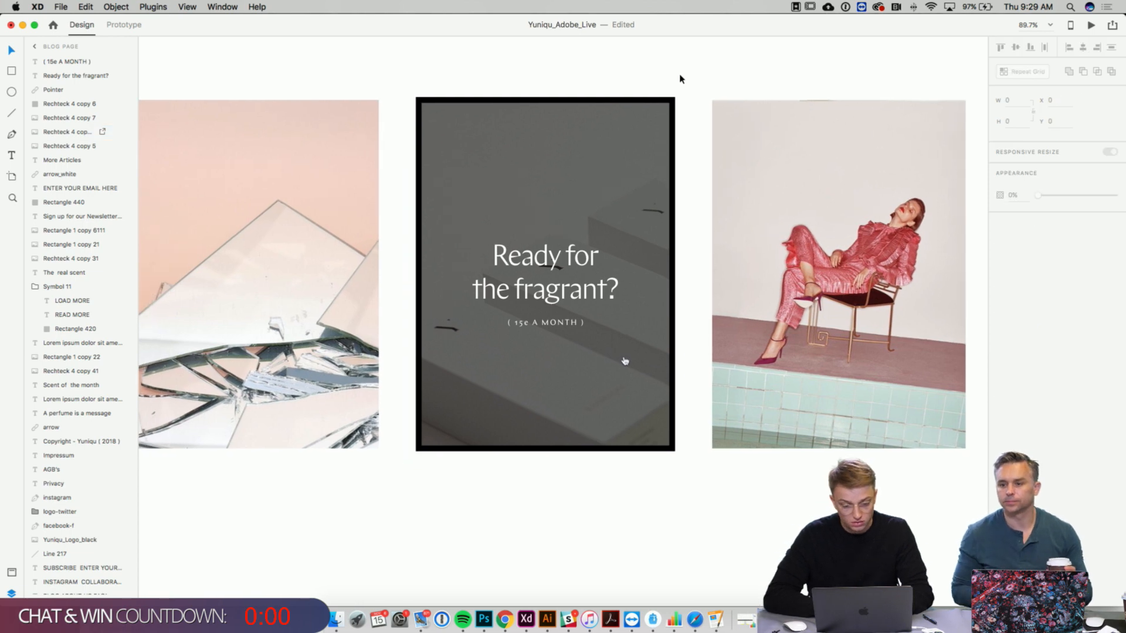
- Check the headline's spacing on the middle article's overlay and move the hand pointer to X 1101, Y 5423
left_click(582, 274)
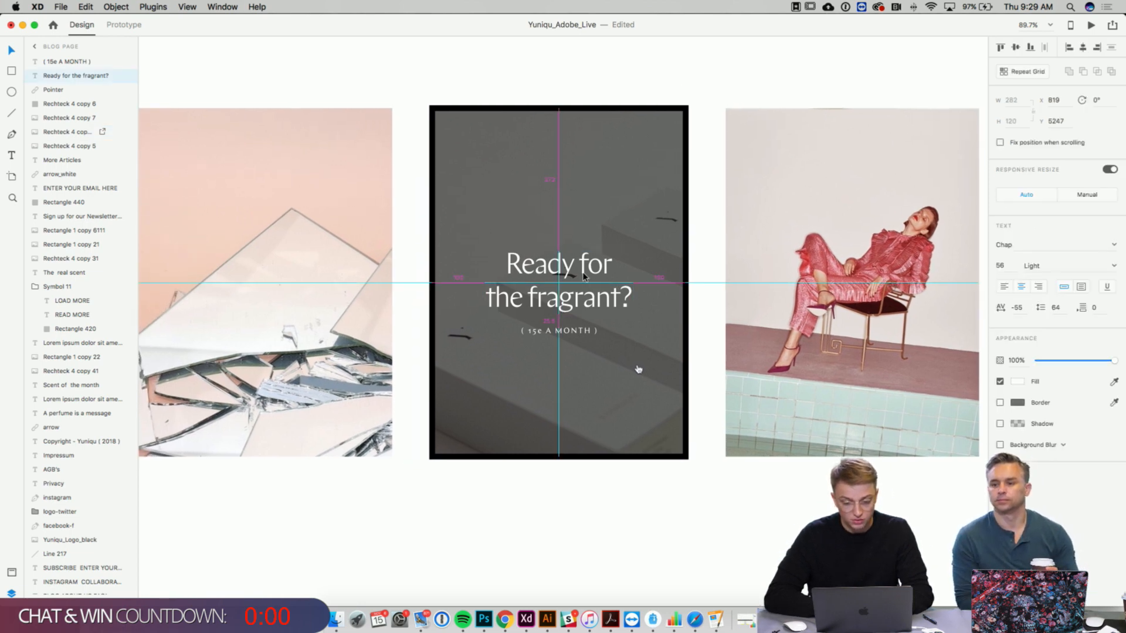
scroll(417, 276, "down", 2)
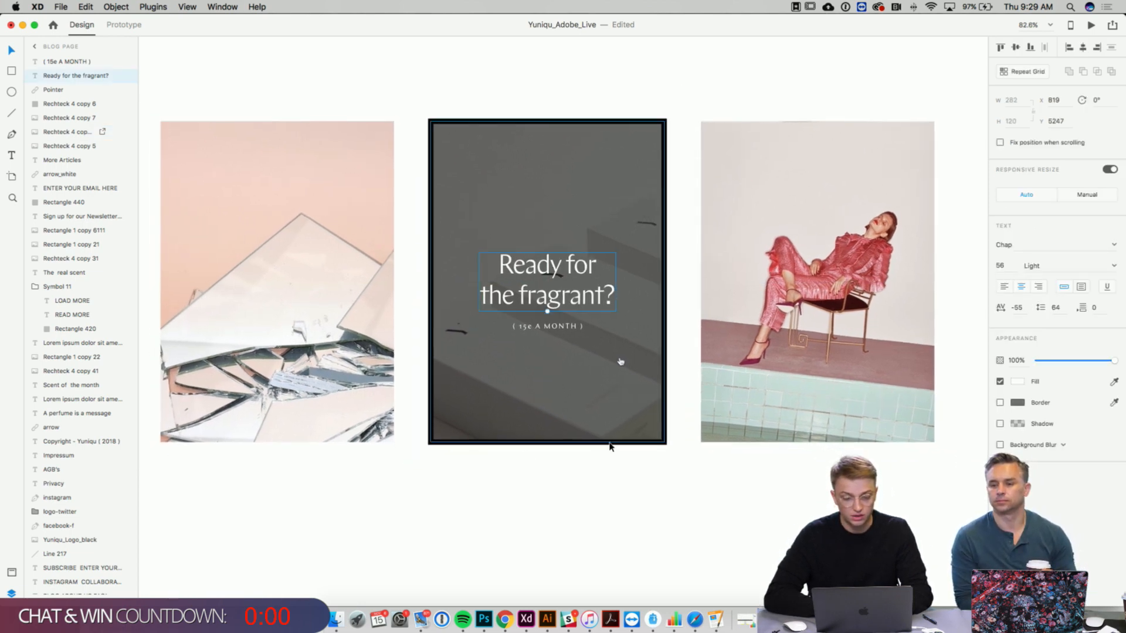
left_click_drag(625, 367, 626, 356)
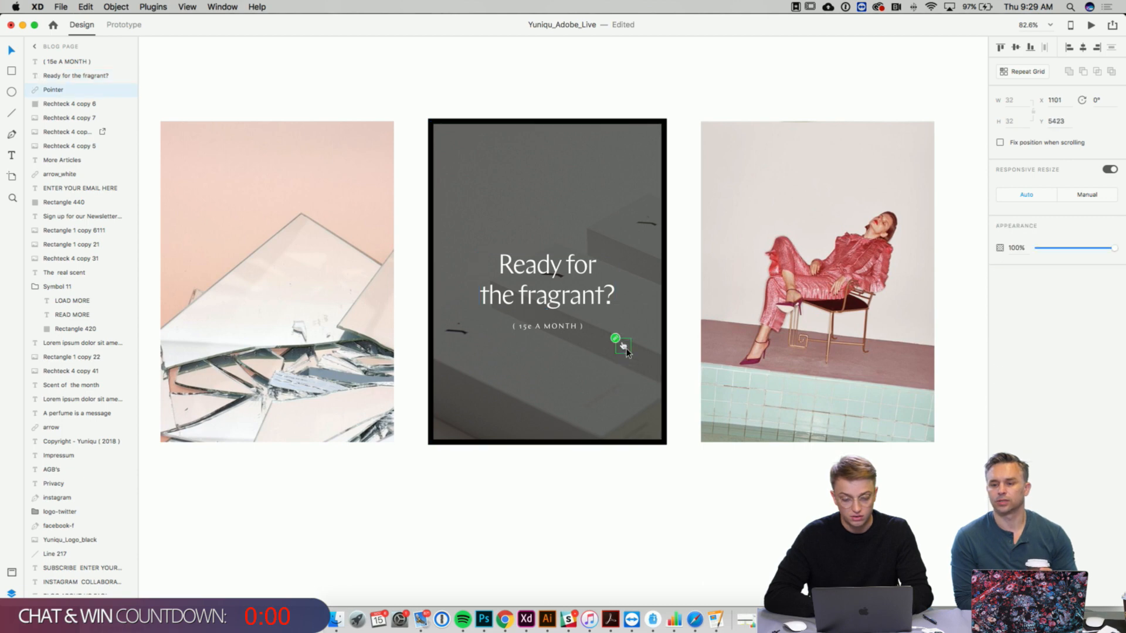
scroll(601, 365, "up", 4)
left_click(593, 548)
scroll(594, 548, "up", 1)
scroll(593, 549, "left", 1)
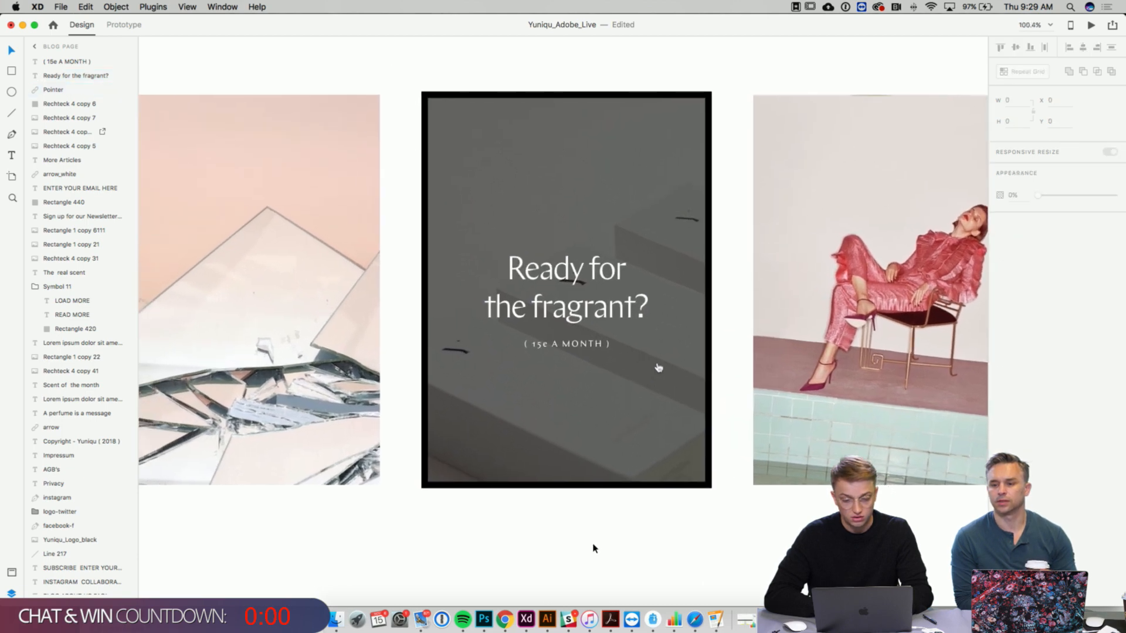
scroll(593, 548, "down", 4)
scroll(593, 549, "down", 1)
scroll(594, 548, "right", 1)
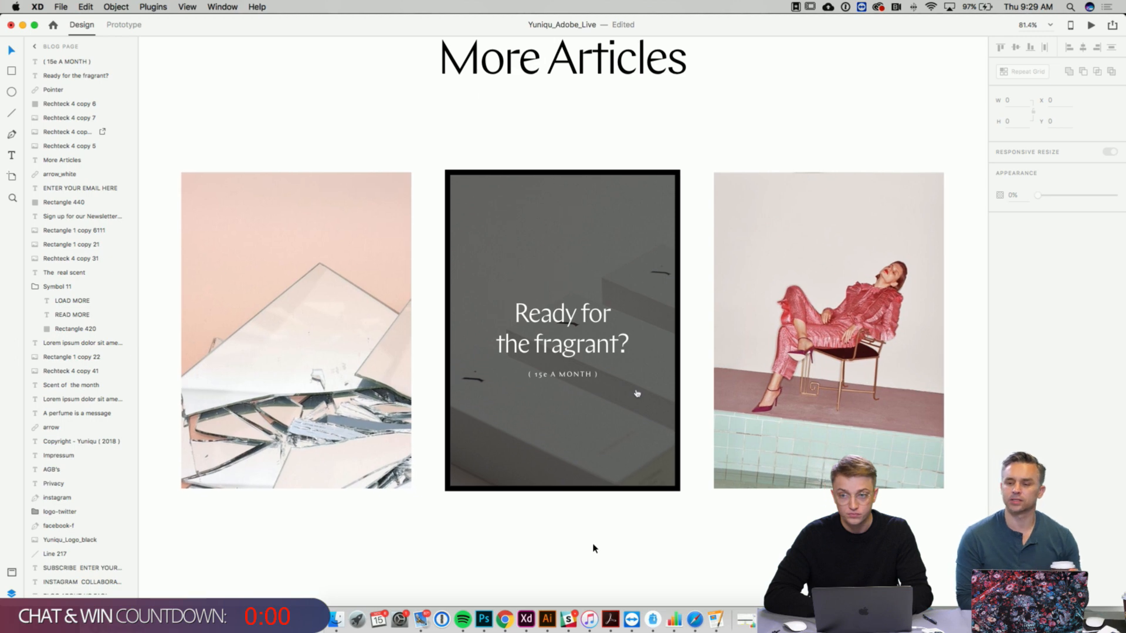
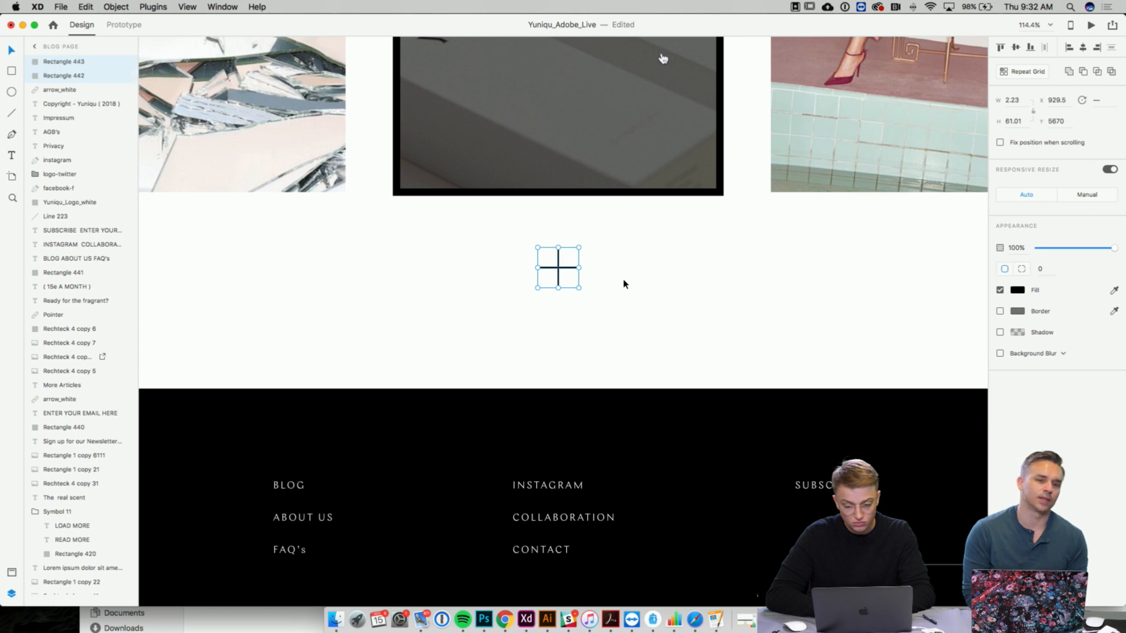
- Move both bars of the plus sign together to X 929.5, Y 5667, centred below the middle article photo
left_click(623, 283)
left_click(555, 271)
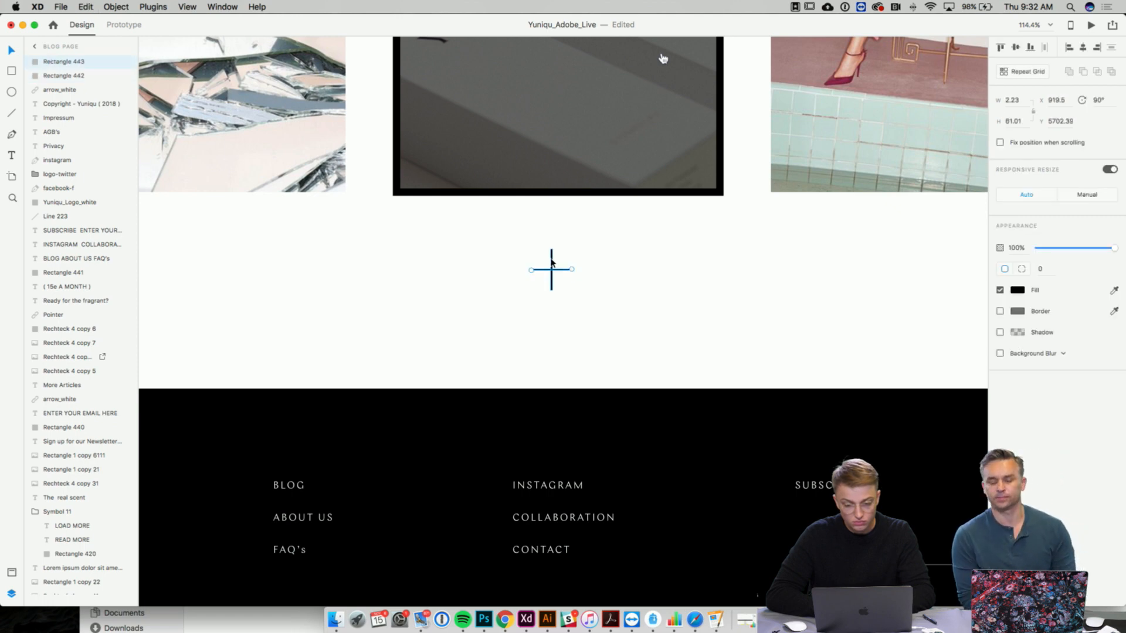
left_click(551, 263, "shift")
left_click_drag(551, 263, 557, 260)
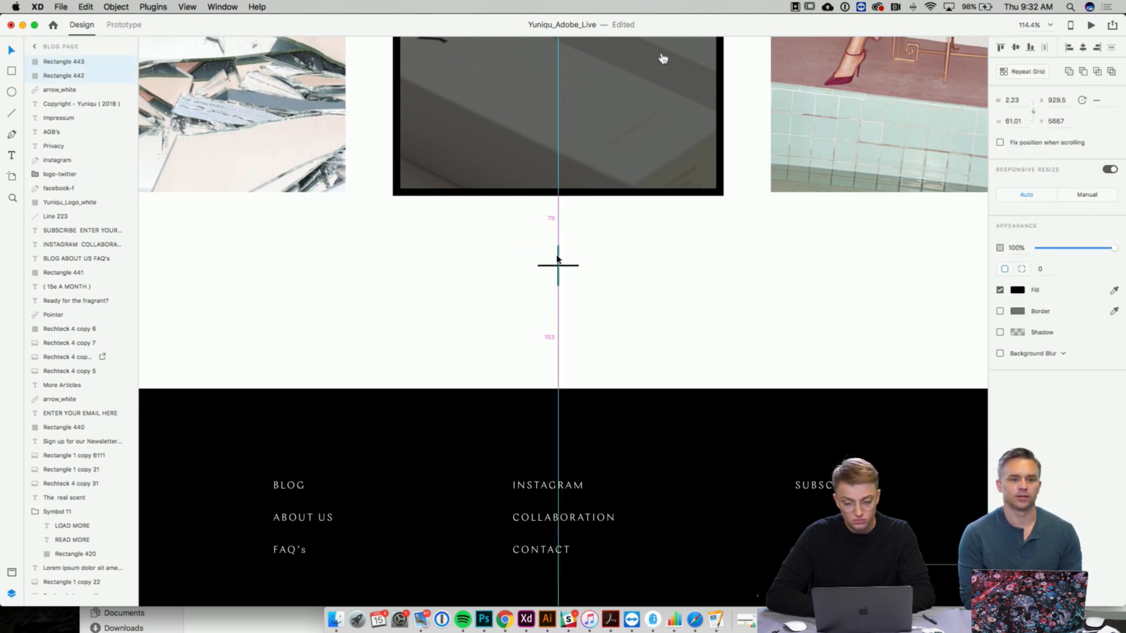
scroll(720, 260, "up", 2)
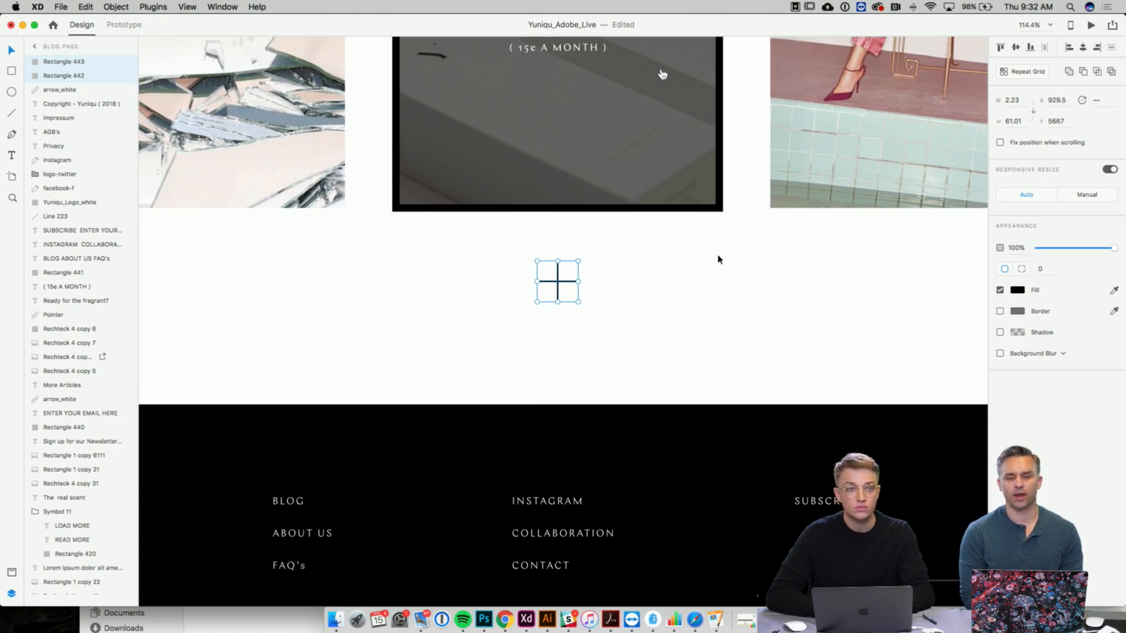
scroll(574, 291, "up", 5)
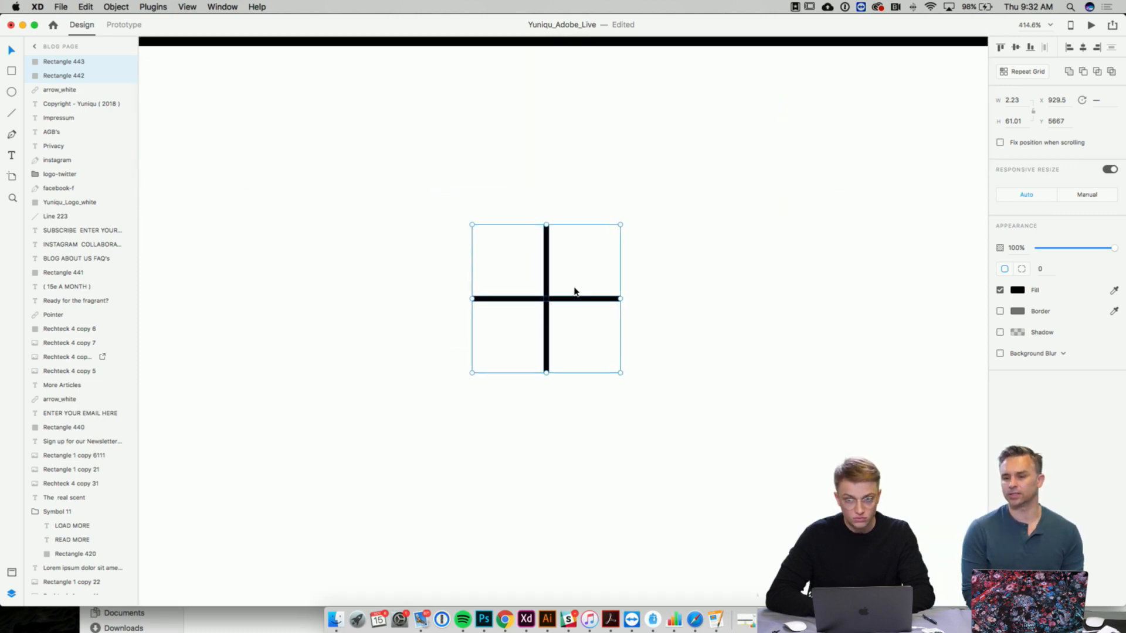
scroll(575, 291, "down", 3)
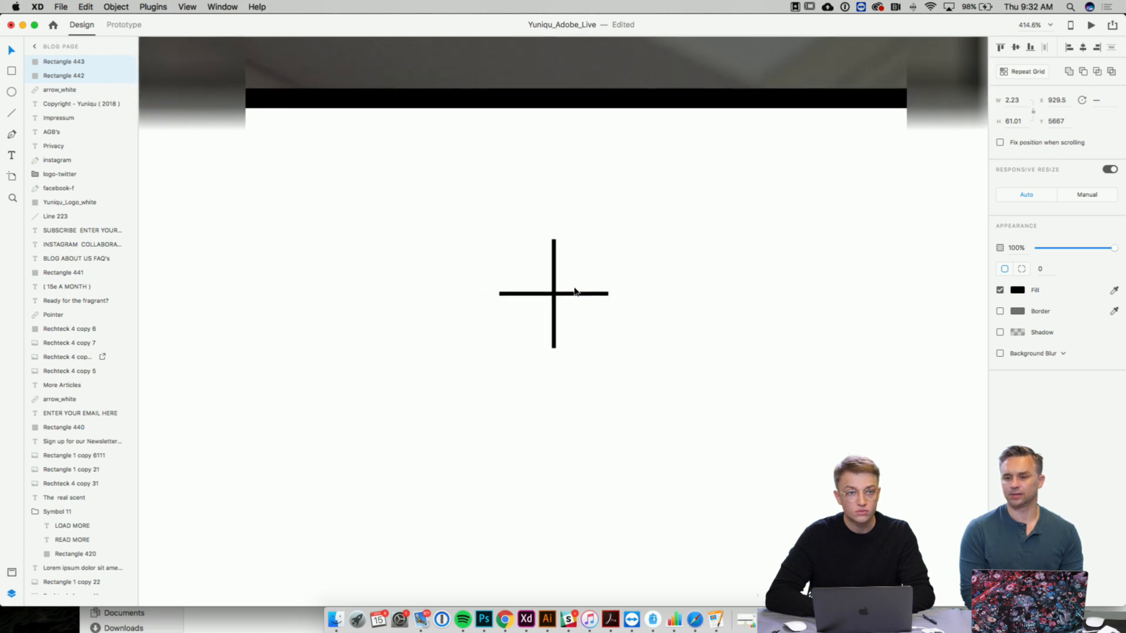
scroll(574, 291, "down", 1)
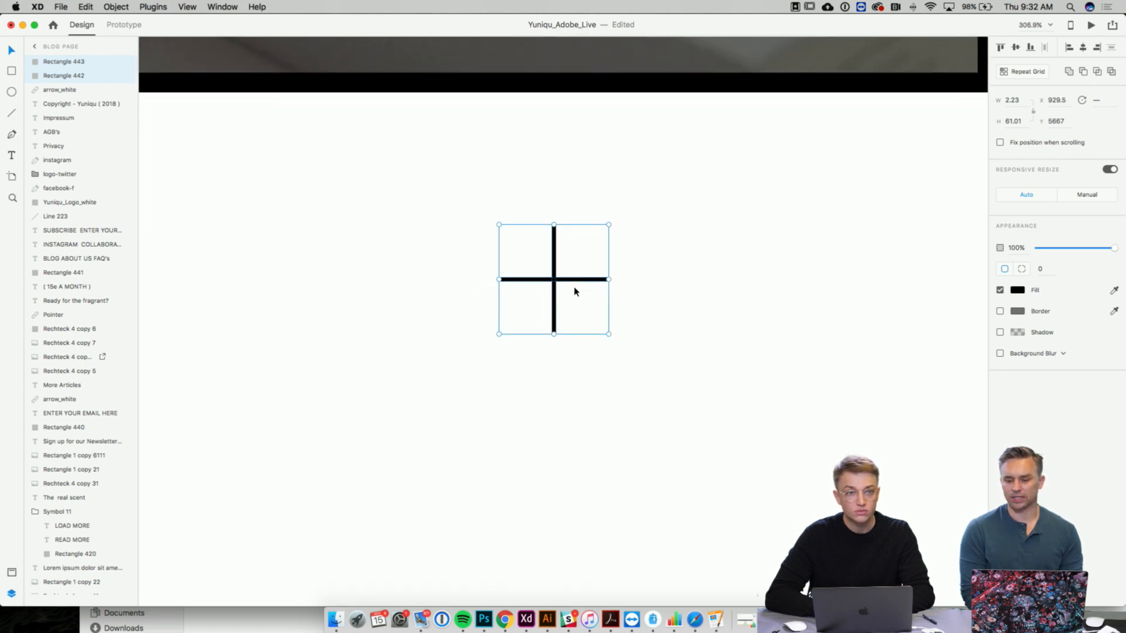
scroll(573, 293, "down", 2)
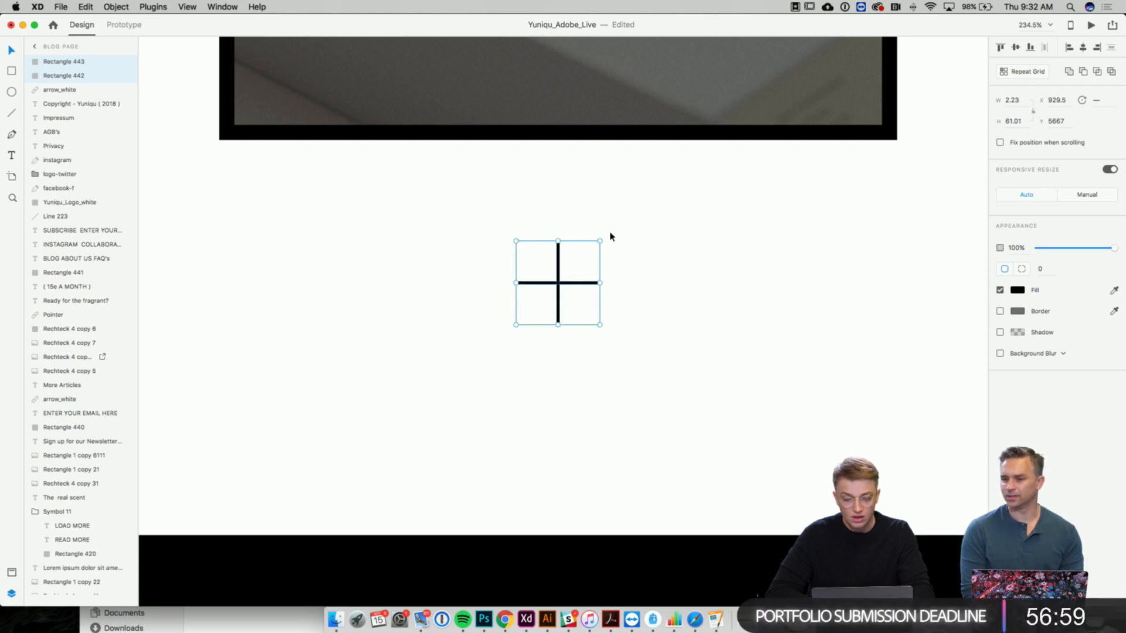
- Merge the plus sign's horizontal and vertical bars into one shape with the Add operation
left_click(648, 291)
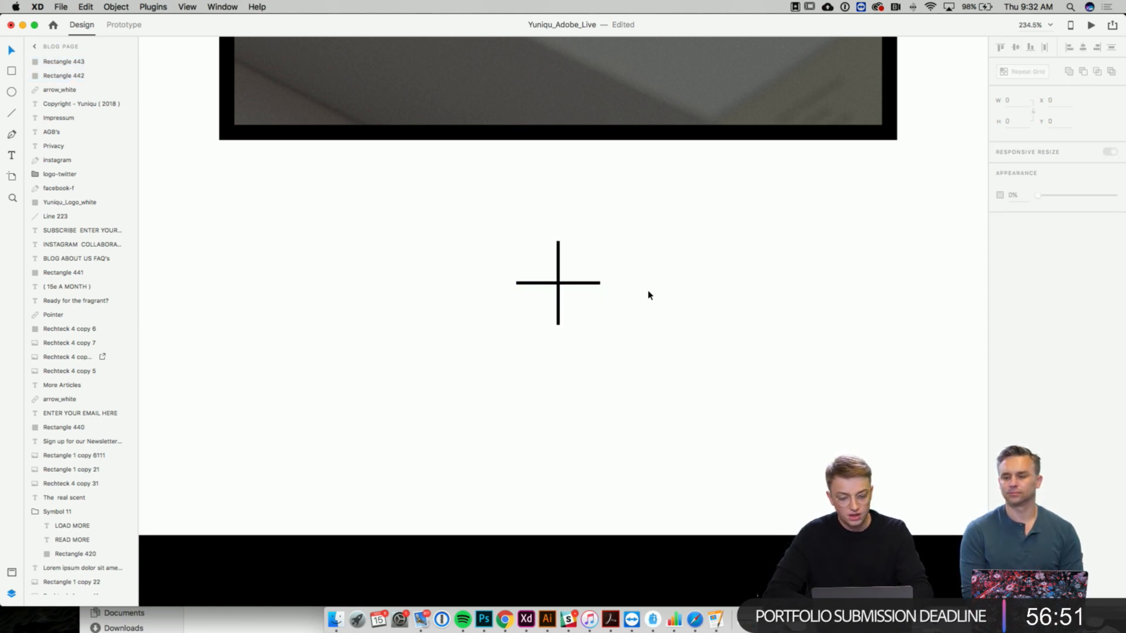
left_click(587, 283)
left_click(558, 262, "shift")
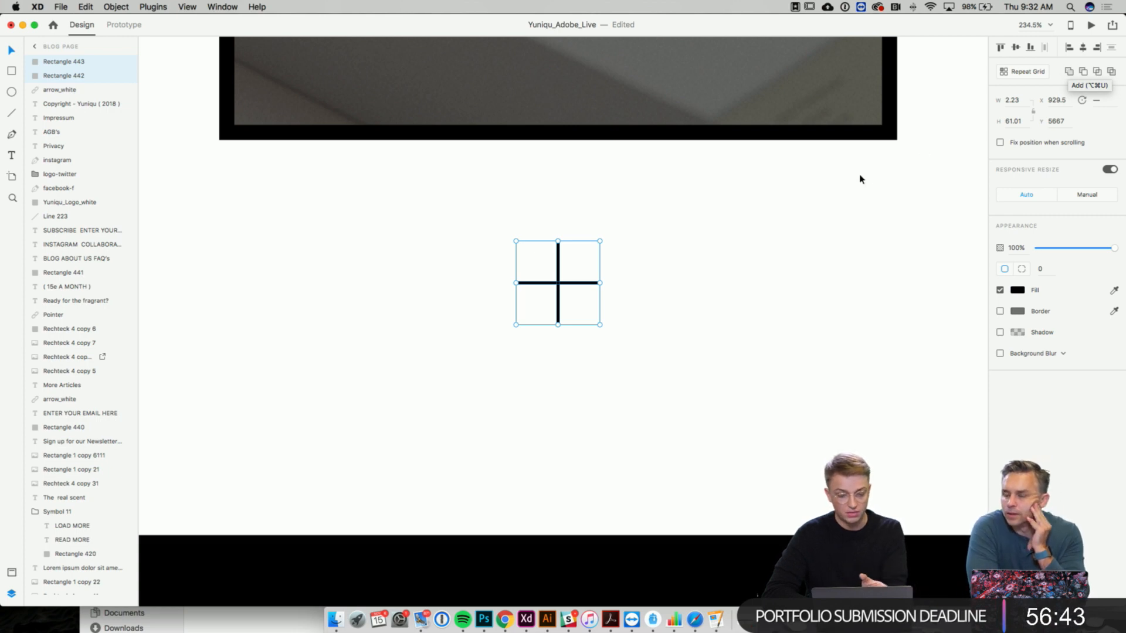
left_click(1070, 74)
left_click(717, 254)
left_click(559, 264)
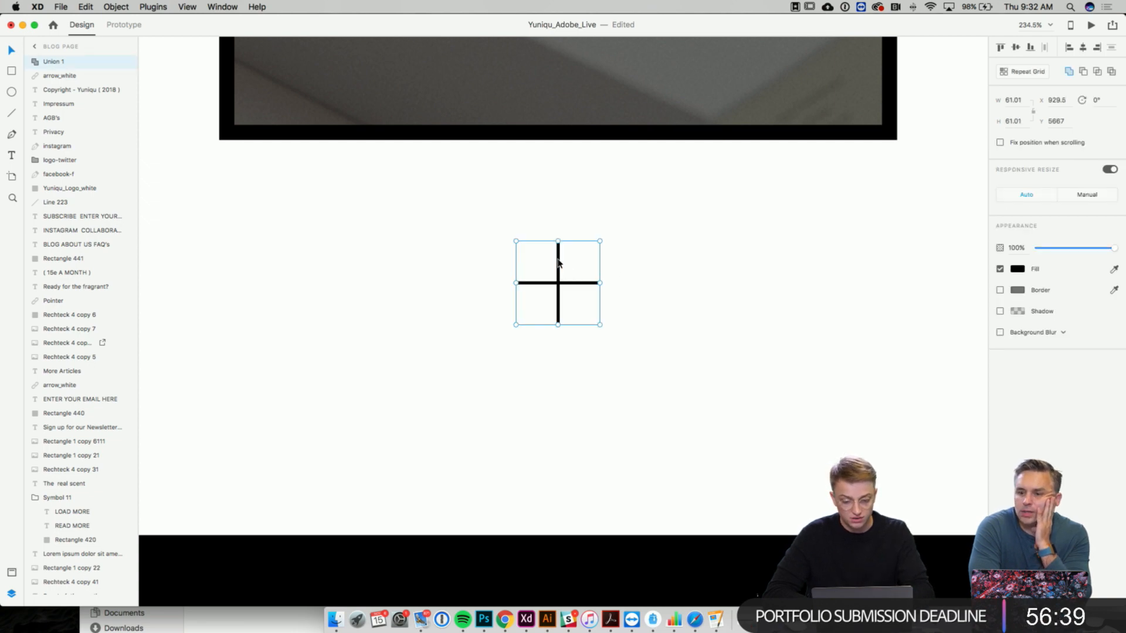
- Copy the "( 15e A MONTH )" caption to X 888, Y 5742.5 below the plus sign and set its fill to #000000
scroll(562, 298, "up", 2)
scroll(562, 298, "down", 8)
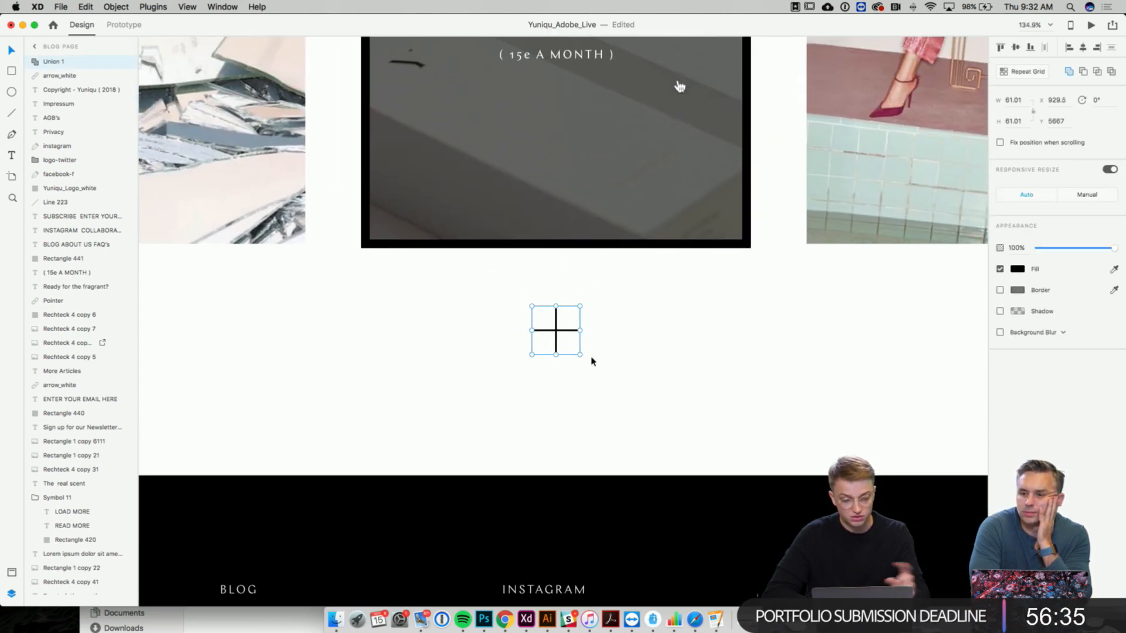
scroll(591, 360, "up", 6)
left_click(537, 399)
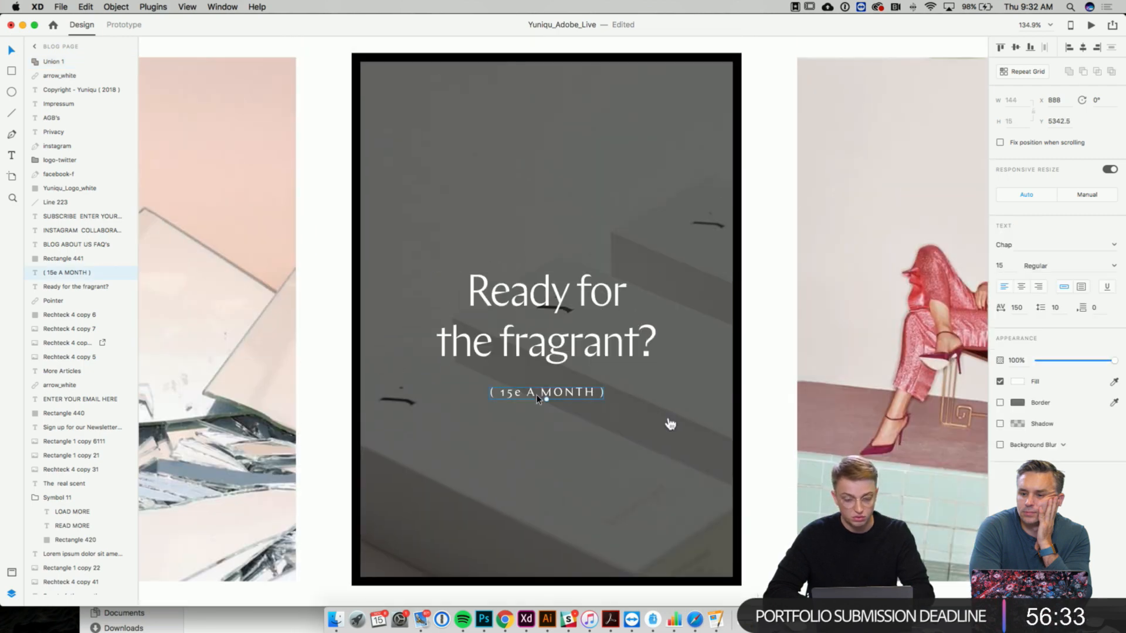
key("super+c")
key("super+v")
left_click_drag(537, 395, 543, 475)
scroll(537, 460, "down", 4)
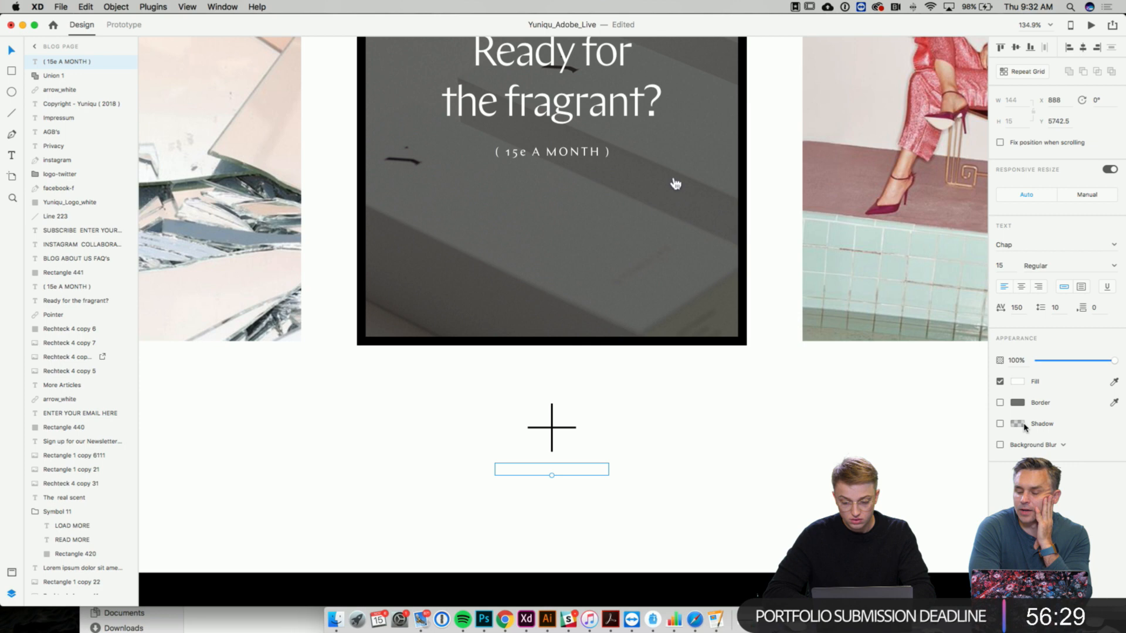
left_click(1018, 383)
left_click_drag(942, 398, 936, 424)
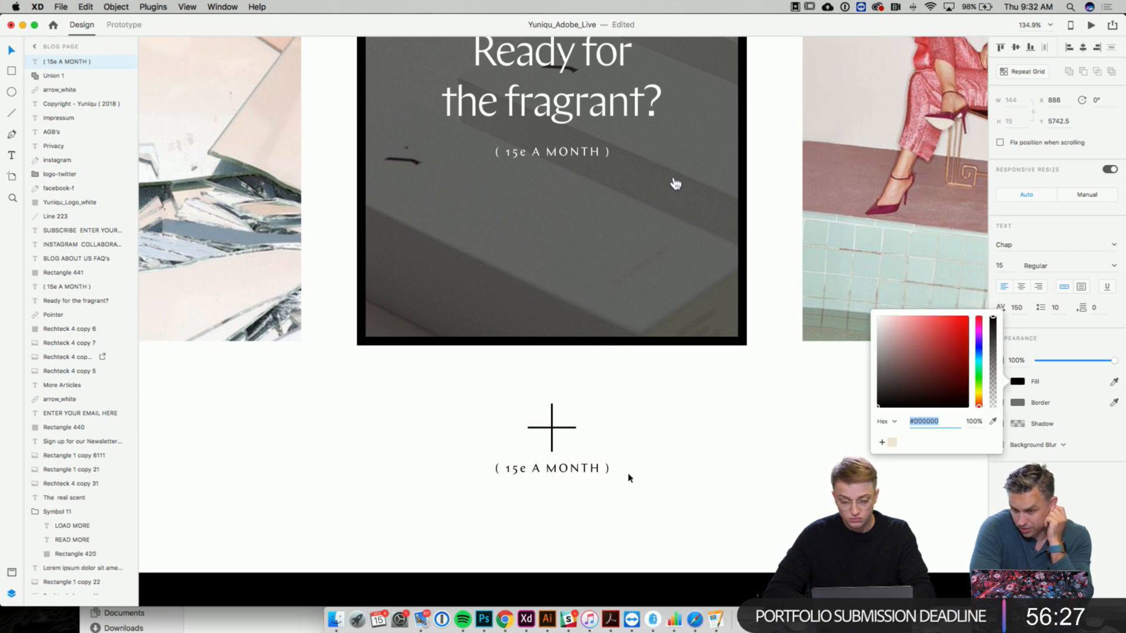
- Replace the copied caption's text with "( LOAD MORE )" and centre it beneath the plus sign
double_click(593, 471)
type("8")
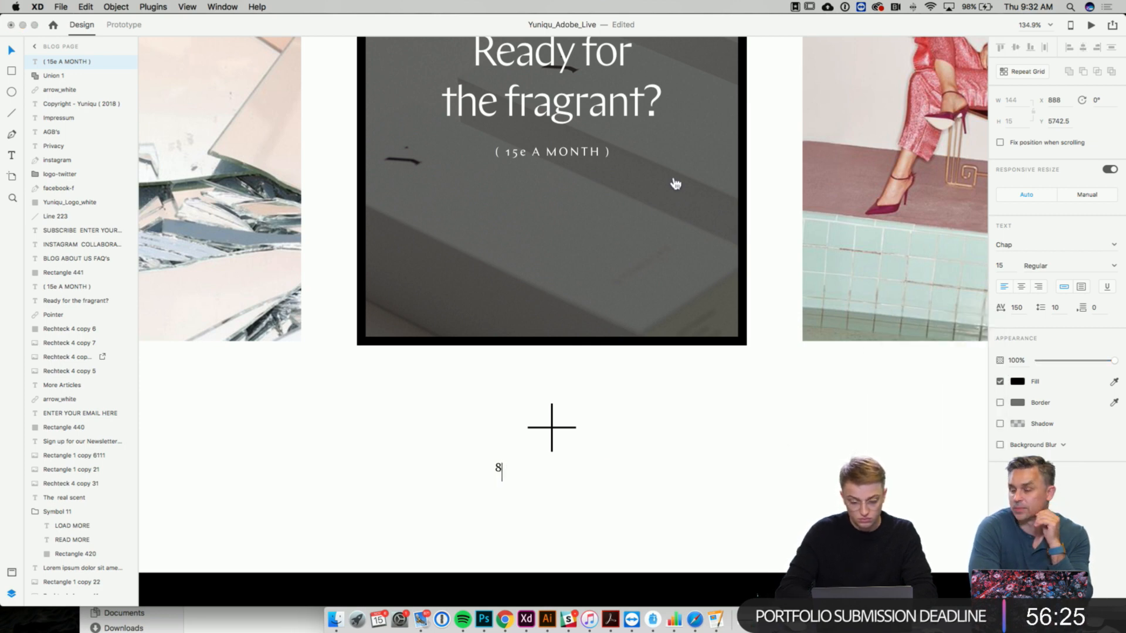
type(" 4 LOAD")
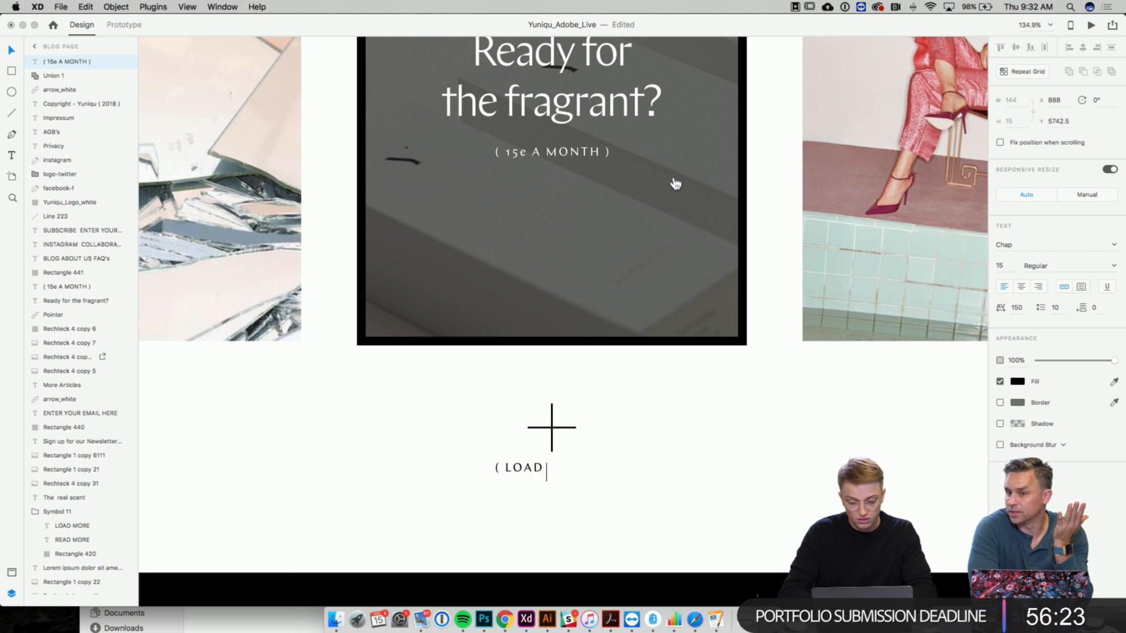
type(" MORE )")
key("Escape")
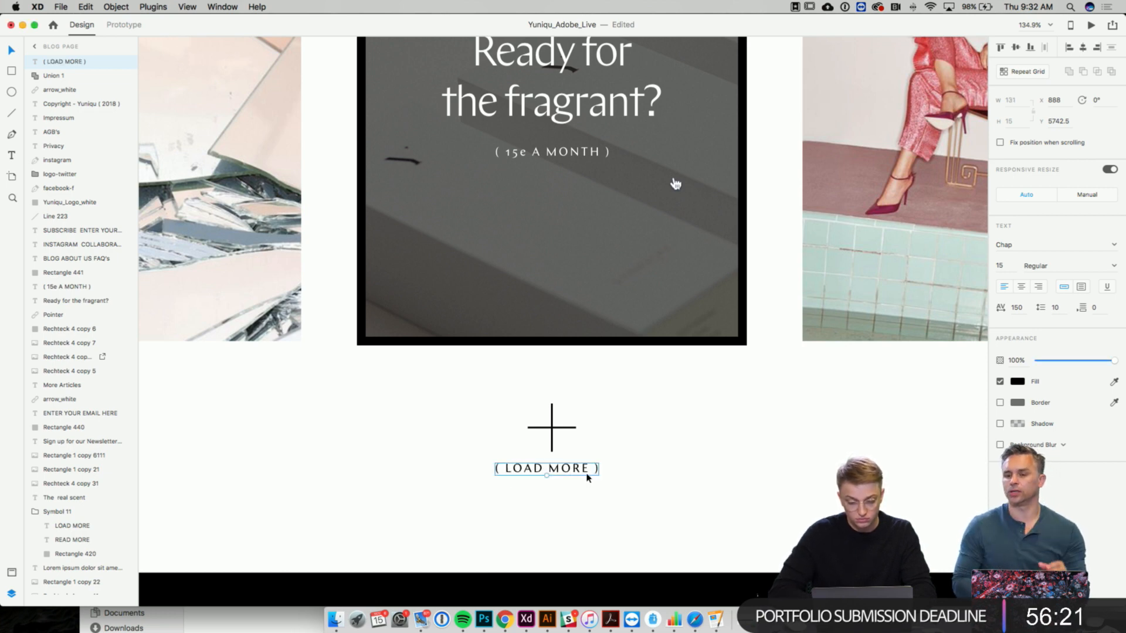
left_click_drag(586, 473, 593, 485)
left_click(638, 465)
- Change the price caption on the middle article's overlay to "( 15$ A MONTH )"
scroll(574, 328, "up", 1)
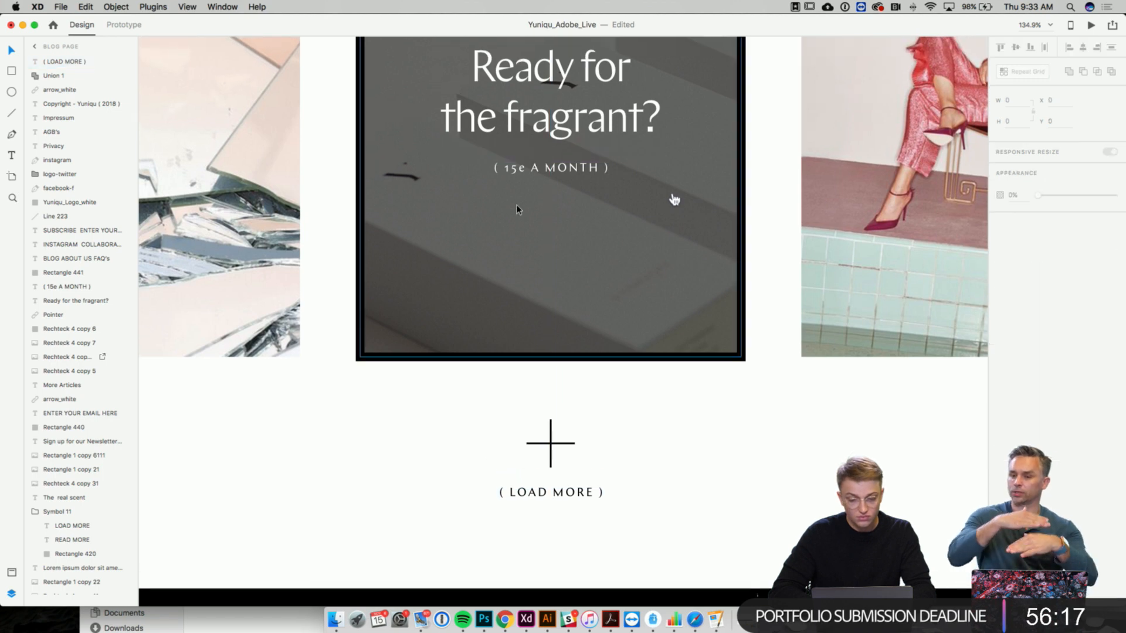
left_click(525, 165)
double_click(522, 173)
left_click(522, 170)
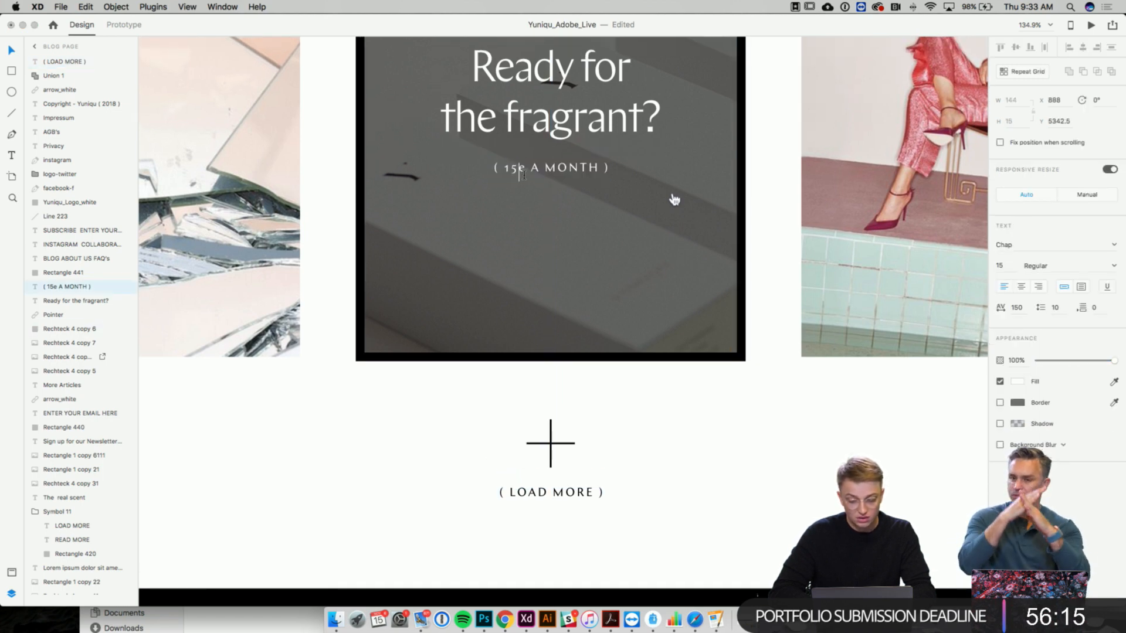
key("BackSpace")
type("E")
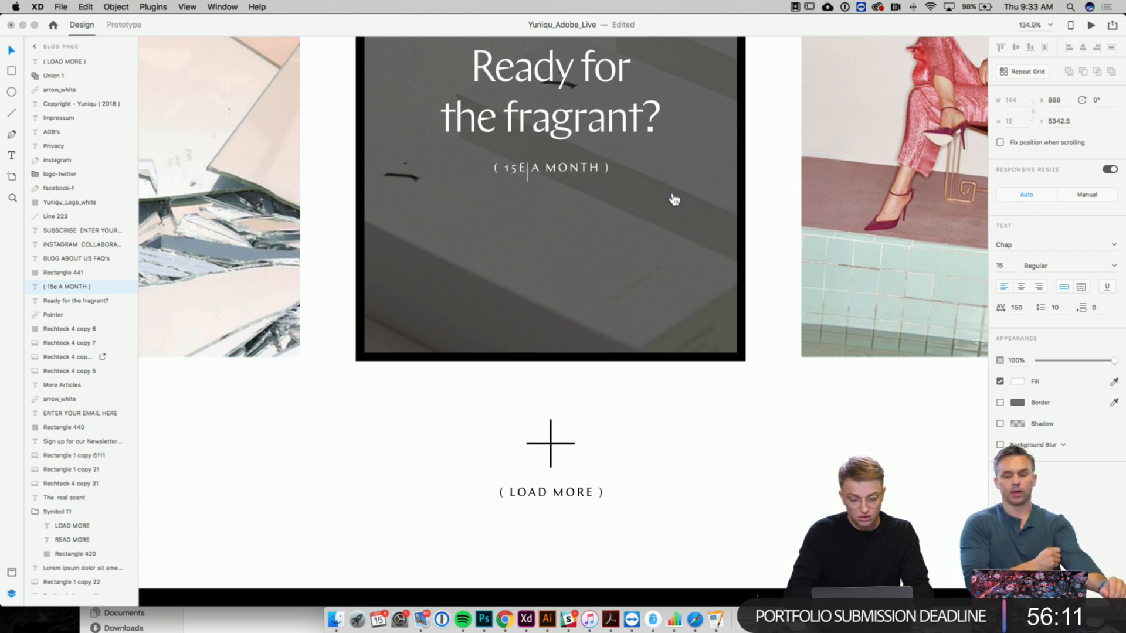
key("BackSpace")
type("EE")
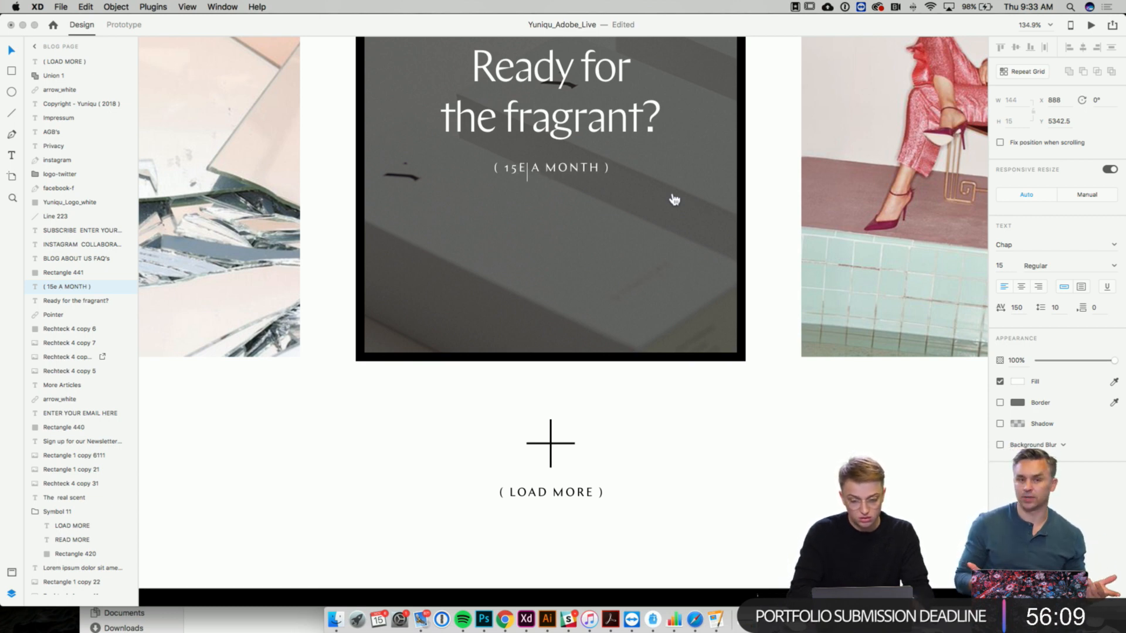
type("e")
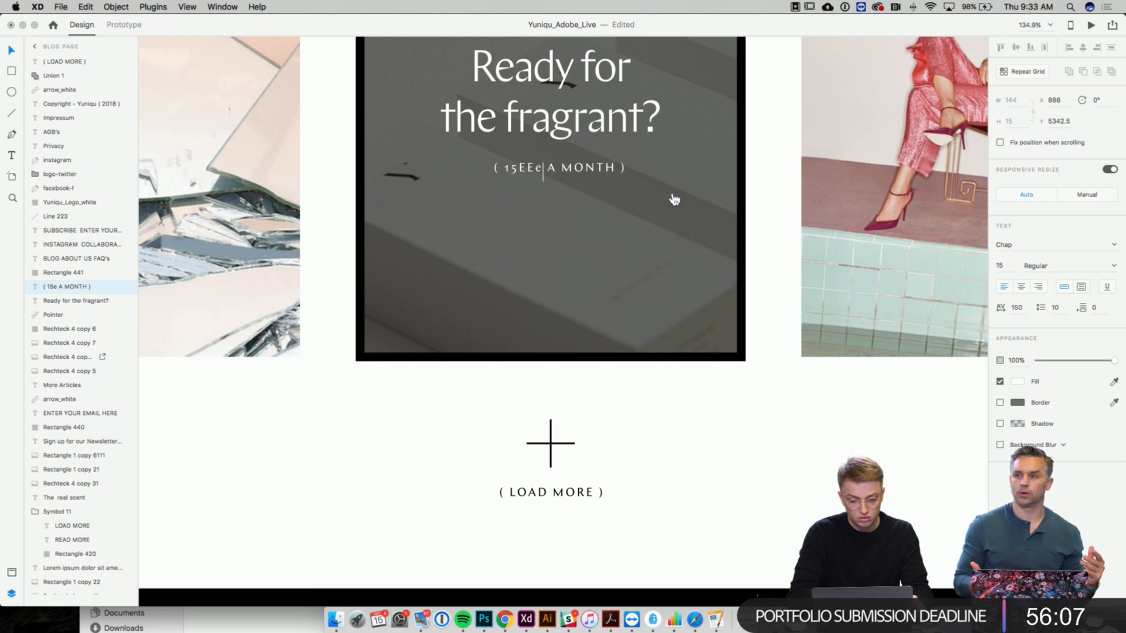
key("BackSpace")
key("BackSpace")
key("BackSpace")
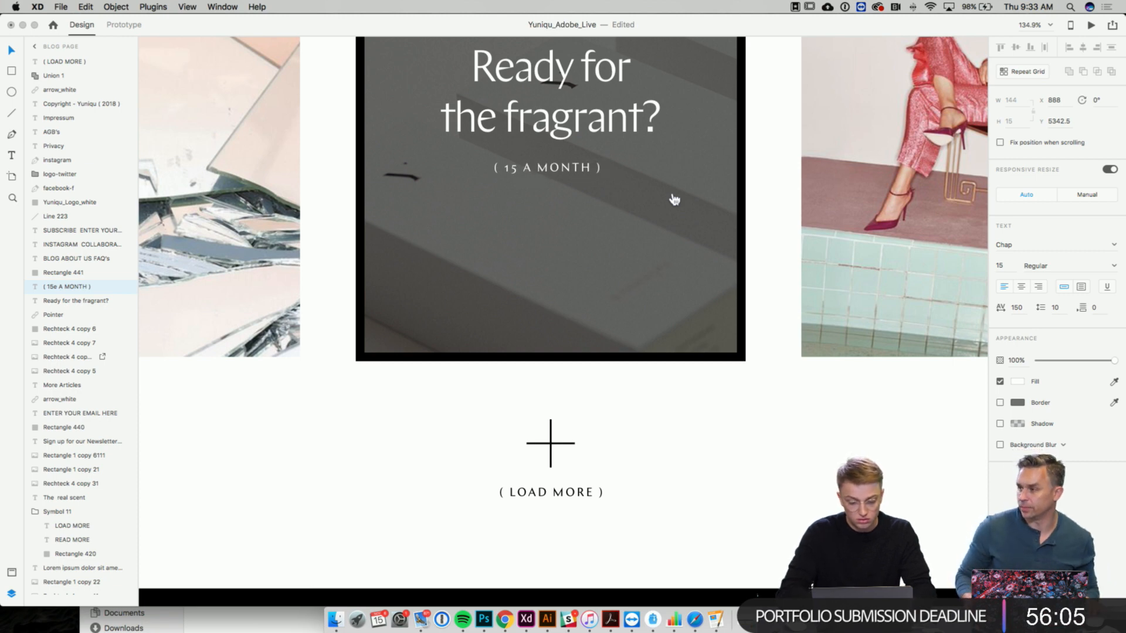
type("$")
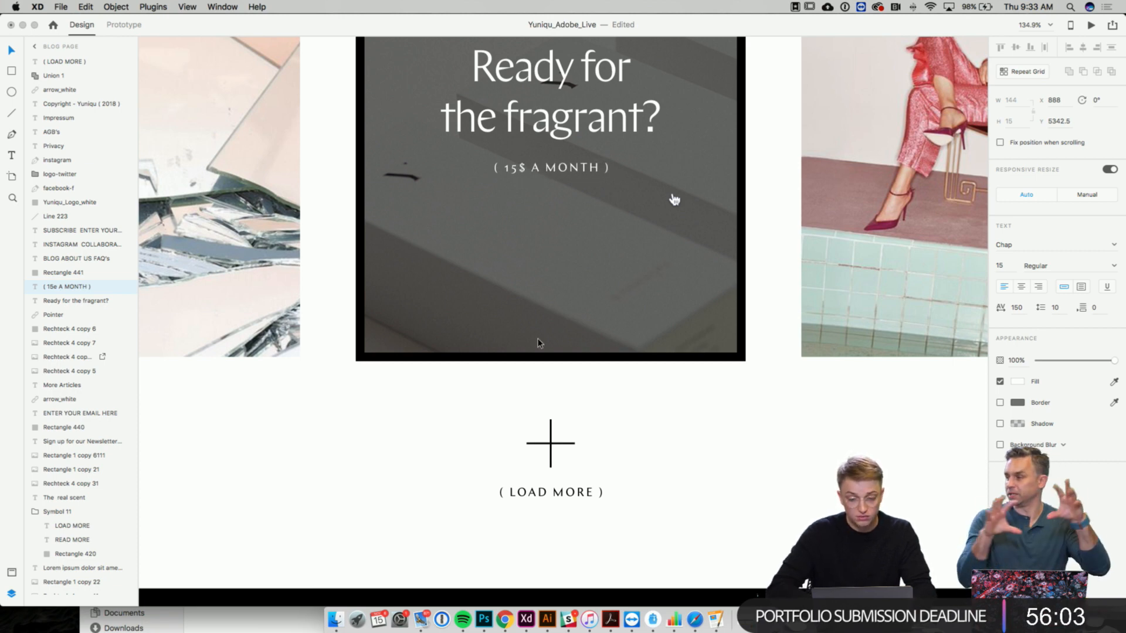
left_click(674, 425)
- Move the "( LOAD MORE )" caption slightly farther below the plus sign, to X 895, Y 5764.5
scroll(674, 425, "down", 1)
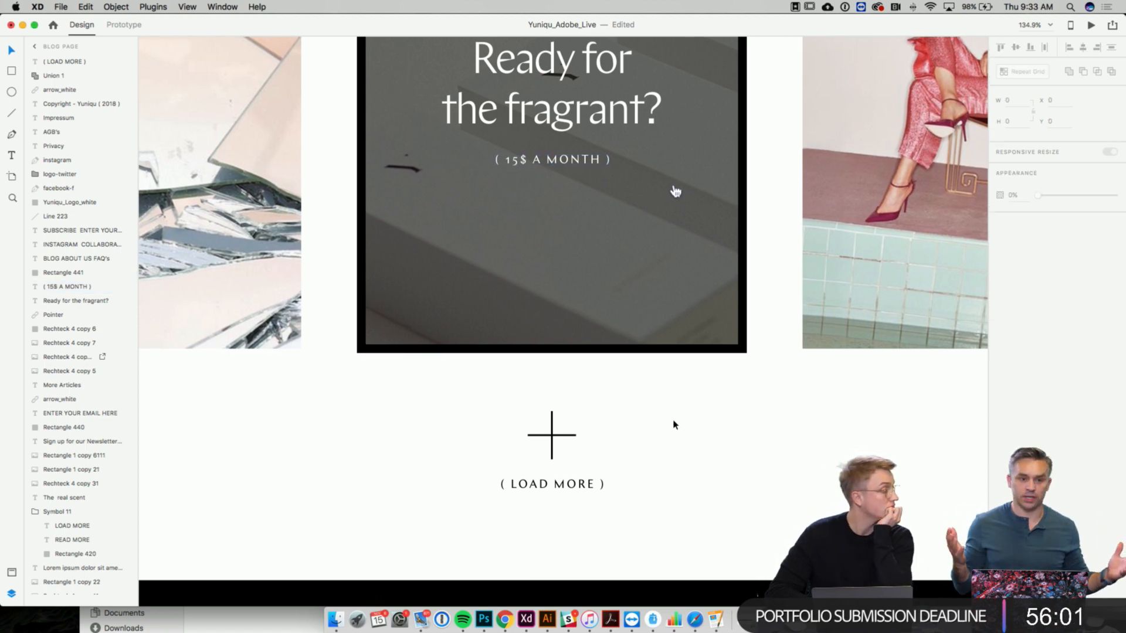
scroll(675, 425, "down", 1)
scroll(675, 425, "down", 5)
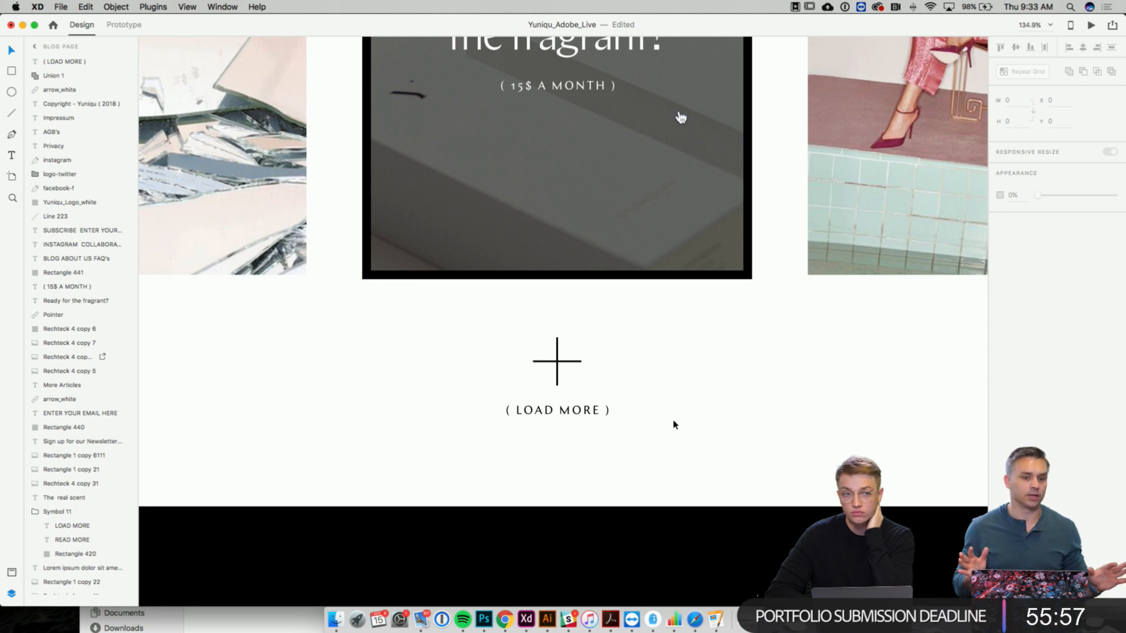
scroll(674, 425, "down", 12)
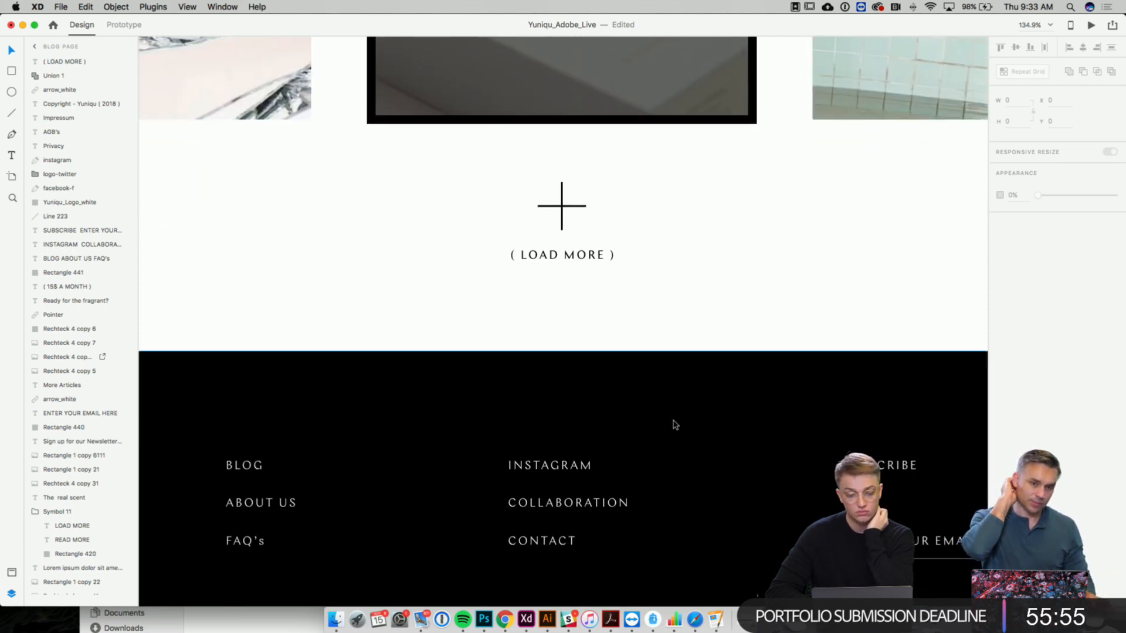
scroll(674, 425, "down", 5)
scroll(674, 425, "right", 4)
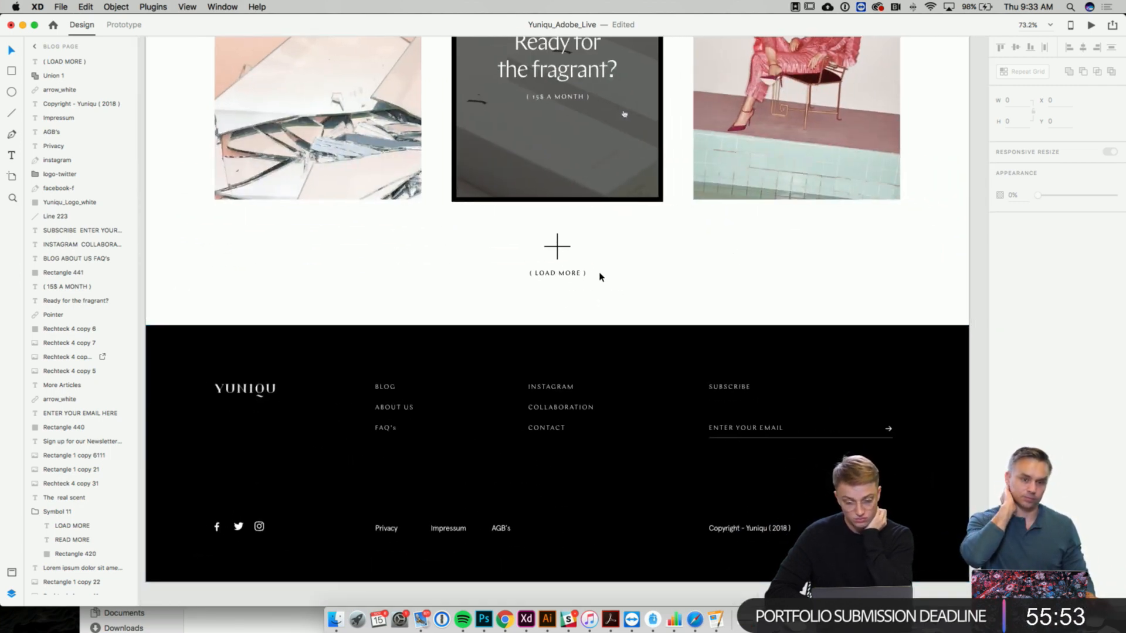
left_click(574, 280)
left_click_drag(575, 283, 576, 283)
- Open the Blog Page preview and review the hero, Scent of the month, The real scent and newsletter sections
scroll(633, 399, "down", 4)
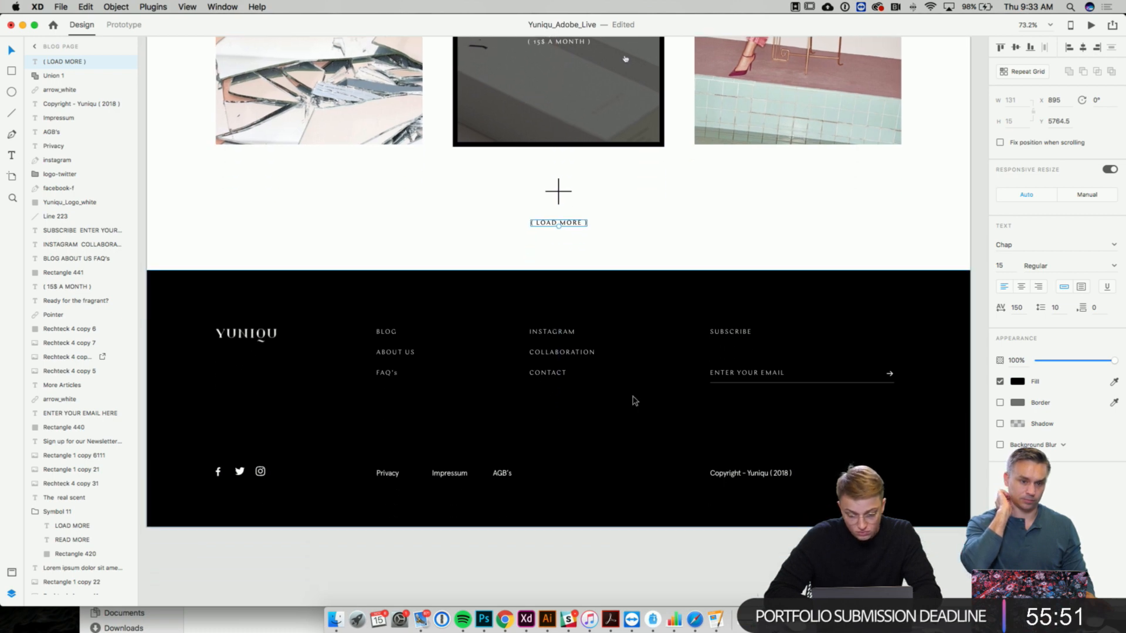
scroll(633, 399, "down", 2)
scroll(635, 401, "up", 7)
scroll(634, 401, "up", 3)
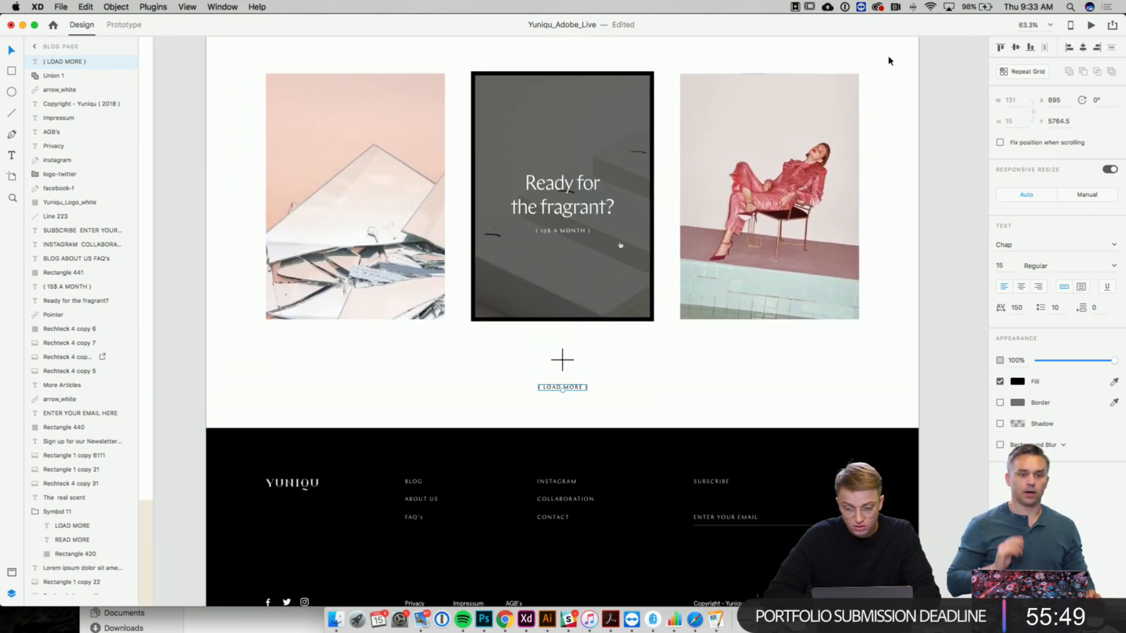
left_click(1092, 26)
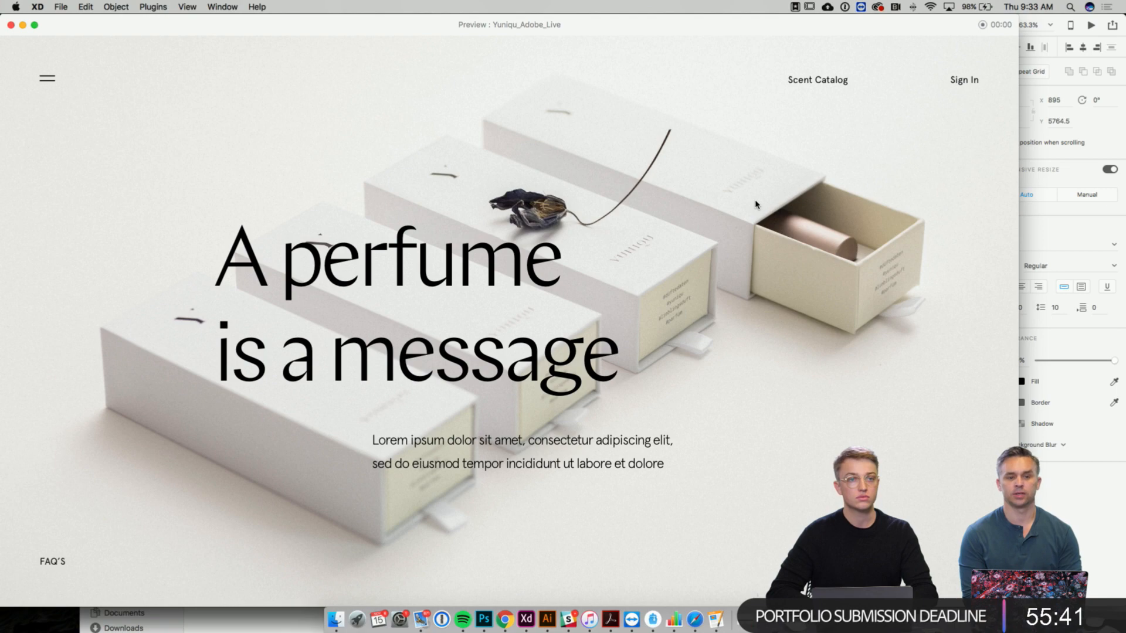
scroll(755, 204, "down", 10)
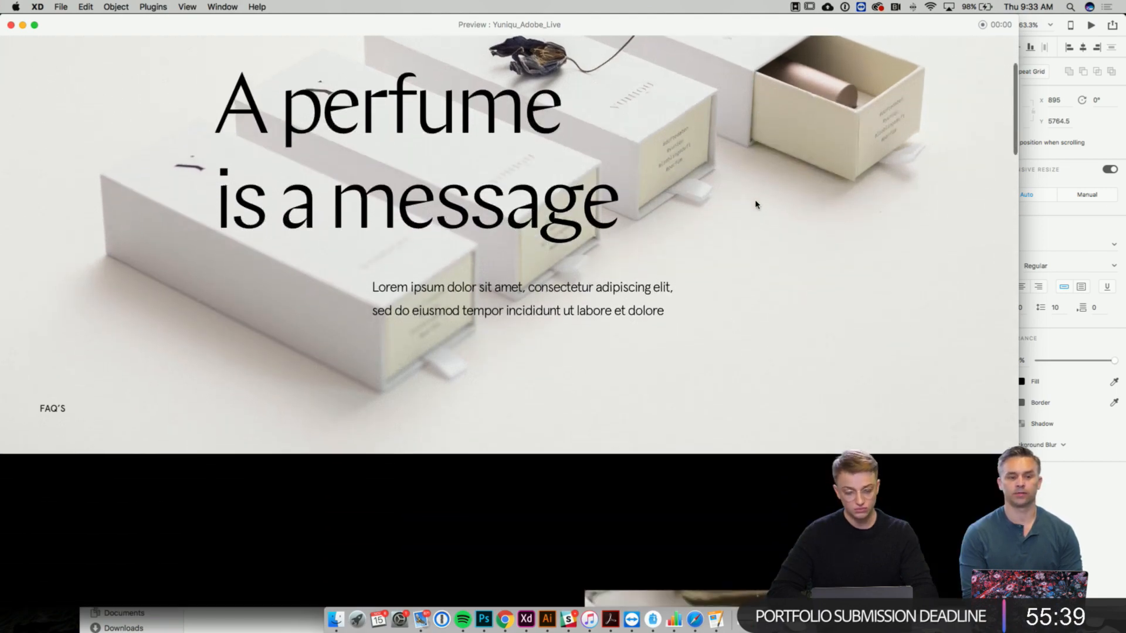
scroll(755, 204, "down", 10)
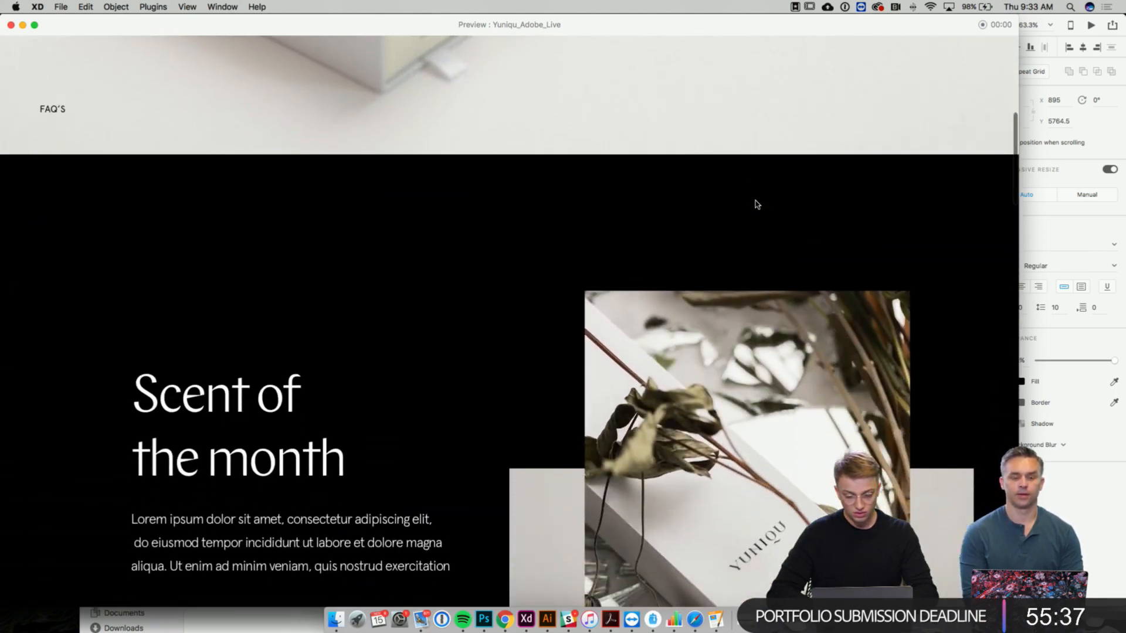
scroll(756, 203, "down", 5)
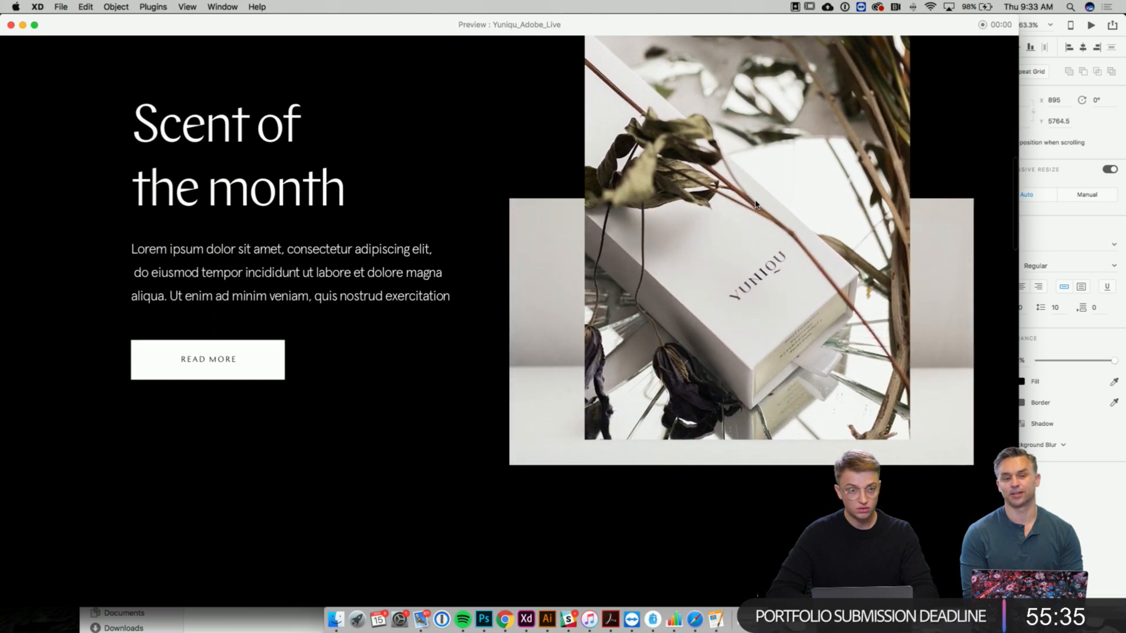
scroll(756, 203, "down", 3)
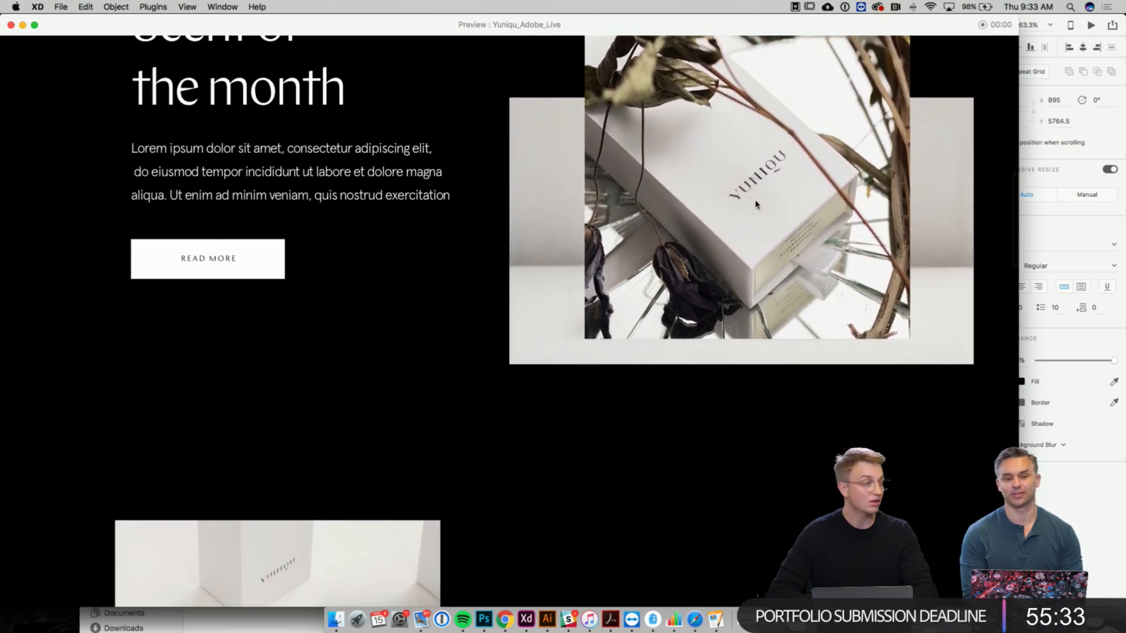
scroll(755, 205, "down", 13)
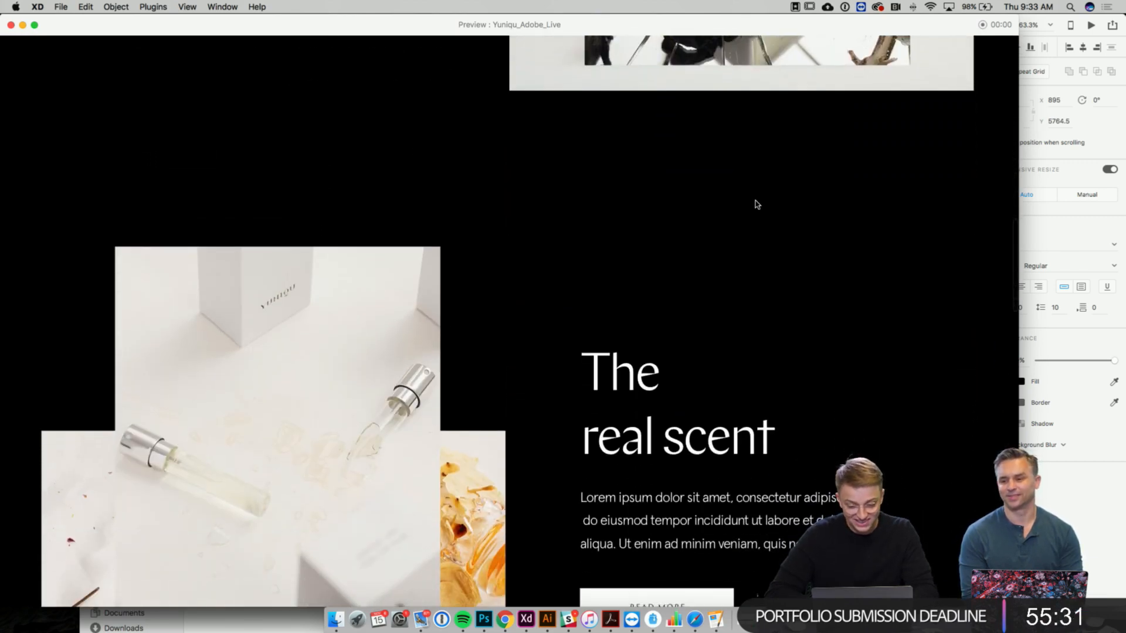
scroll(756, 203, "down", 10)
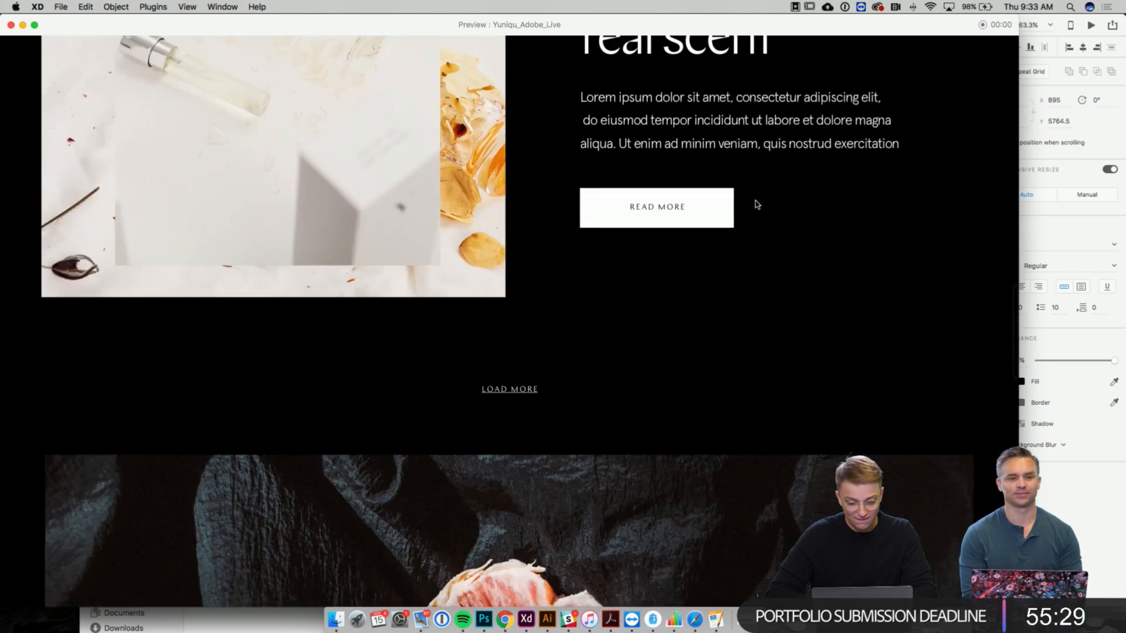
scroll(755, 203, "down", 5)
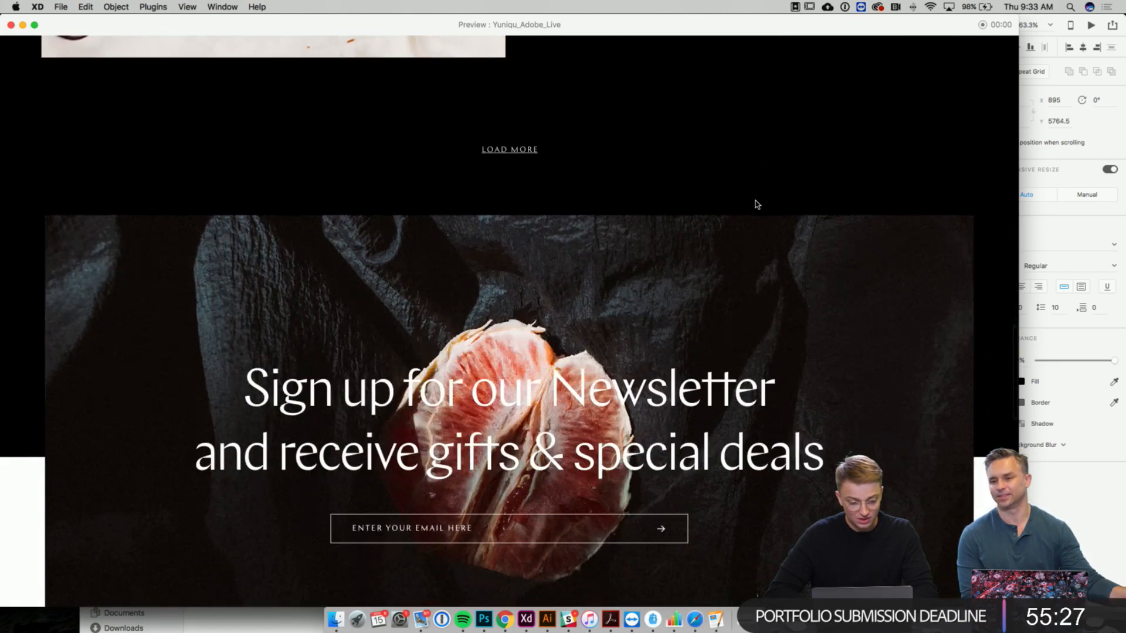
scroll(755, 203, "down", 13)
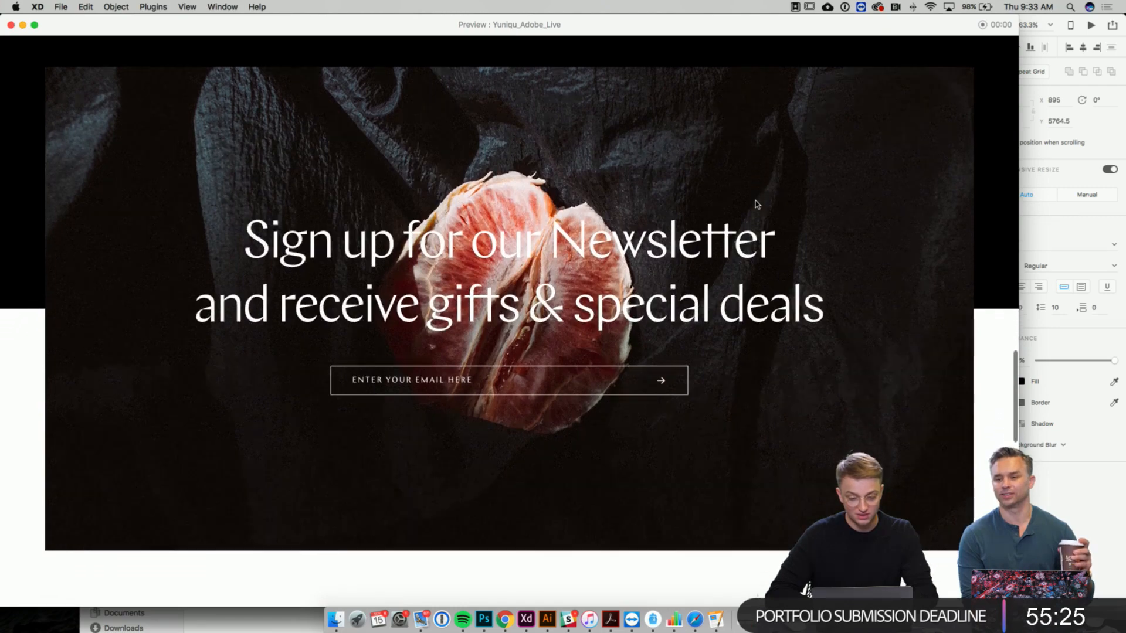
- Recheck the Blog Page's upper sections and the More Articles section with its load-more control in preview, ending the preview when done
scroll(756, 204, "up", 20)
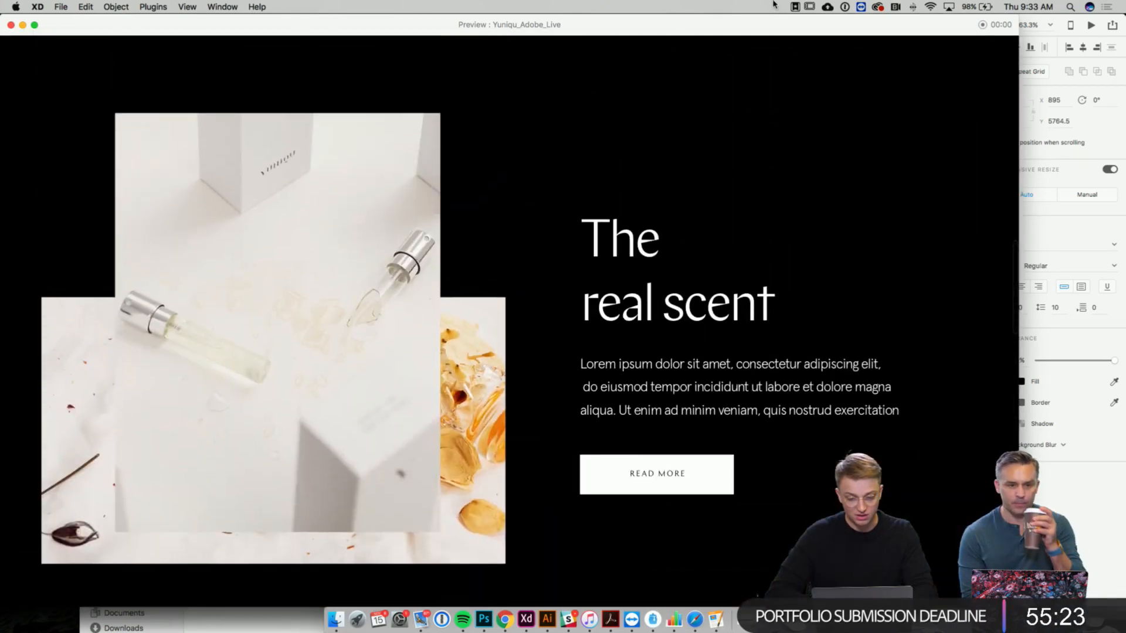
scroll(635, 290, "up", 12)
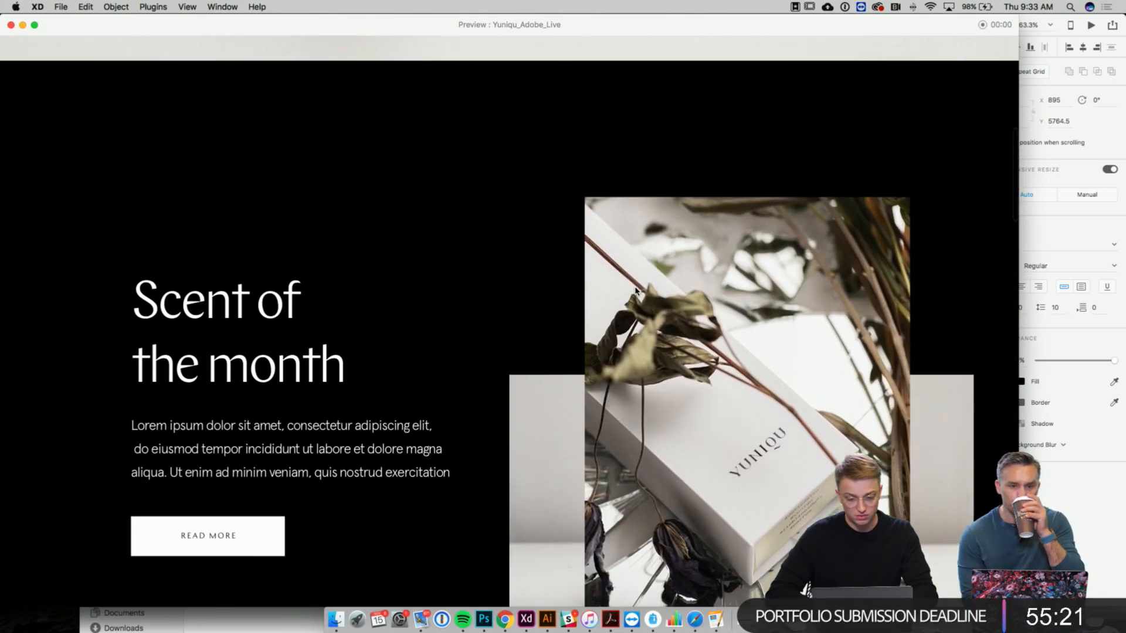
scroll(636, 290, "down", 12)
scroll(635, 290, "down", 6)
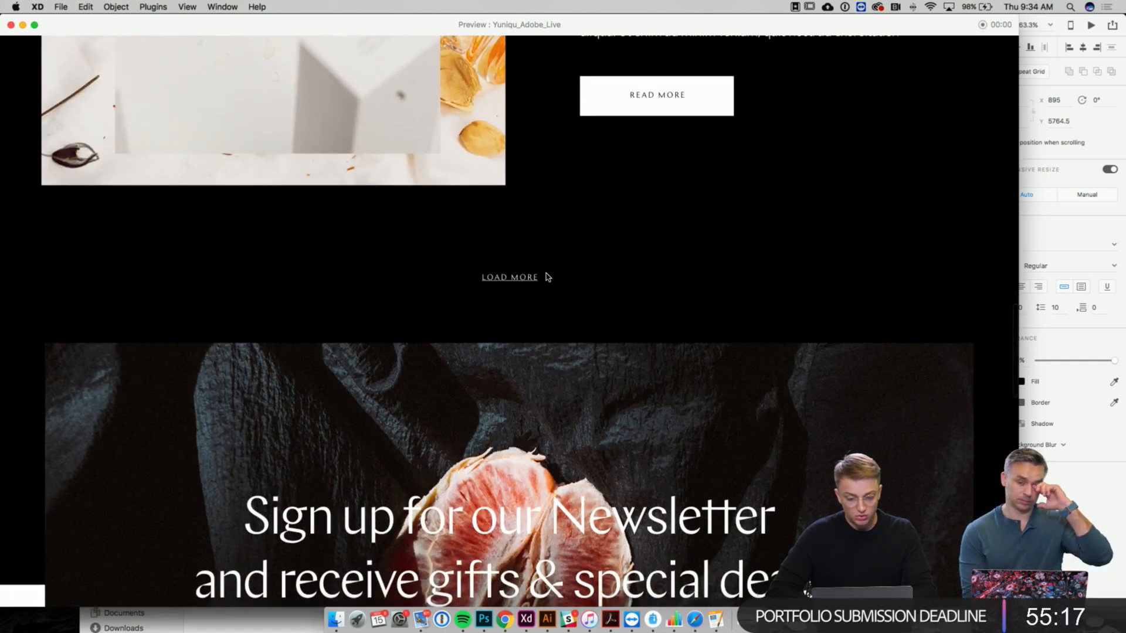
scroll(548, 277, "down", 6)
scroll(608, 339, "up", 2)
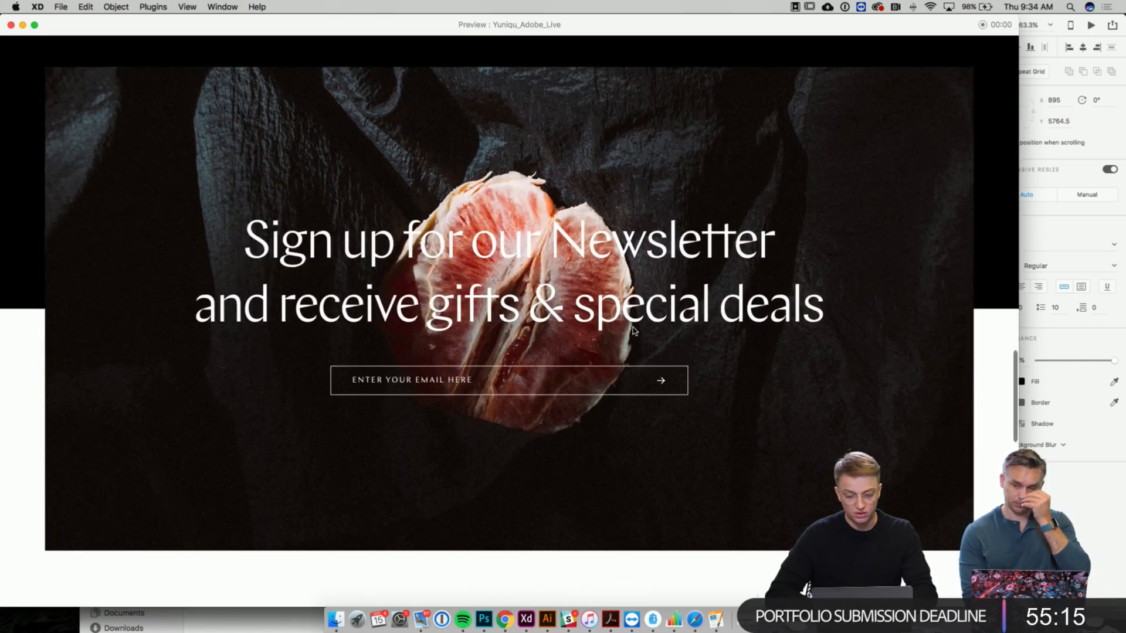
scroll(692, 321, "down", 12)
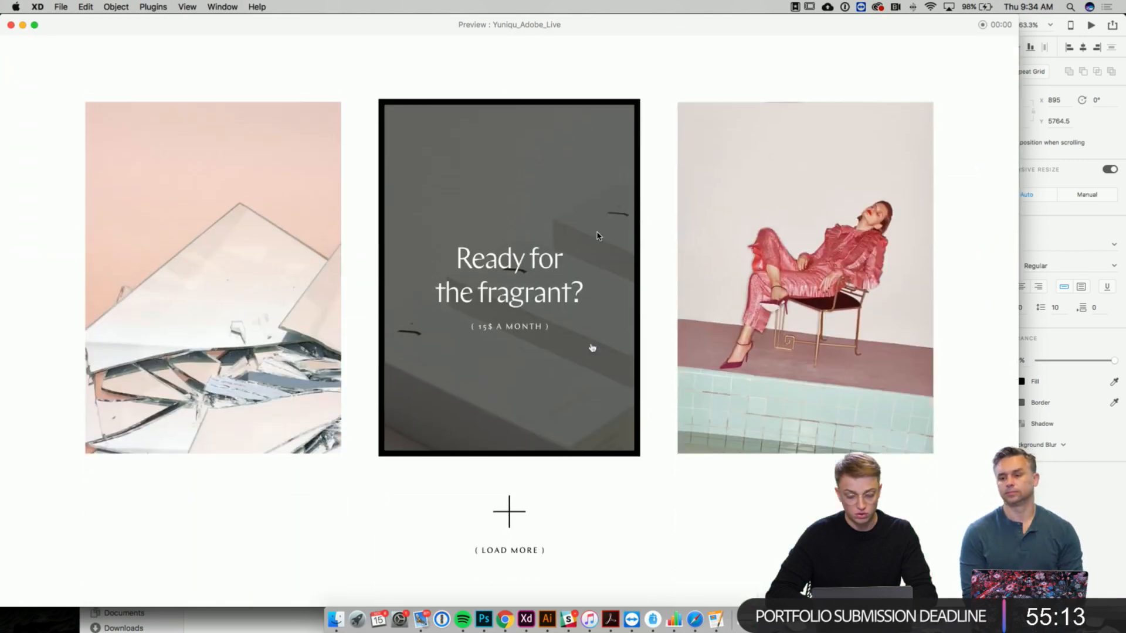
scroll(597, 236, "down", 1)
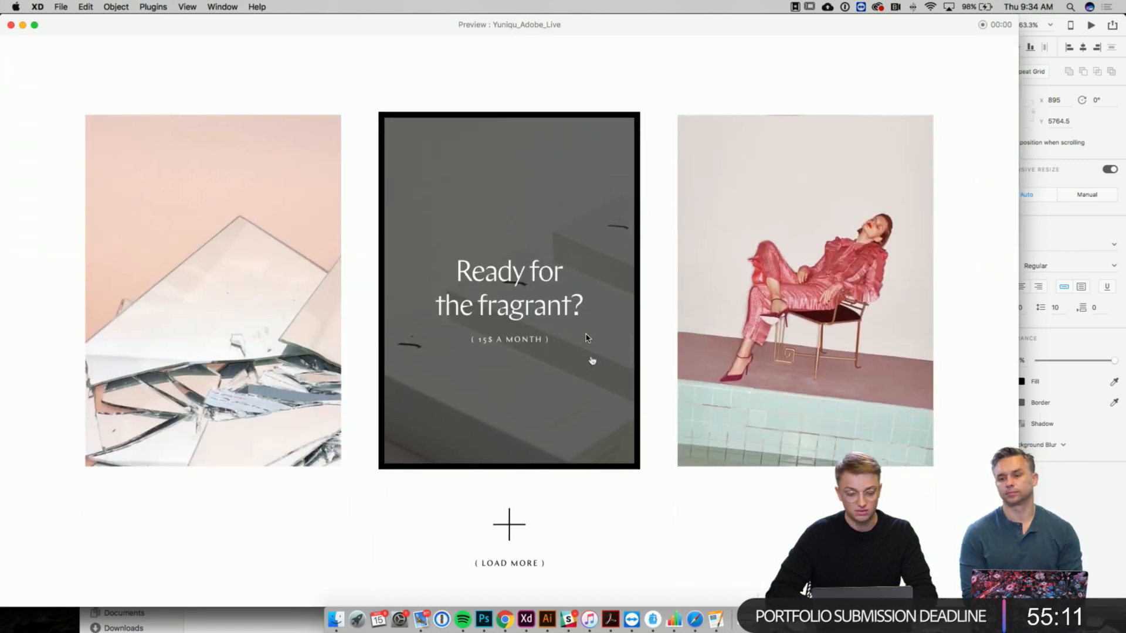
scroll(312, 245, "up", 1)
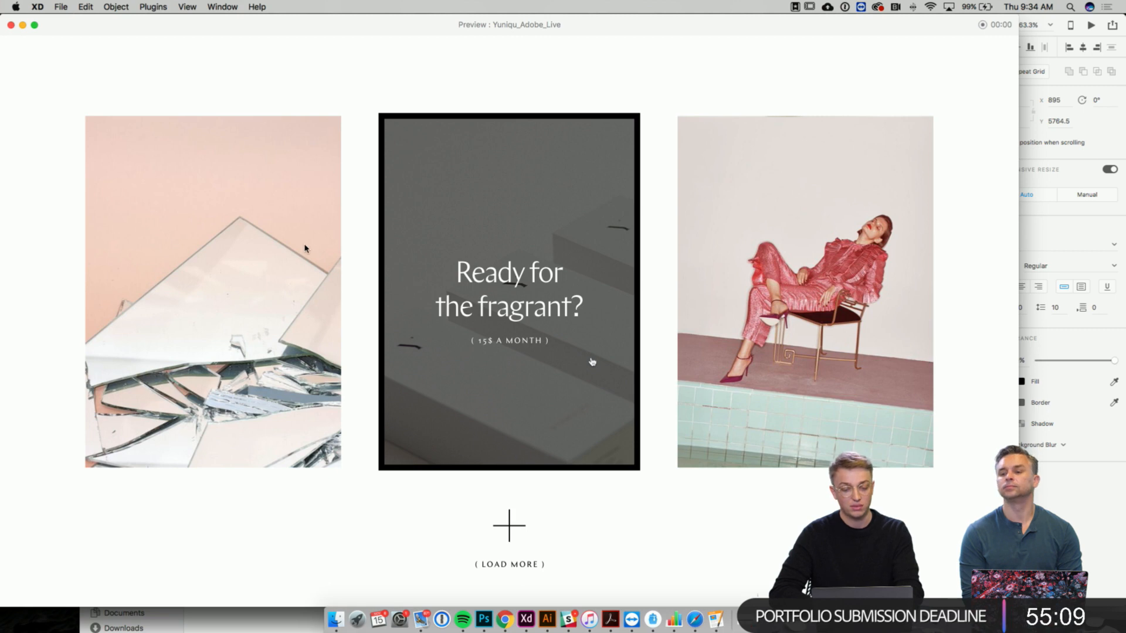
scroll(398, 264, "up", 1)
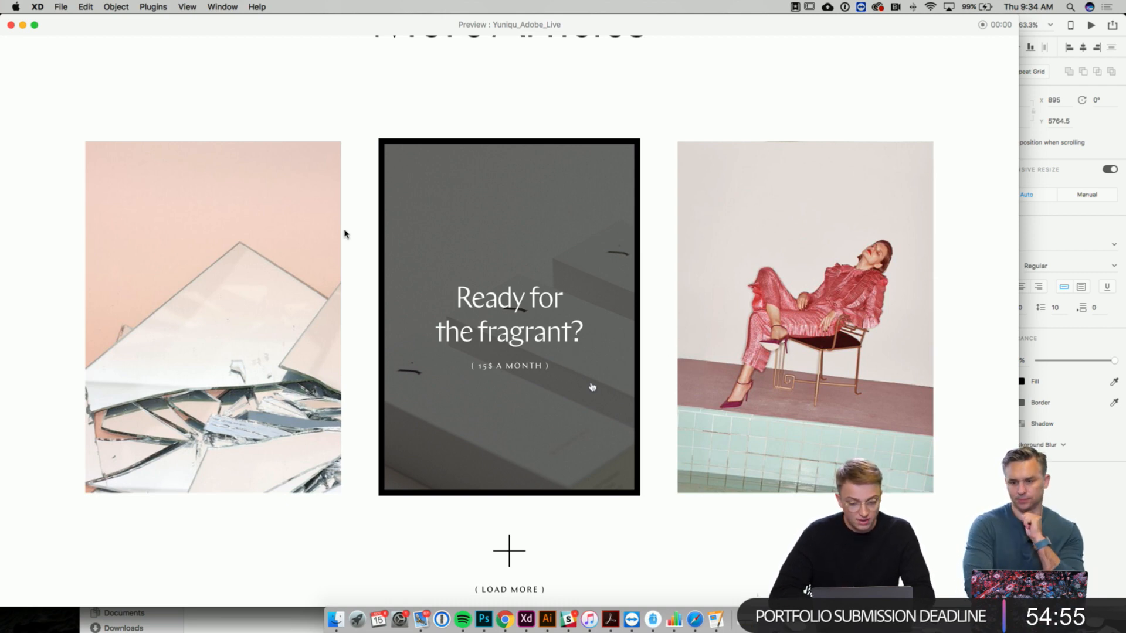
scroll(257, 285, "down", 10)
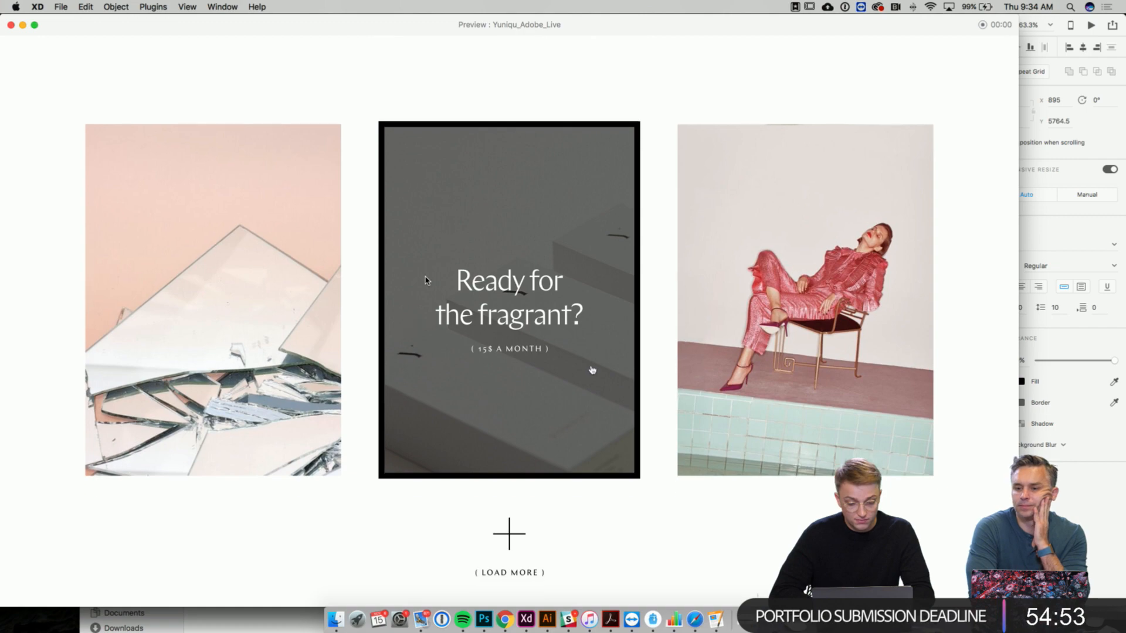
scroll(425, 280, "up", 15)
scroll(425, 281, "up", 10)
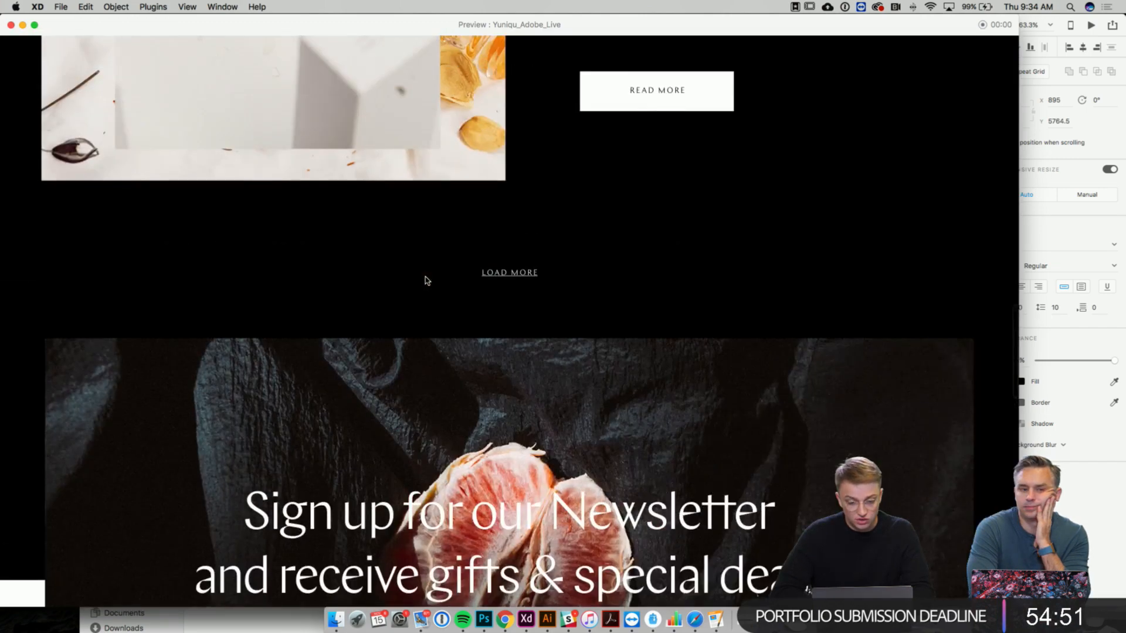
scroll(417, 318, "up", 15)
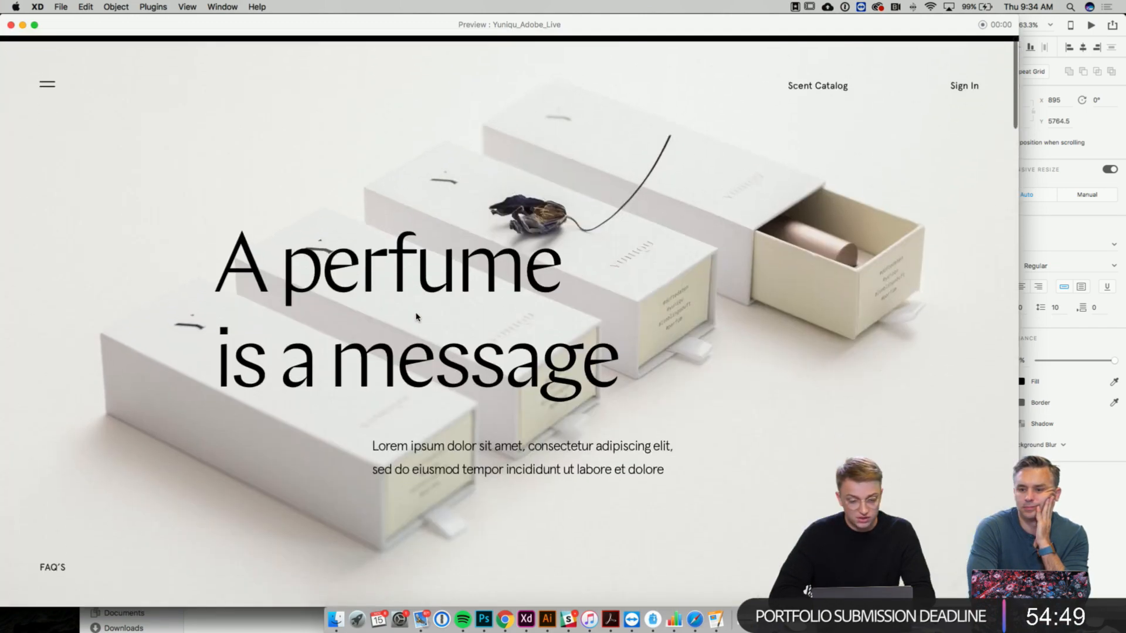
left_click(18, 25)
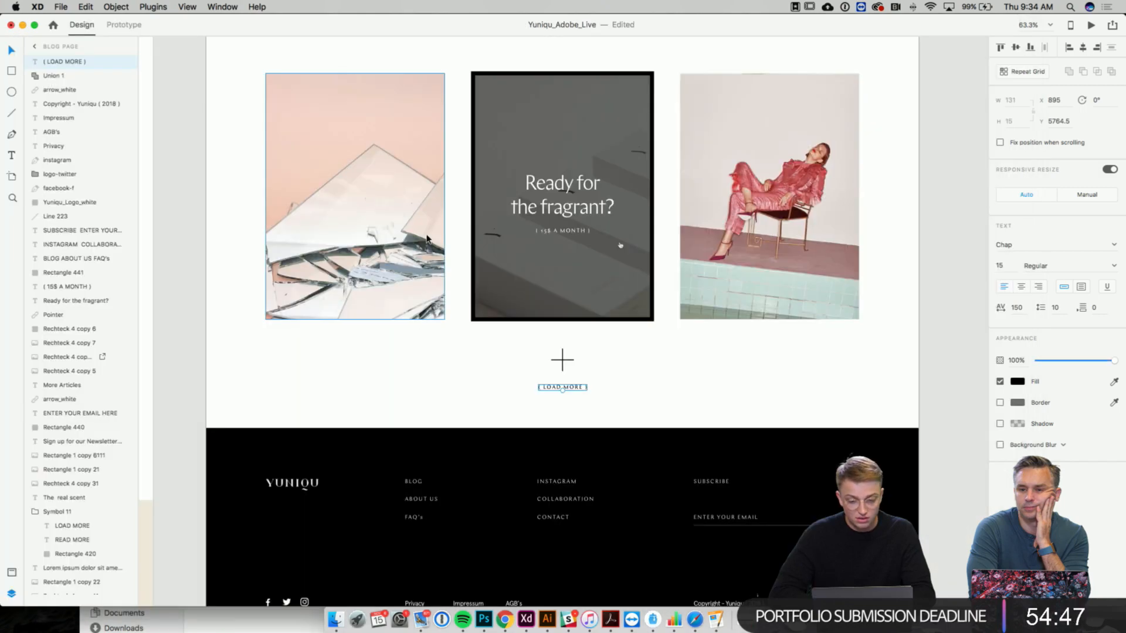
- Duplicate the whole Blog Page artboard
scroll(428, 239, "up", 15)
scroll(428, 238, "up", 5)
scroll(428, 239, "down", 3)
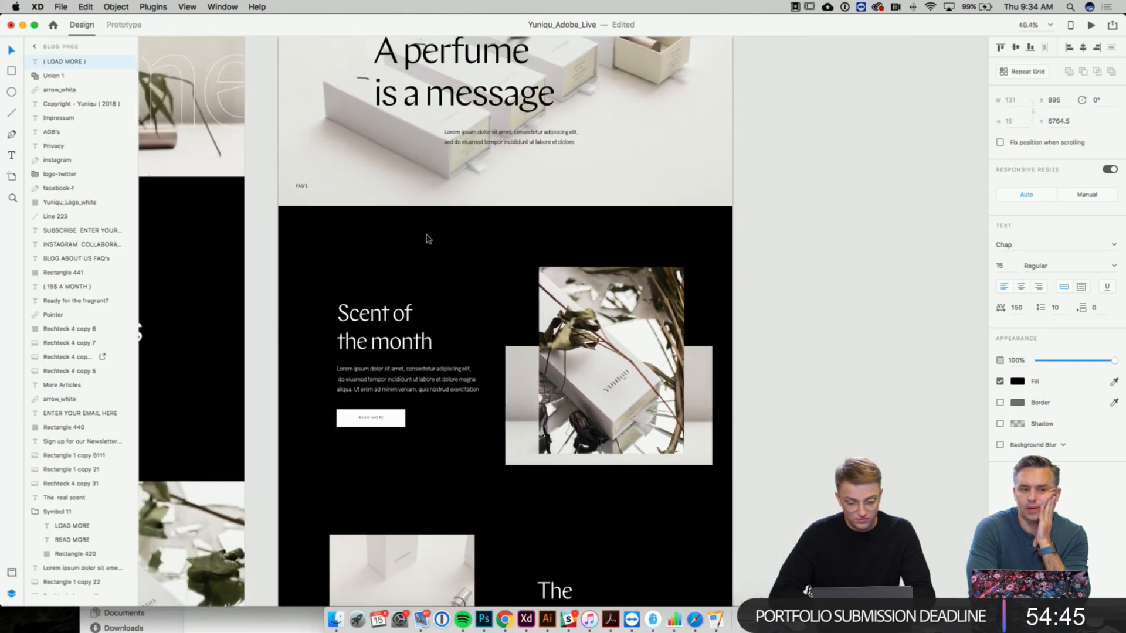
scroll(427, 238, "up", 10)
left_click(295, 263)
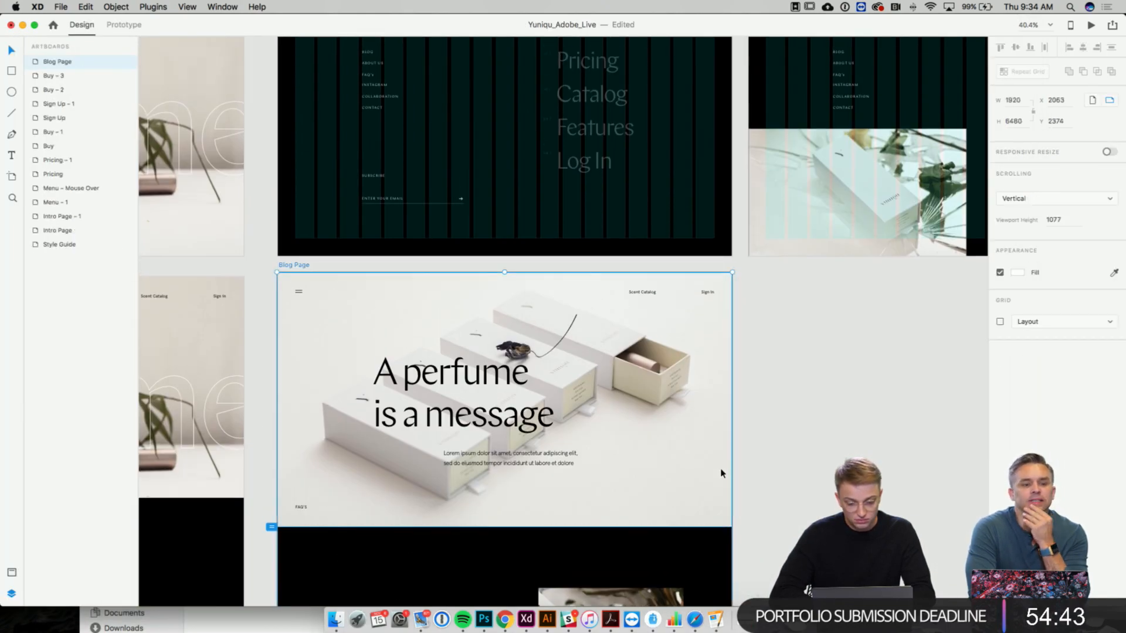
scroll(726, 472, "right", 2)
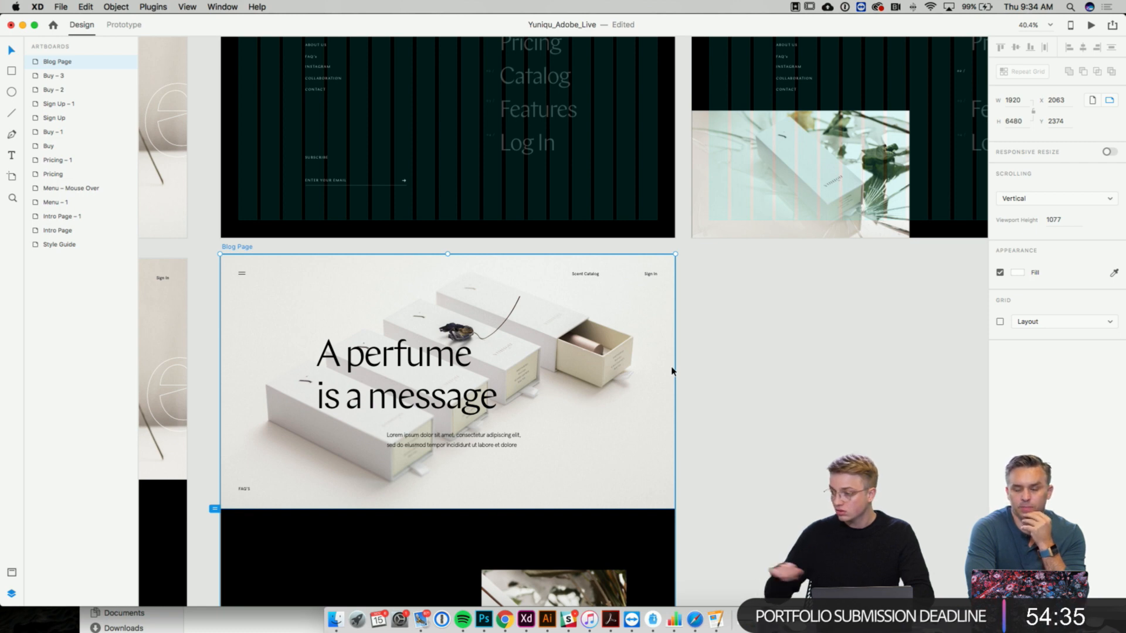
left_click(735, 331)
left_click(245, 250)
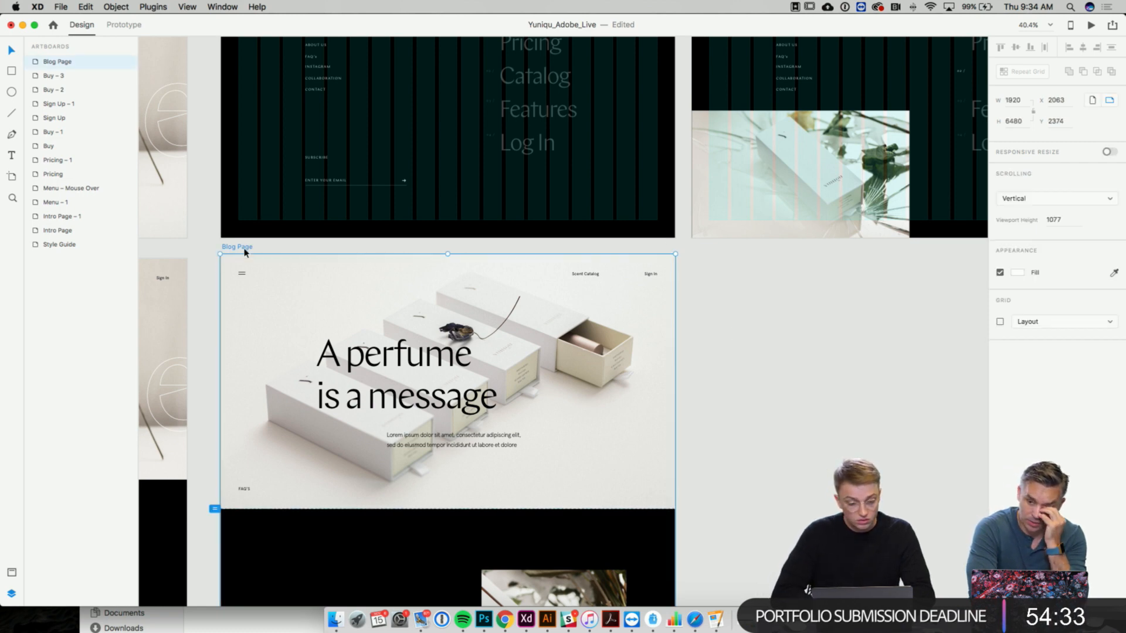
key("super+c")
key("super+v")
- Place the duplicated Blog Page artboard beside the original at X 4053, Y 2374, beneath Menu – Mouse Over
scroll(520, 368, "up", 6)
scroll(520, 367, "left", 5)
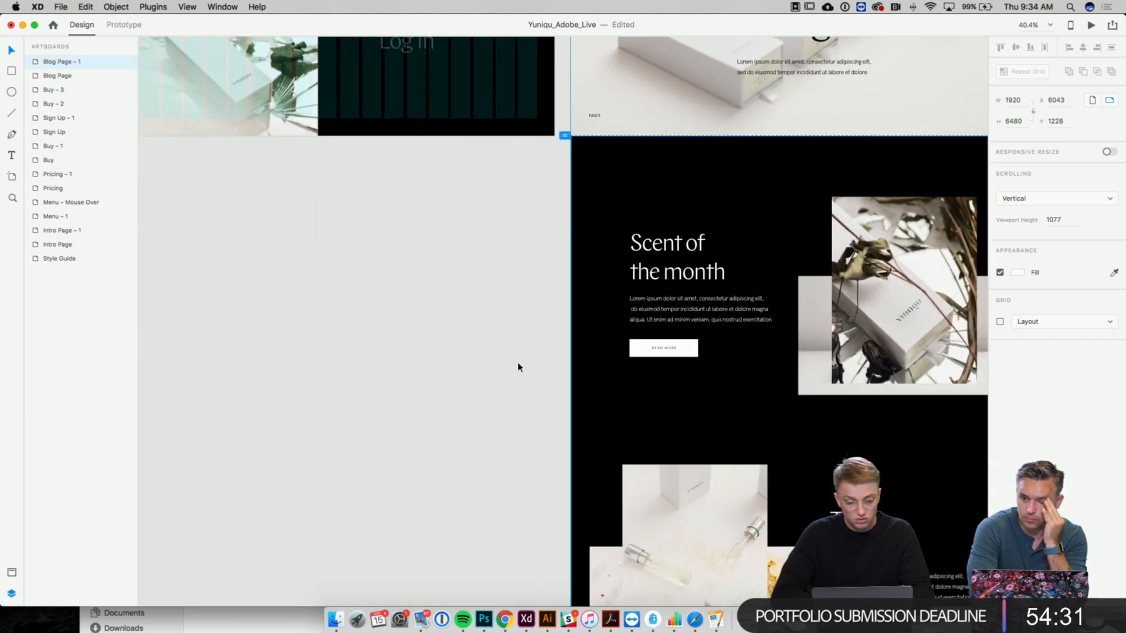
scroll(519, 368, "down", 5)
left_click_drag(572, 106, 326, 254)
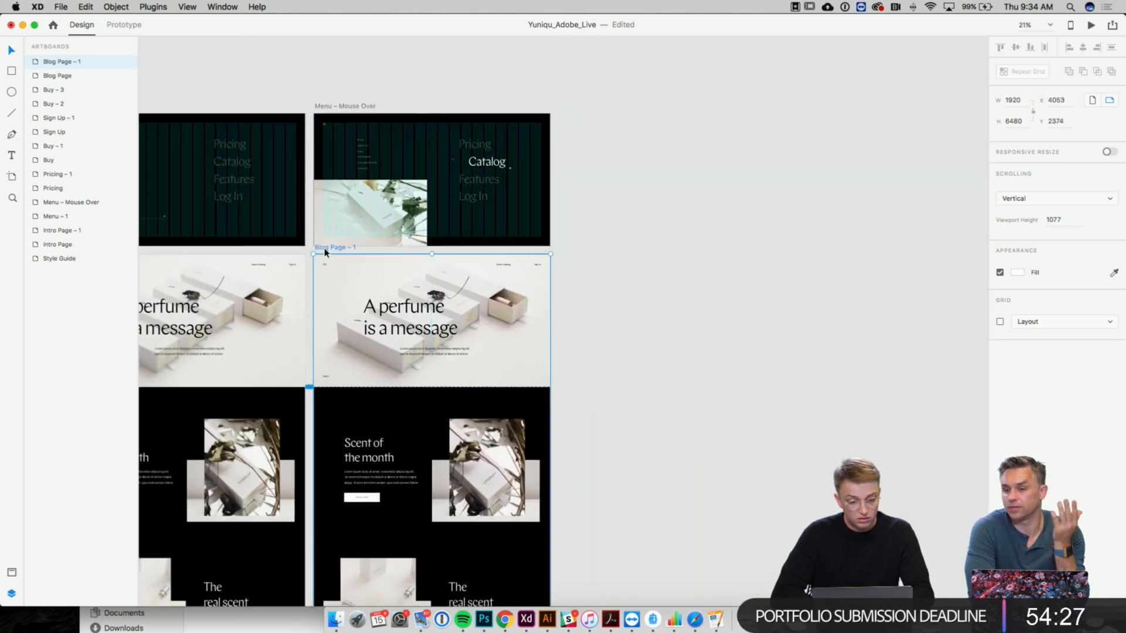
- Move the Menu – 1 and Menu – Mouse Over artboards together below the page with the white footer, placing Menu – 1 at X 0, Y 12482
scroll(325, 252, "up", 2)
scroll(325, 252, "left", 4)
scroll(325, 253, "up", 1)
left_click(275, 149)
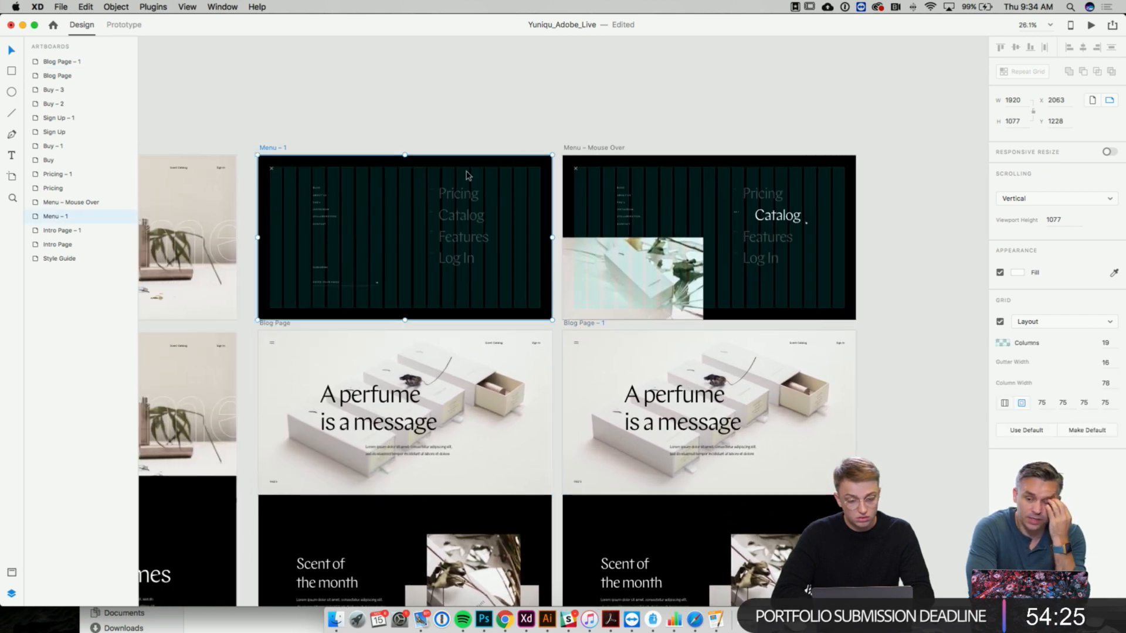
left_click(574, 149, "shift")
scroll(574, 149, "up", 3)
scroll(573, 149, "left", 4)
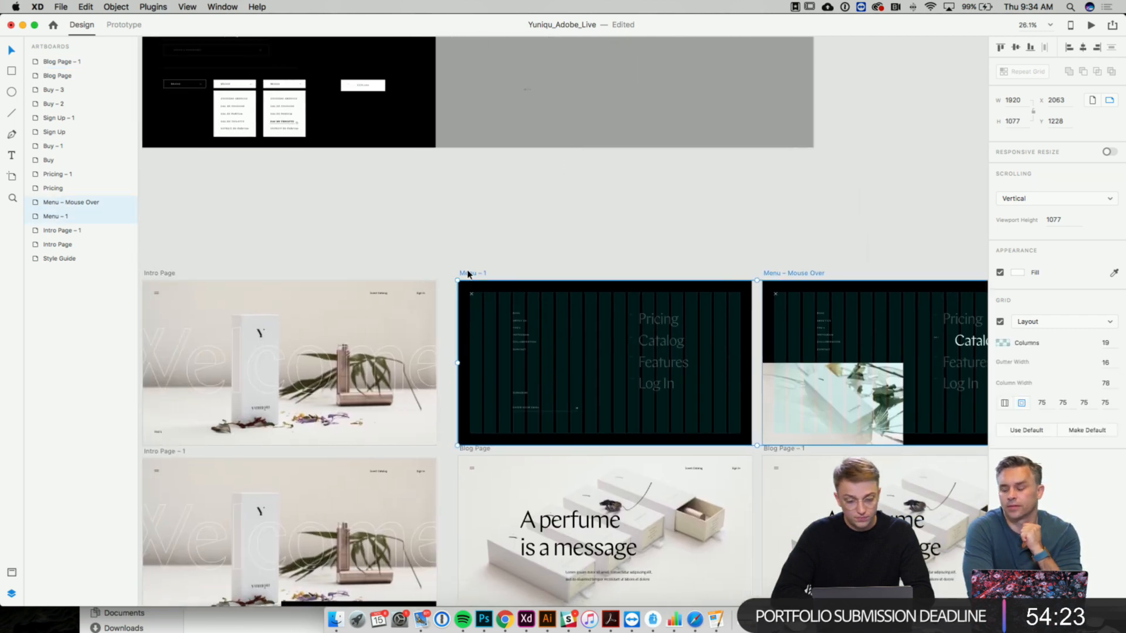
left_click_drag(467, 274, 359, 387)
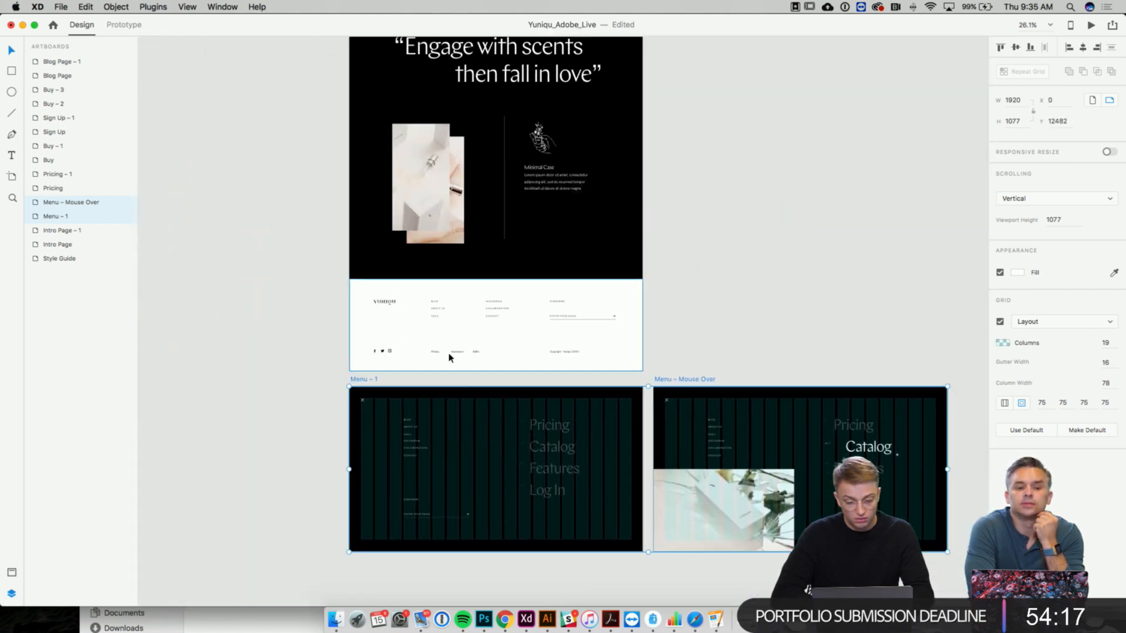
left_click(659, 302)
- Delete the perfume box background image from the hero of the duplicated Blog Page artboard
scroll(660, 302, "up", 15)
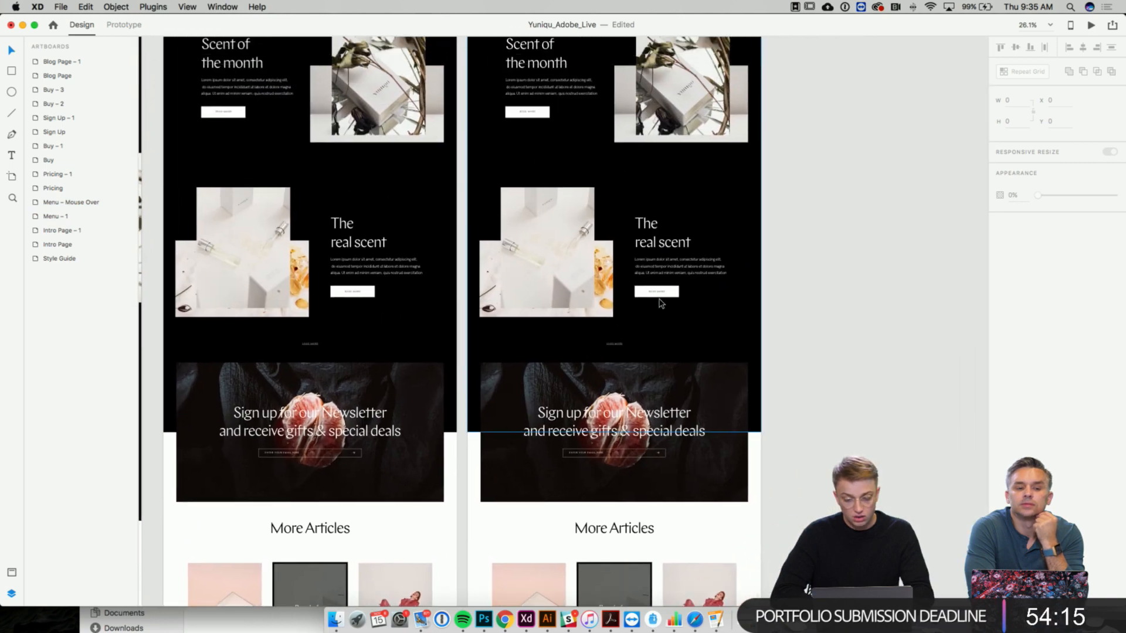
scroll(661, 303, "up", 10)
scroll(595, 163, "up", 5)
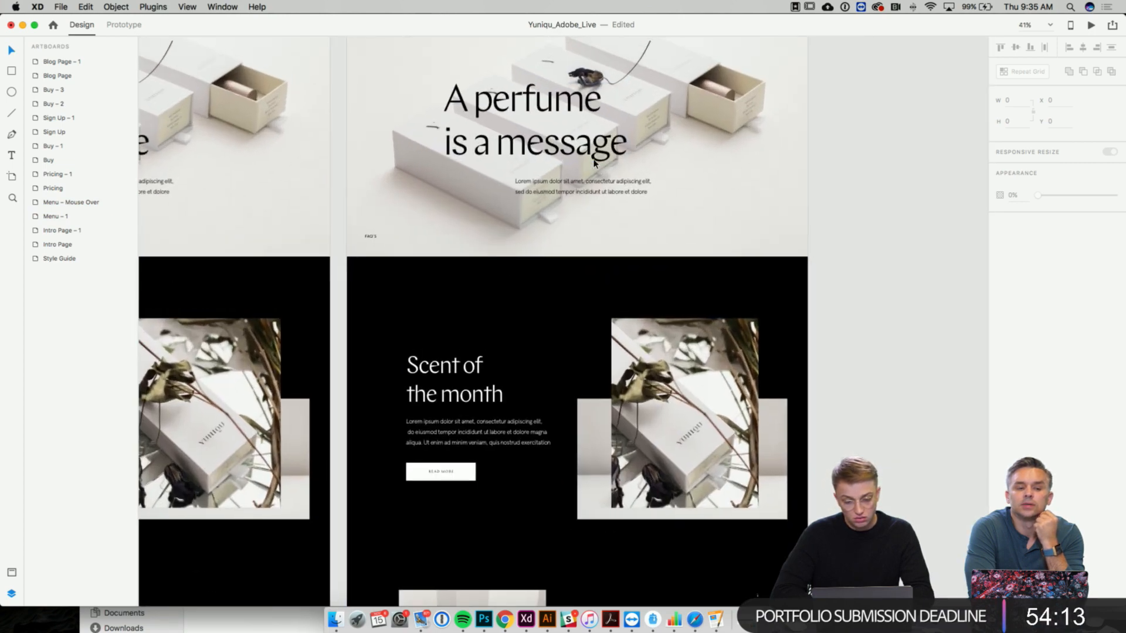
scroll(594, 163, "up", 3)
left_click(470, 113)
key("Delete")
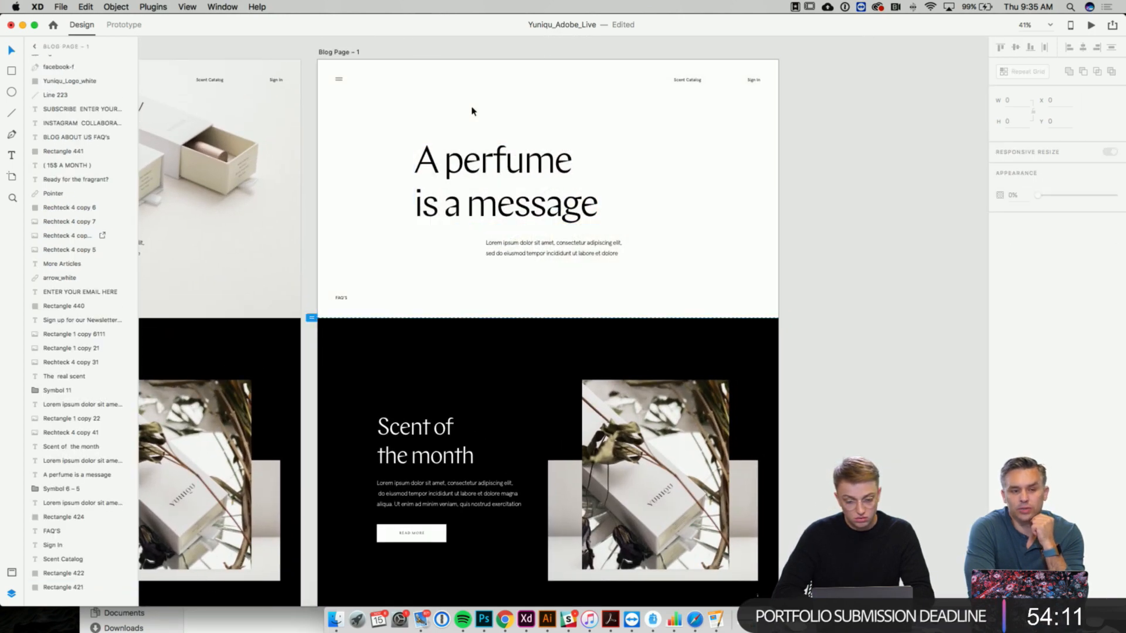
- Delete the "A perfume is a message" headline and its paragraph from the hero of the duplicated Blog Page artboard
left_click(471, 166)
key("Delete")
left_click(516, 246)
key("Delete")
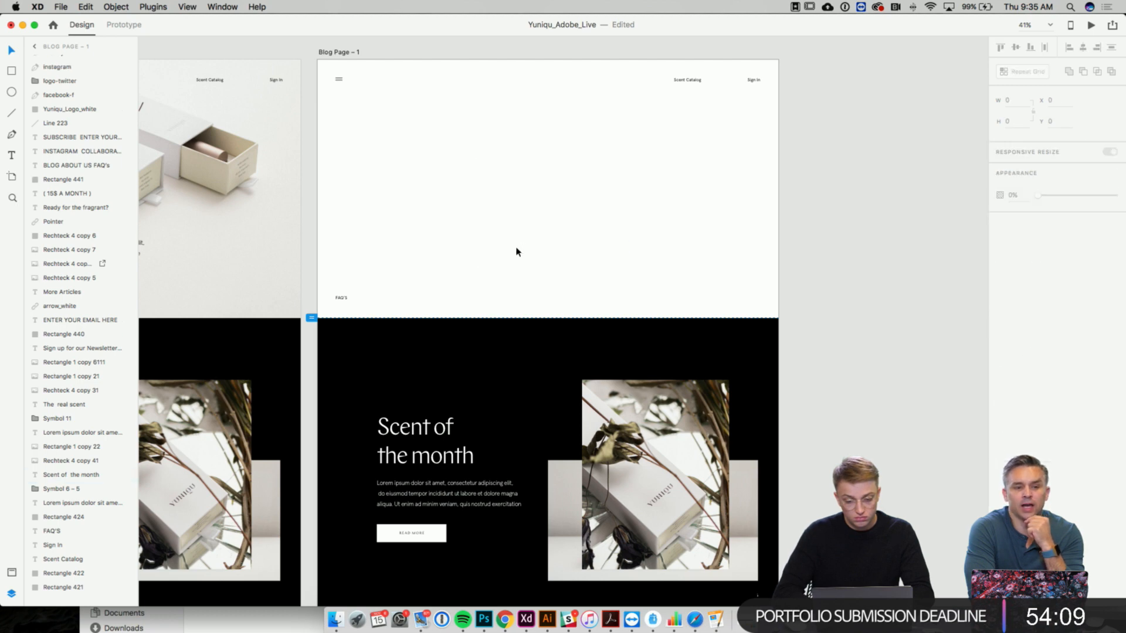
- Move the white "Scent of the month" heading from the black section into the emptied hero and fill it black
left_click_drag(446, 422, 467, 171)
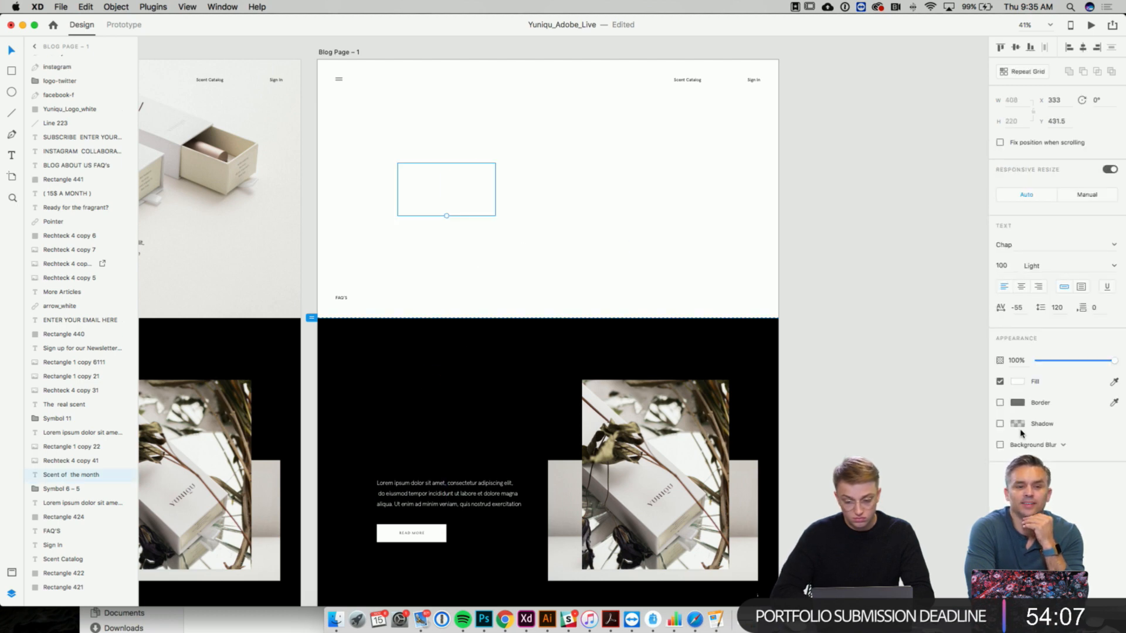
left_click(1016, 382)
left_click_drag(888, 360, 874, 407)
left_click(556, 281)
- Enlarge the hero heading to about font size 233 and try to set its font size to 600
left_click(474, 210)
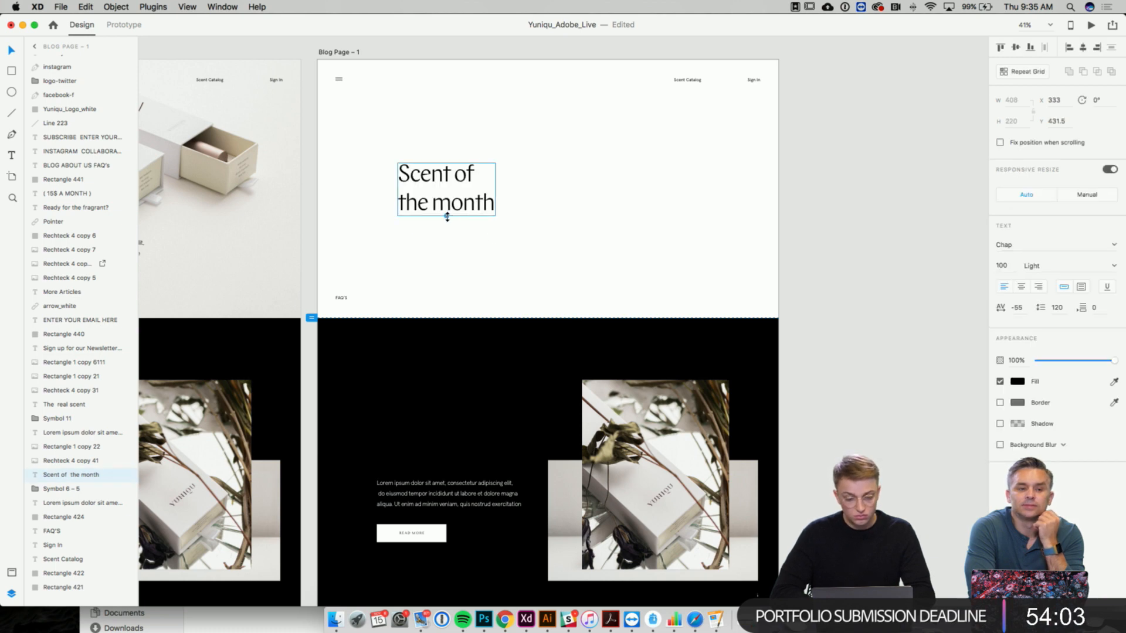
left_click_drag(447, 218, 520, 258)
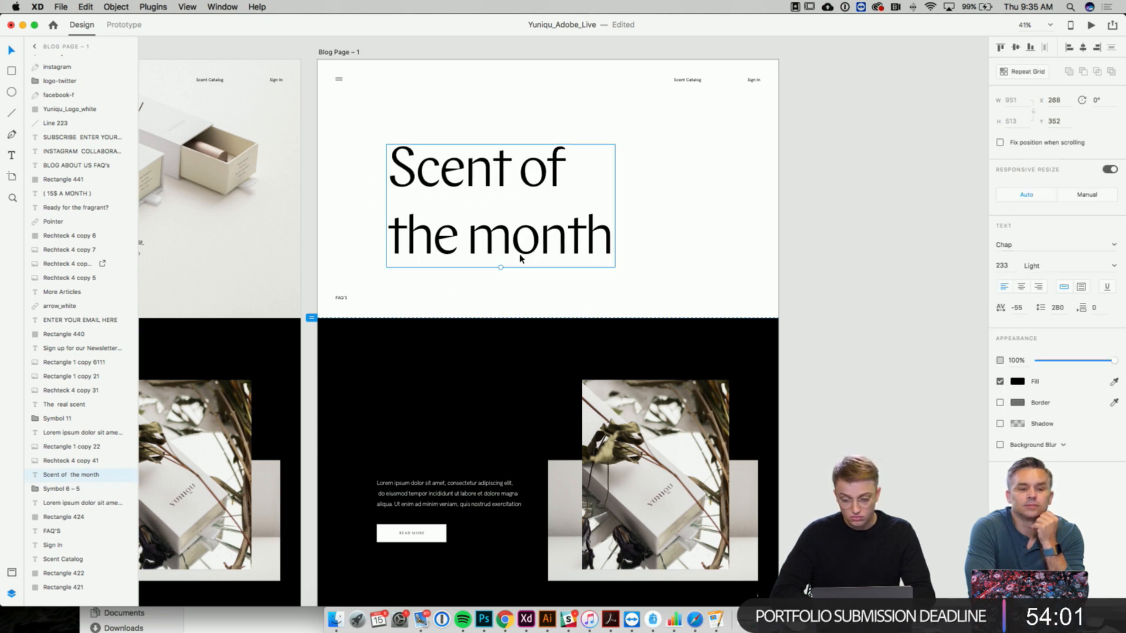
double_click(521, 258)
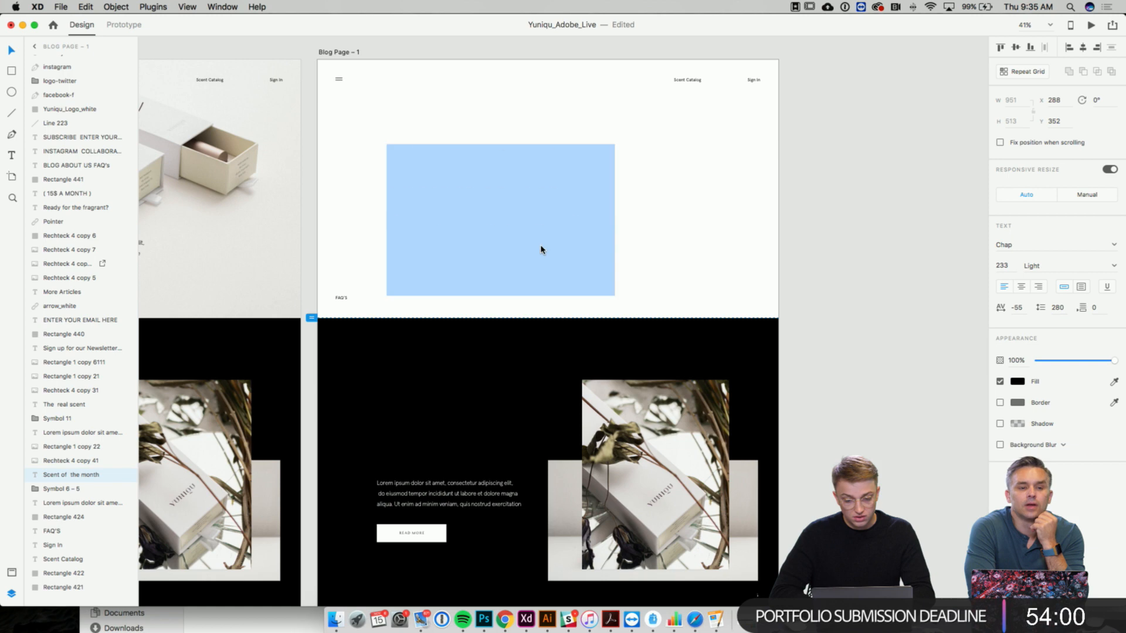
left_click(1000, 266)
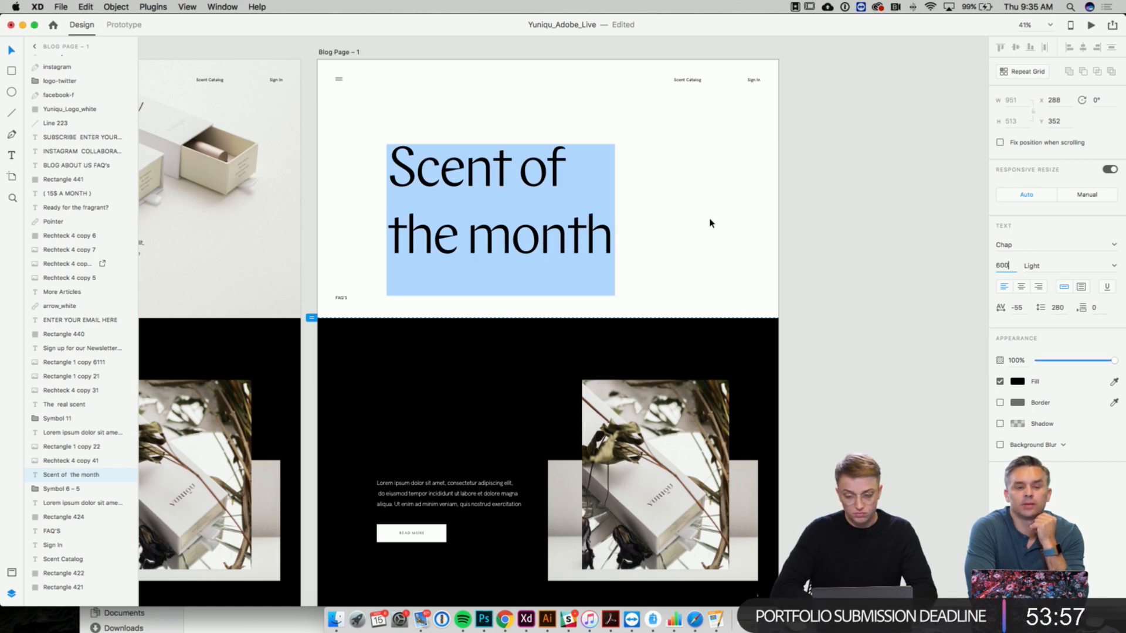
key("Escape")
double_click(505, 255)
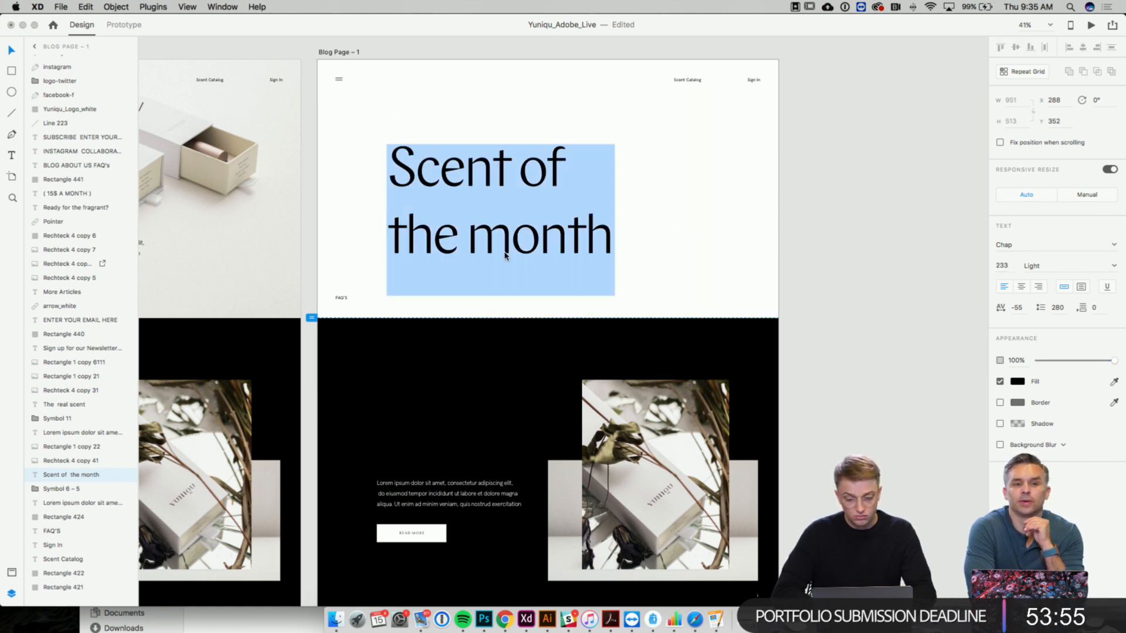
left_click(578, 264)
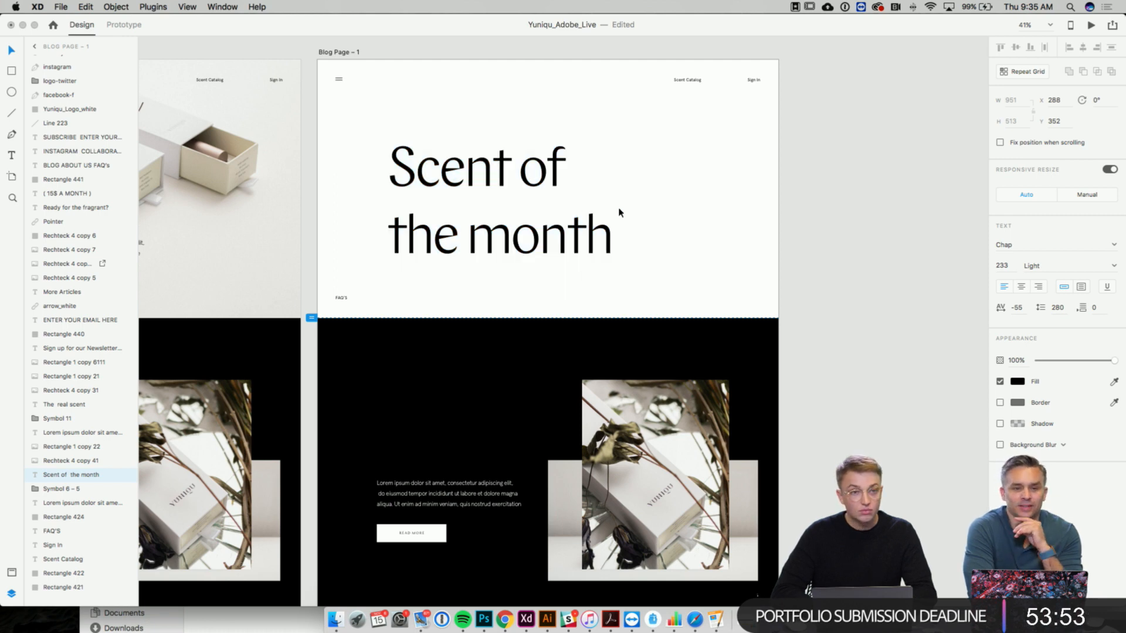
key("Escape")
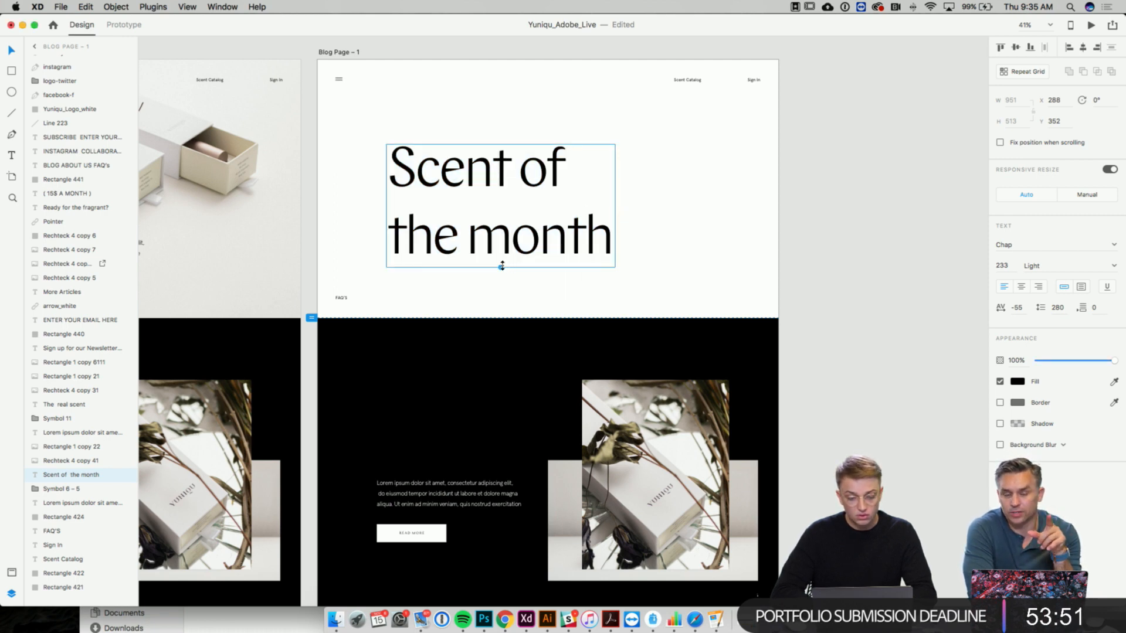
- Enlarge the hero heading to font size 600 and join its two lines into a single line, "Scent of the month"
left_click_drag(502, 266, 498, 464)
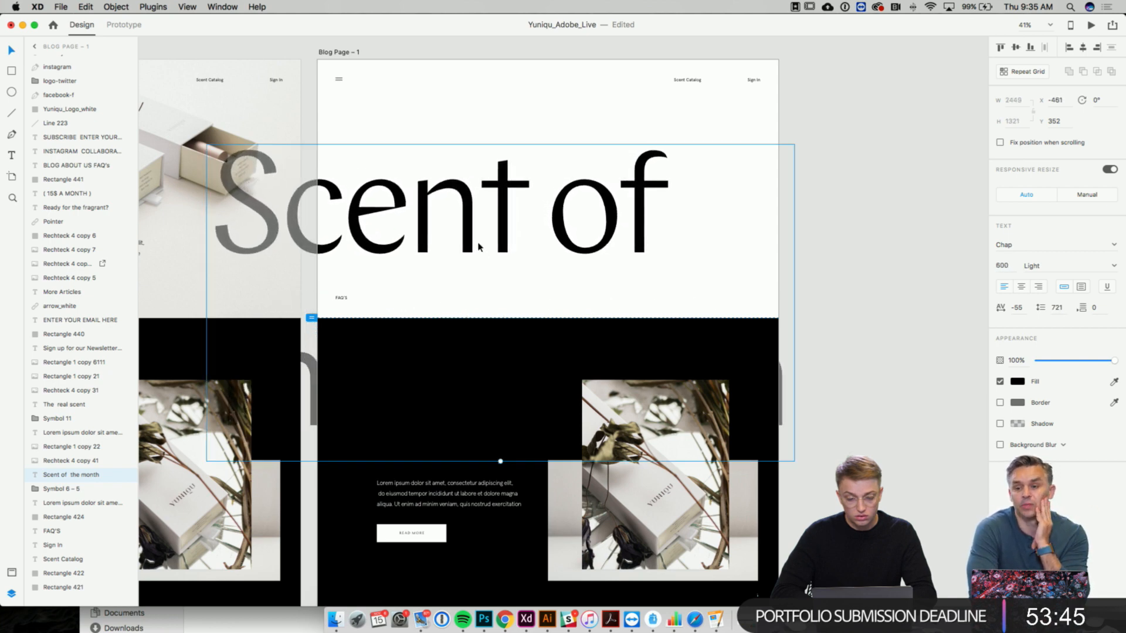
left_click_drag(479, 246, 562, 234)
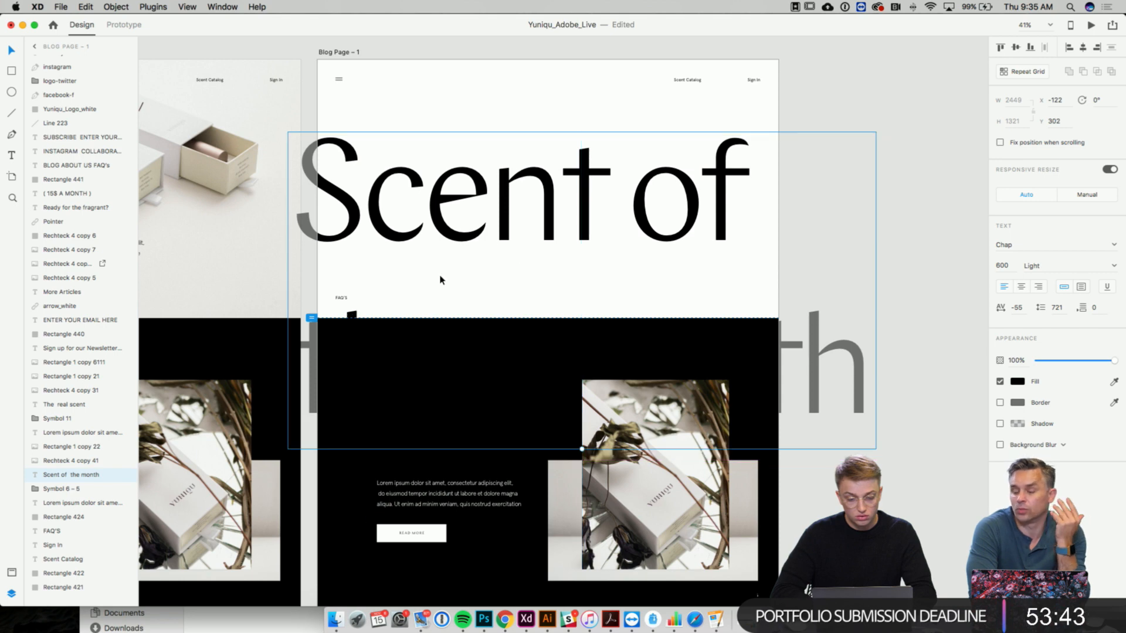
double_click(616, 228)
left_click(616, 228)
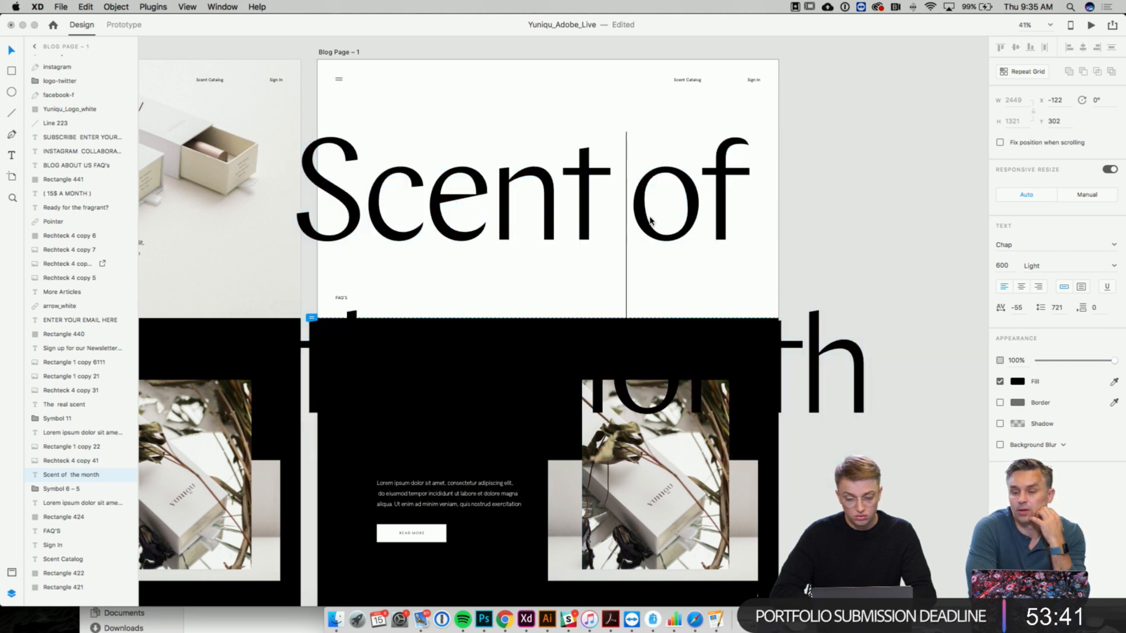
key("BackSpace")
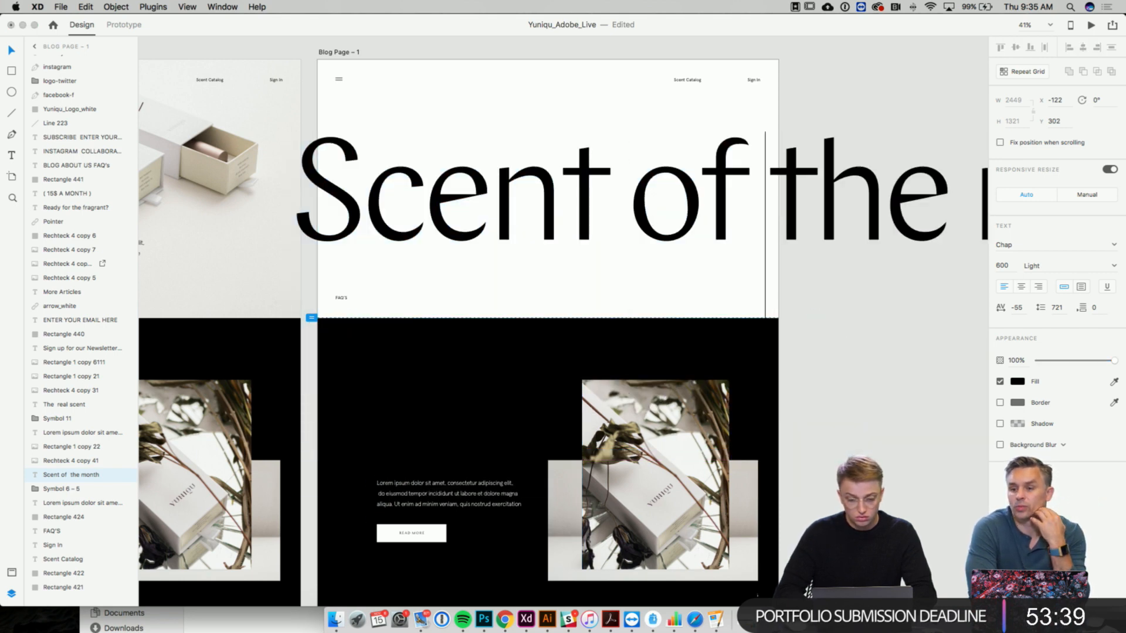
key("Escape")
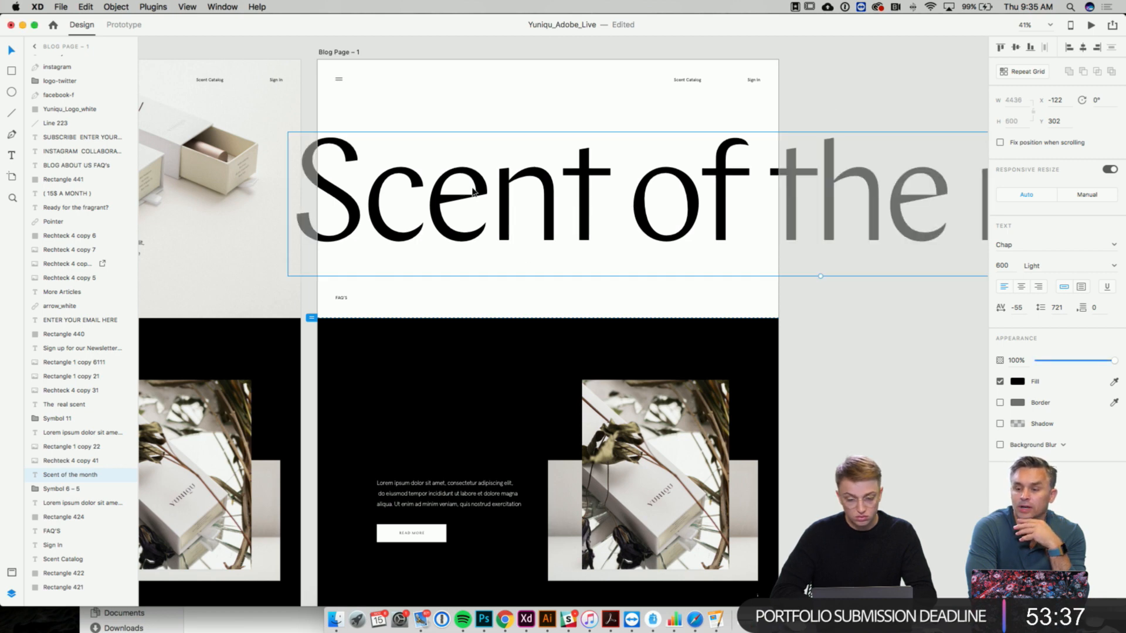
left_click_drag(473, 191, 471, 188)
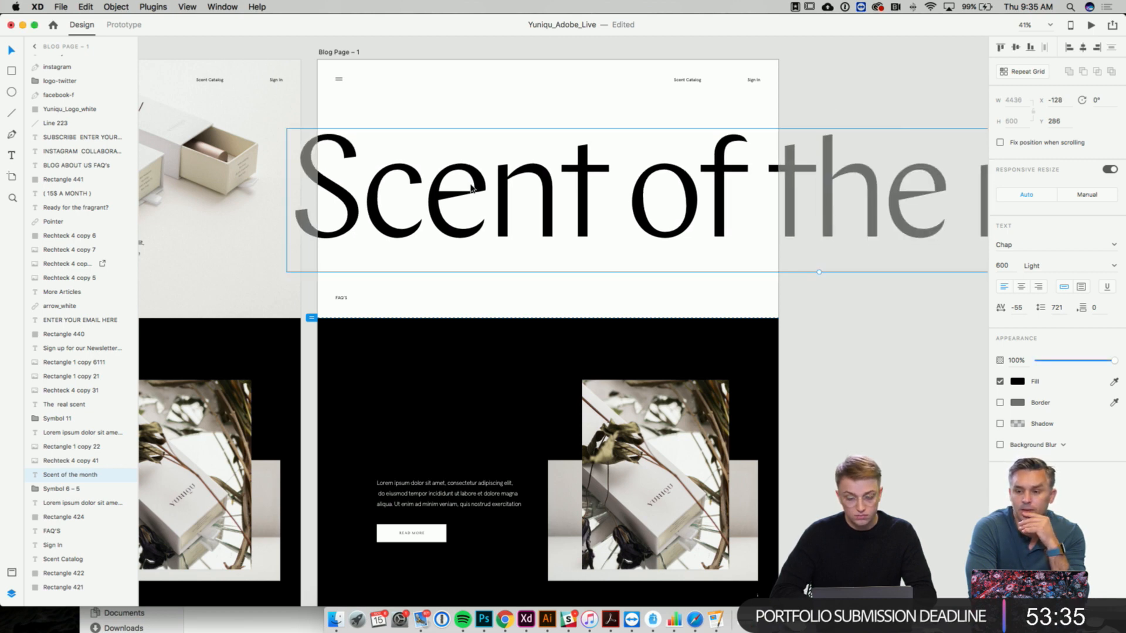
- Delete the FAQ'S, Scent Catalog and Sign In labels from the hero of the duplicated artboard
left_click(342, 297)
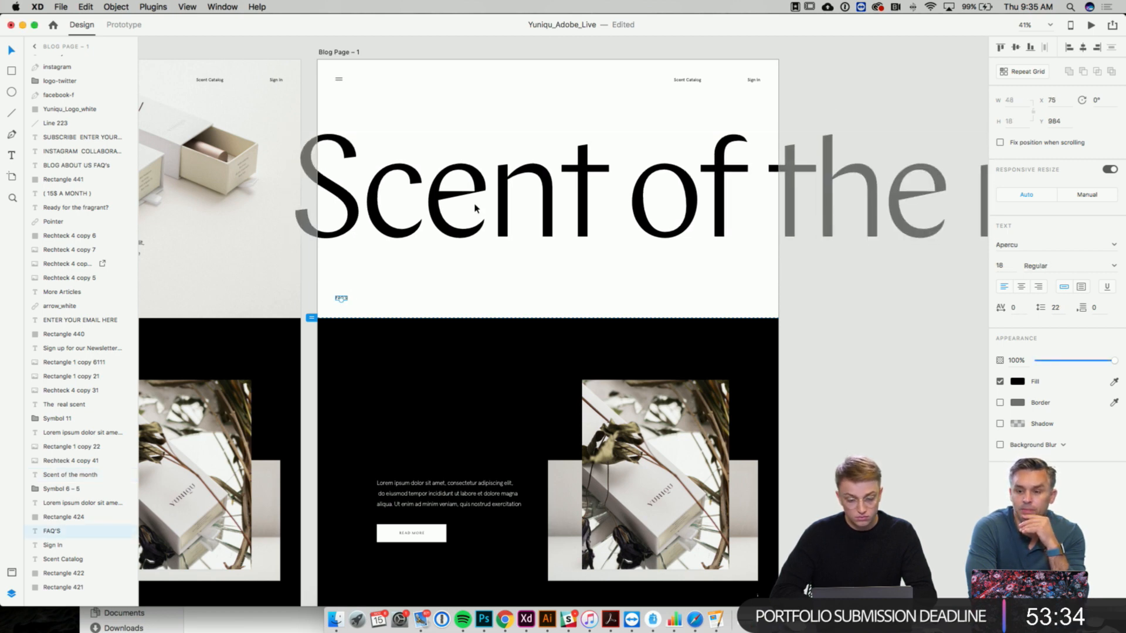
left_click(749, 83)
- Shift the oversized "Scent of the month" heading to X -175, Y 263 so it bleeds off both artboard edges
left_click_drag(634, 170, 623, 167)
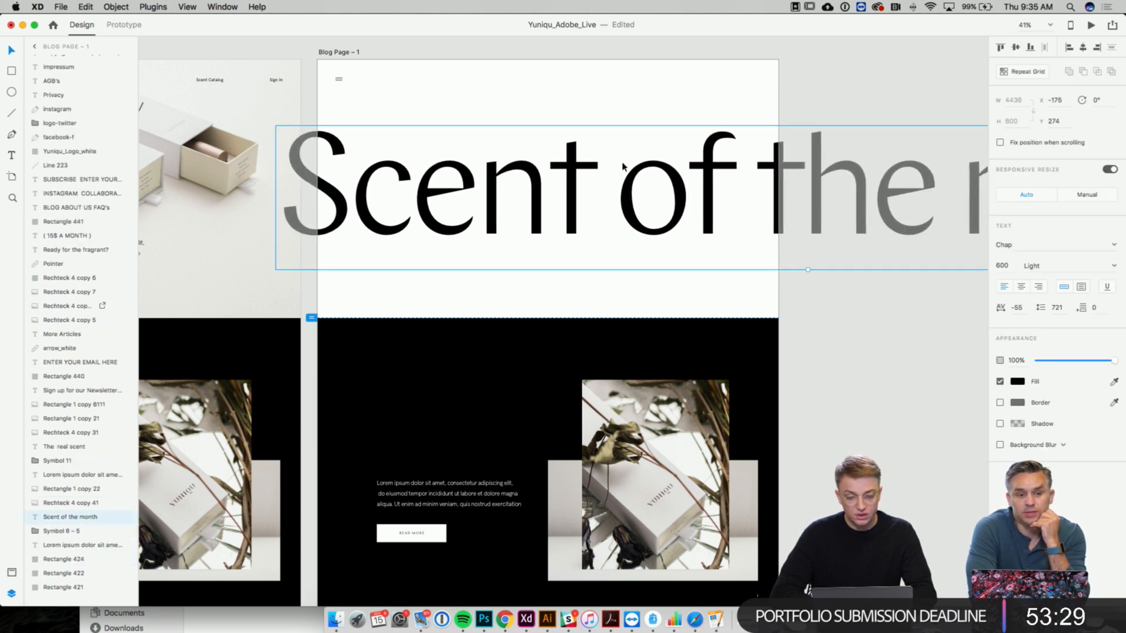
left_click(647, 53)
scroll(636, 92, "up", 1)
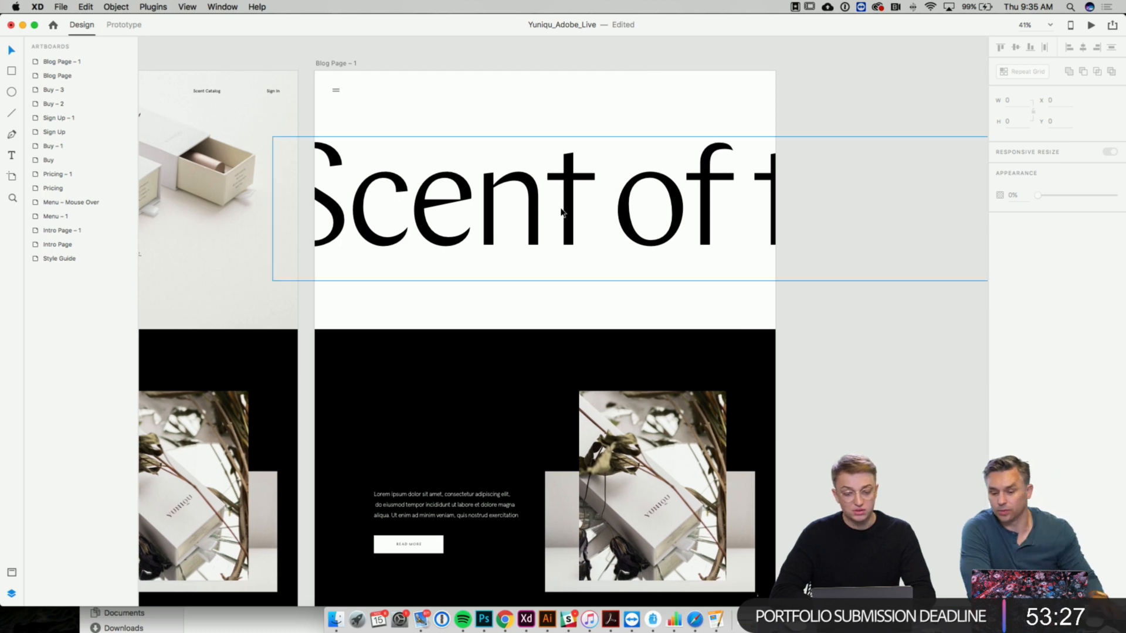
left_click_drag(561, 209, 561, 206)
scroll(562, 207, "down", 1)
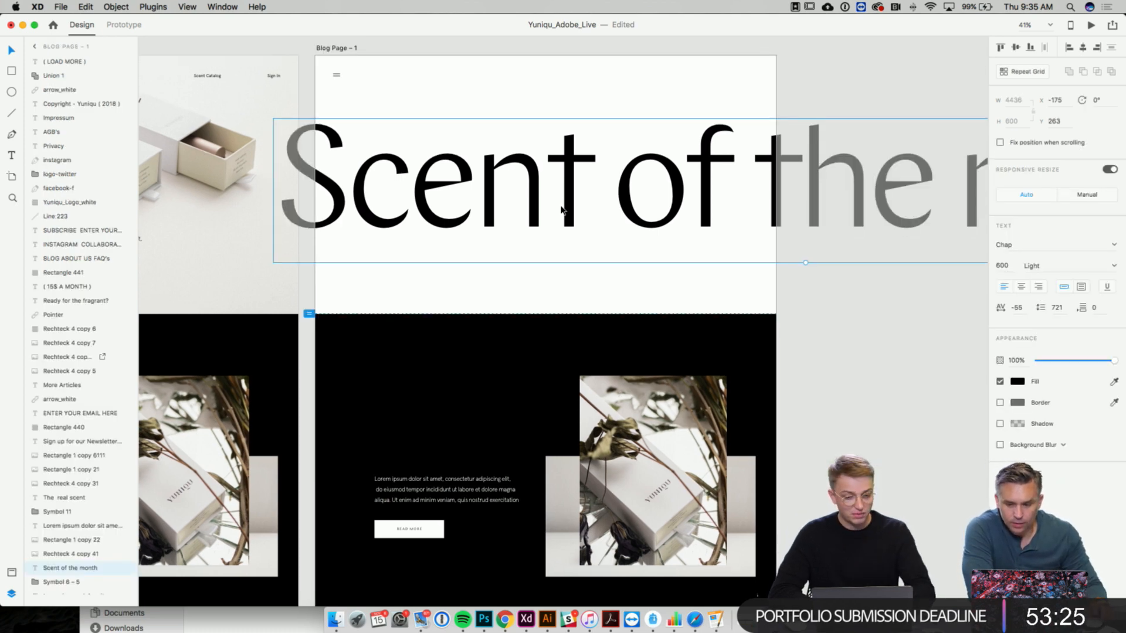
- Delete both overlapping images, the paragraph and the READ MORE button from the black section below the hero
left_click(599, 276)
scroll(598, 281, "down", 3)
left_click(560, 381)
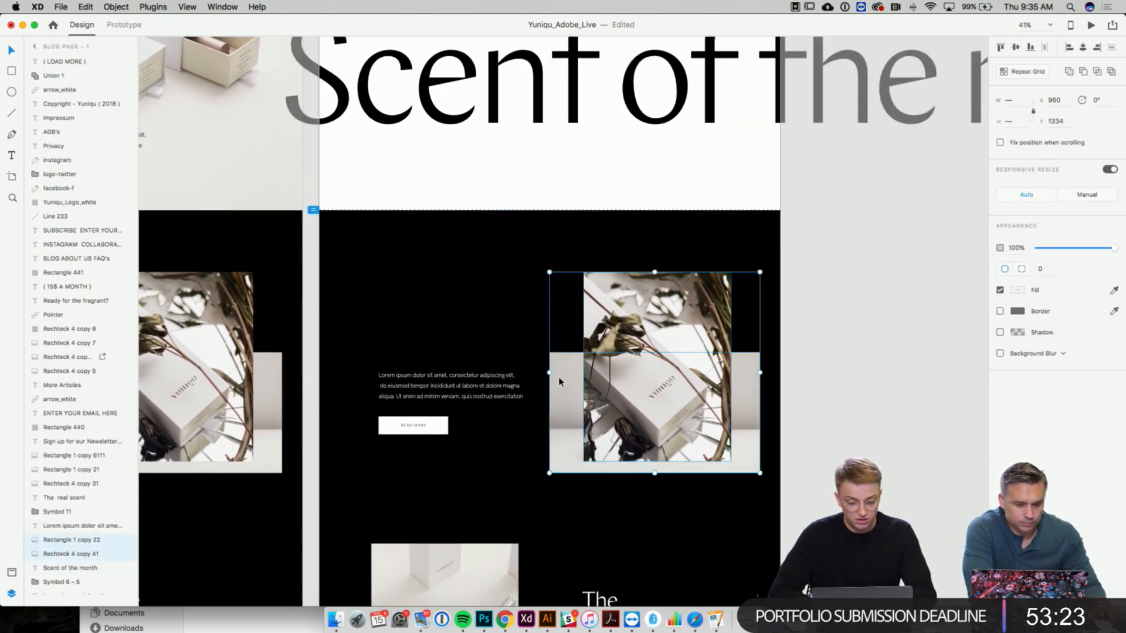
key("Delete")
left_click(515, 394)
left_click(447, 426, "shift")
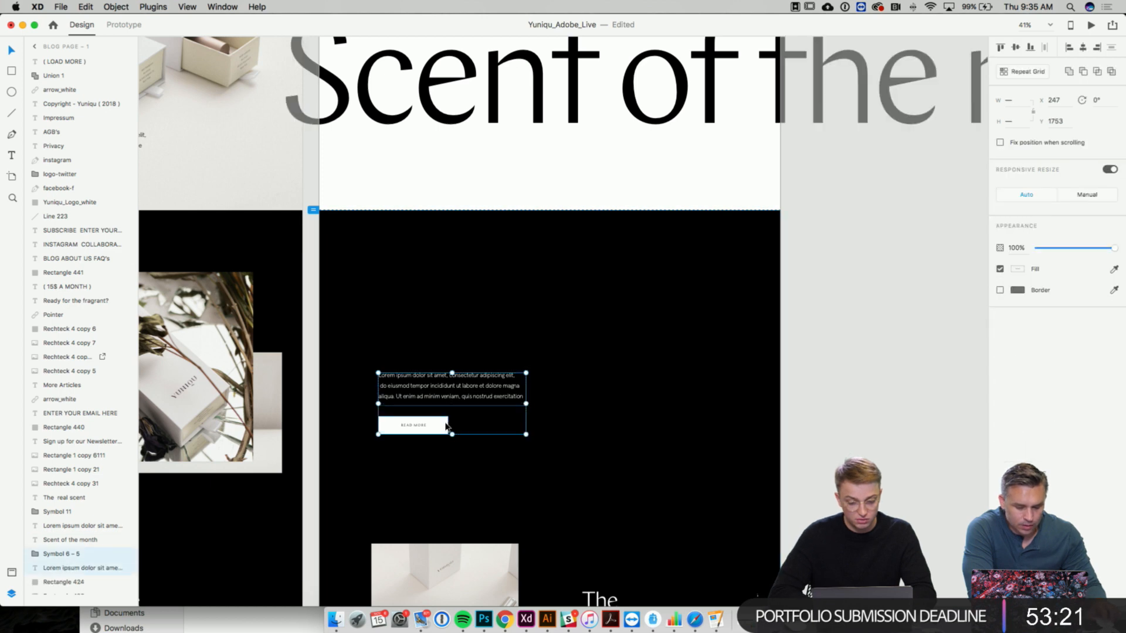
key("Delete")
left_click(414, 426)
key("Delete")
- Delete the black section background along with the "The real scent" and newsletter sign-up content of the duplicated artboard
scroll(415, 428, "down", 1)
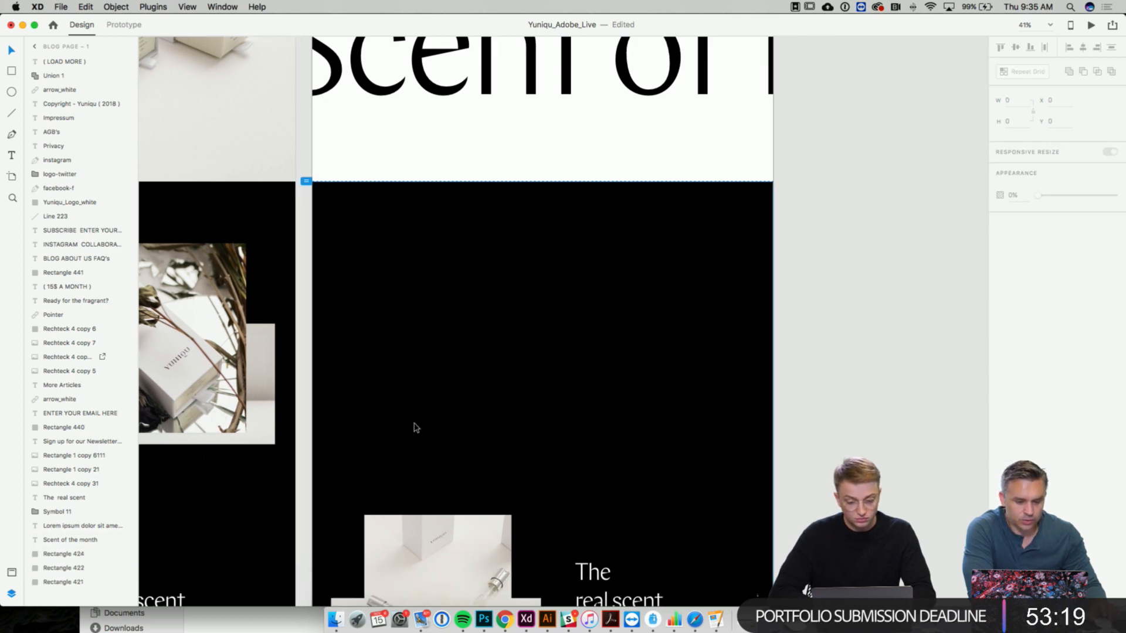
left_click(415, 428)
key("Delete")
scroll(415, 427, "down", 5)
left_click_drag(395, 425, 521, 603)
key("Delete")
scroll(522, 602, "down", 3)
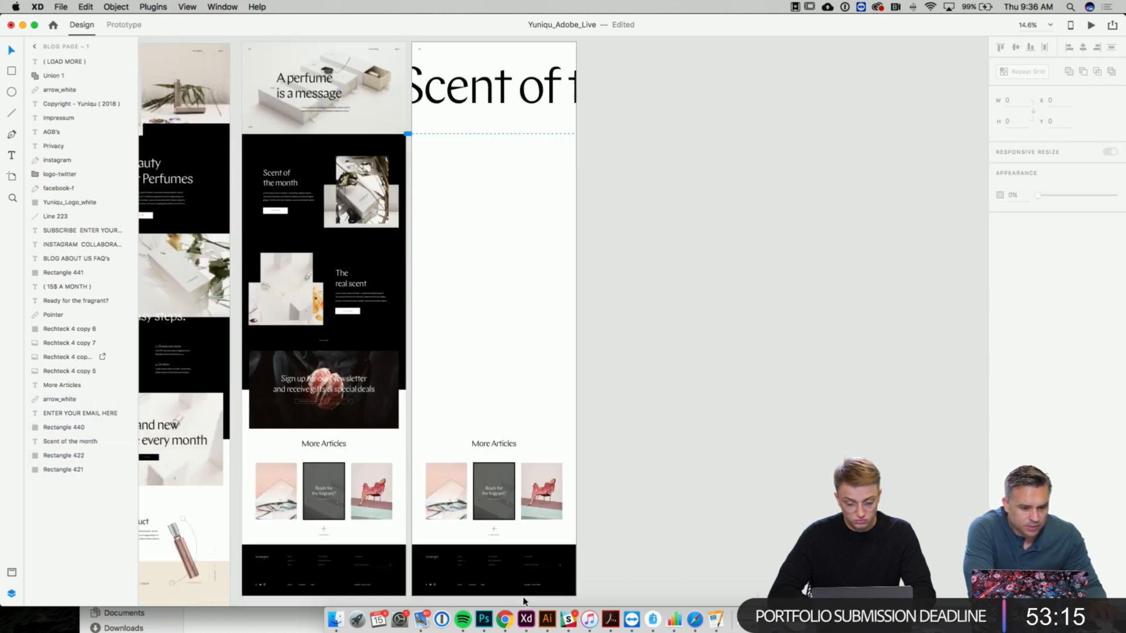
- Delete the More Articles section and the black footer from the lower part of the duplicated artboard
scroll(524, 601, "down", 1)
left_click_drag(431, 408, 572, 580)
key("Delete")
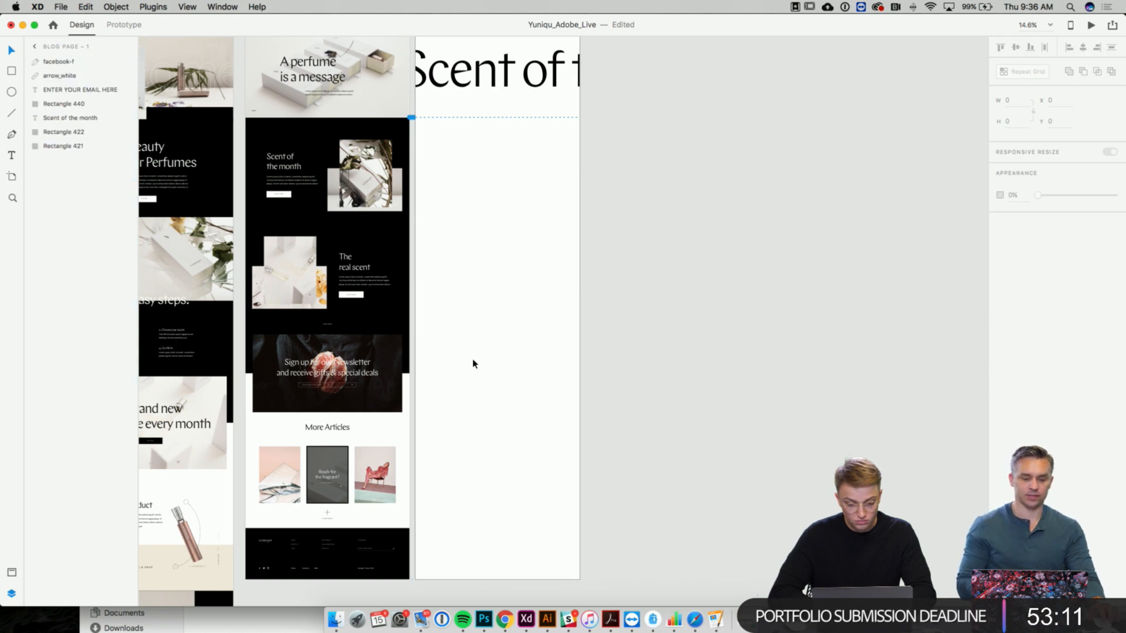
scroll(473, 477, "up", 10)
left_click(435, 452)
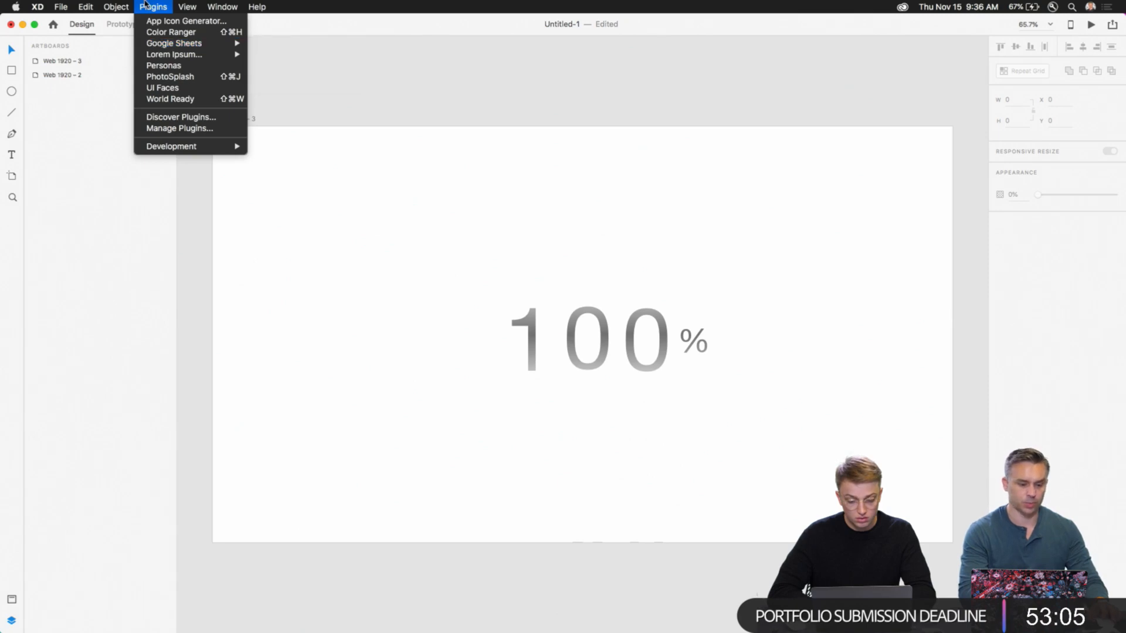
mouse_move(158, 48)
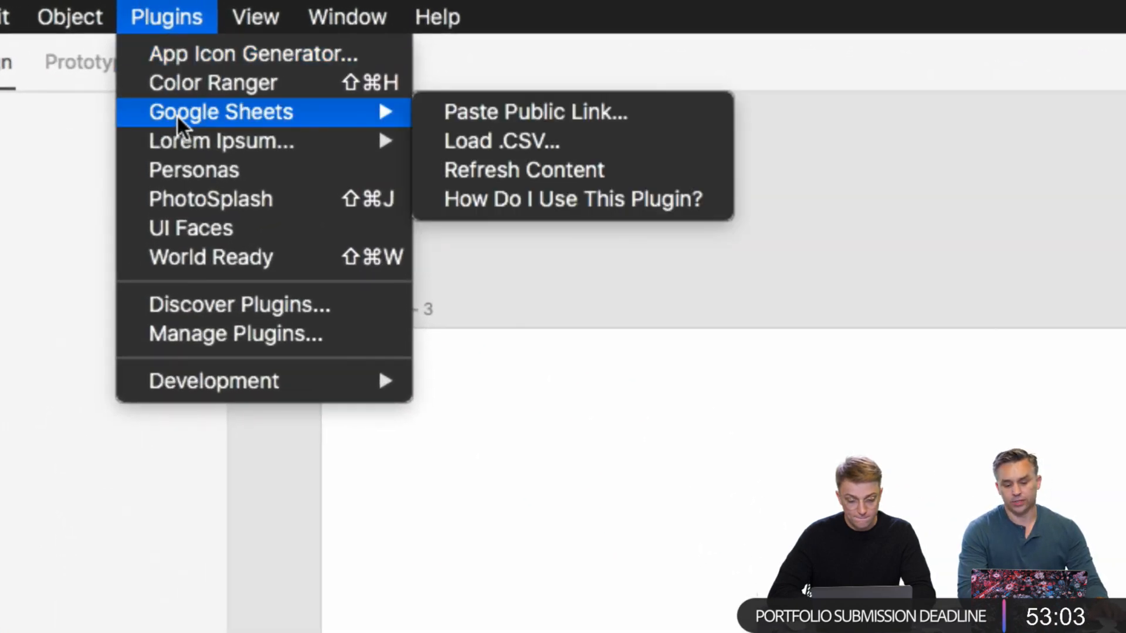
left_click(643, 171)
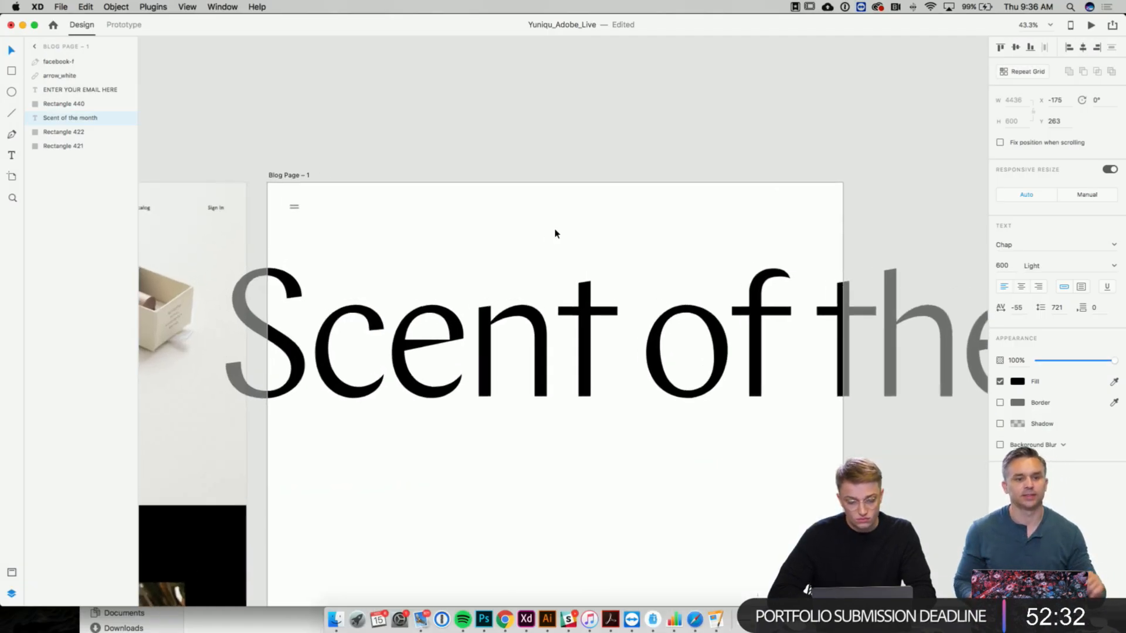
scroll(556, 234, "down", 3)
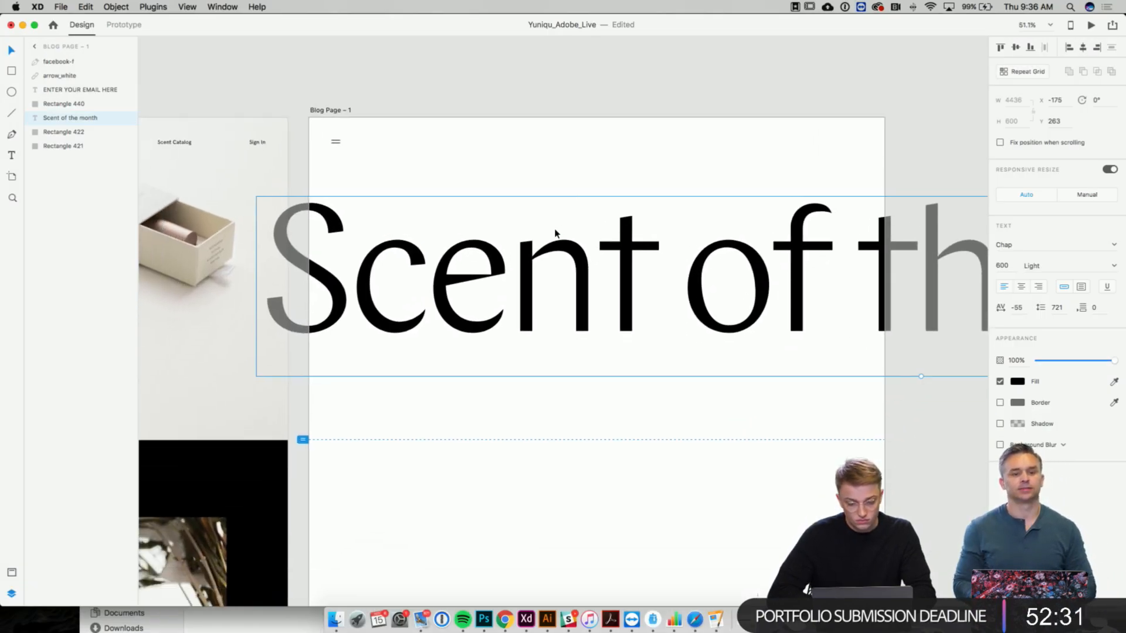
left_click(578, 447)
- Copy the "Scent of the month" heading from the original Blog Page and paste it into the cleared duplicate artboard
scroll(578, 447, "left", 10)
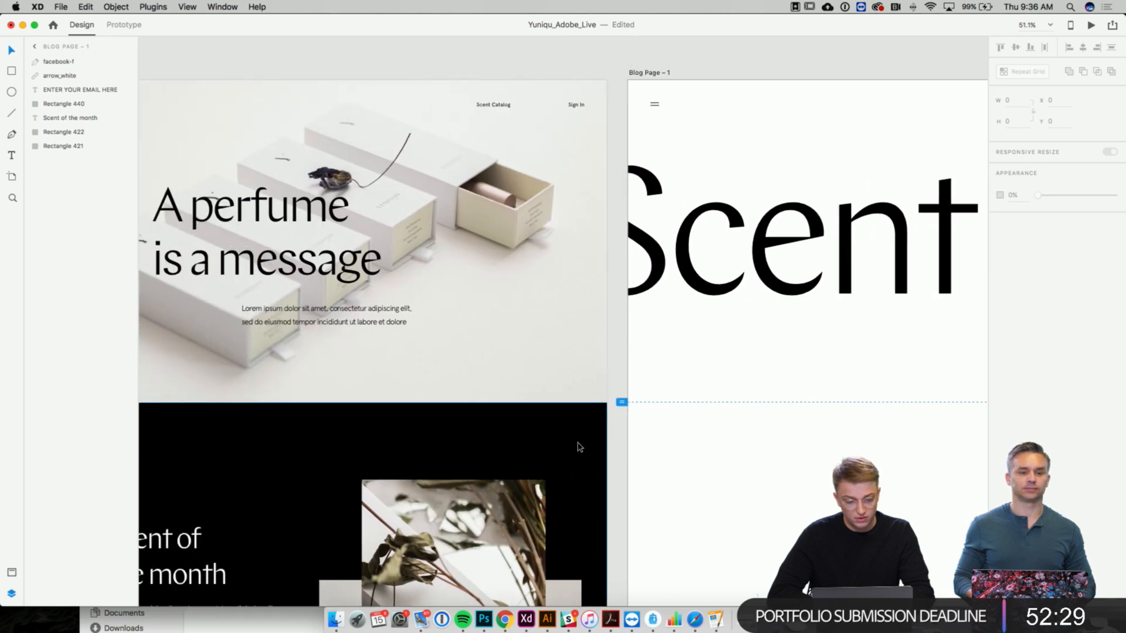
scroll(578, 447, "down", 5)
left_click(381, 350)
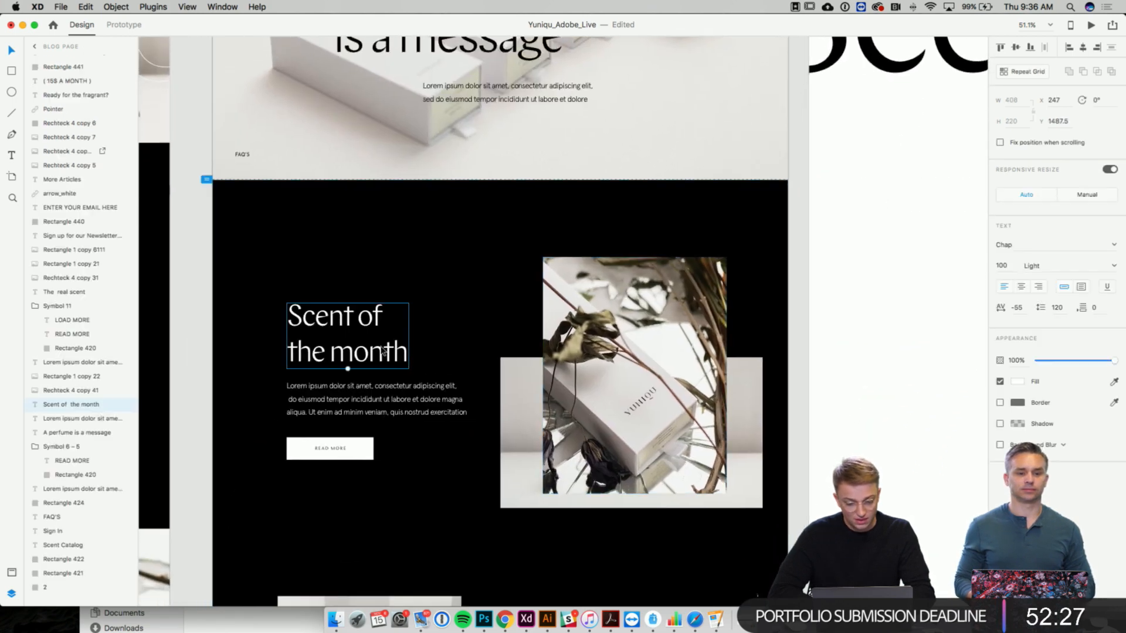
scroll(382, 349, "right", 5)
scroll(382, 349, "up", 3)
key("super+c")
left_click(887, 261)
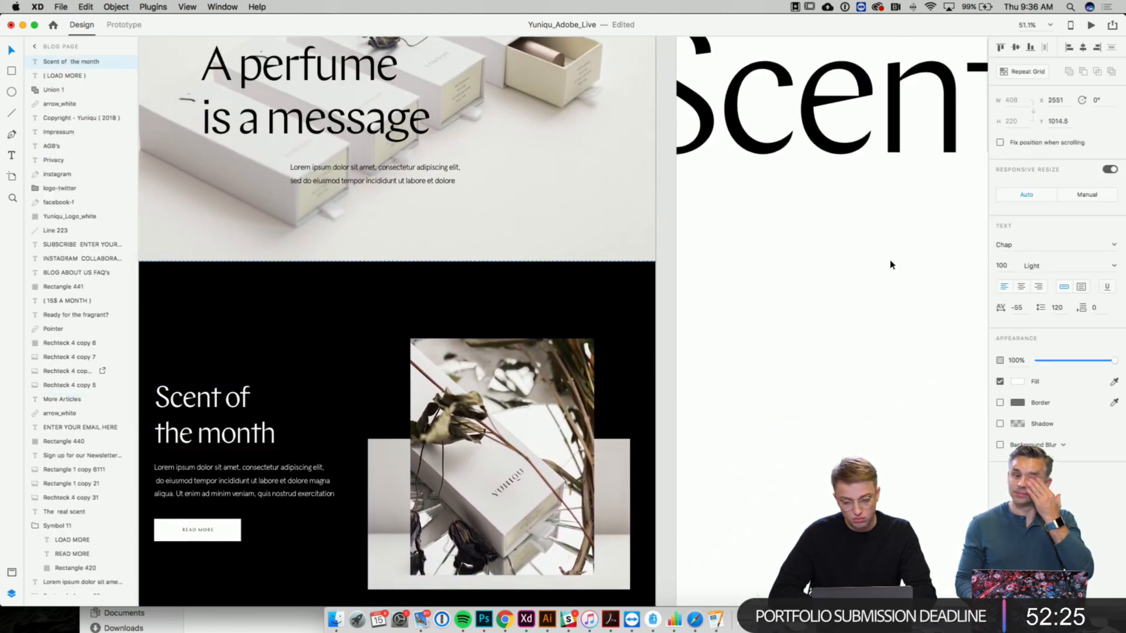
key("super+v")
scroll(581, 346, "right", 6)
scroll(581, 346, "up", 2)
- Fill the pasted small heading black and place it beneath the oversized heading at X 1042, Y 956.5
left_click(1021, 382)
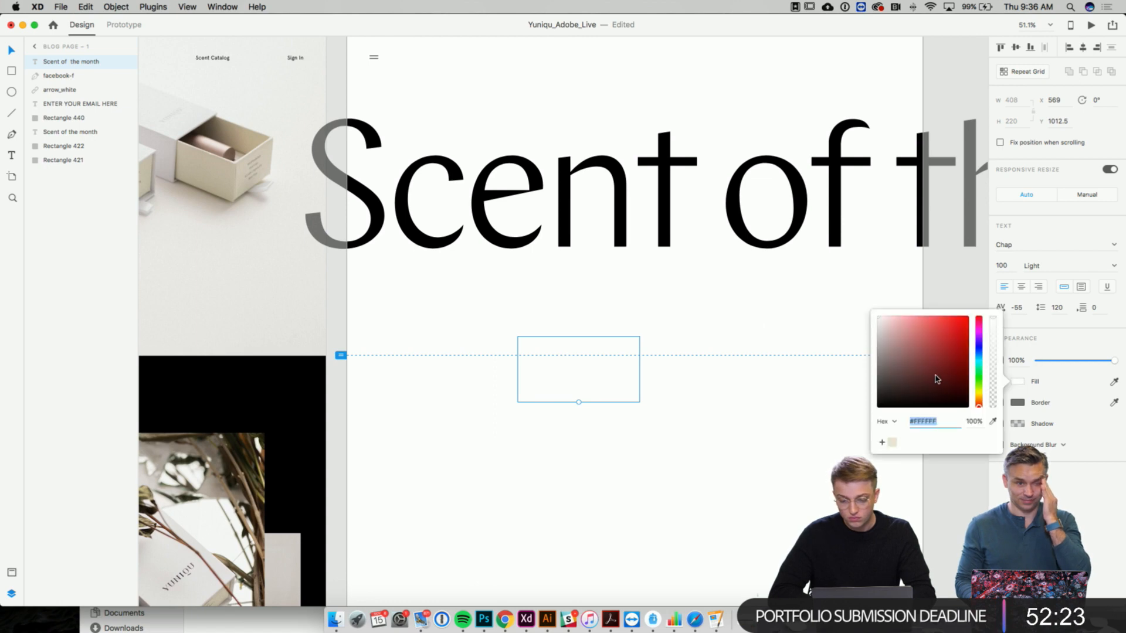
left_click_drag(936, 376, 777, 467)
left_click(717, 486)
left_click(609, 387)
left_click_drag(608, 387, 751, 370)
double_click(743, 373)
left_click(706, 412)
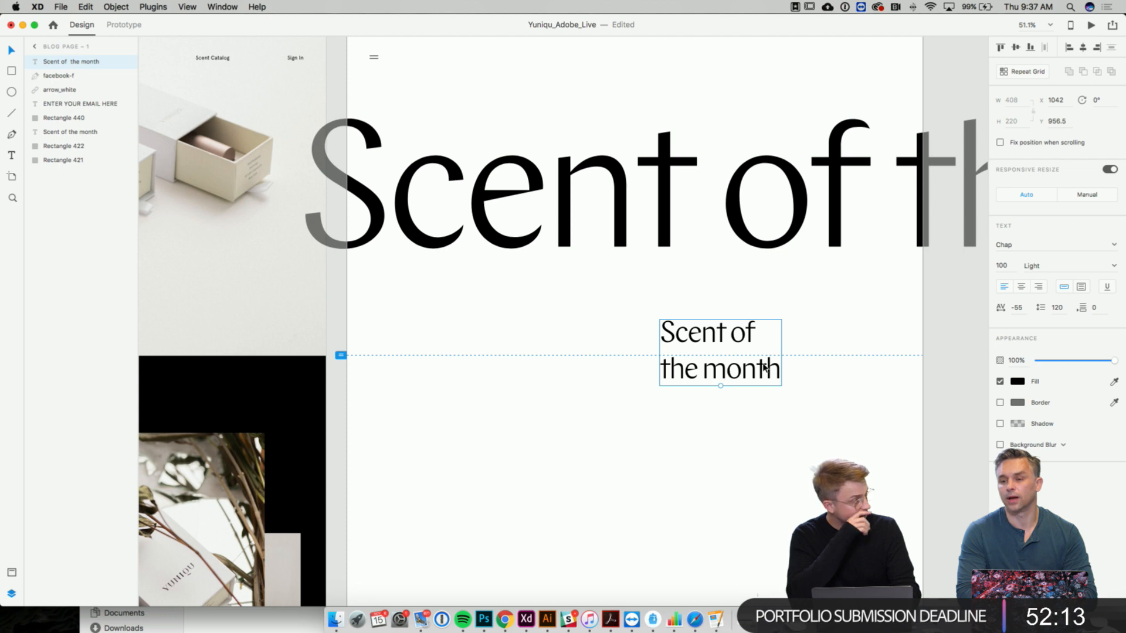
scroll(725, 425, "right", 3)
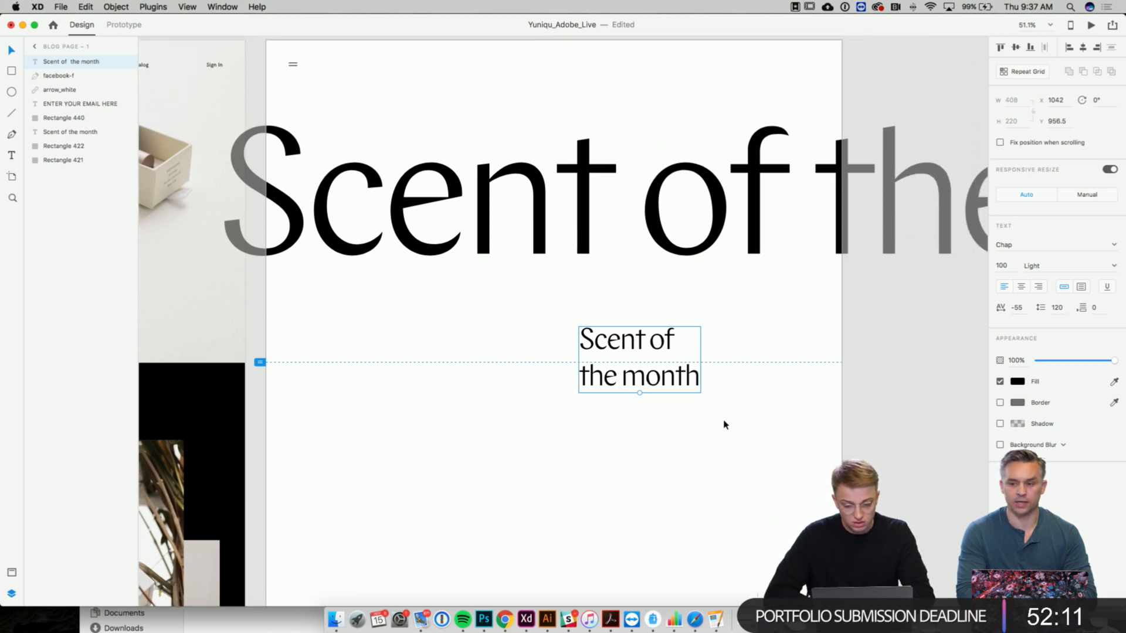
double_click(674, 382)
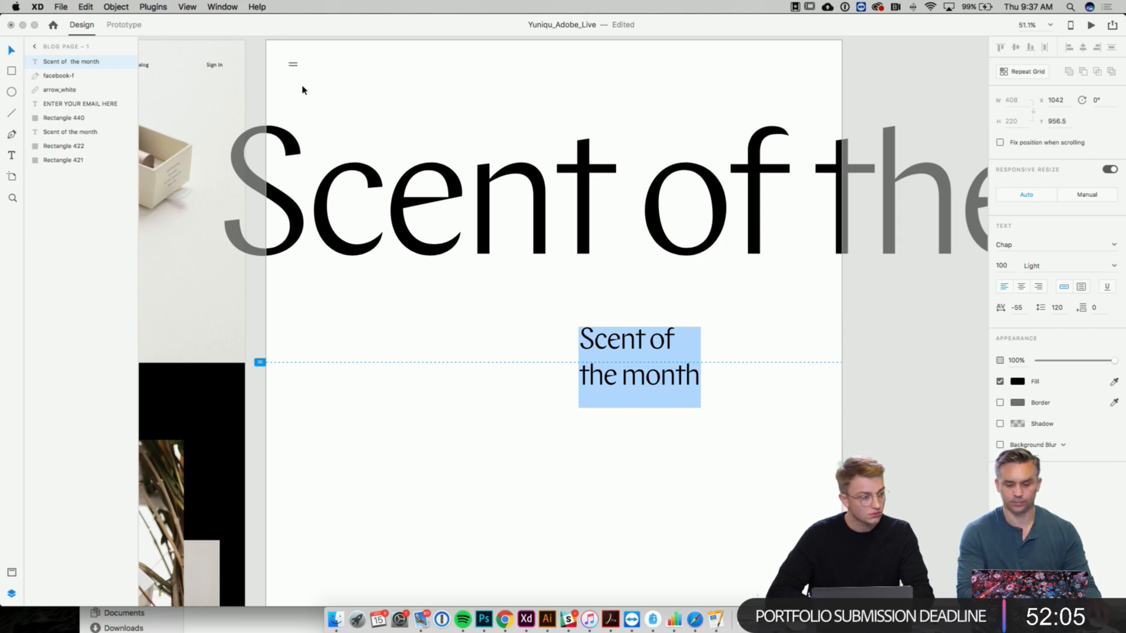
left_click(154, 7)
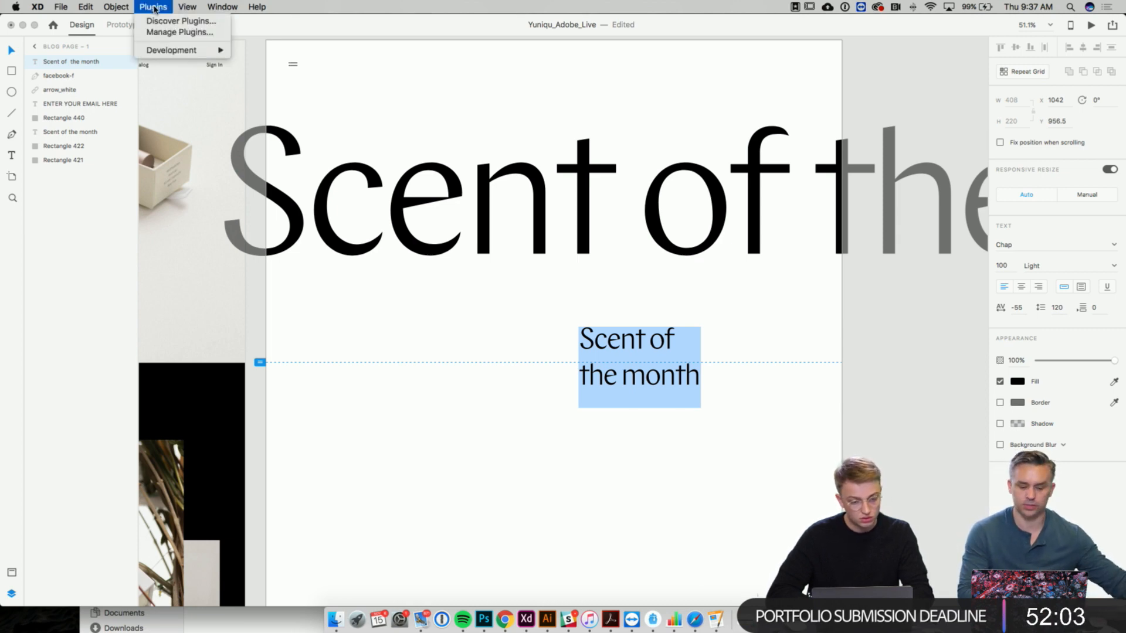
mouse_move(174, 54)
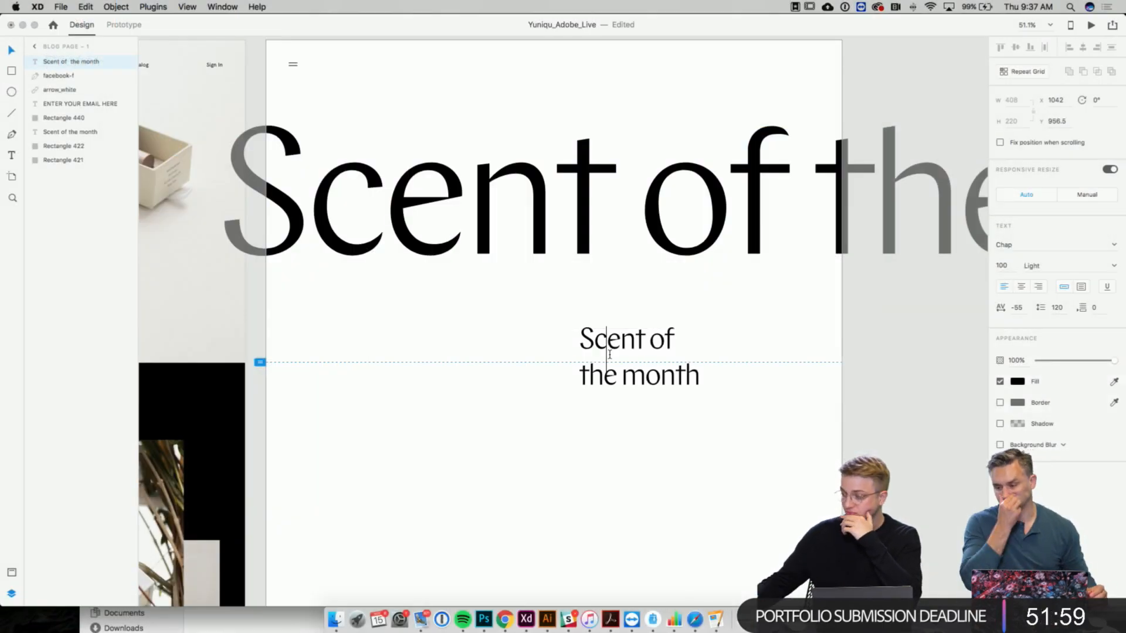
key("Escape")
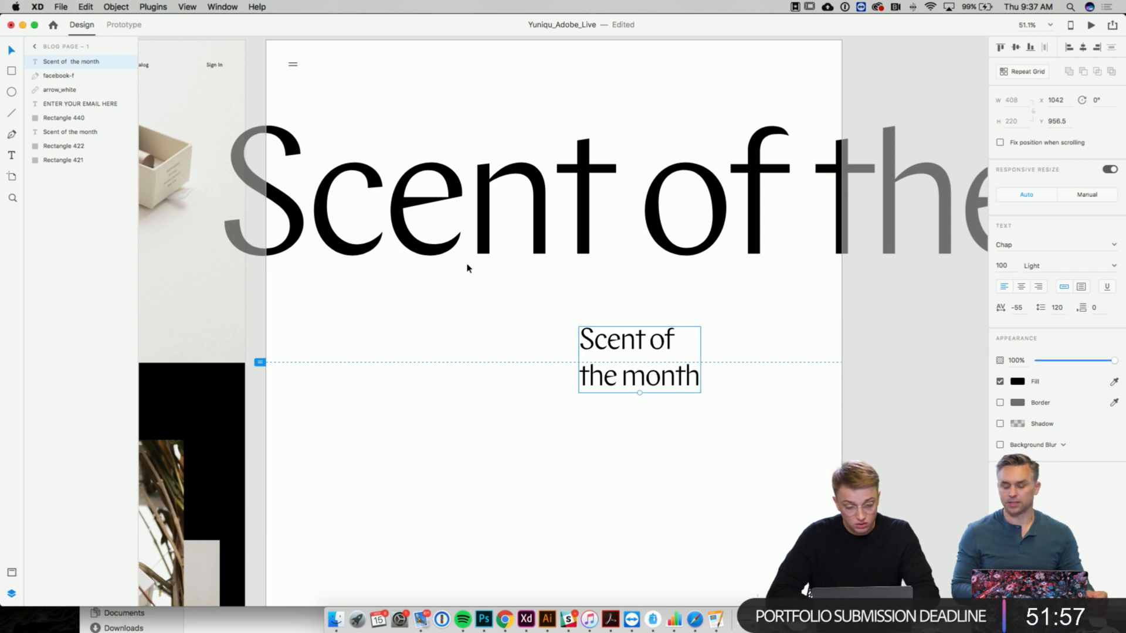
- Turn on the layout column grid for the duplicated Blog Page – 1 artboard
scroll(338, 72, "up", 1)
left_click(299, 61)
left_click(298, 63)
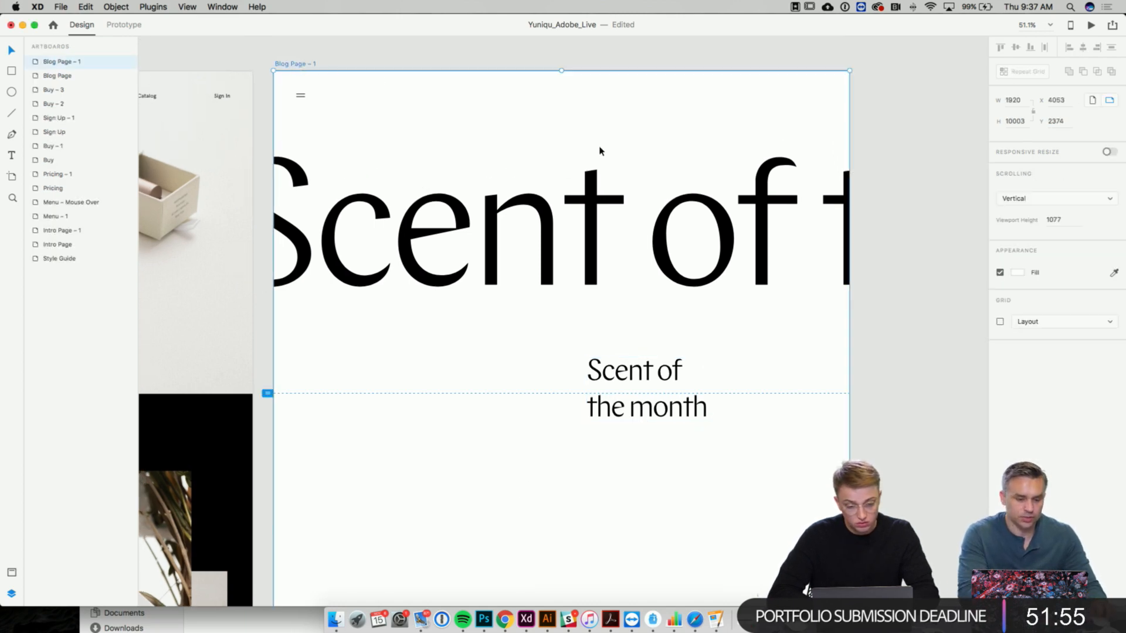
left_click(1002, 321)
- Duplicate the READ MORE button label in the original Blog Page's "Scent of the month" section and move the copy onto the duplicate artboard
scroll(545, 381, "left", 10)
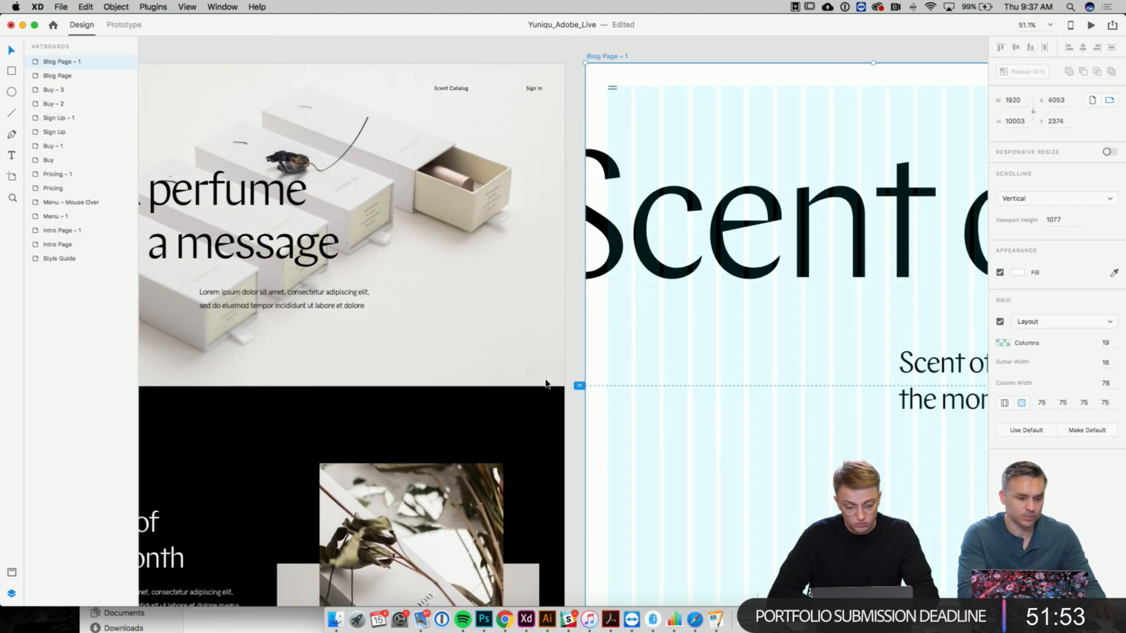
scroll(546, 381, "down", 4)
left_click(272, 439)
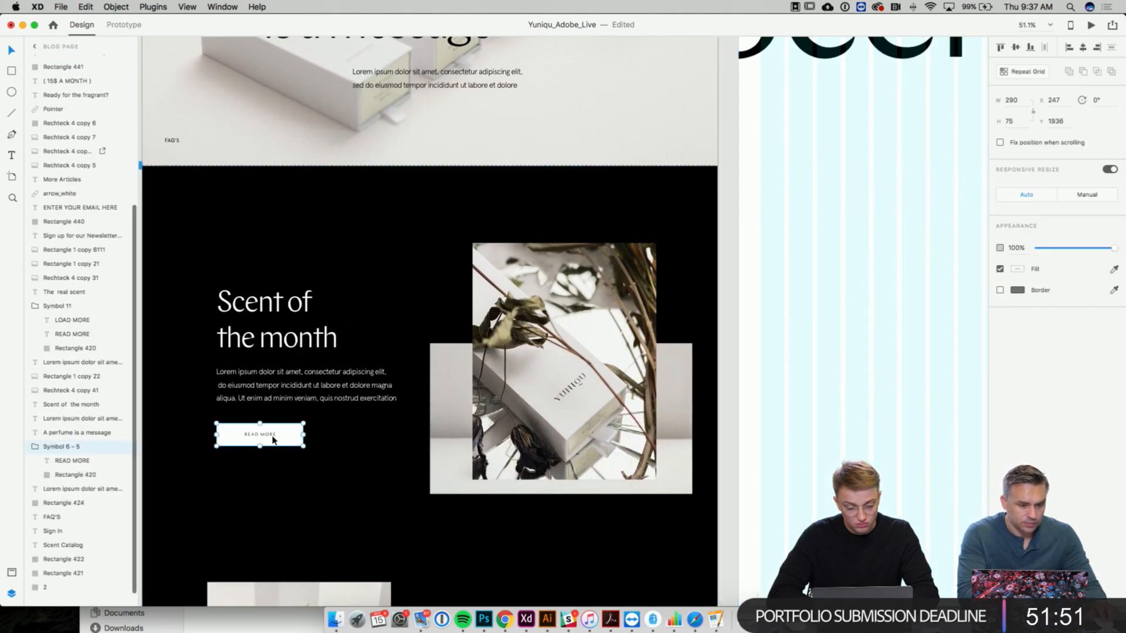
double_click(268, 438)
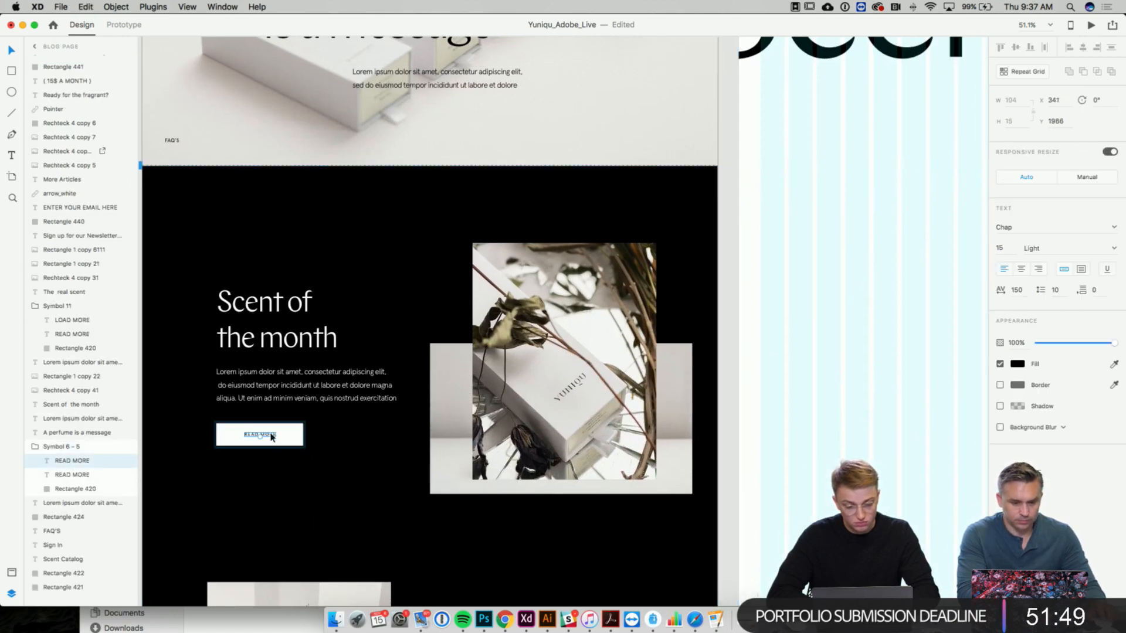
left_click_drag(268, 437, 901, 229)
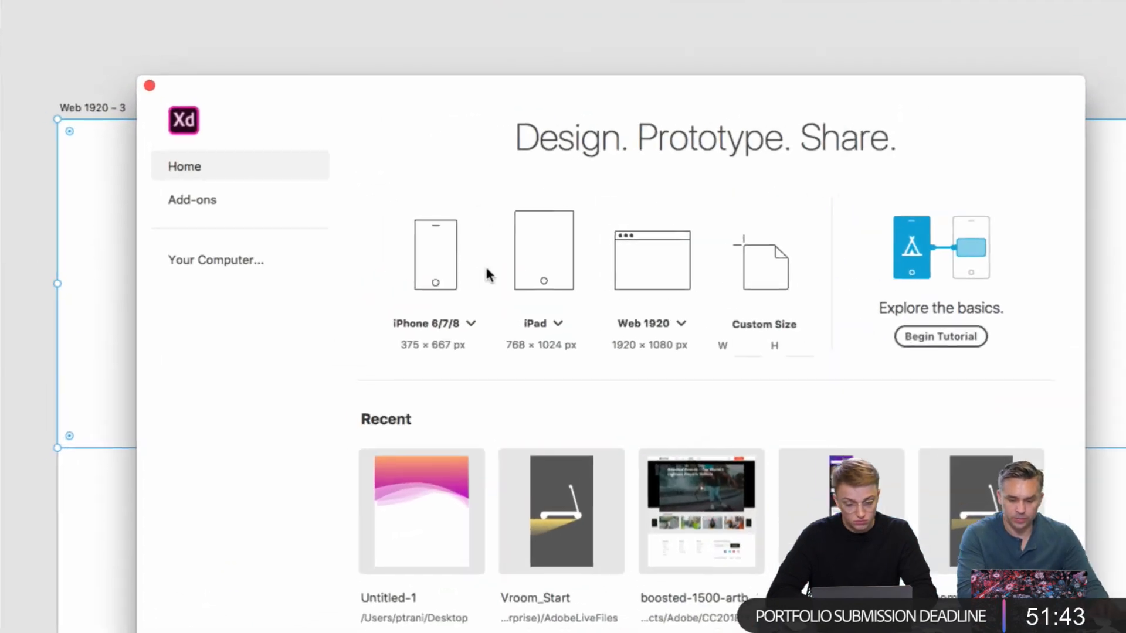
- Open the Add-ons page of the start screen and look through the Editors' Choice plugins, UI kits and app integrations
left_click(180, 197)
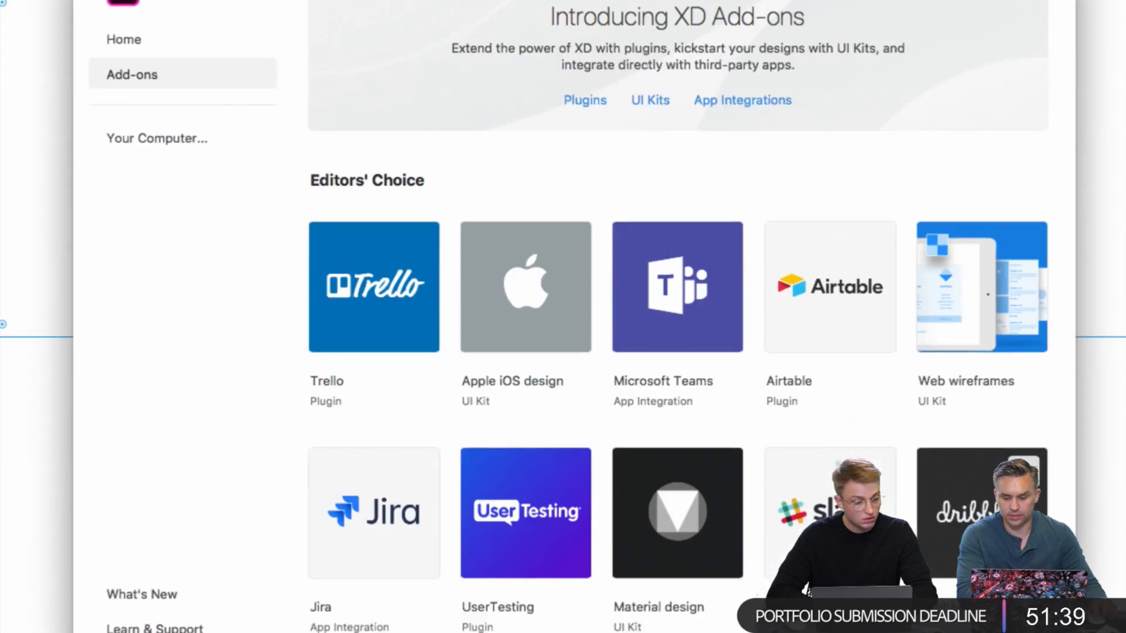
scroll(743, 295, "down", 3)
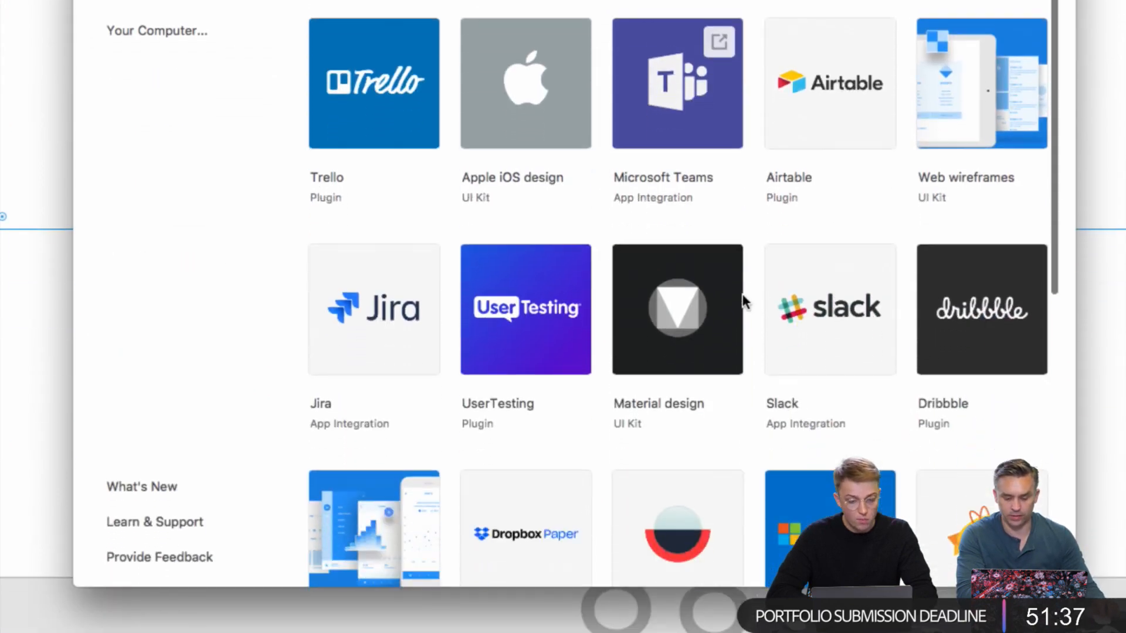
scroll(743, 298, "down", 5)
scroll(741, 302, "up", 6)
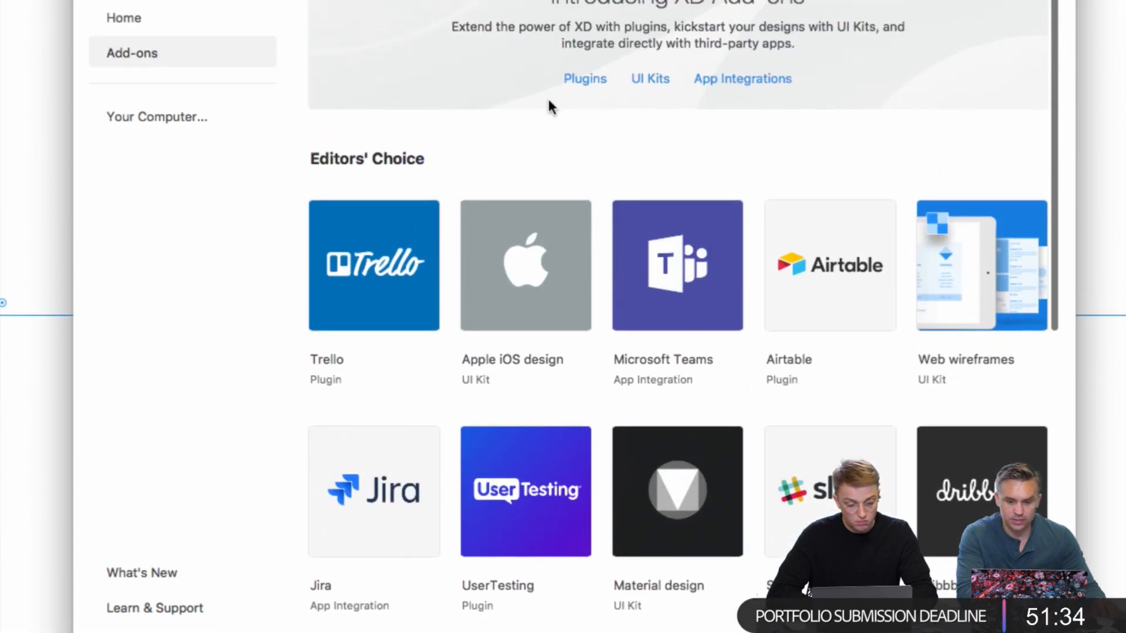
- Open the full plugin list, browse its latest releases and view the details of the Yotako plugin
left_click(578, 80)
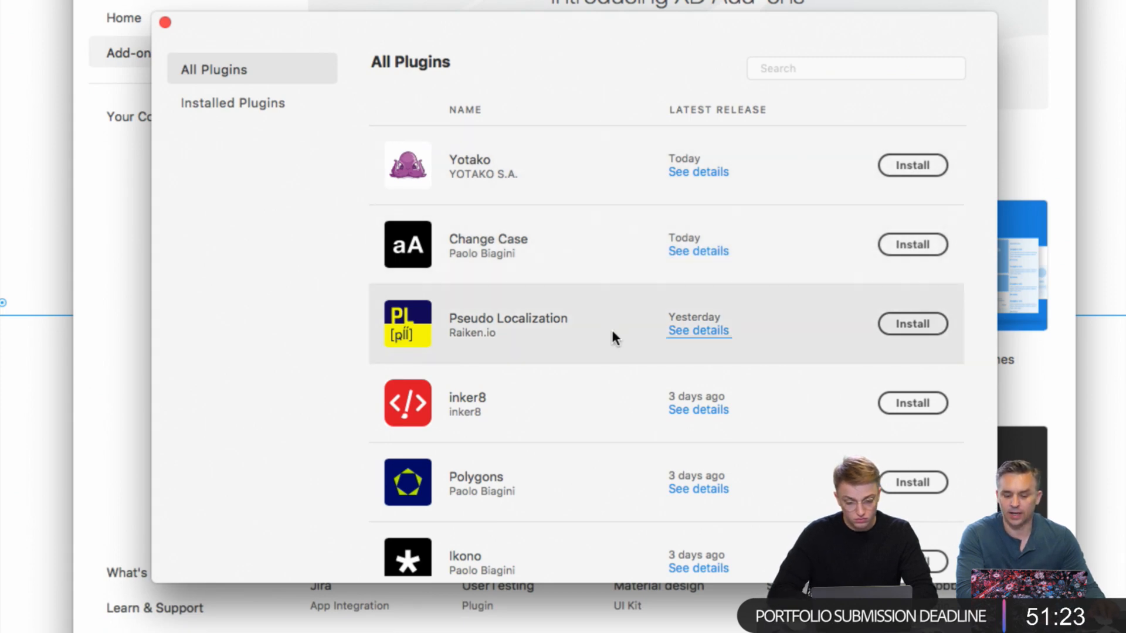
scroll(611, 334, "down", 2)
scroll(611, 334, "down", 2)
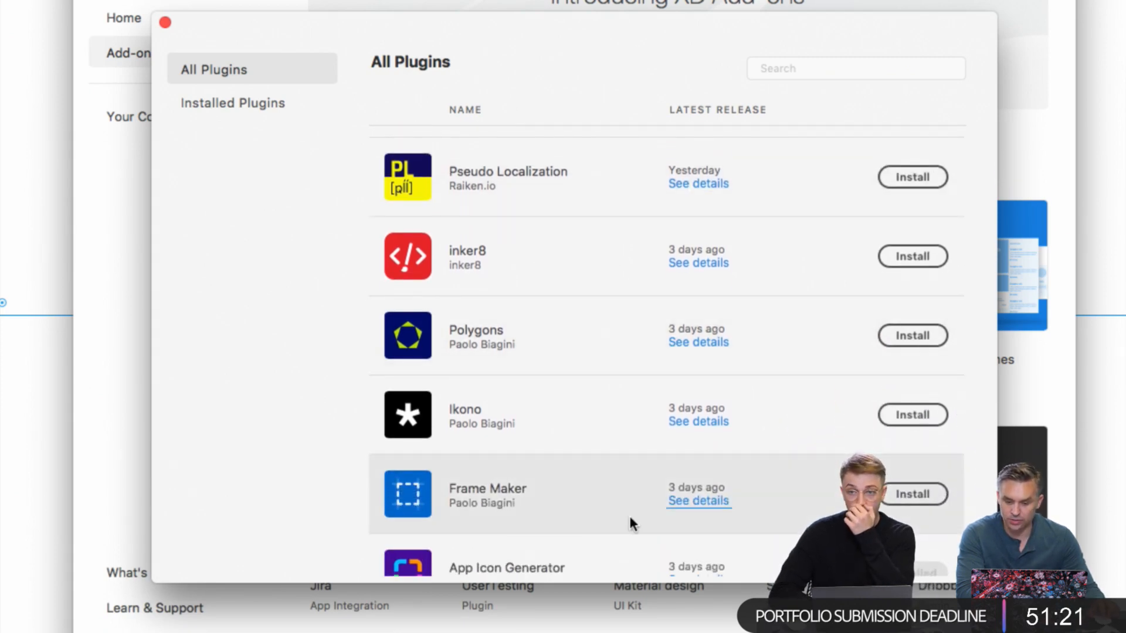
scroll(626, 508, "up", 3)
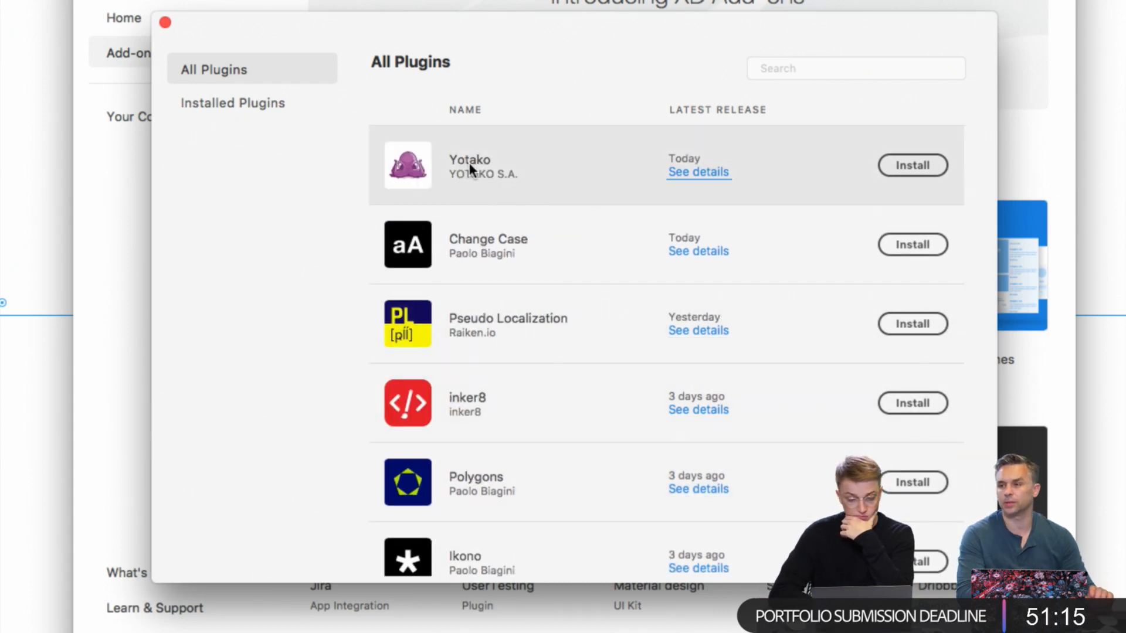
left_click(700, 174)
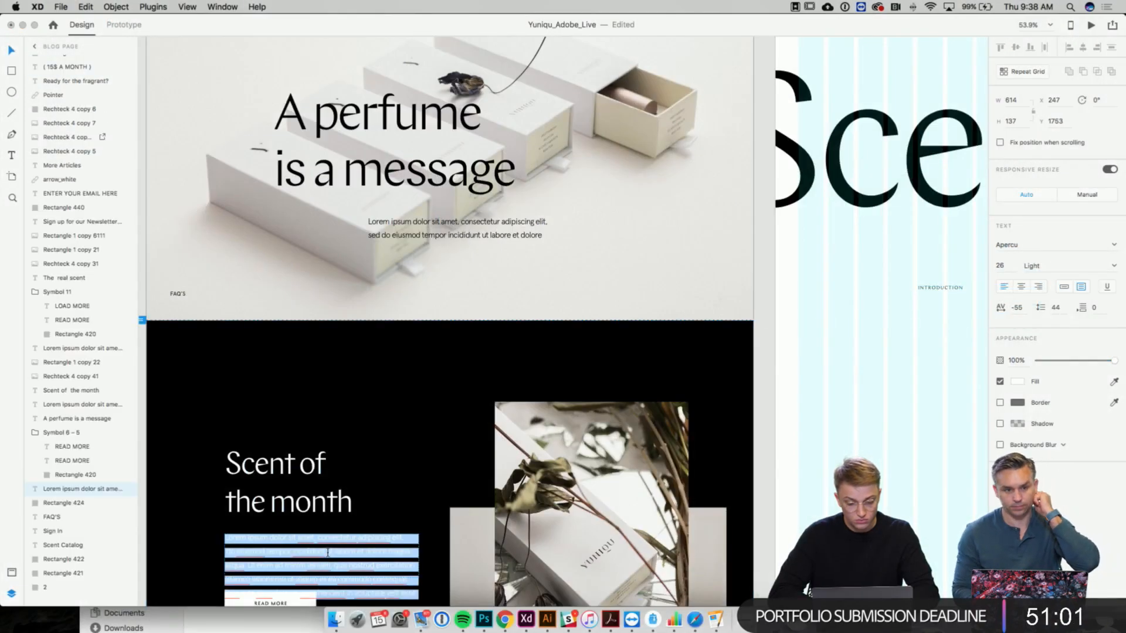
- Replace the small "Scent of the month" heading on the duplicate artboard with the copied Lorem ipsum paragraph text
left_click(372, 410)
scroll(372, 410, "right", 10)
double_click(618, 323)
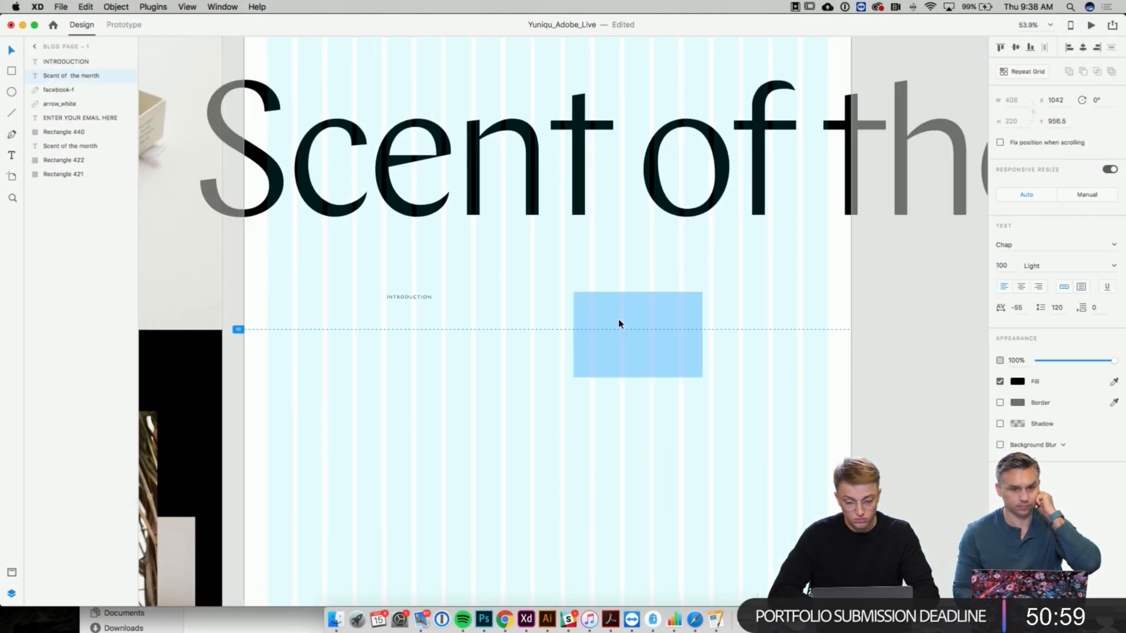
key("super+v")
left_click(699, 325)
key("Escape")
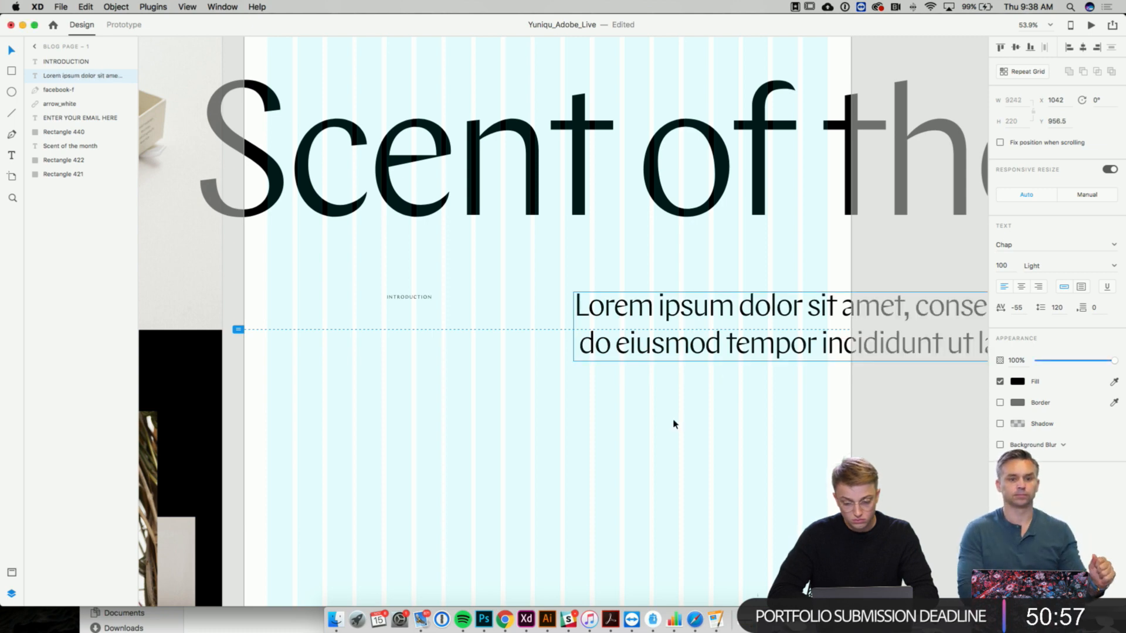
- Delete everything after "magna aliqua." from the pasted Lorem ipsum text
scroll(673, 423, "right", 10)
scroll(853, 354, "right", 5)
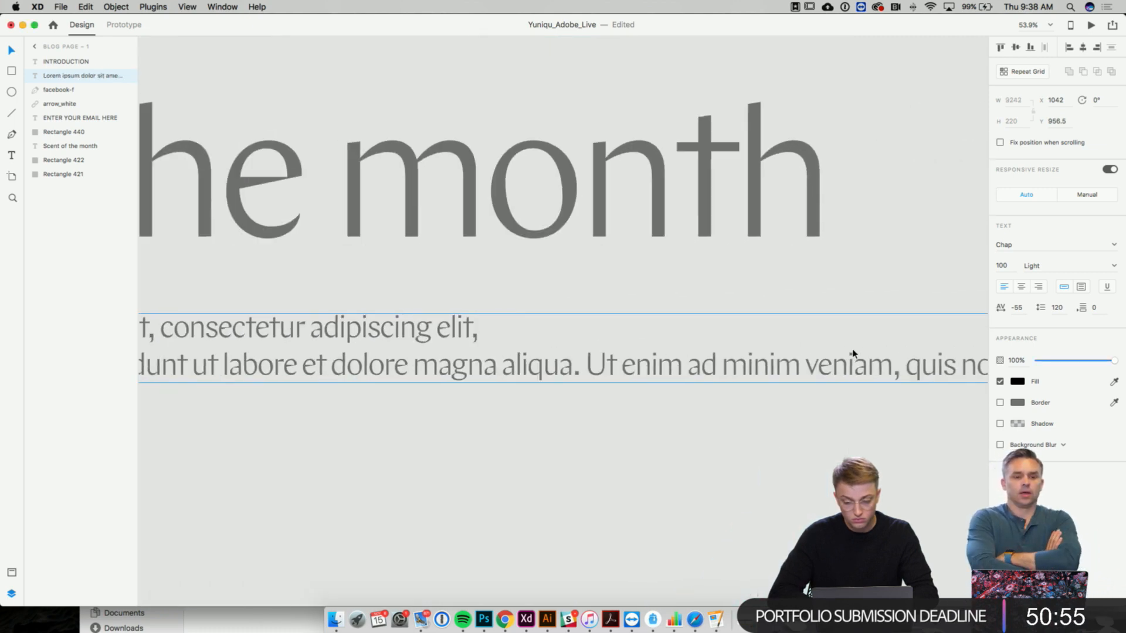
scroll(853, 354, "down", 5)
double_click(755, 356)
left_click(694, 356)
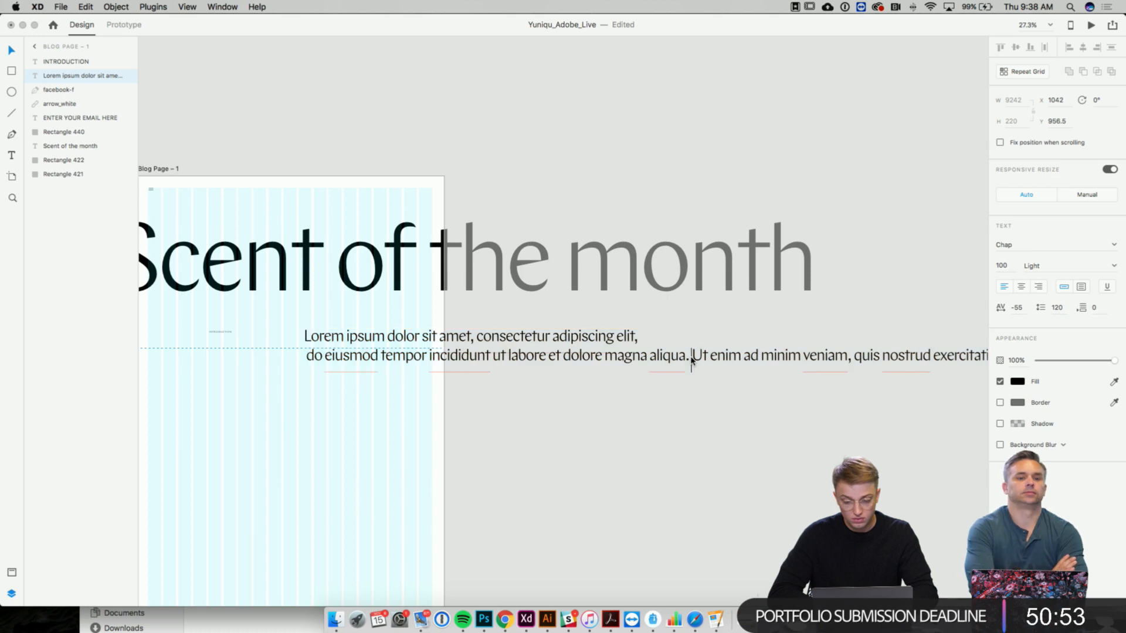
left_click_drag(693, 356, 842, 380)
key("BackSpace")
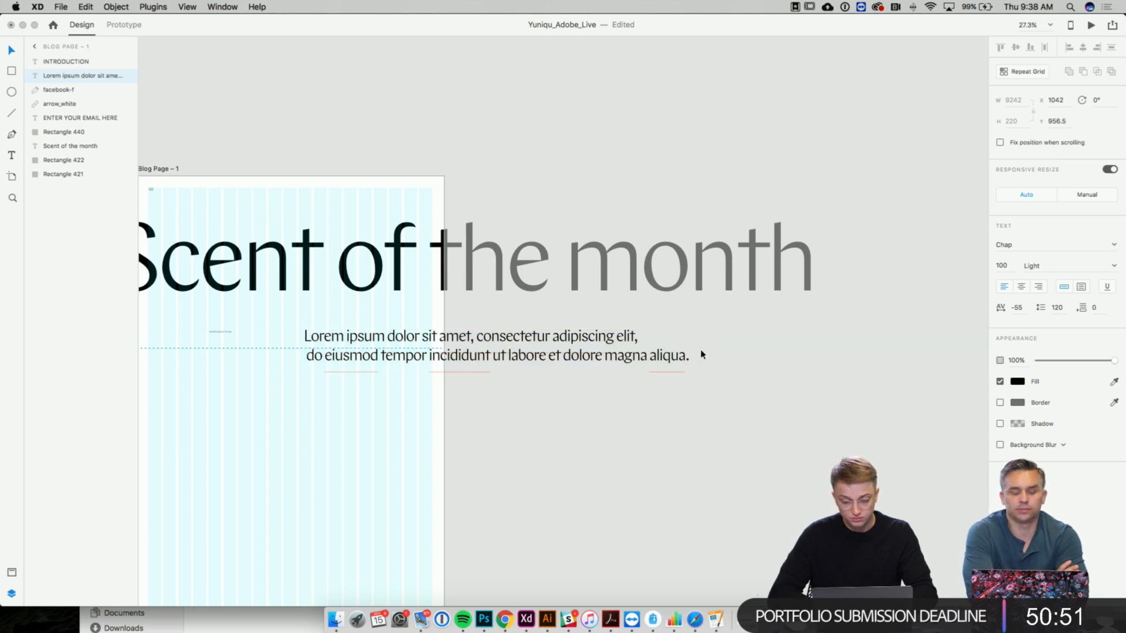
key("Escape")
- Move the Lorem ipsum text to X 905, Y 945.5 and remove the stray space before "do eiusmod"
scroll(499, 364, "left", 5)
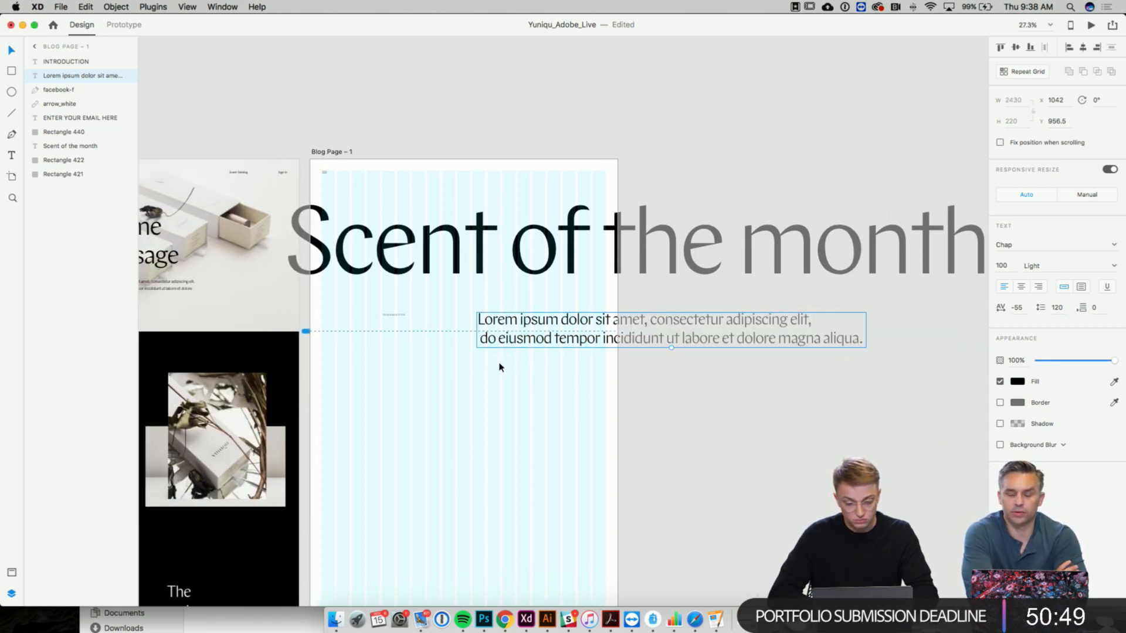
left_click_drag(538, 342, 513, 340)
scroll(513, 340, "up", 5)
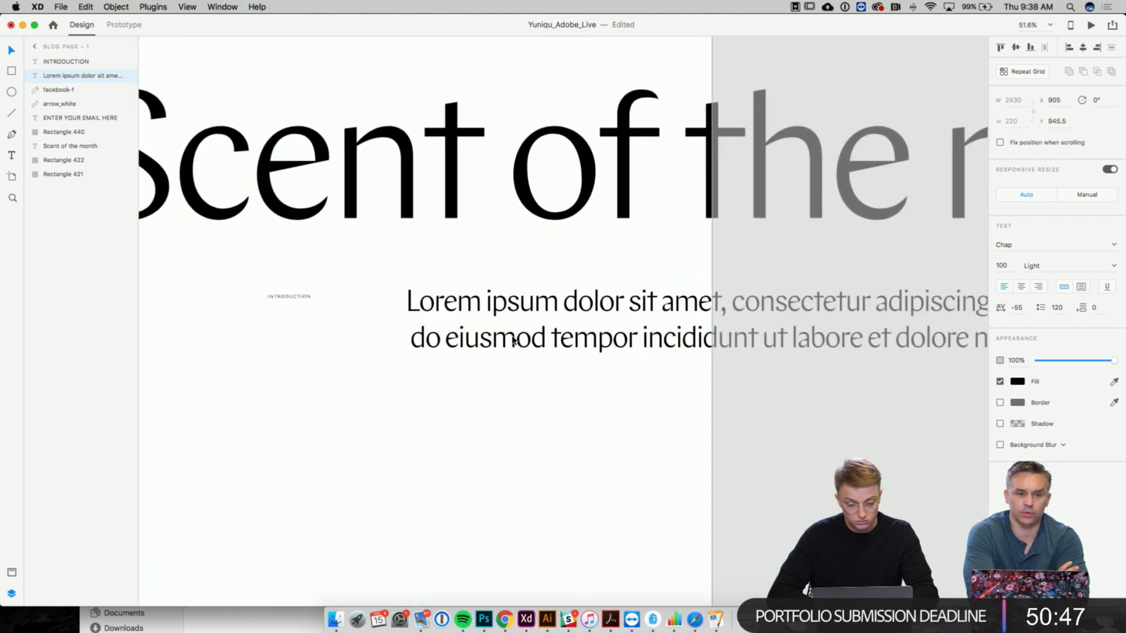
double_click(414, 341)
left_click(411, 341)
key("BackSpace")
- Break the first line after "Lorem ipsum dolor" and delete "adipiscing elit," so the second line reads "sit amet, consectetur"
left_click(577, 301)
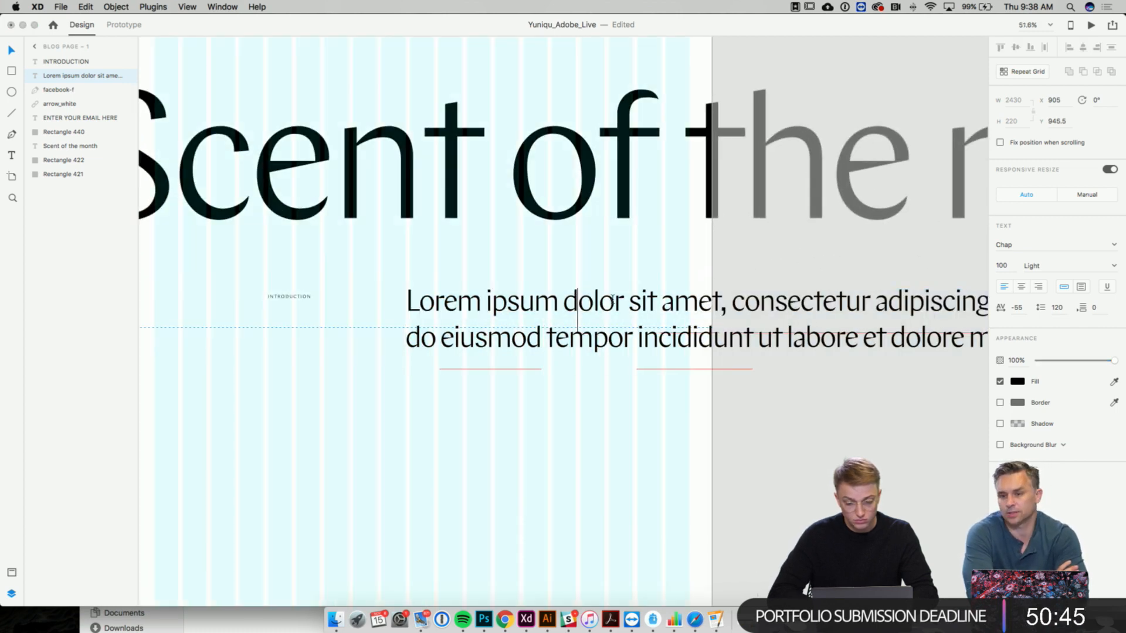
left_click(627, 300)
key("Return")
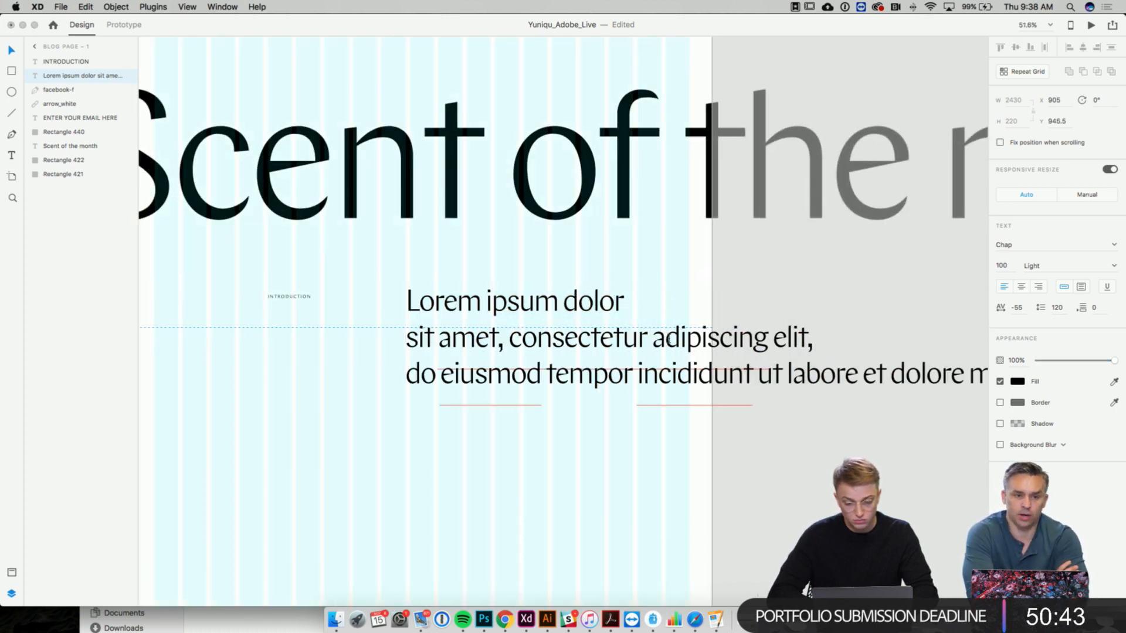
left_click_drag(637, 339, 731, 380)
left_click(652, 339)
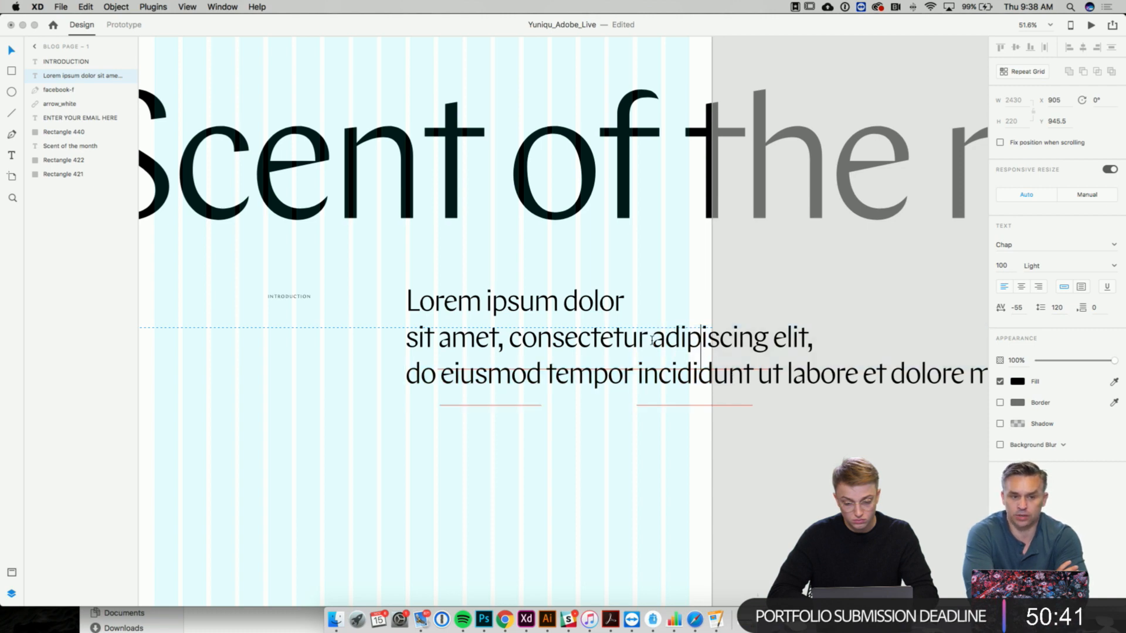
left_click_drag(651, 339, 831, 340)
key("BackSpace")
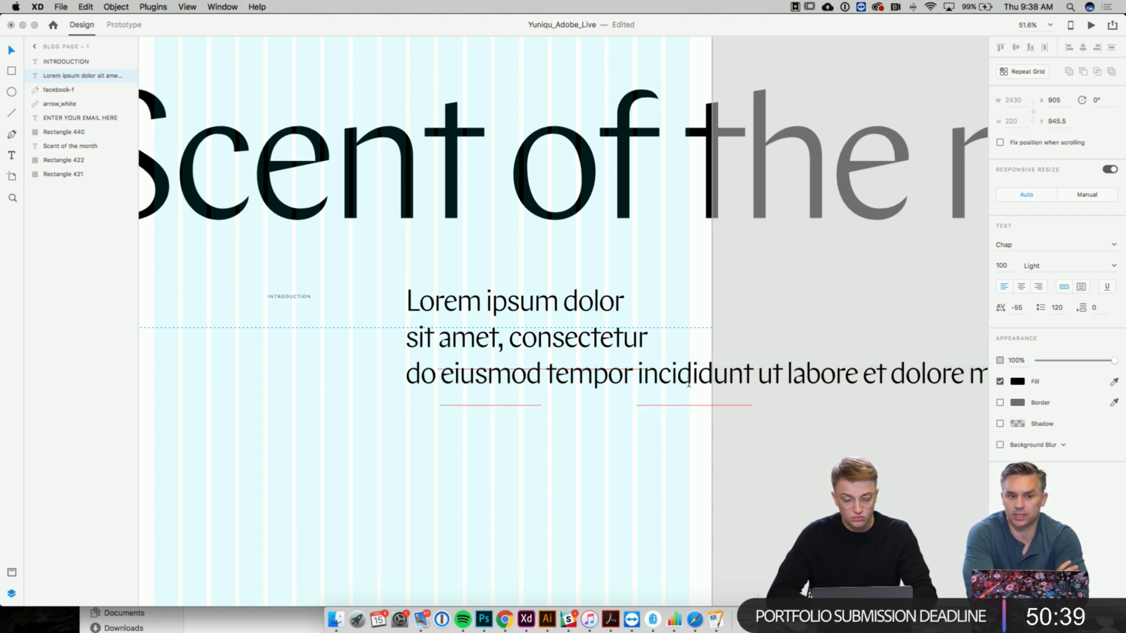
- Shorten the third line of the Lorem ipsum text to "do eiusmod tempor."
left_click_drag(926, 388, 952, 389)
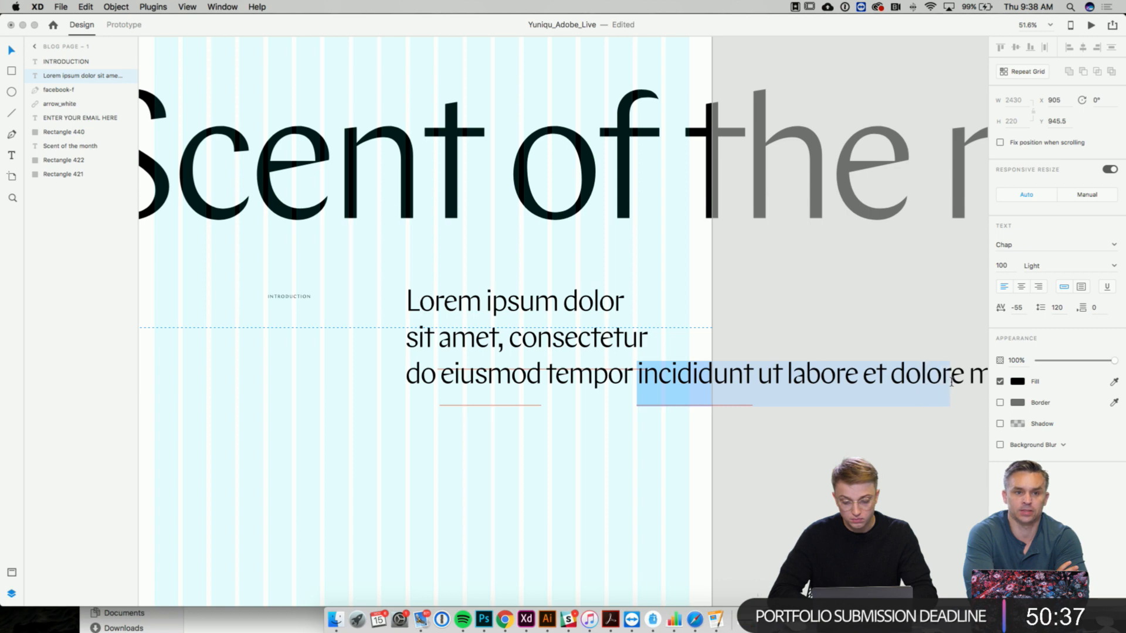
key("BackSpace")
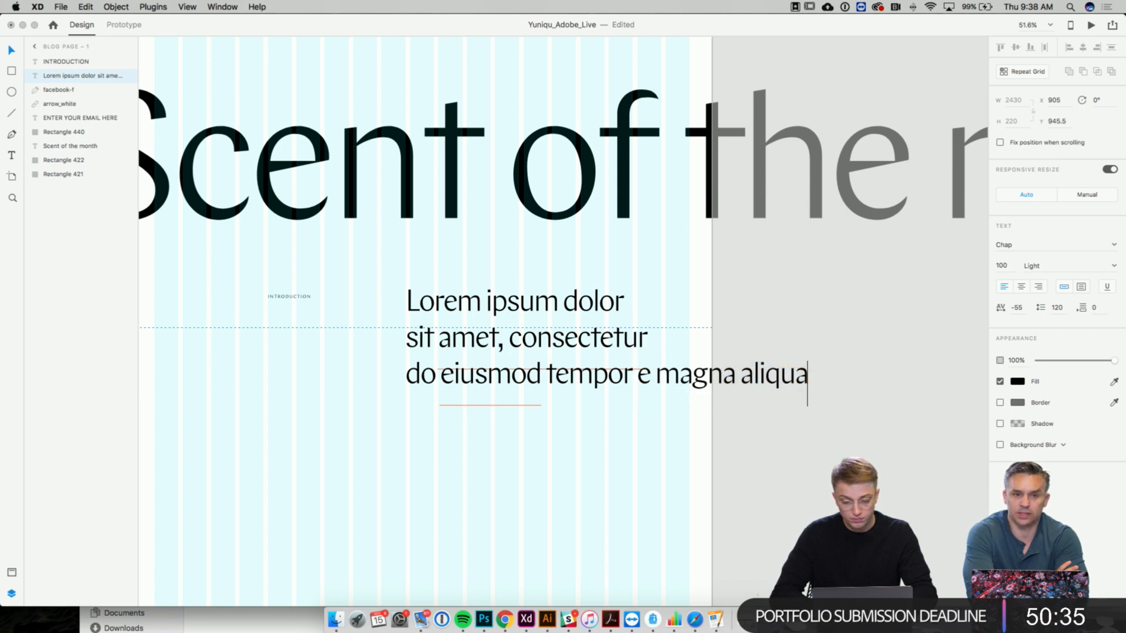
key("BackSpace")
key("BackSpace")
key("BackSpace")
key("BackSpace")
key("BackSpace")
key("BackSpace")
key("BackSpace")
key("BackSpace")
key("BackSpace")
key("BackSpace")
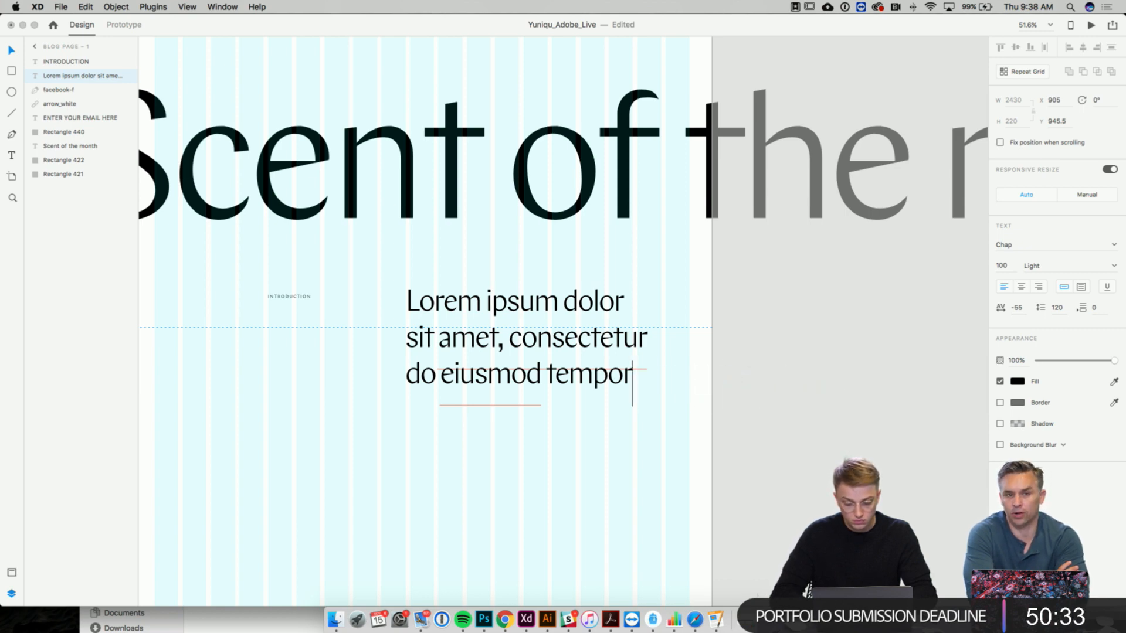
key("Escape")
- Nudge the three-line Lorem ipsum text beneath the oversized headline to Y 948.5
scroll(663, 470, "left", 13)
scroll(663, 469, "down", 15)
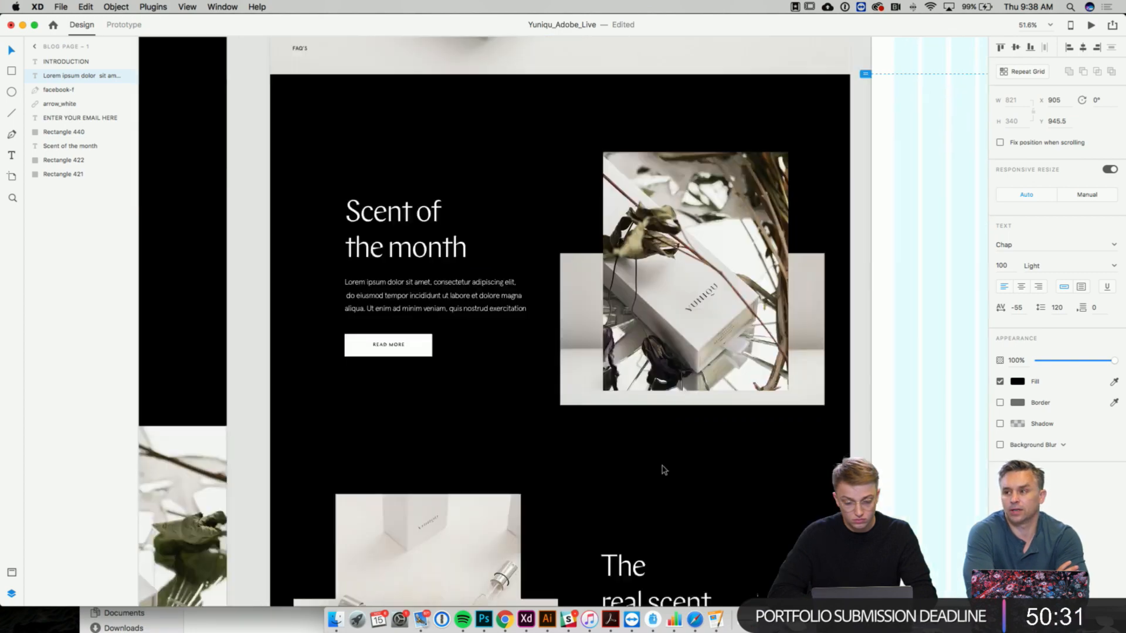
scroll(664, 470, "down", 10)
left_click(615, 433)
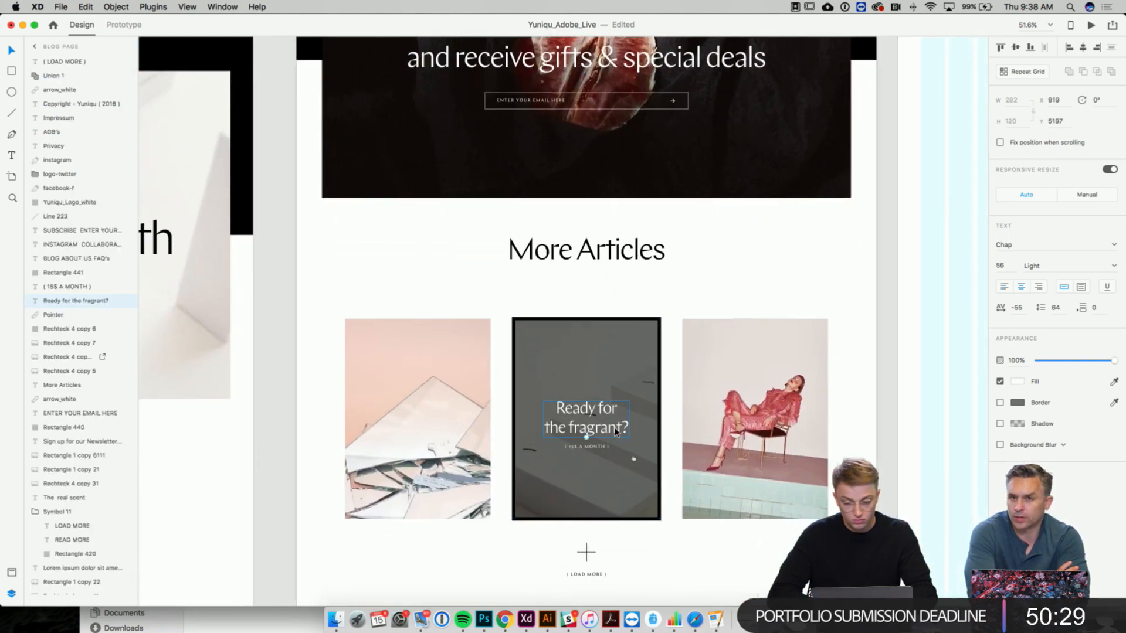
scroll(705, 282, "up", 20)
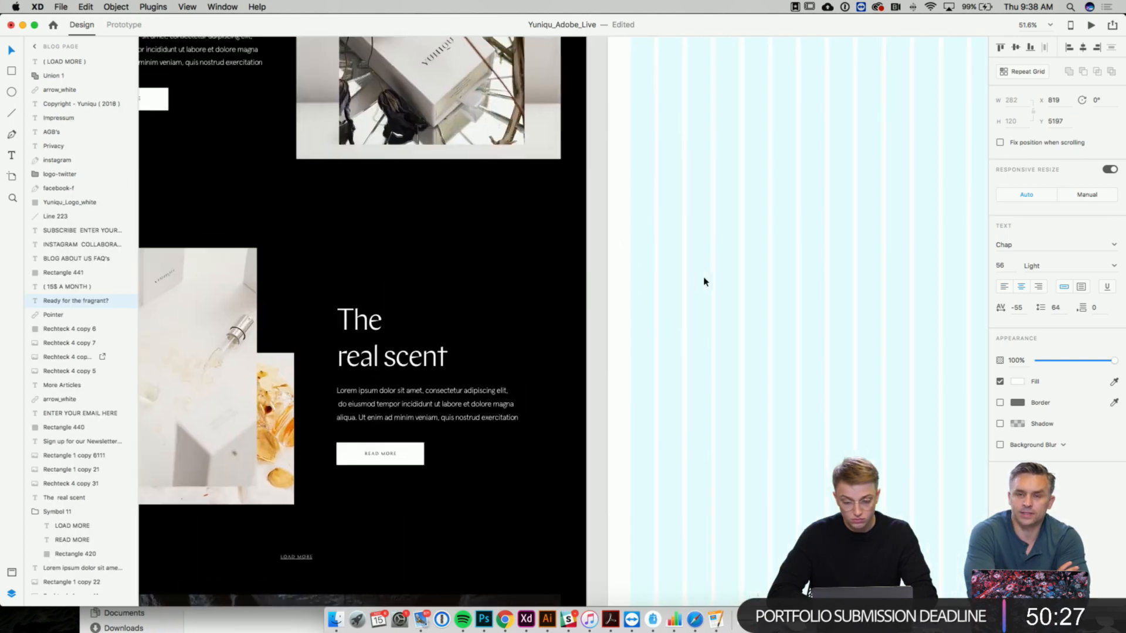
left_click(674, 334)
left_click_drag(674, 334, 683, 334)
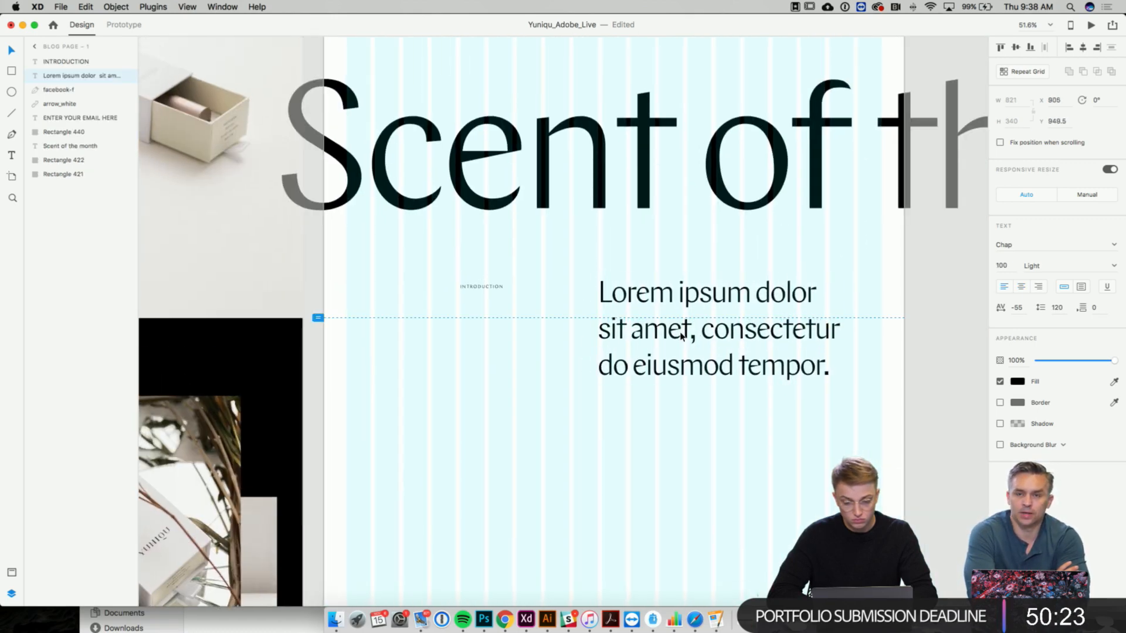
- Scale the three-line Lorem ipsum text down to font size 78
left_click(696, 432)
scroll(694, 432, "up", 1)
scroll(697, 433, "down", 1)
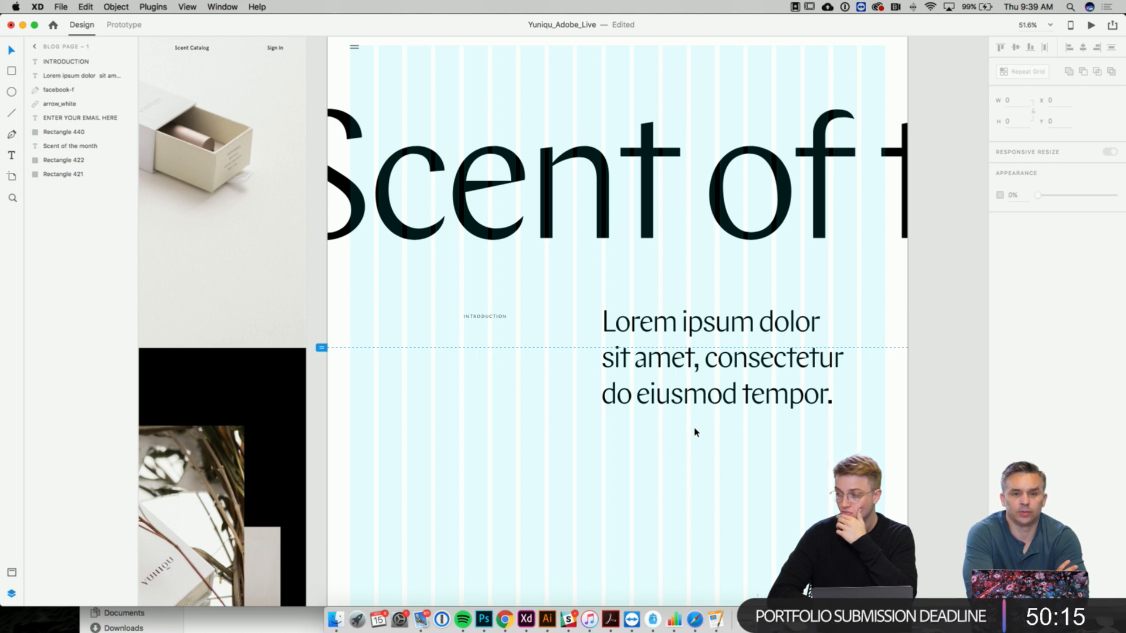
left_click(678, 381)
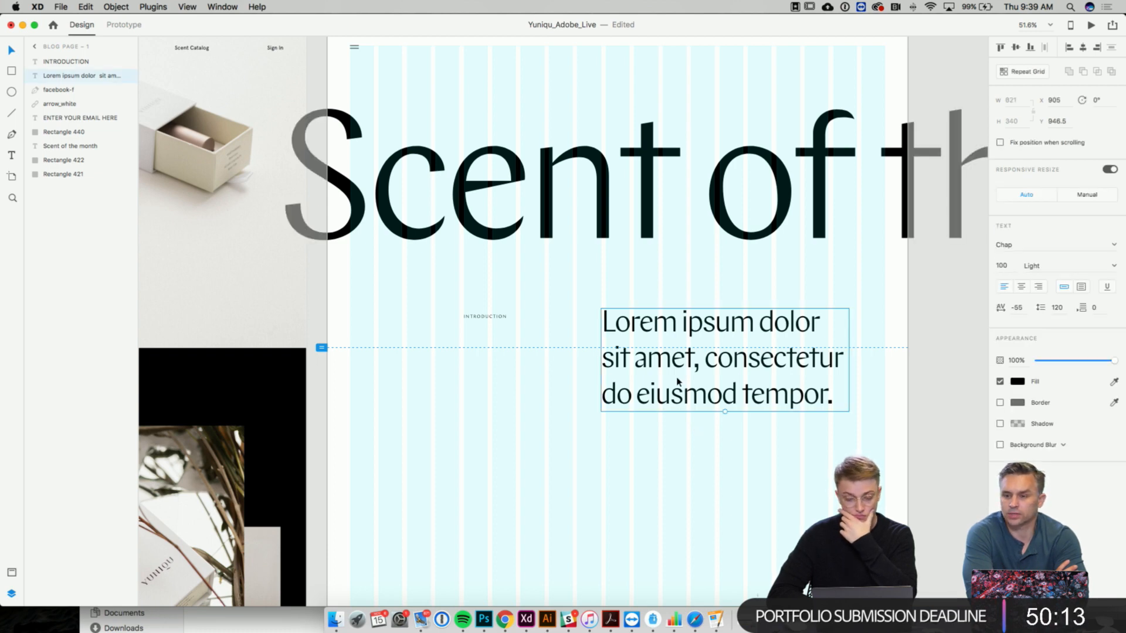
left_click_drag(726, 410, 726, 389)
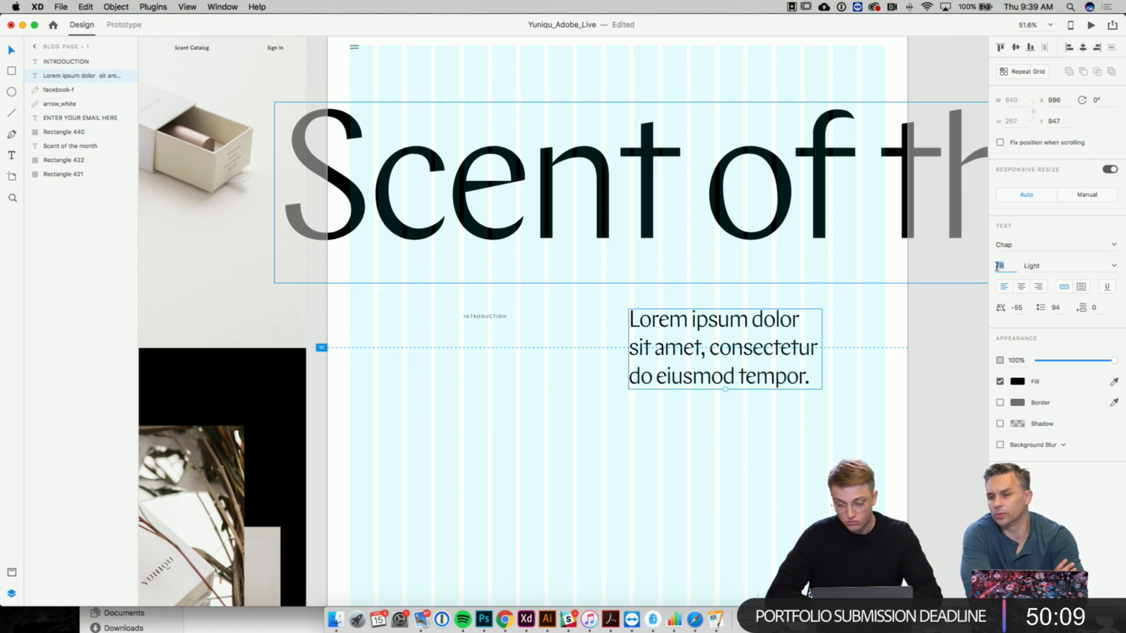
- Try font size 56 on the Lorem ipsum text and undo the change
type("56")
key("Return")
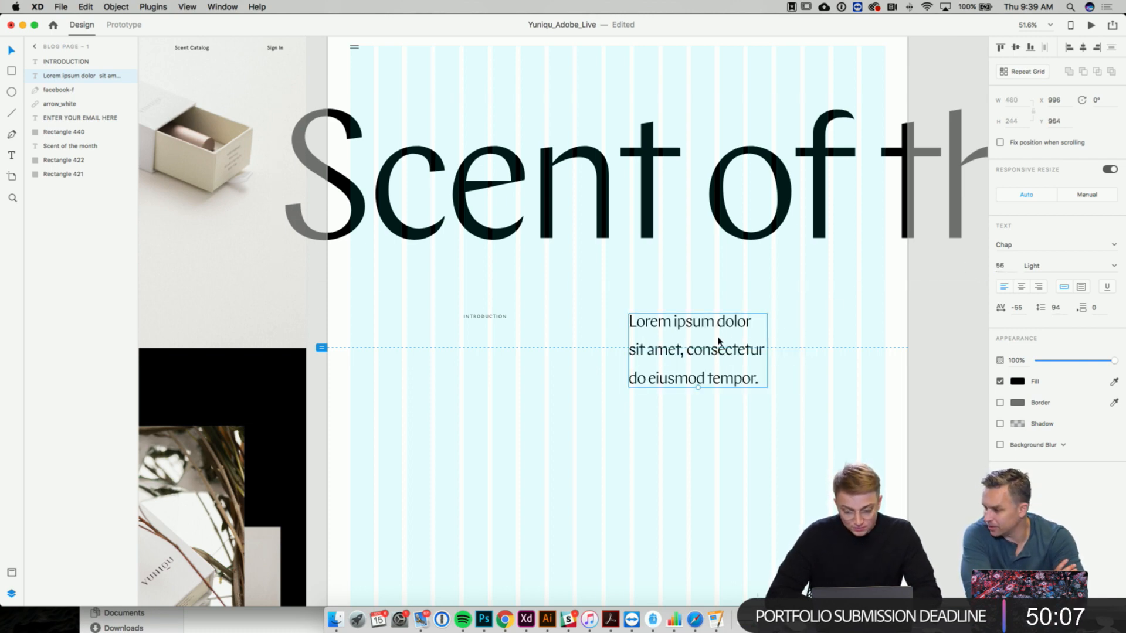
key("super+z")
- Move the Lorem ipsum text to X 921, Y 943
left_click_drag(688, 351, 674, 349)
left_click(638, 430)
left_click(682, 326)
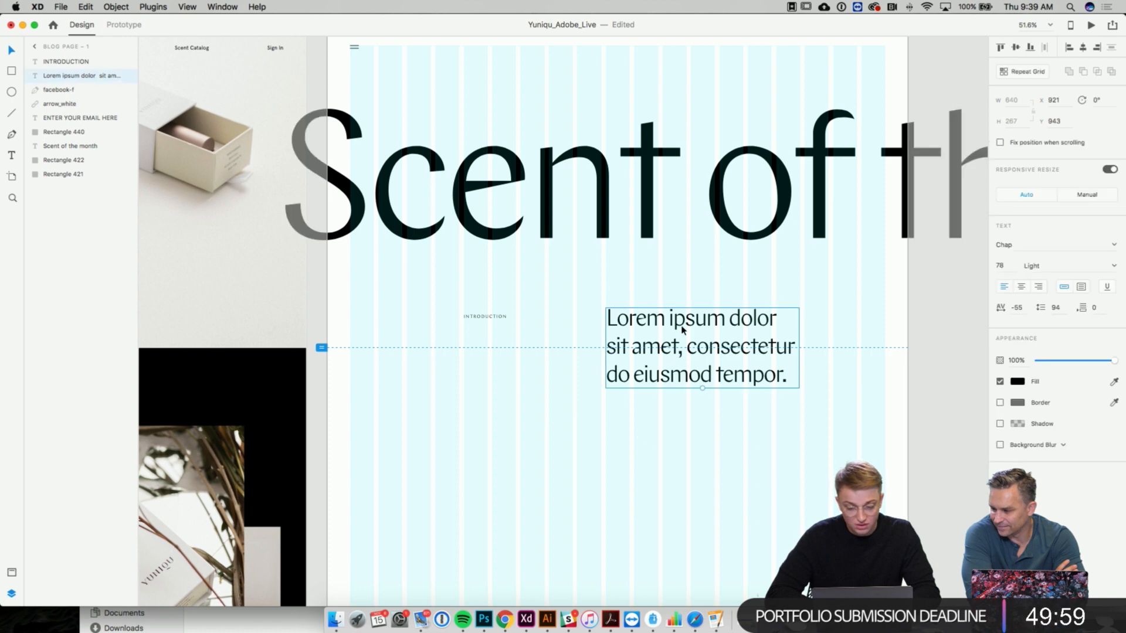
- Examine the size and spacing of the Lorem ipsum text relative to the oversized headline
scroll(682, 331, "up", 3)
scroll(682, 331, "up", 3)
scroll(682, 331, "up", 2)
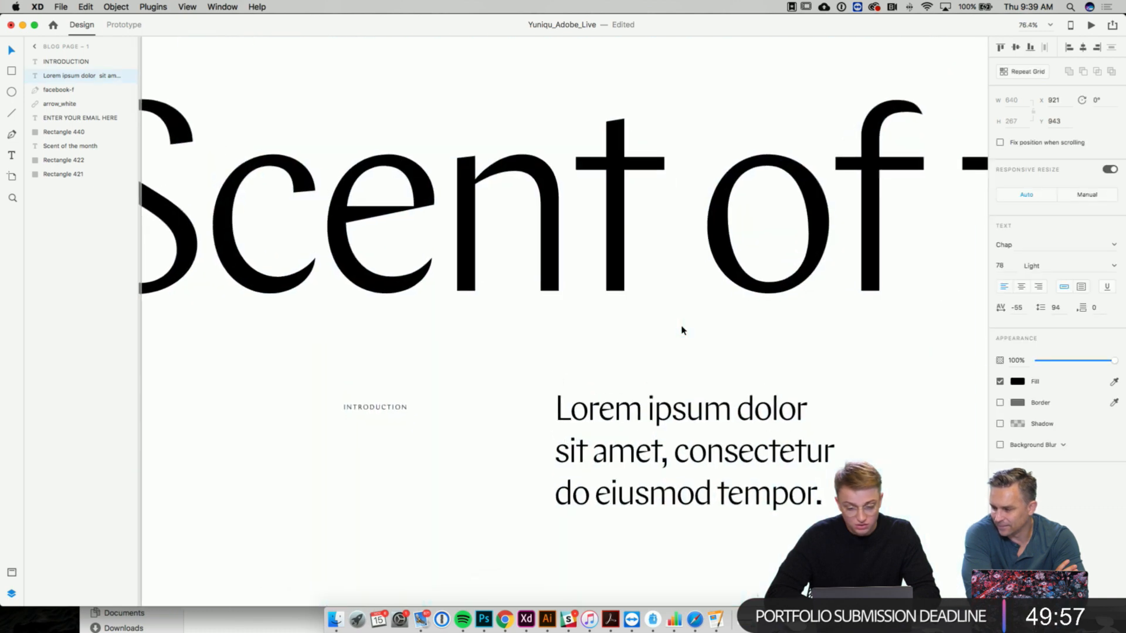
scroll(681, 329, "down", 2)
left_click(649, 327)
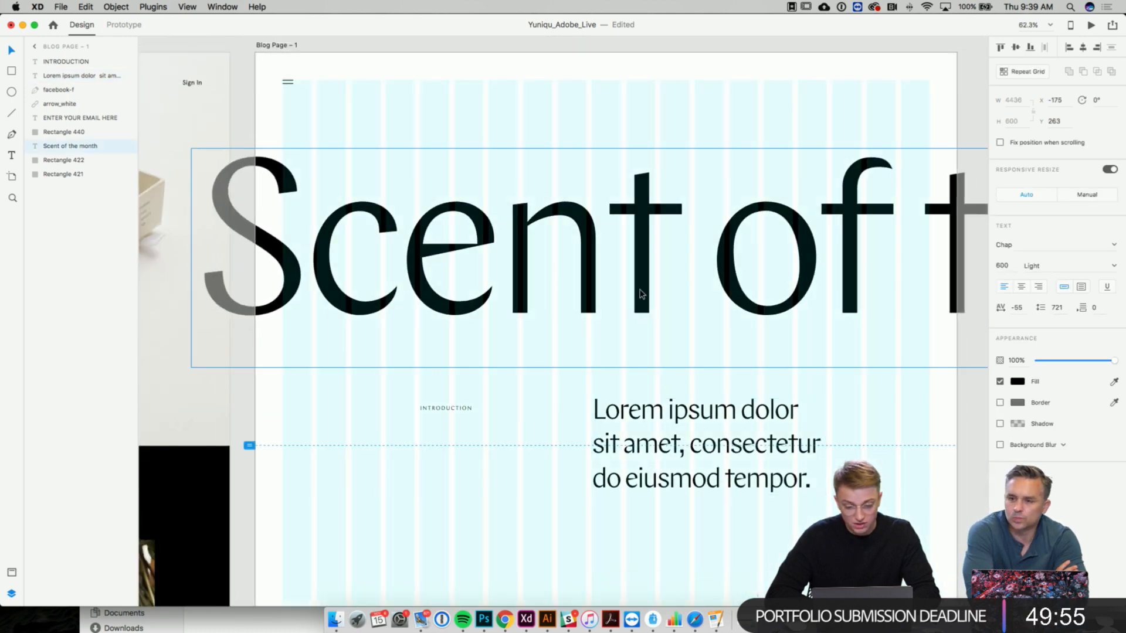
left_click(634, 410)
left_click(616, 281)
left_click(632, 405)
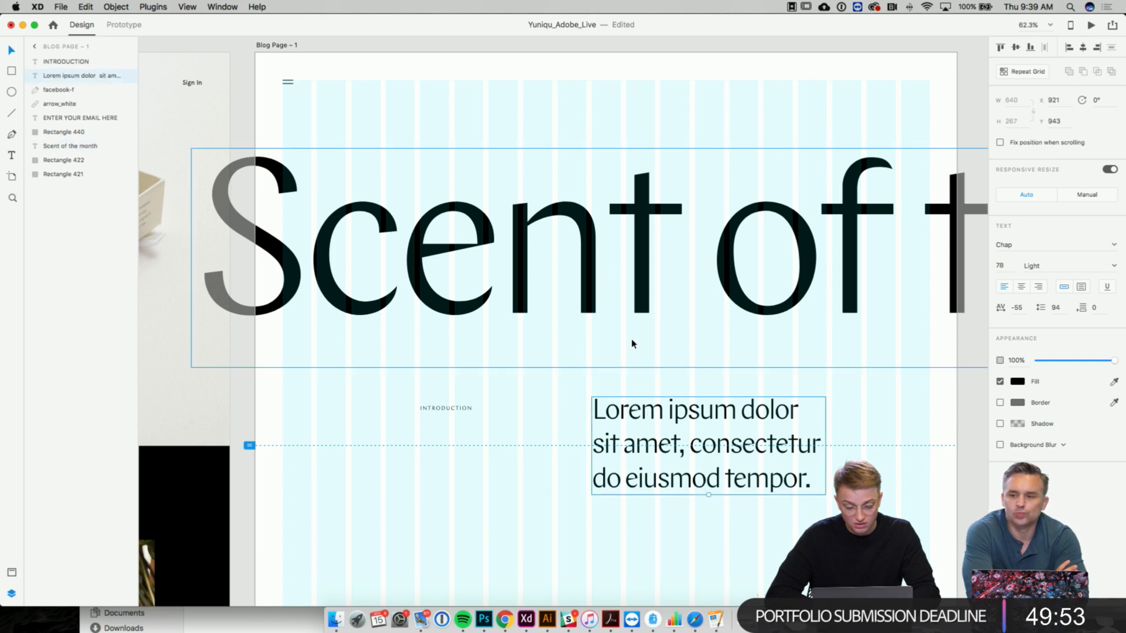
left_click(567, 403)
scroll(569, 404, "down", 1)
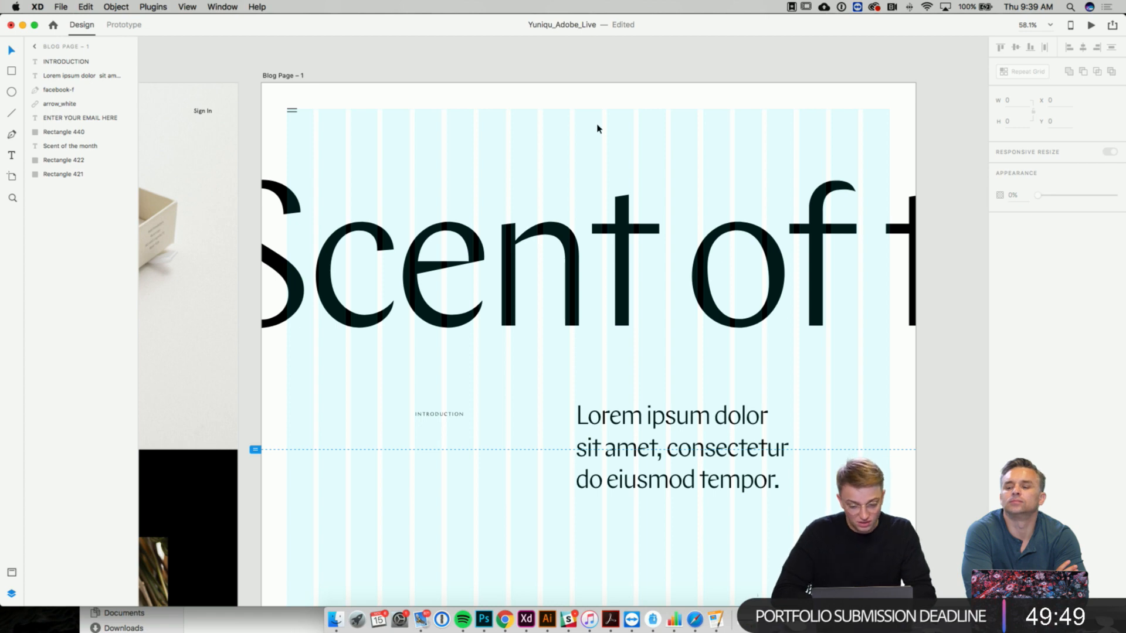
- Draw a horizontal line about 94 wide below the INTRODUCTION label at X 451, Y 1335 and give it a #000000 border
scroll(597, 128, "up", 2)
scroll(607, 385, "down", 3)
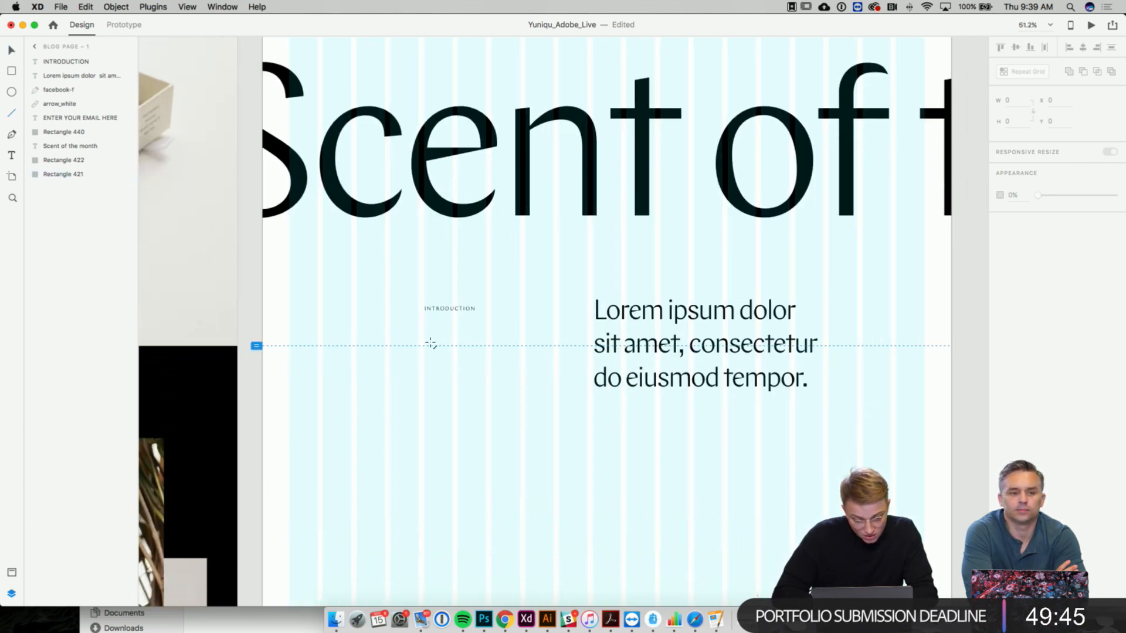
left_click_drag(434, 440, 465, 441)
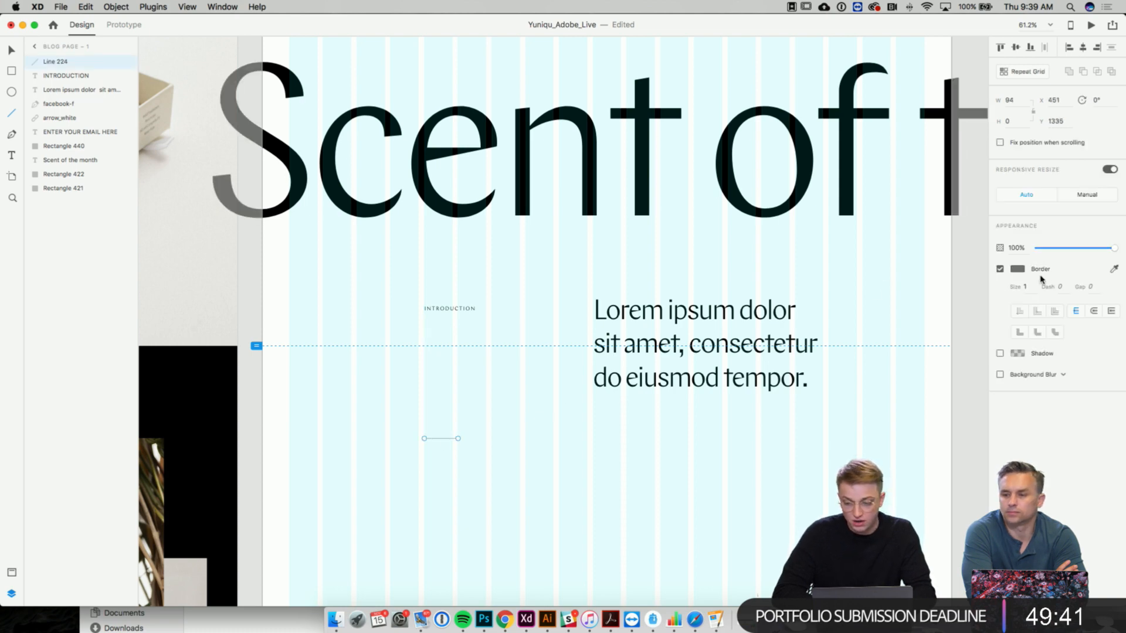
left_click(1017, 270)
left_click_drag(928, 278, 805, 342)
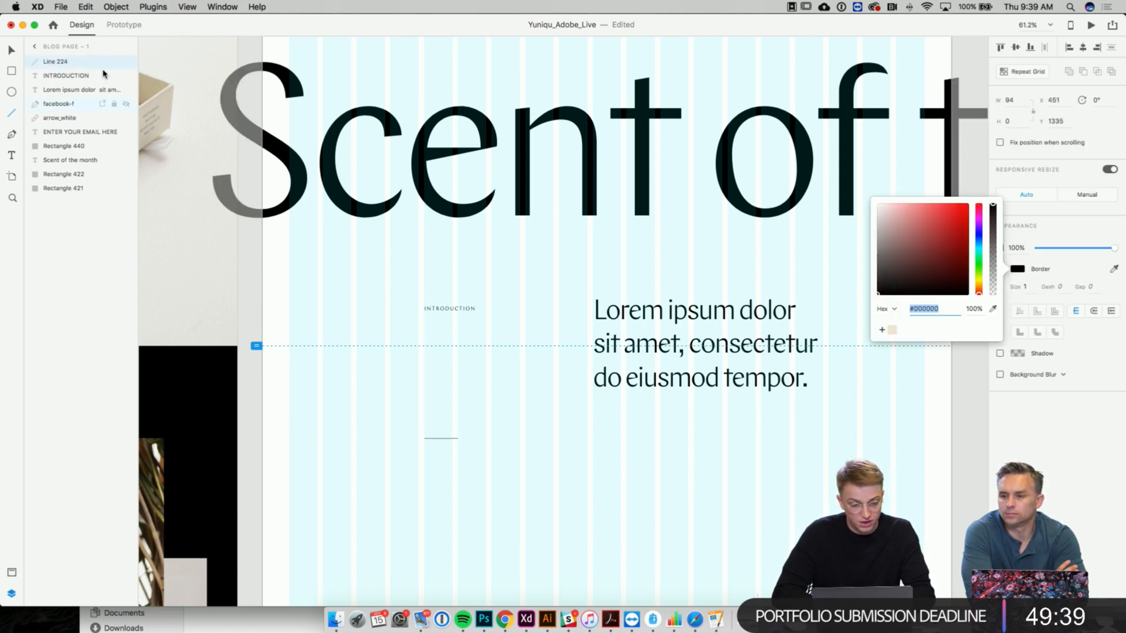
left_click(11, 51)
left_click(454, 375)
key("ctrl+Up")
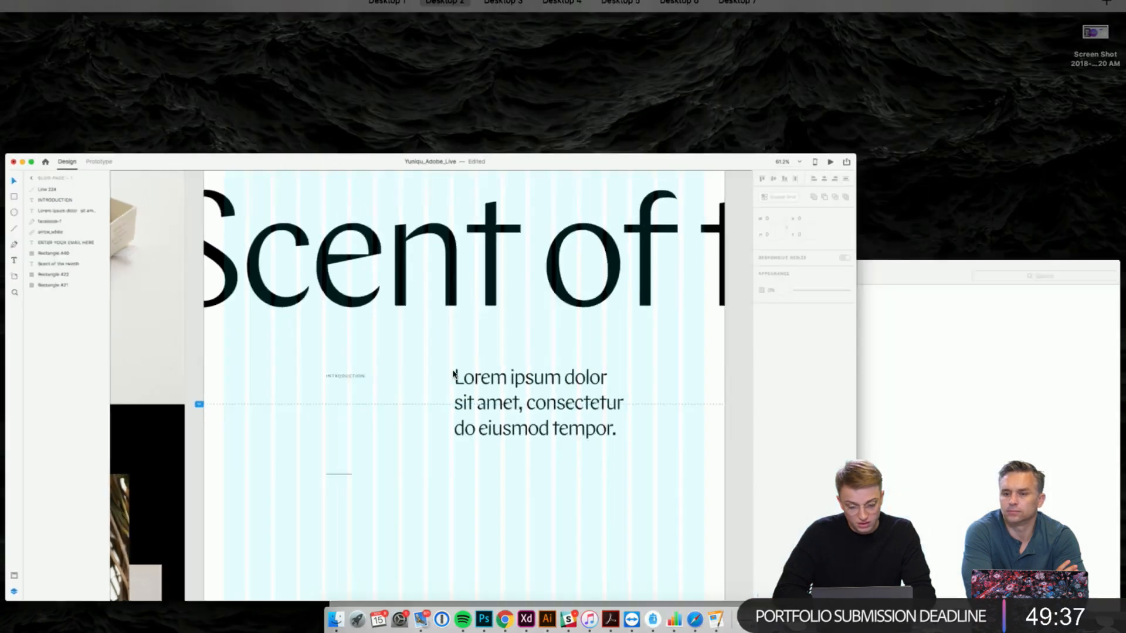
left_click(738, 233)
left_click_drag(527, 474, 583, 382)
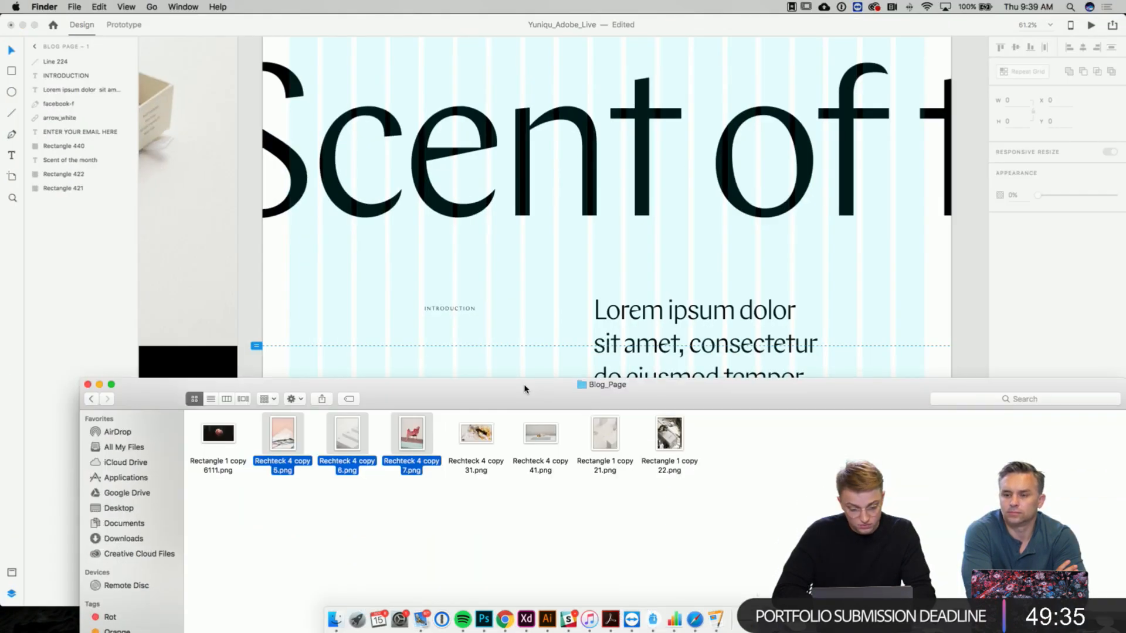
left_click(503, 339)
- Switch to IconJar and search its icon sets for "facebook"
scroll(504, 339, "down", 4)
scroll(504, 339, "right", 1)
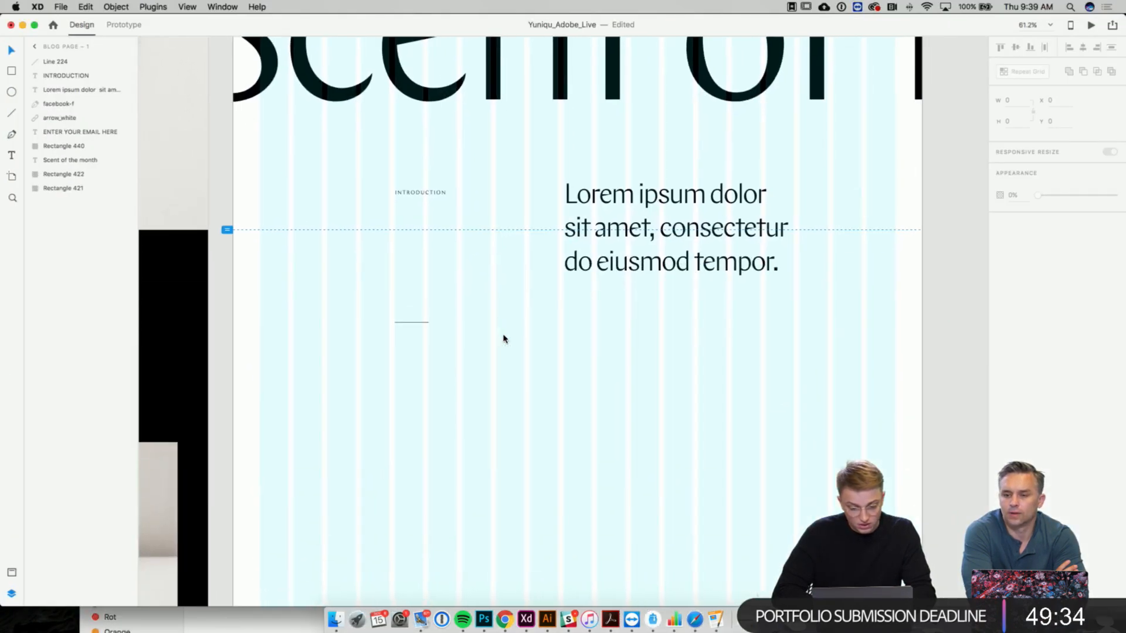
left_click(1071, 7)
type("iconJar")
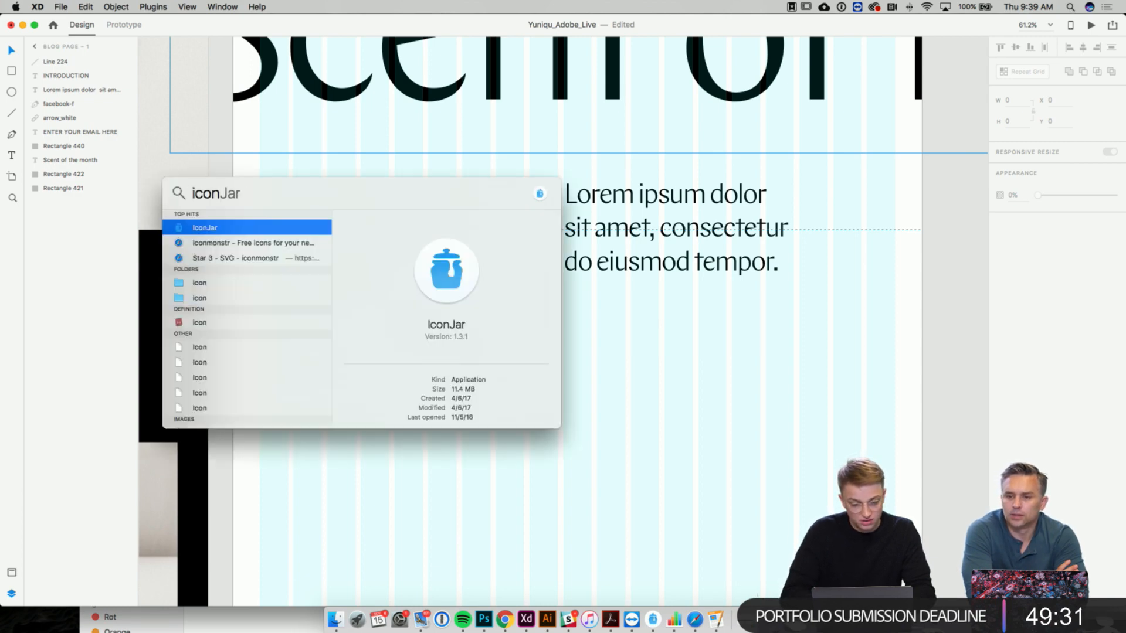
key("Return")
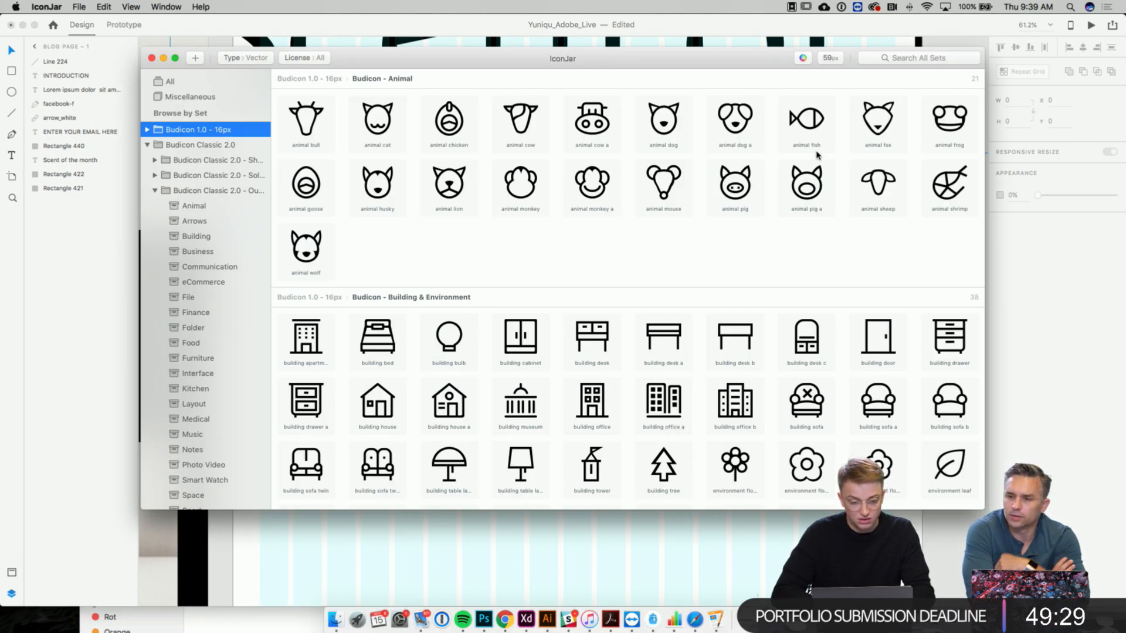
left_click_drag(679, 66, 661, 113)
left_click(881, 106)
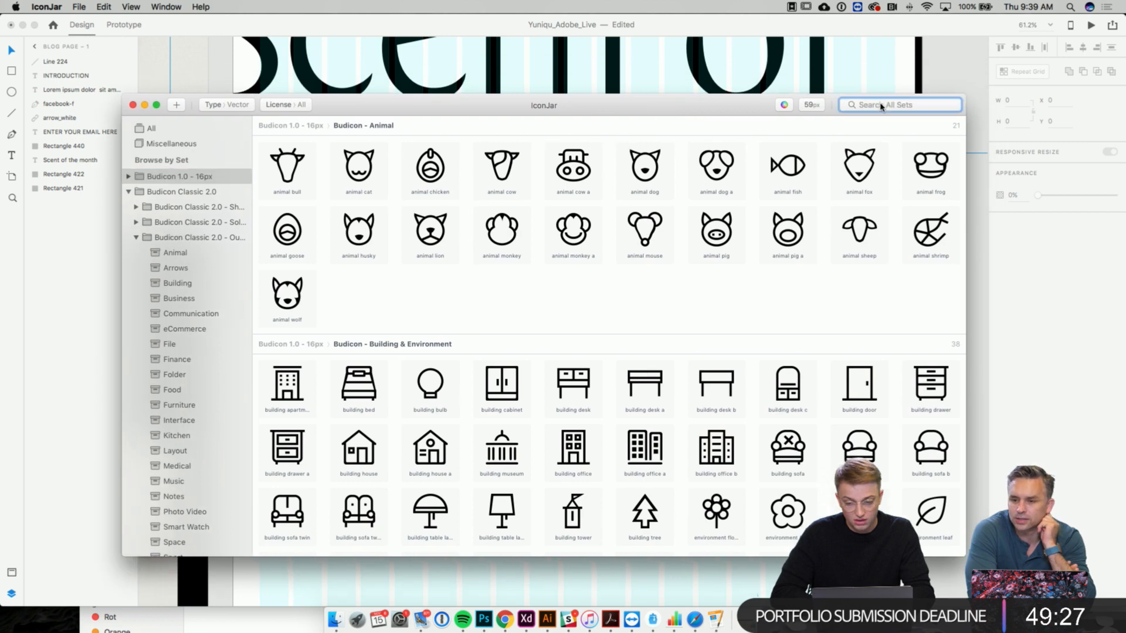
type("face")
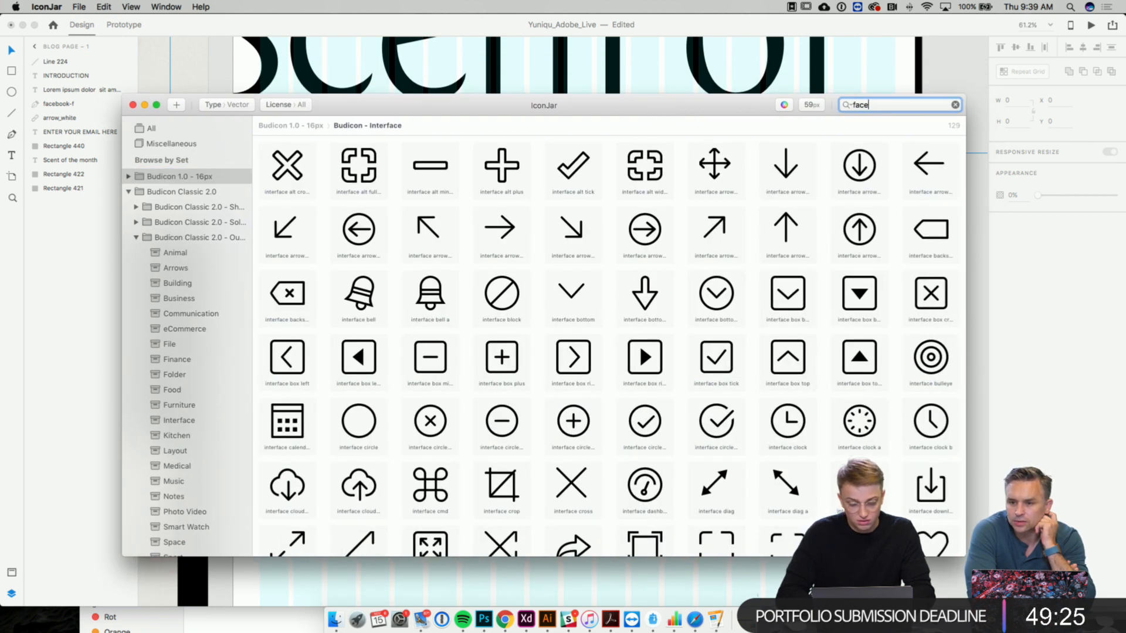
type("book")
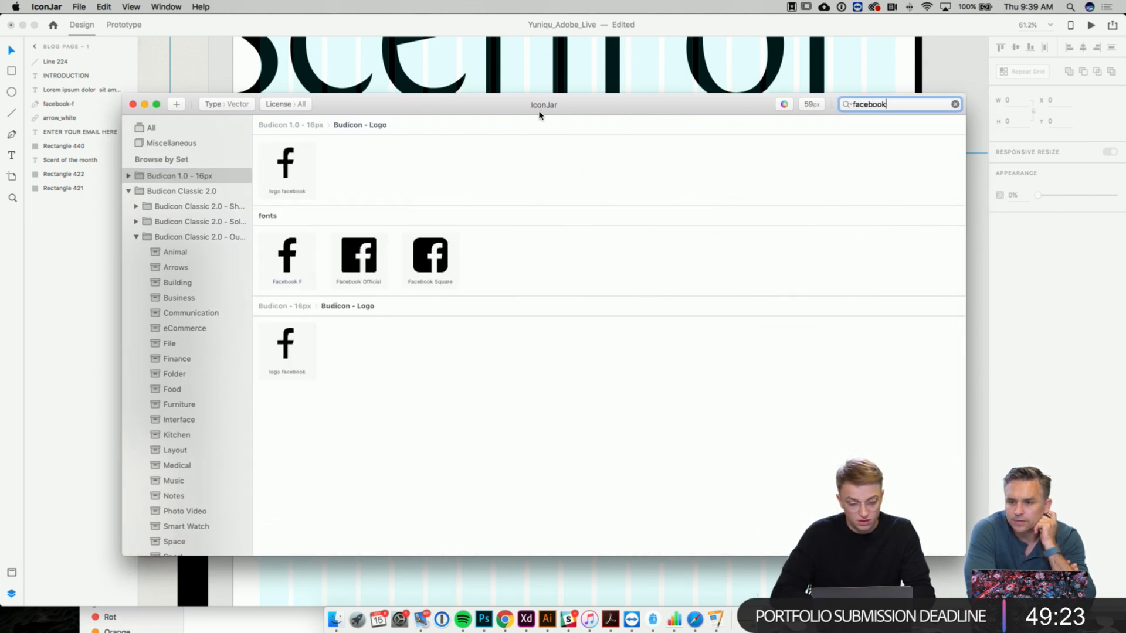
- Add the Facebook F icon to the artboard and place it under the short line at X 451, Y 1375
left_click_drag(531, 106, 613, 350)
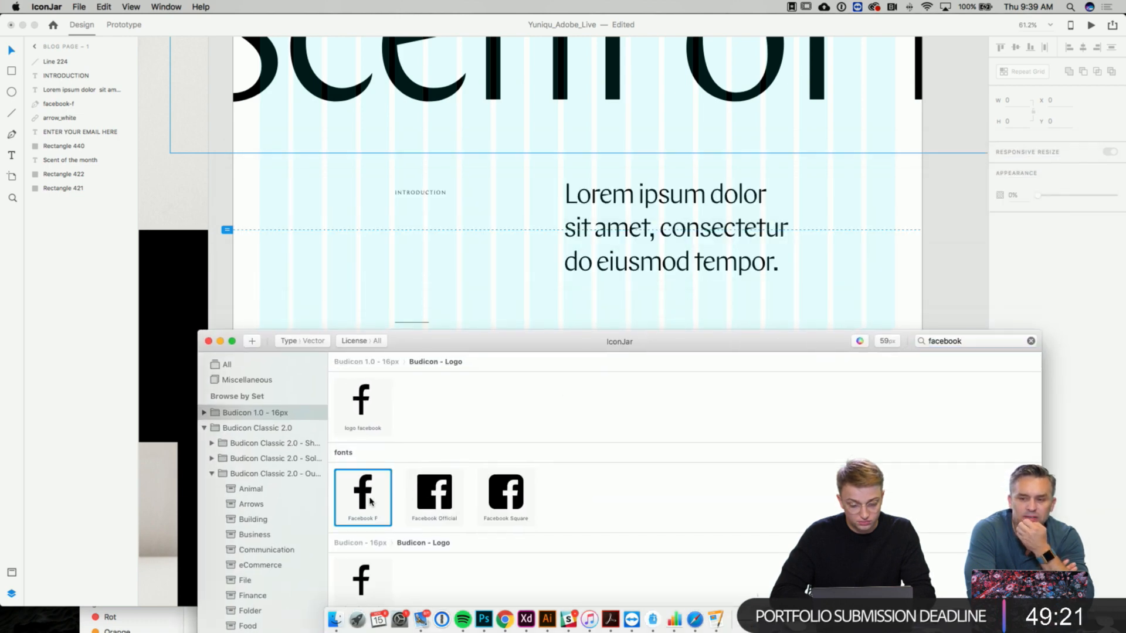
left_click(493, 293)
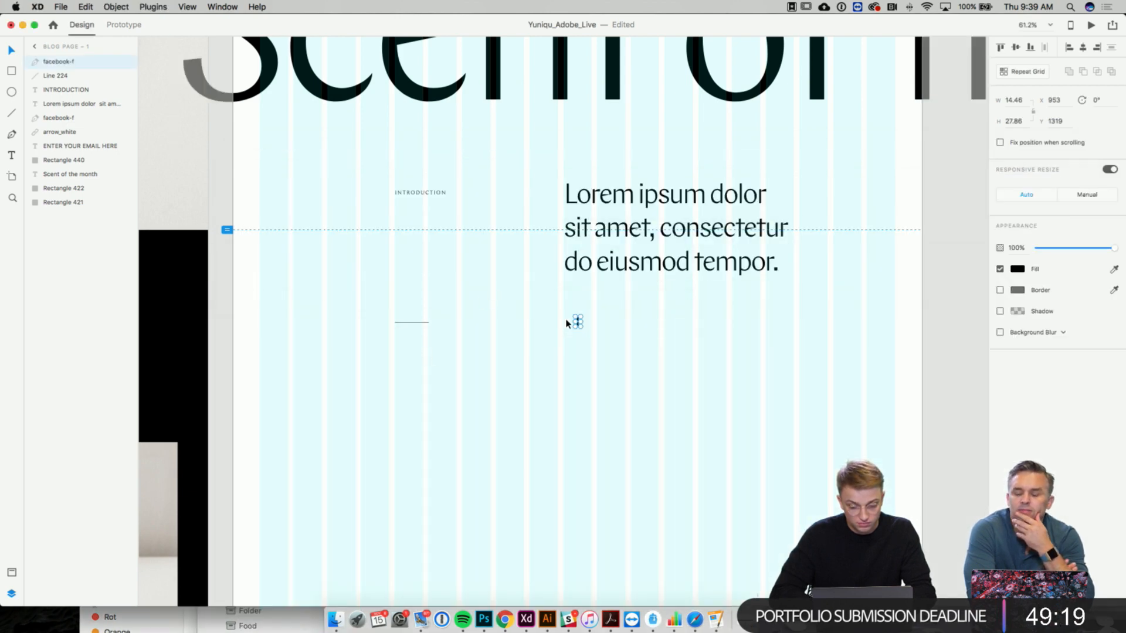
scroll(567, 322, "up", 4)
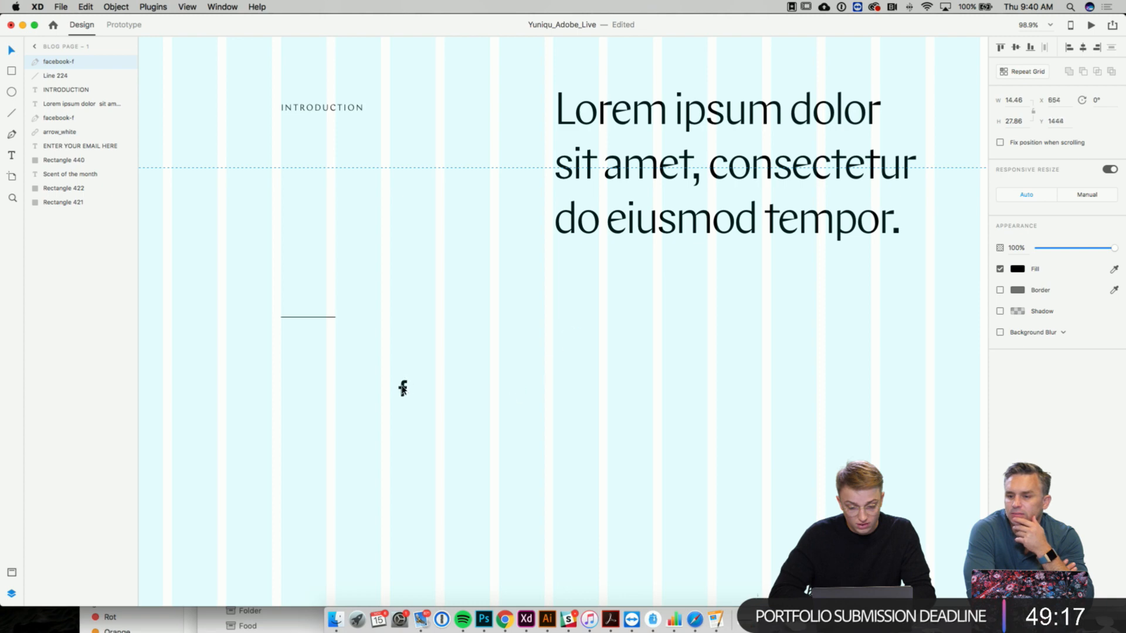
left_click_drag(403, 390, 288, 350)
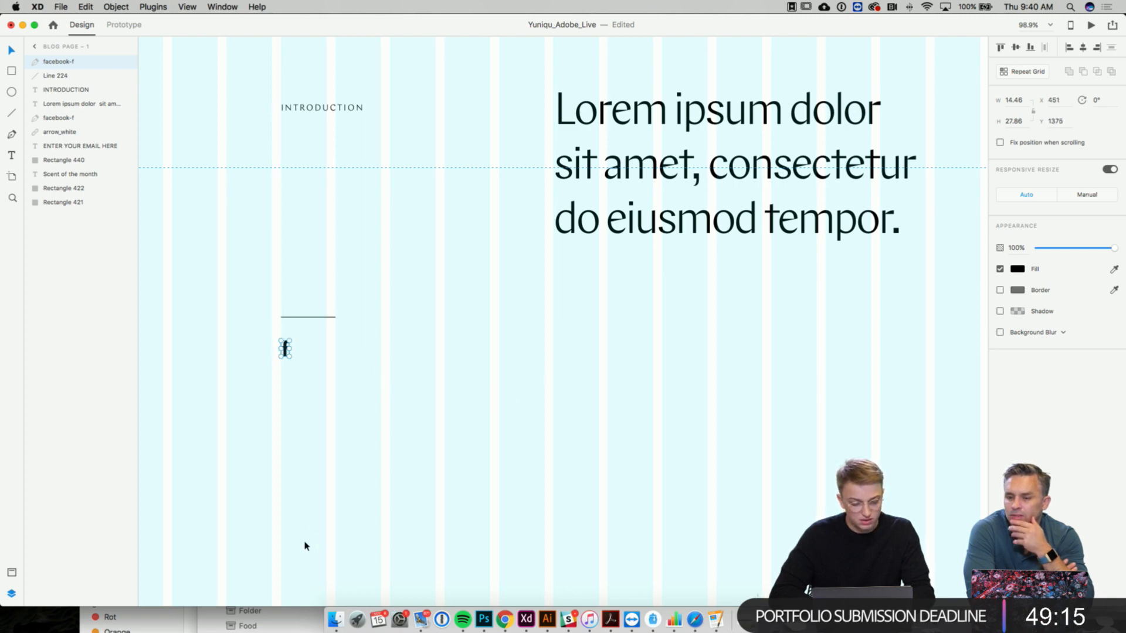
- Find the Twitter icon in IconJar and place it beside the Facebook icon at X 502.62, Y 1378
left_click(653, 619)
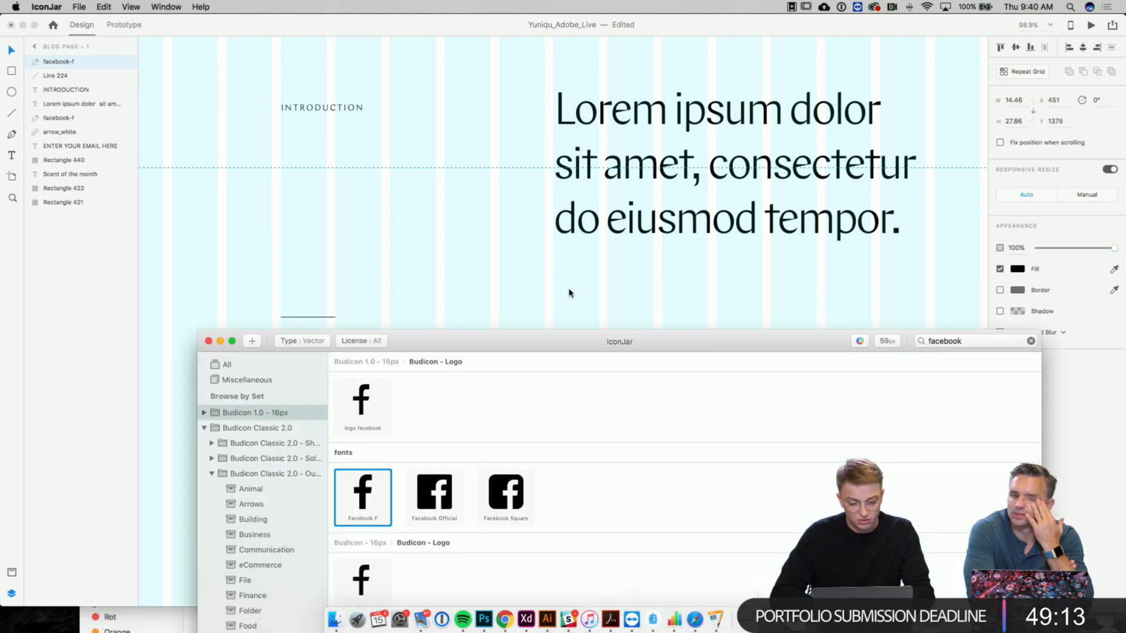
key("super+f")
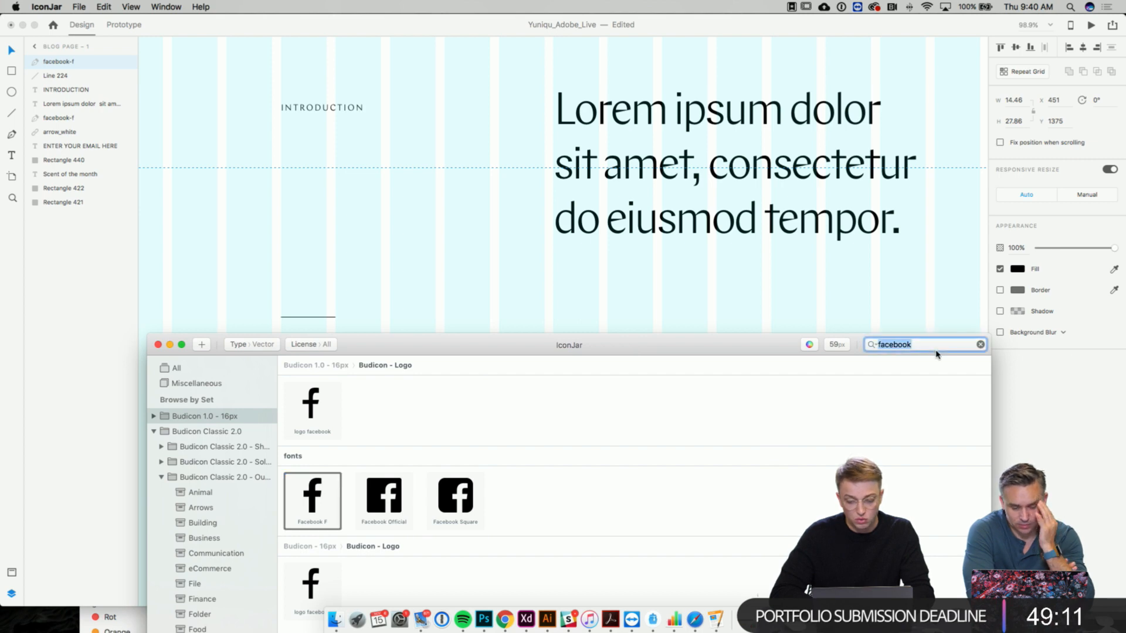
type("twitter")
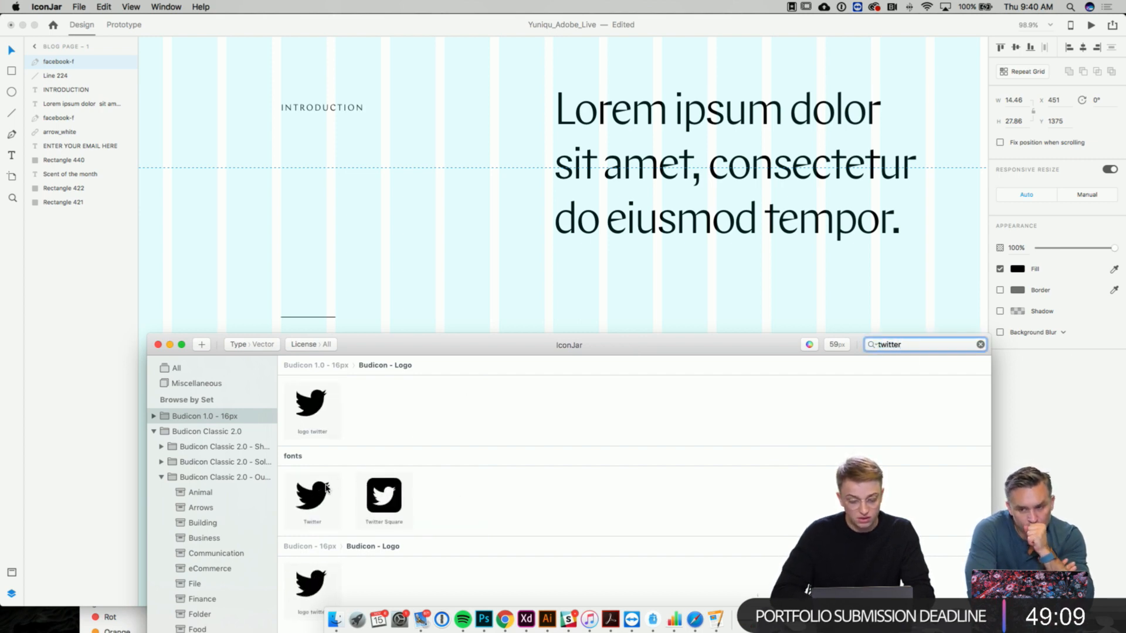
left_click(320, 496)
left_click(439, 317)
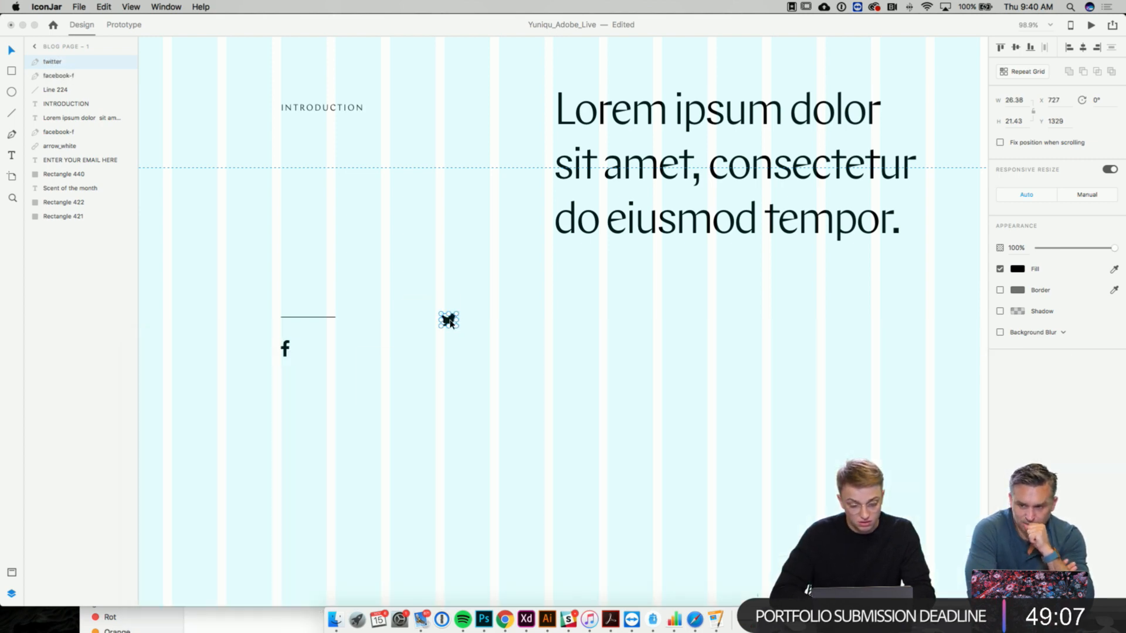
left_click(449, 320)
left_click_drag(446, 321, 317, 351)
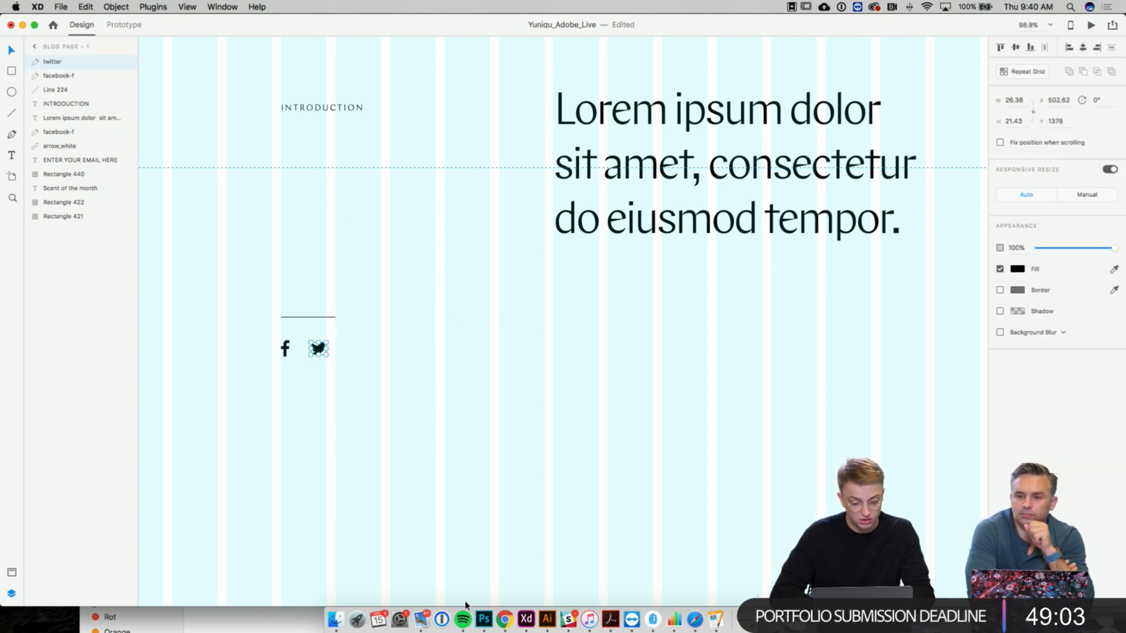
- Search IconJar for "medium" and add the Medium logo icon below the social icons at X 417, Y 1480
left_click(652, 620)
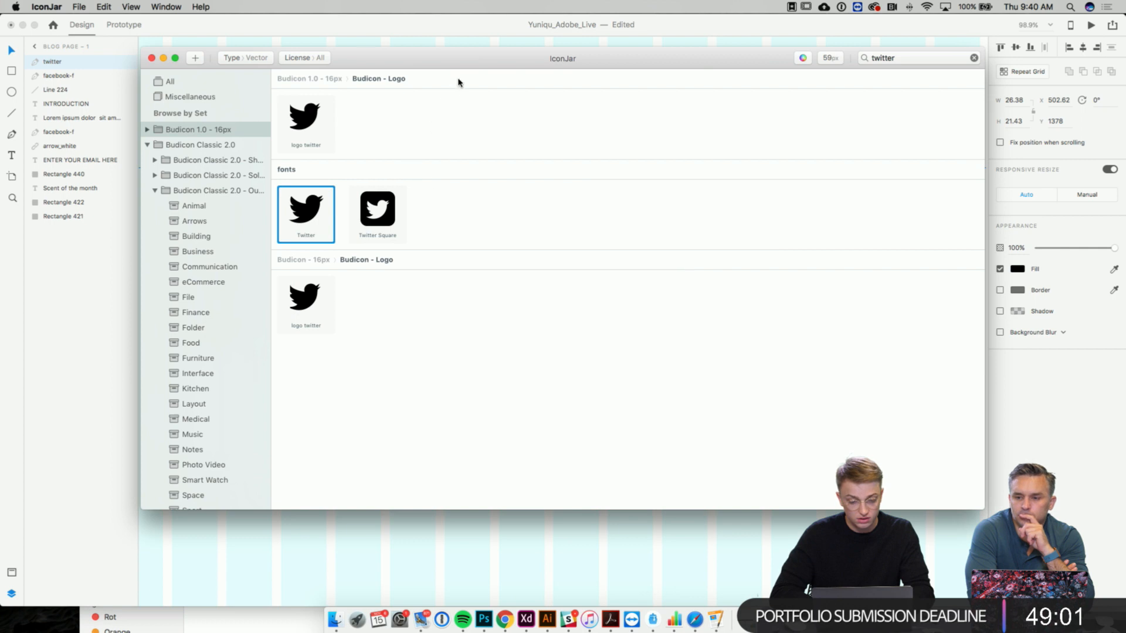
left_click_drag(462, 59, 471, 368)
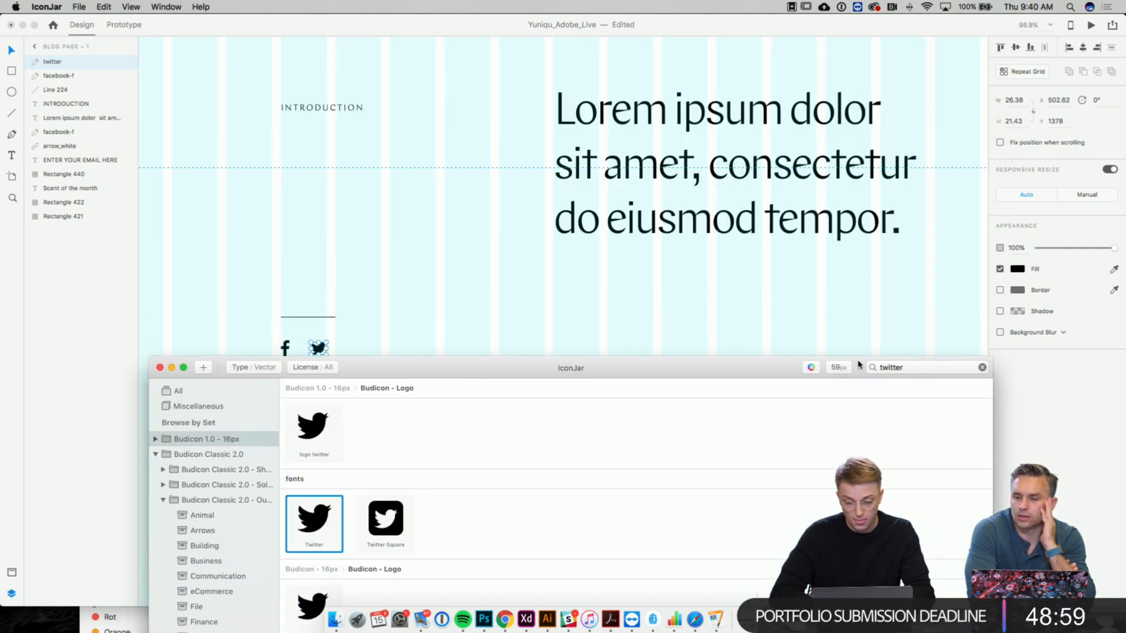
left_click(912, 369)
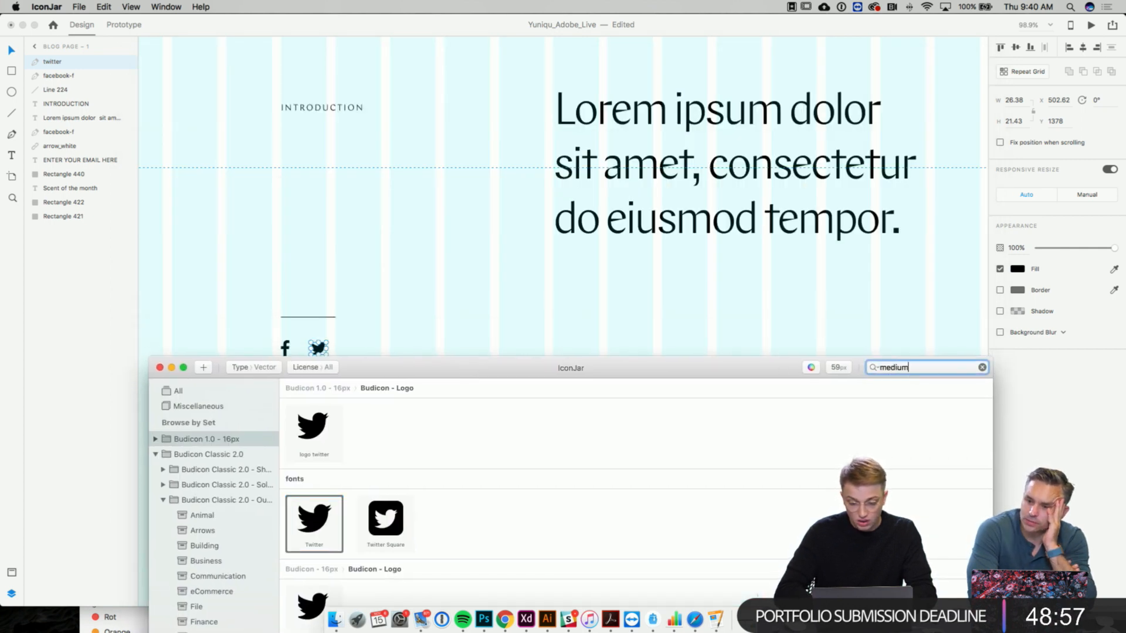
scroll(382, 438, "down", 4)
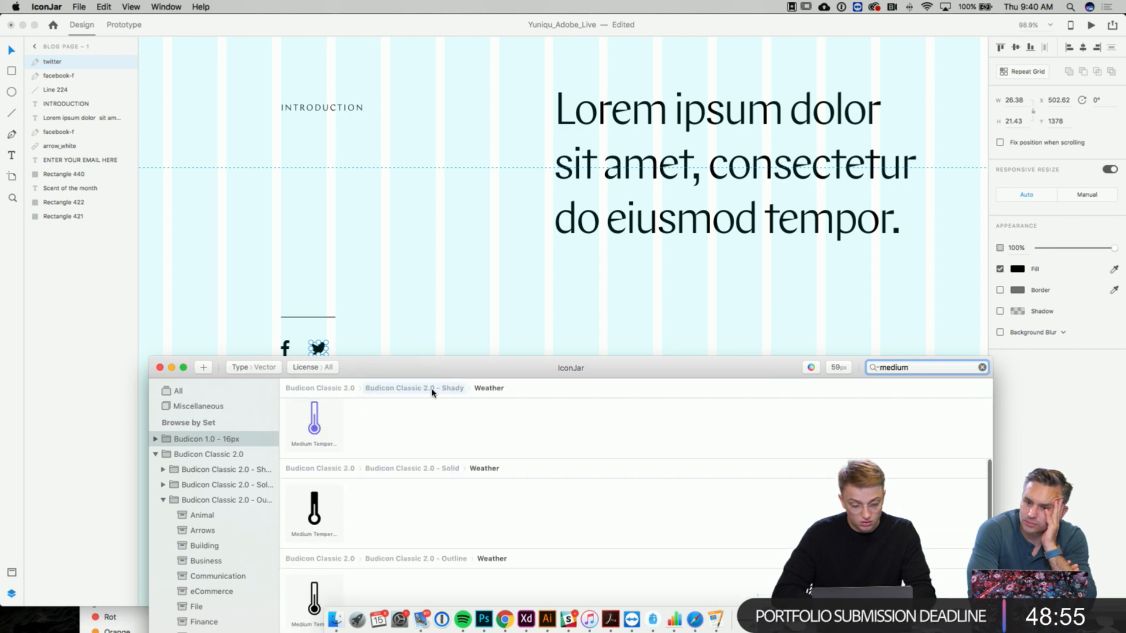
left_click_drag(448, 373, 583, 196)
left_click_drag(466, 505, 270, 406)
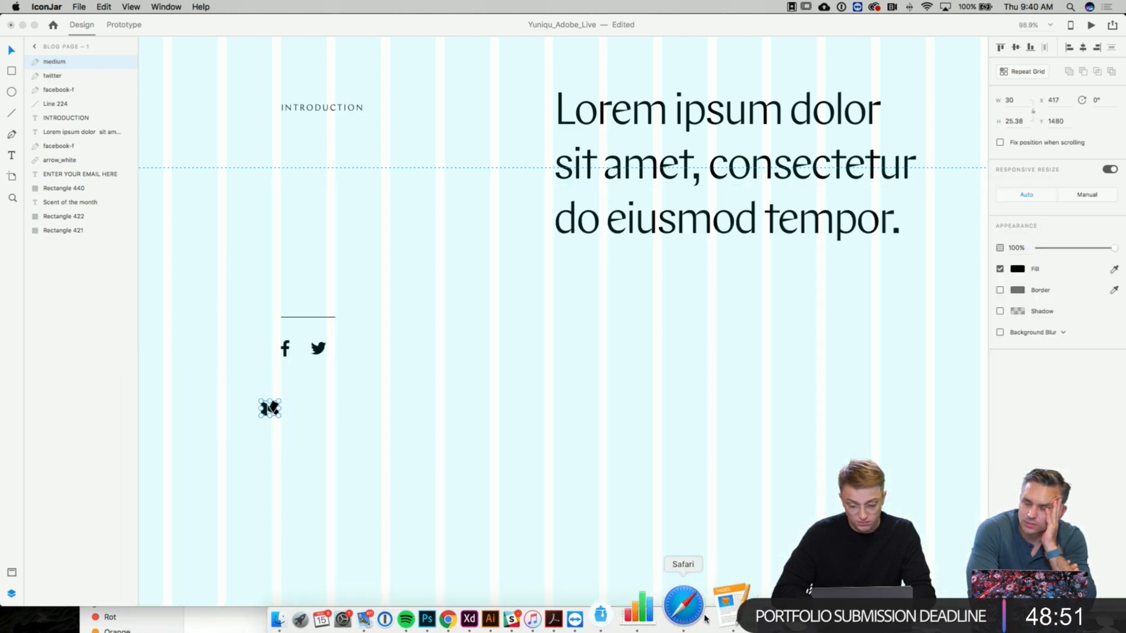
- Switch to IconJar, collapse the Budicon Classic 2.0 outline set and enlarge the window
left_click(652, 618)
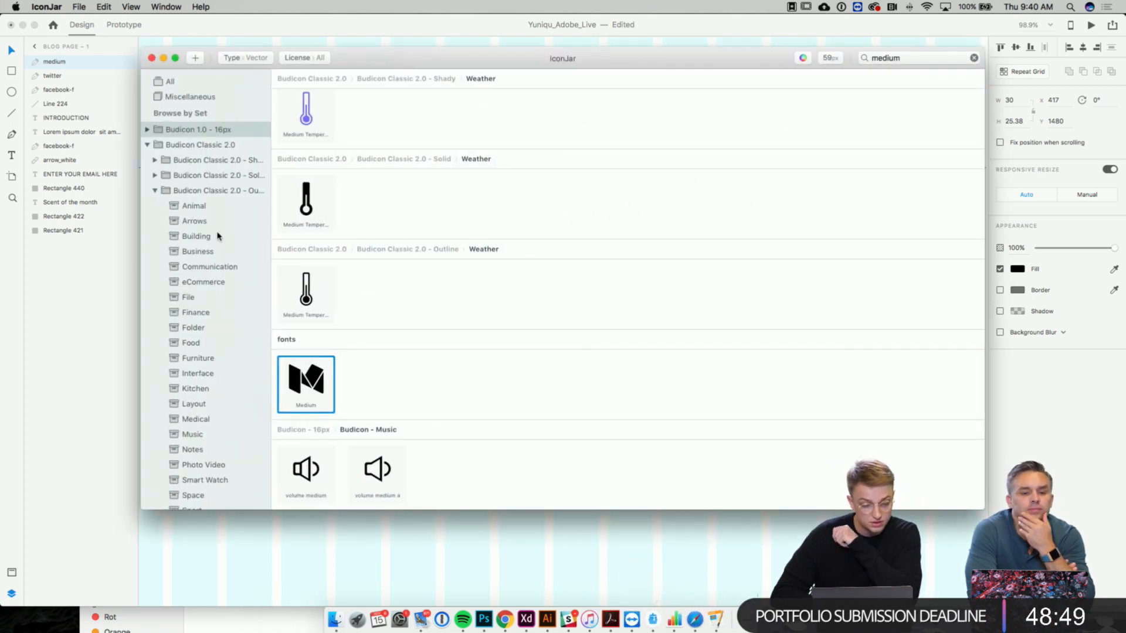
left_click(156, 190)
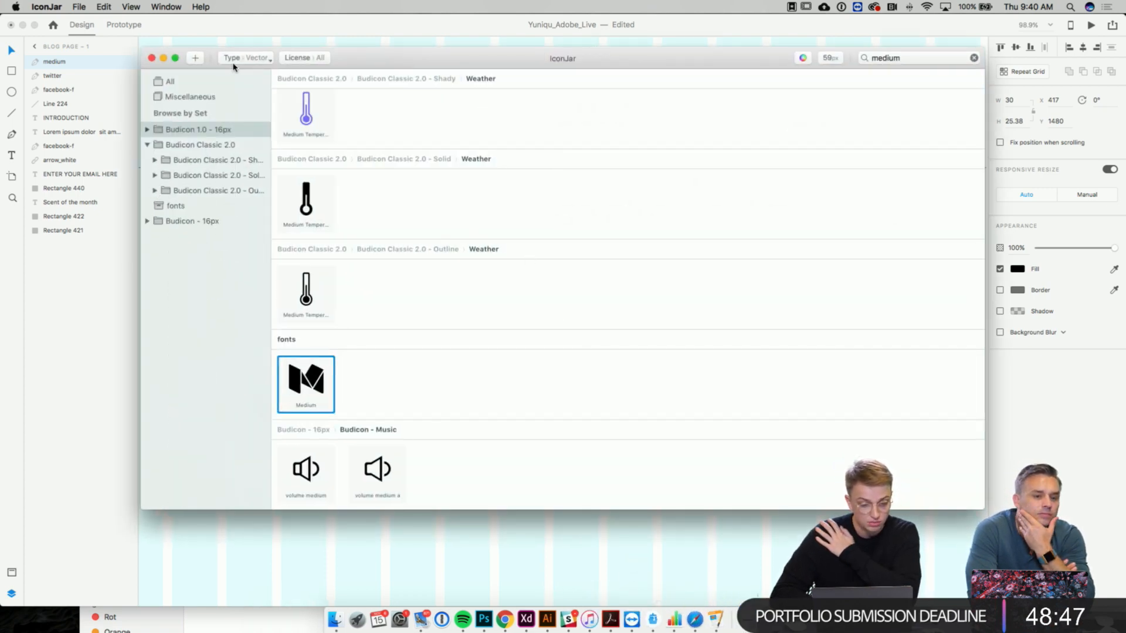
left_click_drag(349, 56, 306, 55)
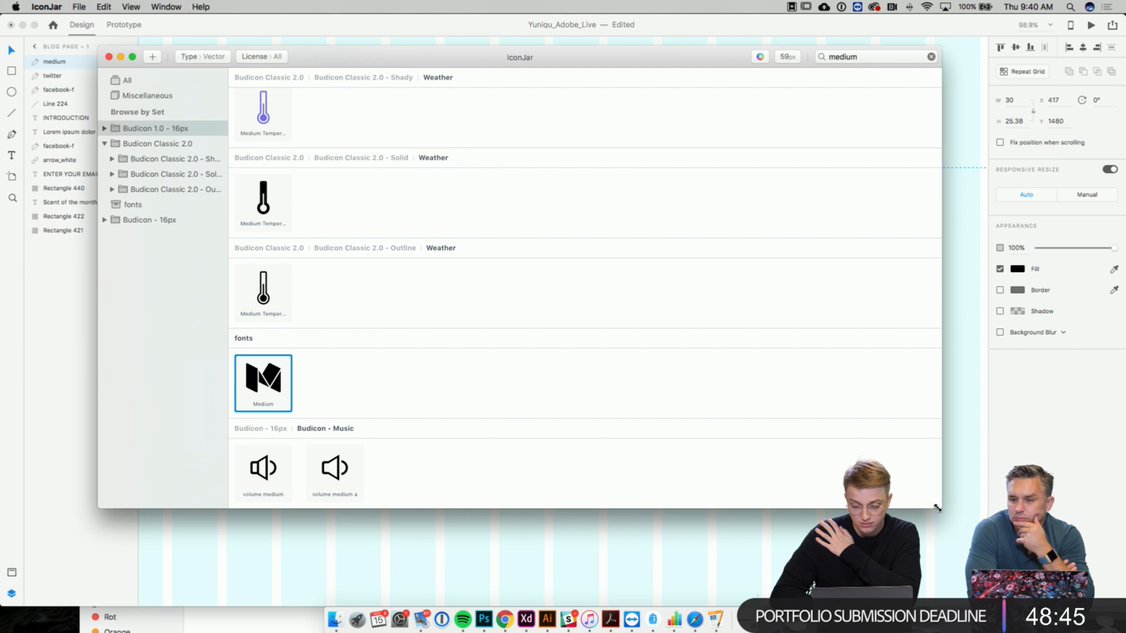
left_click_drag(941, 506, 1054, 548)
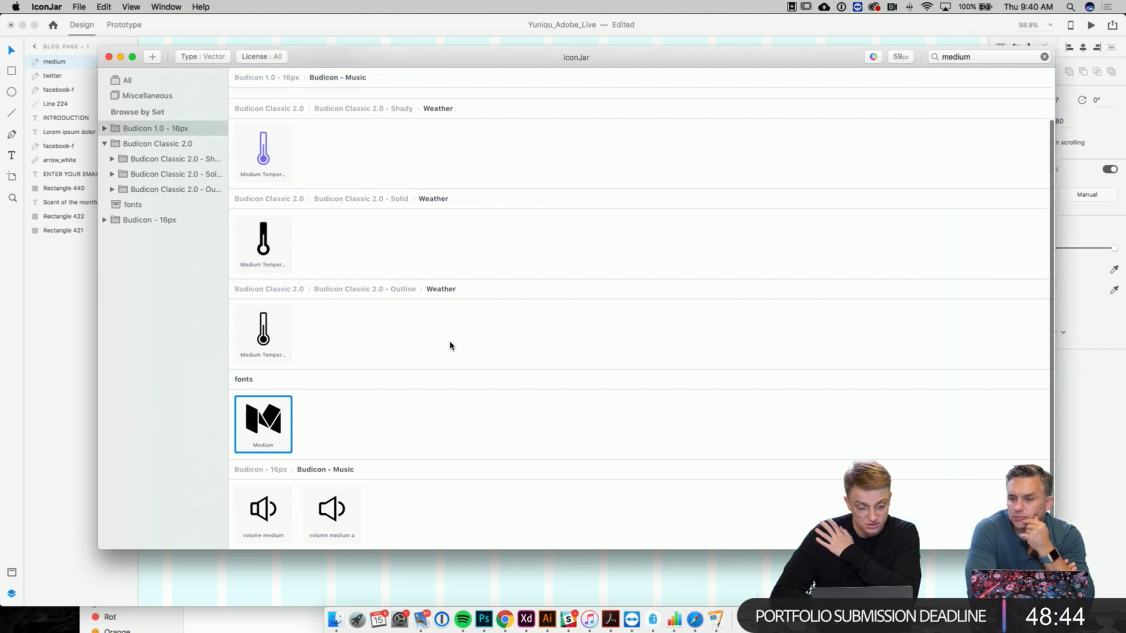
- Compare the shady, solid and outline icon sets of Budicon Classic 2.0, looking over the solid arrow icons
left_click(155, 159)
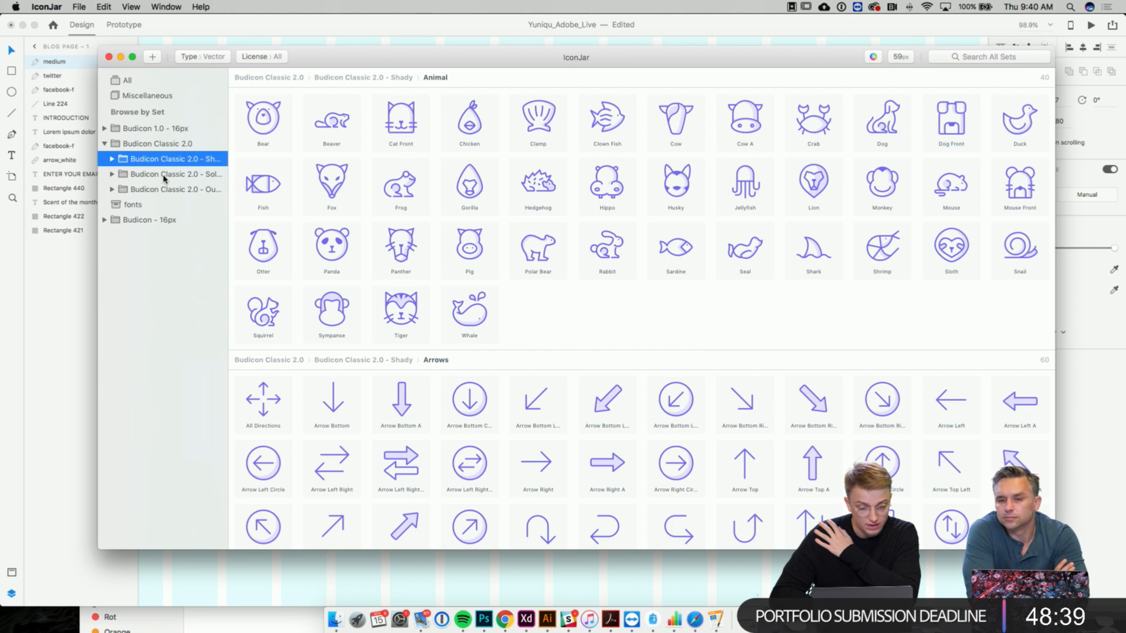
left_click(163, 176)
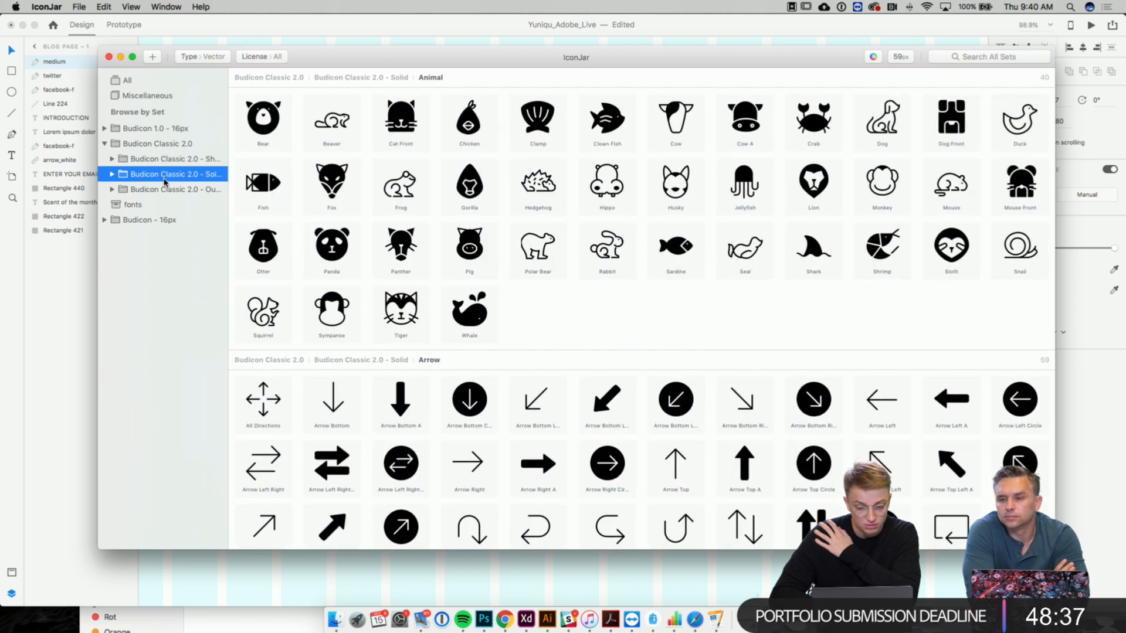
left_click(166, 189)
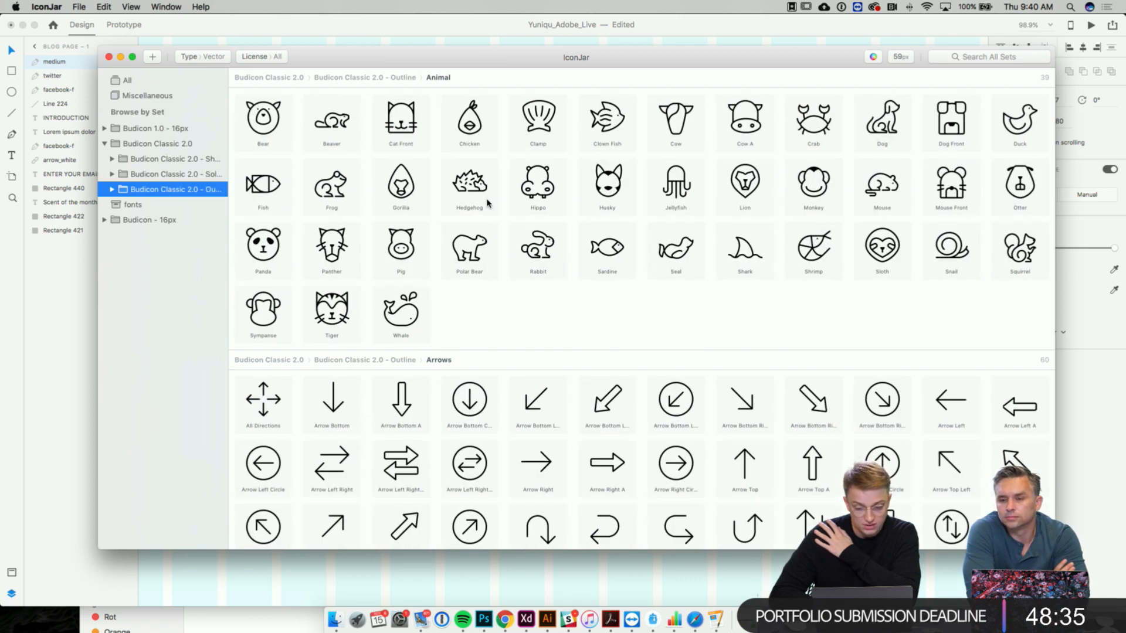
scroll(487, 204, "down", 10)
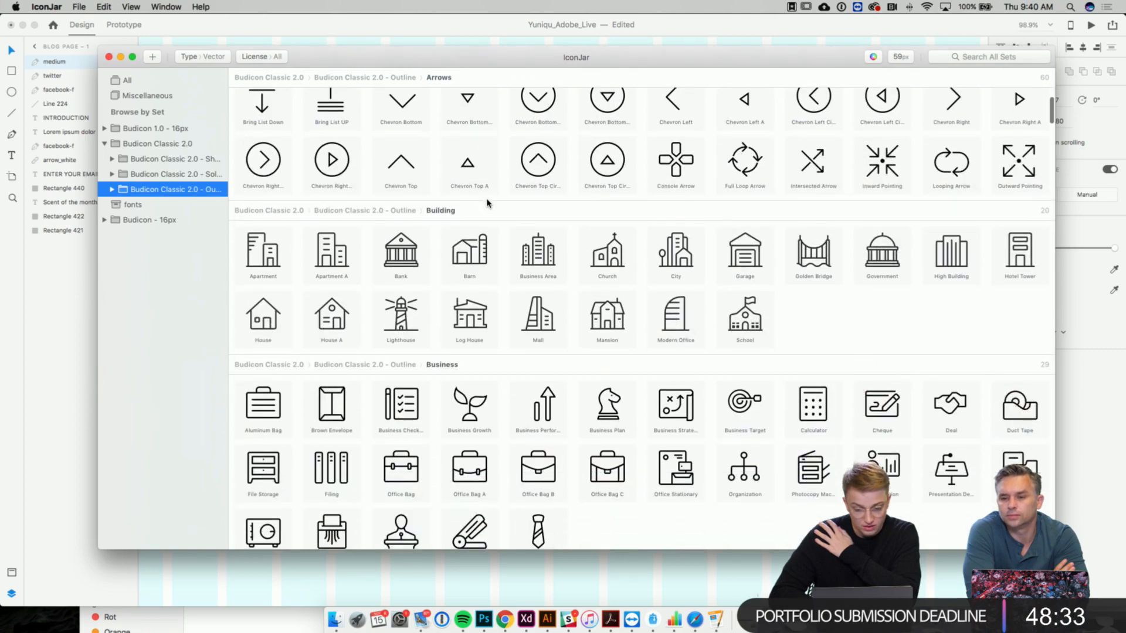
scroll(487, 203, "up", 4)
left_click(212, 179)
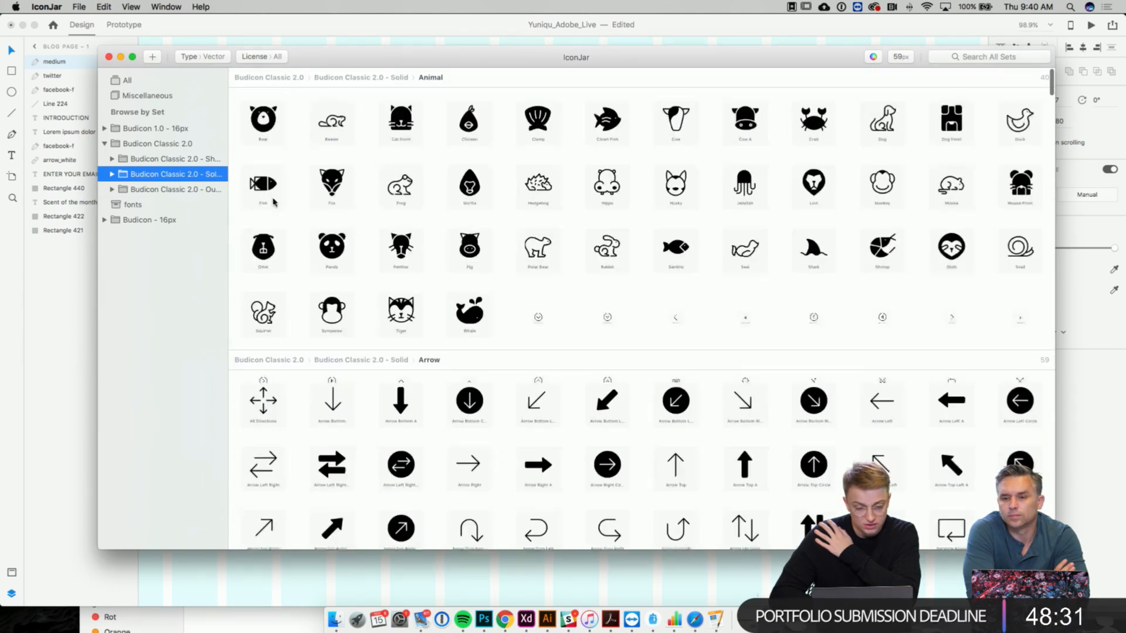
scroll(465, 273, "down", 3)
scroll(465, 273, "down", 1)
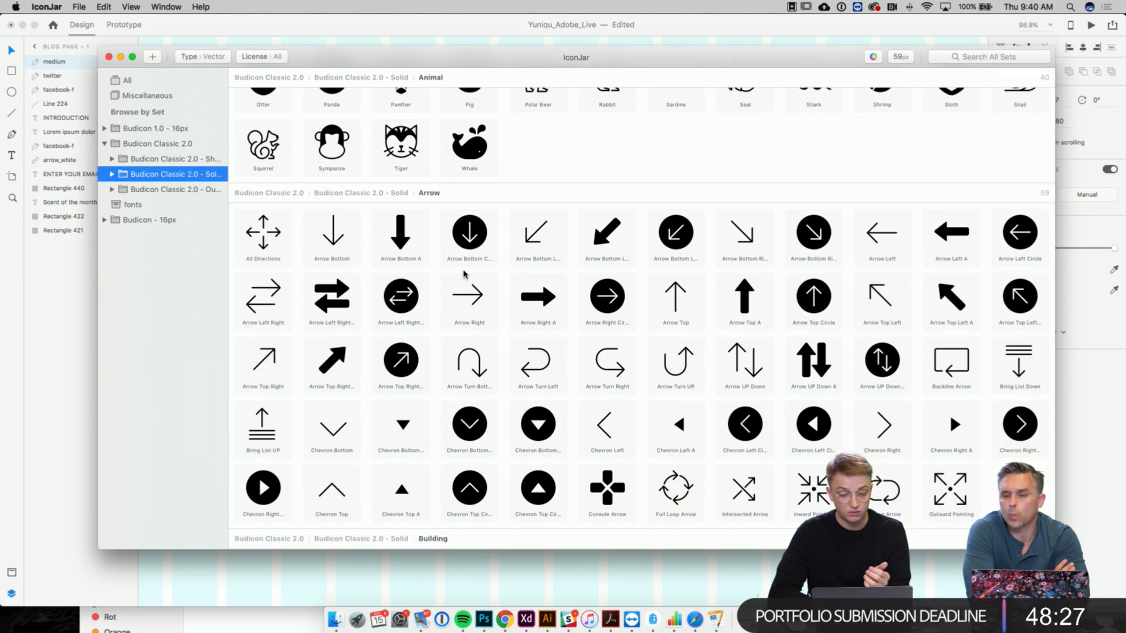
scroll(463, 274, "down", 4)
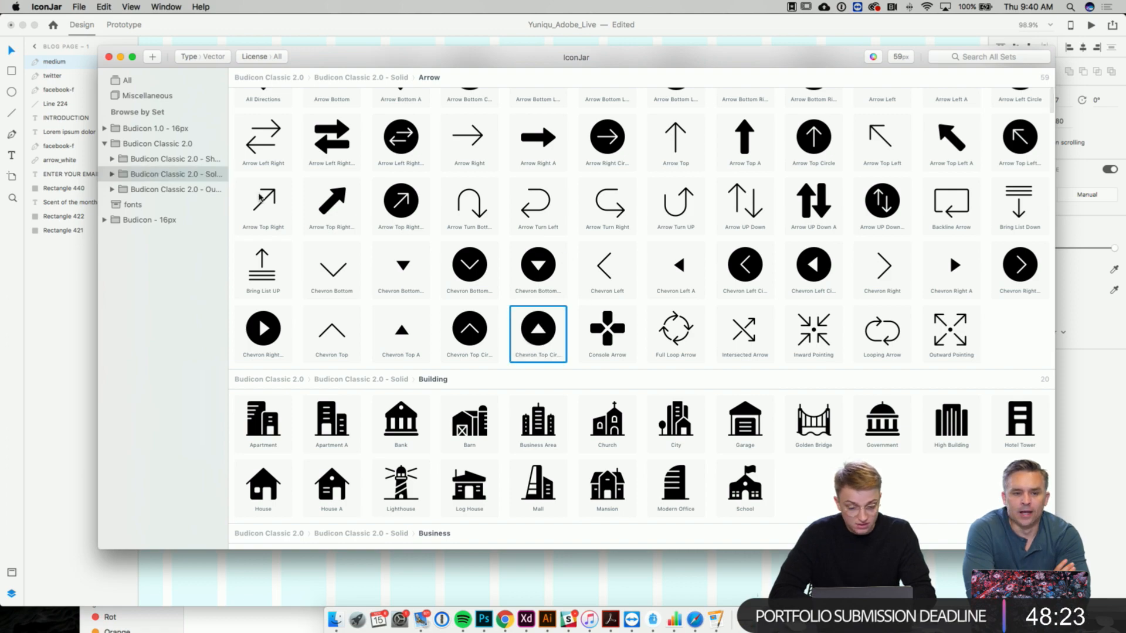
- Look through the Budicon Classic 2.0 outline icons from the arrows to the layout category
left_click(201, 190)
scroll(542, 352, "down", 5)
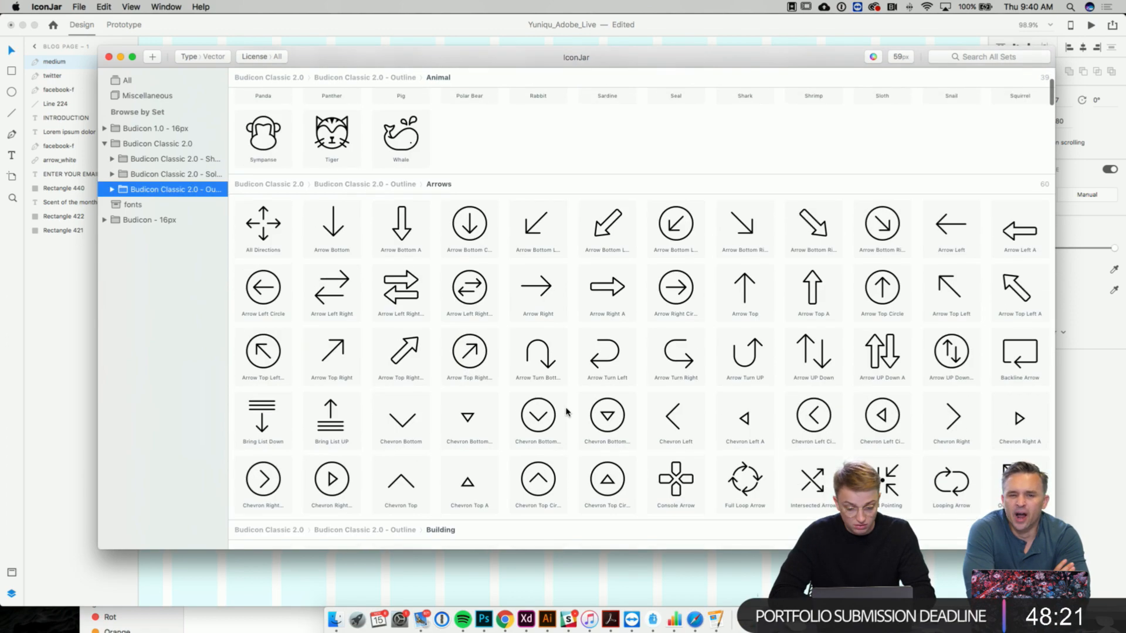
left_click(542, 471)
scroll(646, 382, "down", 1)
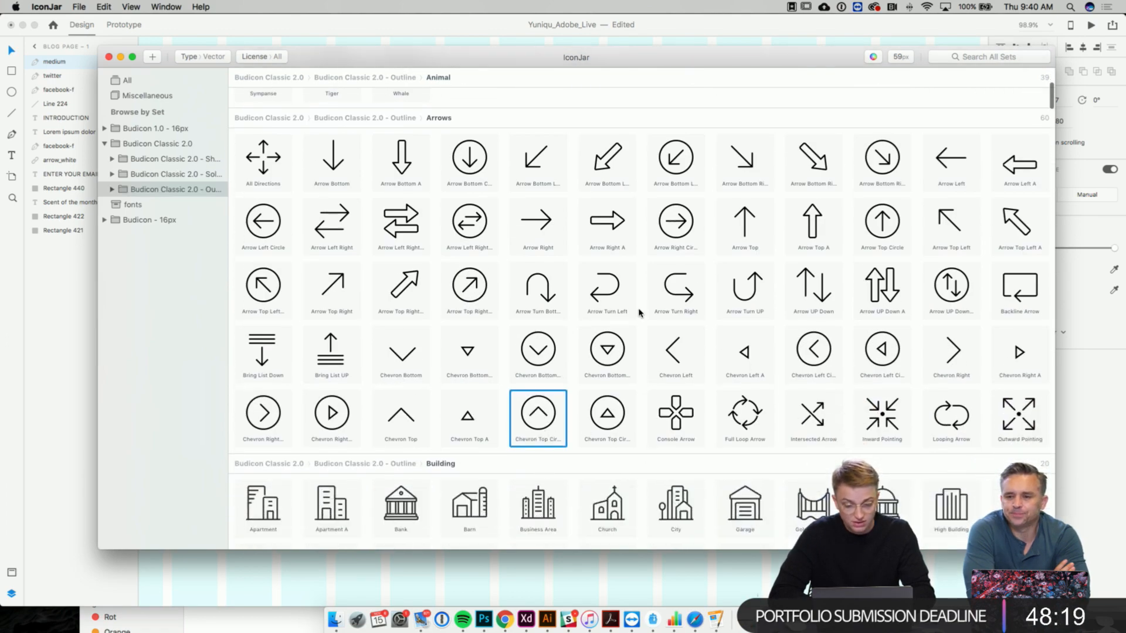
scroll(639, 313, "down", 15)
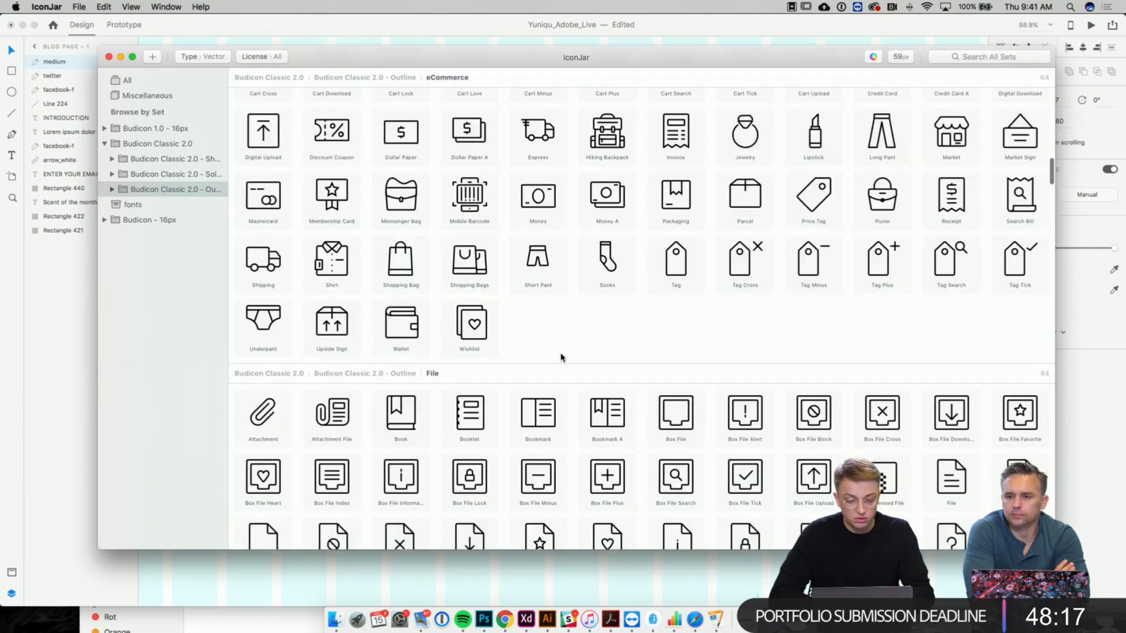
scroll(561, 357, "down", 15)
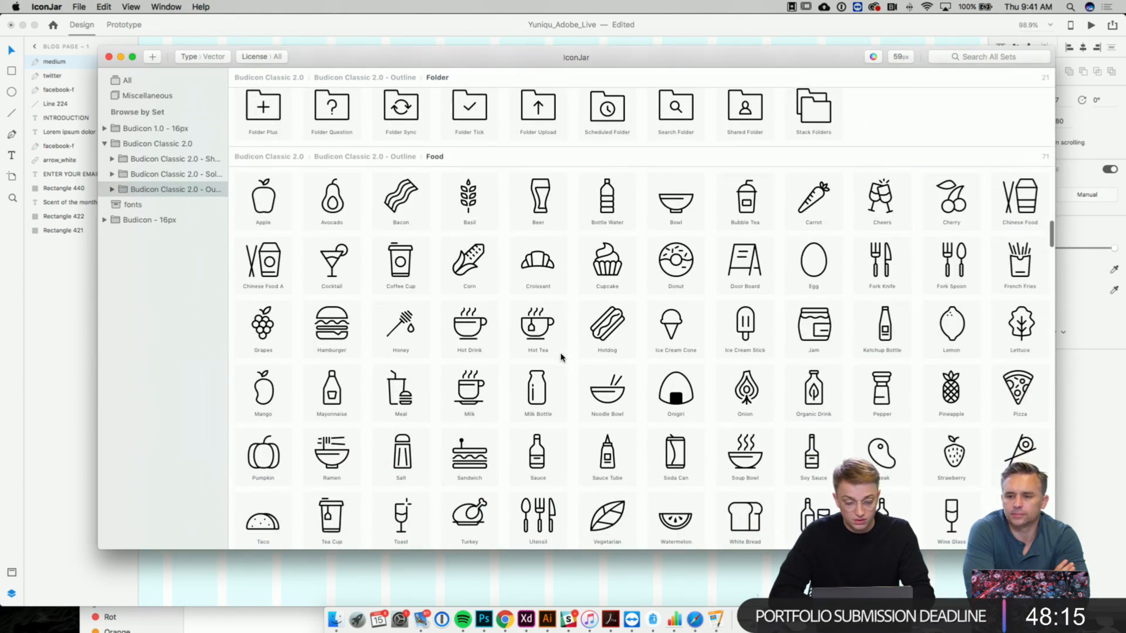
scroll(561, 357, "down", 1)
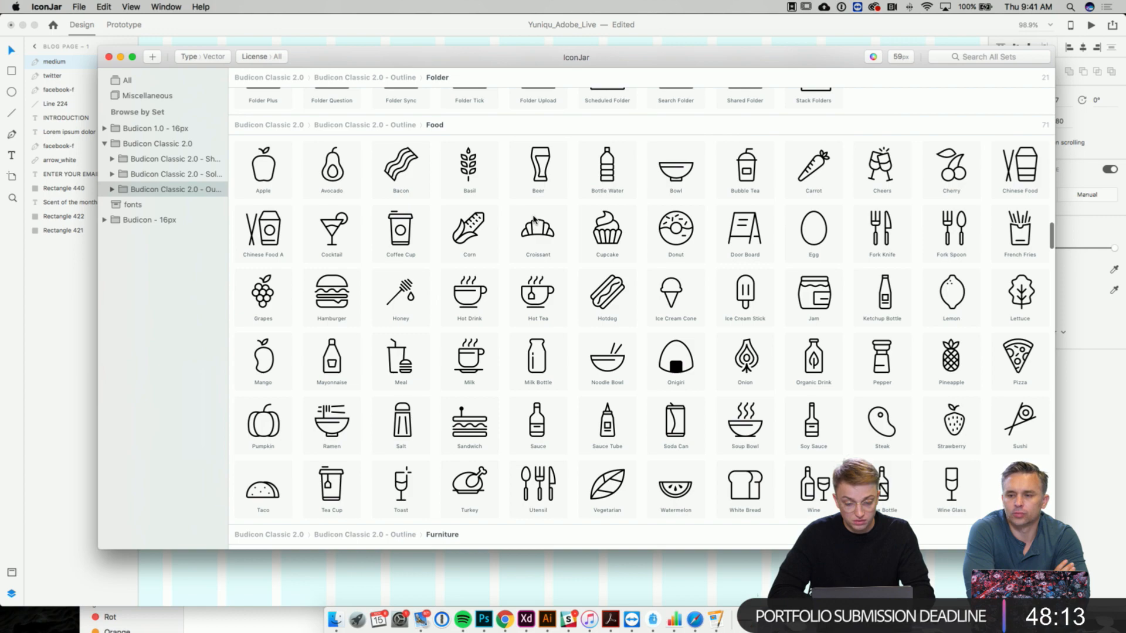
scroll(534, 221, "down", 15)
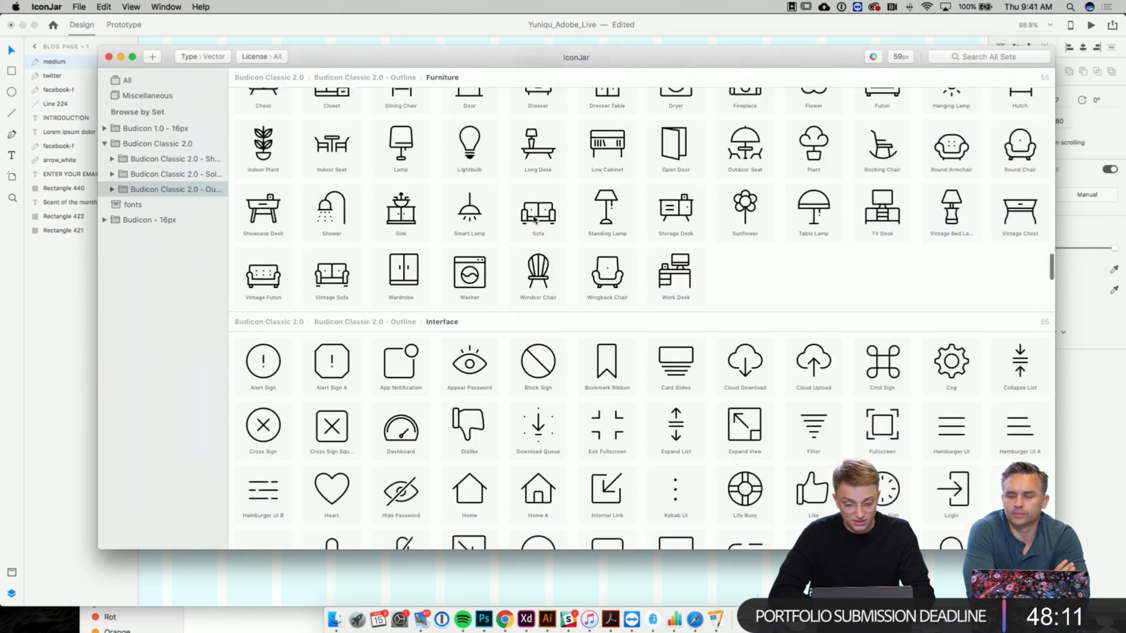
scroll(535, 221, "down", 10)
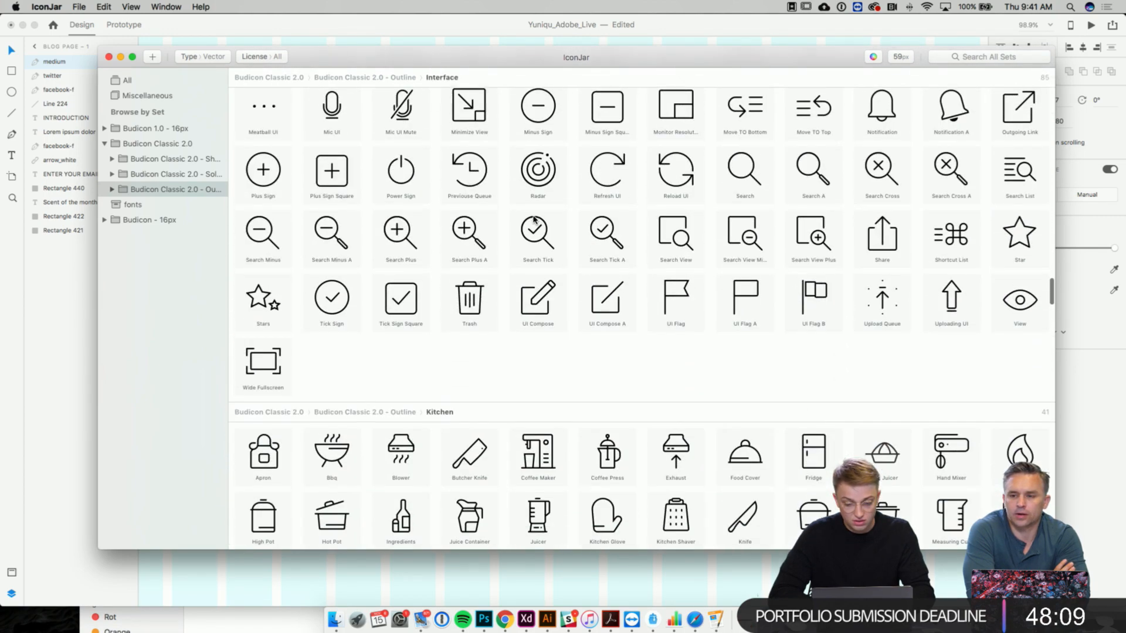
scroll(535, 221, "down", 4)
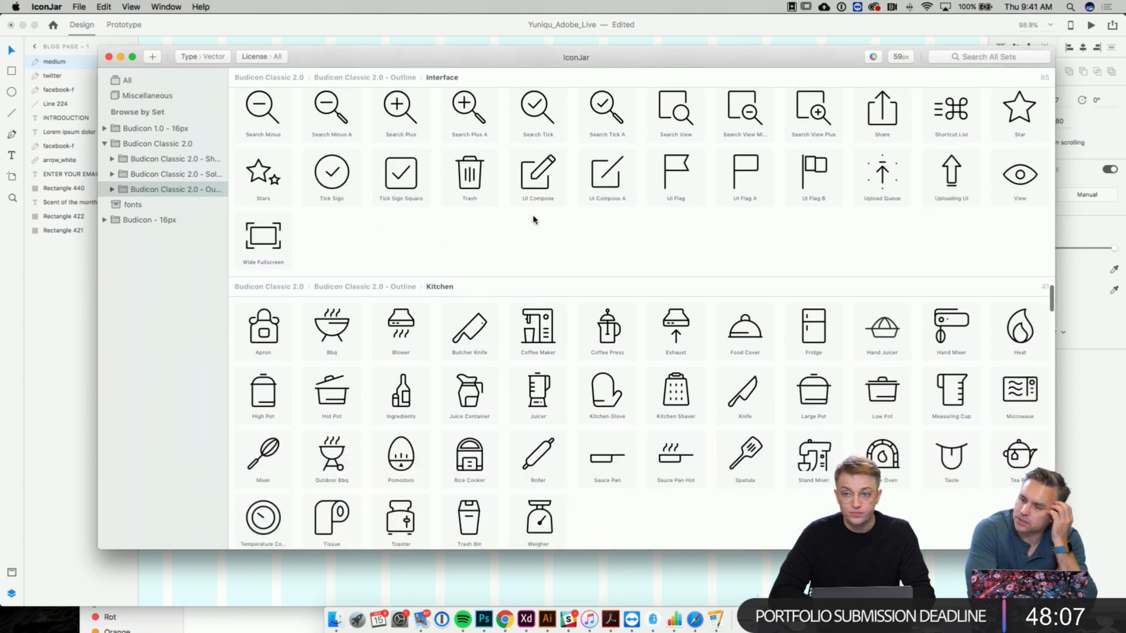
scroll(534, 221, "down", 5)
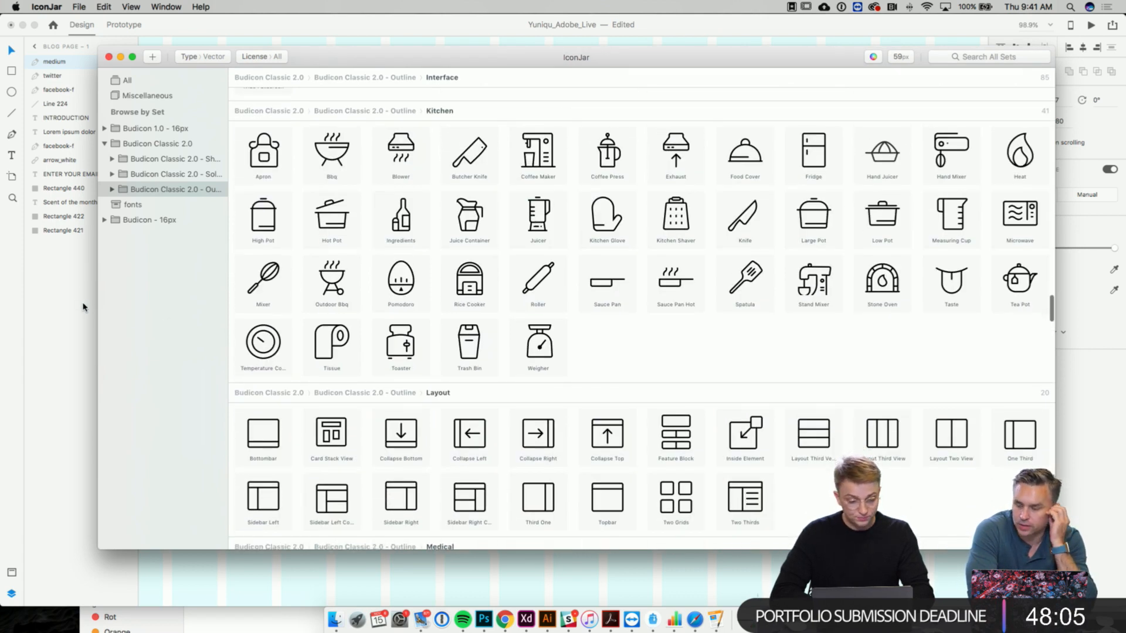
- Back in XD, place the Medium icon beside the Twitter icon at X 566, Y 1376, and scale the three social icons down slightly together
left_click(83, 307)
left_click_drag(273, 414, 357, 354)
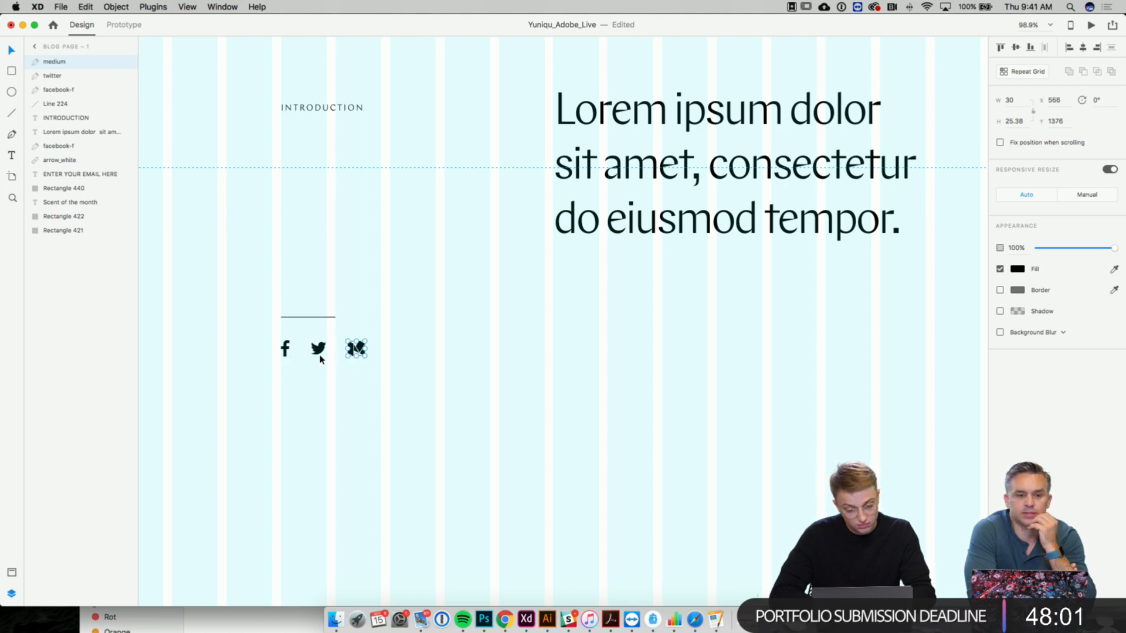
left_click(288, 351, "shift")
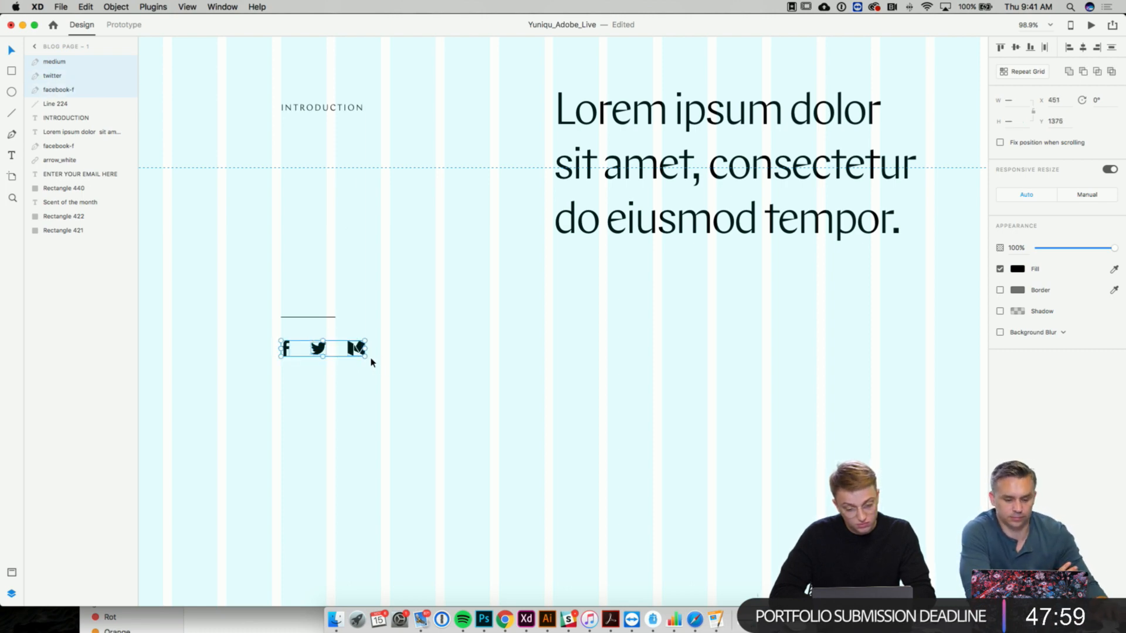
left_click_drag(364, 354, 358, 356)
scroll(425, 361, "down", 1)
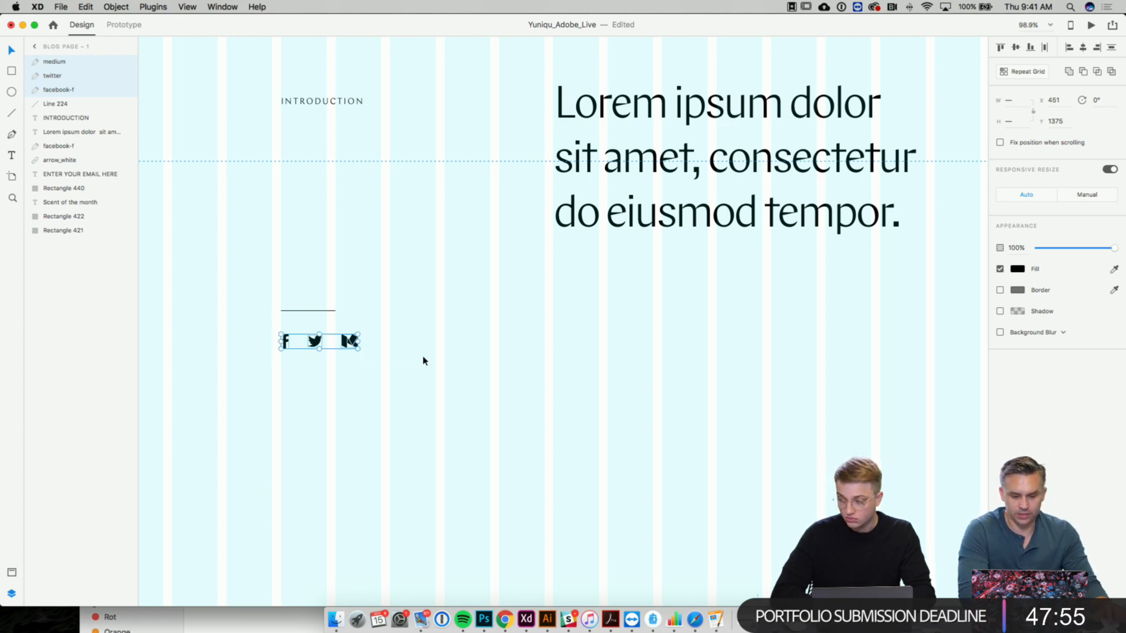
- Shorten the divider line above the social icons and move the Medium icon to X 555.73, Y 1375.91
left_click(332, 312)
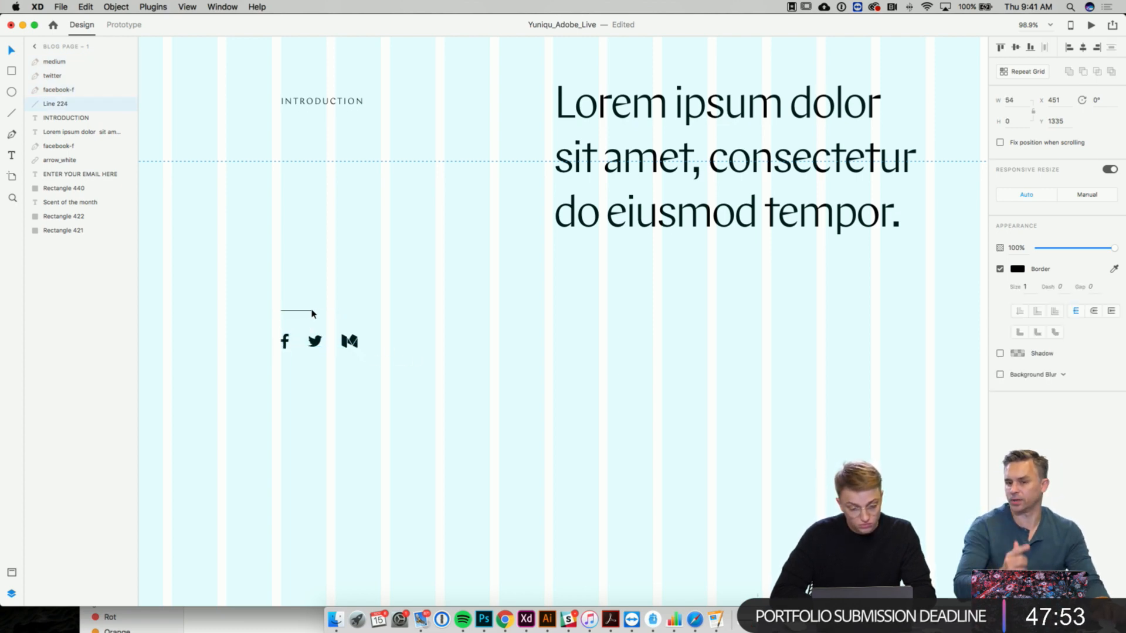
left_click(370, 335)
left_click(357, 340)
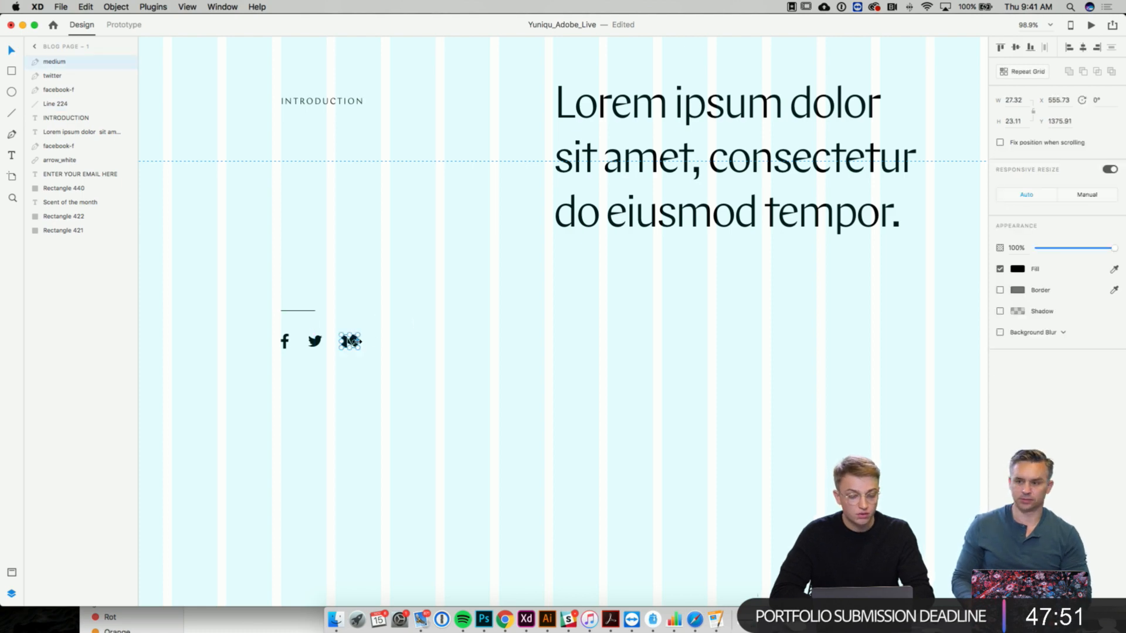
scroll(357, 341, "up", 2)
scroll(356, 341, "down", 2)
scroll(357, 341, "down", 3)
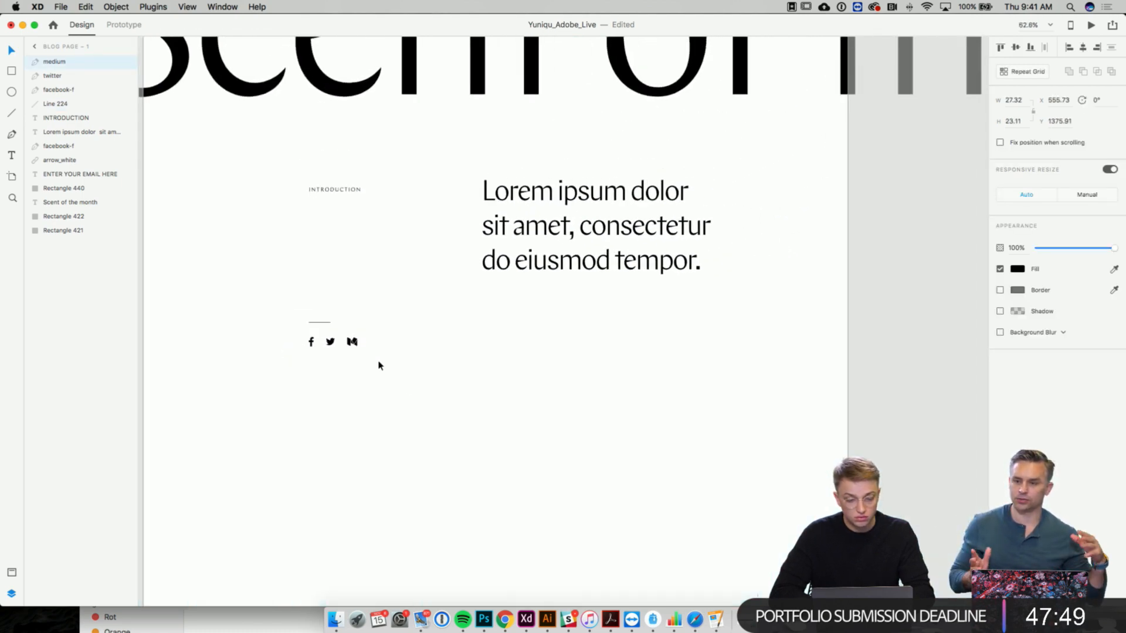
left_click(404, 384)
scroll(404, 384, "down", 1)
scroll(404, 387, "down", 3)
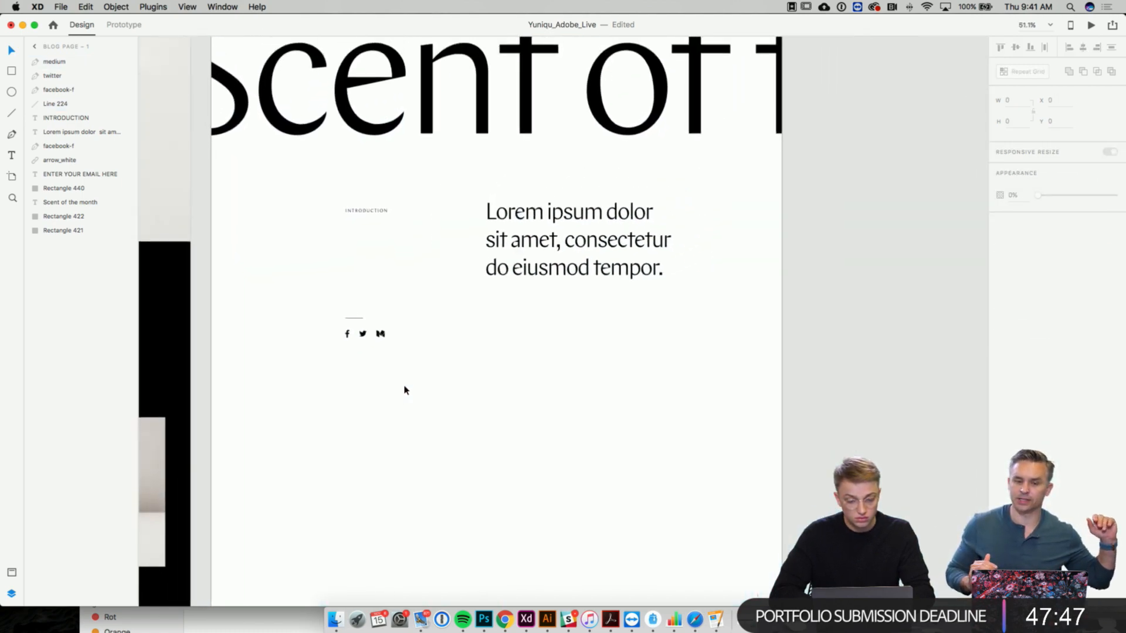
- Copy the body paragraph from the neighbouring artboard to X 925, Y 1334.5 under the intro text and extend its box to a height of 793
scroll(404, 387, "left", 5)
scroll(273, 226, "left", 2)
left_click_drag(251, 146, 897, 316)
scroll(898, 317, "right", 5)
left_click_drag(702, 328, 699, 525)
scroll(699, 526, "down", 3)
scroll(699, 526, "right", 3)
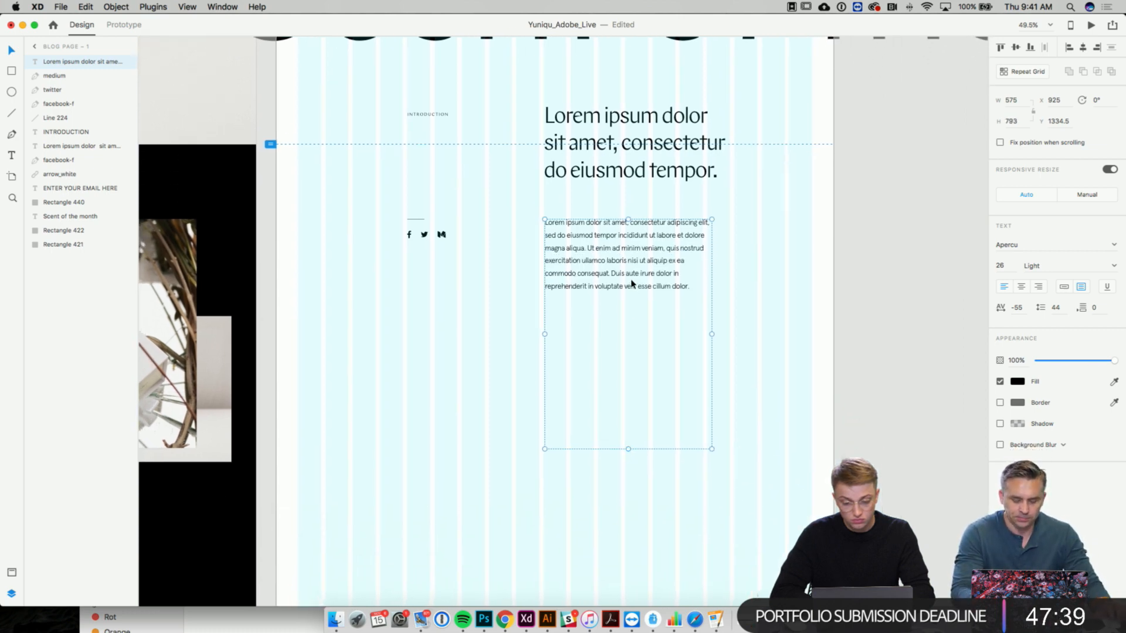
- Set the body paragraph's font to Chap and paste its text repeatedly until the box holds three copies
double_click(632, 284)
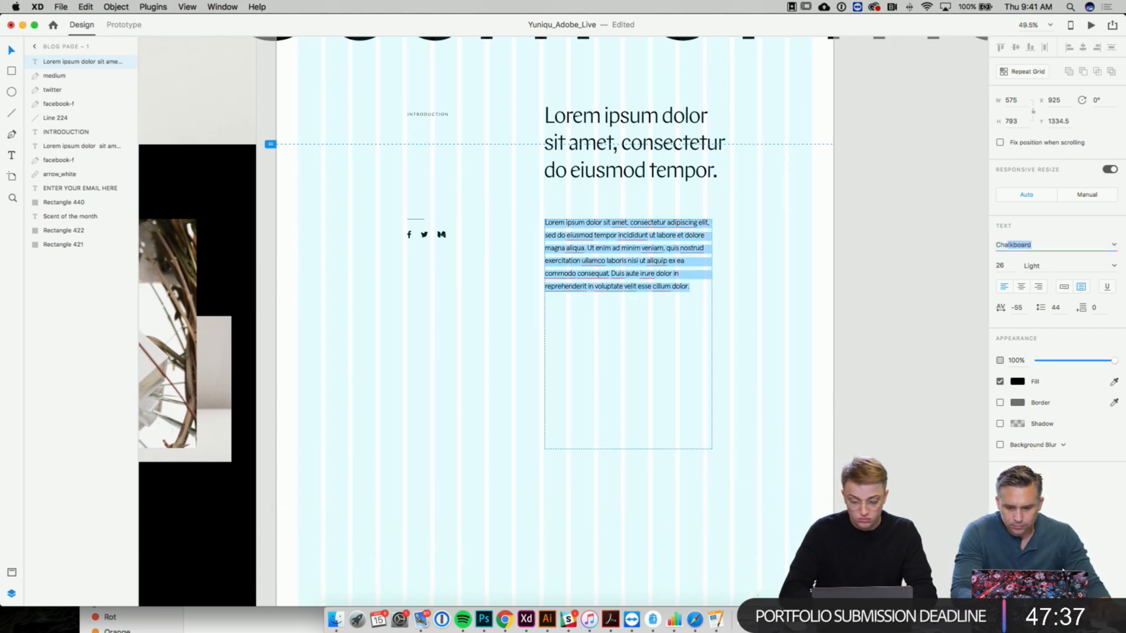
key("Return")
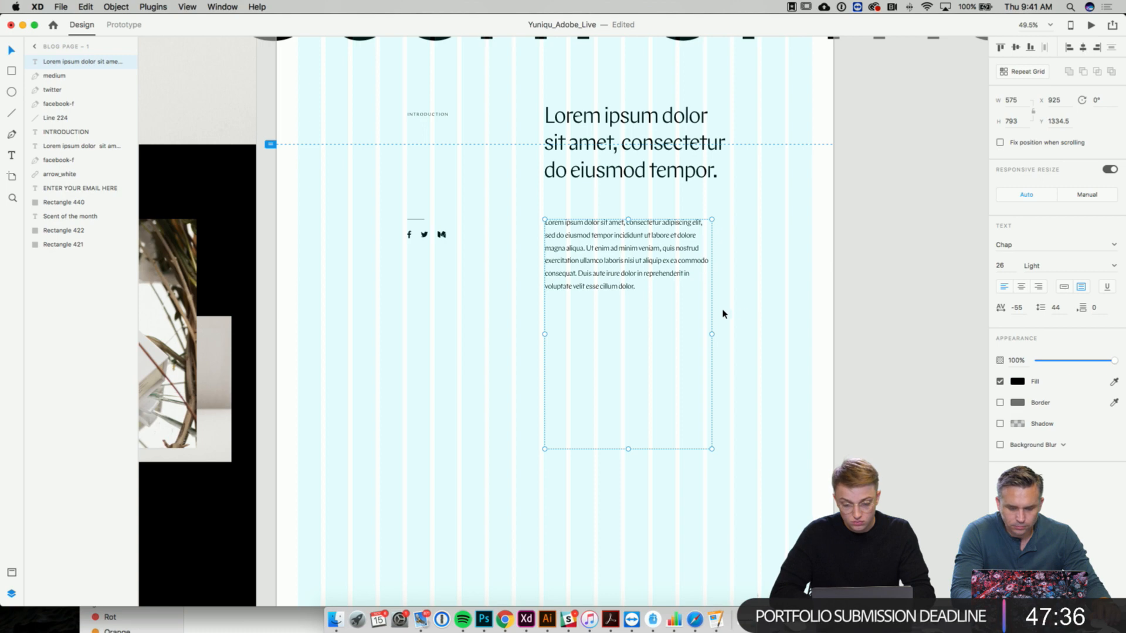
double_click(638, 288)
key("super+c")
left_click(639, 289)
key("super+v")
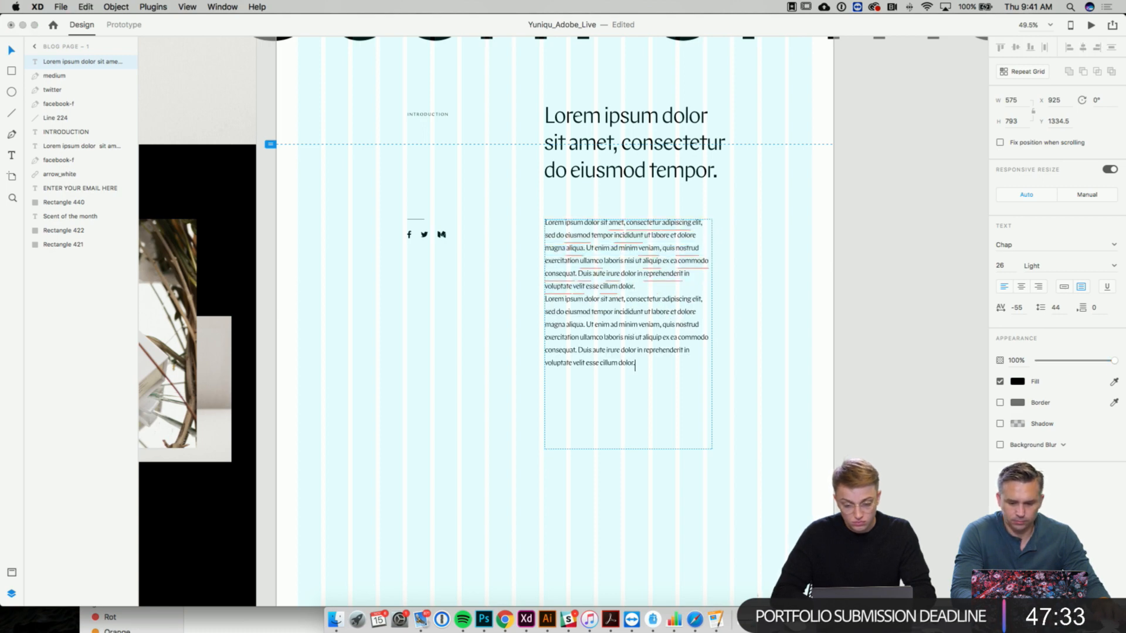
key("super+v")
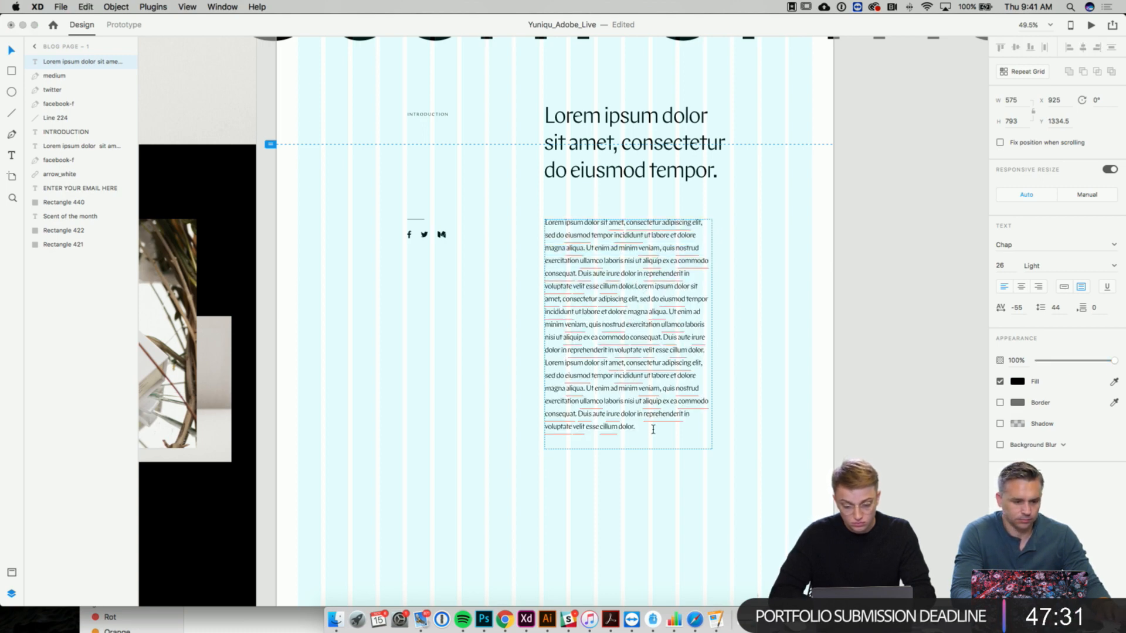
- Extend the body text box downward to a height of 1636 and deselect it
key("Escape")
scroll(652, 381, "down", 5)
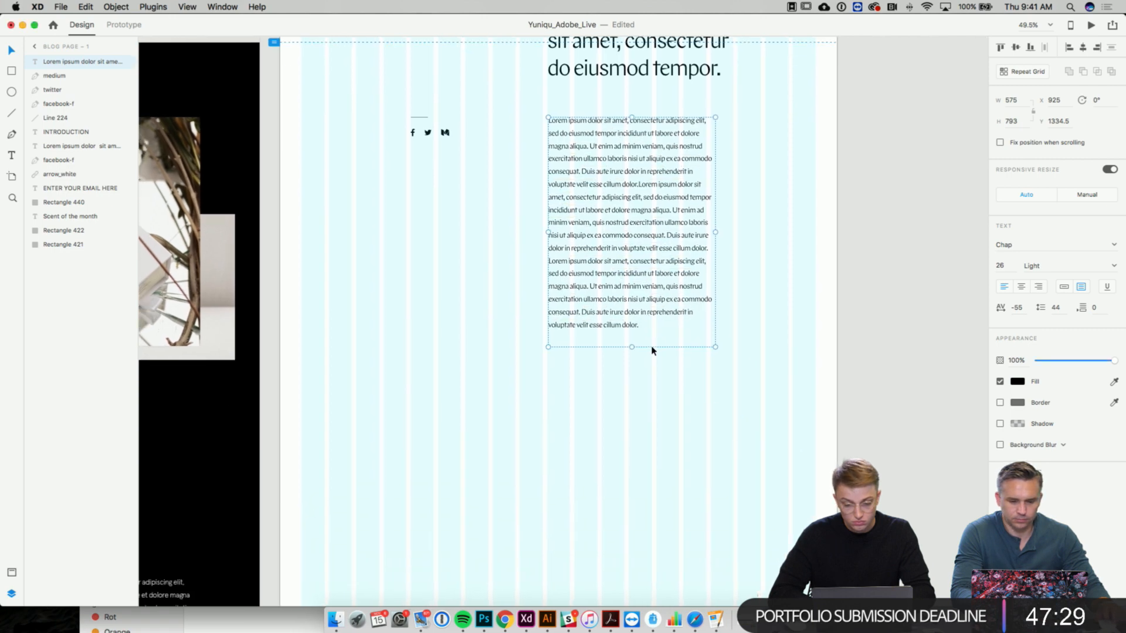
left_click_drag(633, 348, 630, 591)
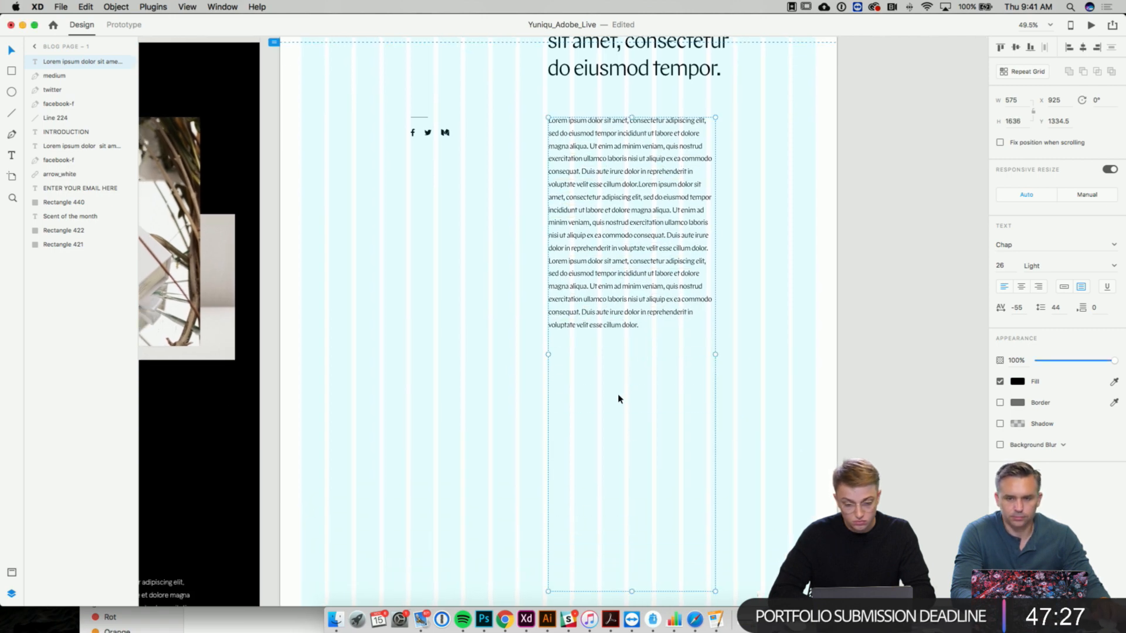
key("Escape")
scroll(478, 365, "up", 10)
scroll(478, 364, "up", 3)
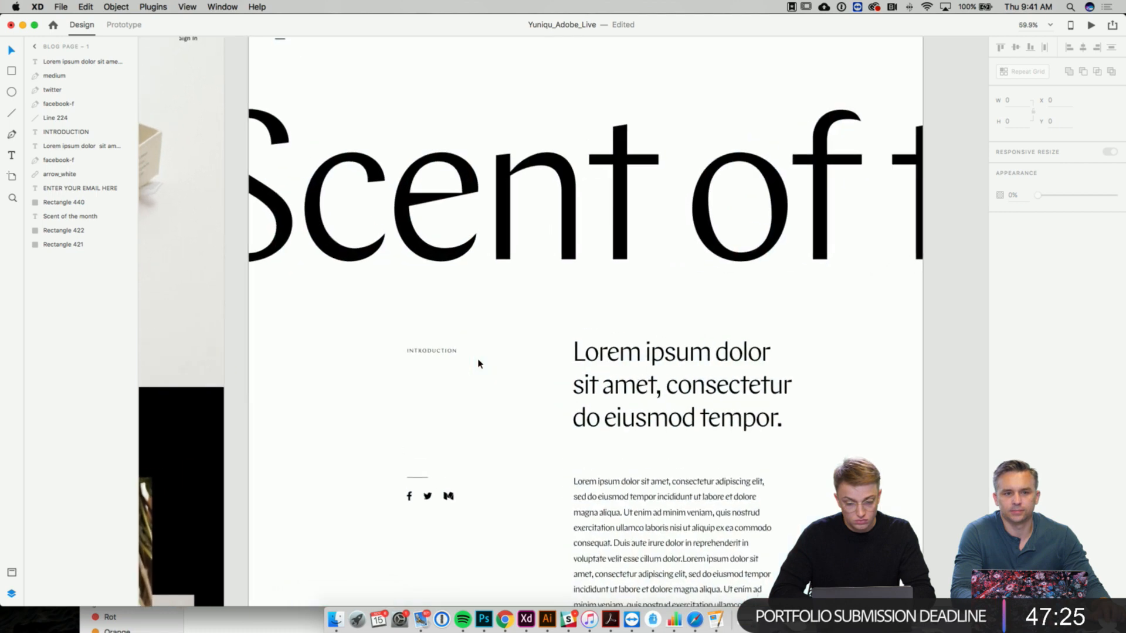
- Show the layout grid and move the divider line, social icons and body paragraph together down to Y 1514.5
key("super+shift+apostrophe")
scroll(478, 364, "down", 4)
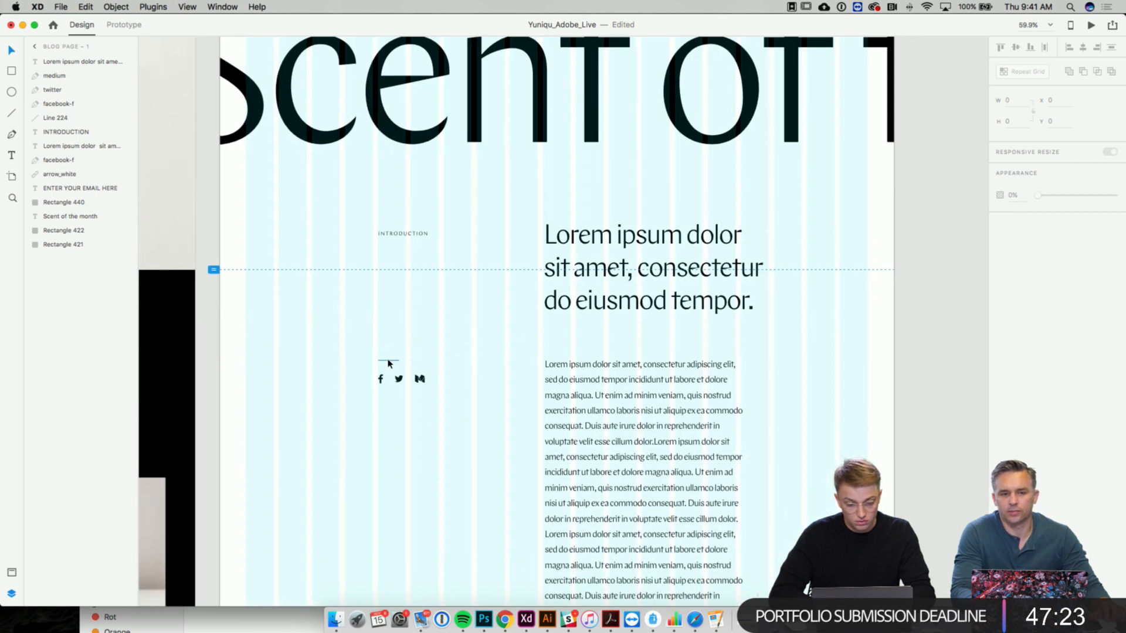
left_click_drag(389, 362, 537, 405)
left_click_drag(624, 424, 625, 446)
key("shift+Down")
key("shift+Down")
key("shift+Down")
key("shift+Down")
key("shift+Down")
key("shift+Down")
key("shift+Down")
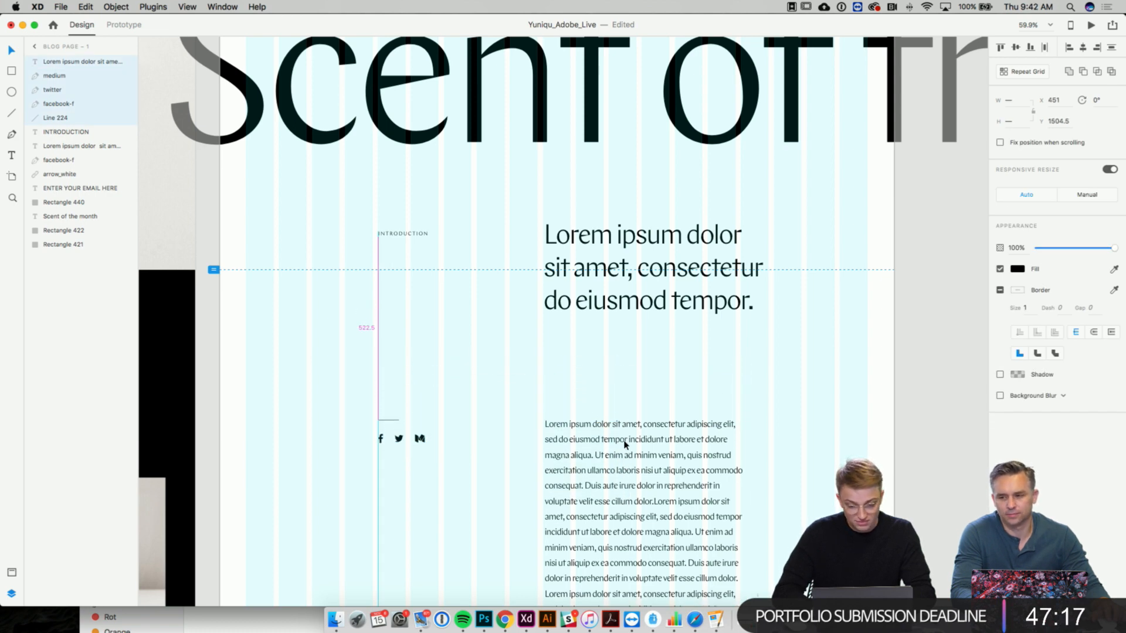
- Nudge the body paragraph left to X 921, keeping it at Y 1514.5
scroll(606, 412, "down", 2)
left_click(603, 405)
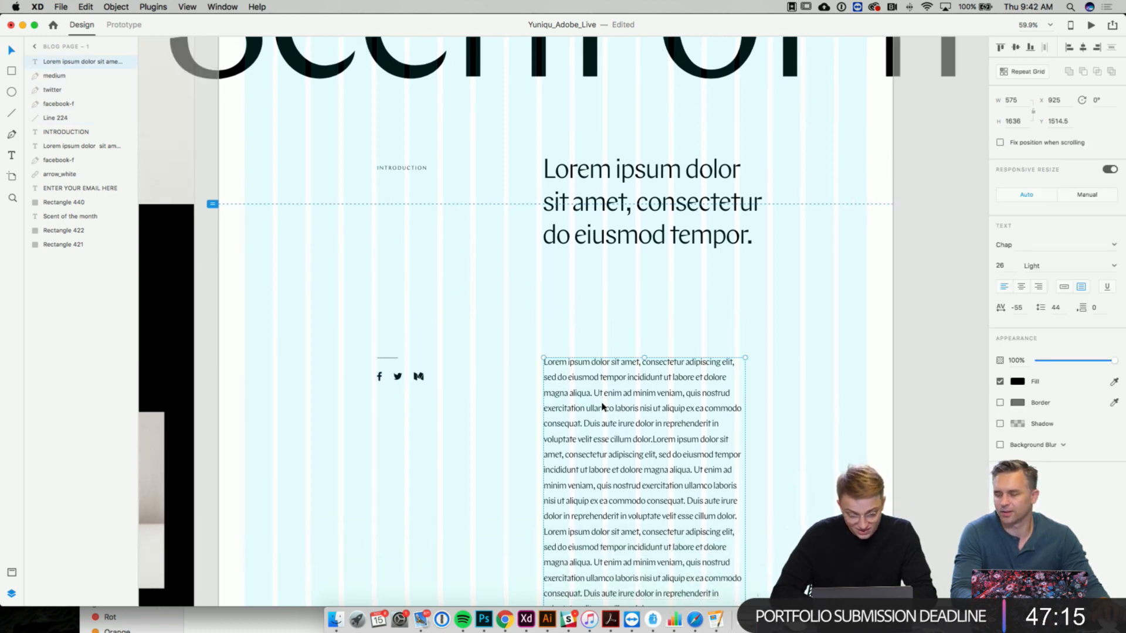
left_click_drag(603, 406, 602, 406)
scroll(598, 297, "down", 1)
- Nudge the INTRODUCTION label up to Y 962 at X 451, level with the intro text
left_click(420, 164)
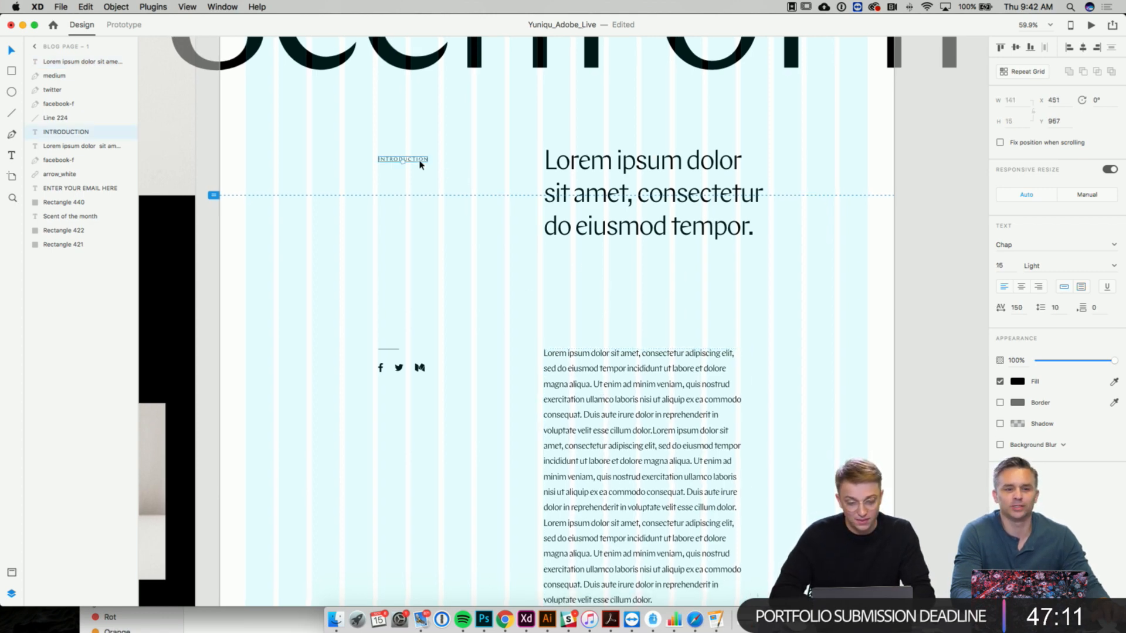
left_click_drag(420, 164, 419, 164)
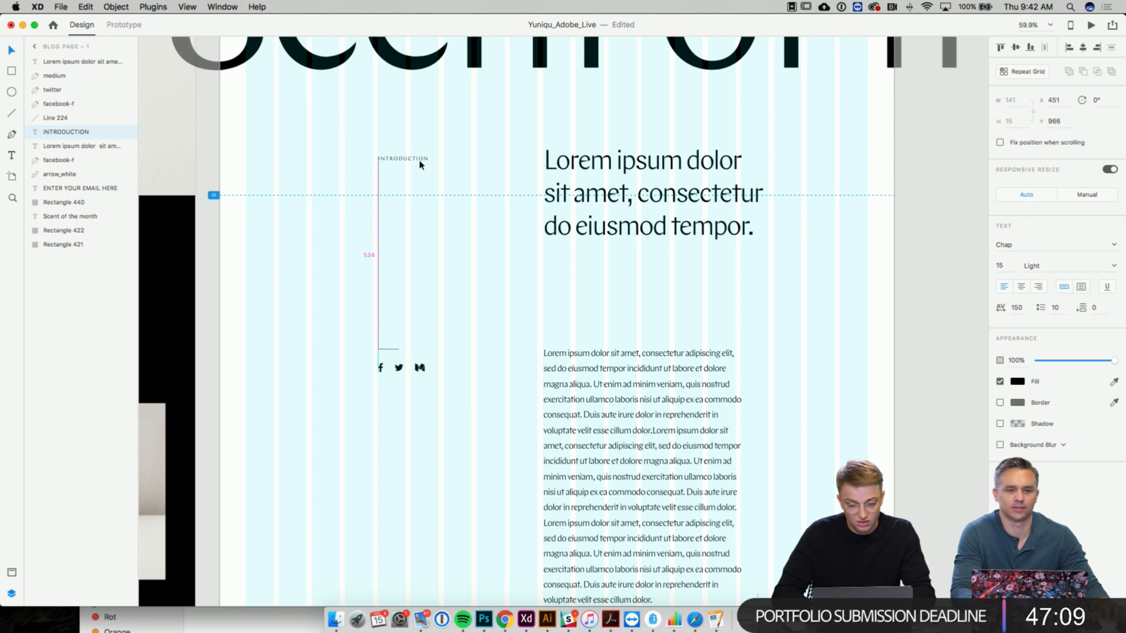
left_click_drag(420, 164, 420, 165)
- Move the Twitter icon to X 501.01, Y 1557.73, between the Facebook and Medium icons
scroll(349, 315, "down", 2)
scroll(349, 315, "right", 1)
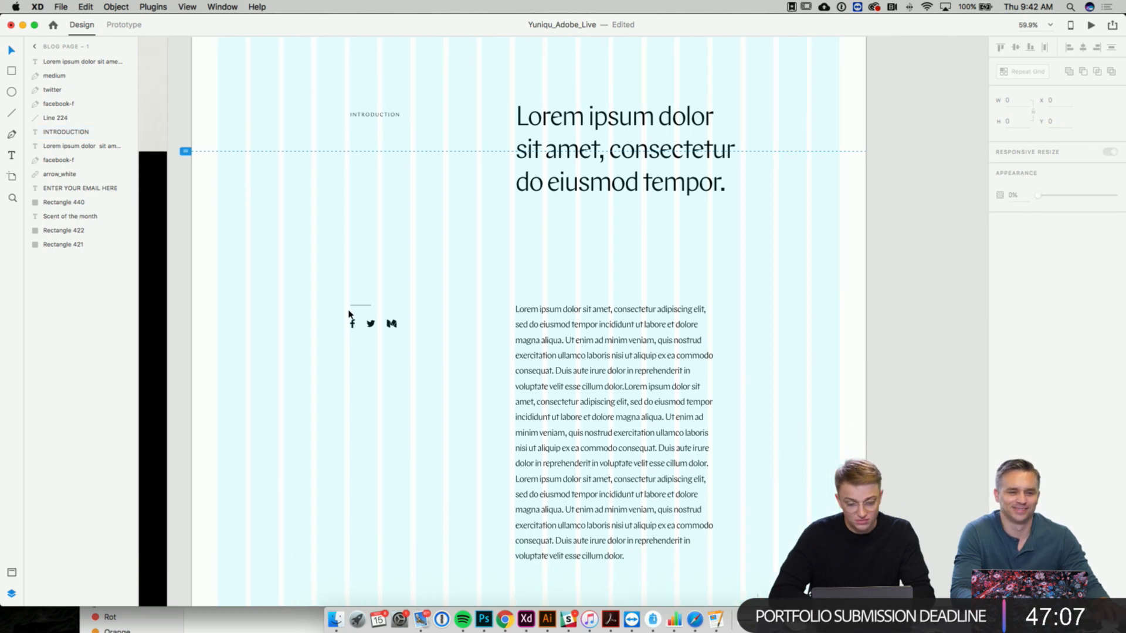
left_click(360, 307)
scroll(493, 321, "up", 5)
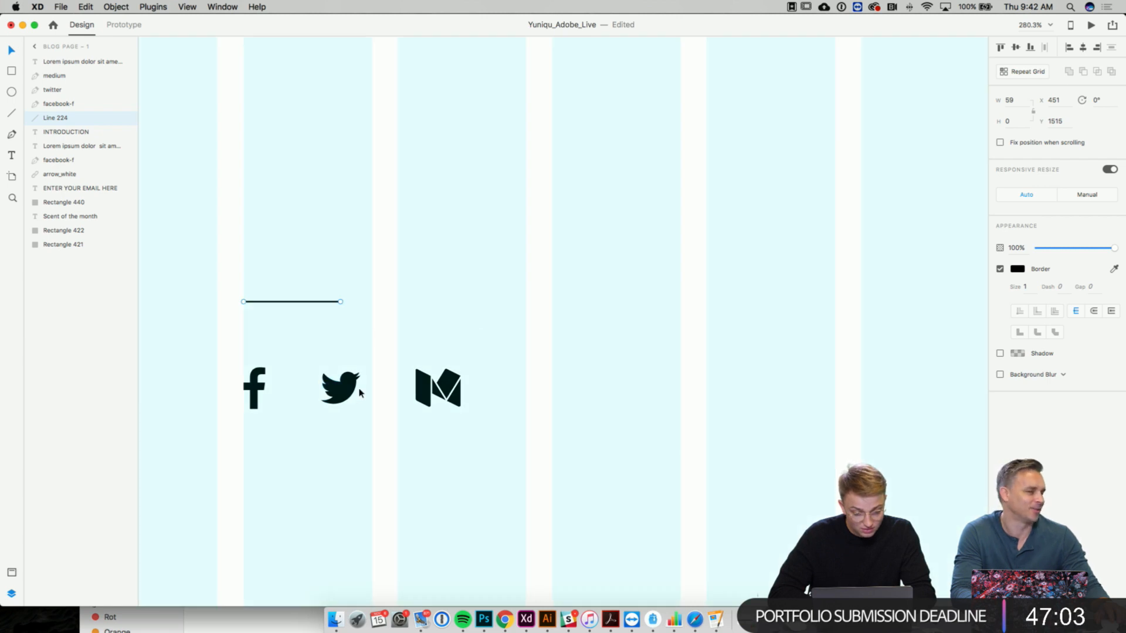
left_click_drag(360, 393, 363, 393)
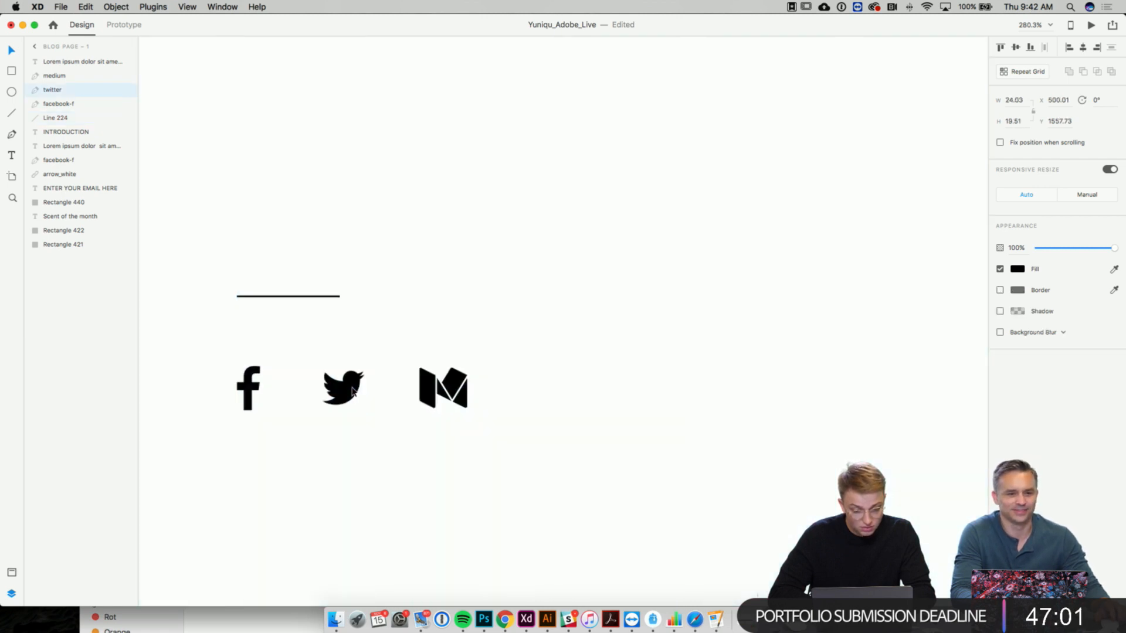
scroll(352, 388, "up", 3)
scroll(353, 387, "left", 2)
left_click_drag(409, 393, 413, 393)
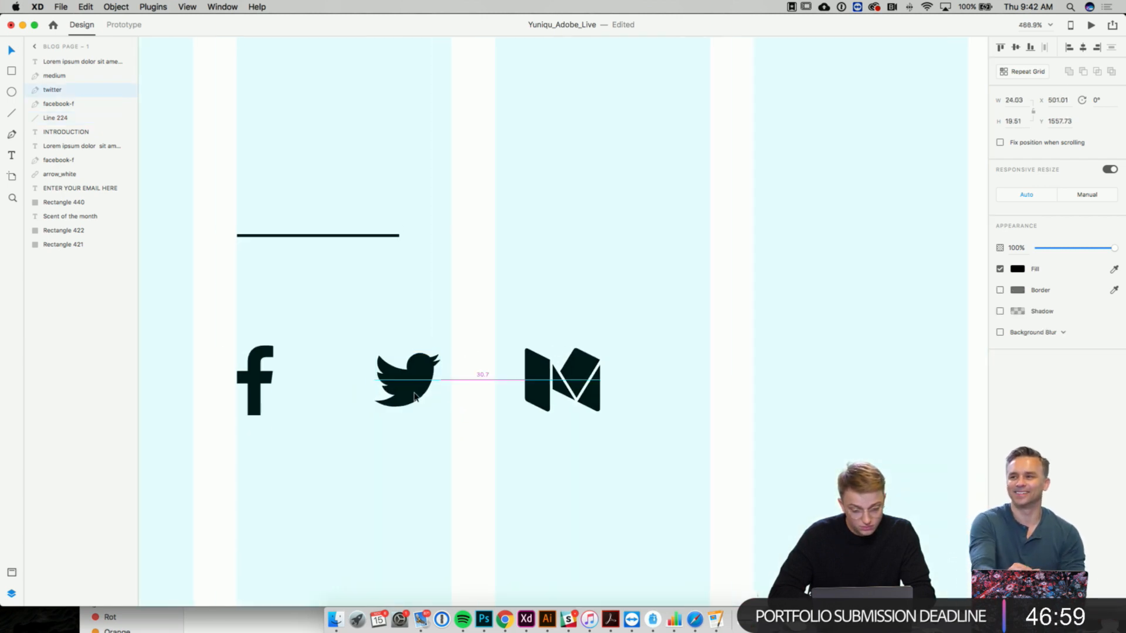
scroll(414, 396, "down", 5)
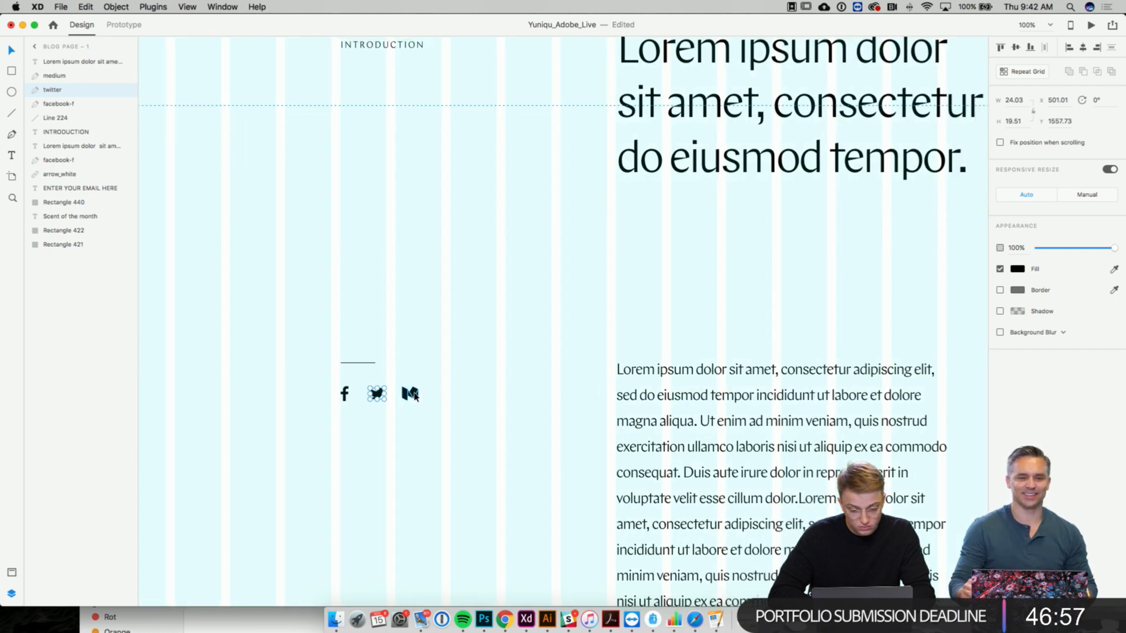
- Nudge the oversized Scent of the month headline to X -176, Y 263
left_click(612, 375)
scroll(549, 348, "down", 2)
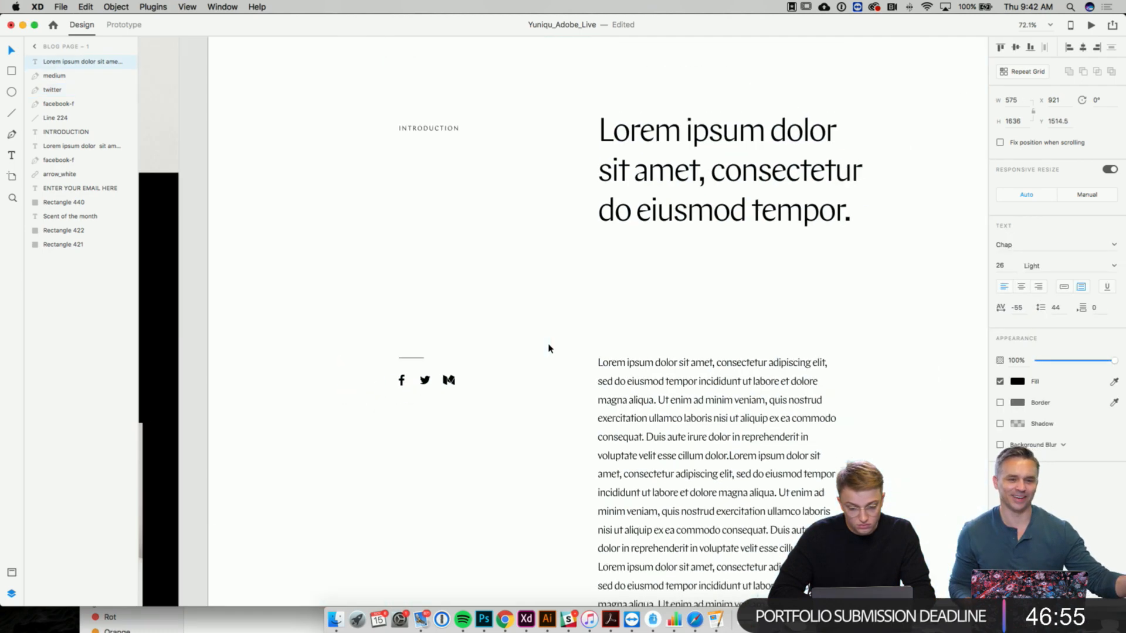
scroll(549, 348, "up", 3)
scroll(550, 348, "right", 2)
scroll(550, 347, "down", 3)
scroll(550, 348, "up", 4)
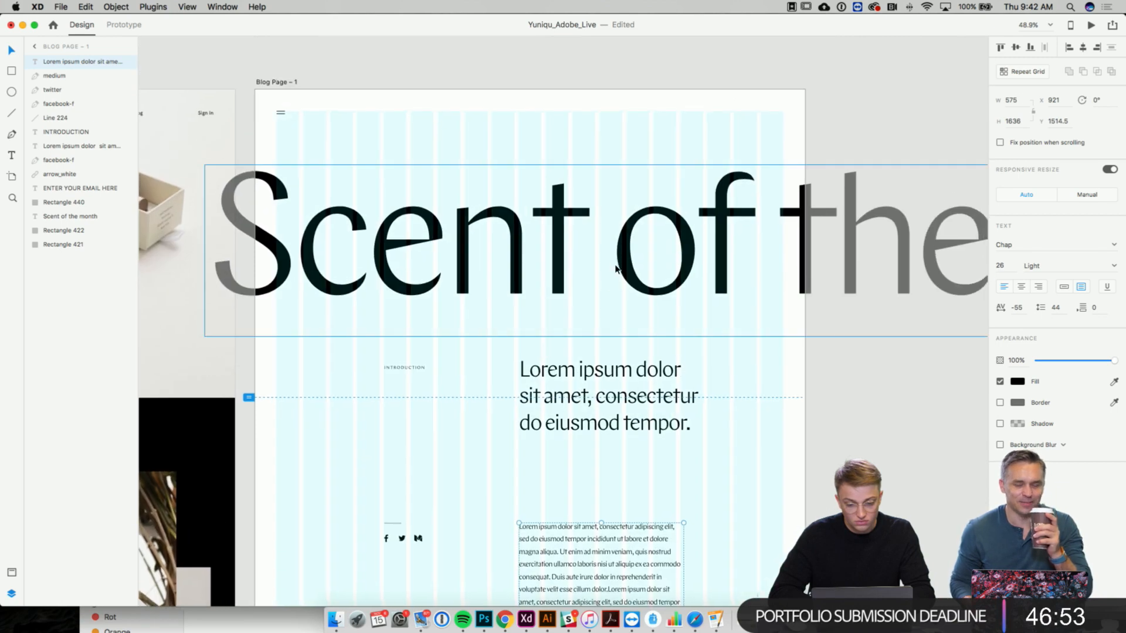
left_click(618, 267)
key("Left")
key("Left")
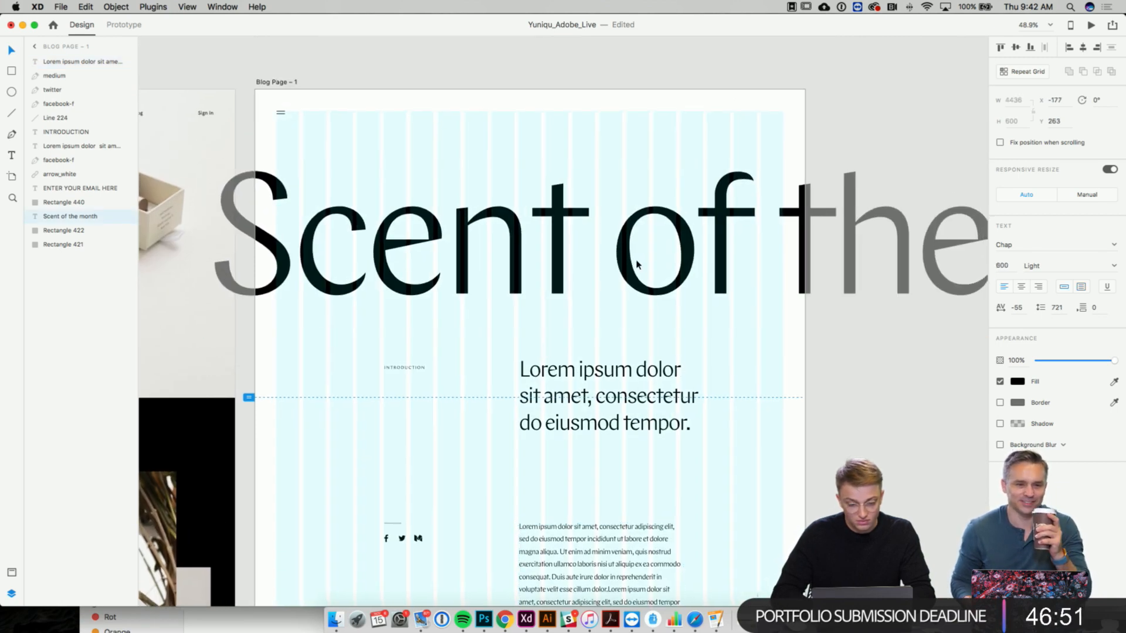
key("Right")
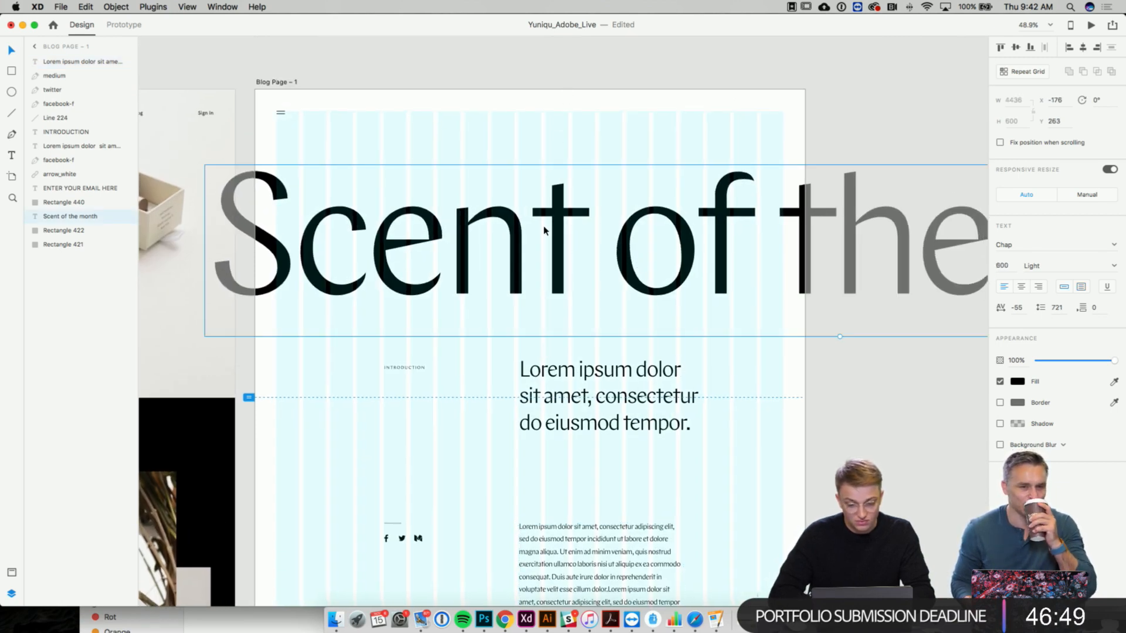
- Review the article page's spacing against the column grid and examine the artboard's layout grid settings
scroll(544, 230, "down", 3)
scroll(544, 231, "left", 1)
scroll(544, 230, "down", 2)
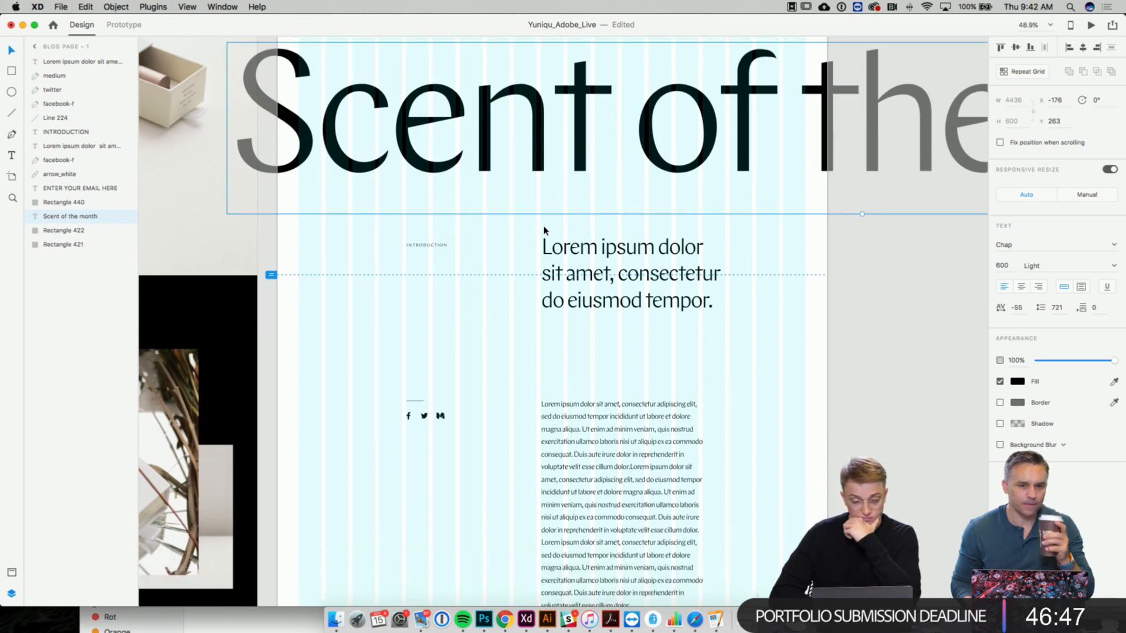
scroll(545, 231, "up", 3)
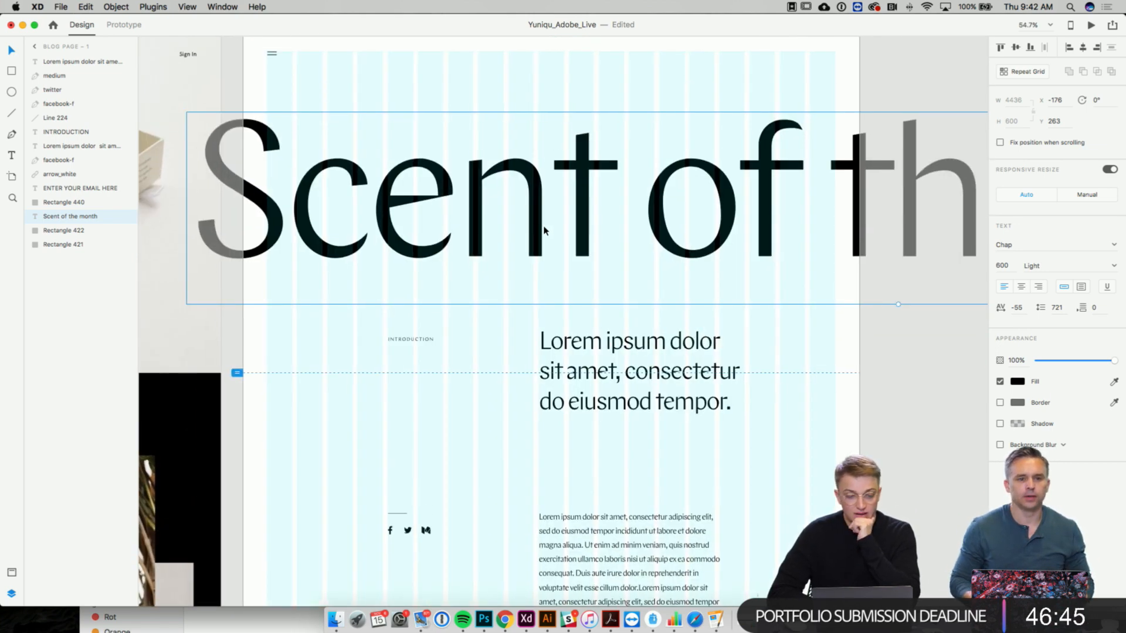
scroll(544, 230, "up", 3)
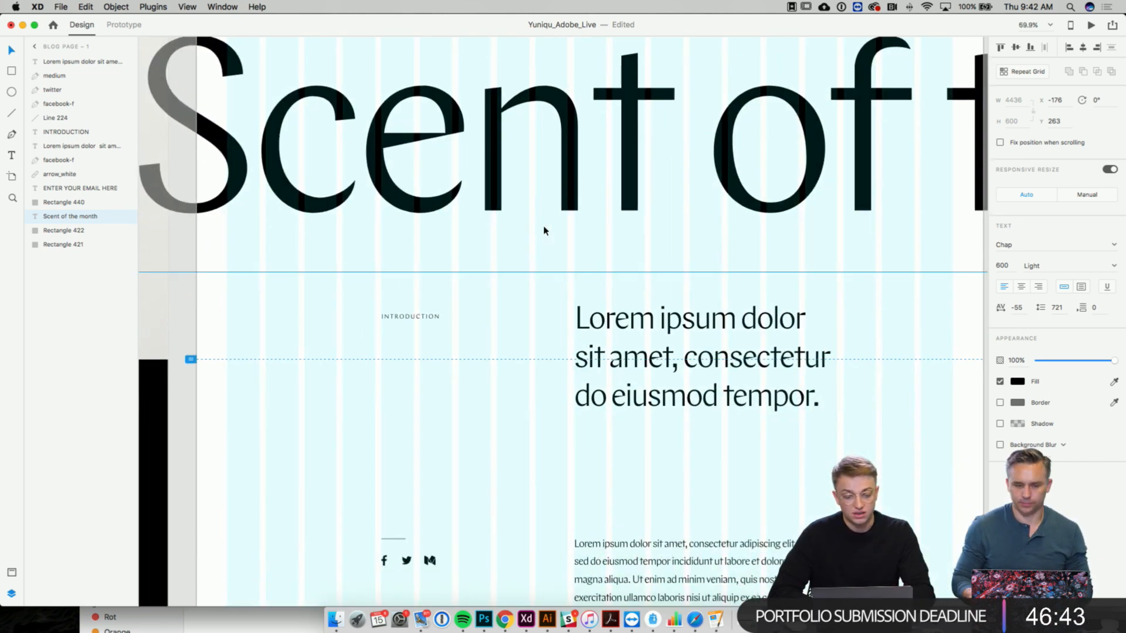
scroll(450, 131, "up", 6)
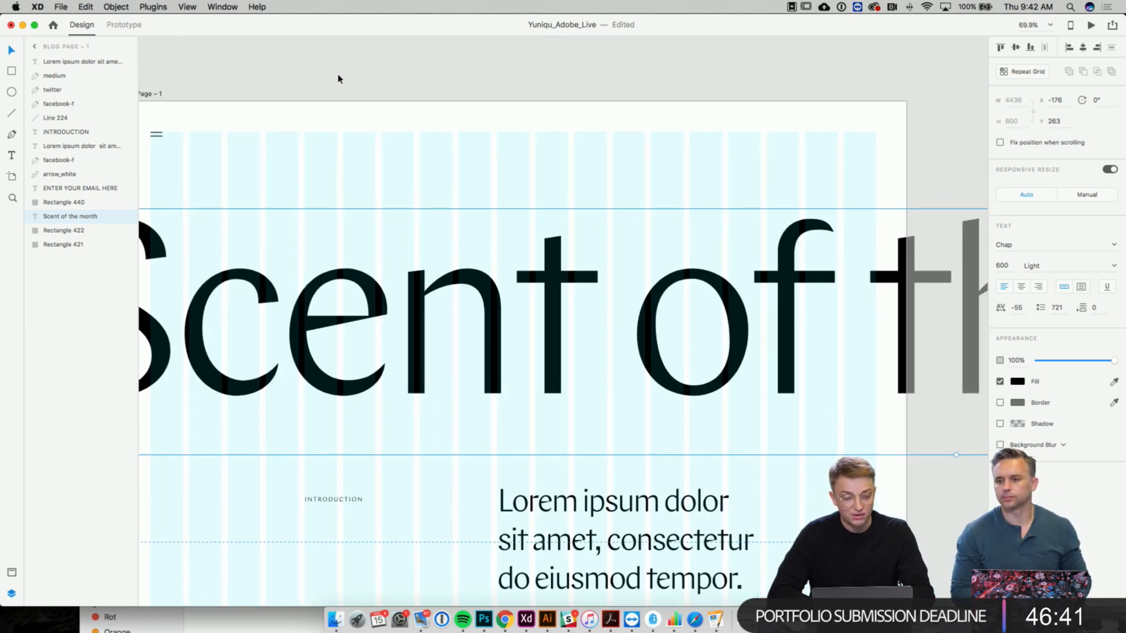
left_click(199, 88)
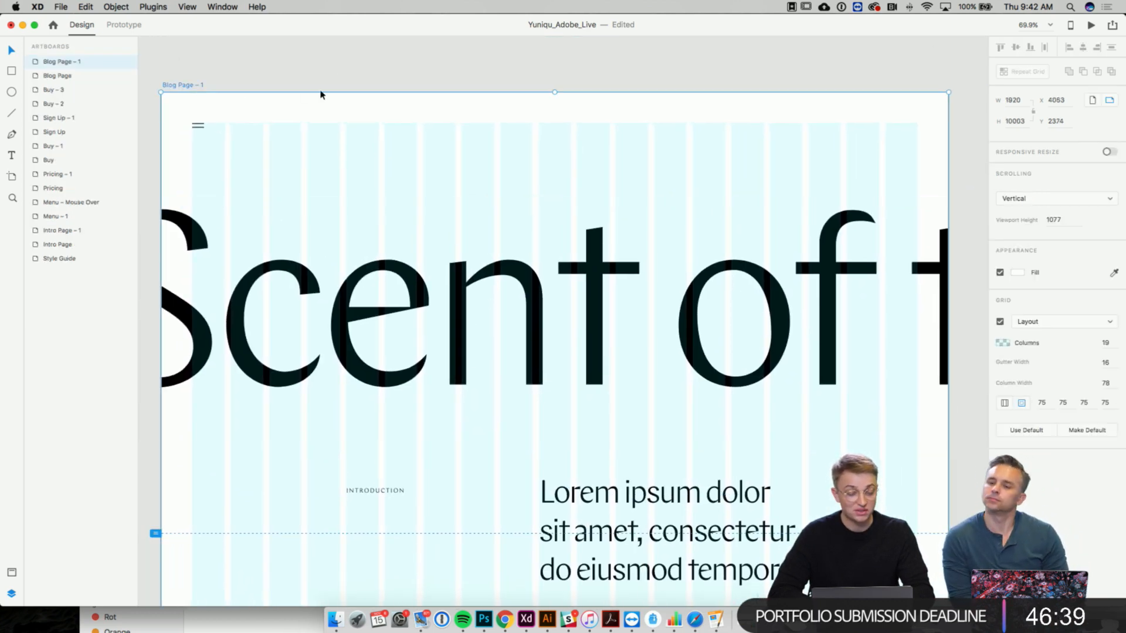
scroll(321, 94, "down", 1)
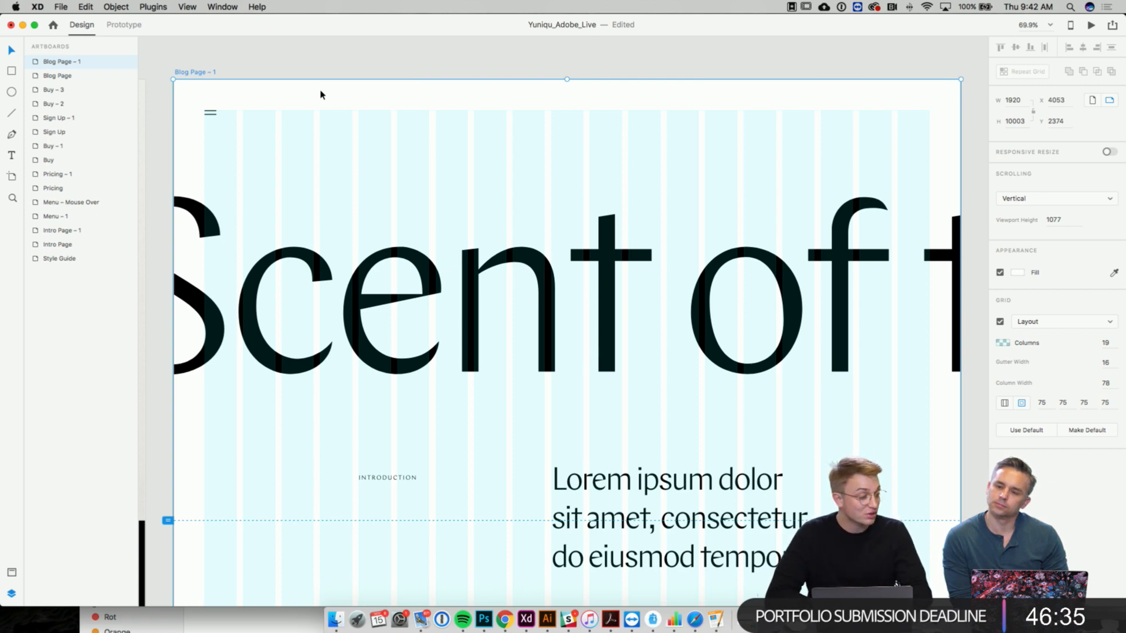
scroll(380, 143, "down", 2)
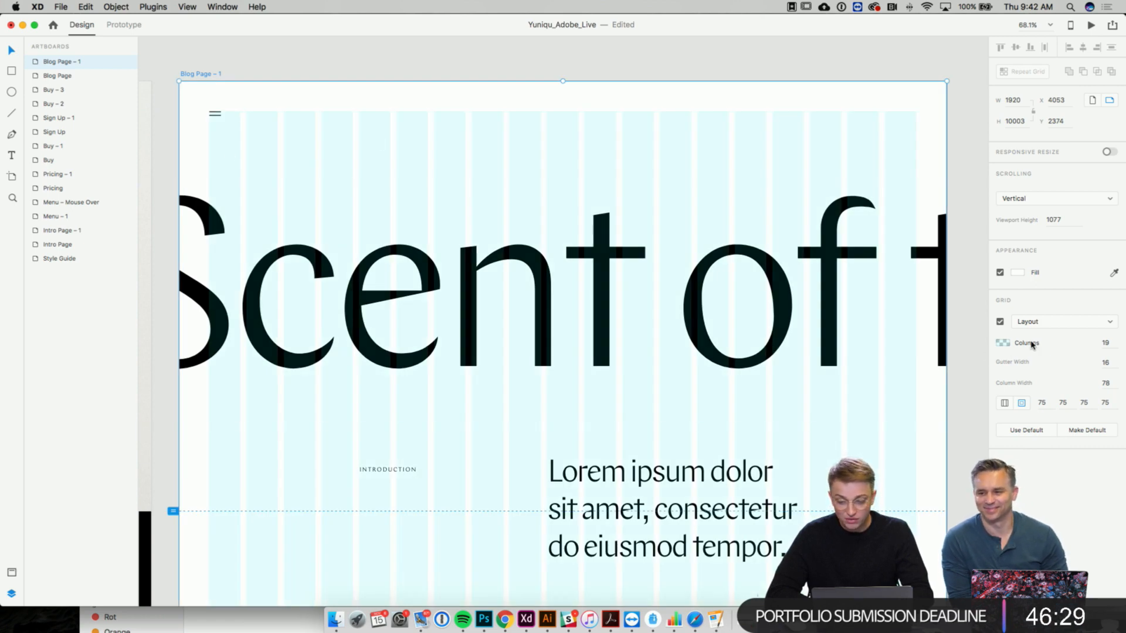
scroll(639, 311, "down", 2)
scroll(407, 434, "down", 8)
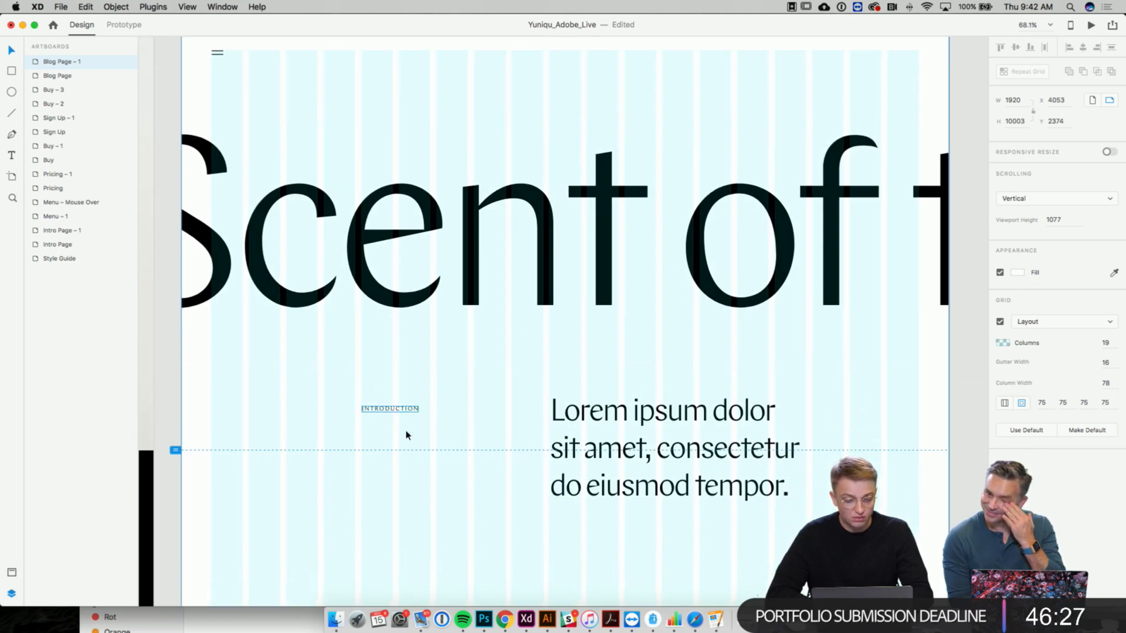
left_click(387, 234)
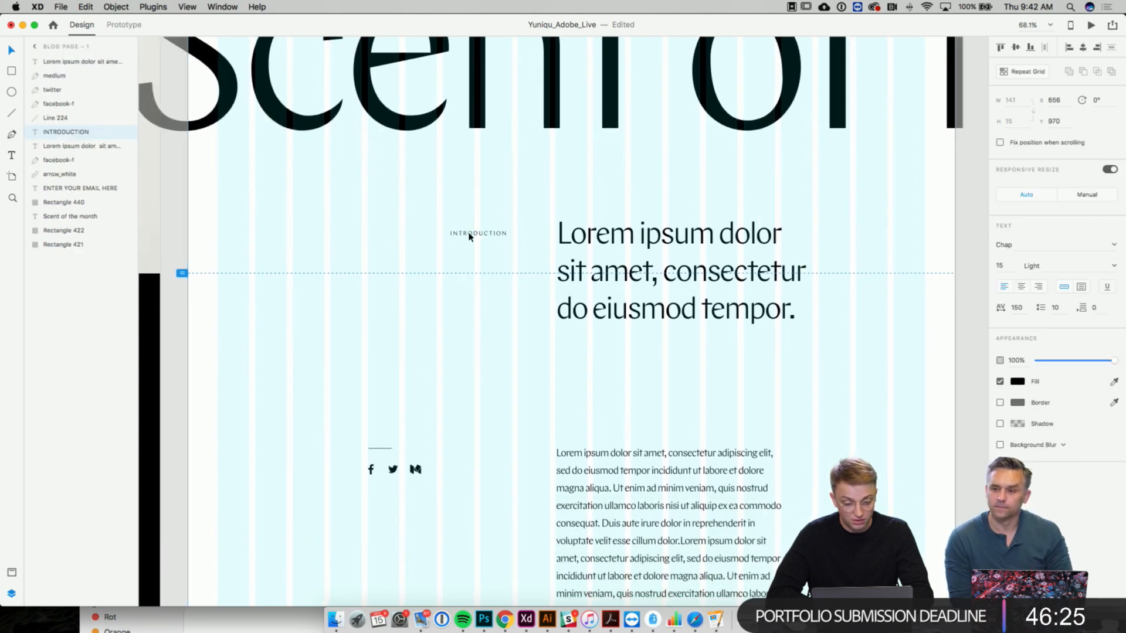
left_click_drag(388, 229, 415, 229)
key("super+z")
- Align the INTRODUCTION label to the column edge at X 451, Y 960 and place the intro text at X 921, Y 942
scroll(415, 230, "up", 8)
scroll(415, 229, "left", 5)
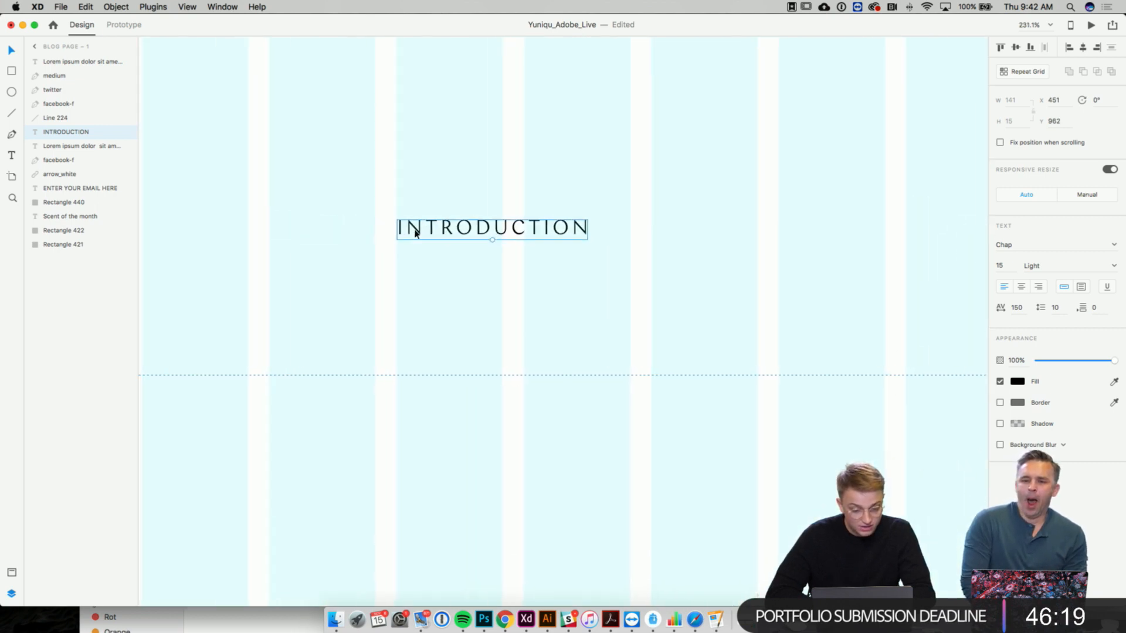
scroll(415, 232, "up", 10)
key("Left")
key("Left")
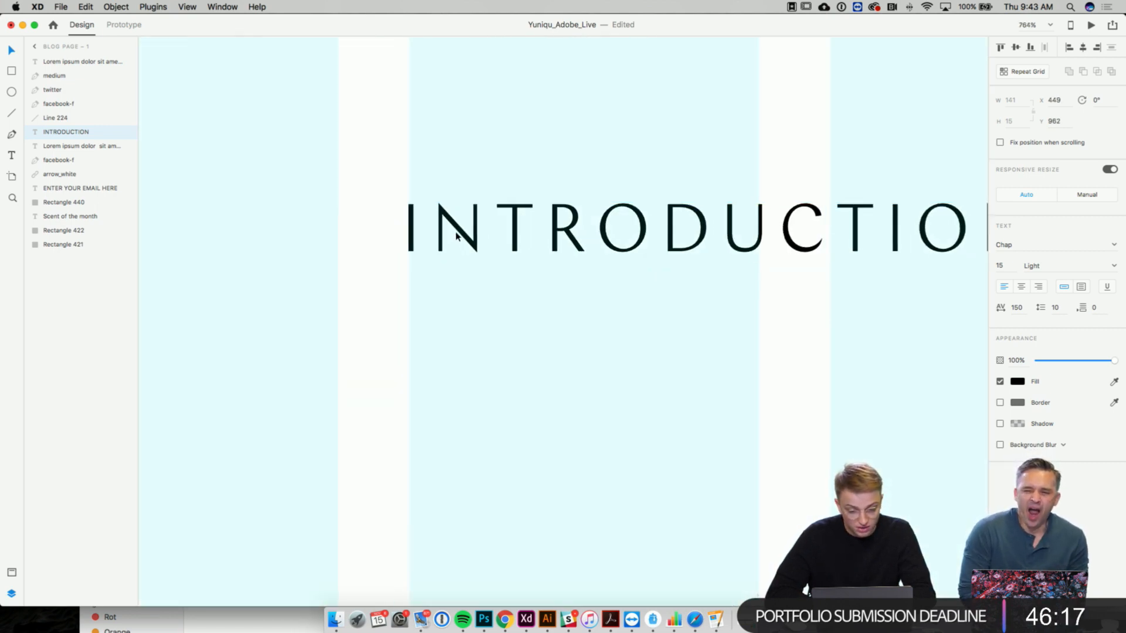
scroll(456, 236, "down", 10)
left_click_drag(485, 231, 489, 234)
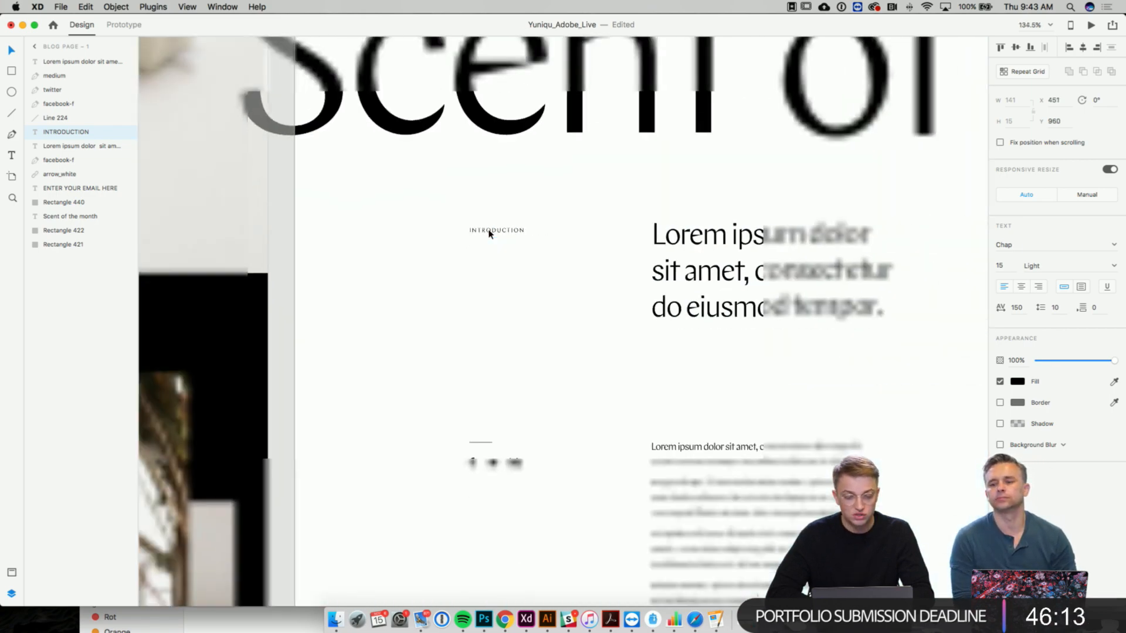
scroll(489, 233, "down", 5)
scroll(489, 233, "down", 2)
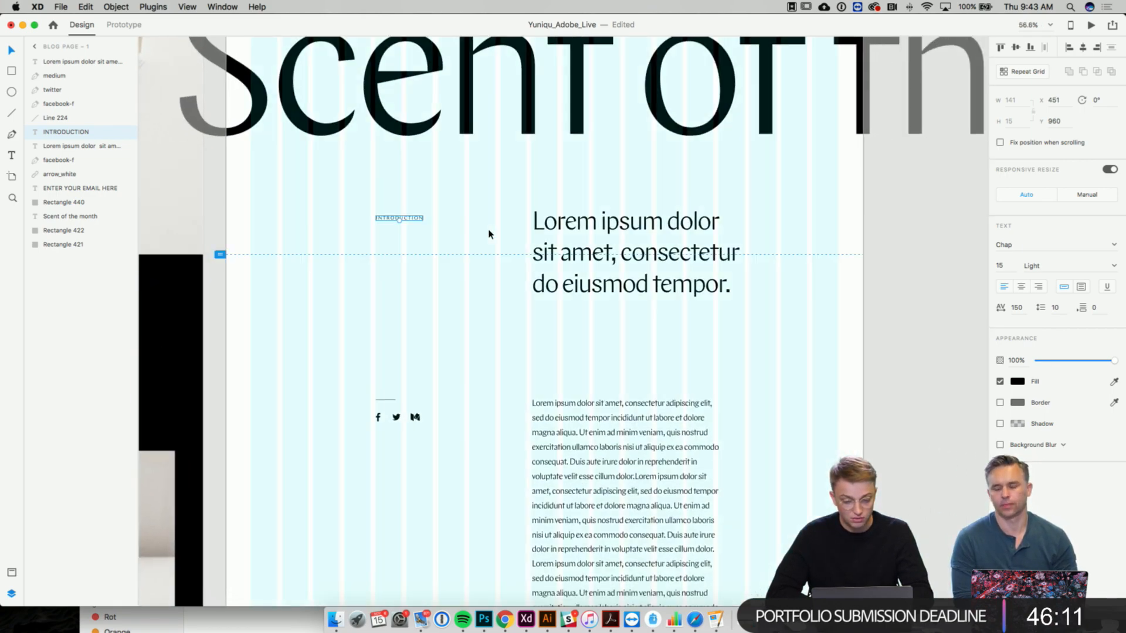
left_click(584, 239)
left_click_drag(584, 239, 584, 238)
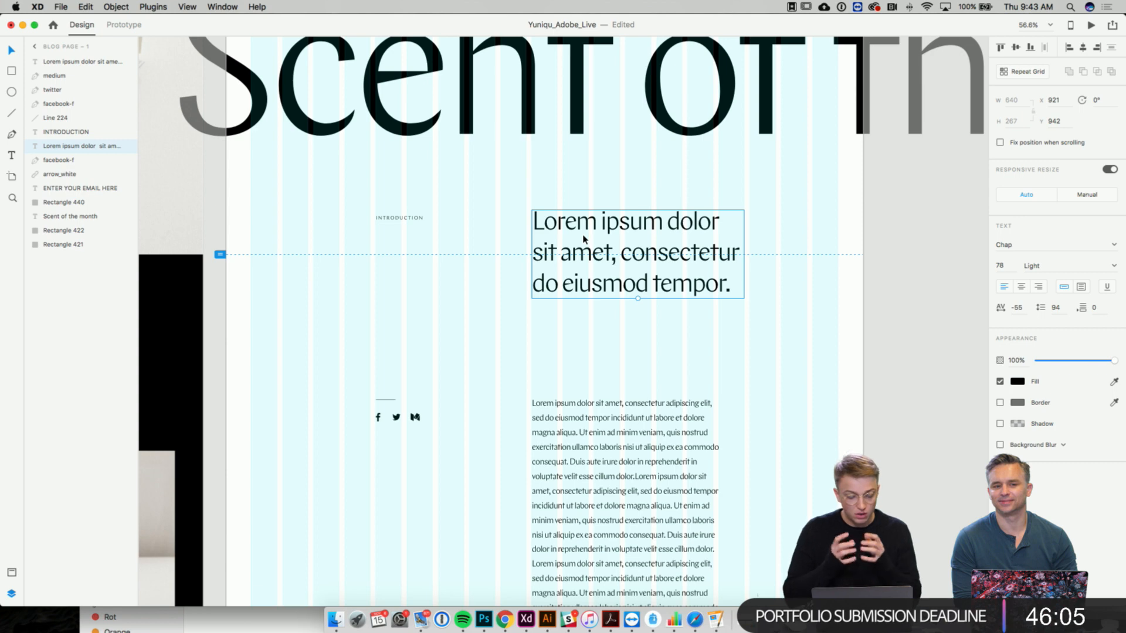
- Compare the new article page with the Scent of the month section on the neighbouring Blog Page artboard
scroll(584, 239, "down", 3)
scroll(583, 239, "down", 5)
scroll(584, 239, "left", 4)
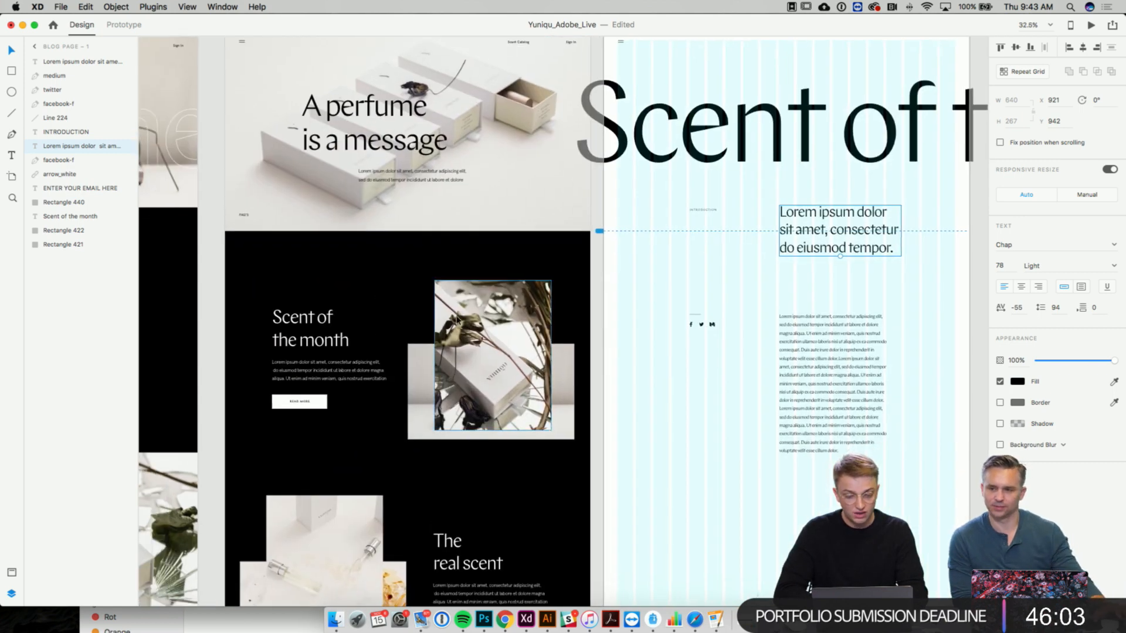
left_click(514, 321)
left_click(359, 335)
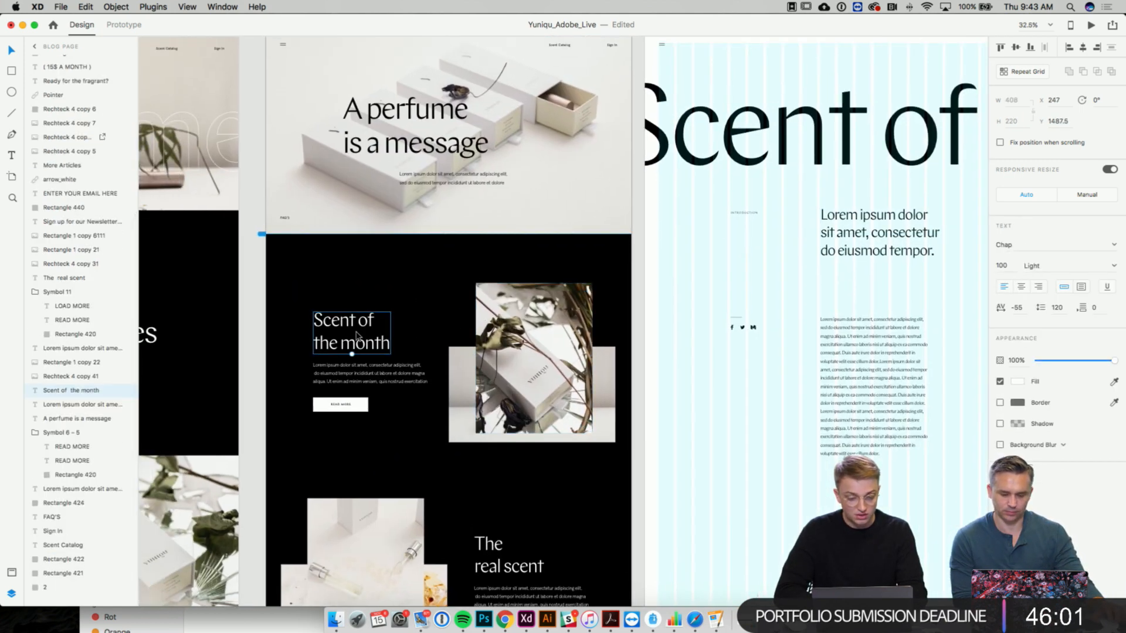
scroll(402, 255, "up", 2)
scroll(402, 256, "right", 10)
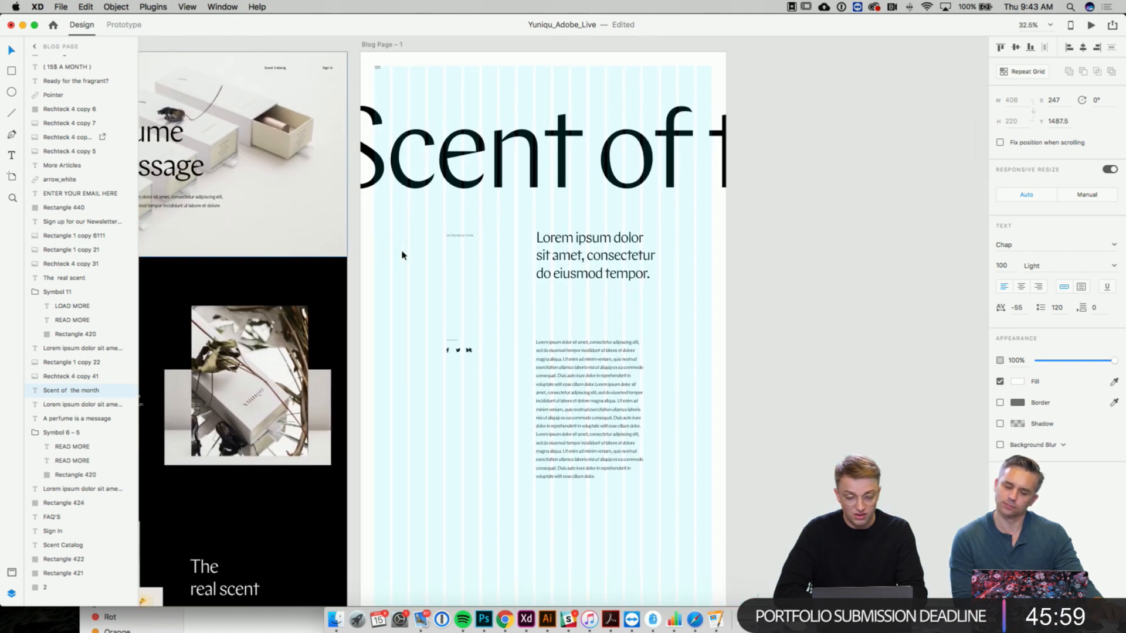
scroll(402, 255, "up", 2)
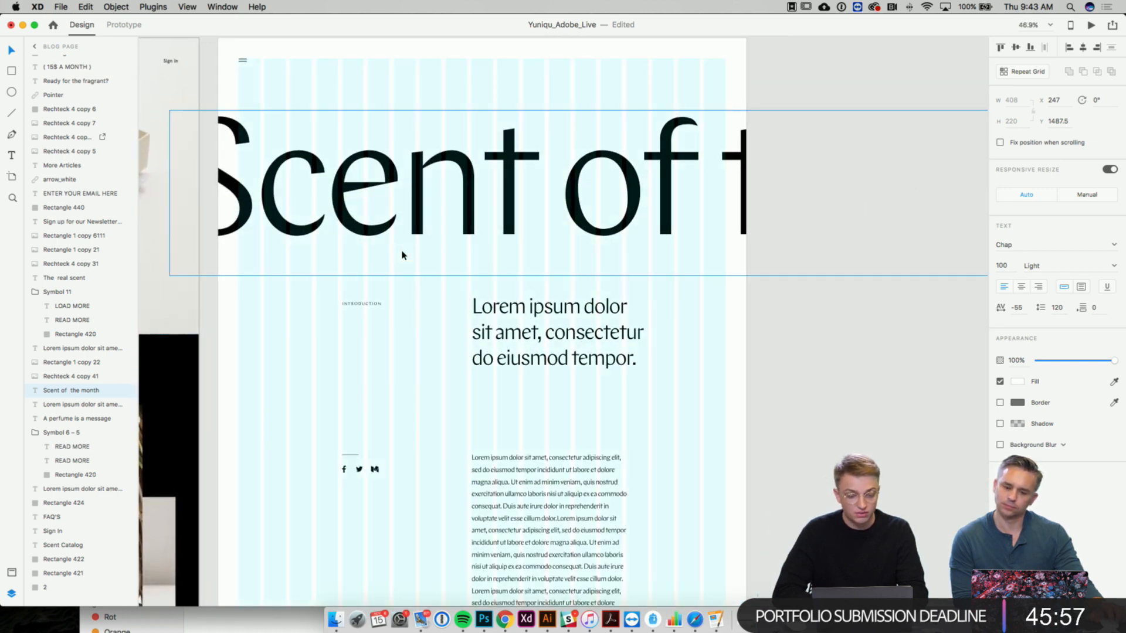
scroll(444, 202, "up", 1)
left_click(446, 214)
left_click(486, 110)
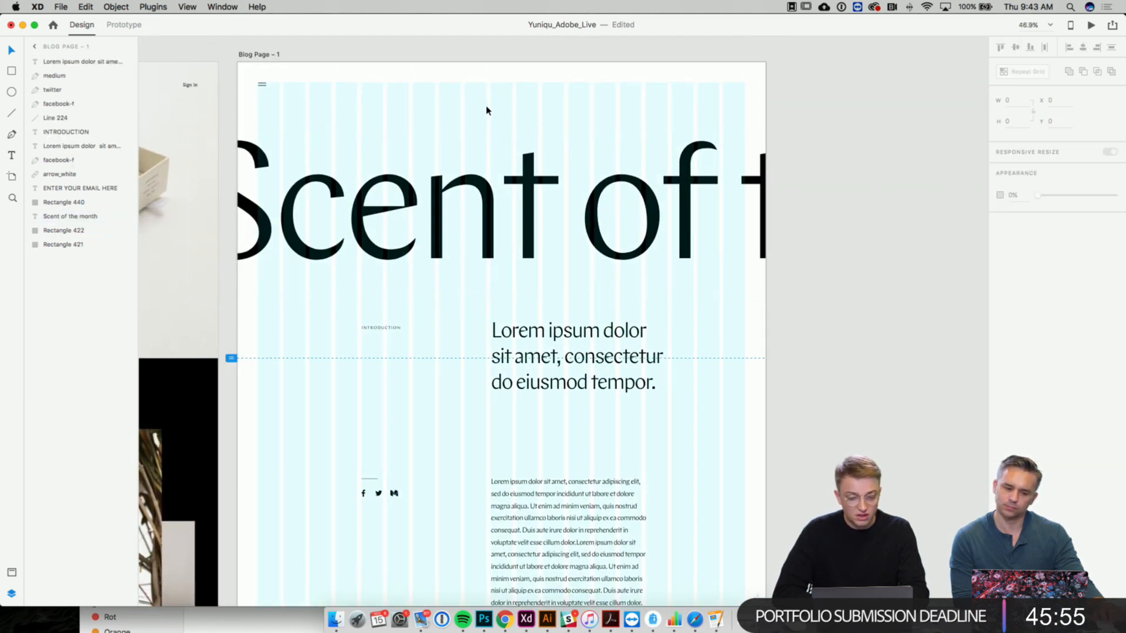
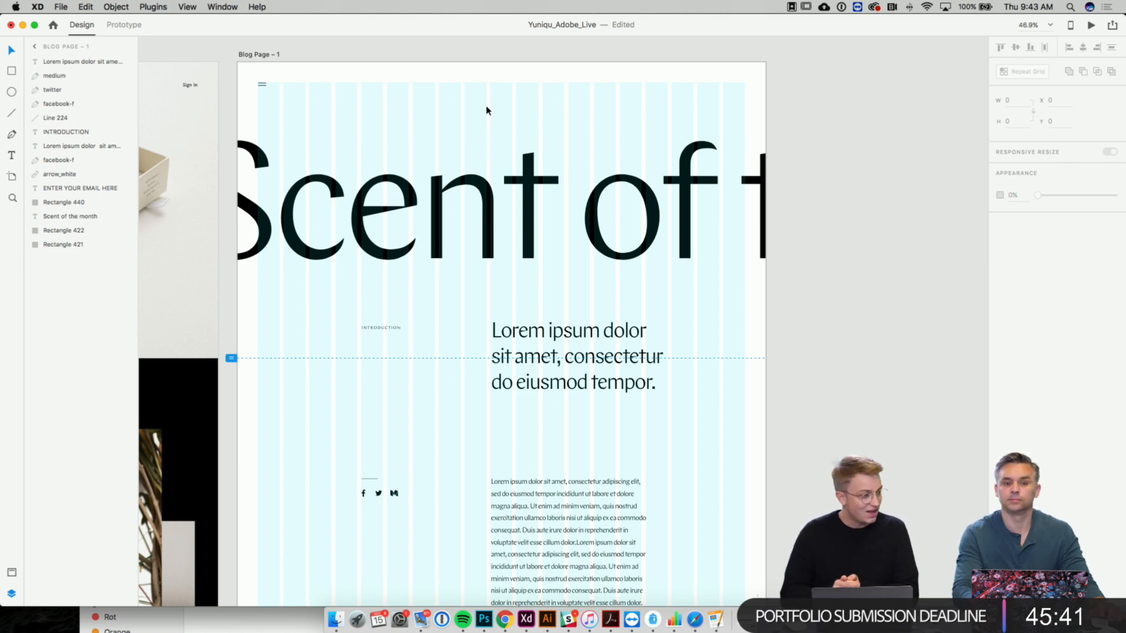
- Review the headline and introduction text layout against the column grid on the Blog Page – 1 artboard
scroll(486, 110, "up", 2)
scroll(486, 110, "left", 2)
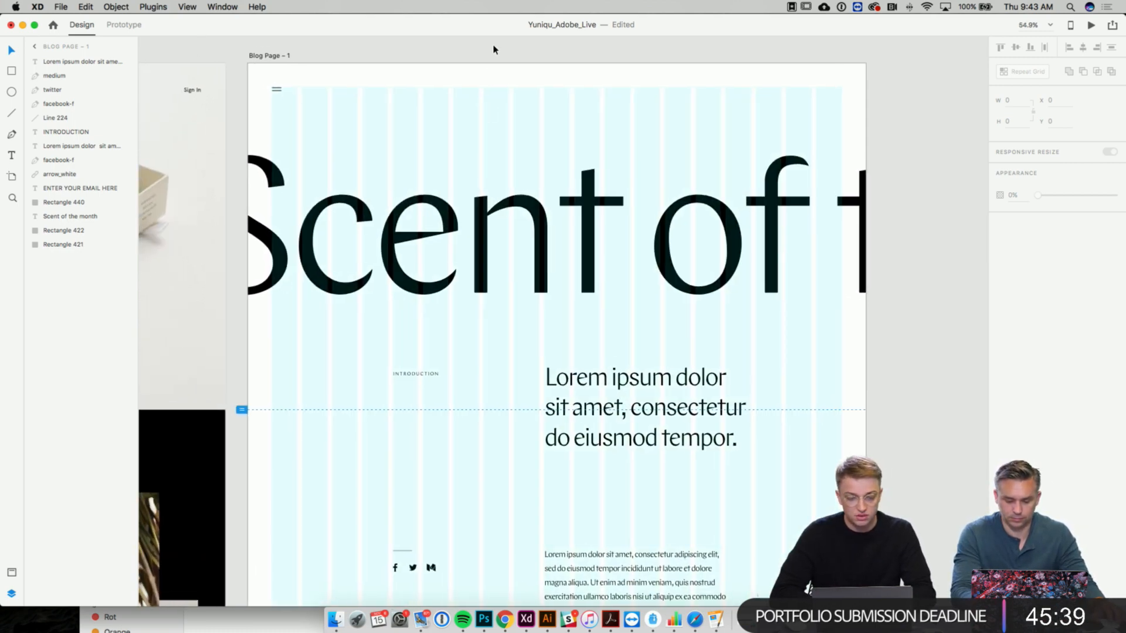
left_click(493, 50)
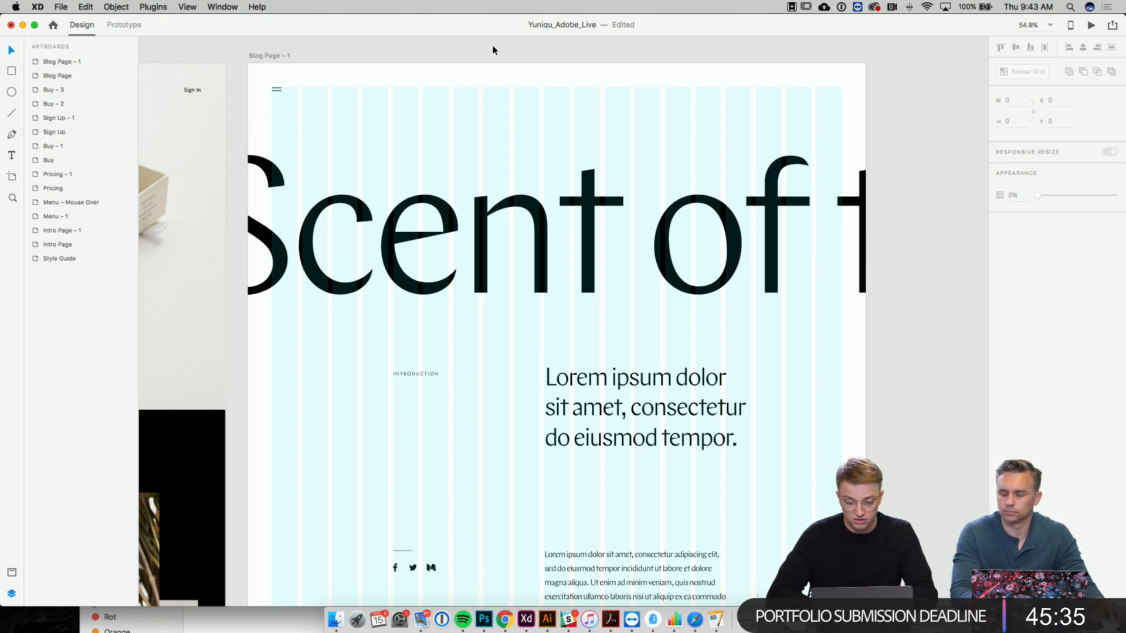
scroll(505, 291, "down", 3)
left_click(531, 267)
scroll(543, 256, "right", 3)
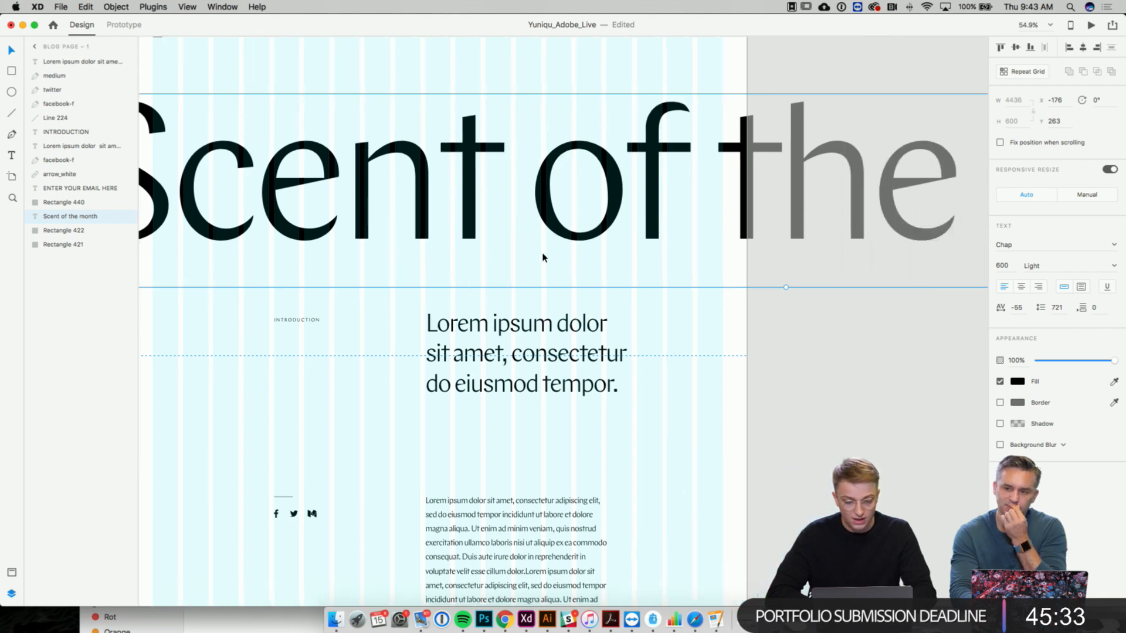
scroll(543, 257, "right", 2)
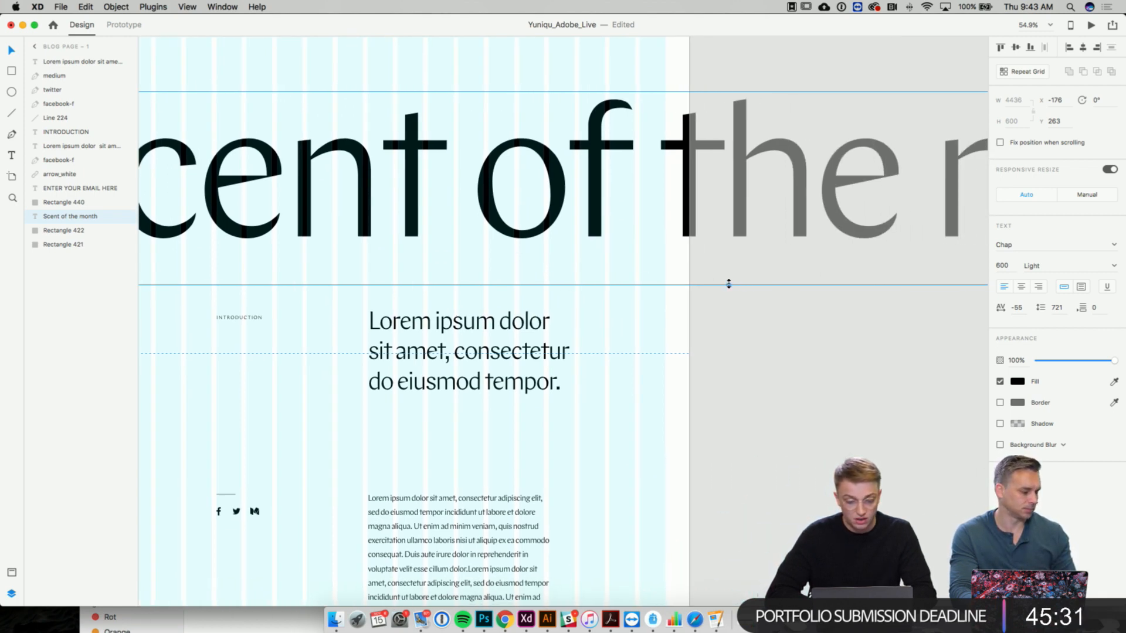
scroll(532, 286, "left", 4)
scroll(532, 286, "down", 1)
left_click(627, 397)
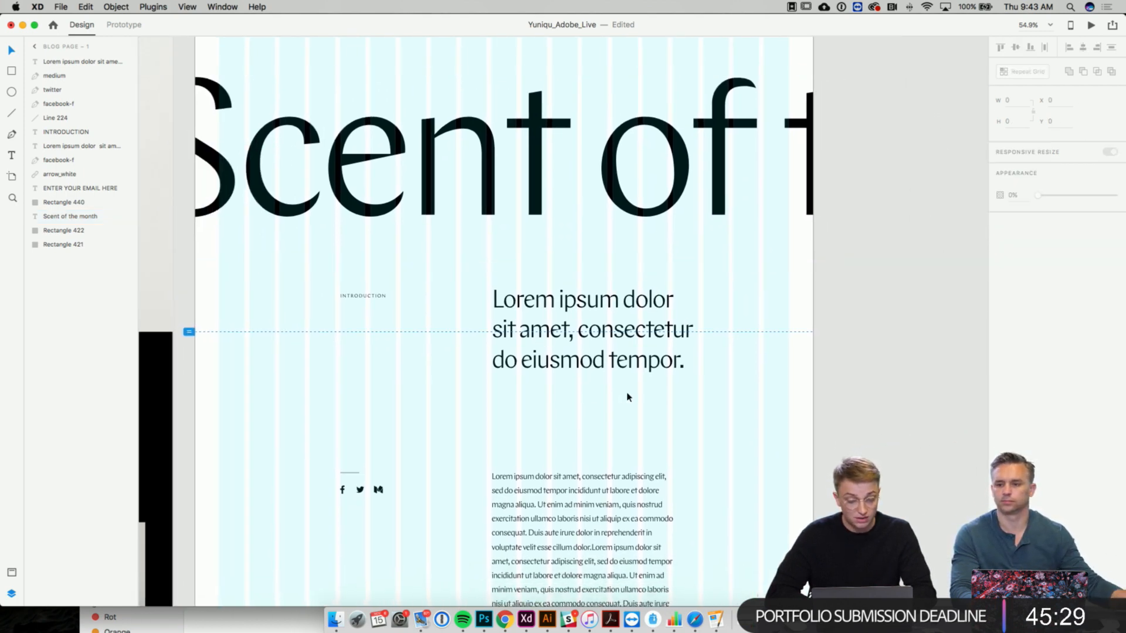
scroll(627, 397, "left", 3)
scroll(627, 398, "up", 1)
left_click(645, 387)
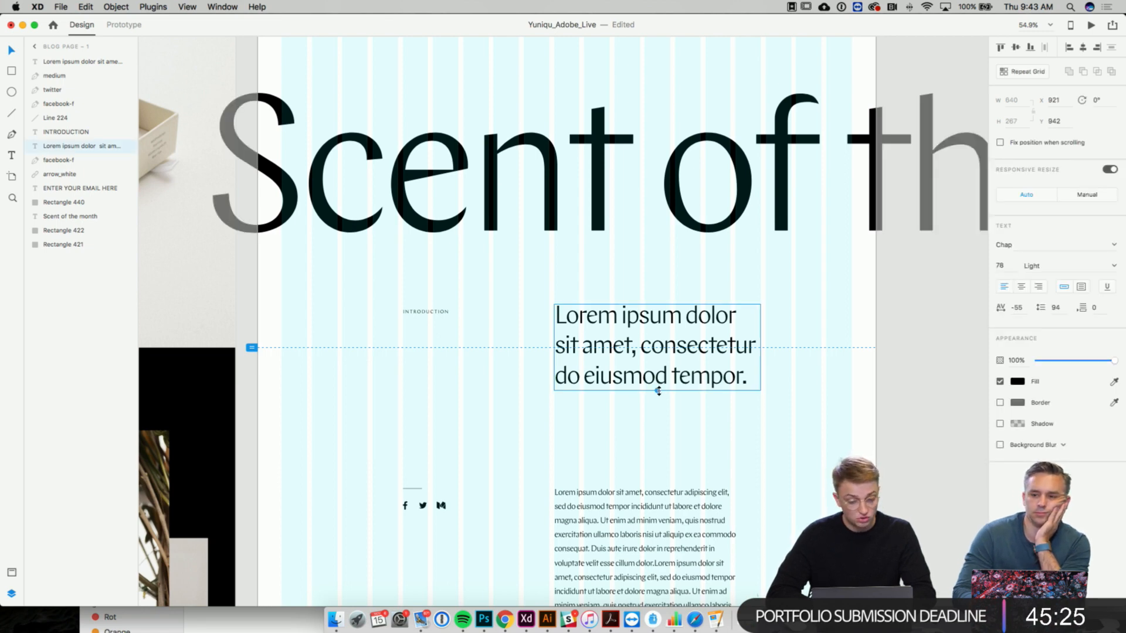
left_click(737, 427)
scroll(738, 428, "up", 2)
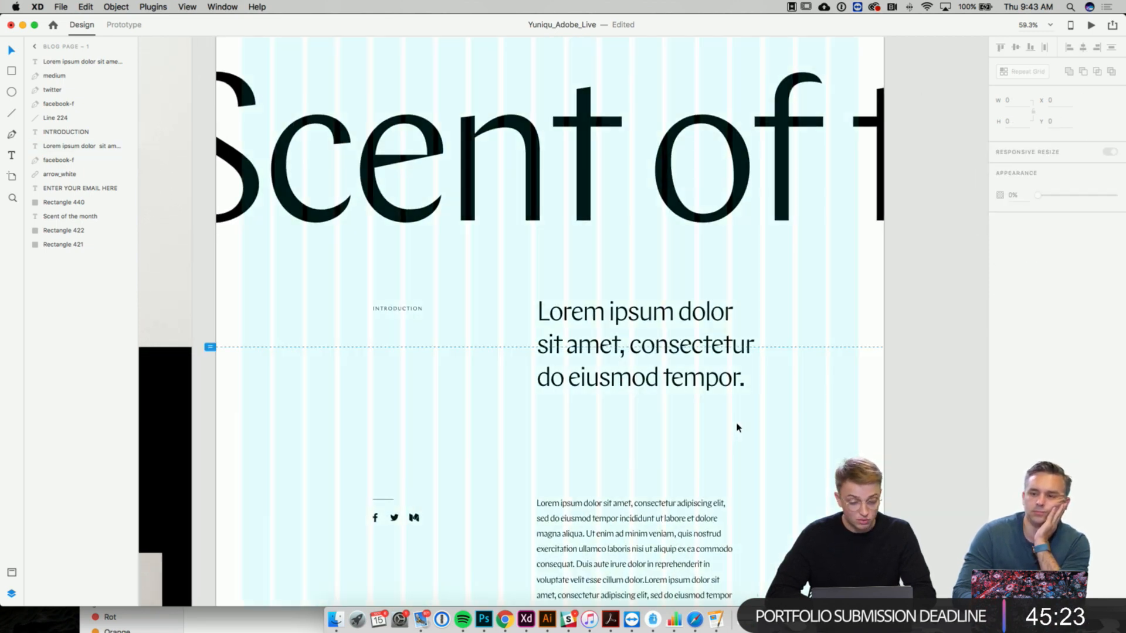
scroll(738, 428, "left", 1)
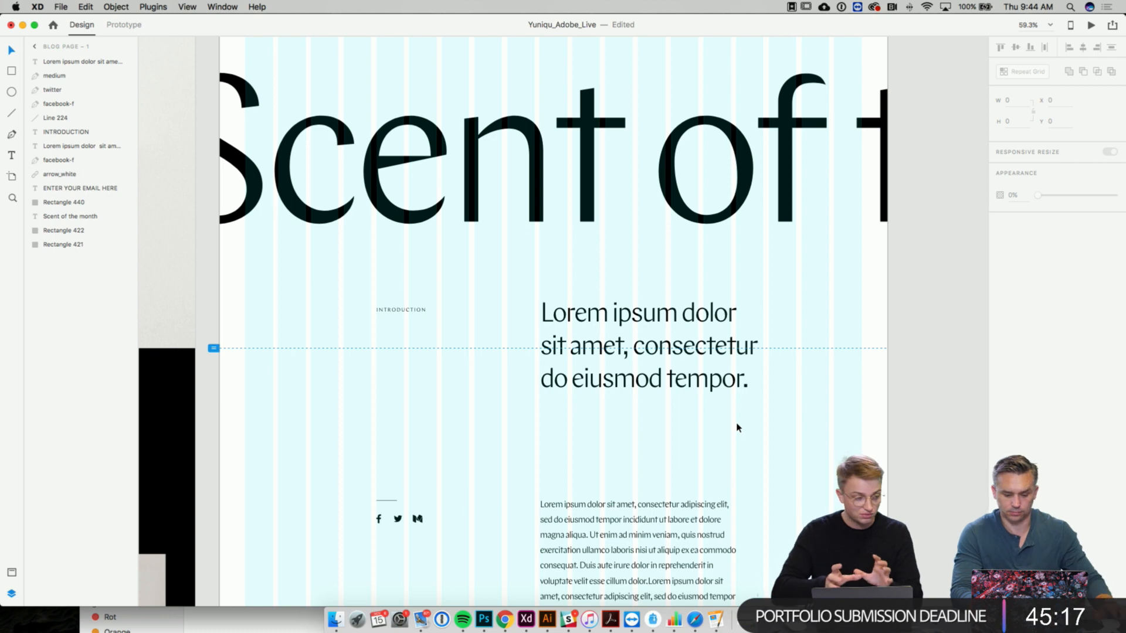
- Move the large "Scent of the month" headline slightly upward on the Blog Page – 1 artboard
scroll(738, 428, "up", 5)
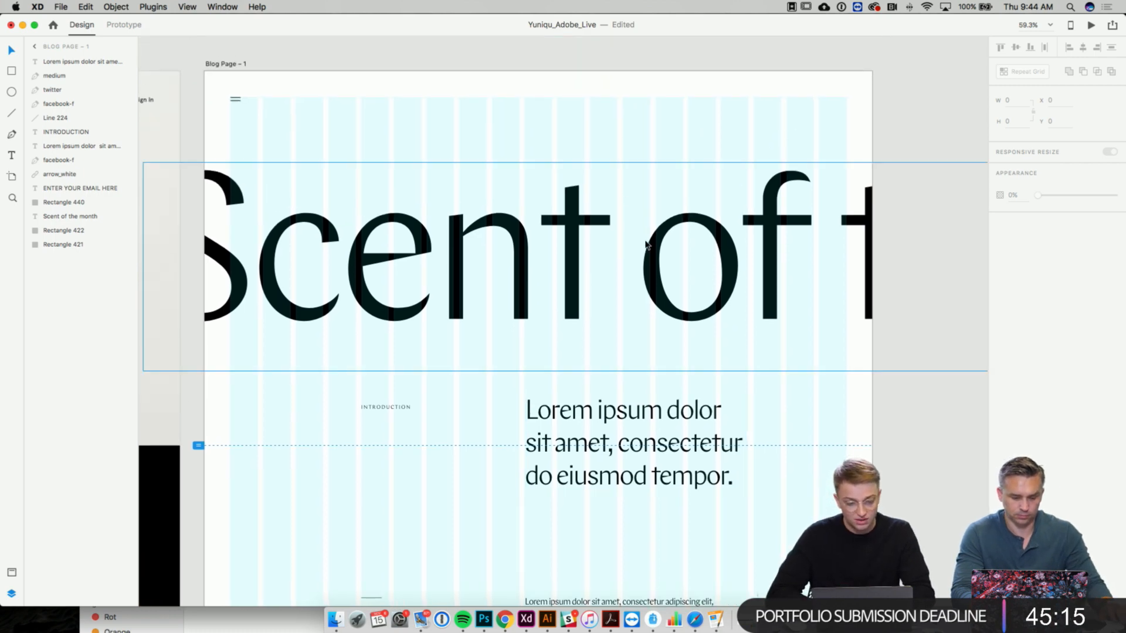
left_click(546, 211)
left_click_drag(562, 216, 562, 218)
left_click(561, 55)
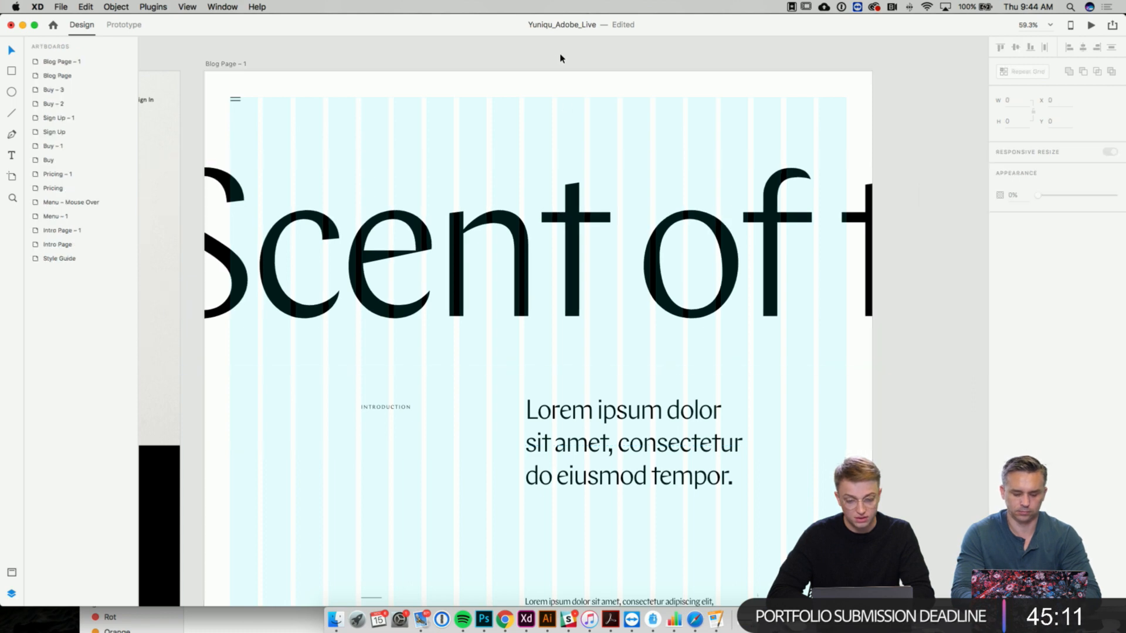
- Narrow the body text box below the introduction to a width of 529 and set its line spacing to 49
scroll(561, 59, "down", 10)
left_click(627, 309)
scroll(727, 397, "down", 3)
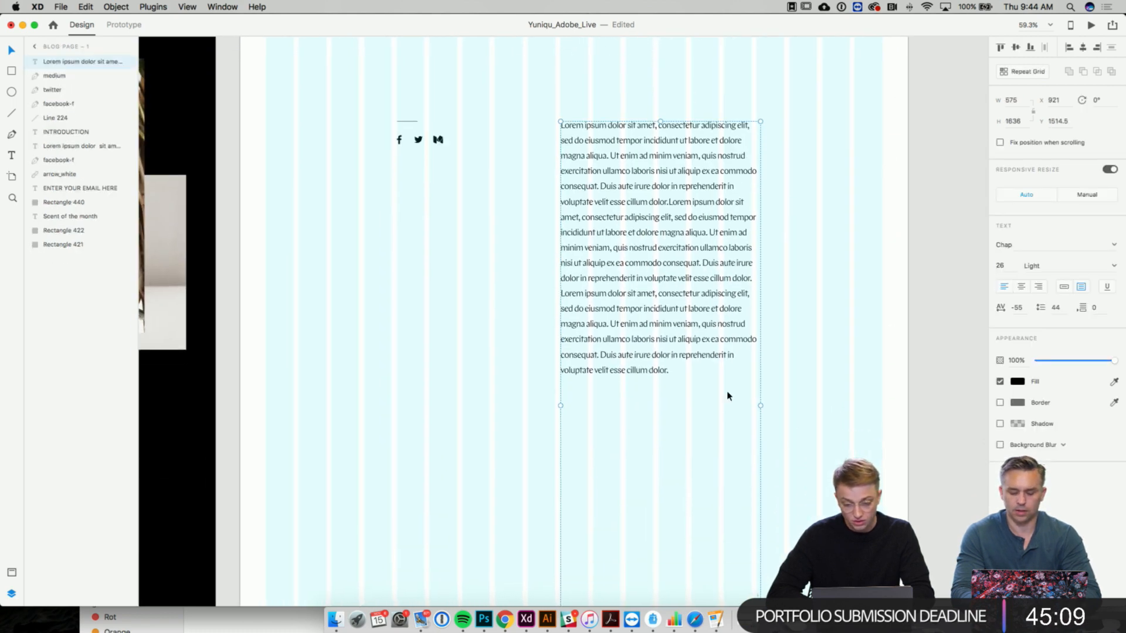
left_click_drag(762, 405, 744, 407)
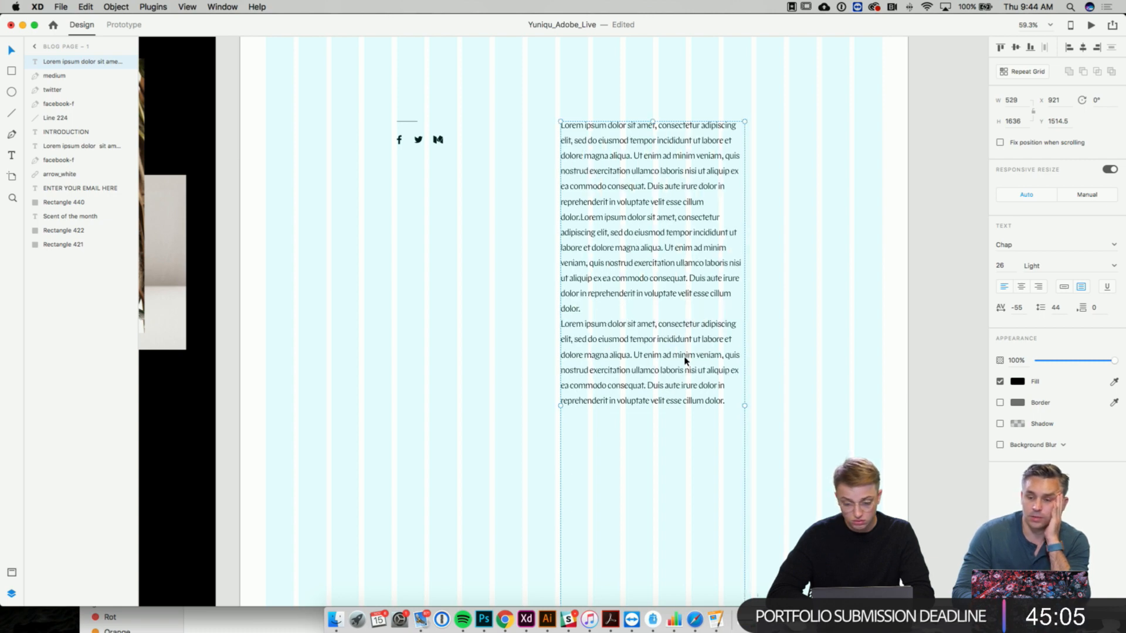
key("Return")
key("Up")
key("Up")
key("Up")
key("Up")
key("Up")
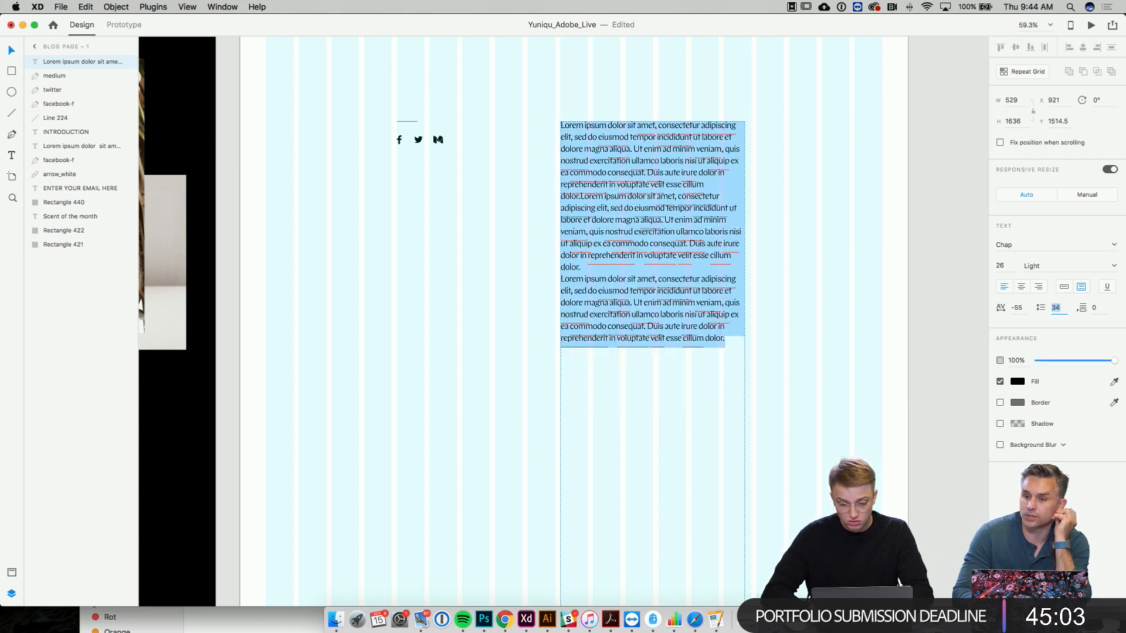
key("Down")
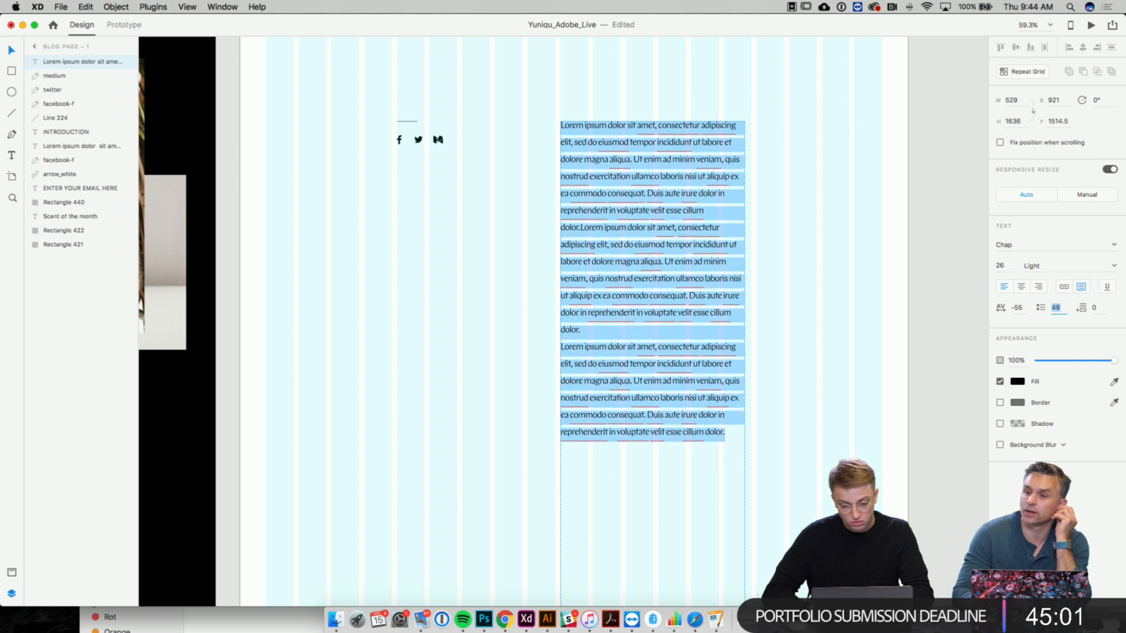
key("Escape")
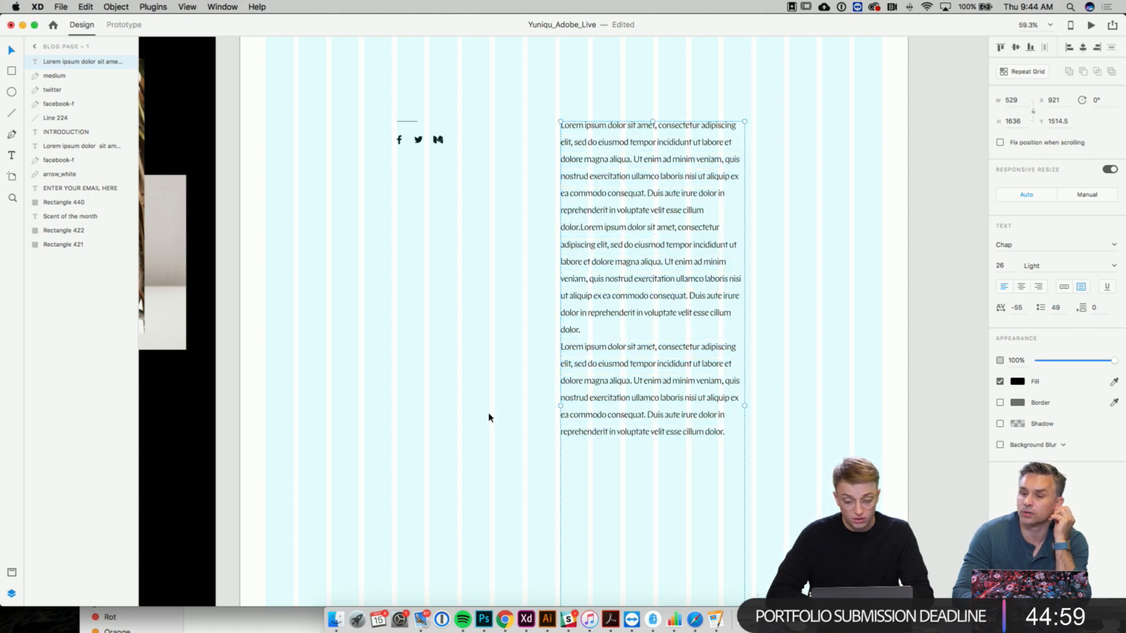
- Copy the entire body text and paste it into the last paragraph to lengthen the article
scroll(488, 418, "down", 3)
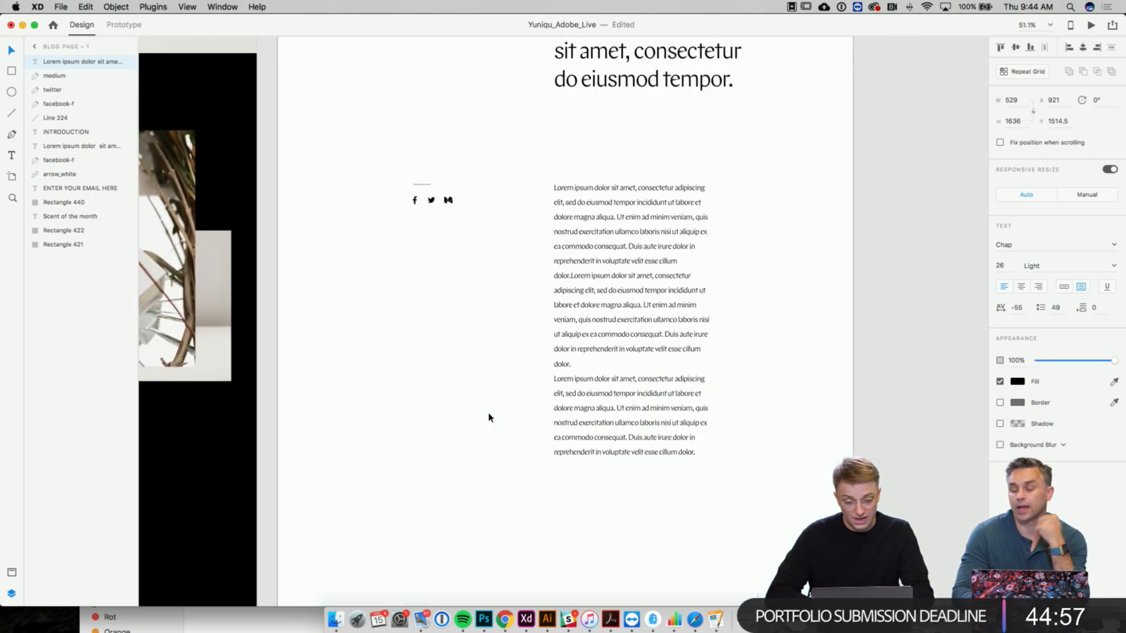
scroll(489, 418, "down", 2)
double_click(639, 343)
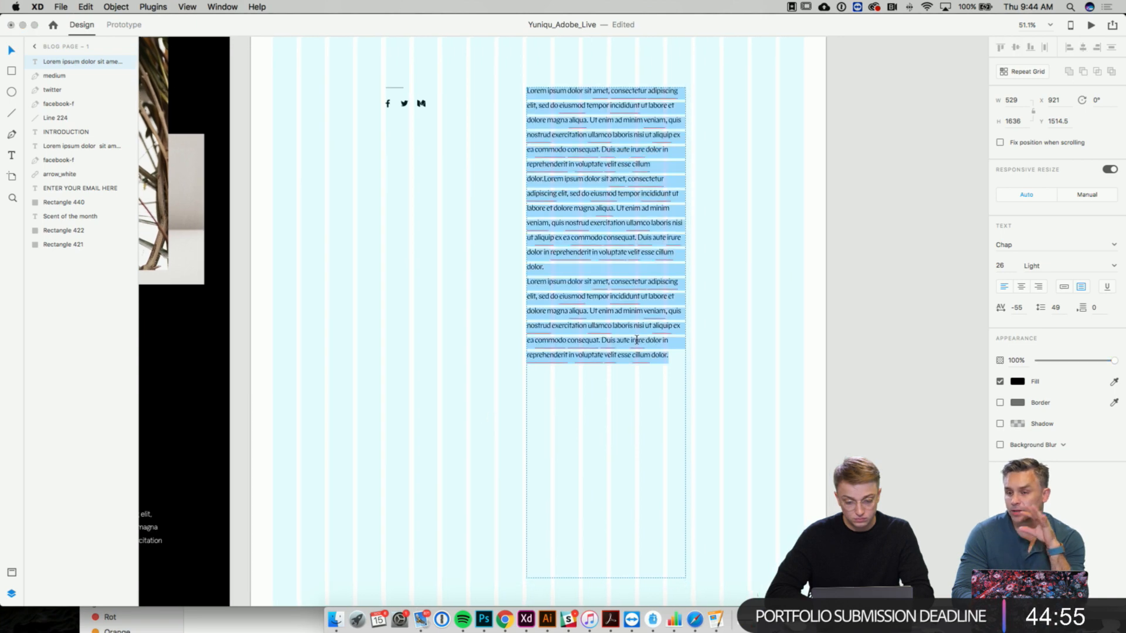
key("super+c")
left_click(644, 297)
key("super+v")
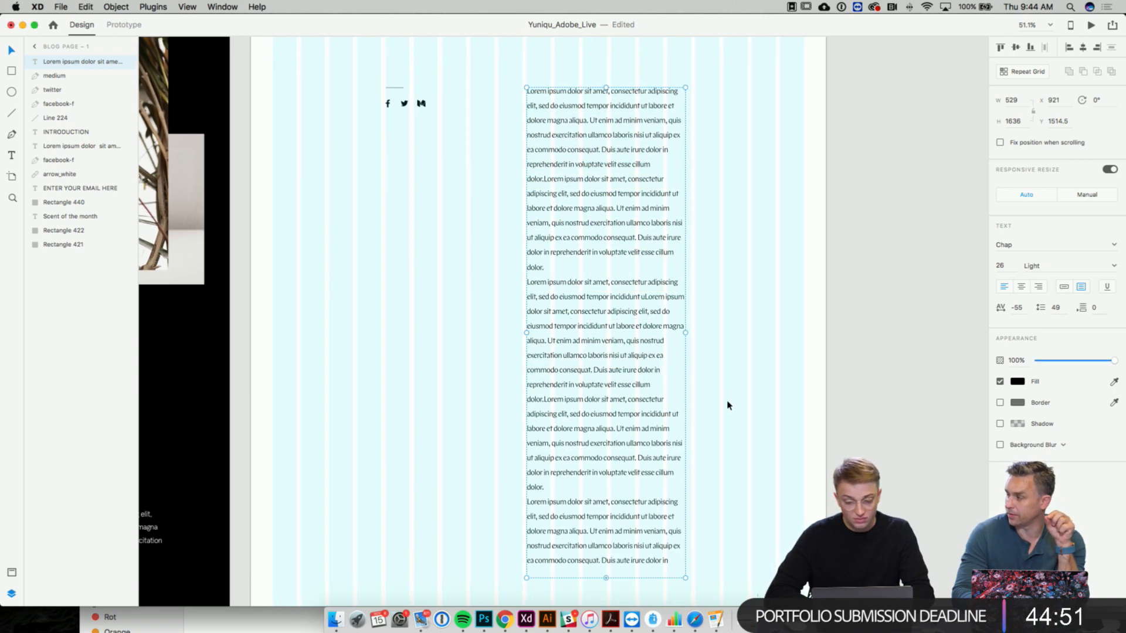
scroll(645, 387, "down", 1)
key("super+a")
left_click(536, 351)
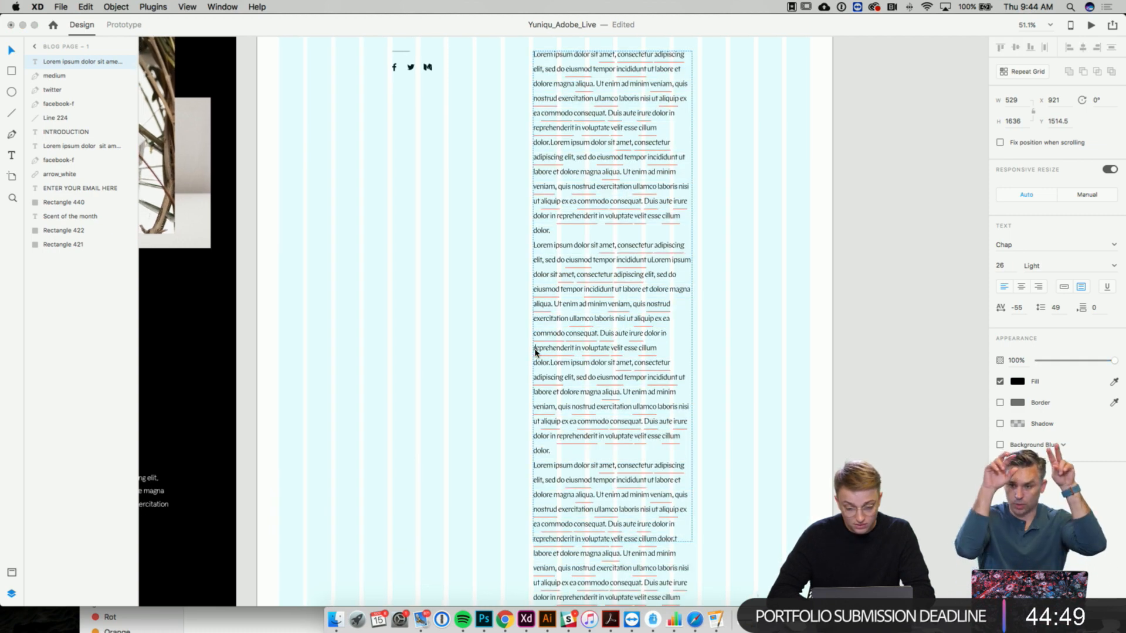
key("BackSpace")
key("BackSpace")
key("BackSpace")
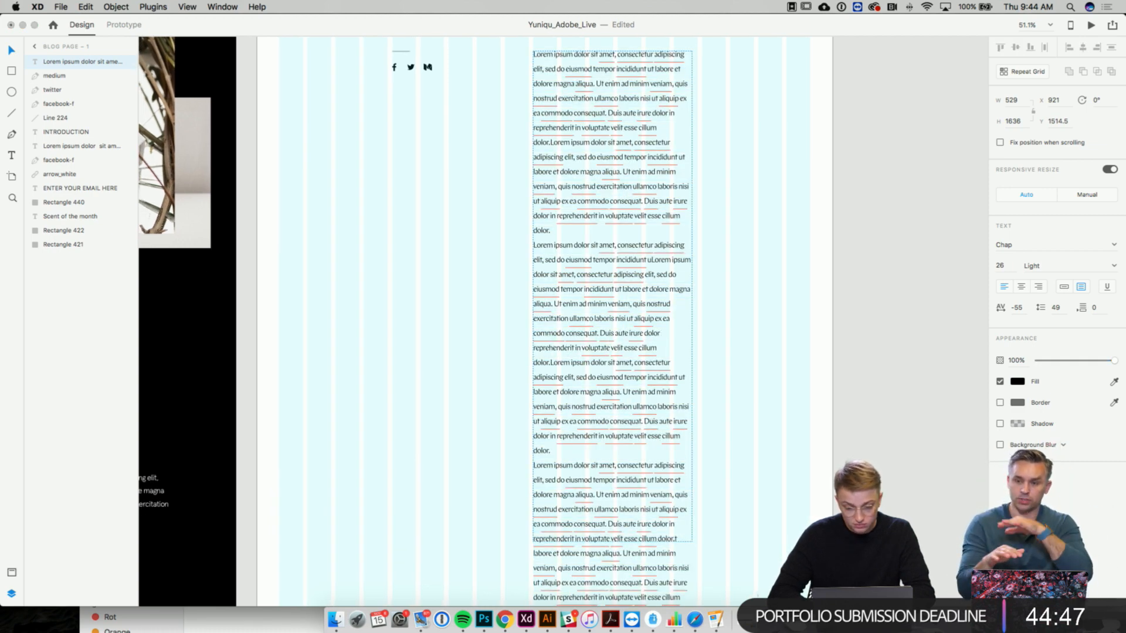
- Widen the body text box to 564
left_click(722, 363)
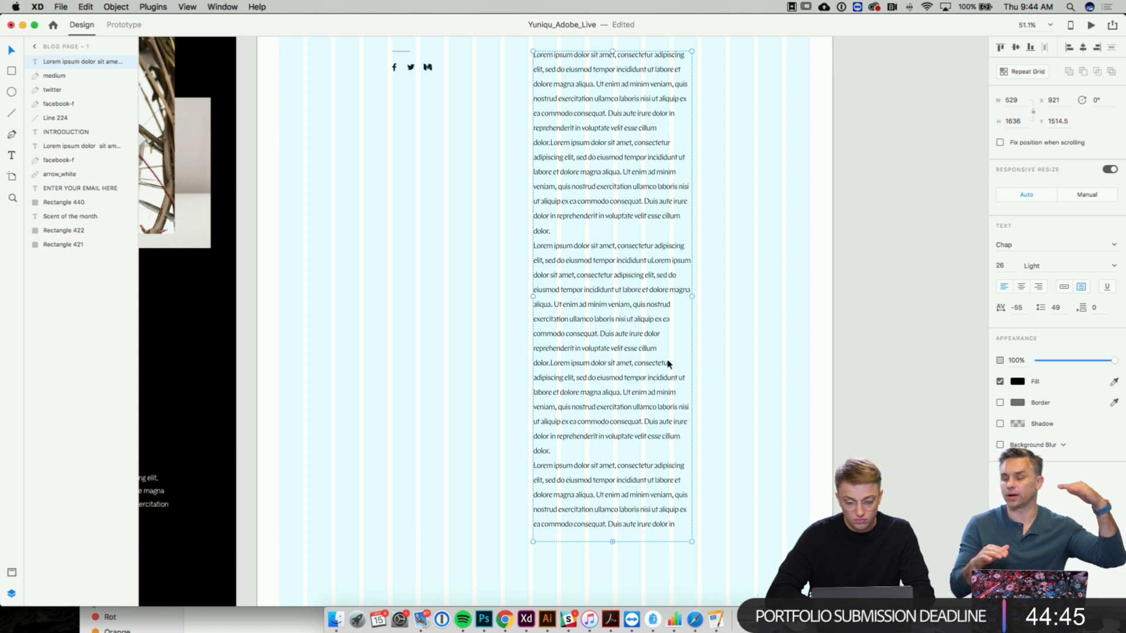
left_click_drag(694, 295, 704, 296)
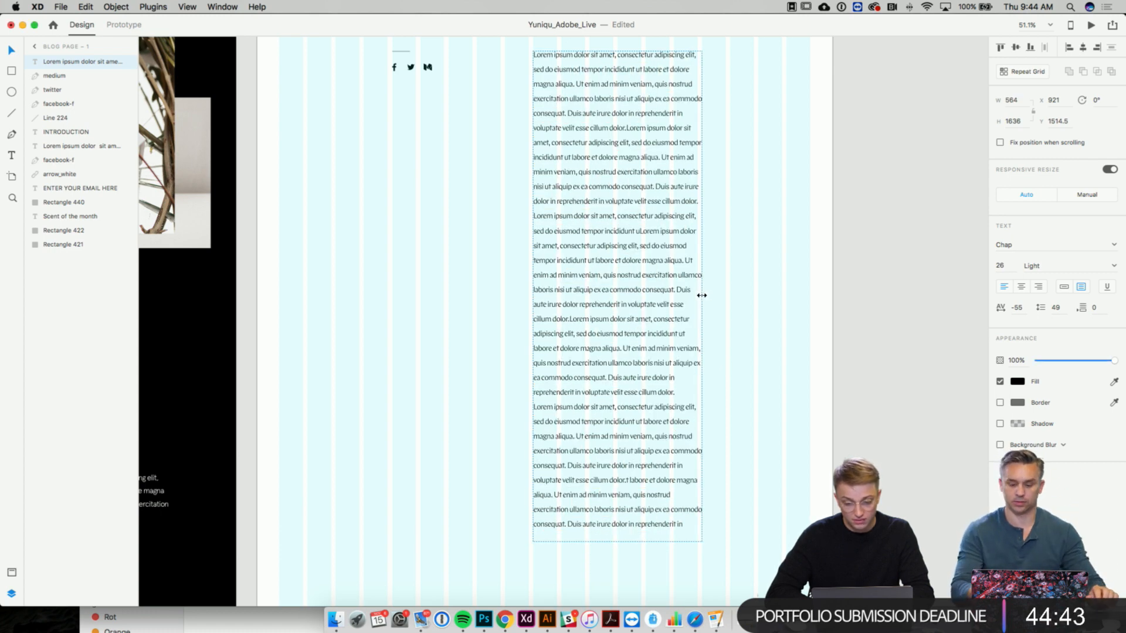
left_click(724, 304)
- Shift the Twitter icon to X 500.01 between the Facebook and Medium icons to balance their spacing
scroll(724, 304, "up", 5)
scroll(389, 233, "up", 5)
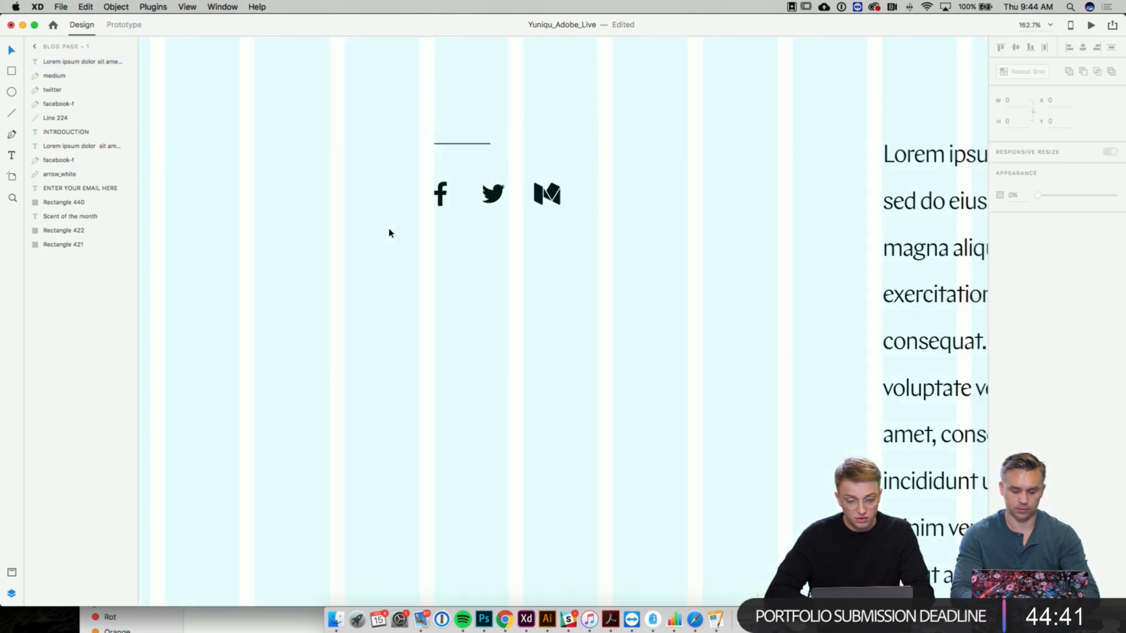
scroll(390, 233, "up", 5)
scroll(609, 223, "up", 3)
left_click(597, 258)
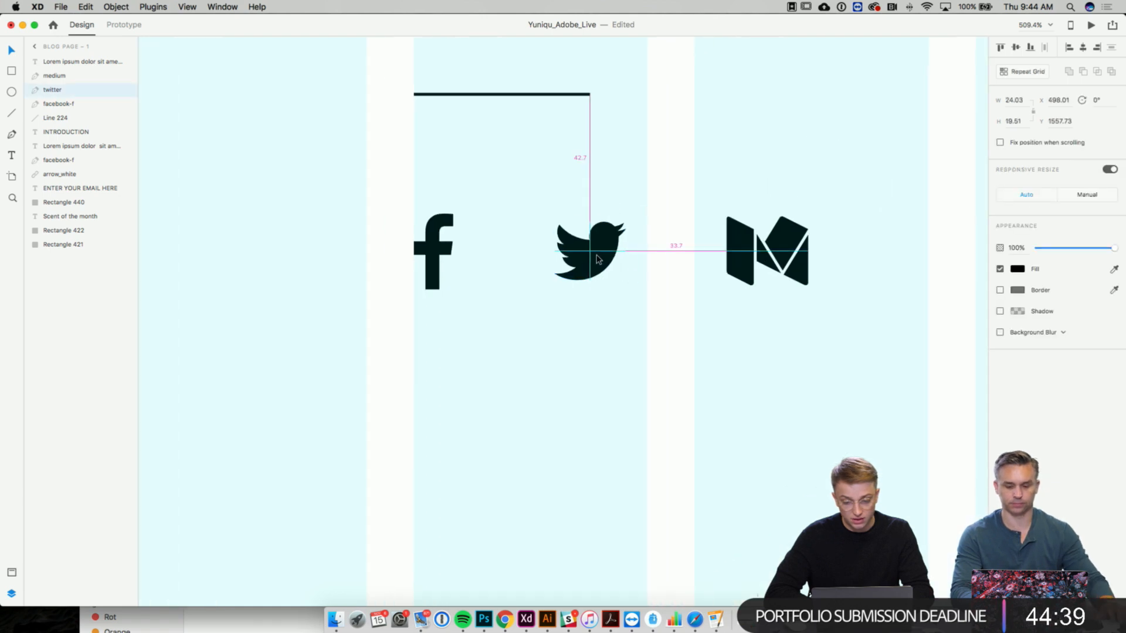
mouse_move(598, 259)
left_mouse_down()
mouse_move(580, 258)
mouse_move(610, 256)
left_mouse_up()
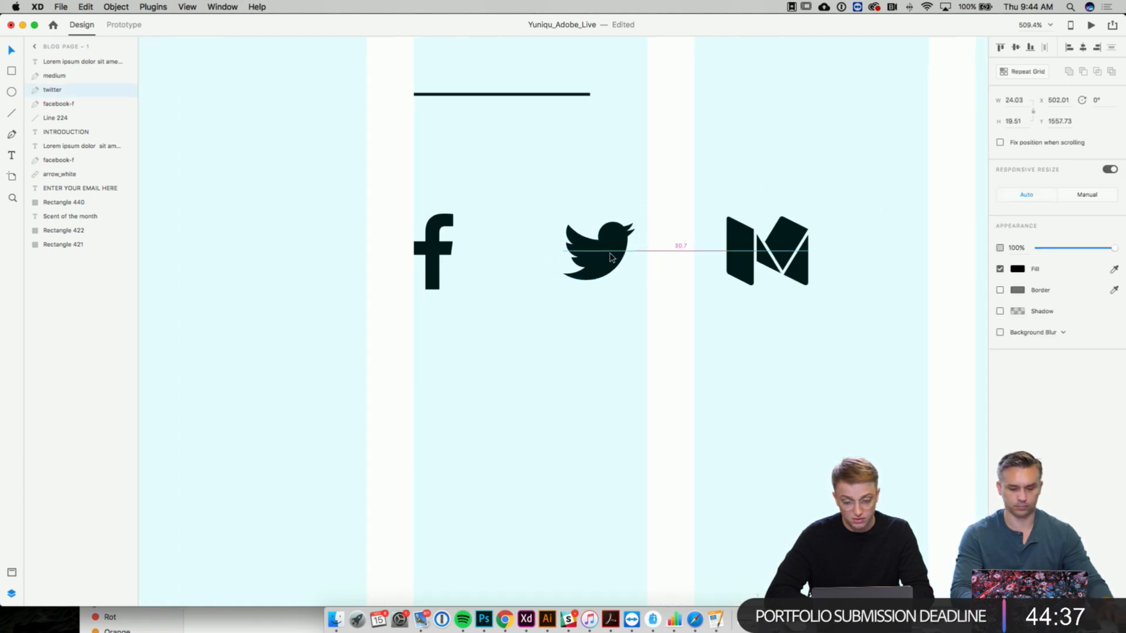
scroll(610, 257, "down", 5)
key("Left")
key("Left")
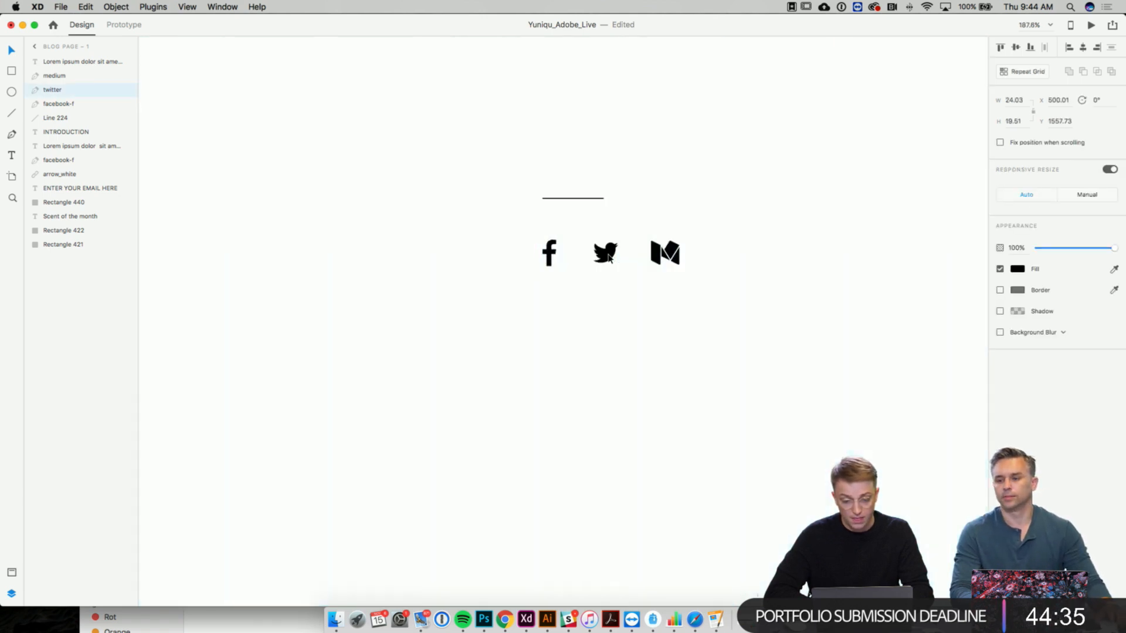
- Delete the duplicate READ MORE label from the button in the Blog Page artboard's "Scent of the month" section
scroll(611, 256, "down", 7)
scroll(610, 257, "left", 5)
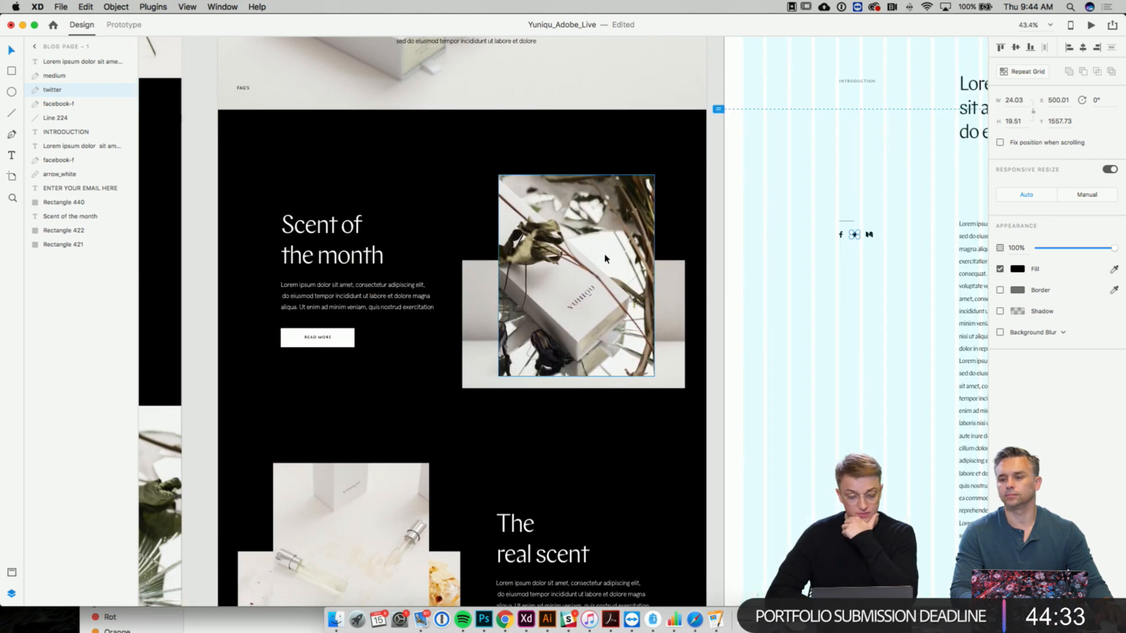
left_click(560, 262)
left_click_drag(560, 262, 561, 261)
scroll(561, 261, "up", 3)
scroll(560, 262, "left", 4)
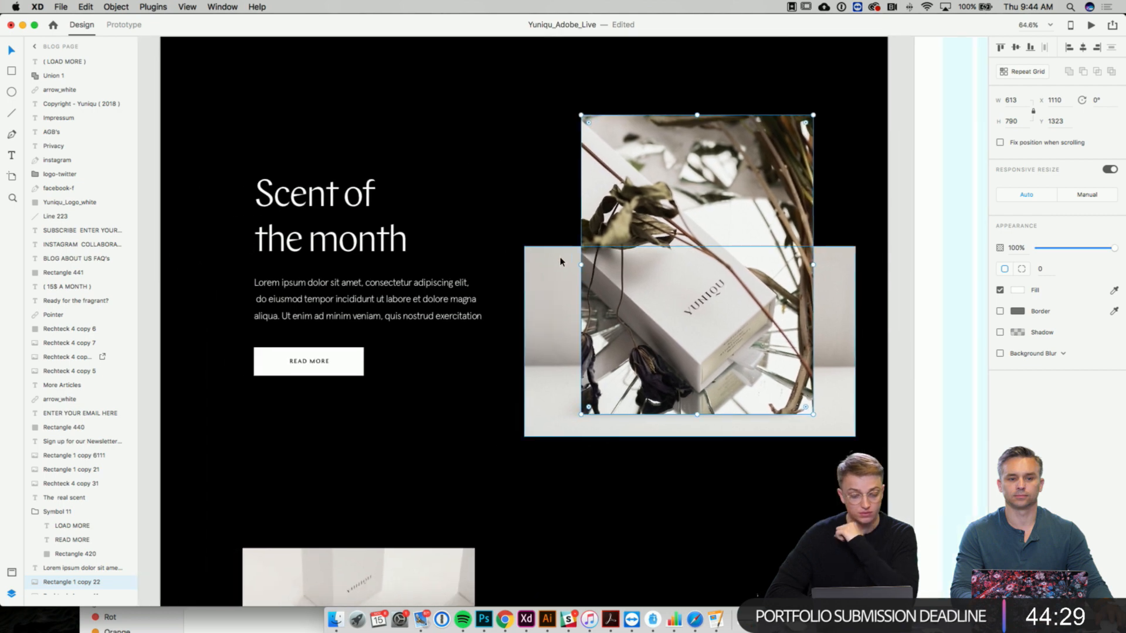
left_click(323, 364)
double_click(323, 362)
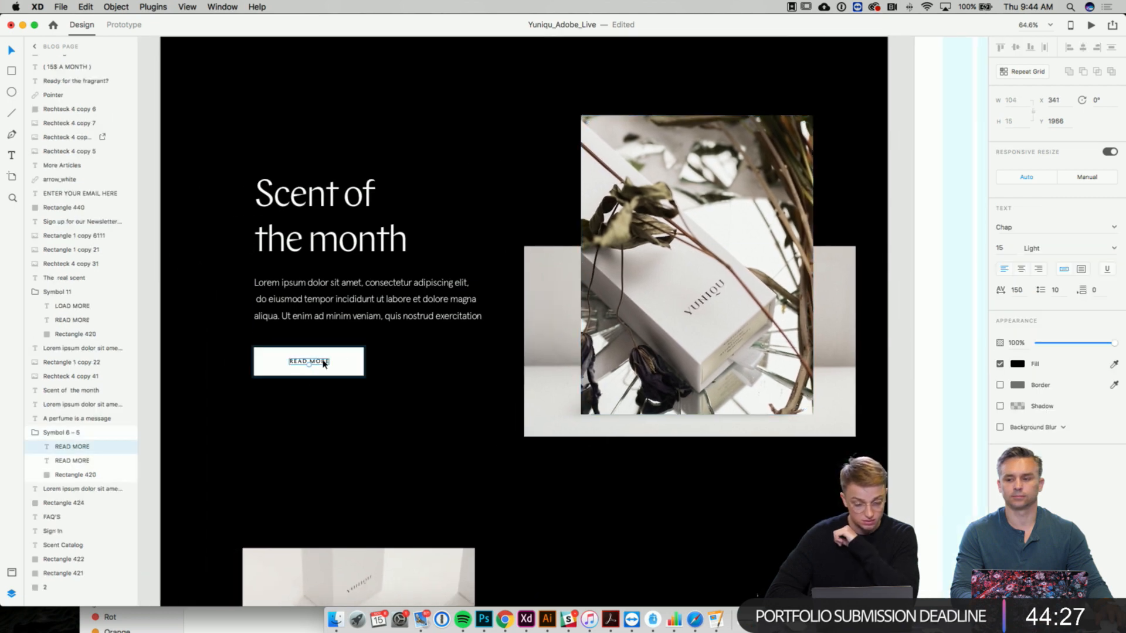
scroll(323, 363, "up", 5)
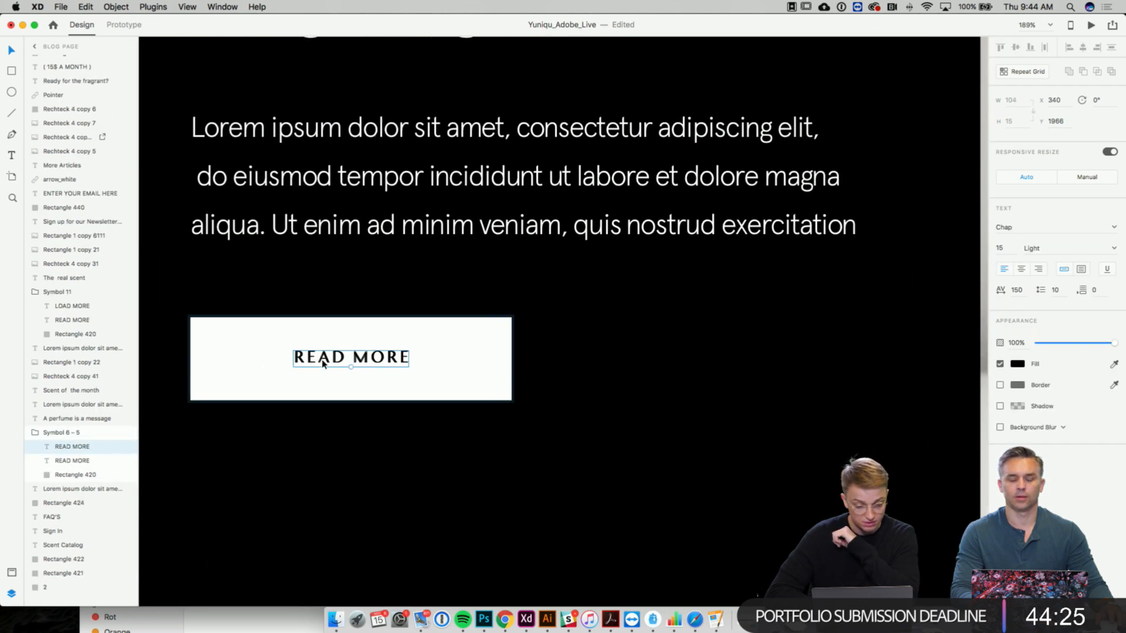
mouse_move(382, 363)
left_mouse_down()
mouse_move(378, 389)
mouse_move(389, 370)
left_mouse_up()
key("Delete")
left_click(387, 368)
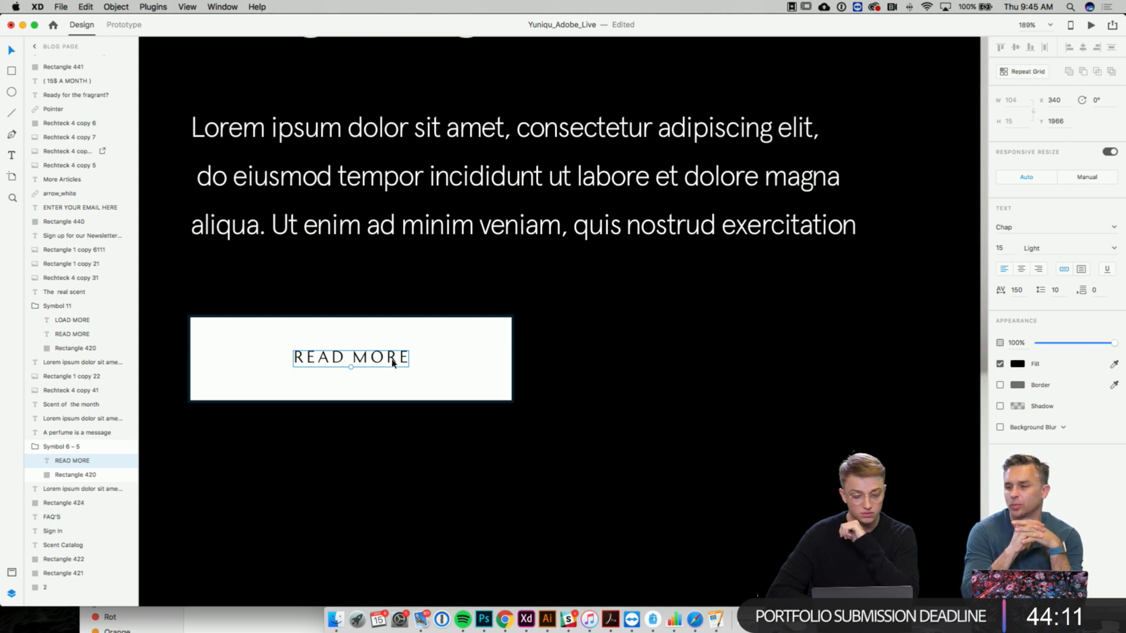
- Check the READ MORE label's spacing inside its button and return to the body text on Blog Page – 1
scroll(393, 363, "left", 2)
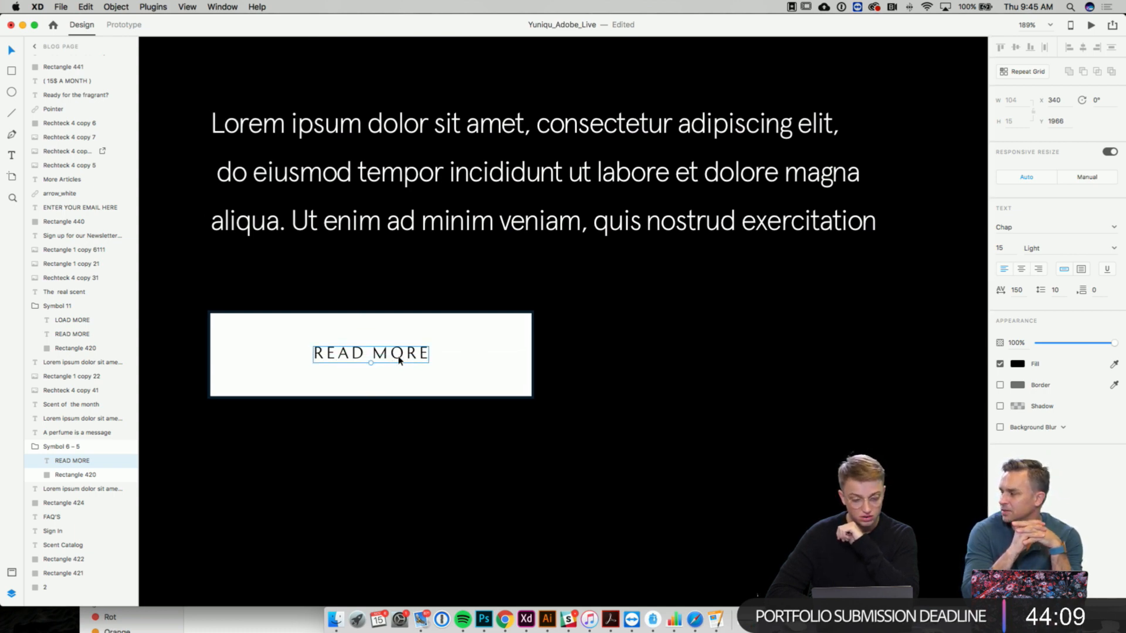
scroll(408, 355, "down", 3)
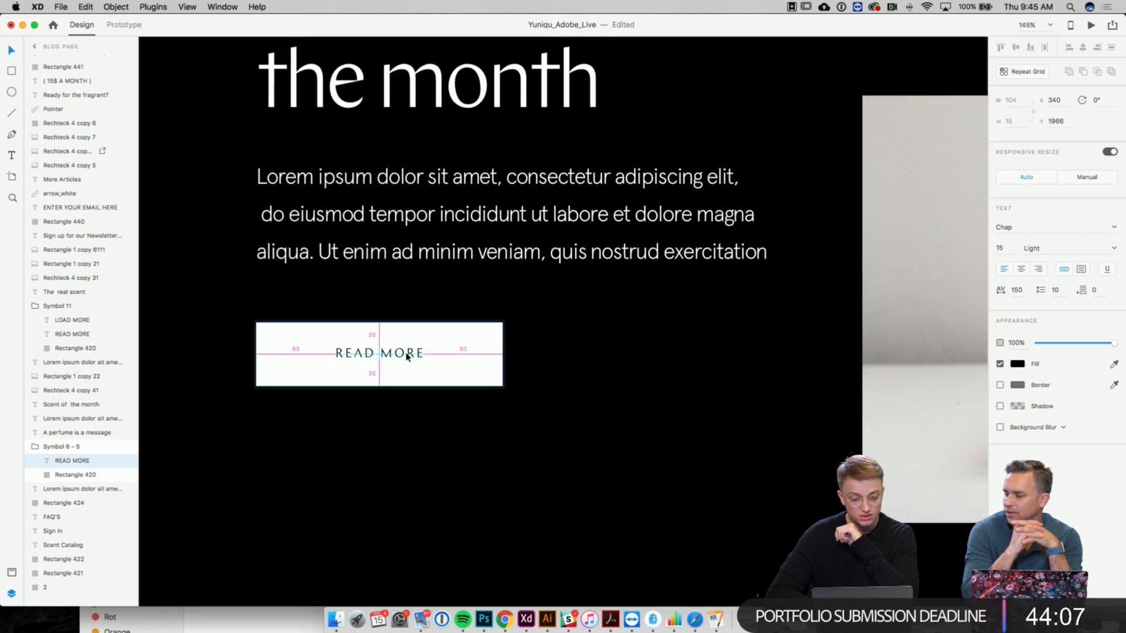
left_click(573, 390)
scroll(574, 390, "down", 10)
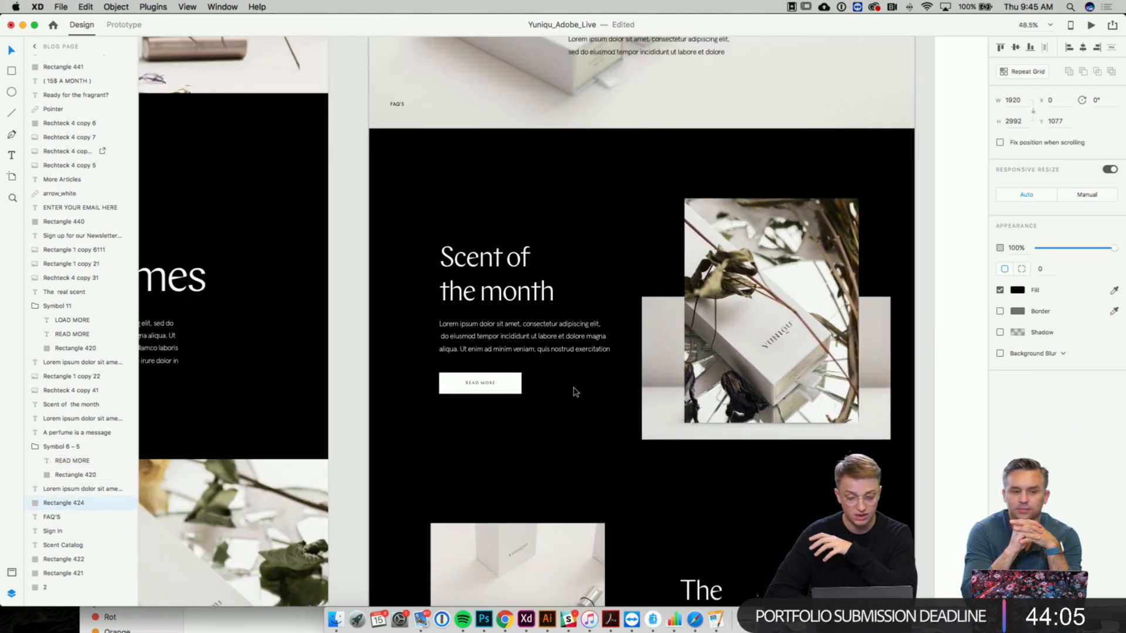
scroll(574, 392, "right", 5)
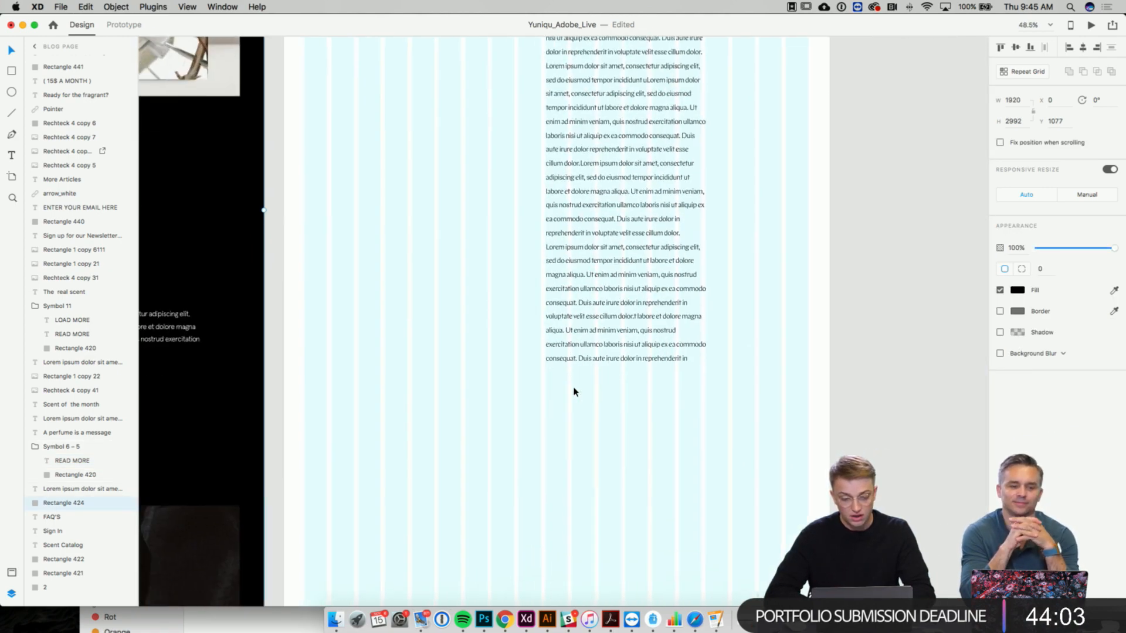
- Review the Blog Page – 1 article layout from its headline and introduction to the end of the body text
scroll(574, 391, "up", 10)
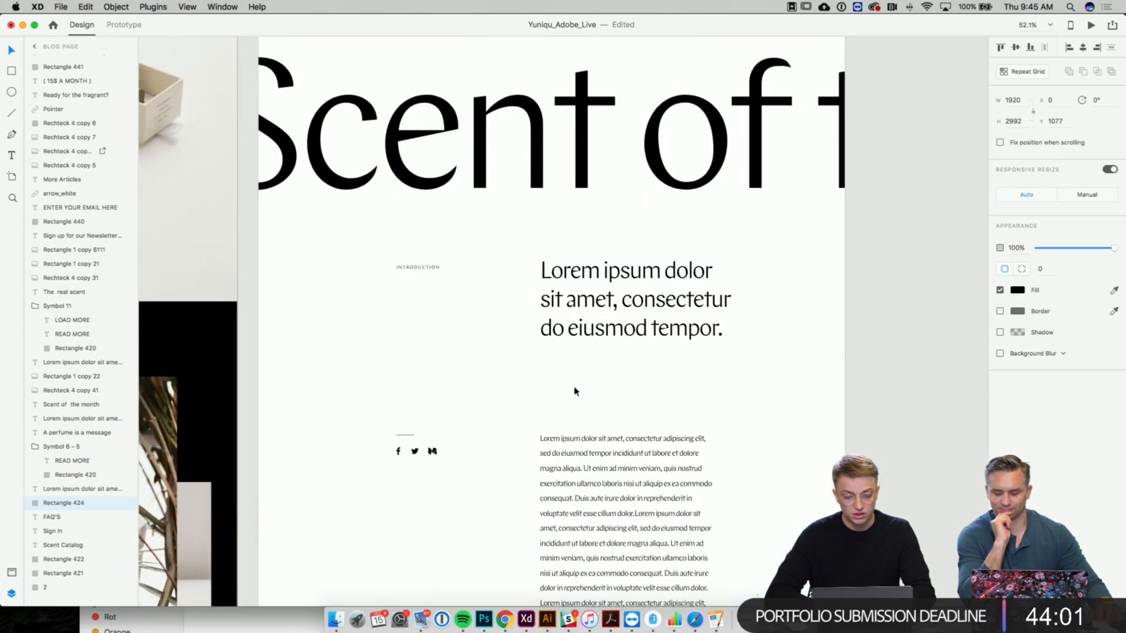
scroll(574, 319, "up", 3)
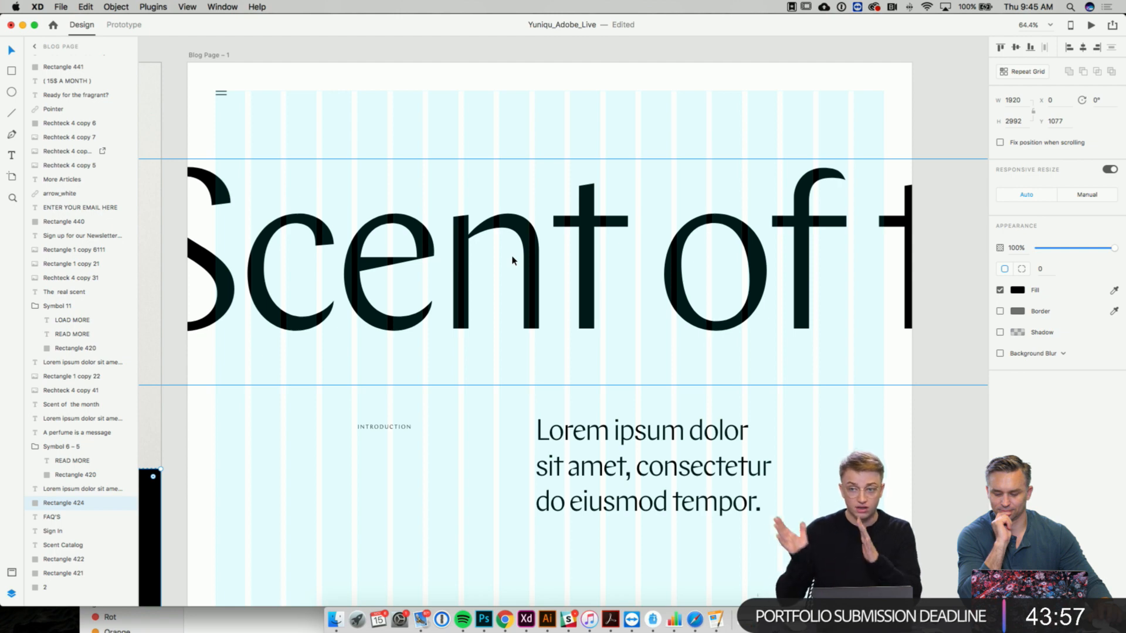
scroll(514, 260, "down", 3)
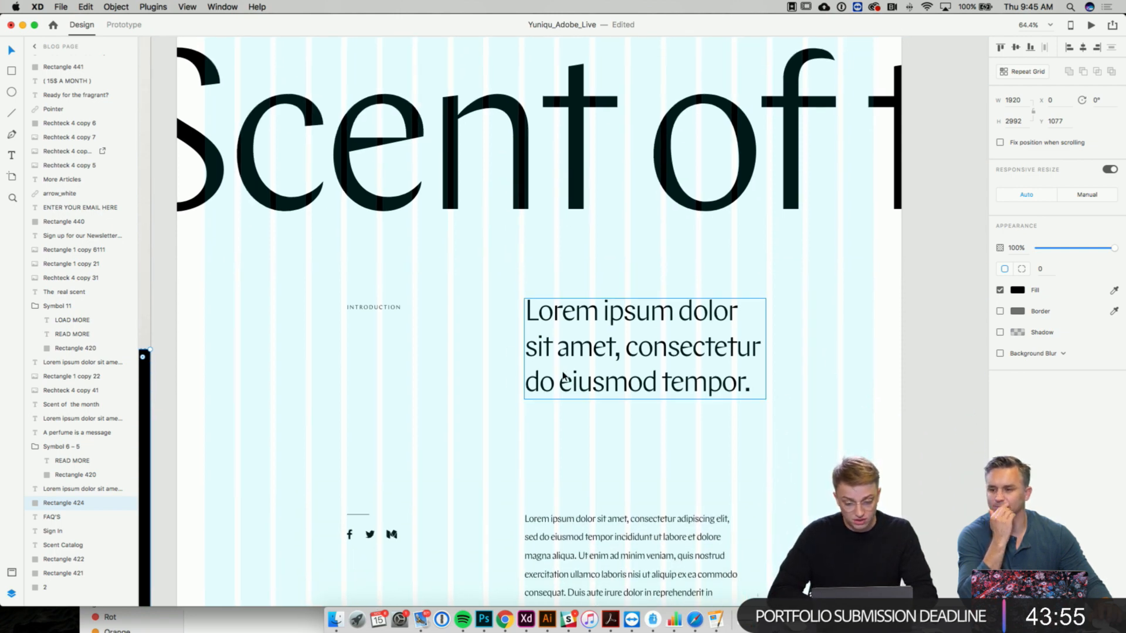
scroll(610, 363, "down", 3)
scroll(610, 363, "down", 10)
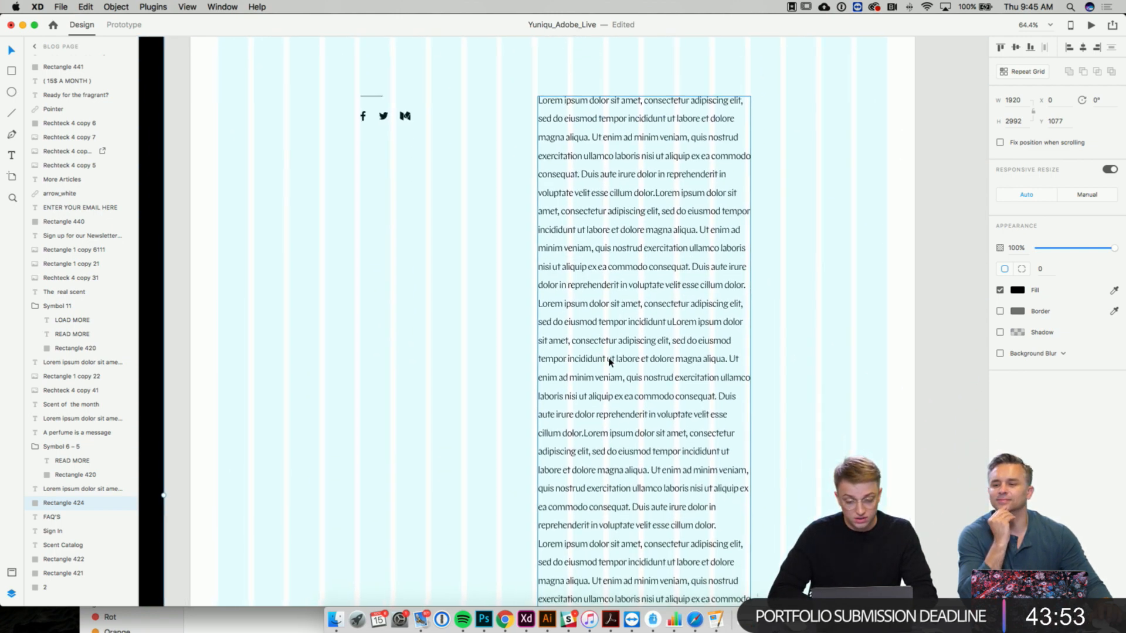
scroll(610, 363, "down", 3)
scroll(607, 364, "down", 3, "ctrl")
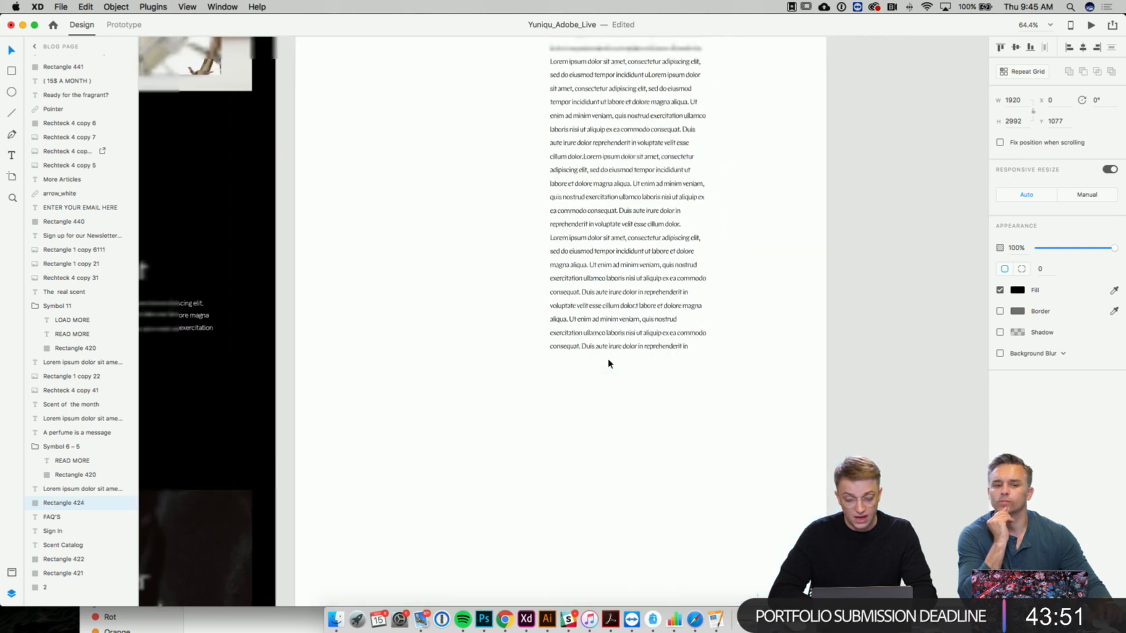
- Copy the 875 × 503 image from the Blog Page artboard and place it beneath the body text on Blog Page – 1
scroll(526, 359, "down", 5)
scroll(517, 361, "left", 3)
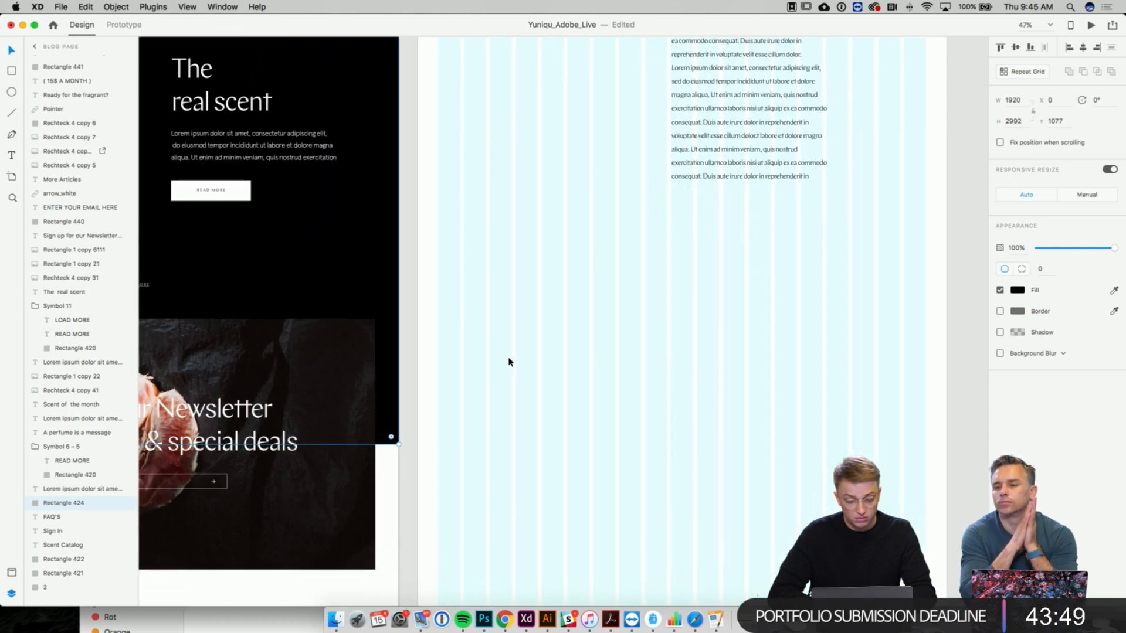
scroll(508, 359, "up", 10)
left_click(347, 229)
scroll(348, 225, "down", 5)
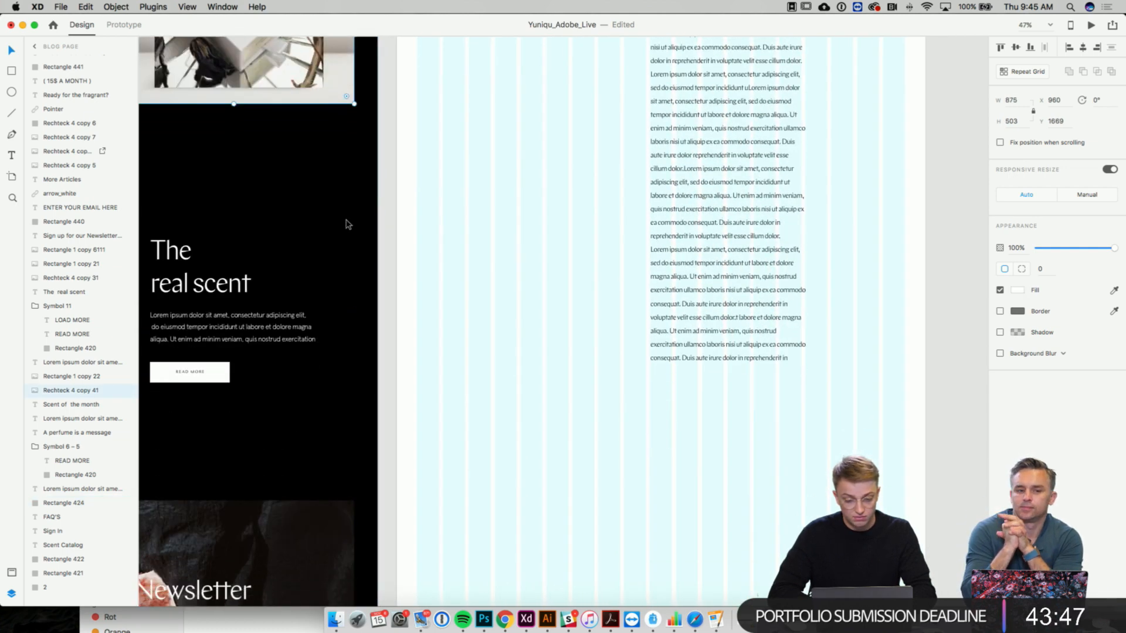
left_click_drag(338, 62, 875, 483)
scroll(862, 469, "down", 3)
scroll(863, 469, "right", 2)
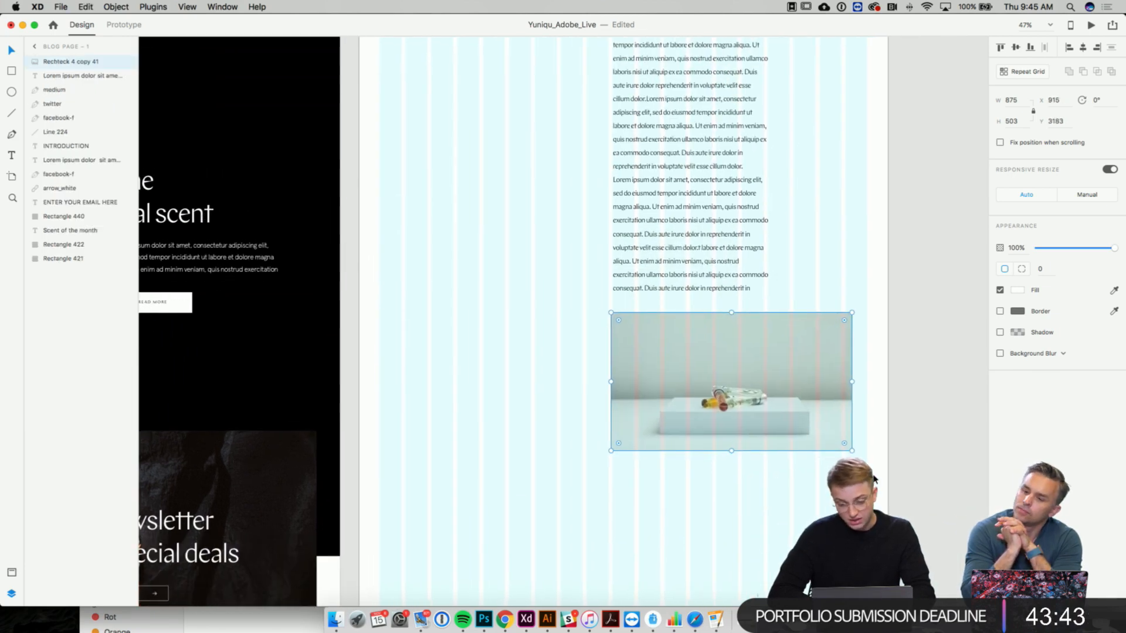
- Duplicate the image to form a side-by-side row and shift both copies so the first aligns with the body text's left edge
left_click_drag(799, 425, 938, 437)
key("super+d")
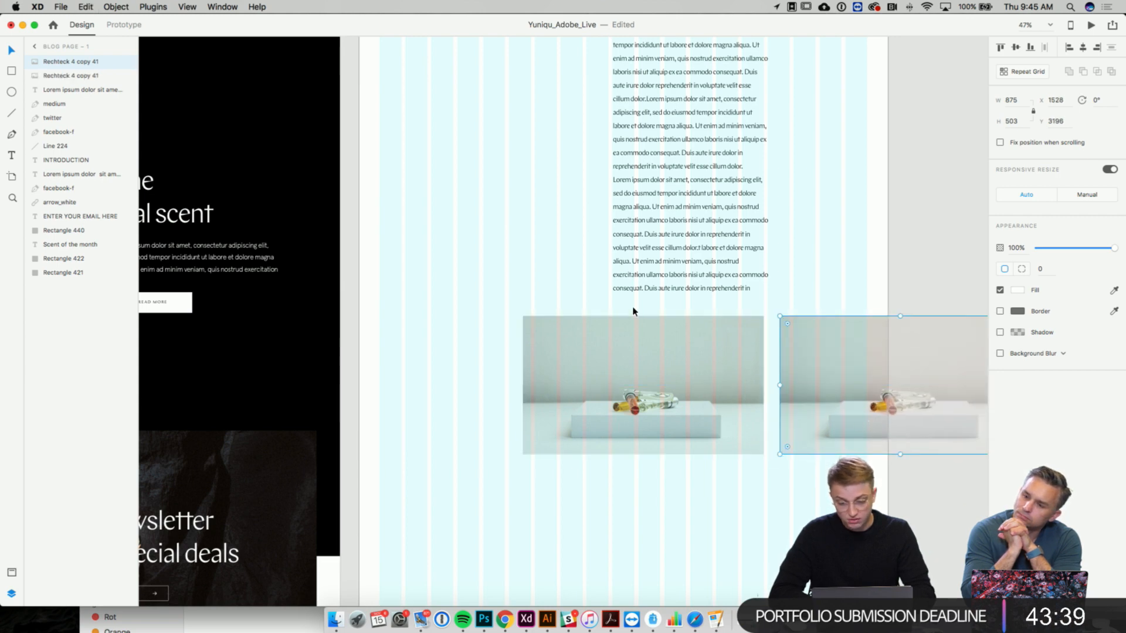
left_click(634, 309)
scroll(633, 311, "right", 1)
scroll(633, 310, "up", 2)
left_click(584, 402)
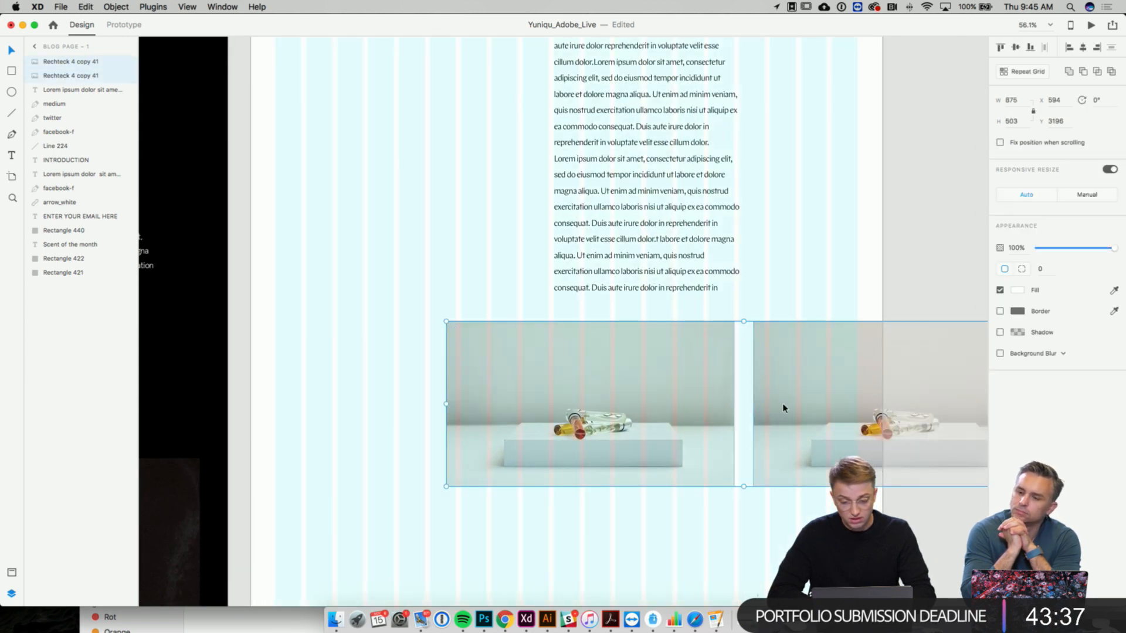
left_click_drag(638, 401, 738, 398)
left_click(925, 258)
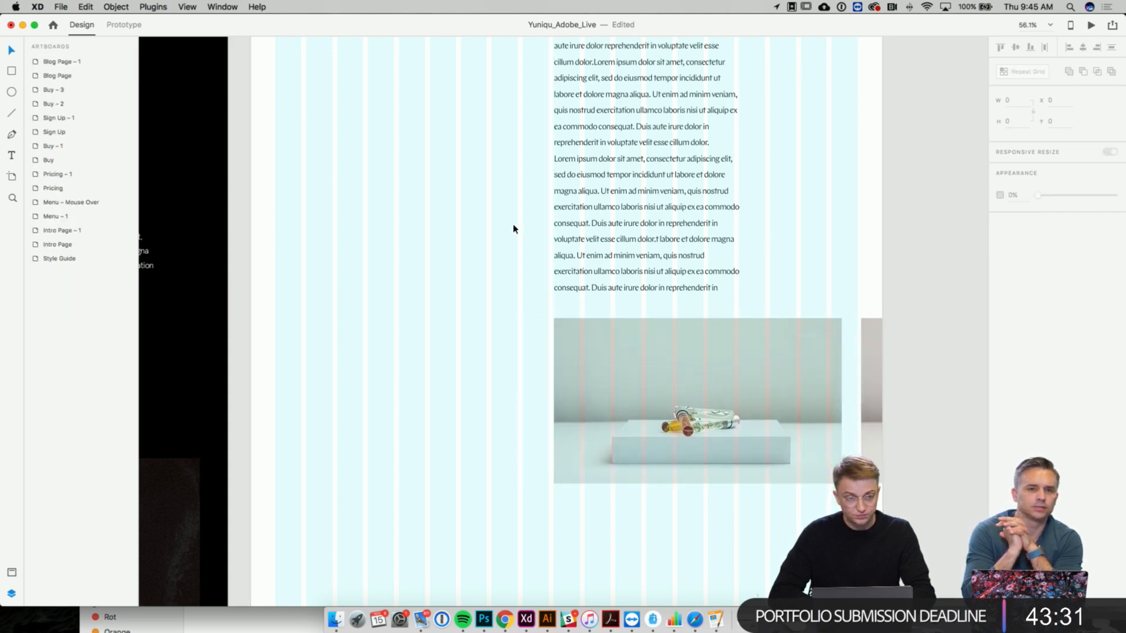
- Hide the layout grid on the Blog Page – 1 artboard
scroll(513, 228, "up", 15)
left_click(277, 182)
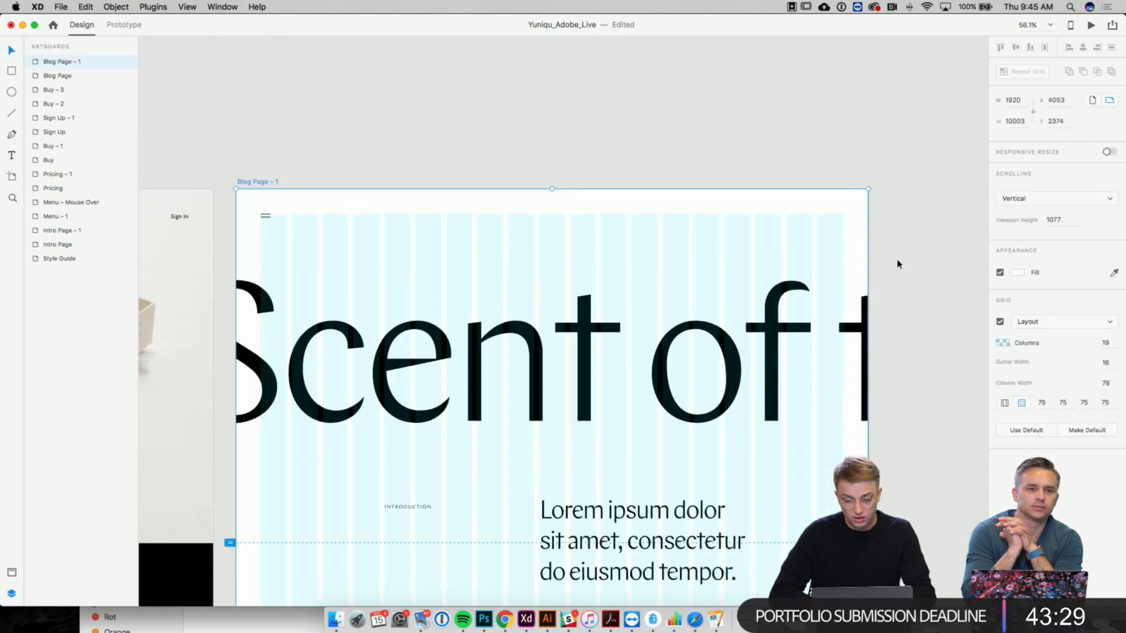
left_click(1000, 323)
- Examine the spacing of the image row, body text, social icons and introduction without the grid overlay
scroll(723, 323, "down", 20)
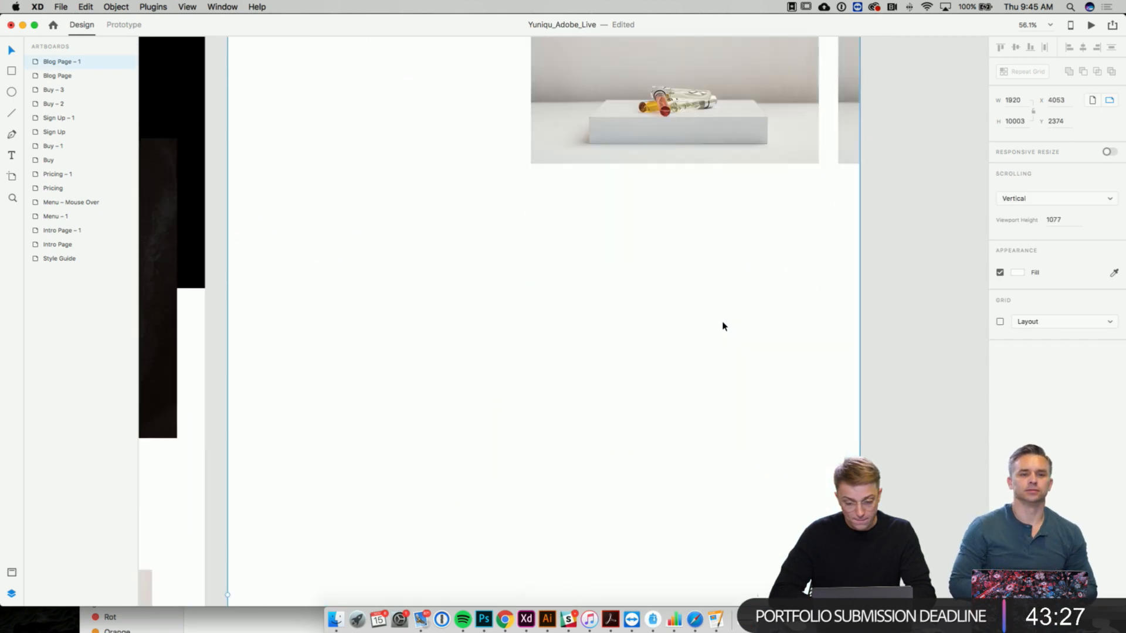
scroll(697, 199, "up", 8)
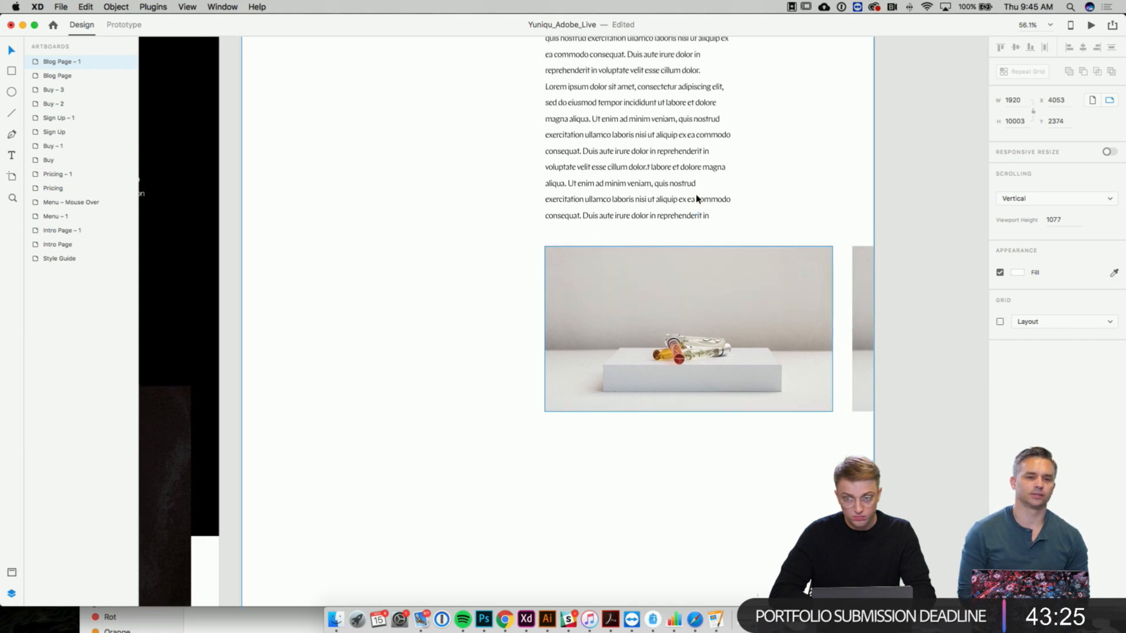
scroll(697, 199, "up", 3)
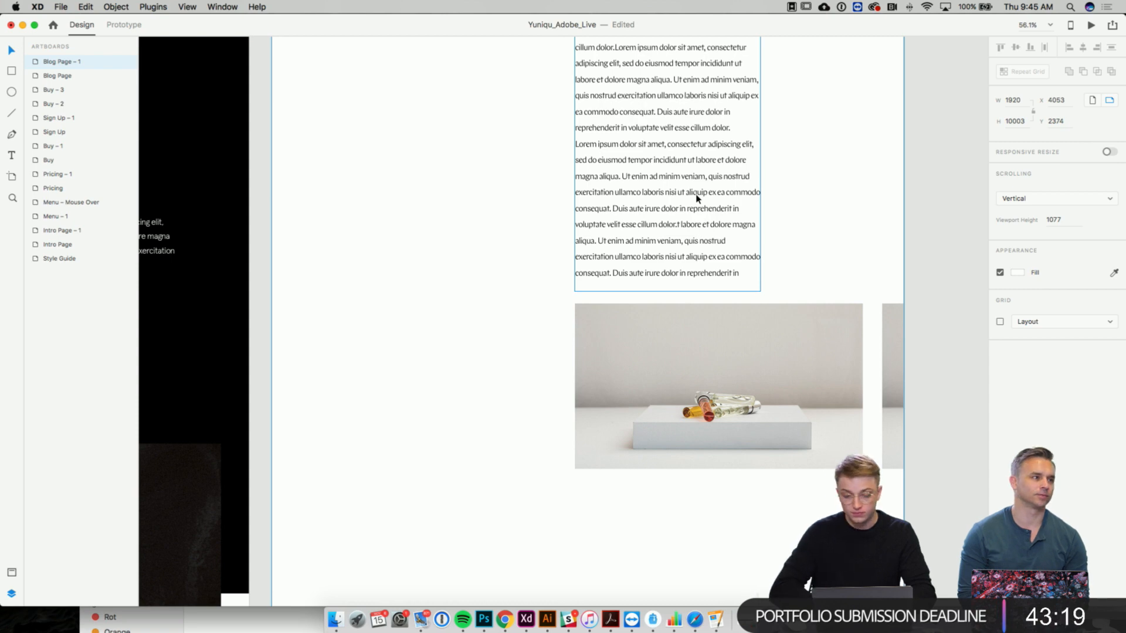
scroll(697, 200, "up", 15)
left_click(697, 200)
scroll(697, 199, "up", 5)
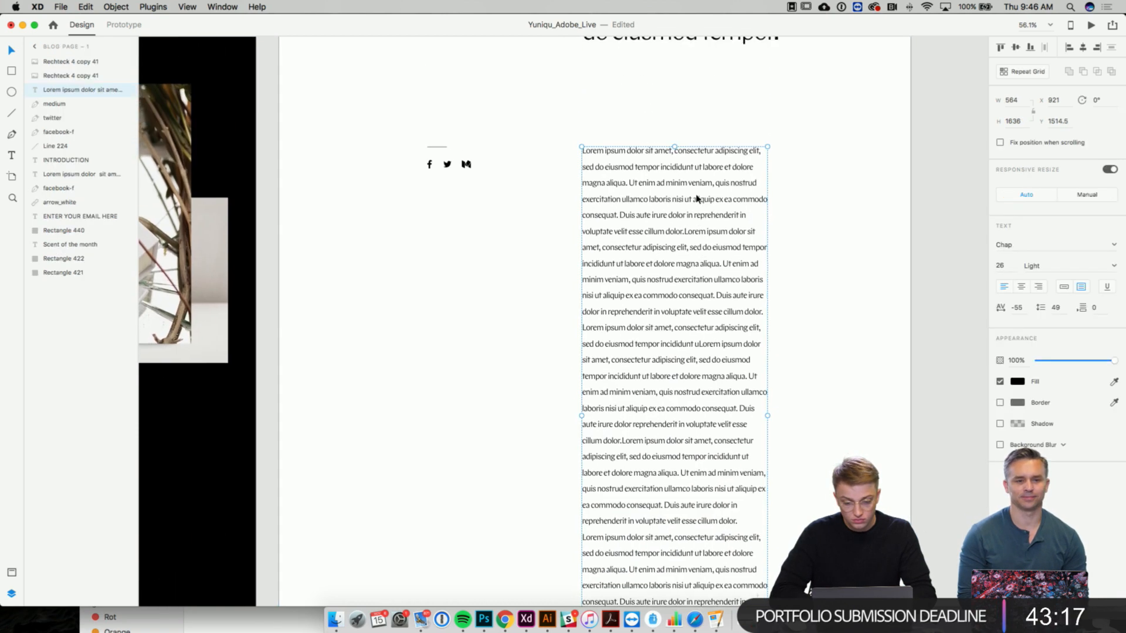
scroll(675, 229, "up", 4)
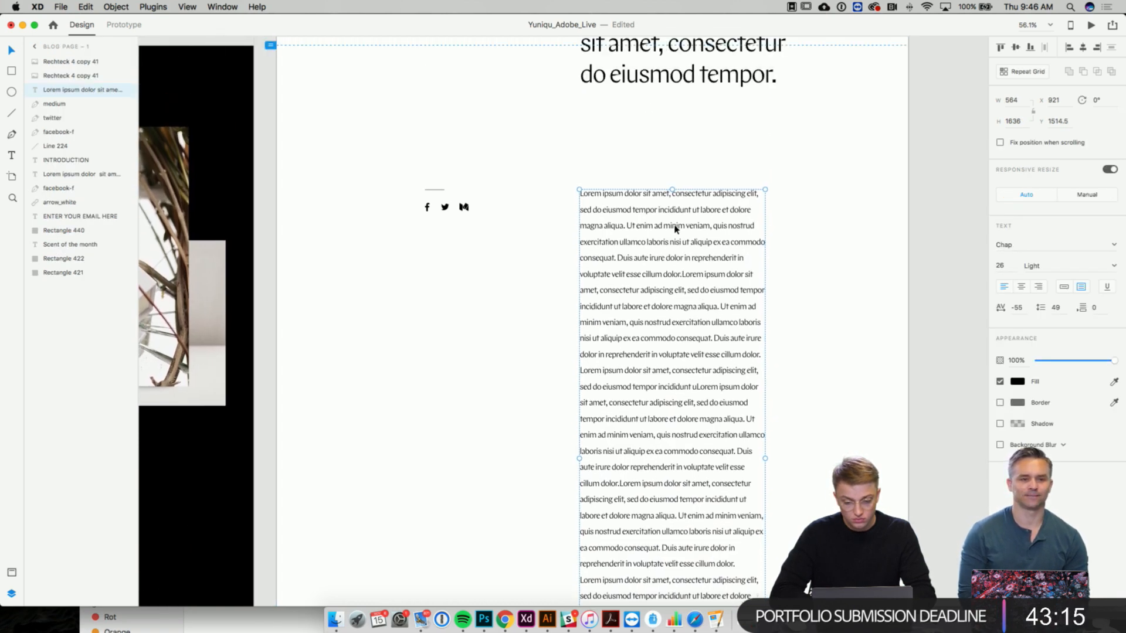
scroll(676, 229, "up", 9)
scroll(675, 229, "right", 3)
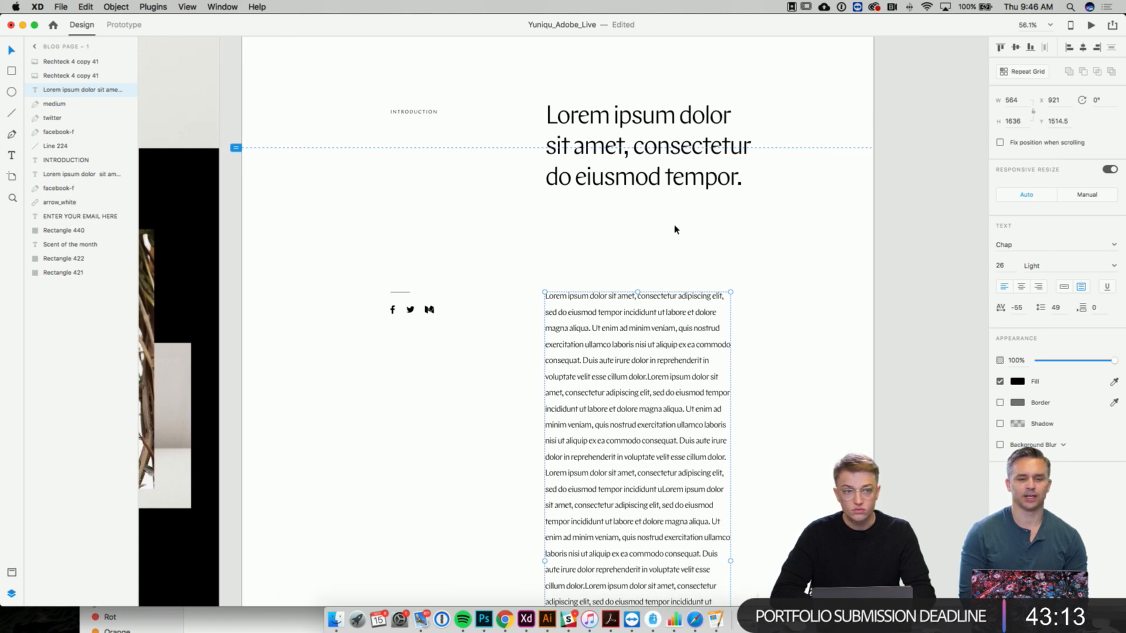
scroll(675, 229, "up", 2)
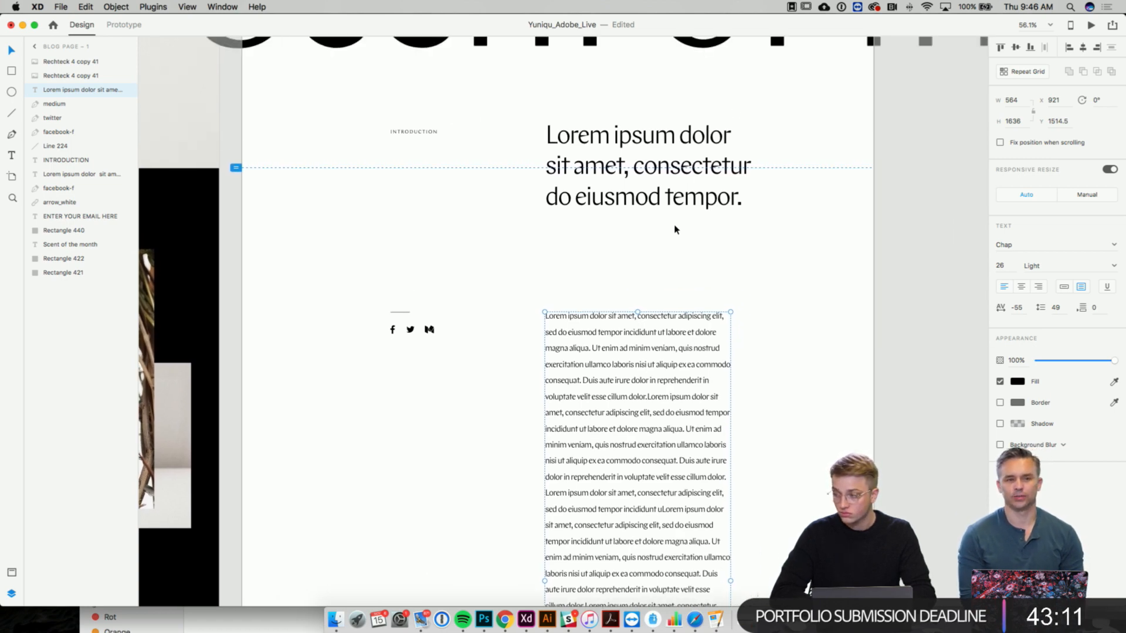
scroll(691, 311, "right", 1)
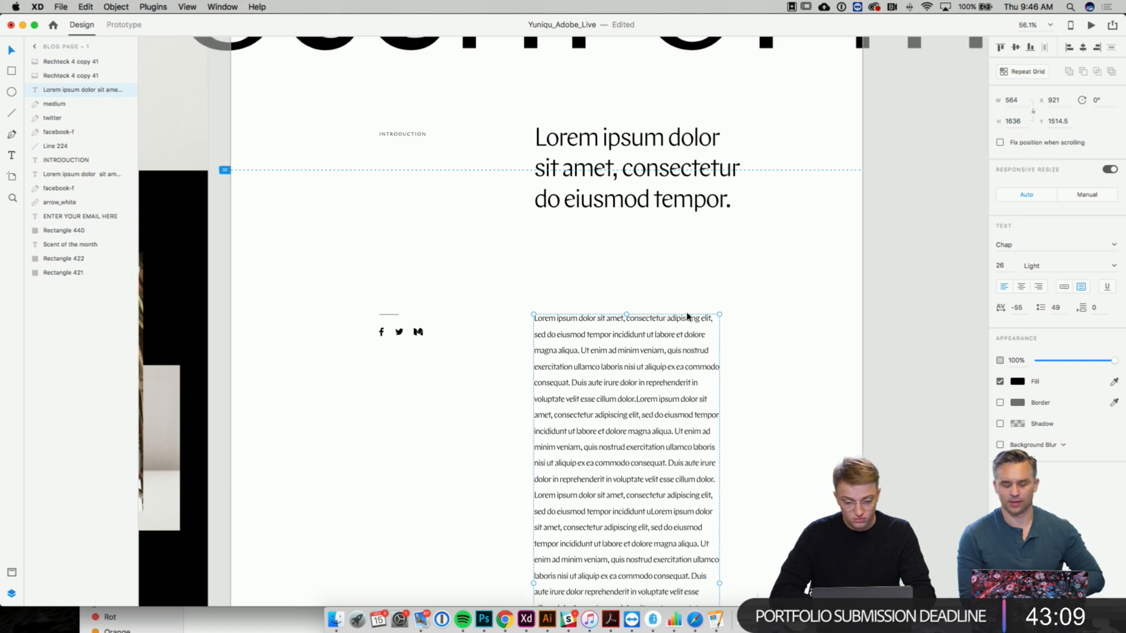
- Turn the layout grid of the Blog Page – 1 artboard back on
left_click(651, 203)
scroll(532, 162, "up", 15)
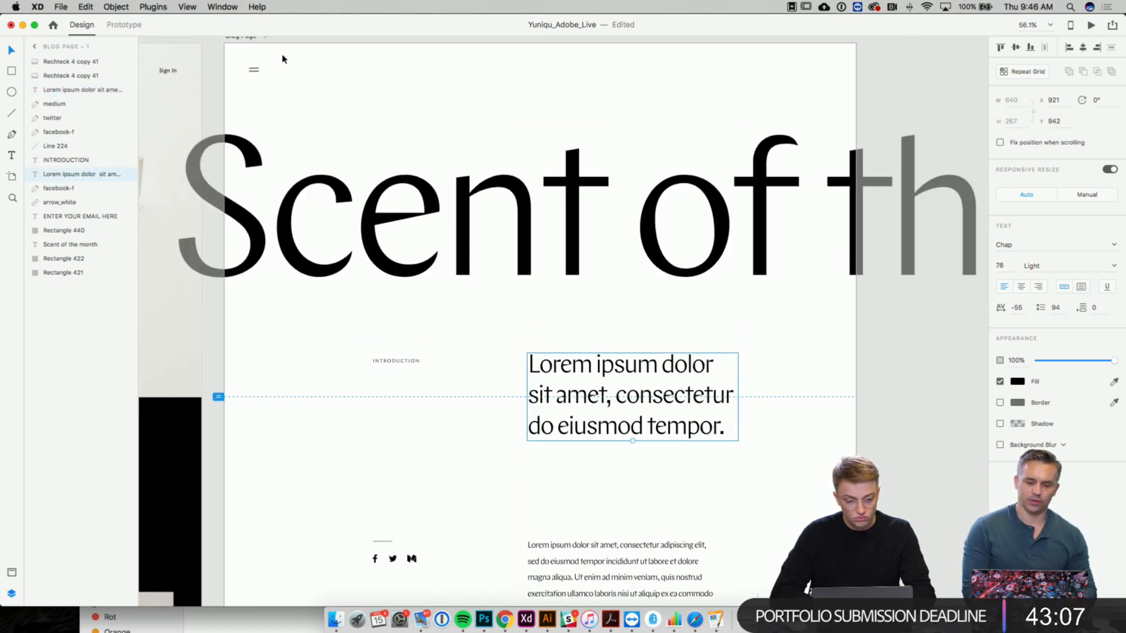
left_click(267, 51)
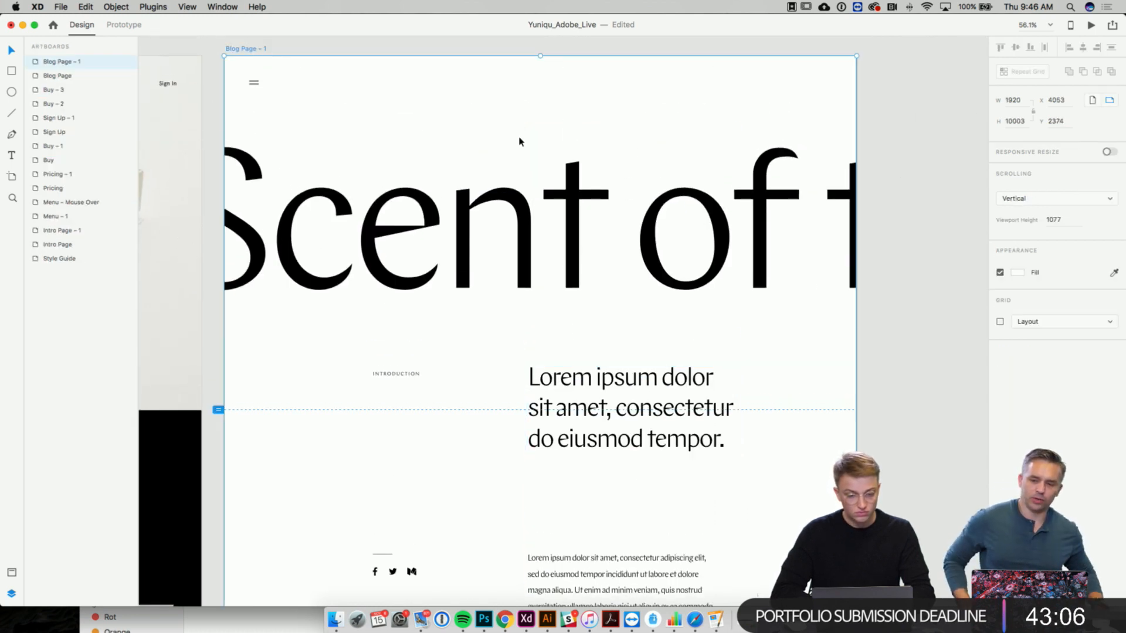
left_click(1000, 322)
- Move the introduction headline and the body text together to X 1015, aligned with a grid column
scroll(657, 402, "down", 5)
left_click(637, 437)
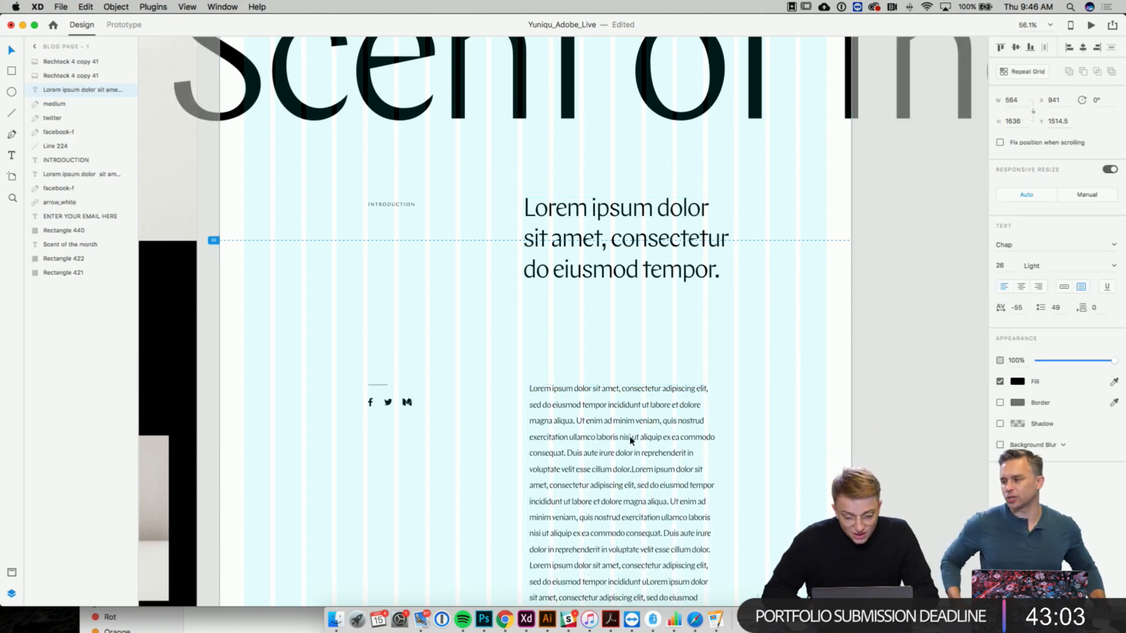
left_click_drag(630, 439, 624, 439)
left_click(632, 251, "shift")
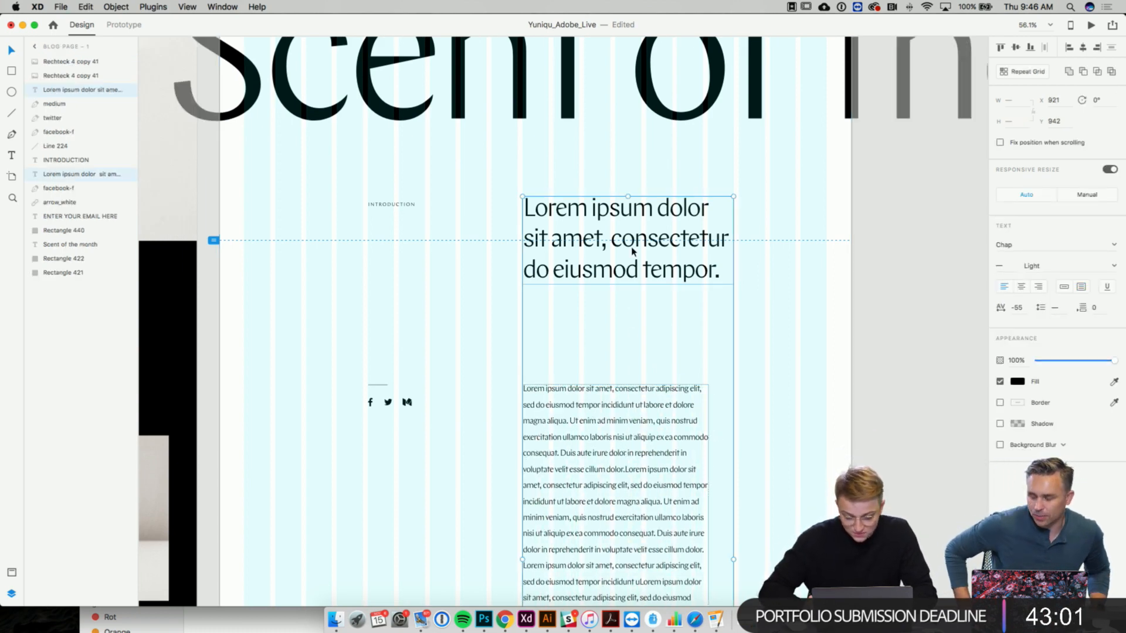
key("Right")
key("Right")
key("Right")
key("Right")
key("Right")
key("Right")
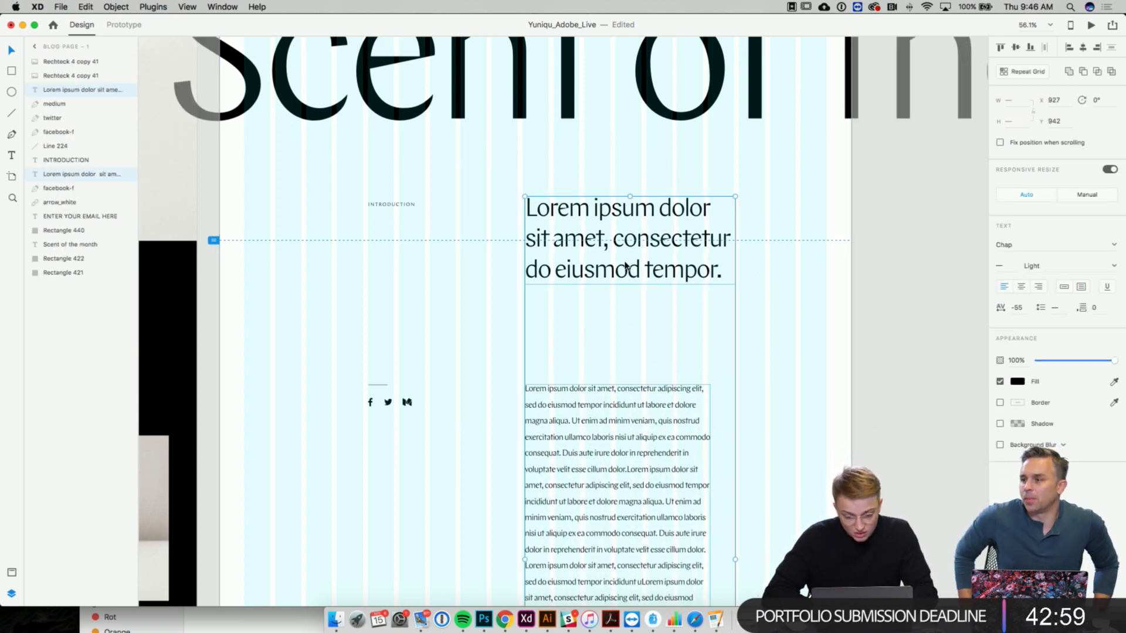
left_click_drag(624, 264, 653, 265)
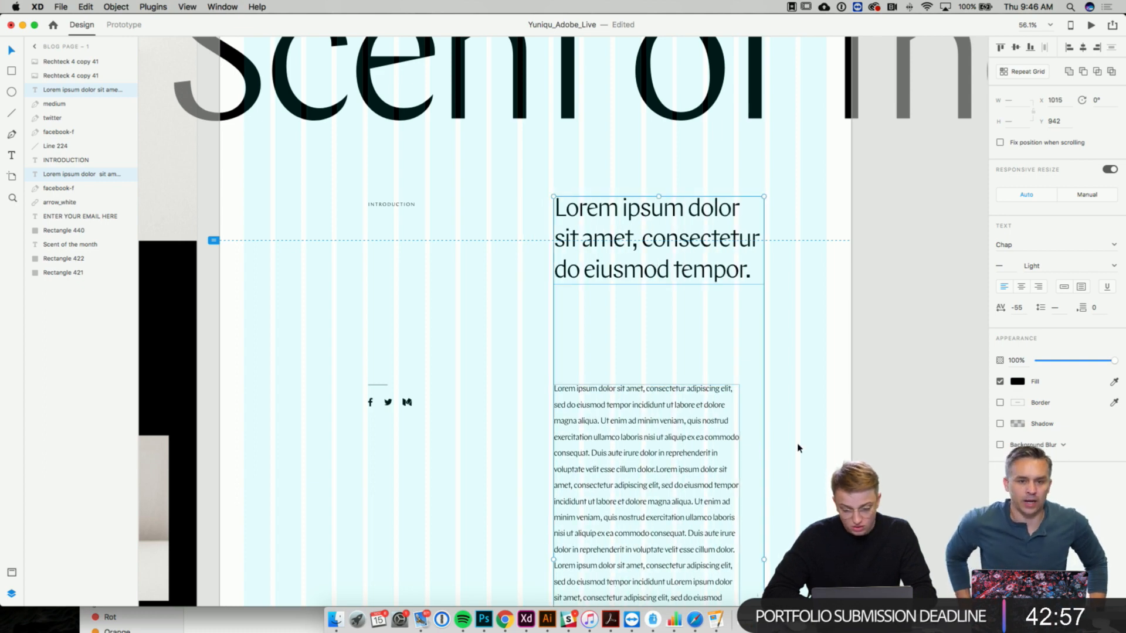
- Narrow the body text box to a width of 499 to fit the grid columns
scroll(800, 447, "down", 3)
left_click(678, 433)
scroll(681, 435, "down", 3)
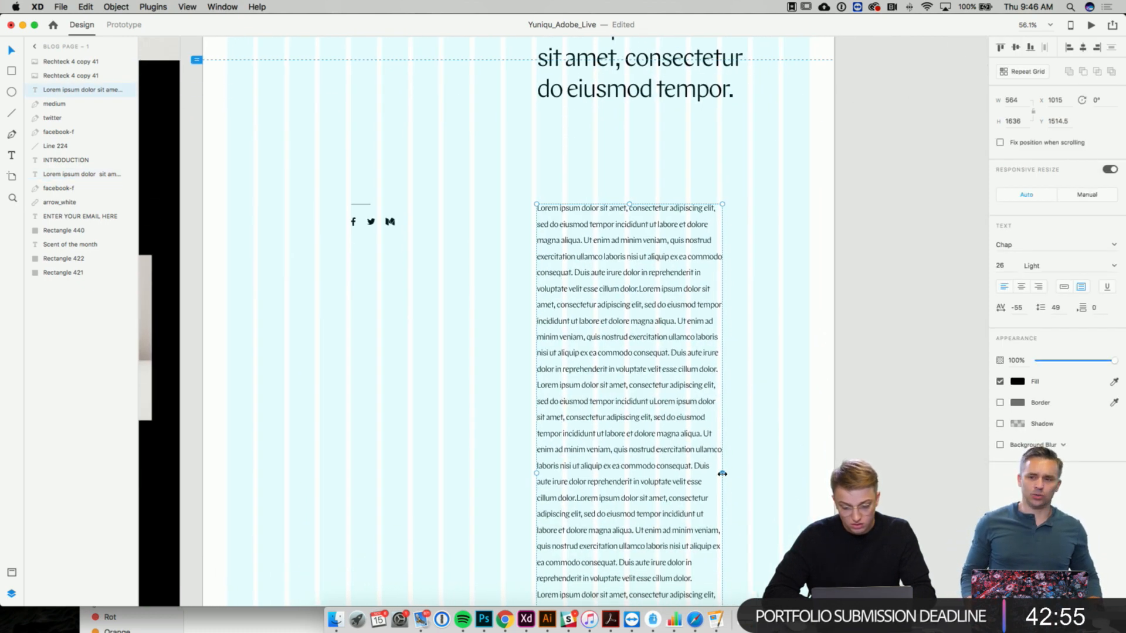
left_click_drag(722, 473, 701, 474)
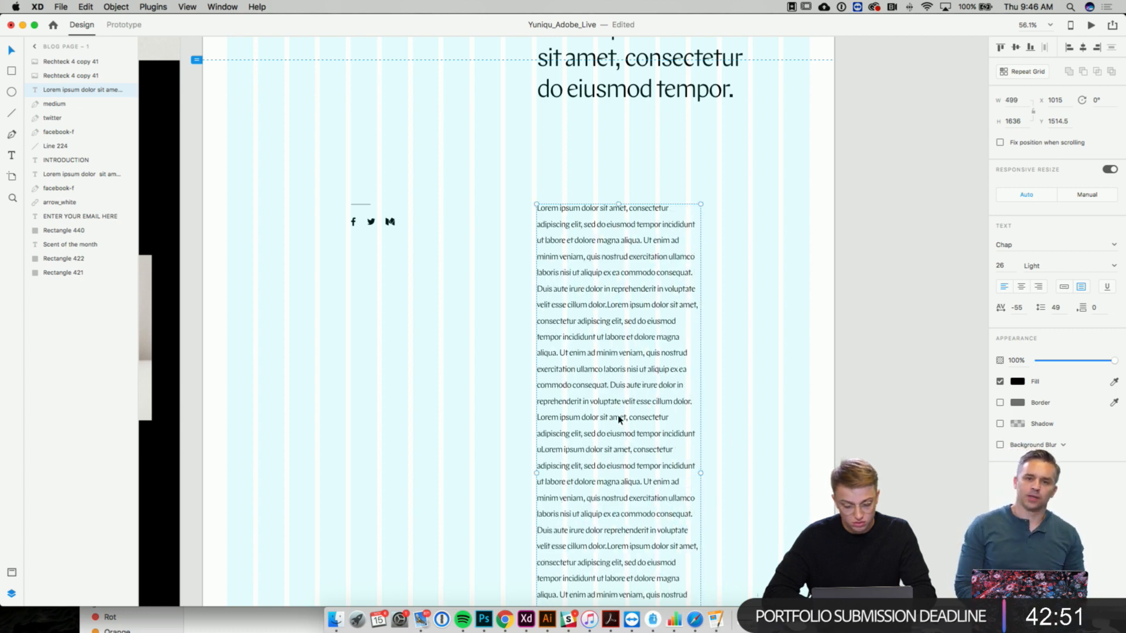
- Duplicate the body text as a second column at X 451 below the social icons and level both columns at Y 1710.5
left_click_drag(619, 419, 432, 483)
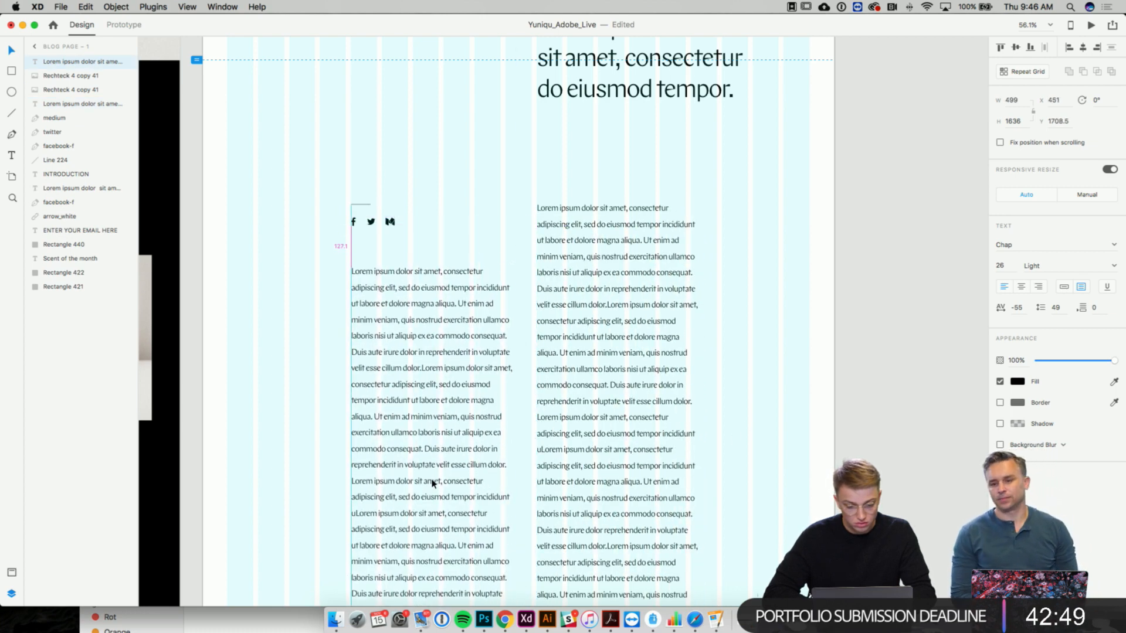
left_click_drag(583, 394, 564, 458)
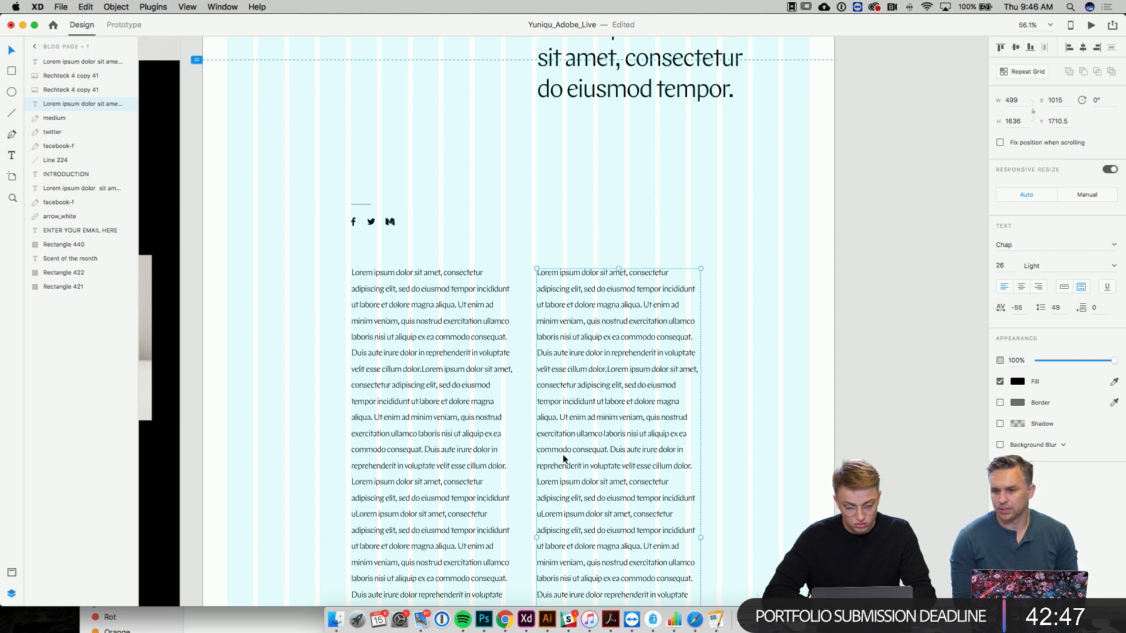
- Shorten the text in the left column so it ends after "tempor incididunt ut labore et dolore magna aliqua." on its tenth line
left_click(473, 462)
scroll(474, 462, "down", 6)
double_click(474, 462)
left_click(474, 462)
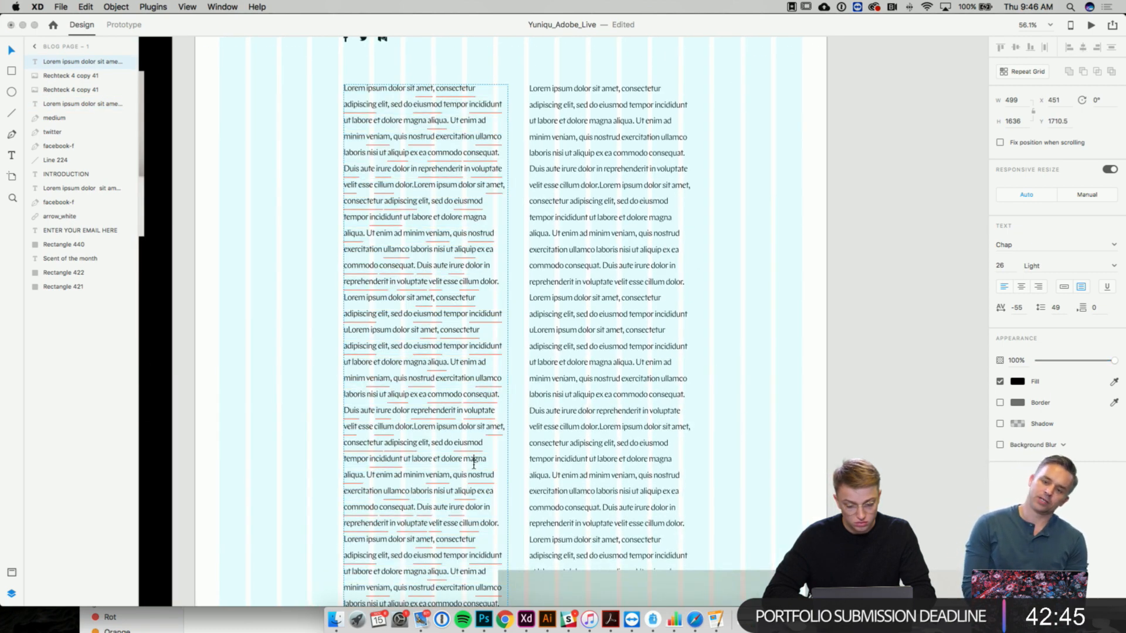
left_click_drag(461, 528, 495, 427)
key("BackSpace")
key("BackSpace")
key("Escape")
- Reduce the left column's text box to a height of 477 to fit its shortened text
scroll(295, 335, "down", 10)
scroll(296, 335, "right", 3)
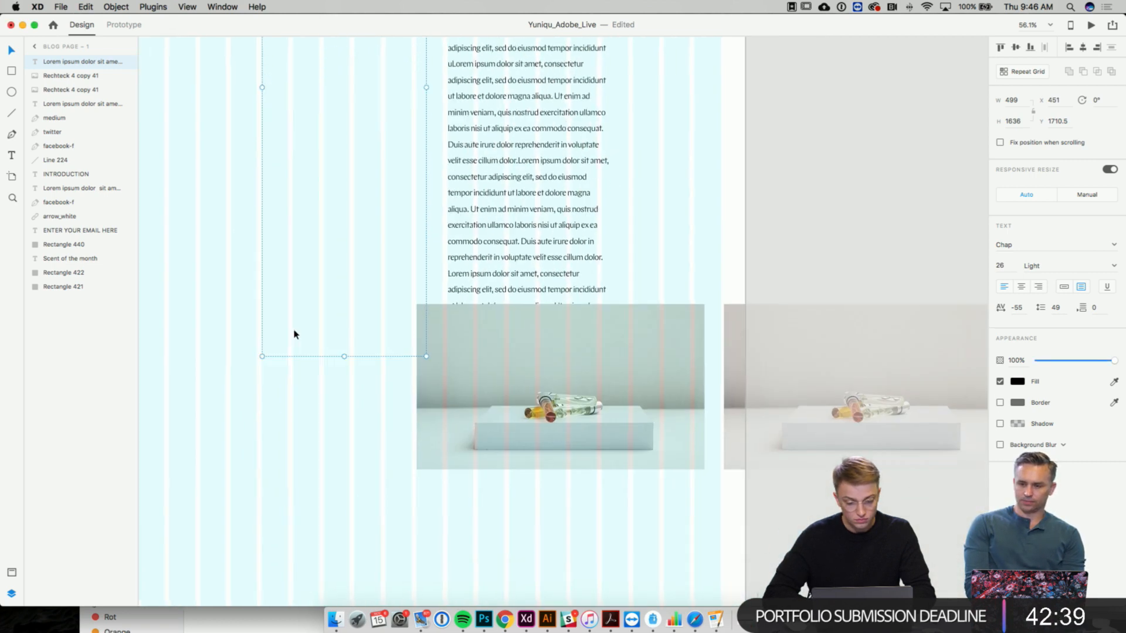
left_click_drag(344, 326, 332, 100)
scroll(332, 103, "up", 10)
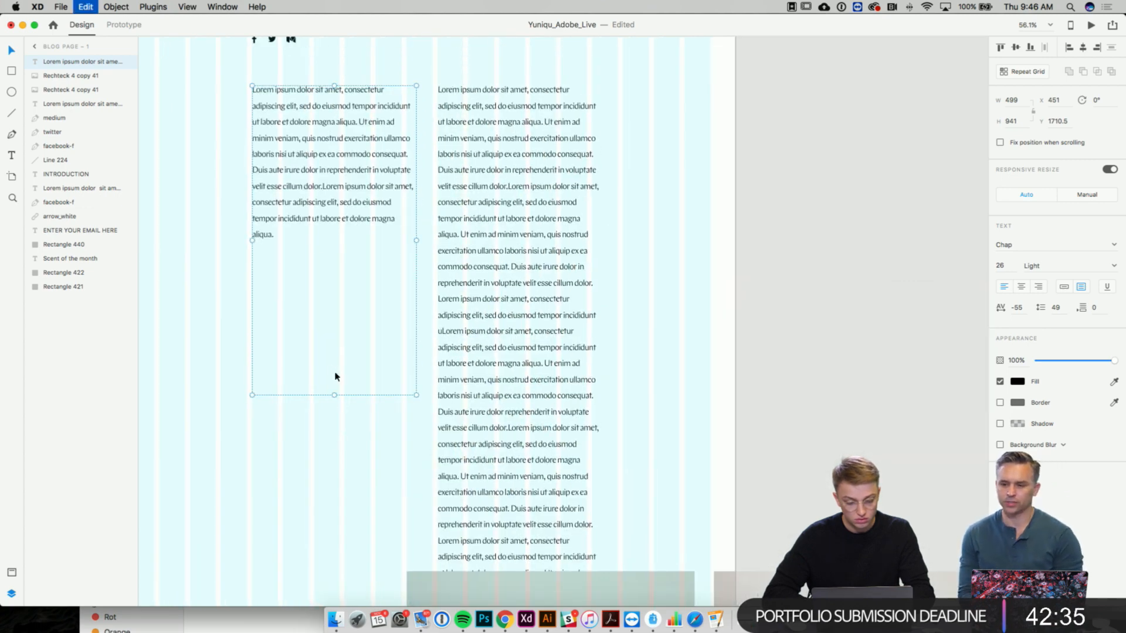
left_click_drag(333, 395, 326, 249)
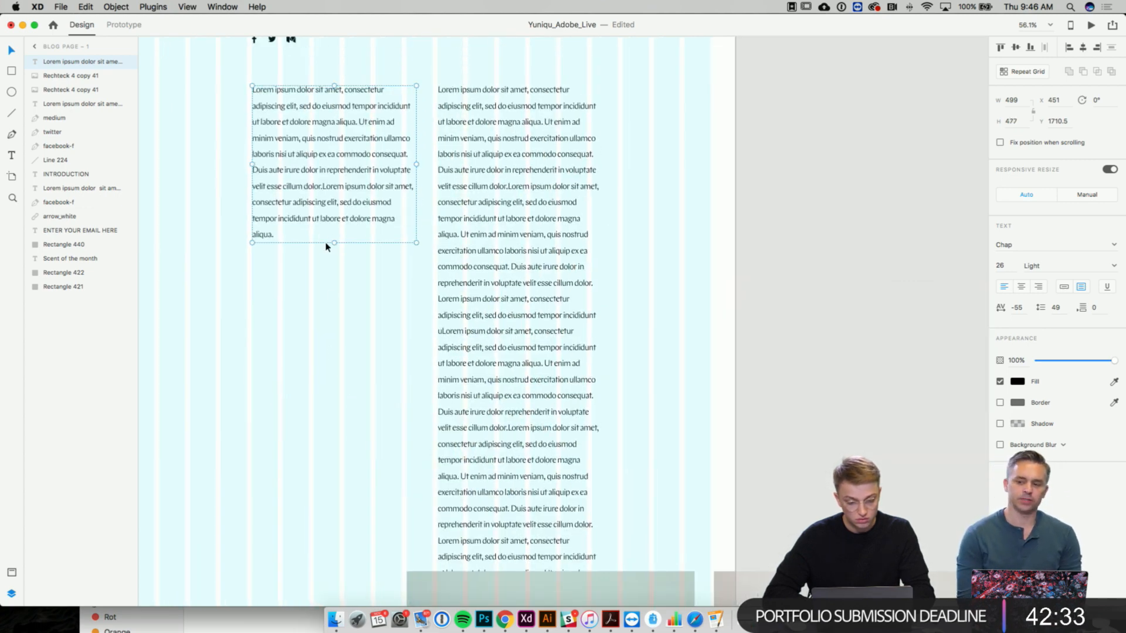
scroll(352, 305, "up", 8)
scroll(352, 305, "left", 2)
left_click(531, 318)
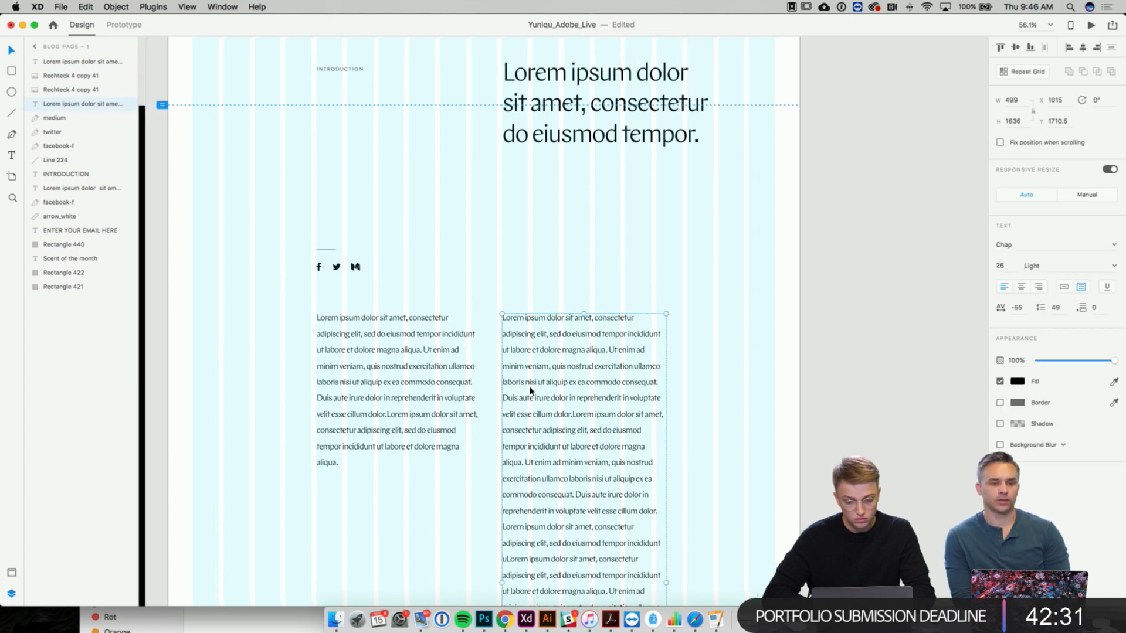
left_click(559, 124)
key("Right")
key("Right")
key("Right")
key("Right")
key("Right")
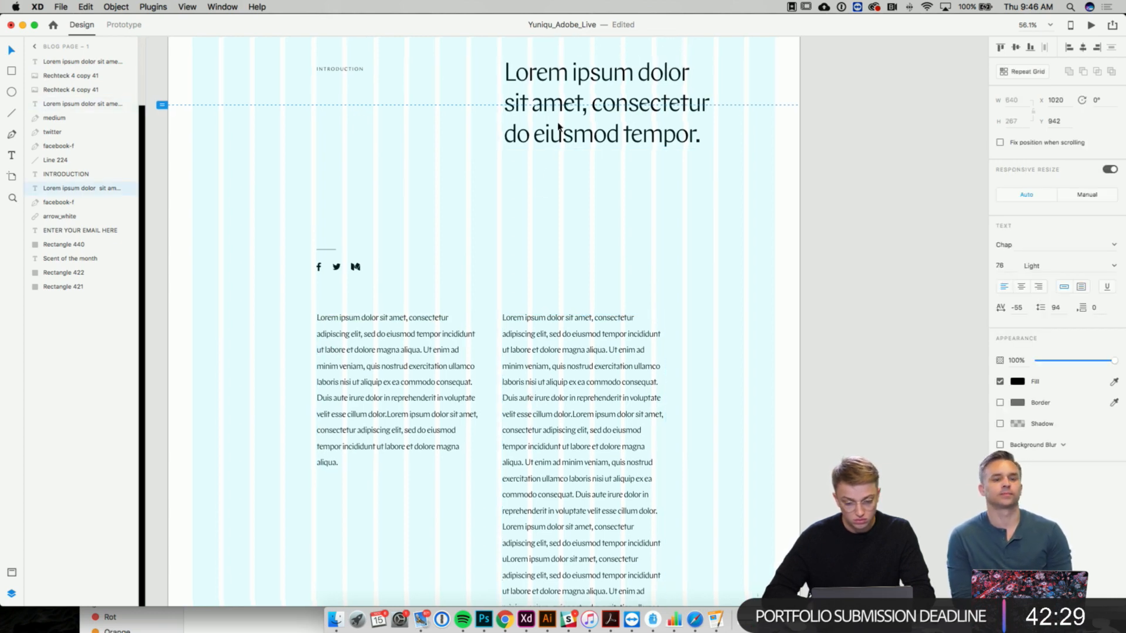
key("Left")
key("Left")
key("Left")
key("Left")
key("Left")
- Shift the right body text column and the introduction headline to X 1093 so both start on the same grid column
left_click(557, 356)
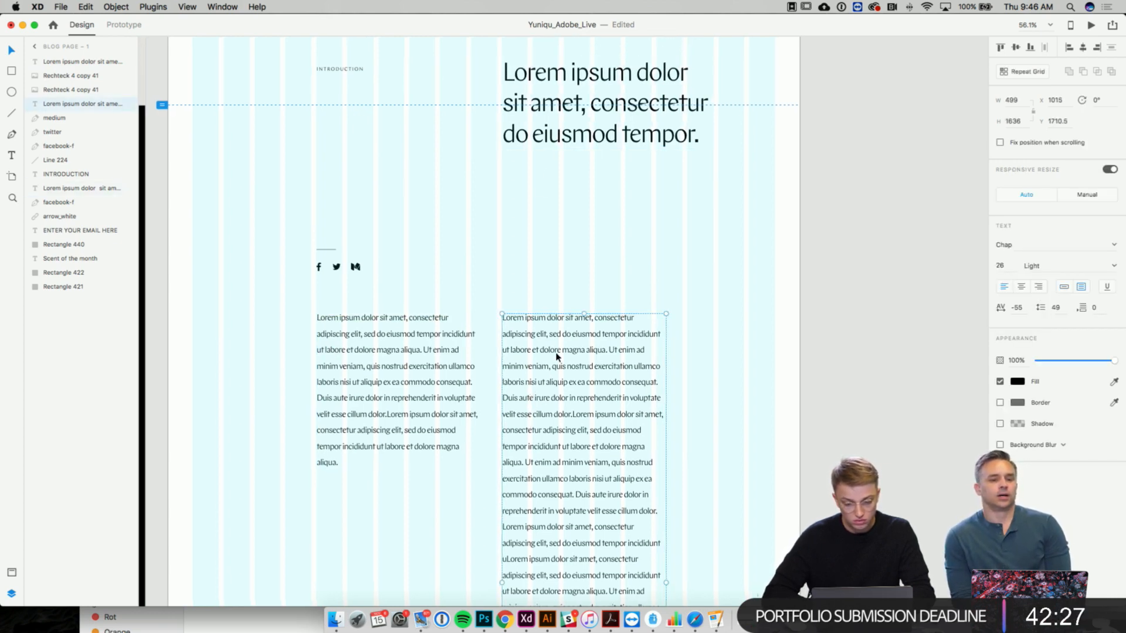
left_click_drag(557, 356, 582, 356)
scroll(582, 356, "up", 3)
scroll(583, 357, "up", 5)
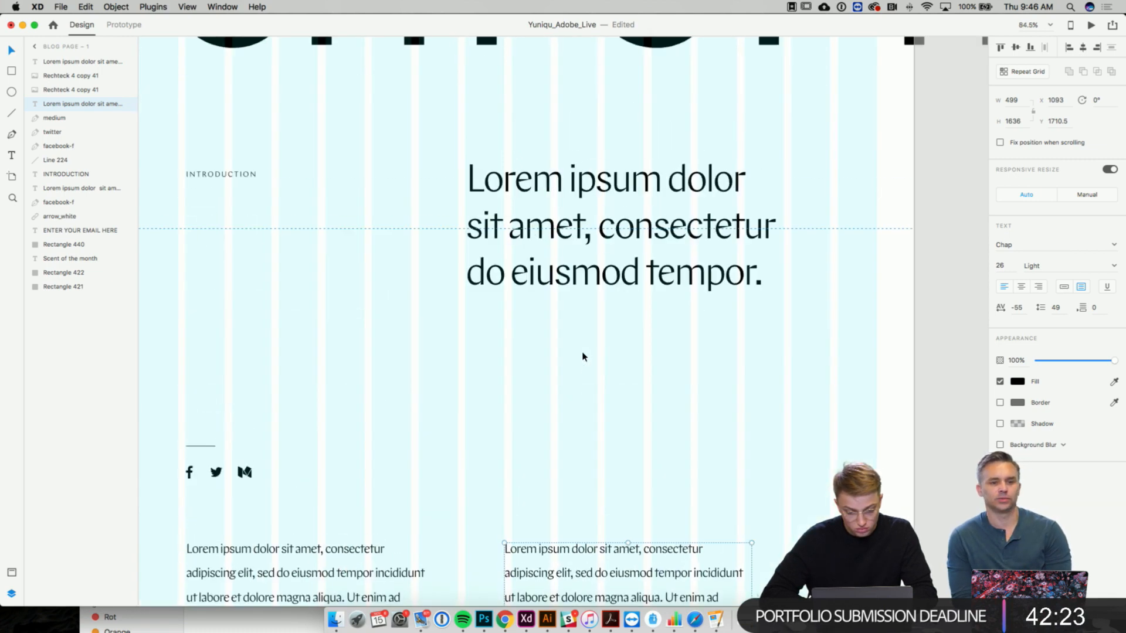
left_click(584, 279)
left_click_drag(584, 279, 622, 281)
scroll(622, 280, "down", 4)
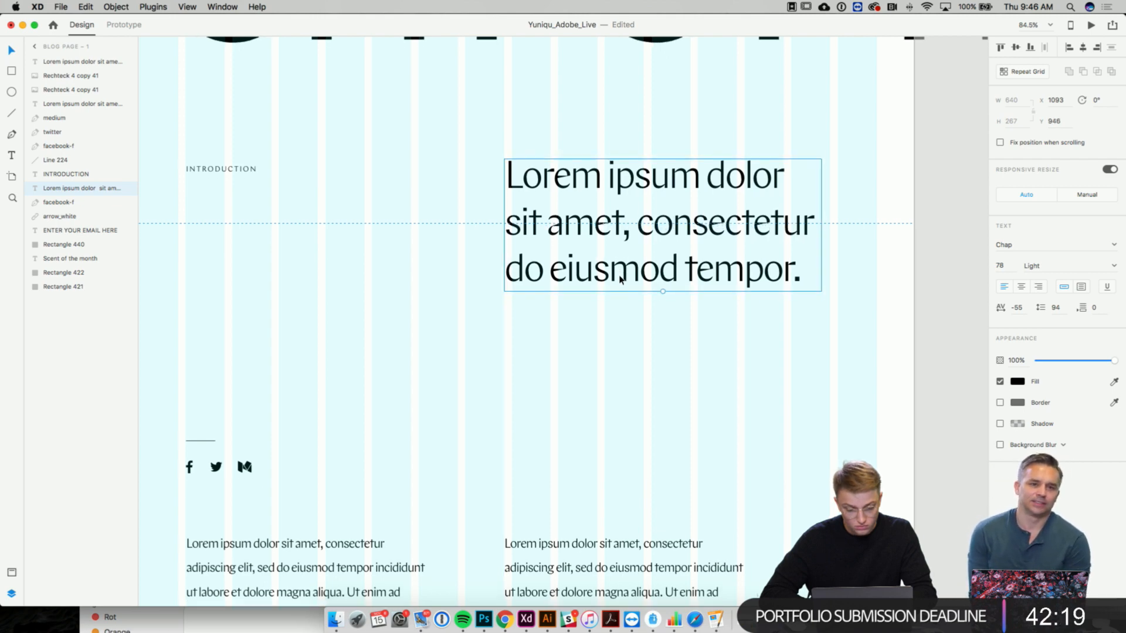
- Trim the last word from the left text column so it ends on the ninth line with "dolore magna."
scroll(622, 281, "down", 3)
scroll(622, 281, "down", 3)
double_click(415, 332)
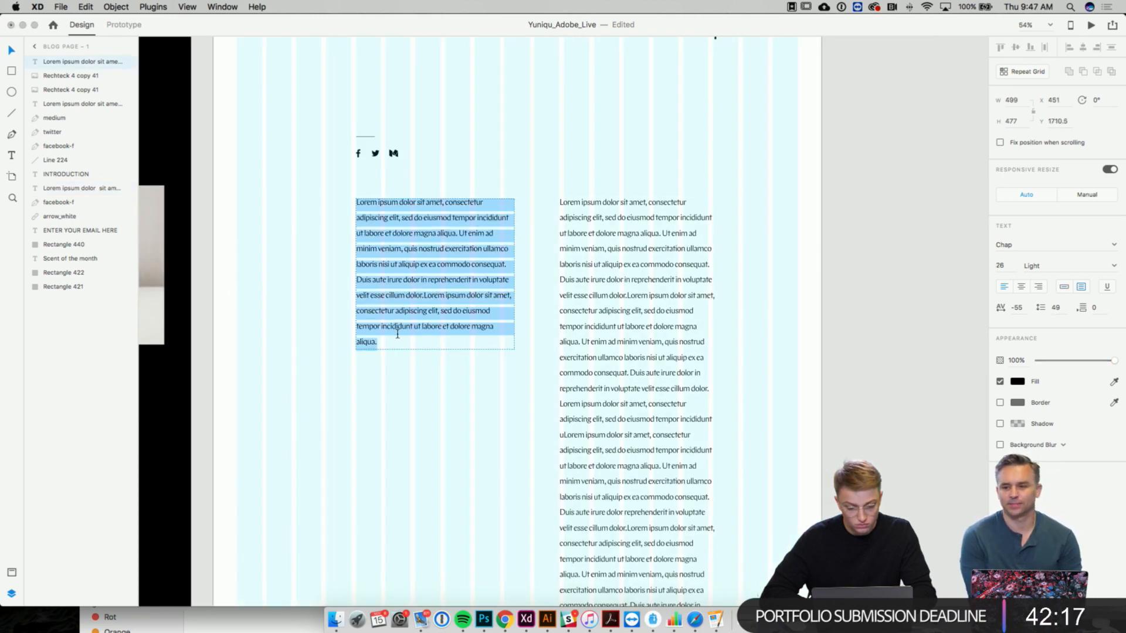
left_click(389, 340)
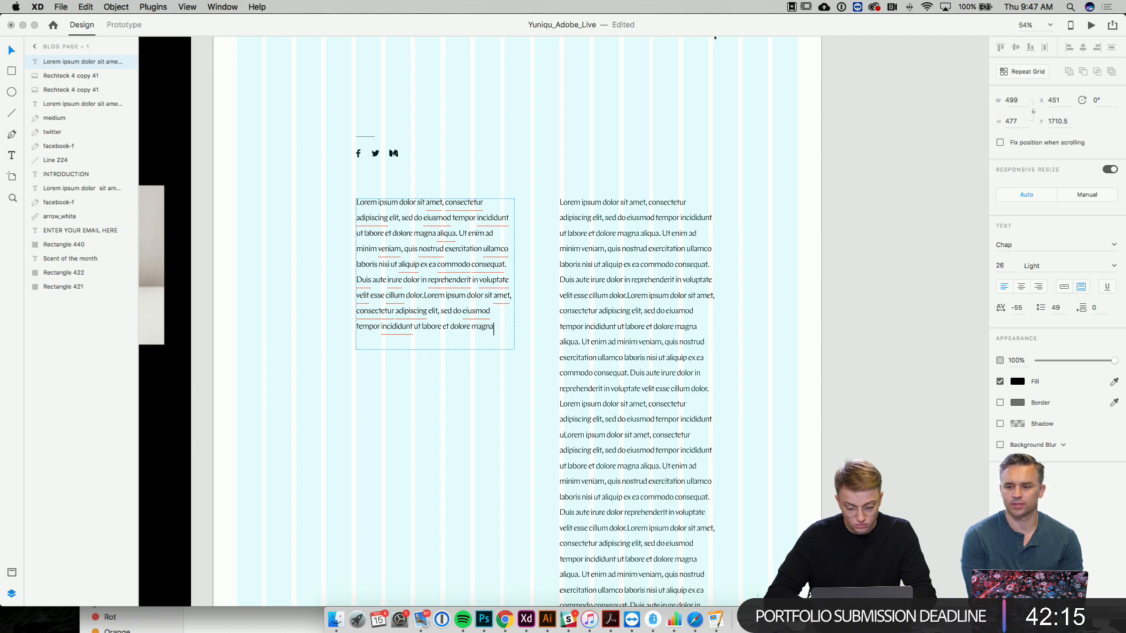
key("Escape")
- Move the first product image down to X 704, Y 3512, clear of the body text, and delete the second image
scroll(389, 412, "down", 10)
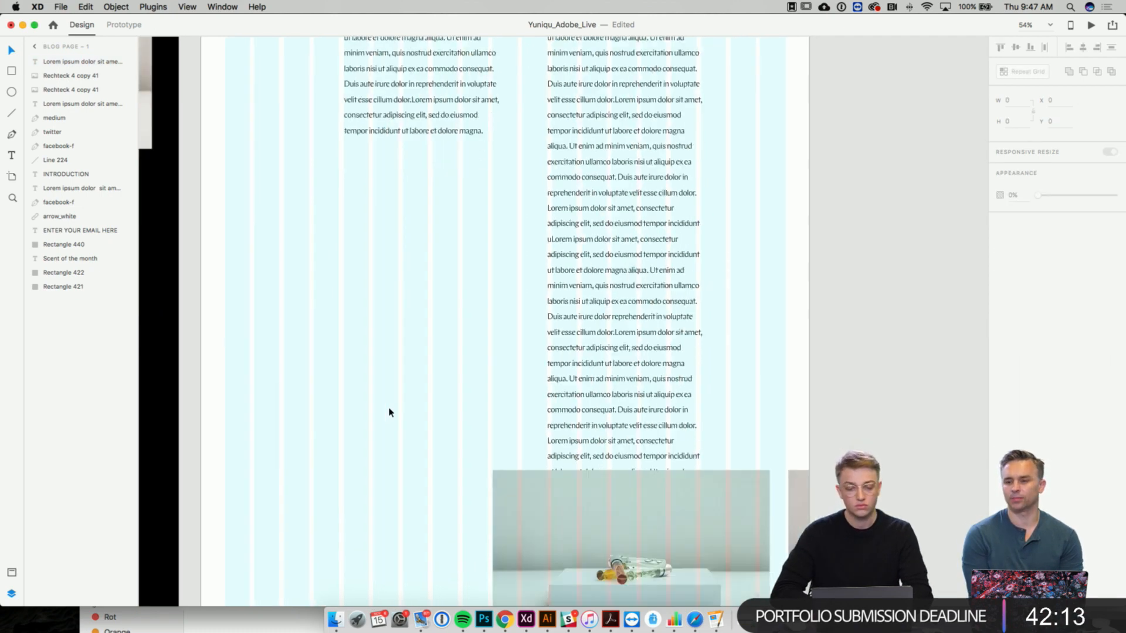
left_click(559, 444)
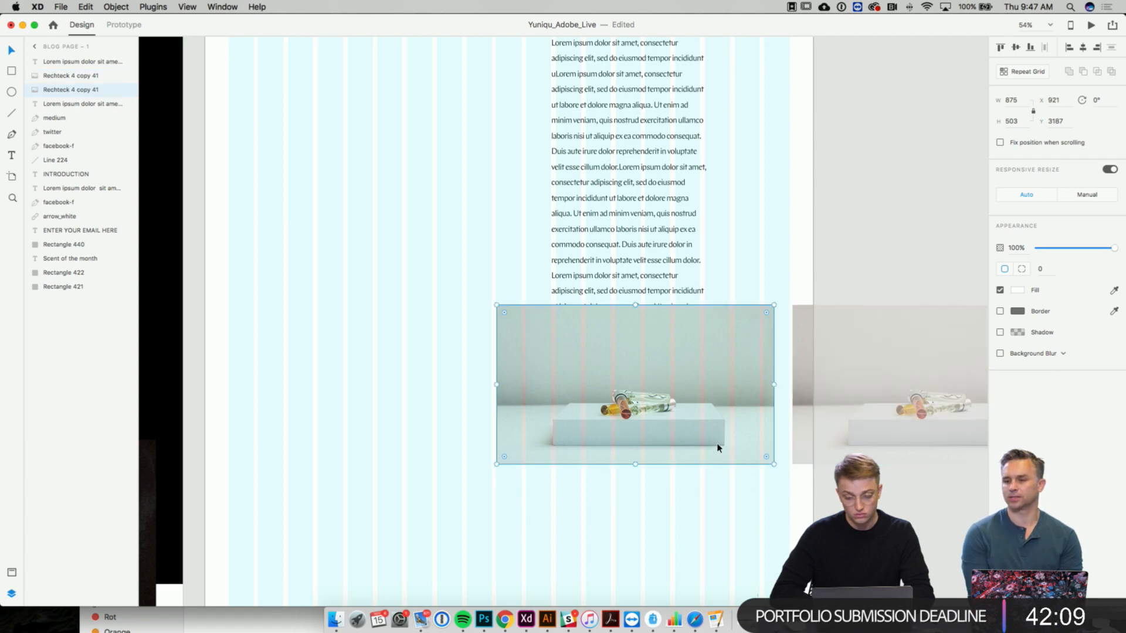
left_click_drag(726, 422, 655, 523)
key("Delete")
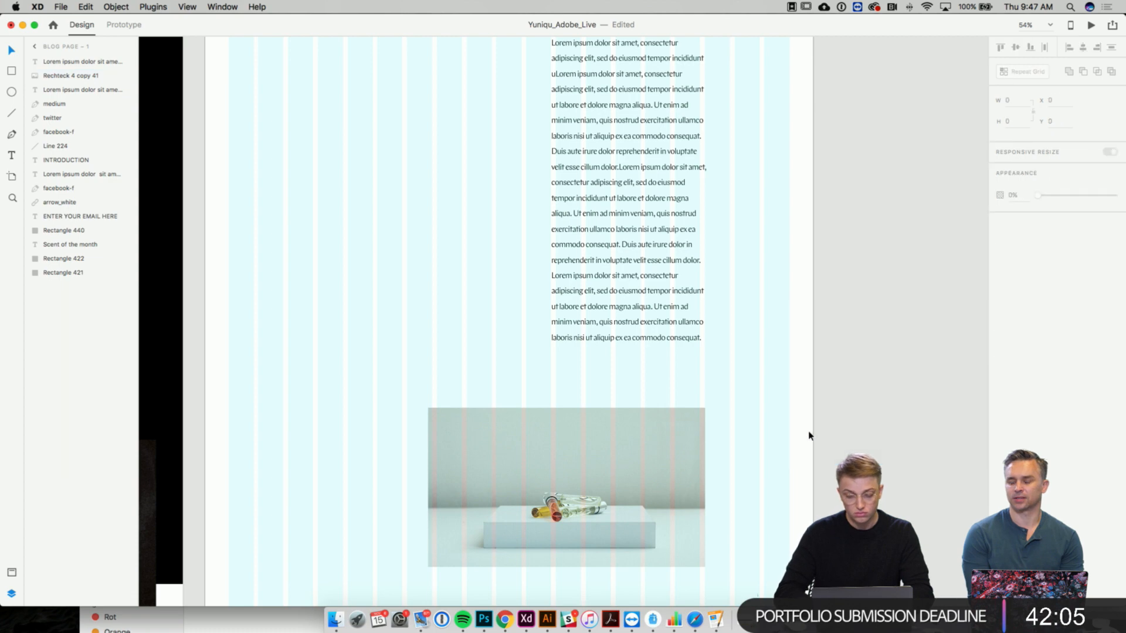
scroll(810, 432, "down", 3)
- Enlarge the remaining product image to 1107 × 636 and duplicate it alongside at X 1657, Y 3455
left_click(641, 434)
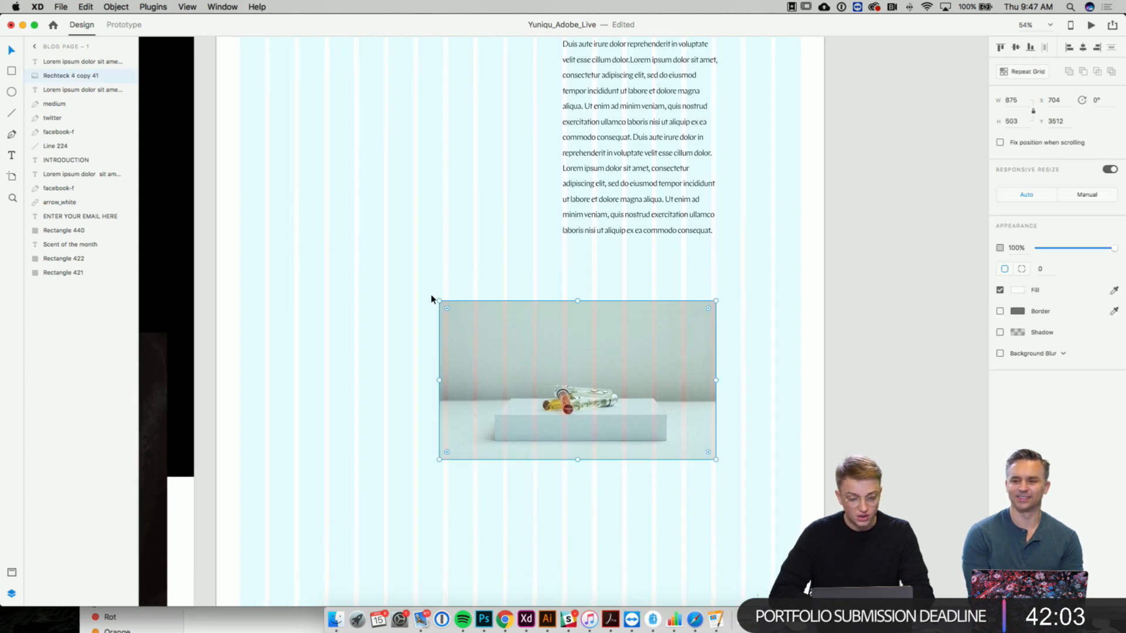
left_click_drag(440, 299, 331, 258)
left_click_drag(515, 329, 700, 348)
scroll(517, 356, "down", 5)
key("super+d")
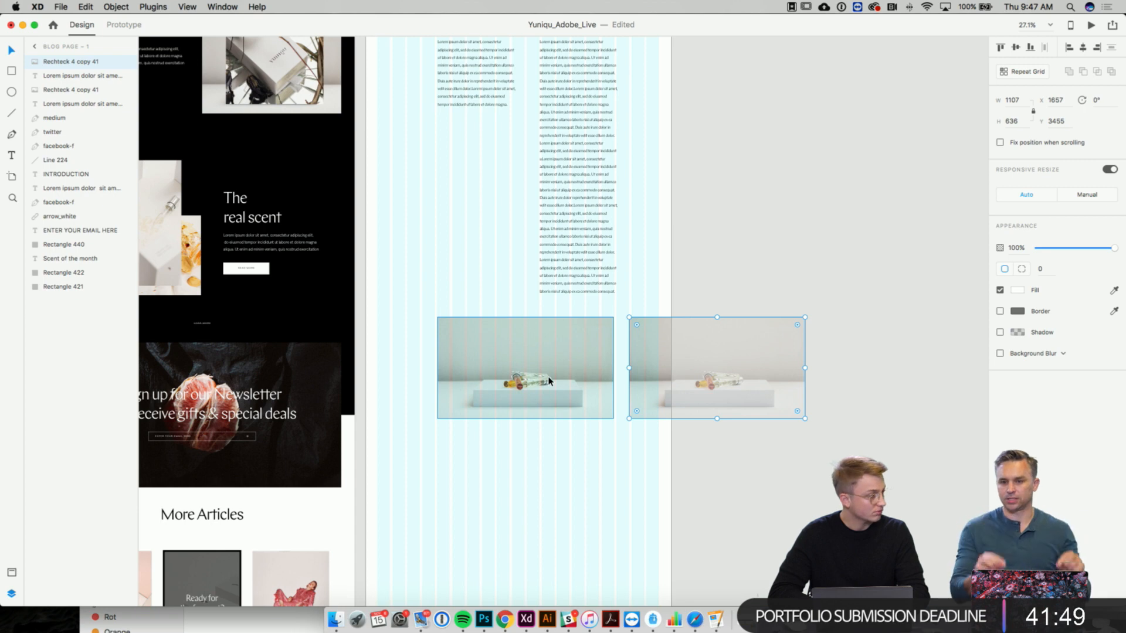
left_click(427, 308)
- Examine how the social icons and the two text columns sit on the layout grid
scroll(475, 312, "up", 4)
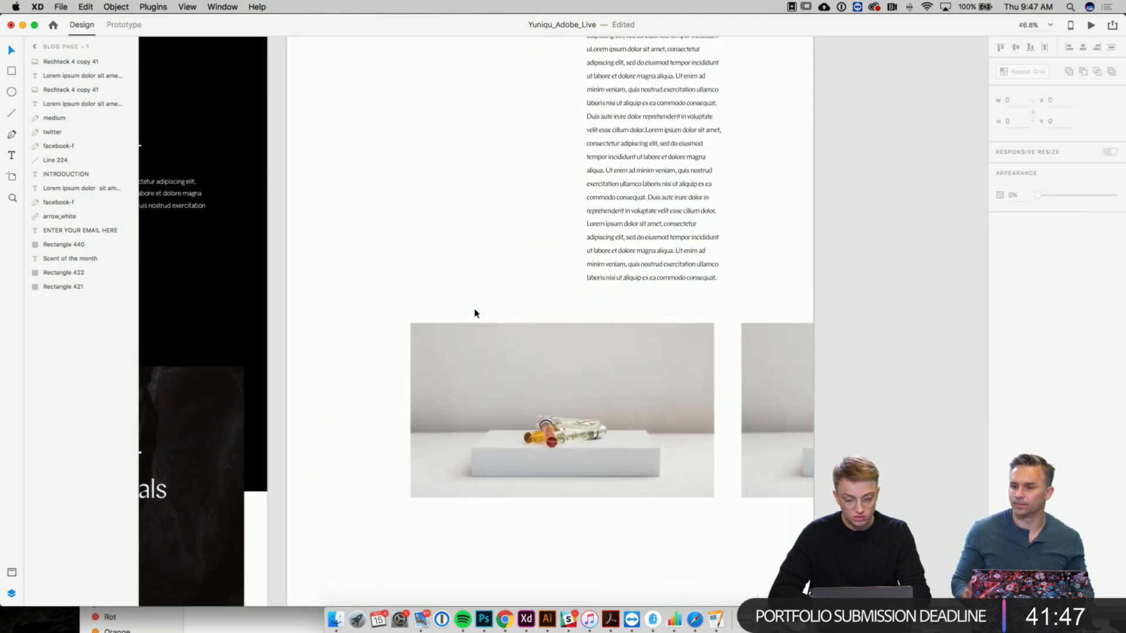
key("super+shift+apostrophe")
scroll(475, 313, "up", 5)
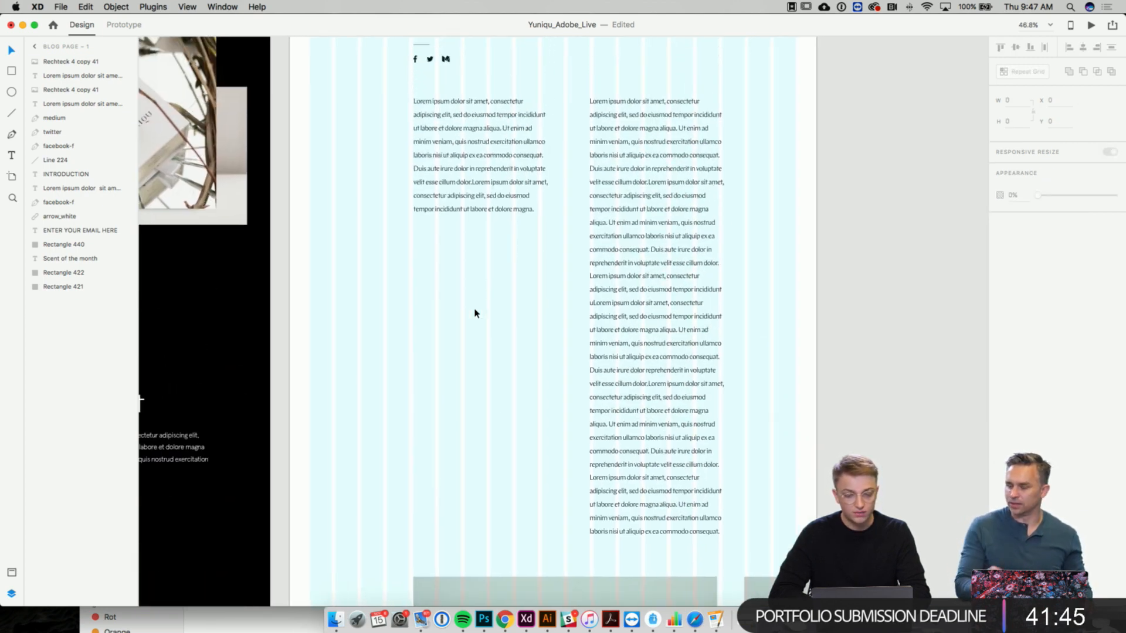
scroll(475, 313, "up", 3)
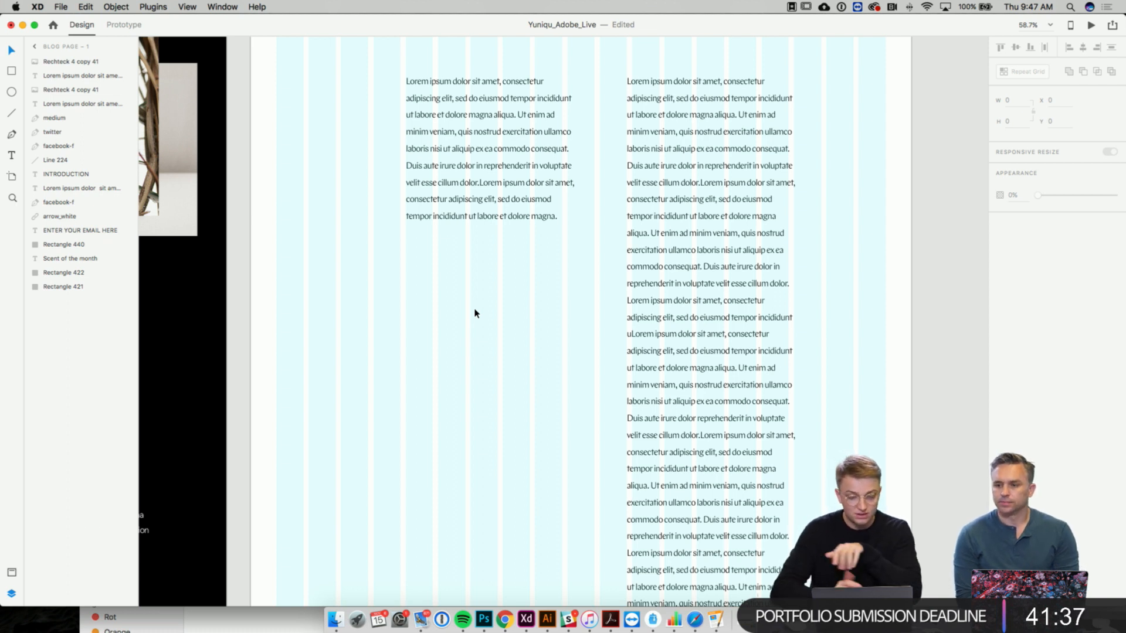
scroll(475, 313, "up", 3)
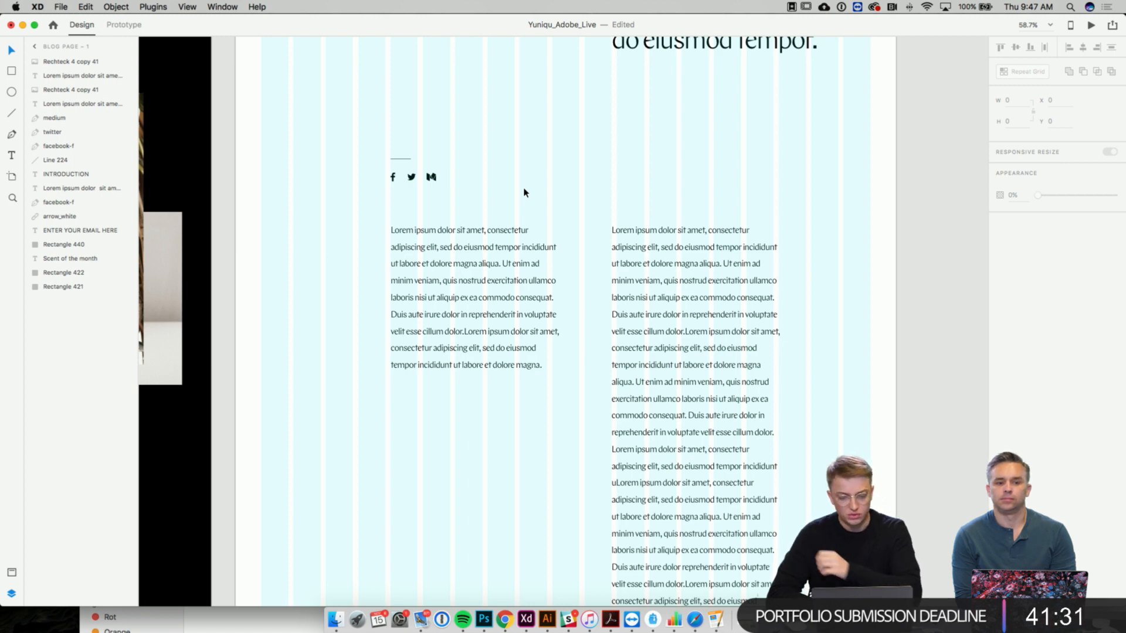
scroll(524, 192, "down", 2)
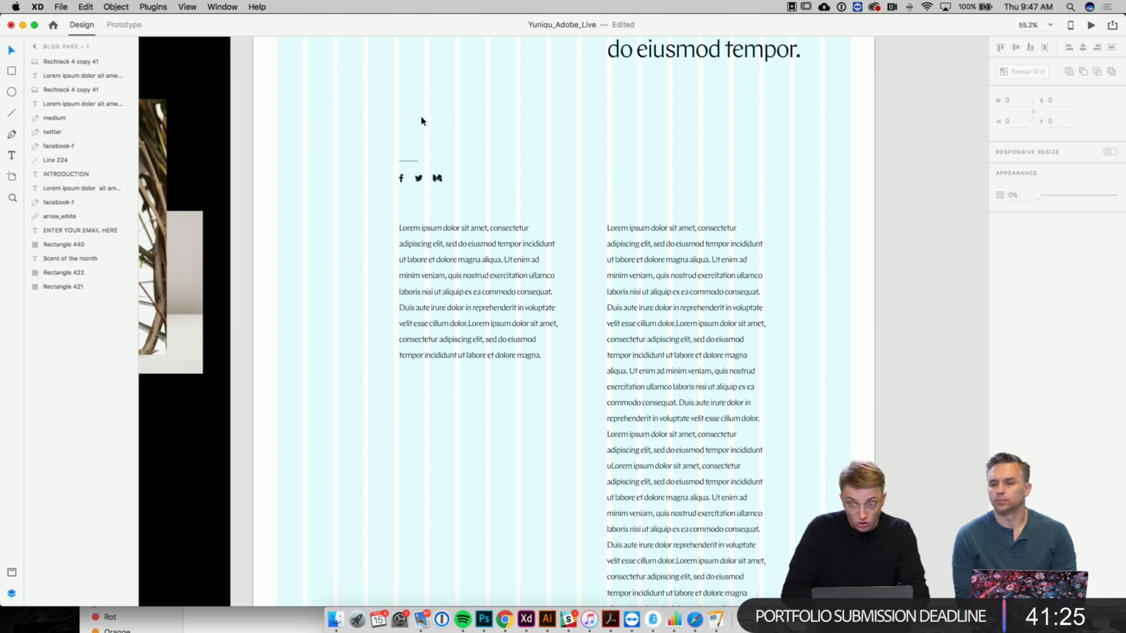
left_click(692, 262)
scroll(664, 252, "up", 3)
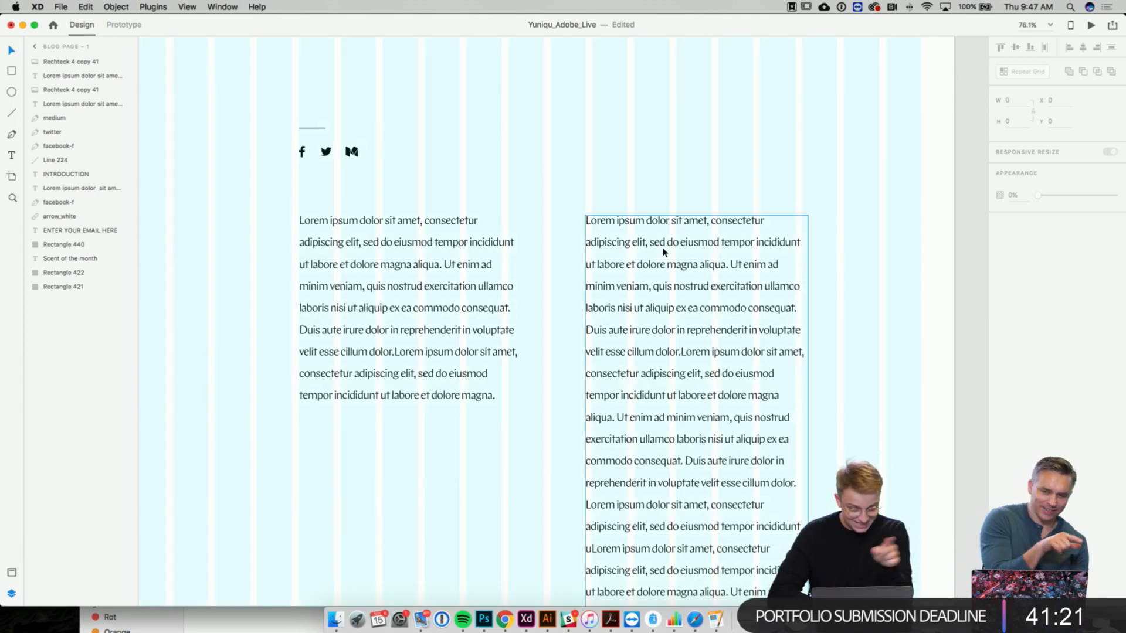
scroll(664, 252, "down", 2)
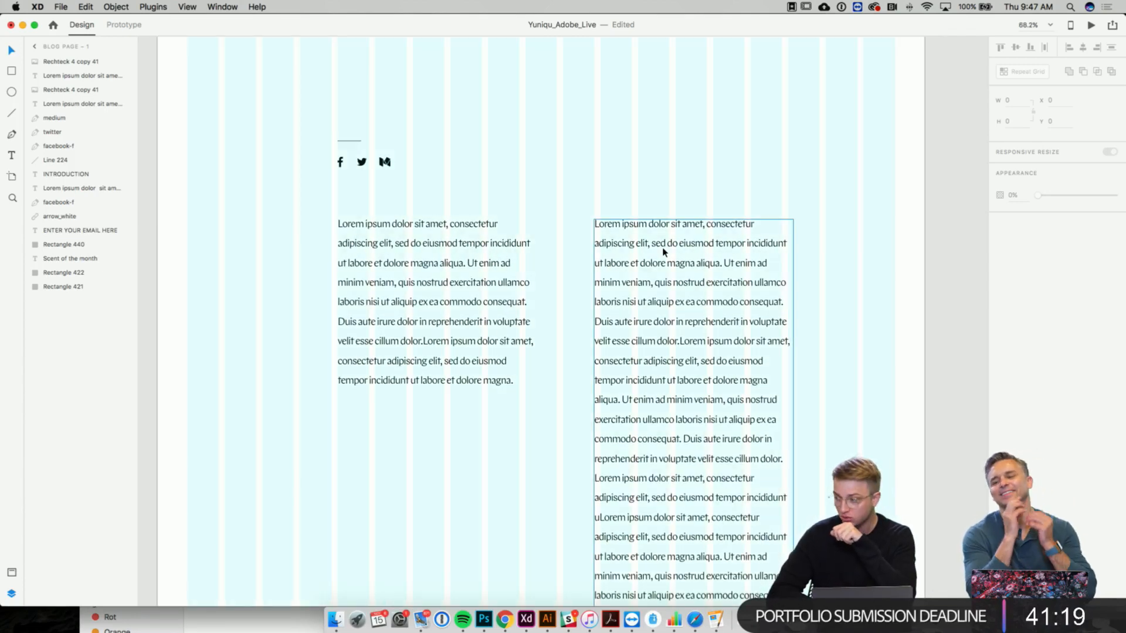
- Split the right column after "Ut enim ad minim veniam." with two blank lines and start the new paragraph with a capital Q
scroll(686, 341, "down", 3)
double_click(686, 329)
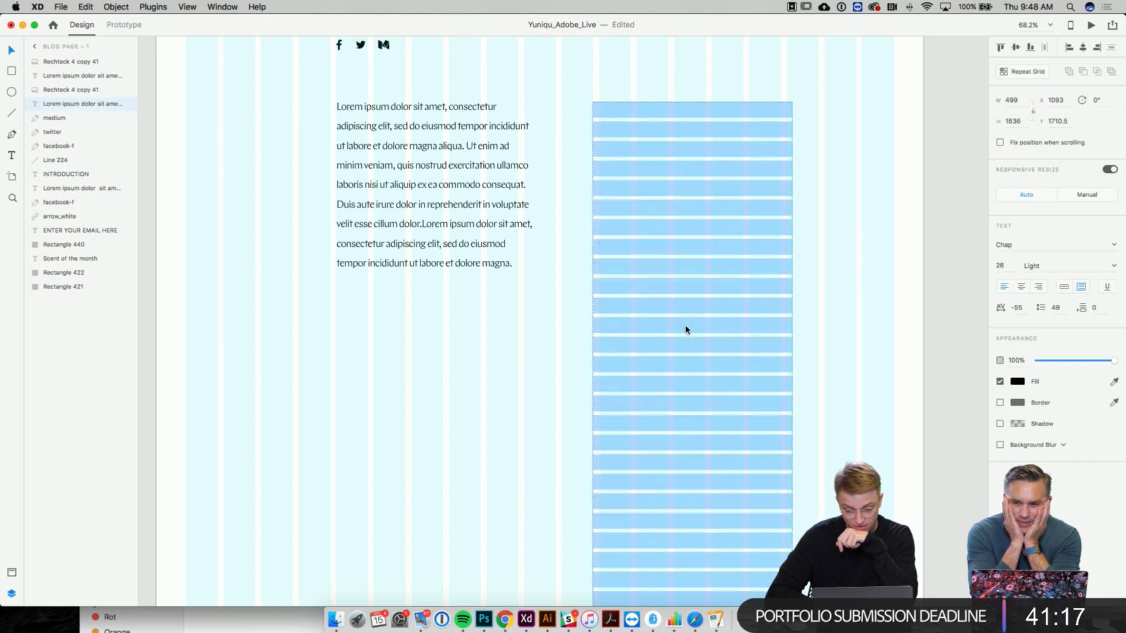
left_click(722, 310)
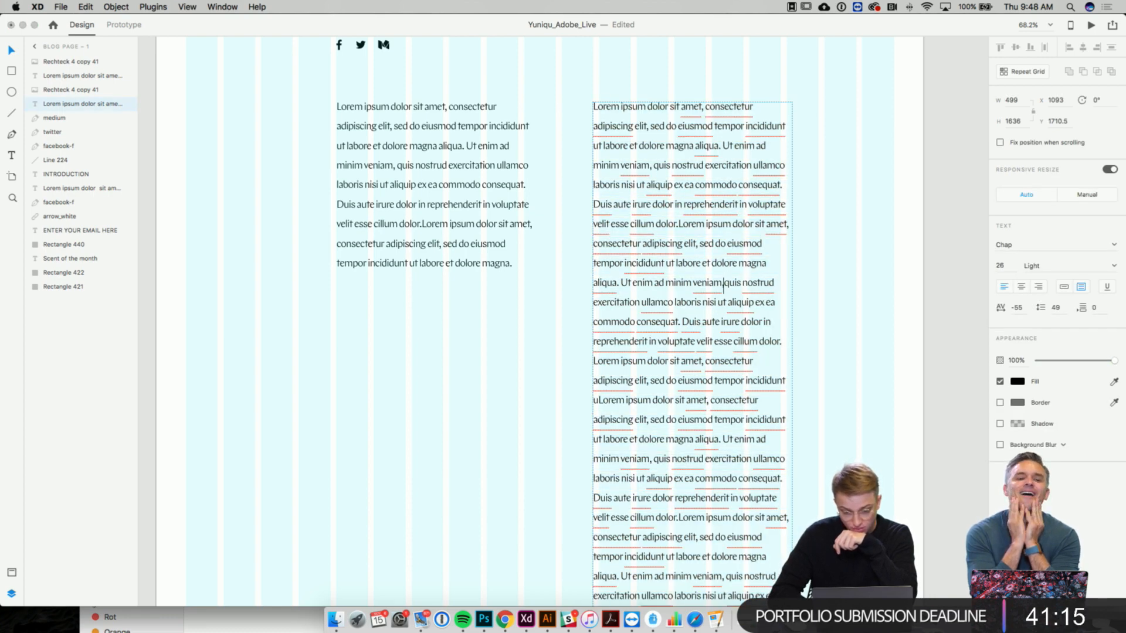
type(".")
key("Return")
key("Return")
key("Return")
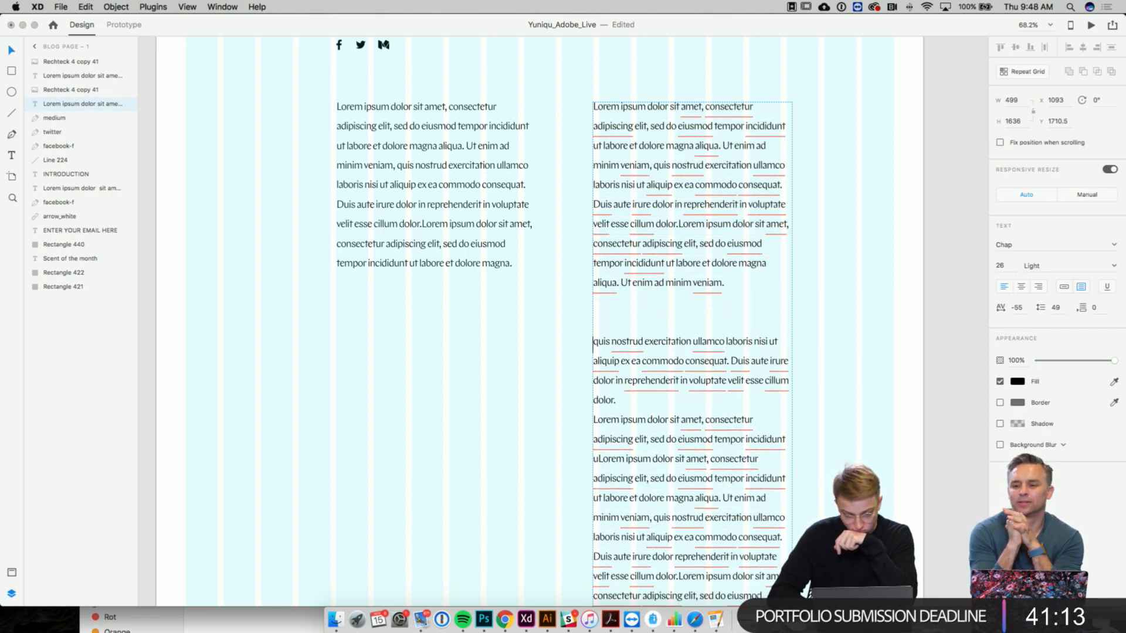
key("BackSpace")
type("Q")
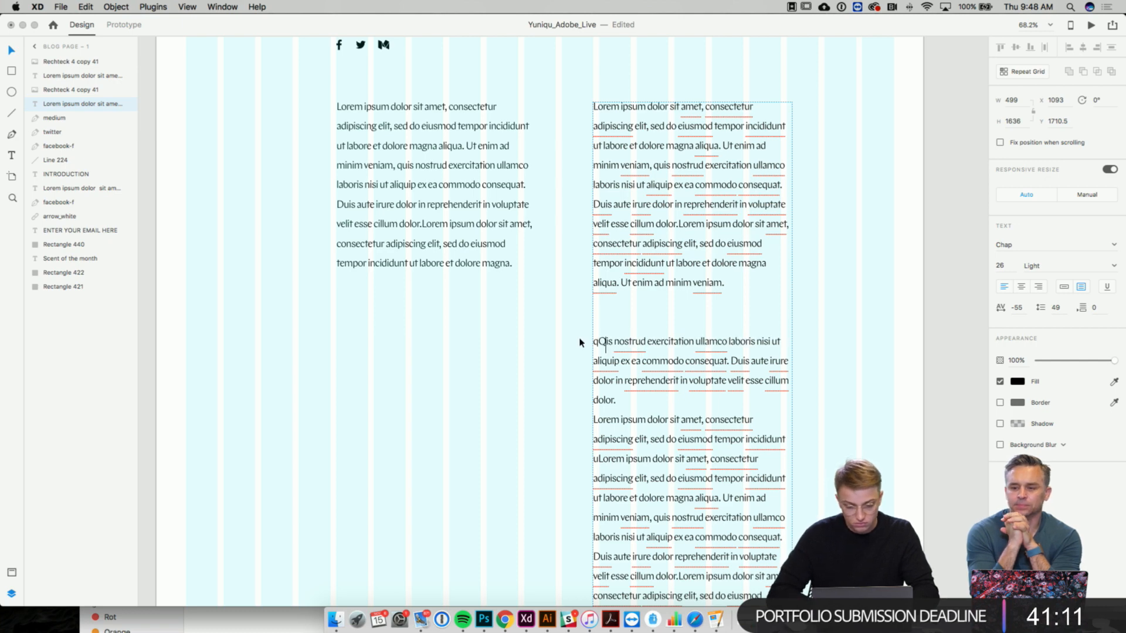
key("Left")
key("BackSpace")
key("Escape")
- Insert a run of blank lines after the short paragraph ending in "dolor." in the right column to open an image-high gap
scroll(512, 355, "down", 2)
scroll(511, 354, "down", 5)
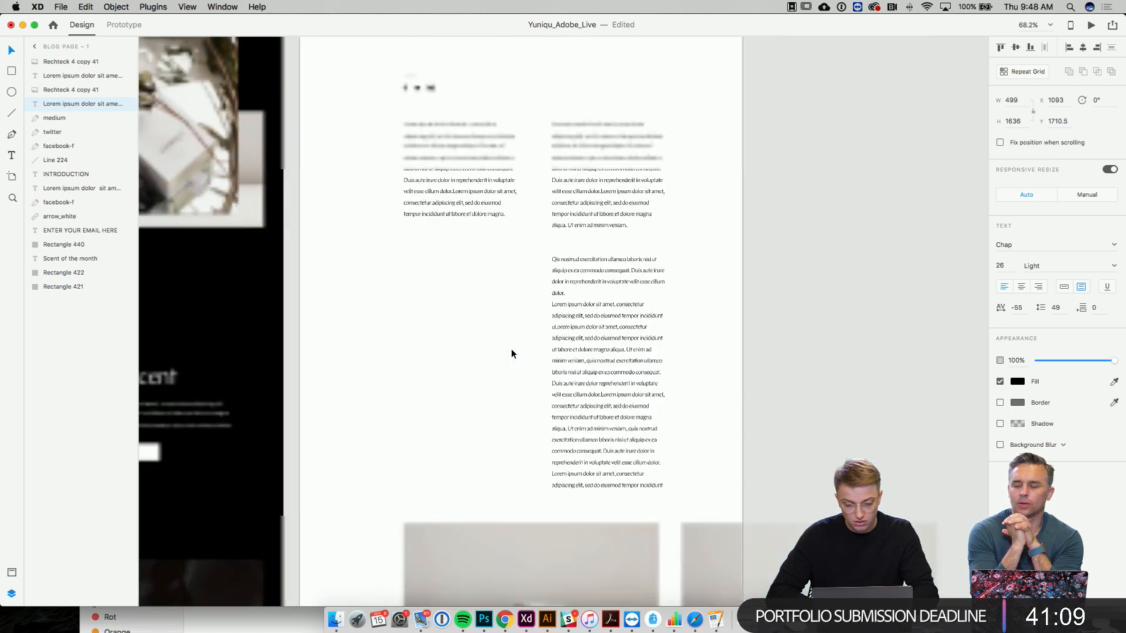
scroll(512, 354, "down", 2)
scroll(512, 354, "left", 2)
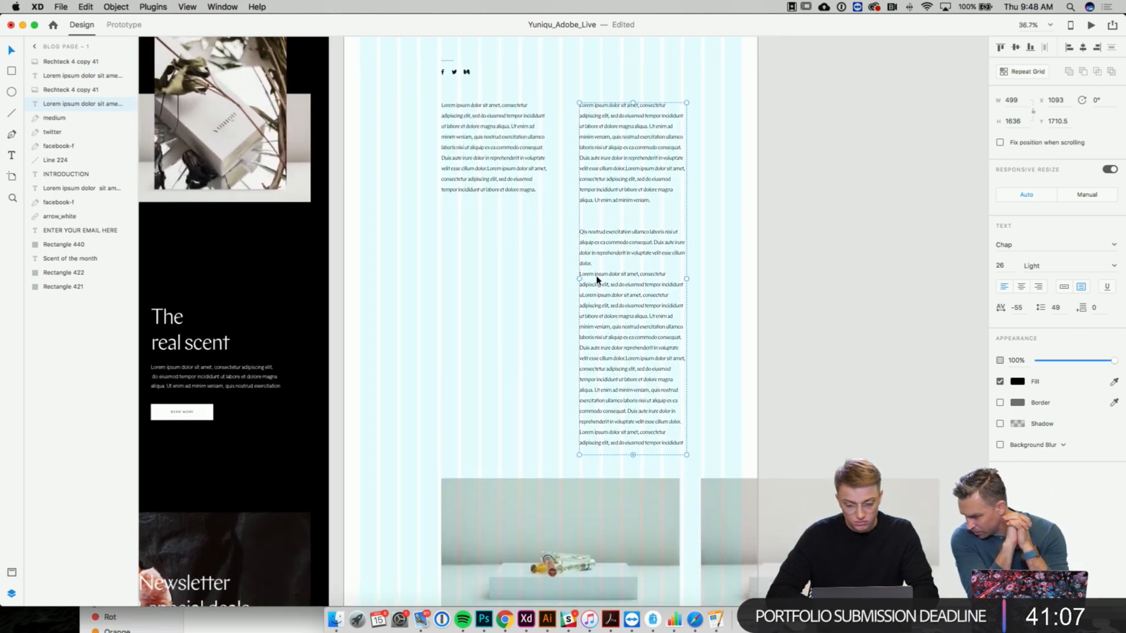
double_click(599, 266)
left_click(599, 265)
key("Return")
key("Return")
key("Return")
key("Return")
key("Return")
key("Return")
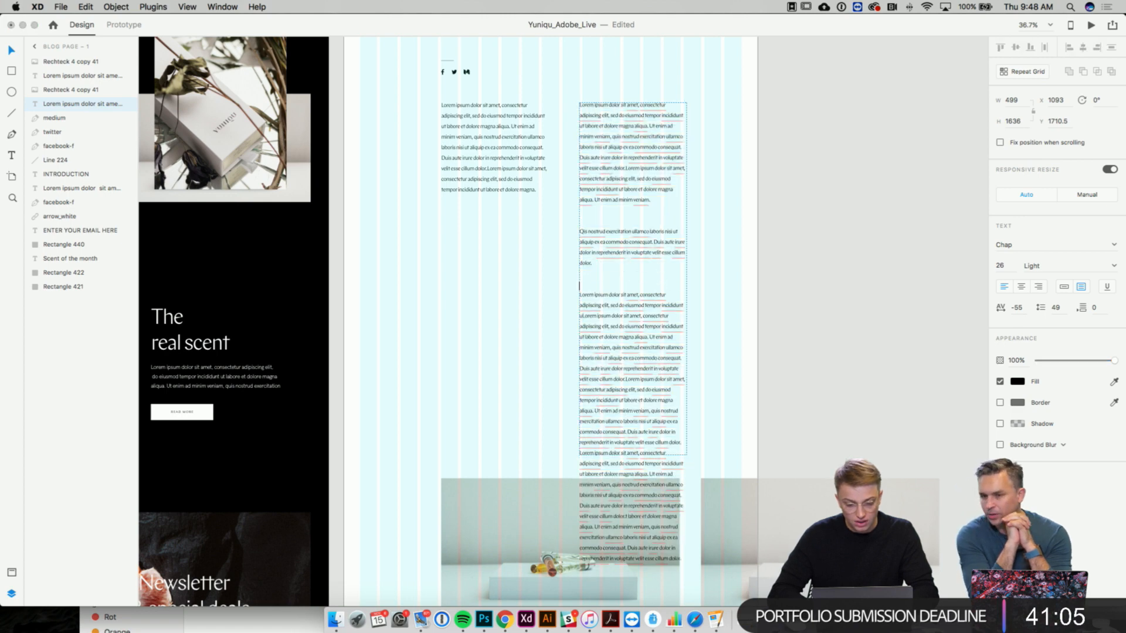
key("Return")
key("Return")
key("Return")
key("Return")
key("Return")
key("Return")
key("Return")
key("Return")
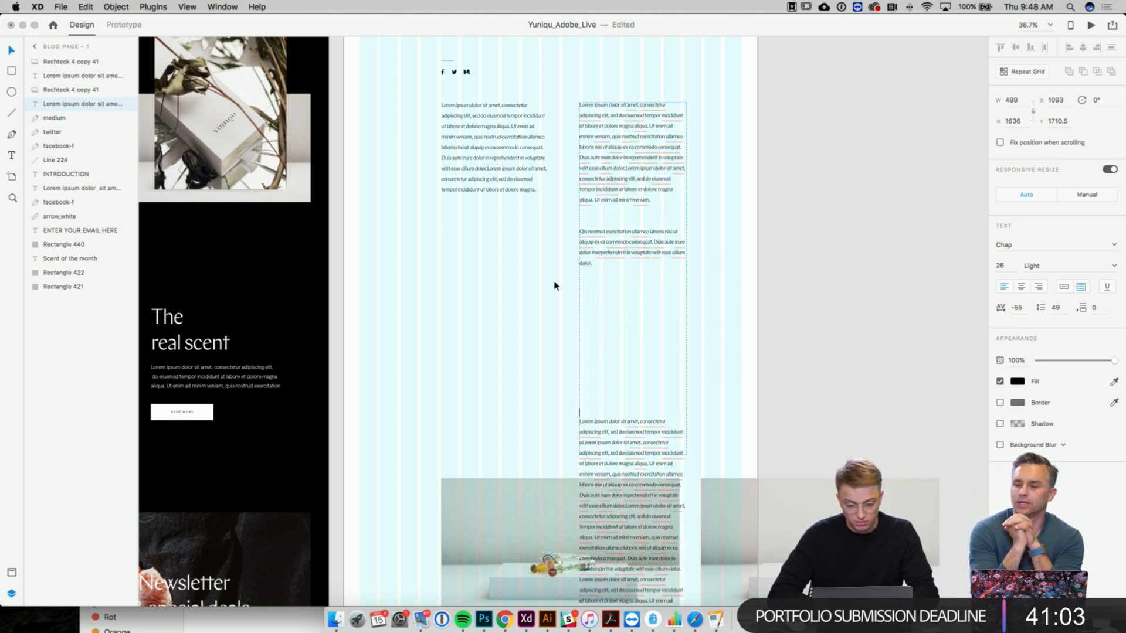
key("Escape")
- Move the first product image into the text gap and extend the right column's text box to a height of 2965
left_click_drag(551, 537, 546, 334)
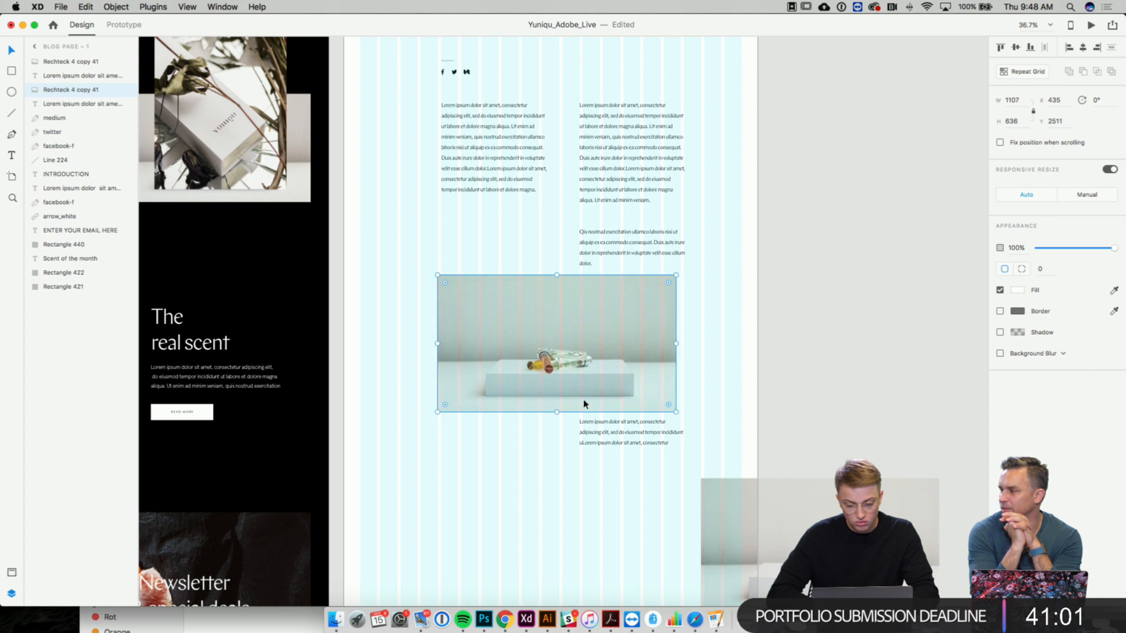
left_click(616, 441)
scroll(619, 364, "down", 5)
left_click_drag(625, 258, 604, 540)
- Align the first image at X 451, Y 2497 and place the second image level beside it at X 1630
scroll(604, 541, "up", 5)
left_click(545, 354)
left_click_drag(545, 354, 546, 351)
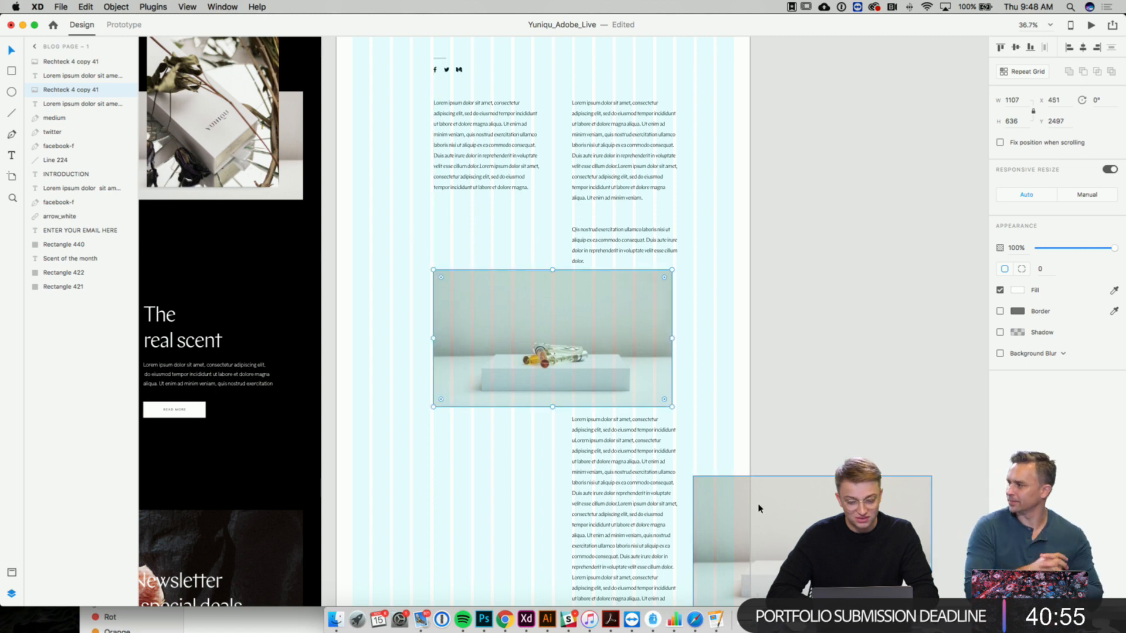
key("super+d")
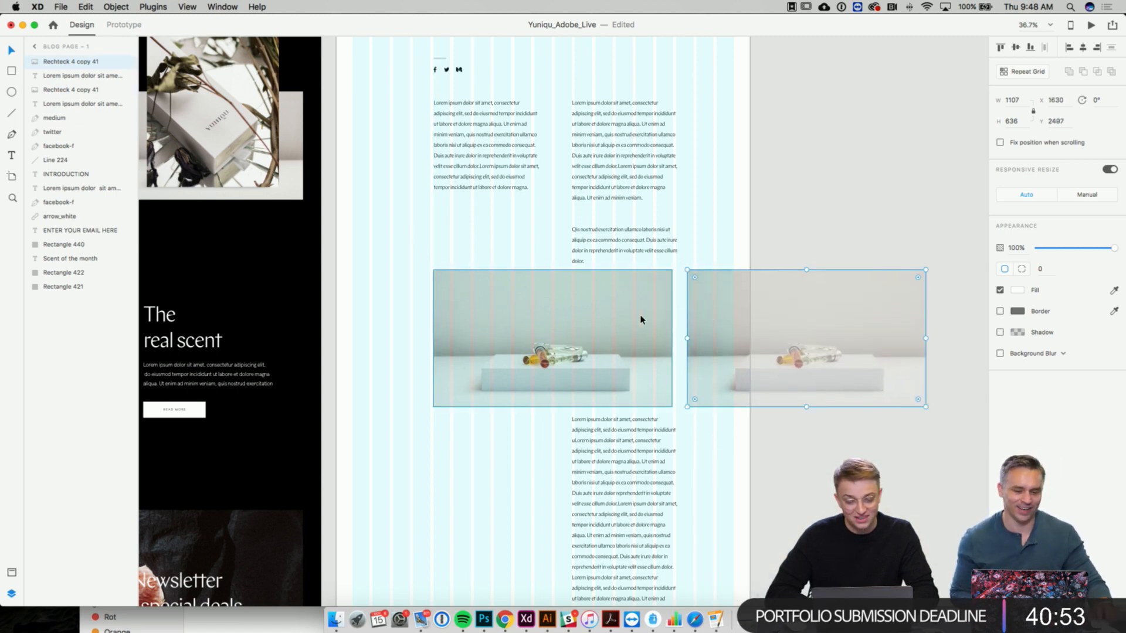
left_click(634, 319)
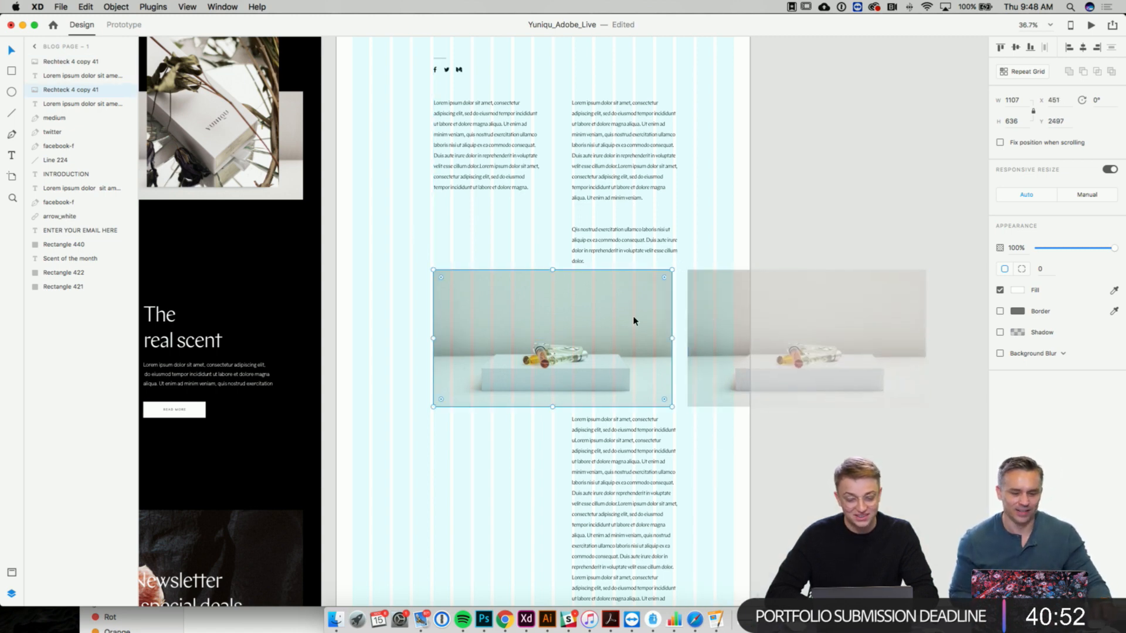
- Add one more blank line after the paragraph ending in "dolor." to widen the gap around the images
double_click(601, 263)
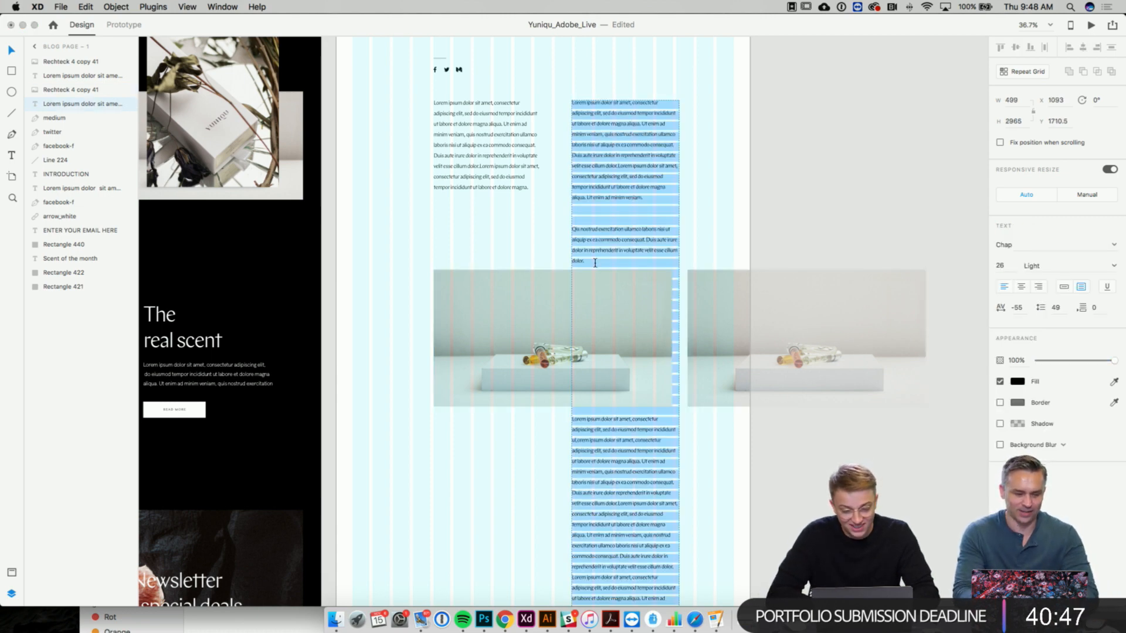
left_click(589, 260)
key("Return")
key("Escape")
left_click(527, 243)
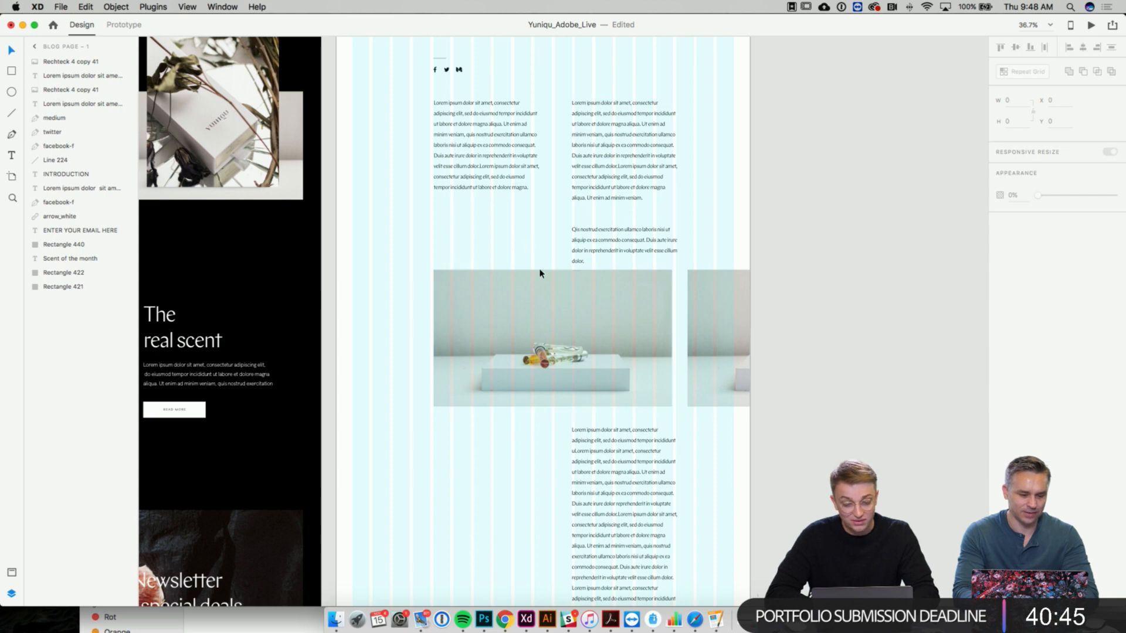
- Move both product images down together to Y 2528, keeping the first one at X 451
left_click(632, 339)
left_click(726, 328, "shift")
left_click_drag(726, 329, 726, 333)
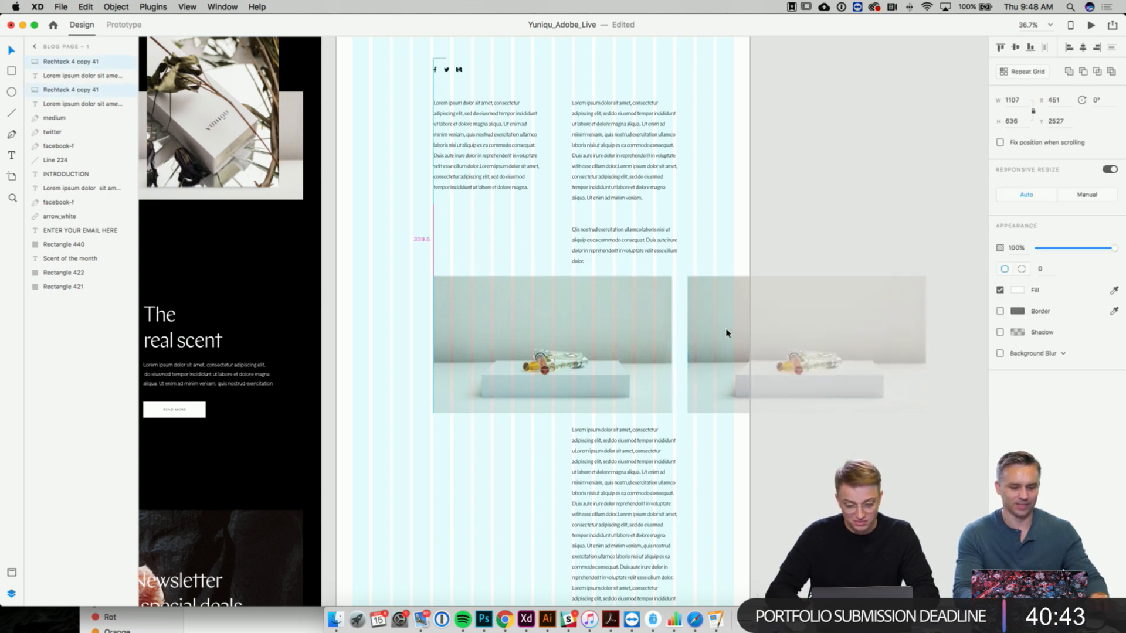
key("Down")
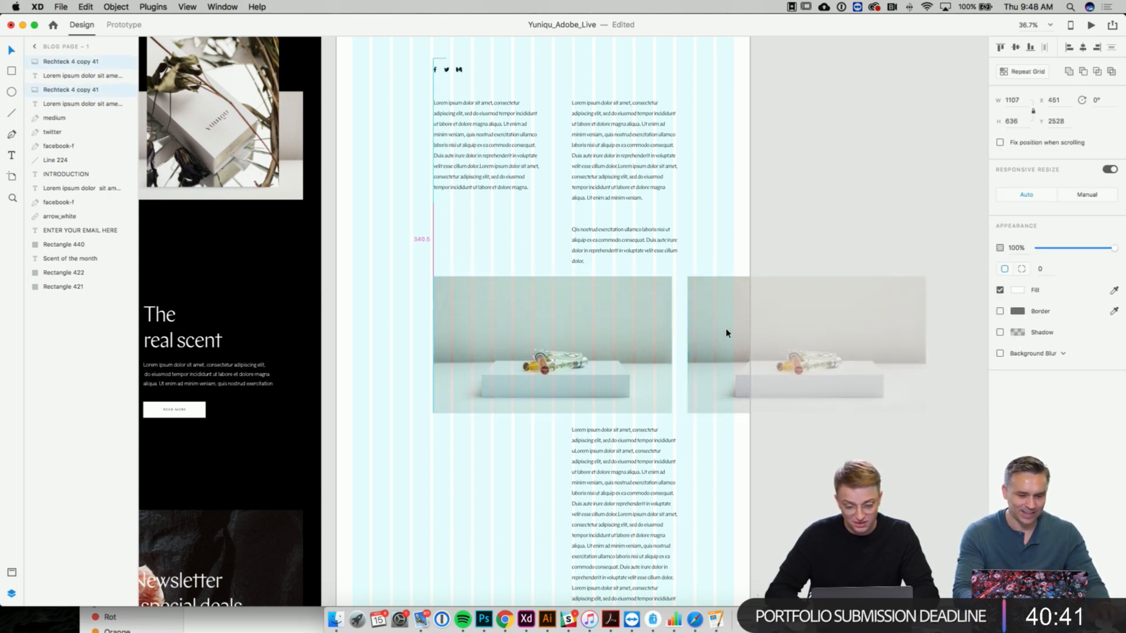
- Nudge both product images down to Y 2529 and deselect them
key("Down")
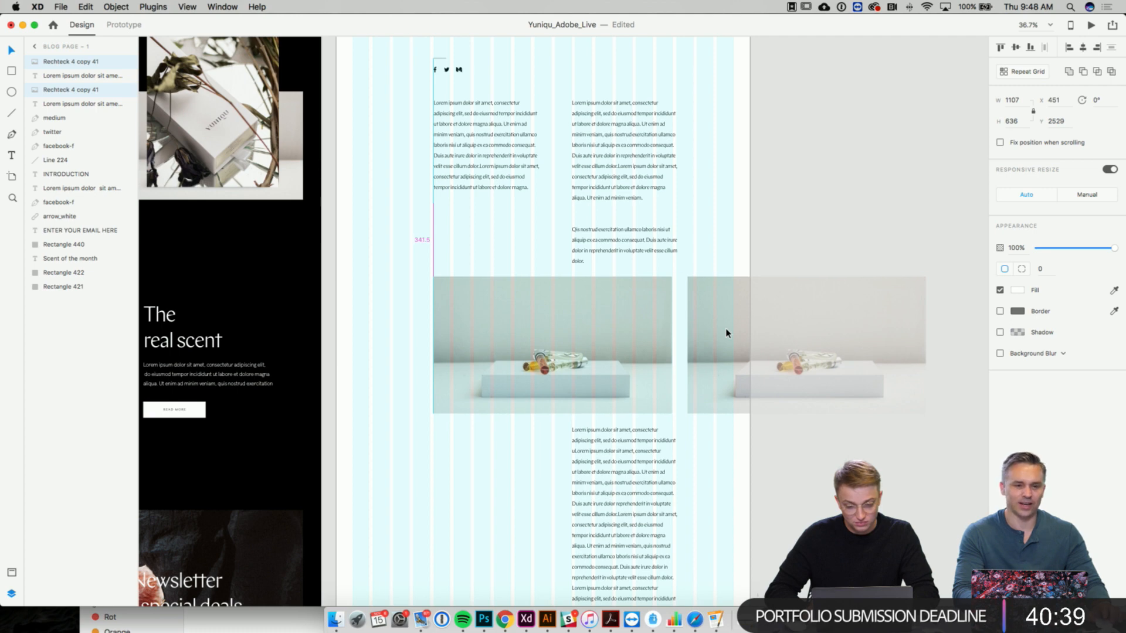
left_click(551, 526)
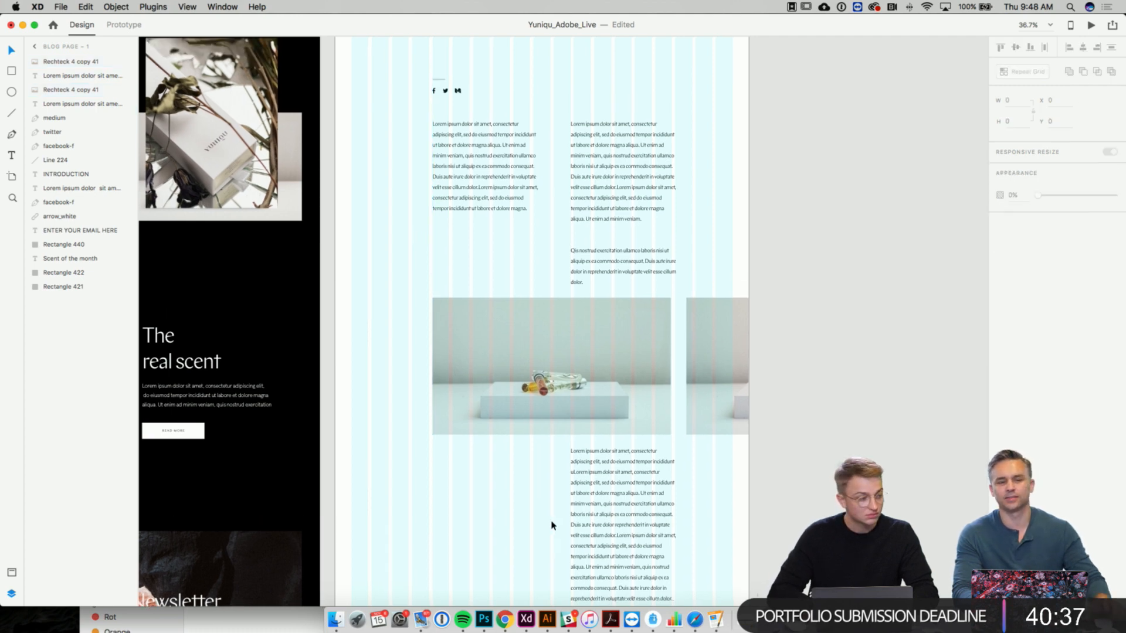
- Switch to the Finder window, return to the Assets folder and open the Blog_Page folder
key("ctrl+Up")
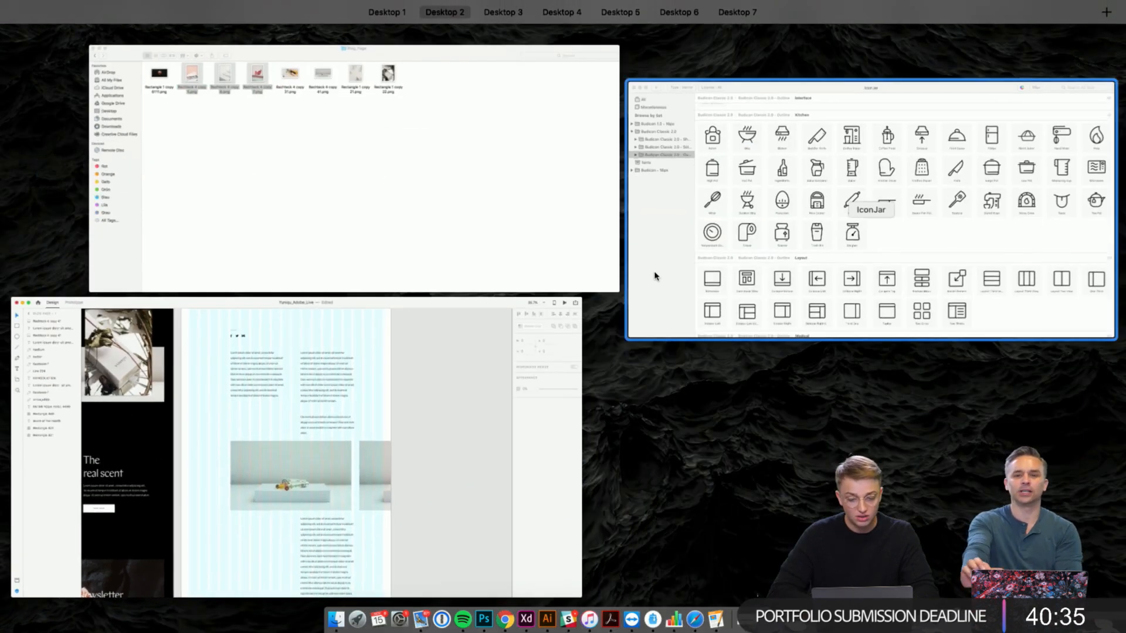
left_click(498, 231)
left_click(91, 400)
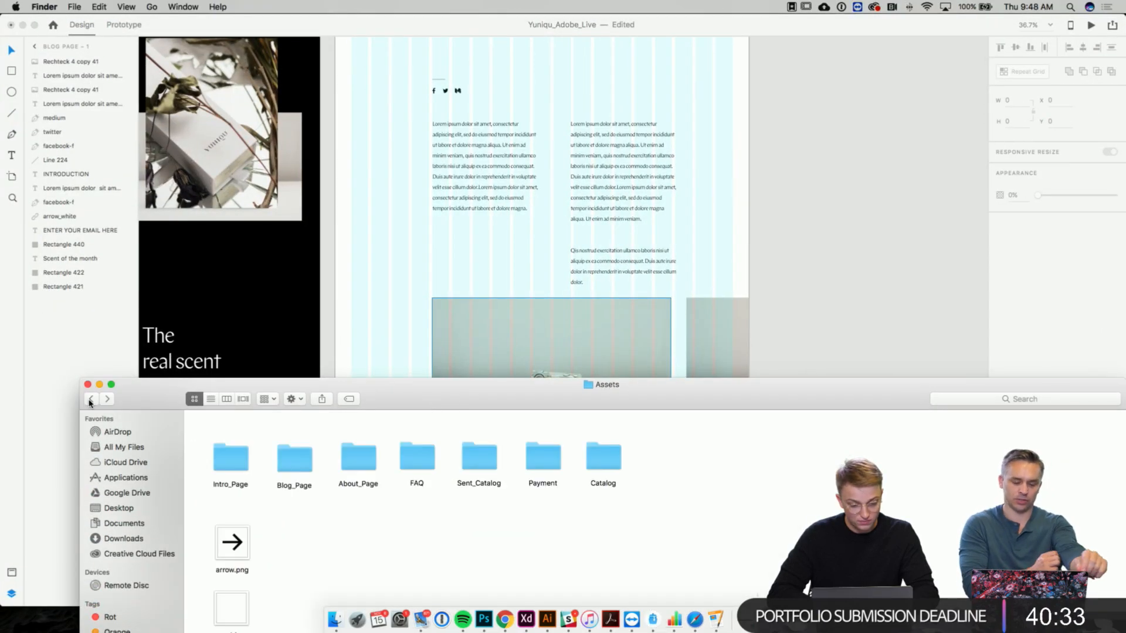
double_click(309, 466)
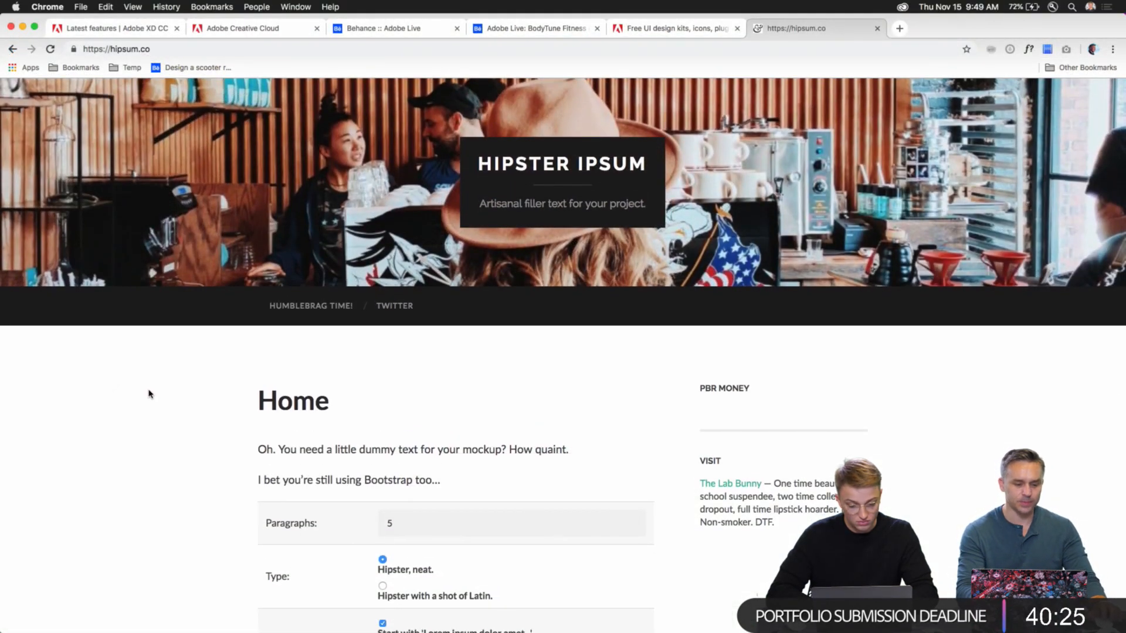
- Generate five paragraphs of "Hipster, neat" filler text on hipsum.co
scroll(160, 400, "down", 5)
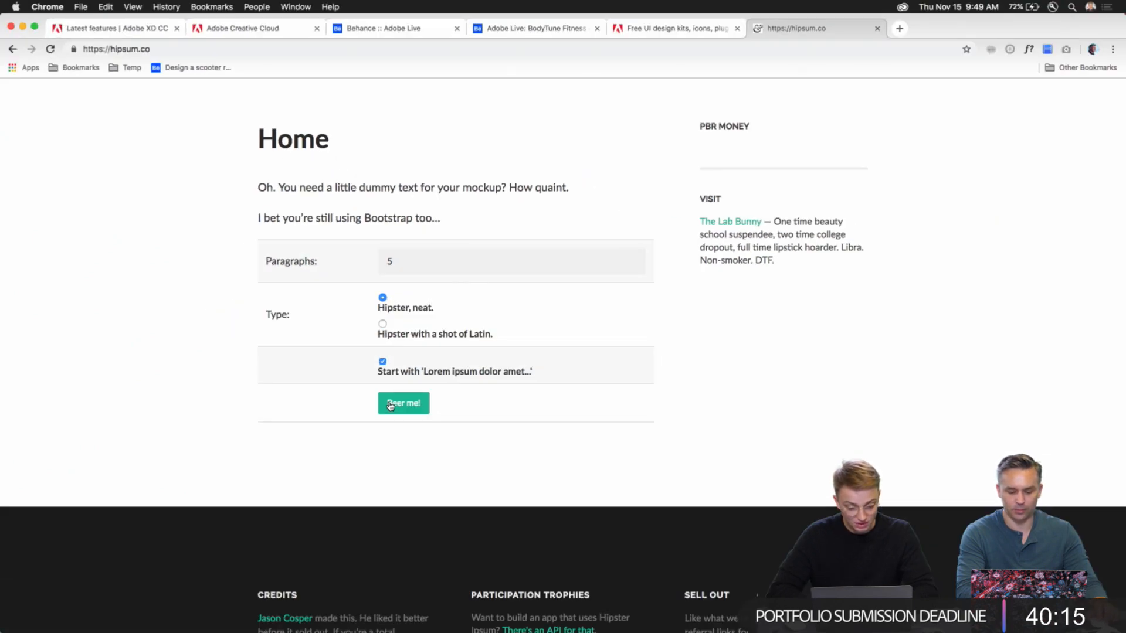
left_click(434, 472)
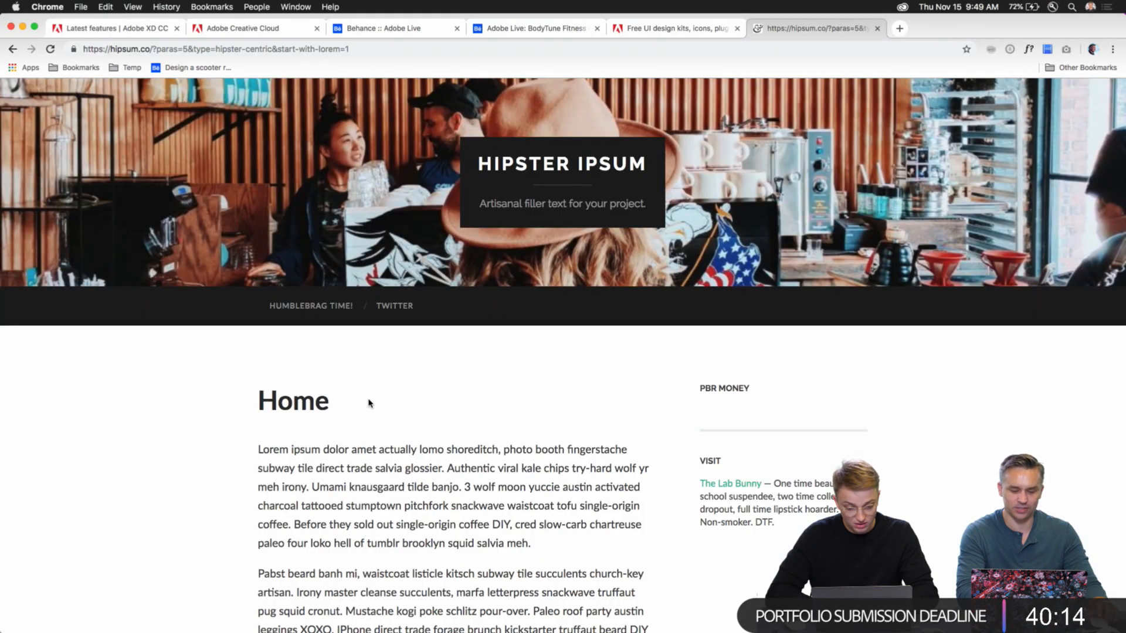
scroll(352, 498, "down", 5)
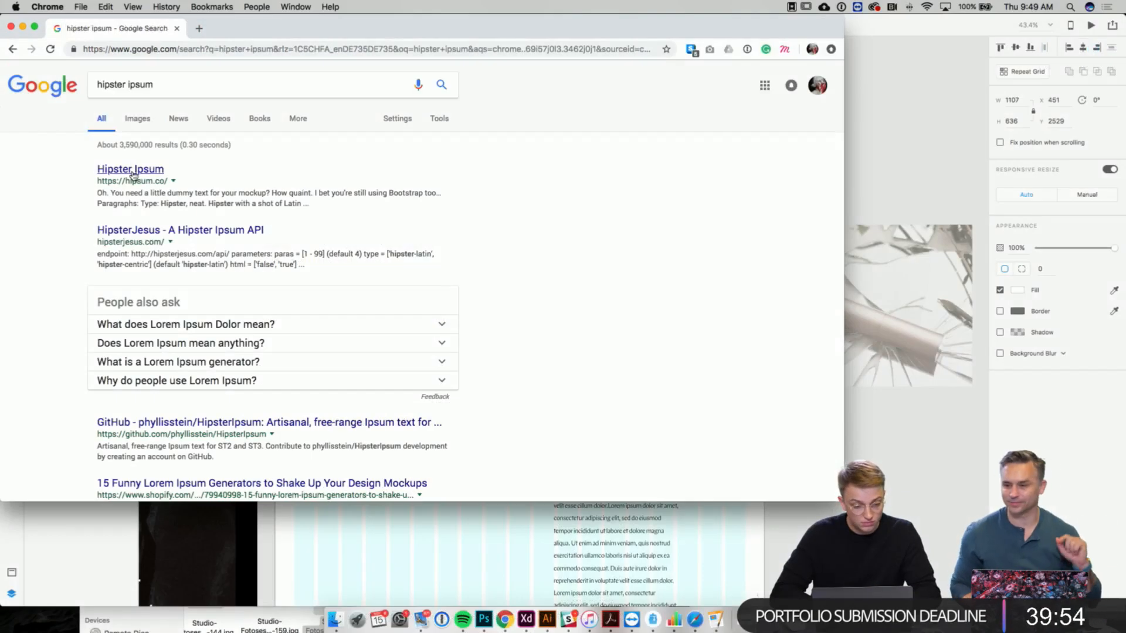
- Open the Hipster Ipsum site from the search results and generate 15 paragraphs of filler text
left_click(144, 169)
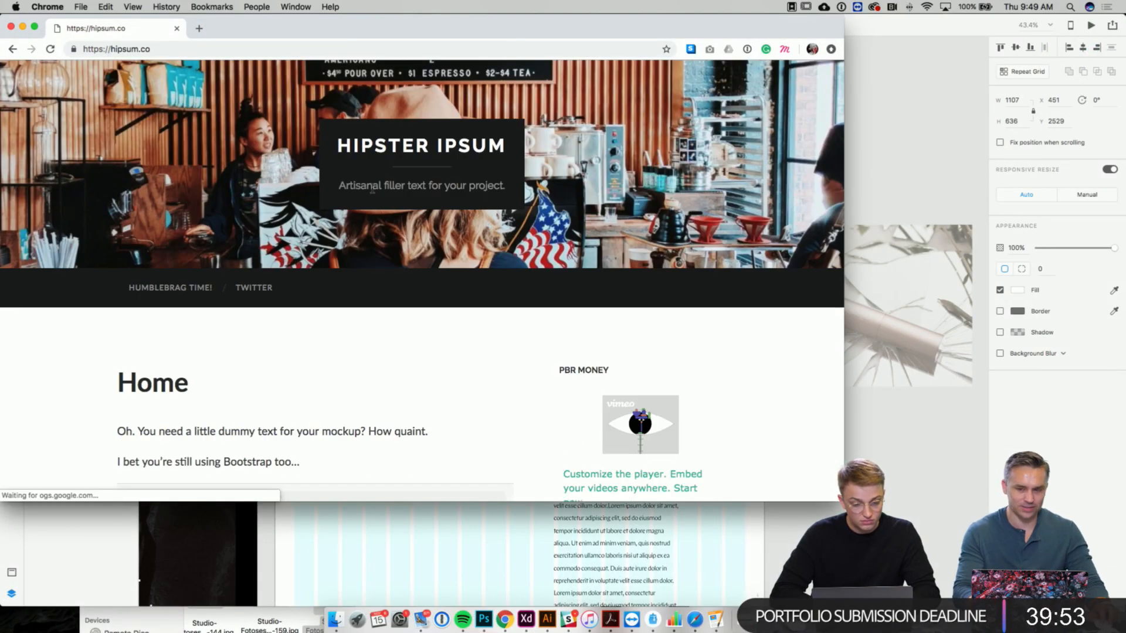
scroll(372, 190, "down", 5)
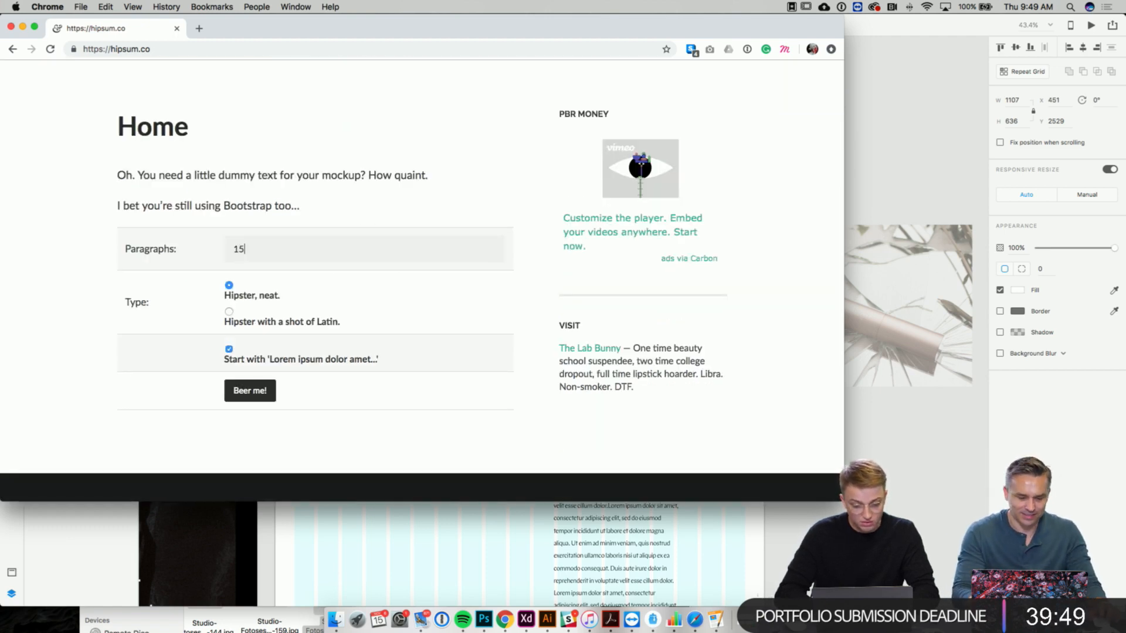
key("Return")
scroll(201, 380, "down", 5)
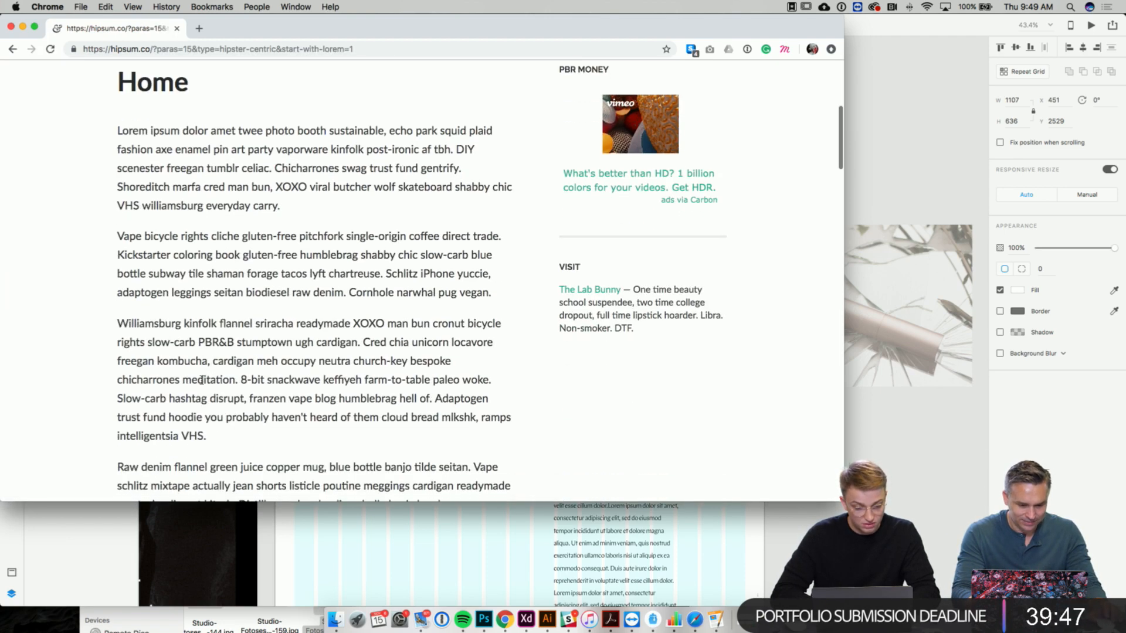
- Generate five paragraphs of "Hipster with a shot of Latin" text without the "Lorem ipsum dolor amet" opening
scroll(201, 380, "down", 20)
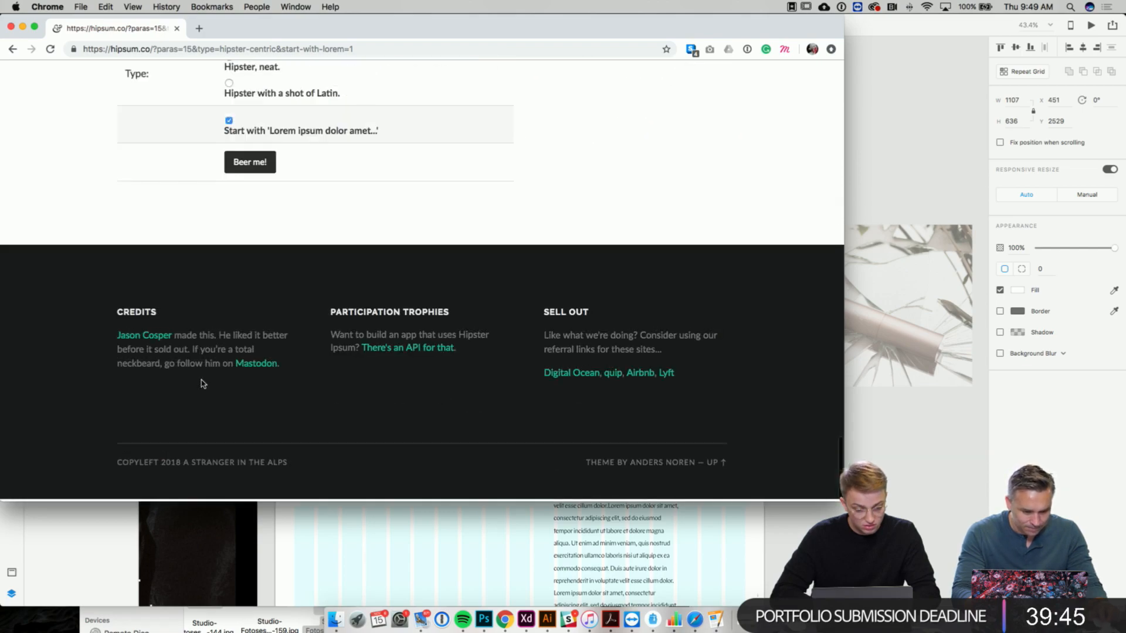
scroll(208, 318, "up", 3)
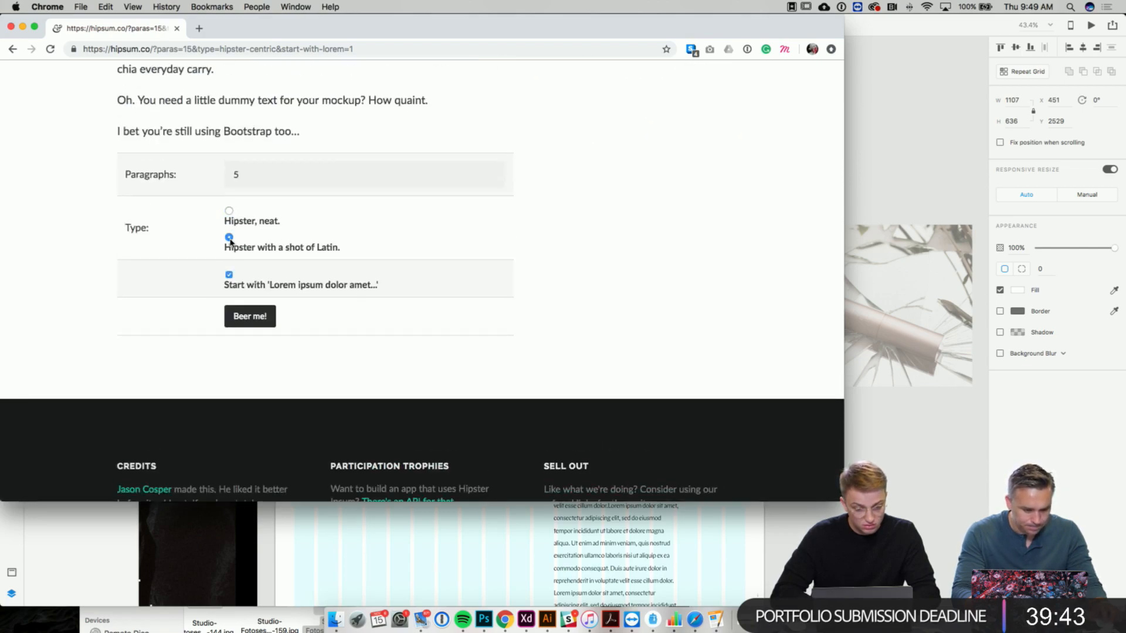
left_click(229, 276)
left_click(241, 315)
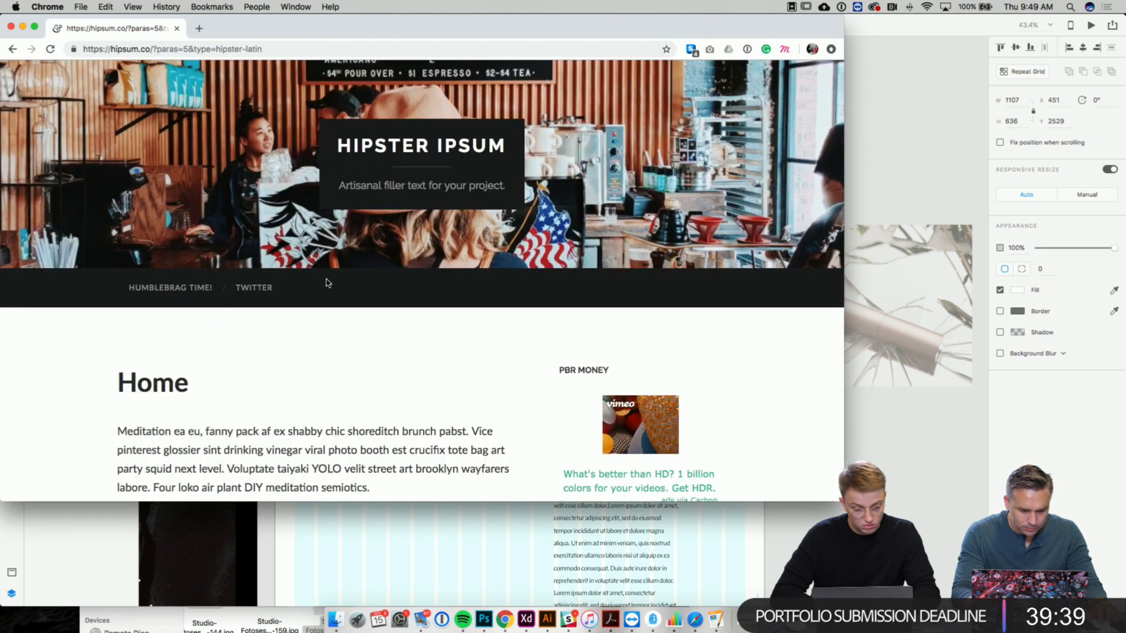
- Copy all the generated paragraphs, starting from "Meditation ea eu"
scroll(326, 282, "down", 3)
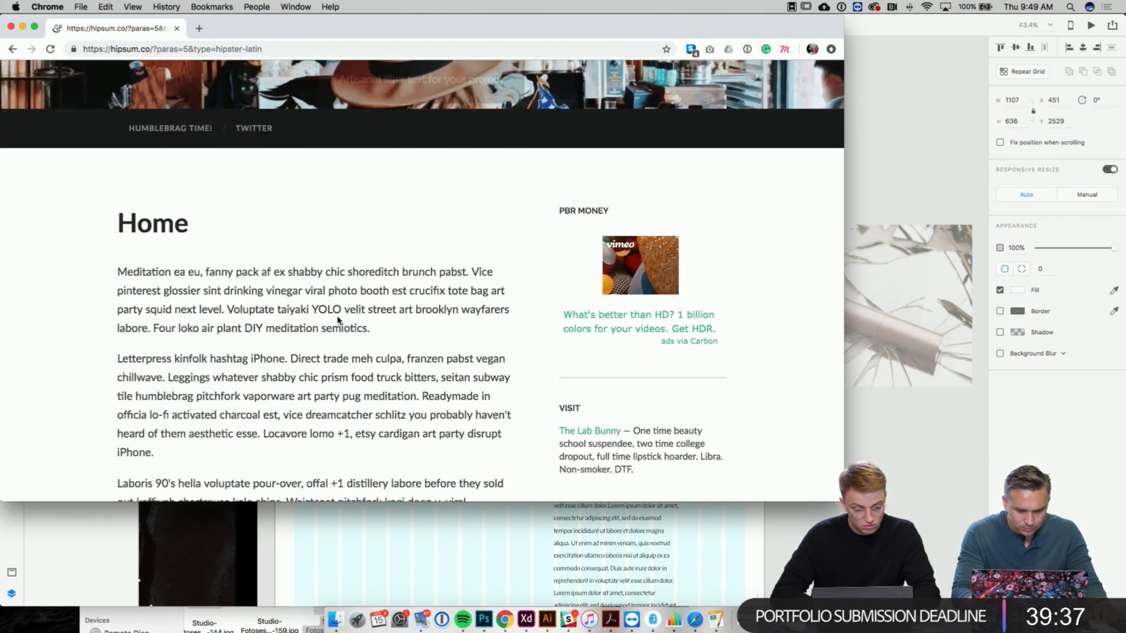
left_click_drag(118, 272, 440, 382)
scroll(322, 475, "down", 14)
scroll(301, 207, "up", 4)
left_click(299, 206)
scroll(299, 206, "up", 10)
scroll(244, 364, "down", 8)
scroll(314, 355, "down", 1)
key("super+c")
- Back in the XD blog page, replace all text in the right column with the copied filler text
left_click(889, 380)
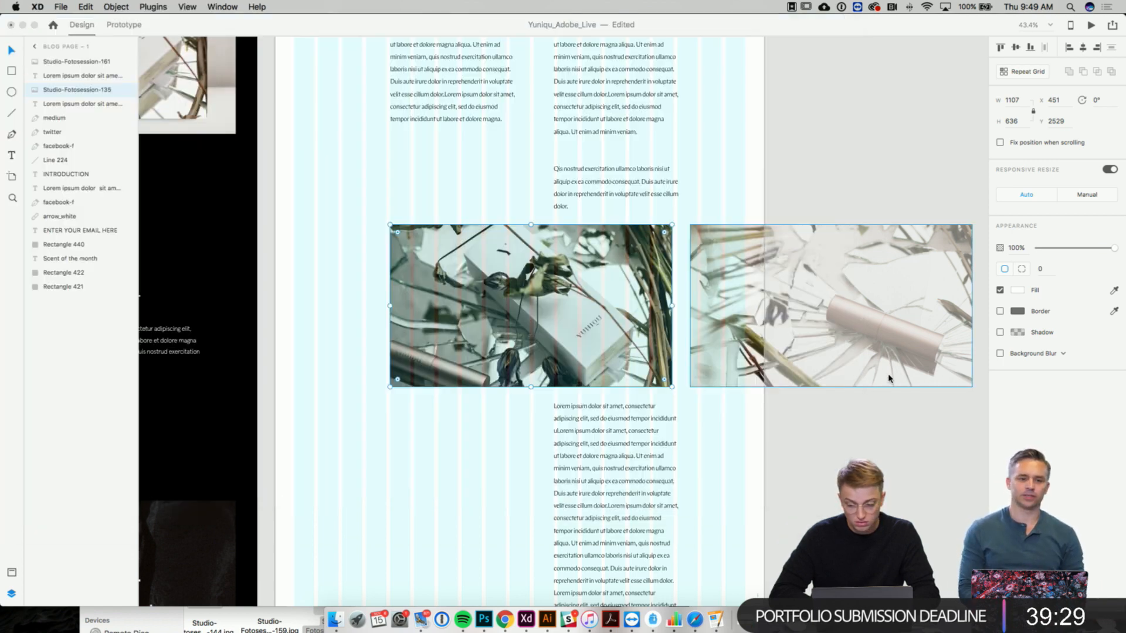
double_click(593, 475)
key("super+a")
key("super+v")
key("Escape")
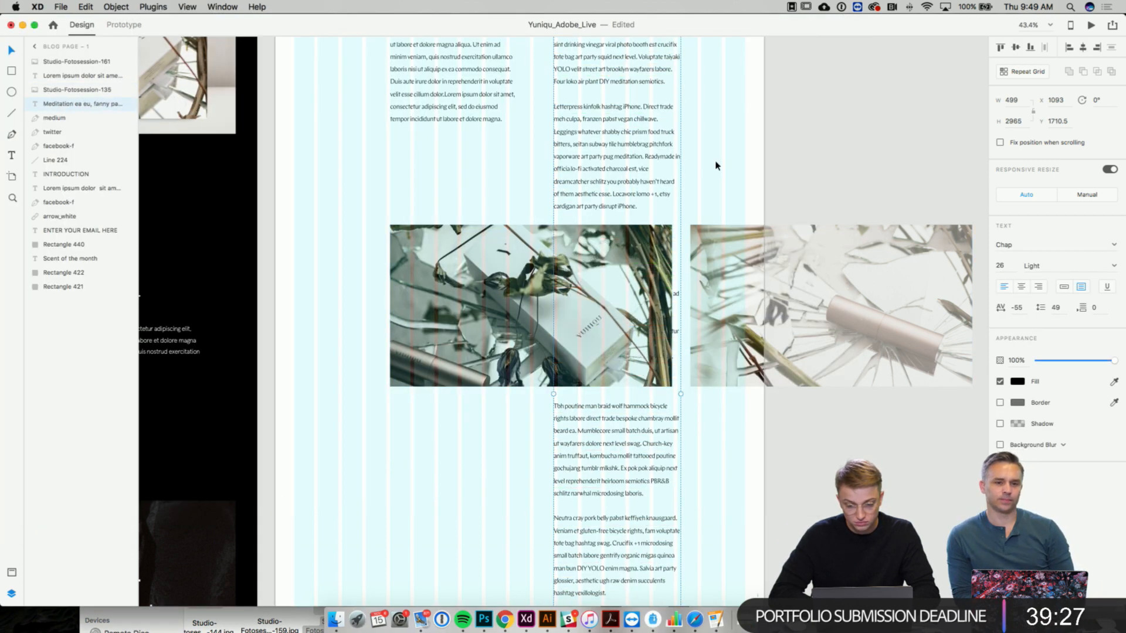
- Replace all text in the left column with the same copied filler text
scroll(713, 166, "up", 3)
scroll(715, 166, "up", 2)
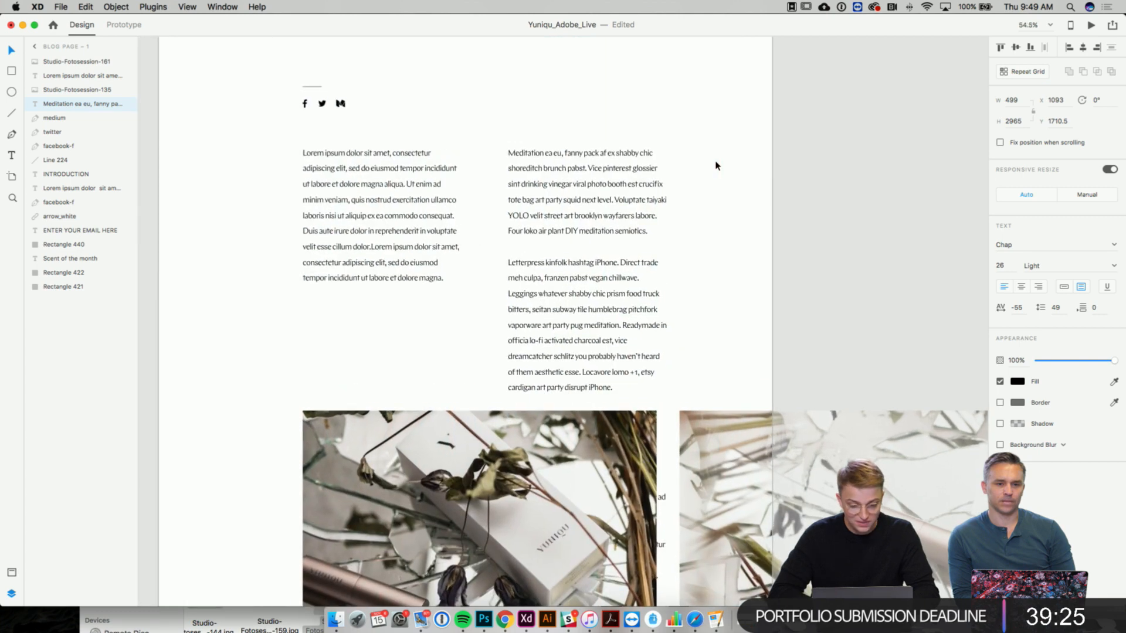
double_click(391, 214)
key("super+a")
key("super+v")
key("Escape")
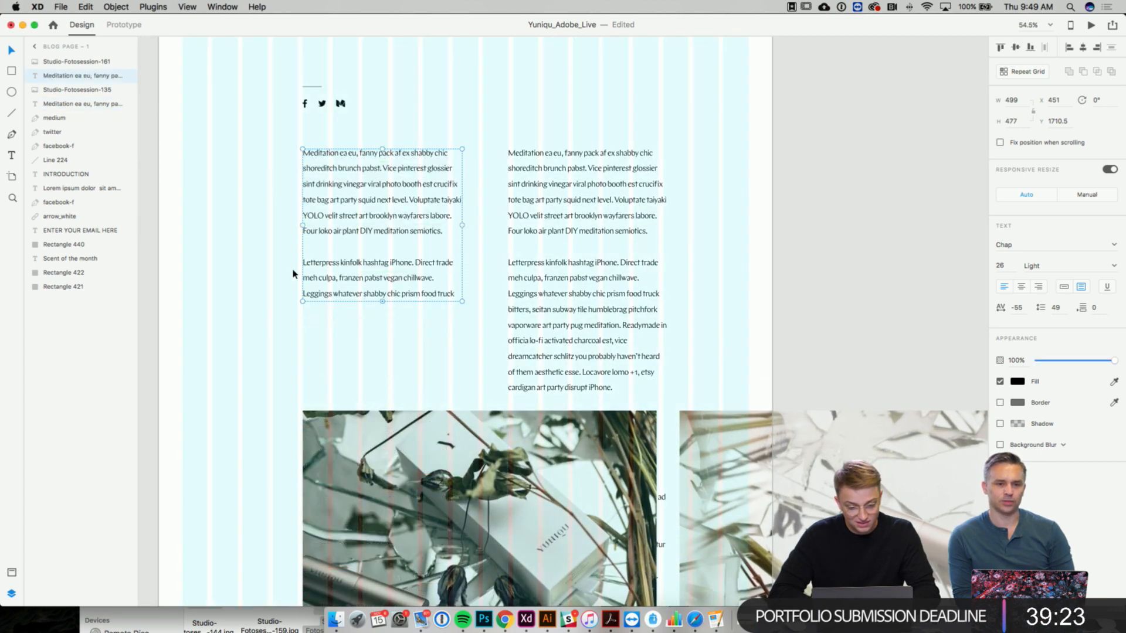
left_click(235, 286)
- Delete the "Meditation ea eu" paragraph and its blank lines from the left column so the text starts with "Letterpress kinfolk"
scroll(235, 287, "up", 1)
scroll(234, 287, "down", 1)
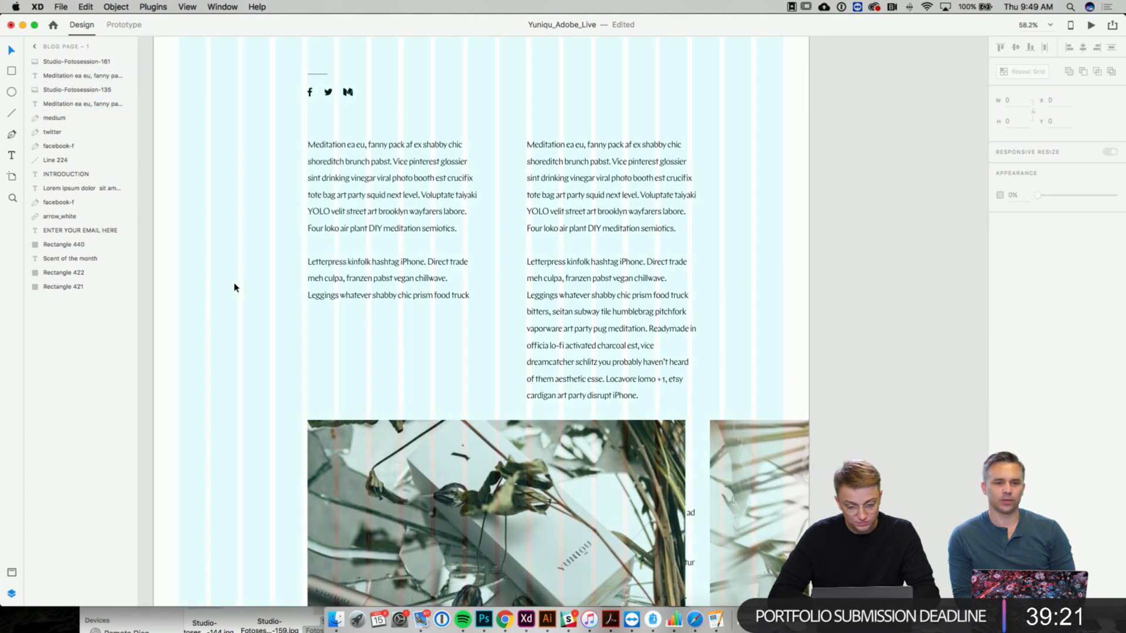
double_click(344, 227)
left_click(383, 229)
left_click_drag(459, 228, 306, 144)
key("BackSpace")
key("BackSpace")
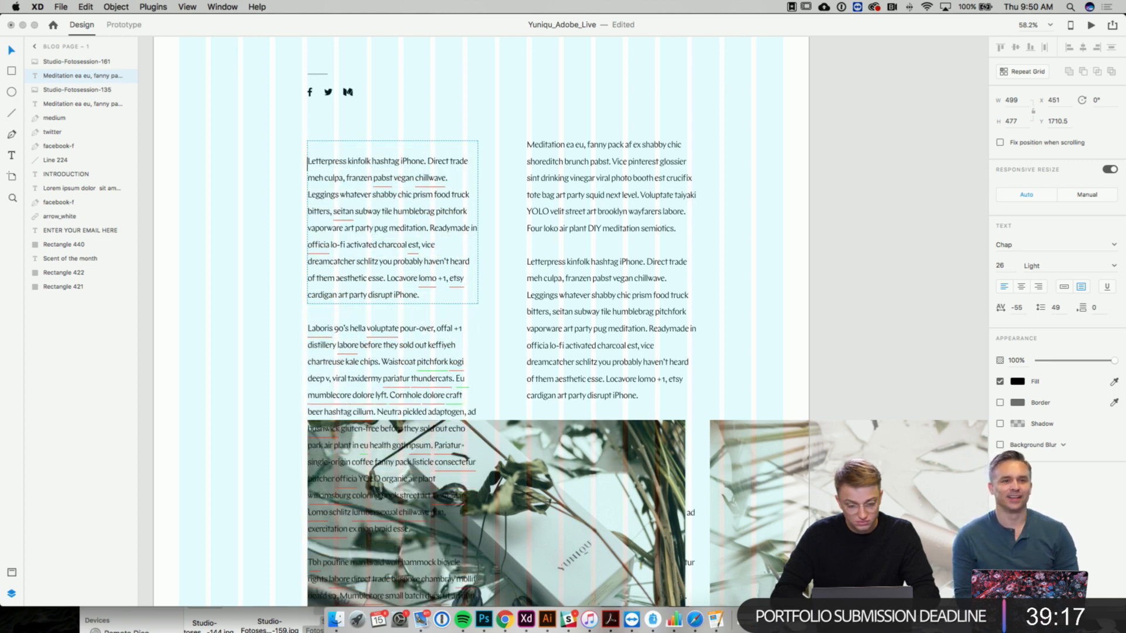
key("Delete")
left_click(348, 143)
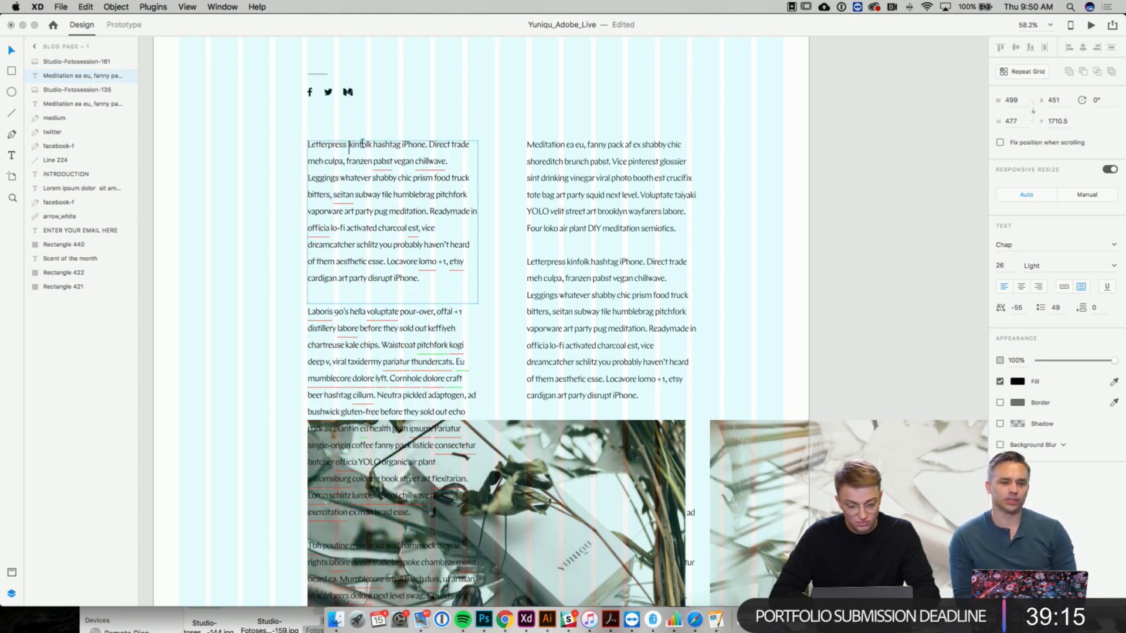
key("Escape")
left_click(224, 163)
scroll(223, 162, "down", 1)
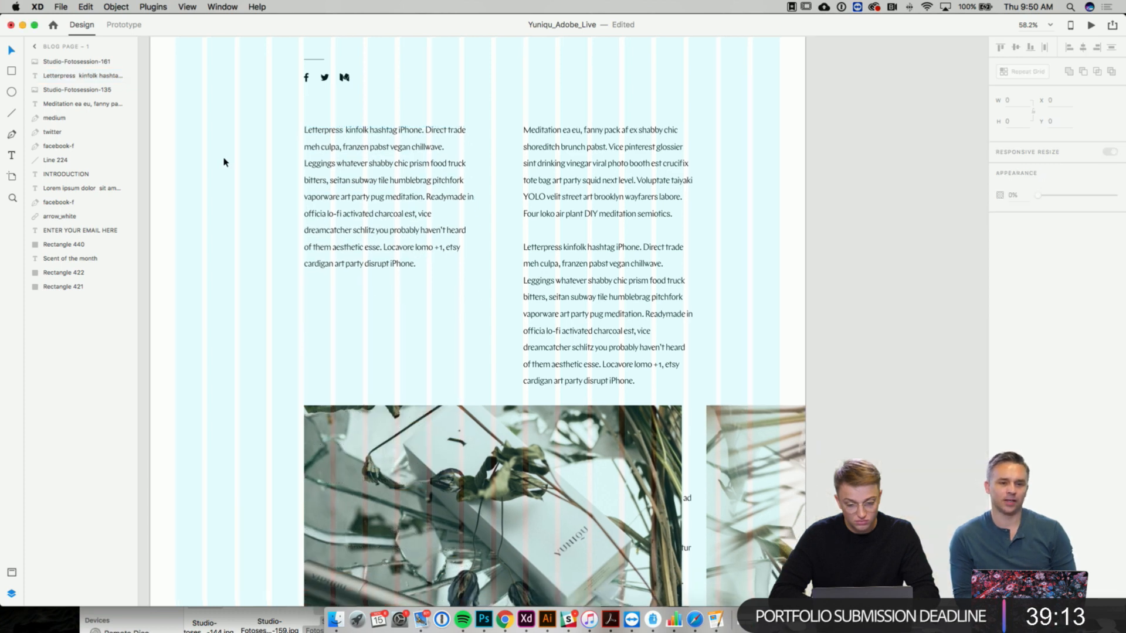
- Duplicate the INTRODUCTION label and place the copy below the first image at X 451, Y 3246
scroll(224, 162, "down", 10)
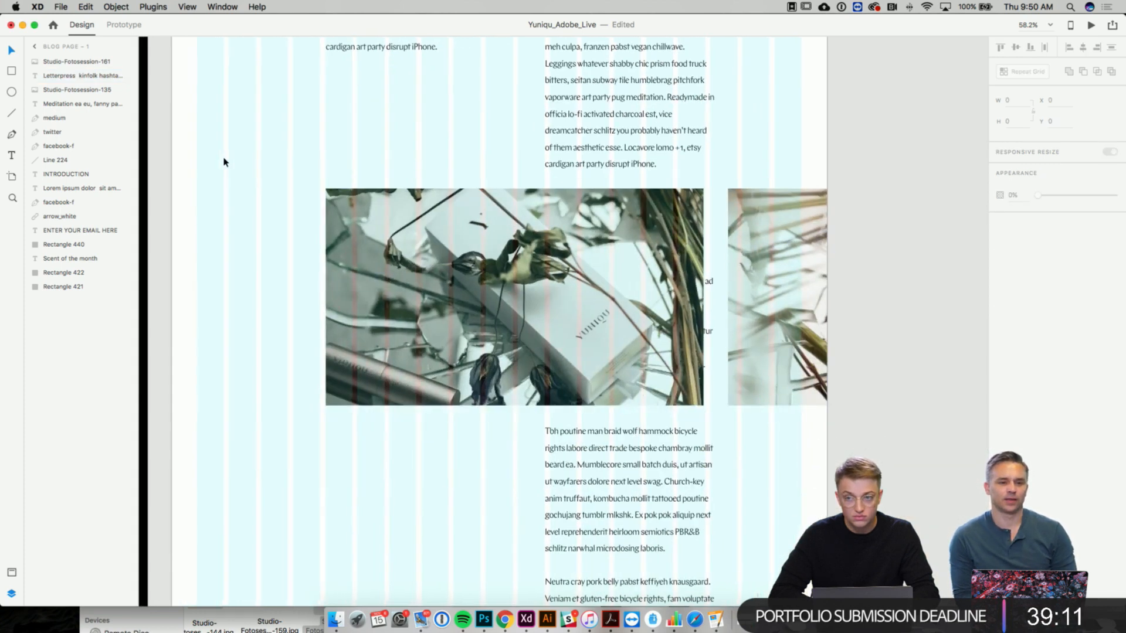
scroll(268, 143, "up", 10)
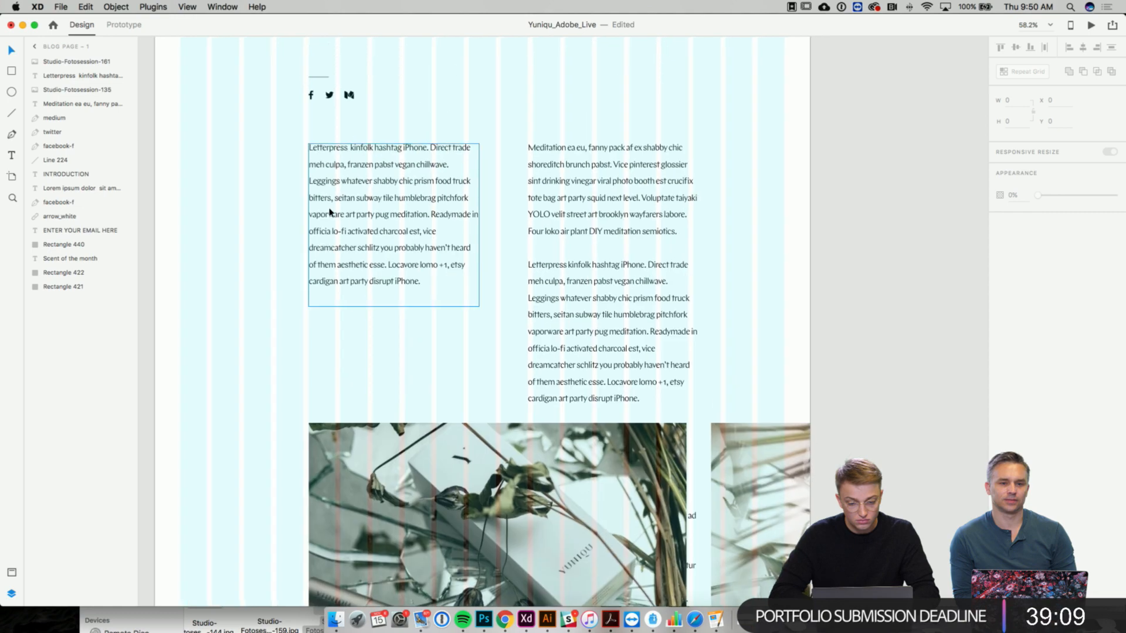
scroll(327, 71, "up", 10)
left_click(329, 147)
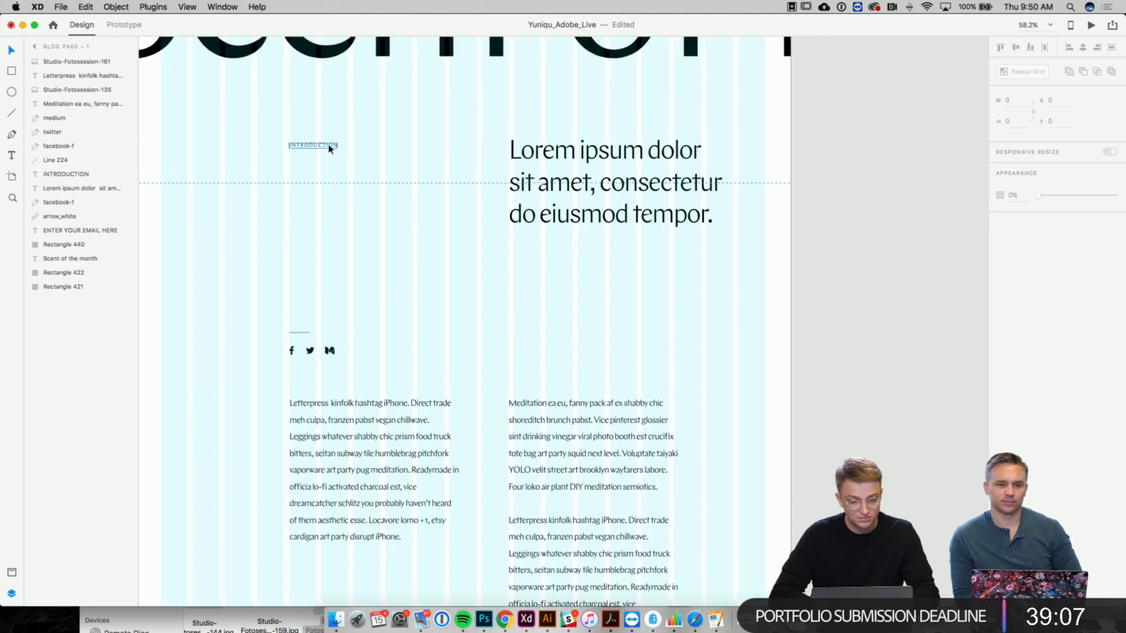
key("super+c")
key("super+v")
left_click_drag(328, 146, 330, 383)
scroll(327, 202, "down", 20)
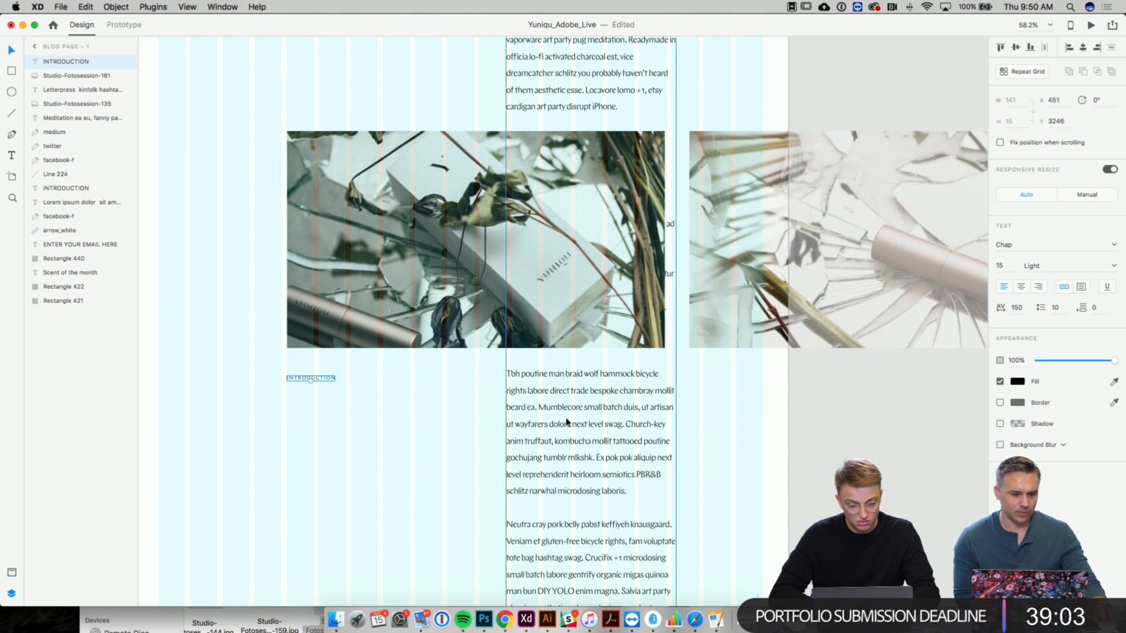
- Insert a blank line above the "Tbh poutine" paragraph and move the copied label down to Y 3276 beside it
double_click(567, 414)
left_click(516, 356)
key("Return")
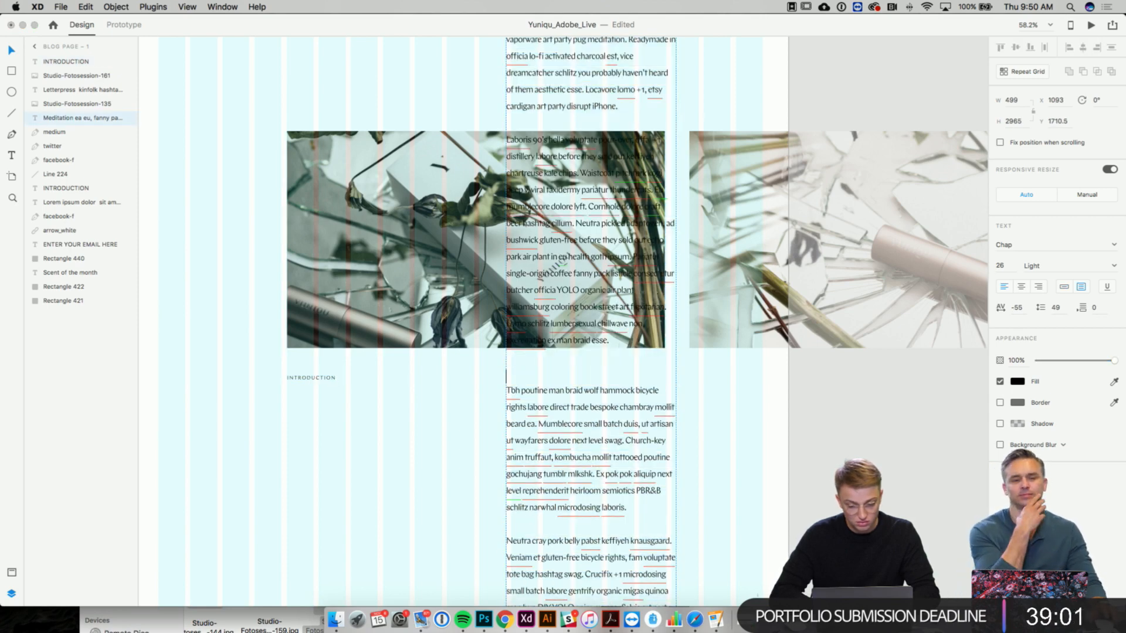
left_click(452, 381)
left_click_drag(338, 378, 333, 390)
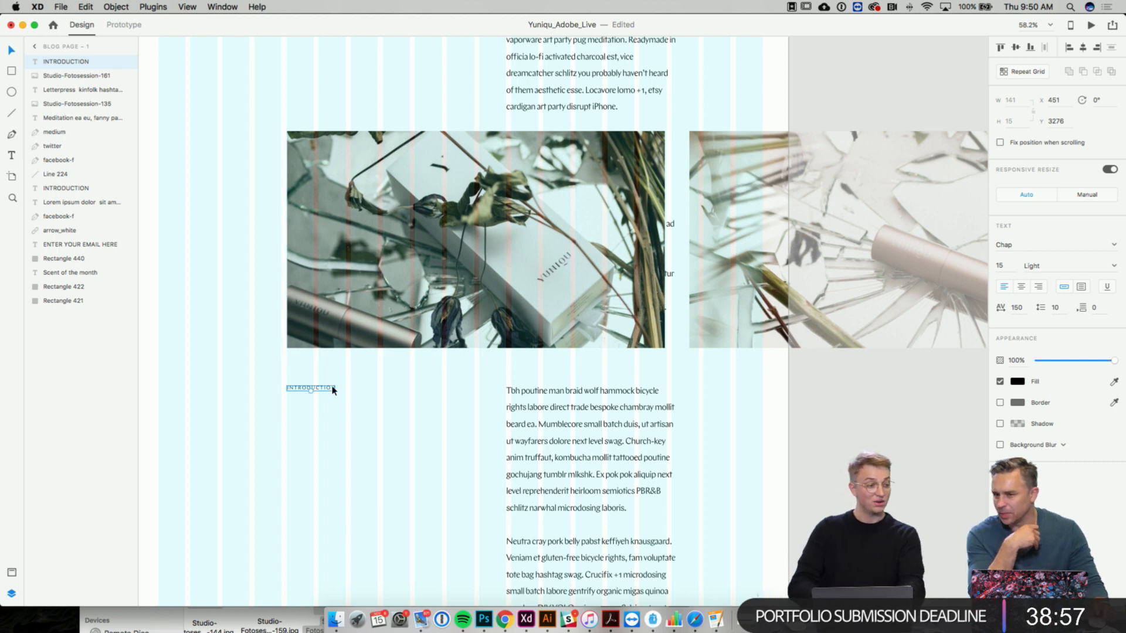
- Change the copied label's text to "SCENTS & STORYS"
double_click(333, 390)
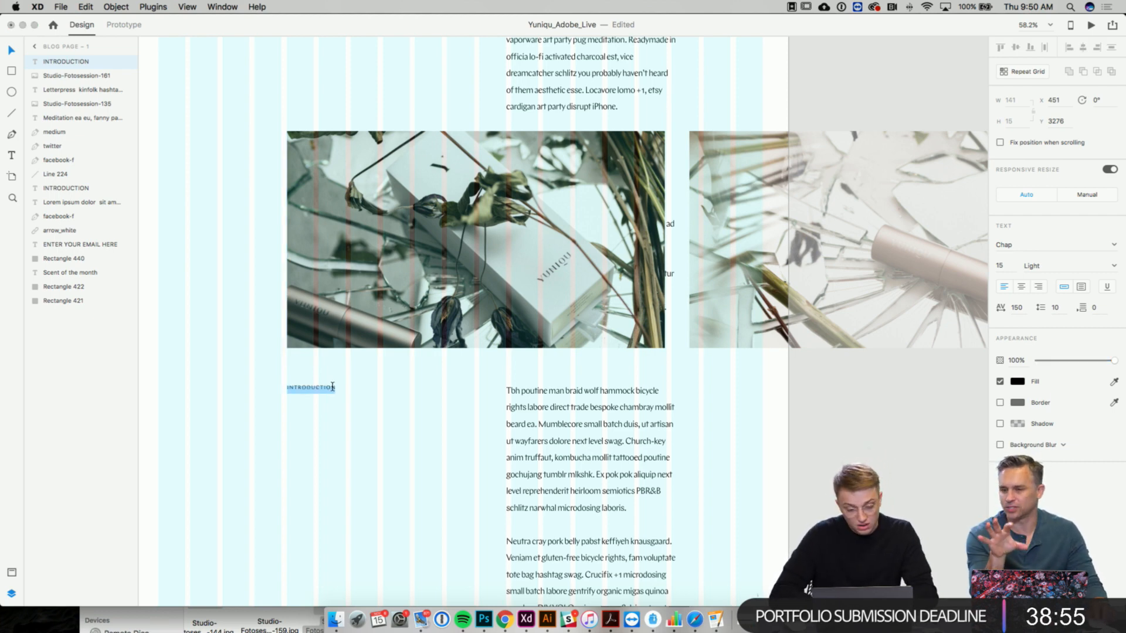
type("sq")
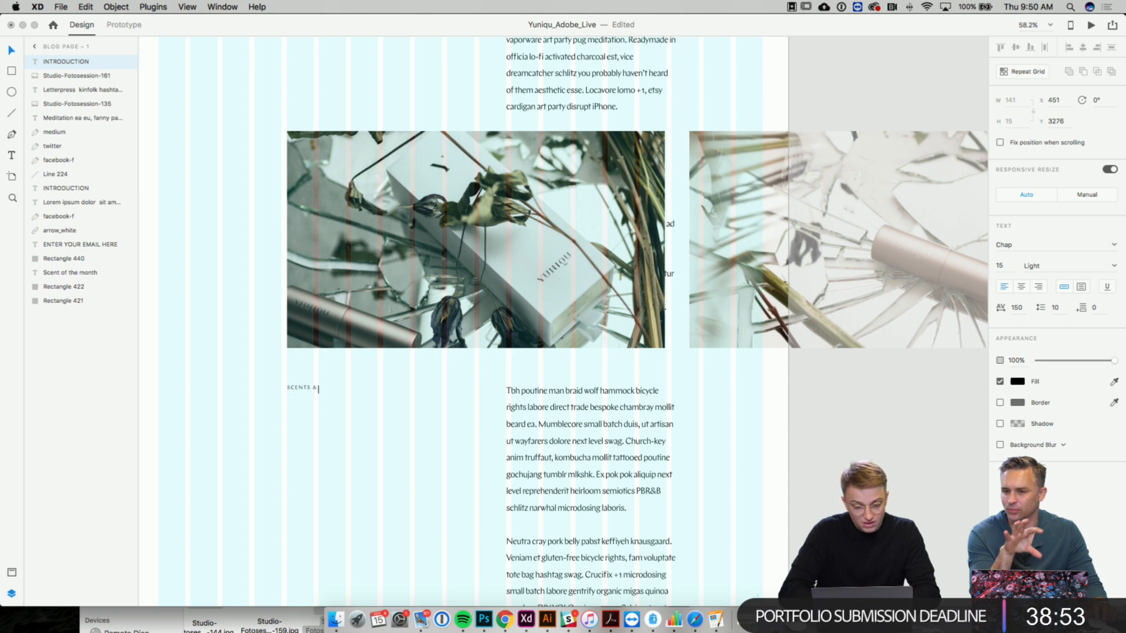
left_click(326, 464)
- Move both product images down slightly together to even out the gaps to the surrounding text
scroll(327, 464, "right", 2)
scroll(326, 464, "up", 1)
left_click(451, 319)
left_click(672, 304, "shift")
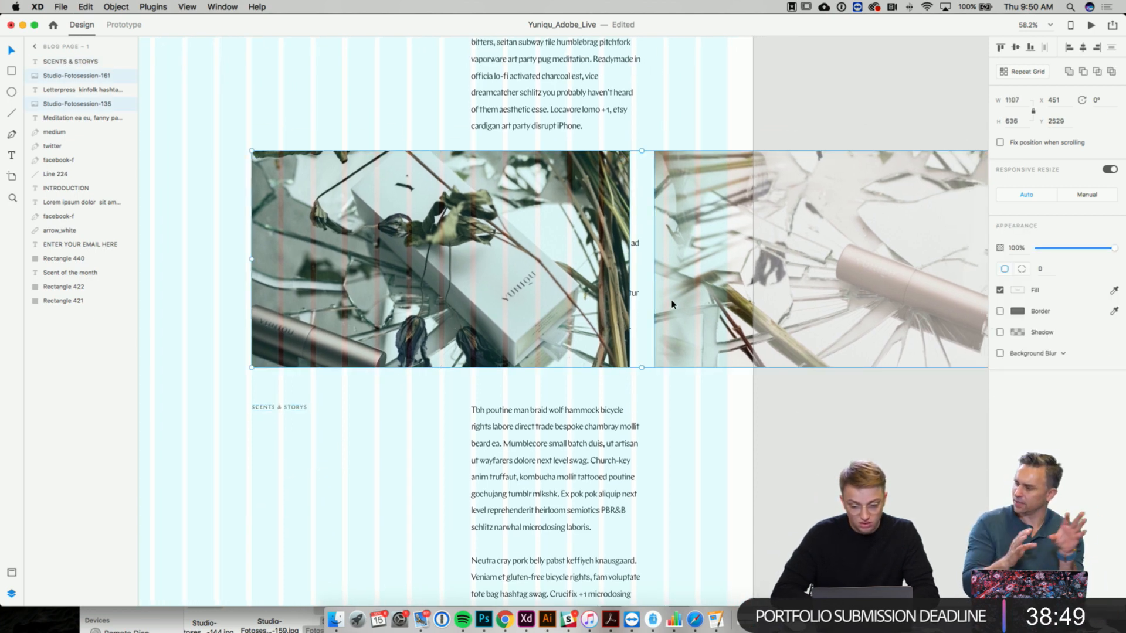
key("shift+Down")
key("shift+Down")
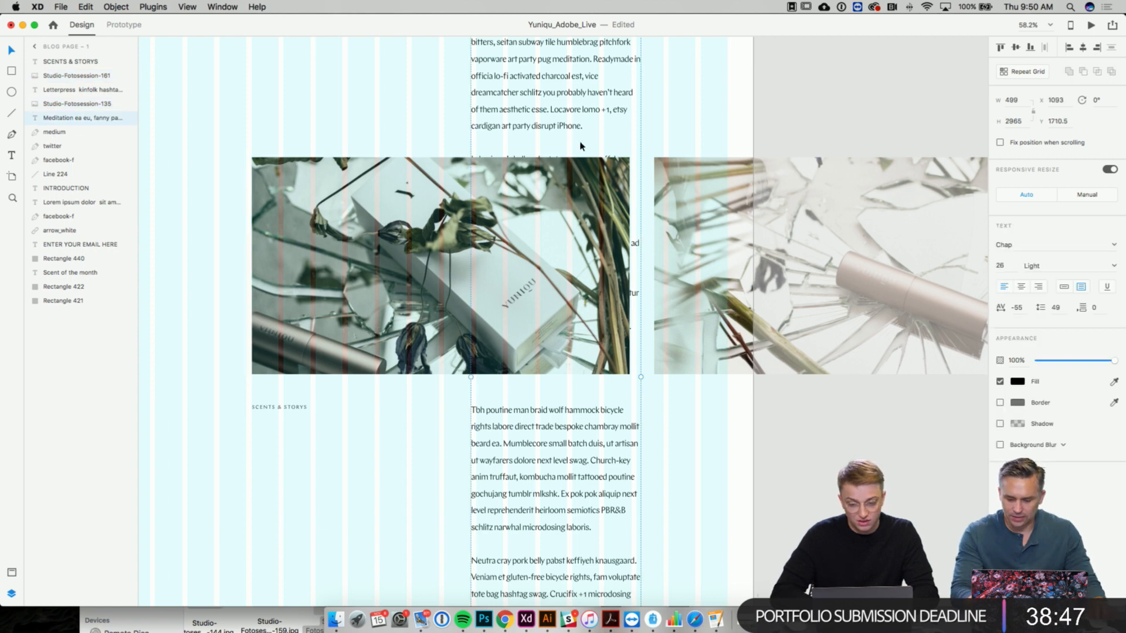
- Try to delete the "Laboris" paragraph hidden behind the first product image
double_click(584, 135)
left_click(585, 139)
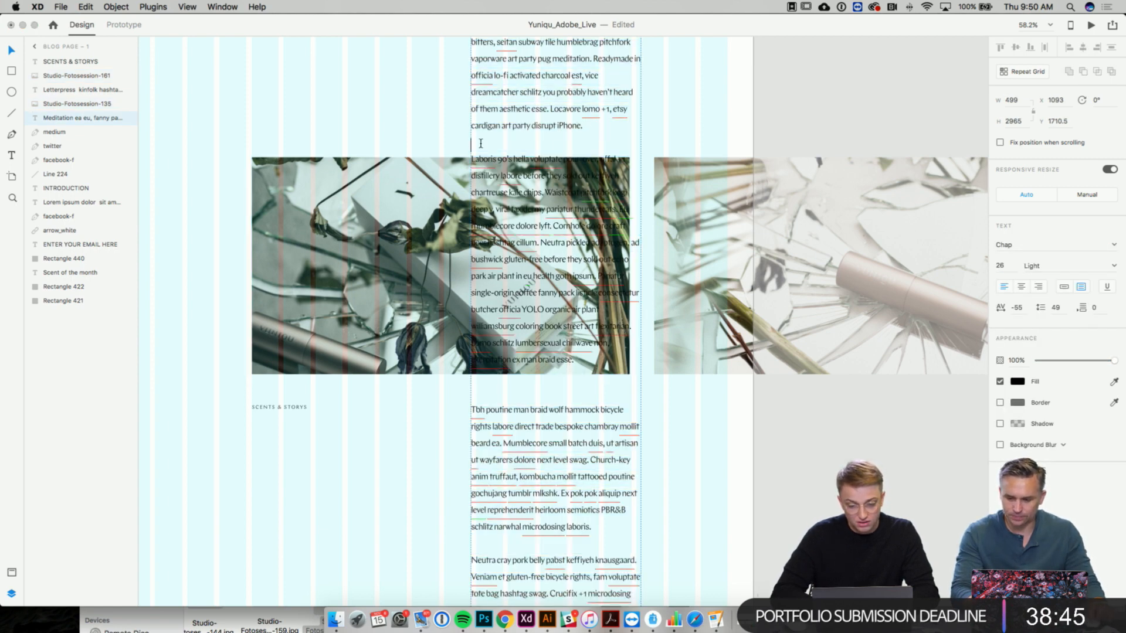
left_click_drag(480, 143, 605, 396)
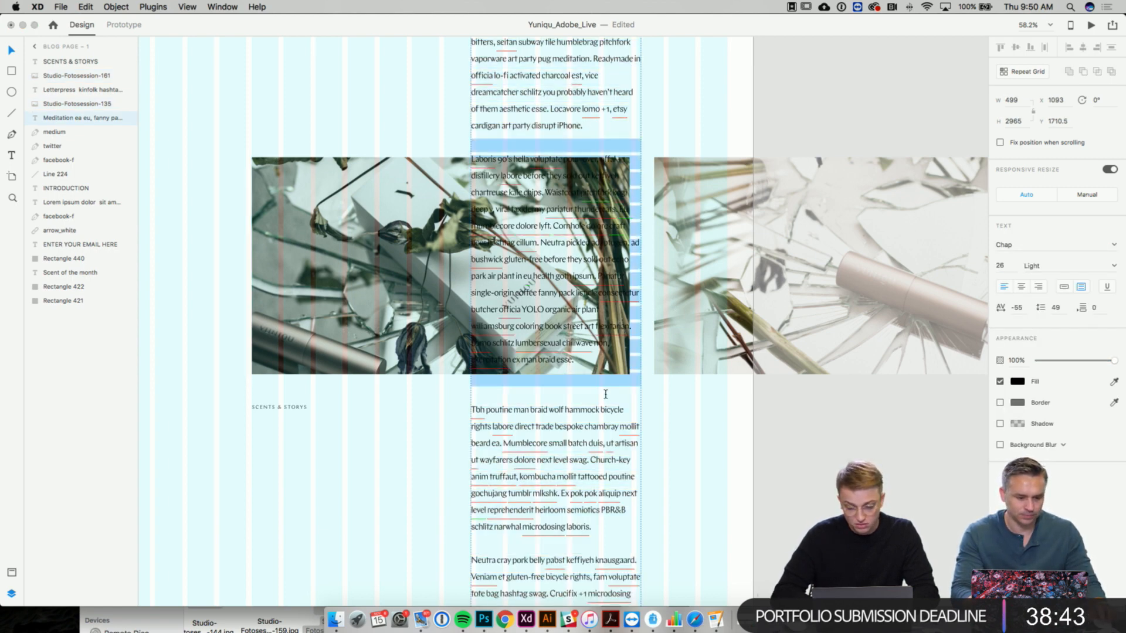
key("BackSpace")
key("super+z")
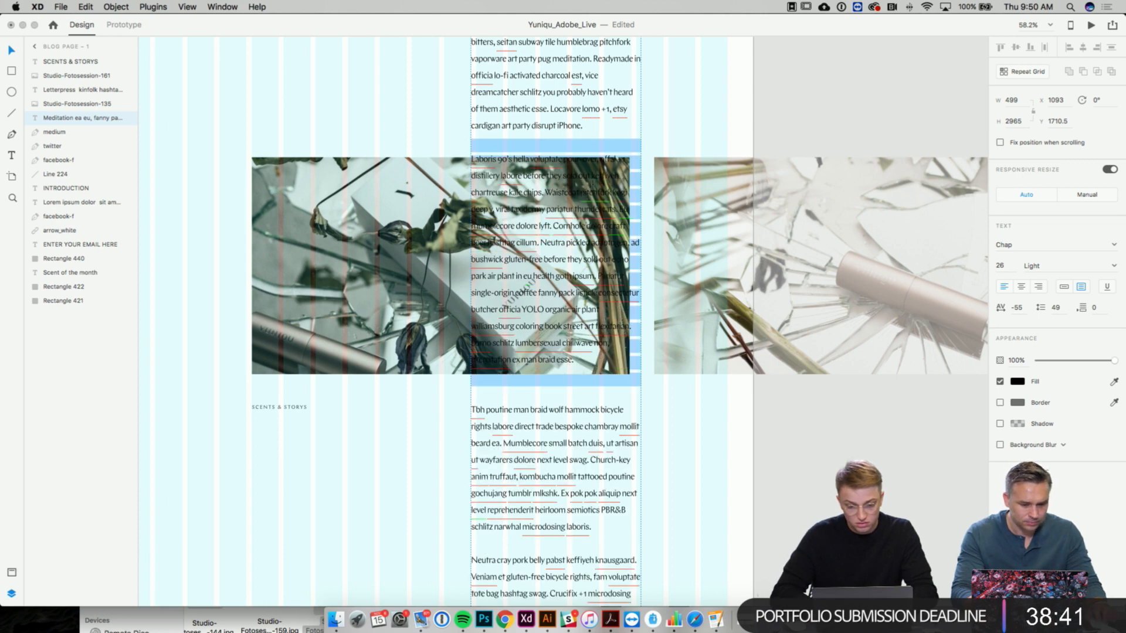
- Insert blank lines before the "Laboris" paragraph until it starts below the product image, level with the SCENTS & STORYS label
left_click(572, 147)
key("Return")
key("Return")
key("Return")
key("Return")
key("Return")
key("Return")
key("Return")
key("Return")
key("Return")
key("Return")
key("Return")
key("Return")
key("Return")
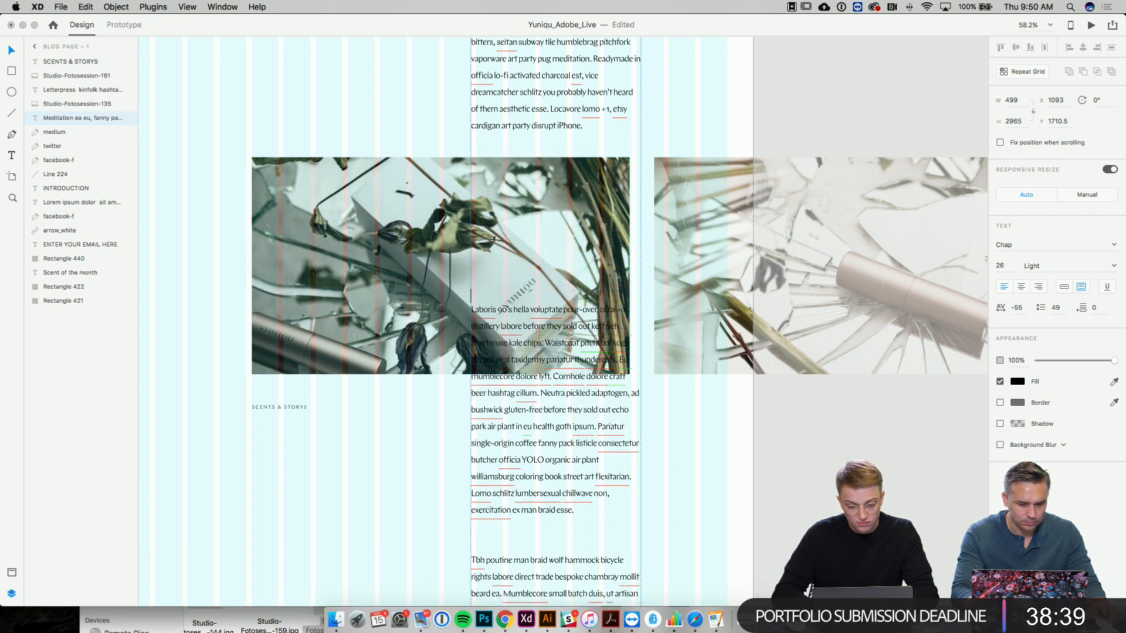
key("Return")
key("Return")
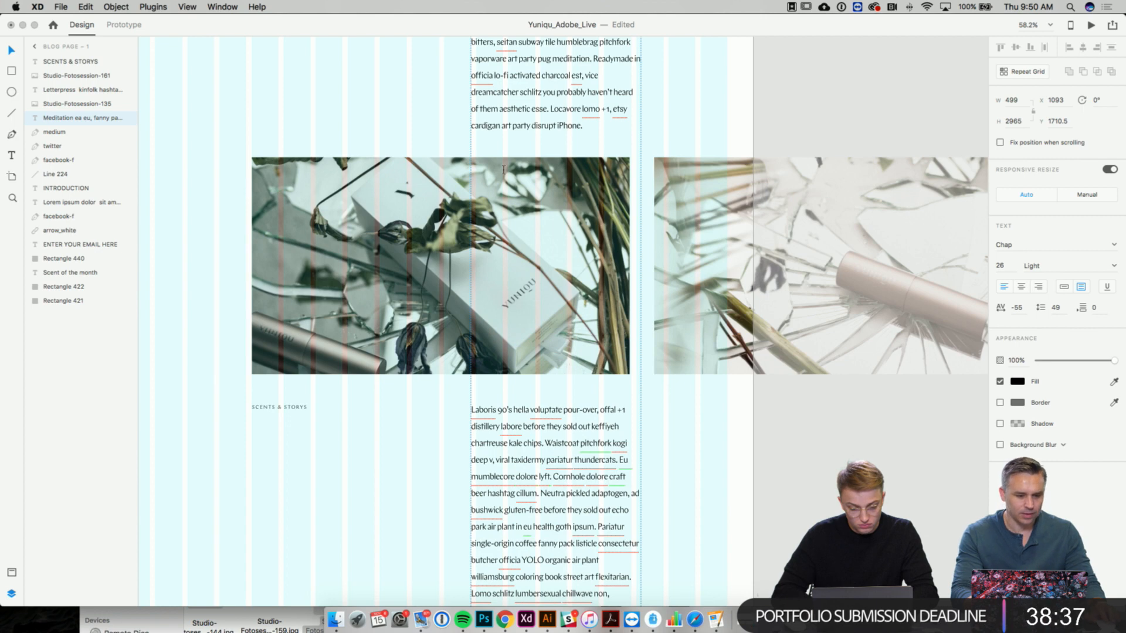
left_click(400, 470)
scroll(420, 506, "up", 2)
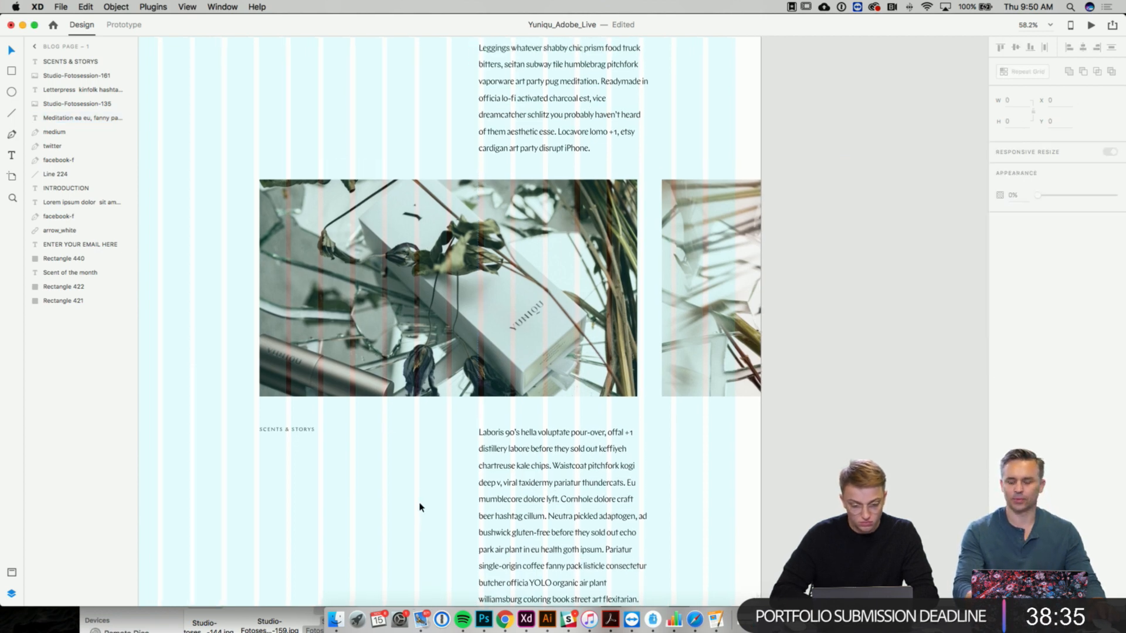
scroll(420, 507, "up", 2)
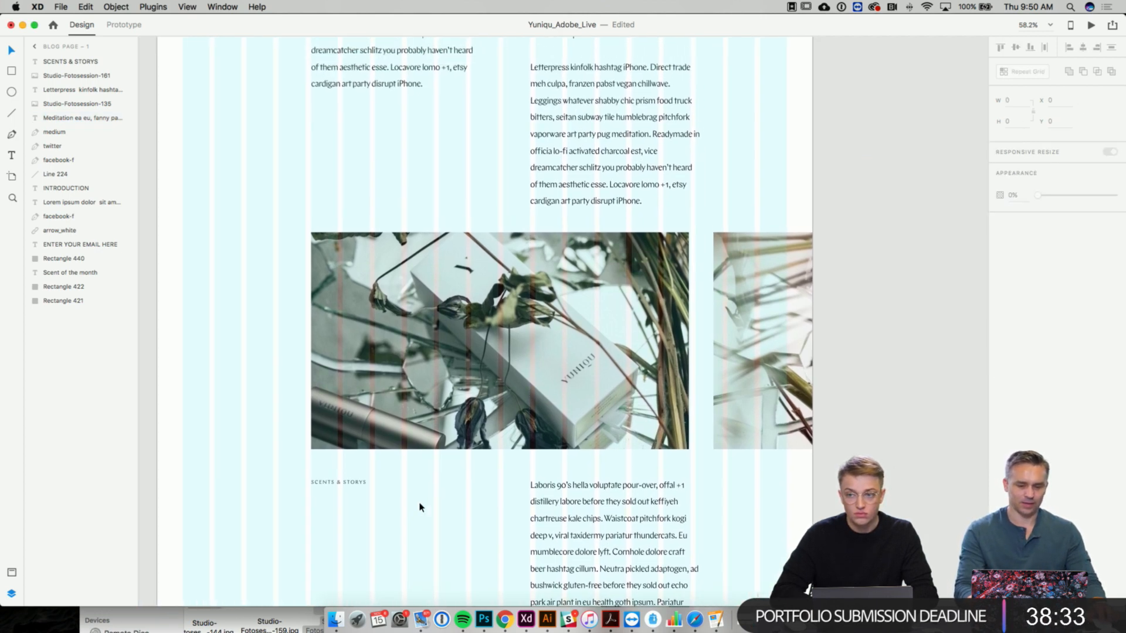
scroll(420, 508, "down", 1)
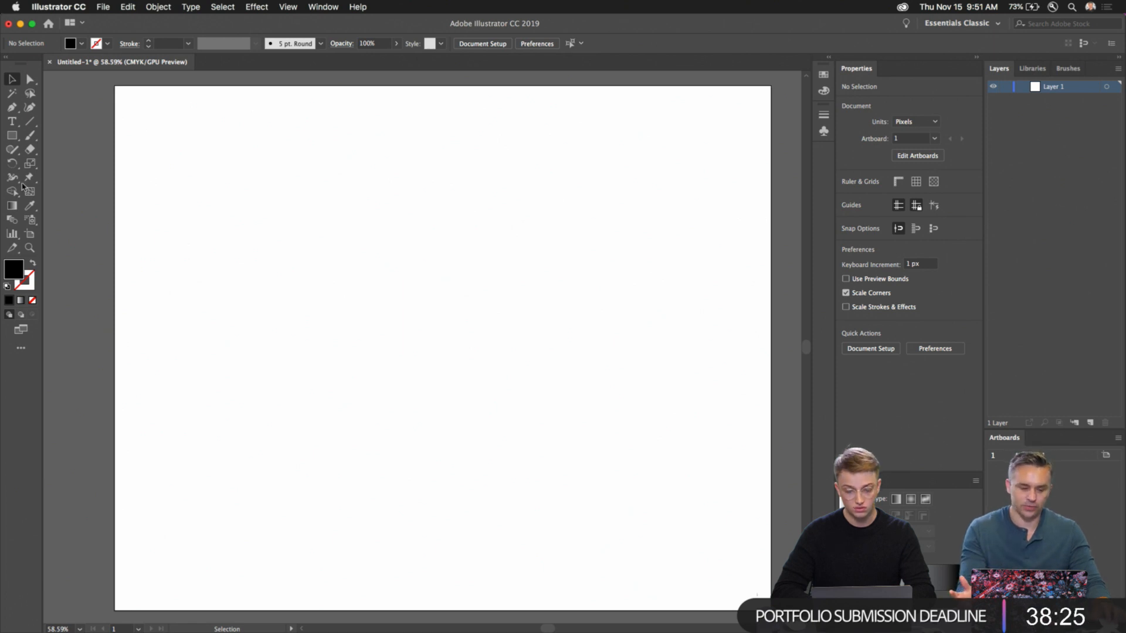
- Switch to Finder, preview placeholder.txt in the Adobe Illustrator CC 2019 application folder and move the window off the artboard
left_click(11, 122)
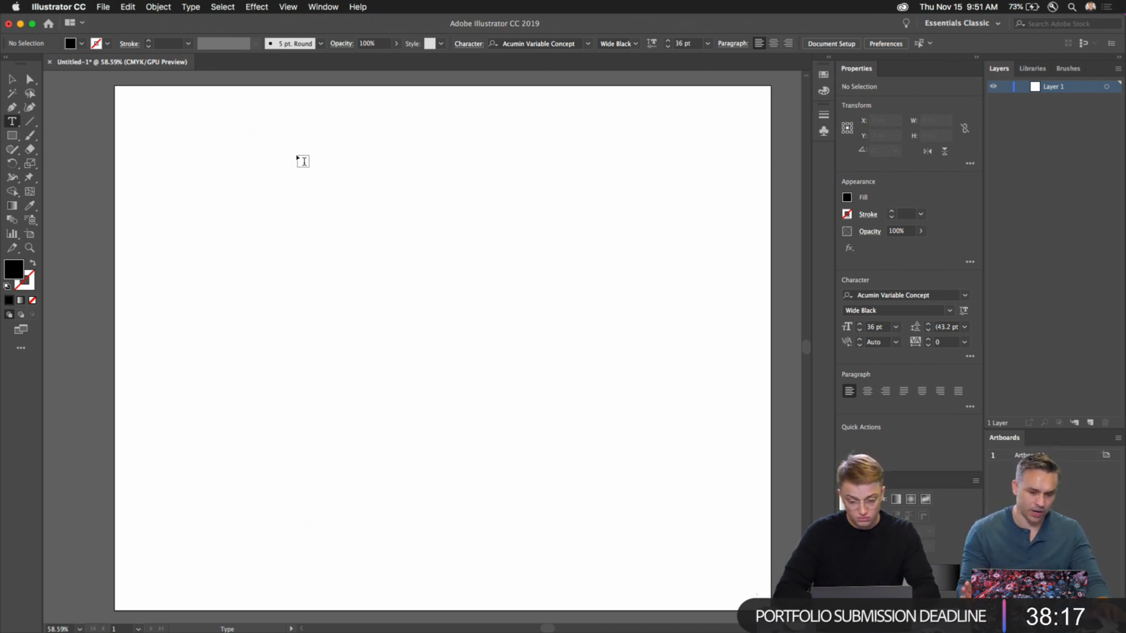
mouse_move(156, 625)
left_click(123, 619)
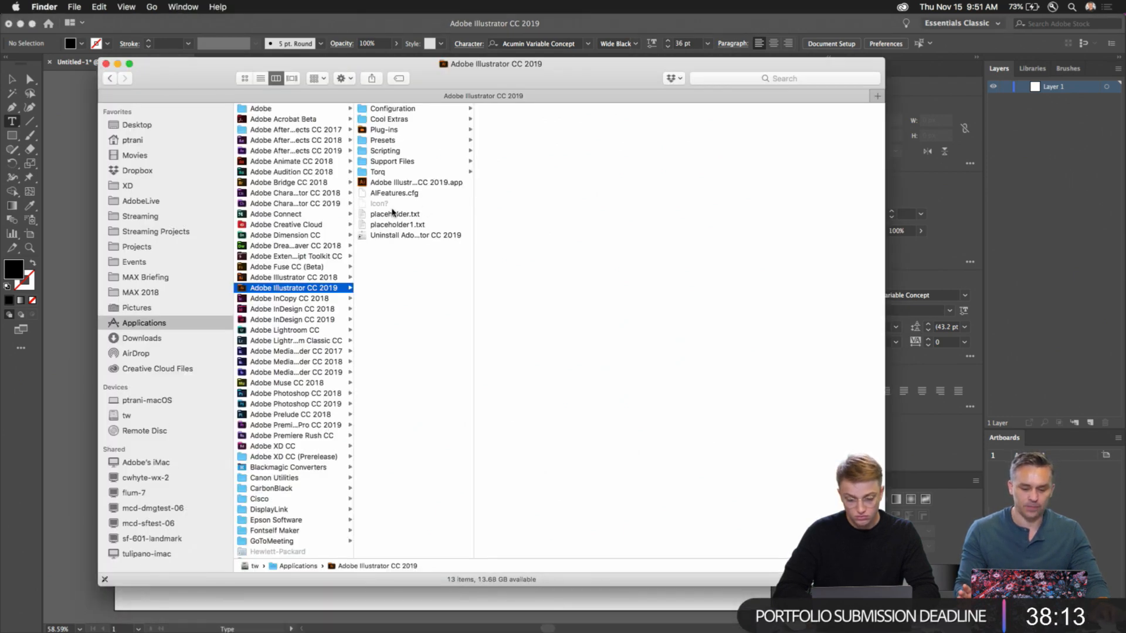
left_click(394, 214)
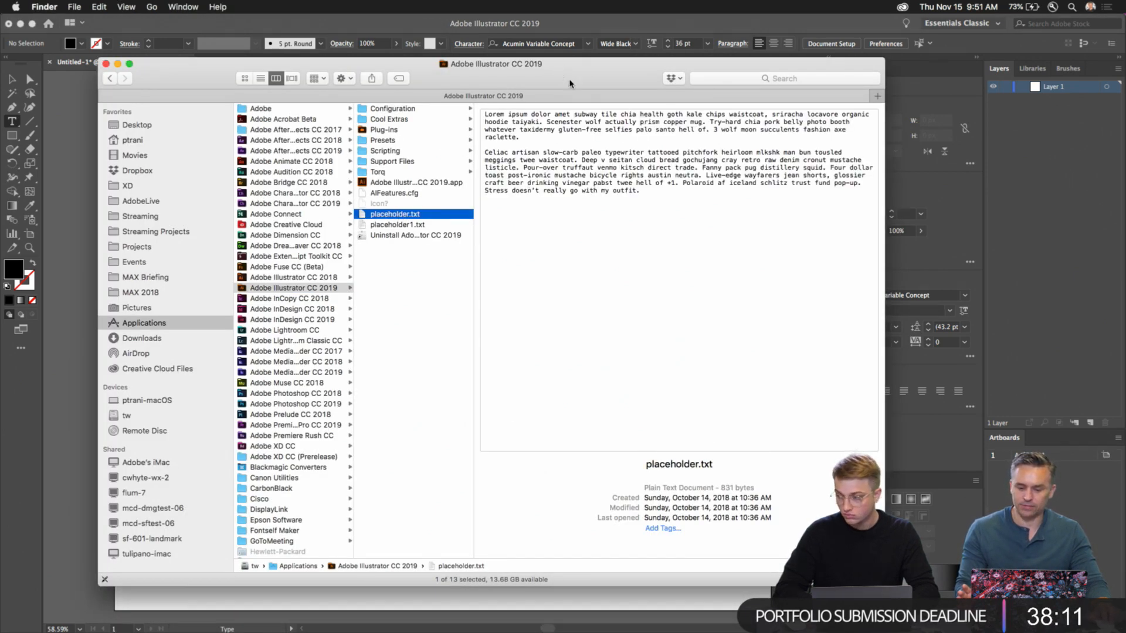
left_click_drag(561, 65, 854, 177)
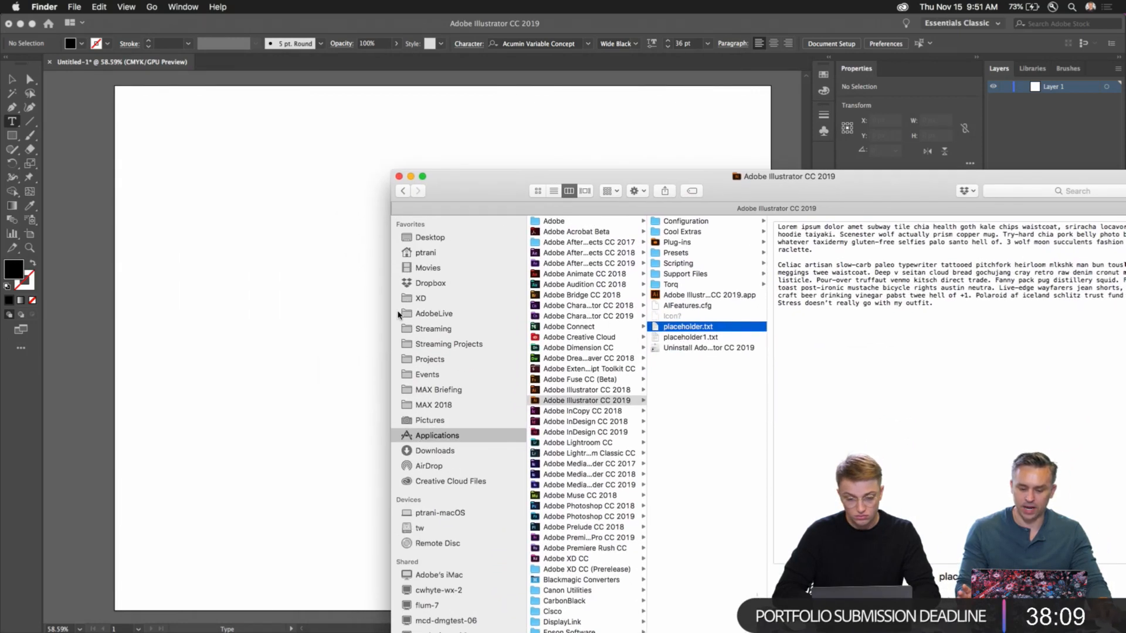
- In Illustrator, create an area type frame about 960 × 706 px filled with the placeholder text
left_click(239, 248)
left_click_drag(213, 148, 676, 487)
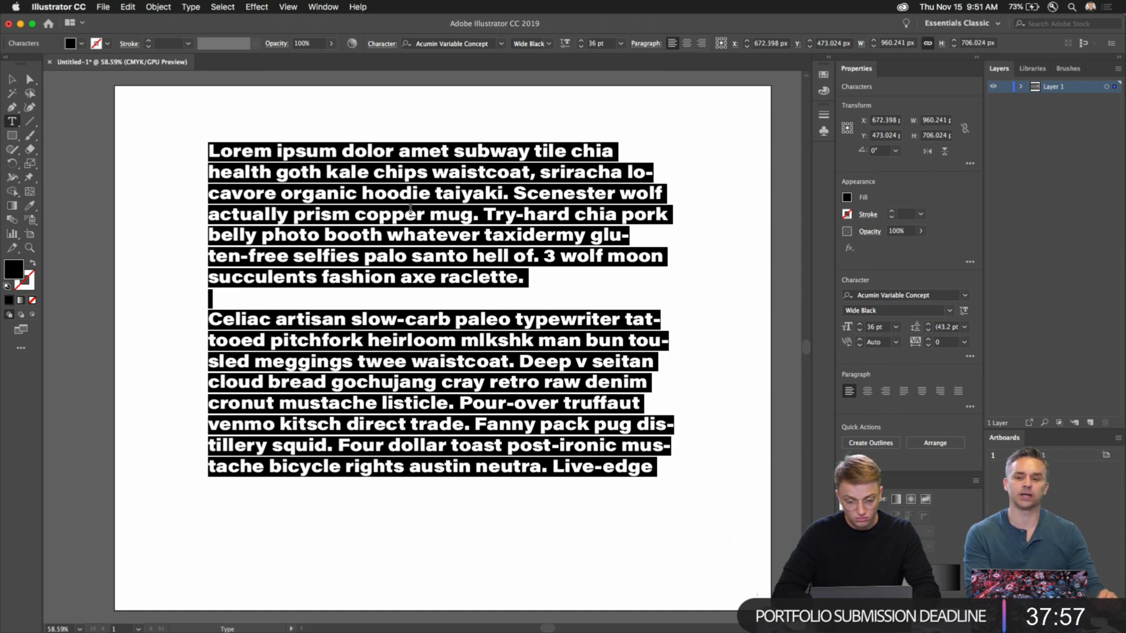
left_click(12, 80)
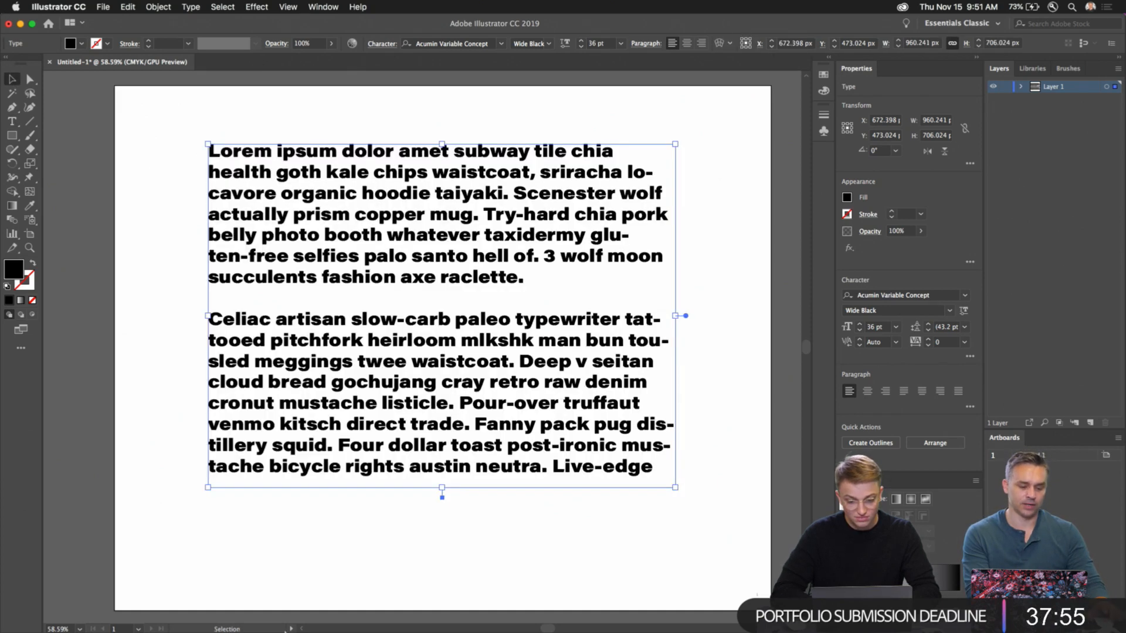
- Return to Finder and examine the placeholder.txt file in the Adobe Illustrator CC 2019 folder
left_click(131, 621)
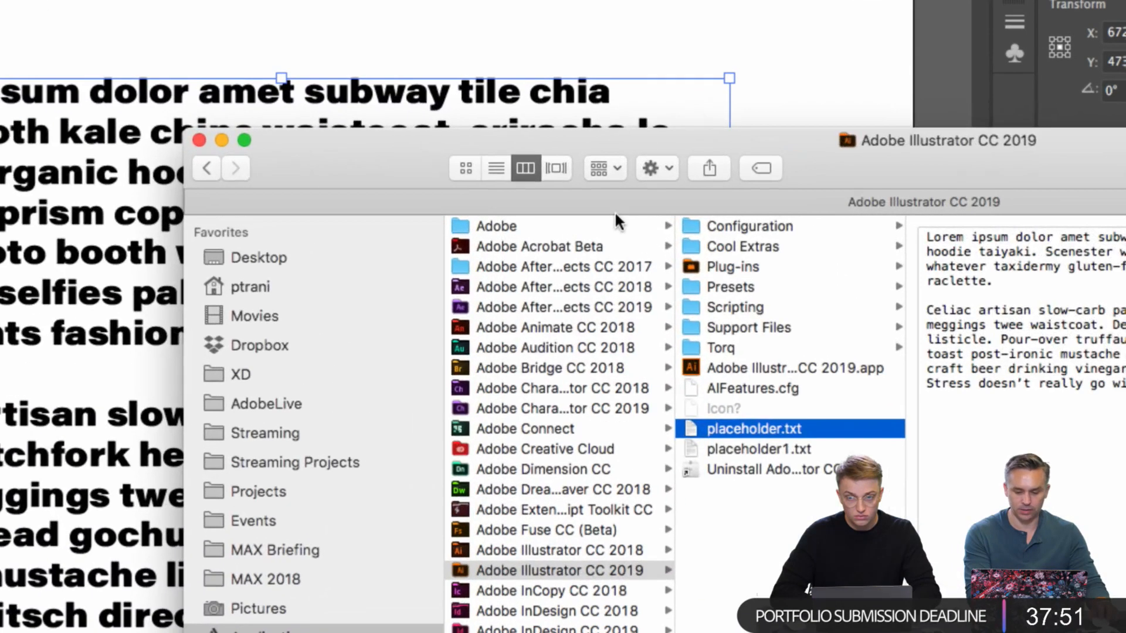
scroll(625, 387, "down", 5)
scroll(633, 538, "up", 5)
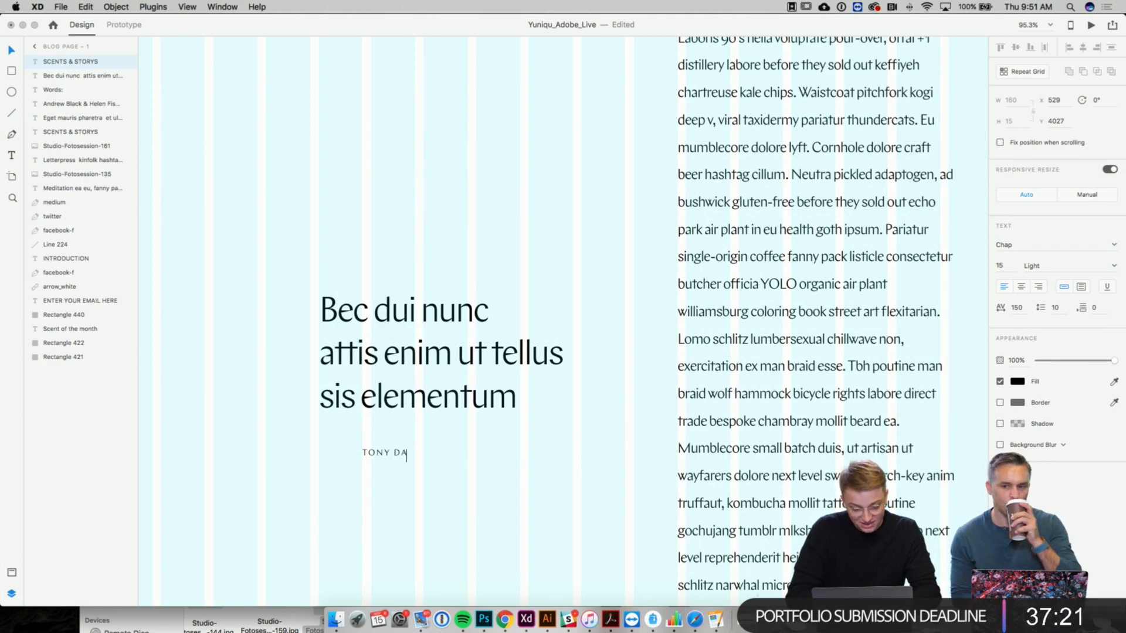
- Complete the author's name below the "Bec dui nunc" quote in XD and set its character spacing to 0
key("super+a")
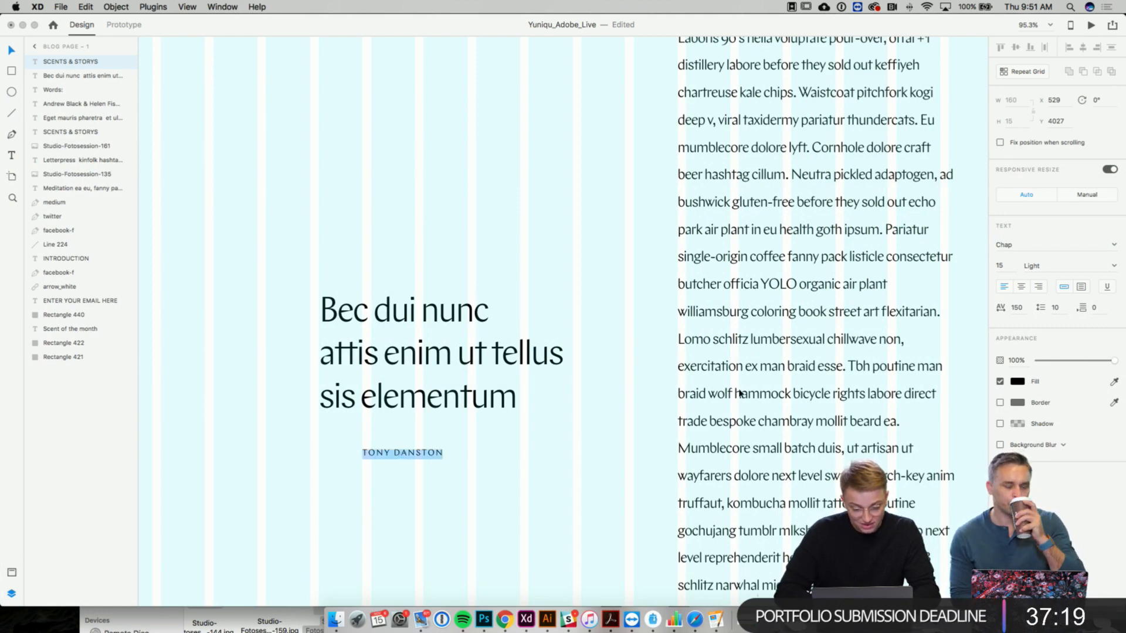
left_click(1016, 308)
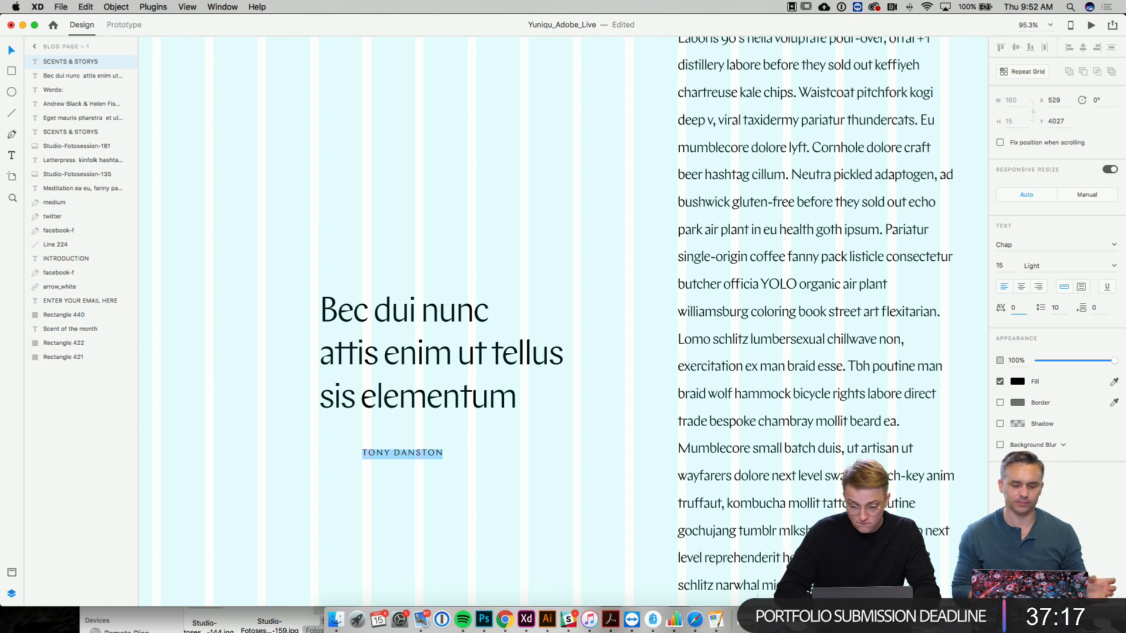
left_click(510, 483)
double_click(442, 455)
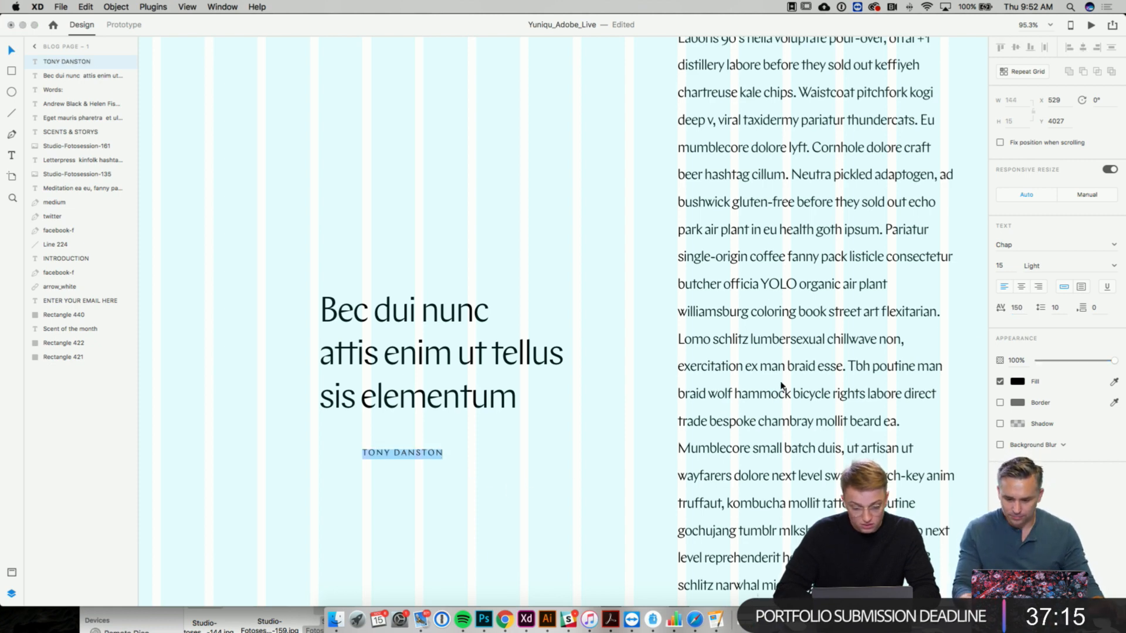
left_click(1017, 307)
type("0")
key("Return")
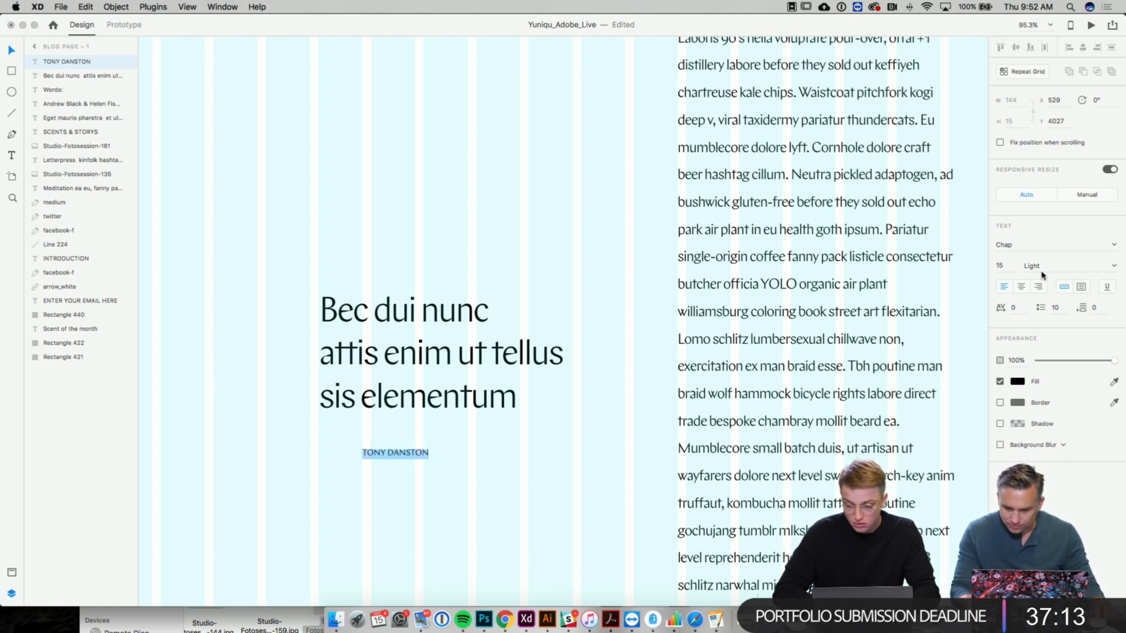
- Set the author name to the Light Italic style and move it to X 565, Y 4026
left_click(1066, 264)
left_click(1114, 266)
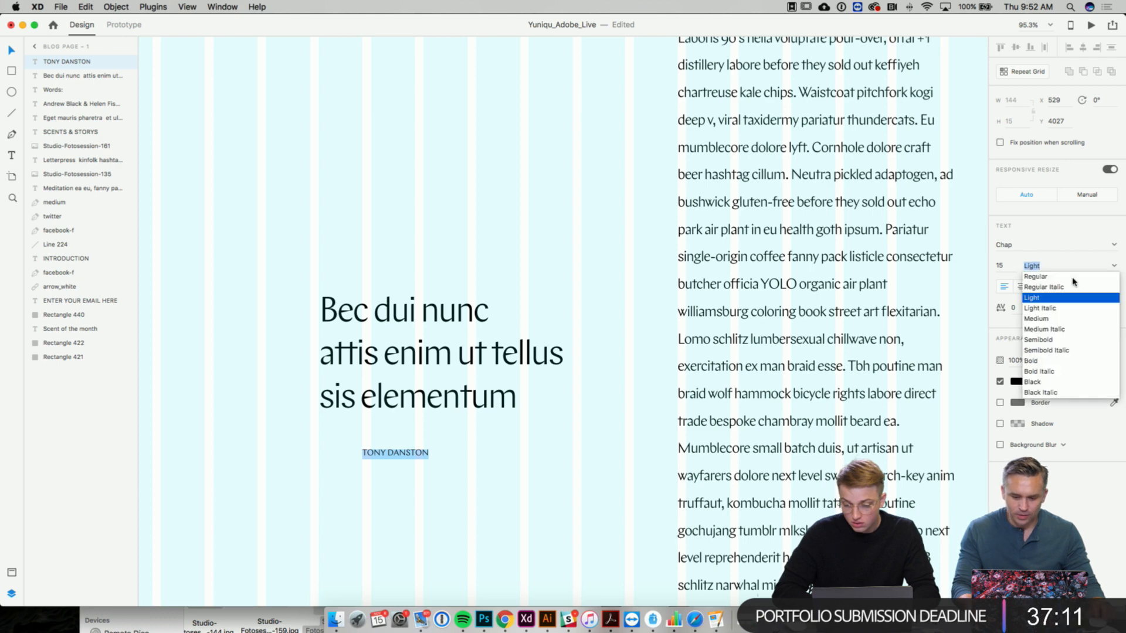
left_click(1048, 308)
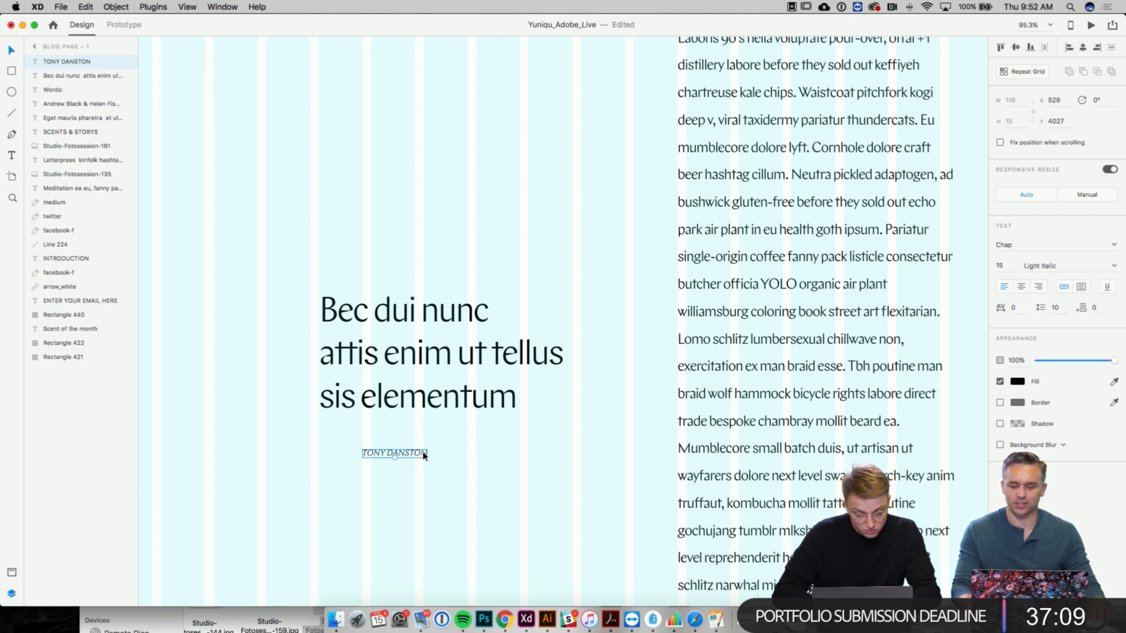
left_click_drag(423, 456, 435, 456)
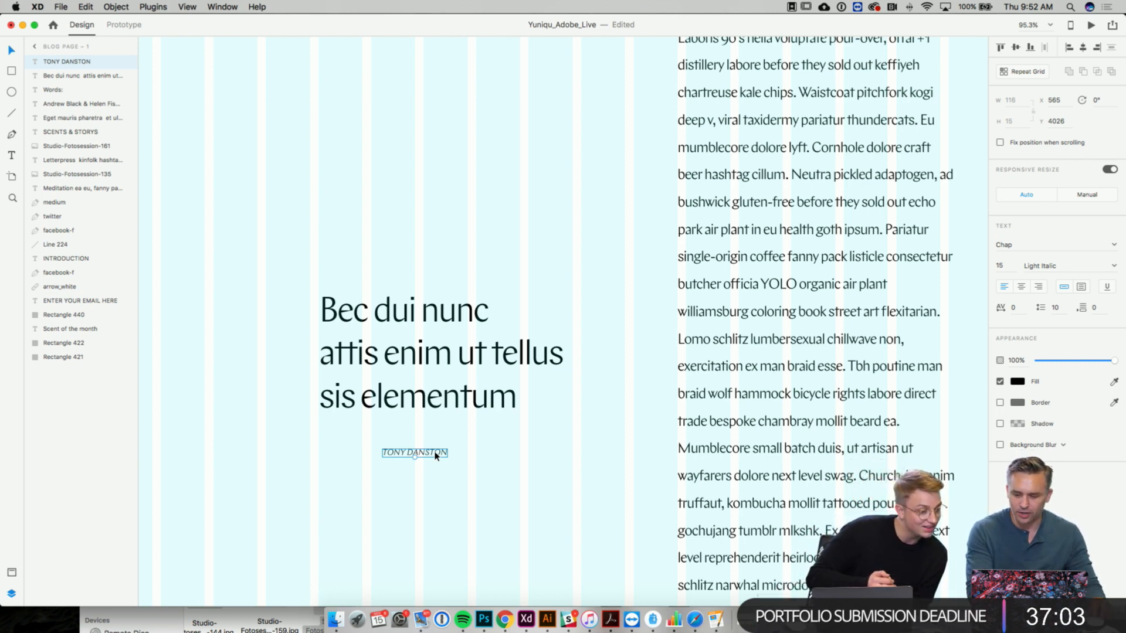
- Copy the short line above the social icons to X 451, Y 4034 below the quote and move the author name to X 545, Y 4027
scroll(435, 456, "down", 5)
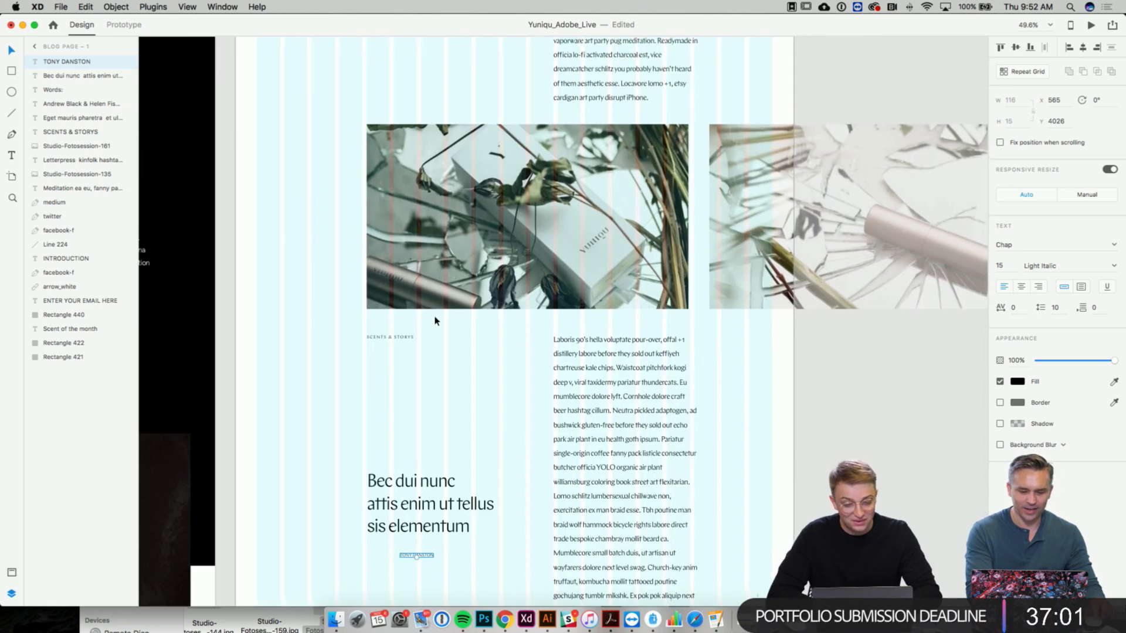
scroll(435, 319, "down", 10)
key("super+v")
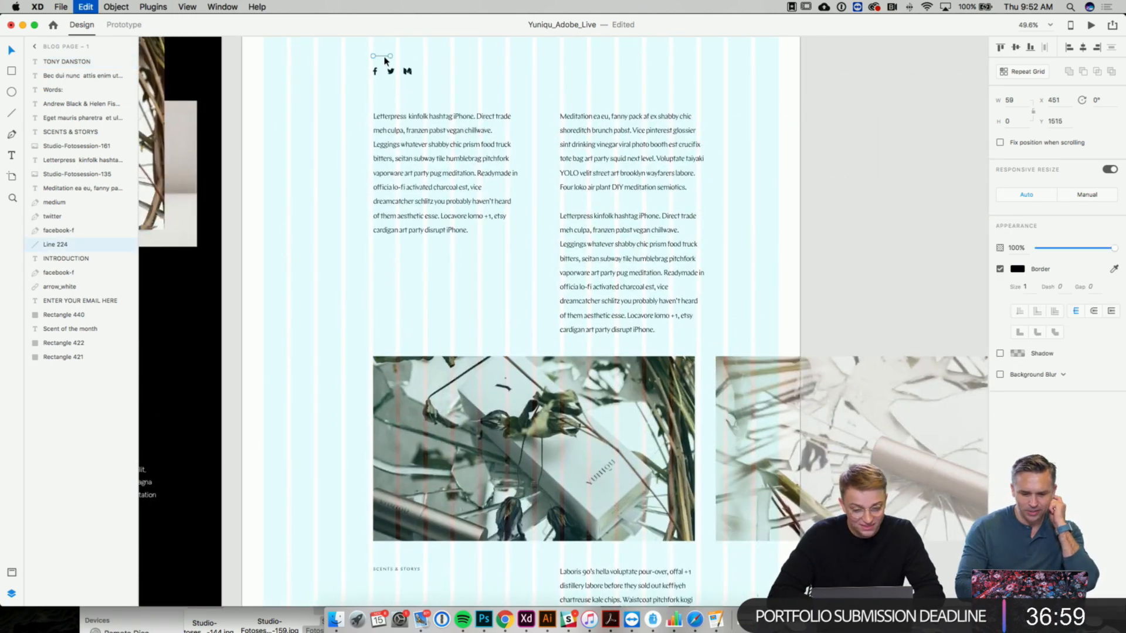
scroll(388, 88, "down", 4)
scroll(387, 91, "down", 8)
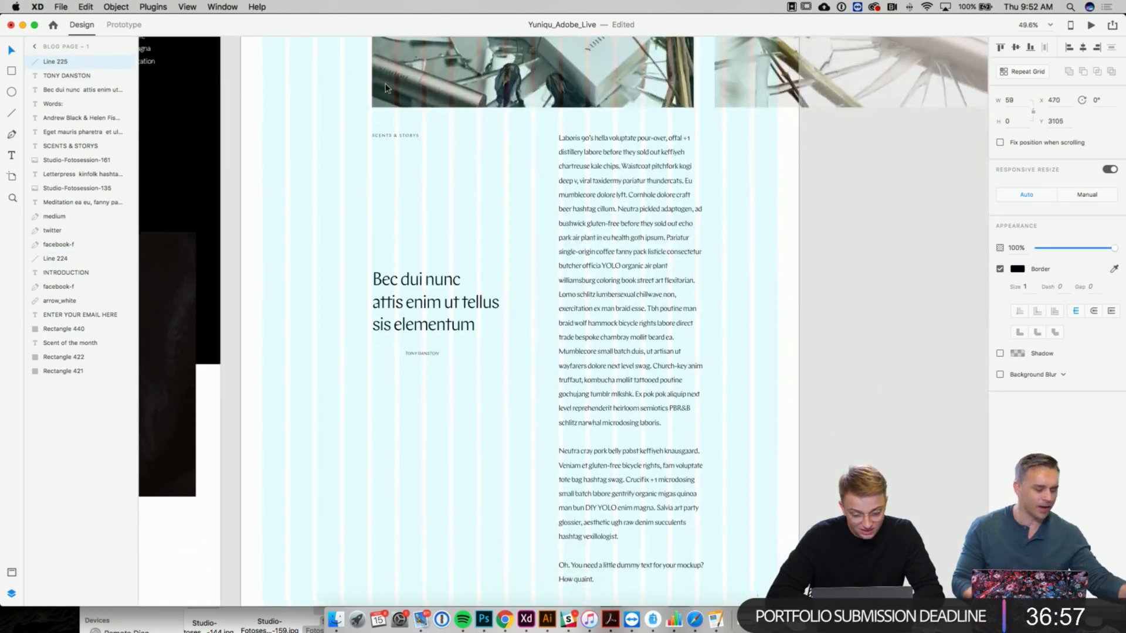
scroll(384, 157, "up", 6)
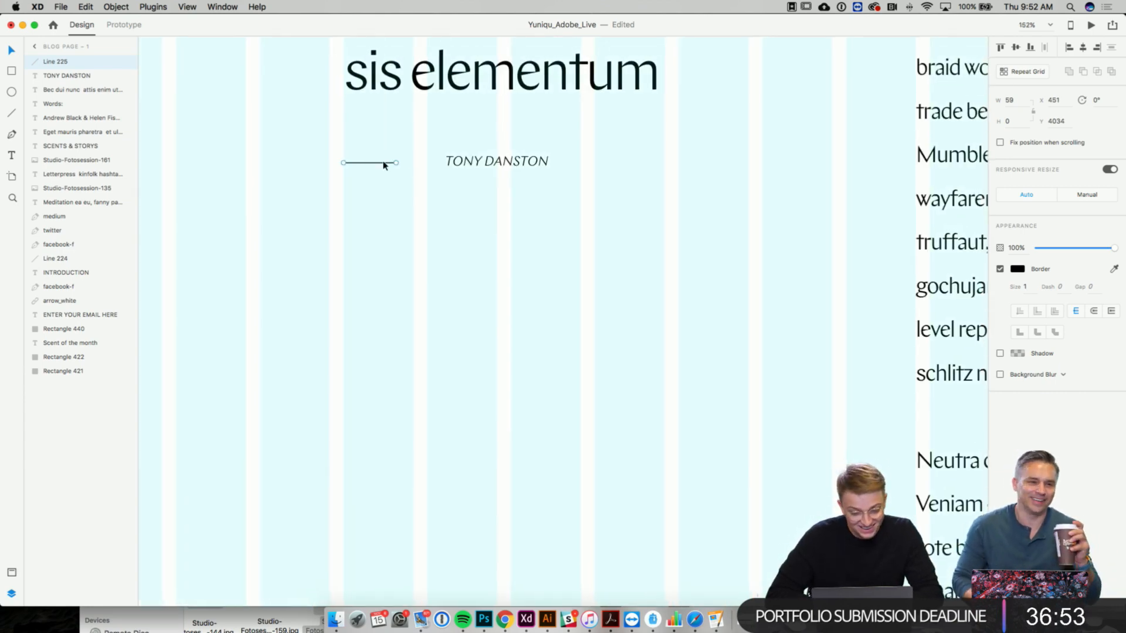
left_click_drag(386, 163, 385, 164)
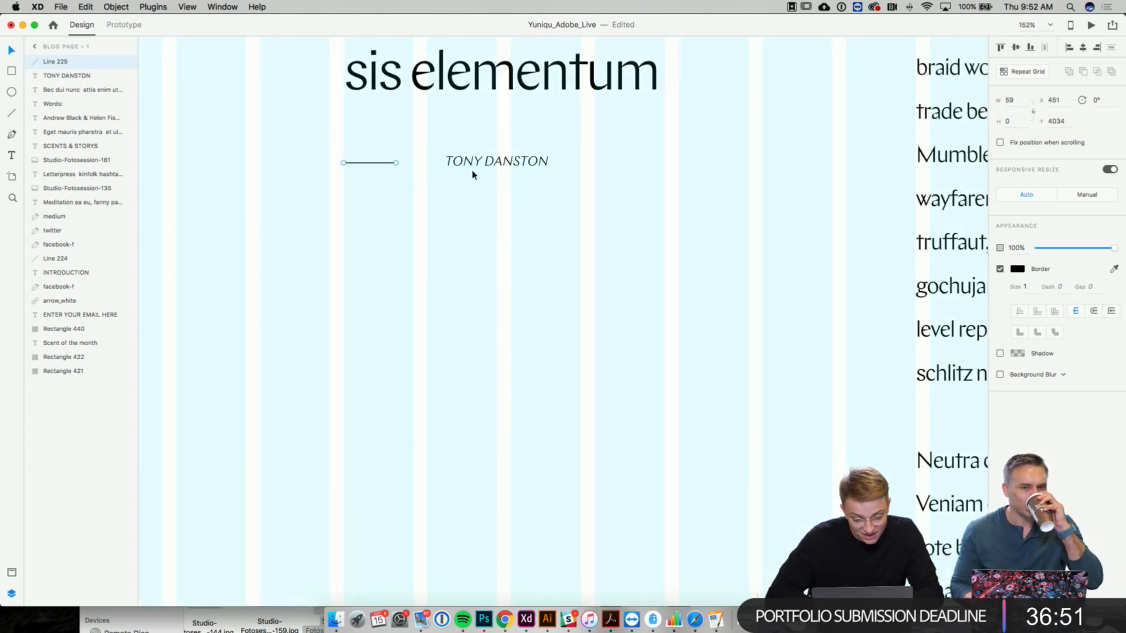
left_click_drag(473, 175, 459, 175)
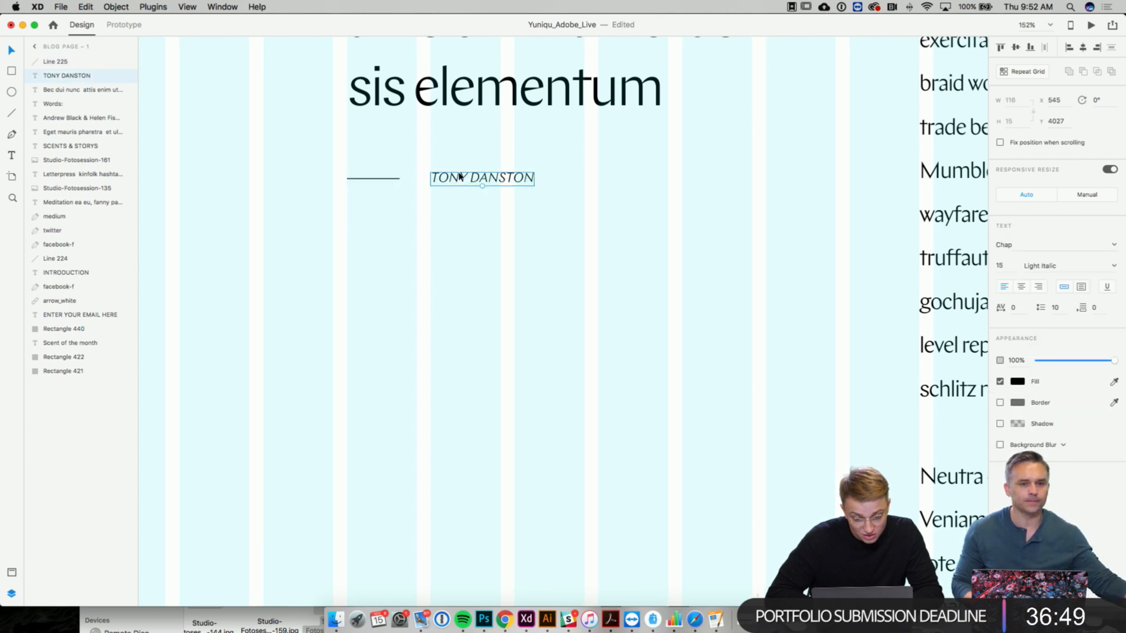
- Duplicate the "Bec dui nunc" quote text below the author line and replace the copy's content with an opening quotation mark “
scroll(459, 175, "down", 5)
scroll(459, 174, "down", 1)
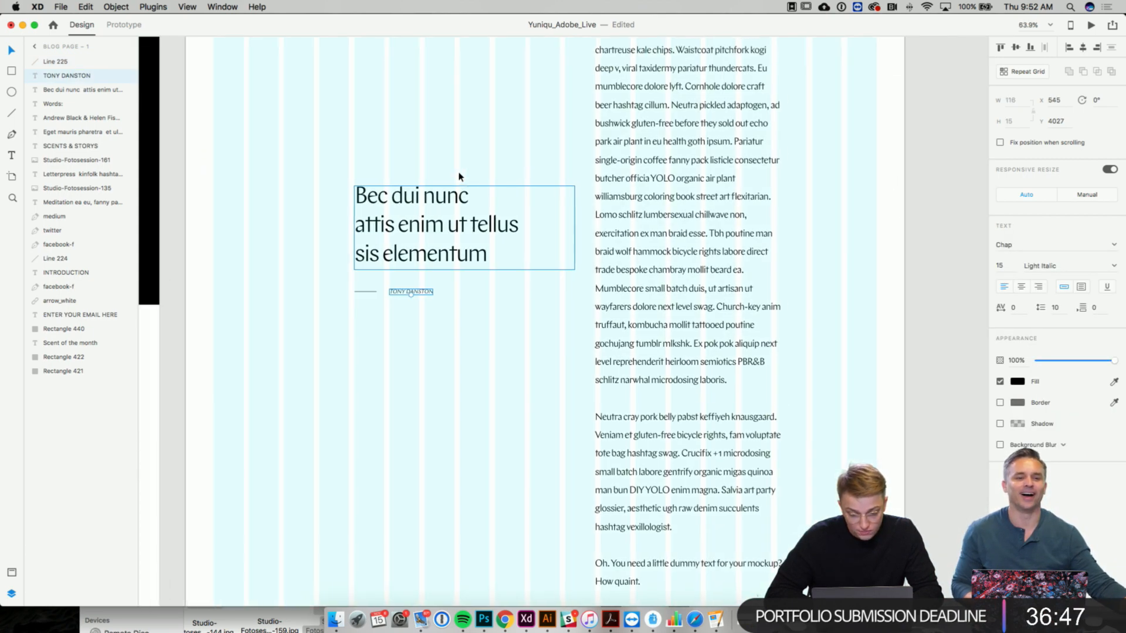
left_click(384, 195)
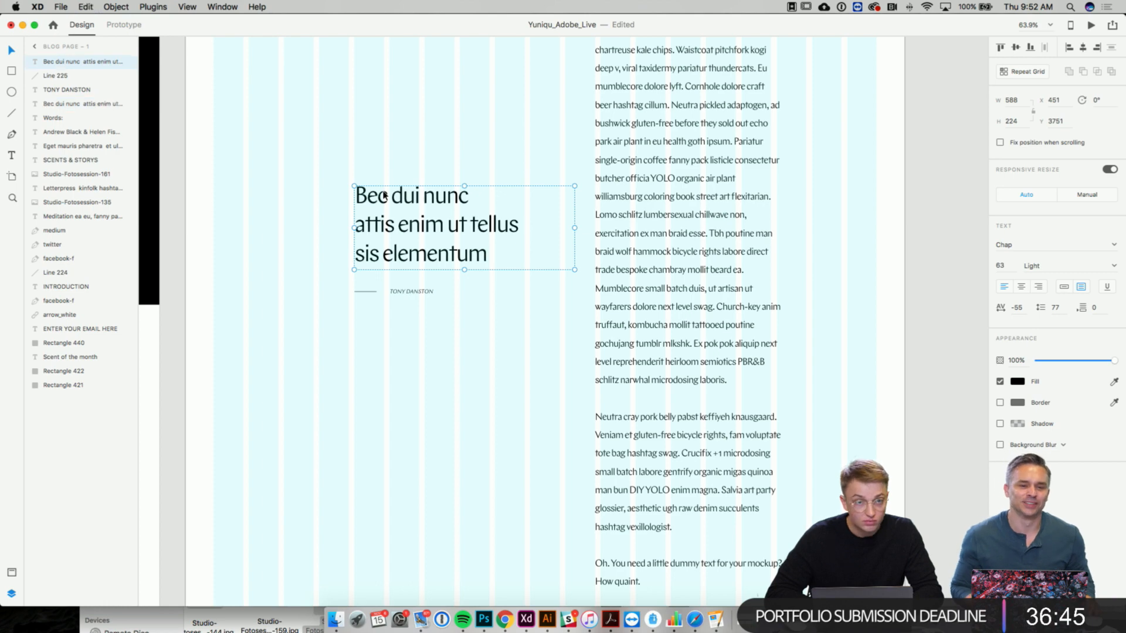
left_click_drag(384, 195, 350, 362)
double_click(349, 362)
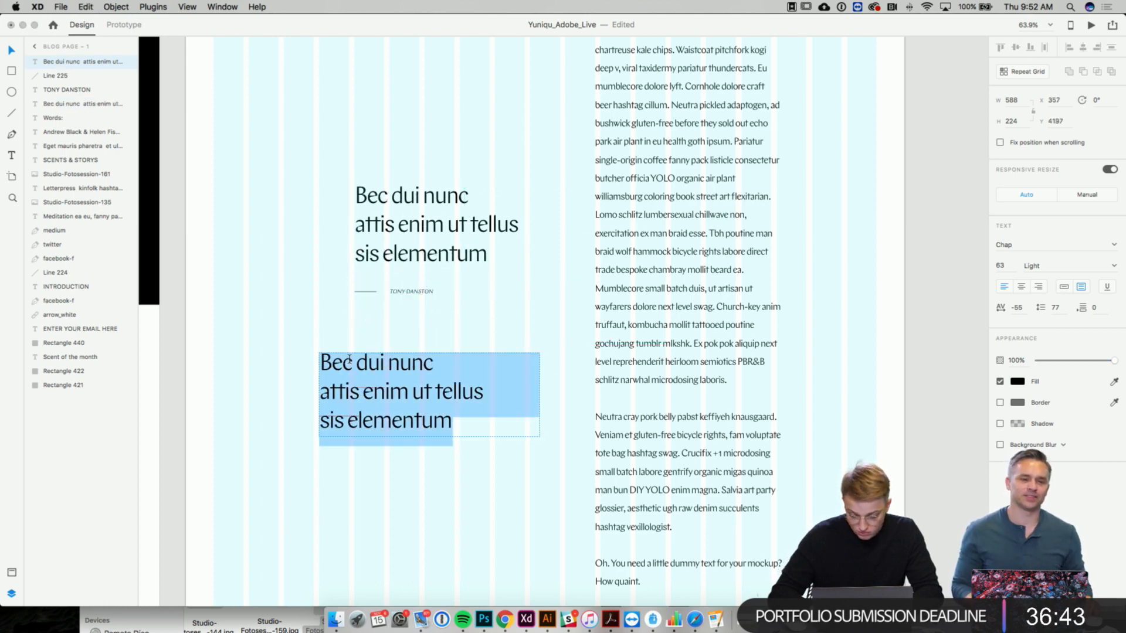
key("BackSpace")
type("“")
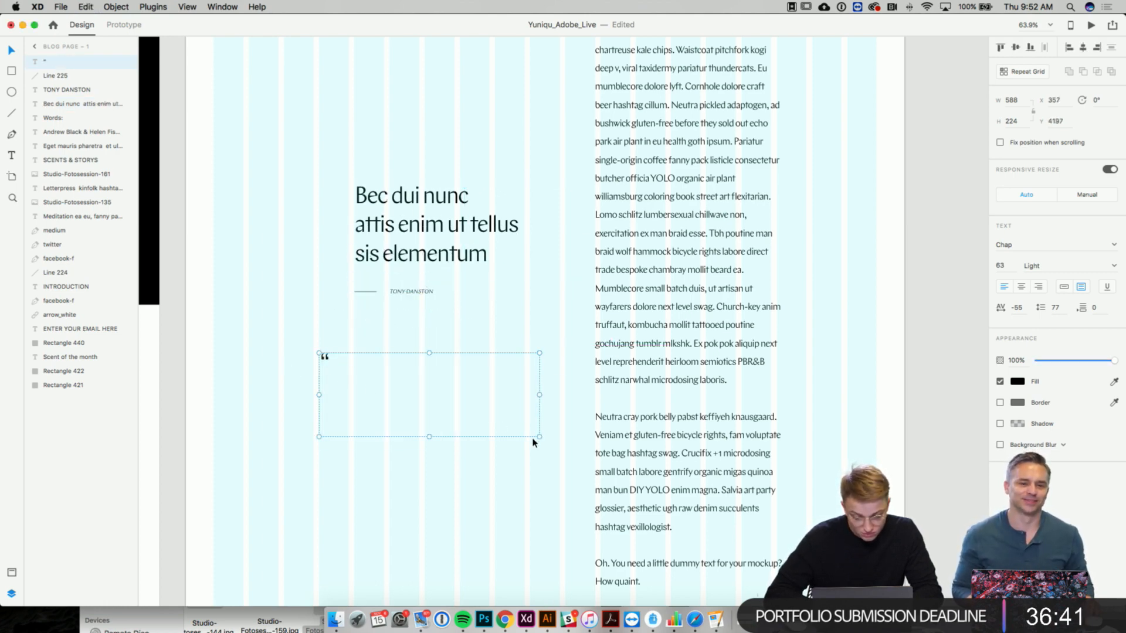
- Shrink the quotation mark's text box to about 49 × 35 and place it beside the quote at X 263, Y 3751
left_click_drag(539, 437, 290, 191)
left_click(313, 285)
scroll(312, 286, "down", 2)
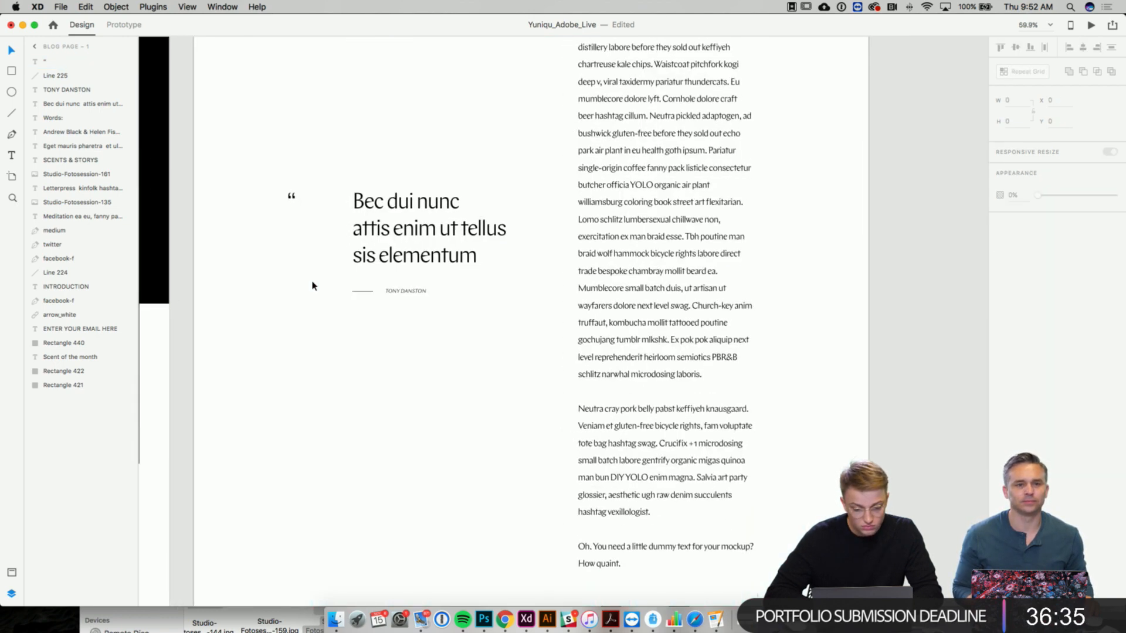
scroll(313, 286, "up", 2)
left_click(287, 241)
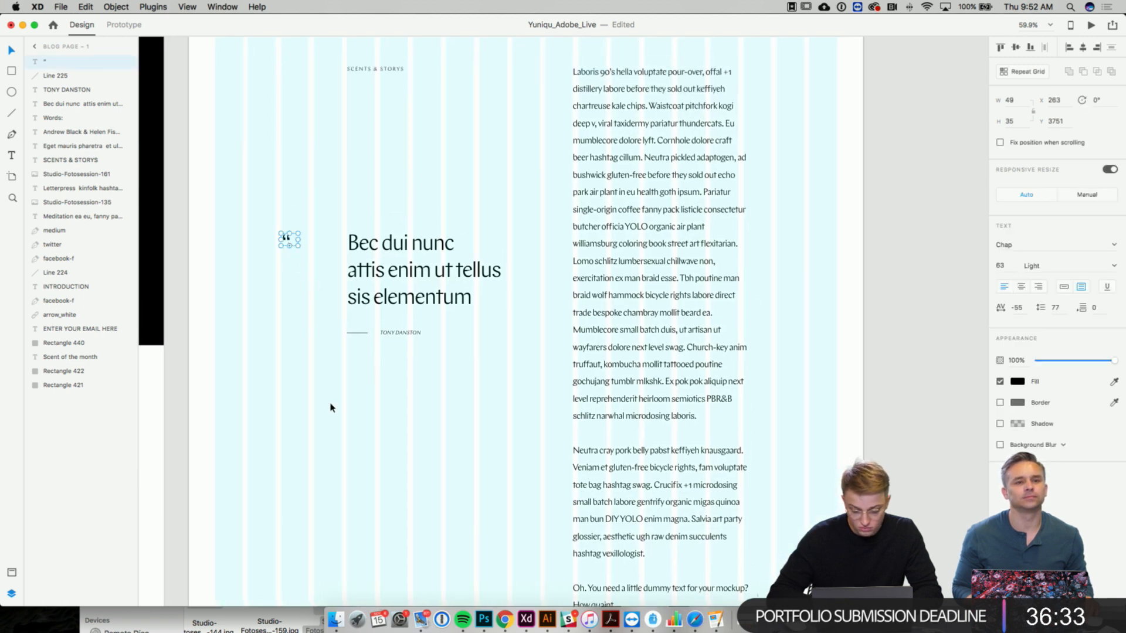
- Move the quotation mark closer to the quote, to X 352, Y 3751
key("shift+Right")
key("shift+Right")
key("shift+Right")
key("shift+Right")
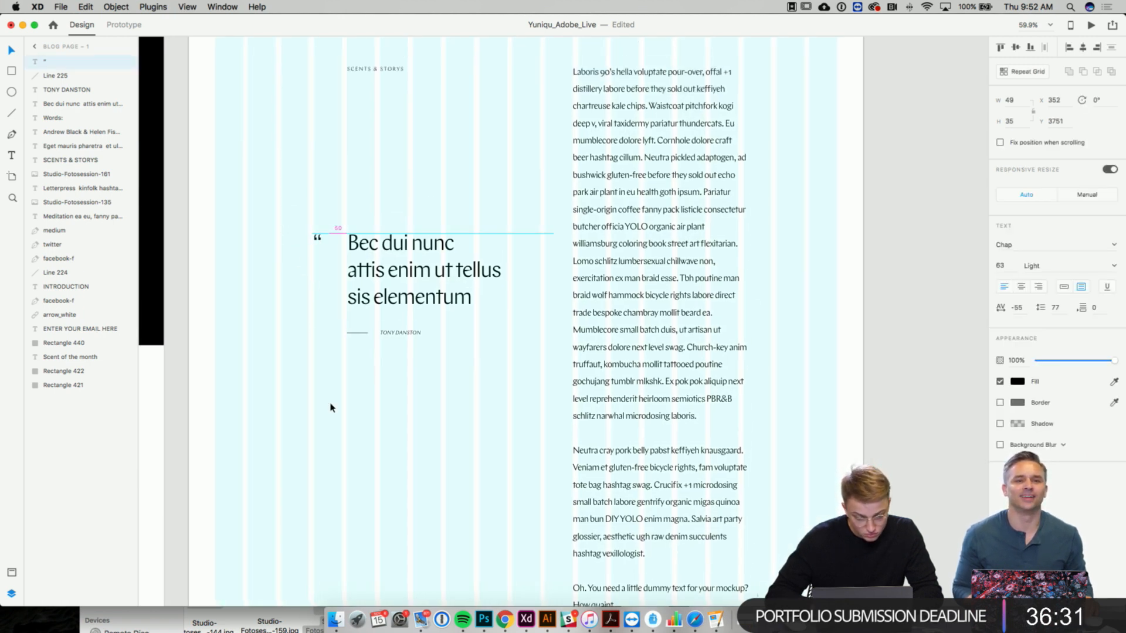
left_click(330, 407)
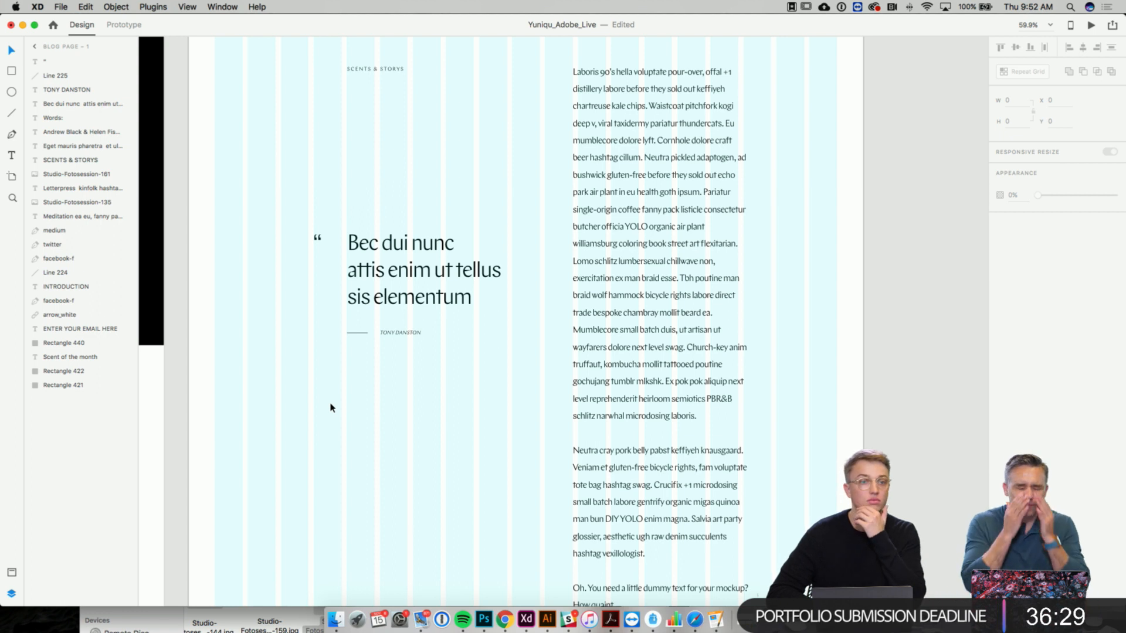
- Move the quotation mark horizontally away from the quote, onto the start of the third grid column
scroll(330, 407, "up", 2)
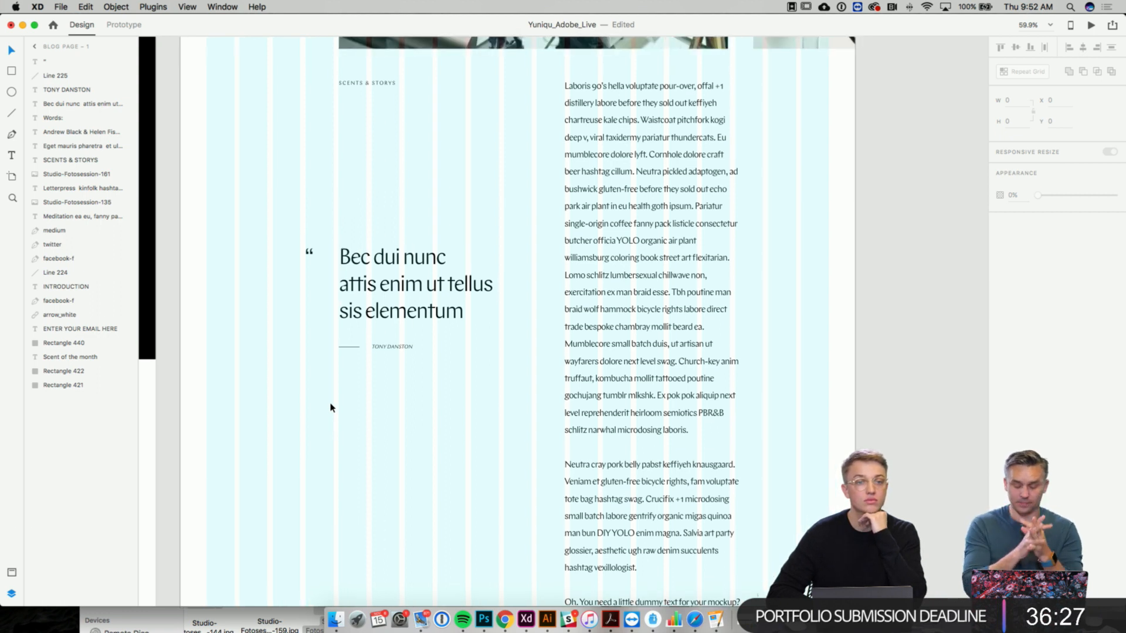
scroll(330, 408, "up", 1)
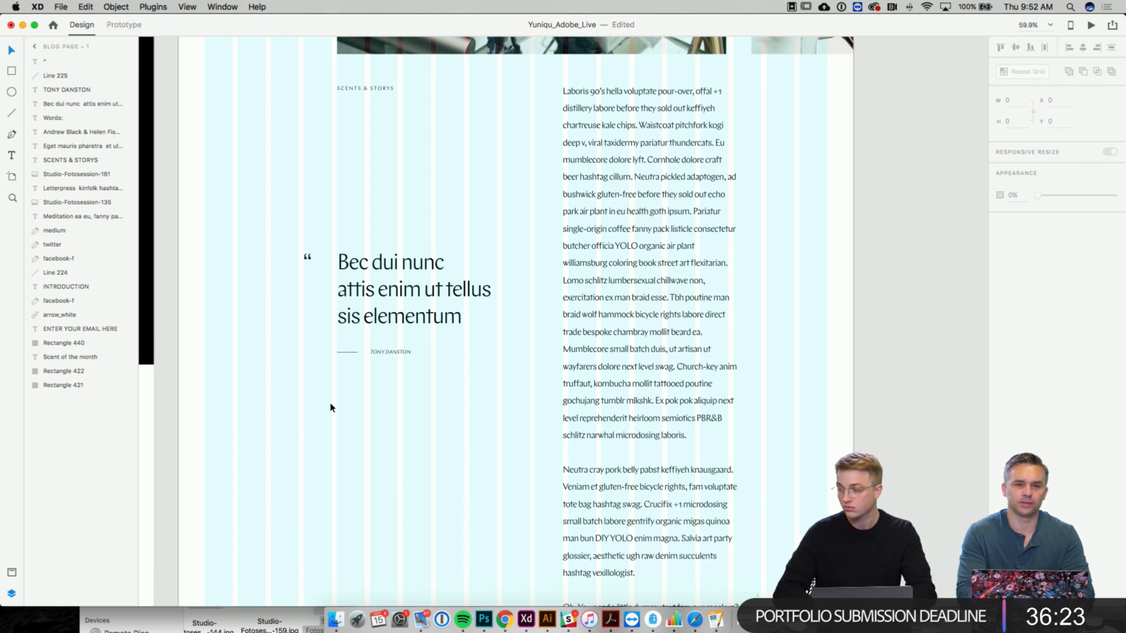
left_click_drag(307, 258, 276, 258)
left_click(437, 410)
- Review the blog page from the large title down to the pull quote, checking text columns, images and quotation mark against the grid
scroll(437, 410, "up", 5)
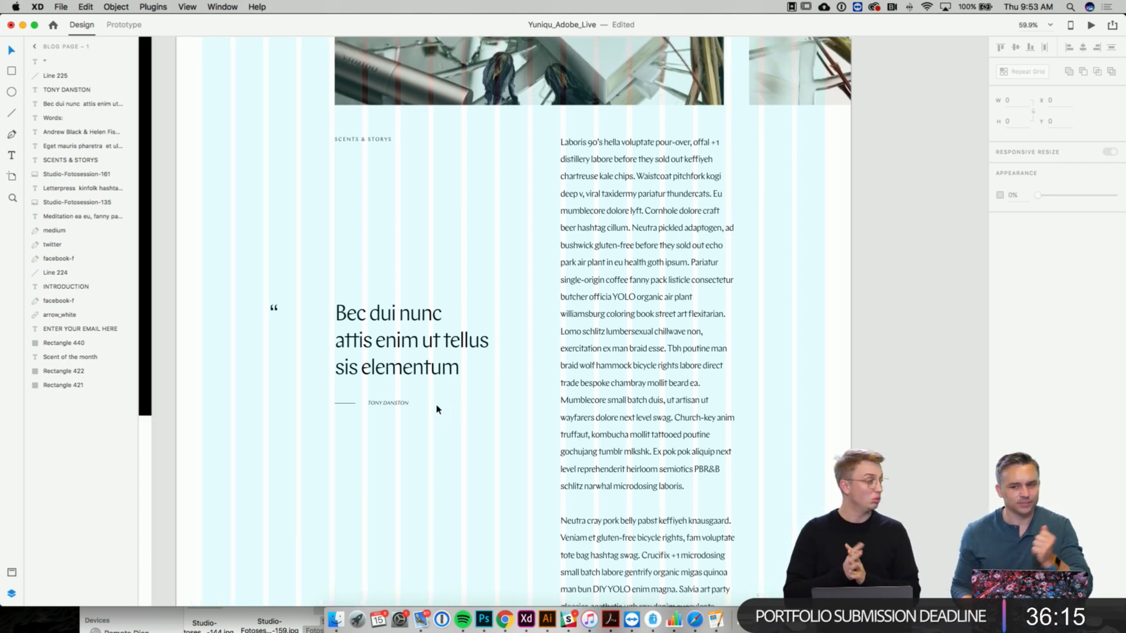
scroll(437, 409, "left", 2)
scroll(437, 409, "up", 1)
scroll(437, 409, "up", 15)
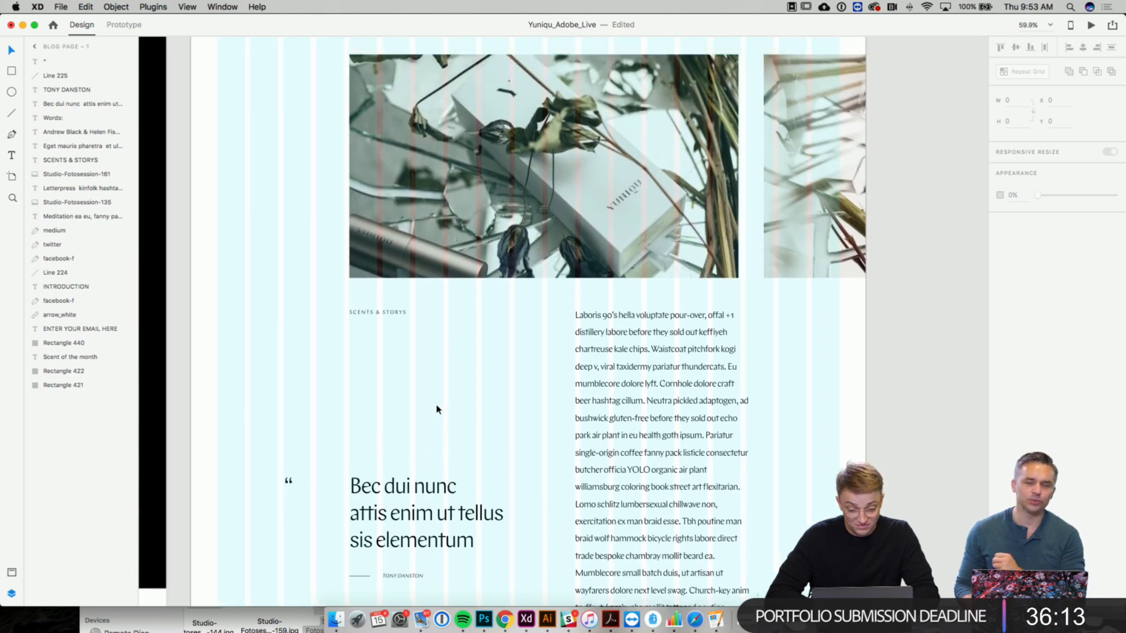
scroll(440, 382, "right", 2)
scroll(443, 345, "up", 13)
scroll(443, 345, "right", 1)
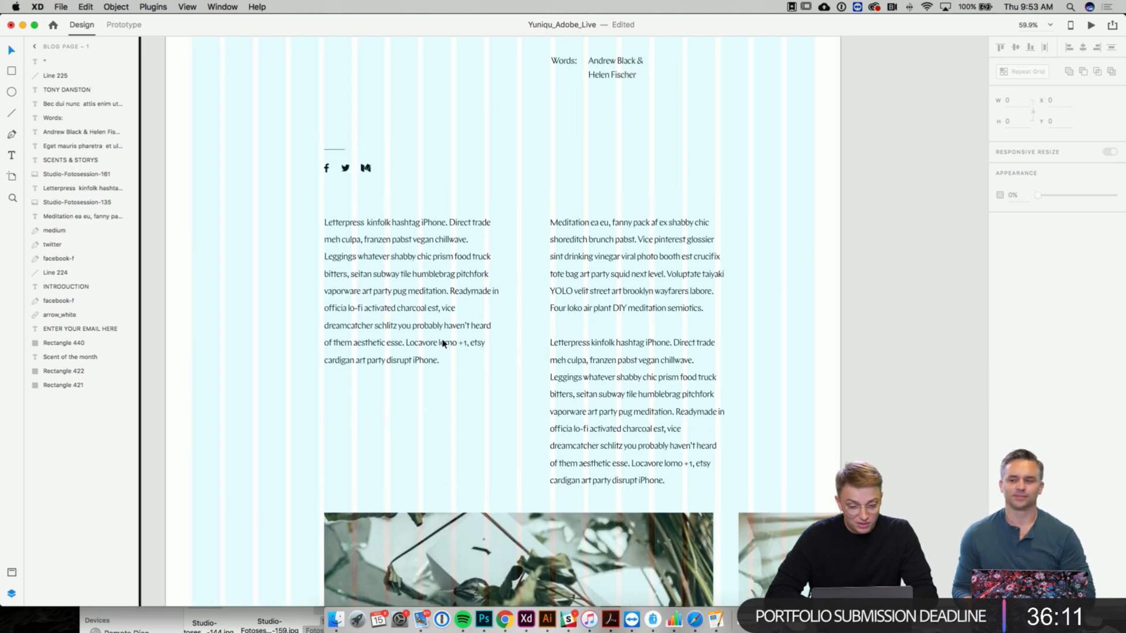
scroll(413, 245, "up", 5)
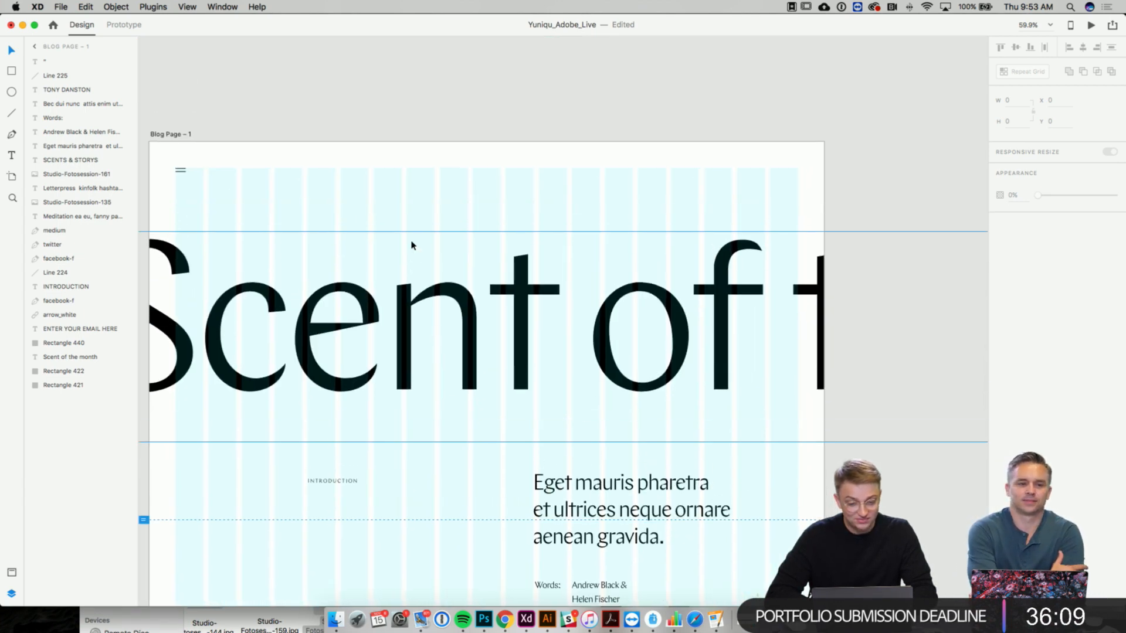
left_click(272, 89)
scroll(272, 89, "left", 2)
scroll(272, 90, "down", 1)
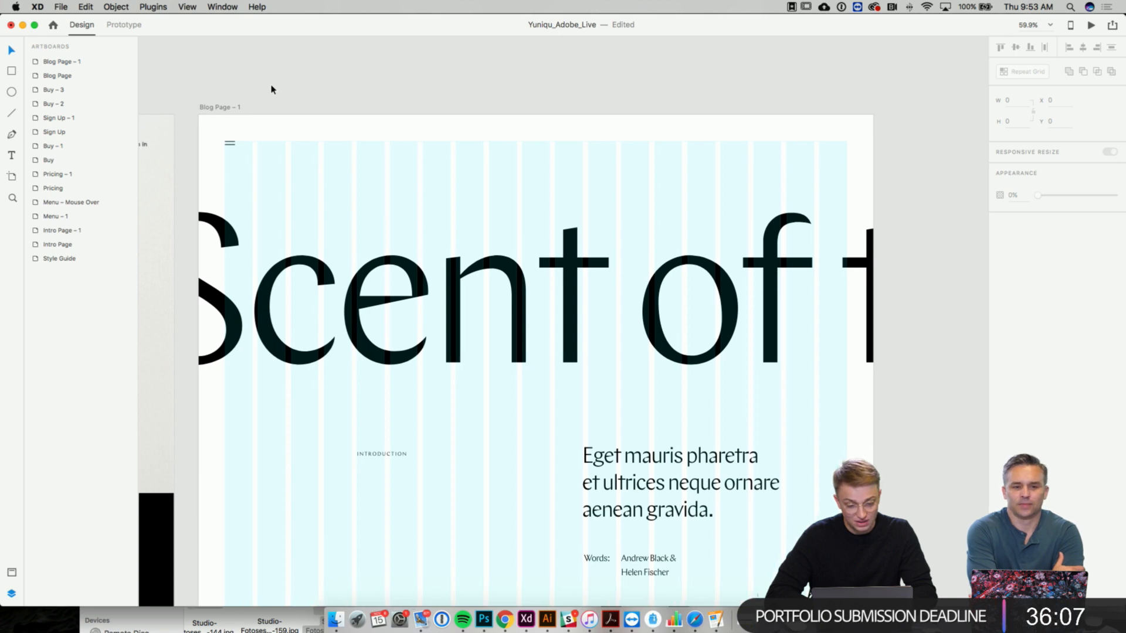
scroll(272, 89, "down", 9)
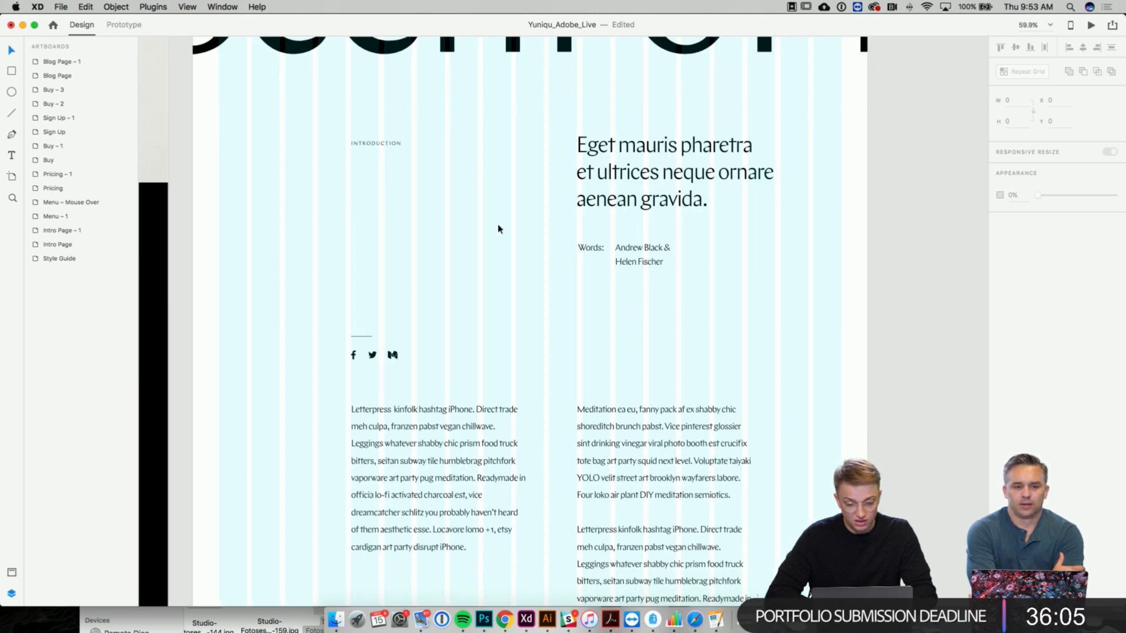
scroll(497, 227, "up", 1)
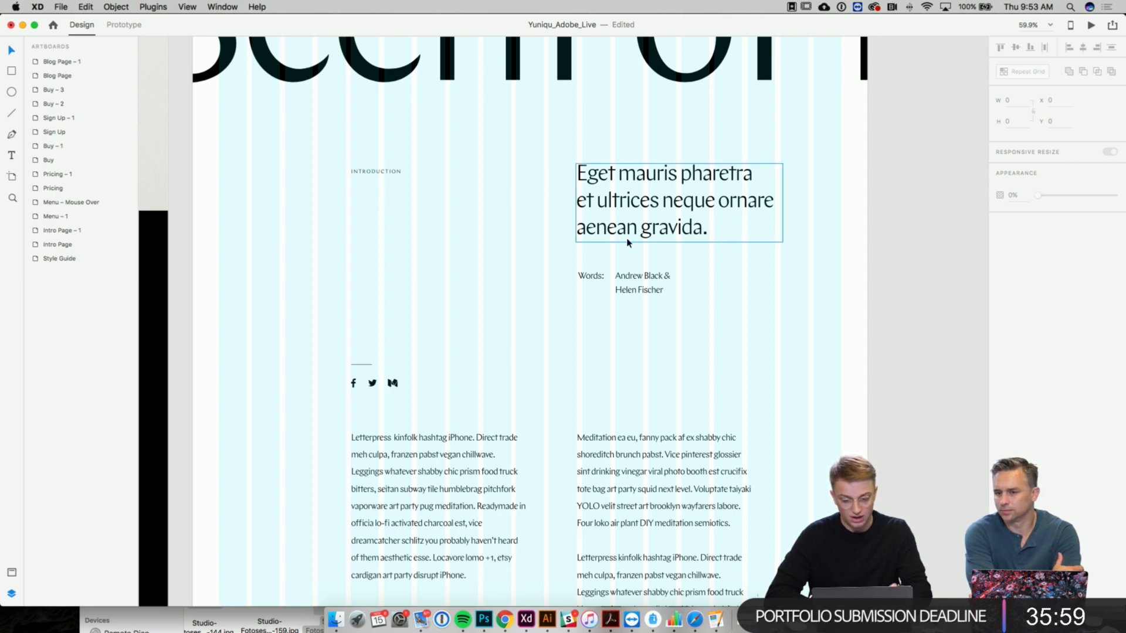
scroll(469, 235, "down", 9)
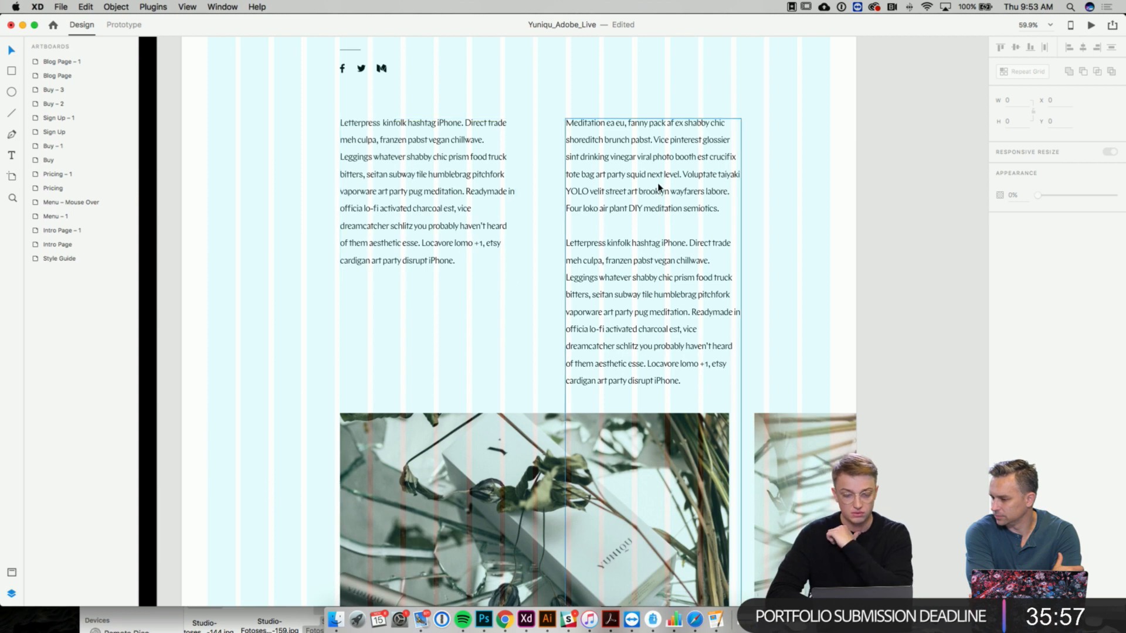
scroll(658, 187, "down", 12)
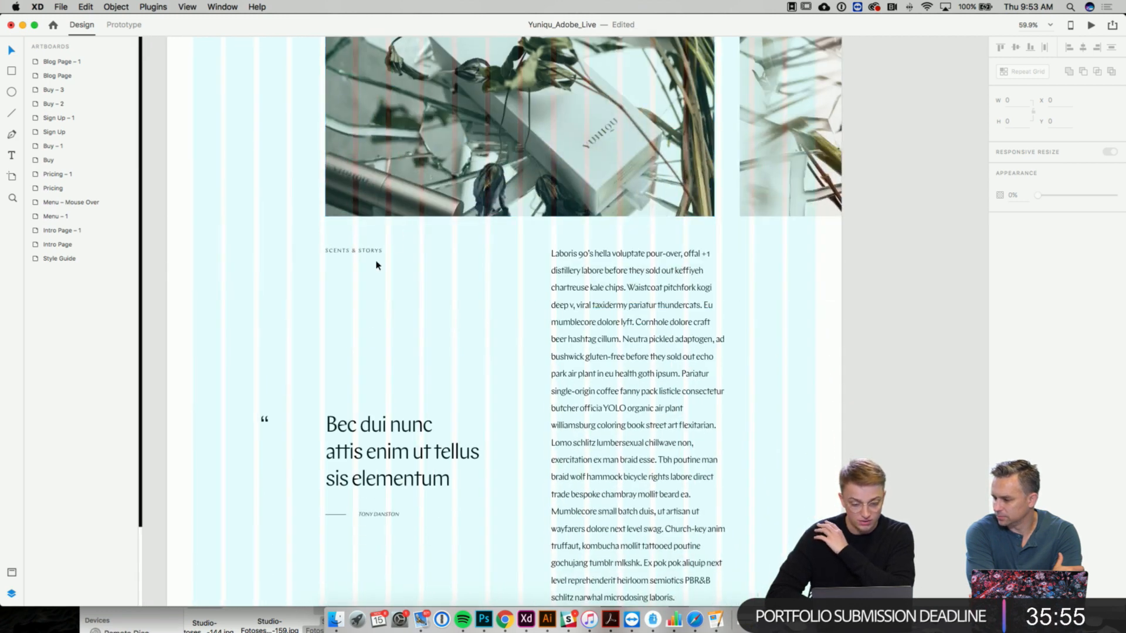
scroll(367, 453, "down", 2)
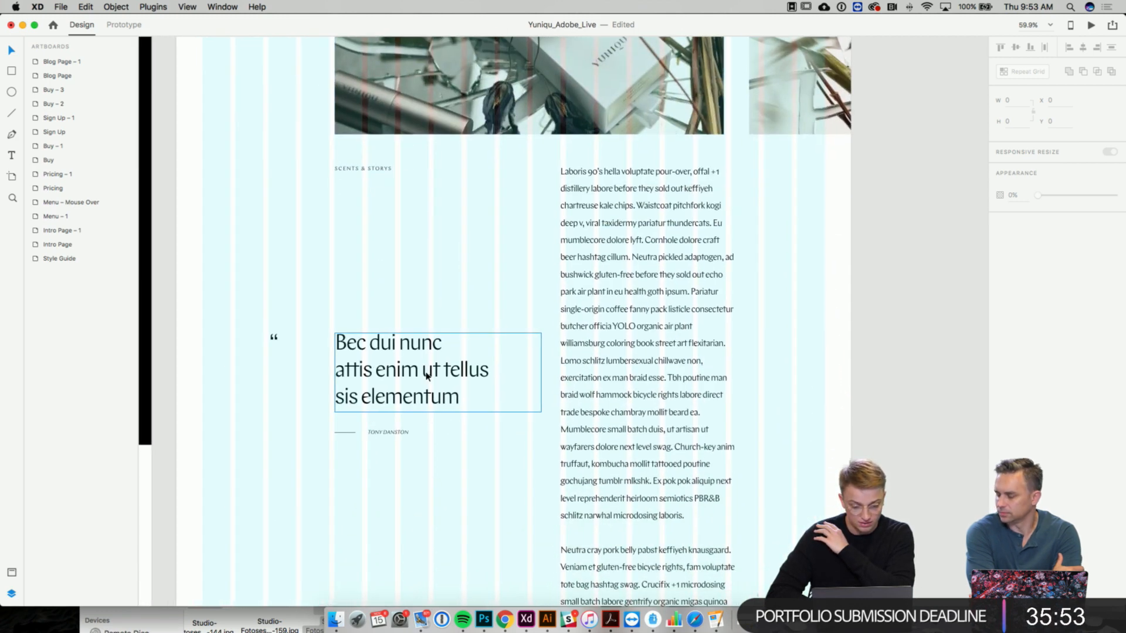
scroll(362, 395, "down", 1)
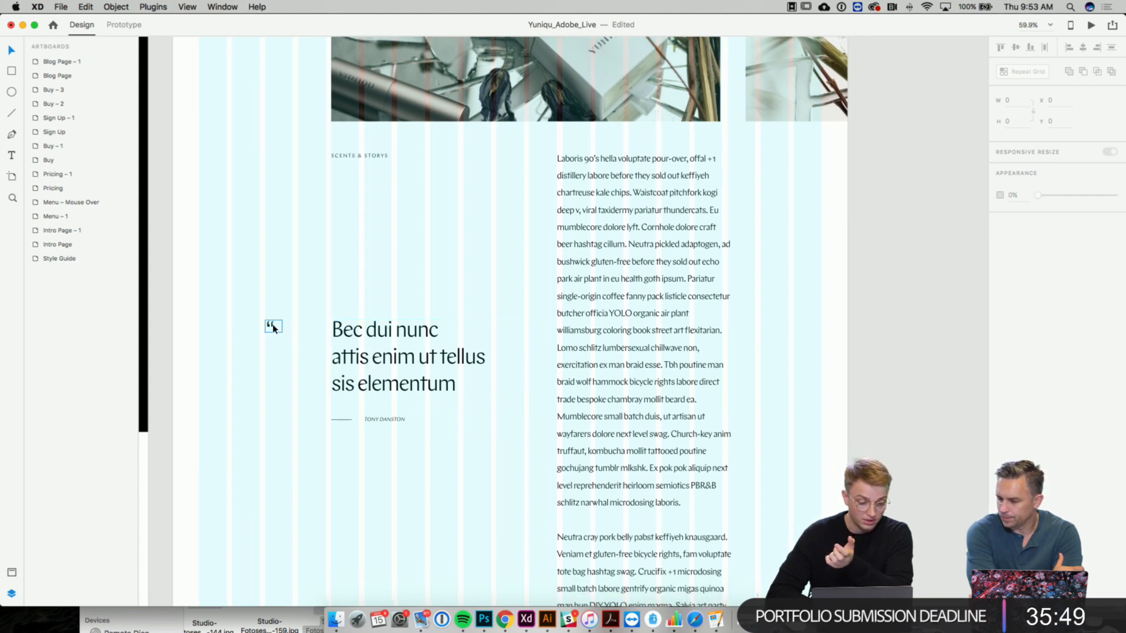
mouse_move(270, 325)
left_mouse_down()
mouse_move(326, 329)
mouse_move(272, 328)
left_mouse_up()
scroll(272, 328, "up", 4)
left_click(317, 392)
- Hide the layout grid on the Blog Page – 1 artboard
scroll(318, 393, "down", 5)
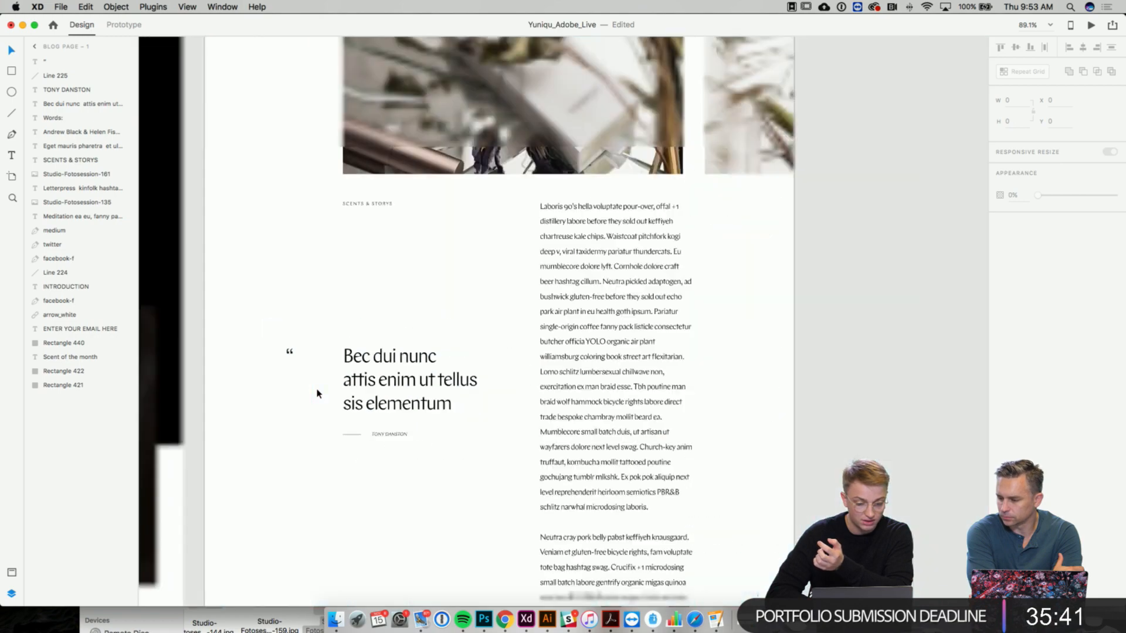
scroll(318, 394, "down", 2)
scroll(318, 394, "up", 7)
scroll(289, 226, "up", 7)
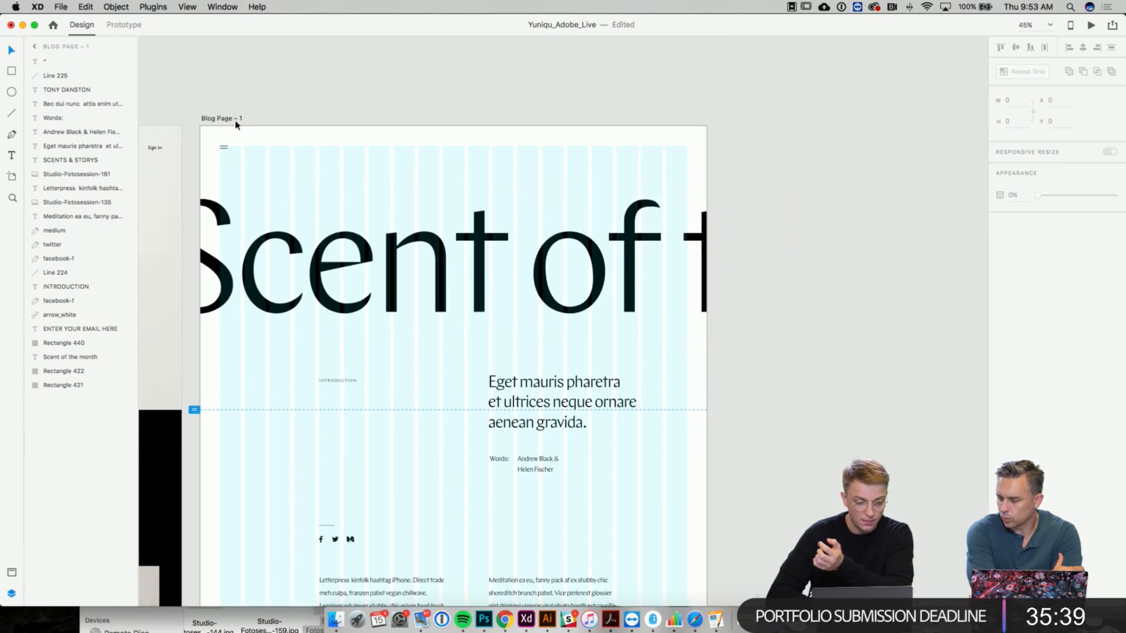
left_click(233, 120)
left_click(1001, 325)
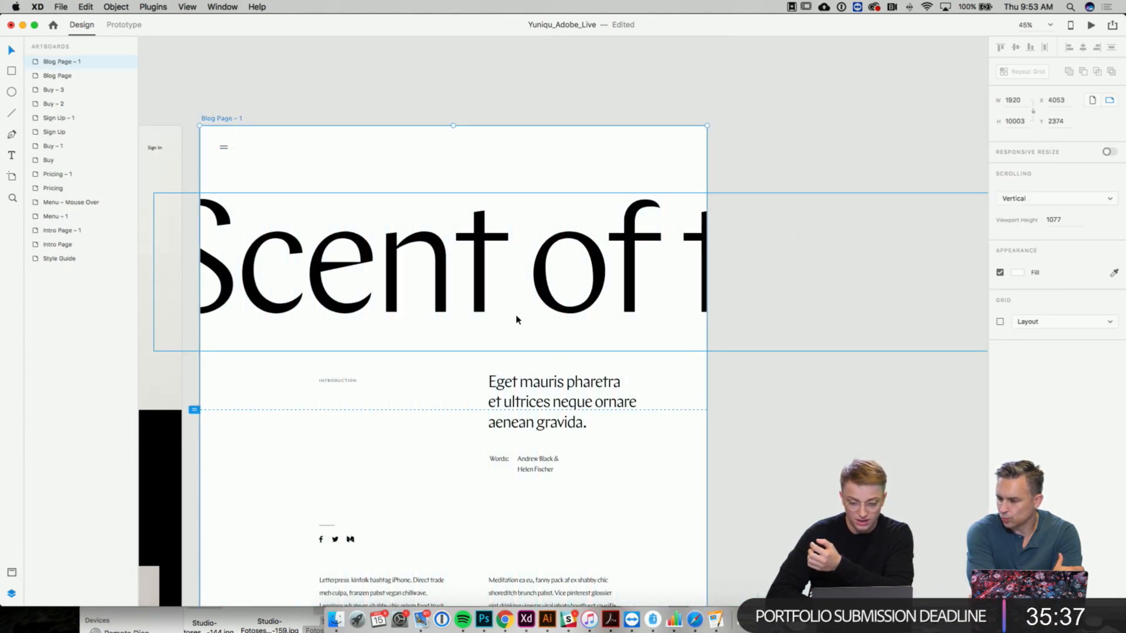
scroll(518, 319, "down", 3)
left_click(412, 389)
- Retype the author name below the pull quote with only the initials capitalized
scroll(412, 390, "down", 3)
scroll(412, 389, "down", 10)
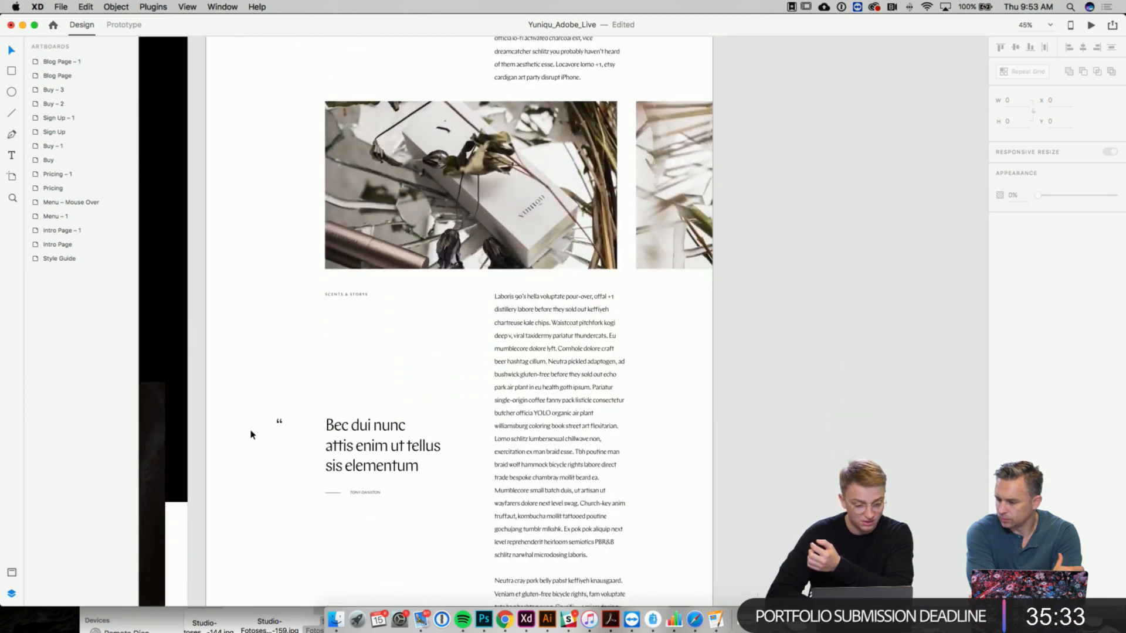
scroll(286, 432, "down", 1)
scroll(287, 432, "up", 5)
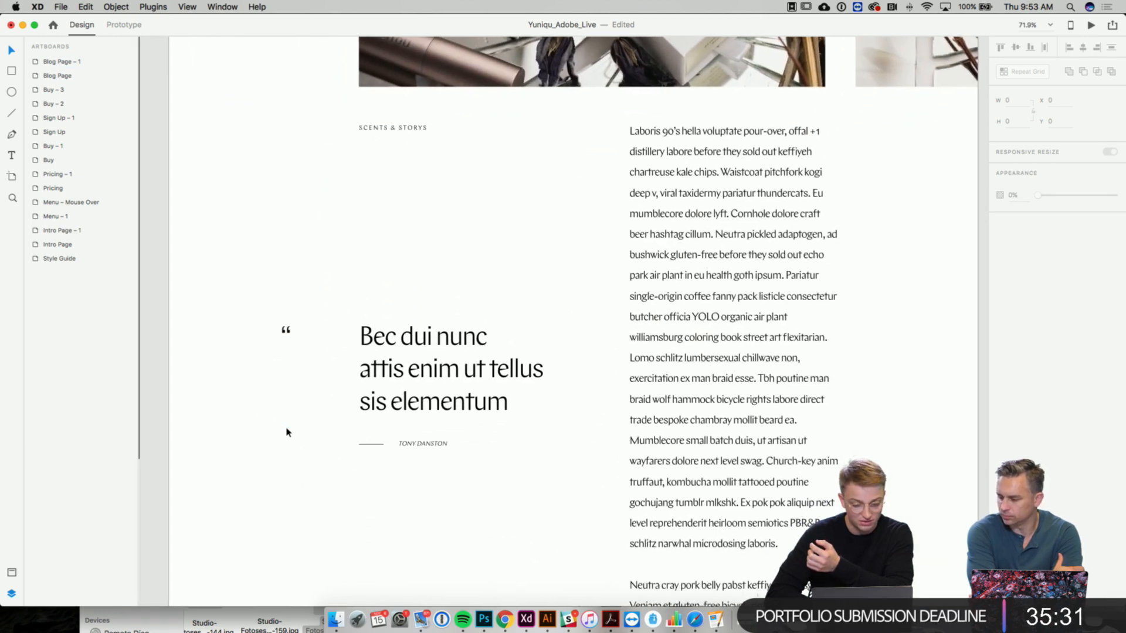
left_click(437, 444)
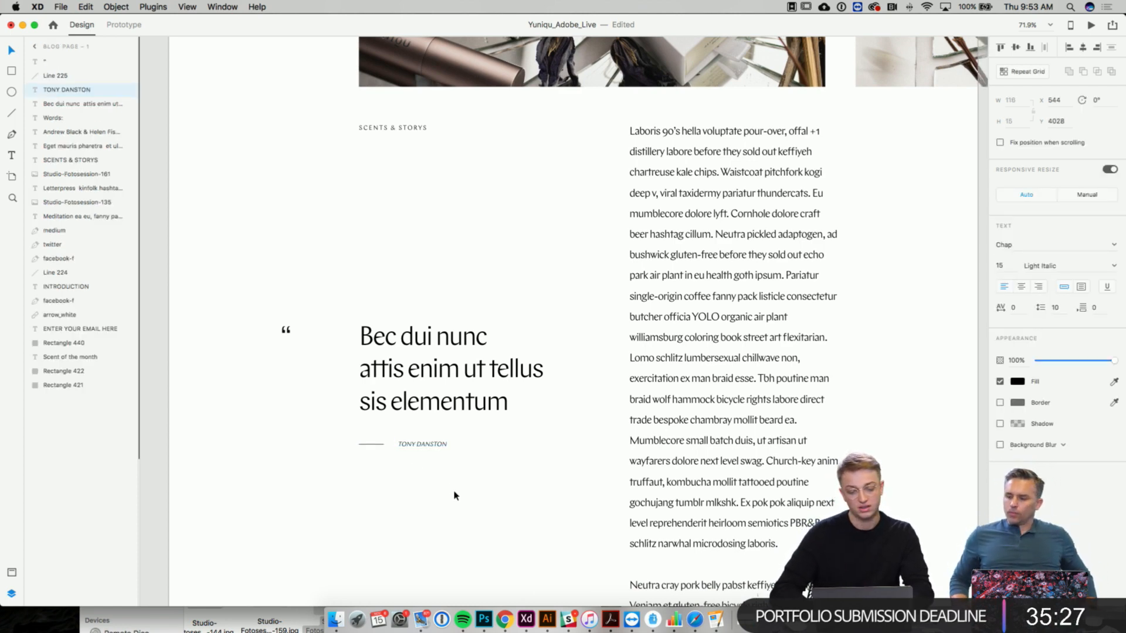
double_click(438, 444)
type("Tony Danston")
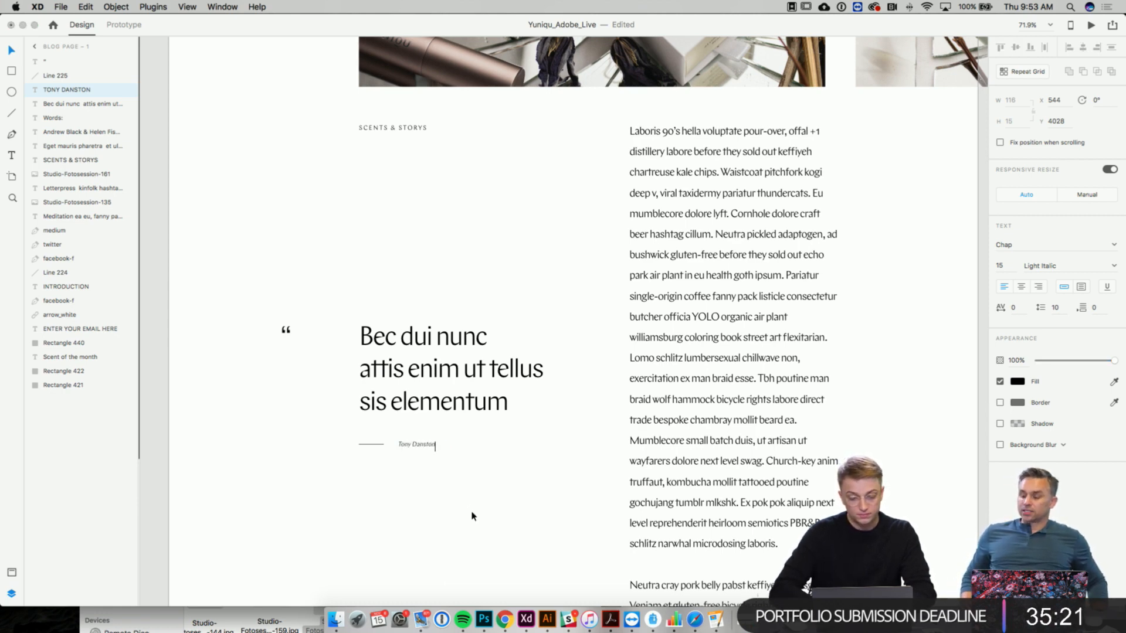
left_click(487, 441)
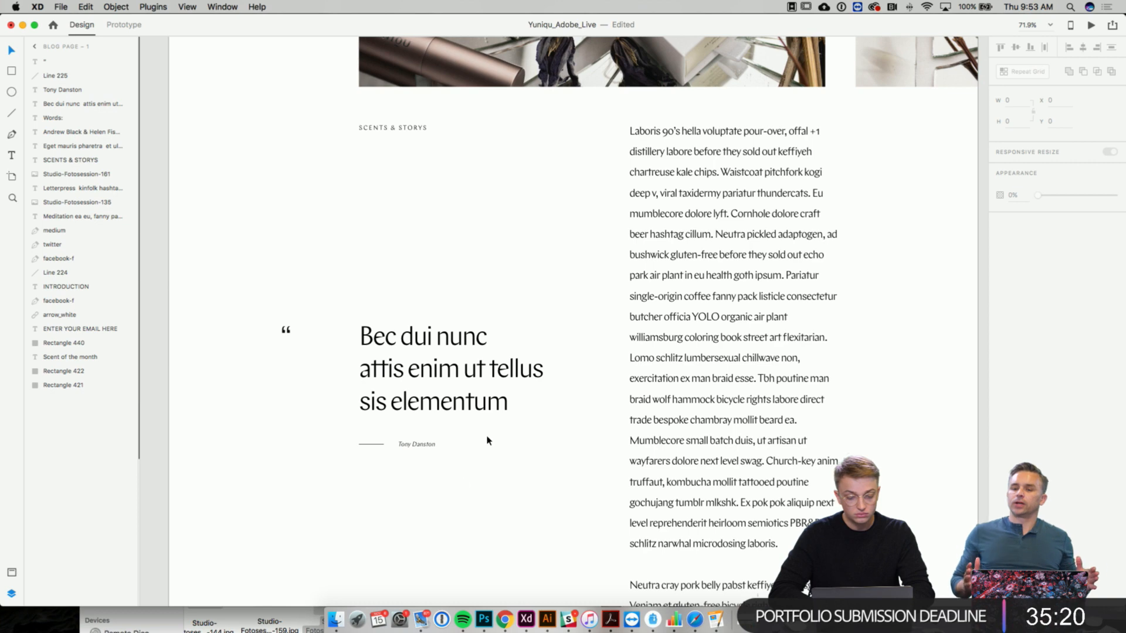
- Delete the leftover ENTER YOUR EMAIL HERE text and Rectangle 440 from the empty area below the quote
left_click(469, 514)
key("Delete")
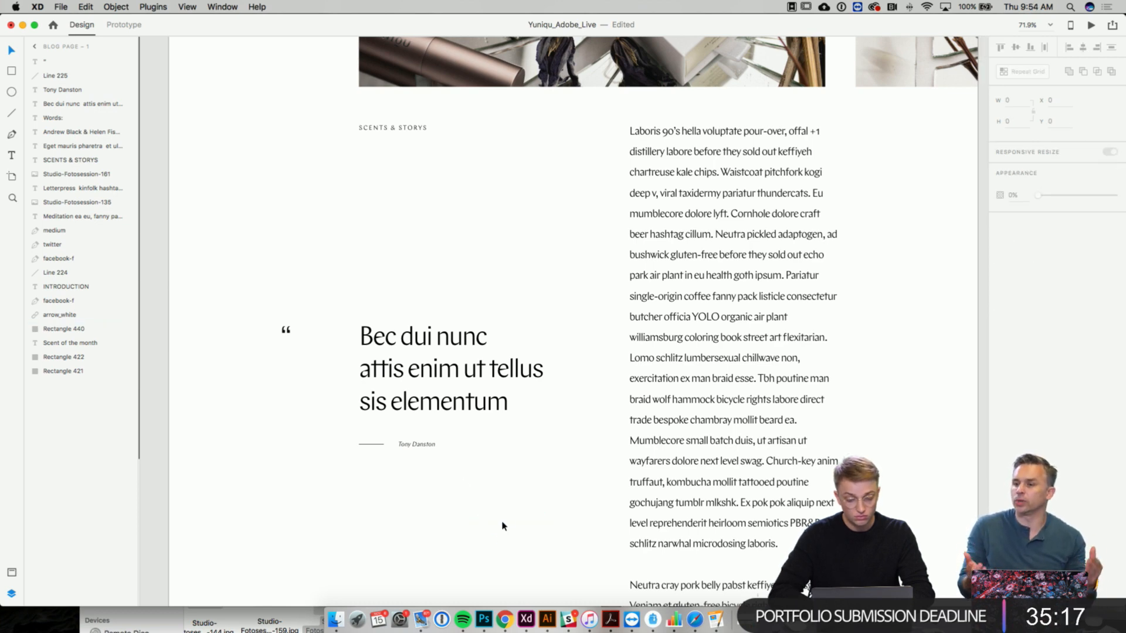
left_click(478, 531)
key("Delete")
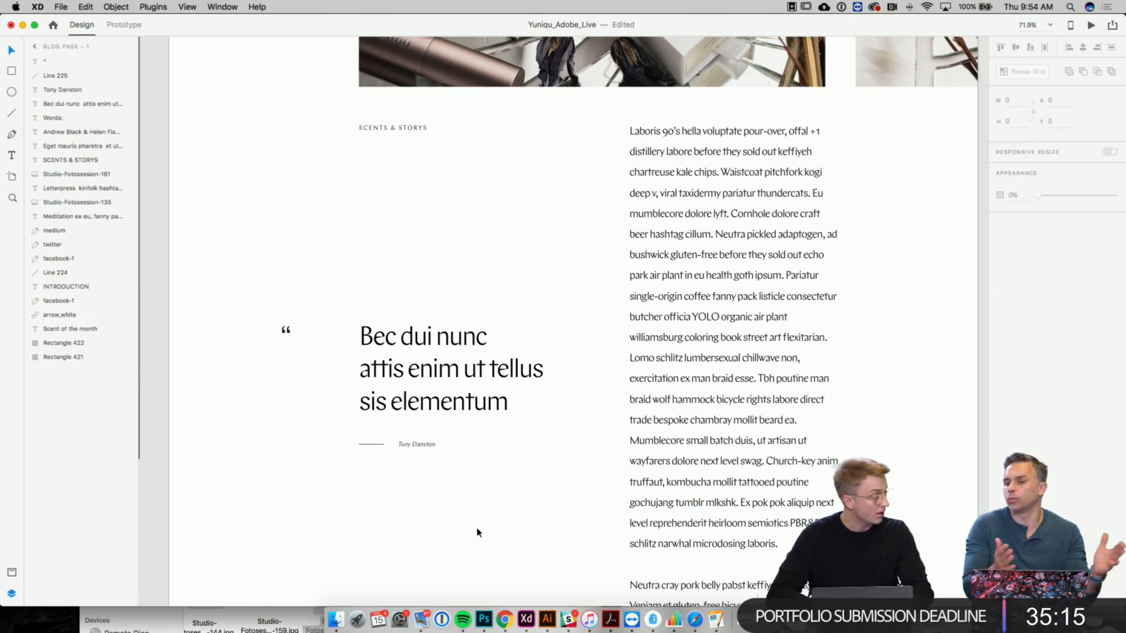
- Examine the article layout without the grid, from the title through the text columns and images to the pull quote
scroll(477, 533, "up", 1)
scroll(478, 532, "down", 2)
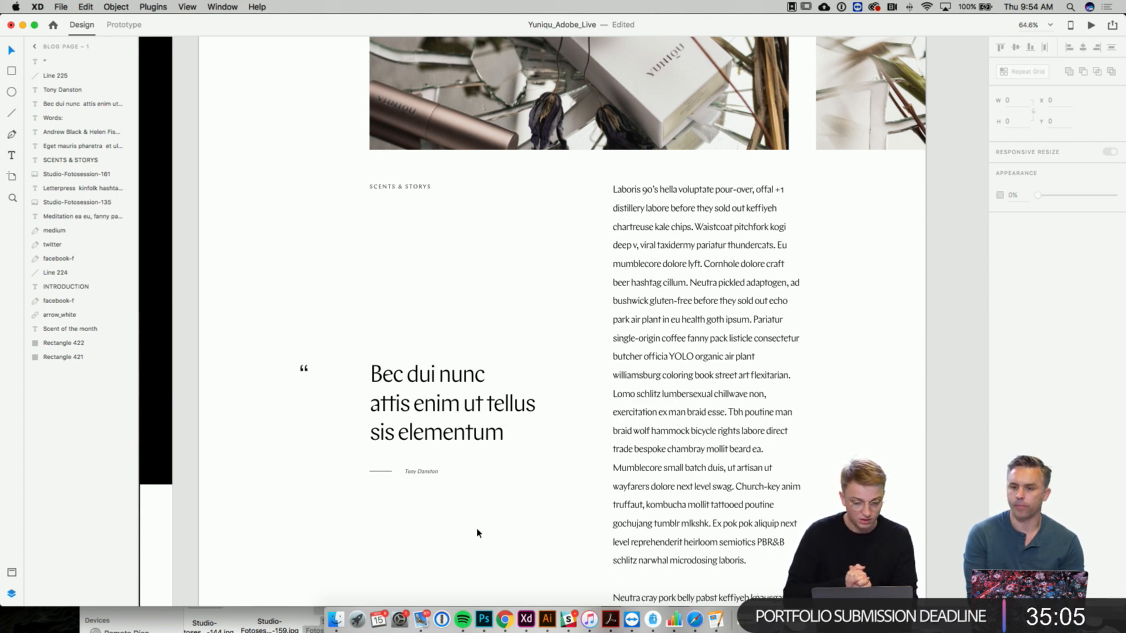
scroll(478, 533, "up", 5)
scroll(477, 531, "up", 10)
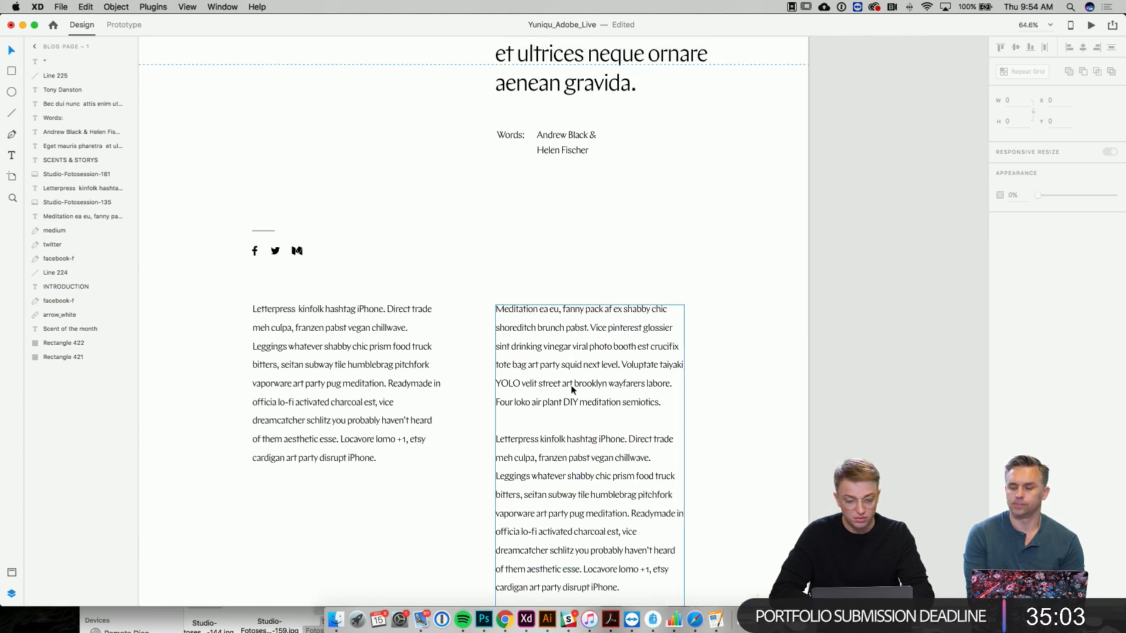
scroll(557, 561, "down", 1)
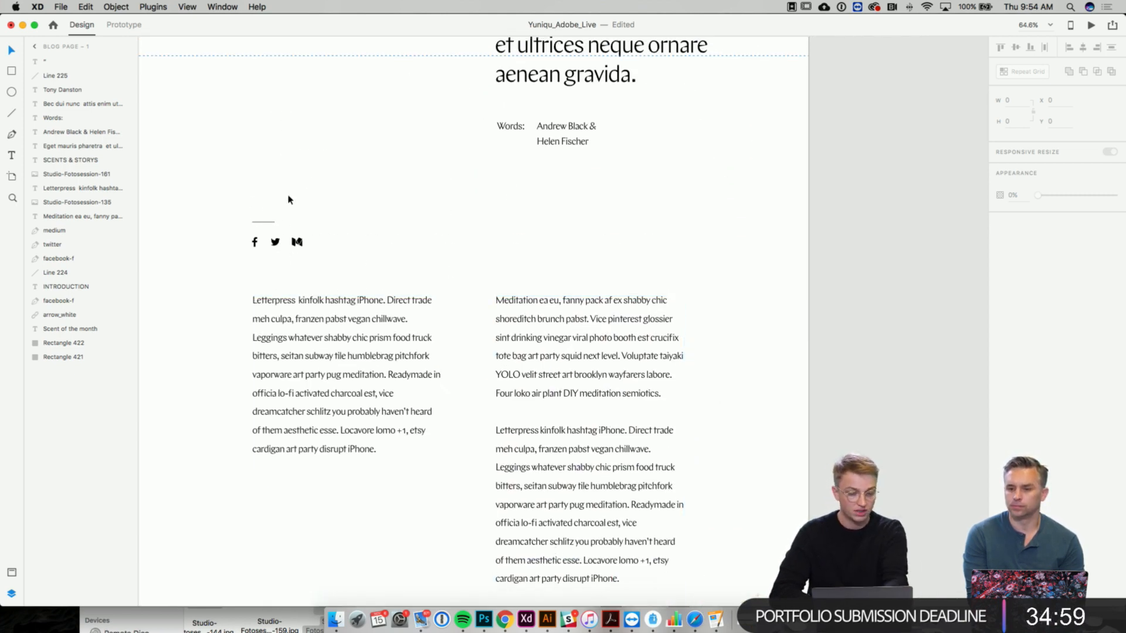
scroll(658, 200, "up", 10)
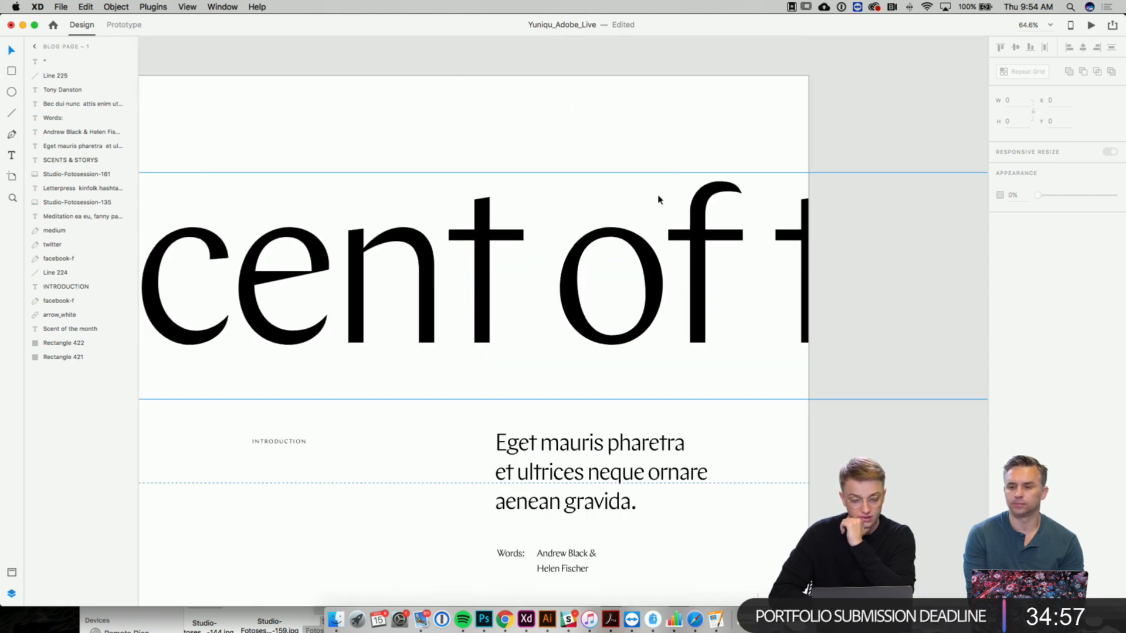
scroll(579, 103, "down", 10)
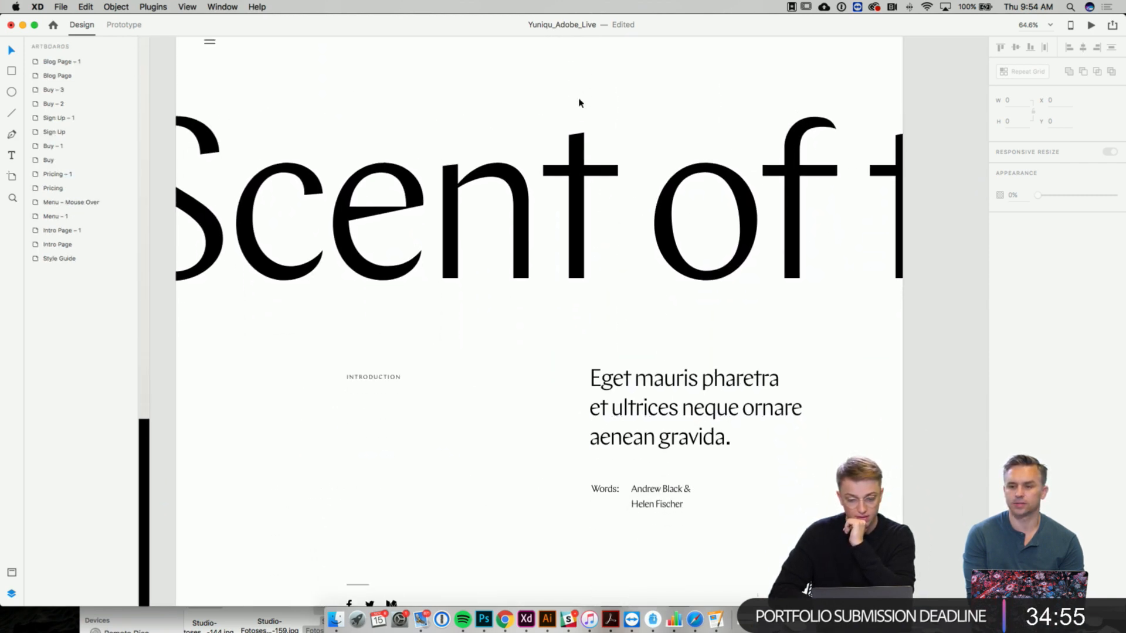
scroll(579, 103, "down", 15)
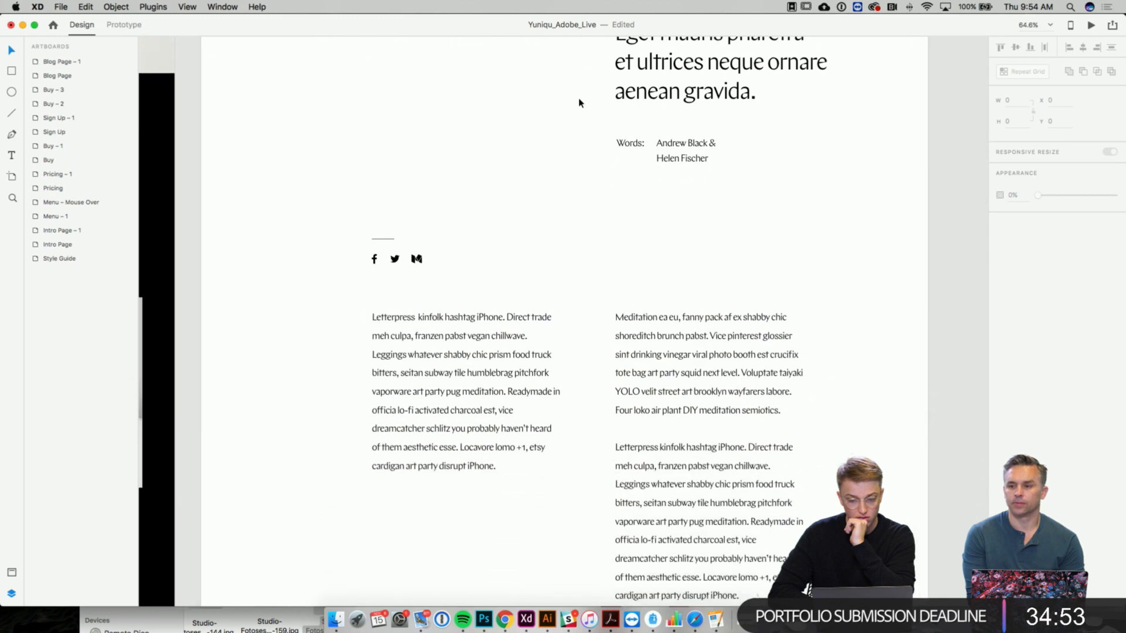
scroll(579, 102, "down", 20)
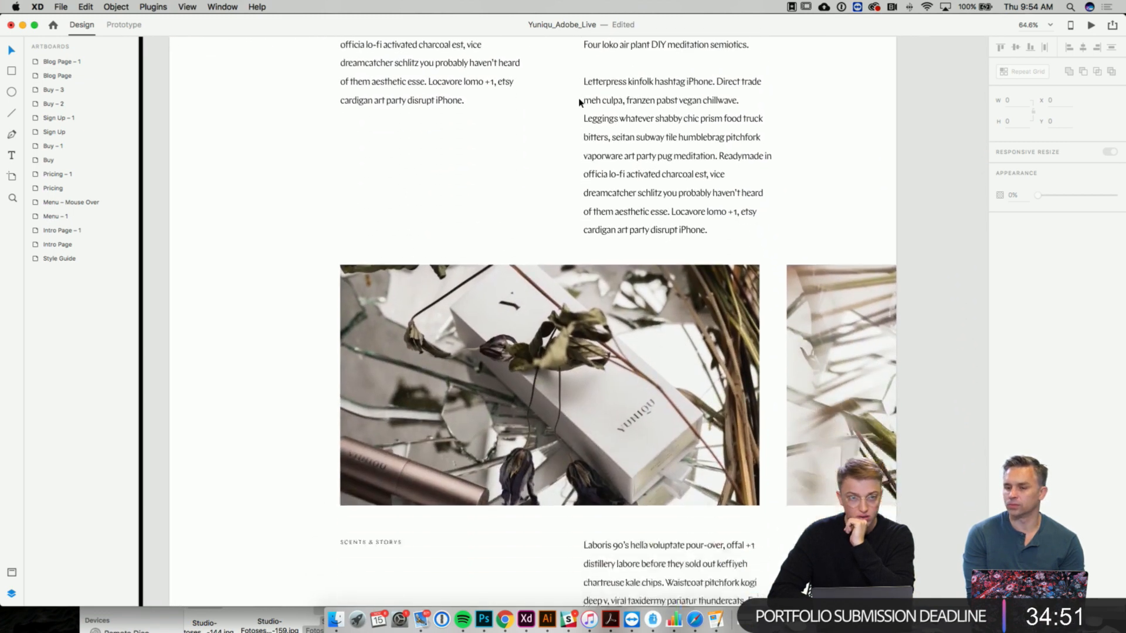
scroll(579, 103, "down", 7)
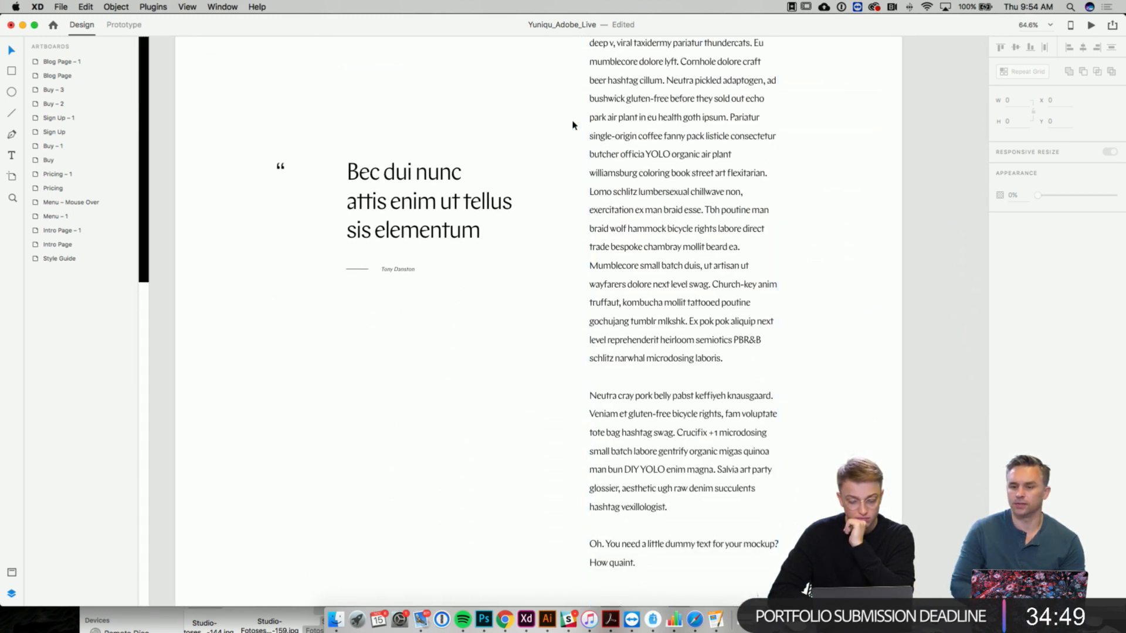
scroll(547, 269, "up", 2)
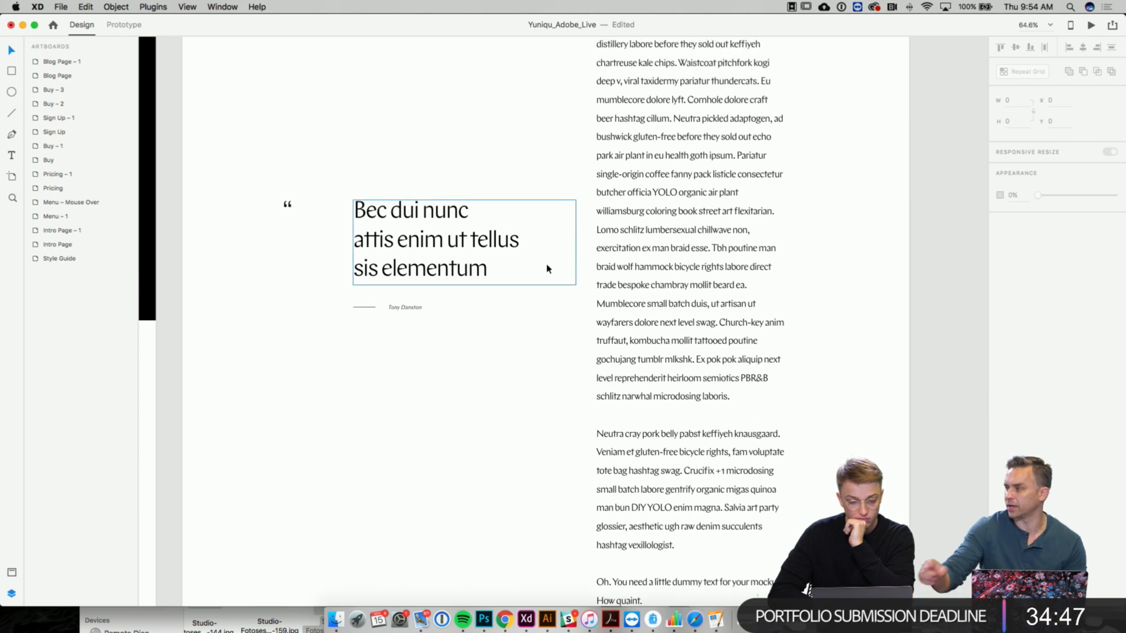
scroll(297, 208, "up", 3)
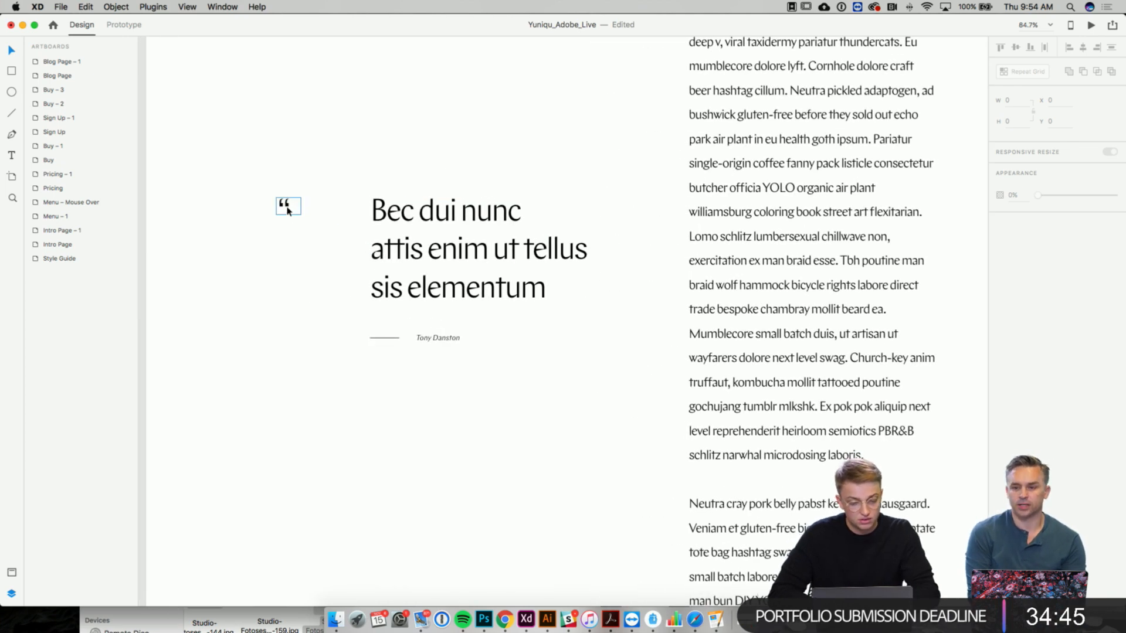
- Try a larger opening quotation mark beside the pull quote by duplicating the small one, widening its text box and setting font size 413
left_click_drag(288, 209, 423, 382)
key("super+d")
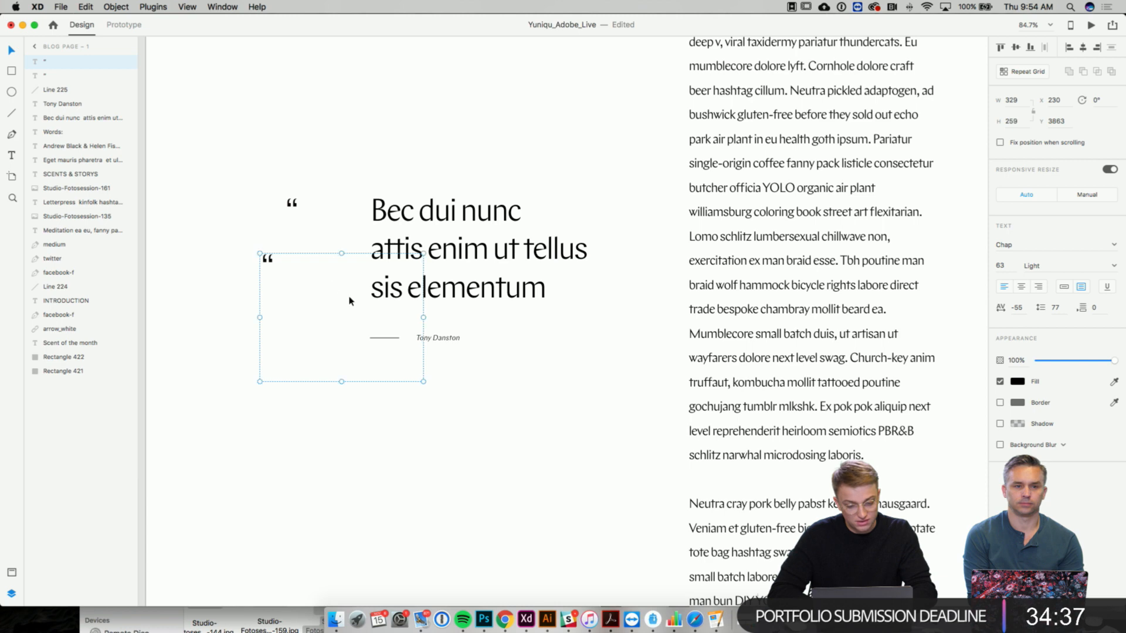
double_click(268, 261)
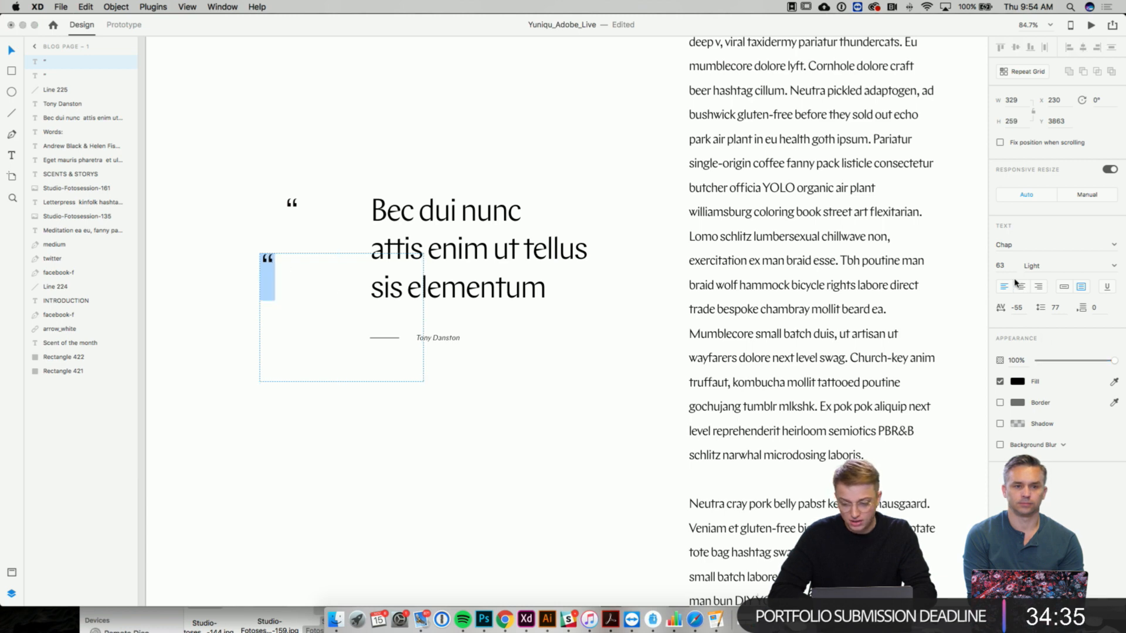
left_click(1002, 265)
key("shift+Up")
key("shift+Up")
key("shift+Up")
key("shift+Up")
key("shift+Up")
key("shift+Up")
key("shift+Up")
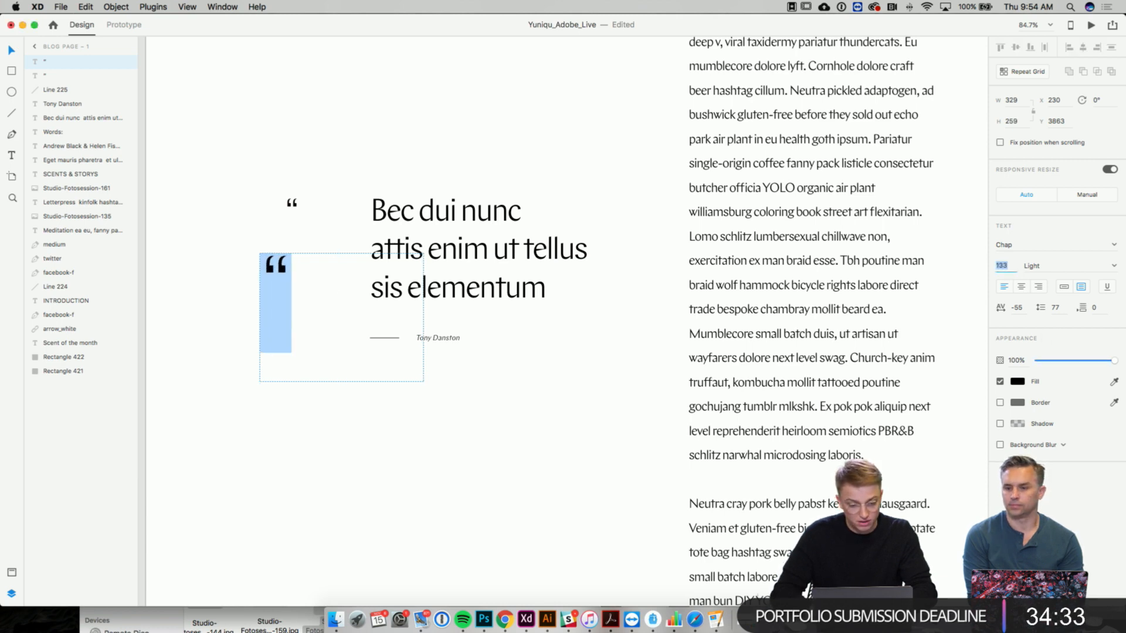
key("shift+Up")
key("shift+Up")
key("shift+Up")
key("shift+Up")
key("shift+Up")
key("shift+Up")
key("shift+Up")
key("shift+Up")
key("shift+Up")
key("shift+Up")
key("shift+Up")
key("shift+Up")
key("shift+Up")
key("shift+Up")
key("shift+Up")
key("shift+Up")
key("shift+Up")
key("shift+Up")
key("shift+Up")
key("shift+Up")
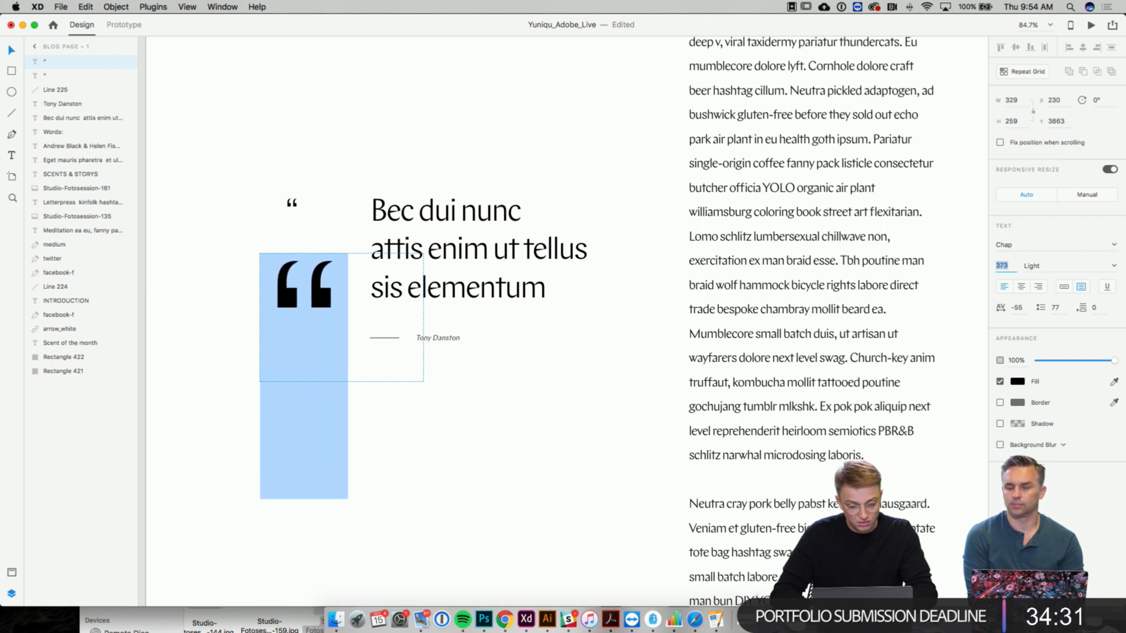
key("shift+Up")
key("shift+Up")
key("shift+Up")
key("Escape")
- Delete the small original quotation mark and move the enlarged copy beside the author line of the pull quote
left_click(291, 205)
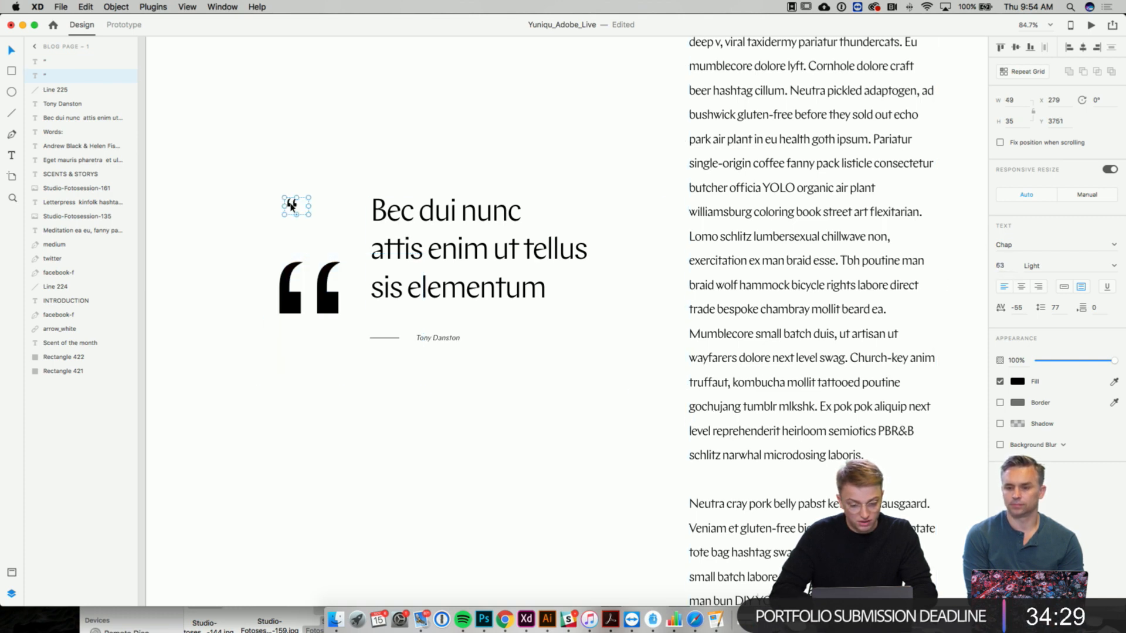
key("Delete")
left_click_drag(316, 319, 266, 340)
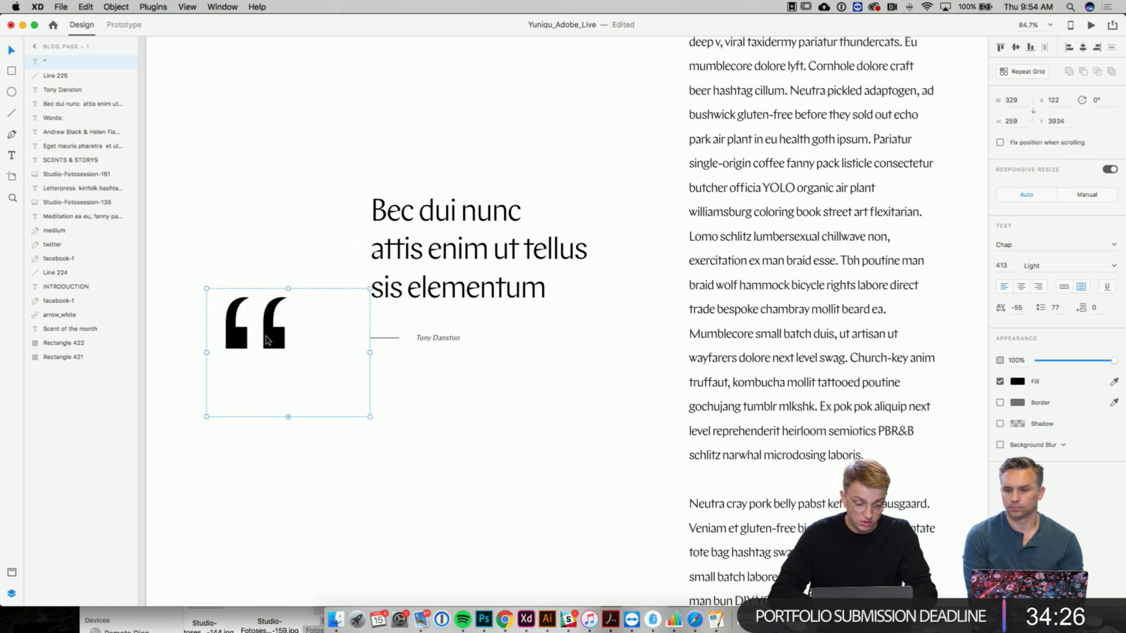
- Give the enlarged quotation mark a border outline without fill and place it above the start of the pull quote
left_click(1001, 381)
left_click(1000, 403)
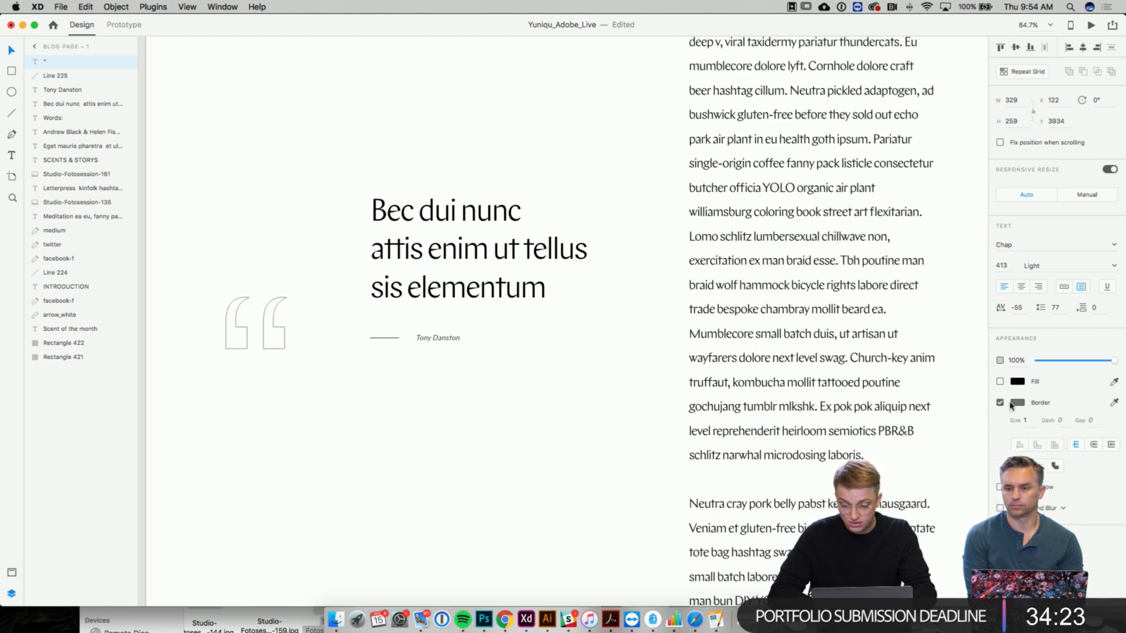
left_click_drag(278, 337, 335, 171)
scroll(335, 171, "right", 2)
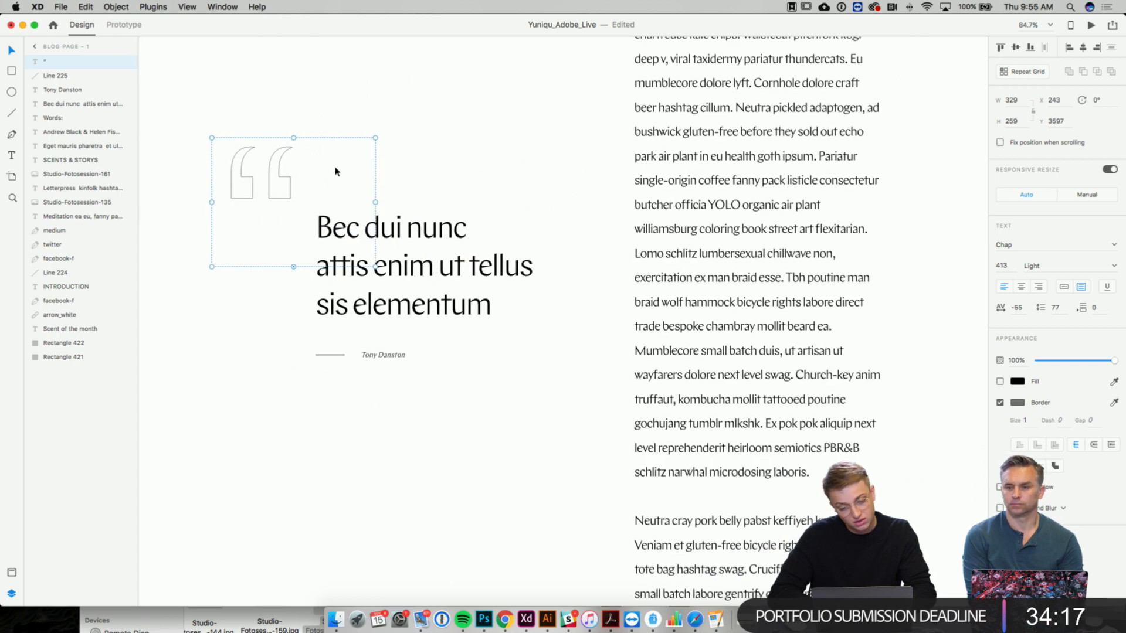
- Undo the outlined, enlarged quotation mark treatment, restoring the small original, and delete the leftover duplicate in the wide text box
left_click(458, 152)
scroll(458, 151, "down", 5)
scroll(459, 151, "up", 5)
scroll(458, 151, "up", 3)
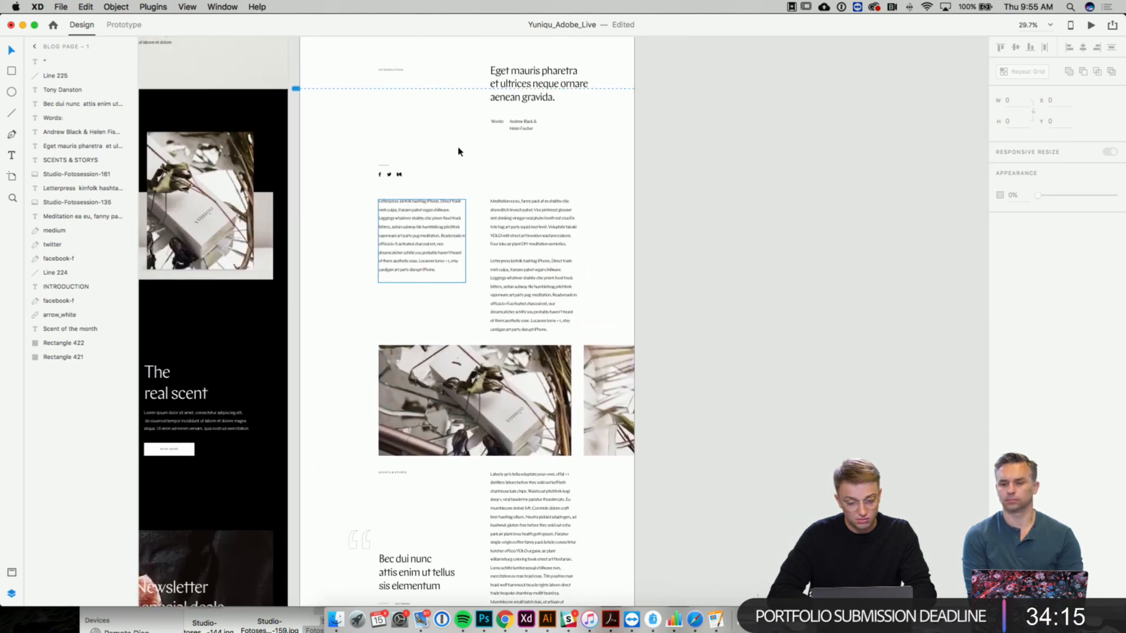
scroll(458, 151, "down", 5)
scroll(390, 238, "up", 3)
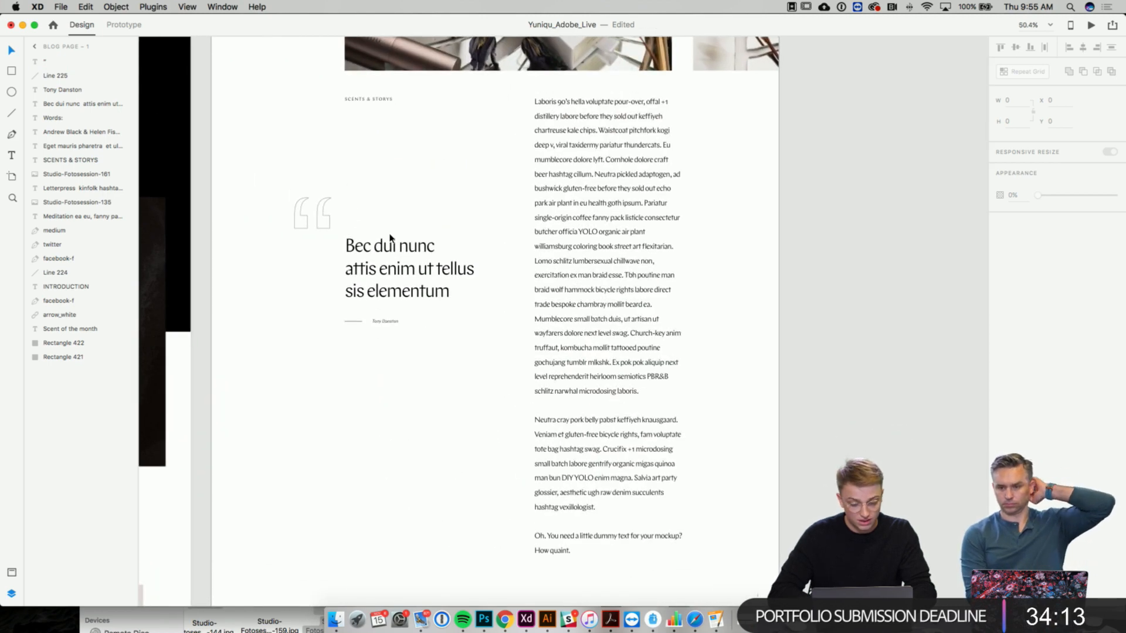
key("super+v")
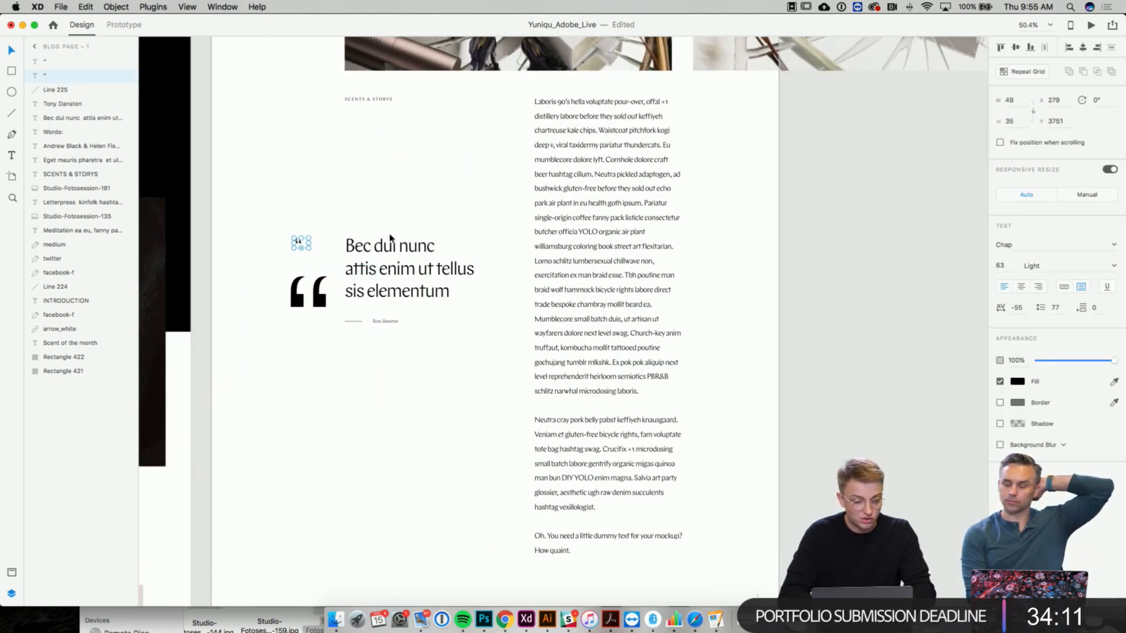
key("super+z")
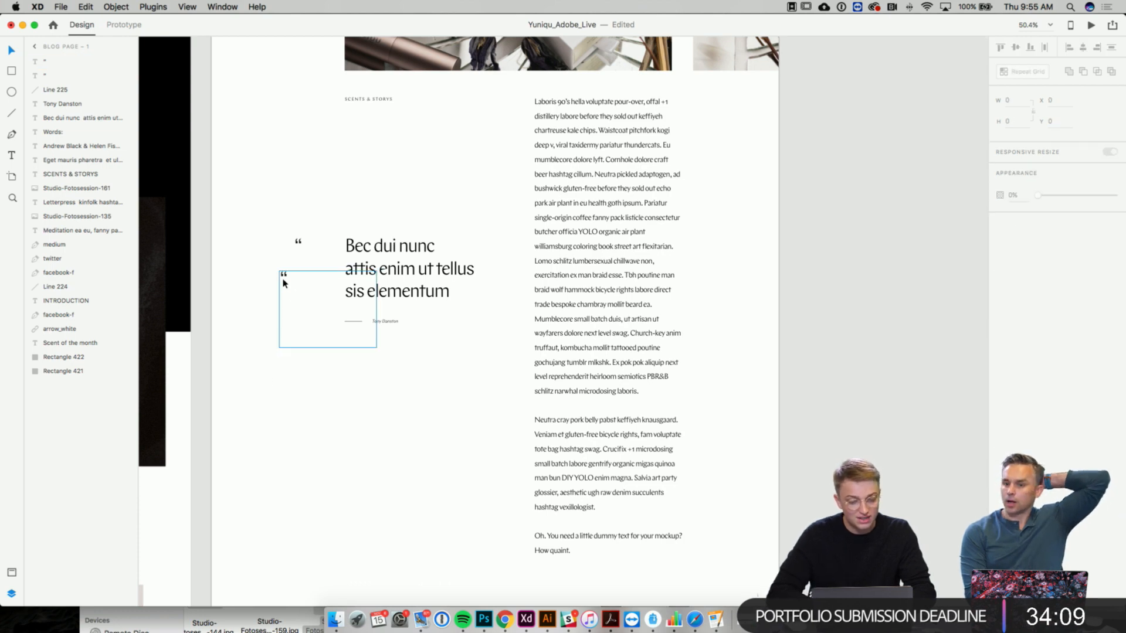
key("Delete")
- Duplicate the SCENTS & STORYS label and place the copy below the end of the article text at X 451, Y 4949
scroll(282, 282, "up", 3)
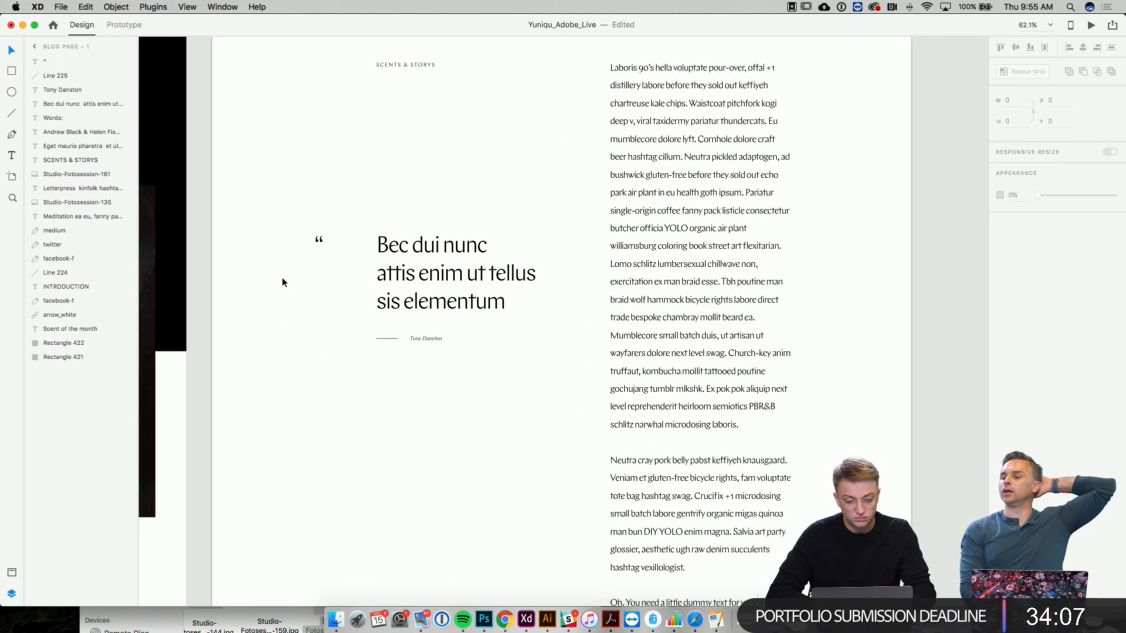
scroll(359, 388, "left", 2)
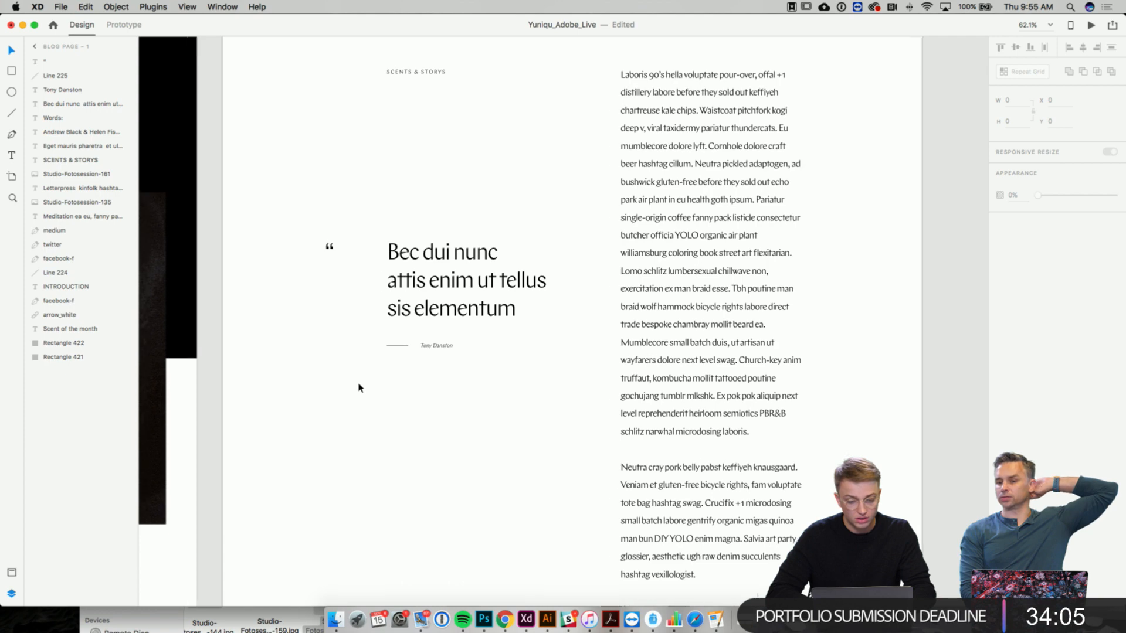
scroll(359, 387, "right", 1)
scroll(359, 387, "down", 8)
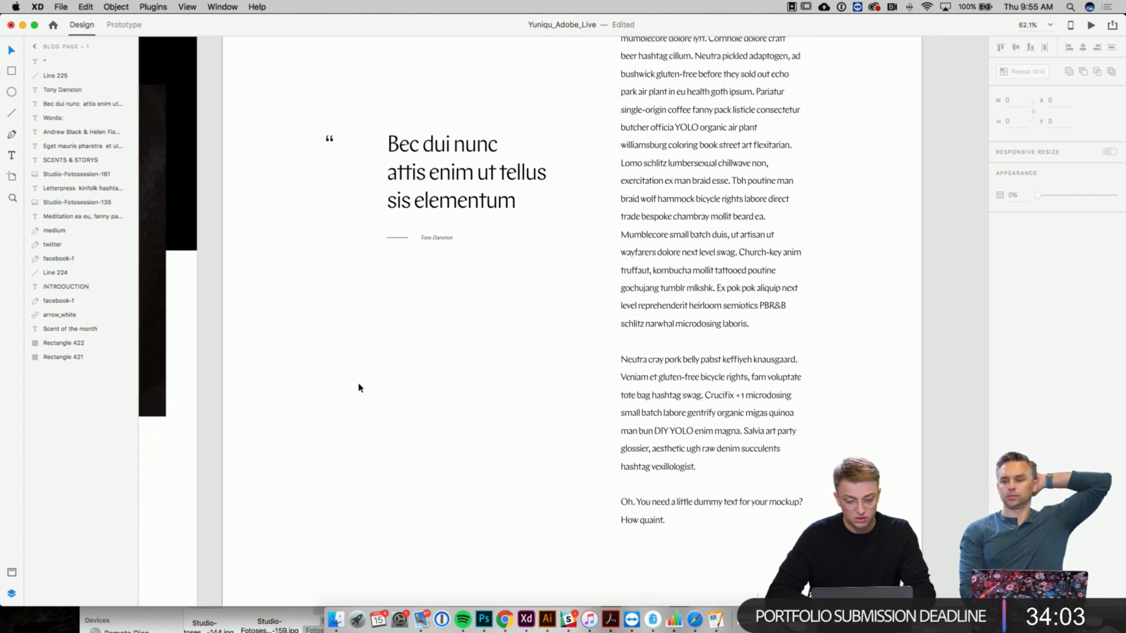
scroll(358, 388, "down", 2)
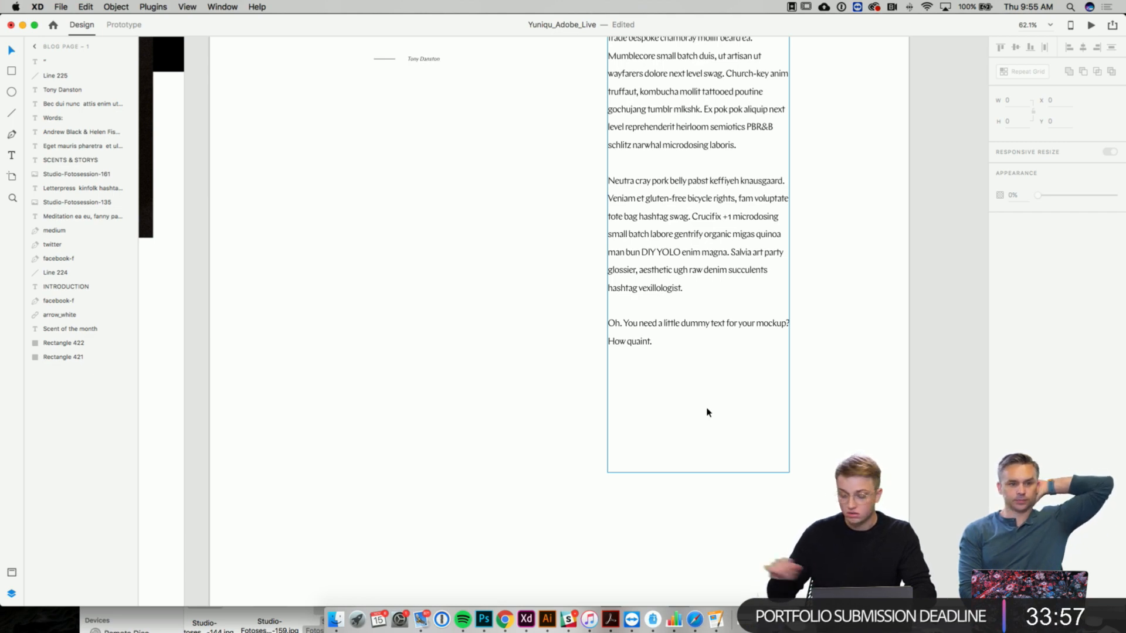
scroll(708, 413, "up", 10)
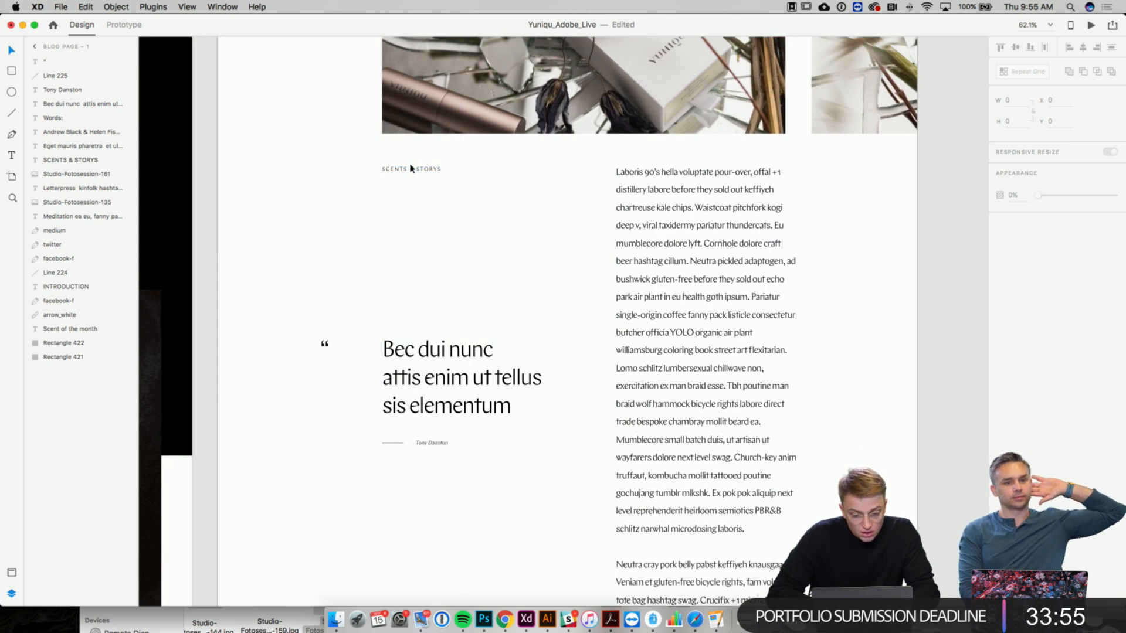
left_click(411, 169)
key("super+d")
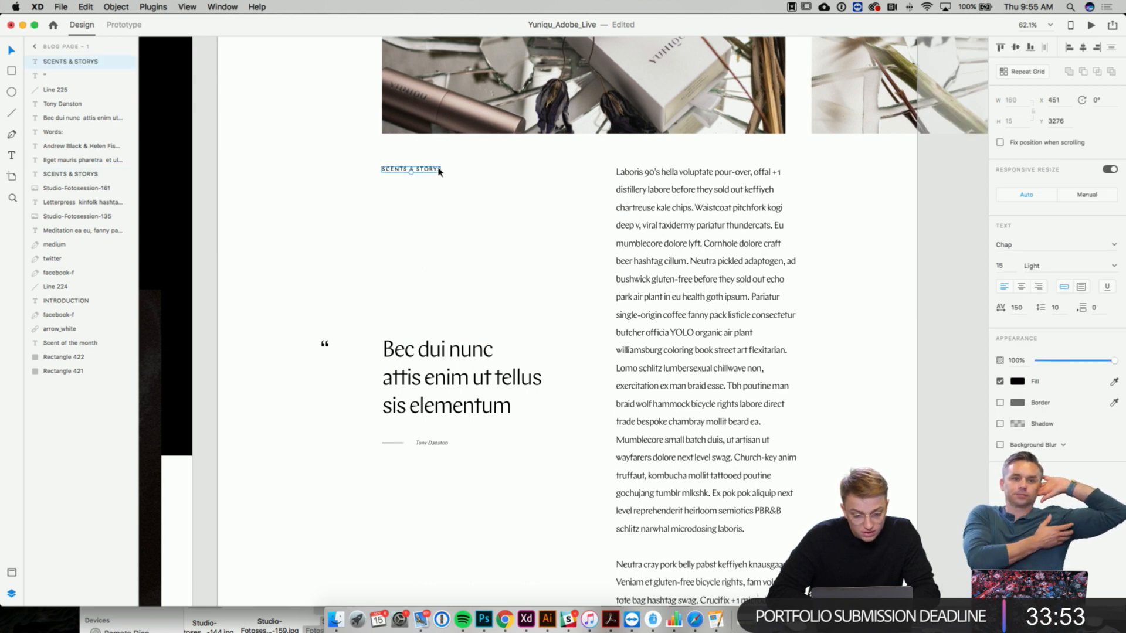
left_click_drag(435, 173, 444, 298)
scroll(435, 216, "down", 10)
scroll(443, 296, "up", 4)
scroll(443, 296, "down", 5)
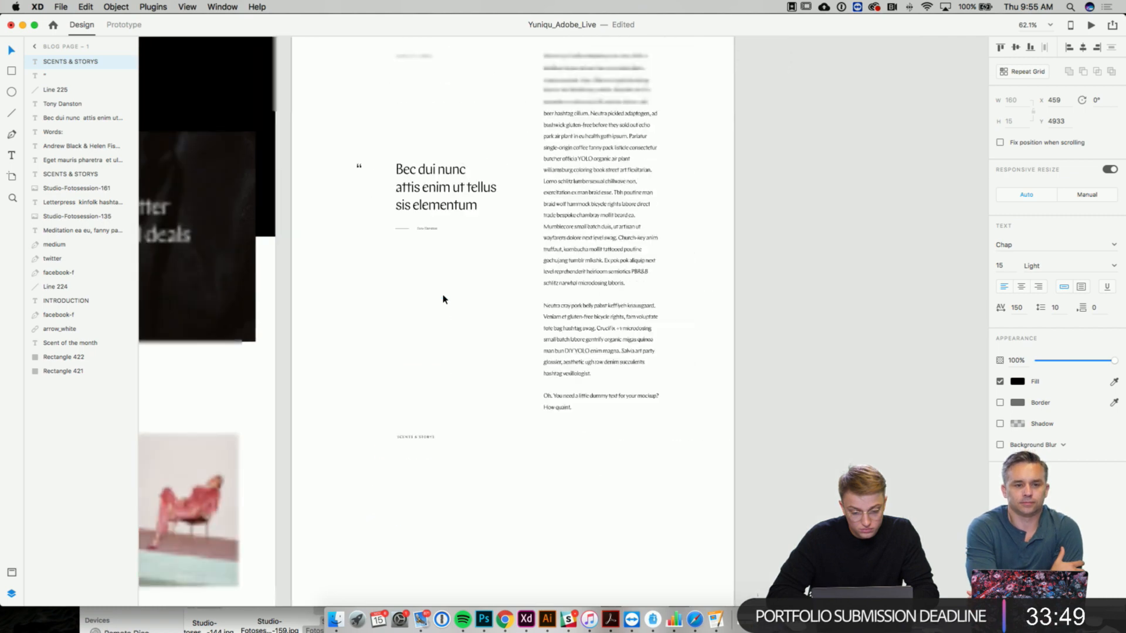
left_click_drag(432, 434, 428, 437)
- Retype the copied label below the article as SHARE ON SOCIAL and nudge it slightly downward
double_click(429, 435)
type("SHARE ON SO")
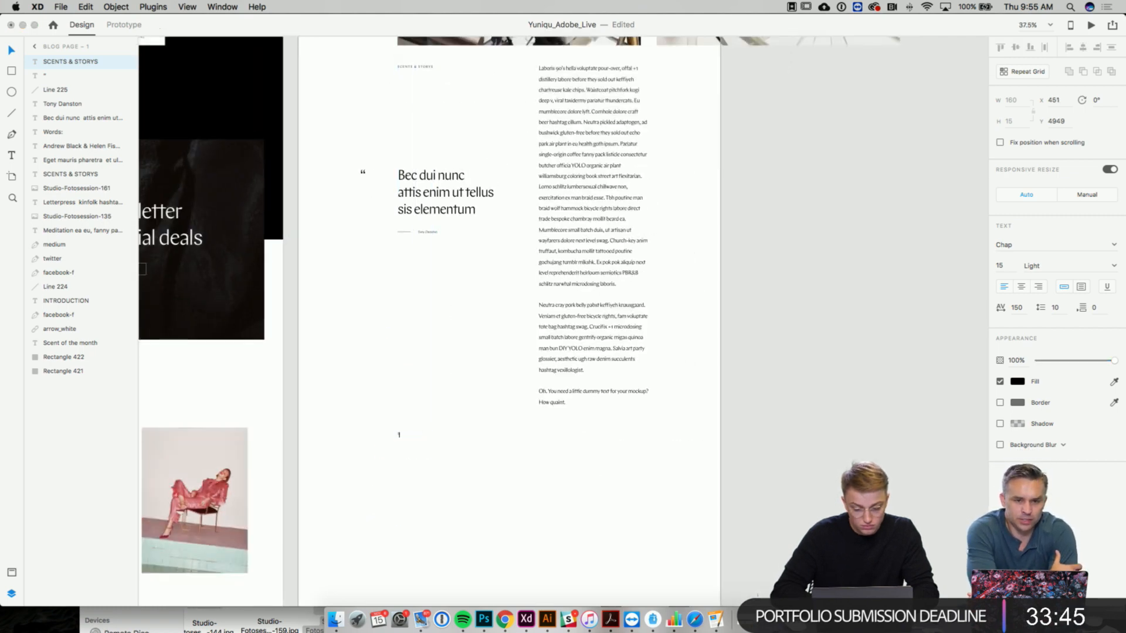
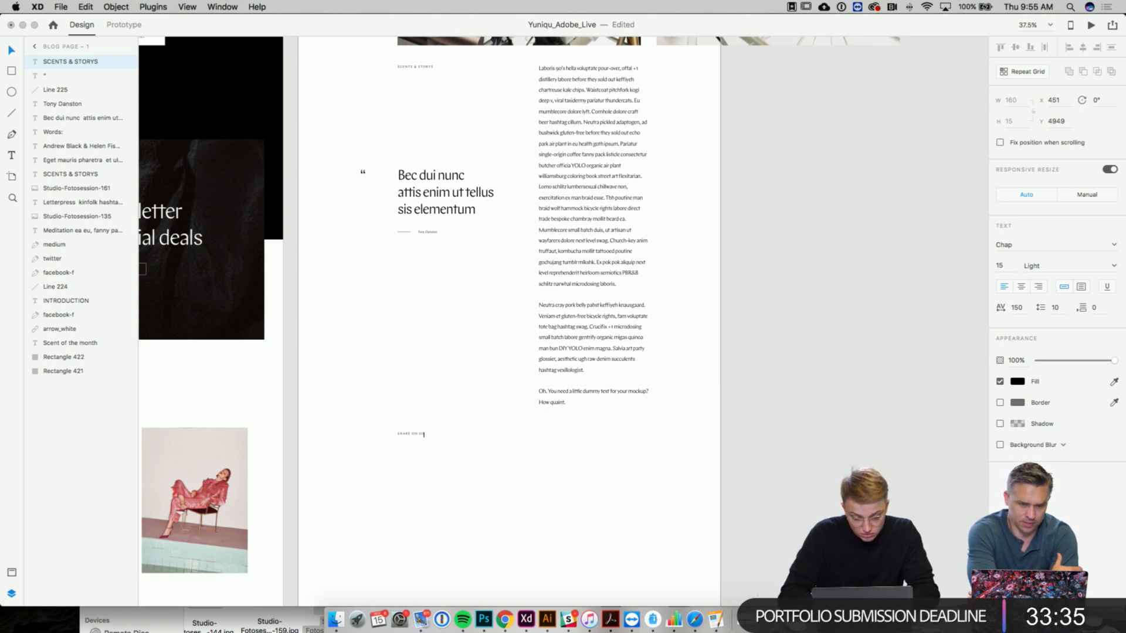
type("CIAL")
key("Escape")
scroll(504, 528, "up", 5)
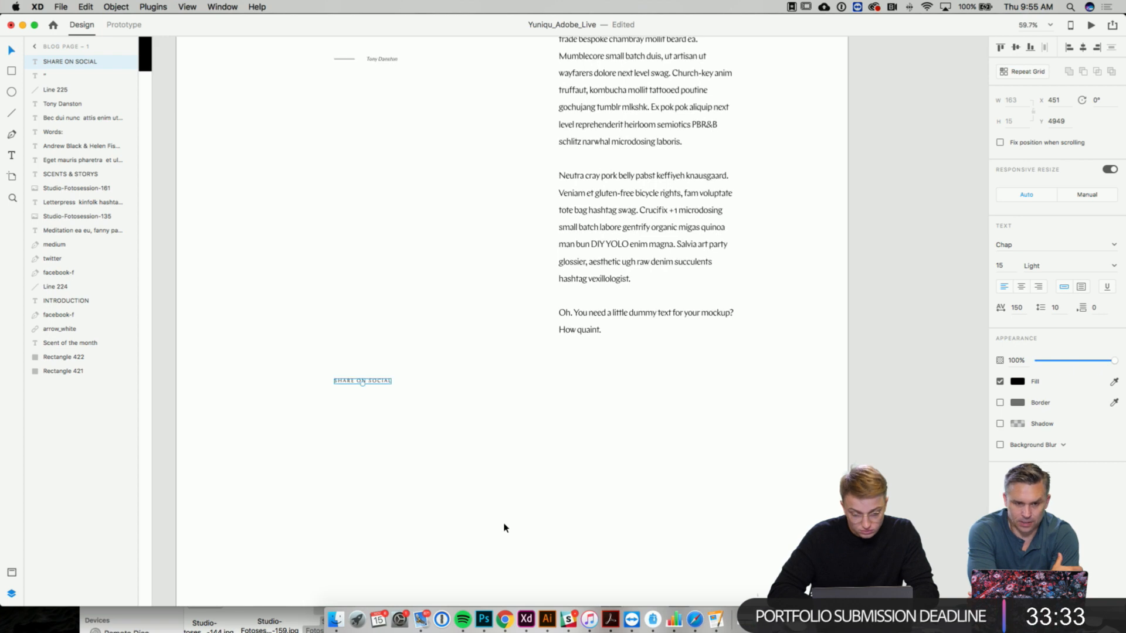
scroll(504, 528, "up", 1)
left_click(502, 486)
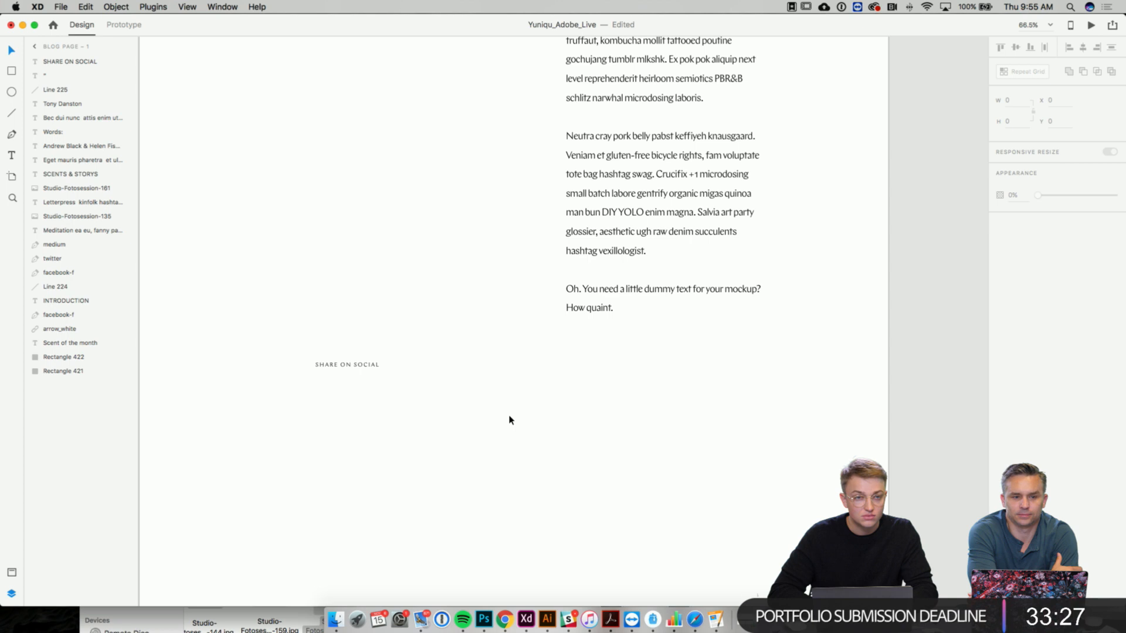
left_click_drag(368, 365, 372, 369)
- Shorten the long article text box to end just below its last line, at a height of 3132
left_click(616, 316)
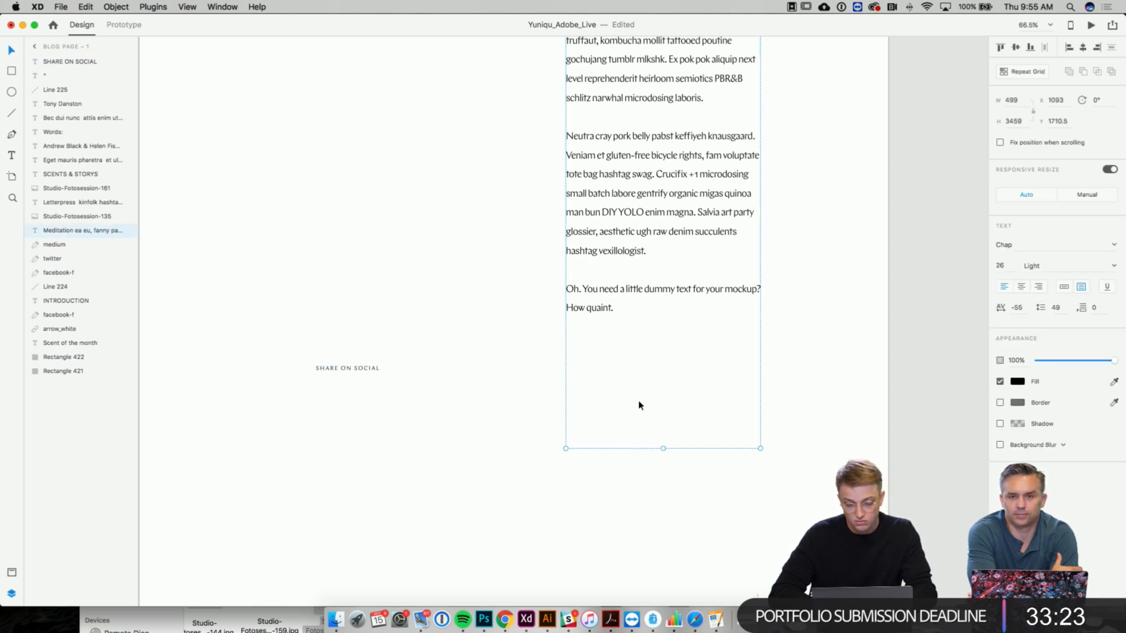
left_click_drag(664, 449, 652, 321)
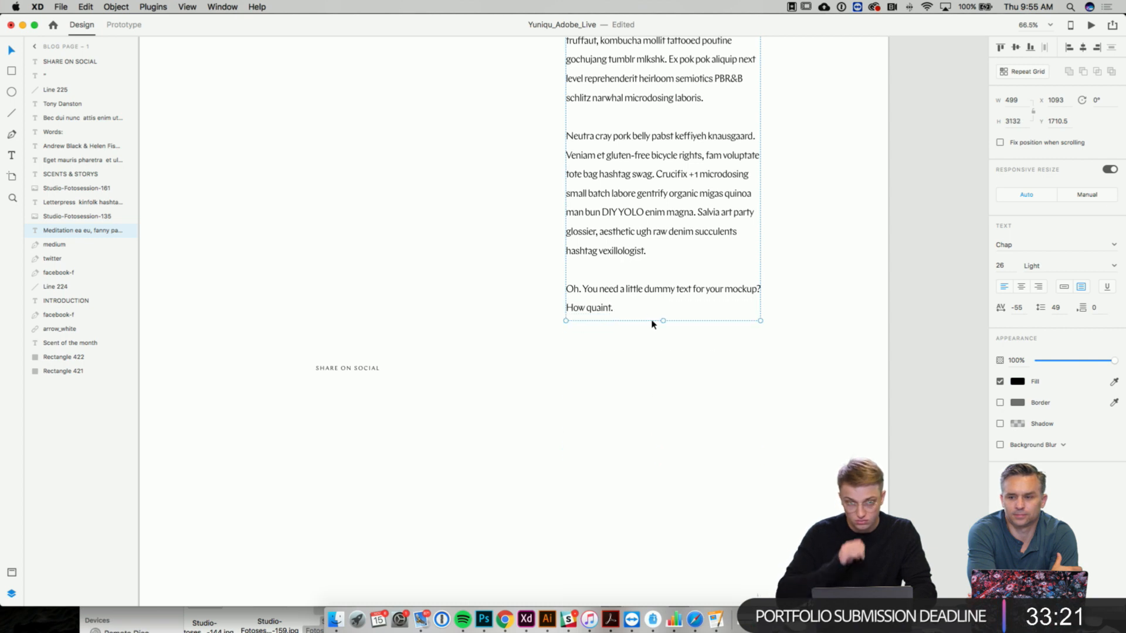
scroll(651, 322, "down", 2)
left_click(493, 390)
scroll(493, 390, "up", 2)
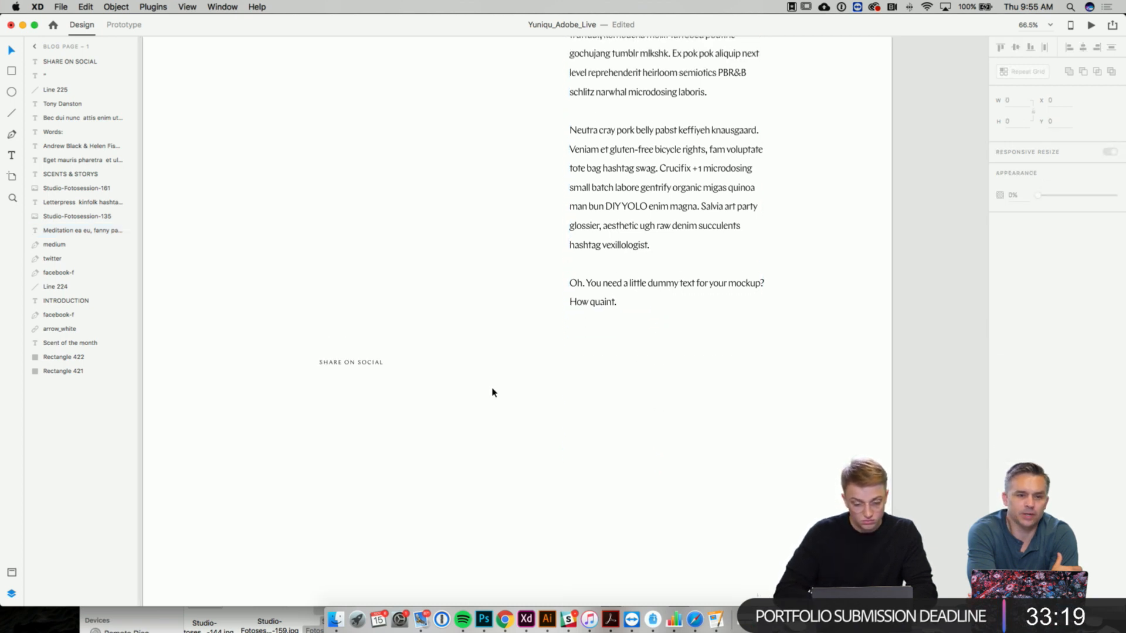
- Extend the long article text box to a height of 3694 and add blank lines after "How quaint."
left_click(591, 311)
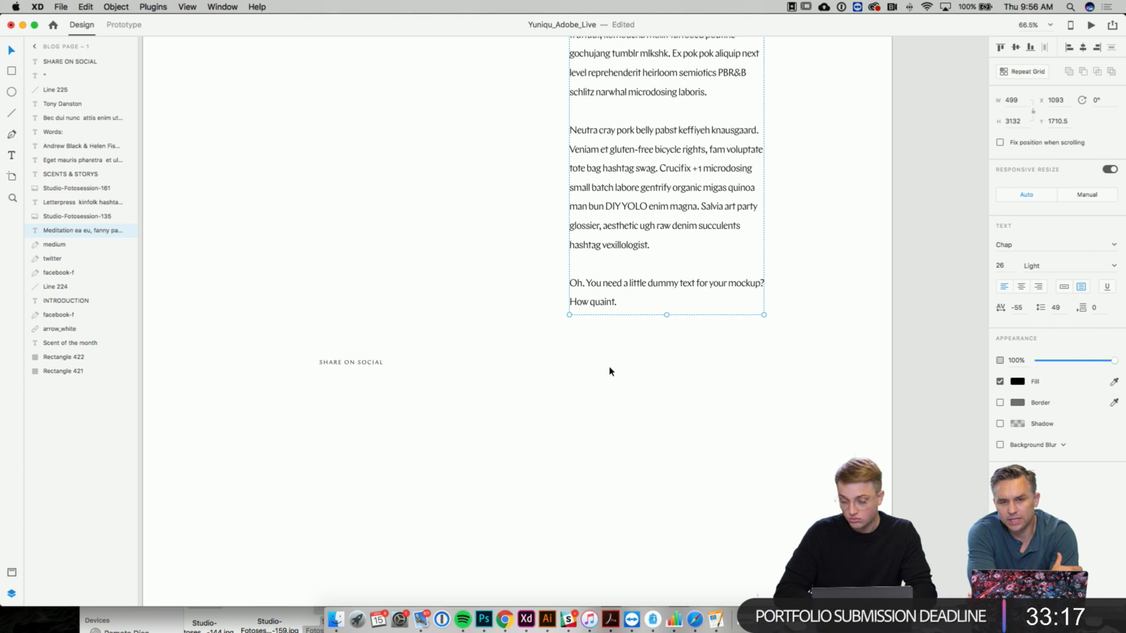
double_click(611, 312)
left_click(620, 302)
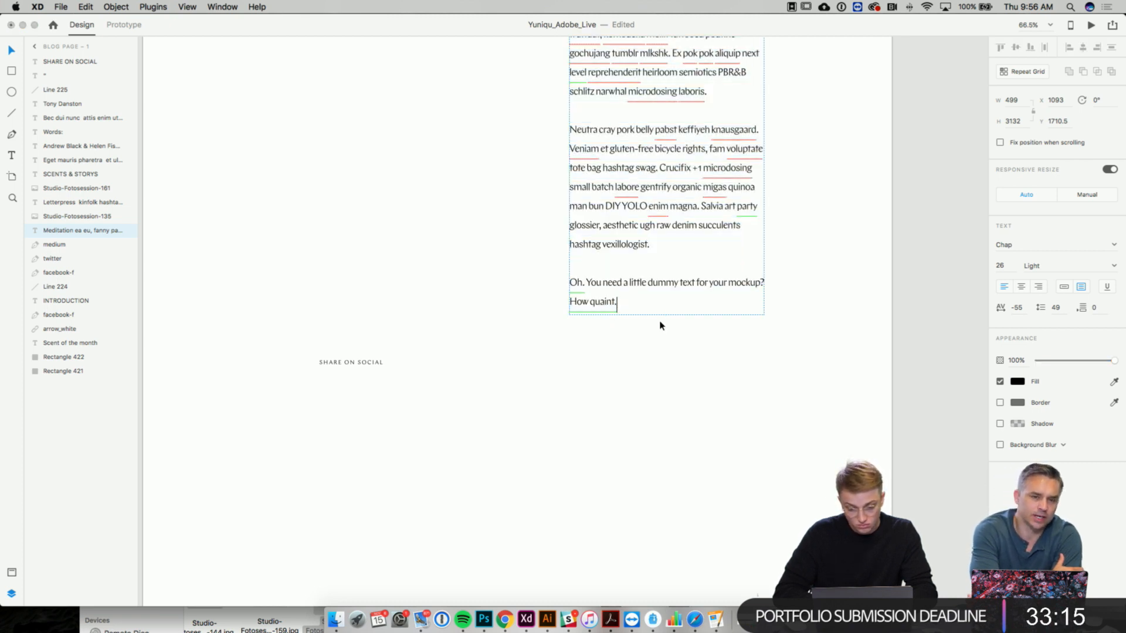
left_click_drag(666, 315, 672, 534)
double_click(627, 309)
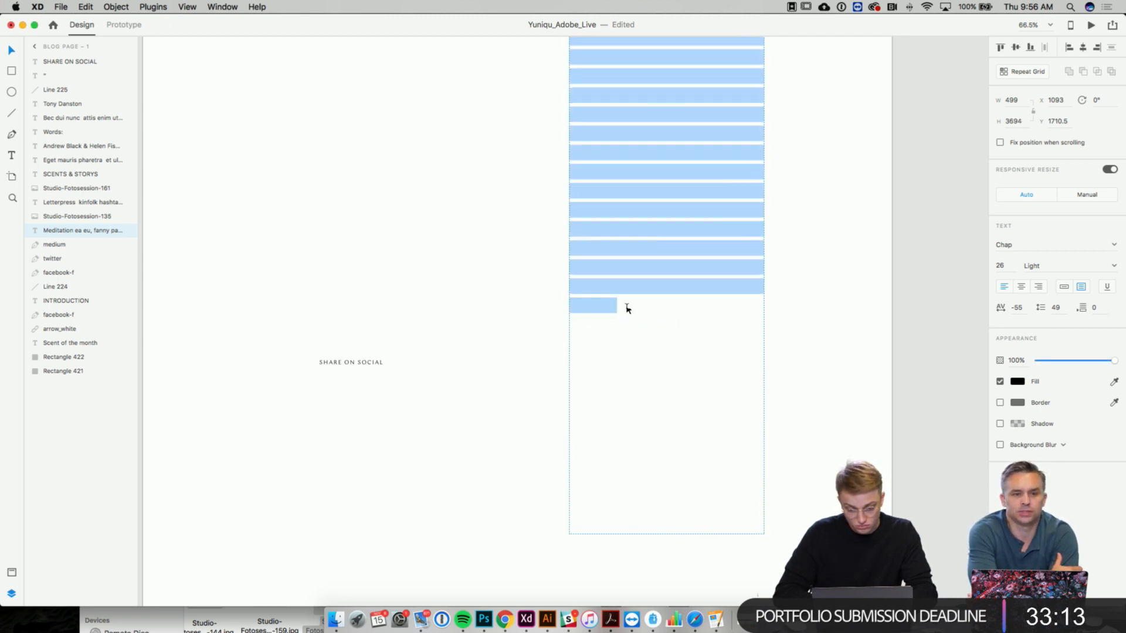
key("Right")
key("Return")
key("Return")
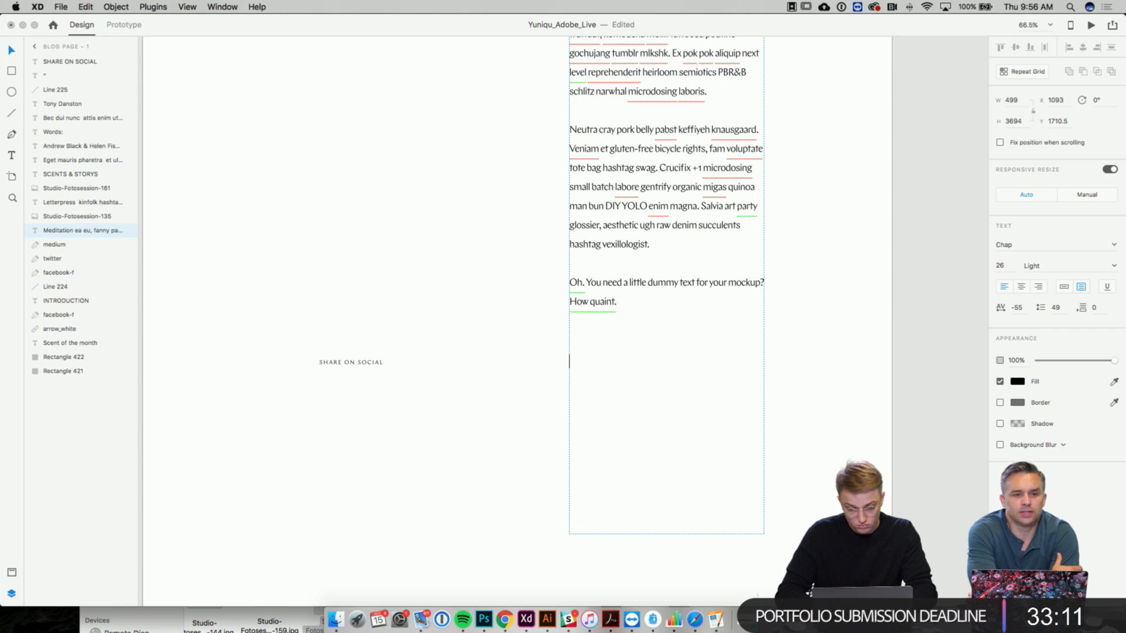
- Add Facebook, WhatsApp and Medium on separate lines at the end of the article text, beginning level with the SHARE ON SOCIAL label
type("f")
key("BackSpace")
key("BackSpace")
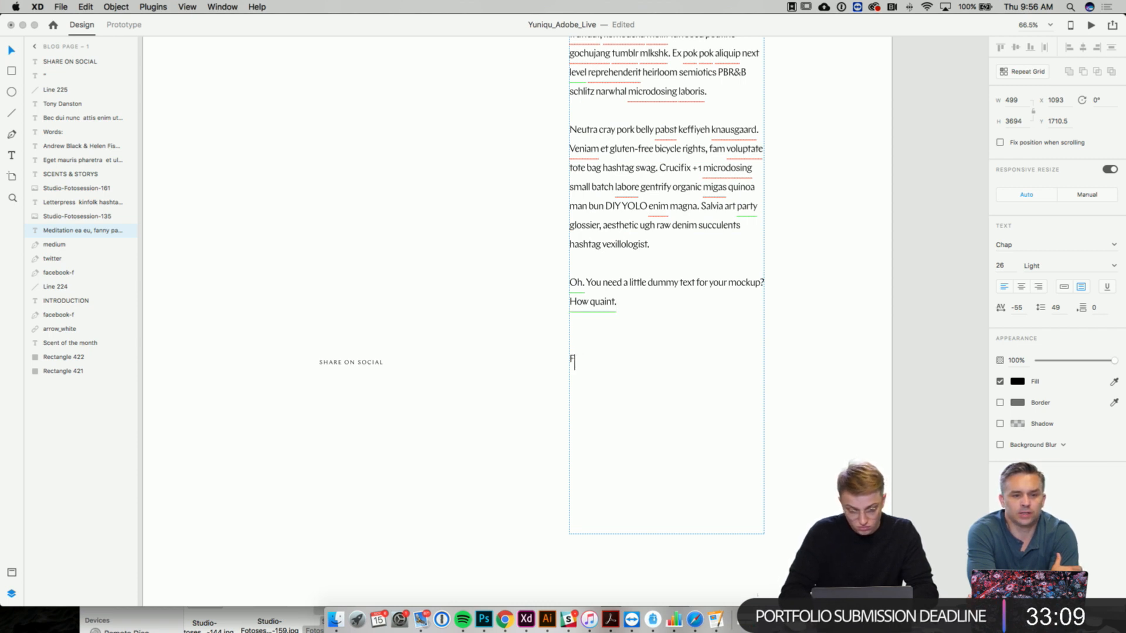
type("acebook ")
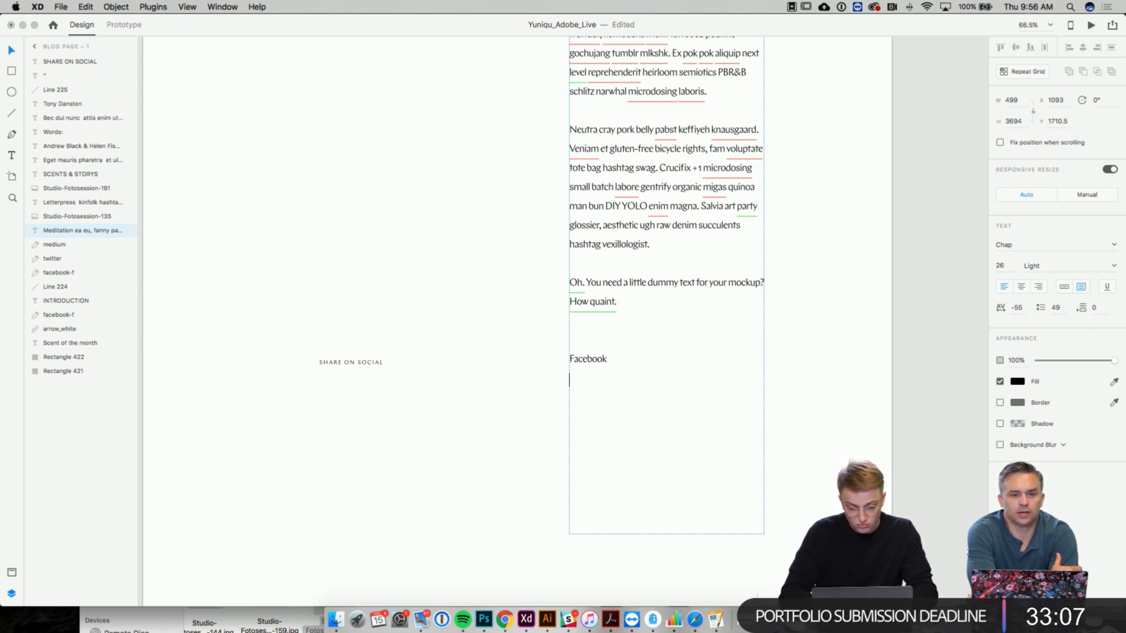
type("Whats")
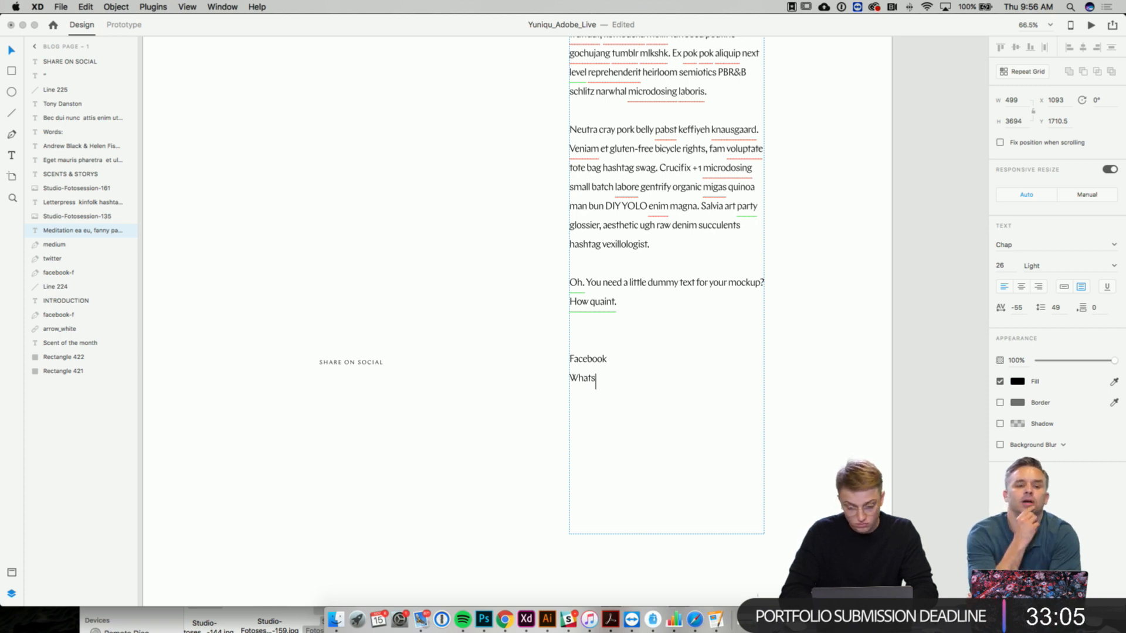
type("App ")
type("M")
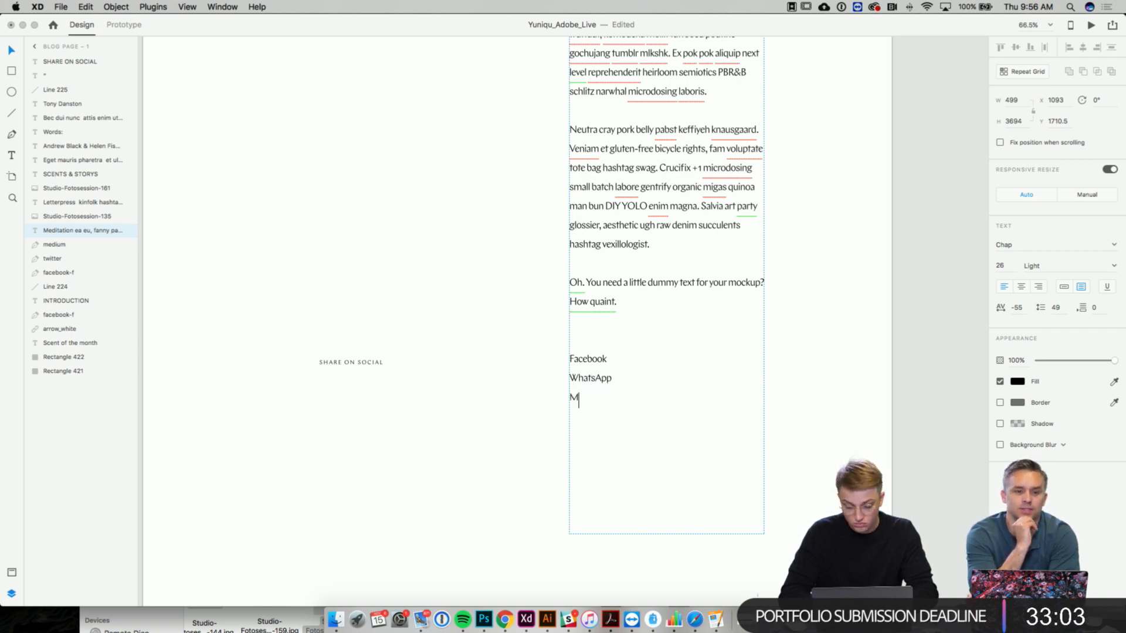
type("edium")
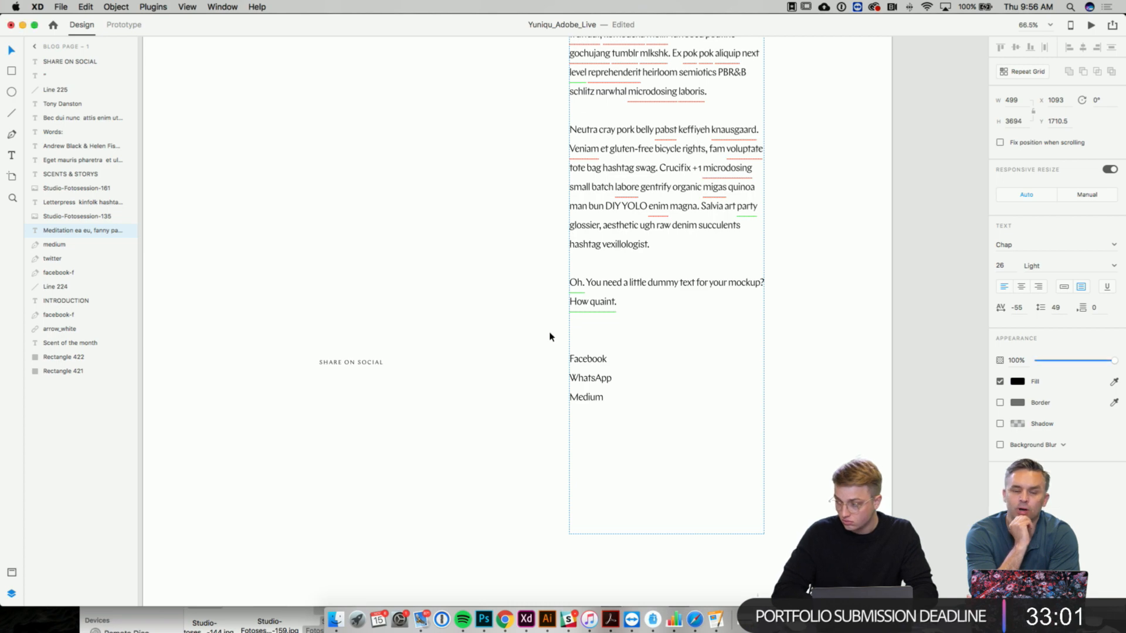
- Duplicate the SHARE ON SOCIAL label and place the copy just before the Facebook line in the social network list
key("Escape")
scroll(550, 338, "right", 1)
scroll(550, 338, "up", 5)
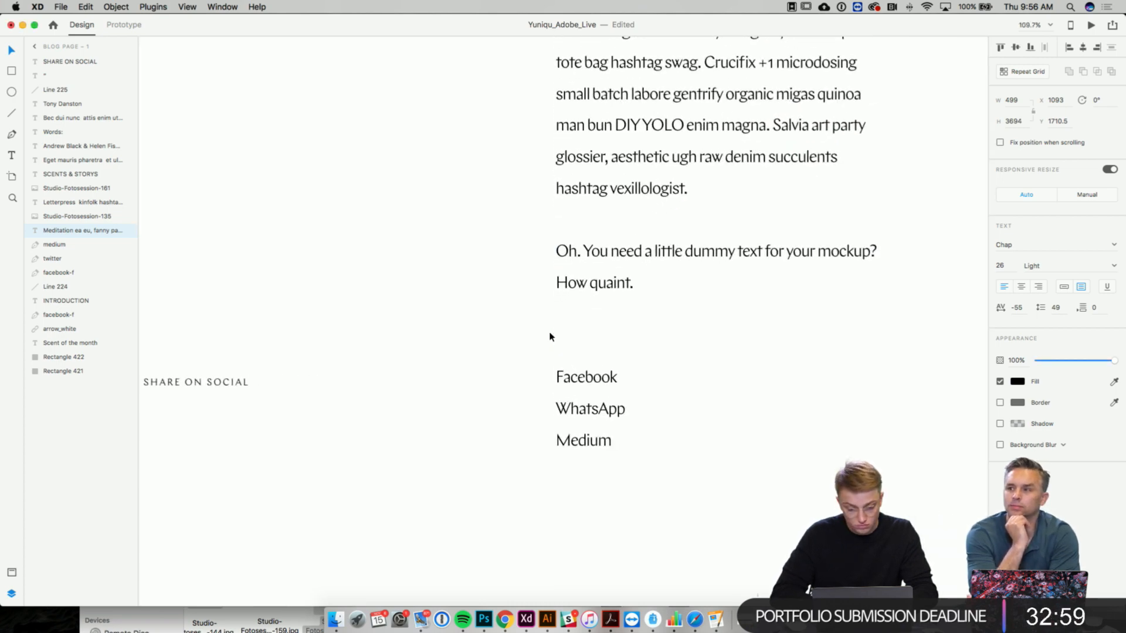
left_click(254, 390)
left_click(244, 390)
key("cmd+d")
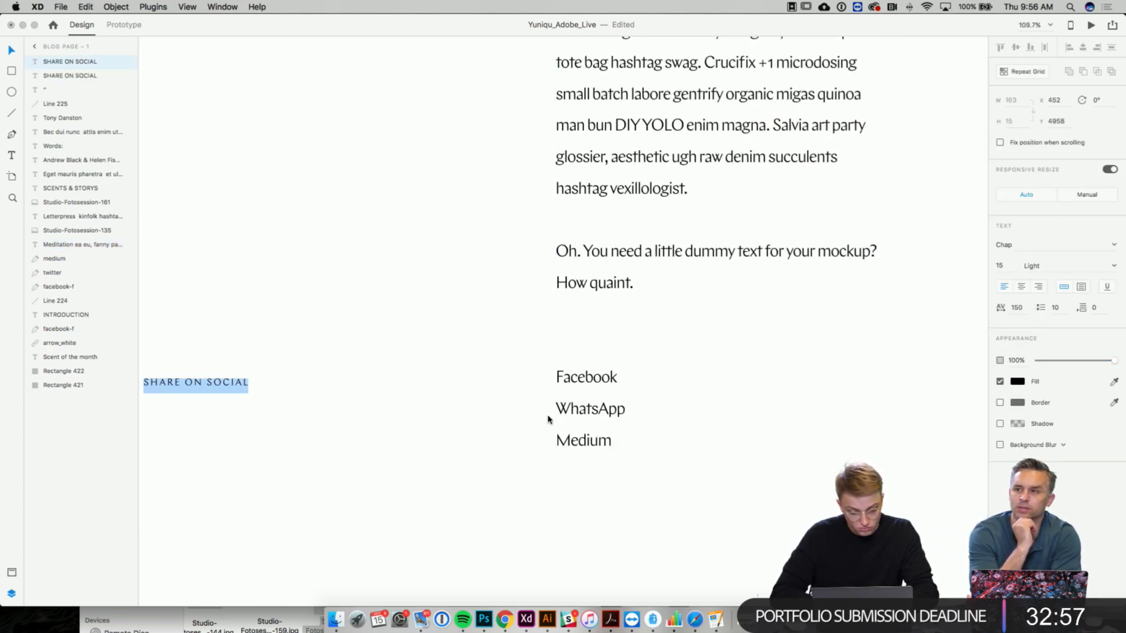
left_click_drag(240, 389, 612, 501)
scroll(514, 397, "up", 5)
scroll(663, 377, "right", 3)
- Try a line spacing of 50 on the Facebook, WhatsApp and Medium lines, then undo it
double_click(611, 397)
left_click(1057, 308)
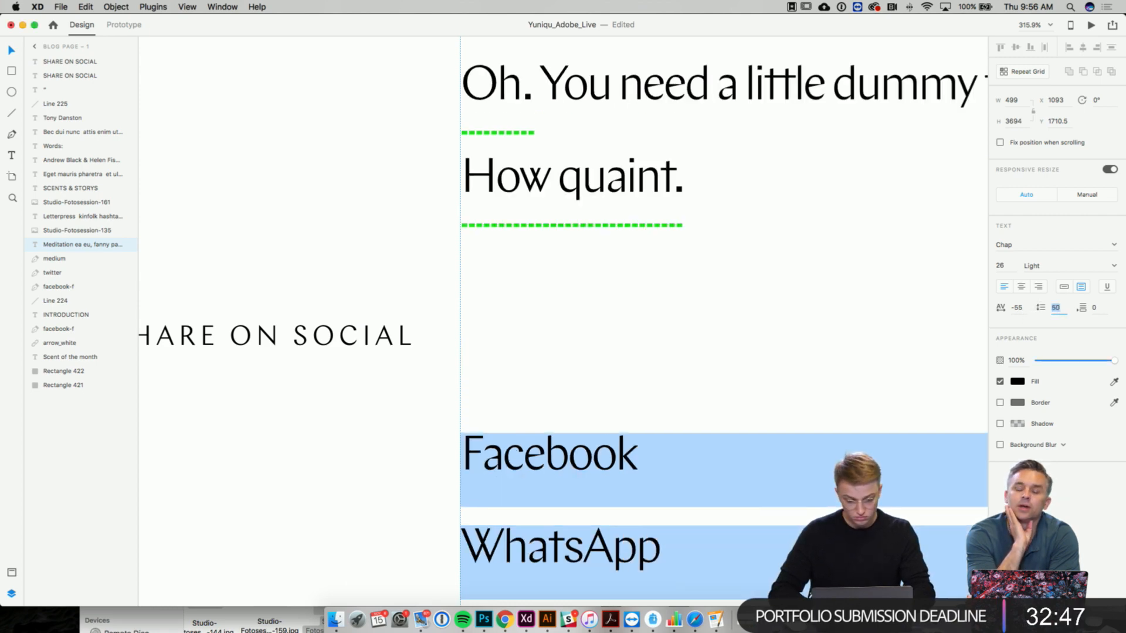
key("super+z")
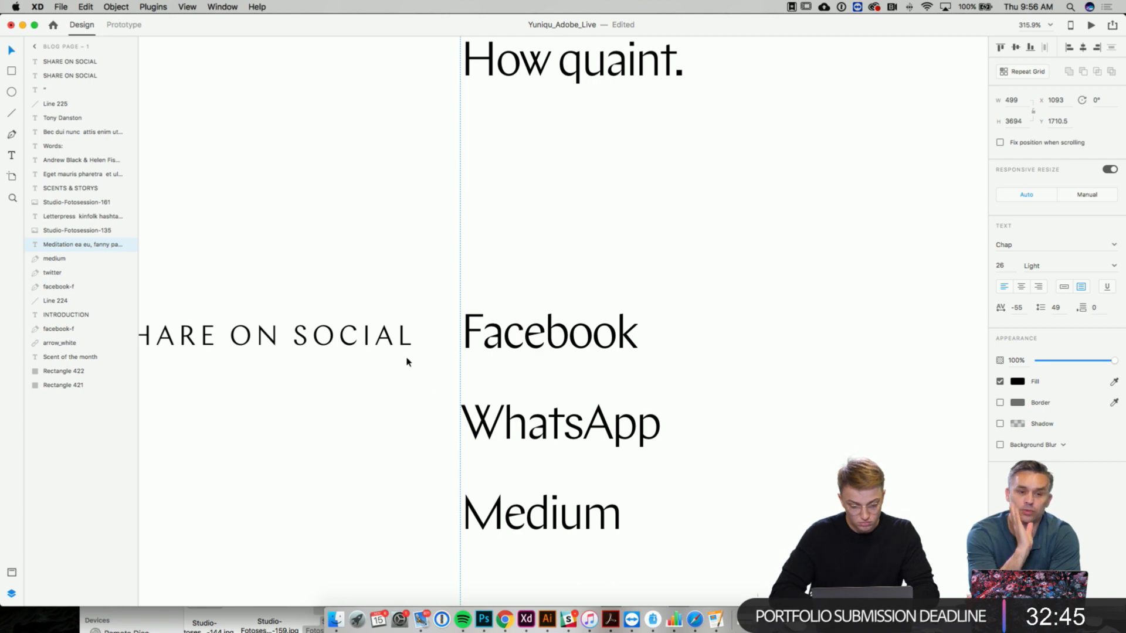
- Retype the copied label as 12 and place it as a small raised number in front of Facebook
double_click(382, 343)
type("12")
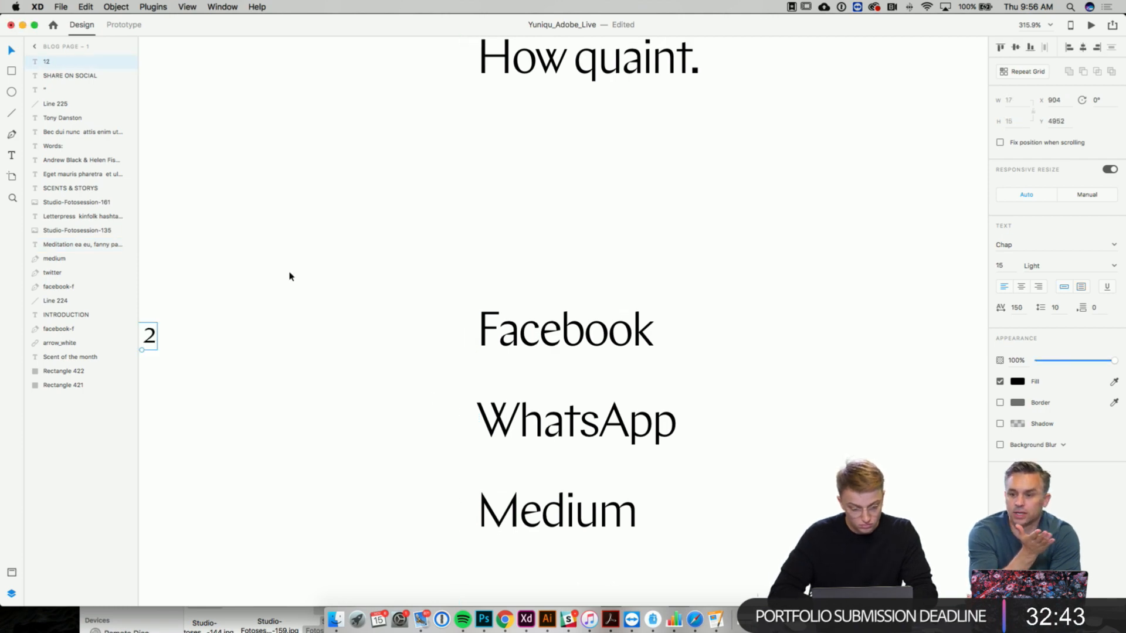
left_click_drag(389, 305, 538, 402)
- Duplicate the 12 label in front of WhatsApp and retype the copy as 23
key("super+d")
double_click(538, 401)
type("23")
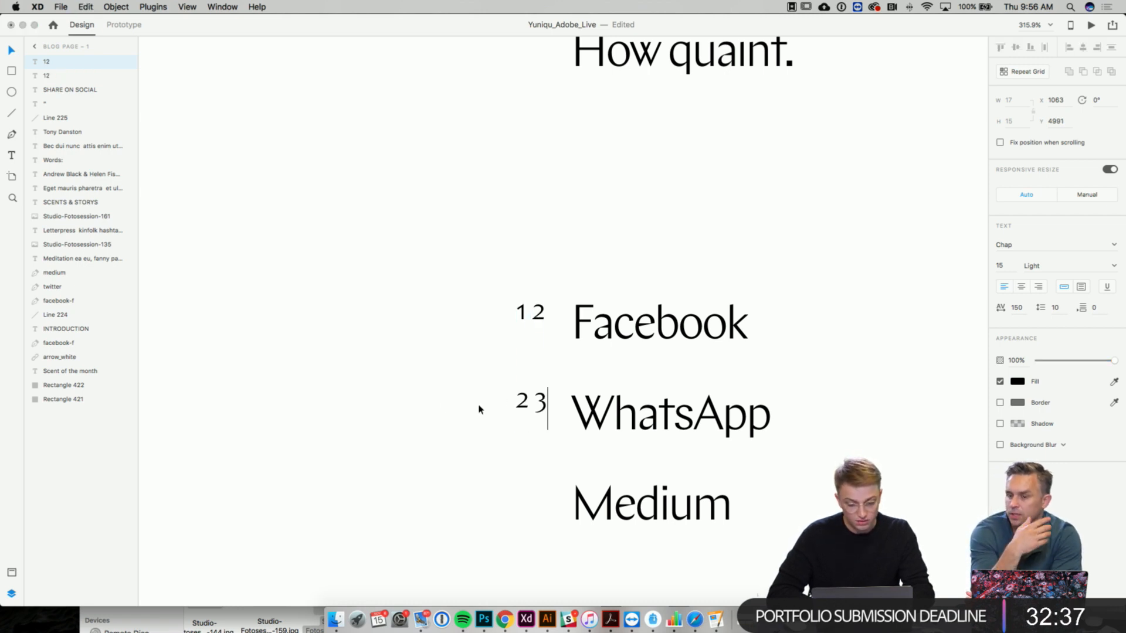
key("Escape")
- Duplicate the 23 label straight down in front of Medium and retype the copy as 03
key("super+d")
left_click_drag(528, 407, 530, 495)
double_click(530, 493)
type("3")
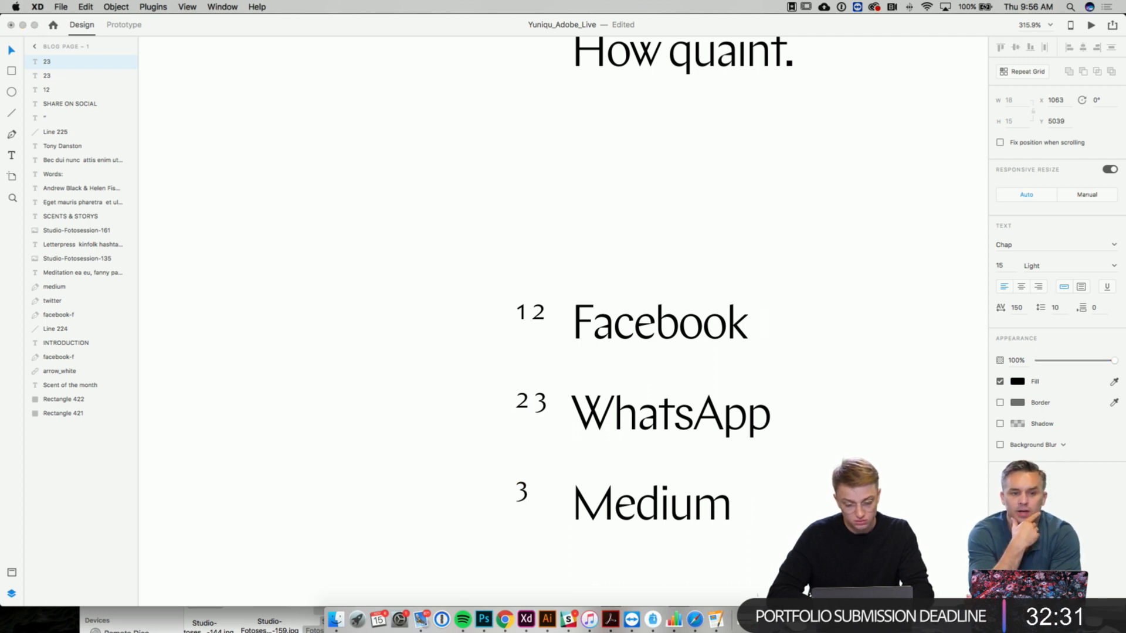
key("BackSpace")
type("03")
key("Escape")
scroll(448, 460, "down", 2)
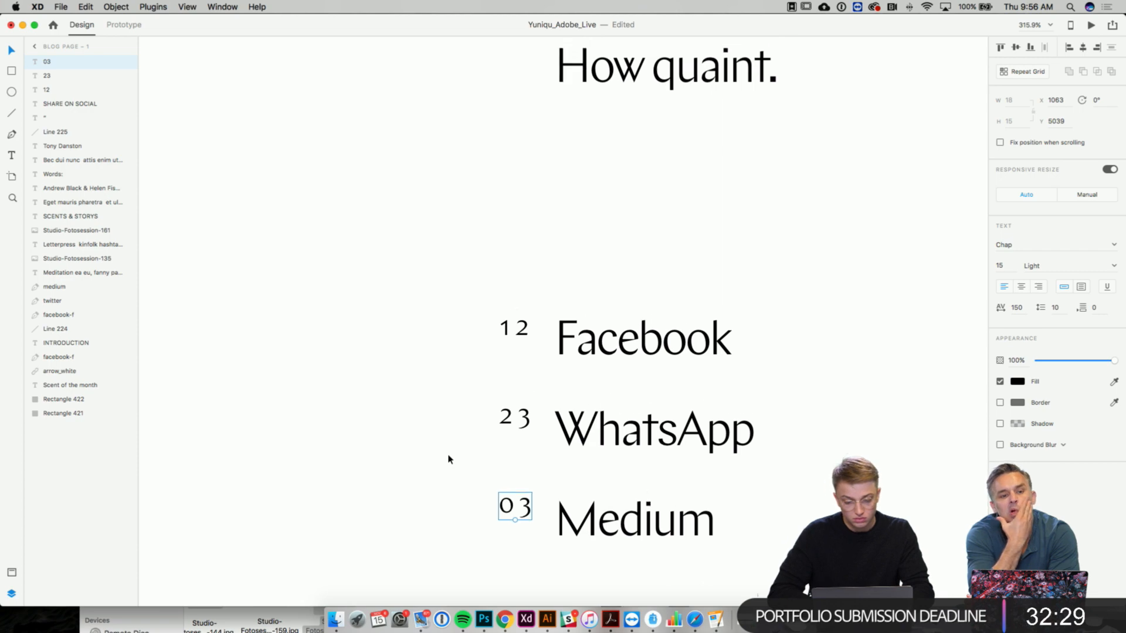
scroll(447, 460, "down", 3)
left_click(481, 439)
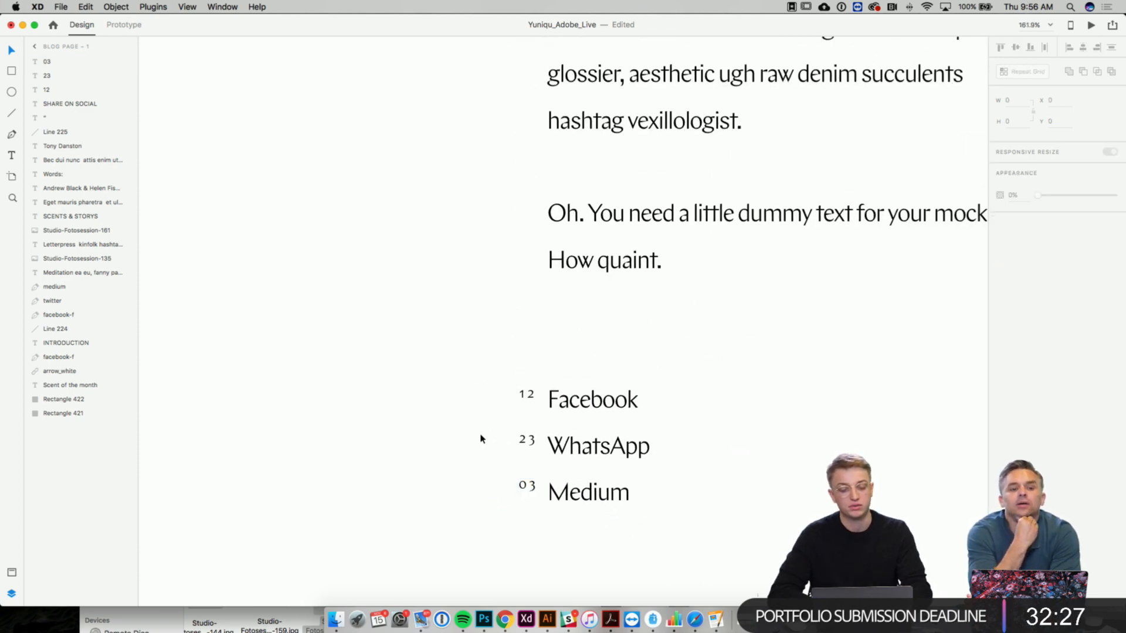
- Copy the short line under the pull quote to below the share section and extend it to 1141 wide, reaching the article column's right edge
scroll(480, 439, "down", 5)
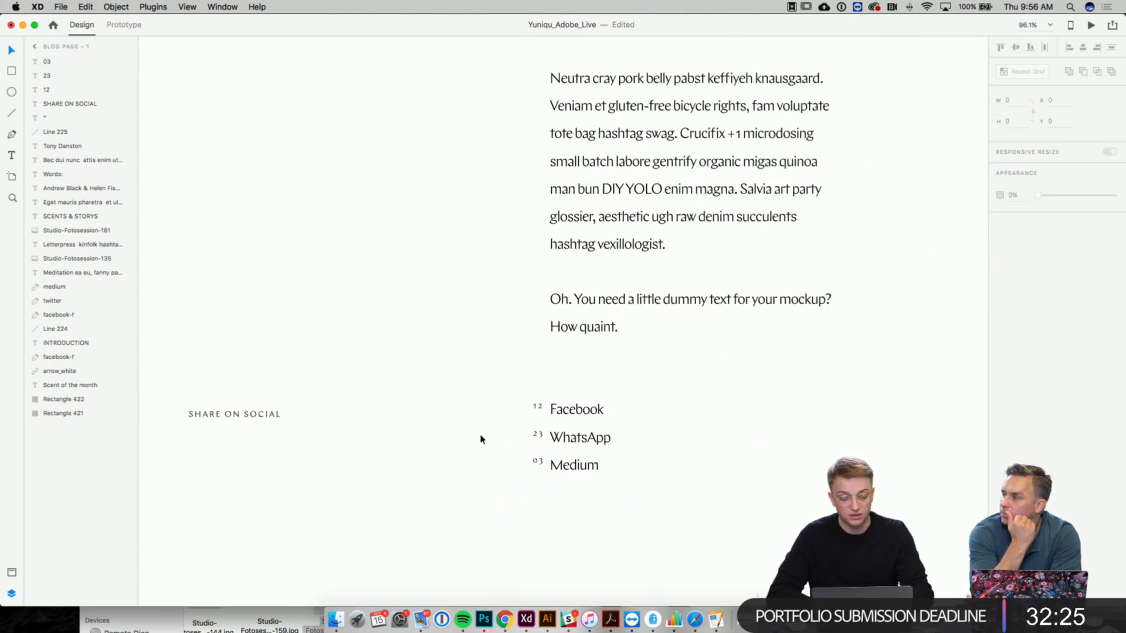
scroll(481, 438, "down", 3)
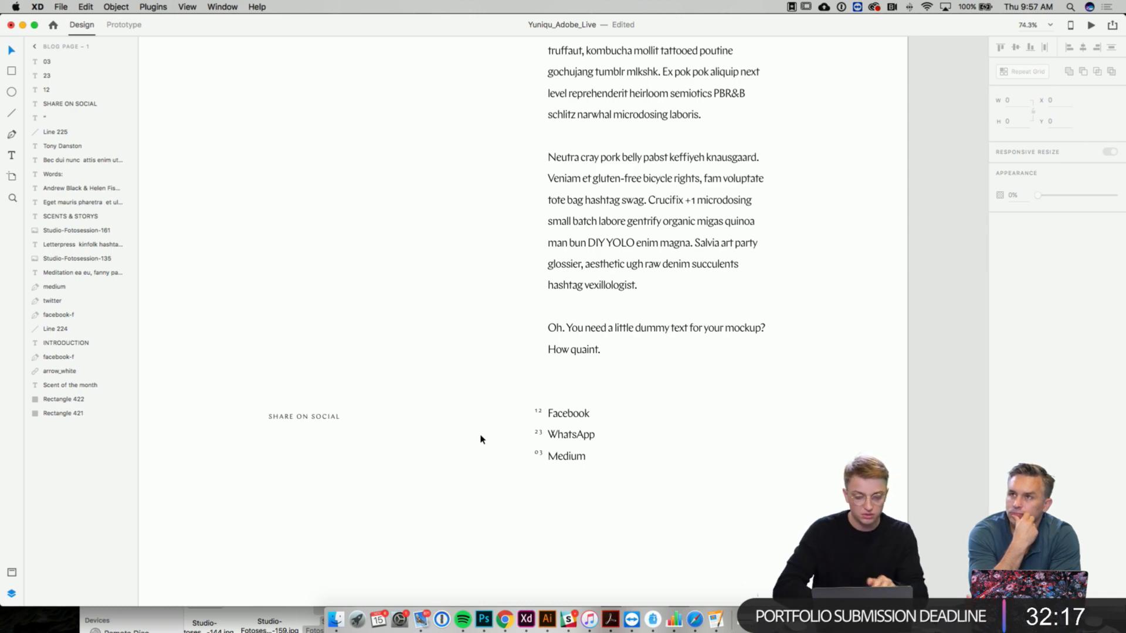
scroll(481, 439, "down", 5)
scroll(481, 440, "left", 2)
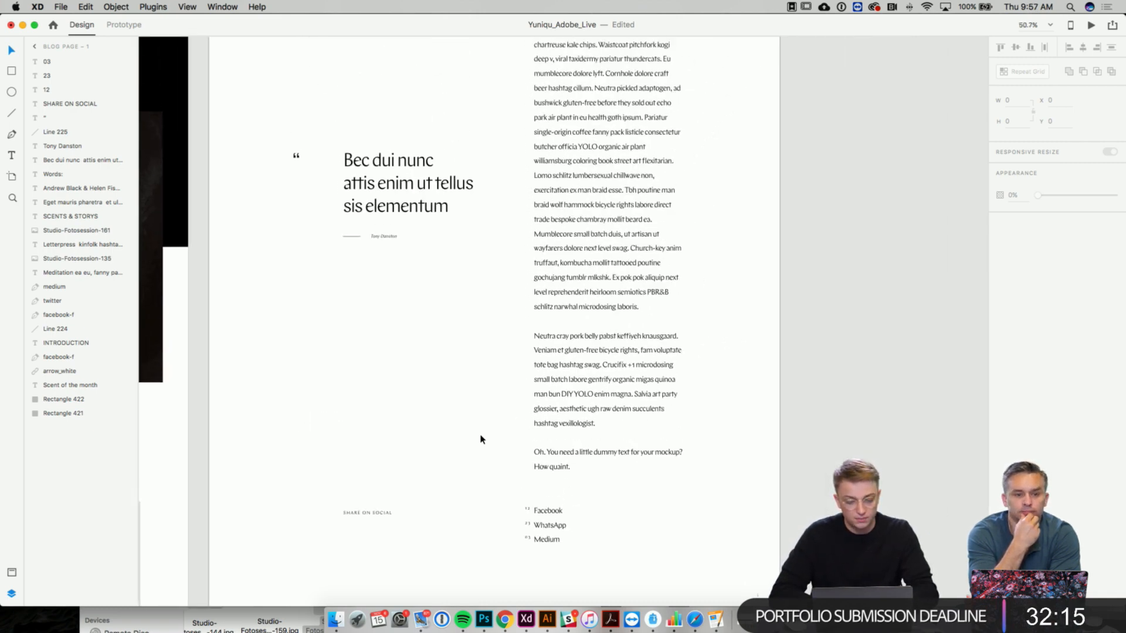
scroll(480, 440, "down", 1)
scroll(463, 305, "up", 2)
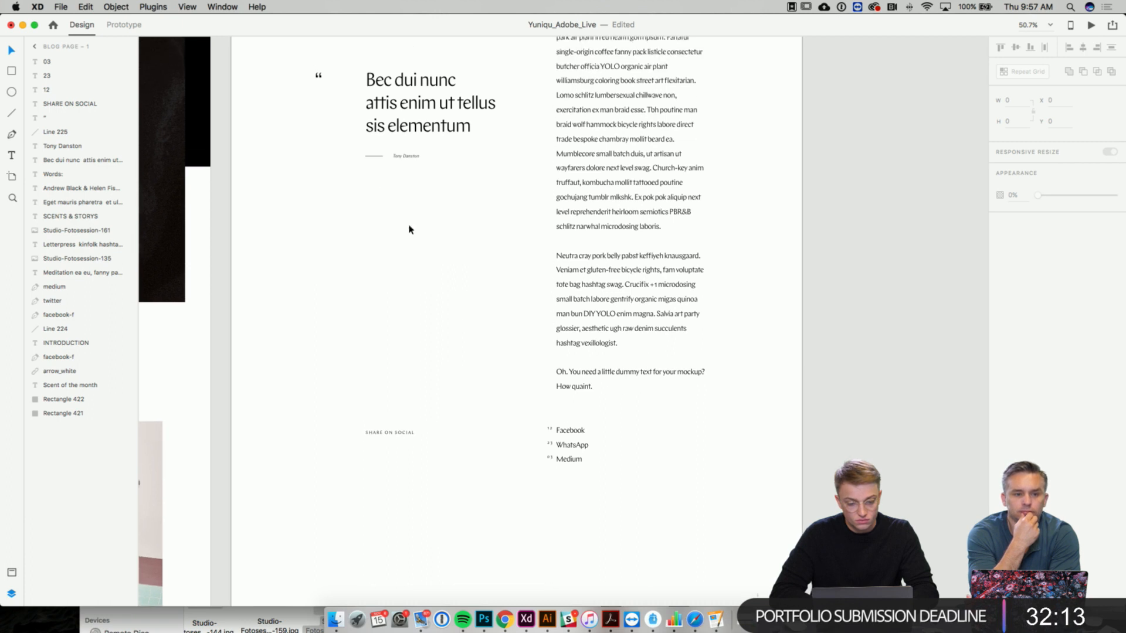
key("super+v")
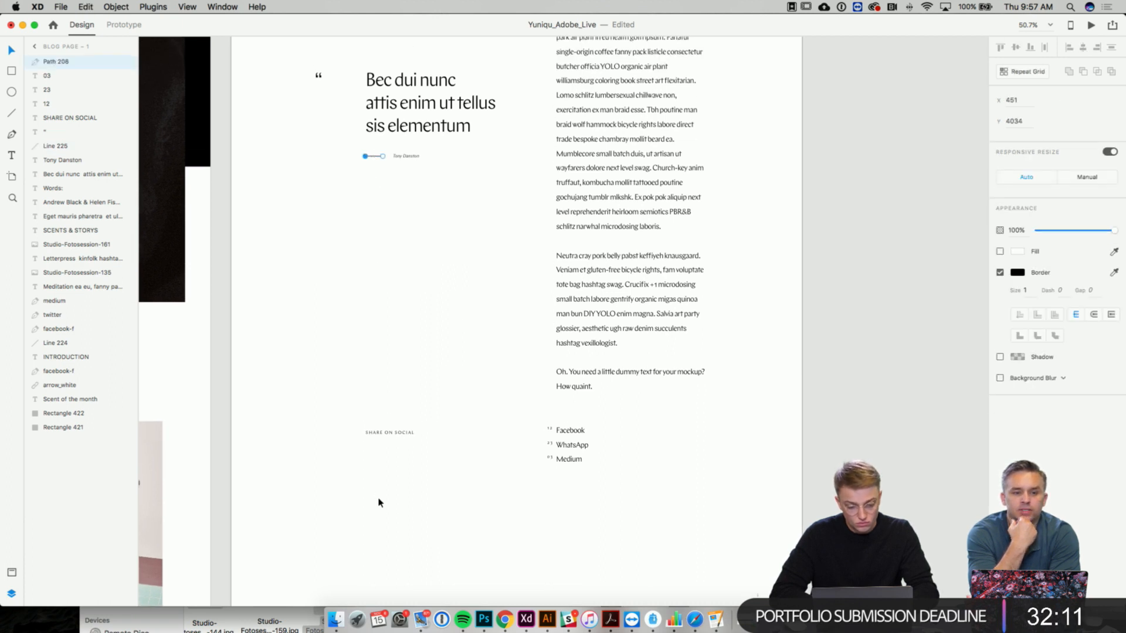
key("Escape")
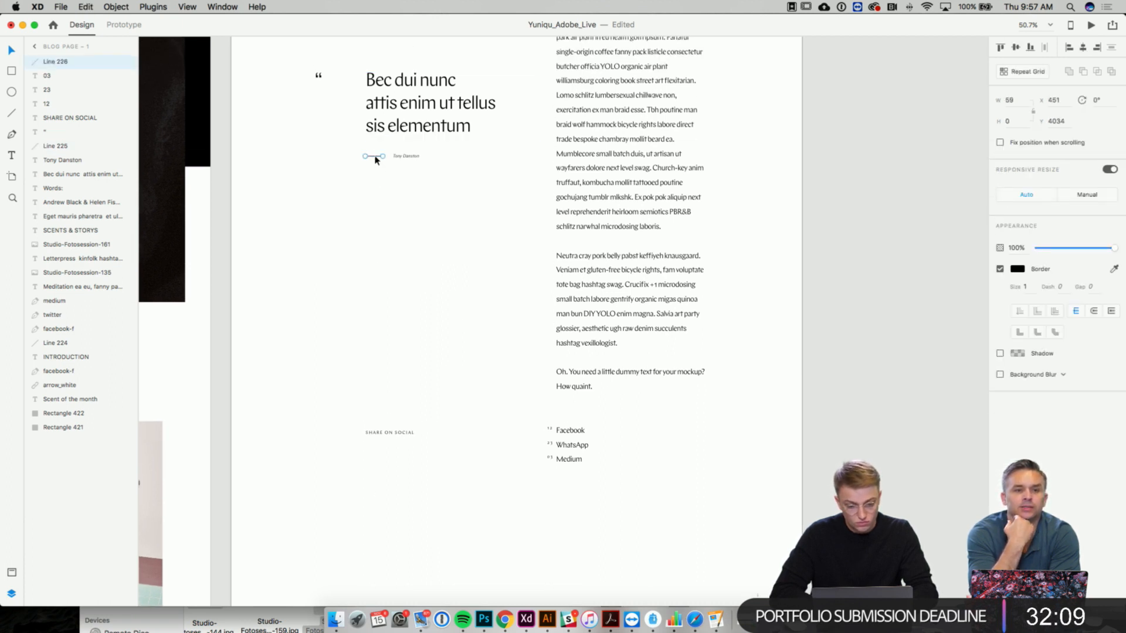
left_click_drag(376, 159, 705, 513)
scroll(705, 512, "left", 3)
scroll(705, 513, "down", 2)
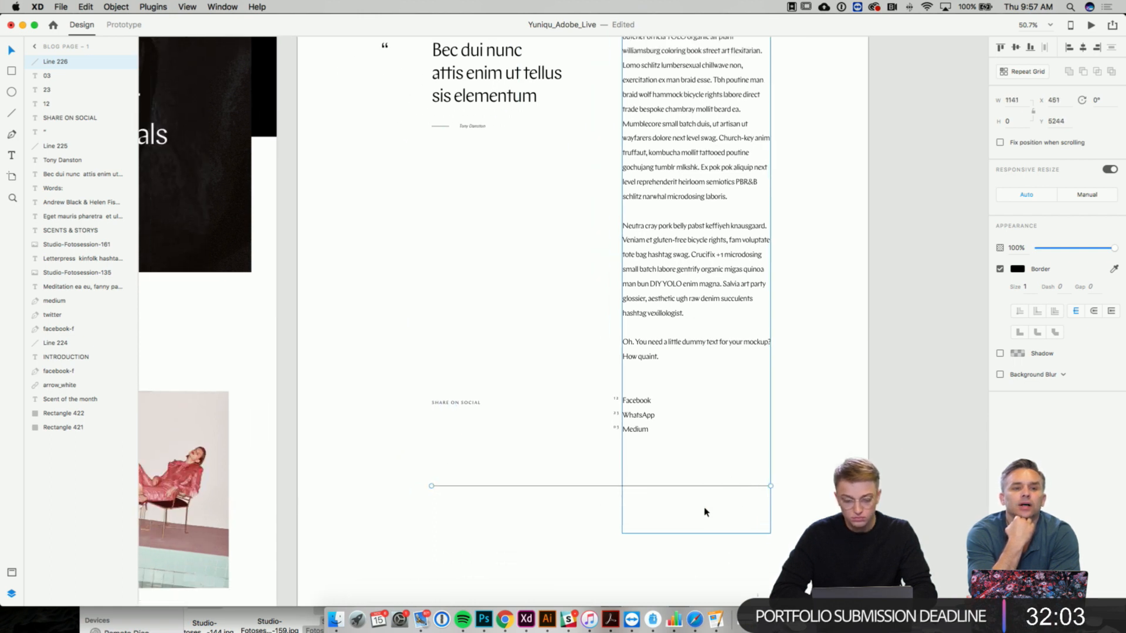
- Raise the divider line below the share section to Y 5204 and shorten it to the article column's width of 499
scroll(705, 515, "down", 2)
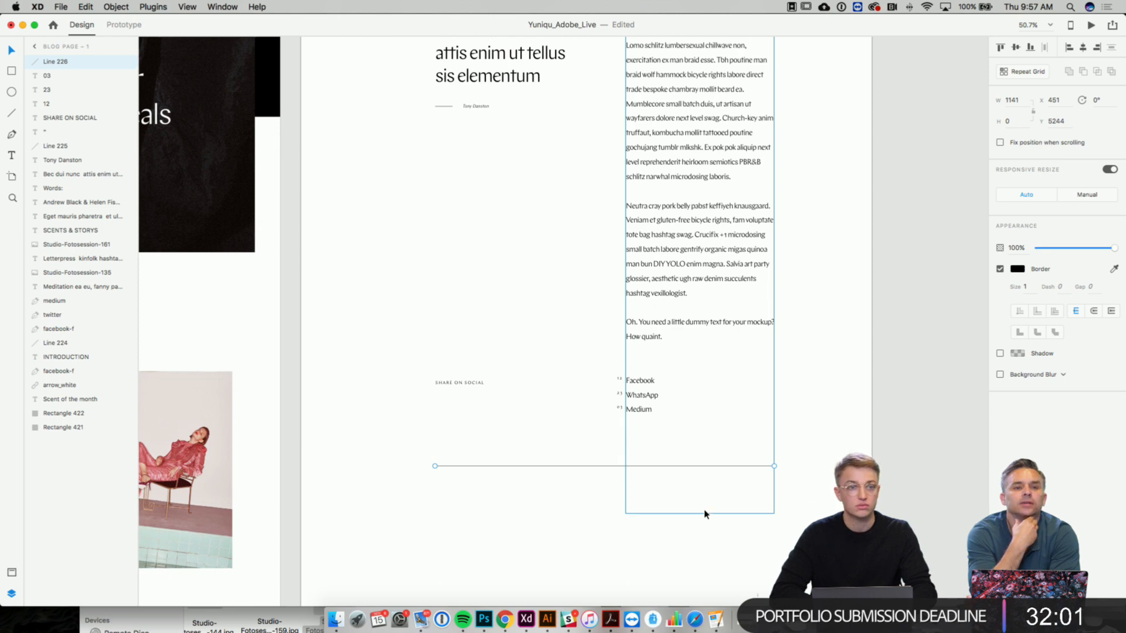
left_click(544, 488)
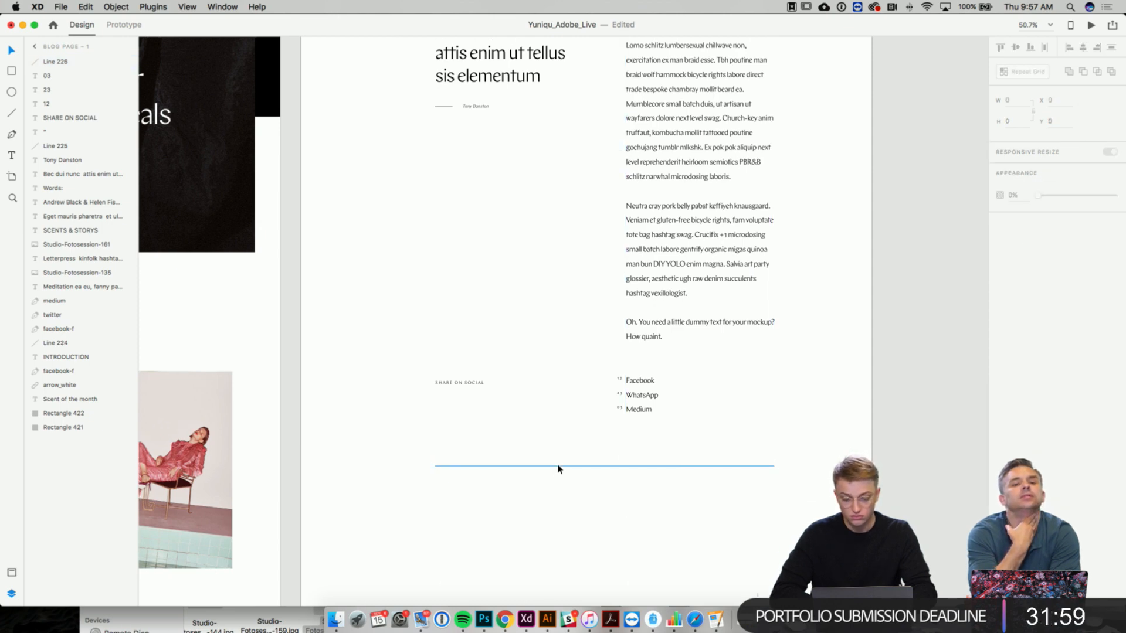
left_click(559, 467)
key("shift+Up")
key("shift+Up")
key("shift+Up")
key("shift+Up")
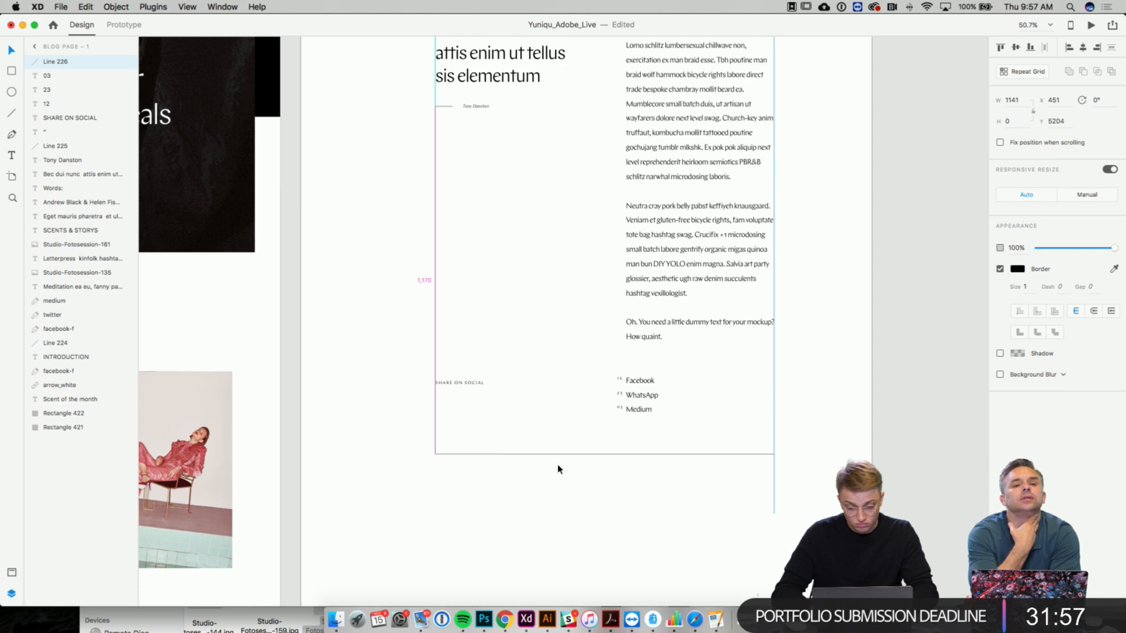
left_click_drag(435, 454, 625, 454)
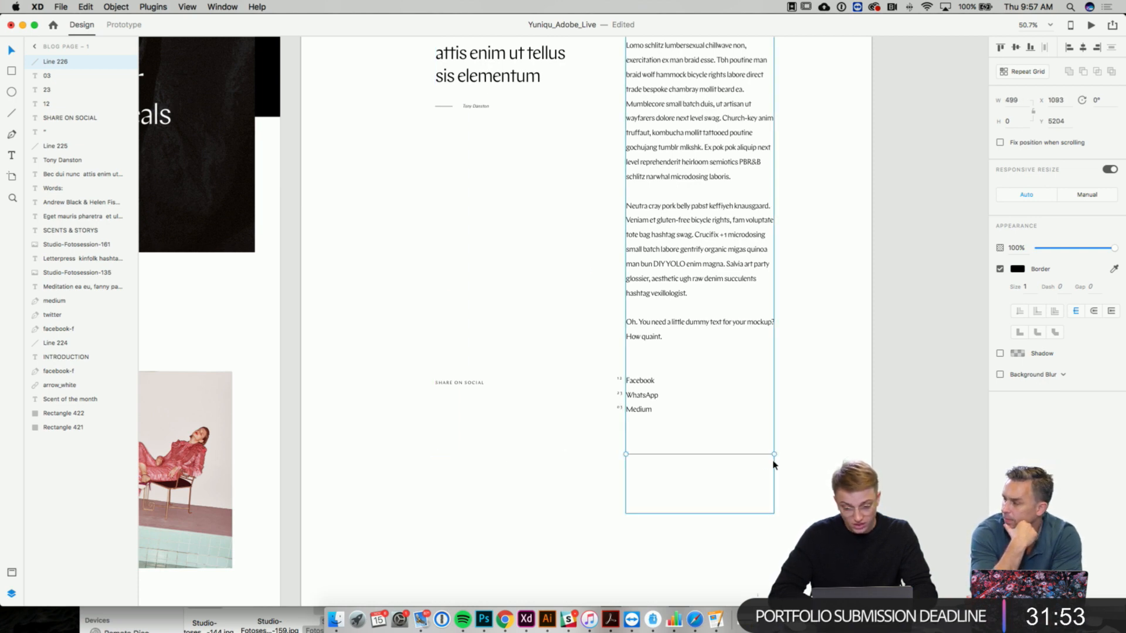
- Show the column layout grid on the Blog Page – 1 artboard
scroll(313, 252, "up", 15)
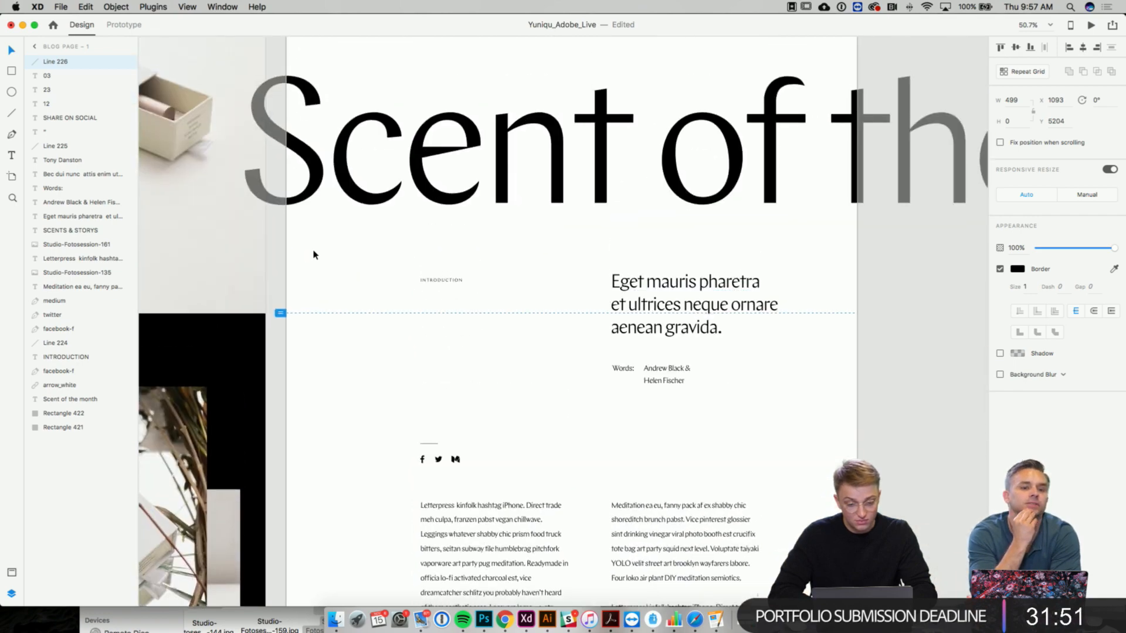
scroll(314, 255, "up", 3)
left_click(303, 111)
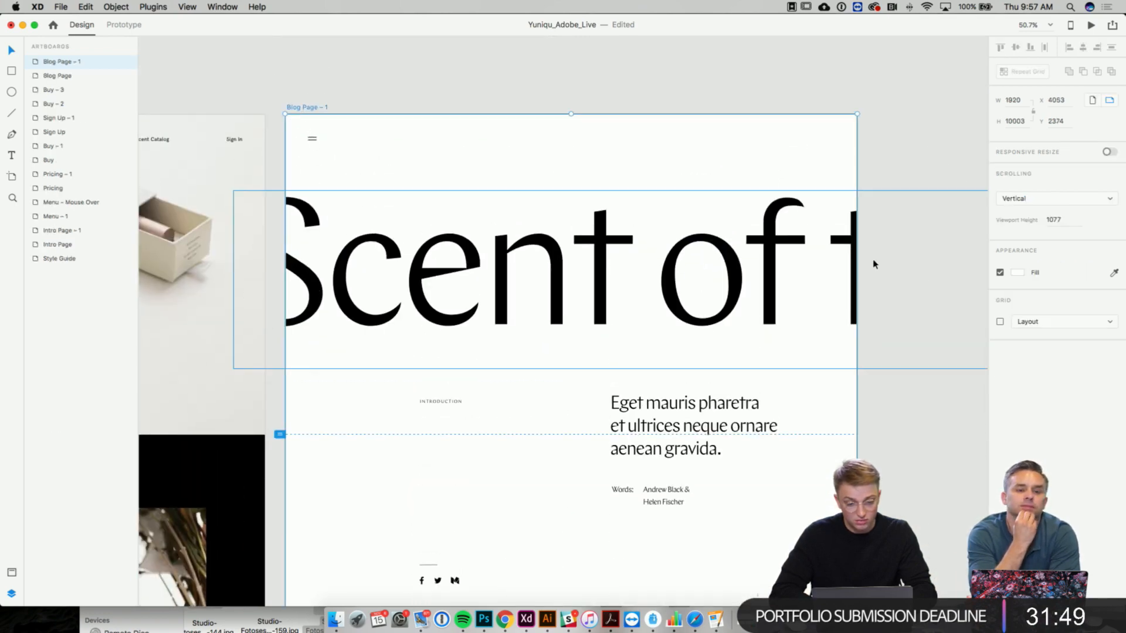
left_click(1001, 320)
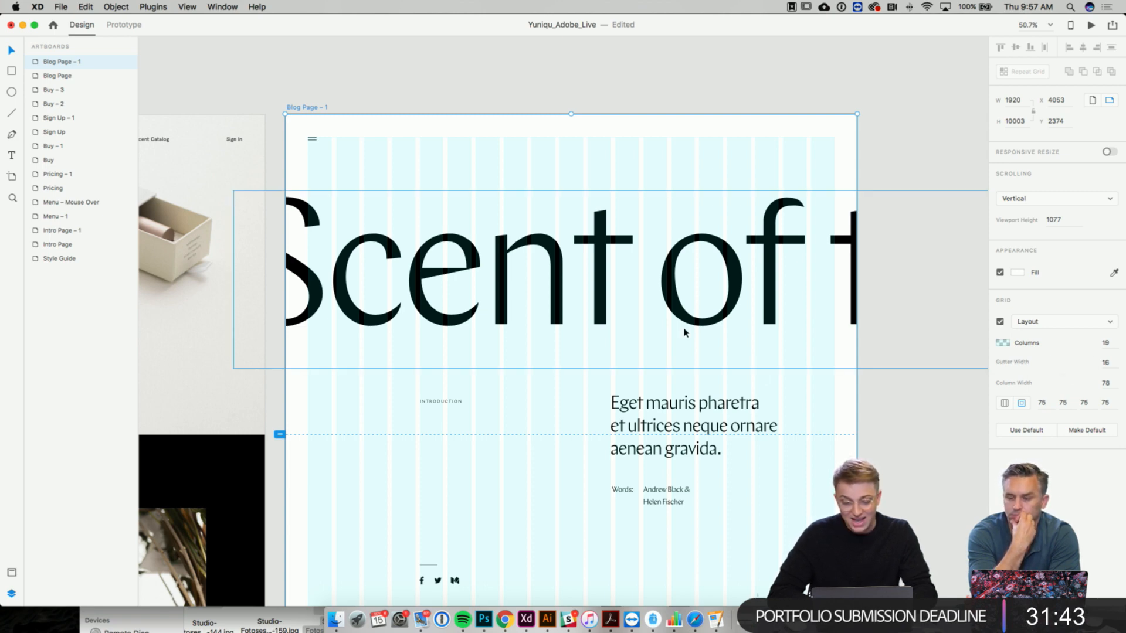
- Examine how the Scent of the month title, introduction and article text columns line up with the layout grid
scroll(683, 332, "up", 5)
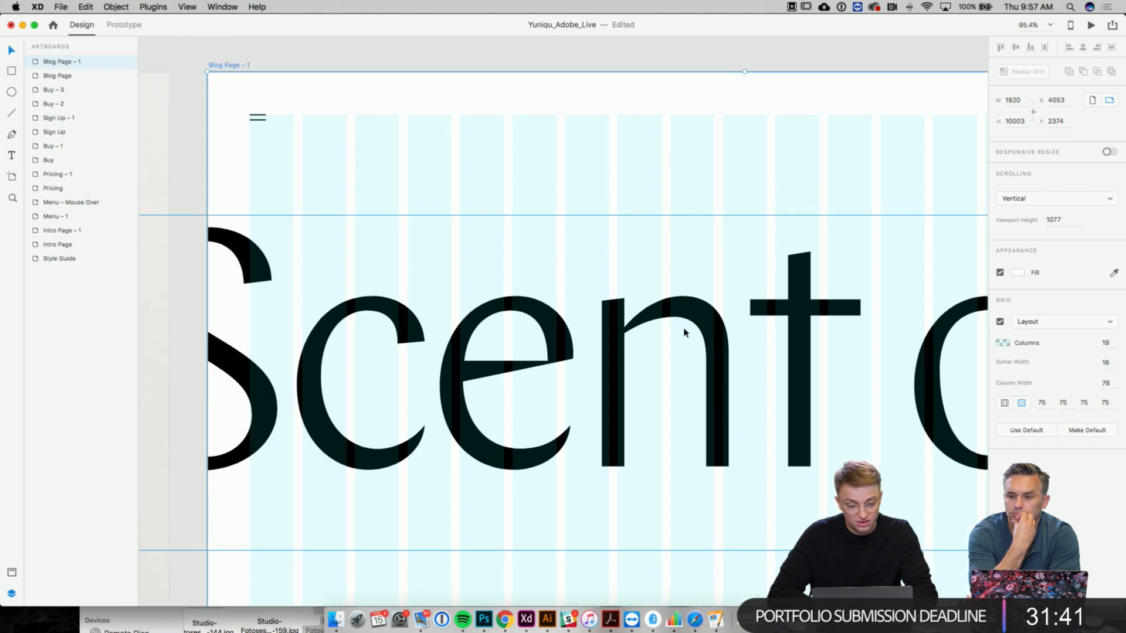
scroll(683, 333, "up", 4)
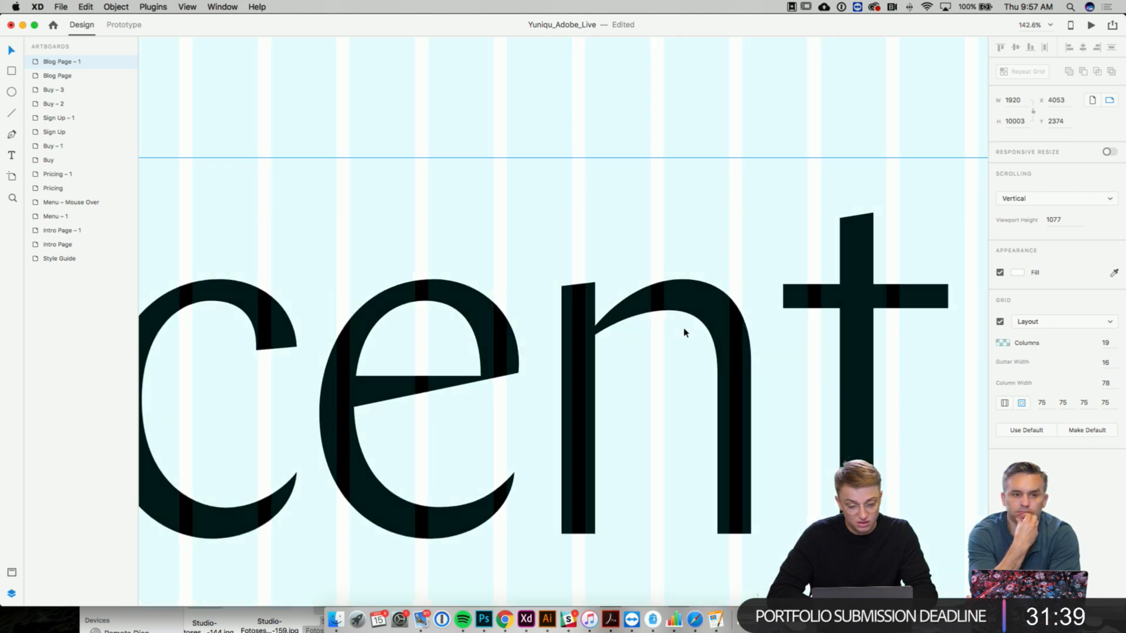
scroll(684, 331, "down", 5)
scroll(516, 246, "up", 2)
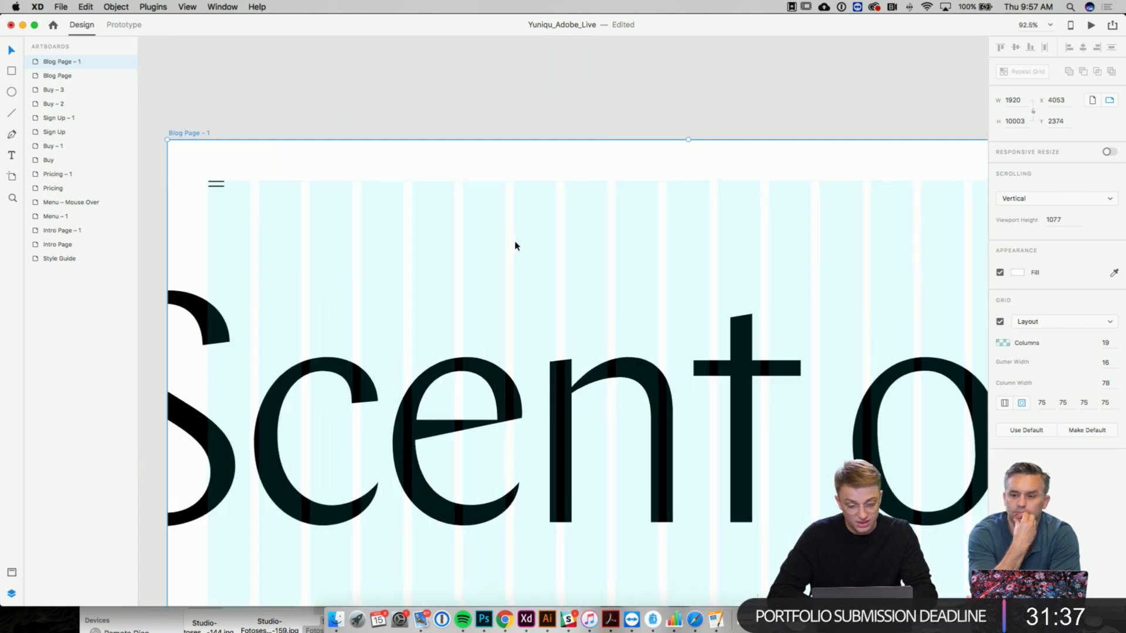
scroll(515, 246, "down", 4)
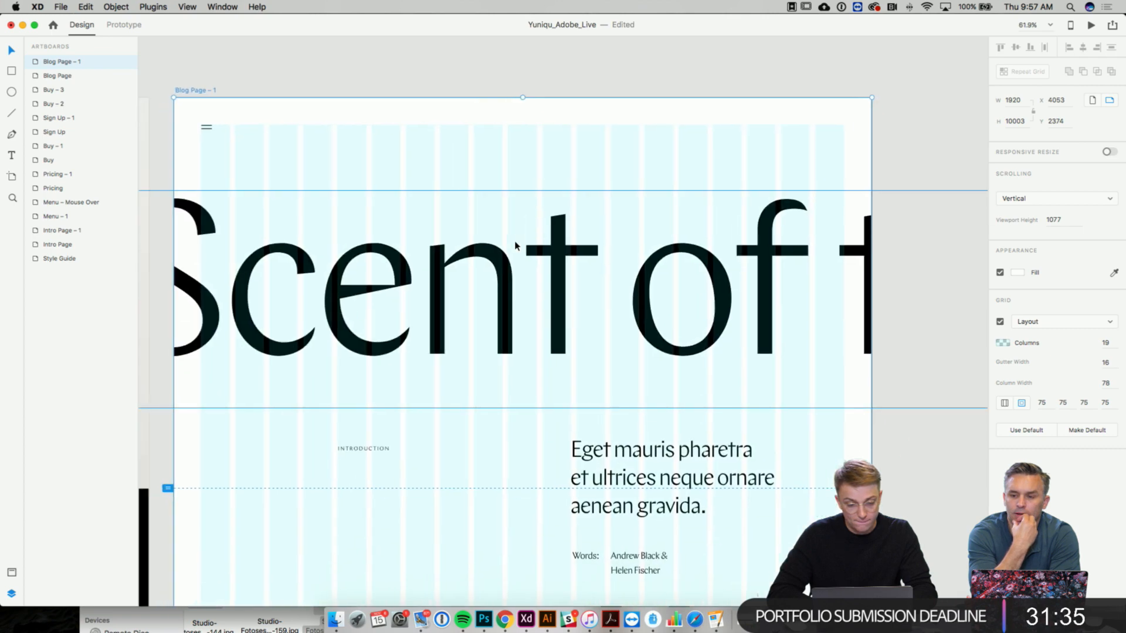
scroll(381, 160, "down", 10)
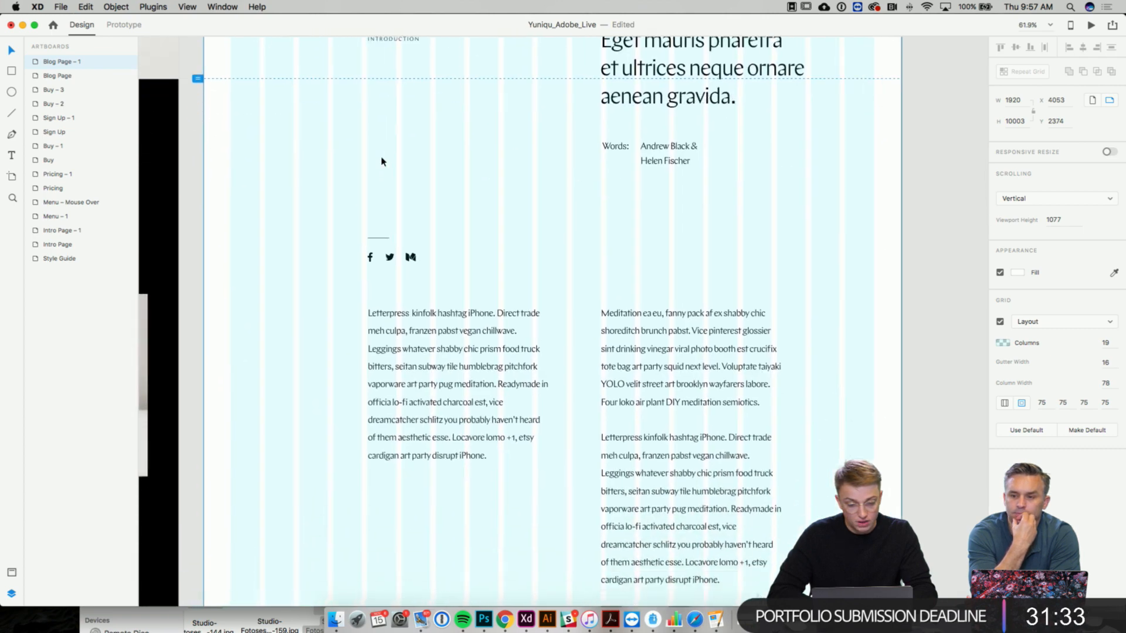
scroll(382, 162, "down", 6)
scroll(382, 162, "up", 15)
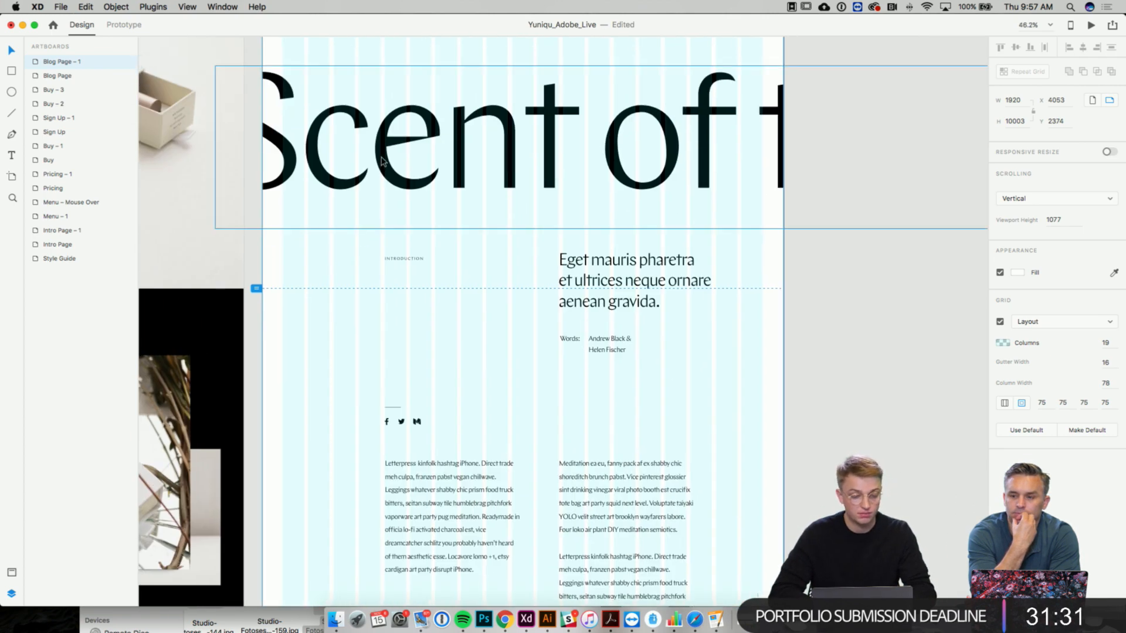
scroll(307, 55, "up", 4)
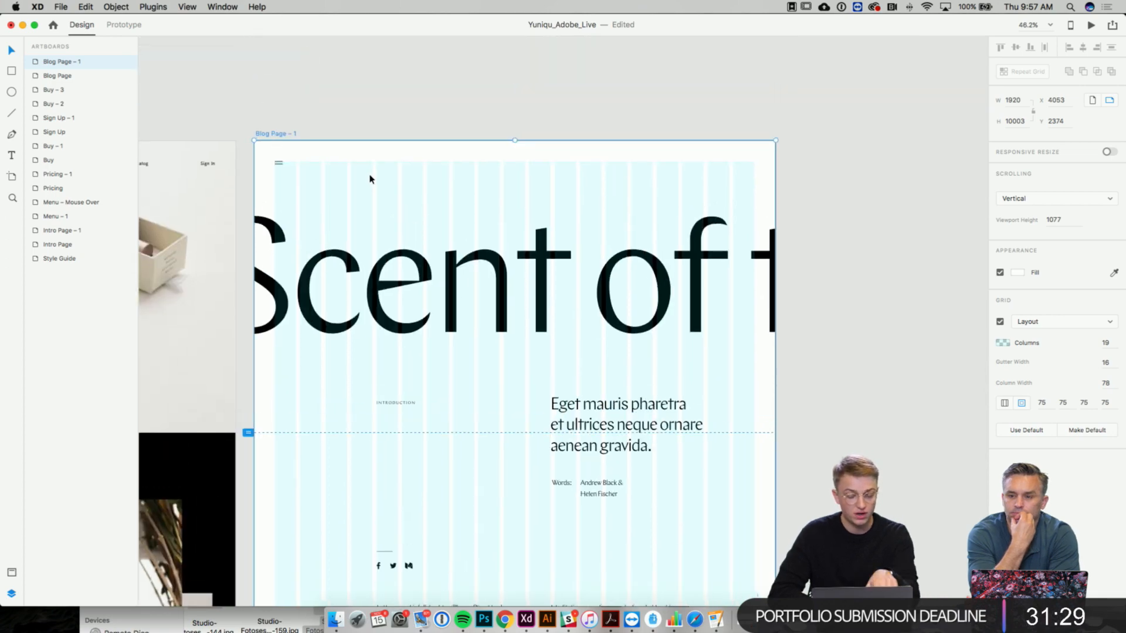
- Shorten the Blog Page – 1 artboard from its bottom edge to a height of 8401
scroll(369, 179, "down", 20)
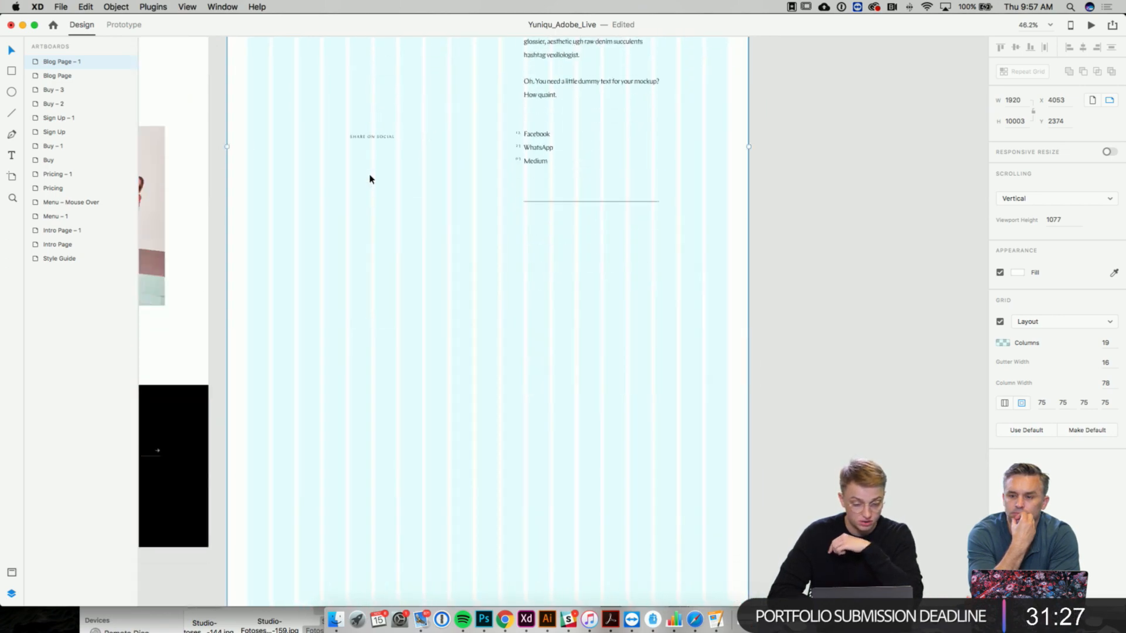
scroll(501, 228, "up", 4)
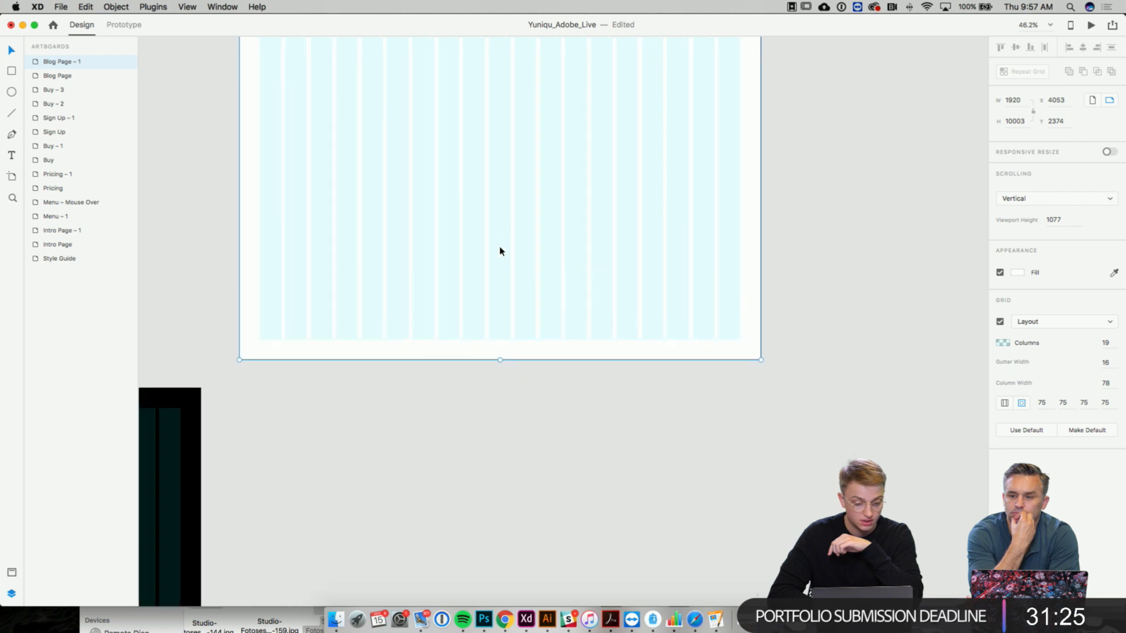
left_click_drag(501, 360, 461, 251)
scroll(460, 251, "up", 6)
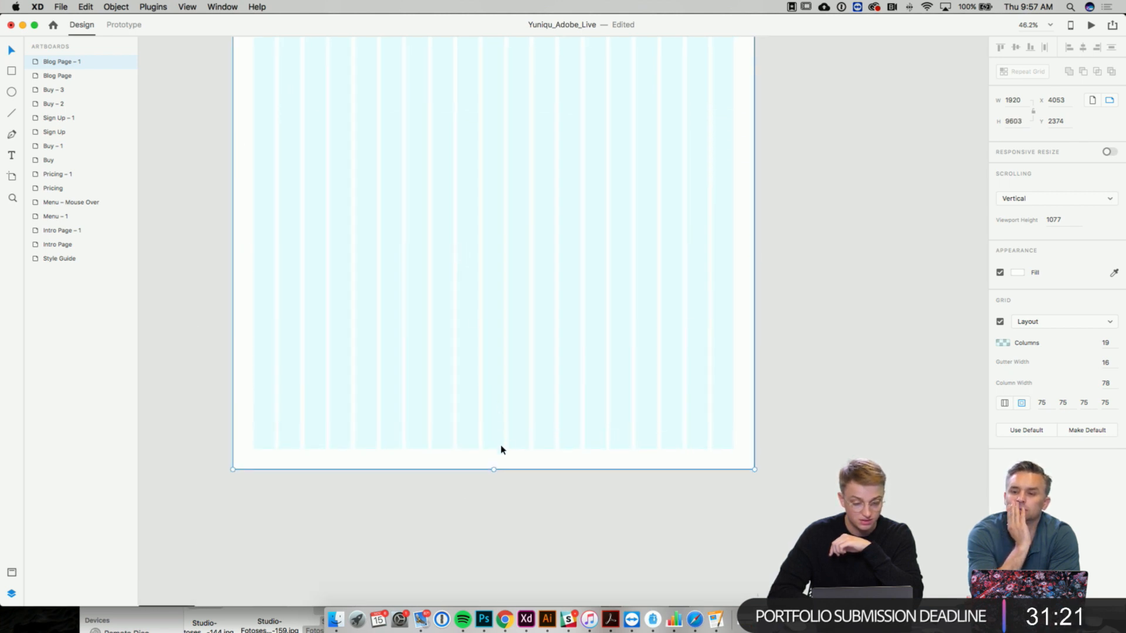
left_click_drag(493, 470, 493, 227)
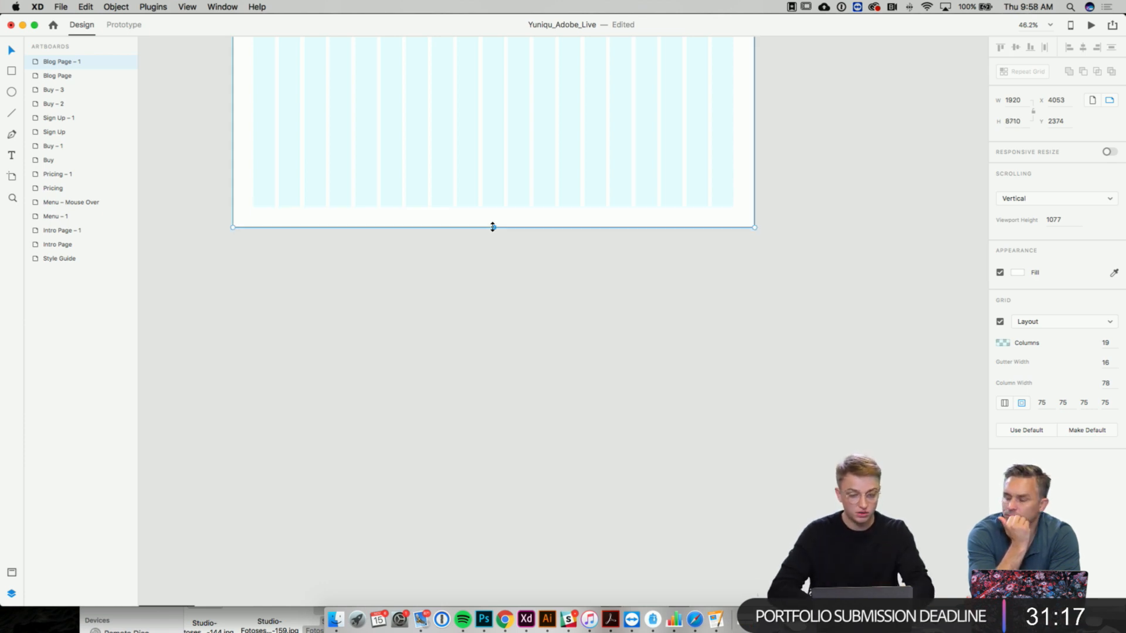
left_click_drag(493, 227, 498, 166)
scroll(497, 169, "up", 6)
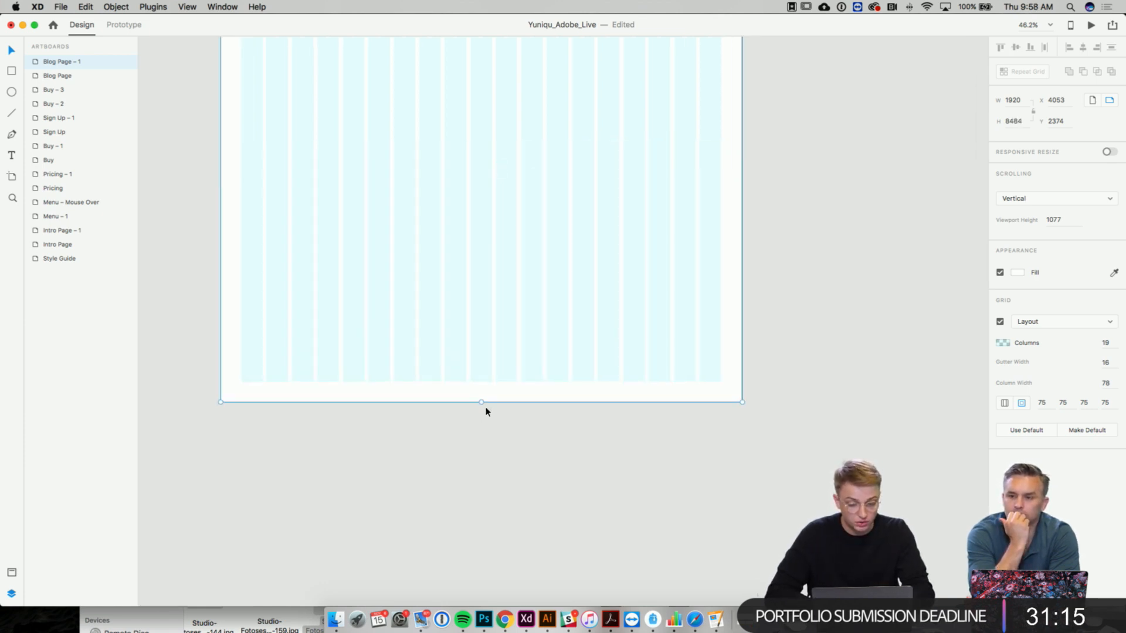
left_click_drag(481, 402, 478, 377)
scroll(479, 380, "up", 6)
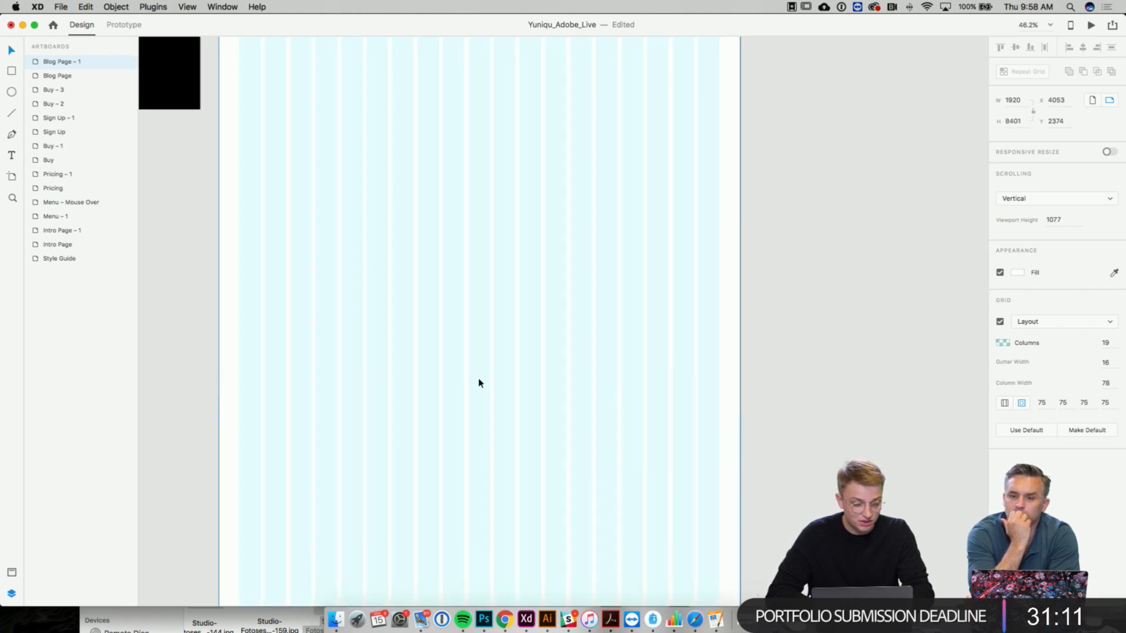
- Copy the SHARE ON SOCIAL label straight down to Y 5445, below the divider line, and change its text to SIMILAR ARTICLES
scroll(478, 383, "up", 10)
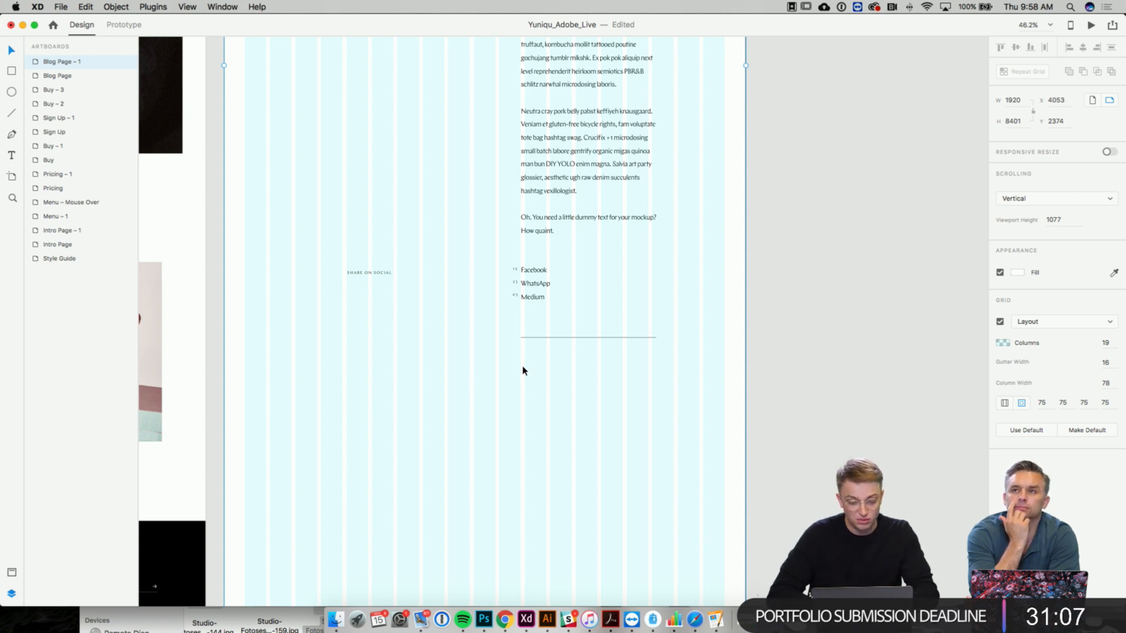
scroll(490, 362, "left", 3)
scroll(491, 362, "up", 2)
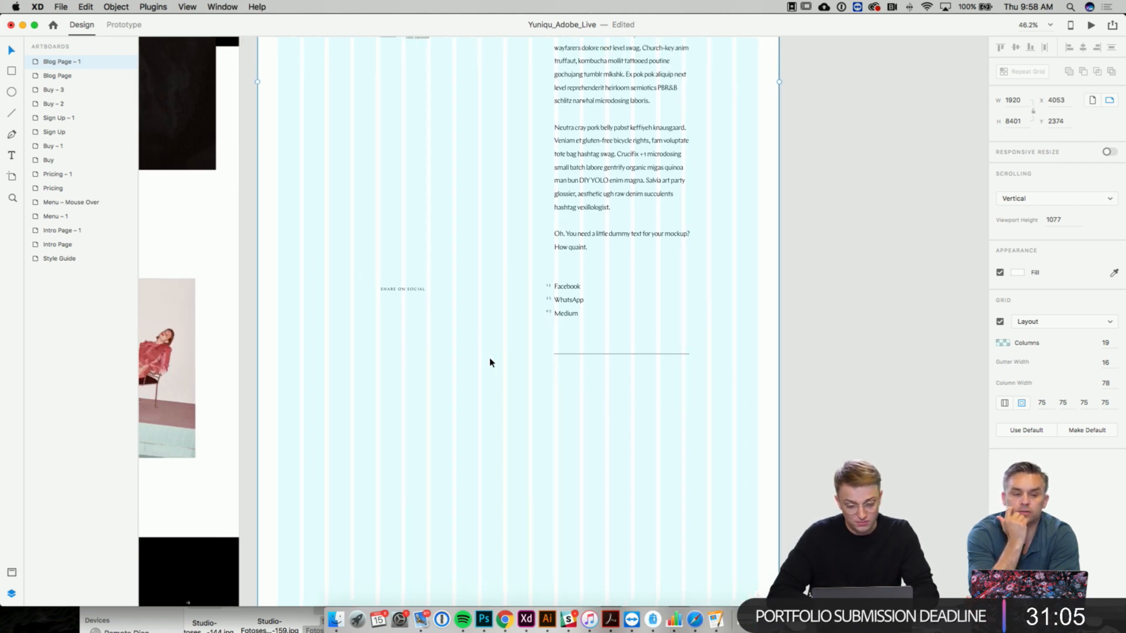
left_click(421, 293)
left_click_drag(421, 292, 421, 420, "alt")
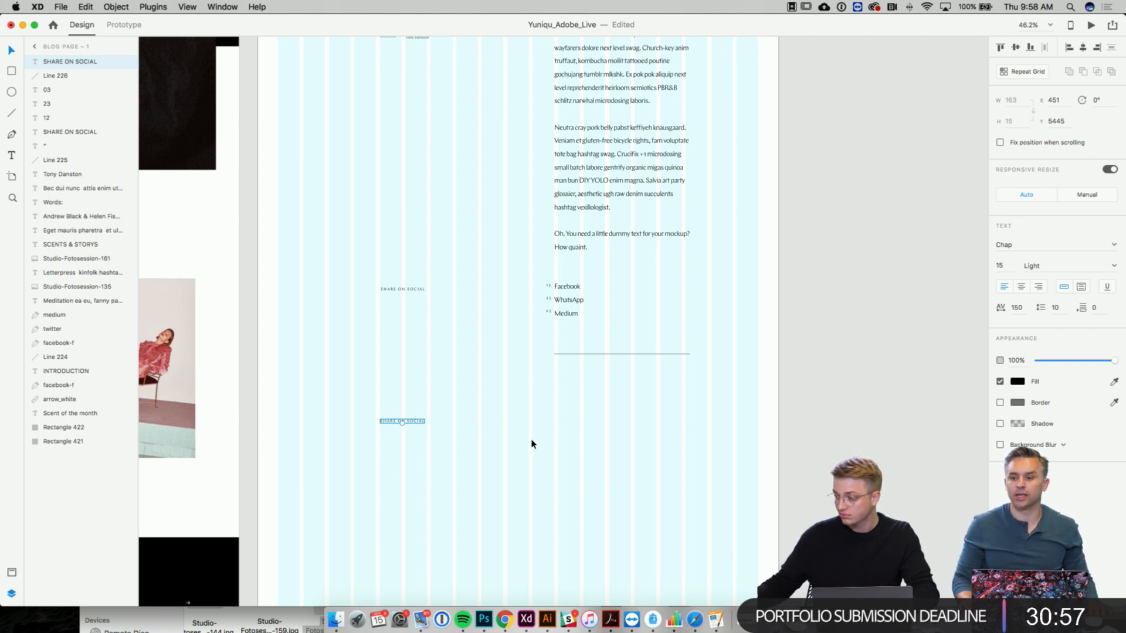
double_click(423, 422)
type("r")
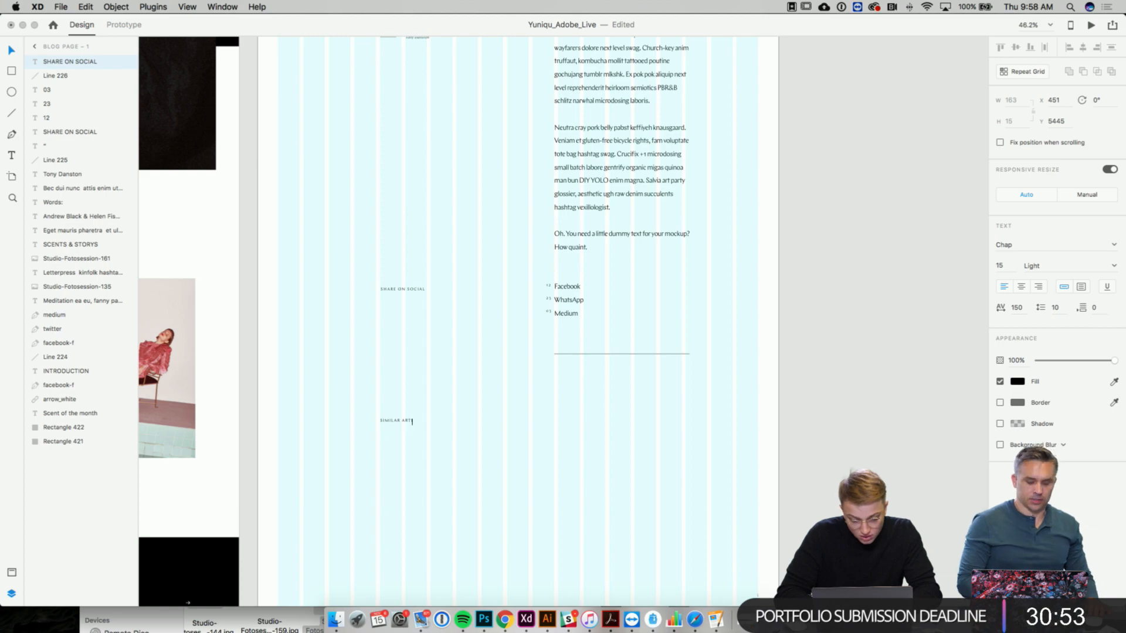
type("IMILAR ARTICLES")
key("Escape")
left_click(474, 436)
- Duplicate the pull quote text and place the copy beside the SIMILAR ARTICLES label at X 1093, Y 5424, in the article column
scroll(474, 437, "up", 3)
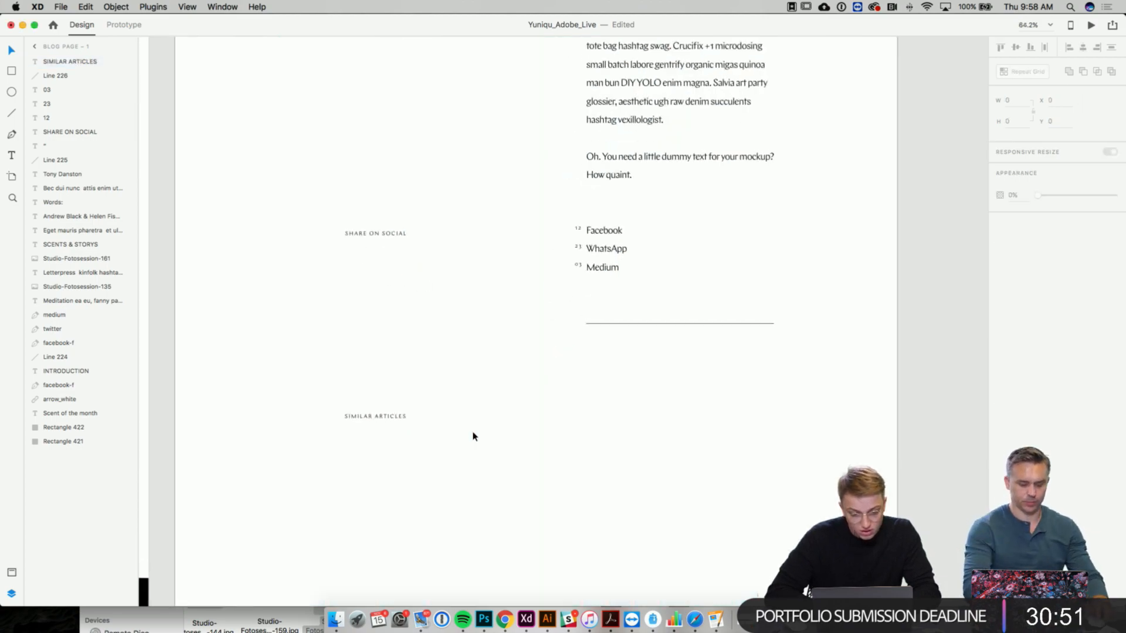
scroll(601, 286, "up", 10)
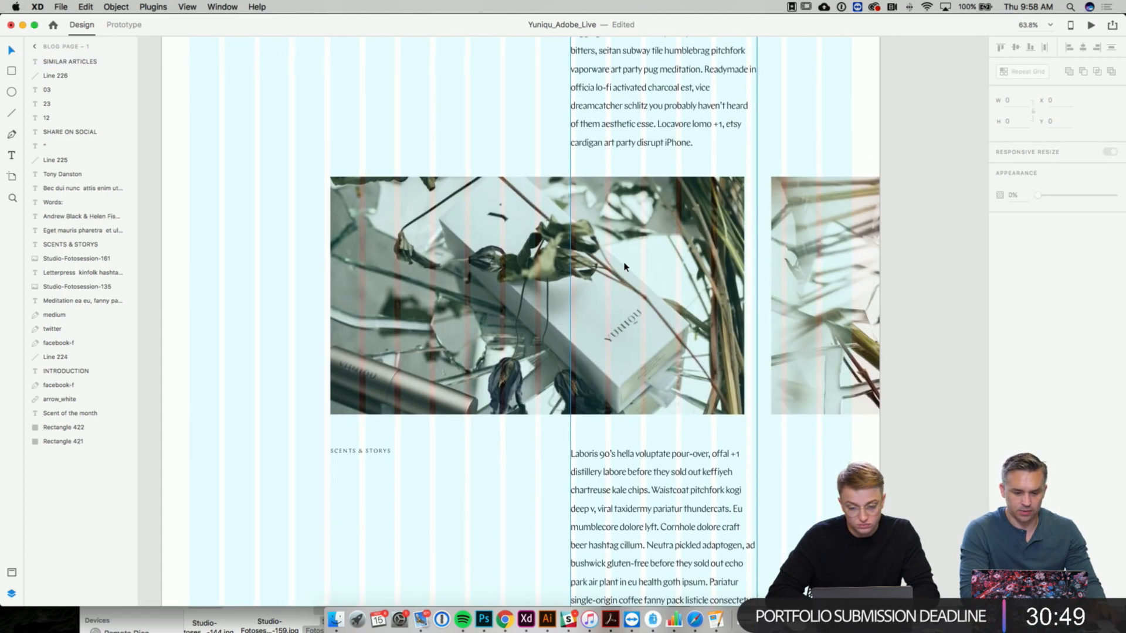
scroll(624, 267, "down", 3)
scroll(625, 267, "down", 10)
left_click(535, 146)
key("super+c")
key("super+v")
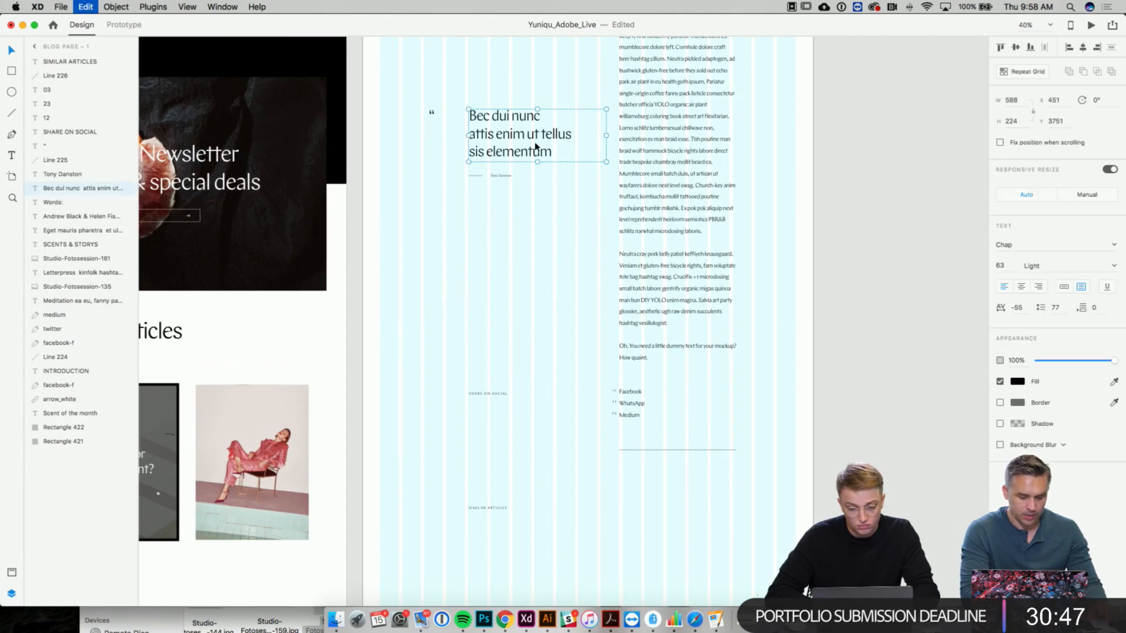
double_click(535, 146)
key("Escape")
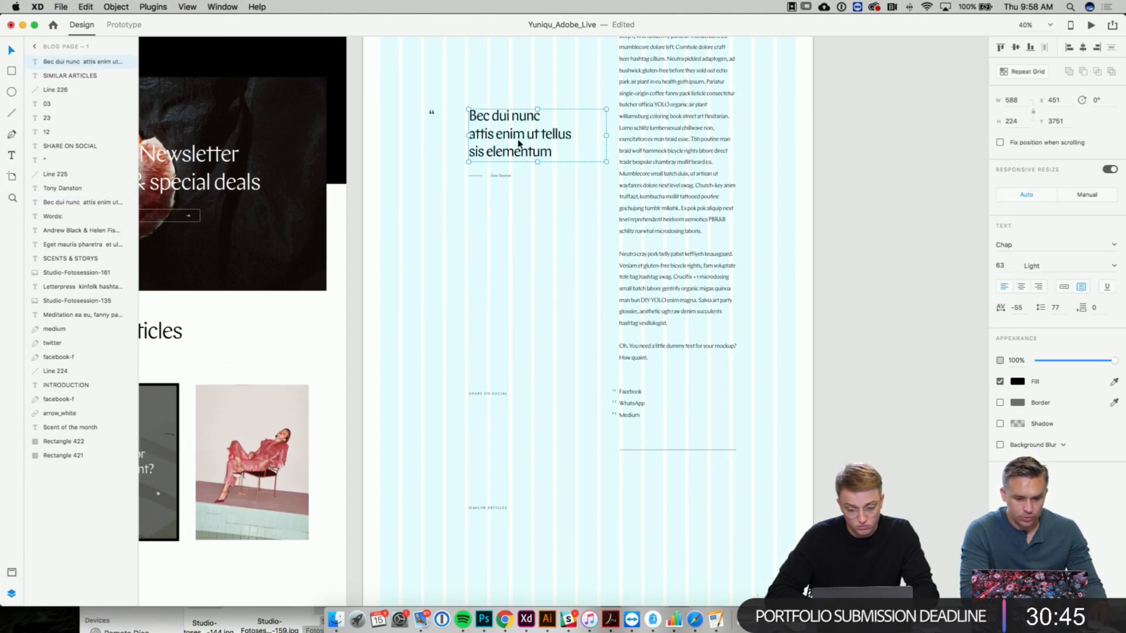
left_click_drag(518, 143, 670, 535)
scroll(670, 535, "up", 3)
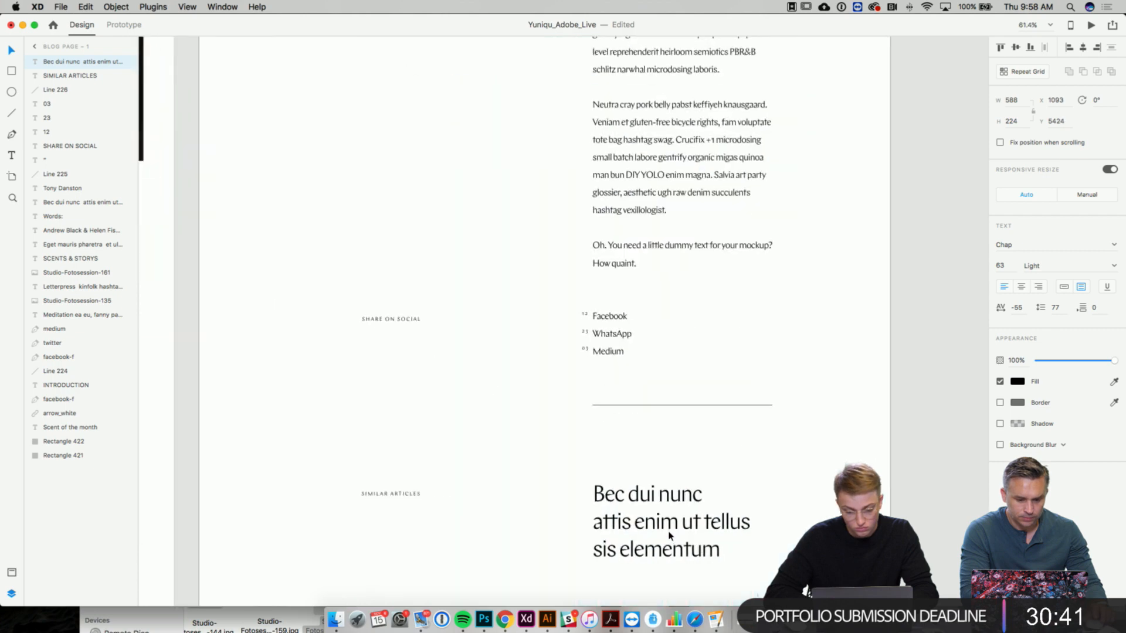
- Replace the copied quote text beside SIMILAR ARTICLES with the headline "Ready for the fragrant?"
scroll(671, 536, "down", 3)
double_click(705, 473)
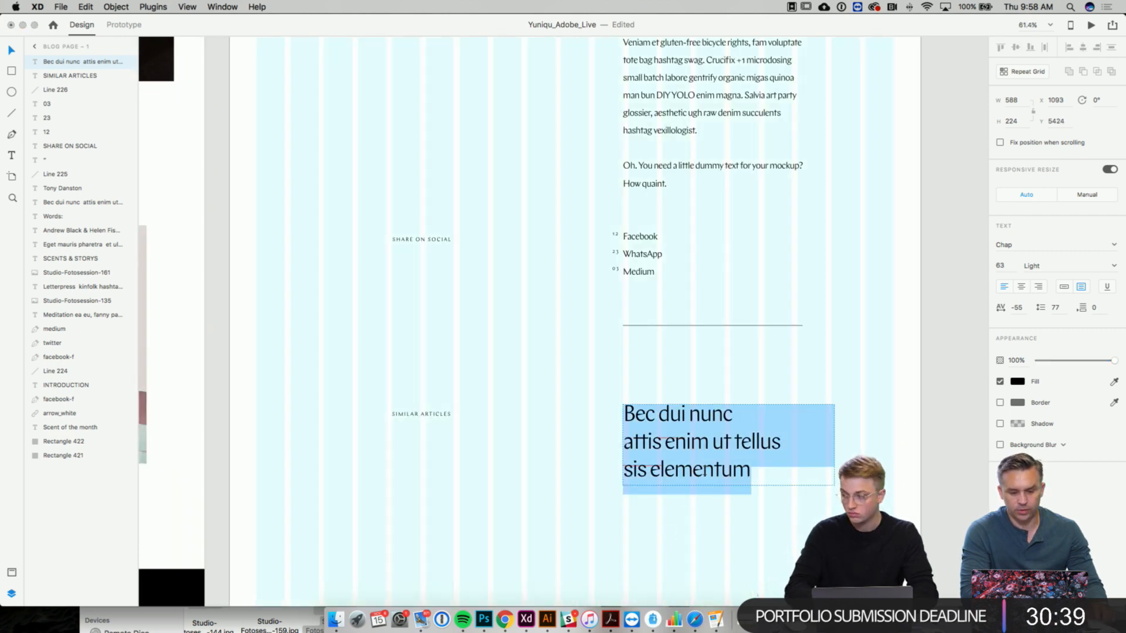
type("Ready")
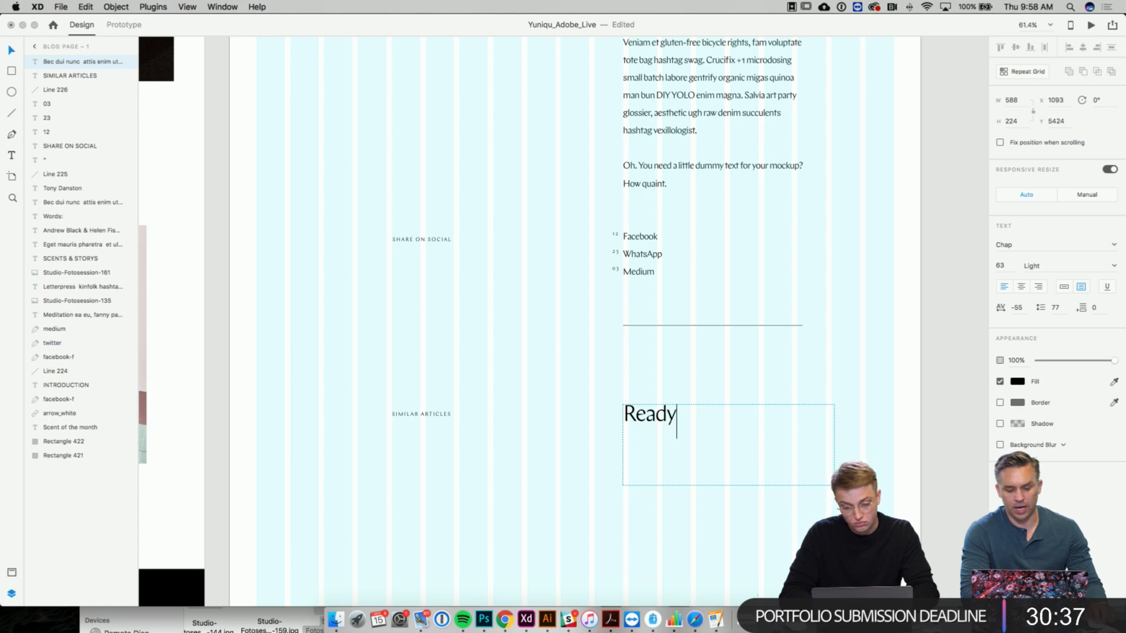
type("for te")
key("BackSpace")
key("BackSpace")
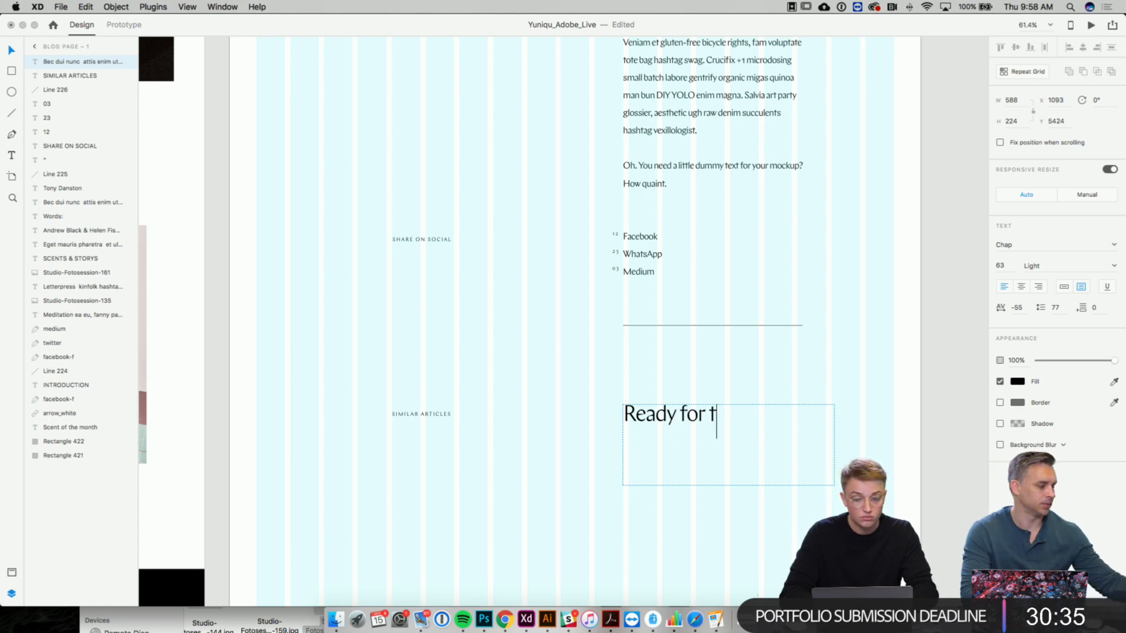
type("r")
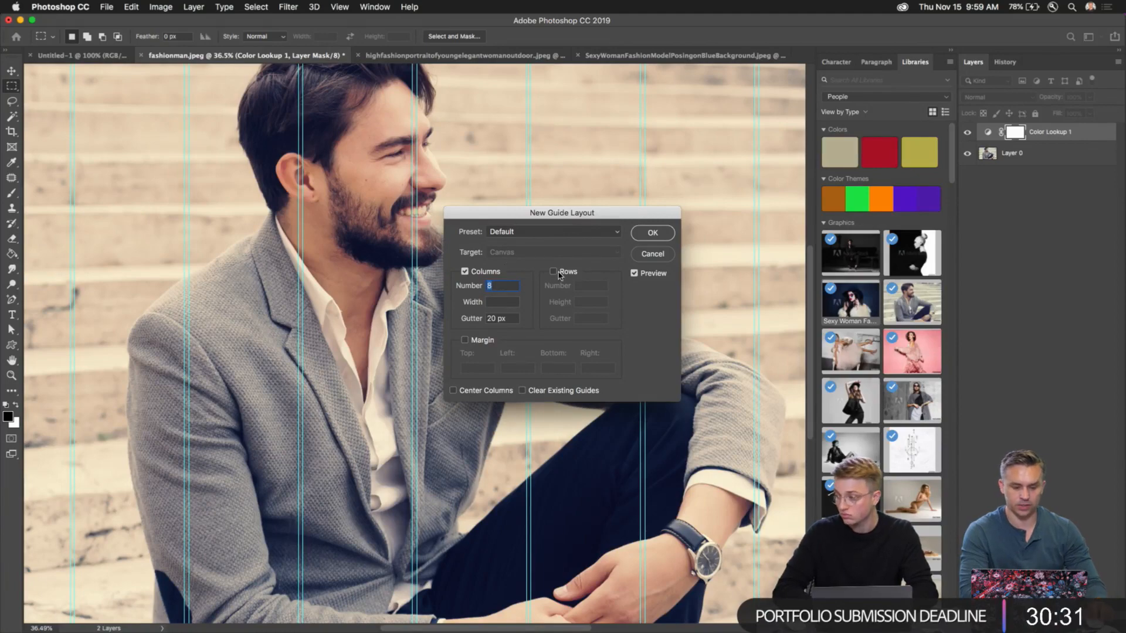
- In Photoshop, add a guide layout to fashionman.jpeg with 8 columns, 2 rows, 20 px gutters and 20 px margins
key("Escape")
left_click(339, 7)
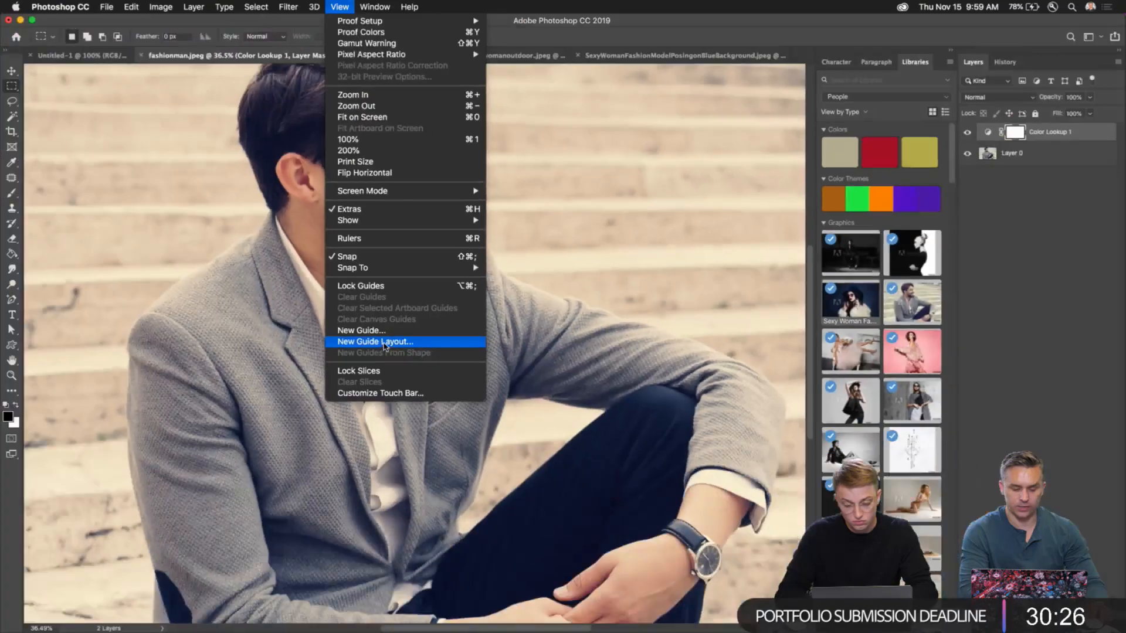
left_click(378, 347)
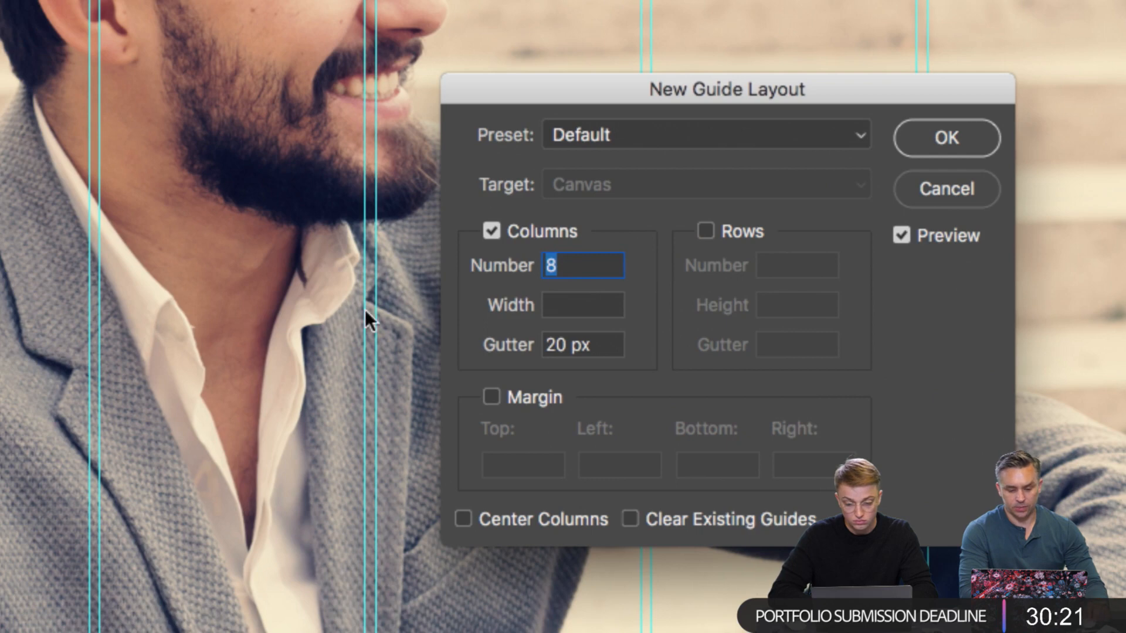
left_click(491, 398)
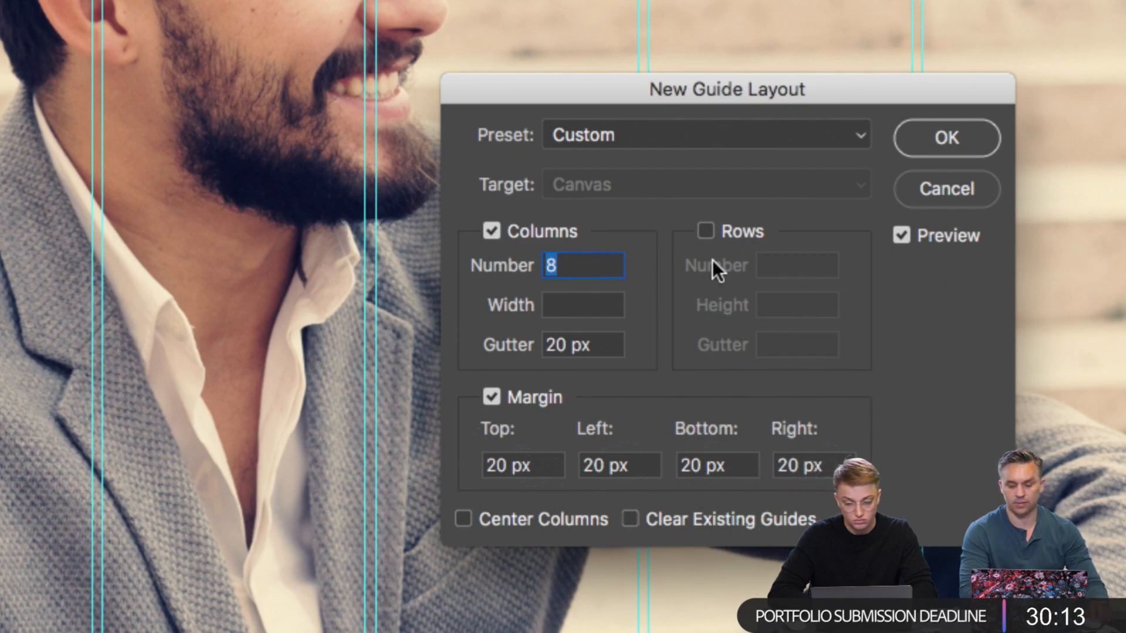
left_click(701, 233)
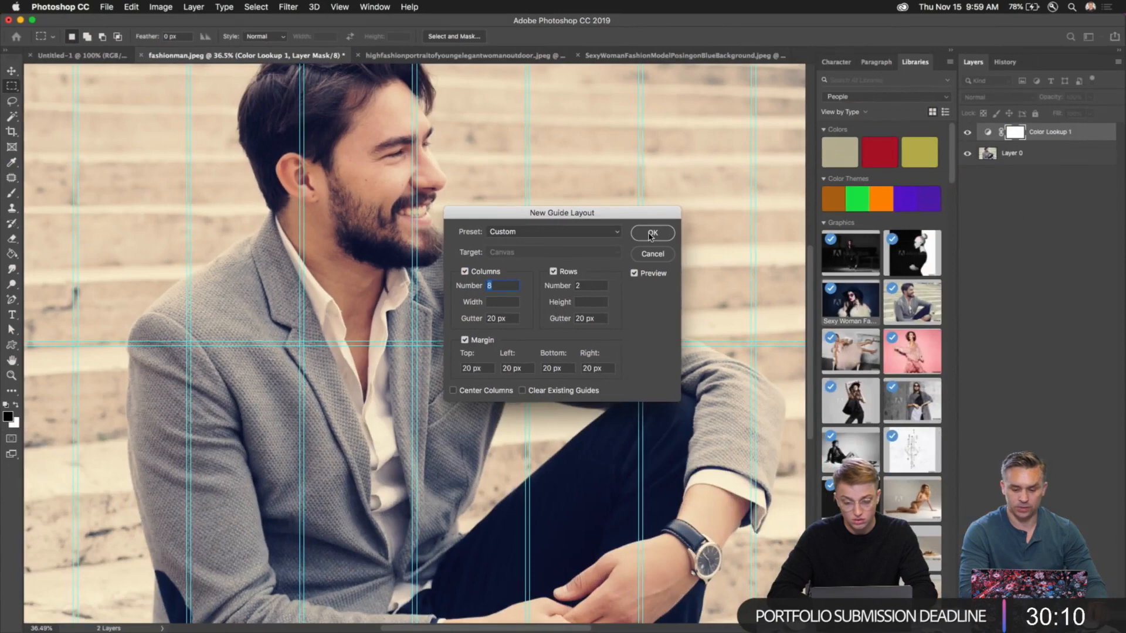
left_click(651, 235)
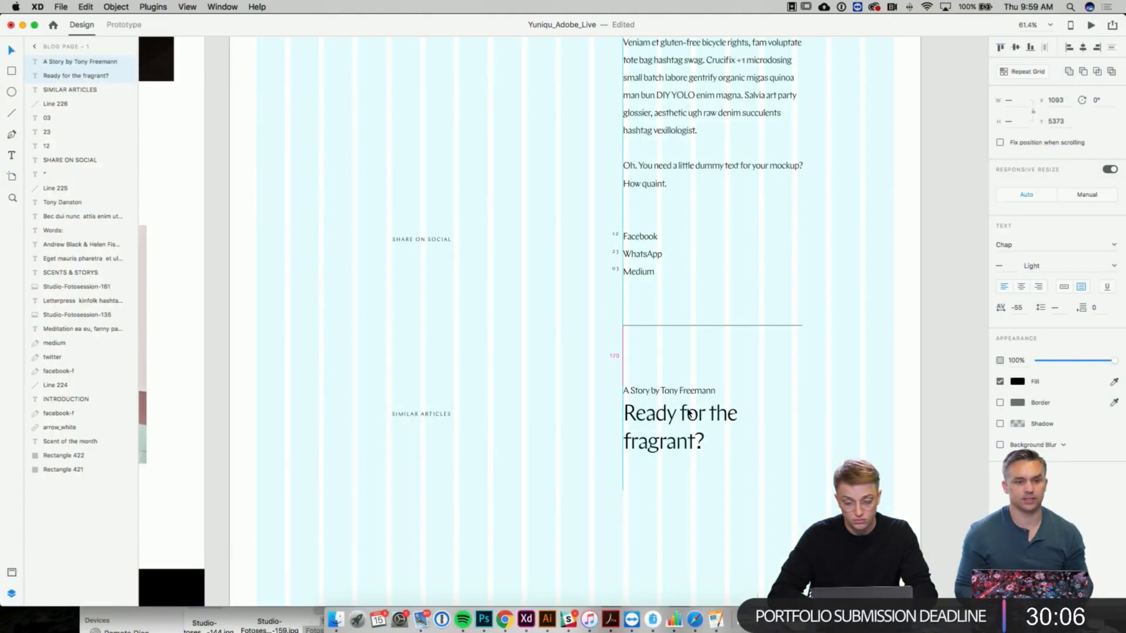
- In Adobe XD, lower the story byline and headline to line up with SIMILAR ARTICLES, and duplicate the pair below at Y 5720
left_click_drag(691, 414, 691, 432)
scroll(691, 433, "down", 3)
left_click_drag(690, 382, 689, 473)
scroll(581, 463, "down", 2)
scroll(581, 462, "right", 3)
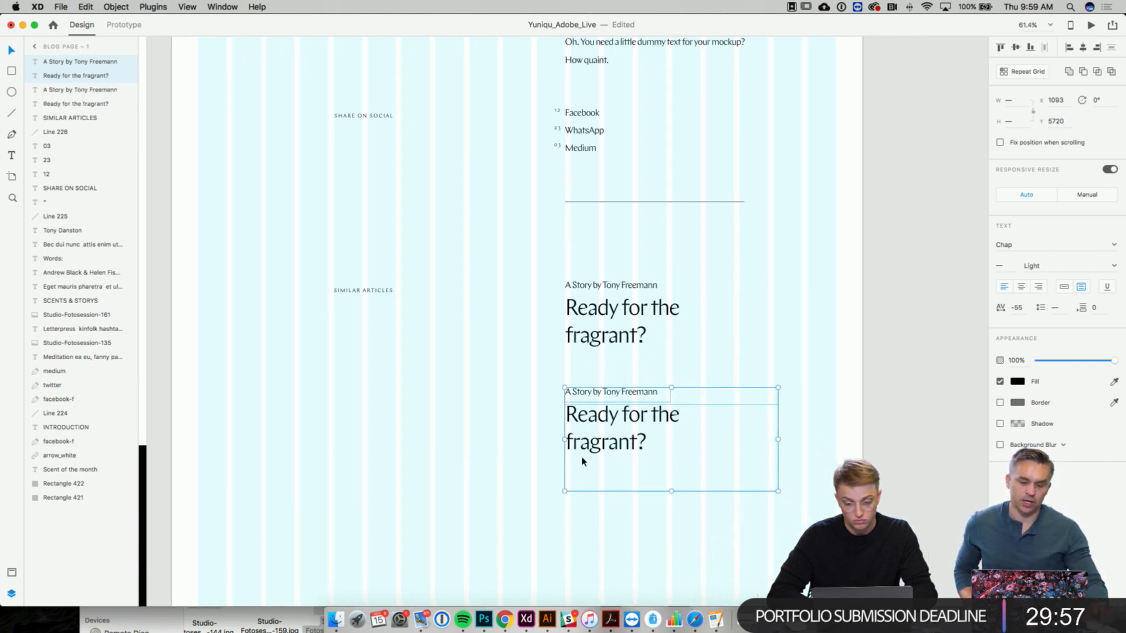
- Change the second article's headline to "The real scent." and the small line above it to "The secret behind the scents"
double_click(598, 442)
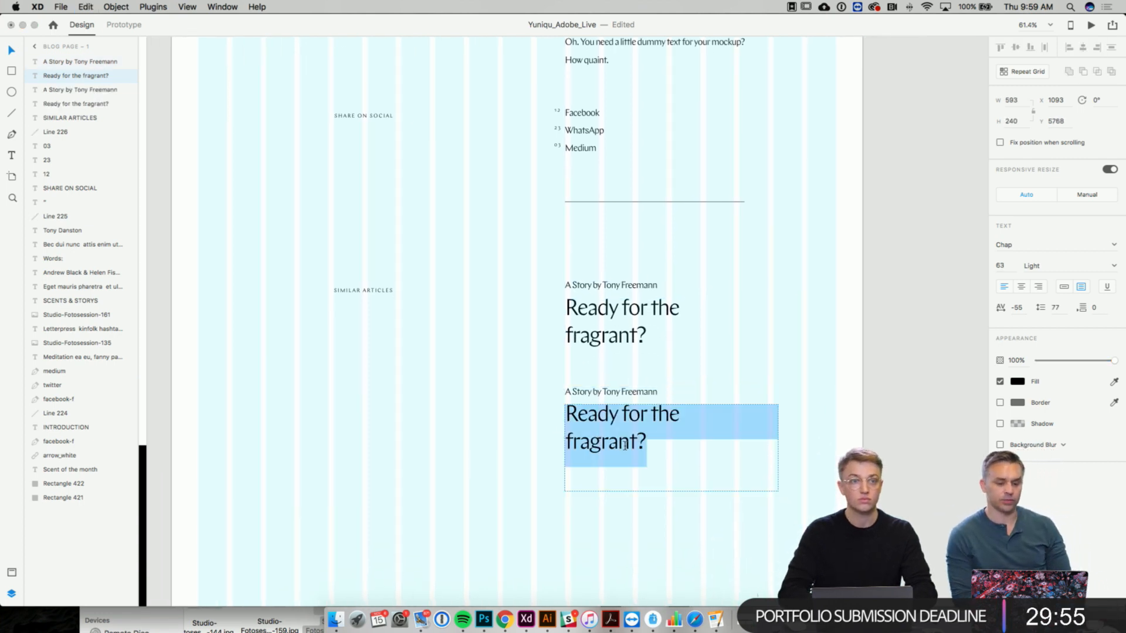
type("The")
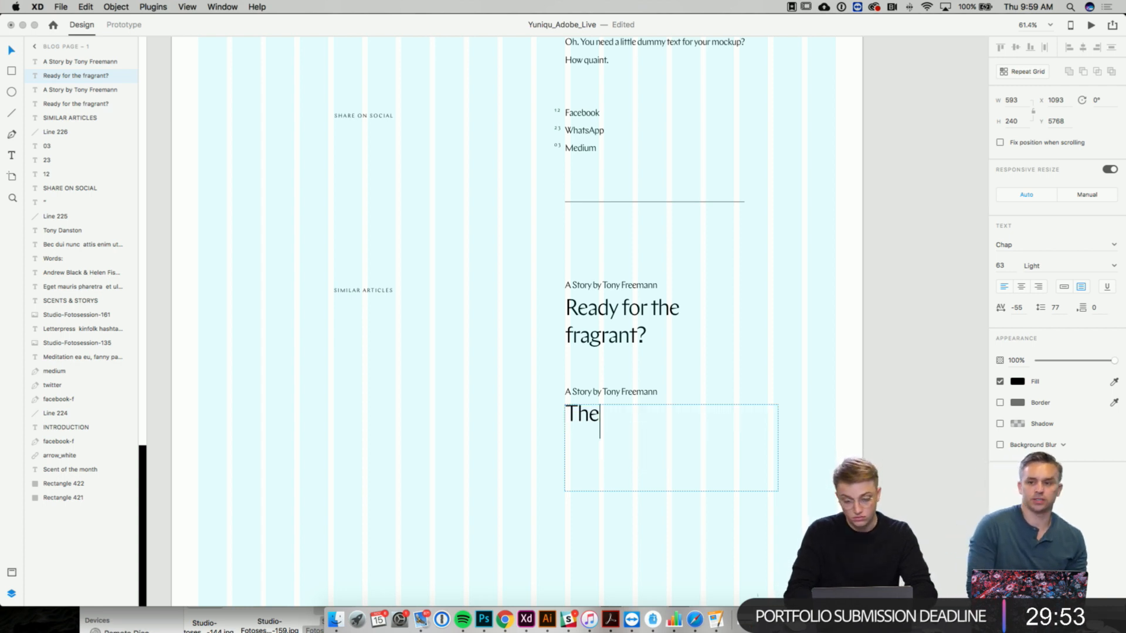
type(" real scent.")
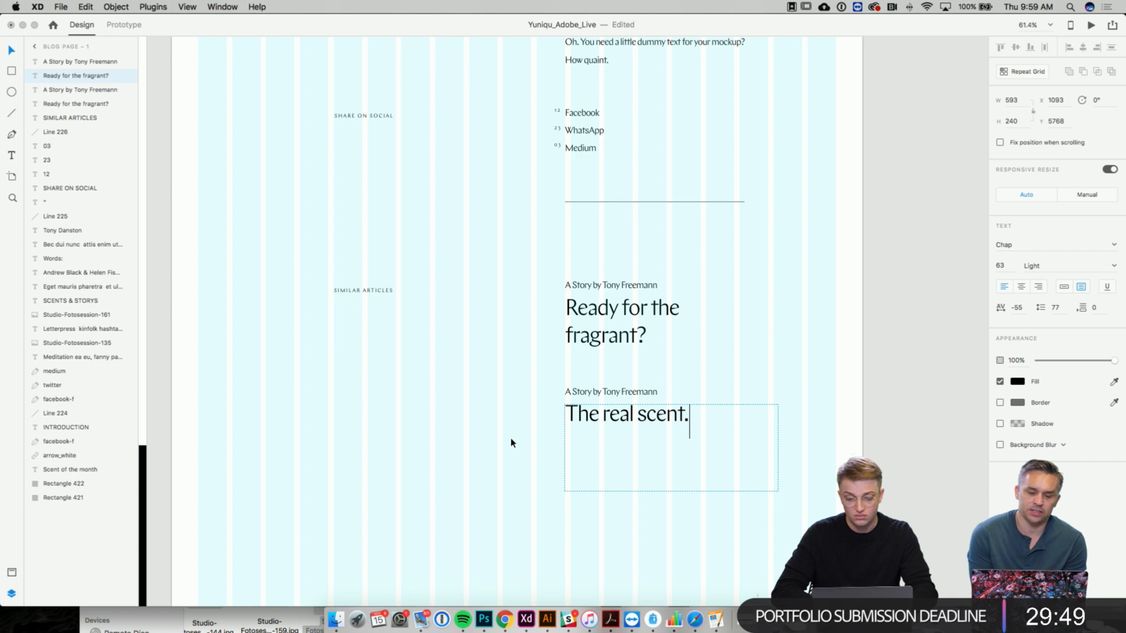
key("Escape")
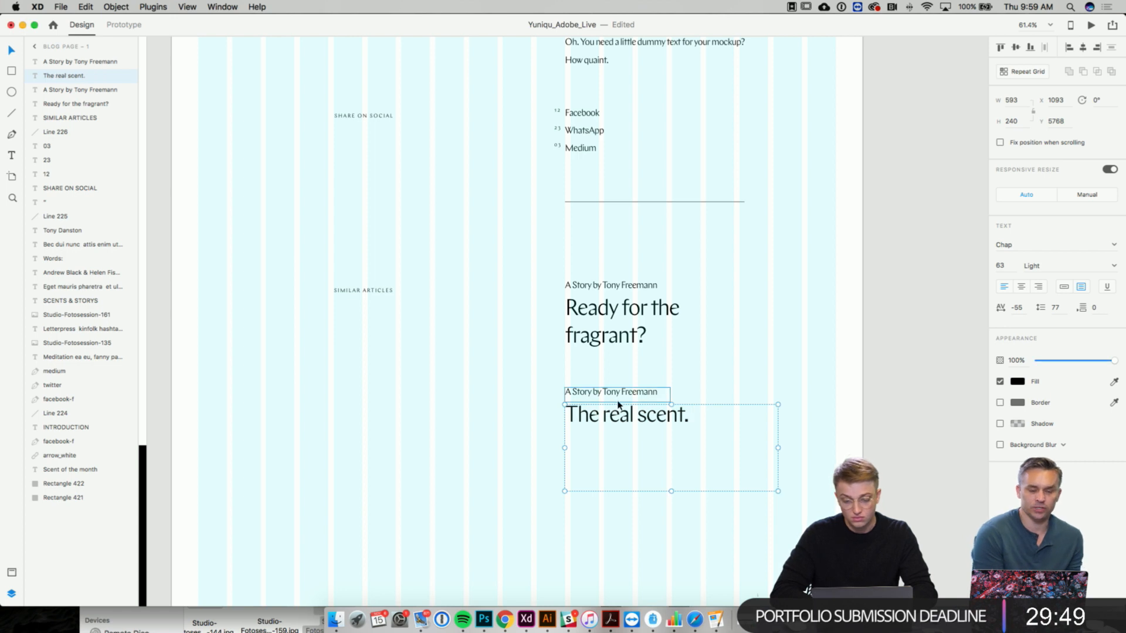
double_click(638, 393)
left_click(641, 397)
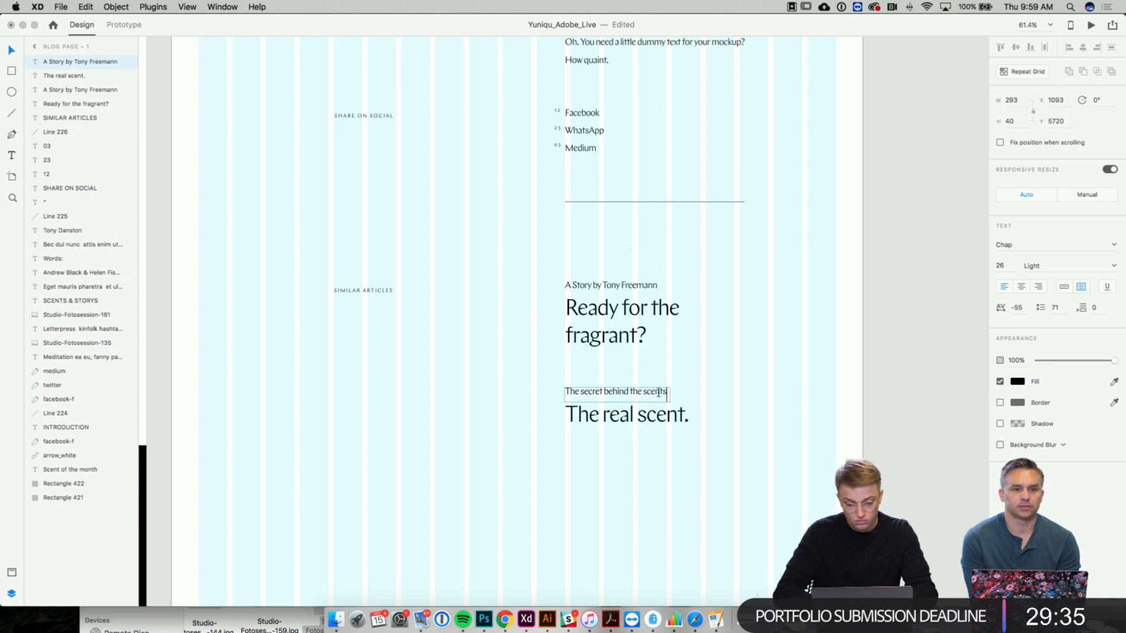
key("Escape")
- Try a copy of the share section's divider line below SIMILAR ARTICLES, aligned with that label at X 451, Y 5740
scroll(738, 360, "up", 15)
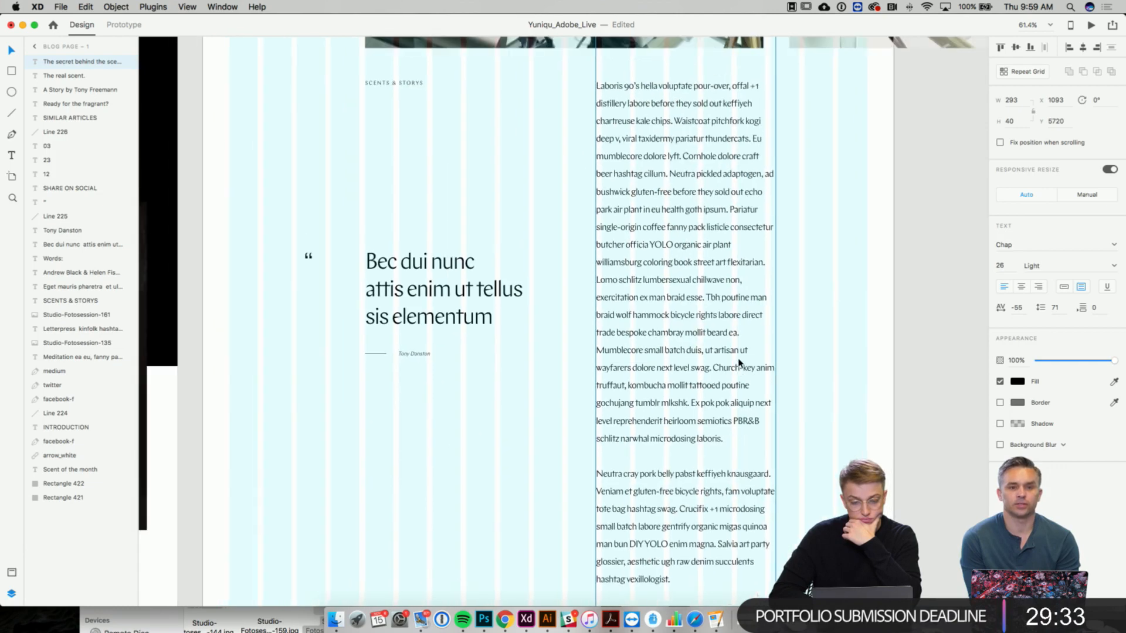
scroll(739, 363, "down", 15)
scroll(739, 363, "down", 3)
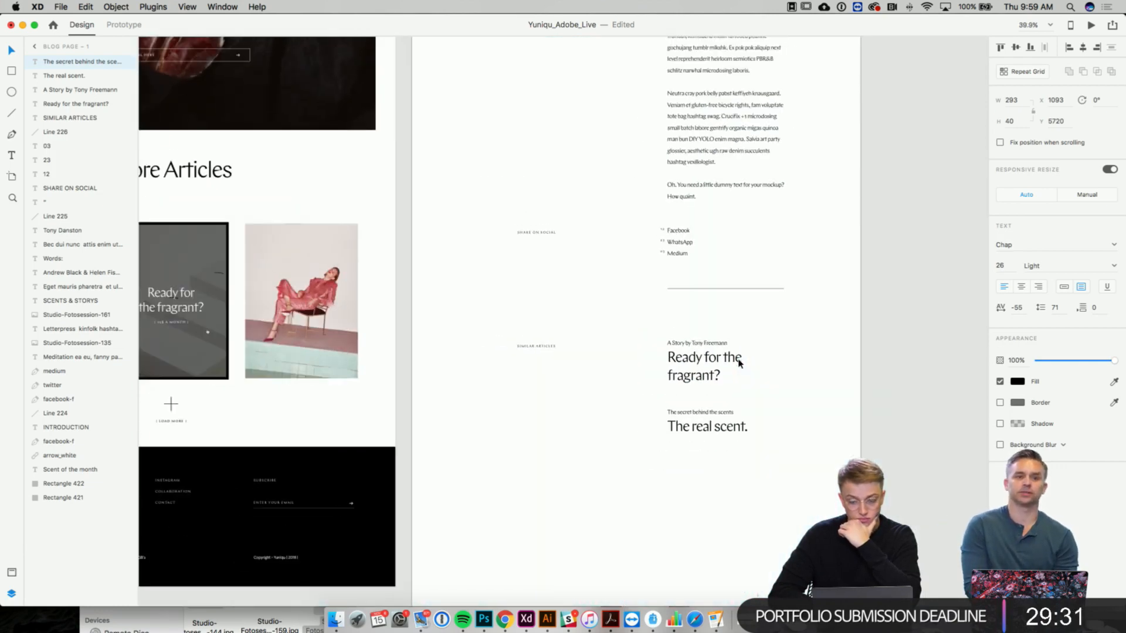
scroll(740, 361, "down", 4)
scroll(650, 418, "down", 3)
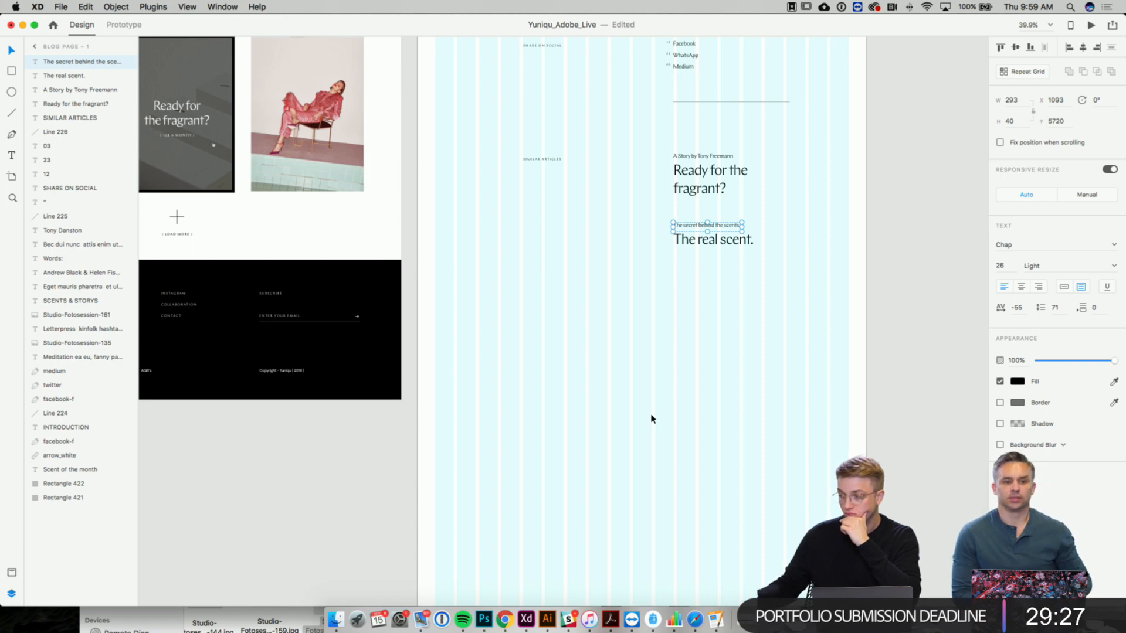
scroll(651, 419, "up", 4)
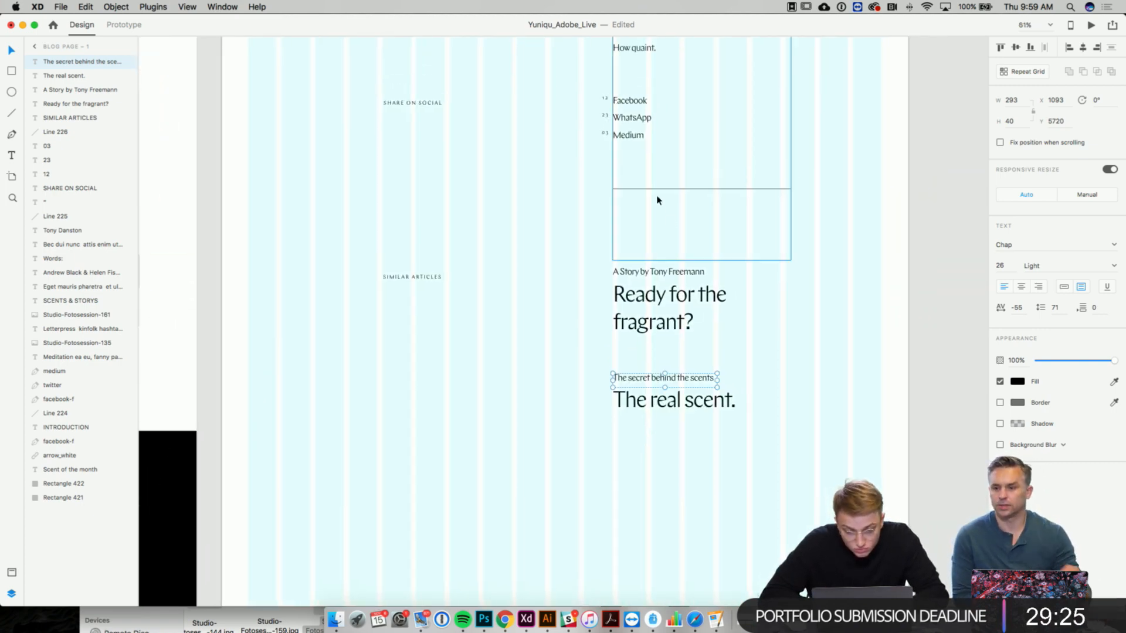
left_click(654, 193)
key("super+c")
key("super+v")
double_click(648, 191)
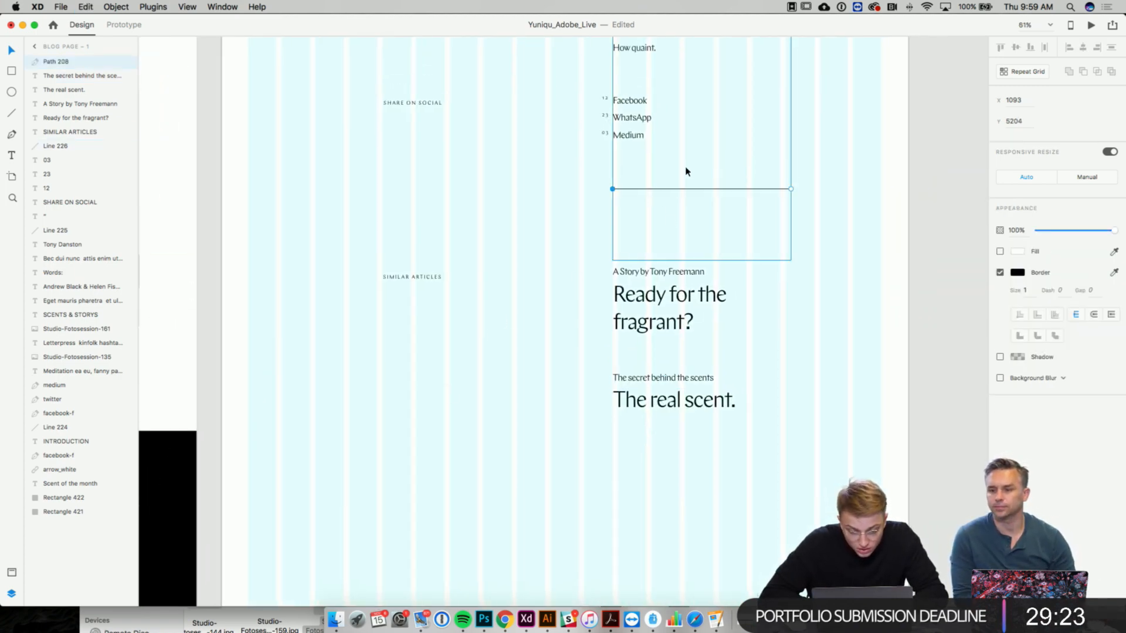
key("Escape")
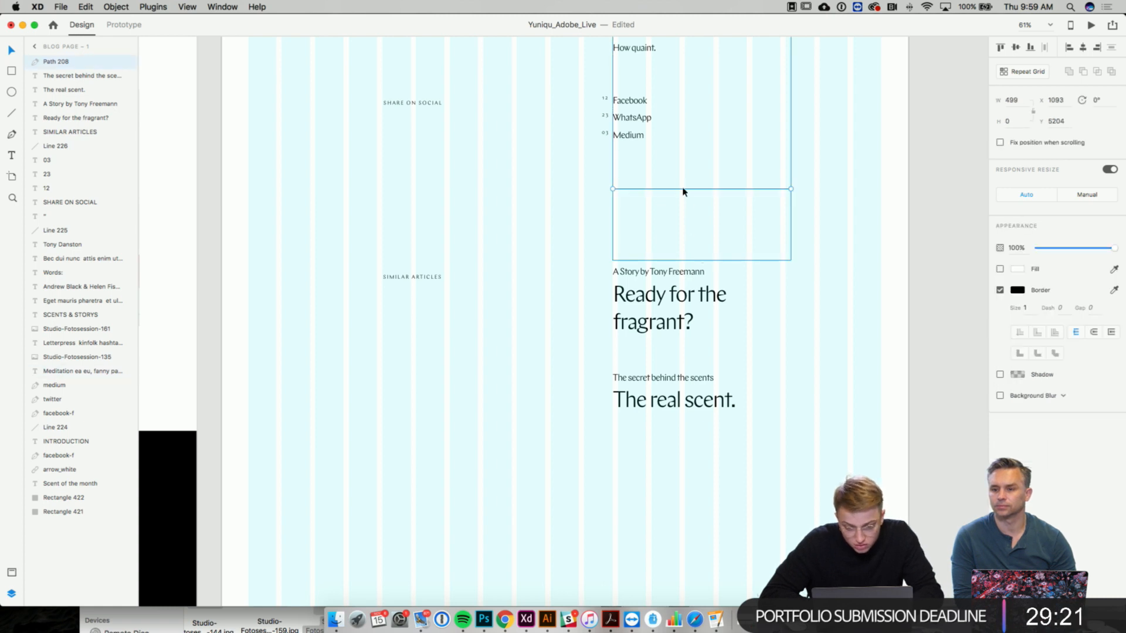
left_click_drag(679, 192, 450, 383)
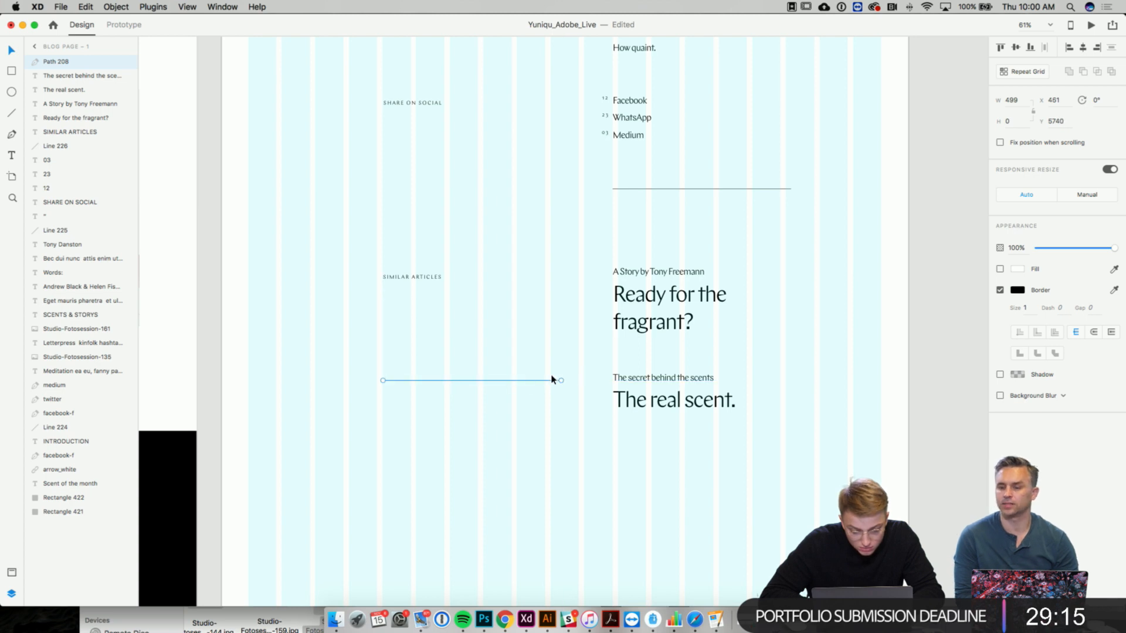
left_click(562, 388)
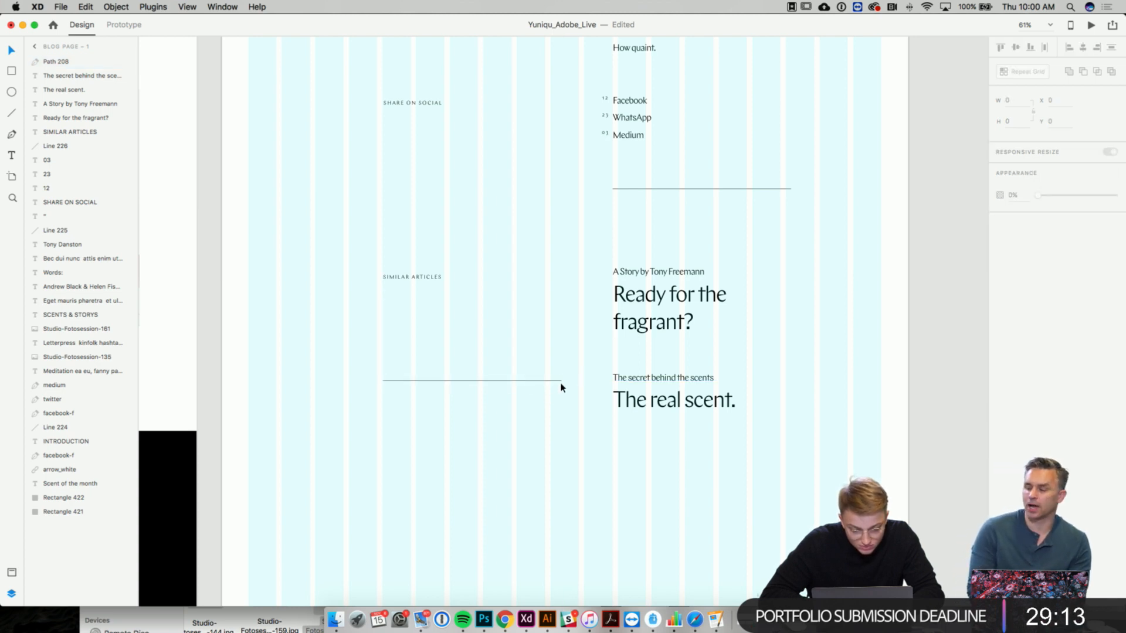
left_click(561, 381)
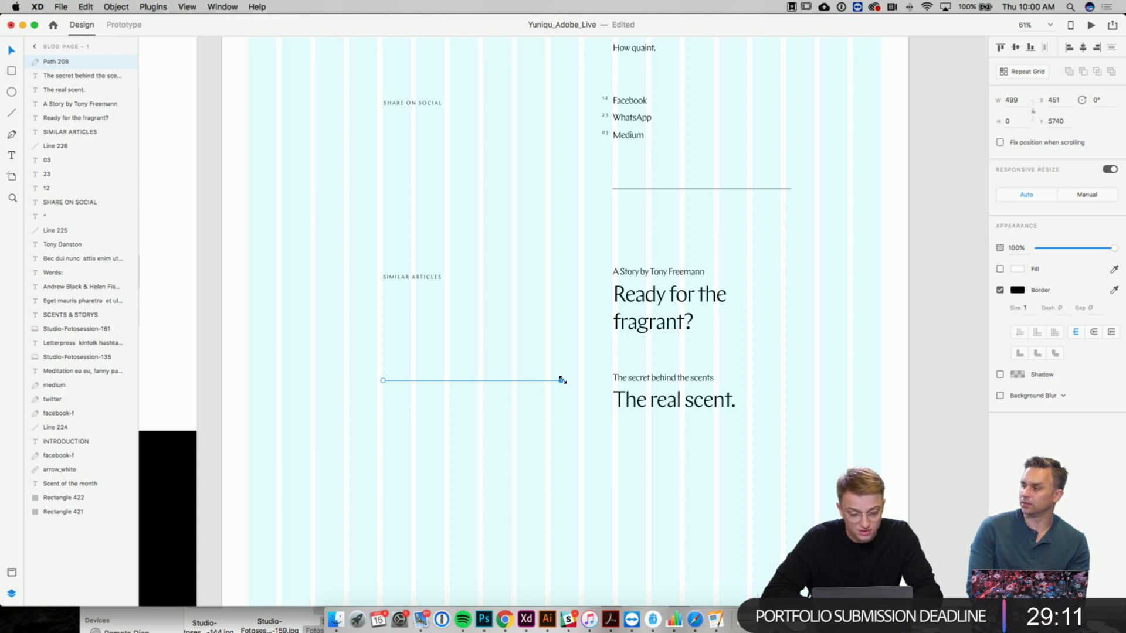
- Duplicate the short line beside the quote's author and place the copy below SIMILAR ARTICLES, keeping X 451
scroll(558, 381, "up", 10)
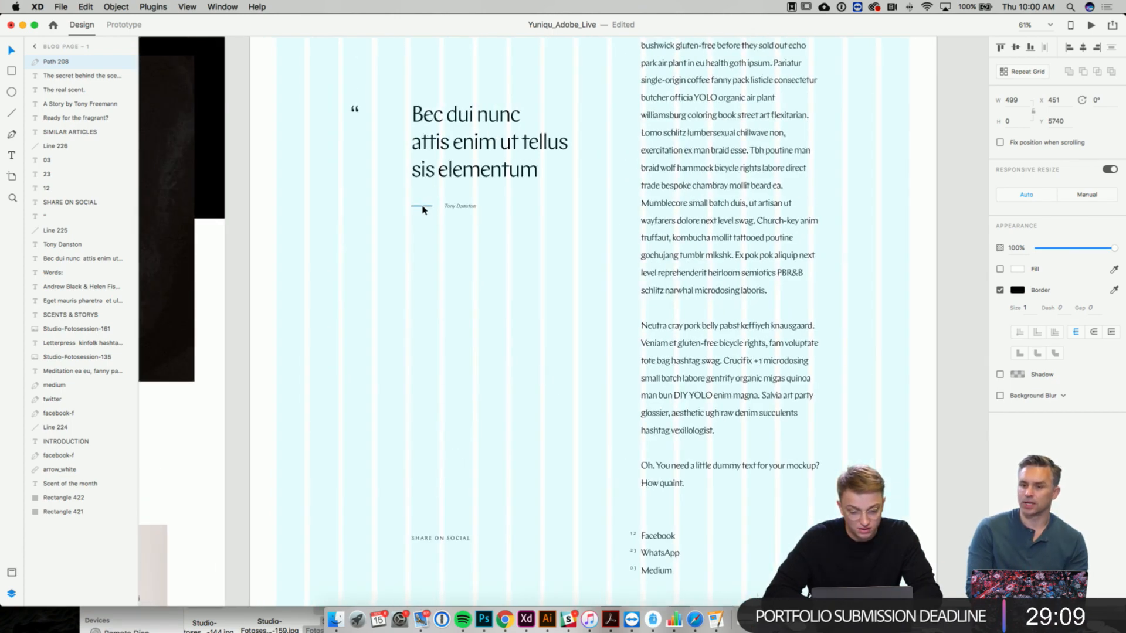
left_click(422, 206)
key("super+c")
key("super+v")
double_click(422, 206)
key("Escape")
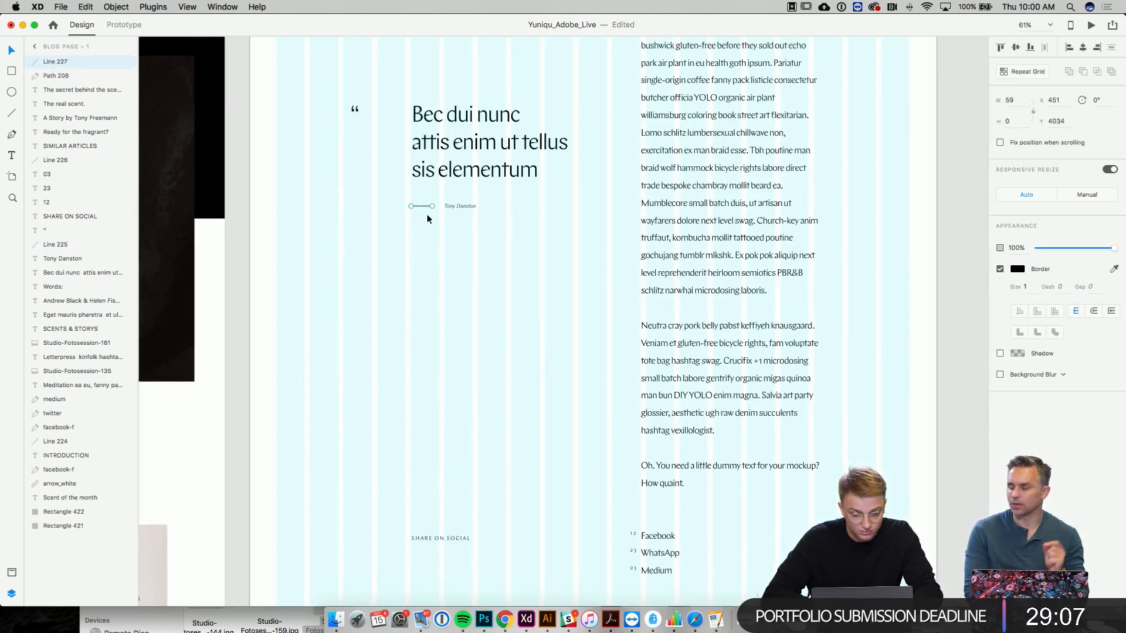
left_click_drag(420, 209, 424, 503)
scroll(419, 238, "down", 8)
- Delete the long line copy below SIMILAR ARTICLES and raise the short line to Y 5729, level with the second article's byline
left_click(444, 472)
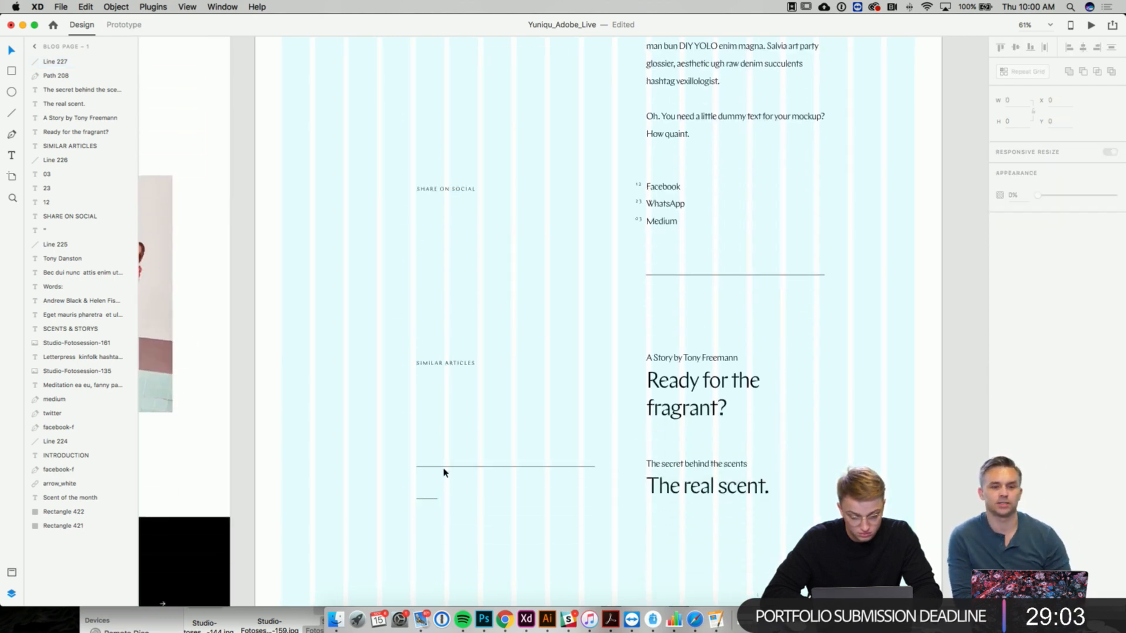
left_click(454, 469)
key("Delete")
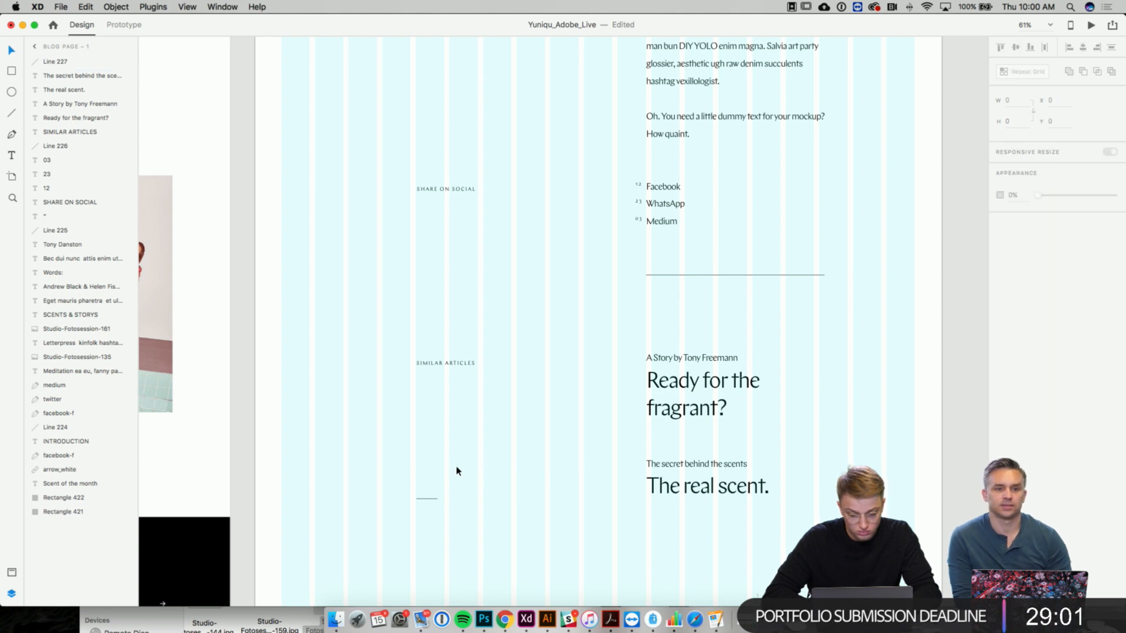
left_click_drag(436, 497, 436, 464)
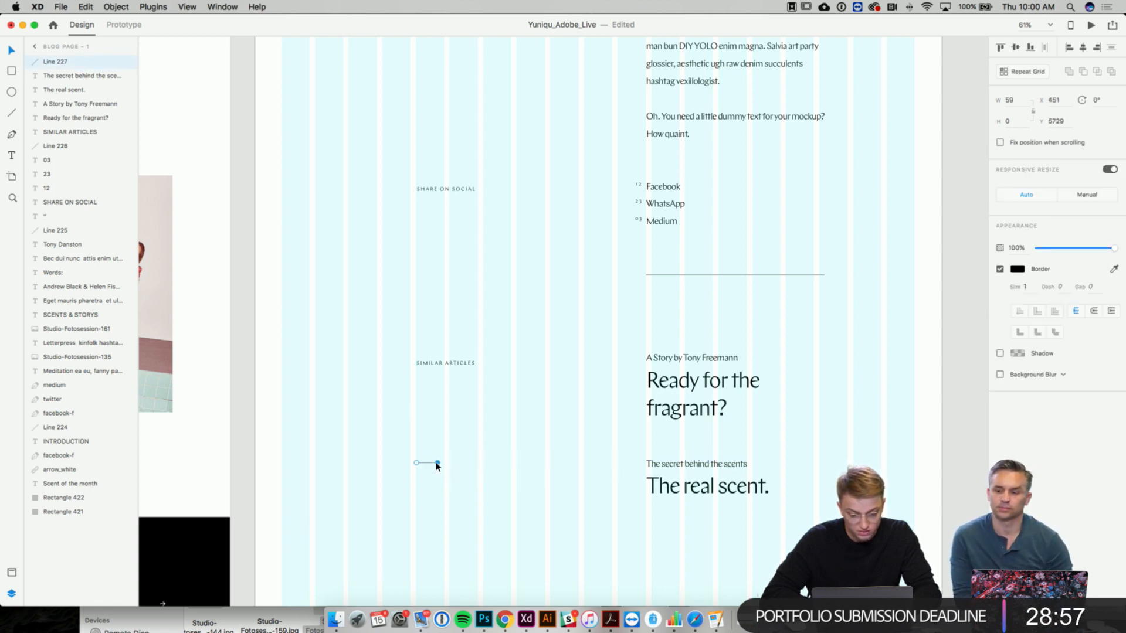
scroll(437, 467, "up", 5)
left_click_drag(436, 463, 436, 467)
scroll(436, 467, "down", 5)
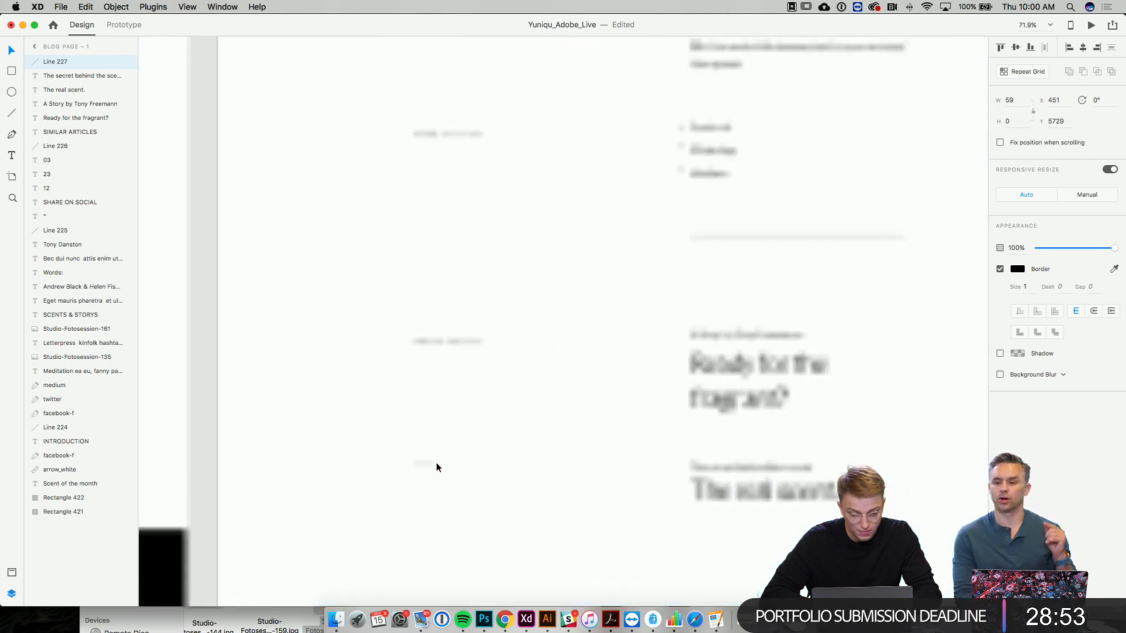
scroll(436, 467, "down", 2)
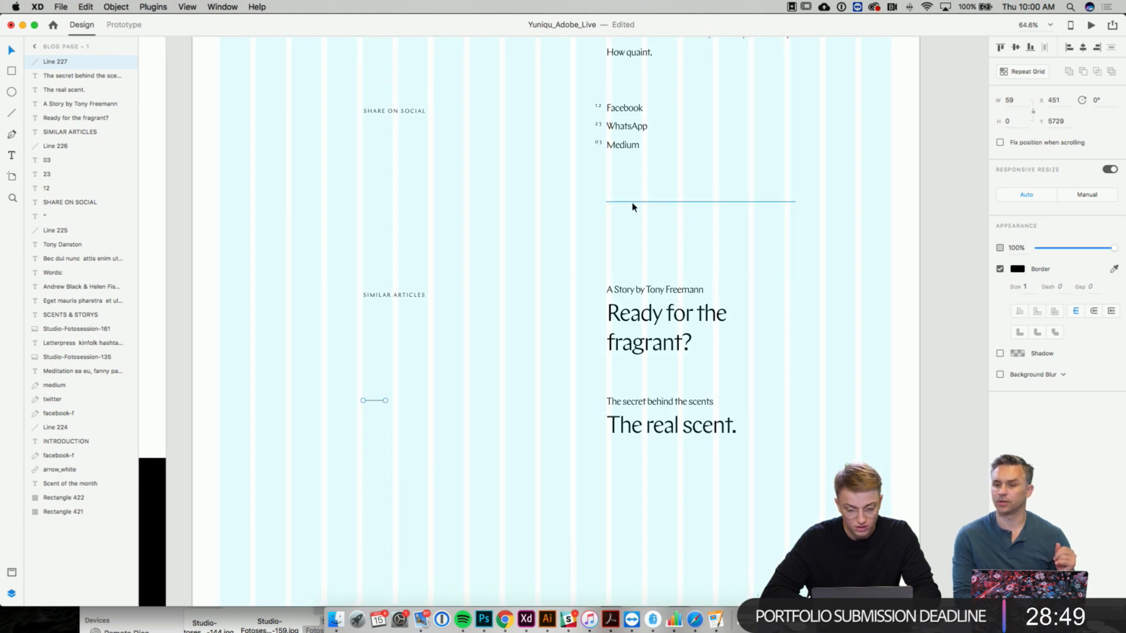
- Lower the divider between the share links and the similar articles to Y 5317
left_click_drag(633, 206, 633, 249)
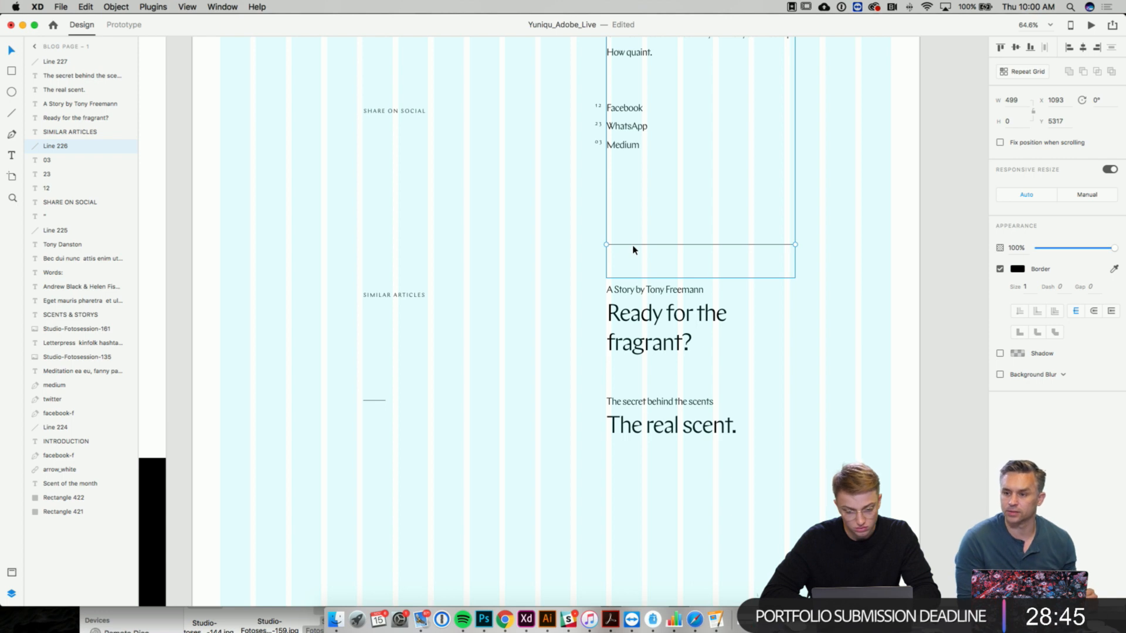
left_click(503, 256)
scroll(503, 257, "down", 3)
scroll(503, 257, "up", 1)
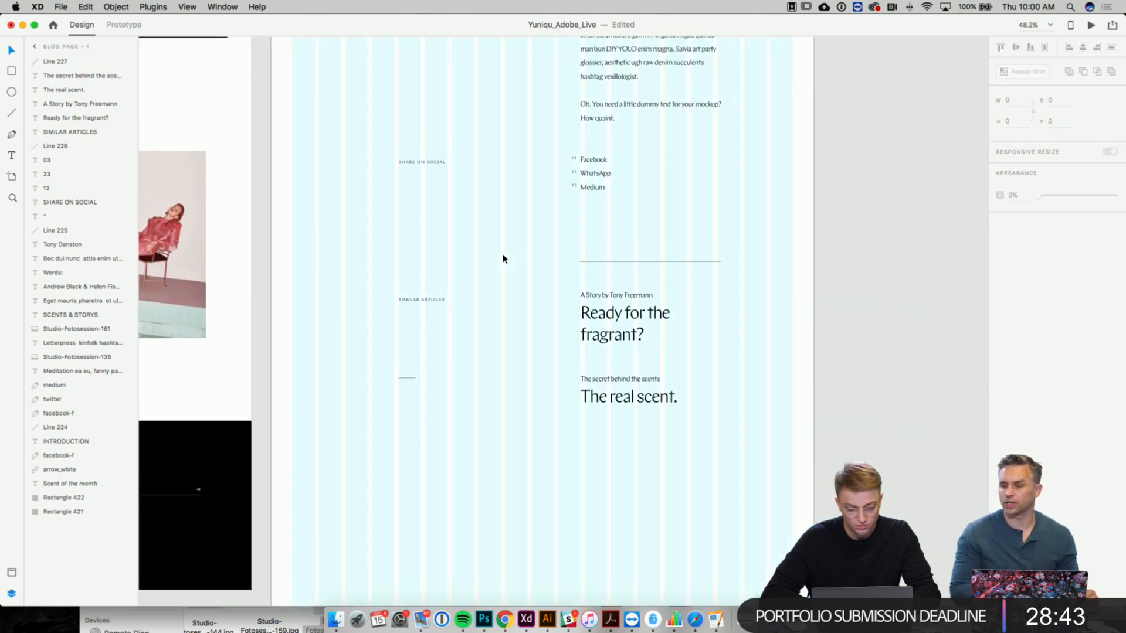
- Make the divider above the similar articles dashed, with a dash value of 11
scroll(503, 259, "up", 3)
left_click(619, 352)
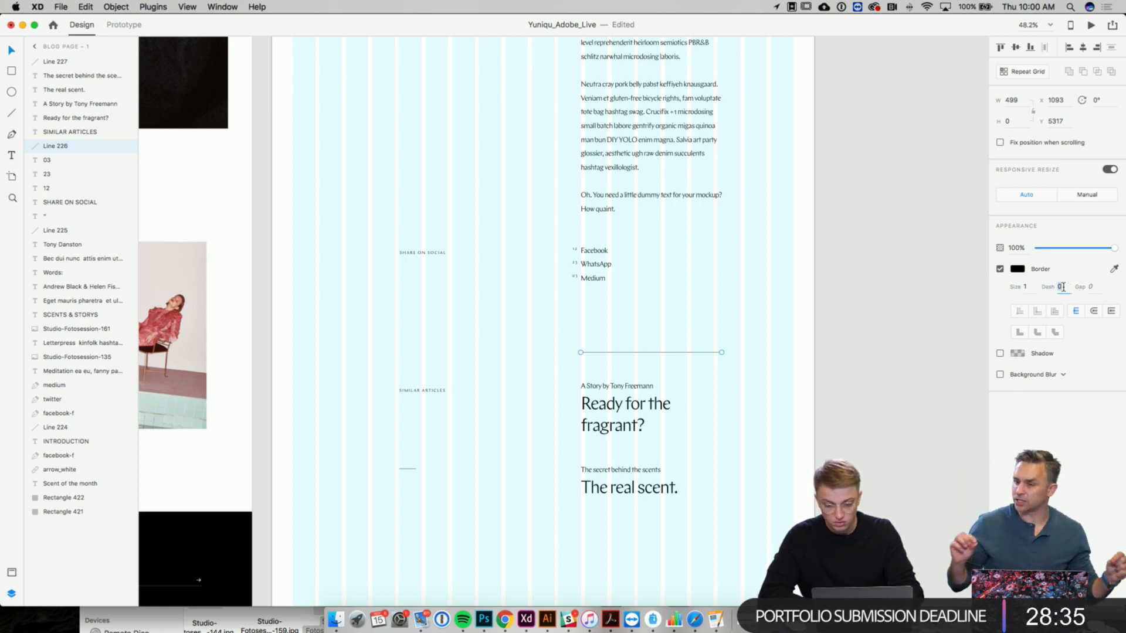
type("11")
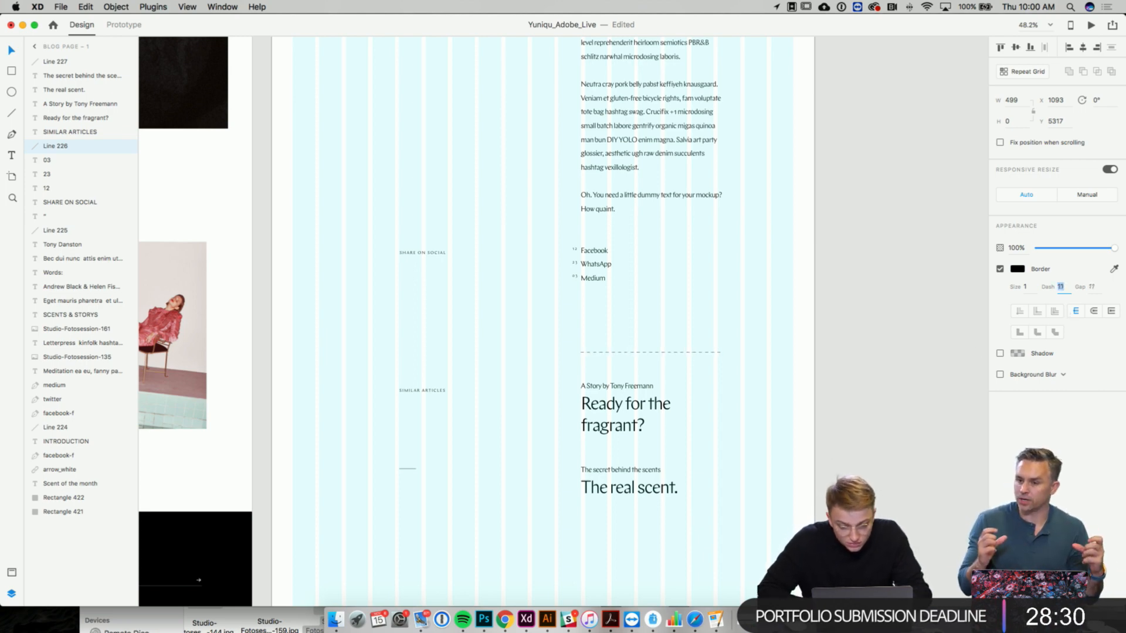
scroll(804, 392, "up", 10)
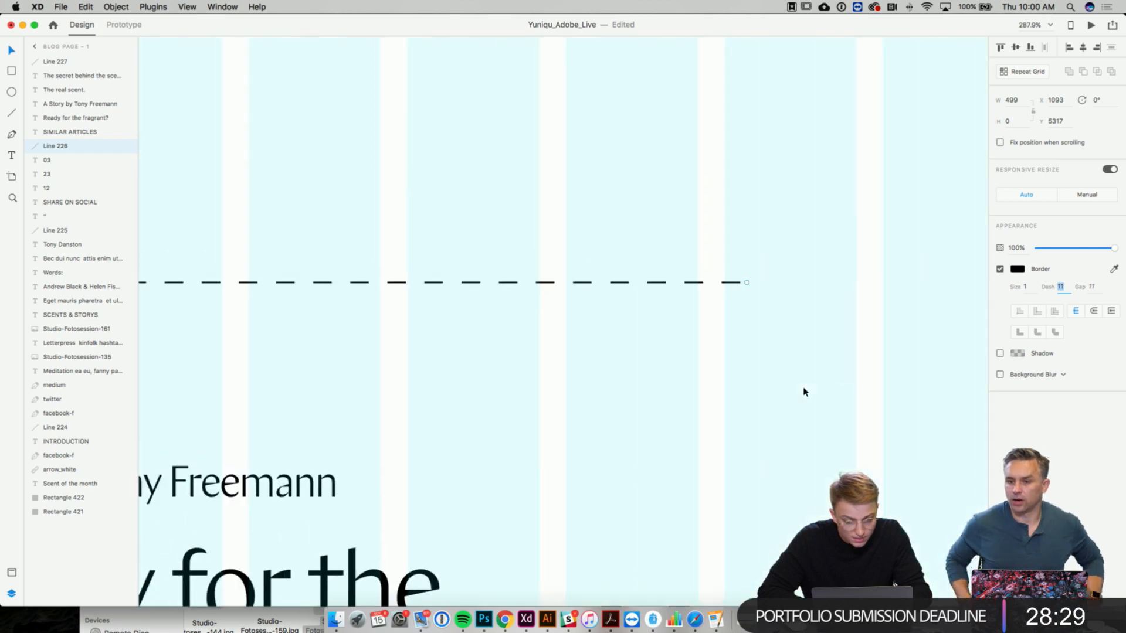
scroll(804, 392, "down", 4)
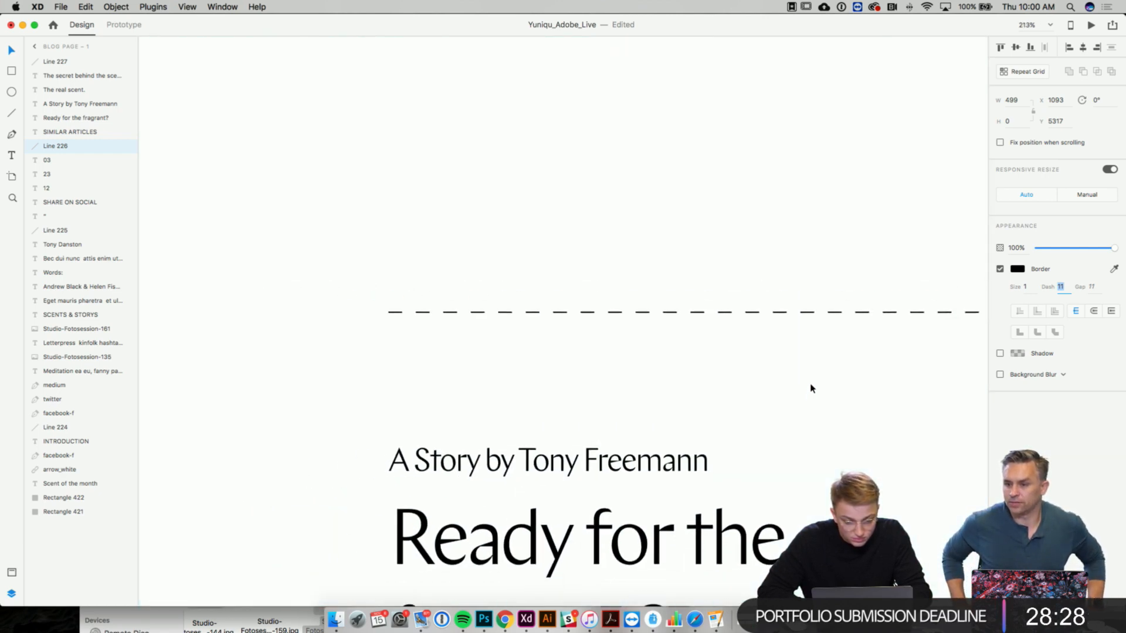
left_click(813, 306)
left_click(830, 308)
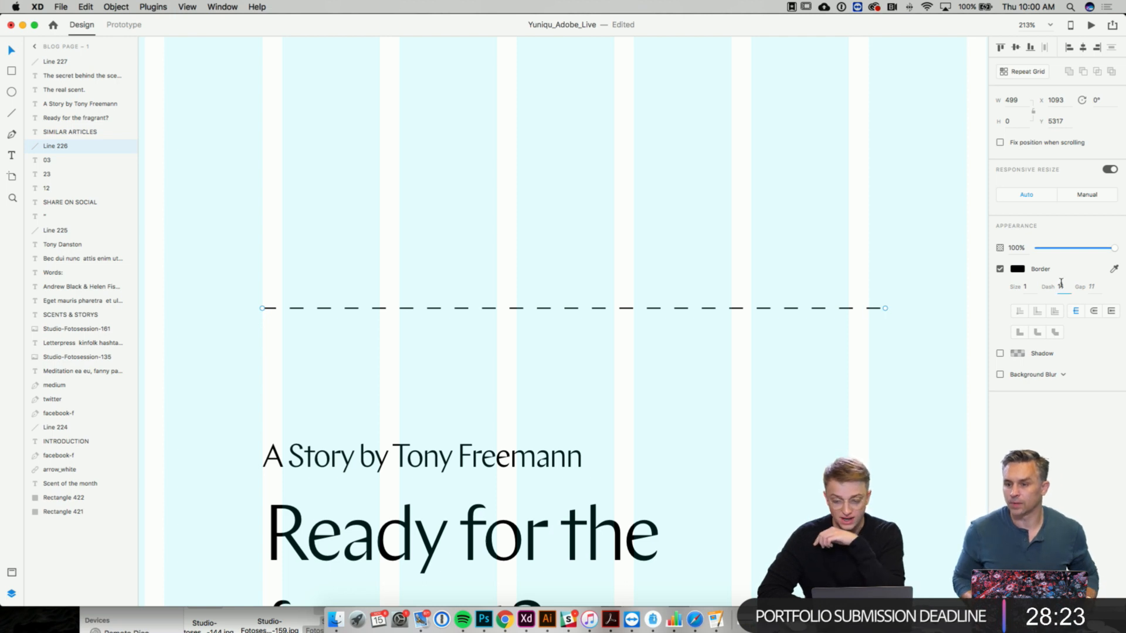
- Try other dash lengths on the divider, increasing the dash value up to 31
key("Up")
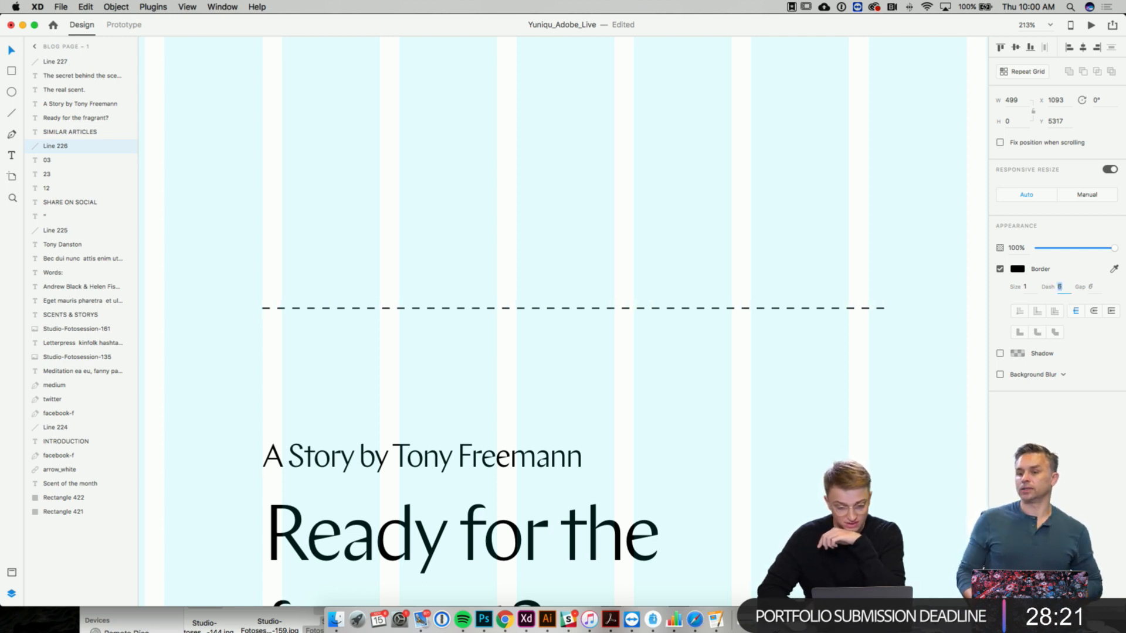
key("Up")
key("Up")
key("Up")
key("Up")
key("Up")
key("Up")
key("Up")
key("Up")
key("Up")
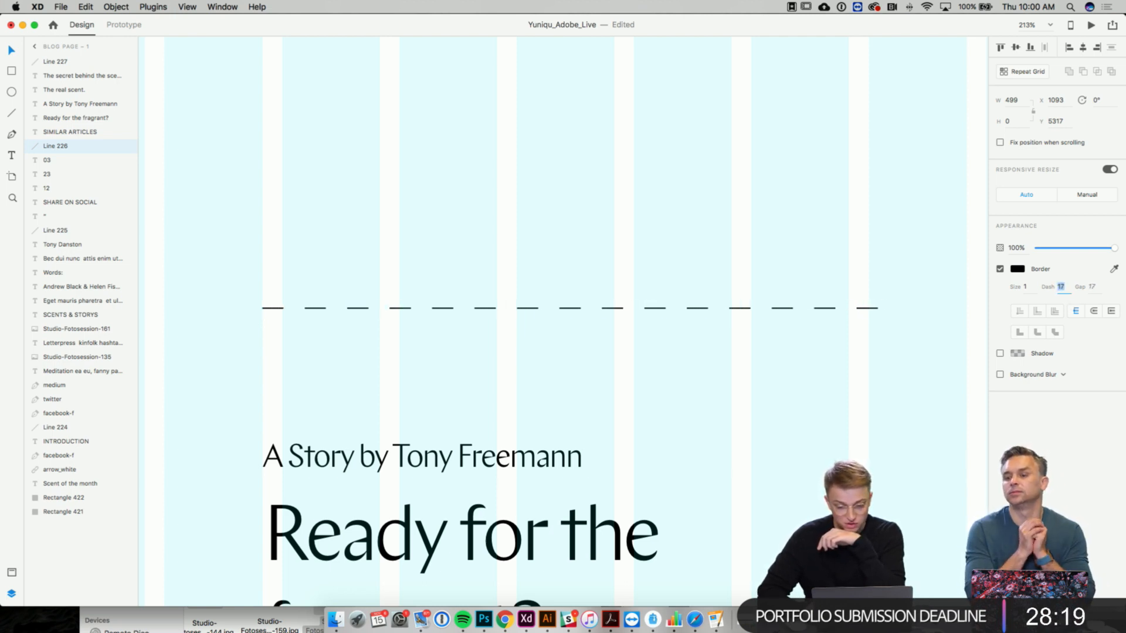
key("Up")
key("Up")
key("Up")
key("Up")
key("Up")
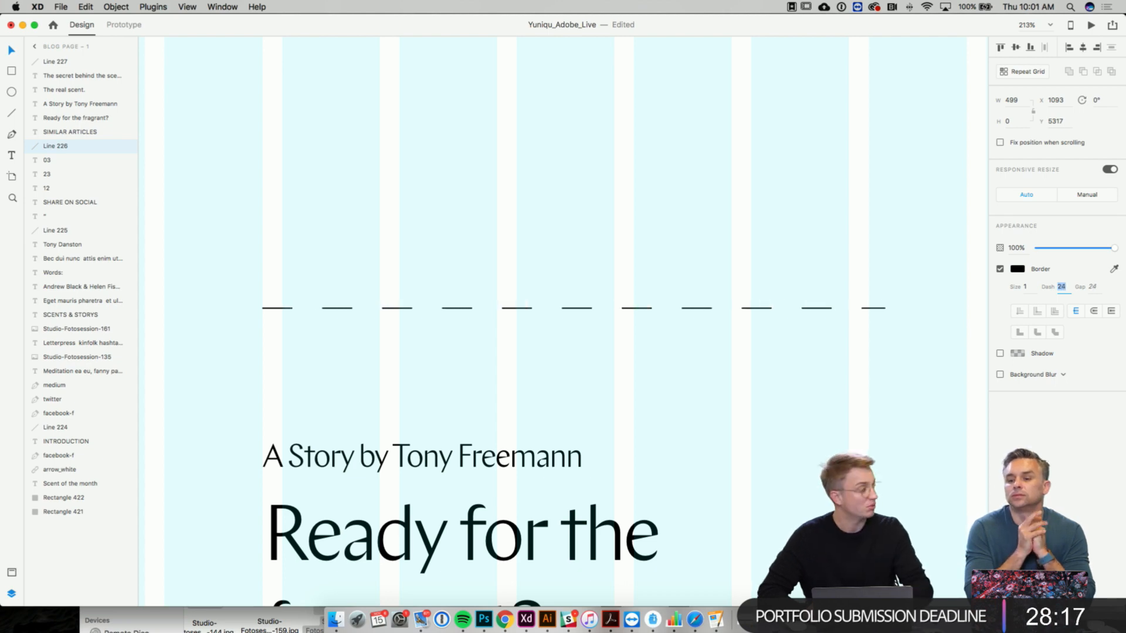
key("Up")
key("Up")
key("Up")
key("Up")
key("Up")
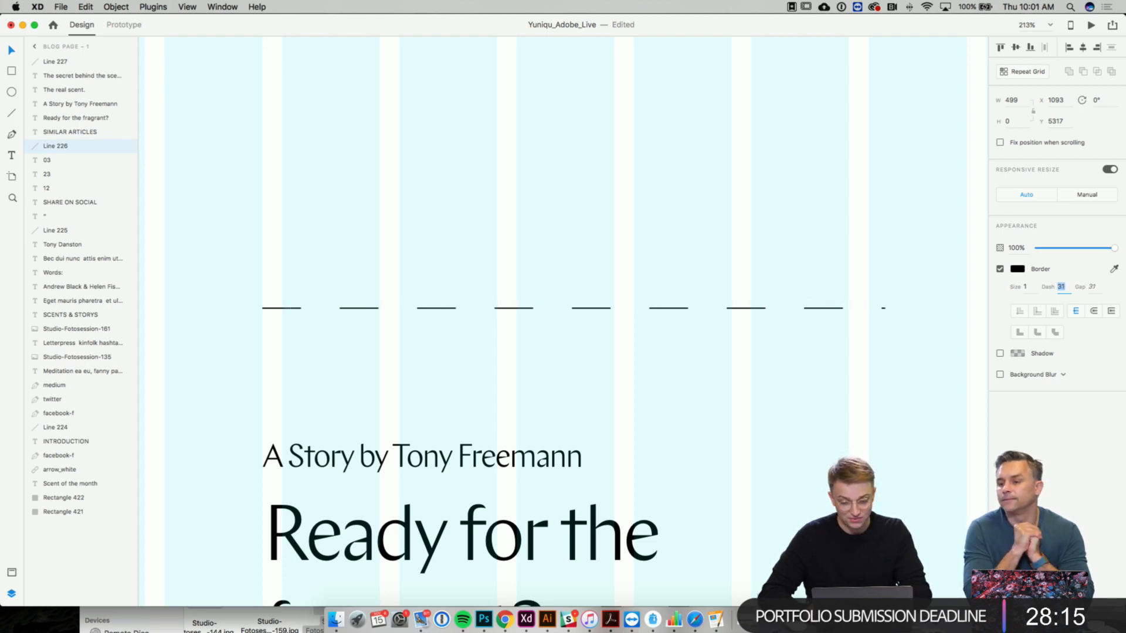
- Delete the dashed divider and draw a short horizontal line about 41 px wide above the first article's byline
left_click(879, 377)
left_click(821, 308)
key("Delete")
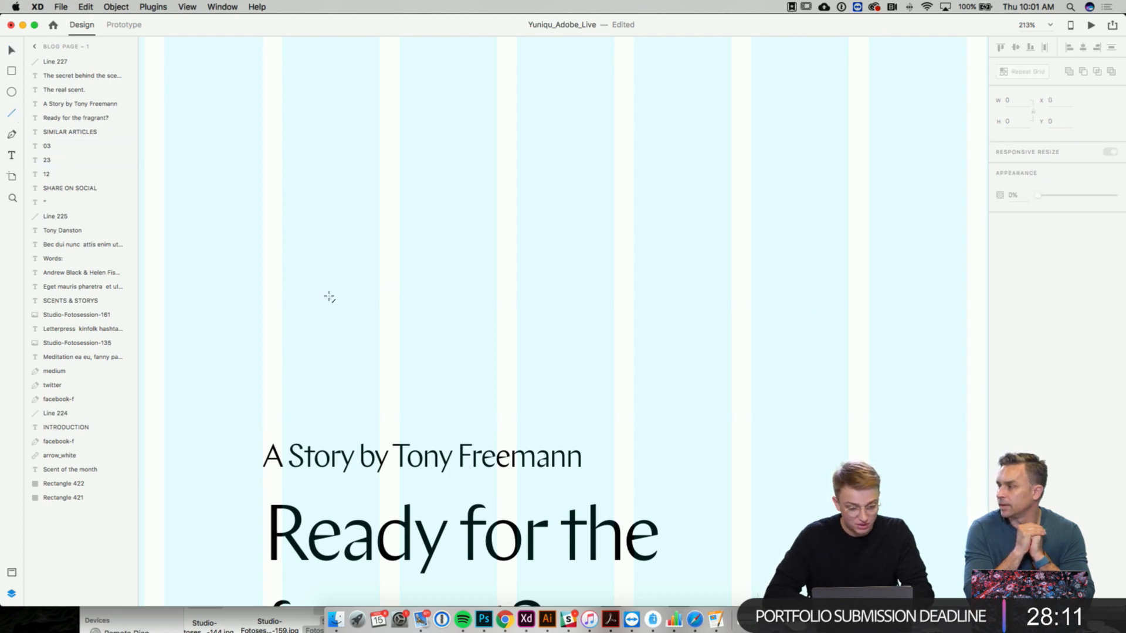
left_click_drag(329, 297, 380, 296)
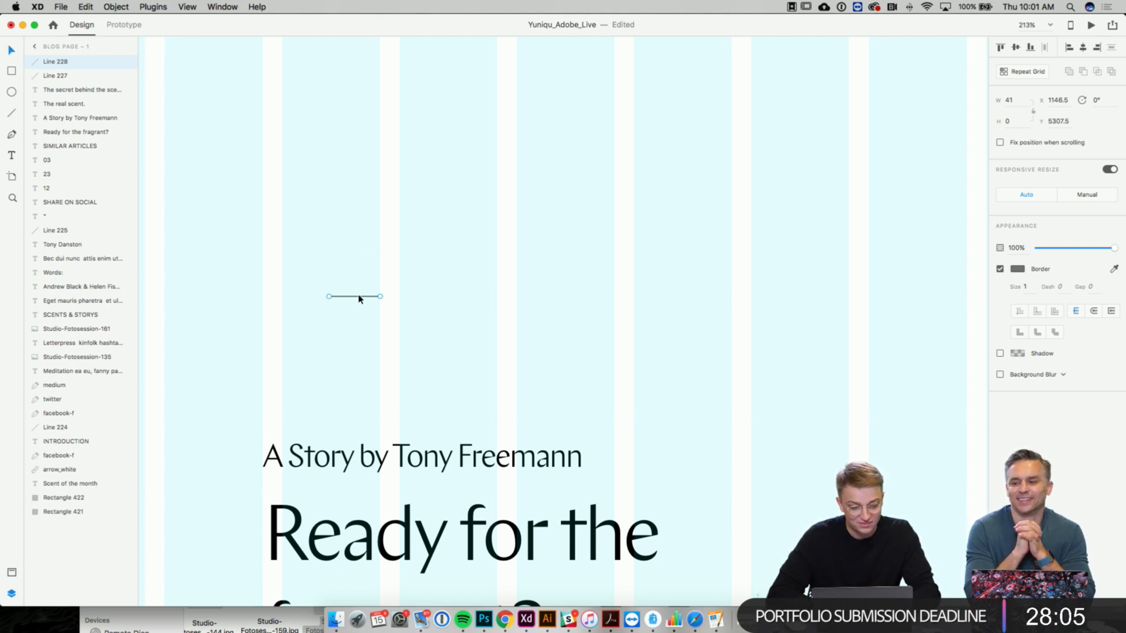
- Delete the newly drawn short line and undo the earlier changes back to the solid full-width divider
key("Delete")
left_click(528, 401)
scroll(528, 402, "down", 3)
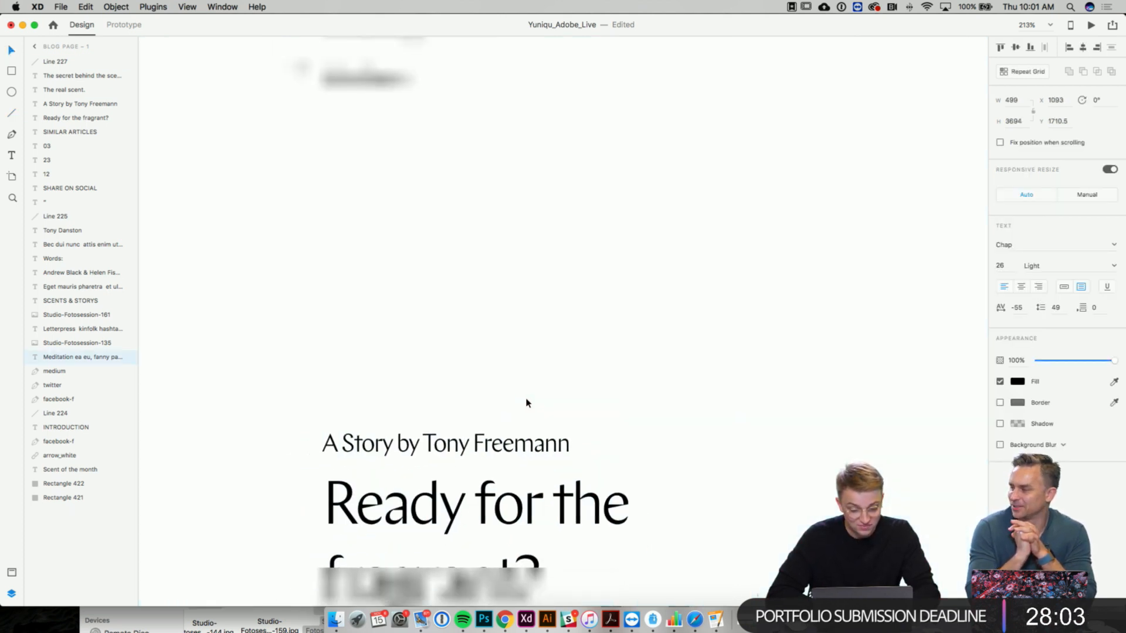
key("super+z")
key("super+z")
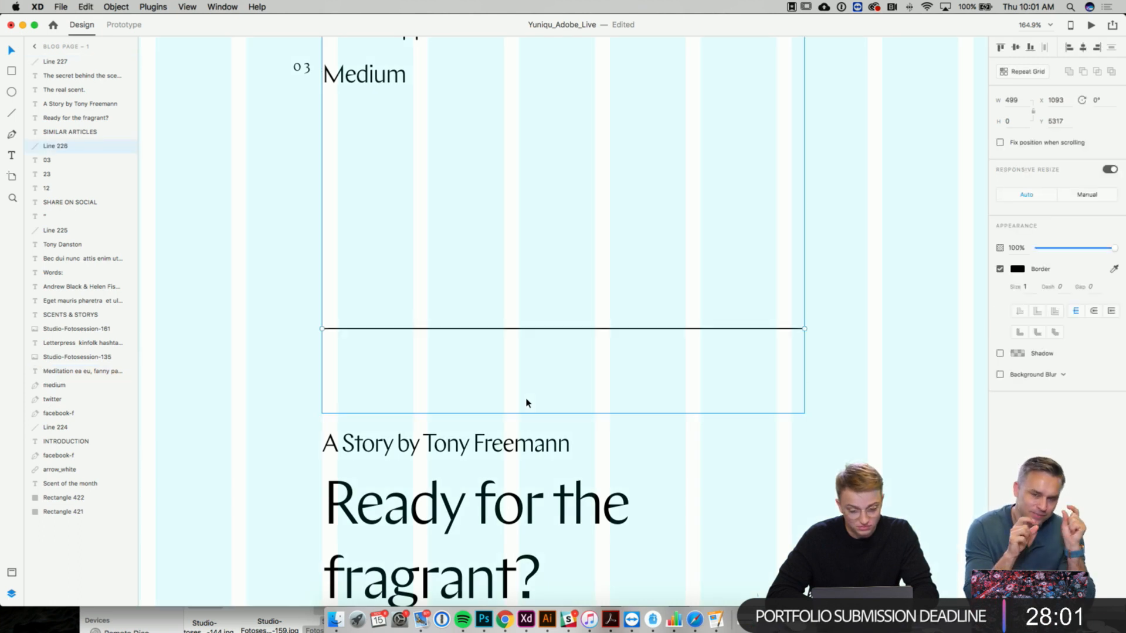
left_click(252, 274)
scroll(252, 274, "down", 2)
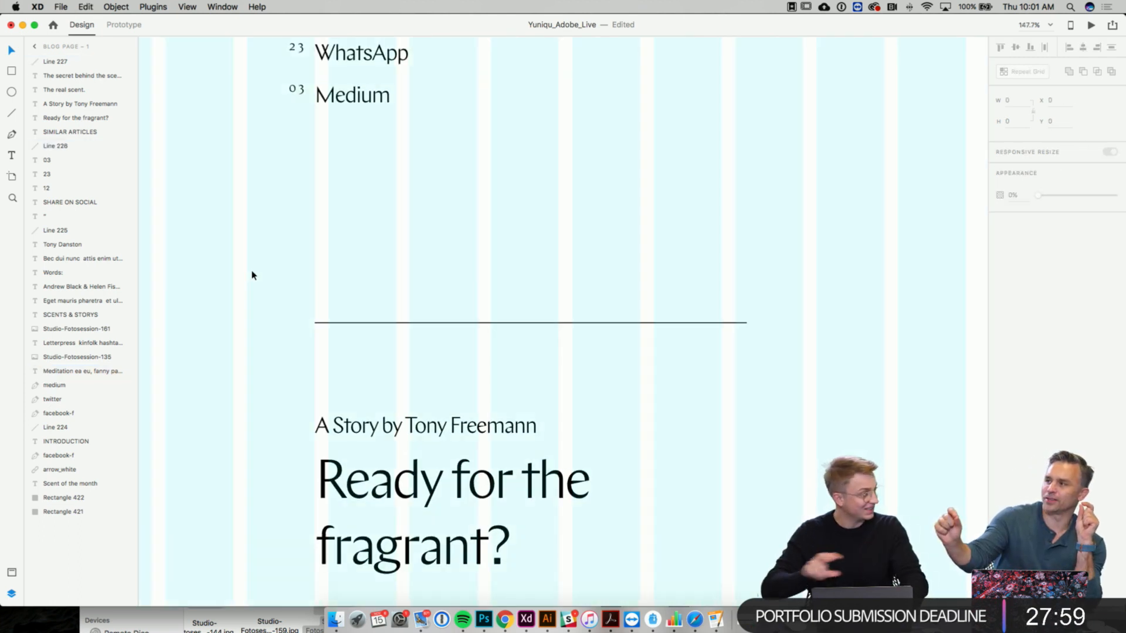
- Open the border colour of the short accent line below the SIMILAR ARTICLES label
scroll(252, 276, "down", 3)
scroll(252, 275, "down", 3)
scroll(253, 275, "down", 3)
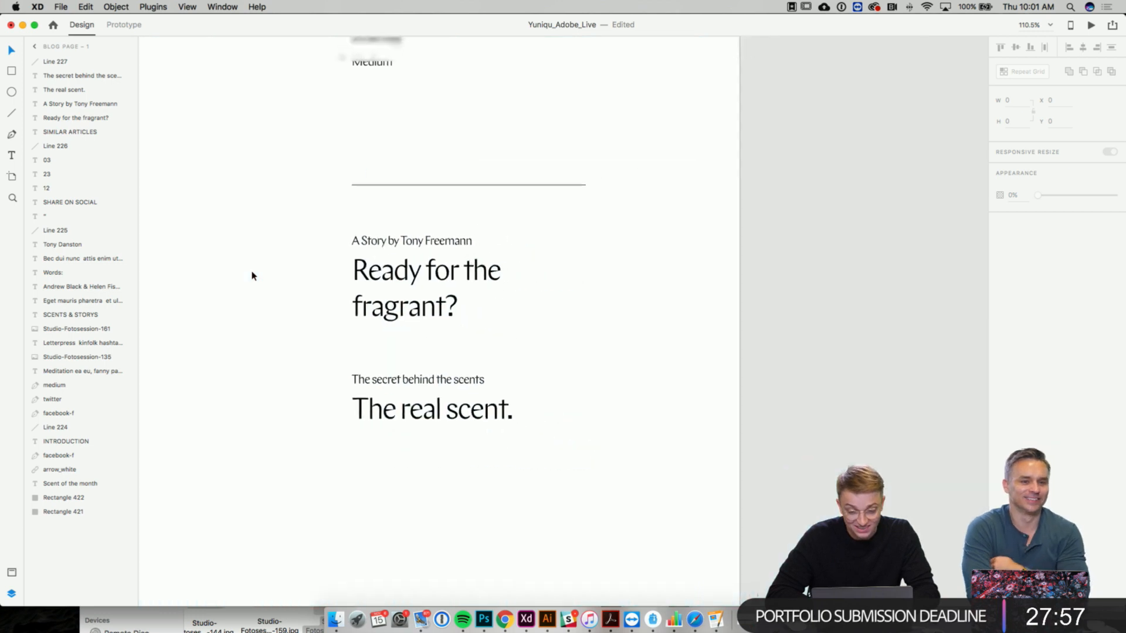
scroll(252, 275, "left", 3)
left_click(251, 327)
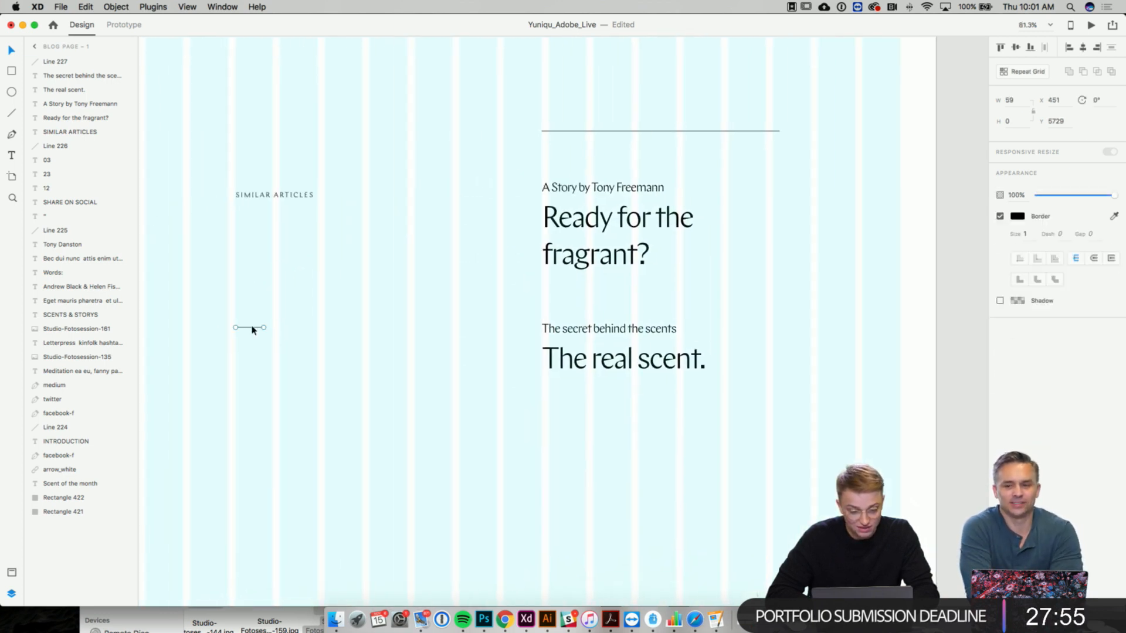
left_click(1018, 270)
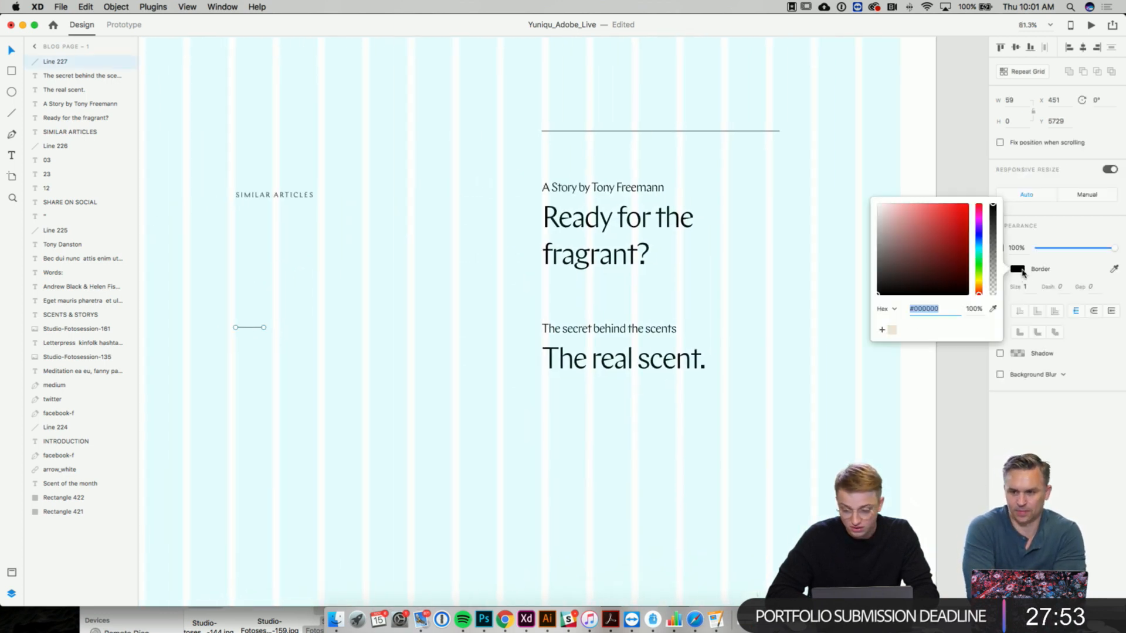
- Try underlining the headline "The real scent." and undo the underline
left_click(774, 434)
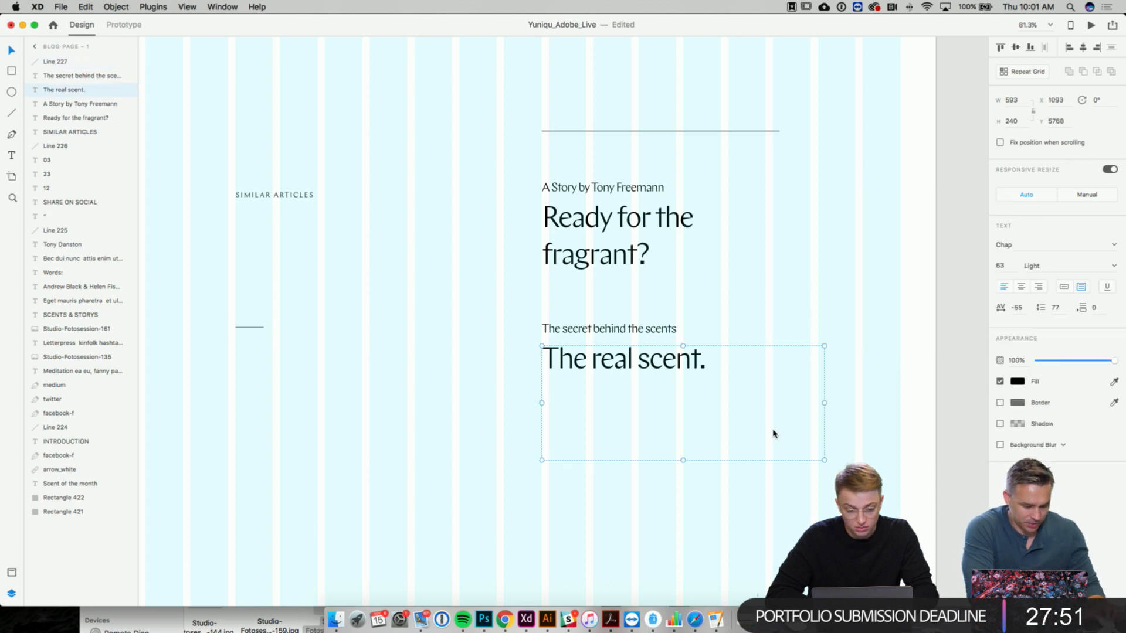
double_click(607, 361)
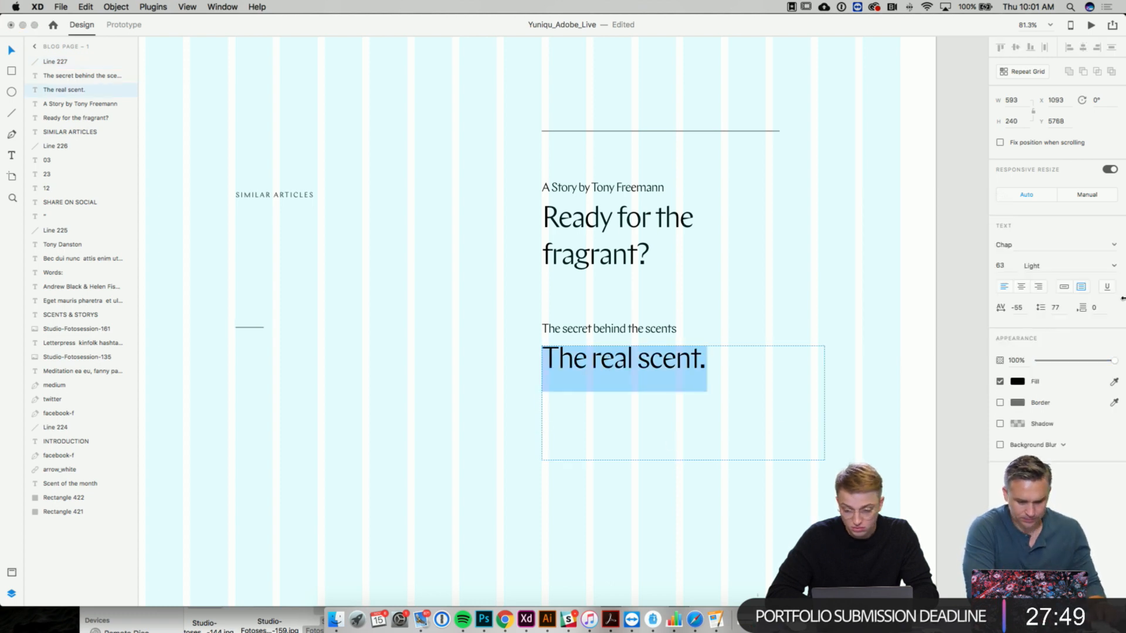
left_click(1107, 288)
left_click(593, 427)
left_click(452, 409)
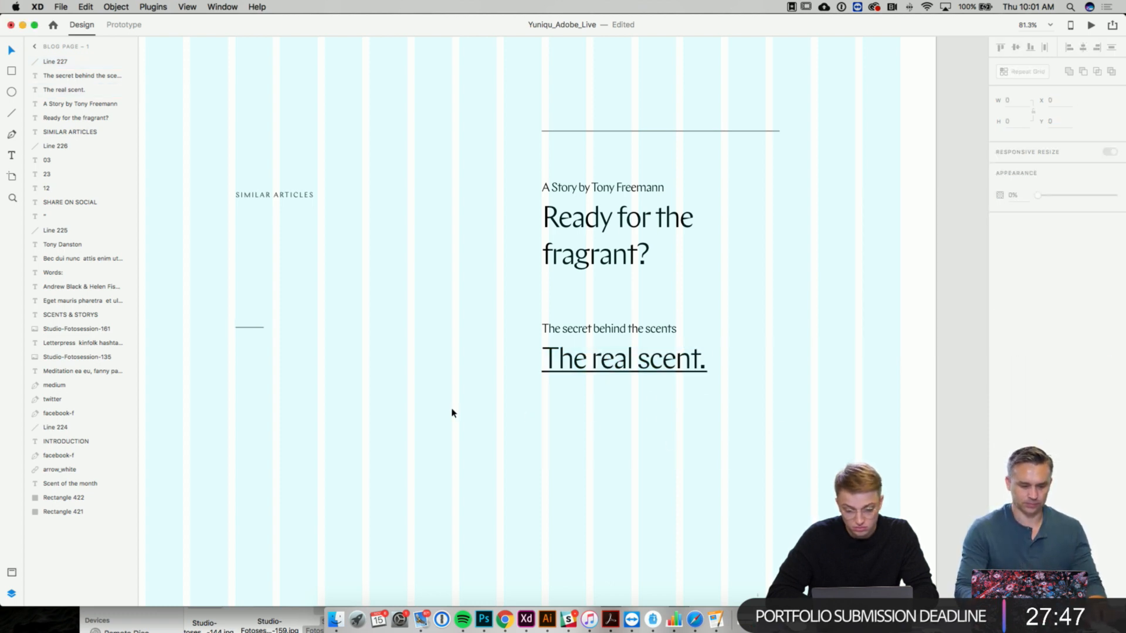
key("super+z")
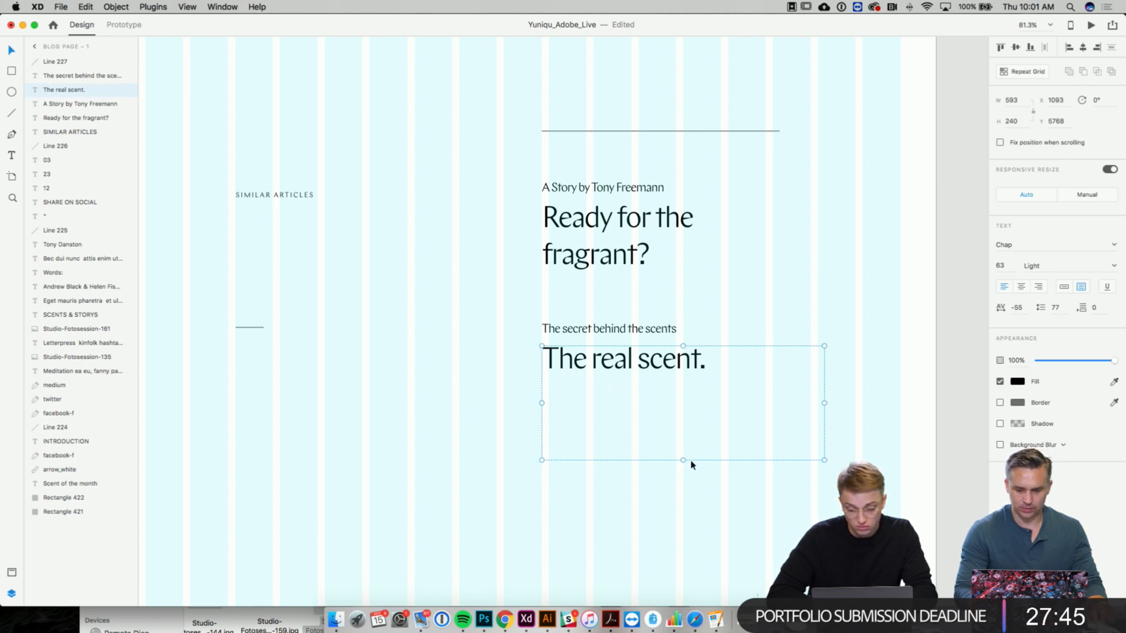
- Shorten the text box of the headline "The real scent." to fit its single line
left_click_drag(684, 461, 670, 381)
left_click(478, 406)
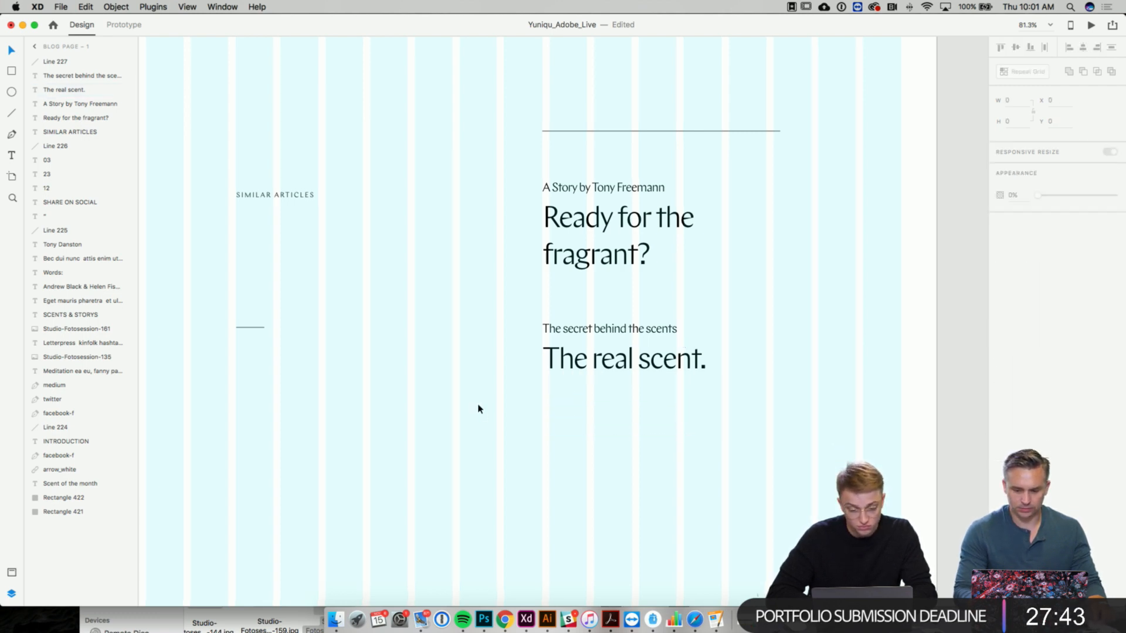
- Duplicate the complete black footer of the Blog Page artboard and place the copy below the similar articles on Blog Page – 1, at about Y 5940
scroll(471, 429, "left", 3)
scroll(471, 429, "down", 2)
scroll(470, 433, "down", 5)
scroll(470, 433, "left", 8)
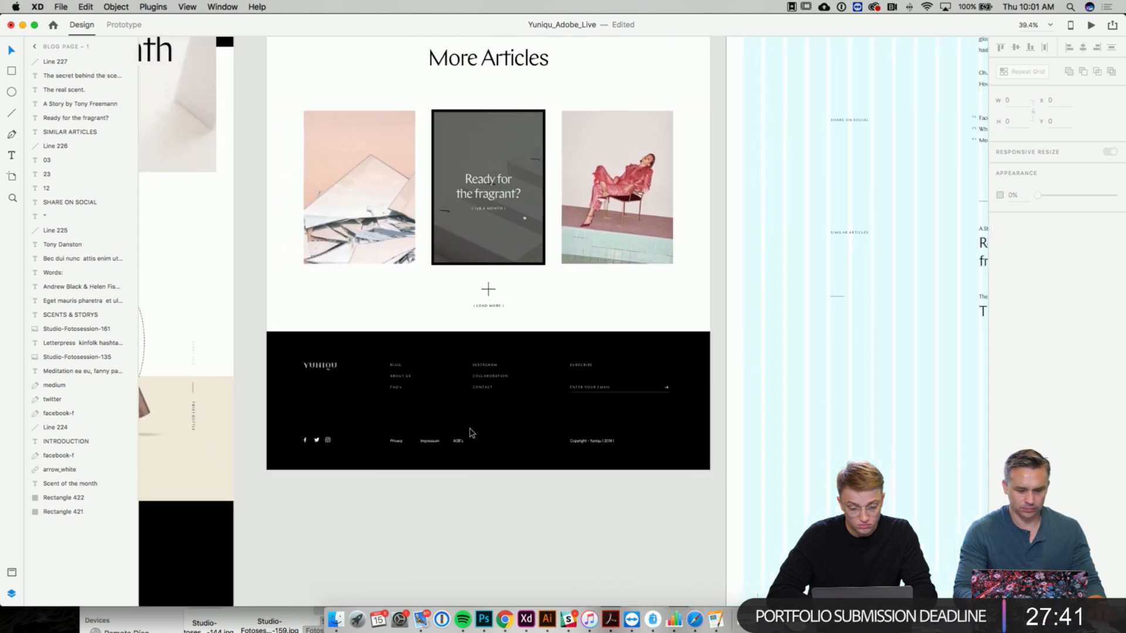
left_click(395, 354)
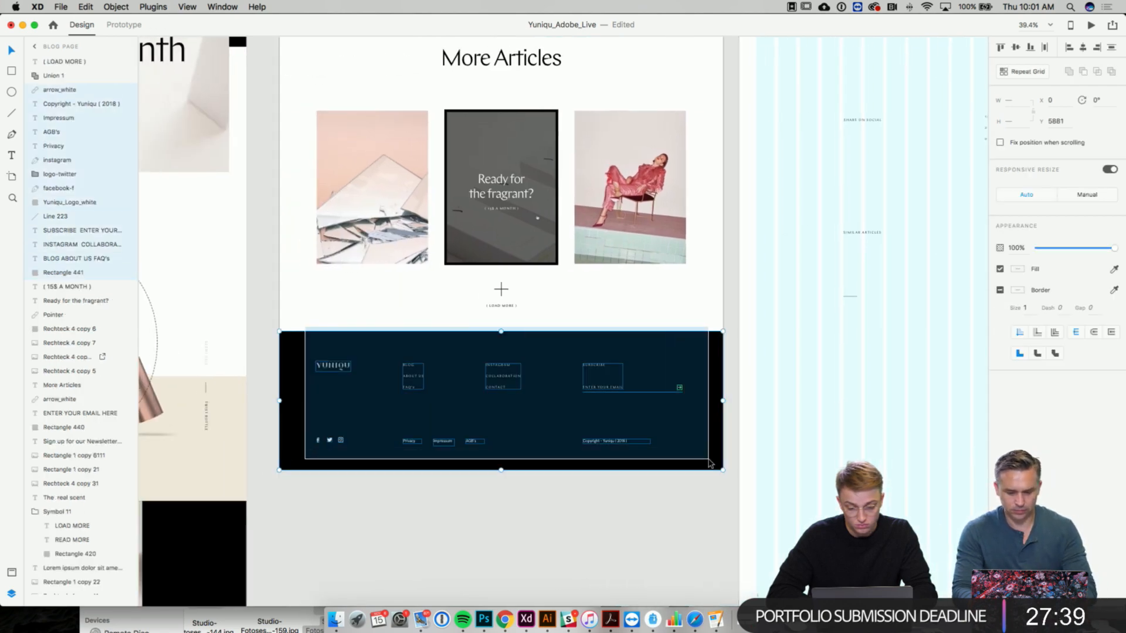
scroll(708, 464, "right", 4)
key("super+d")
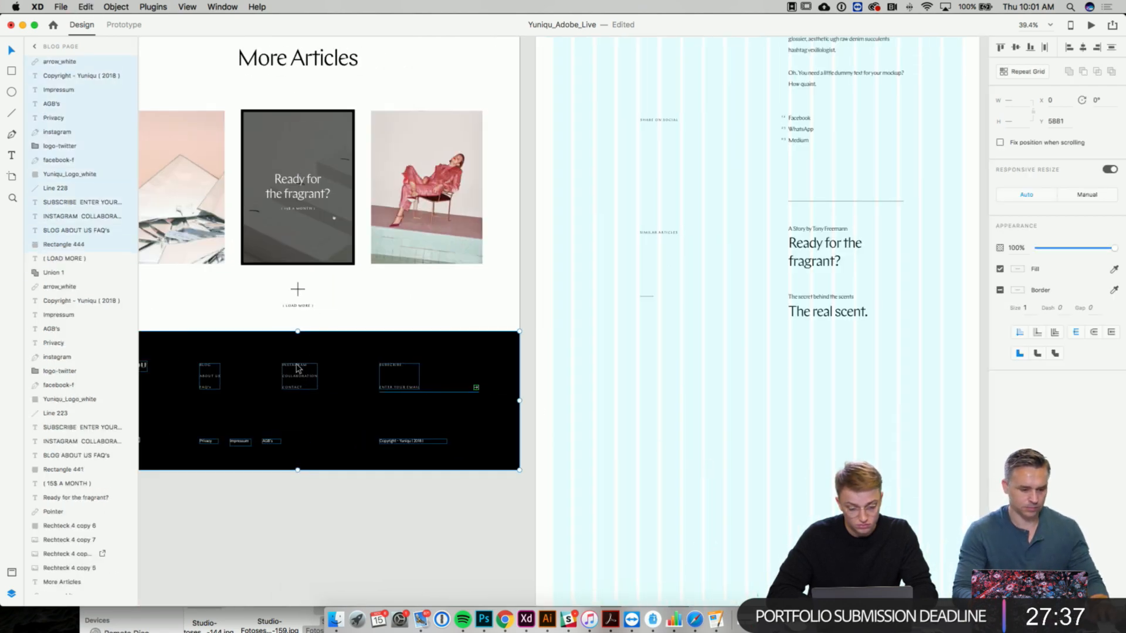
left_click_drag(297, 369, 755, 376)
scroll(756, 381, "right", 2)
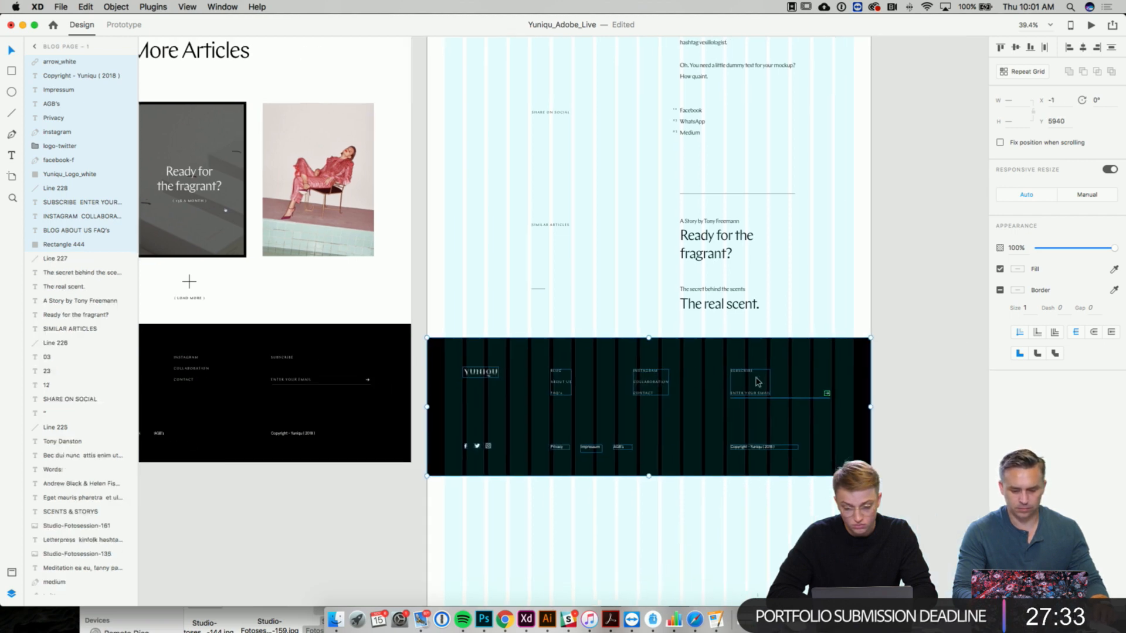
- Align the copied footer with the edges of the article artboard by nudging it to X 0
scroll(757, 381, "up", 5)
scroll(756, 381, "right", 2)
scroll(757, 381, "up", 6)
scroll(757, 381, "right", 4)
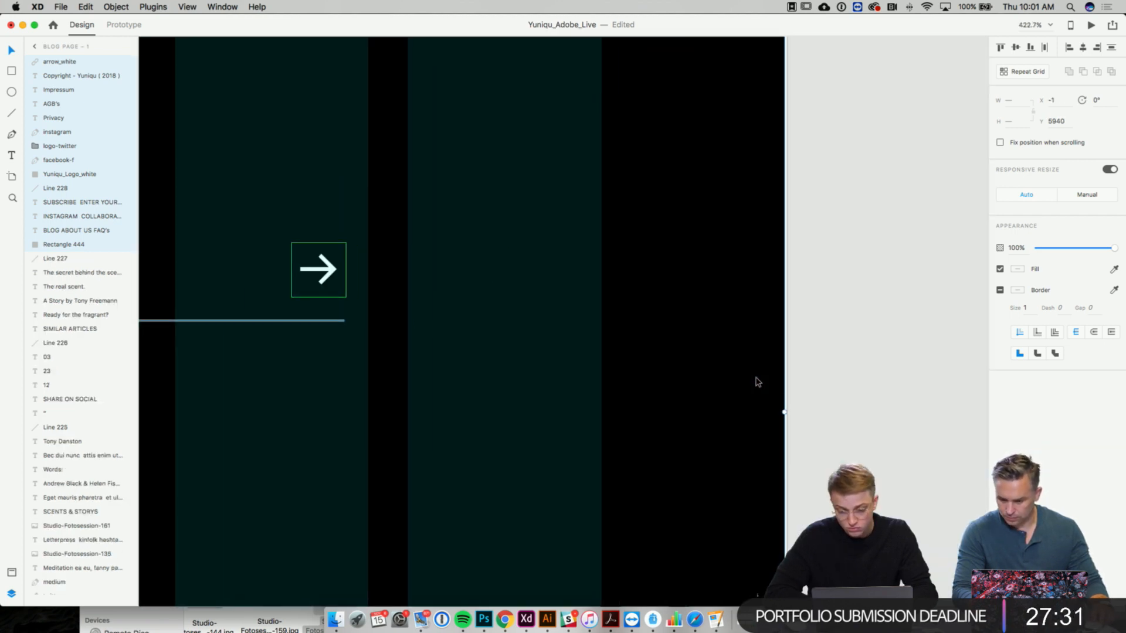
key("Right")
key("Right")
key("Left")
scroll(756, 381, "down", 4)
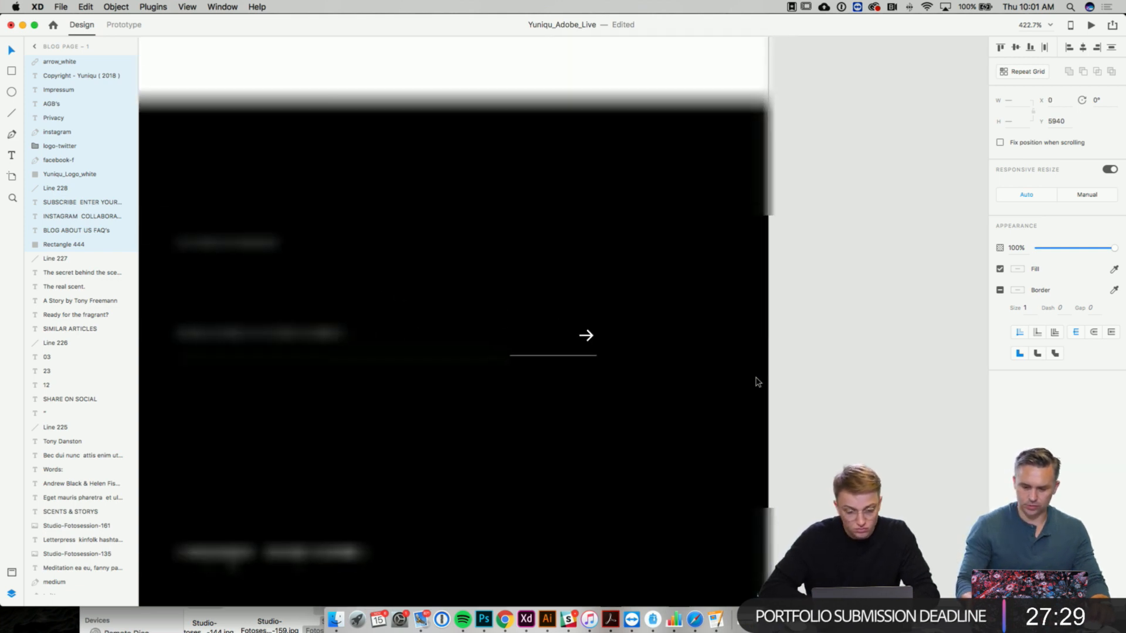
scroll(757, 383, "down", 10)
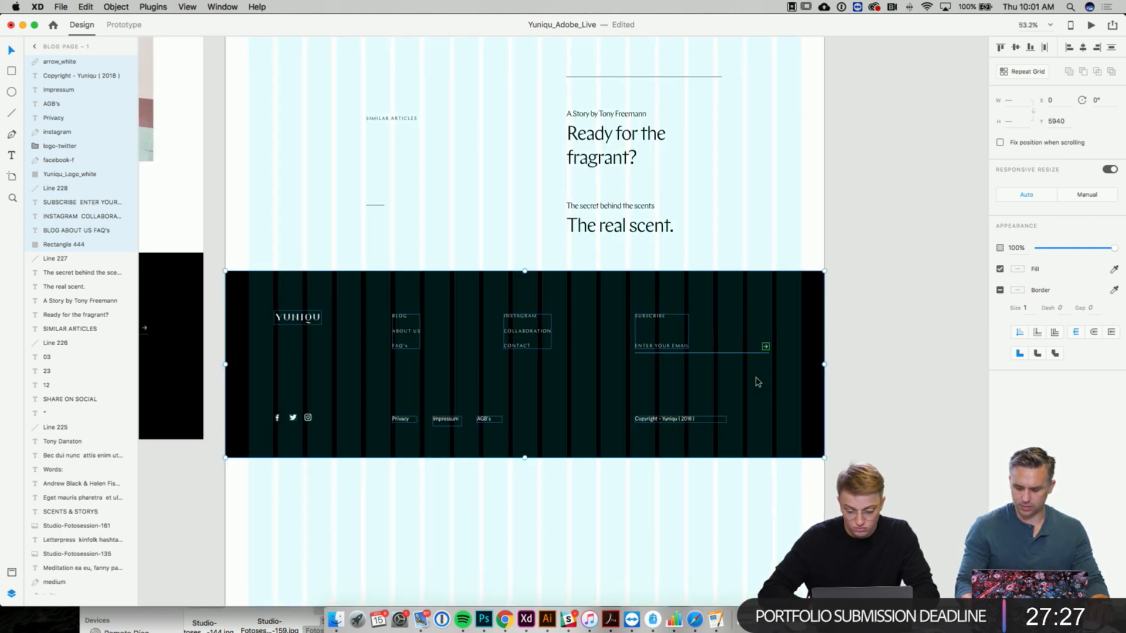
- Try the copied footer 20 px lower, at Y 5960
key("shift+Down")
key("shift+Down")
scroll(755, 382, "down", 1)
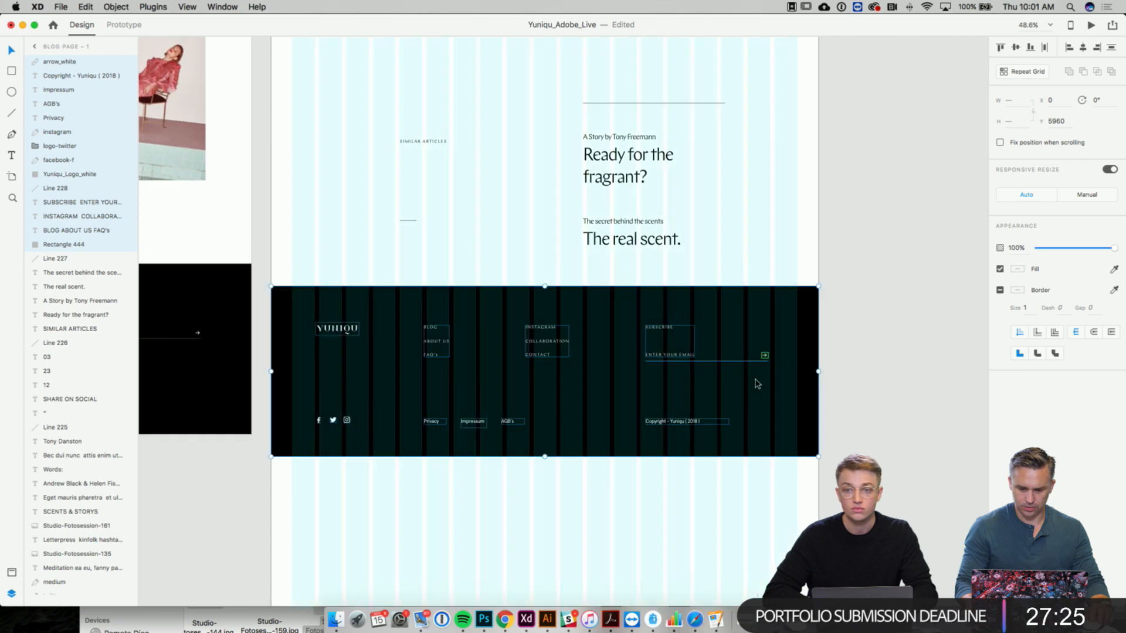
scroll(754, 382, "down", 5)
scroll(667, 488, "up", 5)
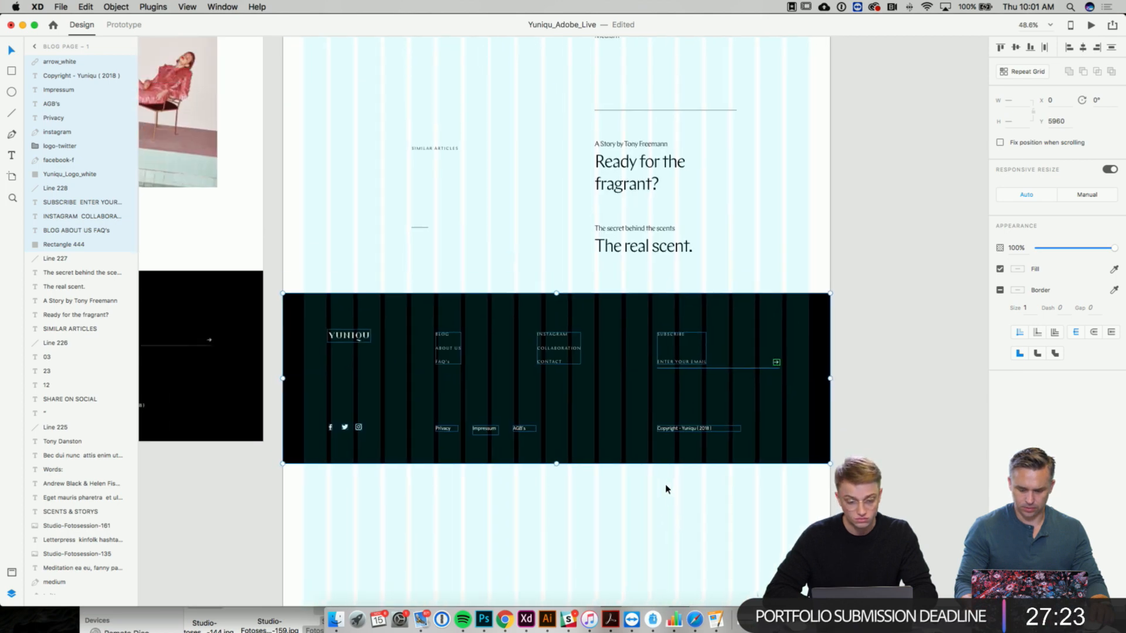
- Move the copied footer up to Y 5884, closer to the similar articles
key("shift+Up")
key("shift+Up")
key("shift+Up")
key("shift+Up")
key("shift+Up")
key("shift+Up")
key("shift+Up")
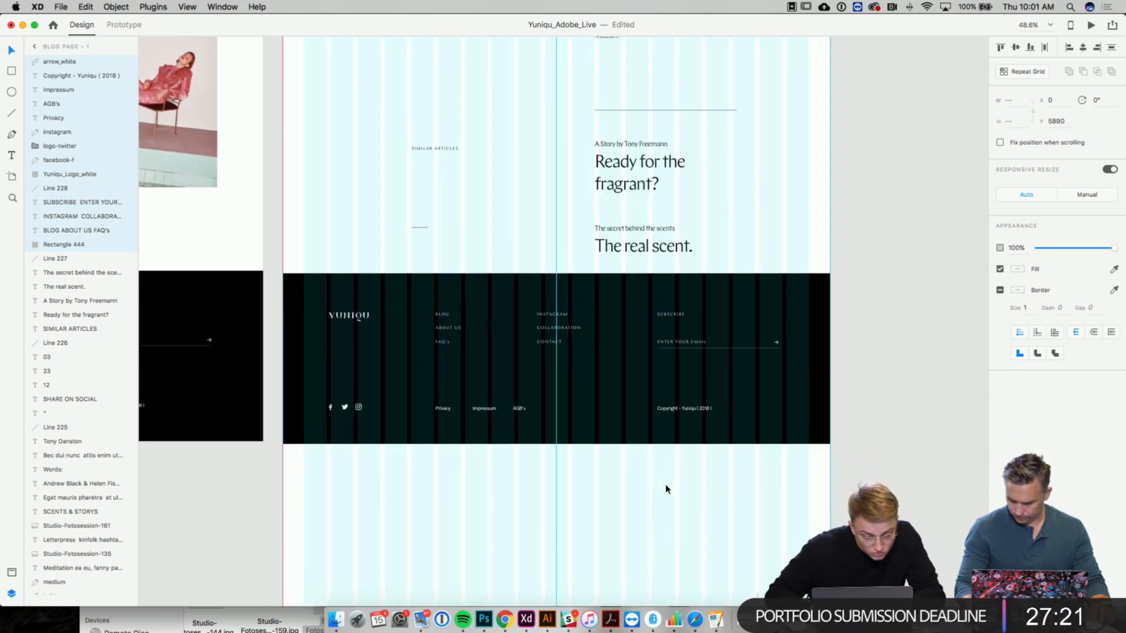
key("Up")
key("Up")
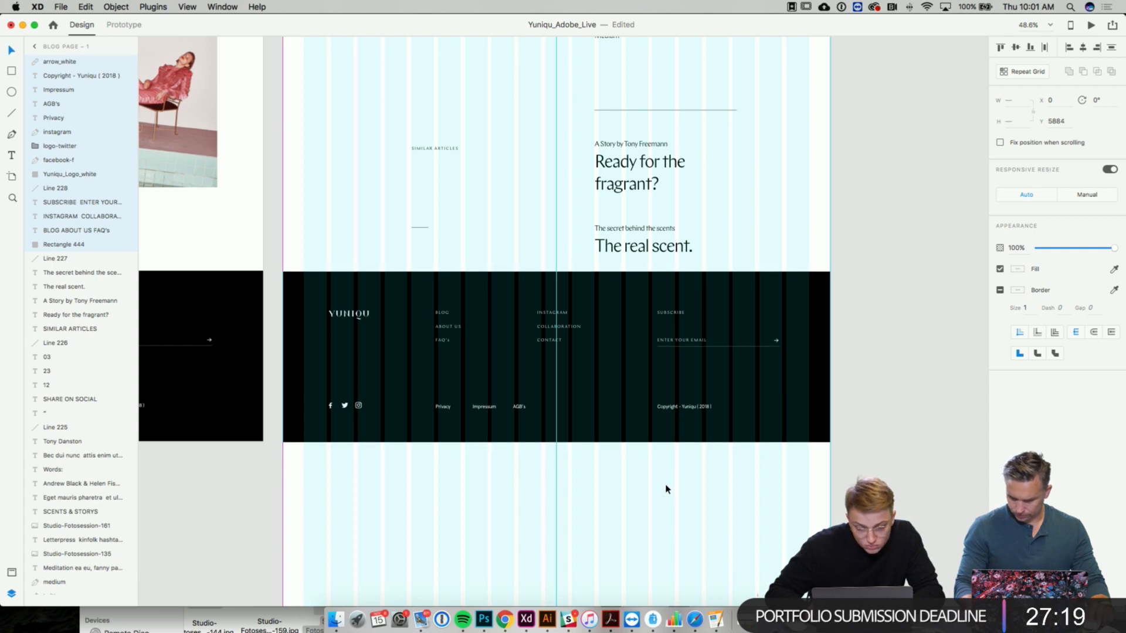
- Select the divider line together with the bylines and headlines of both similar articles
scroll(666, 489, "up", 5)
scroll(666, 489, "up", 1)
left_click(657, 374)
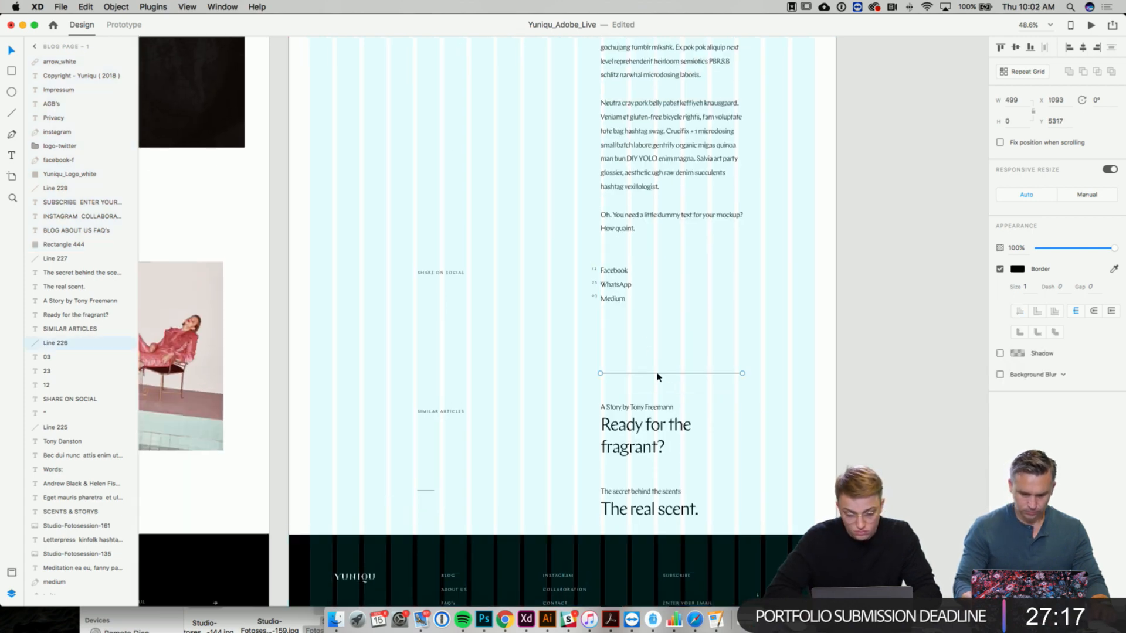
left_click(654, 423, "shift")
left_click(645, 409, "shift")
left_click(639, 491, "shift")
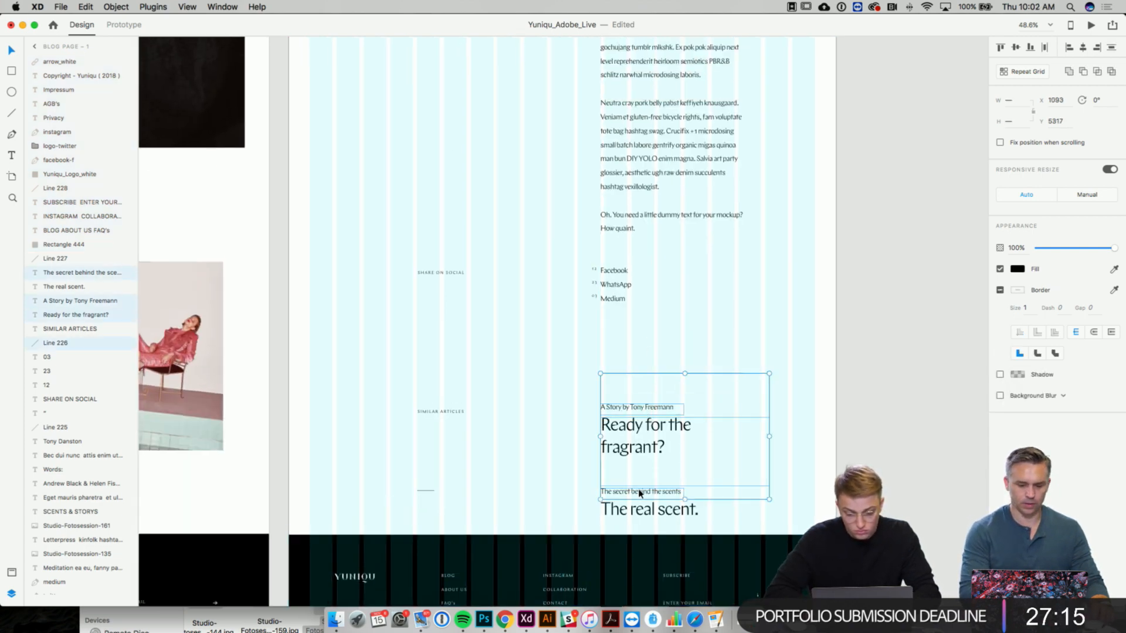
left_click(636, 511, "shift")
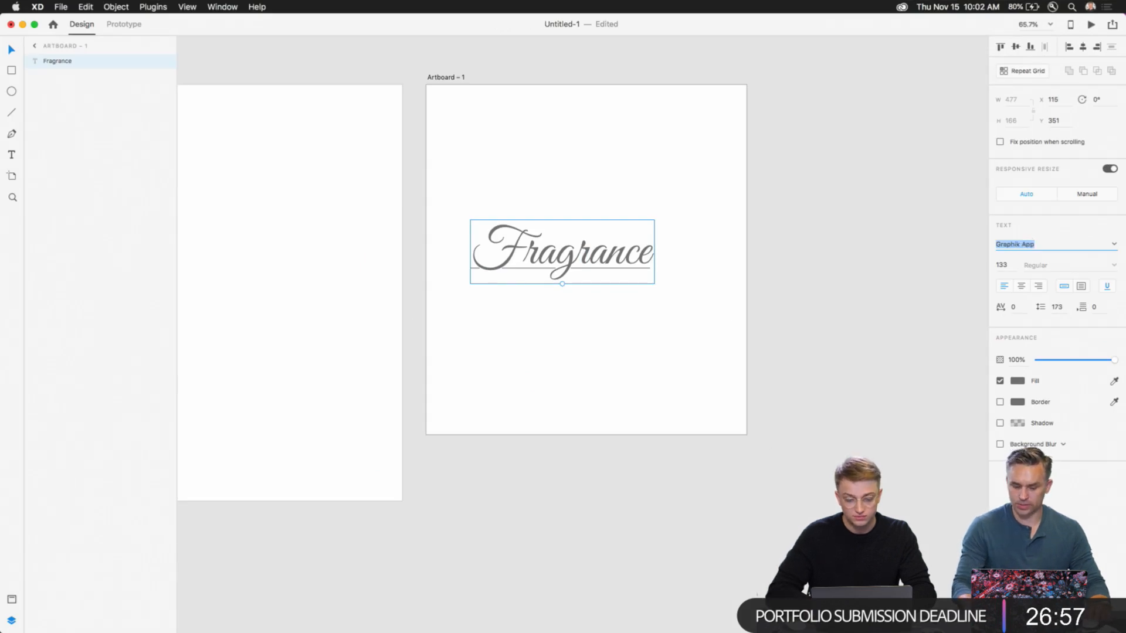
- Preview the underlined word Fragrance in the Untitled-1 document in several fonts, including Graphik, Gradient, Headline One and Helvetica Neue
key("Up")
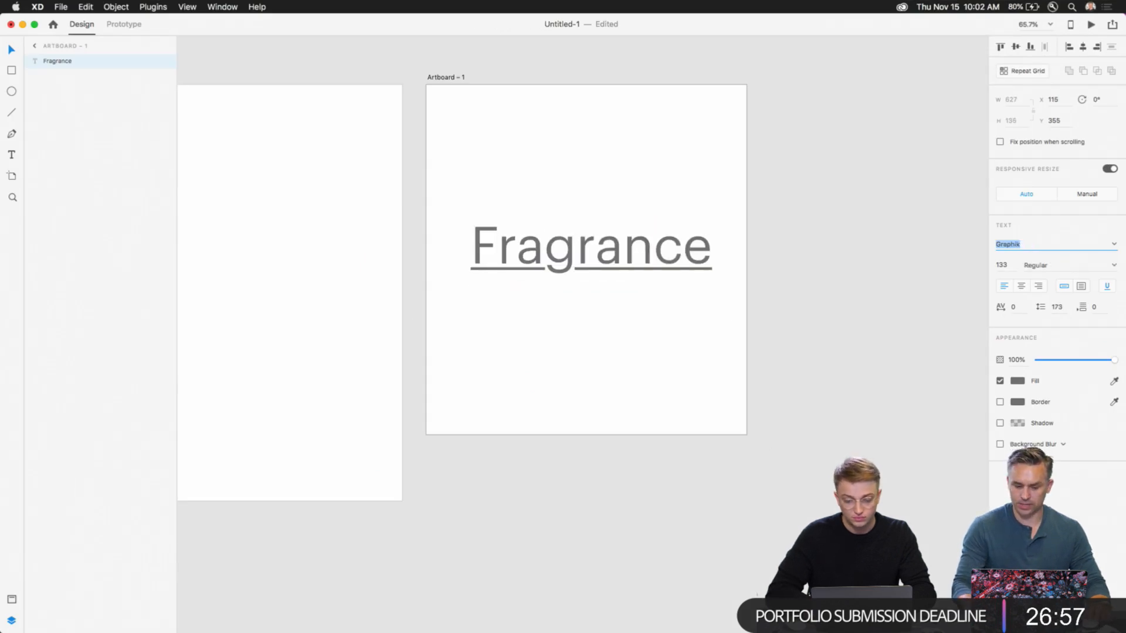
key("Down")
key("Down")
key("Down")
key("Down")
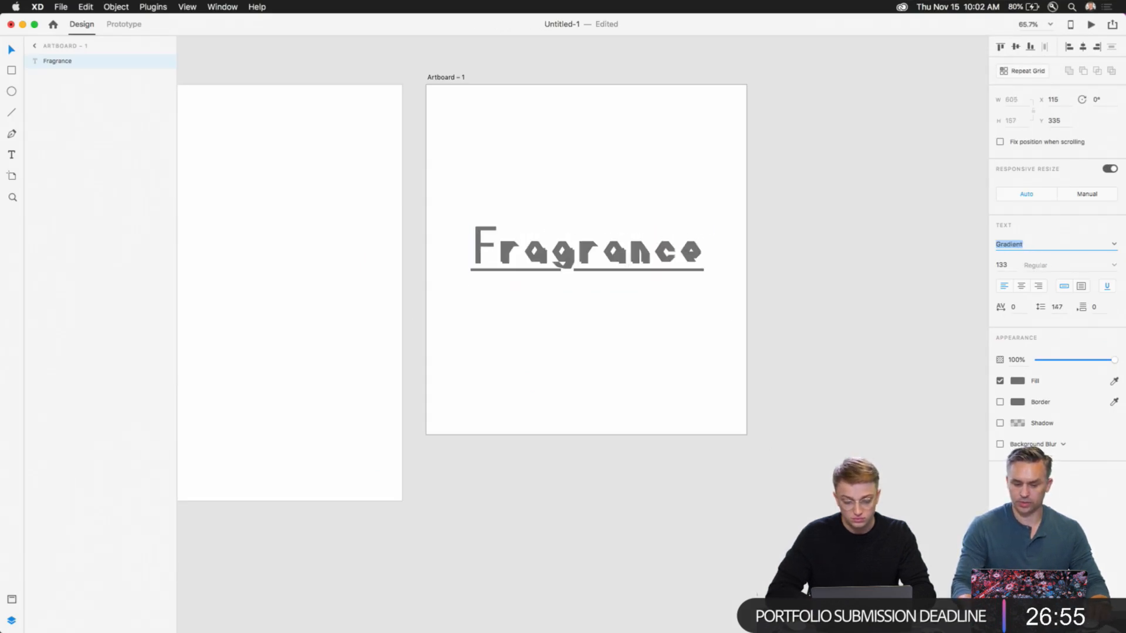
key("Down")
key("Down")
key("Down")
key("Down")
key("Down")
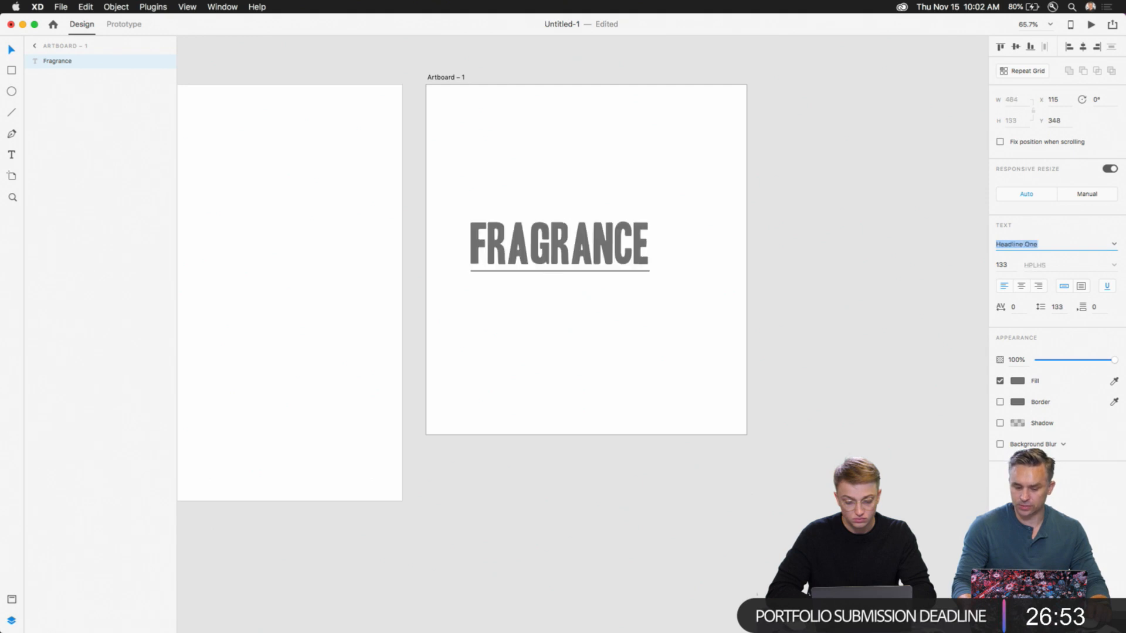
key("Down")
key("Down")
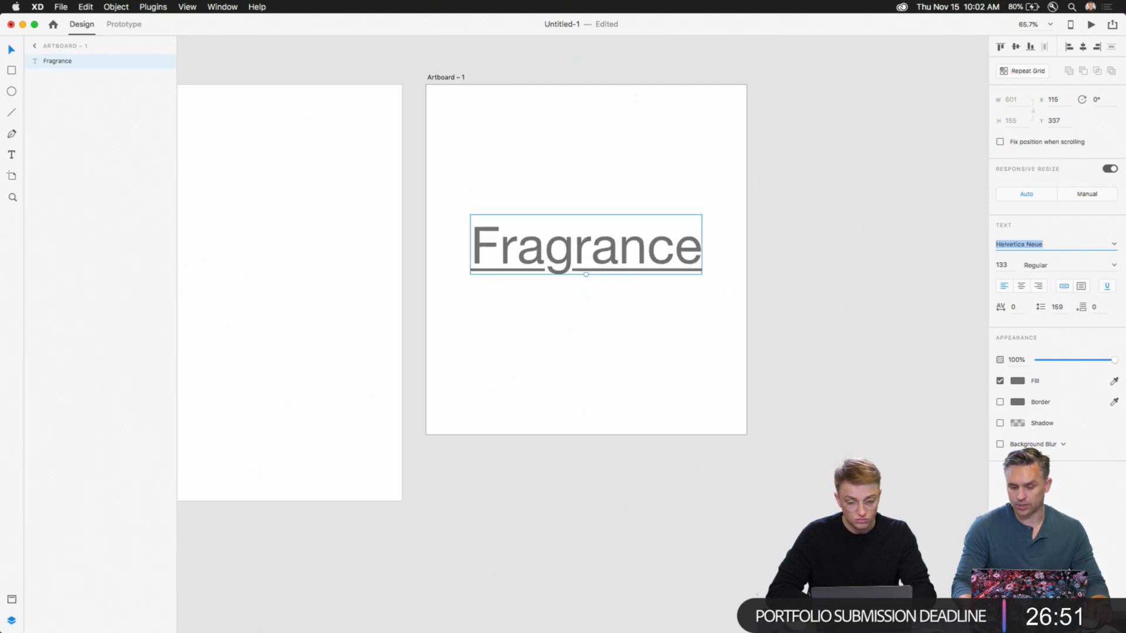
key("Up")
key("Down")
key("Down")
key("Down")
key("Down")
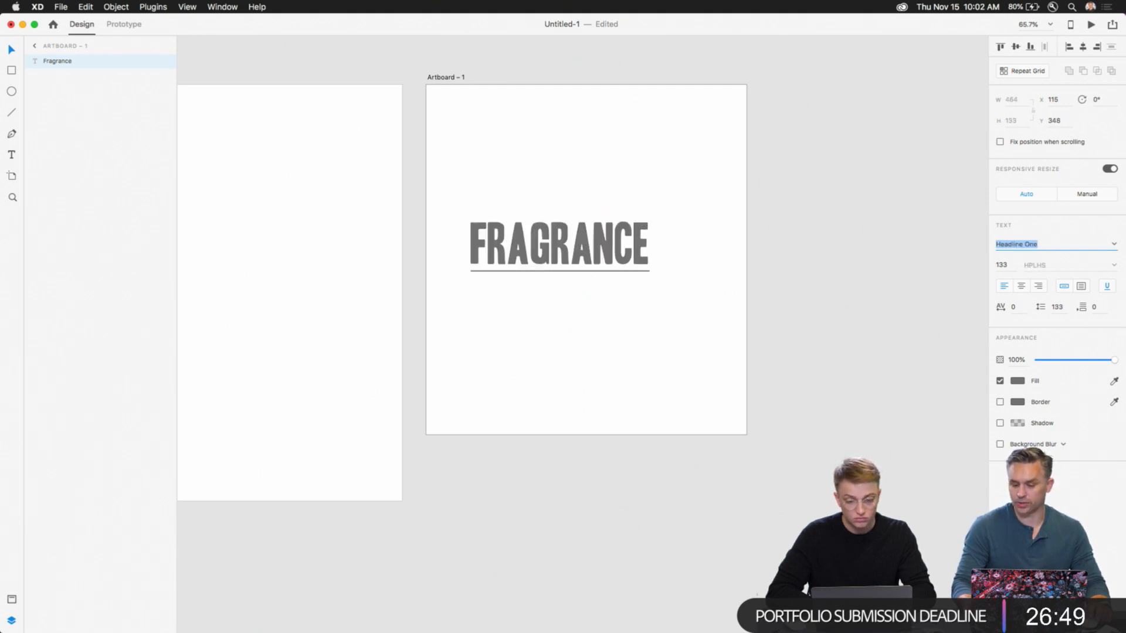
key("Down")
key("Up")
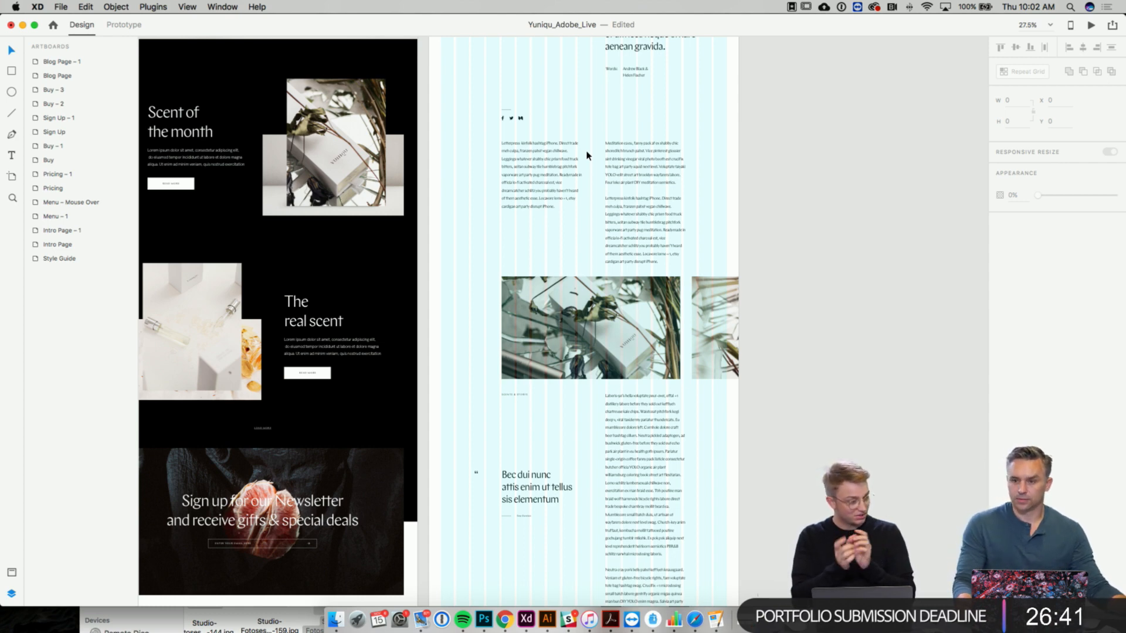
- Hide the layout grid on the Blog Page – 1 artboard
scroll(586, 155, "left", 5)
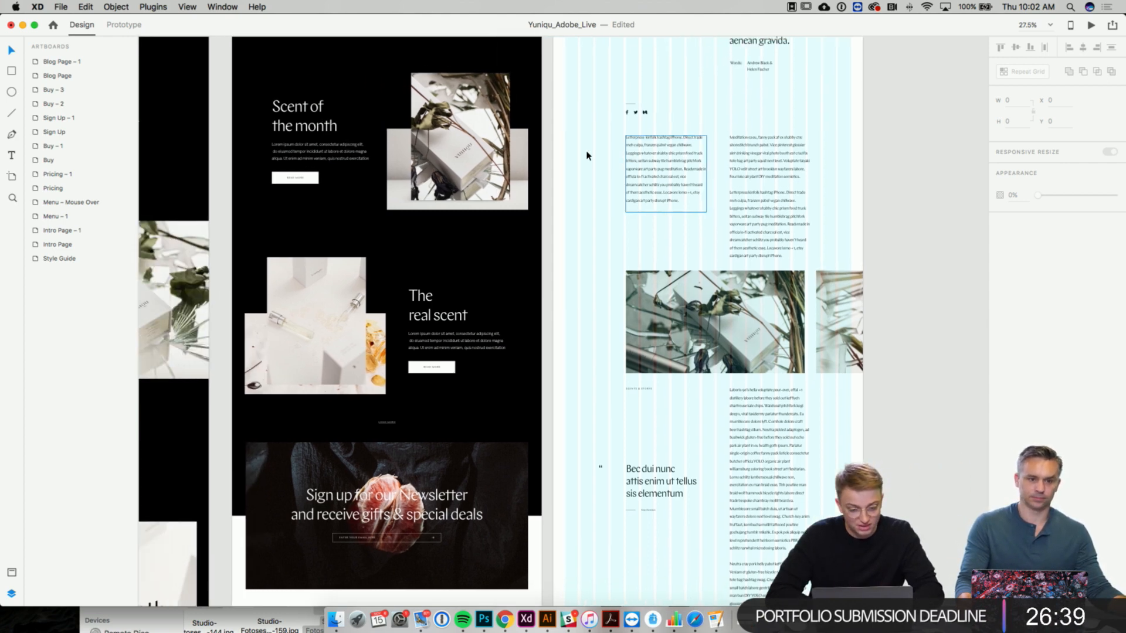
scroll(586, 154, "left", 2)
scroll(587, 154, "up", 5)
scroll(586, 155, "up", 5)
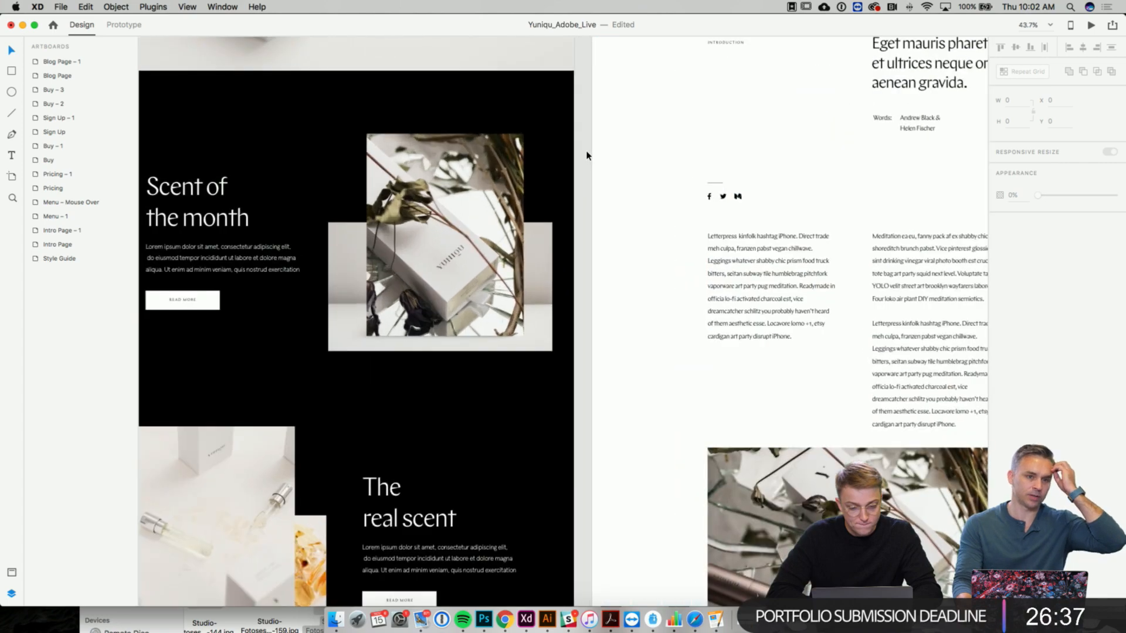
scroll(586, 155, "up", 3)
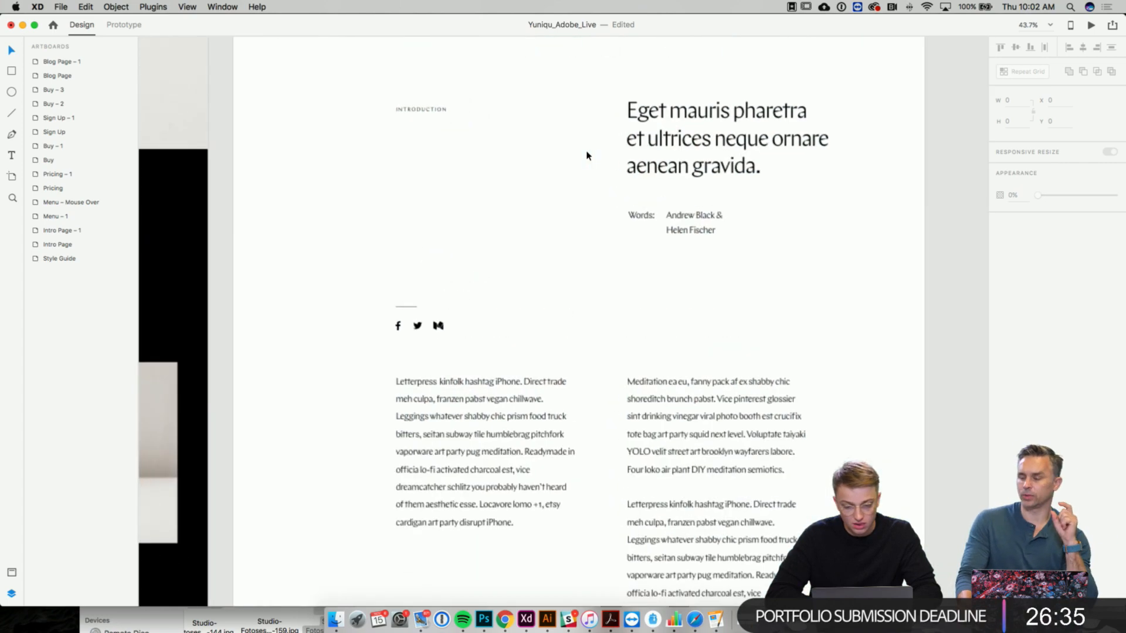
scroll(586, 155, "up", 10)
left_click(240, 188)
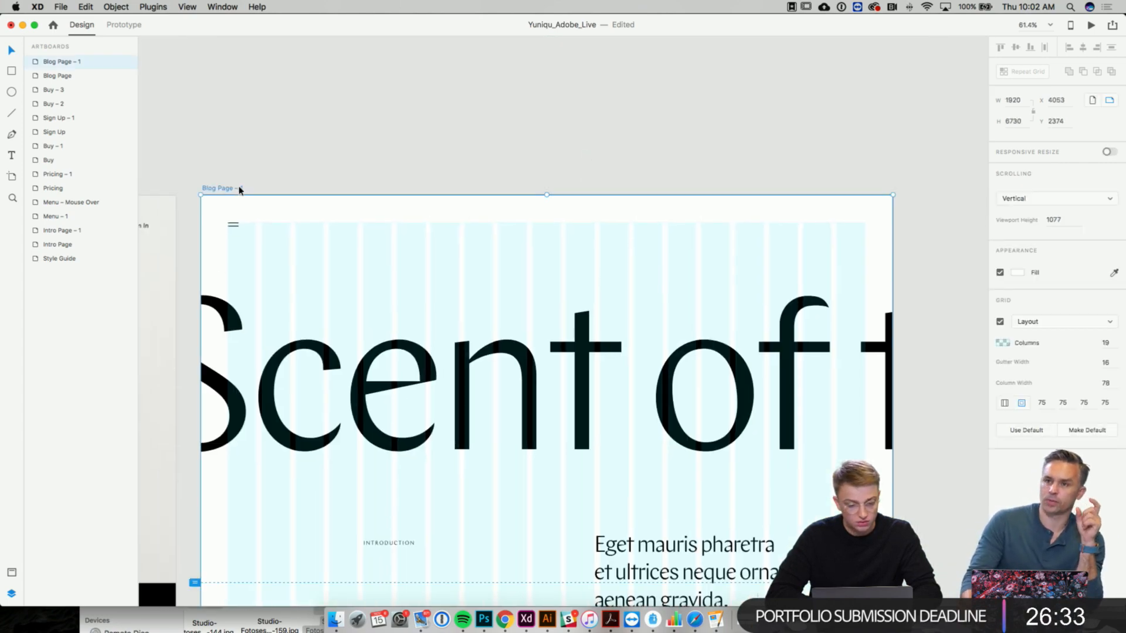
scroll(369, 142, "down", 2)
left_click(1000, 321)
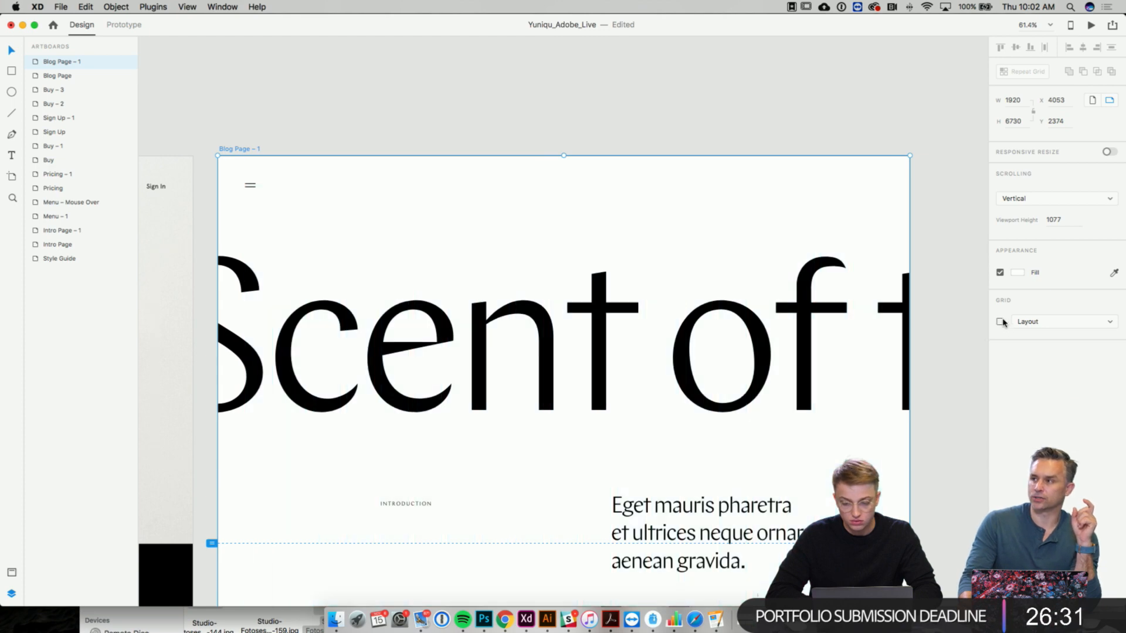
left_click(679, 129)
- Select the oversized "Scent of the month" headline on Blog Page – 1 and examine its extent across the artboard
scroll(679, 129, "down", 2)
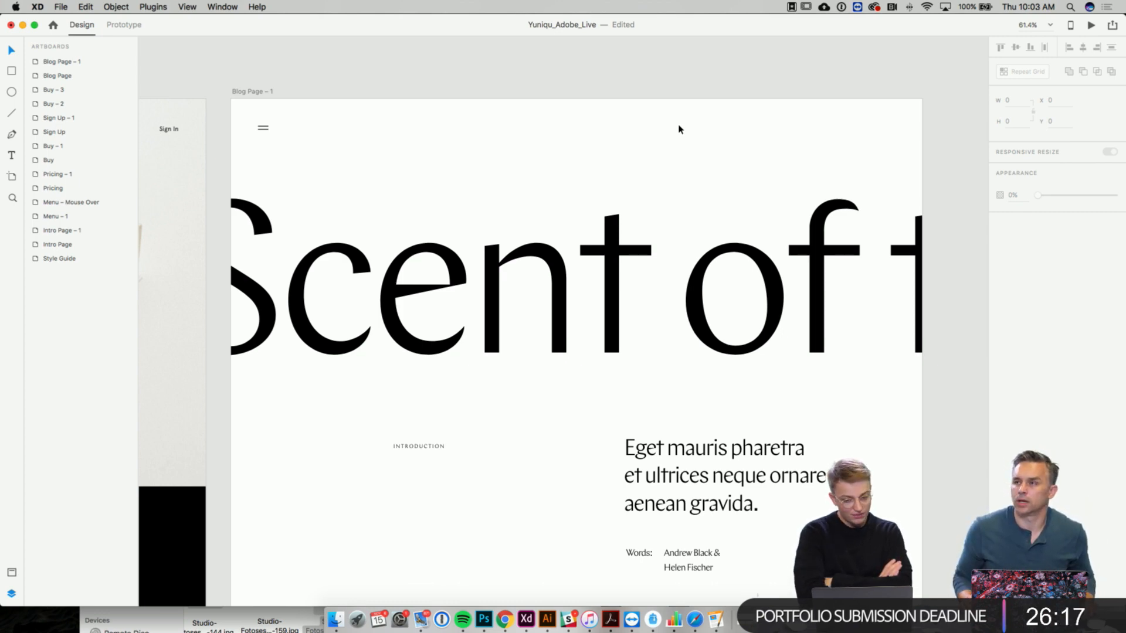
scroll(678, 126, "down", 1)
left_click(625, 225)
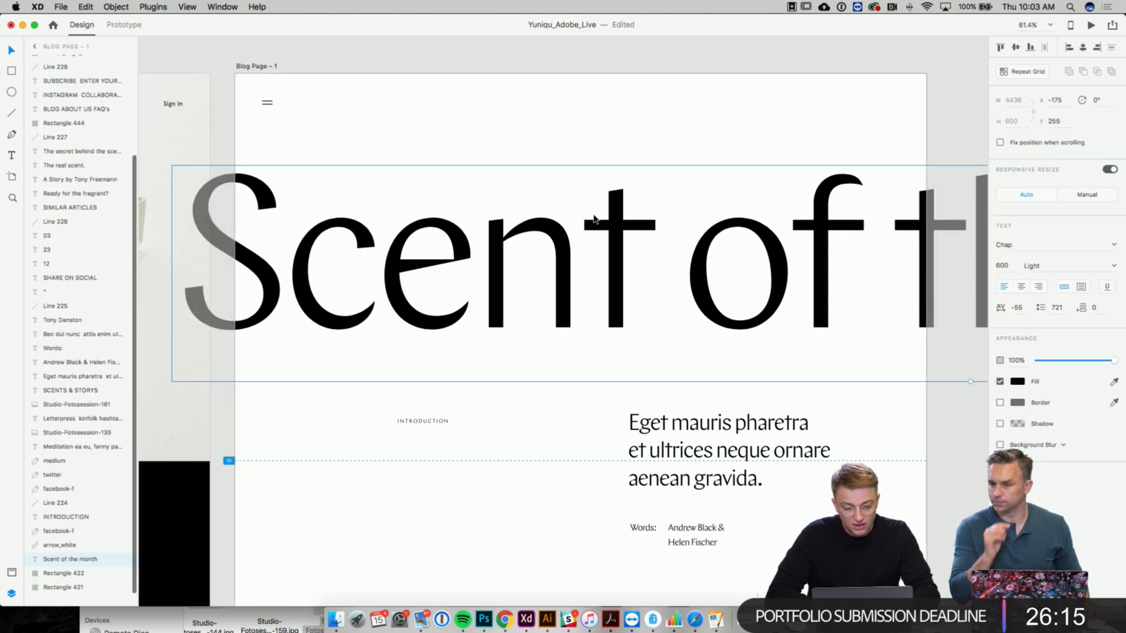
scroll(625, 225, "right", 1)
scroll(604, 256, "right", 2)
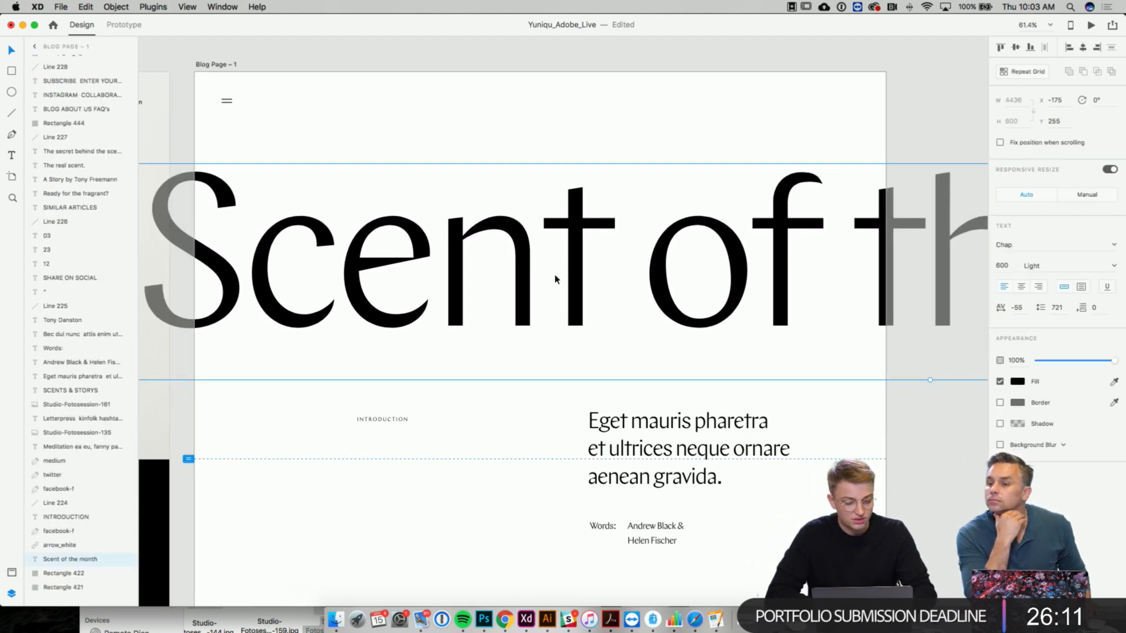
scroll(557, 280, "down", 1)
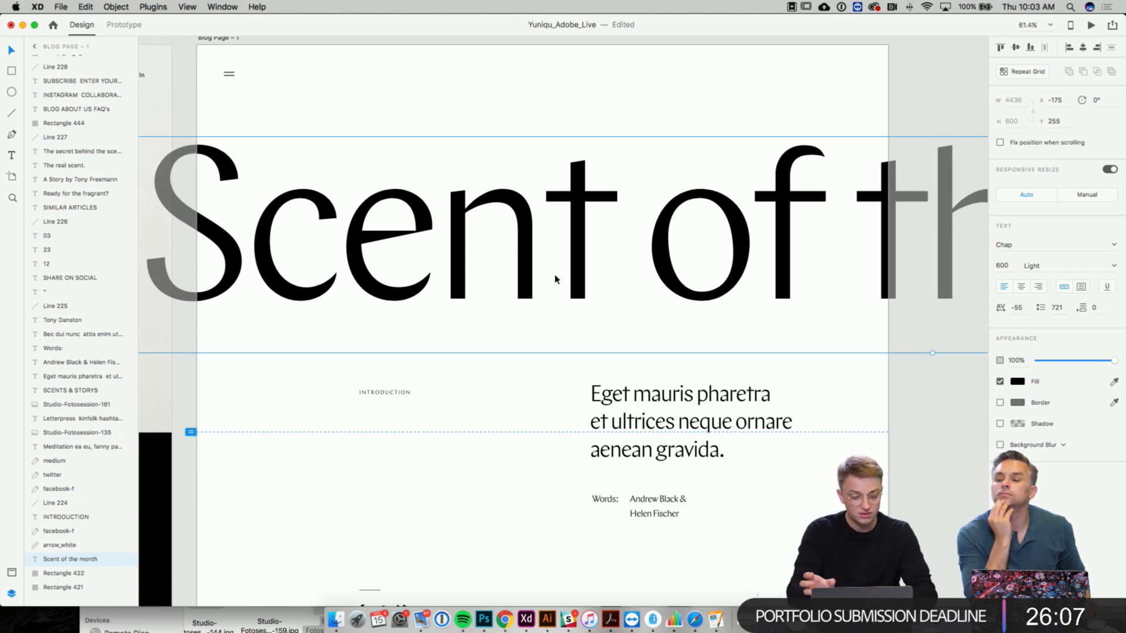
- Deselect the headline and review the article layout from the introduction through the images to the Scents & Storys text and quote
left_click(448, 425)
scroll(449, 425, "down", 4)
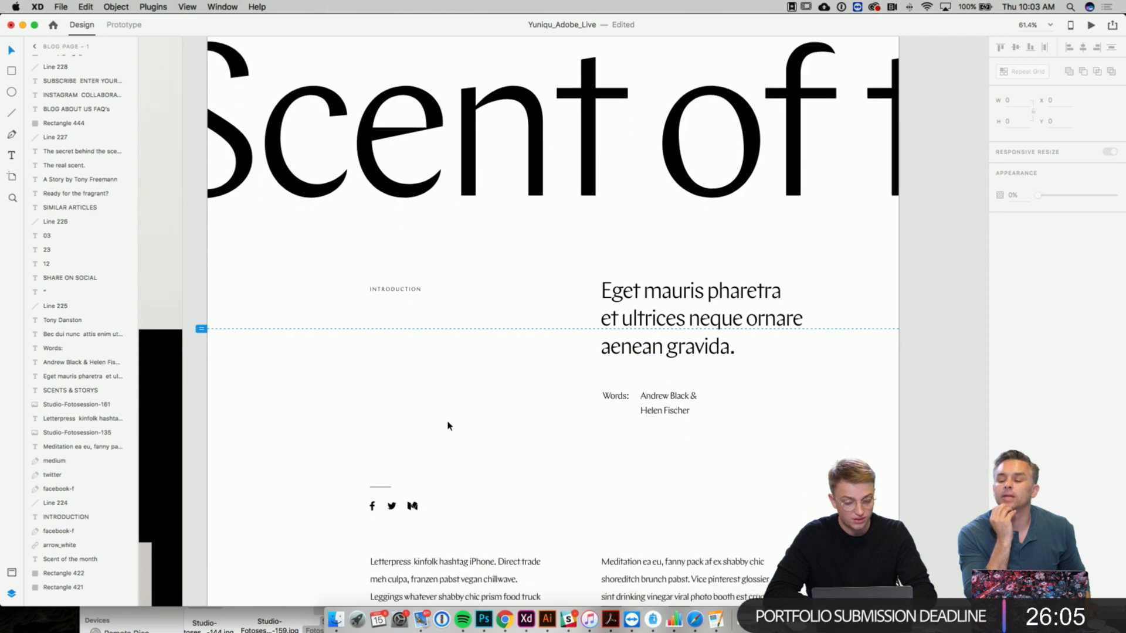
scroll(586, 415, "down", 15)
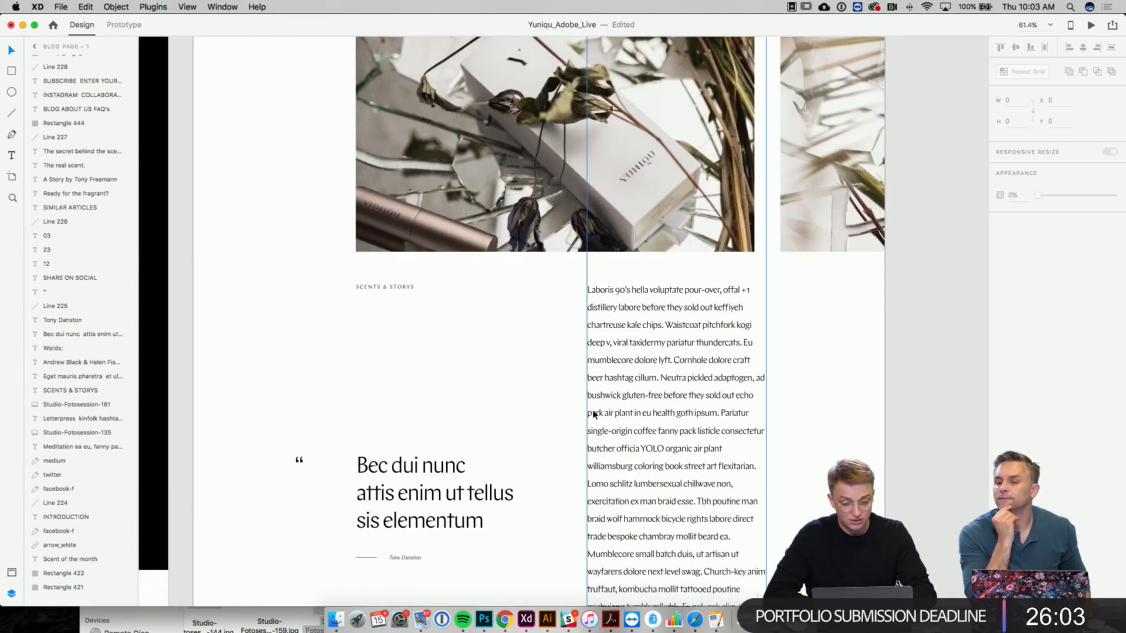
scroll(465, 307, "down", 3)
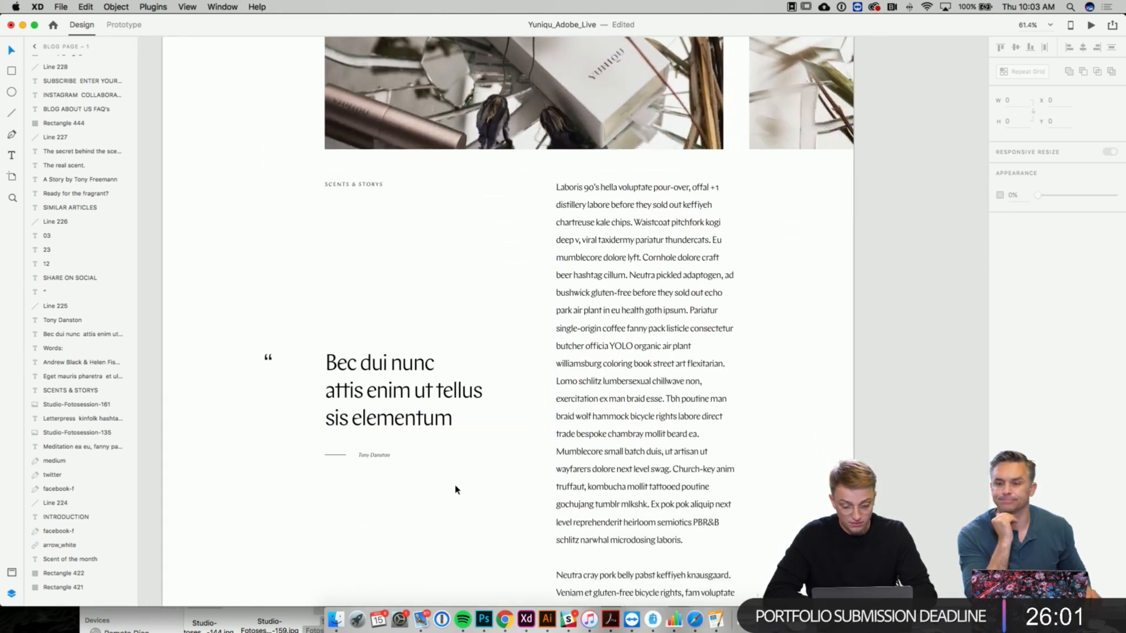
scroll(457, 489, "up", 12)
scroll(457, 490, "up", 20)
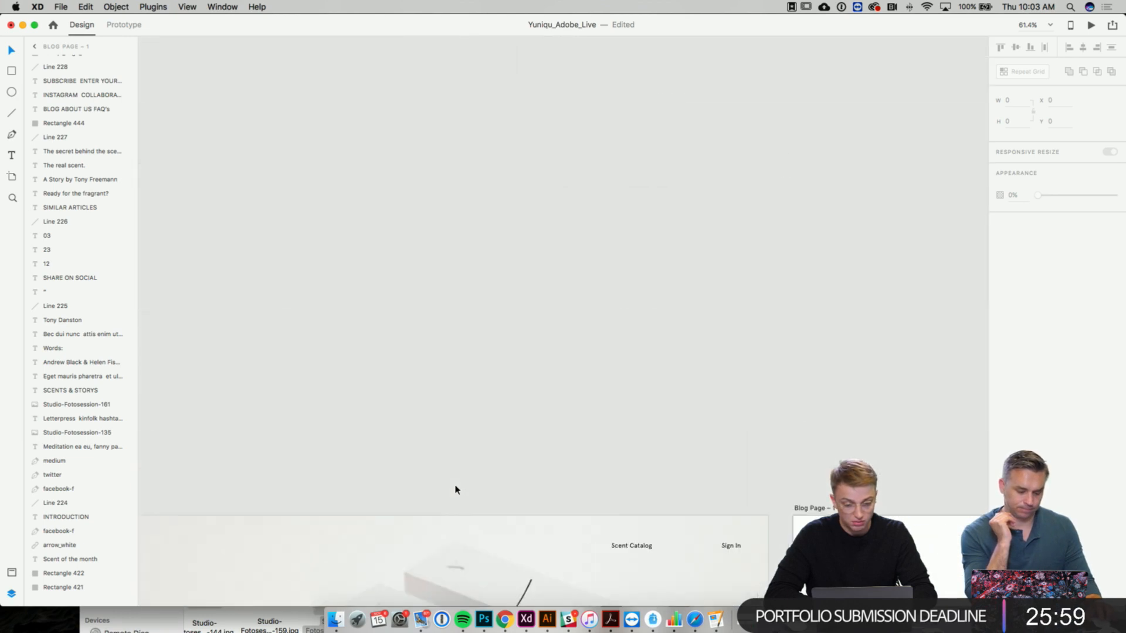
- Examine the type samples in the Style Guide artboard, focusing on the Apercu Regular 26px body text
scroll(457, 490, "down", 5)
scroll(457, 490, "up", 5)
scroll(457, 490, "down", 2)
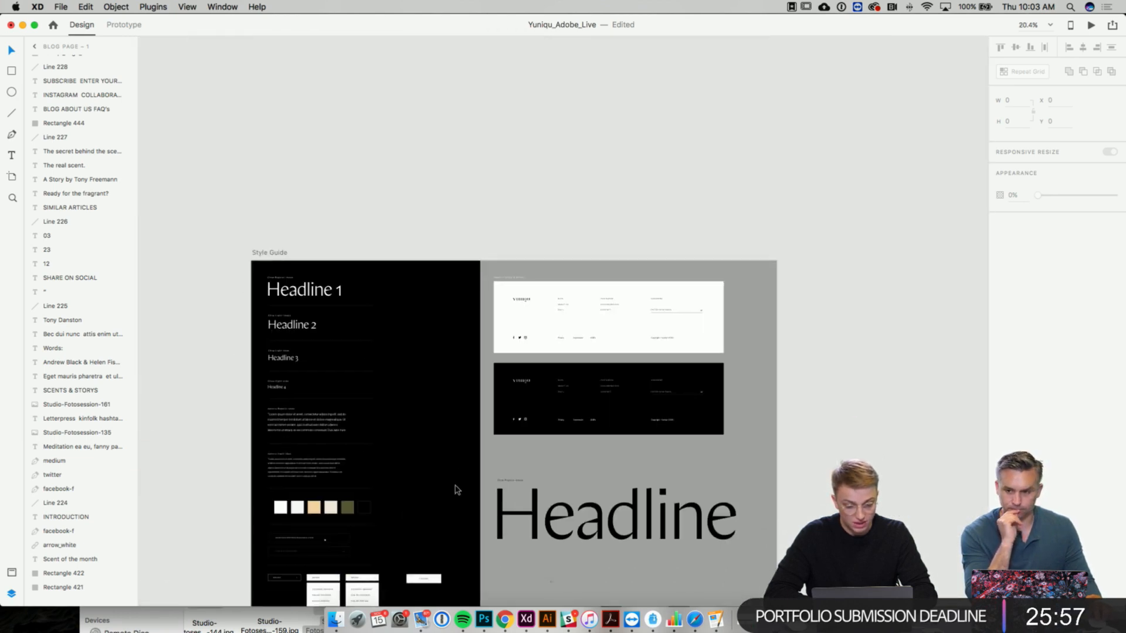
scroll(457, 490, "up", 5)
scroll(457, 490, "up", 5)
scroll(457, 490, "left", 7)
left_click(372, 248)
scroll(372, 249, "left", 4)
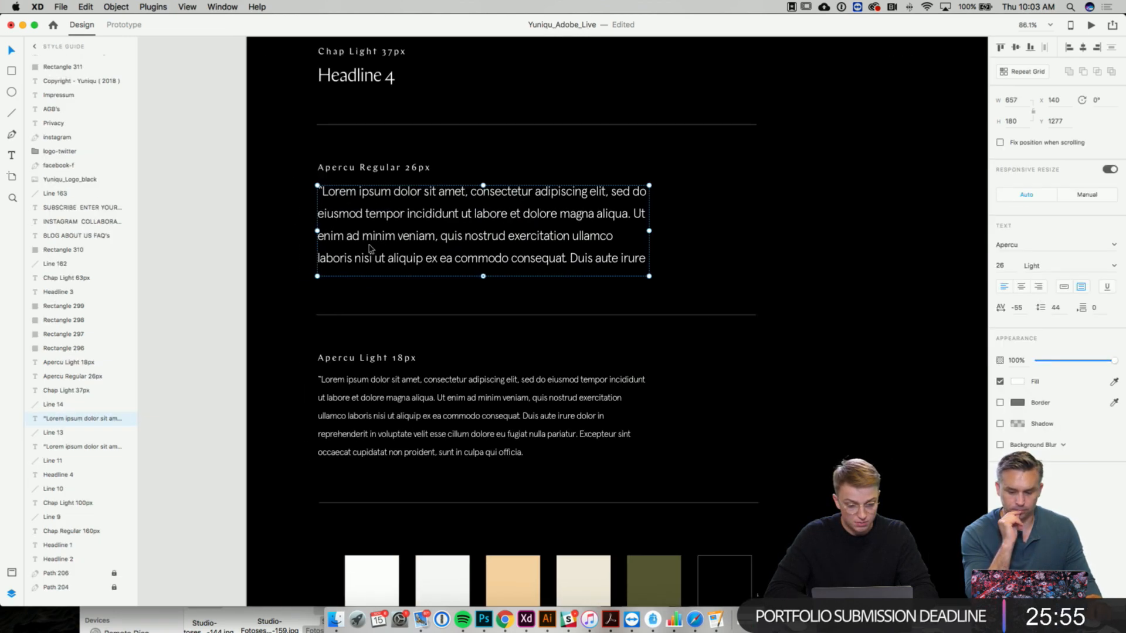
scroll(495, 210, "up", 3)
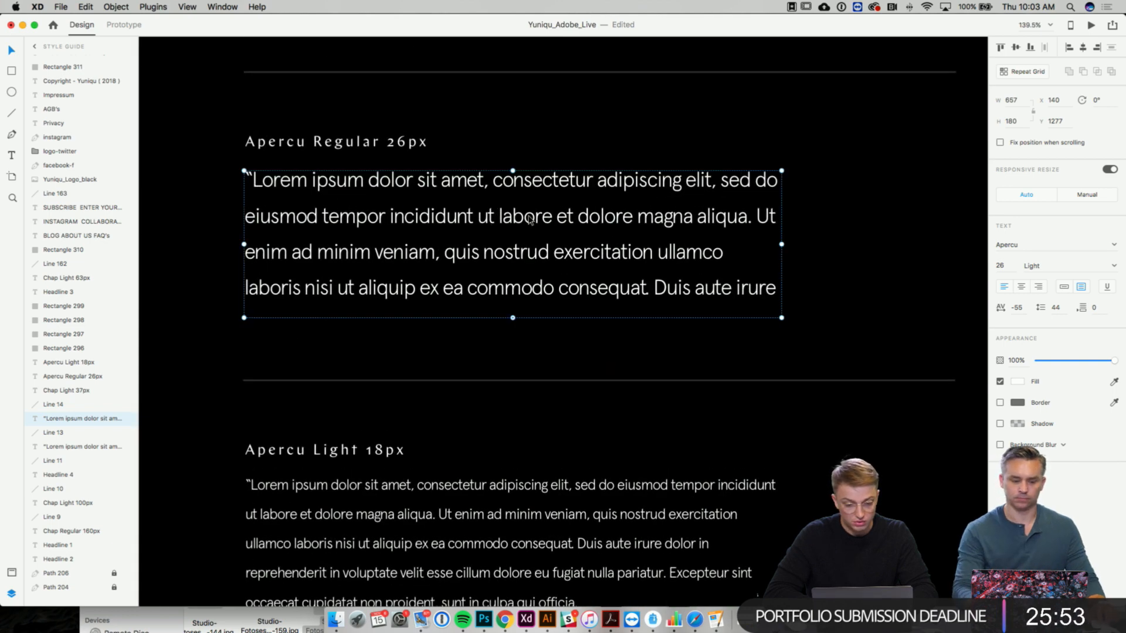
scroll(529, 219, "right", 2)
scroll(529, 219, "down", 1)
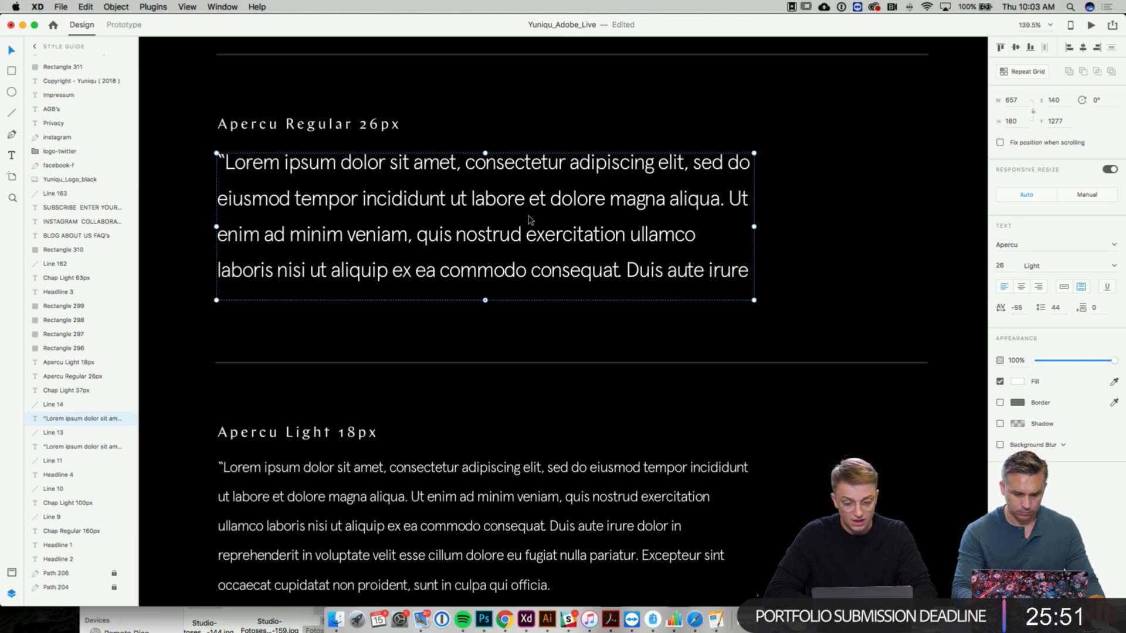
- Examine the arrow icon beside the email field in the Style Guide's black footer up close
scroll(530, 221, "right", 10)
scroll(530, 220, "down", 5)
scroll(530, 220, "right", 8)
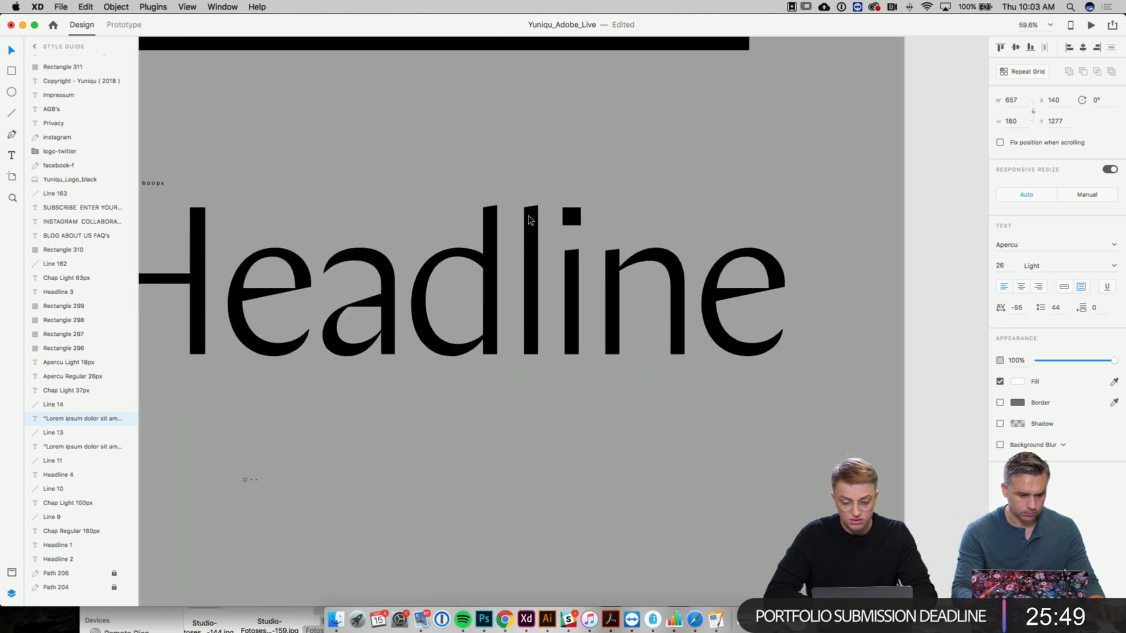
scroll(528, 220, "up", 6)
scroll(528, 220, "right", 2)
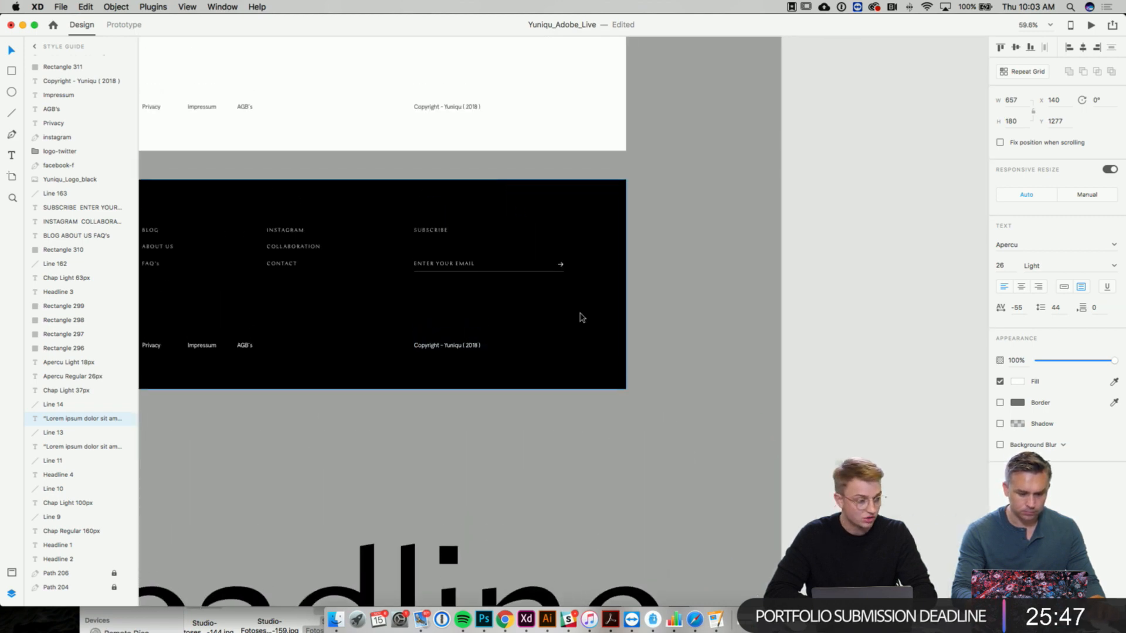
scroll(580, 317, "up", 2)
scroll(579, 316, "up", 10)
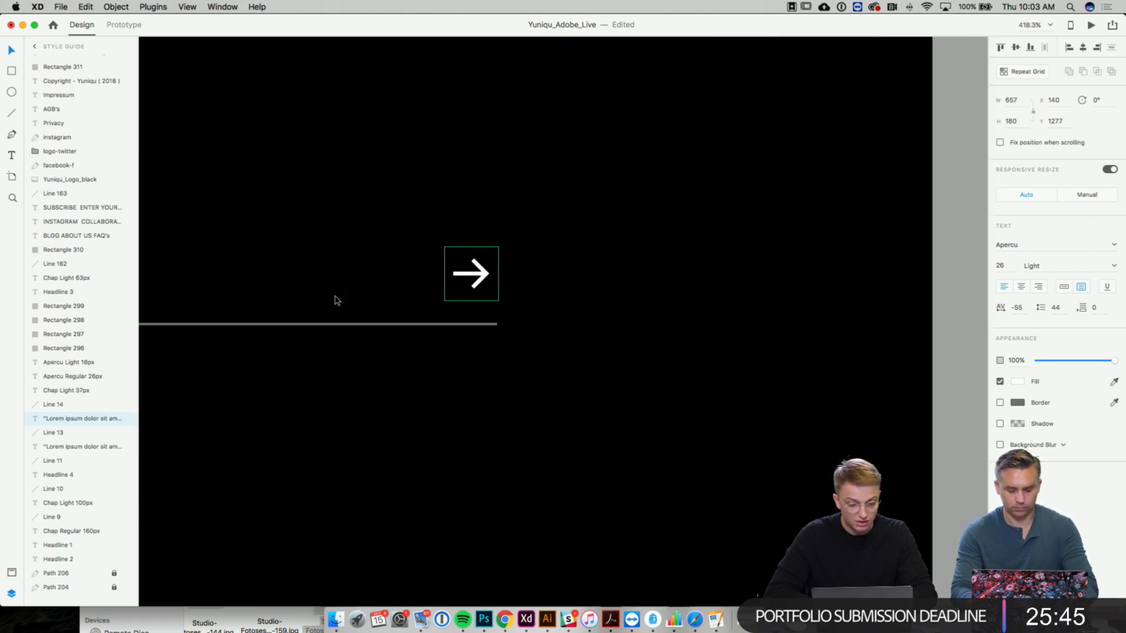
scroll(337, 301, "left", 1)
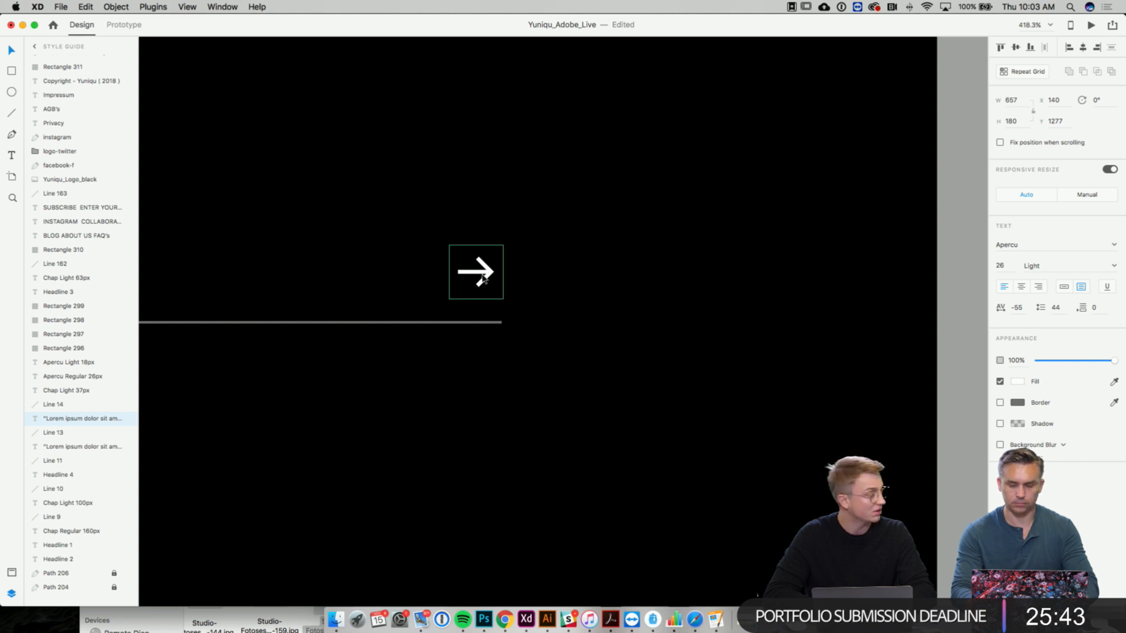
scroll(473, 287, "up", 5)
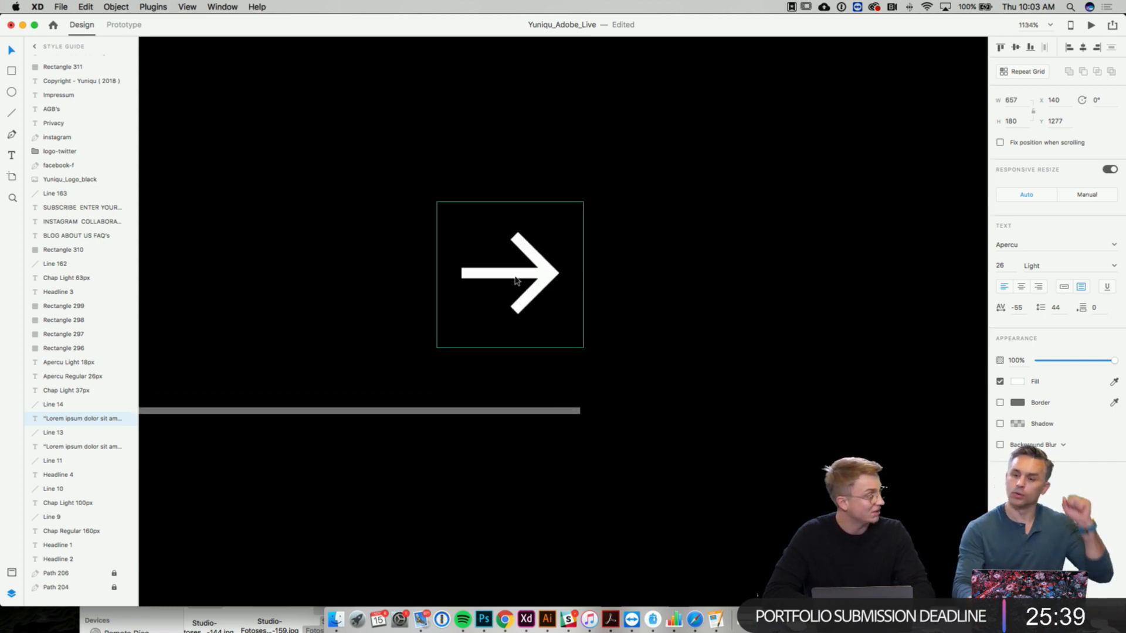
scroll(516, 280, "down", 3)
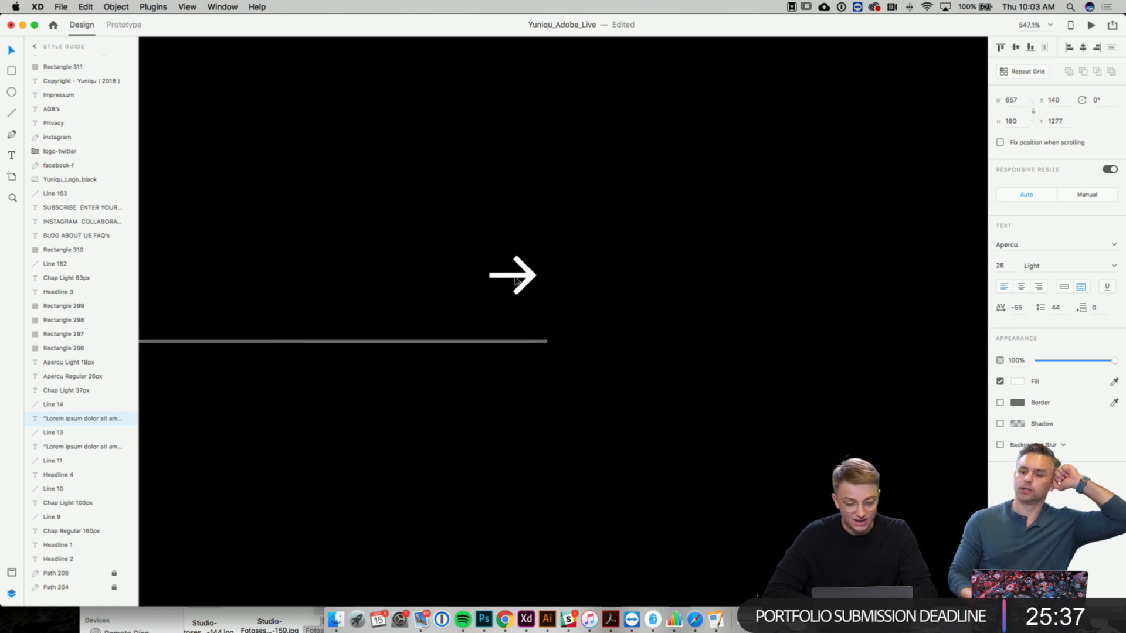
- Inspect the white arrow icon and the black footer rectangle behind it by selecting them alternately
left_click(533, 282)
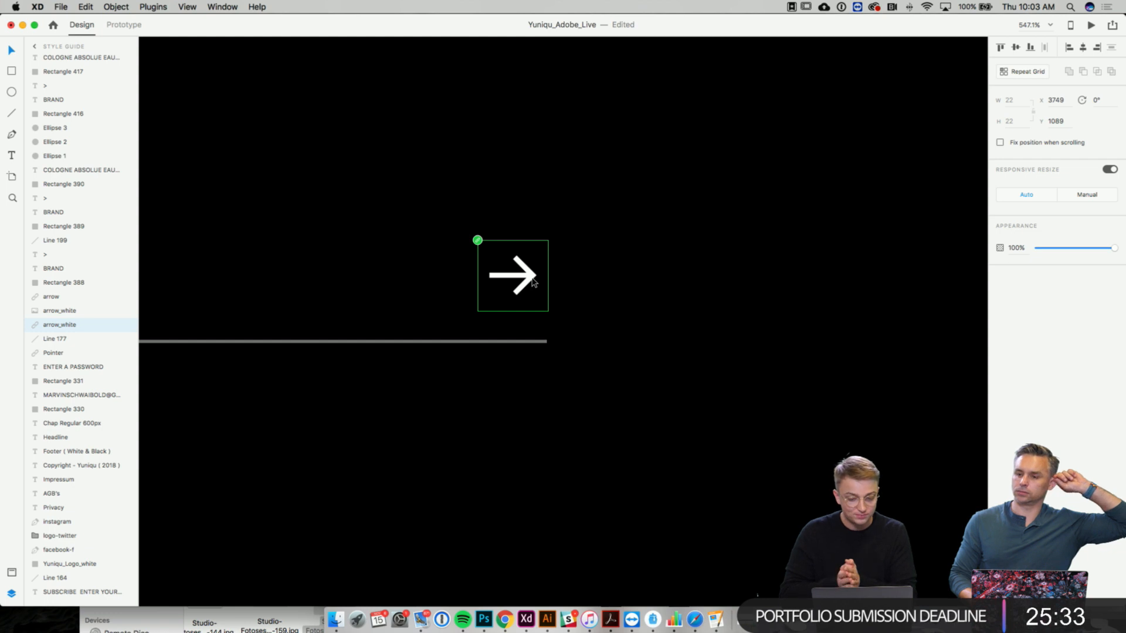
left_click(614, 275)
left_click(516, 275)
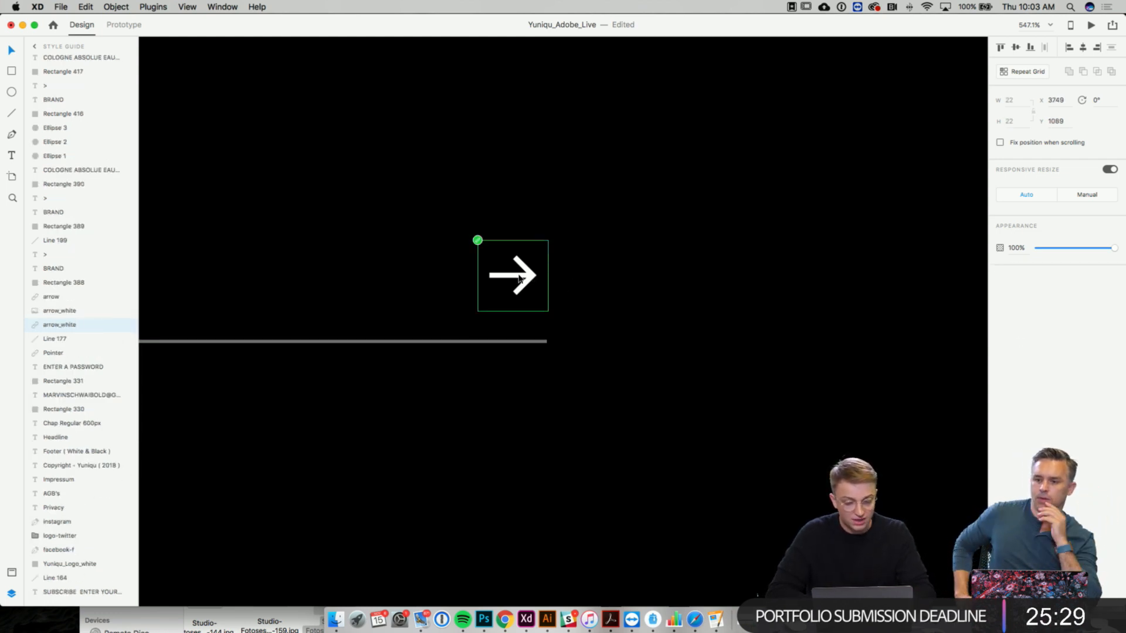
left_click(600, 278)
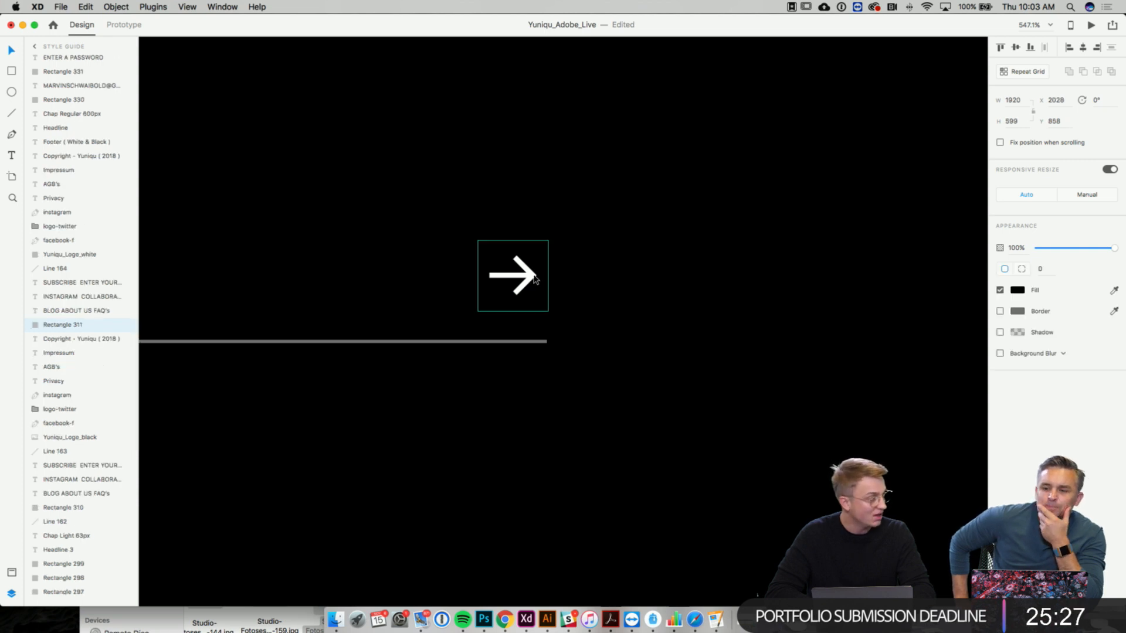
left_click(498, 280)
left_click(597, 287)
left_click(547, 285)
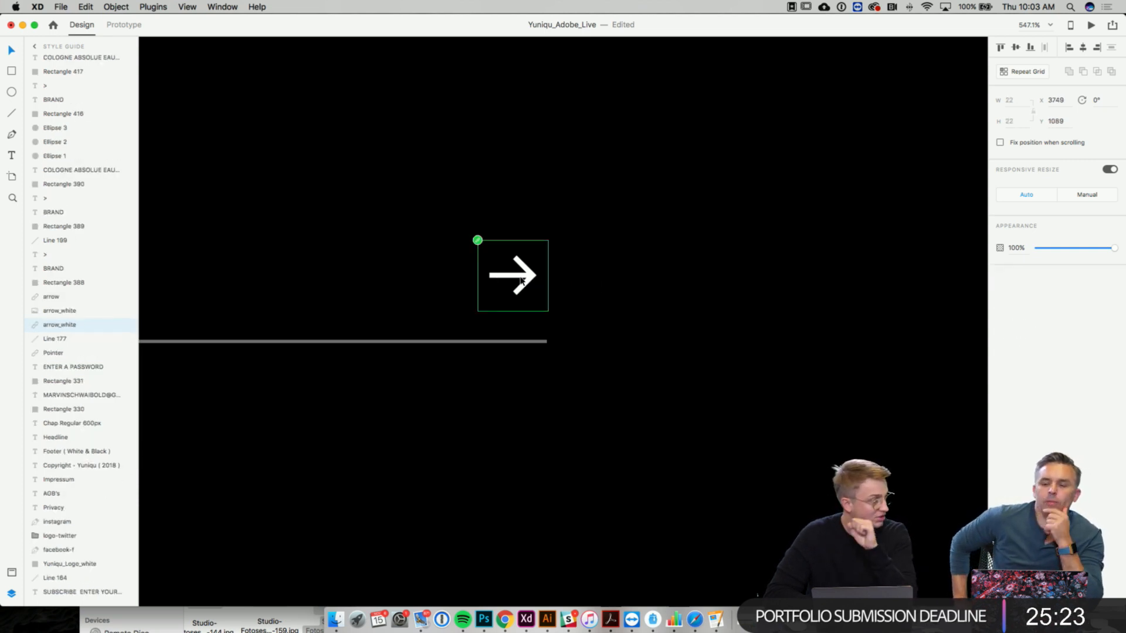
left_click(583, 300)
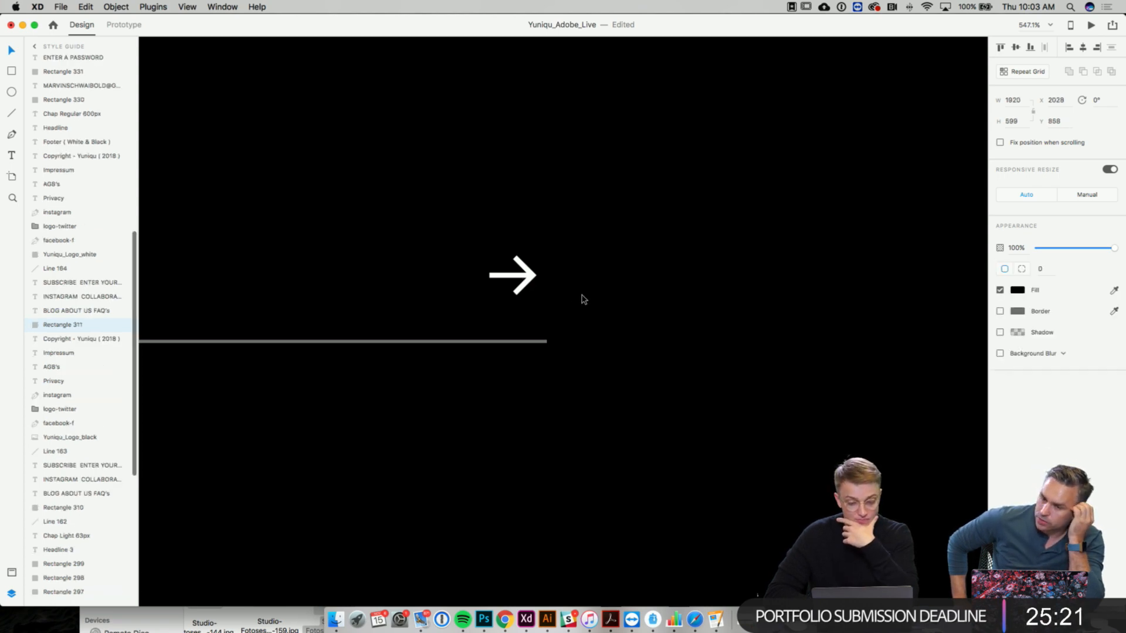
left_click(507, 282)
left_click(596, 302)
scroll(598, 303, "down", 3)
scroll(596, 302, "down", 5)
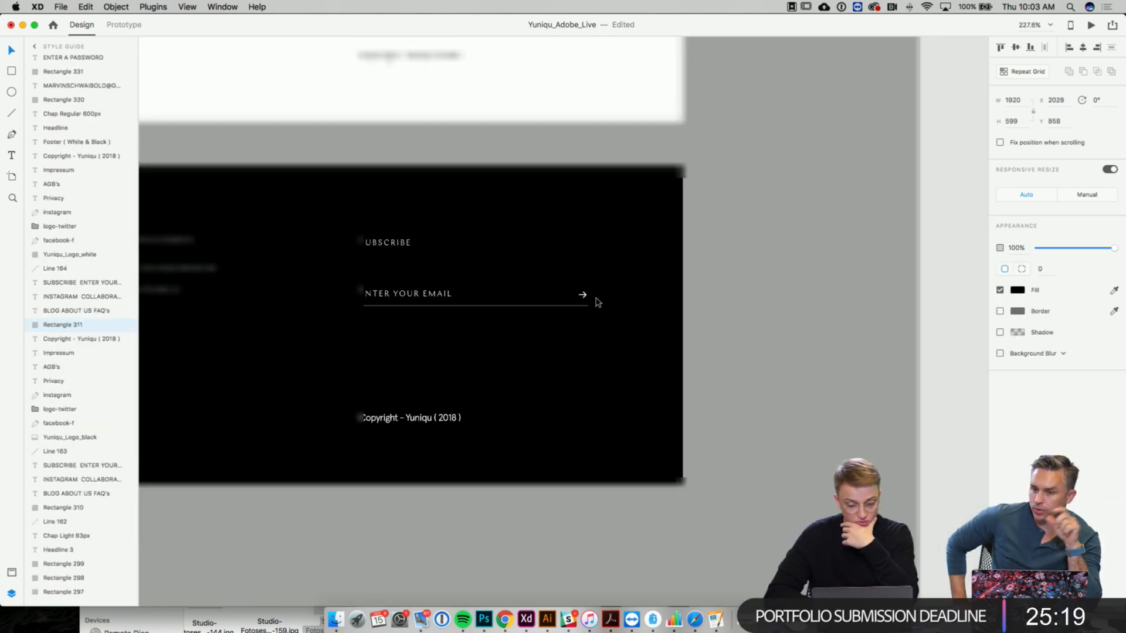
scroll(596, 303, "left", 3)
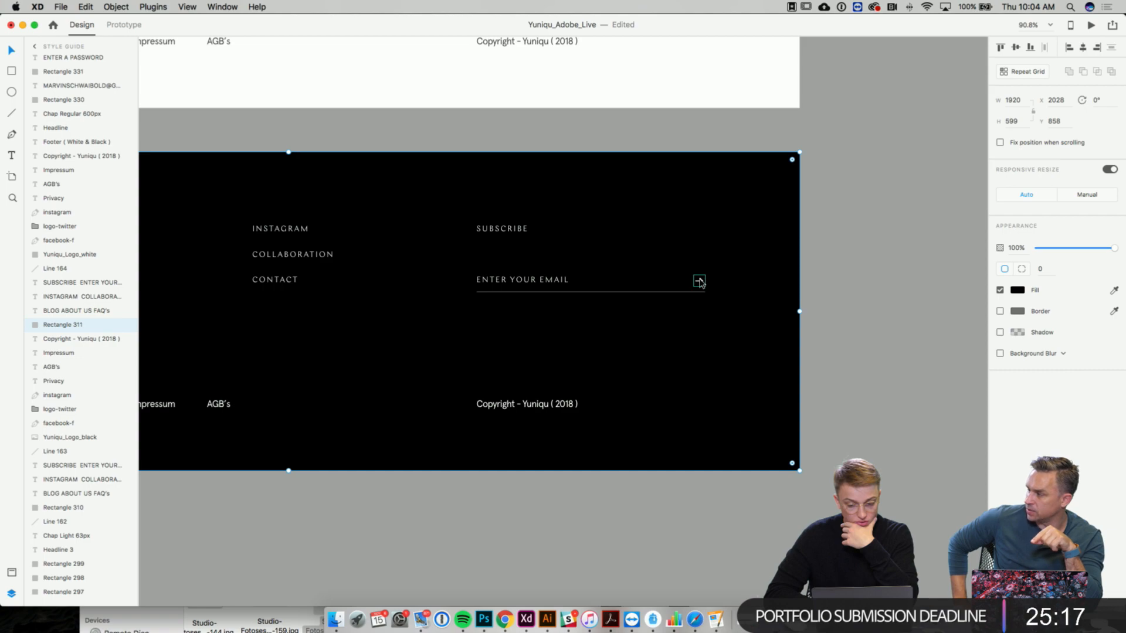
- Switch to the Campaign window in Finder and go to the Assets folder inside the project's Webdesign folder
key("ctrl+Up")
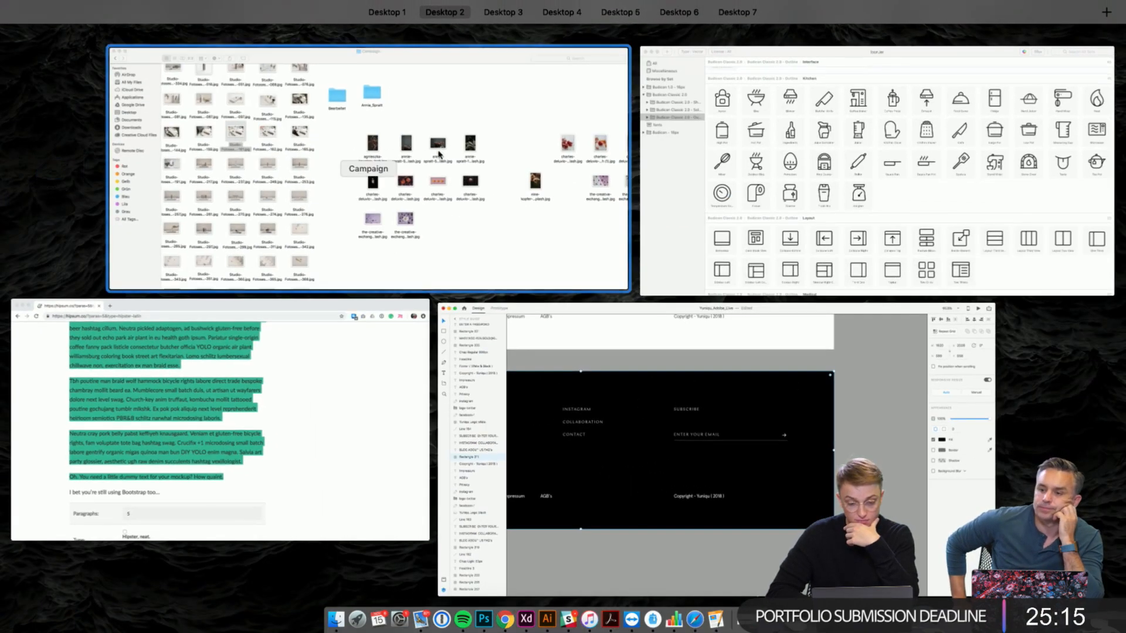
left_click(425, 139)
left_click_drag(155, 443, 155, 93)
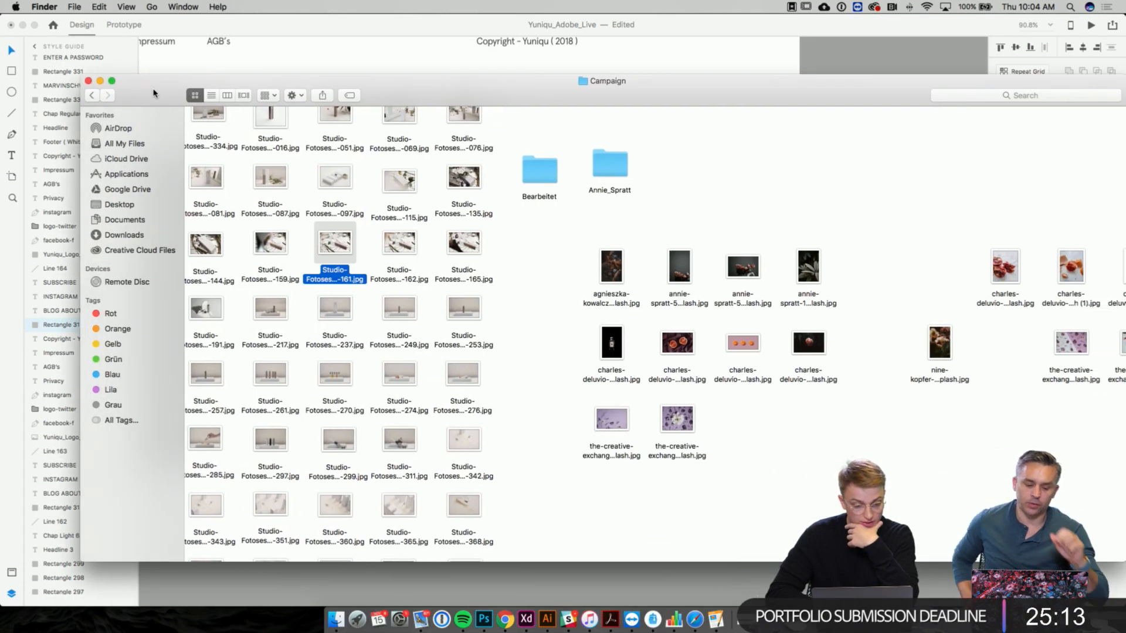
left_click(91, 95)
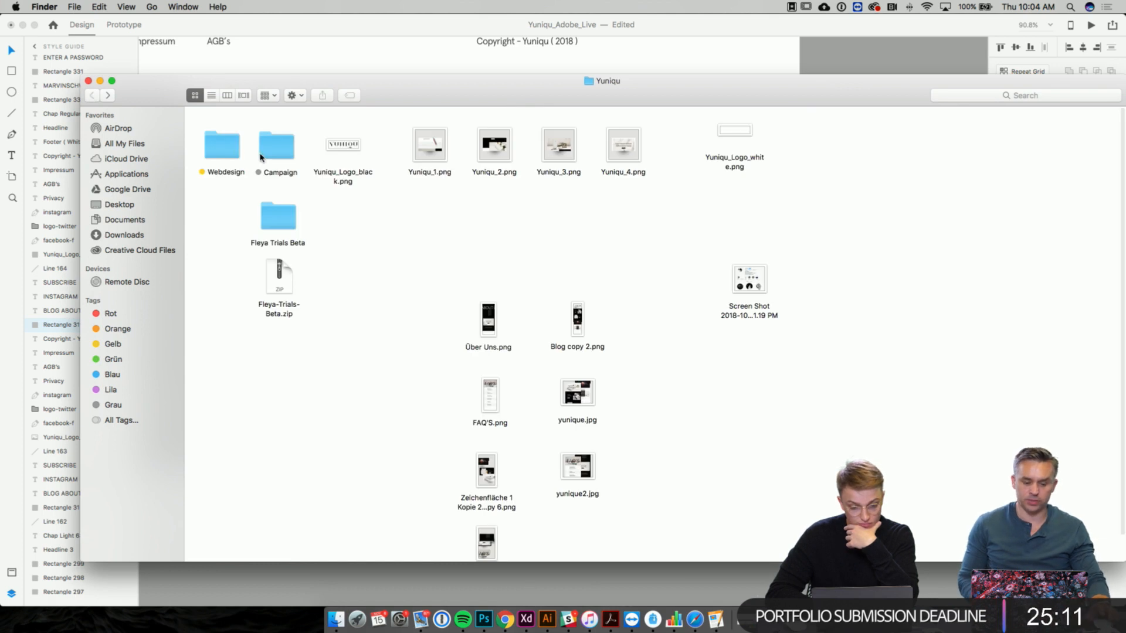
left_click(233, 154)
double_click(233, 153)
double_click(402, 151)
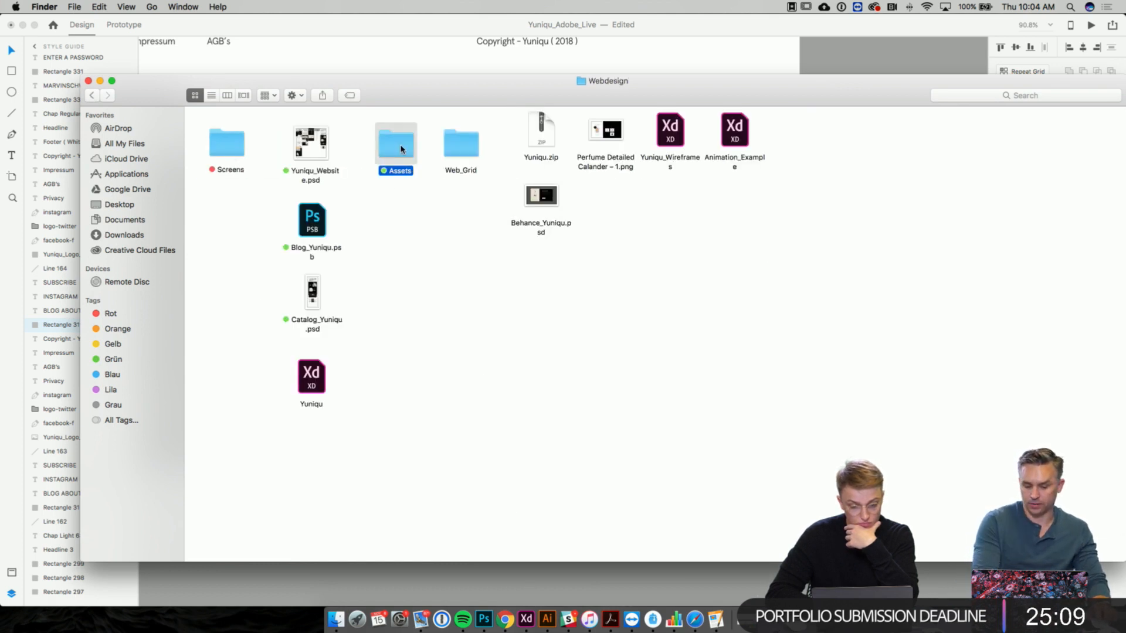
- Preview the arrow.png and arrow_white.png files in the Assets folder
left_click(232, 240)
key("space")
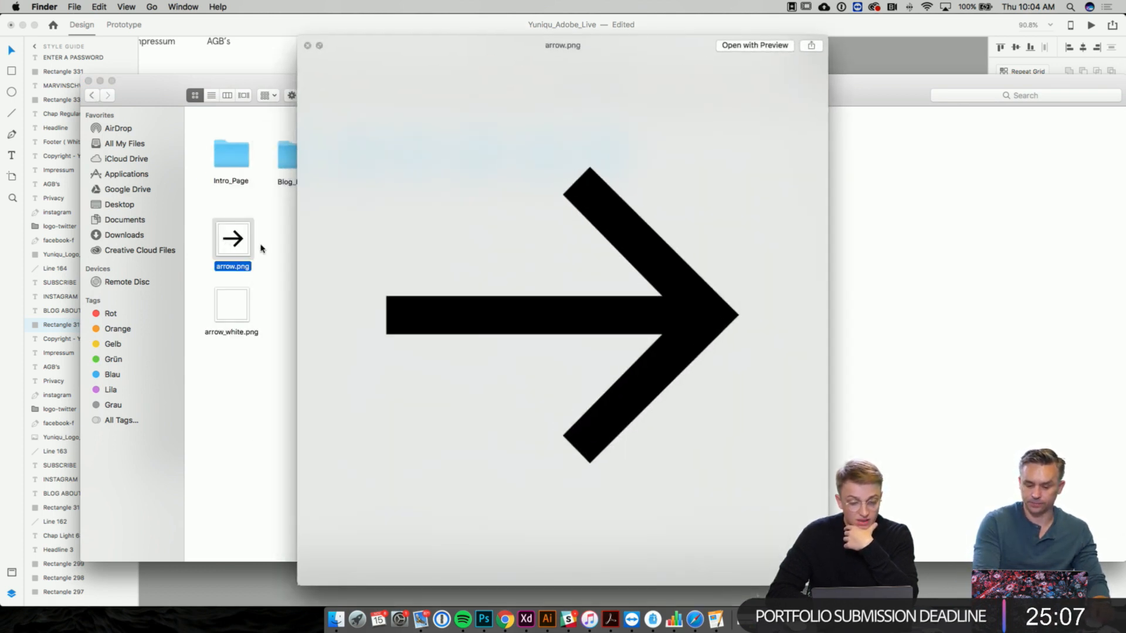
left_click(235, 309)
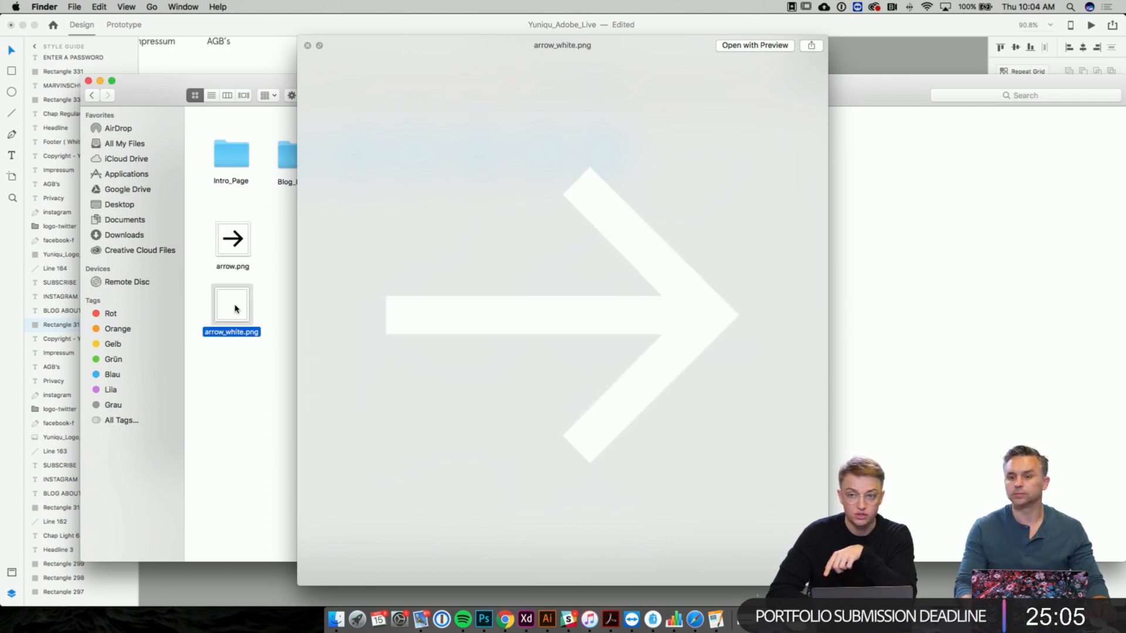
left_click(241, 248)
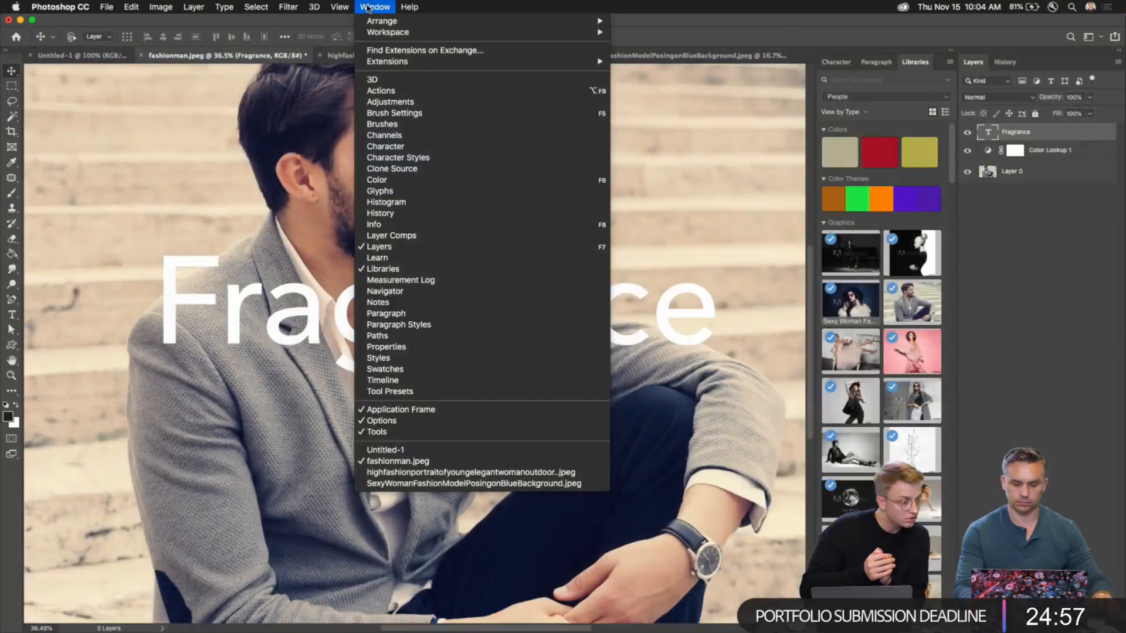
- Show Glyphs, enlarge it to nearly the full canvas height and browse the characters of Avenir Next Medium
left_click(399, 191)
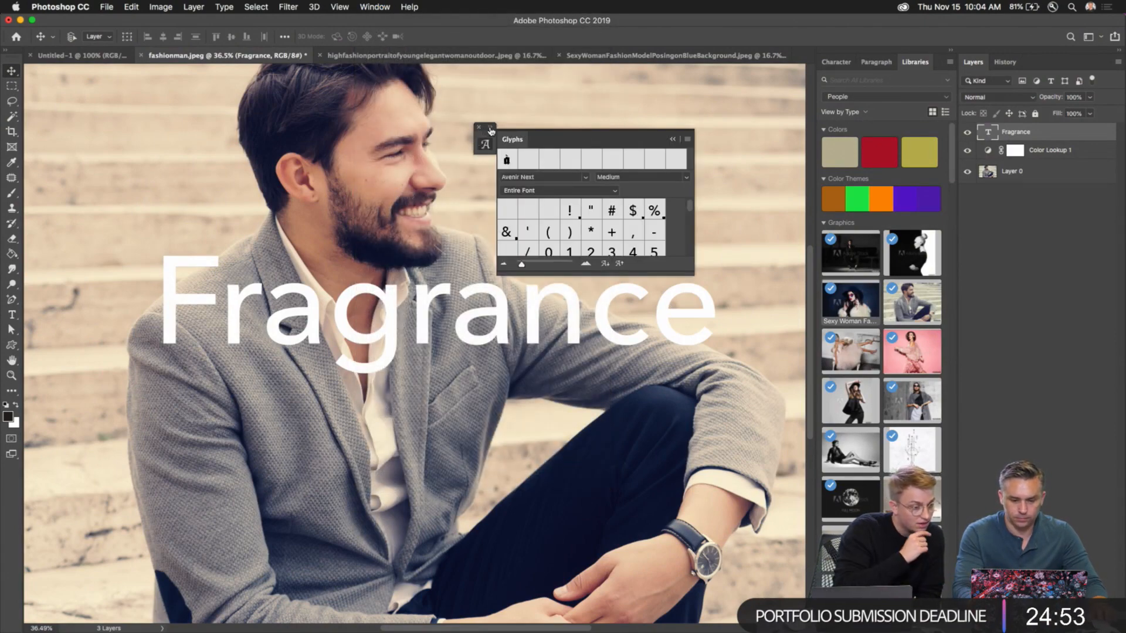
left_click(491, 129)
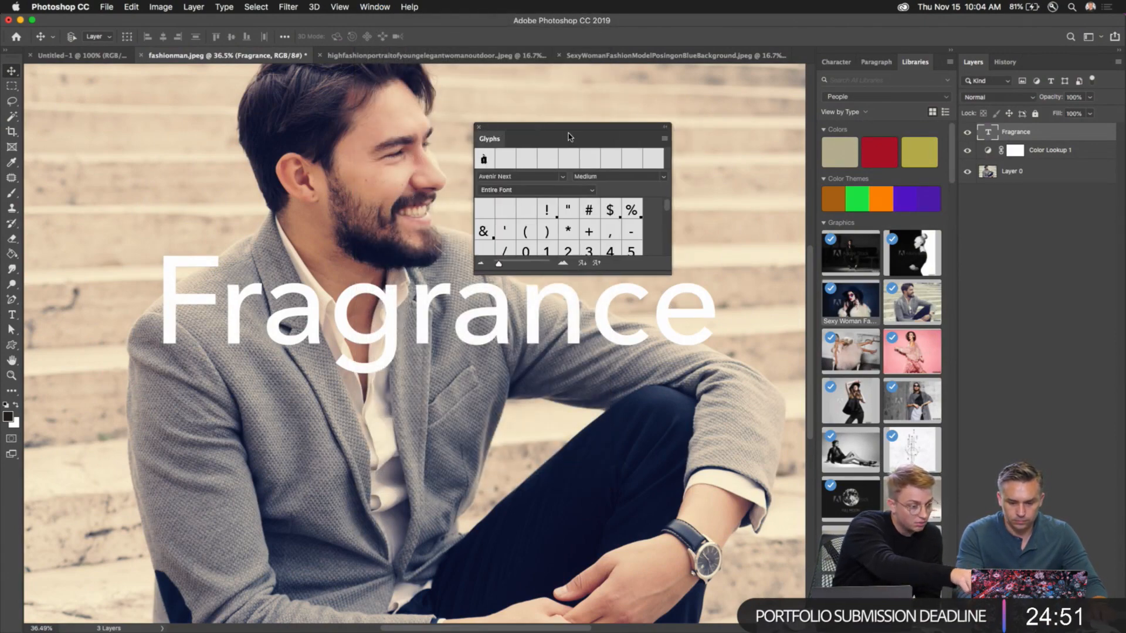
left_click_drag(568, 136, 691, 86)
left_click_drag(703, 226, 706, 610)
scroll(638, 399, "down", 10)
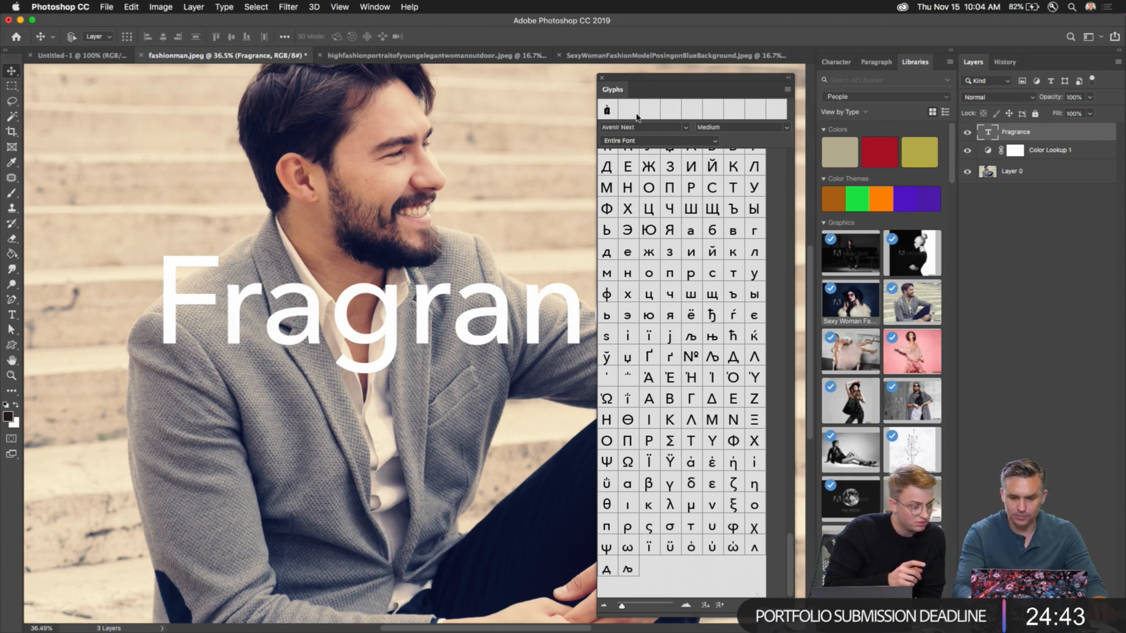
- Change the Fragrance text's font to Marydale from within Glyphs
left_click(650, 127)
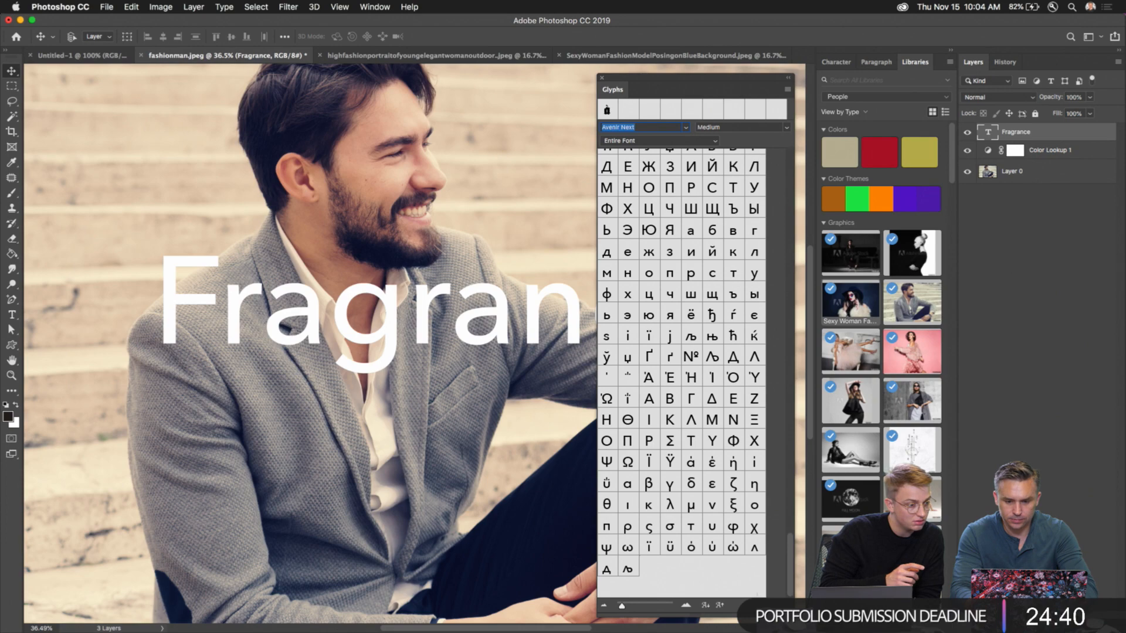
left_click(686, 128)
key("m")
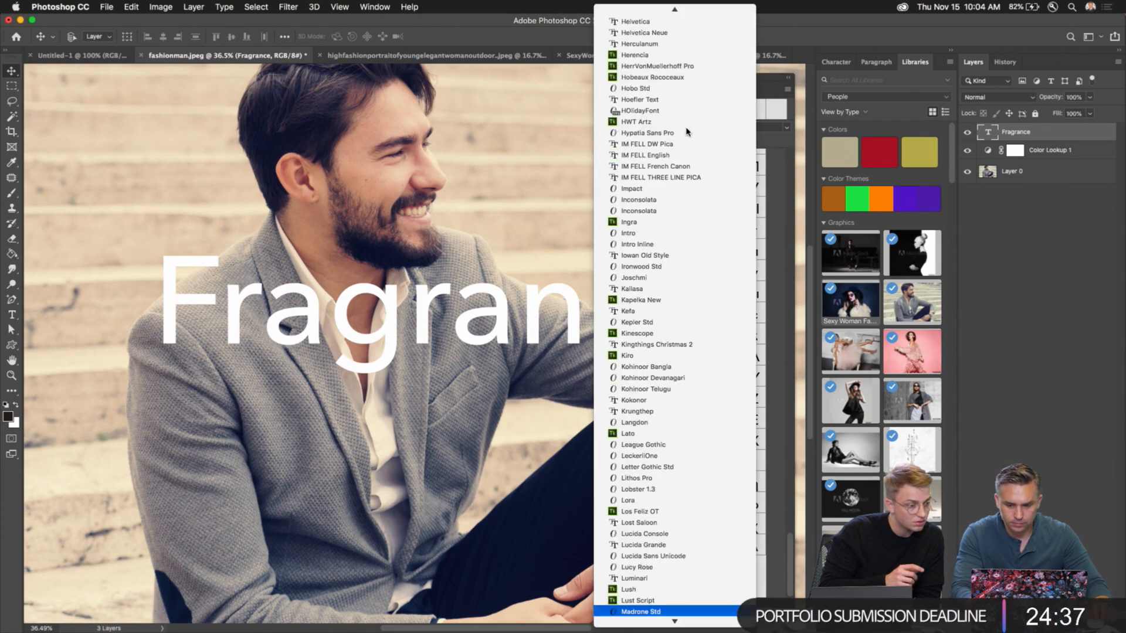
scroll(645, 586, "down", 3)
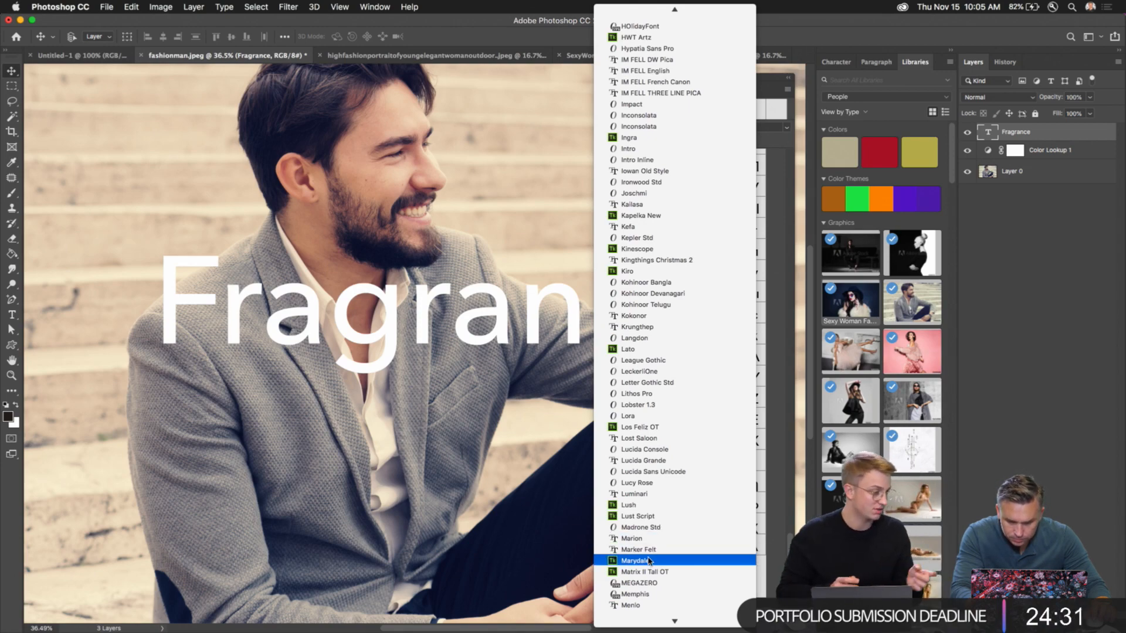
key("Escape")
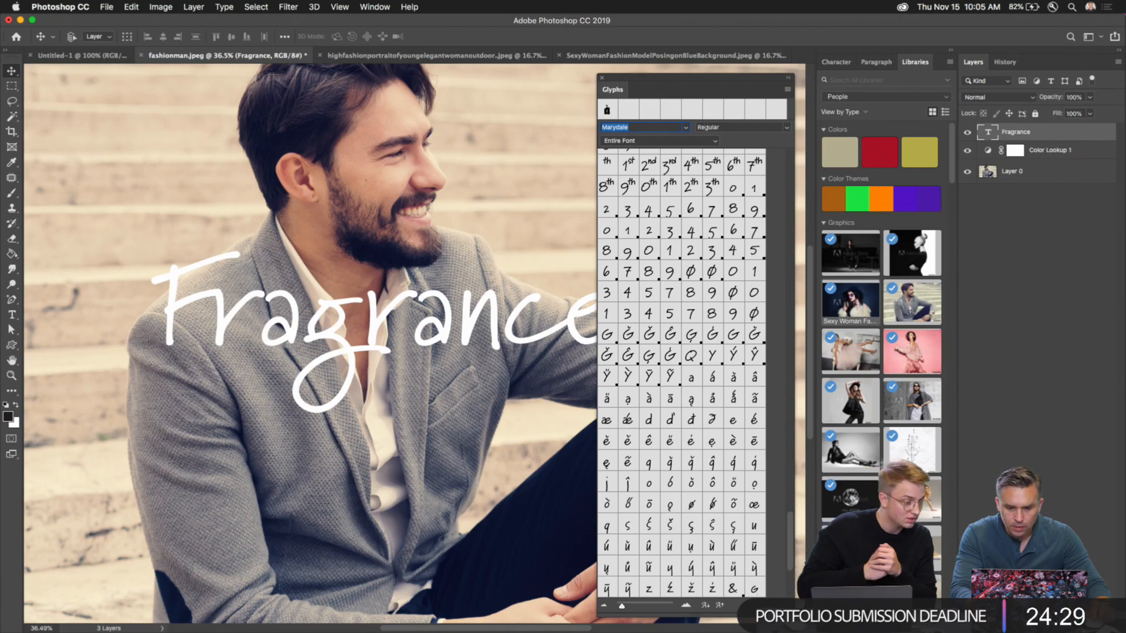
- Set the Fragrance text's font to AdobeLiveFont from within Glyphs
left_click(684, 127)
scroll(679, 200, "up", 20)
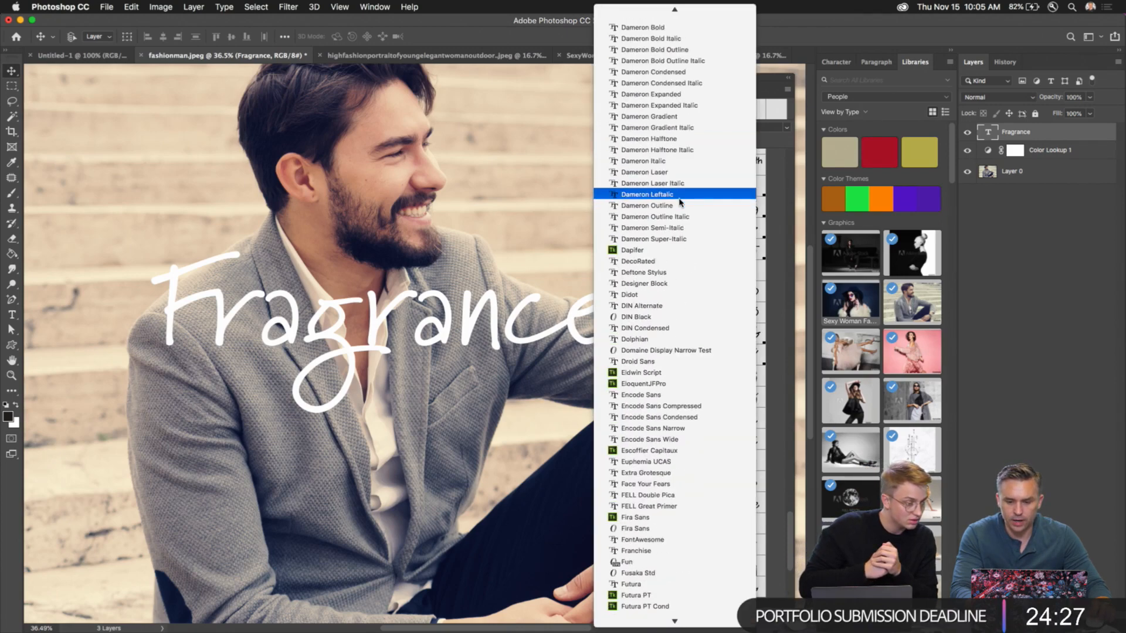
scroll(679, 201, "up", 10)
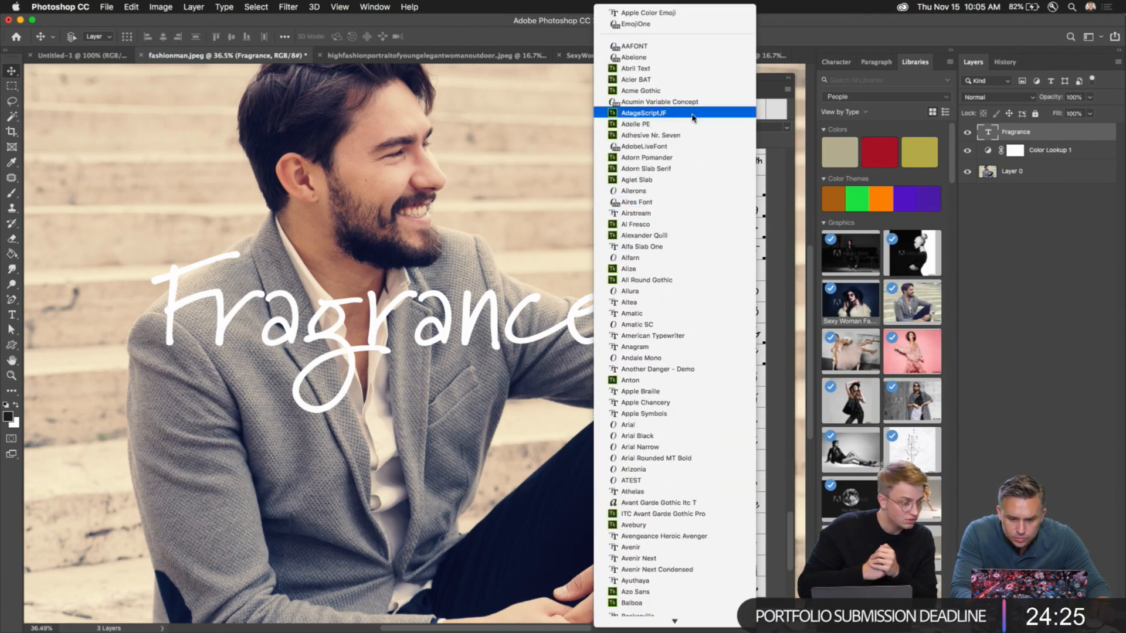
left_click(678, 146)
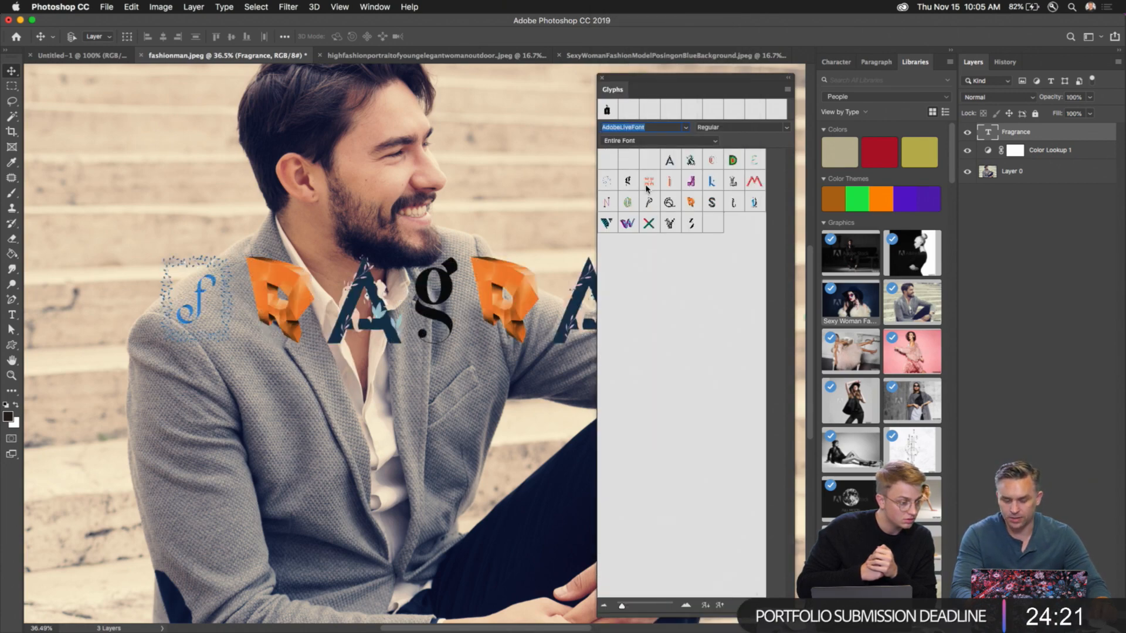
- Set the Fragrance text's font to Ailerons from within Glyphs and browse the font list for another typeface
left_click(690, 131)
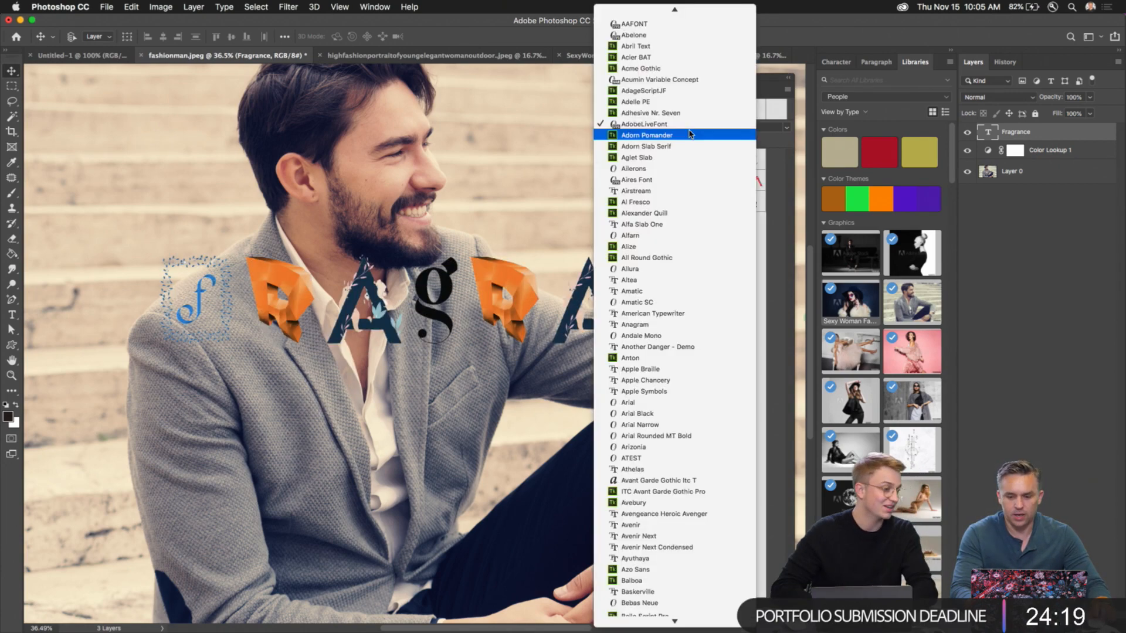
left_click(662, 169)
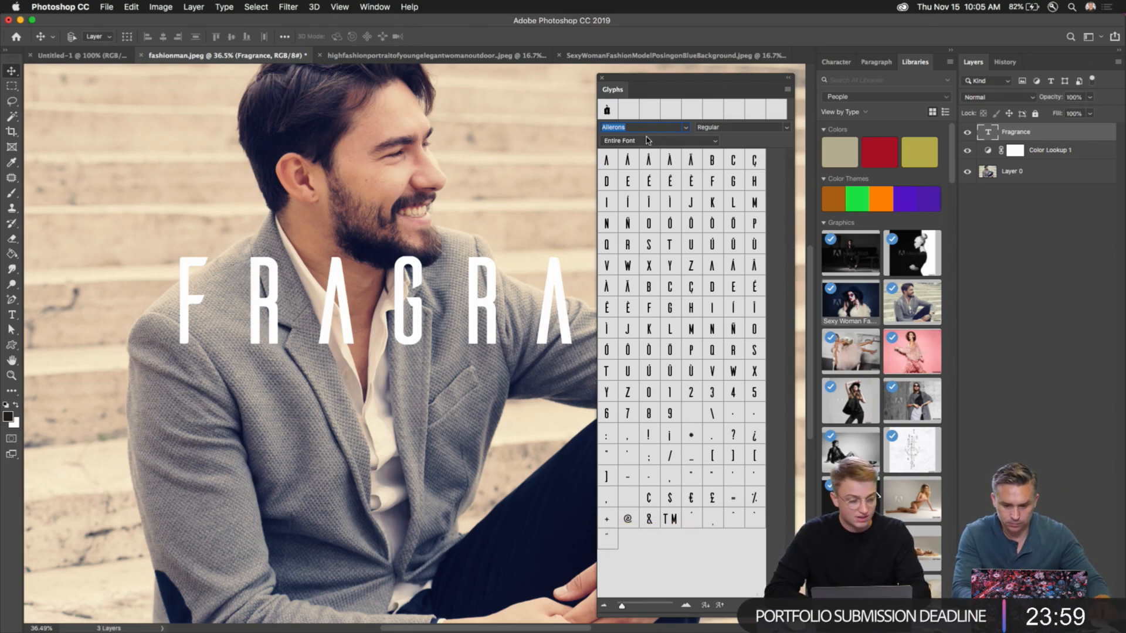
left_click(685, 128)
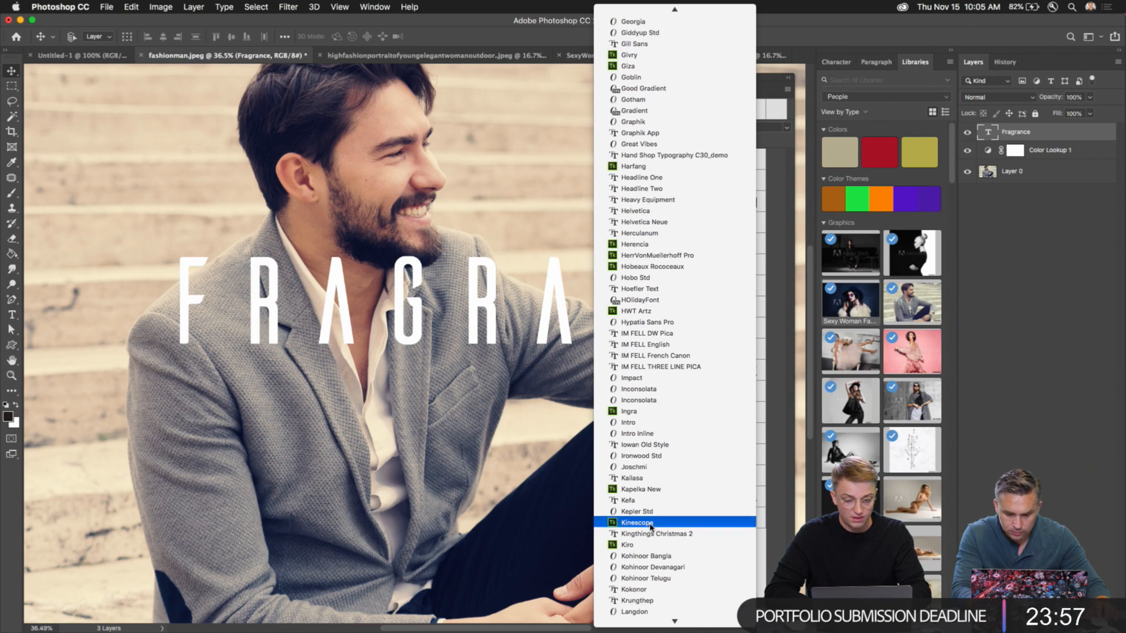
scroll(641, 486, "down", 5)
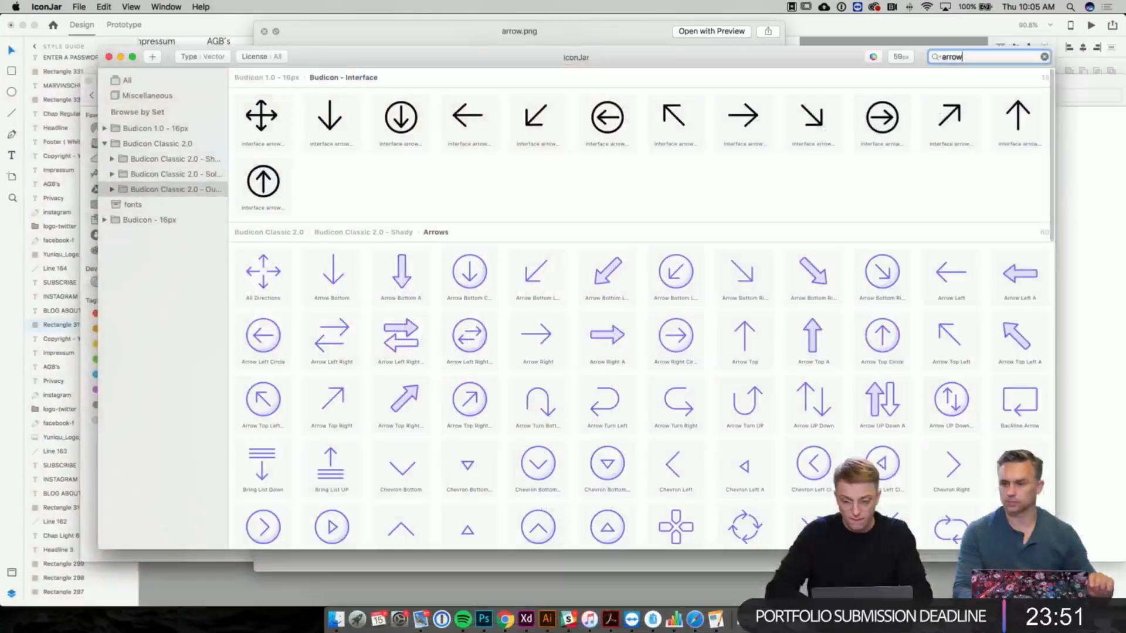
- Switch to IconJar, find Arrow Right in the Budicon Classic 2.0 Solid set among the arrow icons and preview it enlarged
left_click_drag(752, 84, 662, 90)
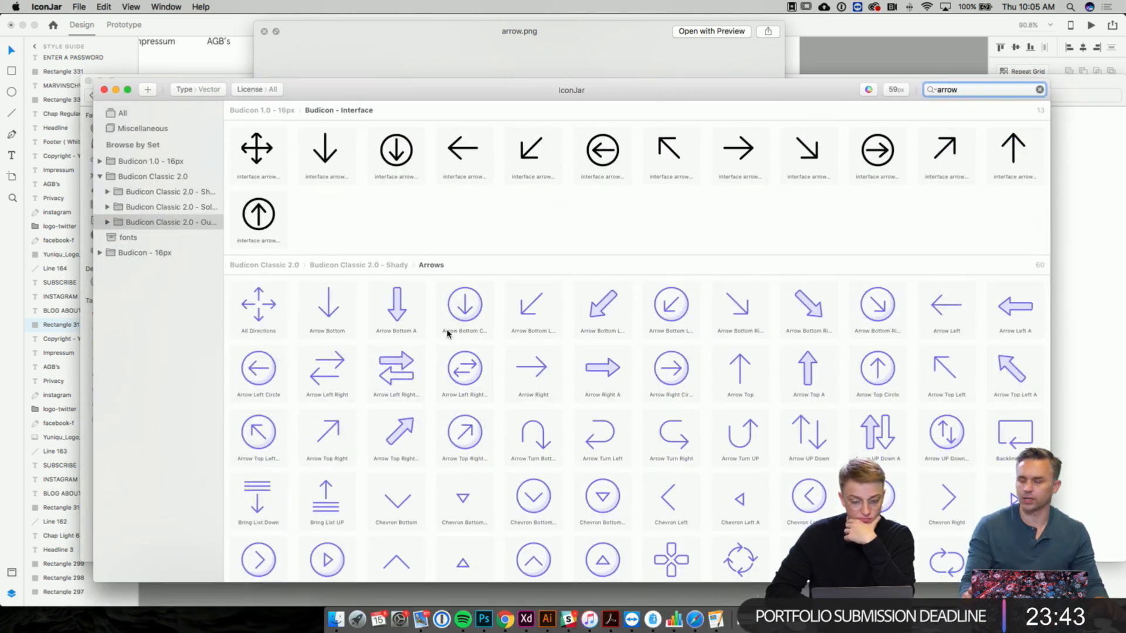
scroll(421, 379, "down", 10)
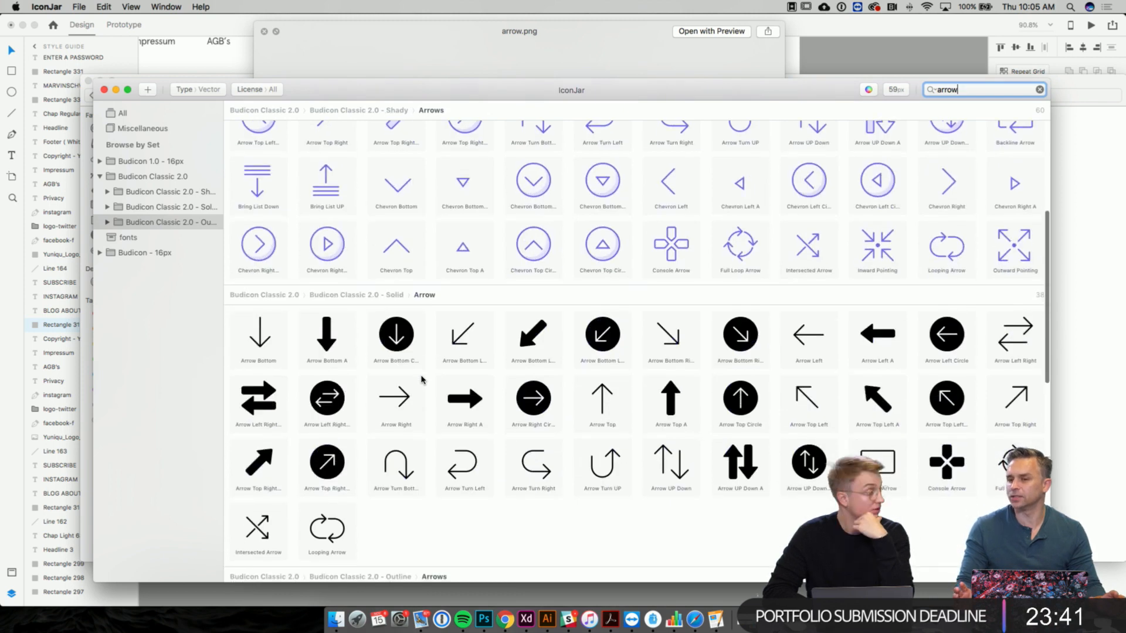
scroll(421, 378, "down", 3)
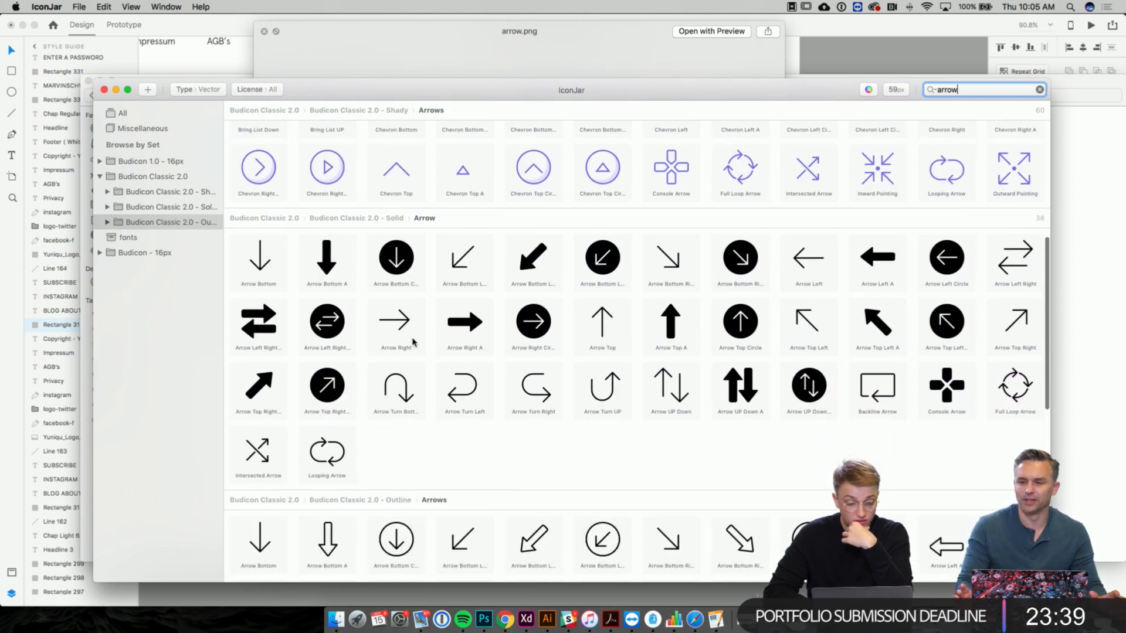
left_click(410, 330)
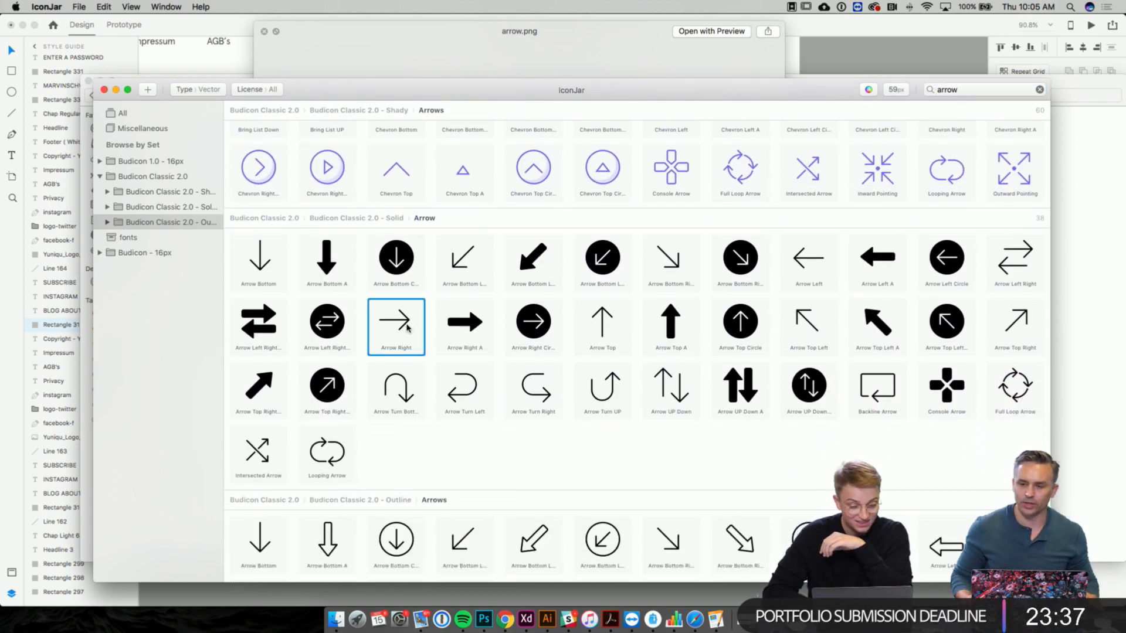
scroll(397, 319, "up", 12)
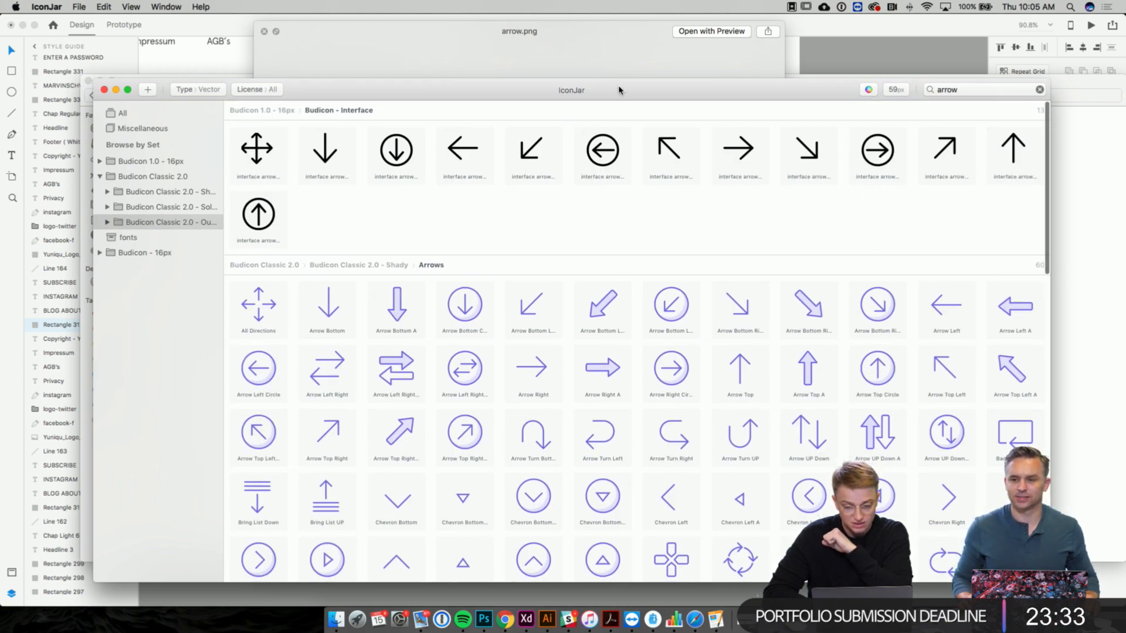
scroll(503, 341, "down", 10)
key("space")
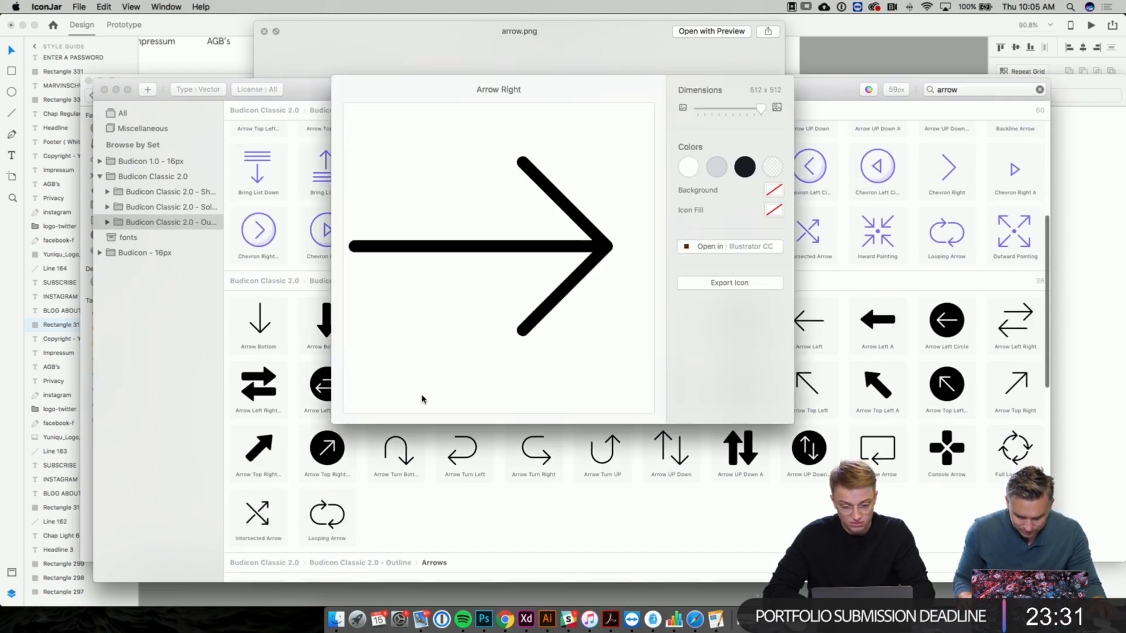
key("space")
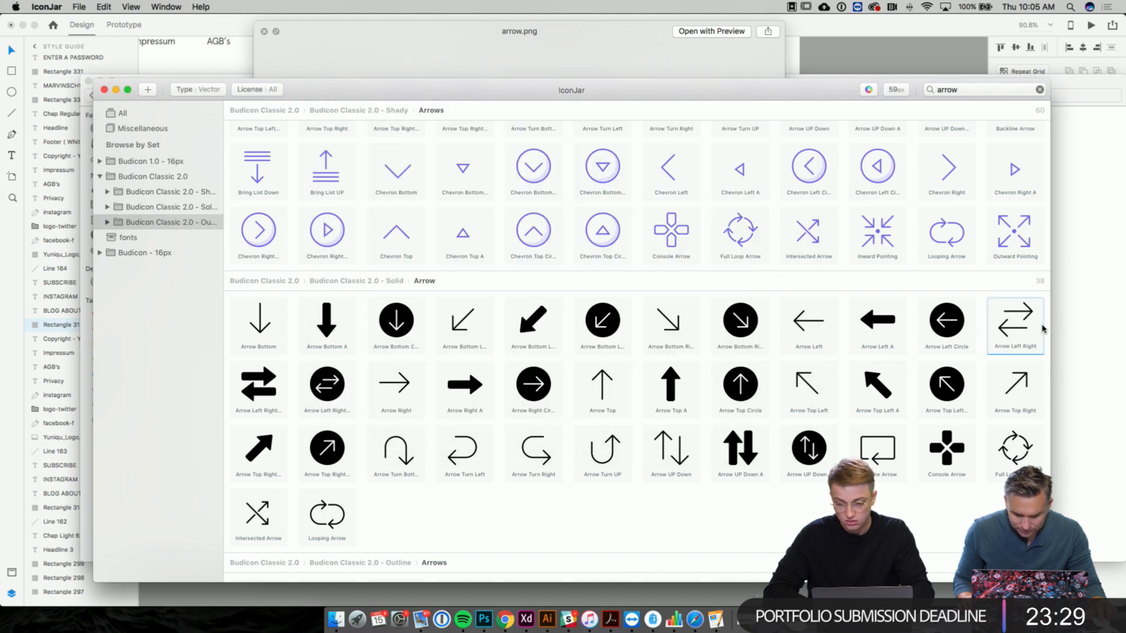
- Switch to XD, paste the arrow-right icon into the black footer and place it just above the existing email-field arrow
left_click(1085, 319)
left_click(839, 70)
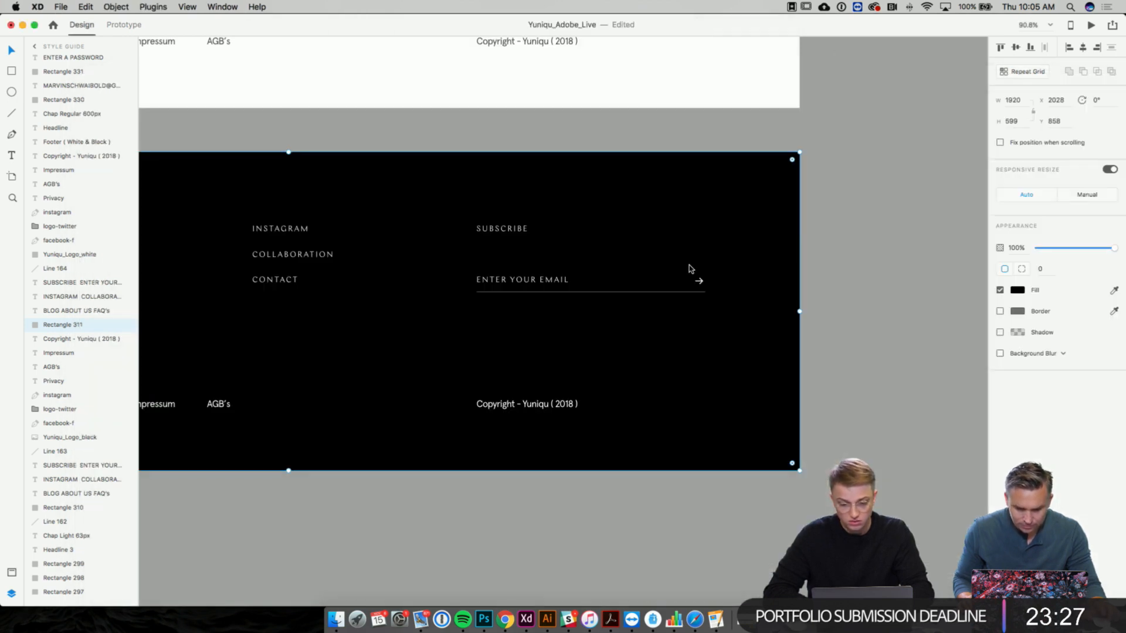
scroll(691, 267, "up", 6)
key("super+v")
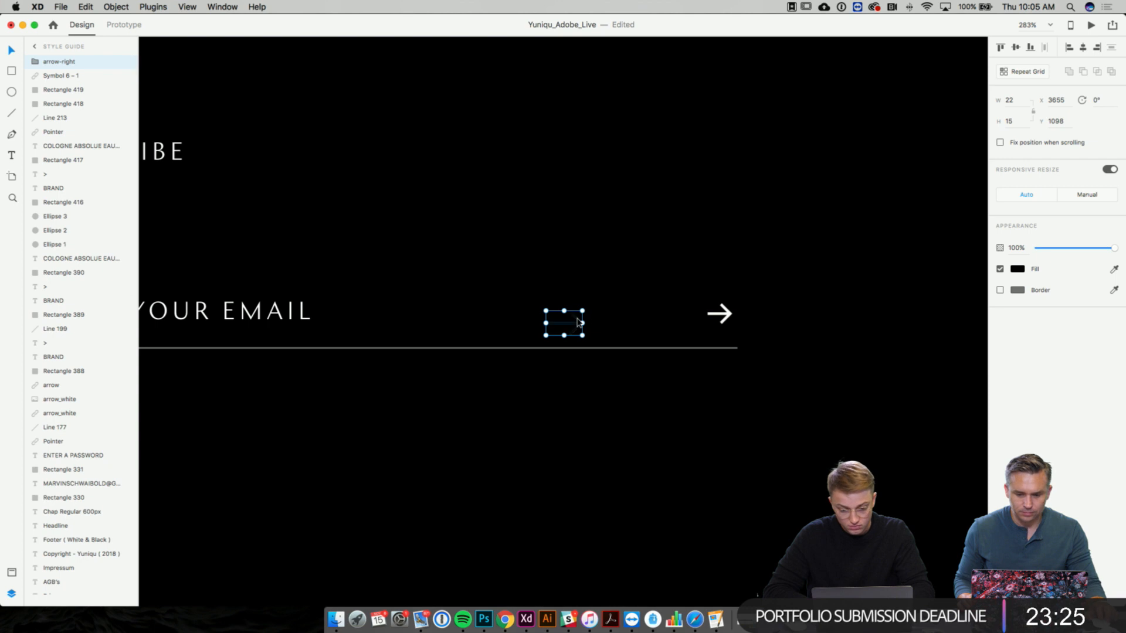
left_click_drag(578, 321, 727, 267)
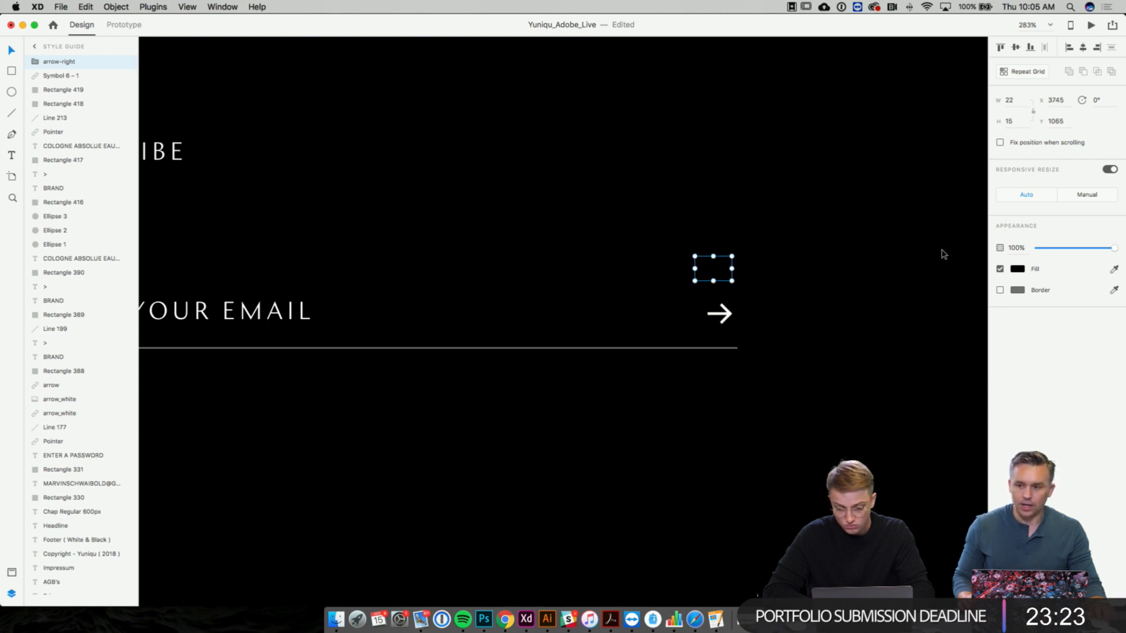
- Change the pasted arrow-right icon's fill to white and nudge it slightly above the footer's existing arrow
left_click(1019, 269)
left_click(915, 213)
left_click(744, 221)
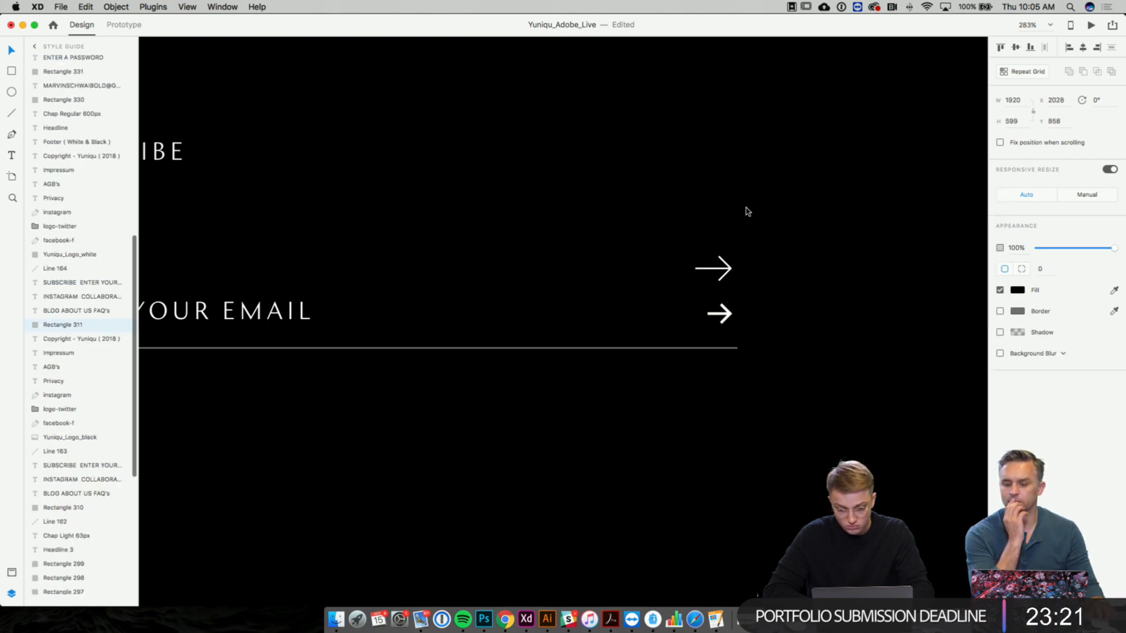
left_click_drag(726, 274, 728, 273)
scroll(729, 273, "up", 5)
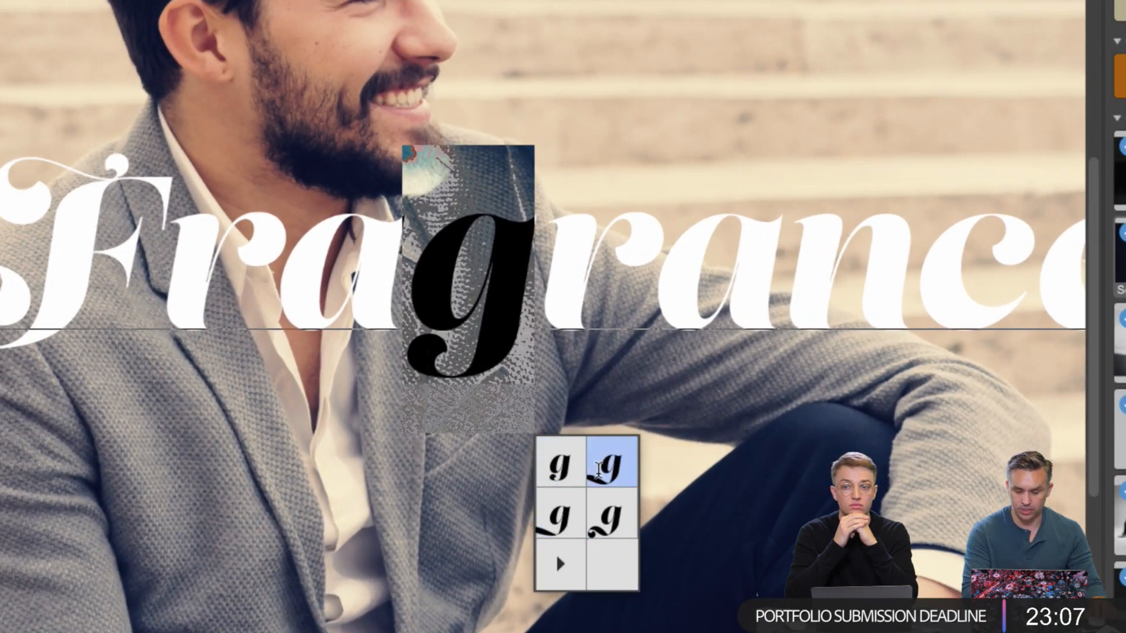
- Switch to Photoshop and replace the g in the Fragrance text with its swash alternate from the on-canvas glyph choices
left_click(603, 468)
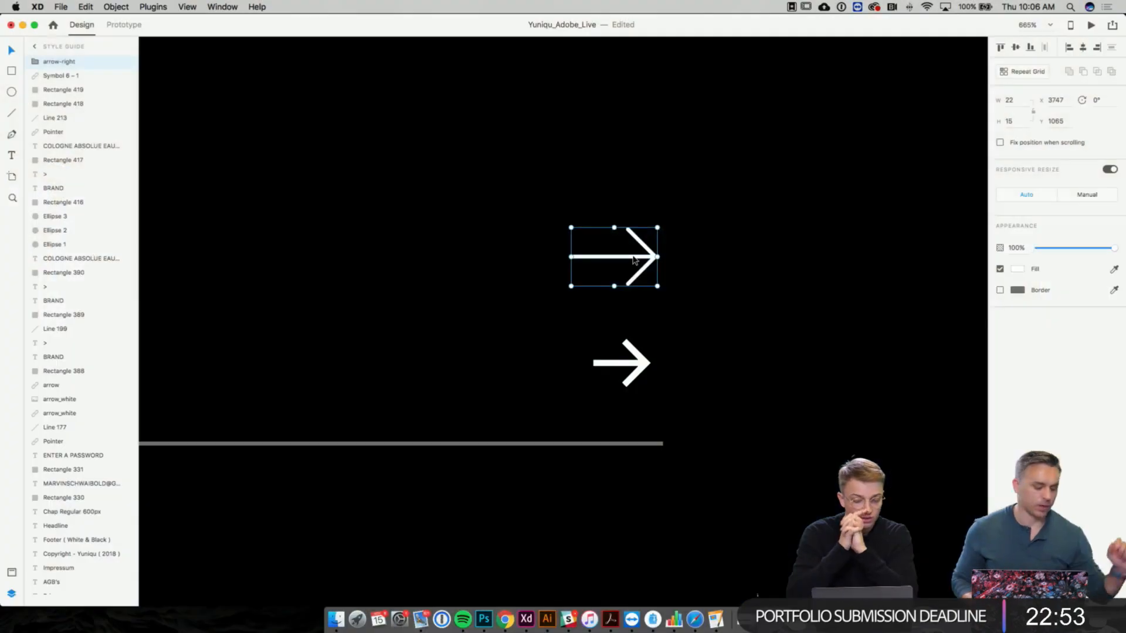
- Back in XD, move the pasted arrow-right icon directly beside the footer's existing arrow to compare their shapes
scroll(634, 260, "down", 5)
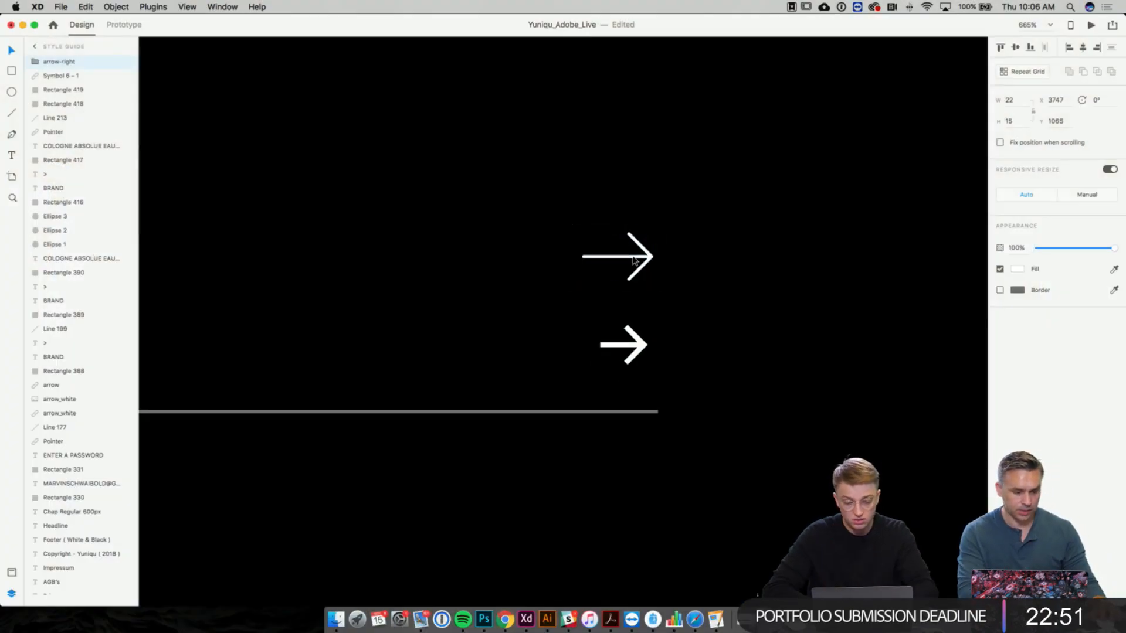
scroll(427, 294, "left", 4)
left_click(316, 295)
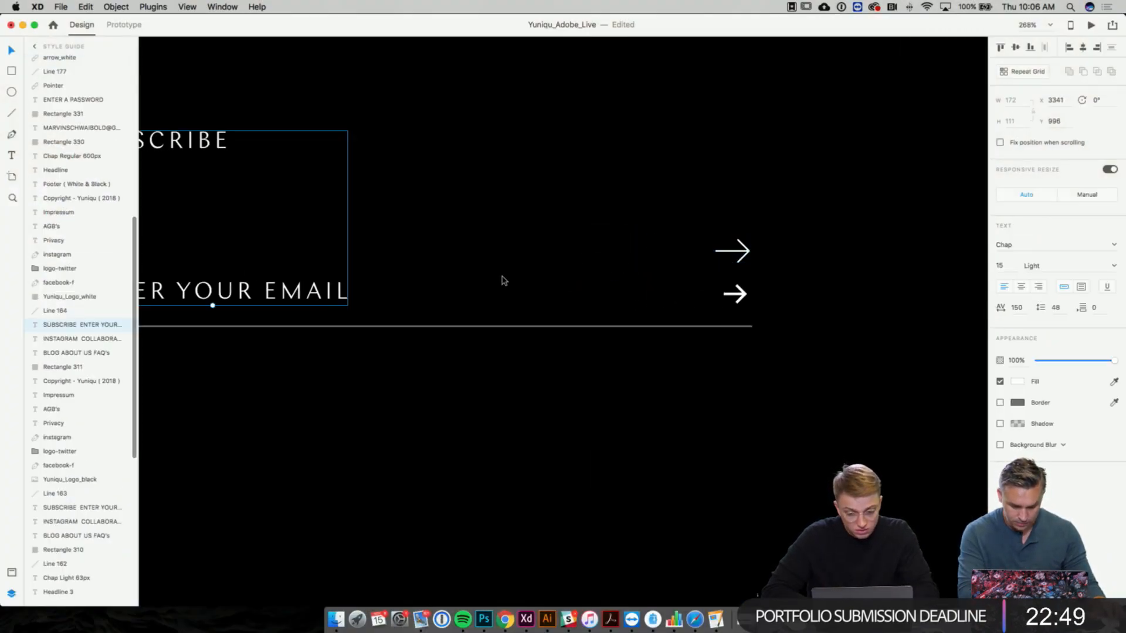
scroll(501, 280, "right", 5)
scroll(500, 279, "up", 5)
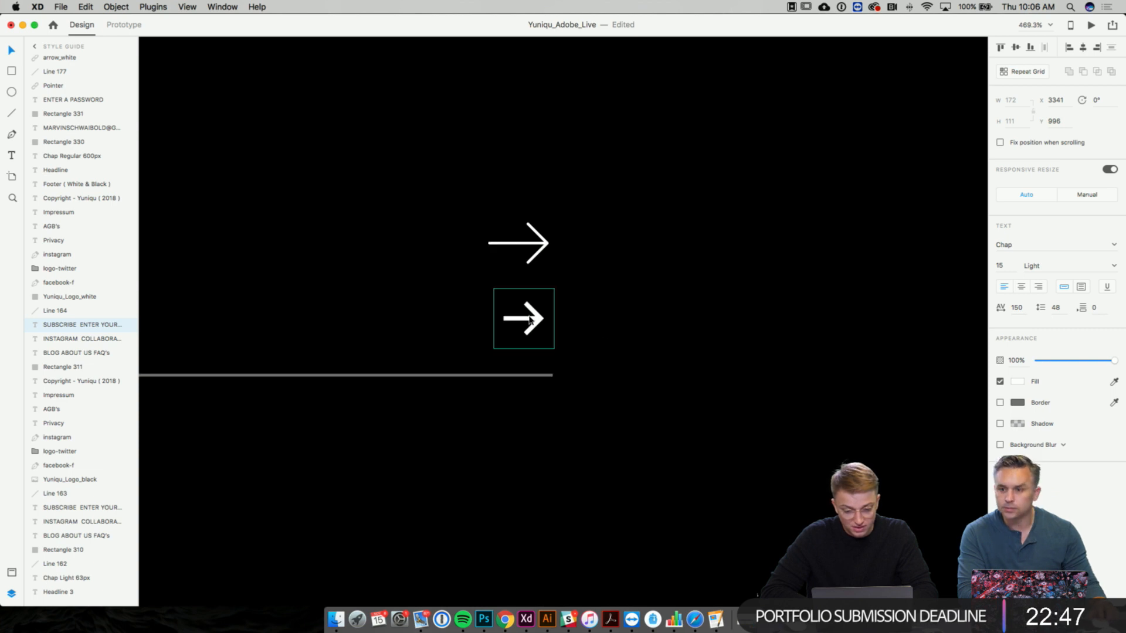
scroll(530, 320, "up", 3)
left_click(541, 209)
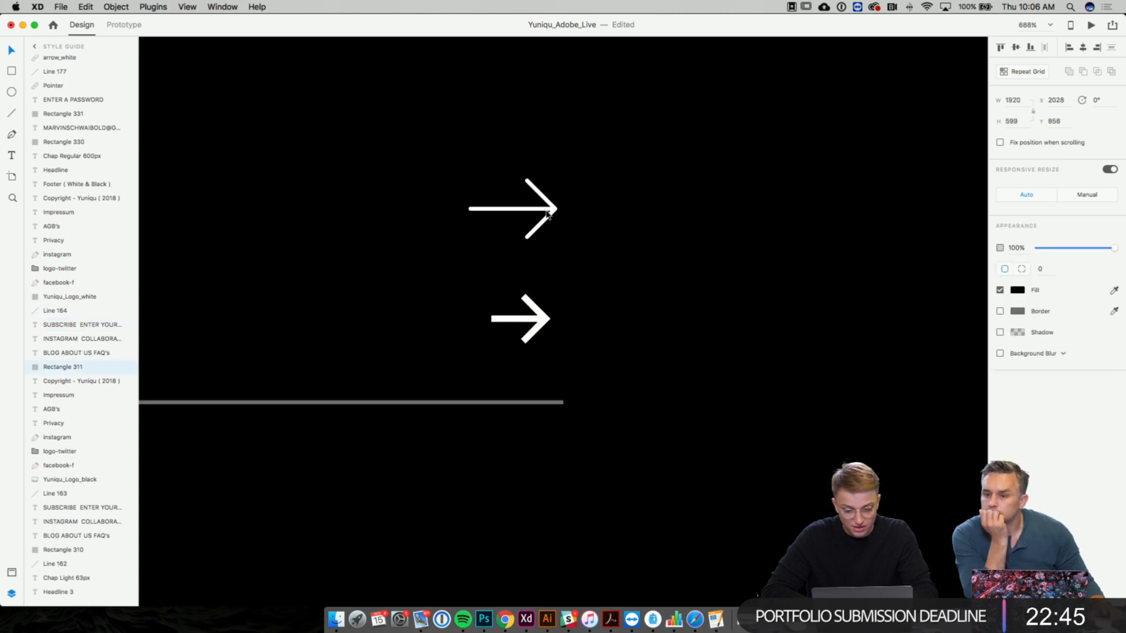
left_click_drag(542, 209, 631, 320)
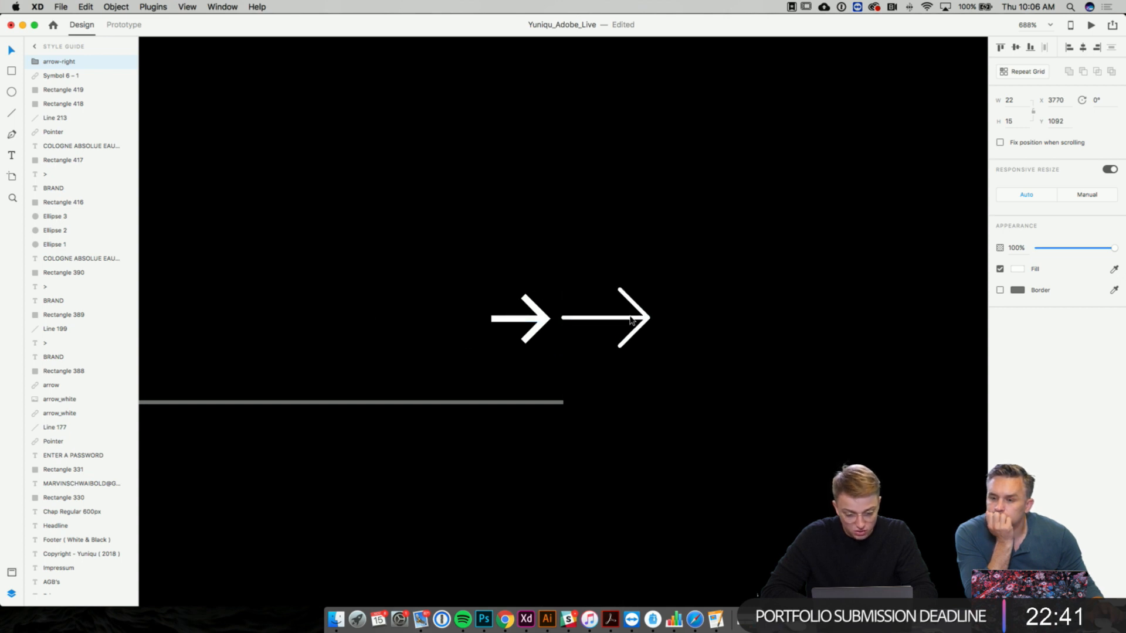
- Compare the two arrows' line weights and ends up close, and delete the pasted arrow-right icon
scroll(630, 319, "up", 5)
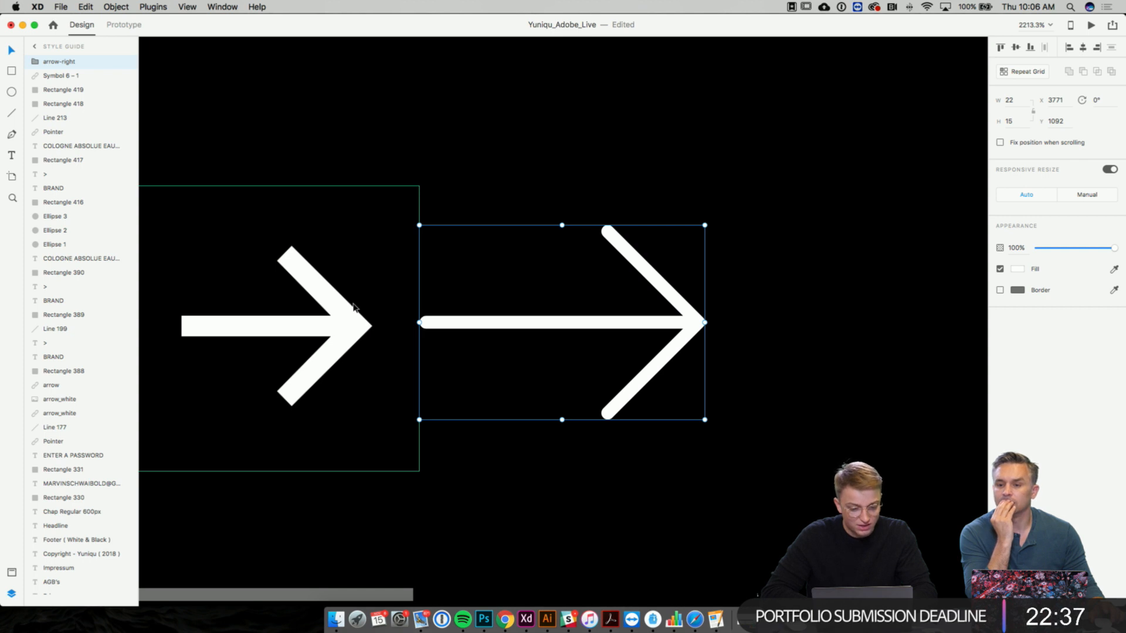
scroll(238, 317, "left", 3)
scroll(237, 317, "down", 2)
key("Delete")
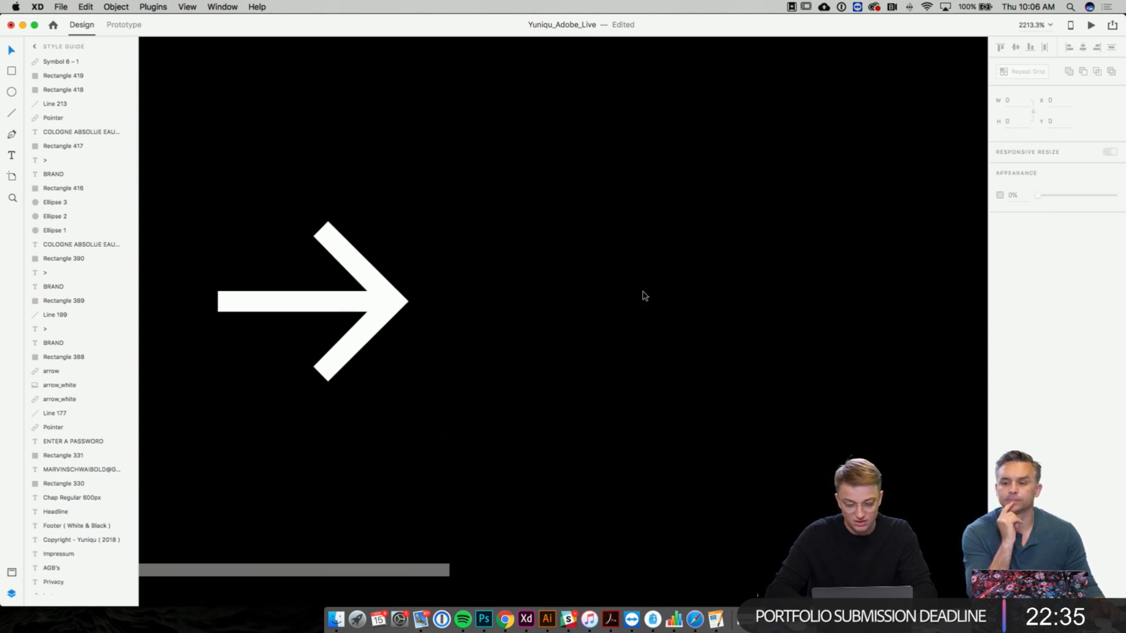
- Rename the Blog Page – 1 artboard as Blog Page – Article
scroll(644, 295, "down", 10)
scroll(645, 295, "down", 8)
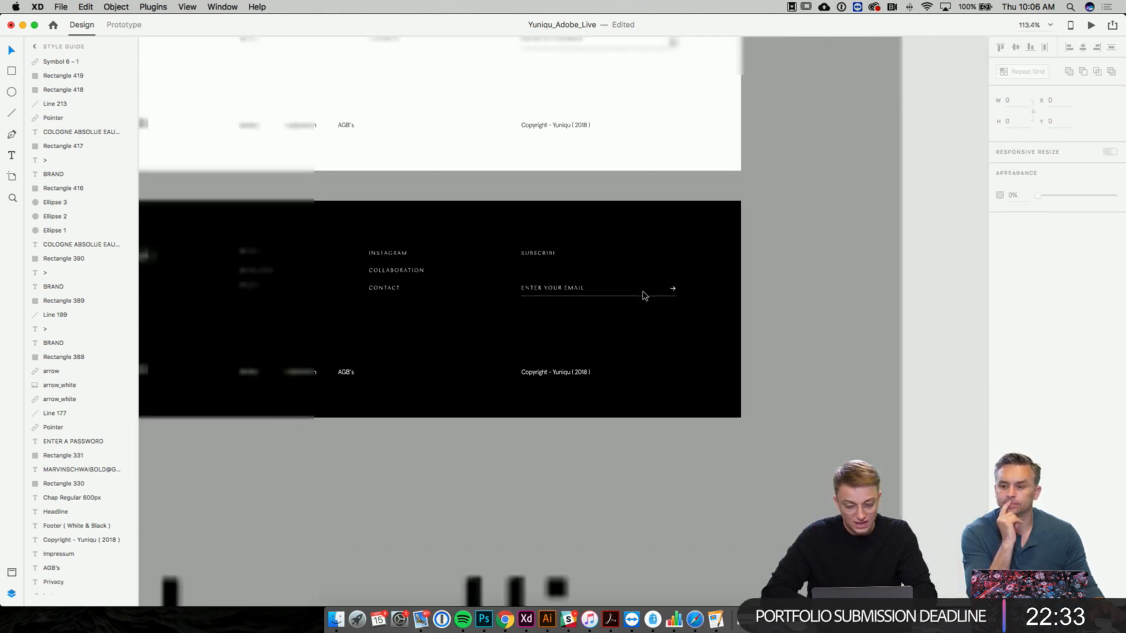
scroll(644, 295, "down", 10)
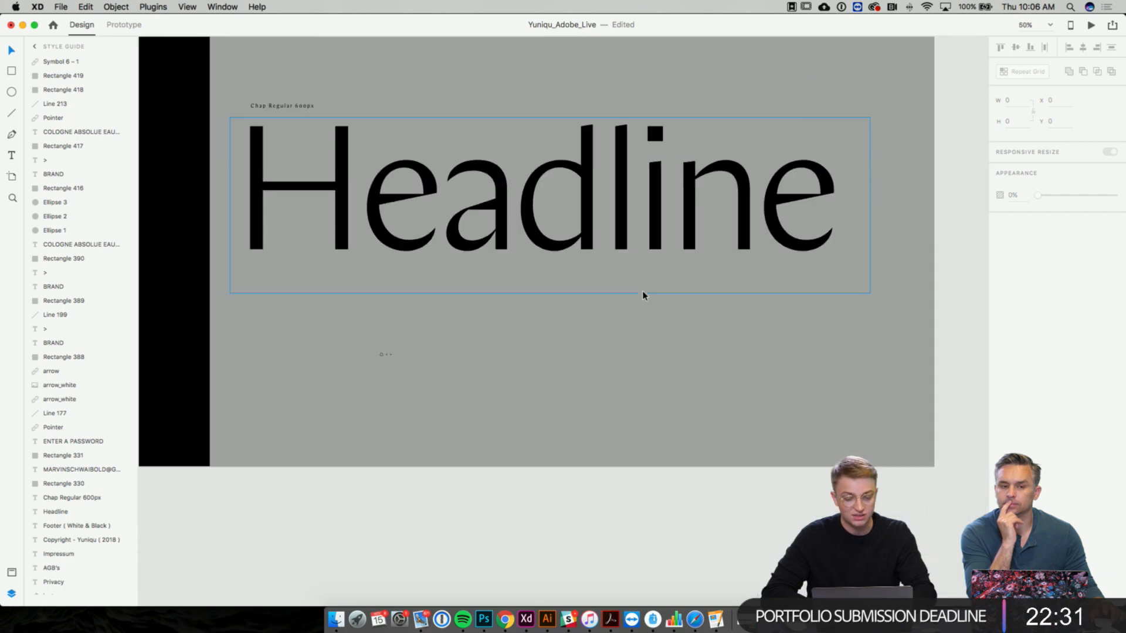
scroll(644, 295, "down", 15)
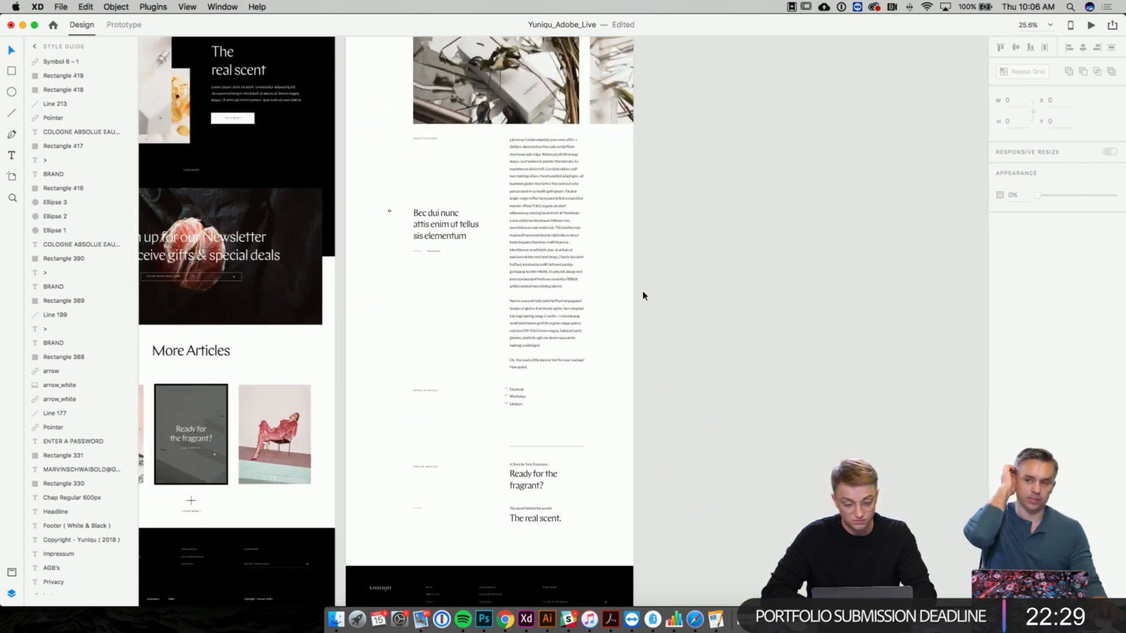
scroll(643, 295, "up", 15)
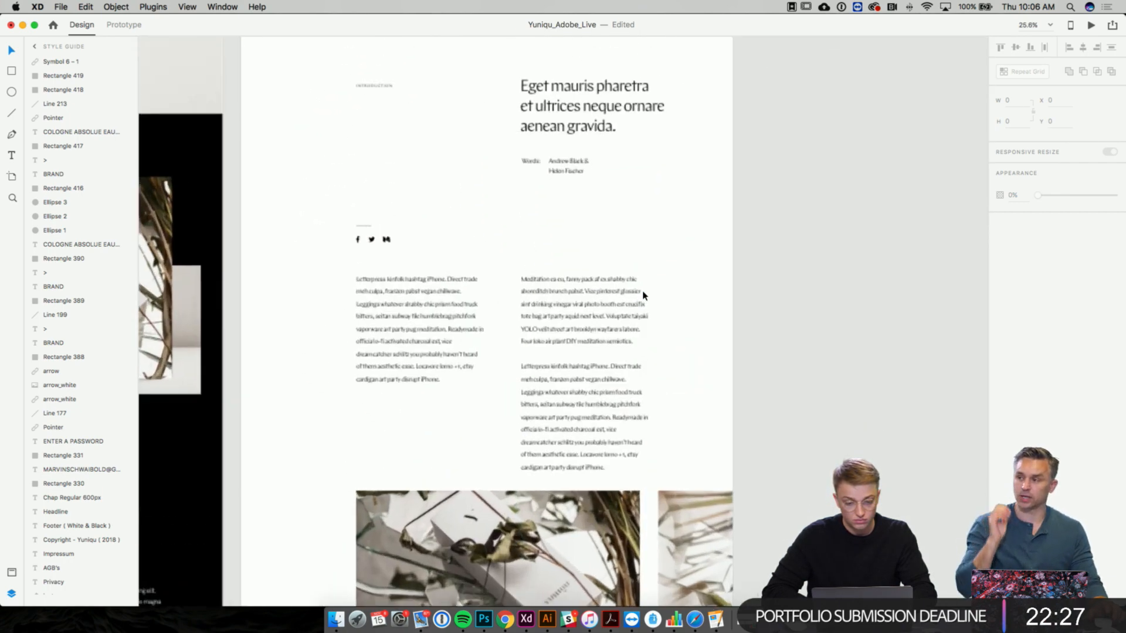
scroll(274, 221, "up", 2)
left_click(259, 211)
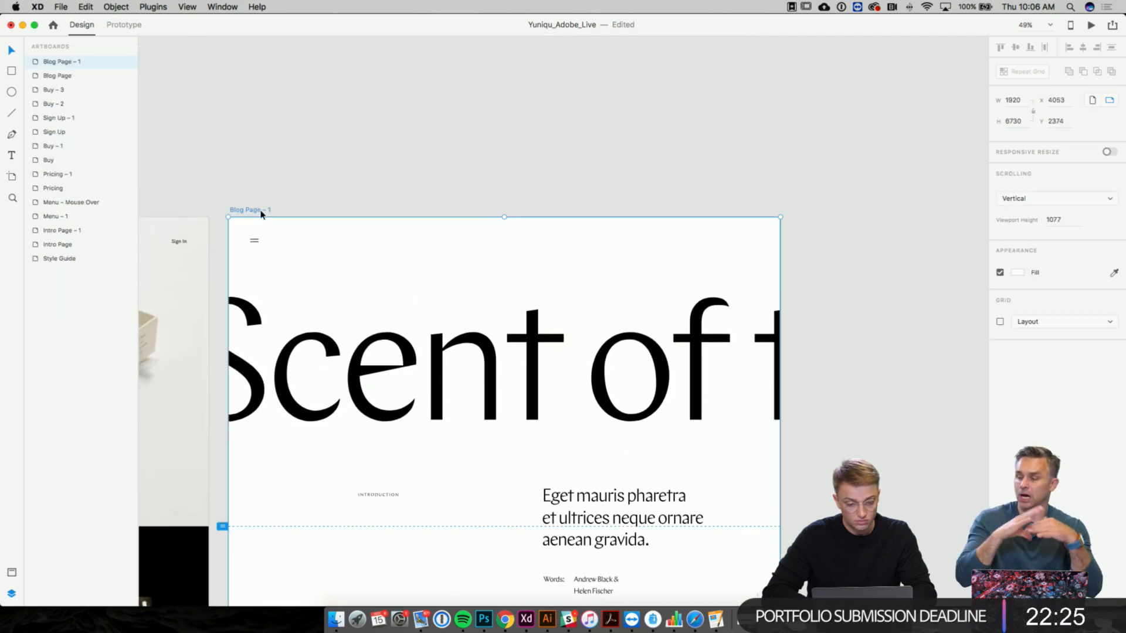
scroll(261, 215, "down", 3)
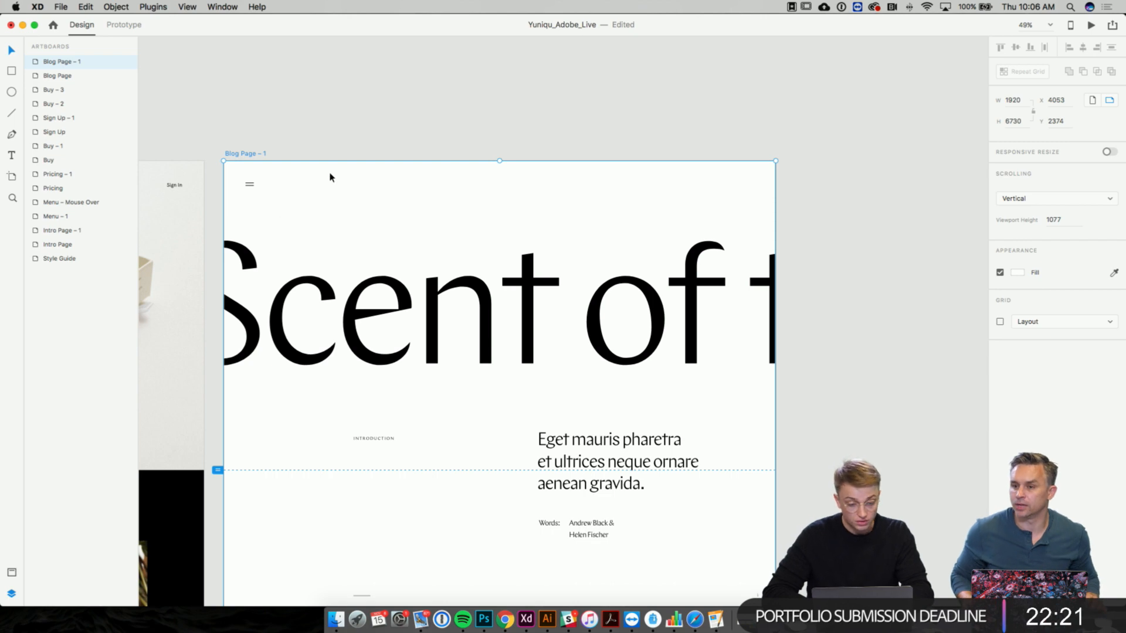
left_click(287, 138)
double_click(262, 153)
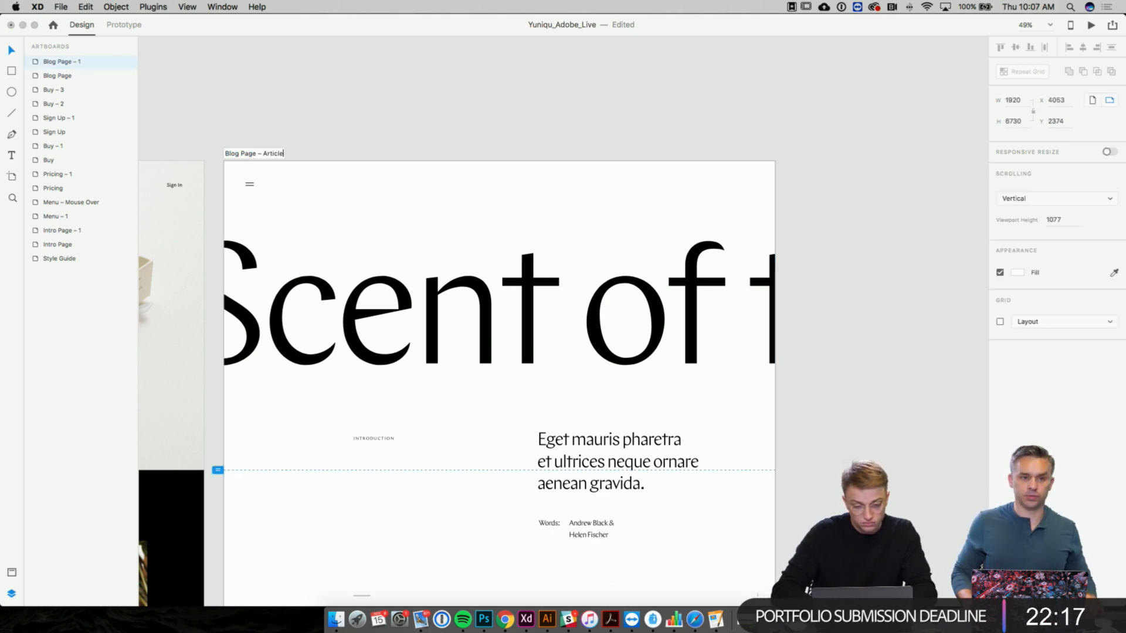
type("Article")
key("Return")
- Preview the blog article artboard in a window widened to the full screen, and read down through its introduction and body text
left_click(1092, 27)
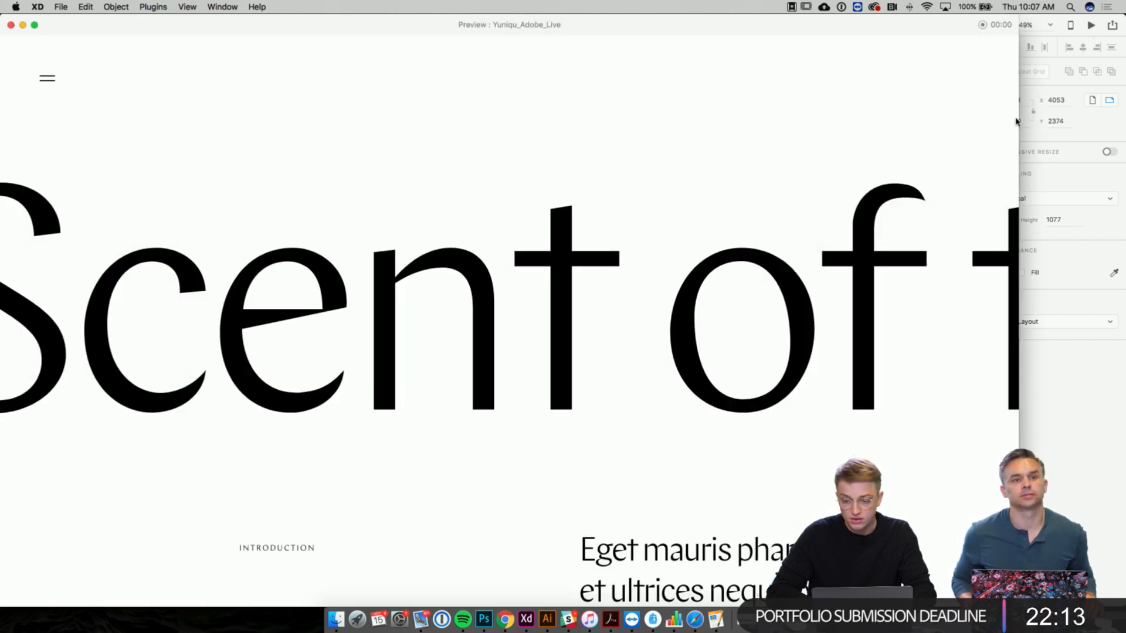
left_click_drag(1017, 119, 1119, 124)
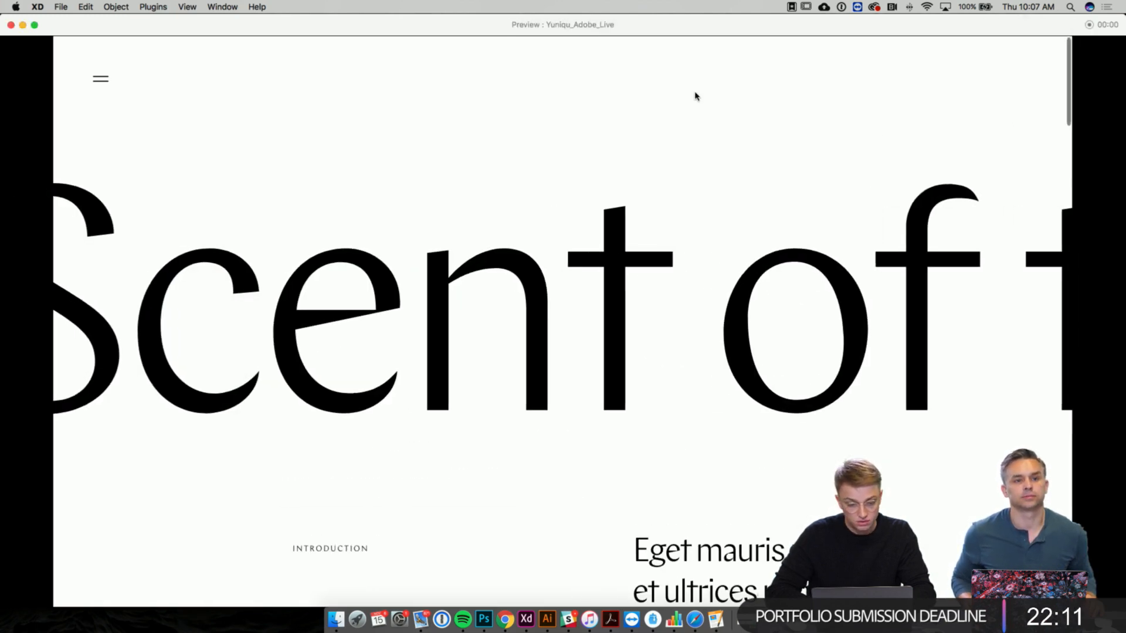
scroll(696, 97, "down", 5)
scroll(696, 97, "down", 7)
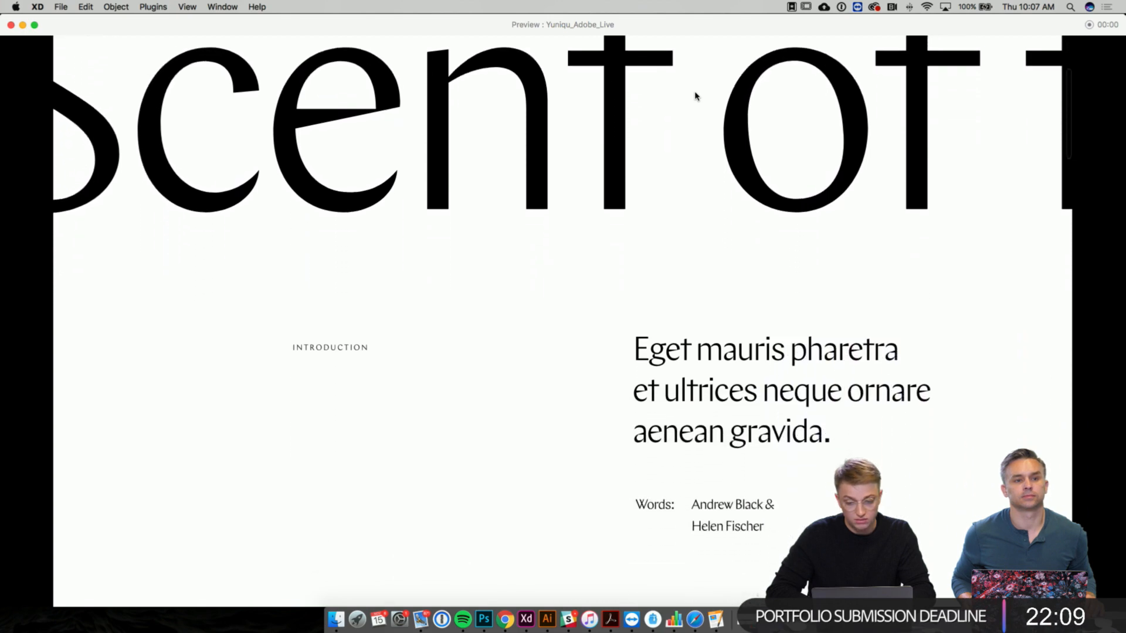
scroll(696, 96, "down", 4)
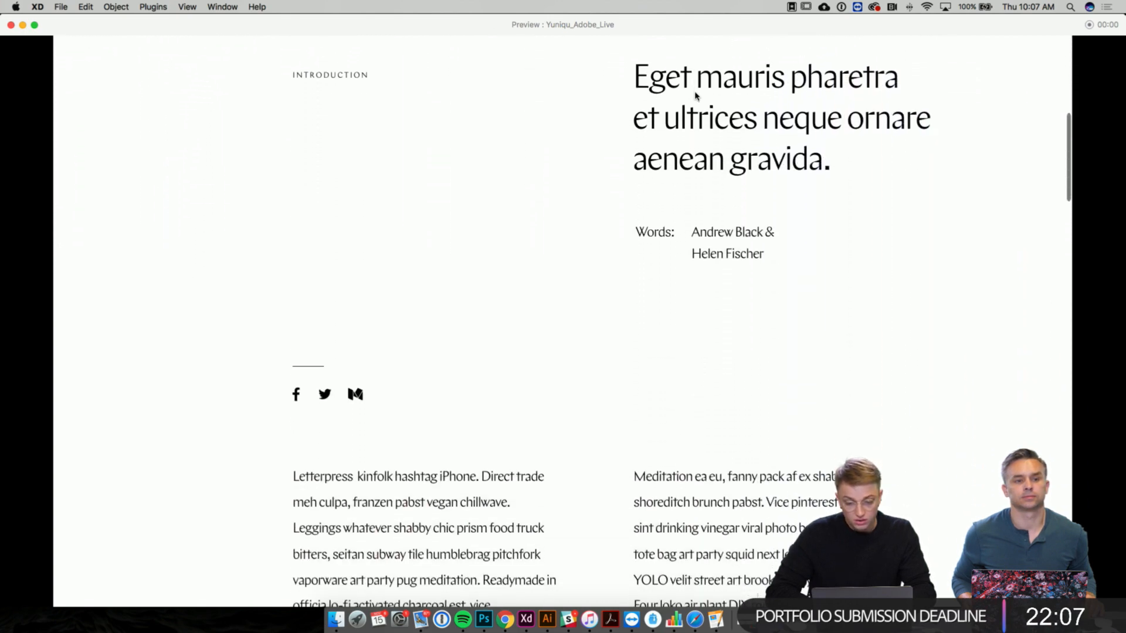
- Examine the article preview's introduction, two-column body text and product photo, checking them again from the title downward
scroll(672, 253, "down", 2)
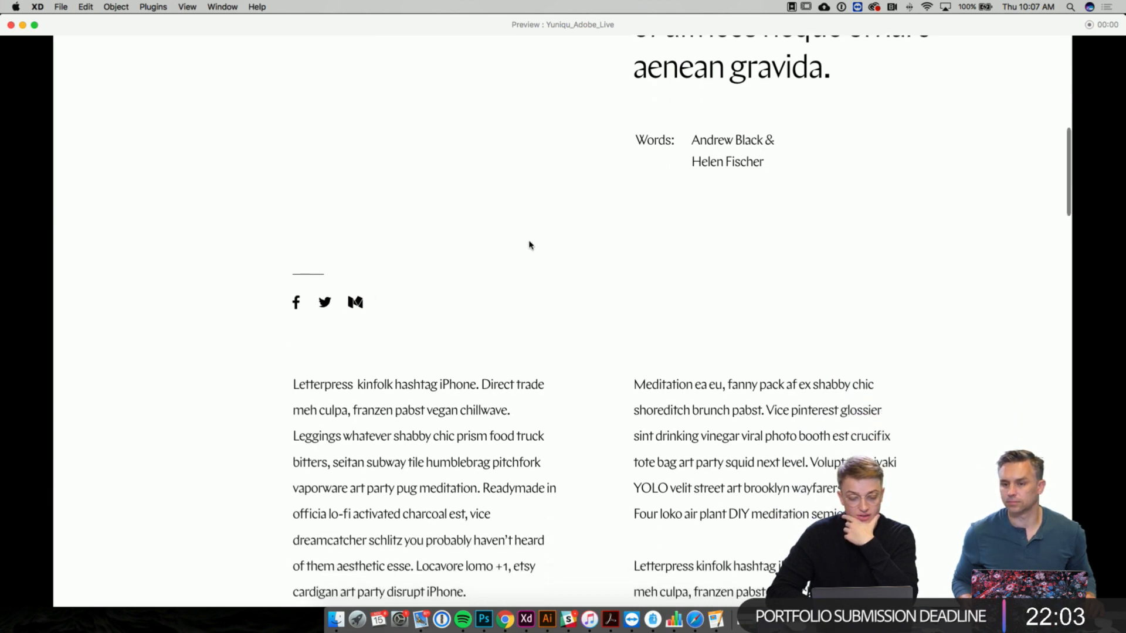
scroll(529, 245, "down", 6)
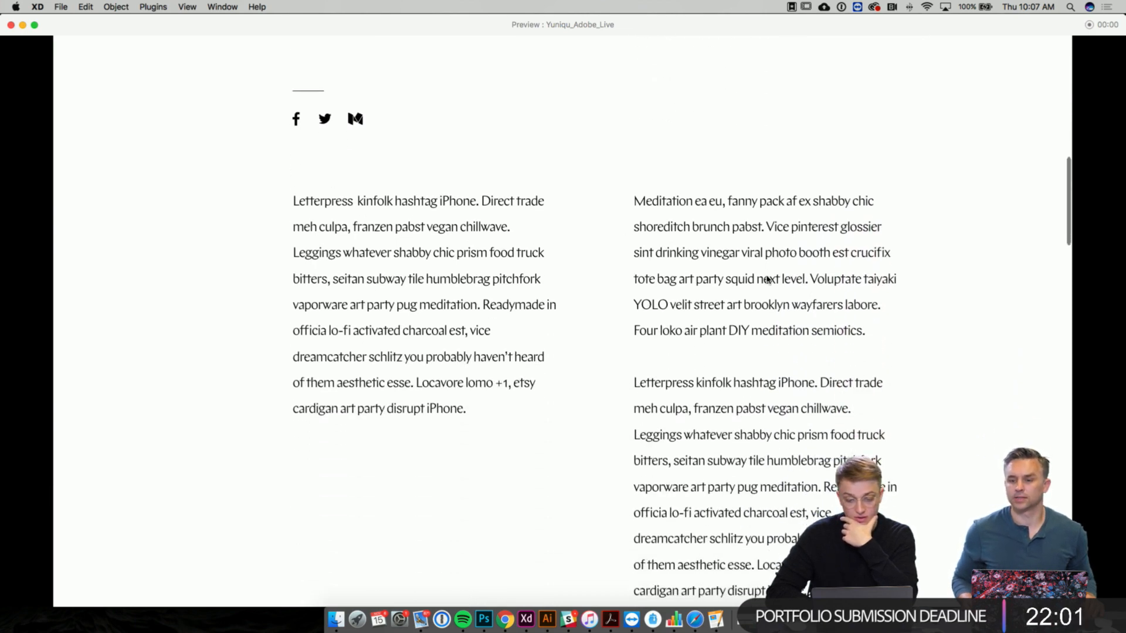
scroll(768, 280, "down", 15)
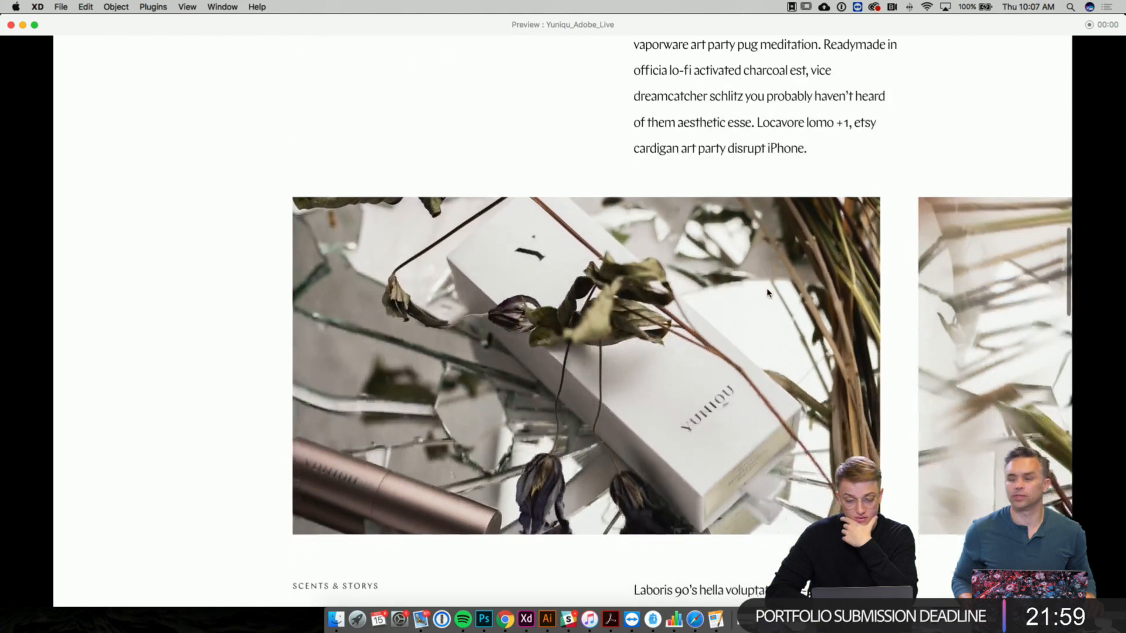
scroll(768, 293, "down", 1)
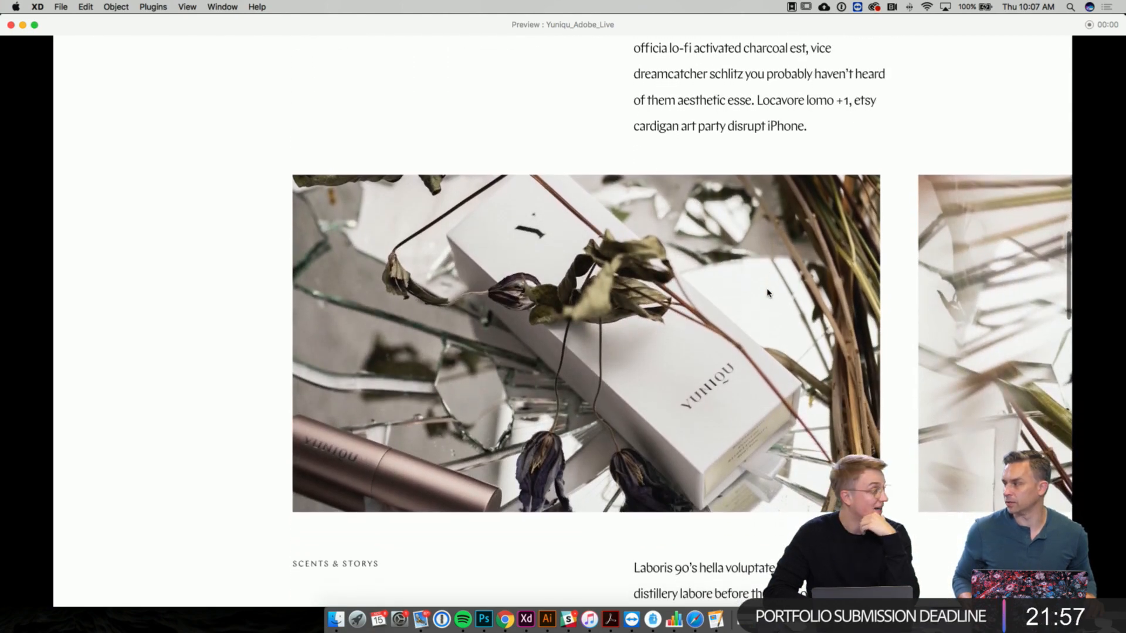
scroll(768, 293, "up", 20)
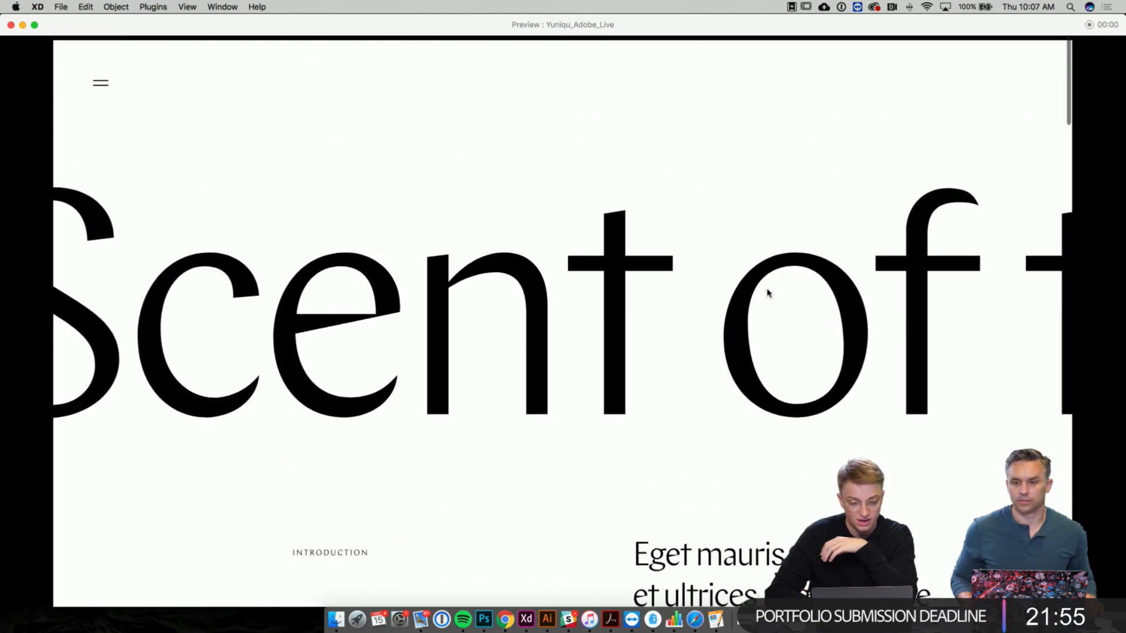
scroll(768, 293, "down", 12)
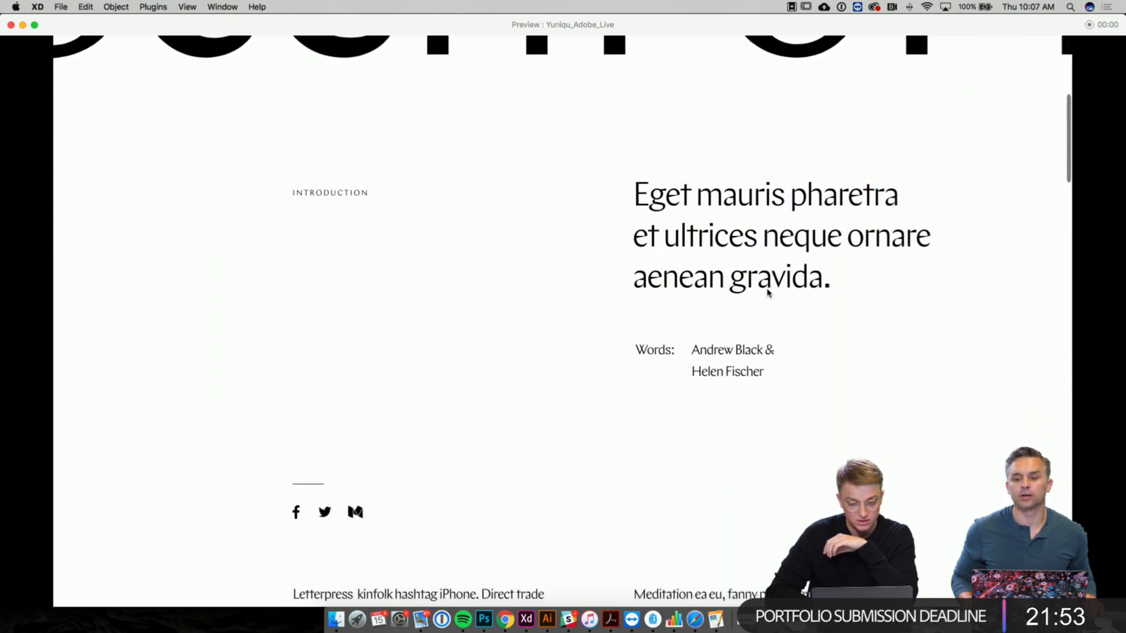
scroll(768, 293, "down", 15)
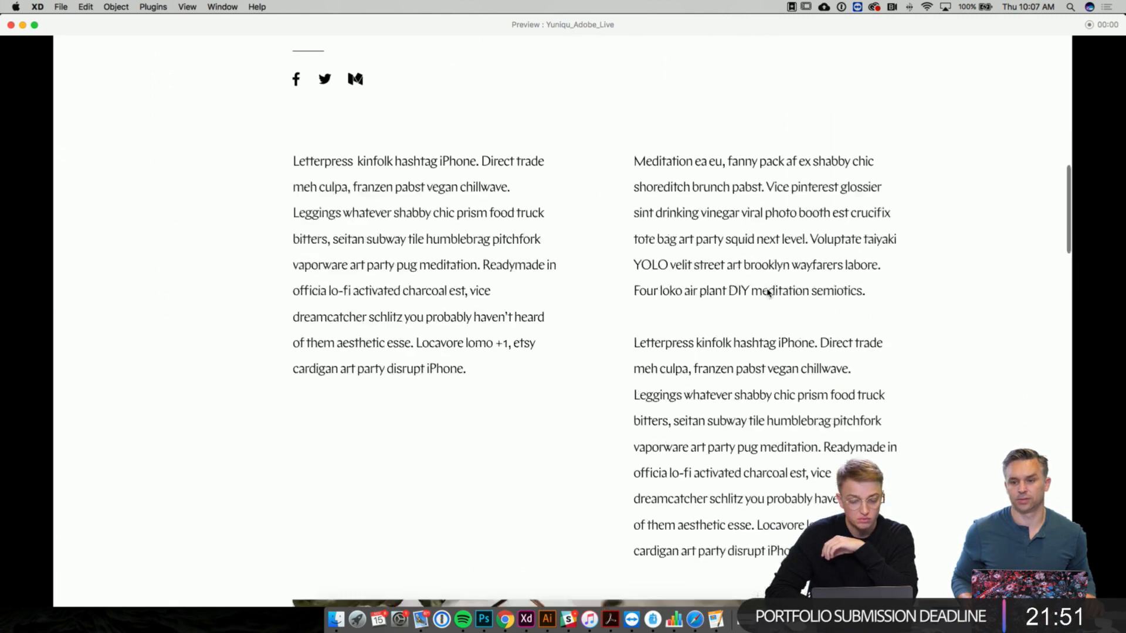
scroll(768, 293, "down", 6)
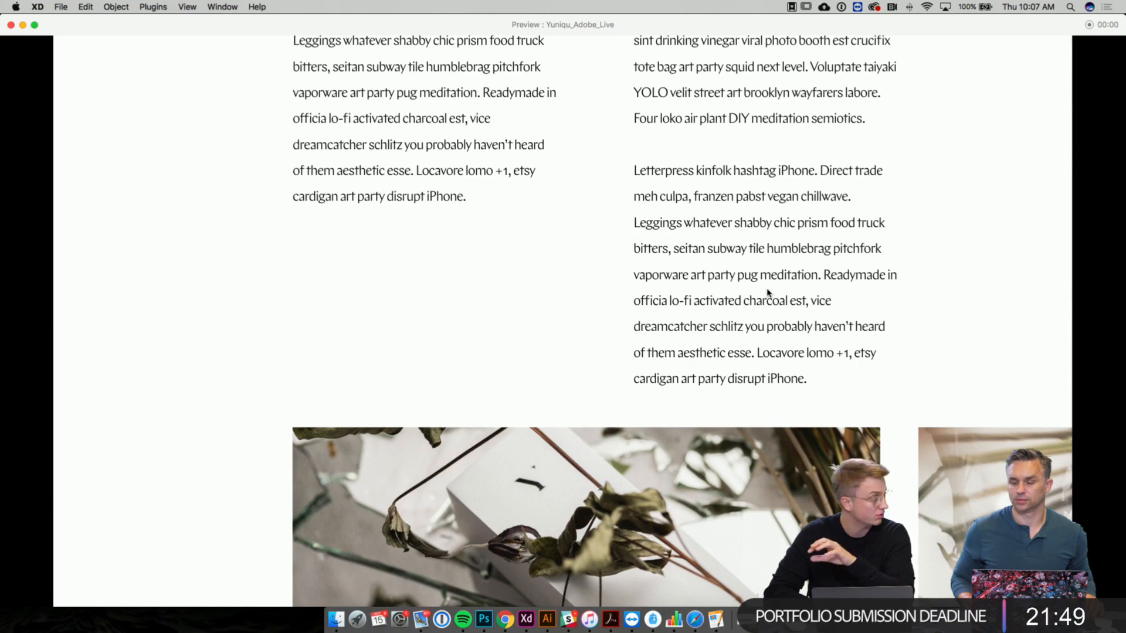
scroll(768, 293, "down", 10)
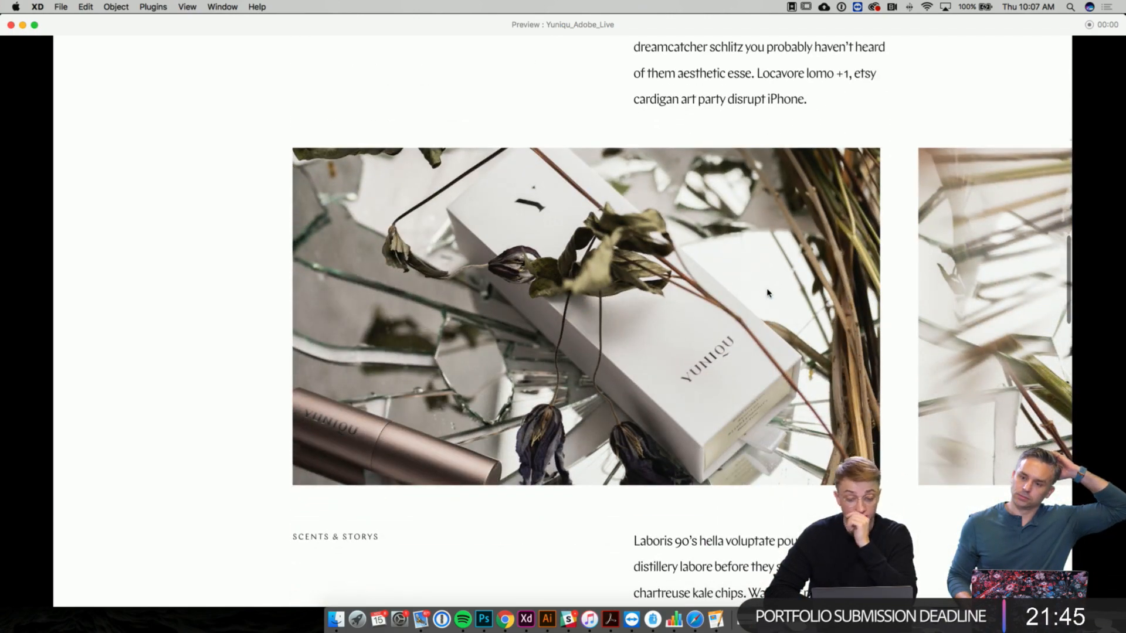
- Examine the rest of the article preview, from the Scents & Storys section and quote through the share links and similar articles to the footer
scroll(768, 293, "down", 3)
scroll(768, 294, "down", 13)
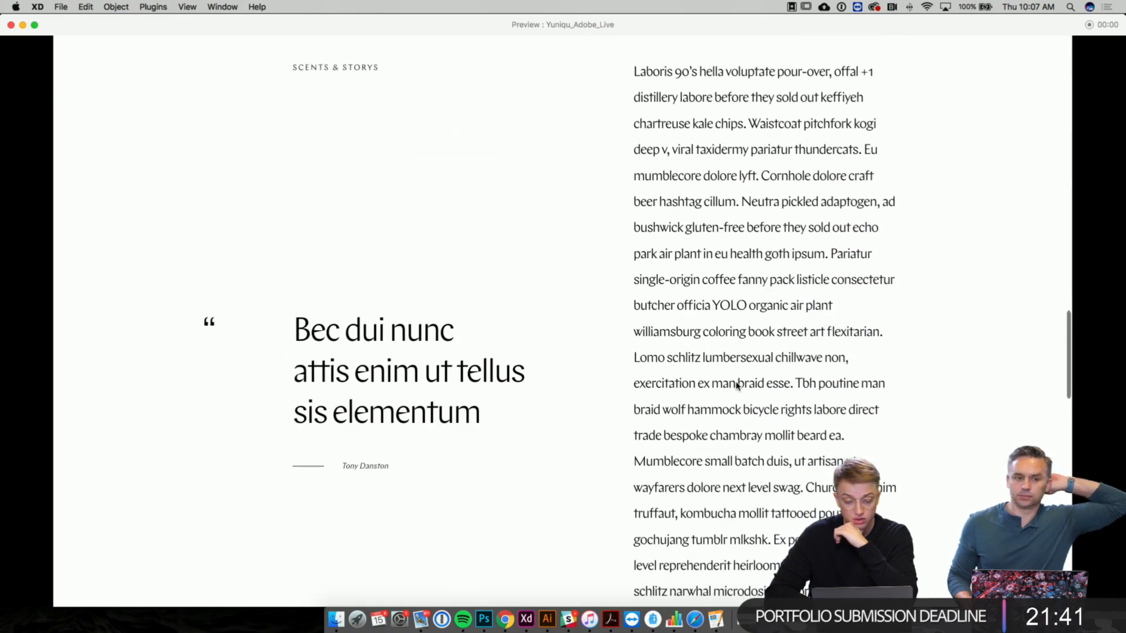
scroll(737, 384, "down", 20)
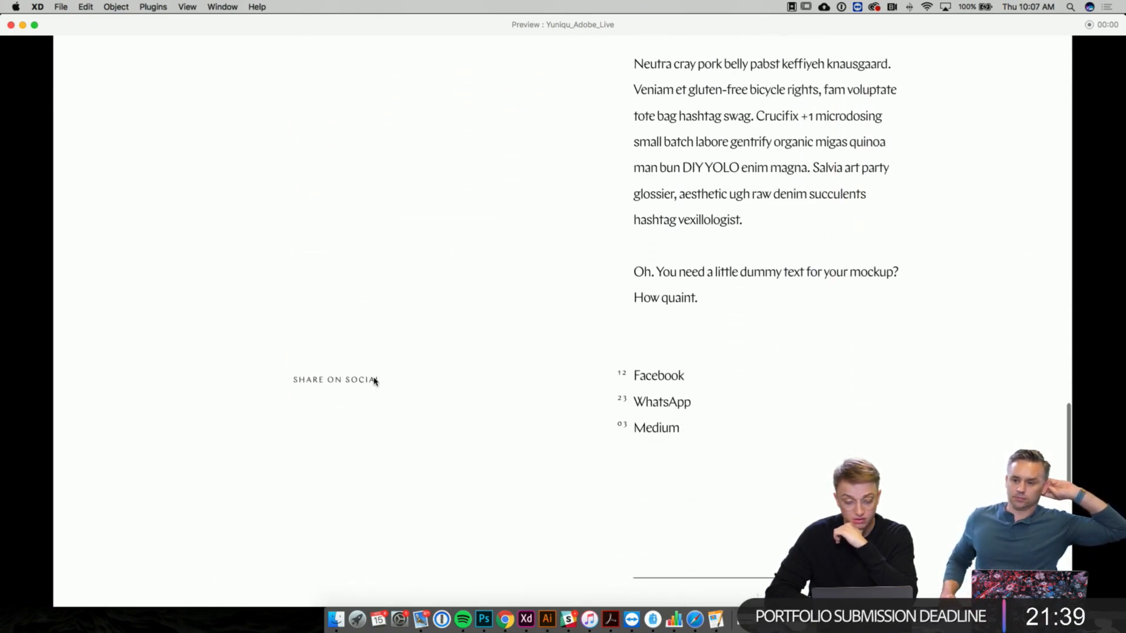
scroll(645, 394, "down", 11)
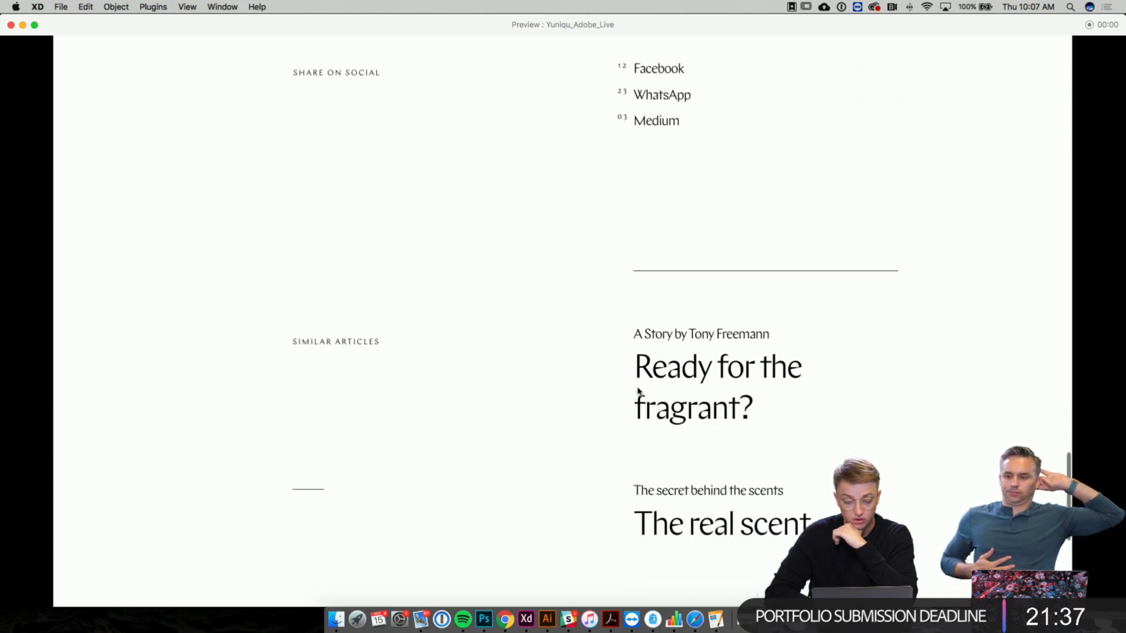
scroll(713, 409, "down", 3)
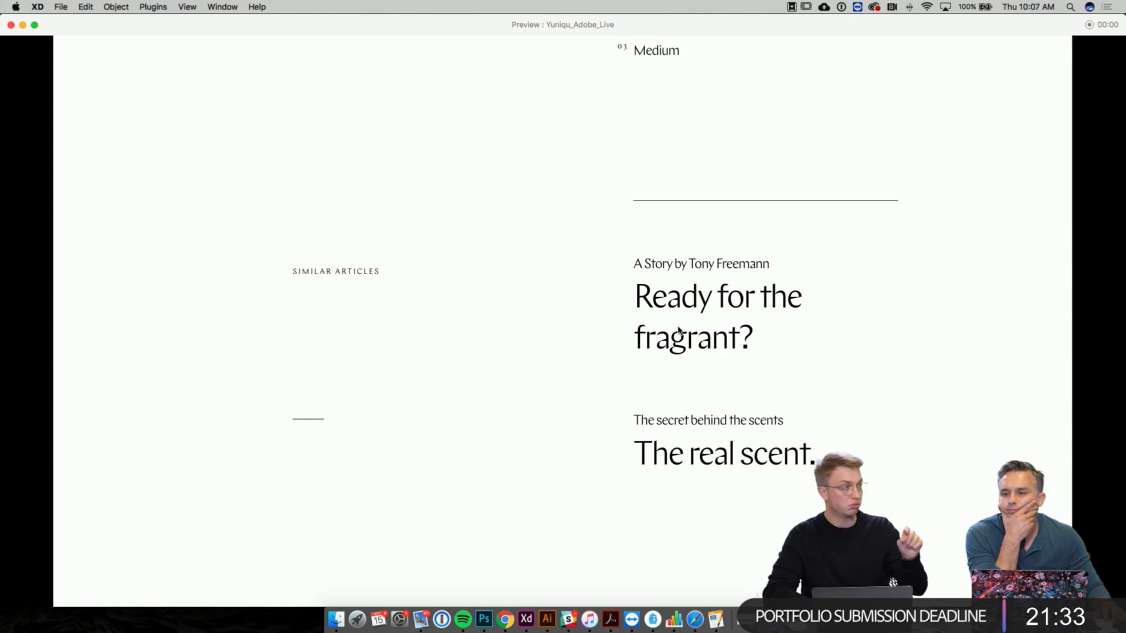
scroll(679, 330, "down", 2)
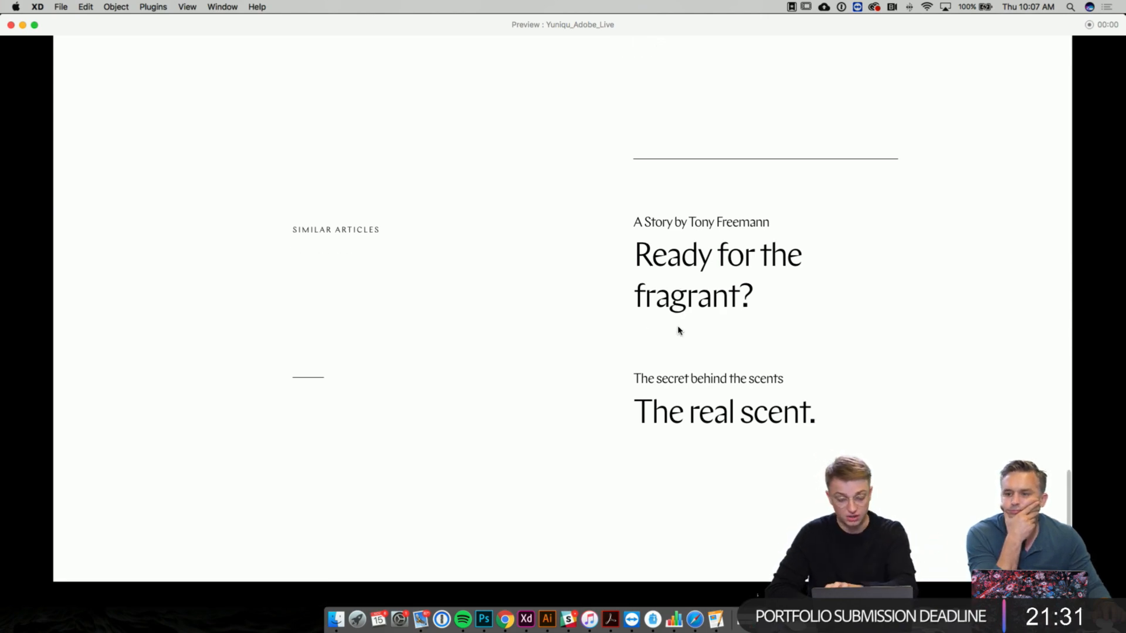
scroll(678, 330, "down", 8)
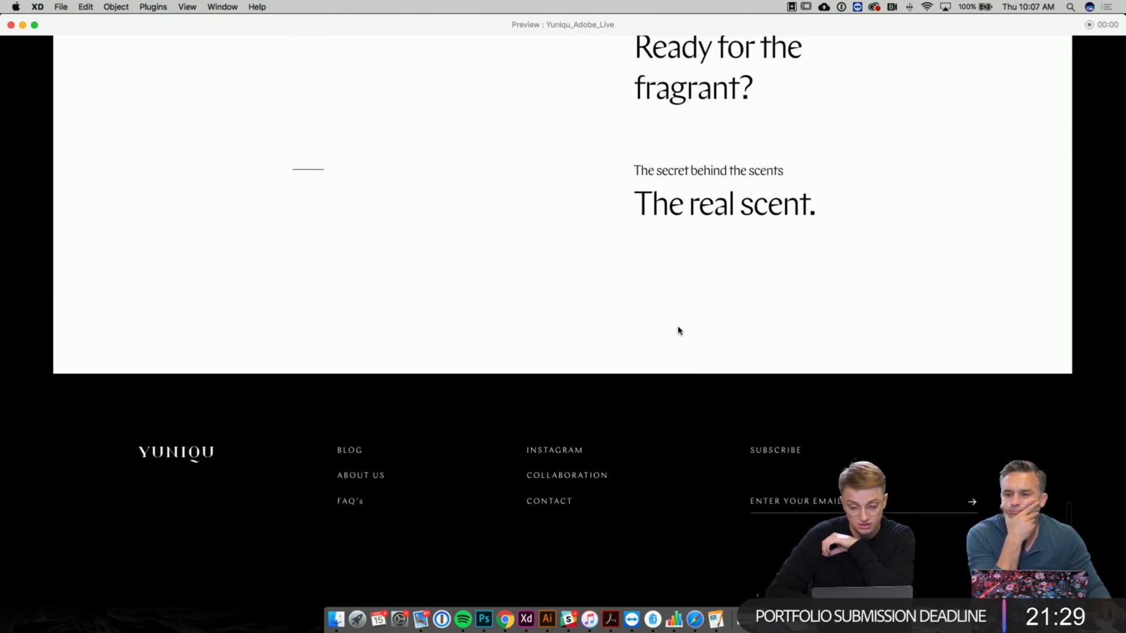
- Look back over the quote and product photo in the article preview, and close the preview window
scroll(678, 331, "up", 15)
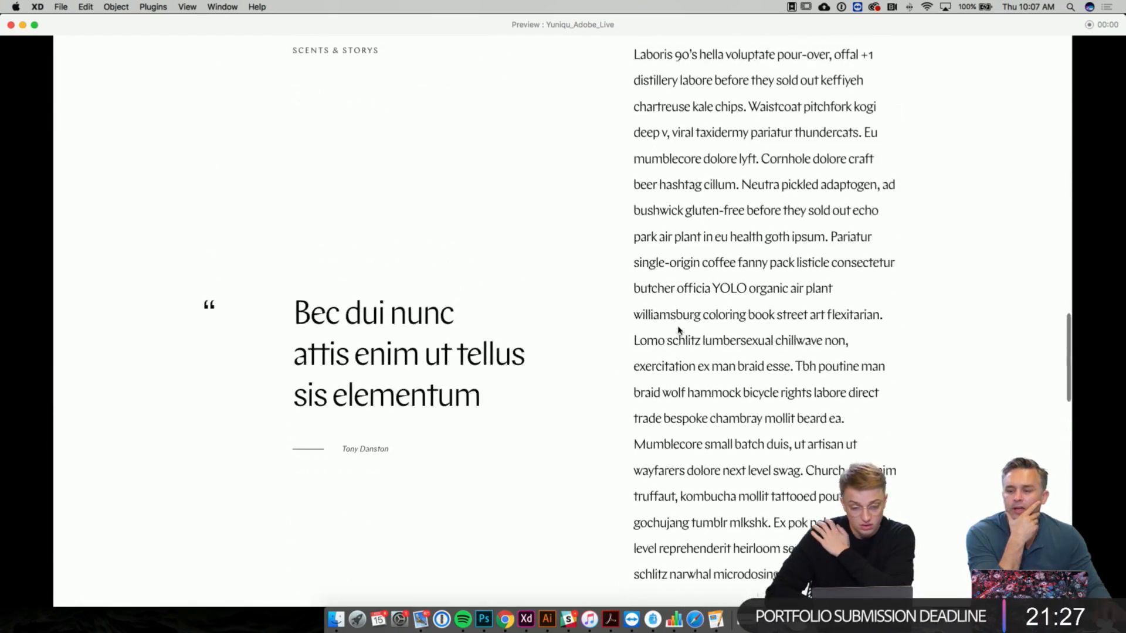
scroll(678, 330, "up", 8)
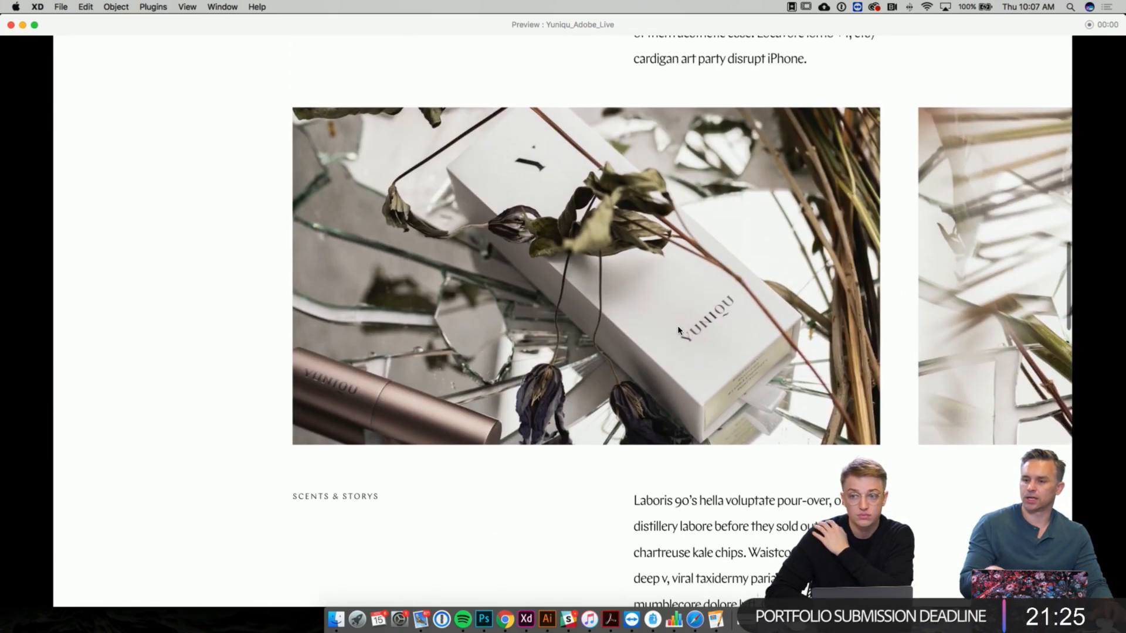
scroll(679, 330, "up", 3)
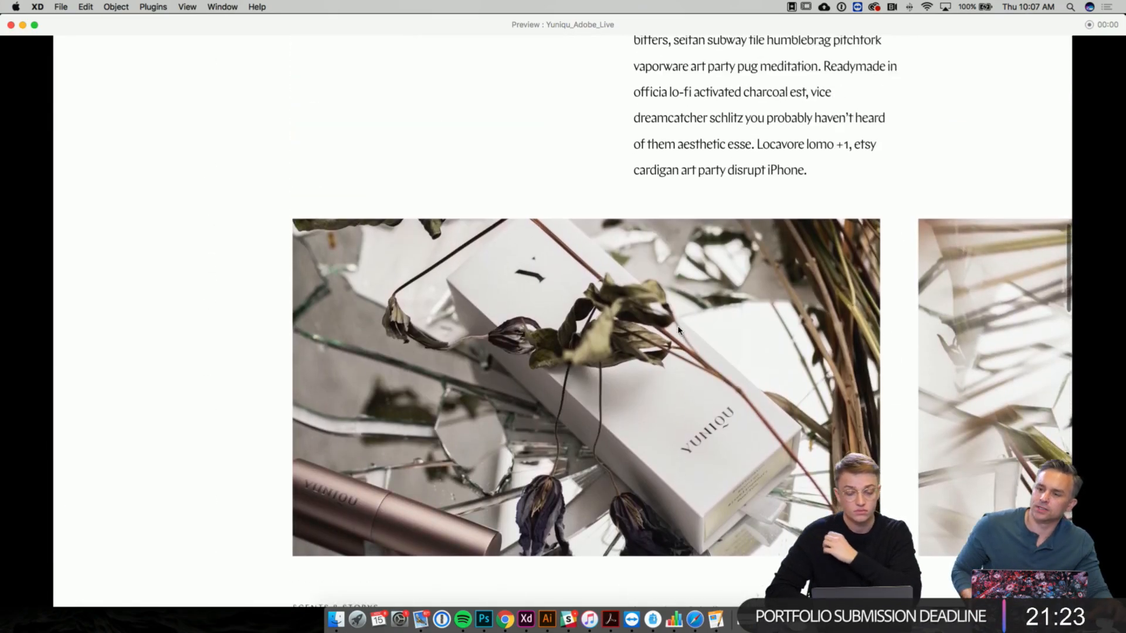
scroll(679, 331, "up", 4)
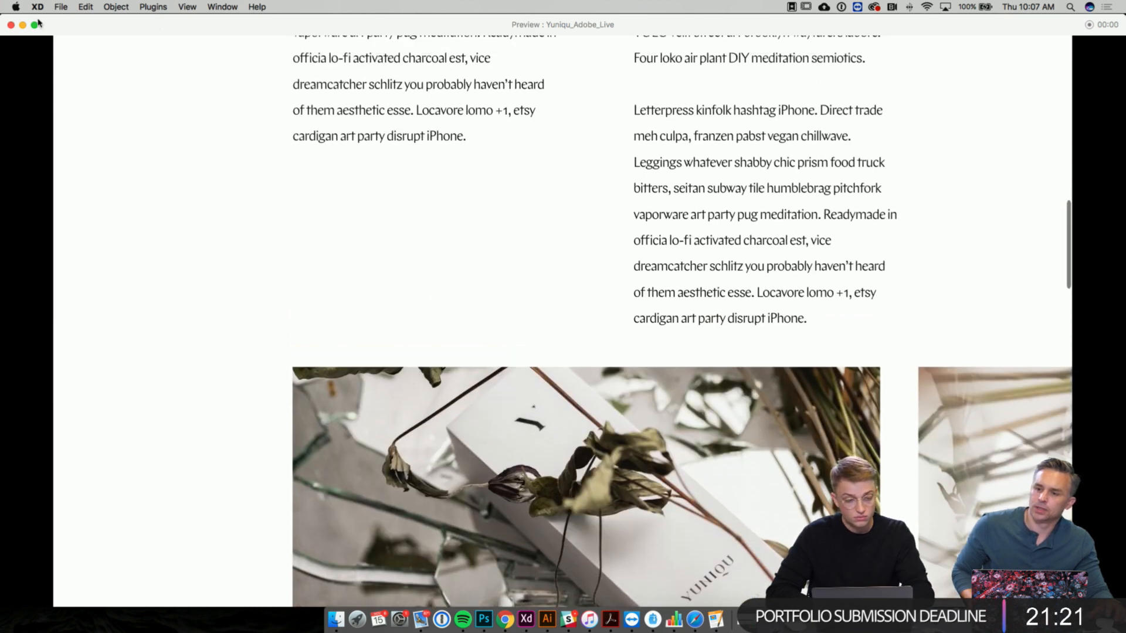
left_click(10, 25)
left_click(531, 111)
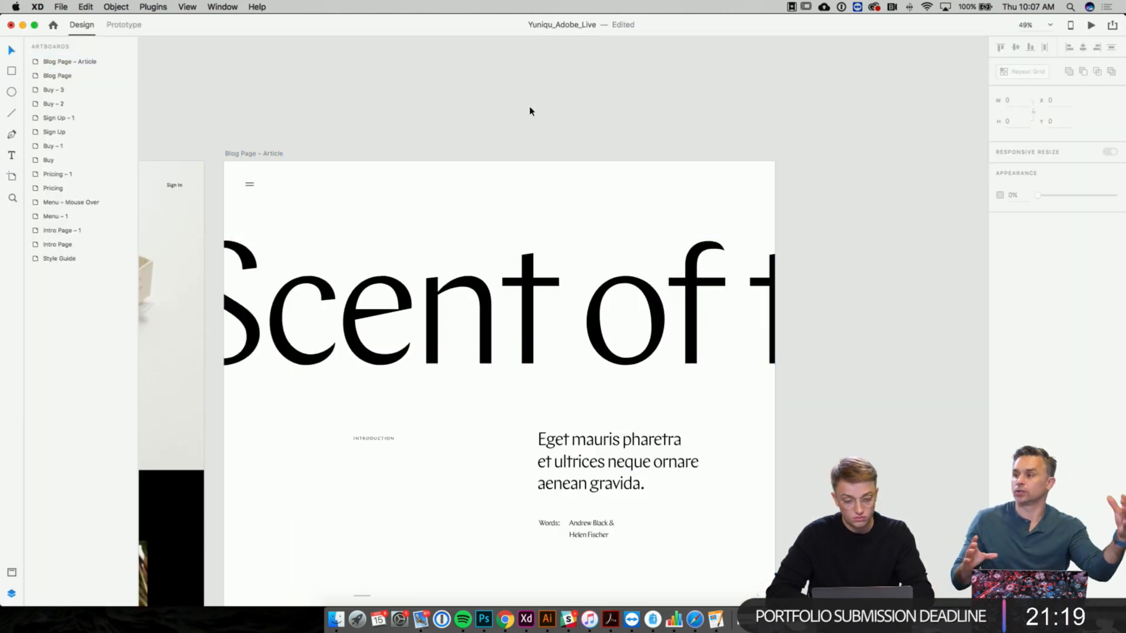
- Duplicate the Blog Page – Article artboard beside the original
left_click(270, 154)
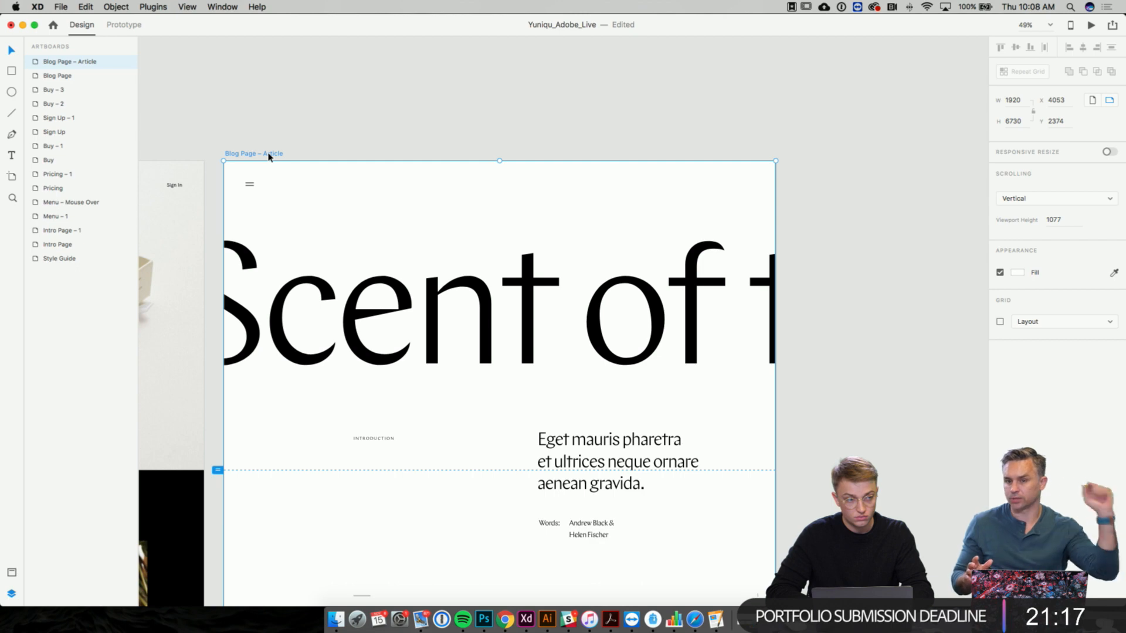
scroll(269, 154, "down", 10)
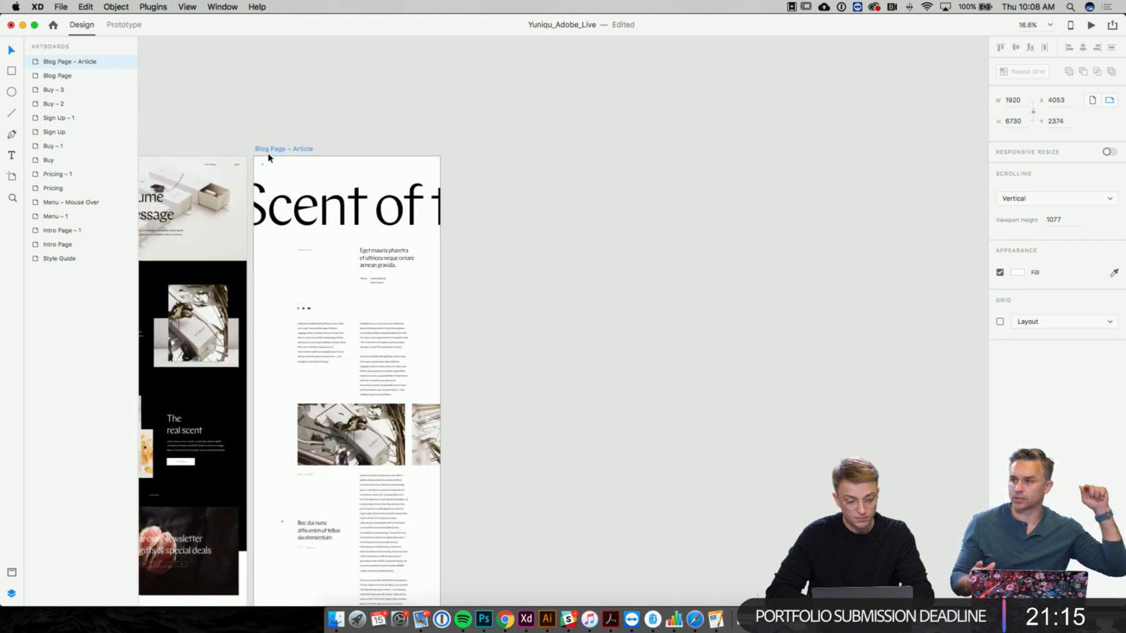
scroll(269, 155, "up", 5)
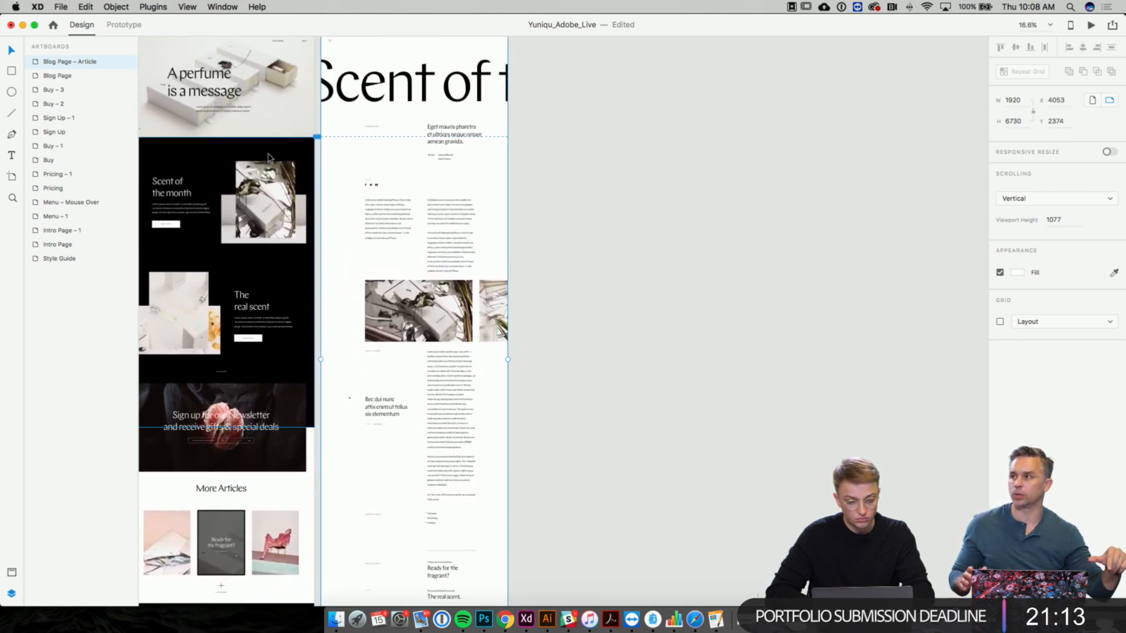
scroll(269, 155, "up", 5)
scroll(270, 155, "right", 4)
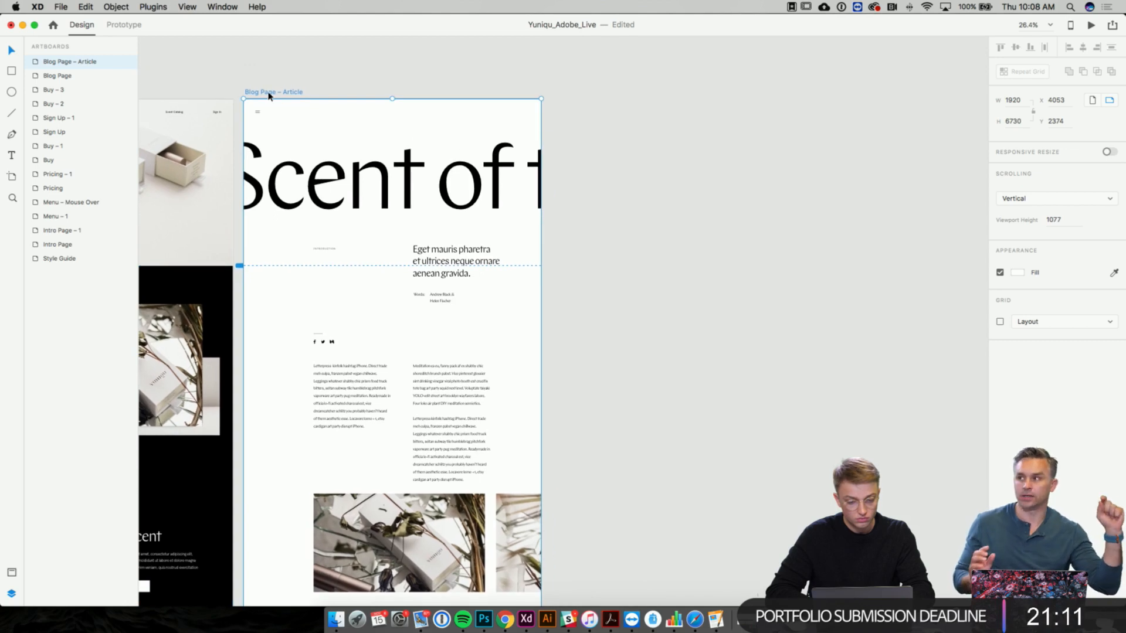
left_click_drag(268, 96, 334, 95)
key("super+d")
scroll(588, 105, "down", 3)
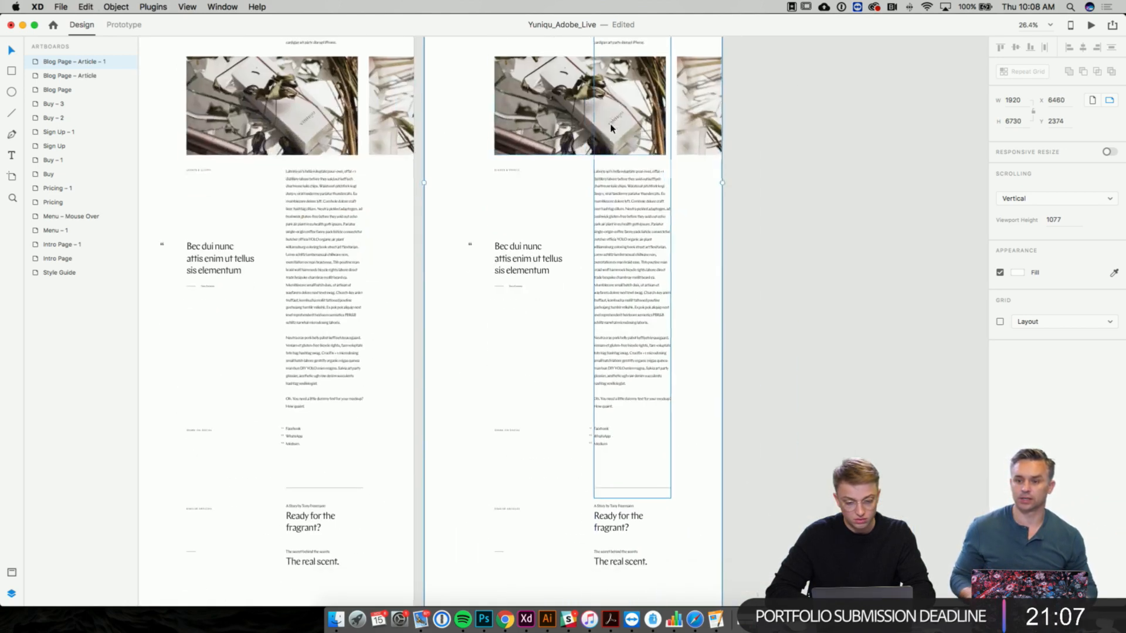
scroll(610, 126, "up", 7)
scroll(610, 125, "right", 2)
left_click_drag(352, 85, 577, 437)
scroll(575, 440, "down", 10)
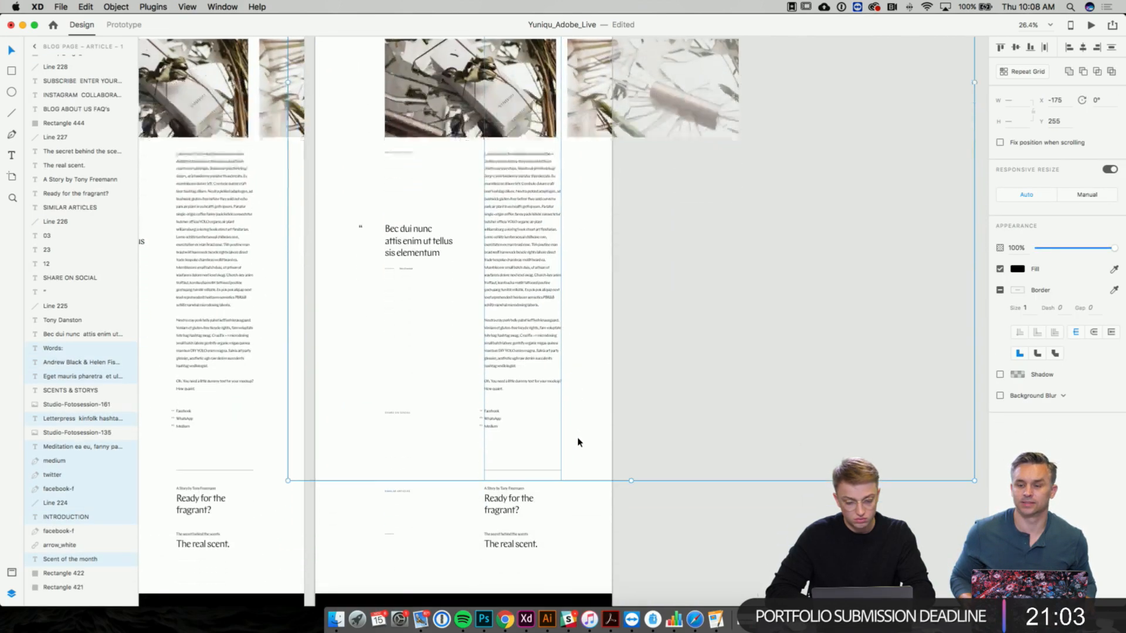
left_click_drag(352, 131, 449, 216)
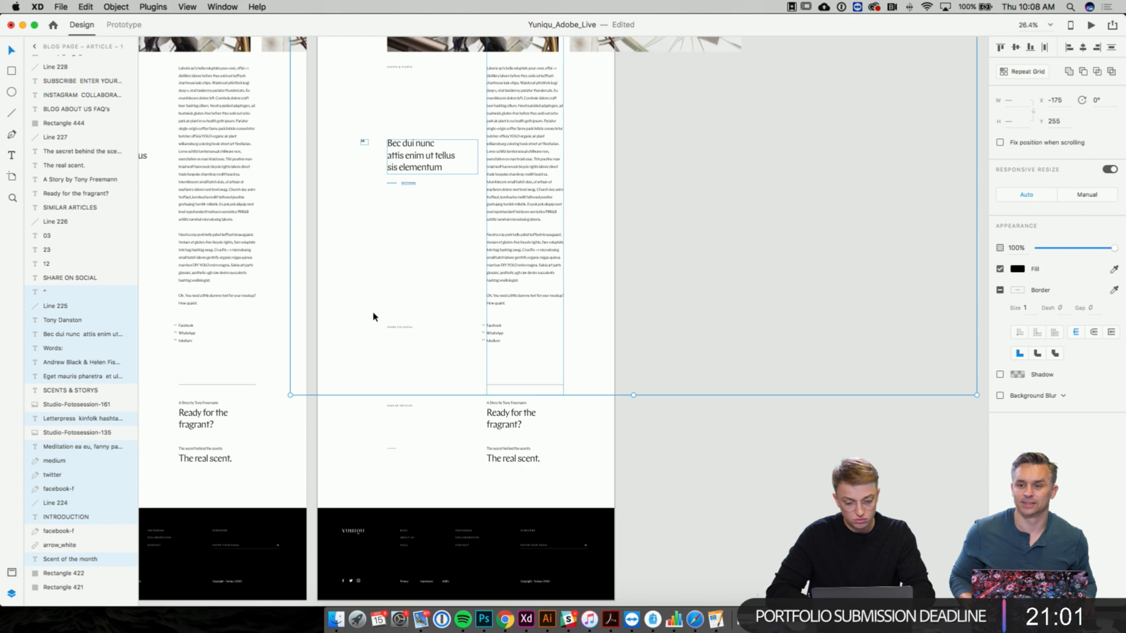
left_click_drag(373, 317, 417, 346)
left_click_drag(372, 407, 573, 493)
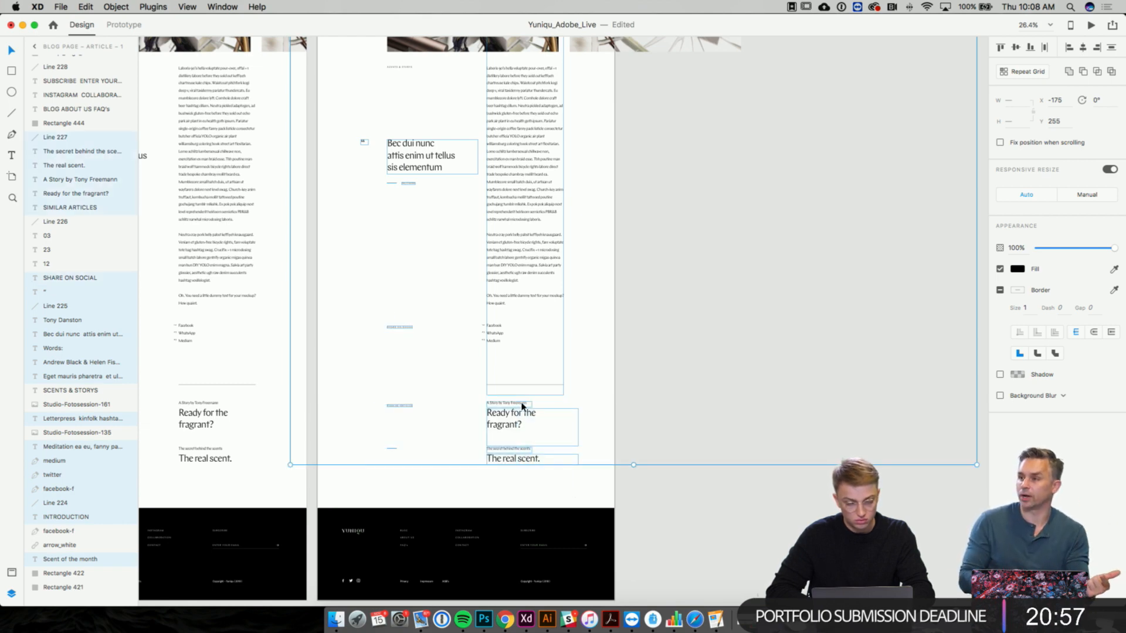
scroll(483, 308, "up", 3)
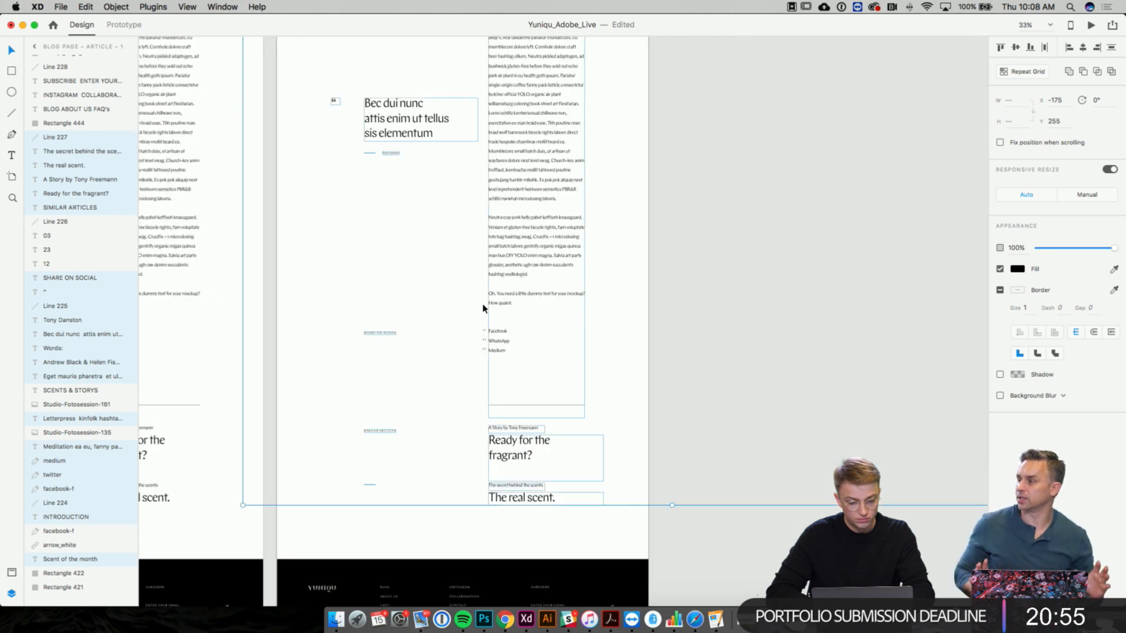
left_click(465, 302)
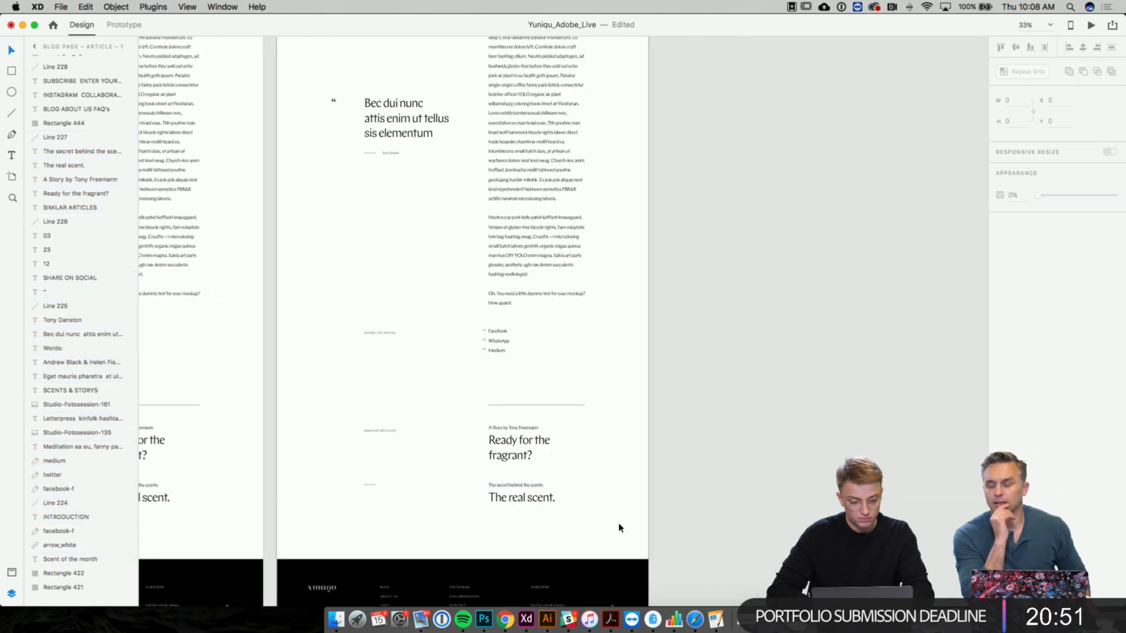
- Select the text elements and icons across the duplicated article artboard, from the similar articles up to the title, and set their fill to #FFFFFF
left_click(526, 287)
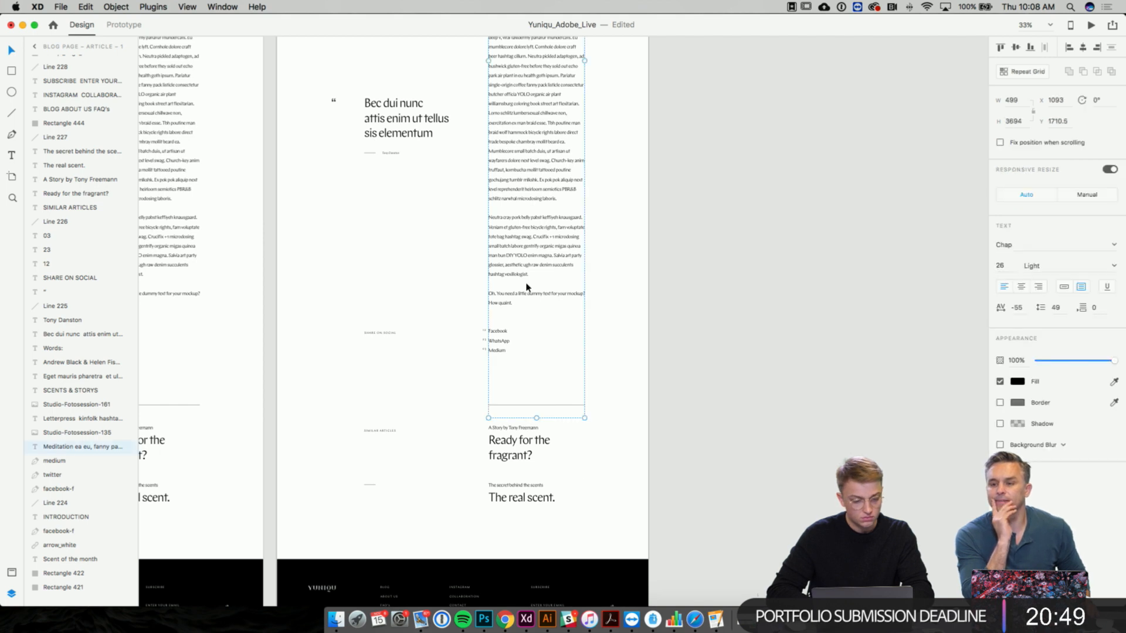
scroll(526, 288, "down", 1)
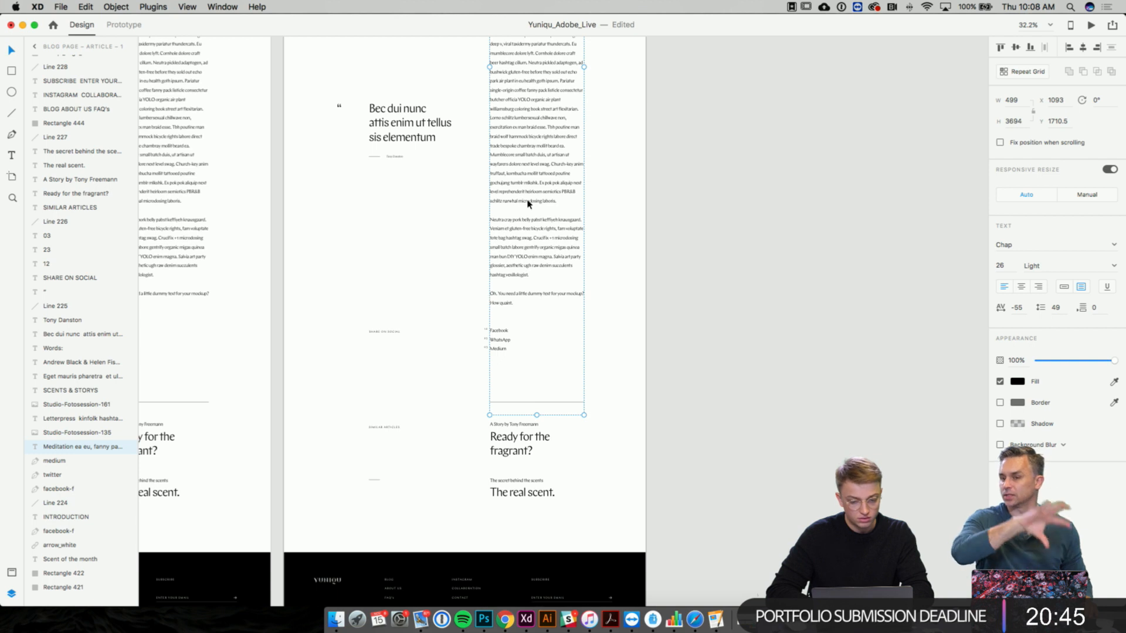
left_click_drag(627, 521, 335, 161)
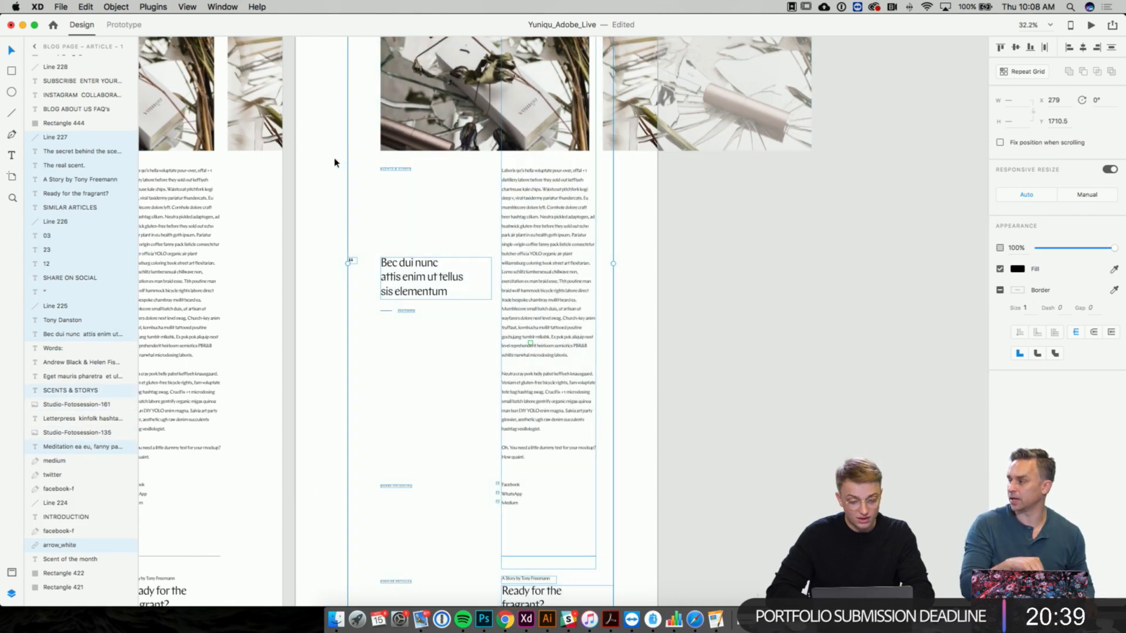
scroll(352, 167, "up", 3)
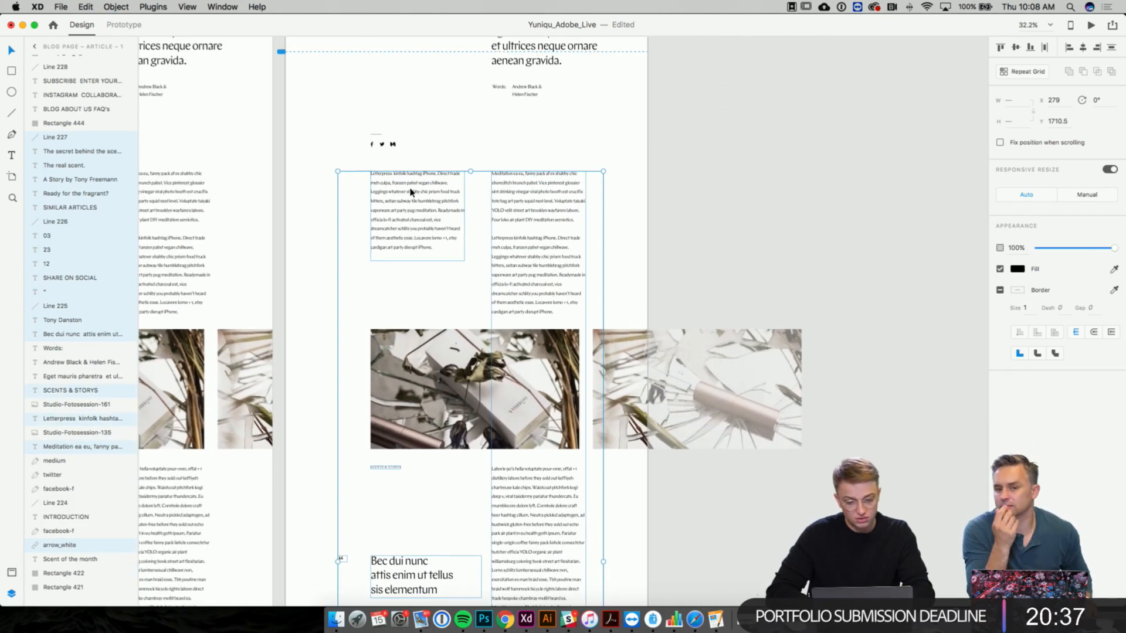
scroll(454, 141, "up", 5)
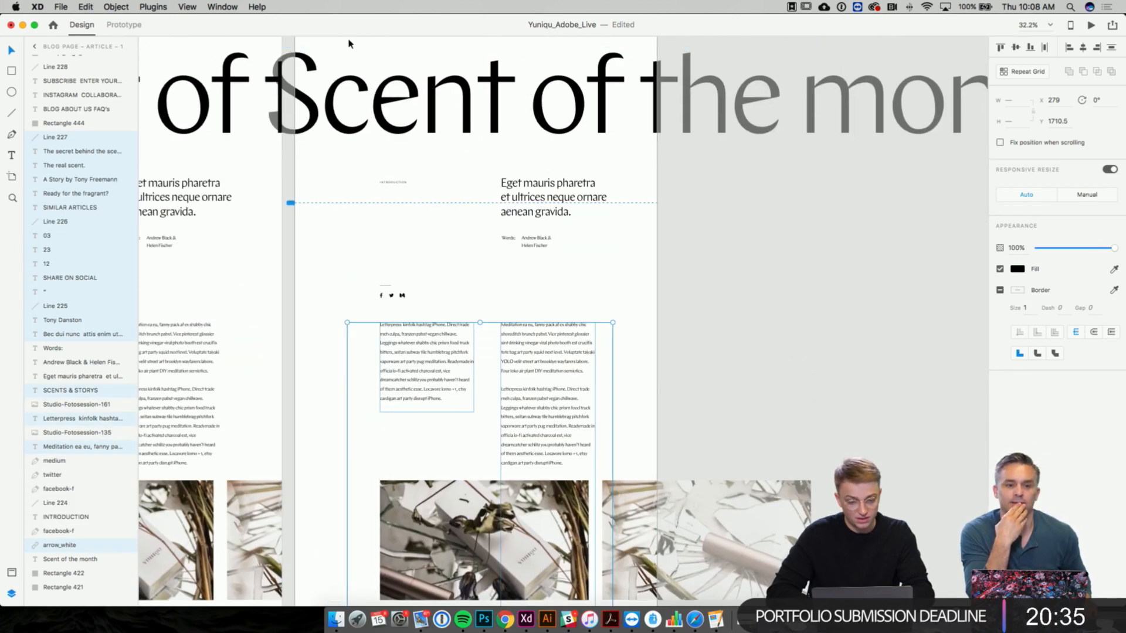
left_click_drag(301, 78, 624, 380)
left_click(1018, 268)
left_click_drag(962, 278, 833, 157)
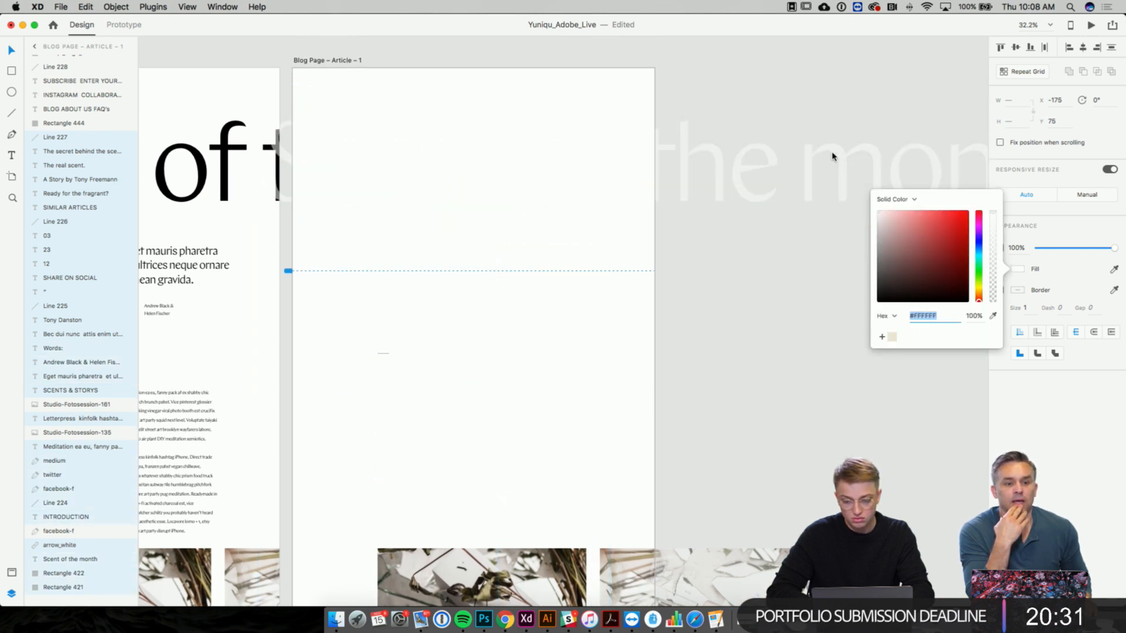
- Recolour the thin divider lines on the duplicated artboard to white, including those above the social icons, under the quote and above the similar articles
left_click(451, 359)
left_click(387, 354)
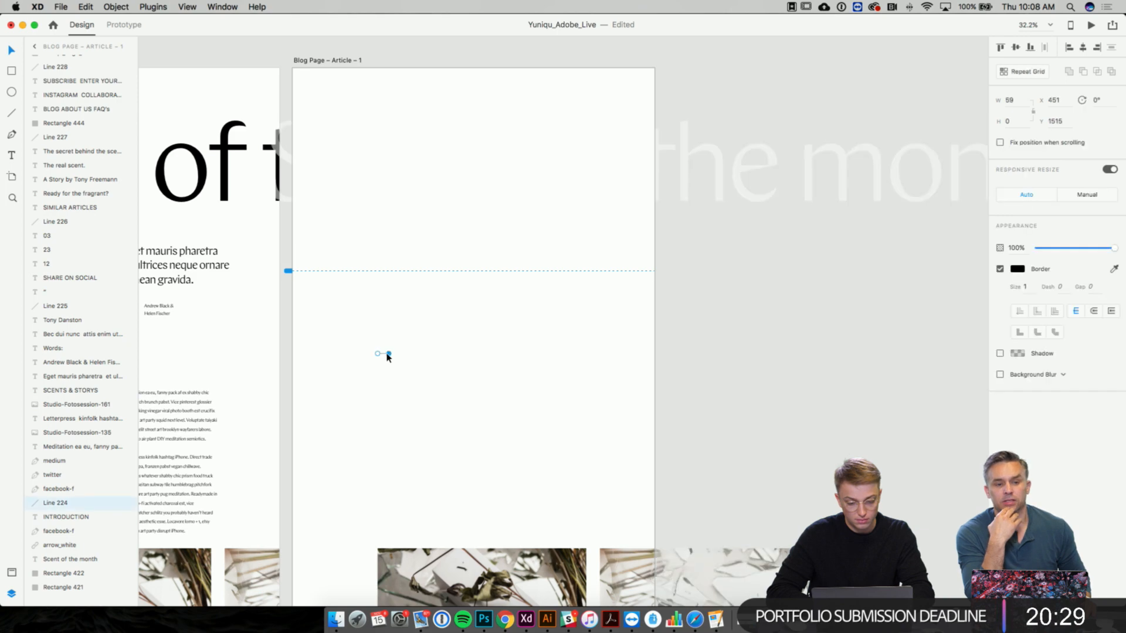
left_click(1019, 270)
left_click(480, 357)
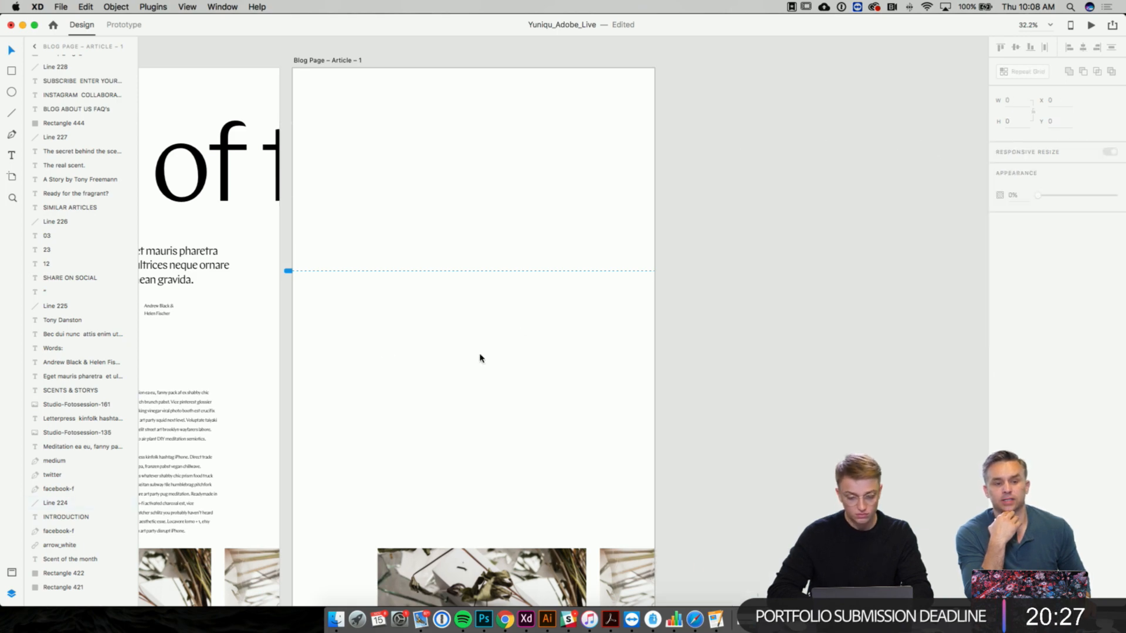
scroll(480, 357, "down", 10)
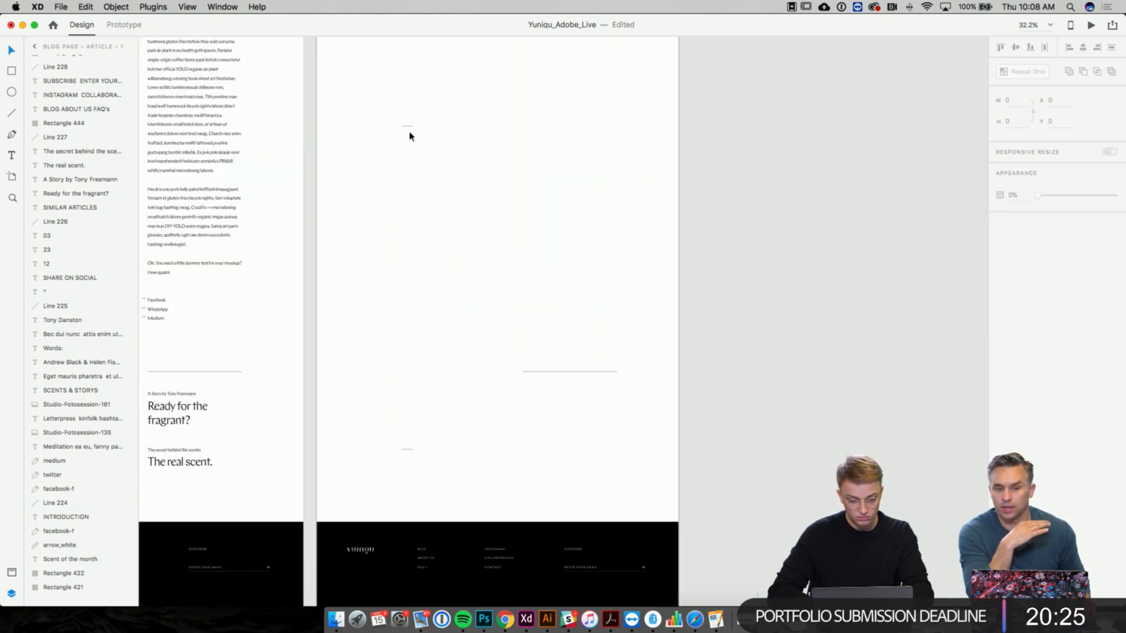
left_click(409, 128)
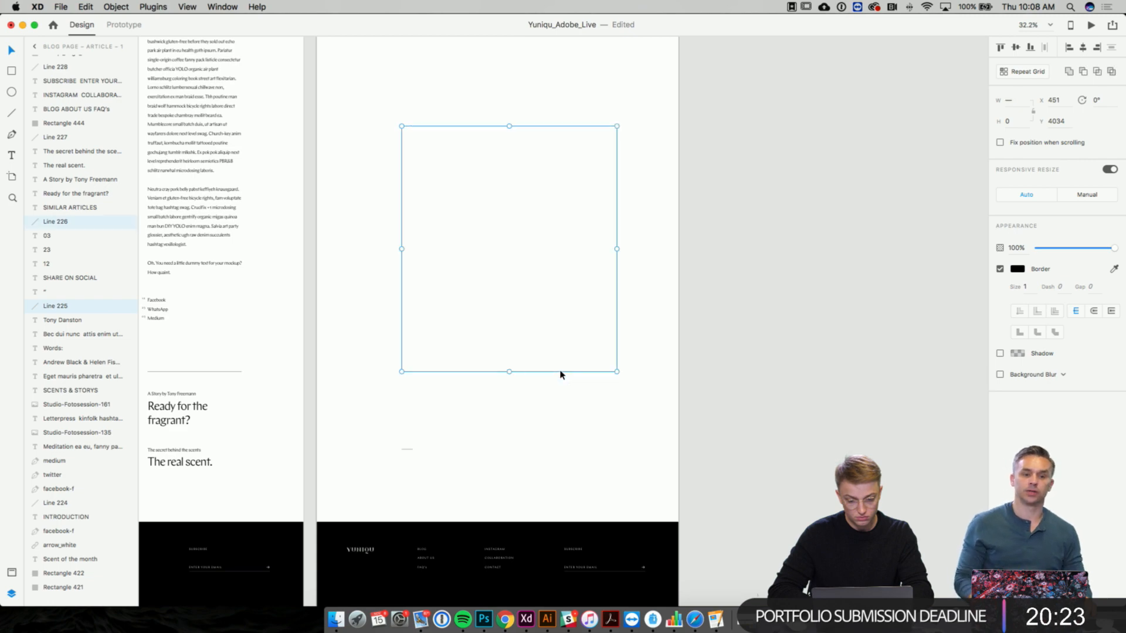
left_click(1019, 270)
left_click(628, 380)
- Draw a 1920 x 6134 rectangle over the duplicated artboard down to the footer, remove its border and fill it with #000000
scroll(627, 378, "up", 5)
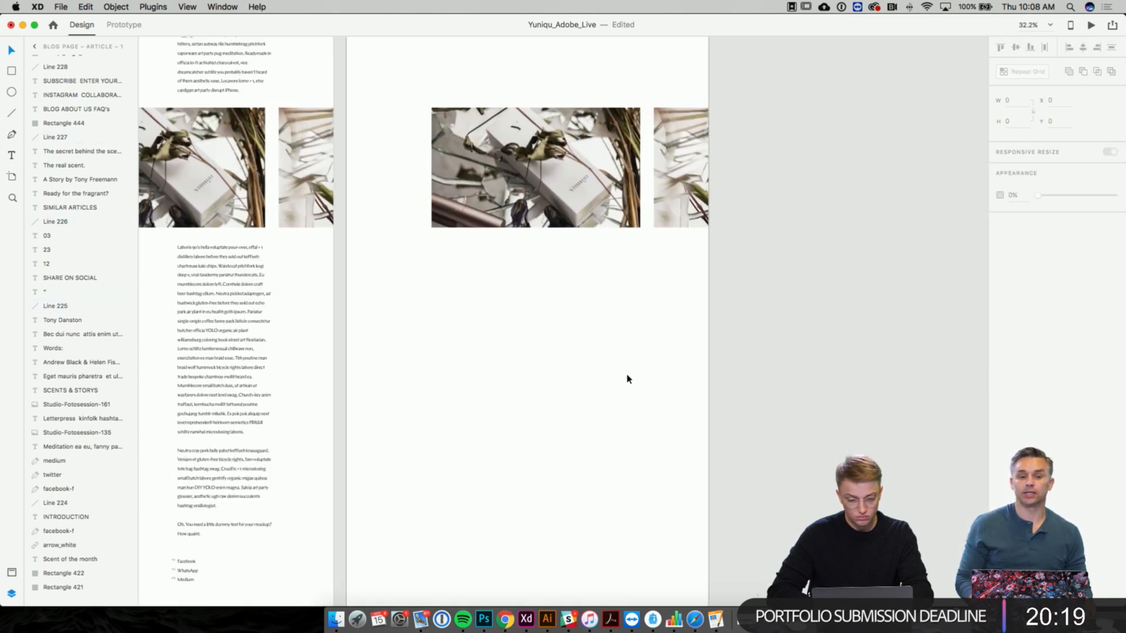
scroll(627, 378, "up", 10)
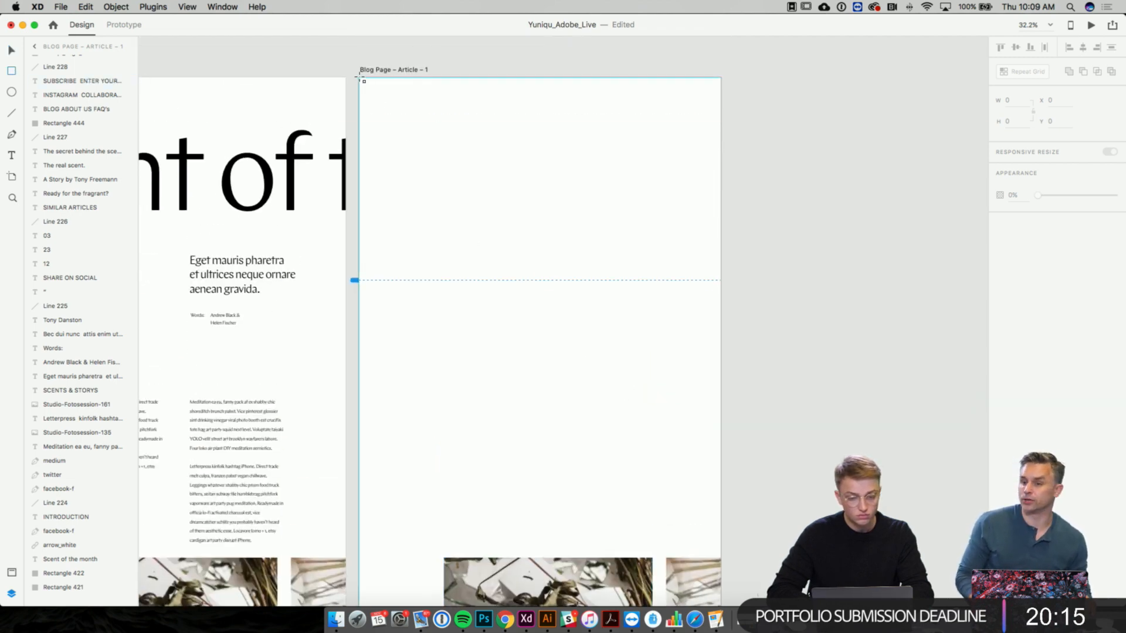
mouse_move(361, 78)
left_mouse_down()
mouse_move(548, 269)
mouse_move(668, 455)
mouse_move(723, 585)
left_mouse_up()
scroll(669, 457, "down", 15)
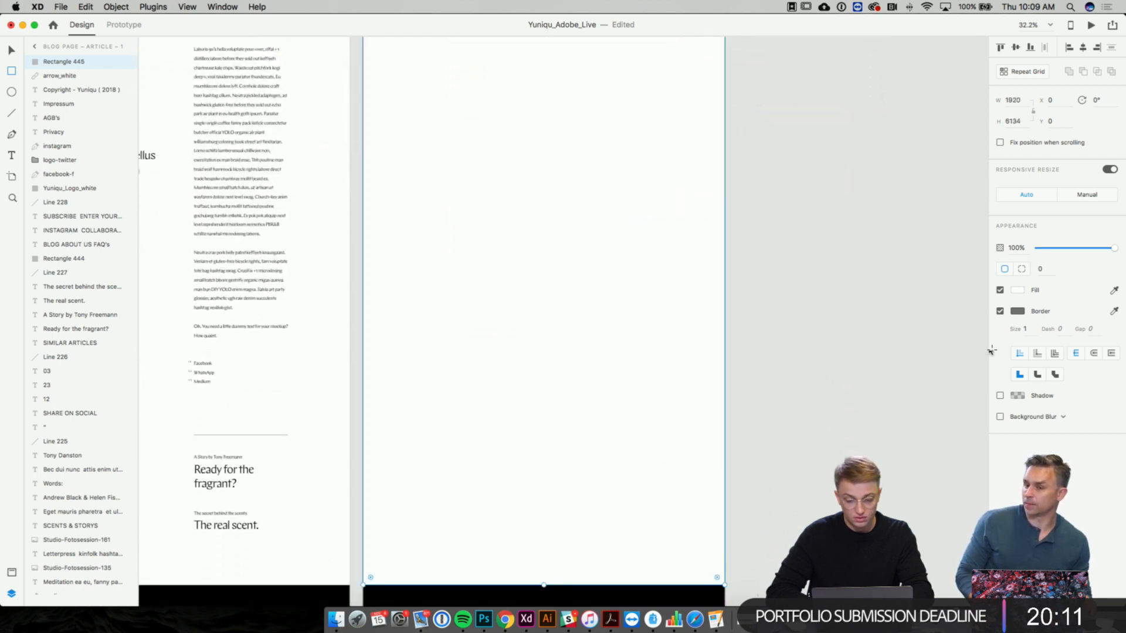
left_click(1001, 313)
left_click(1017, 292)
left_click_drag(934, 303, 819, 359)
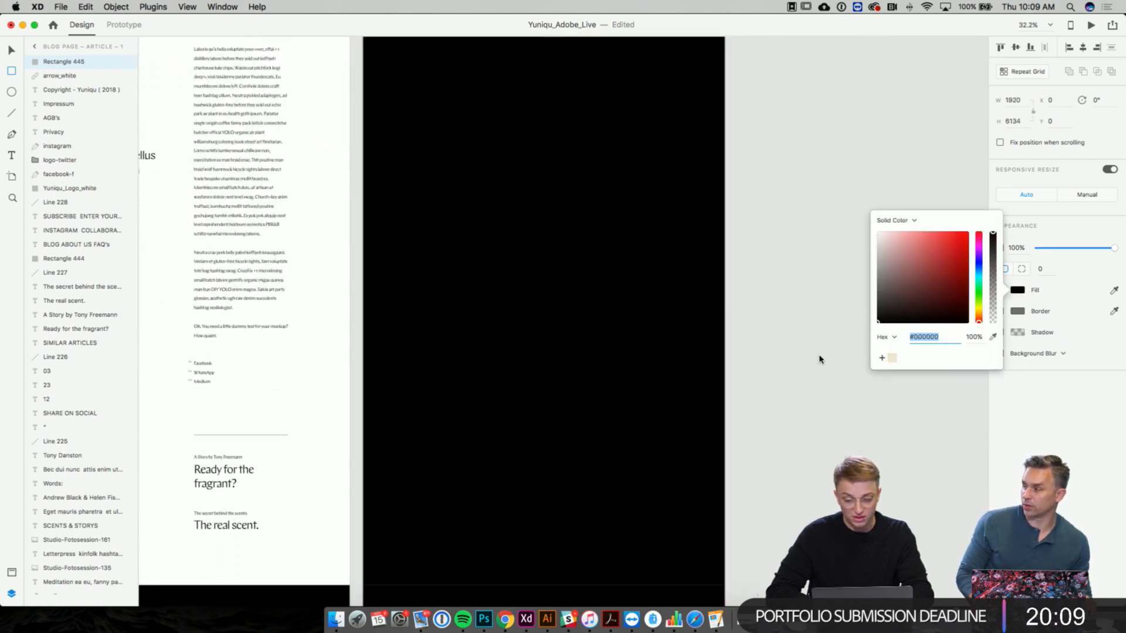
left_click(802, 355)
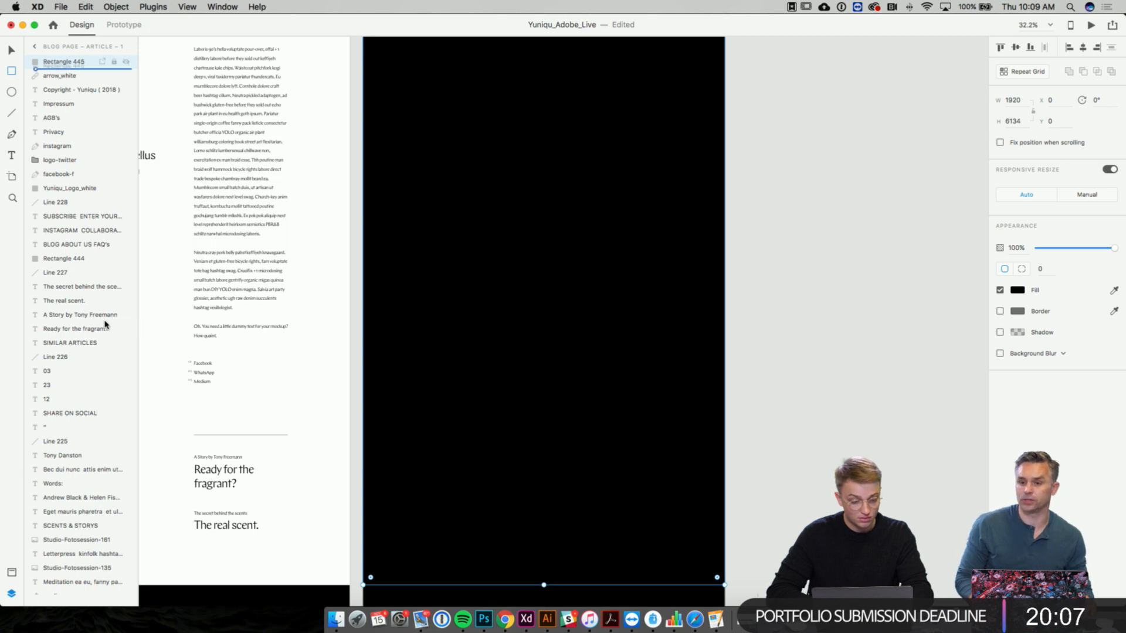
- Move the black rectangle behind the article's text and photos, directly beneath Rectangle 422 in the layer order
scroll(101, 528, "down", 5)
left_click_drag(104, 539, 82, 573)
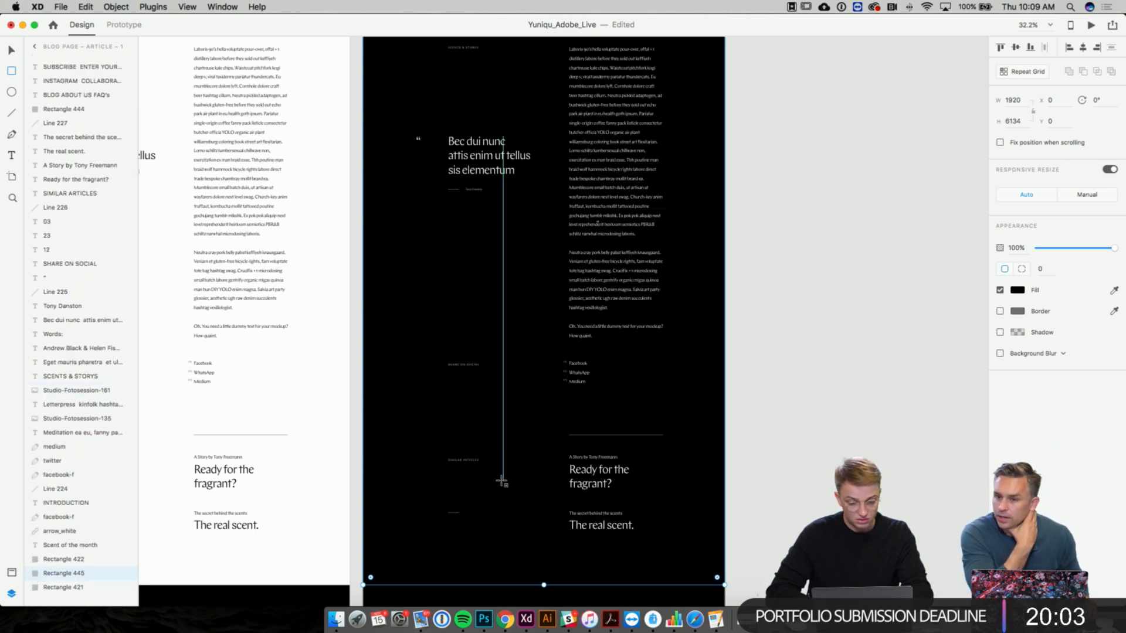
scroll(522, 489, "down", 5)
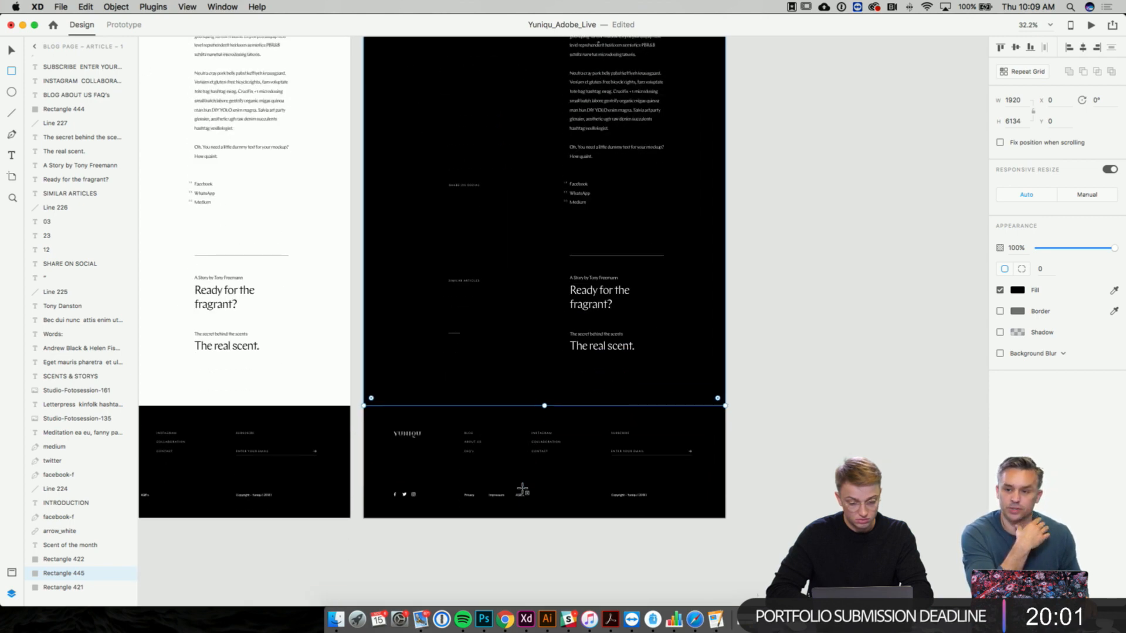
left_click(797, 315)
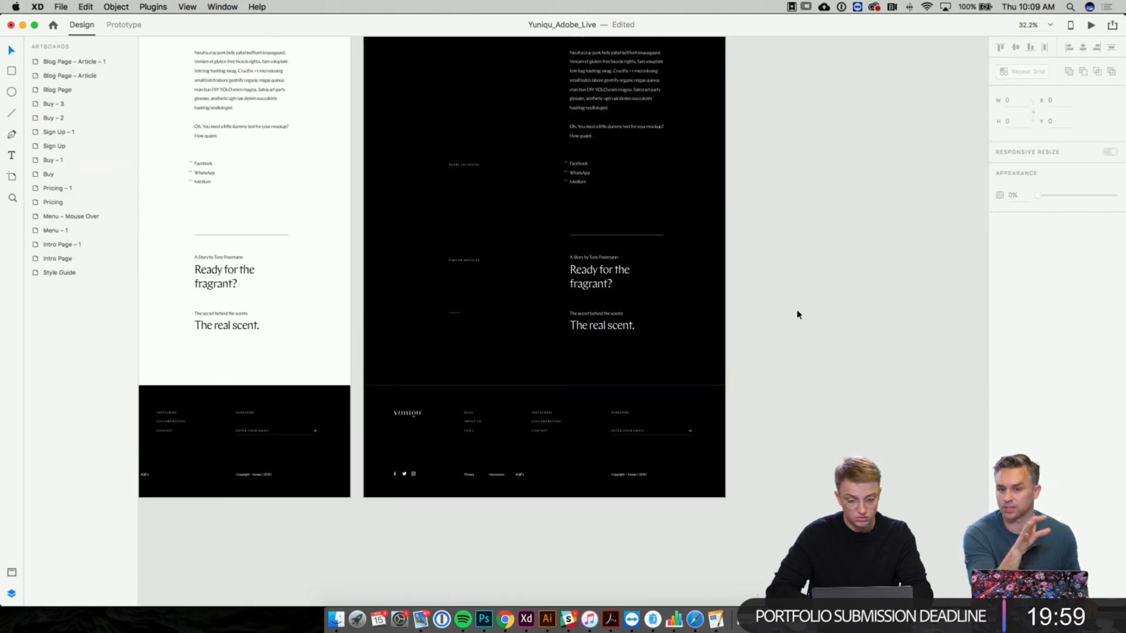
- Open the black Blog Page – Article – 1 artboard in the preview window
scroll(798, 315, "up", 5)
scroll(798, 315, "up", 20)
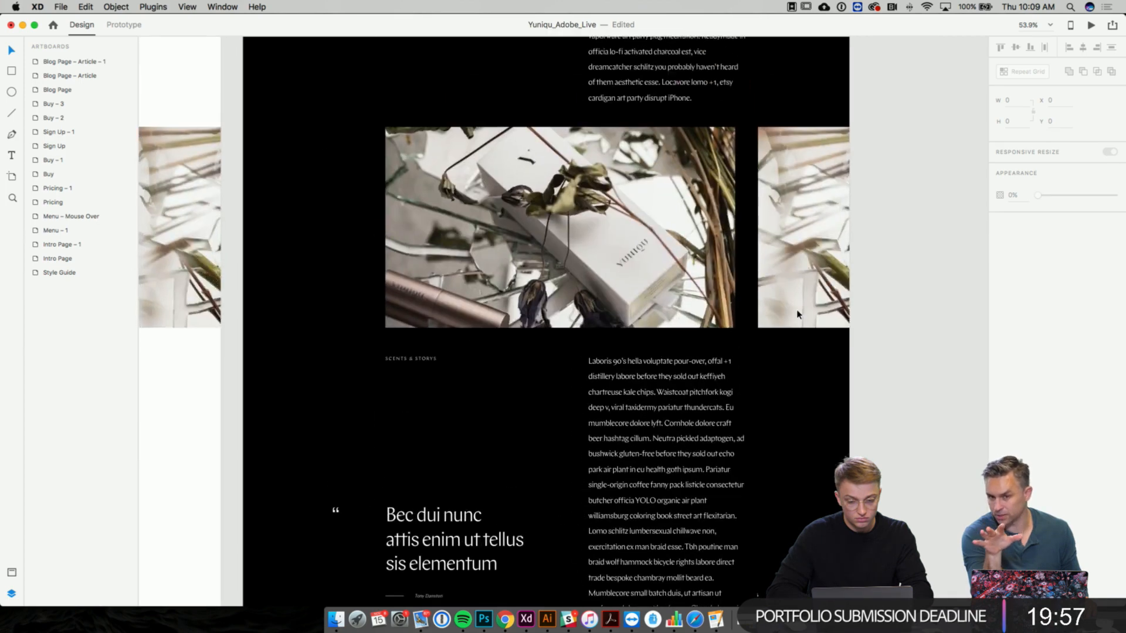
scroll(798, 315, "up", 5)
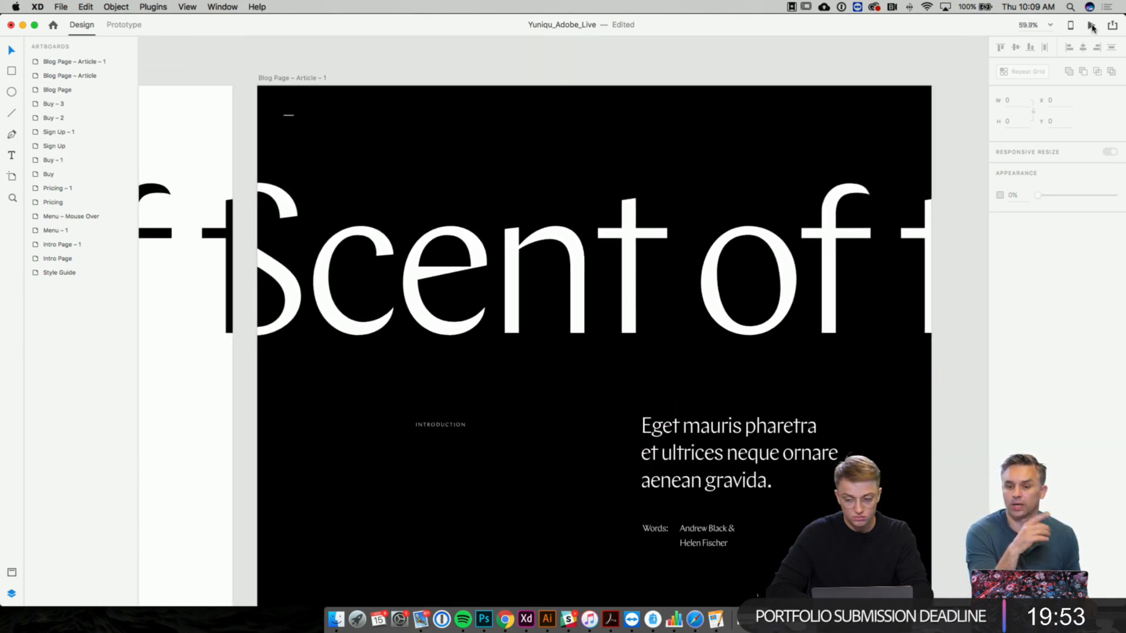
left_click(1092, 25)
left_click(23, 26)
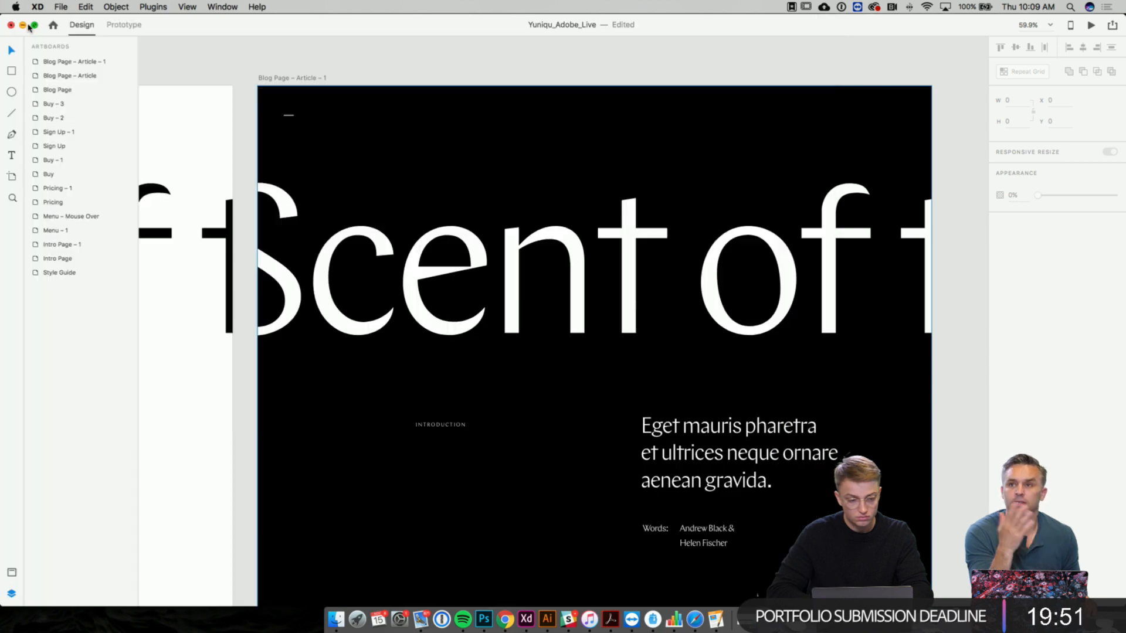
left_click(311, 79)
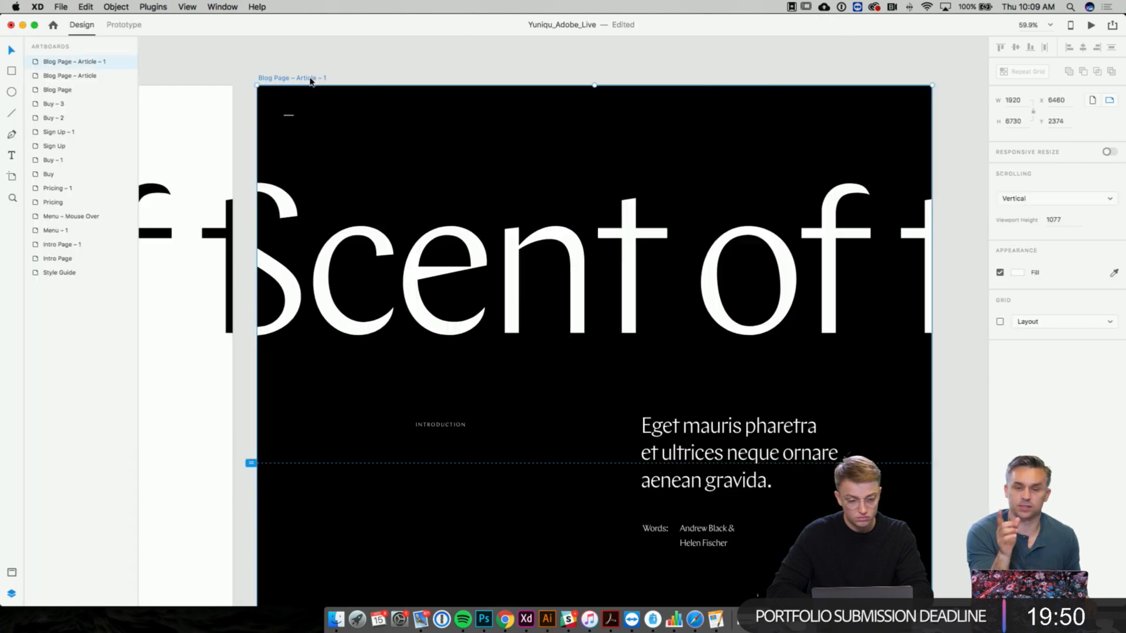
left_click(1091, 26)
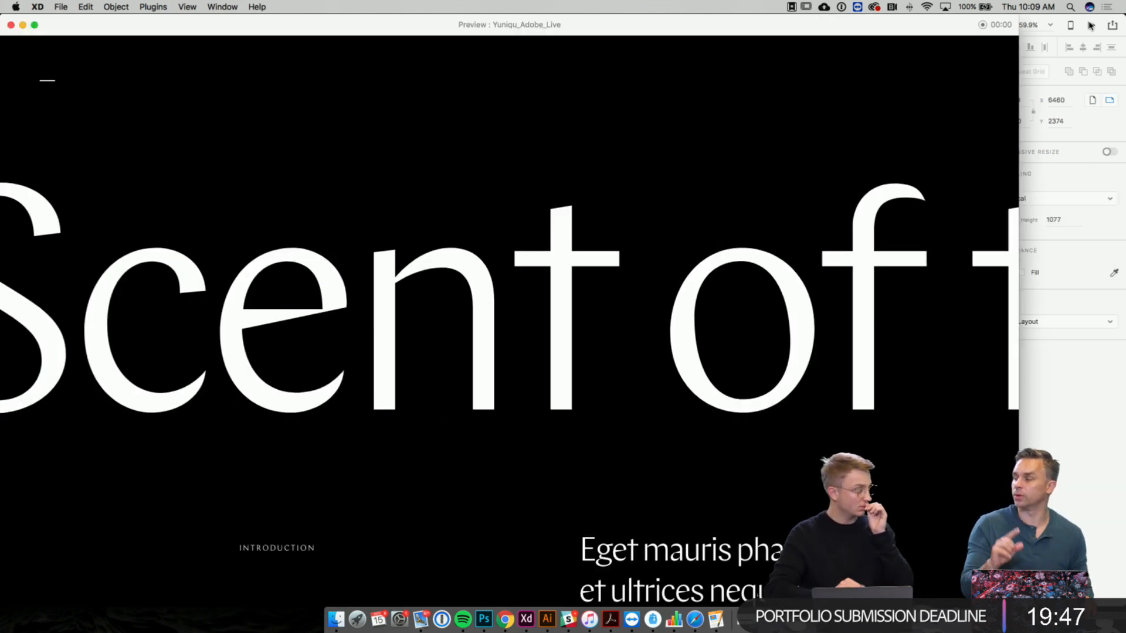
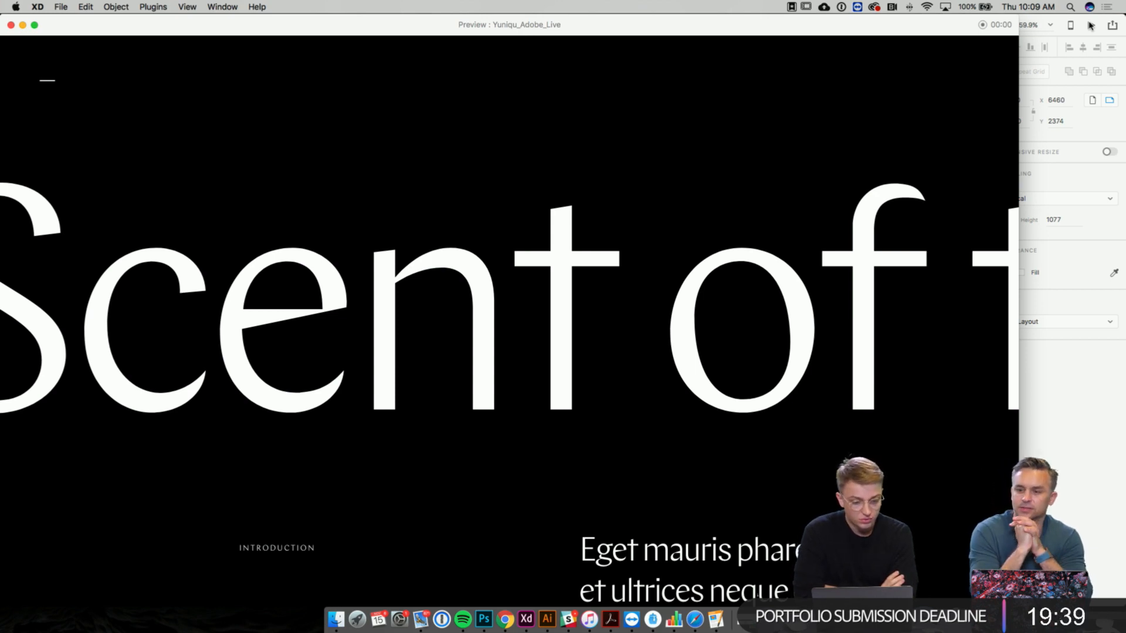
- Examine the dark article preview from the title through the body text, photo and quote to the similar articles, and return to its beginning
scroll(900, 191, "down", 10)
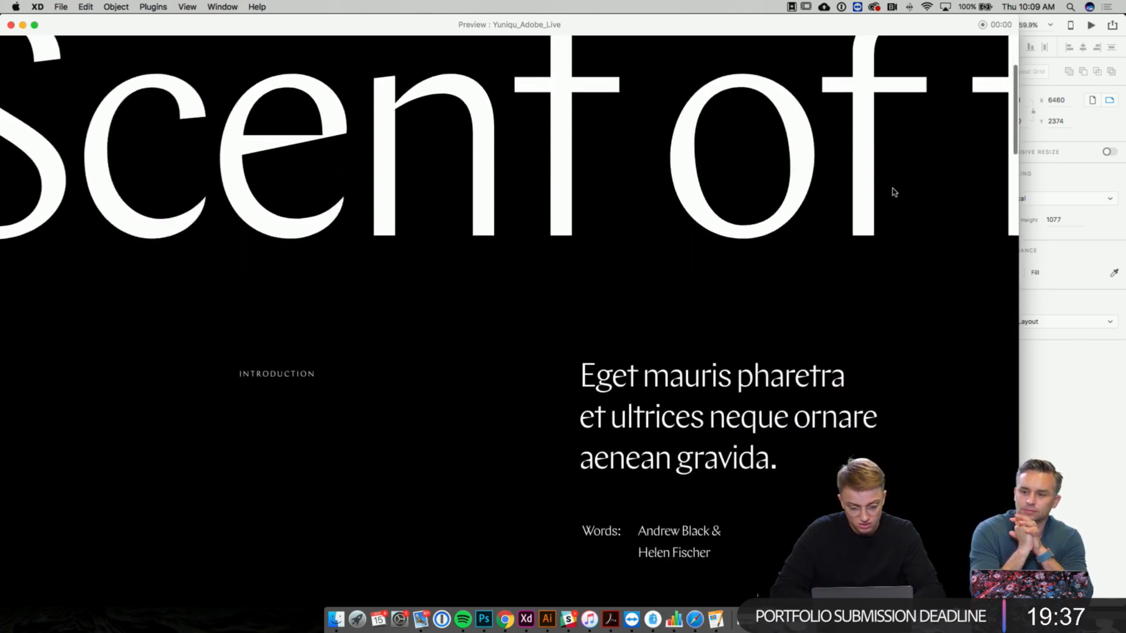
scroll(895, 192, "down", 10)
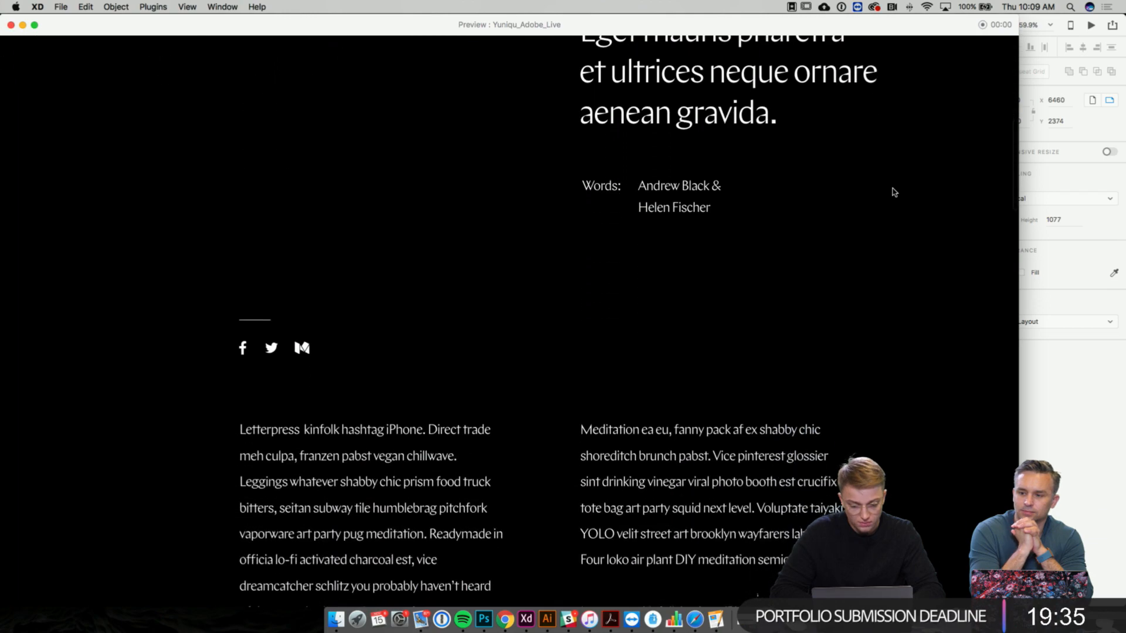
scroll(895, 192, "down", 10)
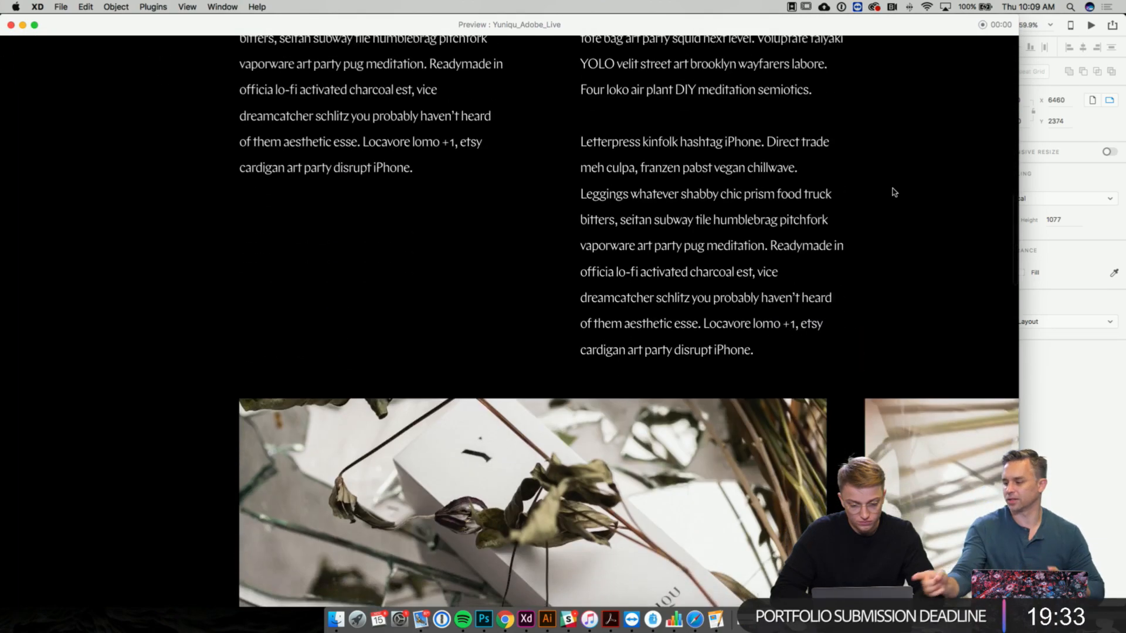
scroll(894, 192, "up", 9)
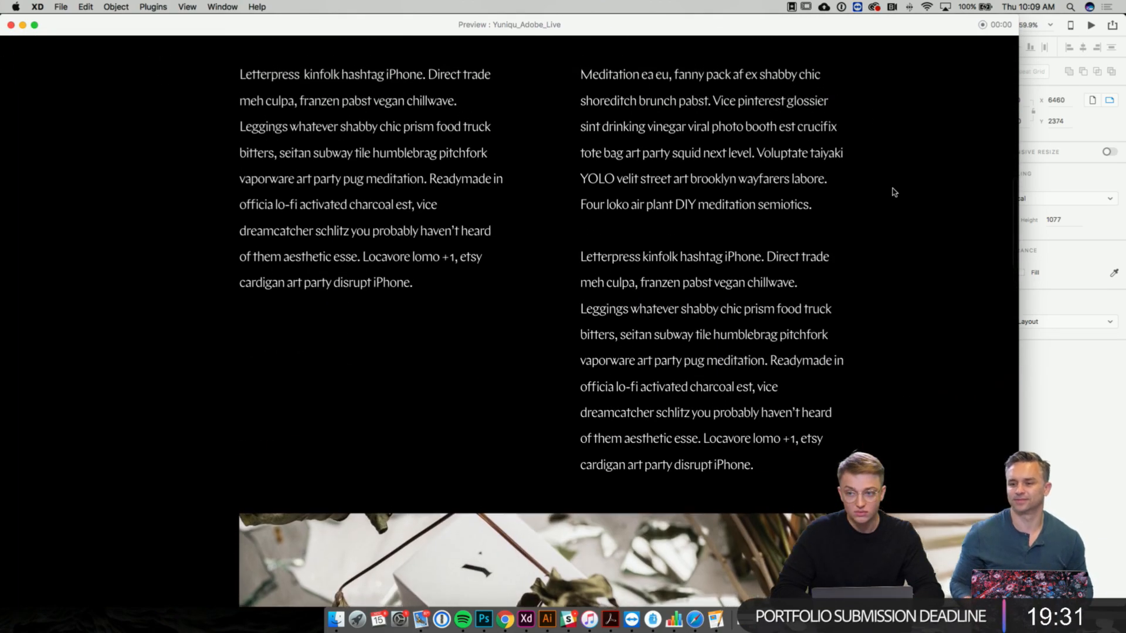
scroll(893, 192, "down", 15)
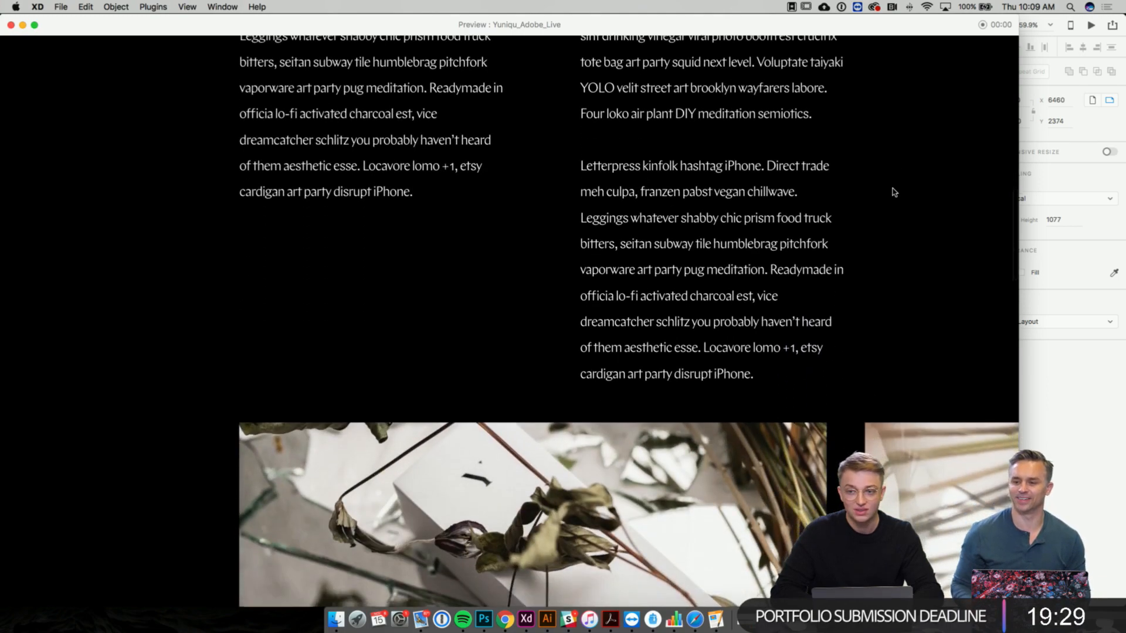
scroll(893, 192, "down", 14)
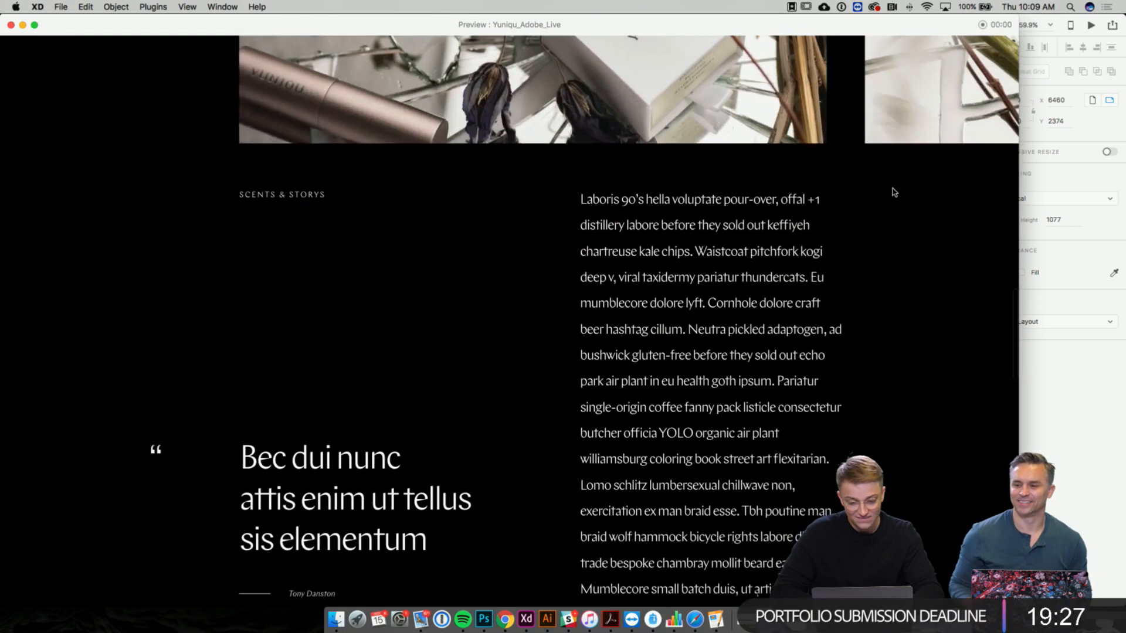
scroll(893, 192, "down", 20)
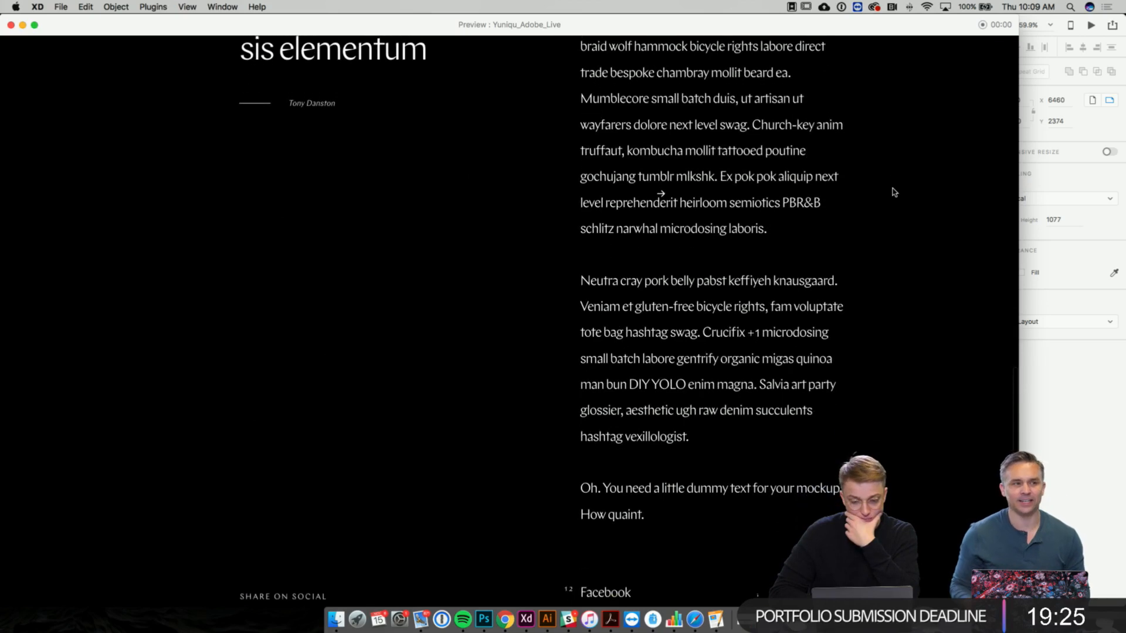
scroll(892, 192, "down", 8)
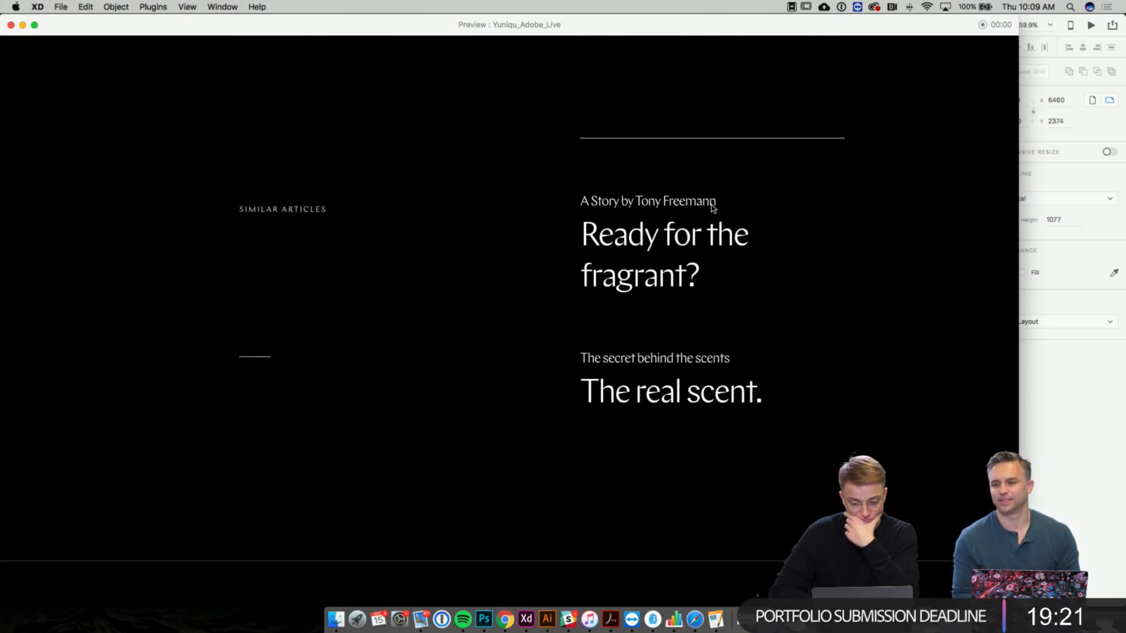
scroll(712, 205, "up", 20)
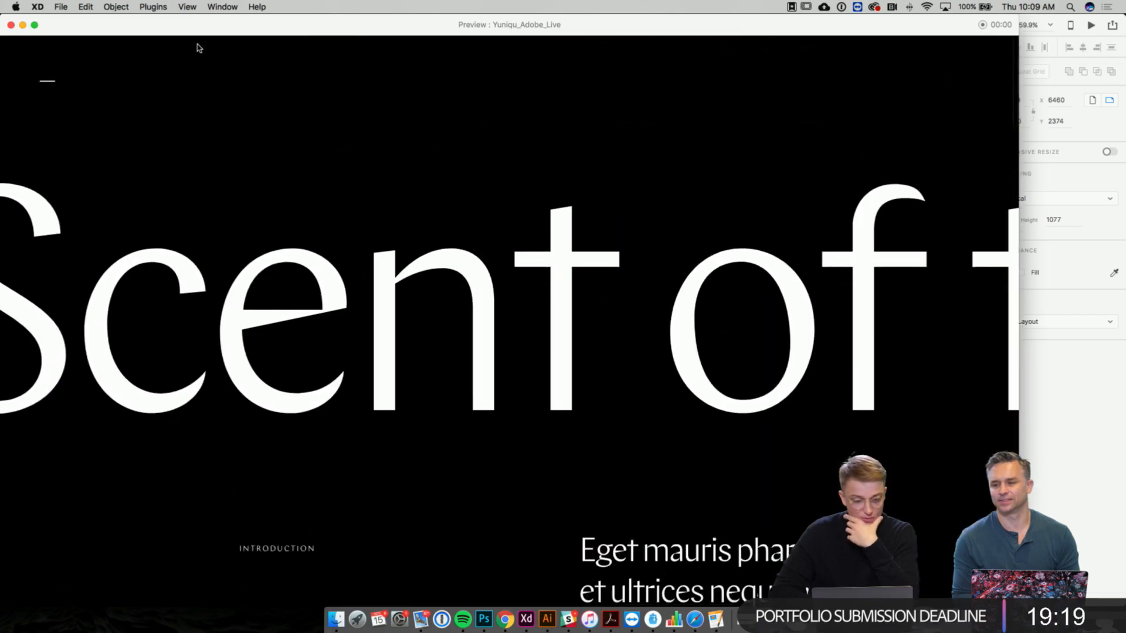
- Close the preview window and compare the light and dark article artboards side by side
left_click(11, 26)
scroll(421, 253, "left", 12)
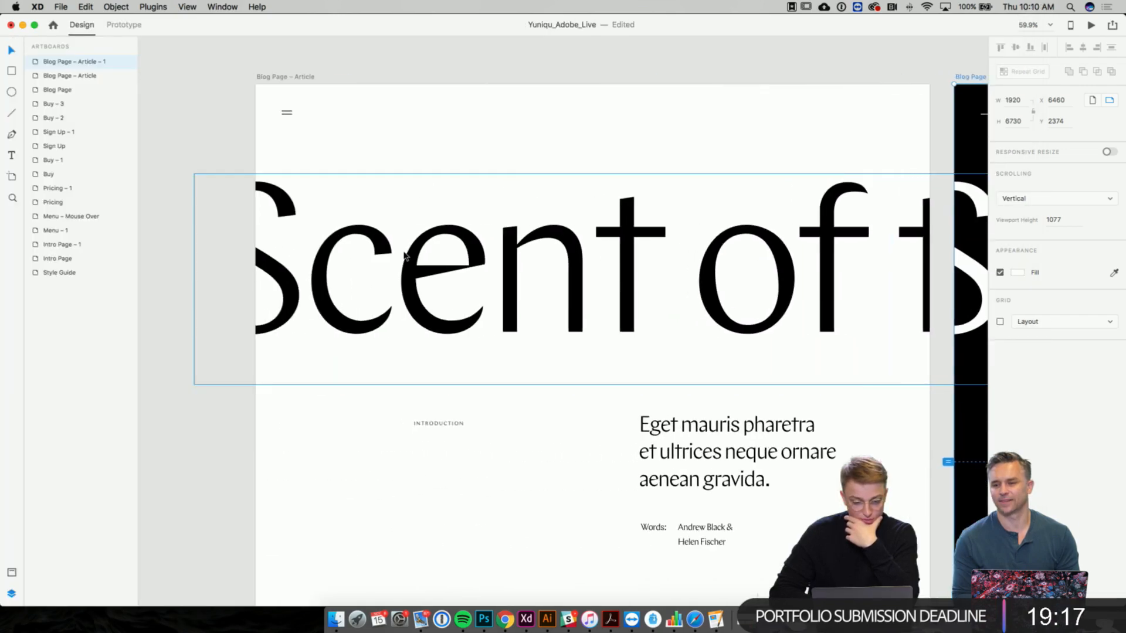
scroll(461, 292, "down", 3)
scroll(461, 289, "up", 2)
left_click(650, 151)
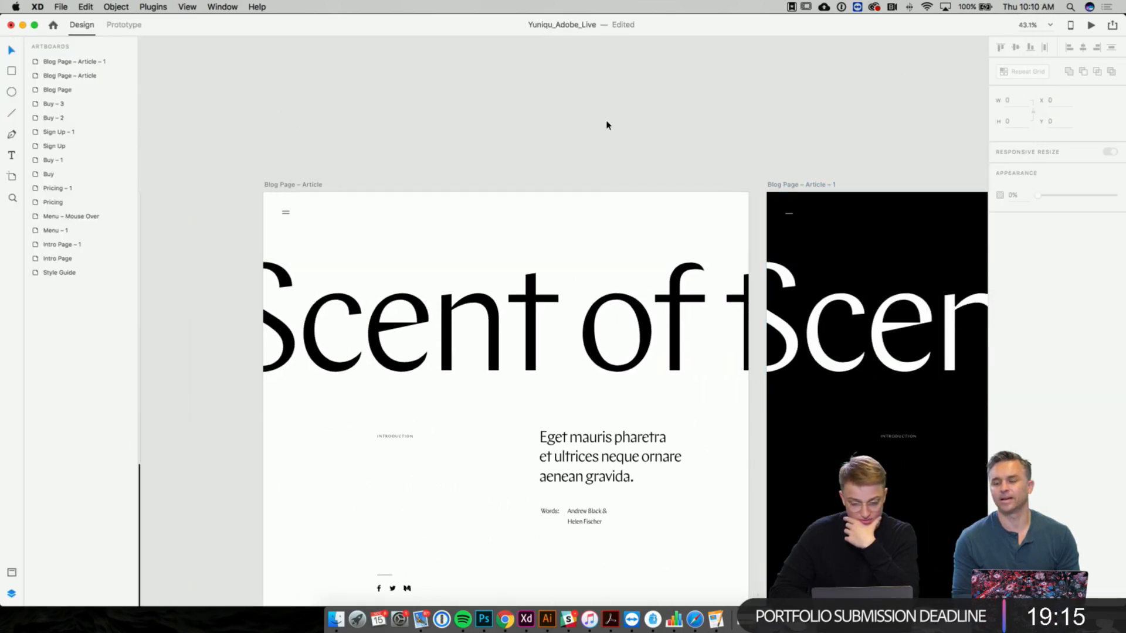
- Select the white menu icon line in the upper corner of the dark article artboard and check it against the light version
scroll(606, 123, "right", 2)
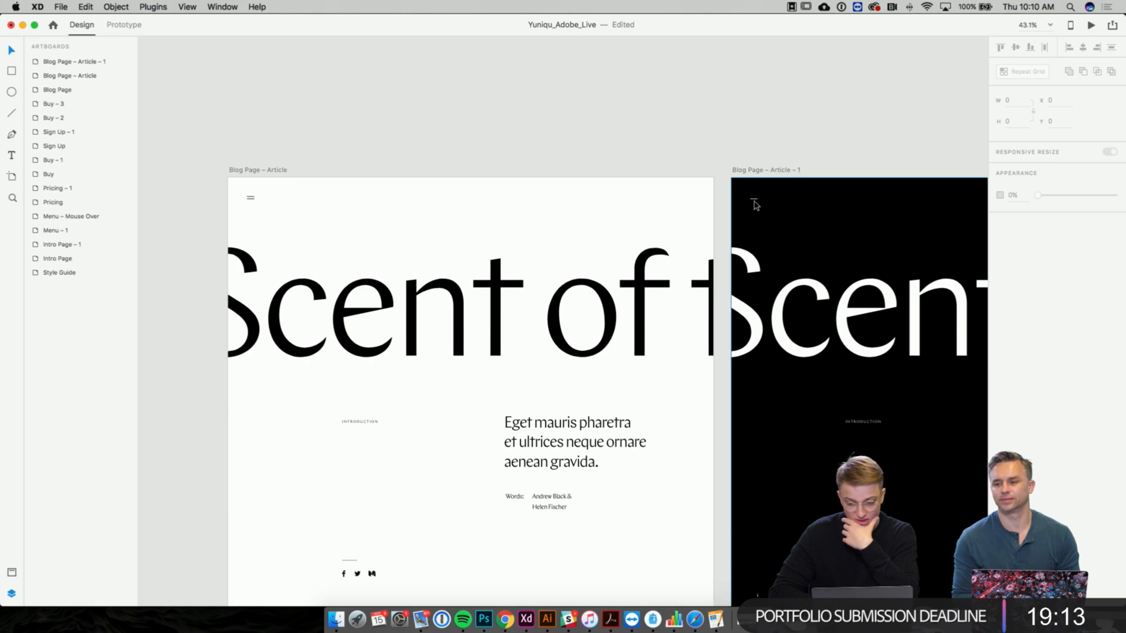
scroll(754, 205, "up", 5)
left_click(752, 193)
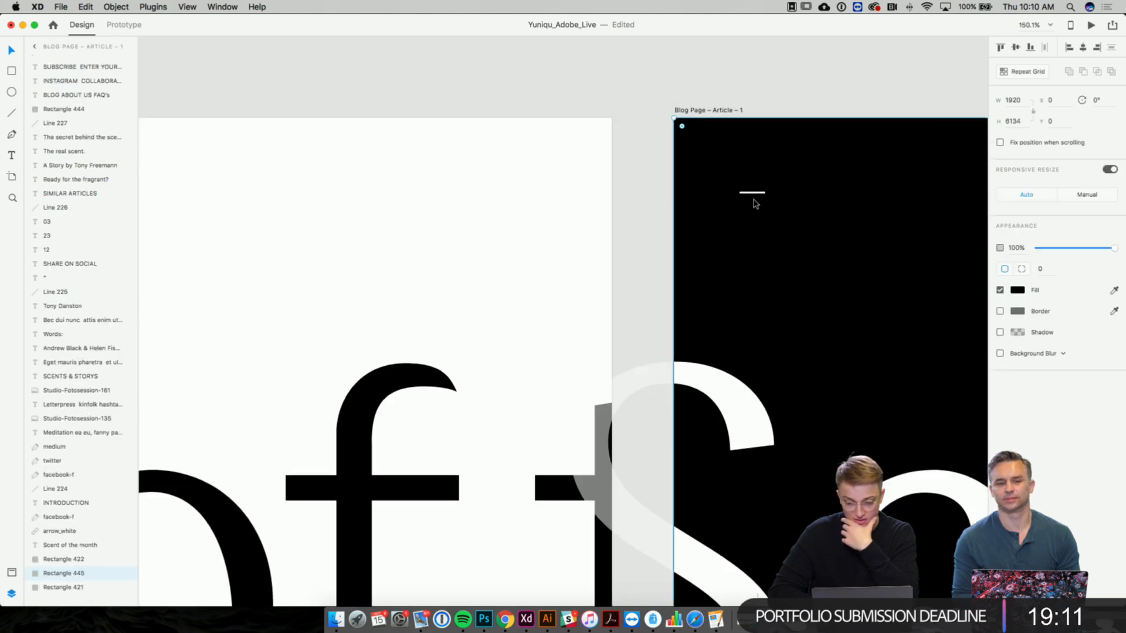
scroll(757, 198, "left", 3)
scroll(757, 197, "down", 8)
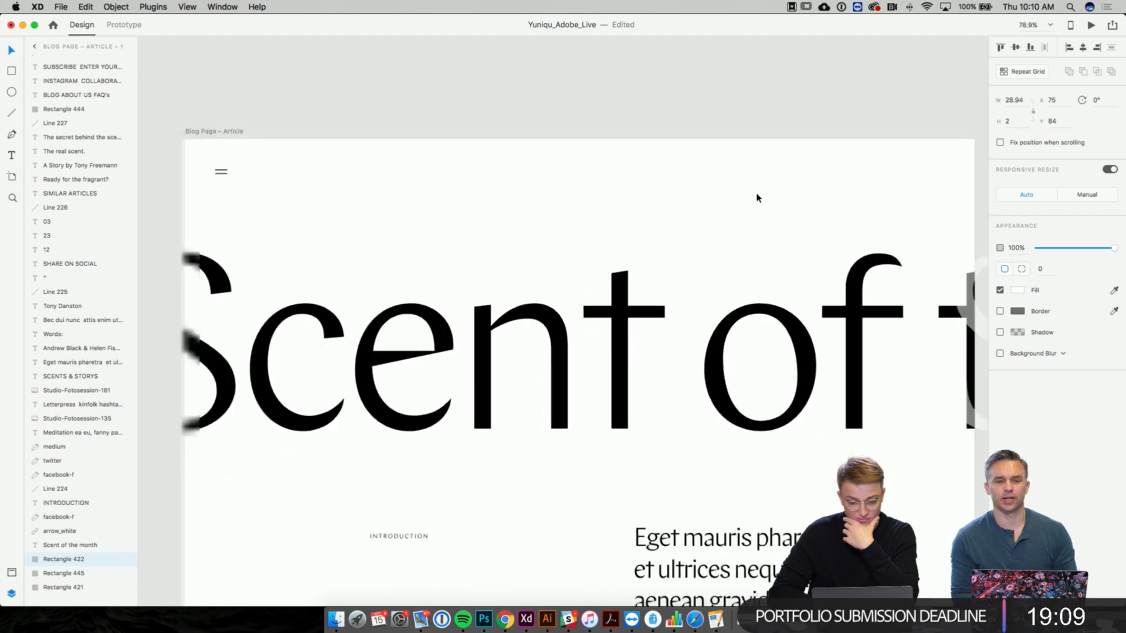
scroll(757, 198, "right", 3)
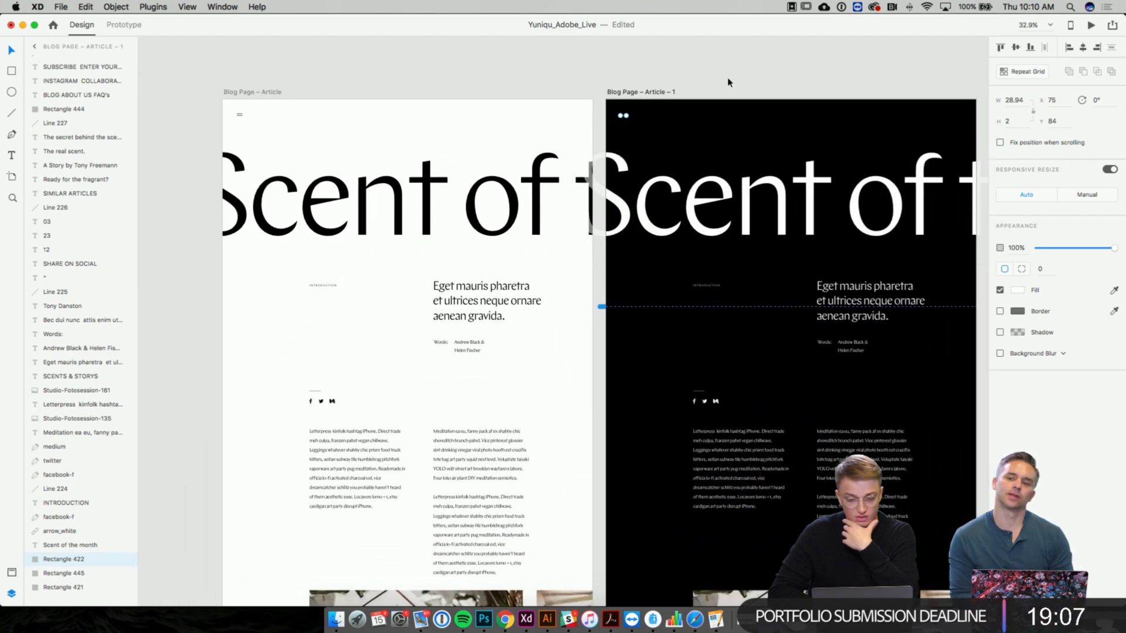
- Move the Blog Page – Article – 1 artboard slightly away from the light article to widen the gap between them
left_click(663, 97)
left_click(659, 93)
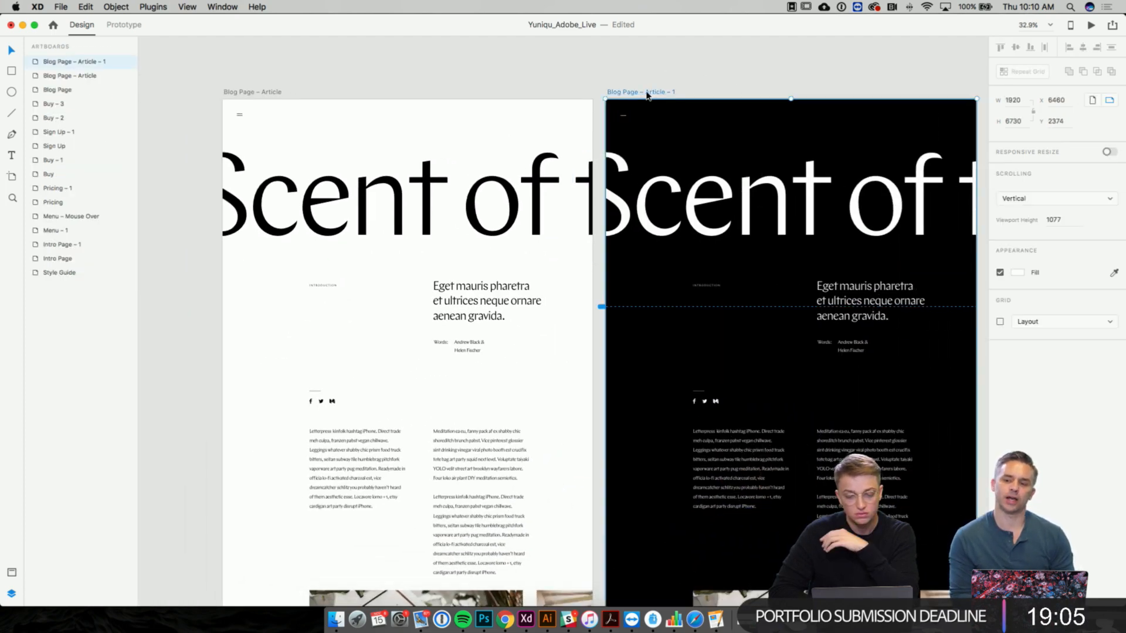
left_click_drag(647, 94, 658, 94)
left_click(698, 139)
left_click(730, 79)
scroll(730, 79, "down", 1)
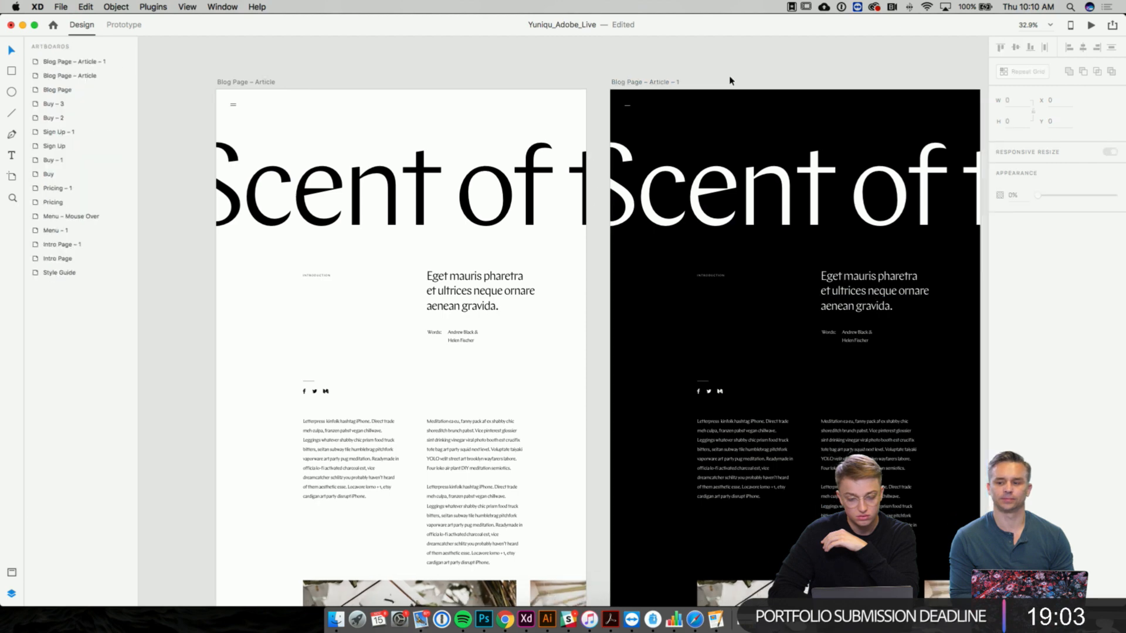
- Compare the light and dark articles side by side from the title down to the photo row and back
scroll(730, 79, "down", 5)
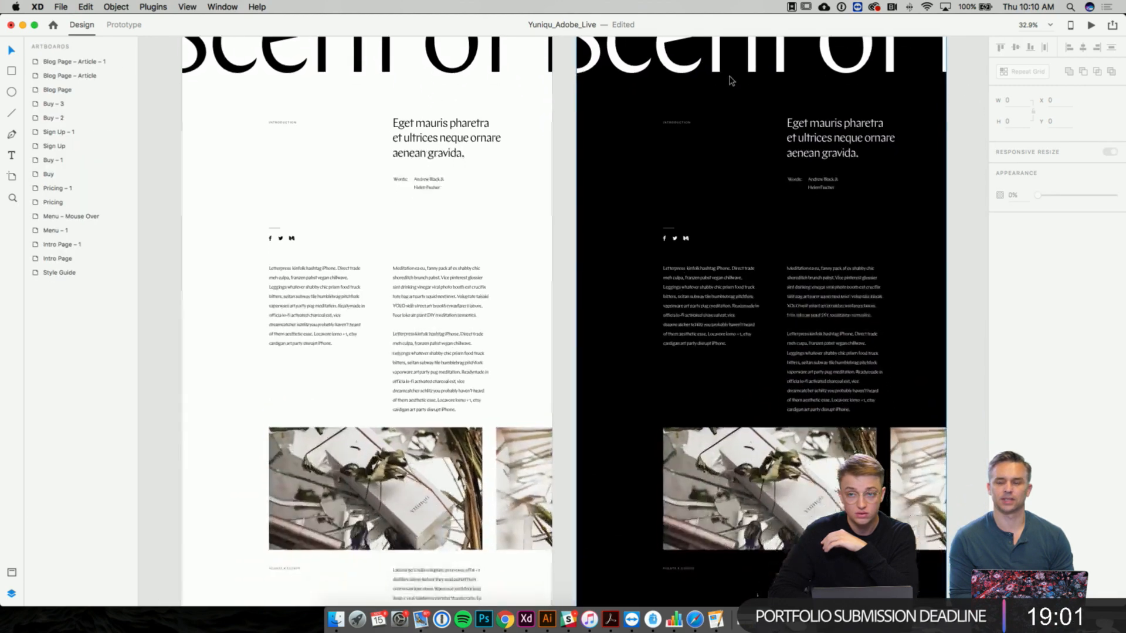
scroll(730, 80, "down", 2)
scroll(730, 81, "up", 2)
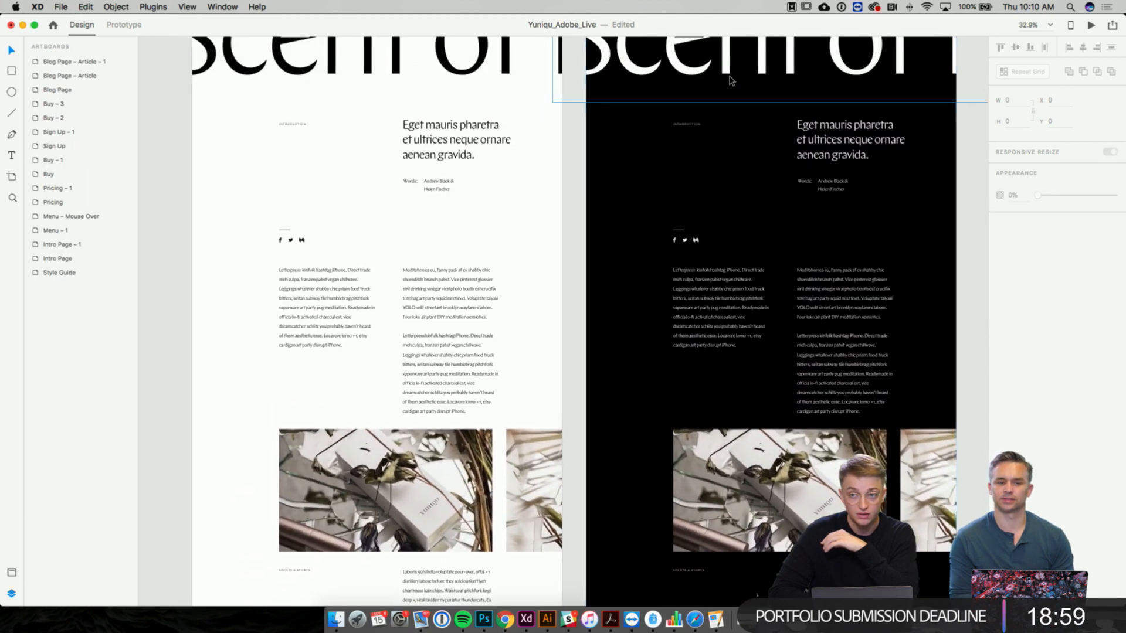
scroll(730, 80, "up", 4)
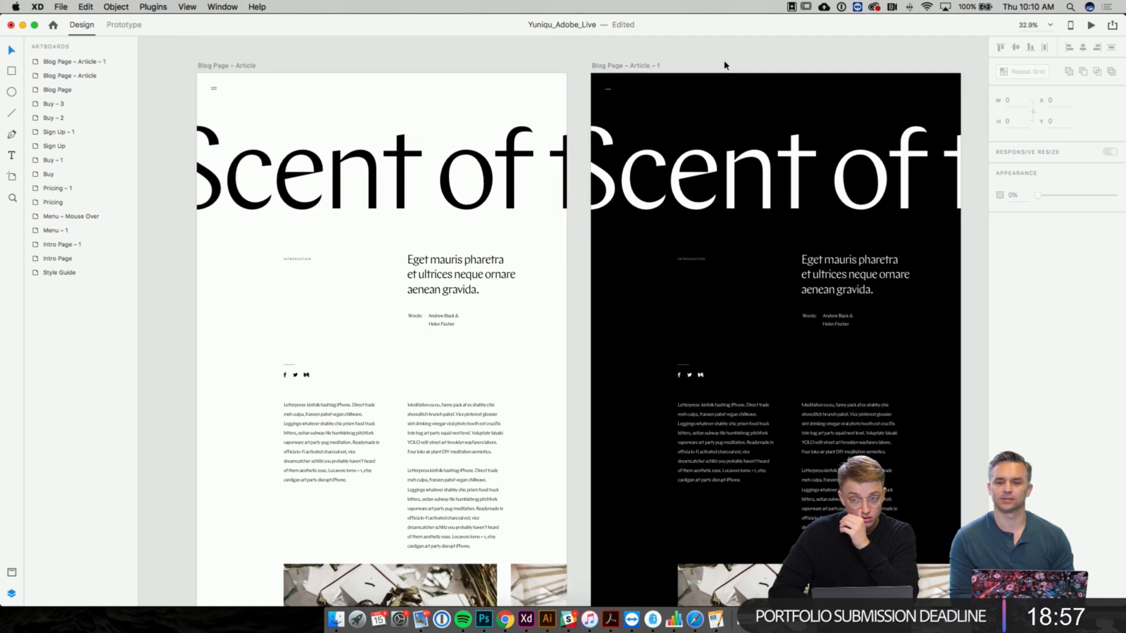
scroll(724, 65, "up", 1)
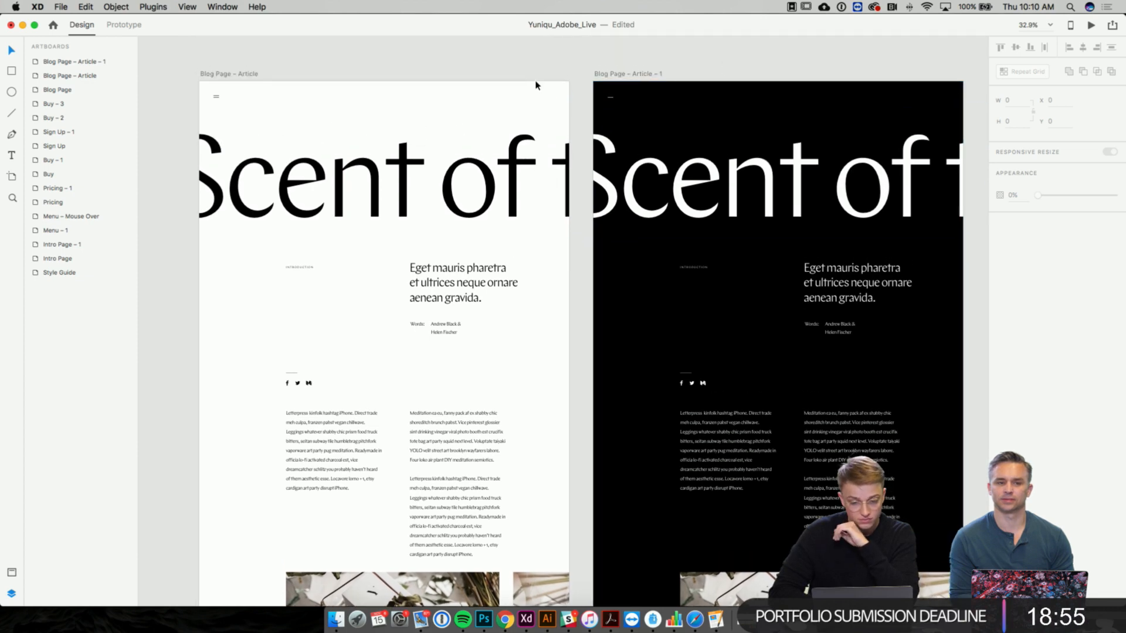
- Look over the Blog Page, Intro Page, Pricing, Buy and Sign Up artboards across the canvas
scroll(536, 85, "left", 10)
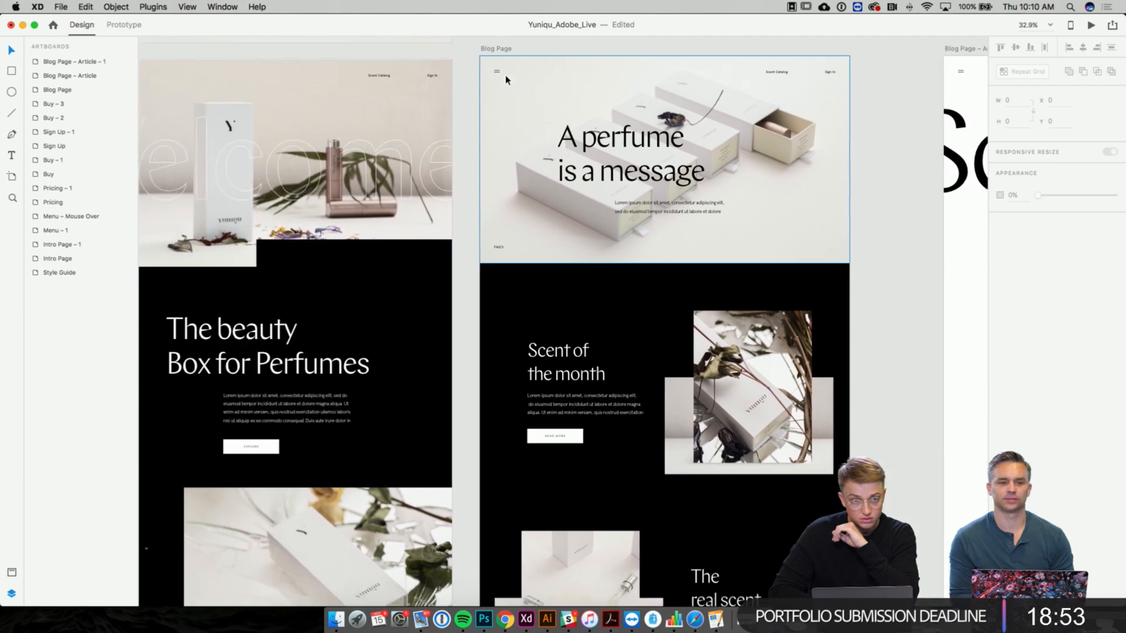
scroll(506, 80, "left", 9)
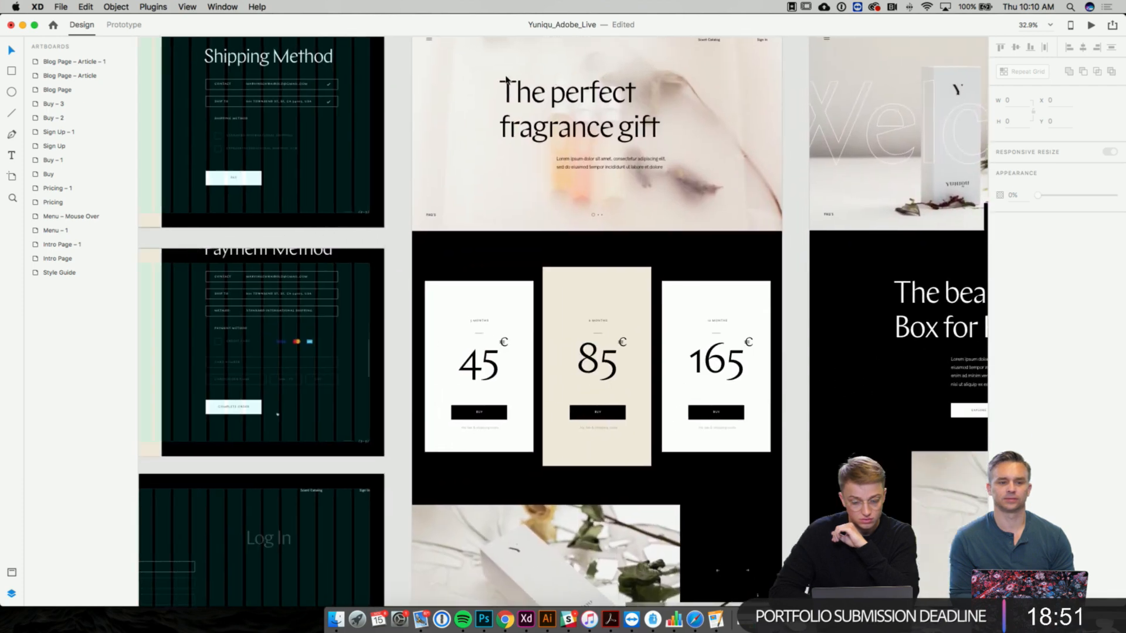
scroll(507, 80, "down", 5)
scroll(506, 81, "up", 2)
scroll(506, 81, "left", 1)
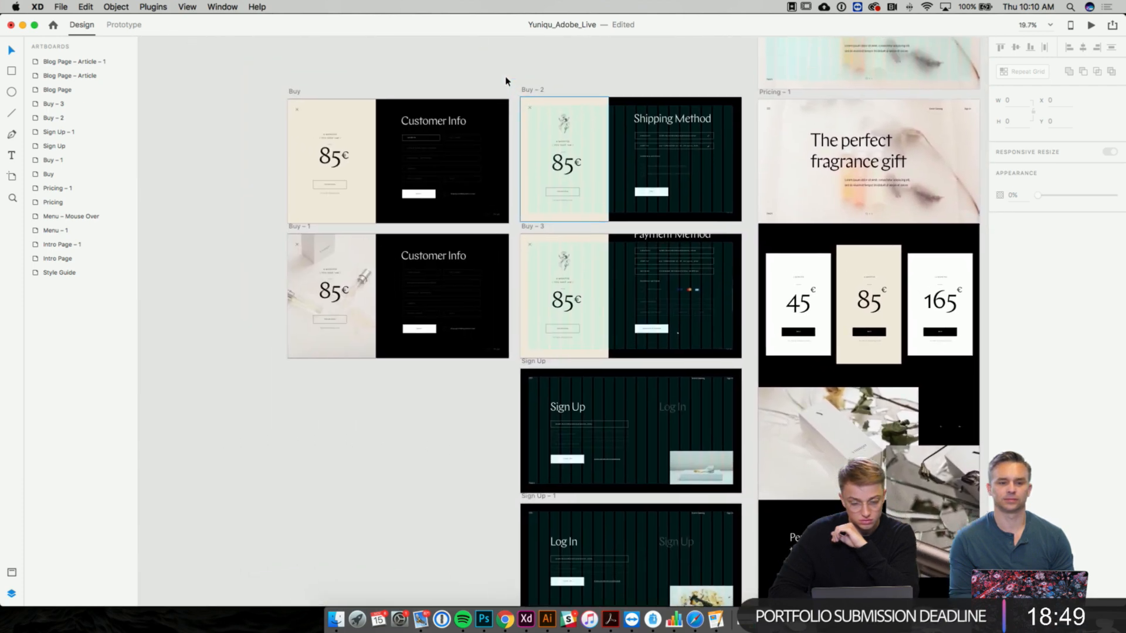
scroll(506, 81, "up", 1)
scroll(506, 80, "right", 1)
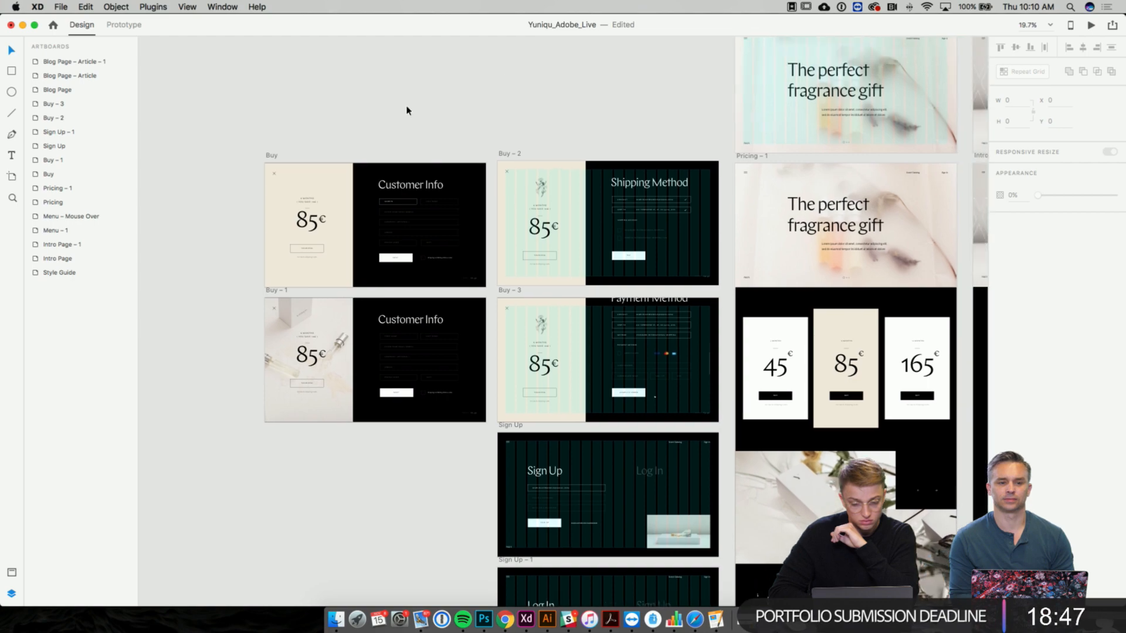
scroll(519, 165, "right", 5)
scroll(520, 166, "down", 2)
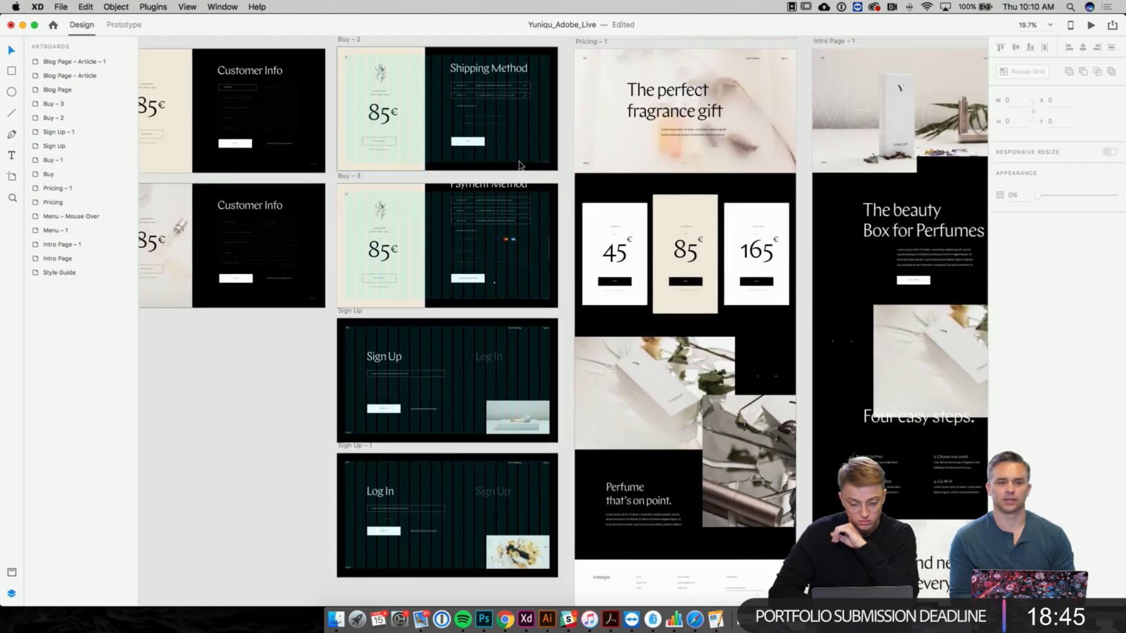
scroll(520, 166, "up", 3)
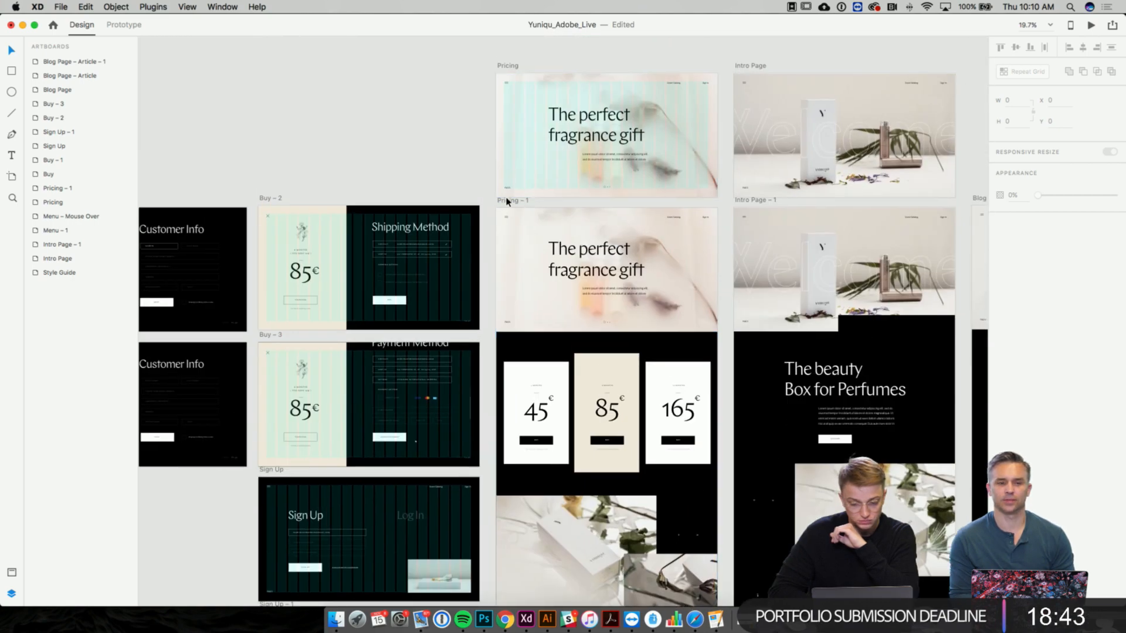
- Examine the Pricing – 1 artboard, the lower part of the dark article and the Customer Info designs in Buy and Buy – 1
left_click(508, 201)
scroll(426, 165, "left", 5)
scroll(426, 165, "down", 1)
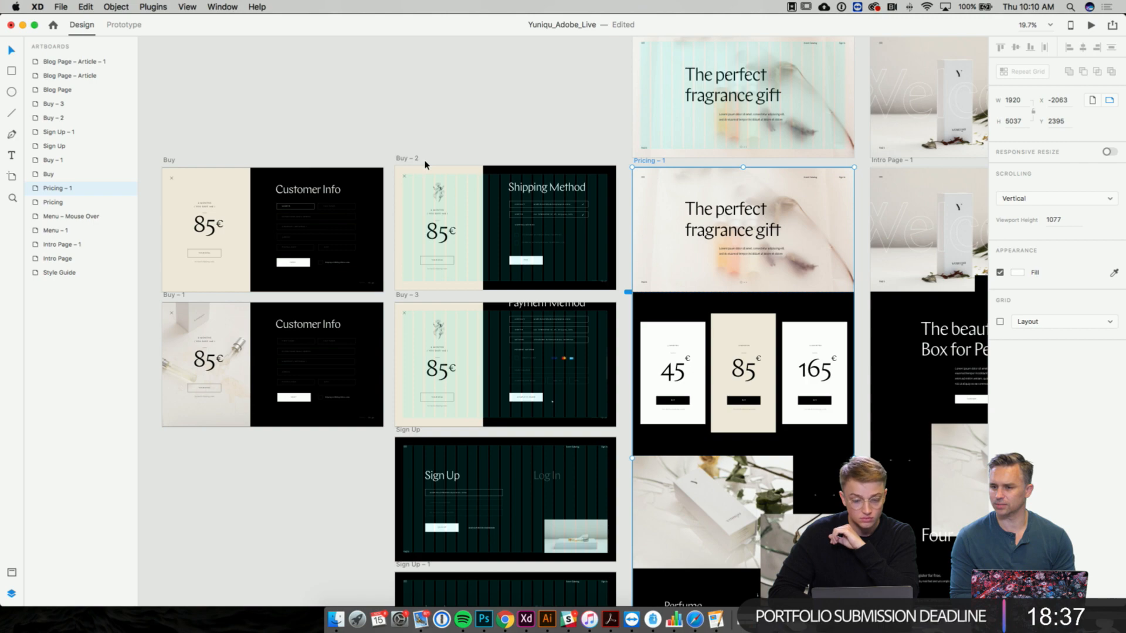
left_click(425, 165)
scroll(426, 165, "down", 5)
scroll(426, 164, "right", 20)
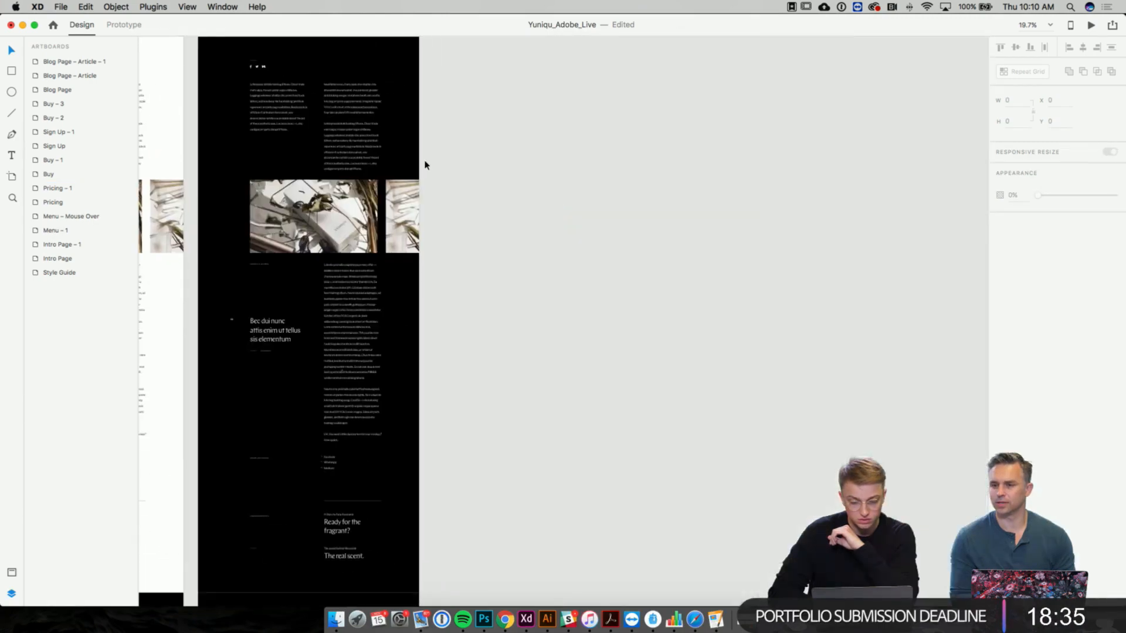
scroll(426, 165, "right", 5)
scroll(426, 165, "up", 10)
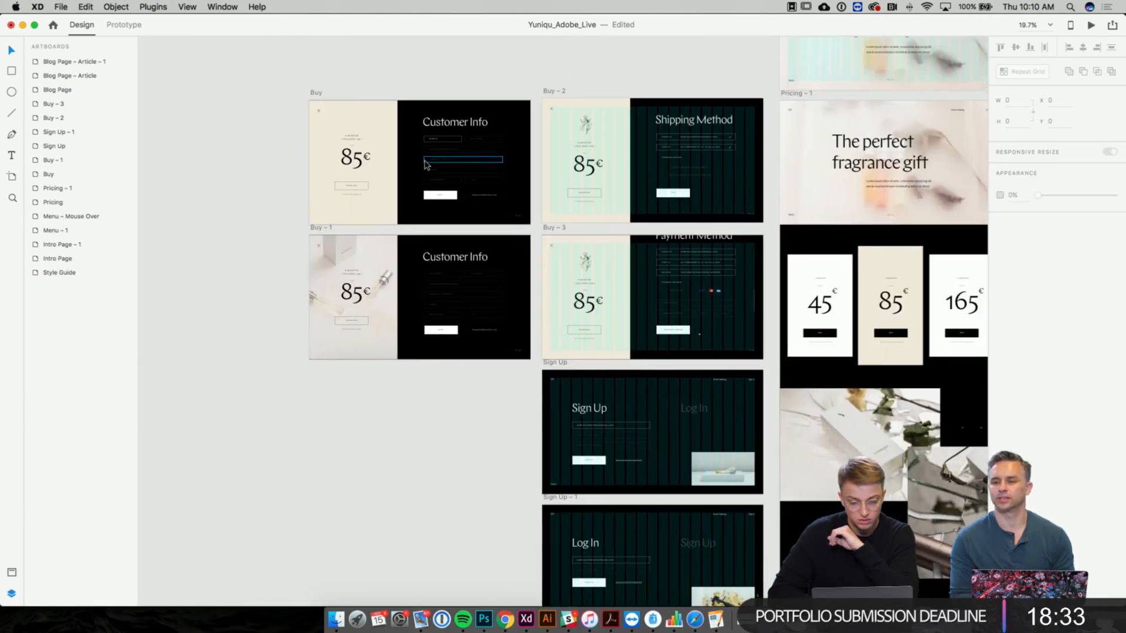
scroll(434, 164, "left", 4)
scroll(434, 165, "up", 2)
scroll(443, 164, "down", 6)
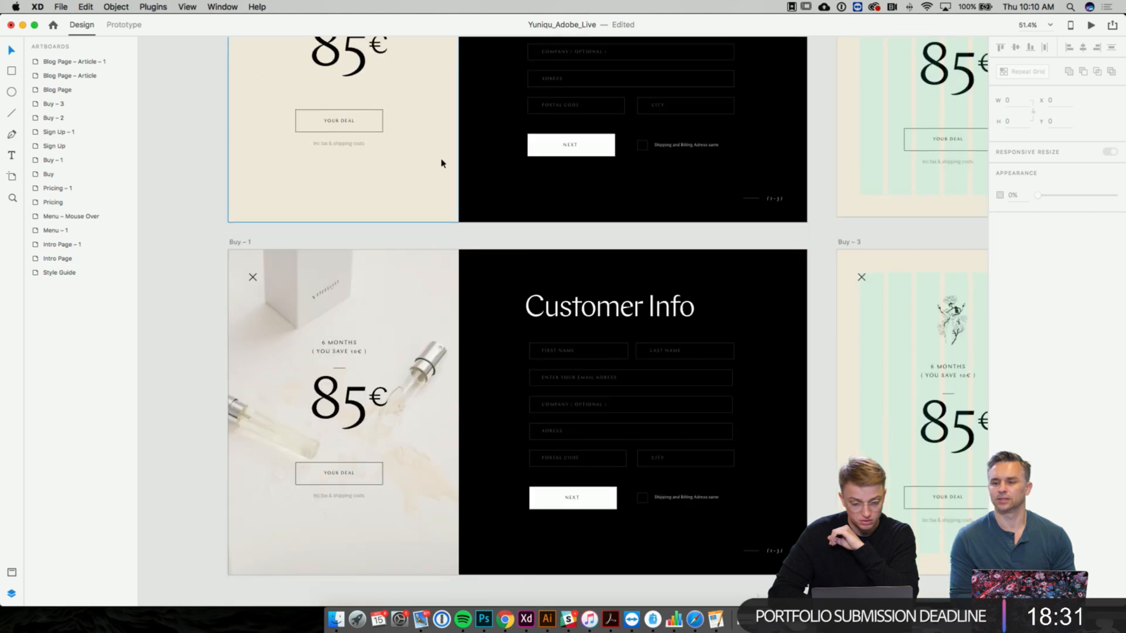
- Hide the layout grid on the Buy – 2 and Buy – 3 artboards together
scroll(415, 320, "right", 15)
scroll(414, 320, "down", 2)
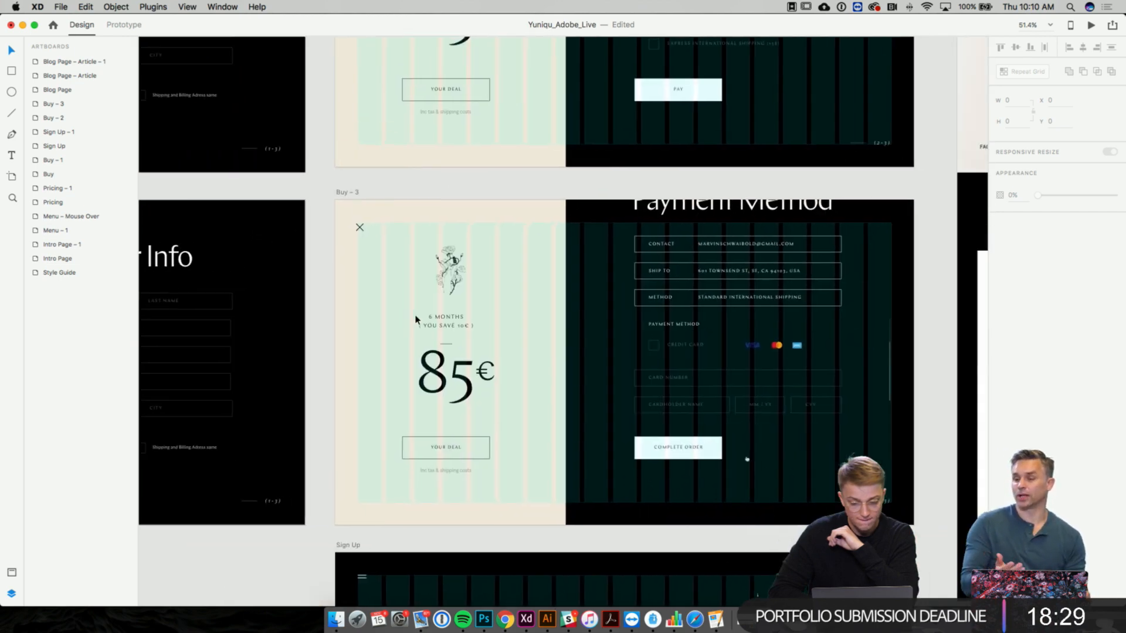
left_click(299, 205)
scroll(302, 209, "up", 5)
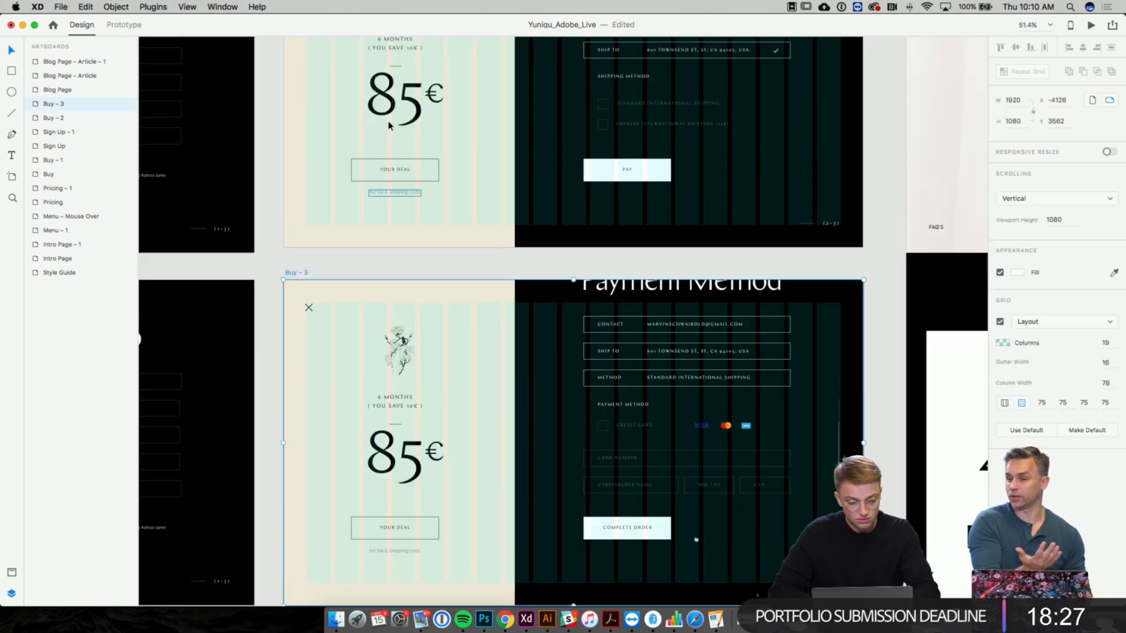
left_click(282, 60, "shift")
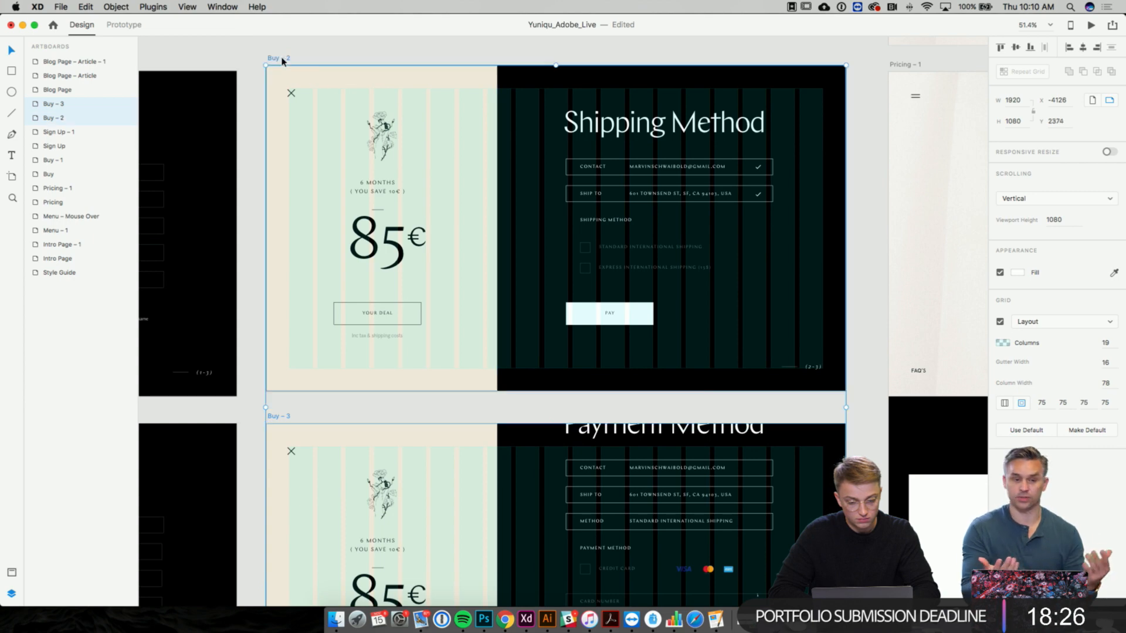
left_click(1000, 322)
left_click(864, 244)
scroll(865, 245, "down", 5)
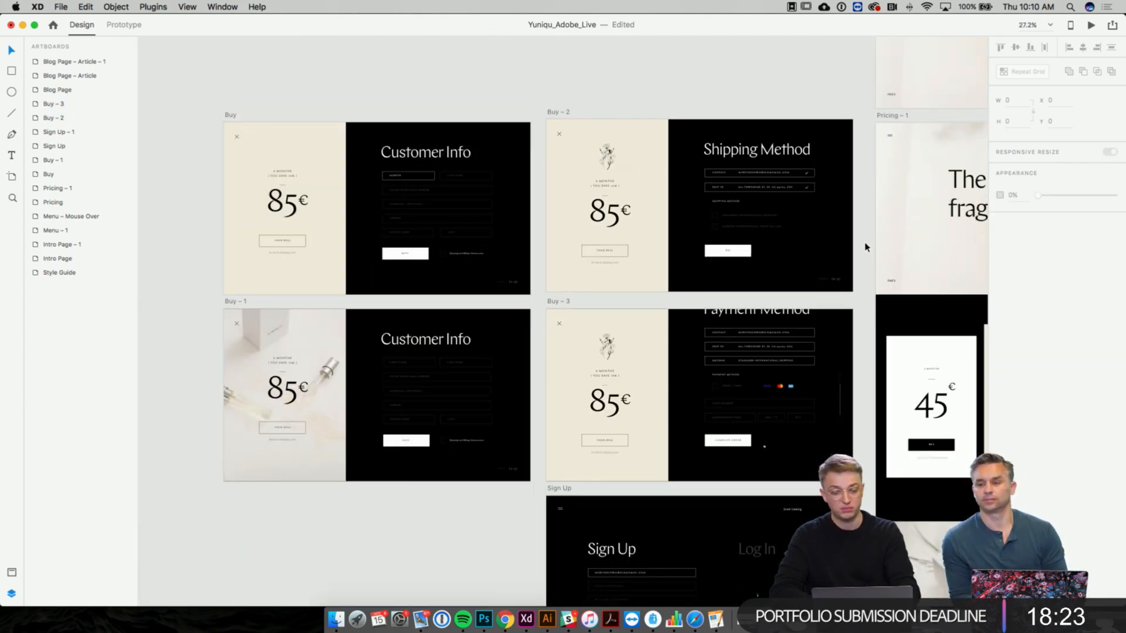
- Review the Buy, Sign Up, Pricing – 1, Intro Page – 1 and Blog Page artboards together
scroll(866, 247, "right", 10)
scroll(866, 248, "down", 5)
scroll(865, 247, "down", 4)
scroll(859, 249, "right", 8)
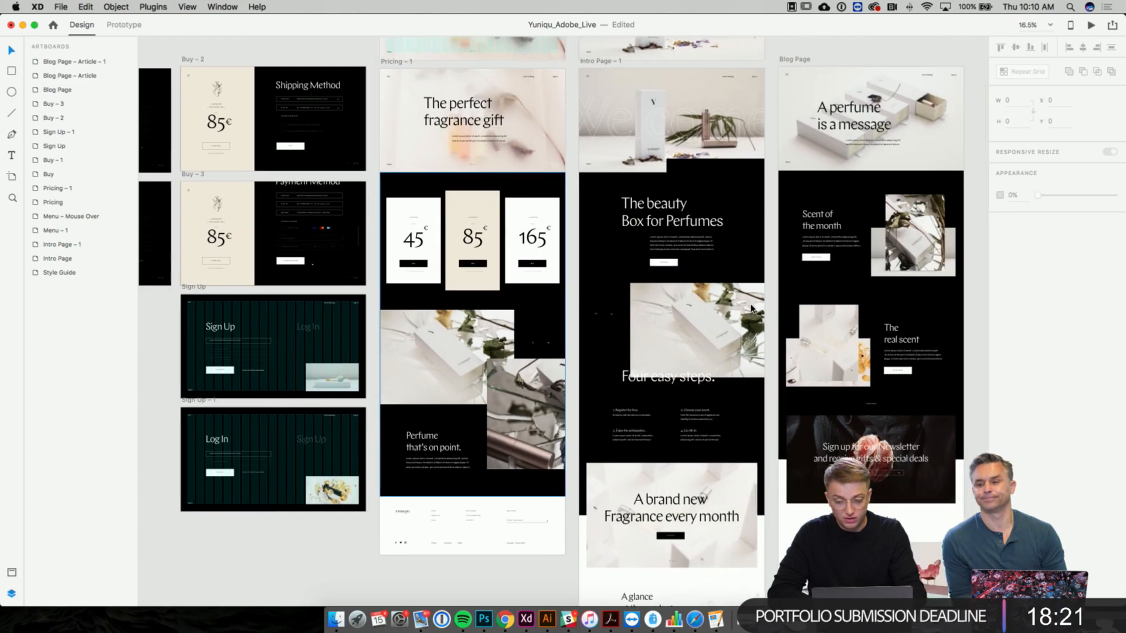
scroll(751, 308, "right", 3)
scroll(654, 261, "down", 2)
- Examine Intro Page – 1 from the beauty box section down to the footer, returning to the "A glance at the product" section
scroll(655, 262, "up", 10)
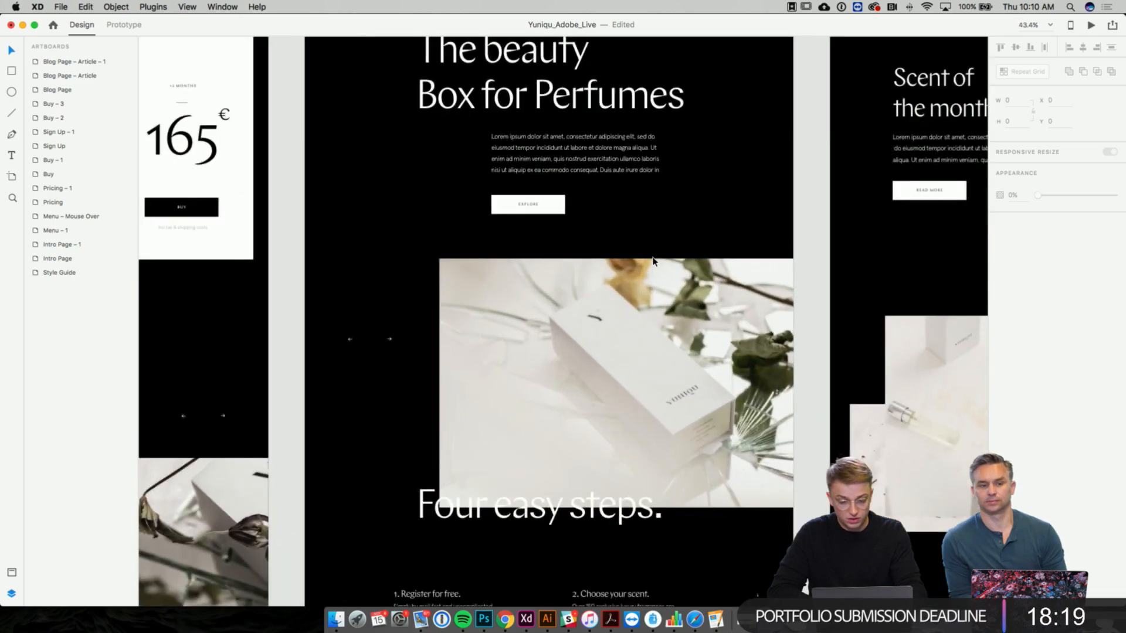
scroll(655, 261, "up", 4)
scroll(655, 261, "up", 3)
scroll(655, 262, "down", 15)
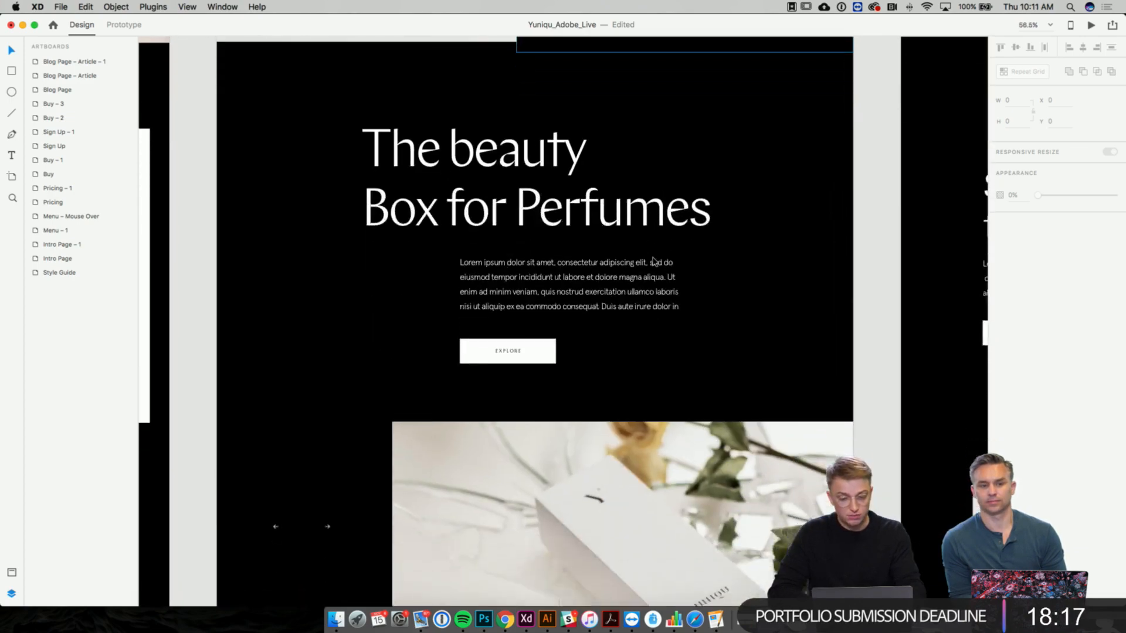
scroll(655, 262, "down", 15)
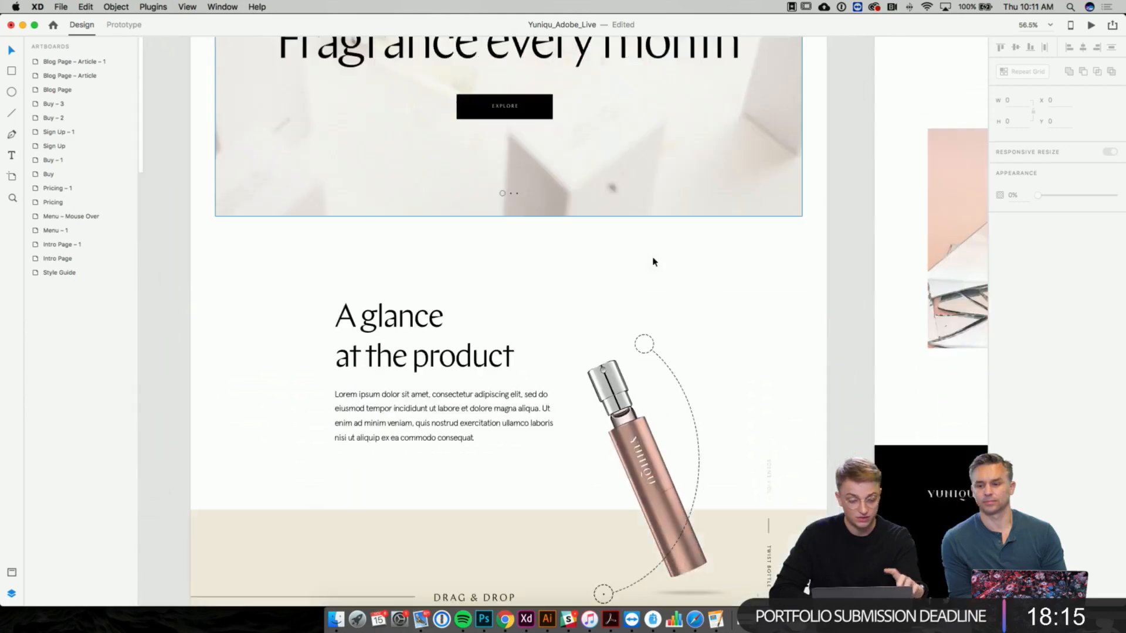
scroll(654, 261, "down", 15)
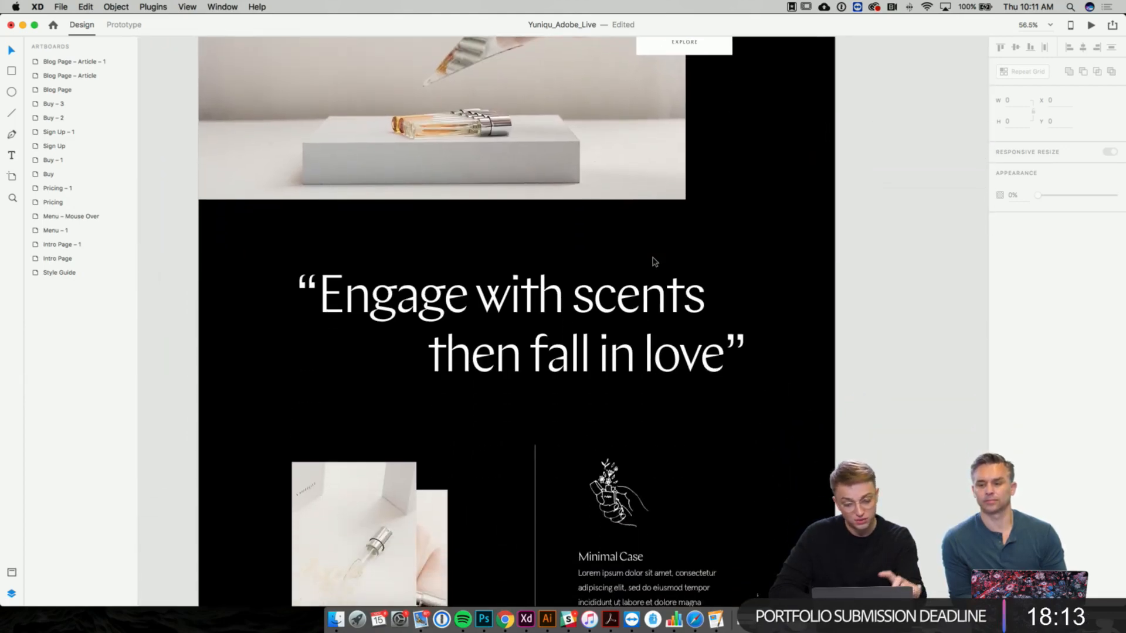
scroll(654, 262, "up", 10)
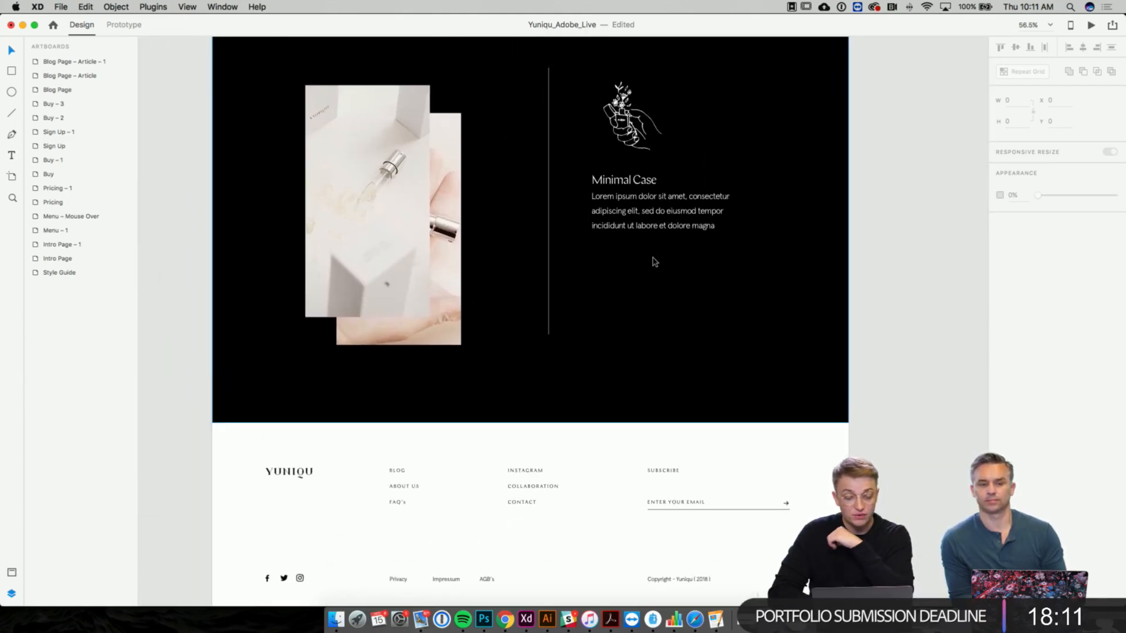
scroll(654, 259, "up", 8)
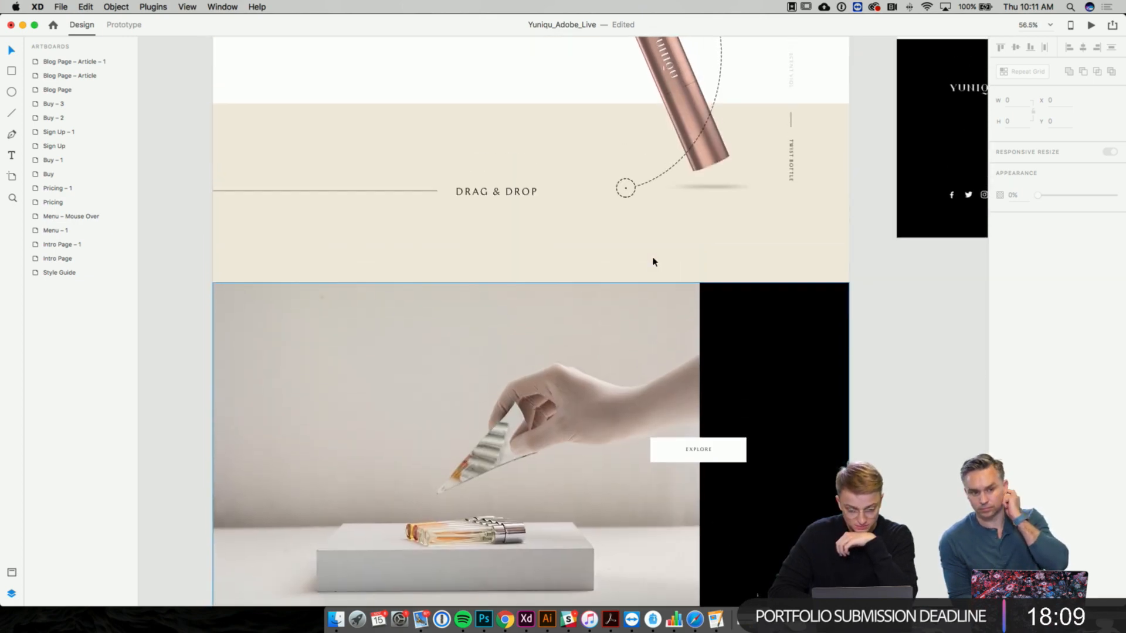
scroll(869, 320, "up", 5)
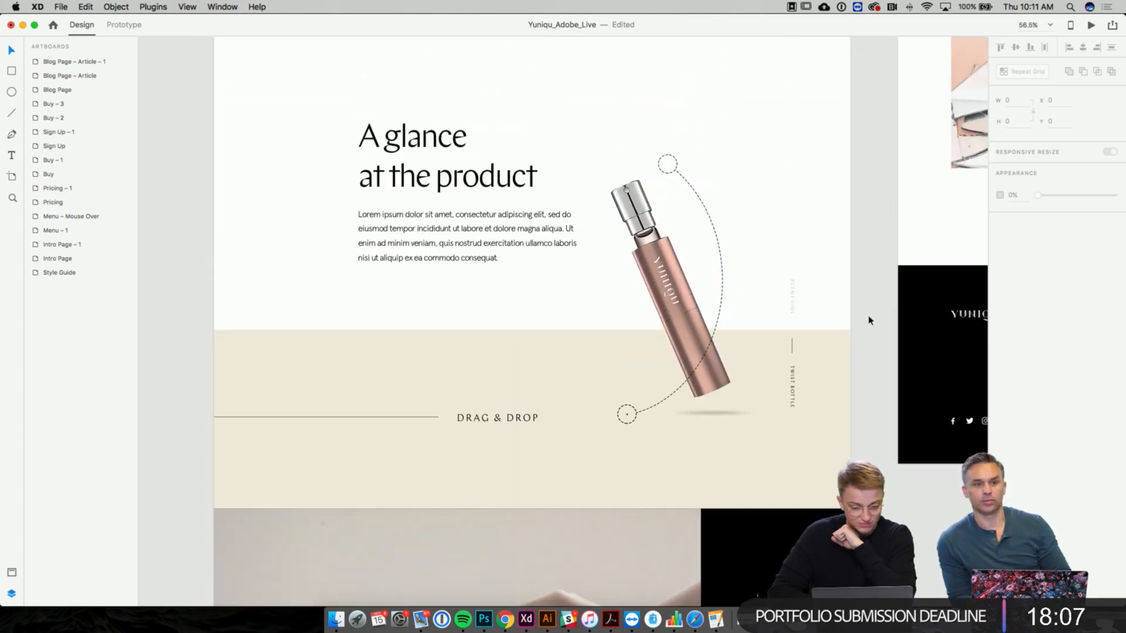
scroll(869, 320, "down", 2)
scroll(868, 321, "down", 1)
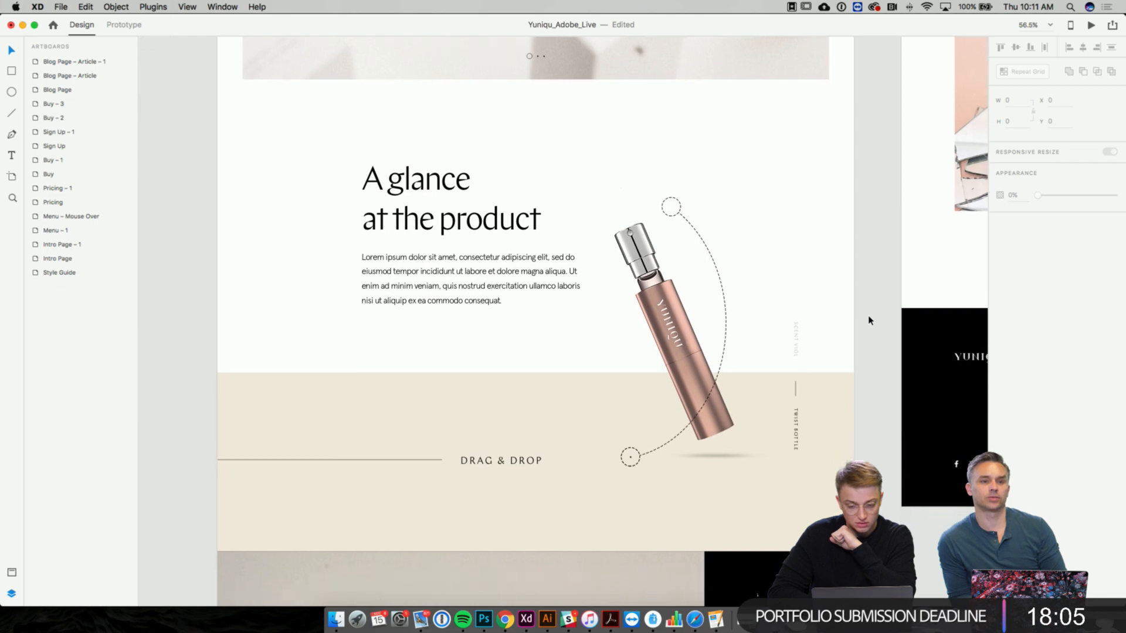
scroll(868, 321, "down", 1)
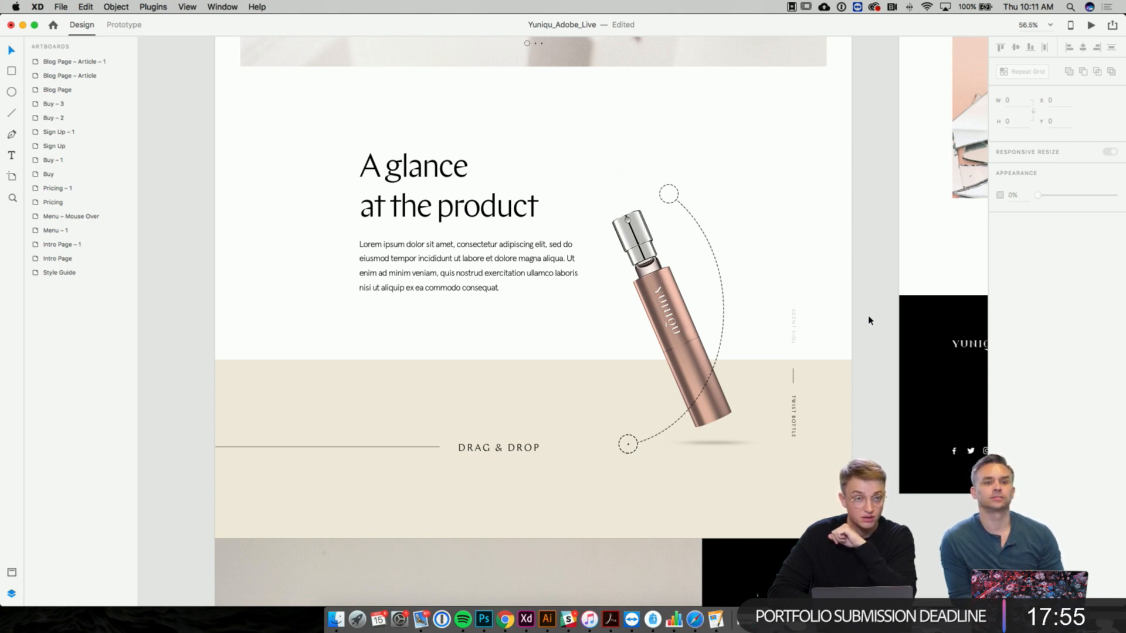
scroll(870, 321, "up", 4)
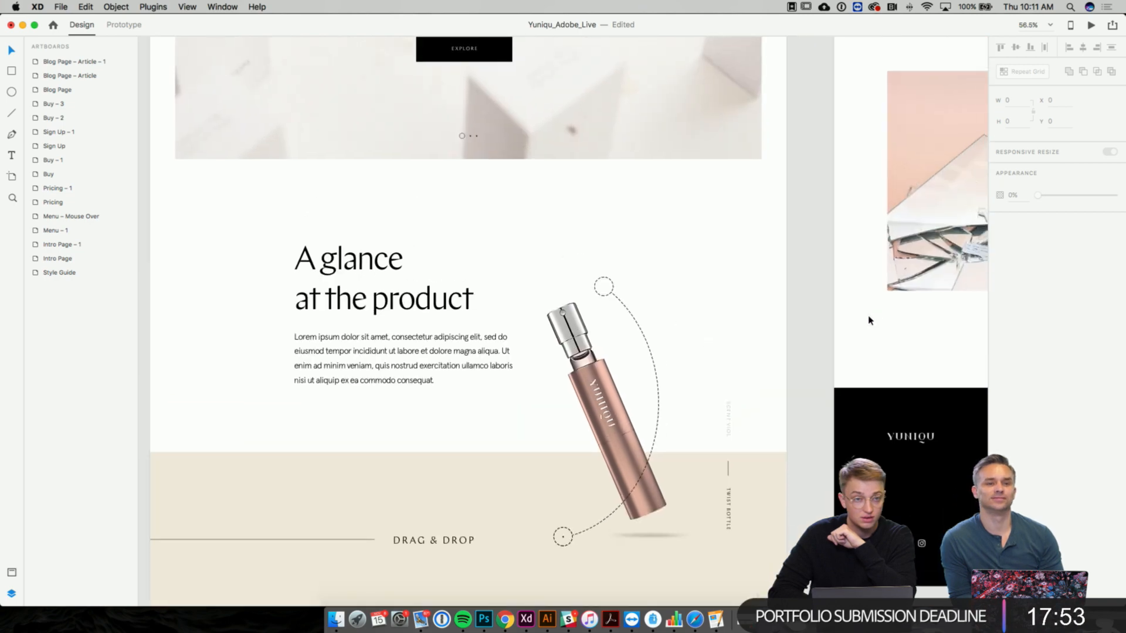
- Delete the dark Blog Page – Article – 1 artboard beside the light article
scroll(870, 320, "right", 11)
scroll(870, 320, "right", 4)
scroll(870, 320, "up", 3)
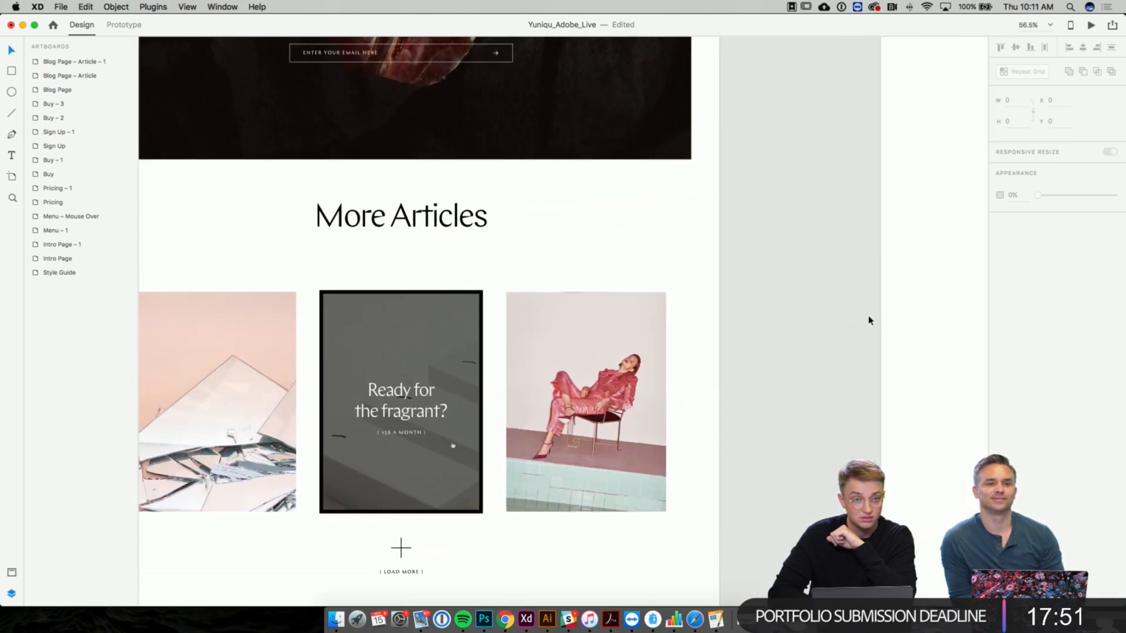
scroll(870, 320, "up", 6)
scroll(871, 321, "down", 5)
scroll(870, 321, "right", 9)
scroll(870, 321, "up", 5)
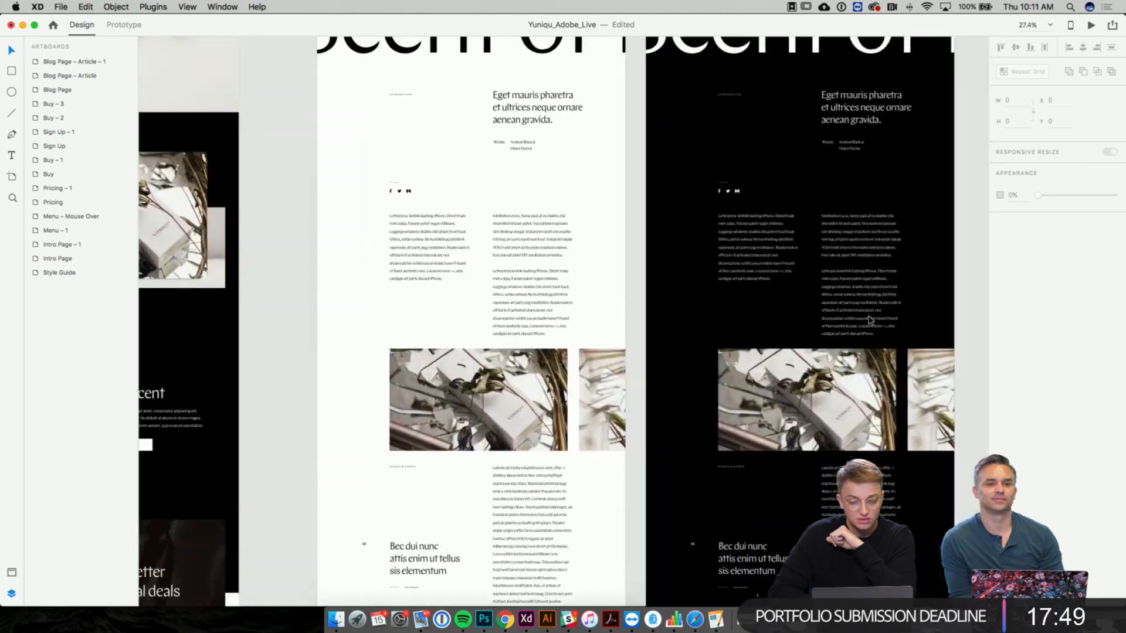
scroll(871, 320, "left", 5)
scroll(869, 319, "up", 5)
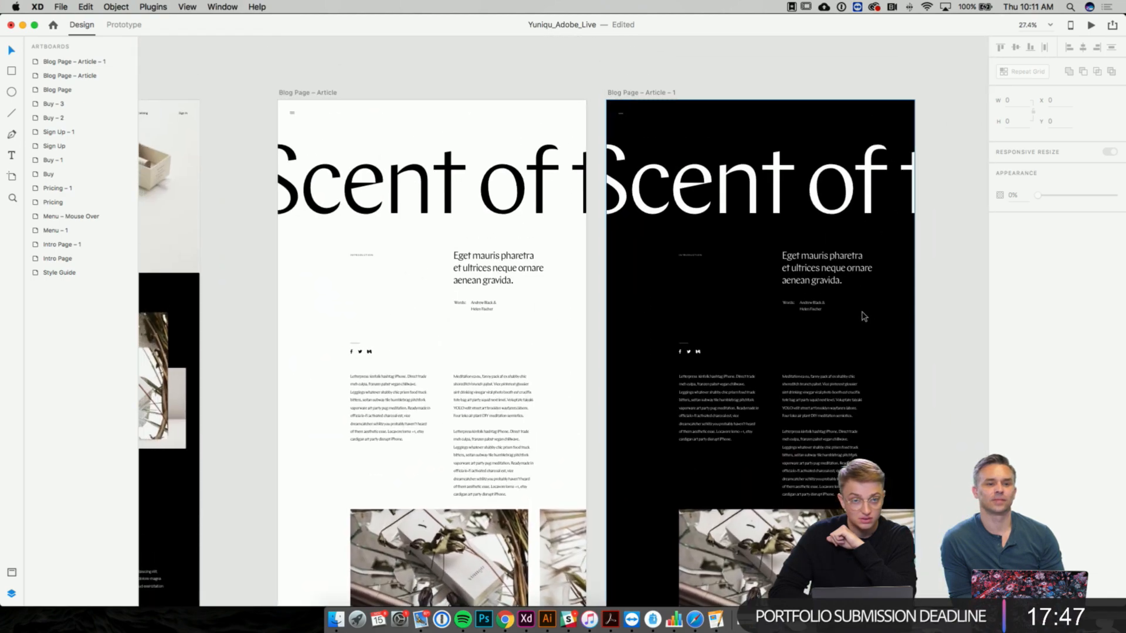
scroll(753, 253, "up", 2)
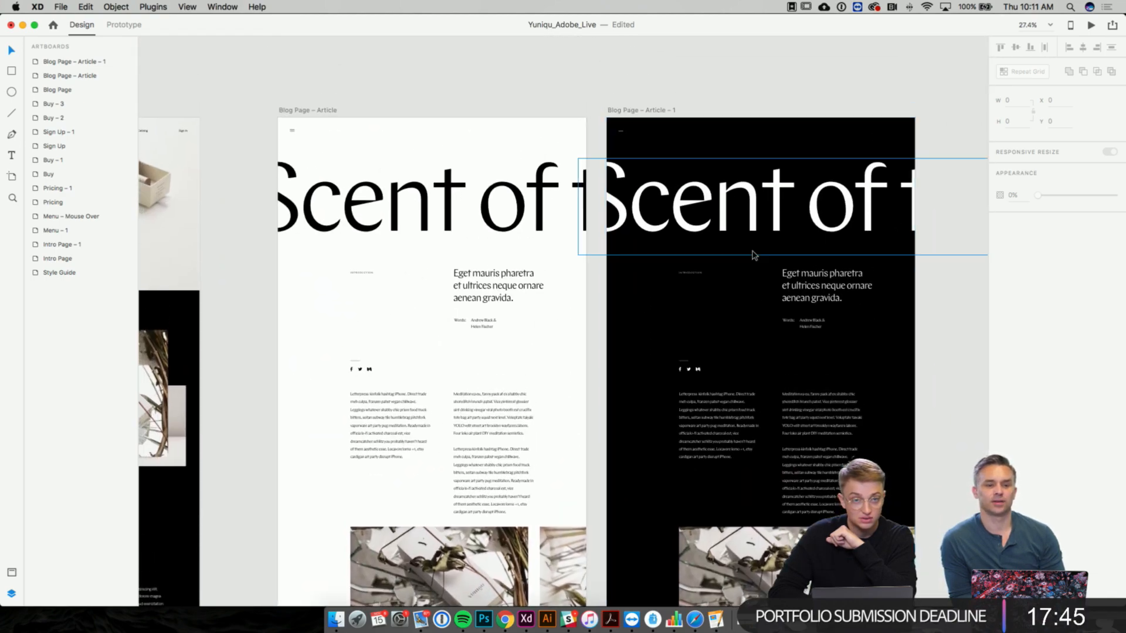
scroll(754, 255, "up", 1)
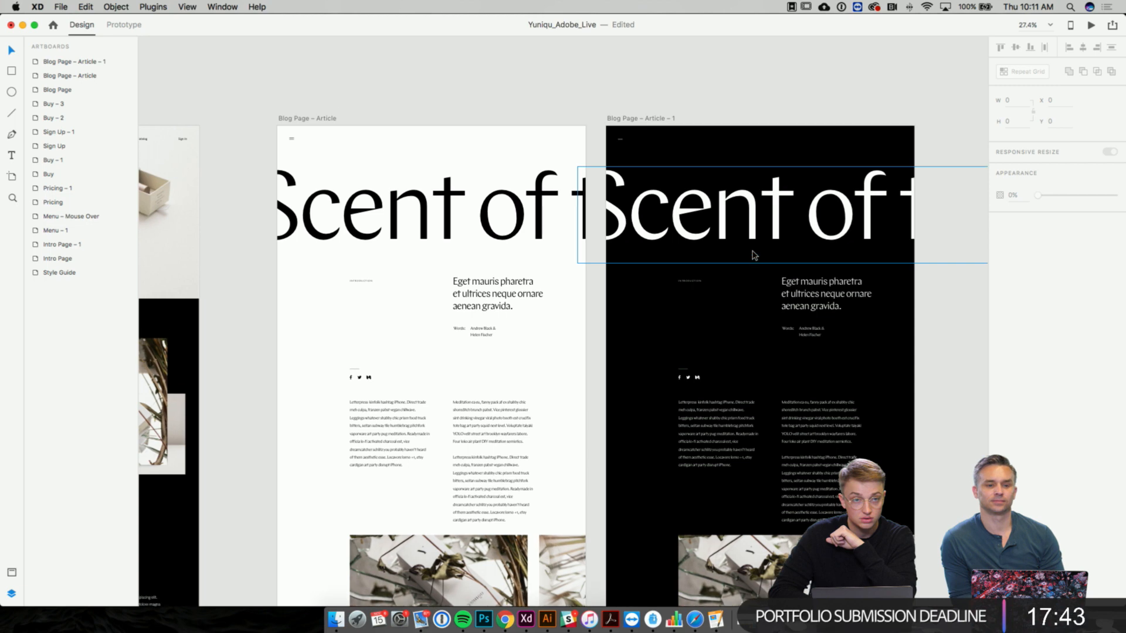
scroll(693, 238, "up", 5)
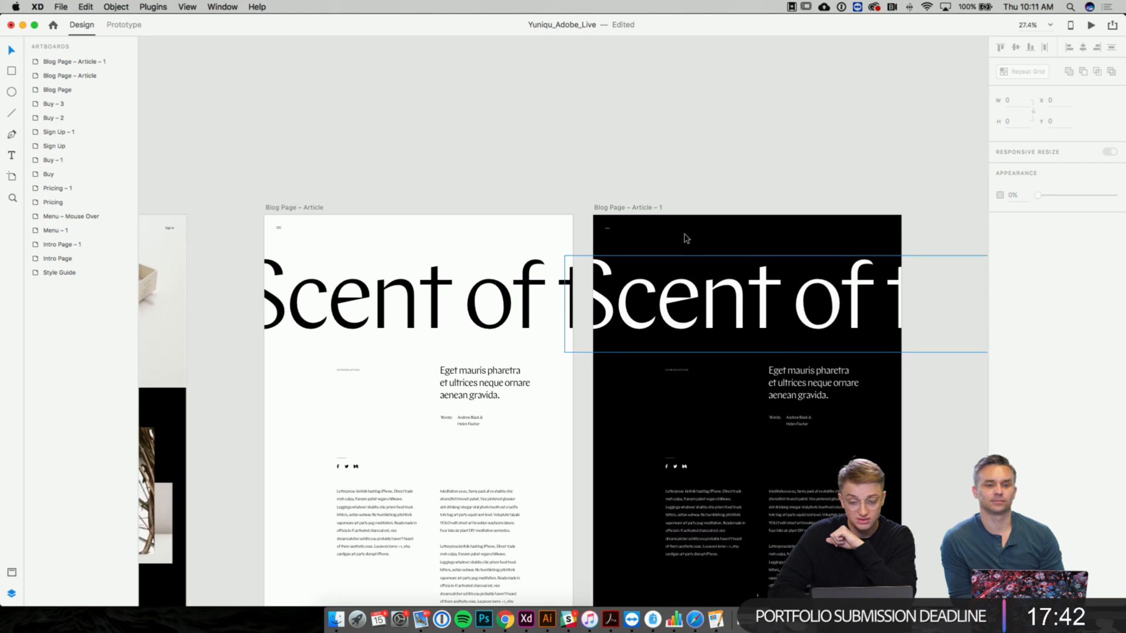
left_click(638, 211)
key("Delete")
- Examine the Blog Page hero and the Customer Info, Shipping Method and Payment Method designs on the Buy artboards
scroll(639, 214, "down", 5)
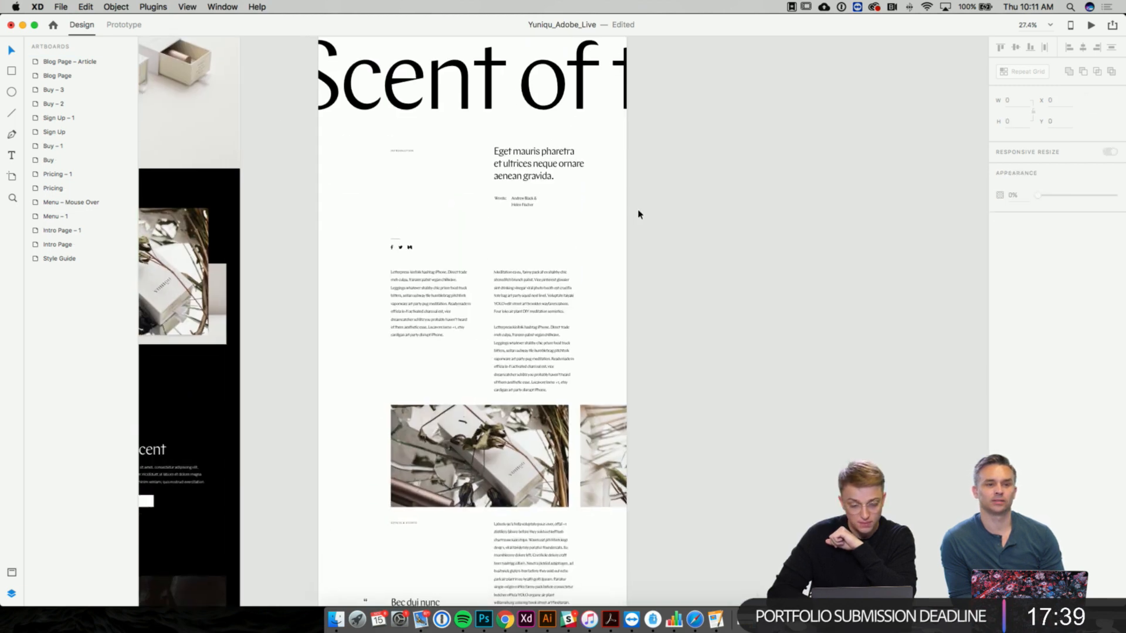
scroll(639, 214, "up", 3)
scroll(638, 214, "up", 4)
scroll(639, 213, "left", 15)
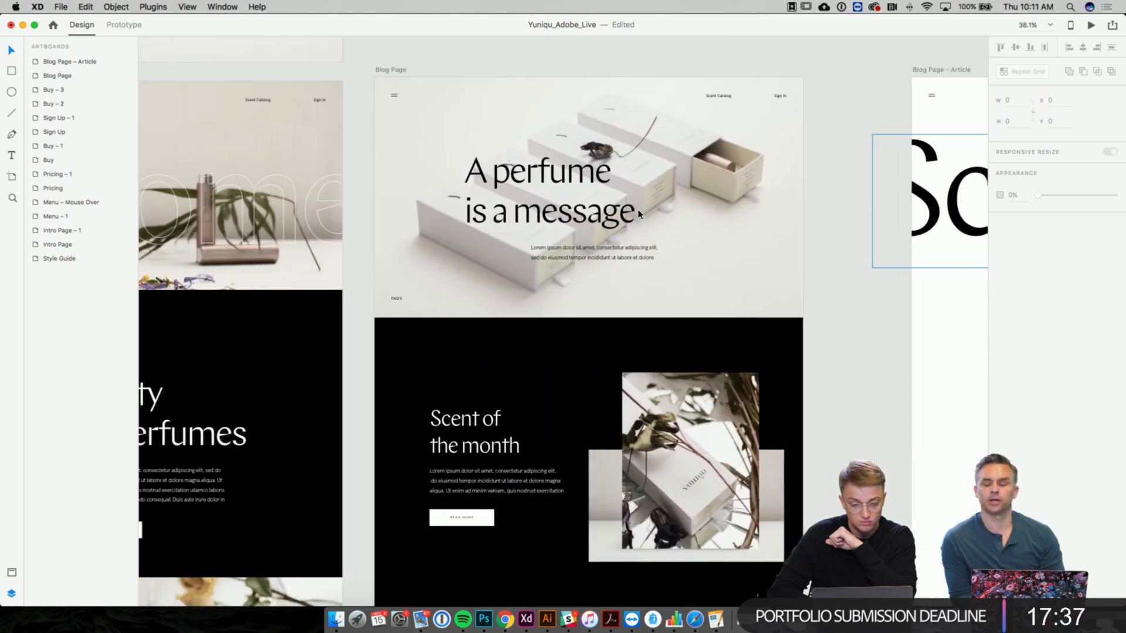
scroll(639, 213, "left", 15)
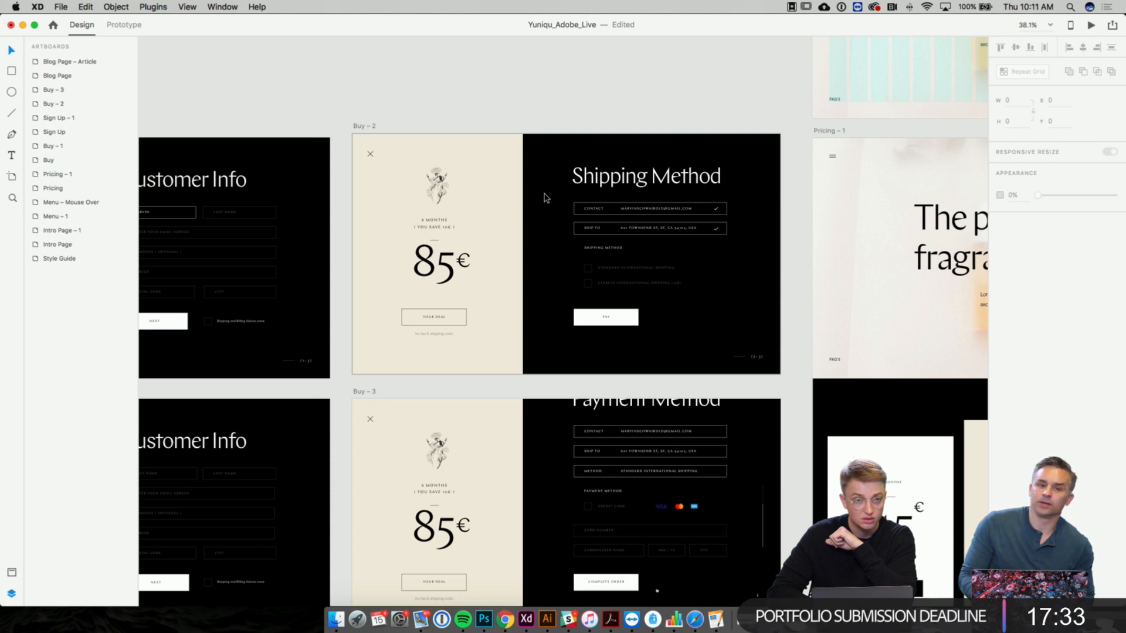
scroll(545, 198, "left", 2)
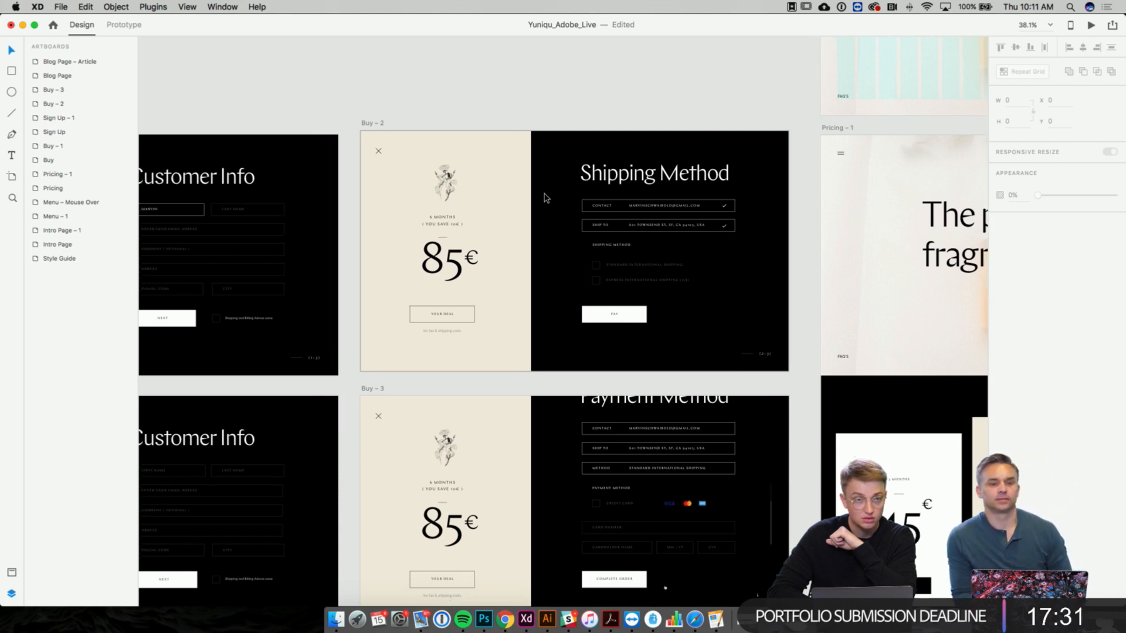
scroll(544, 198, "left", 20)
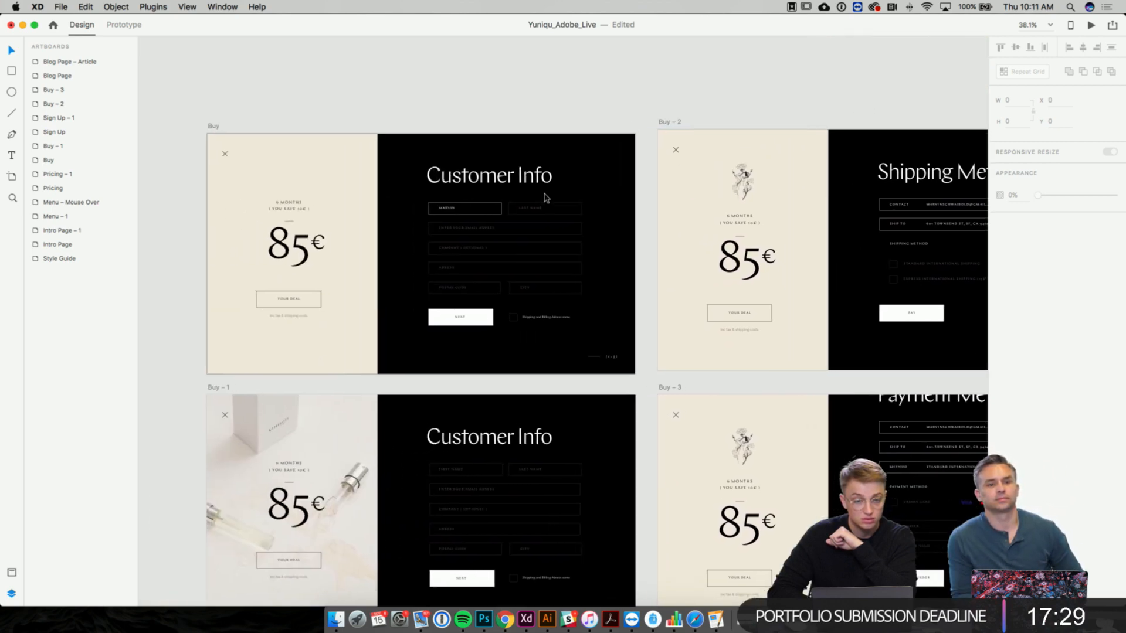
scroll(544, 198, "down", 20)
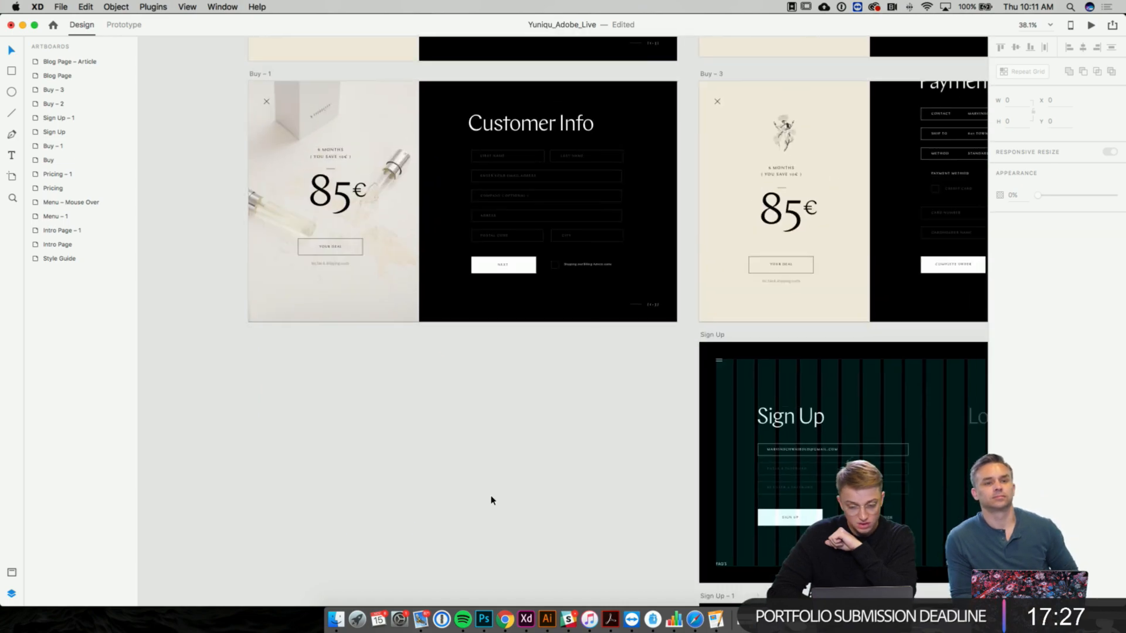
- Switch to the Animation_Example document on Desktop 4, enlarge its window to fill the screen and show it in Design mode
key("ctrl+Up")
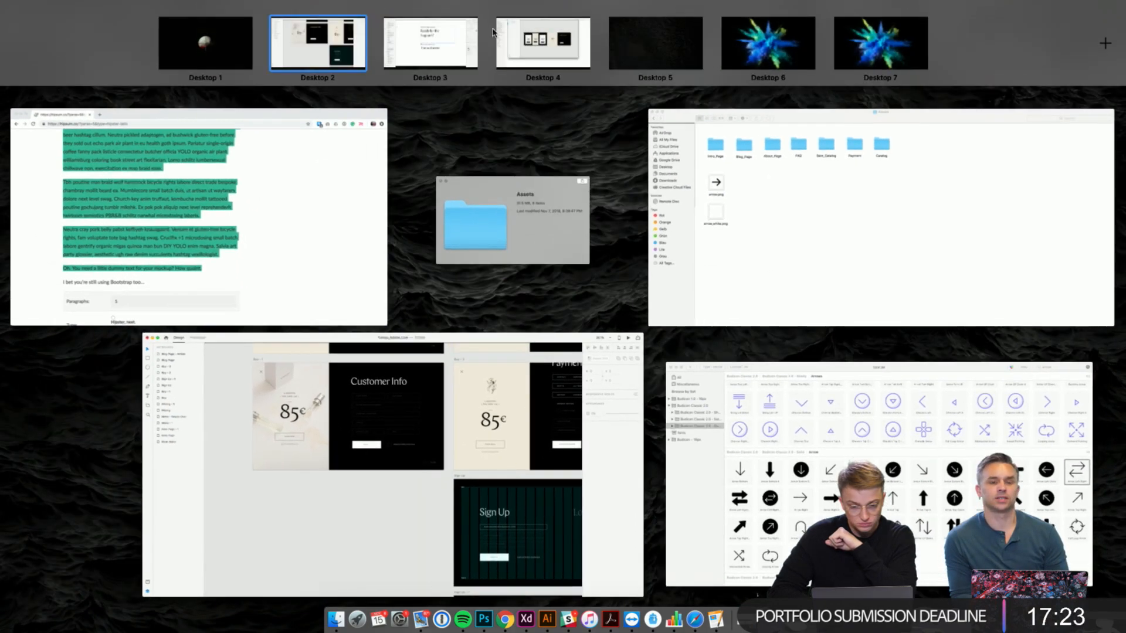
left_click(544, 44)
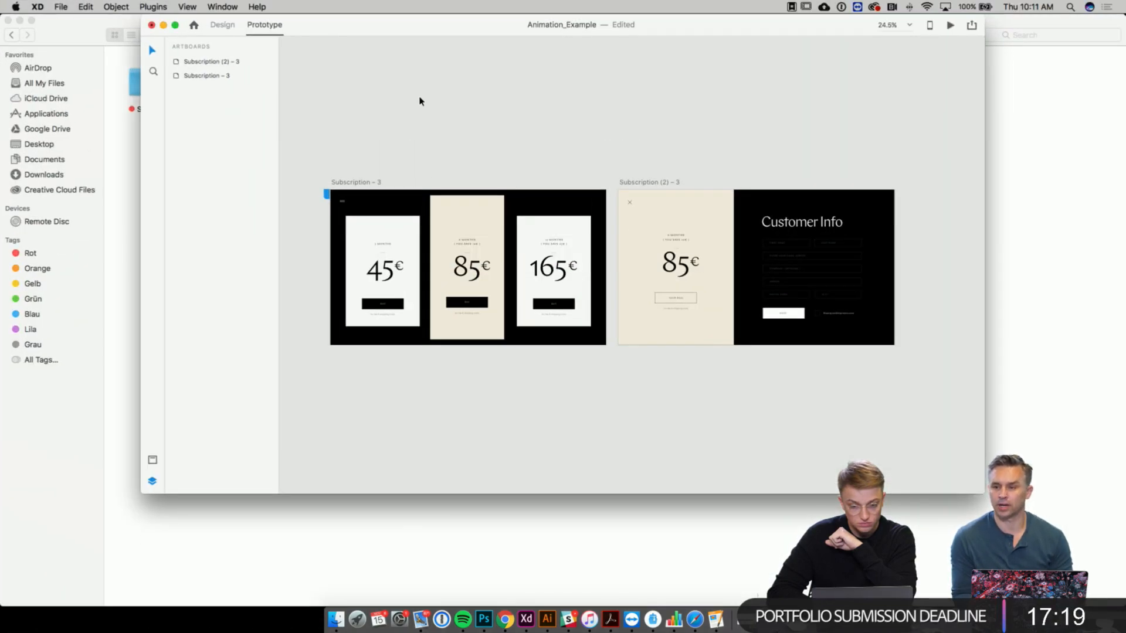
left_click_drag(351, 33, 209, 25)
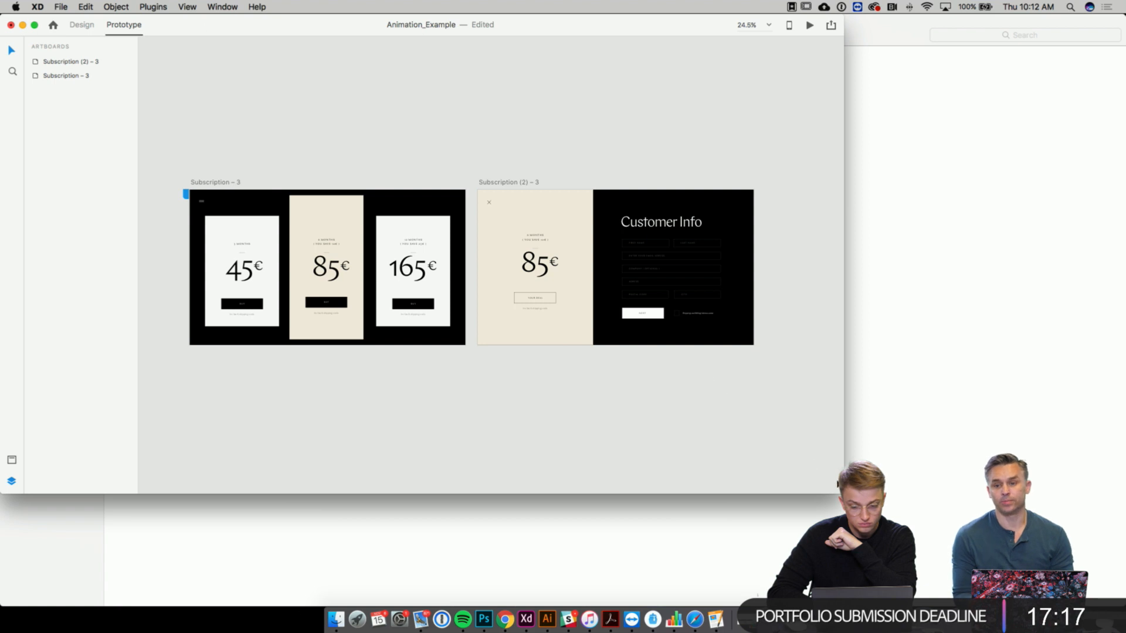
key("alt+super+f")
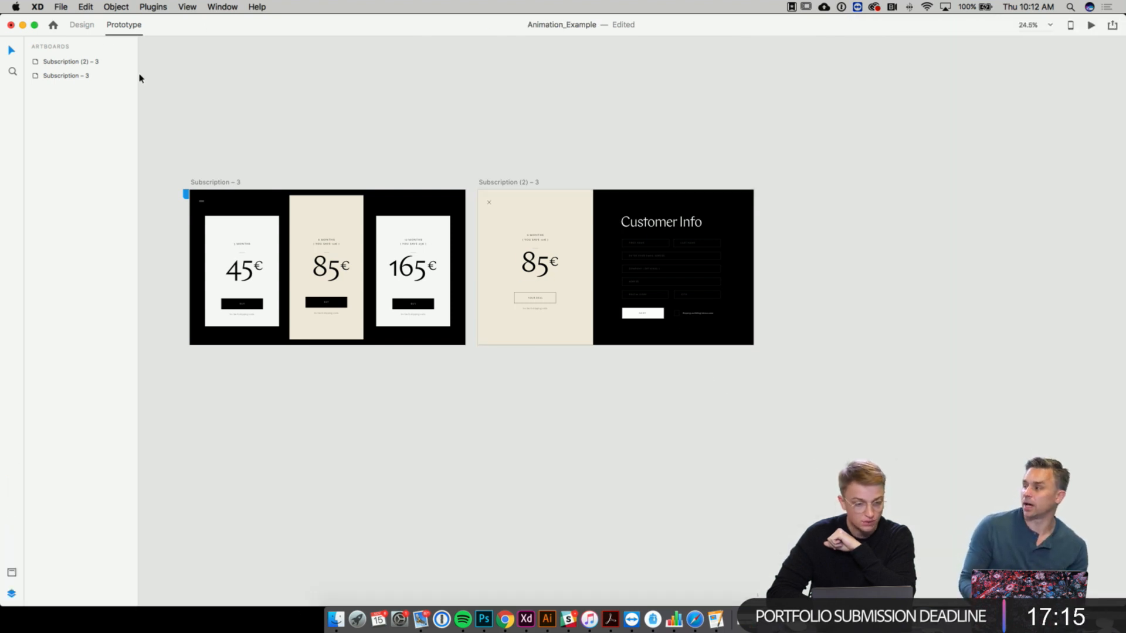
left_click(83, 25)
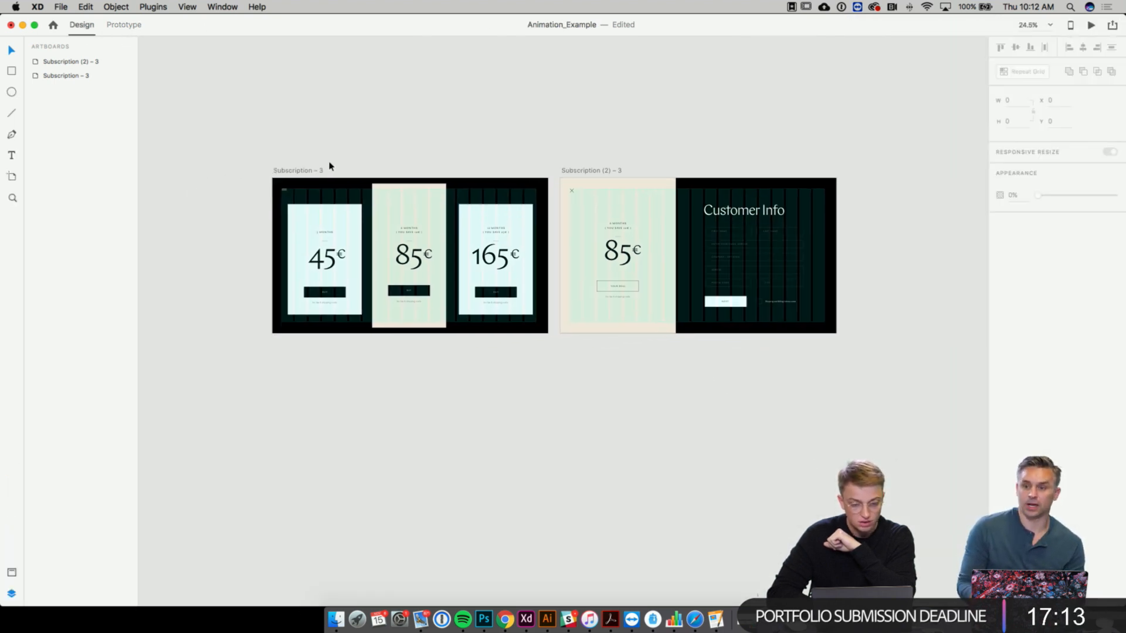
- Check the shared settings of the Subscription – 3 and Subscription (2) – 3 artboards and view both designs side by side
left_click(316, 171)
left_click(574, 171, "shift")
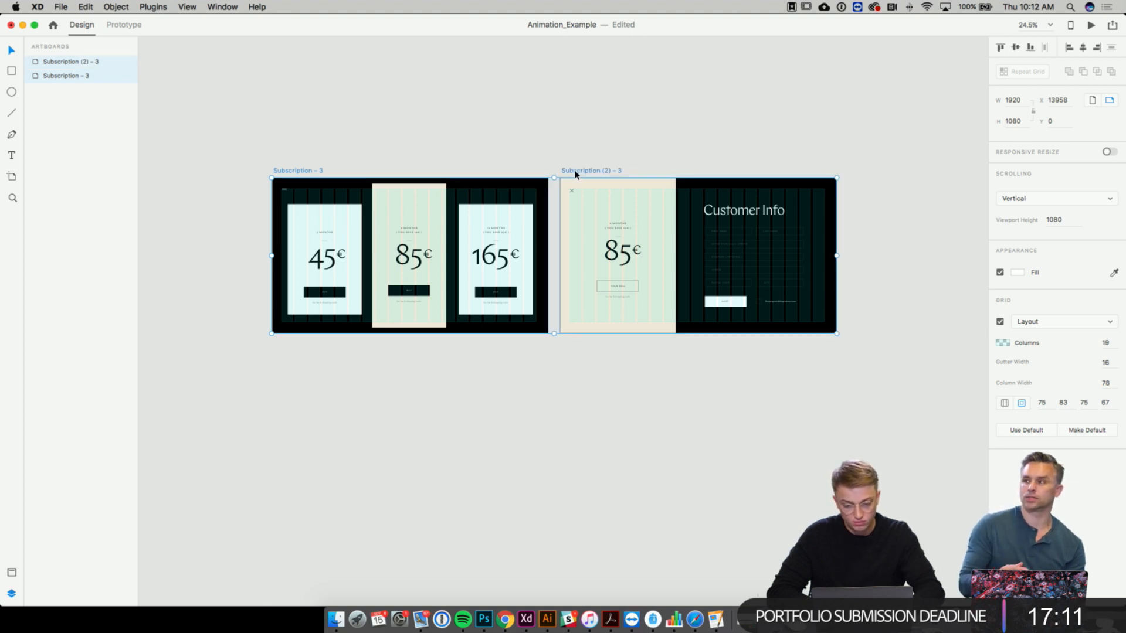
left_click(873, 148)
scroll(575, 170, "up", 4)
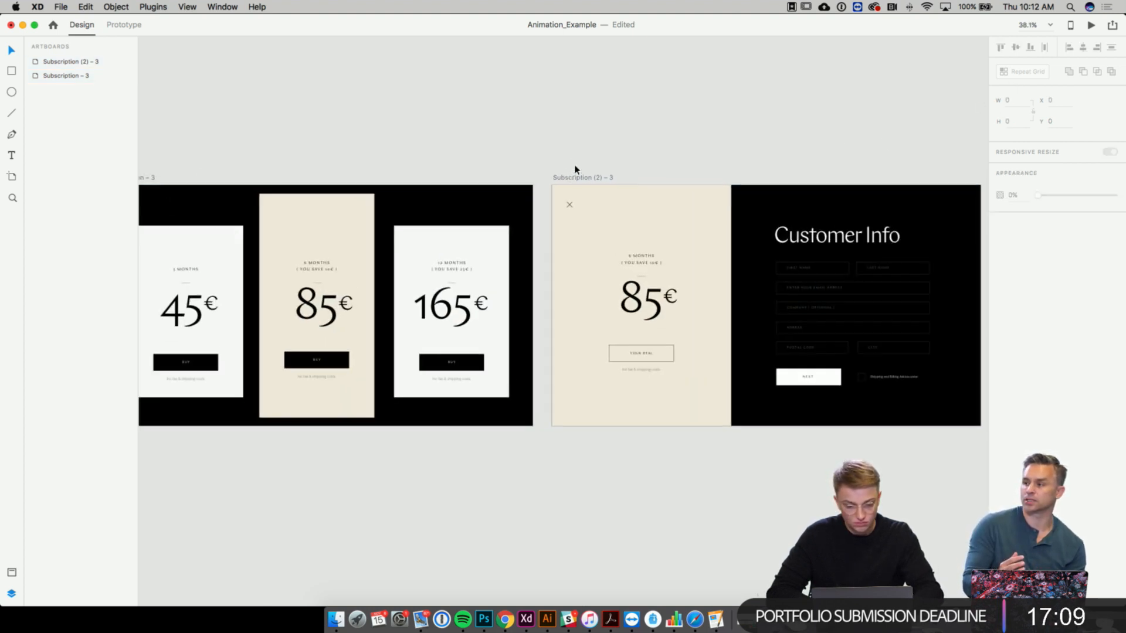
scroll(334, 169, "down", 2)
scroll(245, 91, "left", 1)
scroll(245, 91, "down", 1)
scroll(245, 92, "left", 1)
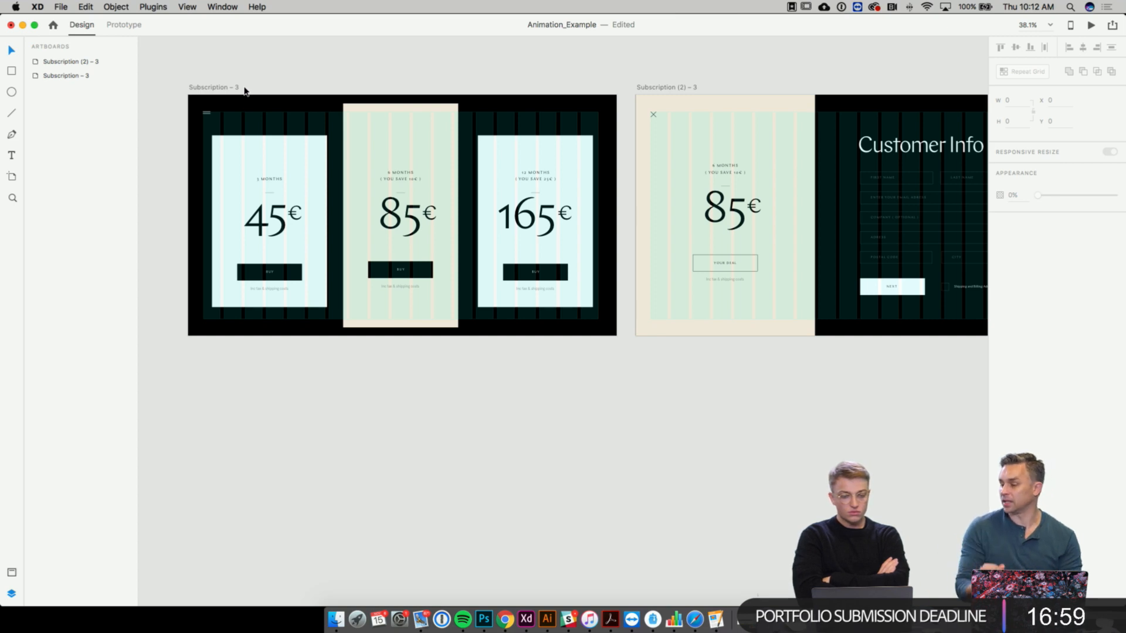
- Inspect the black Buy button on the 45€ card of Subscription – 3 and leave it deselected
left_click(287, 273)
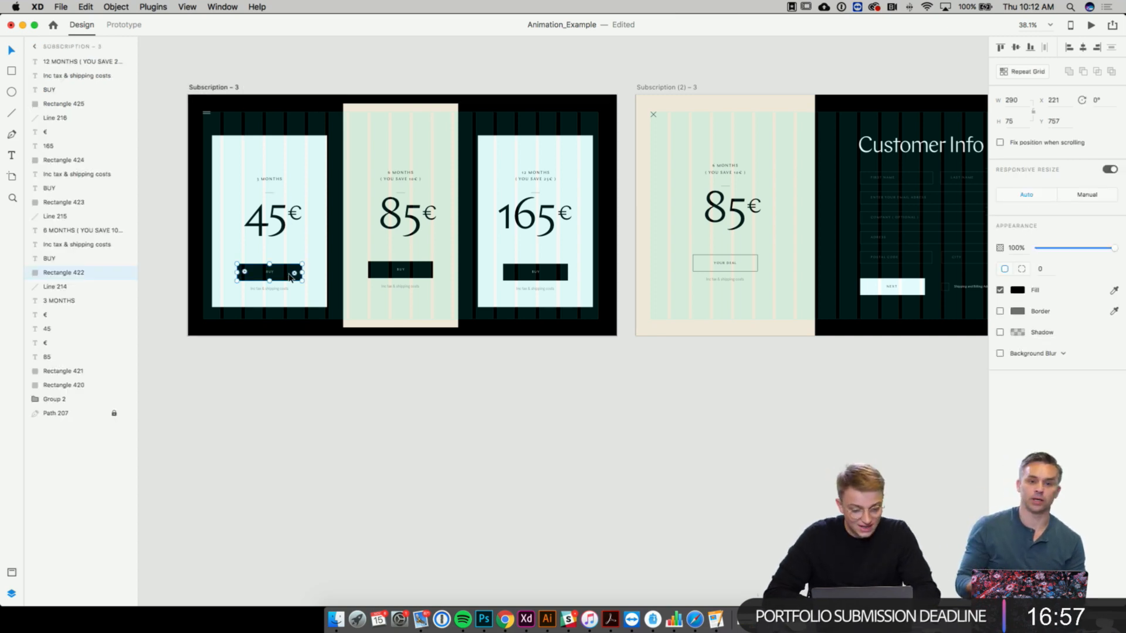
scroll(289, 278, "up", 3)
scroll(289, 279, "up", 2)
scroll(289, 278, "left", 1)
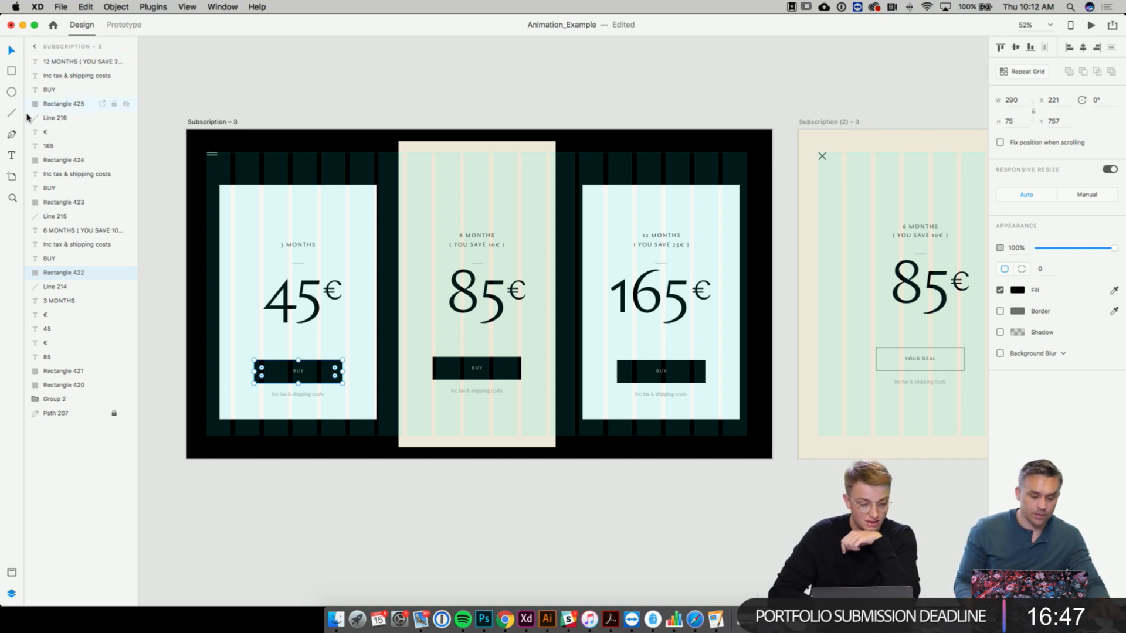
left_click(279, 108)
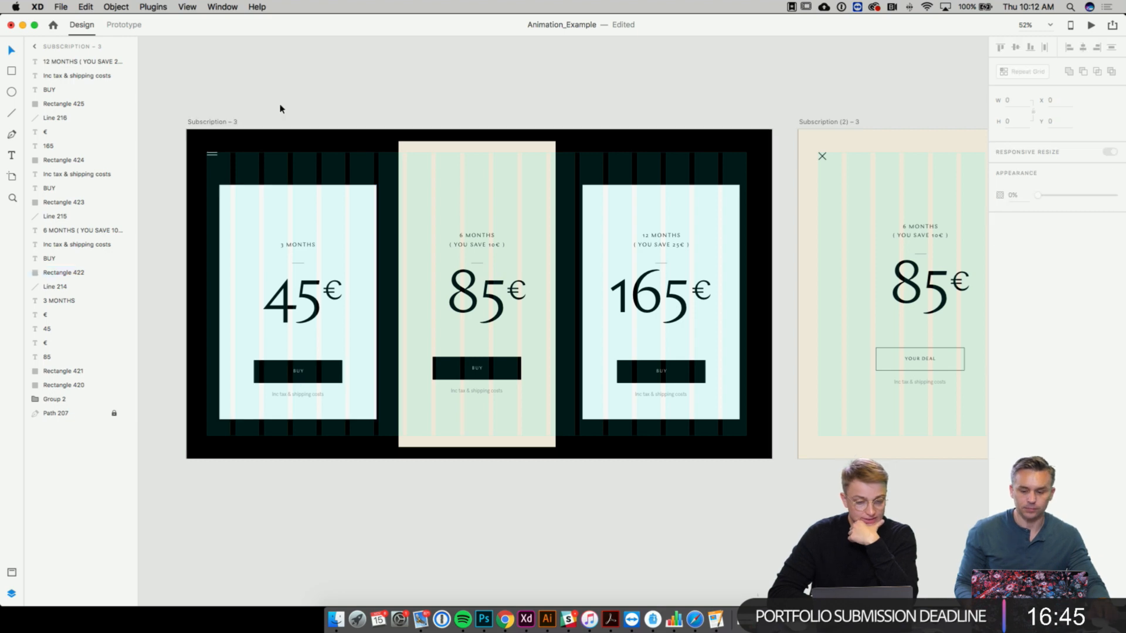
scroll(280, 109, "up", 1)
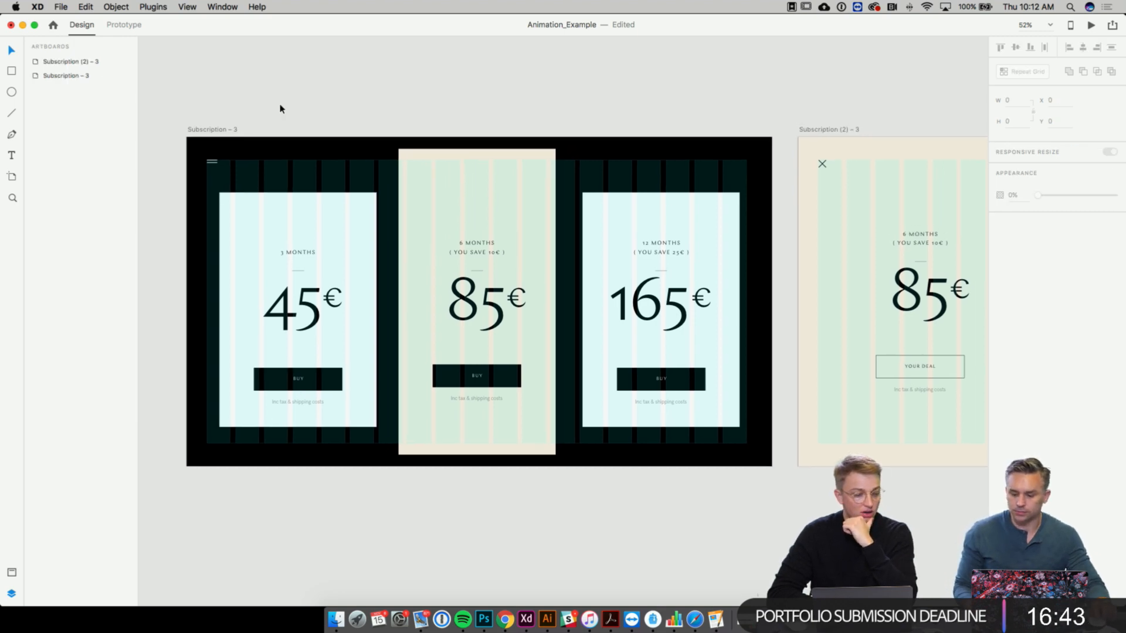
- Inspect the layout grid settings of the Subscription – 3 and Subscription (2) – 3 artboards one after the other
scroll(279, 110, "down", 2)
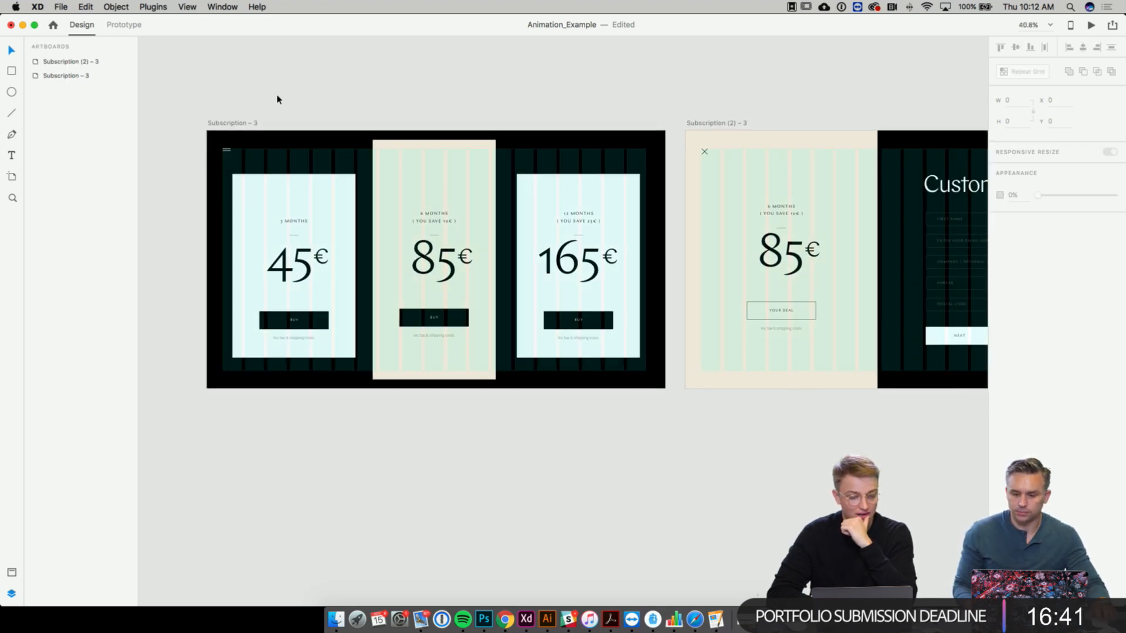
left_click(246, 123)
left_click(320, 106)
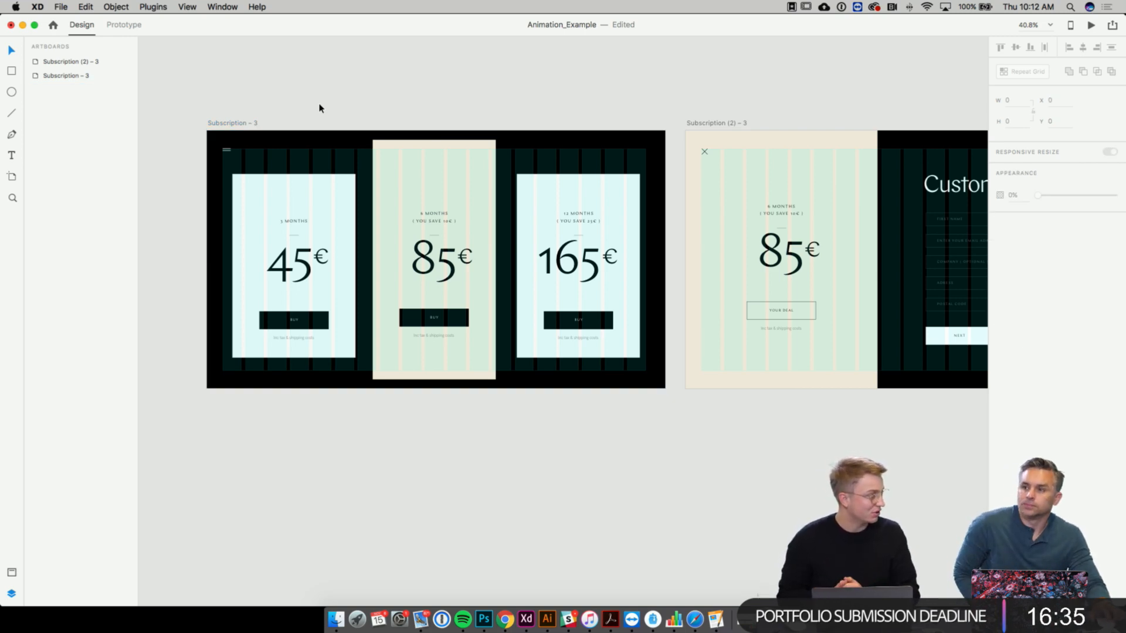
scroll(319, 108, "up", 2)
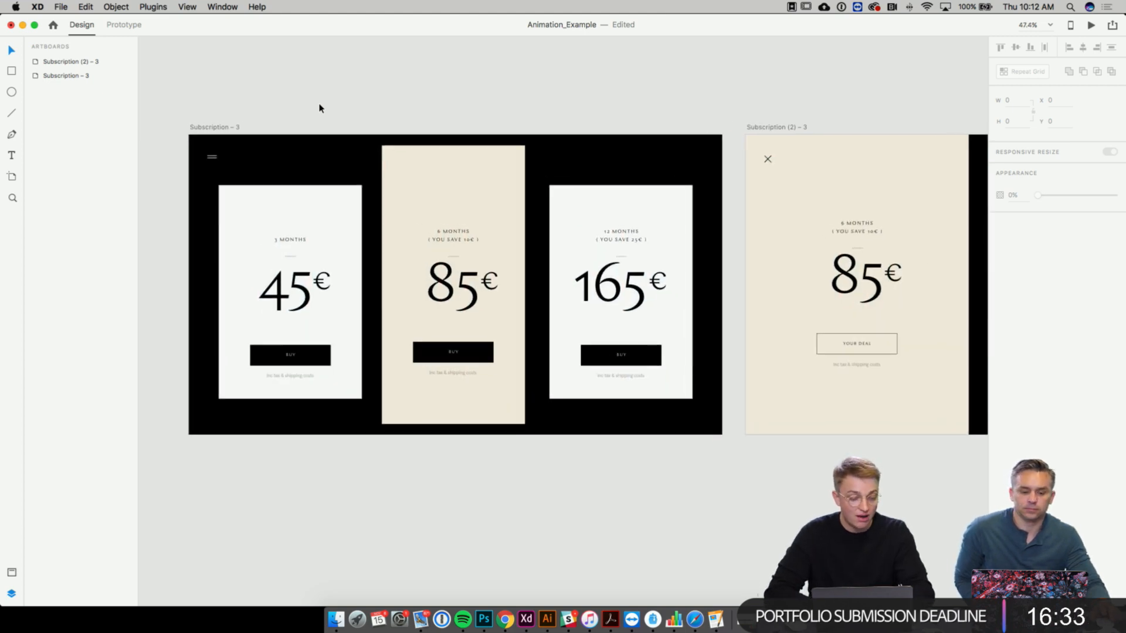
left_click(244, 134)
scroll(324, 105, "right", 1)
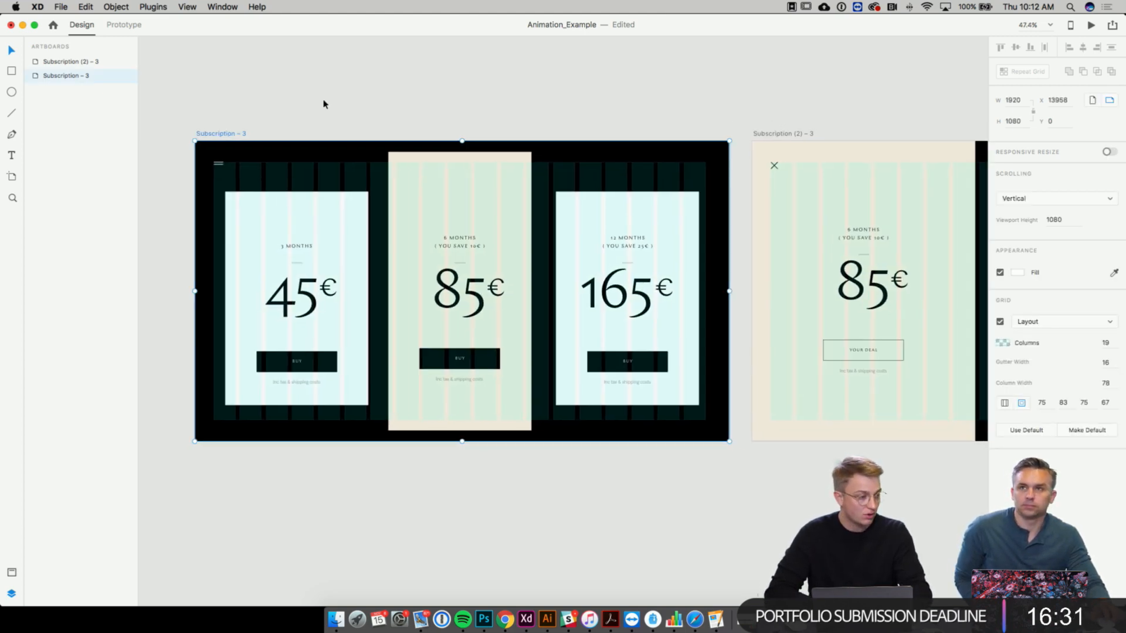
left_click(782, 132)
left_click(720, 120)
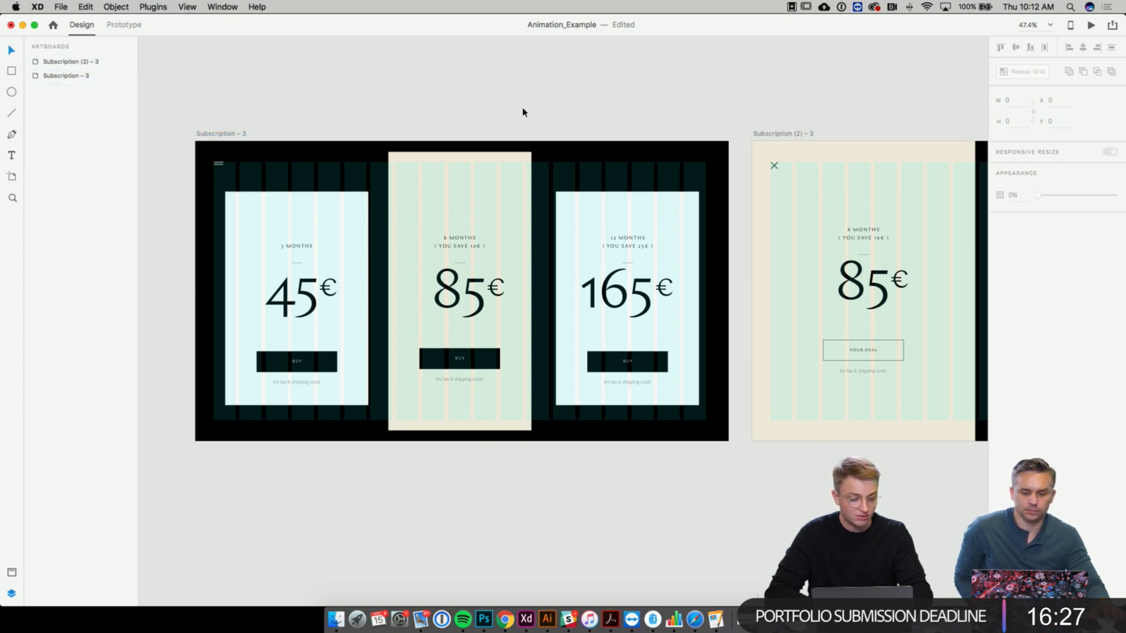
scroll(524, 112, "left", 2)
scroll(524, 112, "up", 1)
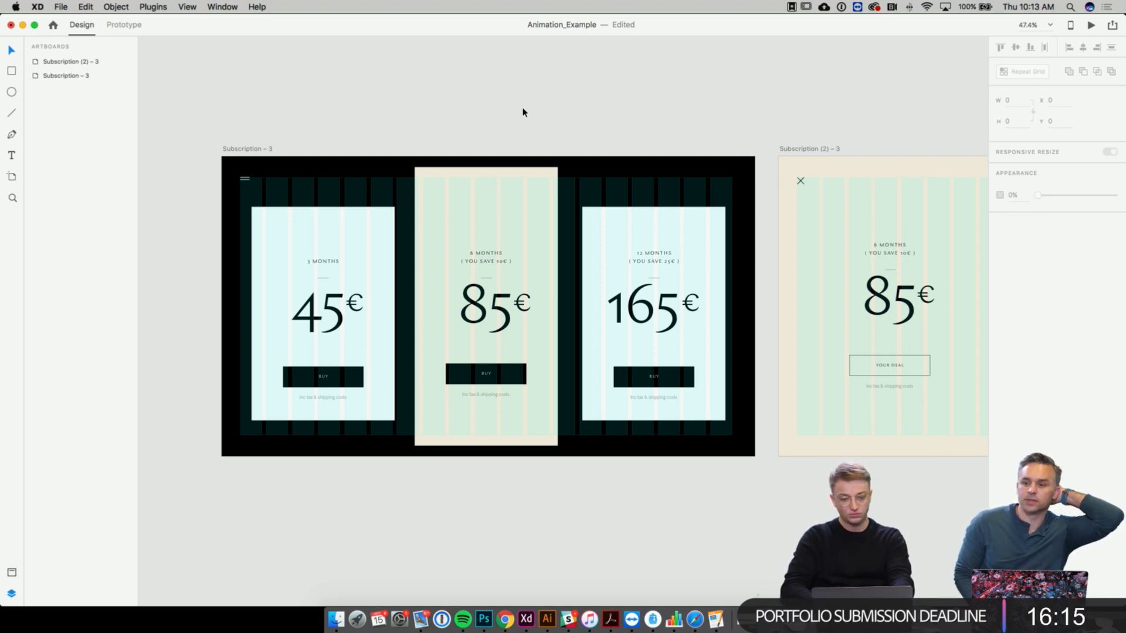
- Select the Subscription – 3 artboard and compare it with the neighbouring Customer Info design
double_click(264, 148)
key("Escape")
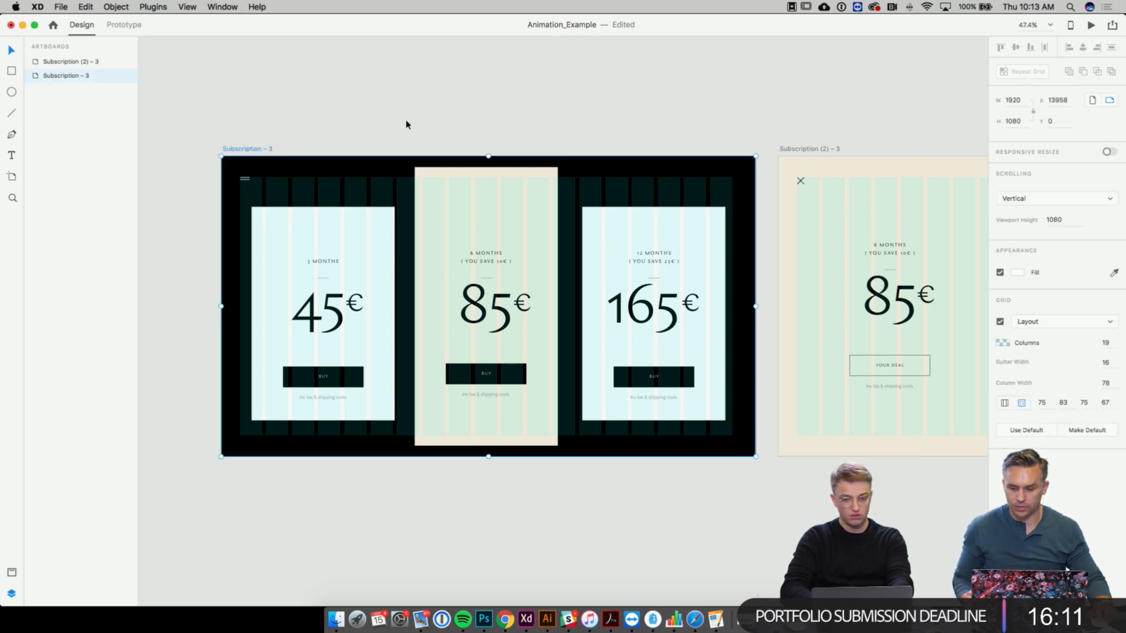
scroll(406, 125, "right", 10)
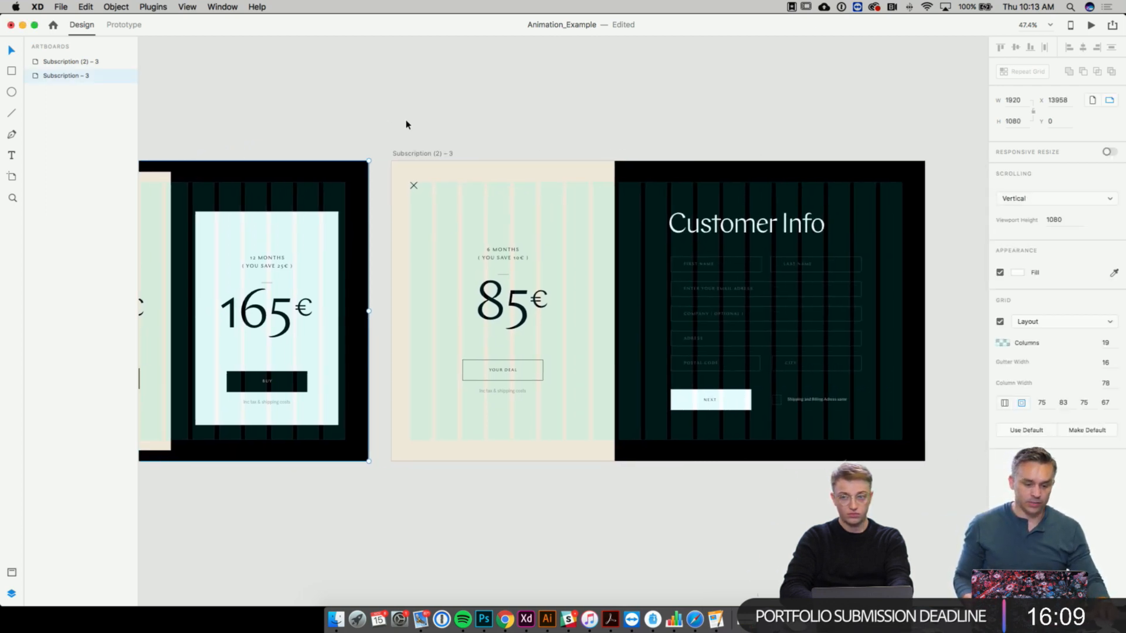
scroll(406, 124, "left", 10)
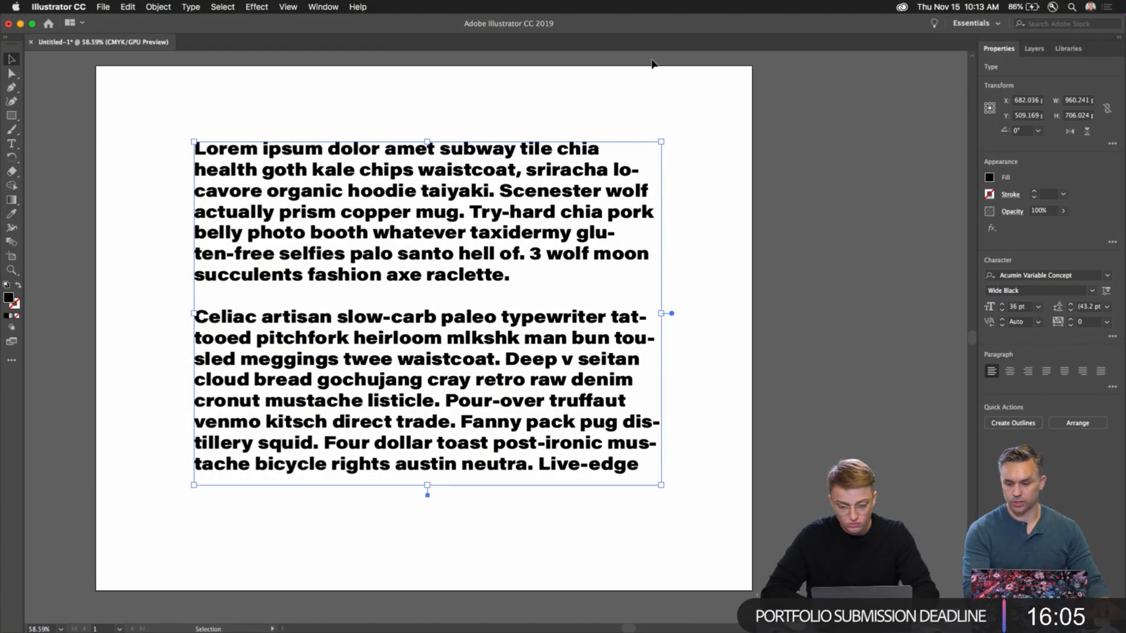
- Delete the block of placeholder paragraphs from the Illustrator artboard
left_click(318, 6)
left_click(512, 11)
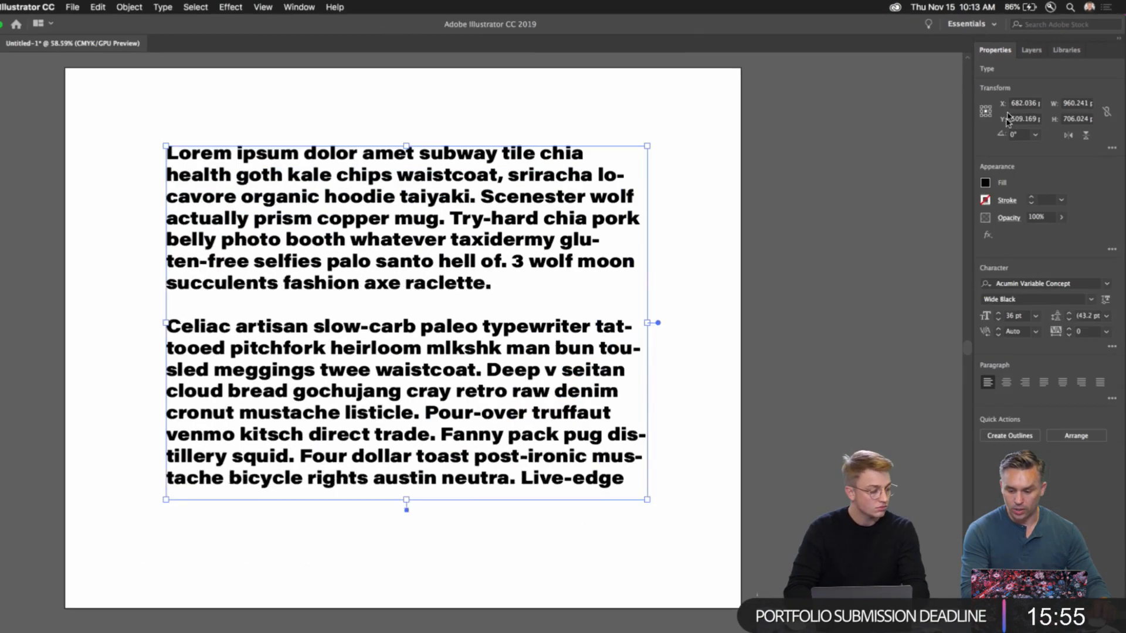
key("Delete")
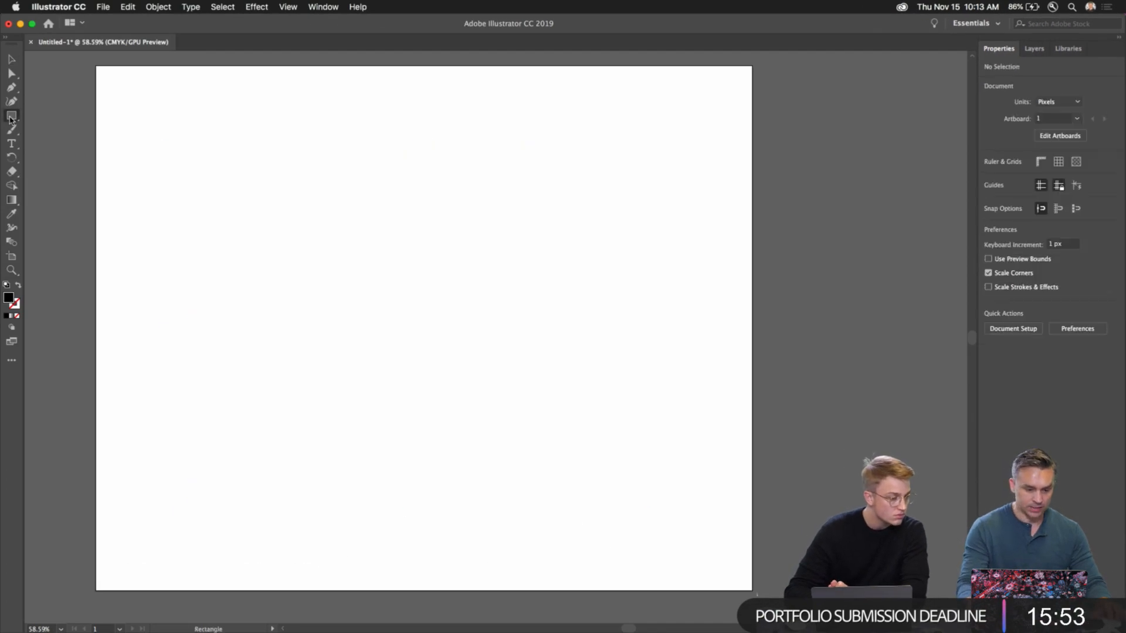
- Draw two black squares on the artboard, about 212 px wide in the upper left and about 190 px wide near the centre
left_click_drag(277, 219, 328, 270)
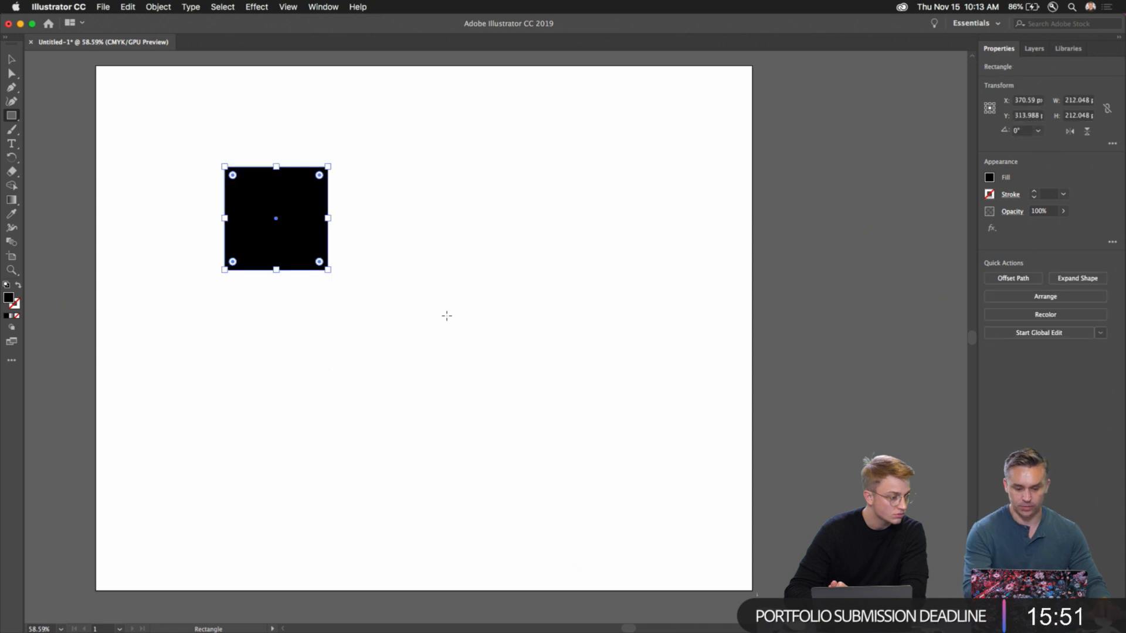
left_click_drag(447, 317, 540, 411)
left_click(13, 59)
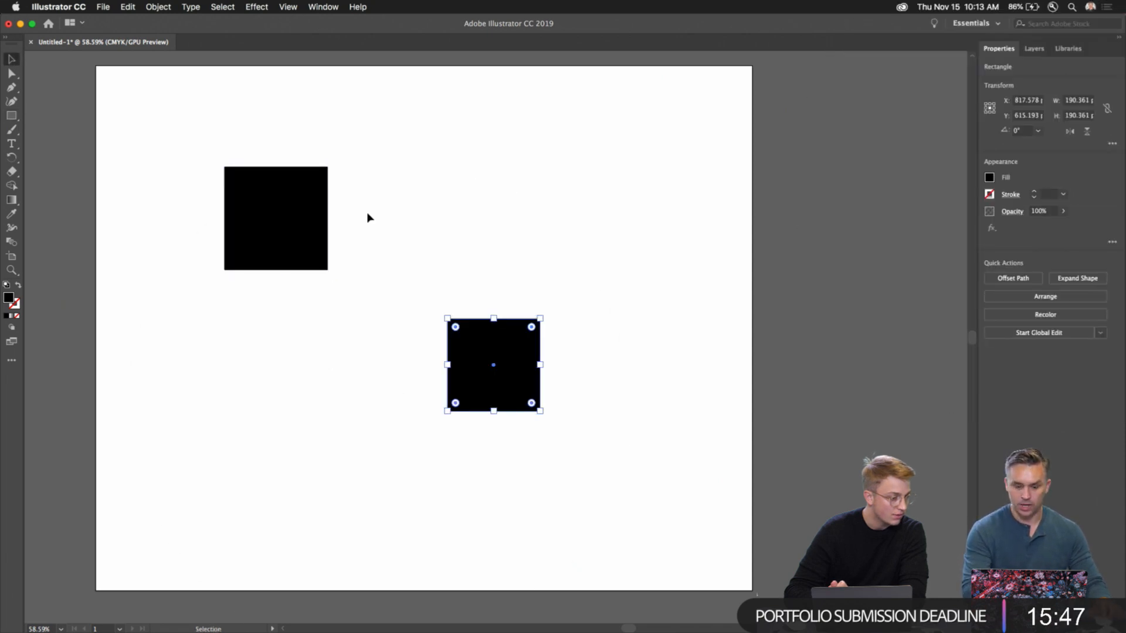
- Float the Properties panel beside the artboard and give both black squares a 3 pt stroke
left_click_drag(214, 135, 546, 431)
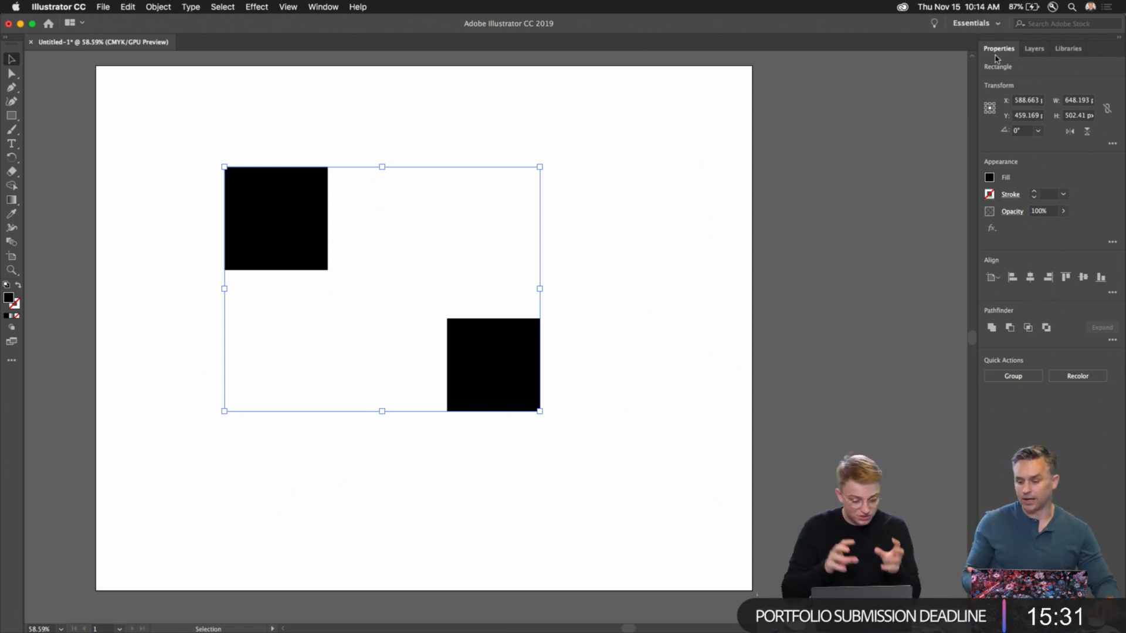
left_click_drag(998, 48, 756, 78)
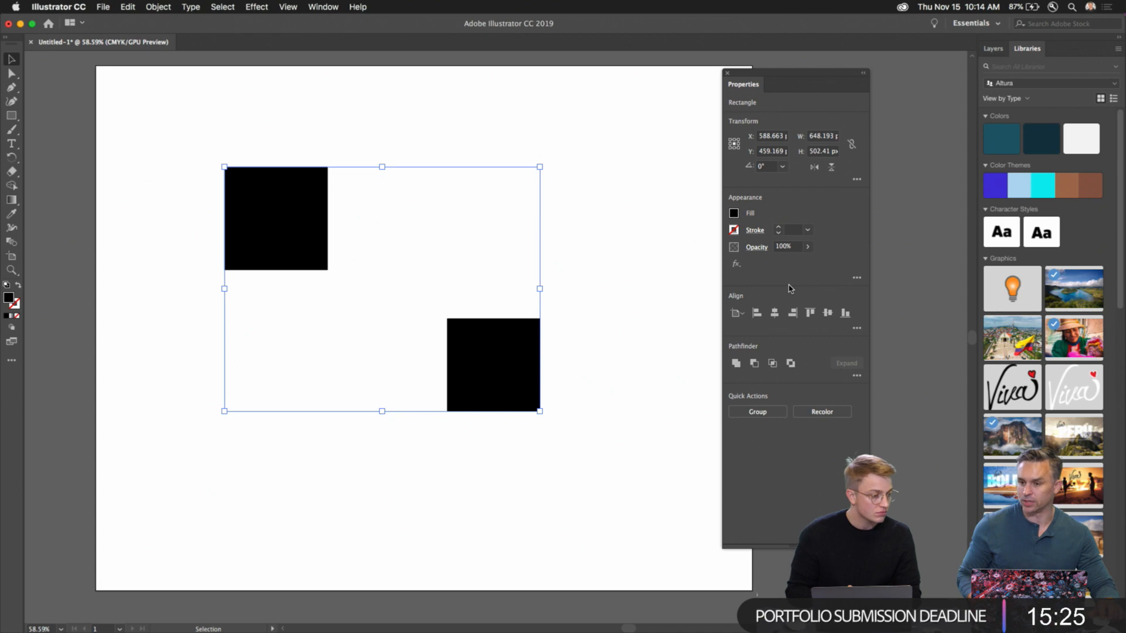
left_click(754, 231)
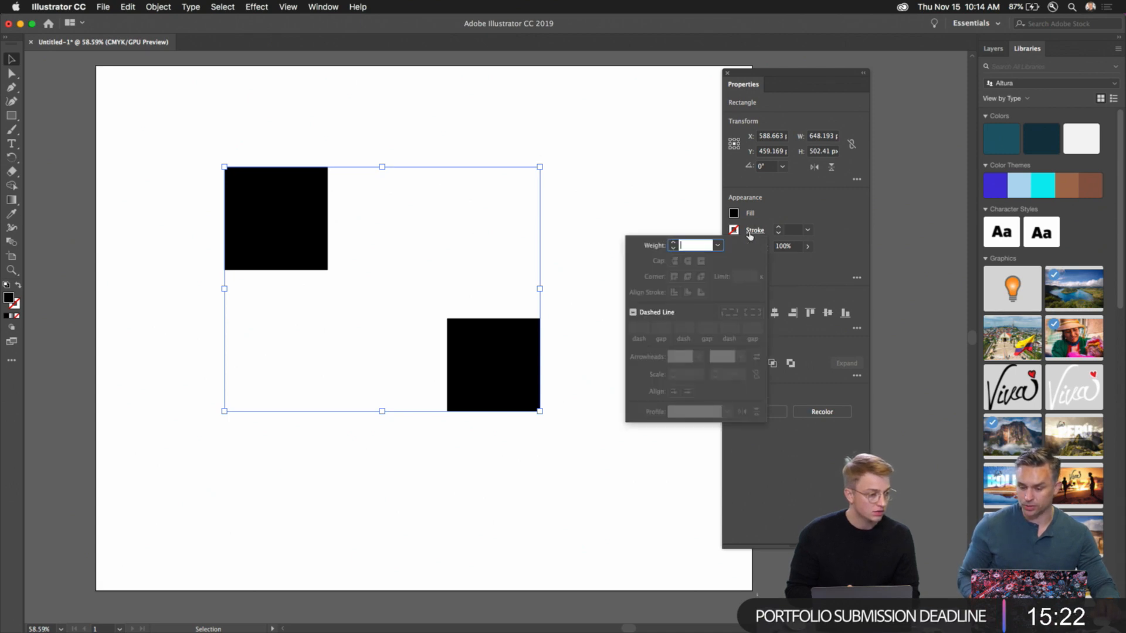
left_click(672, 242)
left_click(672, 243)
left_click(672, 243)
left_click(672, 242)
left_click(673, 243)
left_click(672, 243)
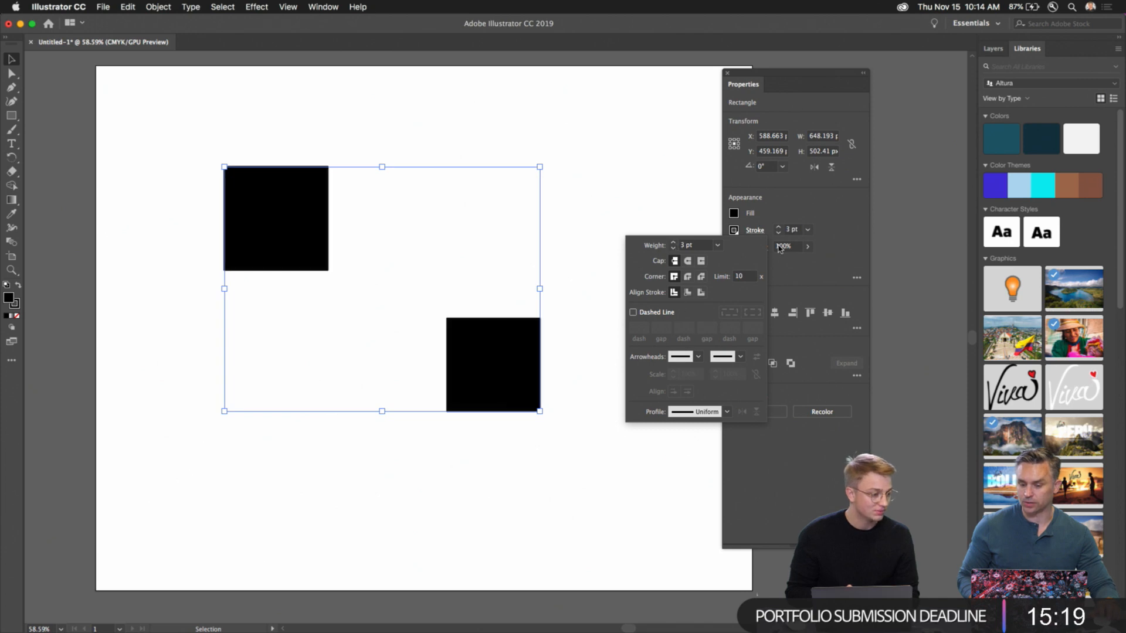
left_click(786, 209)
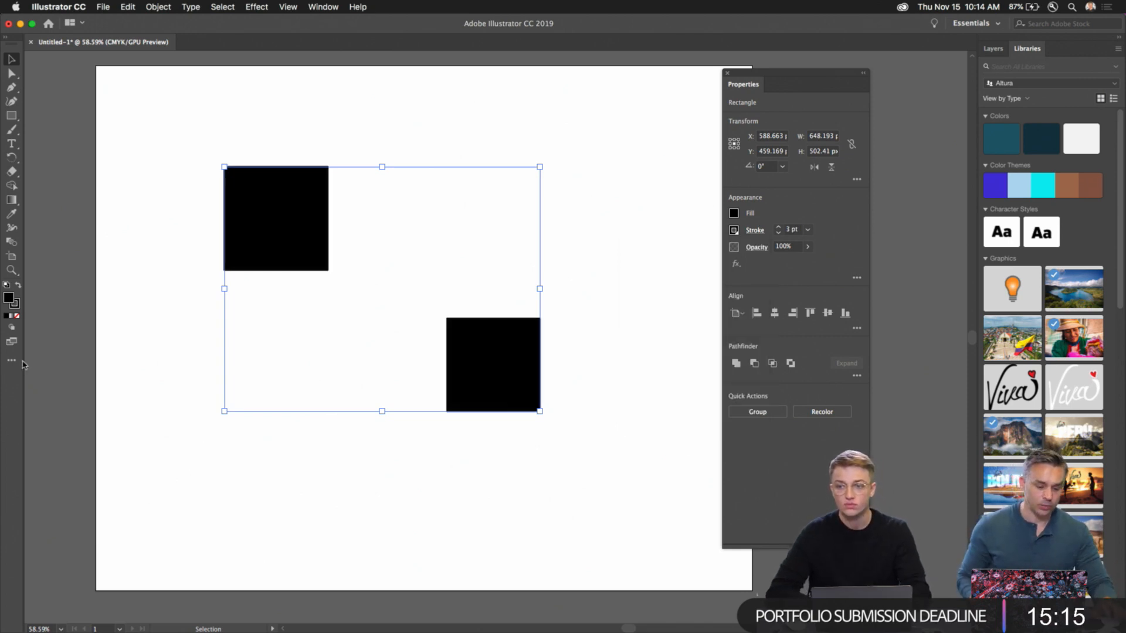
- Browse the complete tool list through the Select, Draw, Modify and Navigate groups
left_click(11, 362)
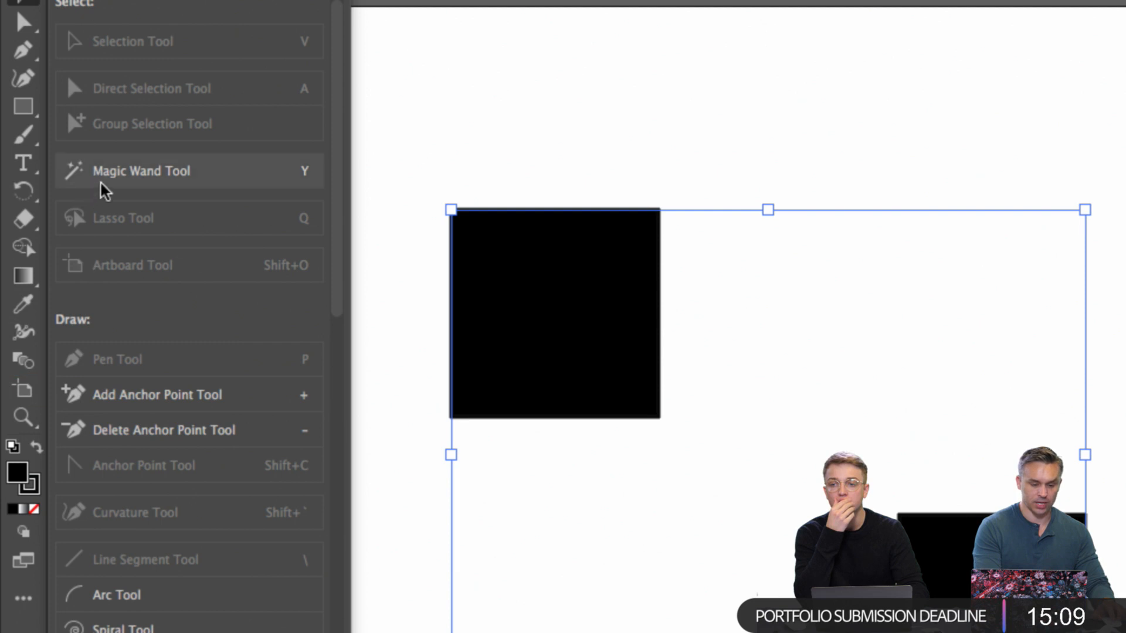
left_click_drag(104, 191, 151, 201)
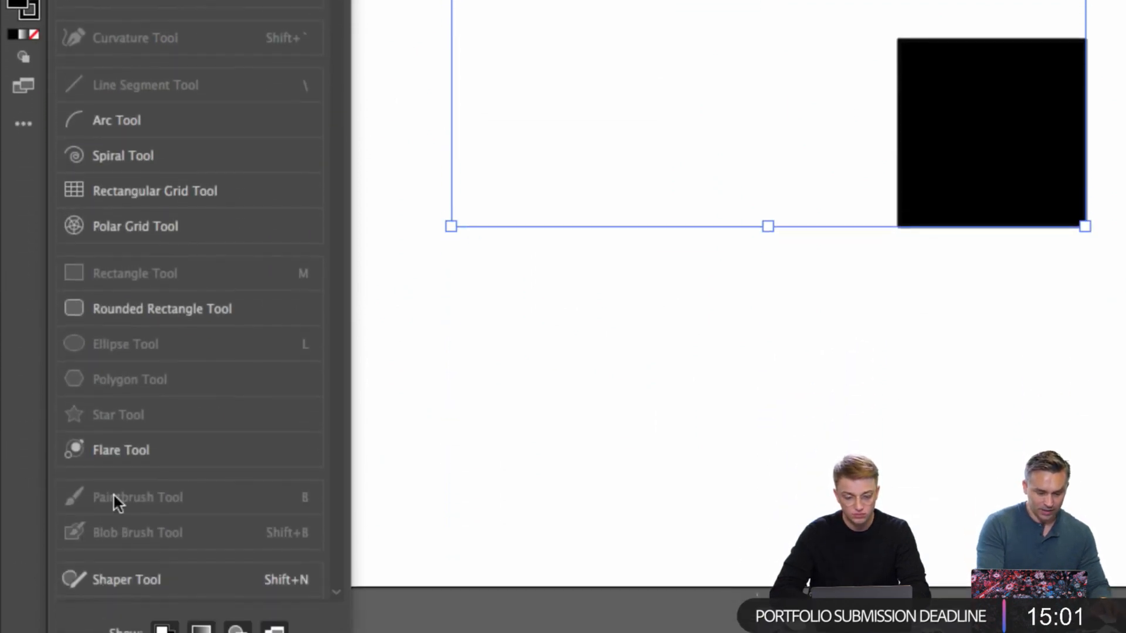
scroll(92, 453, "down", 10)
scroll(91, 453, "up", 10)
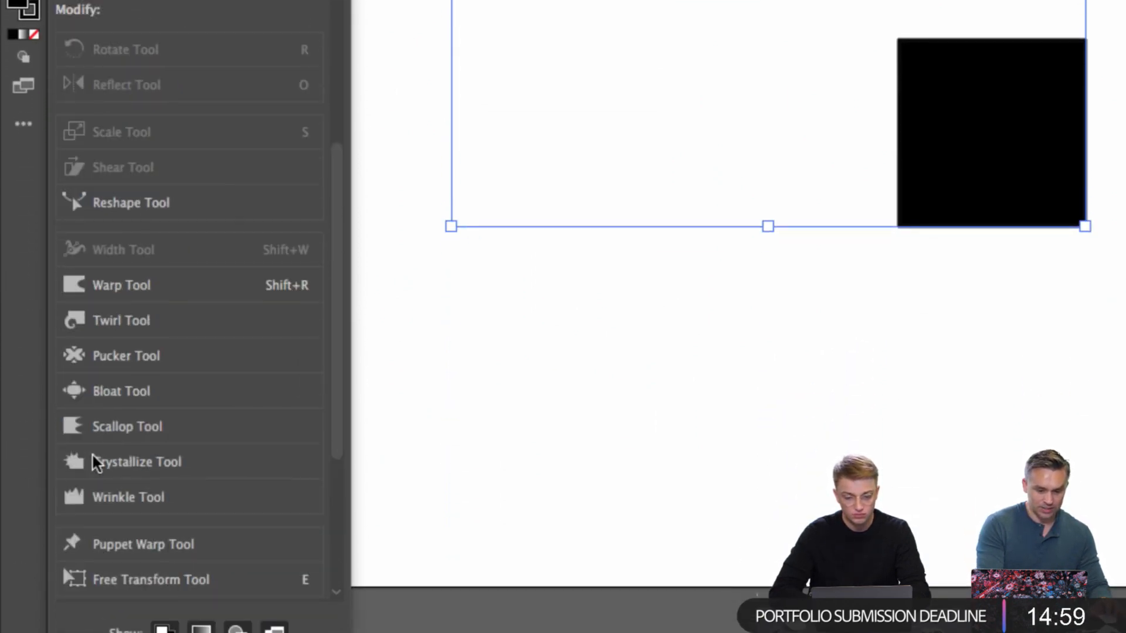
scroll(92, 453, "down", 10)
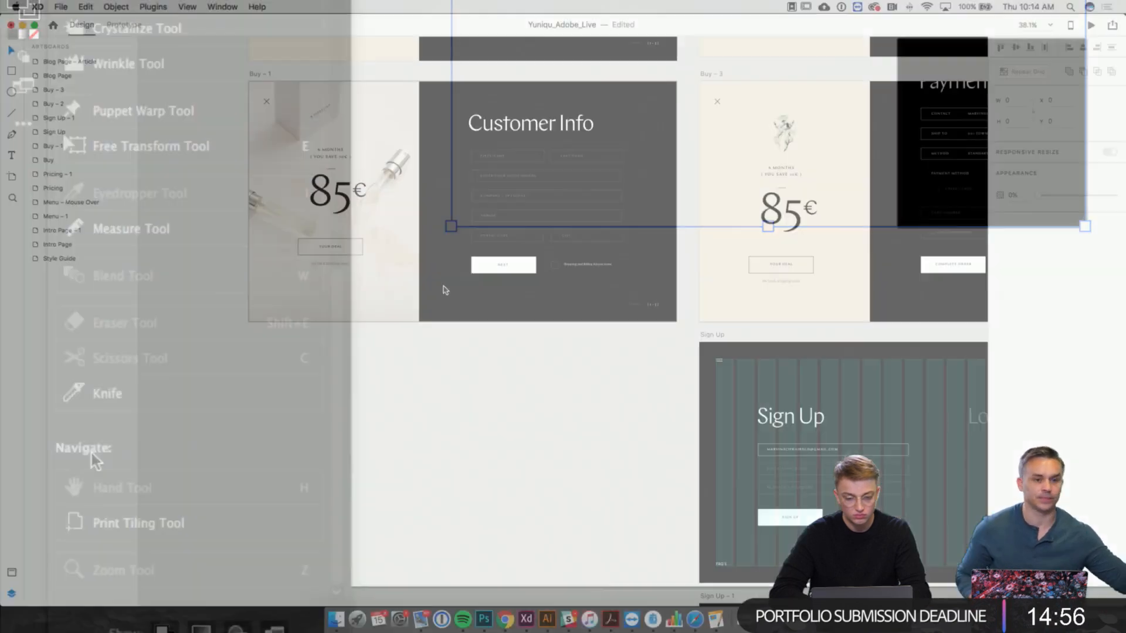
- Switch to Yuniqu_Adobe_Live in XD and review the Buy checkout artboards and the 45€, 85€ and 165€ price cards
scroll(445, 282, "up", 10)
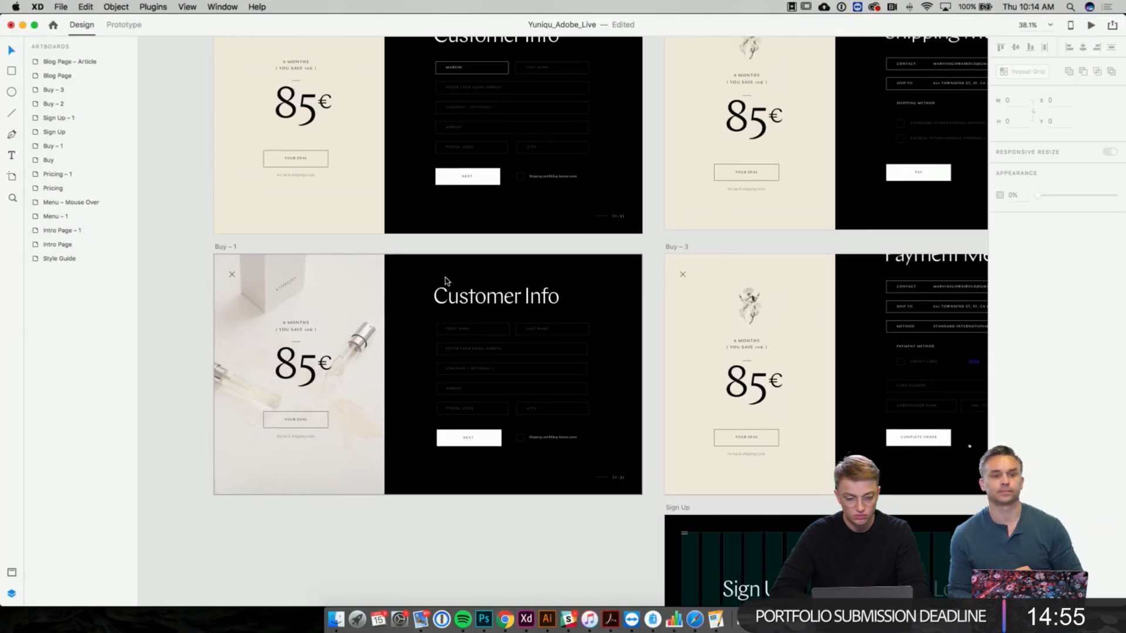
scroll(446, 282, "up", 5)
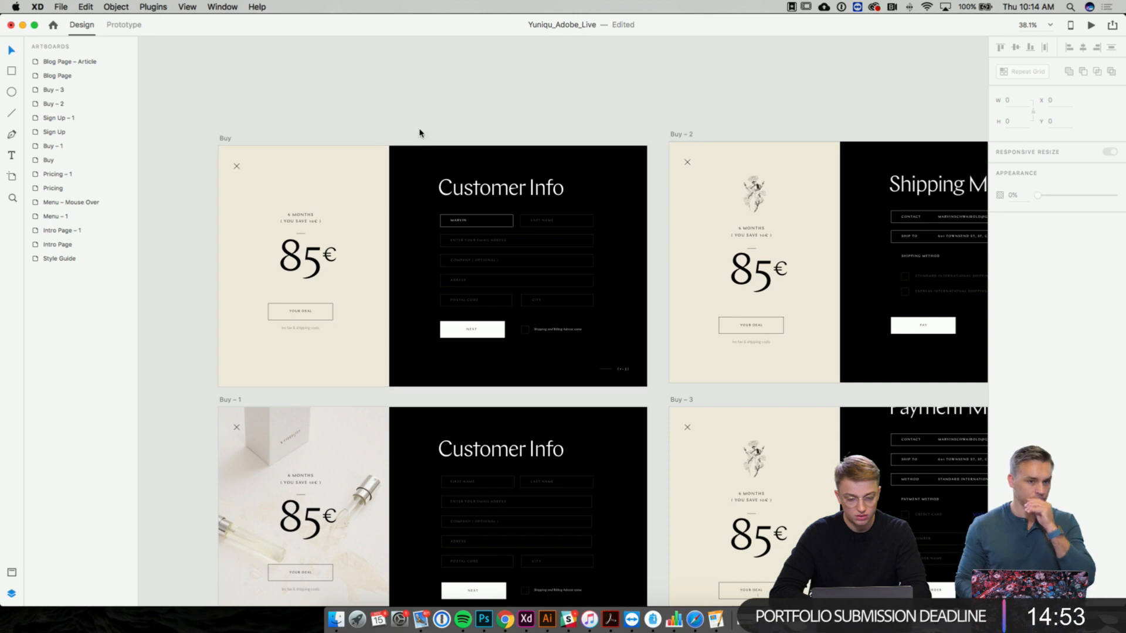
scroll(416, 129, "up", 1)
scroll(416, 130, "right", 15)
scroll(416, 129, "down", 3)
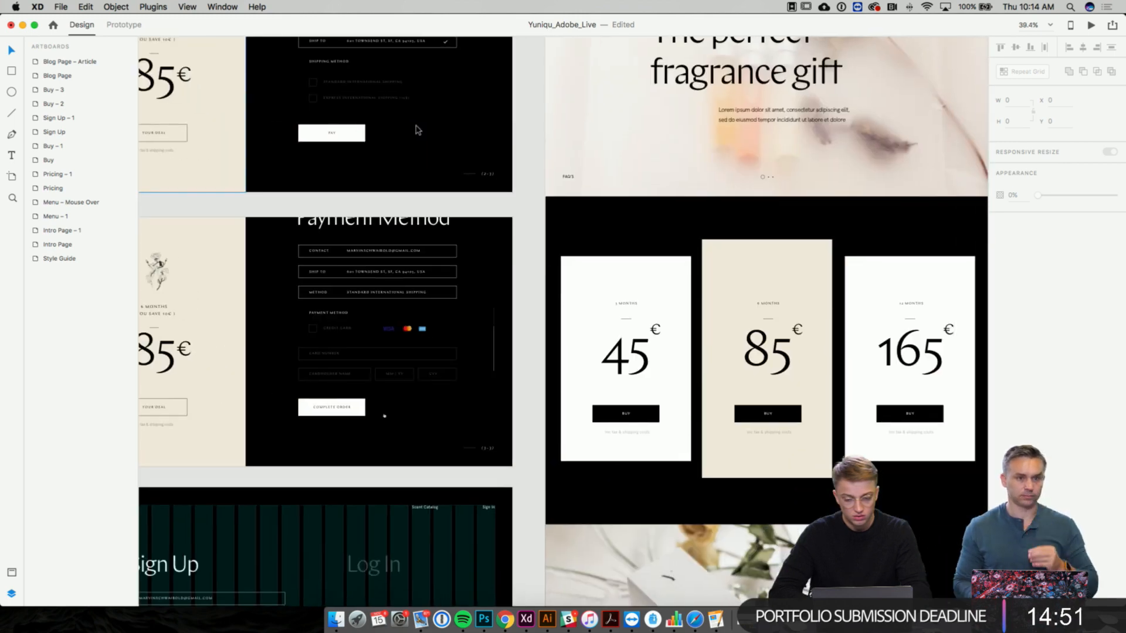
scroll(415, 130, "up", 3)
scroll(416, 130, "down", 5)
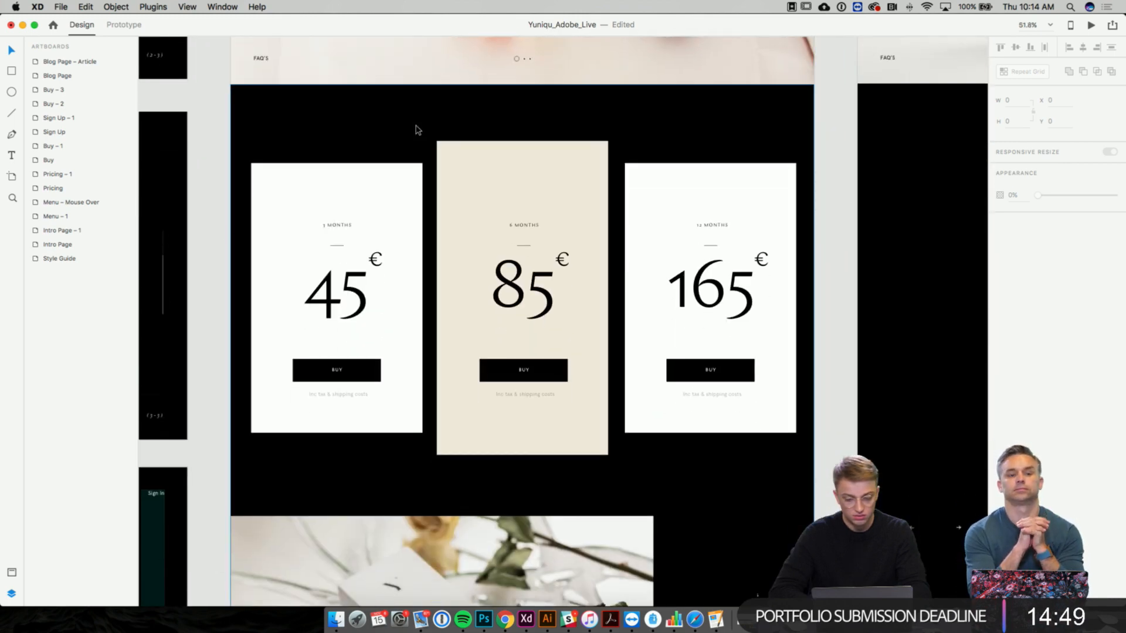
scroll(416, 129, "down", 5)
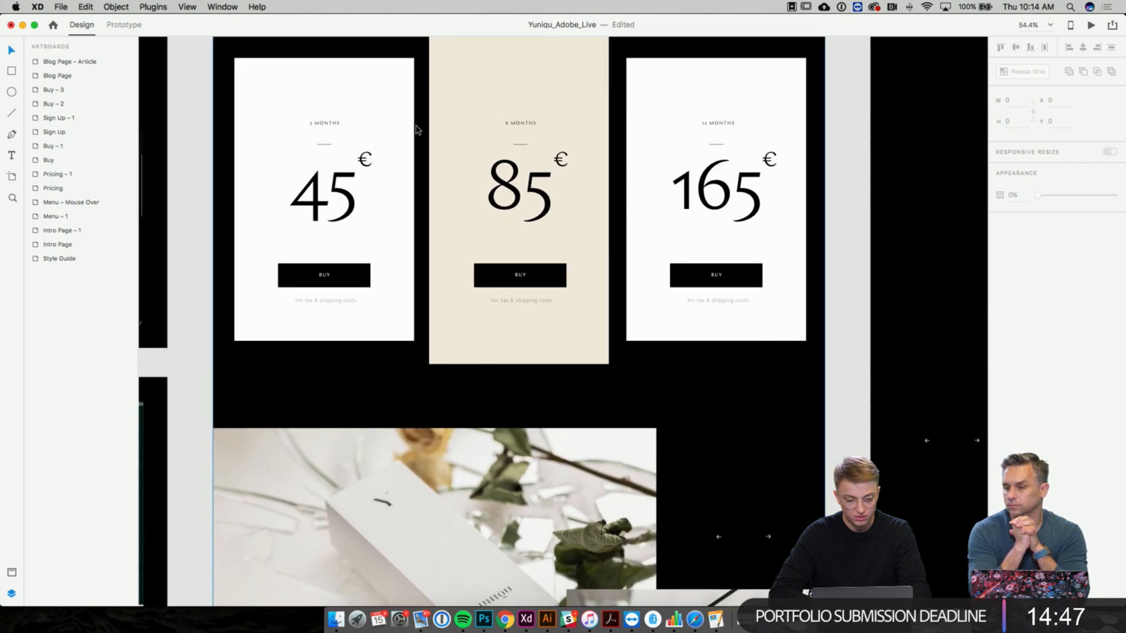
- Compare the hero and price cards of Pricing – 1 with the Payment Method and Customer Info artboards
scroll(416, 130, "up", 3)
scroll(416, 130, "up", 3)
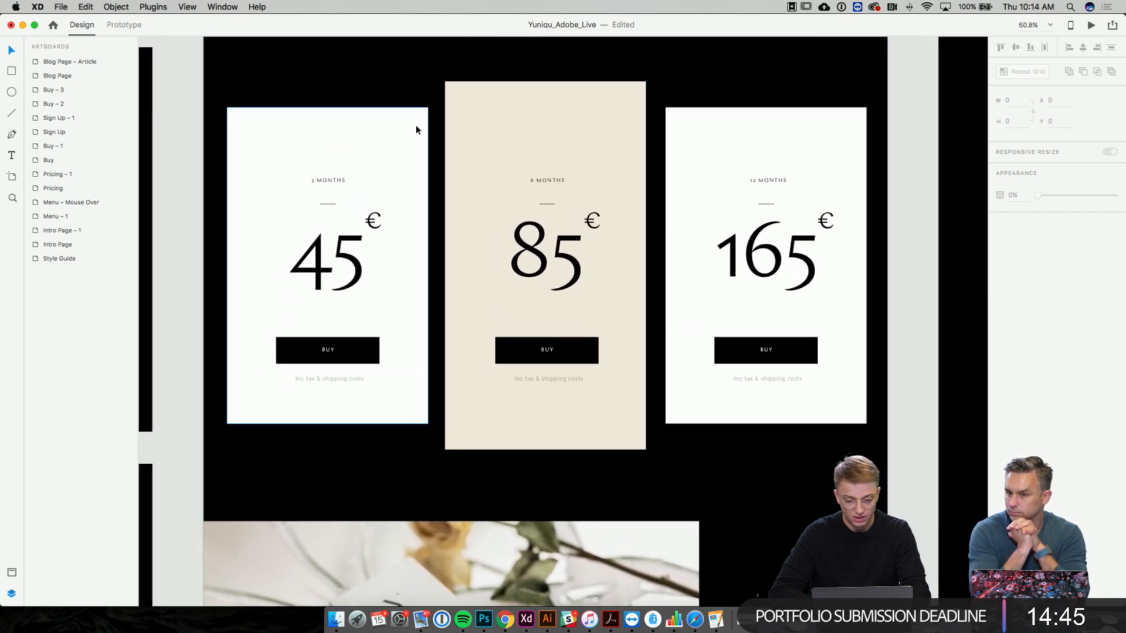
scroll(415, 130, "up", 10)
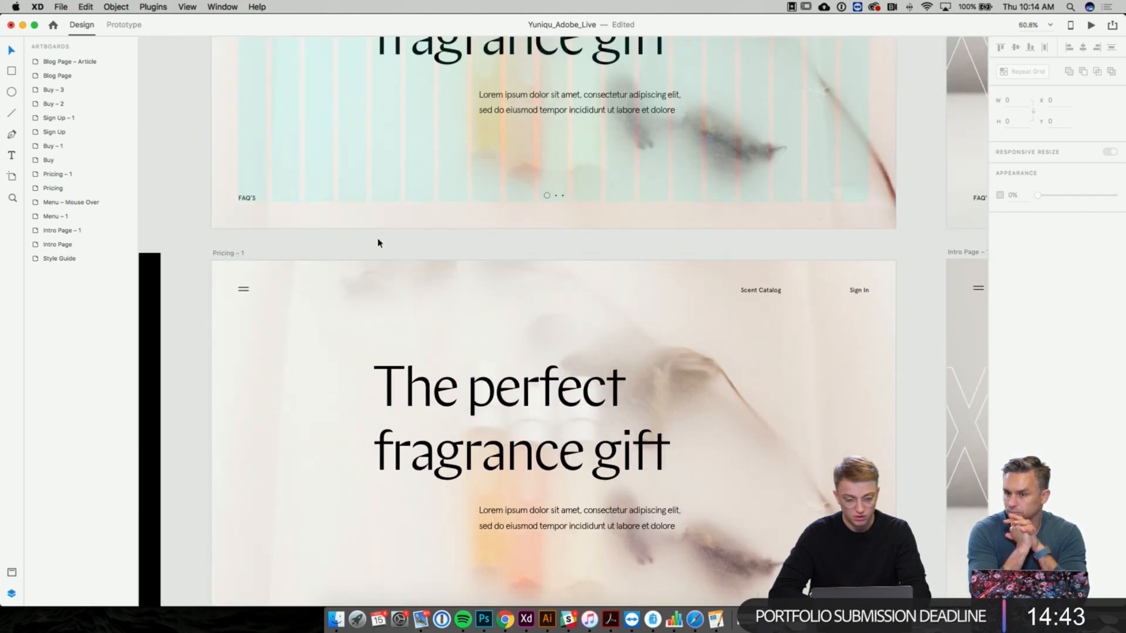
scroll(378, 242, "down", 4)
scroll(528, 284, "down", 15)
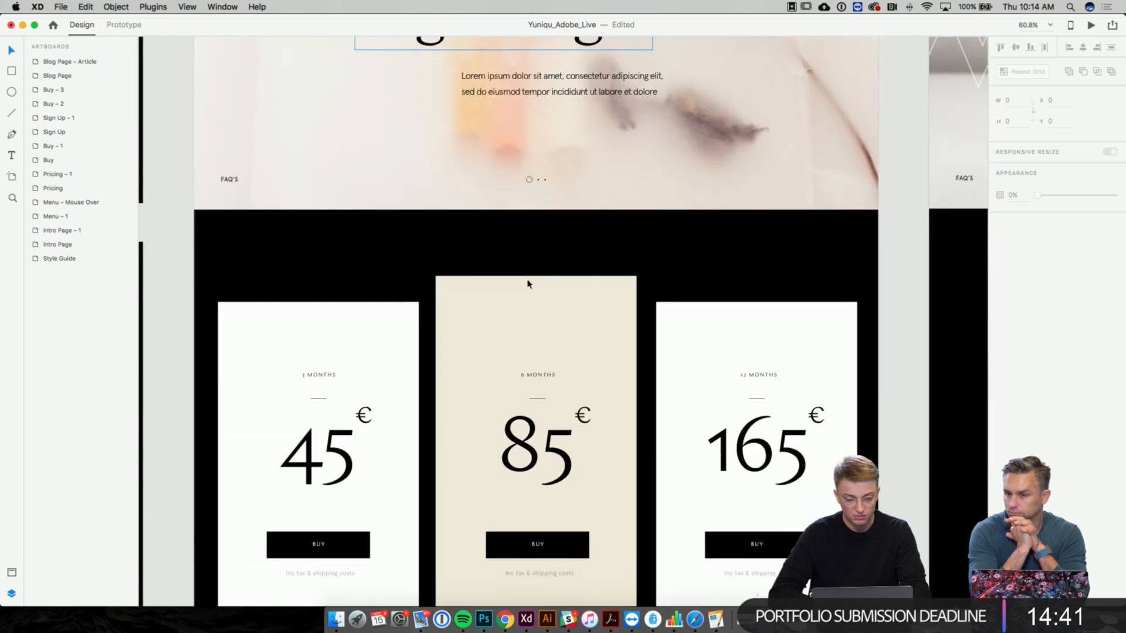
scroll(460, 252, "up", 2)
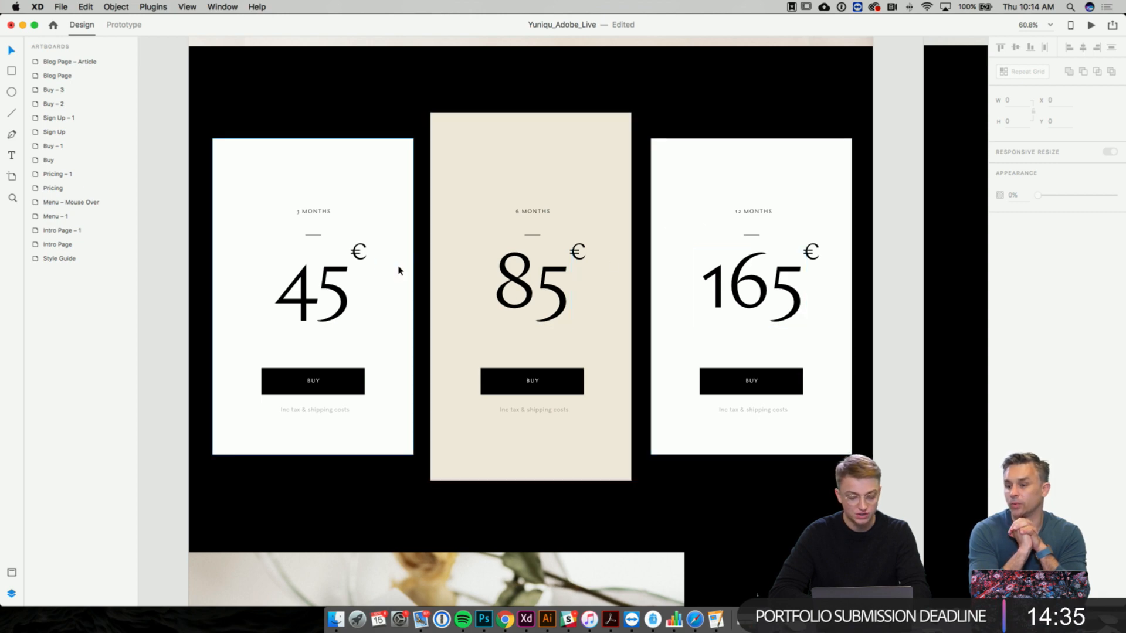
scroll(399, 270, "left", 15)
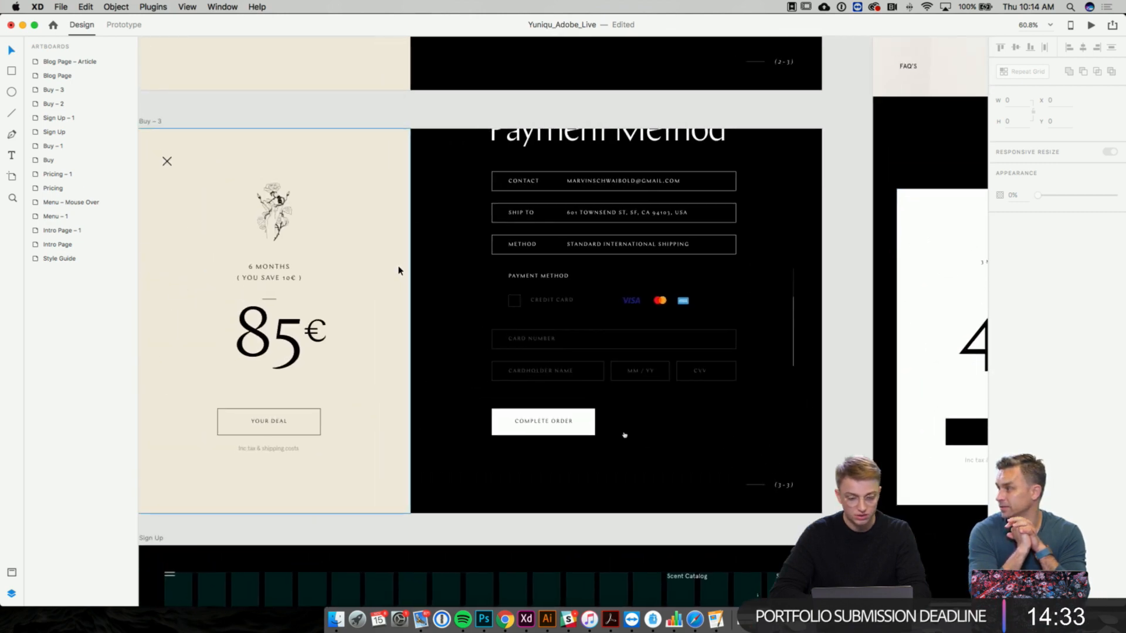
scroll(398, 270, "left", 15)
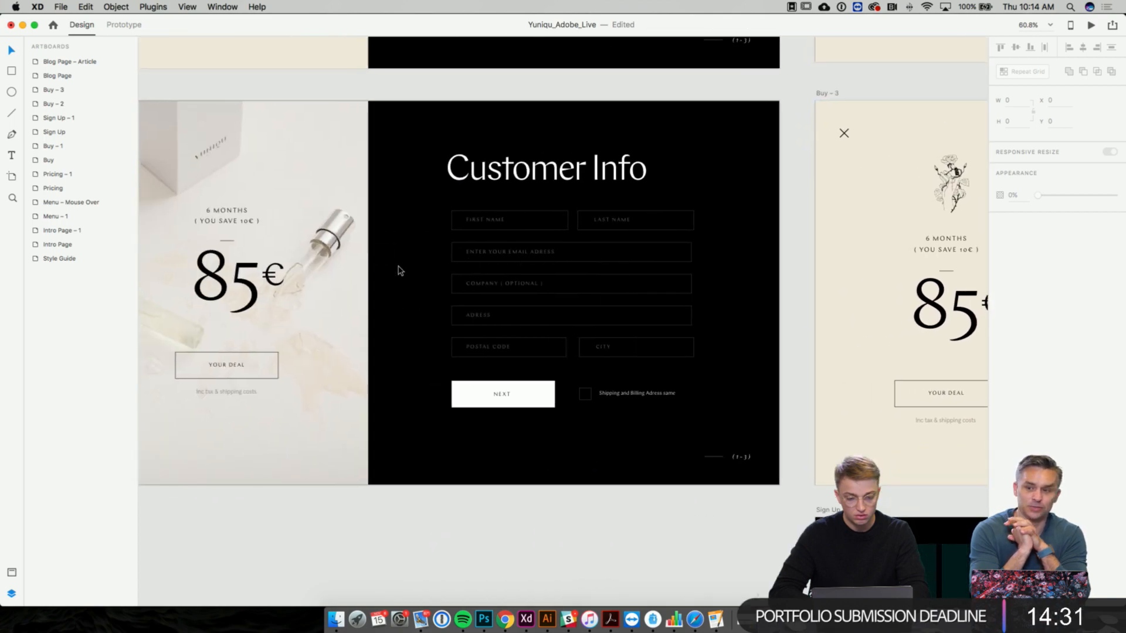
- Switch to the Animation_Example document and look at the Subscription – 3 artboard
key("ctrl+Right")
key("ctrl+Right")
key("space")
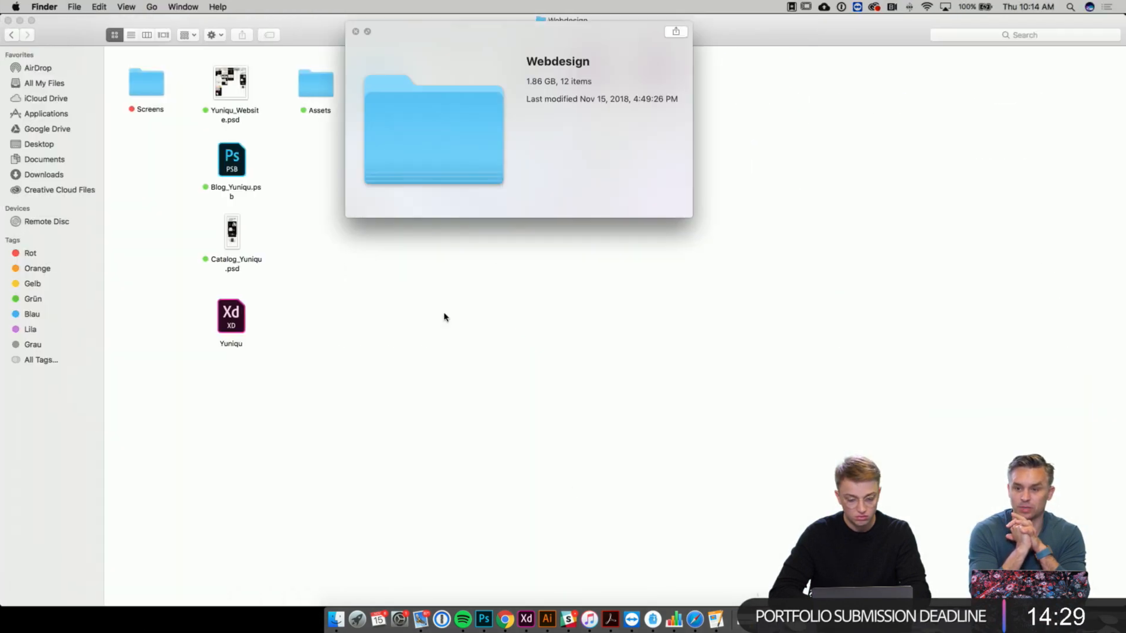
key("ctrl+Left")
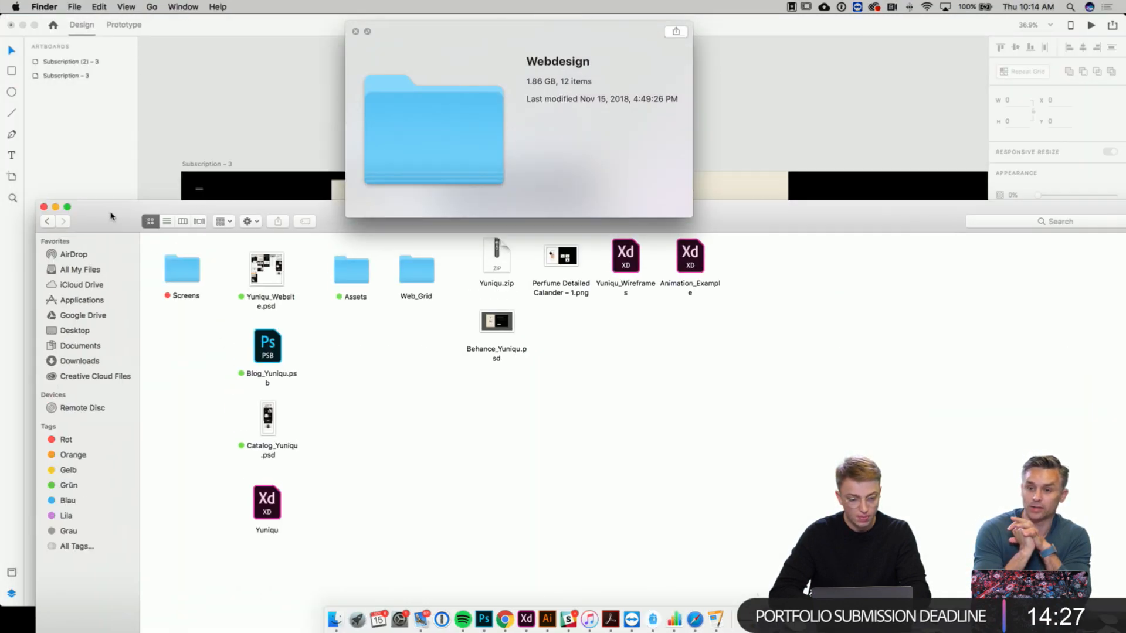
scroll(575, 110, "up", 2)
scroll(575, 110, "left", 5)
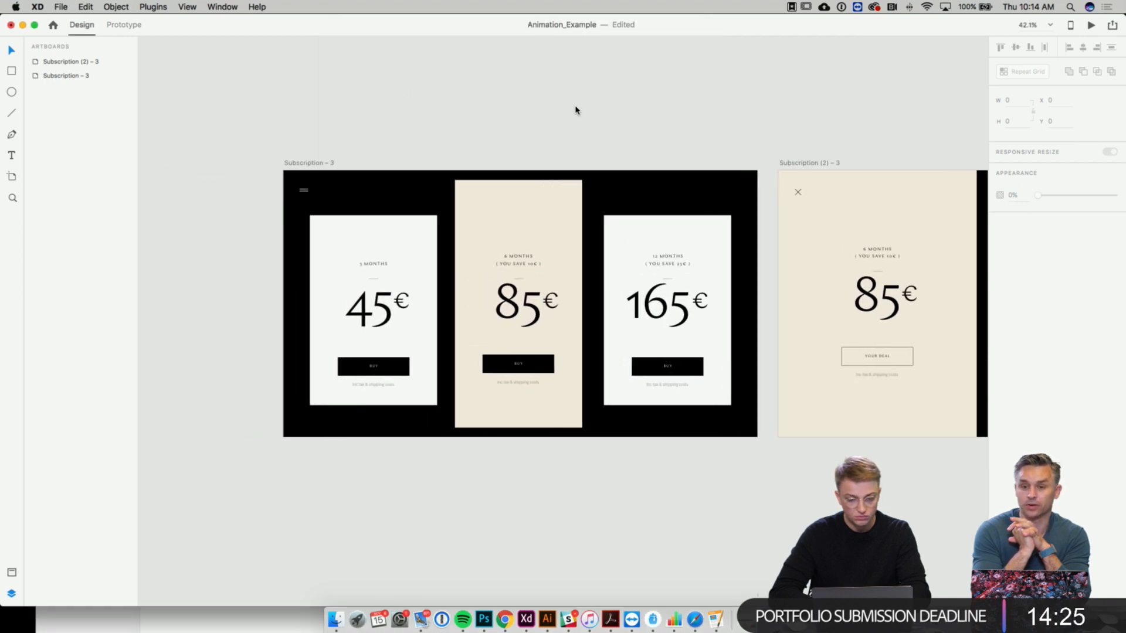
scroll(575, 111, "up", 2)
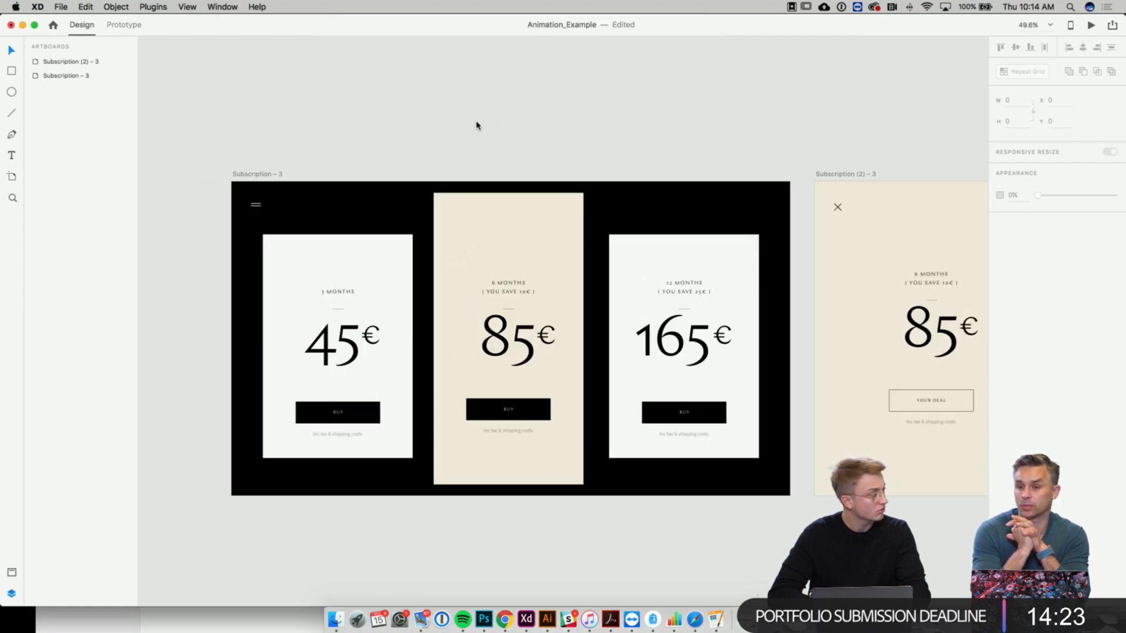
- Examine the Subscription – 3 artboard and its three price cards up close, leaving the artboard selected
left_click(264, 173)
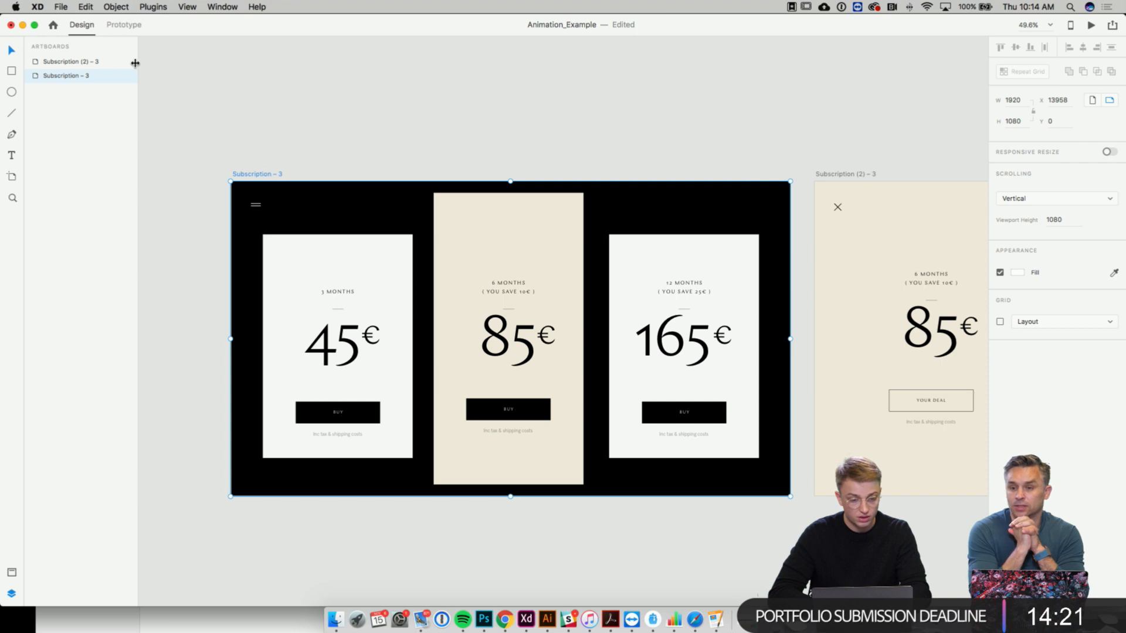
left_click(332, 170)
scroll(331, 169, "right", 3)
scroll(332, 170, "down", 3)
scroll(312, 148, "up", 3)
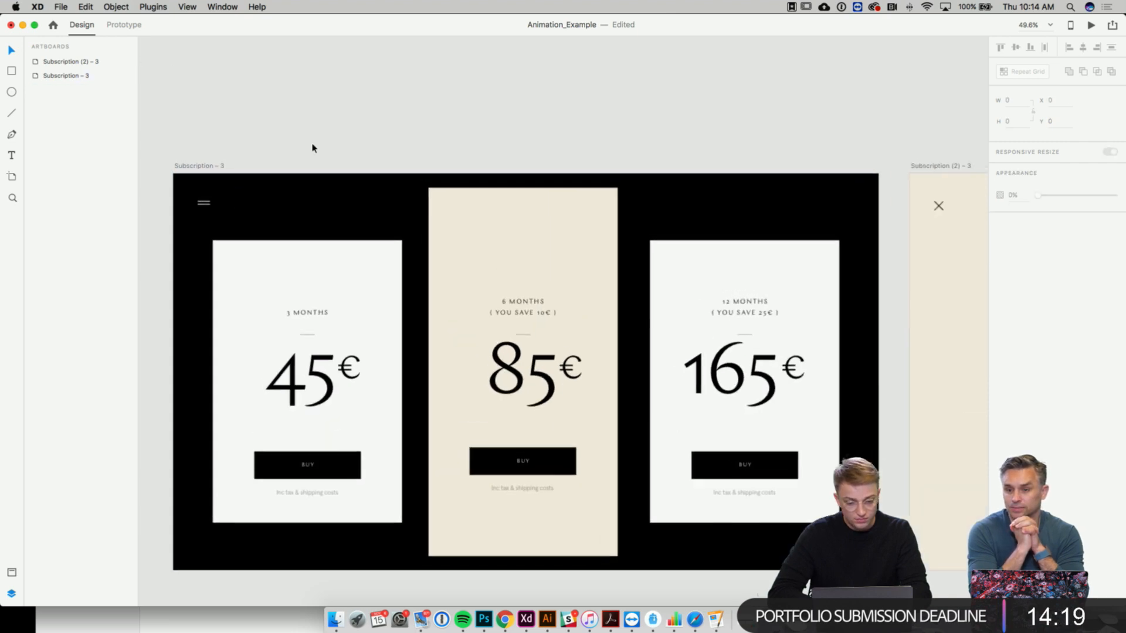
scroll(312, 148, "down", 3)
scroll(312, 148, "down", 1)
left_click(228, 147)
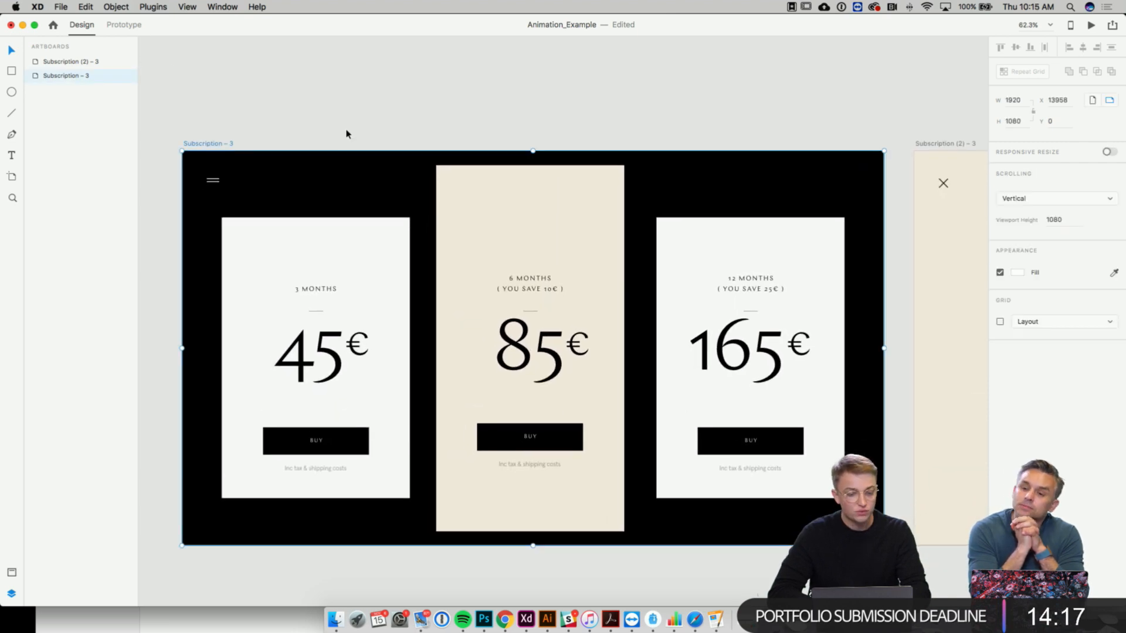
- Return to Yuniqu_Adobe_Live and review the Buy – 1 artboard and the Pricing – 1 page for comparison
key("ctrl+Left")
key("ctrl+Left")
left_click(511, 257)
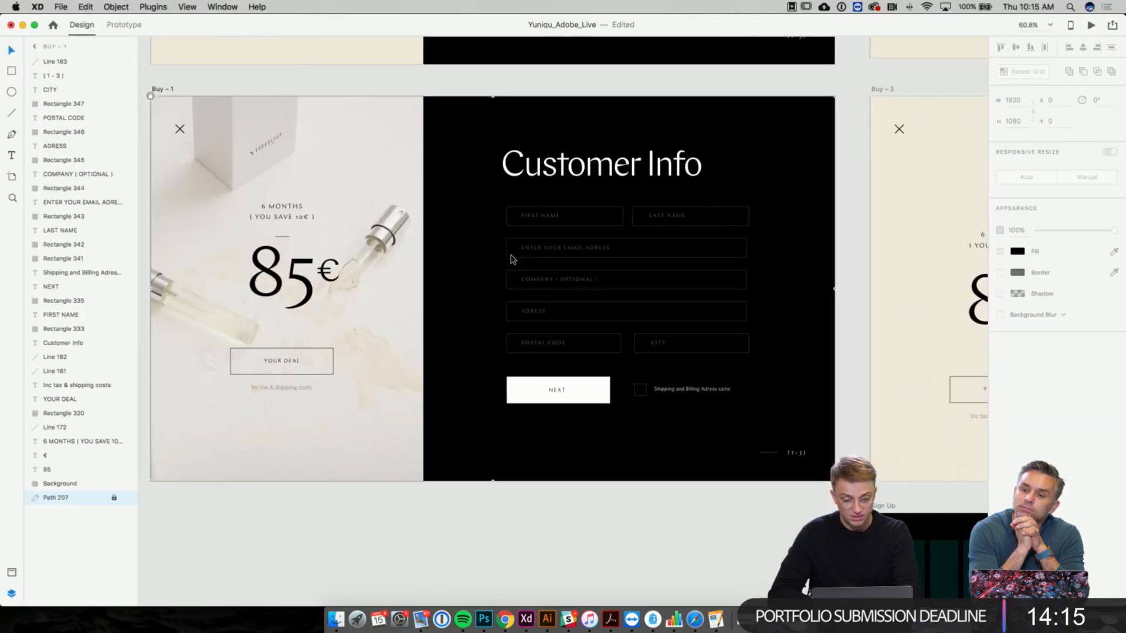
scroll(512, 259, "right", 10)
scroll(512, 259, "down", 4)
scroll(512, 259, "right", 9)
scroll(512, 260, "up", 5)
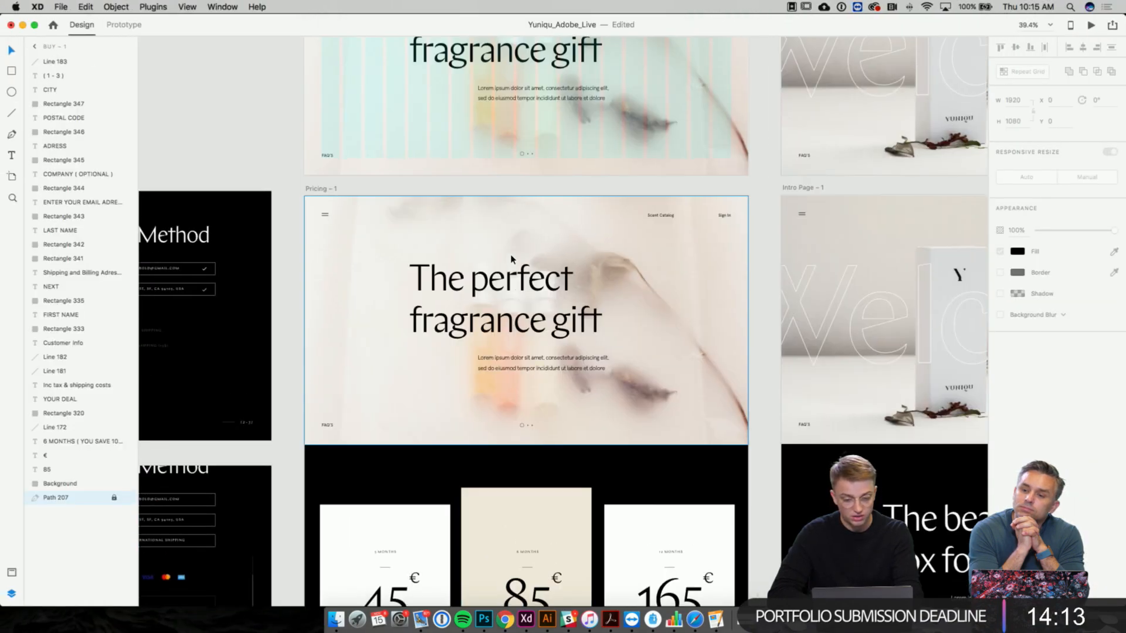
scroll(512, 259, "down", 5)
scroll(512, 258, "down", 2)
- Go back to Animation_Example and select the Subscription – 3 artboard to examine its layout again
key("ctrl+Right")
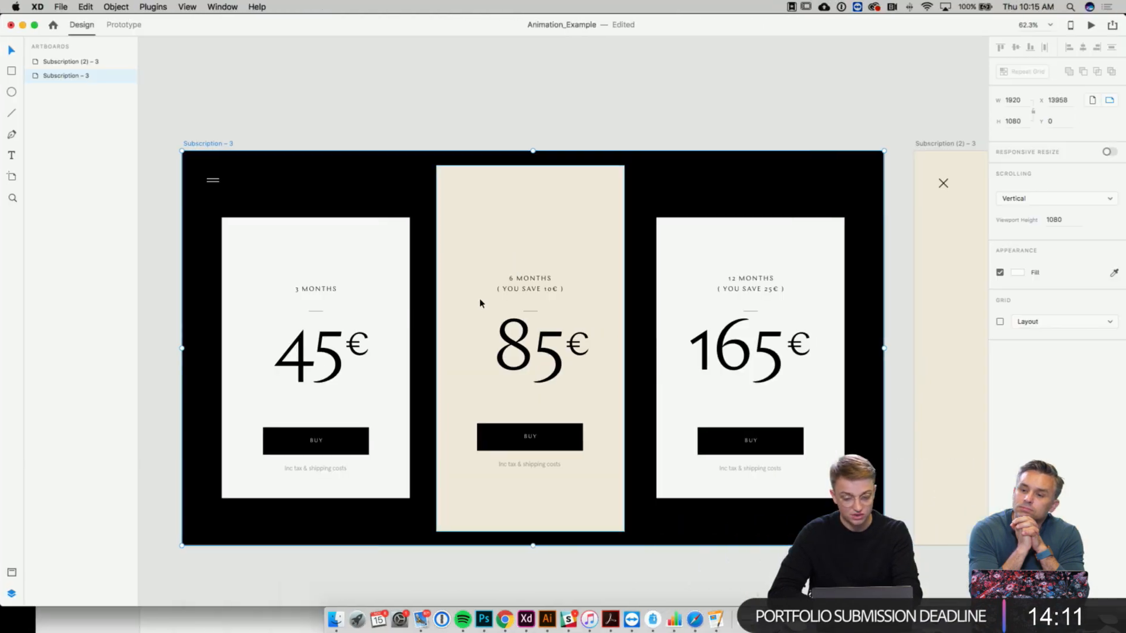
scroll(475, 307, "right", 2)
left_click(422, 111)
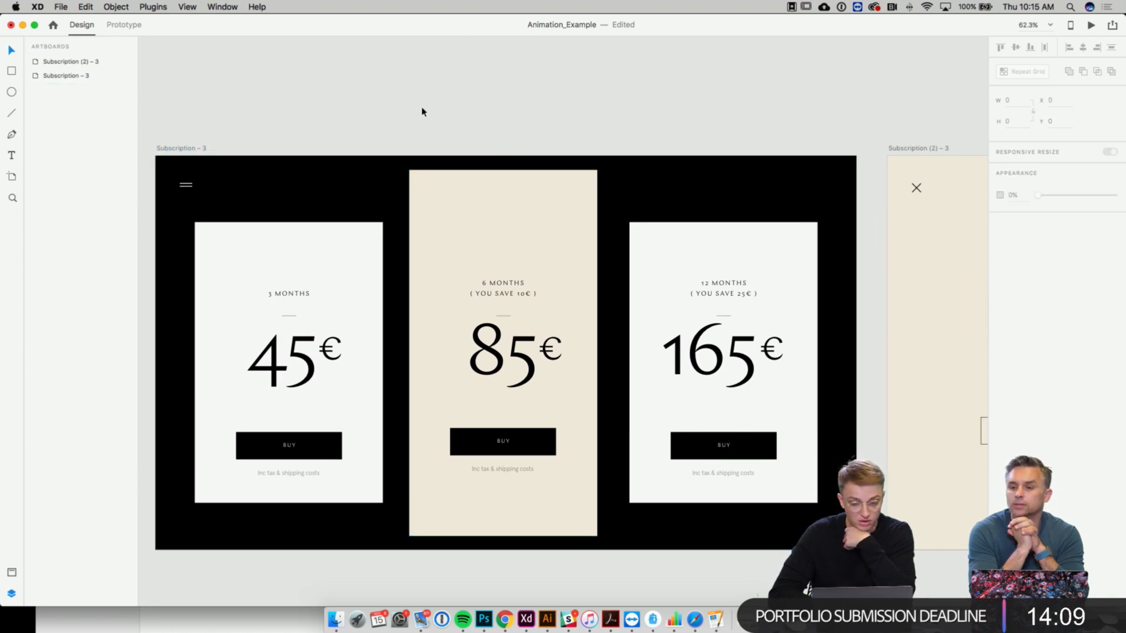
left_click(204, 150)
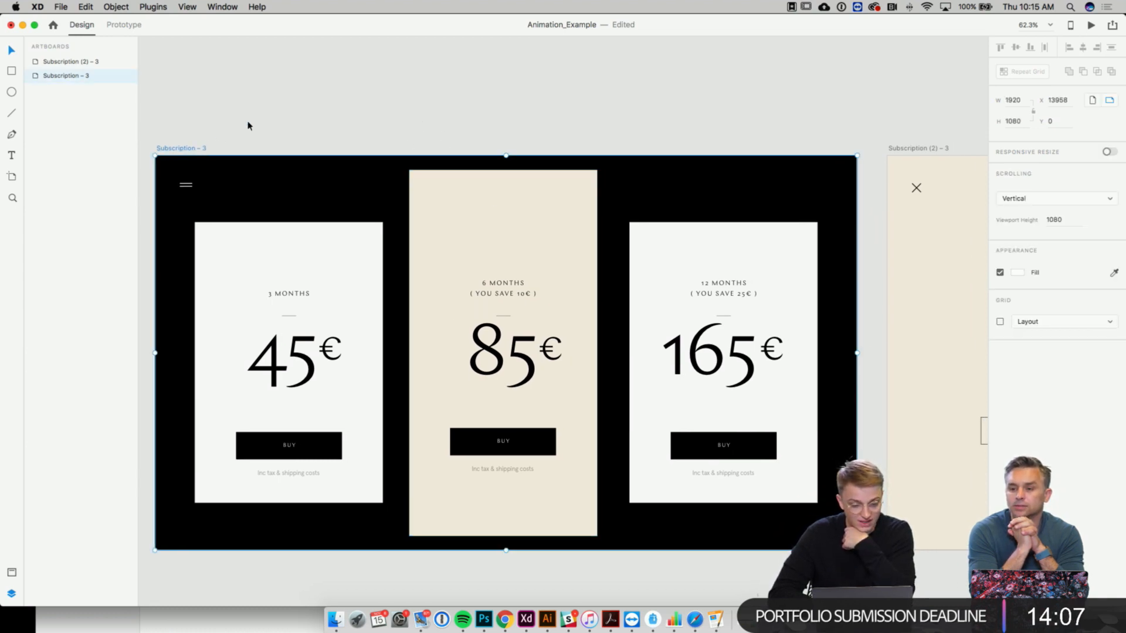
scroll(247, 125, "down", 2)
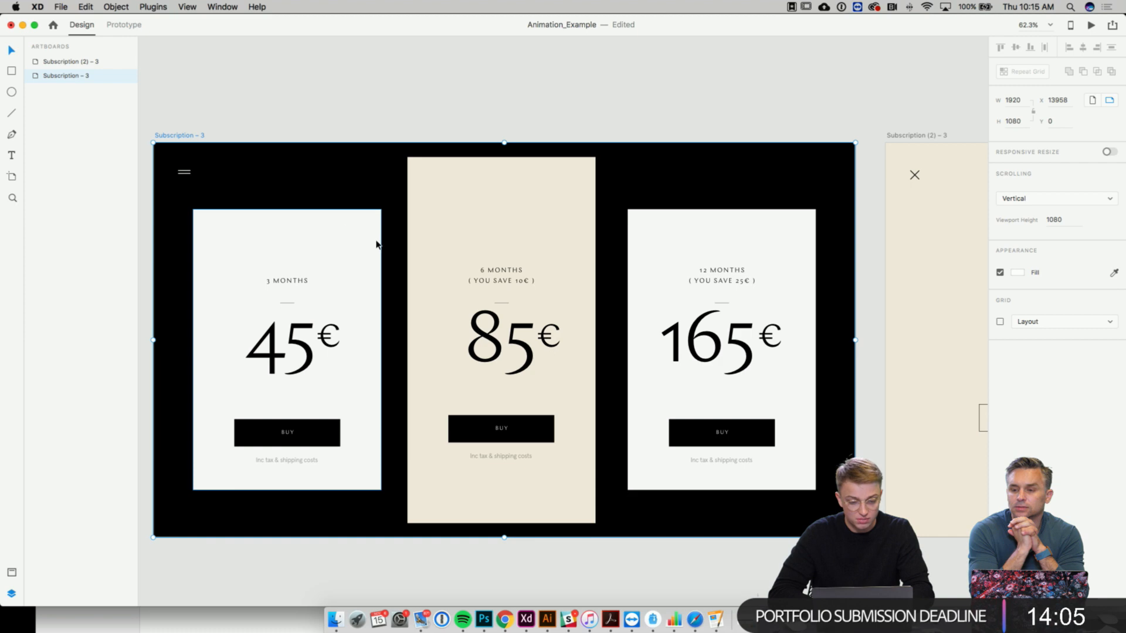
- Inspect the 3-month and 6-month card backgrounds on Subscription – 3 and compare them with the Subscription (2) – 3 checkout artboard
scroll(376, 245, "down", 1)
left_click(376, 244)
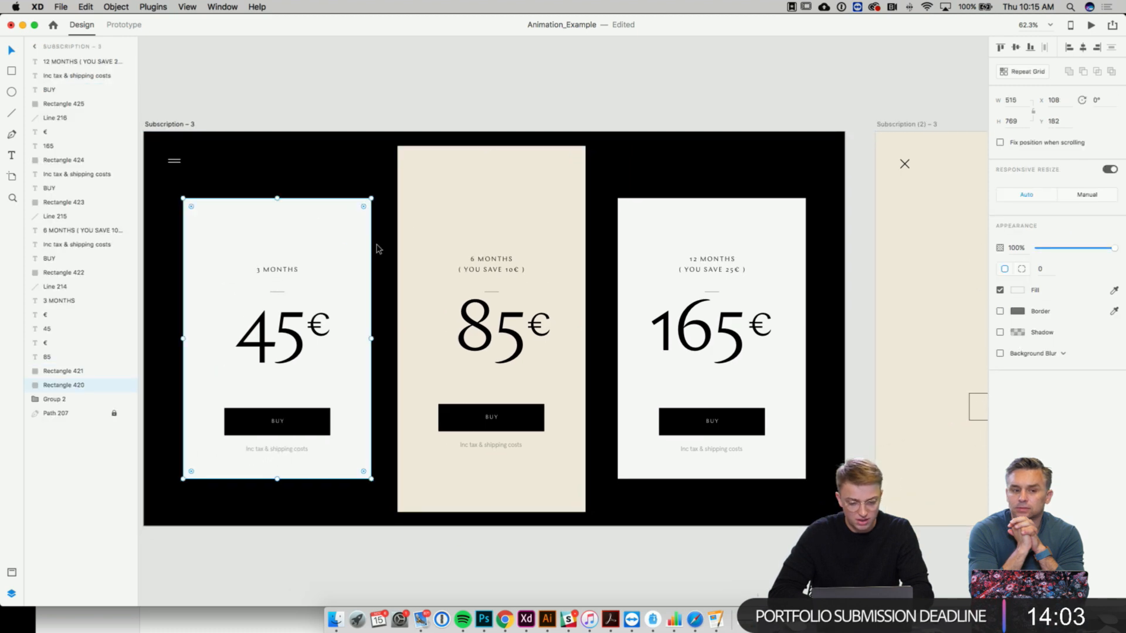
left_click(473, 249)
scroll(481, 265, "right", 15)
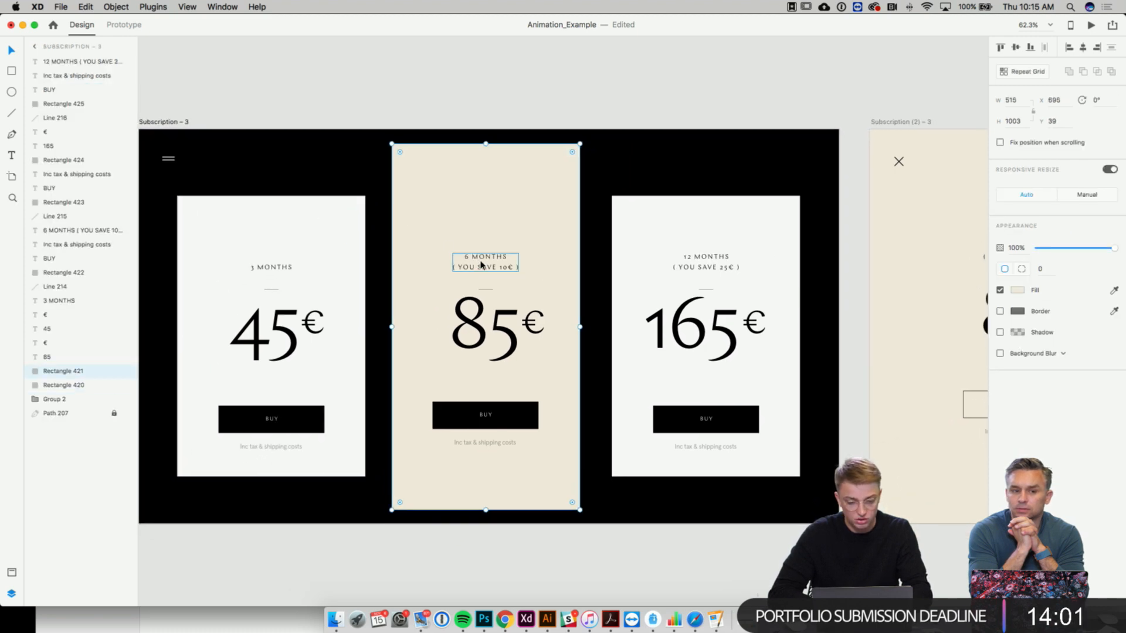
scroll(575, 315, "left", 10)
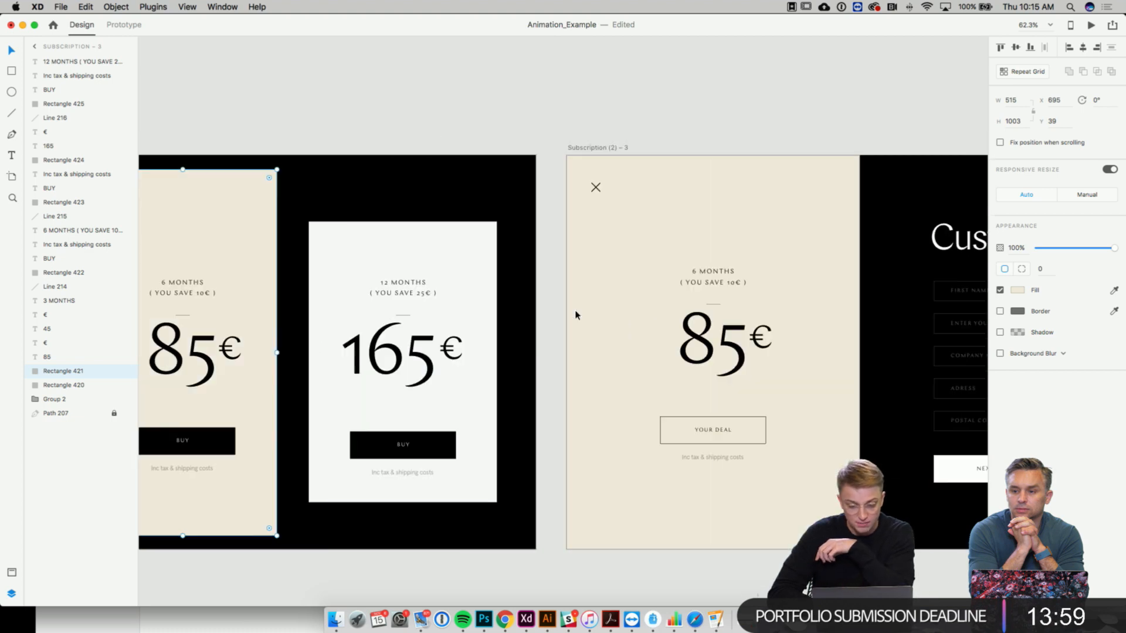
scroll(381, 321, "right", 8)
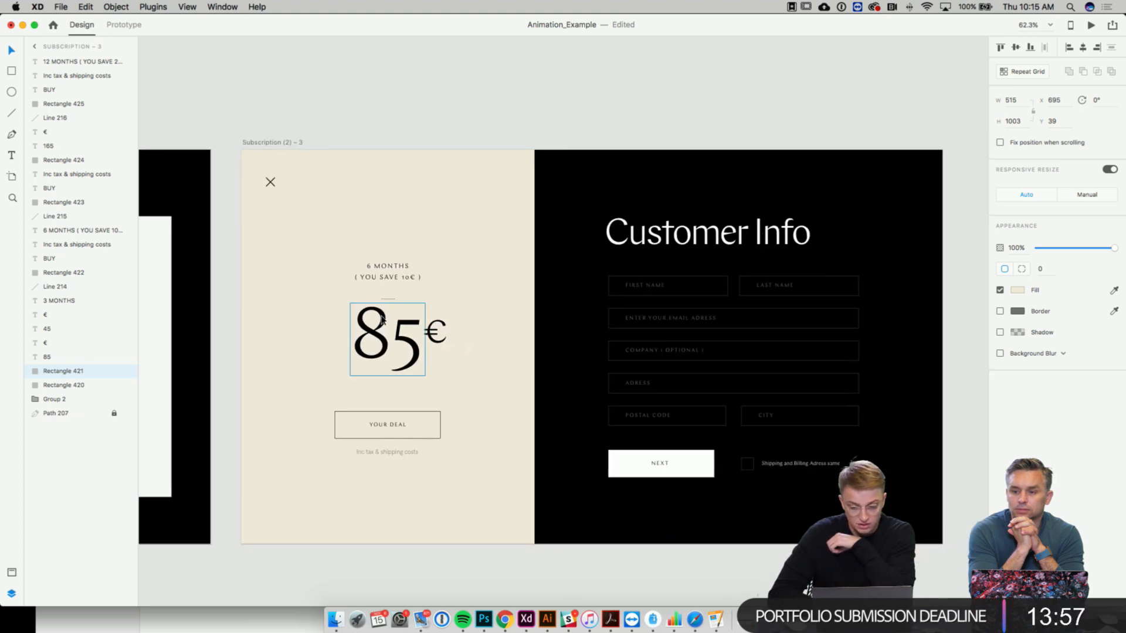
scroll(381, 321, "left", 13)
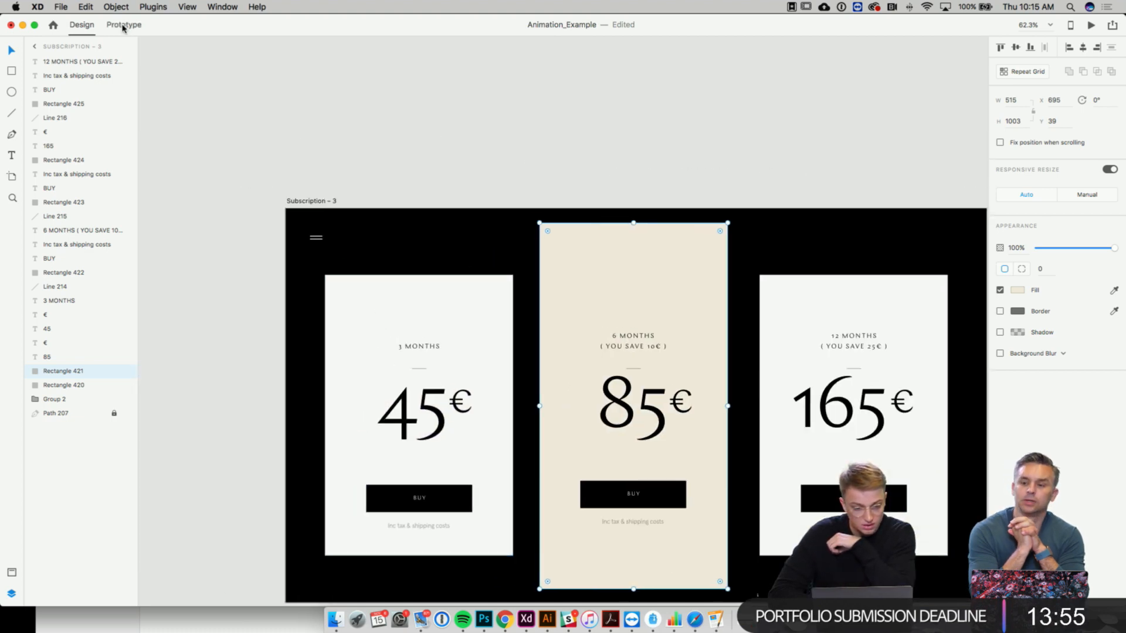
- Examine the existing prototype link from the 6-month card's BUY button to the checkout artboard
left_click(124, 26)
scroll(342, 143, "right", 4)
scroll(342, 143, "down", 2)
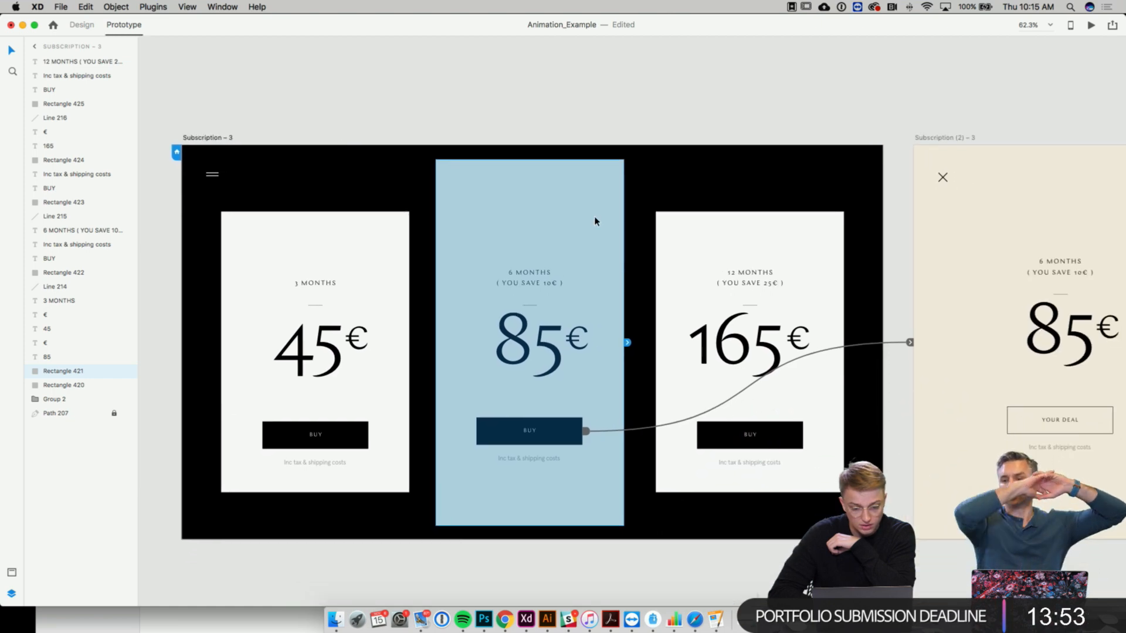
- Return to design mode and duplicate the Subscription – 3 and Subscription (2) – 3 artboards together
left_click(88, 27)
scroll(266, 112, "down", 5)
left_click(245, 117)
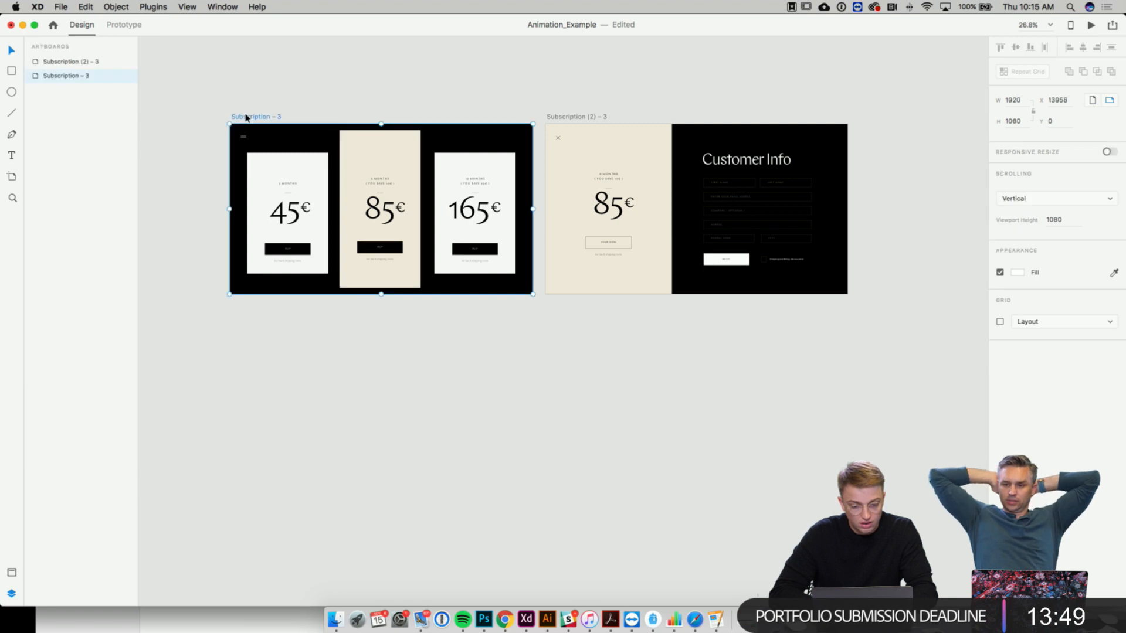
left_click(549, 118, "shift")
key("super+d")
scroll(557, 118, "up", 3)
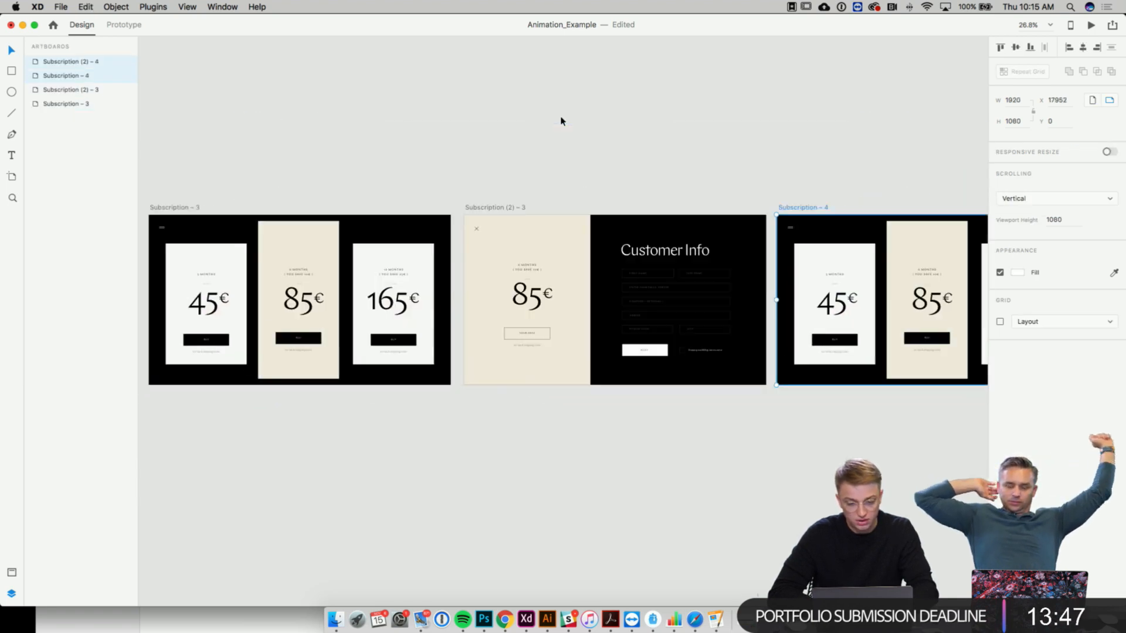
- Delete the original Subscription (2) – 3 and Subscription – 3 artboards, keeping only the duplicated pair
scroll(411, 164, "left", 3)
left_click(573, 205)
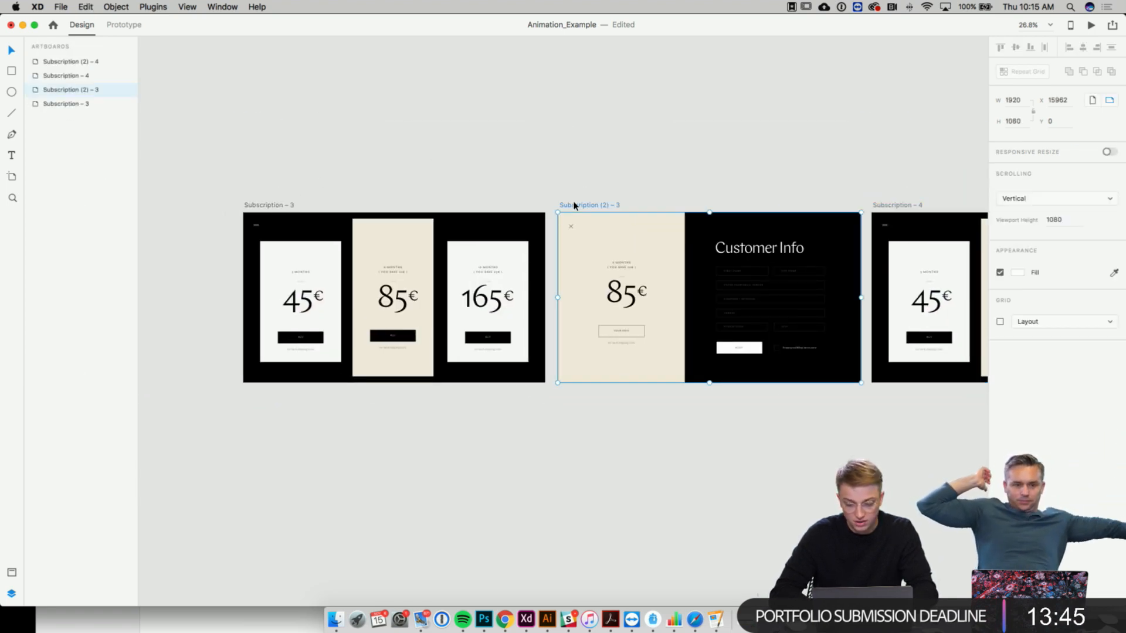
key("Delete")
scroll(573, 206, "right", 3)
scroll(389, 199, "left", 2)
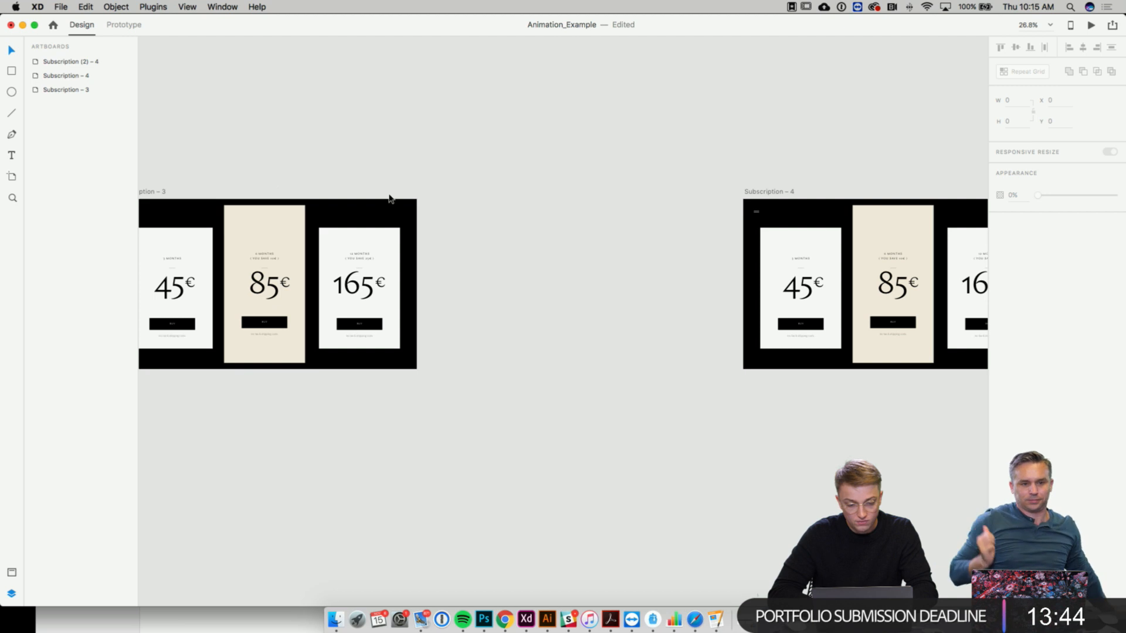
left_click(167, 197)
key("Delete")
scroll(156, 191, "right", 5)
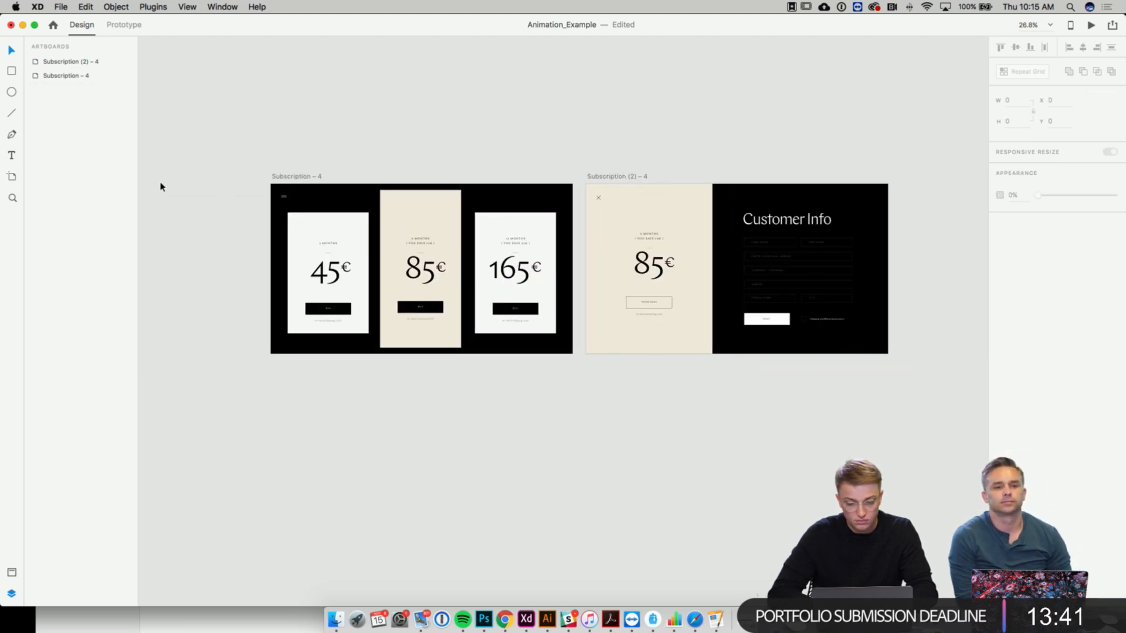
- In prototype mode, link the 6-month card's BUY button to the Subscription (2) – 4 artboard with a Tap trigger and Auto-Animate
scroll(262, 191, "up", 3)
left_click(124, 24)
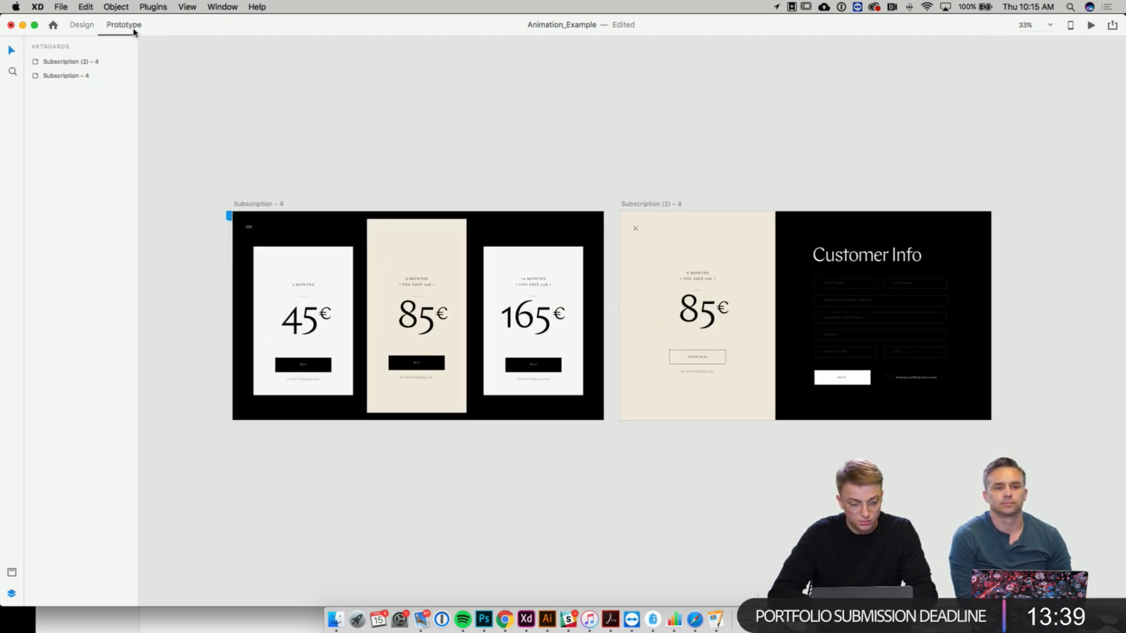
left_click(431, 364)
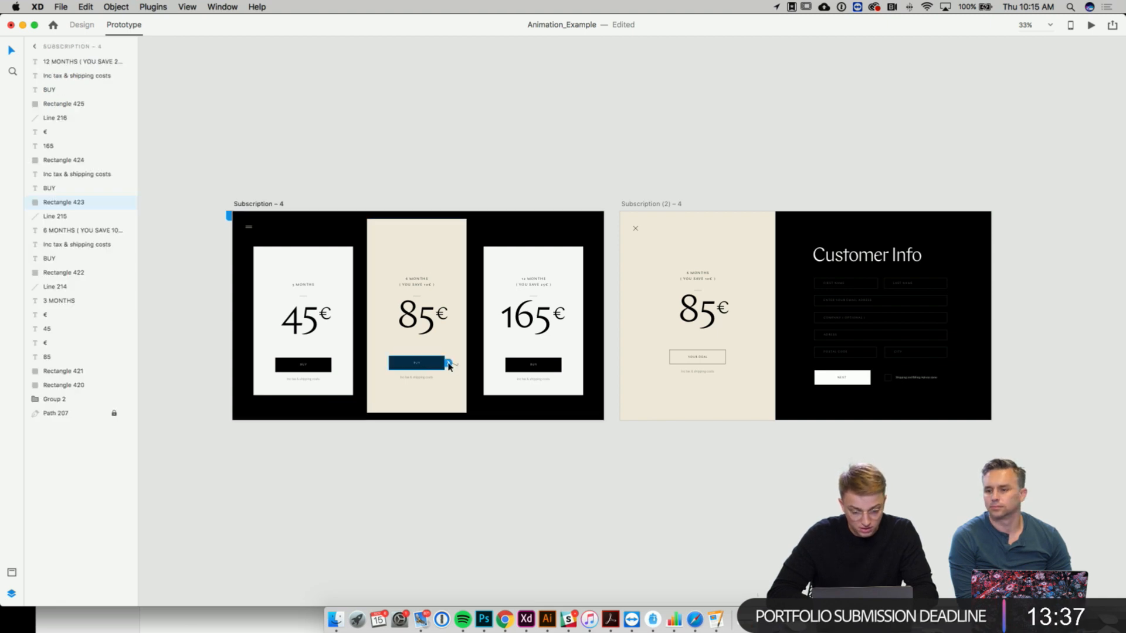
left_click_drag(449, 365, 756, 345)
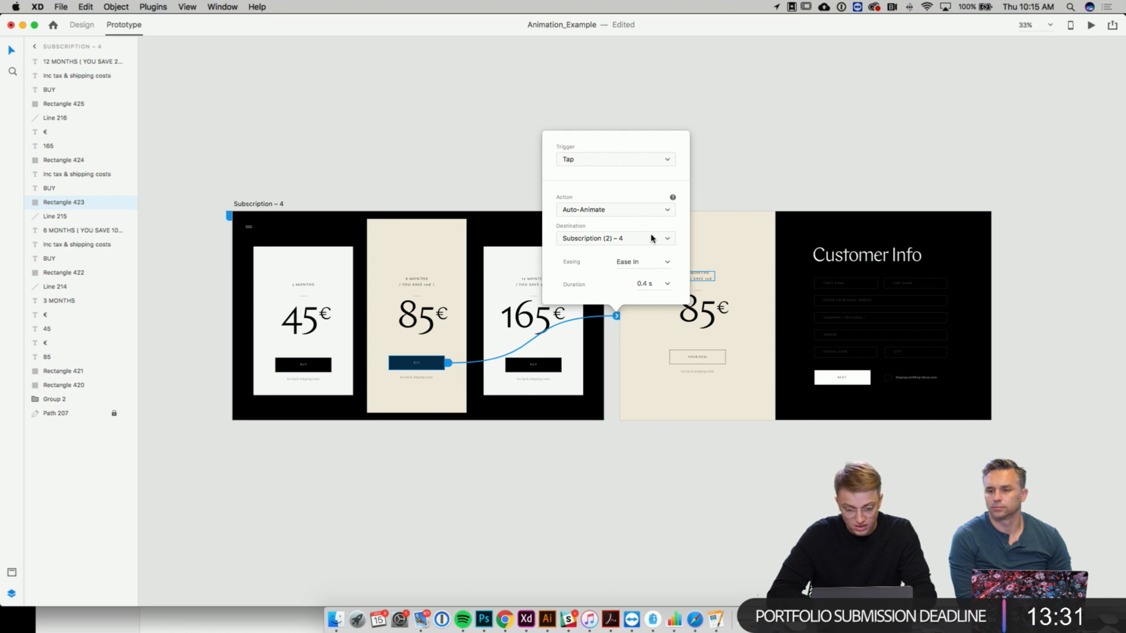
- Set the BUY link's easing to Ease In and its duration to 0.4 s
left_click(669, 264)
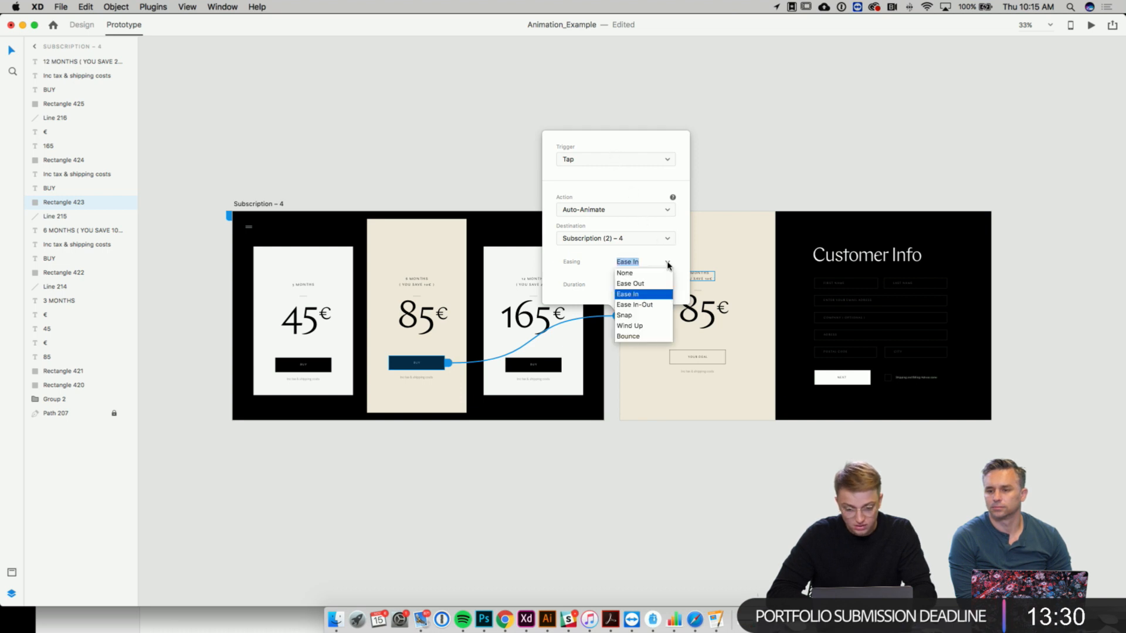
left_click(648, 295)
left_click(666, 286)
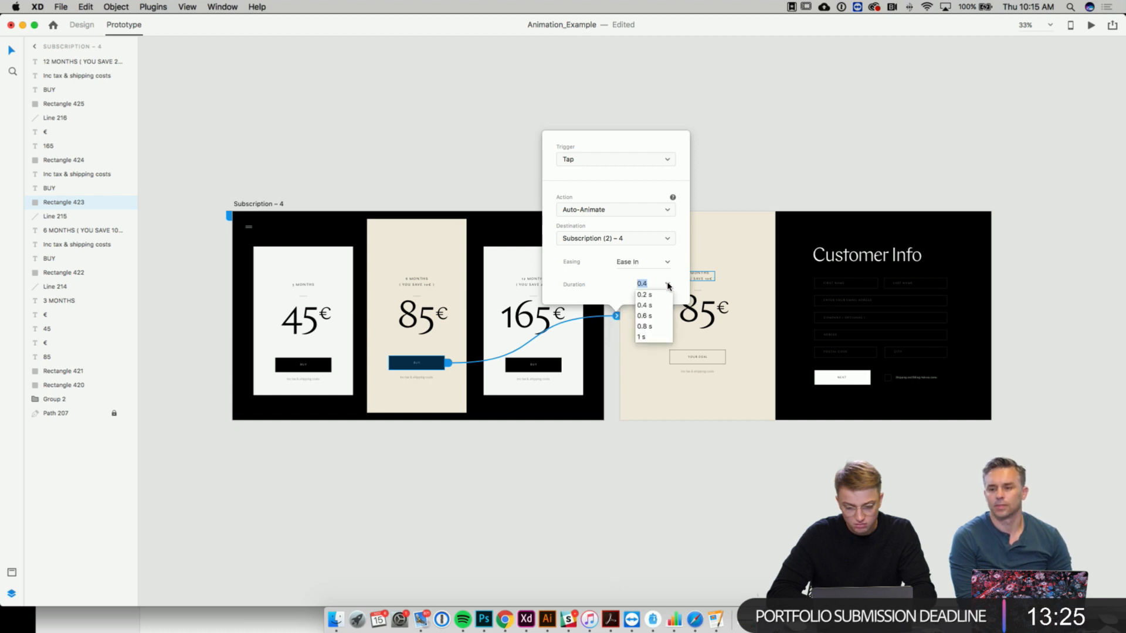
left_click(658, 305)
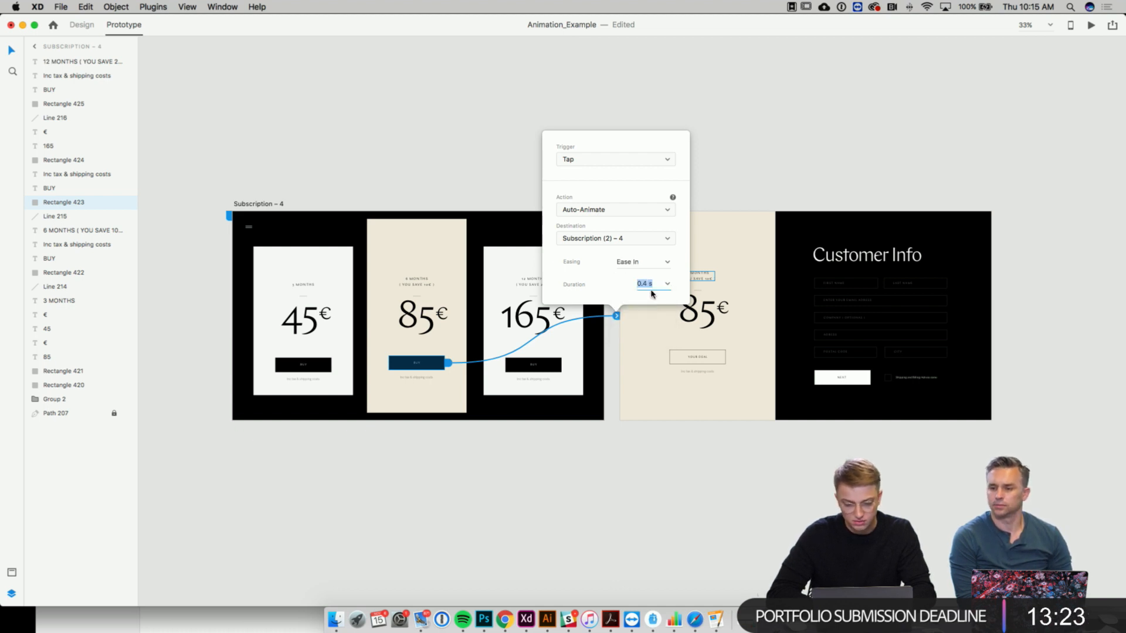
left_click(661, 415)
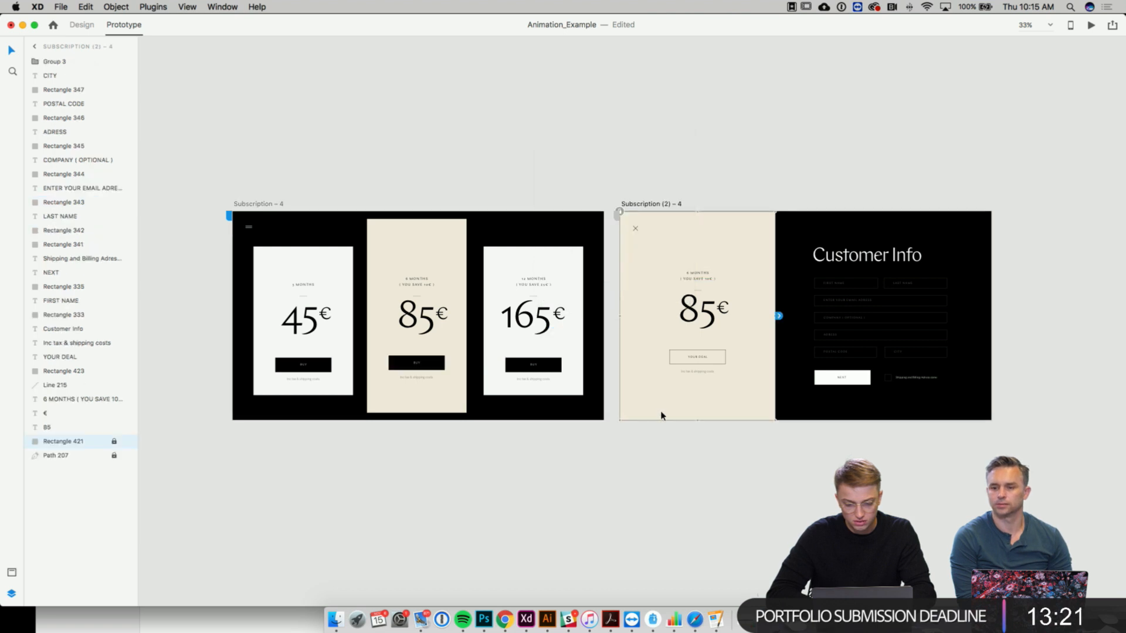
- Link the close icon on Subscription (2) – 4 back to Subscription – 4 with Tap, Auto-Animate, Ease In and 0.4 s
left_click(636, 230)
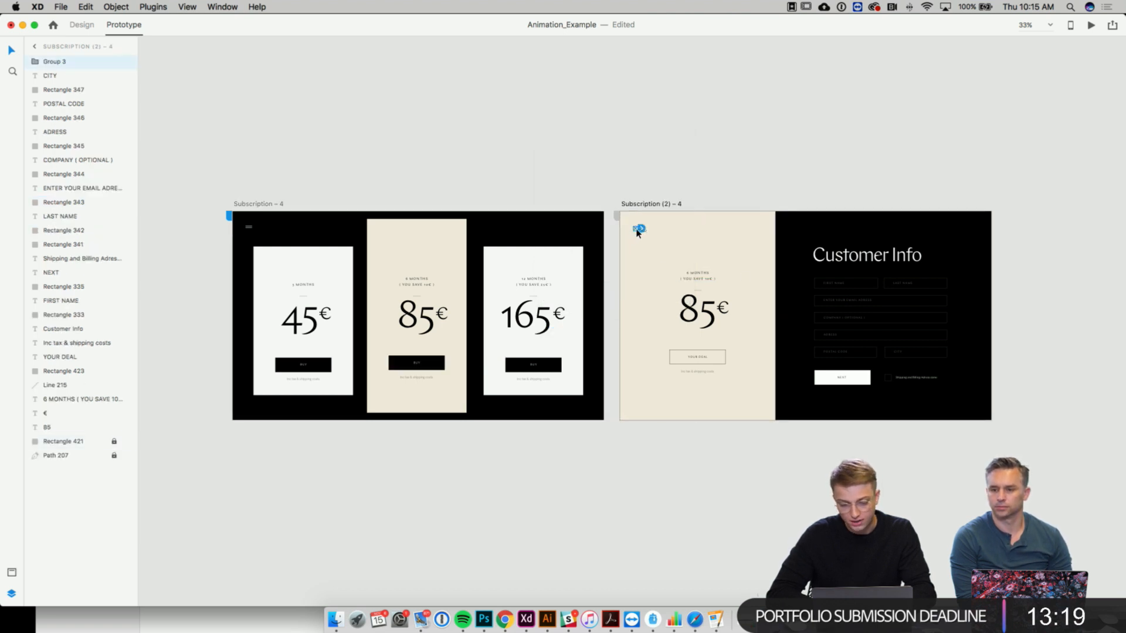
scroll(638, 229, "up", 5)
scroll(637, 229, "down", 5)
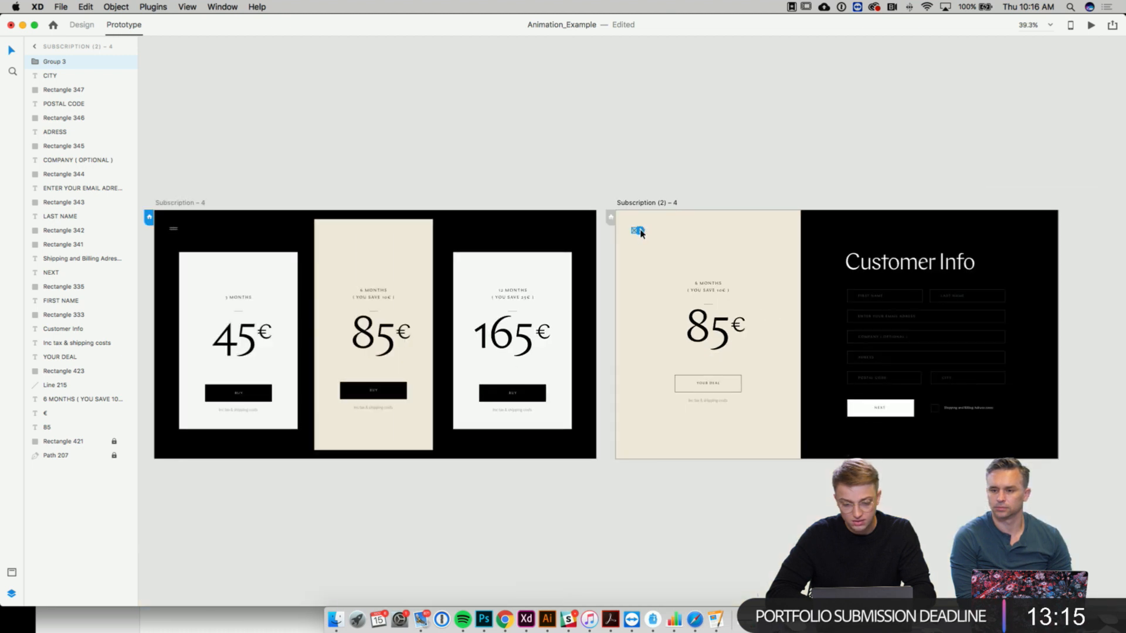
left_click_drag(640, 234, 375, 265)
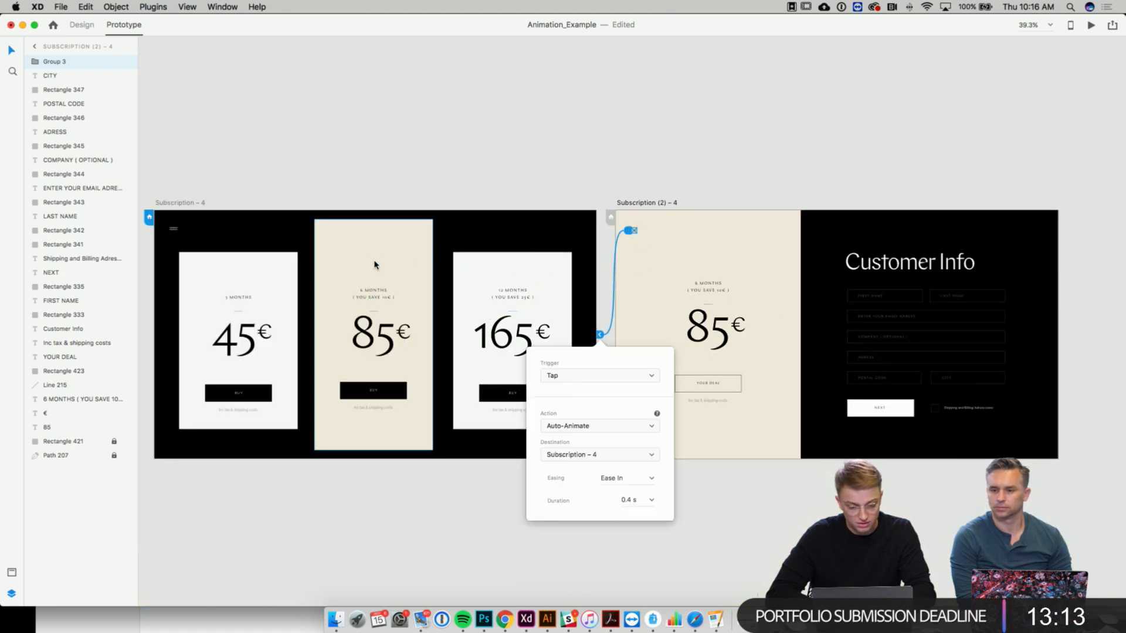
left_click(745, 516)
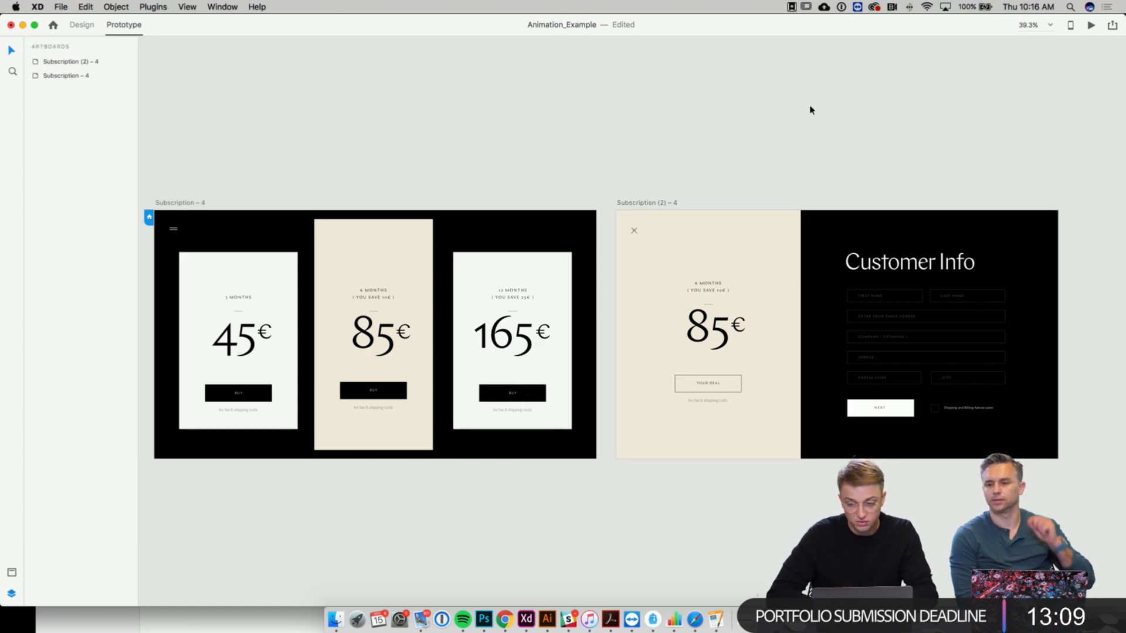
- Open the prototype preview, shrink its window and reposition it over the canvas
key("super+Return")
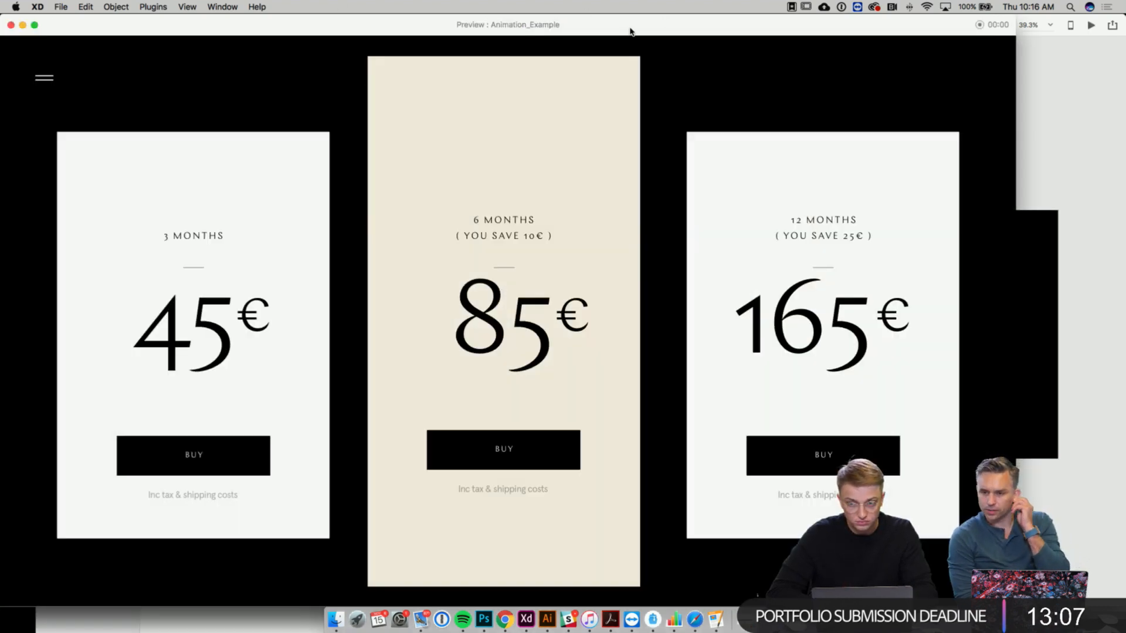
left_click_drag(631, 31, 678, 30)
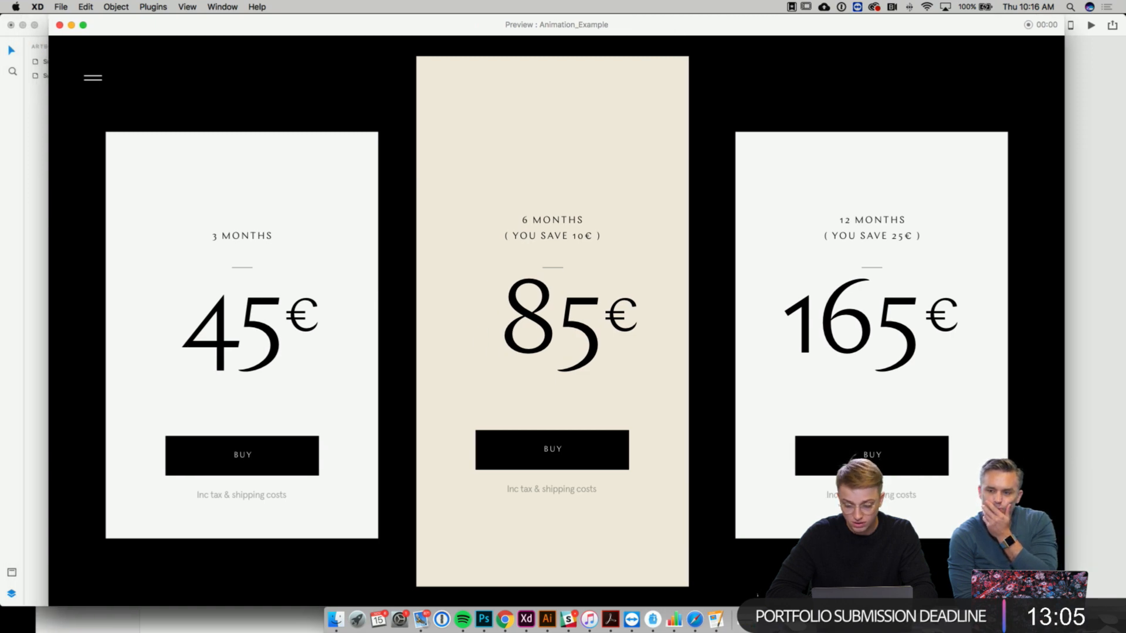
left_click_drag(1064, 605, 937, 535)
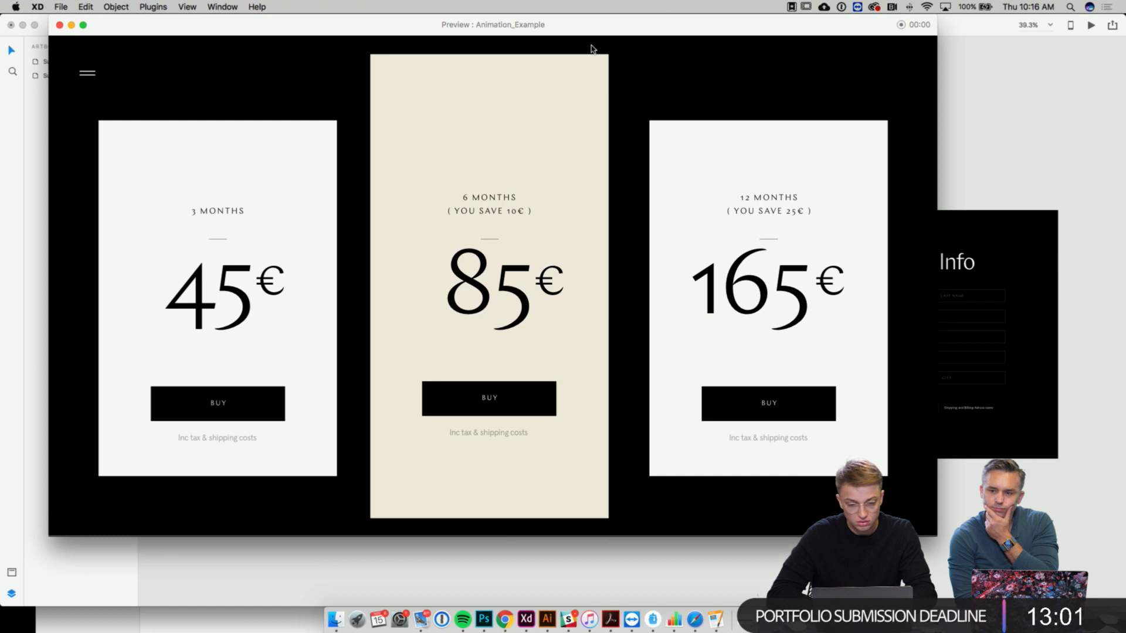
left_click_drag(599, 30, 671, 53)
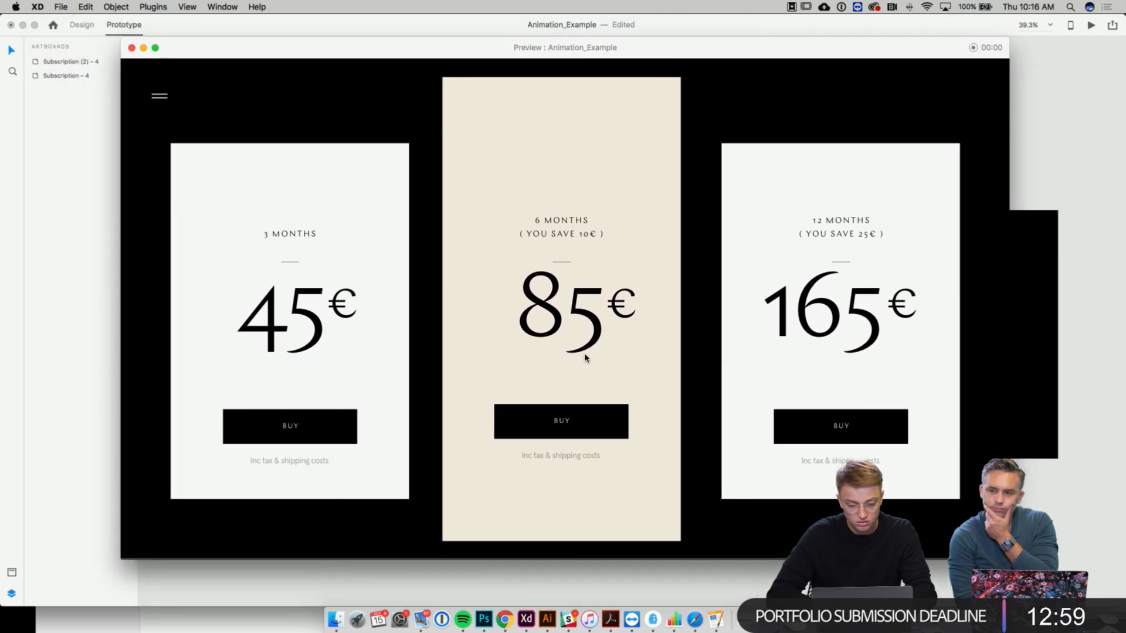
- Play the transition between the price cards and Customer Info several times using BUY and the close icon, and close the preview
left_click(592, 420)
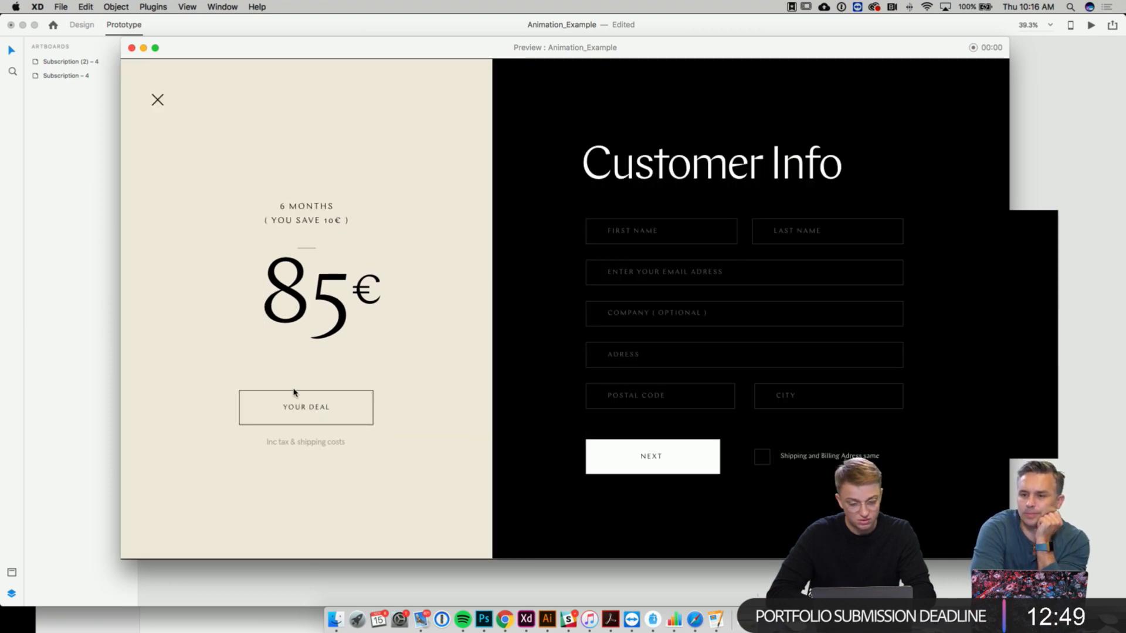
left_click(157, 101)
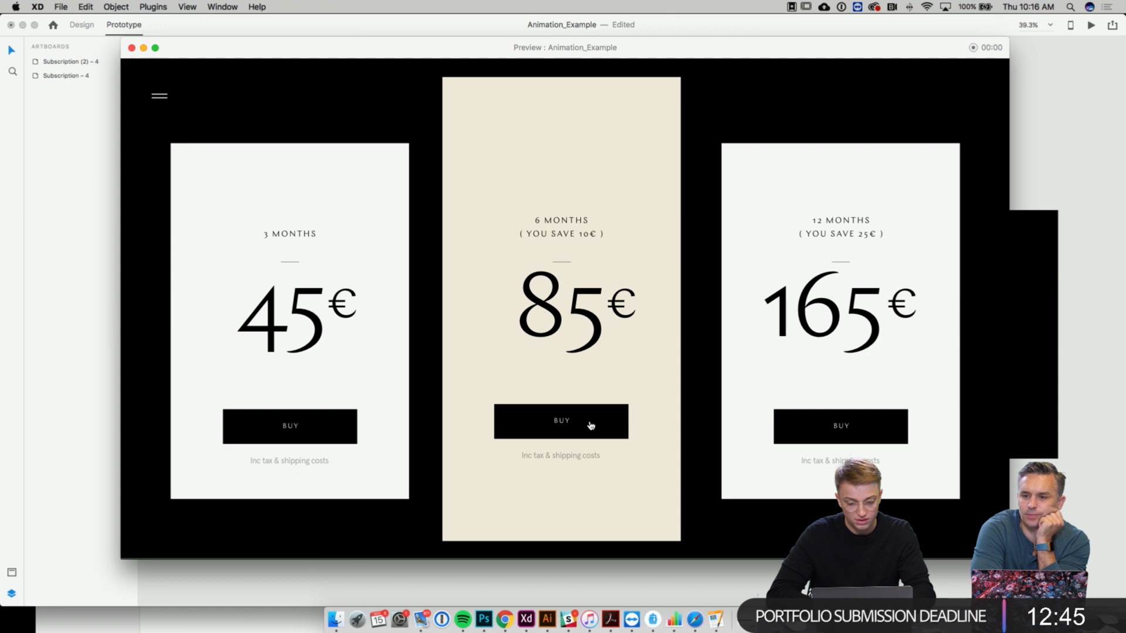
left_click(591, 422)
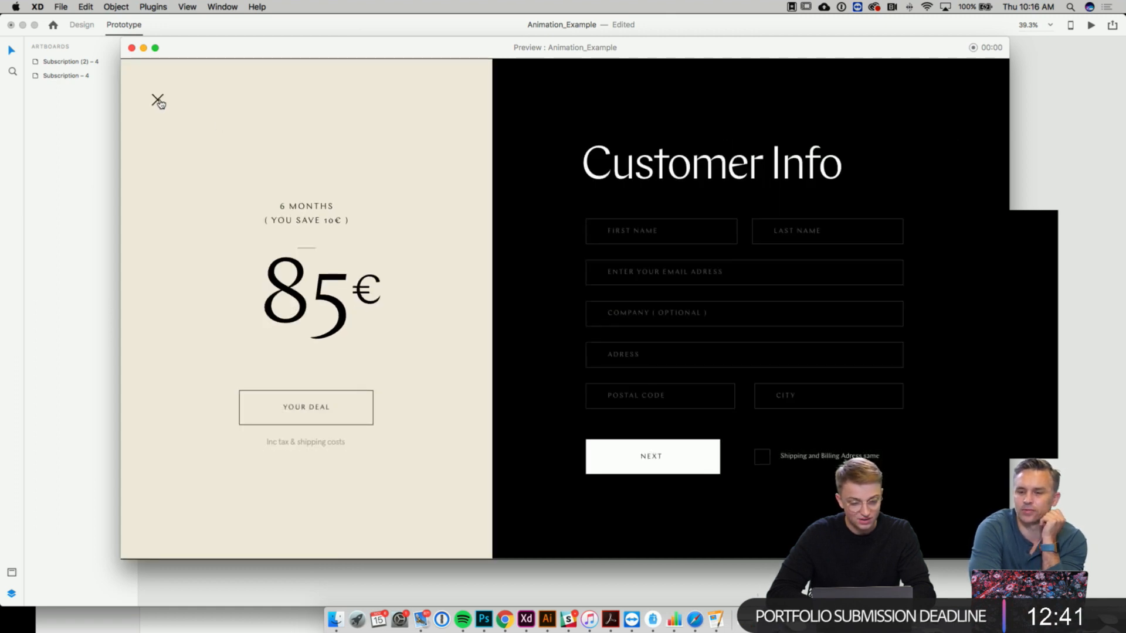
left_click_drag(203, 46, 202, 50)
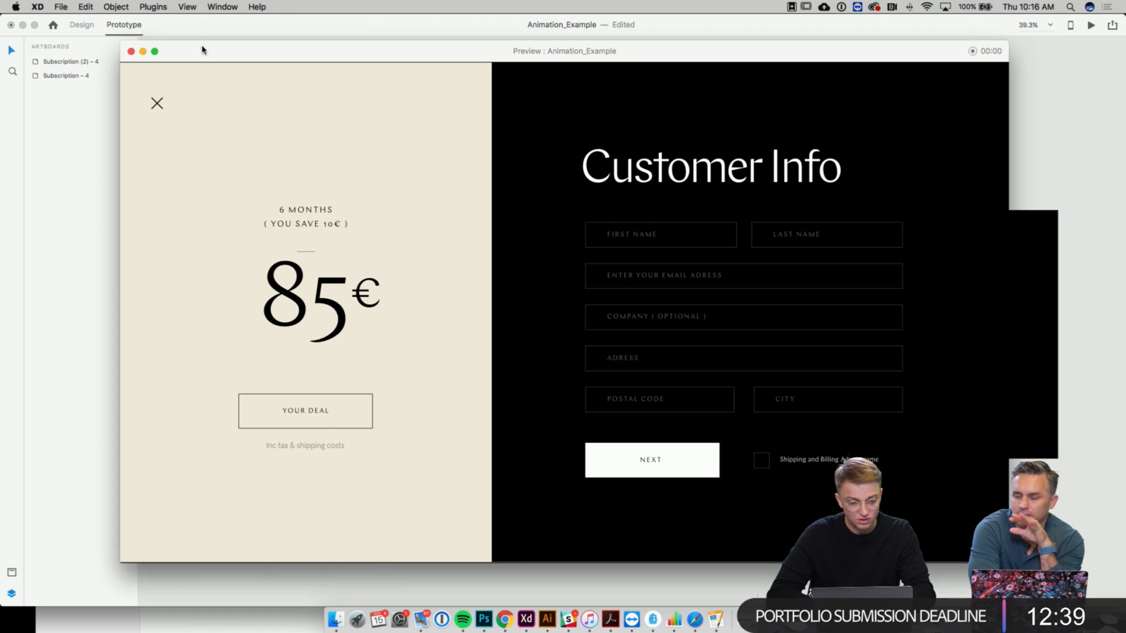
left_click(157, 105)
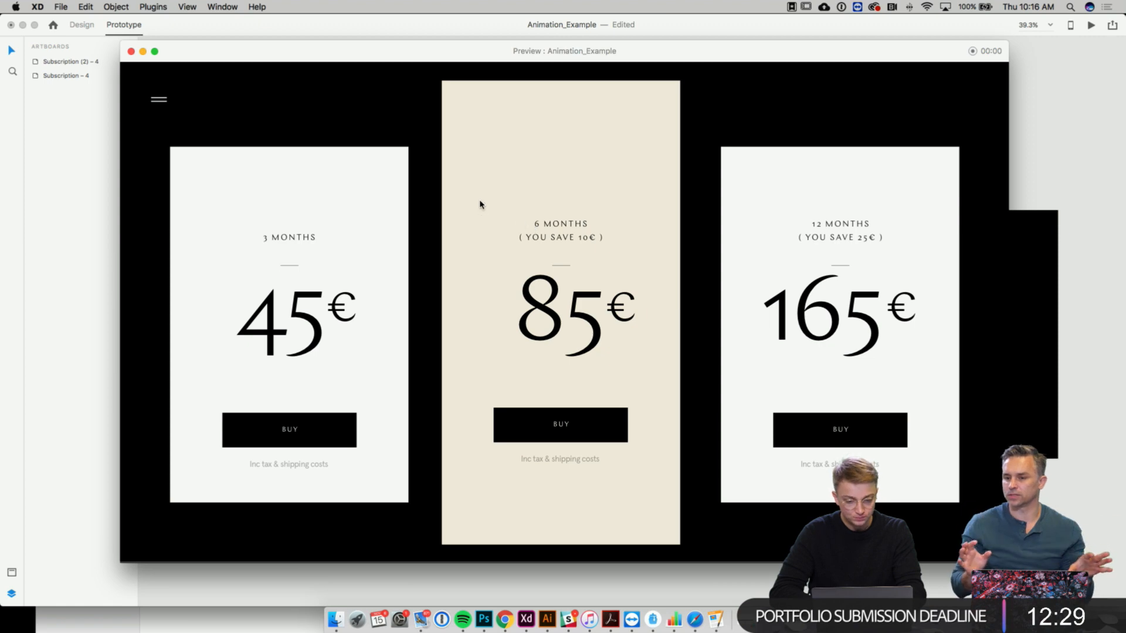
left_click(601, 431)
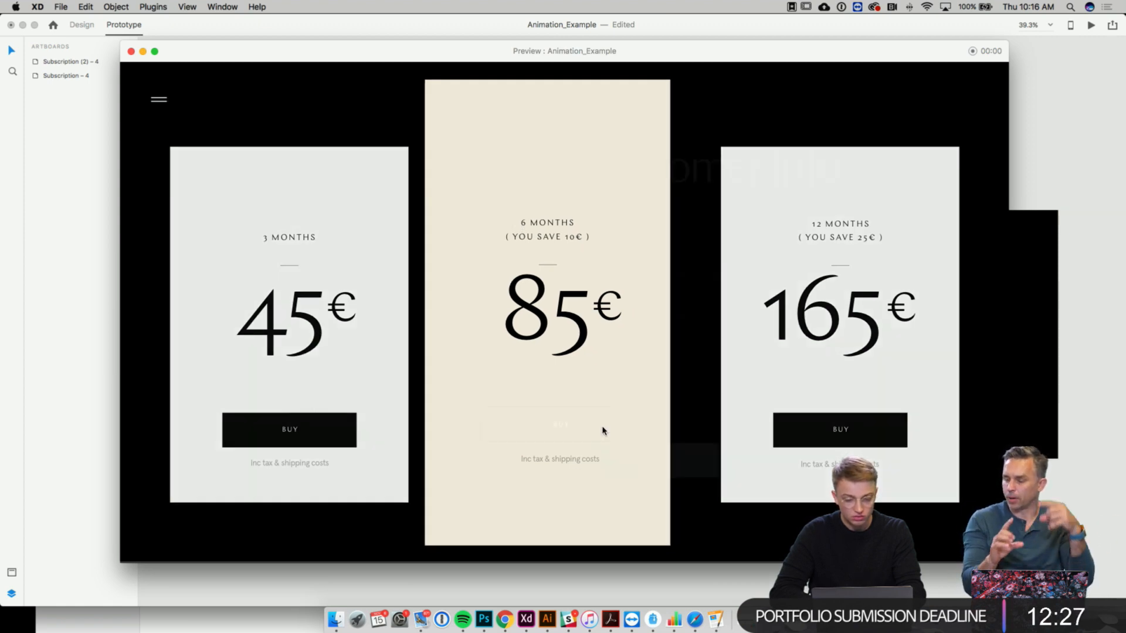
left_click(131, 51)
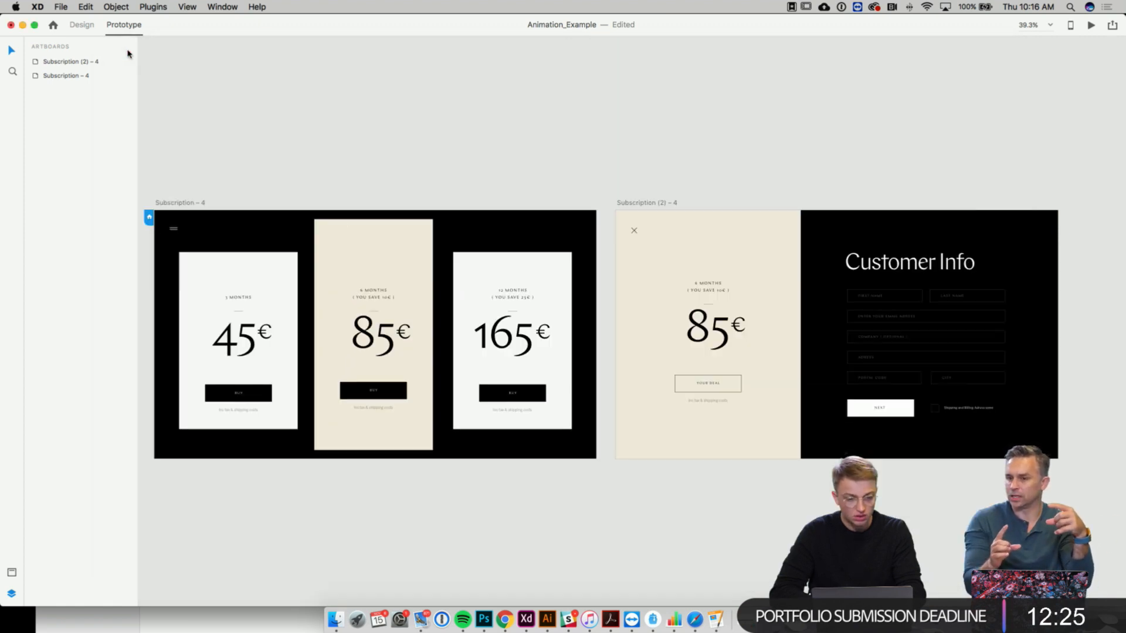
- Return to design mode and duplicate the Subscription – 4 artboard
left_click(81, 25)
scroll(252, 88, "left", 4)
scroll(253, 88, "down", 2)
left_click(289, 148)
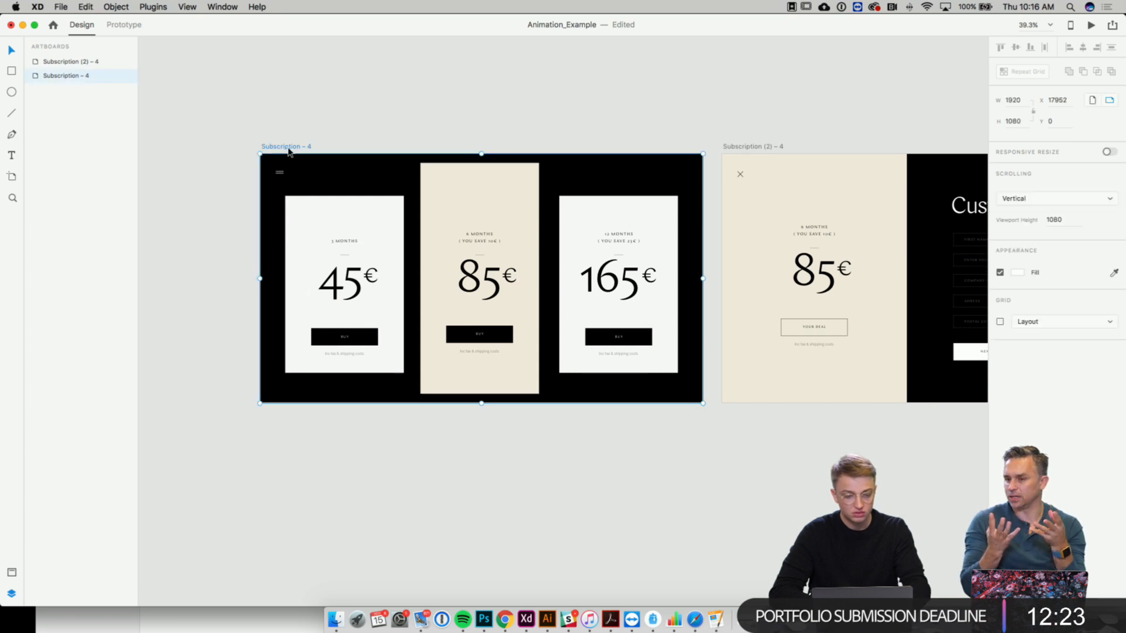
key("super+d")
scroll(285, 179, "down", 5)
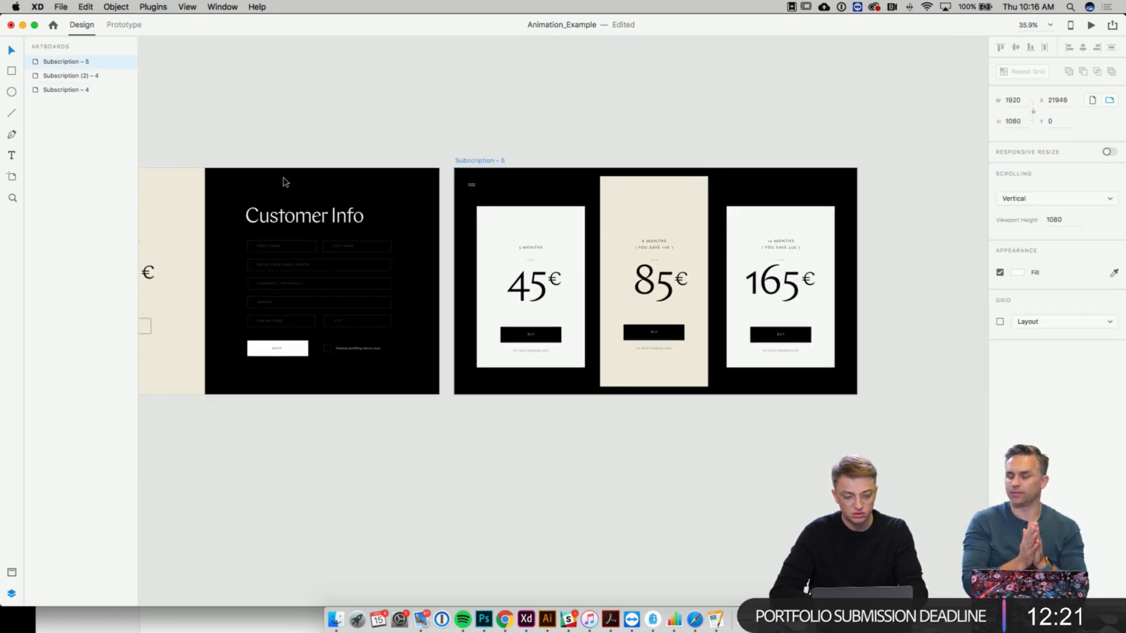
- Move the Subscription – 5 artboard below Subscription – 4, to X 17952 and Y 1663
scroll(284, 180, "left", 6)
left_click_drag(798, 151, 352, 332)
scroll(352, 332, "up", 5)
scroll(352, 334, "down", 5)
scroll(352, 334, "right", 3)
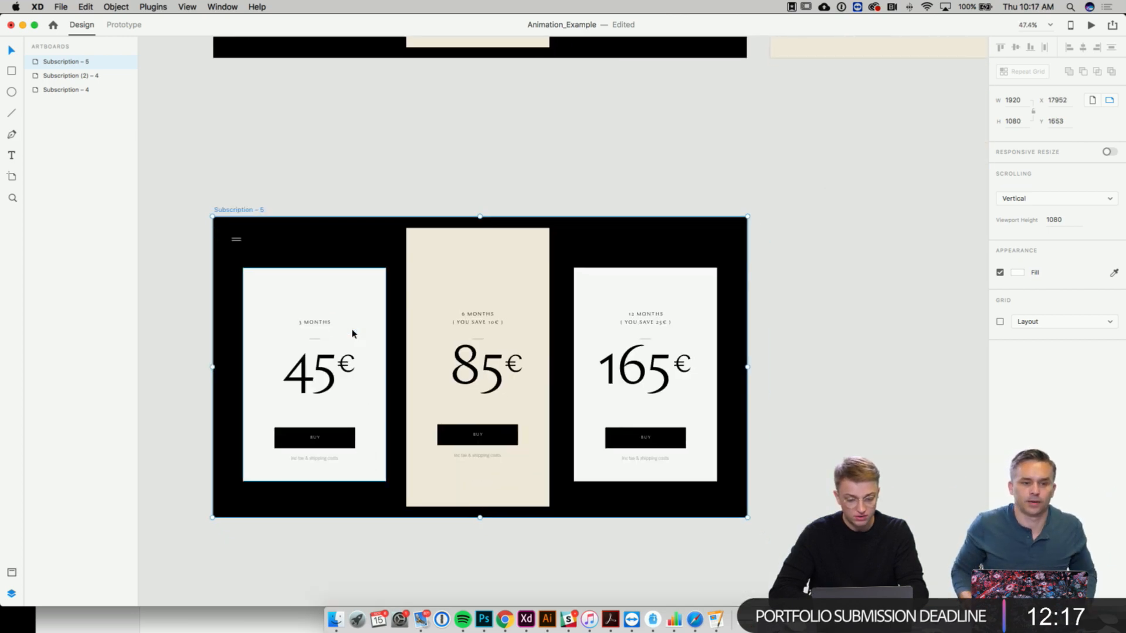
left_click(321, 194)
scroll(319, 188, "down", 2)
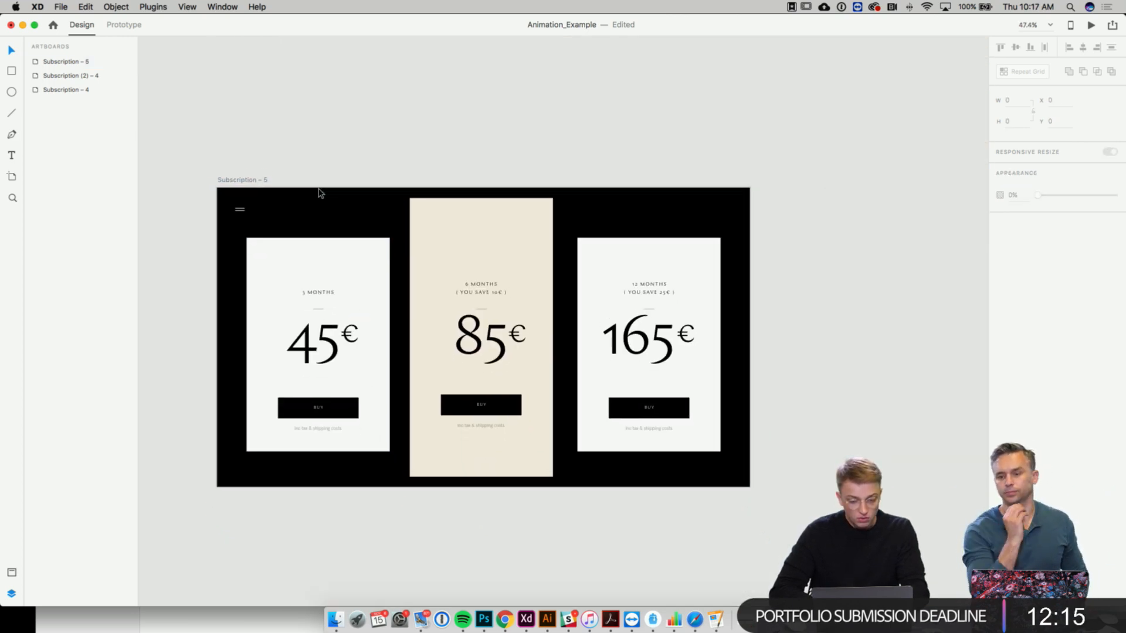
- Delete the 45€ and 165€ price cards with all their contents from the Subscription – 5 artboard
scroll(319, 191, "up", 3)
scroll(319, 194, "up", 3)
left_click(394, 311)
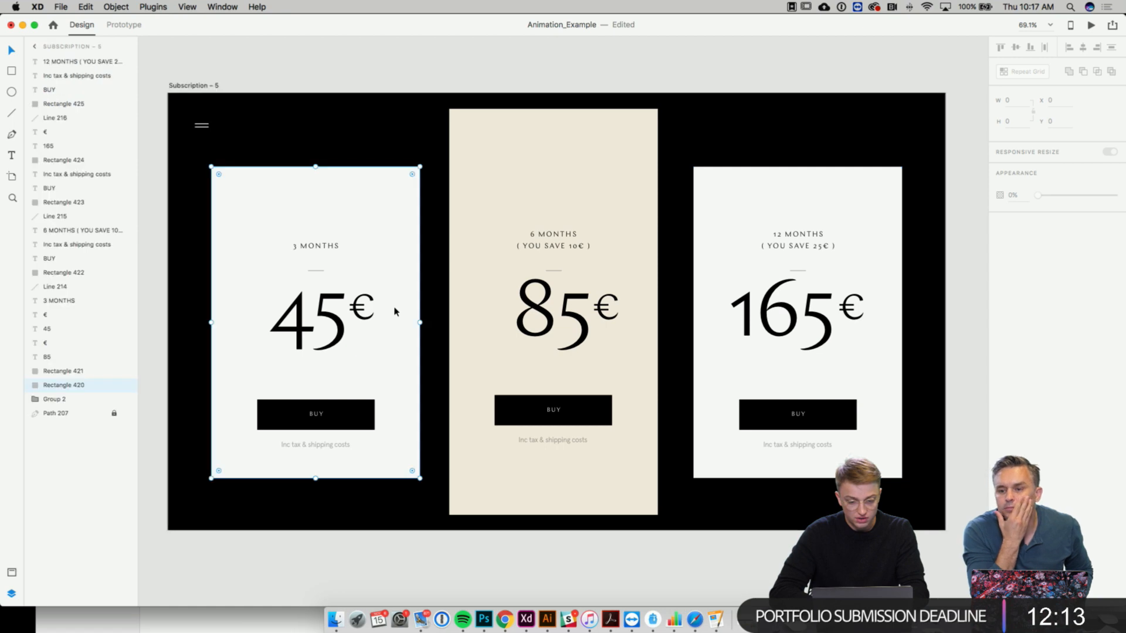
left_click(320, 250)
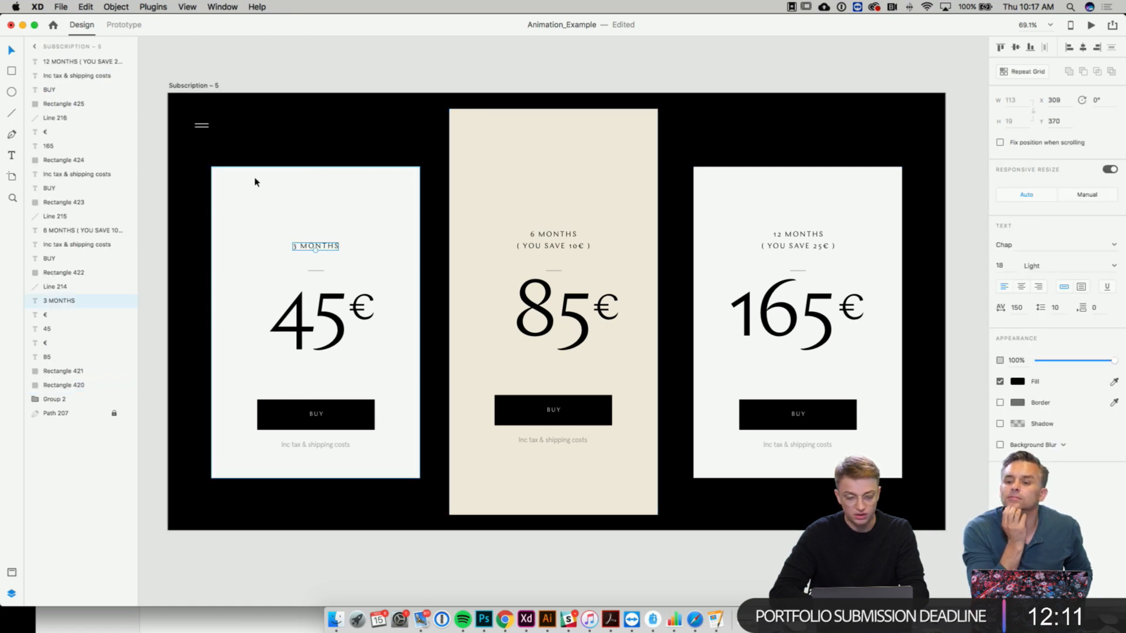
left_click_drag(247, 163, 377, 498)
key("Delete")
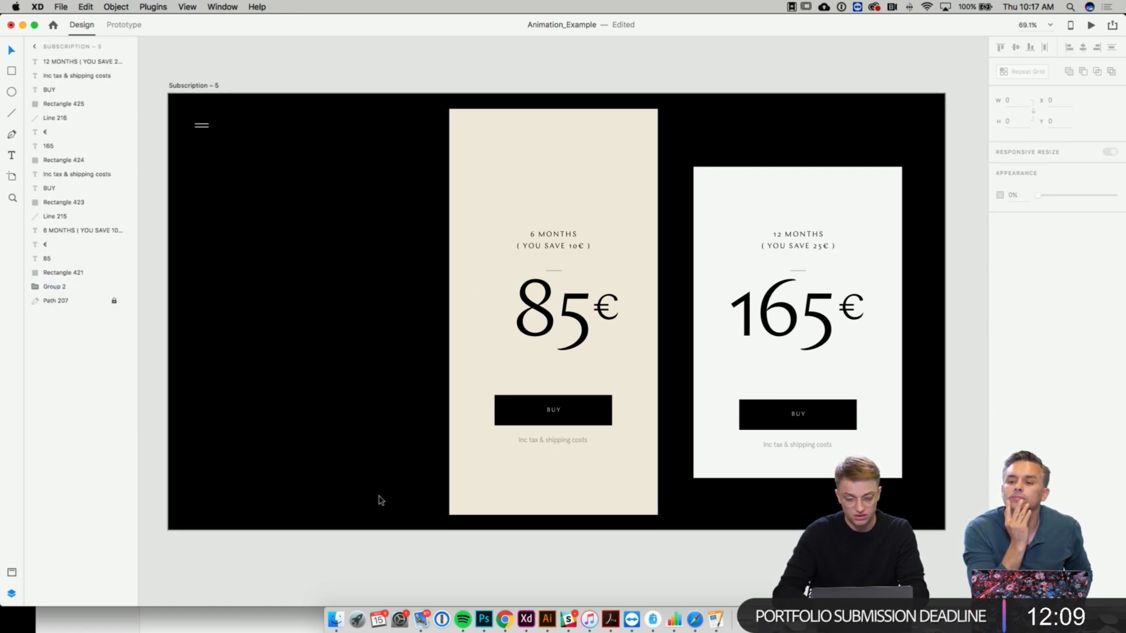
left_click_drag(728, 151, 851, 452)
key("Delete")
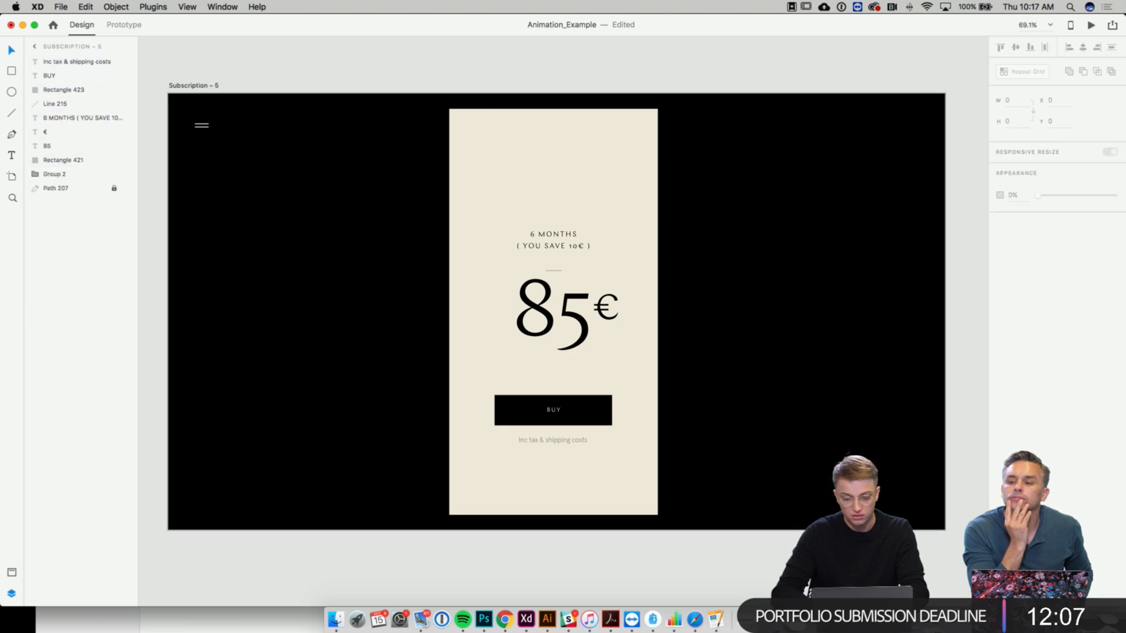
- Move the whole 85€ card to the upper-left corner of the Subscription – 5 artboard, at X 0 and Y 0
left_click(509, 219)
left_click_drag(417, 217, 710, 506)
left_click_drag(632, 406, 359, 389)
- Enlarge only the card's beige background rectangle to 771 by 1080, filling the artboard height, and lock it
left_click(375, 497)
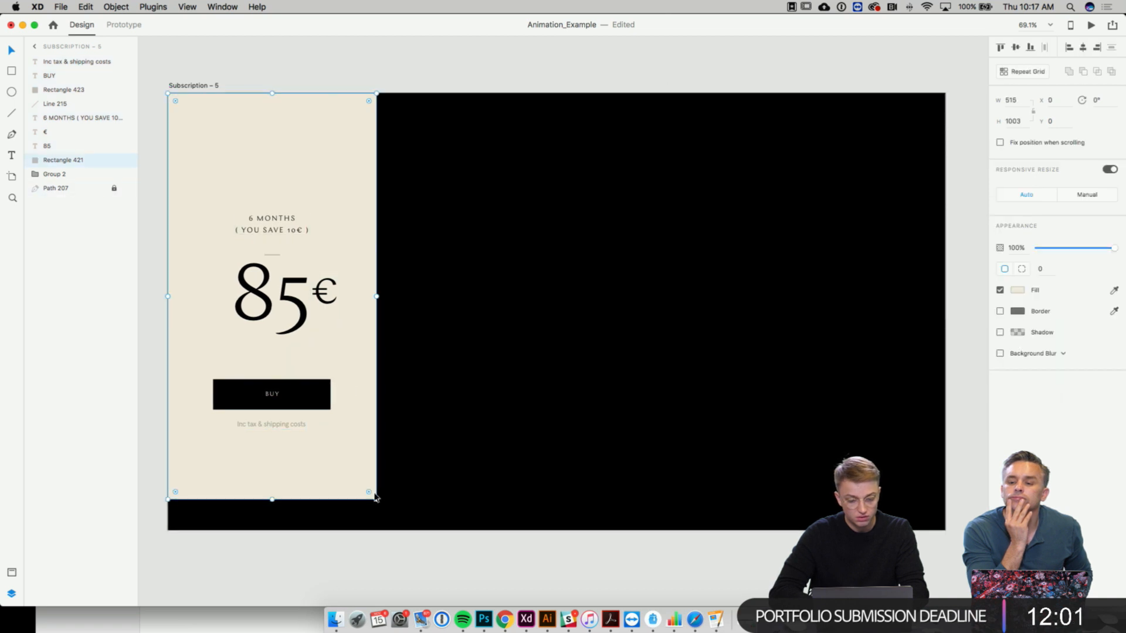
left_click_drag(375, 498, 479, 531)
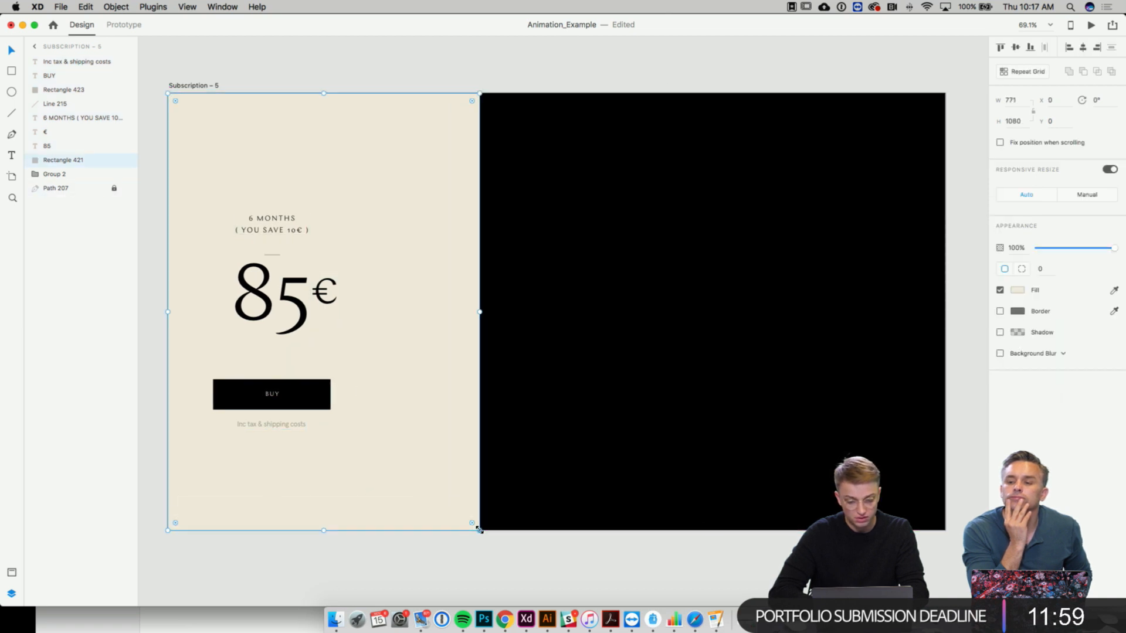
left_click(115, 160)
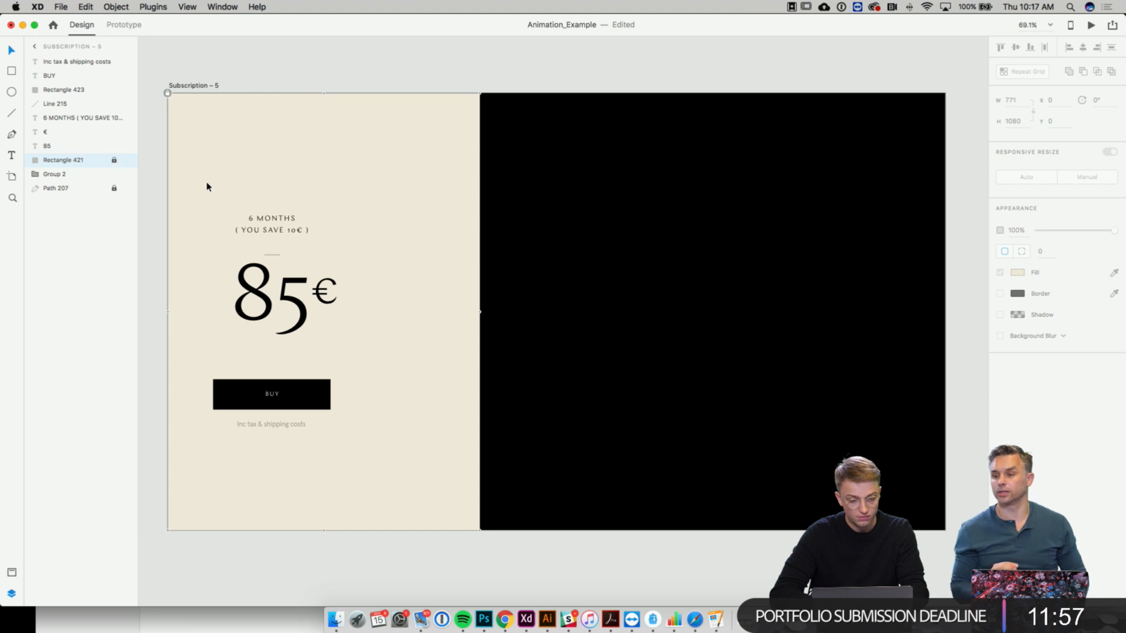
- Shift the card's text, price and BUY button together toward the middle of the beige rectangle
left_click_drag(206, 186, 342, 460)
left_click_drag(295, 388, 340, 385)
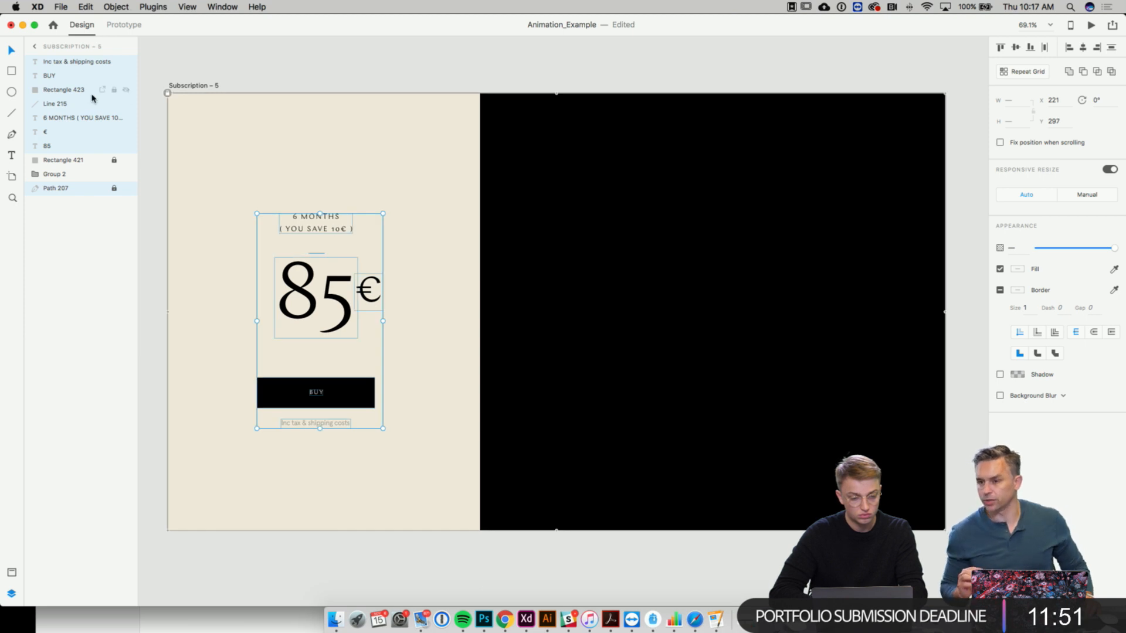
left_click(77, 258)
left_click_drag(90, 89, 79, 205)
key("super+z")
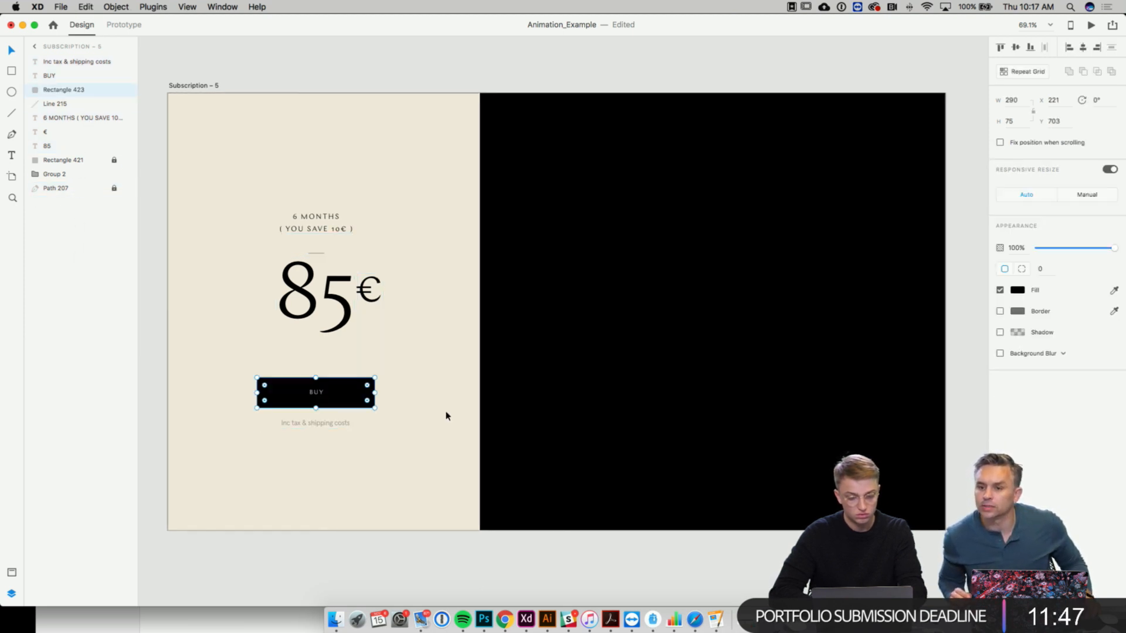
left_click(471, 419)
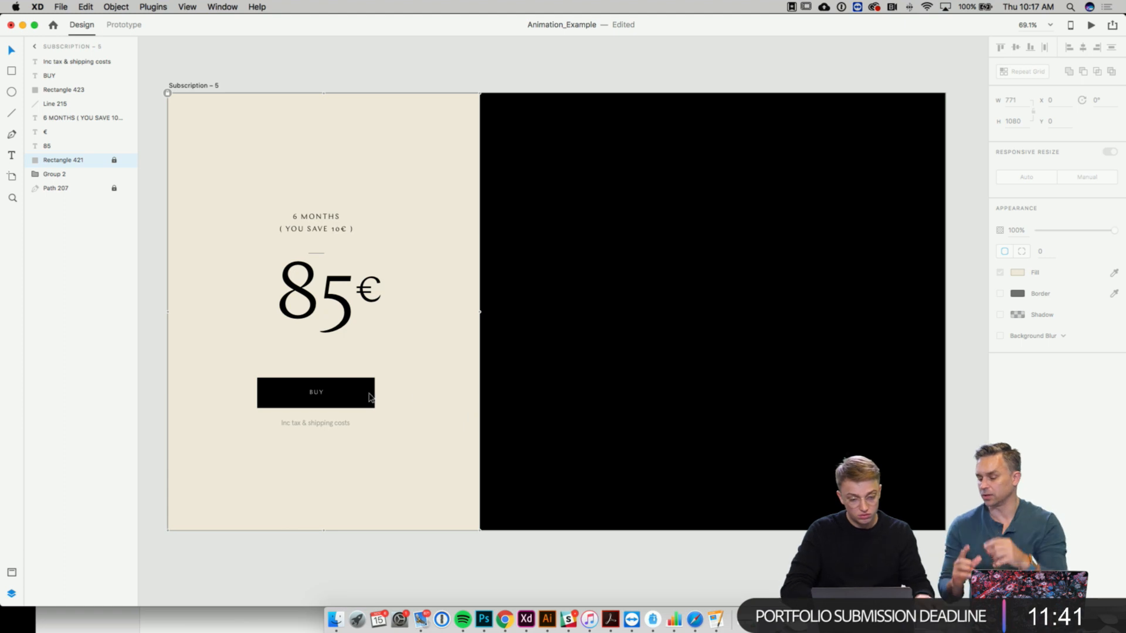
- Undo the content shift, the lock and the enlargement of the beige rectangle
scroll(354, 396, "down", 2)
key("super+a")
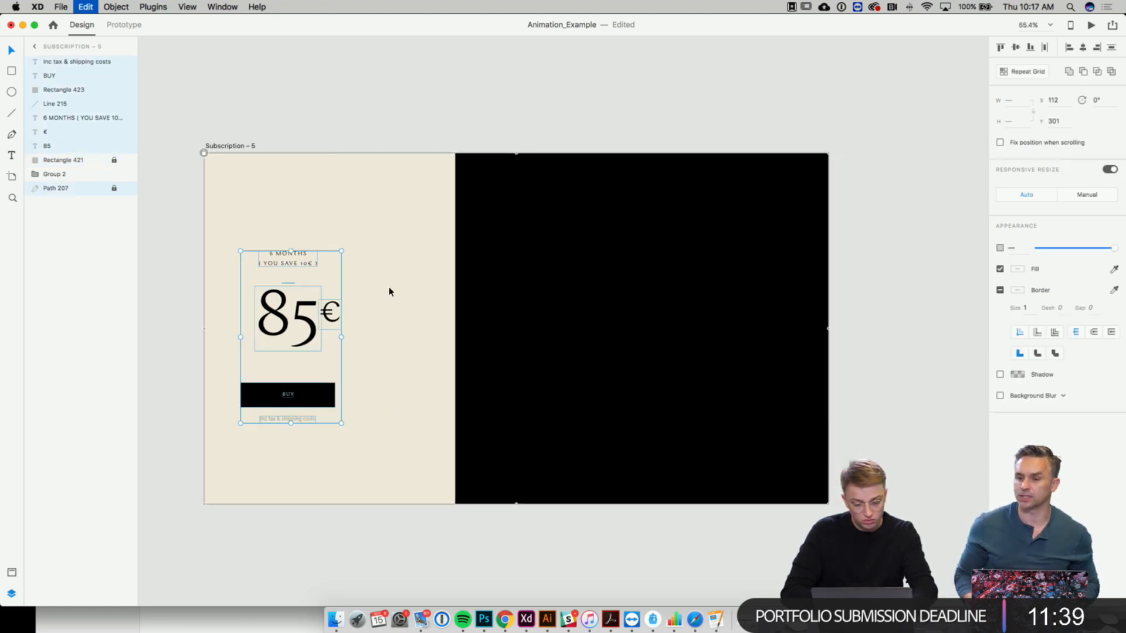
key("super+z")
key("super+z")
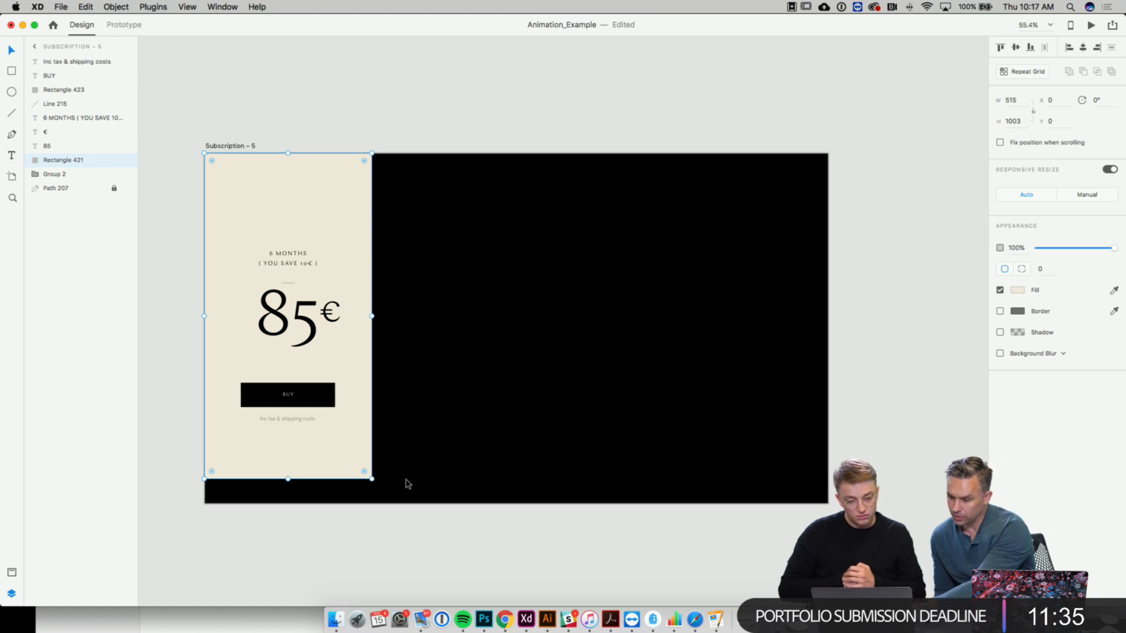
- Scale the complete 85€ card responsively, with its text and button selected, to the full artboard height and a somewhat greater width
left_click_drag(428, 489, 212, 222)
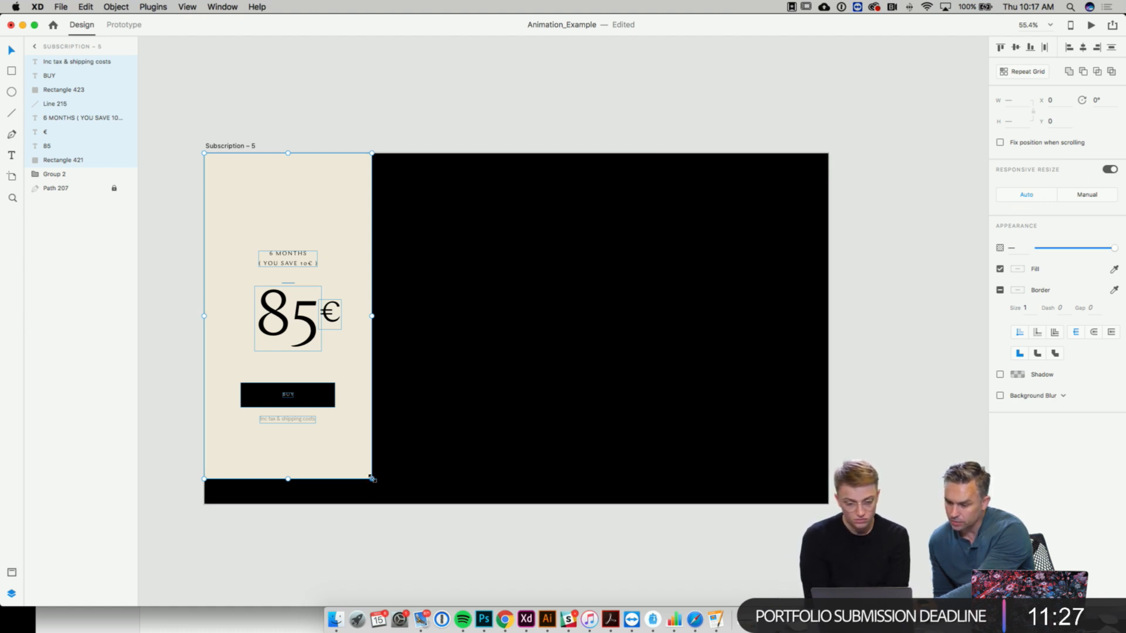
left_click_drag(372, 479, 447, 505)
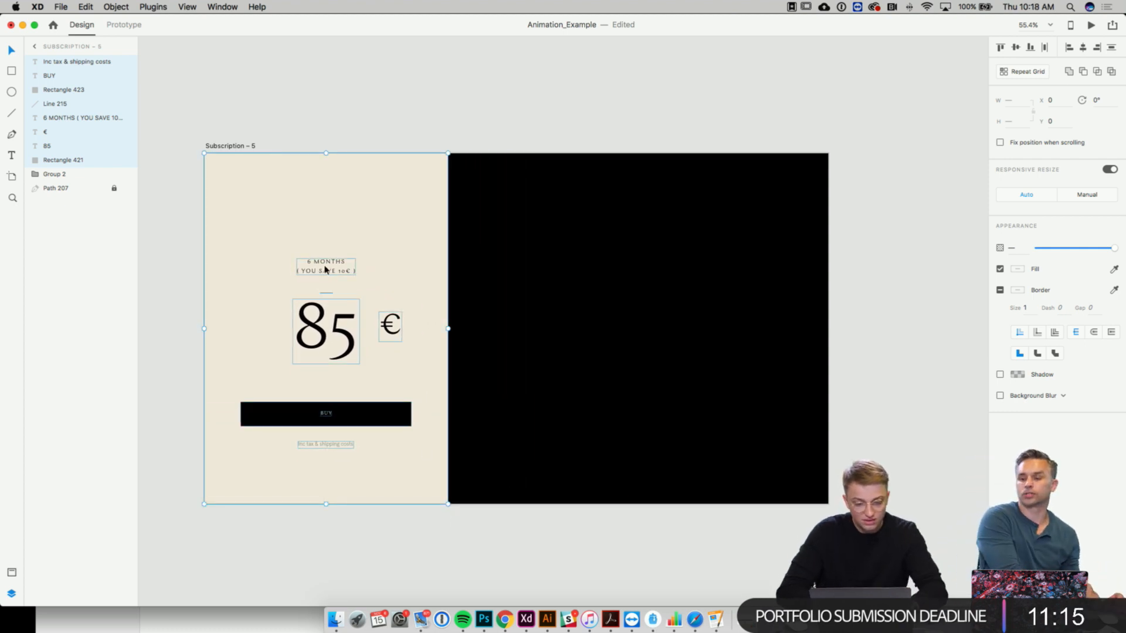
scroll(324, 269, "up", 5)
scroll(325, 269, "down", 3)
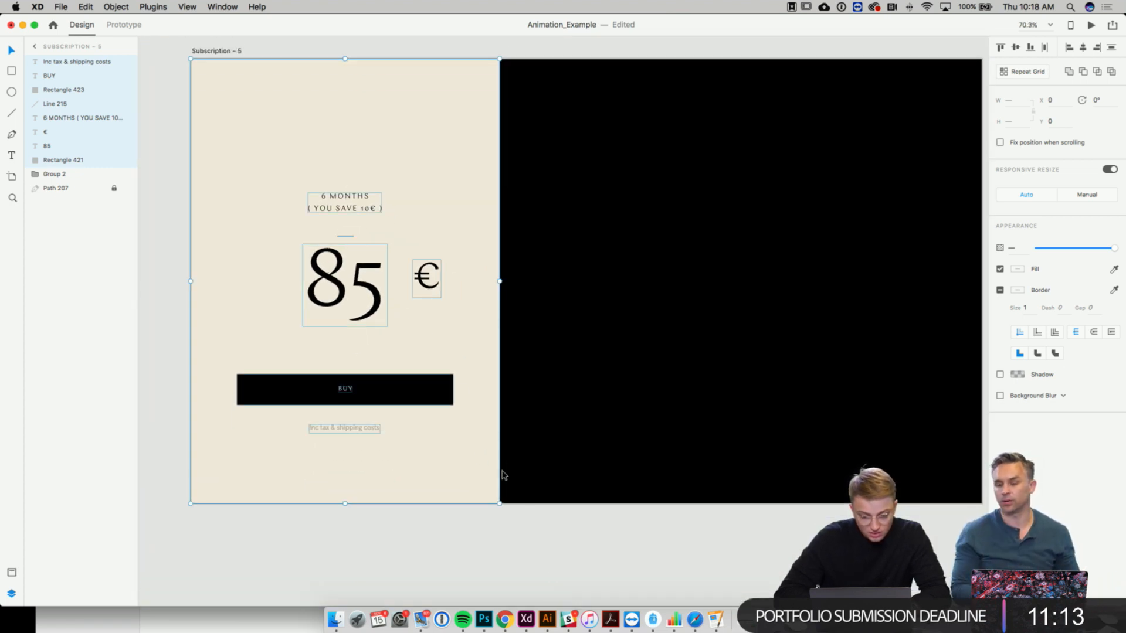
left_click_drag(500, 503, 444, 504)
scroll(442, 503, "up", 2)
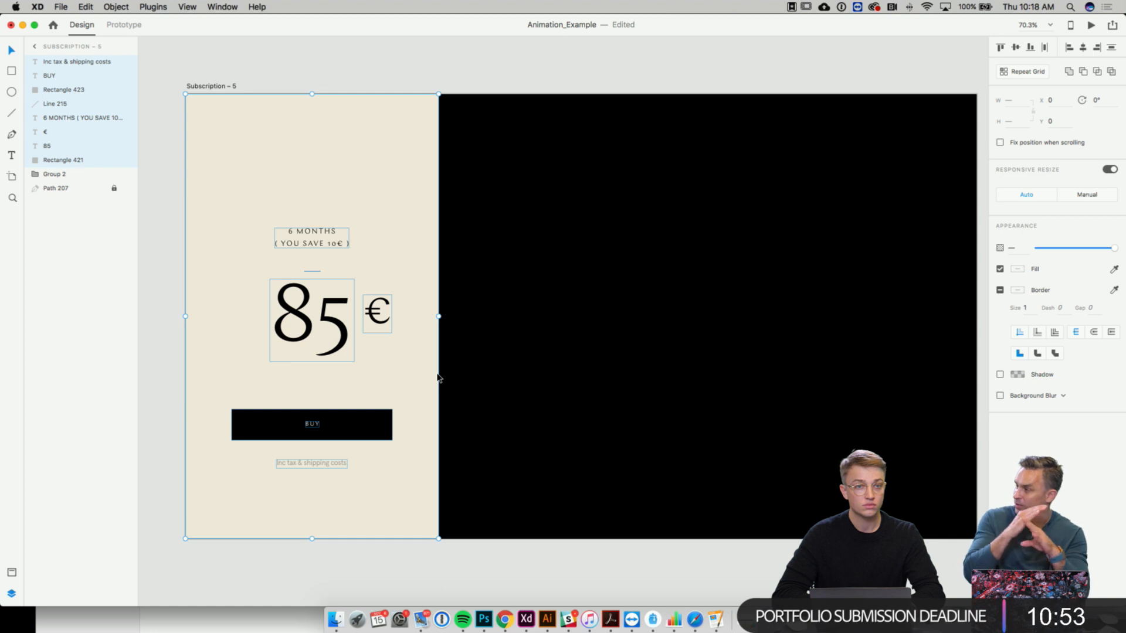
- Move the Subscription (2) – 4 artboard down to X 20028 and Y 1303, clearing the space beside Subscription – 4
scroll(437, 377, "up", 5)
left_click(420, 209)
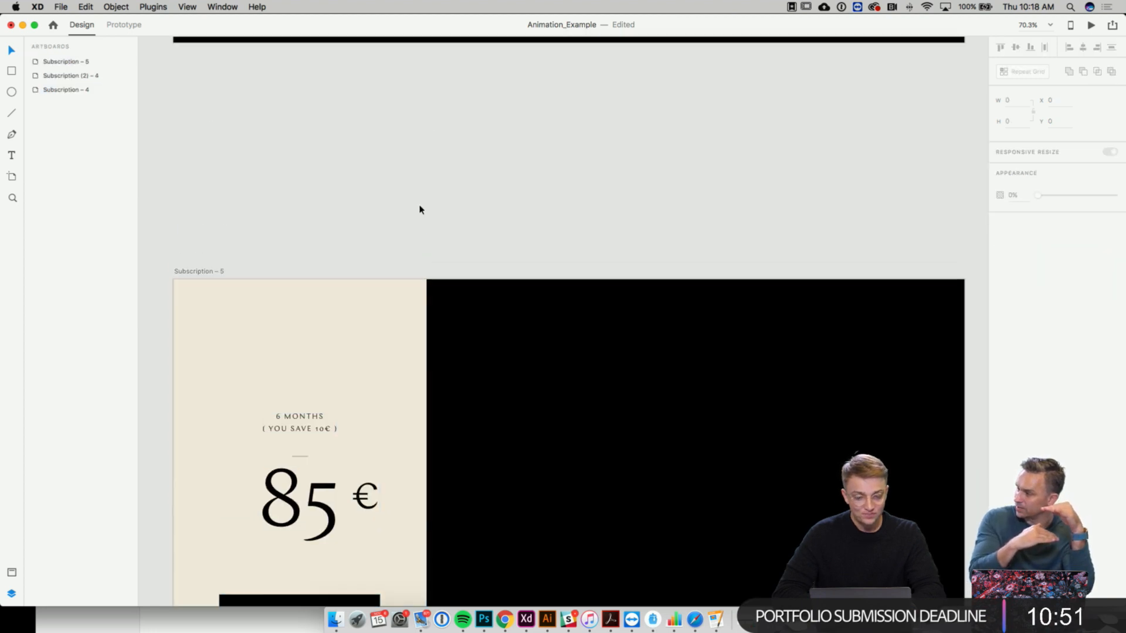
scroll(420, 208, "down", 3)
scroll(420, 209, "up", 5)
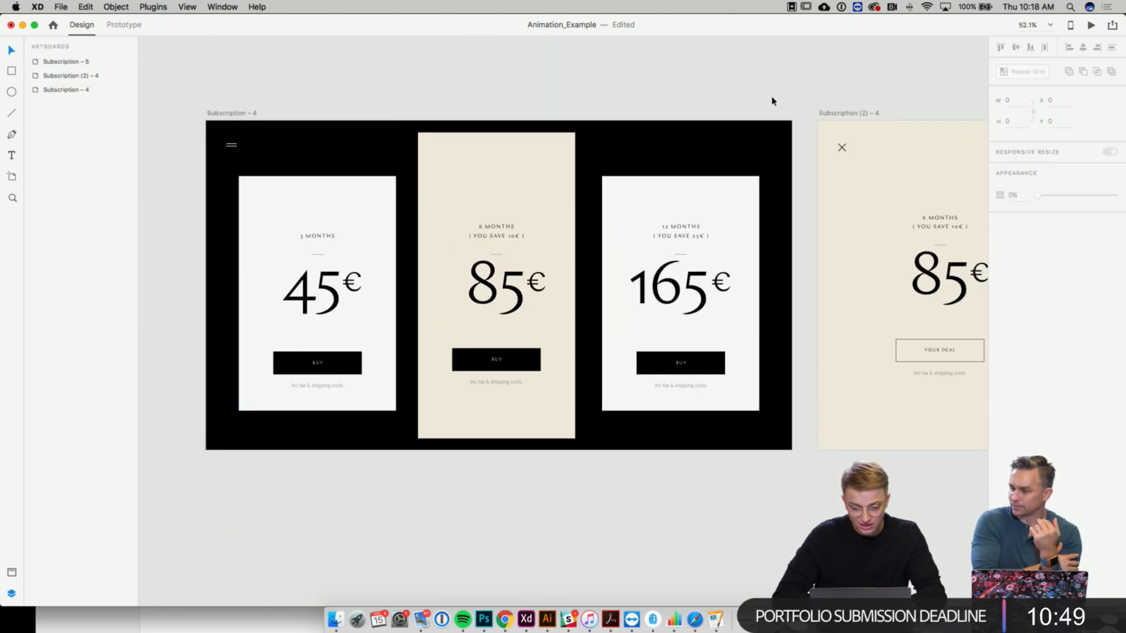
left_click_drag(835, 120, 851, 469)
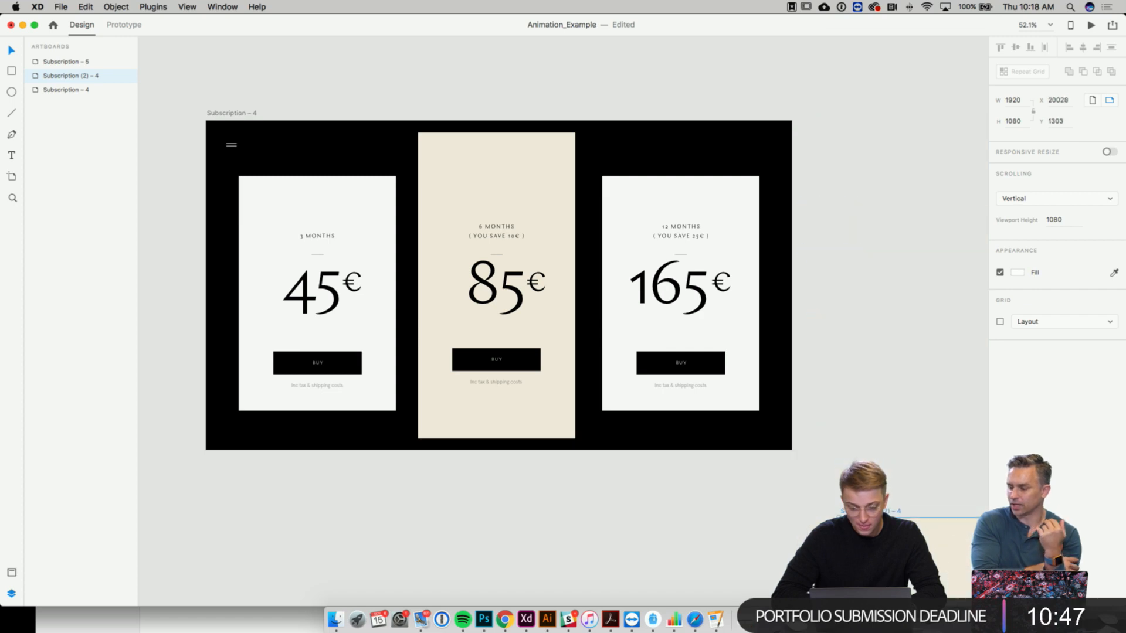
- Duplicate the Subscription – 4 artboard and rotate the upper line of the copy's menu icon to 45°
left_click(223, 113)
key("super+d")
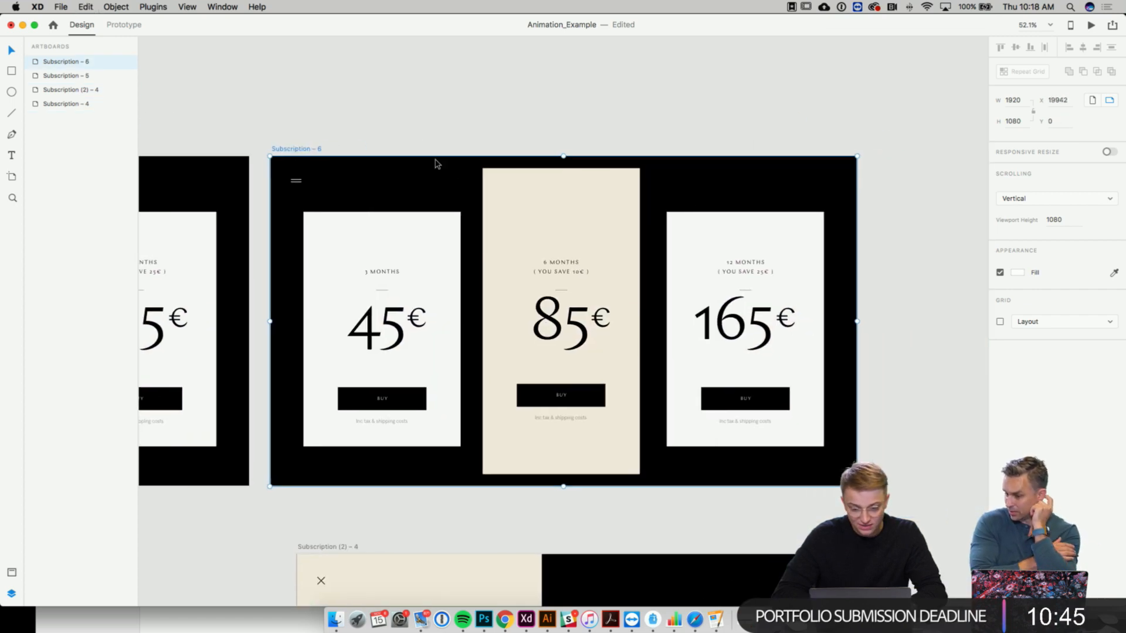
scroll(290, 173, "up", 5)
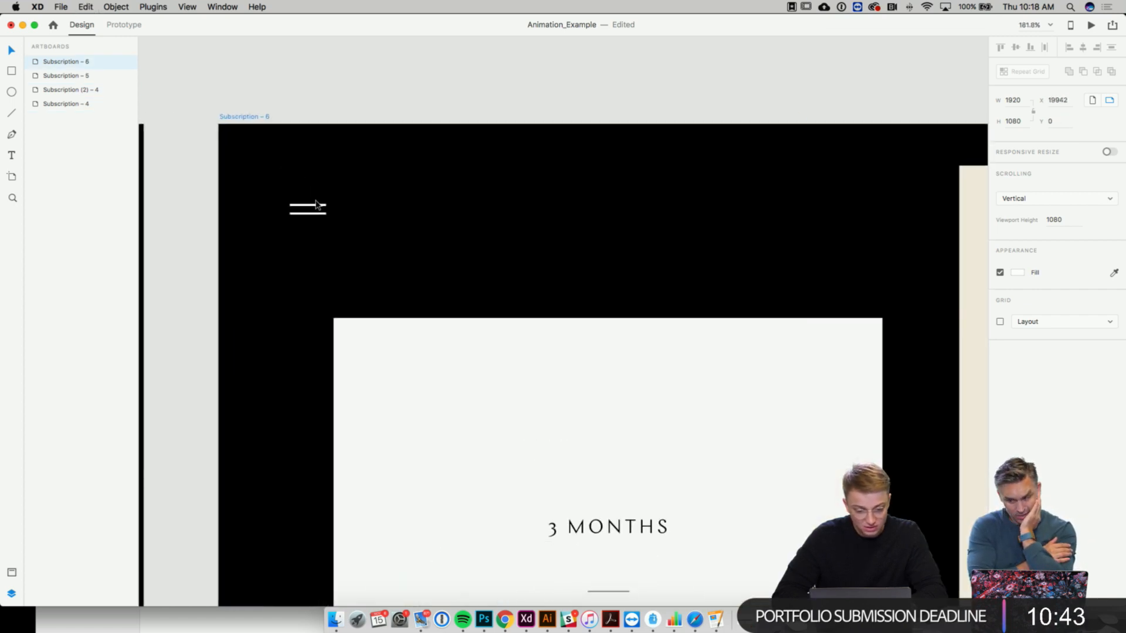
left_click(300, 178)
left_click(317, 210)
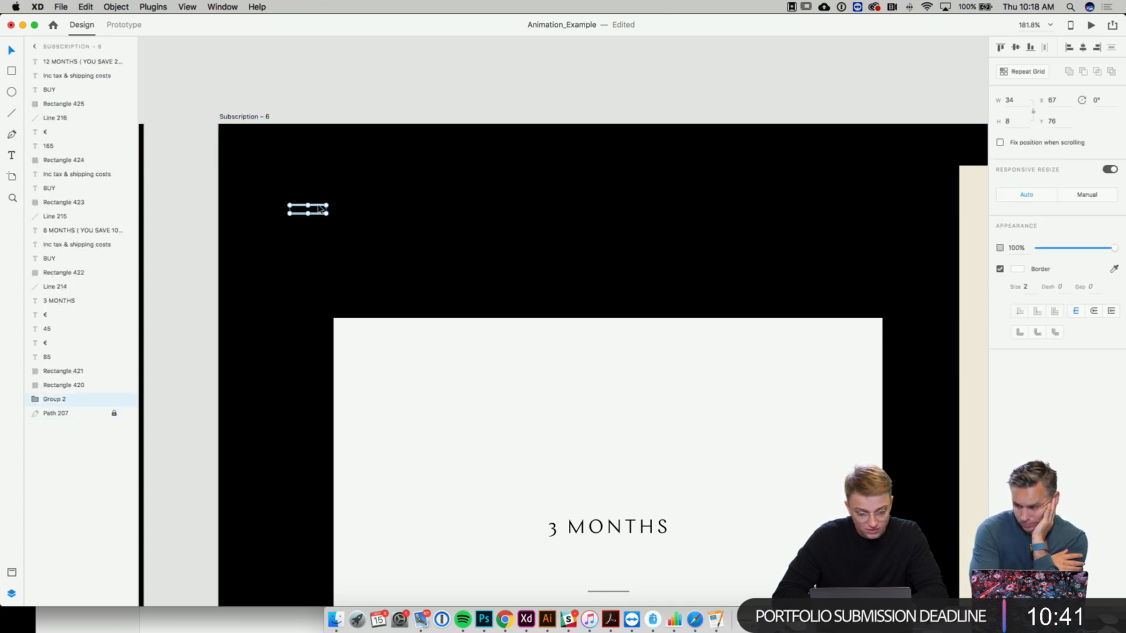
double_click(320, 208)
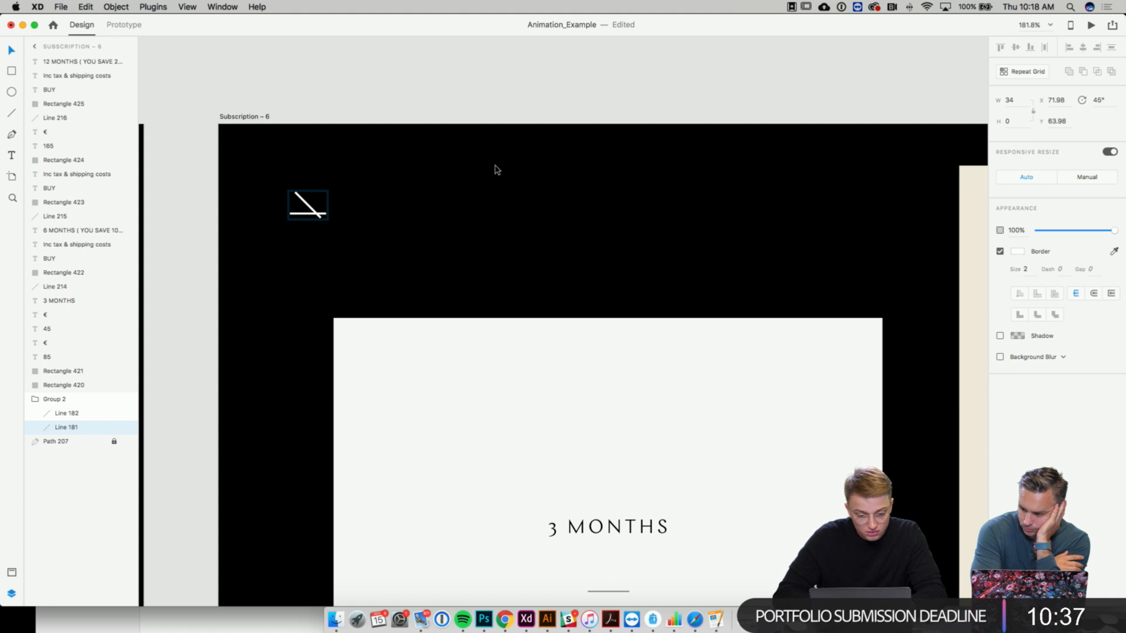
- Rotate the menu icon's lower line to -45° and shift the upper line down so both form a centred close icon
left_click(308, 213)
double_click(308, 214)
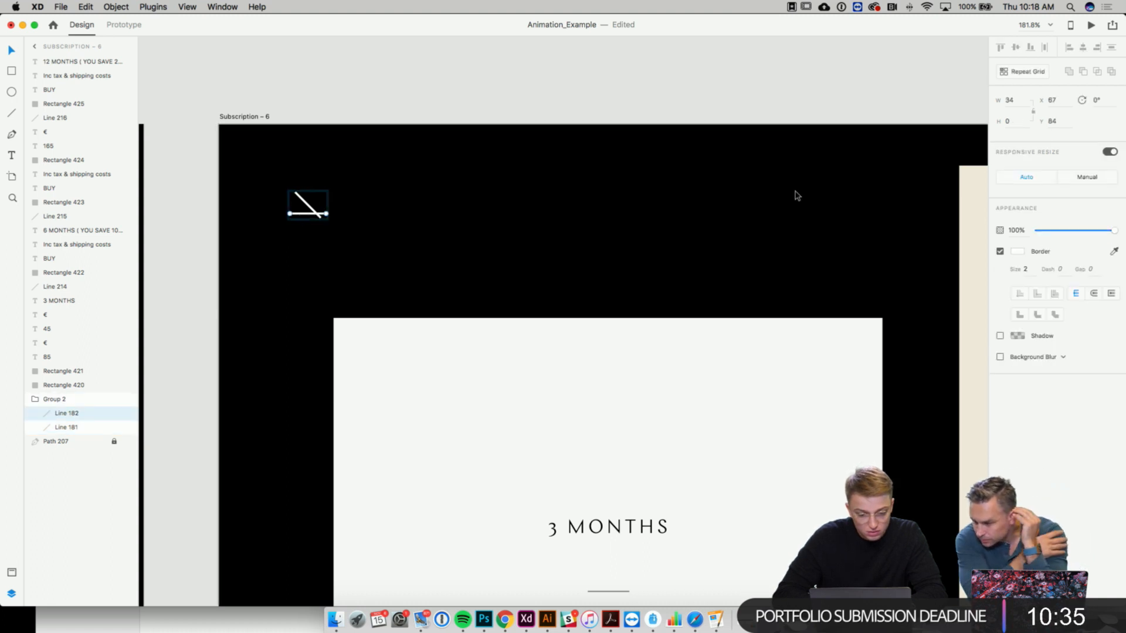
left_click(1096, 100)
type("-45")
key("Return")
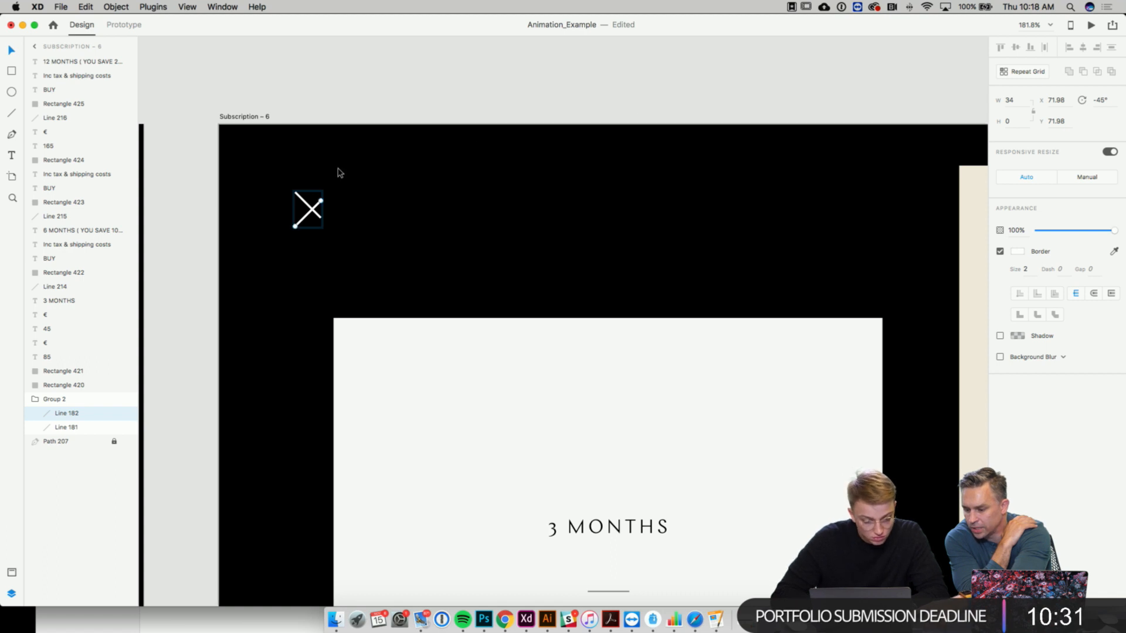
left_click(298, 194)
left_click_drag(298, 198, 299, 206)
left_click(339, 205)
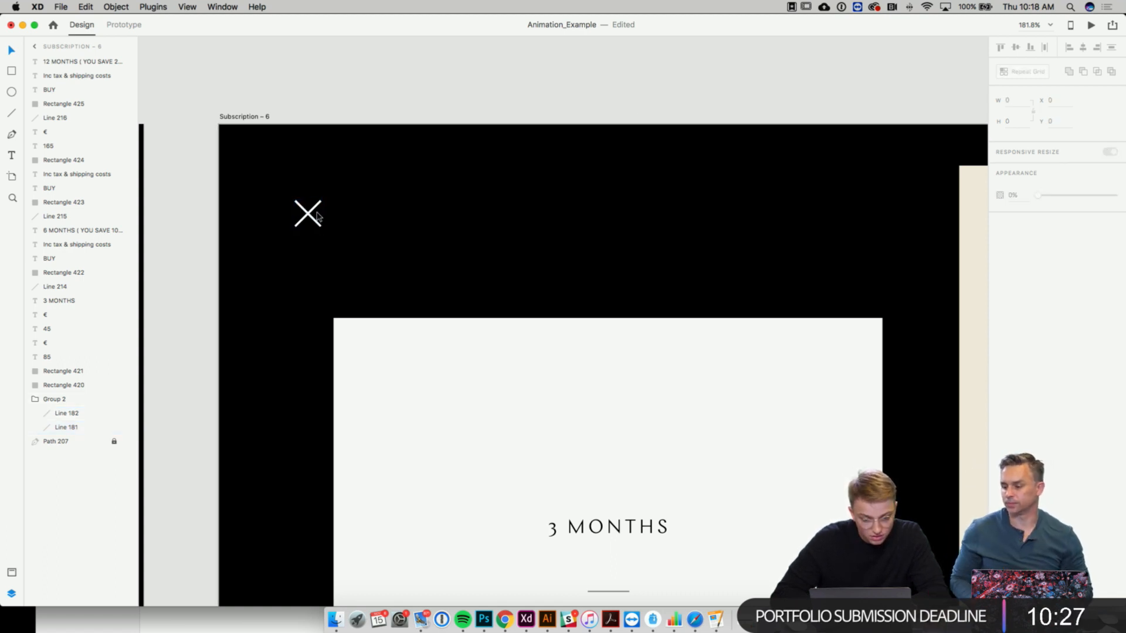
- Examine the line layers inside the menu icon group on the original Subscription – 4 artboard
scroll(317, 217, "right", 15)
scroll(316, 217, "left", 10)
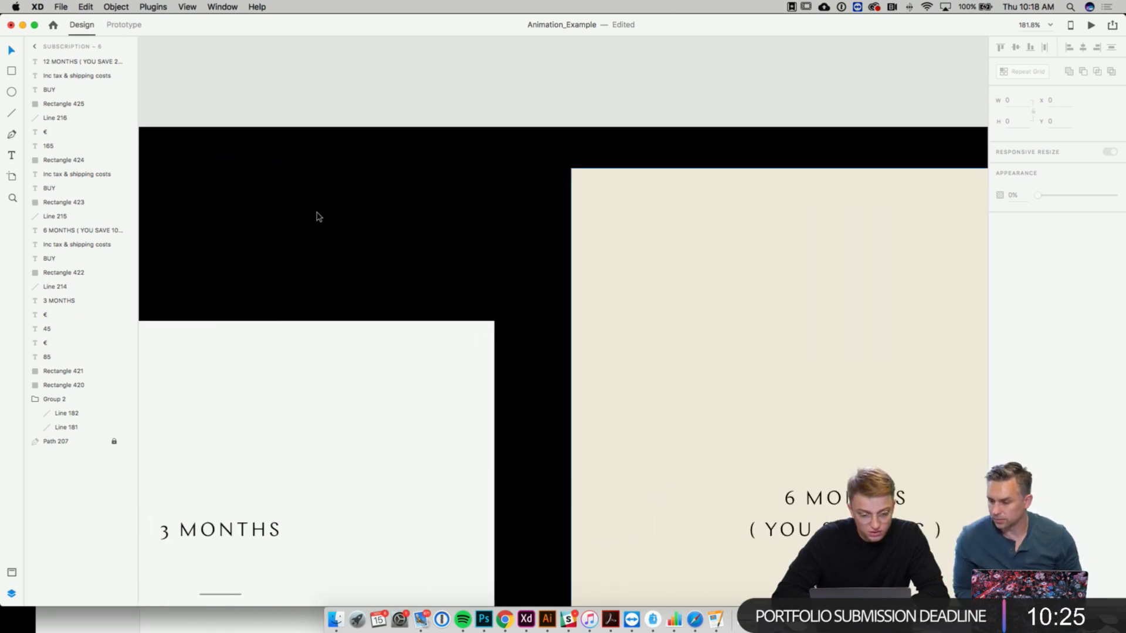
scroll(316, 217, "left", 10)
left_click(280, 200)
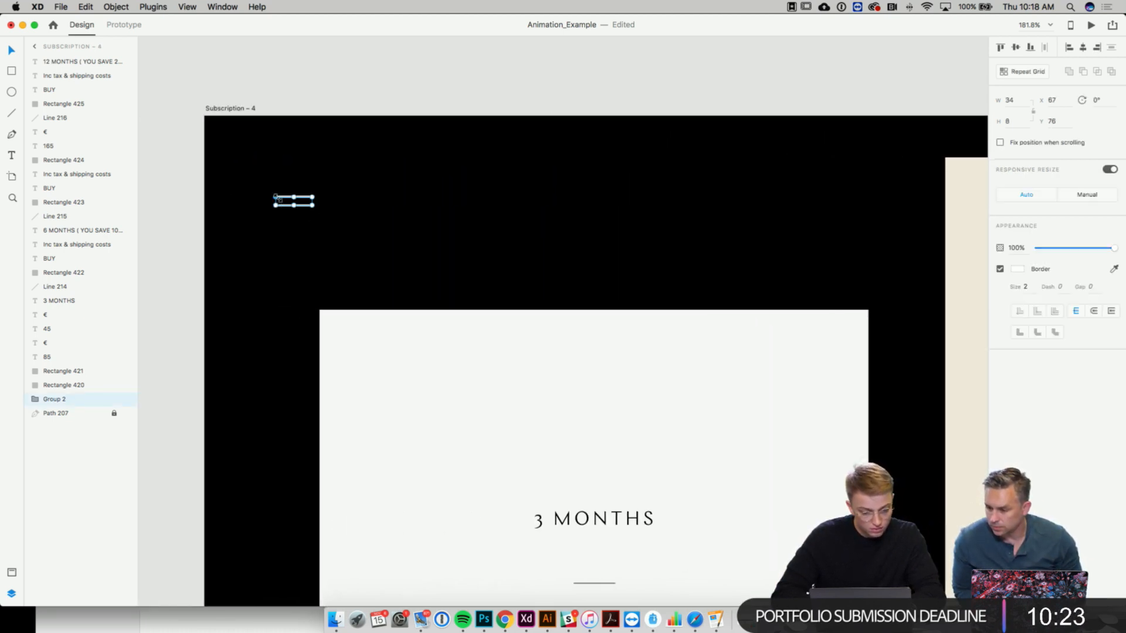
double_click(81, 402)
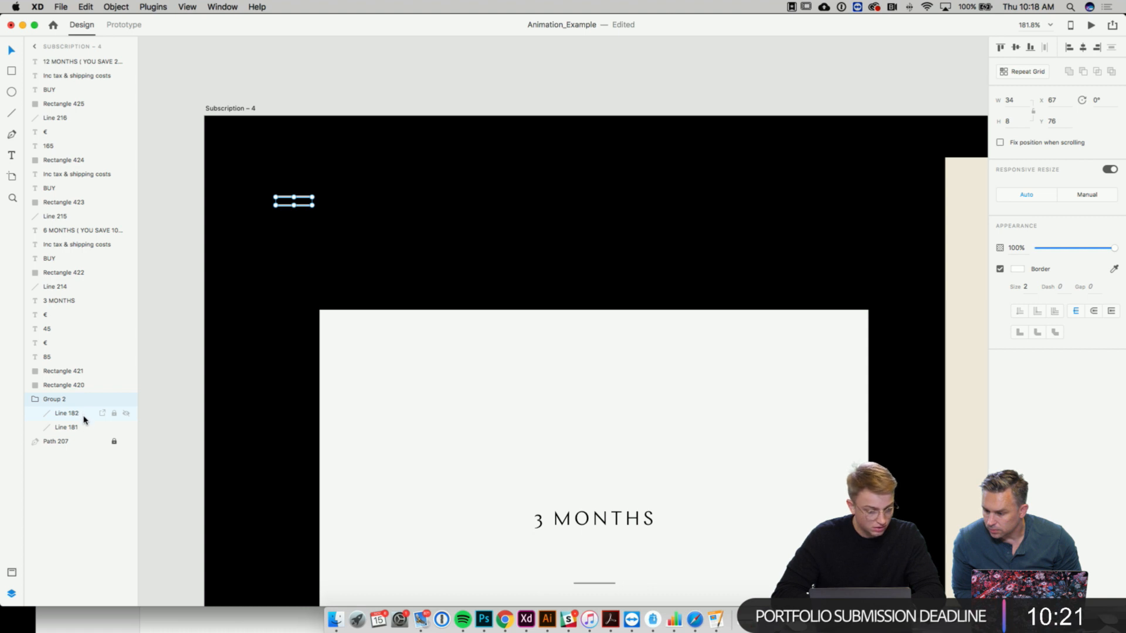
left_click(309, 294)
scroll(309, 294, "down", 10)
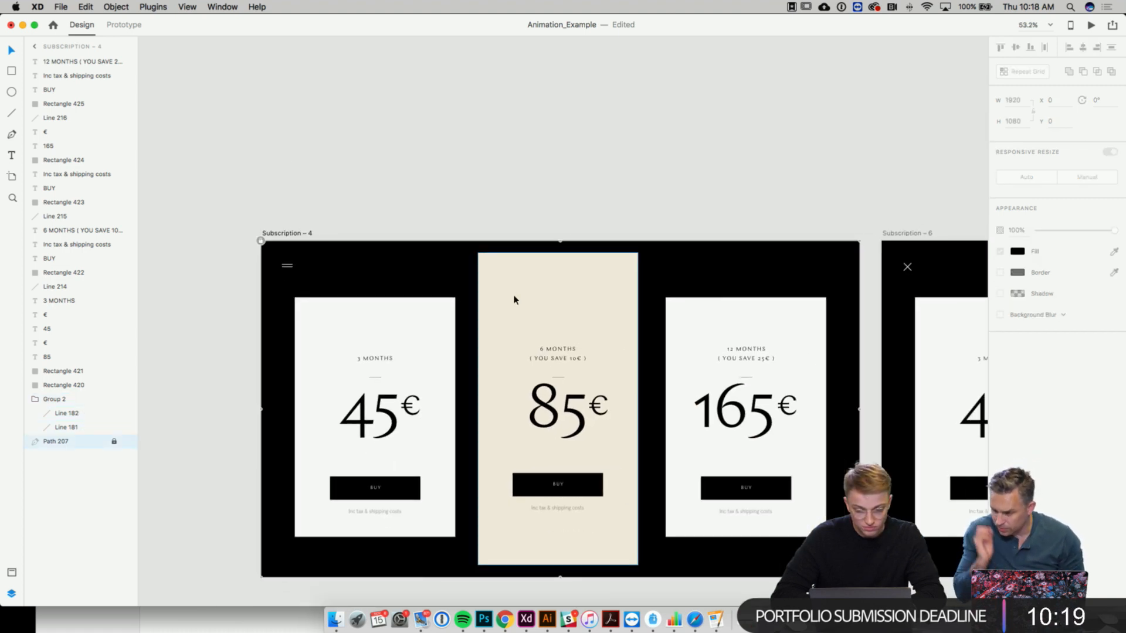
- Select the Subscription – 4 artboard, switch to prototype mode and open the preview from it
scroll(514, 299, "right", 5)
left_click(200, 237)
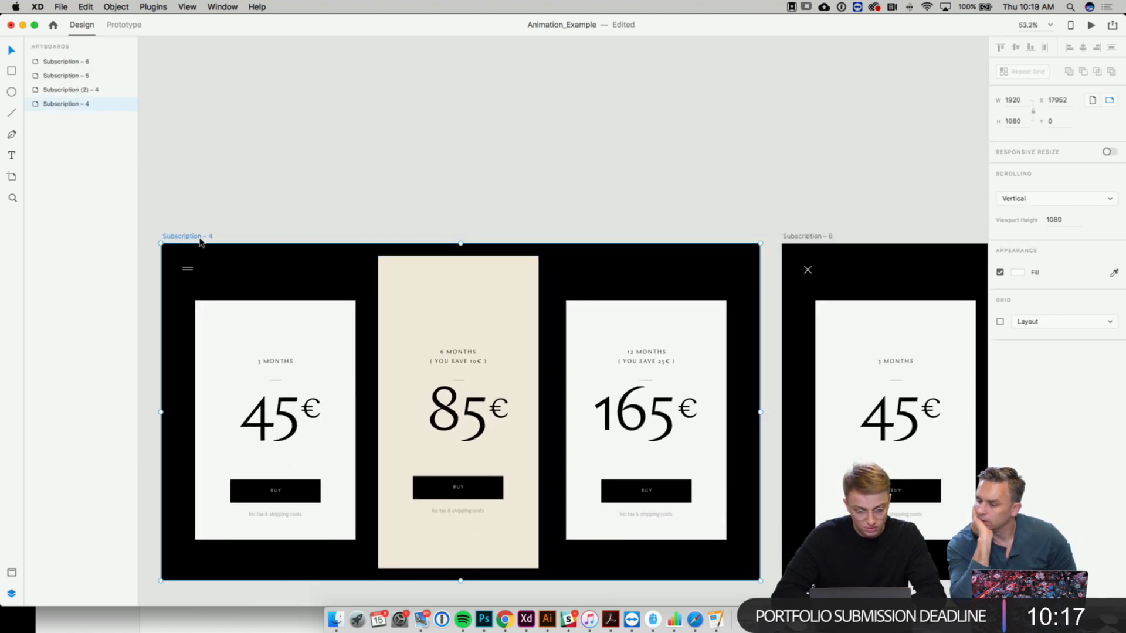
left_click(123, 25)
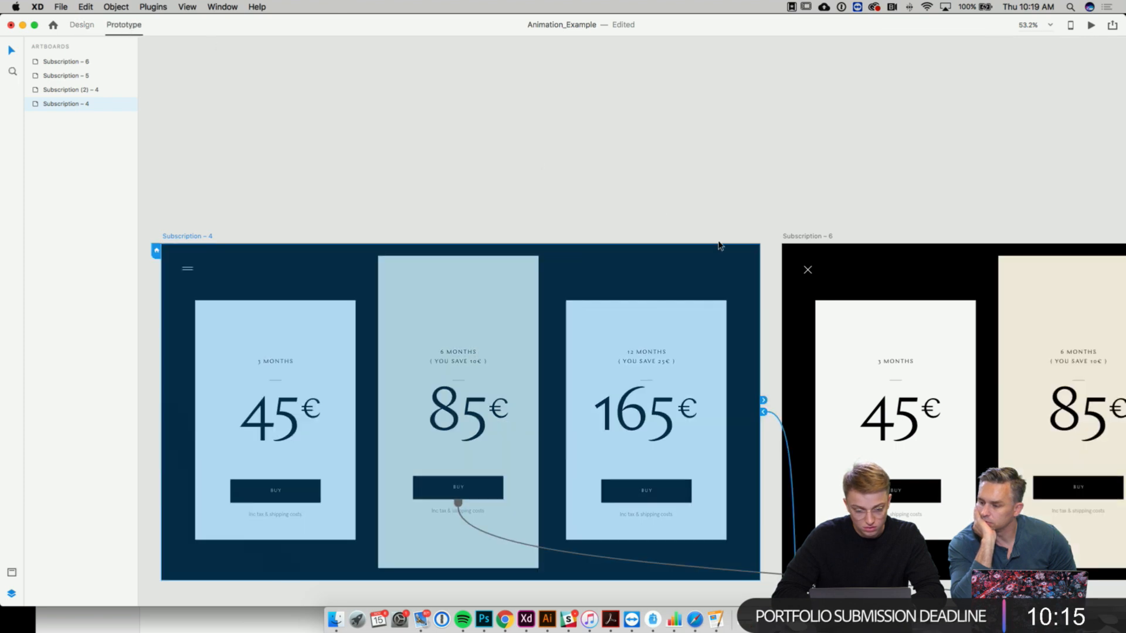
left_click(1091, 26)
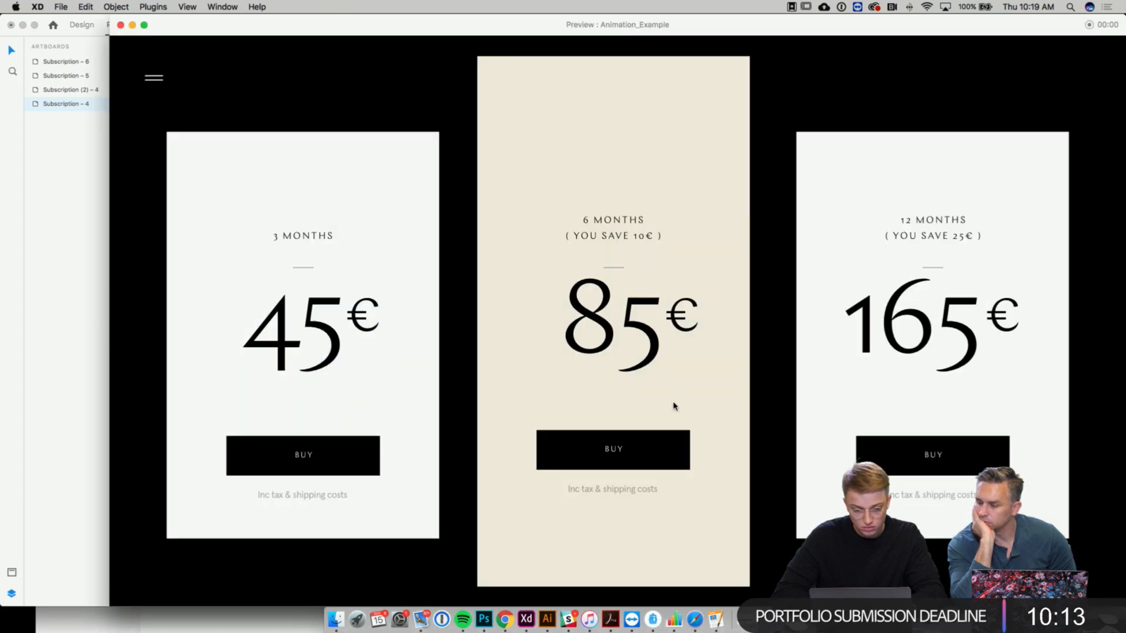
- Test the 85€ plan's Buy transition in the preview, and examine how the subscription artboards are linked
left_click(629, 457)
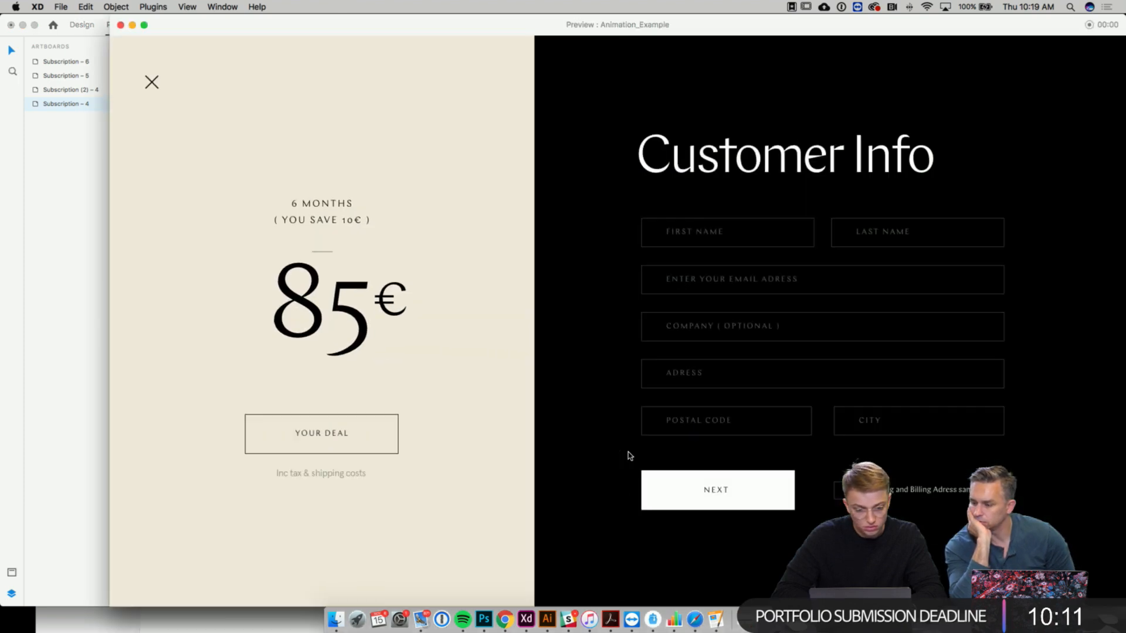
left_click(120, 25)
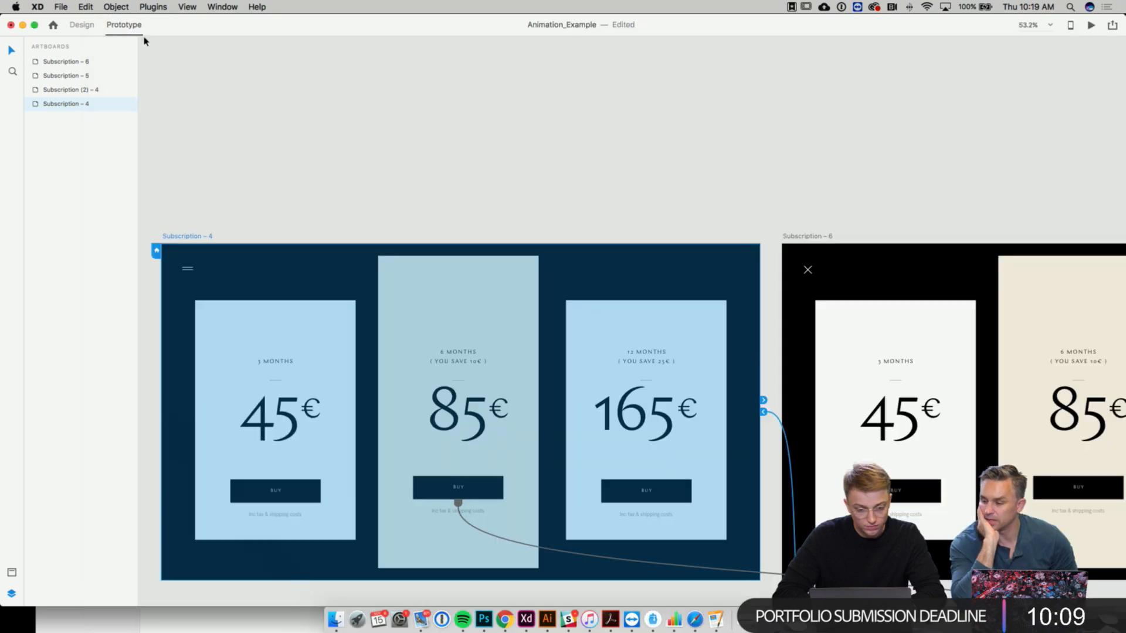
scroll(435, 213, "down", 3)
scroll(436, 212, "up", 2)
scroll(436, 212, "down", 1)
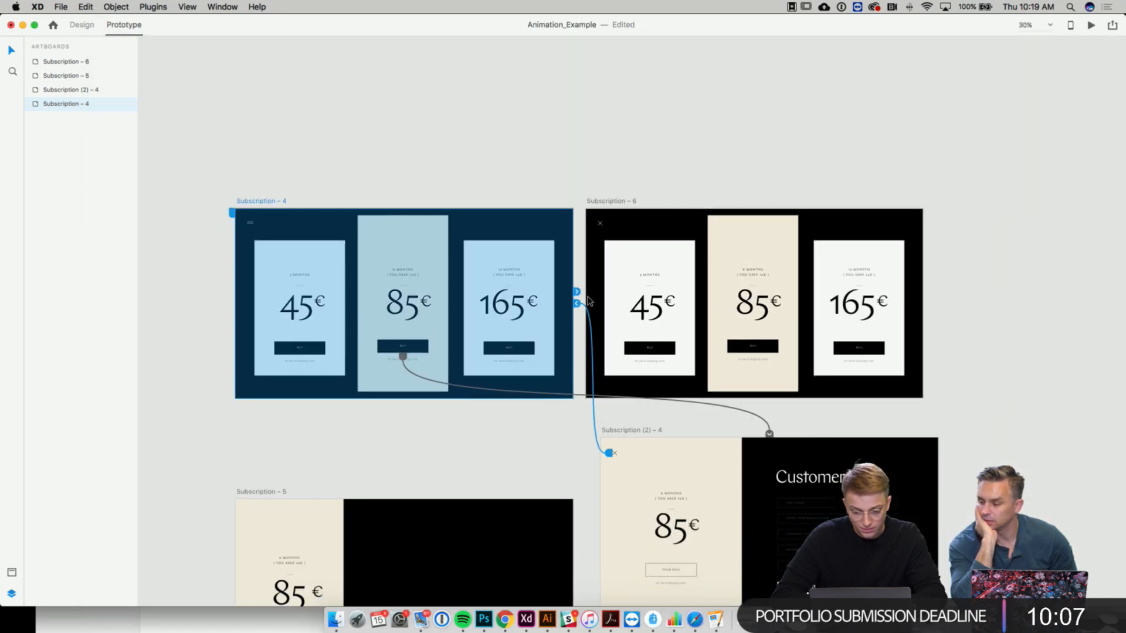
left_click(610, 445)
left_click(567, 437)
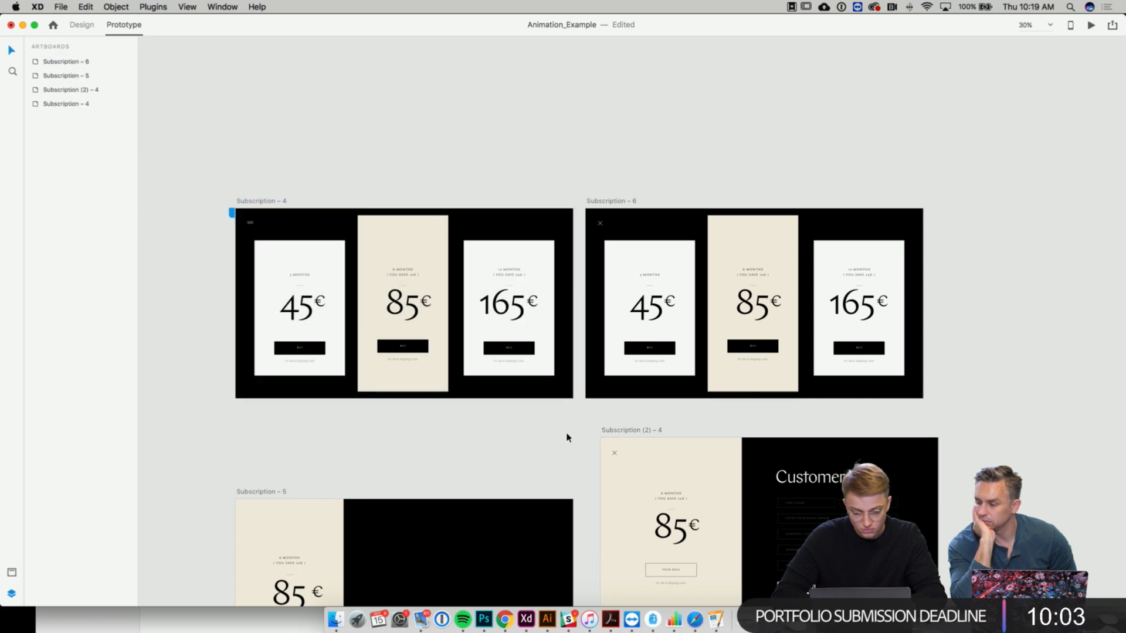
left_click(624, 203)
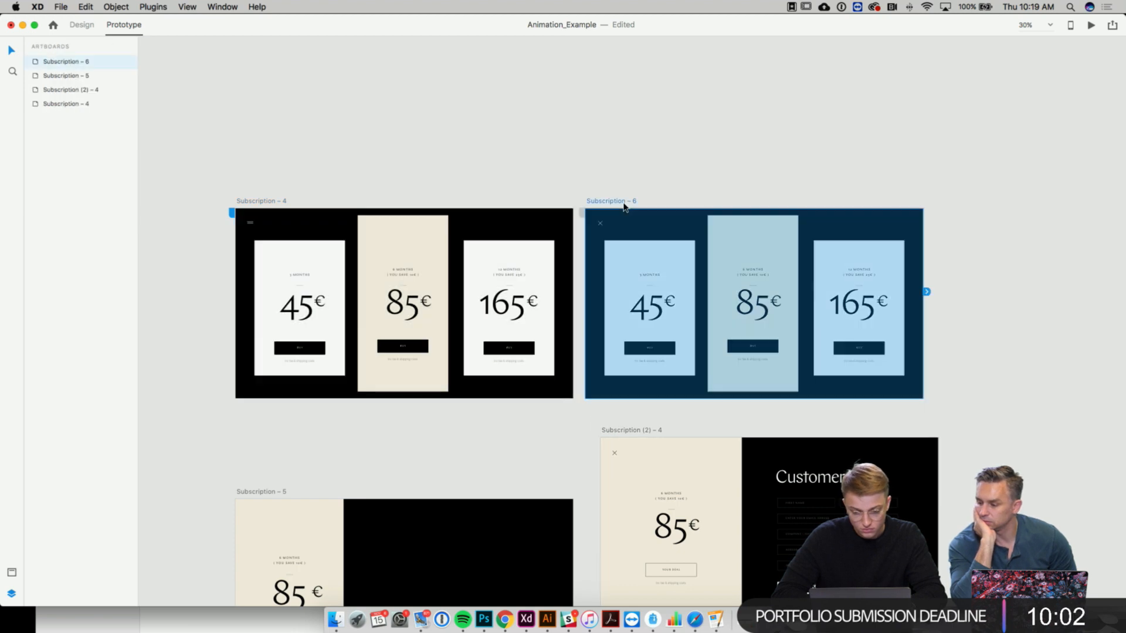
left_click(620, 432)
- Duplicate the Subscription – 4 artboard and place the copy directly above the Customer Info artboard, moving Subscription – 6 out of the way
left_click(284, 201)
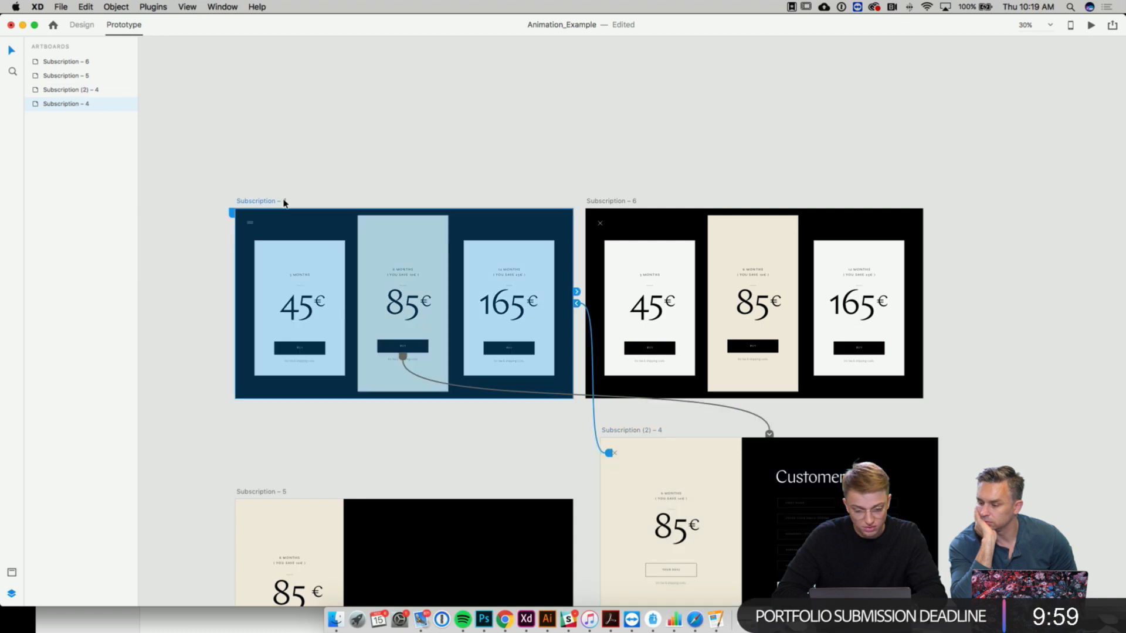
key("super+d")
left_click_drag(270, 219, 1051, 201)
scroll(1051, 202, "left", 3)
scroll(1051, 201, "up", 1)
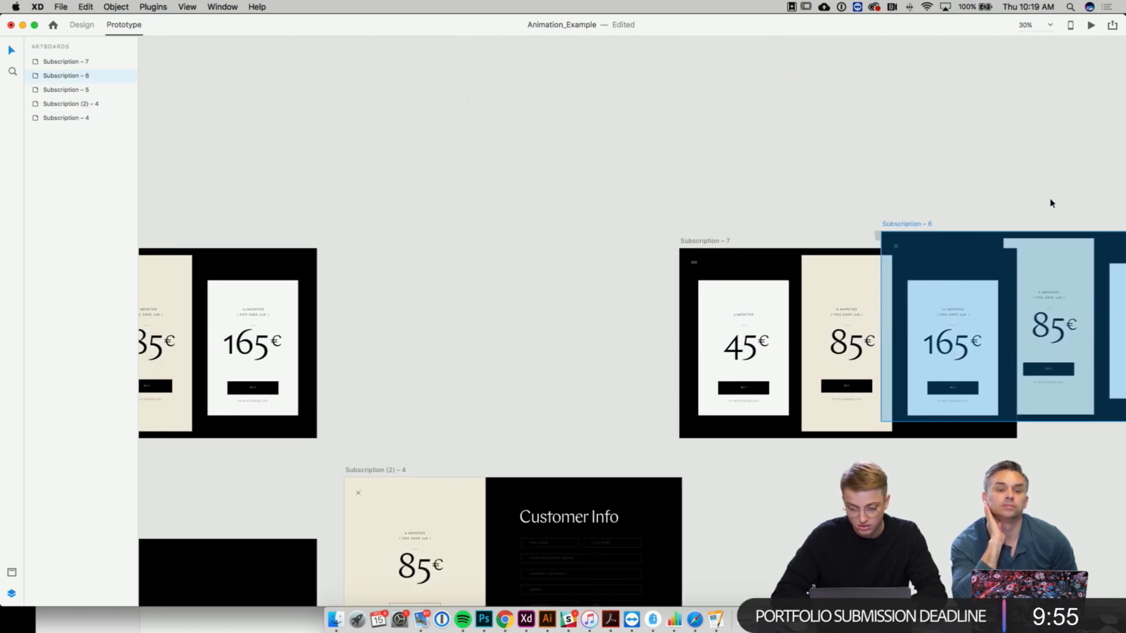
left_click_drag(709, 245, 381, 245)
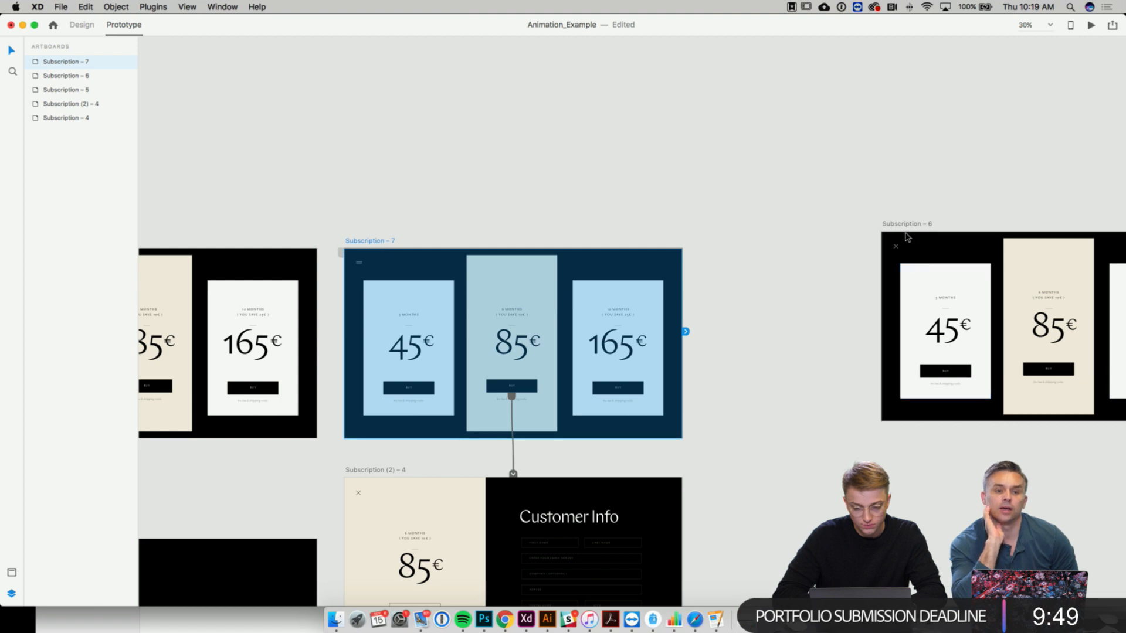
- Move the Subscription – 6 artboard above Subscription – 4 and duplicate it
left_click_drag(905, 228, 389, 94)
scroll(417, 149, "left", 4)
scroll(405, 88, "up", 5)
scroll(404, 88, "left", 5)
key("super+d")
- Return to design mode and set the rotation of Line 182 in Subscription – 6's close icon to 0°
left_click(81, 25)
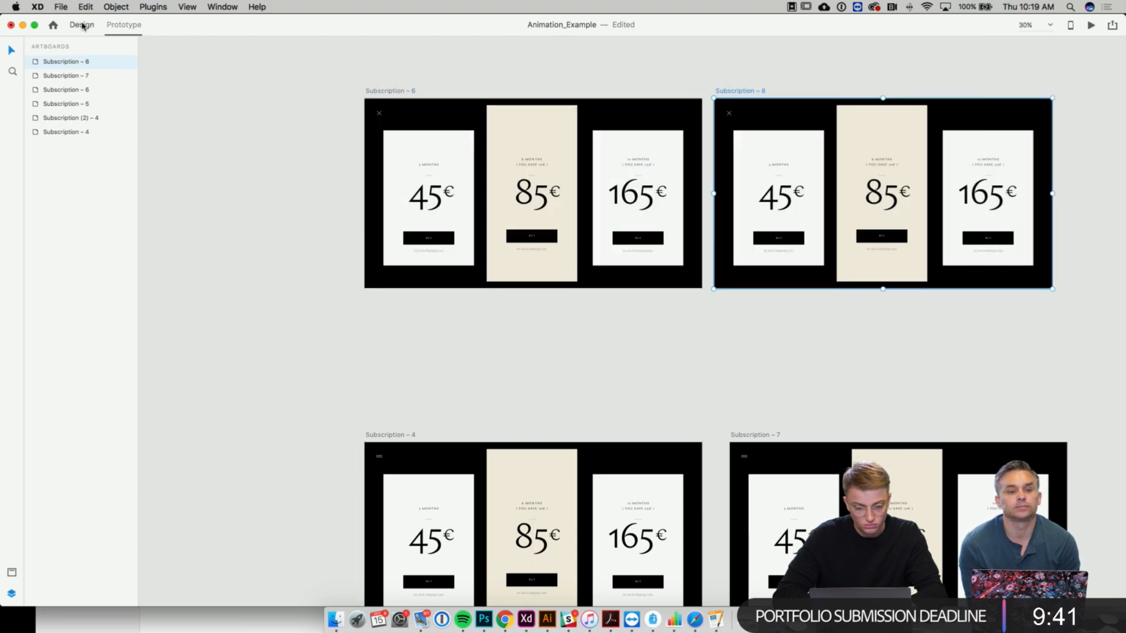
scroll(383, 199, "up", 5)
scroll(383, 199, "up", 10)
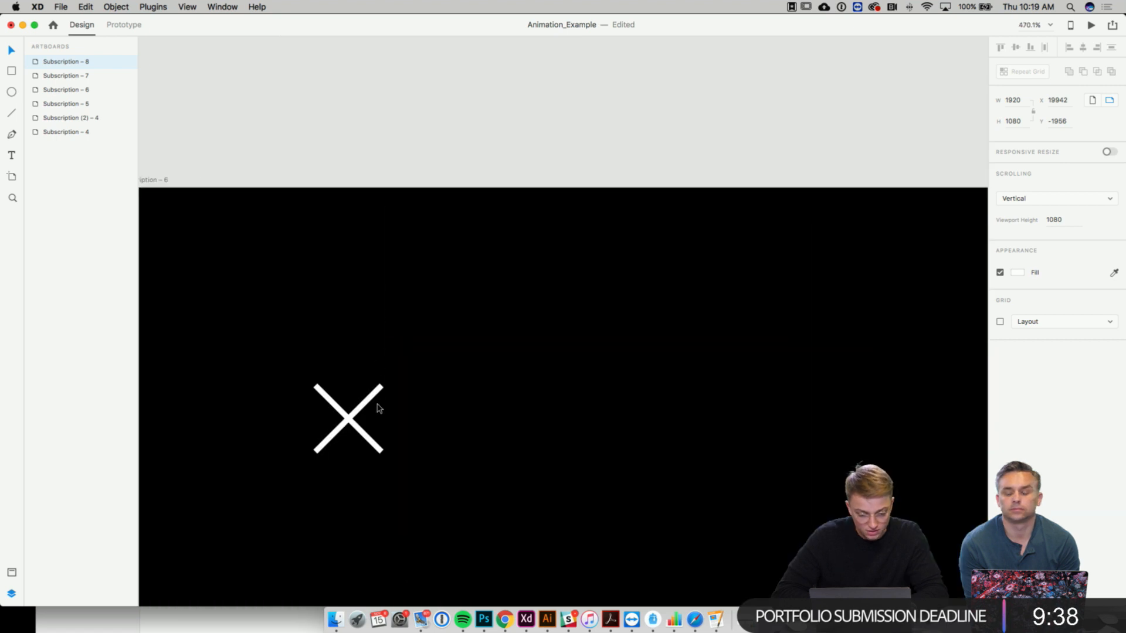
left_click(376, 399)
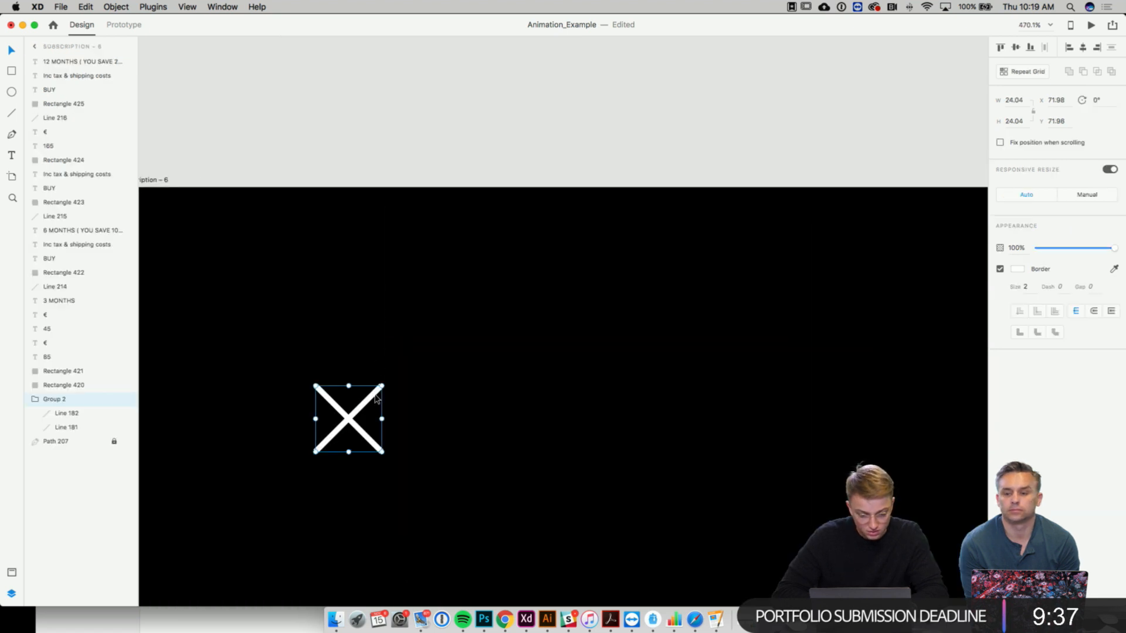
double_click(380, 393)
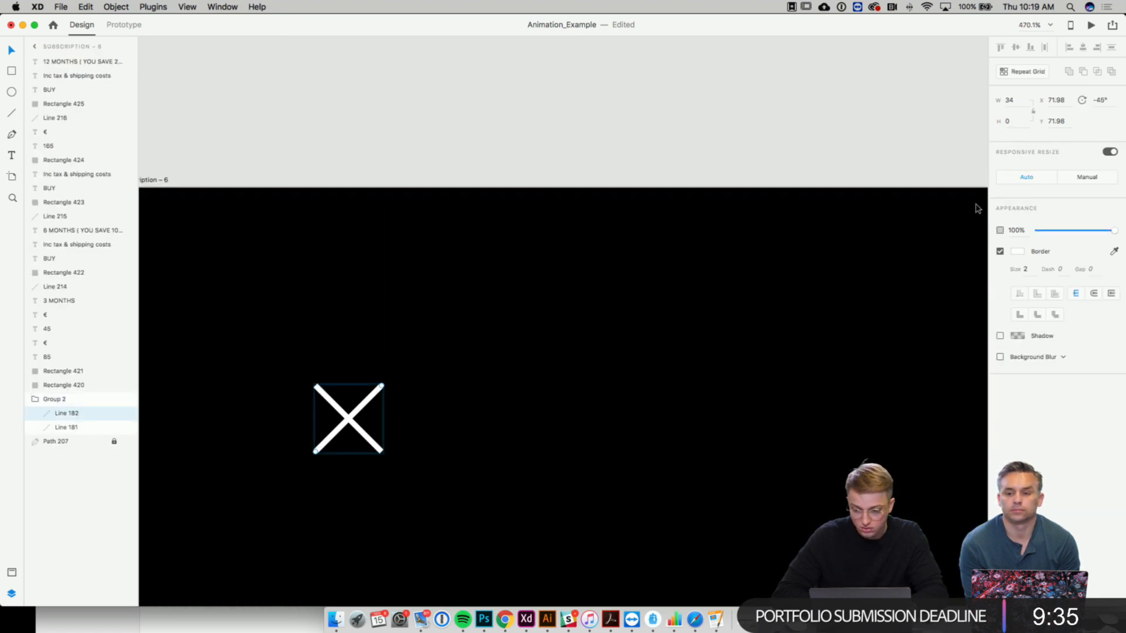
type("0")
key("Return")
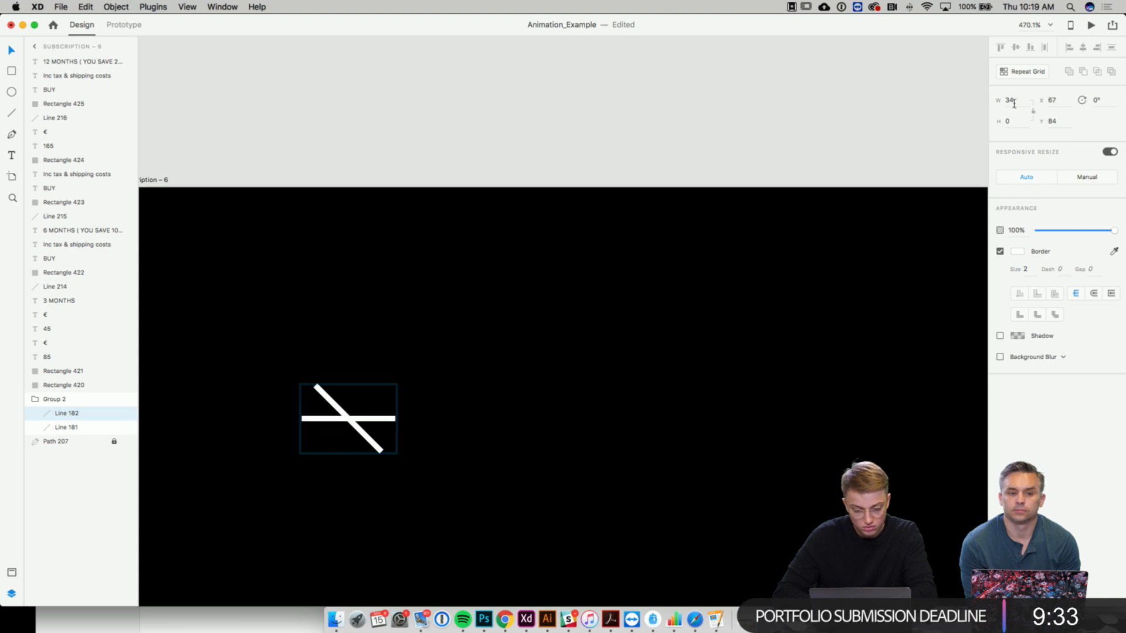
- Set the rotation of the close icon's other line, Line 181, to 0°
double_click(328, 396)
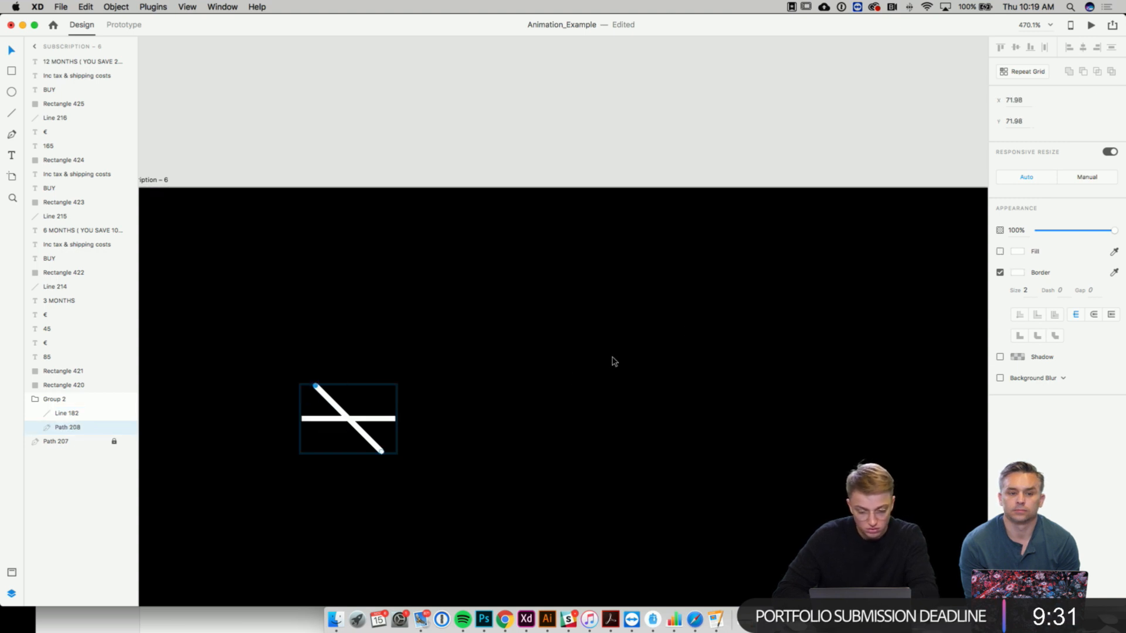
key("super+z")
key("Escape")
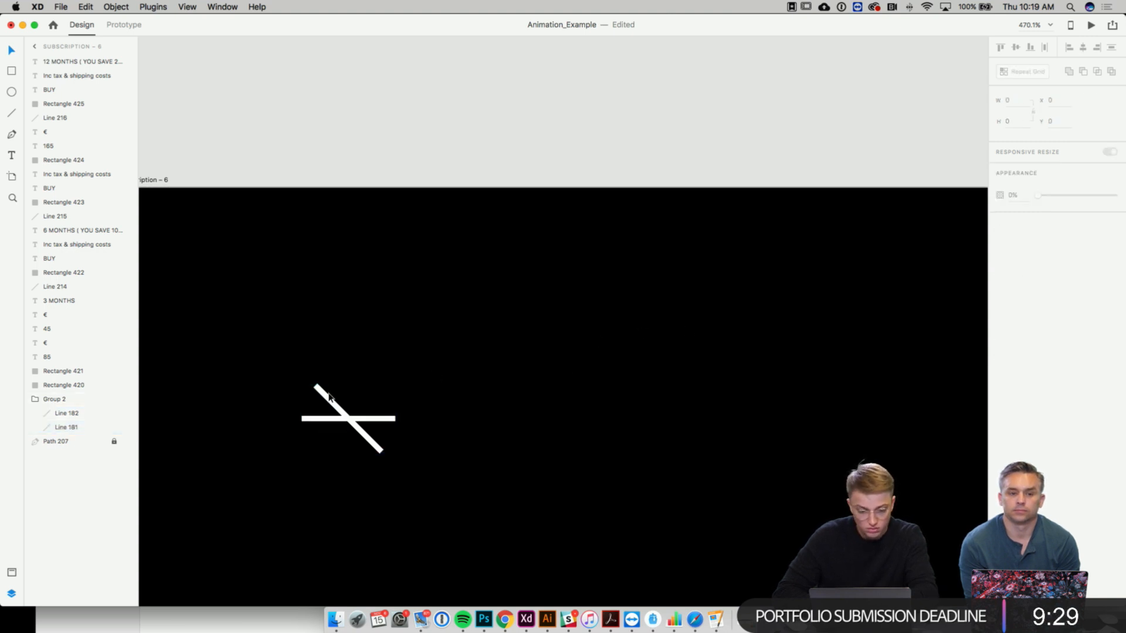
double_click(328, 398)
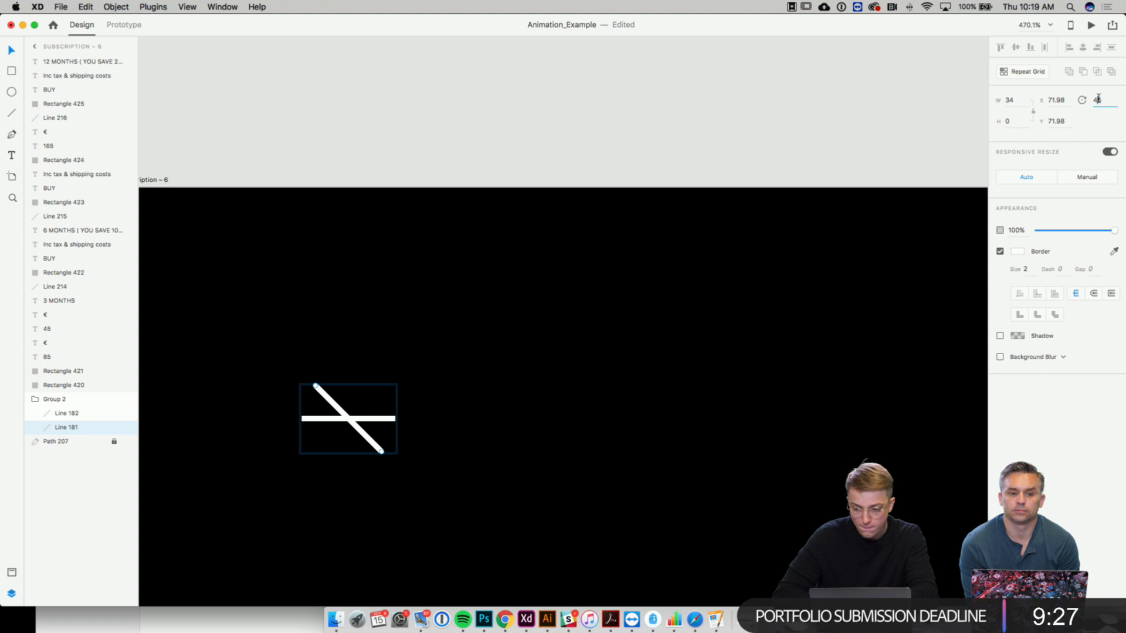
type("0")
key("Return")
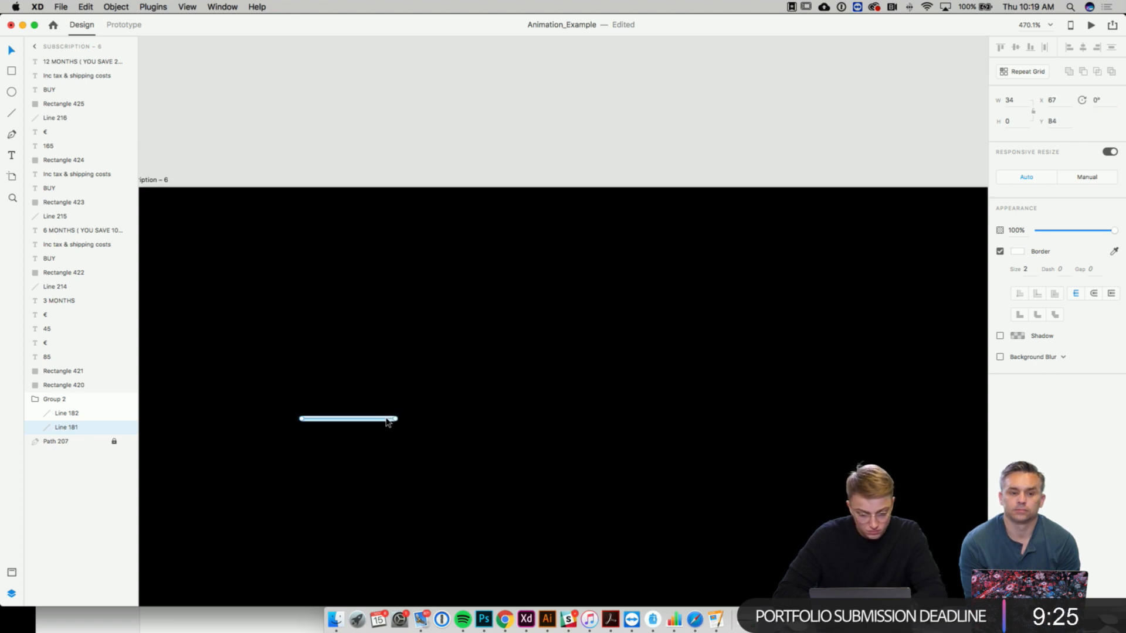
- Move Line 182 of the icon up to Y 77 and show the layout grid on Subscription – 6
left_click(387, 417)
key("Escape")
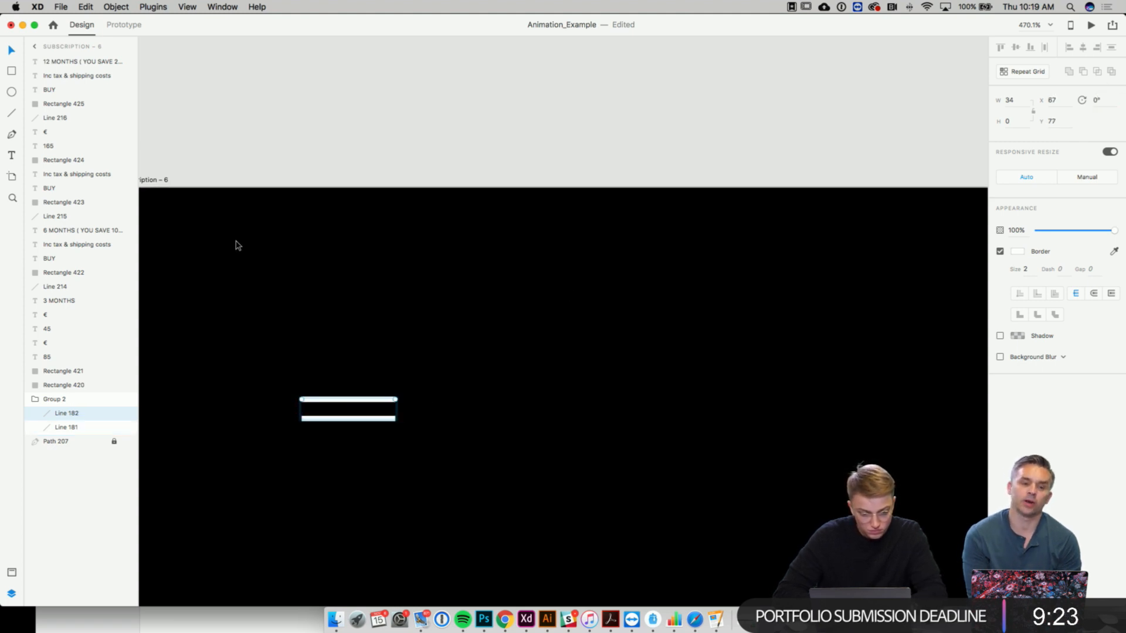
left_click(163, 179)
left_click(1000, 322)
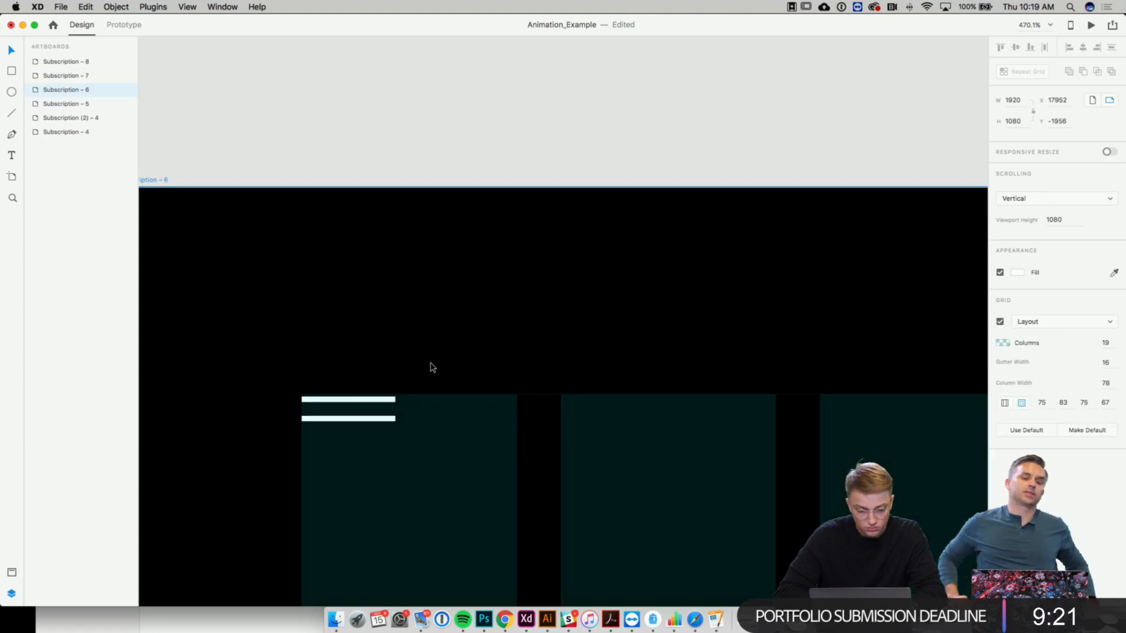
- Move the menu icon's lower line on Subscription – 6 down to Y 87
scroll(400, 422, "down", 2)
left_click(391, 421)
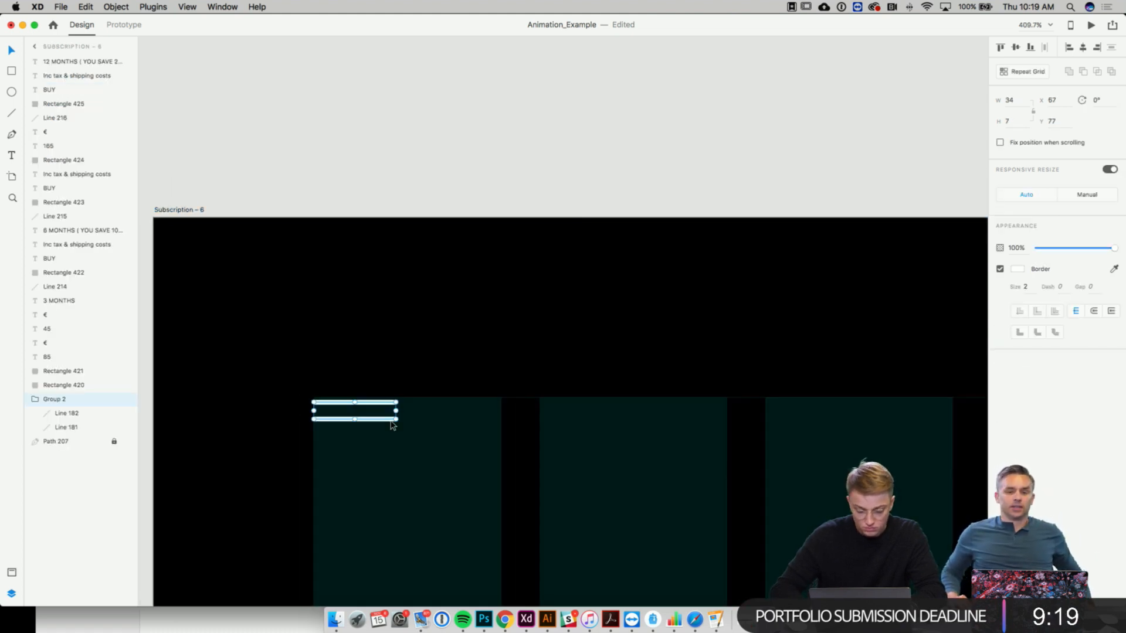
double_click(391, 421)
key("Down")
key("Down")
key("Down")
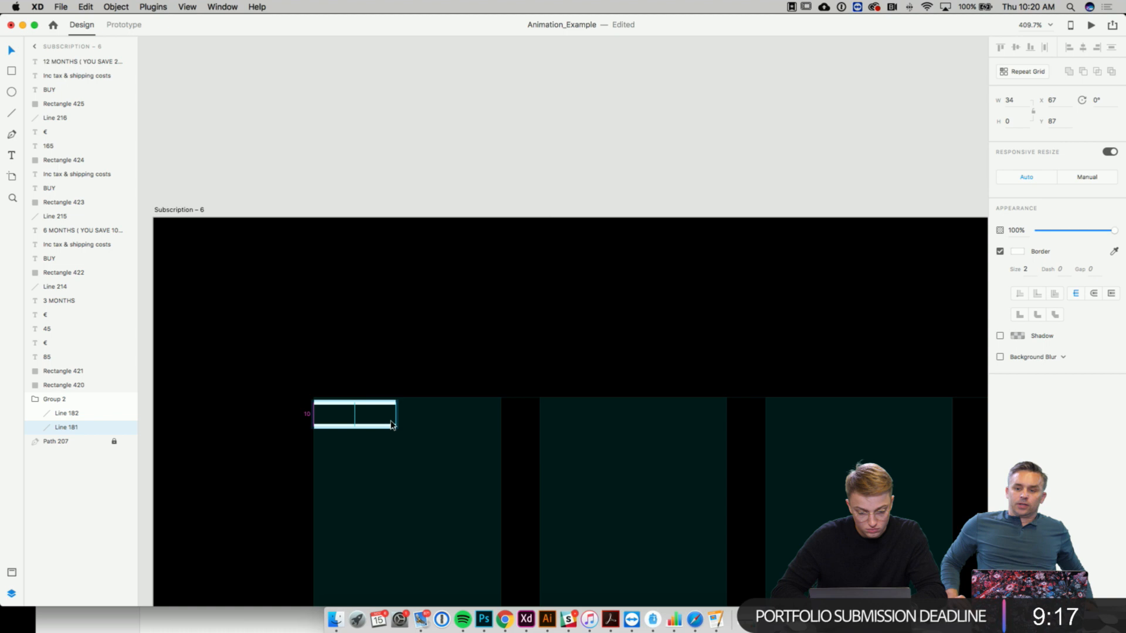
left_click(505, 421)
- In prototype mode, link the 85€ Buy button on Subscription – 6 to Subscription – 8 with a Tap-triggered Auto-Animate, Ease In, 0.4 s
scroll(505, 421, "down", 5)
scroll(505, 420, "down", 5)
scroll(505, 421, "right", 3)
scroll(505, 421, "down", 5)
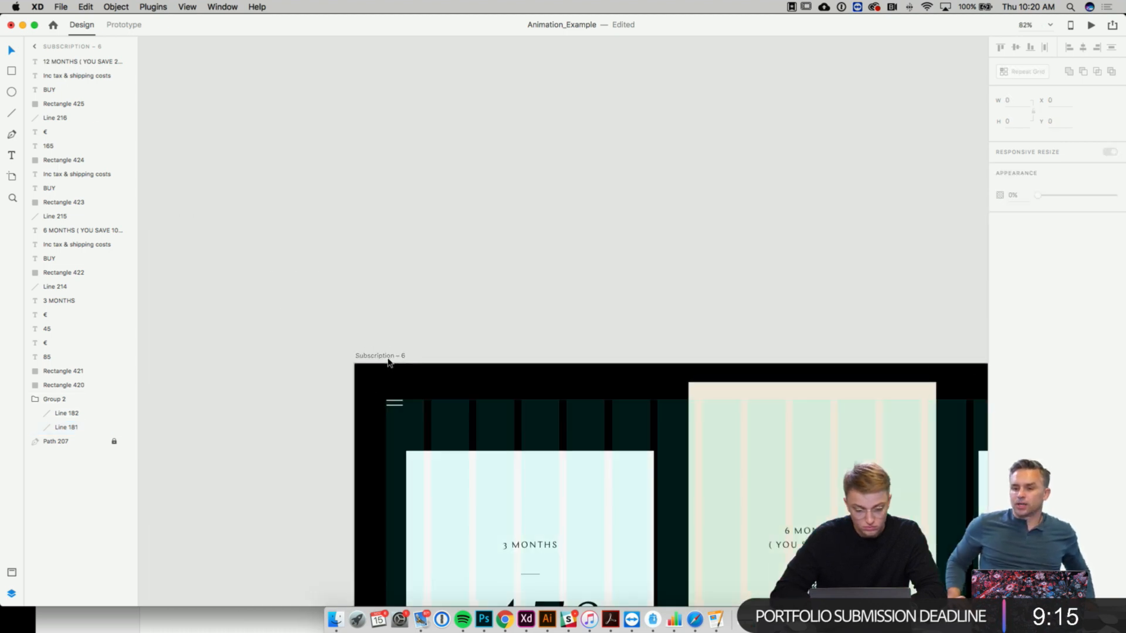
left_click(387, 358)
scroll(387, 358, "right", 4)
left_click(125, 25)
scroll(382, 402, "down", 5)
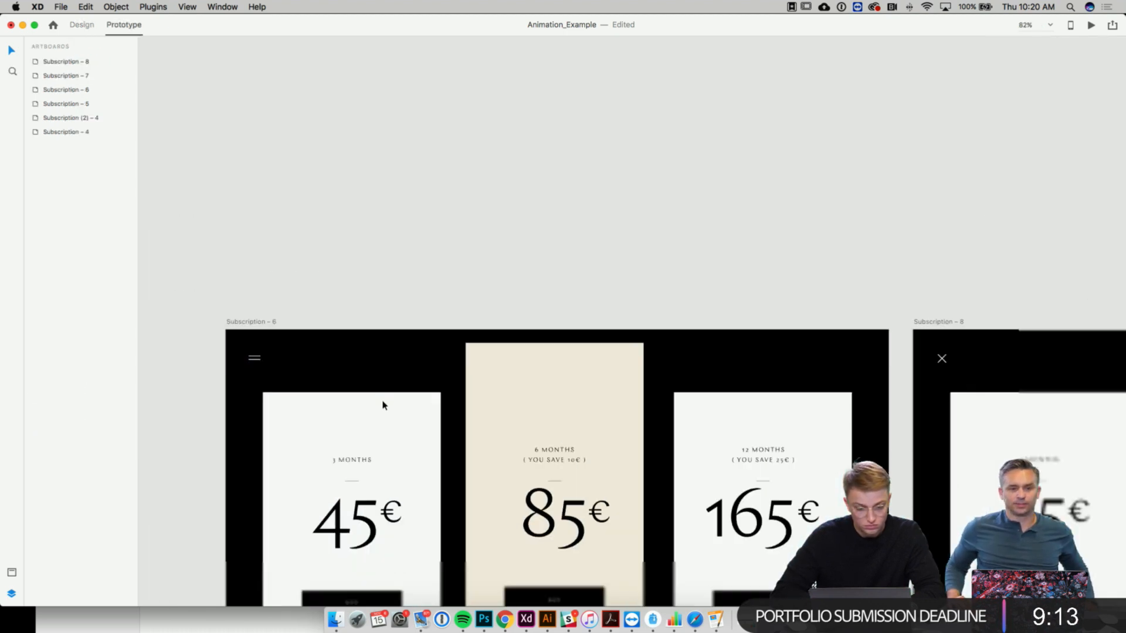
scroll(234, 294, "down", 3)
scroll(234, 294, "right", 3)
left_click(235, 287)
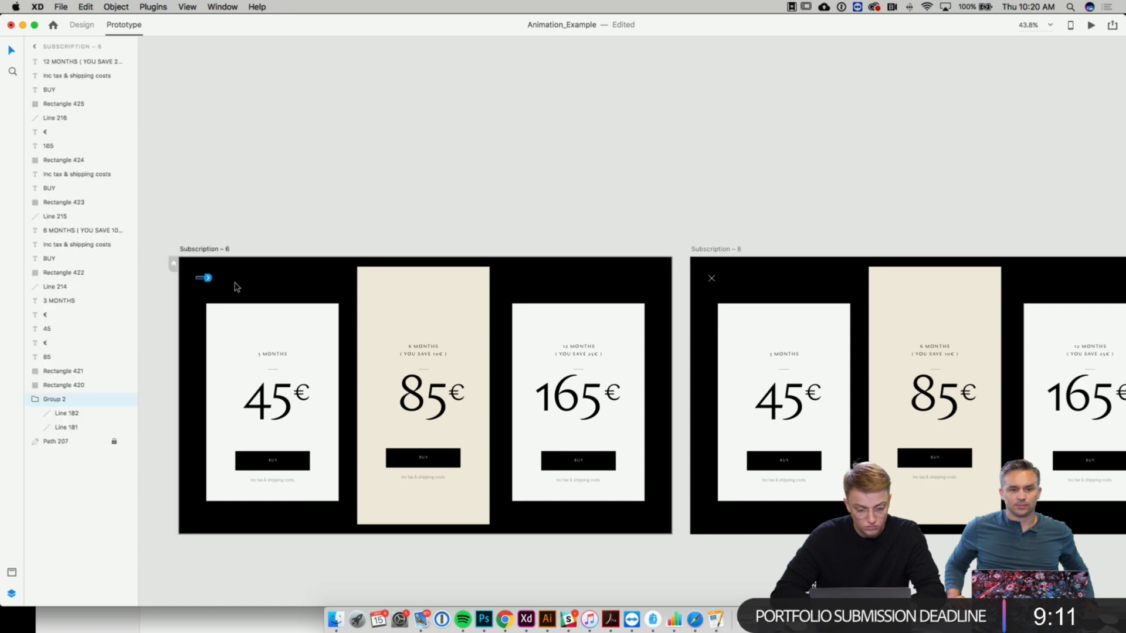
left_click(437, 457)
left_click_drag(463, 458, 939, 465)
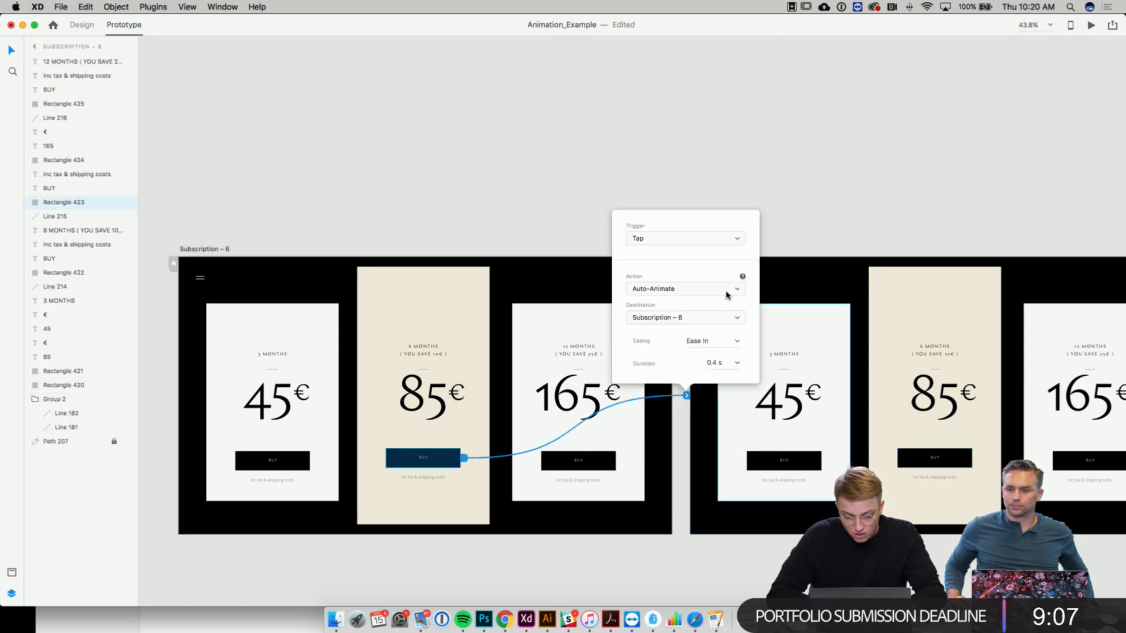
left_click(726, 320)
left_click(743, 319)
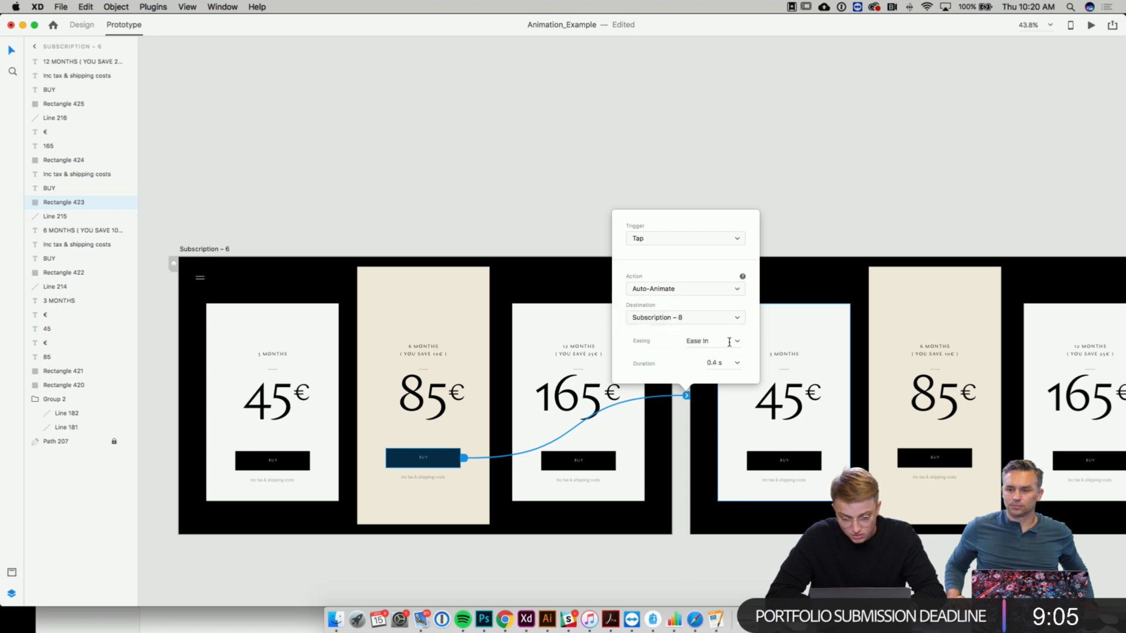
left_click(765, 270)
- Link the 85€ card on Subscription – 8 back to the Subscription – 6 artboard
left_click(712, 280)
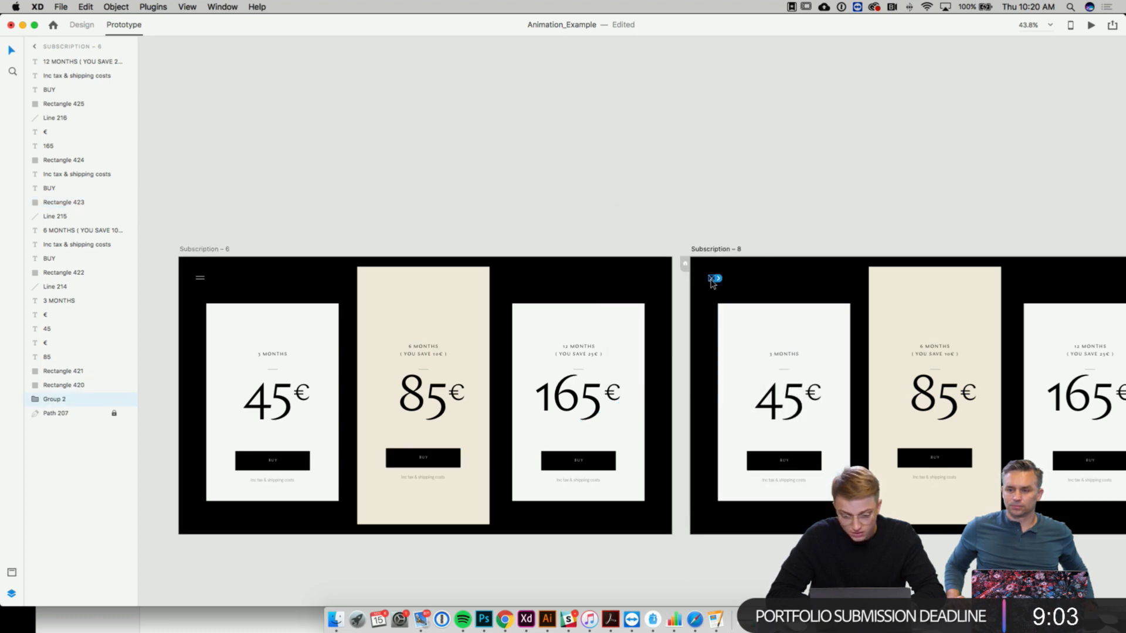
left_click_drag(719, 283, 415, 364)
left_click(815, 198)
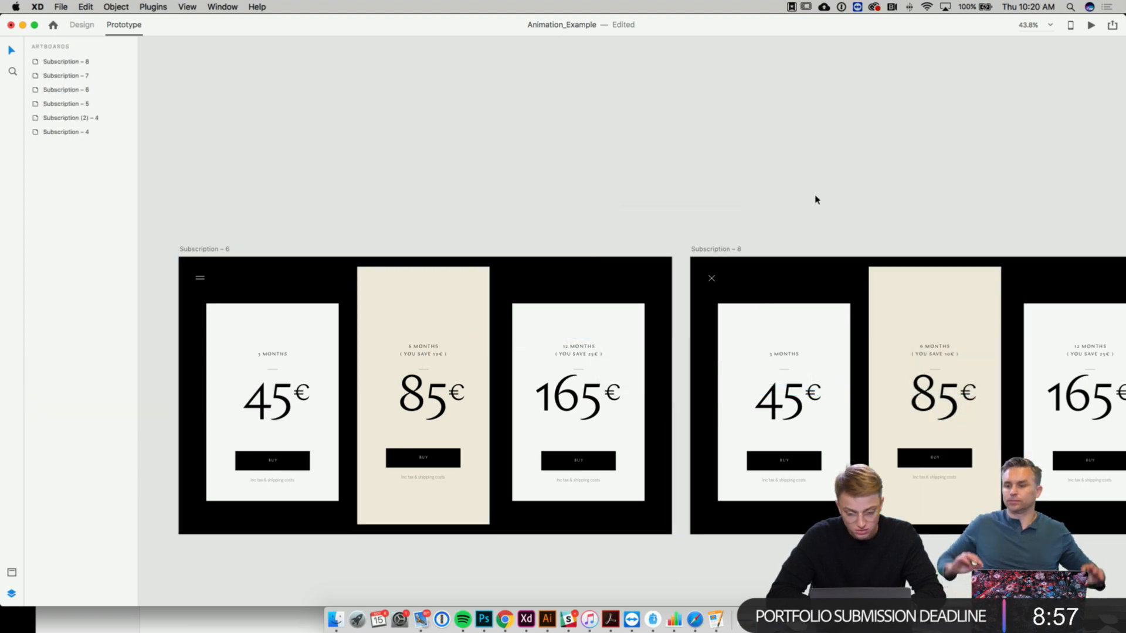
- Test the 85€ Buy interaction in the preview and check the links attached to Subscription – 6
left_click(1091, 25)
left_click(666, 446)
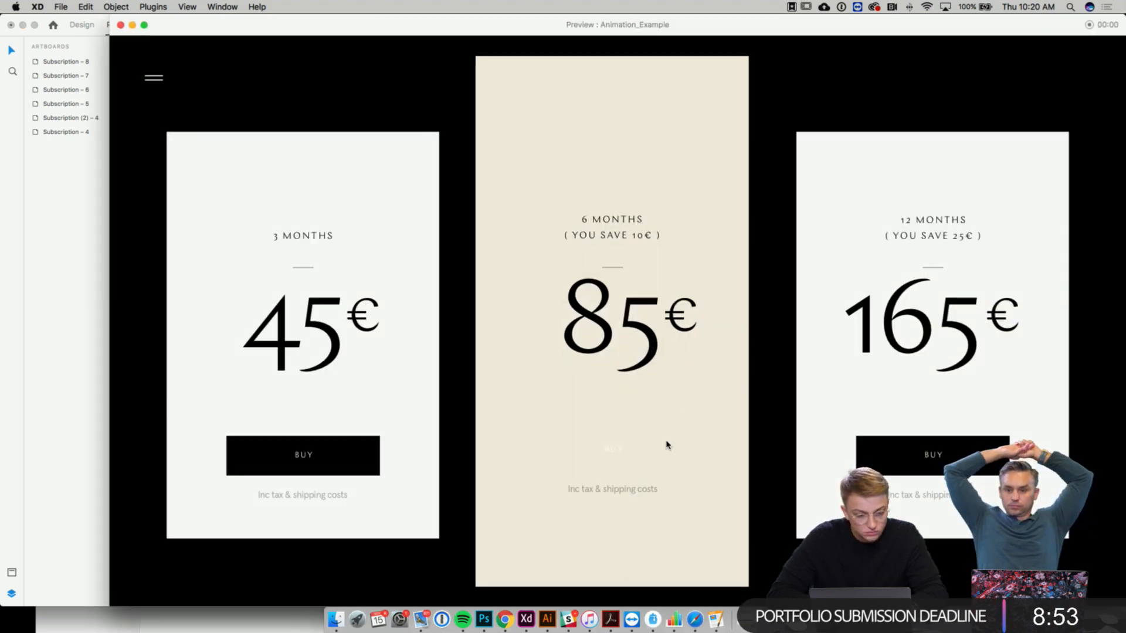
left_click(120, 26)
left_click(267, 252)
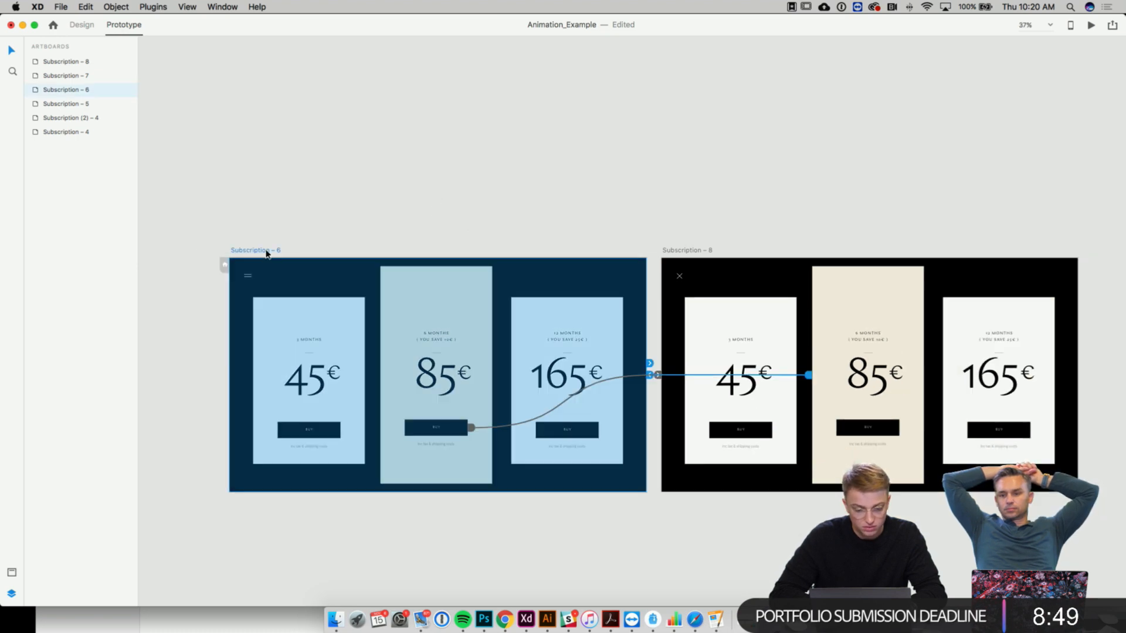
scroll(488, 310, "right", 2)
scroll(487, 310, "down", 4)
scroll(488, 310, "down", 3)
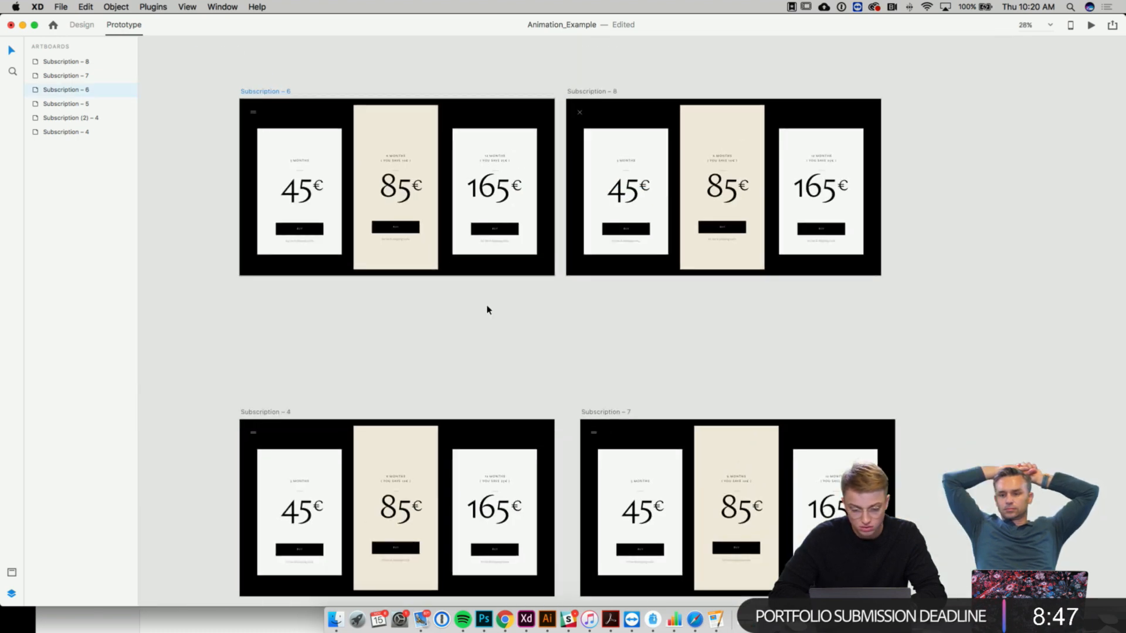
scroll(487, 310, "down", 6)
- Delete the Subscription – 5 artboard and the Customer Info artboard, Subscription (2) – 4
left_click(338, 315)
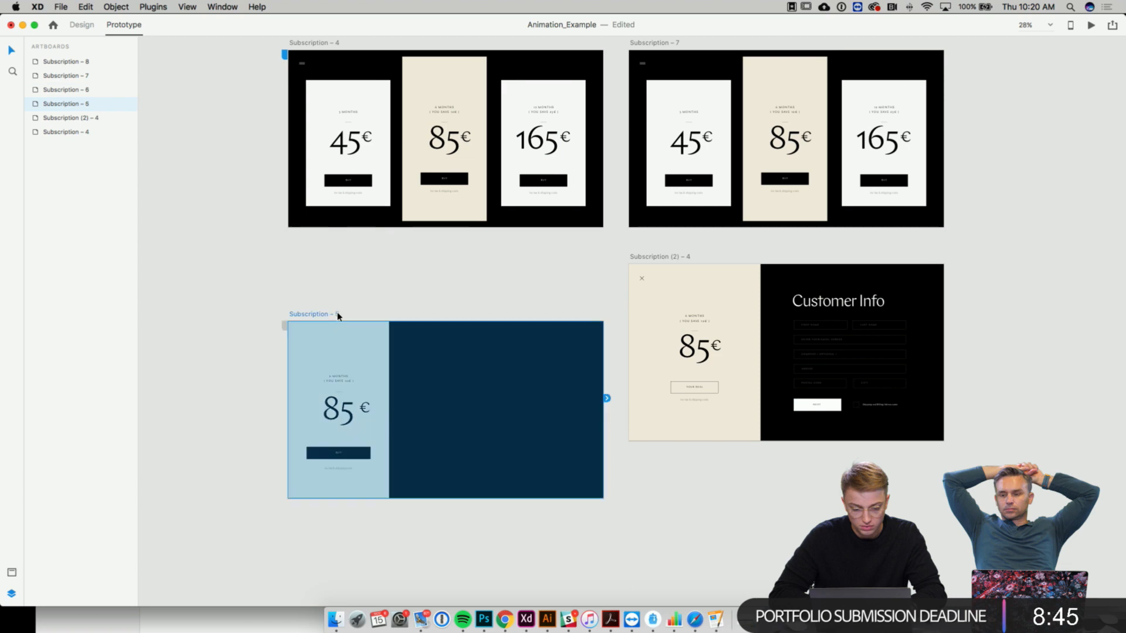
key("Delete")
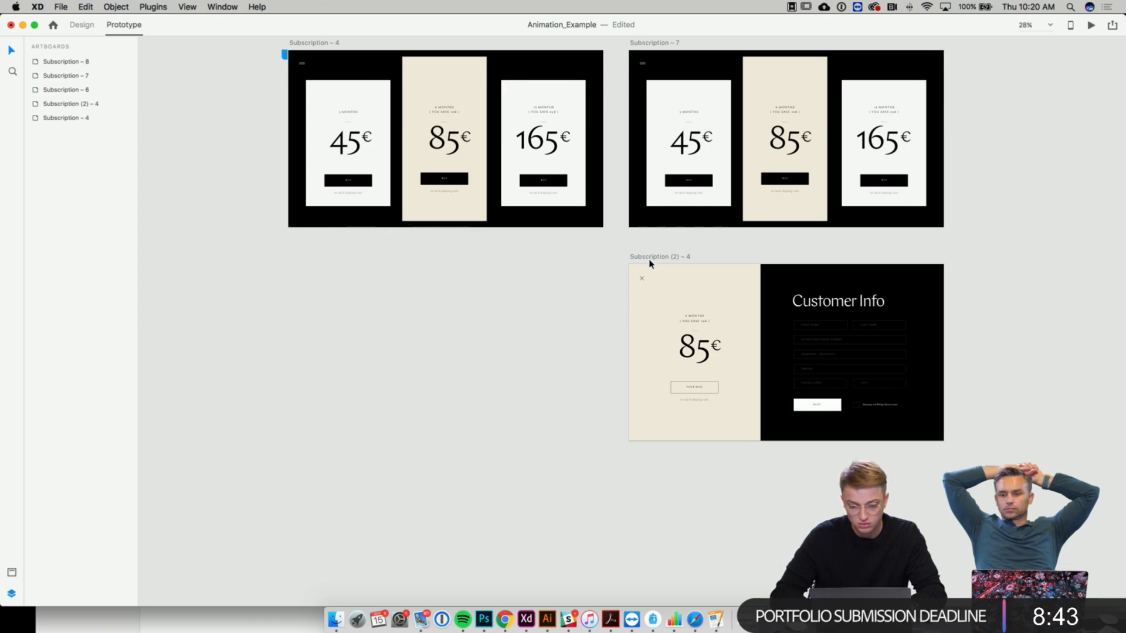
left_click(650, 263)
key("Delete")
scroll(648, 256, "up", 5)
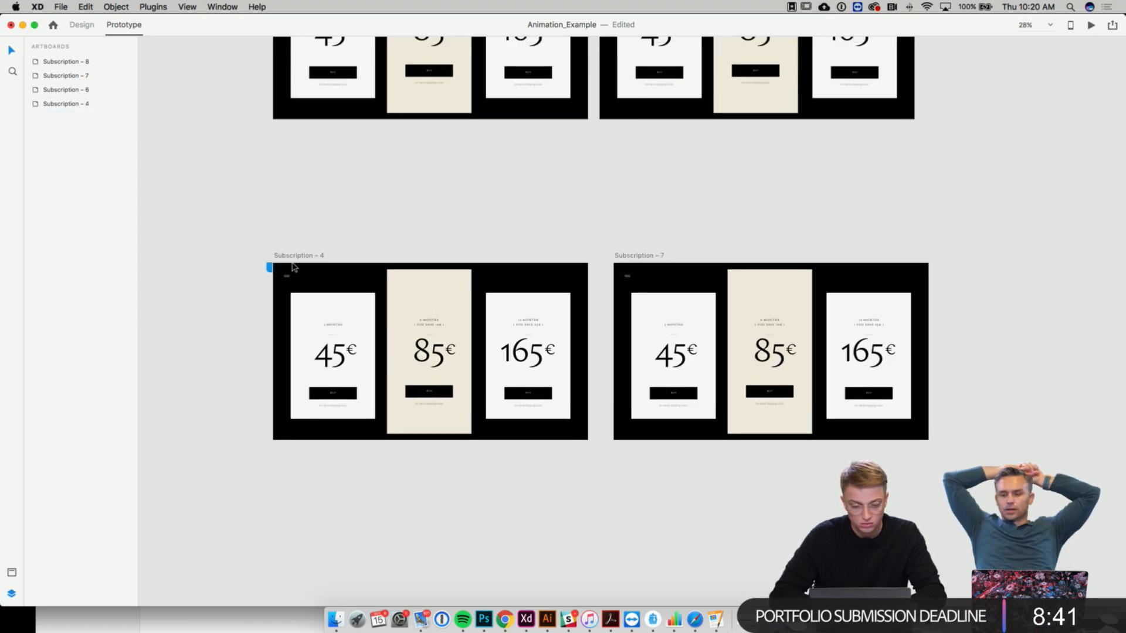
- Delete the Subscription – 4 and Subscription – 7 artboards together
left_click(316, 258)
left_click(639, 258, "shift")
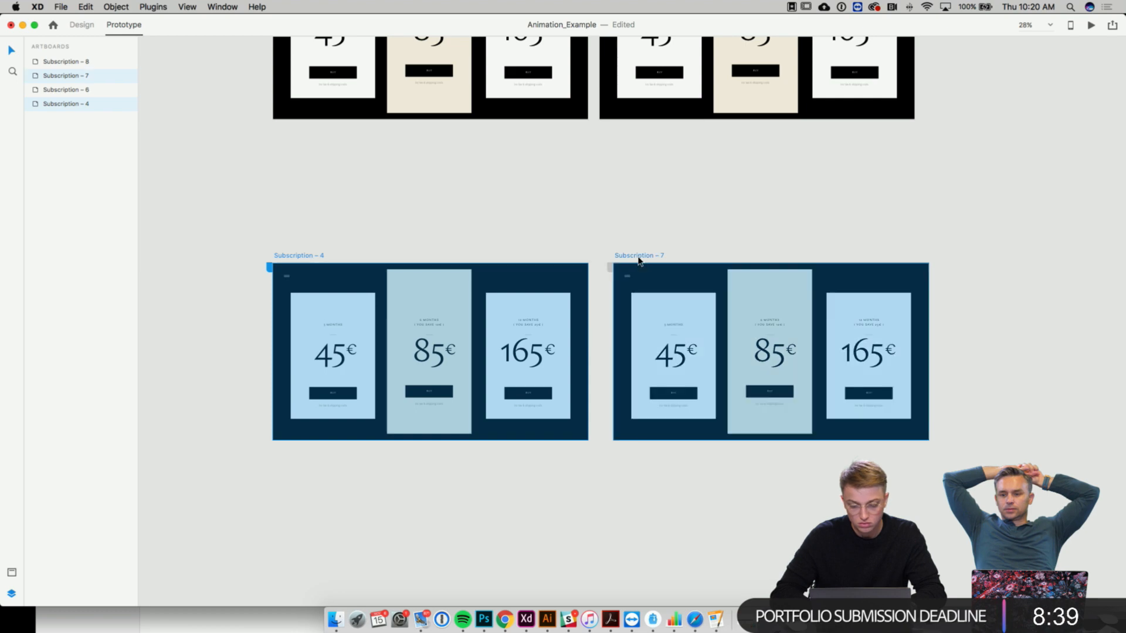
key("Delete")
scroll(639, 256, "up", 5)
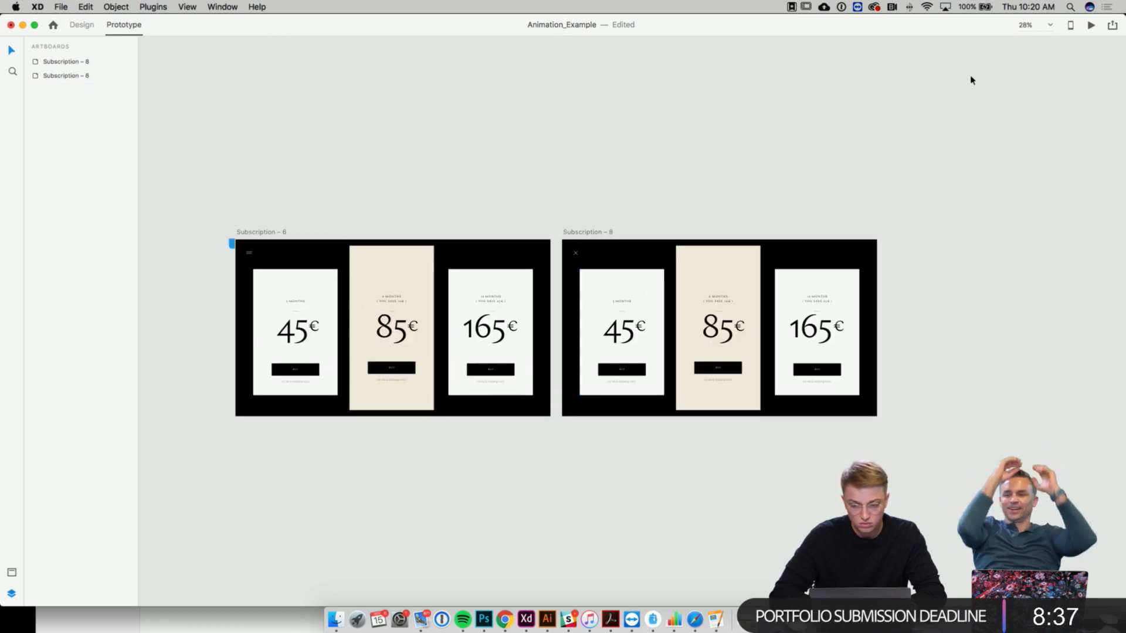
- Preview the two-artboard prototype, arrange the preview window to fit the whole design, and test the 85€ Buy interaction
left_click(1092, 25)
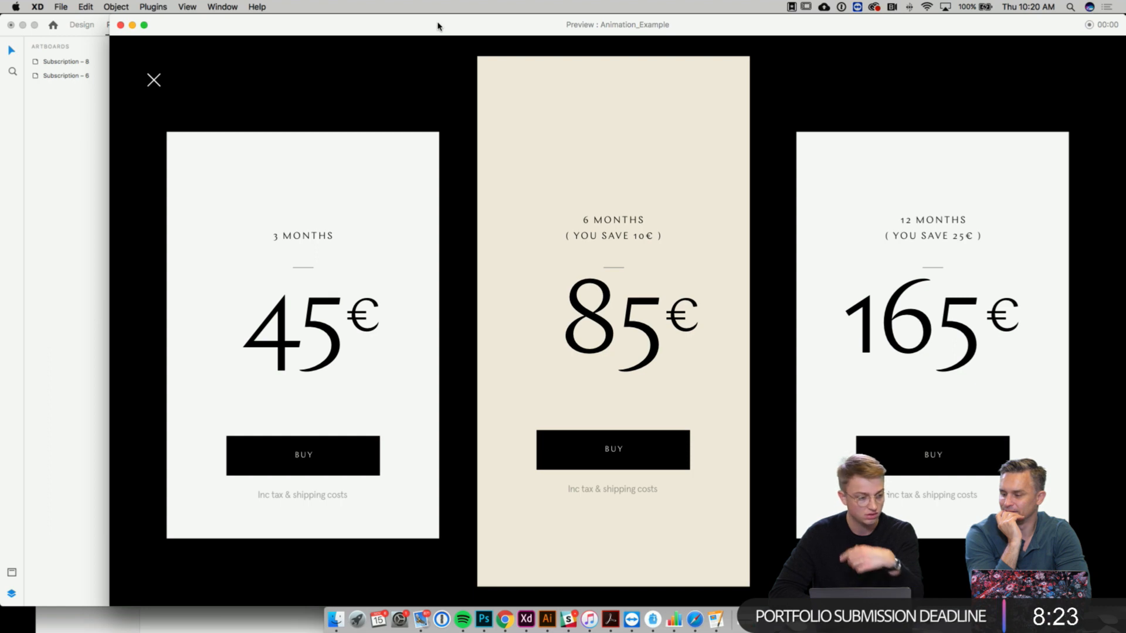
left_click_drag(233, 23, 483, 201)
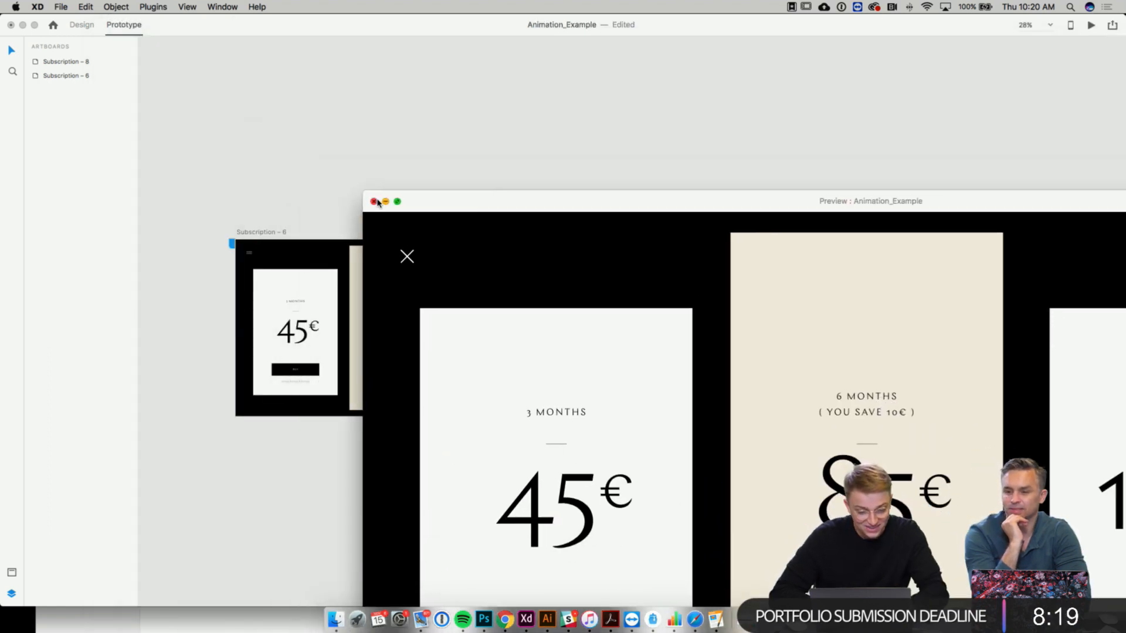
left_click_drag(361, 190, 1, 3)
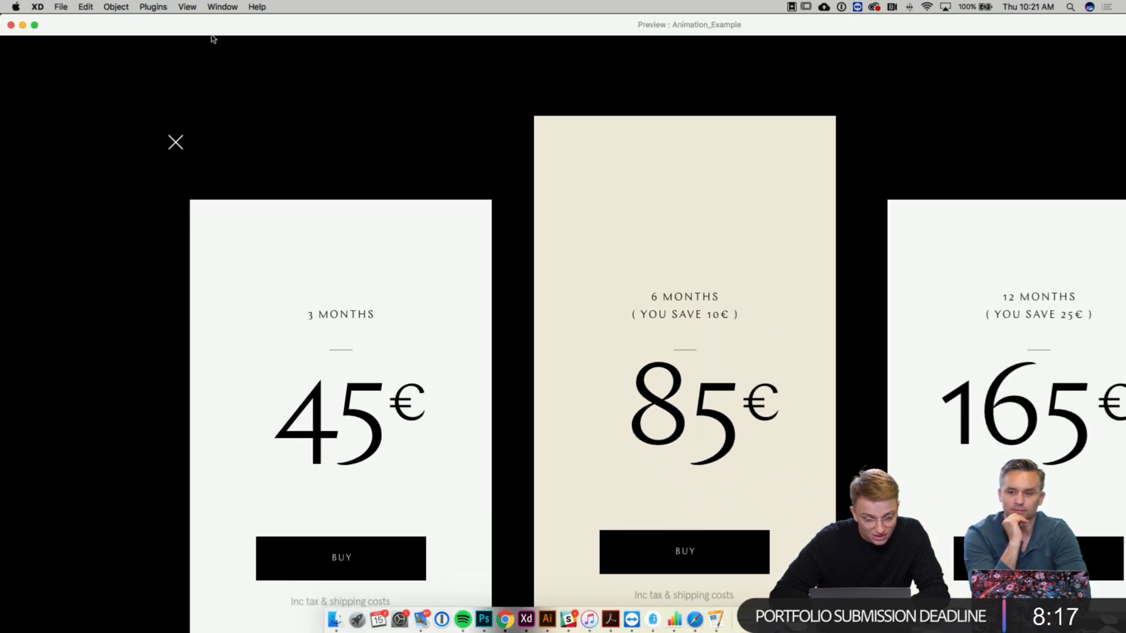
left_click_drag(212, 28, 479, 130)
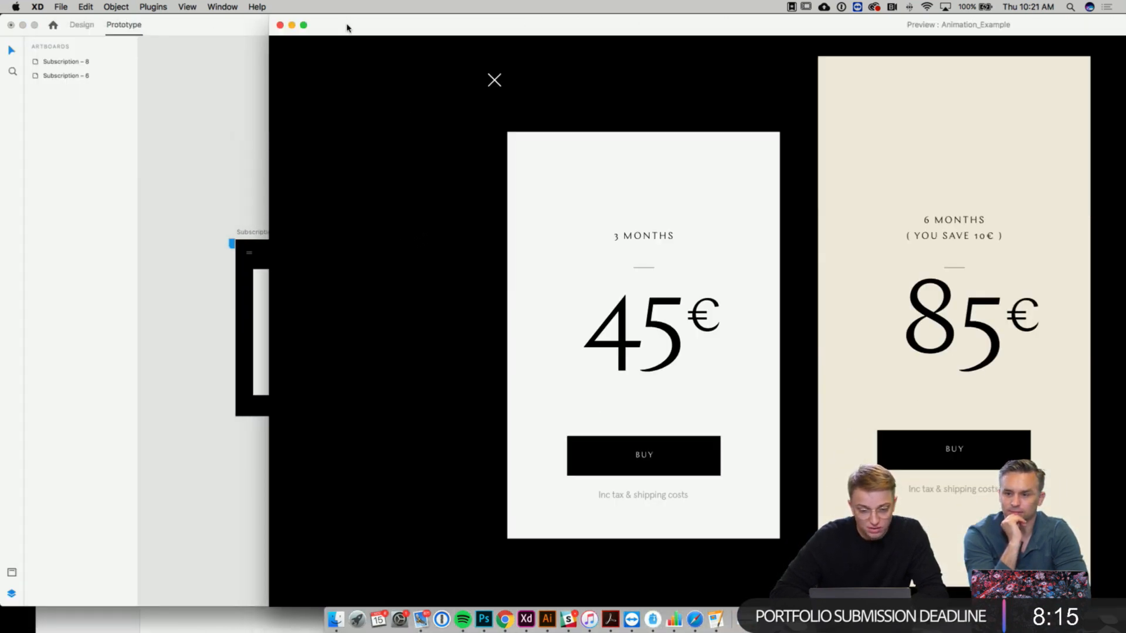
left_click_drag(346, 27, 357, 120)
left_click_drag(428, 118, 162, 69)
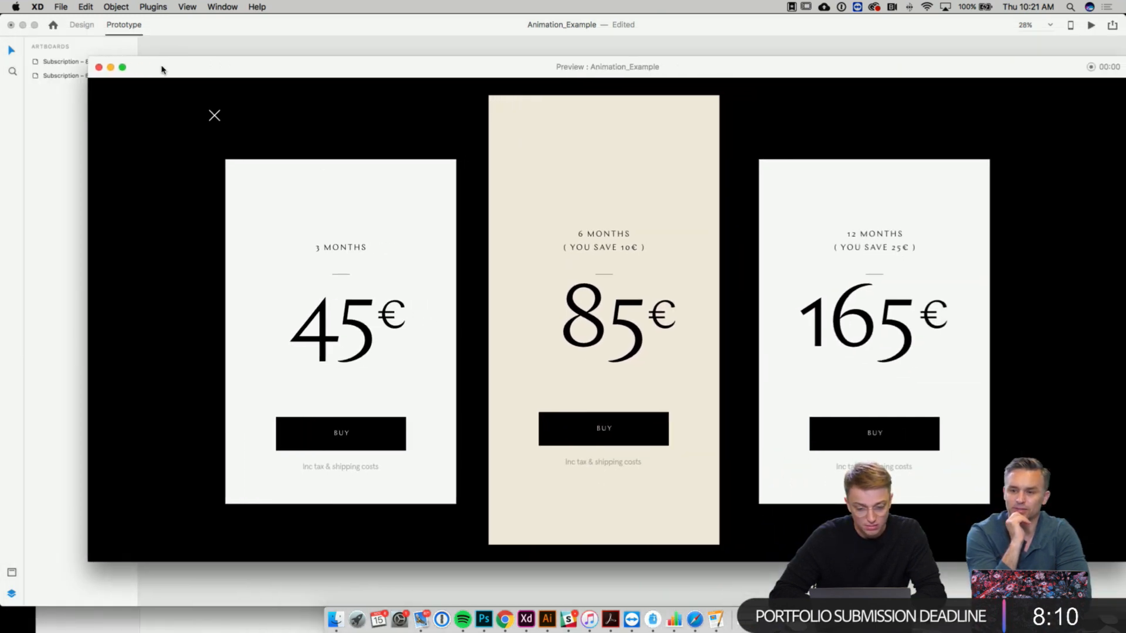
left_click(633, 425)
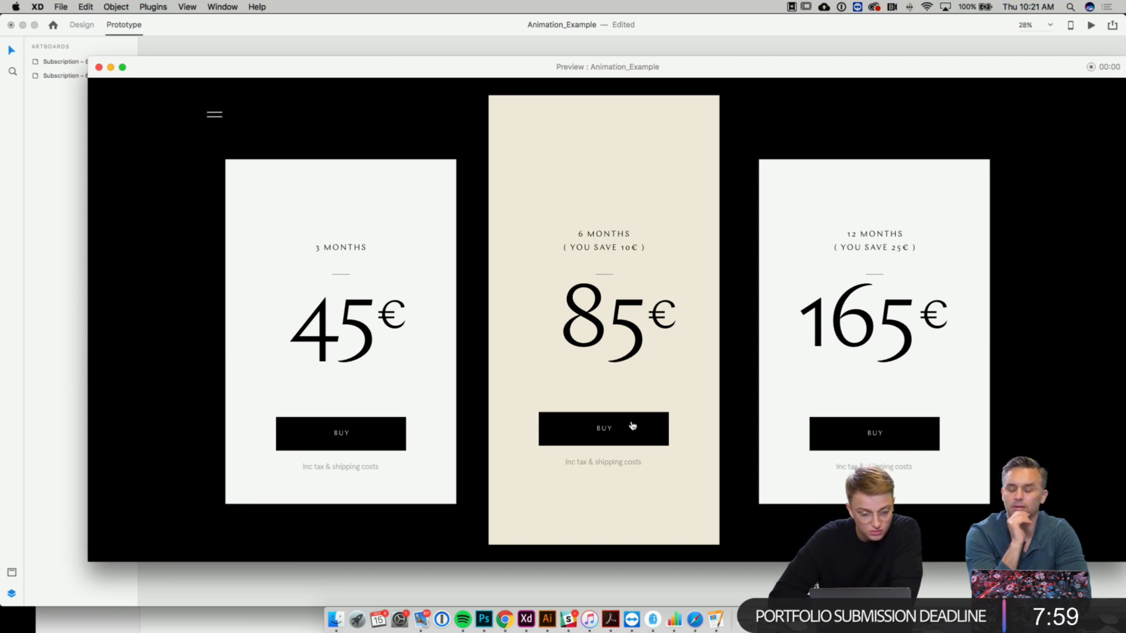
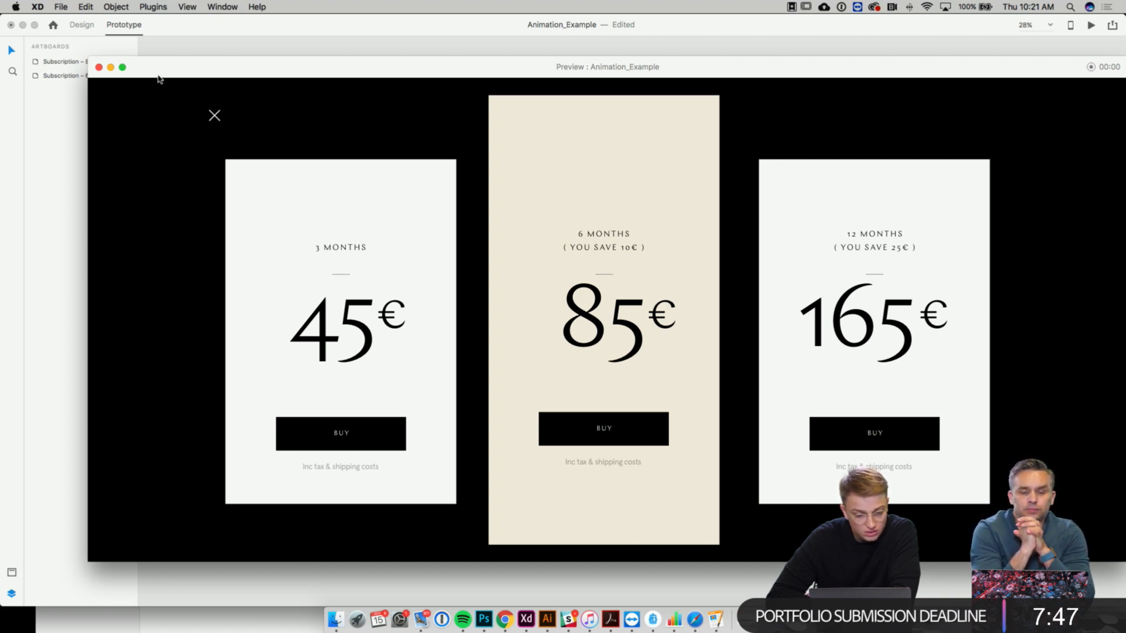
left_click(99, 67)
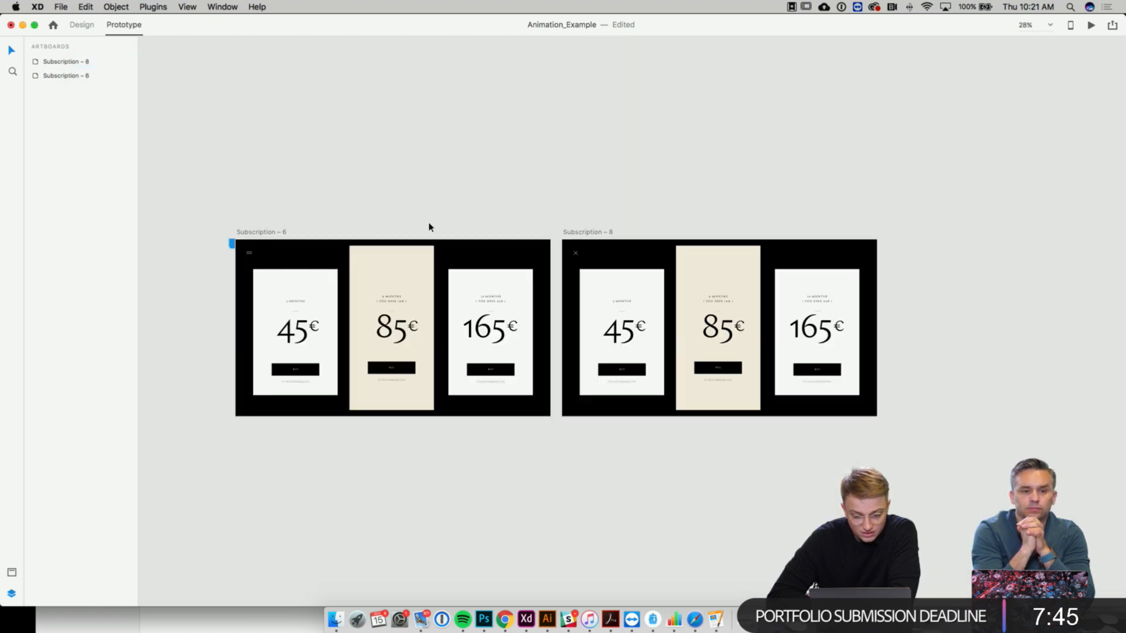
- In design mode, delete the 45€ card's white background and all its contents from the Subscription – 8 artboard
scroll(431, 227, "down", 3)
scroll(431, 228, "down", 1)
scroll(431, 228, "up", 5)
scroll(431, 227, "right", 4)
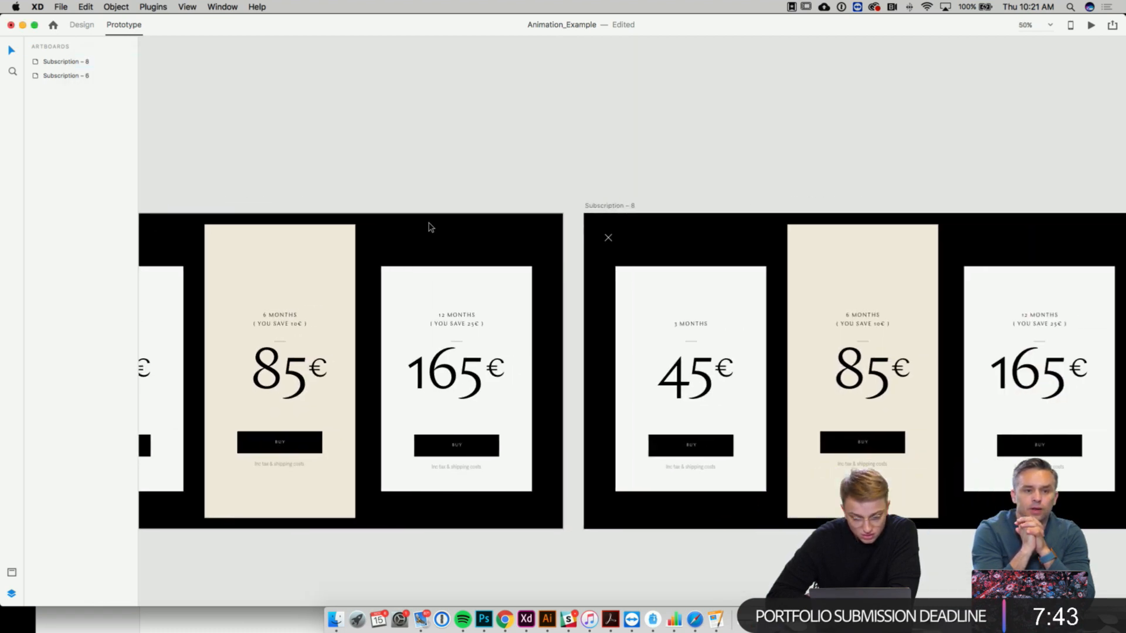
scroll(431, 227, "right", 3)
scroll(431, 227, "down", 1)
left_click(589, 254)
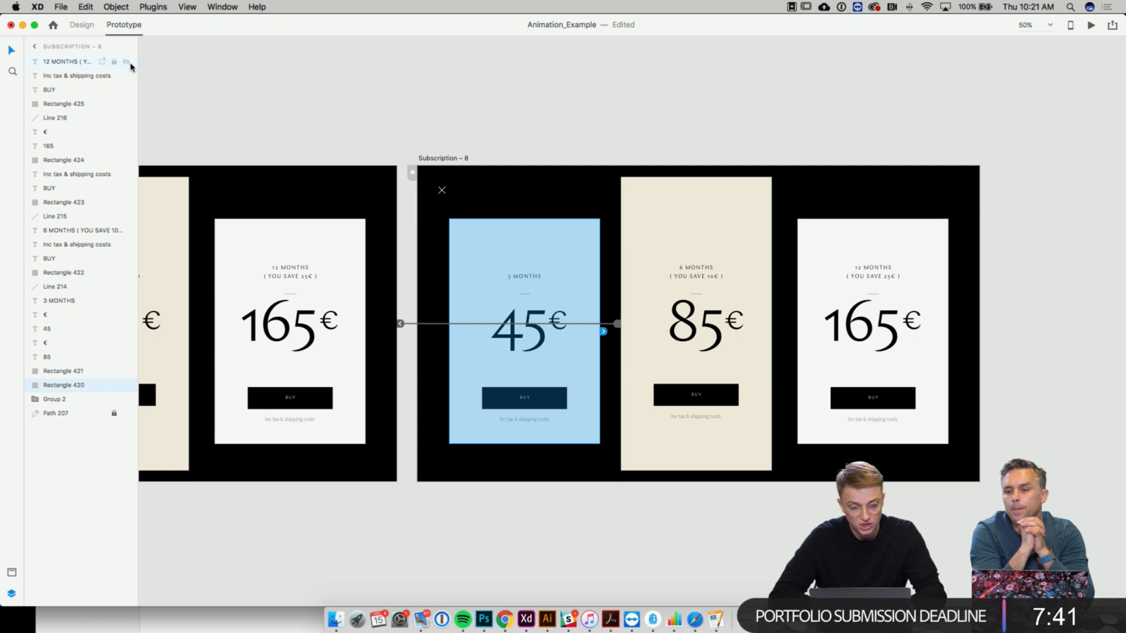
left_click(83, 26)
key("Delete")
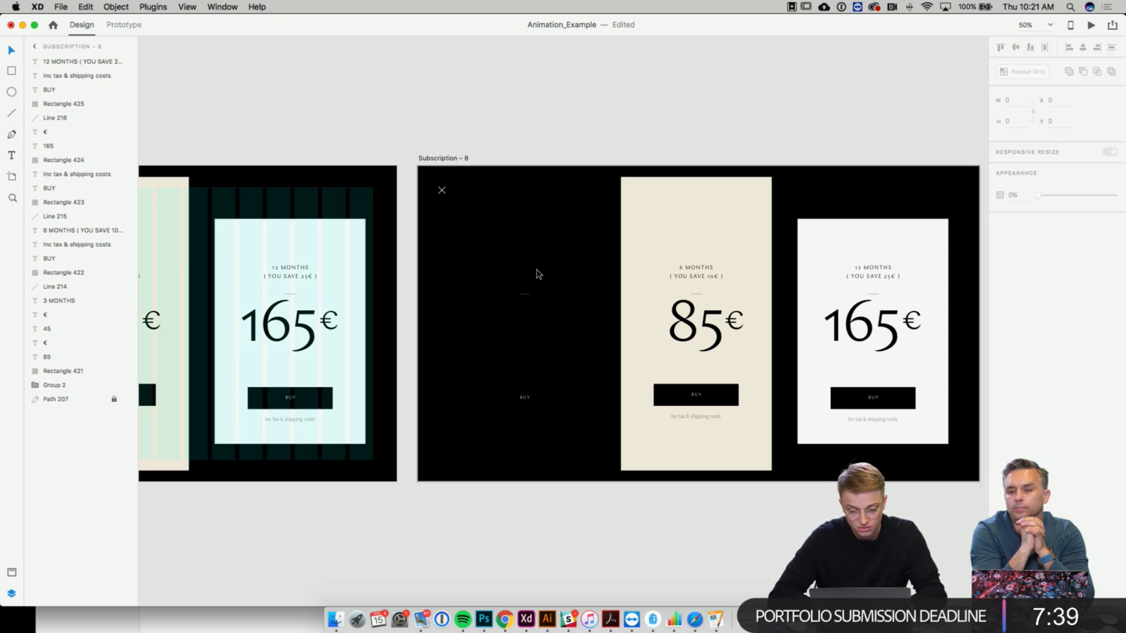
left_click_drag(485, 262, 593, 495)
key("Delete")
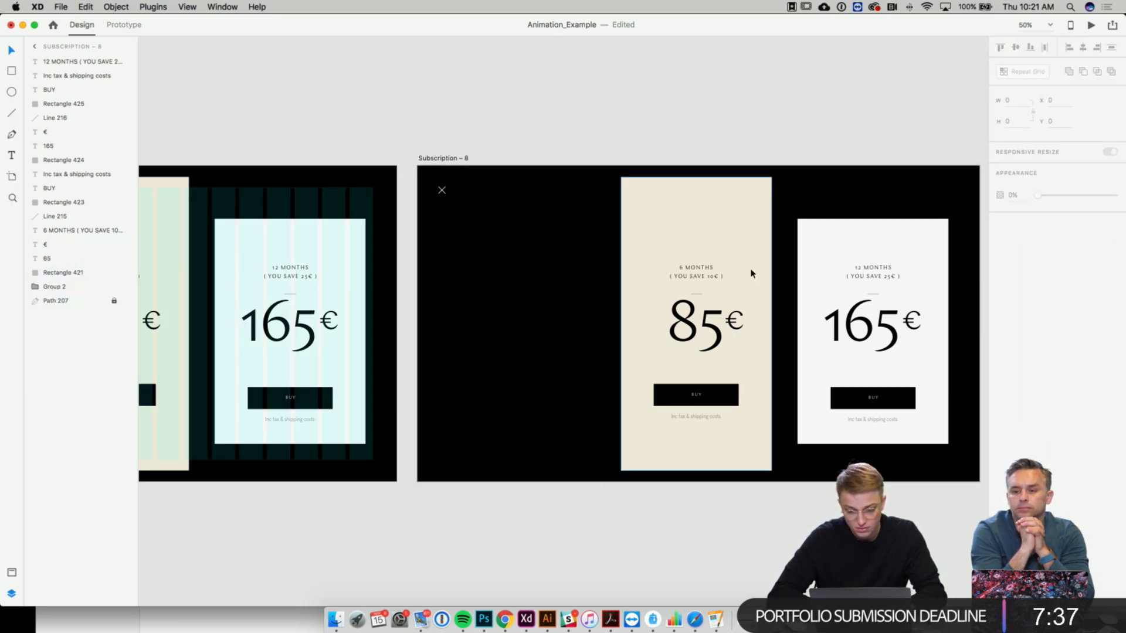
- Delete the entire 165€ card from the Subscription – 8 artboard
left_click(824, 200)
left_click_drag(823, 200, 946, 443)
key("Delete")
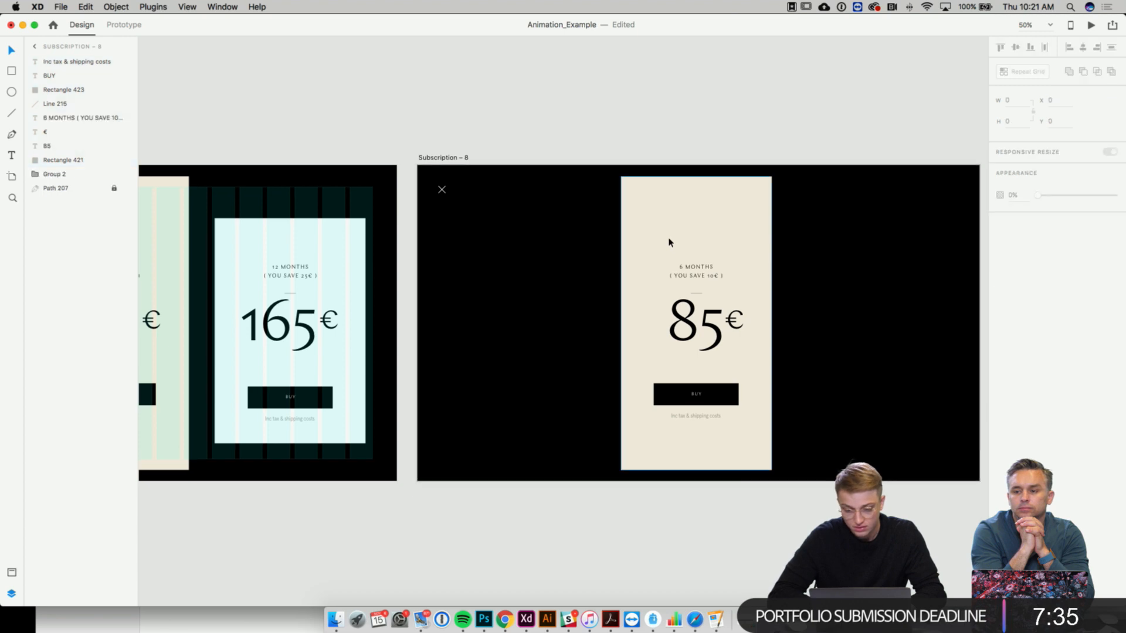
- Move the beige 85€ card background on Subscription – 8 to X 29, Y 14 and place its layer beneath Group 2
left_click_drag(648, 224, 452, 214)
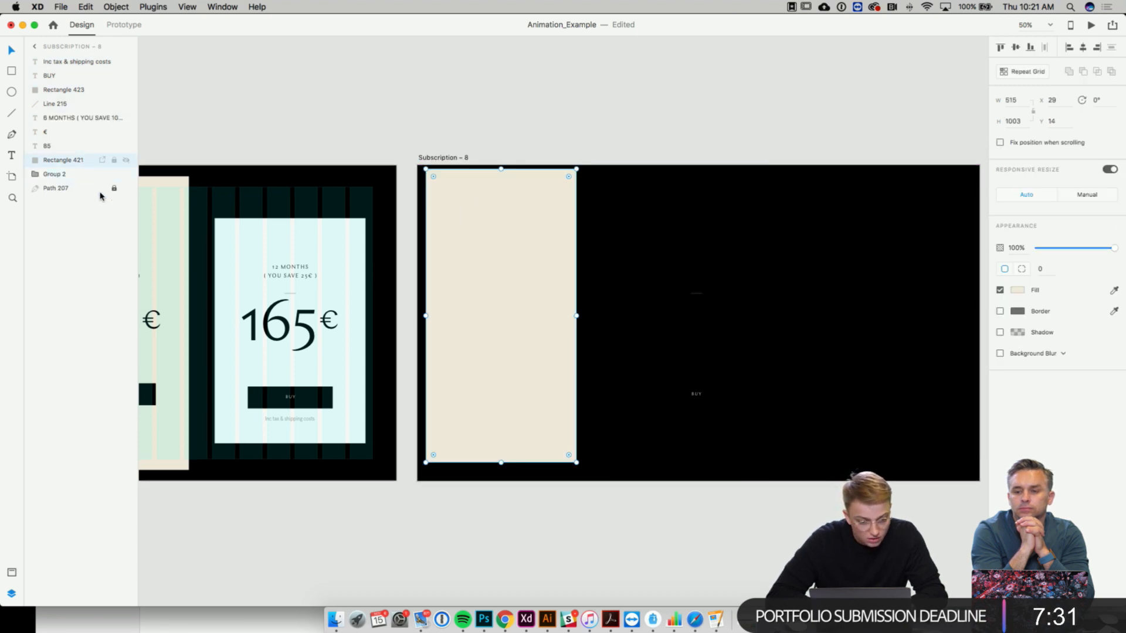
mouse_move(88, 163)
left_mouse_down()
mouse_move(88, 196)
mouse_move(78, 174)
left_mouse_up()
left_click(385, 160)
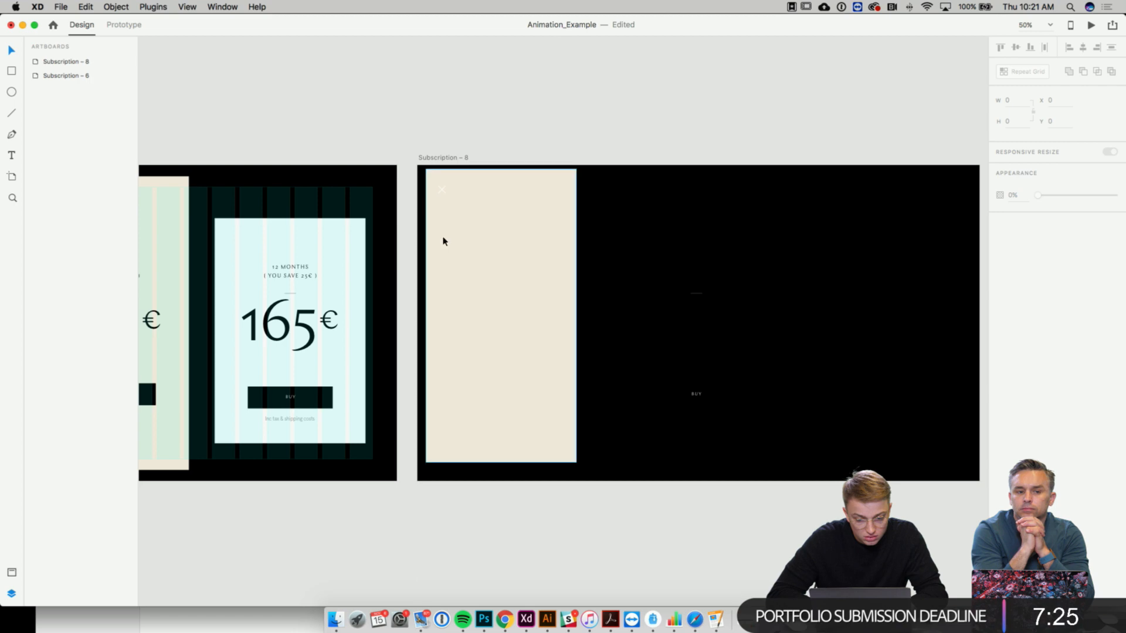
scroll(442, 241, "up", 5)
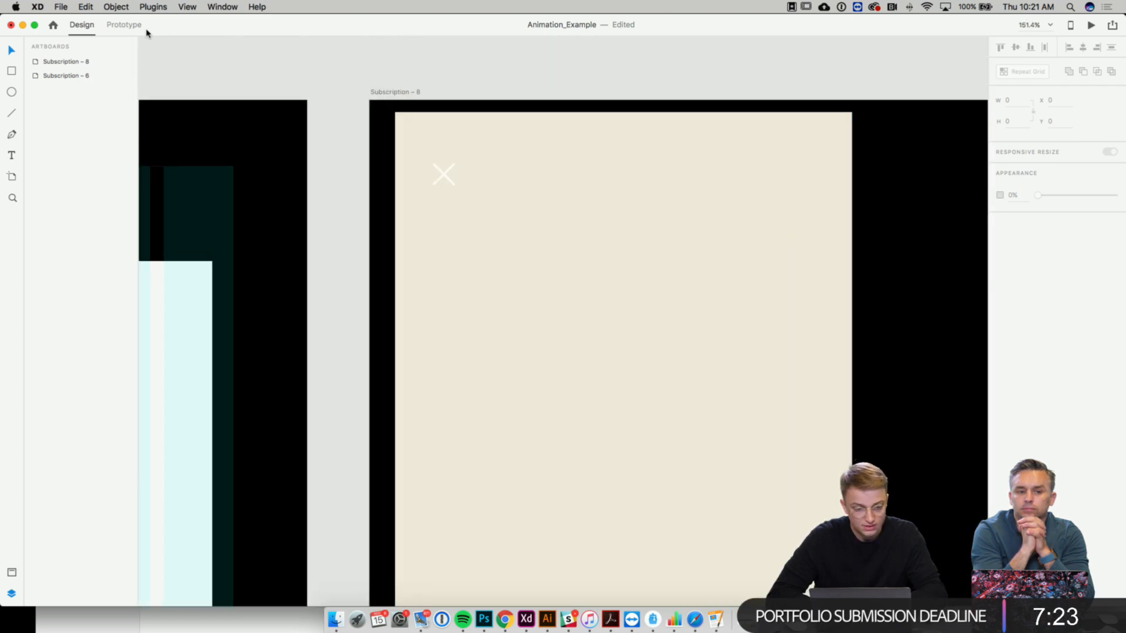
- Preview the prototype and test the 85€ Buy interaction with the relocated beige rectangle
left_click(145, 31)
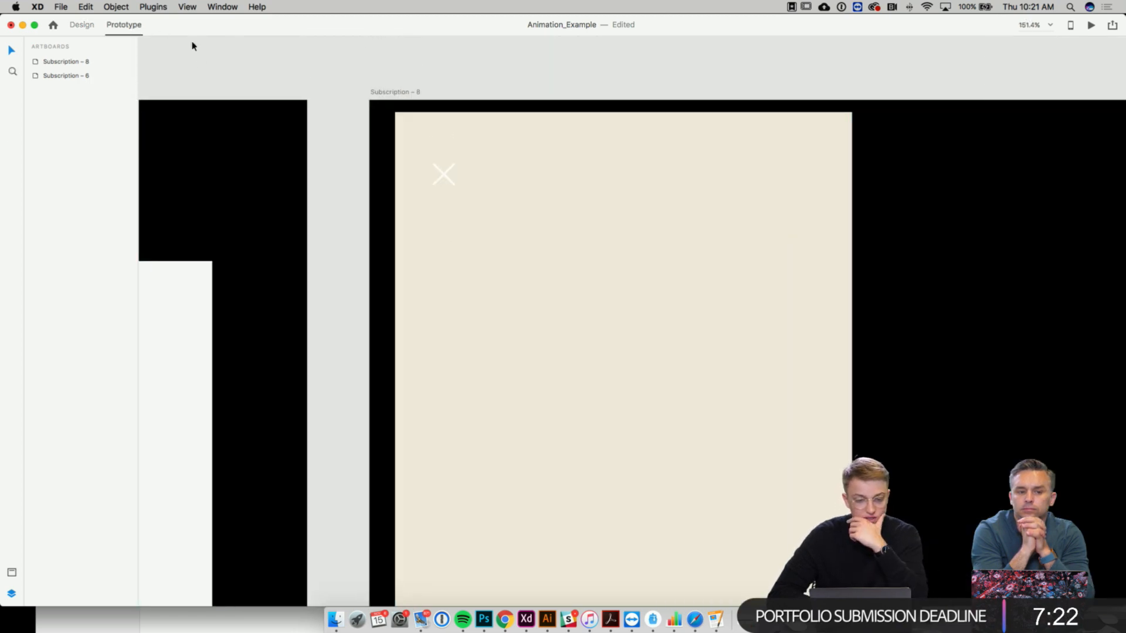
left_click(1089, 26)
left_click(628, 450)
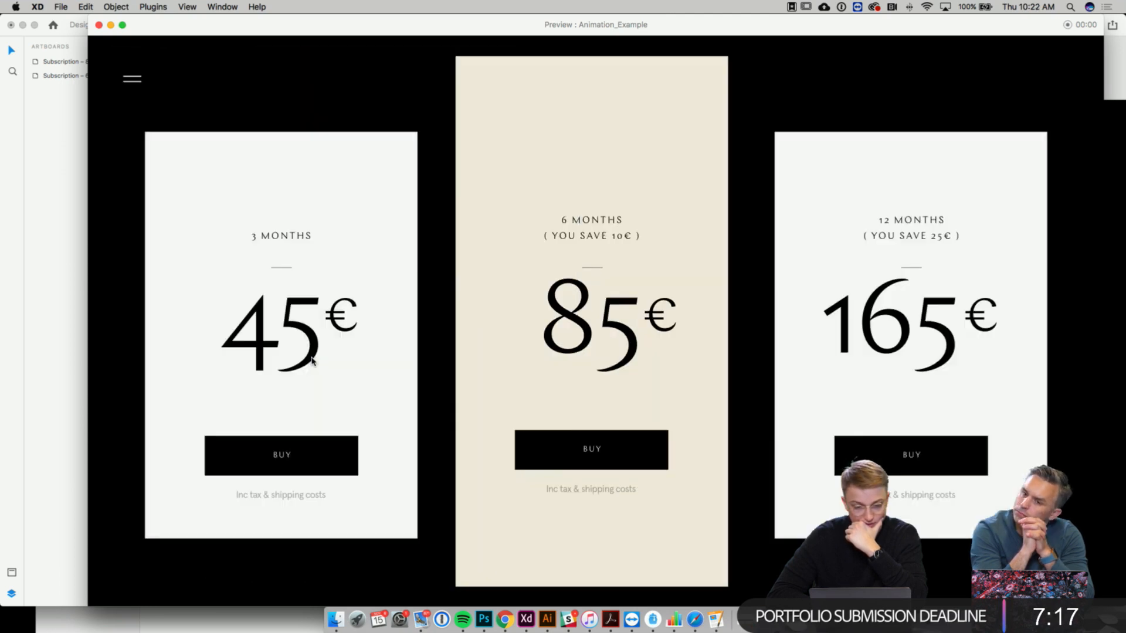
left_click(614, 450)
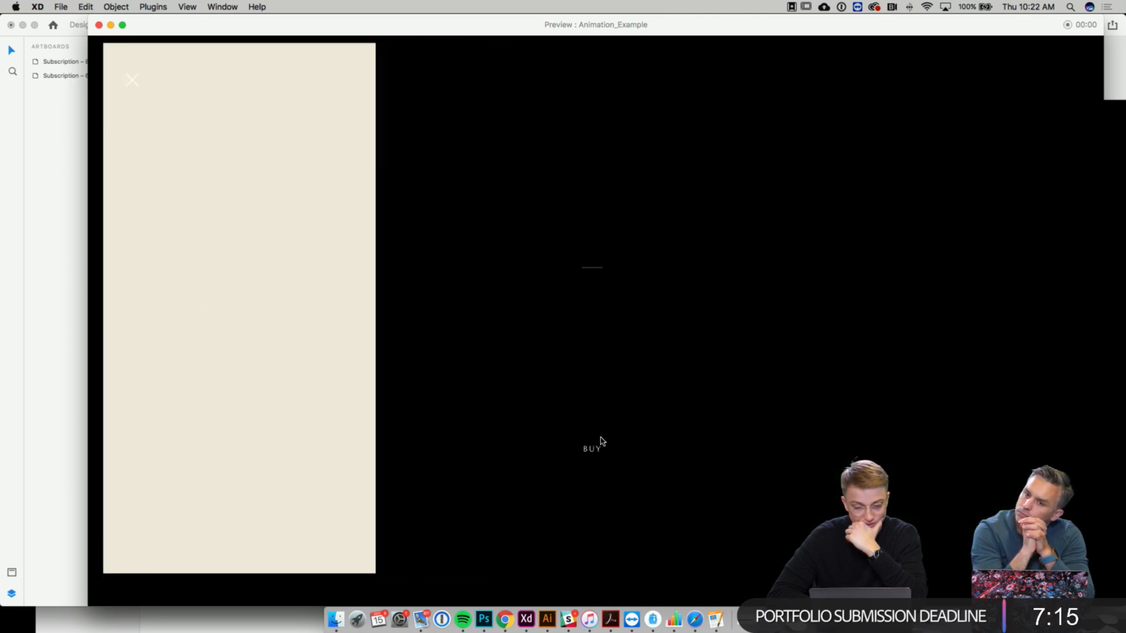
left_click(99, 24)
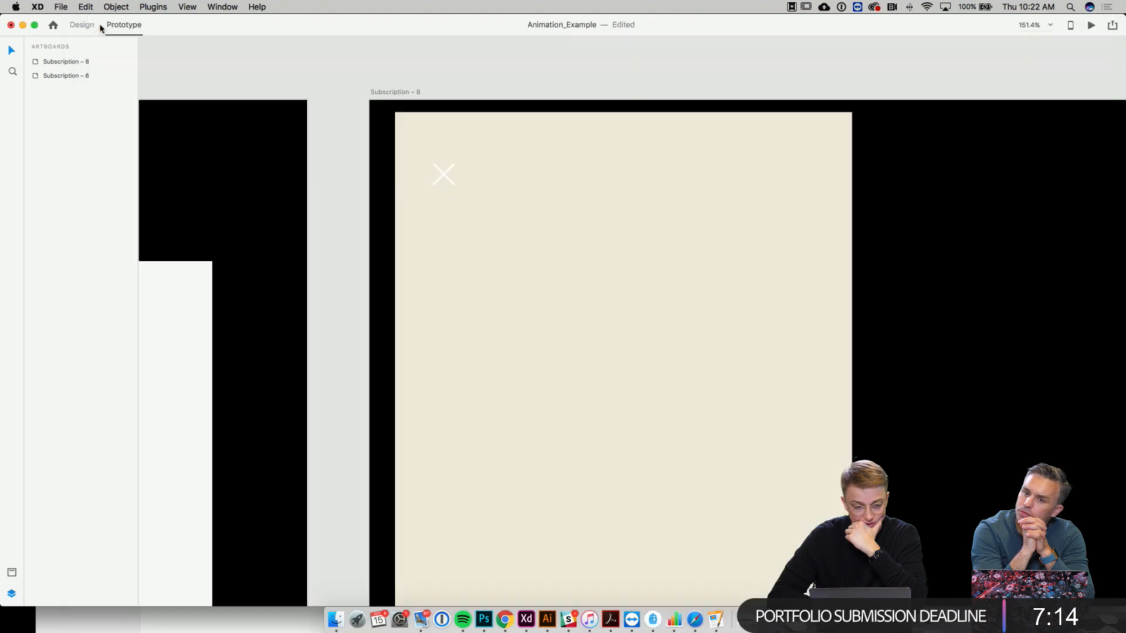
- In design mode, resize the beige rectangle on Subscription – 8 to 515 × 620 and position it at X 147, Y 230, vertically centred
left_click(451, 168)
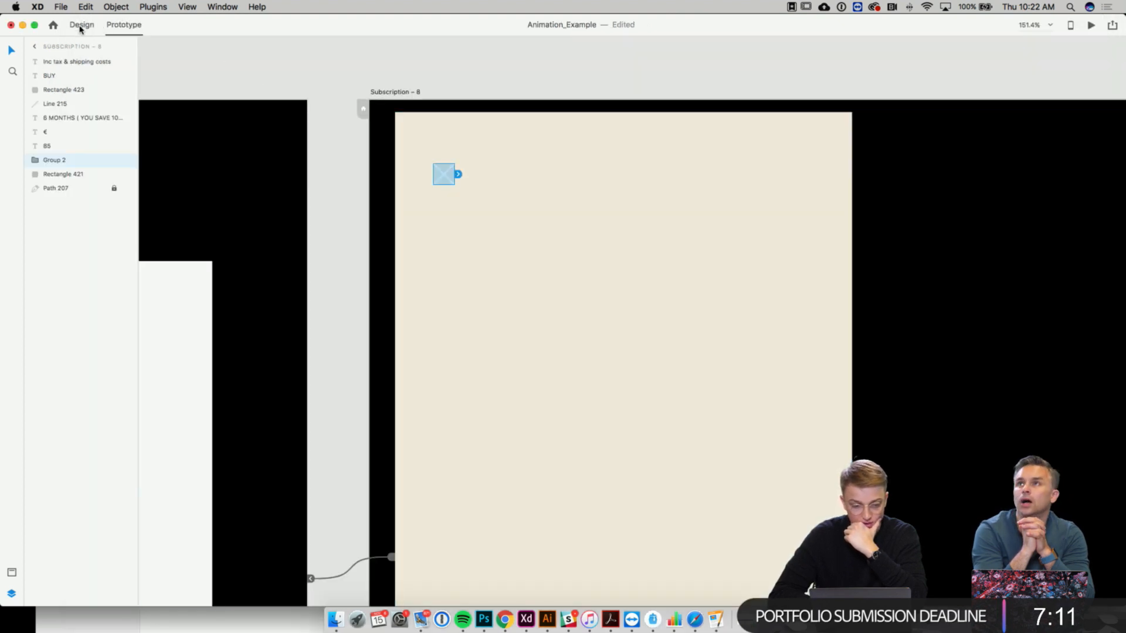
left_click(82, 25)
left_click(463, 180)
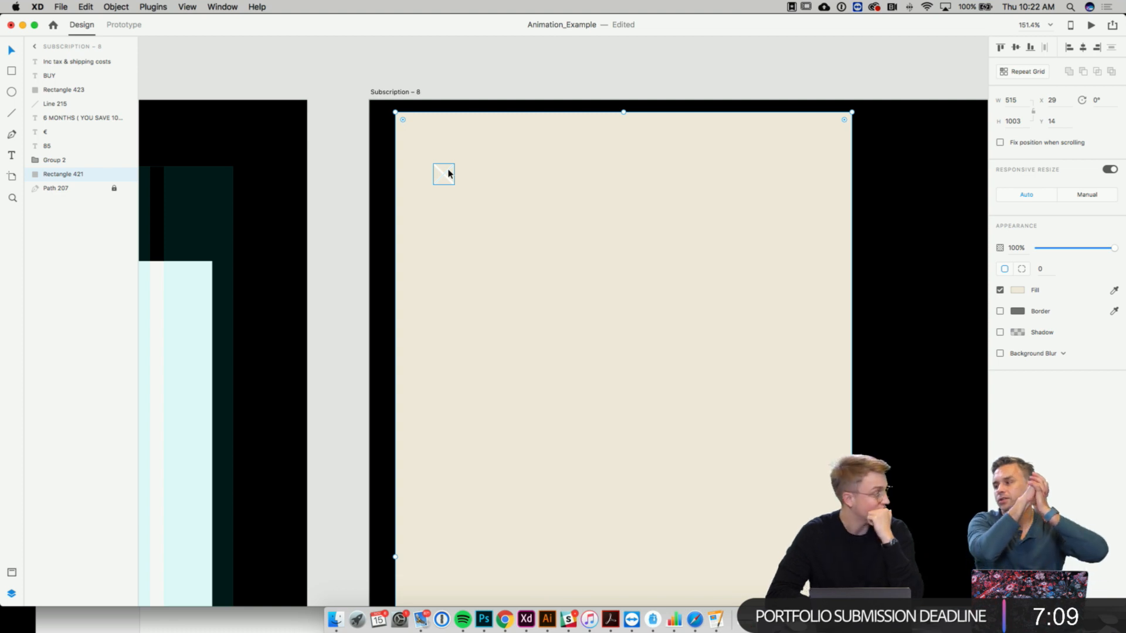
left_click_drag(575, 199, 648, 225)
scroll(686, 215, "down", 5)
scroll(687, 215, "down", 5)
scroll(689, 222, "up", 4)
scroll(689, 222, "up", 3)
left_click_drag(667, 472, 666, 343)
left_click_drag(688, 214, 688, 279)
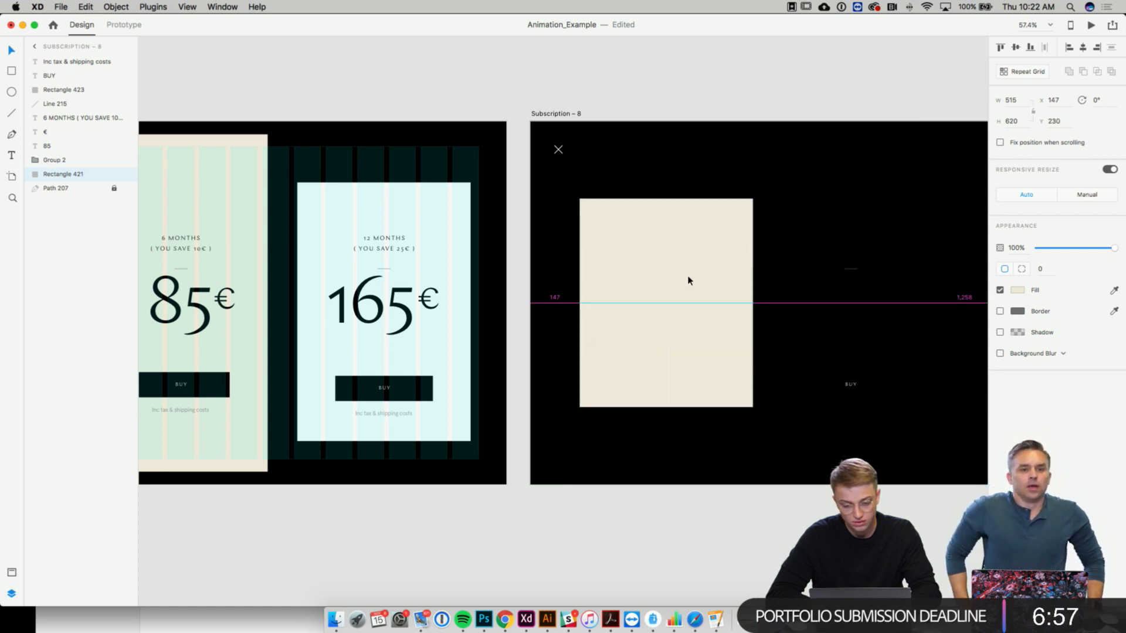
scroll(688, 279, "right", 2)
left_click(735, 277)
scroll(734, 277, "down", 5)
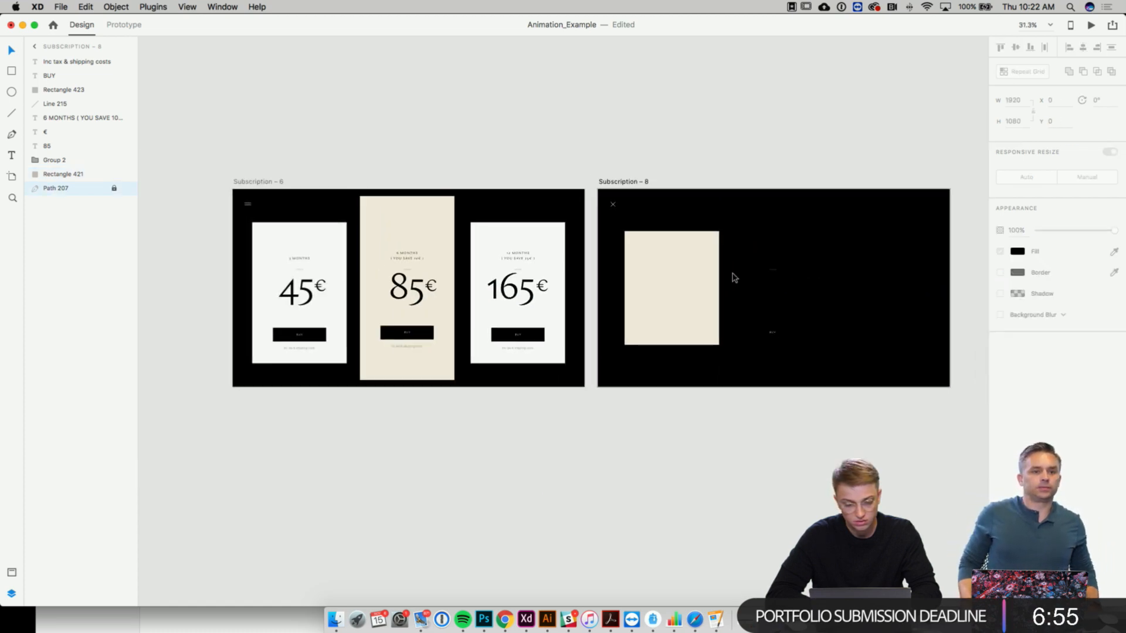
scroll(648, 245, "down", 1)
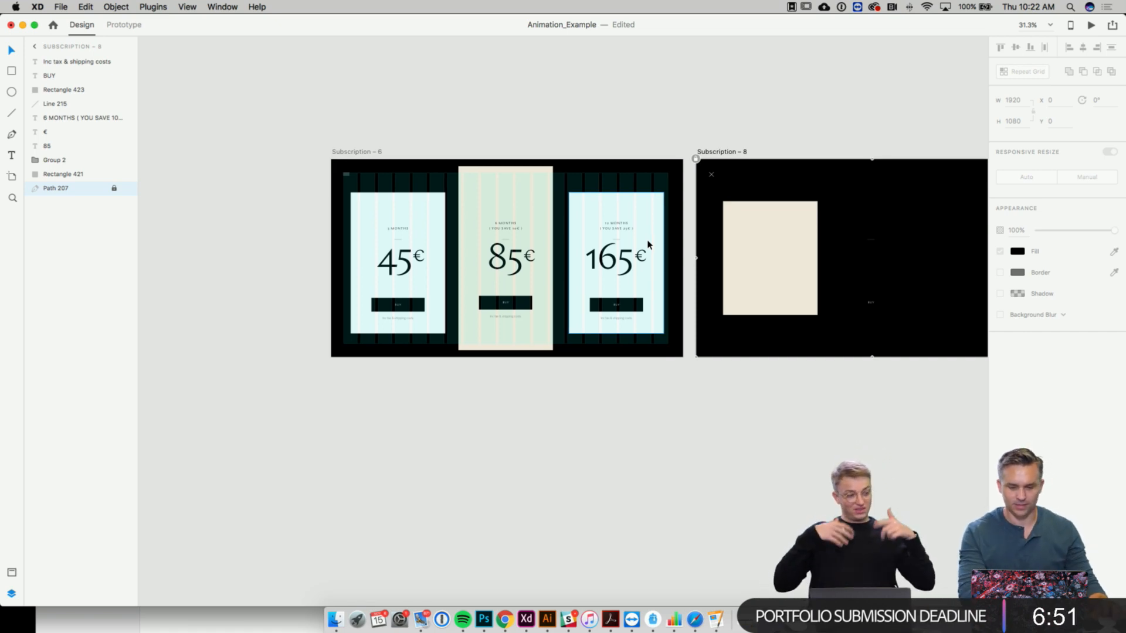
left_click(563, 118)
- Switch to the Yuniqu_Adobe_Live document and look over its page artboards
scroll(571, 95, "left", 3)
key("ctrl+Left")
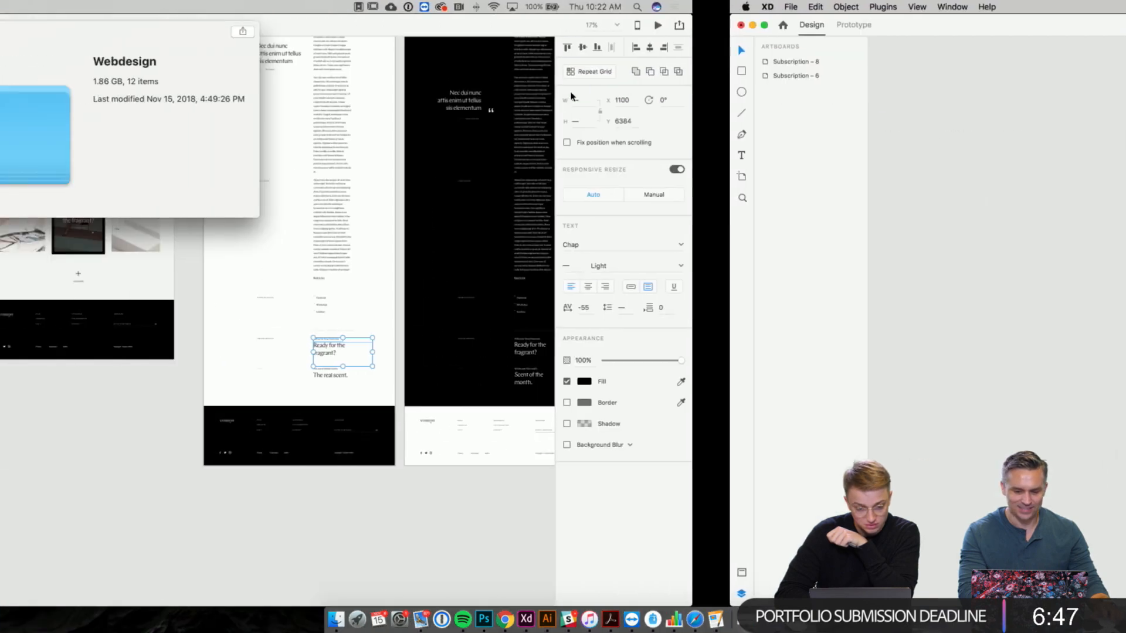
key("ctrl+Left")
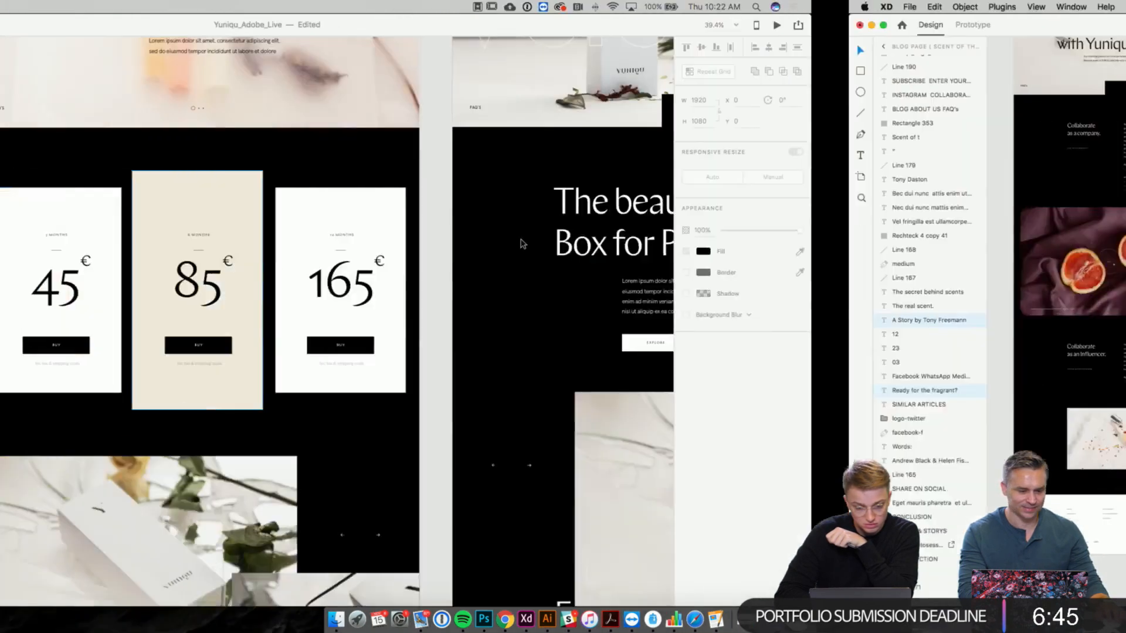
scroll(645, 240, "down", 6)
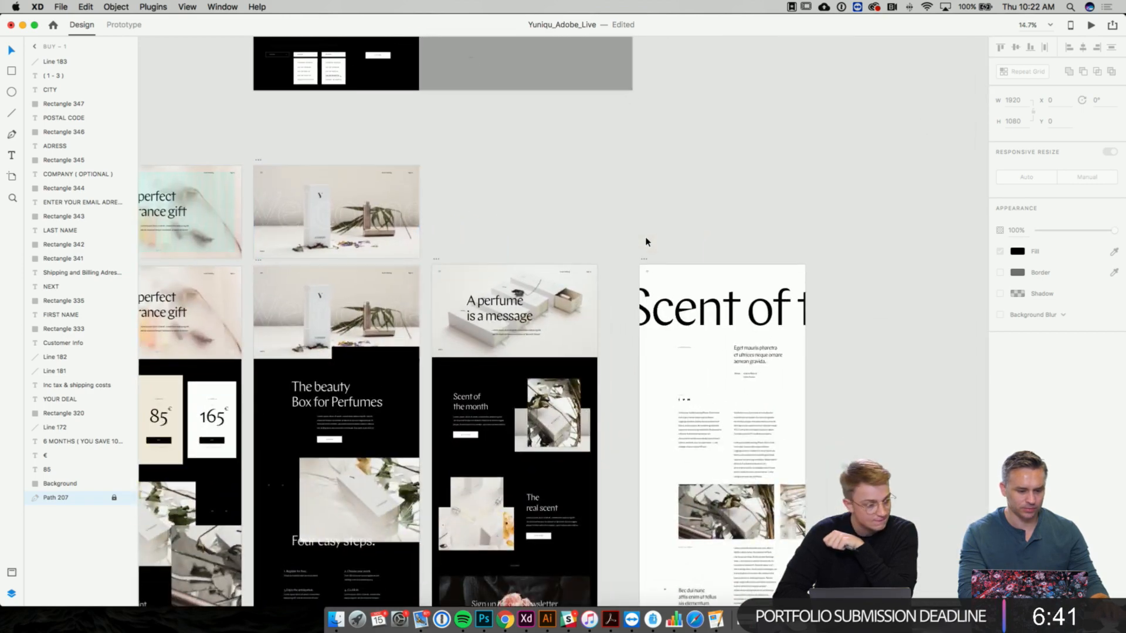
scroll(646, 242, "down", 3)
scroll(645, 241, "left", 2)
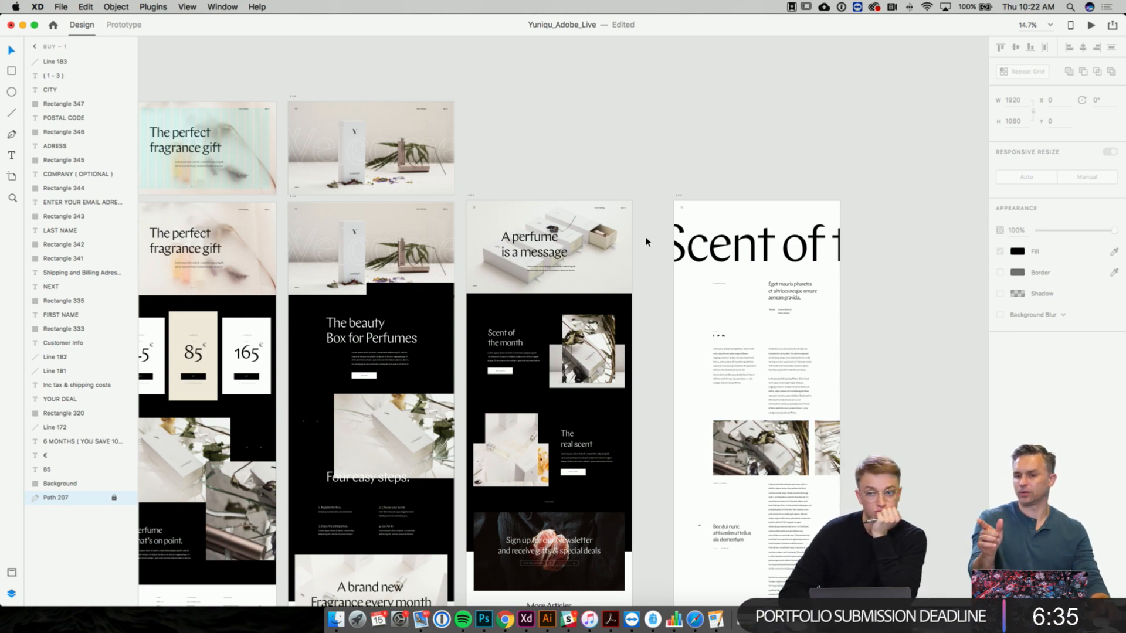
- Switch to the Yuniqu document and locate the Pre Loader artboards among the page designs
key("ctrl+Right")
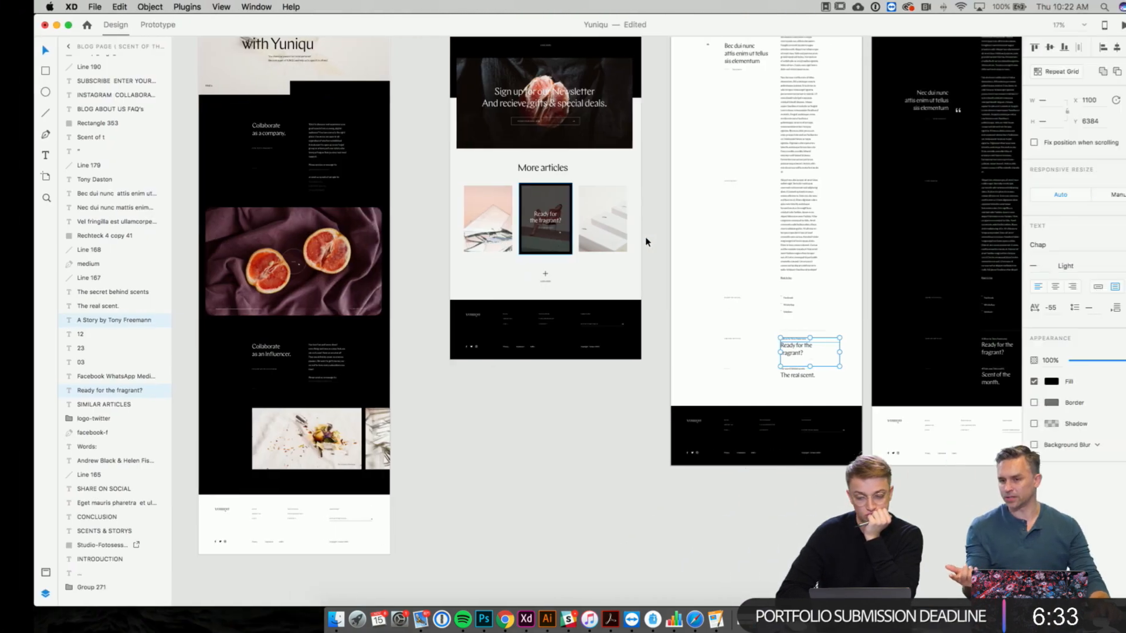
scroll(645, 242, "up", 10)
scroll(646, 242, "left", 5)
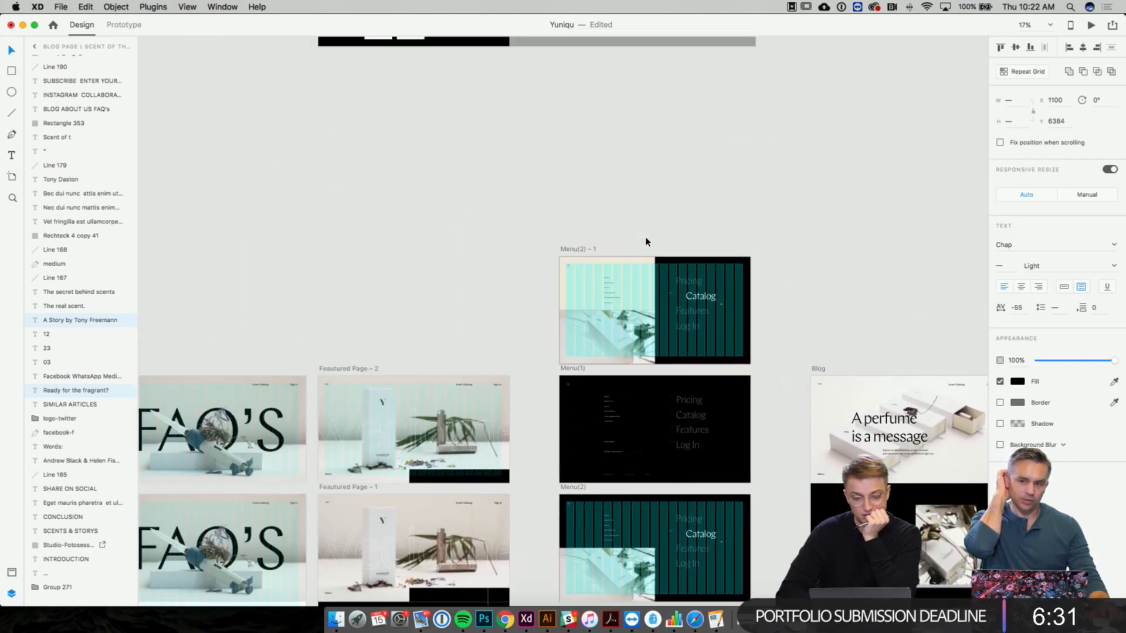
scroll(646, 242, "right", 12)
scroll(646, 242, "down", 3)
scroll(646, 242, "left", 4)
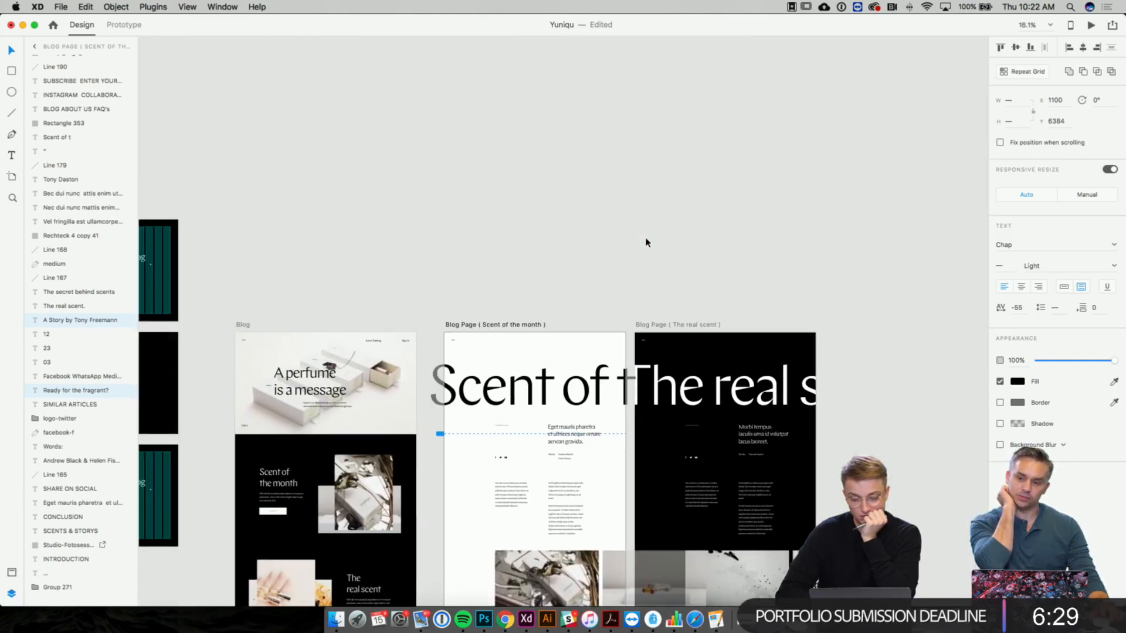
scroll(645, 242, "down", 5)
scroll(645, 242, "up", 5)
scroll(645, 242, "up", 3)
scroll(646, 242, "left", 4)
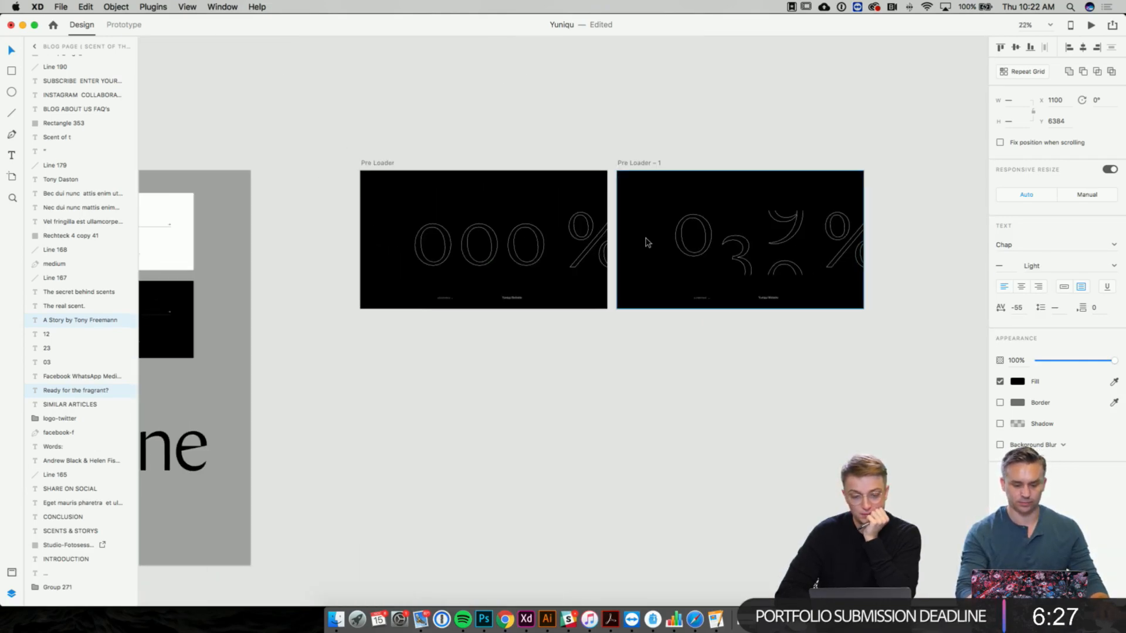
scroll(646, 242, "up", 3)
scroll(647, 242, "up", 3)
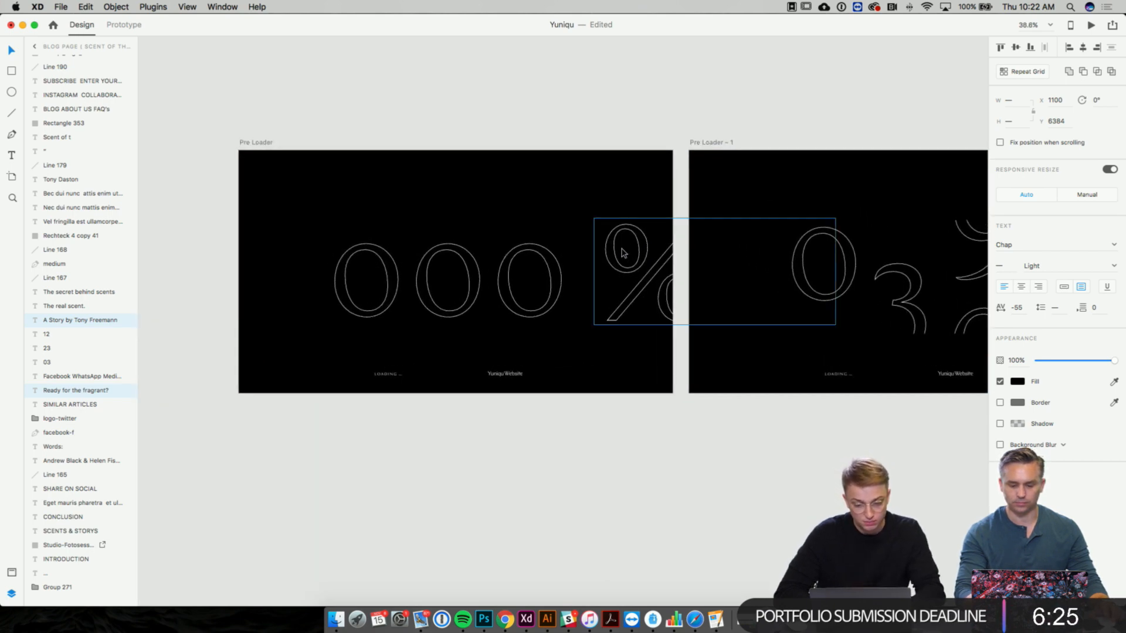
- Examine the outlined percent sign and the 000 counter on the Pre Loader artboard, leaving nothing selected
left_click(610, 252)
left_click_drag(606, 254, 619, 254)
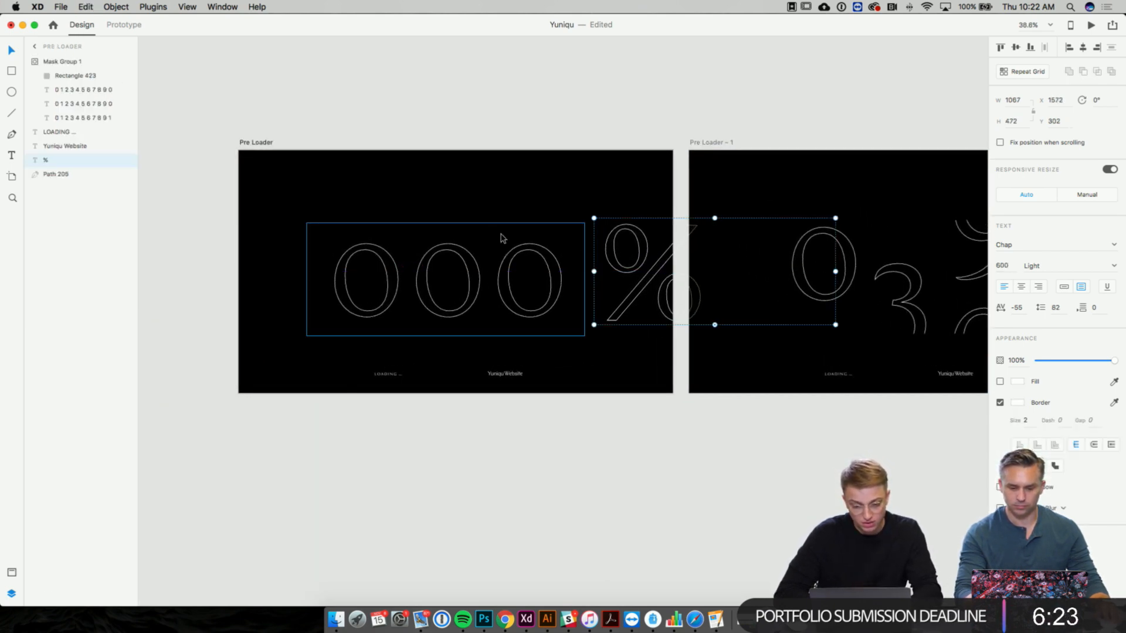
scroll(498, 238, "up", 4)
scroll(469, 242, "left", 3)
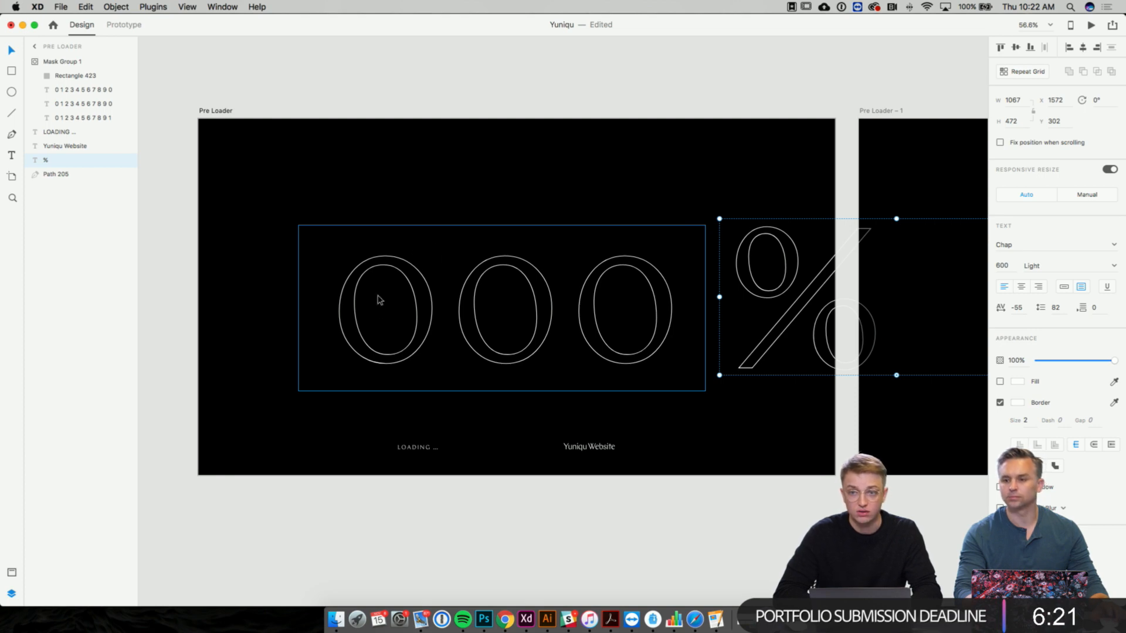
left_click(427, 80)
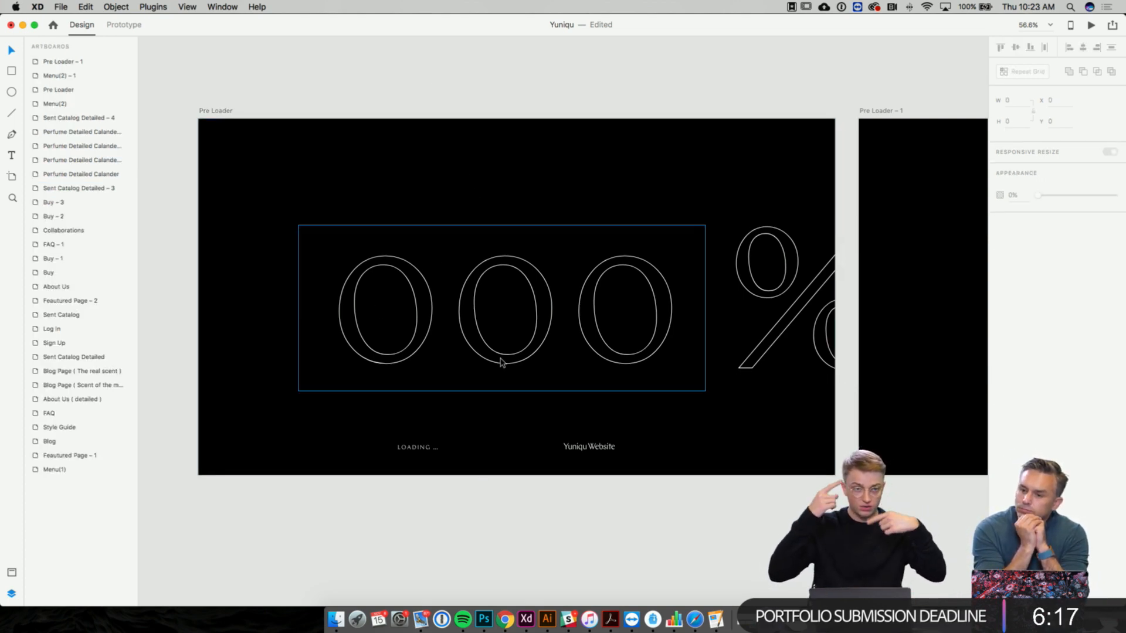
- Examine the Pre Loader – 1 counter by entering its mask group to reveal the clipped digit columns, and leave the group
scroll(500, 362, "right", 10)
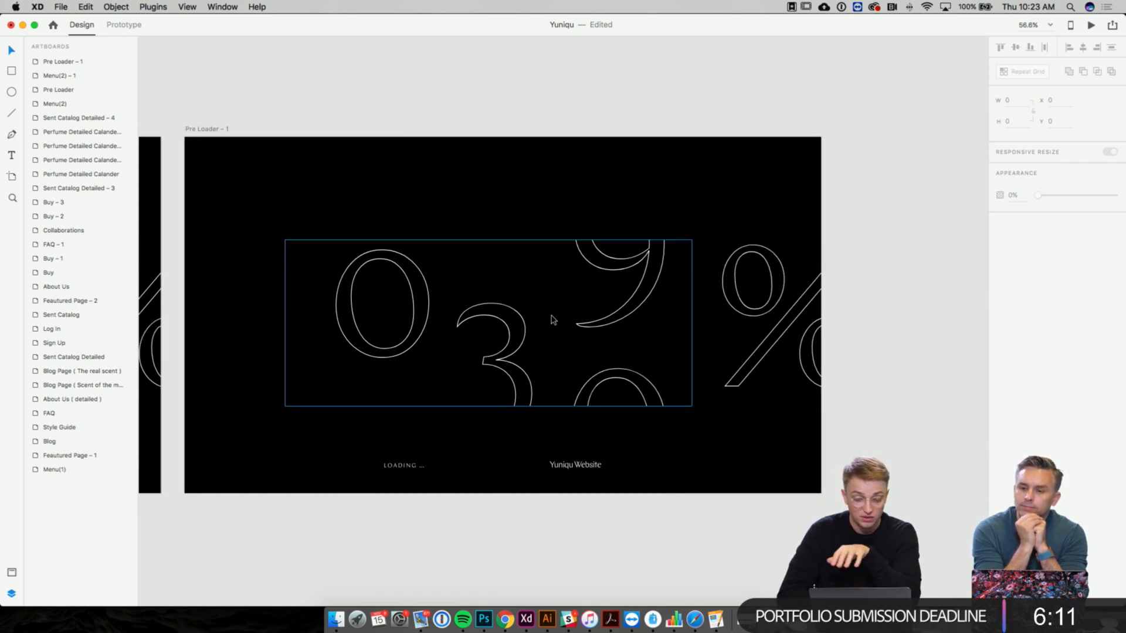
left_click(522, 329)
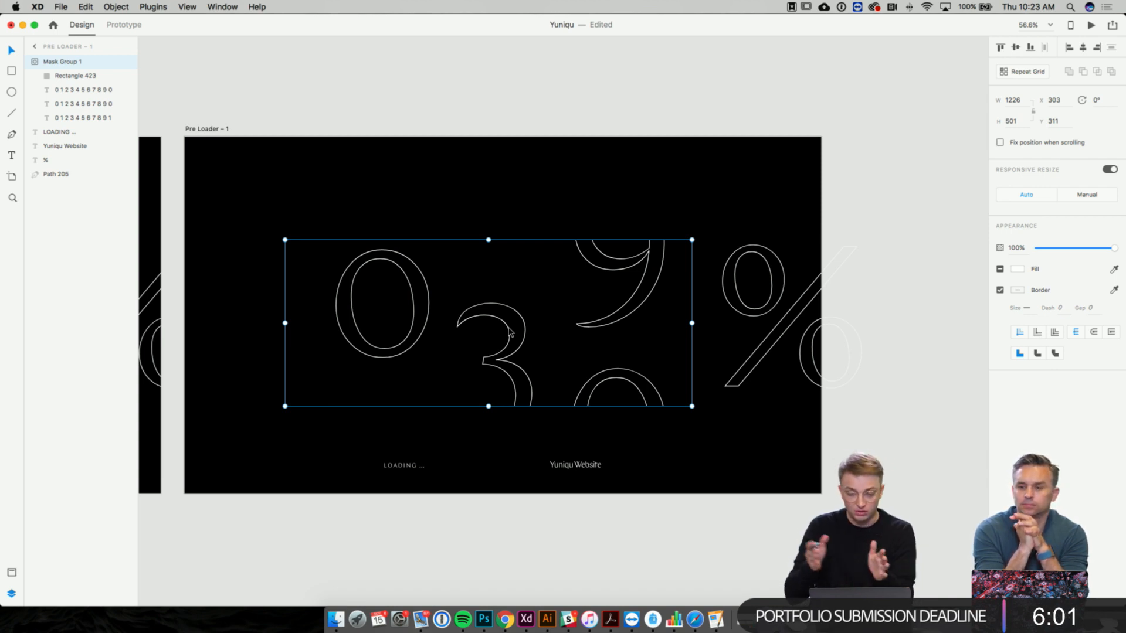
left_click(556, 176)
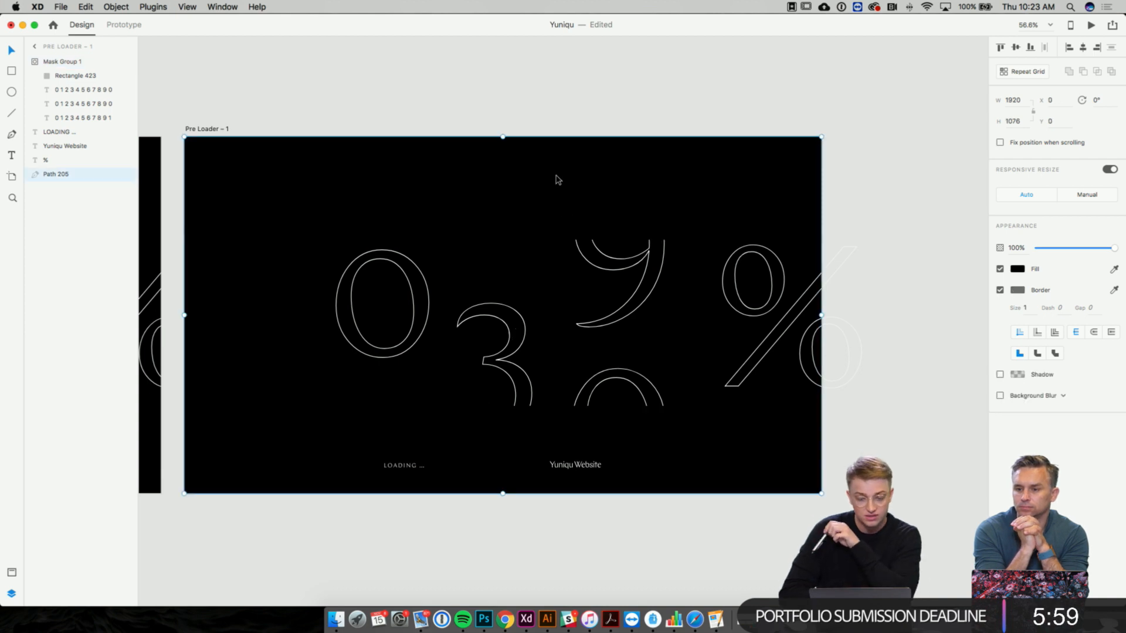
scroll(511, 264, "up", 5)
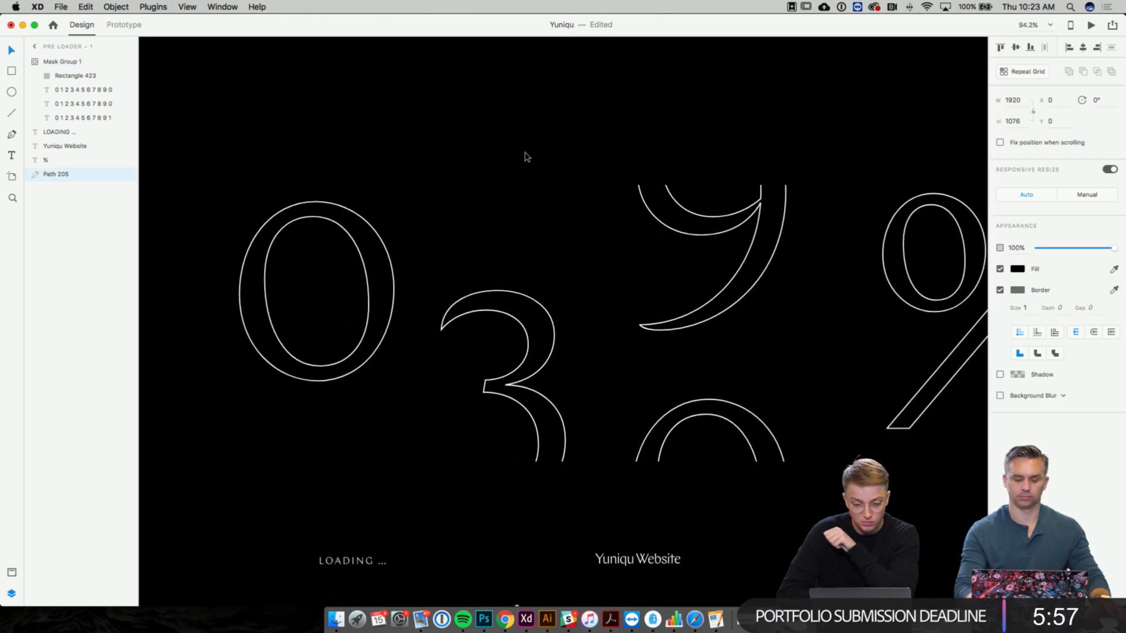
left_click(693, 377)
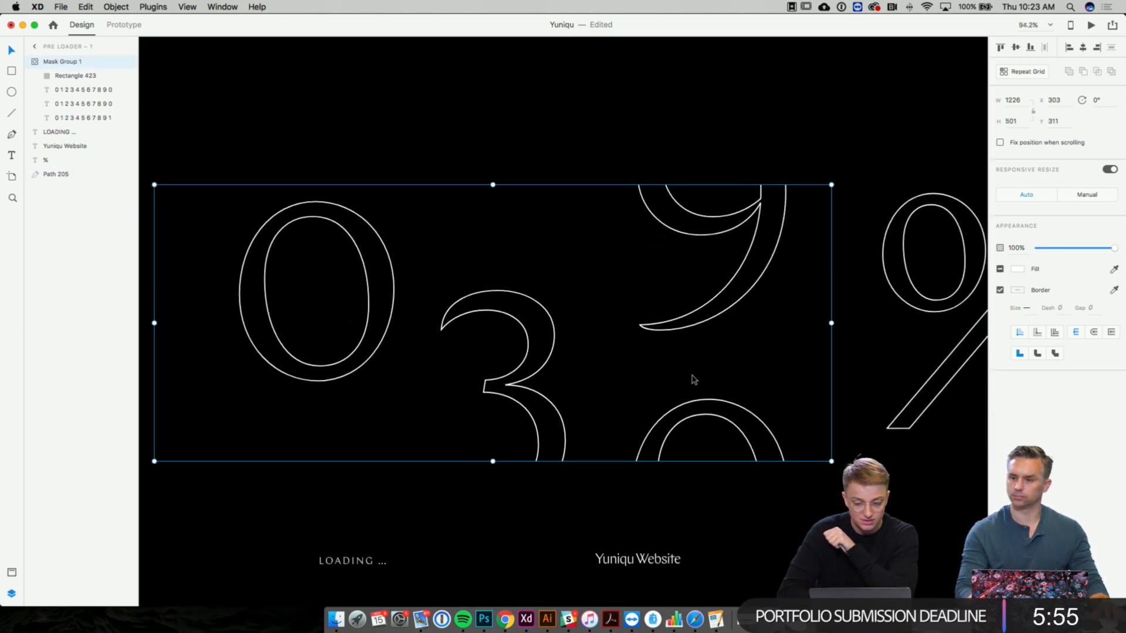
double_click(693, 380)
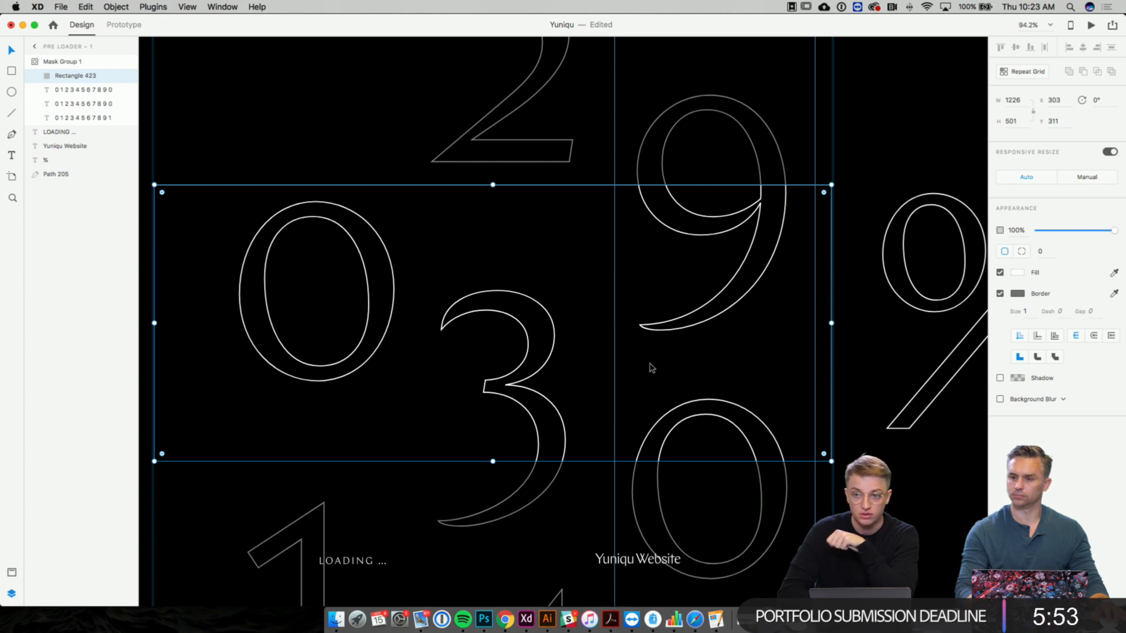
left_click(406, 140)
left_click(393, 103)
scroll(408, 282, "down", 1)
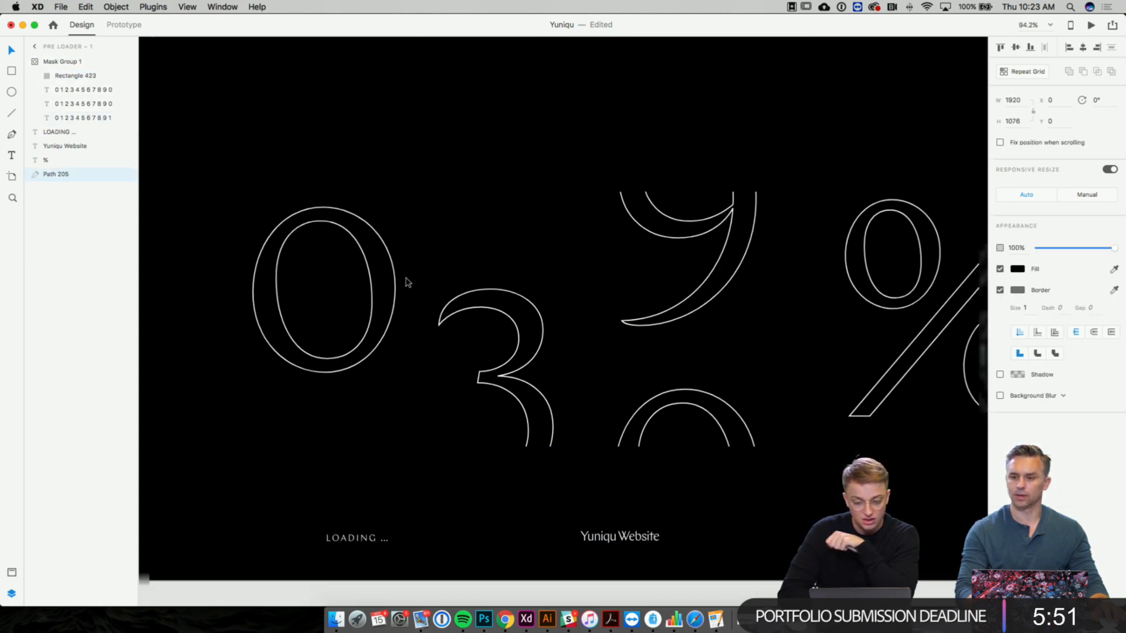
scroll(409, 283, "down", 5)
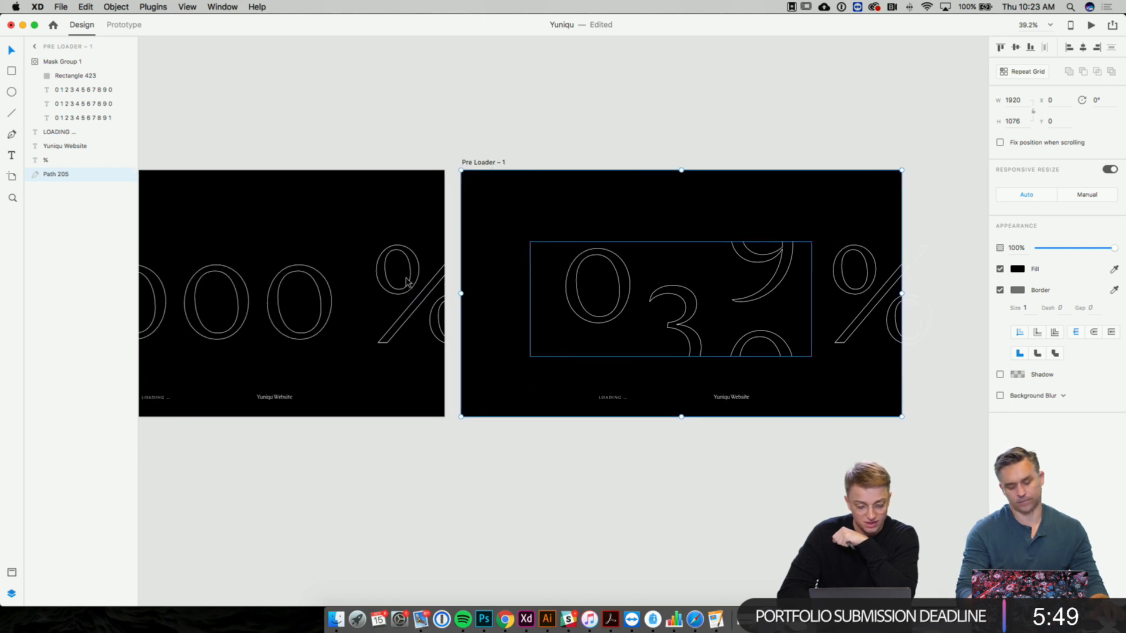
scroll(409, 283, "left", 5)
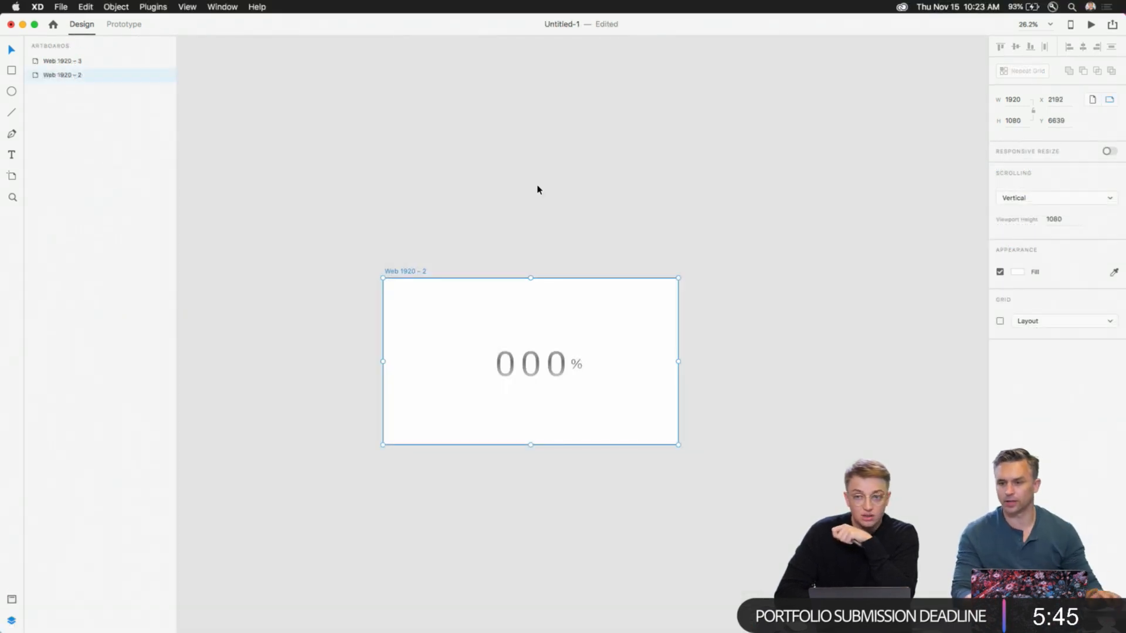
- Select the lower overlay rectangle on the Web 1920 – 2 artboard of Untitled-1 and examine the digit columns extending above it
left_click_drag(352, 217, 356, 137)
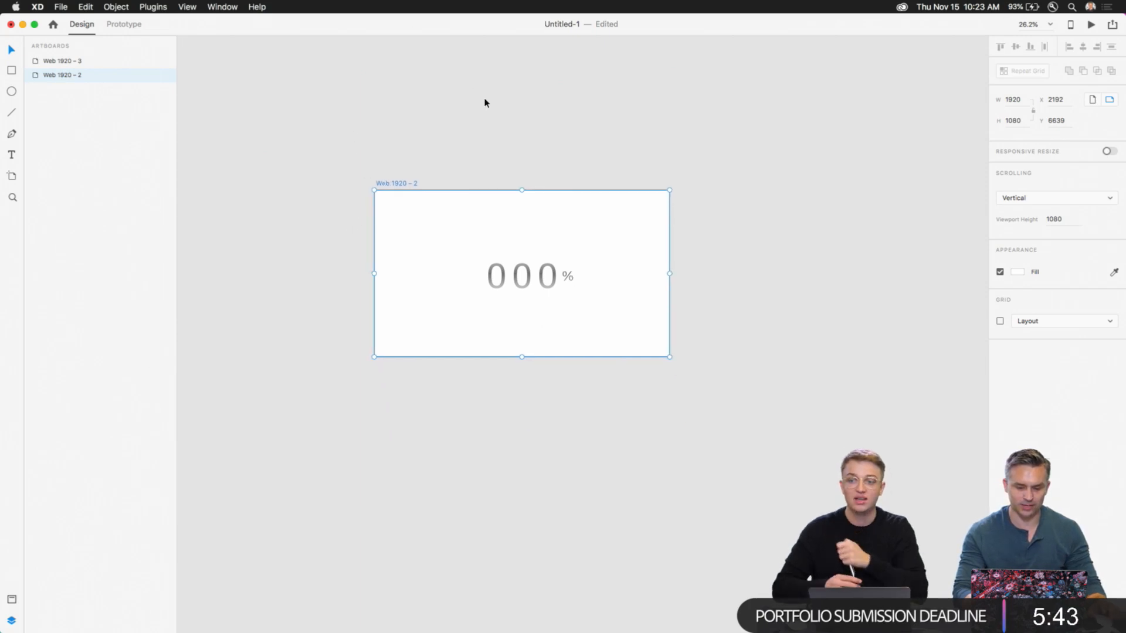
scroll(501, 149, "up", 5)
scroll(455, 86, "down", 5)
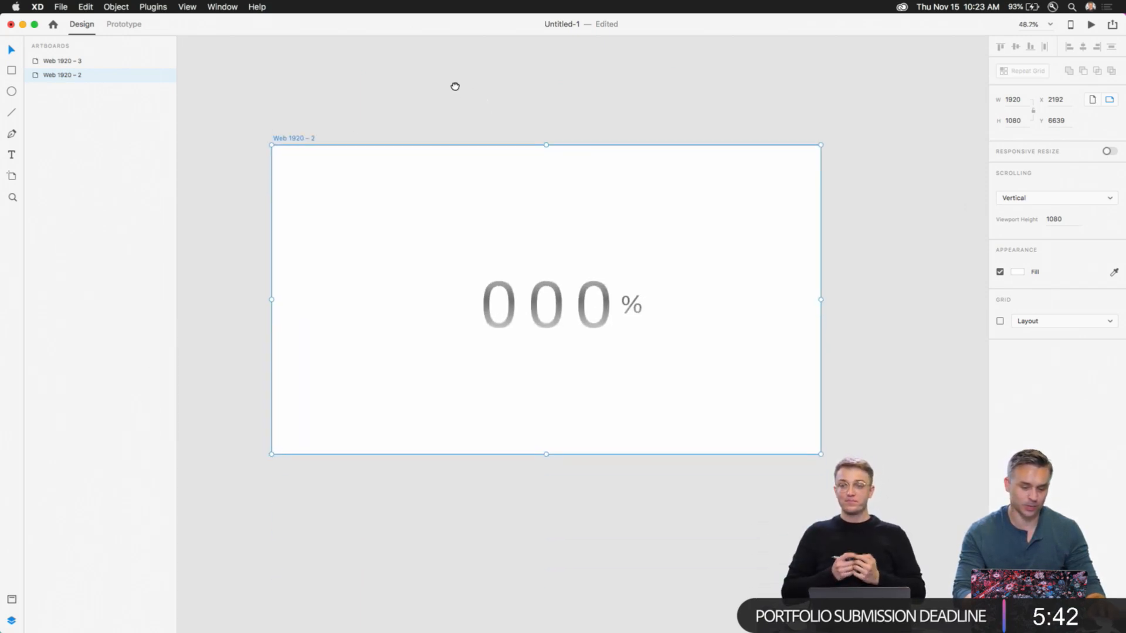
left_click(290, 135)
left_click(284, 132)
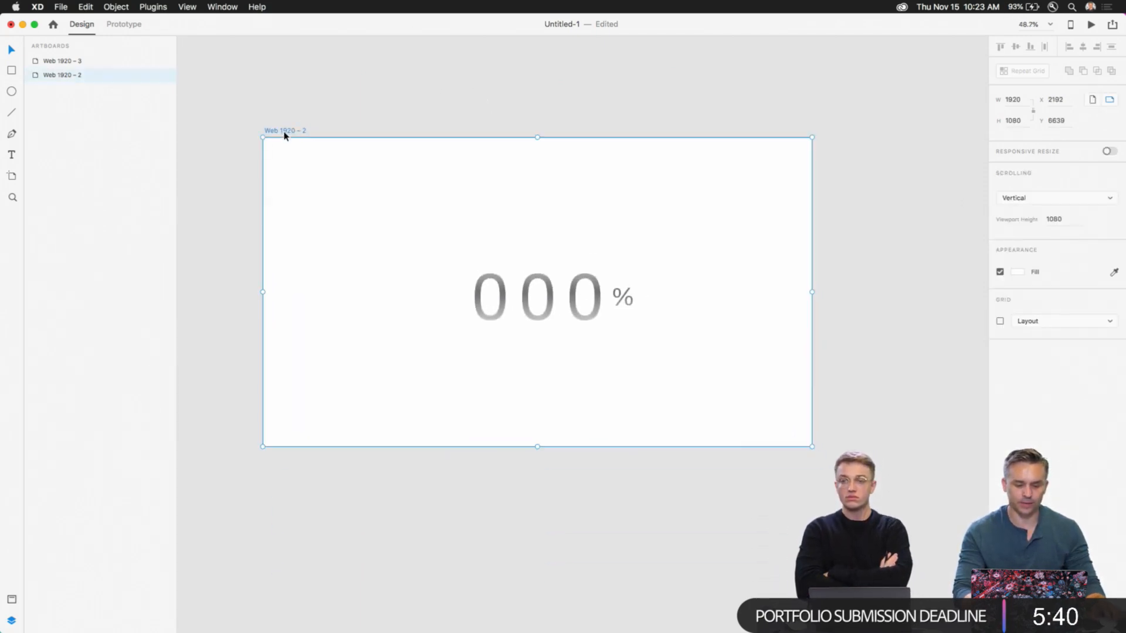
left_click(594, 301)
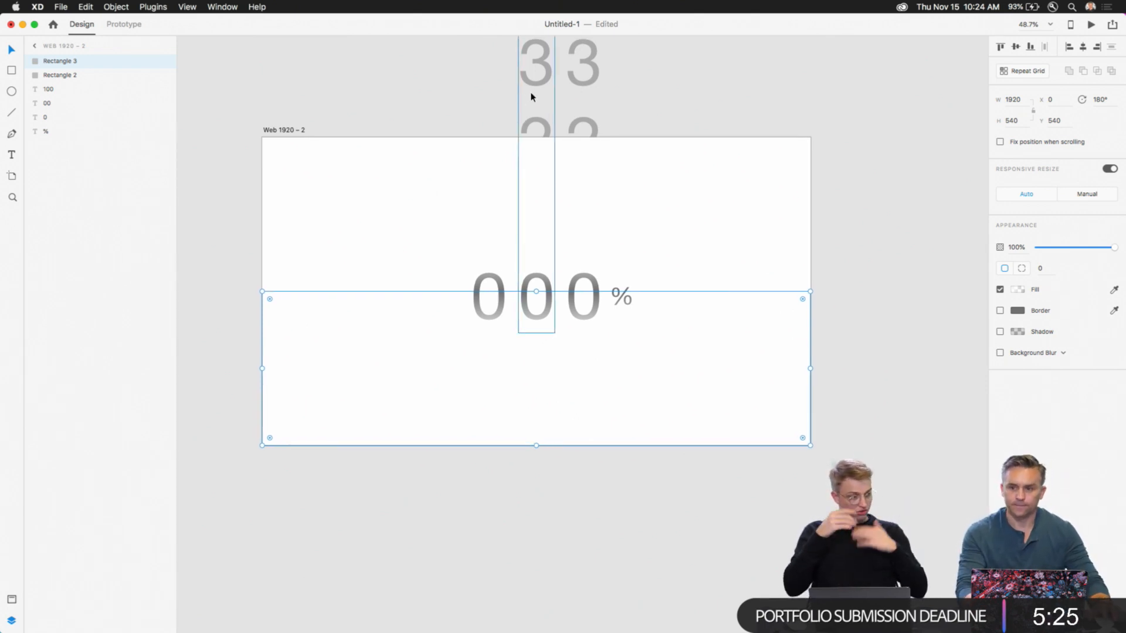
left_click_drag(417, 105, 483, 317)
scroll(483, 317, "down", 5)
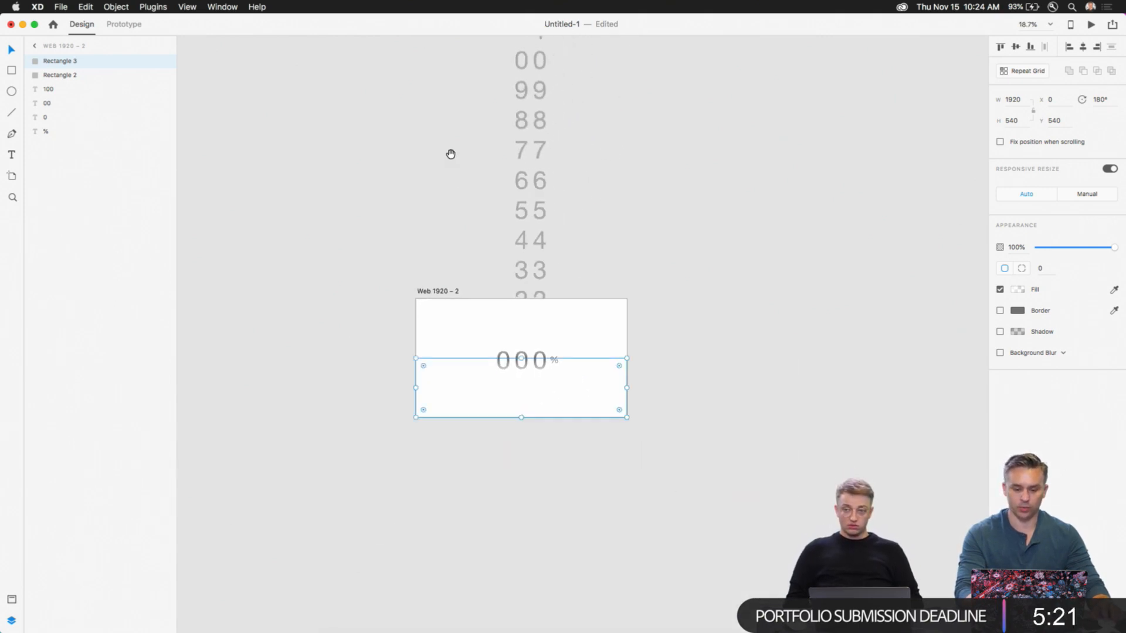
left_click_drag(449, 156, 527, 333)
scroll(503, 309, "down", 5)
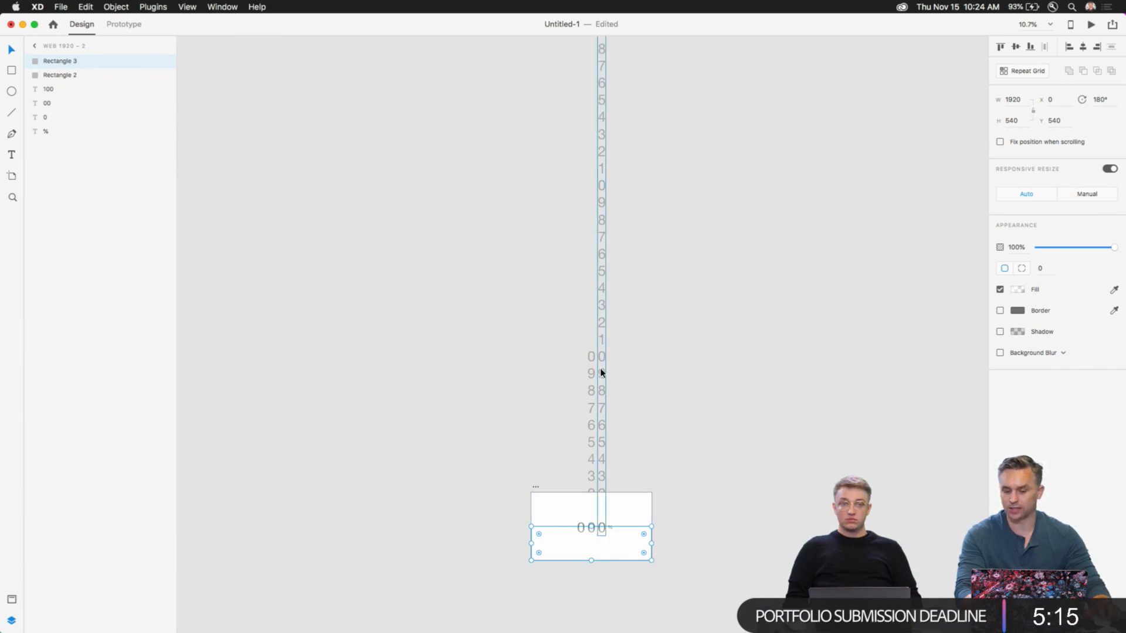
- Examine the full length of the units and tens digit columns of Web 1920 – 2, selecting each in turn
scroll(602, 271, "up", 10)
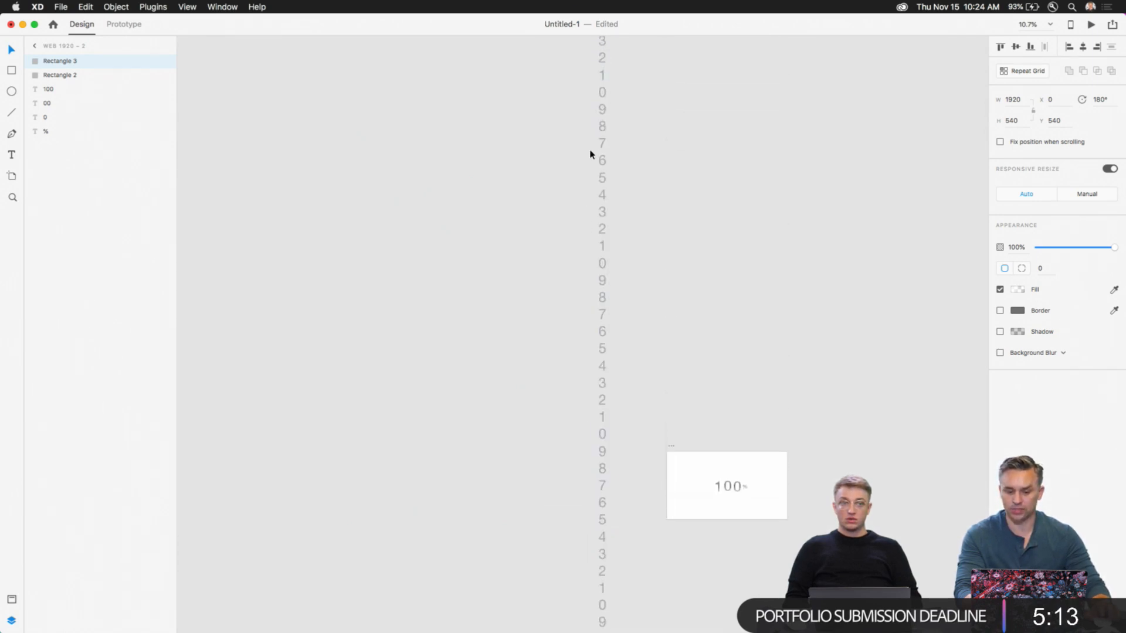
scroll(593, 150, "up", 4)
scroll(603, 112, "up", 10)
scroll(604, 113, "down", 20)
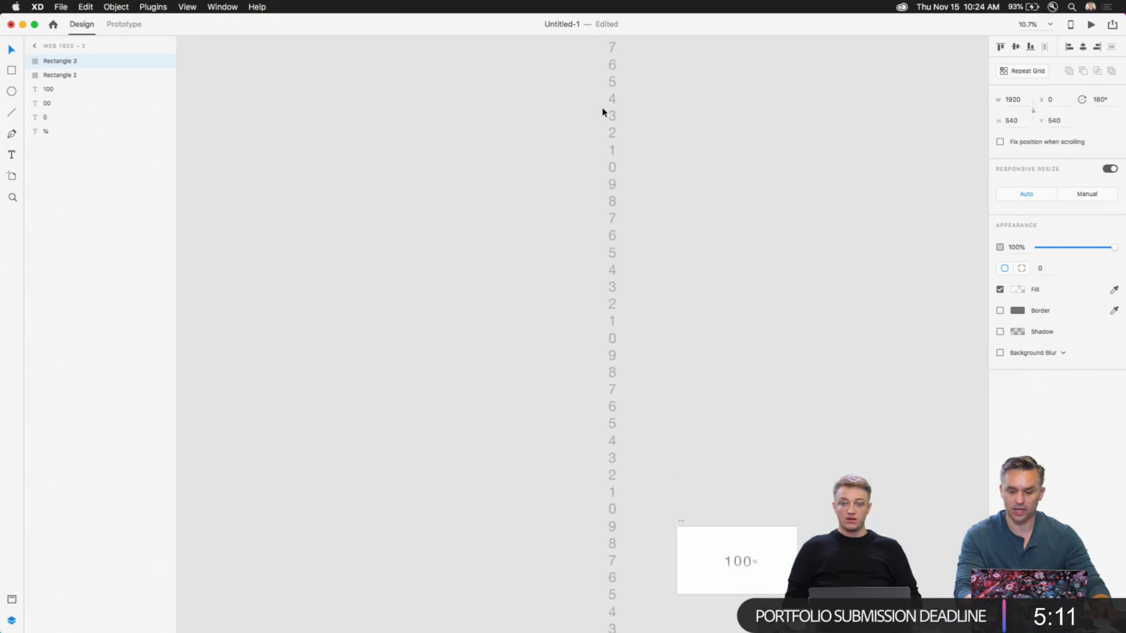
scroll(592, 246, "down", 2)
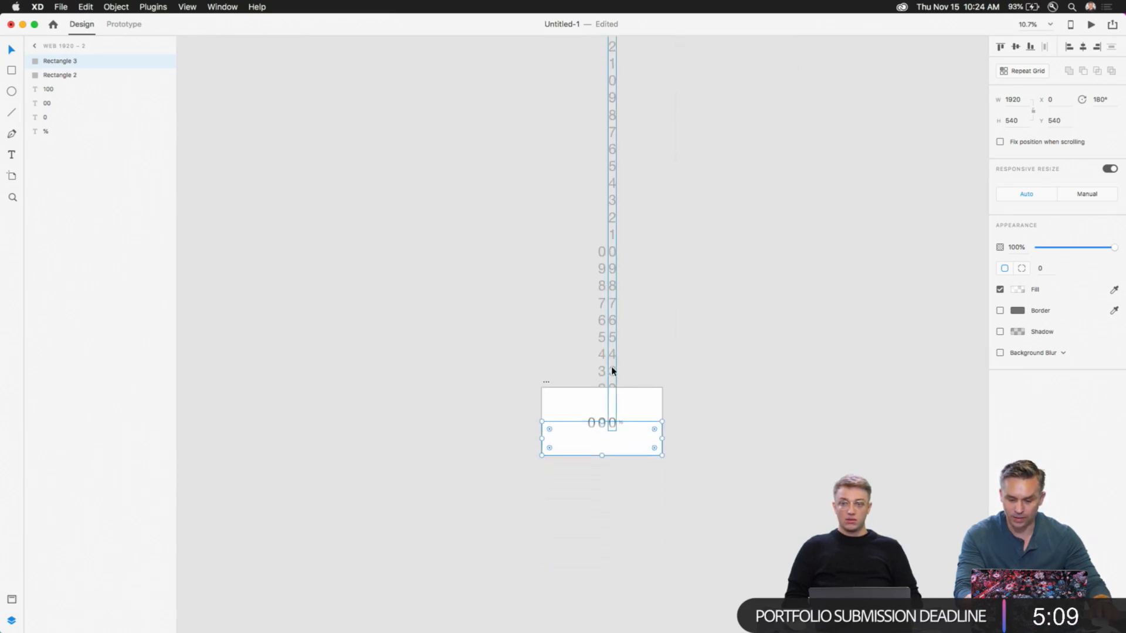
left_click(611, 371)
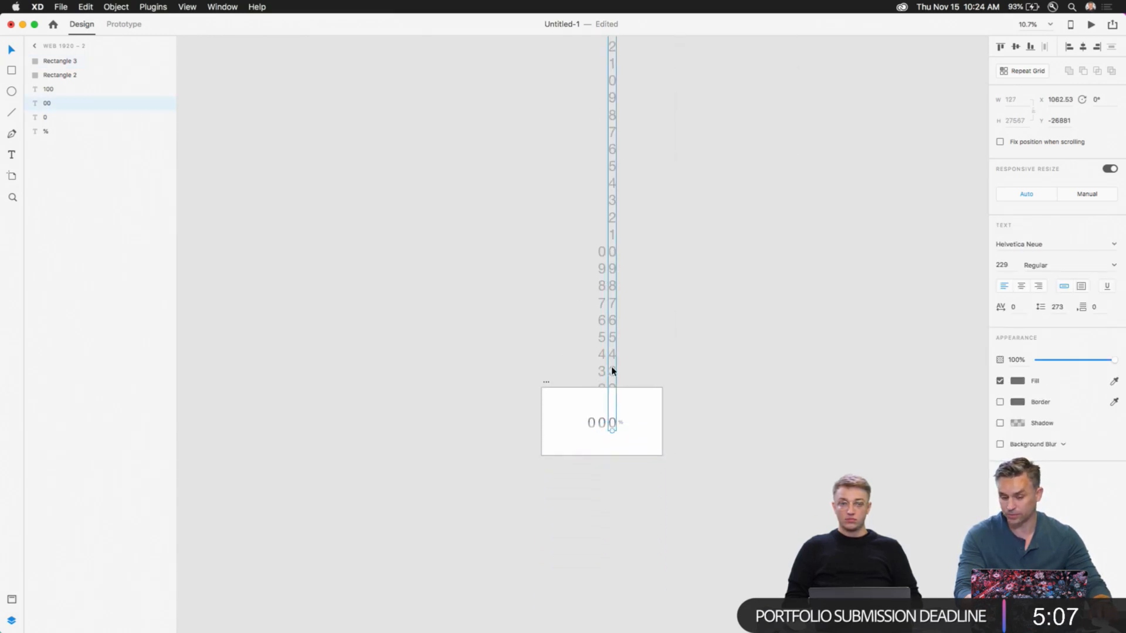
left_click(600, 334)
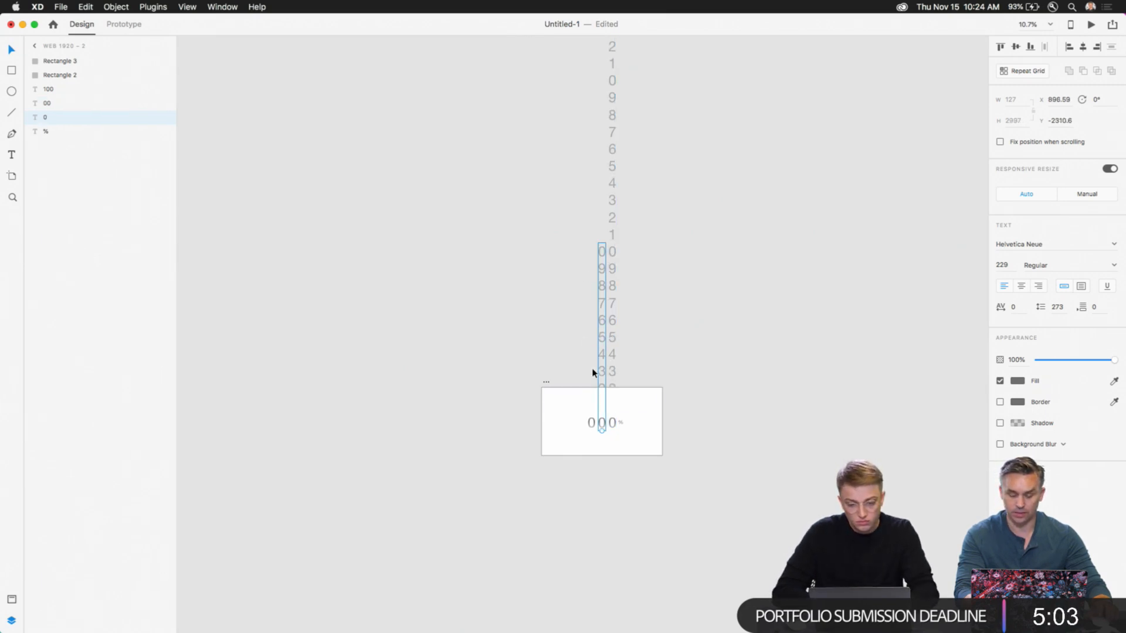
- Inspect the Web 1920 – 3 artboard's upper overlay rectangle and its units digit column running below the 100% counter
scroll(701, 176, "up", 5)
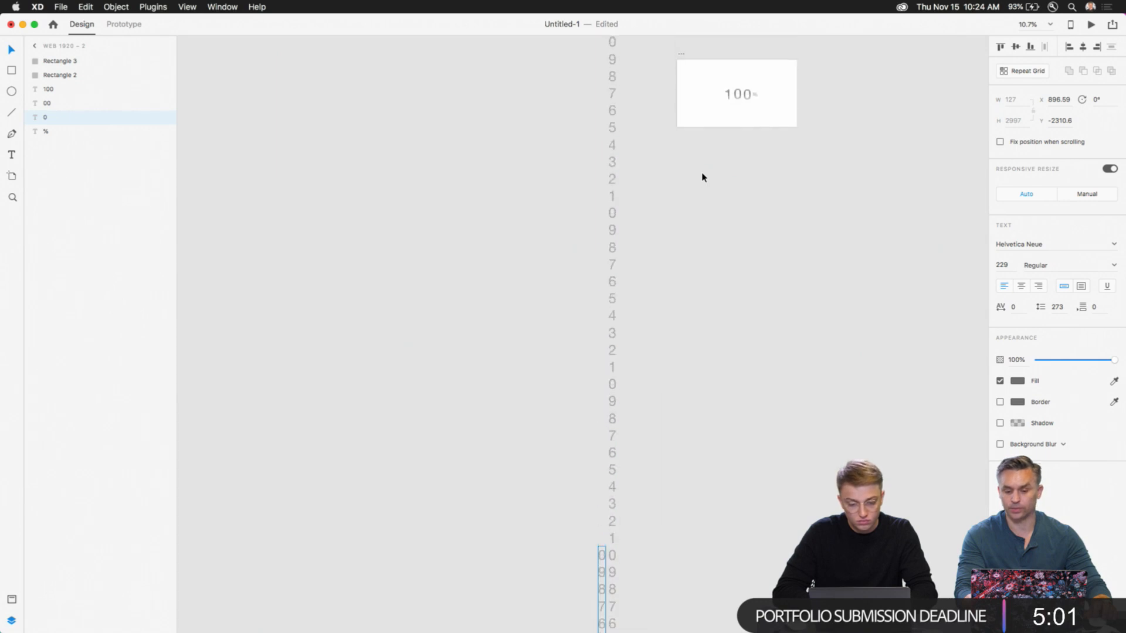
scroll(702, 177, "up", 3)
scroll(702, 177, "right", 2)
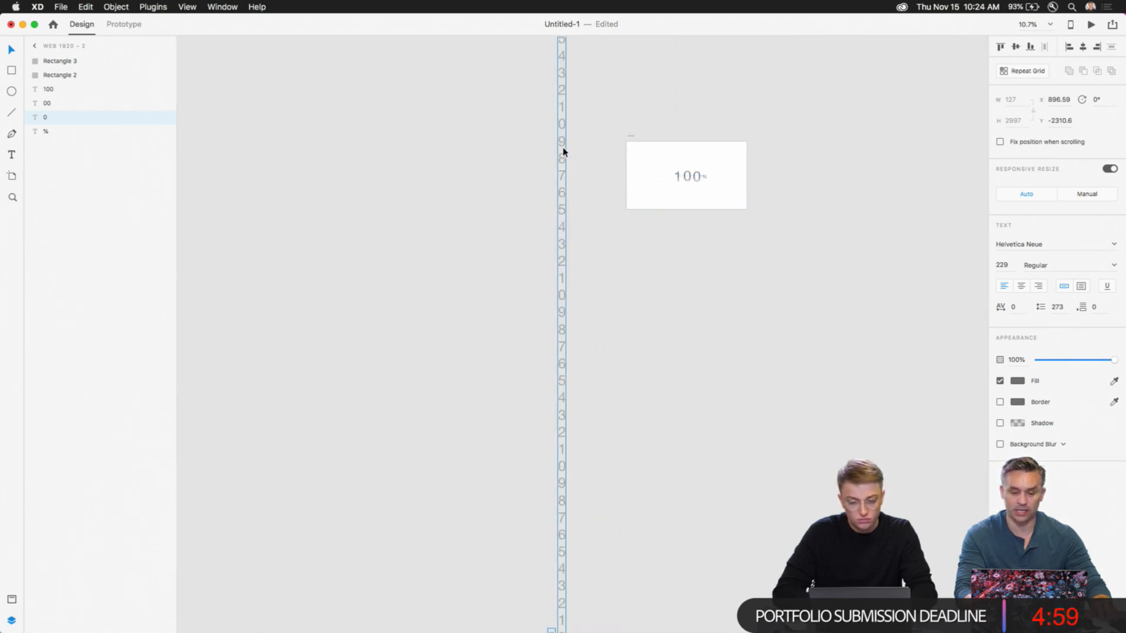
left_click(669, 159)
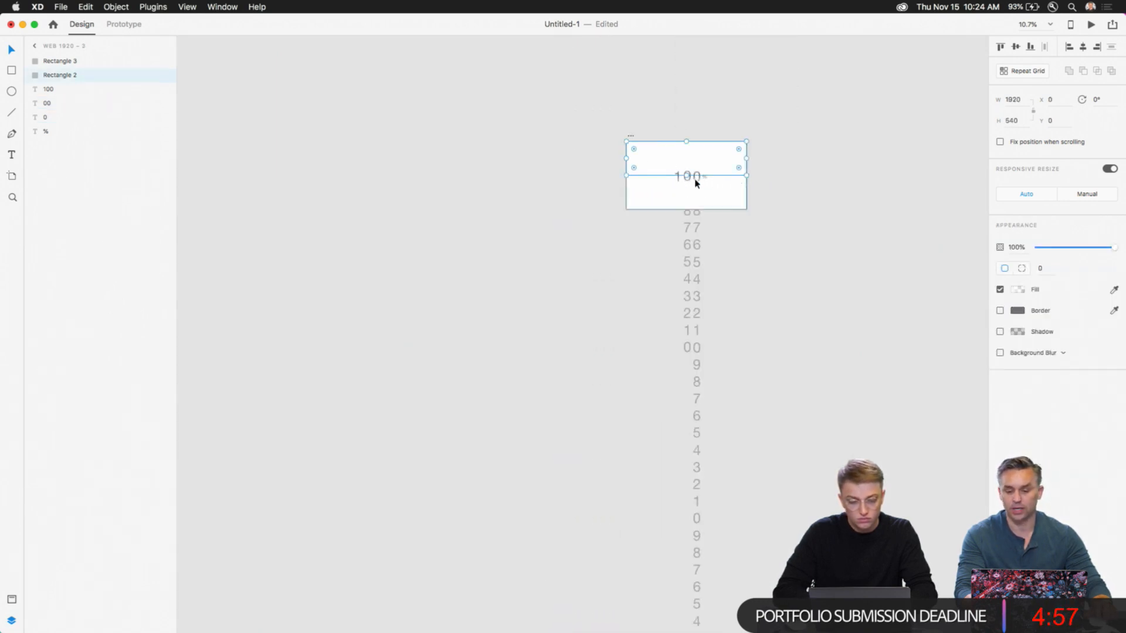
left_click(698, 287)
scroll(622, 287, "down", 15)
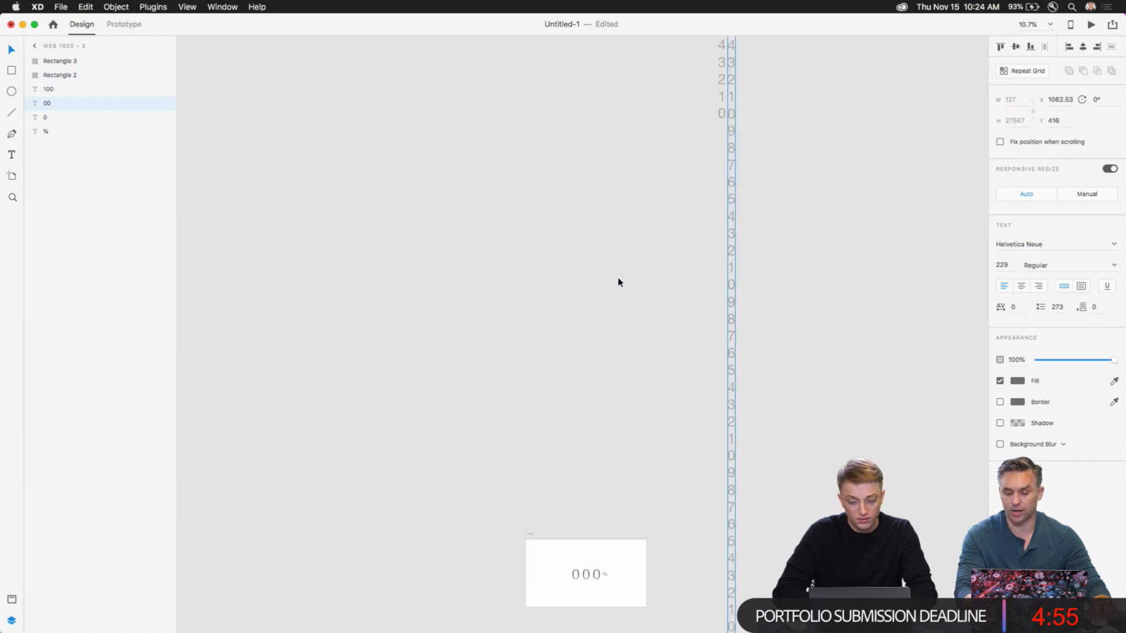
- Preview the counter animation starting from the Web 1920 – 2 artboard, and close the preview
left_click(530, 255)
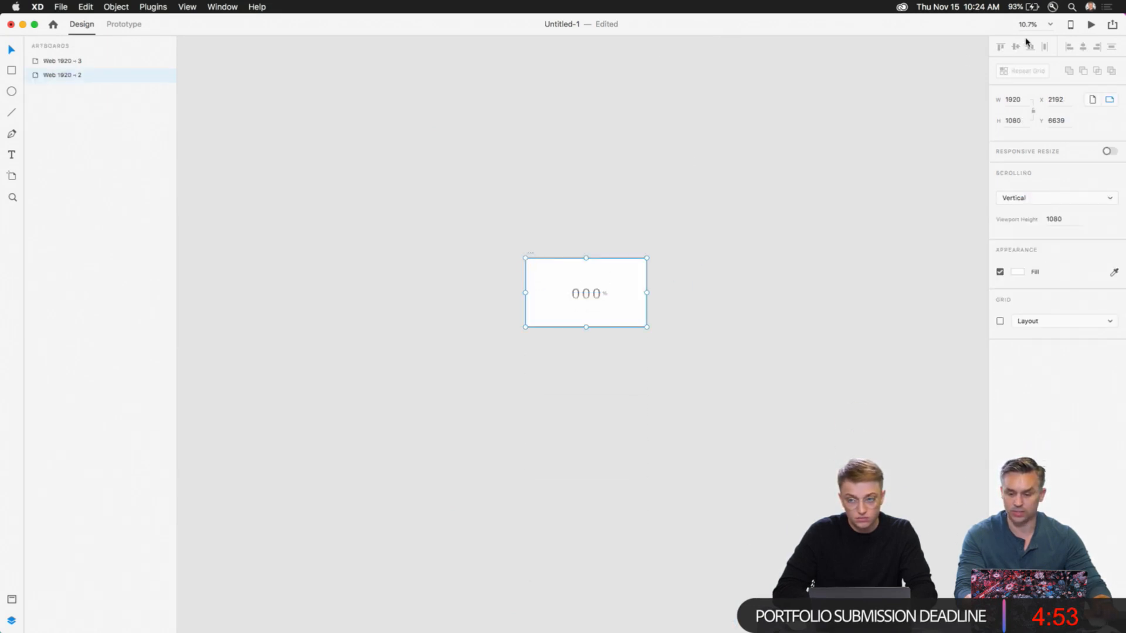
left_click(1091, 25)
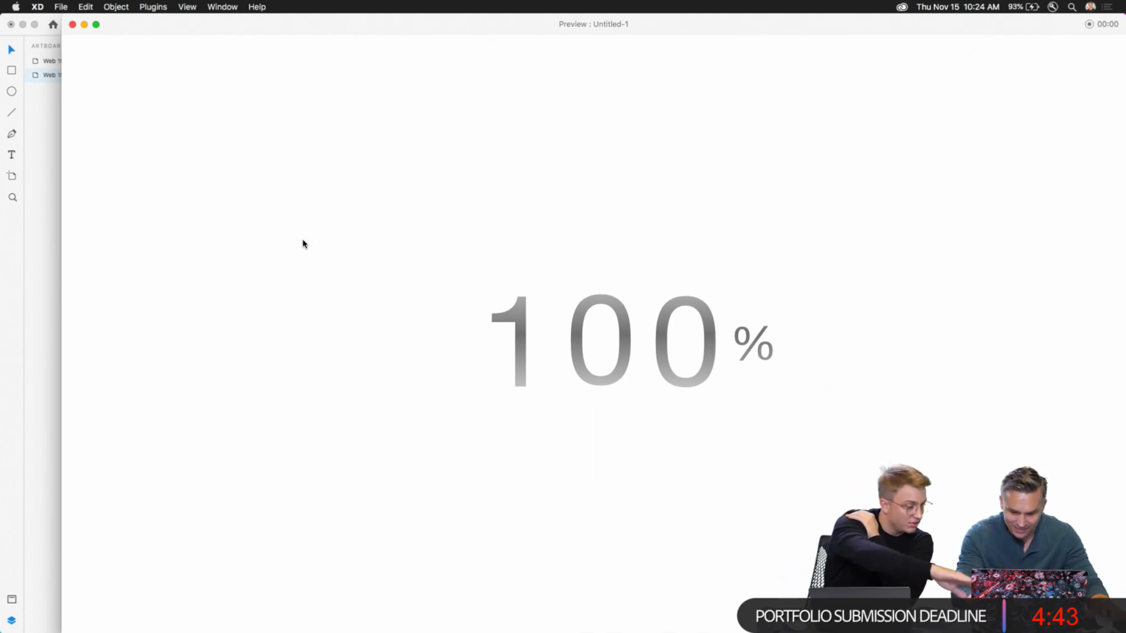
left_click(72, 24)
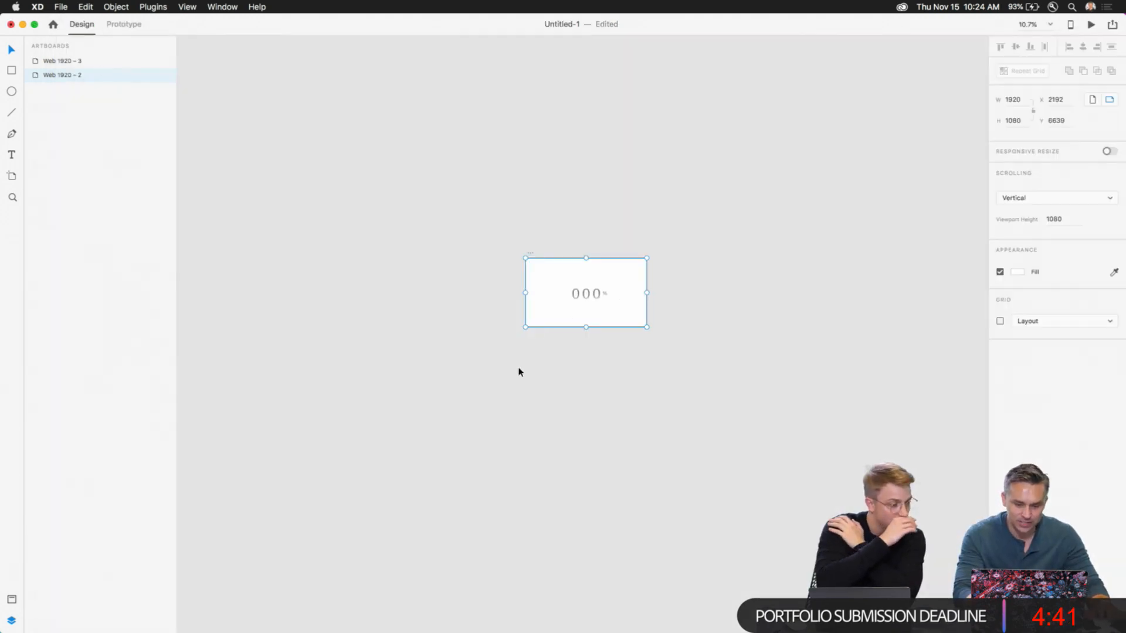
- Move the upper overlay rectangle off the Web 1920 – 2 artboard to expose the digit columns, and undo the move
scroll(586, 269, "left", 2)
scroll(637, 296, "up", 3)
scroll(614, 225, "up", 5)
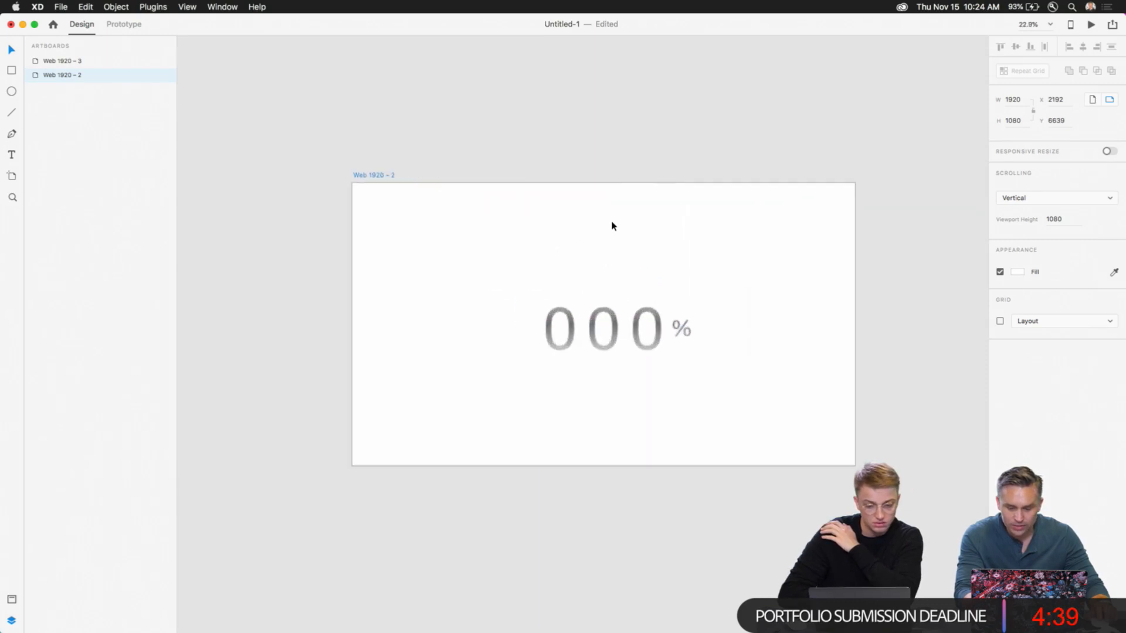
left_click(546, 135)
left_click_drag(528, 162, 569, 258)
left_click(498, 164)
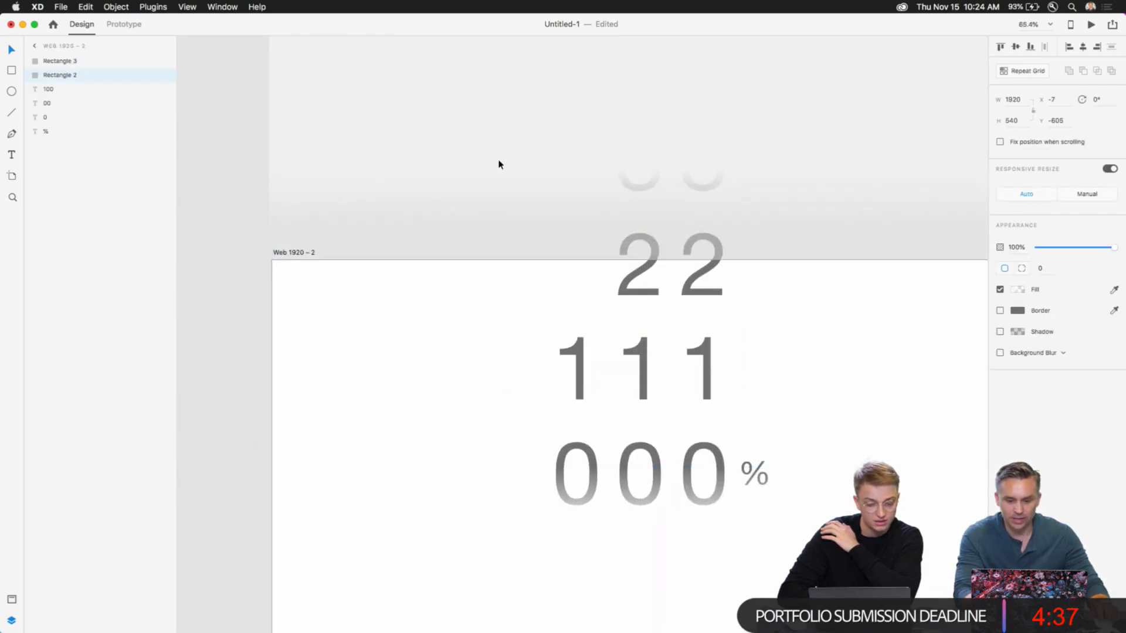
key("super+z")
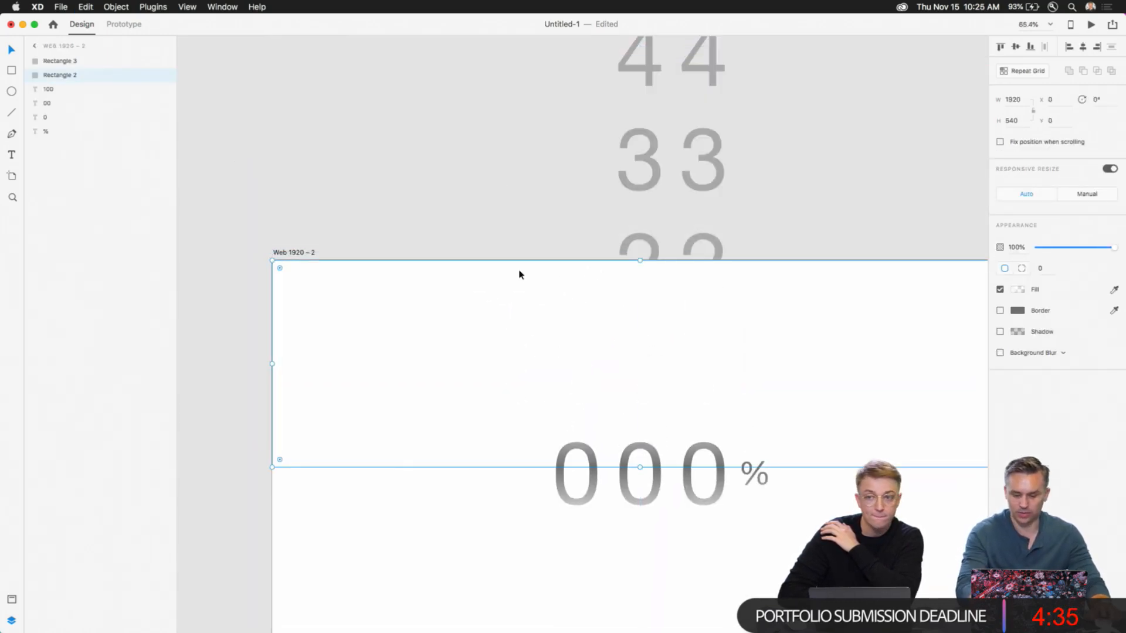
left_click(204, 426)
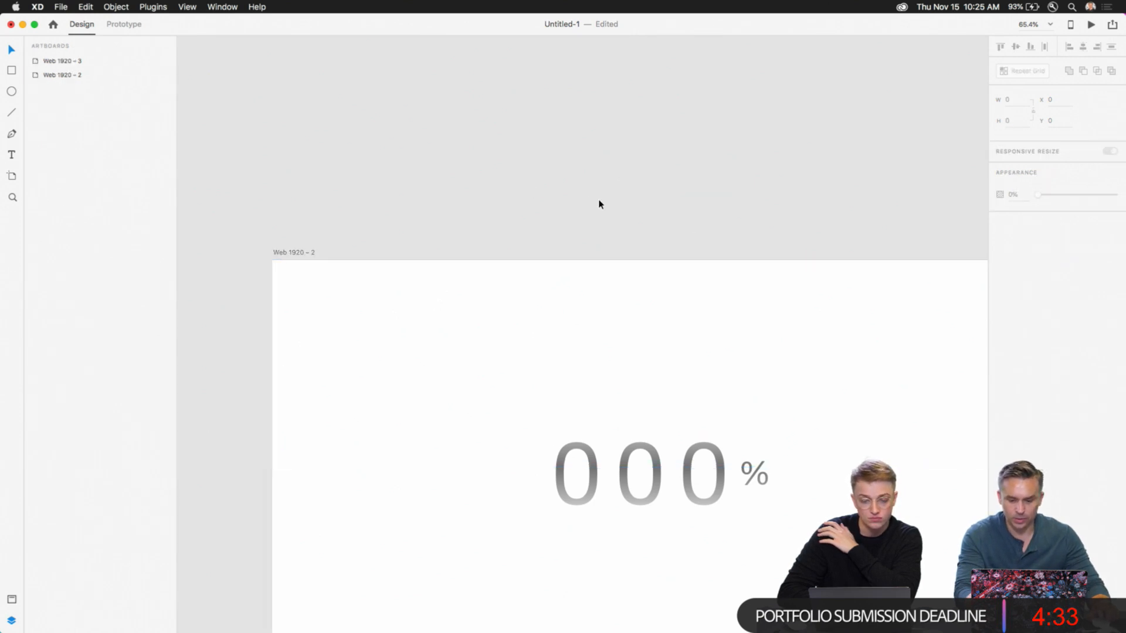
- Select the lower overlay on Web 1920 – 2, follow the digit columns, and examine the Web 1920 – 3 artboard
scroll(522, 193, "down", 3)
left_click(569, 396)
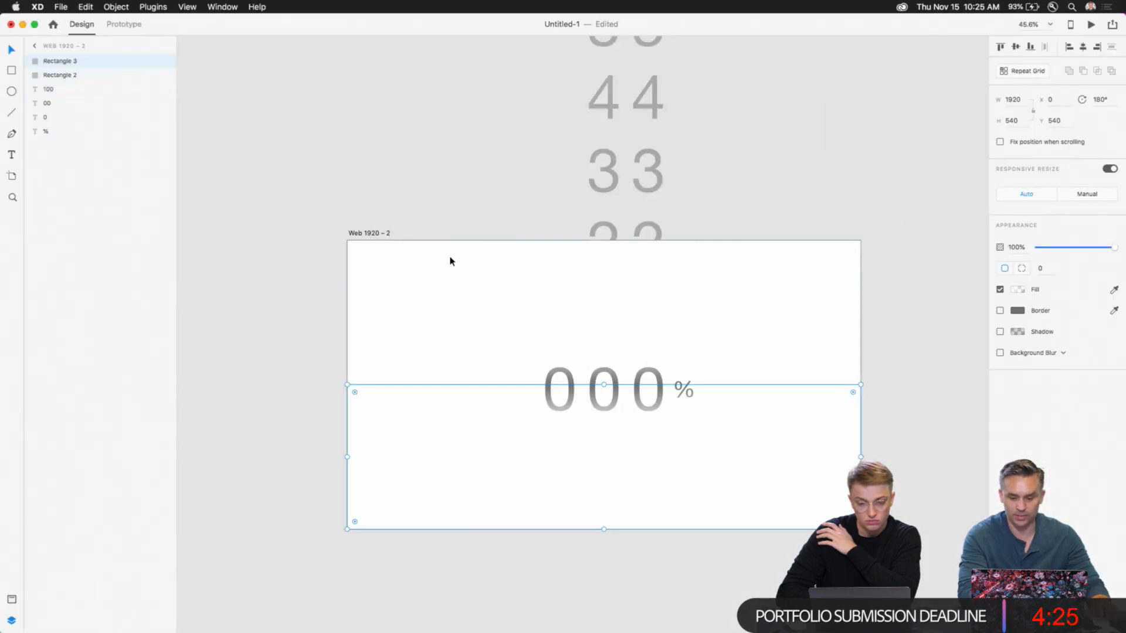
scroll(491, 284, "down", 5)
left_click_drag(700, 82, 377, 593)
left_click_drag(415, 203, 337, 302)
scroll(424, 346, "up", 3)
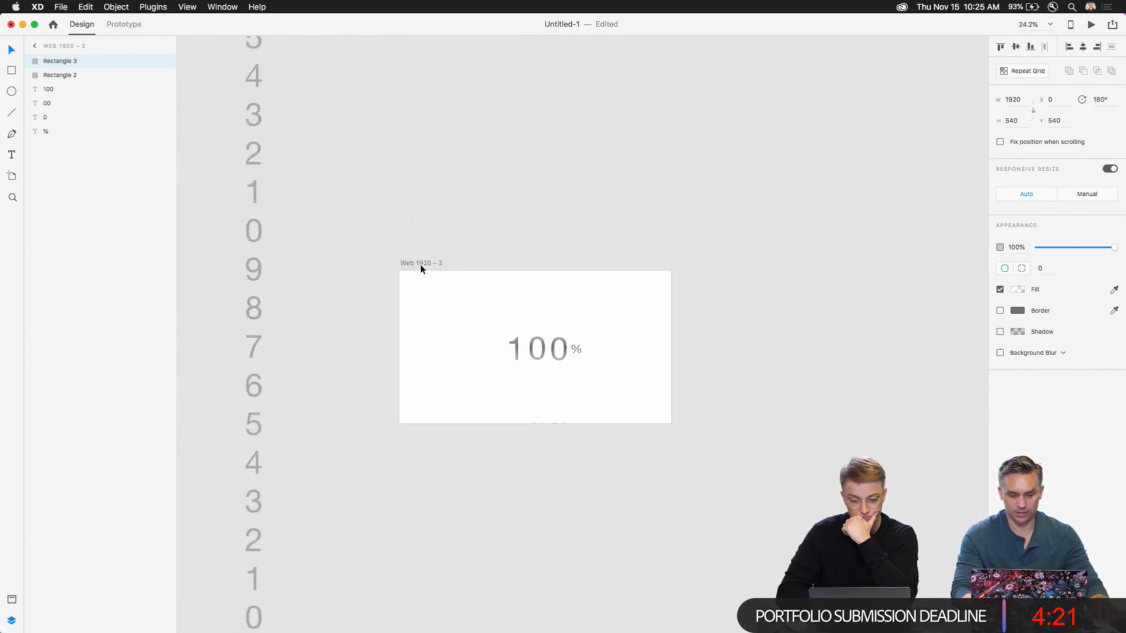
left_click(422, 269)
scroll(545, 339, "up", 6)
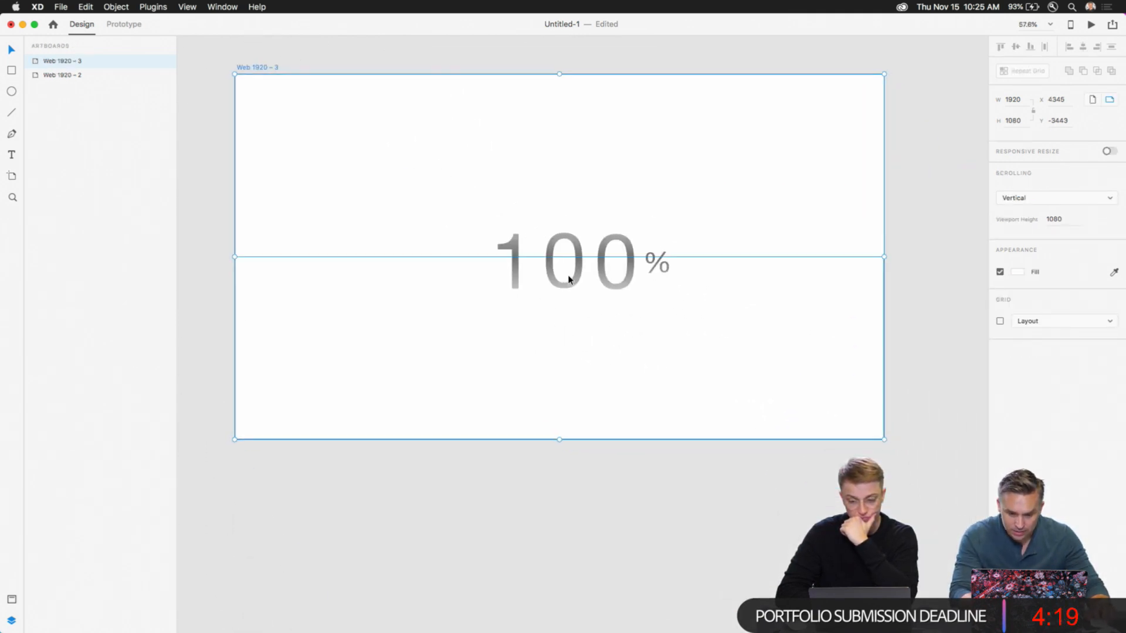
- Lower the top edge of the lower overlay on Web 1920 – 3 and shift the middle digit column to X 904.59
left_click(554, 270)
left_click_drag(559, 258, 559, 302)
left_click(552, 270)
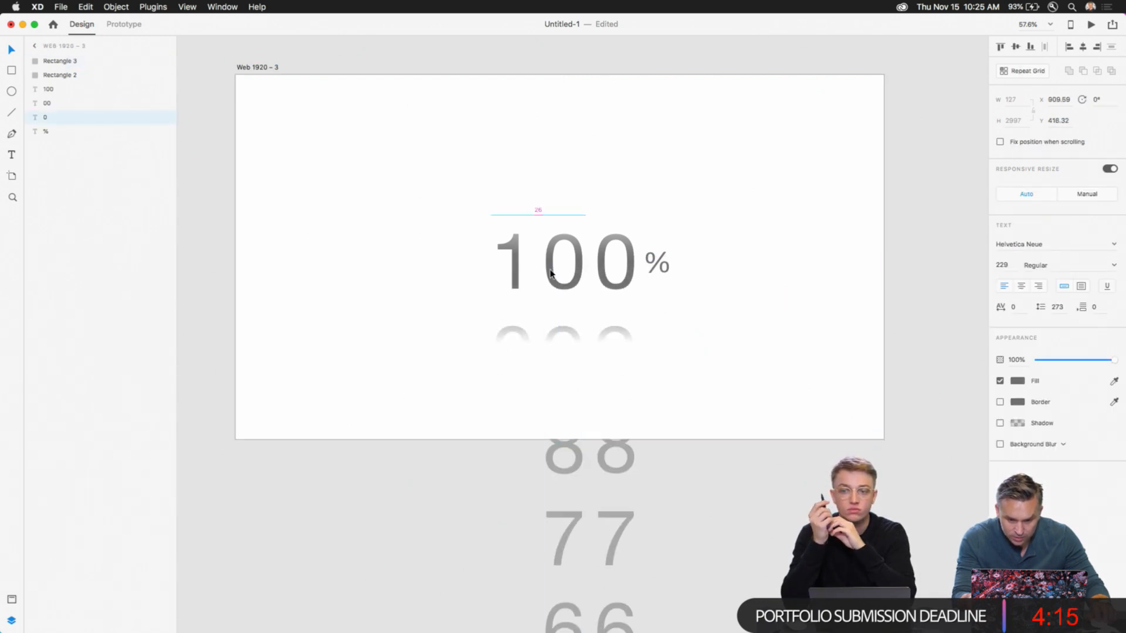
left_click(512, 267)
left_click_drag(551, 268, 551, 267)
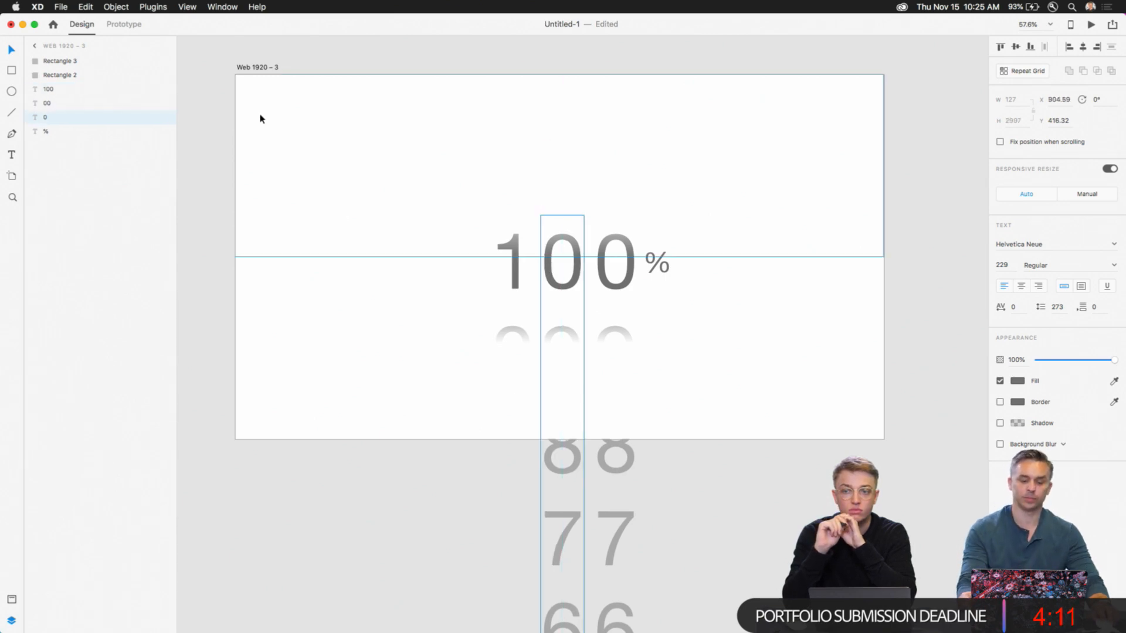
- Return the lower overlay's top edge to the vertical middle of the Web 1920 – 3 artboard and clear the selection
left_click(372, 322)
left_click_drag(558, 301, 560, 257)
left_click(196, 146)
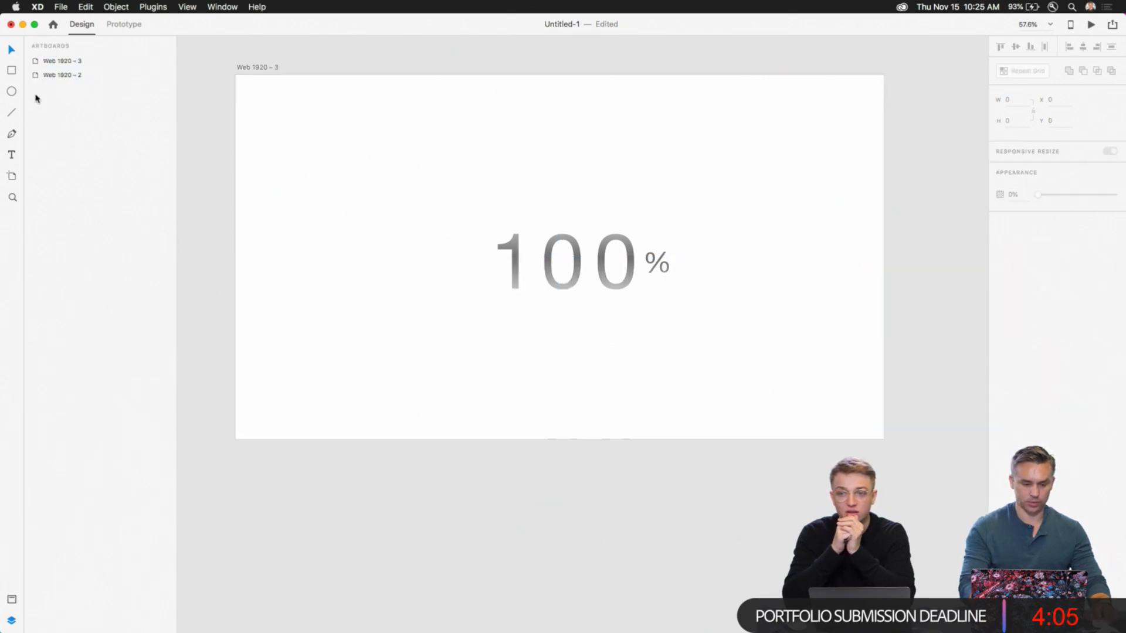
- Preview the counter animation again from the Web 1920 – 2 artboard, and close the preview
double_click(34, 79)
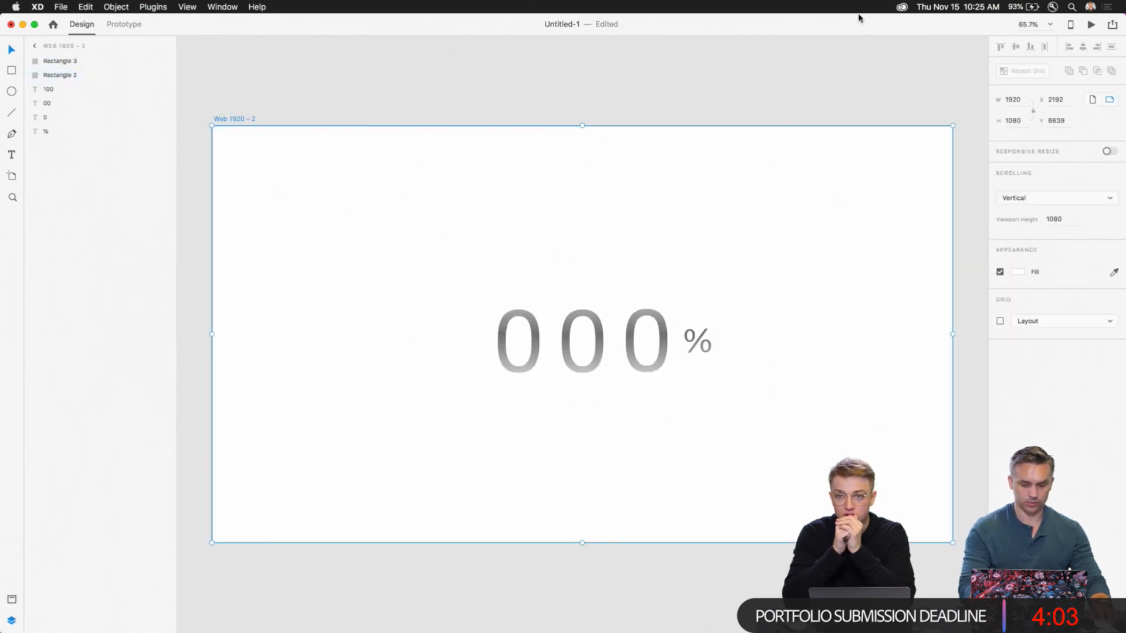
left_click(1092, 26)
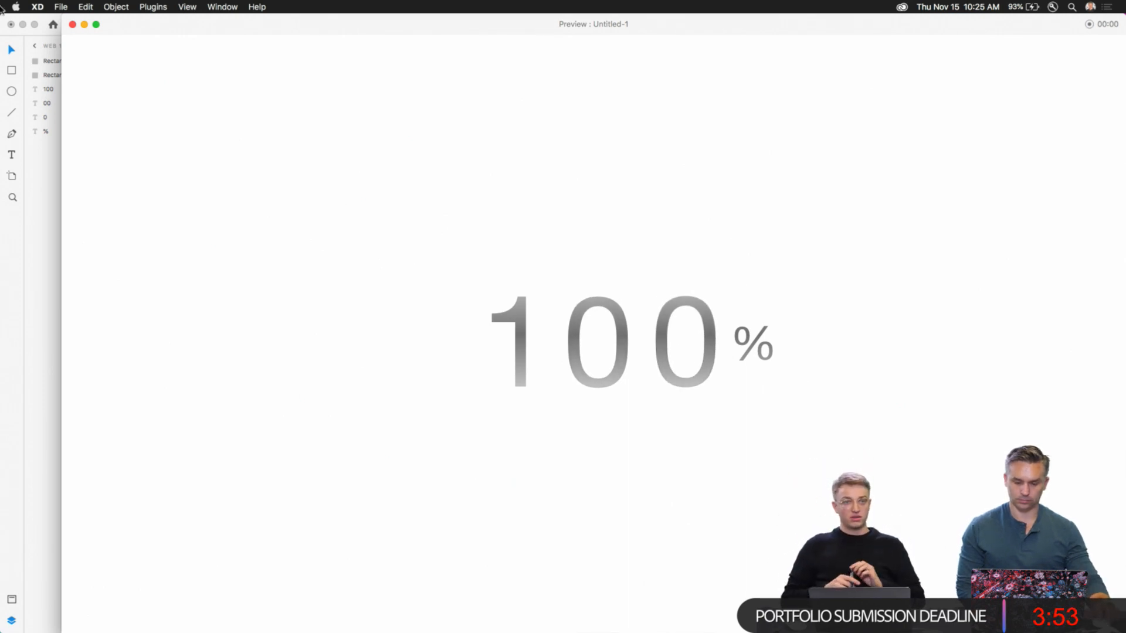
left_click(72, 25)
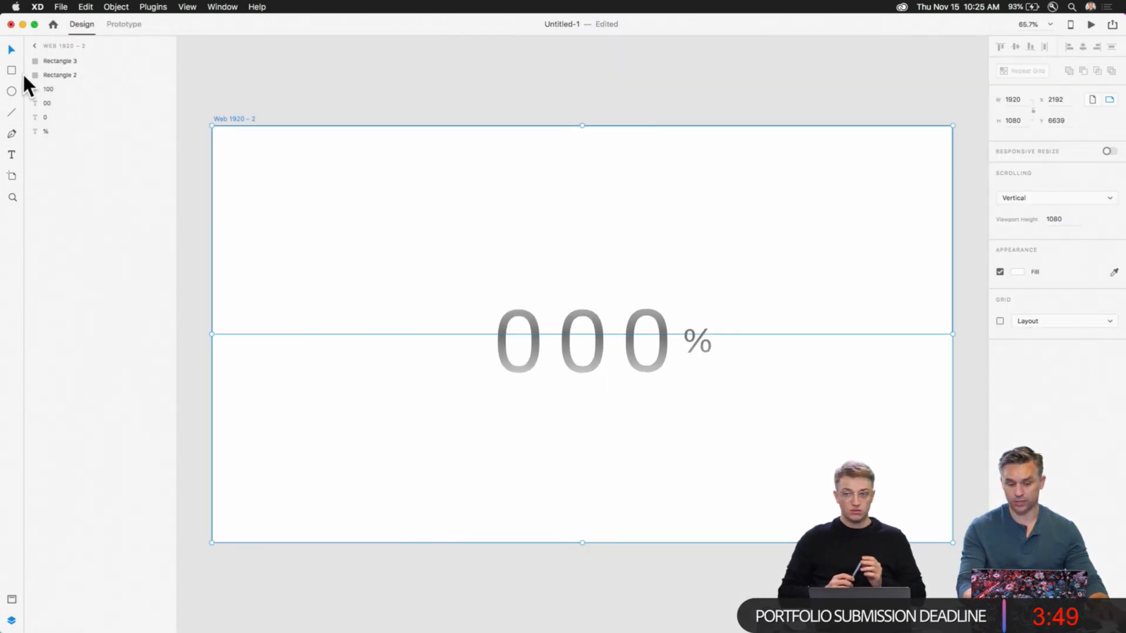
- Open the Auto-Animate transition from Web 1920 – 2 to Web 1920 – 3 and try to set its duration to 20 s
left_click(124, 25)
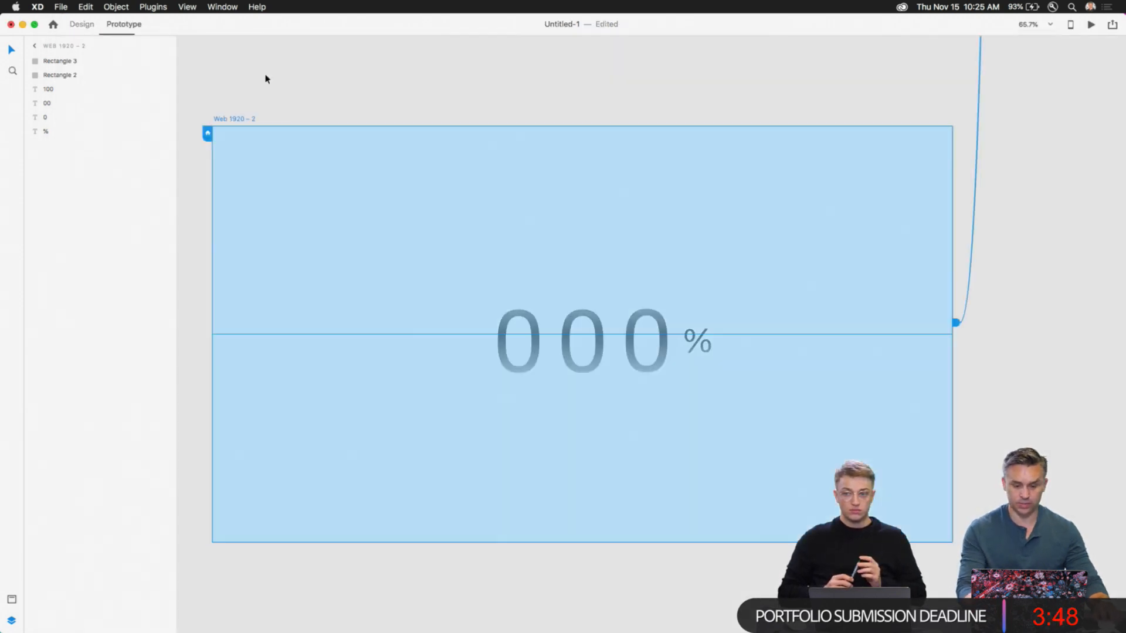
left_click(956, 322)
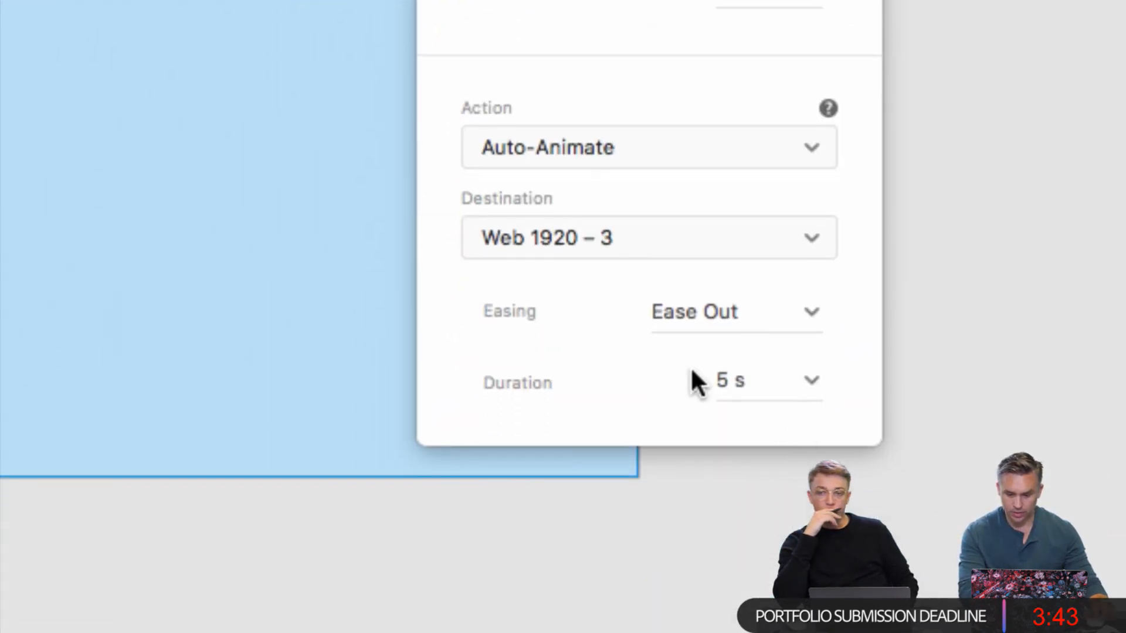
left_click(695, 378)
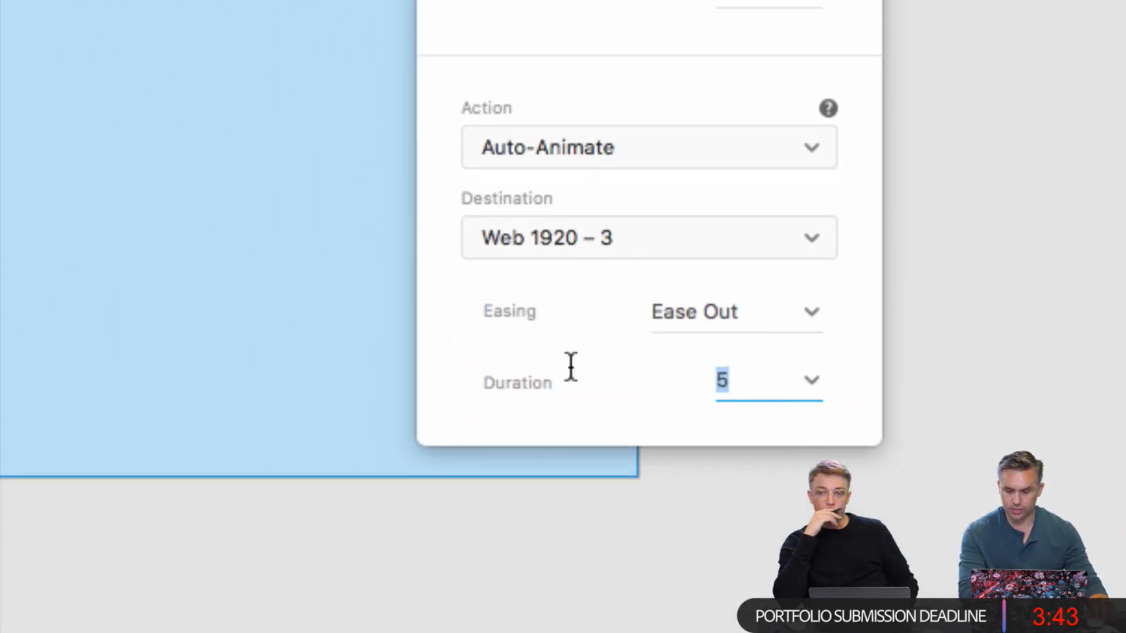
type("20")
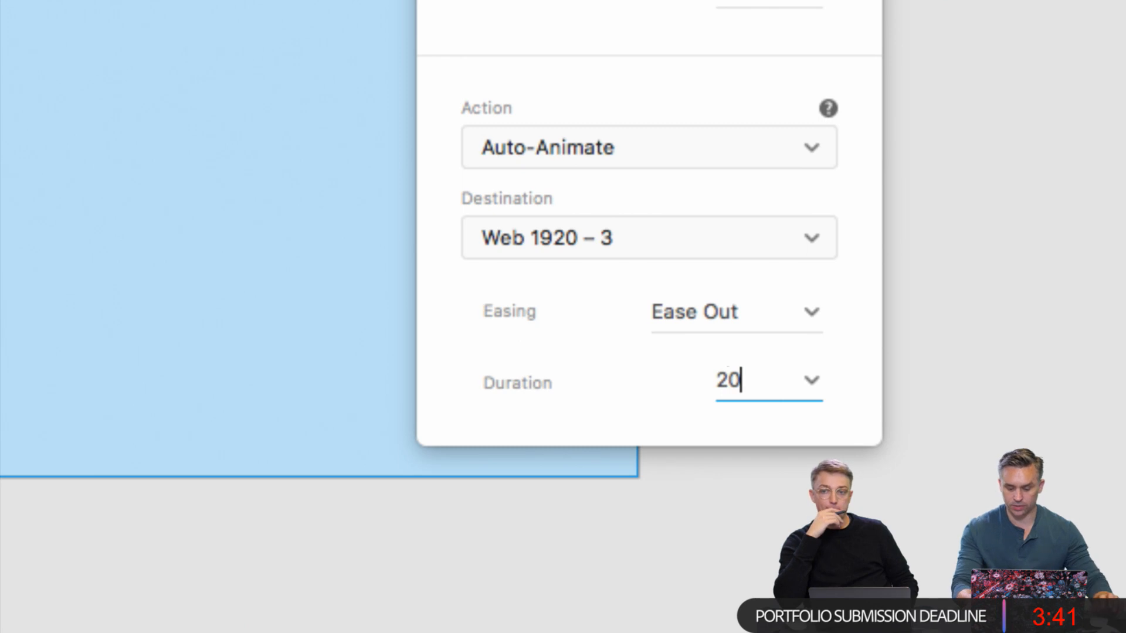
key("Return")
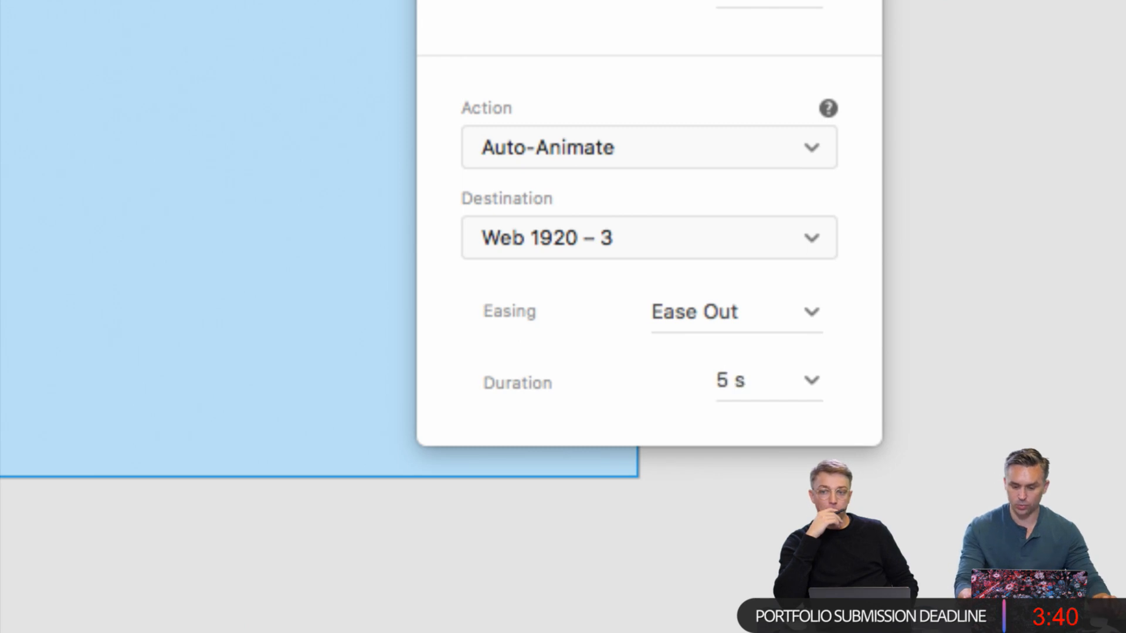
- Set the transition's easing to Ease In-Out and play the counter animation in the preview
left_click(815, 312)
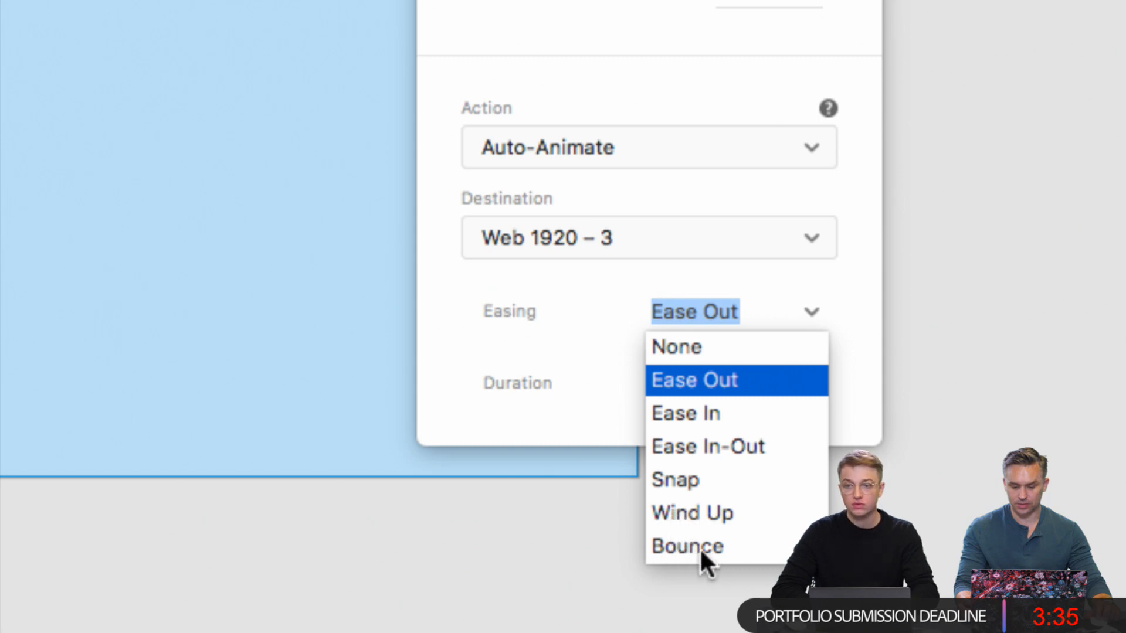
left_click(680, 448)
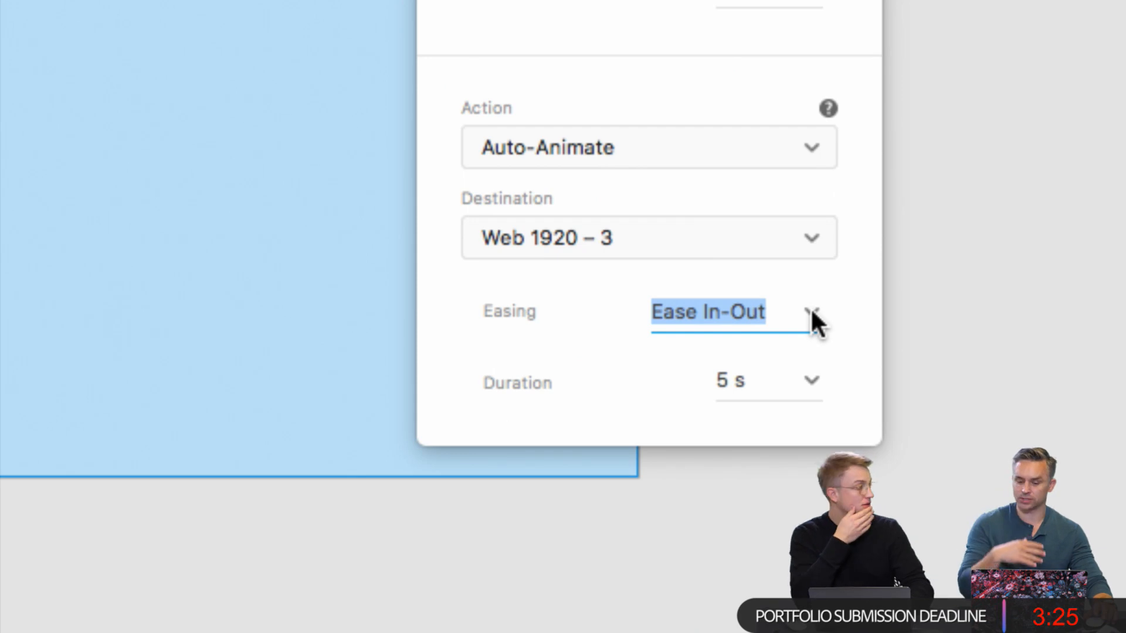
left_click(765, 493)
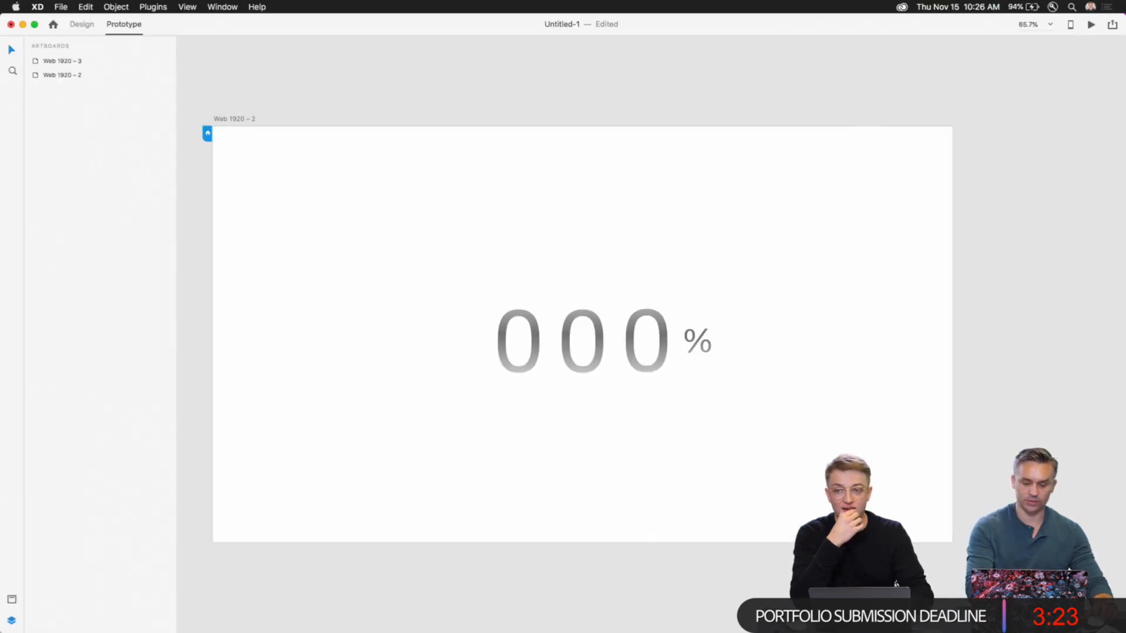
left_click(1092, 26)
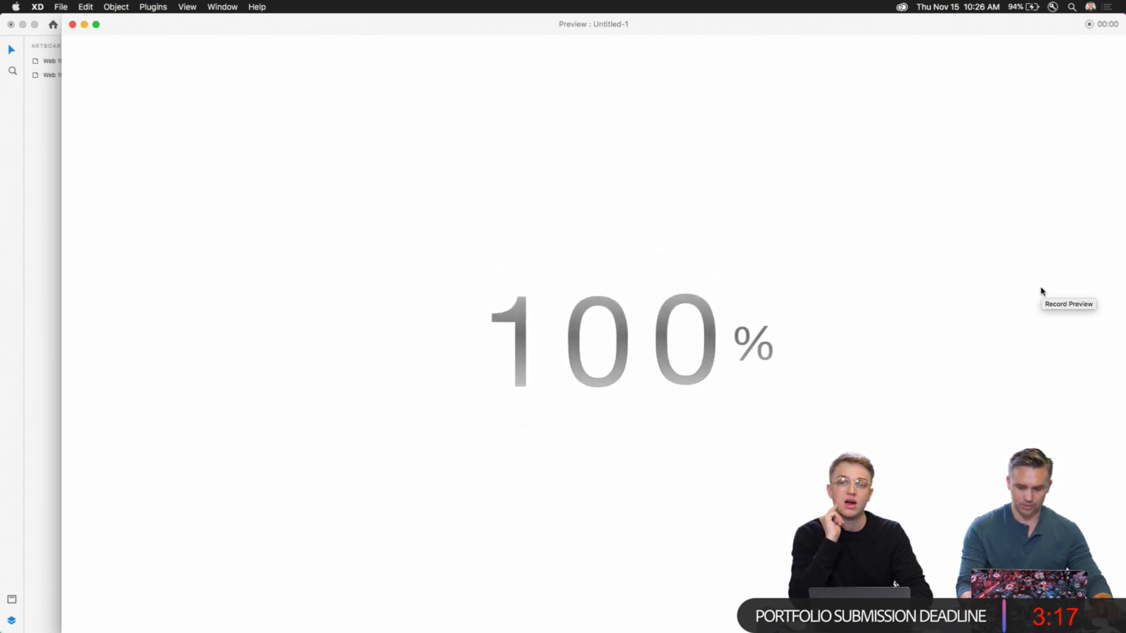
left_click(73, 24)
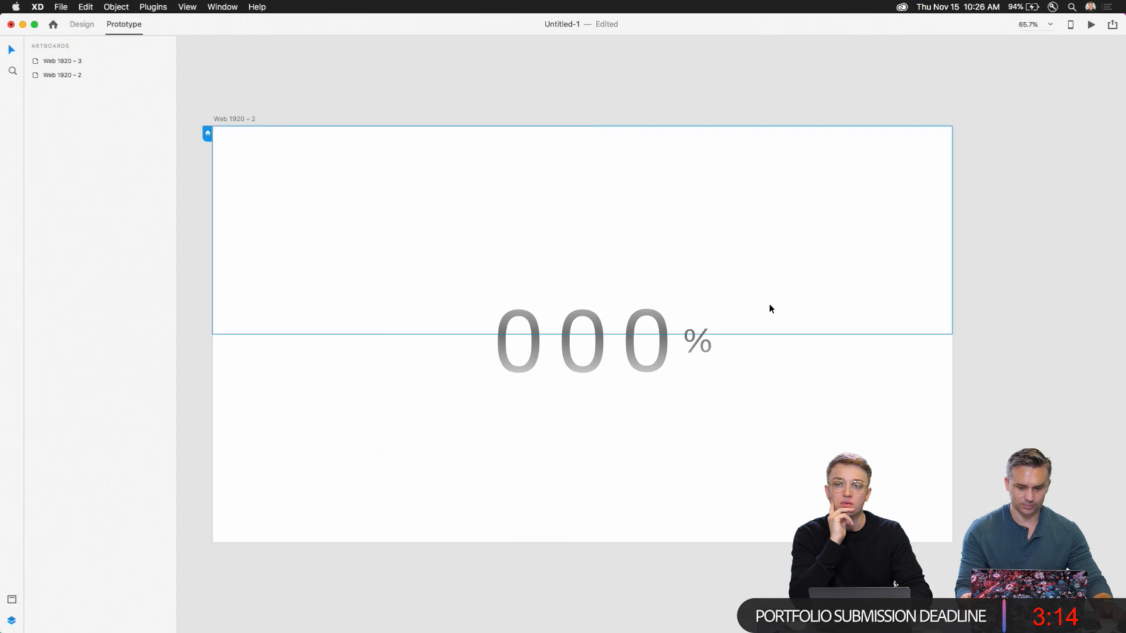
- Set the easing of the Web 1920 – 2 transition to Snap and preview the counter animation
left_click(237, 119)
left_click(958, 322)
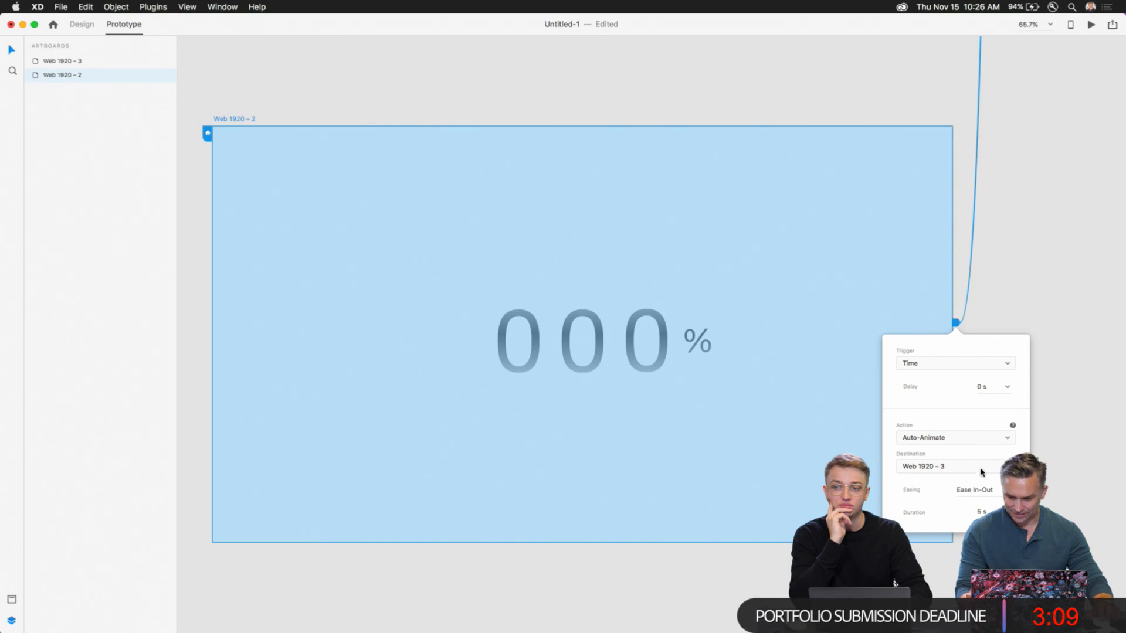
left_click(962, 444)
left_click(962, 443)
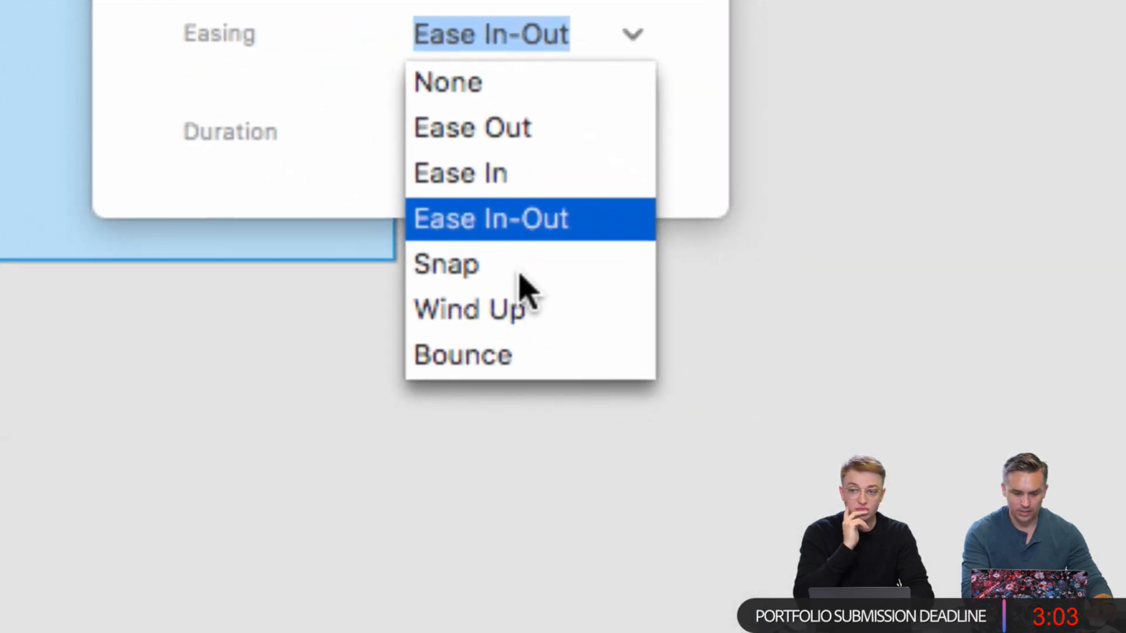
left_click(515, 271)
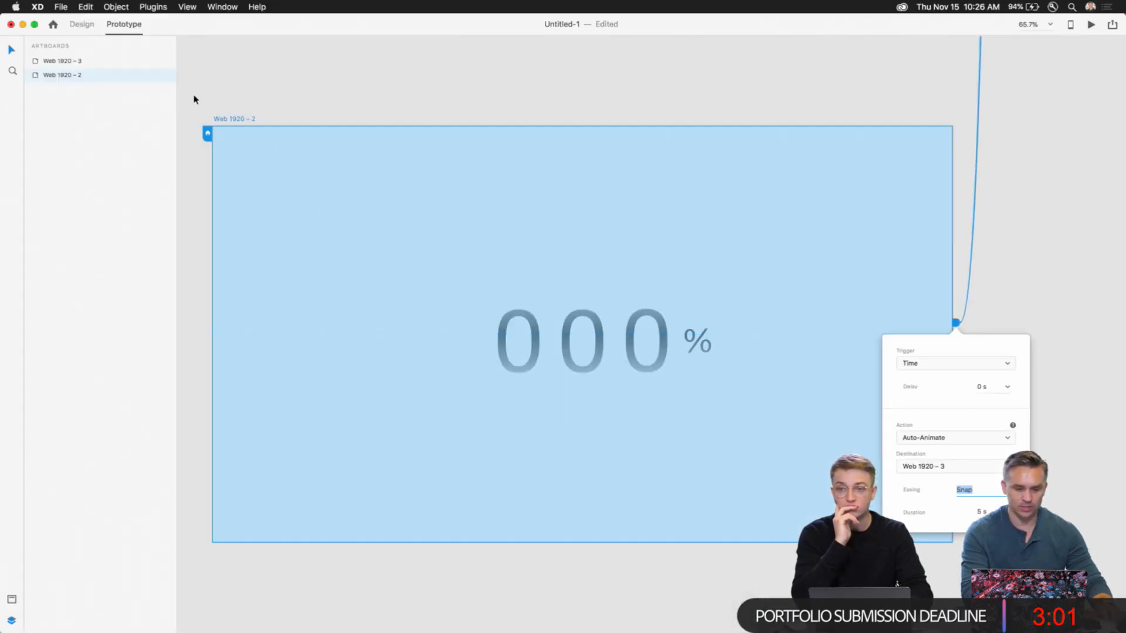
left_click(229, 121)
left_click(1090, 25)
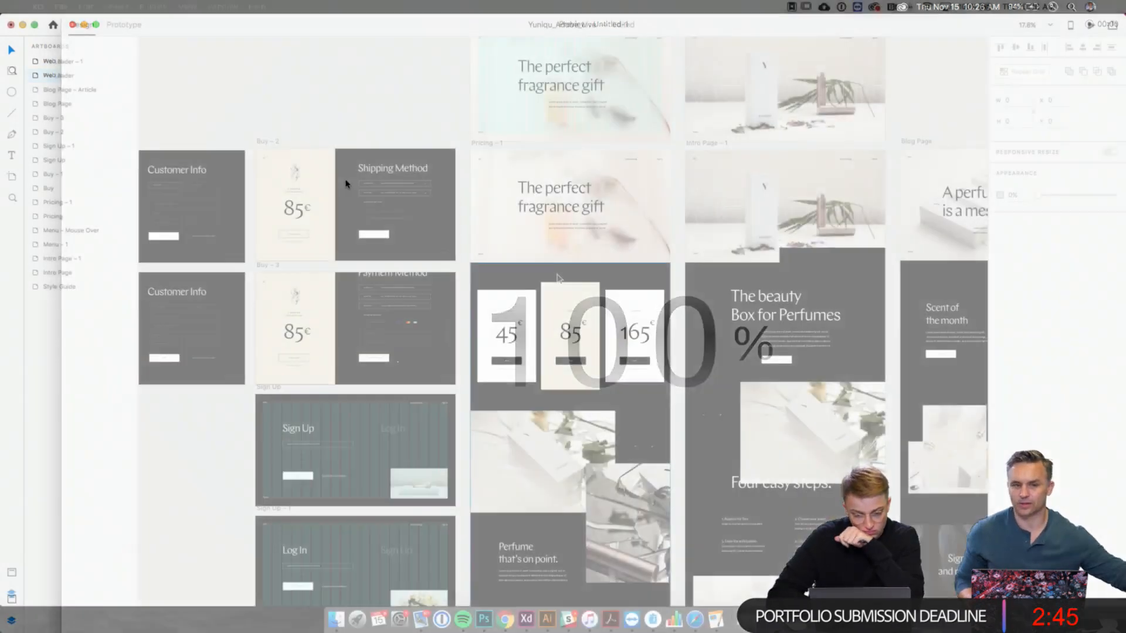
- Look over the Pre Loader, Intro Page and Buy artboards in the Yuniqu_Adobe_Live document
scroll(558, 279, "up", 5)
scroll(558, 279, "up", 8)
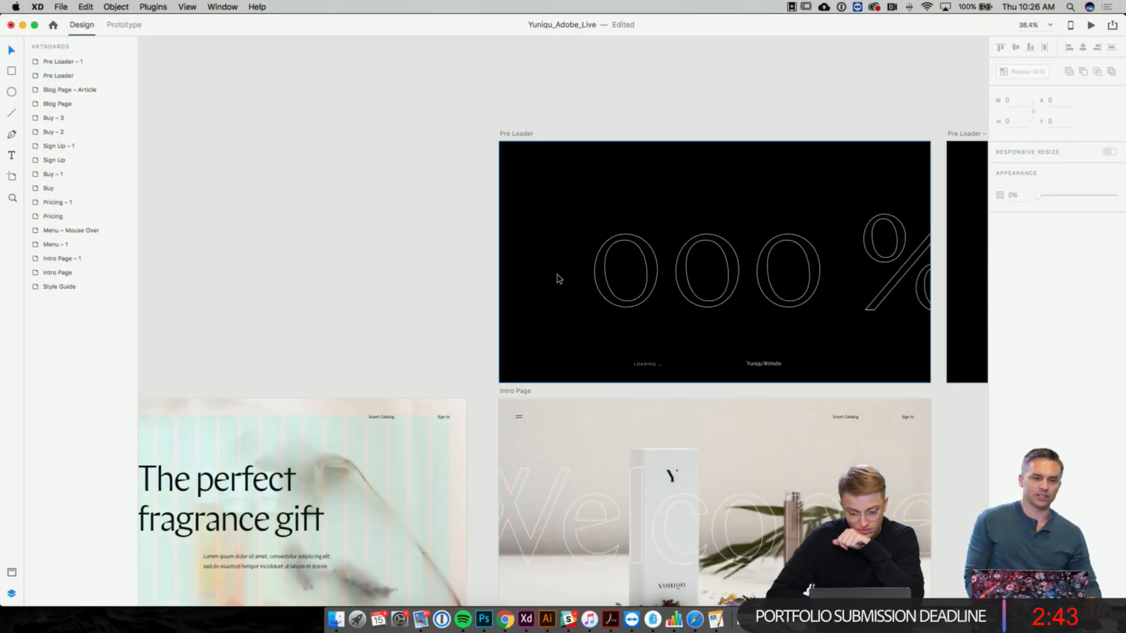
scroll(557, 278, "down", 5)
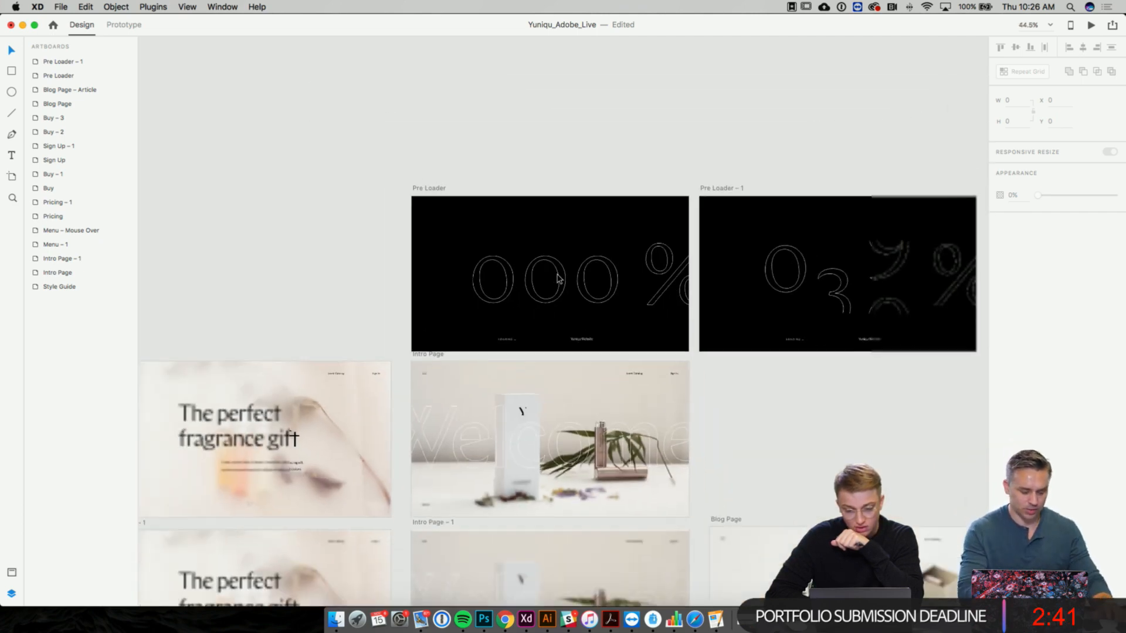
scroll(558, 278, "down", 5)
scroll(557, 279, "up", 5)
scroll(557, 279, "up", 3)
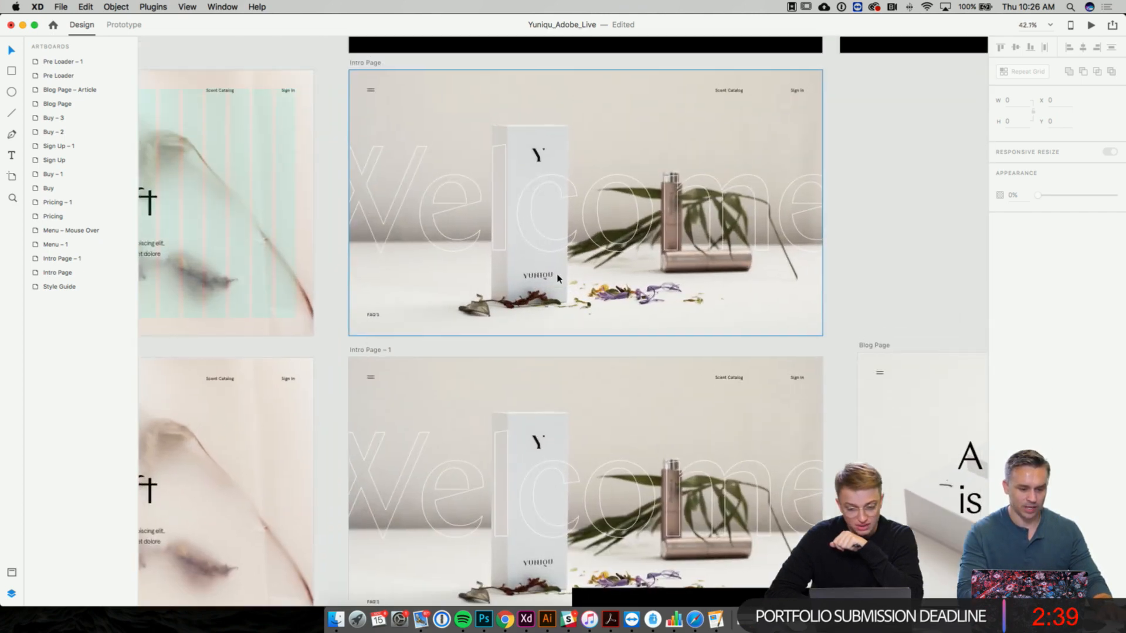
scroll(557, 278, "left", 3)
scroll(557, 278, "up", 5)
scroll(558, 279, "left", 5)
scroll(558, 279, "down", 15)
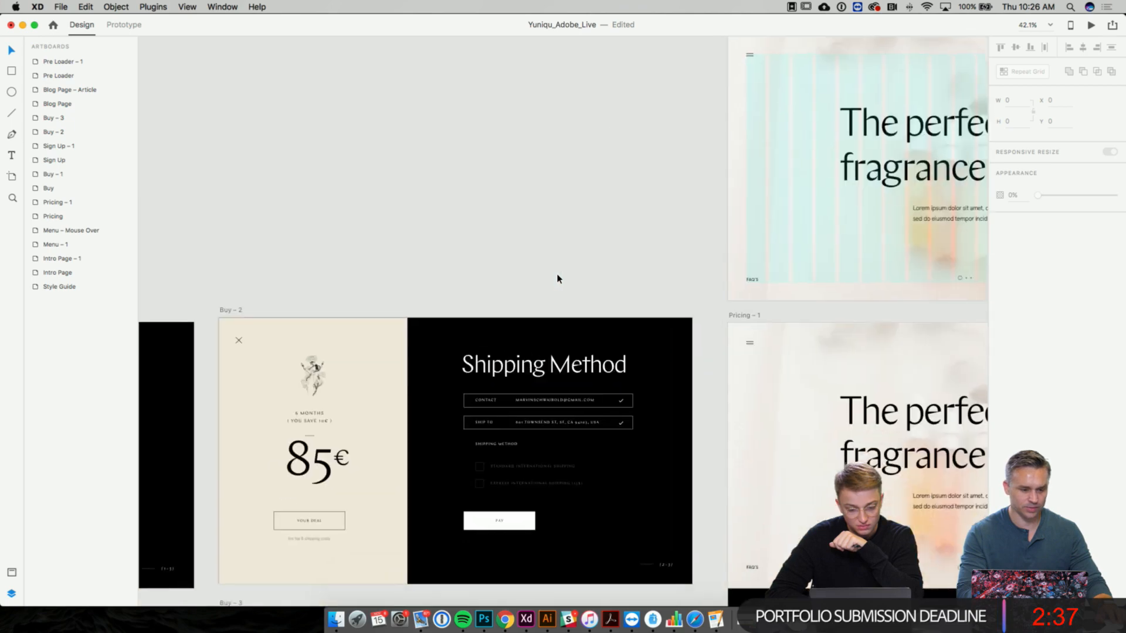
scroll(558, 278, "left", 5)
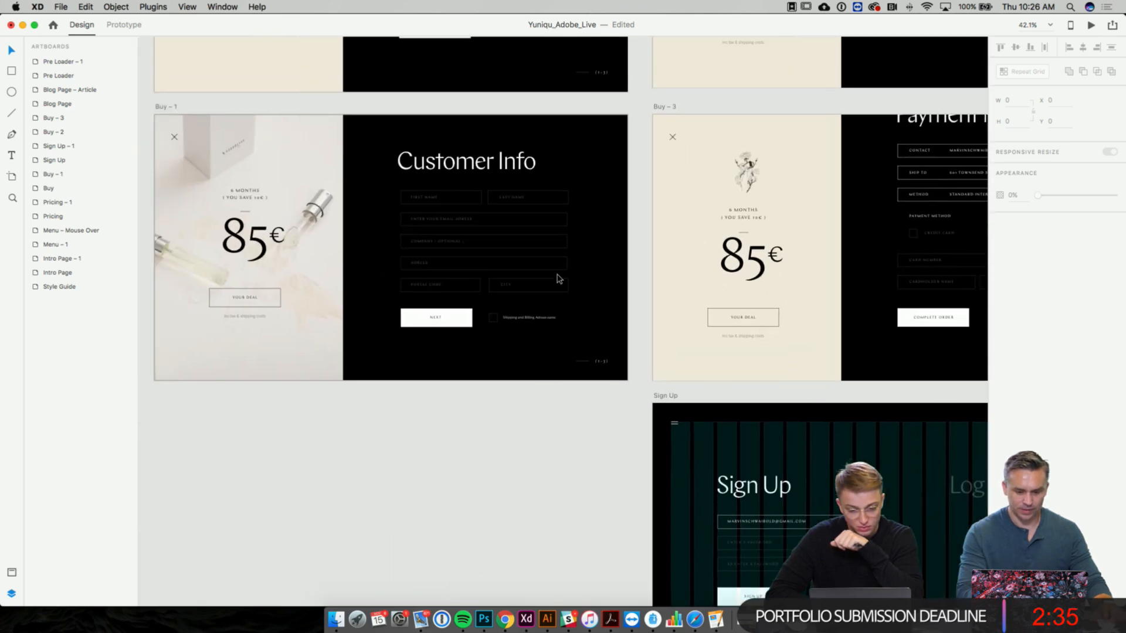
scroll(558, 279, "up", 10)
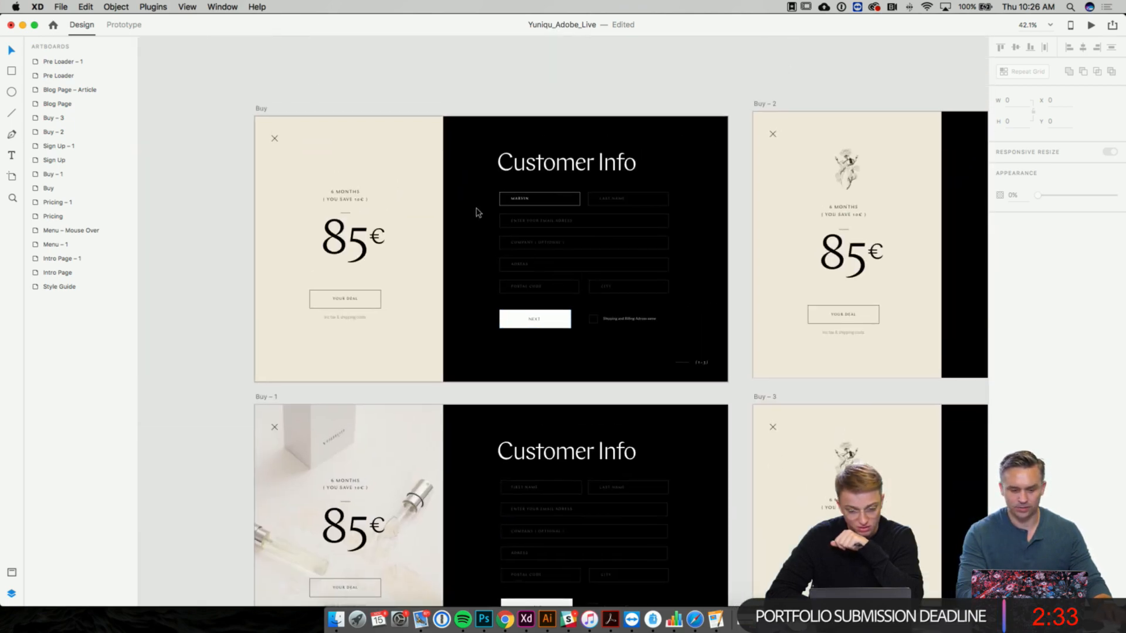
- Examine the Buy artboard's 85€ offer and Customer Info form up close, and clear the selection
left_click(262, 110)
scroll(330, 141, "up", 5)
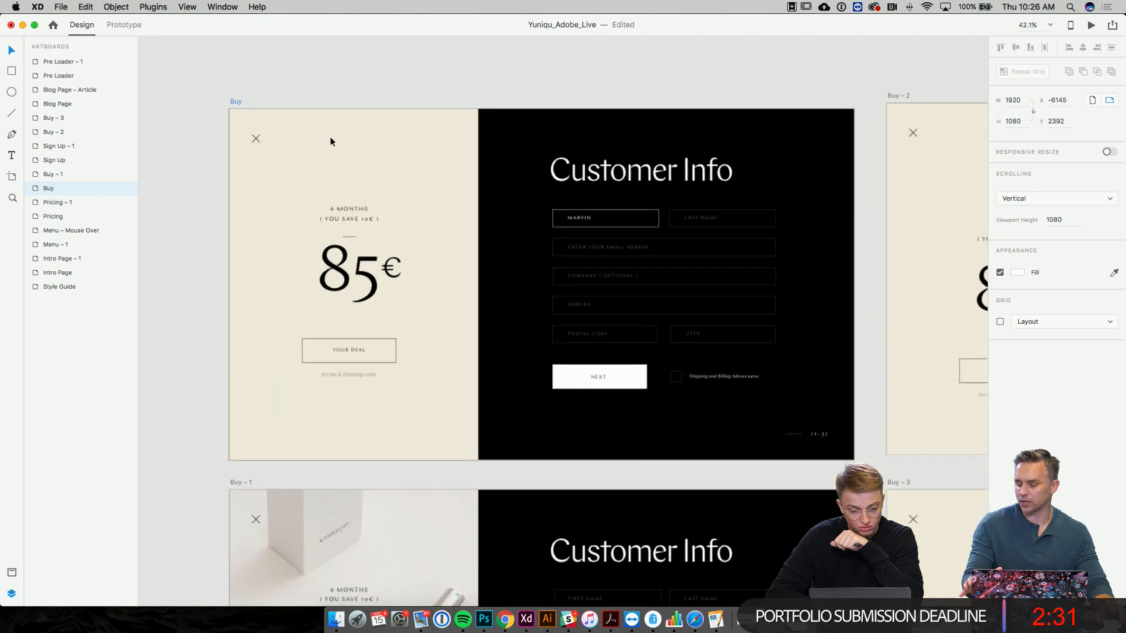
scroll(331, 141, "right", 1)
scroll(330, 141, "down", 1)
left_click(345, 64)
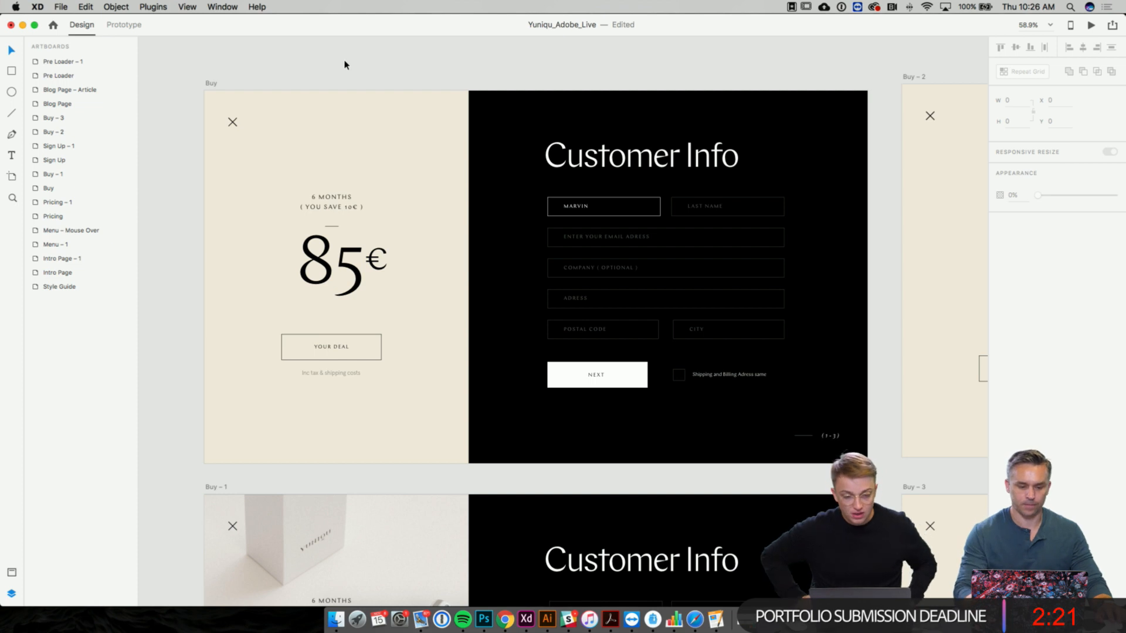
- Look over the Buy artboards, from Customer Info through Shipping Method and Payment Method, on to the Pricing – 1 artboard
scroll(344, 64, "up", 1)
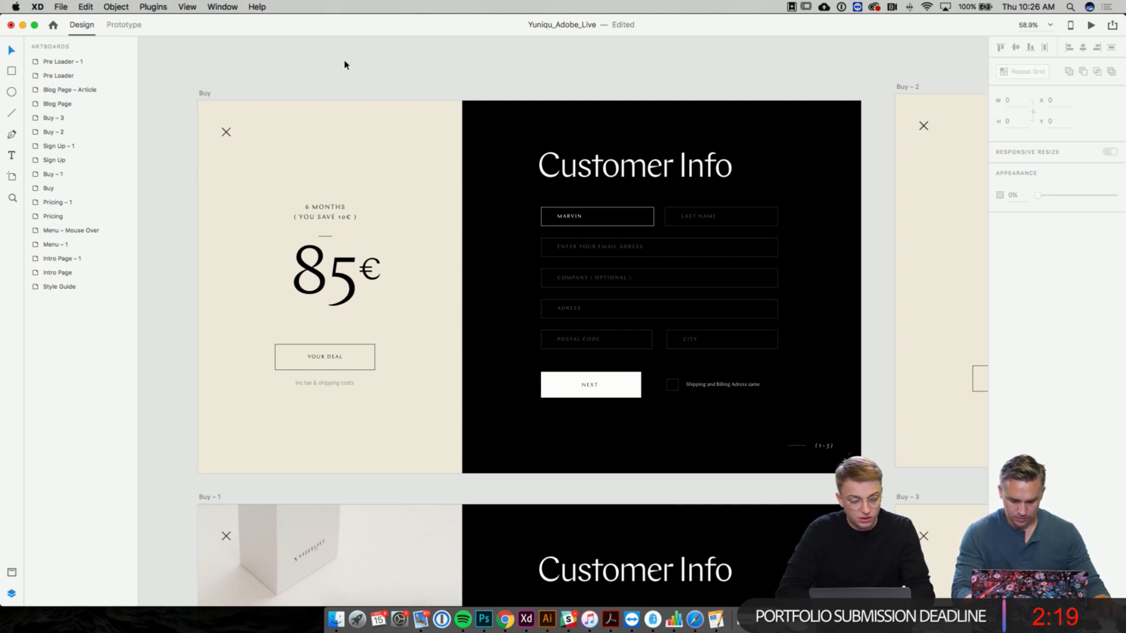
scroll(345, 65, "down", 3)
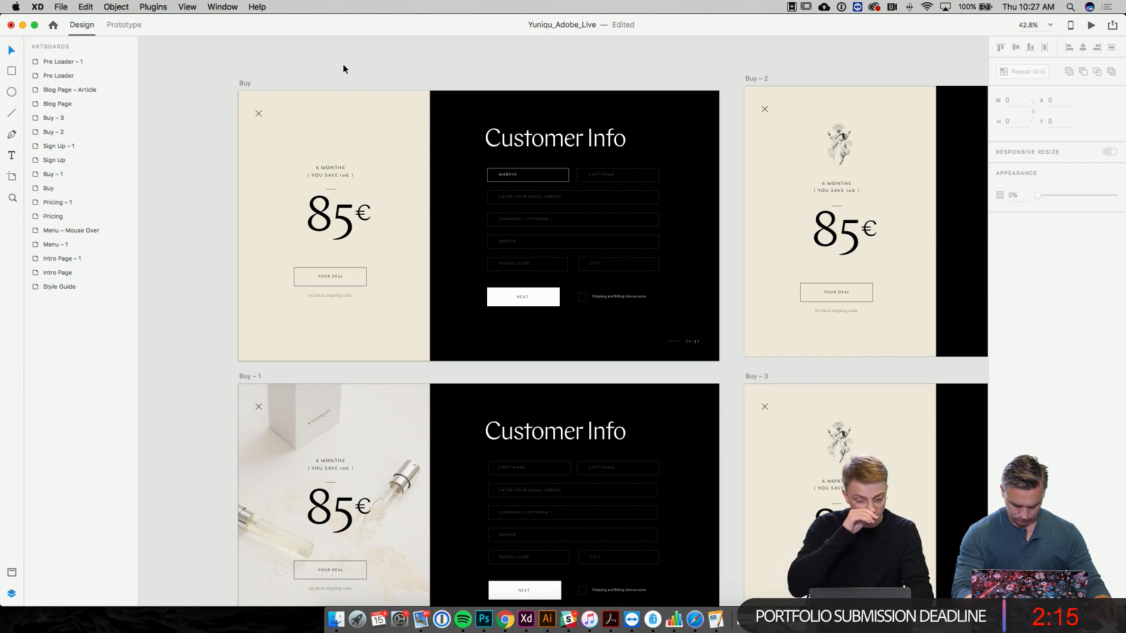
scroll(344, 69, "right", 10)
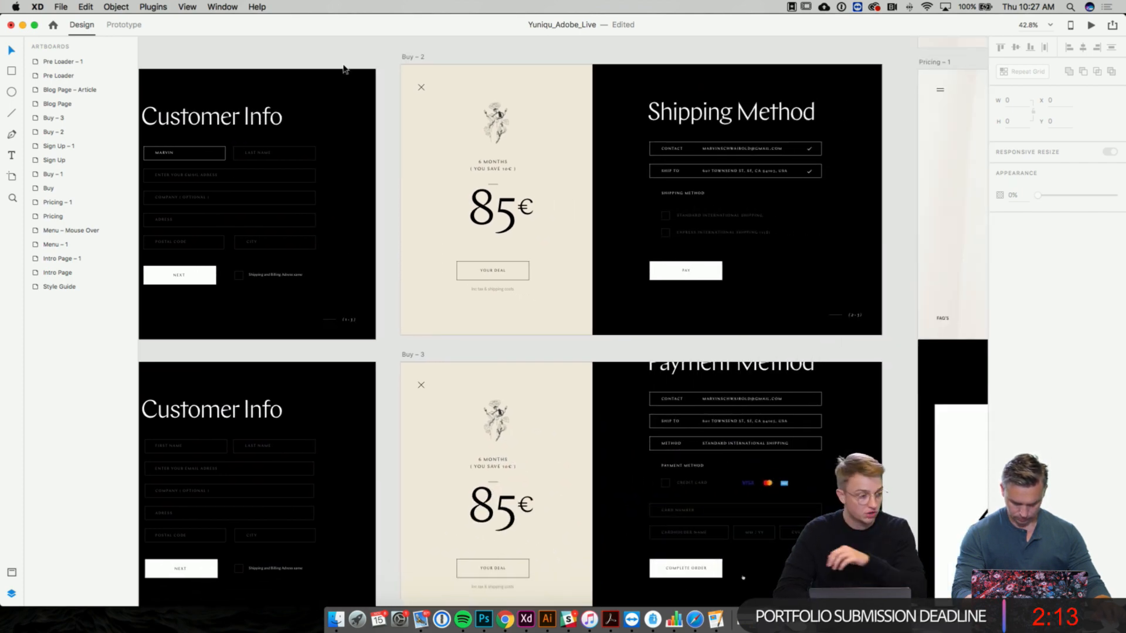
scroll(345, 69, "right", 5)
scroll(345, 68, "down", 2)
scroll(345, 68, "right", 12)
scroll(344, 69, "down", 4)
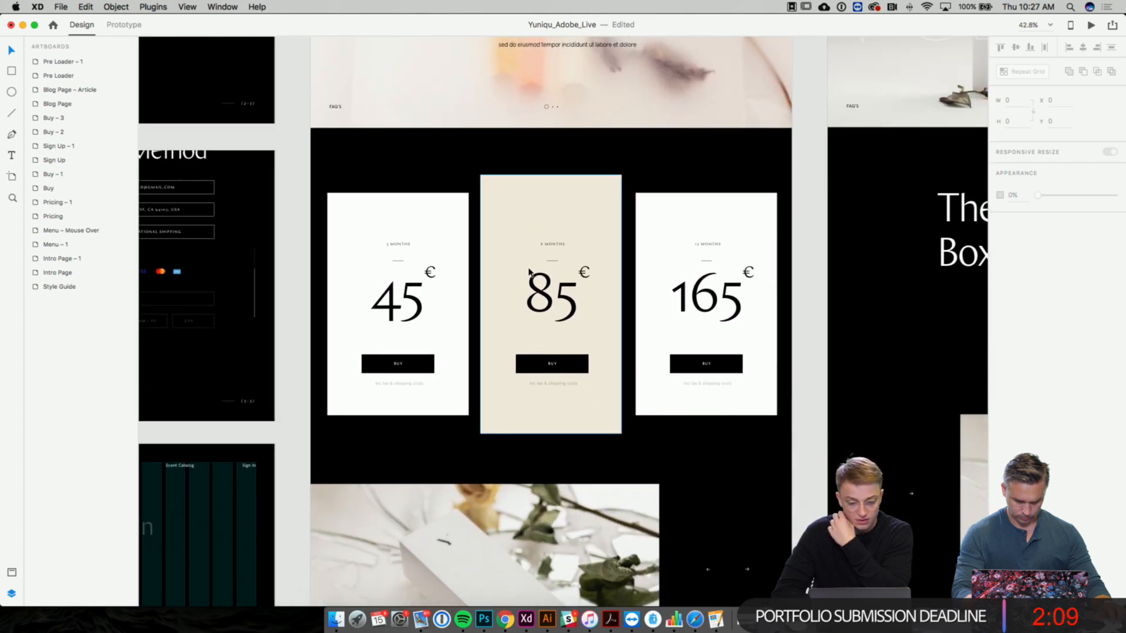
- Examine the Pricing – 1 artboard from its price cards through the "Perfume that's on point." section to the footer
left_click(503, 237)
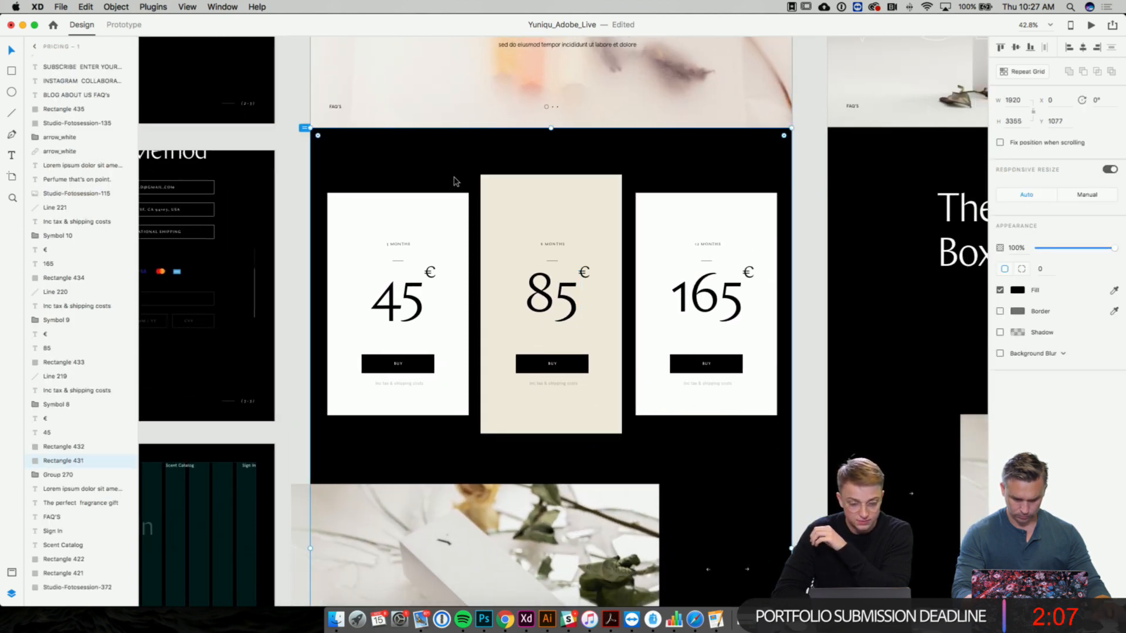
scroll(468, 189, "down", 8)
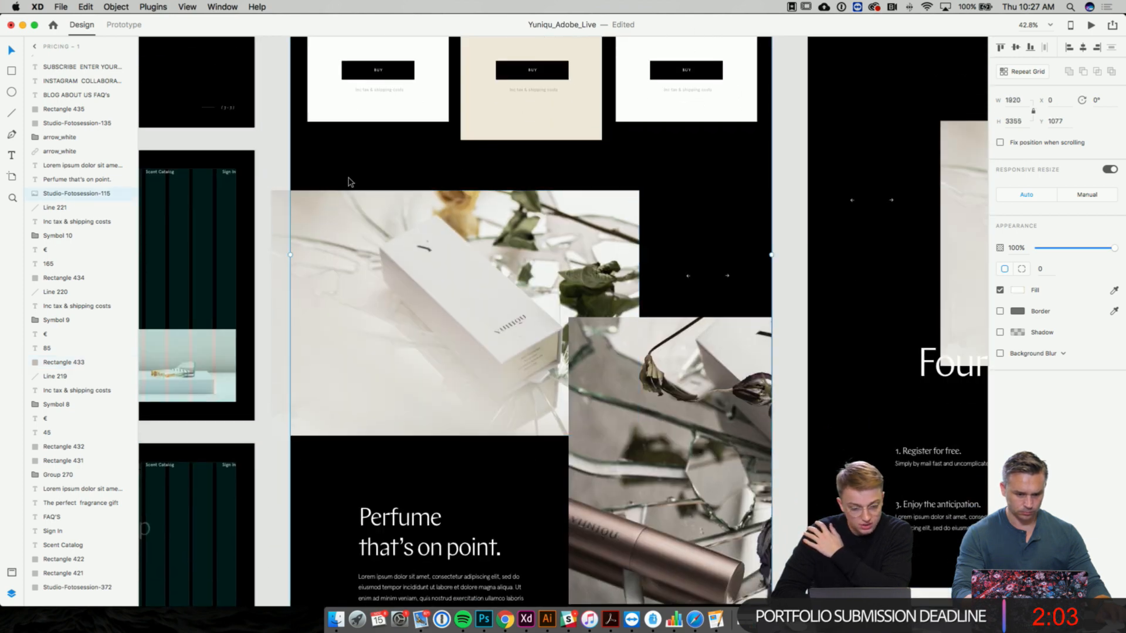
scroll(352, 188, "down", 4)
scroll(403, 195, "up", 1)
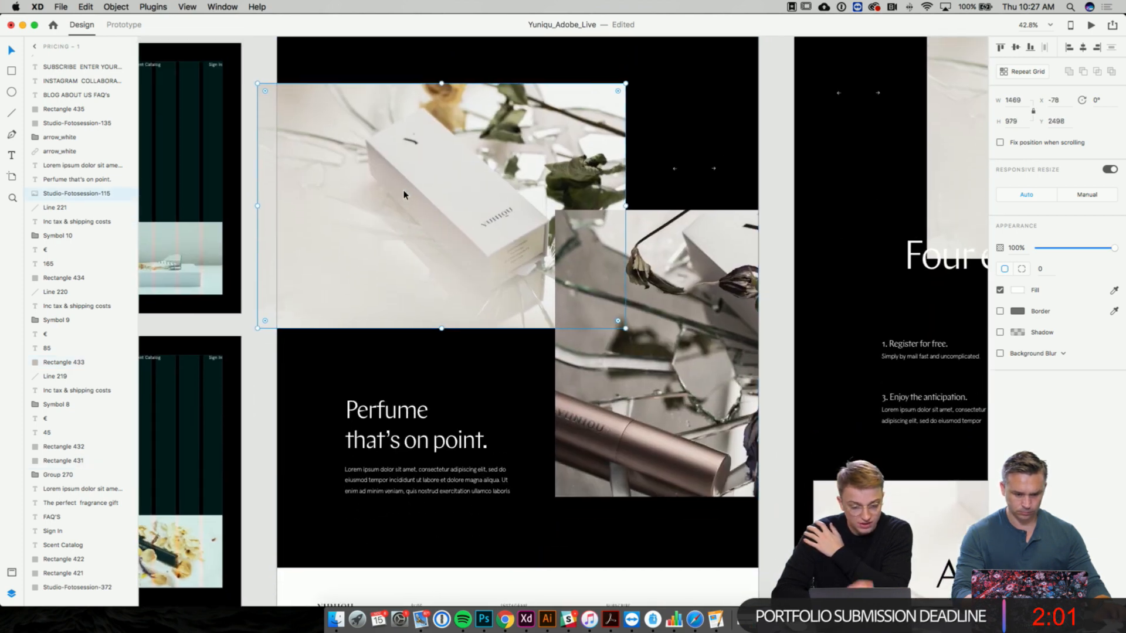
scroll(403, 195, "down", 6)
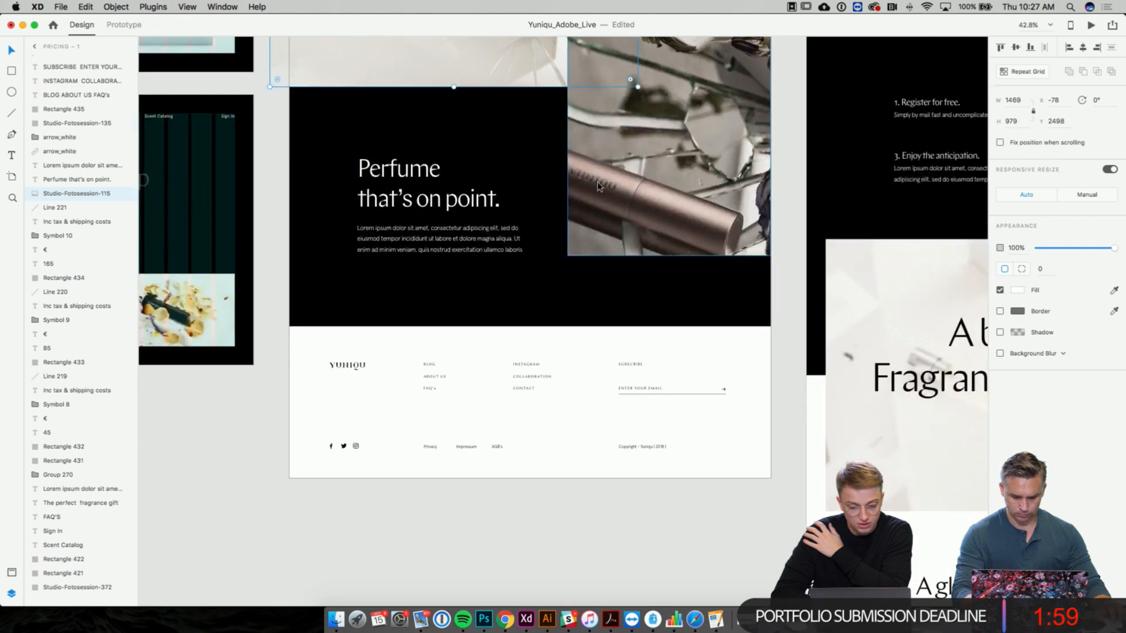
left_click(598, 186)
scroll(598, 187, "down", 1)
scroll(598, 186, "left", 1)
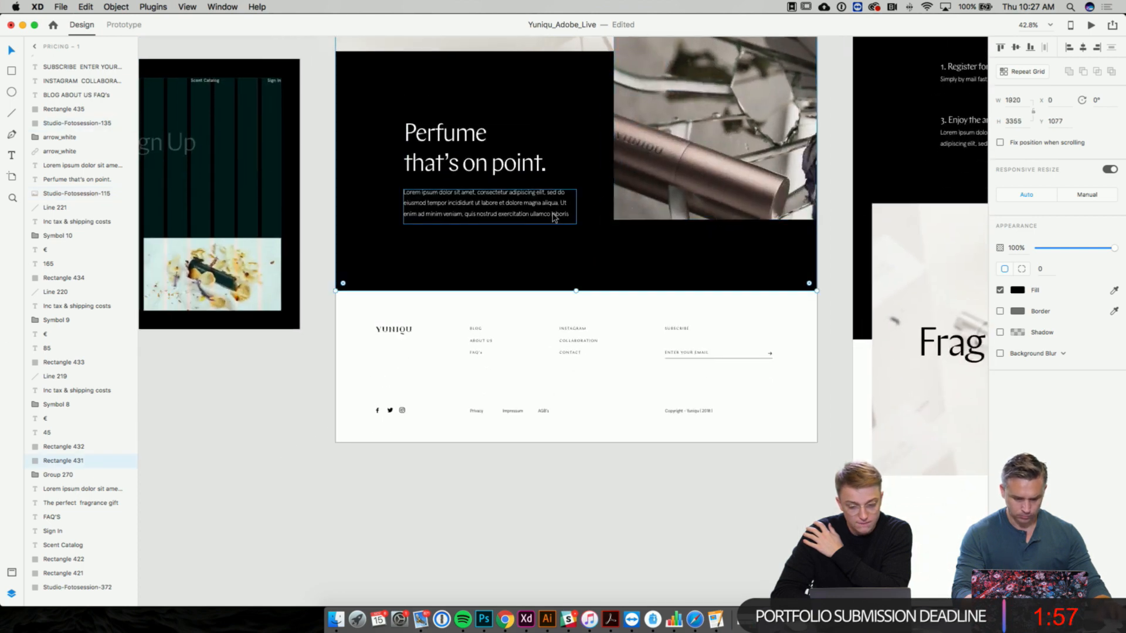
- Review the Intro Page – 1 fragrance and drag-and-drop product sections, and the Blog Page from "The real scent" up to its header
scroll(552, 217, "down", 4)
scroll(552, 217, "right", 12)
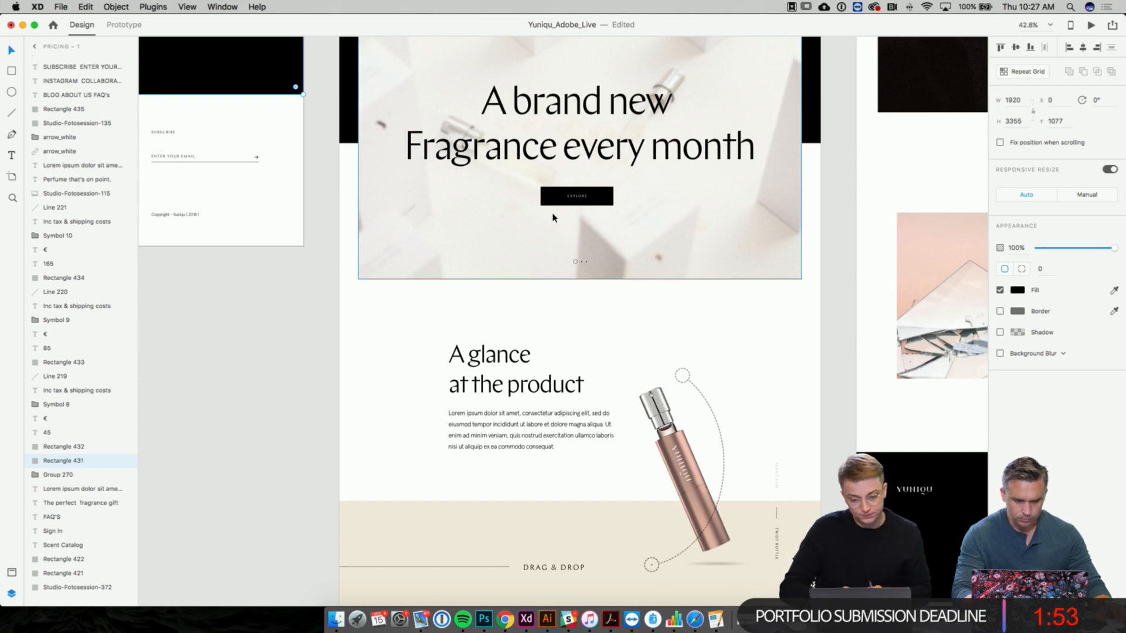
scroll(552, 217, "down", 3)
scroll(552, 217, "up", 4)
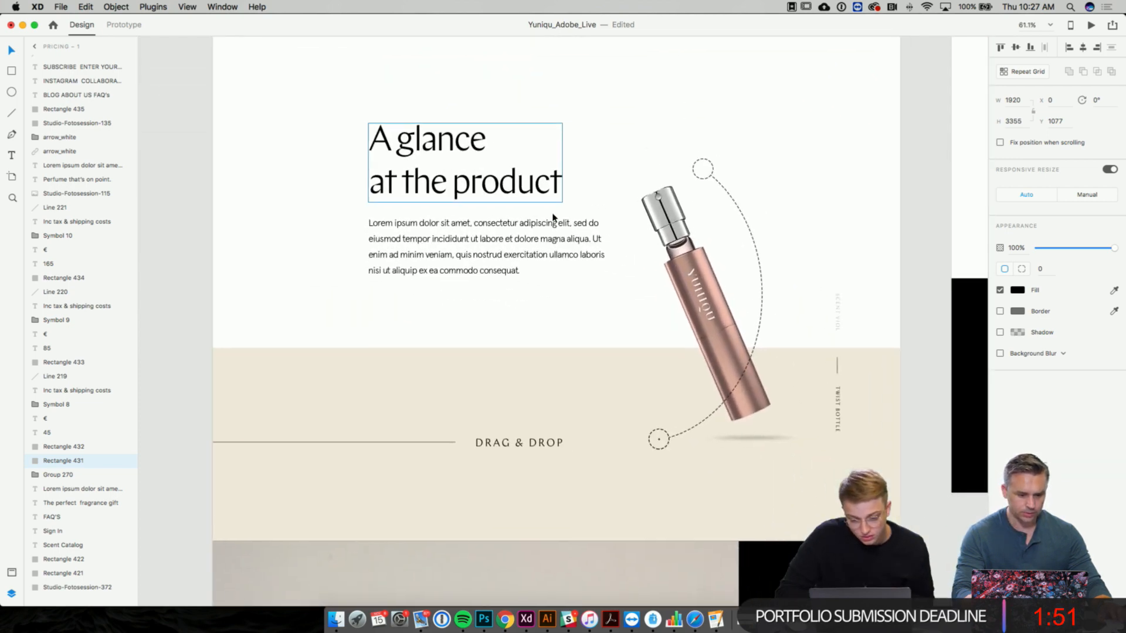
scroll(553, 217, "down", 7)
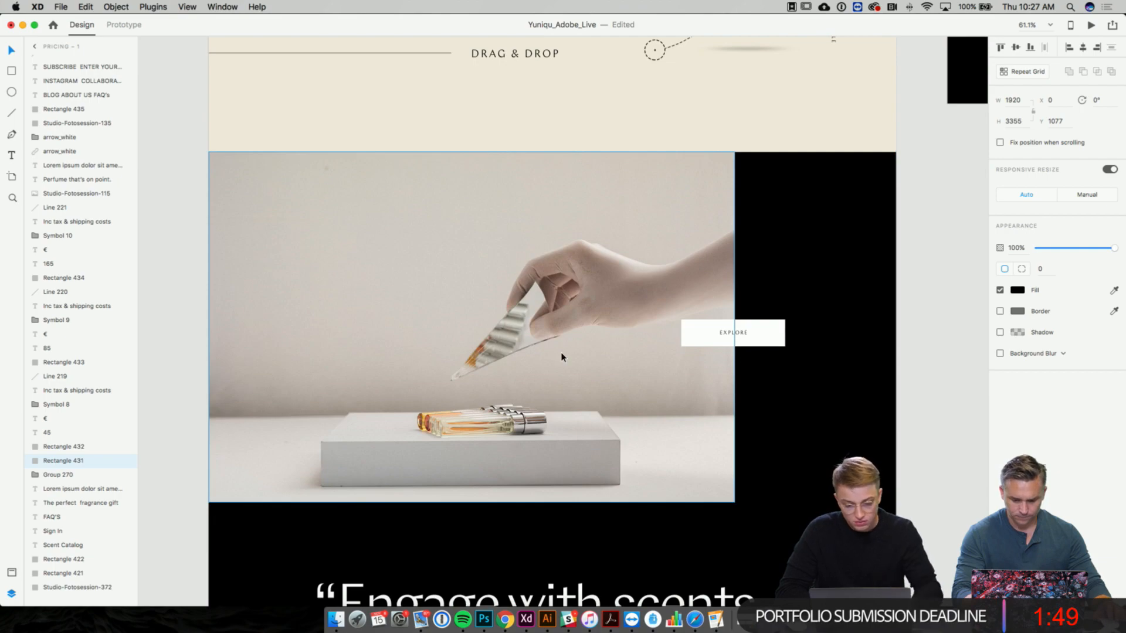
scroll(561, 357, "down", 15)
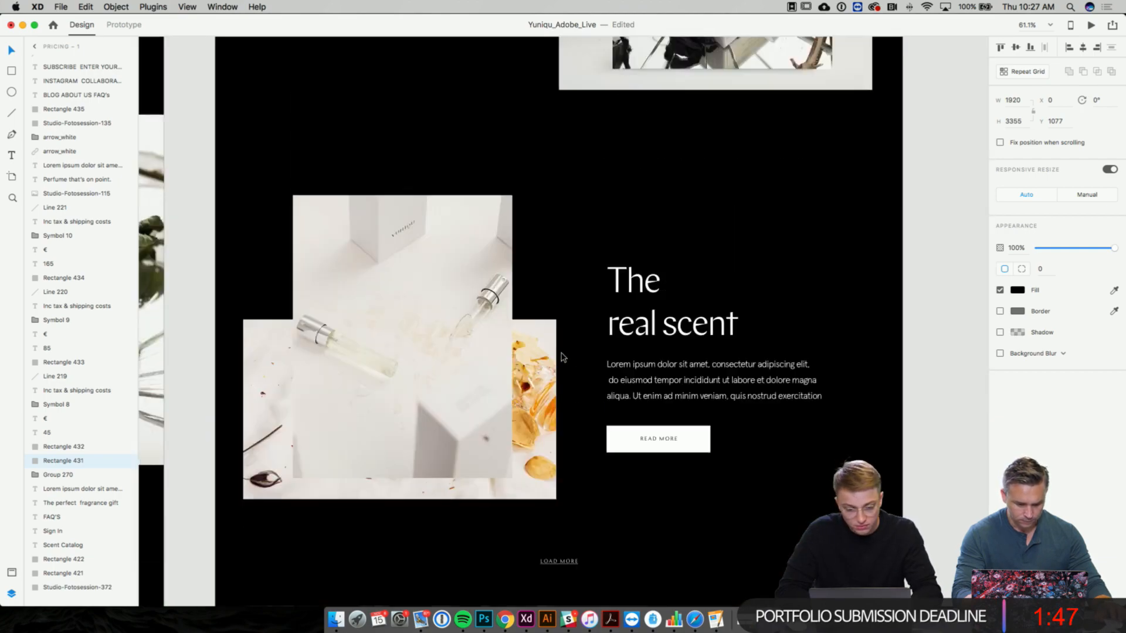
scroll(561, 357, "up", 15)
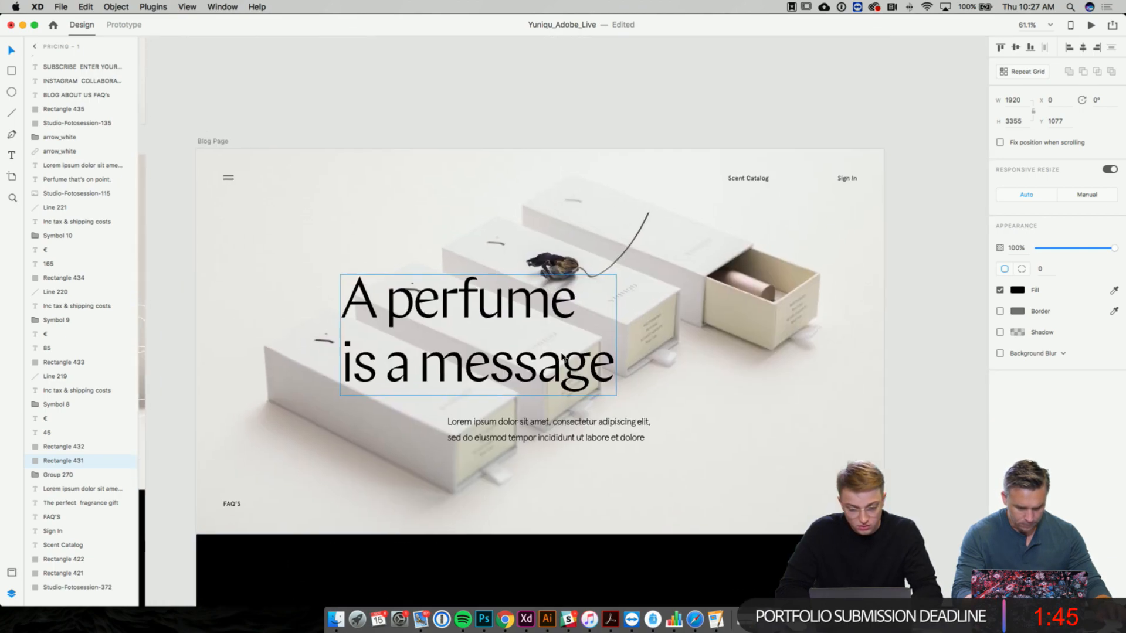
- Move the Blog Page – Article artboard closer beside the Blog Page artboard, to X 4126, and clear the selection
scroll(561, 356, "left", 18)
scroll(561, 355, "down", 6)
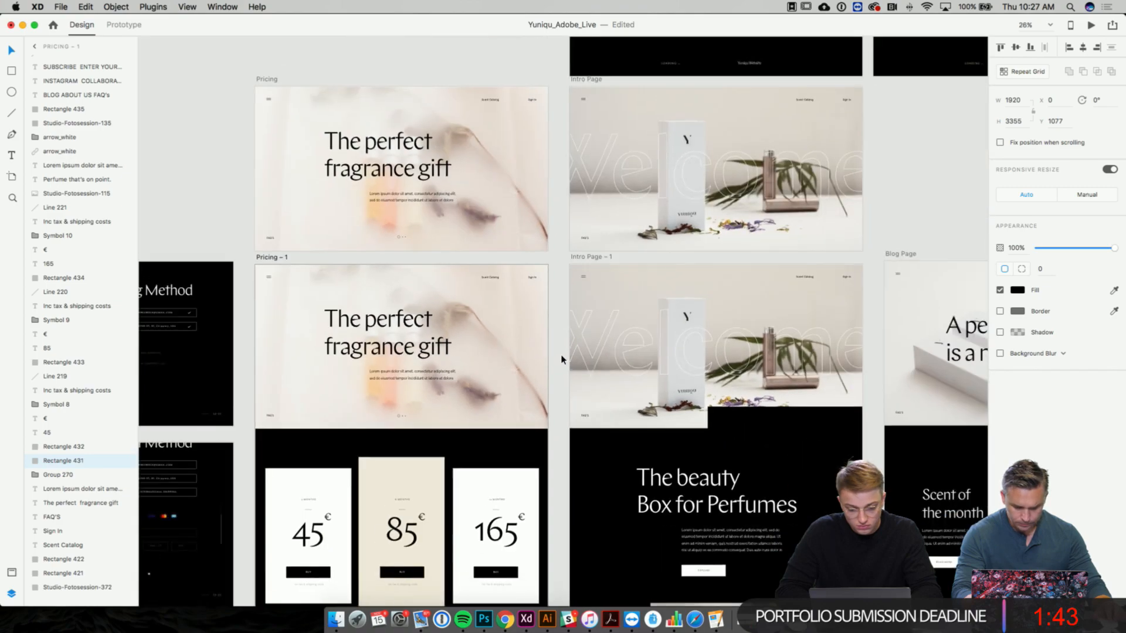
scroll(561, 359, "right", 6)
scroll(562, 359, "down", 3)
scroll(558, 184, "right", 10)
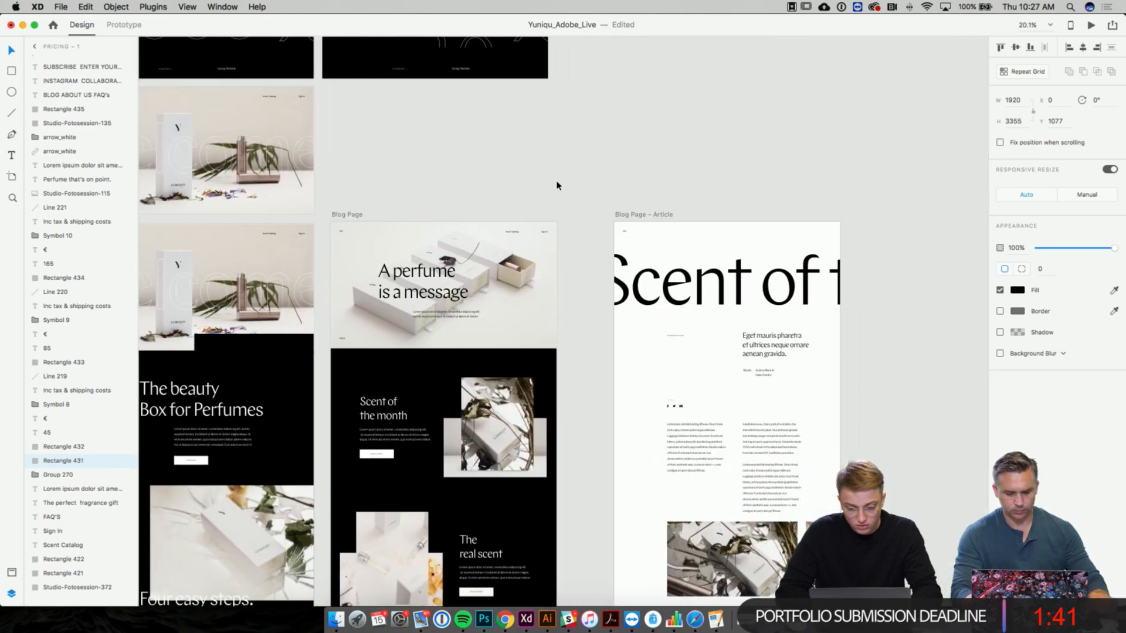
left_click_drag(636, 217, 596, 217)
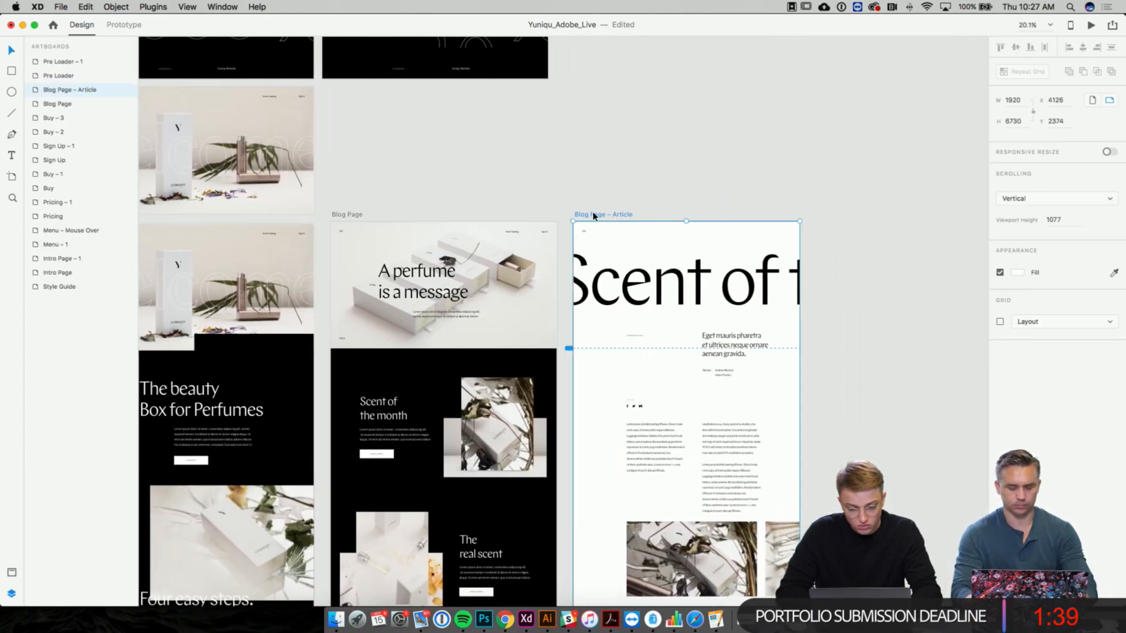
left_click(501, 211)
- Duplicate the Intro Page – 1 artboard and place the copy beside Blog Page – Article, at X 6139 and Y 2374
scroll(493, 211, "left", 5)
left_click(247, 207)
key("super+d")
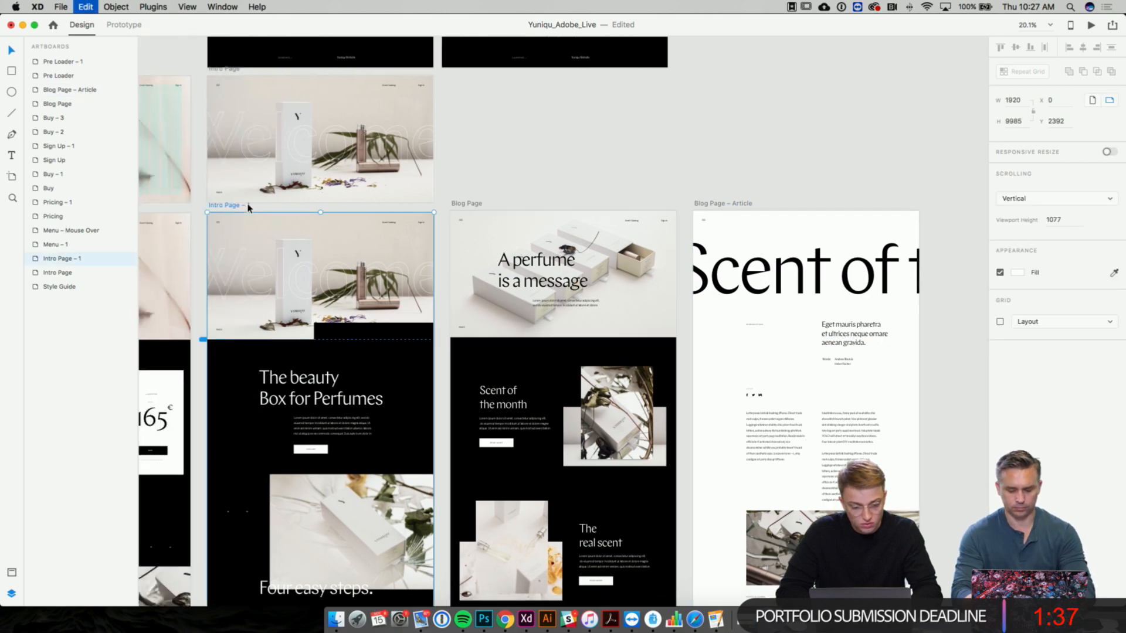
scroll(469, 246, "up", 10)
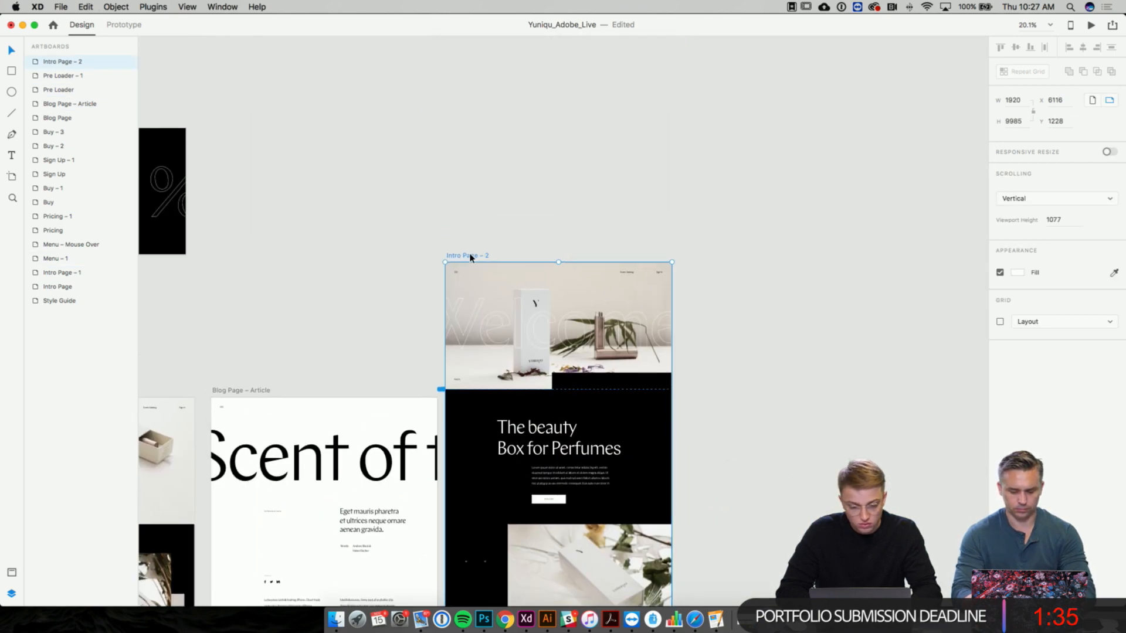
left_click_drag(471, 254, 478, 393)
scroll(472, 389, "down", 5)
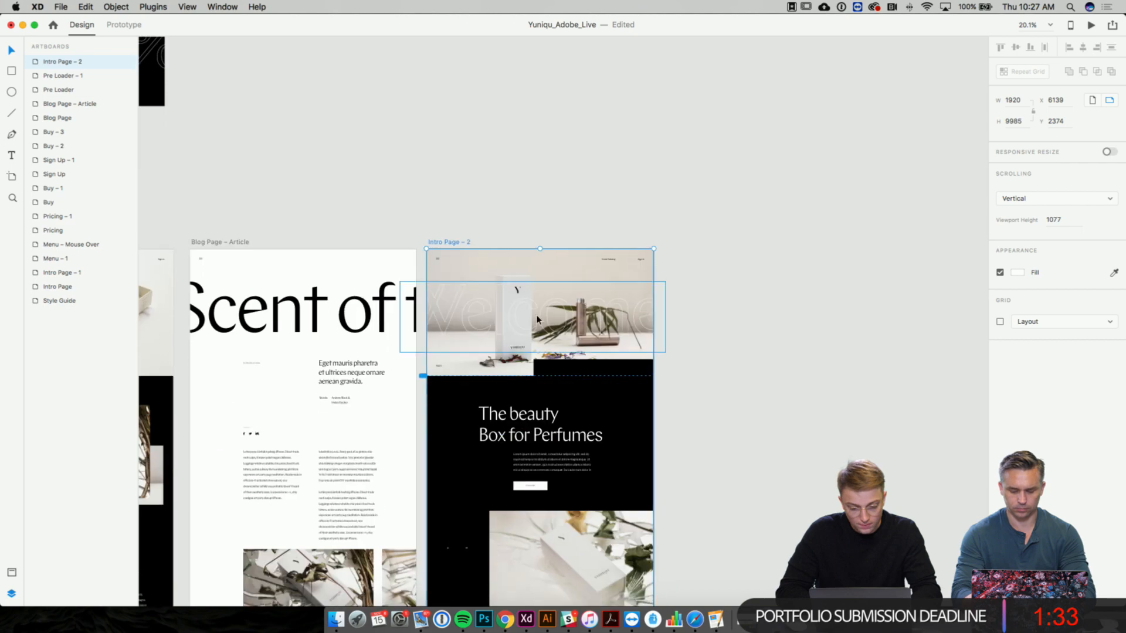
- Change the duplicated artboard's outlined "Welcome" heading to "About" and centre it across the artboard's header
left_click(537, 315)
double_click(538, 315)
type("A")
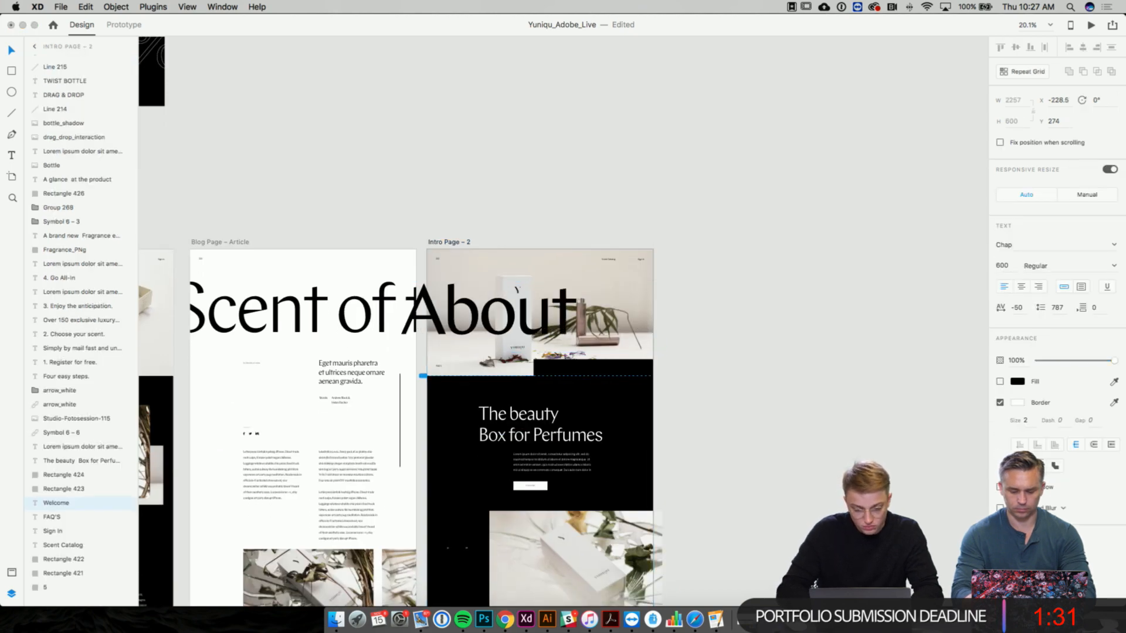
type("bout")
key("Escape")
left_click_drag(532, 319, 586, 319)
- Delete the header's product photo and the black block overlapping its lower edge on the duplicated artboard
left_click(639, 284)
key("Delete")
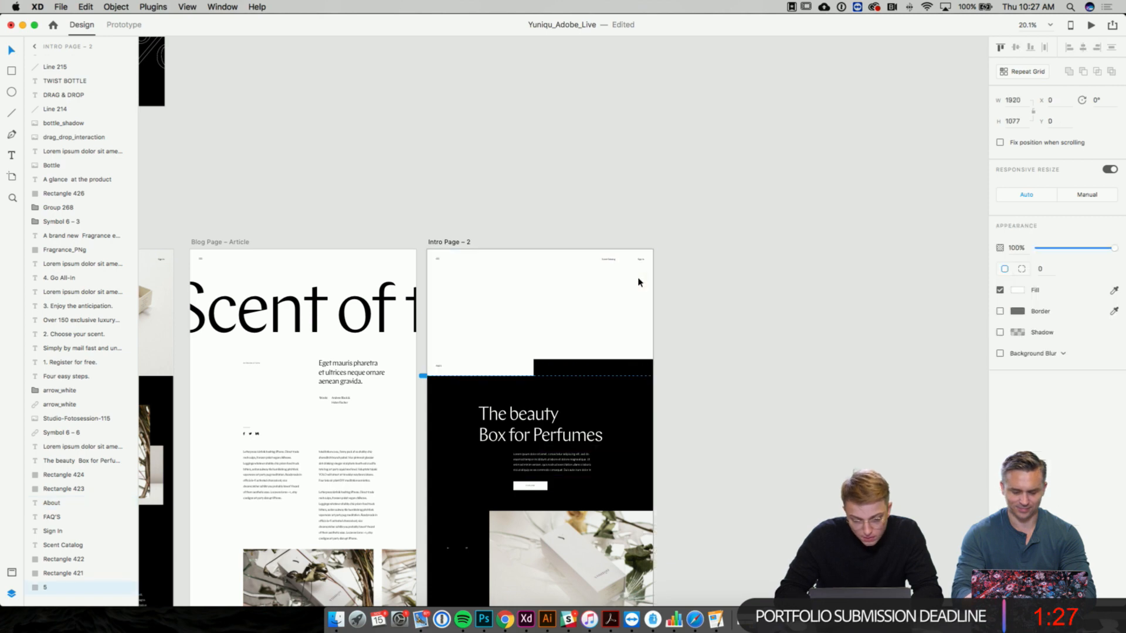
left_click(571, 320)
left_click(575, 366)
key("Delete")
- Extend the black background rectangle up to the artboard's top edge, 4630 high, and move it behind the About and FAQ'S text
left_click(556, 394)
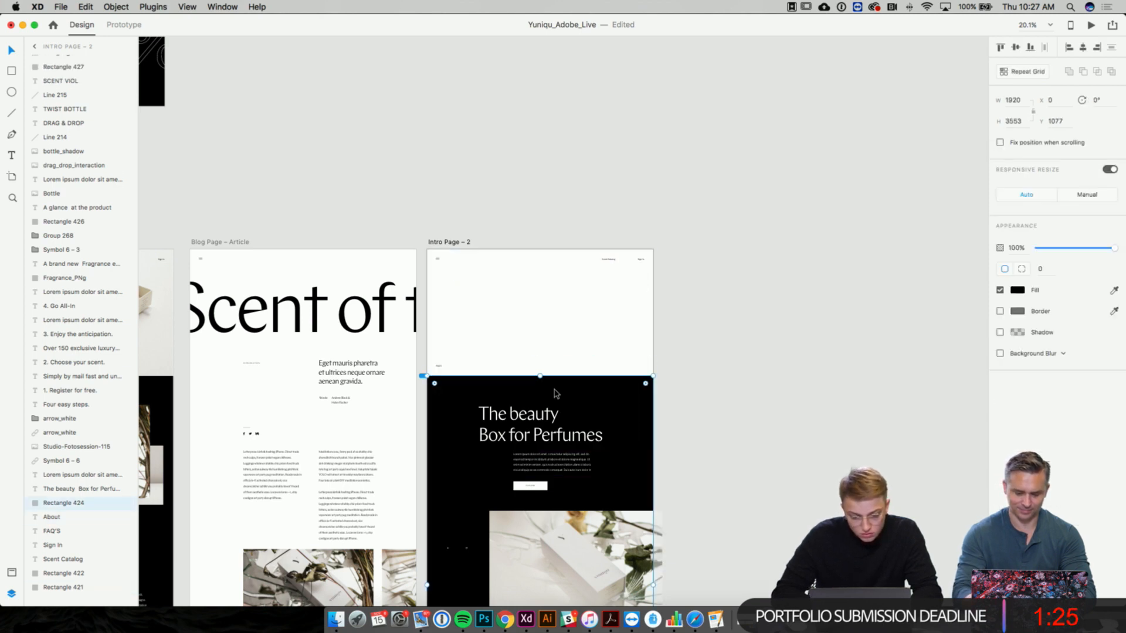
left_click_drag(540, 376, 542, 253)
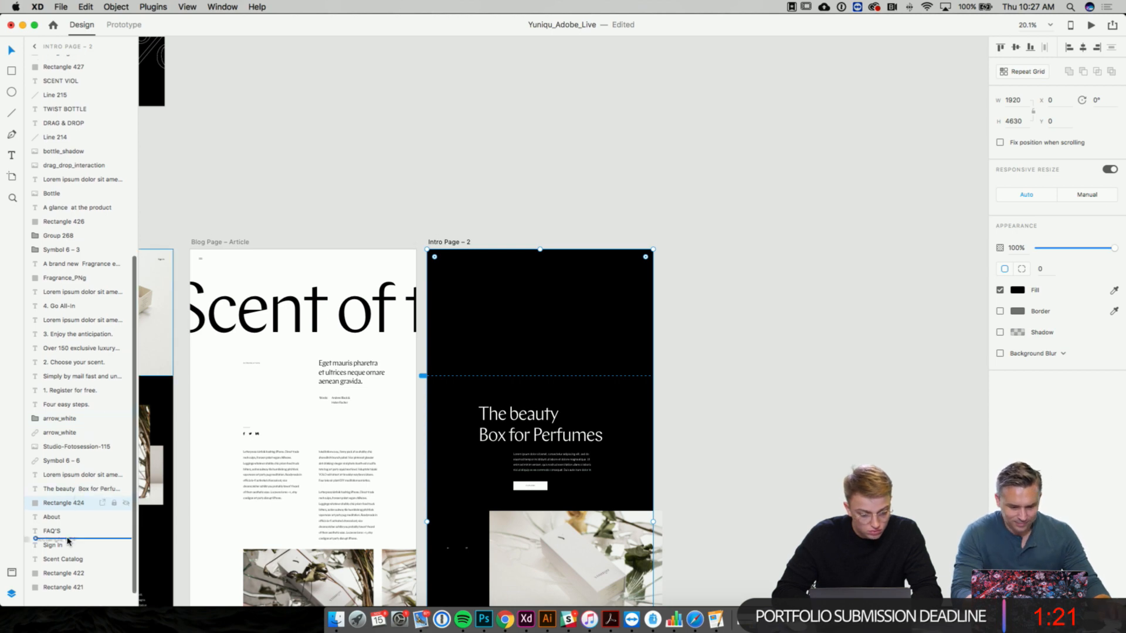
left_click_drag(68, 541, 68, 538)
- Give the "About" heading a white fill and remove its border
left_click(580, 328)
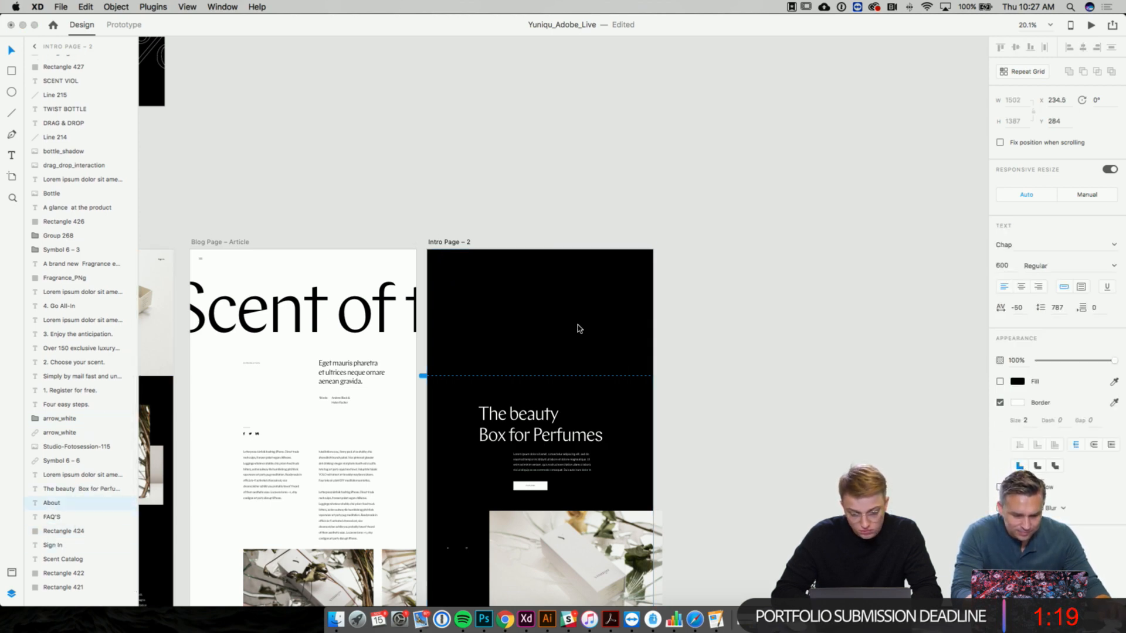
left_click(1022, 383)
left_click_drag(928, 393, 835, 280)
left_click(835, 280)
left_click(1000, 403)
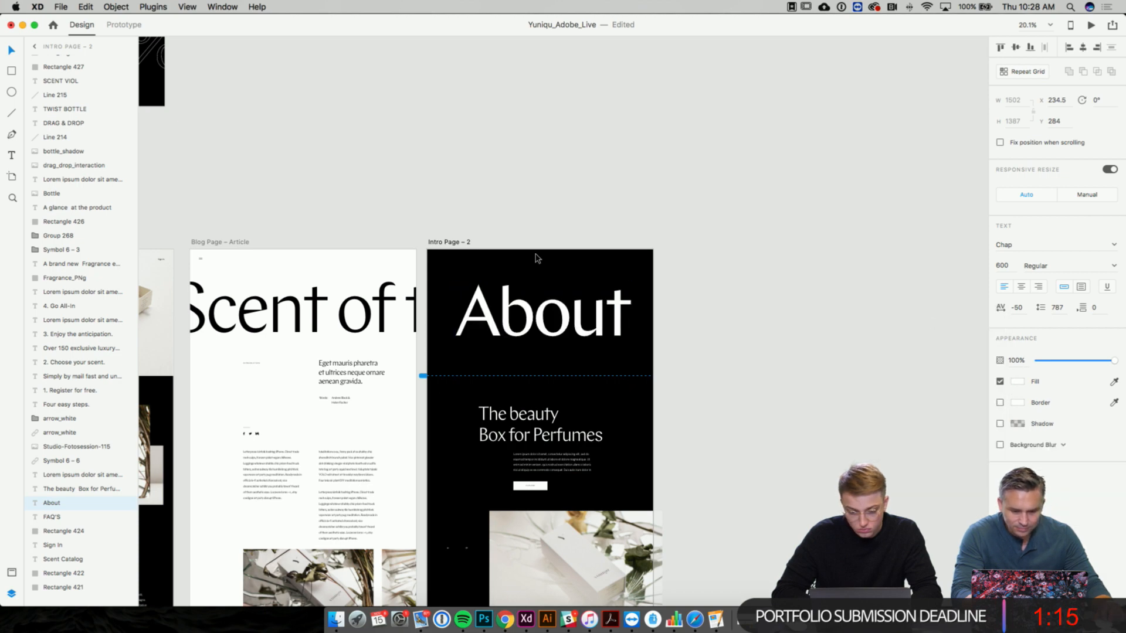
- Extend the heading to "About US" and reposition it across the artboard at X -132.5 and Y 245
double_click(545, 306)
left_click(624, 313)
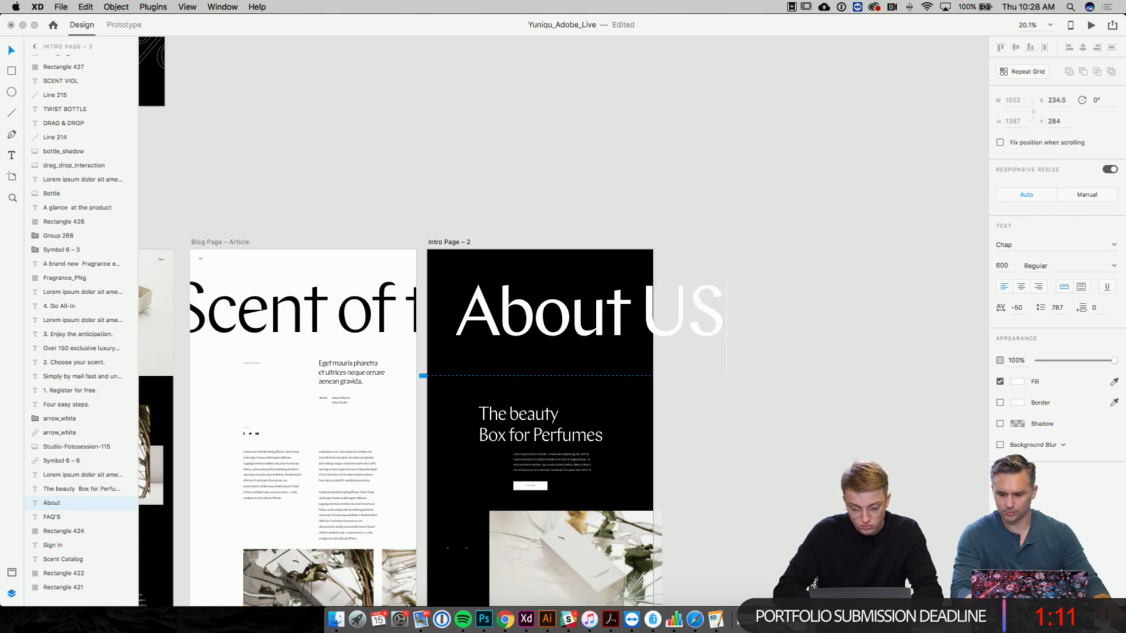
type("US")
key("Escape")
left_click_drag(610, 310, 565, 302)
- Set the "About US" heading's font weight to Light
scroll(663, 313, "up", 5)
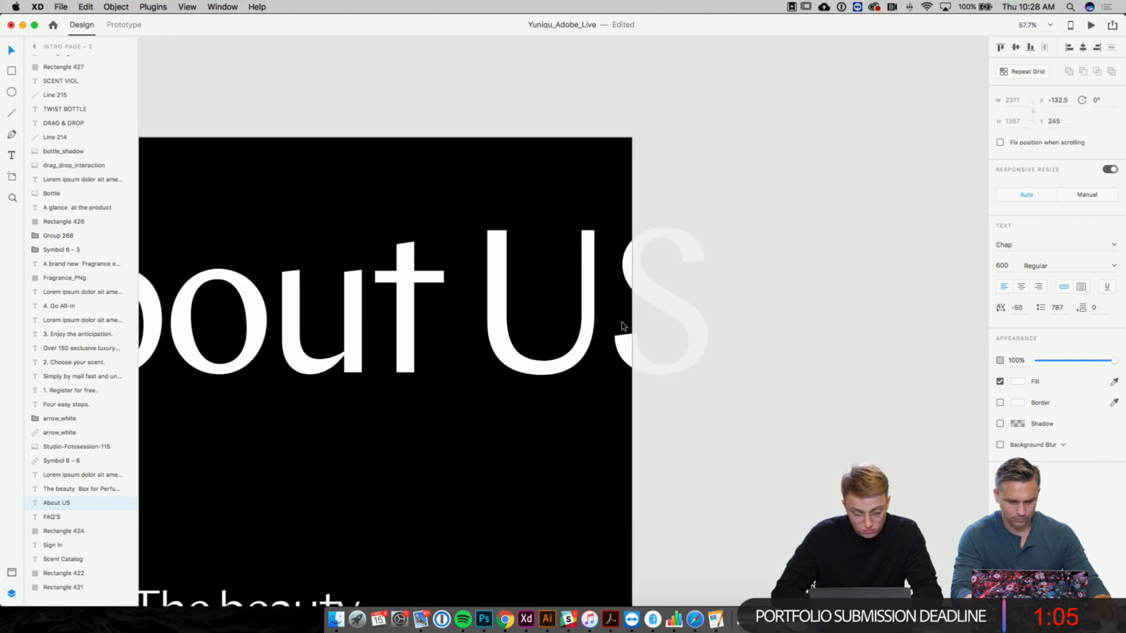
scroll(623, 327, "left", 4)
scroll(583, 332, "down", 1)
double_click(583, 332)
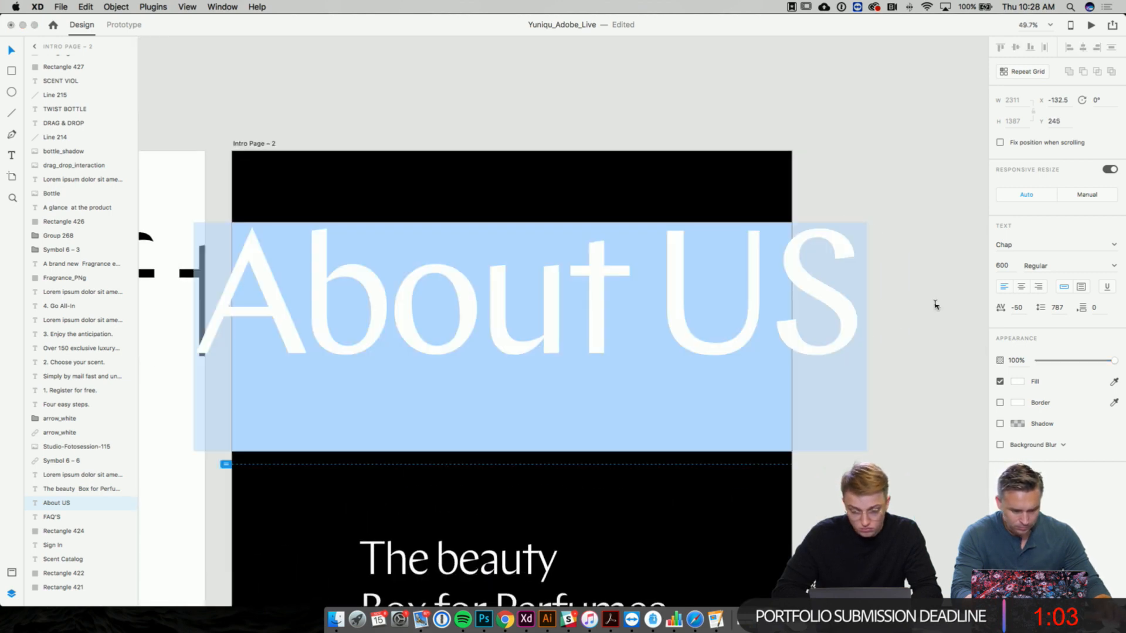
left_click(1114, 266)
left_click(1058, 302)
key("Escape")
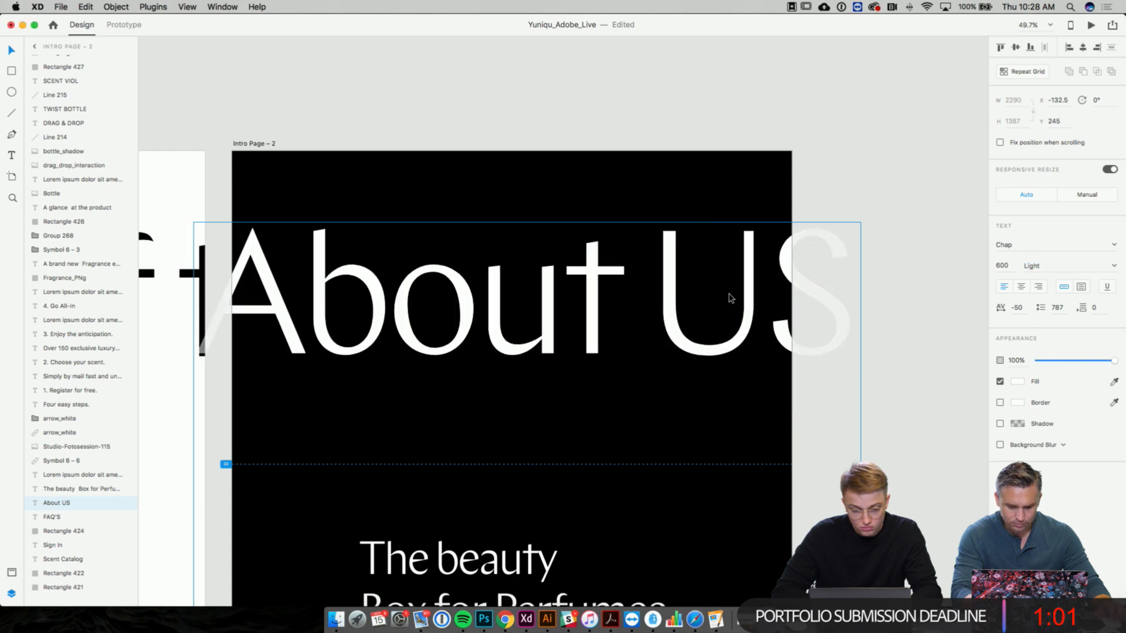
- Correct the heading's capitalization so that it reads "About Us", and finish editing the text
double_click(762, 298)
left_click(756, 298)
key("BackSpace")
type("s")
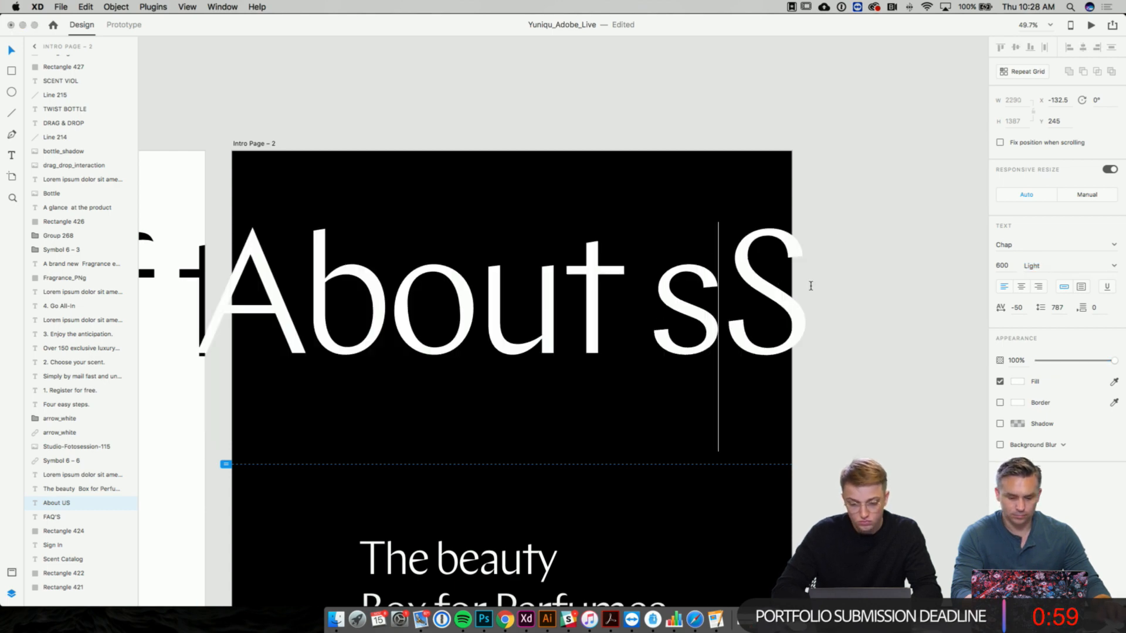
key("BackSpace")
type("u")
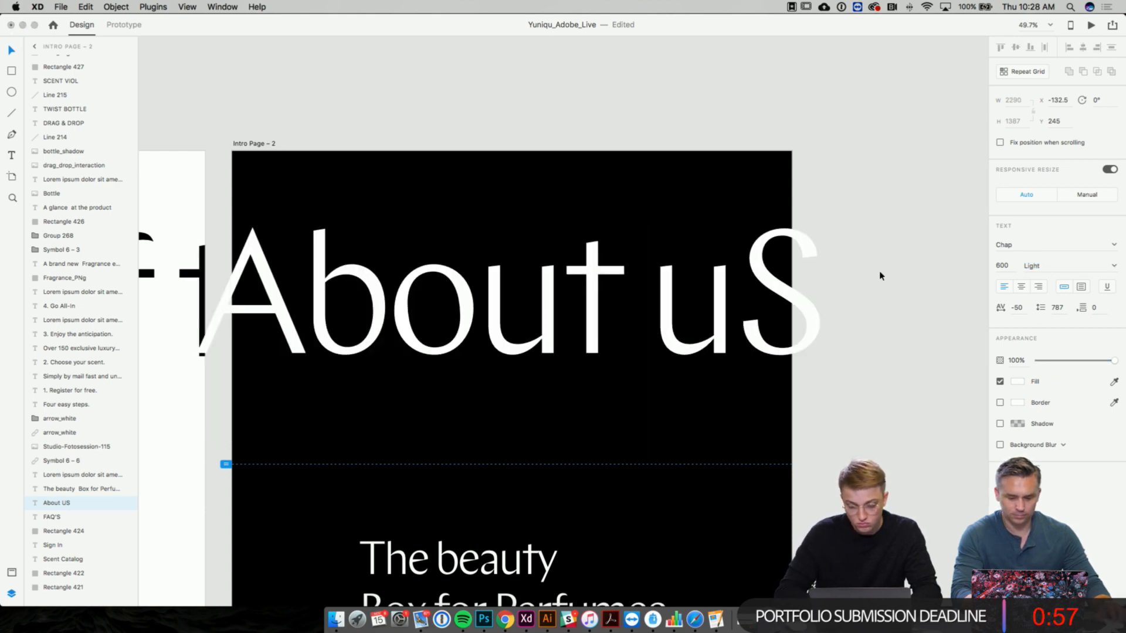
key("Delete")
type("s")
key("BackSpace")
key("BackSpace")
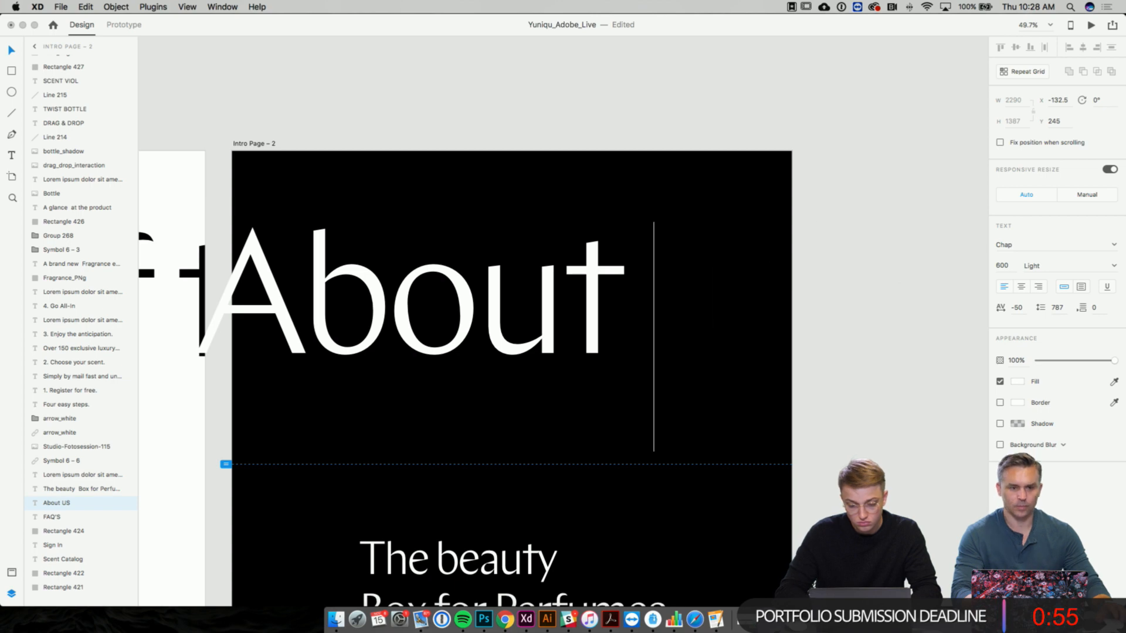
type("US")
key("BackSpace")
type("s")
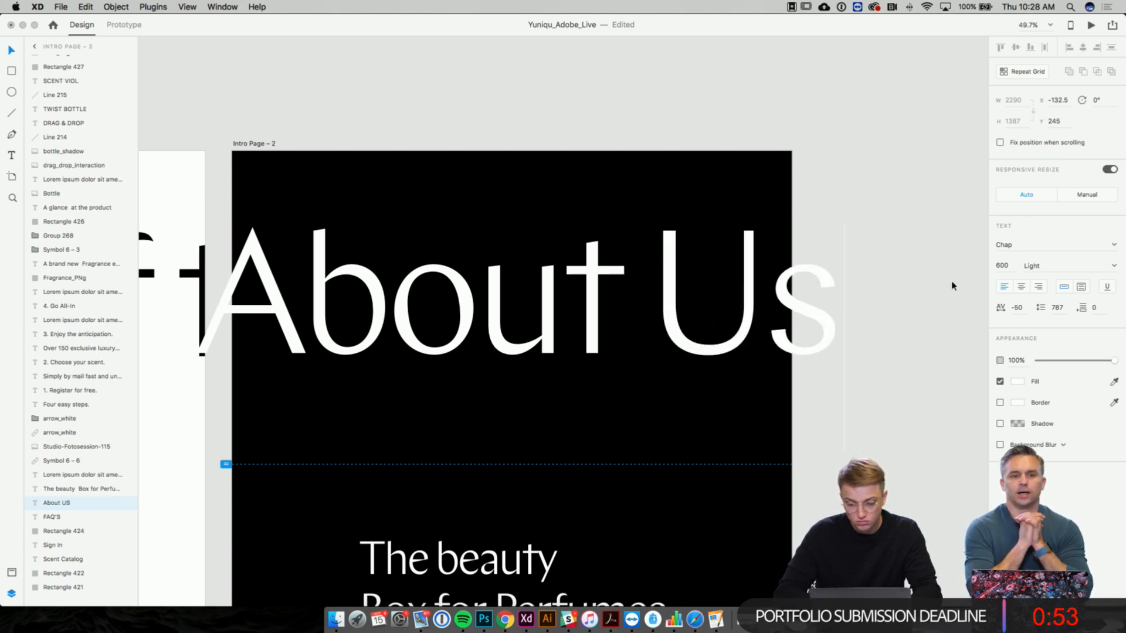
key("Escape")
left_click(536, 156)
scroll(481, 158, "down", 7)
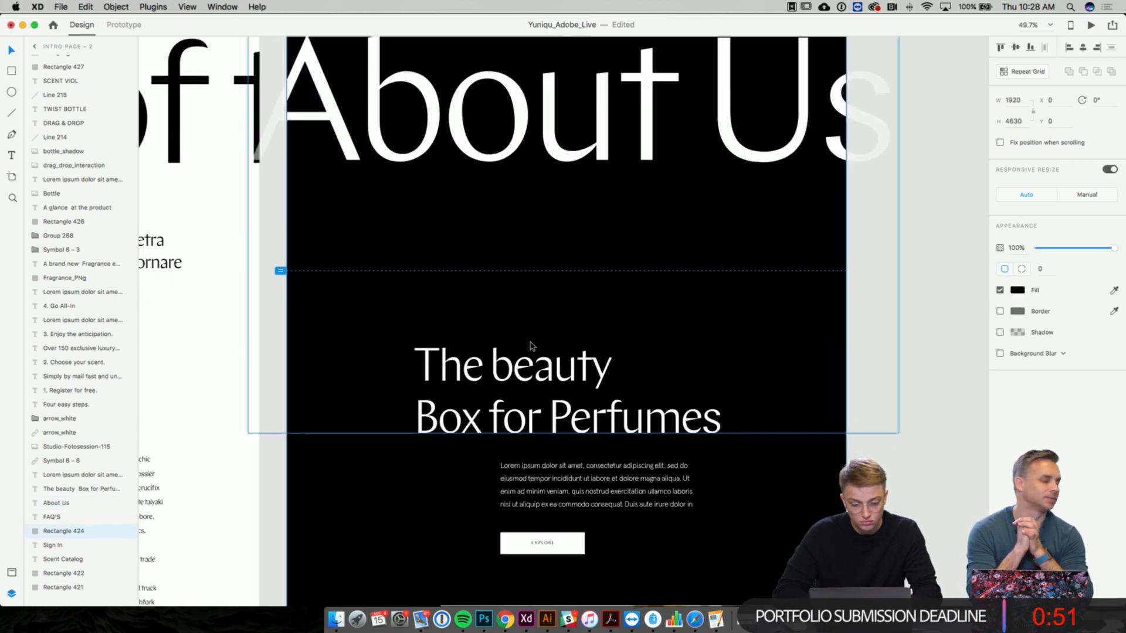
- Delete the "The beauty Box for Perfumes" heading together with its paragraph and Explore button
left_click(532, 359)
scroll(569, 434, "down", 3)
left_click(573, 414, "shift")
left_click(557, 482, "shift")
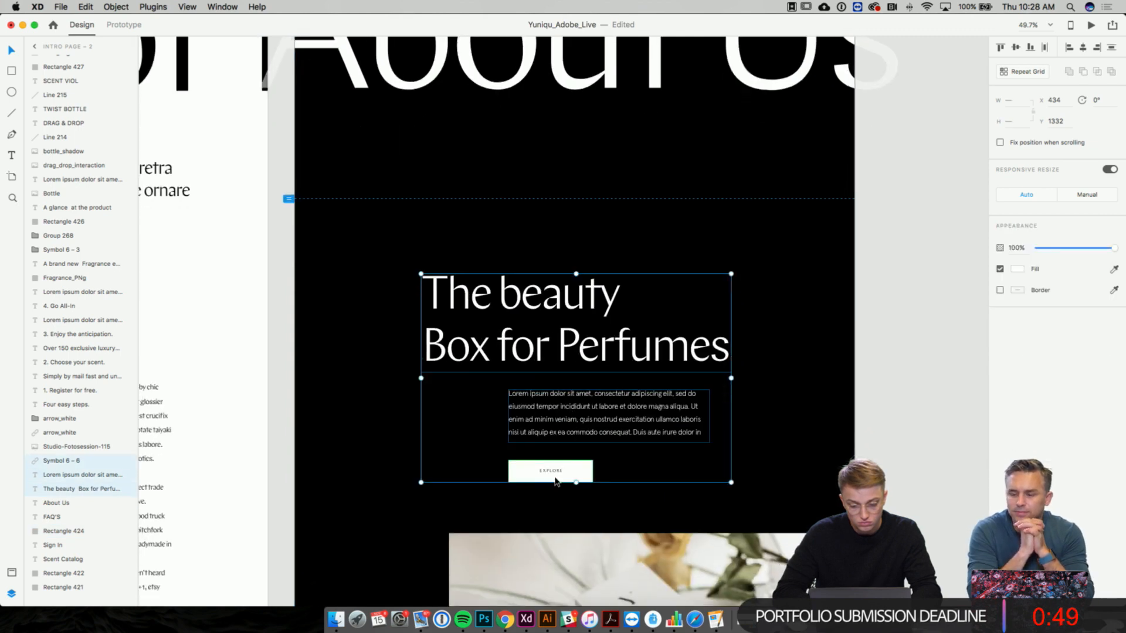
key("Delete")
- Lock the black background rectangle, and delete the box photo, the "Four easy steps." heading and the white arrows above it
scroll(551, 387, "up", 4)
scroll(552, 380, "down", 8)
scroll(551, 382, "down", 3)
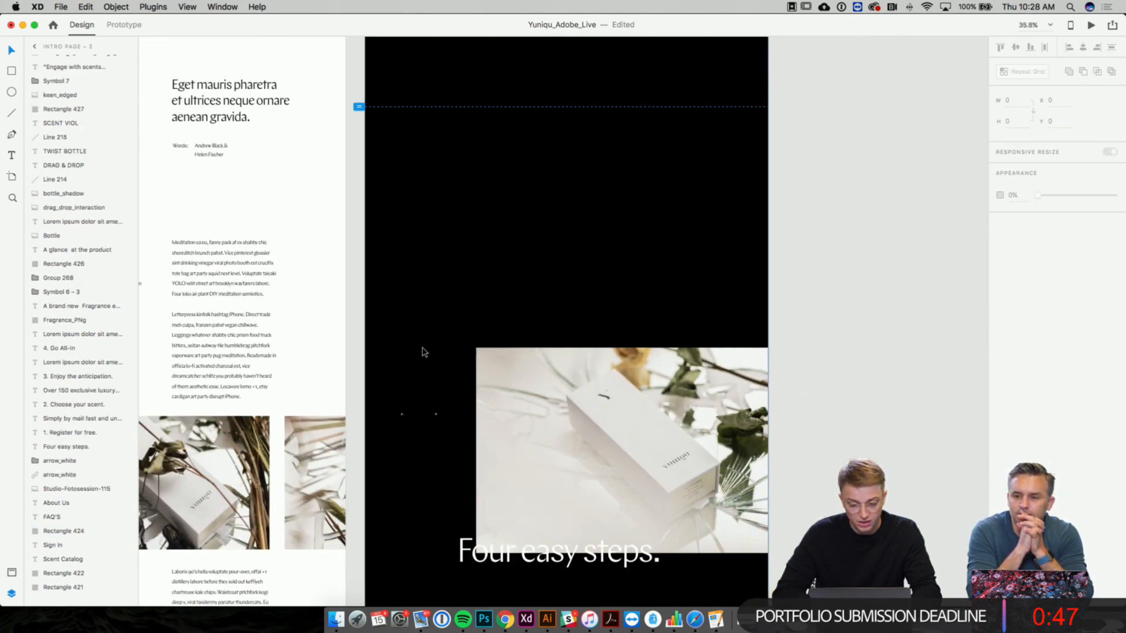
left_click_drag(399, 352, 468, 412)
key("super+z")
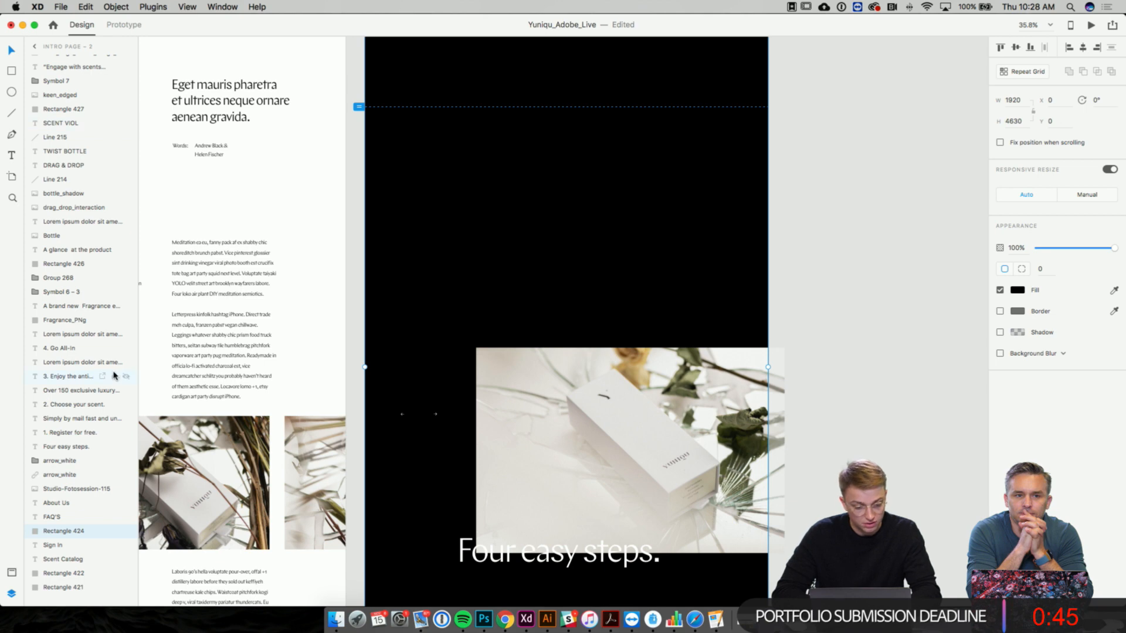
left_click(116, 531)
left_click_drag(405, 350, 604, 579)
key("Delete")
left_click(402, 415)
key("Delete")
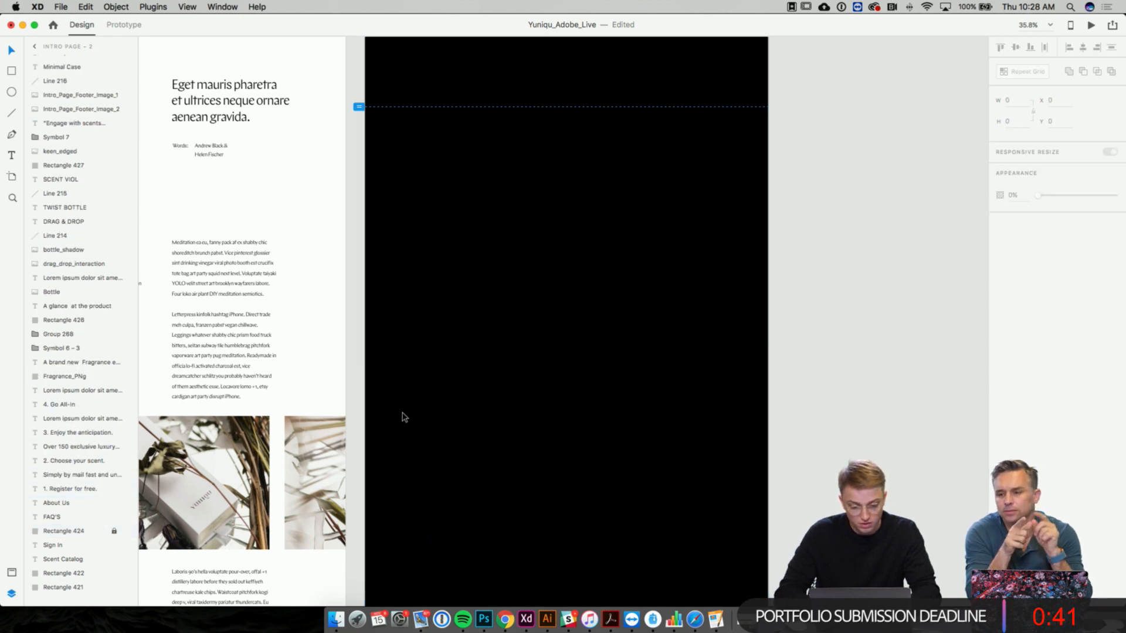
- Shift the "About Us" heading slightly to X -143.5 and Y 262 on the artboard
scroll(402, 414, "up", 6)
scroll(402, 414, "up", 3)
scroll(403, 415, "left", 5)
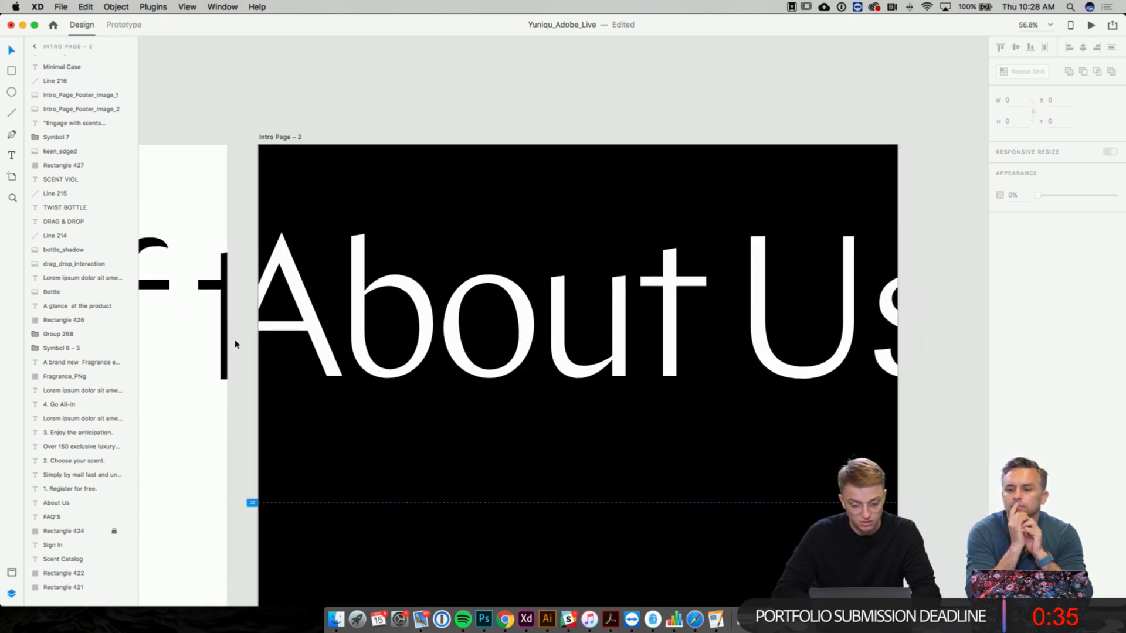
scroll(561, 298, "down", 5)
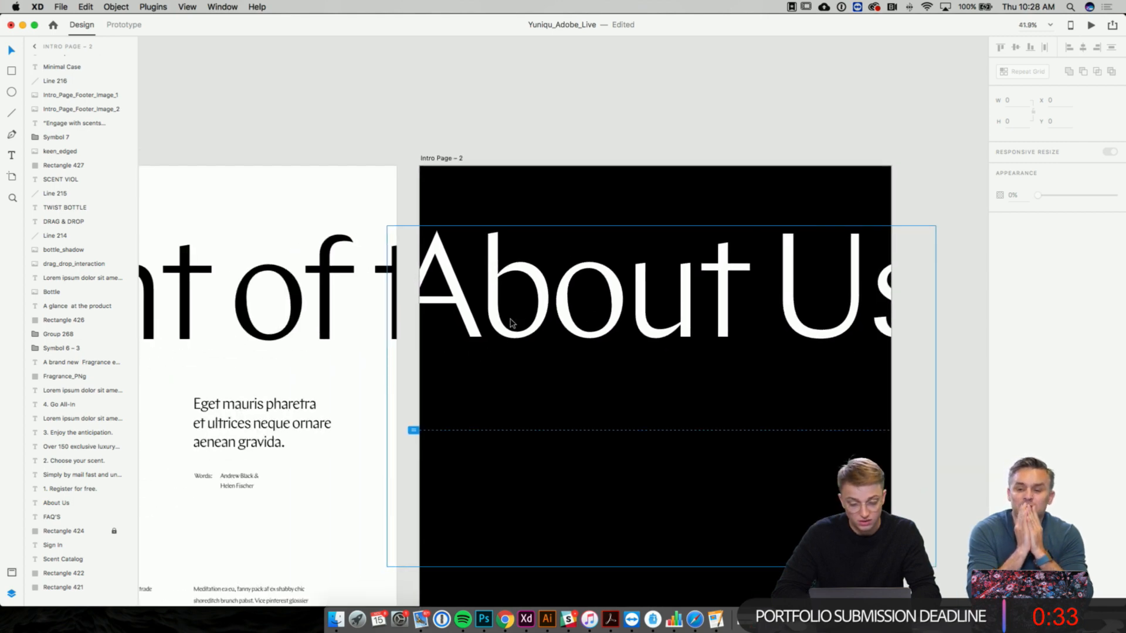
scroll(511, 322, "up", 5)
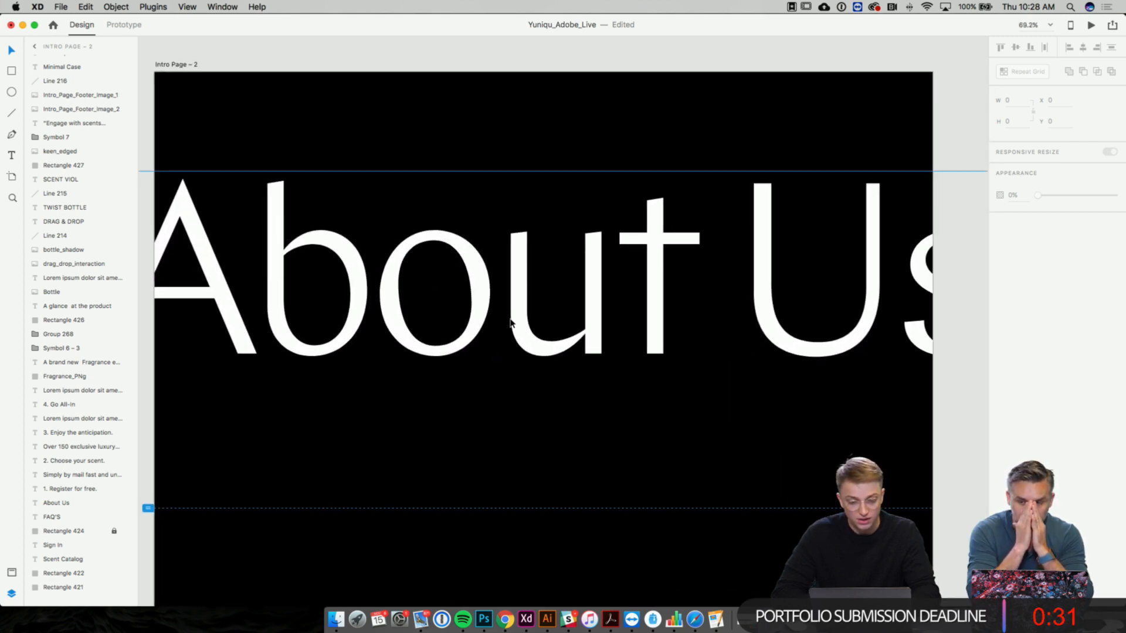
scroll(511, 322, "left", 3)
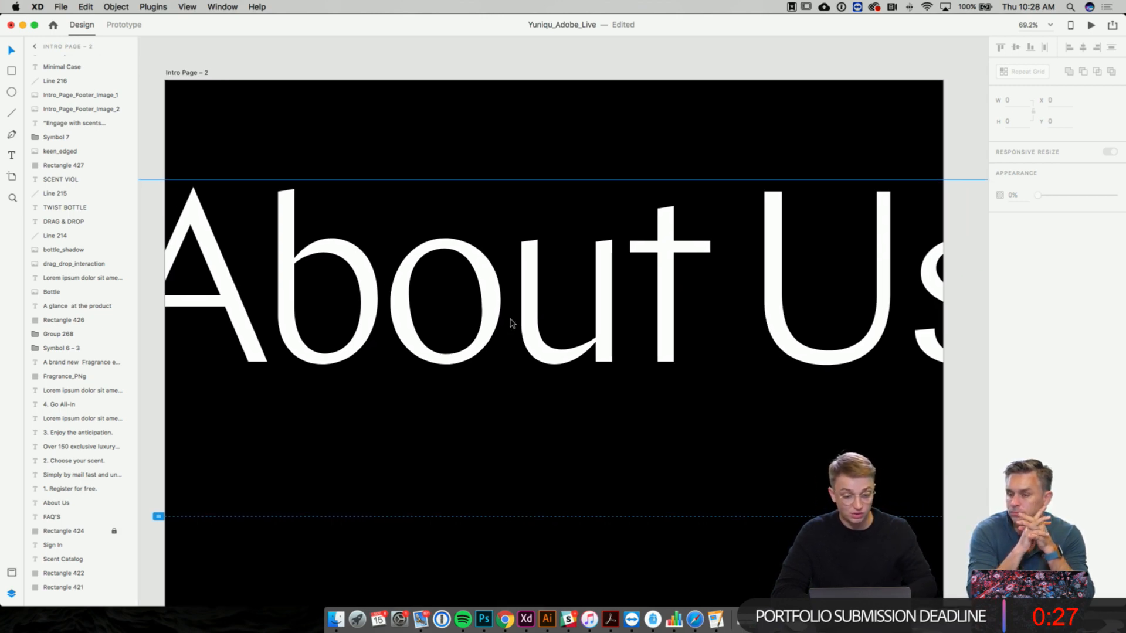
mouse_move(511, 322)
left_mouse_down()
mouse_move(408, 329)
mouse_move(571, 326)
mouse_move(507, 329)
left_mouse_up()
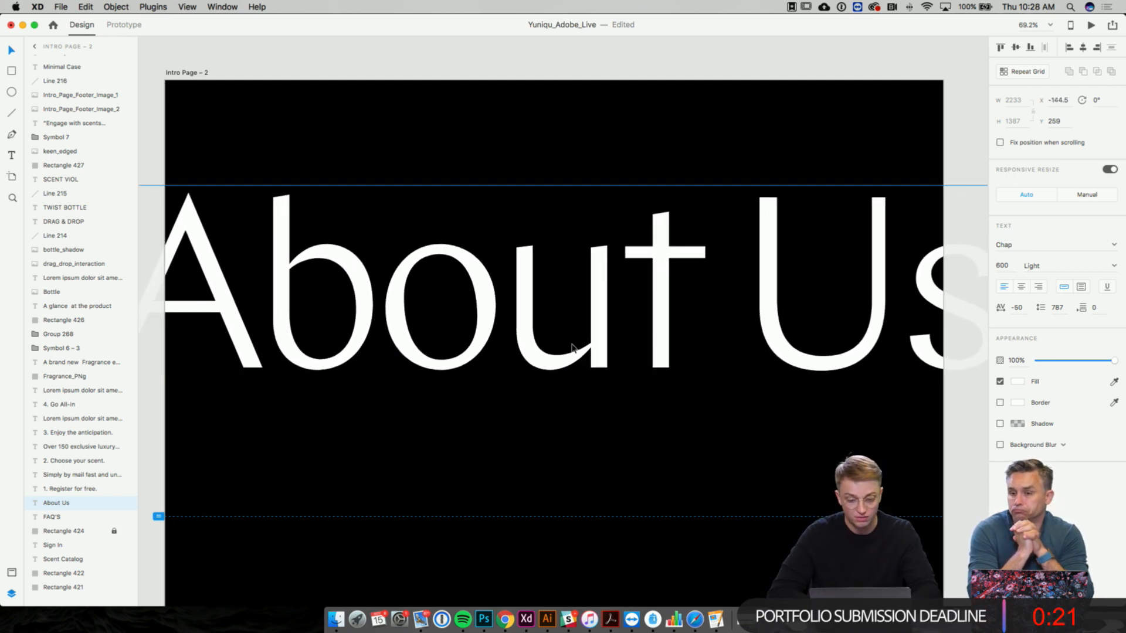
scroll(629, 391, "down", 3)
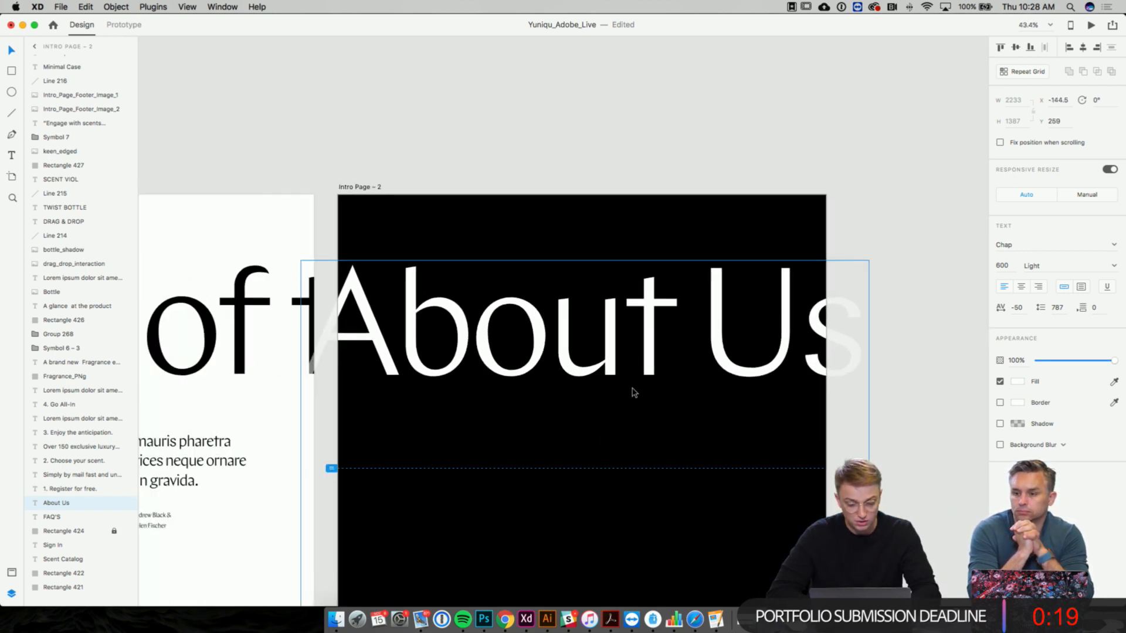
left_click_drag(639, 365, 639, 366)
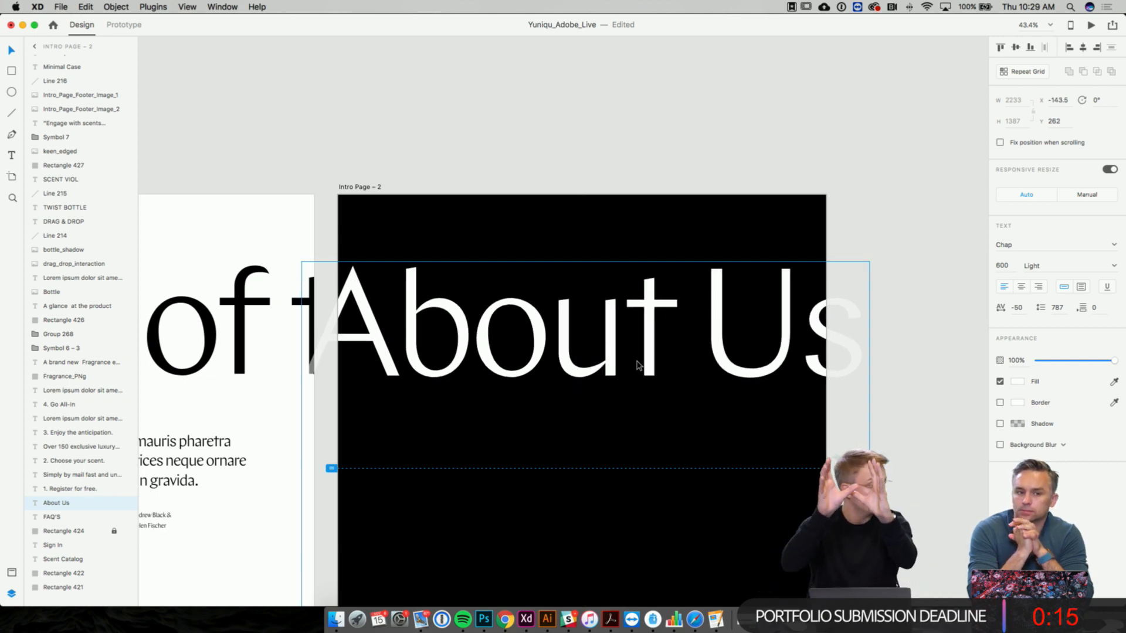
- Copy the article page's "Meditation ea eu" body text column onto the About Us artboard at X 942 and Y 1136.5
scroll(636, 365, "down", 8)
scroll(636, 365, "left", 3)
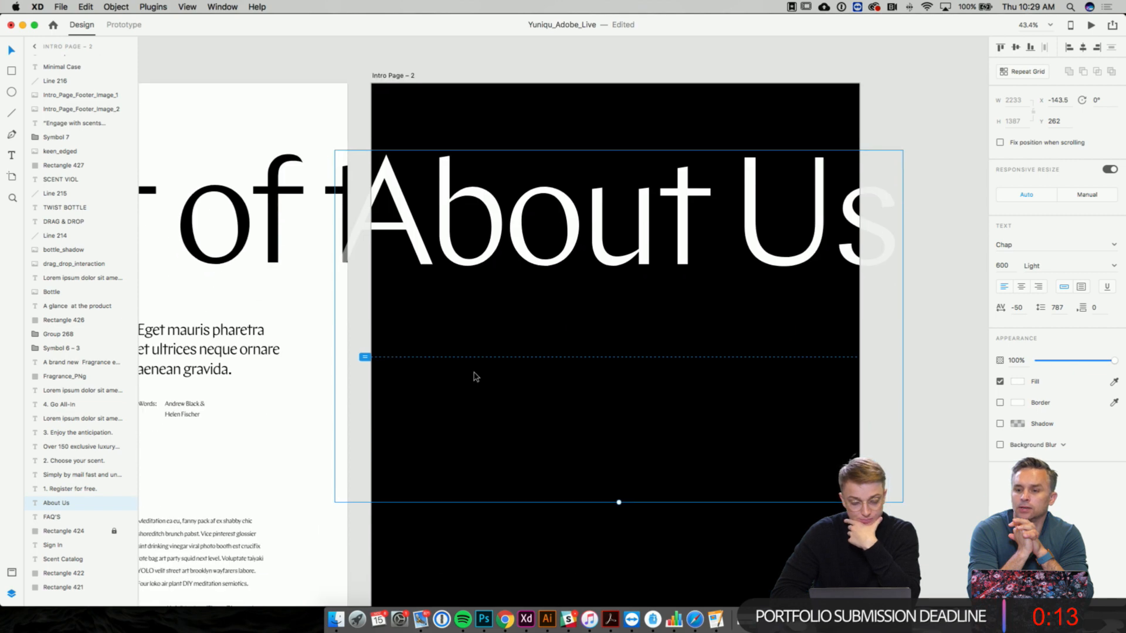
left_click(320, 426)
key("super+c")
key("super+v")
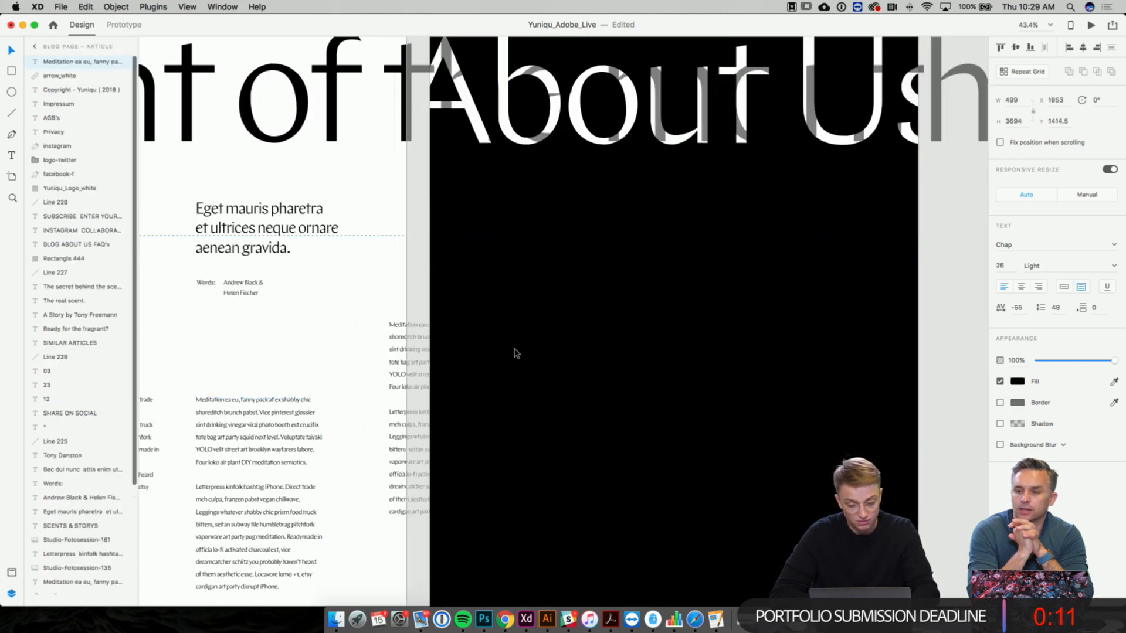
left_click_drag(725, 281, 796, 279)
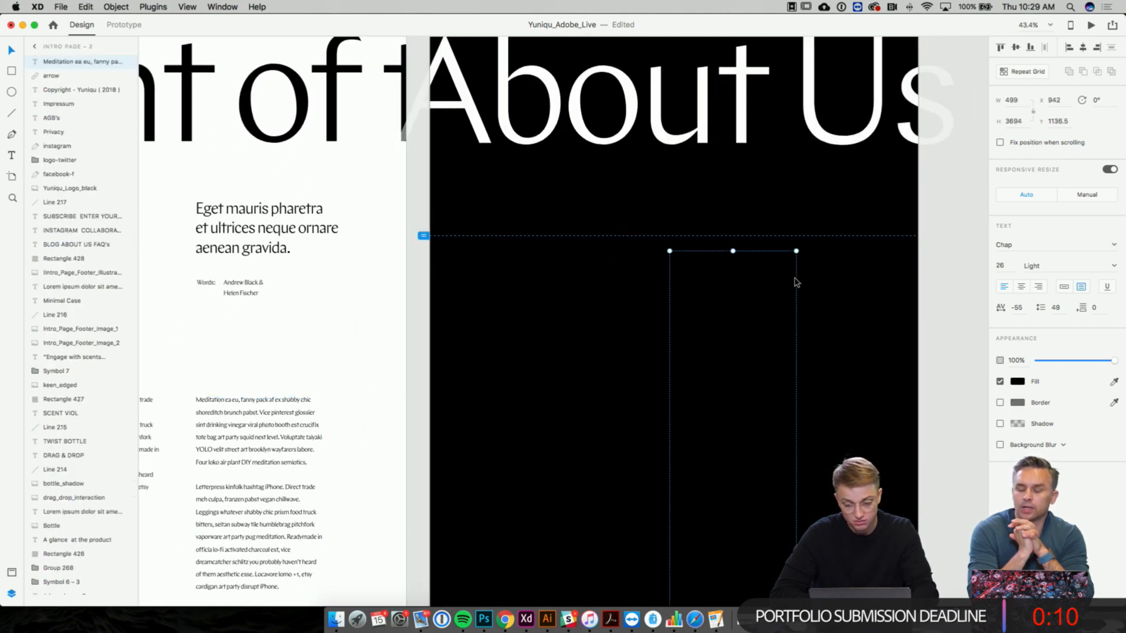
- Give the pasted body text a white #FFFFFF fill
left_click(1020, 380)
left_click_drag(922, 359, 712, 279)
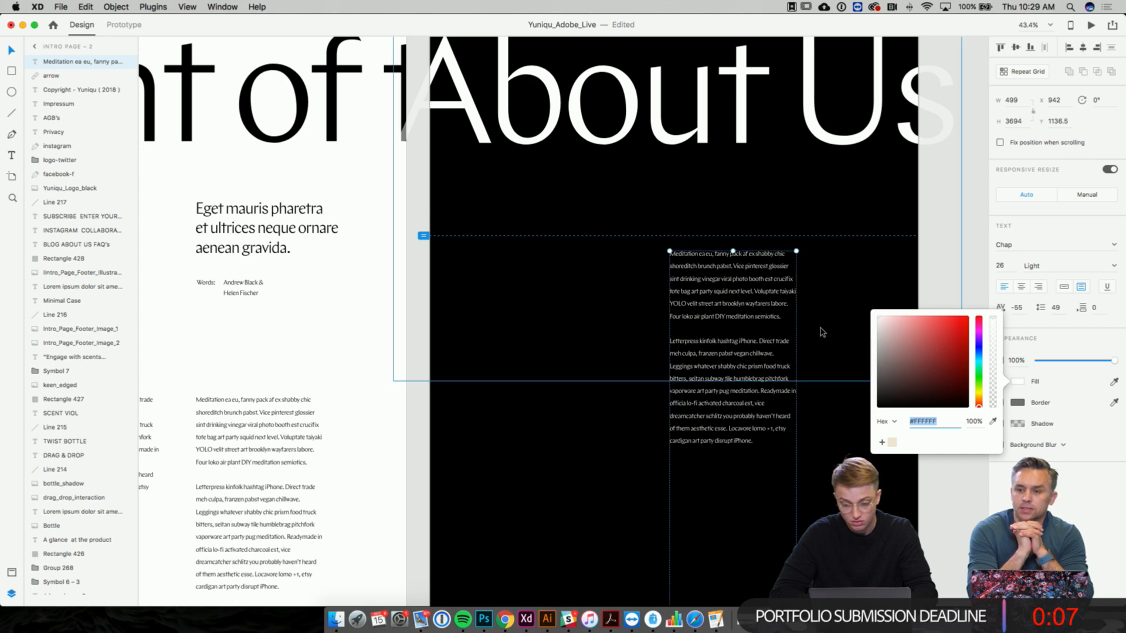
left_click(822, 333)
- Remove the blank lines between "disrupt iPhone." and the paragraph starting with "Laboris" in the body text
scroll(796, 317, "down", 10)
double_click(689, 367)
left_click(689, 367)
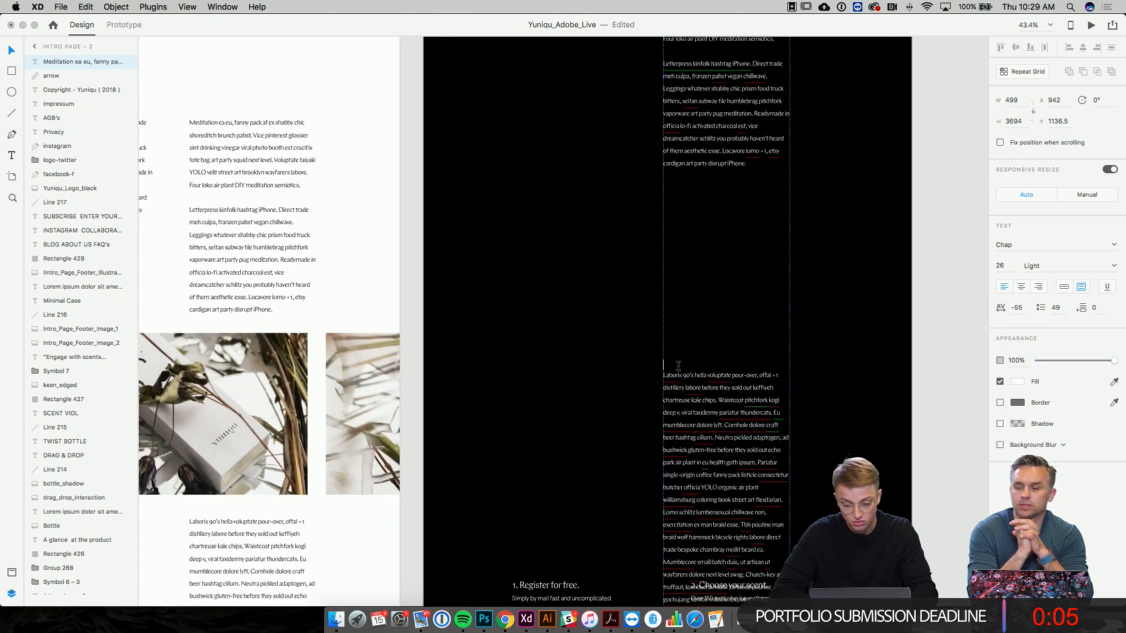
left_click_drag(678, 366, 747, 165)
key("BackSpace")
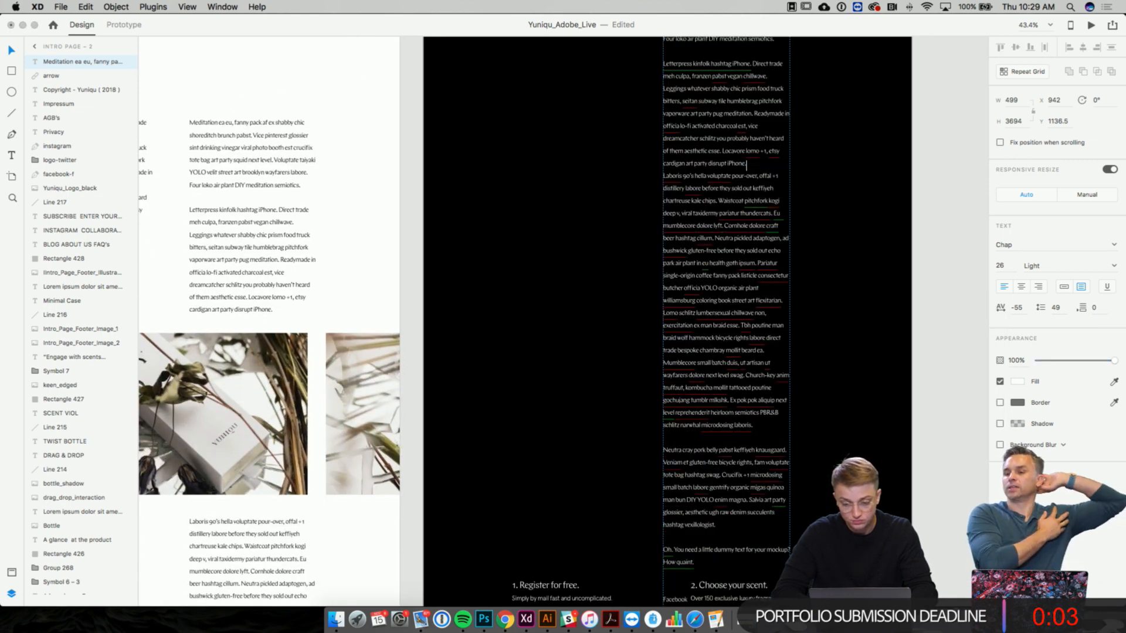
key("Escape")
- Move the body text aside to X 1496 and Y 1457.5, and delete the four numbered sign-up steps with their descriptions
scroll(596, 256, "down", 5)
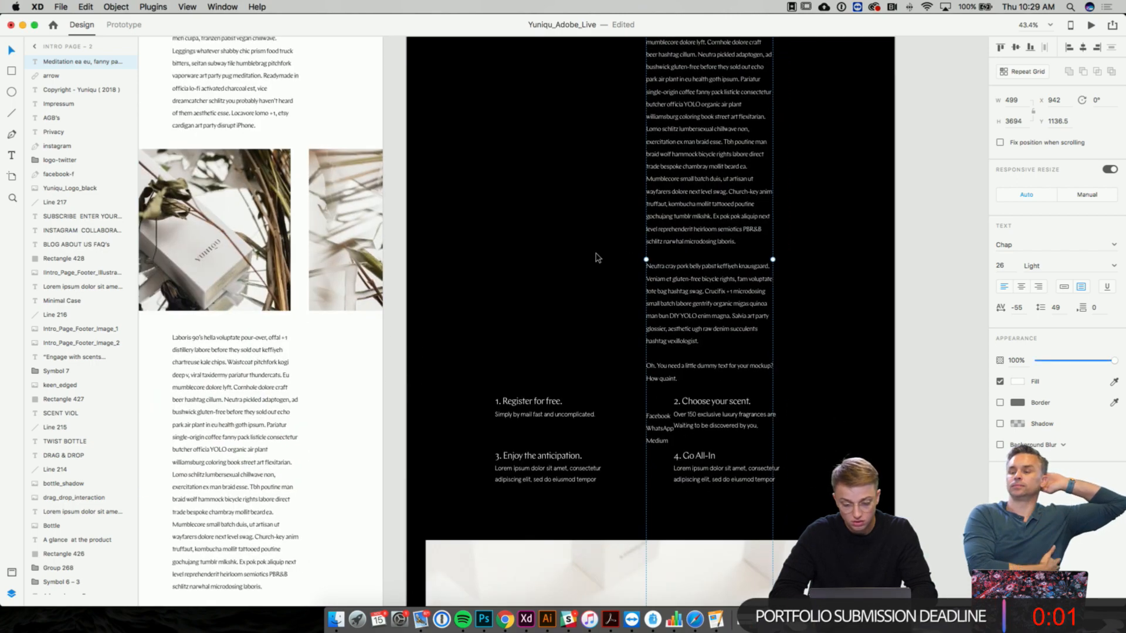
left_click_drag(714, 279, 837, 361)
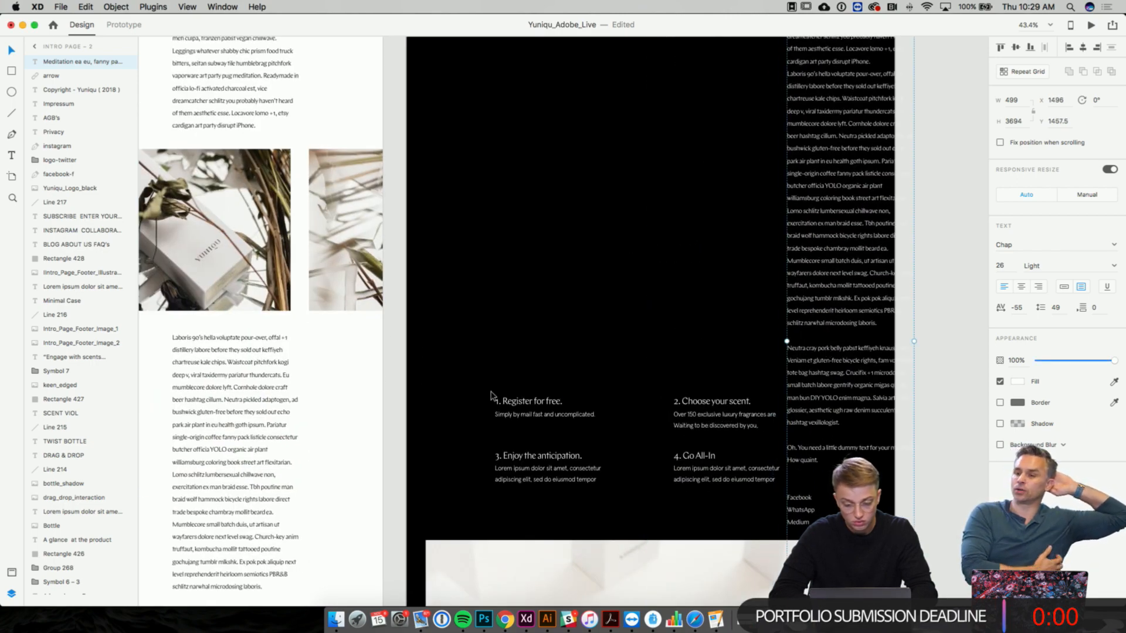
left_click_drag(485, 382, 714, 505)
key("Delete")
- Delete the "A brand new Fragrance every month" banner and the whole "A glance at the product" section
scroll(714, 503, "down", 5)
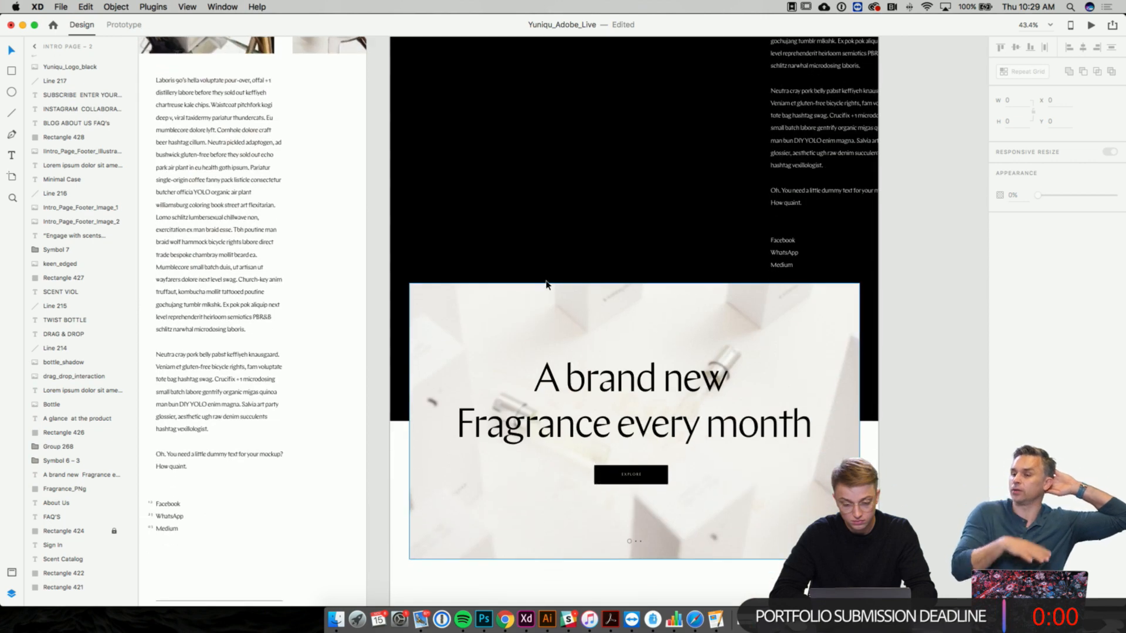
left_click_drag(503, 259, 659, 543)
key("Delete")
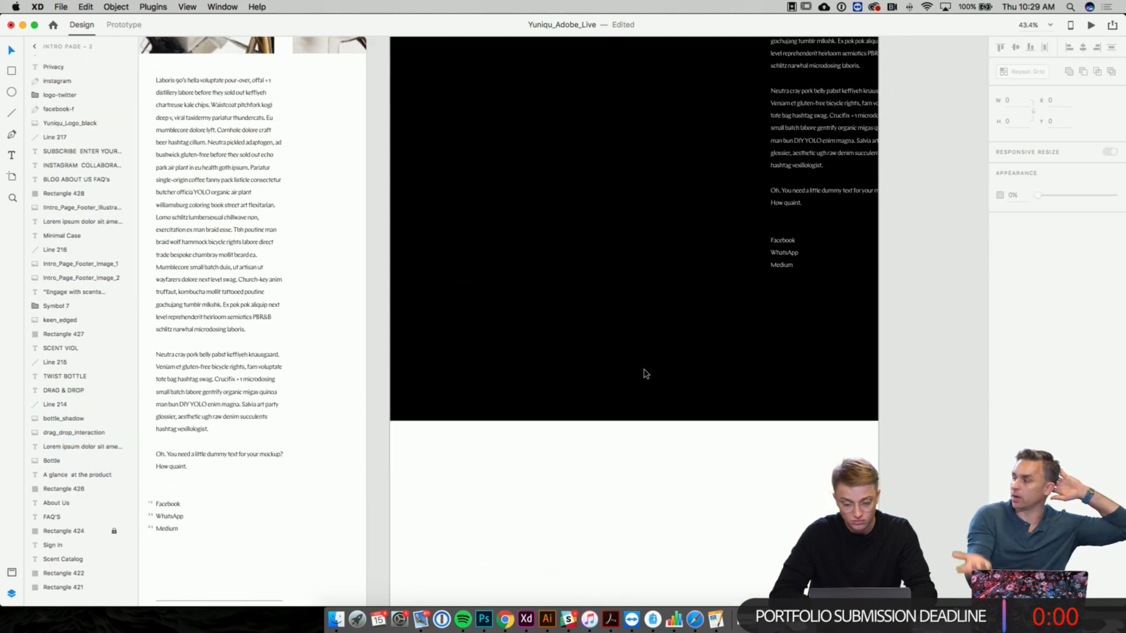
scroll(646, 375, "down", 5)
left_click_drag(650, 453, 844, 583)
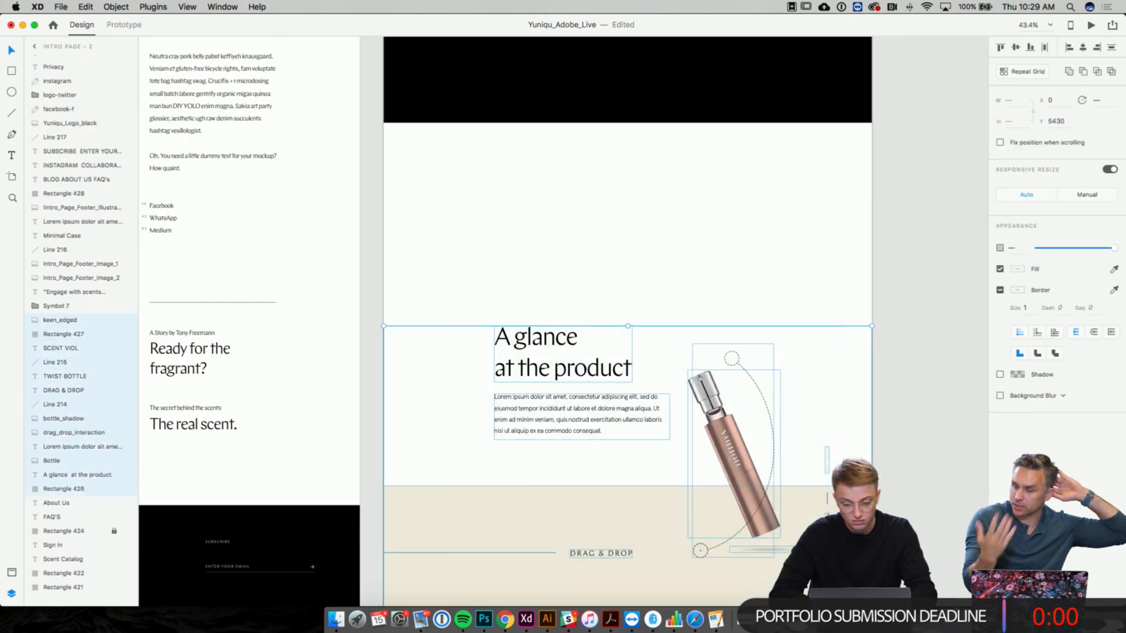
key("Delete")
- Delete the remaining intro content below the product section, including the leftover texts, footer links, logo and social icons
scroll(755, 350, "down", 5)
scroll(754, 350, "down", 3)
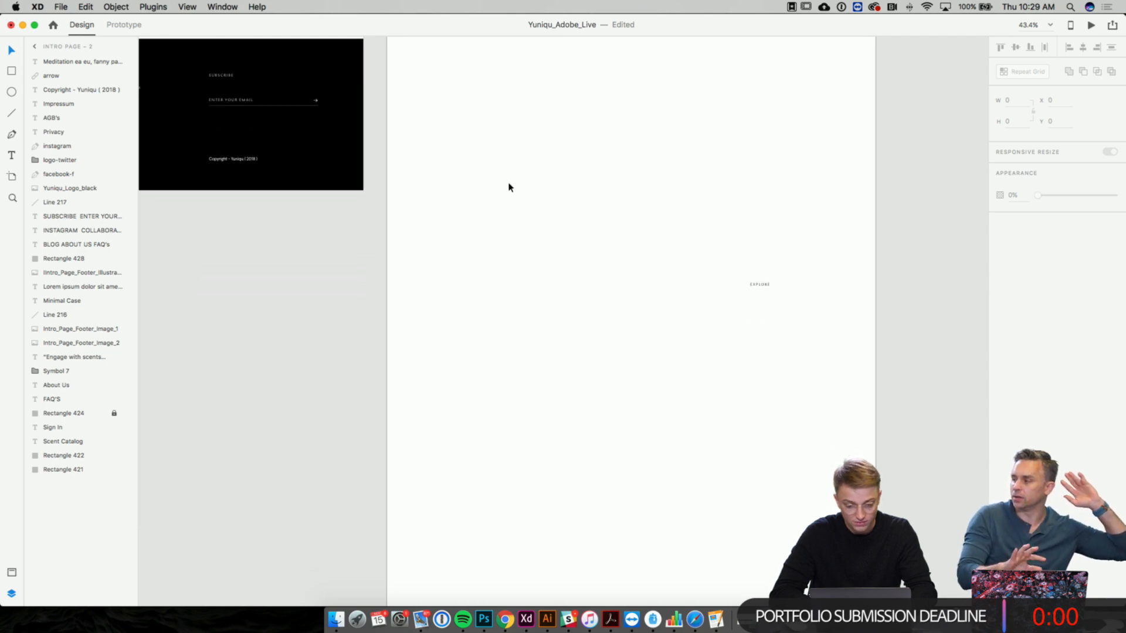
left_click_drag(430, 140, 840, 607)
key("Delete")
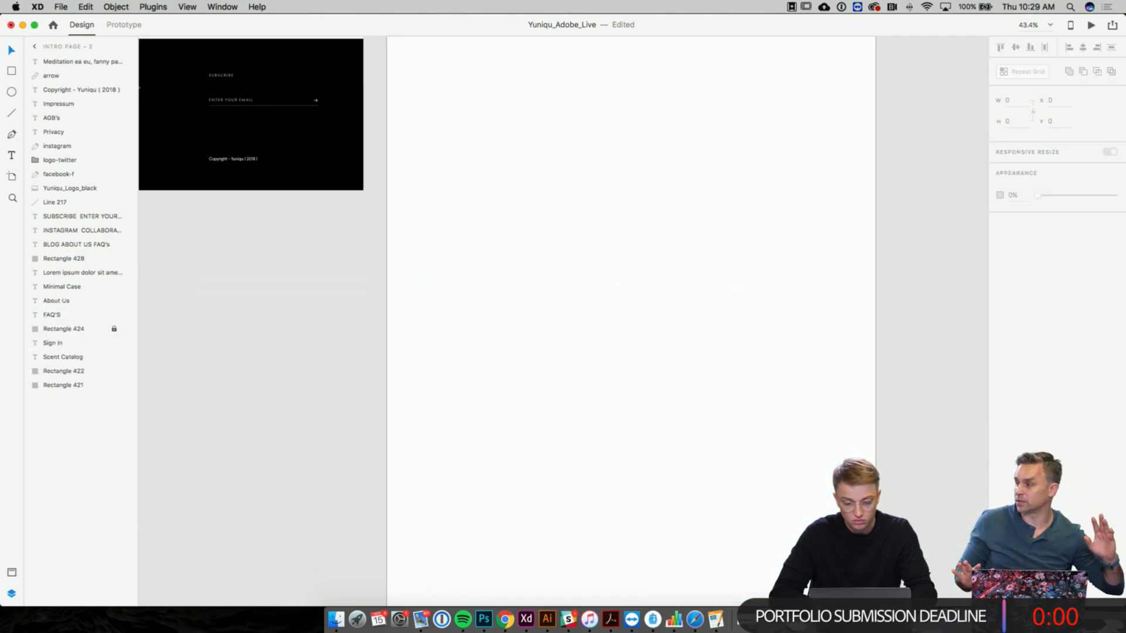
scroll(711, 332, "down", 2)
scroll(530, 381, "down", 2)
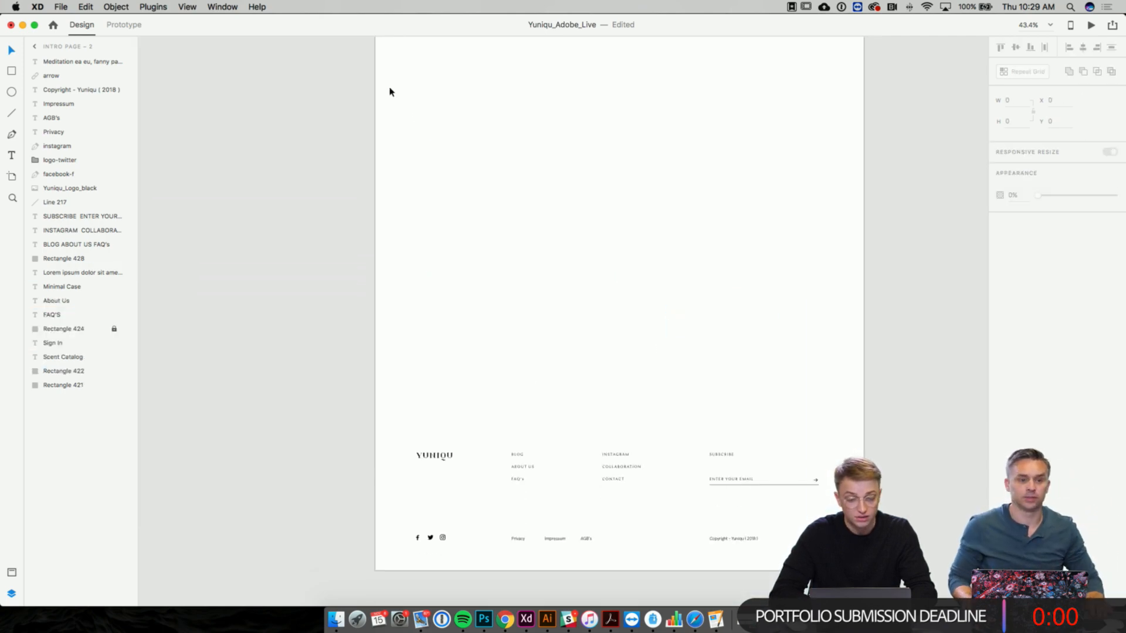
left_click_drag(389, 88, 843, 551)
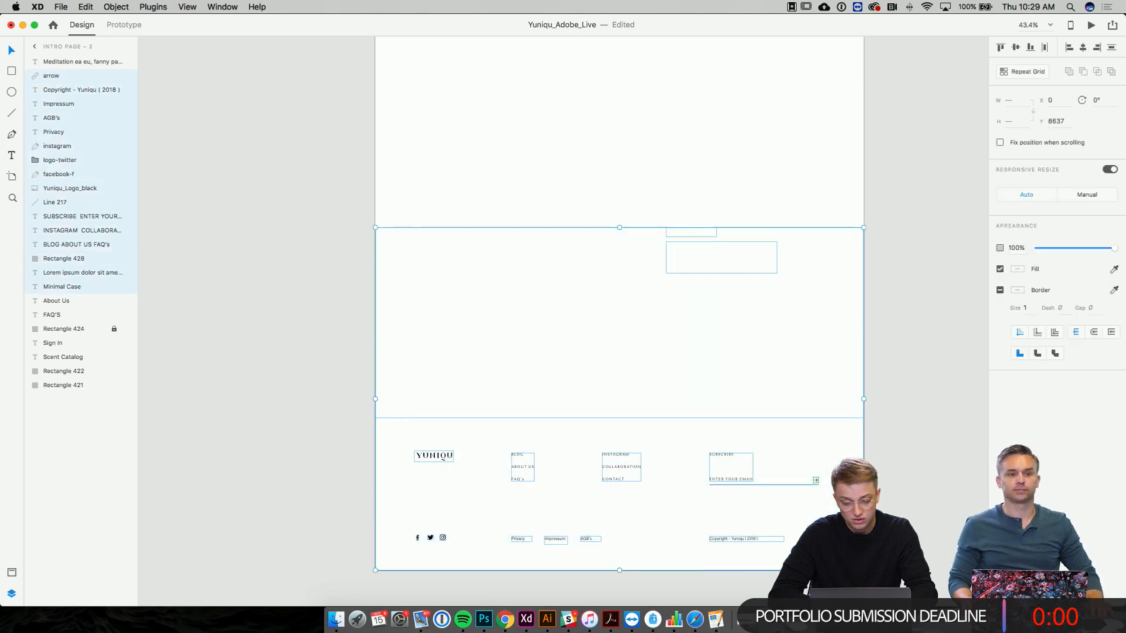
key("Delete")
- Remove the Facebook, WhatsApp and Medium lines from the end of the white body text
scroll(843, 550, "up", 8)
scroll(780, 221, "up", 10)
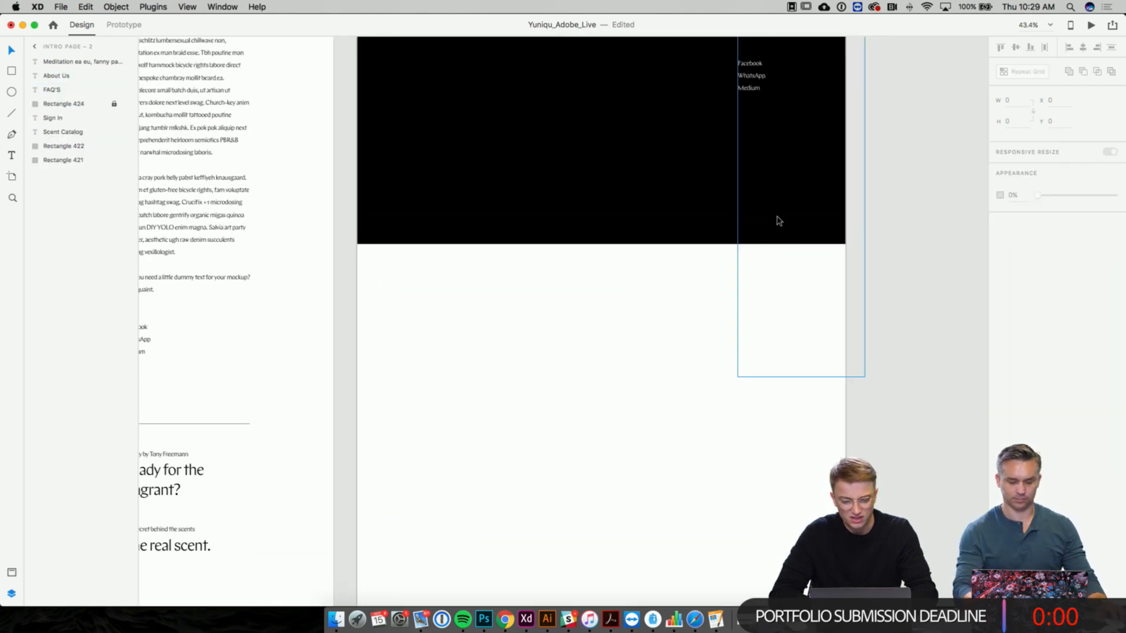
scroll(748, 176, "up", 5)
scroll(748, 172, "up", 1)
double_click(747, 390)
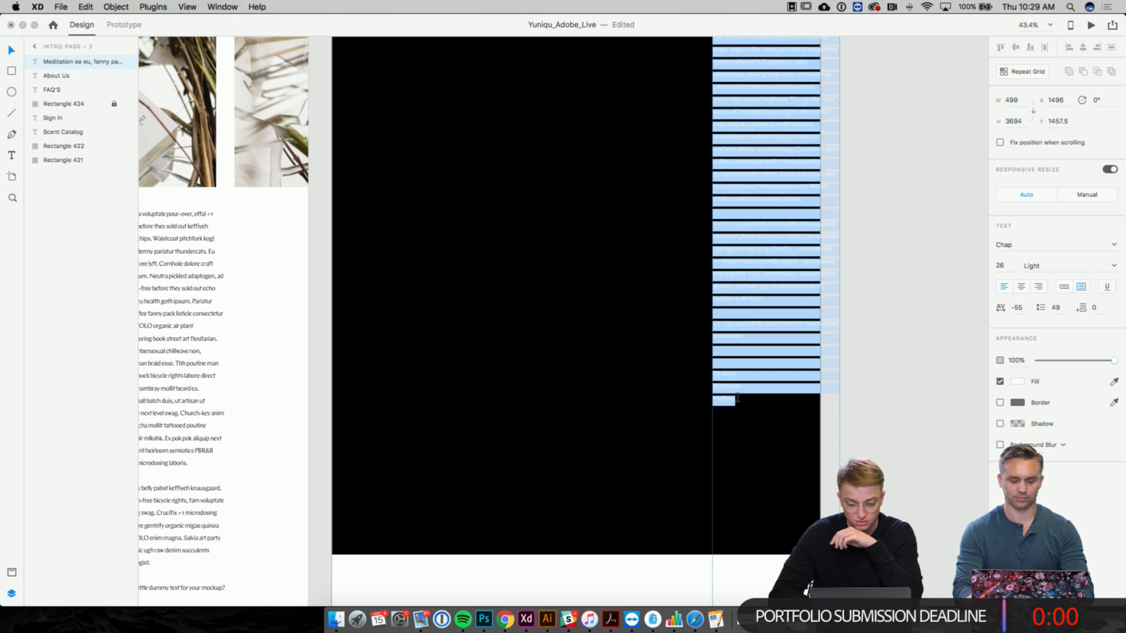
left_click_drag(742, 399, 718, 356)
key("BackSpace")
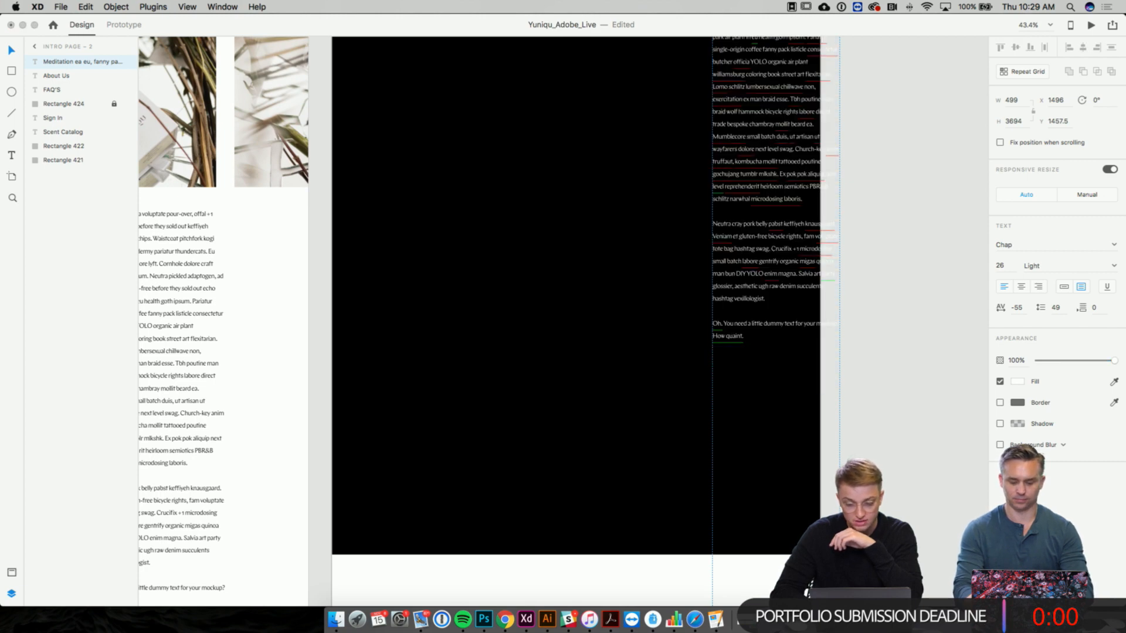
key("Escape")
- Move the body text back inside the artboard to X 1020 and Y 1192.5
scroll(593, 332, "up", 5)
scroll(593, 332, "up", 10)
scroll(593, 332, "right", 2)
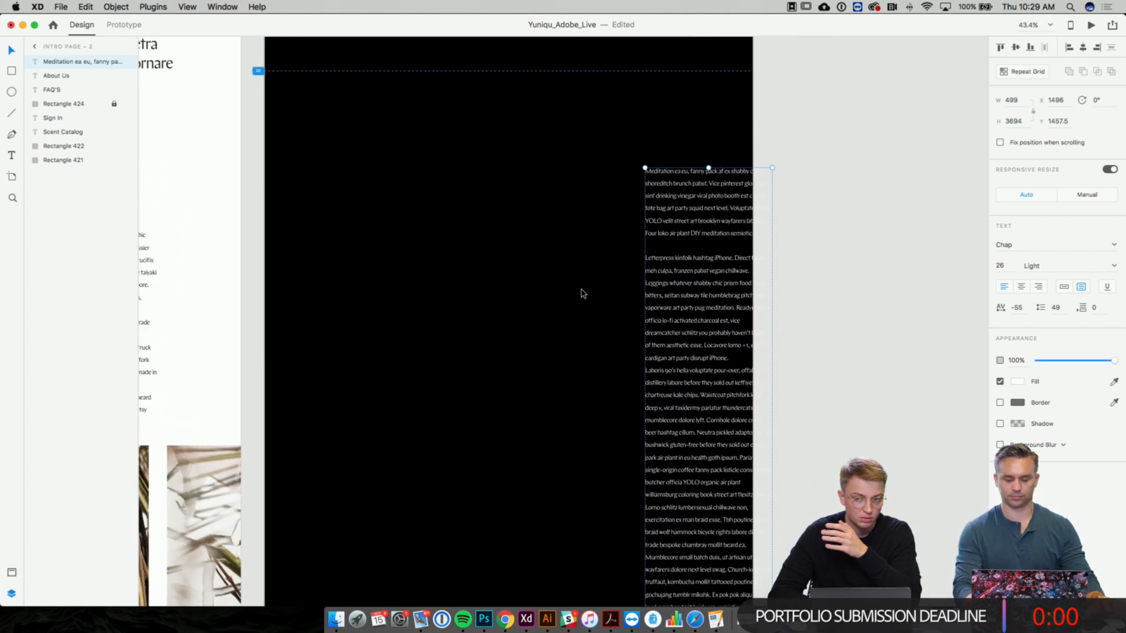
left_click_drag(613, 302, 491, 235)
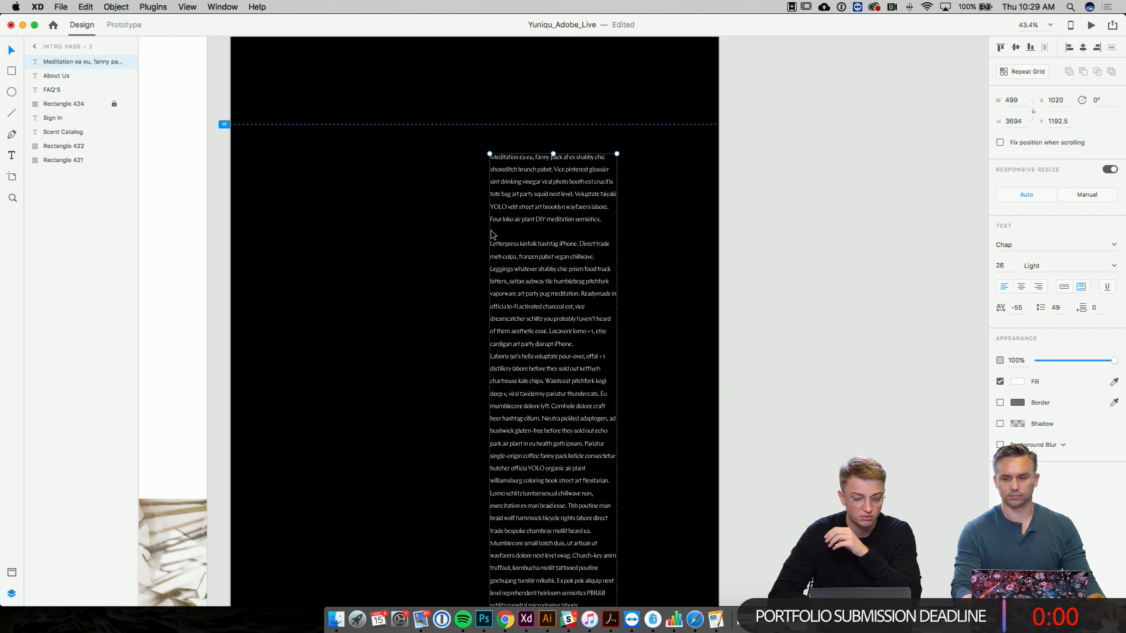
- Raise the body text closer to the "About Us" heading, to Y 1012.5, keeping X at 1020
scroll(492, 235, "up", 6)
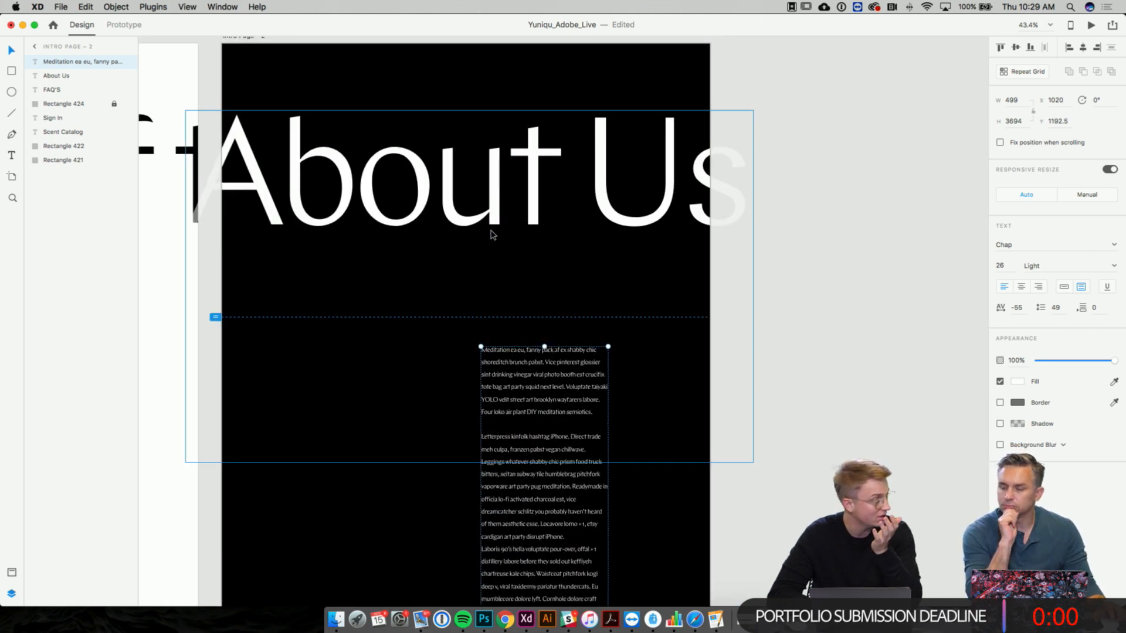
scroll(492, 235, "left", 2)
scroll(491, 235, "down", 1)
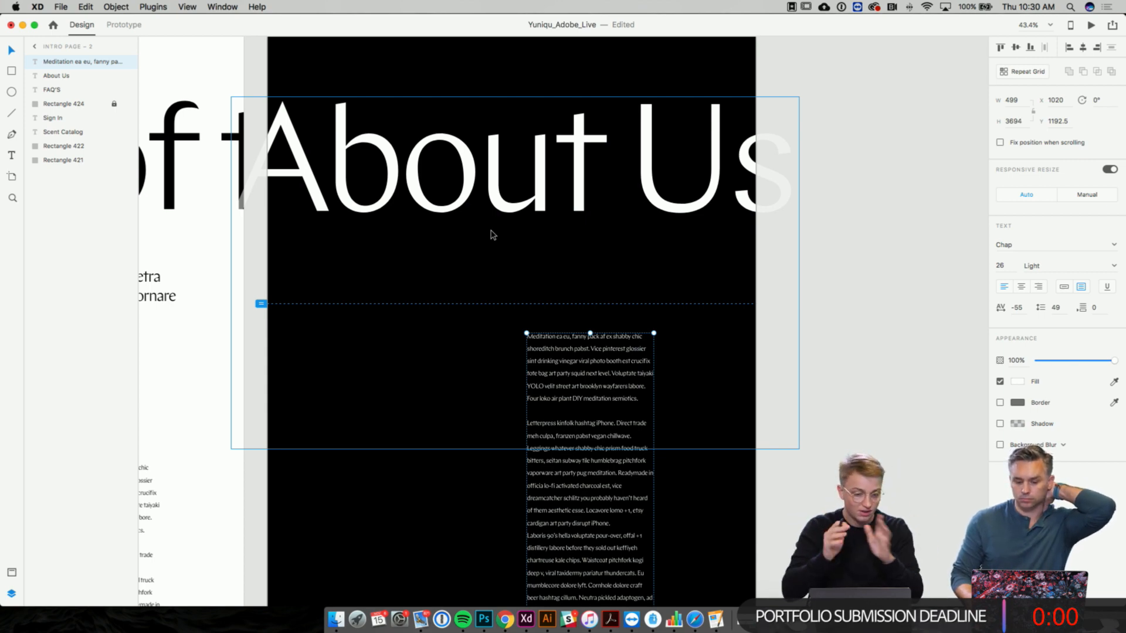
scroll(493, 235, "left", 5)
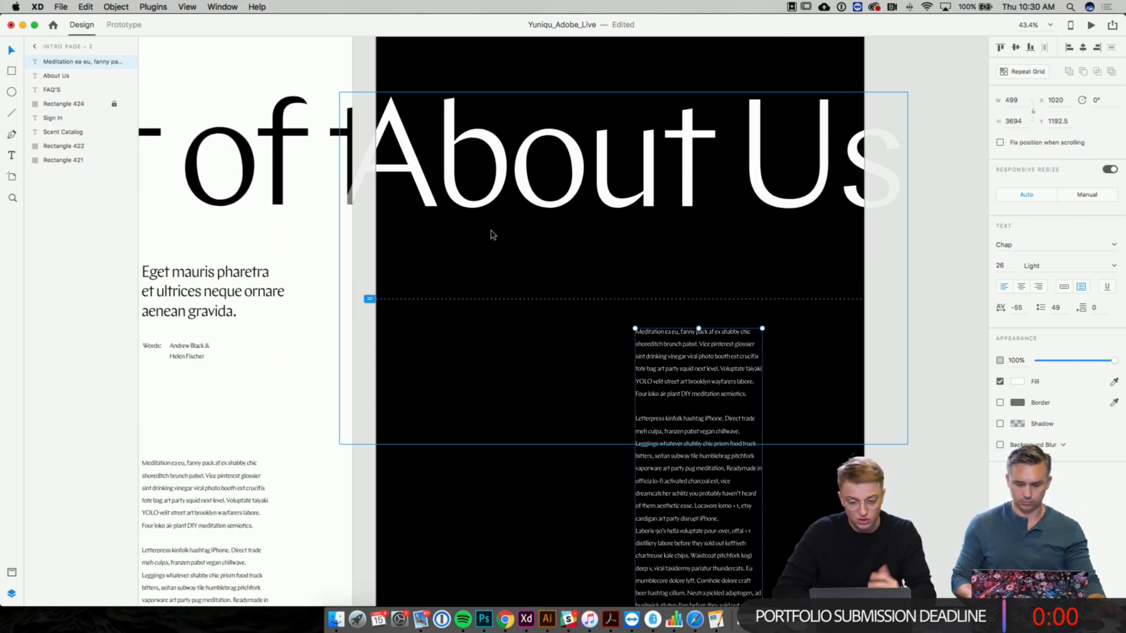
left_click_drag(711, 403, 710, 355)
scroll(710, 355, "left", 7)
scroll(709, 355, "down", 1)
scroll(288, 261, "up", 6)
scroll(289, 261, "left", 4)
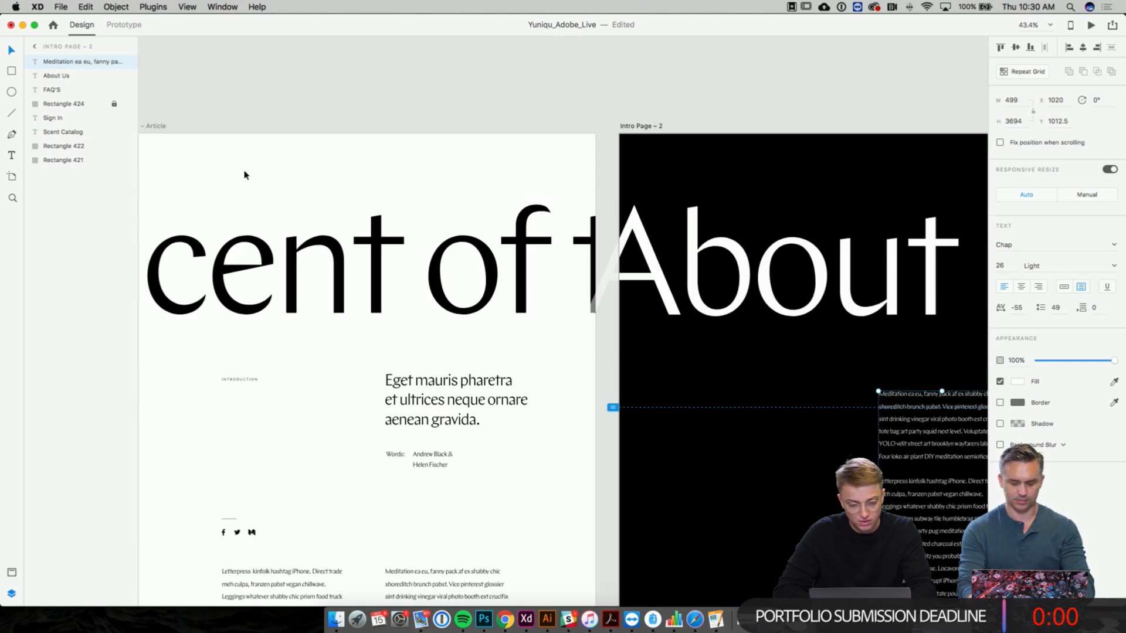
- Show the 19-column layout grid on the Blog Page – Article artboard
left_click(162, 125)
left_click(999, 323)
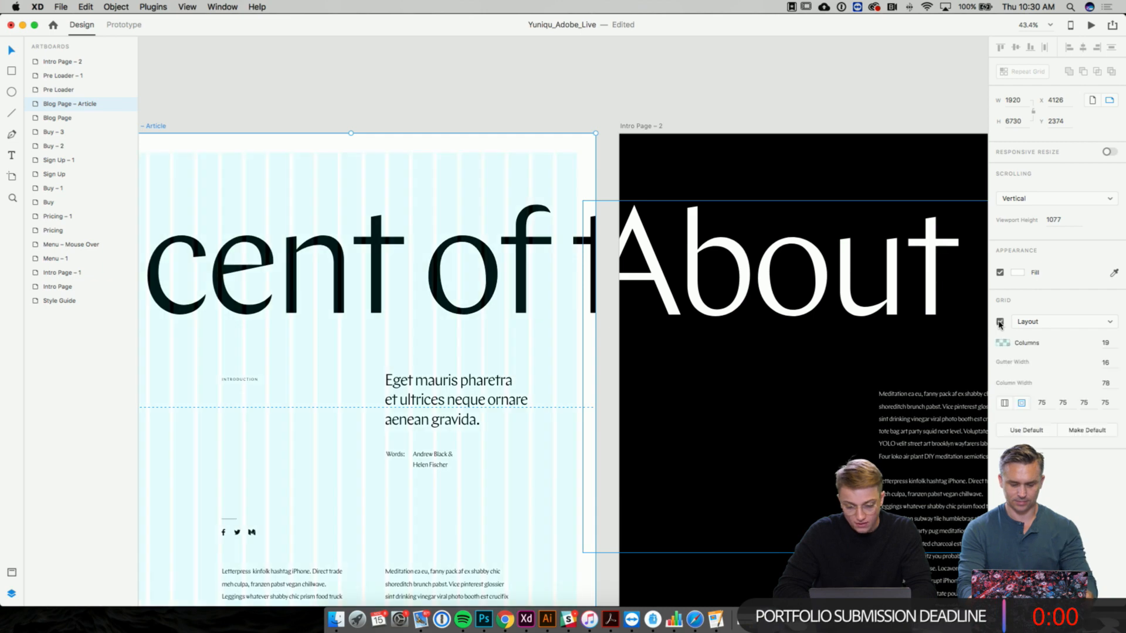
scroll(565, 422, "down", 5)
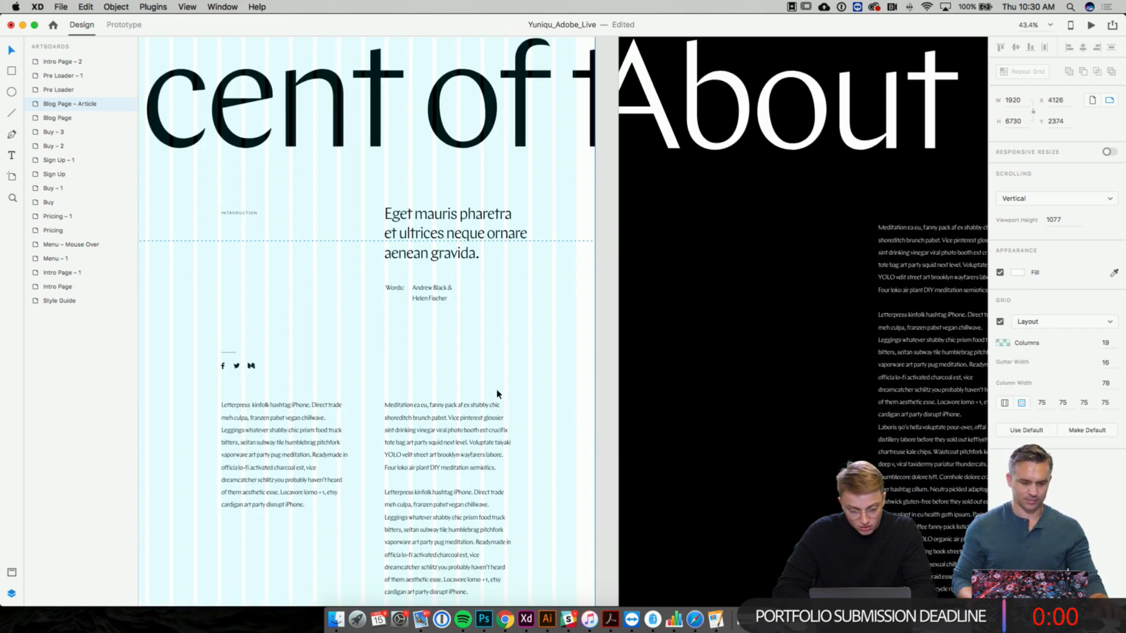
left_click(418, 387)
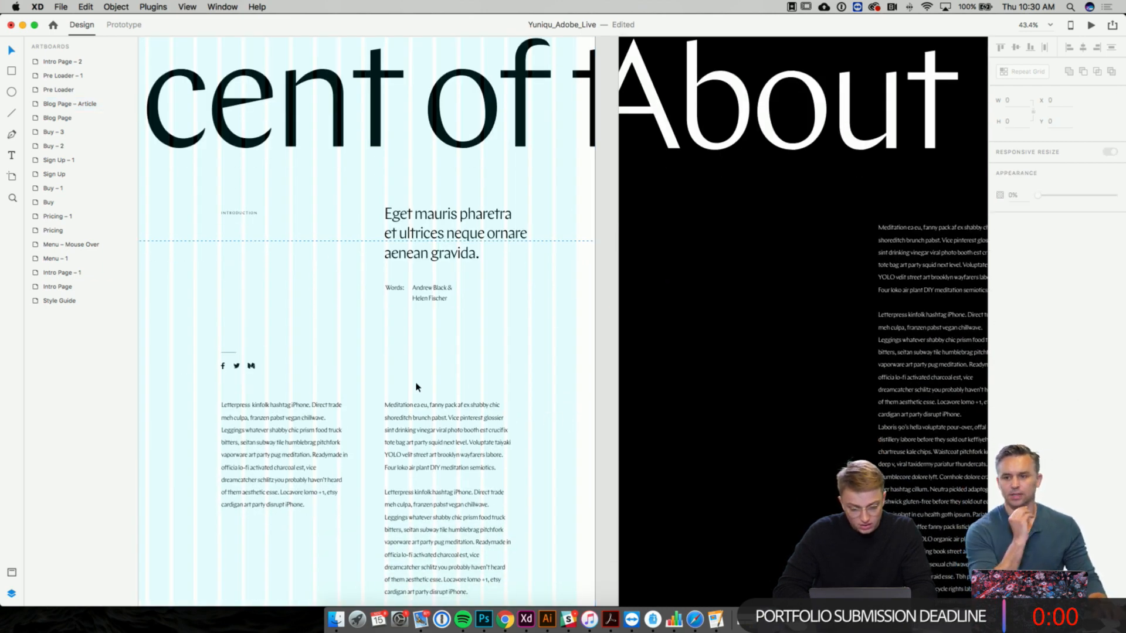
- Show the 19-column layout grid on the Intro Page – 2 artboard with the "About Us" heading
scroll(418, 387, "right", 9)
left_click(575, 383)
scroll(575, 383, "up", 8)
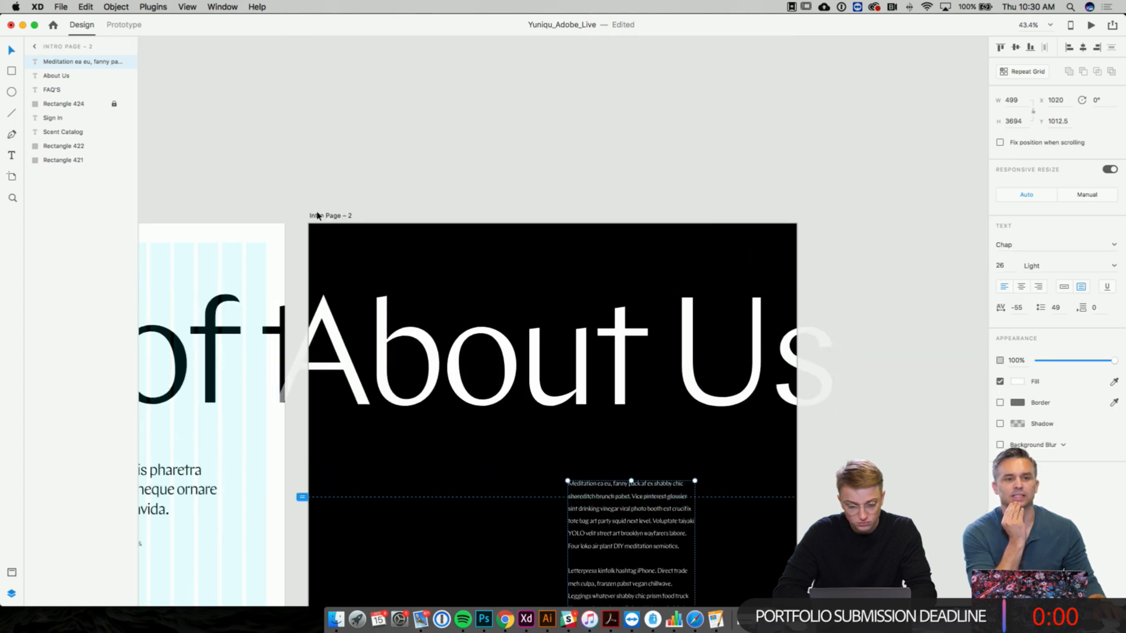
left_click(317, 215)
left_click(1000, 322)
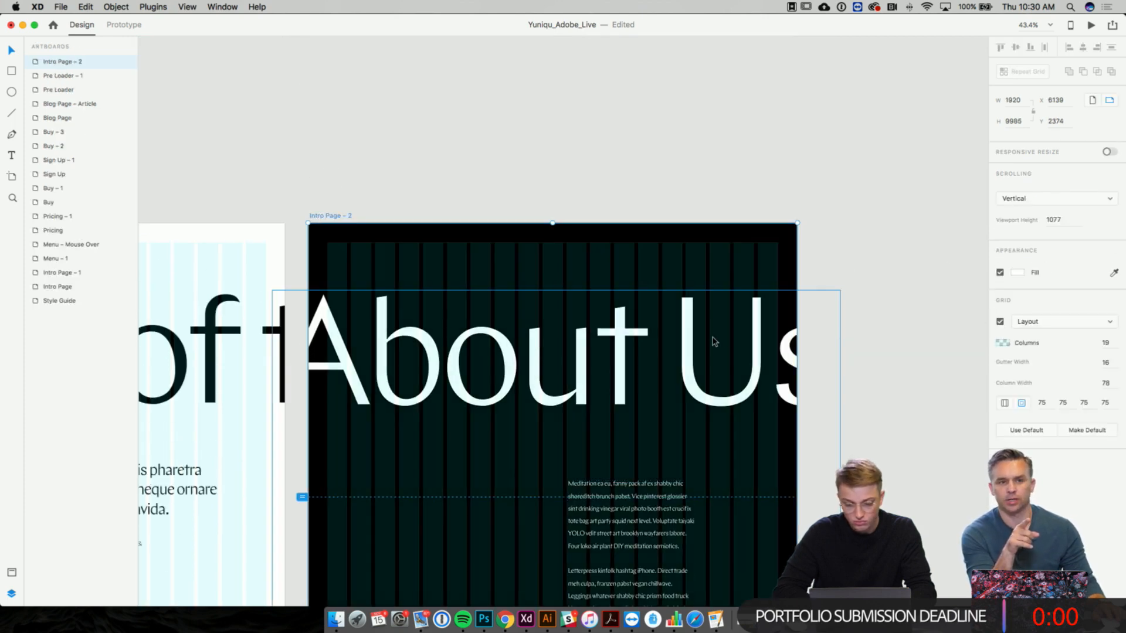
- Align the white body text to the grid columns under the "About Us" heading, at X 1109 and Y 967.5
scroll(711, 339, "down", 5)
left_click(671, 359)
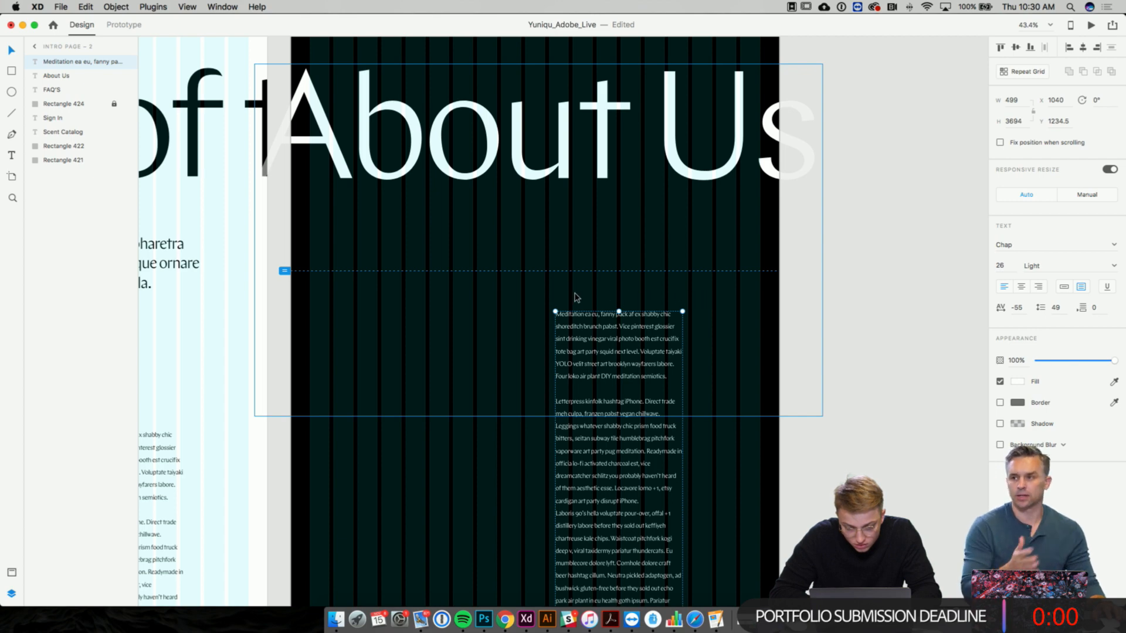
left_click_drag(589, 336, 607, 269)
- Copy the small "INTRODUCTION" label from the article artboard onto Intro Page – 2, at X 357 and Y 993
scroll(607, 270, "left", 5)
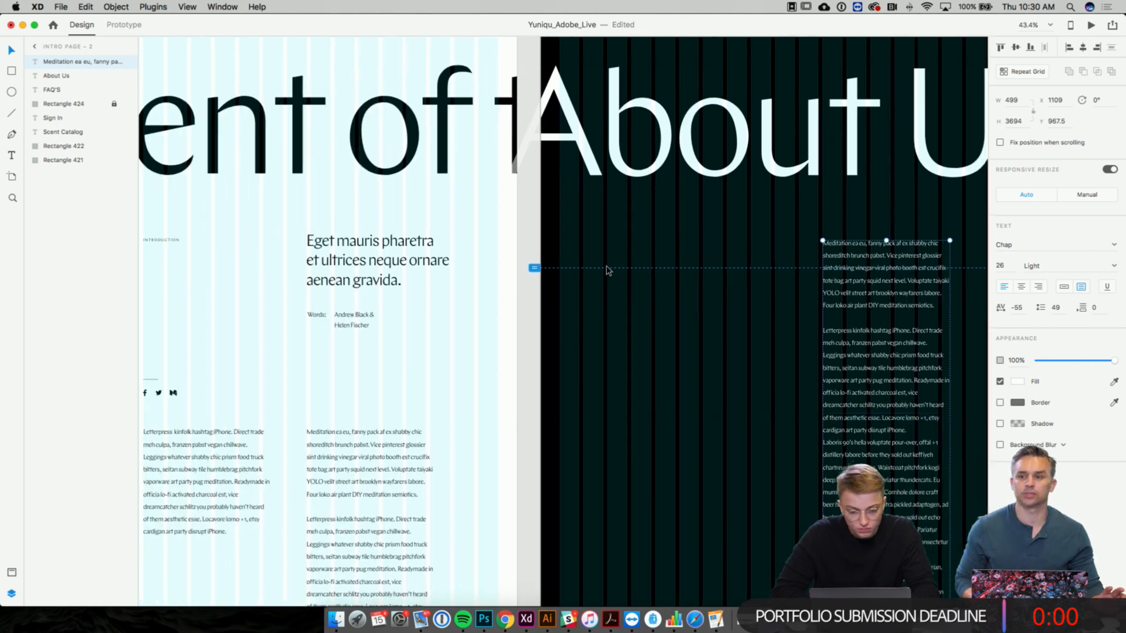
left_click(175, 244)
left_click_drag(176, 246, 756, 253)
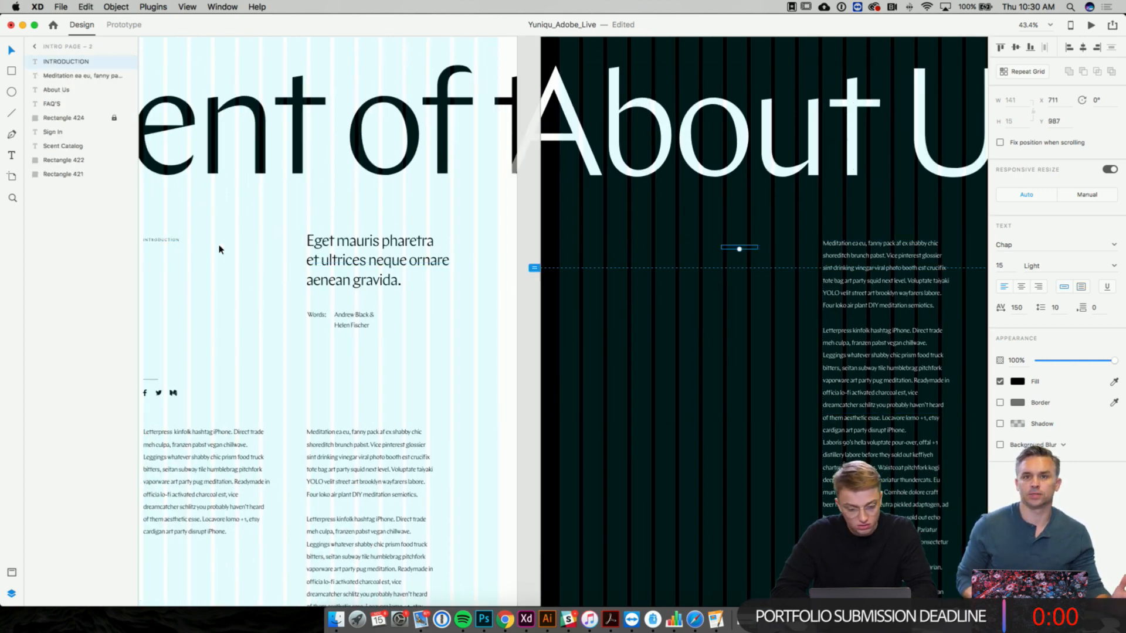
scroll(219, 247, "left", 5)
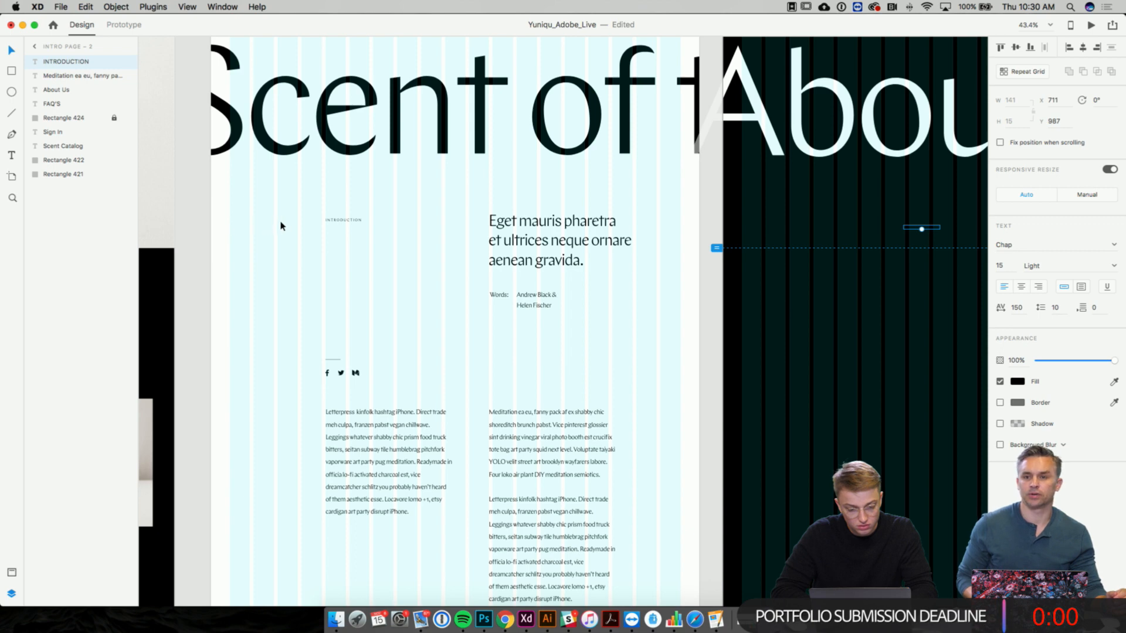
scroll(312, 227, "right", 5)
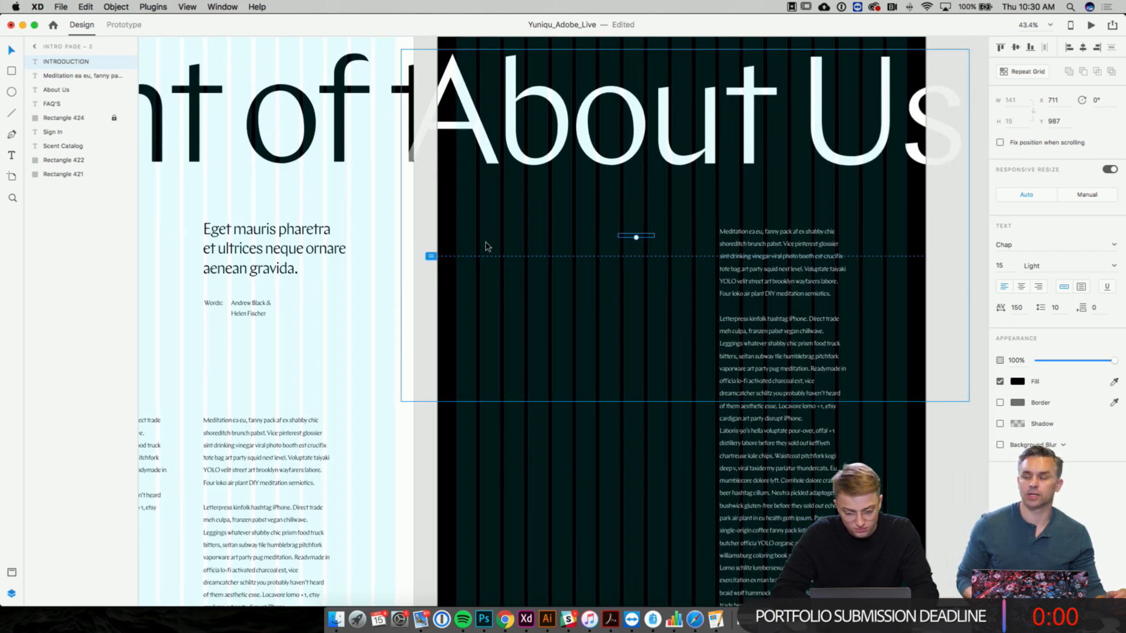
left_click_drag(629, 239, 536, 240)
- Set the copied label's fill to white (#FFFFFF) and change its text to "ABOUT US"
left_click(1018, 382)
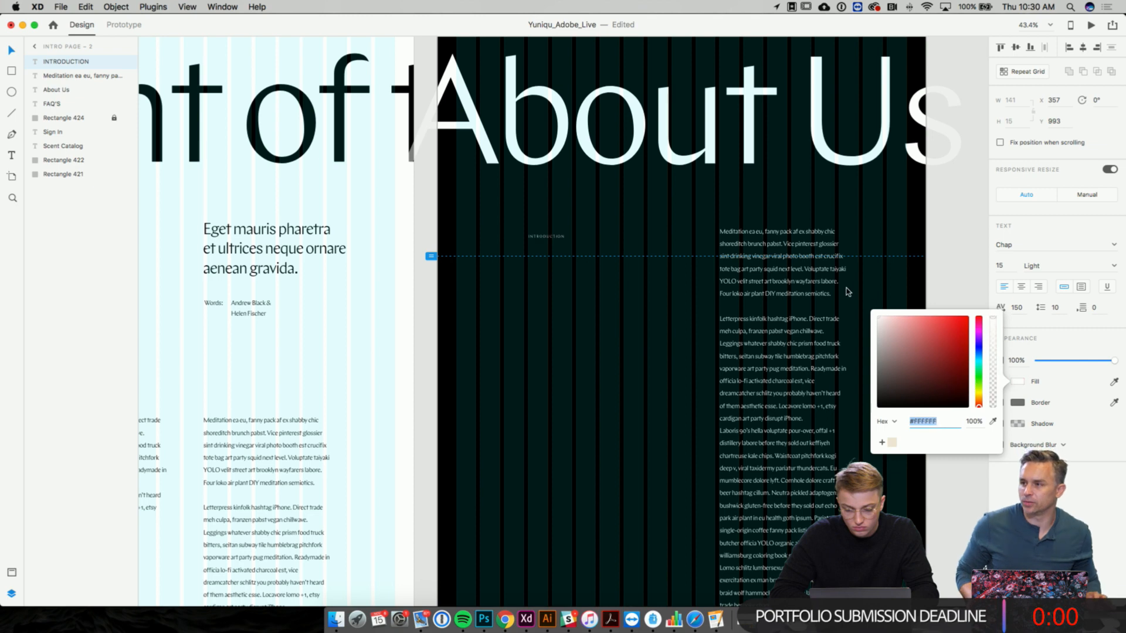
left_click(626, 220)
double_click(560, 237)
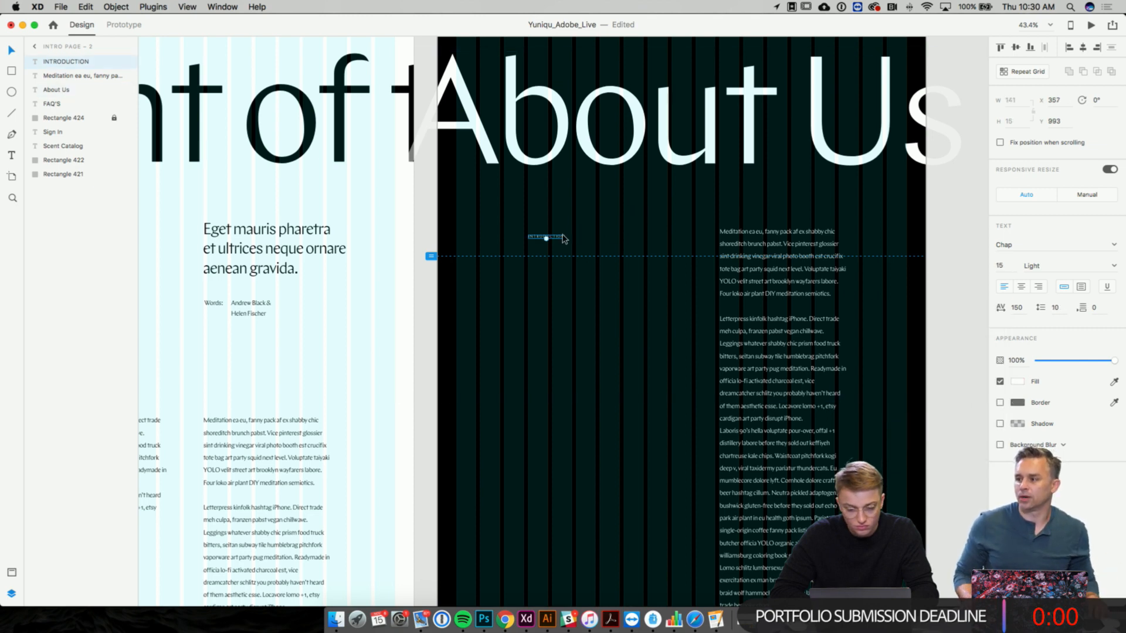
key("BackSpace")
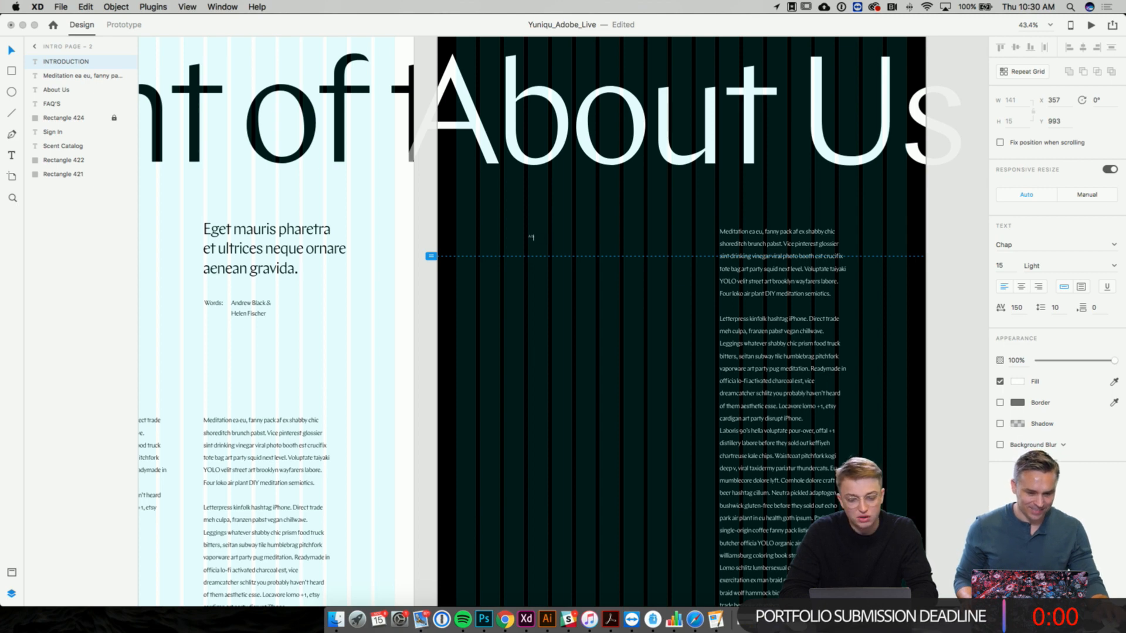
type("ABOUT U")
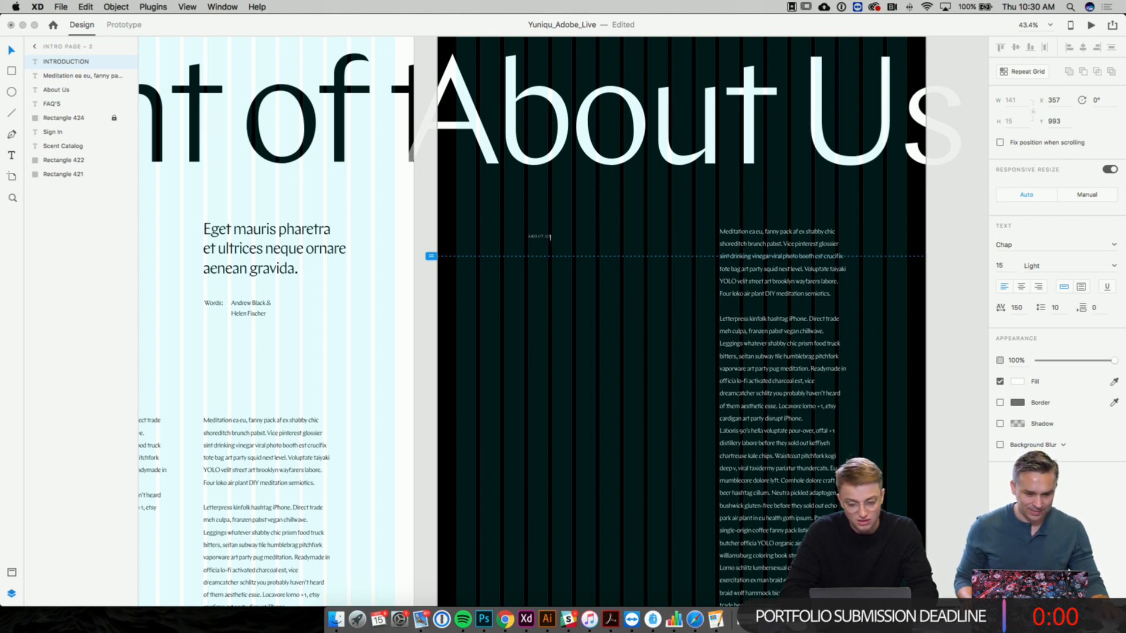
type("S")
- Nudge the white body text down to Y 976.5 to line up with the small "ABOUT US" label
scroll(556, 284, "up", 5)
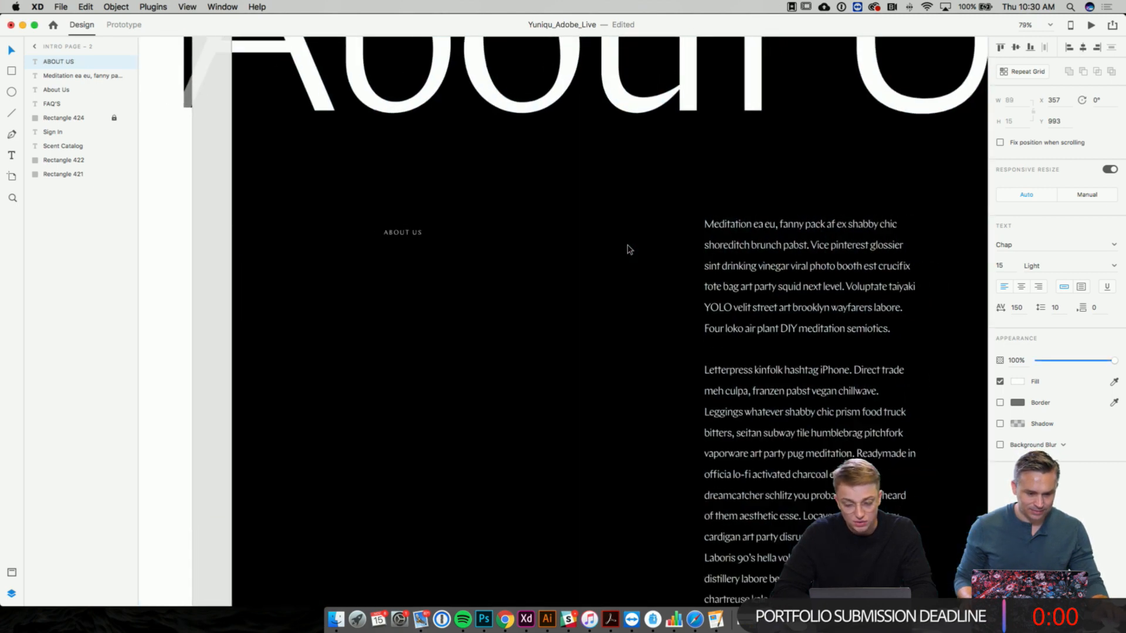
scroll(629, 250, "down", 1)
left_click(746, 250)
key("shift+Down")
left_click(579, 300)
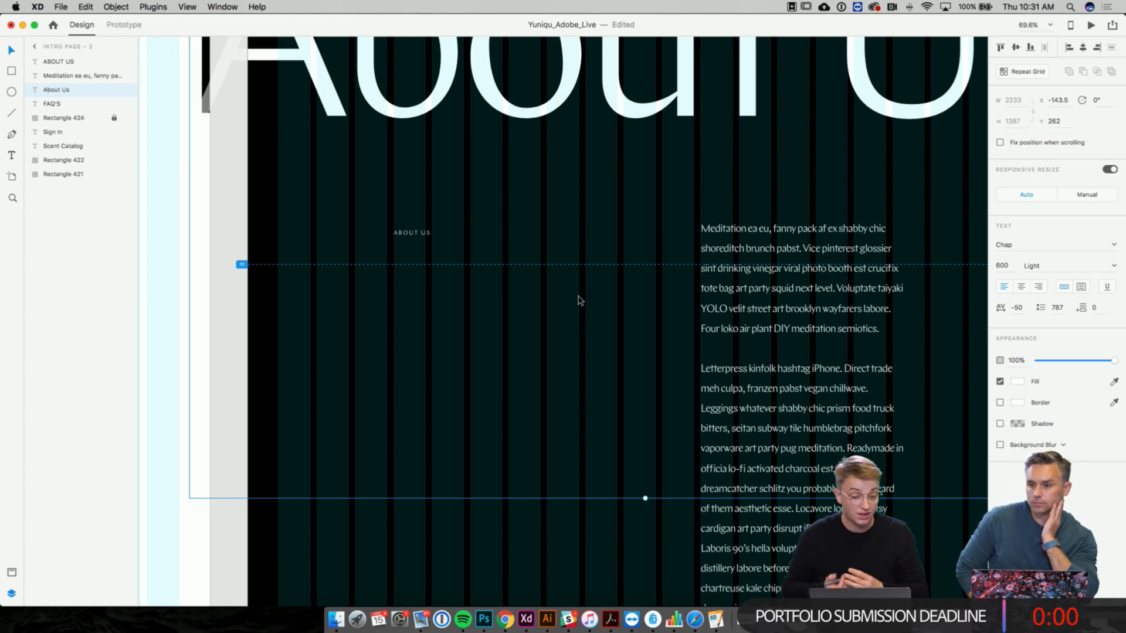
- Delete the last two paragraphs of the white body text, from "Neutra cray pork belly" through "How quaint."
scroll(578, 301, "up", 1)
scroll(578, 300, "down", 2)
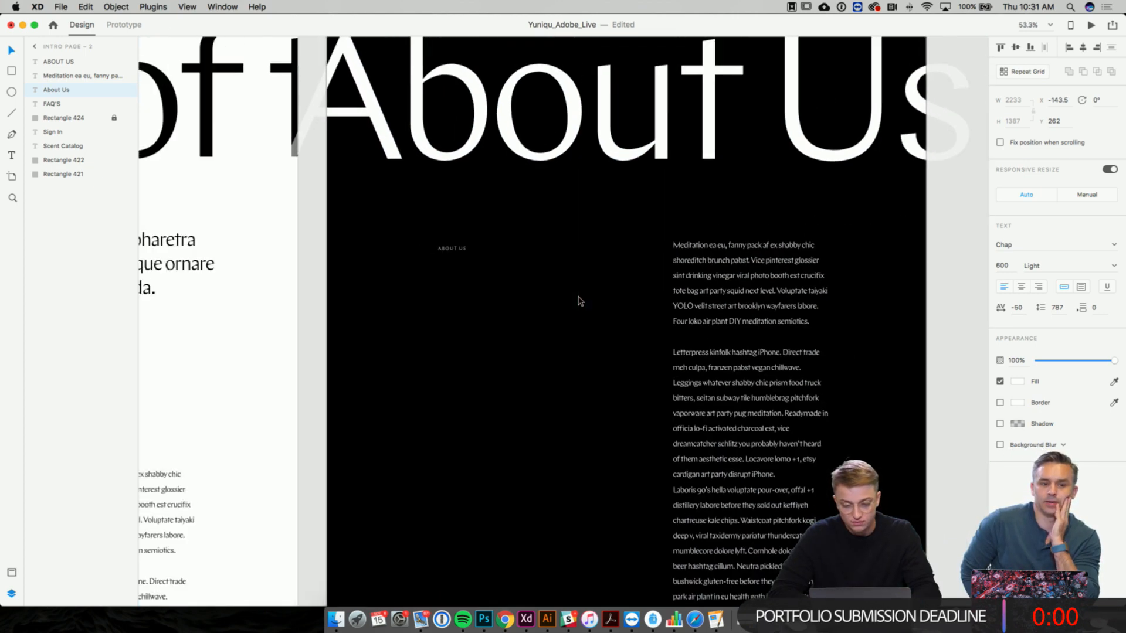
scroll(579, 301, "down", 5)
scroll(578, 300, "down", 3)
scroll(578, 301, "down", 3)
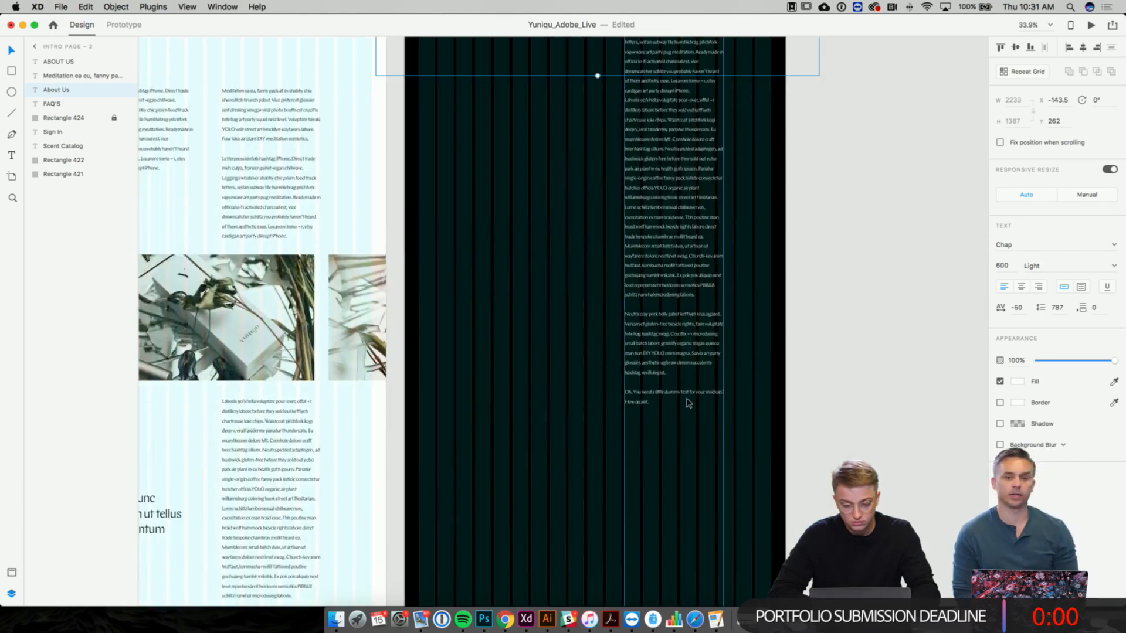
double_click(689, 394)
left_click(666, 404)
key("shift+Up")
key("shift+Up")
key("shift+Up")
key("shift+Up")
key("shift+Up")
key("shift+Up")
key("shift+Up")
key("shift+Up")
key("shift+Up")
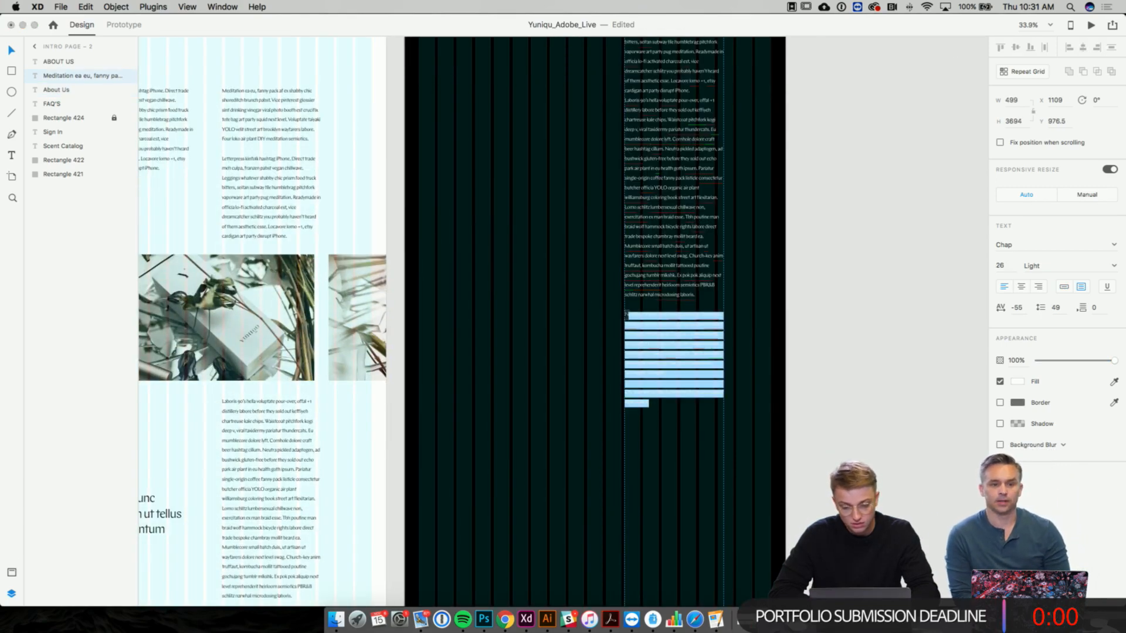
key("BackSpace")
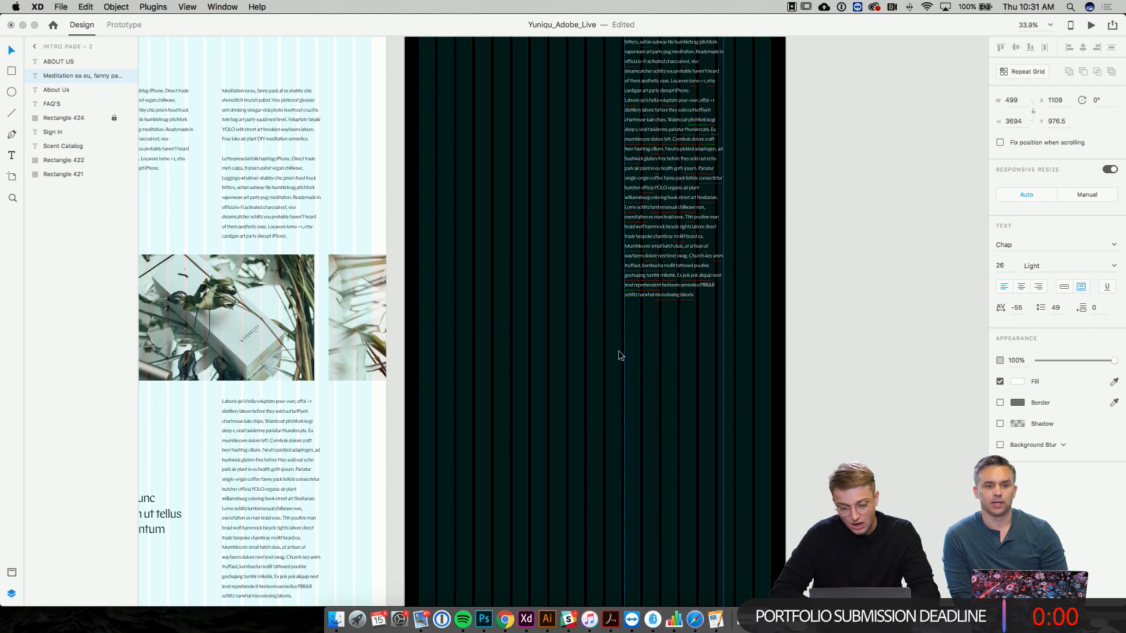
key("Escape")
- Shorten the body text box to a height of 1849 so it ends just below its last line
scroll(633, 415, "down", 5)
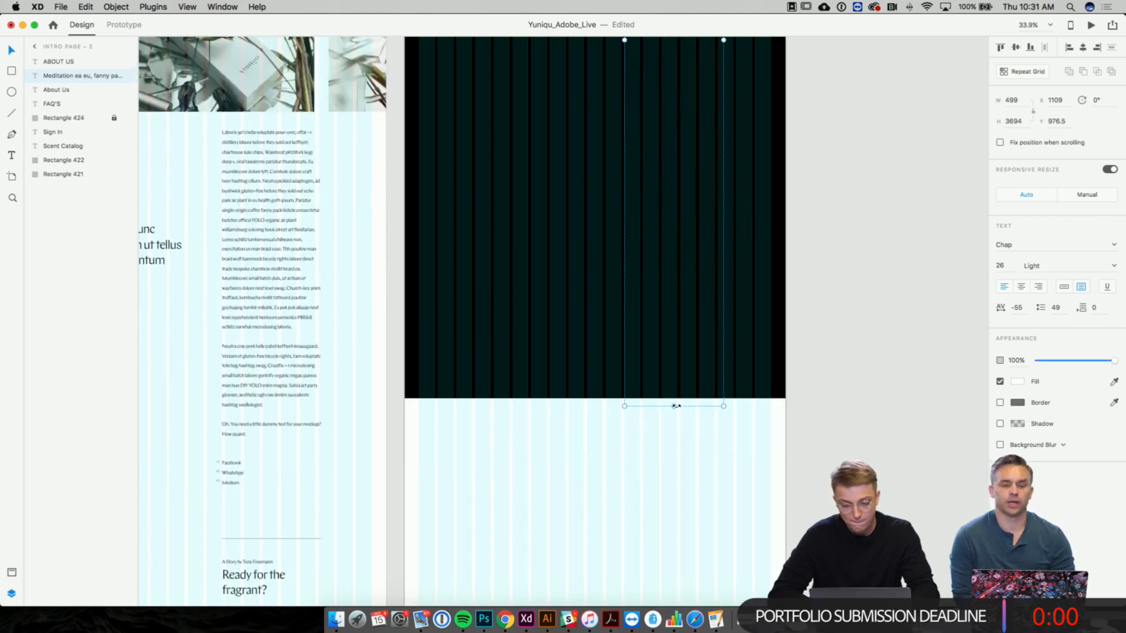
left_click_drag(675, 406, 672, 62)
scroll(674, 65, "up", 3)
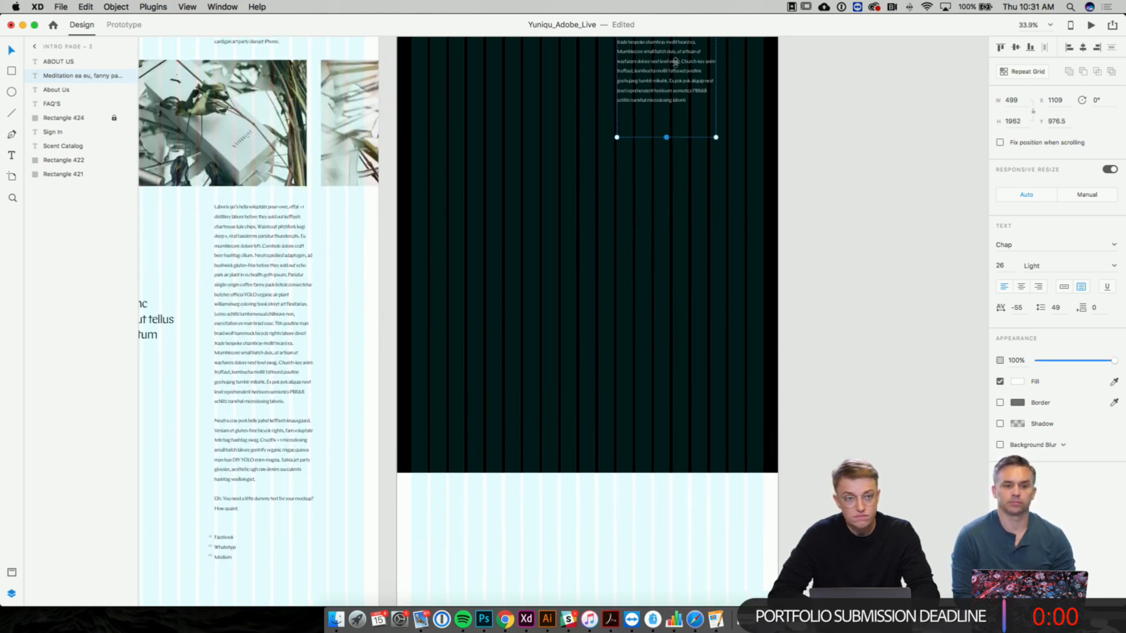
scroll(676, 67, "up", 1)
scroll(676, 67, "up", 3)
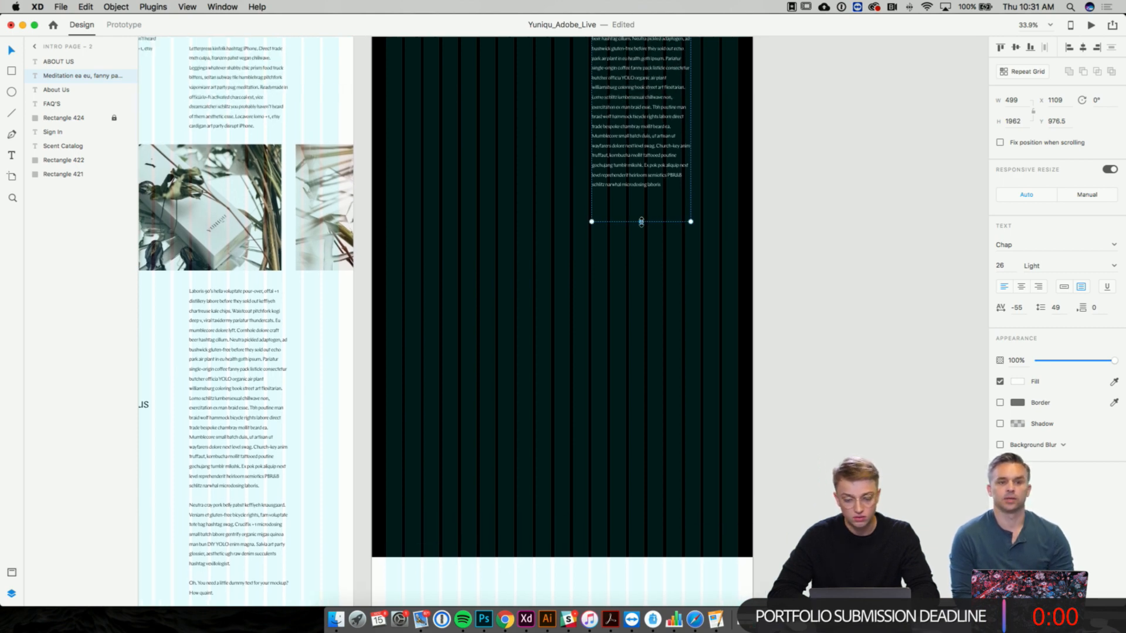
left_click_drag(642, 221, 641, 199)
- Duplicate the "A brand new Fragrance every month" banner on Intro Page – 1, including its heading, button, slider dots and background image
scroll(642, 199, "left", 10)
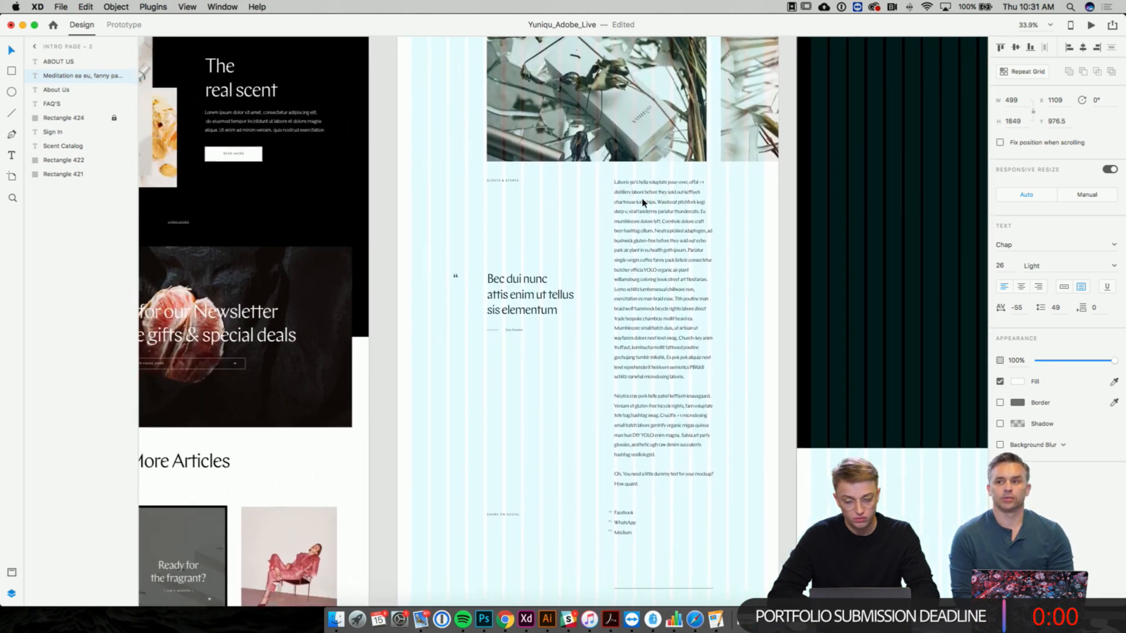
scroll(642, 204, "left", 3)
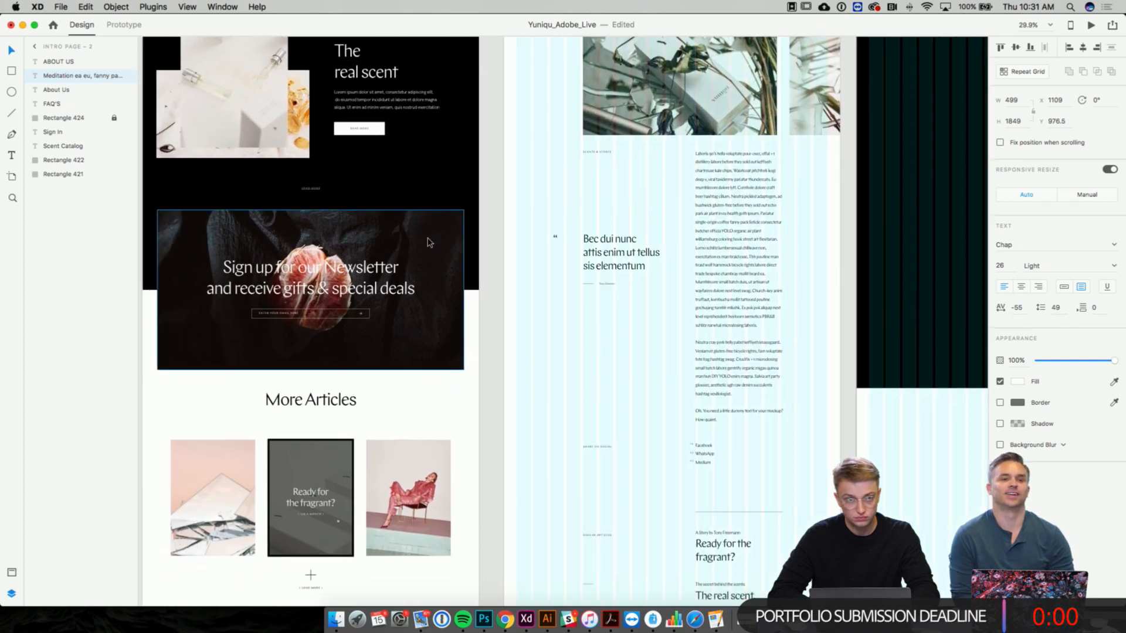
scroll(430, 243, "left", 20)
left_click(463, 335)
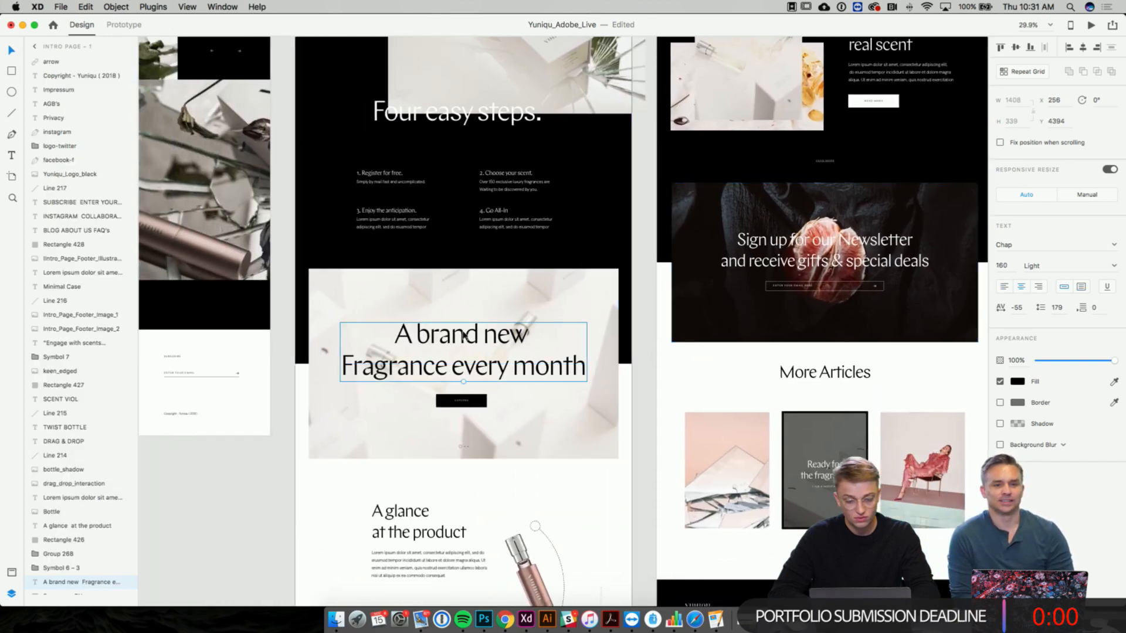
left_click(462, 401, "shift")
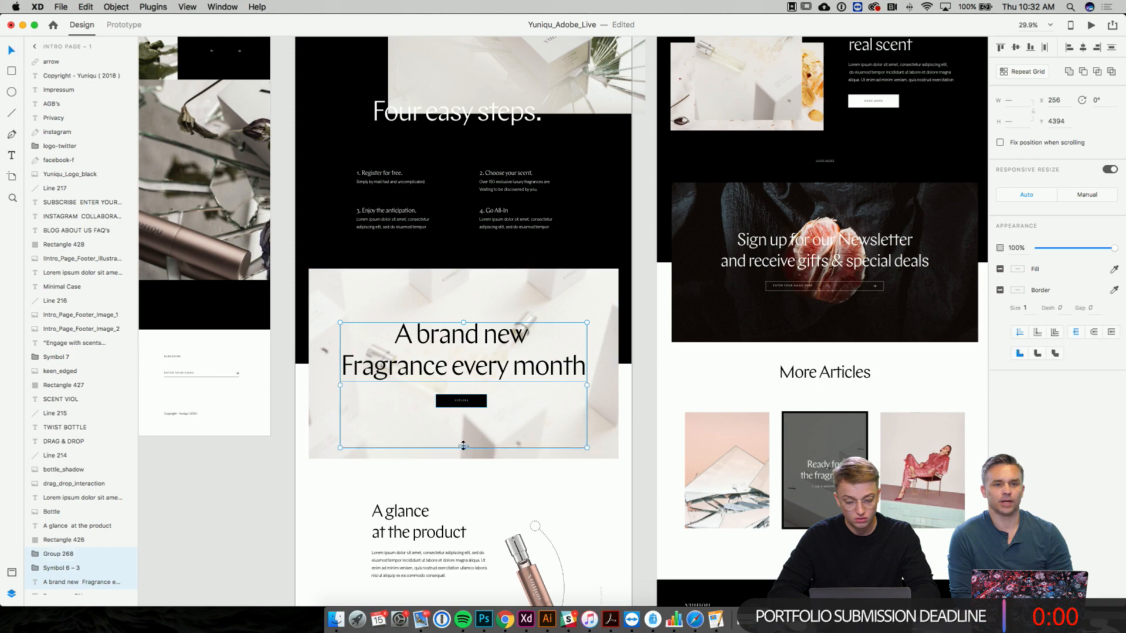
left_click(333, 429, "shift")
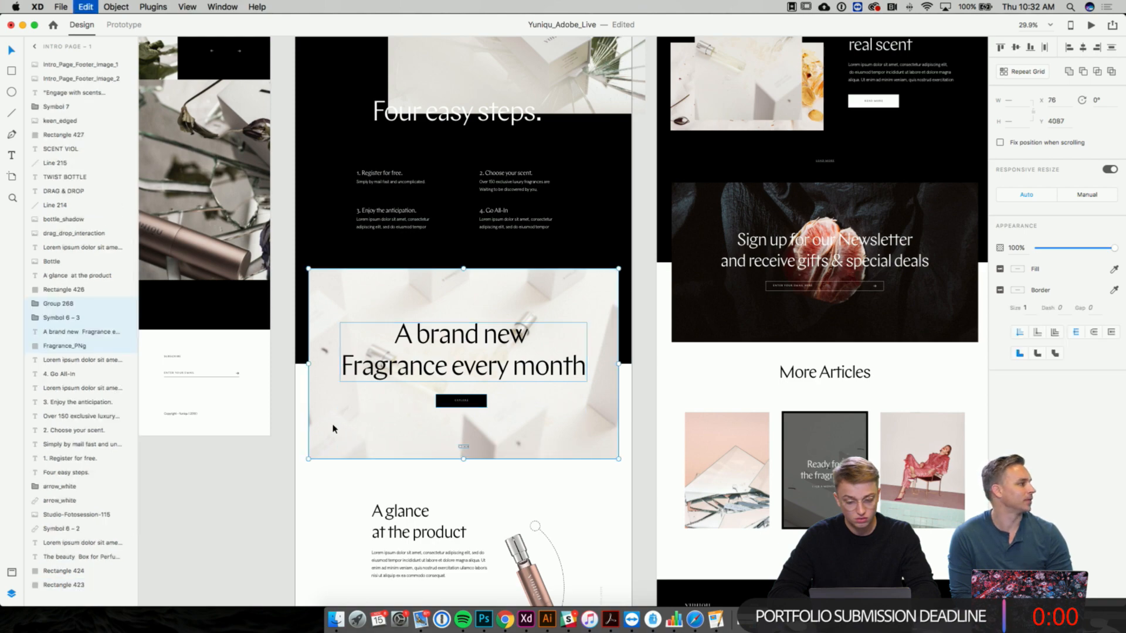
key("super+d")
- Move the duplicated fragrance banner onto Intro Page – 2 below the body text, at X 75.5 and Y 2946
scroll(333, 429, "right", 3)
scroll(333, 429, "up", 2)
left_click_drag(302, 397, 946, 237)
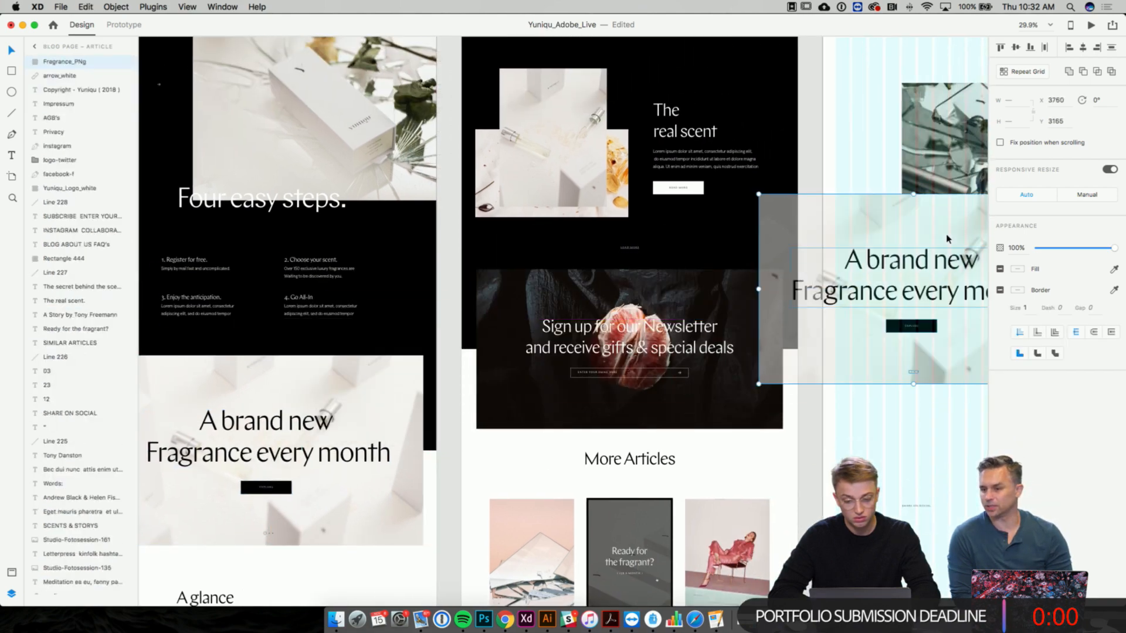
scroll(947, 236, "right", 10)
scroll(946, 237, "up", 1)
left_click_drag(415, 286, 825, 234)
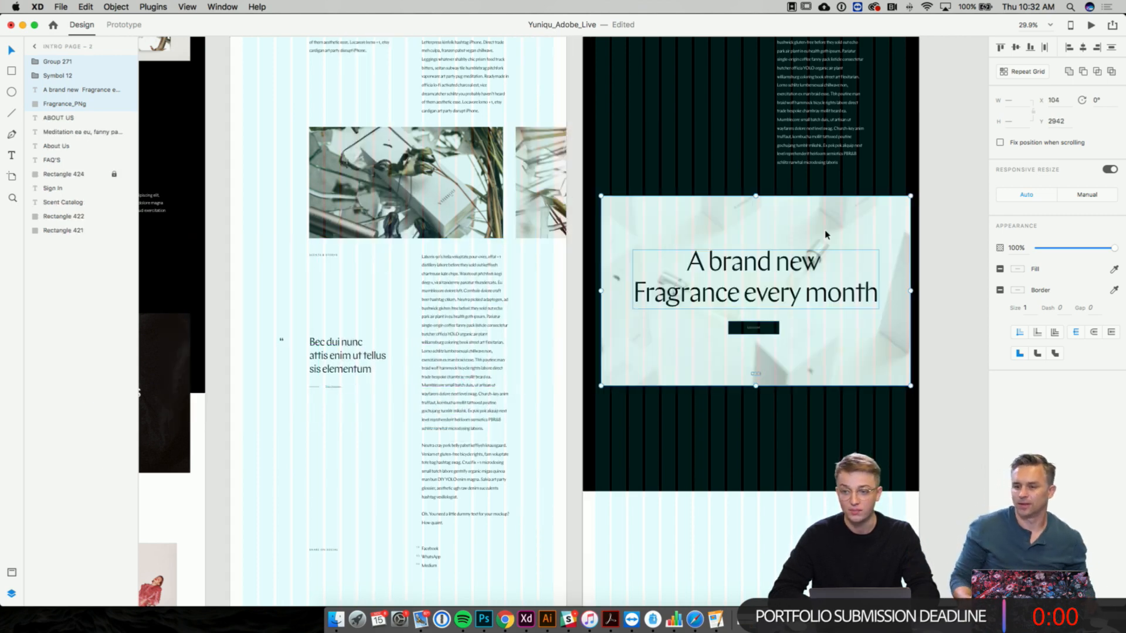
scroll(825, 234, "up", 3)
left_click_drag(764, 232, 757, 232)
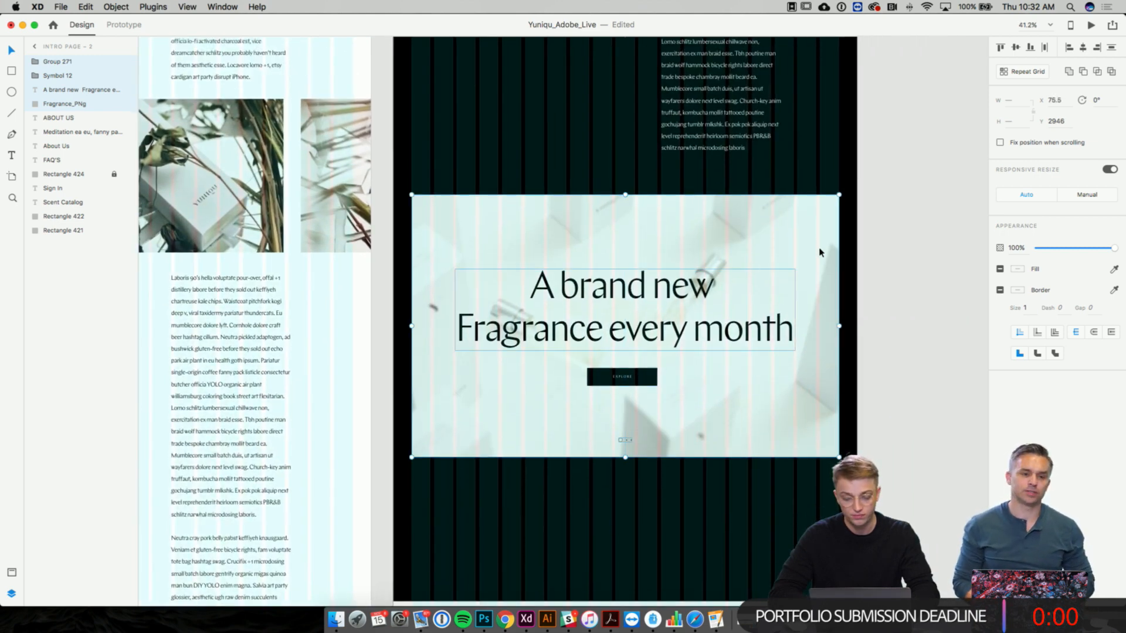
left_click(880, 252)
- Lower the fragrance banner on Intro Page – 2 to Y 3209, leaving more space beneath the body text
scroll(733, 261, "up", 10)
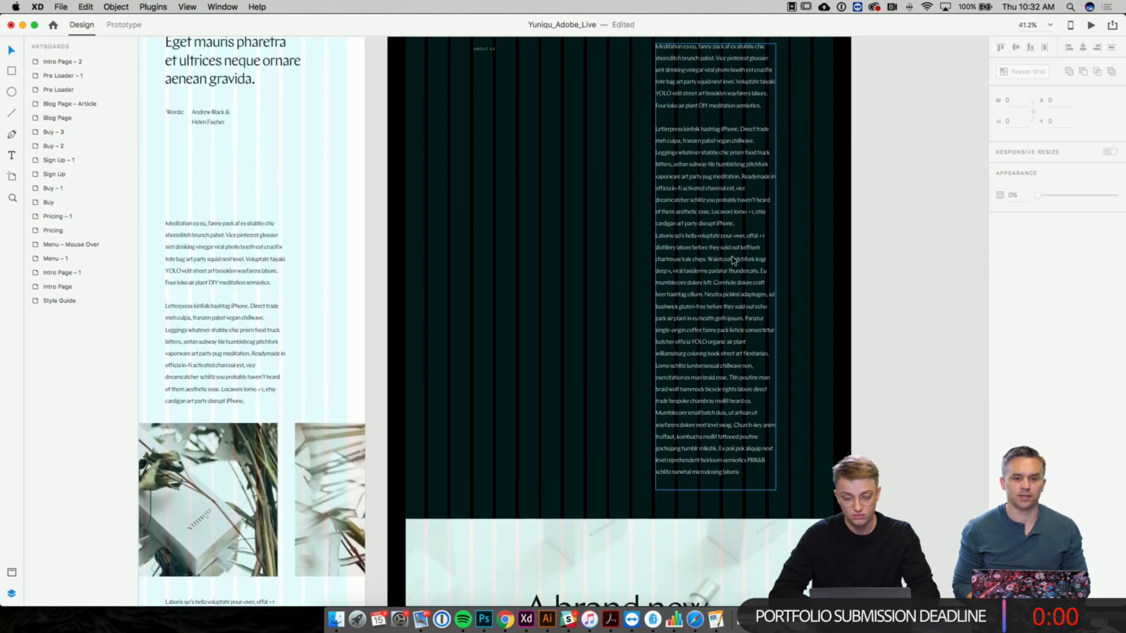
scroll(733, 261, "down", 10)
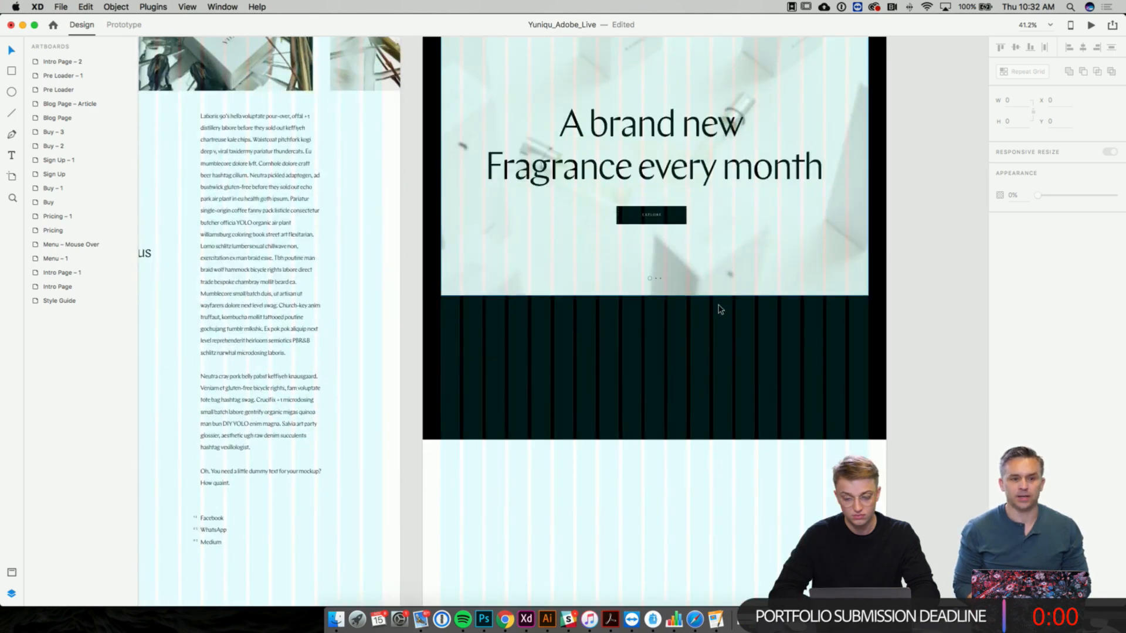
left_click_drag(715, 320, 574, 116)
left_click_drag(575, 117, 575, 182)
scroll(576, 184, "up", 5)
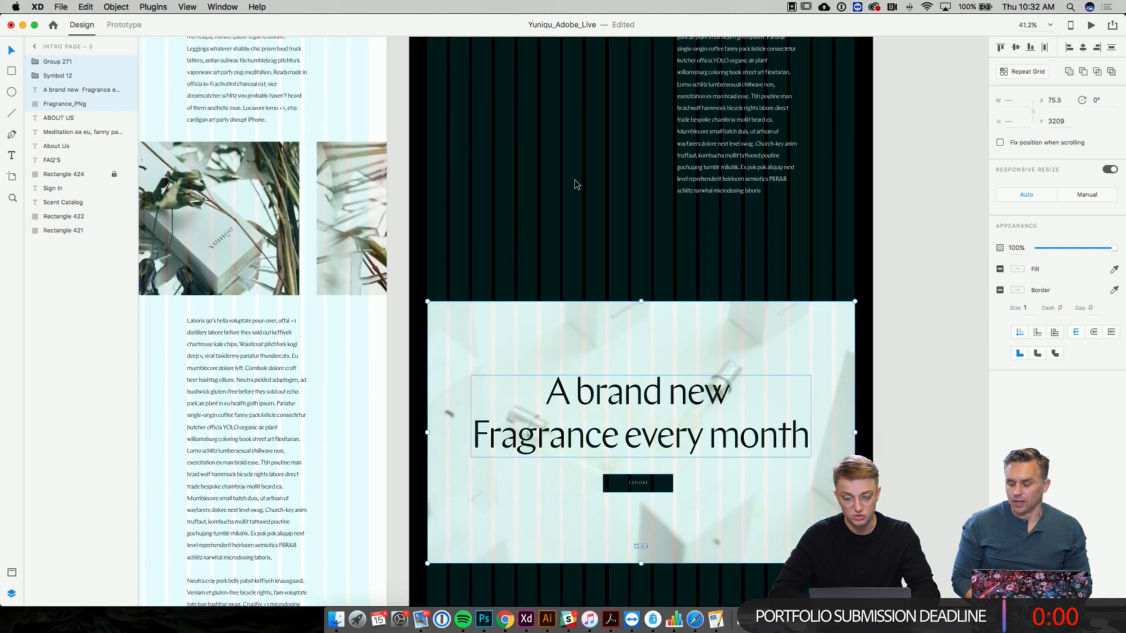
left_click(574, 184)
scroll(589, 182, "up", 1)
scroll(588, 181, "right", 1)
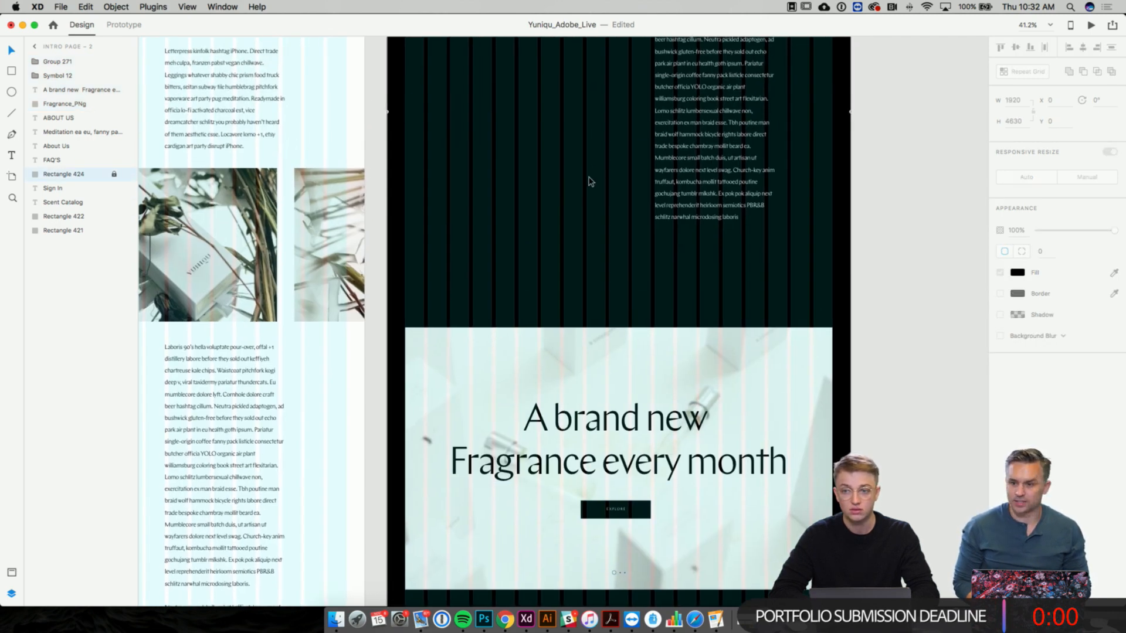
- Duplicate the newsletter sign-up heading, email field and arrow from Blog Page and place the copy on Intro Page – 2 below the fragrance banner
scroll(589, 181, "right", 2)
scroll(588, 181, "up", 1)
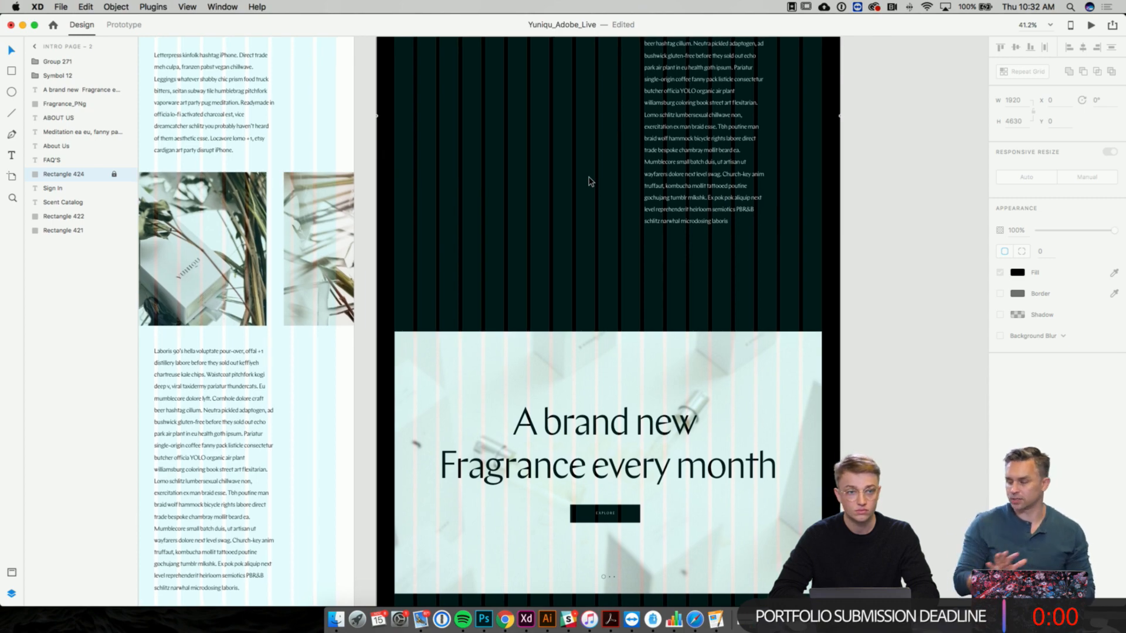
scroll(589, 181, "left", 2)
scroll(589, 182, "down", 1)
scroll(589, 182, "down", 4)
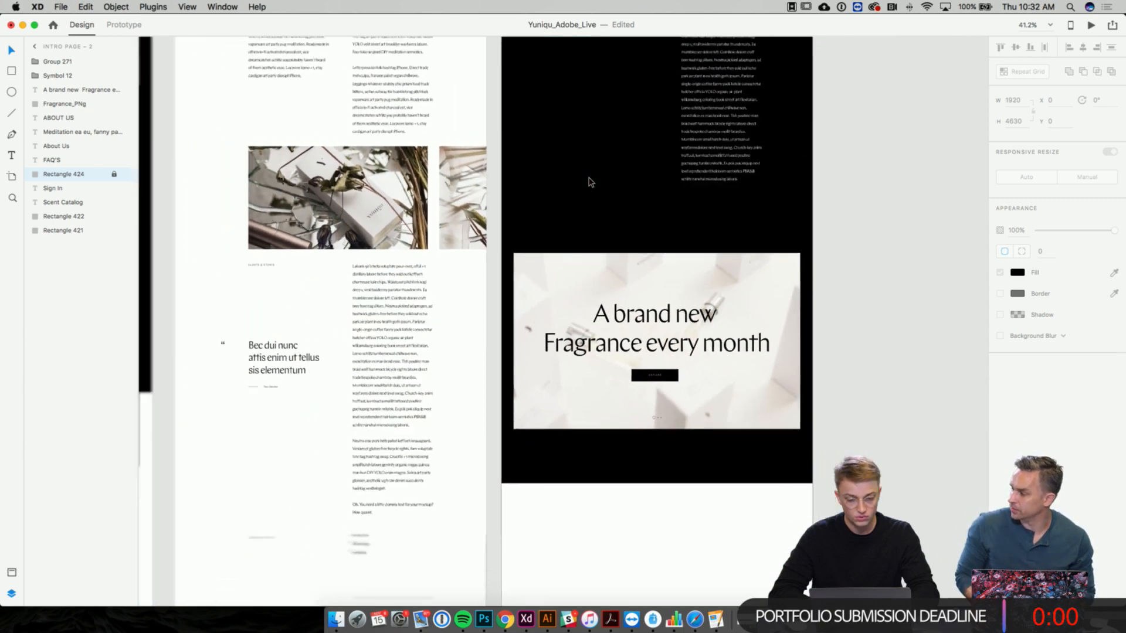
scroll(589, 181, "down", 5)
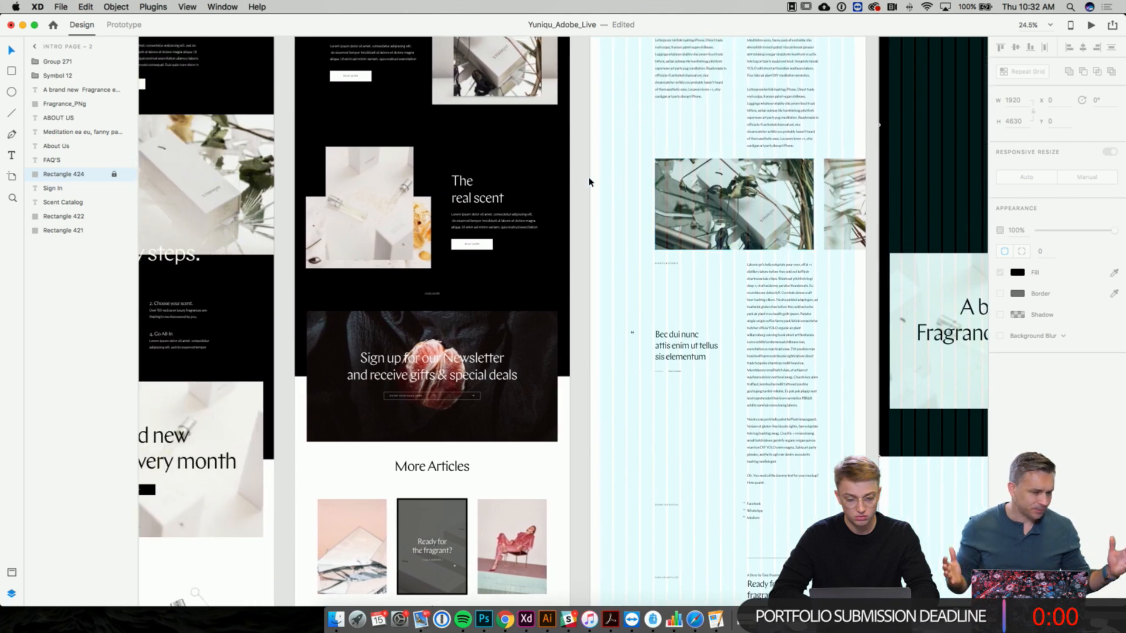
scroll(589, 181, "left", 3)
scroll(588, 181, "down", 1)
scroll(589, 182, "right", 4)
scroll(589, 181, "down", 2)
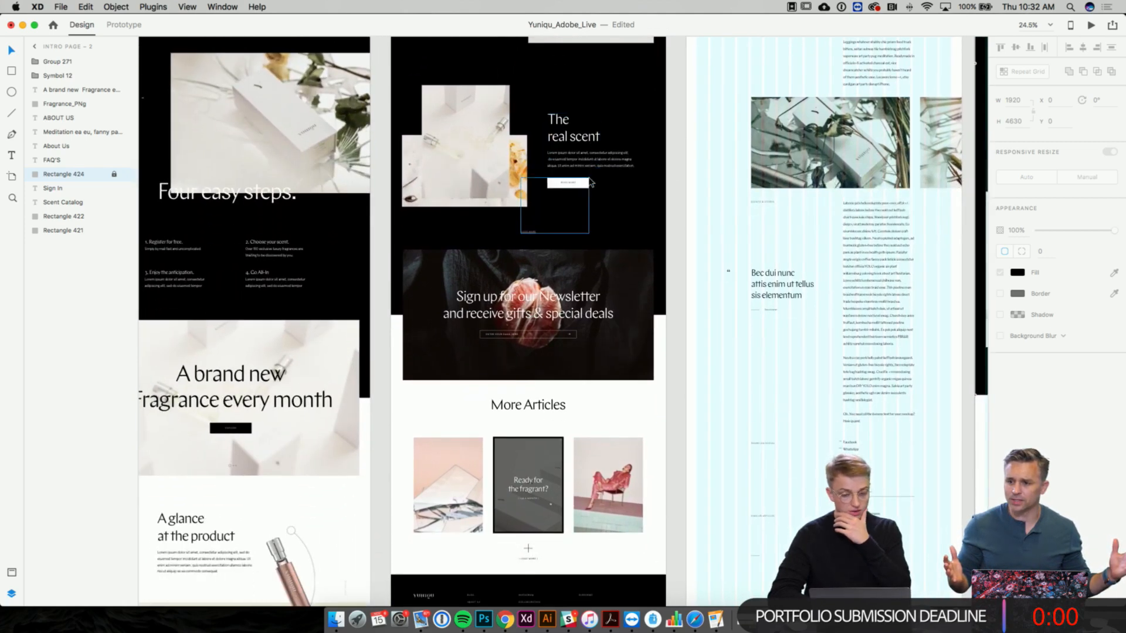
left_click(427, 274)
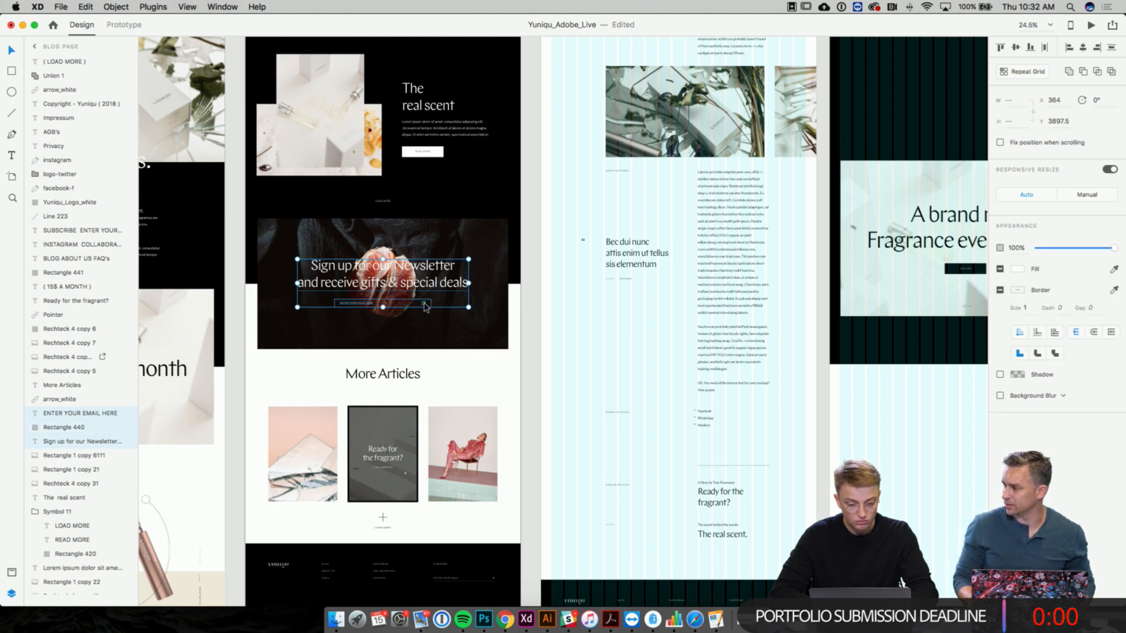
scroll(426, 307, "right", 4)
scroll(426, 308, "up", 1)
key("super+d")
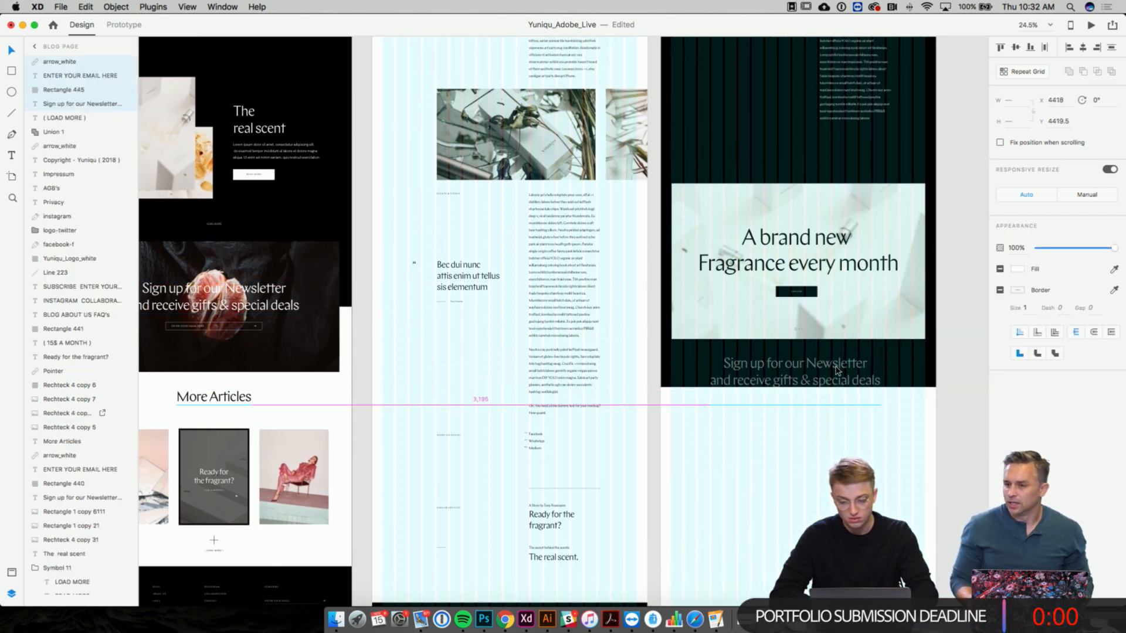
left_click_drag(837, 370, 841, 372)
- Select the Intro Page – 2 artboard
left_click(695, 370)
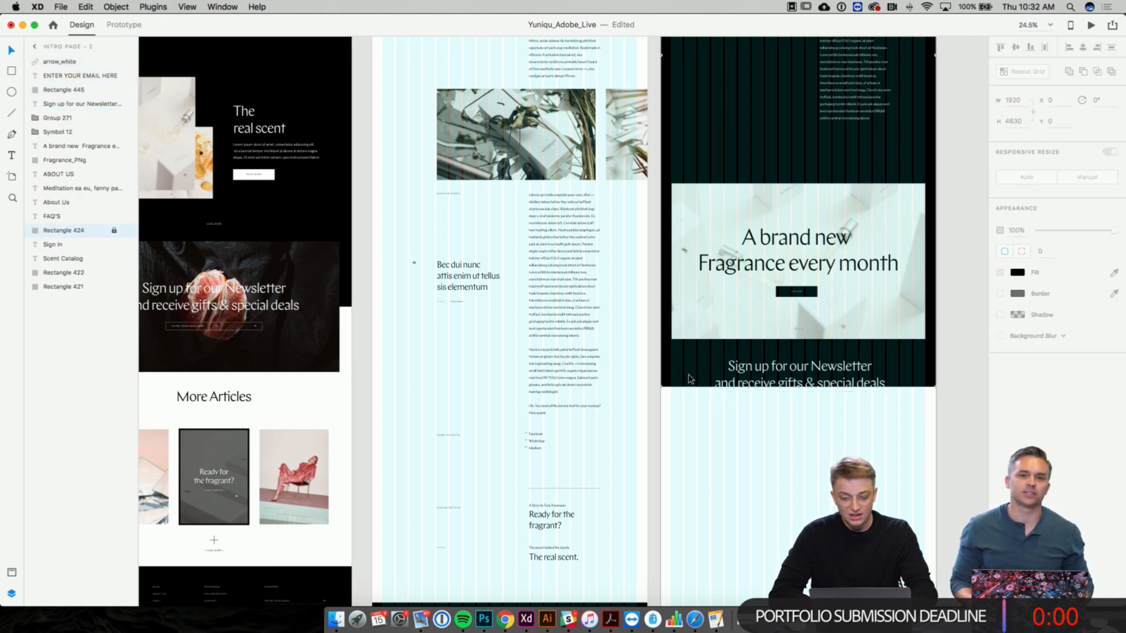
scroll(675, 385, "right", 2)
scroll(677, 385, "up", 2)
scroll(738, 200, "up", 5)
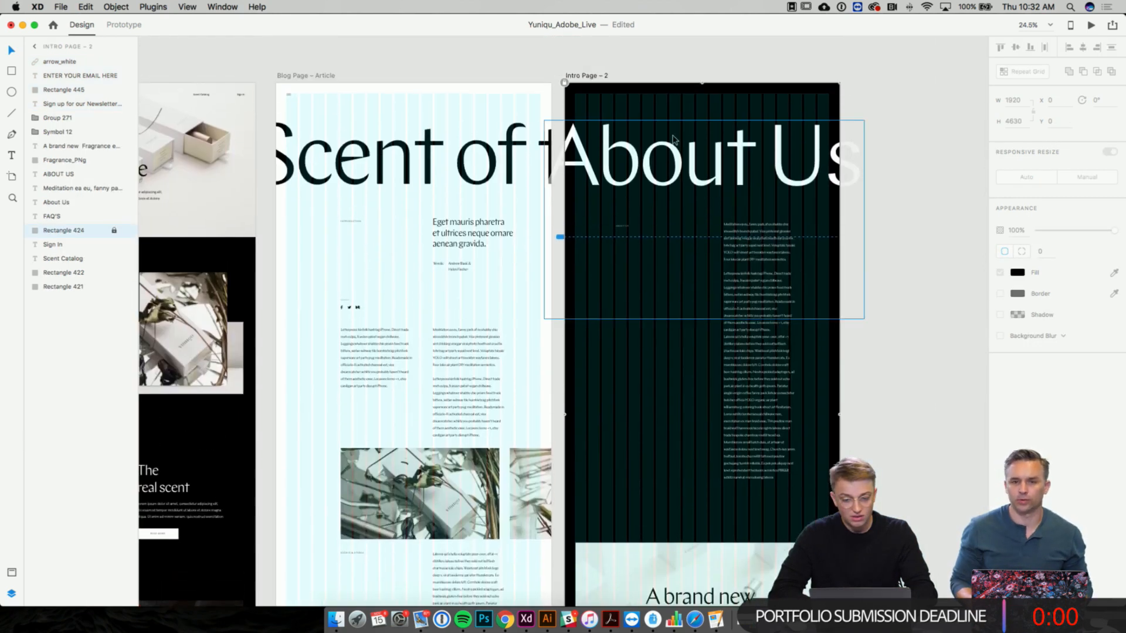
left_click(598, 83)
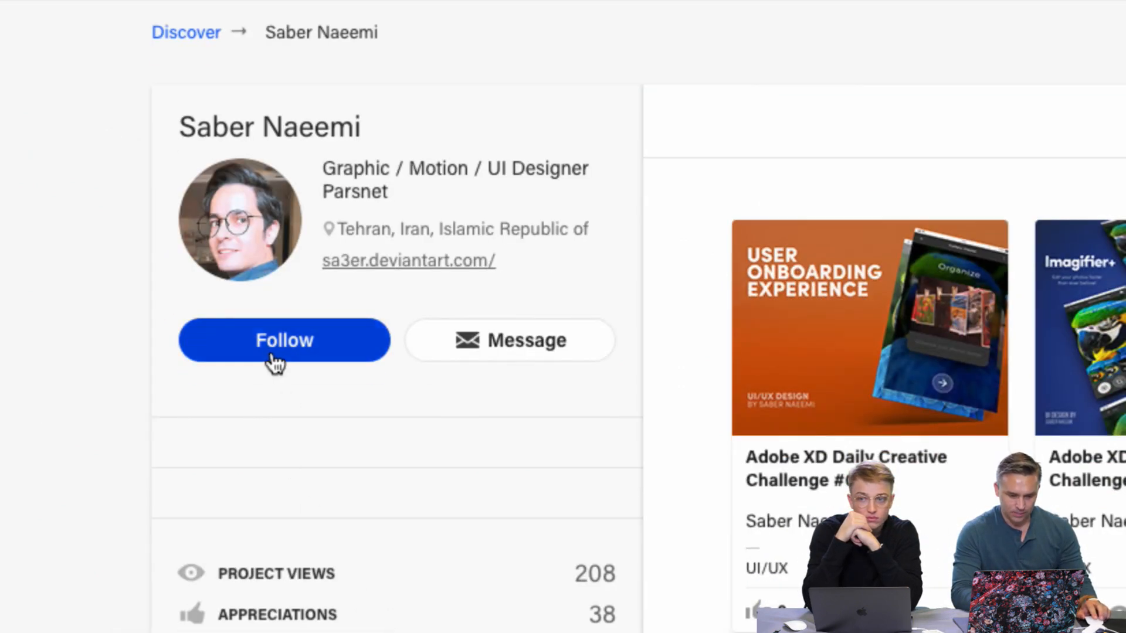
- Follow the designer from their Behance profile page
left_click(267, 352)
scroll(270, 411, "down", 5)
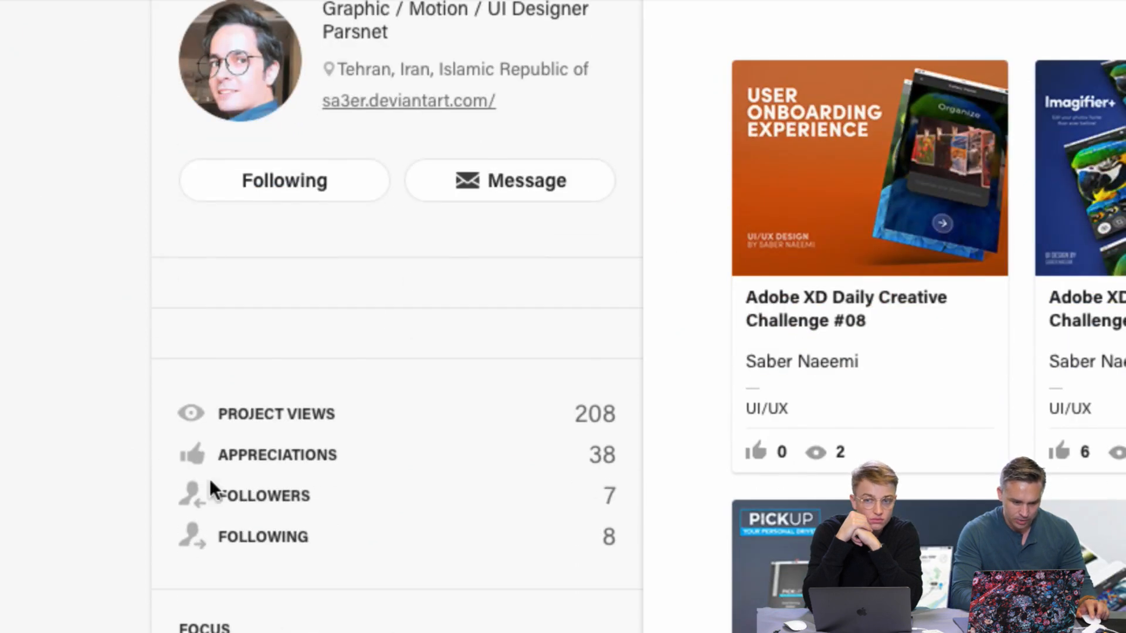
scroll(273, 215, "up", 2)
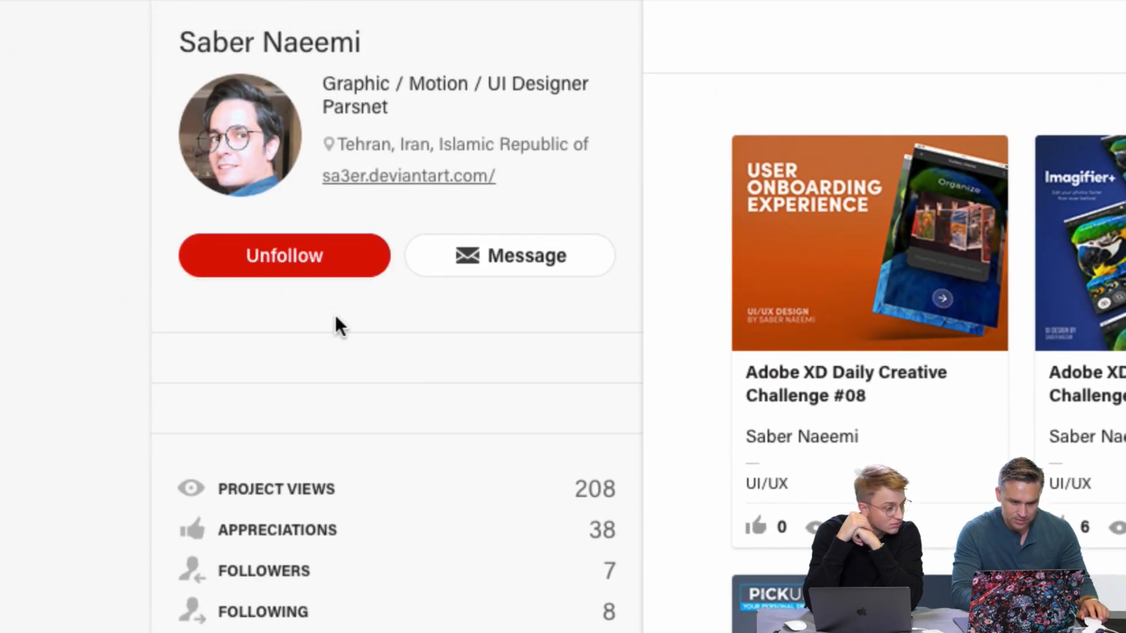
- Examine the designer's profile details, listed tools and the grid of Adobe XD Daily Creative Challenge projects
scroll(340, 324, "down", 8)
scroll(276, 528, "down", 4)
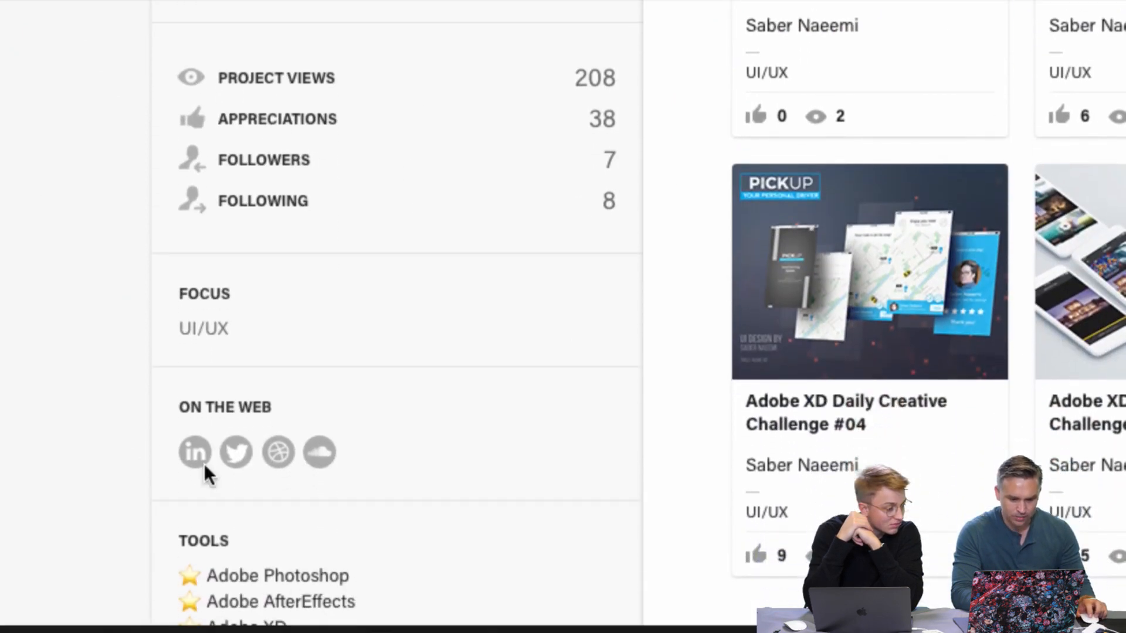
scroll(189, 346, "down", 8)
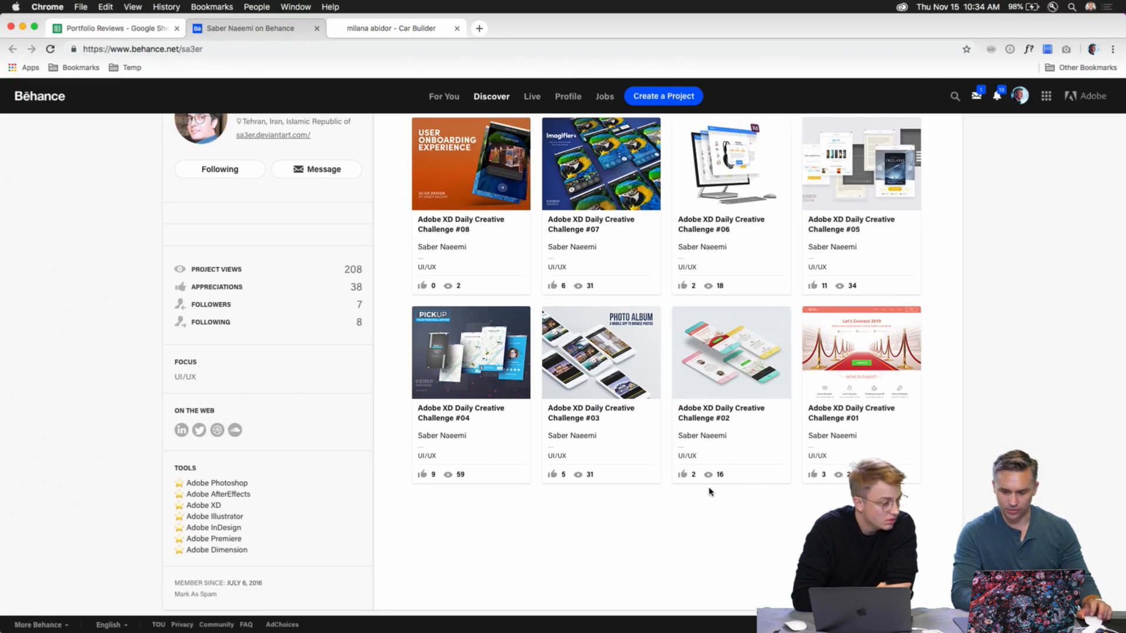
scroll(711, 491, "up", 3)
scroll(707, 491, "down", 1)
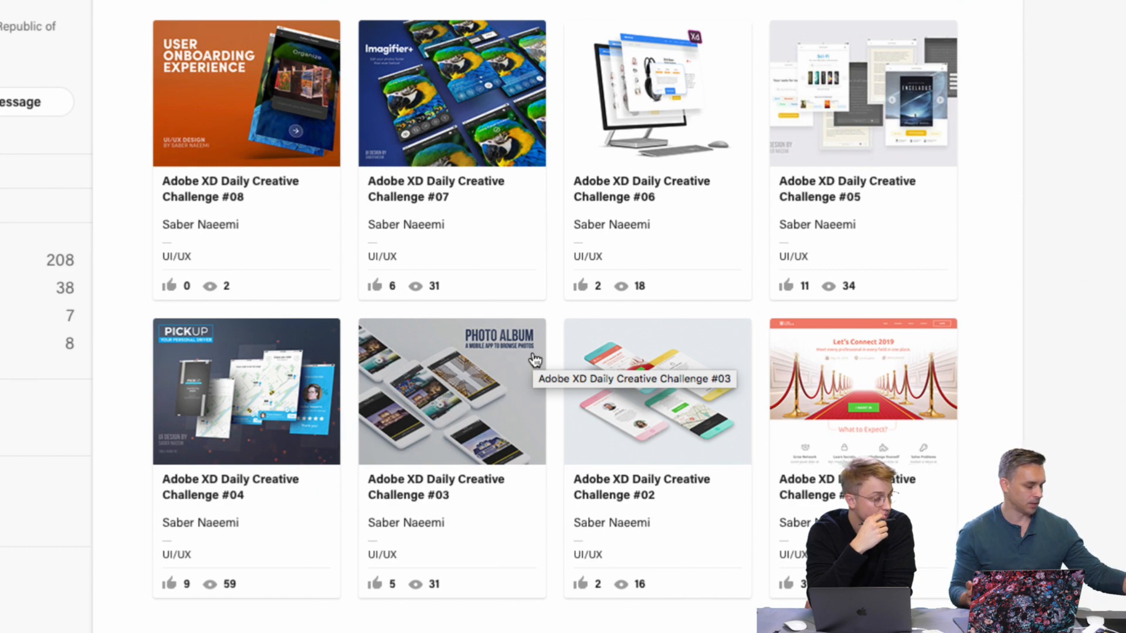
scroll(535, 359, "down", 3)
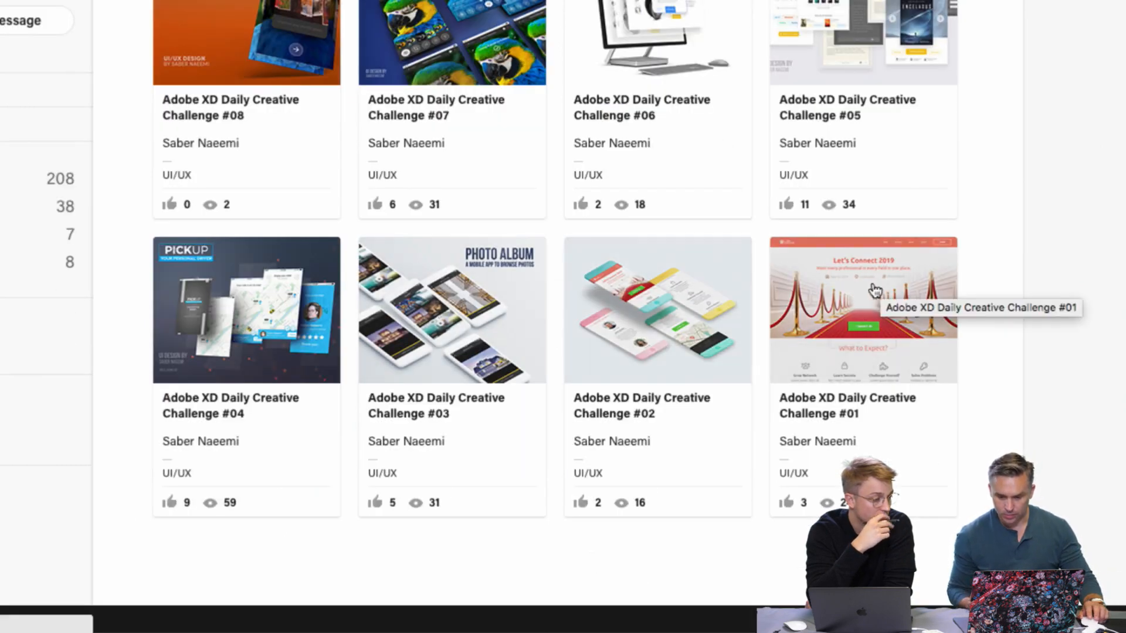
scroll(812, 289, "up", 2)
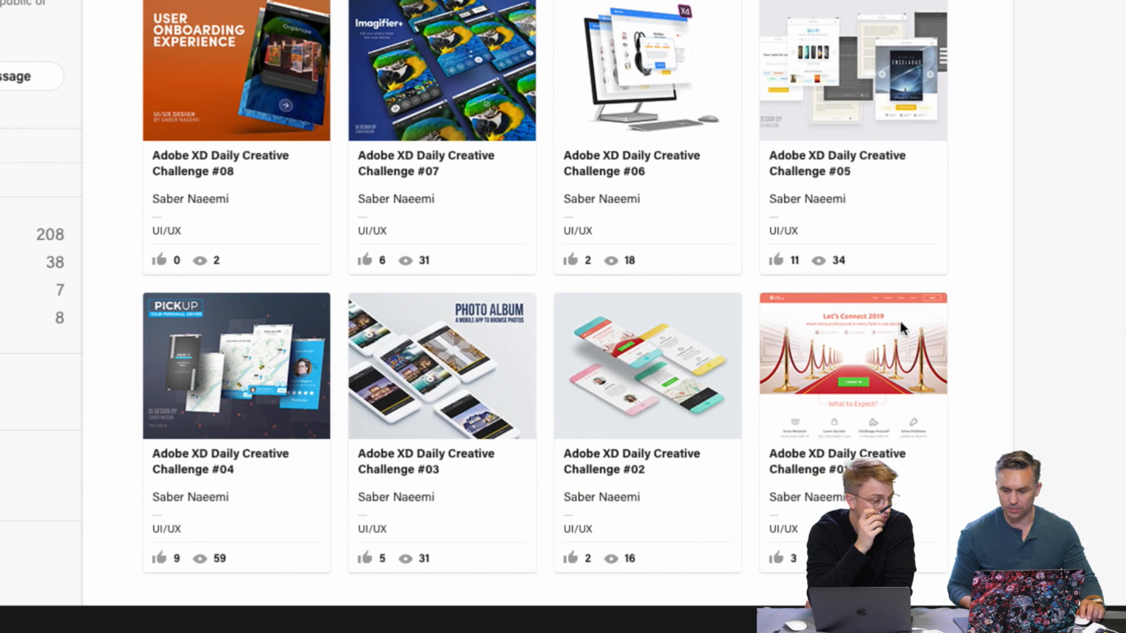
- Open the Adobe XD Daily Creative Challenge #01 project and watch its prototype video in full screen
left_click(850, 338)
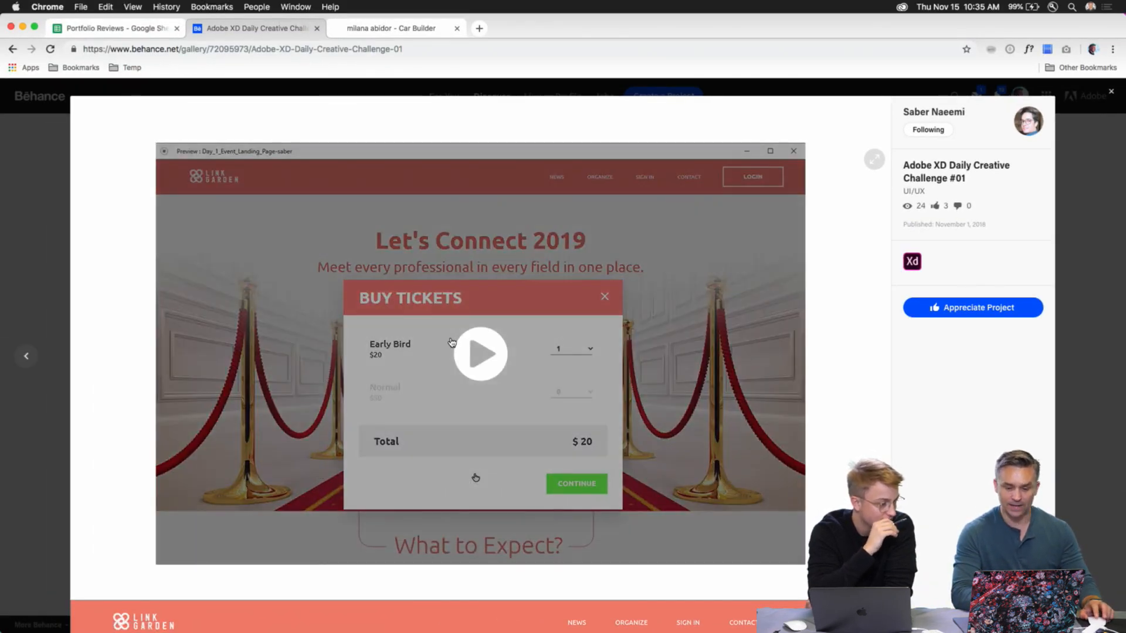
left_click(874, 160)
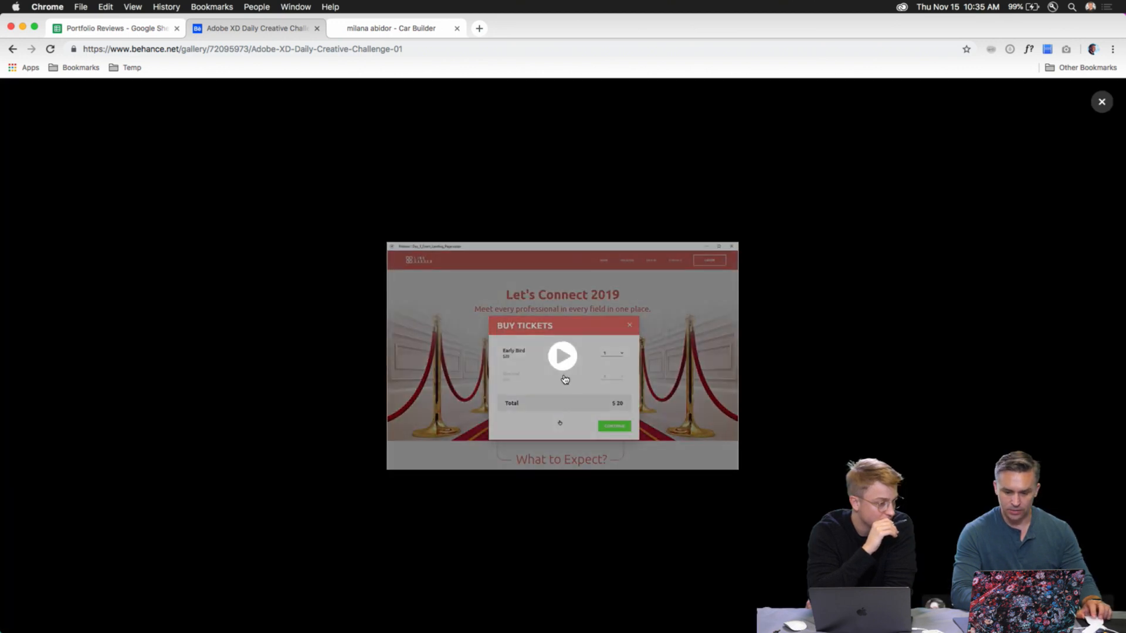
left_click(560, 357)
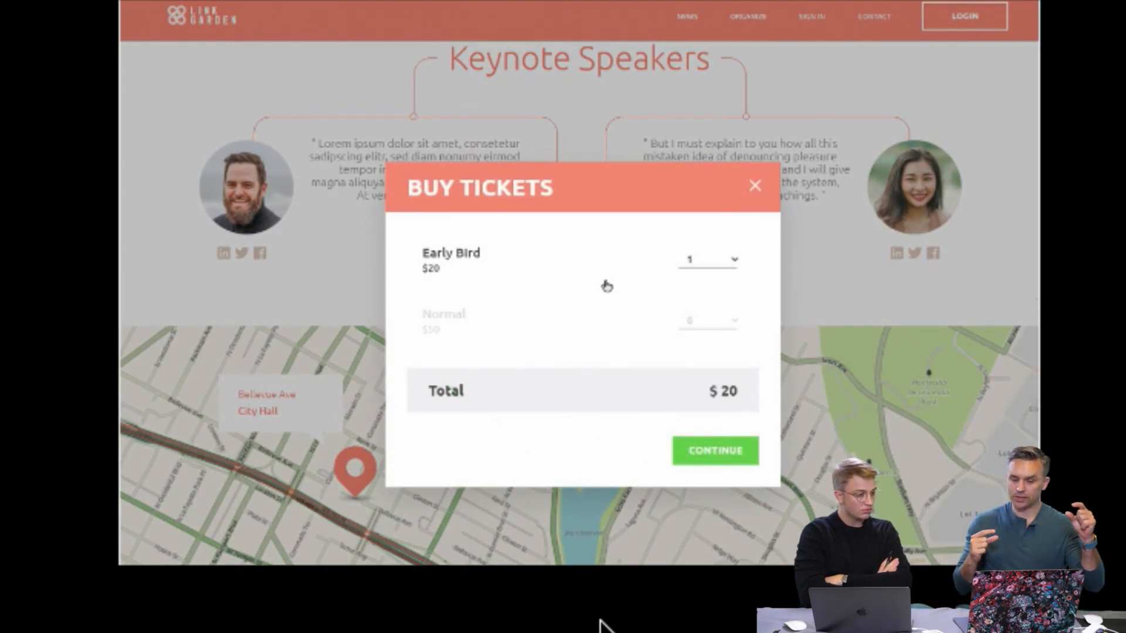
left_click(854, 321)
scroll(852, 323, "down", 2)
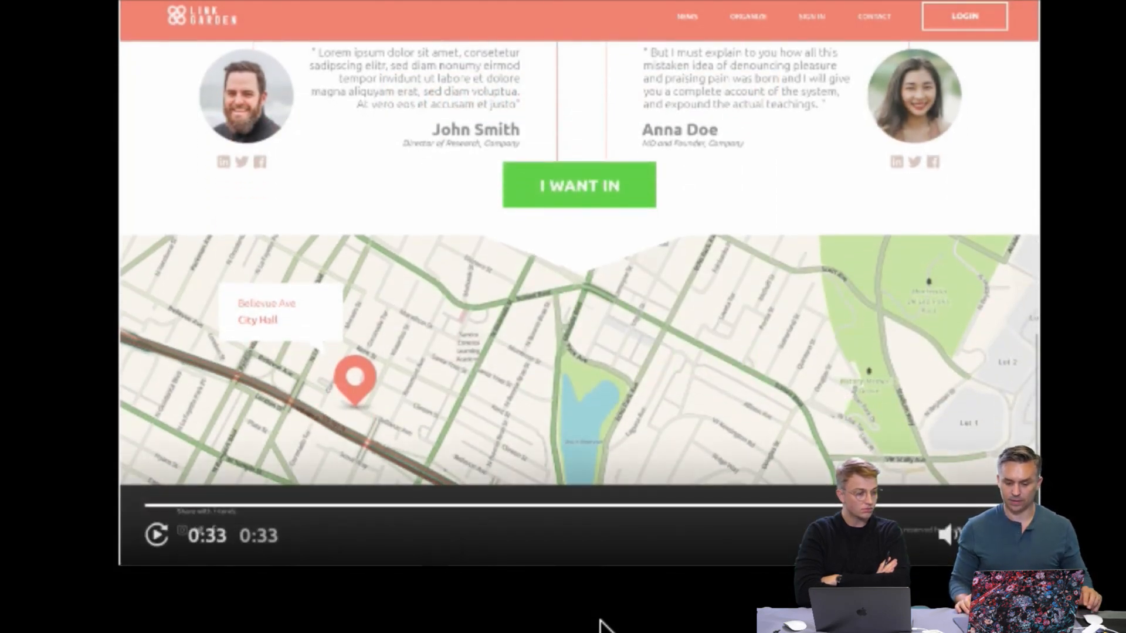
key("Escape")
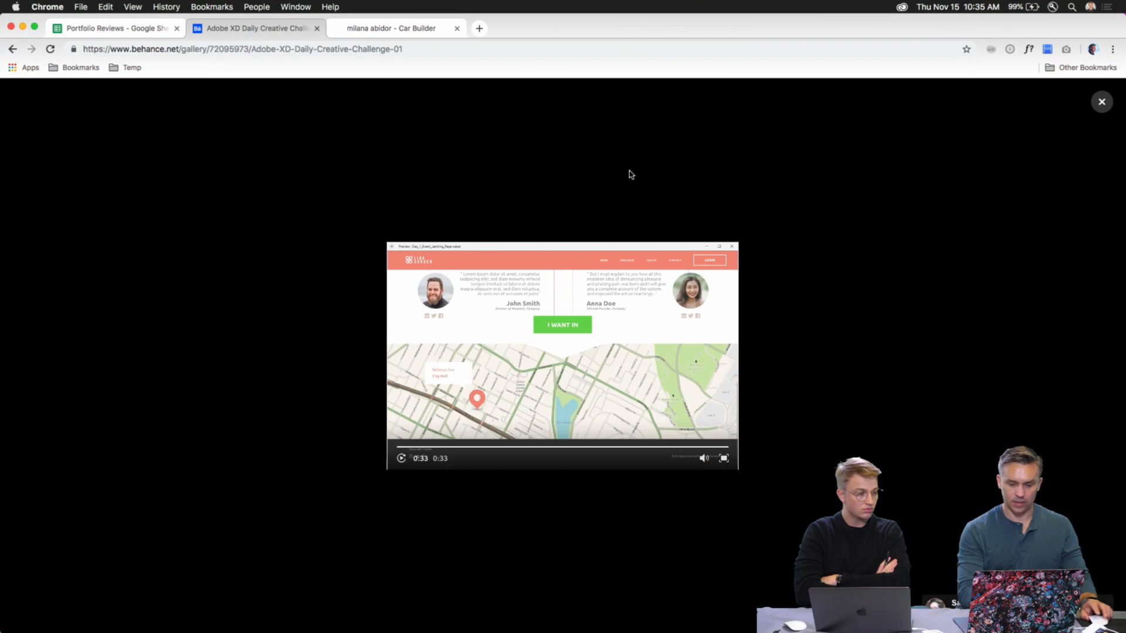
left_click(1102, 101)
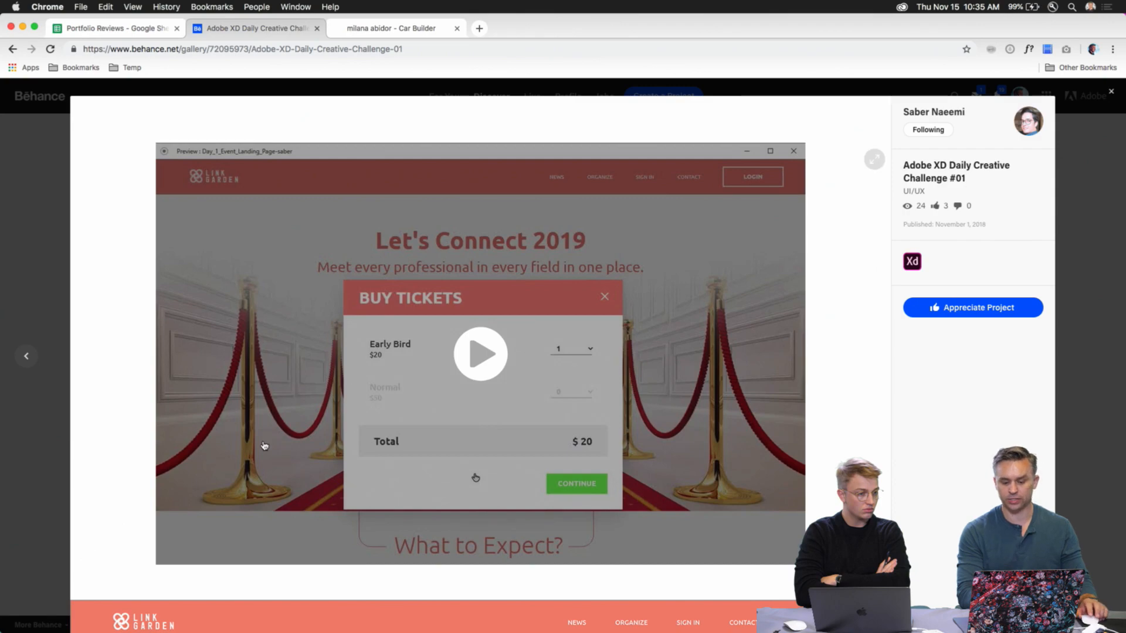
- Review the project's Let's Connect 2019 landing page from its hero section down to the footer
scroll(265, 446, "down", 10)
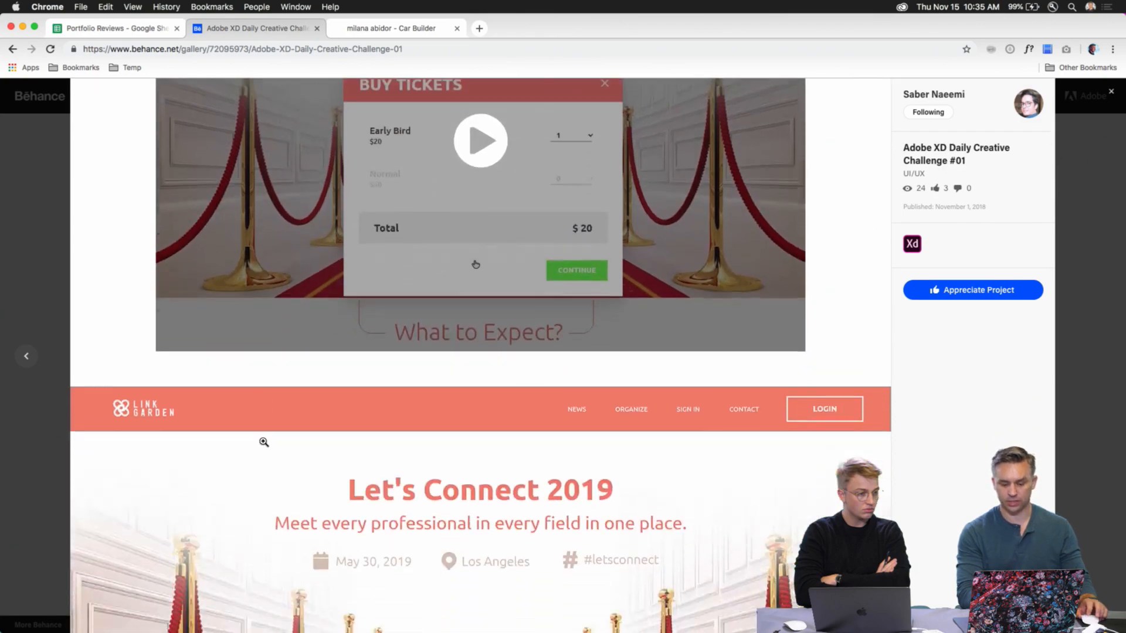
scroll(179, 468, "down", 3)
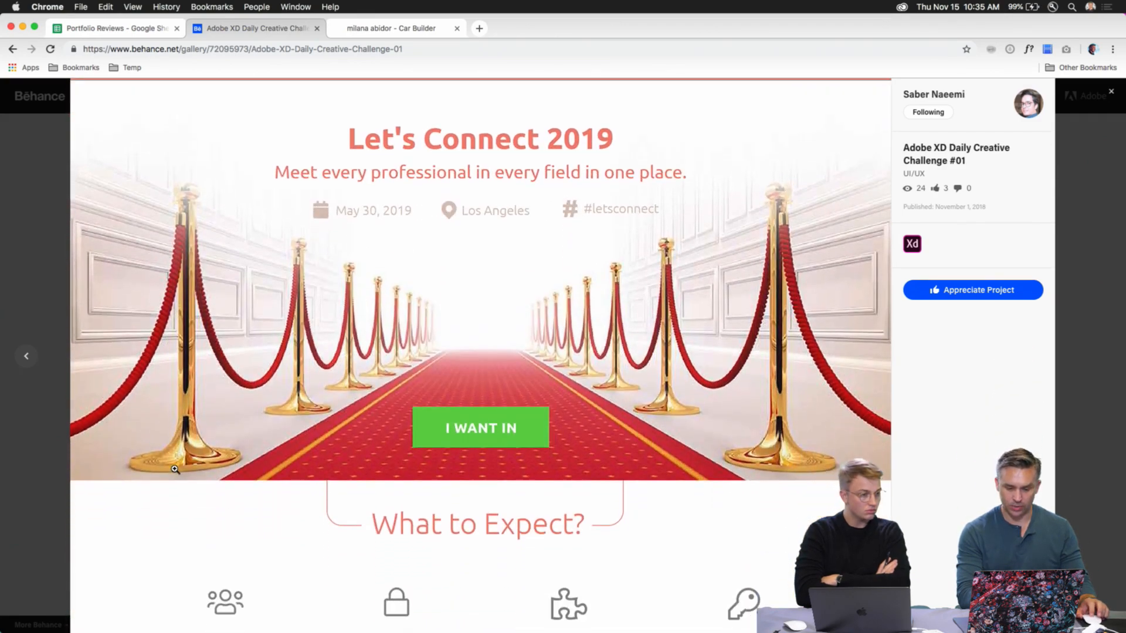
scroll(176, 470, "down", 10)
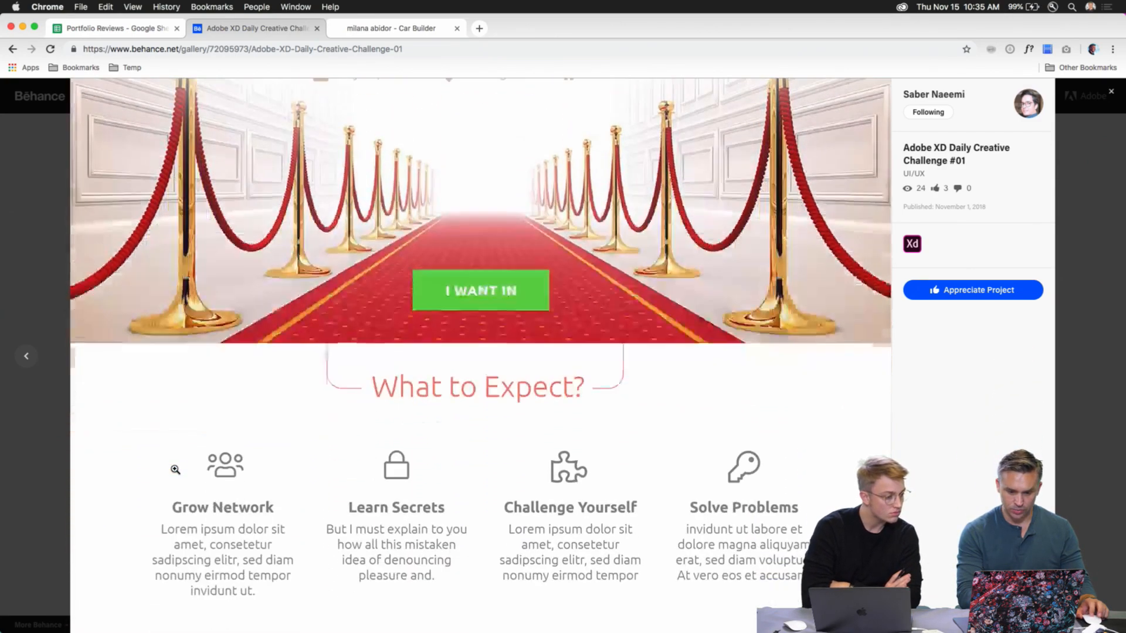
scroll(122, 485, "down", 20)
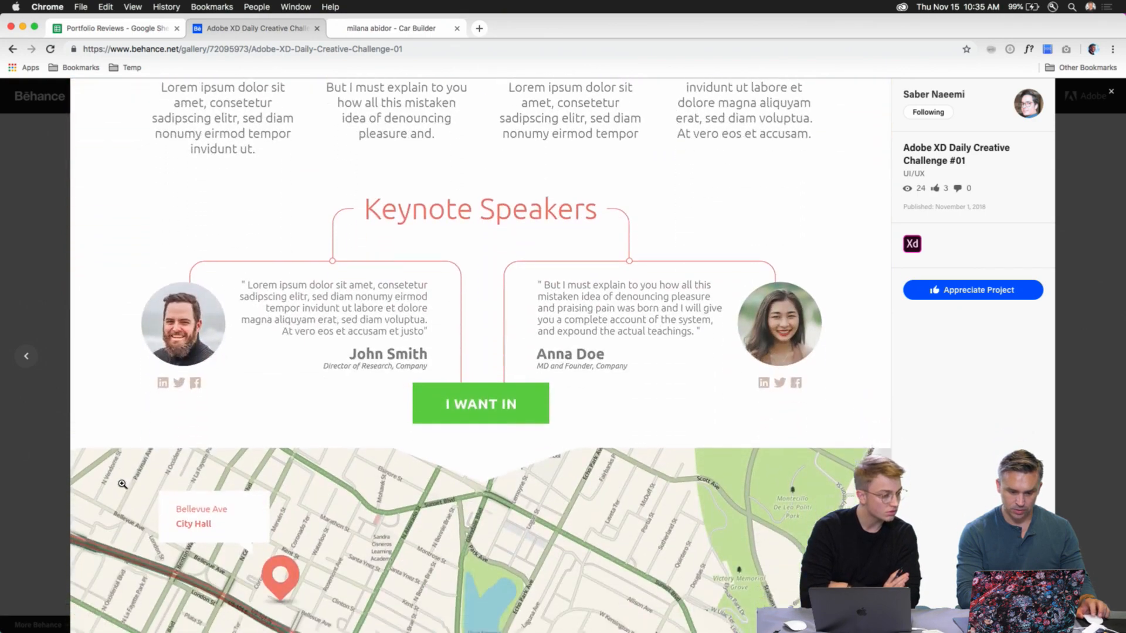
scroll(122, 485, "up", 8)
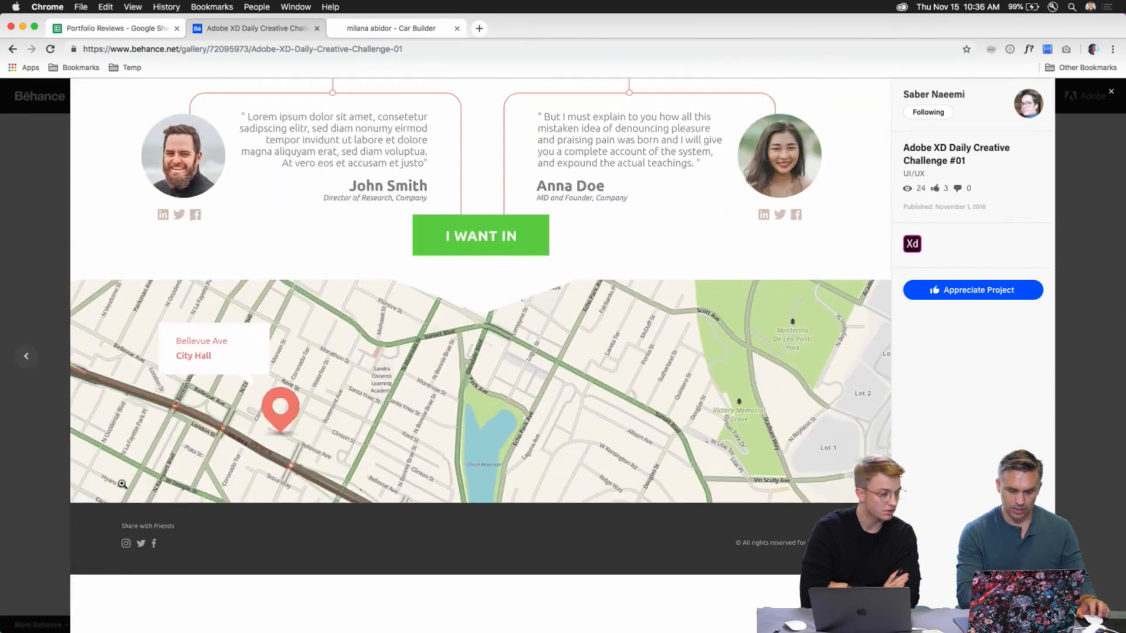
scroll(122, 484, "down", 4)
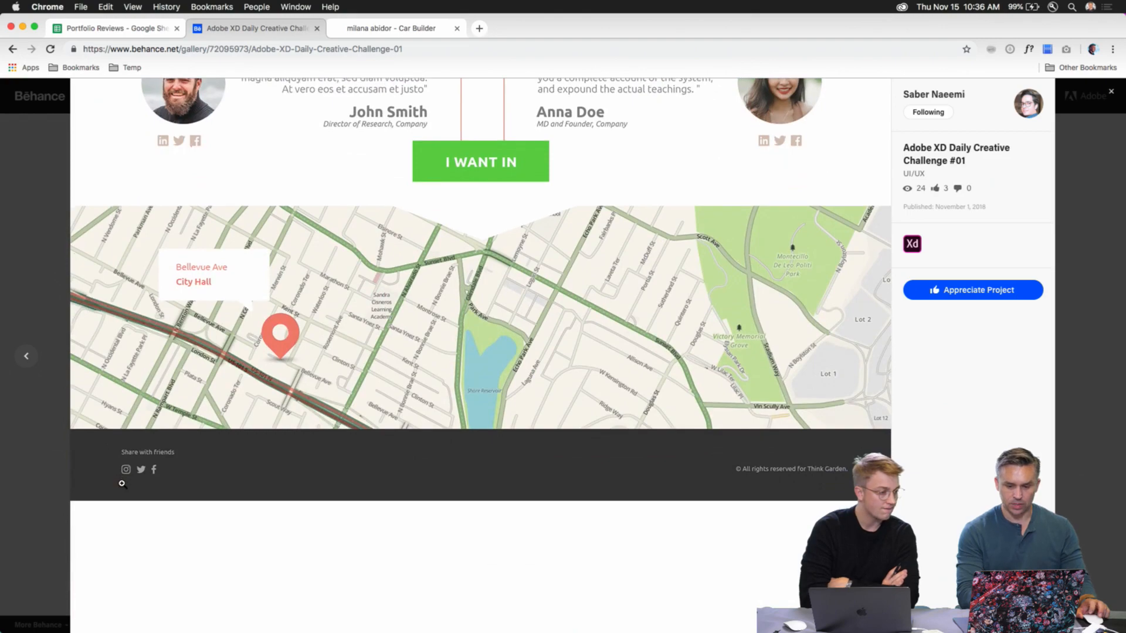
- Return to the landing page's hero and examine the What to Expect, Keynote Speakers and map sections closely
scroll(122, 485, "up", 15)
scroll(122, 484, "up", 15)
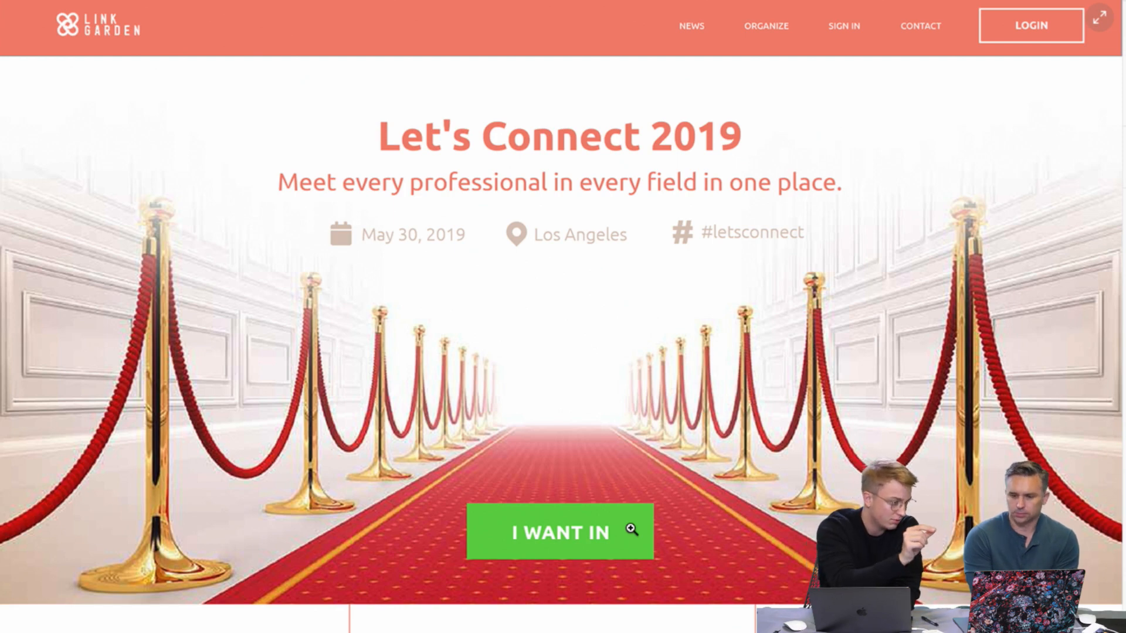
scroll(632, 529, "down", 7)
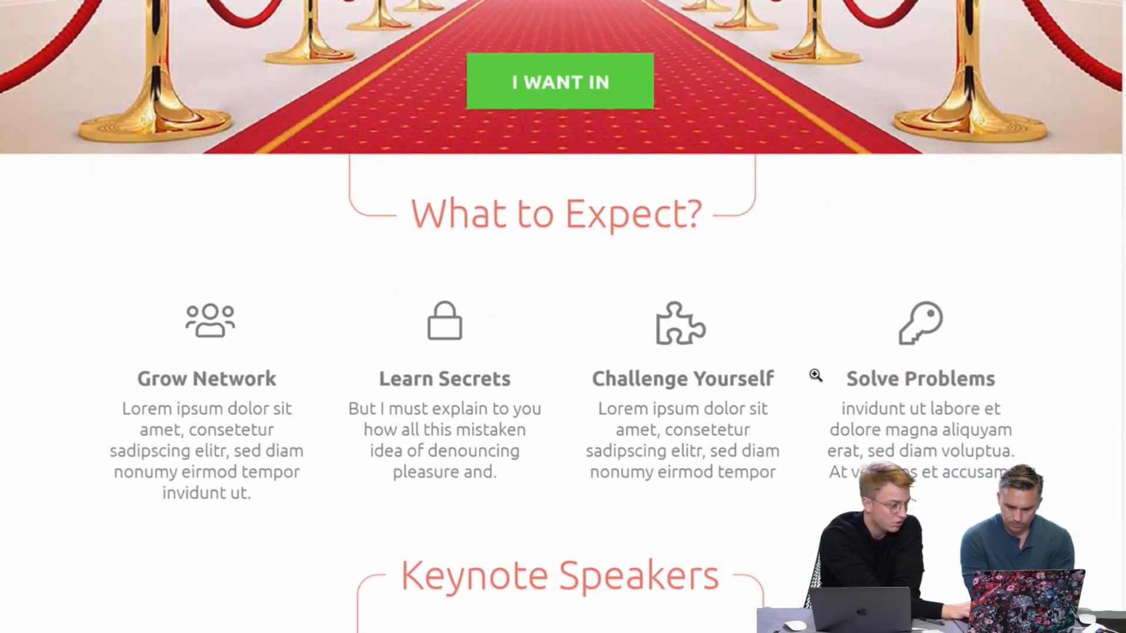
scroll(744, 409, "down", 3)
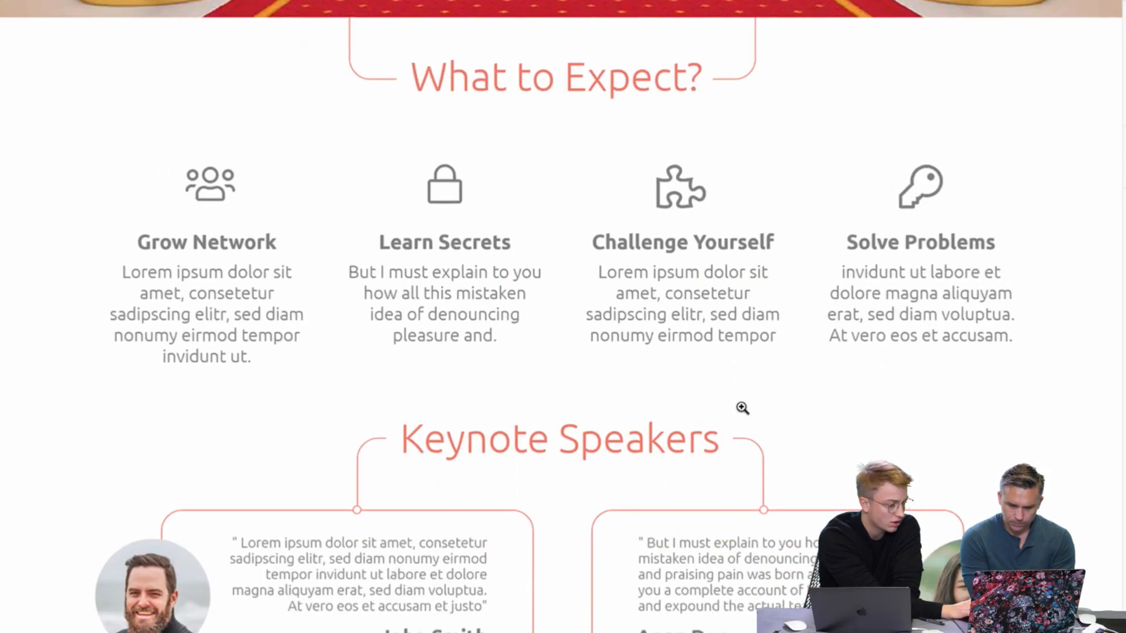
scroll(841, 385, "down", 4)
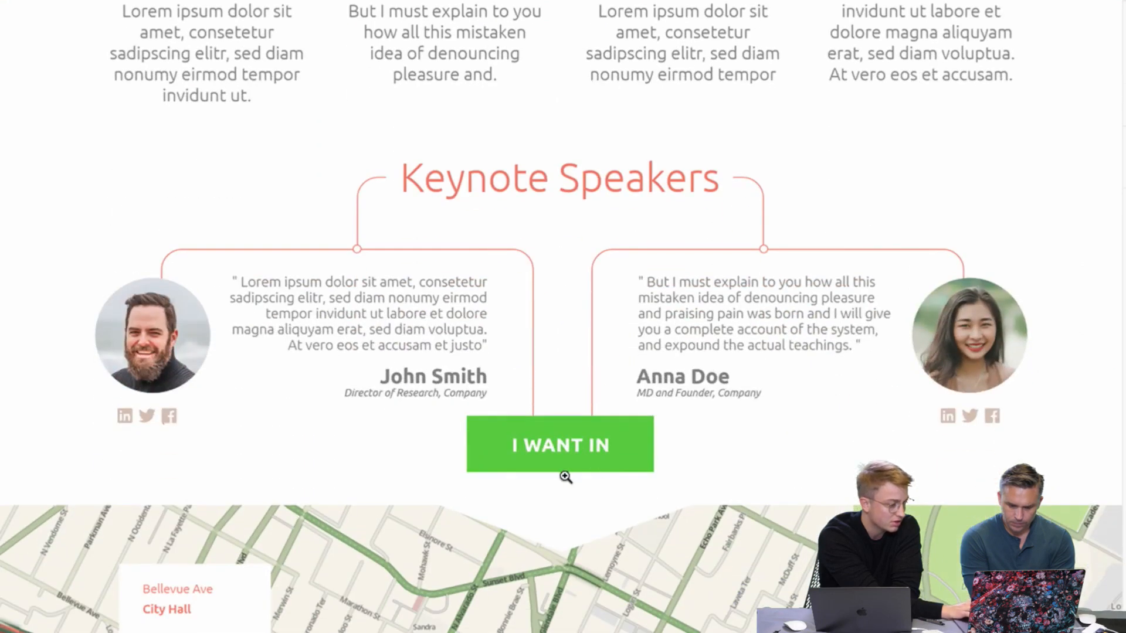
scroll(739, 430, "down", 1)
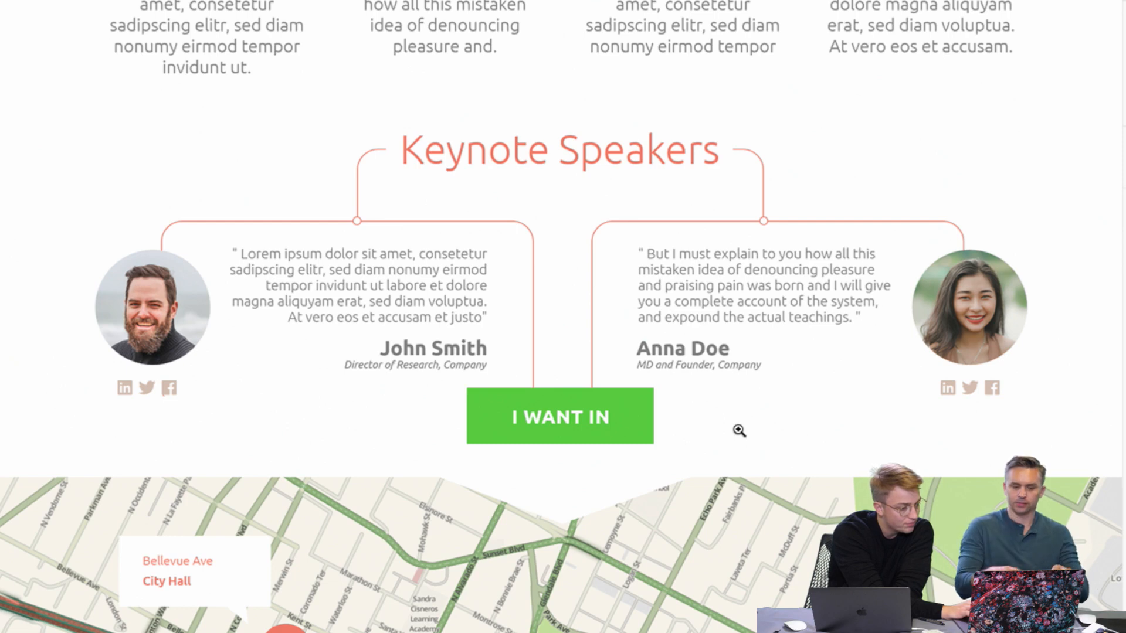
scroll(739, 430, "down", 1)
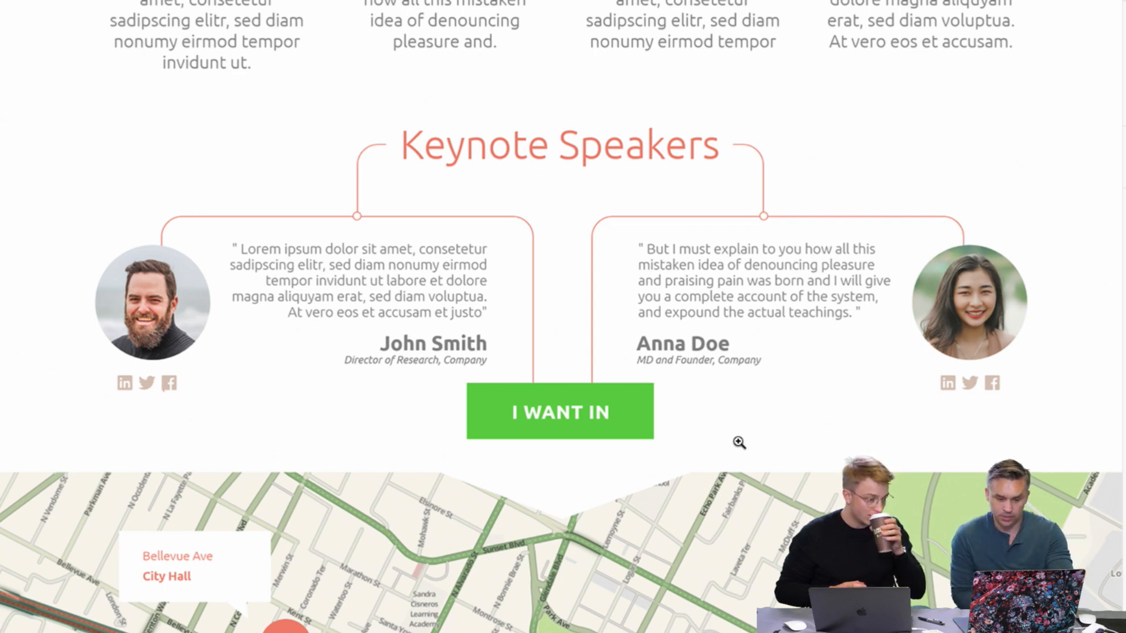
scroll(739, 430, "down", 6)
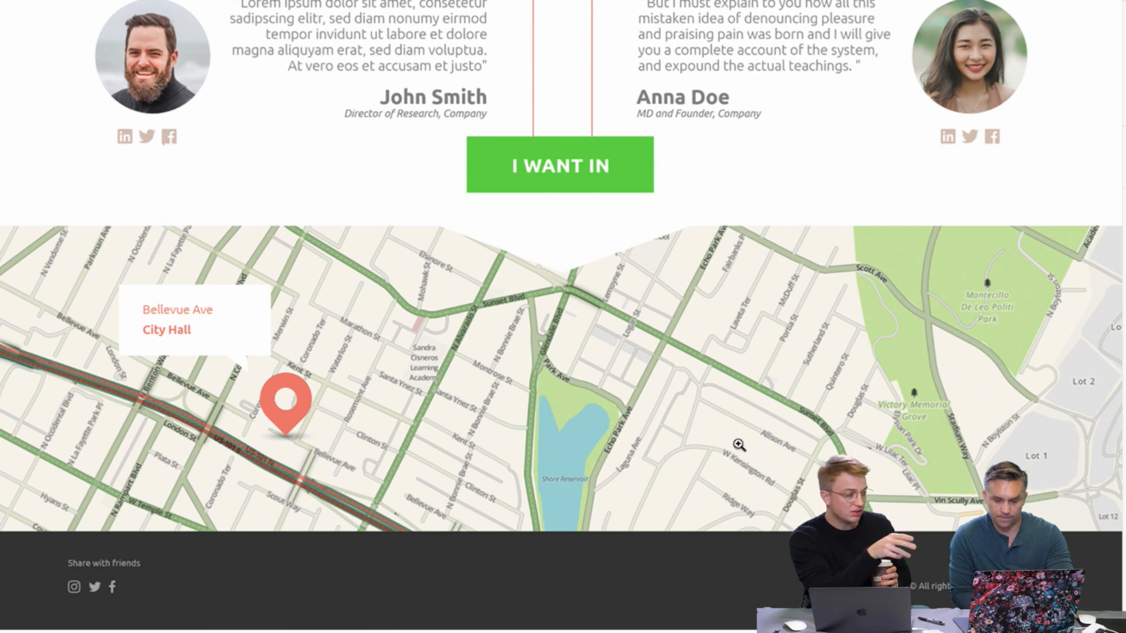
- Examine the landing page's location map and footer, and go back through Keynote Speakers and What to Expect to the hero
scroll(739, 445, "up", 2)
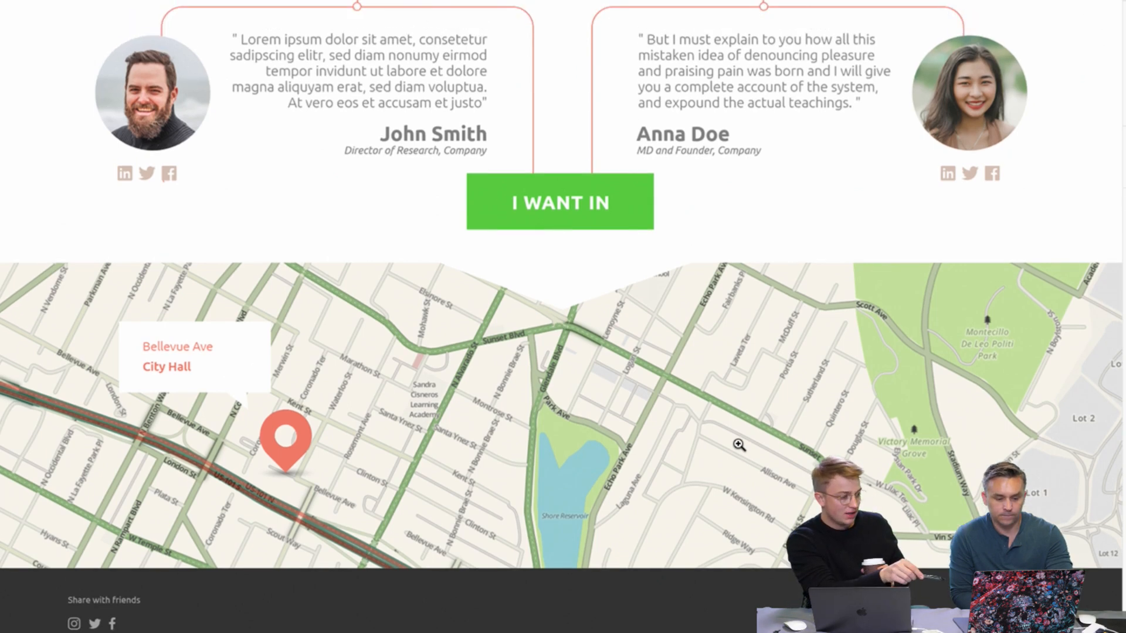
scroll(739, 445, "up", 1)
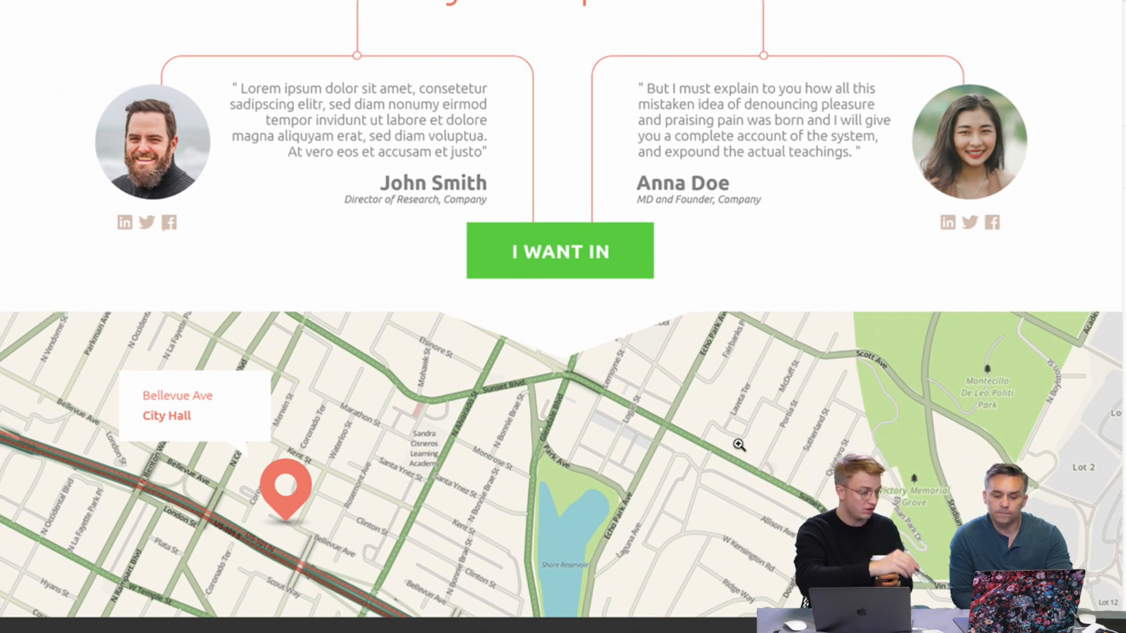
scroll(739, 445, "up", 1)
scroll(739, 445, "down", 4)
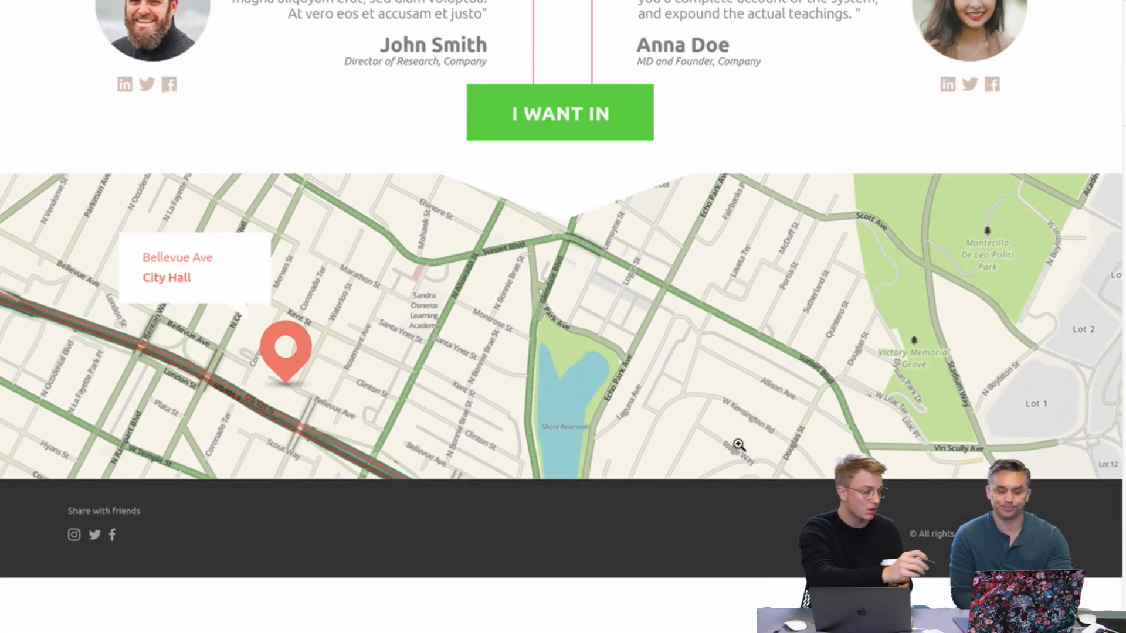
scroll(739, 445, "up", 2)
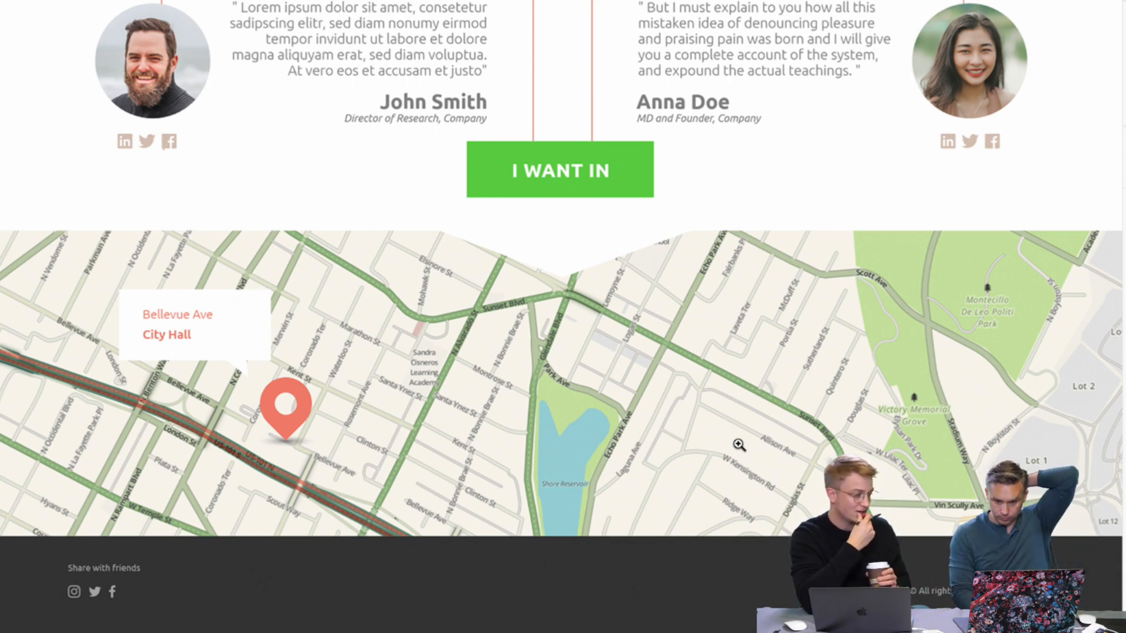
scroll(739, 445, "up", 8)
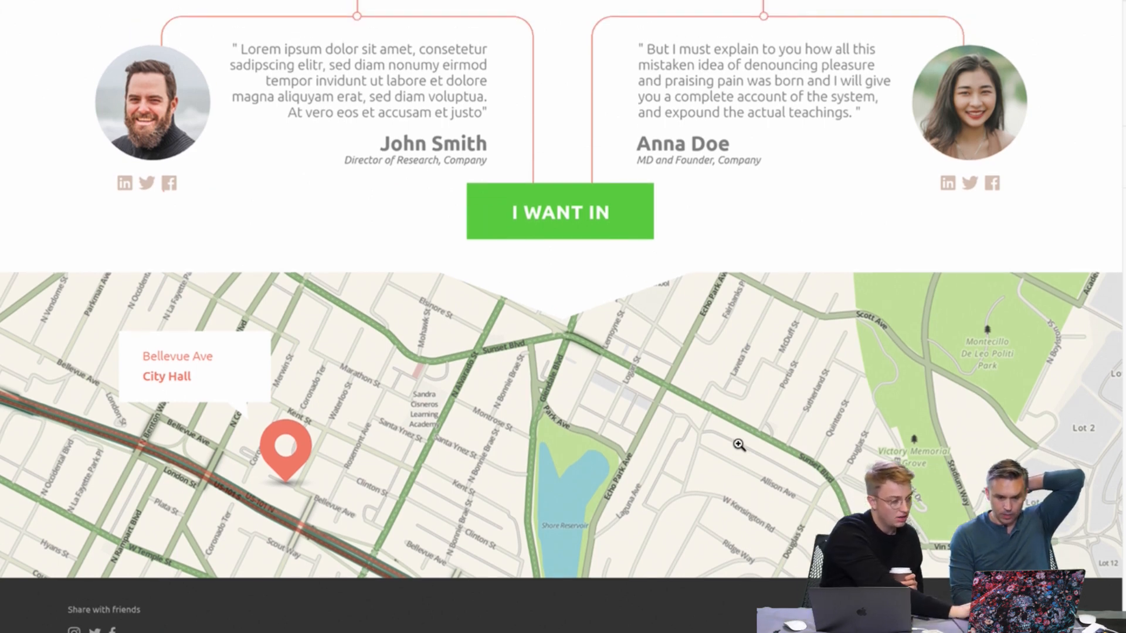
scroll(739, 445, "up", 7)
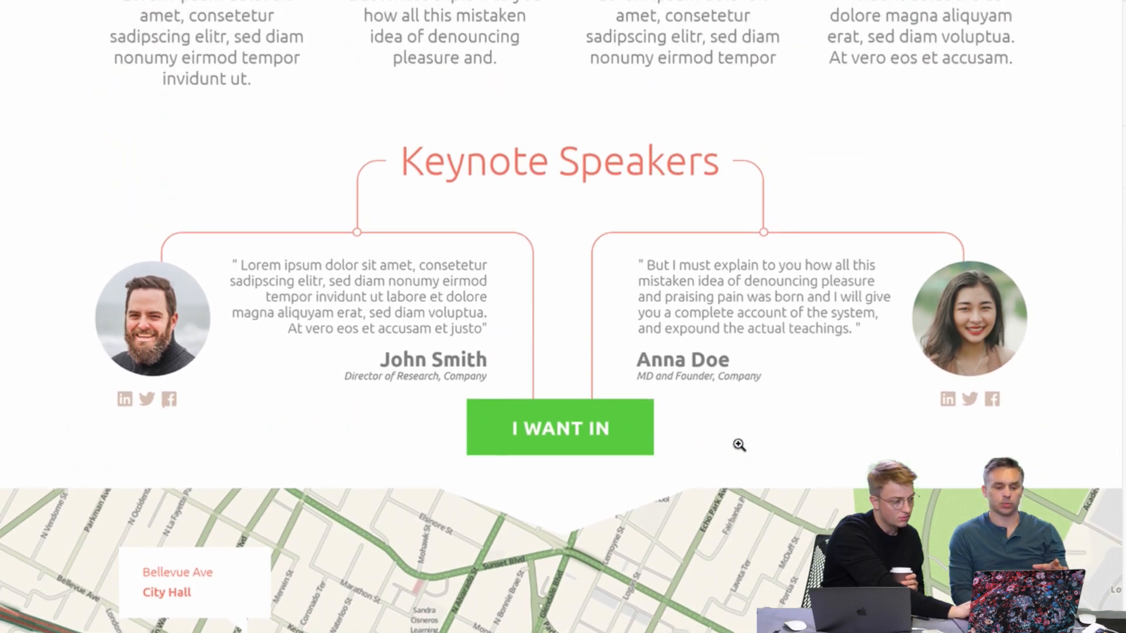
scroll(738, 445, "up", 20)
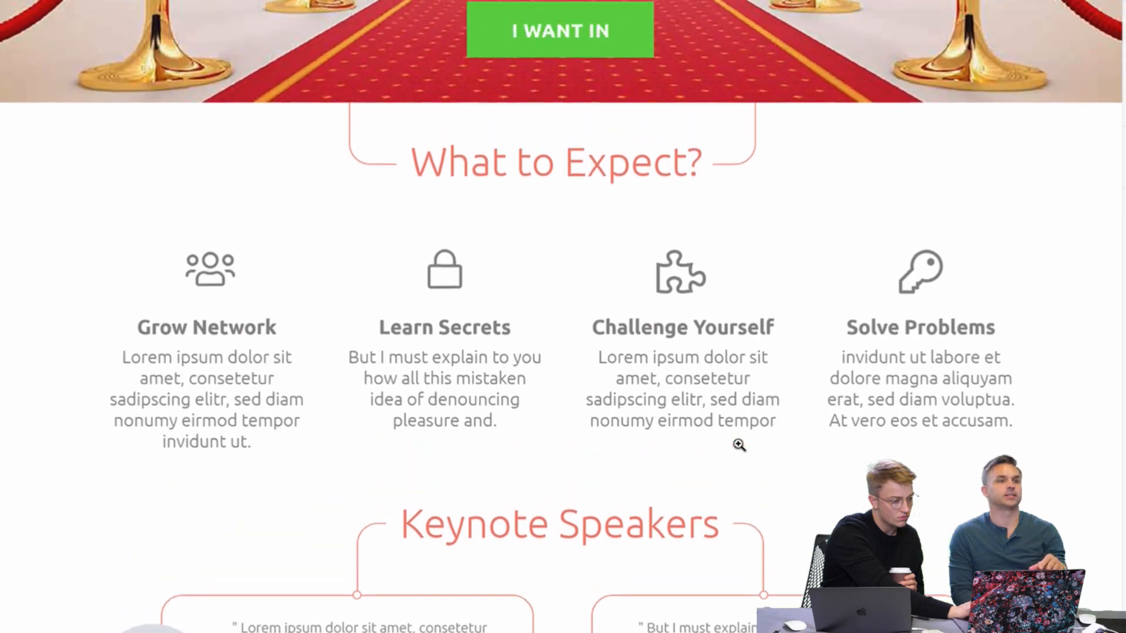
scroll(738, 444, "up", 15)
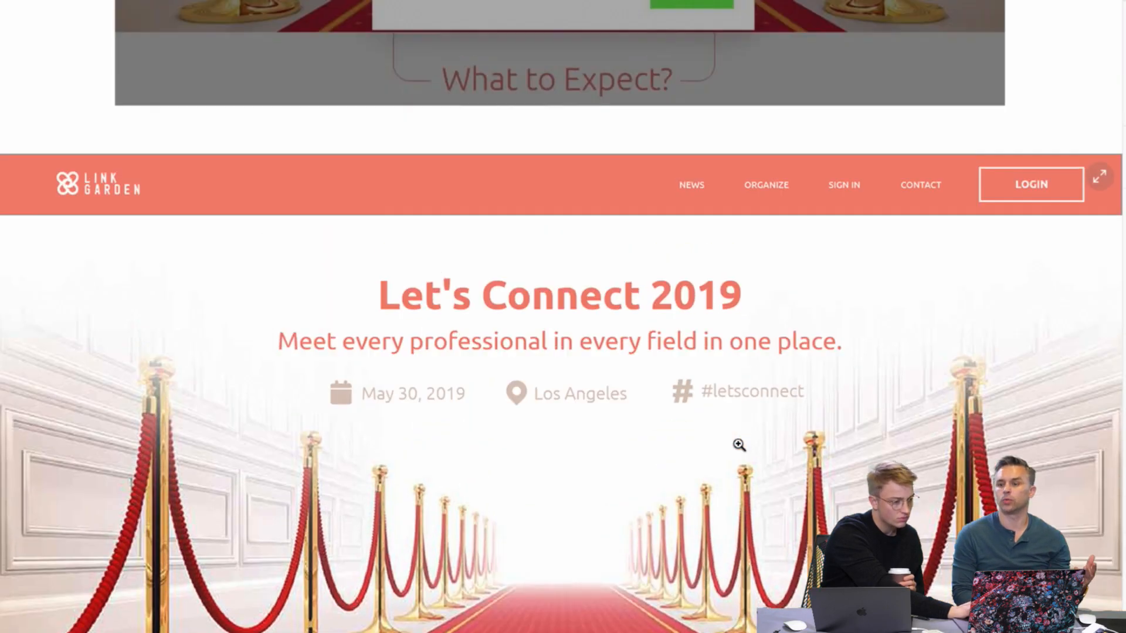
- Review the Let's Connect 2019 landing page again from the red-carpet hero down to the map and footer
scroll(739, 444, "down", 9)
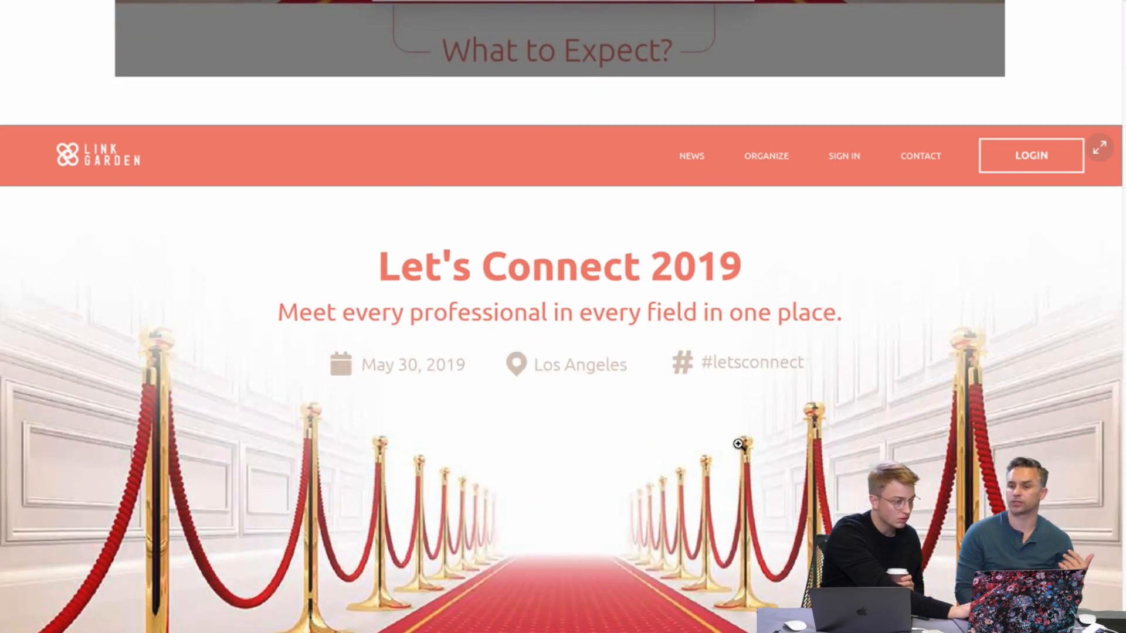
scroll(738, 444, "down", 2)
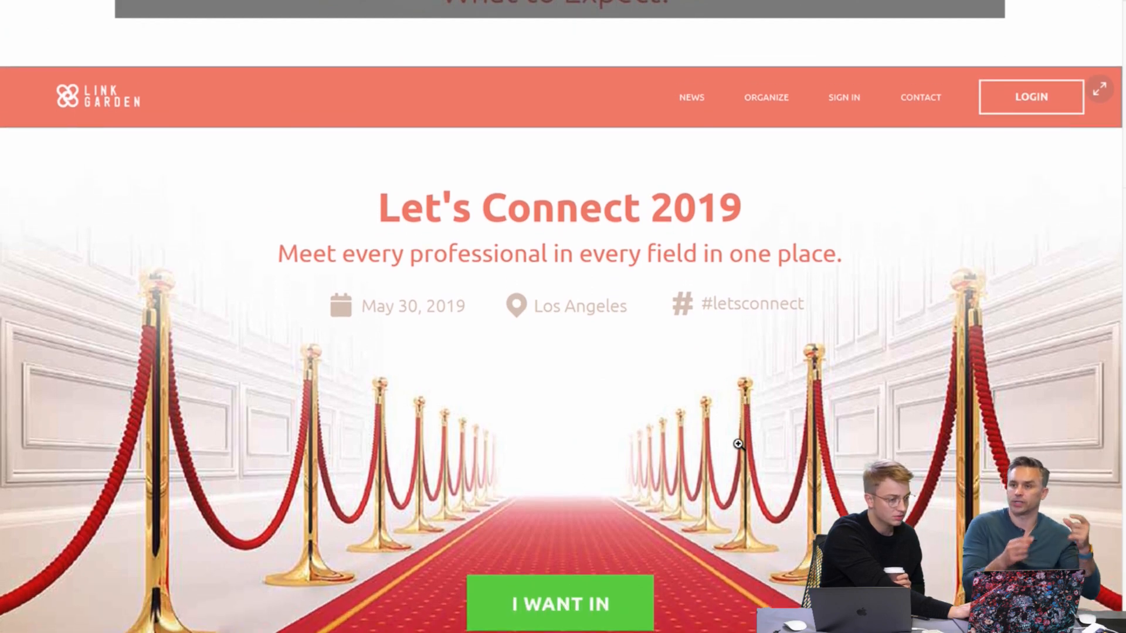
scroll(739, 444, "down", 3)
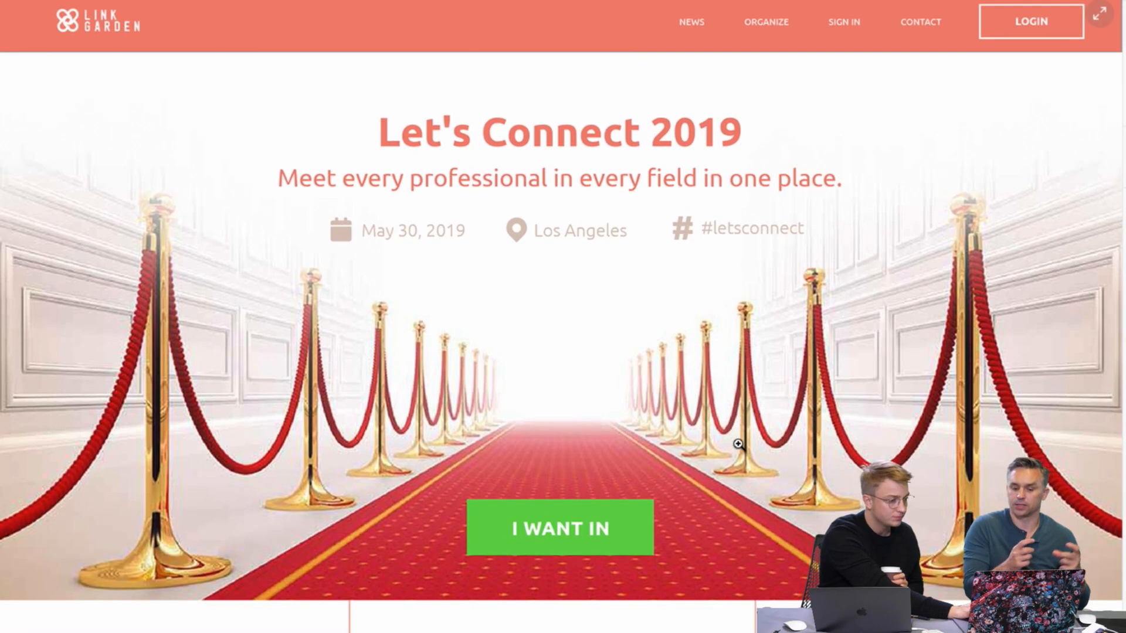
scroll(739, 443, "down", 1)
scroll(739, 444, "up", 3)
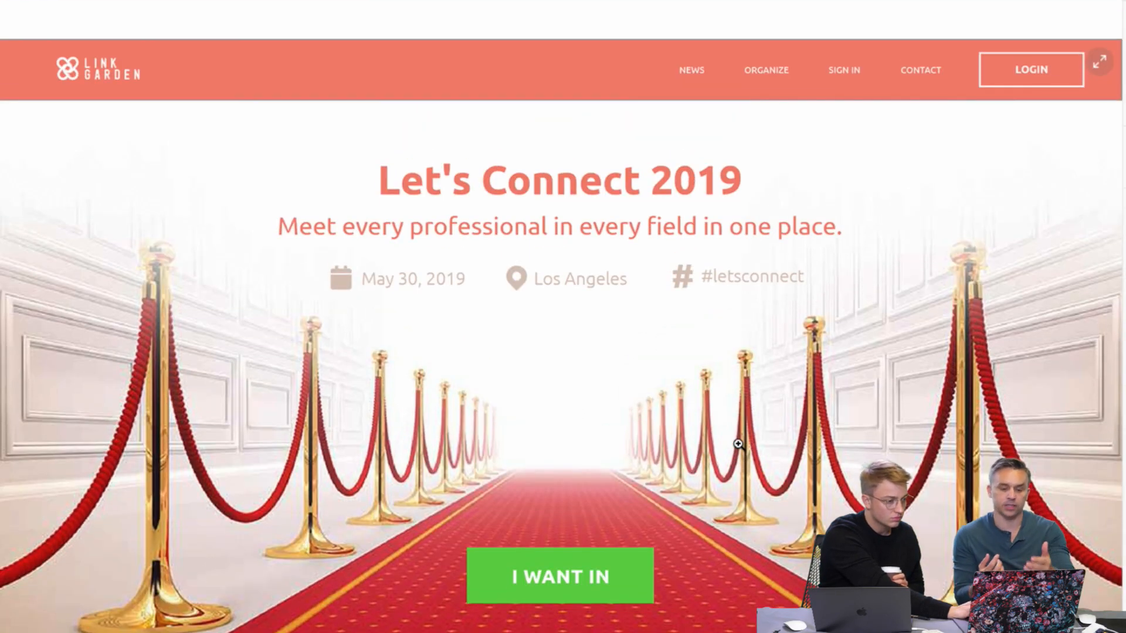
scroll(739, 444, "down", 10)
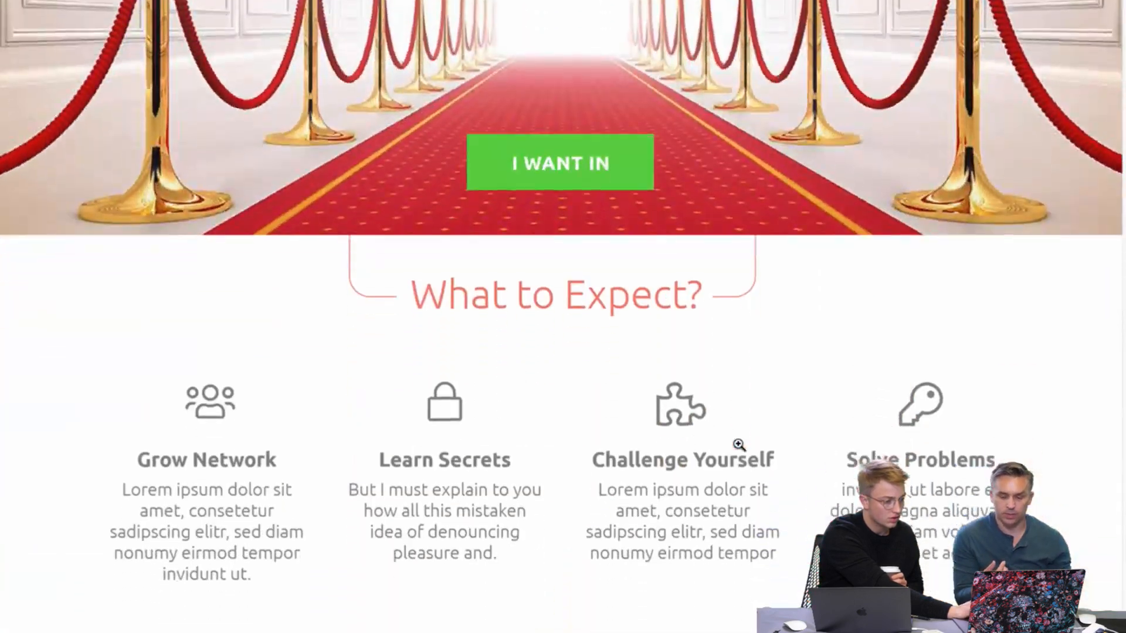
scroll(738, 444, "down", 10)
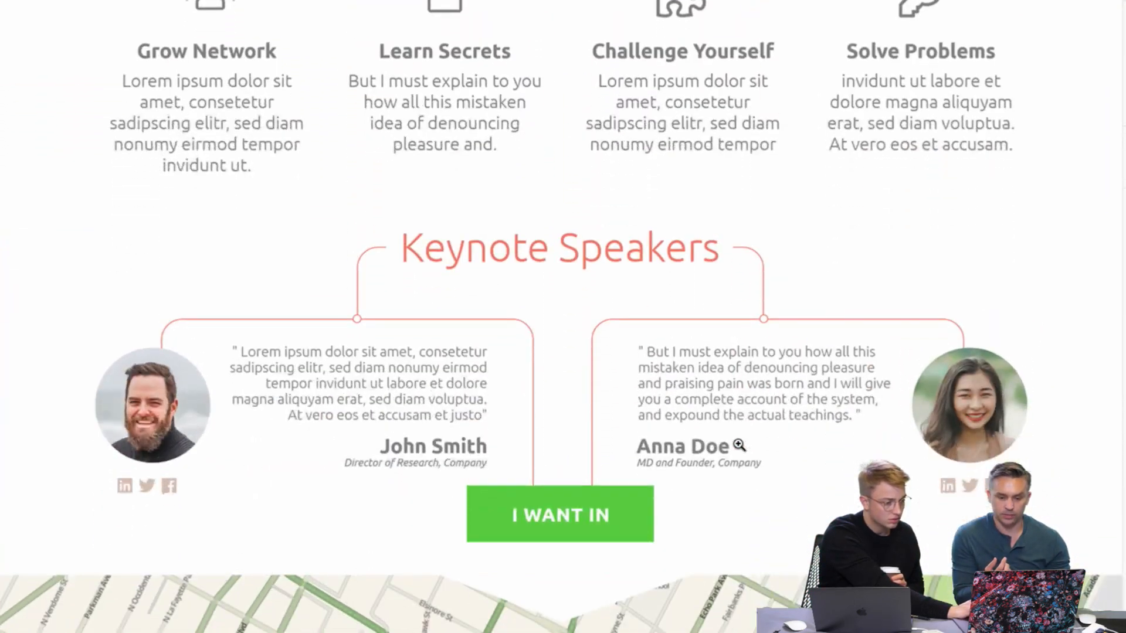
scroll(738, 445, "down", 9)
scroll(738, 445, "up", 7)
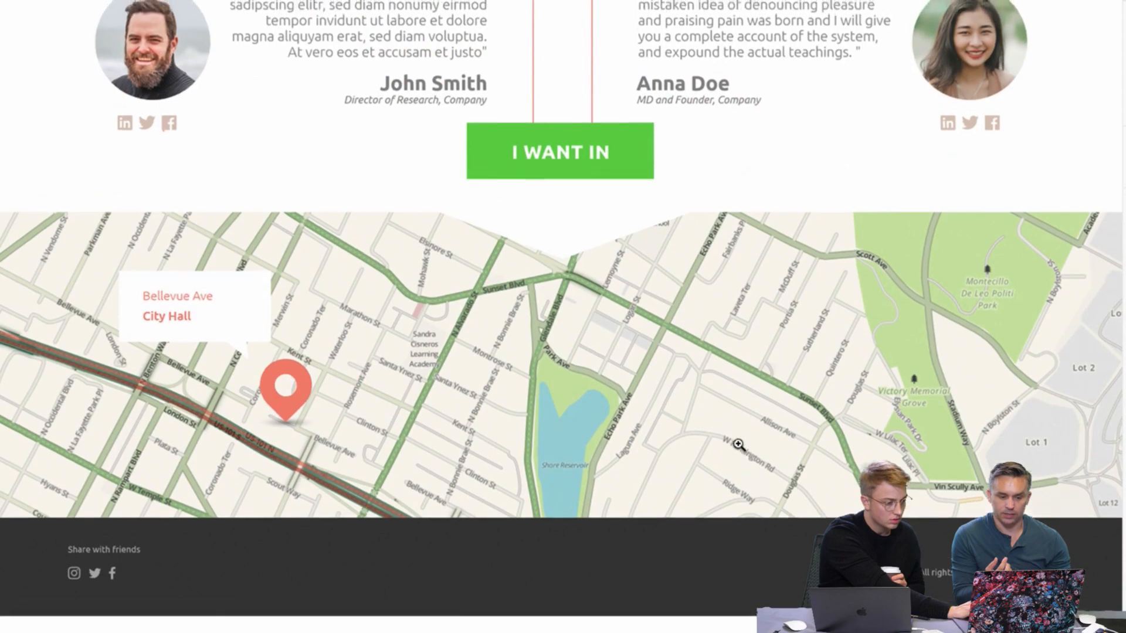
- Examine the landing page's What to Expect columns and Keynote Speakers cards, including how they connect to the I Want In buttons
scroll(739, 445, "up", 8)
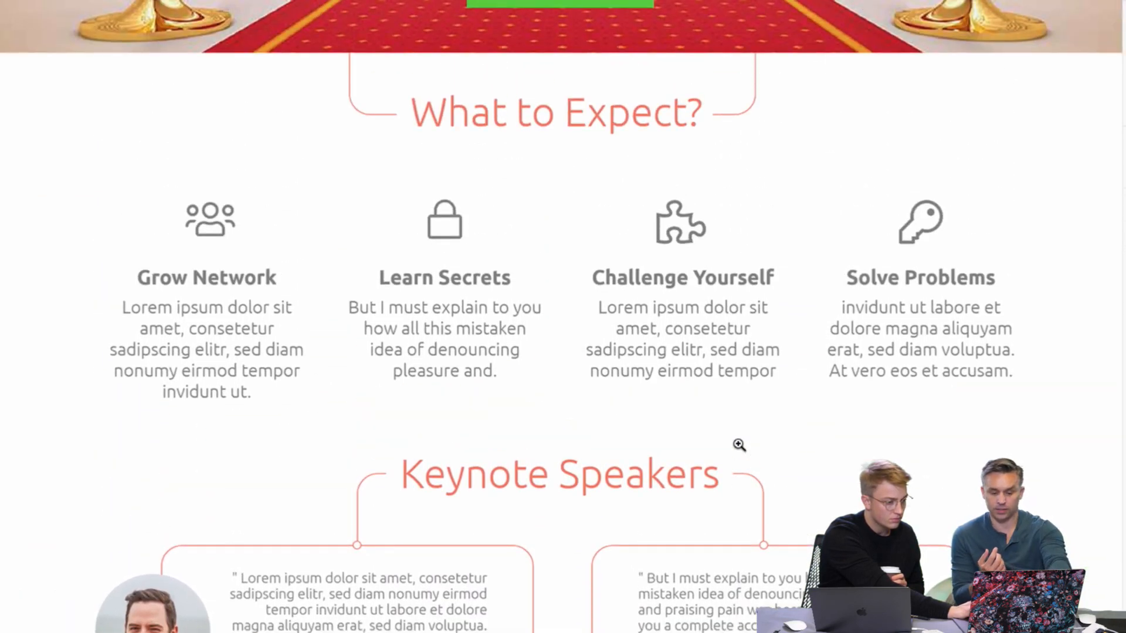
scroll(739, 445, "up", 6)
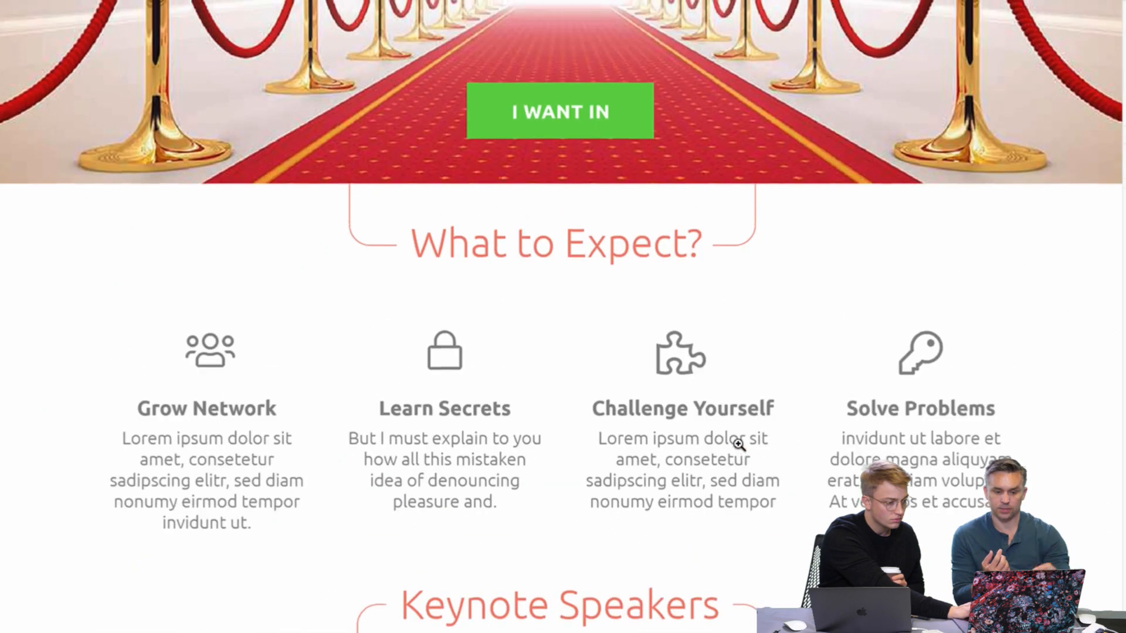
scroll(745, 404, "down", 3)
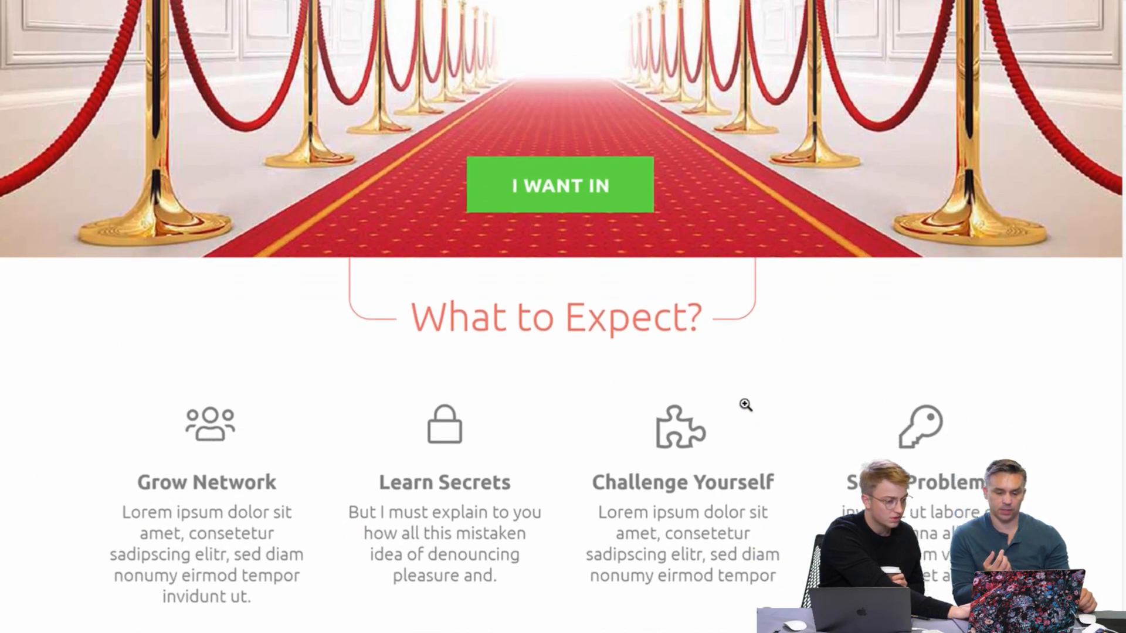
scroll(777, 395, "down", 1)
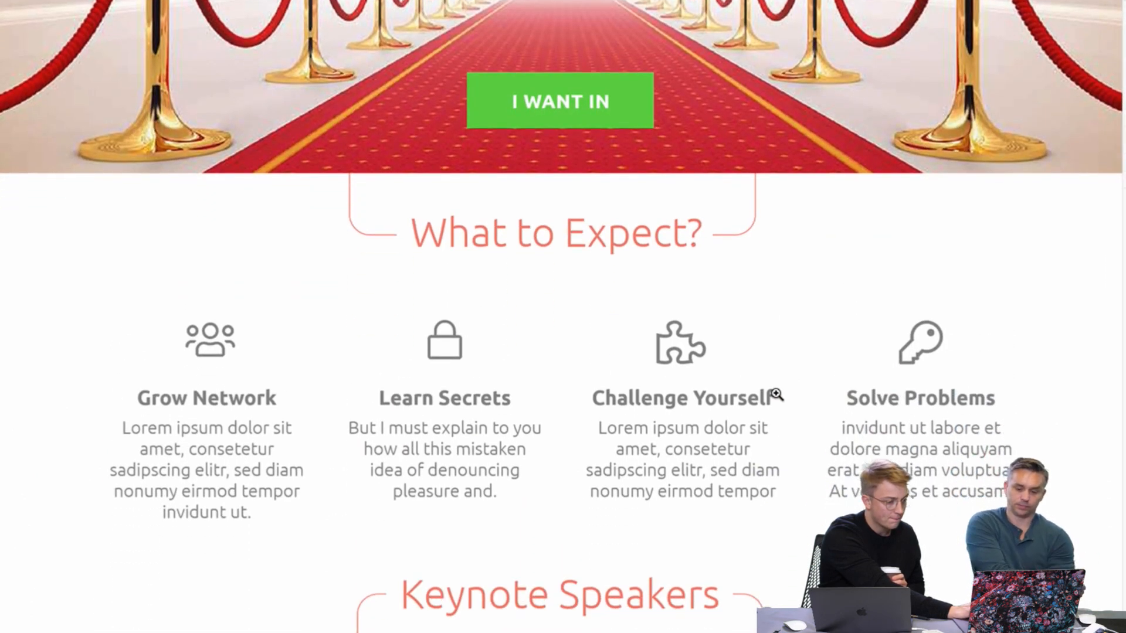
scroll(778, 395, "down", 4)
scroll(794, 407, "down", 3)
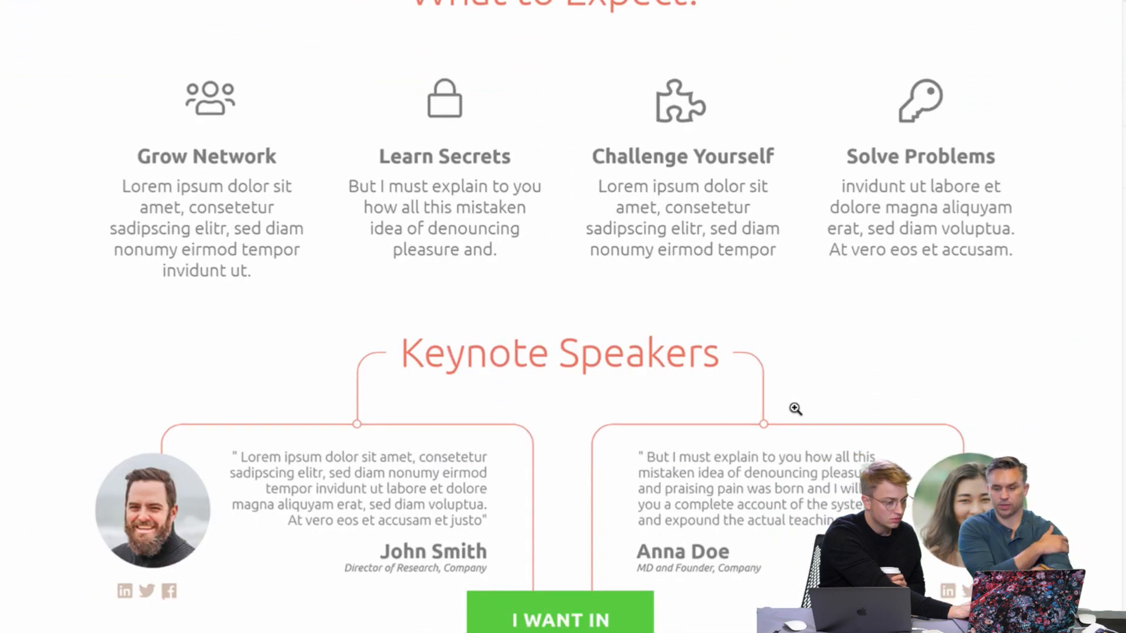
scroll(794, 407, "up", 2)
scroll(795, 408, "down", 2)
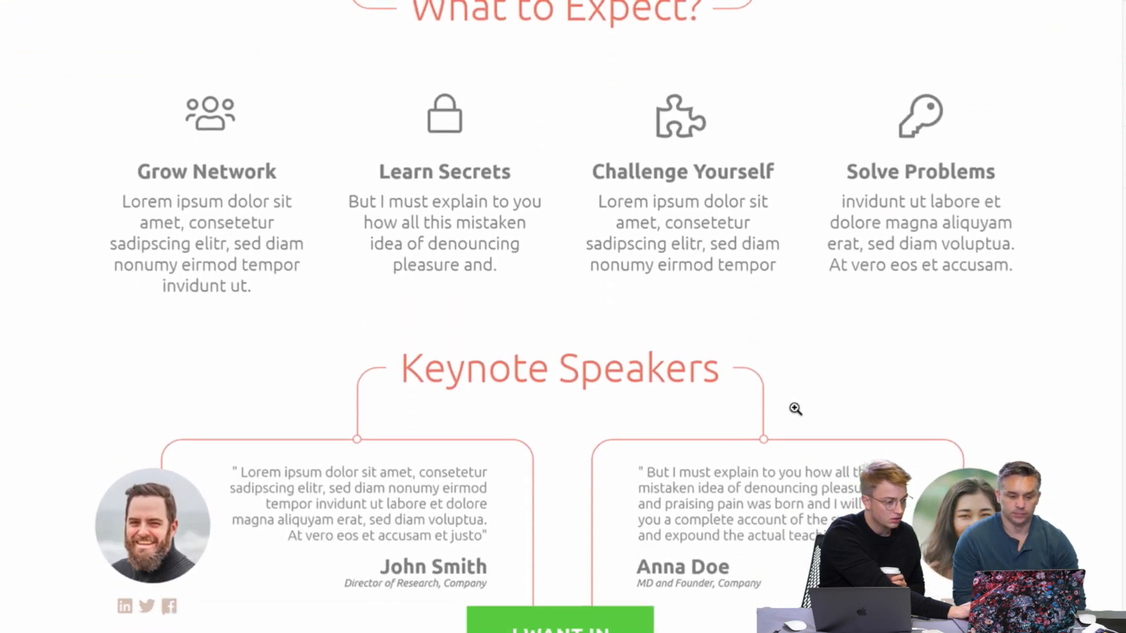
scroll(795, 409, "down", 3)
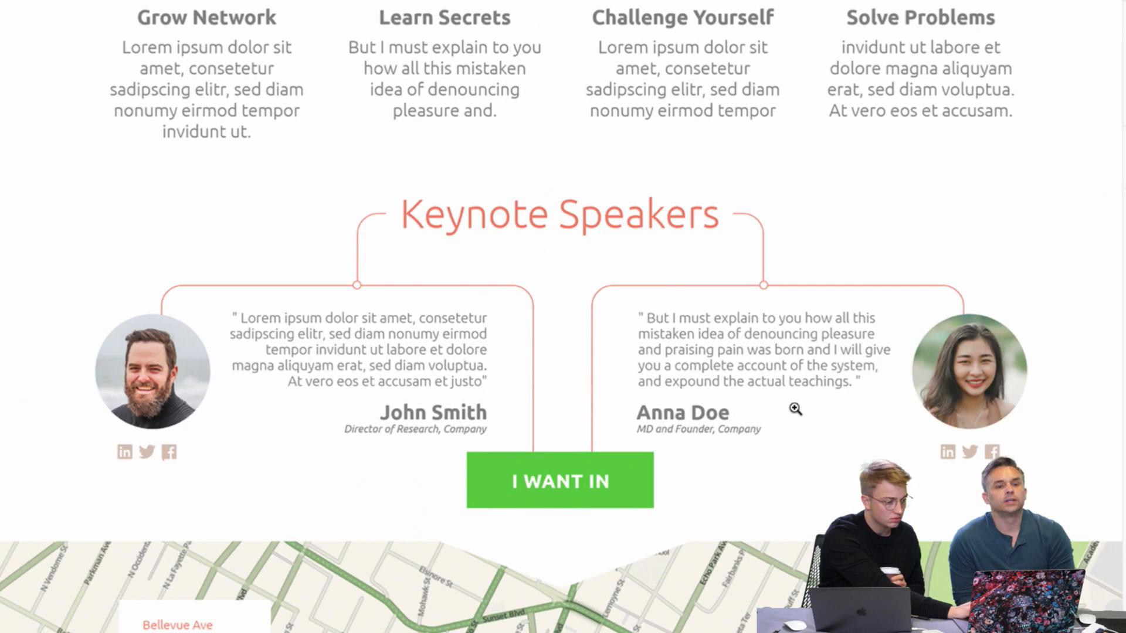
scroll(796, 409, "down", 1)
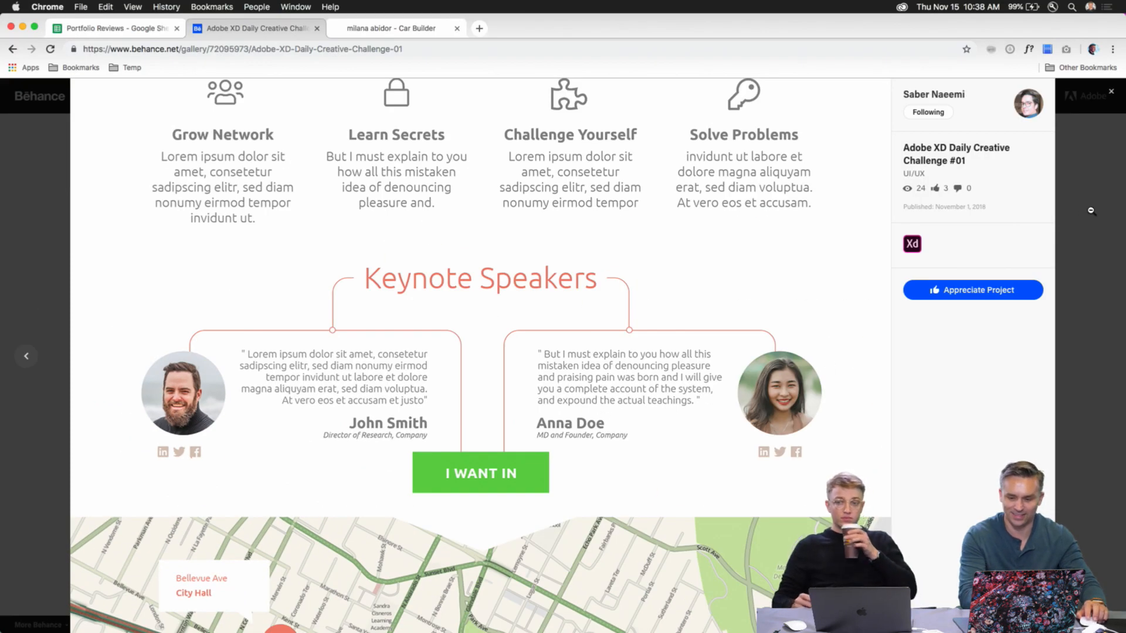
- Switch from this project to Adobe XD Daily Creative Challenge #08 and view its User Onboarding Experience cover down to the prototype video
left_click(1091, 211)
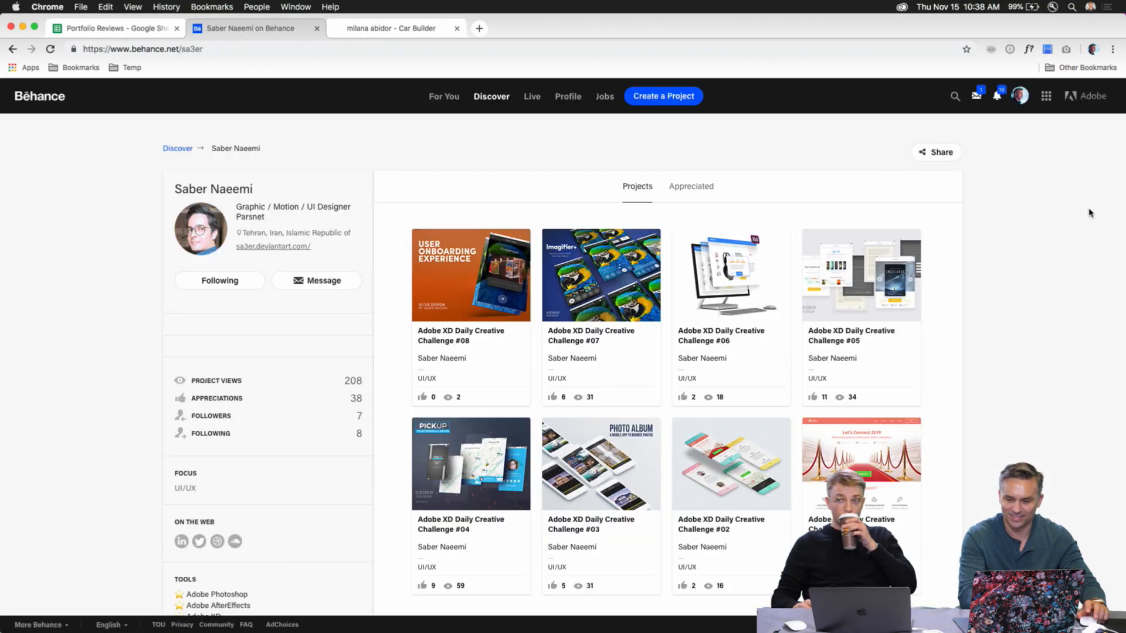
left_click(462, 283)
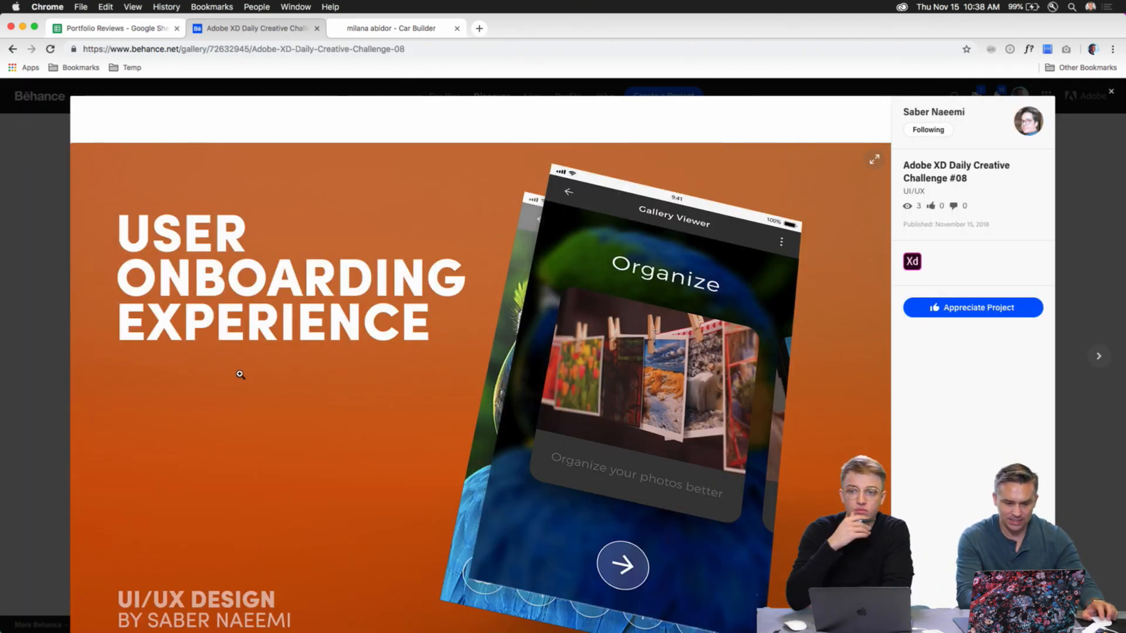
scroll(359, 373, "down", 5)
scroll(361, 373, "up", 3)
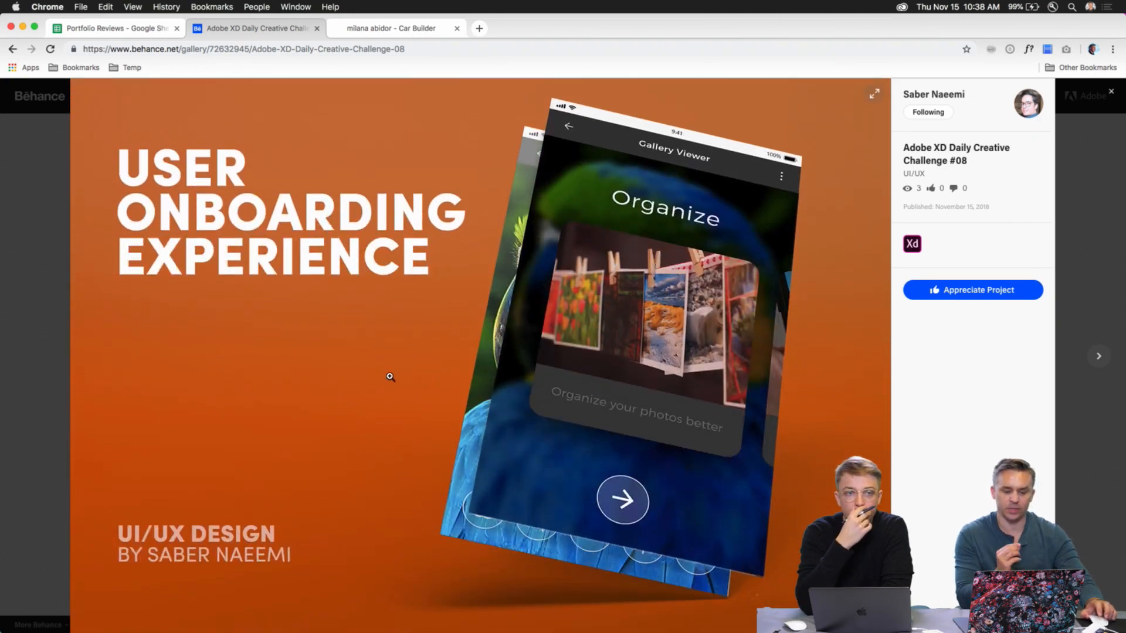
scroll(386, 376, "down", 10)
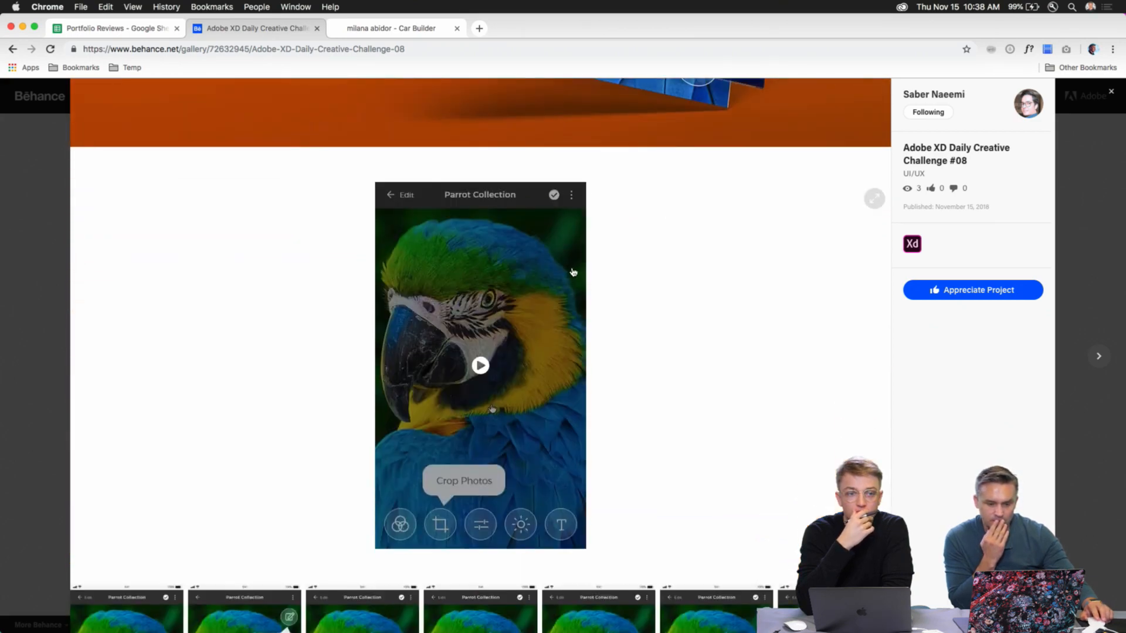
- Watch the Gallery Viewer onboarding prototype video in full screen, replay it, and return to the project page
left_click(463, 398)
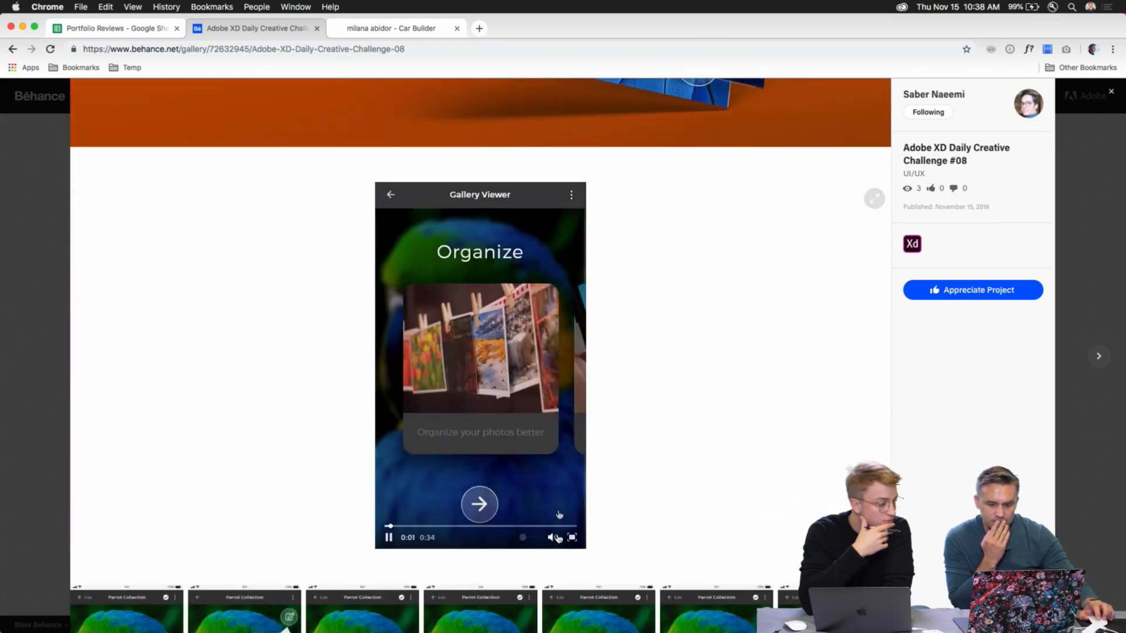
double_click(486, 524)
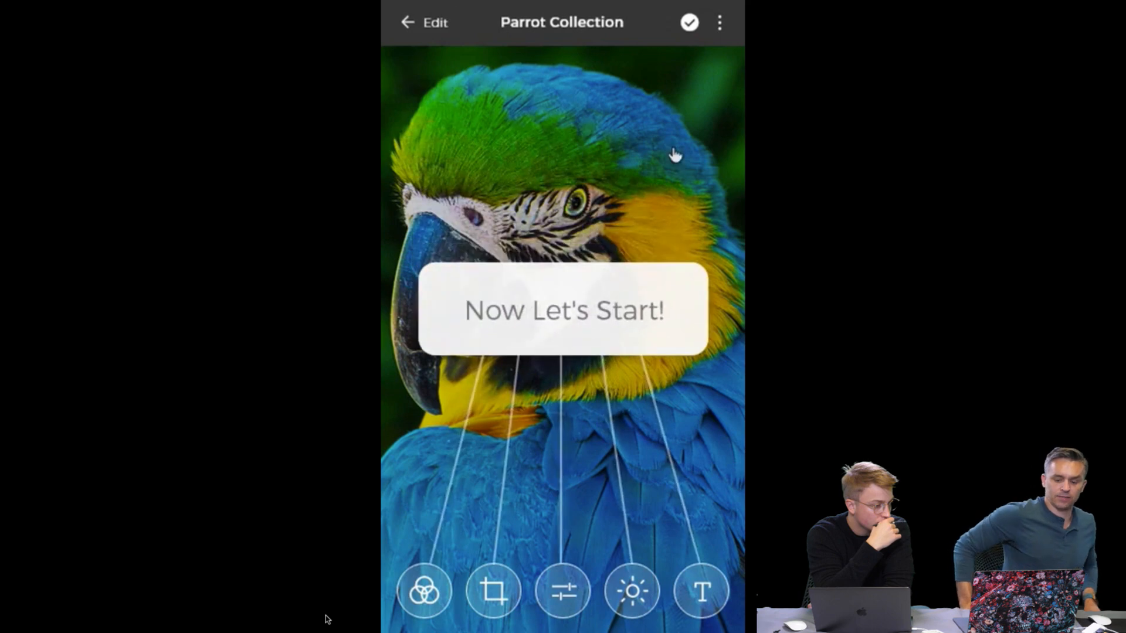
left_click(617, 199)
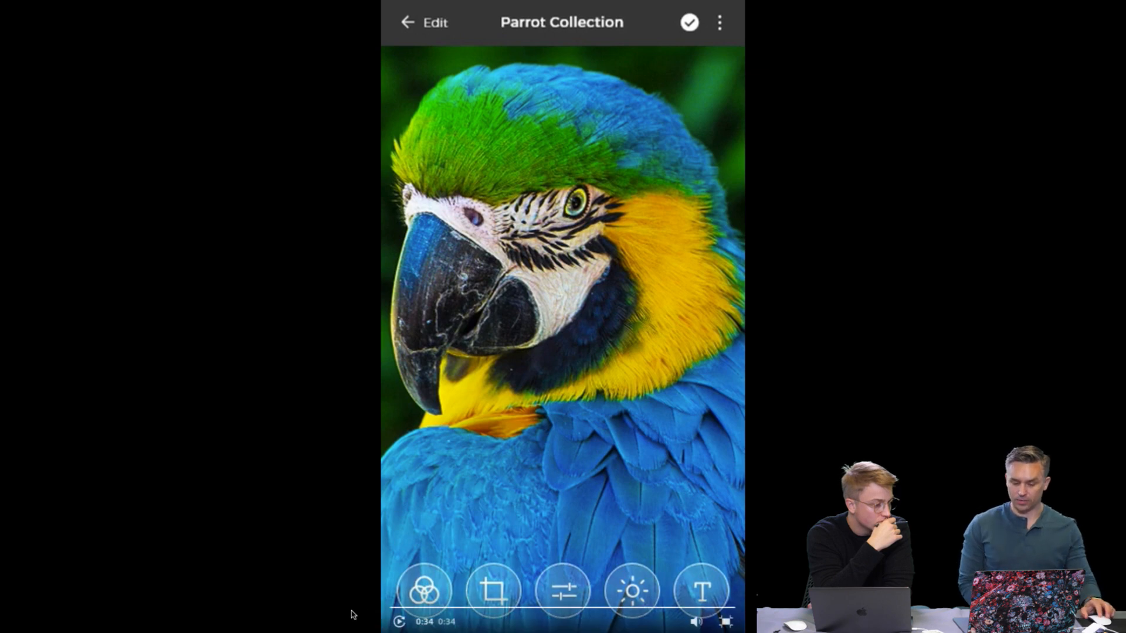
left_click(397, 621)
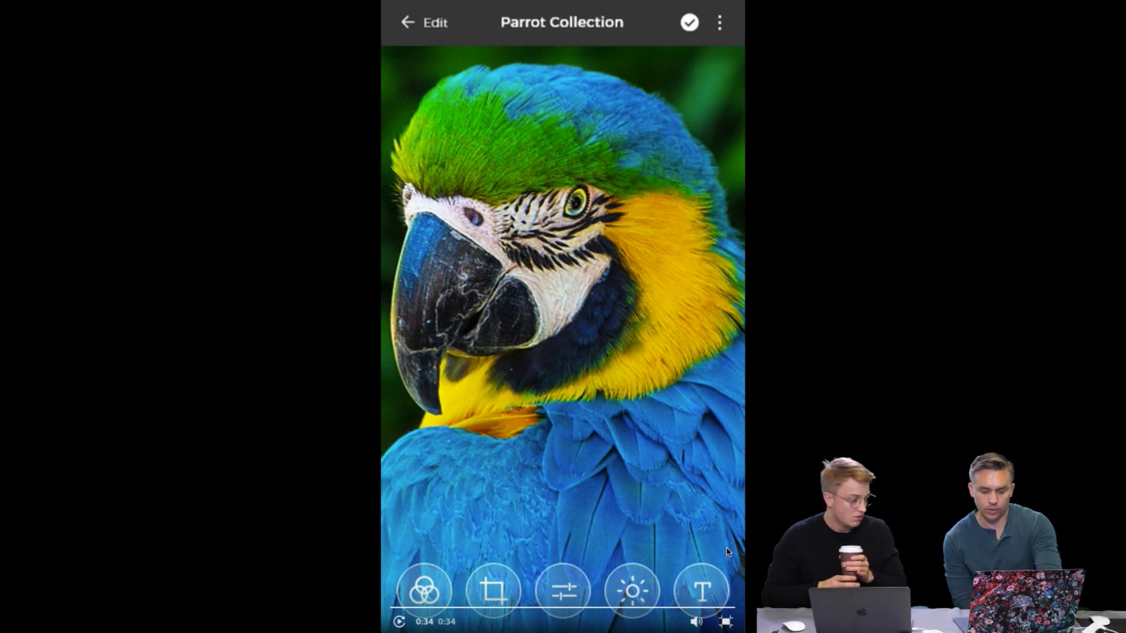
key("Escape")
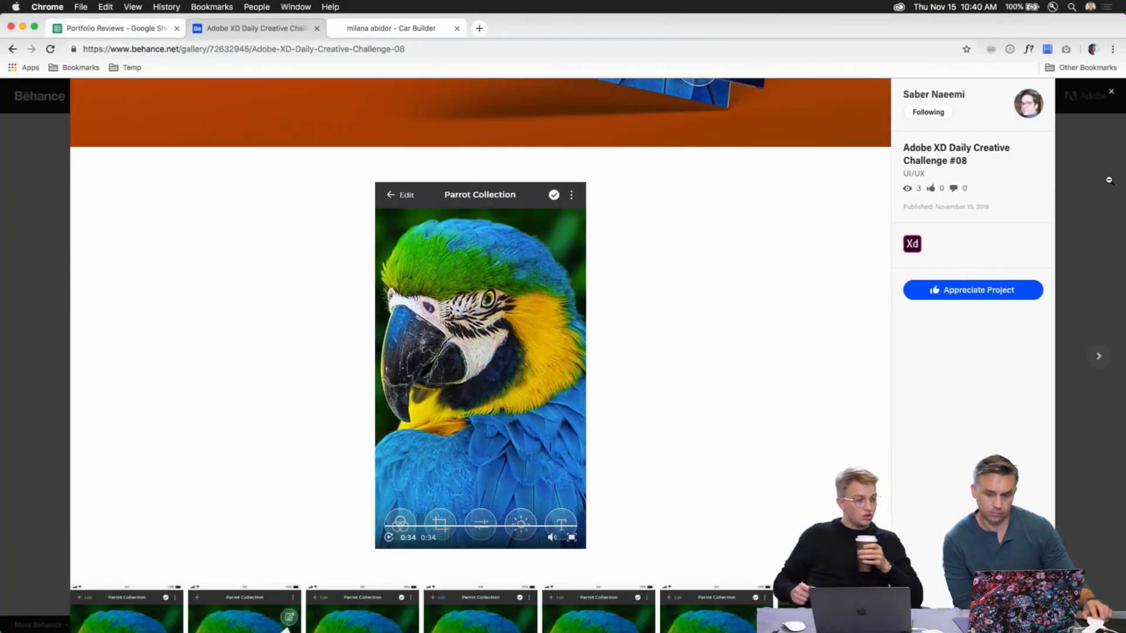
- Leave this project, open Adobe XD Daily Creative Challenge #06, and view its Review Experience for a Product Page cover
left_click(1109, 180)
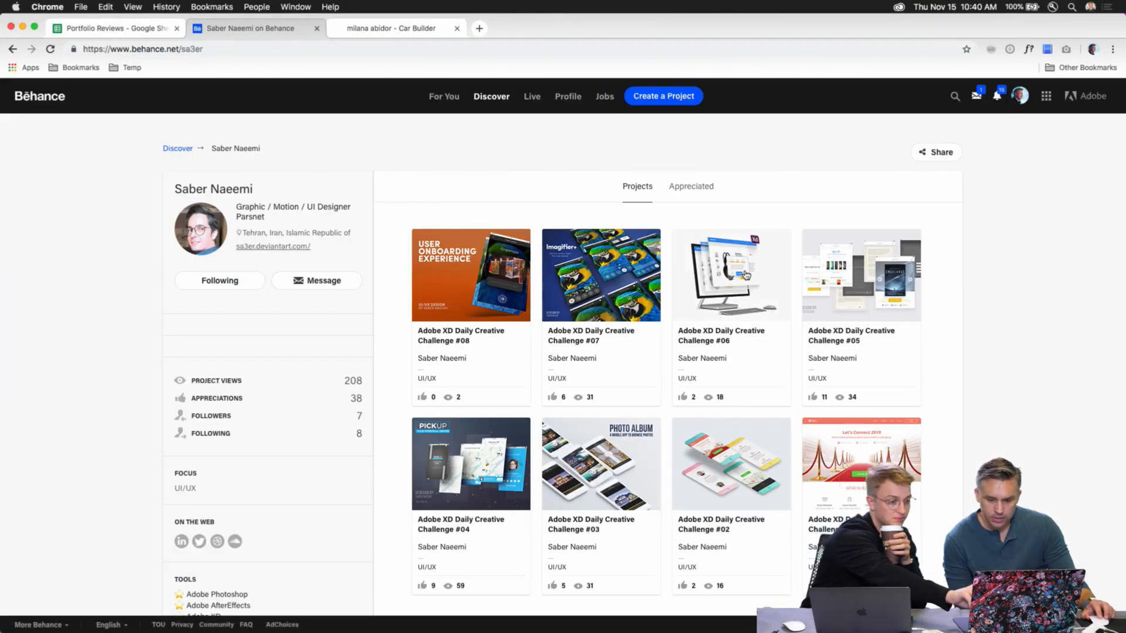
left_click(747, 275)
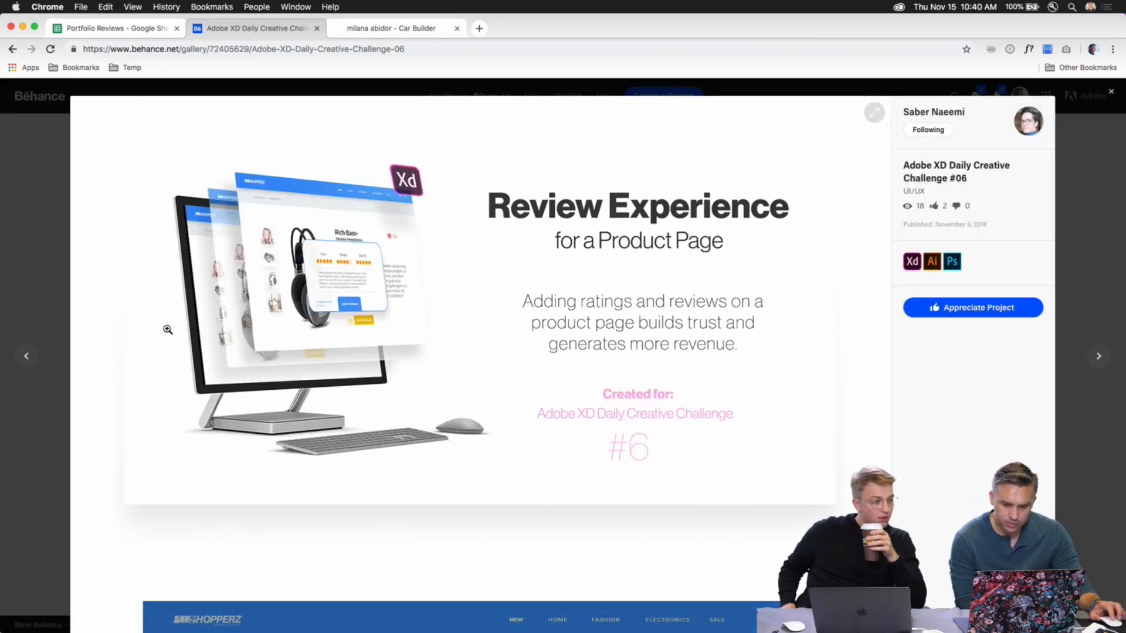
scroll(168, 329, "down", 3)
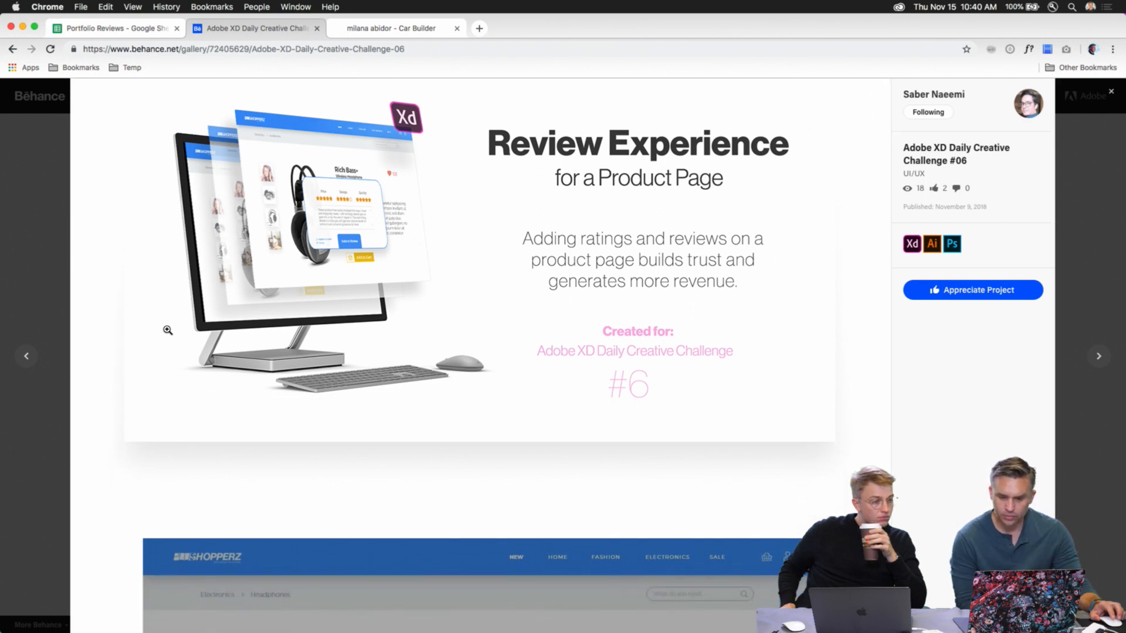
- Play the Rich Bass+ headphone product review prototype video in full screen and replay it from the beginning
scroll(236, 336, "down", 10)
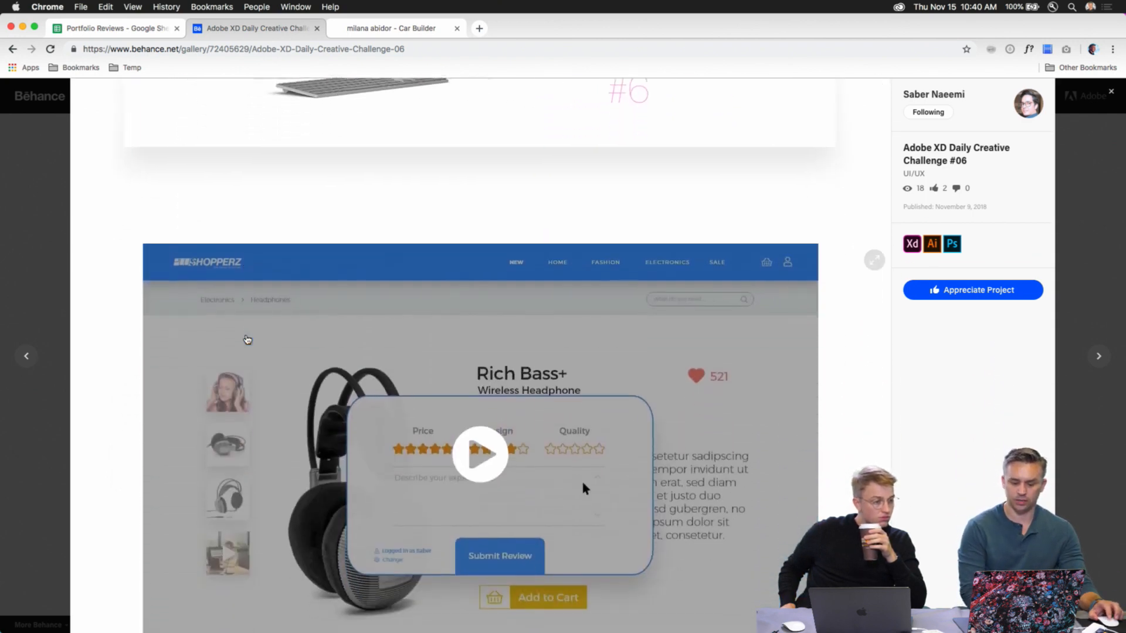
scroll(248, 339, "down", 5)
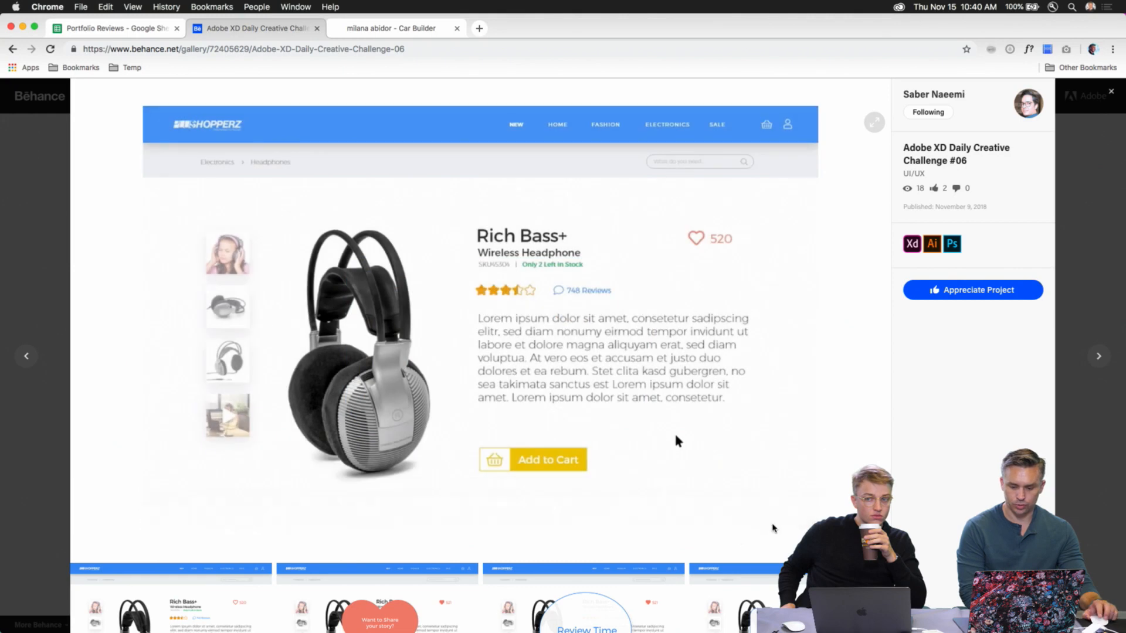
left_click(804, 519)
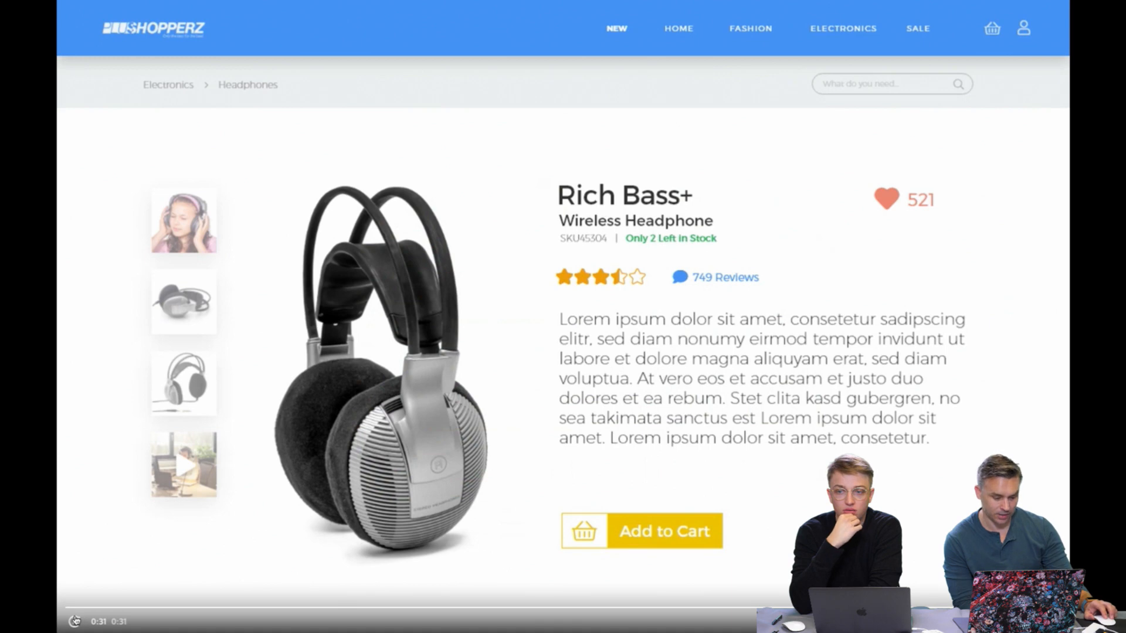
left_click(75, 621)
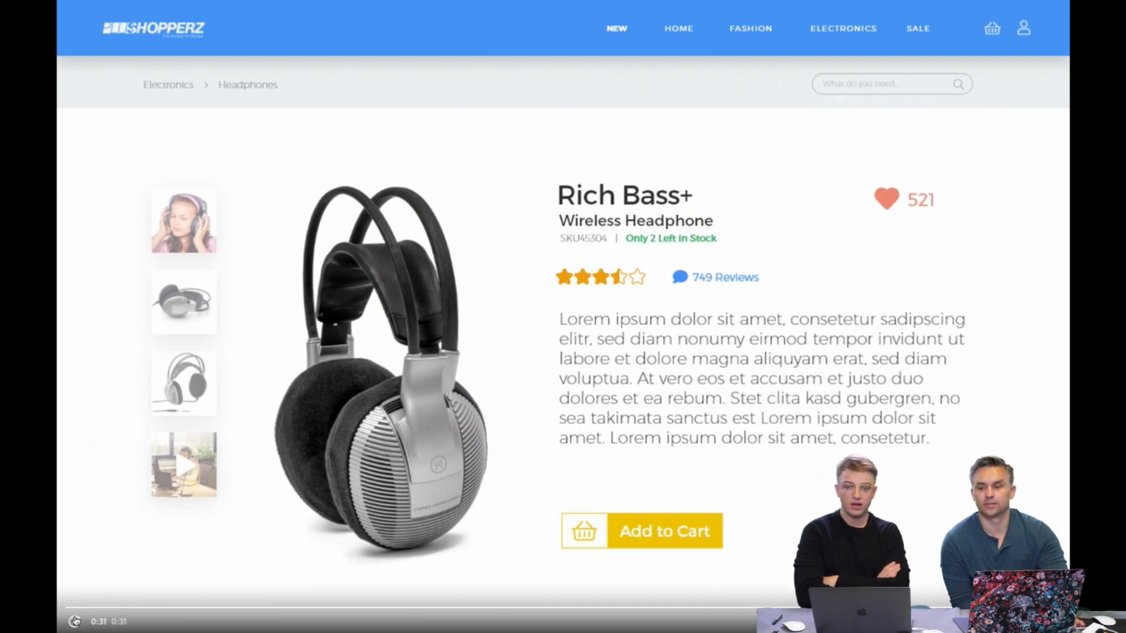
- Replay the review prototype, pausing at the Want to Share your story? prompt before watching the rest, and exit full screen
left_click(75, 620)
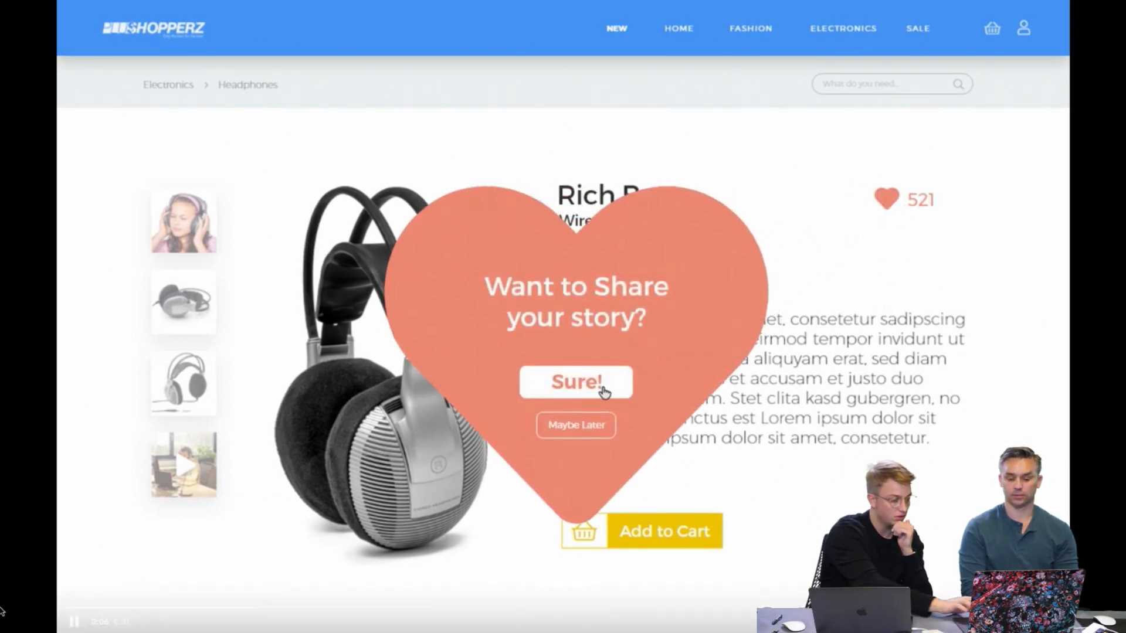
left_click(73, 621)
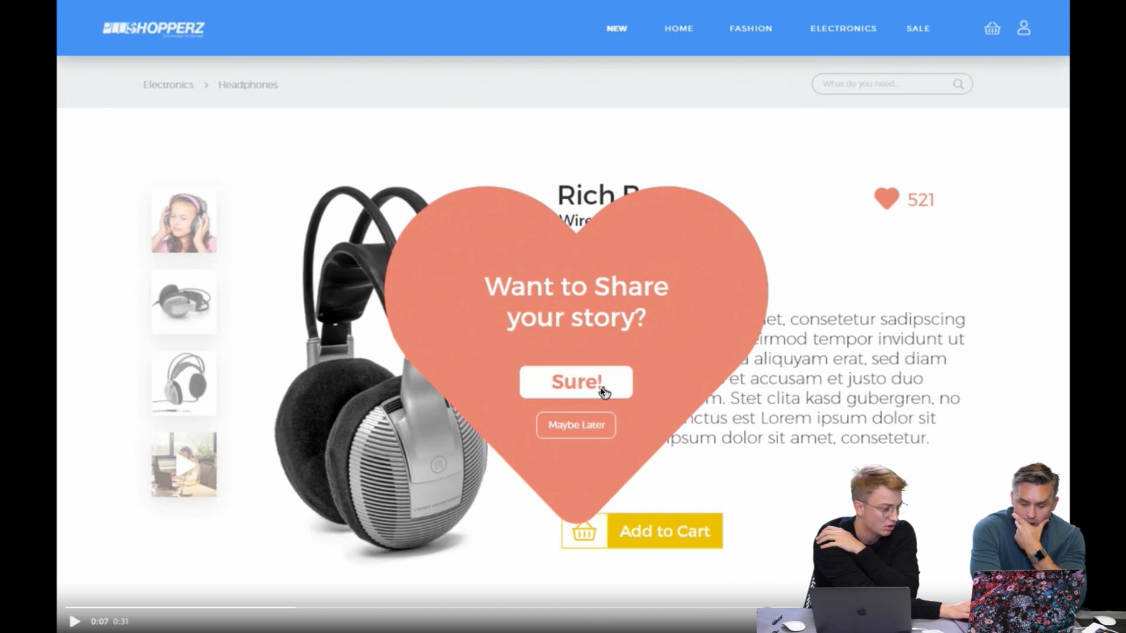
left_click(637, 399)
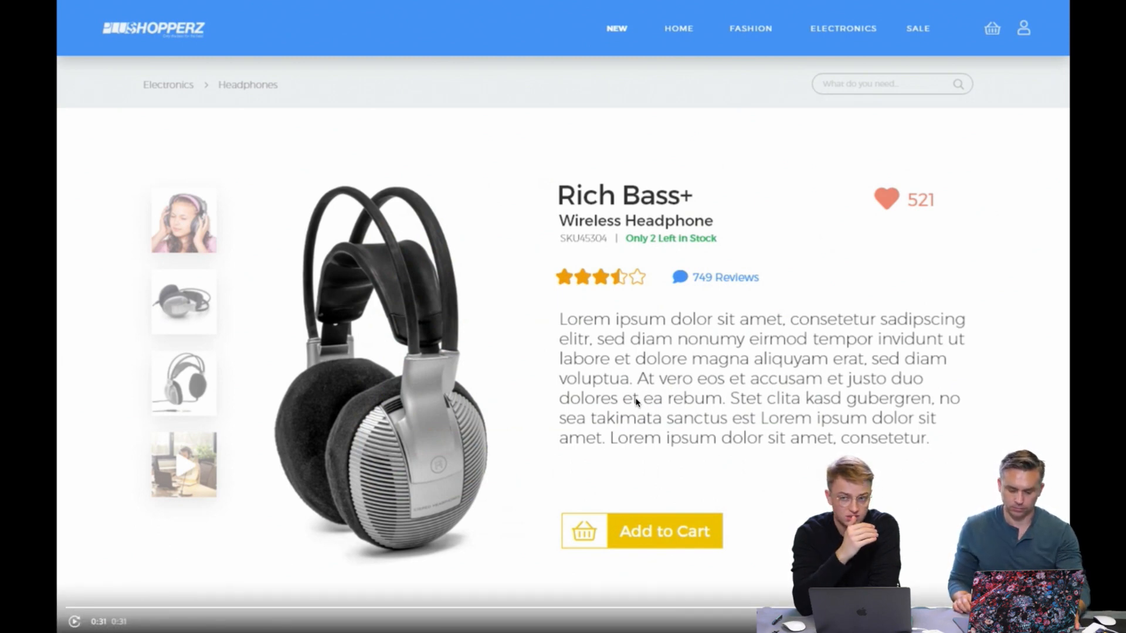
key("Escape")
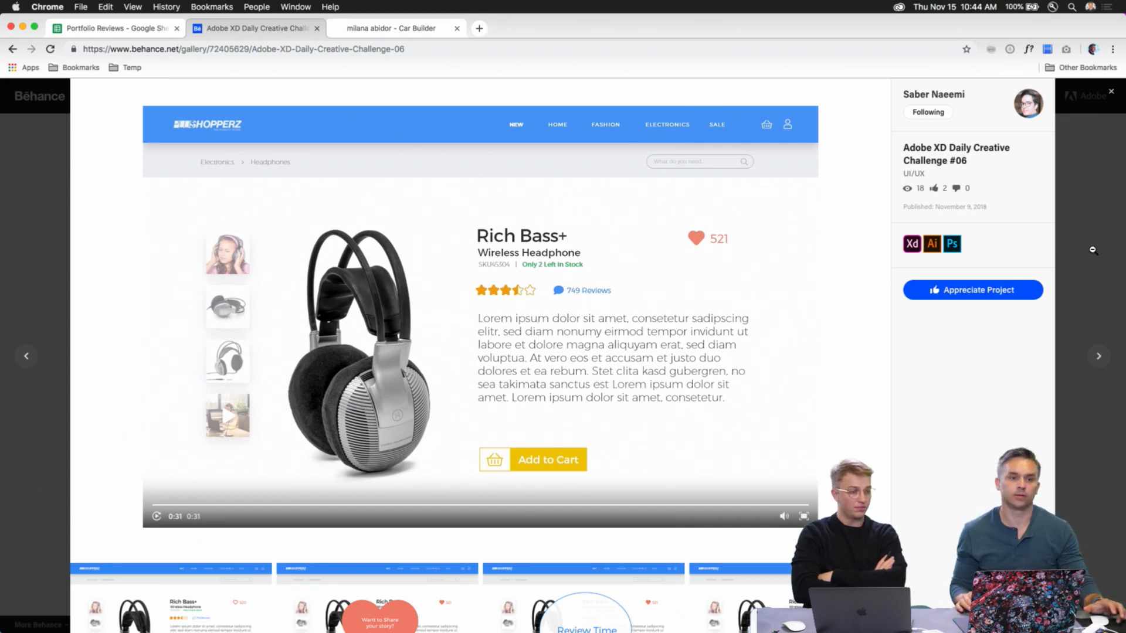
- Switch from this project to Adobe XD Daily Creative Challenge #04 and play its Pickup personal driver prototype video
left_click(1094, 206)
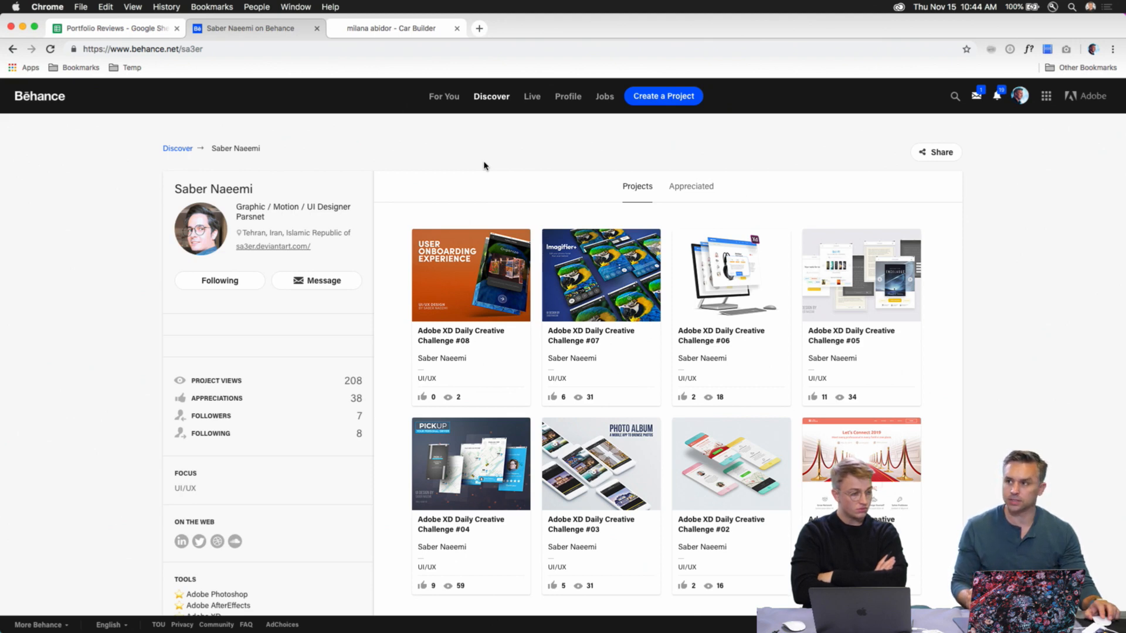
left_click(487, 448)
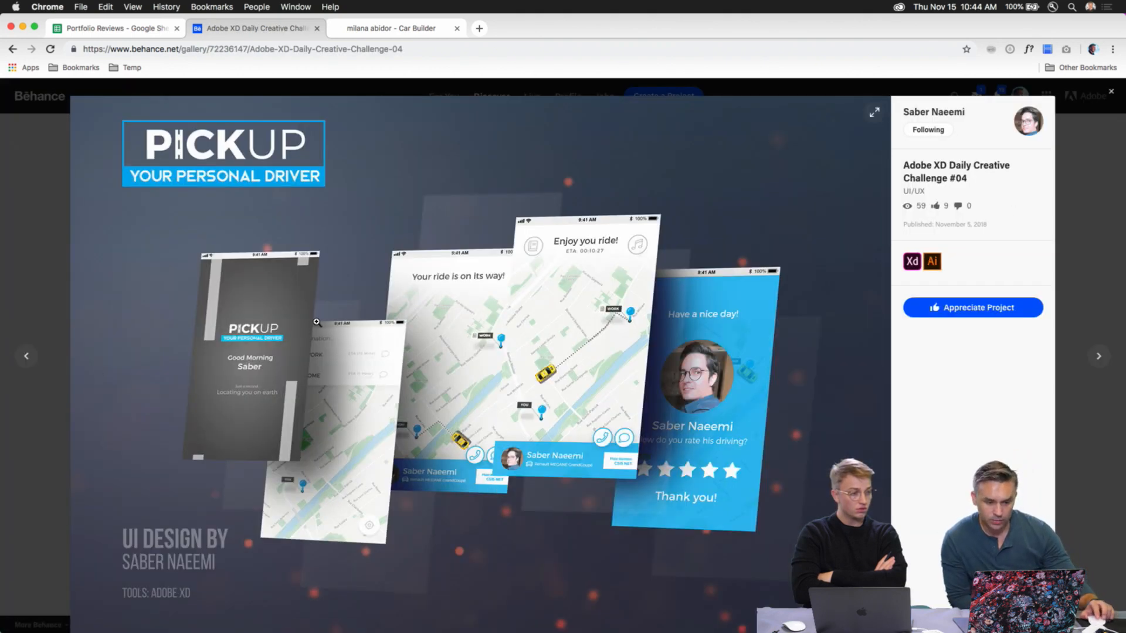
scroll(508, 435, "down", 10)
left_click(480, 422)
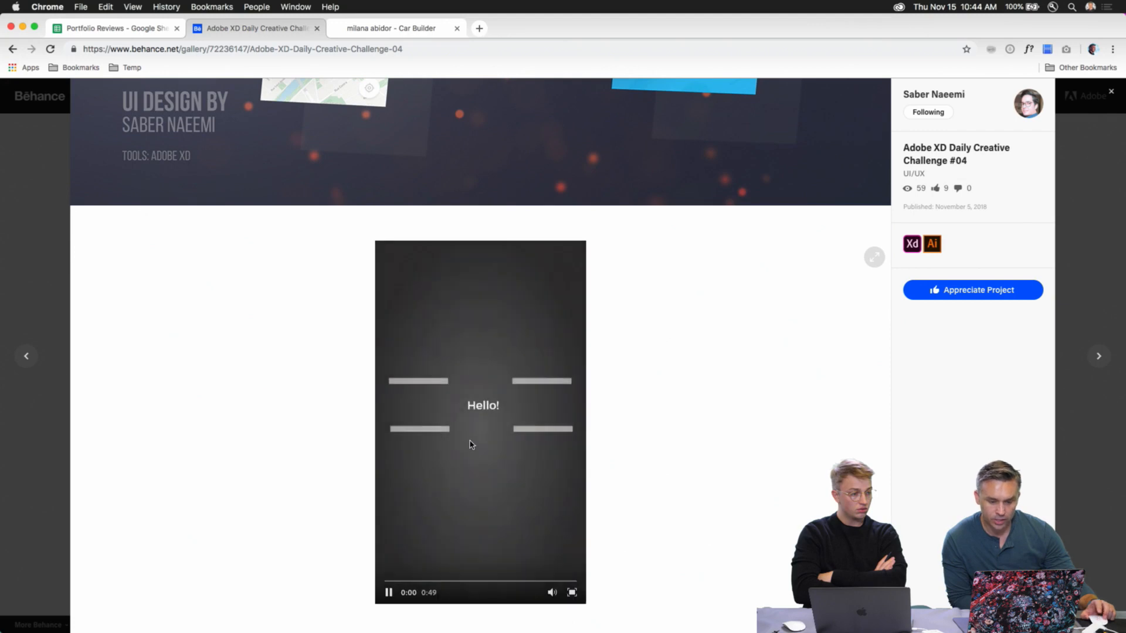
- Watch the Pickup prototype's greeting and destination screens, restart the video from the beginning, and return to the designer's profile
scroll(320, 453, "down", 2)
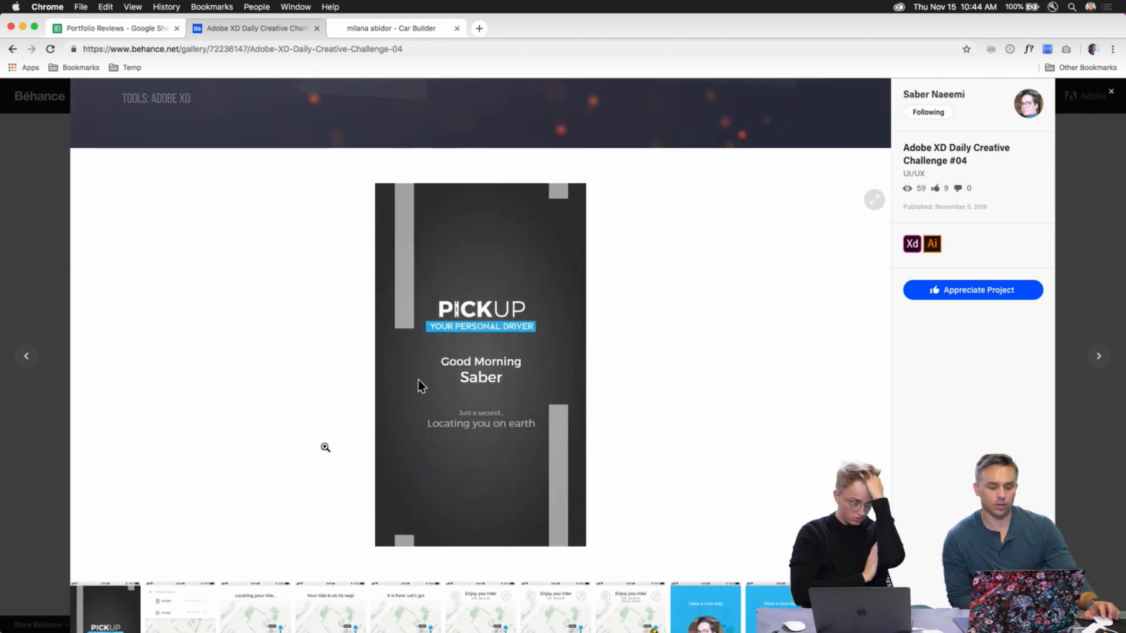
scroll(325, 448, "down", 1)
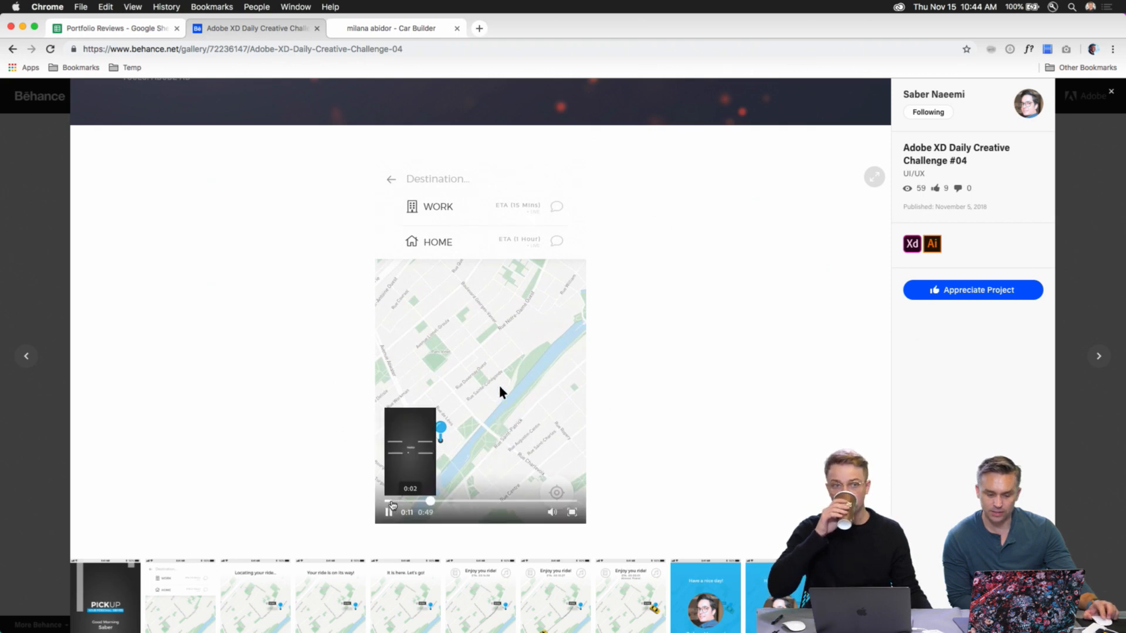
left_click(390, 501)
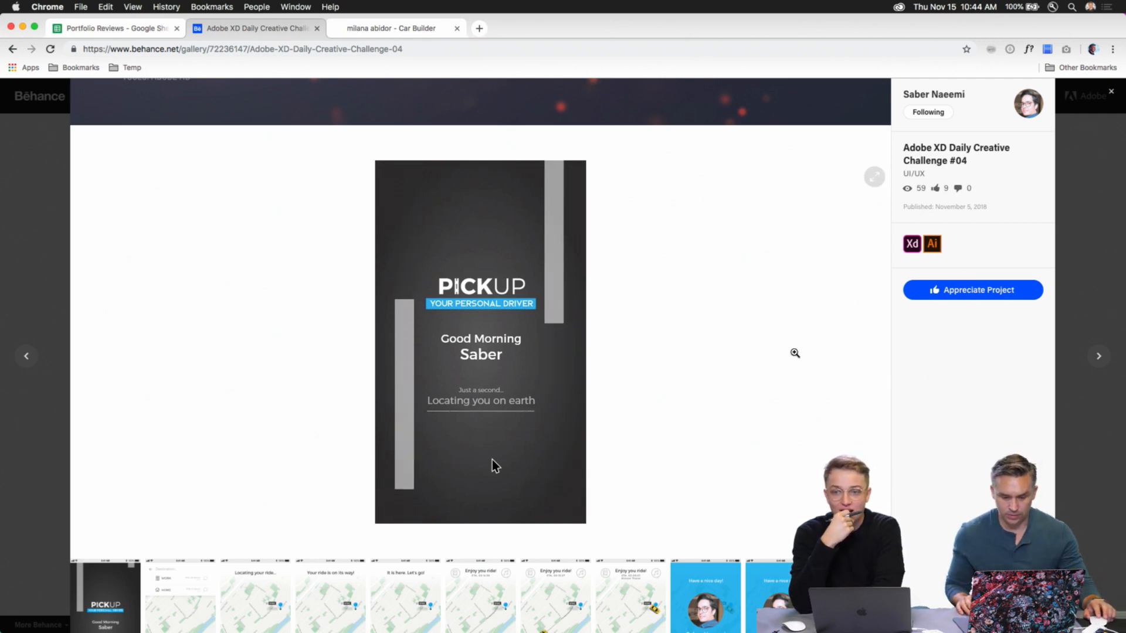
scroll(795, 354, "up", 1)
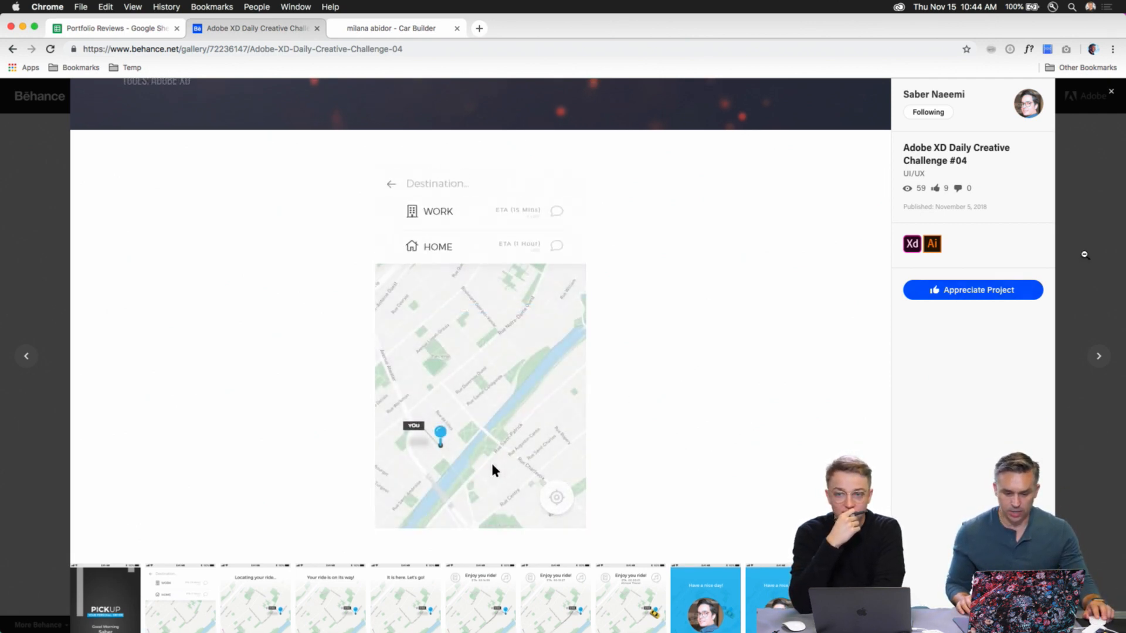
left_click(1084, 258)
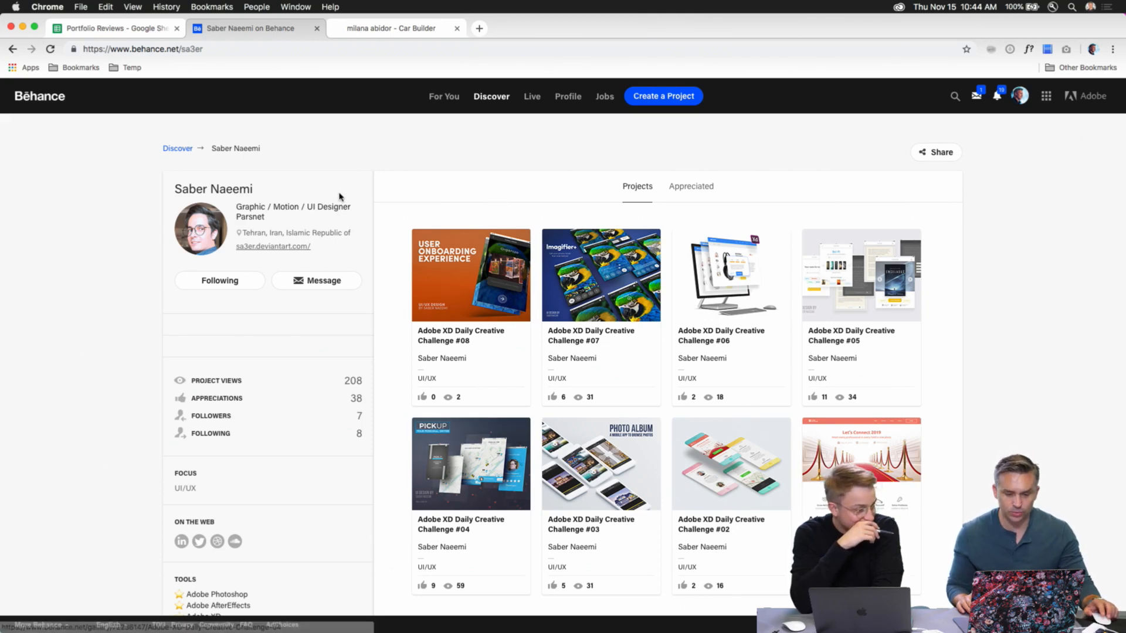
- Open the projects overview of the myportfolio.com Car Builder portfolio and compare it with the Behance profile
left_click(354, 29)
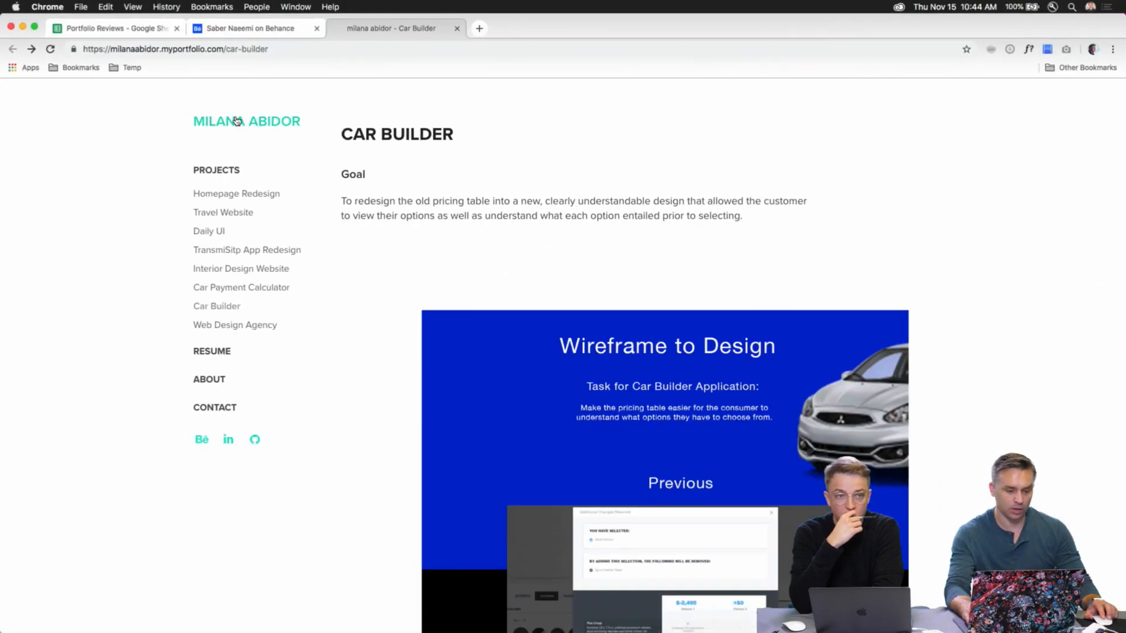
left_click(214, 122)
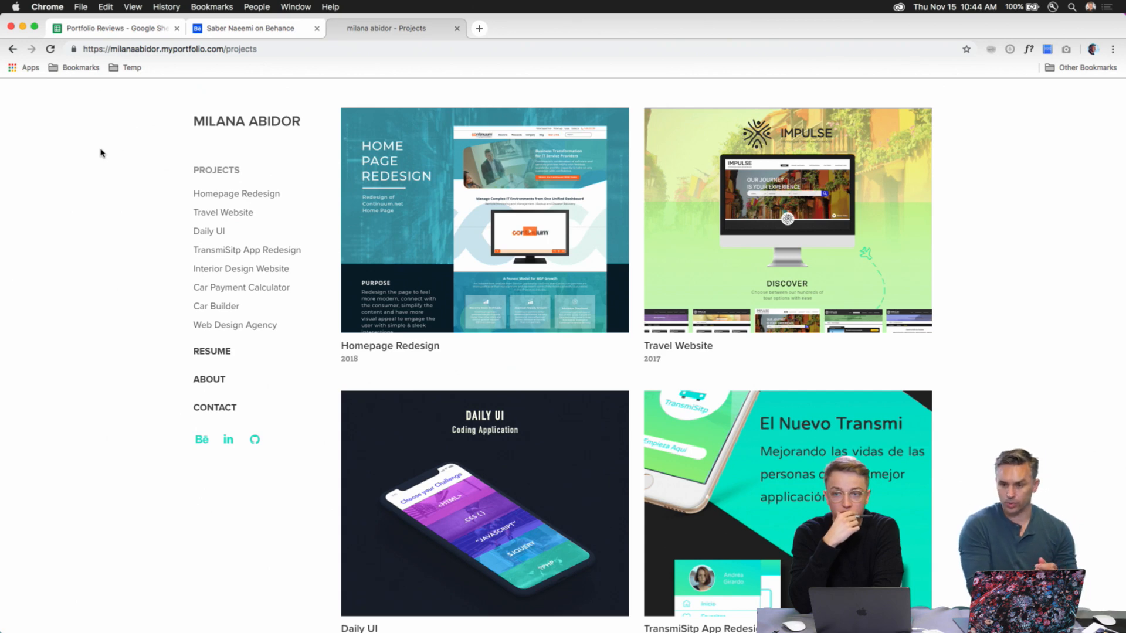
left_click(246, 29)
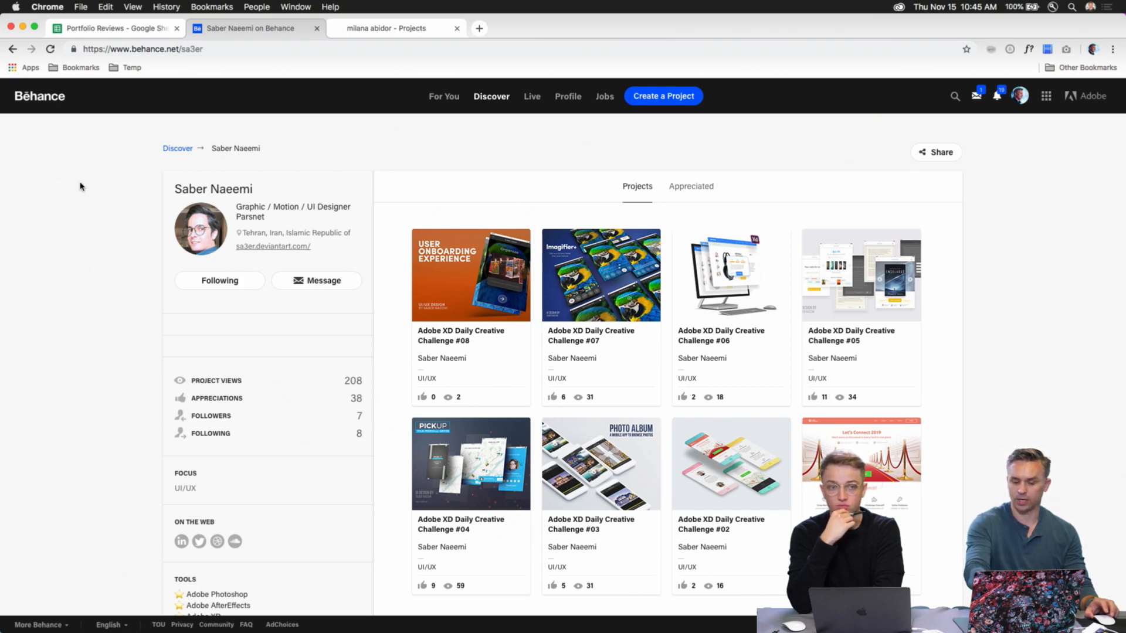
left_click(397, 31)
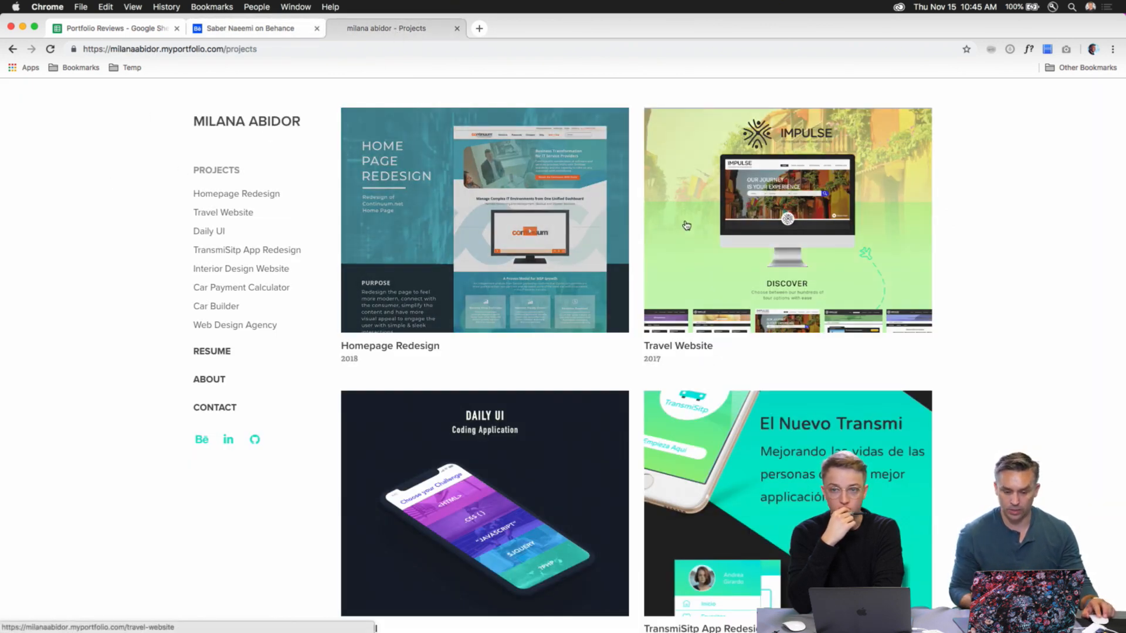
- Open the Homepage Redesign project, view its Continuum.net case study, and enlarge the full design image before closing it
left_click(439, 223)
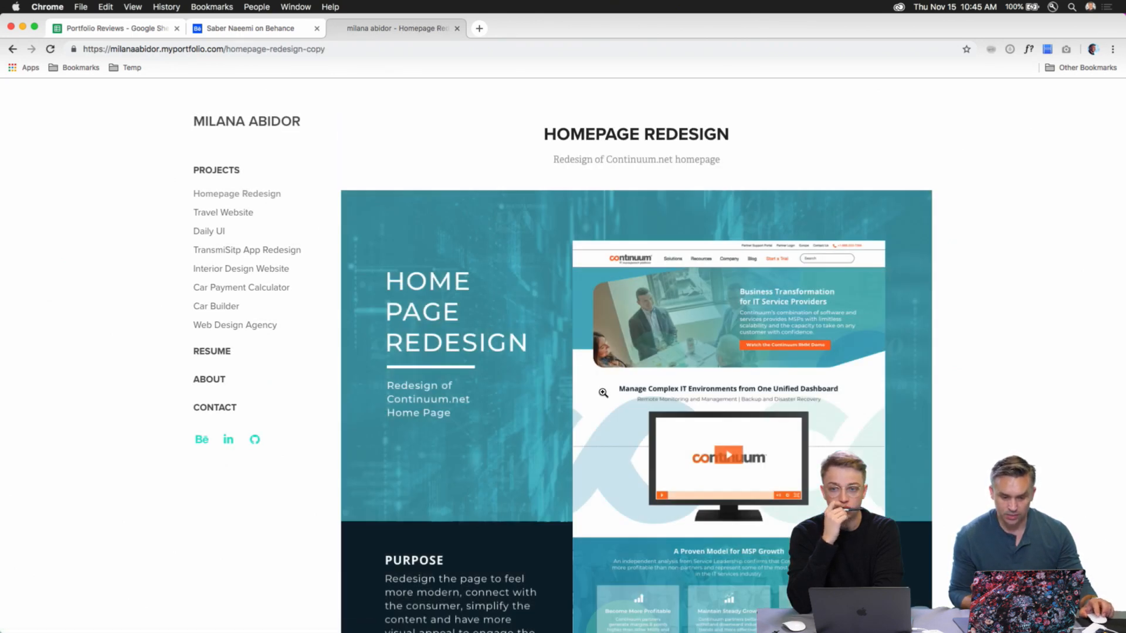
scroll(602, 392, "down", 2)
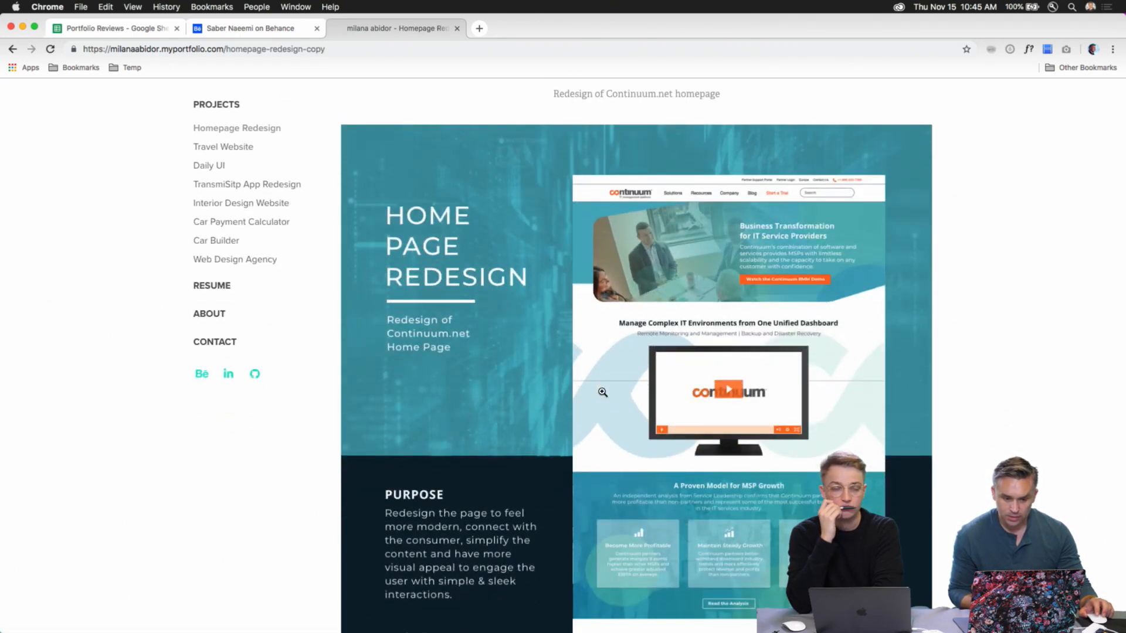
scroll(514, 412, "down", 2)
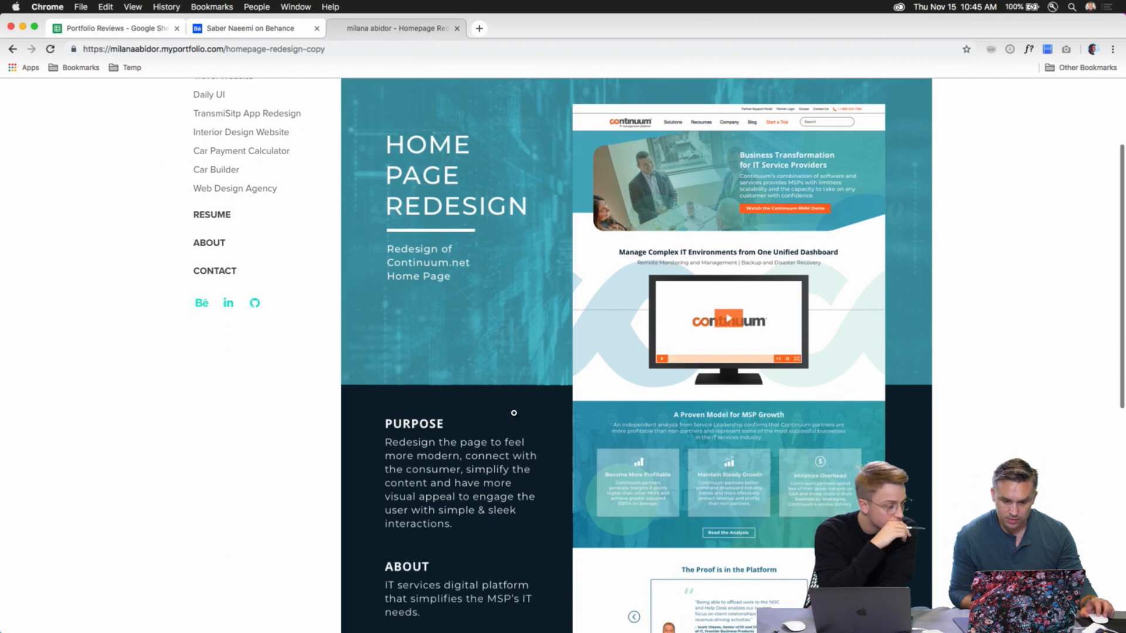
scroll(561, 373, "down", 7)
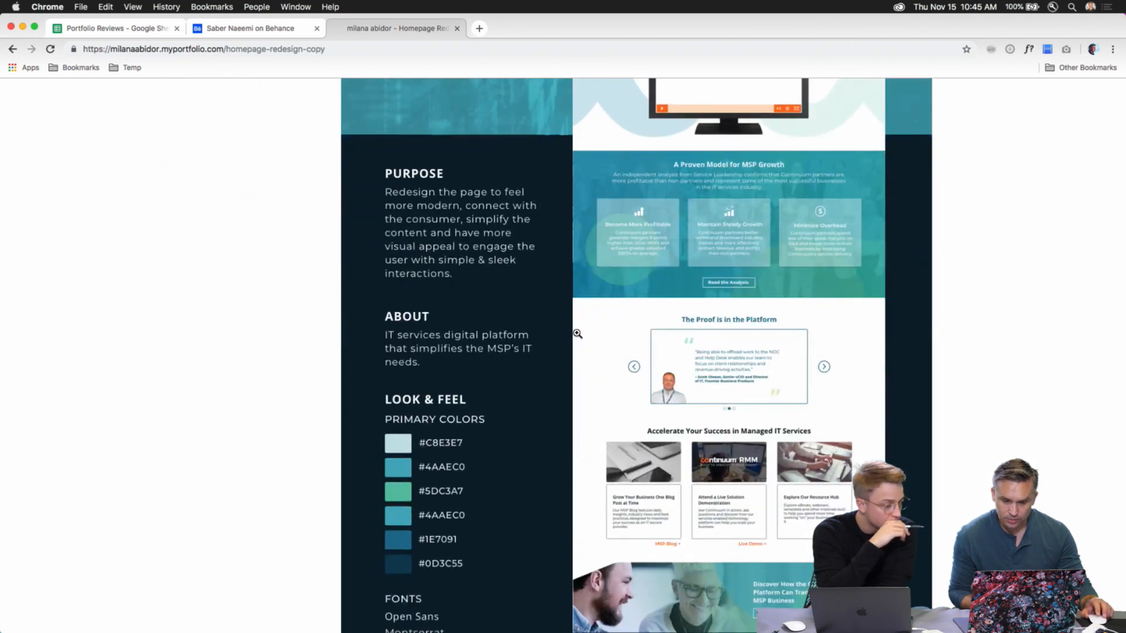
left_click(578, 334)
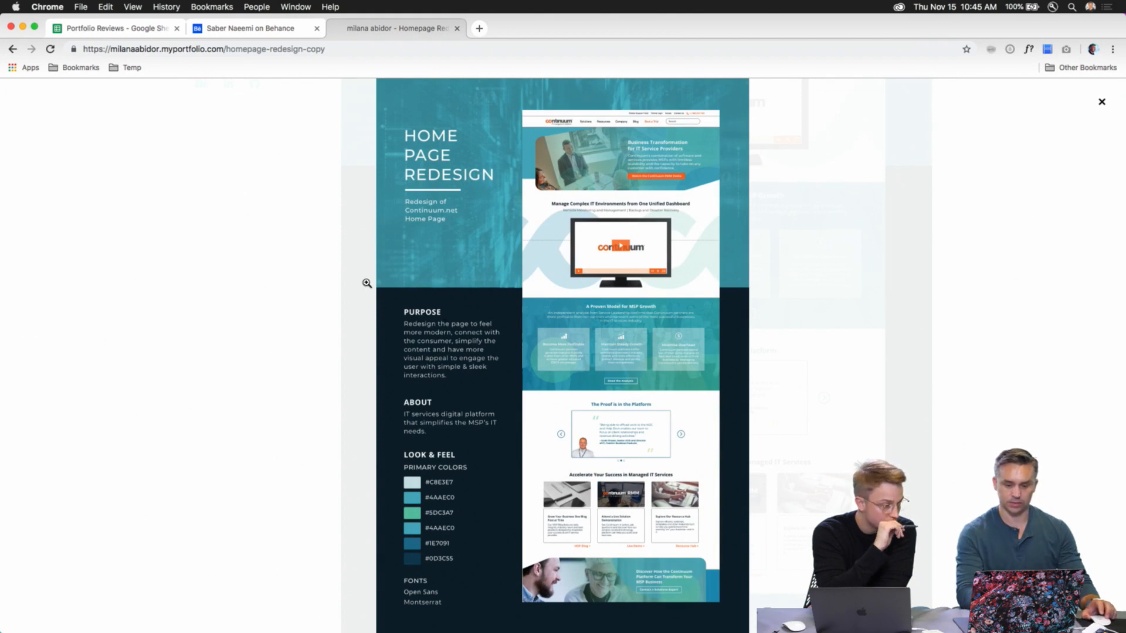
left_click(1101, 102)
- Examine the Continuum.net redesign from its hero banner down to the testimonial, resource cards, primary colors and fonts
scroll(605, 246, "up", 7)
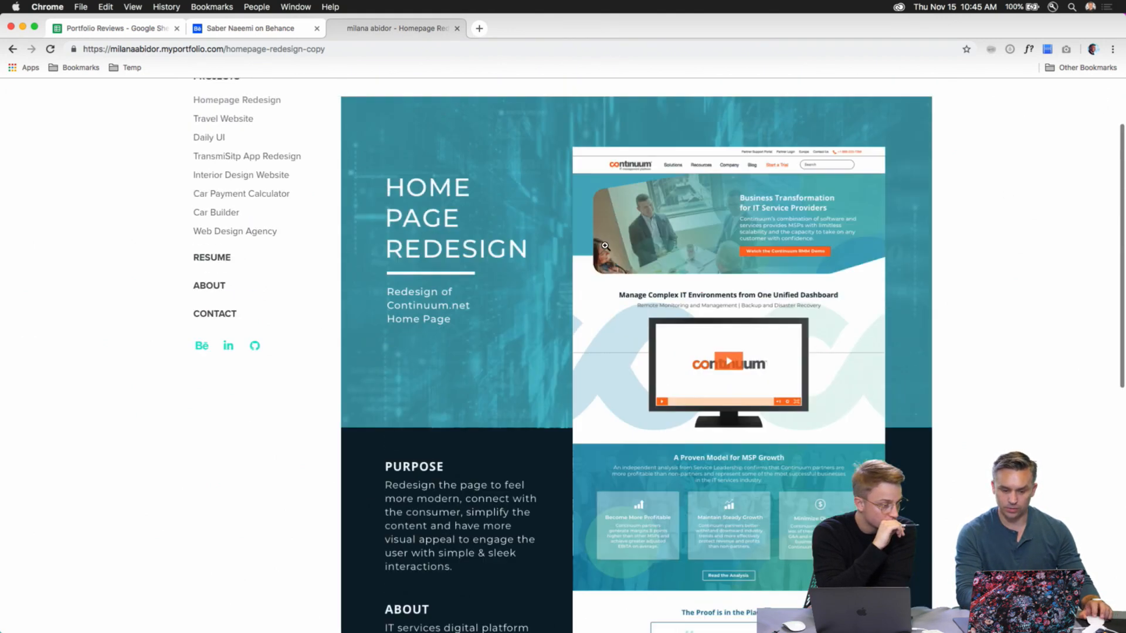
scroll(605, 246, "up", 3)
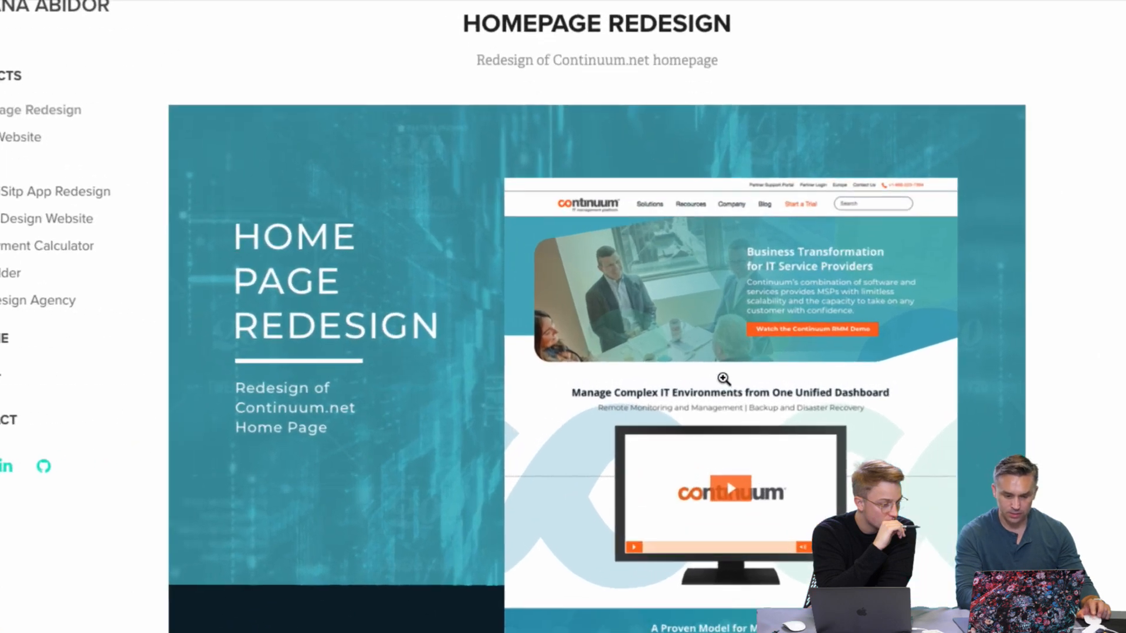
scroll(715, 328, "down", 3)
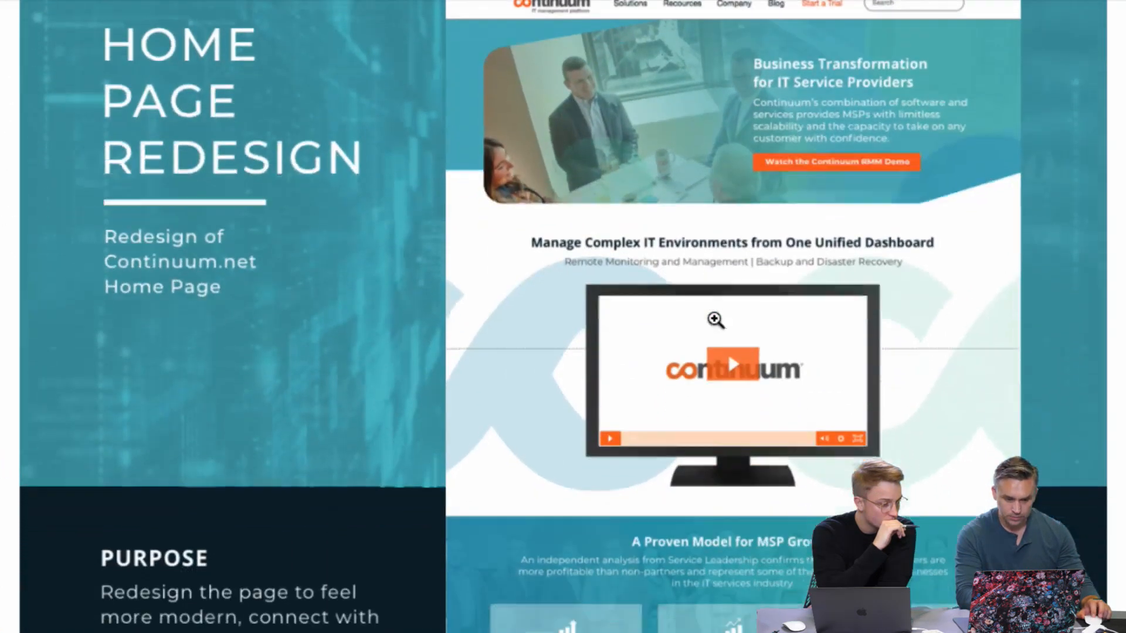
scroll(716, 320, "down", 12)
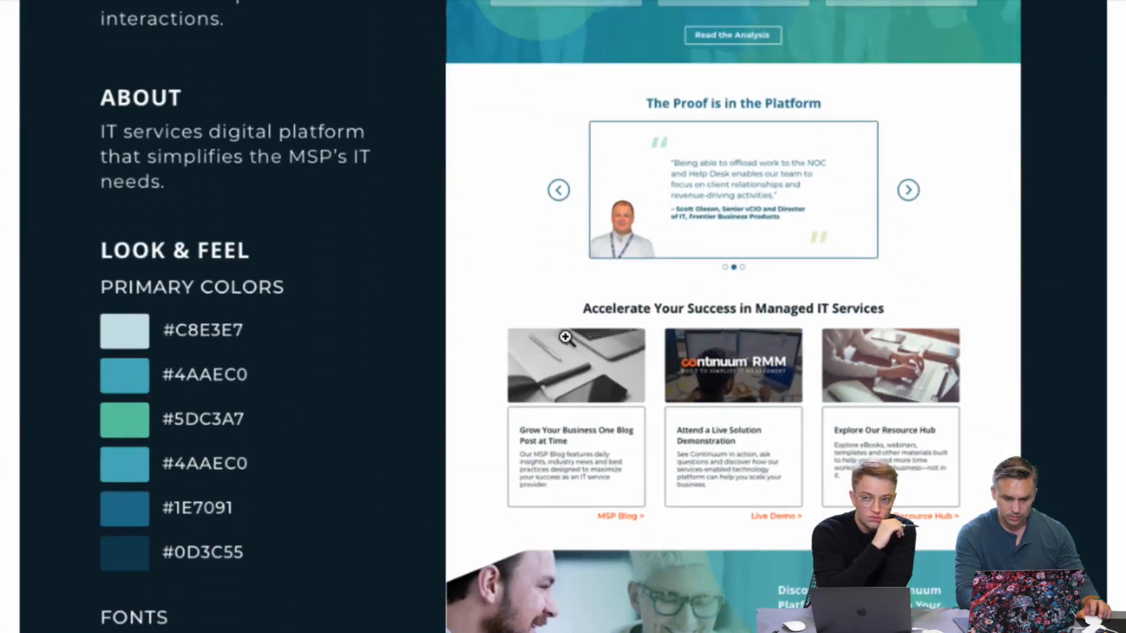
scroll(393, 440, "down", 4)
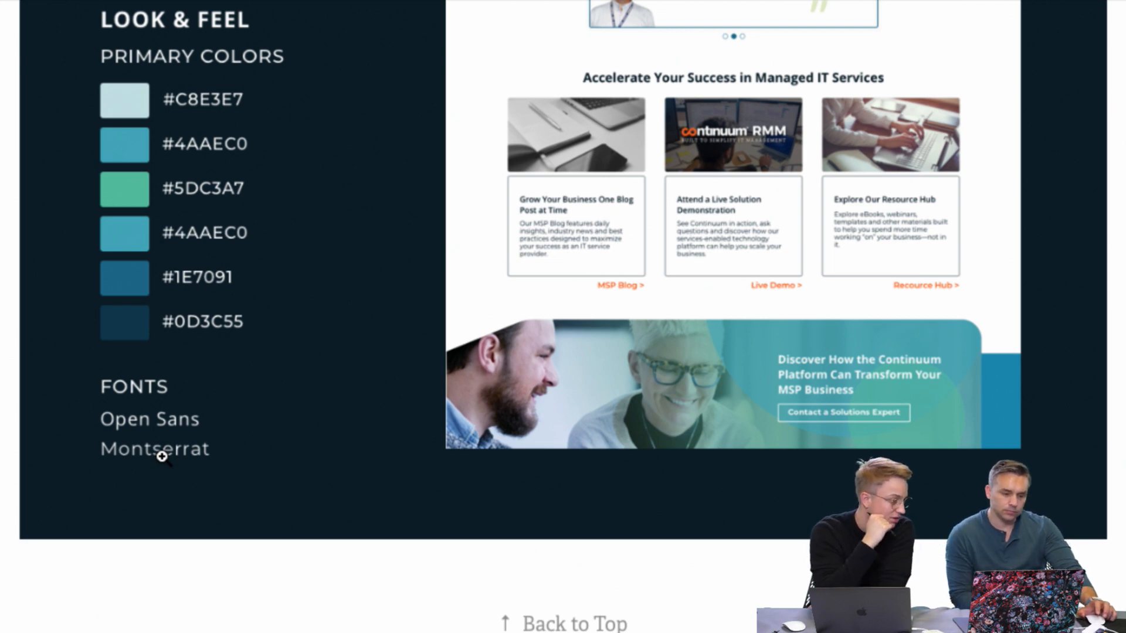
scroll(423, 402, "up", 3)
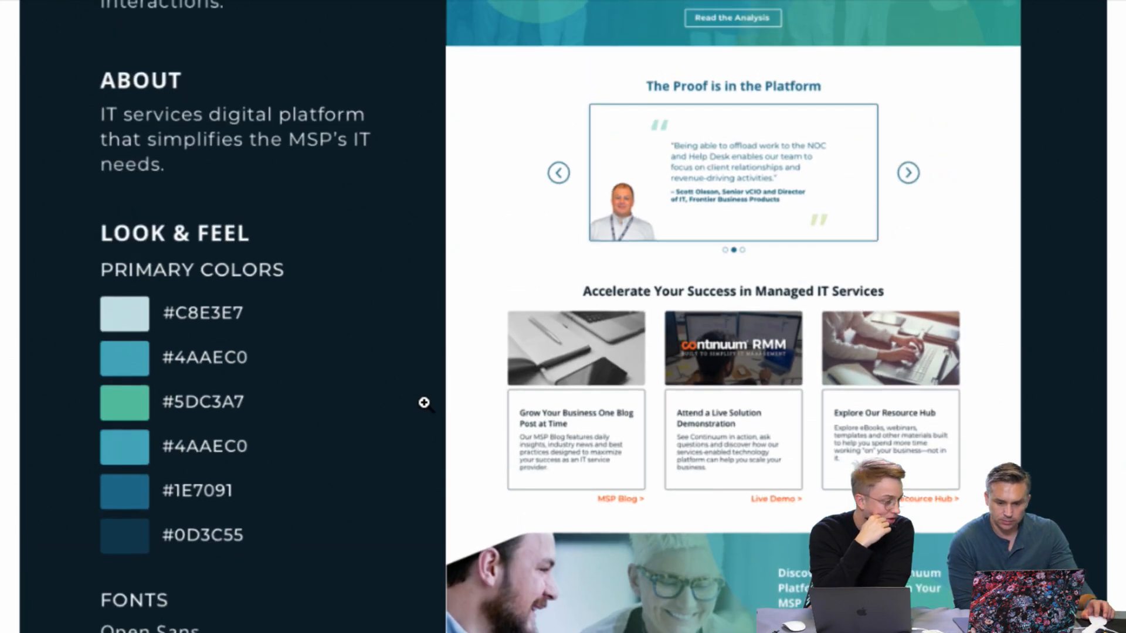
scroll(423, 402, "down", 1)
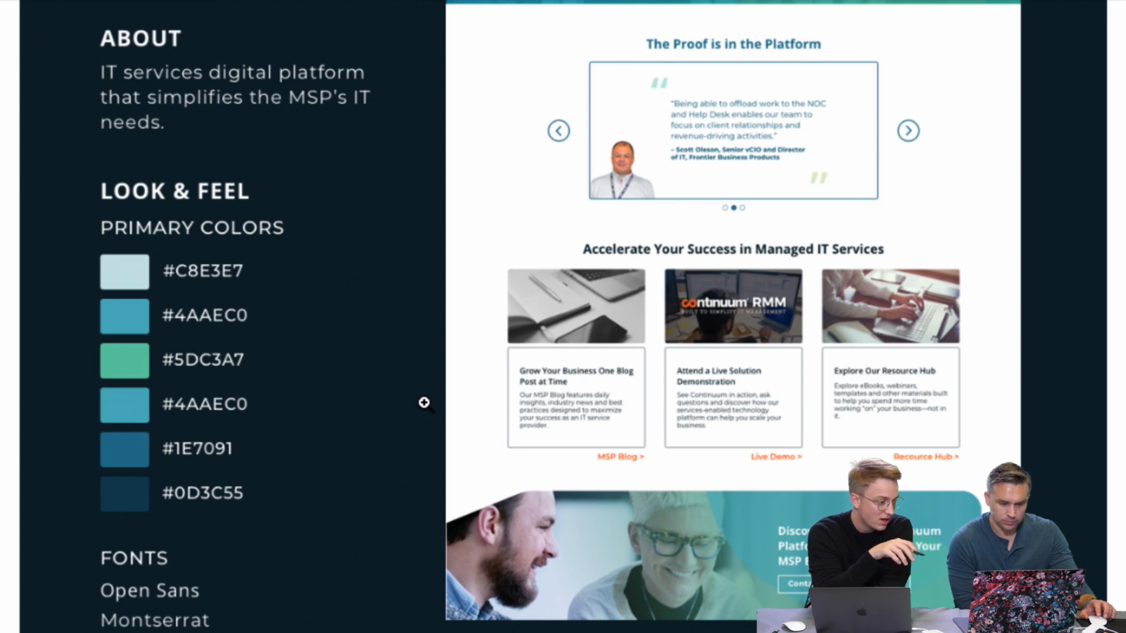
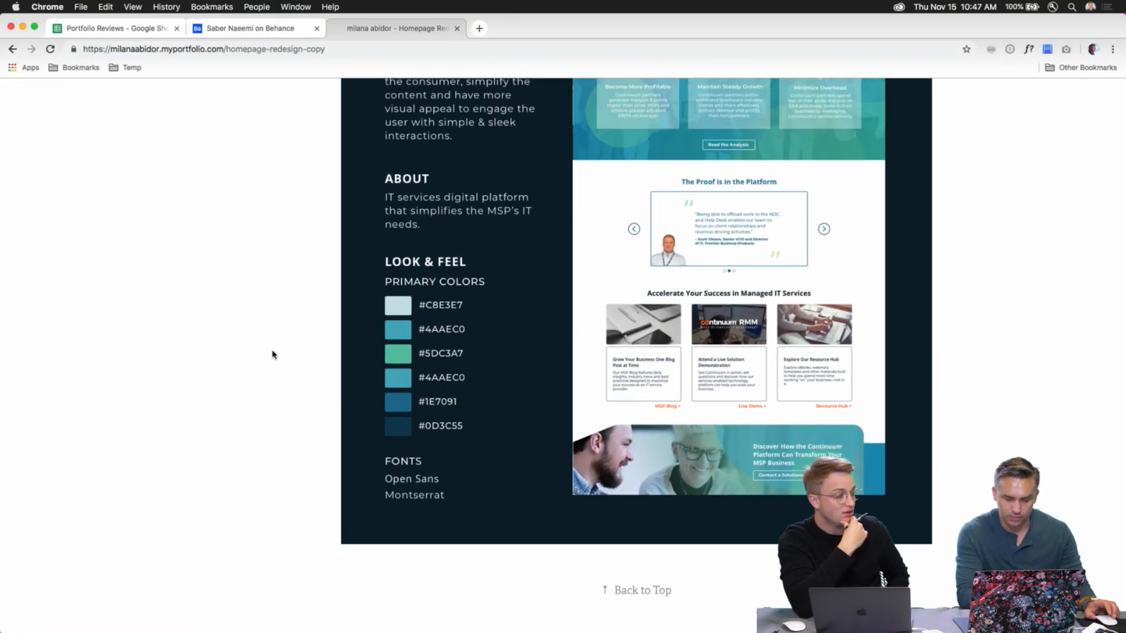
- Return from the Homepage Redesign case study to the portfolio's projects overview and browse the project thumbnails
scroll(129, 138, "up", 10)
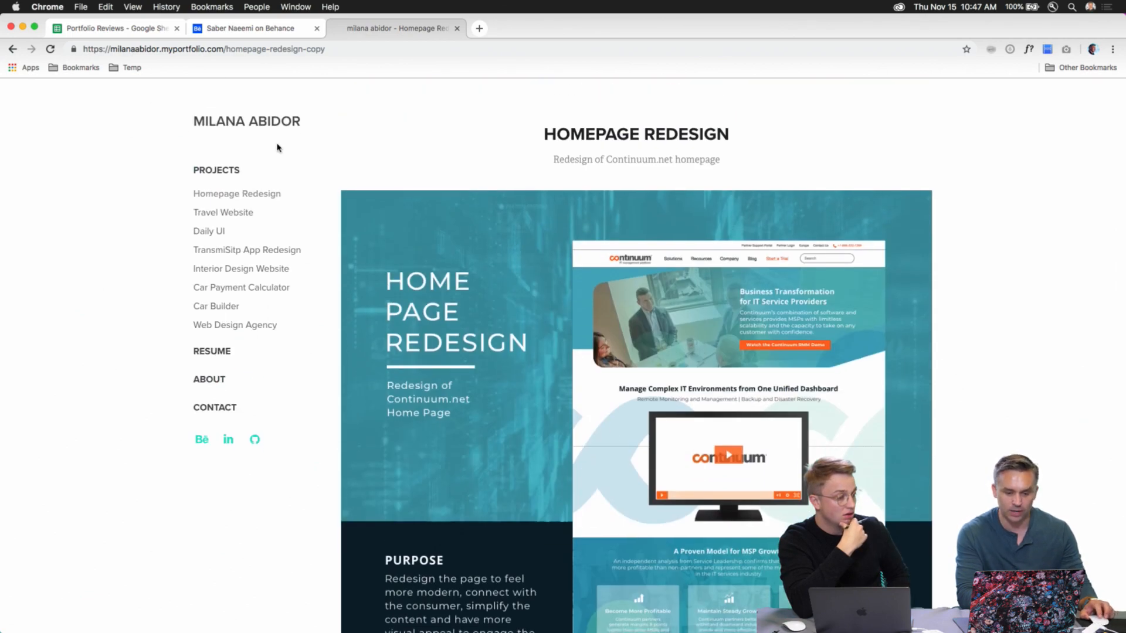
left_click(264, 127)
scroll(796, 255, "down", 4)
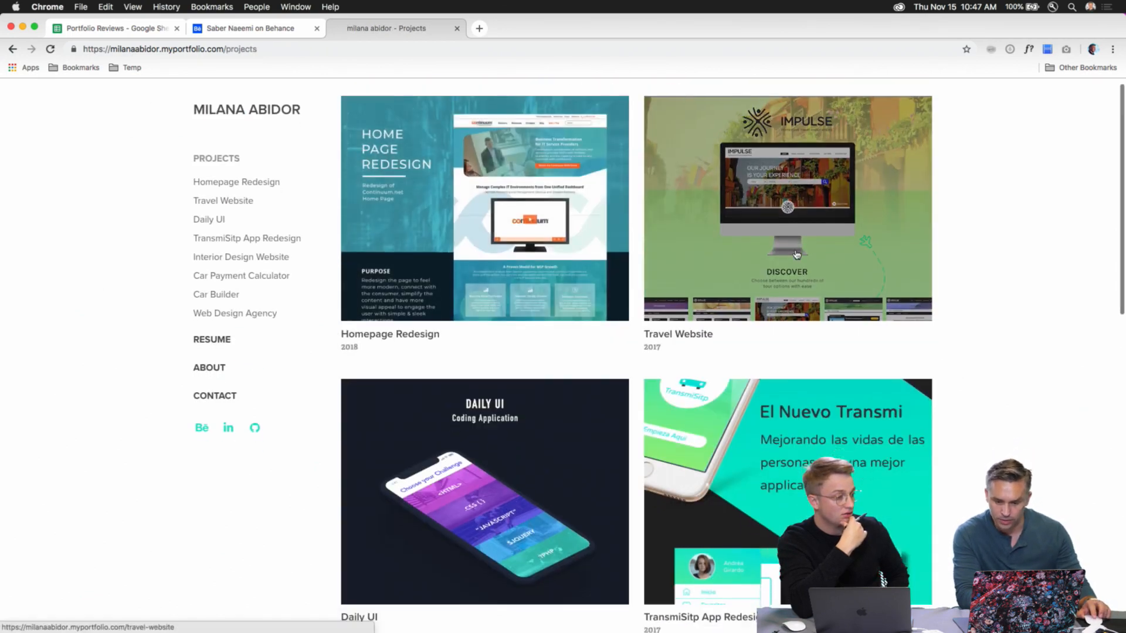
- Open the Car Payment Calculator project from the projects overview, view its images enlarged, and close the enlarged view
scroll(441, 281, "down", 4)
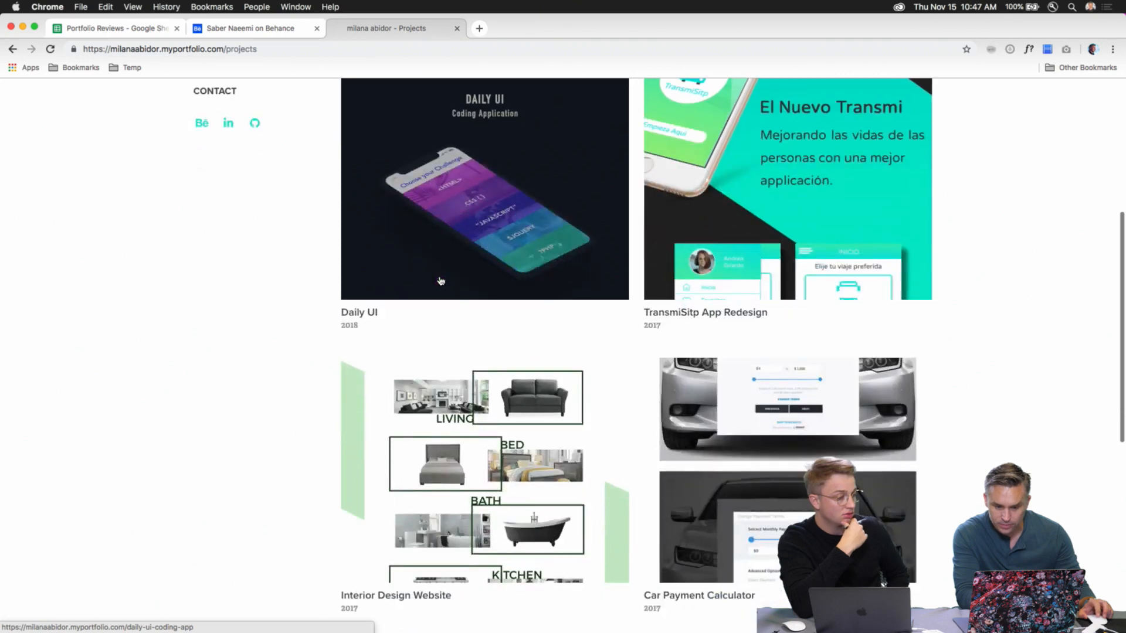
left_click(734, 346)
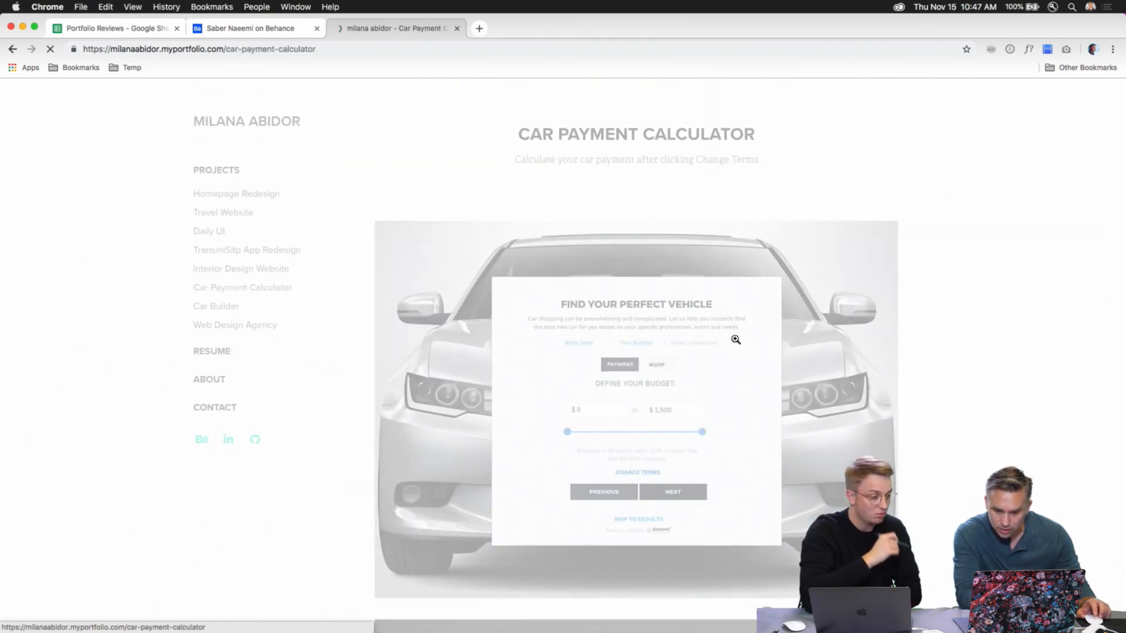
scroll(543, 403, "down", 2)
left_click(604, 346)
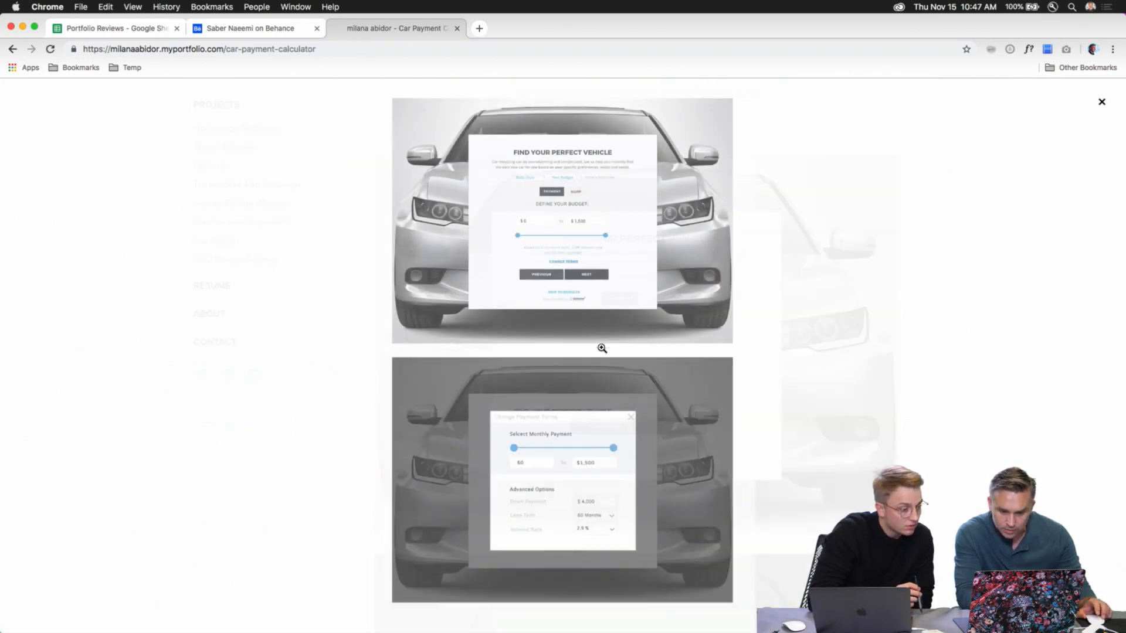
left_click(1102, 103)
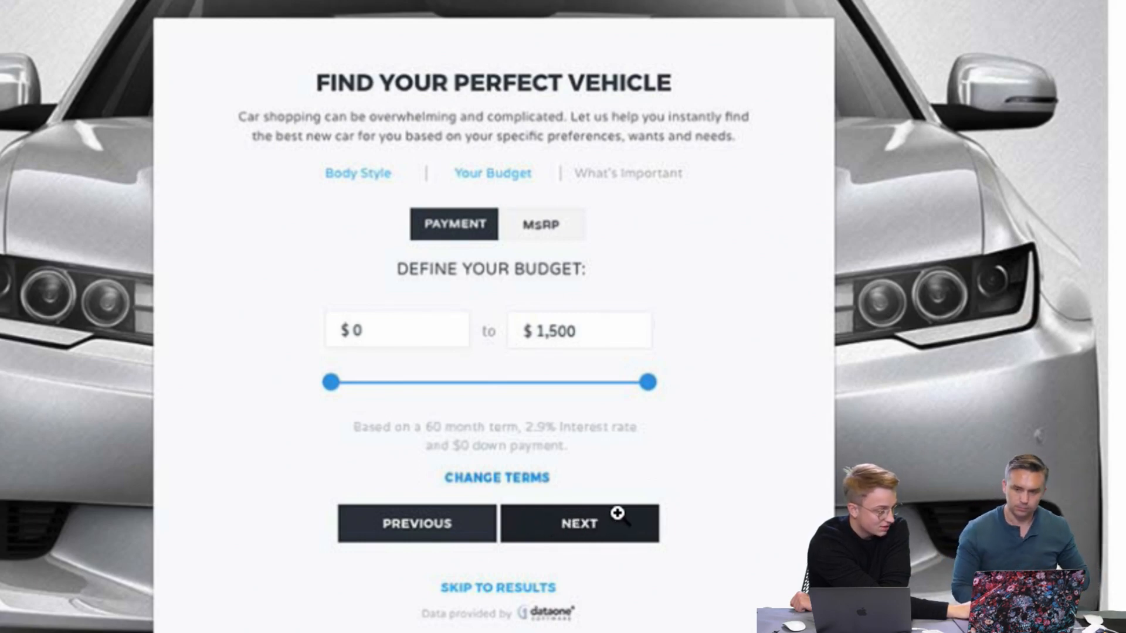
- Examine the Find Your Perfect Vehicle mockup, including its budget fields, payment slider, Change Terms link and Previous and Next buttons
scroll(625, 544, "down", 3)
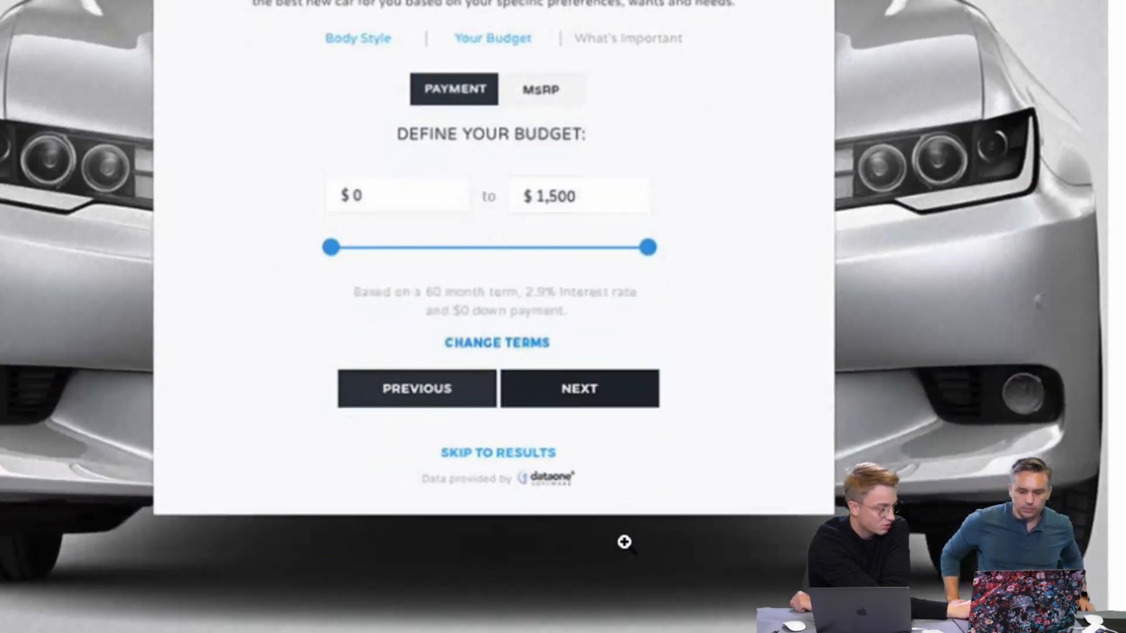
scroll(626, 545, "up", 2)
scroll(625, 544, "up", 3)
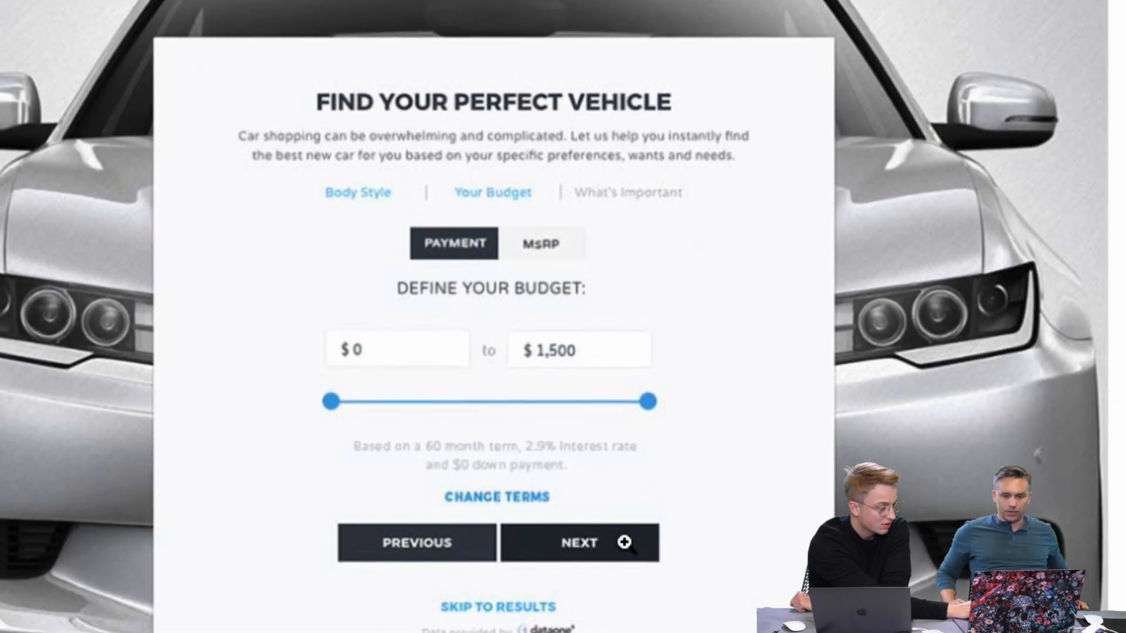
scroll(625, 543, "down", 1)
scroll(626, 543, "down", 1)
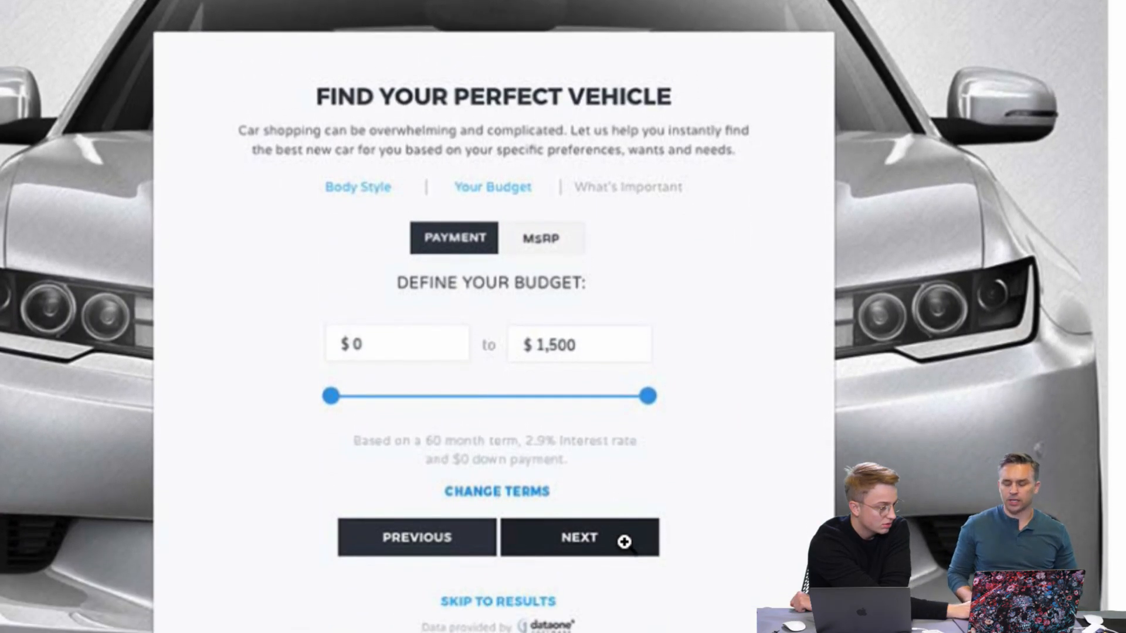
scroll(624, 542, "up", 1)
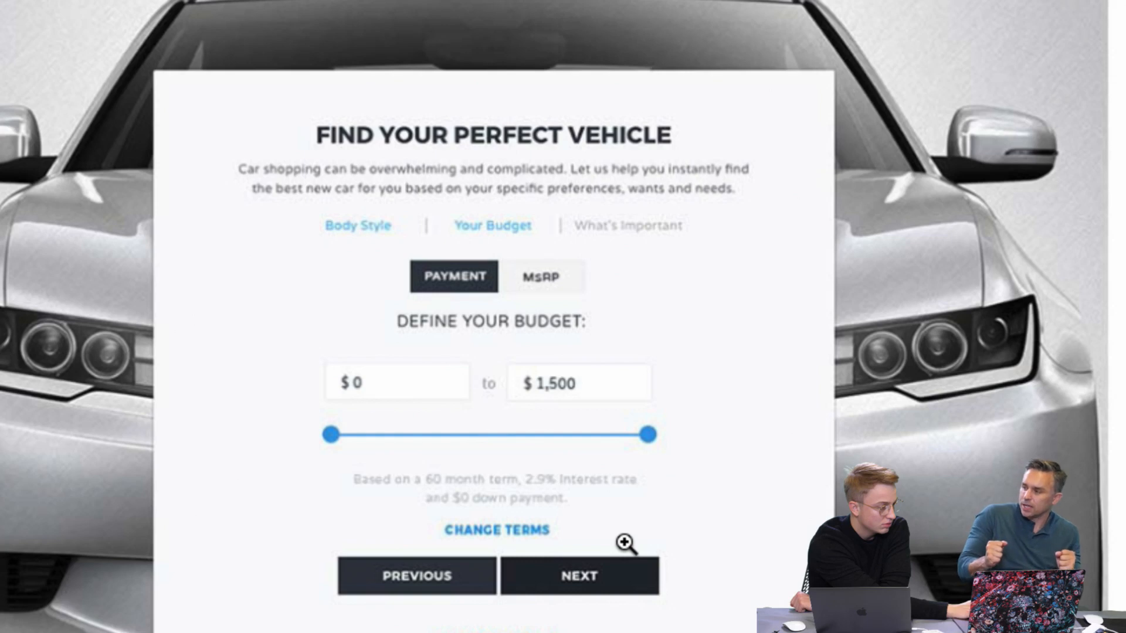
scroll(625, 544, "down", 2)
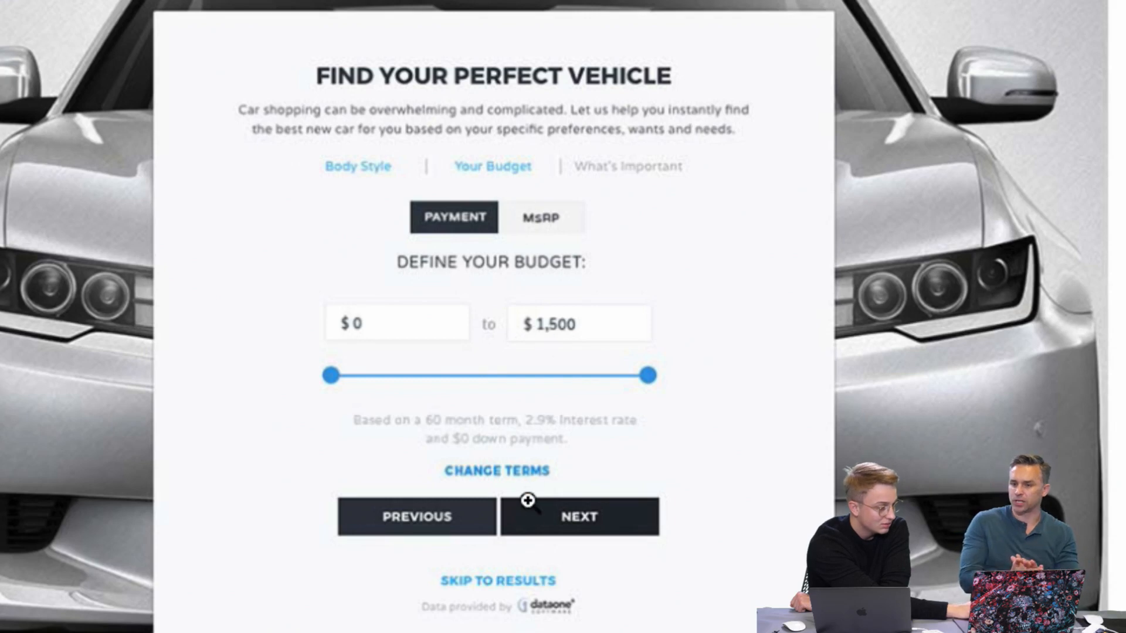
scroll(714, 448, "down", 2)
scroll(715, 450, "up", 1)
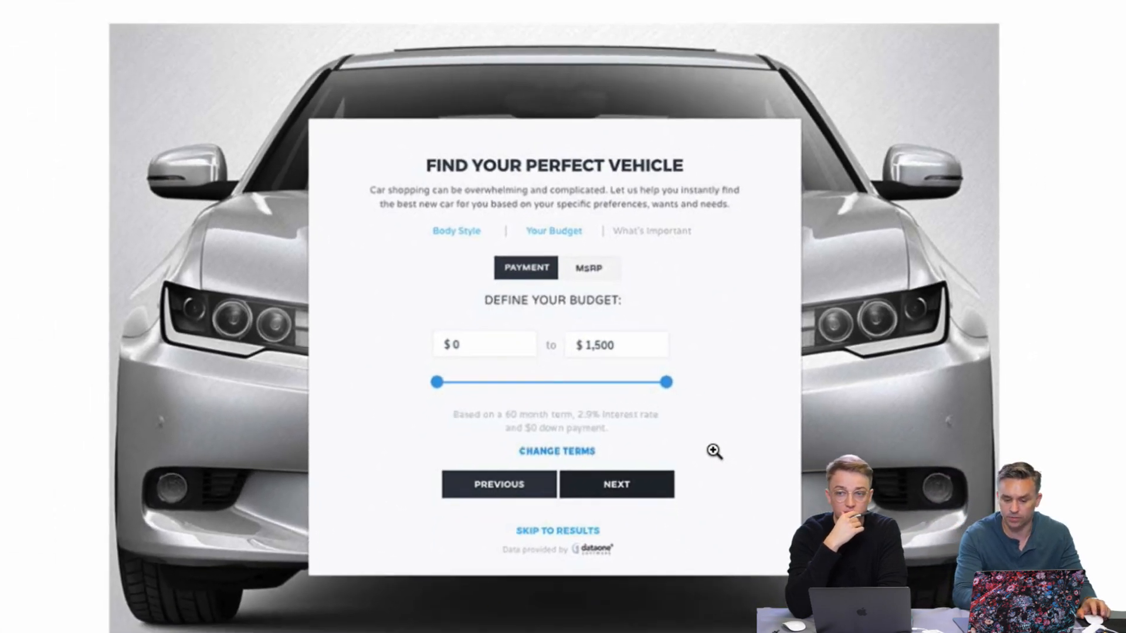
- Review the Change Payment Terms mockup and play the animation video at the end of the Car Payment Calculator project
scroll(713, 451, "down", 4)
scroll(712, 450, "down", 7)
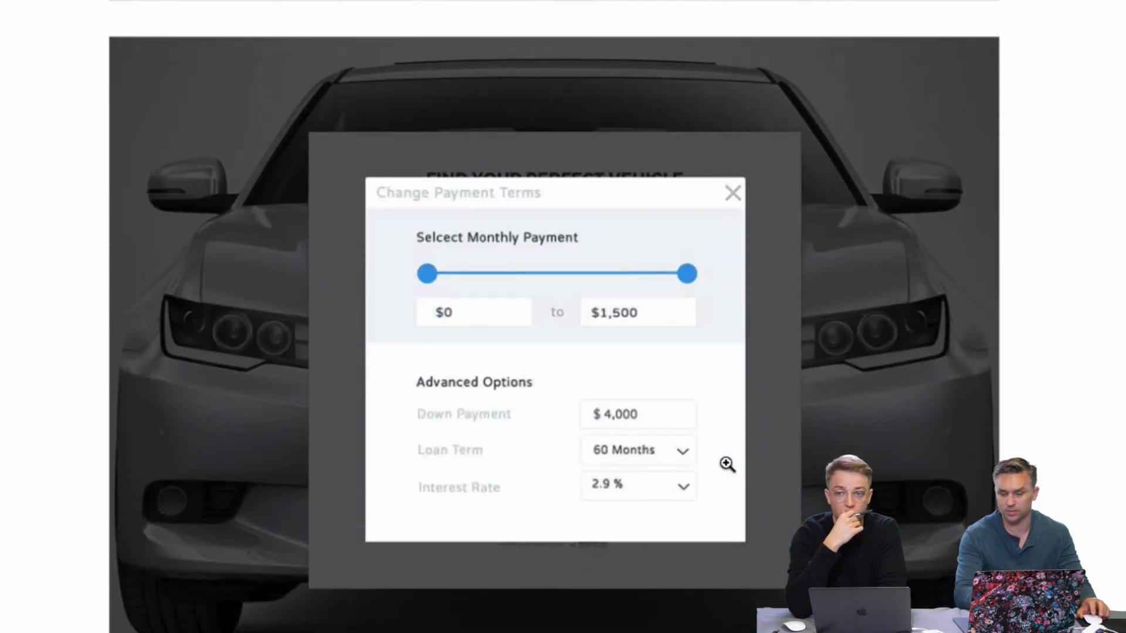
scroll(728, 465, "down", 1)
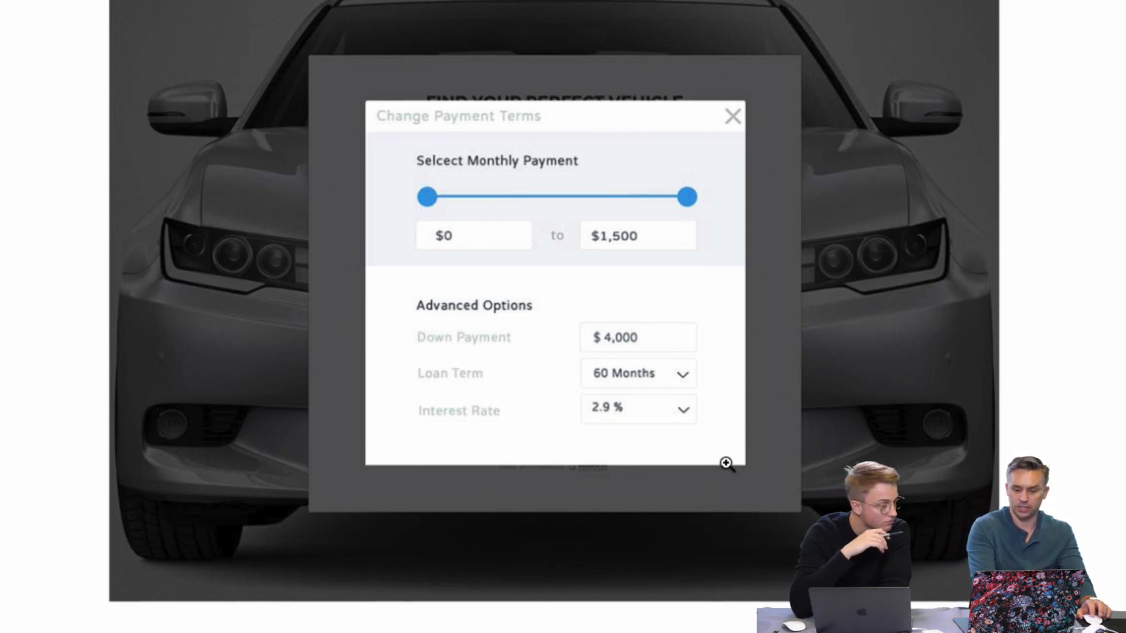
scroll(727, 465, "down", 10)
scroll(726, 464, "down", 1)
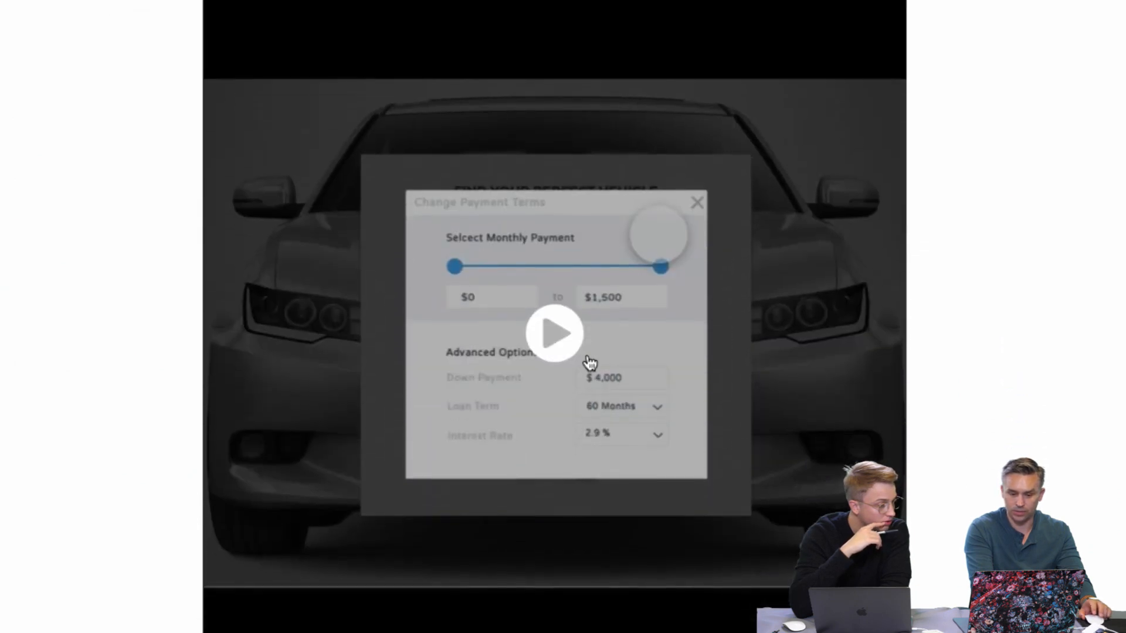
left_click(558, 332)
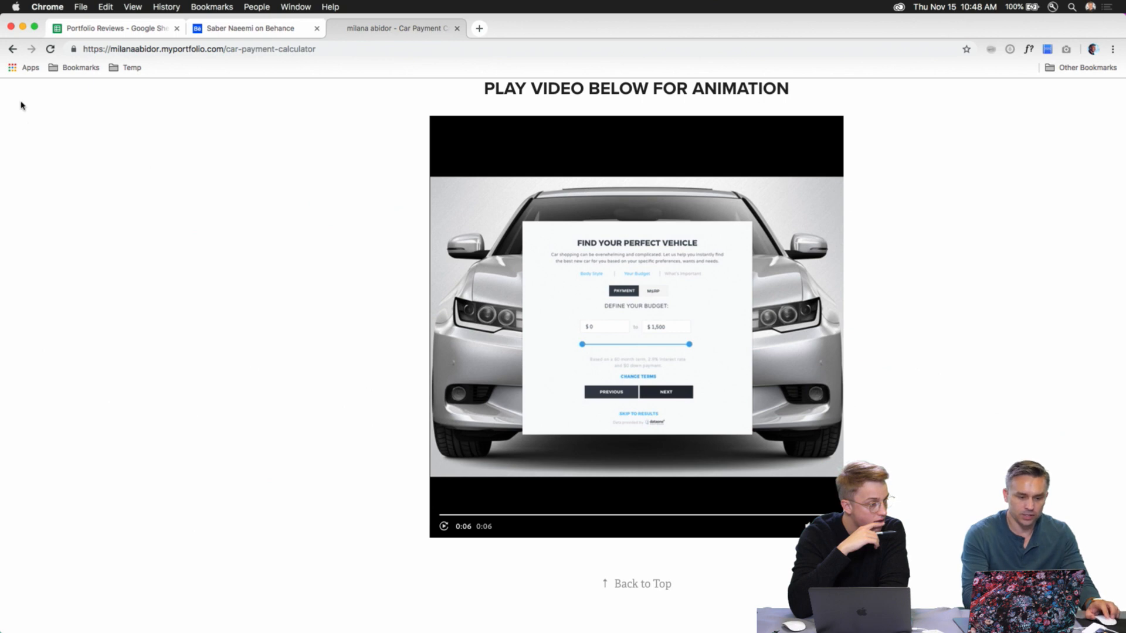
- Return from the Car Payment Calculator to the projects overview and browse to the last row of projects
scroll(189, 196, "up", 15)
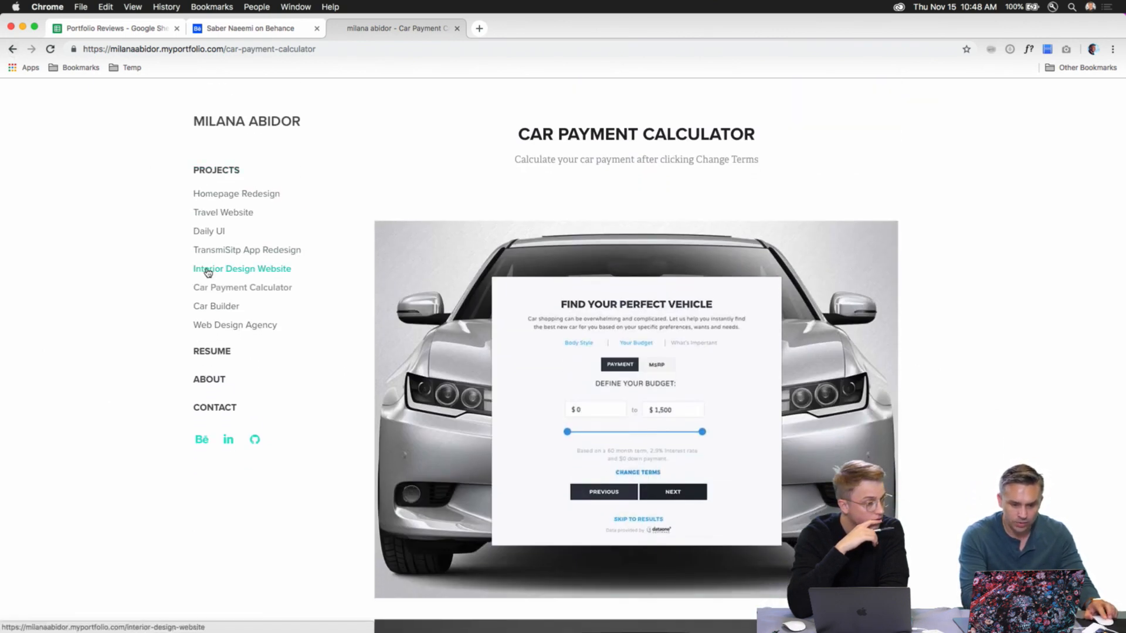
left_click(202, 122)
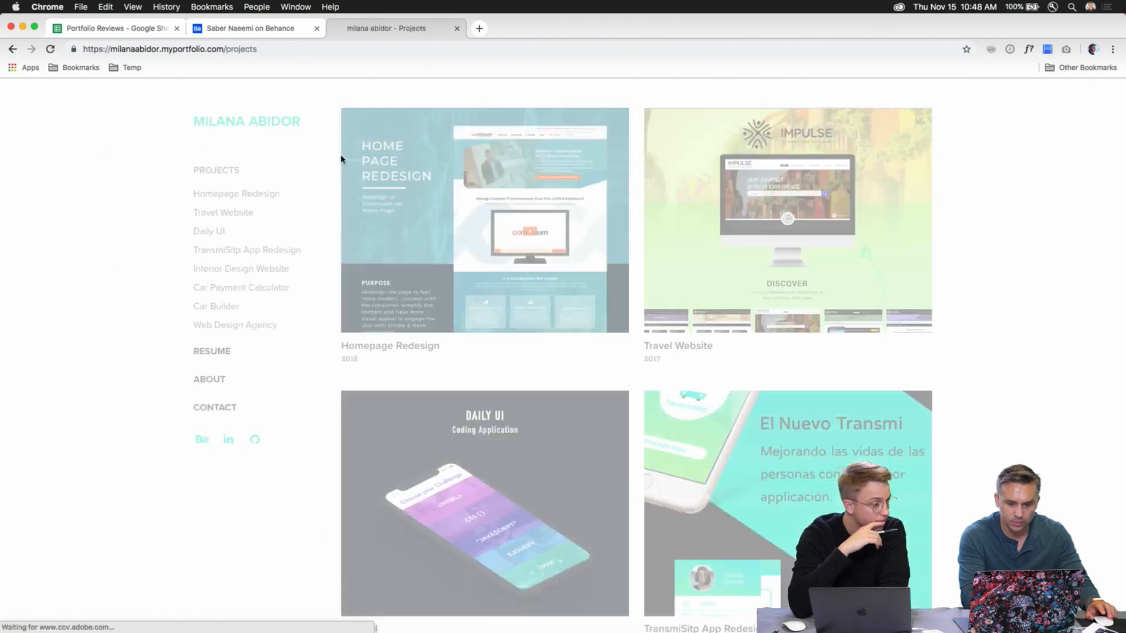
scroll(573, 275, "down", 5)
scroll(578, 281, "down", 7)
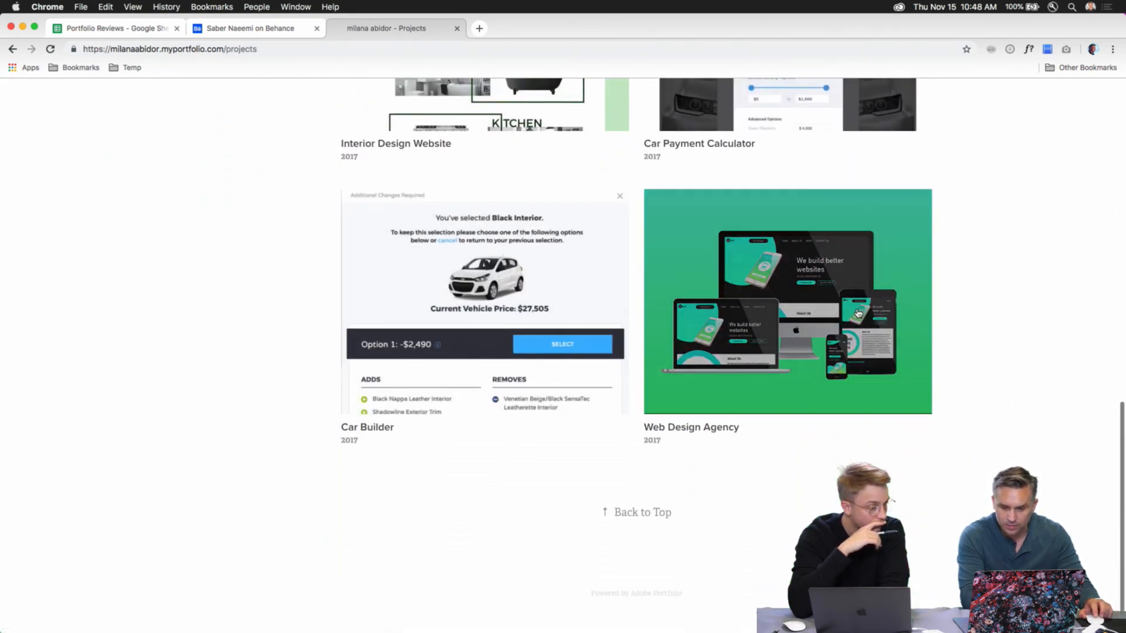
- Open the Web Design Agency project, view its device mockup image enlarged, and close the enlarged view
left_click(859, 314)
scroll(649, 318, "down", 5)
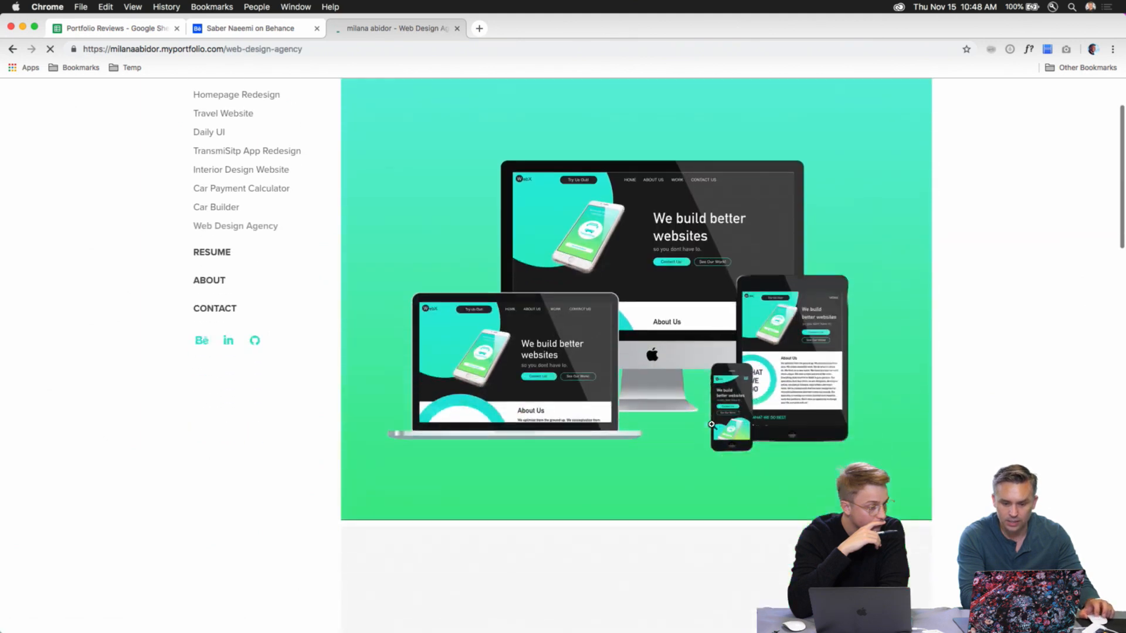
scroll(648, 317, "up", 1)
scroll(633, 302, "down", 6)
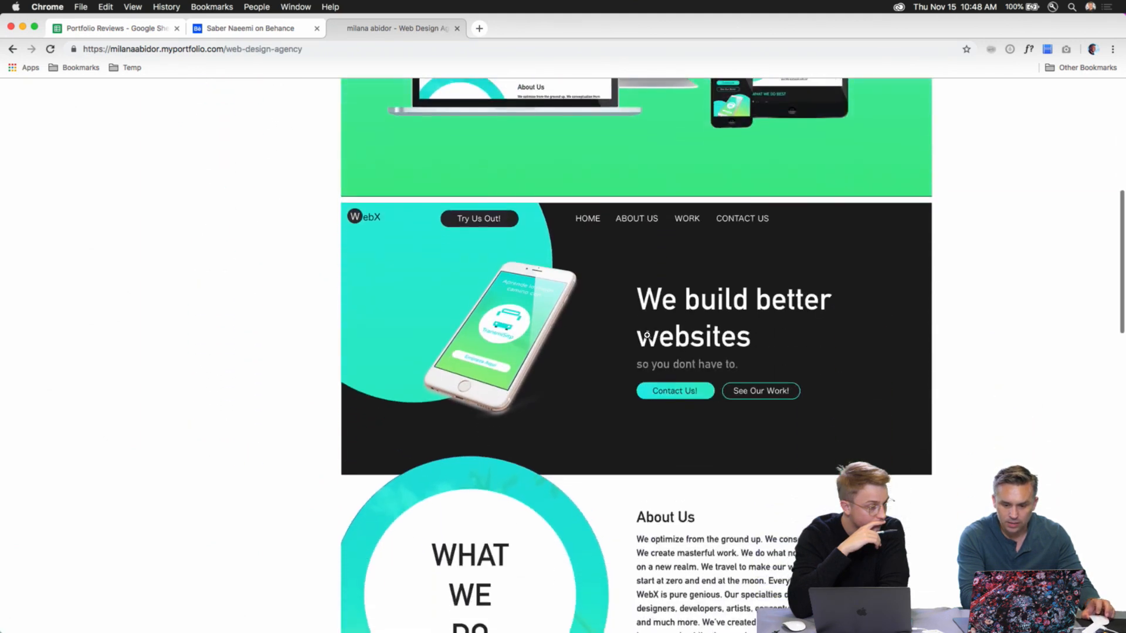
left_click(644, 250)
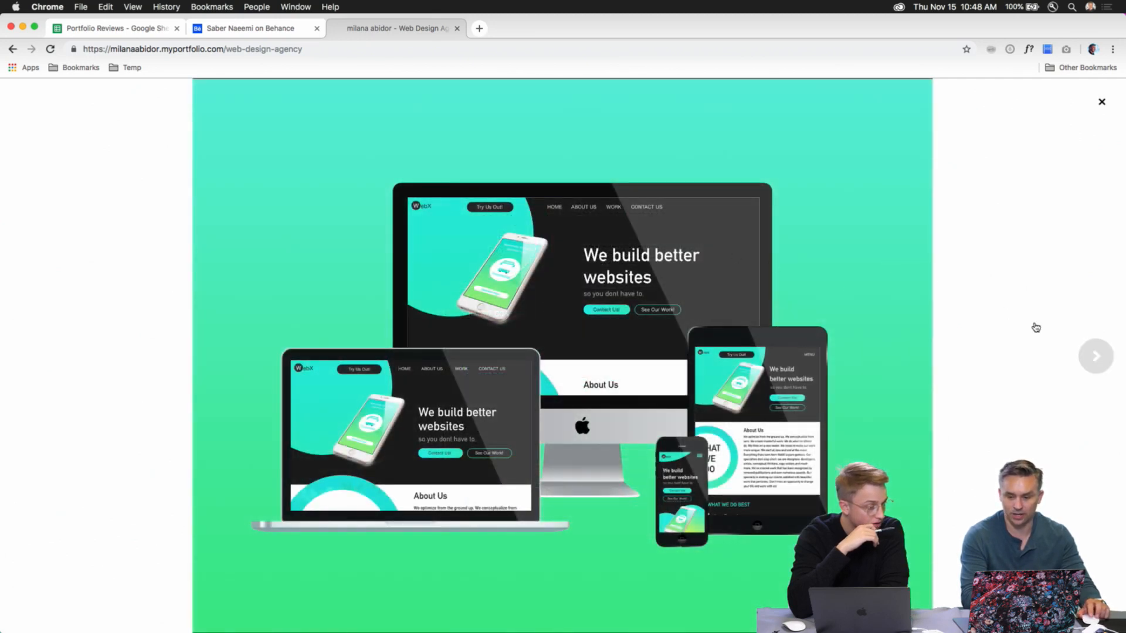
left_click(1098, 104)
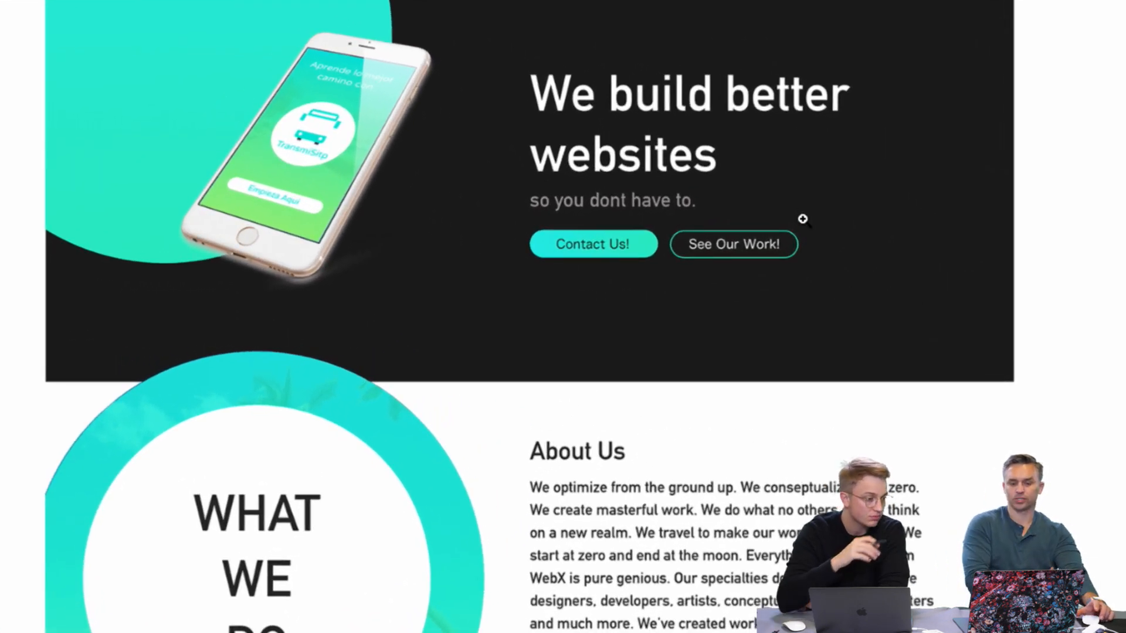
- Examine the WebX page design from the About Us section through What We Do Best and Our Work to the contact form
scroll(345, 323, "down", 5)
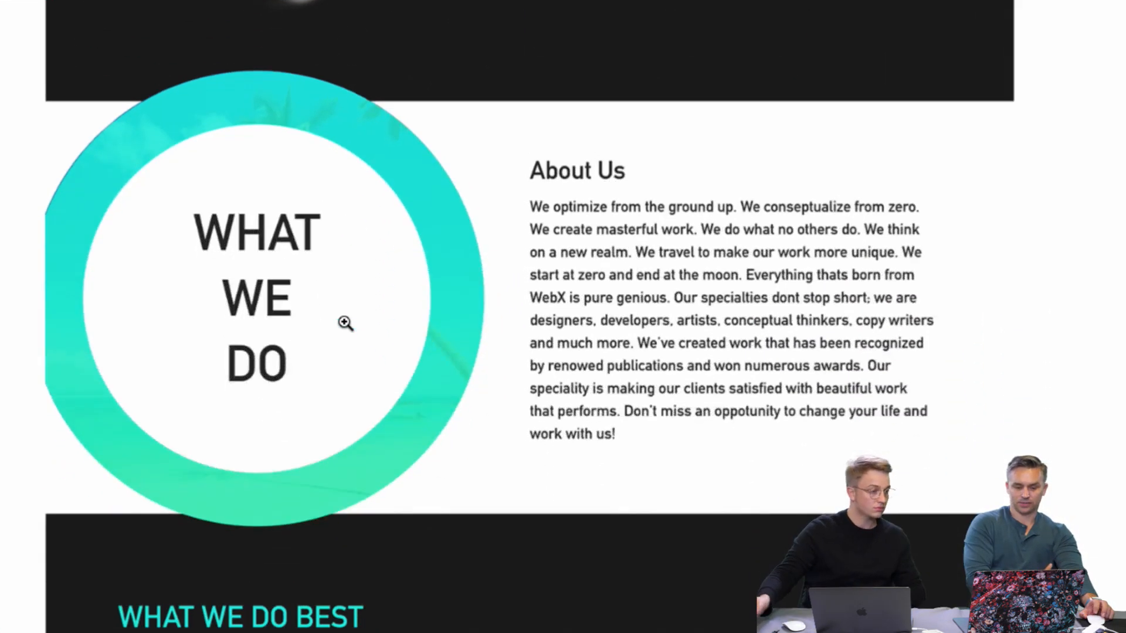
scroll(345, 322, "down", 9)
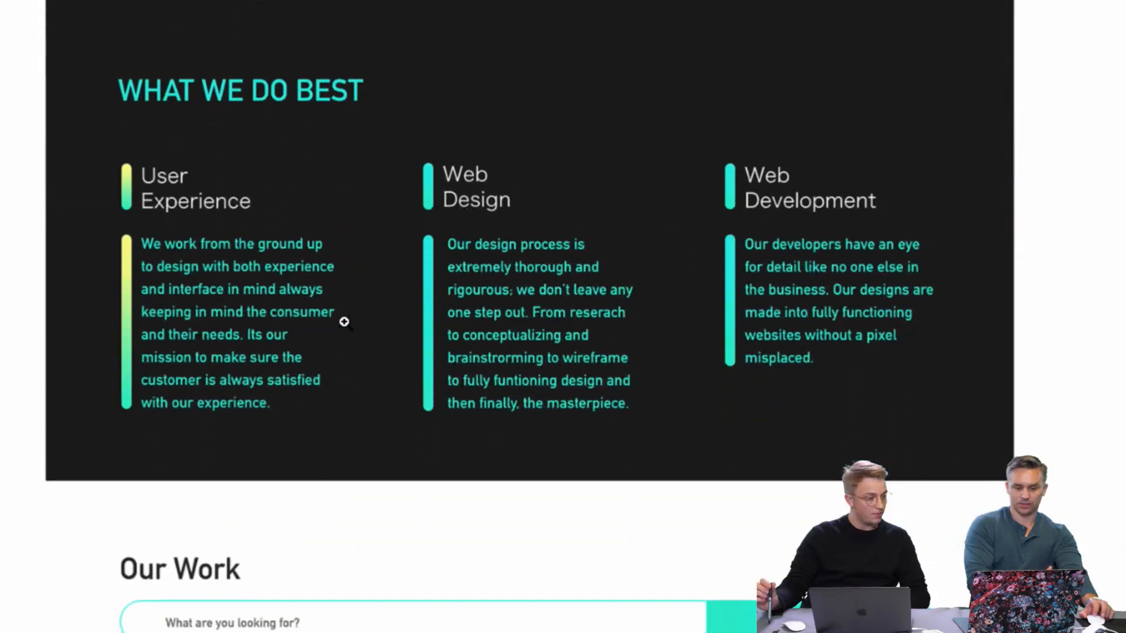
scroll(344, 322, "down", 9)
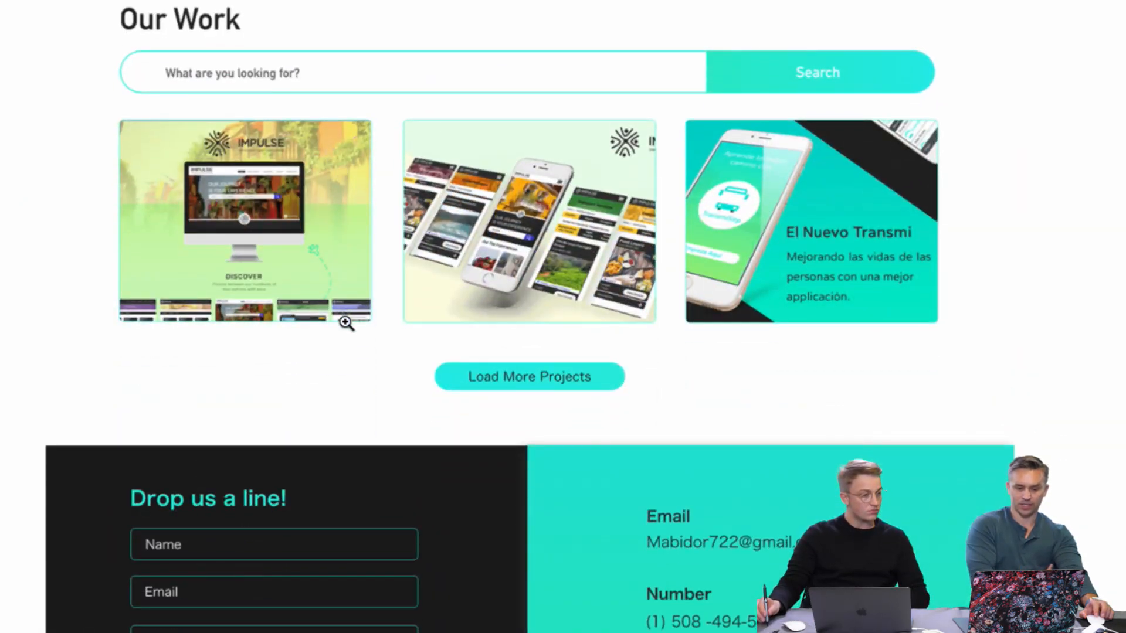
scroll(344, 322, "down", 4)
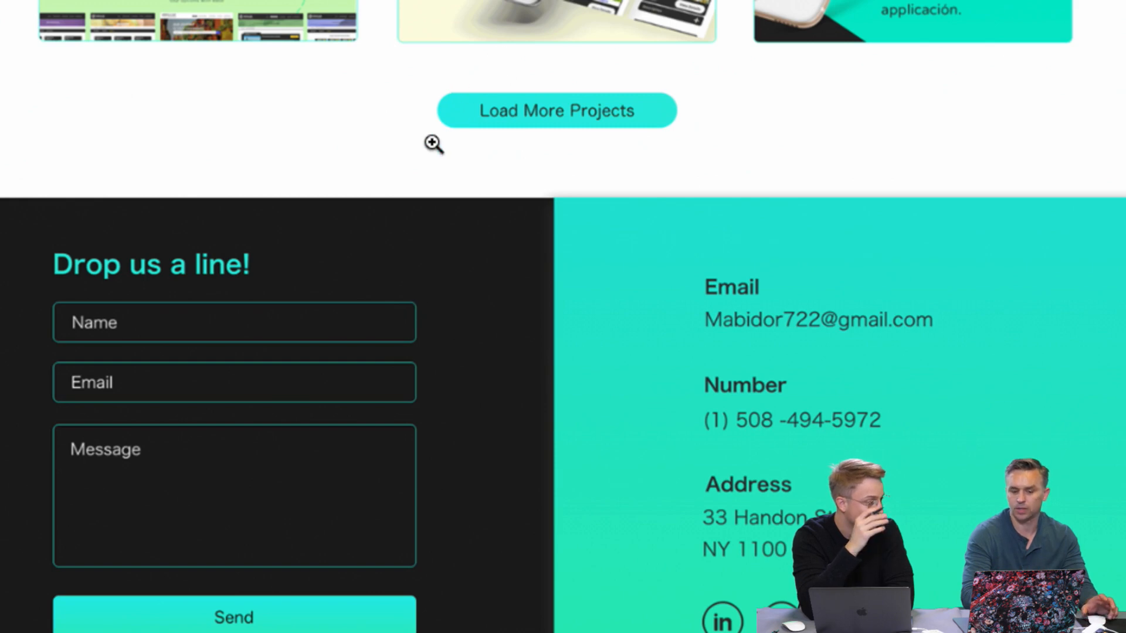
scroll(434, 144, "down", 3)
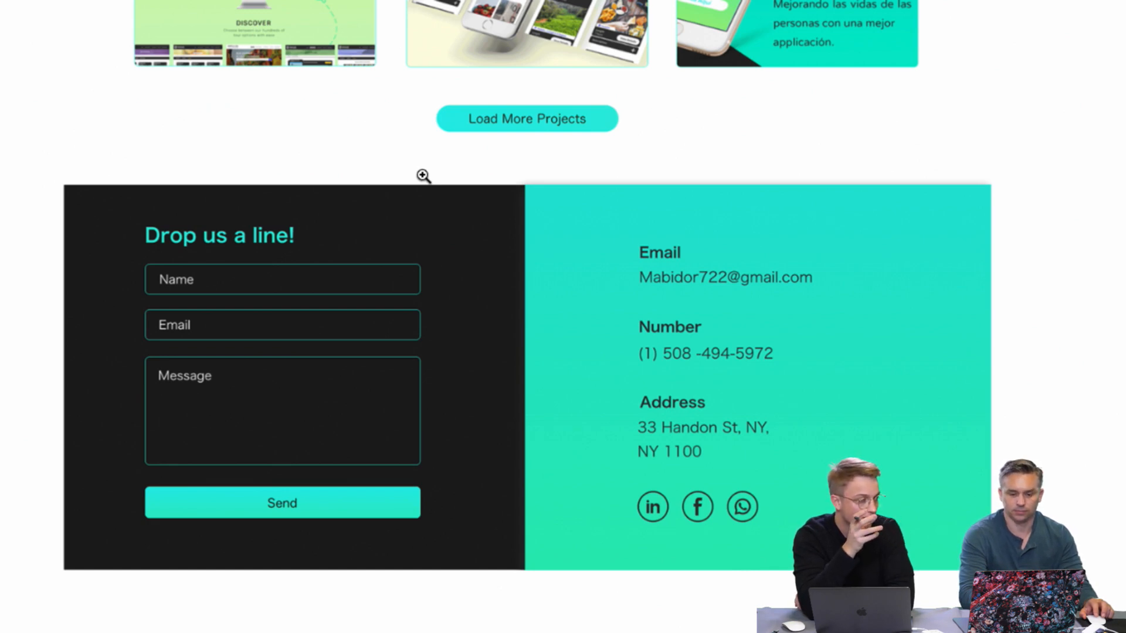
scroll(423, 176, "up", 2)
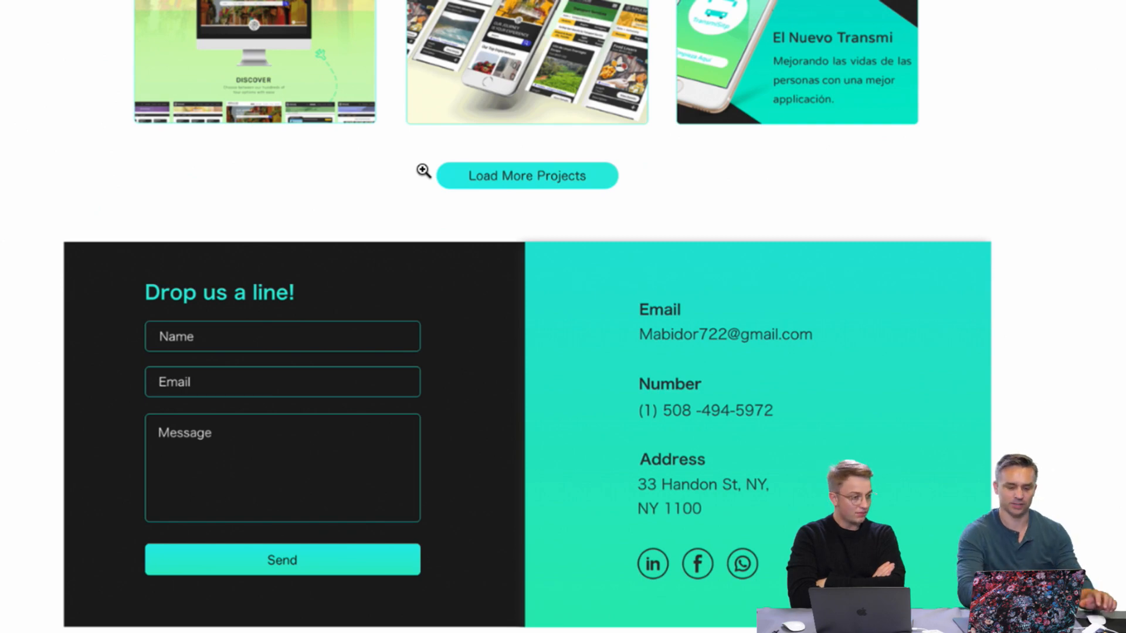
- Look over the Web Design Agency project once more from its device mockup and return to the projects overview
scroll(924, 249, "up", 20)
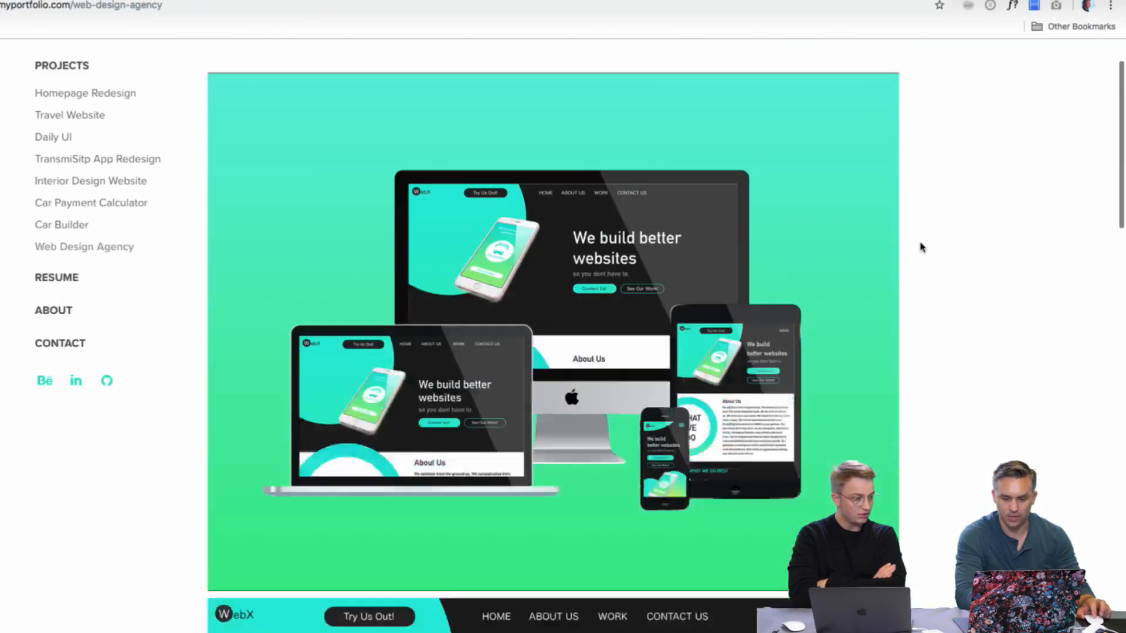
scroll(921, 247, "down", 8)
scroll(921, 246, "up", 10)
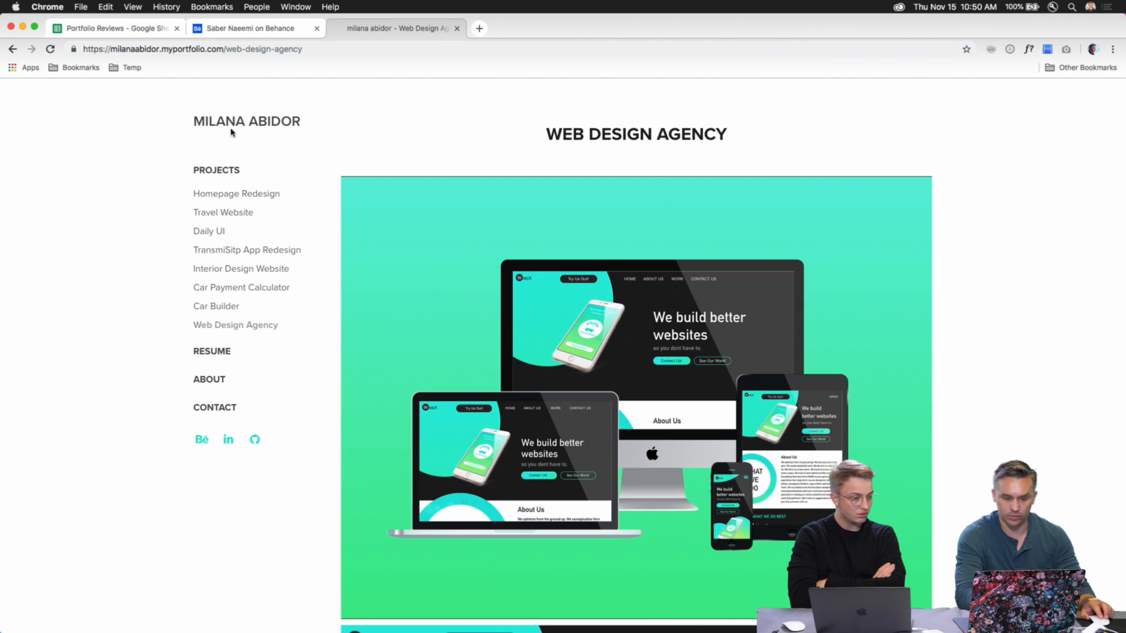
left_click(95, 97)
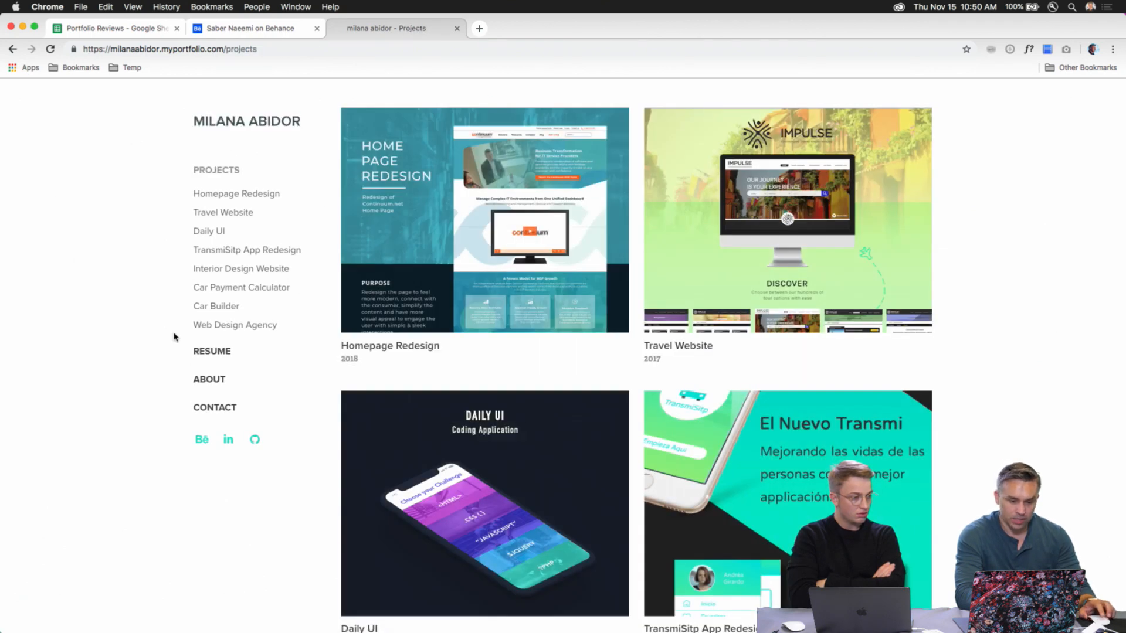
- Open the portfolio's About page and read the About Me and Some More Facts sections
left_click(206, 388)
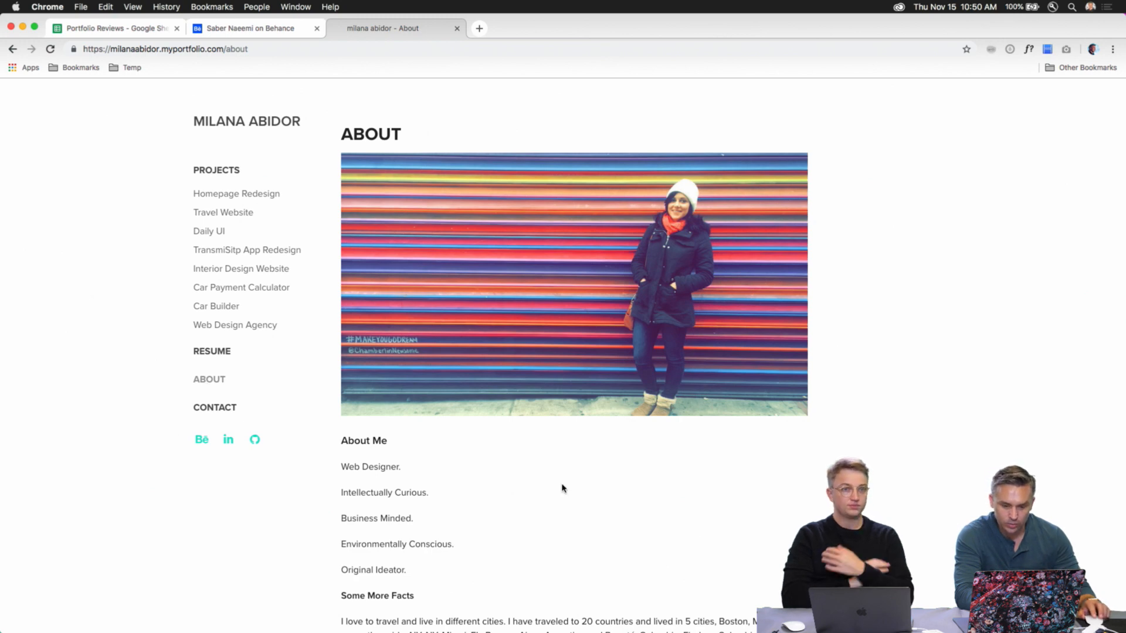
scroll(565, 481, "down", 5)
scroll(565, 481, "down", 1)
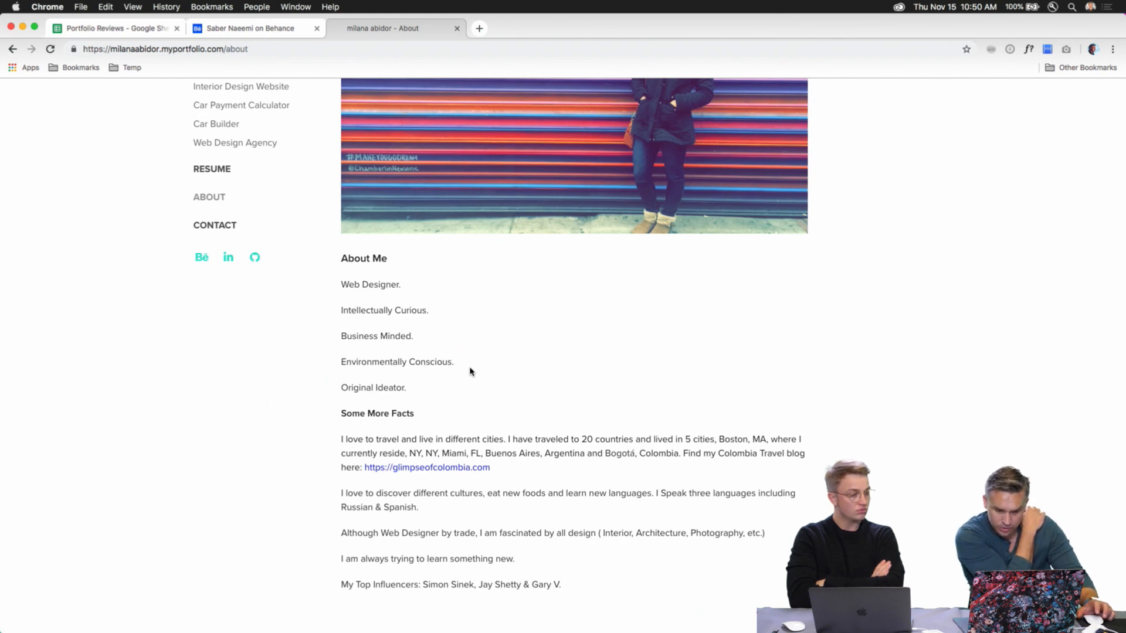
scroll(470, 371, "up", 5)
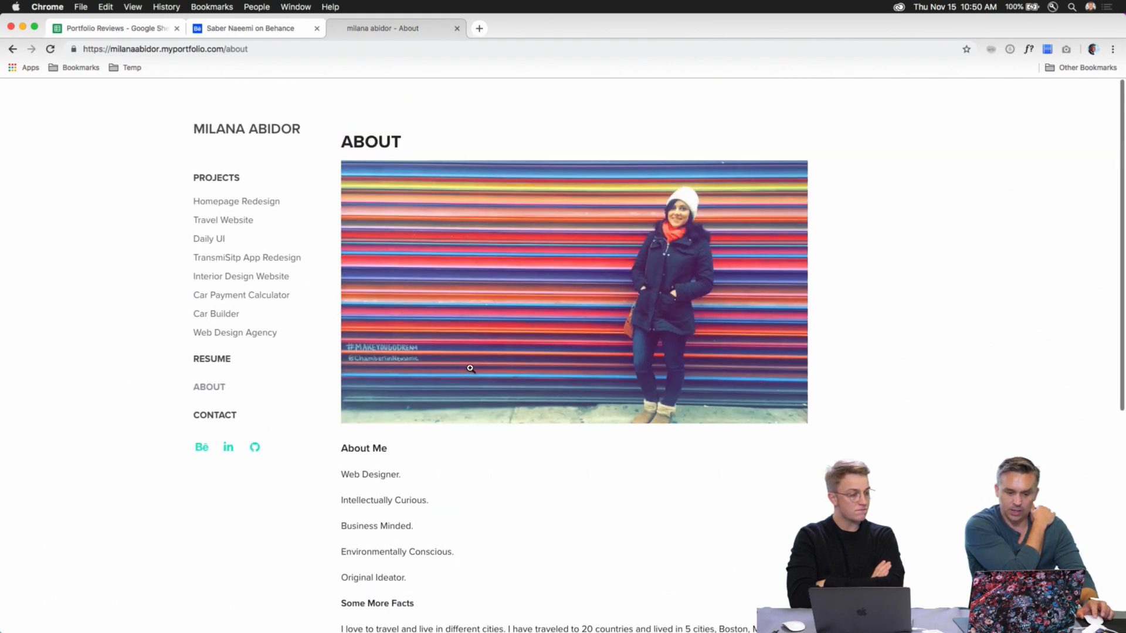
- Go back from the About page to the projects overview and browse the thumbnails down to Car Builder and Web Design Agency
left_click(203, 130)
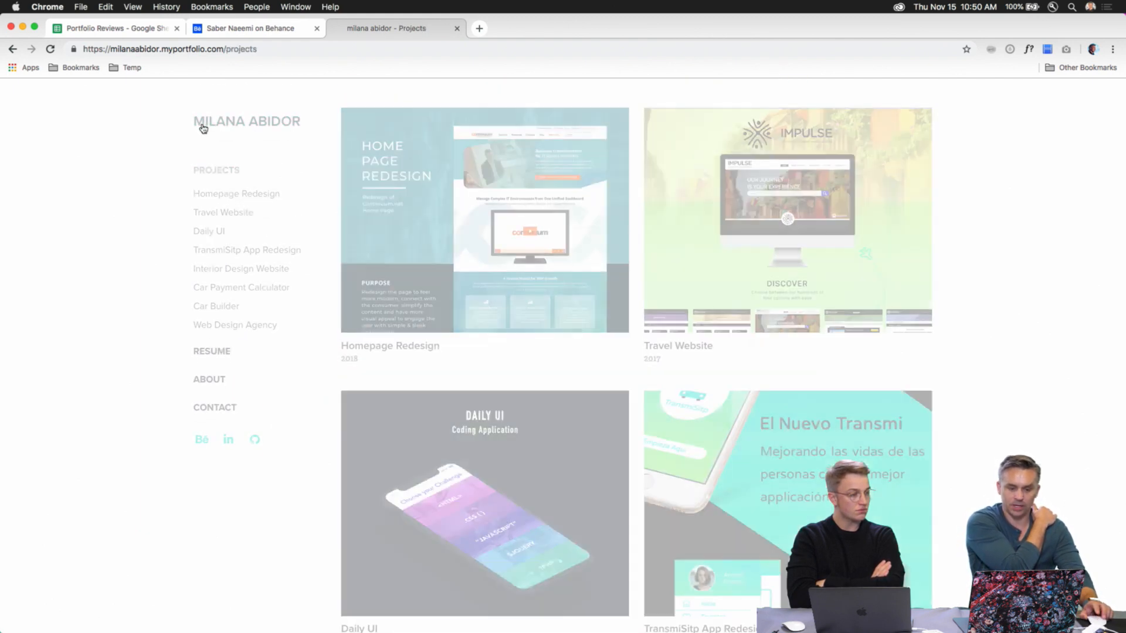
scroll(767, 327, "down", 6)
scroll(767, 328, "down", 4)
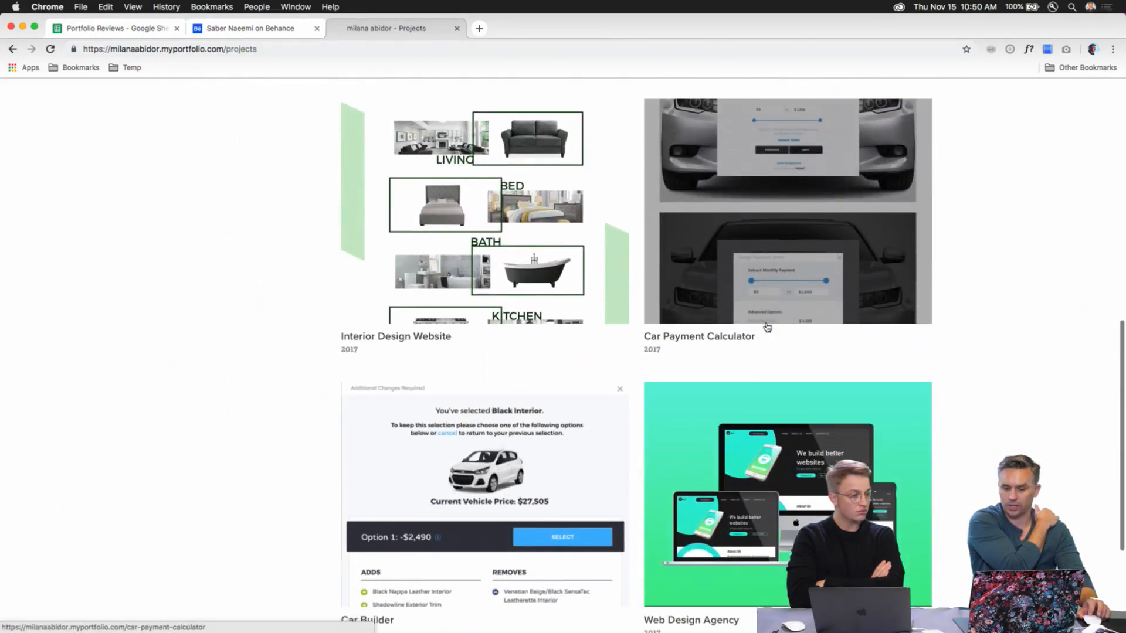
- Review the project thumbnails on the portfolio overview, comparing cover images from Homepage Redesign down to Web Design Agency
scroll(246, 312, "down", 3)
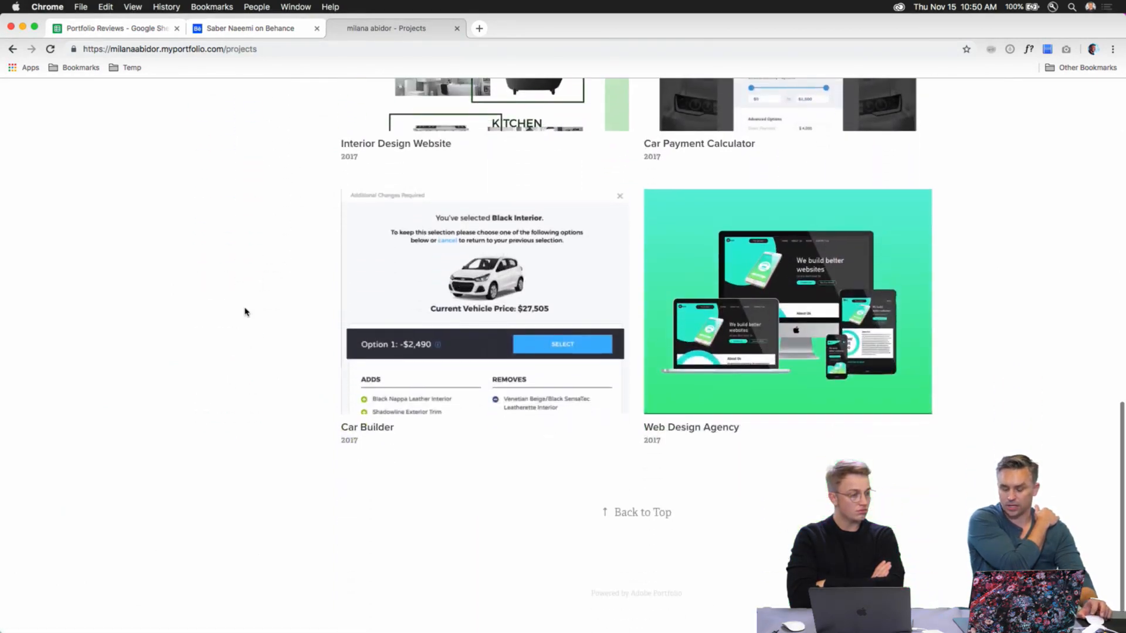
scroll(245, 313, "up", 10)
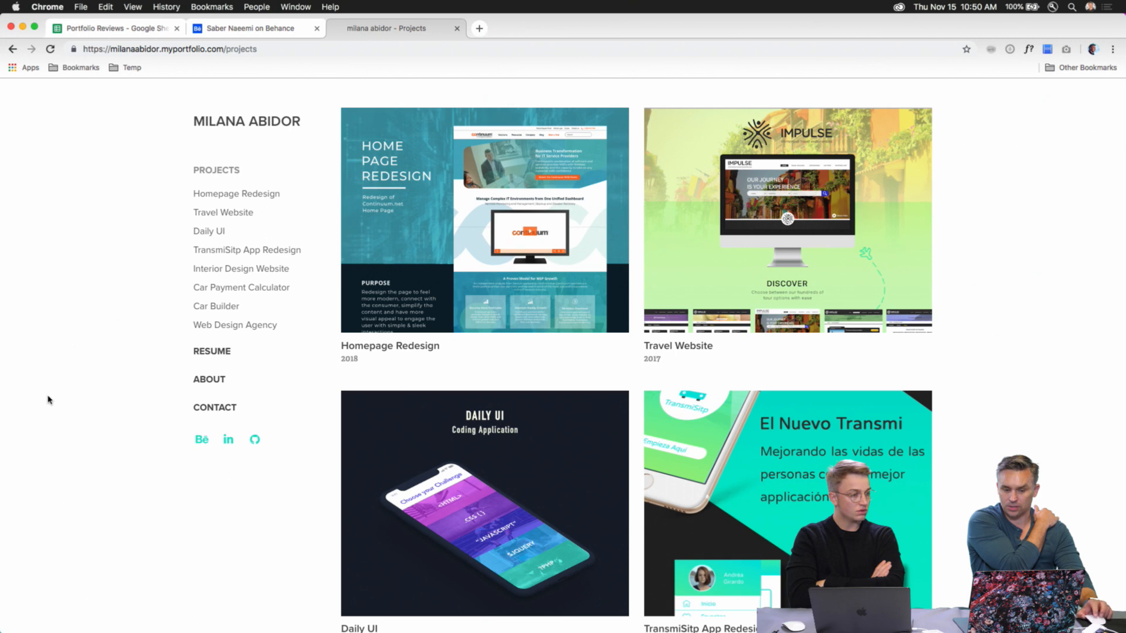
scroll(46, 398, "down", 2)
scroll(46, 398, "up", 2)
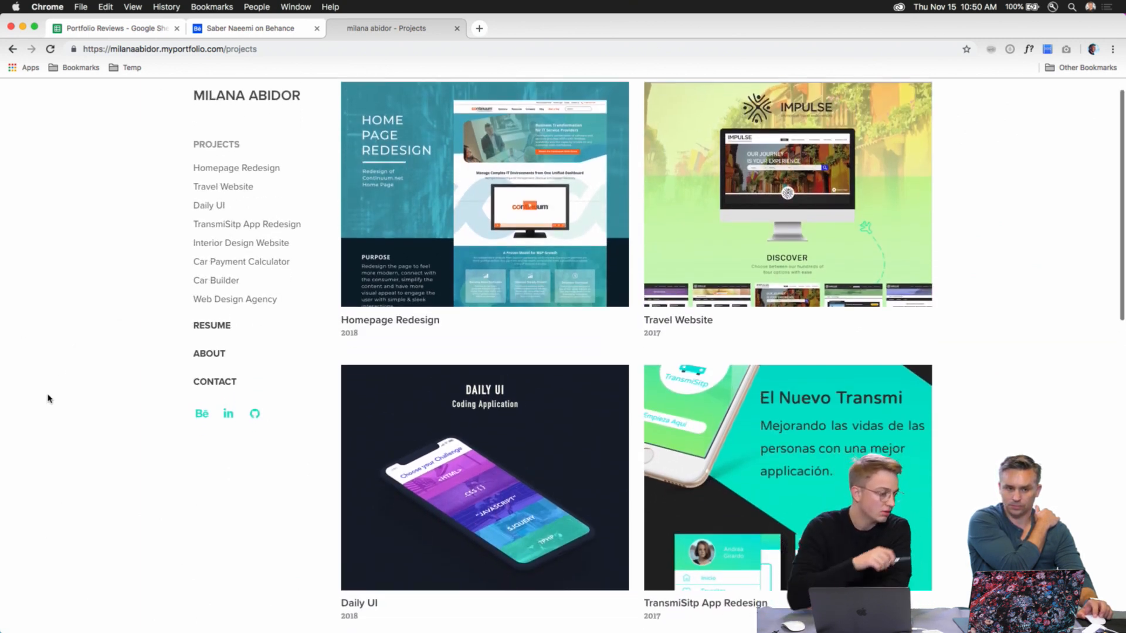
scroll(49, 399, "down", 5)
scroll(48, 399, "down", 2)
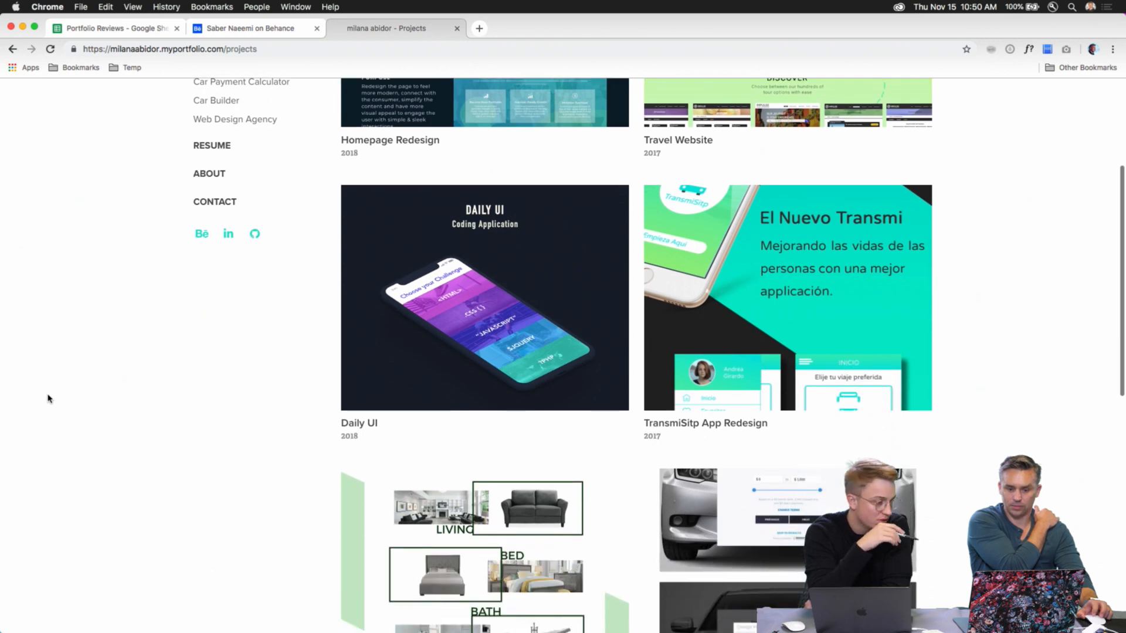
scroll(49, 399, "down", 1)
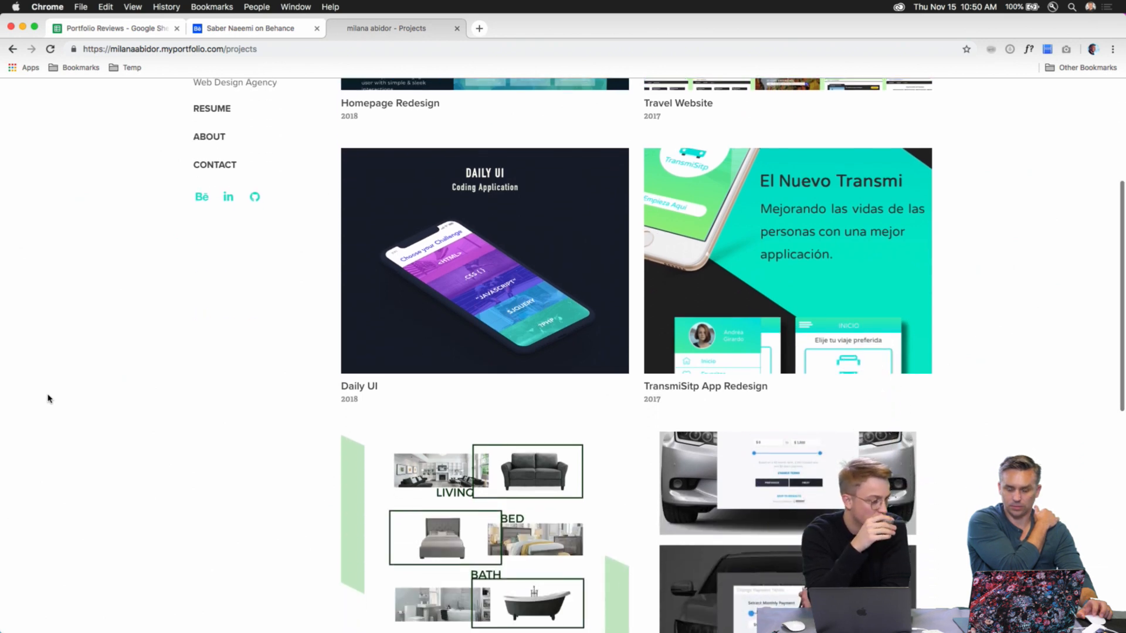
scroll(49, 399, "down", 2)
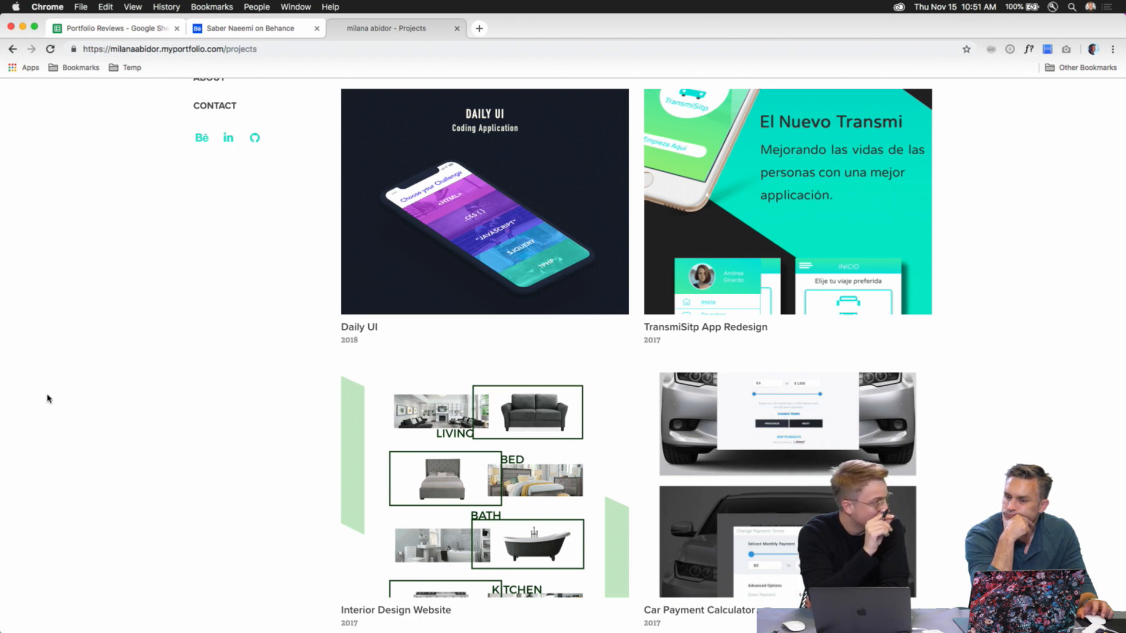
scroll(48, 399, "up", 5)
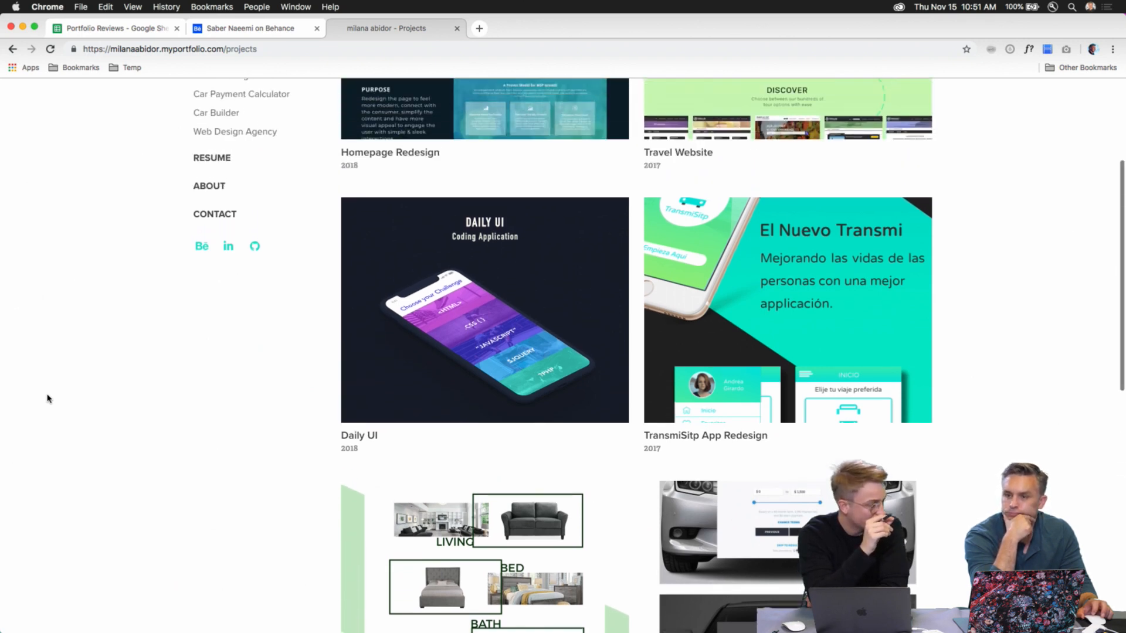
scroll(48, 399, "up", 2)
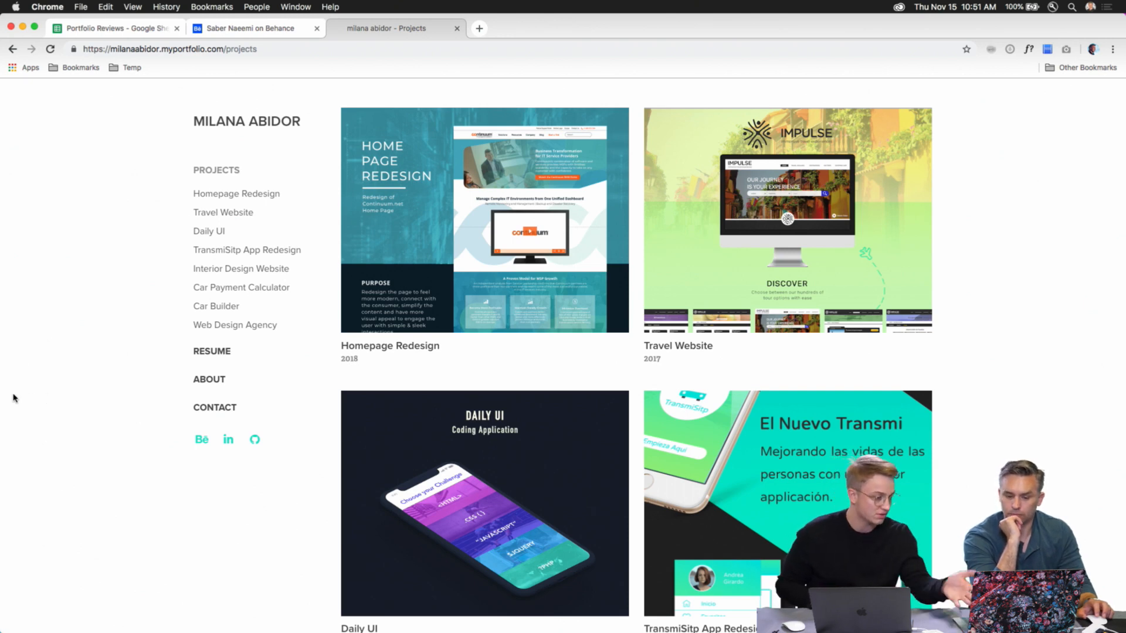
- Look through the overview again, from Interior Design Website and Car Payment Calculator to Web Design Agency, and return to the first projects
scroll(12, 397, "down", 8)
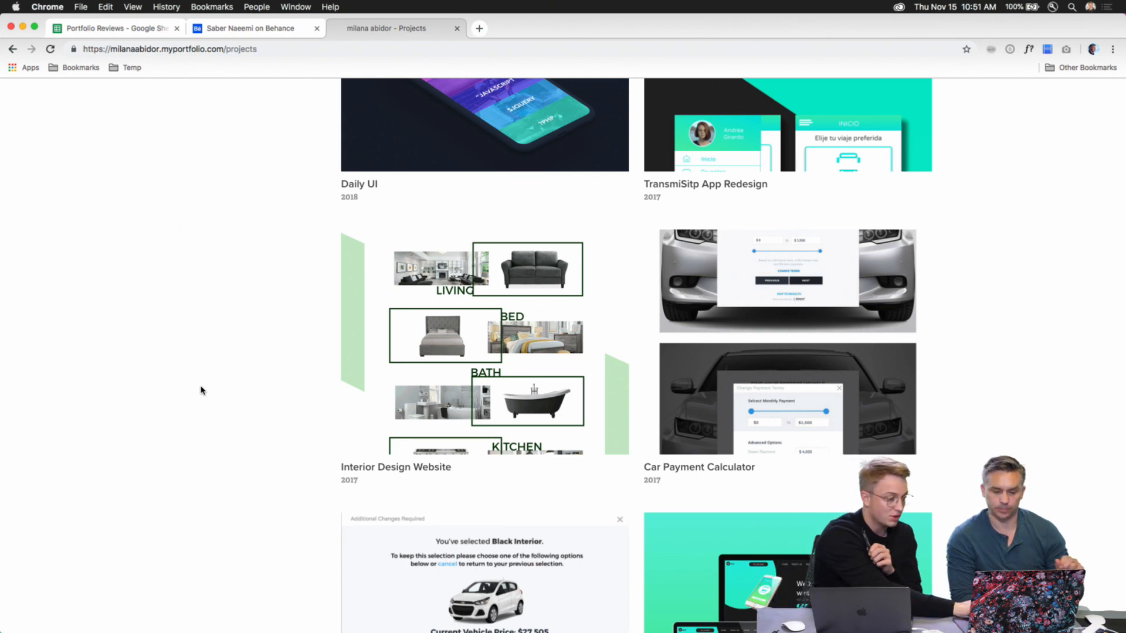
scroll(306, 399, "down", 3)
scroll(306, 401, "down", 2)
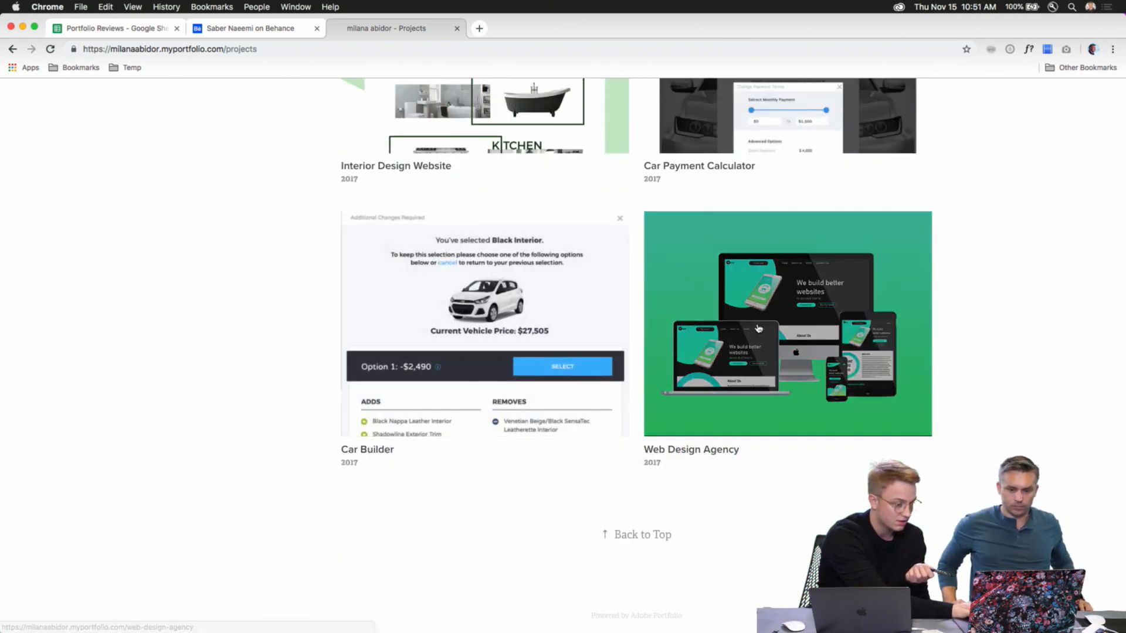
scroll(783, 315, "up", 3)
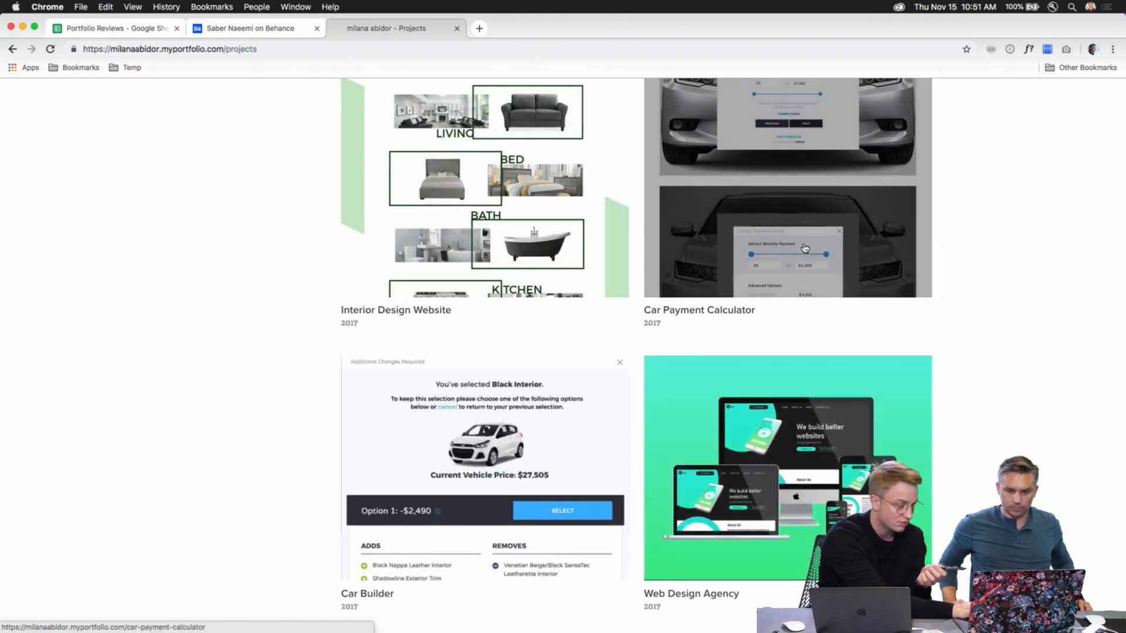
scroll(804, 249, "up", 7)
scroll(798, 330, "up", 2)
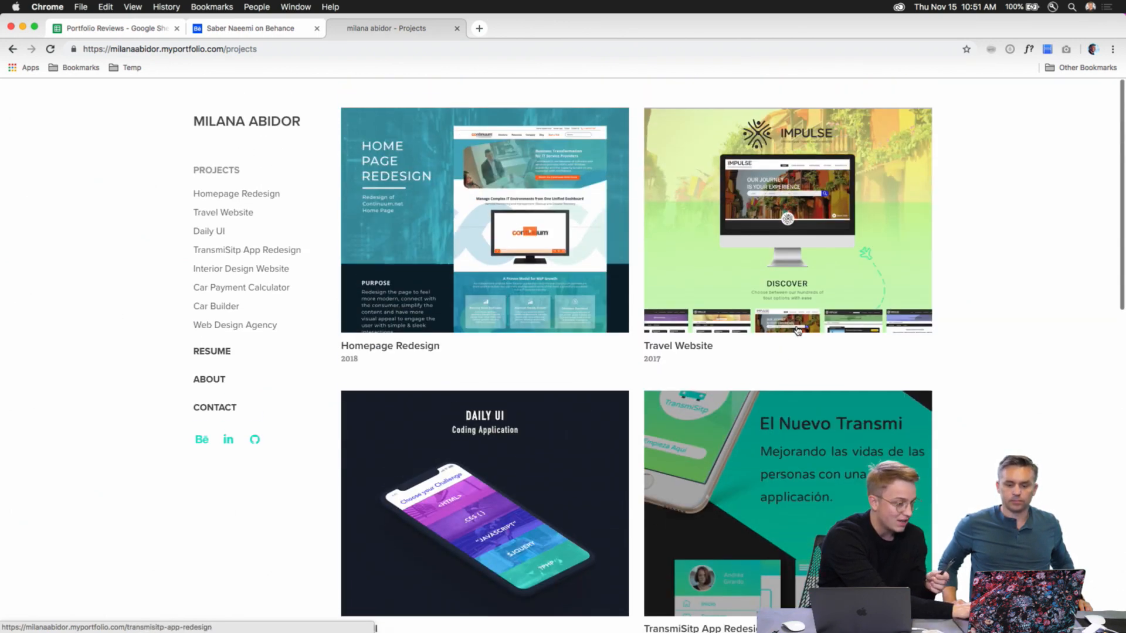
scroll(1111, 400, "down", 2)
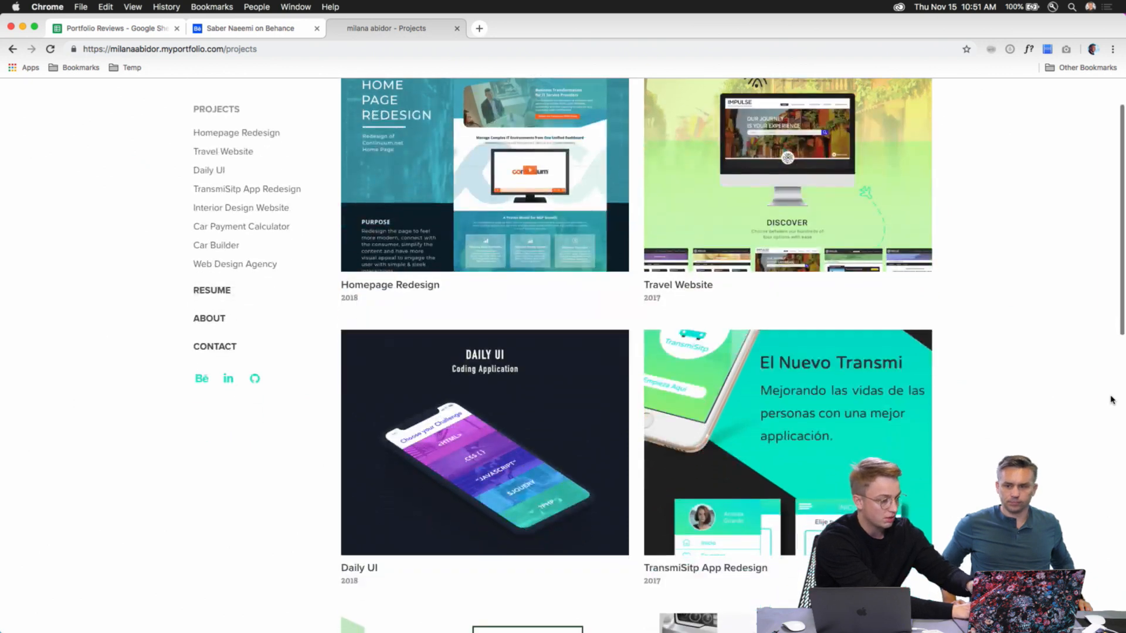
scroll(1111, 400, "up", 2)
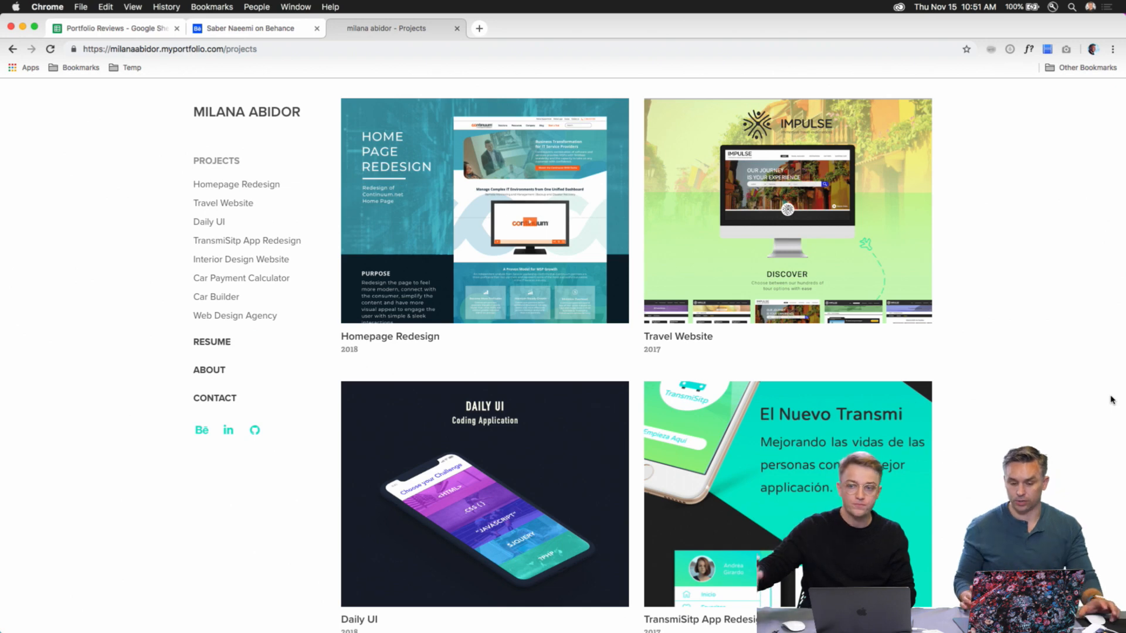
- Switch to the Behance profile, view the Photo Album project of Adobe XD Daily Creative Challenge #03, and close it
left_click(243, 32)
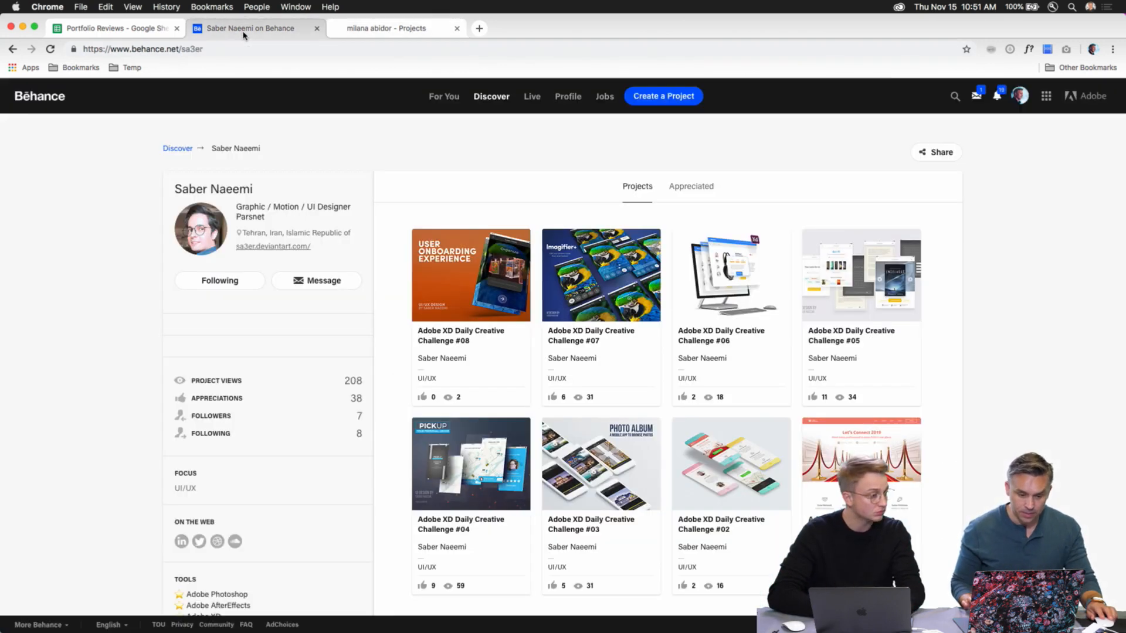
scroll(704, 364, "down", 2)
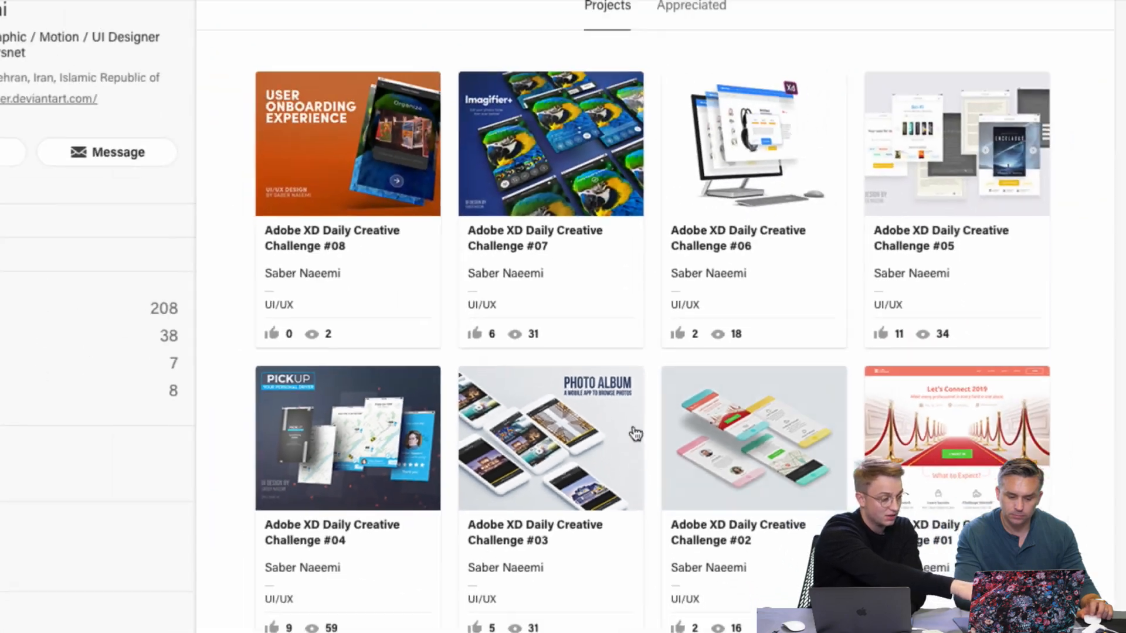
left_click(434, 355)
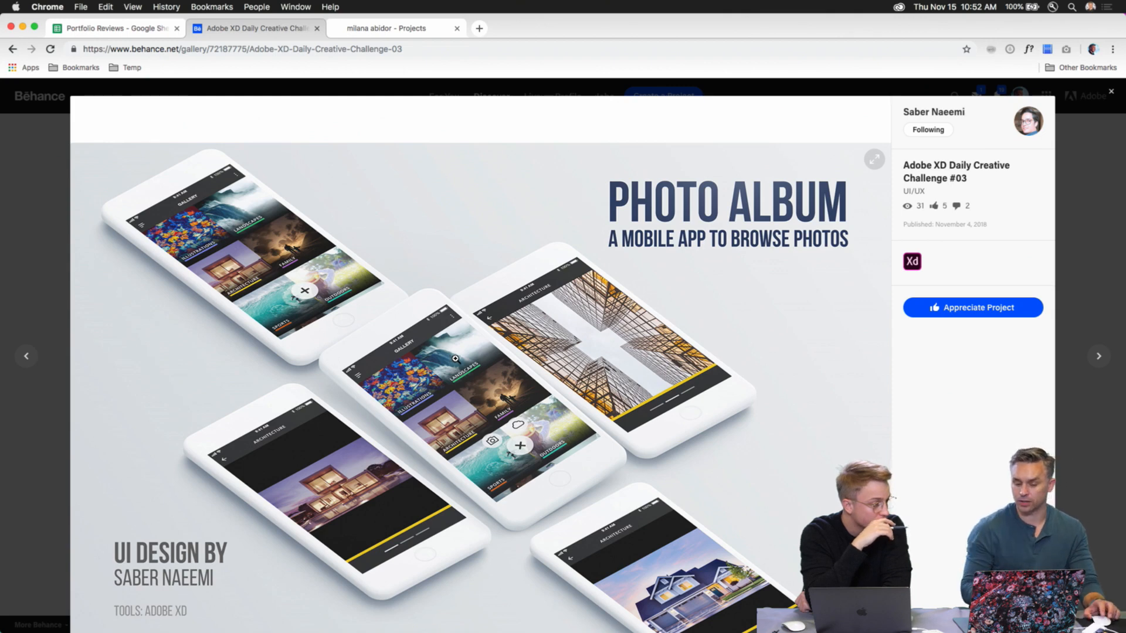
left_click(1101, 195)
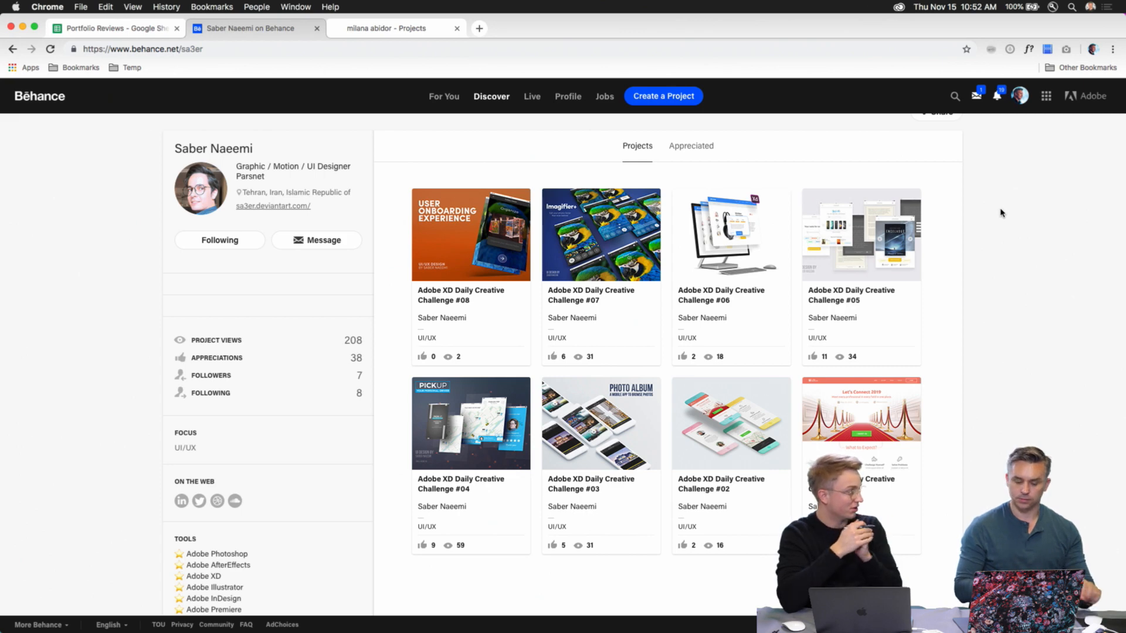
- Open the Behance home page in a new tab and browse recommended projects, featured work and activity from followed creatives
left_click(39, 99, "super")
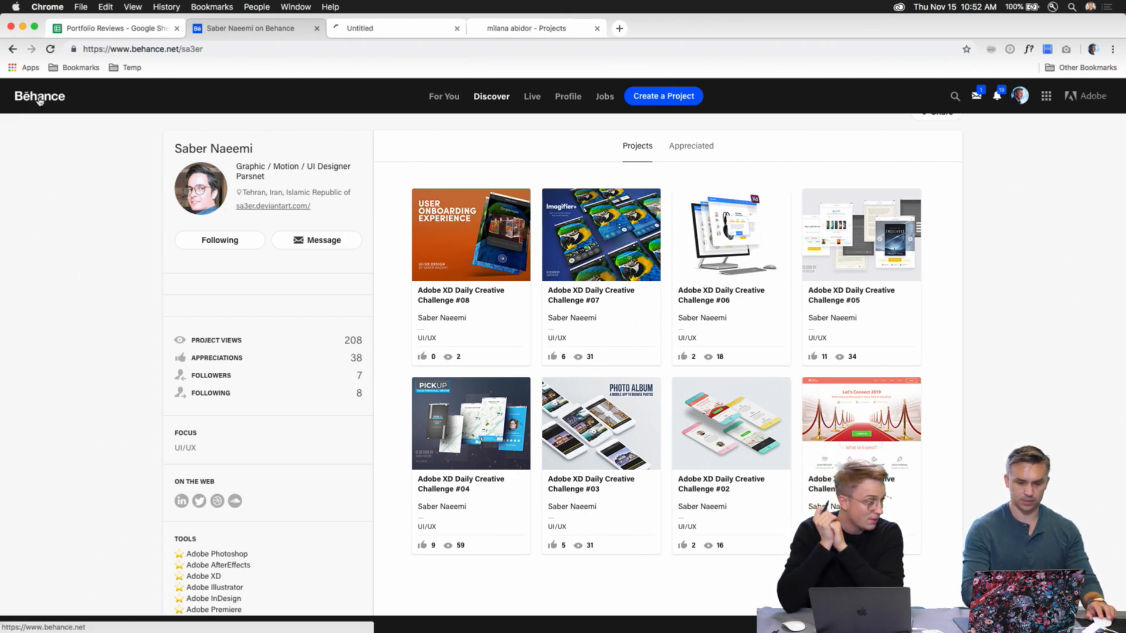
left_click(402, 28)
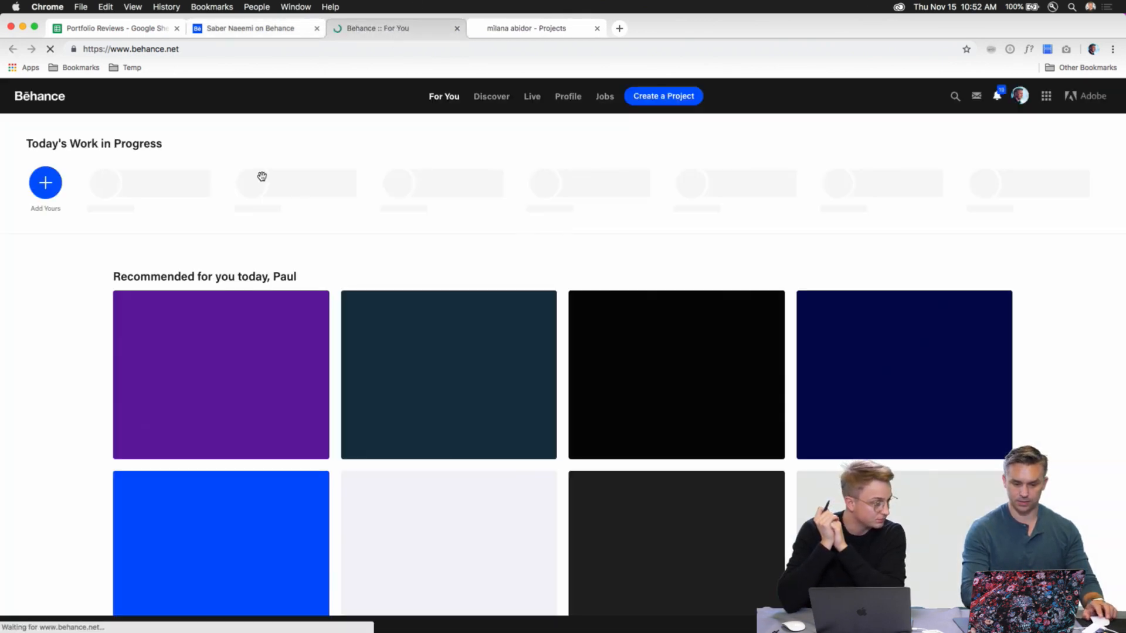
scroll(72, 301, "down", 5)
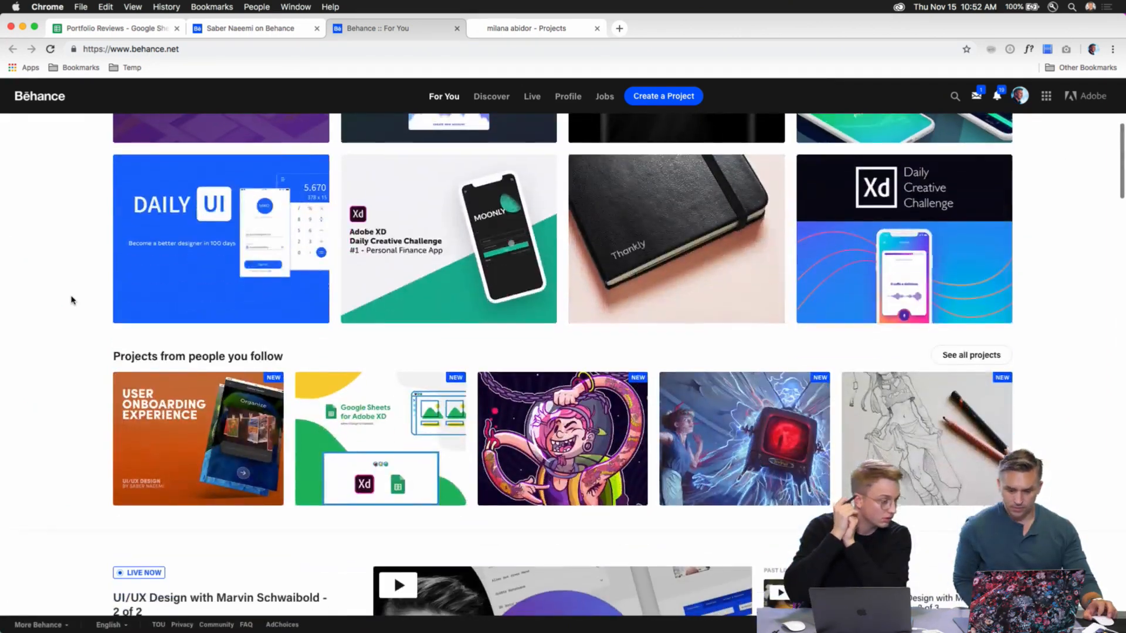
scroll(72, 301, "down", 10)
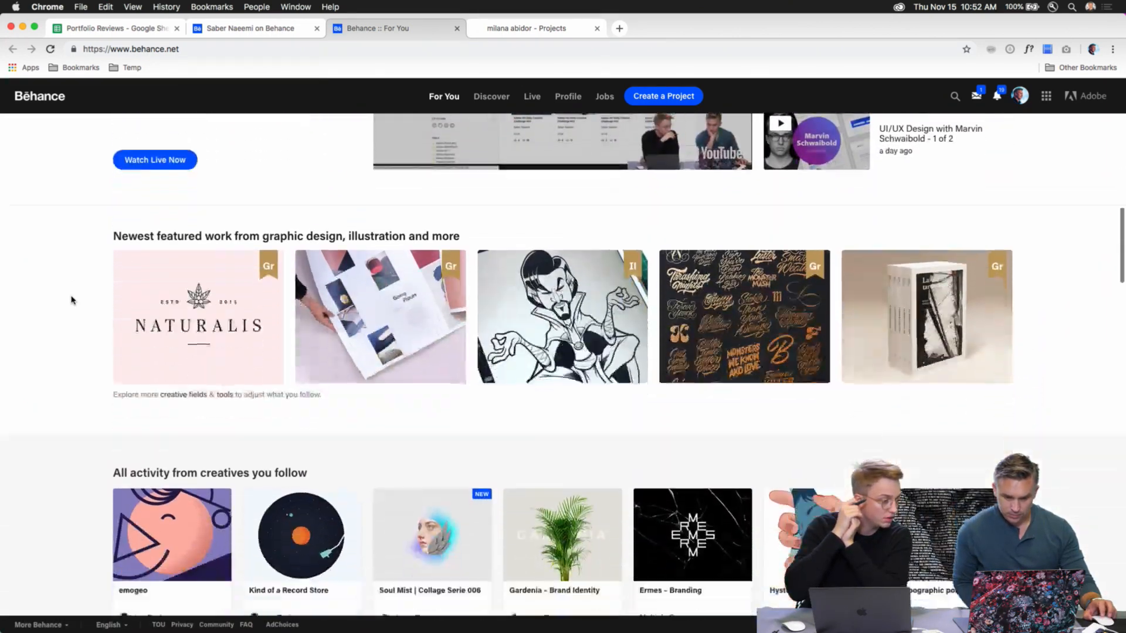
scroll(71, 300, "down", 5)
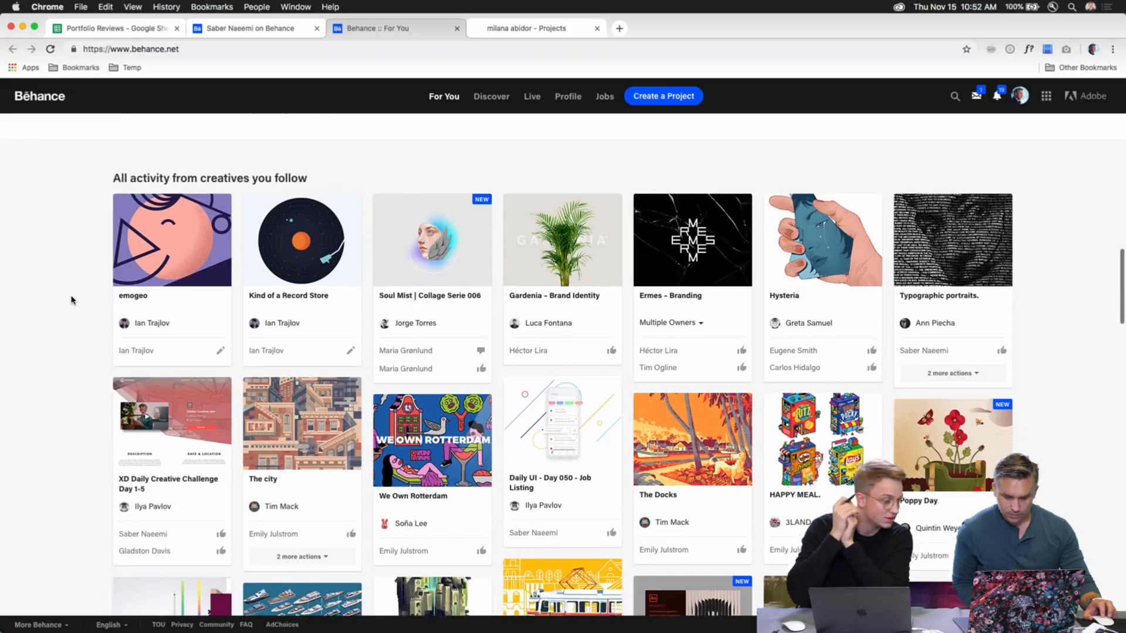
scroll(71, 300, "down", 1)
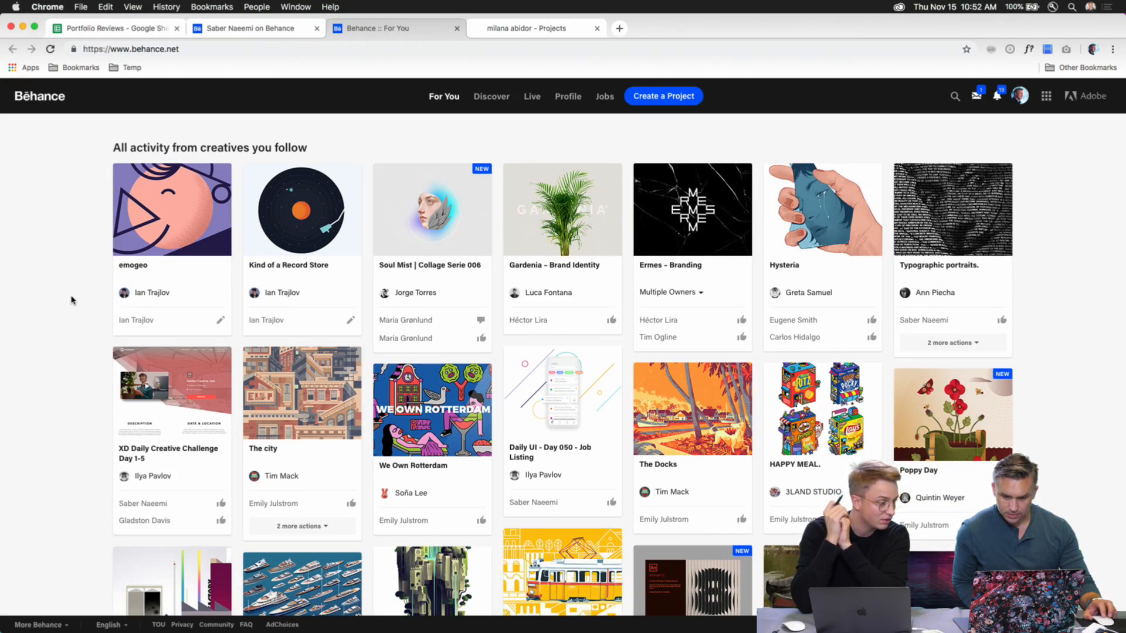
scroll(72, 300, "down", 1)
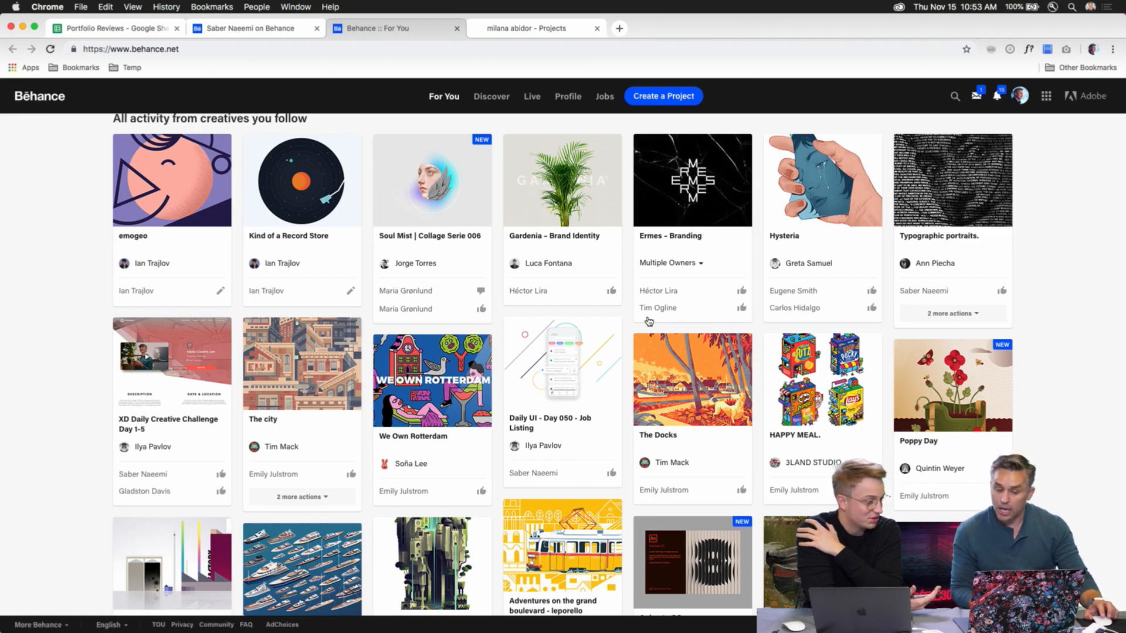
scroll(633, 328, "down", 3)
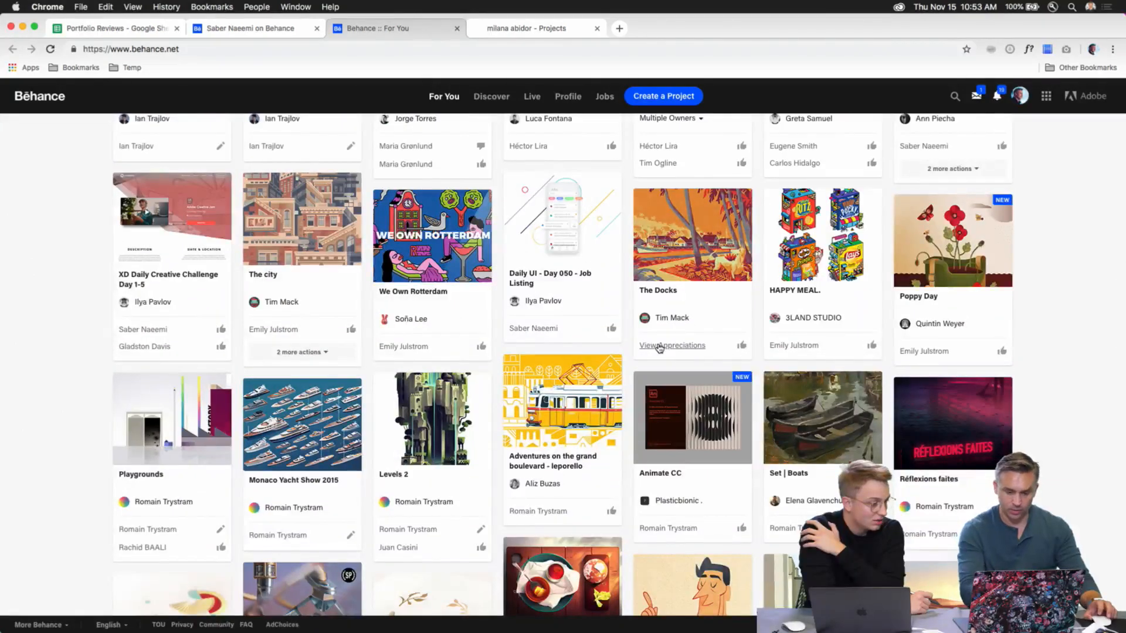
scroll(633, 328, "down", 7)
scroll(662, 357, "down", 2)
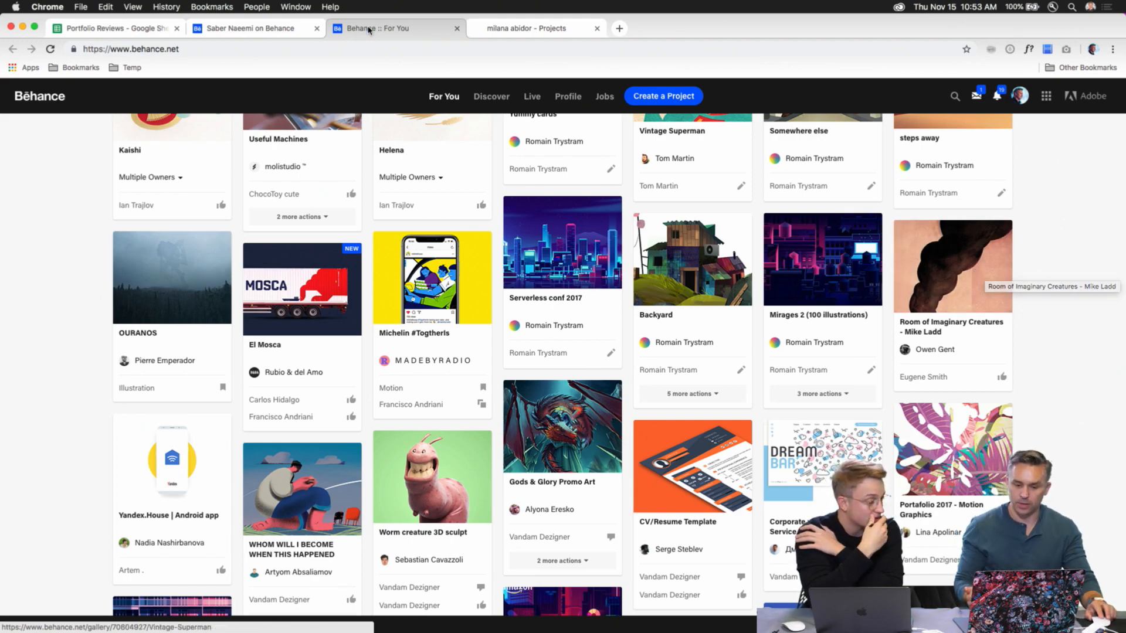
- Switch back to the myportfolio.com projects overview and look down its thumbnails once more
left_click(526, 28)
scroll(807, 393, "down", 2)
scroll(807, 393, "down", 6)
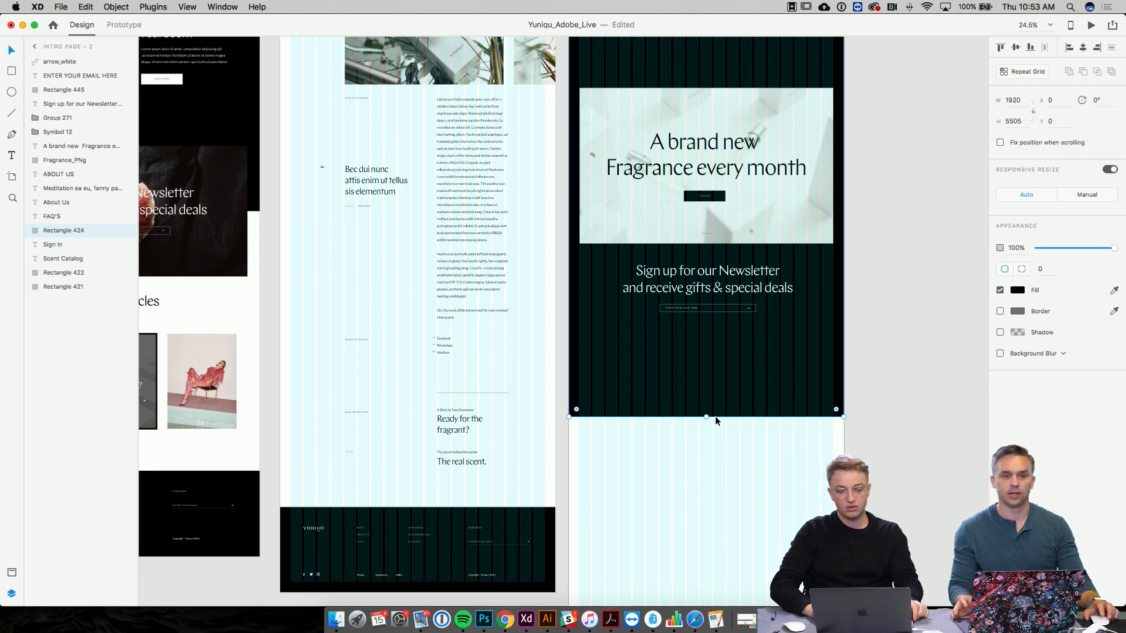
- Examine the Yuniqu artboards in Adobe XD, from Intro Page – 2 across the blog pages to the Intro Page's Welcome hero
scroll(715, 420, "up", 10)
scroll(715, 421, "left", 10)
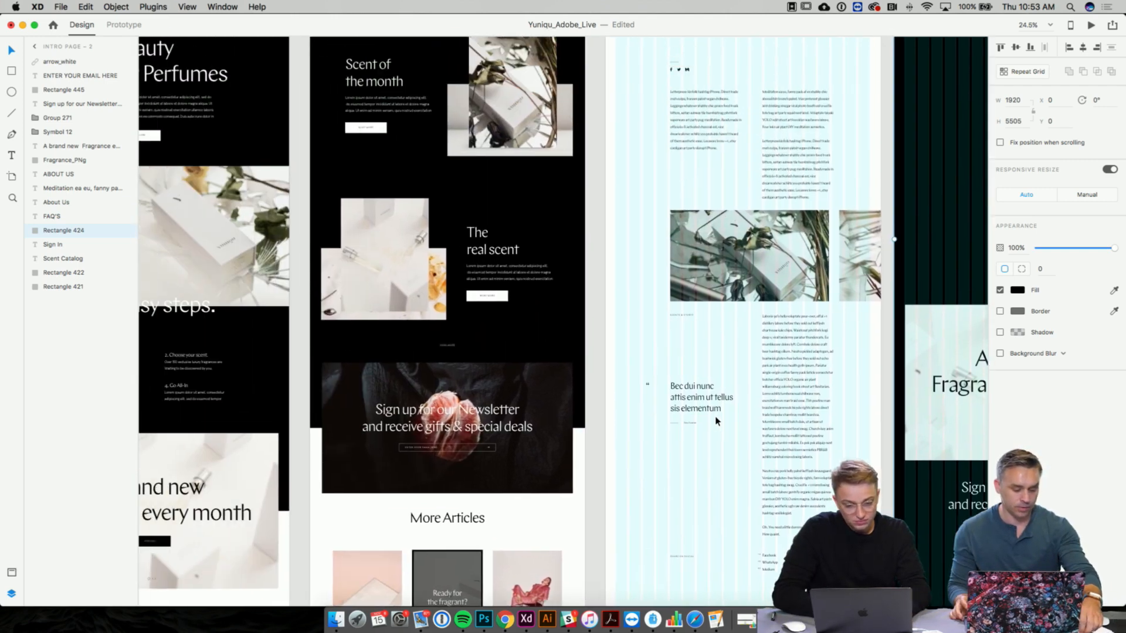
scroll(715, 421, "up", 5)
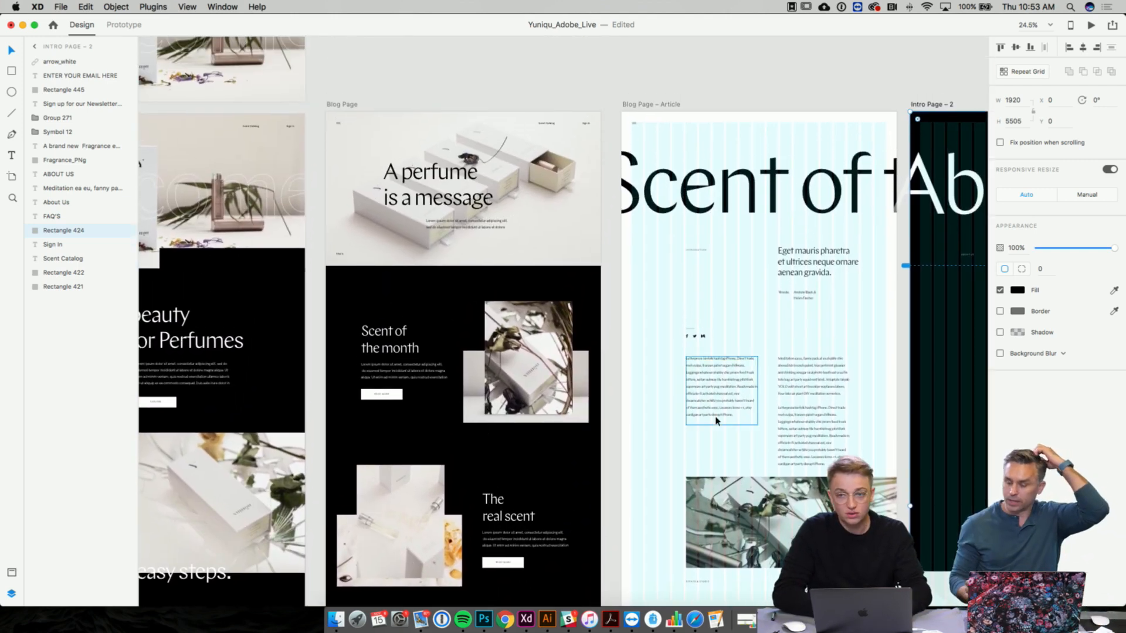
scroll(716, 421, "up", 10)
scroll(716, 420, "left", 12)
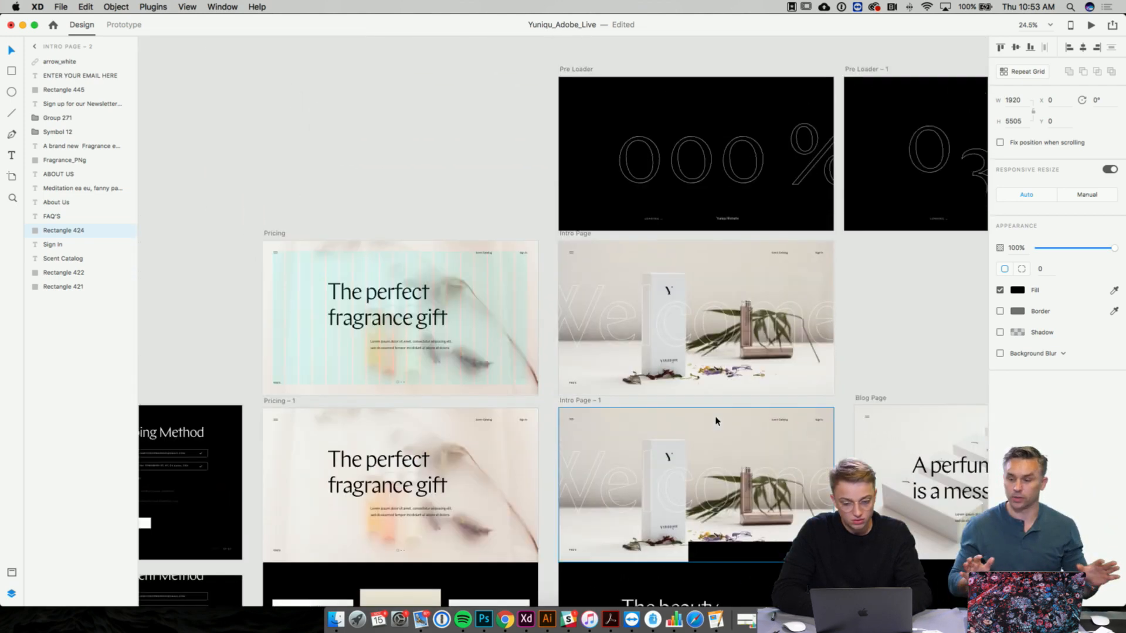
scroll(715, 420, "up", 10)
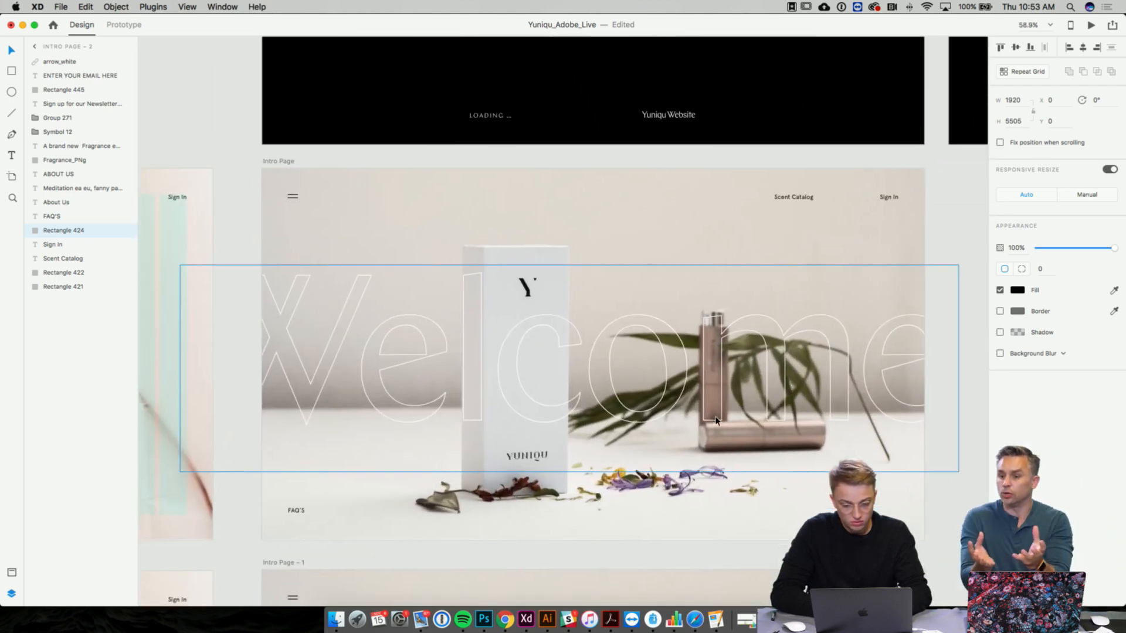
- Examine the Intro Page and Intro Page – 1 artboards down to the EXPLORE button under The beauty Box for Perfumes
left_click(926, 242)
scroll(927, 241, "down", 2)
scroll(927, 242, "right", 2)
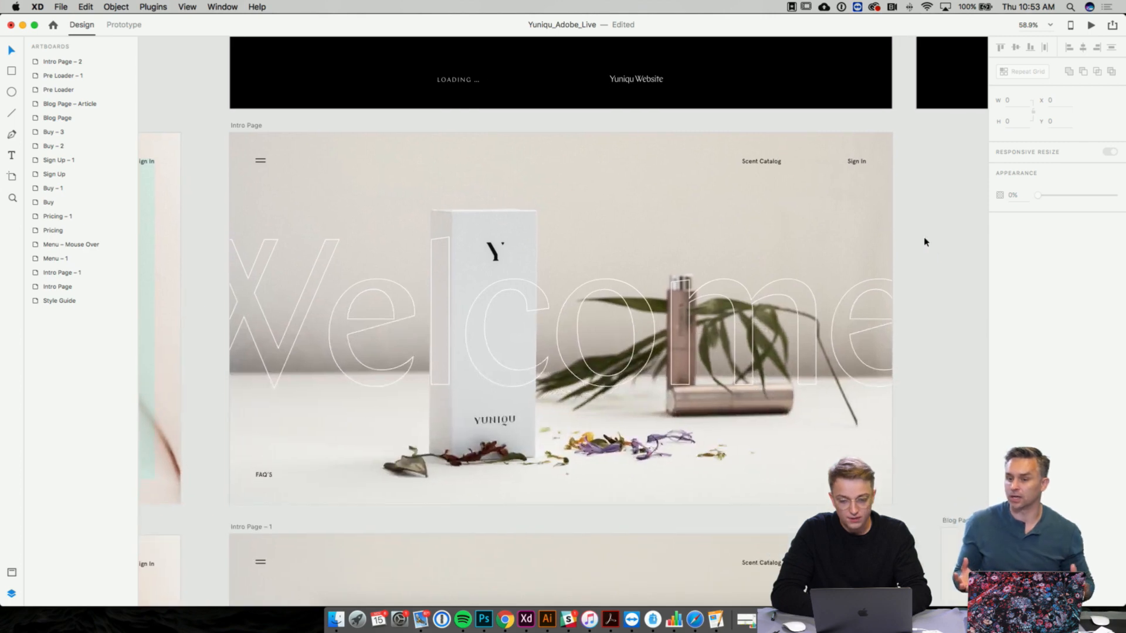
scroll(939, 252, "down", 8)
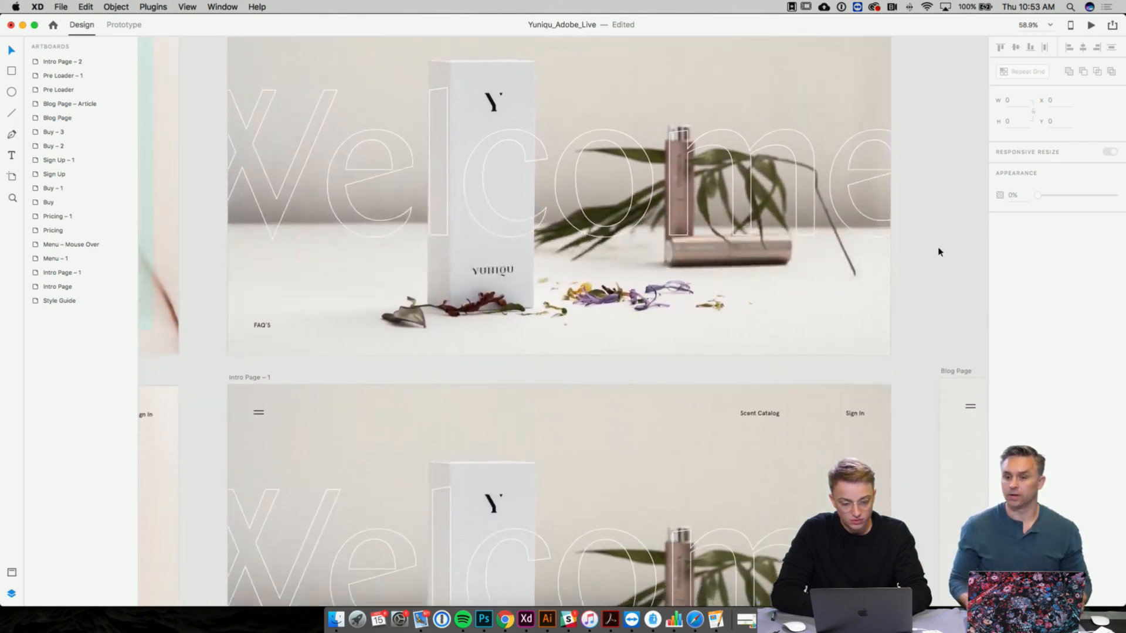
scroll(939, 252, "down", 18)
scroll(939, 252, "right", 1)
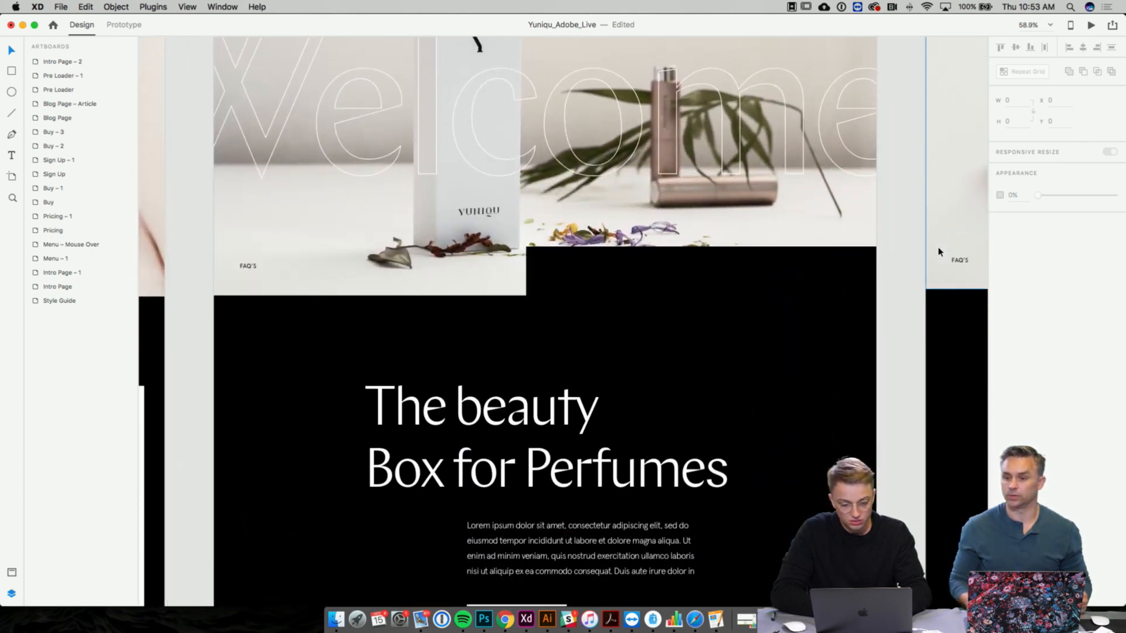
scroll(941, 252, "down", 5)
scroll(940, 252, "left", 1)
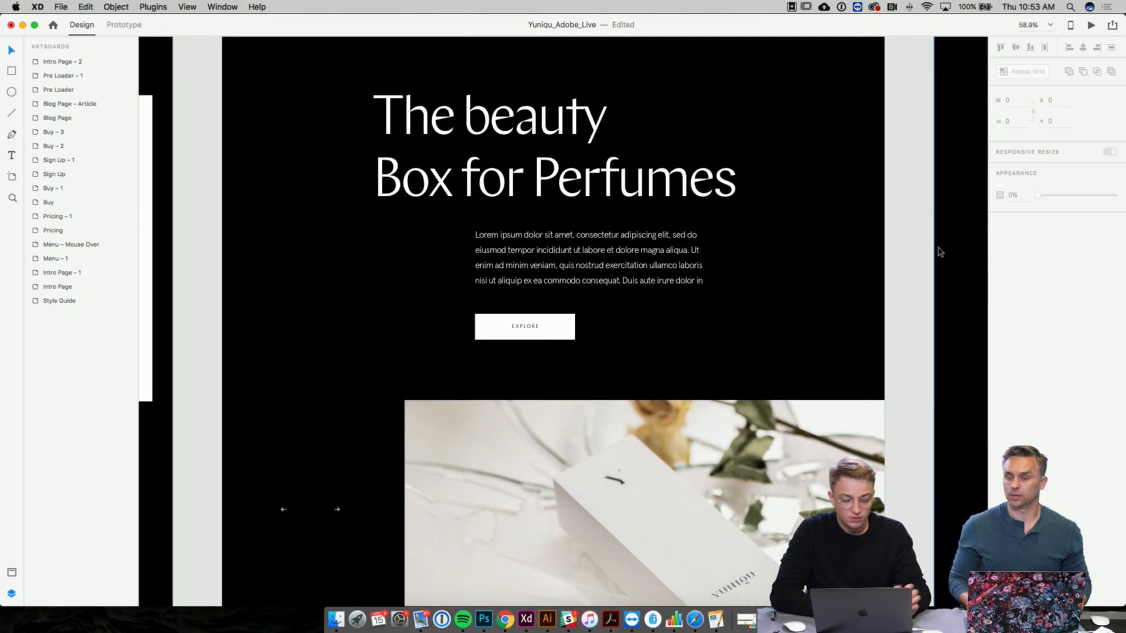
scroll(940, 252, "down", 2)
scroll(940, 253, "left", 1)
scroll(558, 282, "up", 10)
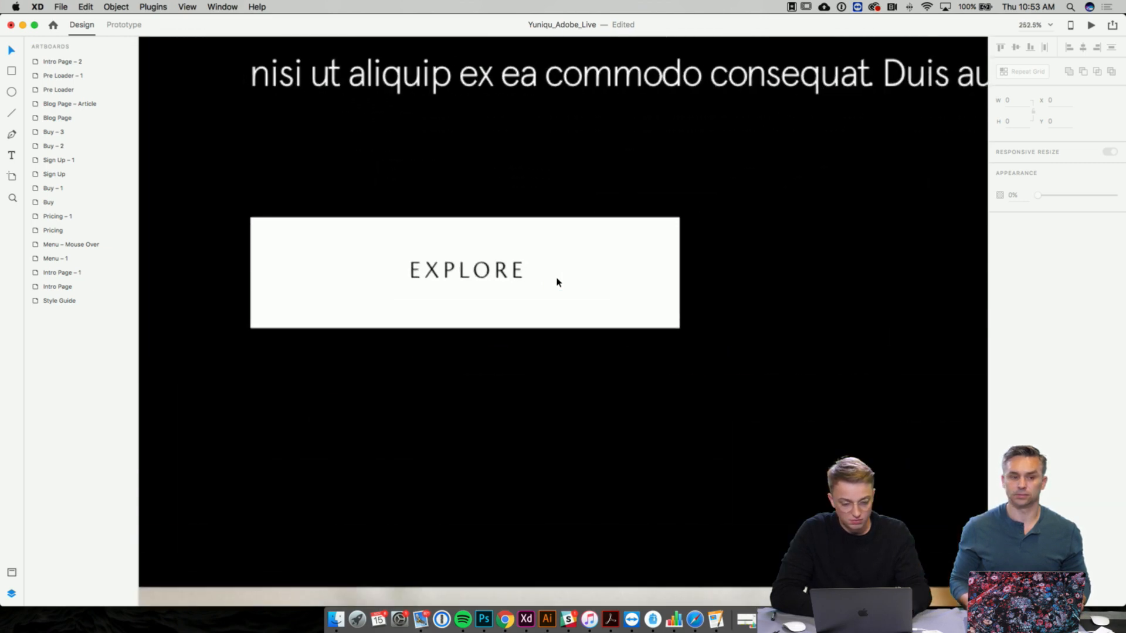
scroll(587, 269, "down", 4)
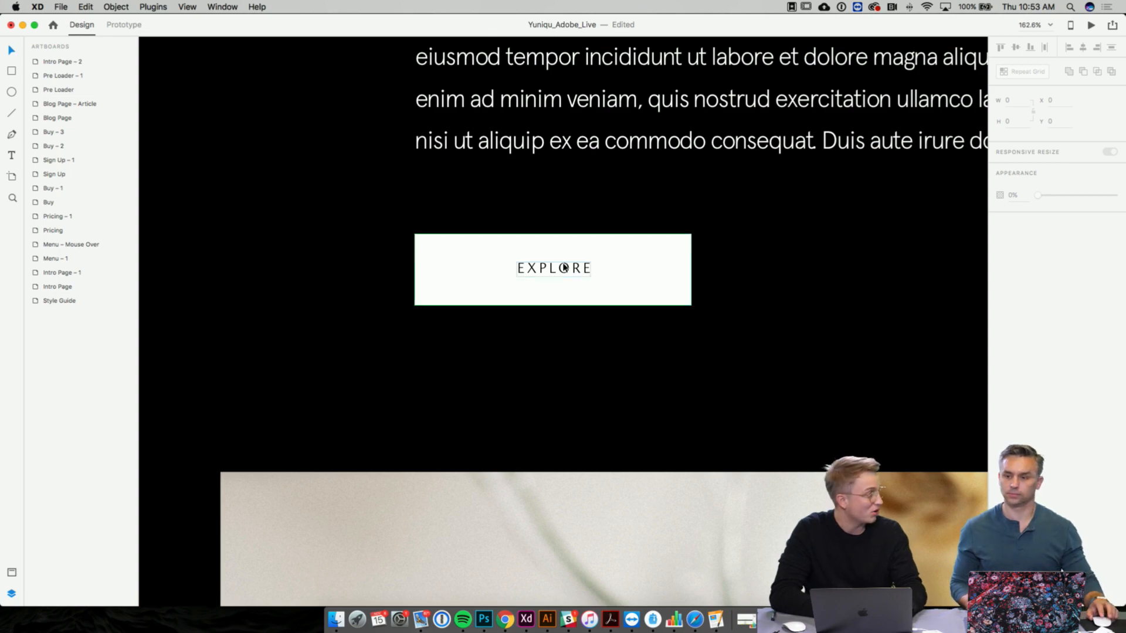
scroll(565, 267, "down", 5)
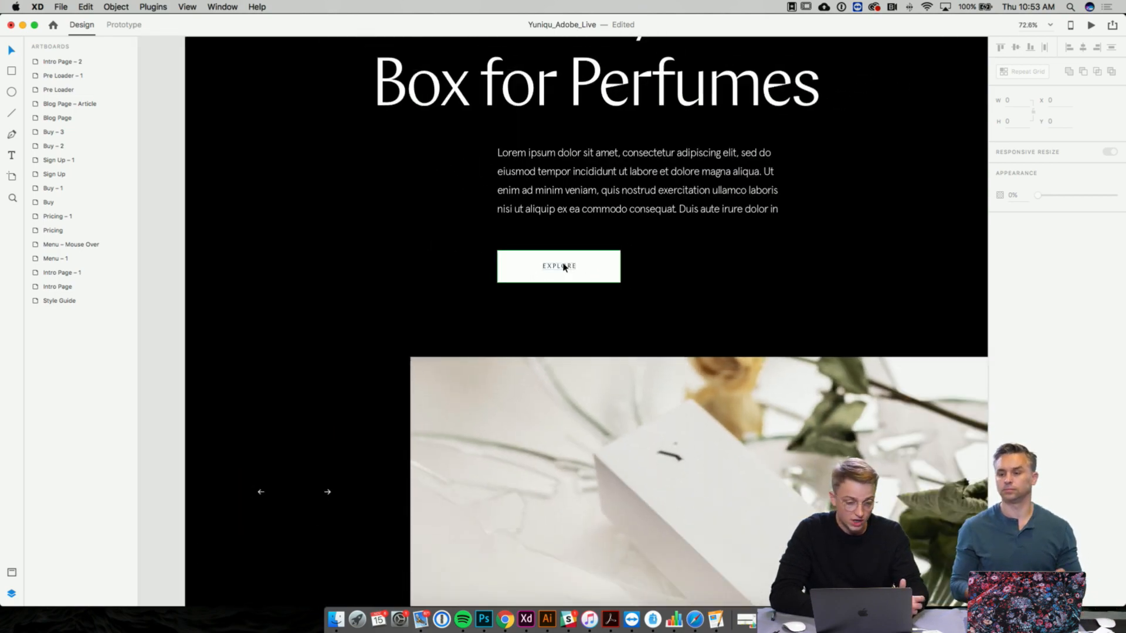
- Compare the BUY buttons on the pricing cards with the buttons on the neighbouring Customer Info and Payment Method artboards
scroll(563, 267, "down", 3)
scroll(563, 267, "down", 3)
scroll(563, 268, "left", 5)
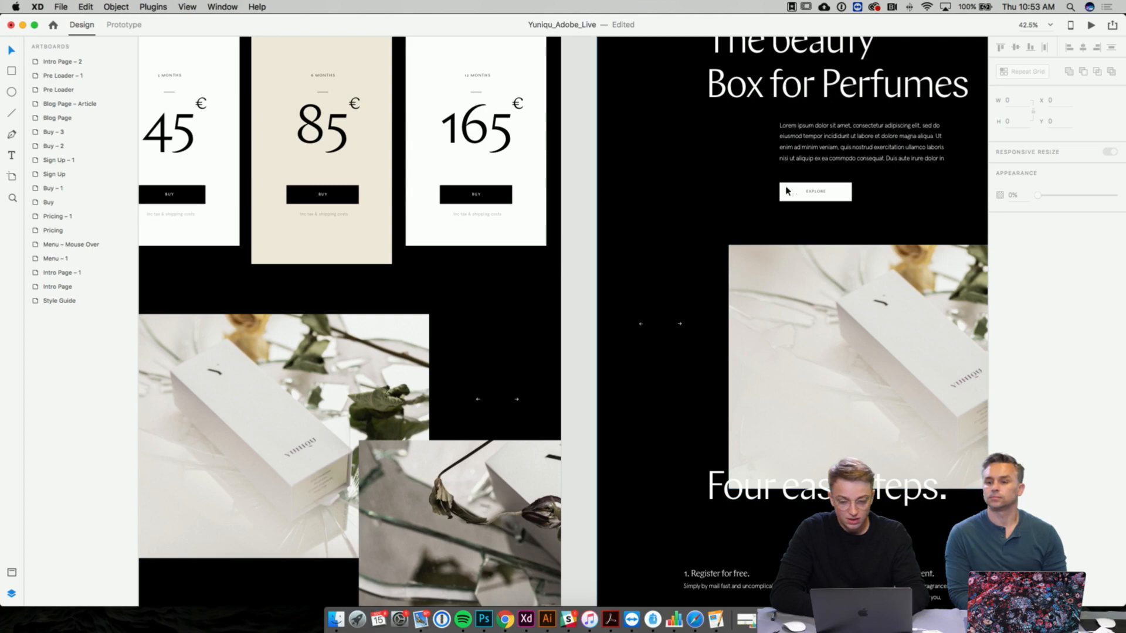
scroll(468, 213, "up", 8)
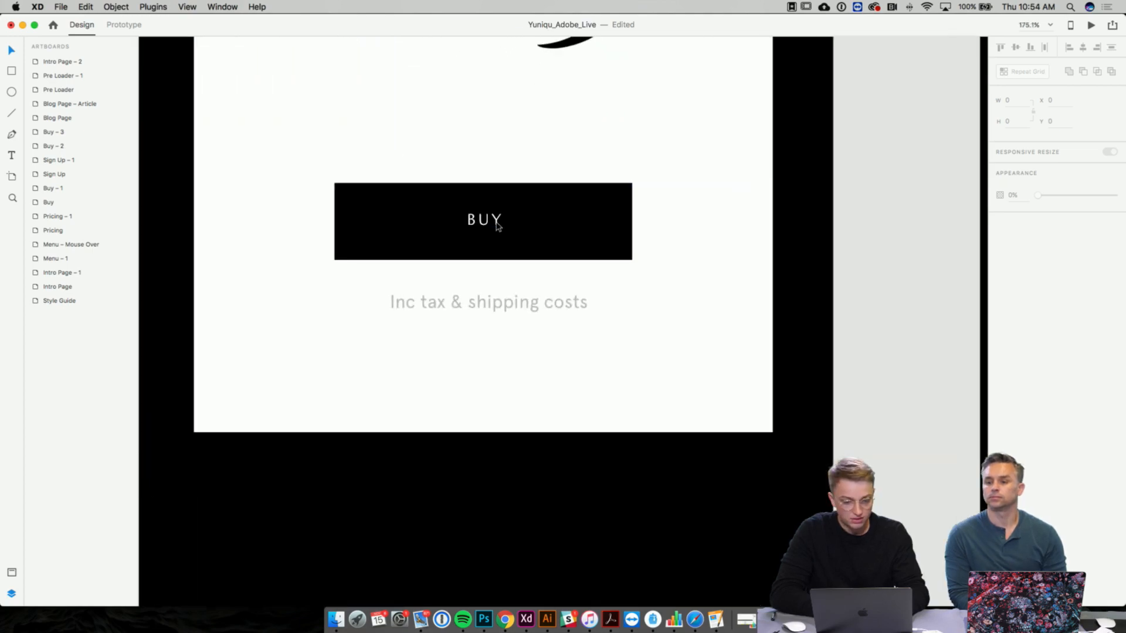
scroll(497, 227, "down", 9)
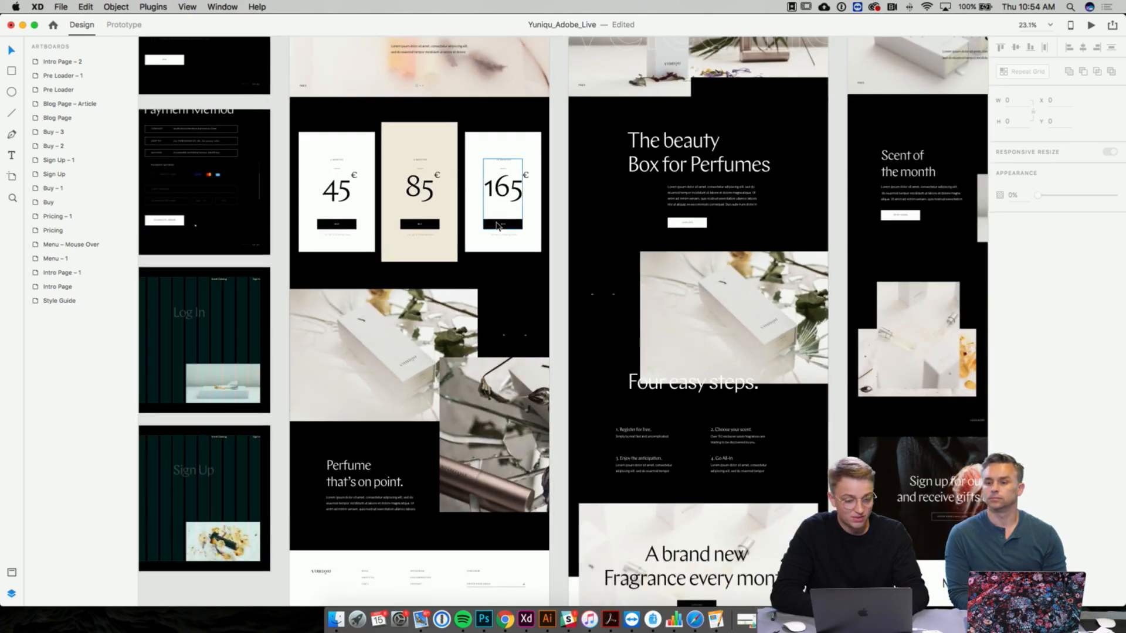
scroll(497, 227, "left", 10)
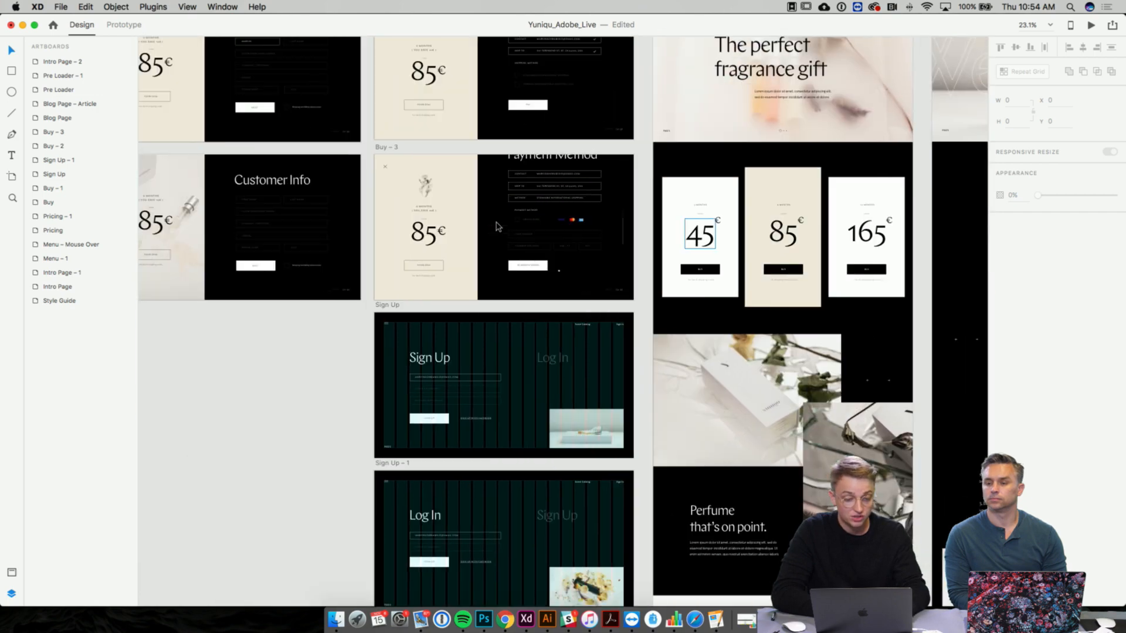
scroll(332, 227, "up", 4)
scroll(332, 226, "right", 15)
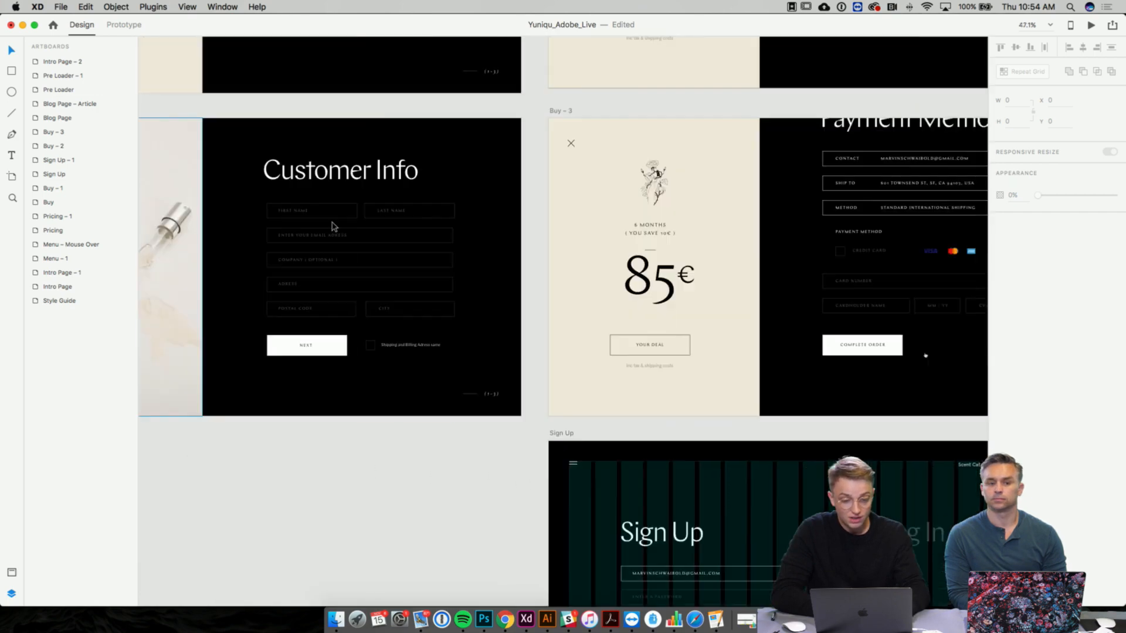
scroll(458, 329, "right", 3)
scroll(457, 329, "up", 3)
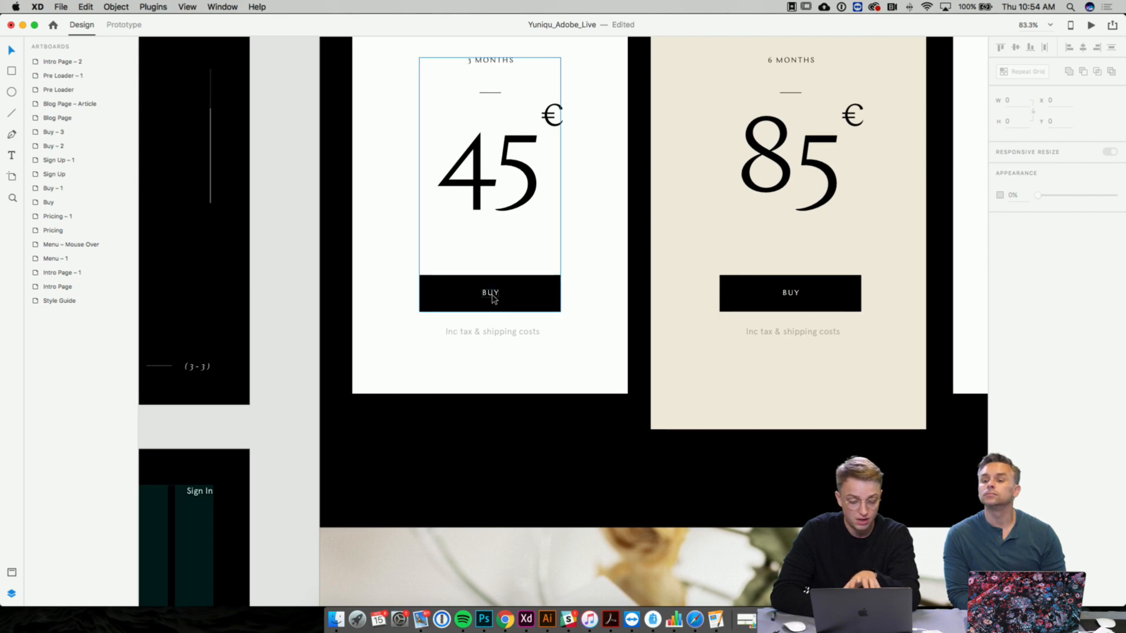
- Examine the YOUR DEAL and NEXT buttons on the Buy – 1 and Buy artboards, then the Shipping Method layout on Buy – 2
scroll(493, 299, "left", 2)
scroll(493, 299, "down", 5)
scroll(493, 299, "left", 13)
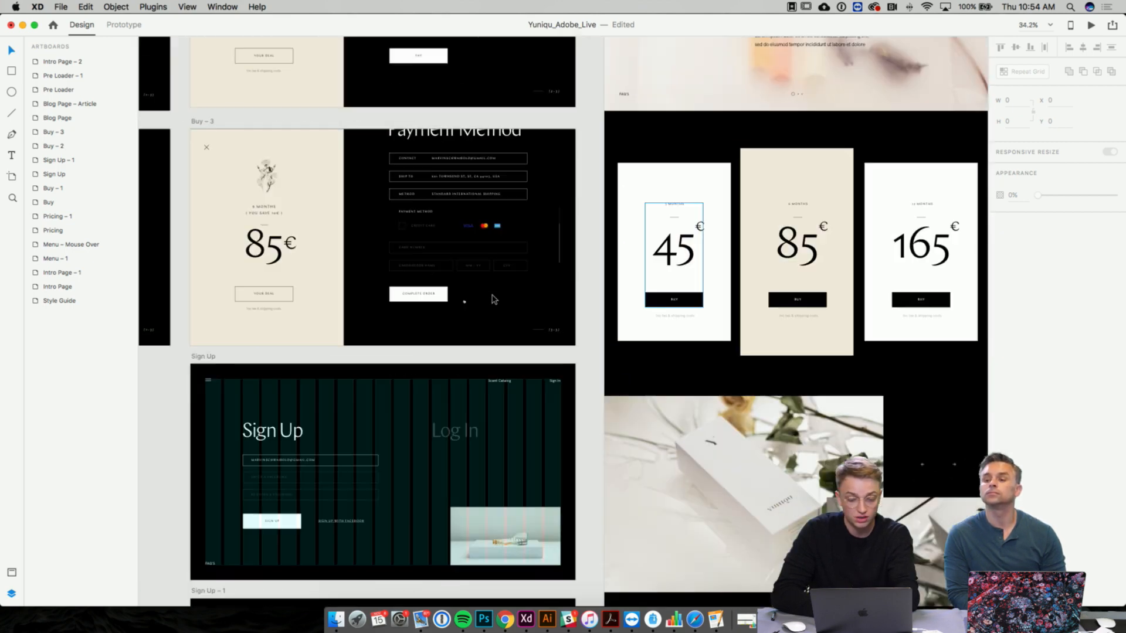
scroll(493, 299, "up", 3)
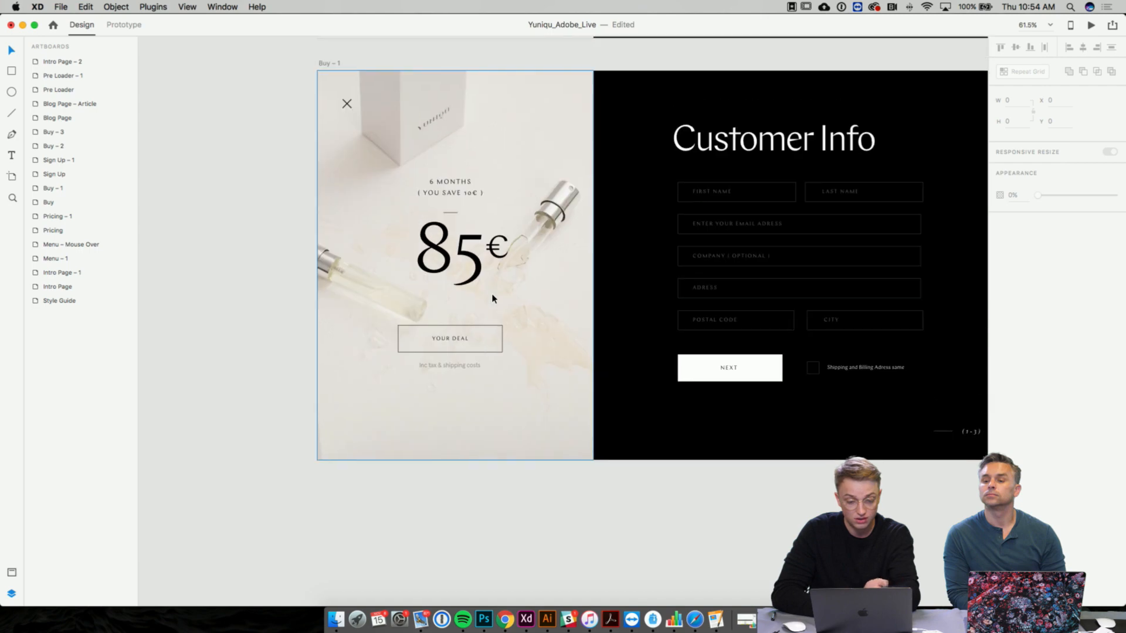
scroll(456, 375, "up", 1)
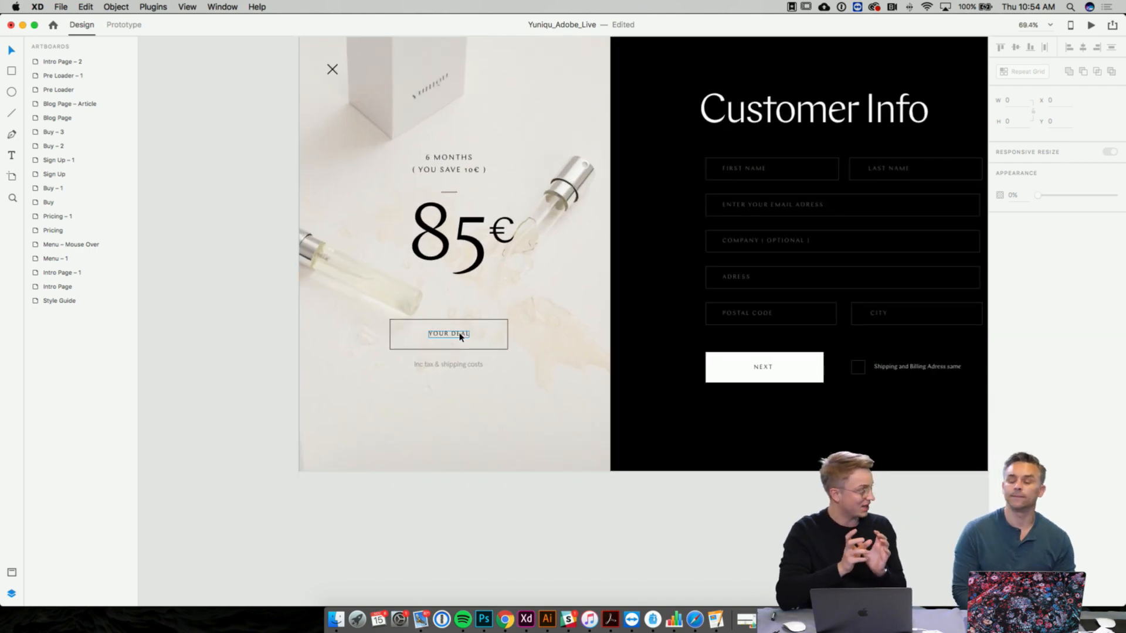
scroll(460, 336, "right", 4)
scroll(460, 336, "down", 1)
scroll(460, 337, "up", 2)
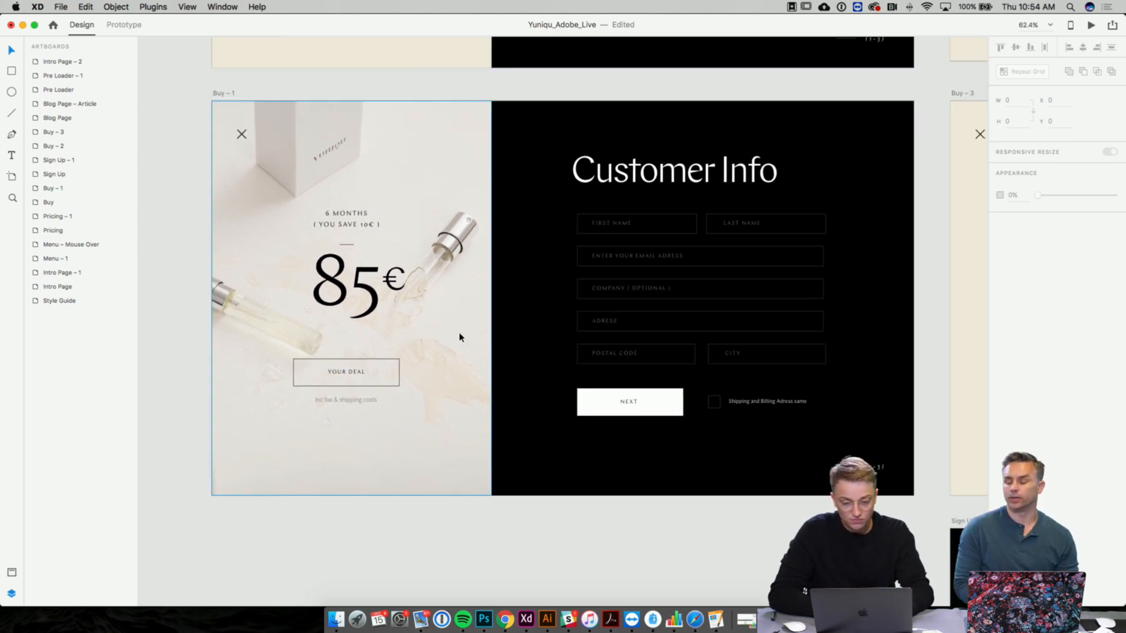
scroll(459, 336, "left", 1)
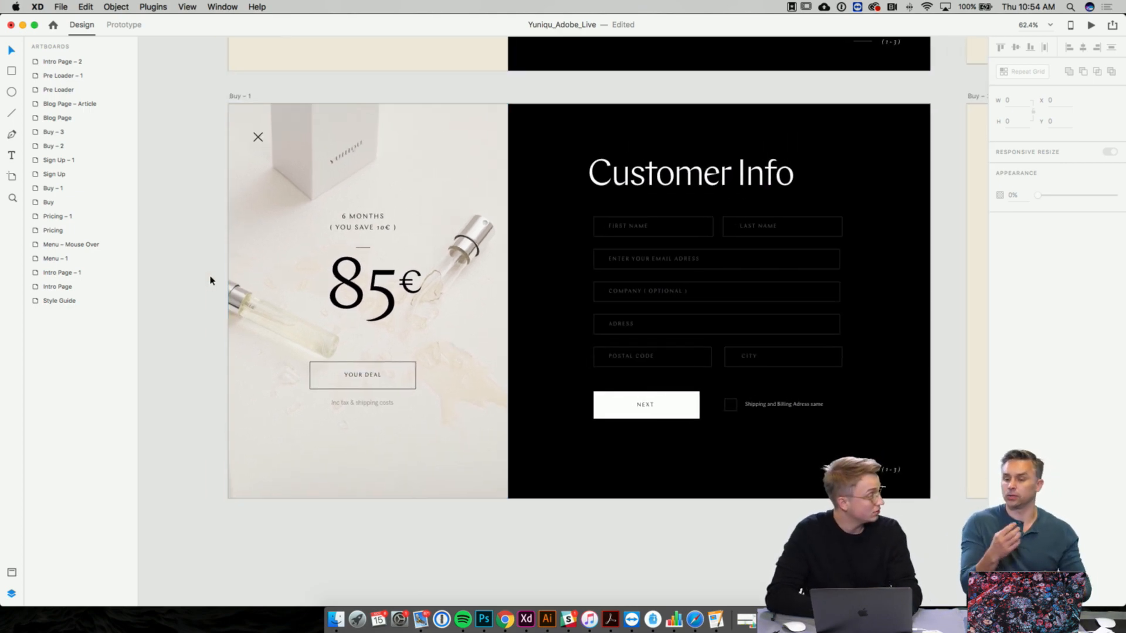
scroll(211, 280, "up", 8)
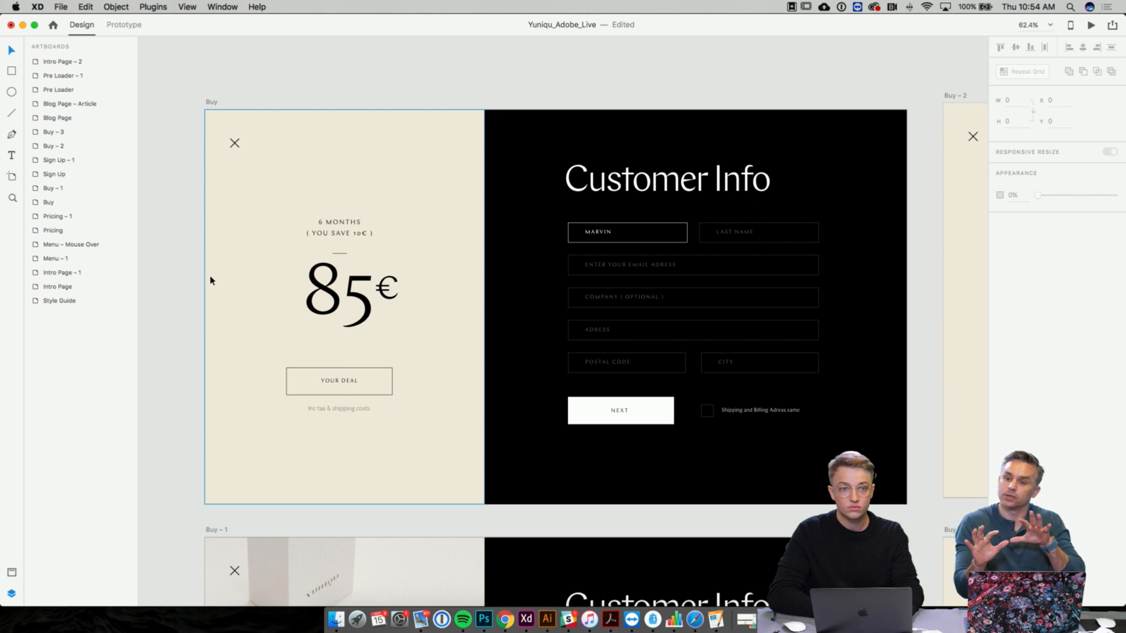
scroll(210, 280, "right", 10)
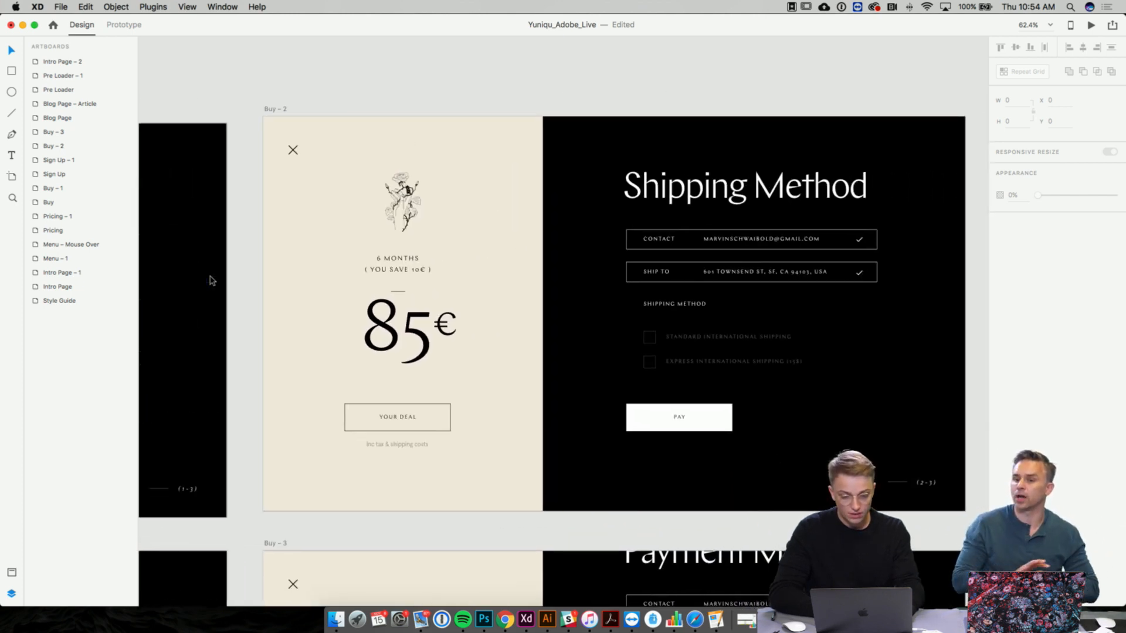
- Round the corners of the PAY button's rectangle on the Buy – 2 artboard into a full pill shape
scroll(210, 281, "down", 2)
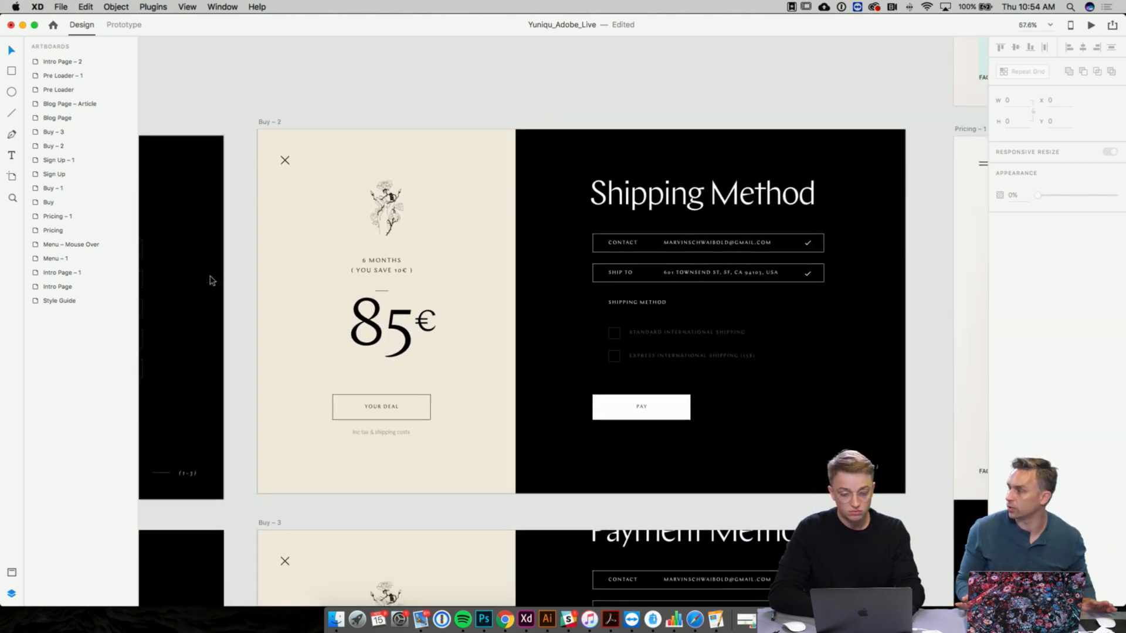
left_click(655, 417)
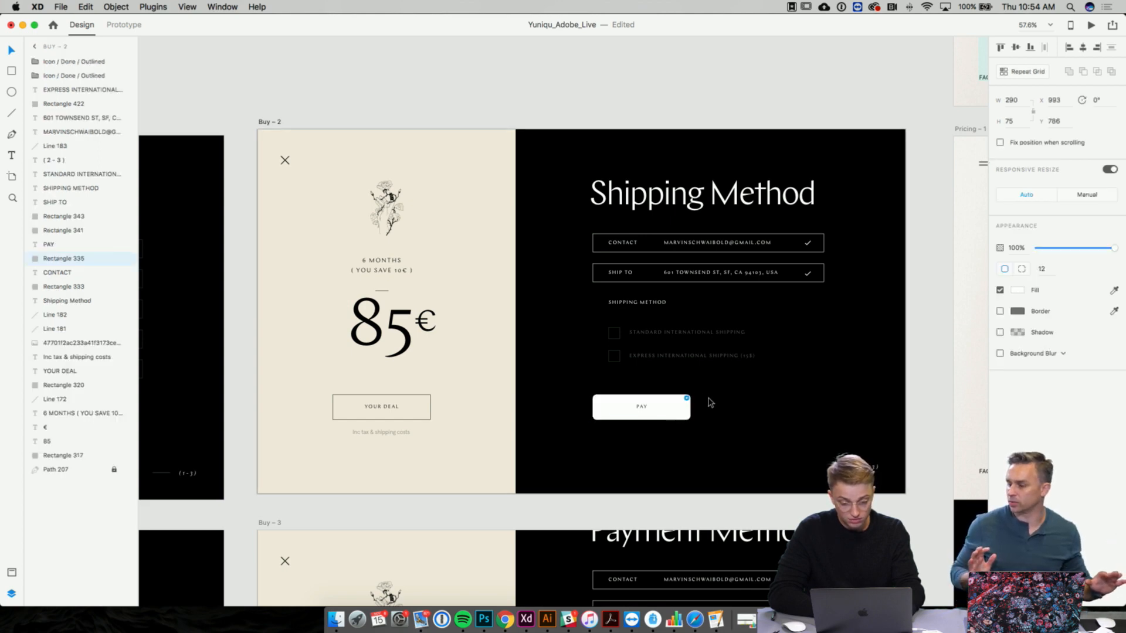
scroll(744, 375, "up", 3)
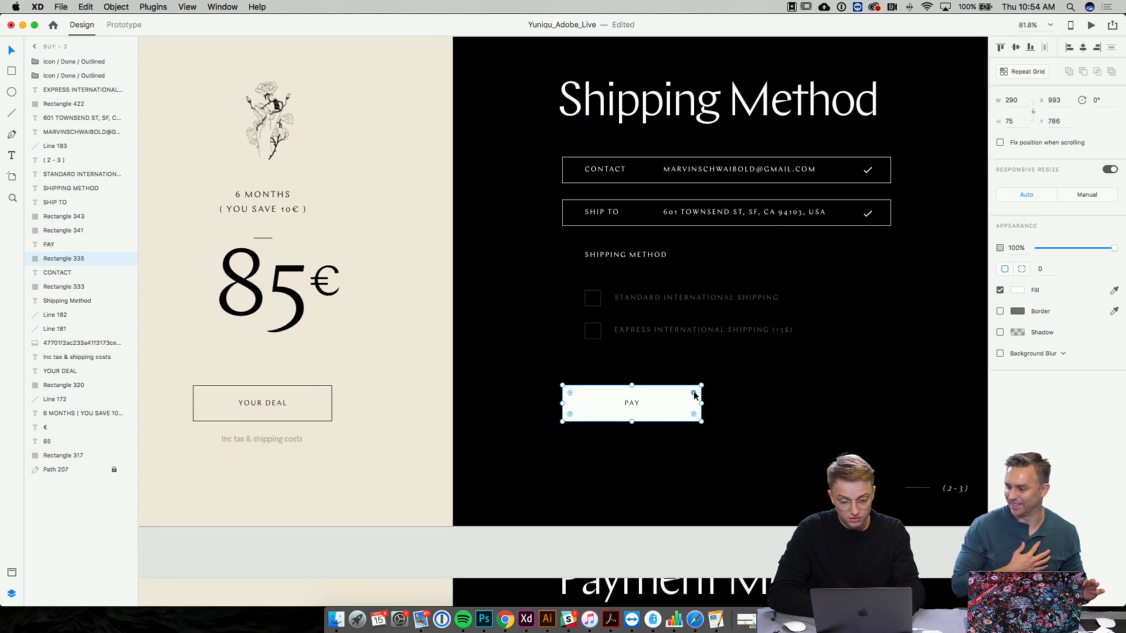
- Enlarge the YOUR DEAL label on the Buy – 2 artboard to font size 25 and re-centre it in its button
double_click(271, 408)
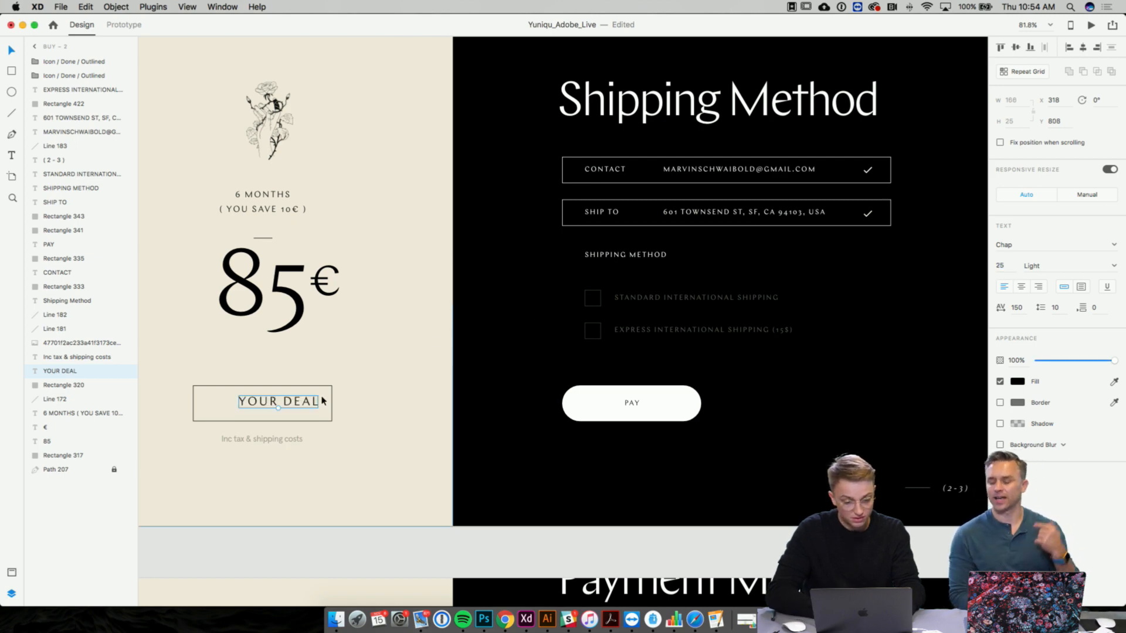
left_click(353, 463)
scroll(354, 465, "down", 3)
scroll(355, 465, "left", 1)
left_click(423, 85)
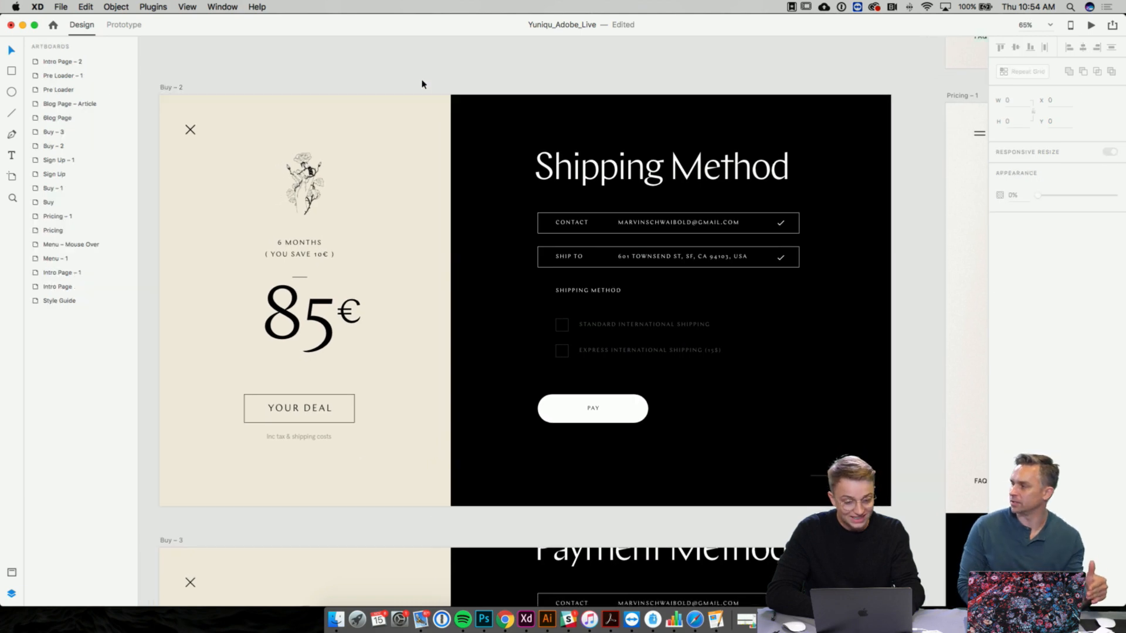
- Undo the enlargement of the YOUR DEAL label on the Buy – 2 artboard
scroll(423, 84, "up", 2)
scroll(422, 85, "right", 1)
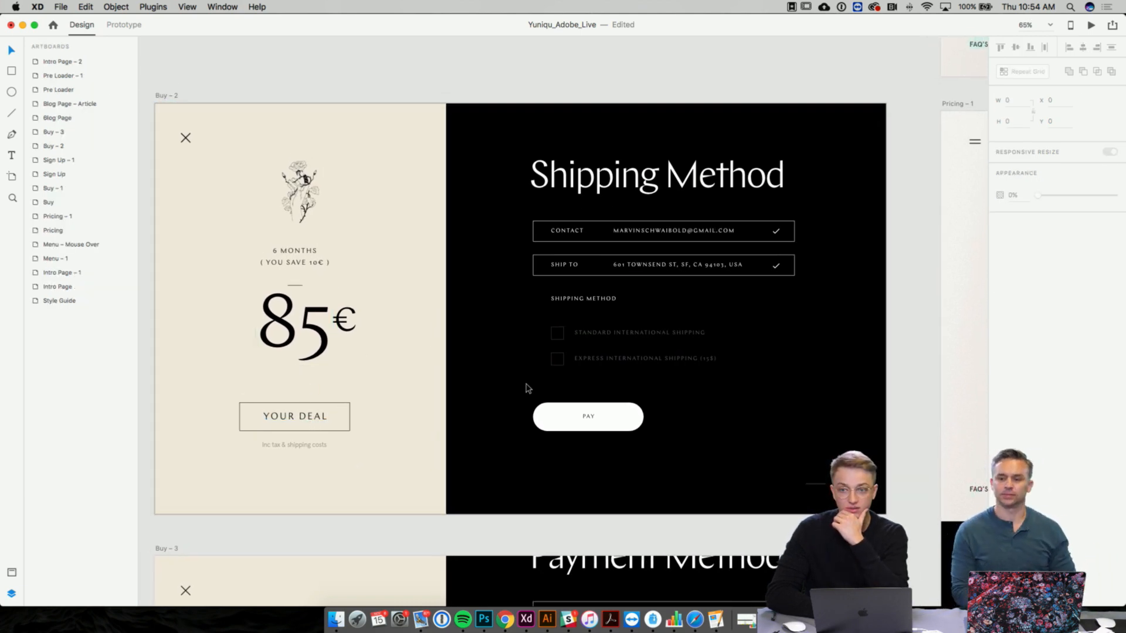
key("super+z")
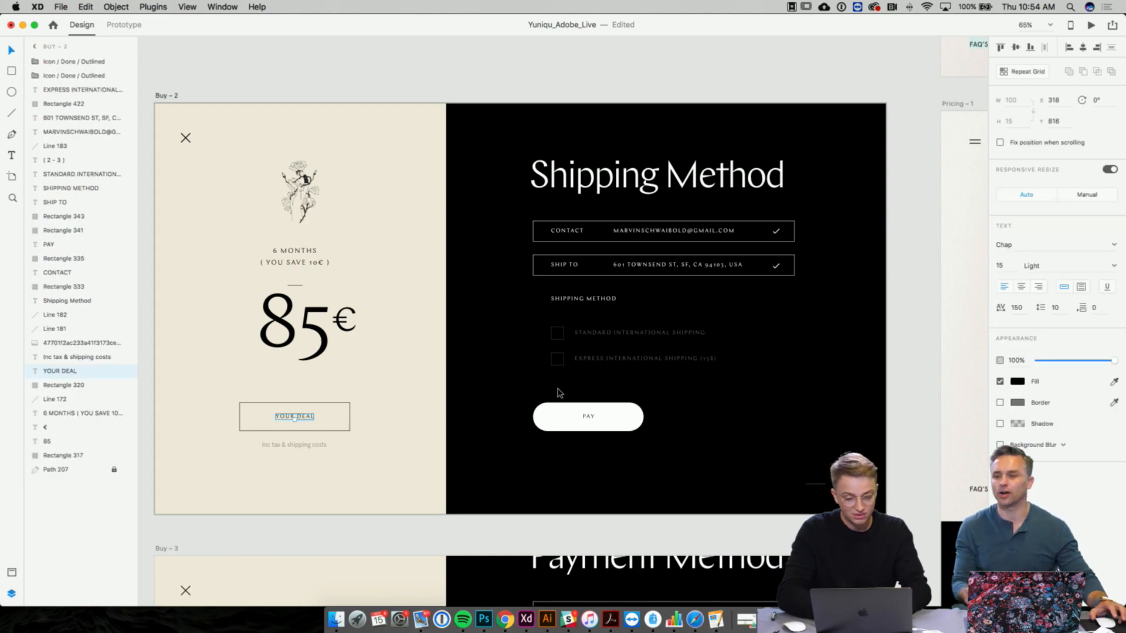
scroll(558, 393, "down", 2)
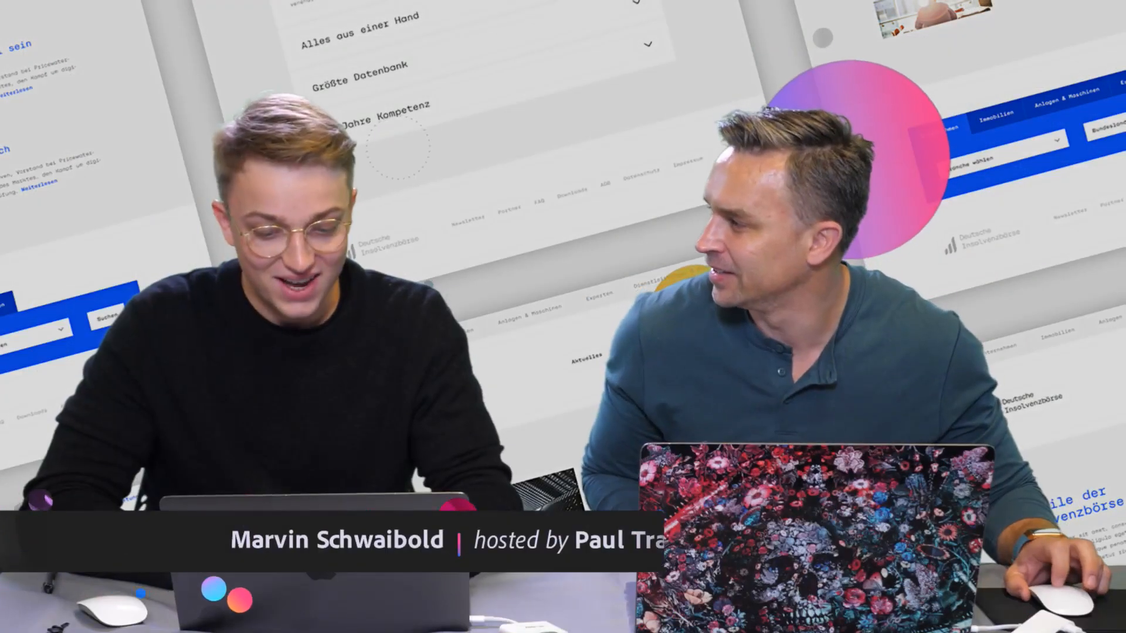